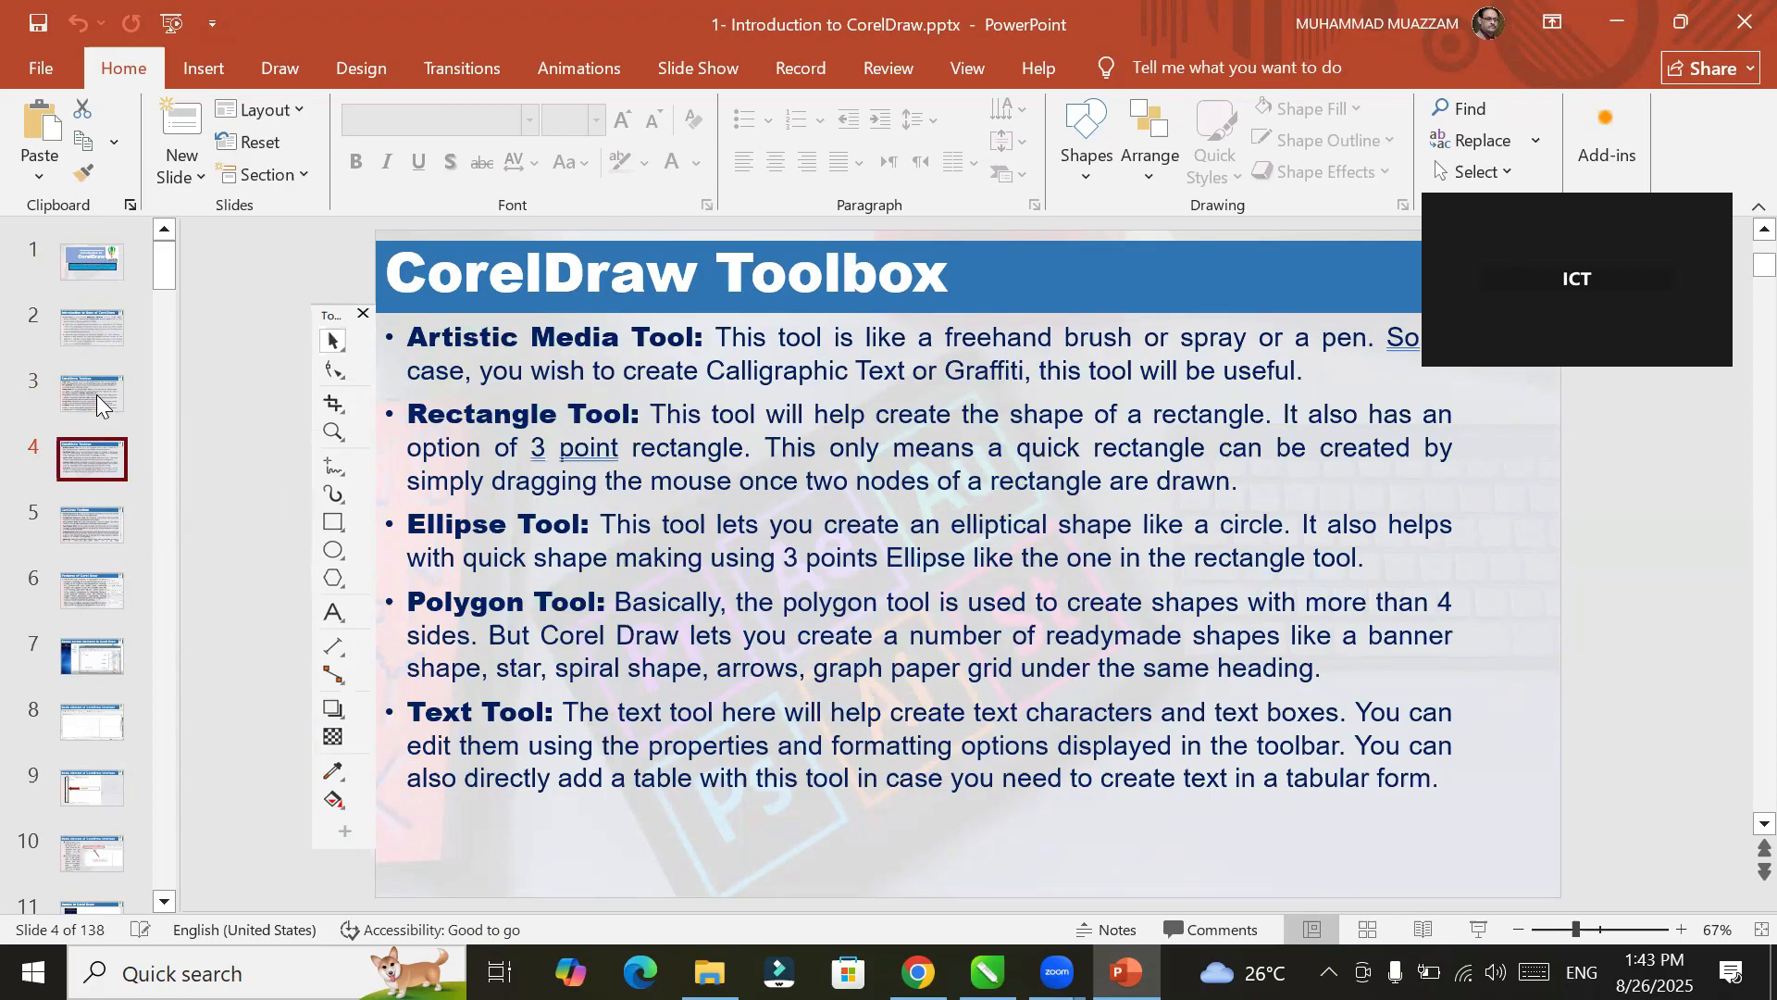
Step: Review the presentation slides from the remaining CorelDraw toolbox tools through the features and the basic interface elements
{"action": "key", "text": "Down"}
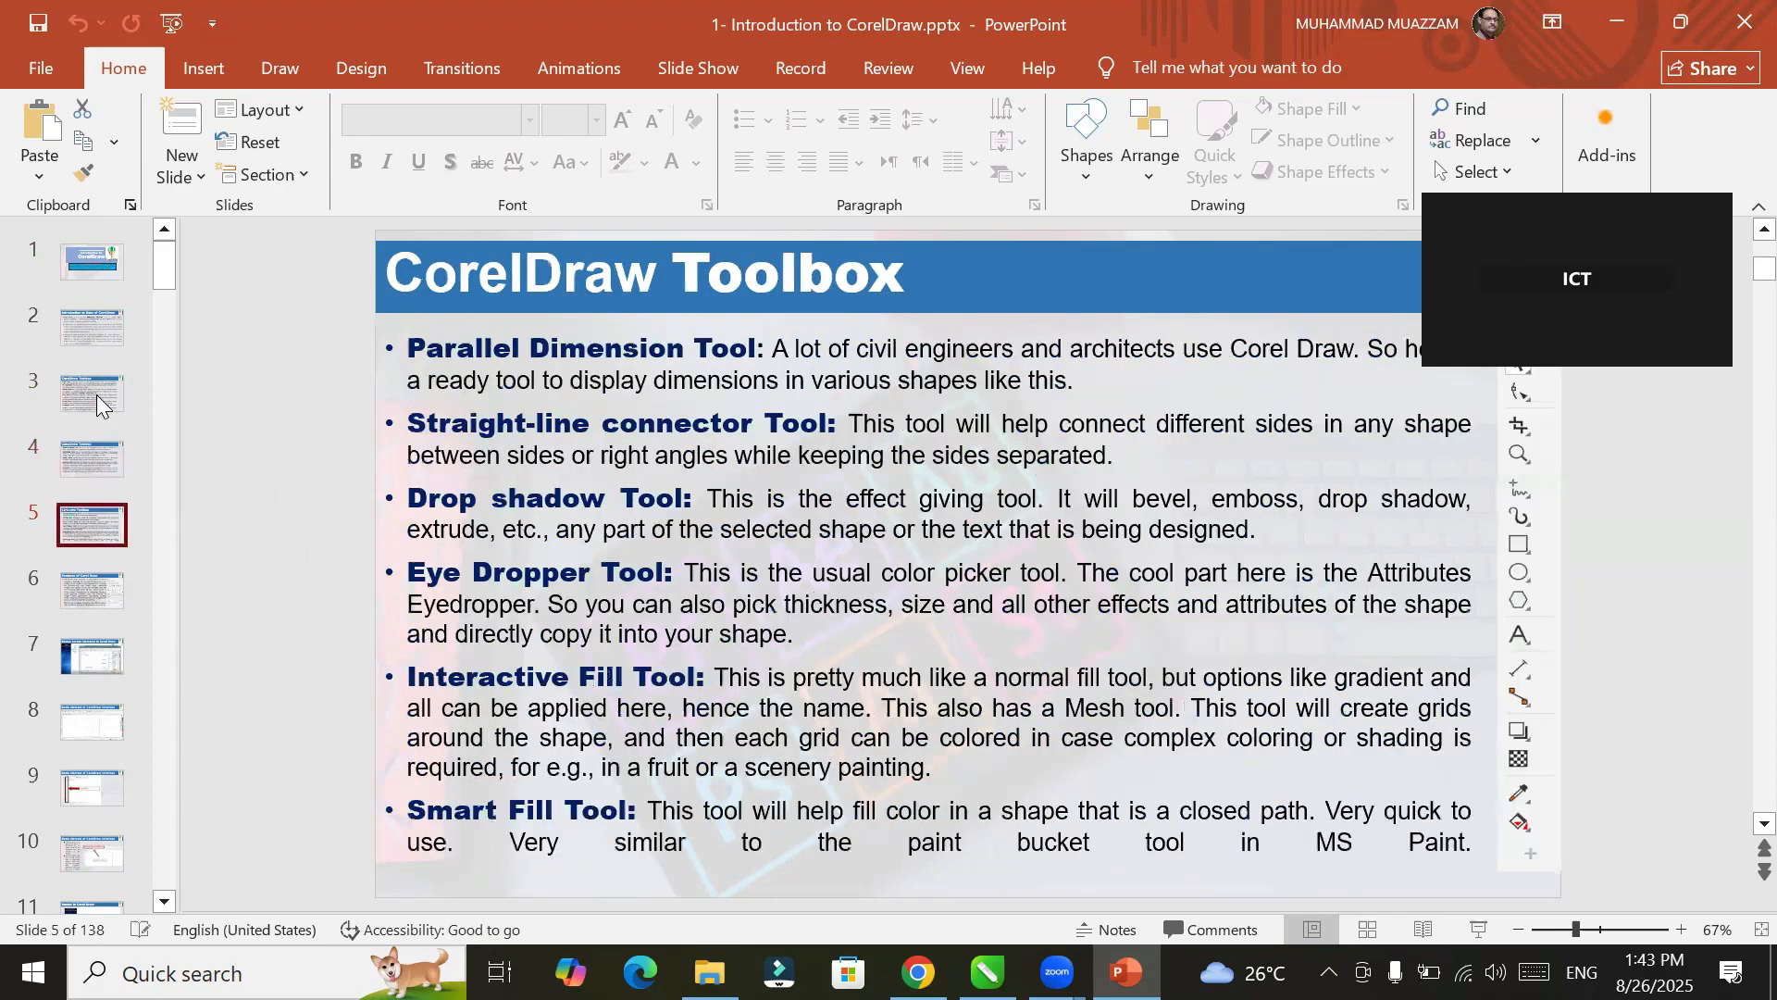
{"action": "key", "text": "Down"}
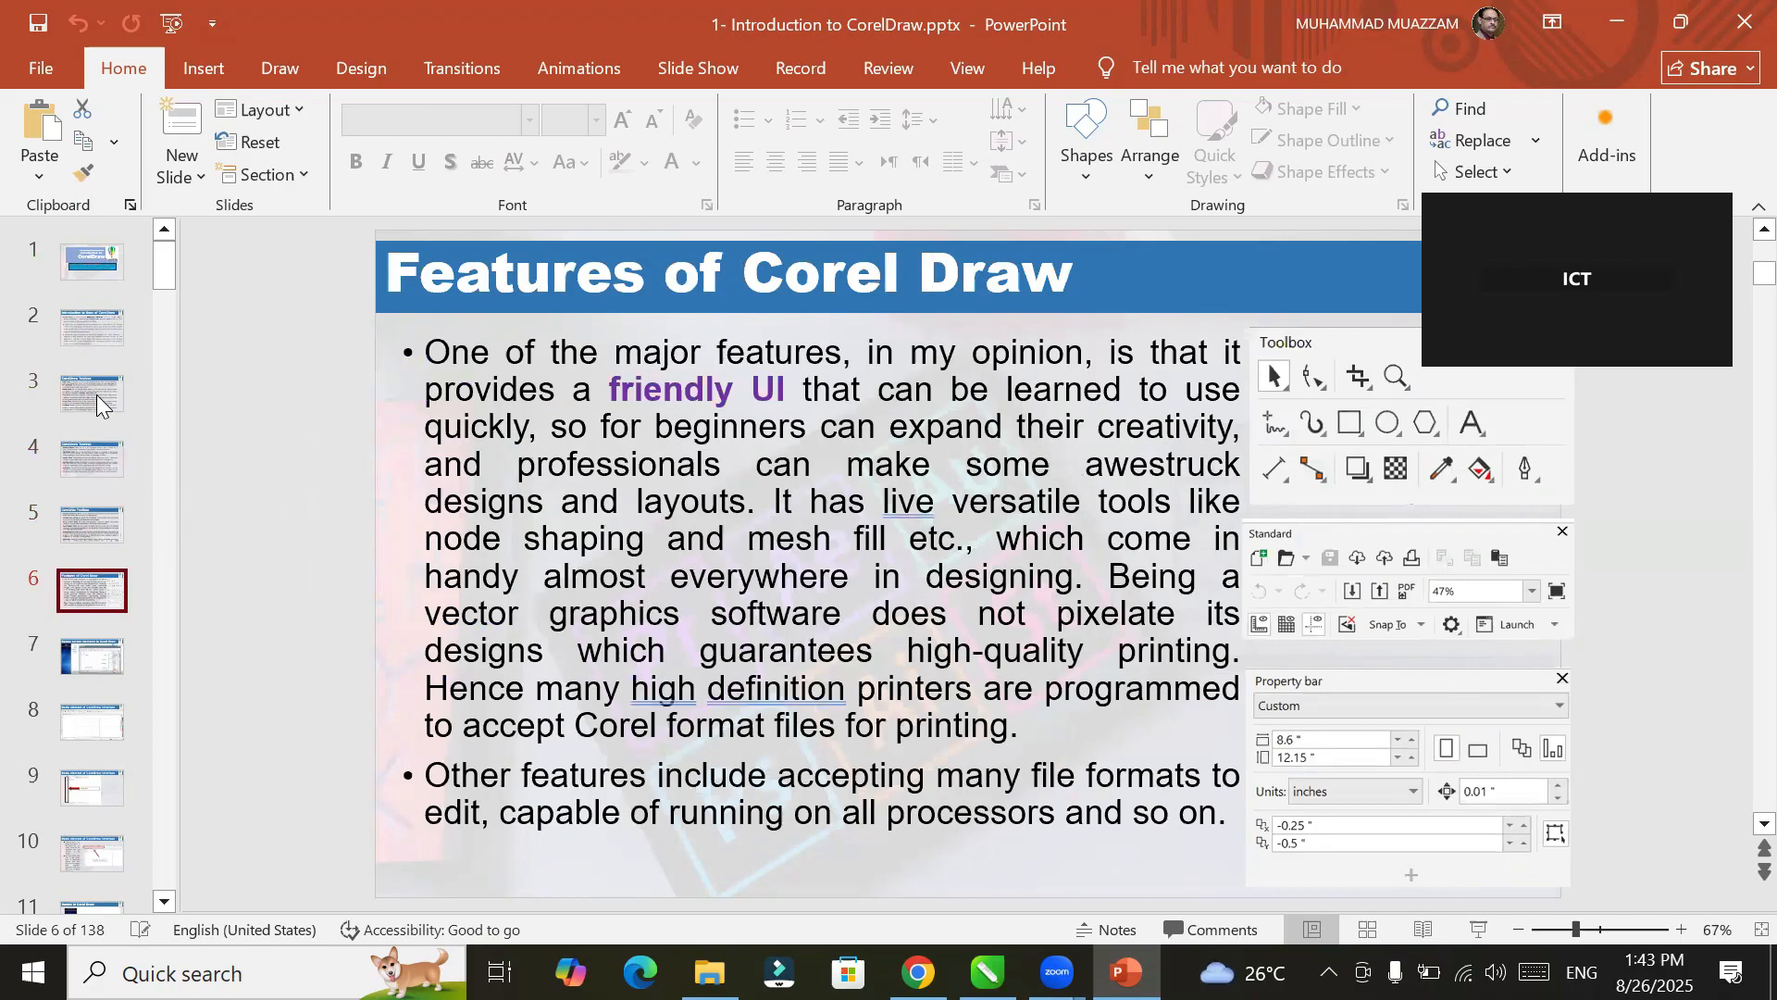
{"action": "left_click", "coordinate": [109, 654]}
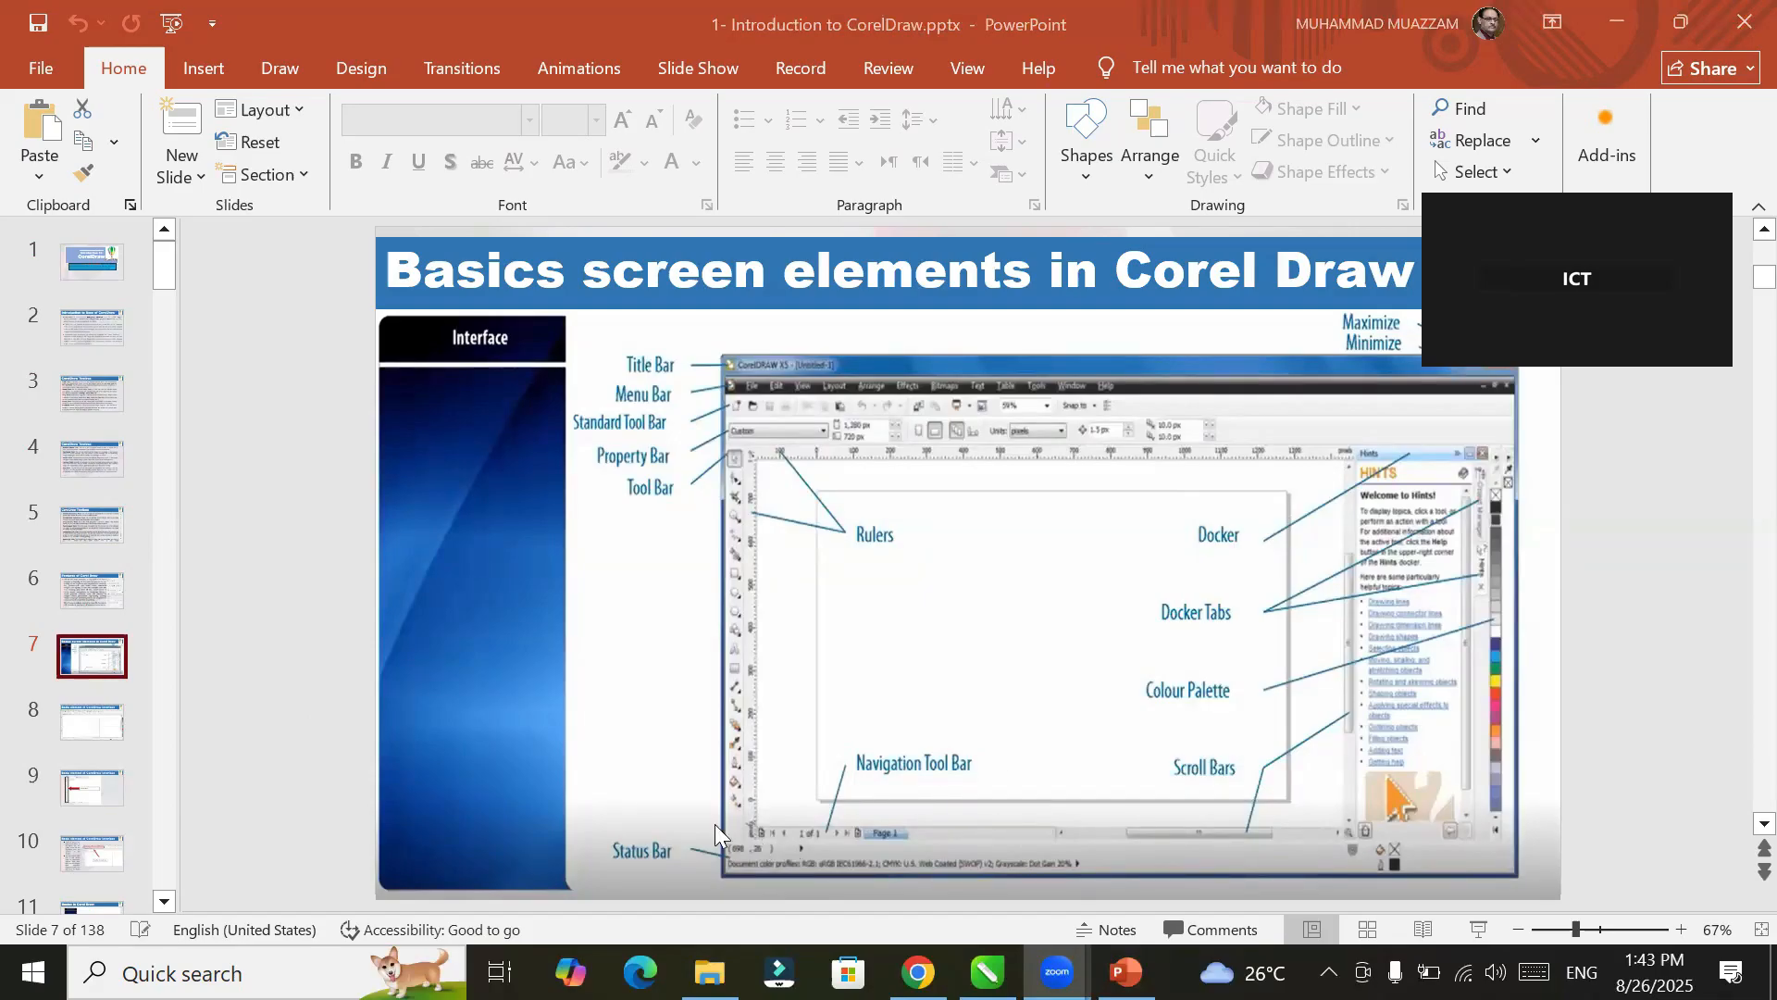
{"action": "left_click", "coordinate": [84, 716]}
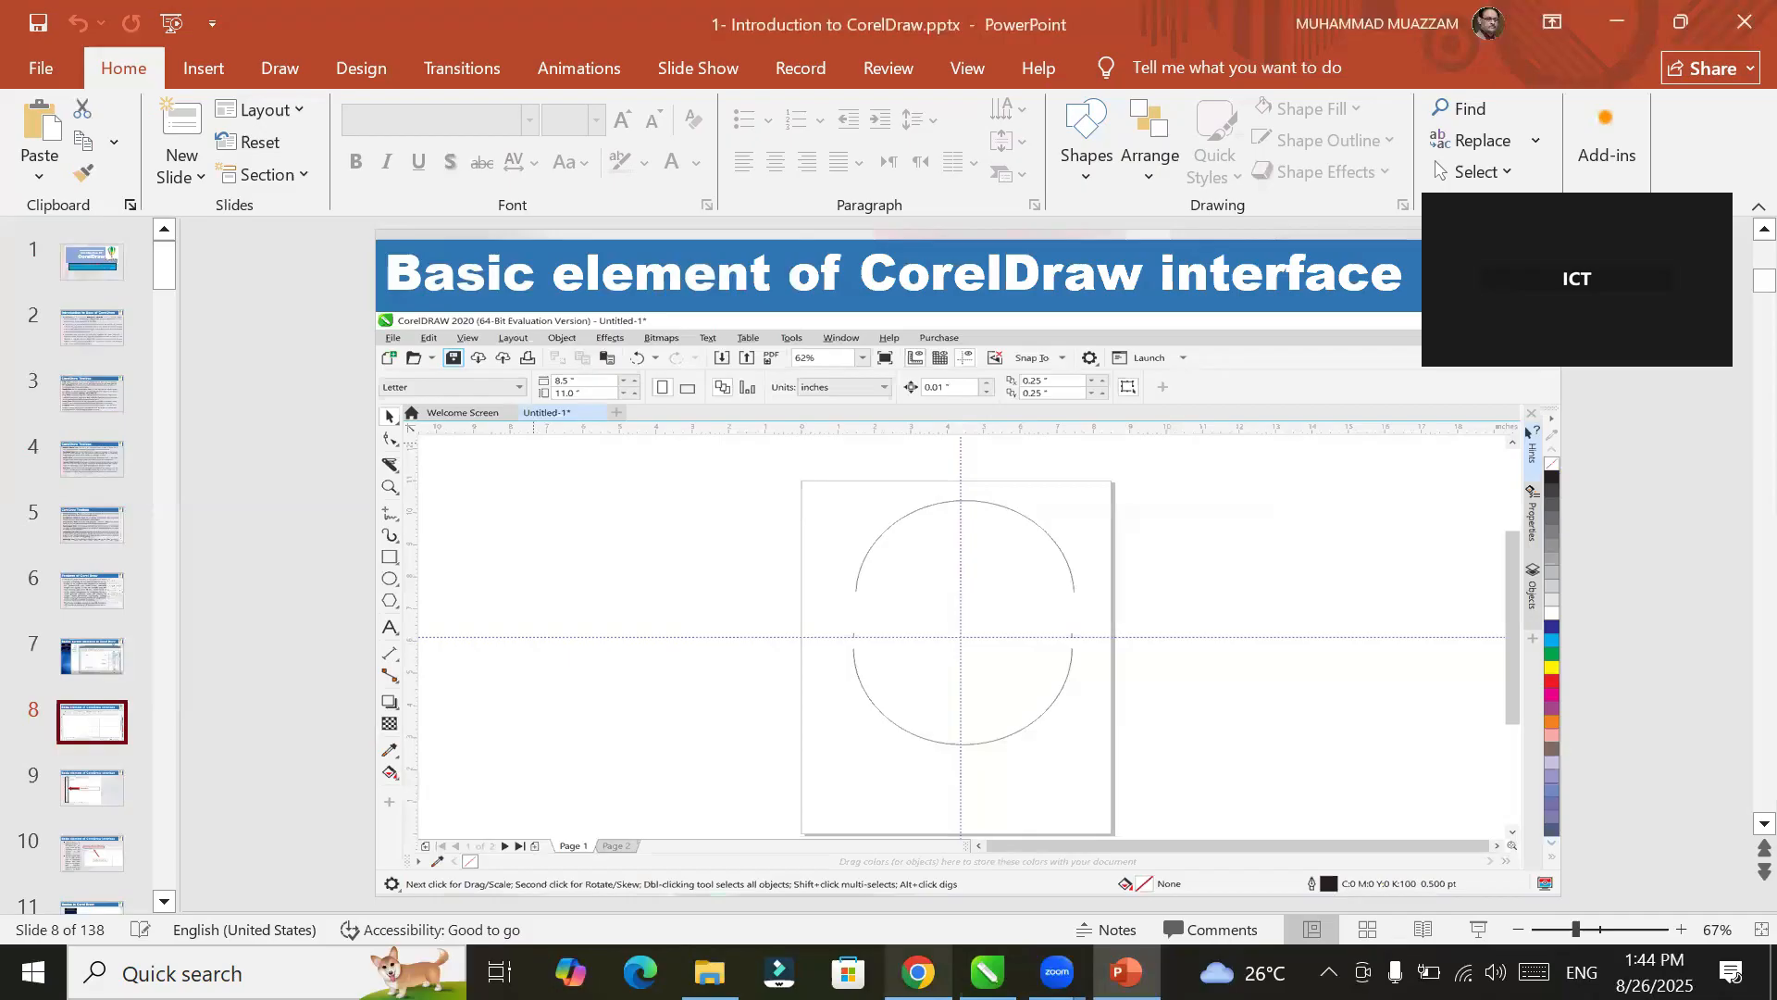
Step: Switch to CorelDRAW and start a new CMYK document named "banner 24x36" with 5 pages
{"action": "left_click", "coordinate": [987, 972]}
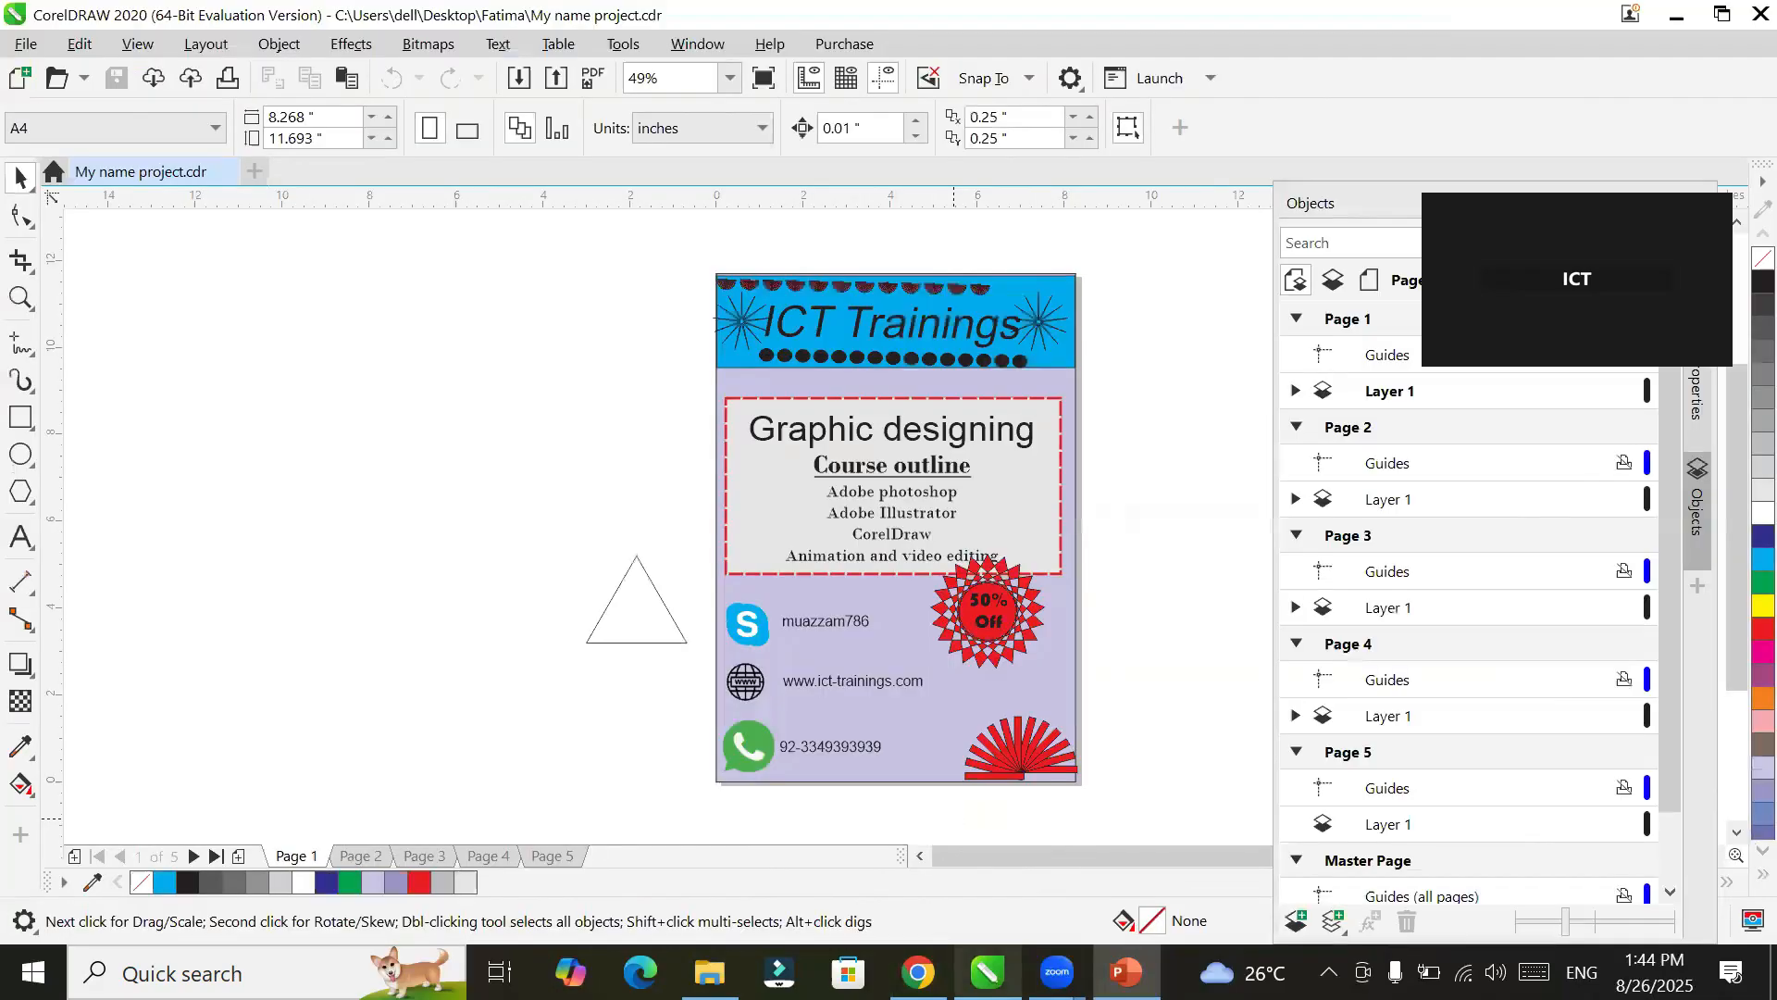
{"action": "left_click", "coordinate": [28, 44]}
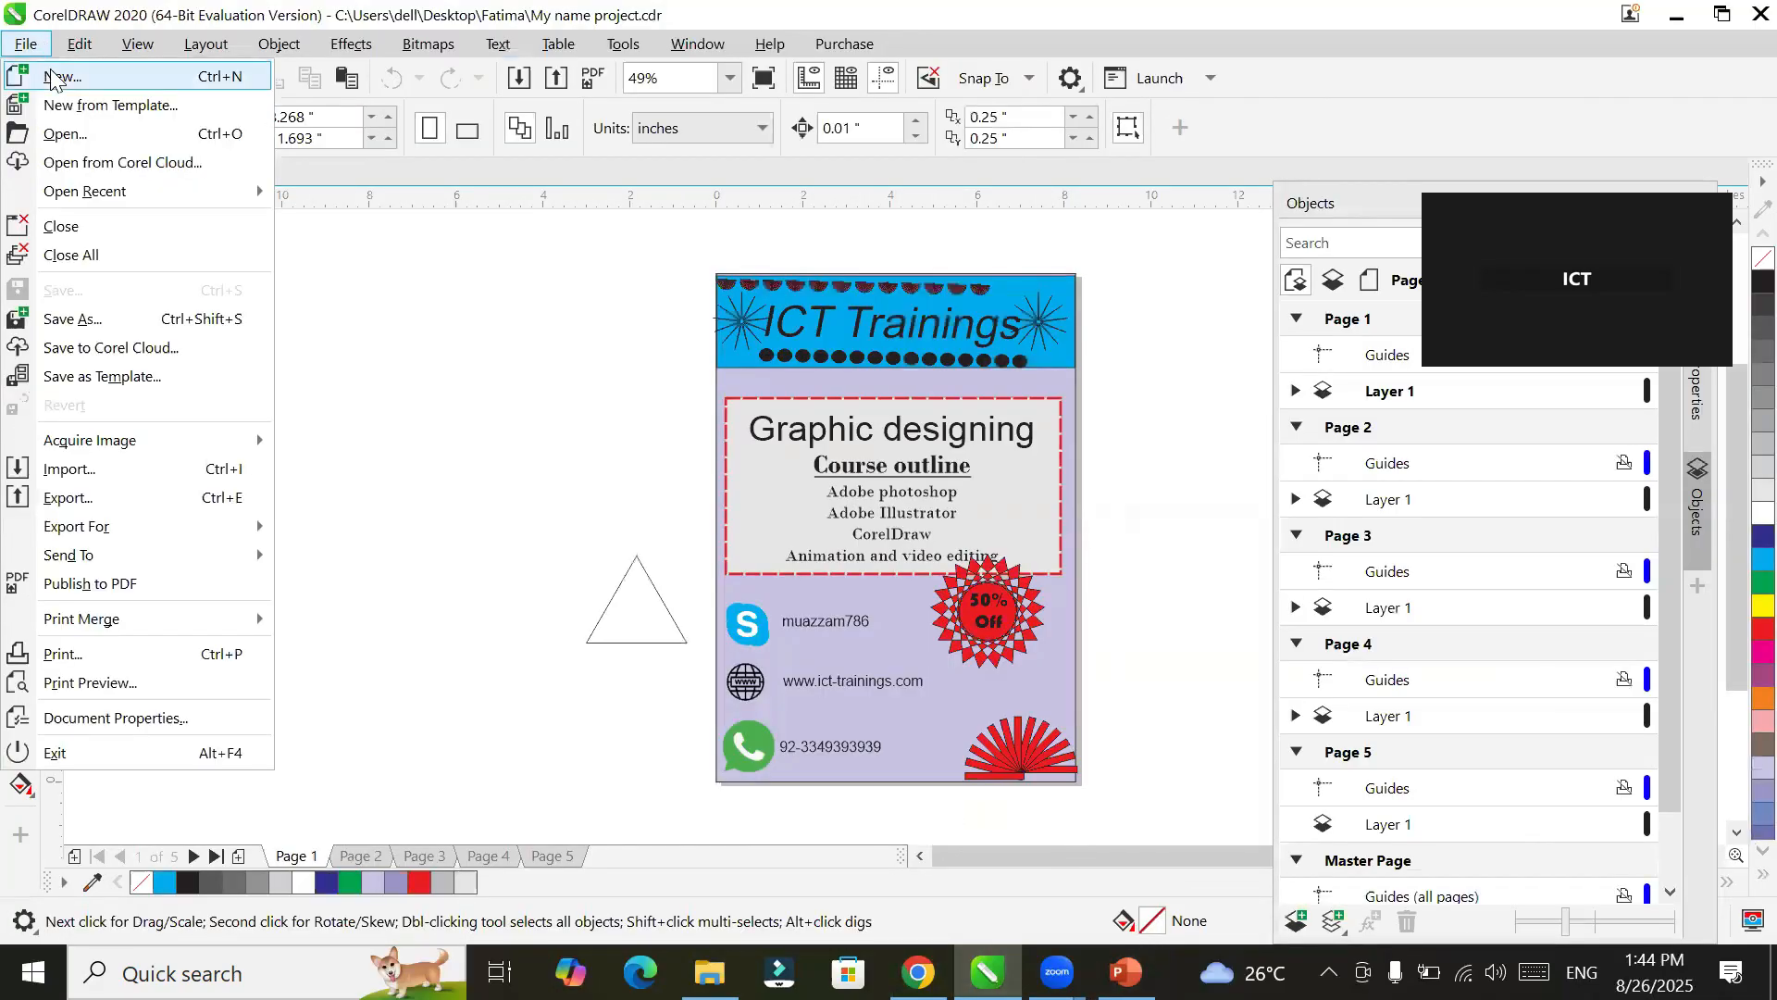
{"action": "left_click", "coordinate": [57, 77]}
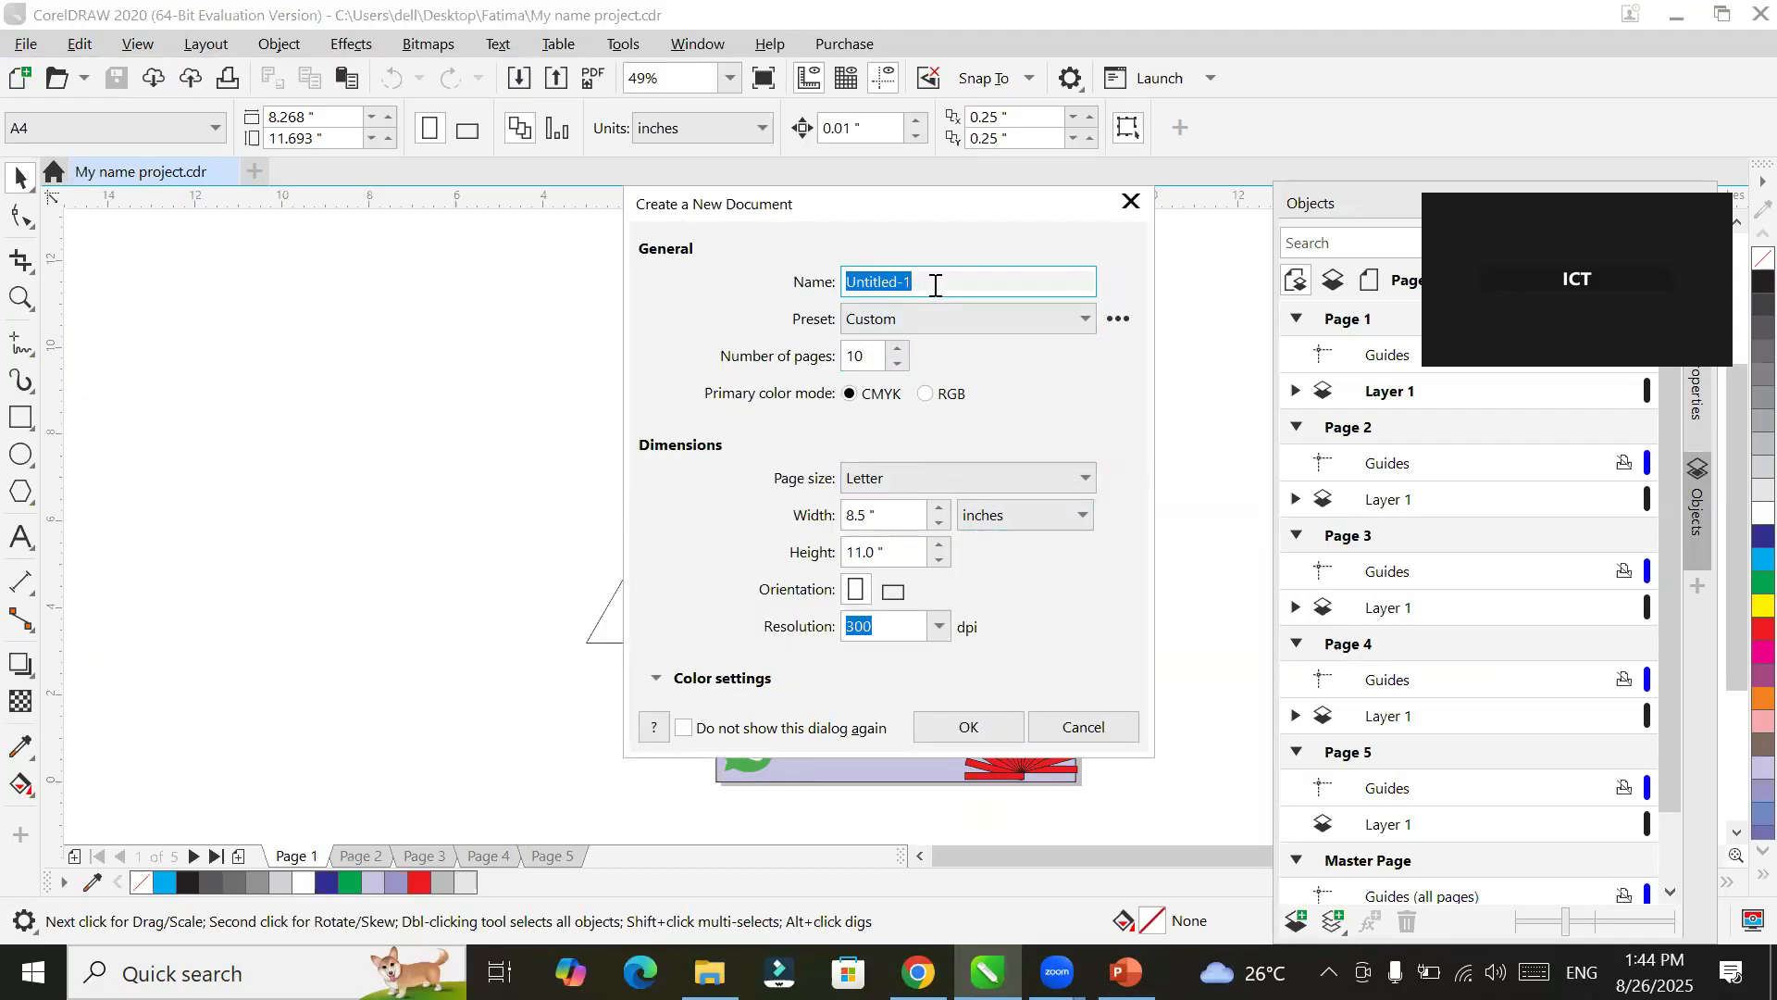
{"action": "type", "text": "banner 24x36"}
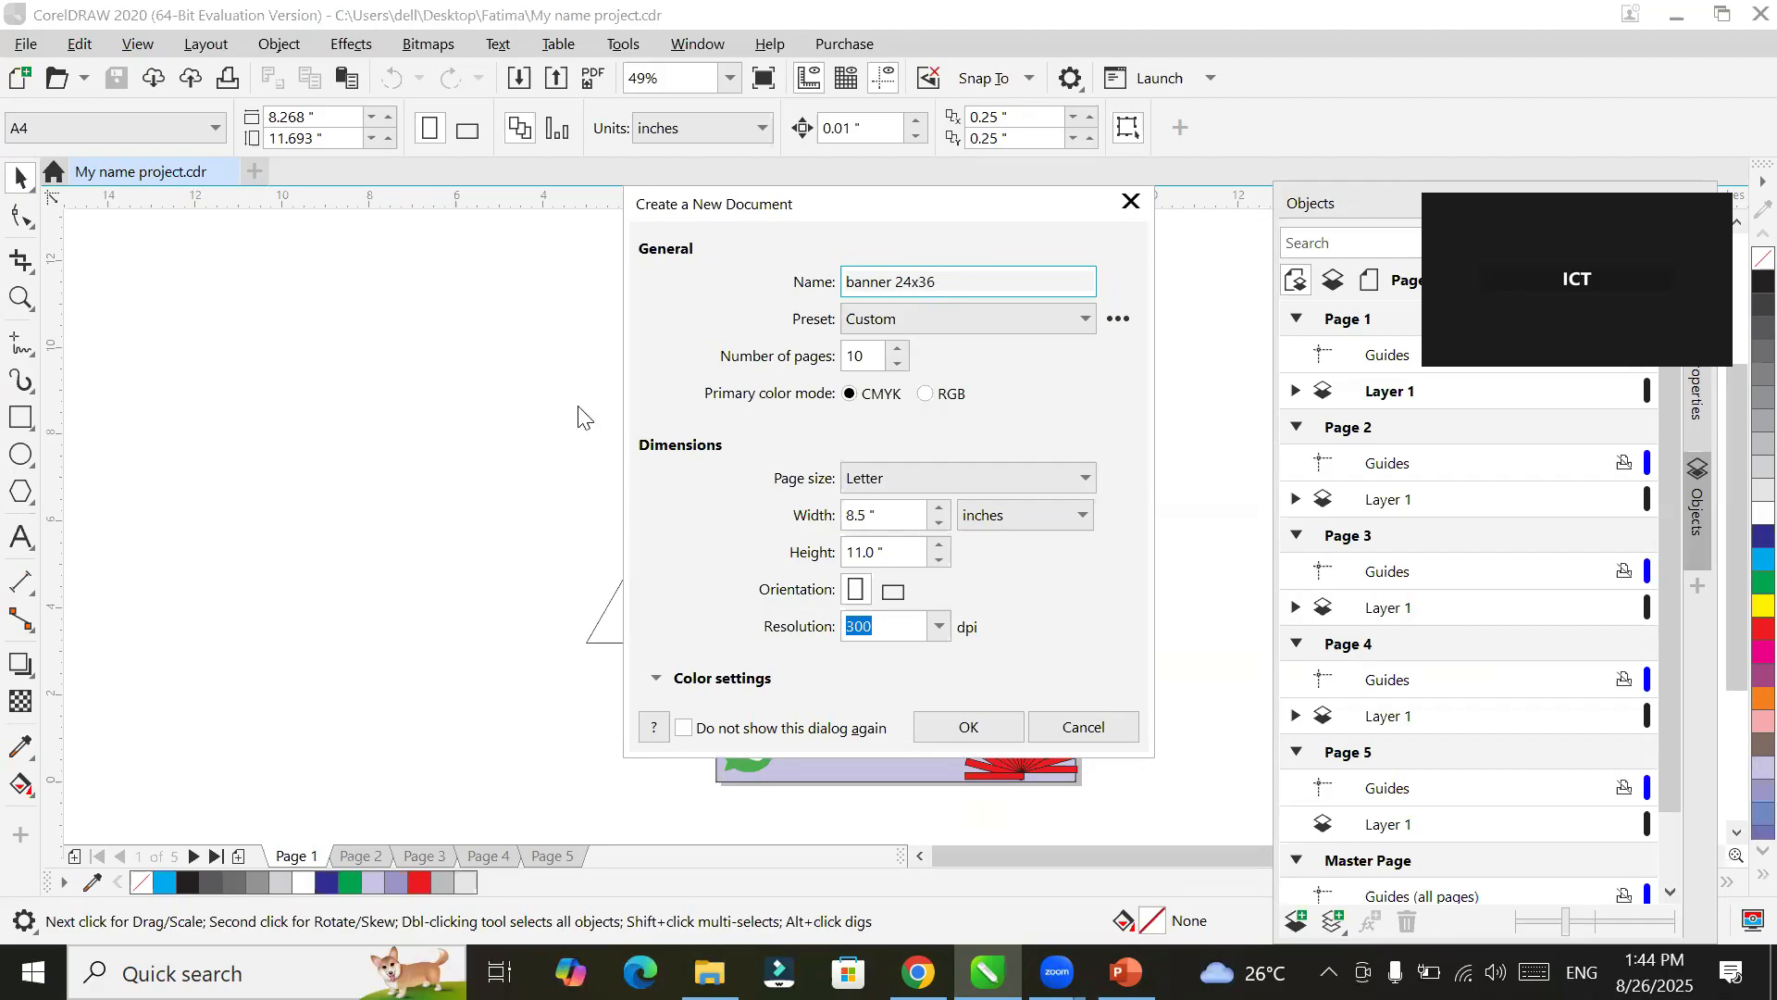
{"action": "left_click", "coordinate": [898, 364]}
{"action": "left_click", "coordinate": [898, 364]}
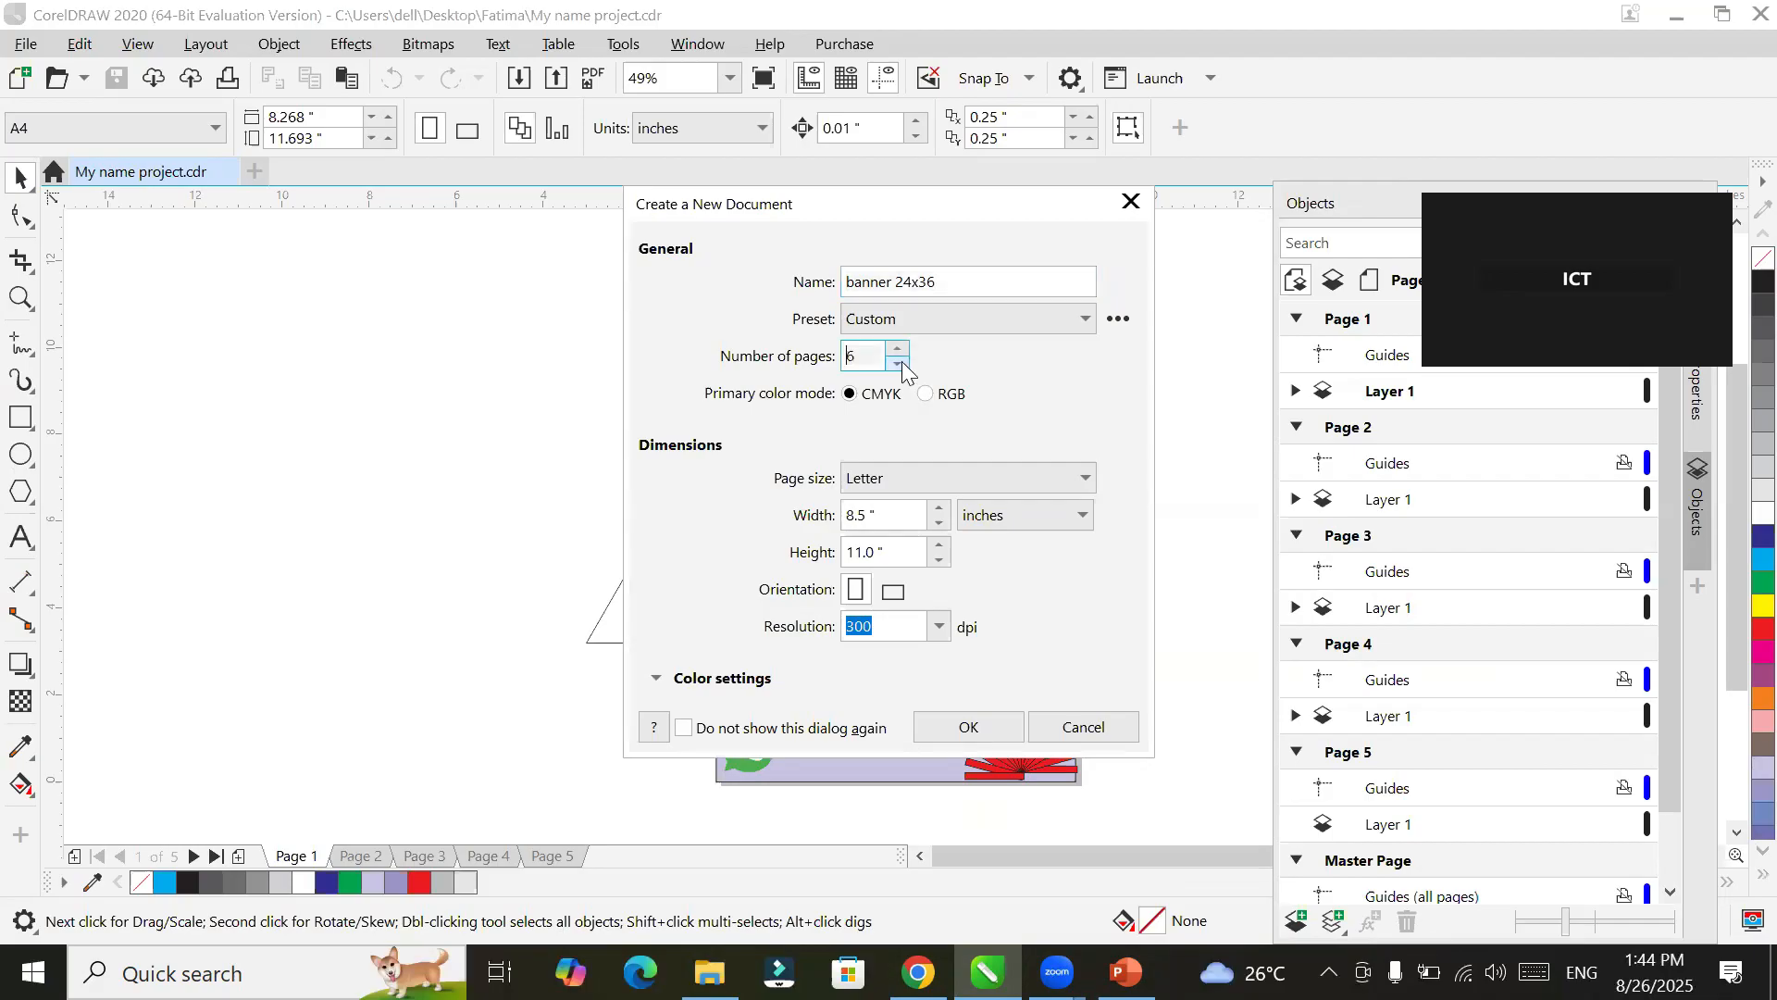
{"action": "left_click", "coordinate": [881, 401]}
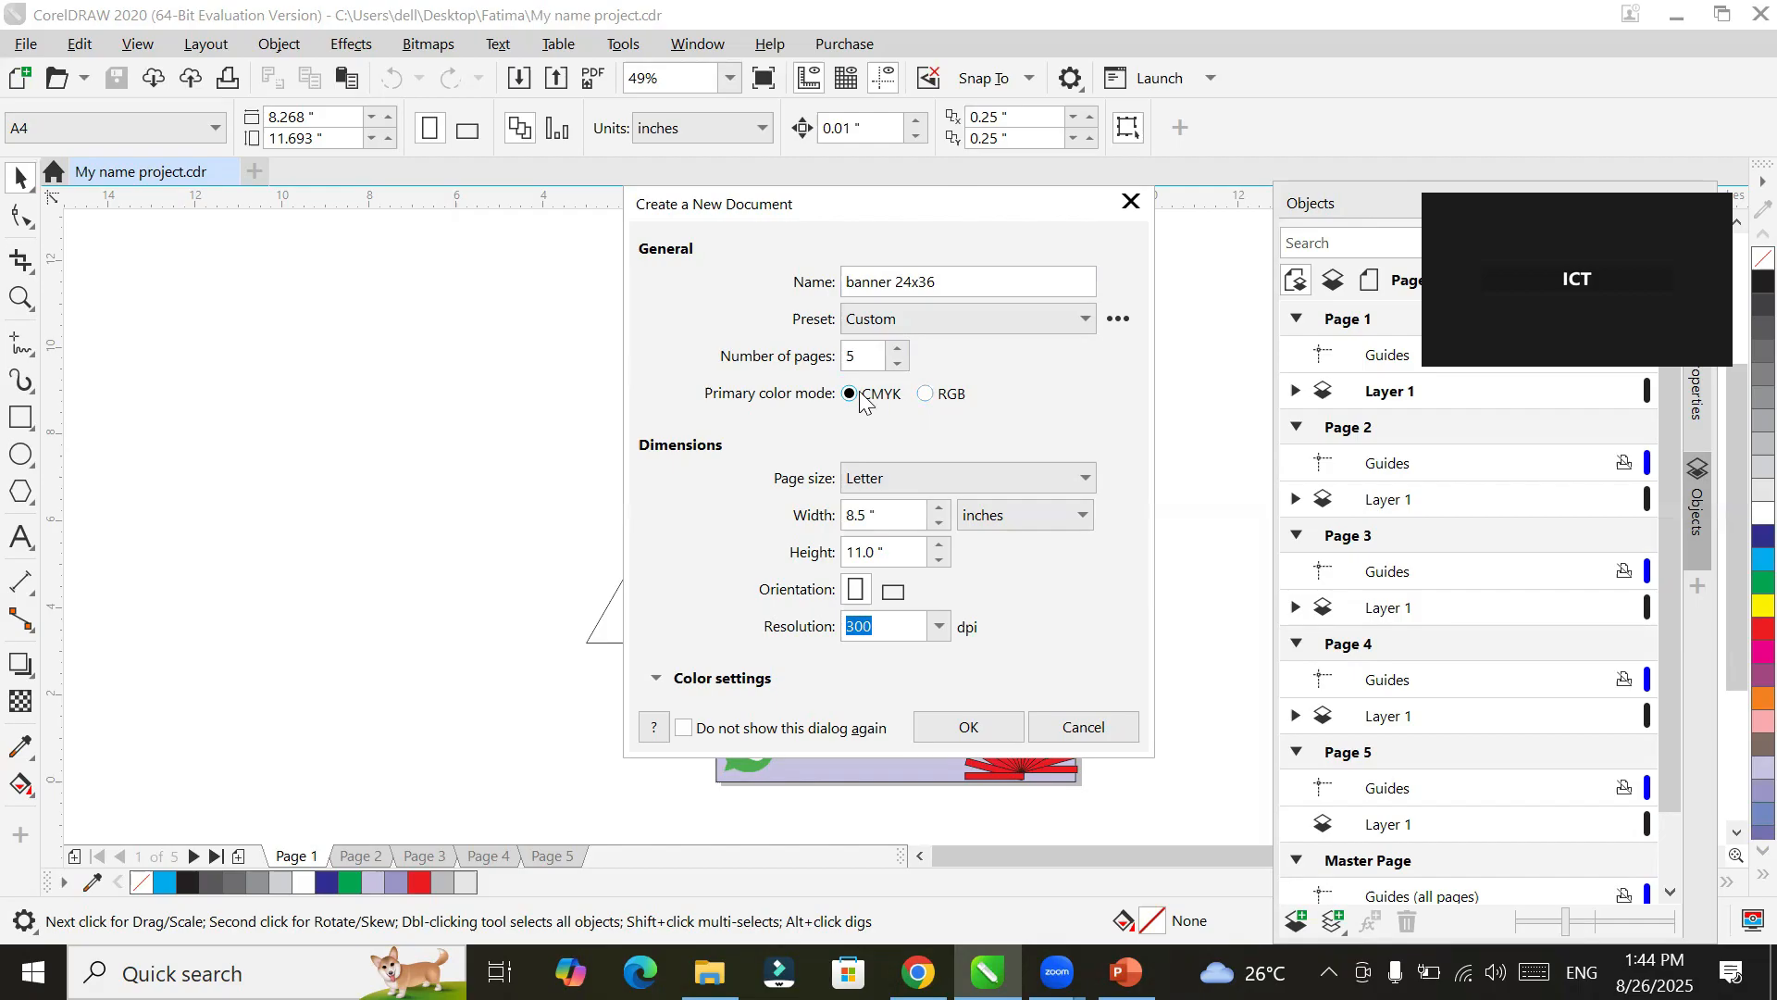
{"action": "left_click", "coordinate": [897, 281]}
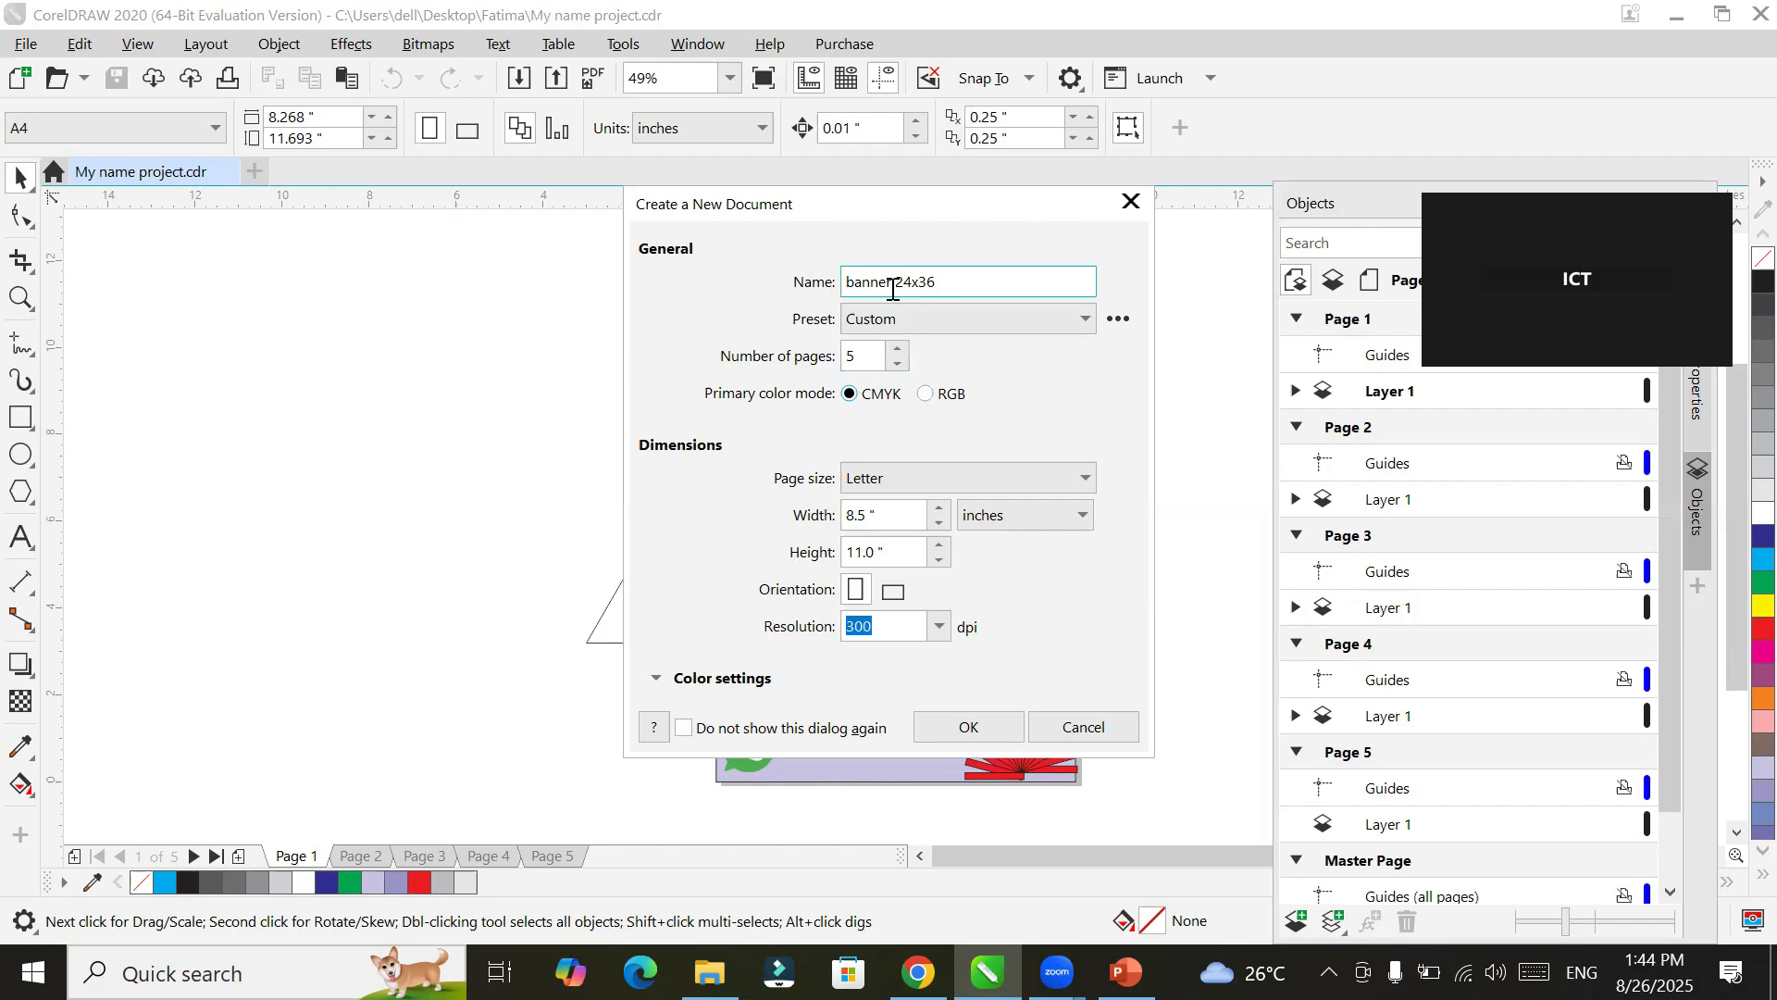
{"action": "left_click_drag", "start_coordinate": [944, 281], "coordinate": [601, 271]}
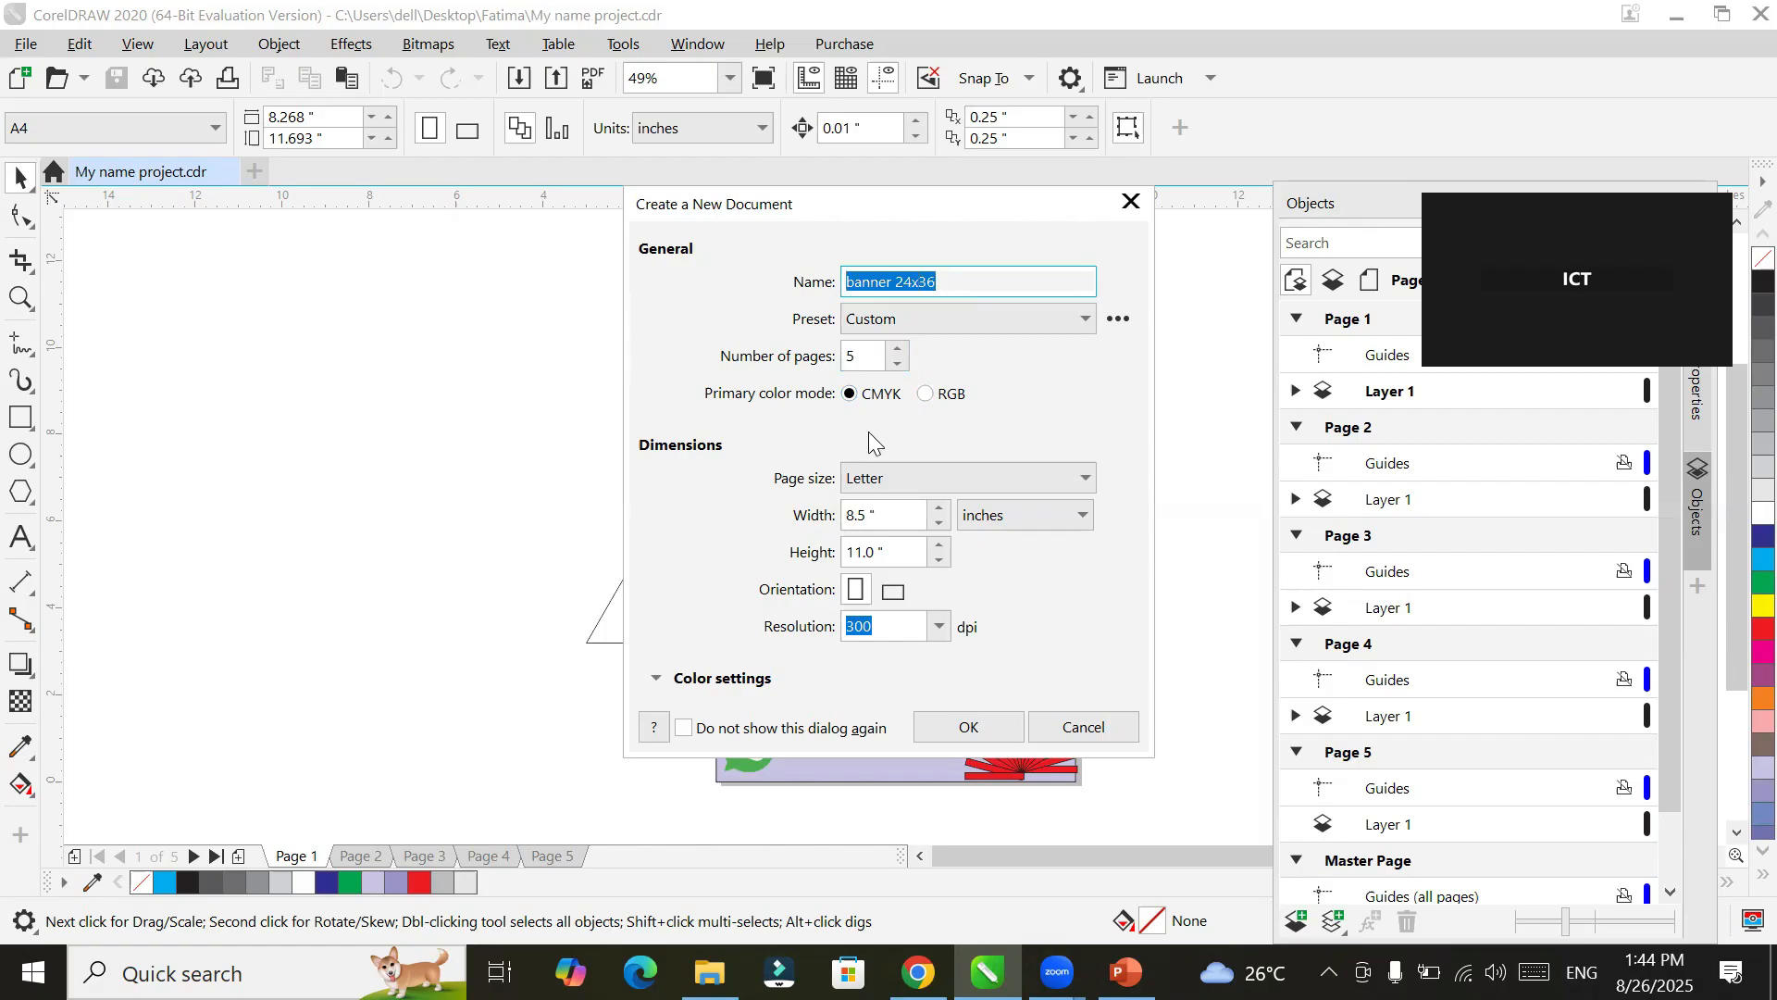
Step: Set the new document's page size to 24 inches wide and 36 inches high
{"action": "left_click", "coordinate": [897, 514]}
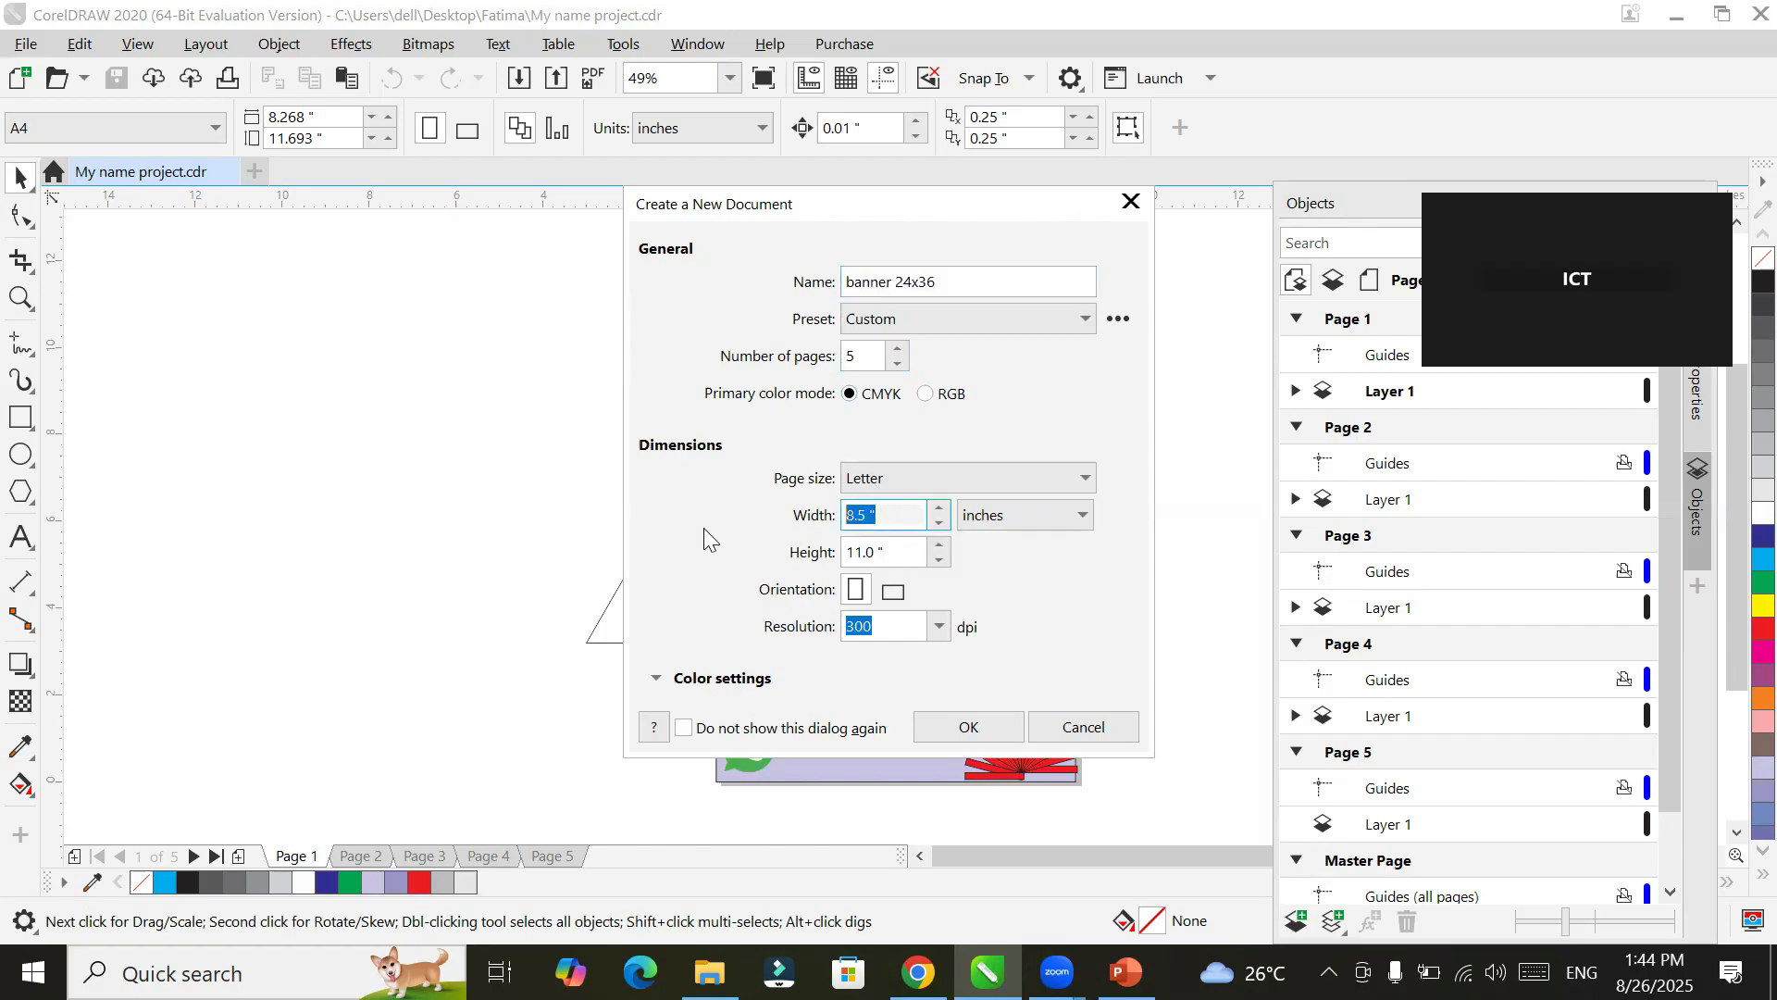
{"action": "type", "text": "24"}
{"action": "left_click", "coordinate": [888, 554]}
{"action": "type", "text": "36"}
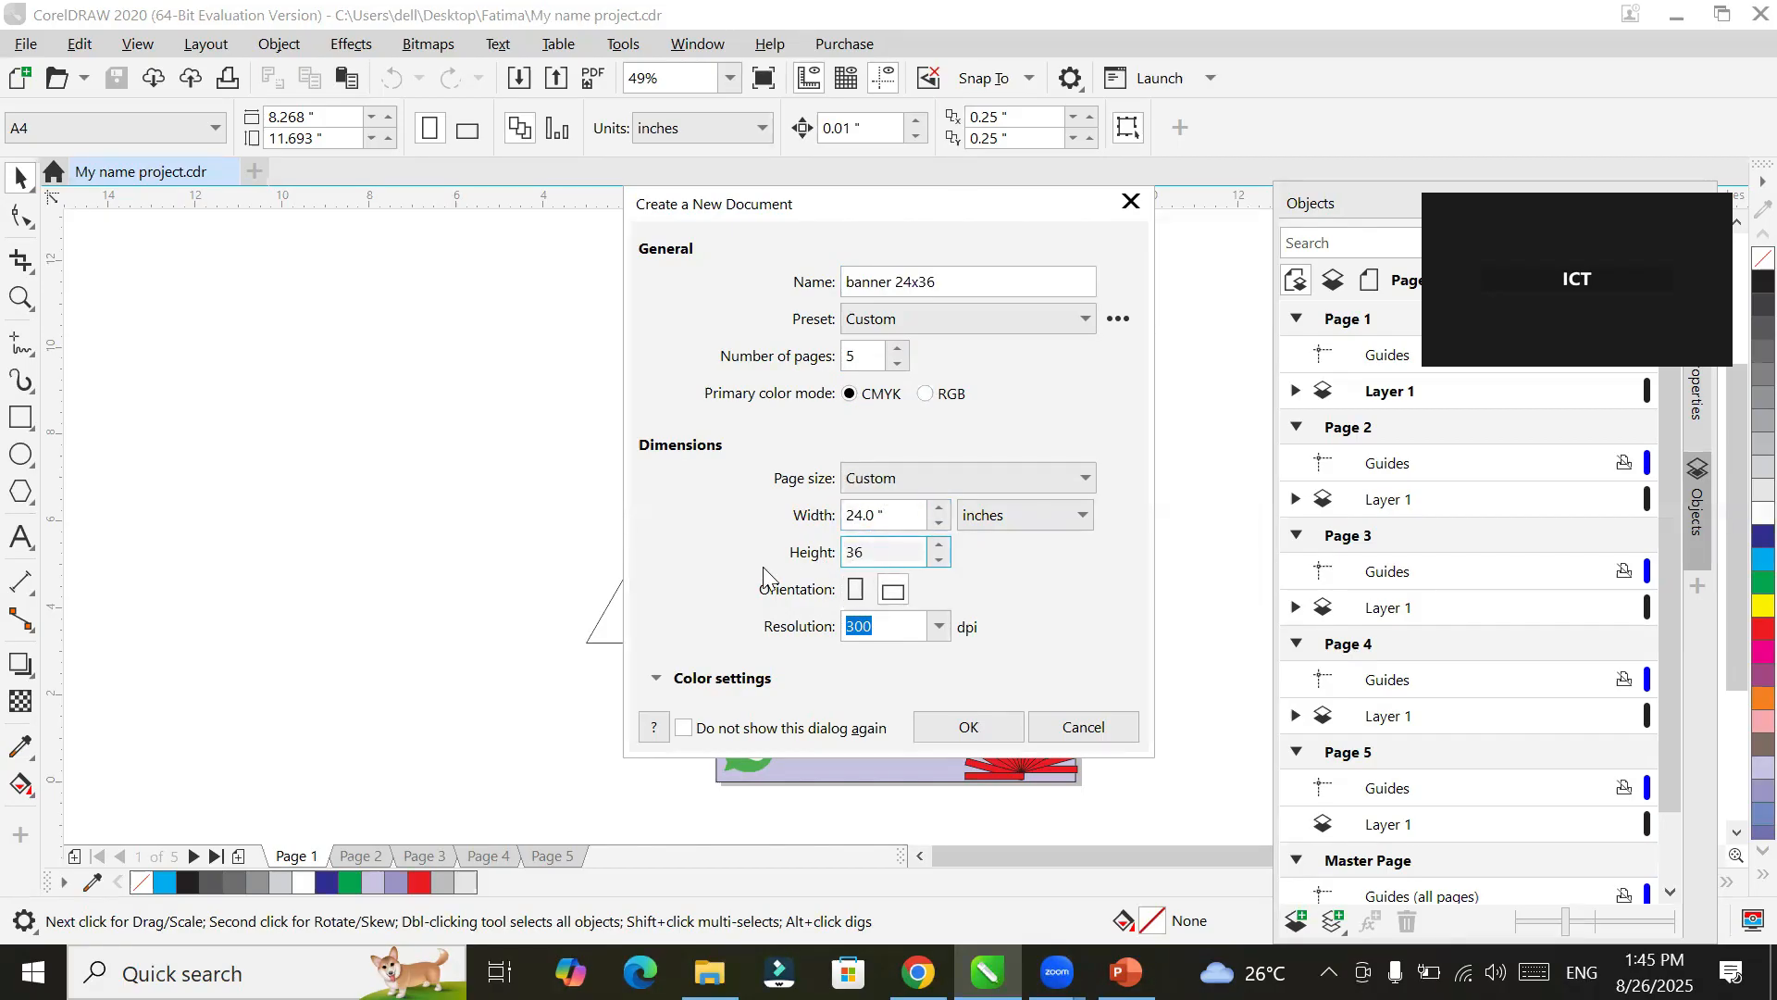
{"action": "left_click", "coordinate": [895, 513]}
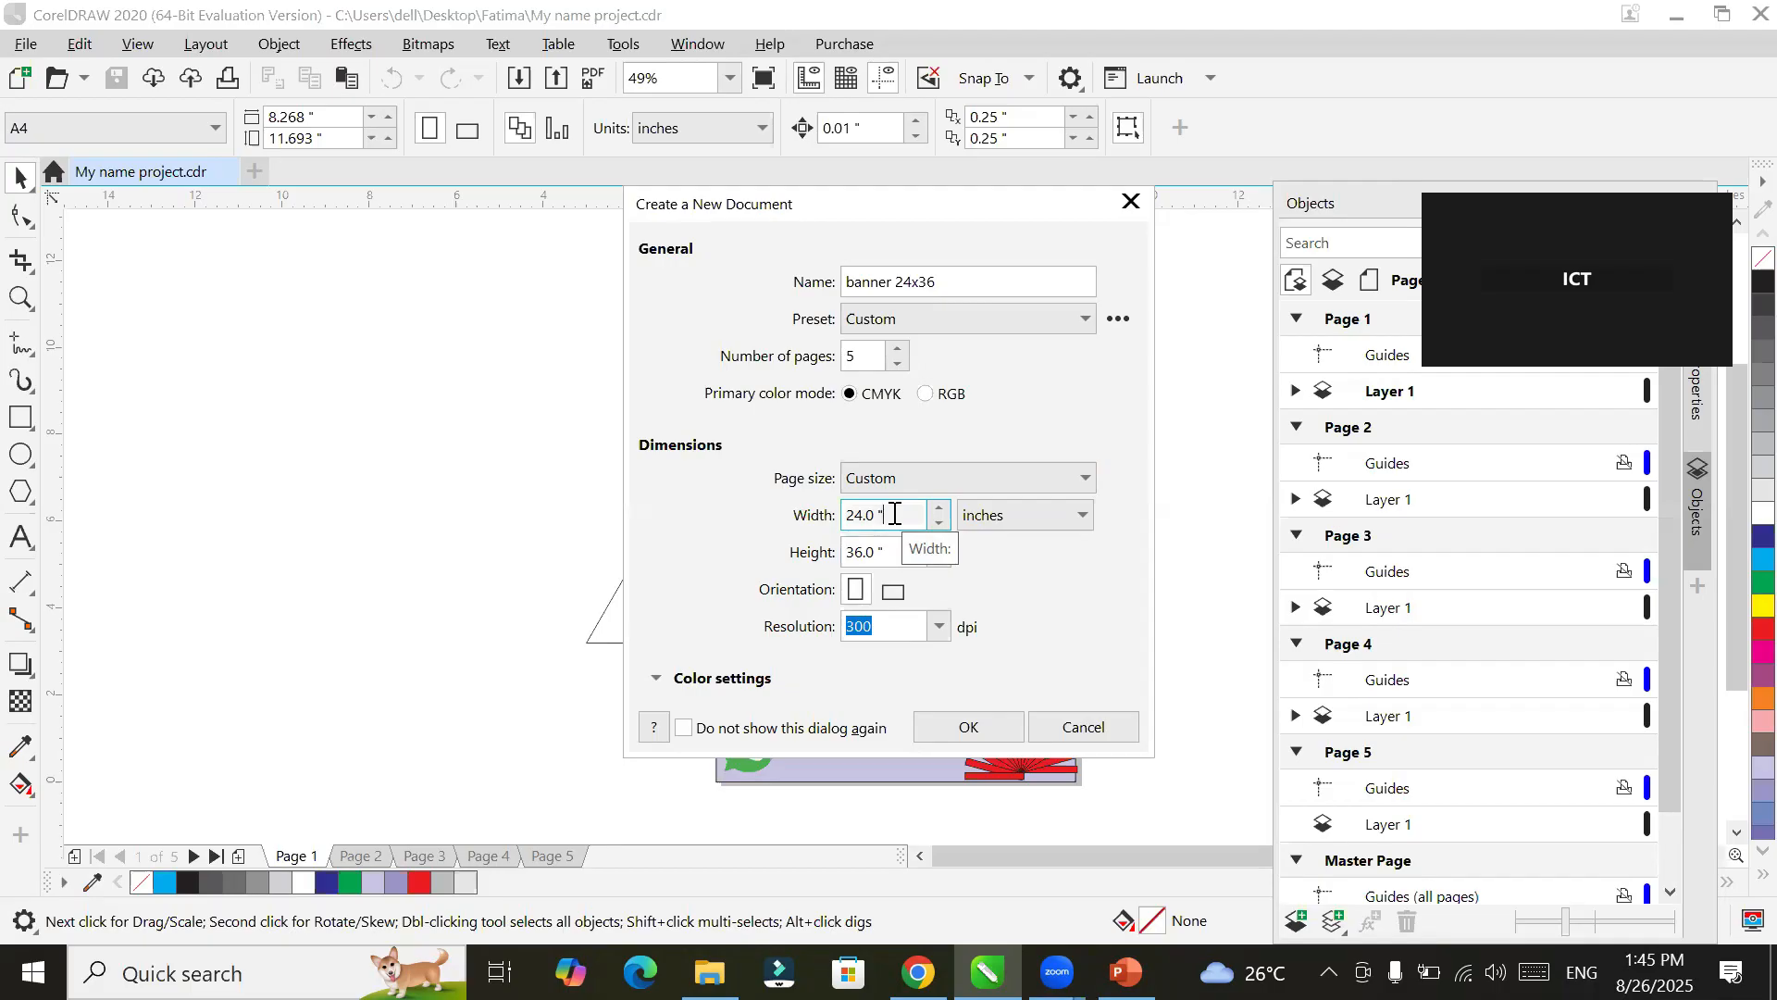
{"action": "left_click", "coordinate": [1035, 516]}
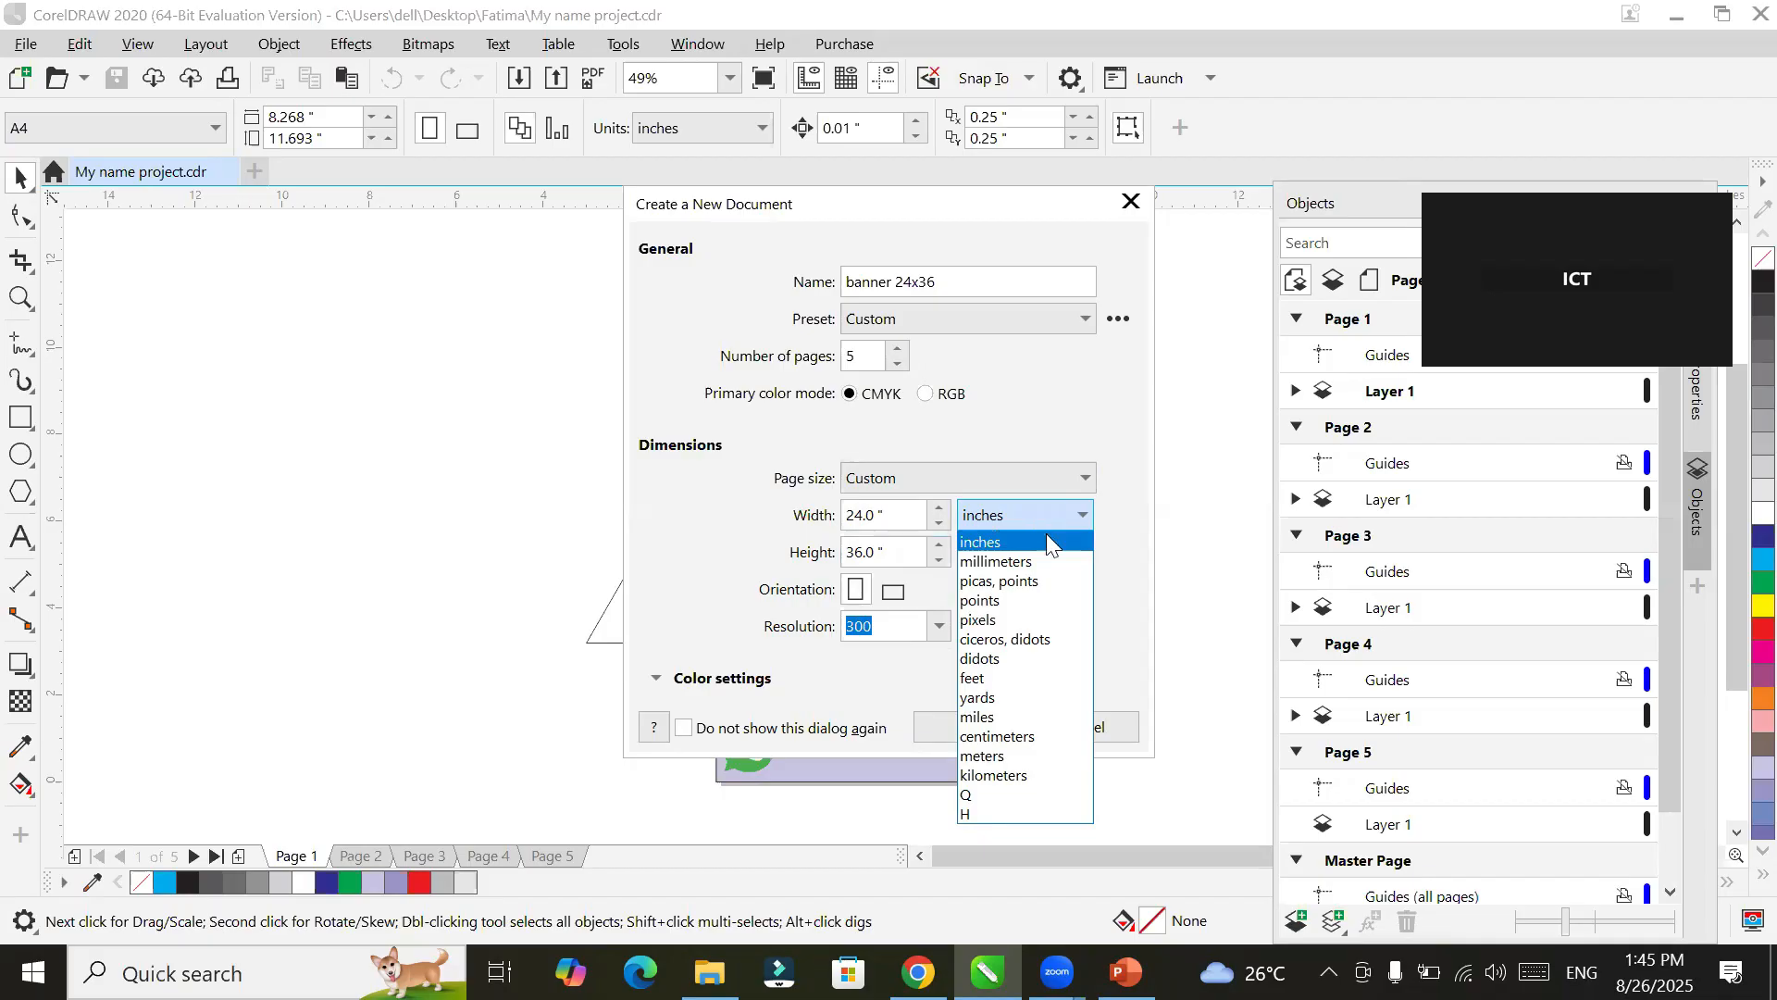
{"action": "left_click", "coordinate": [1075, 512]}
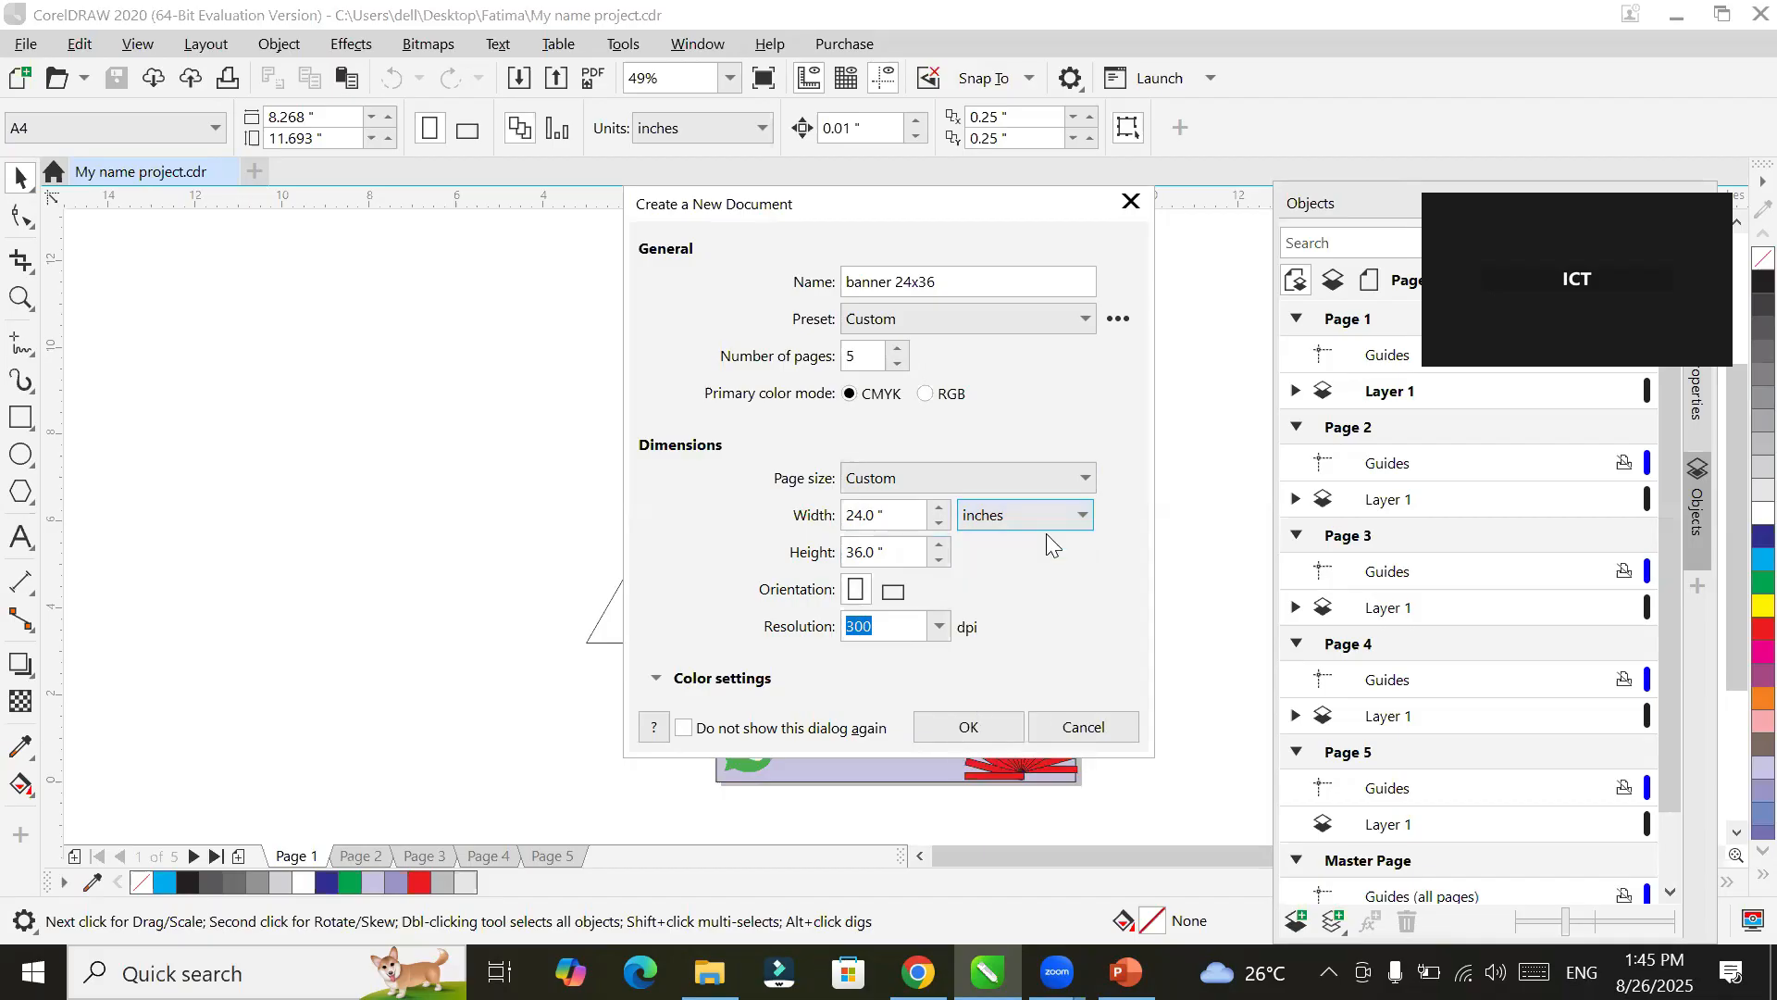
Step: Choose portrait orientation, keep the resolution at 300 dpi, and create the document
{"action": "left_click", "coordinate": [893, 592]}
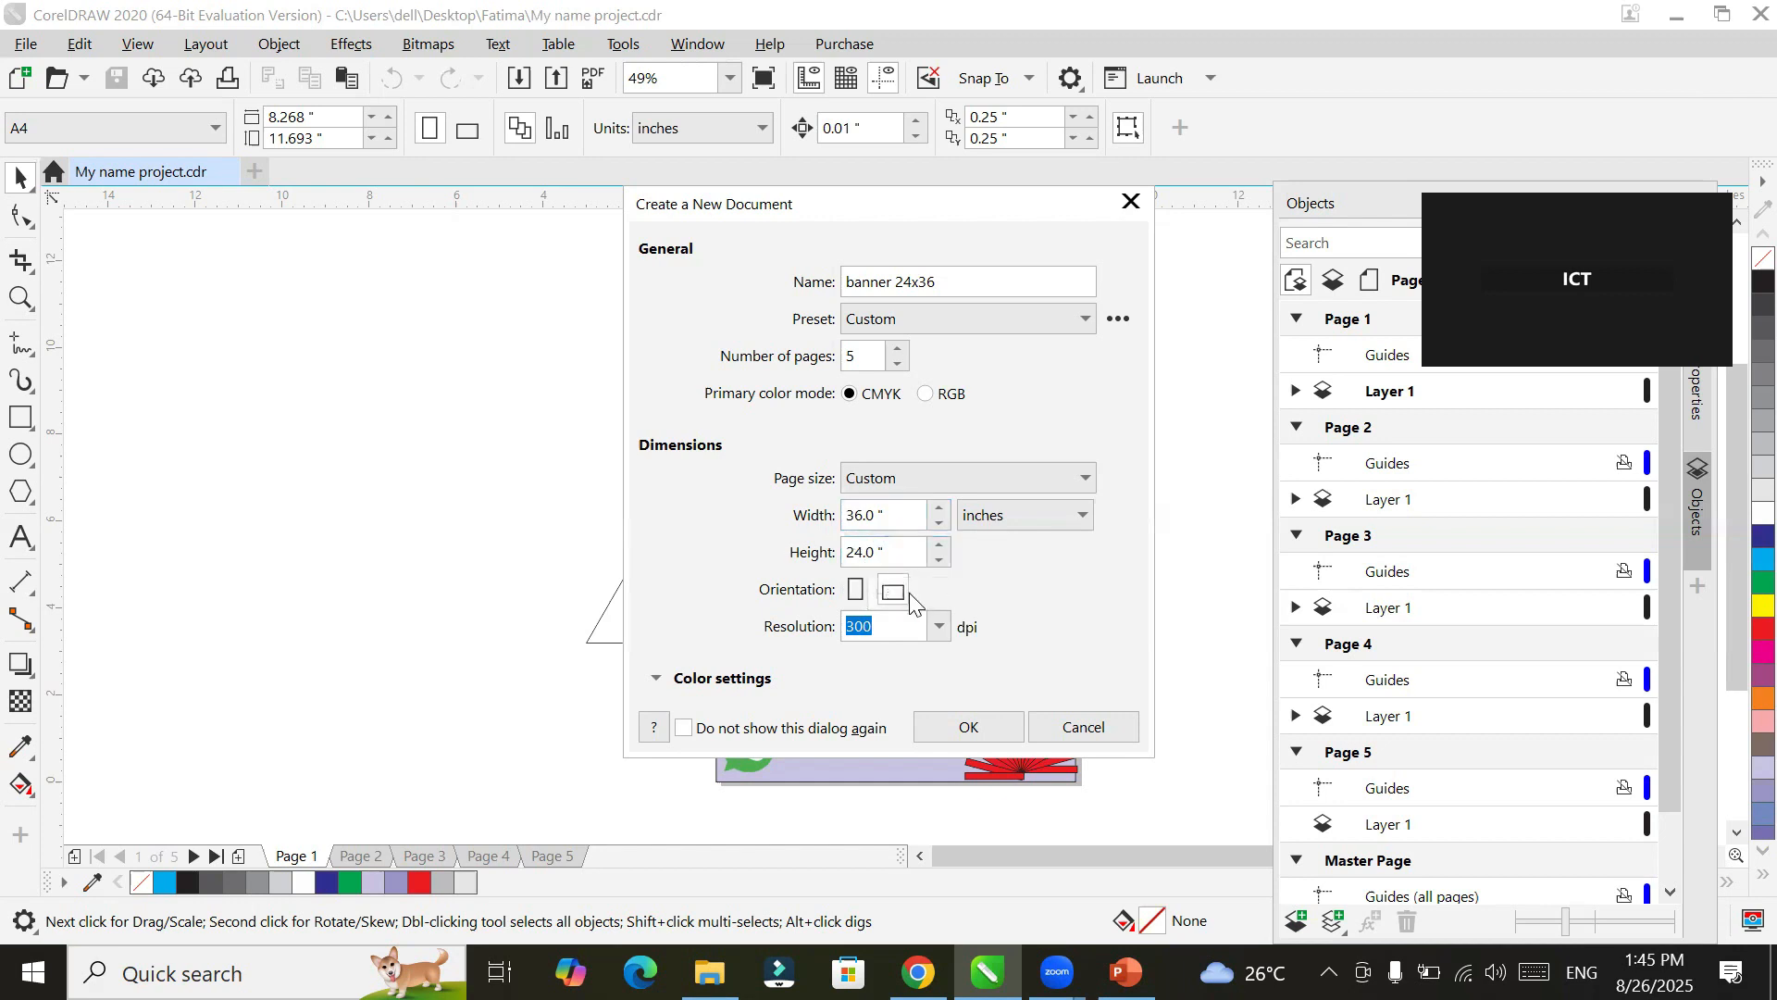
{"action": "left_click", "coordinate": [857, 594]}
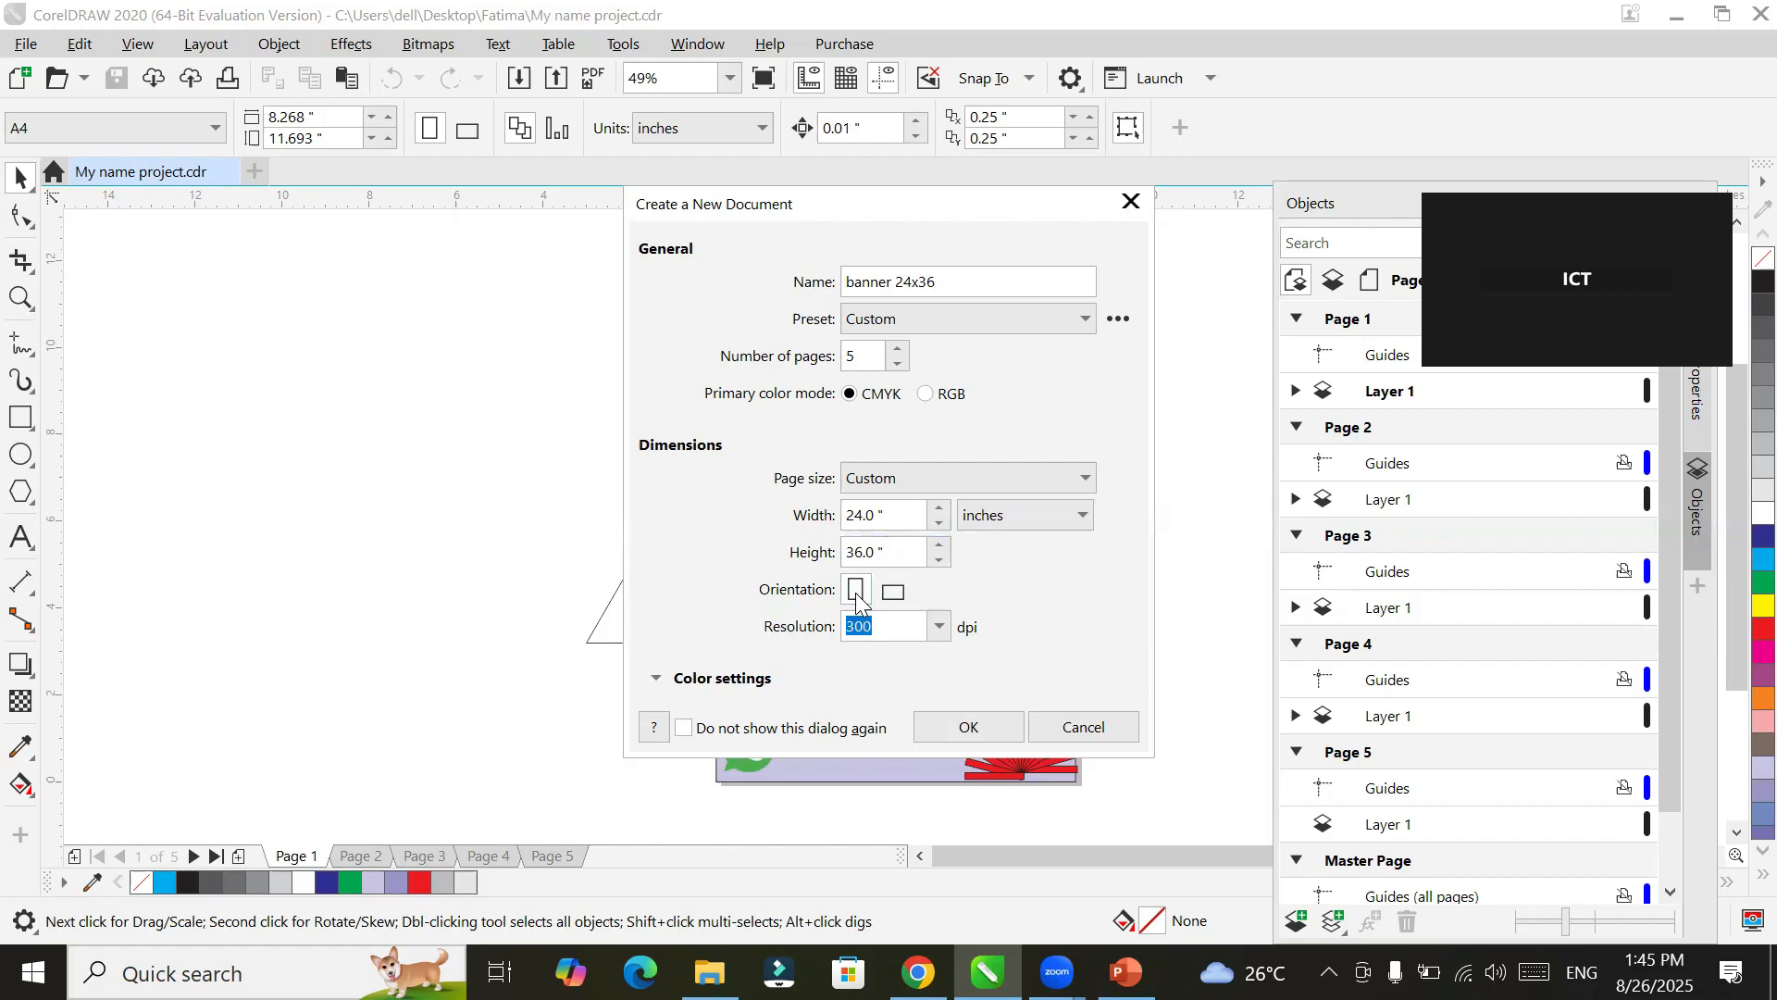
{"action": "left_click", "coordinate": [935, 629]}
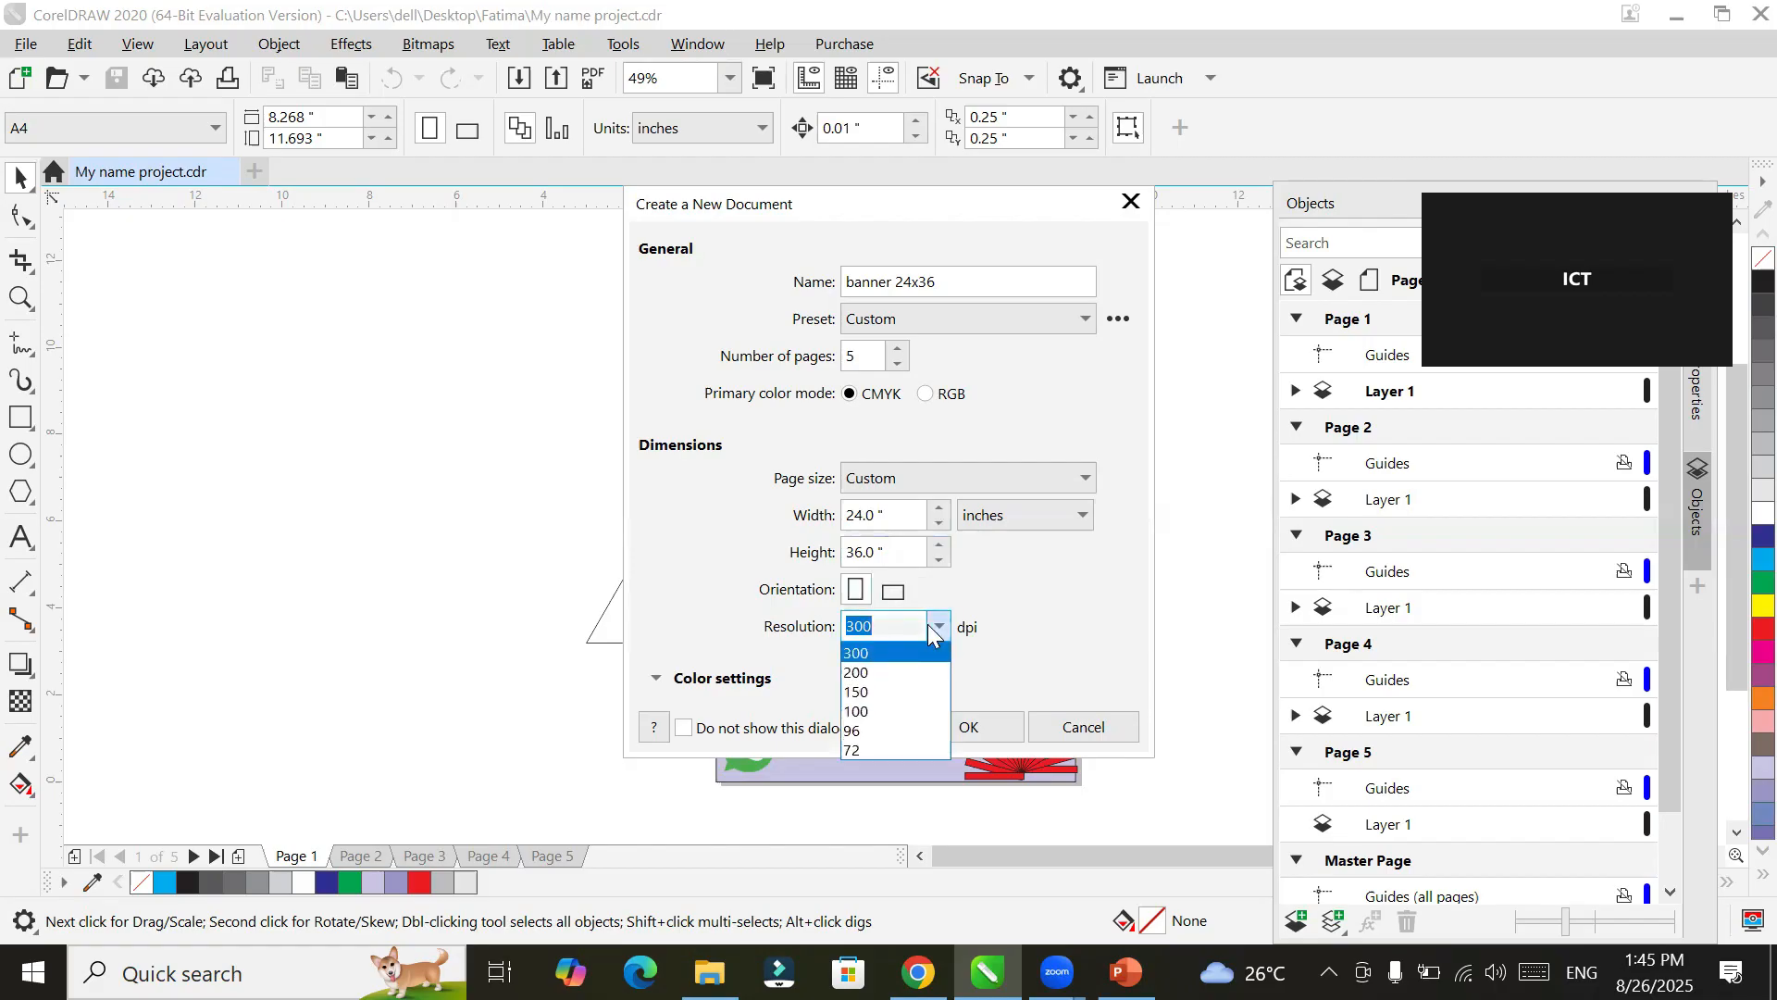
{"action": "left_click", "coordinate": [933, 633]}
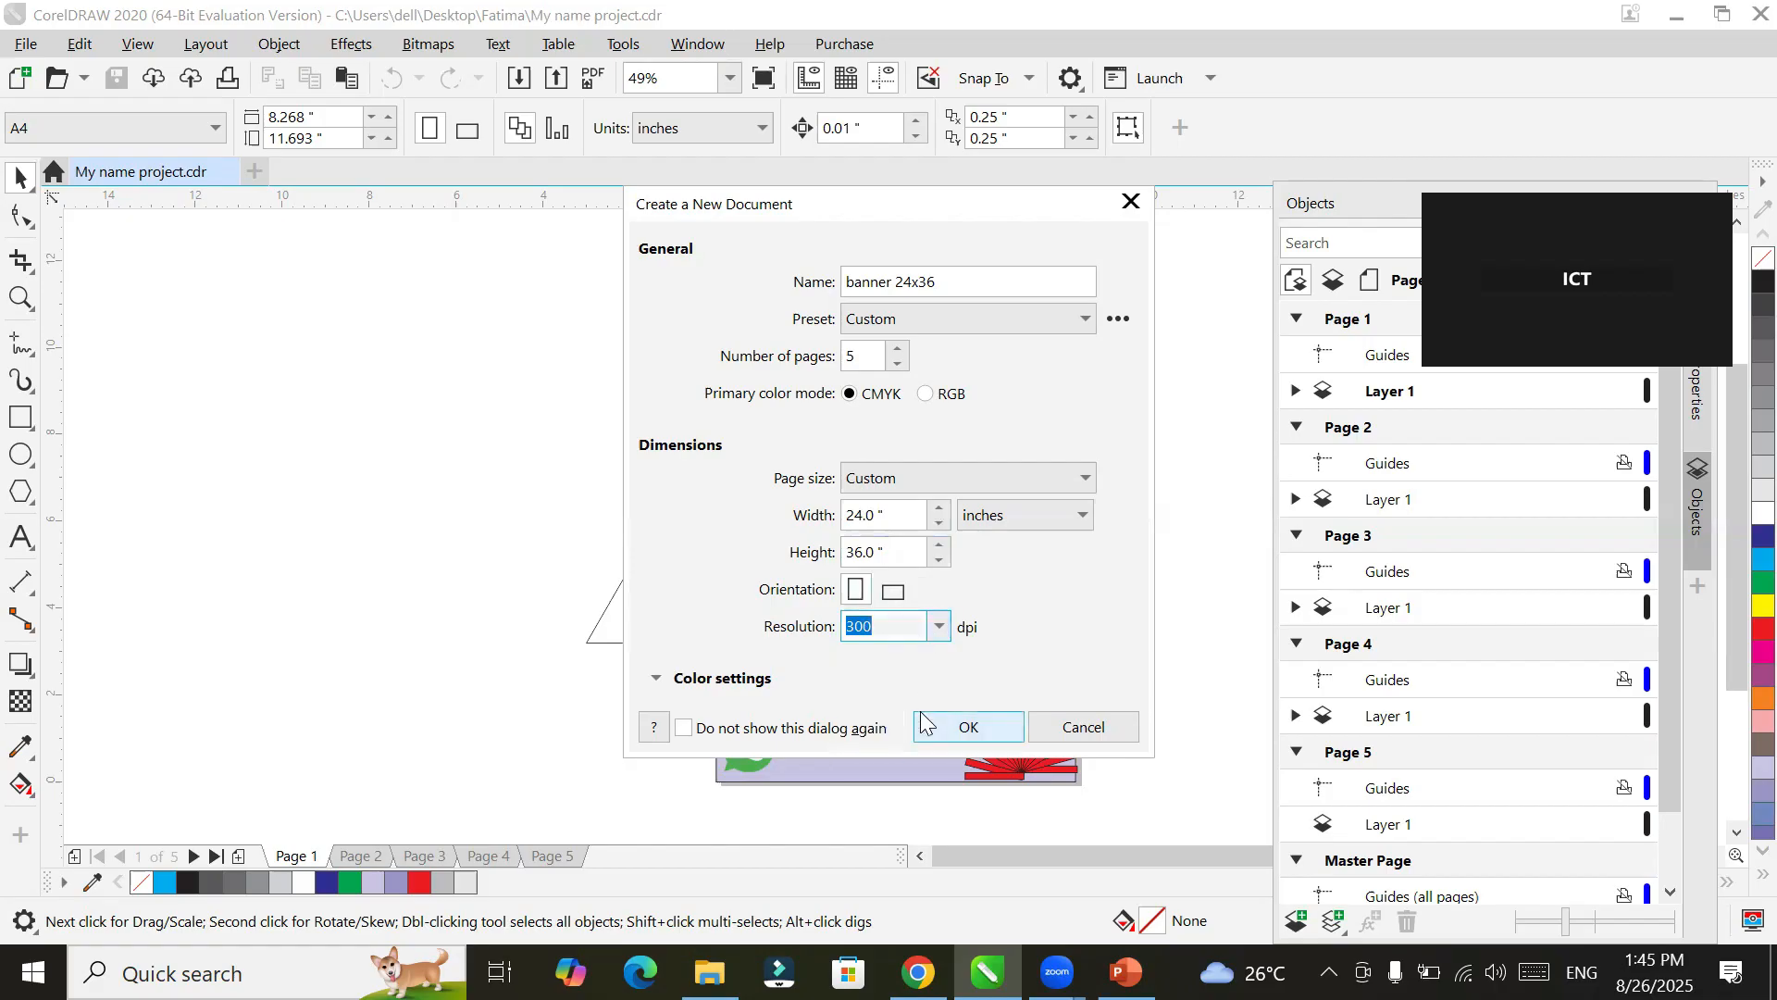
{"action": "left_click", "coordinate": [872, 356]}
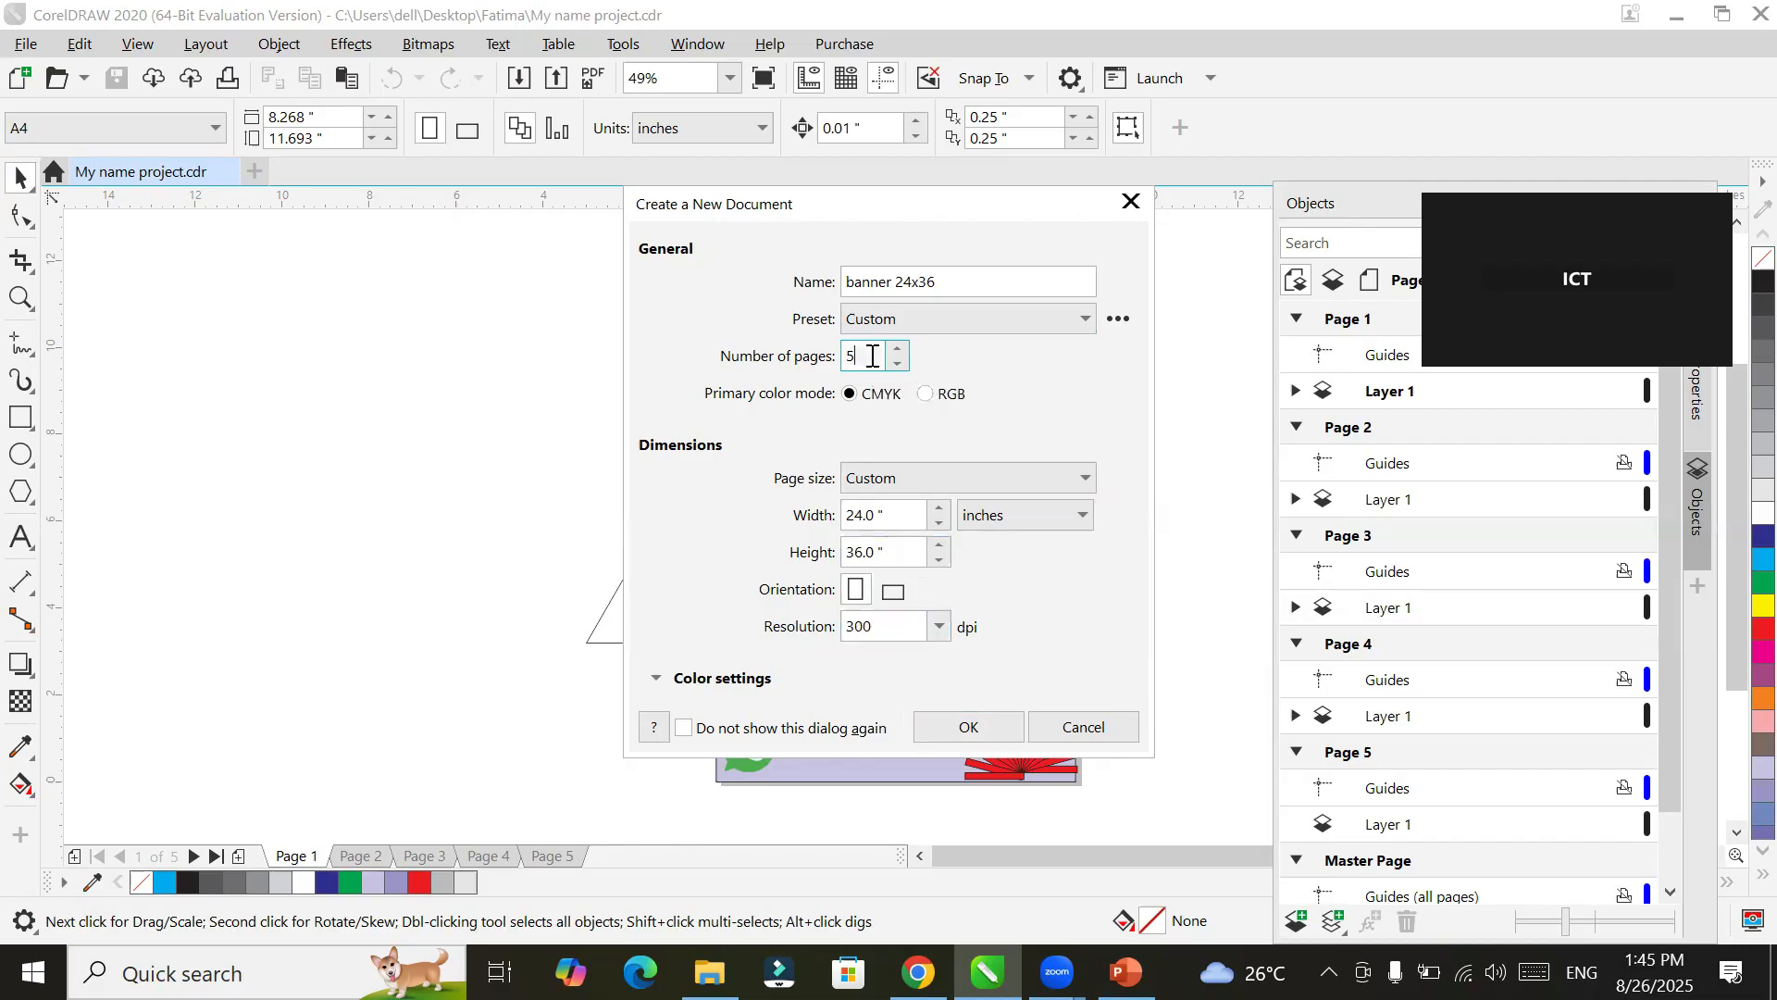
{"action": "left_click", "coordinate": [987, 727]}
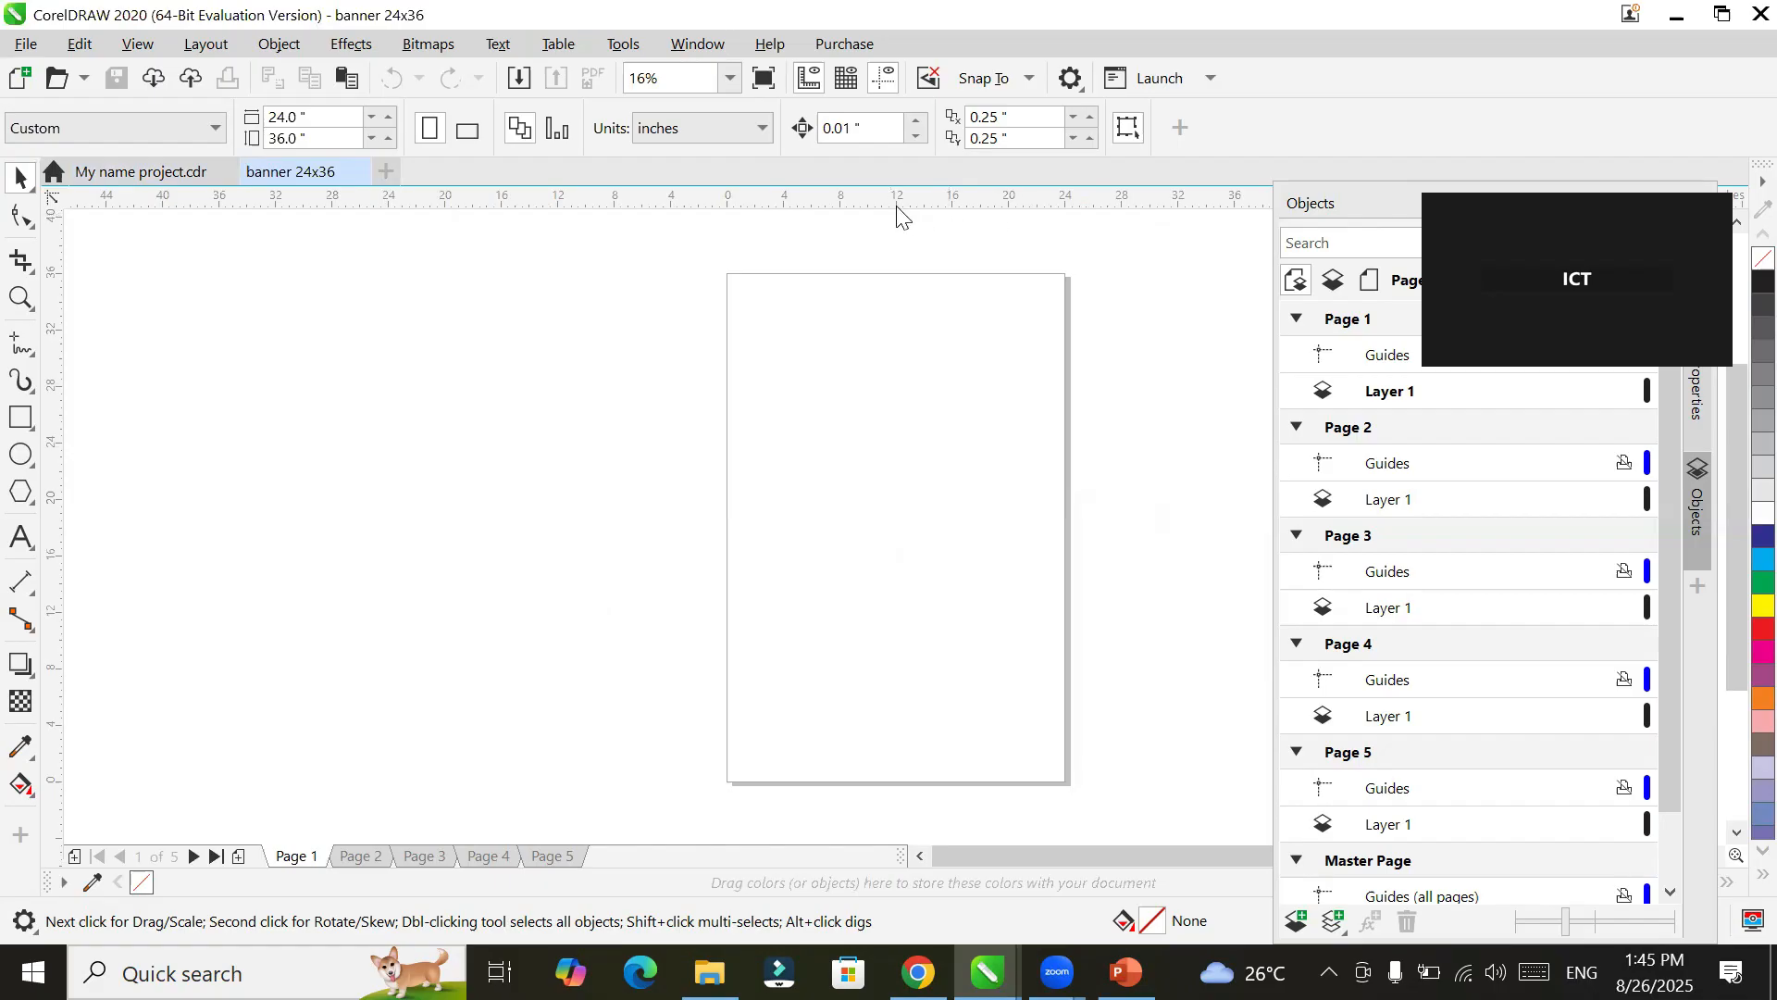
Step: Place a vertical guideline at about 12.16 inches and a horizontal guideline at about 18.03 inches through the page centre
{"action": "left_click_drag", "start_coordinate": [57, 456], "coordinate": [898, 444]}
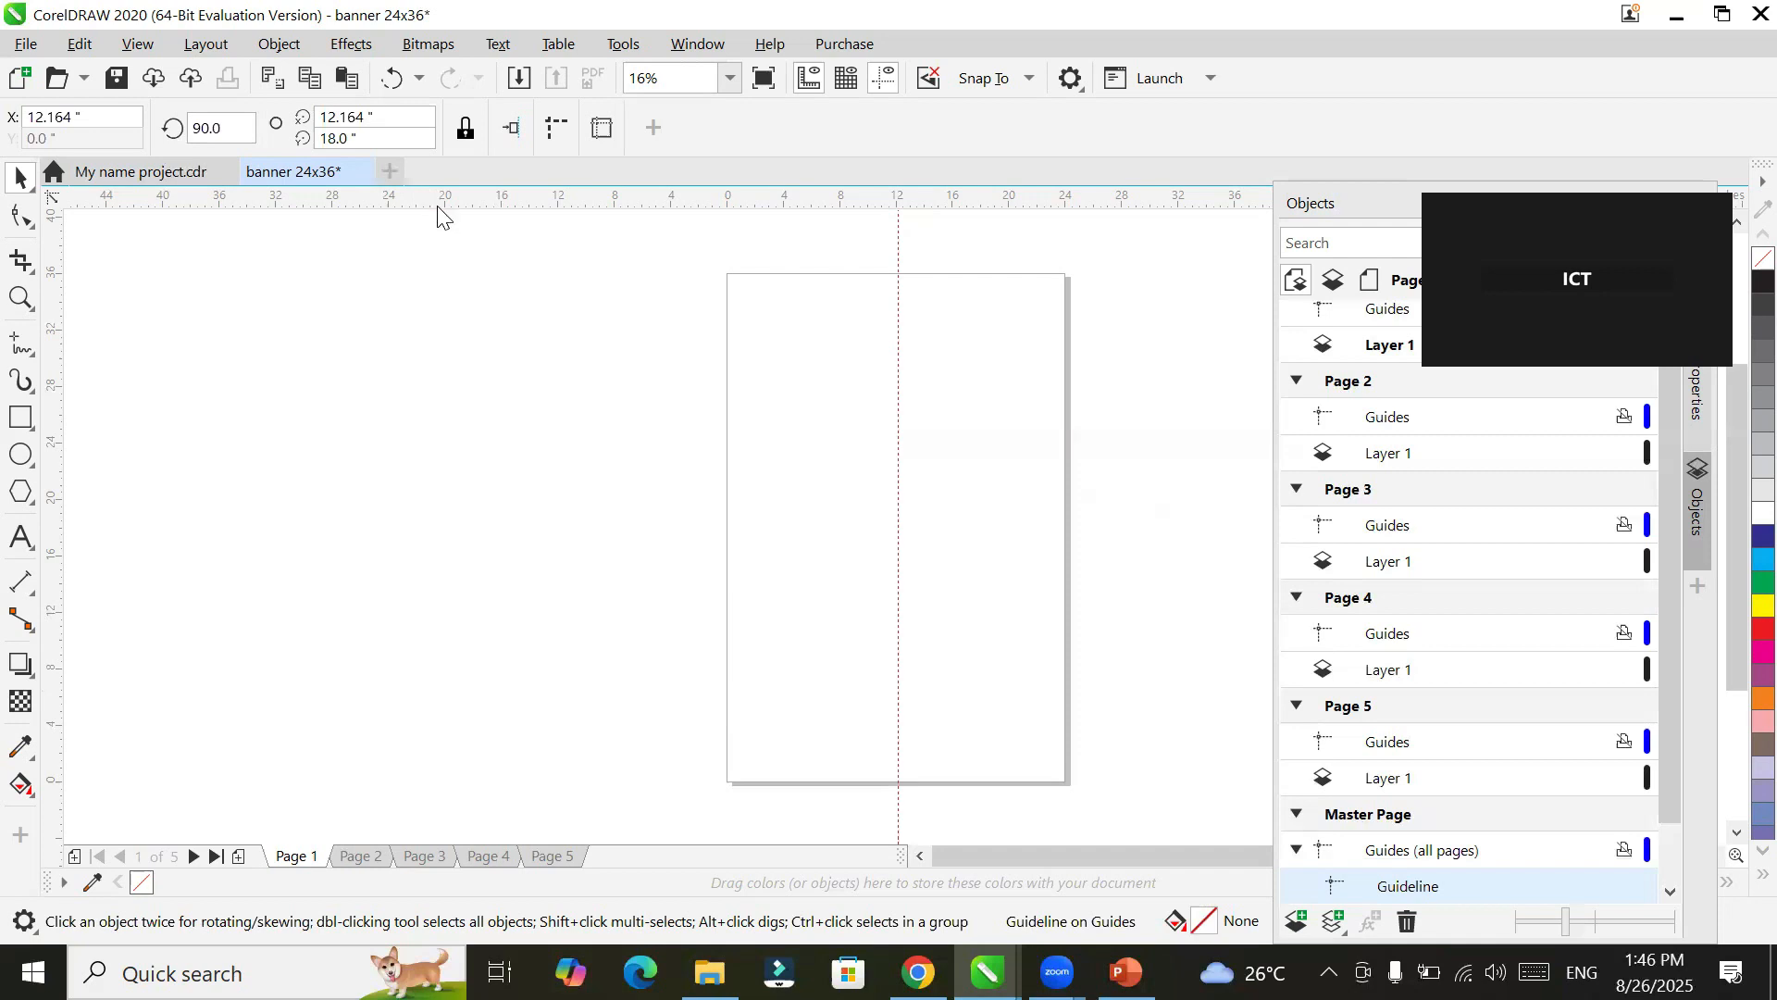
{"action": "left_click_drag", "start_coordinate": [448, 199], "coordinate": [501, 518]}
{"action": "mouse_move", "coordinate": [501, 519]}
{"action": "left_mouse_down"}
{"action": "mouse_move", "coordinate": [515, 554]}
{"action": "mouse_move", "coordinate": [522, 525]}
{"action": "left_mouse_up"}
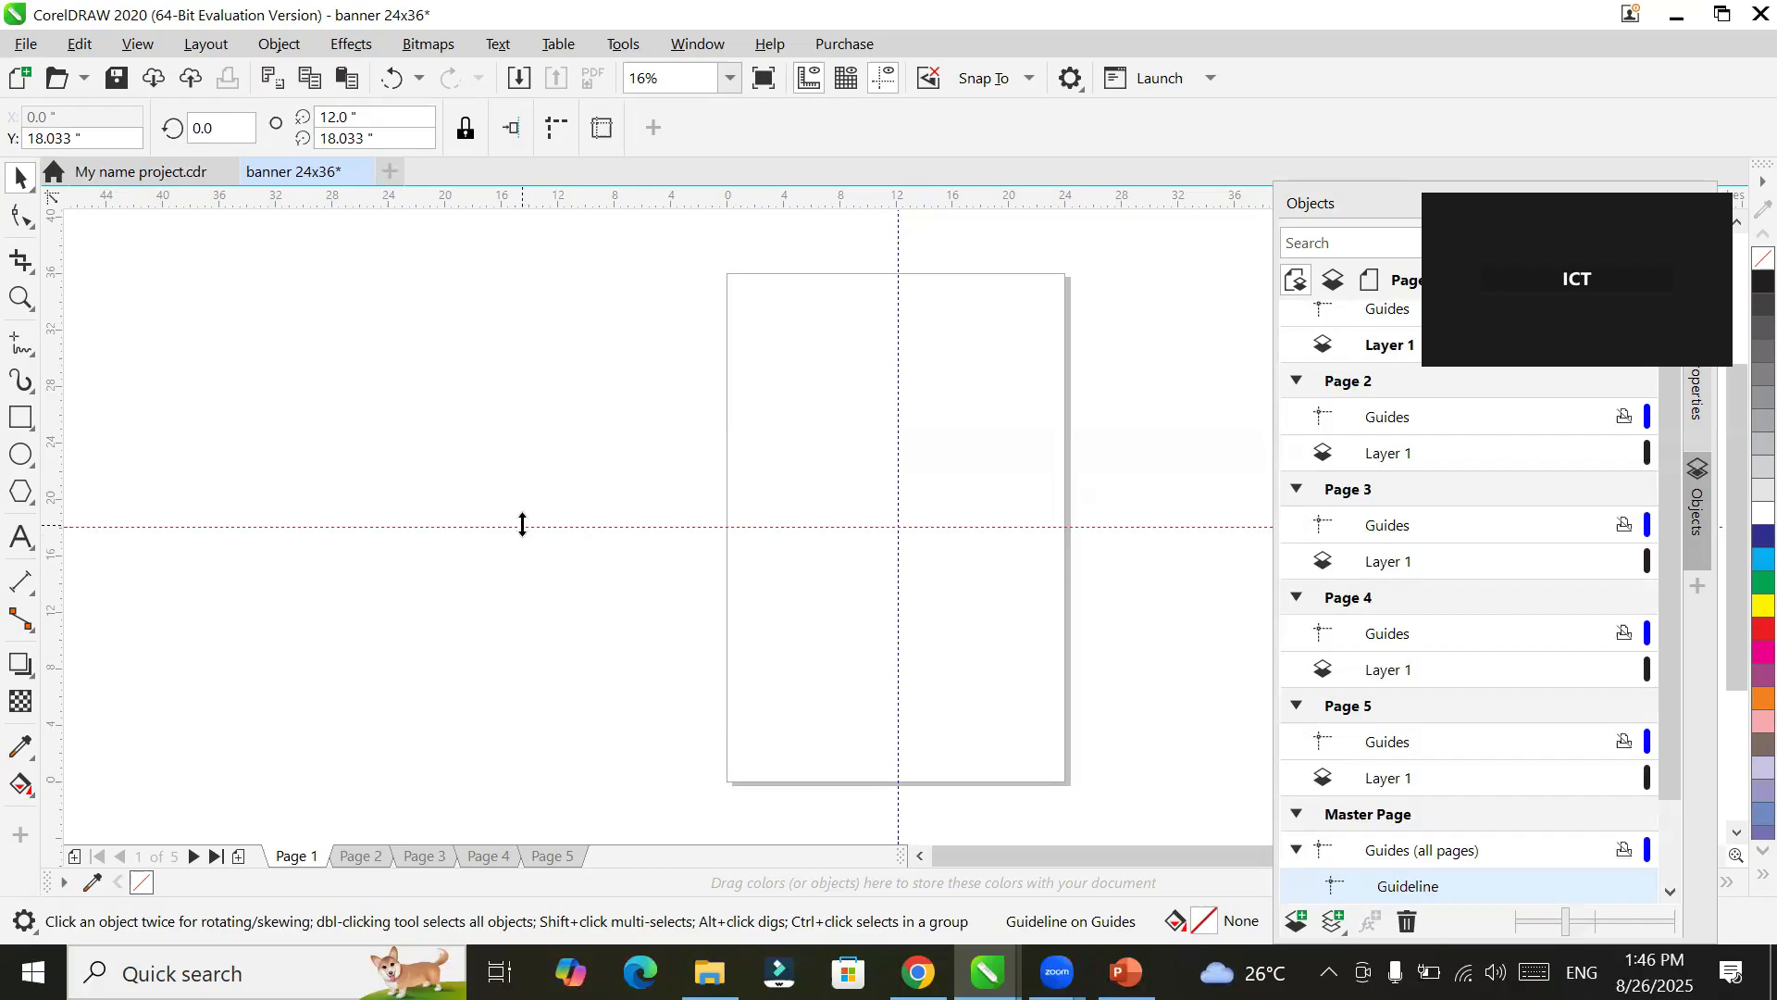
{"action": "left_click", "coordinate": [580, 603]}
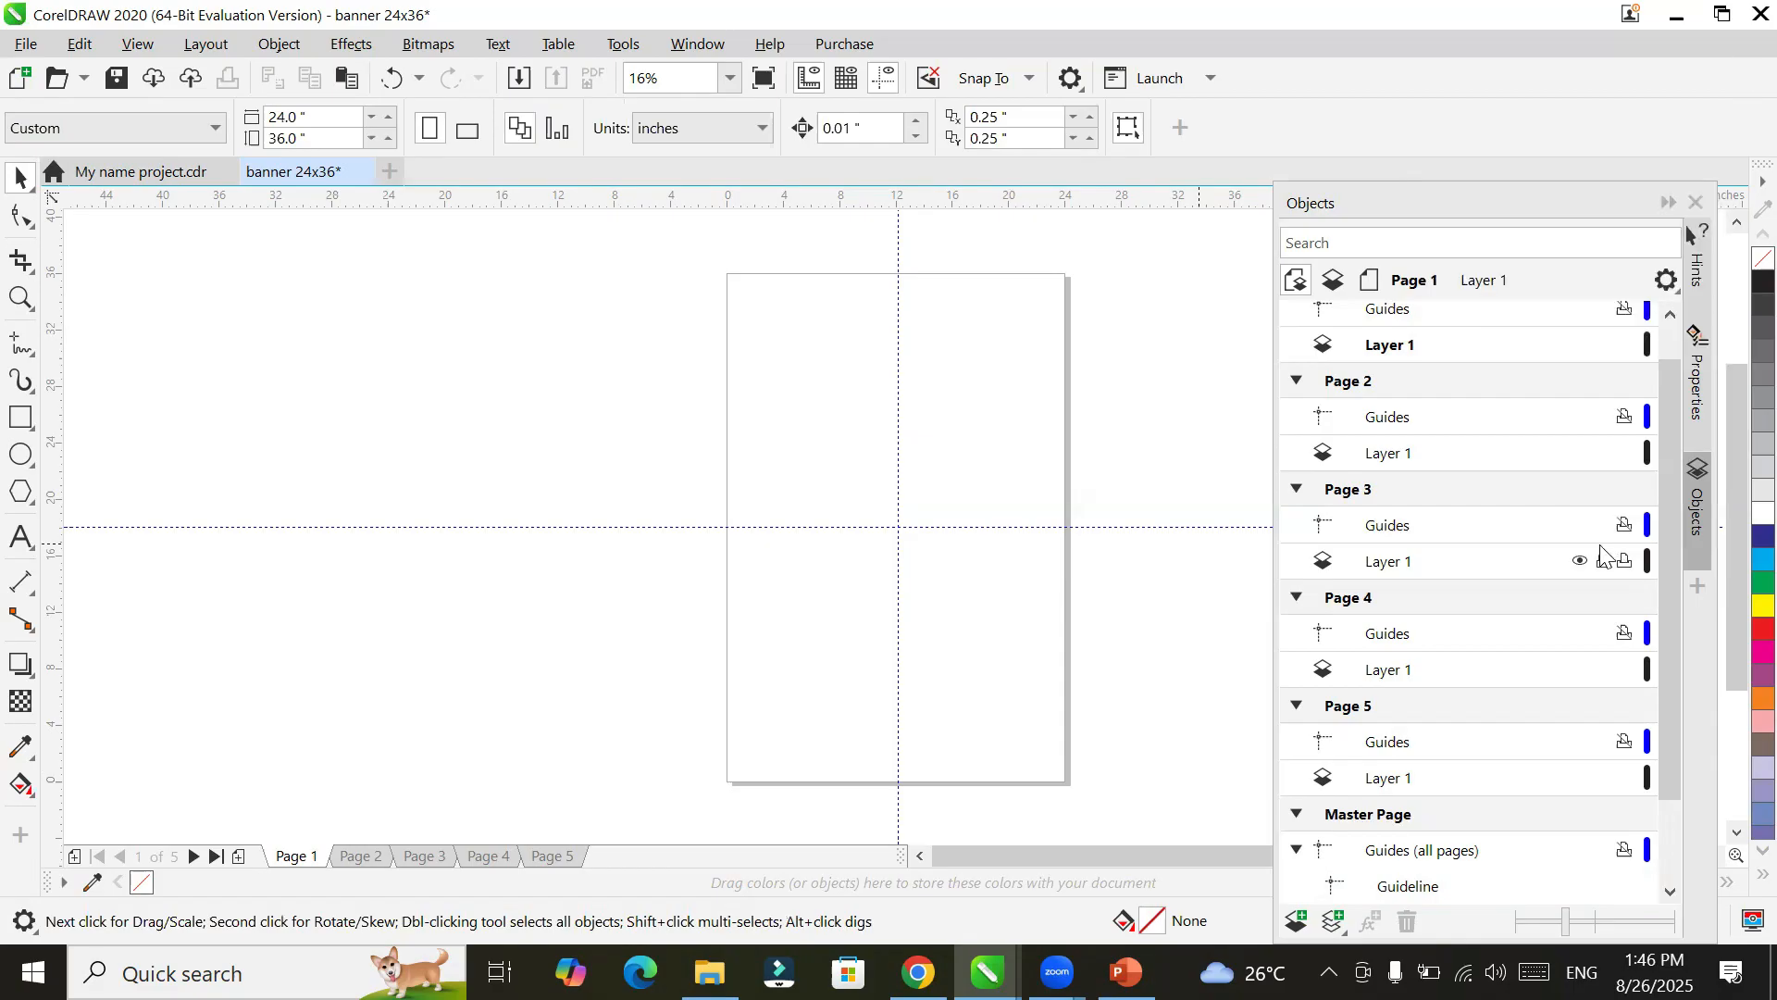
Step: Check the guidelines on Pages 2 through 5 and return to Page 1
{"action": "left_click", "coordinate": [359, 856]}
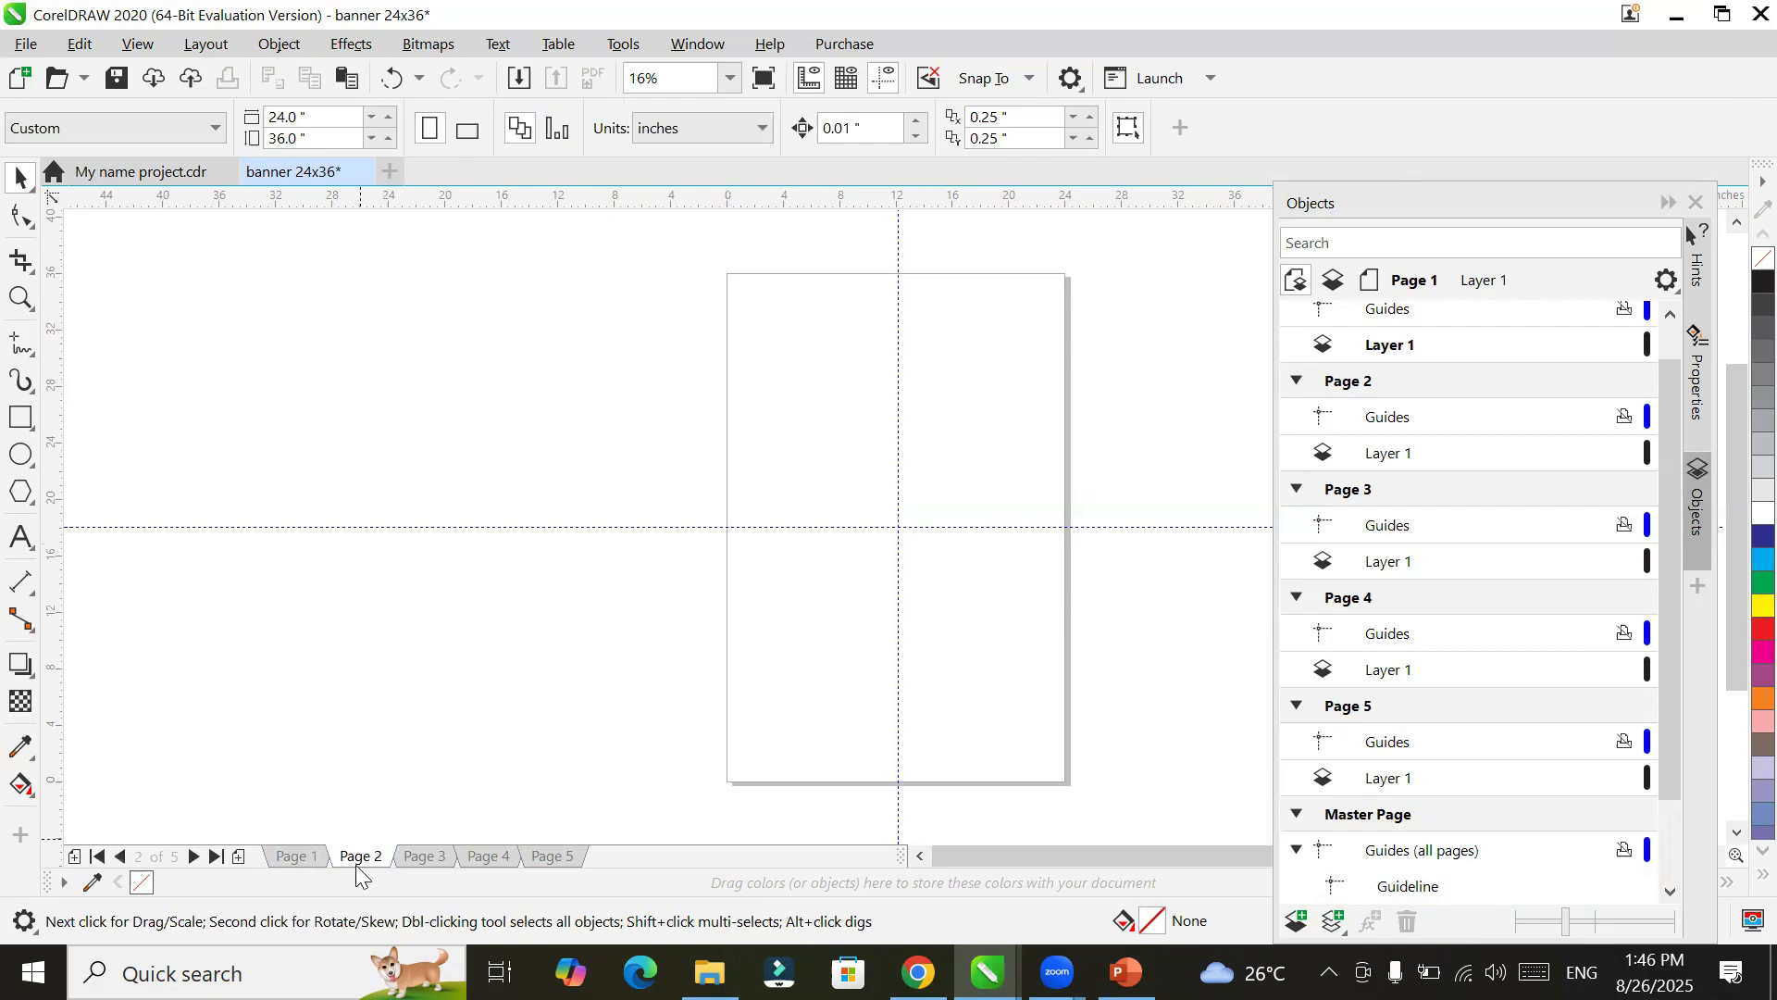
{"action": "left_click", "coordinate": [414, 862]}
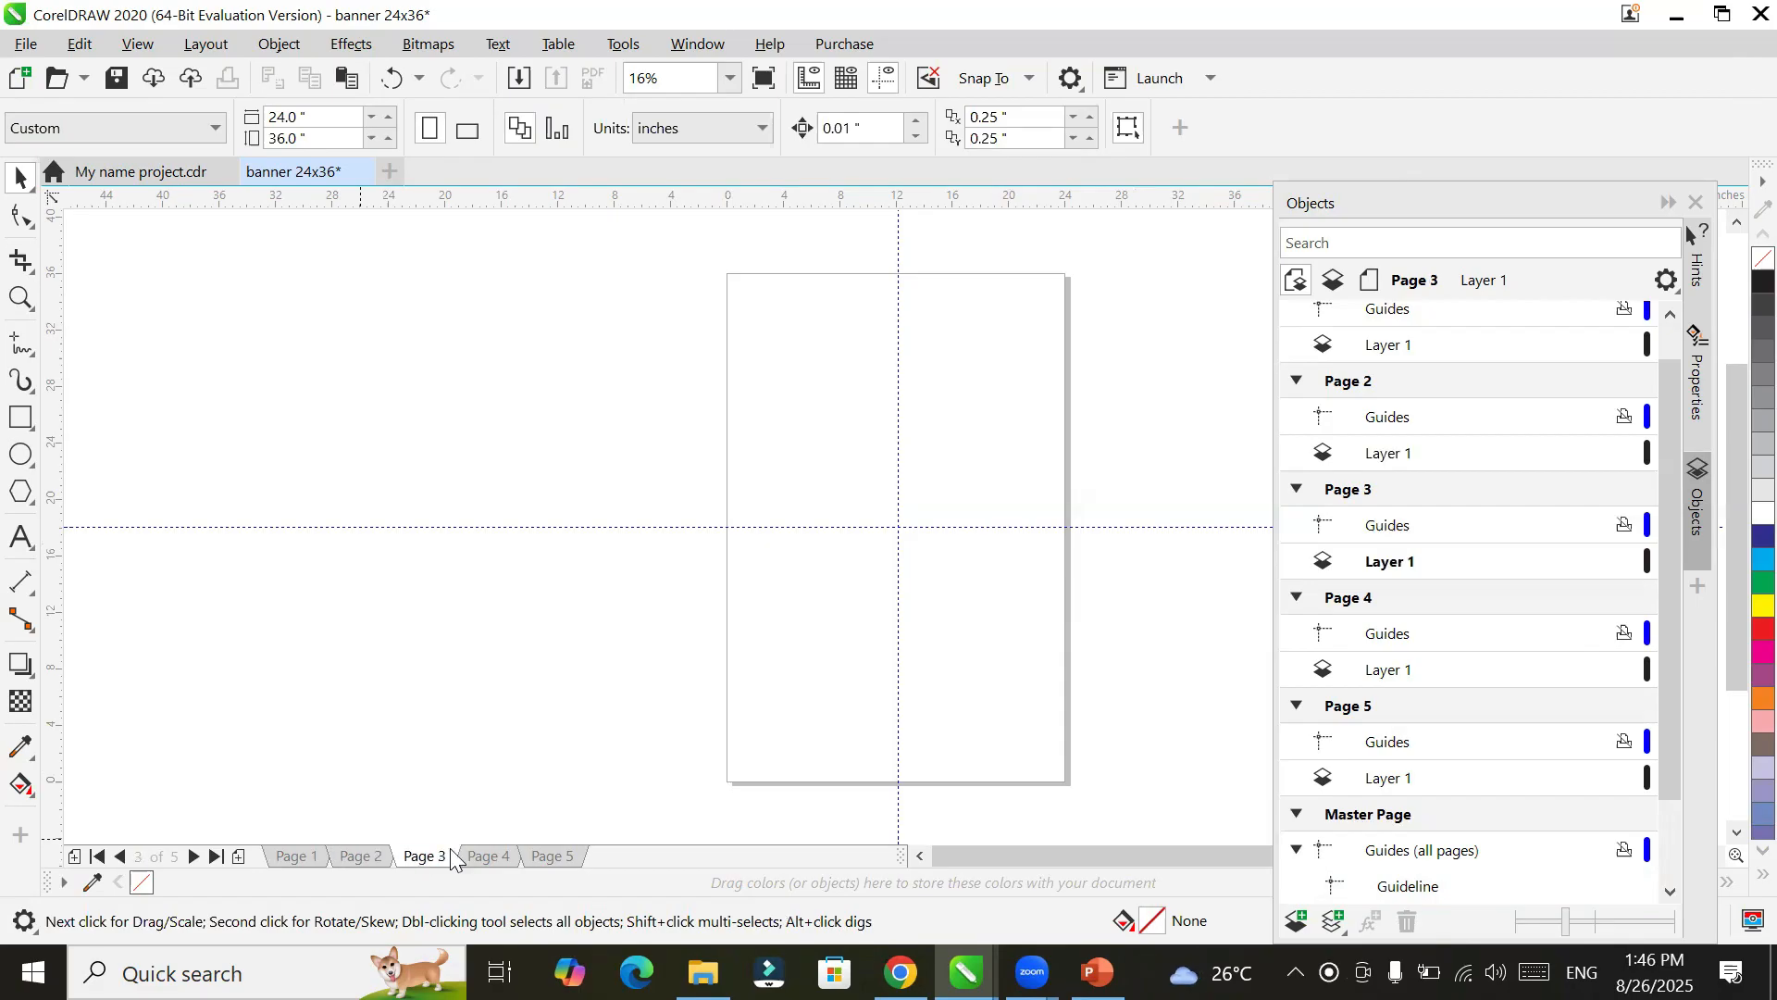
{"action": "left_click", "coordinate": [489, 857]}
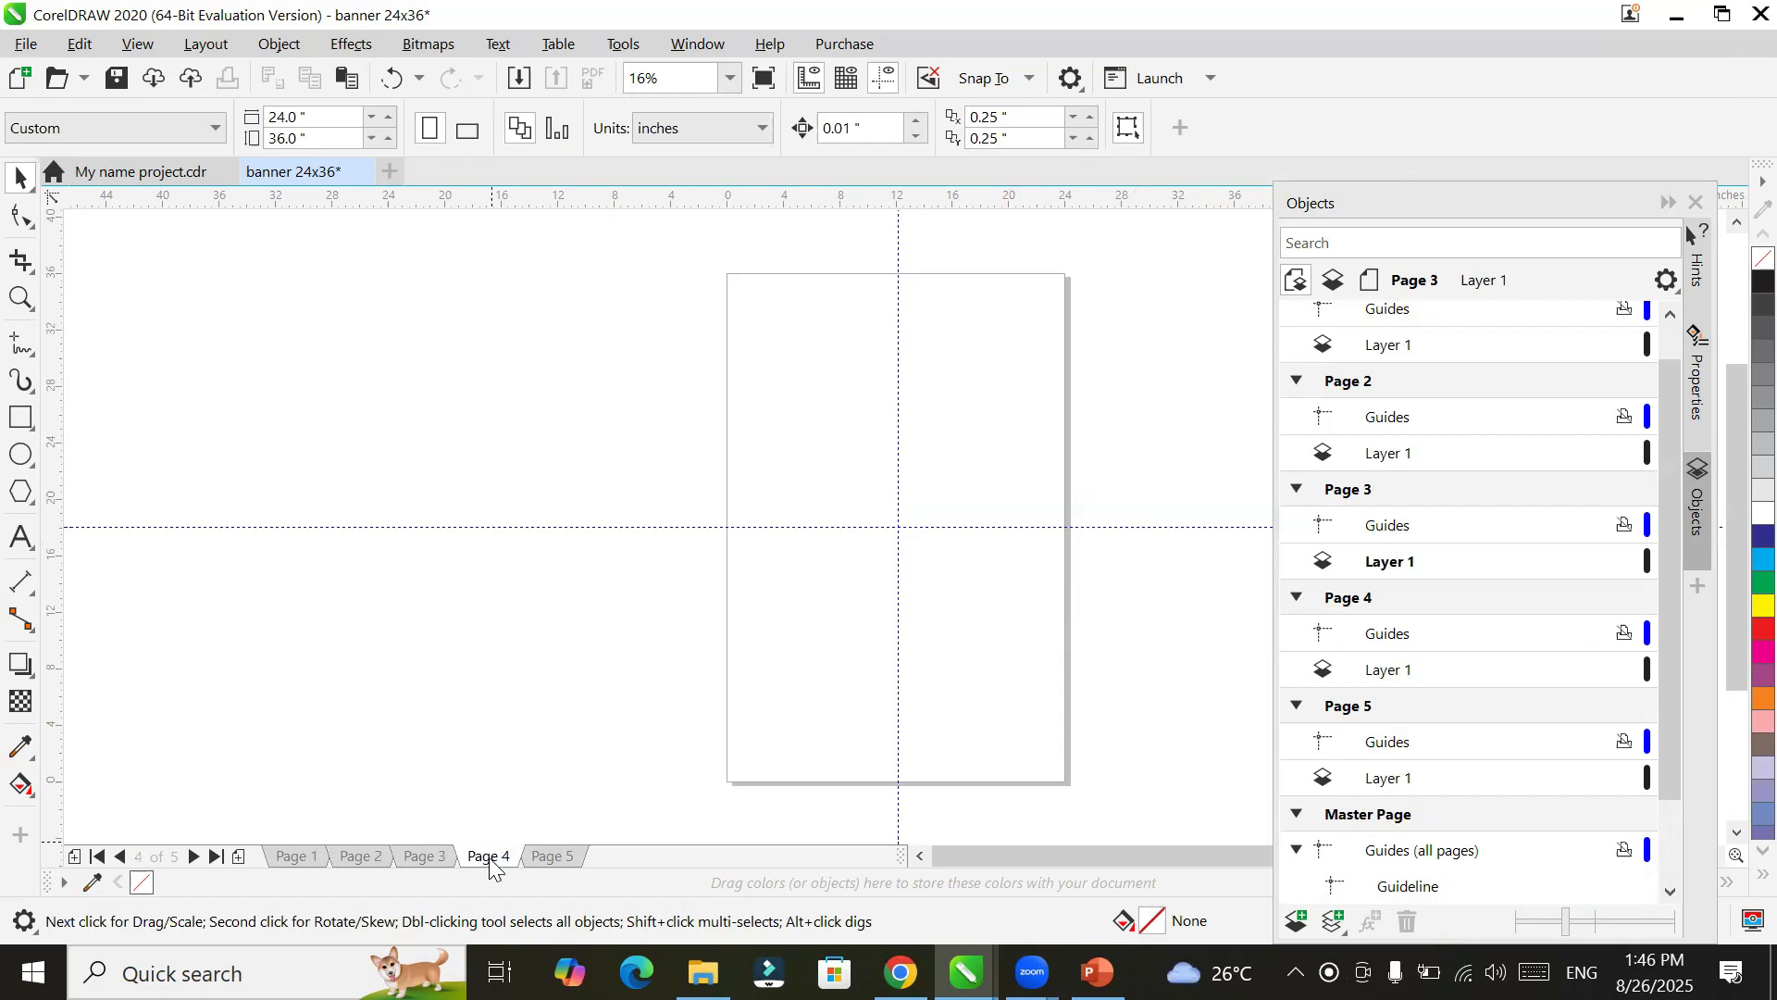
{"action": "left_click", "coordinate": [559, 857]}
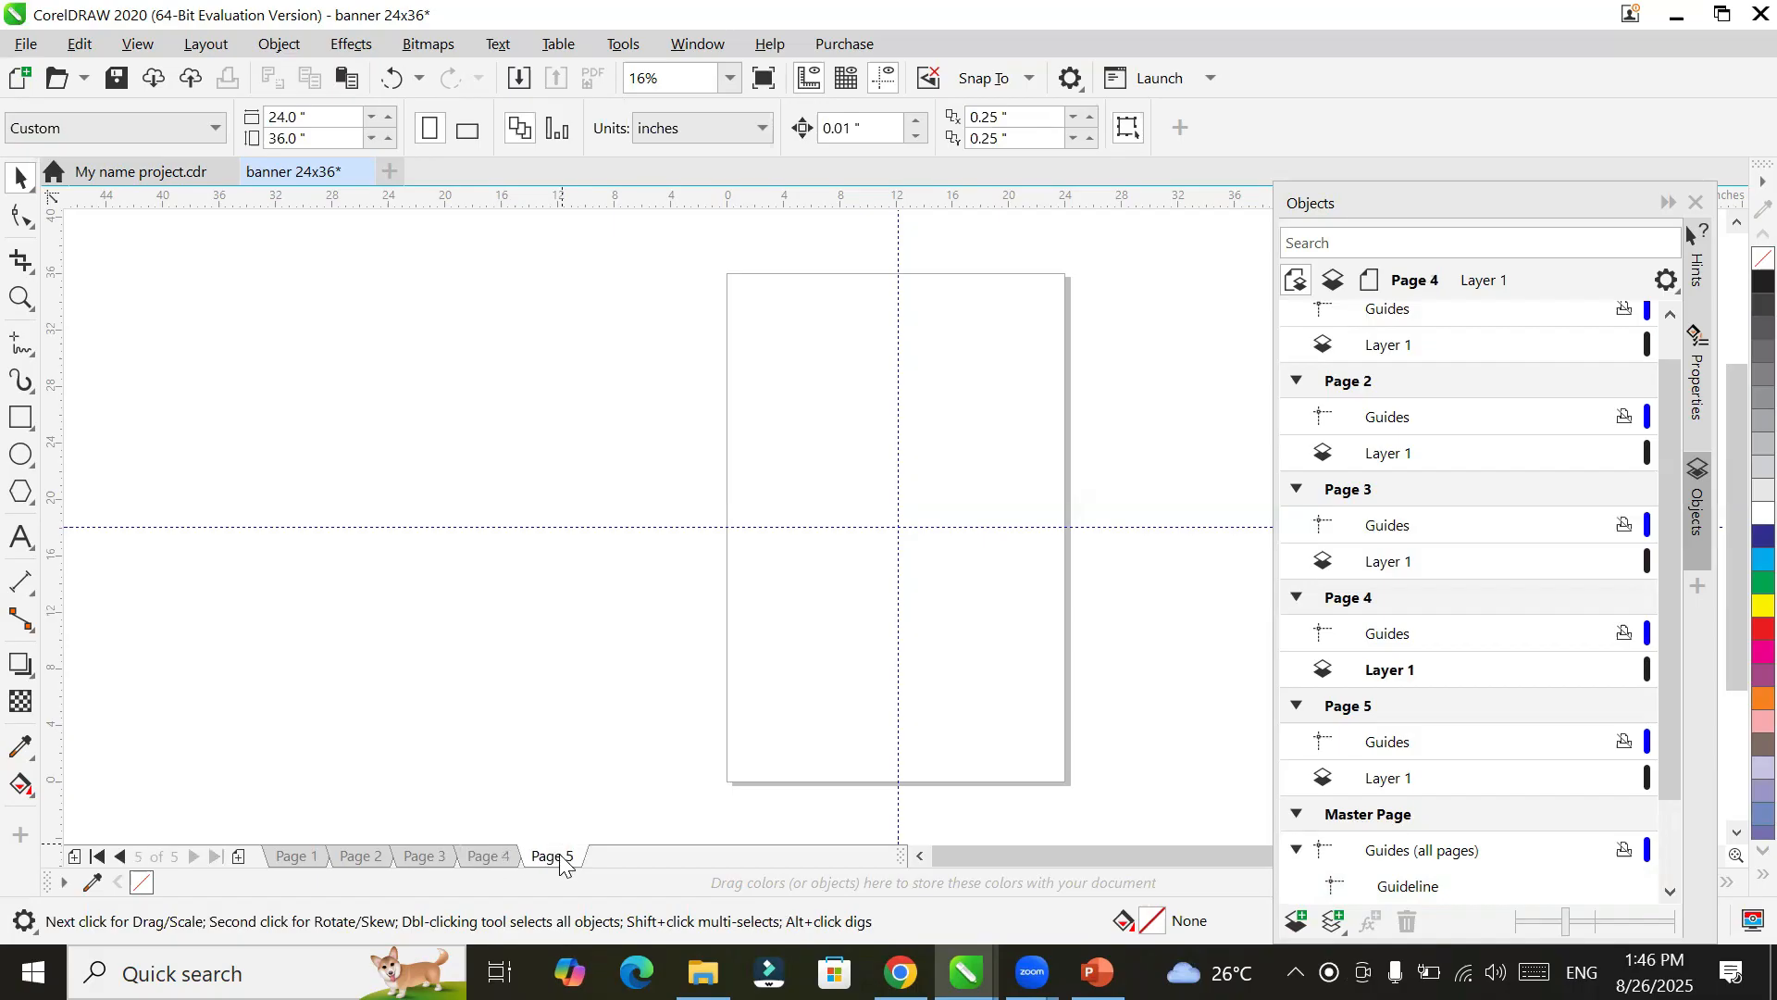
{"action": "left_click", "coordinate": [300, 857]}
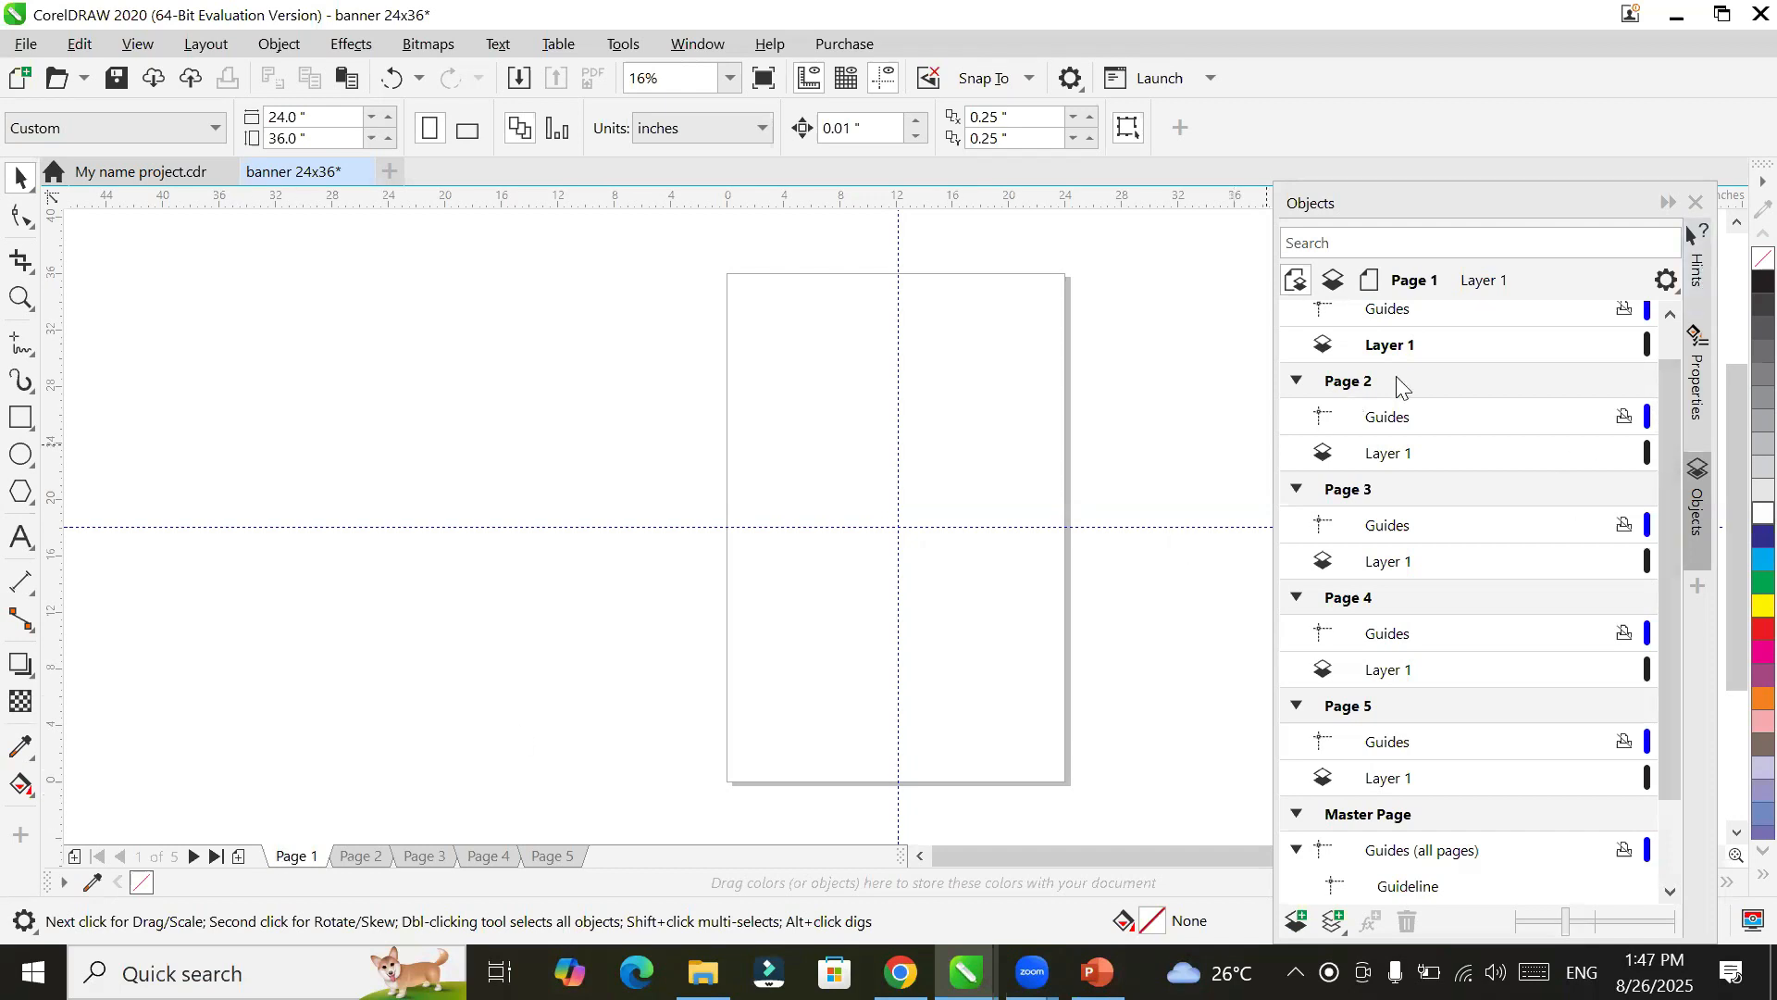
Step: Make Page 1's Guides layer active and float the Objects docker over the drawing area
{"action": "scroll", "coordinate": [1664, 426], "scroll_direction": "up", "scroll_amount": 1}
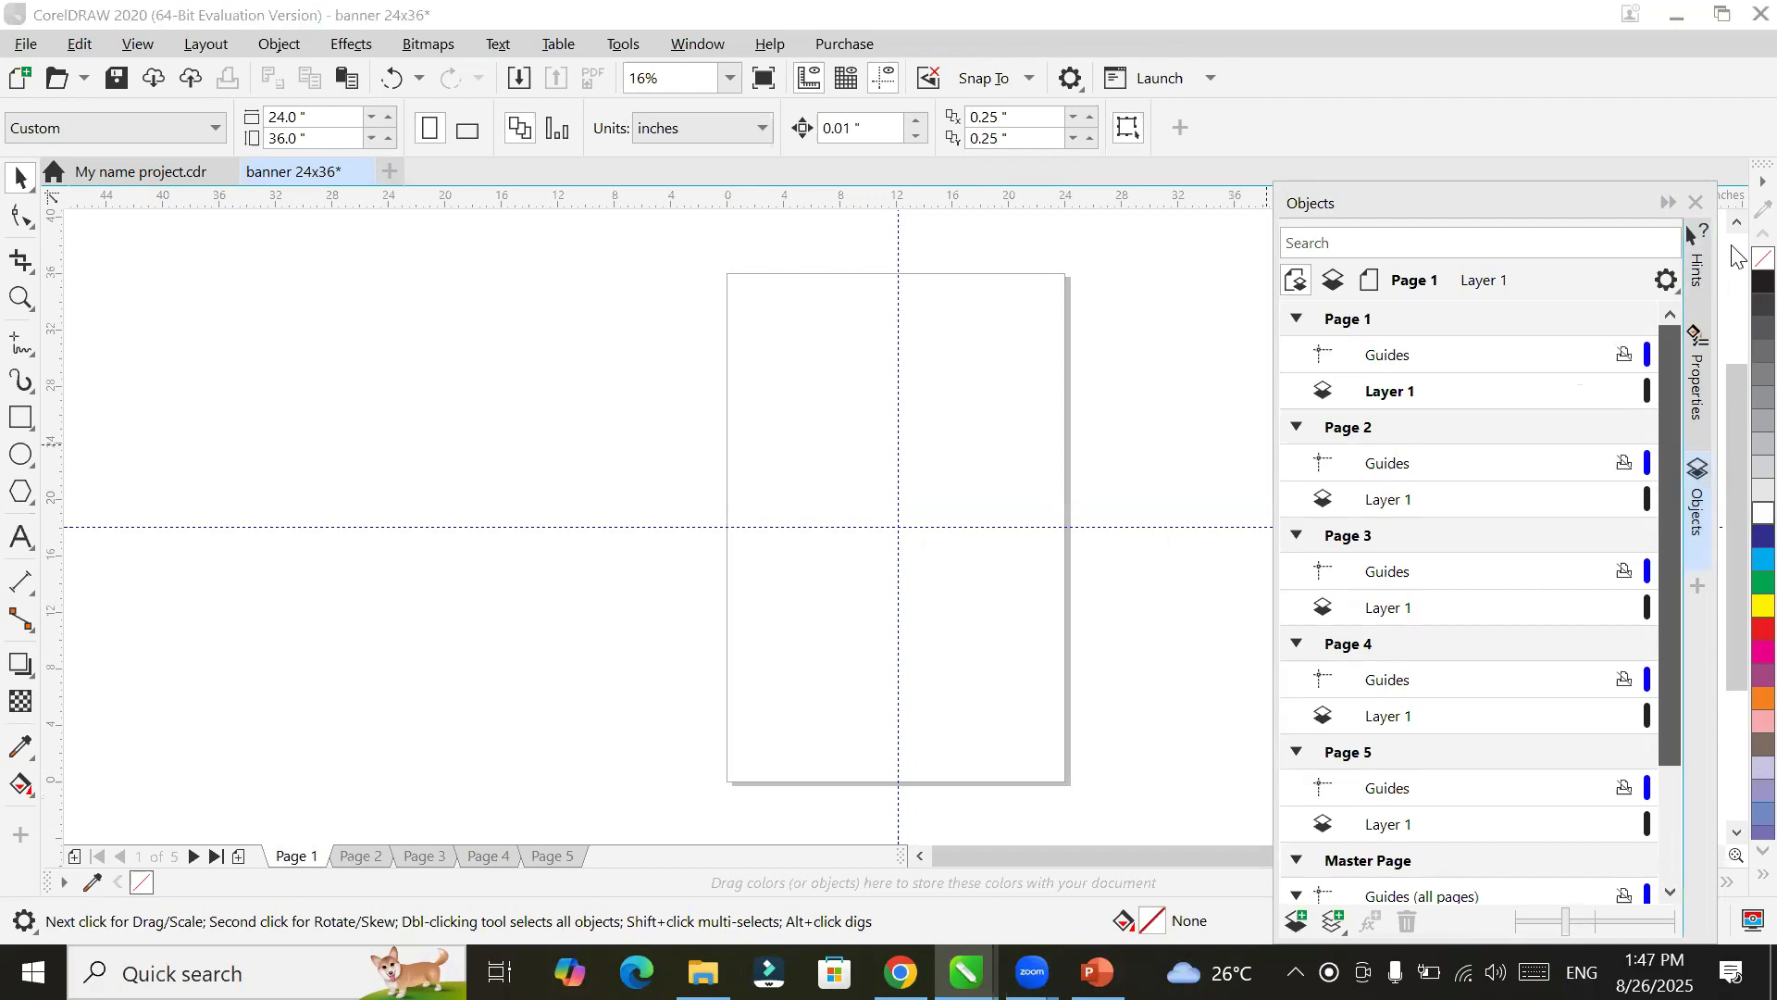
{"action": "left_click", "coordinate": [1375, 327]}
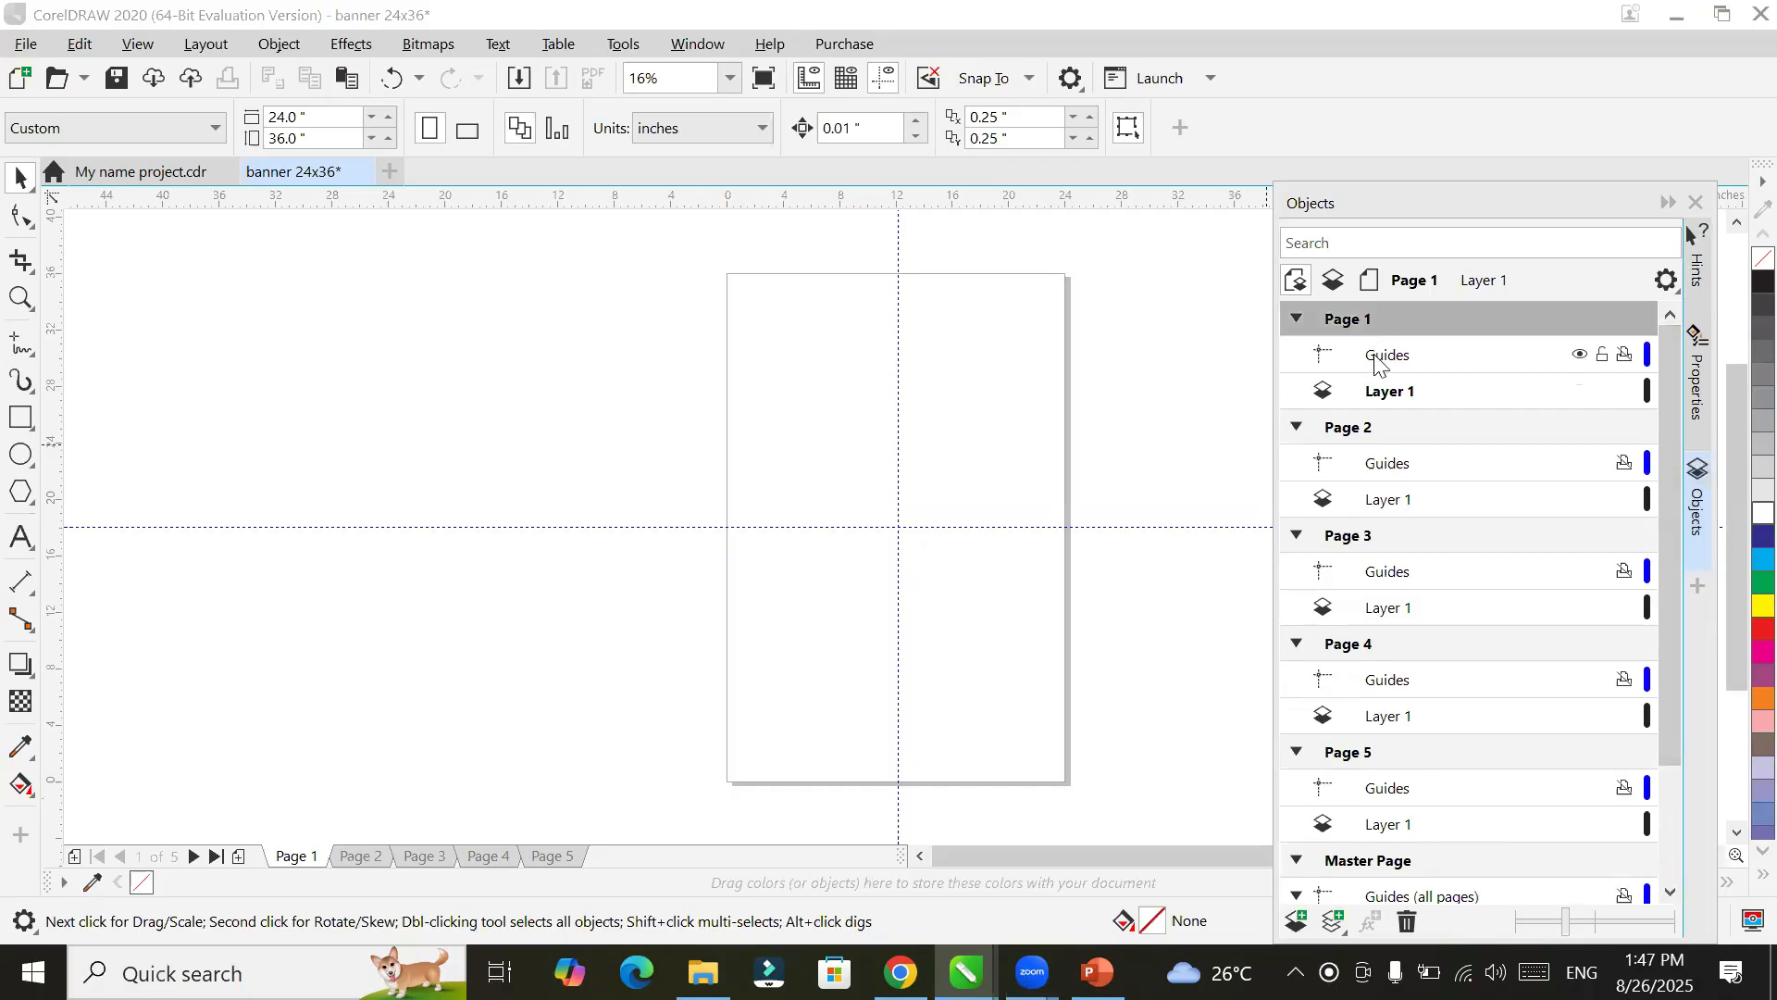
{"action": "left_click", "coordinate": [1377, 364]}
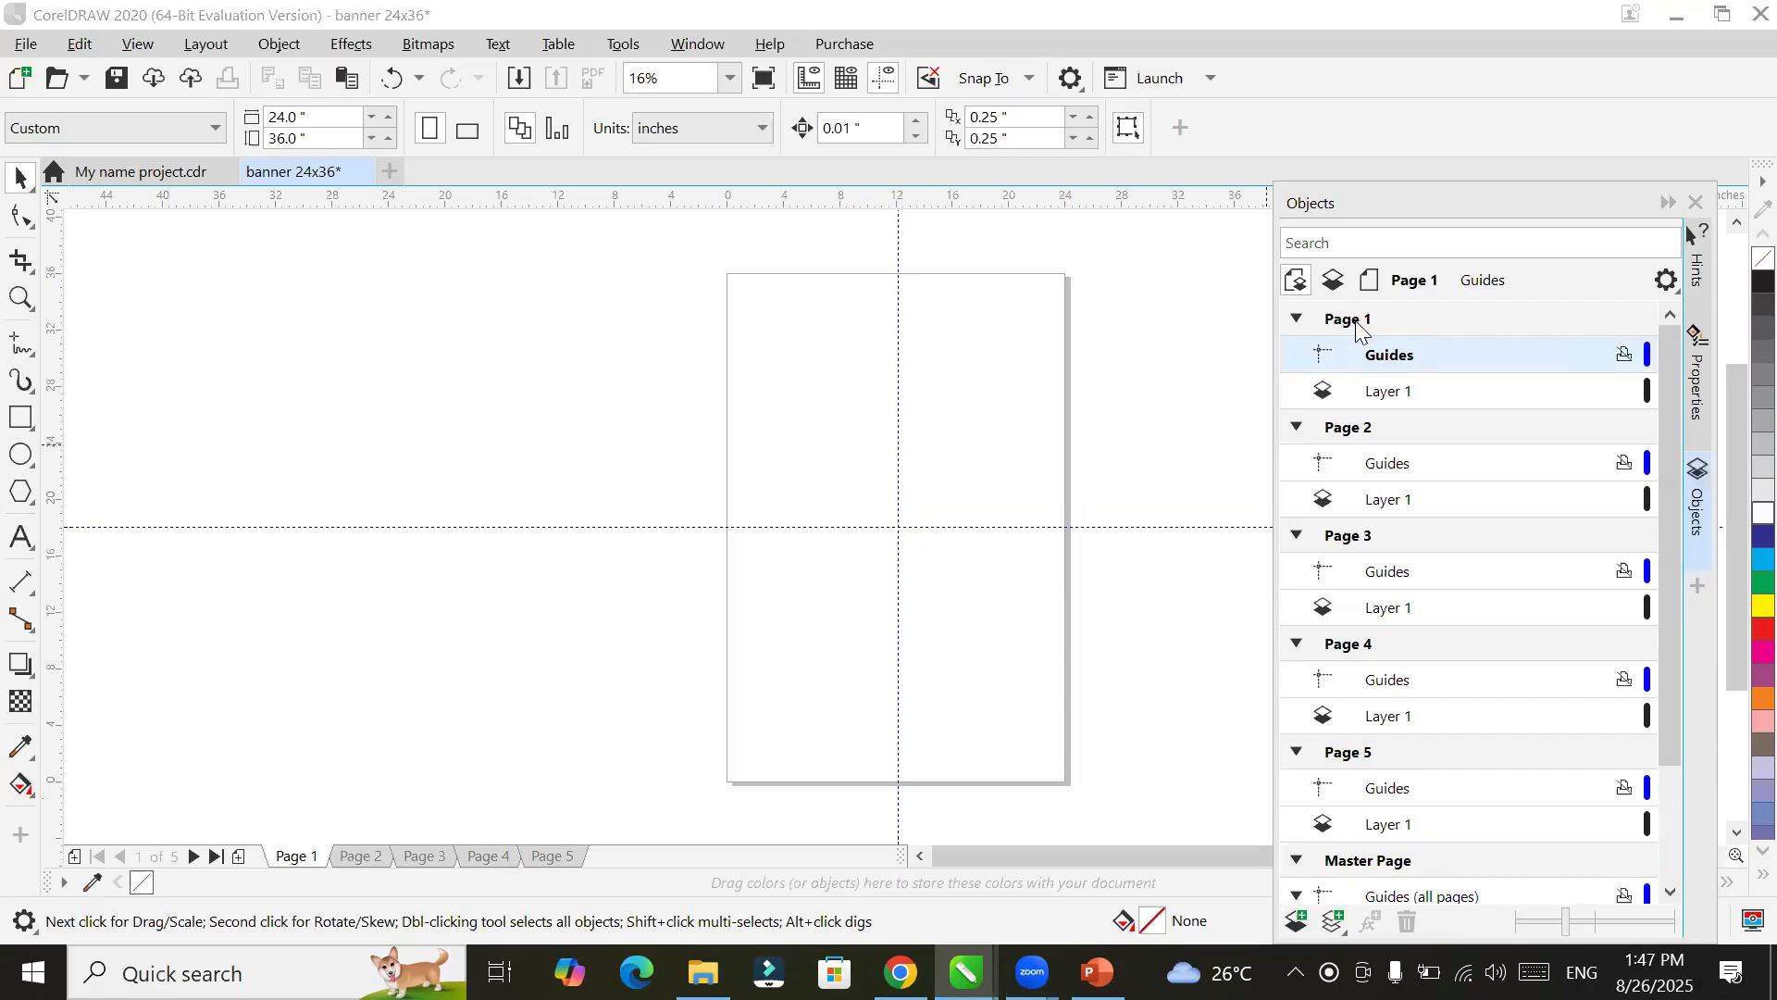
{"action": "double_click", "coordinate": [1346, 198]}
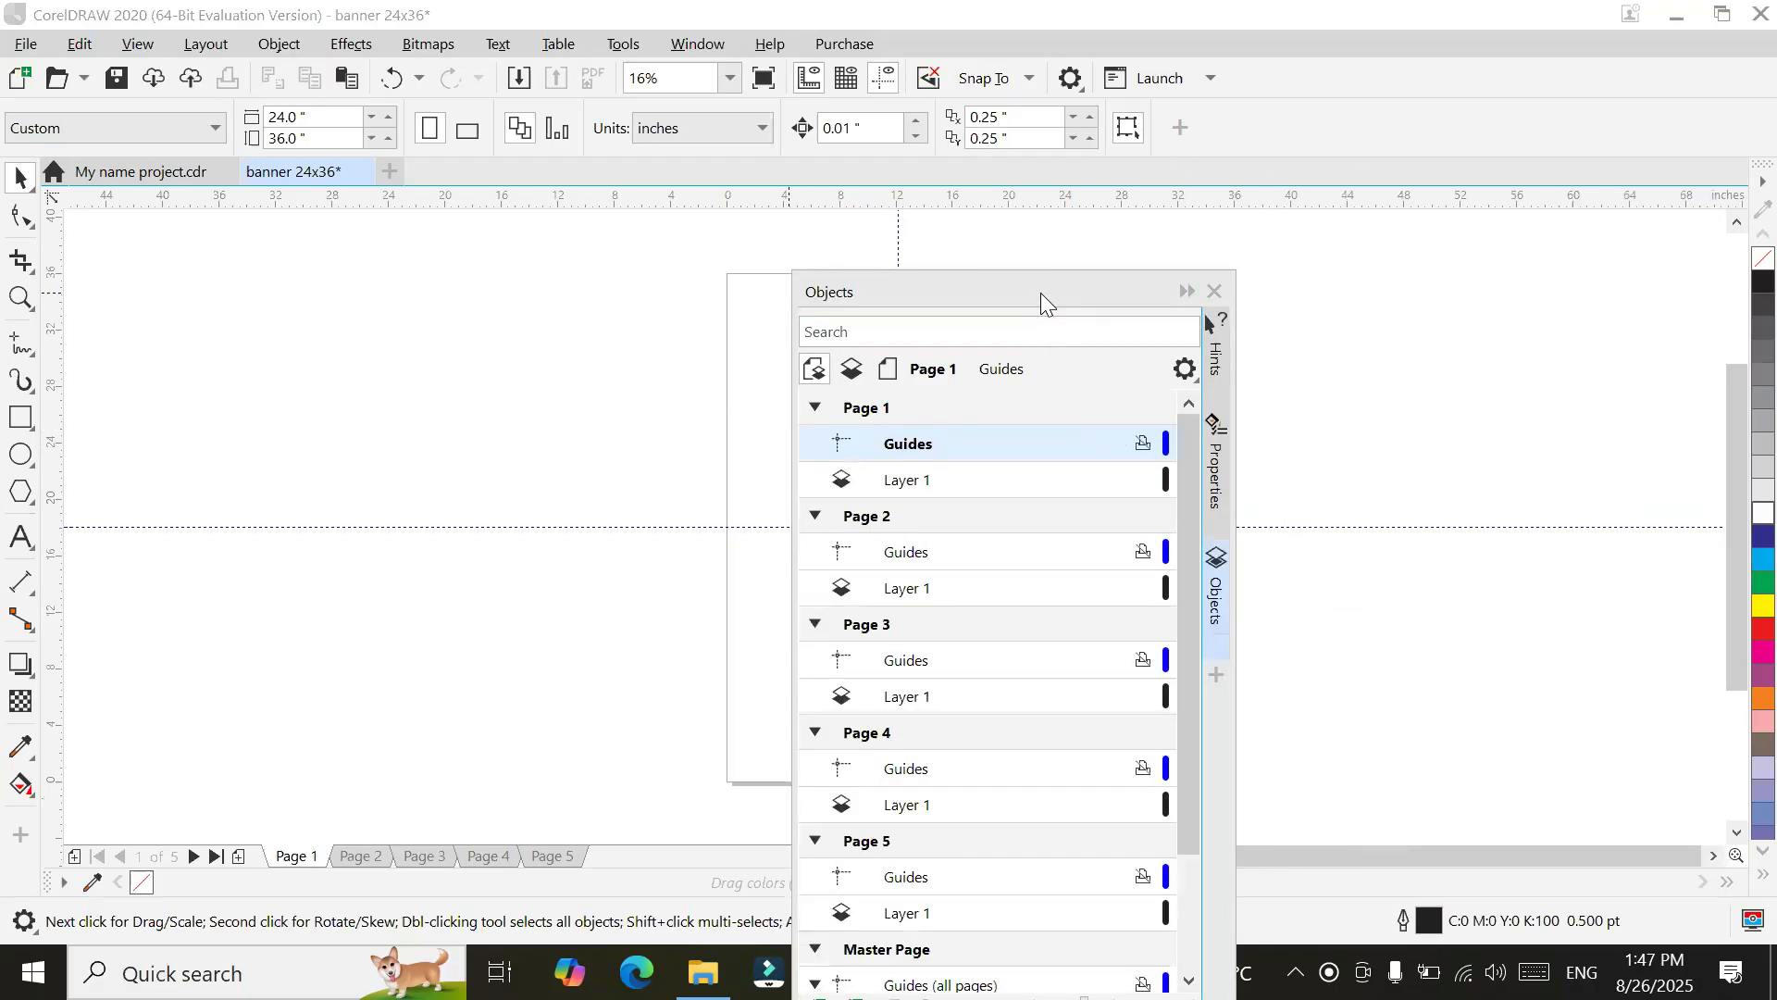
Step: Move the Objects docker clear of the page and collapse the entries for Pages 1 to 5 and the Master Page
{"action": "left_click_drag", "start_coordinate": [1040, 293], "coordinate": [1393, 245]}
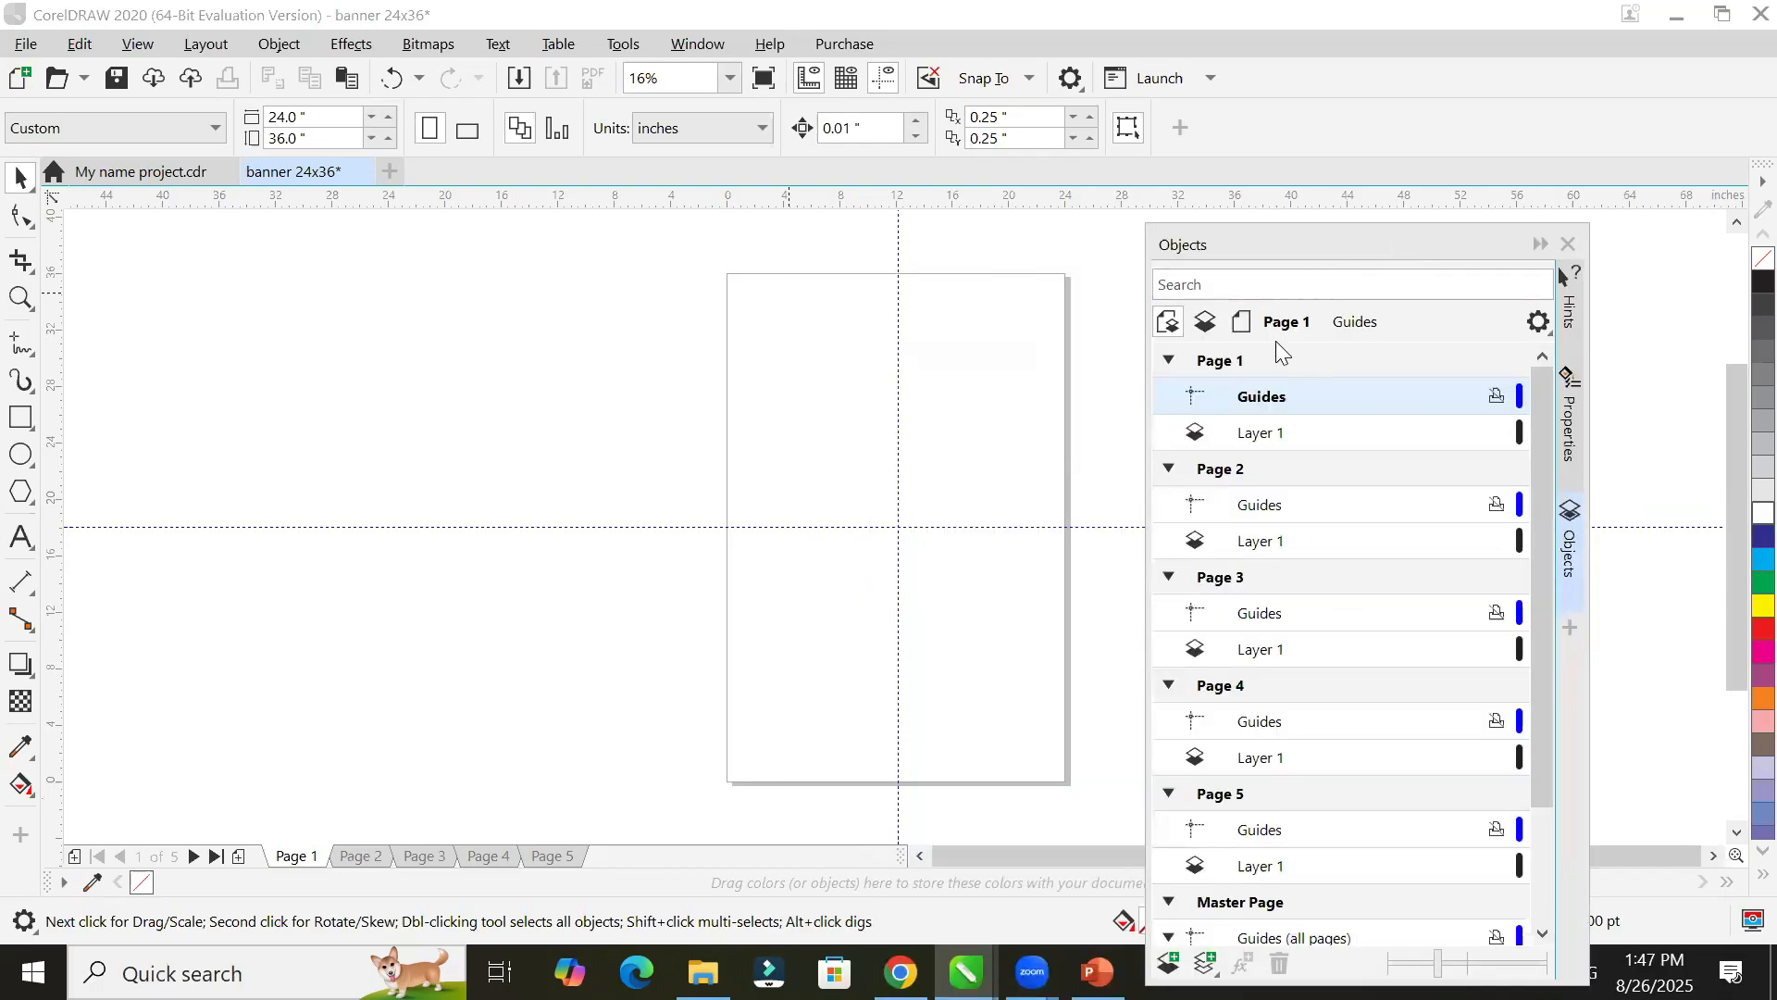
{"action": "left_click", "coordinate": [1169, 361]}
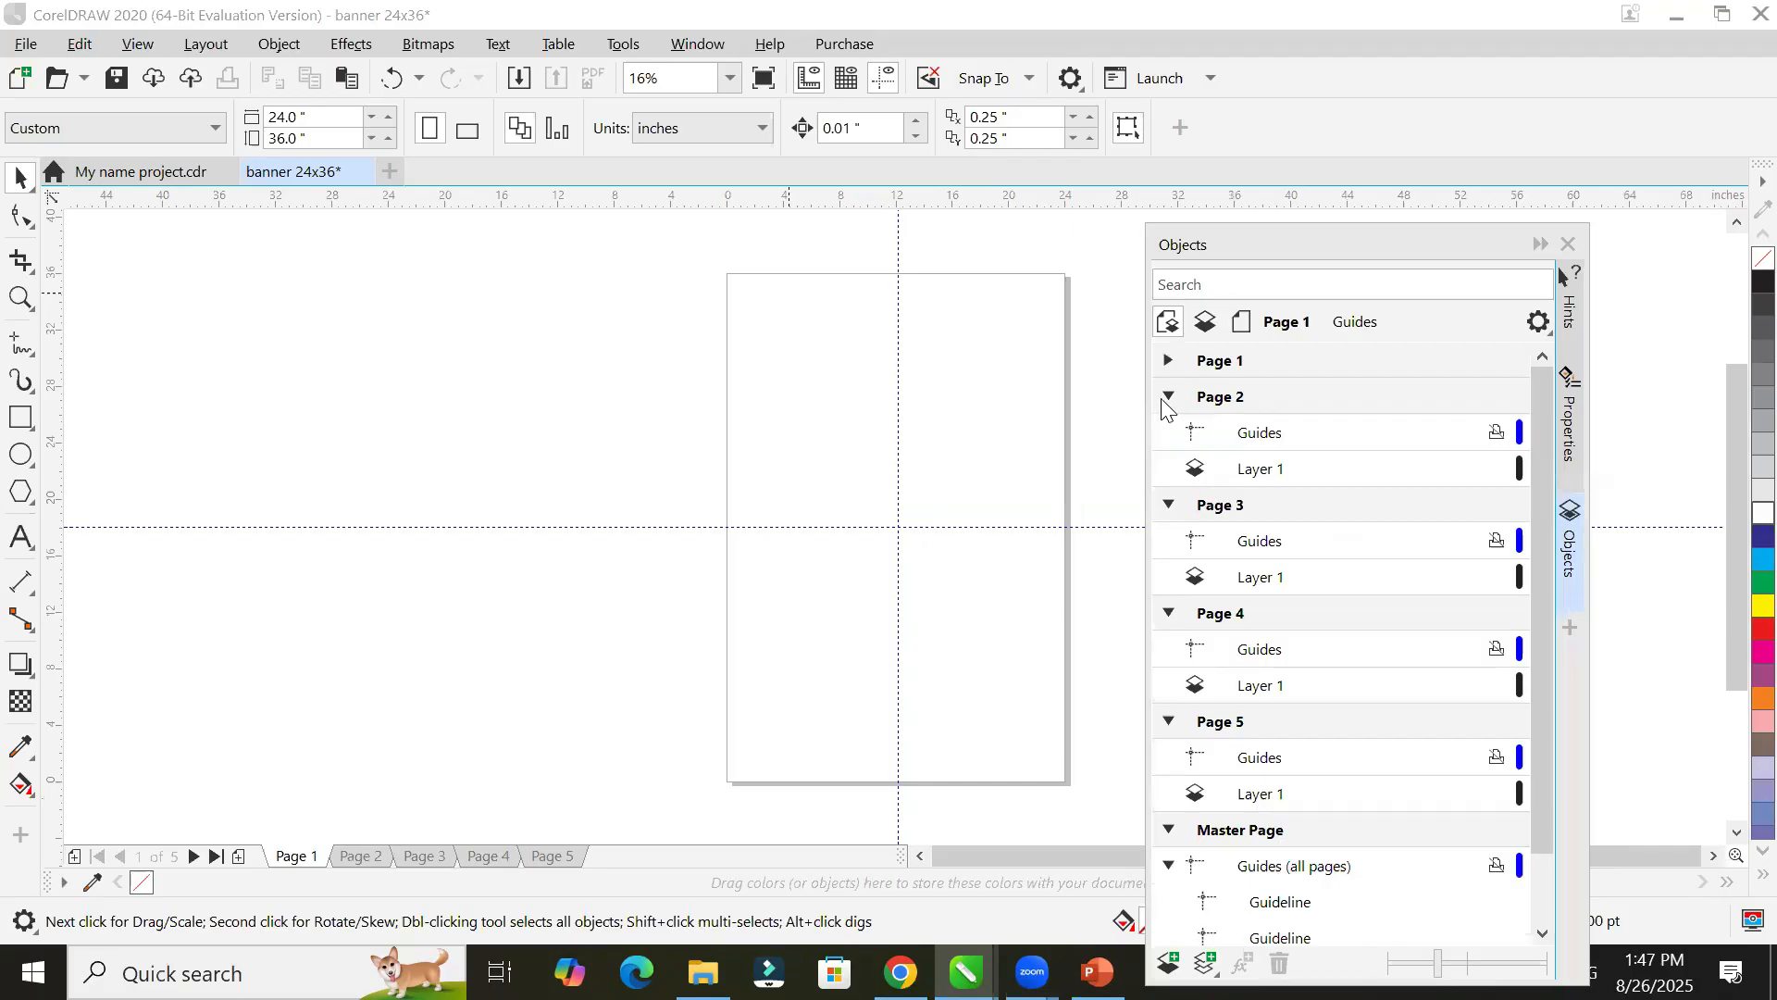
{"action": "left_click", "coordinate": [1168, 398]}
{"action": "left_click", "coordinate": [1169, 432]}
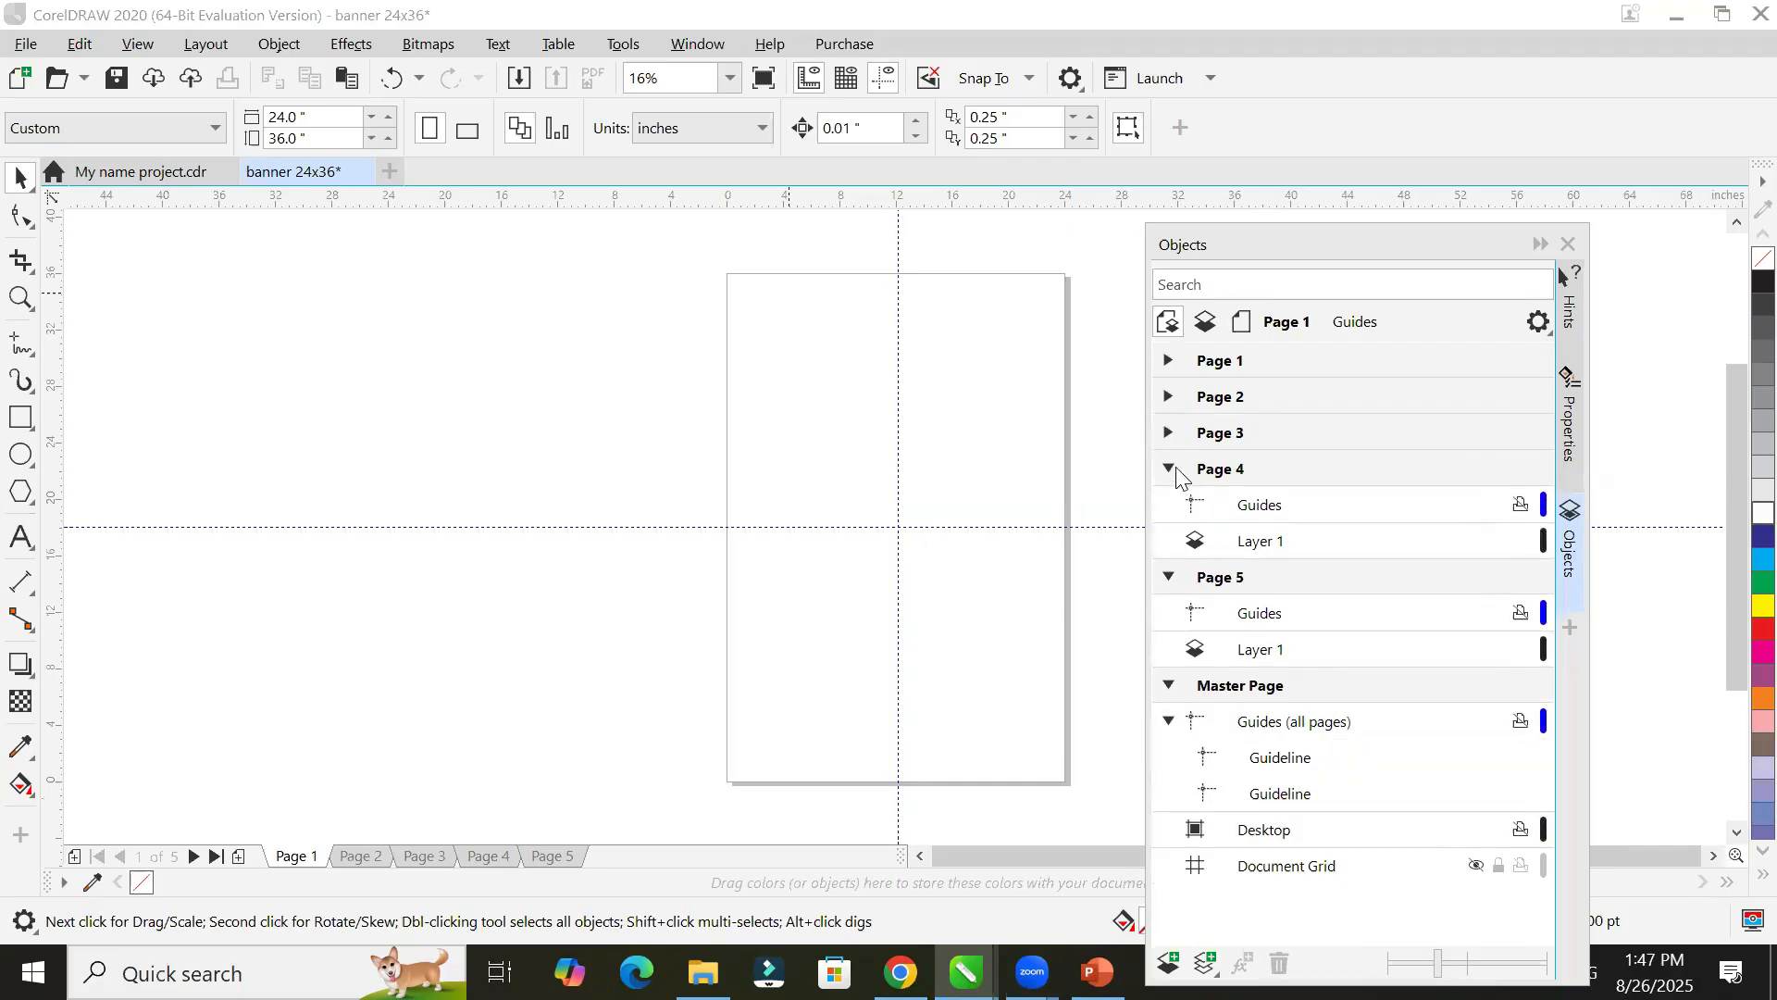
{"action": "left_click", "coordinate": [1169, 468]}
{"action": "left_click", "coordinate": [1169, 505]}
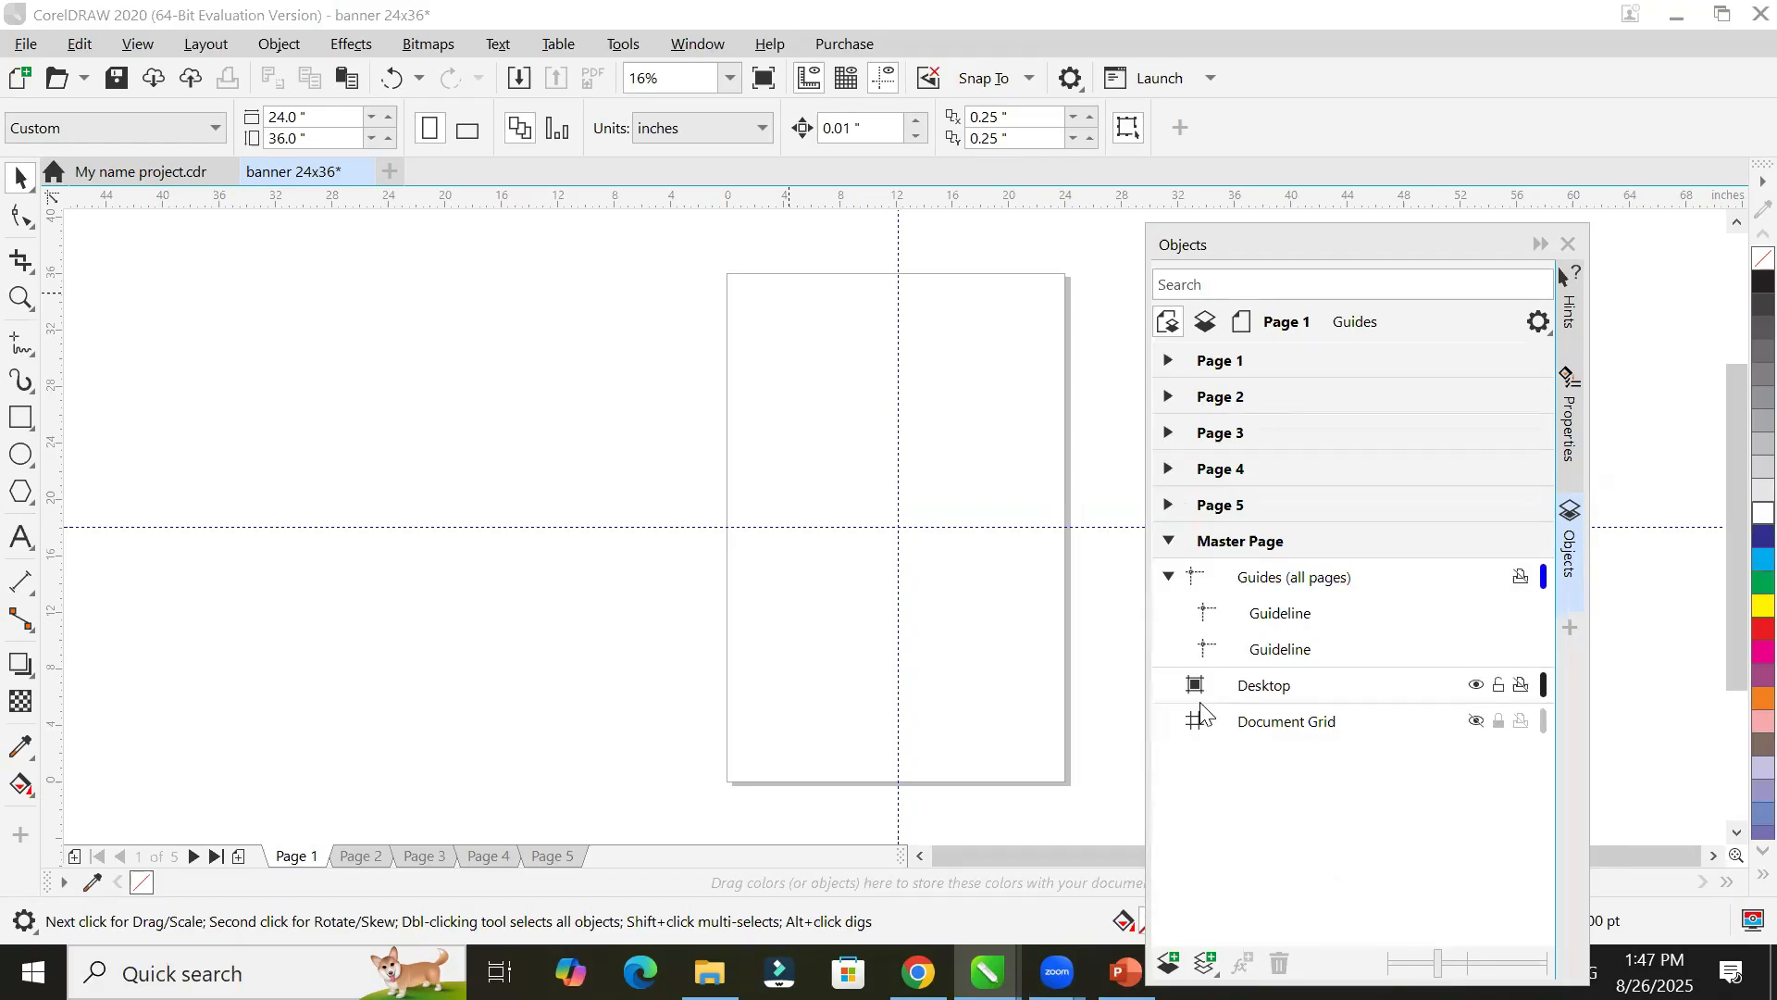
{"action": "left_click", "coordinate": [1169, 542]}
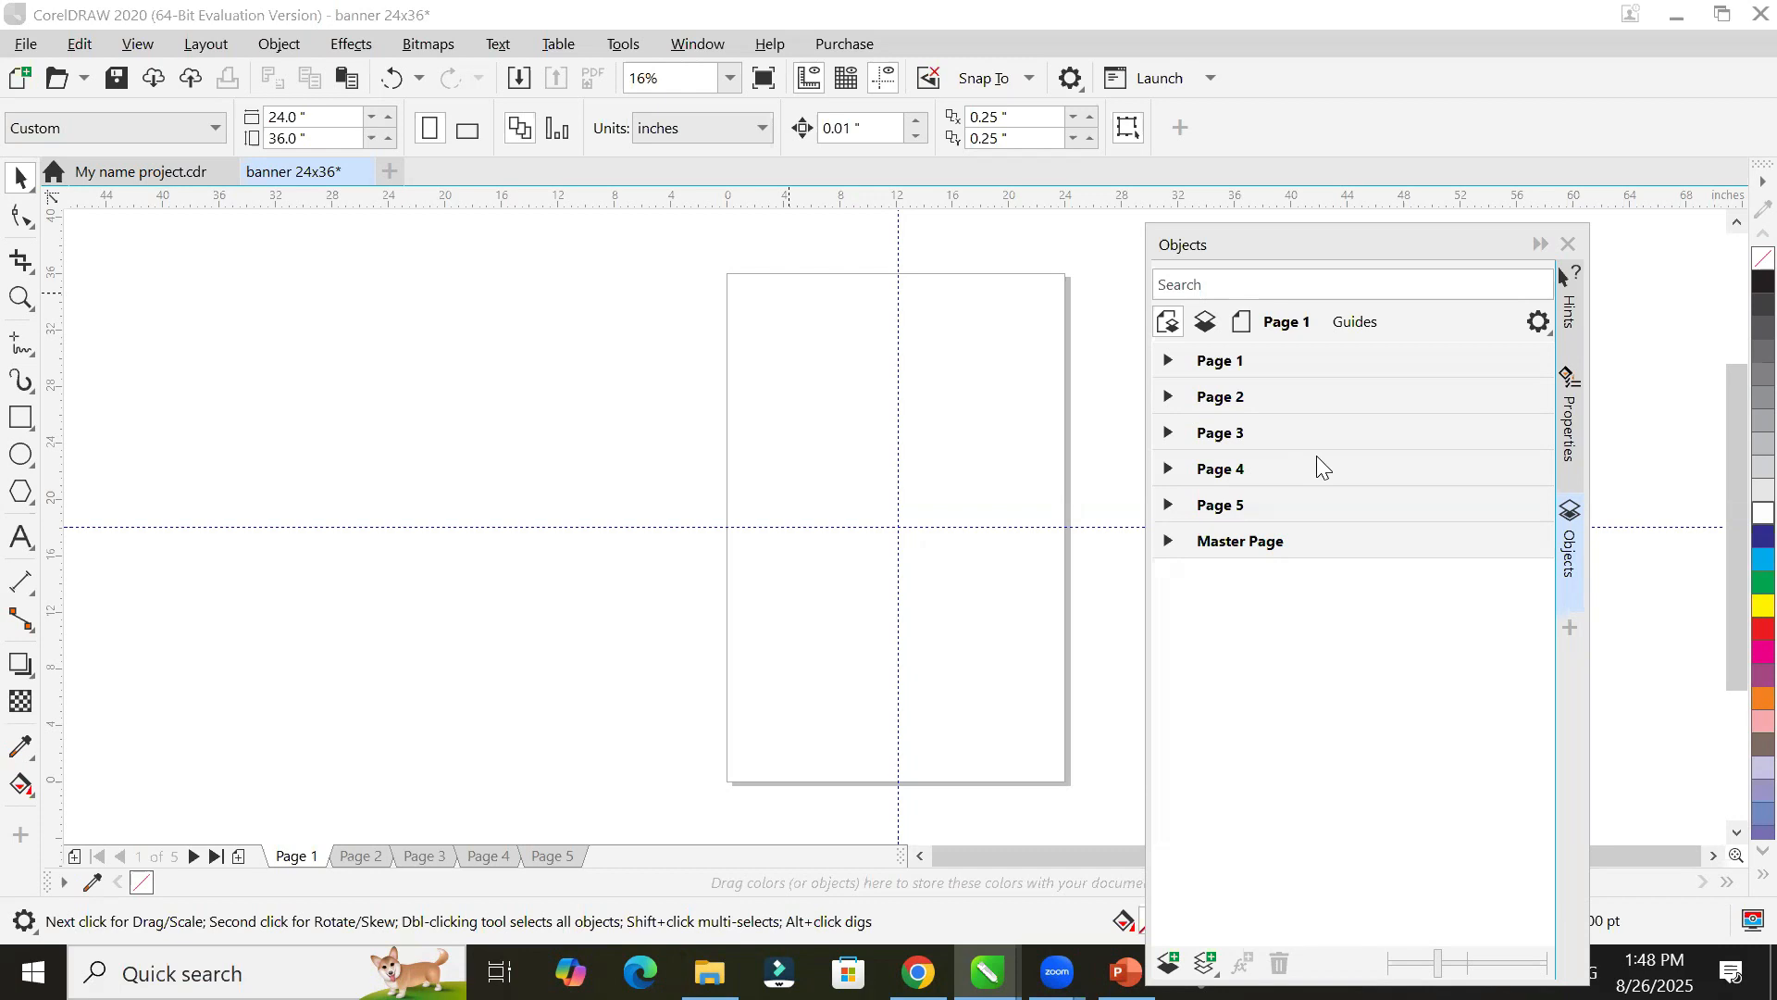
Step: Expand the Master Page entry and make its Guides (all pages) layer active
{"action": "left_click", "coordinate": [1167, 542]}
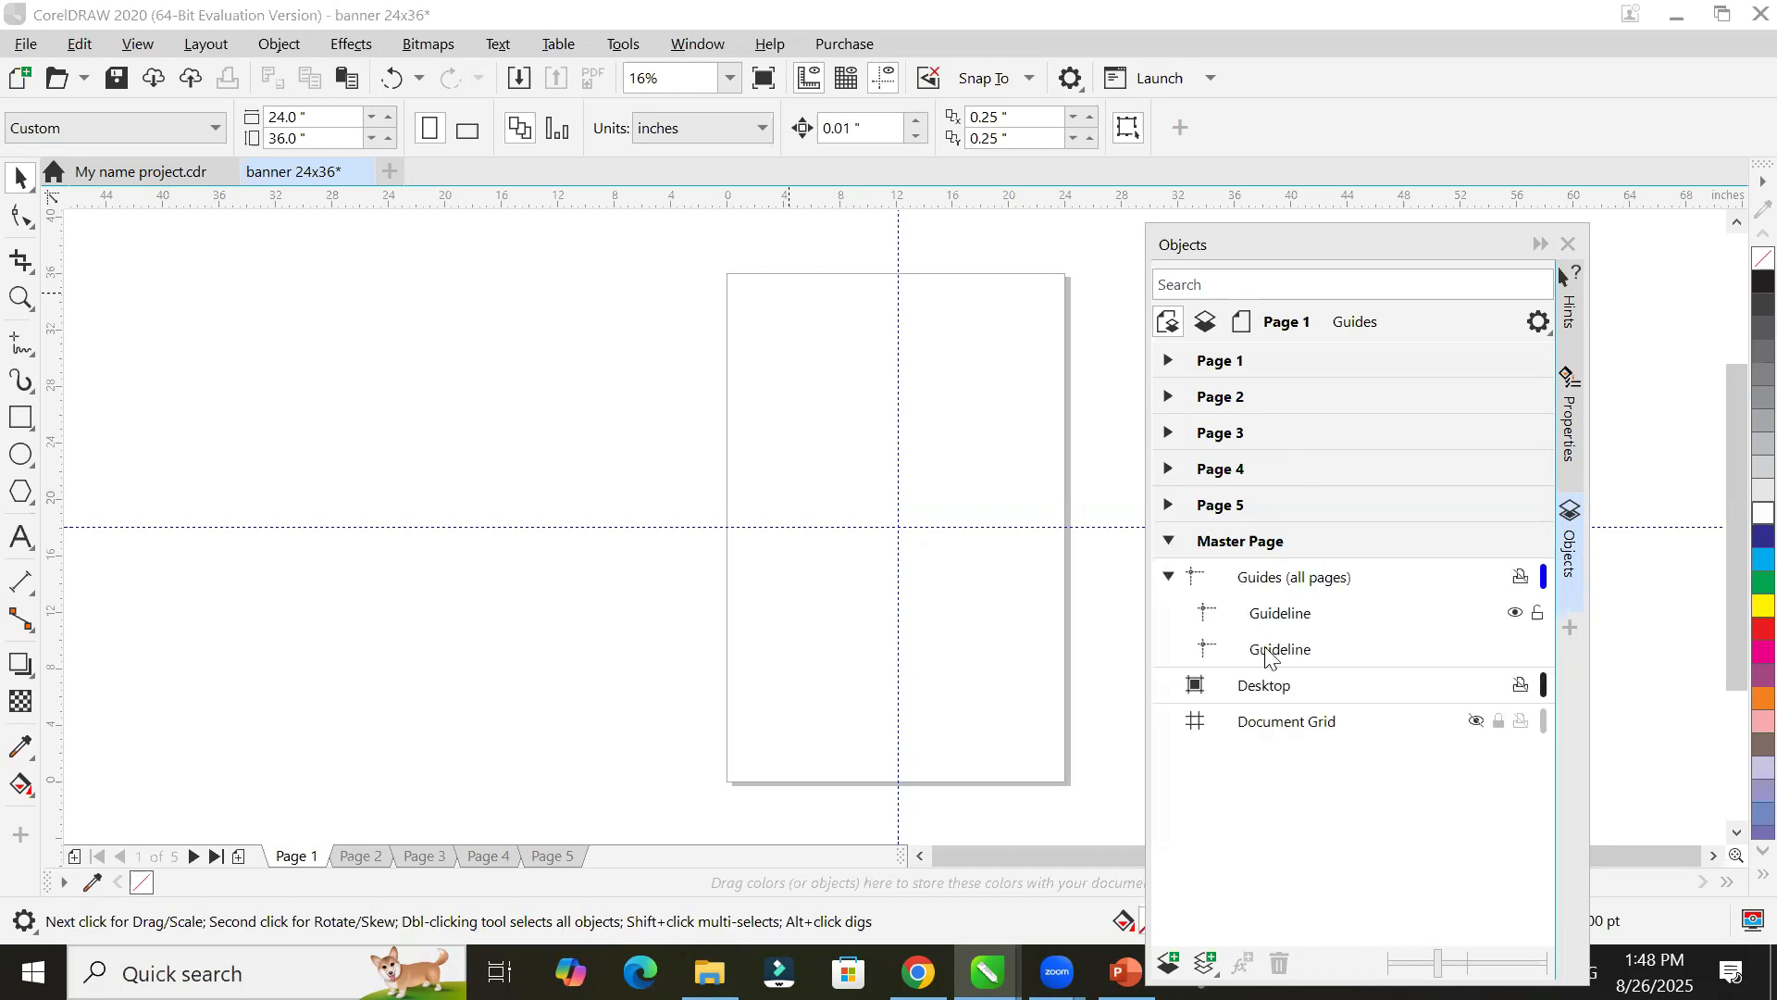
{"action": "left_click", "coordinate": [1319, 579]}
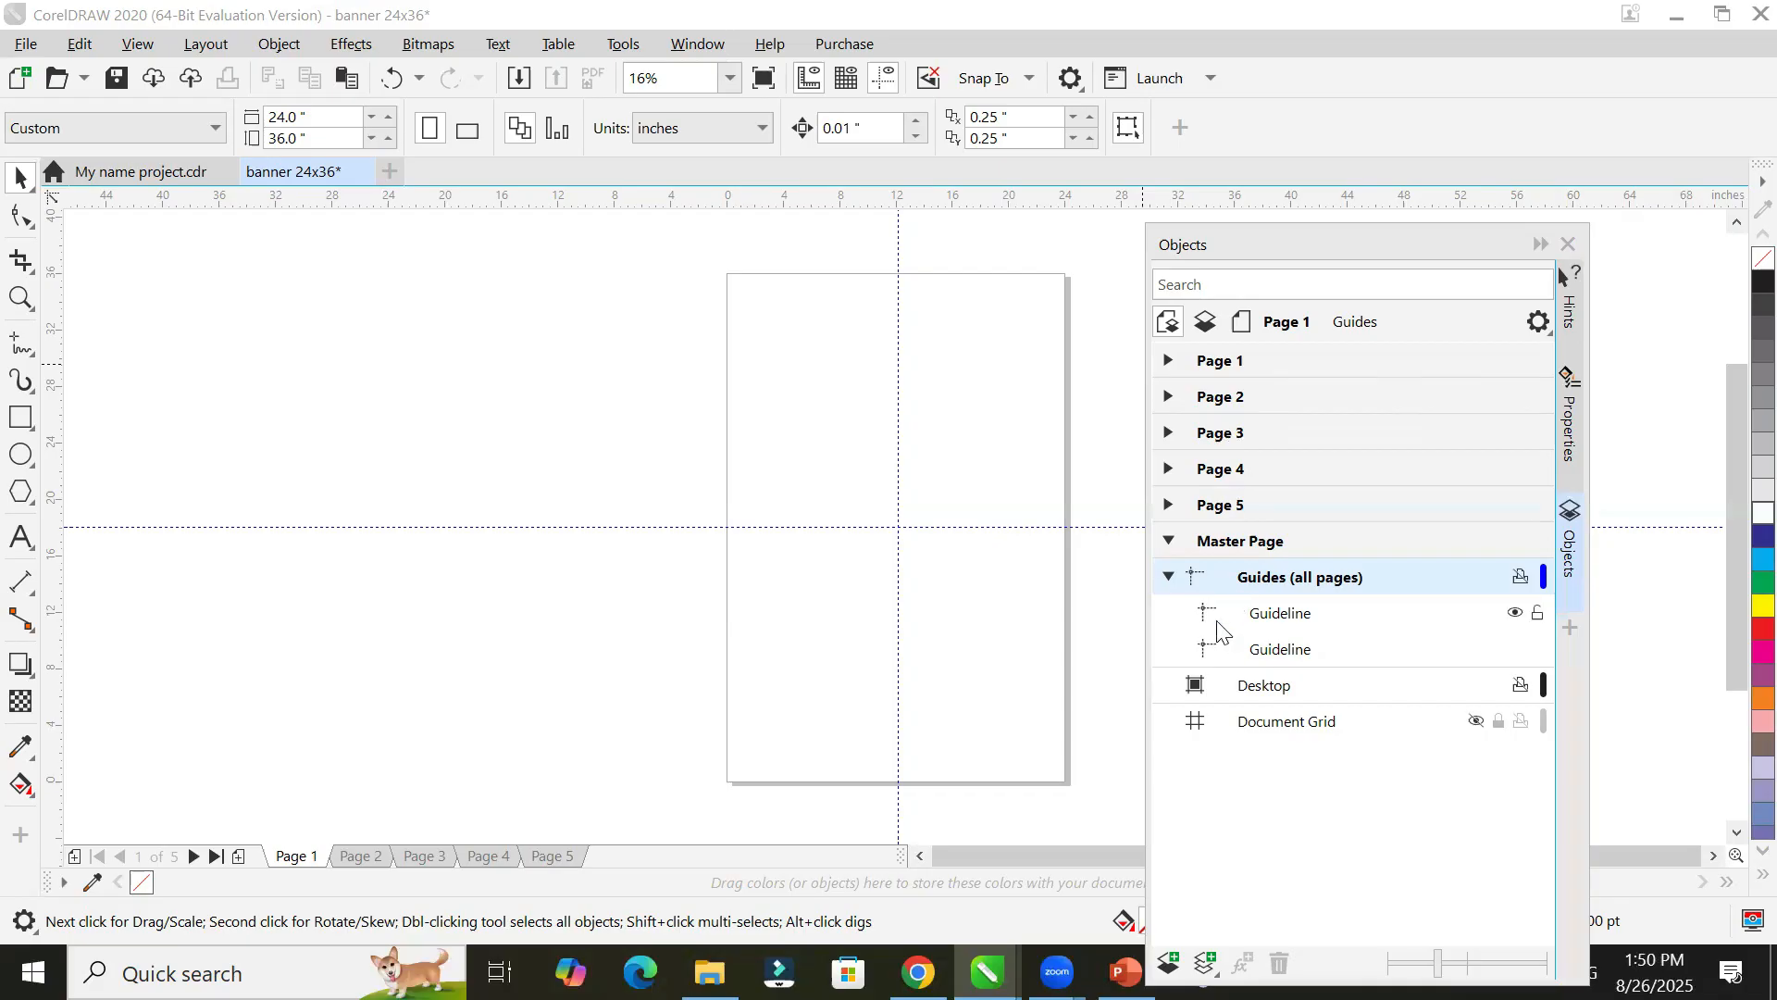
{"action": "left_click", "coordinate": [1168, 543]}
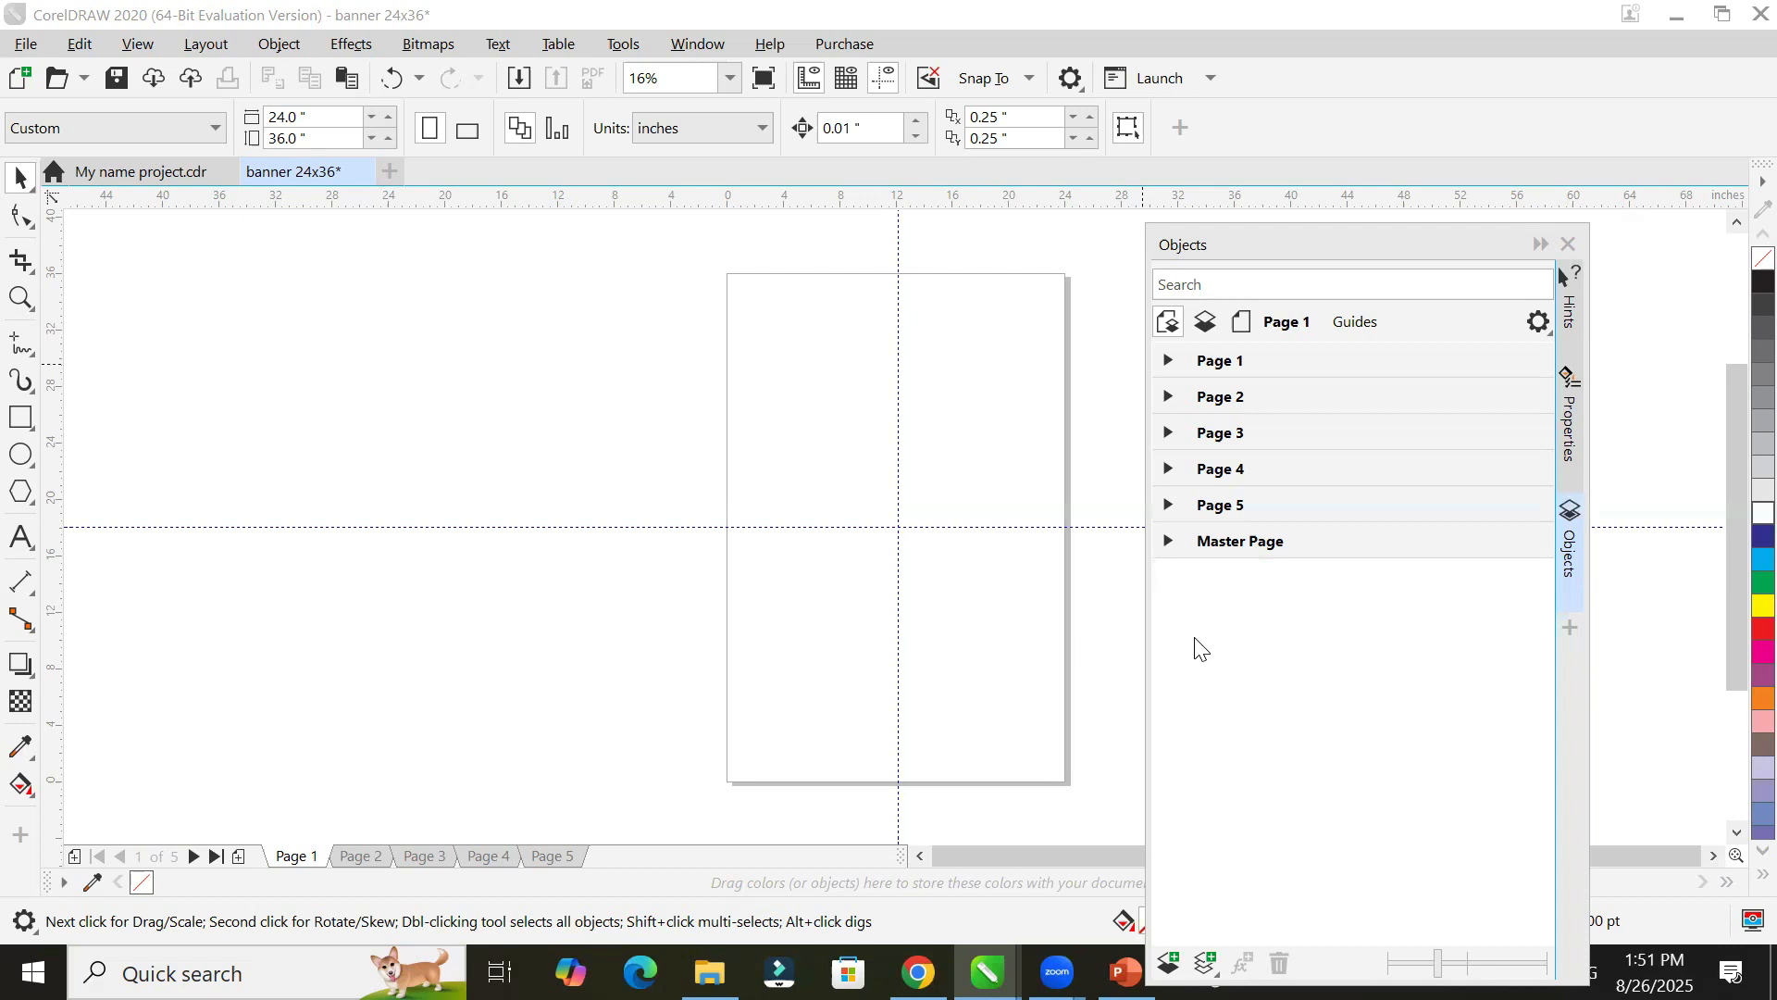
{"action": "left_click", "coordinate": [1169, 542]}
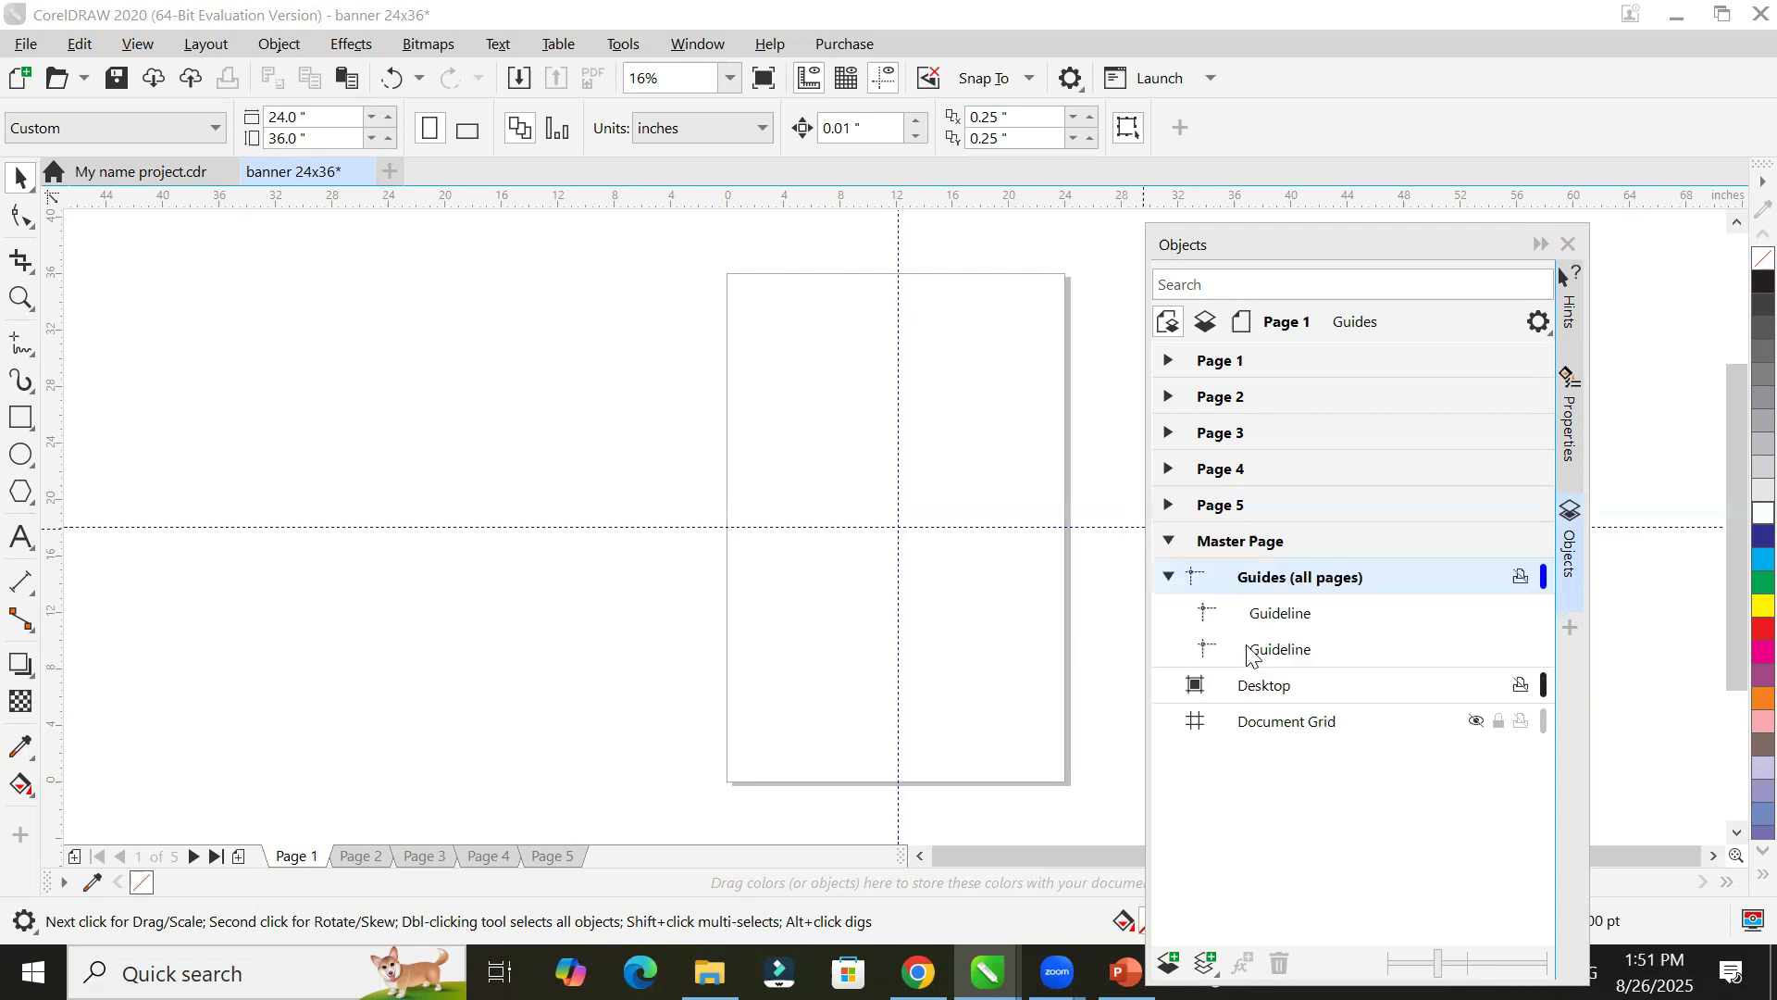
Step: Delete the horizontal and the vertical centre guidelines from the Master Page's Guides (all pages) layer
{"action": "left_click", "coordinate": [1299, 618]}
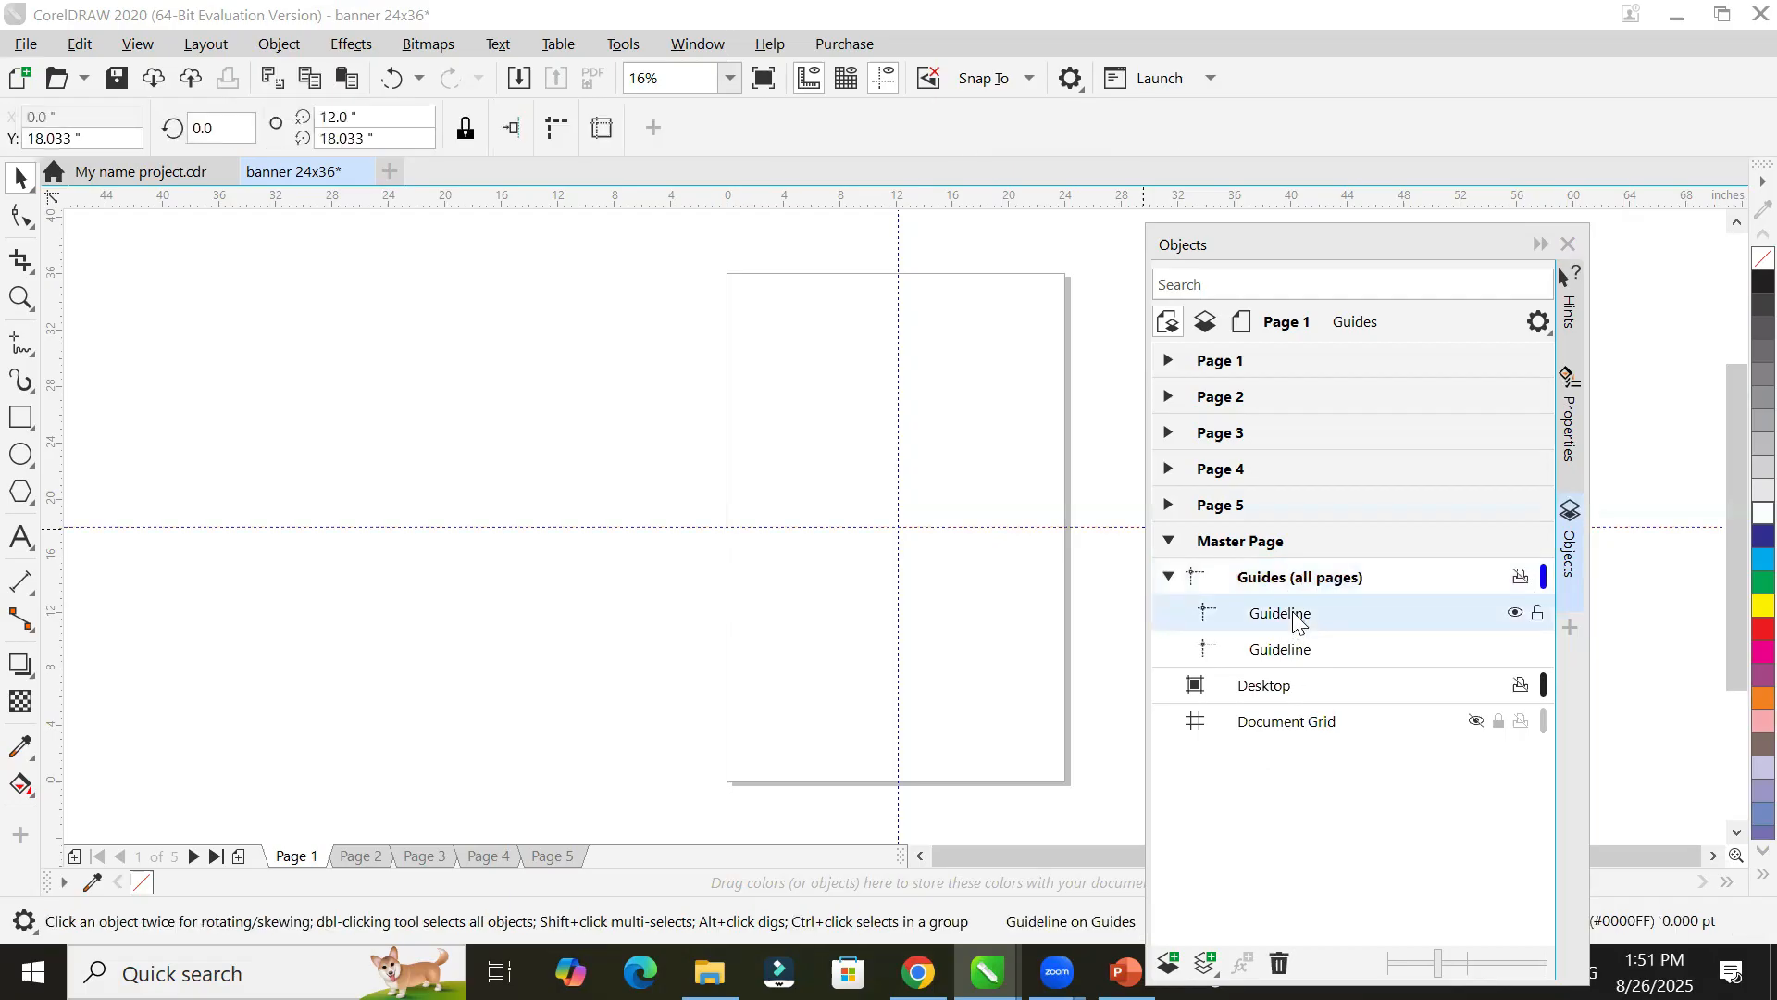
{"action": "left_click", "coordinate": [1292, 654]}
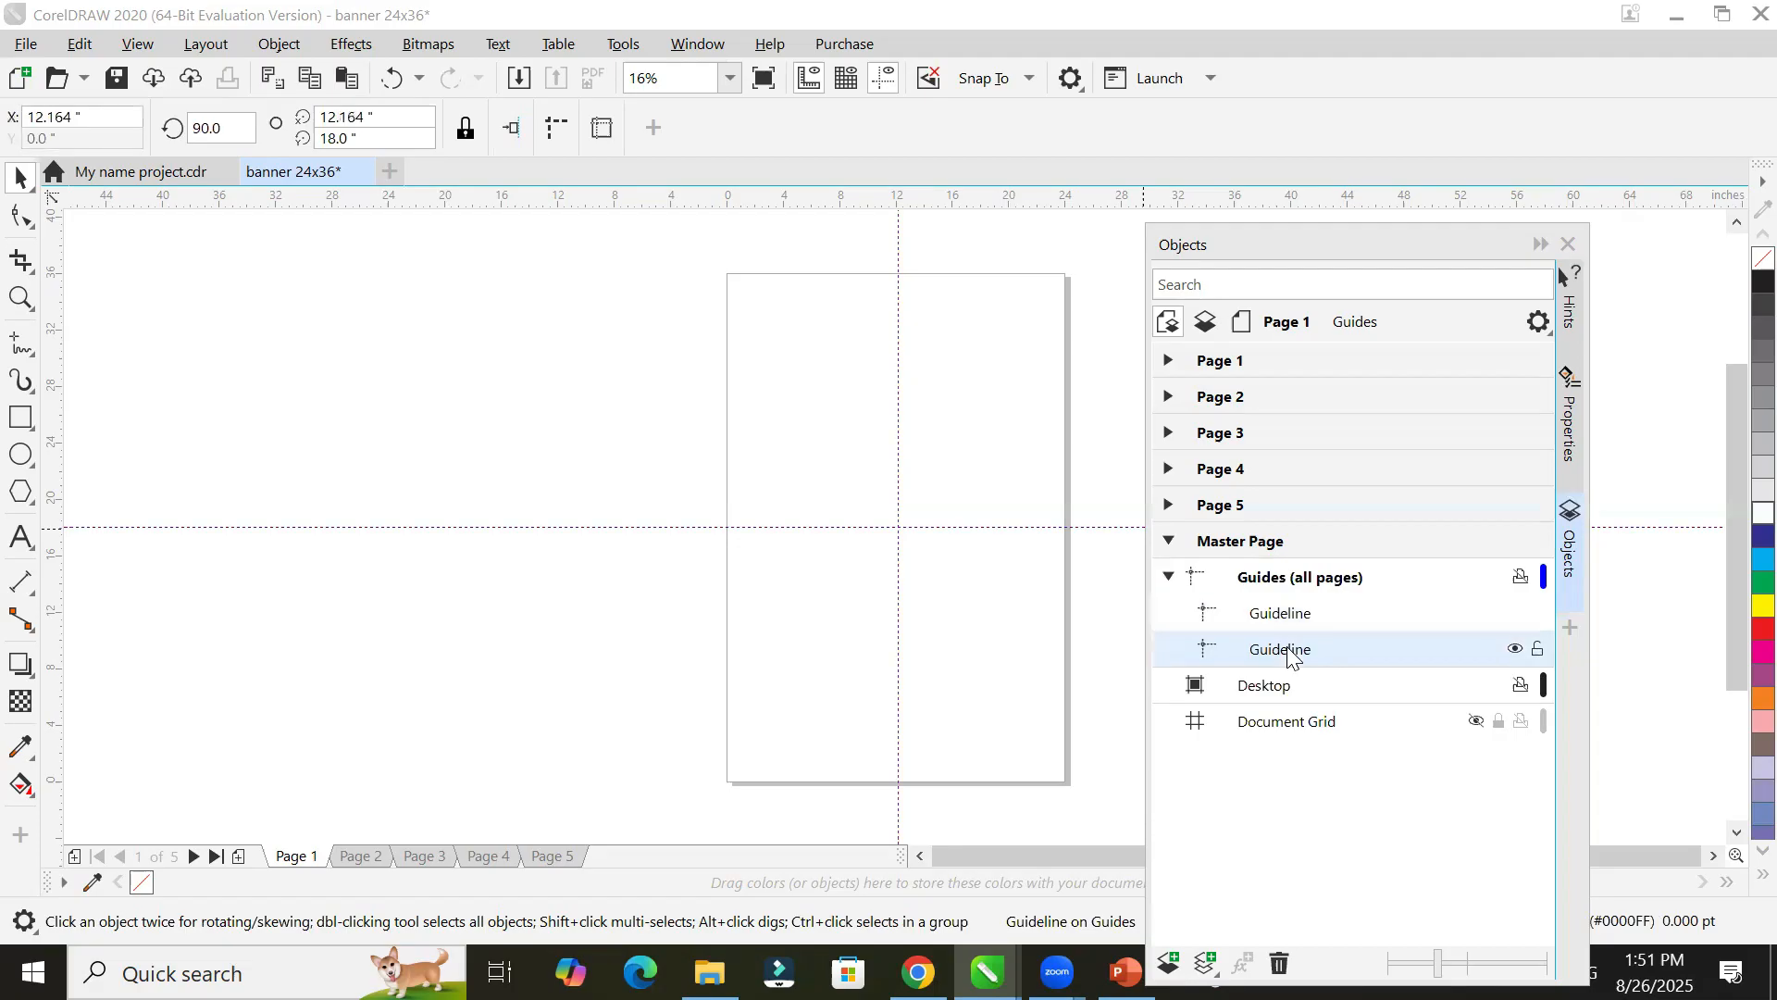
{"action": "left_click", "coordinate": [1297, 616]}
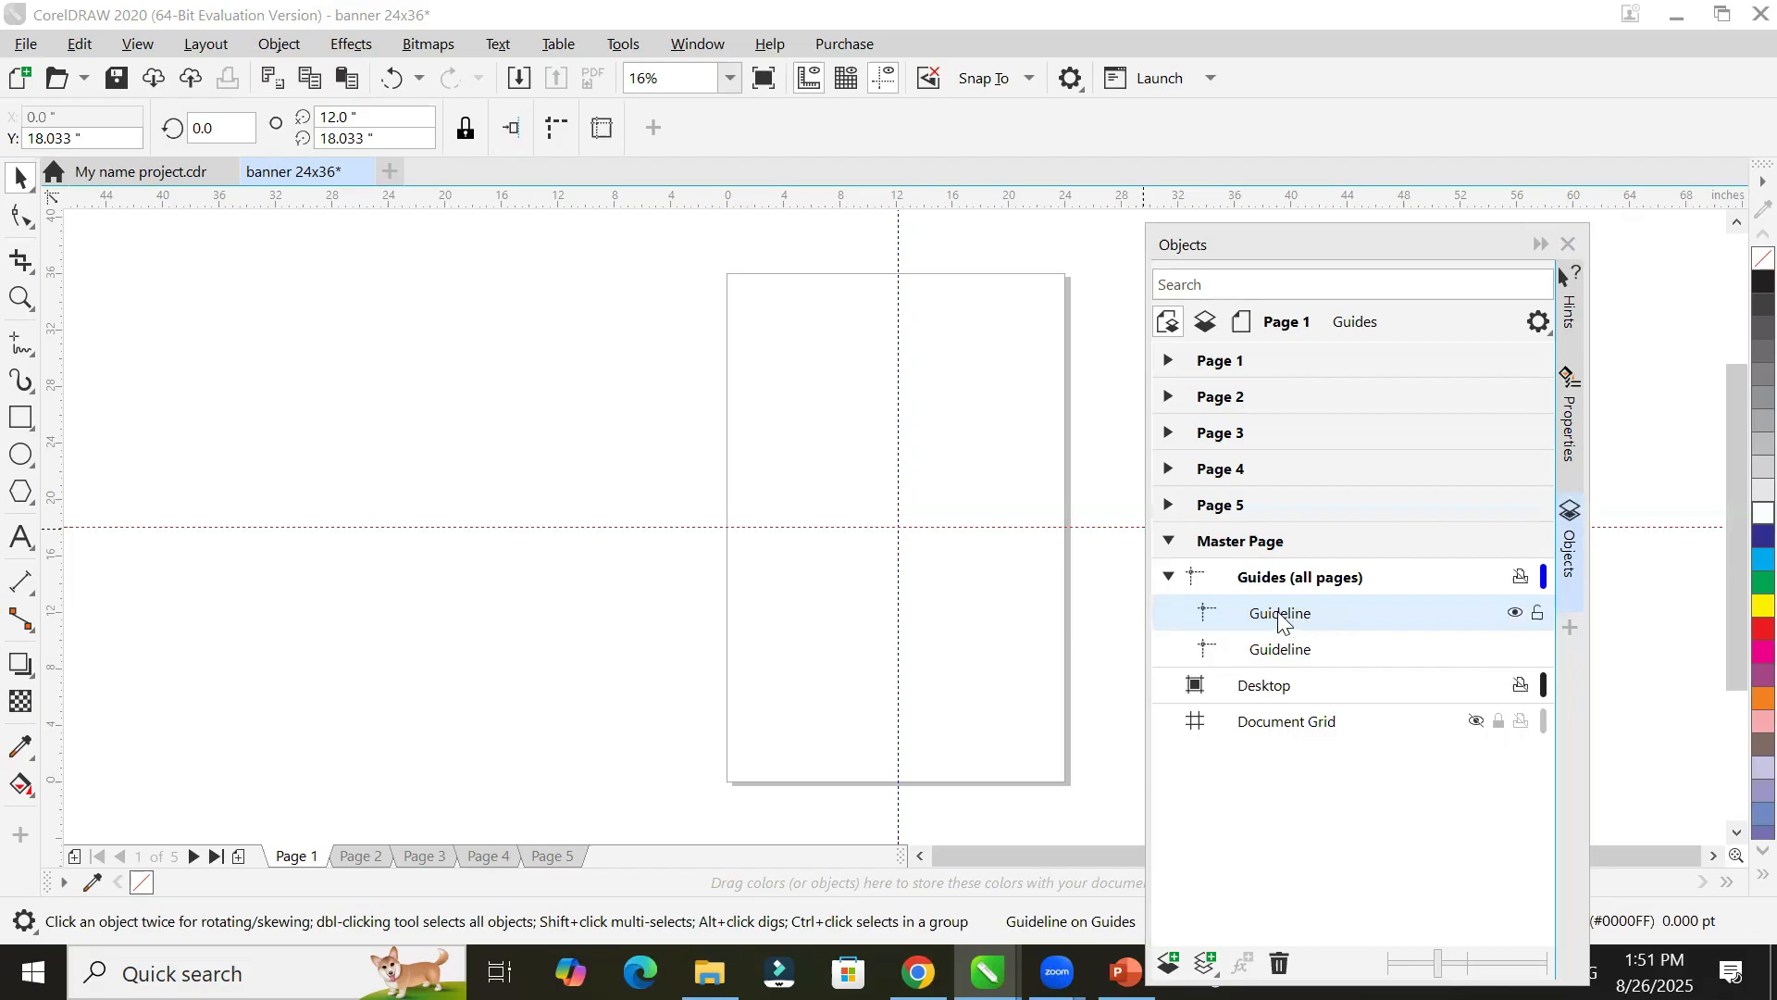
{"action": "left_click", "coordinate": [1280, 964]}
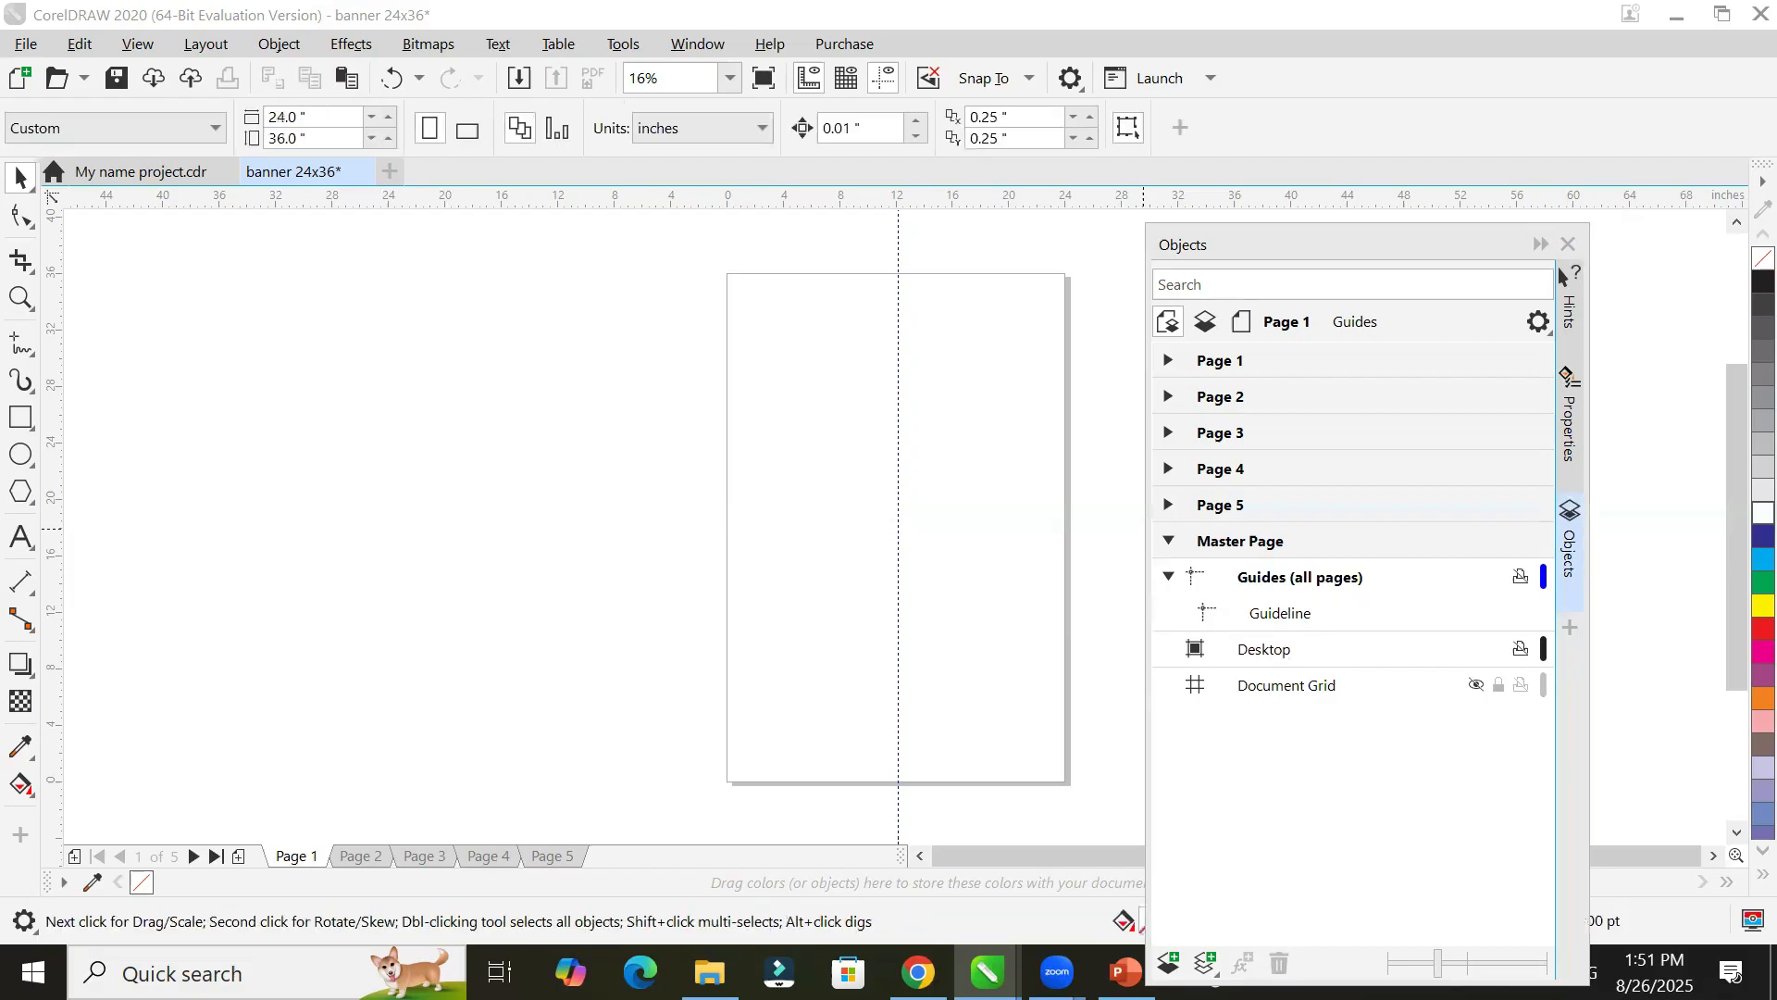
{"action": "left_click", "coordinate": [1307, 614]}
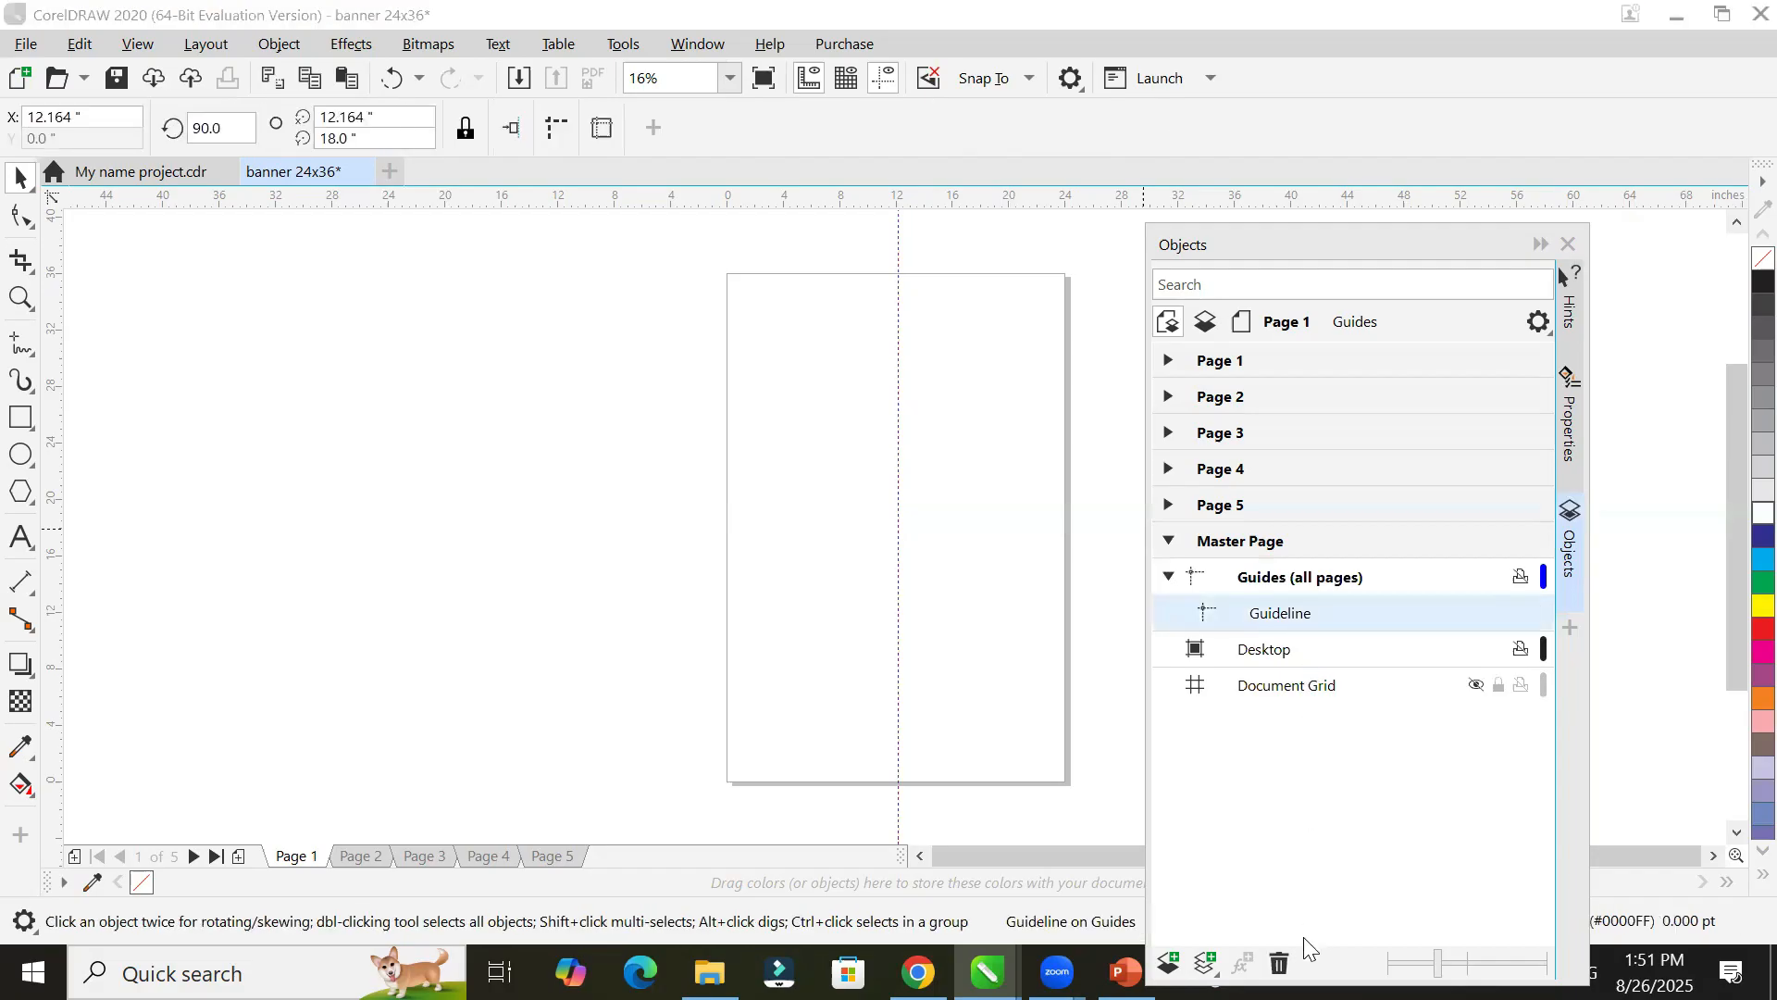
{"action": "left_click", "coordinate": [1280, 963]}
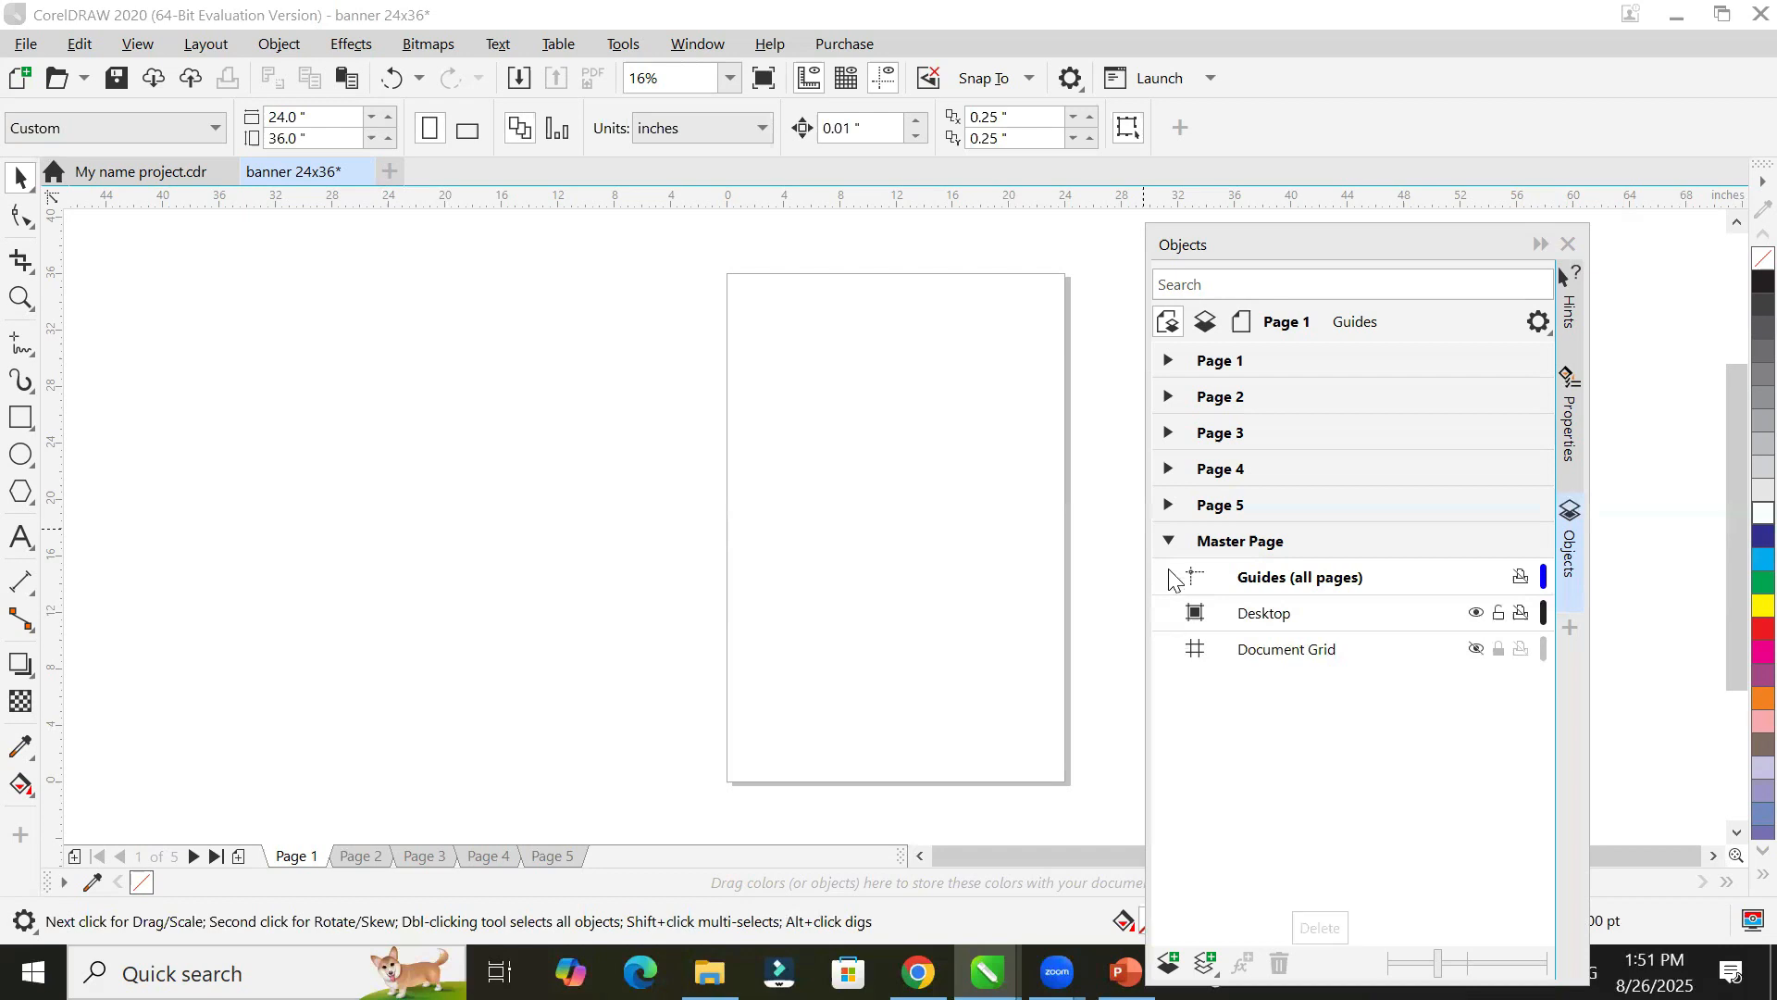
Step: On Page 1's Guides layer, place one horizontal guideline in the page's upper part and another at about 5.44 inches
{"action": "left_click", "coordinate": [1168, 361]}
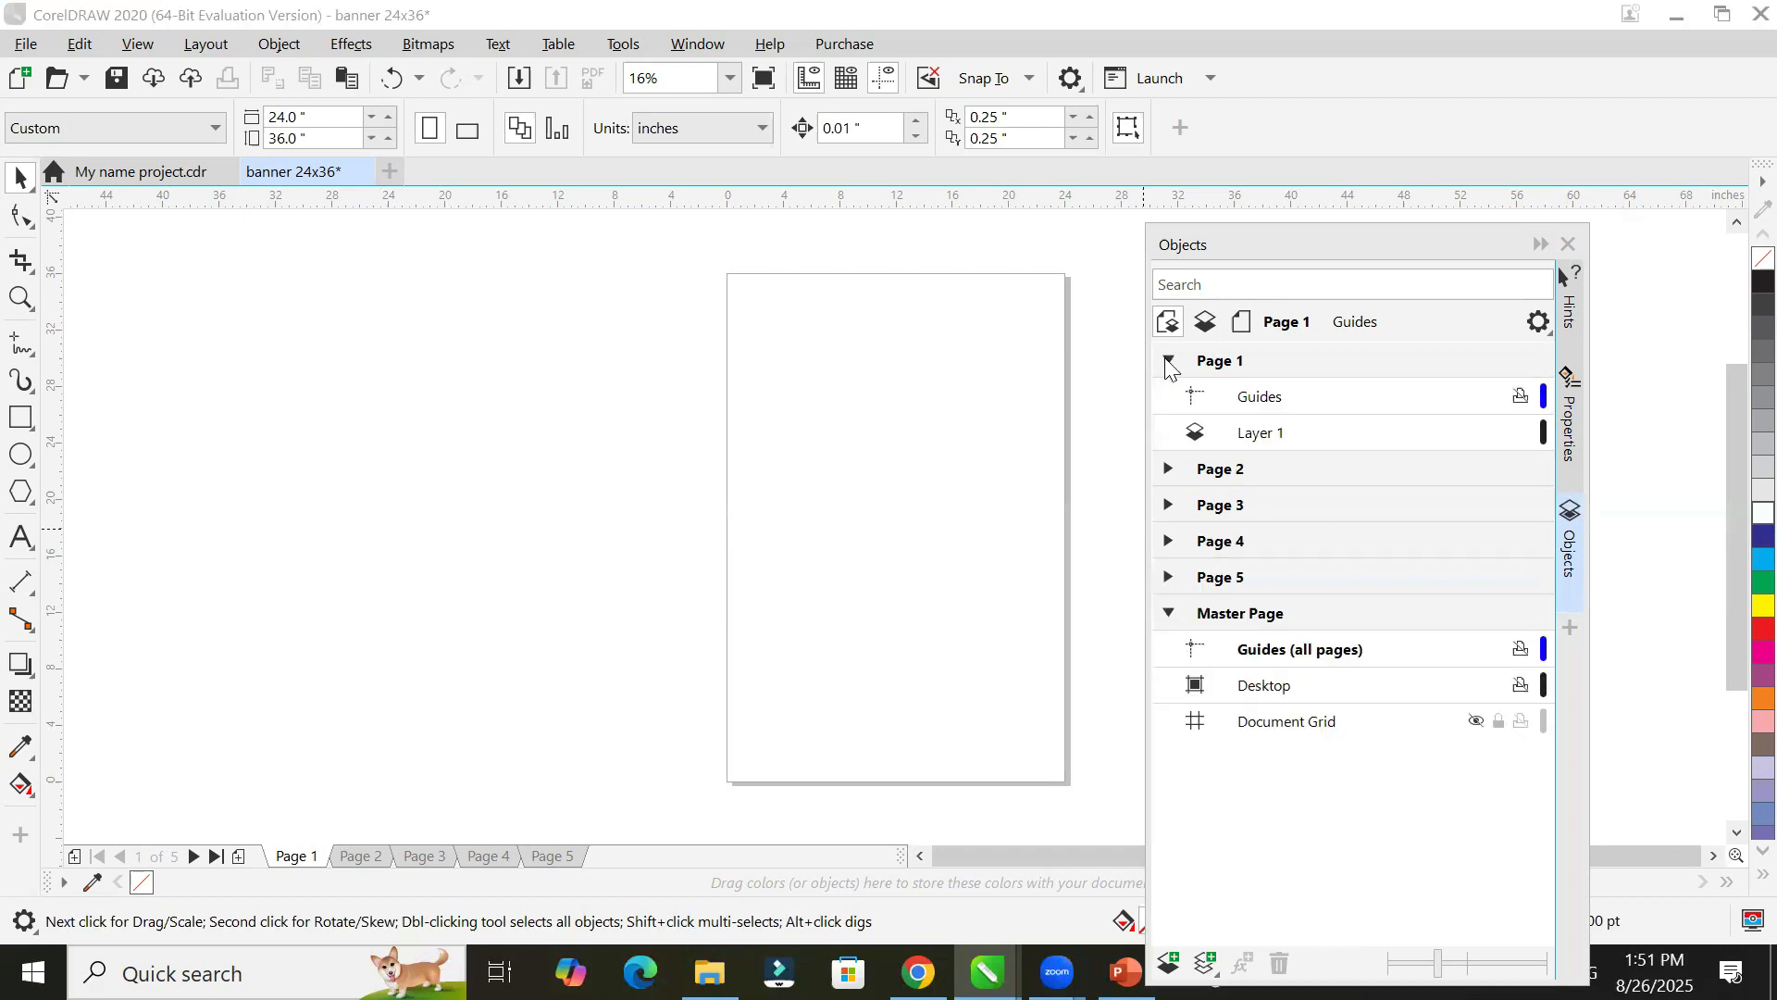
{"action": "left_click", "coordinate": [1264, 398]}
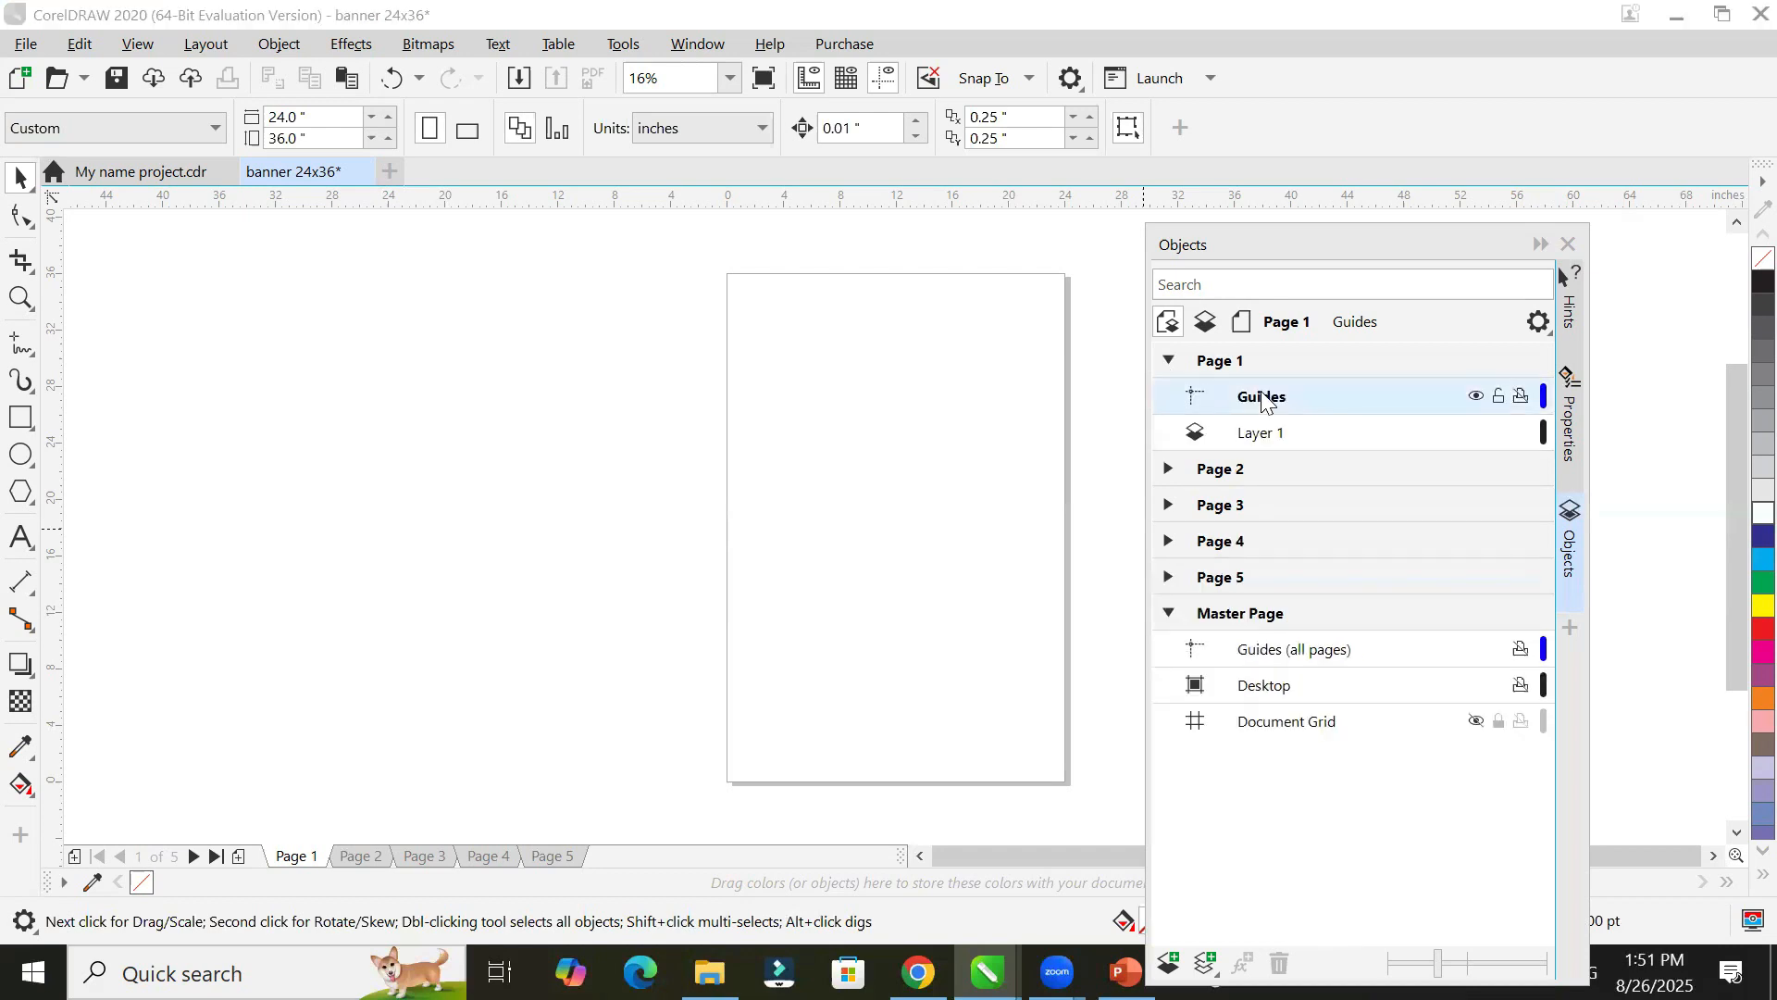
{"action": "left_click_drag", "start_coordinate": [866, 202], "coordinate": [892, 377]}
{"action": "left_click_drag", "start_coordinate": [903, 211], "coordinate": [963, 705]}
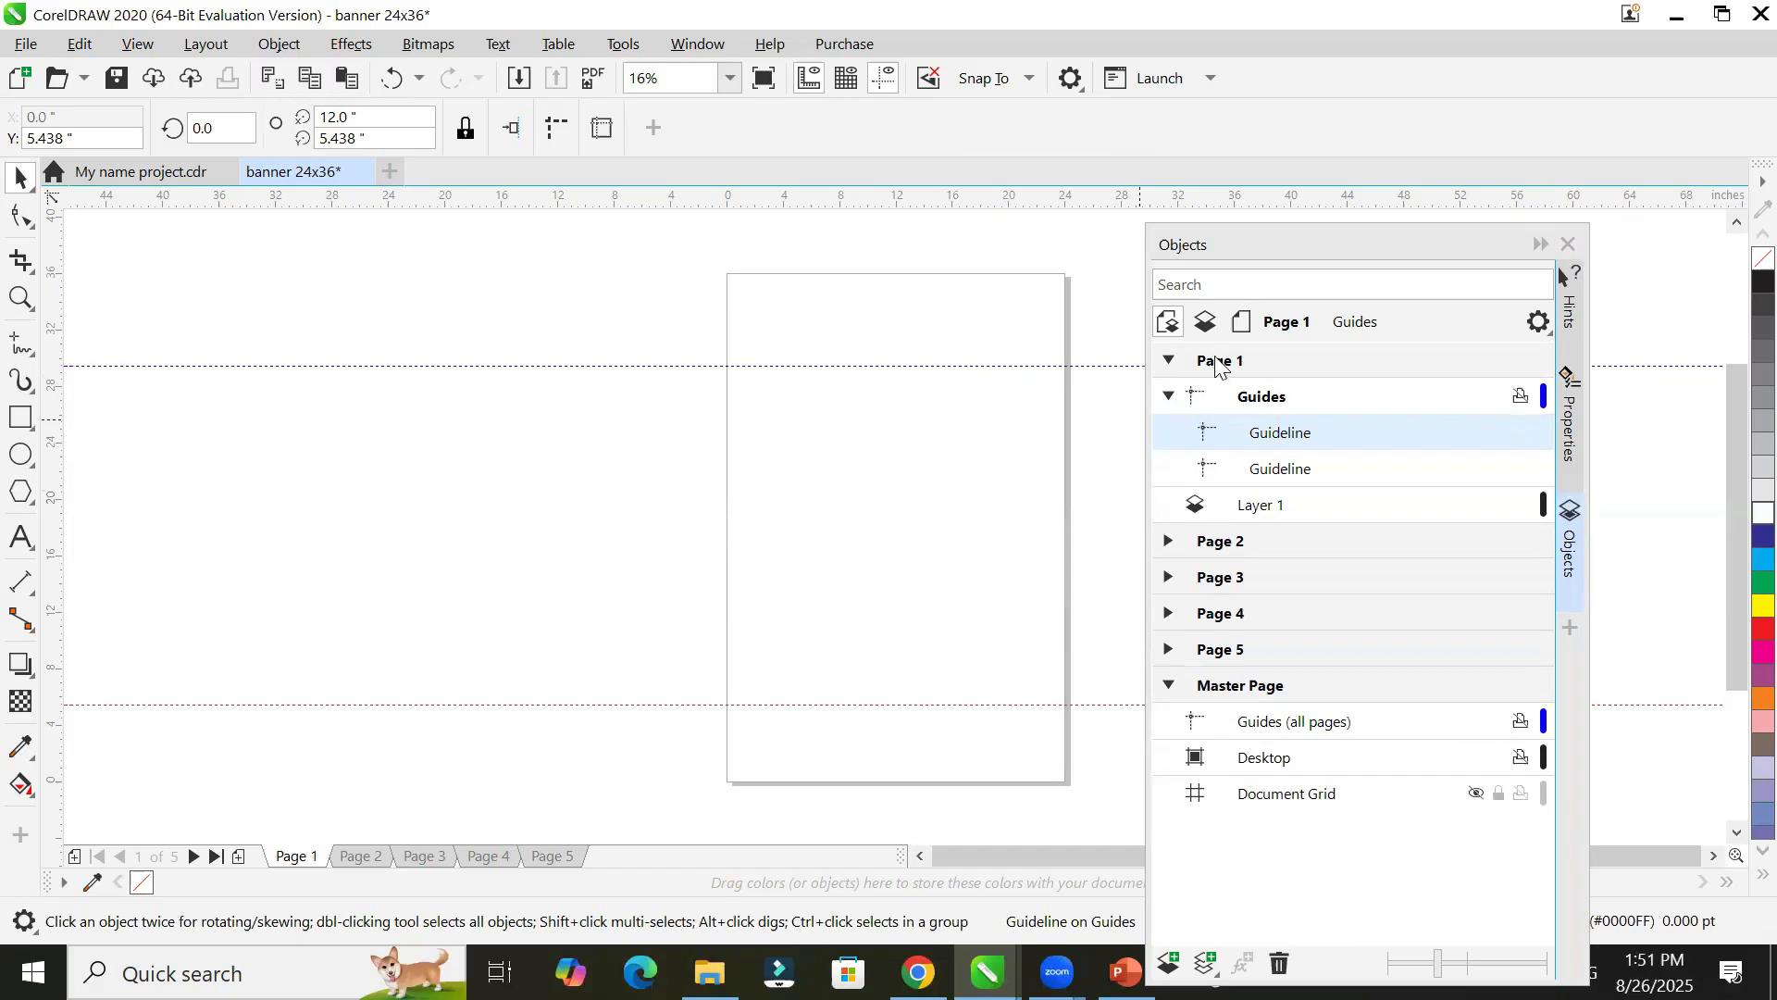
Step: Check Pages 2 and 3 for the guidelines placed on Page 1, ending on Page 2
{"action": "left_click", "coordinate": [1169, 362]}
{"action": "left_click", "coordinate": [1169, 363]}
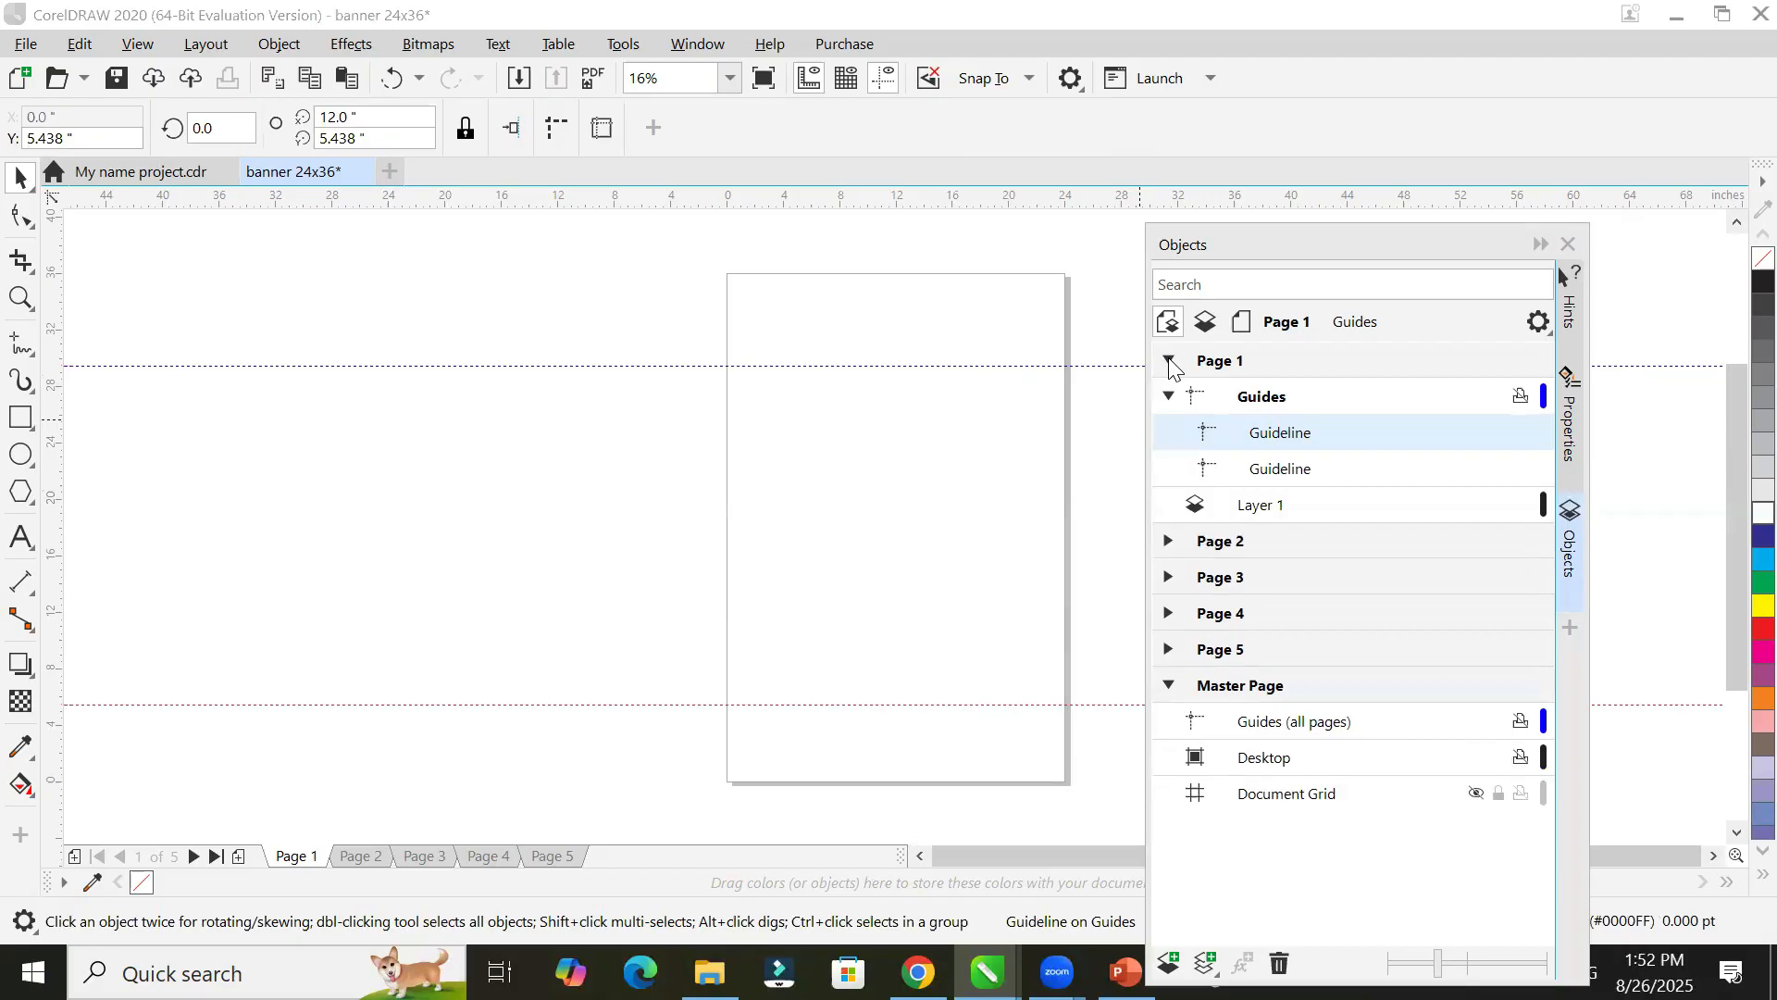
{"action": "left_click", "coordinate": [370, 857]}
{"action": "left_click", "coordinate": [426, 858]}
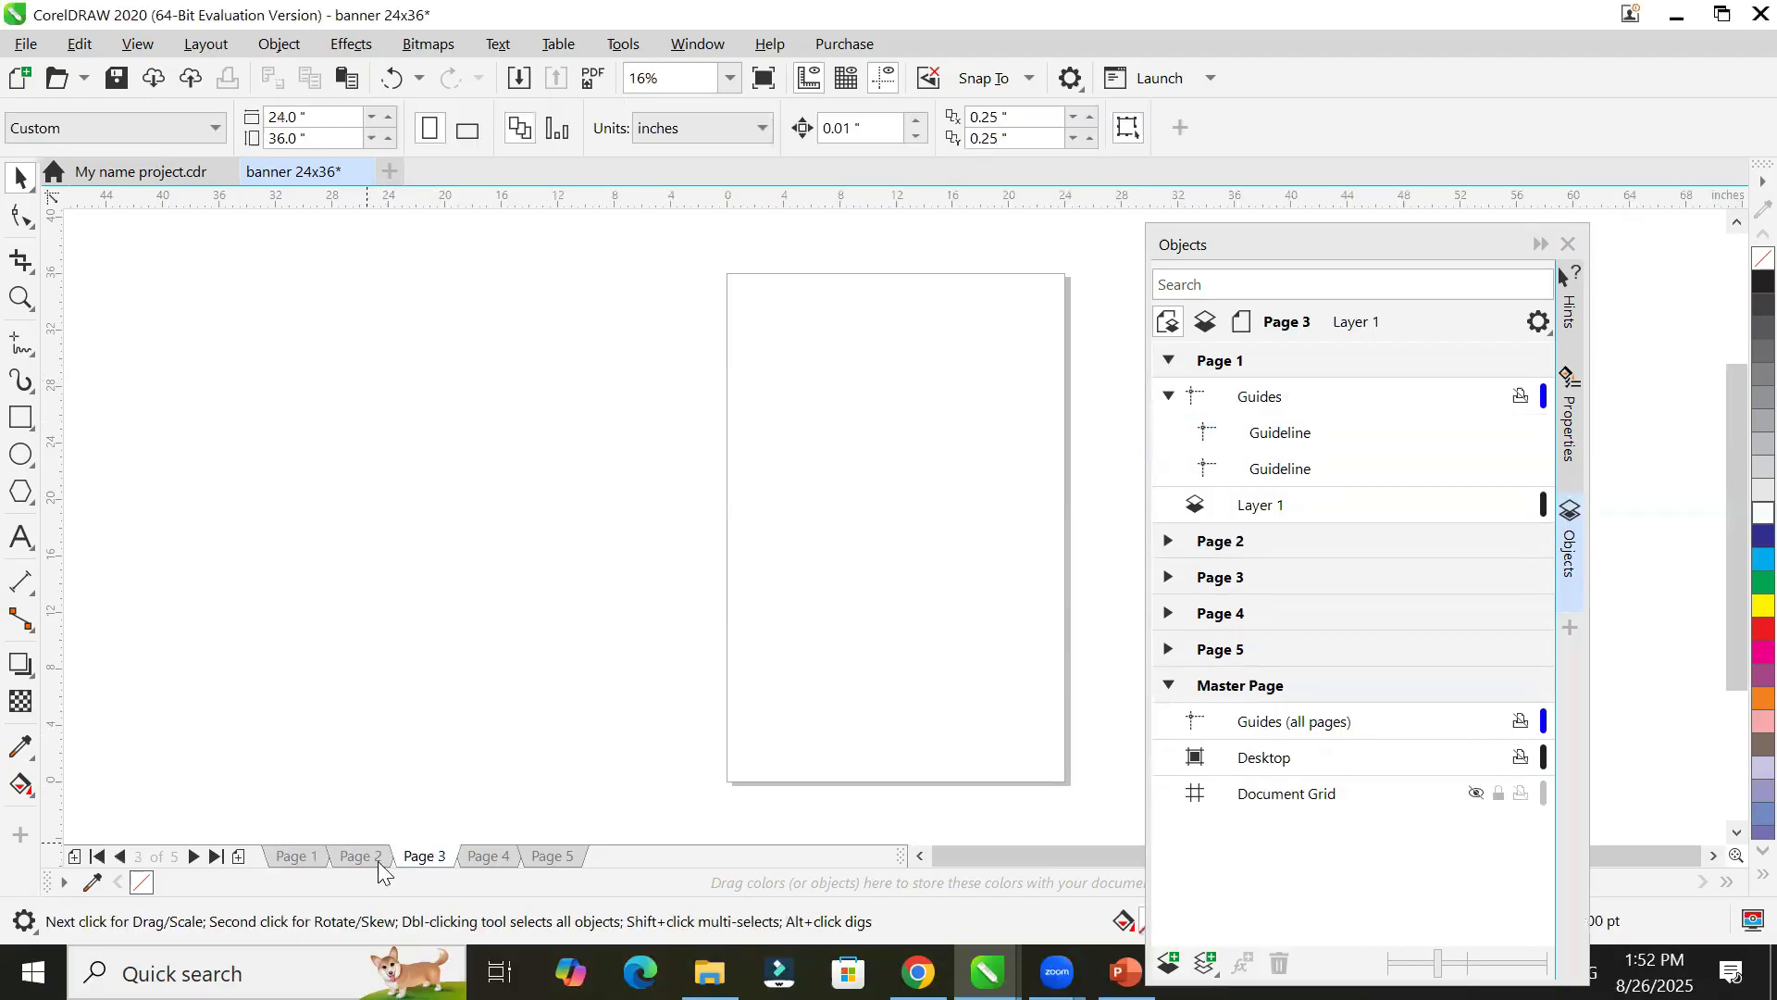
{"action": "left_click", "coordinate": [350, 861]}
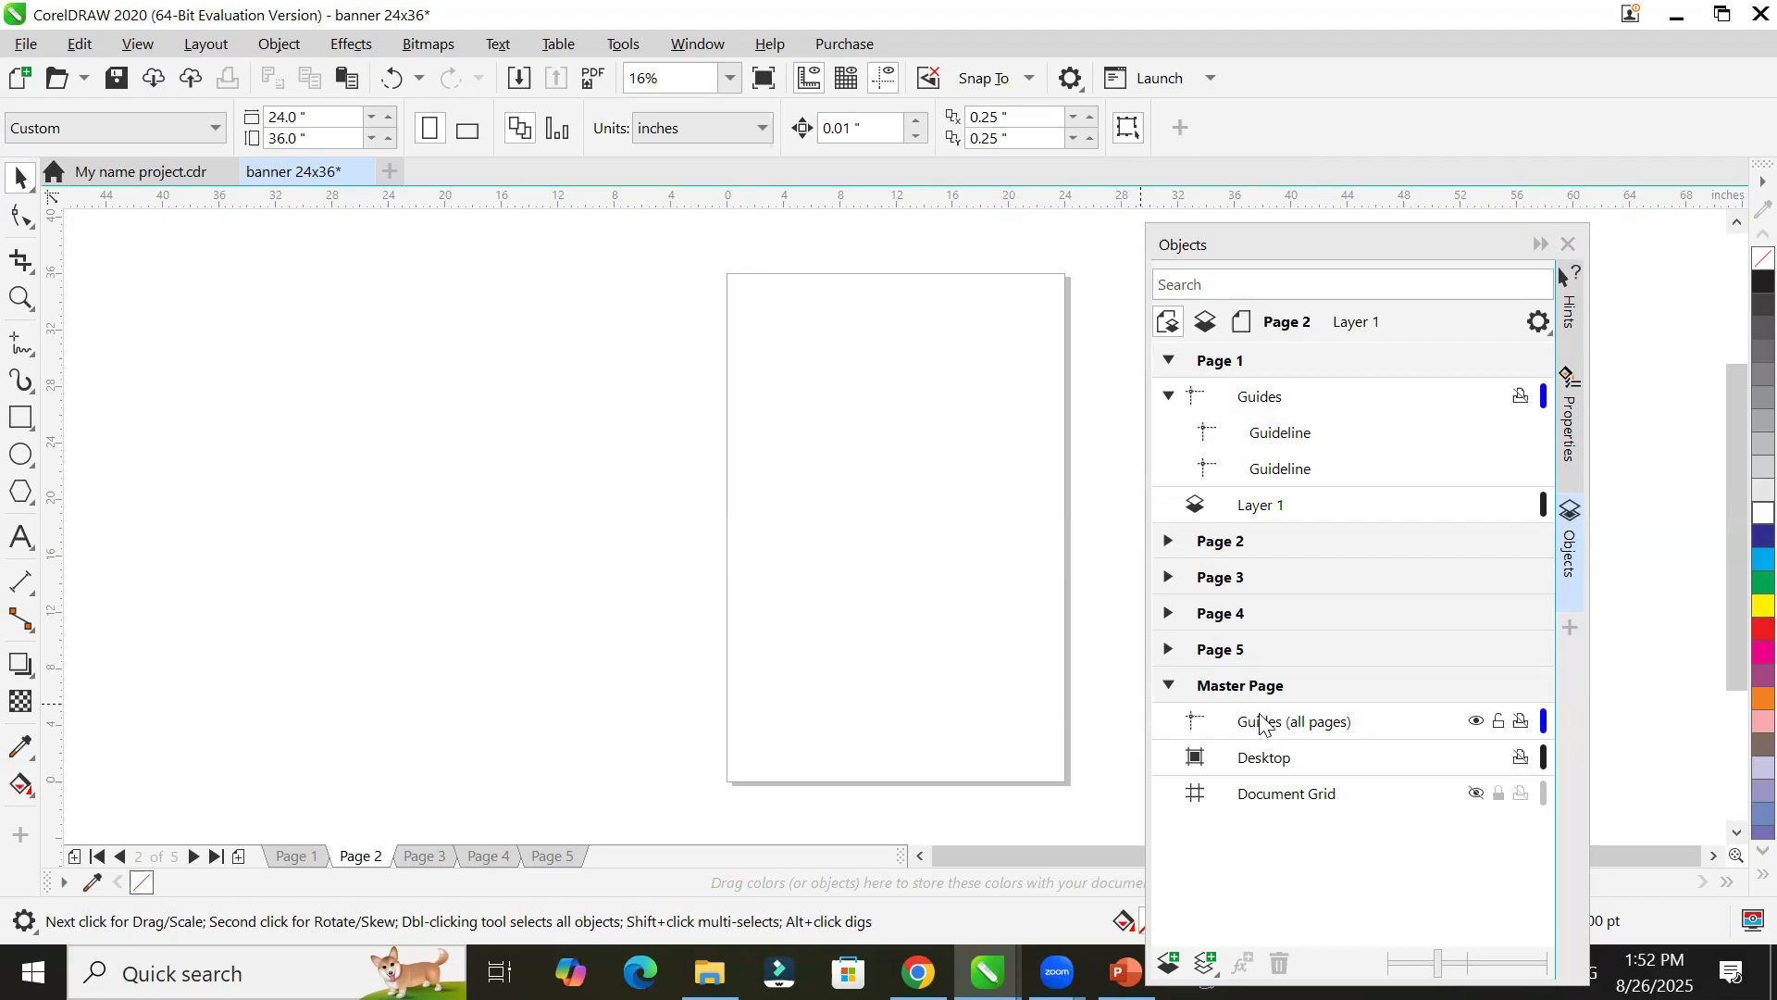
Step: On Page 2's Guides layer, place a horizontal guideline at about 16.46 inches and vertical ones near the left edge and at about 22.46 inches
{"action": "left_click", "coordinate": [1168, 541]}
{"action": "left_click", "coordinate": [1257, 580]}
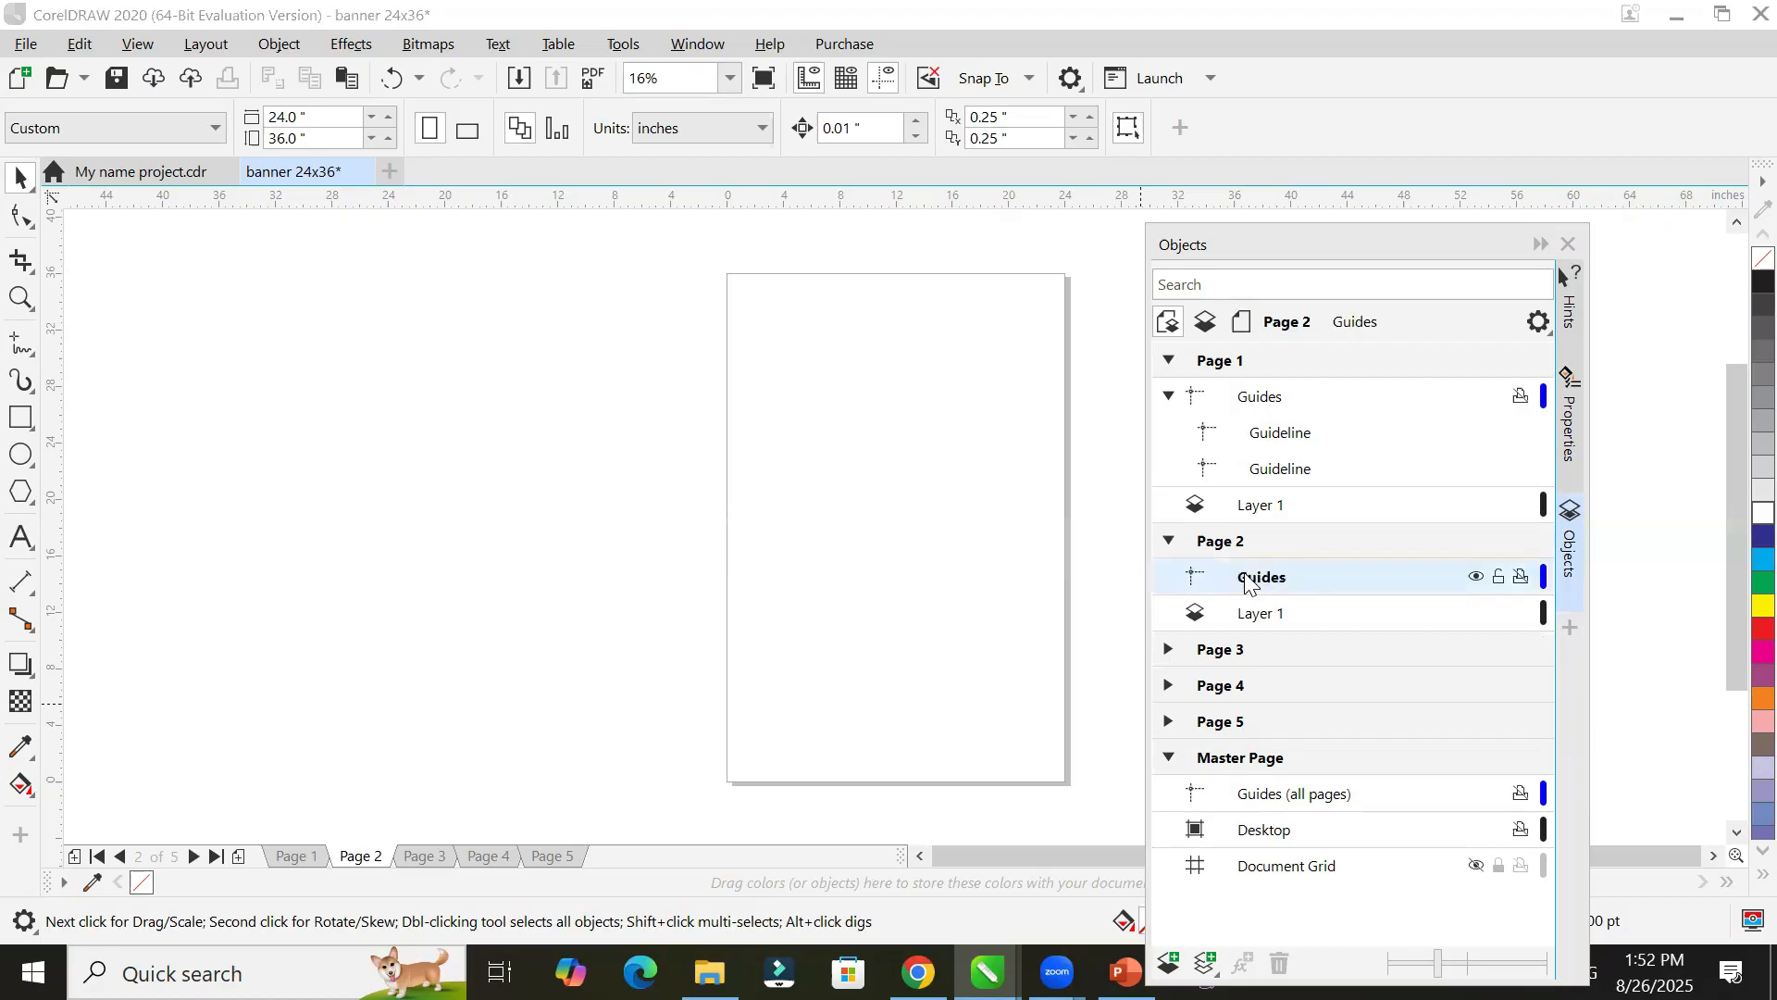
{"action": "left_click_drag", "start_coordinate": [861, 208], "coordinate": [907, 549]}
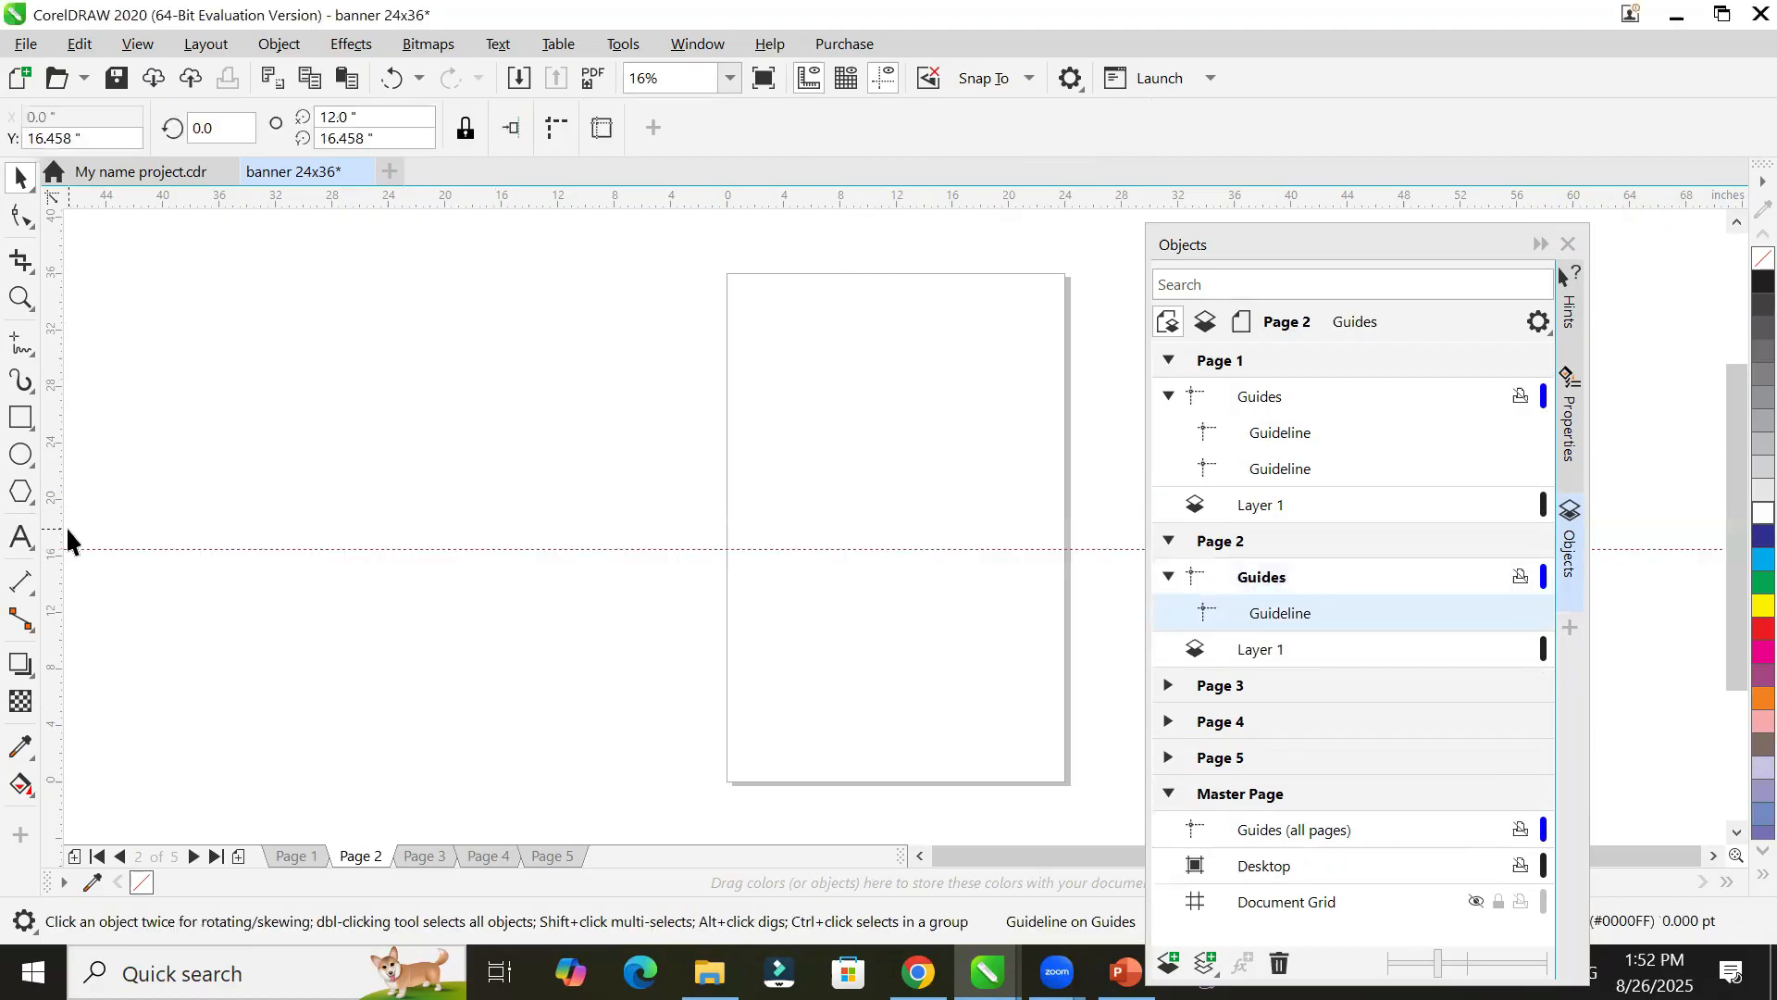
{"action": "left_click_drag", "start_coordinate": [64, 540], "coordinate": [753, 546]}
{"action": "left_click_drag", "start_coordinate": [54, 503], "coordinate": [1038, 498]}
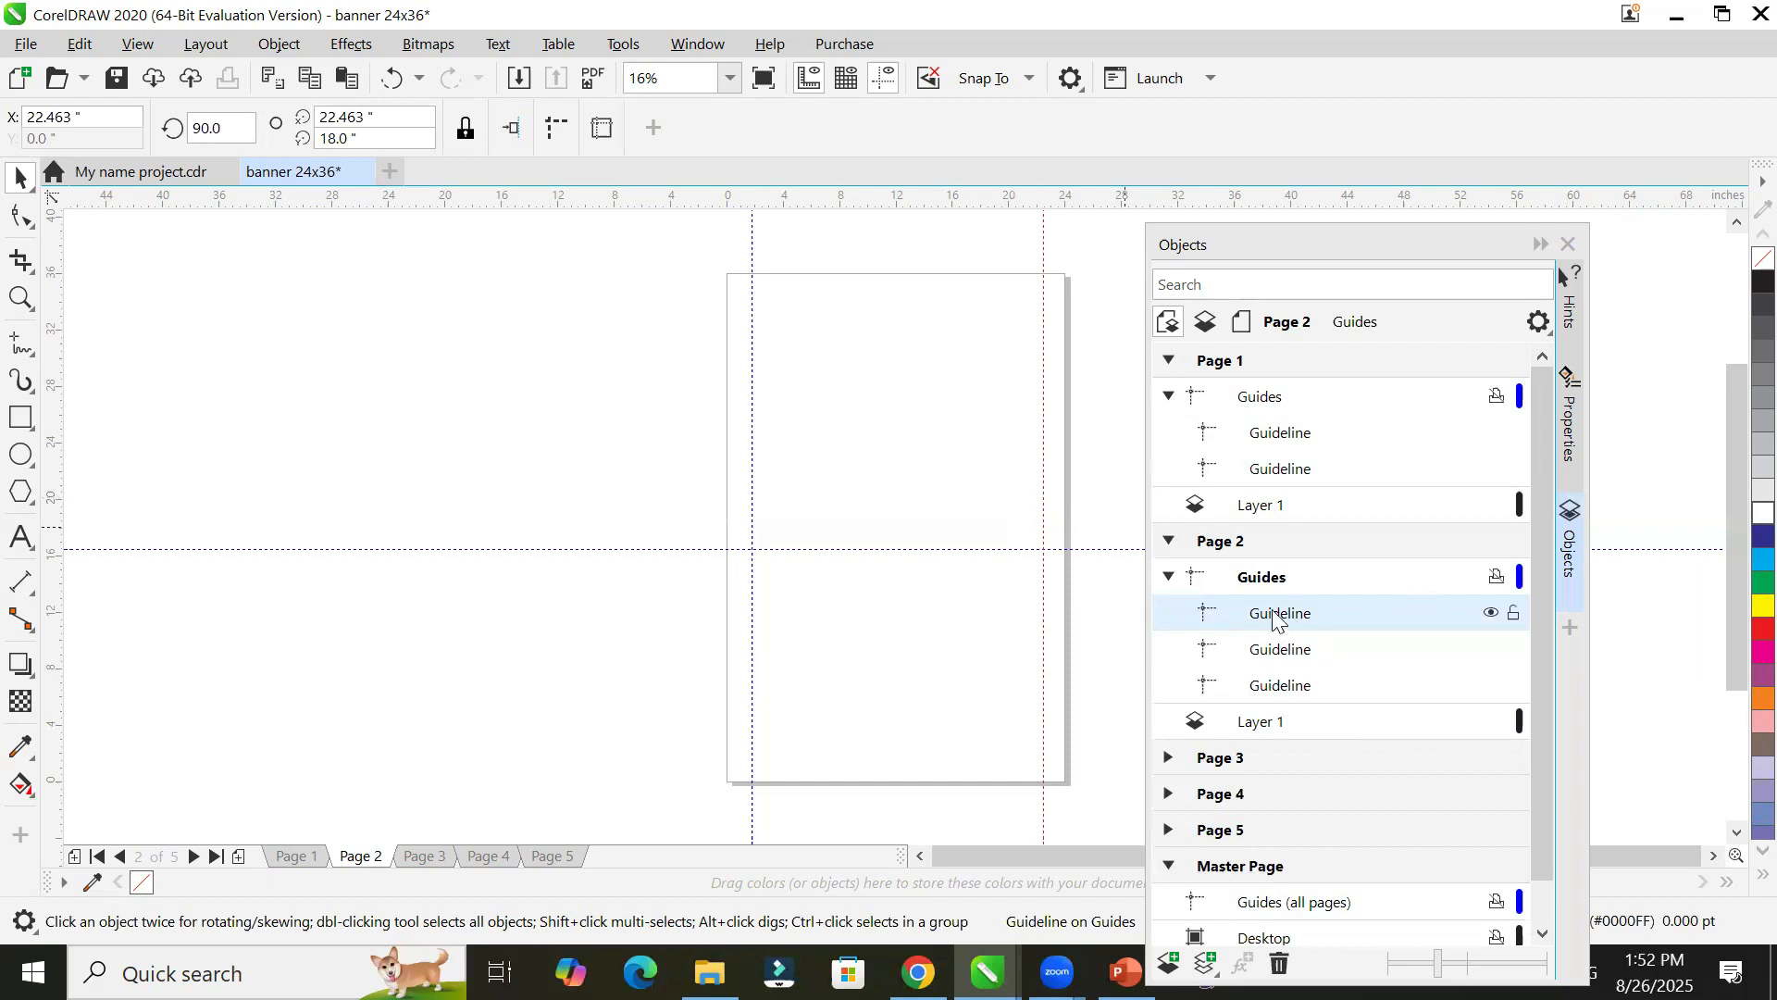
Step: Inspect Page 2's individual guidelines in the layer list and collapse the Page 1 and Page 2 entries
{"action": "left_click", "coordinate": [1282, 649]}
{"action": "left_click", "coordinate": [1292, 690]}
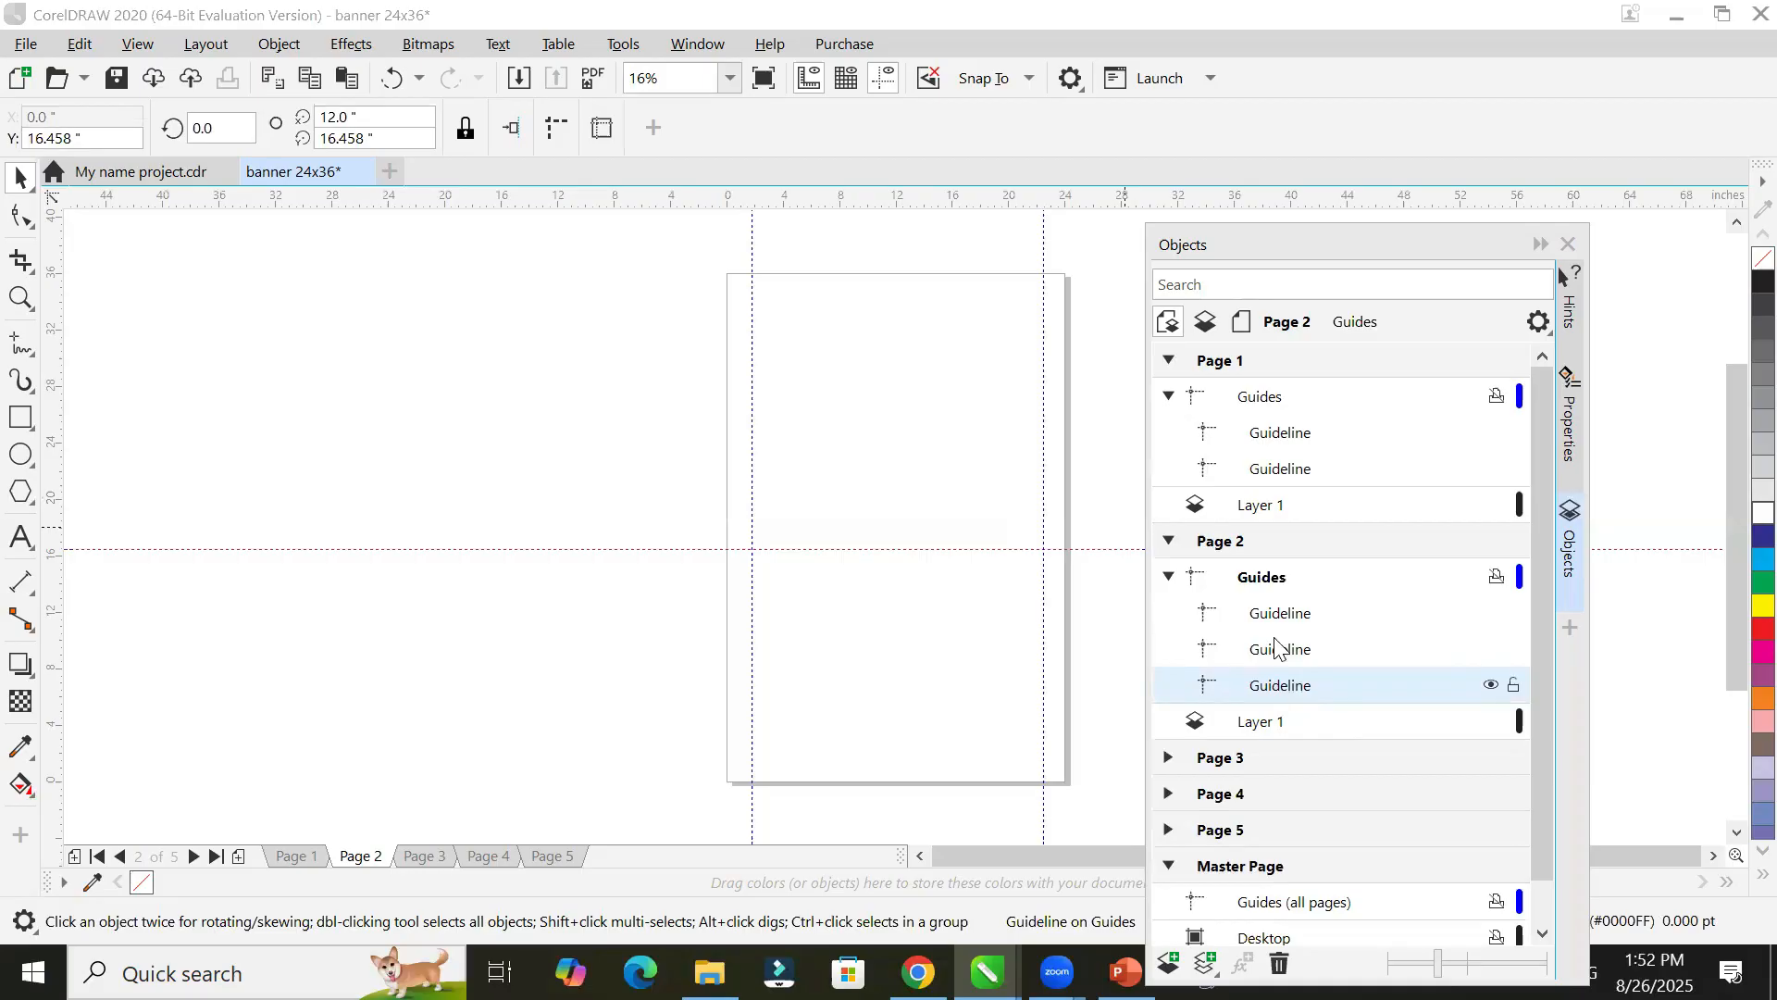
{"action": "left_click", "coordinate": [1167, 541]}
{"action": "left_click", "coordinate": [1167, 396]}
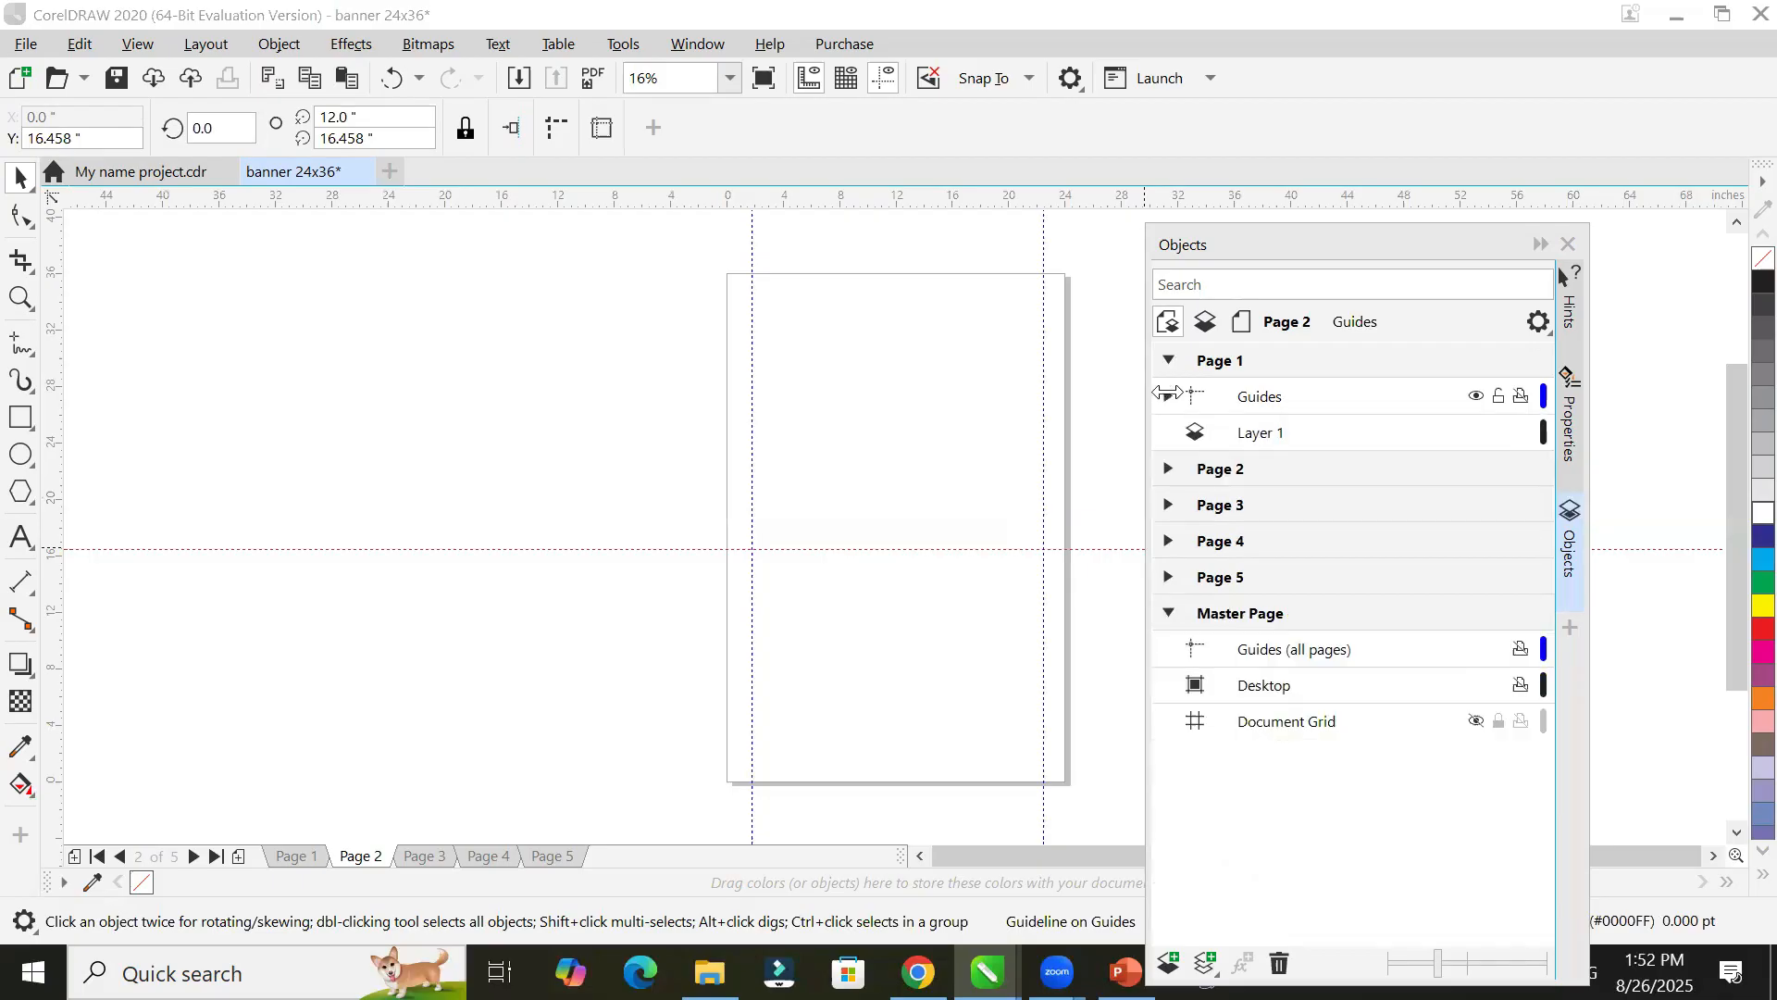
{"action": "left_click", "coordinate": [1168, 360]}
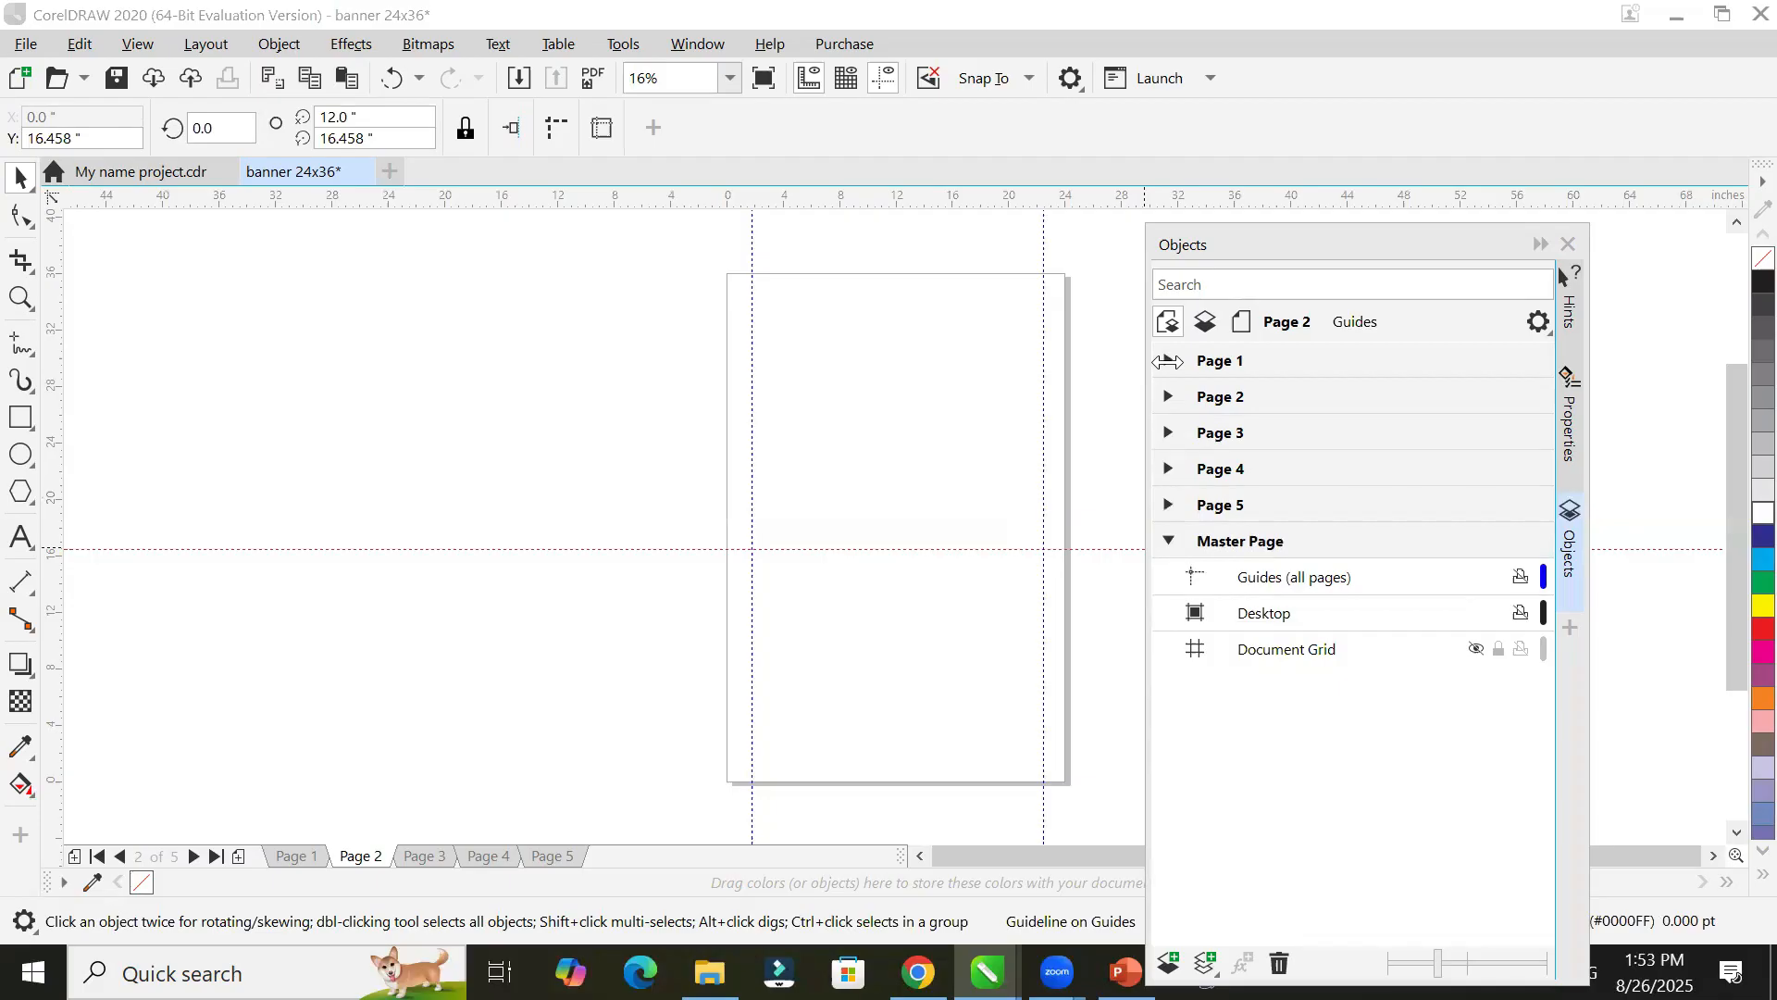
Step: On the Guides (all pages) layer, place one horizontal guideline above the page's middle and another at about 9.05 inches
{"action": "left_click", "coordinate": [1268, 574]}
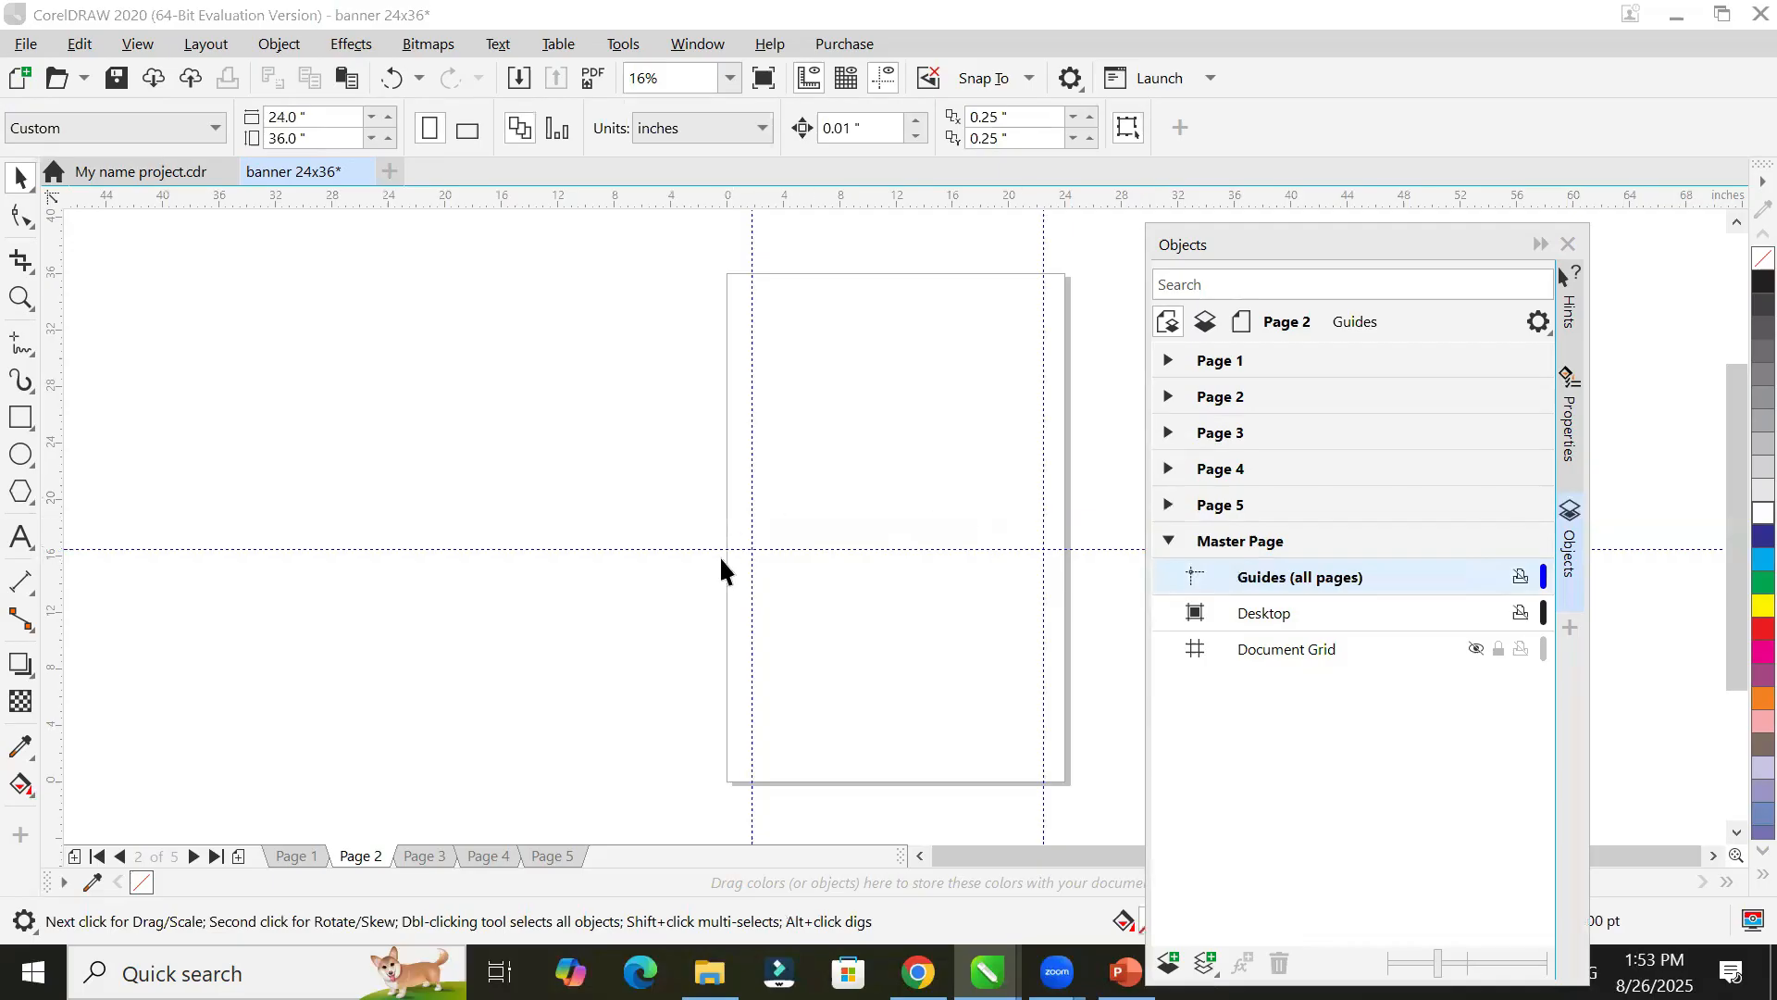
{"action": "left_click_drag", "start_coordinate": [643, 197], "coordinate": [702, 354]}
{"action": "left_click_drag", "start_coordinate": [715, 415], "coordinate": [718, 436]}
{"action": "left_click_drag", "start_coordinate": [582, 194], "coordinate": [714, 653]}
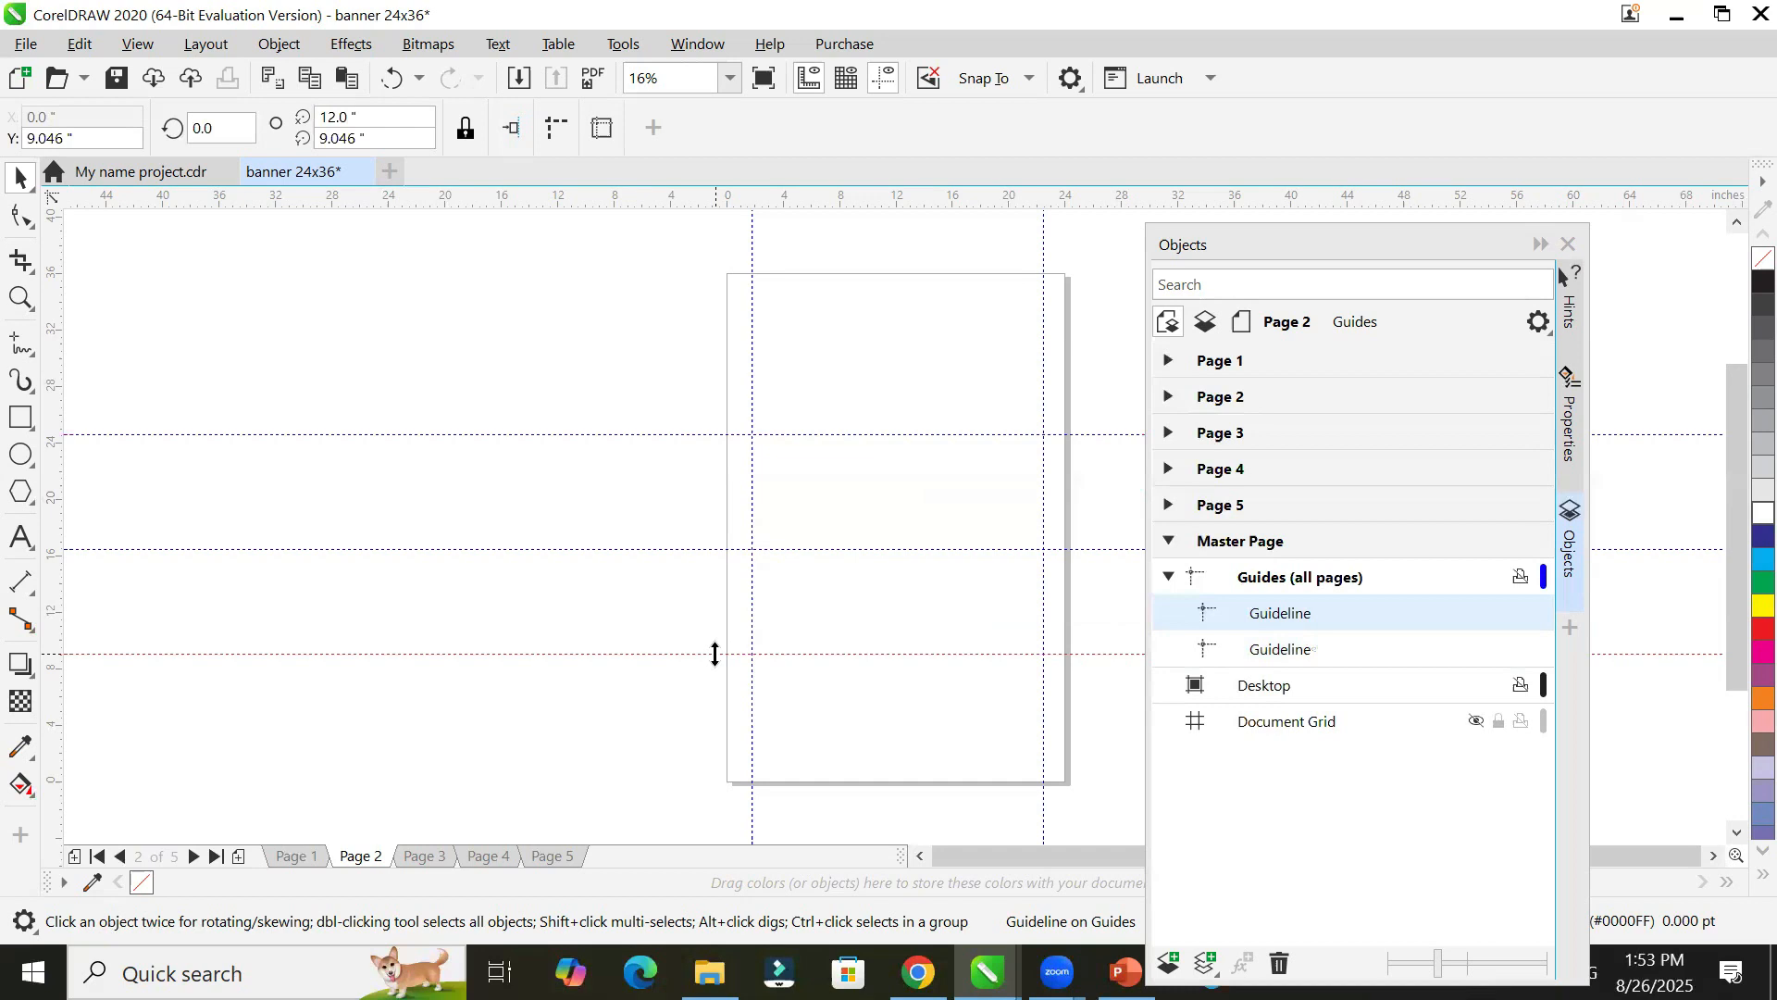
Step: Check the guidelines on each page from Page 5 back to Page 1
{"action": "left_click", "coordinate": [548, 857]}
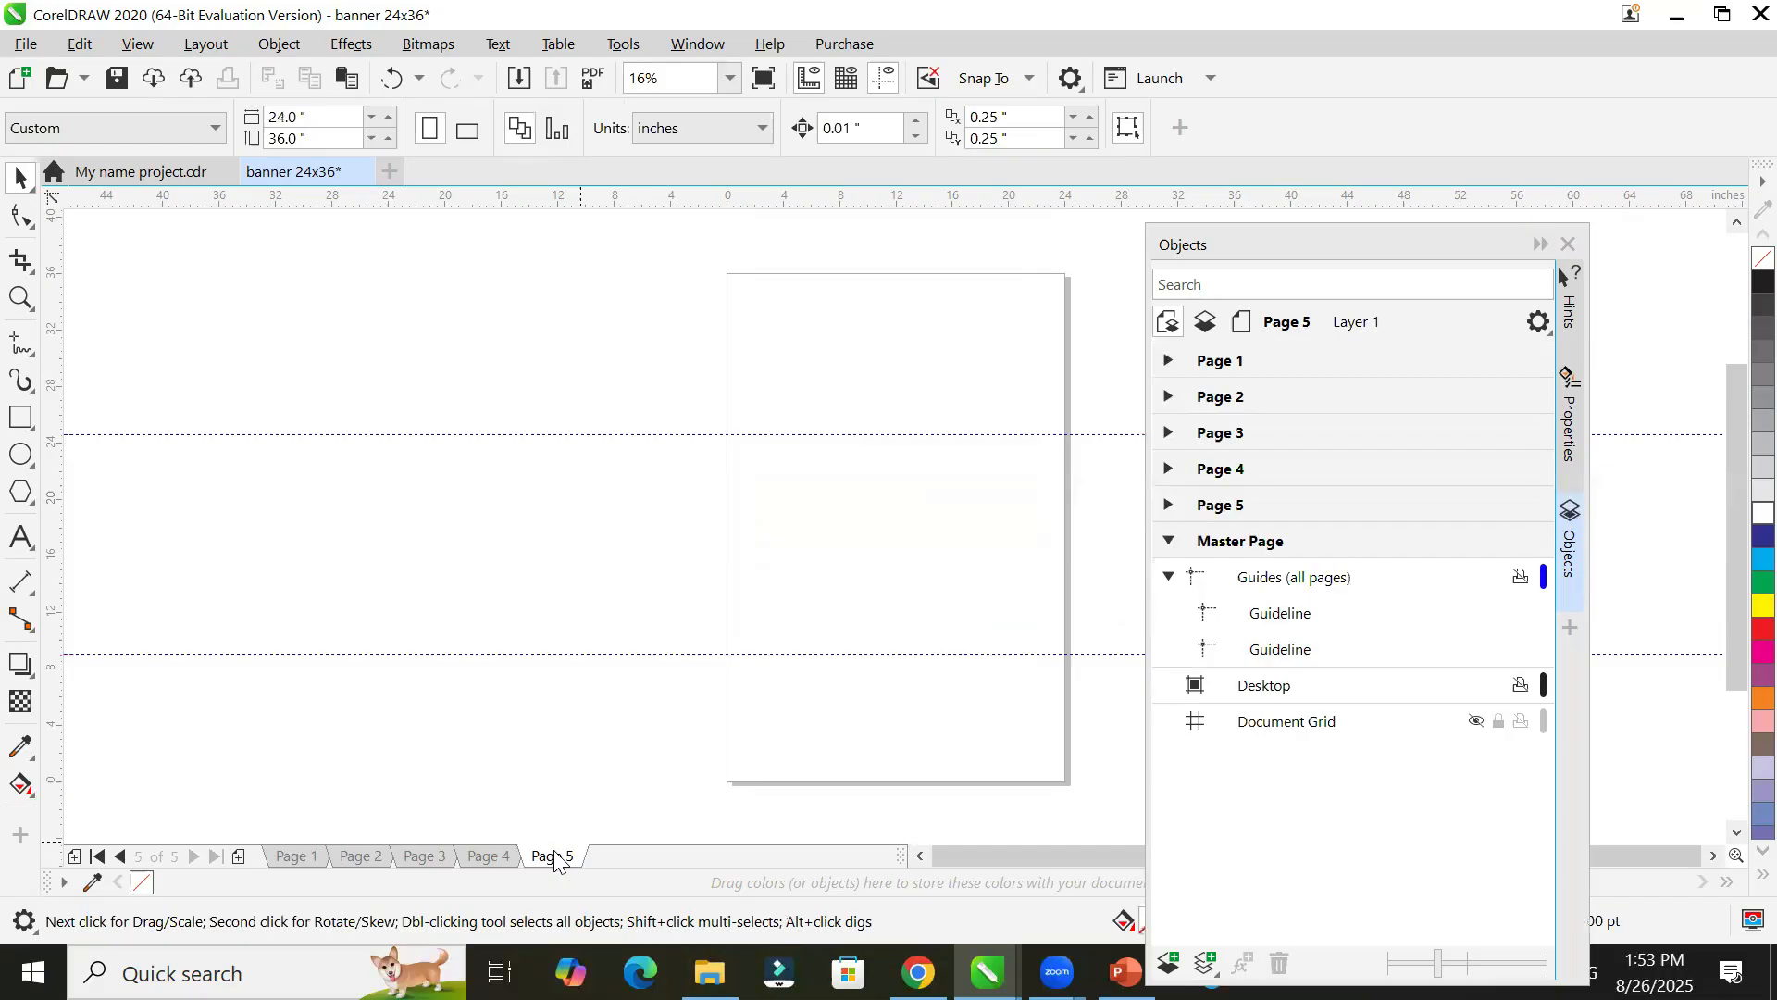
{"action": "left_click", "coordinate": [487, 857]}
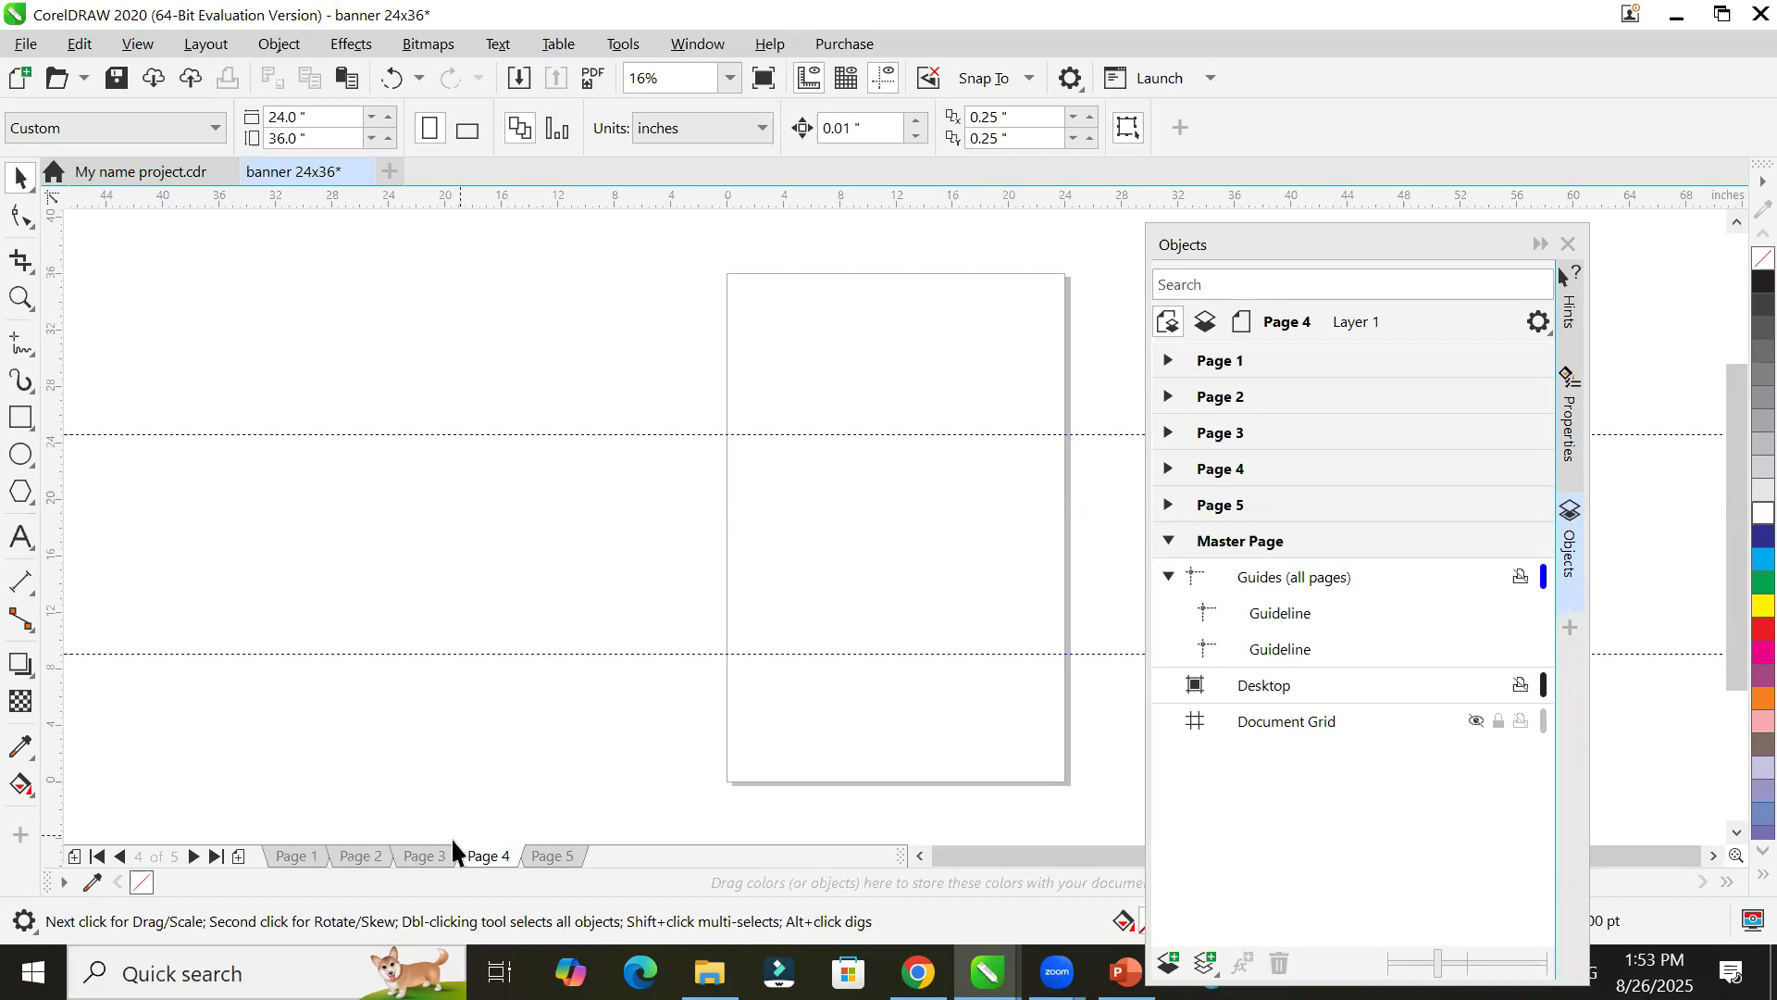
{"action": "left_click", "coordinate": [411, 854]}
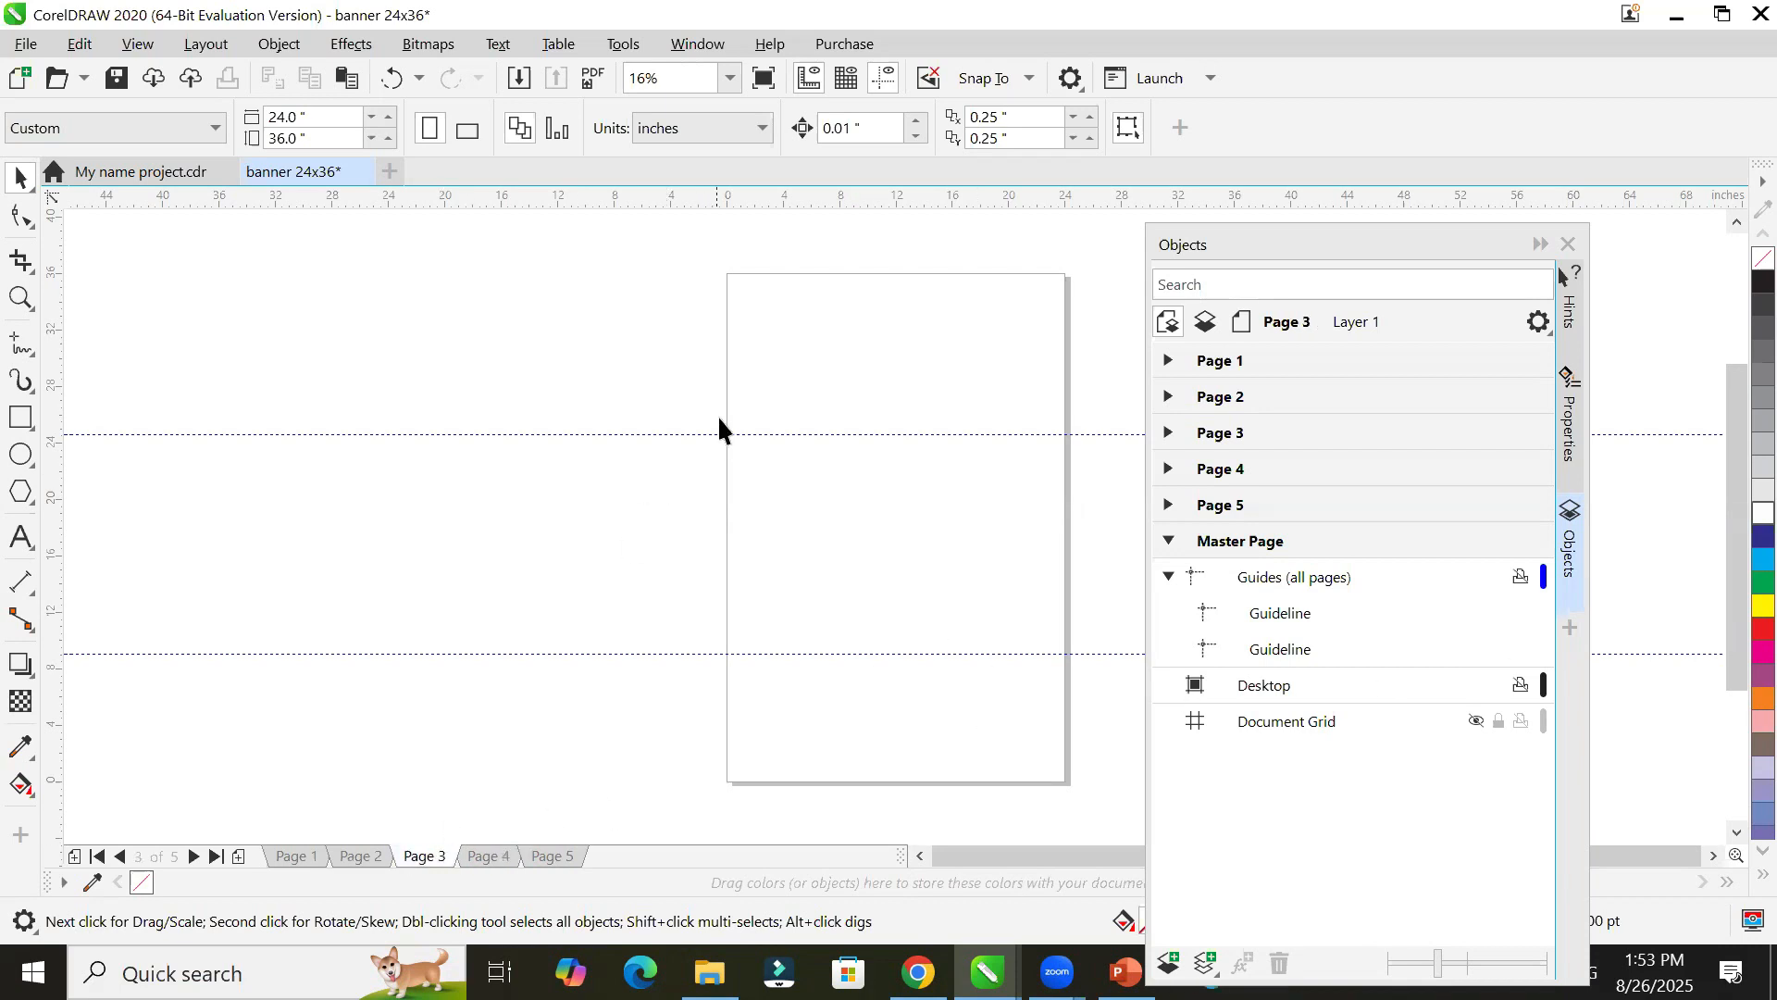
{"action": "left_click", "coordinate": [369, 857]}
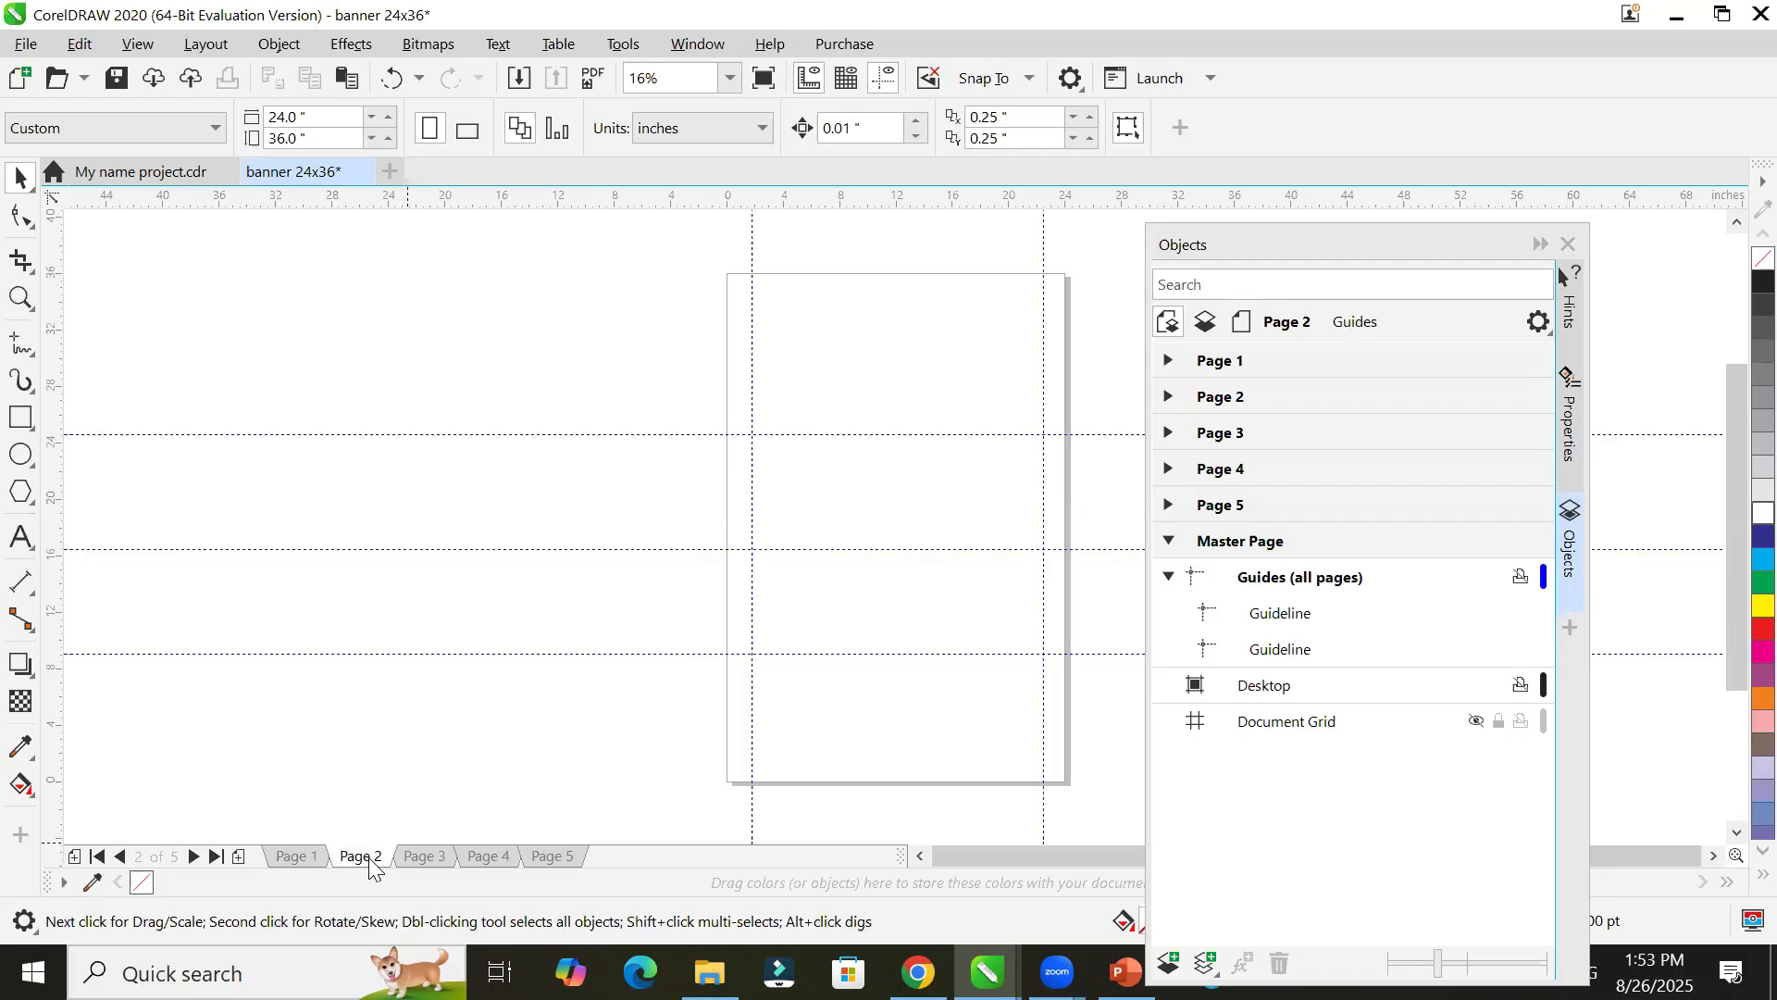
{"action": "left_click", "coordinate": [300, 863]}
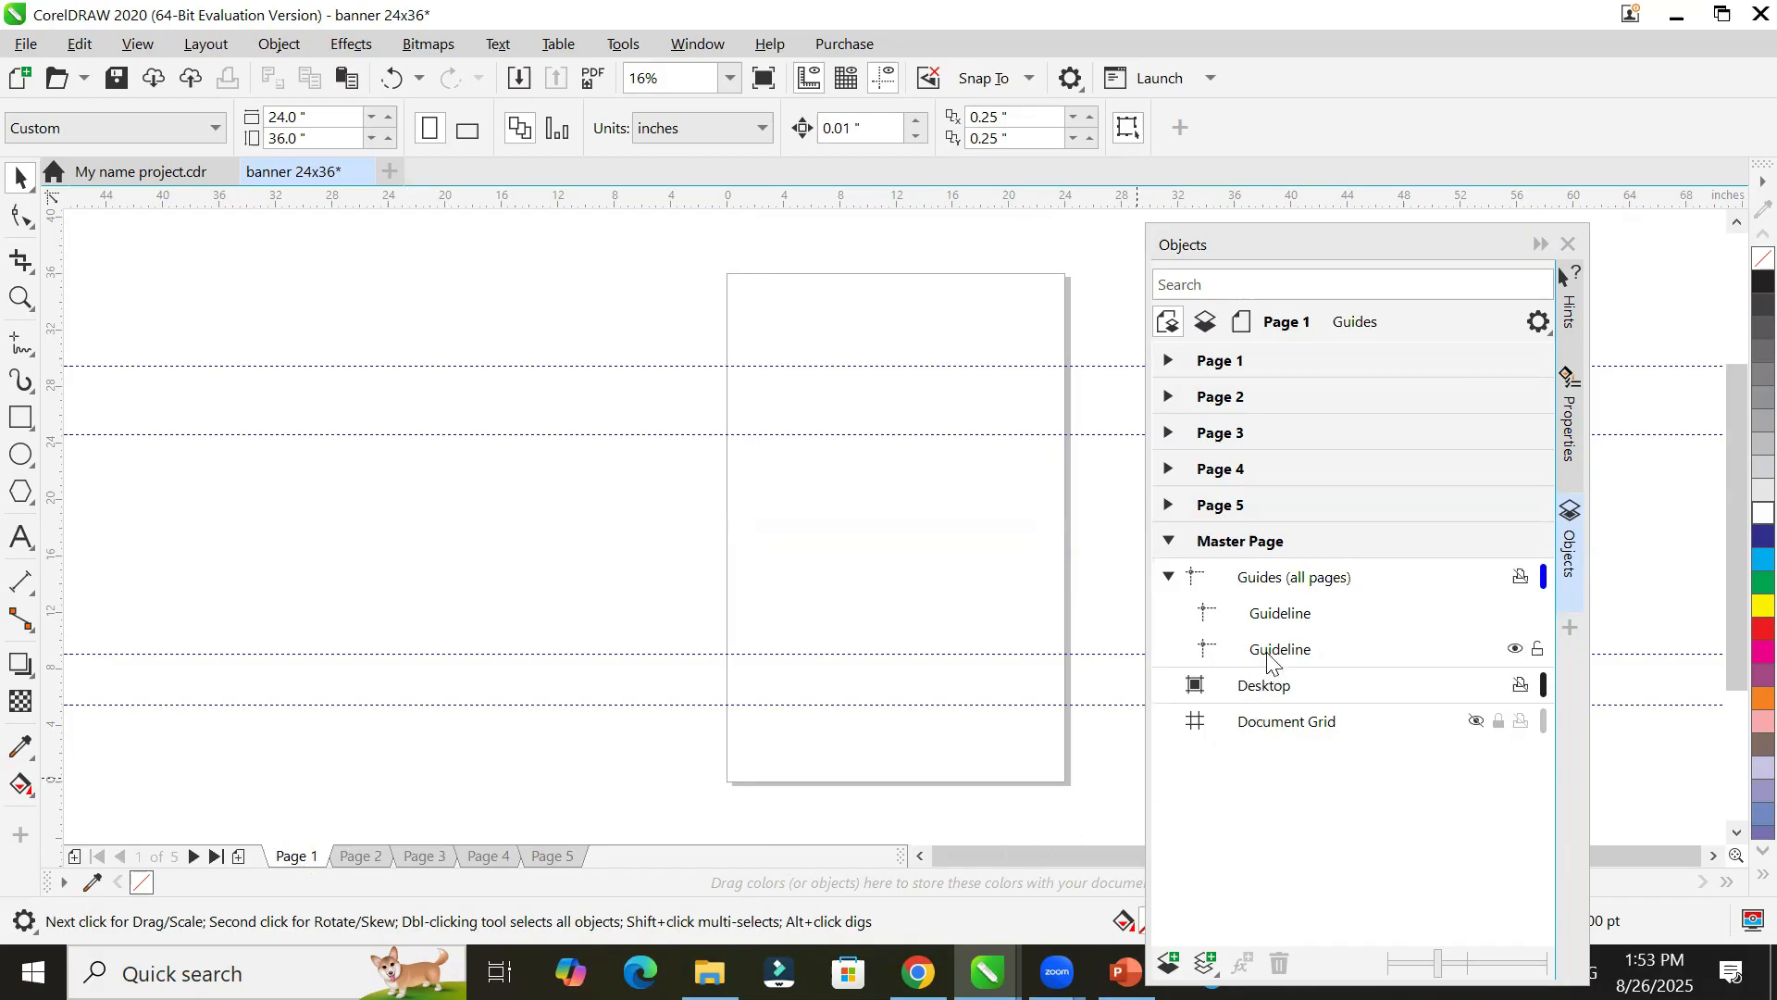
Step: Highlight the first guideline under the master page's Guides (all pages) layer and clear the selection
{"action": "left_click", "coordinate": [1293, 629]}
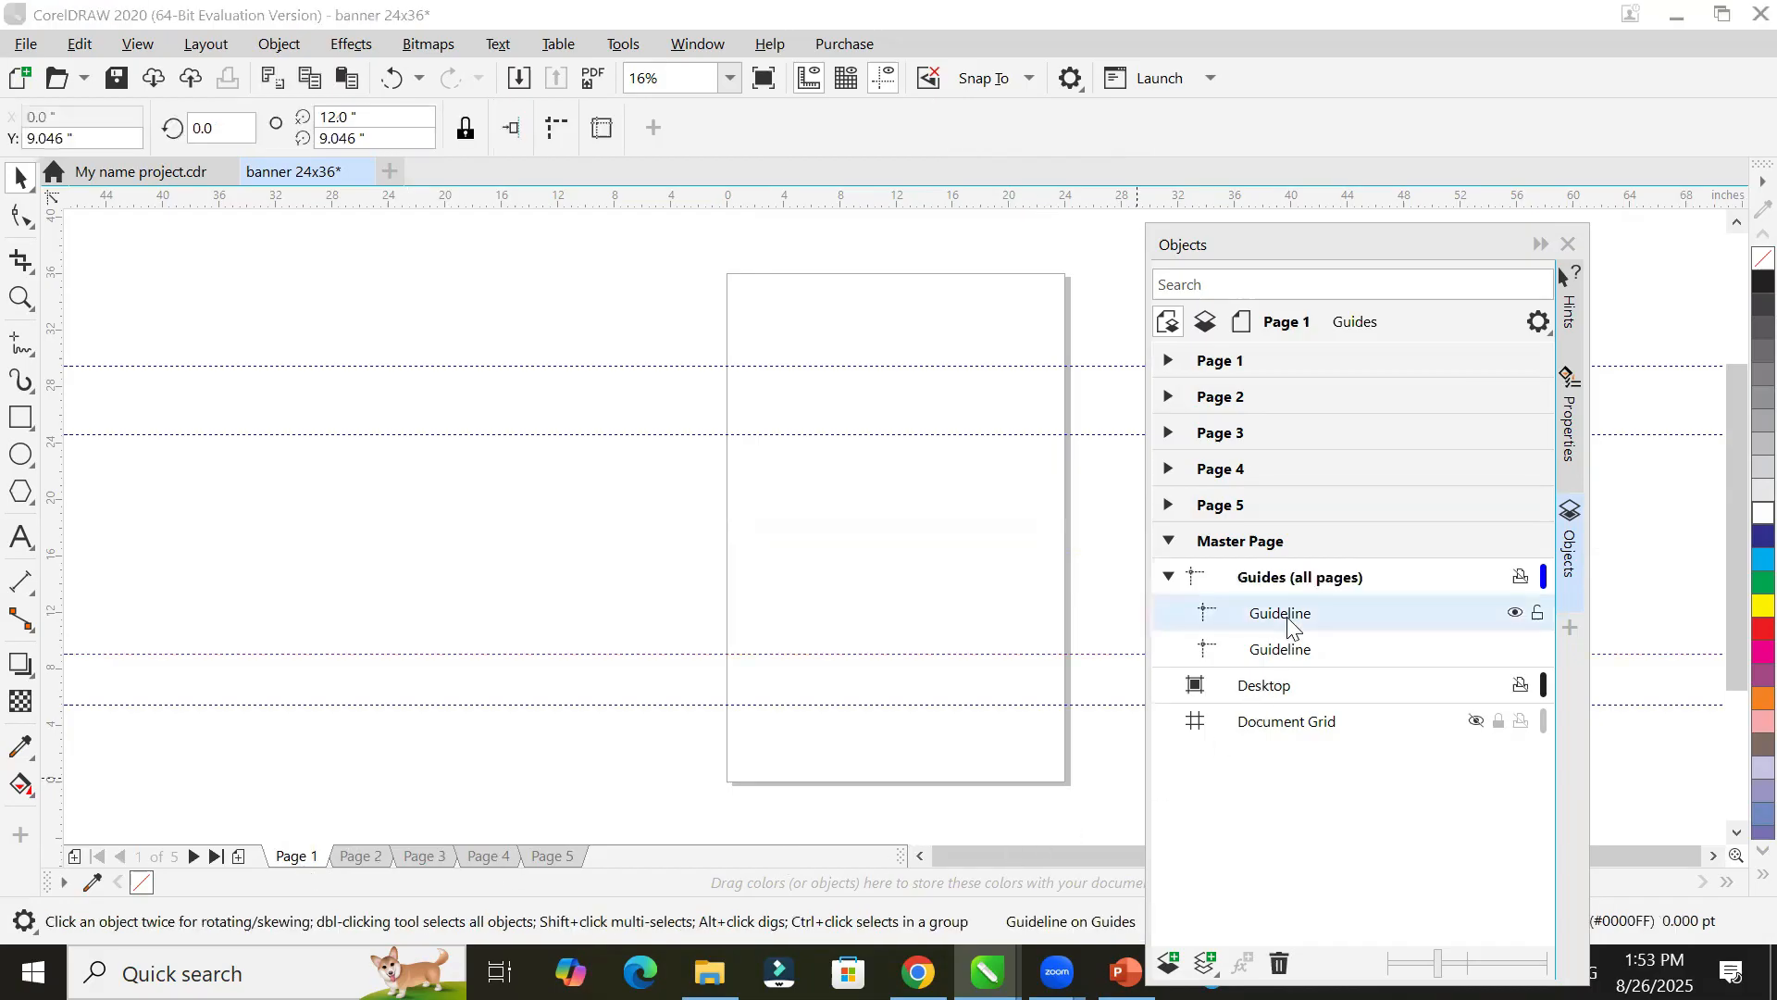
{"action": "left_click", "coordinate": [636, 546]}
Step: Set up a page insertion from Page 5 with 10 new pages placed after existing page 5
{"action": "left_click", "coordinate": [555, 864]}
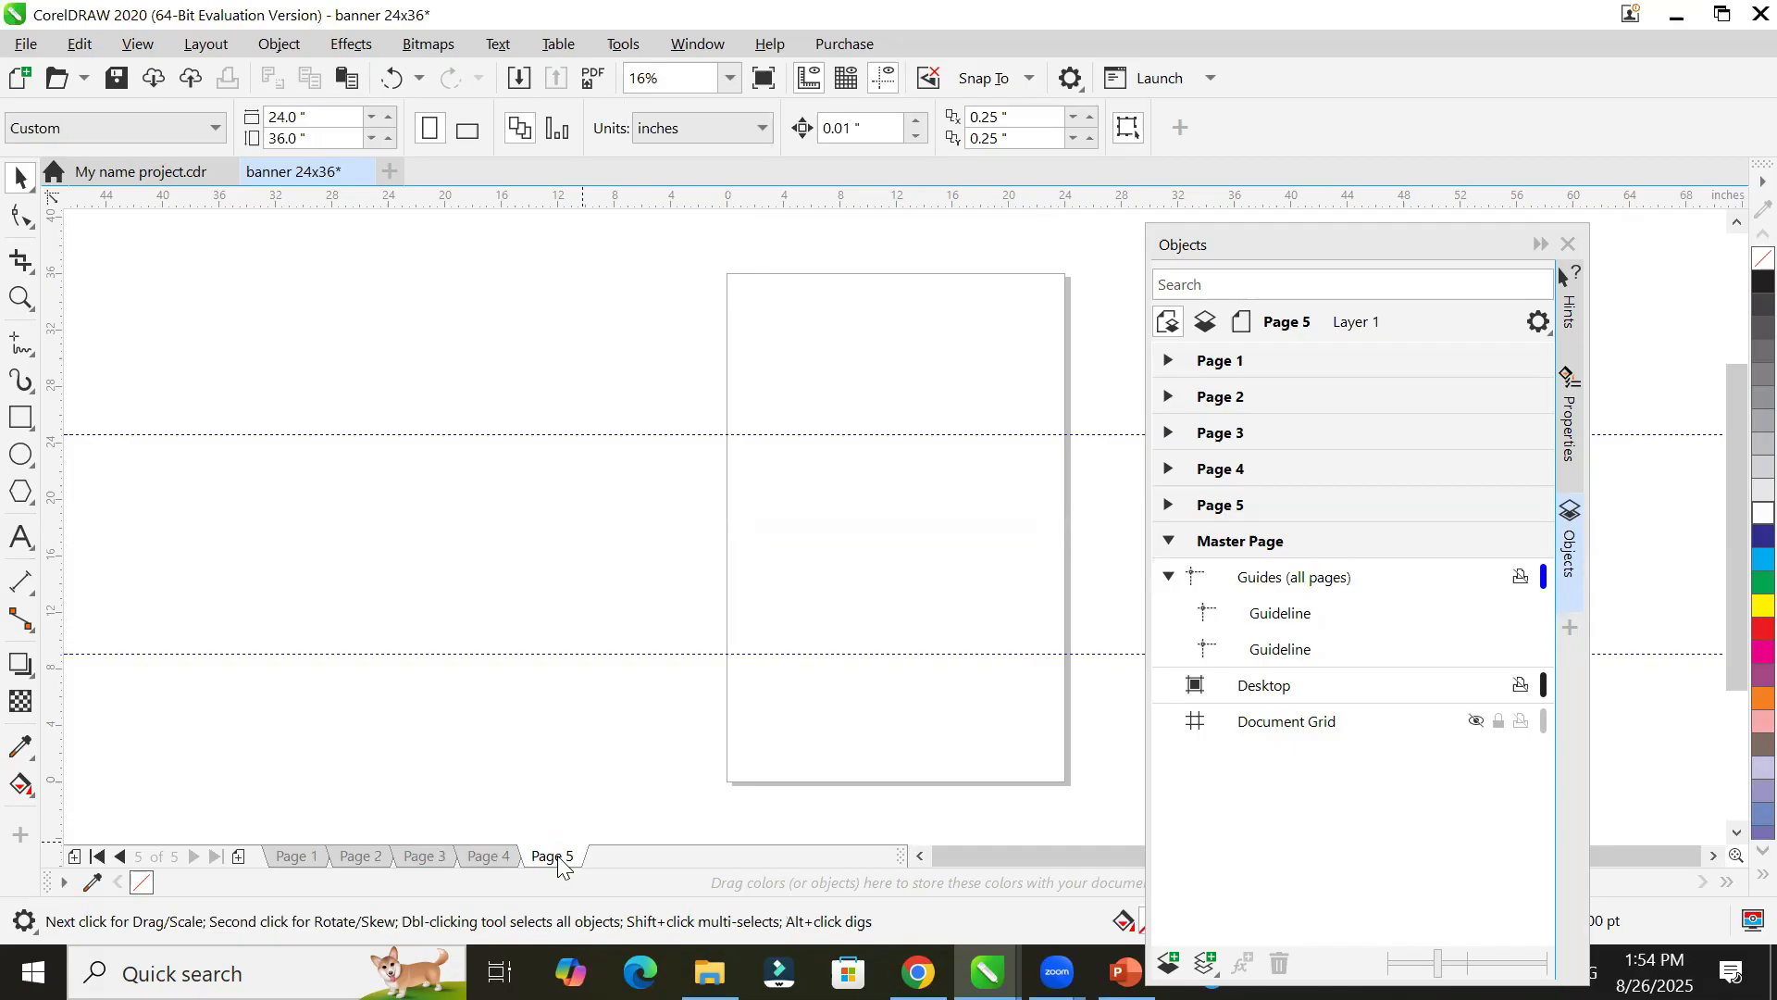
{"action": "right_click", "coordinate": [558, 865]}
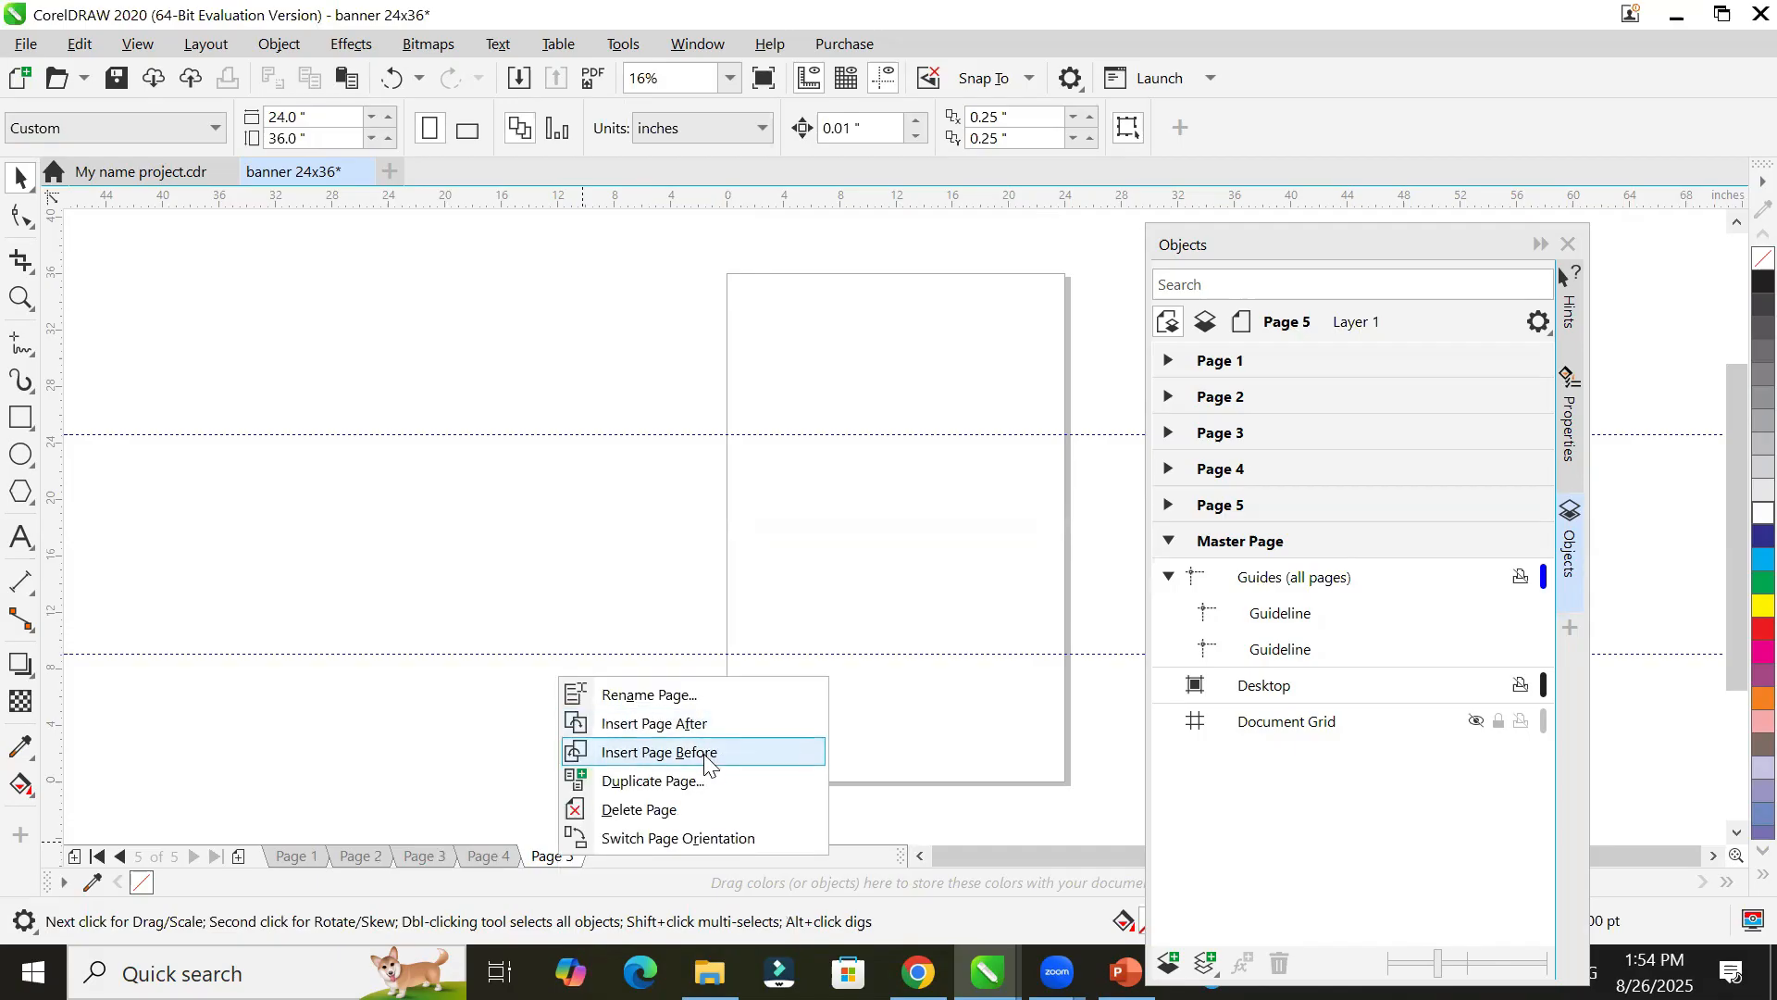
{"action": "left_click", "coordinate": [215, 43]}
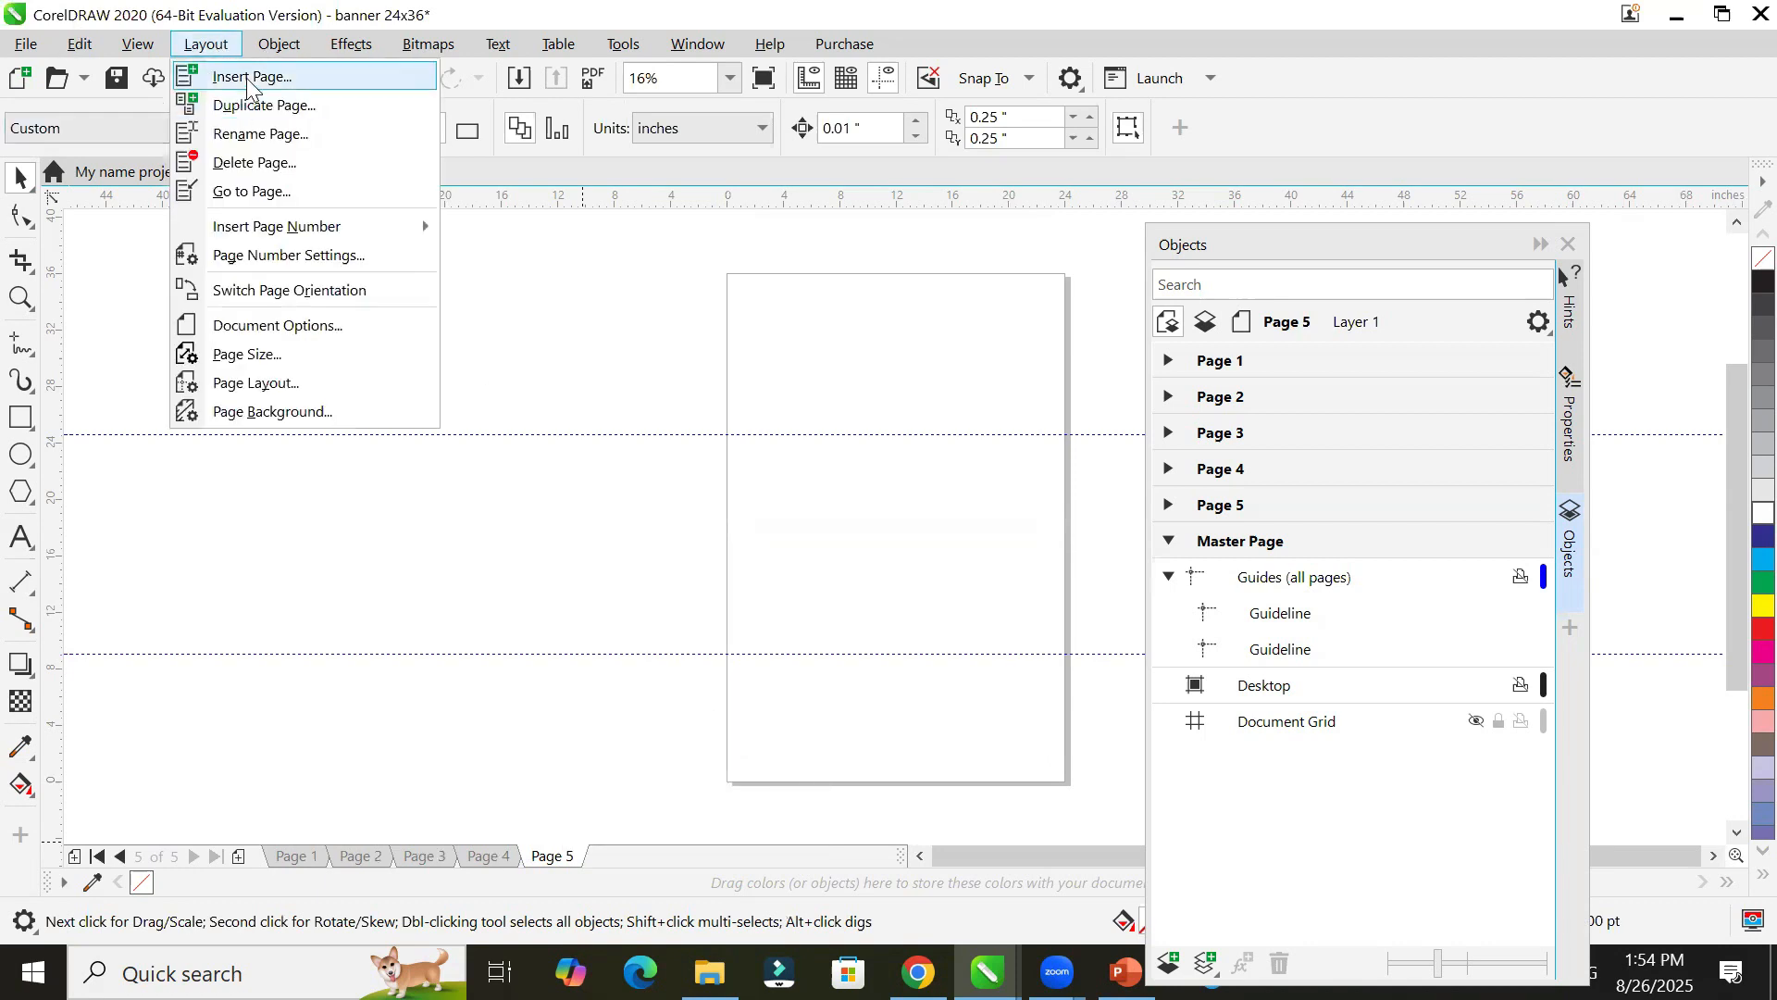
{"action": "left_click", "coordinate": [248, 79]}
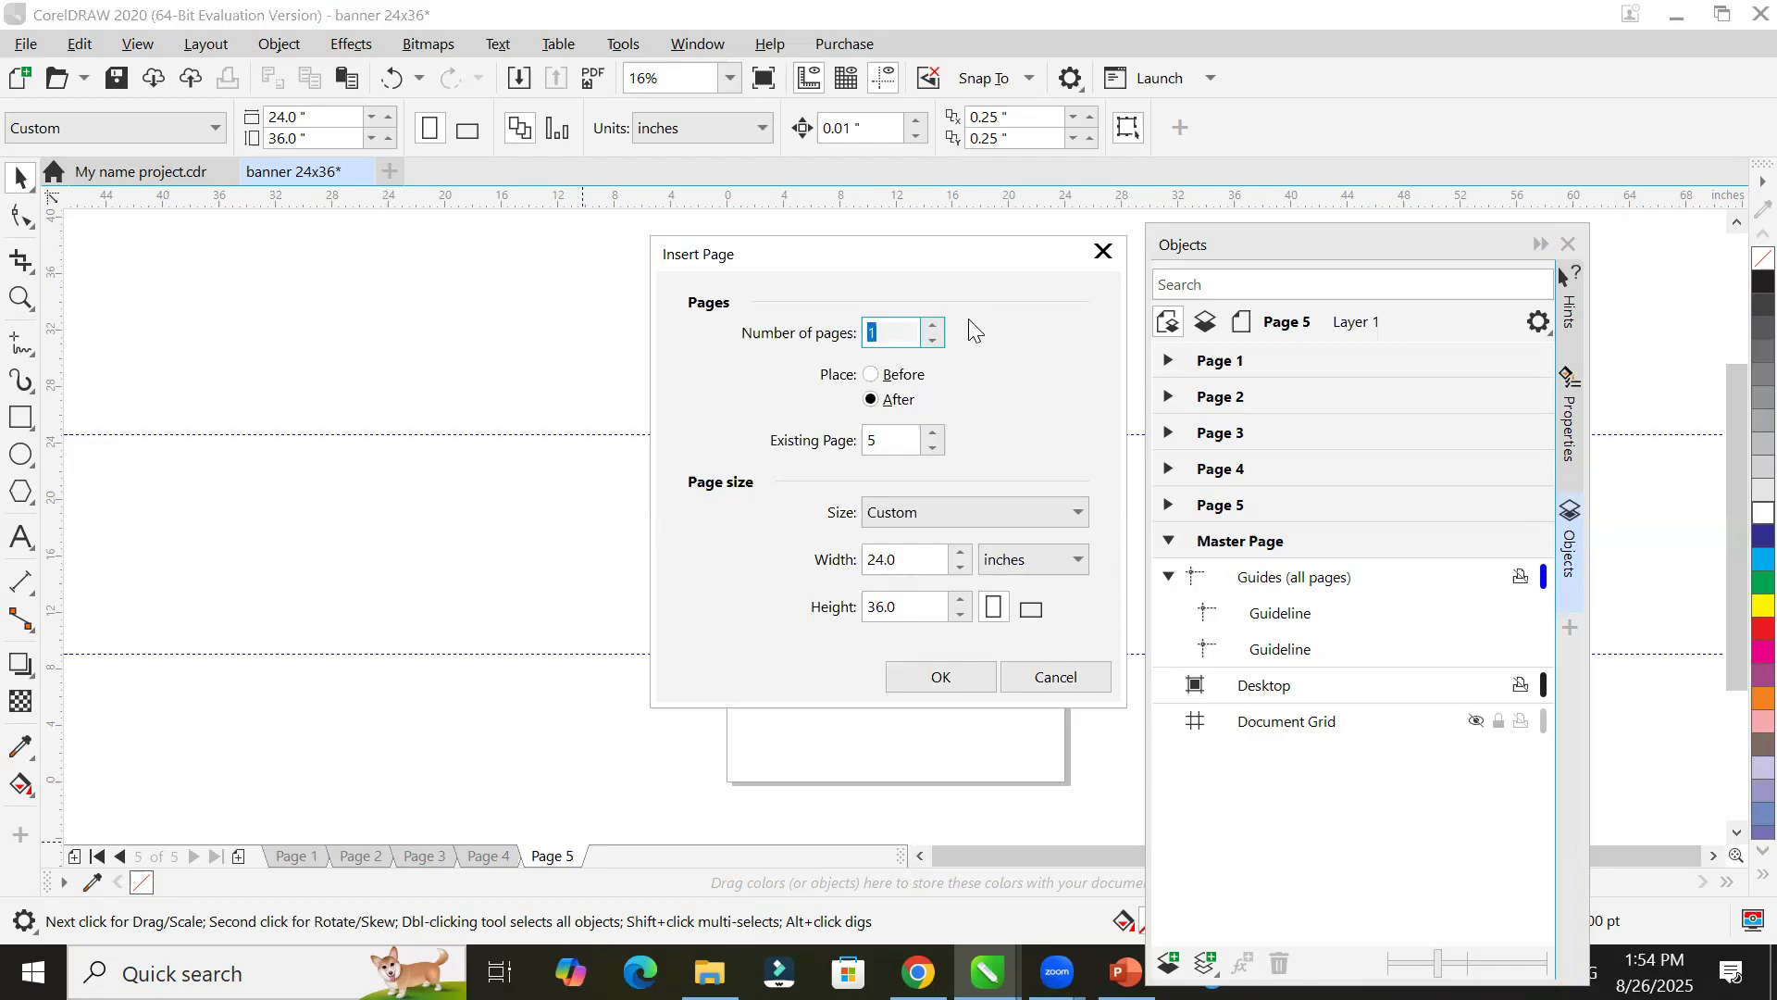
{"action": "left_click", "coordinate": [904, 335]}
{"action": "type", "text": "0"}
{"action": "key", "text": "ctrl+a"}
{"action": "double_click", "coordinate": [902, 437]}
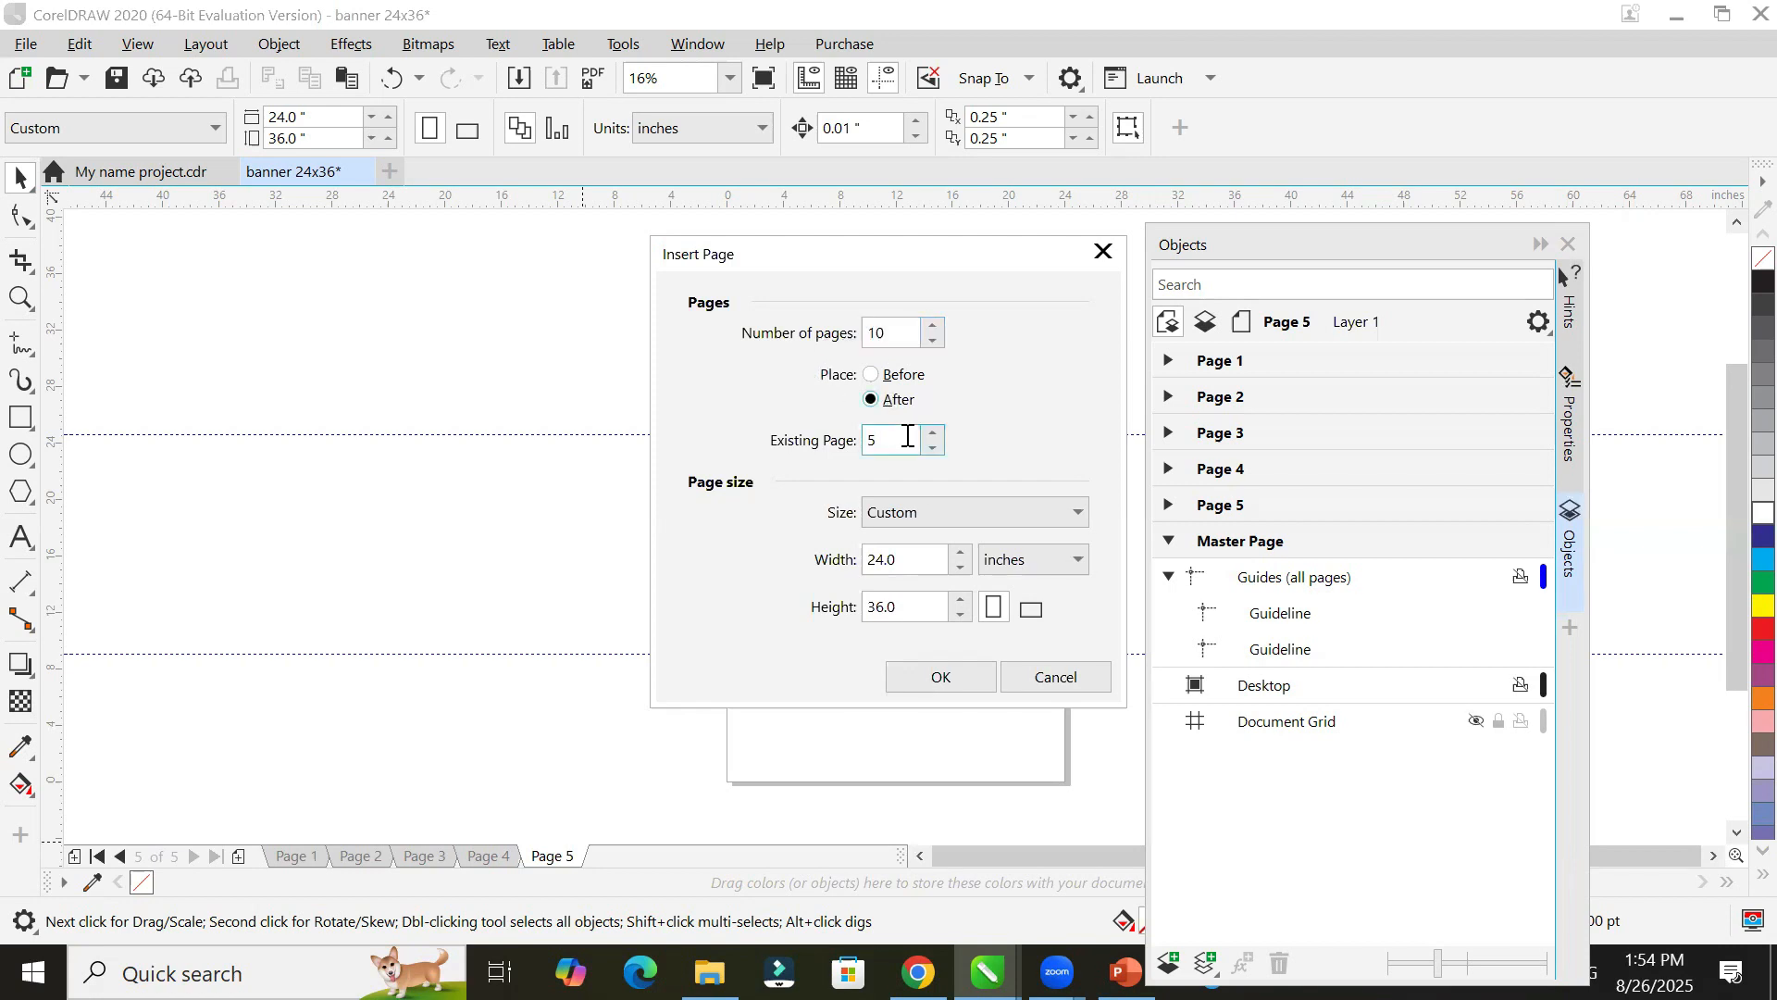
{"action": "left_click", "coordinate": [903, 436]}
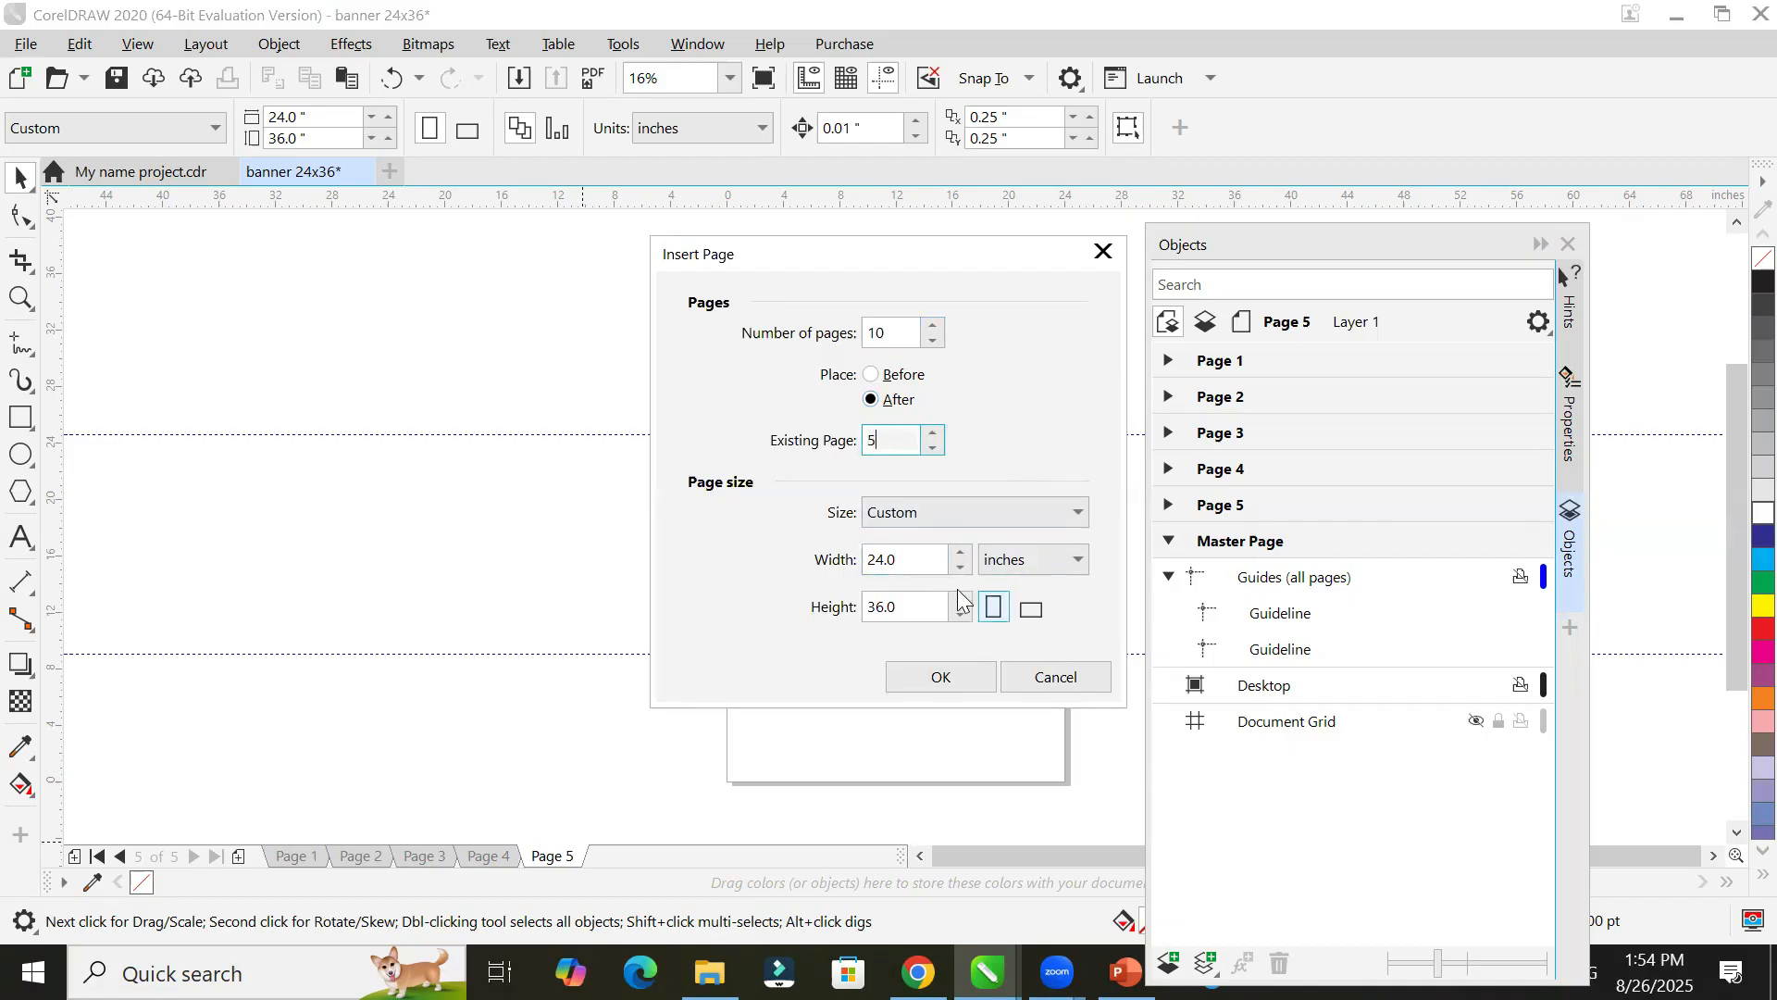
Step: Choose Letter as the size of the new pages and insert them
{"action": "left_click", "coordinate": [929, 564]}
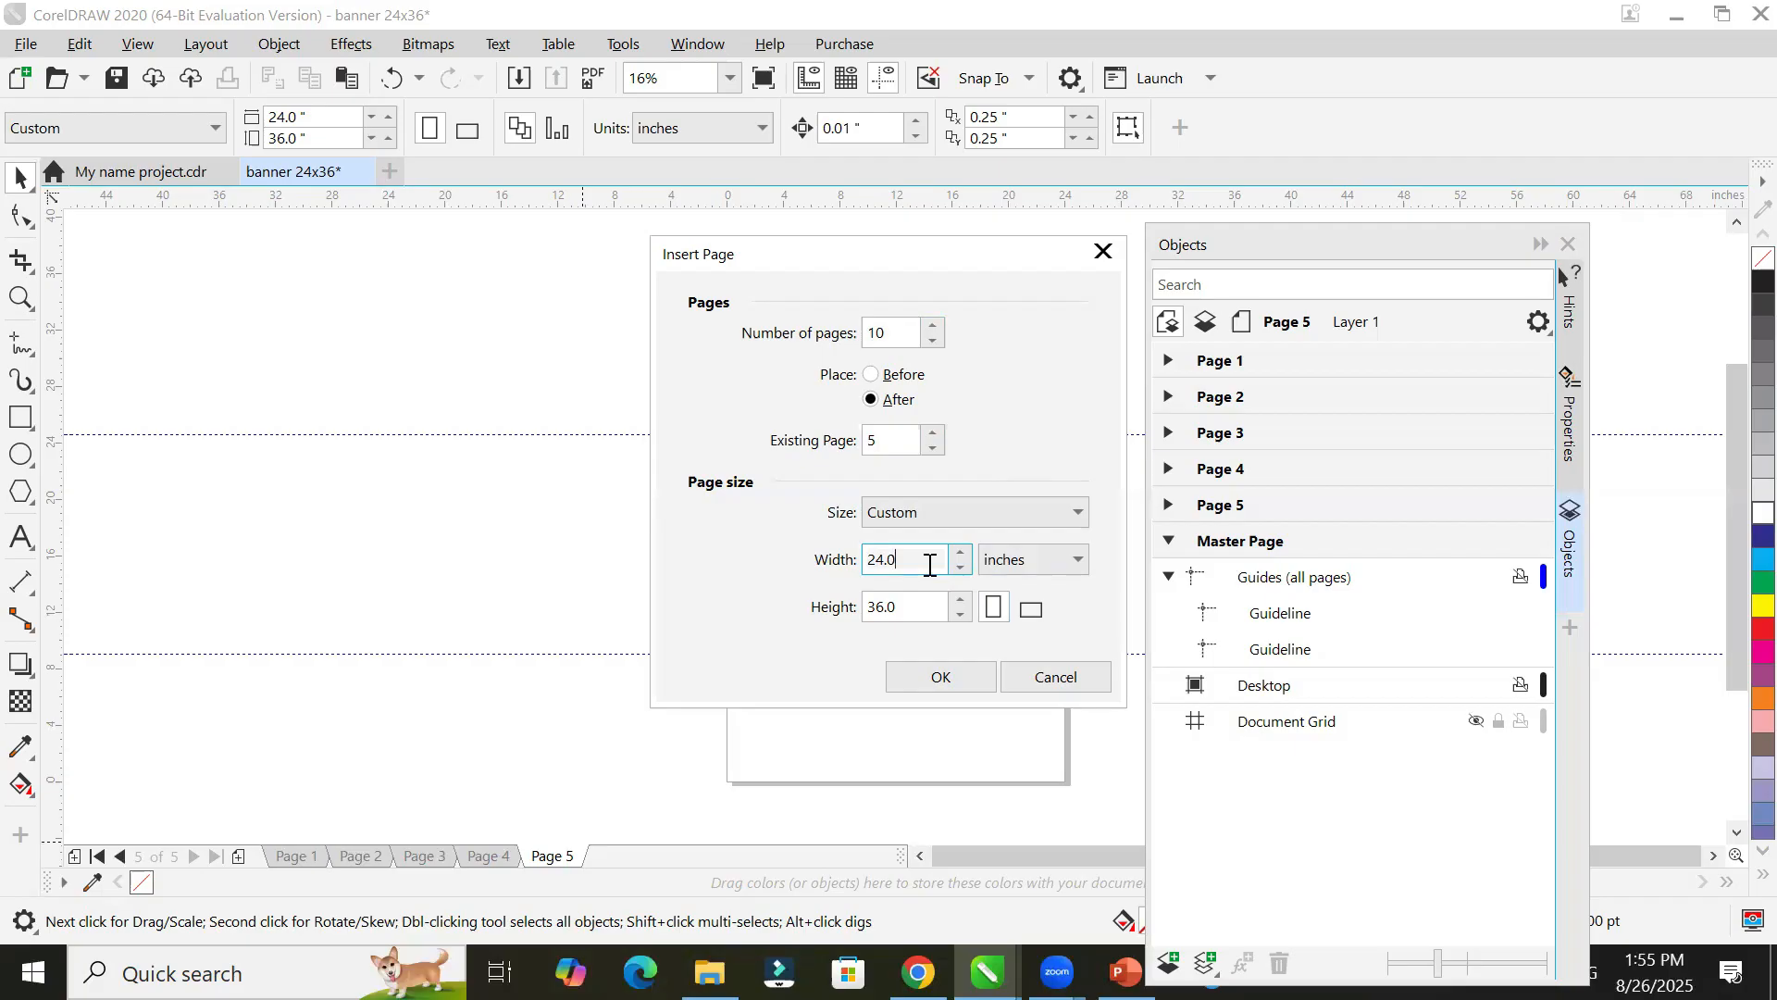
{"action": "left_click", "coordinate": [981, 512]}
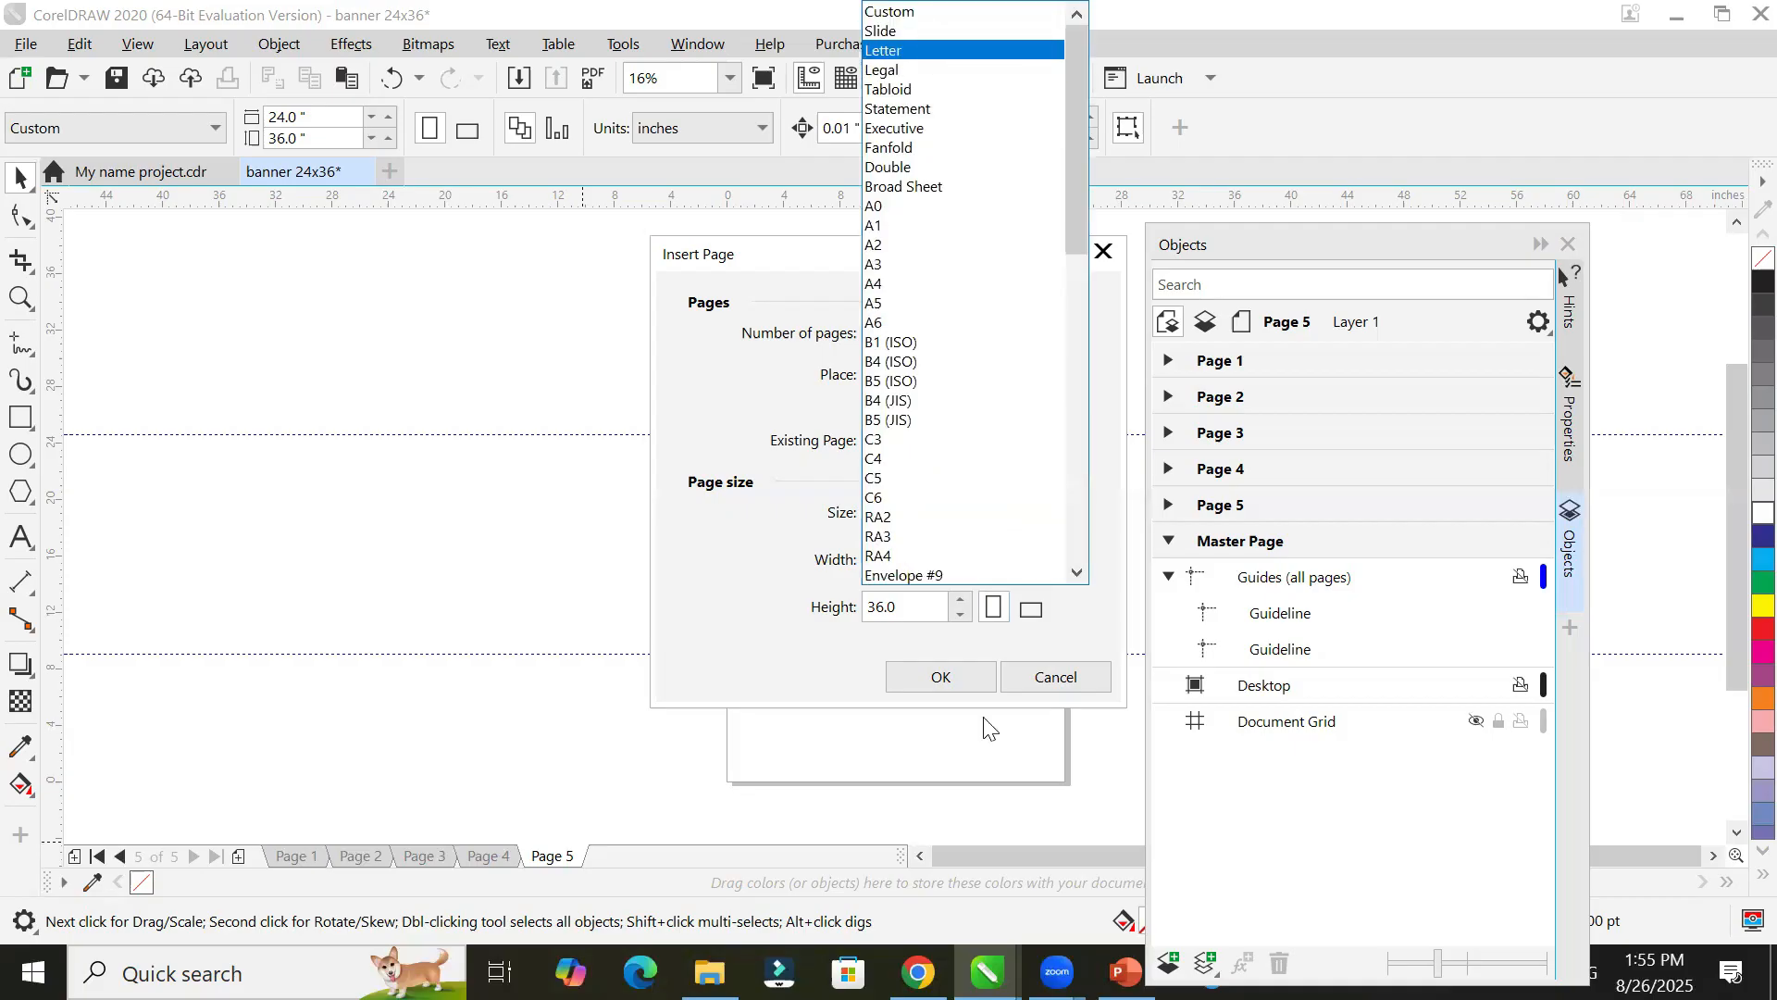
{"action": "key", "text": "Return"}
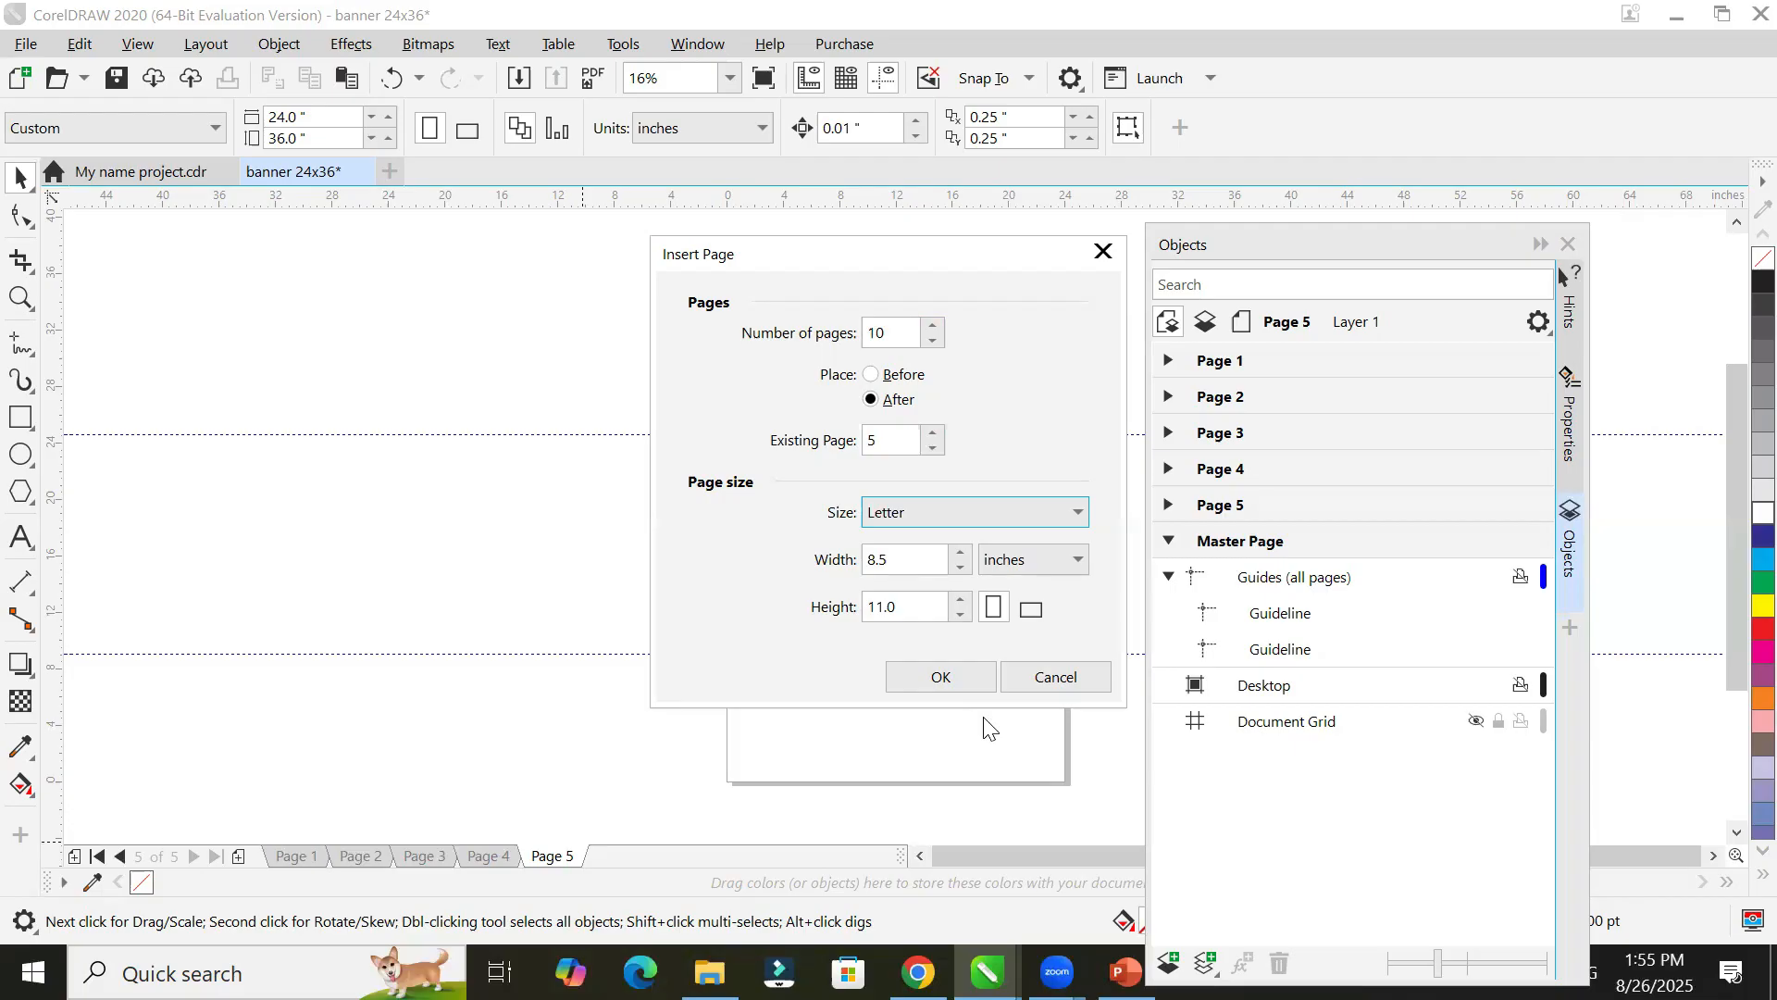
{"action": "left_click", "coordinate": [940, 677]}
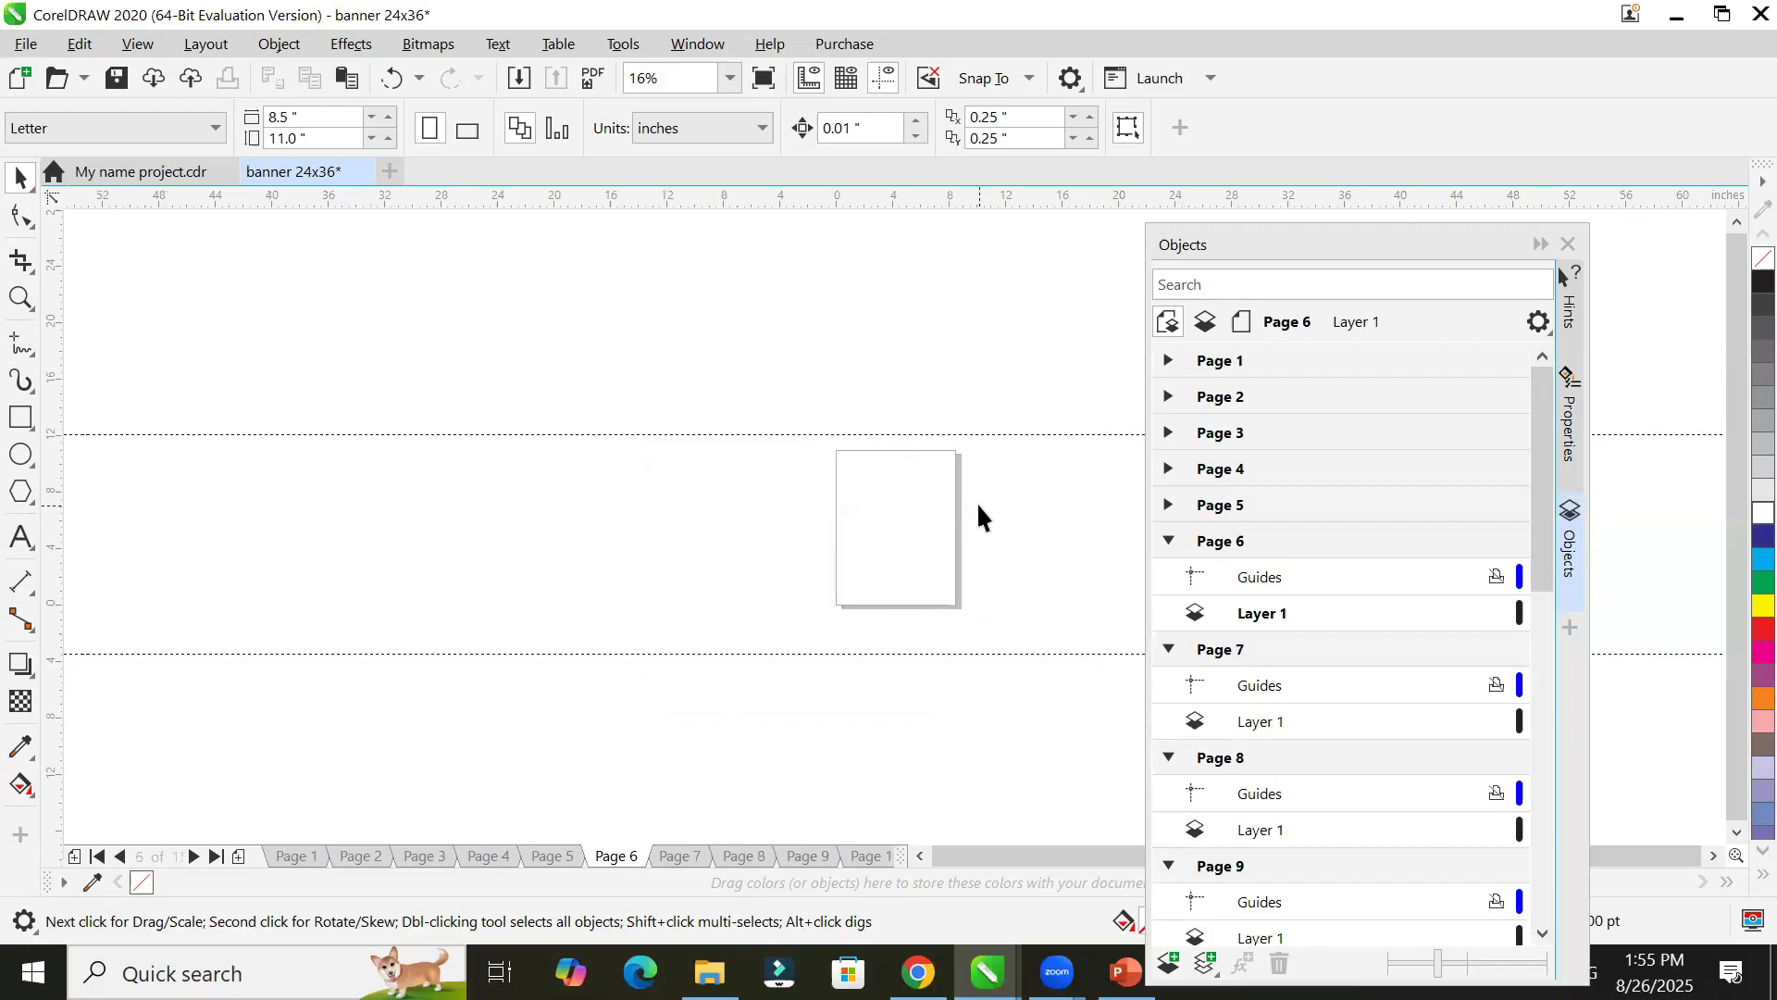
Step: Compare the page size and master guidelines on Pages 6 and 7 with those on Page 5
{"action": "scroll", "coordinate": [979, 515], "scroll_direction": "up", "scroll_amount": 3}
{"action": "scroll", "coordinate": [965, 521], "scroll_direction": "down", "scroll_amount": 1}
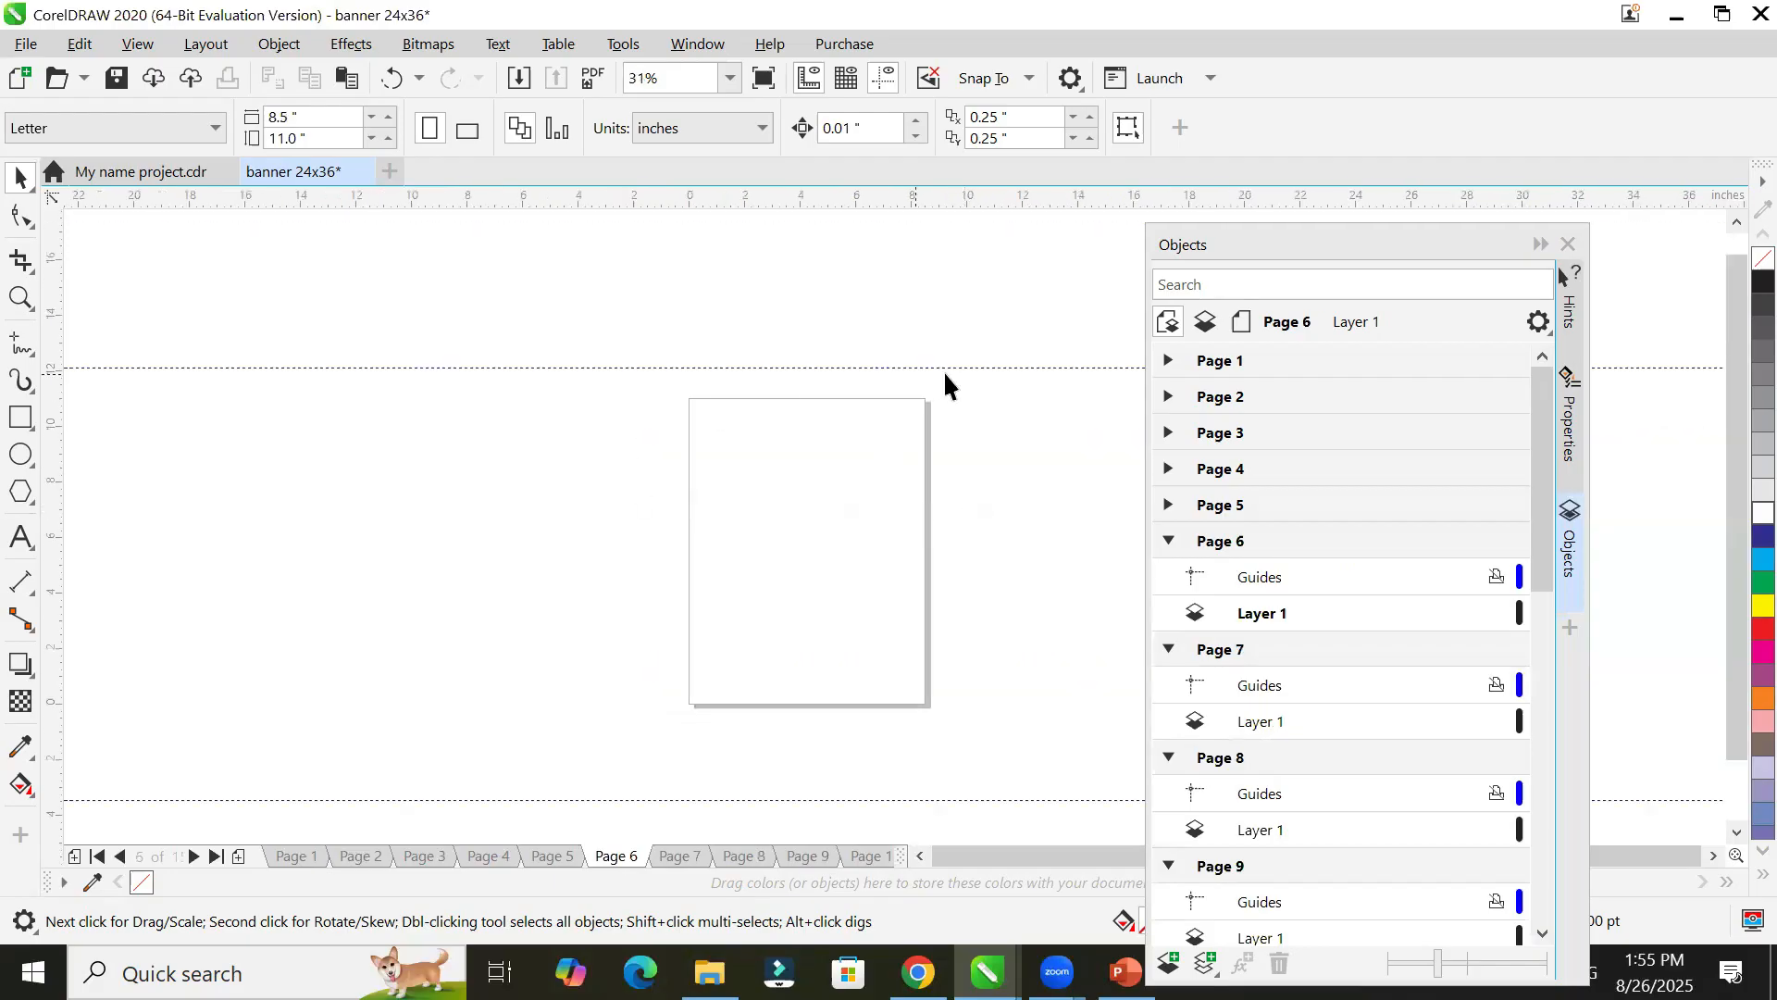
{"action": "left_click", "coordinate": [675, 855]}
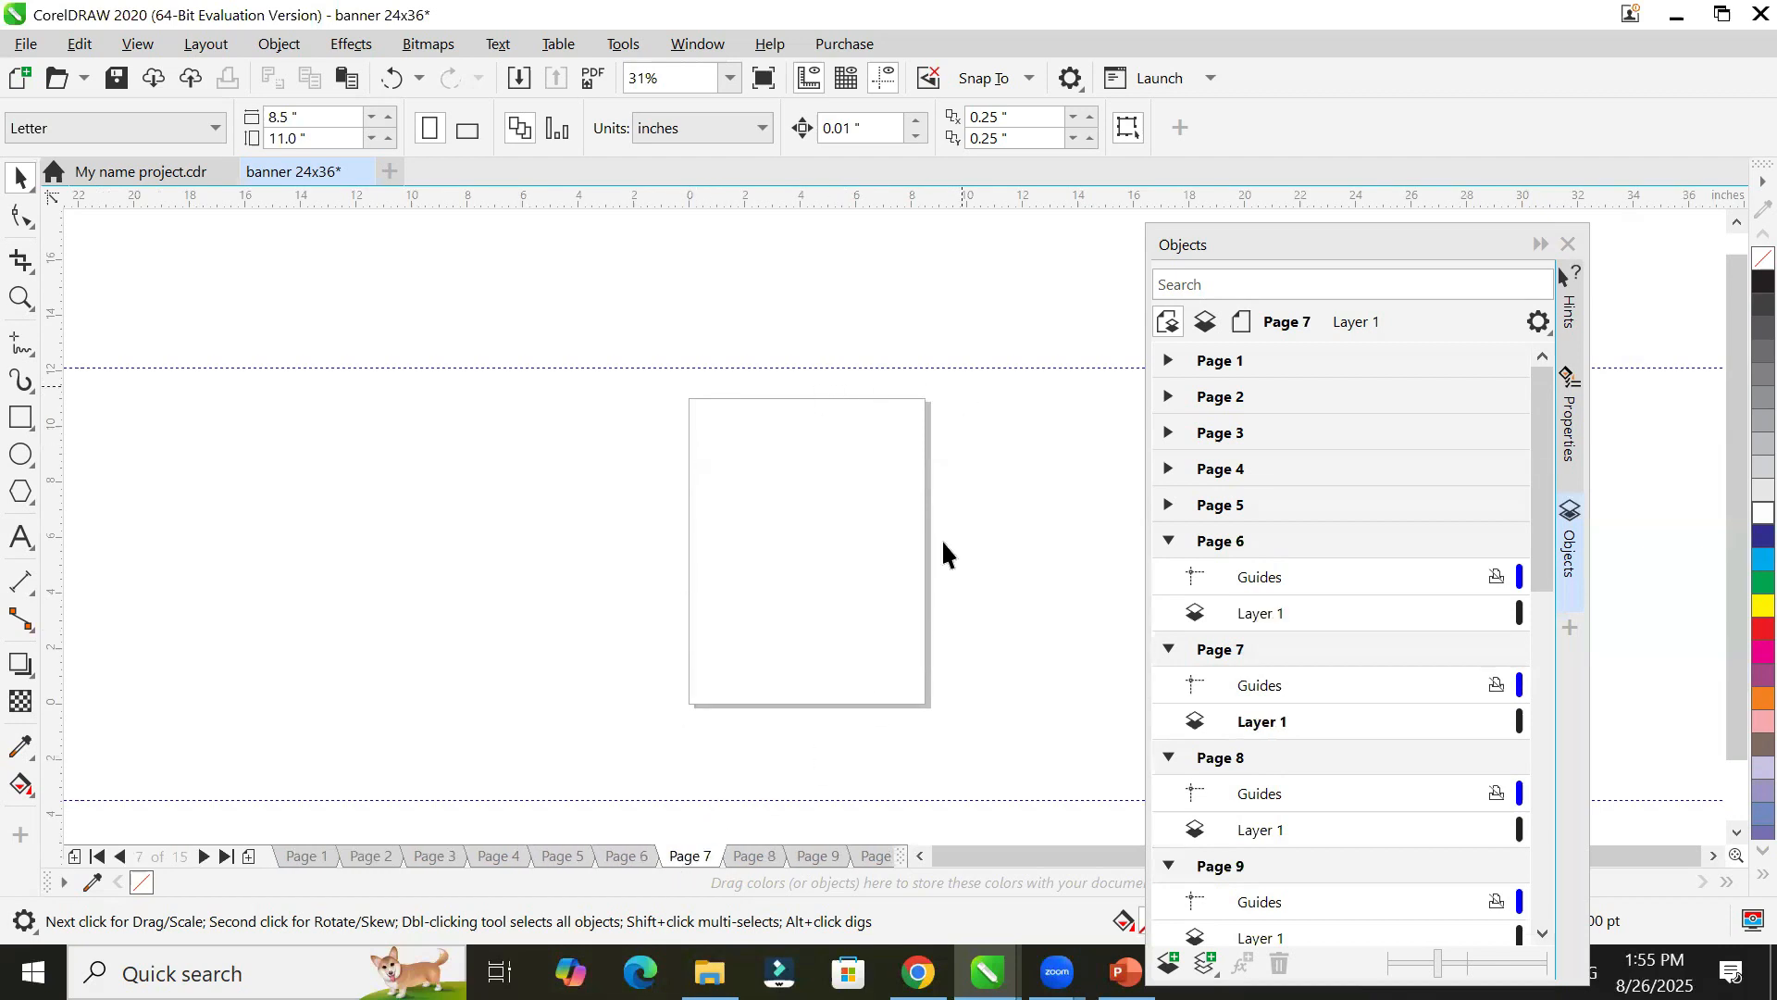
{"action": "left_click", "coordinate": [574, 860]}
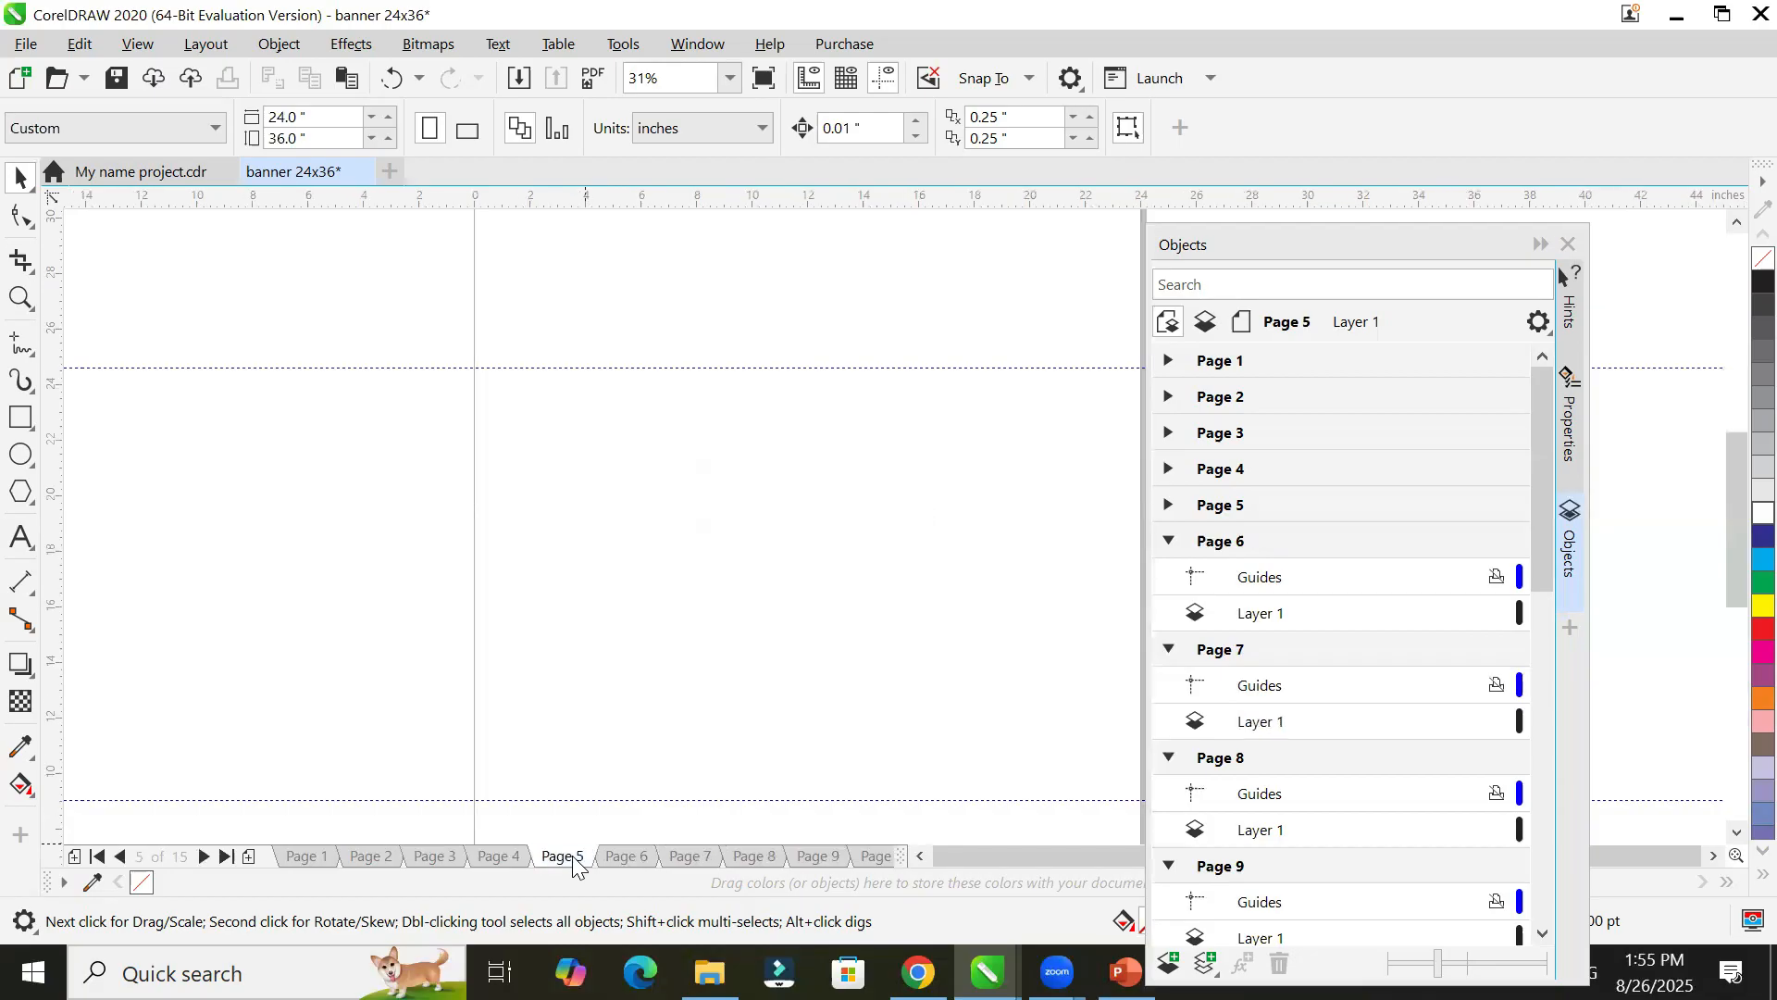
{"action": "scroll", "coordinate": [701, 552], "scroll_direction": "down", "scroll_amount": 2}
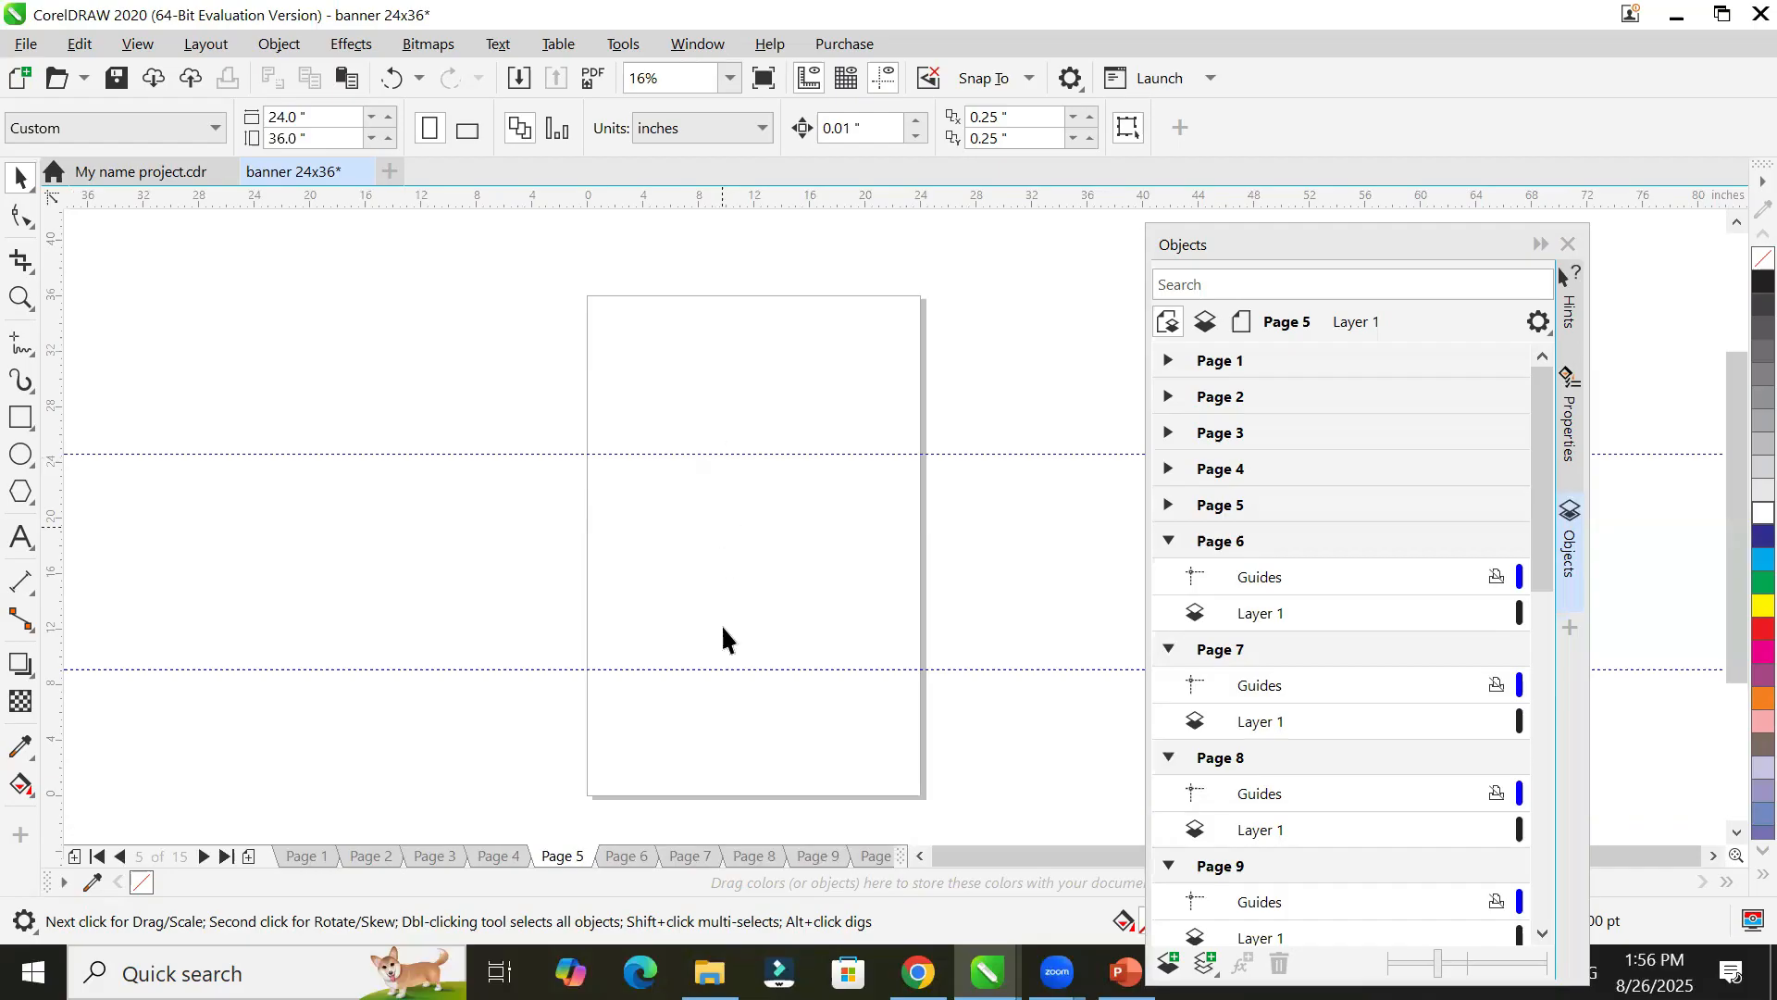
{"action": "left_click", "coordinate": [636, 858]}
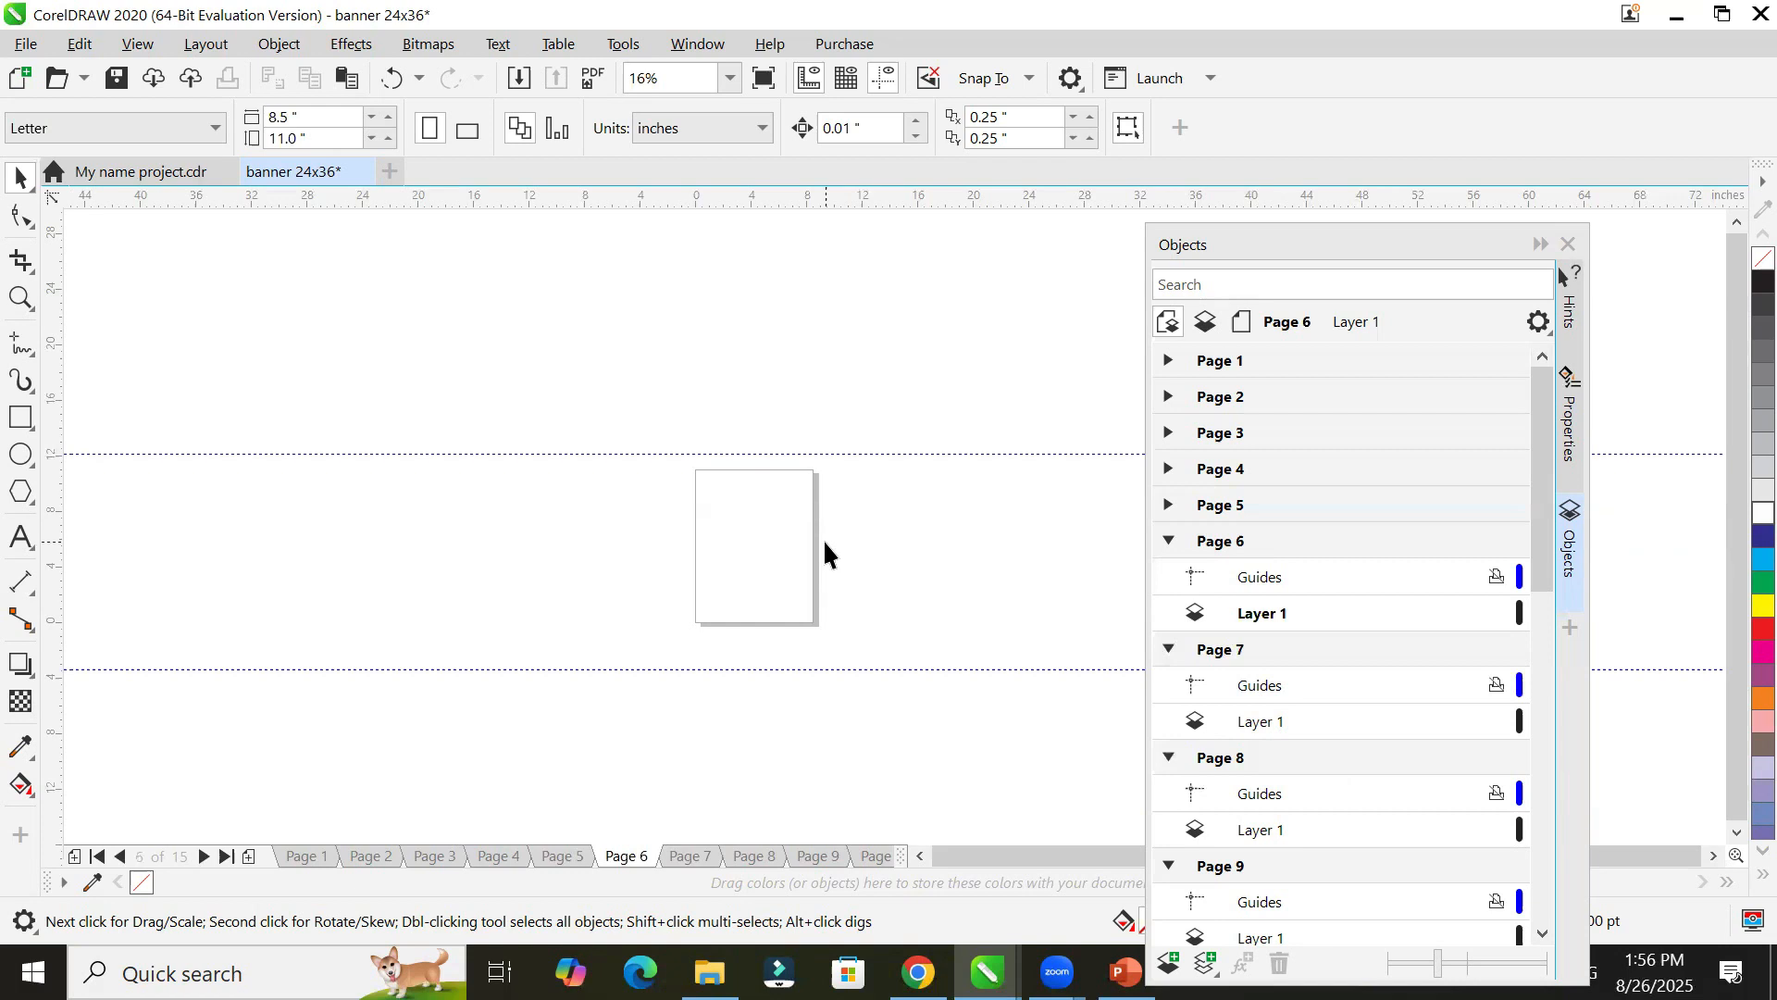
Step: Collapse the Page 6 through Page 11 entries in the layer list and review the remaining pages and the Master Page
{"action": "scroll", "coordinate": [1291, 611], "scroll_direction": "down", "scroll_amount": 1}
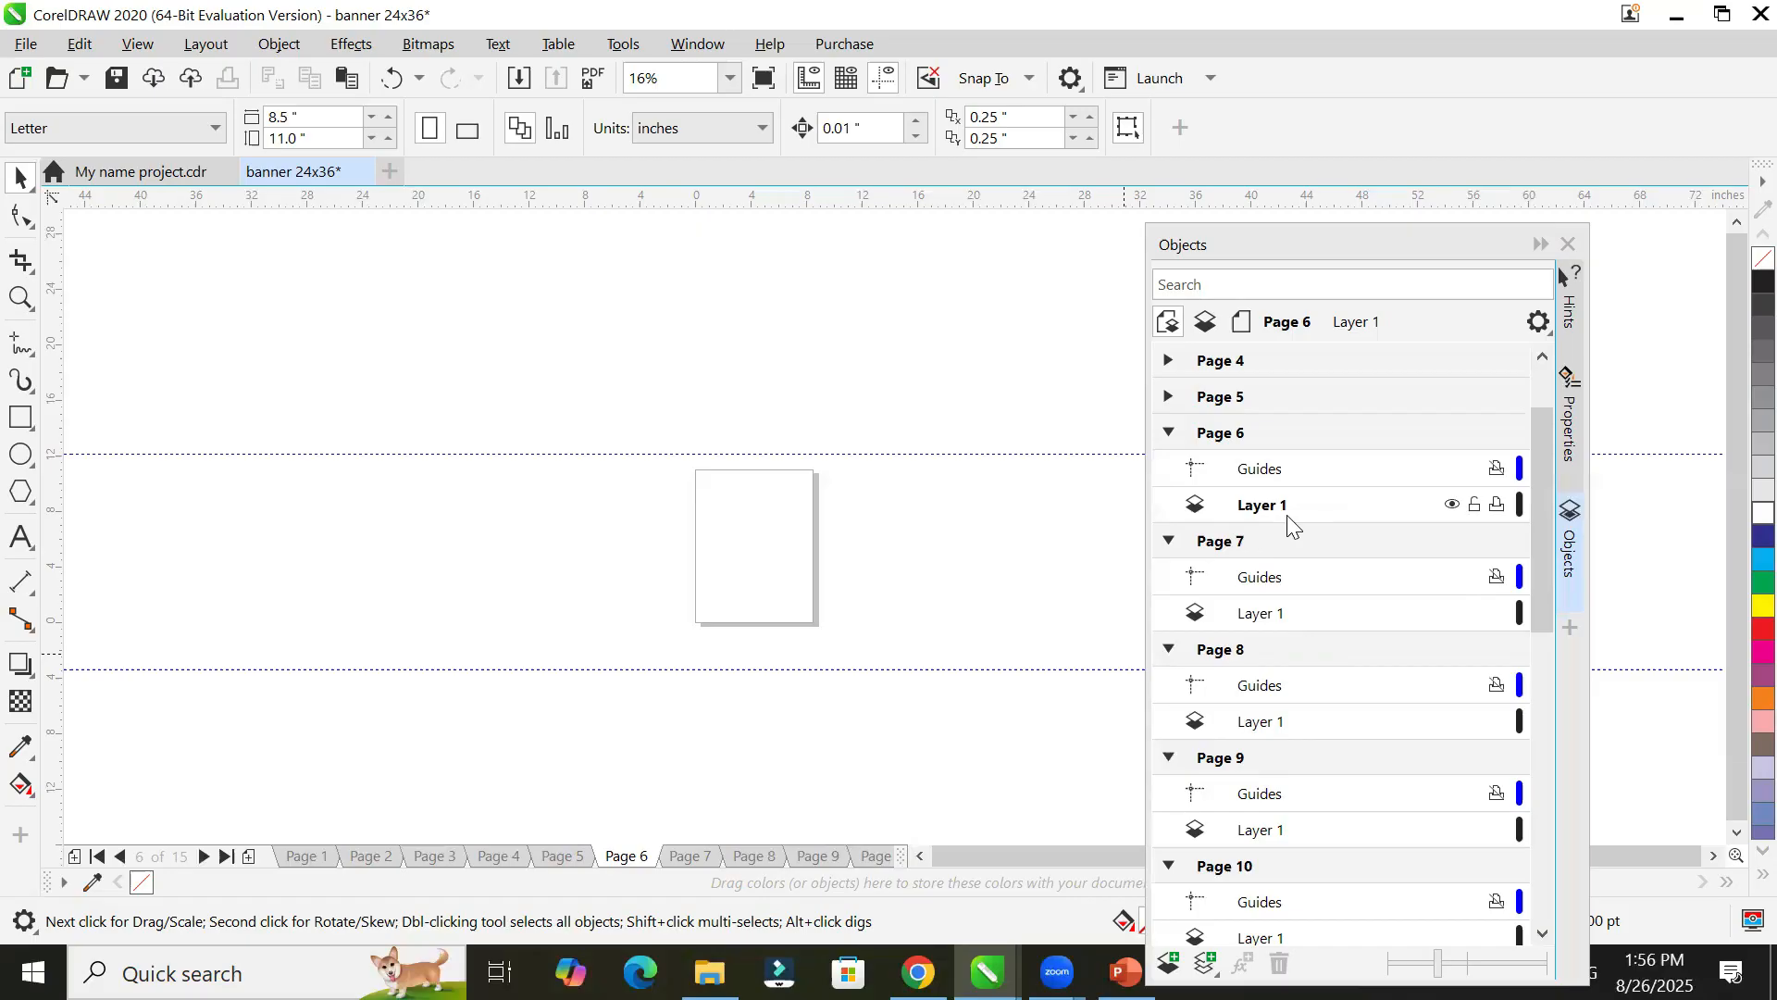
{"action": "left_click", "coordinate": [1168, 435]}
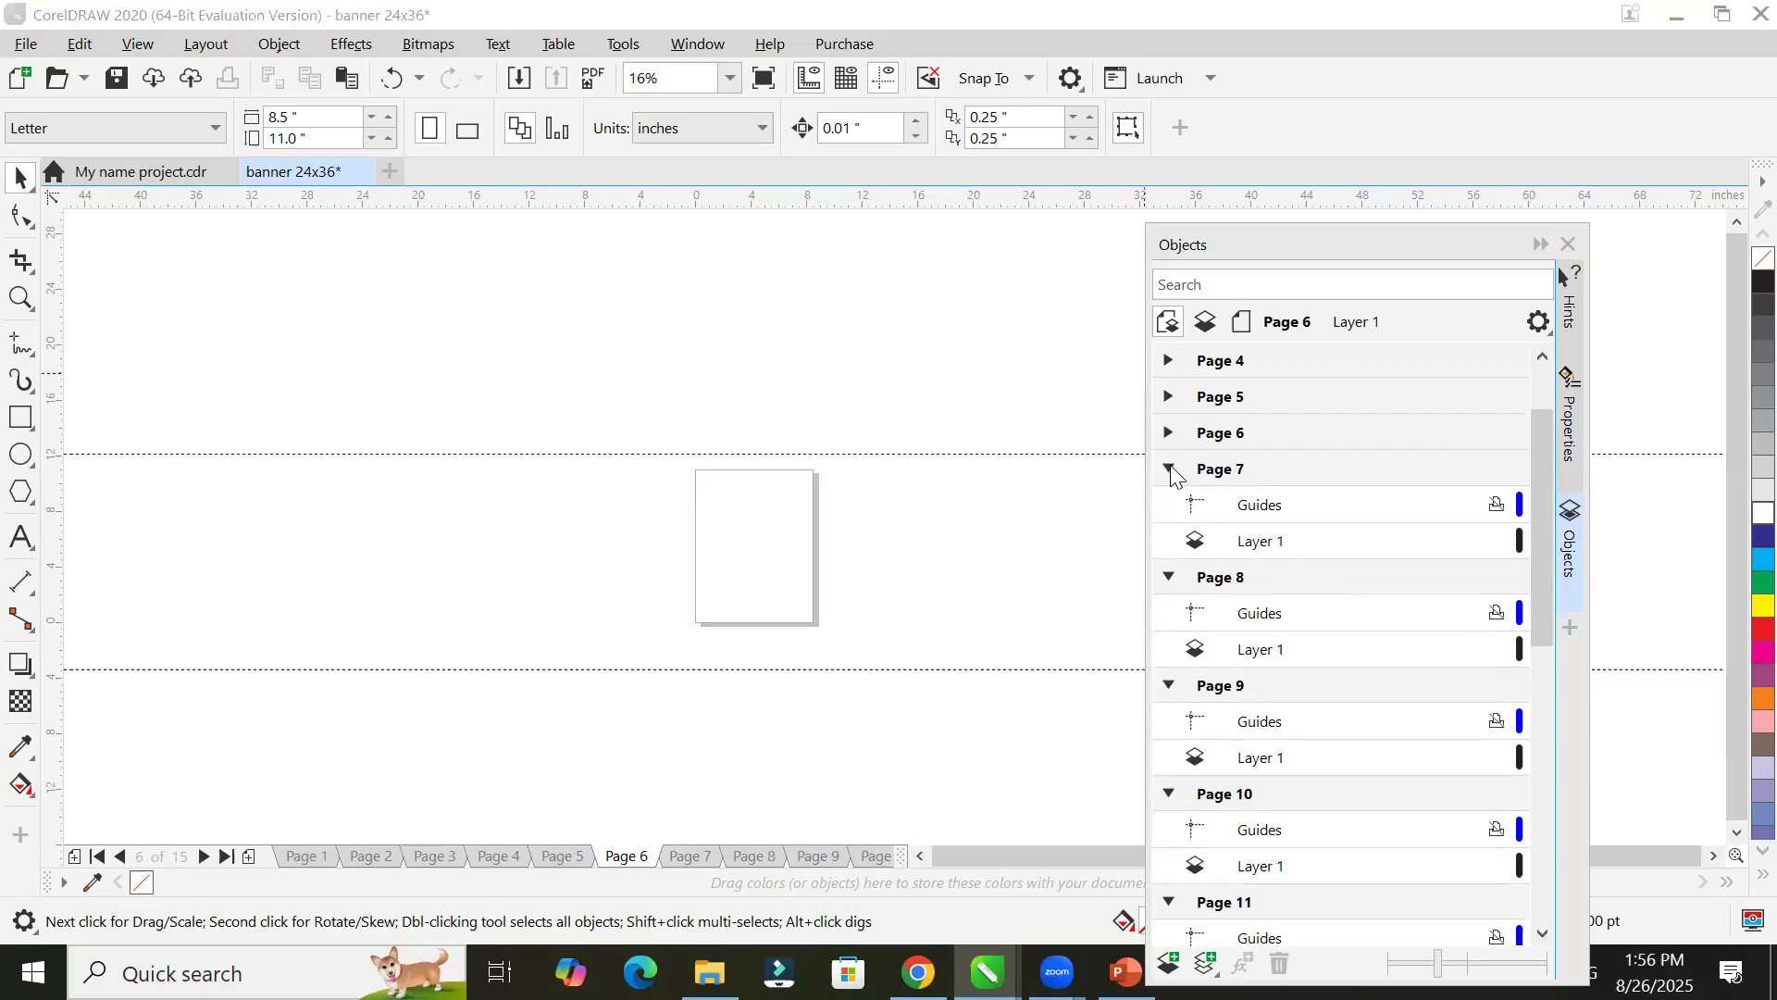
{"action": "left_click", "coordinate": [1169, 470]}
{"action": "left_click", "coordinate": [1168, 500]}
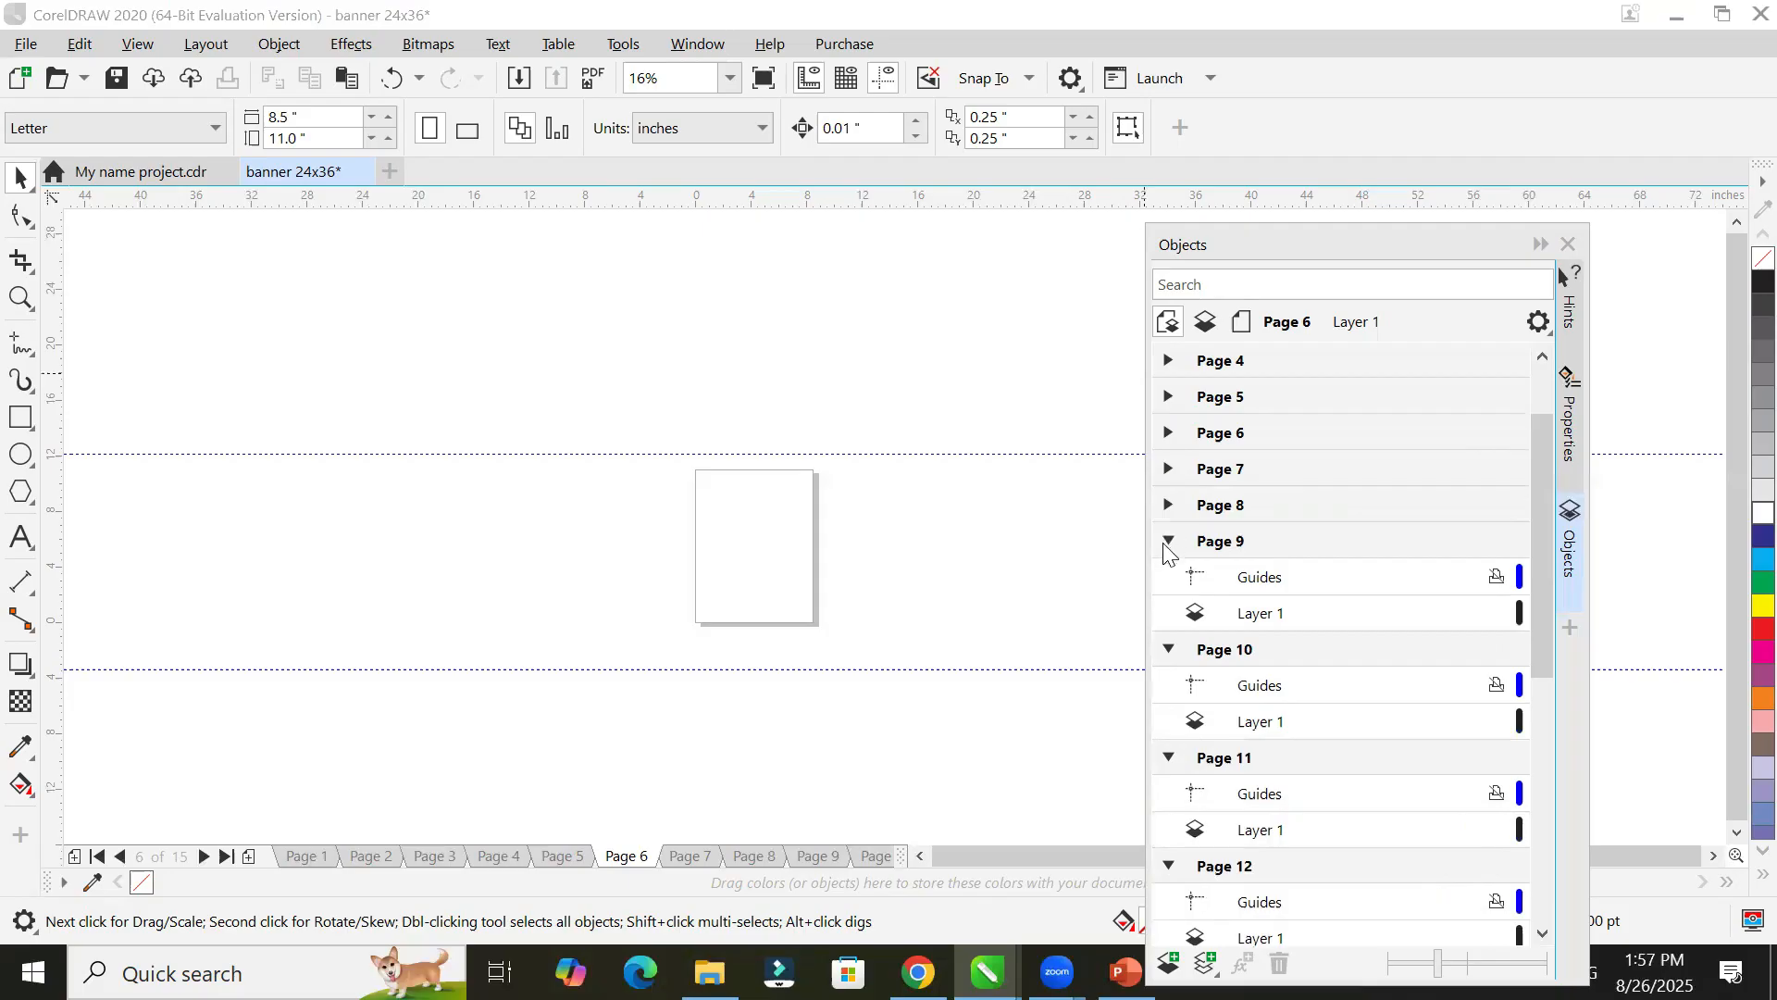
{"action": "left_click", "coordinate": [1168, 543]}
{"action": "left_click", "coordinate": [1169, 577]}
{"action": "left_click", "coordinate": [1168, 613]}
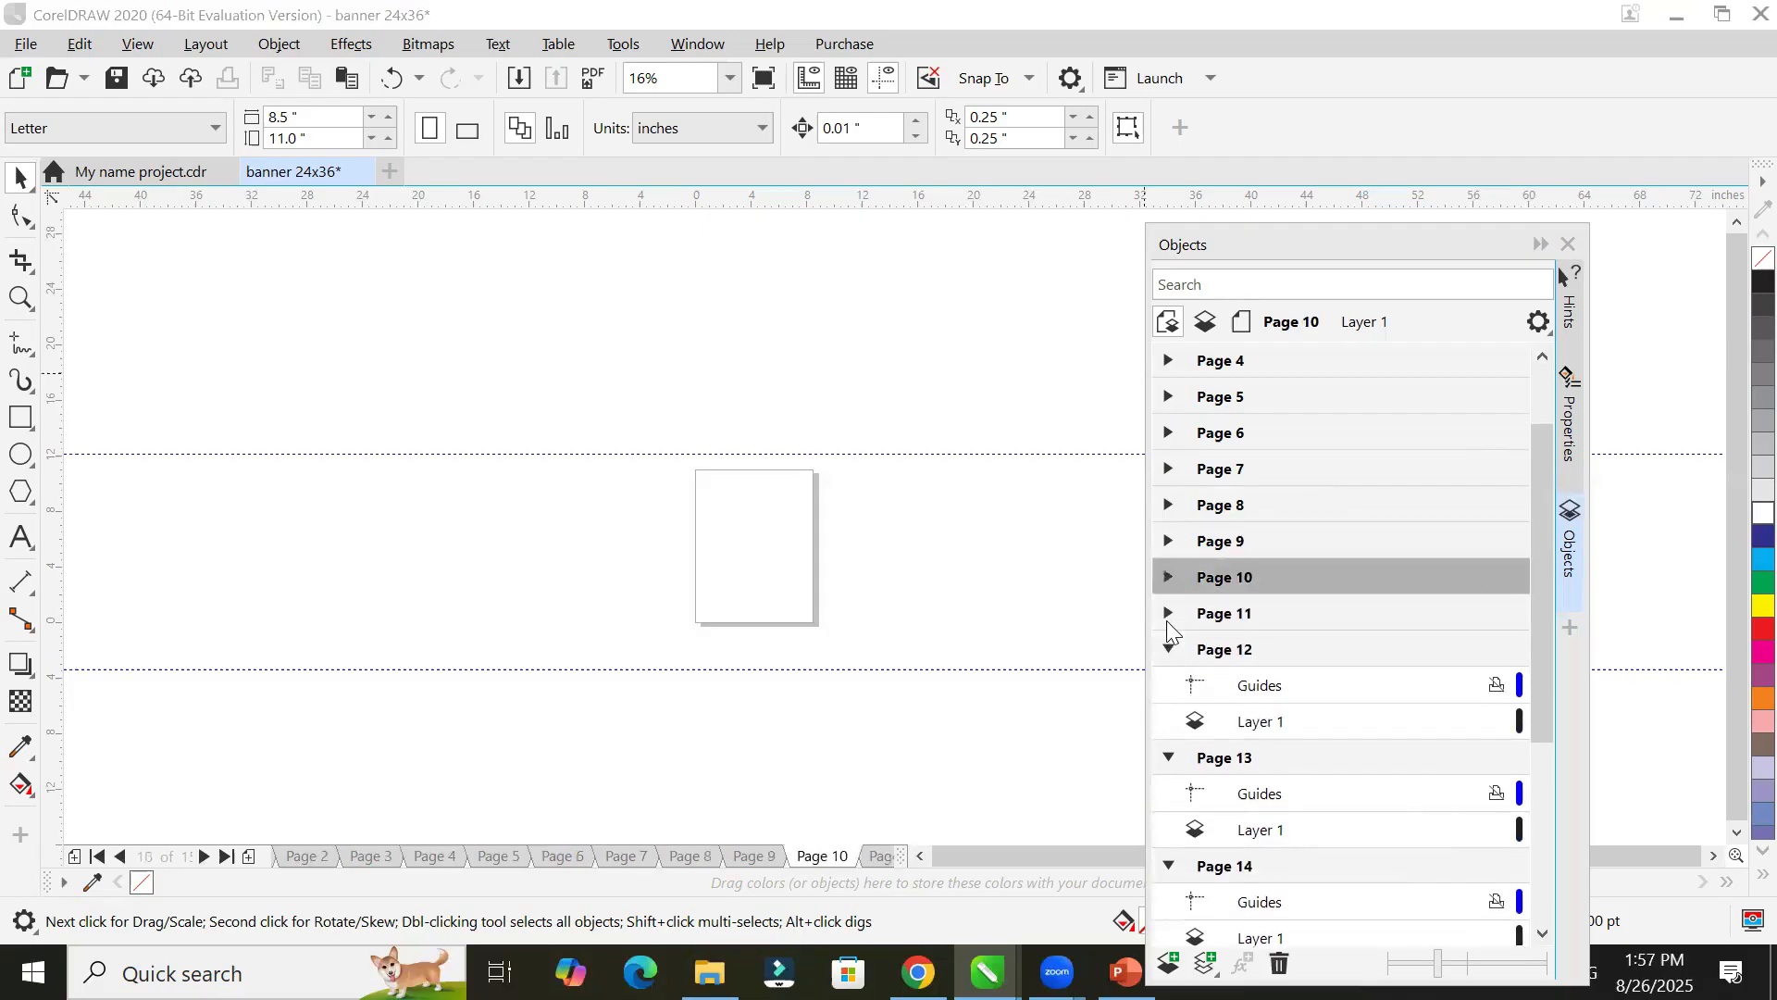
{"action": "scroll", "coordinate": [1462, 619], "scroll_direction": "down", "scroll_amount": 3}
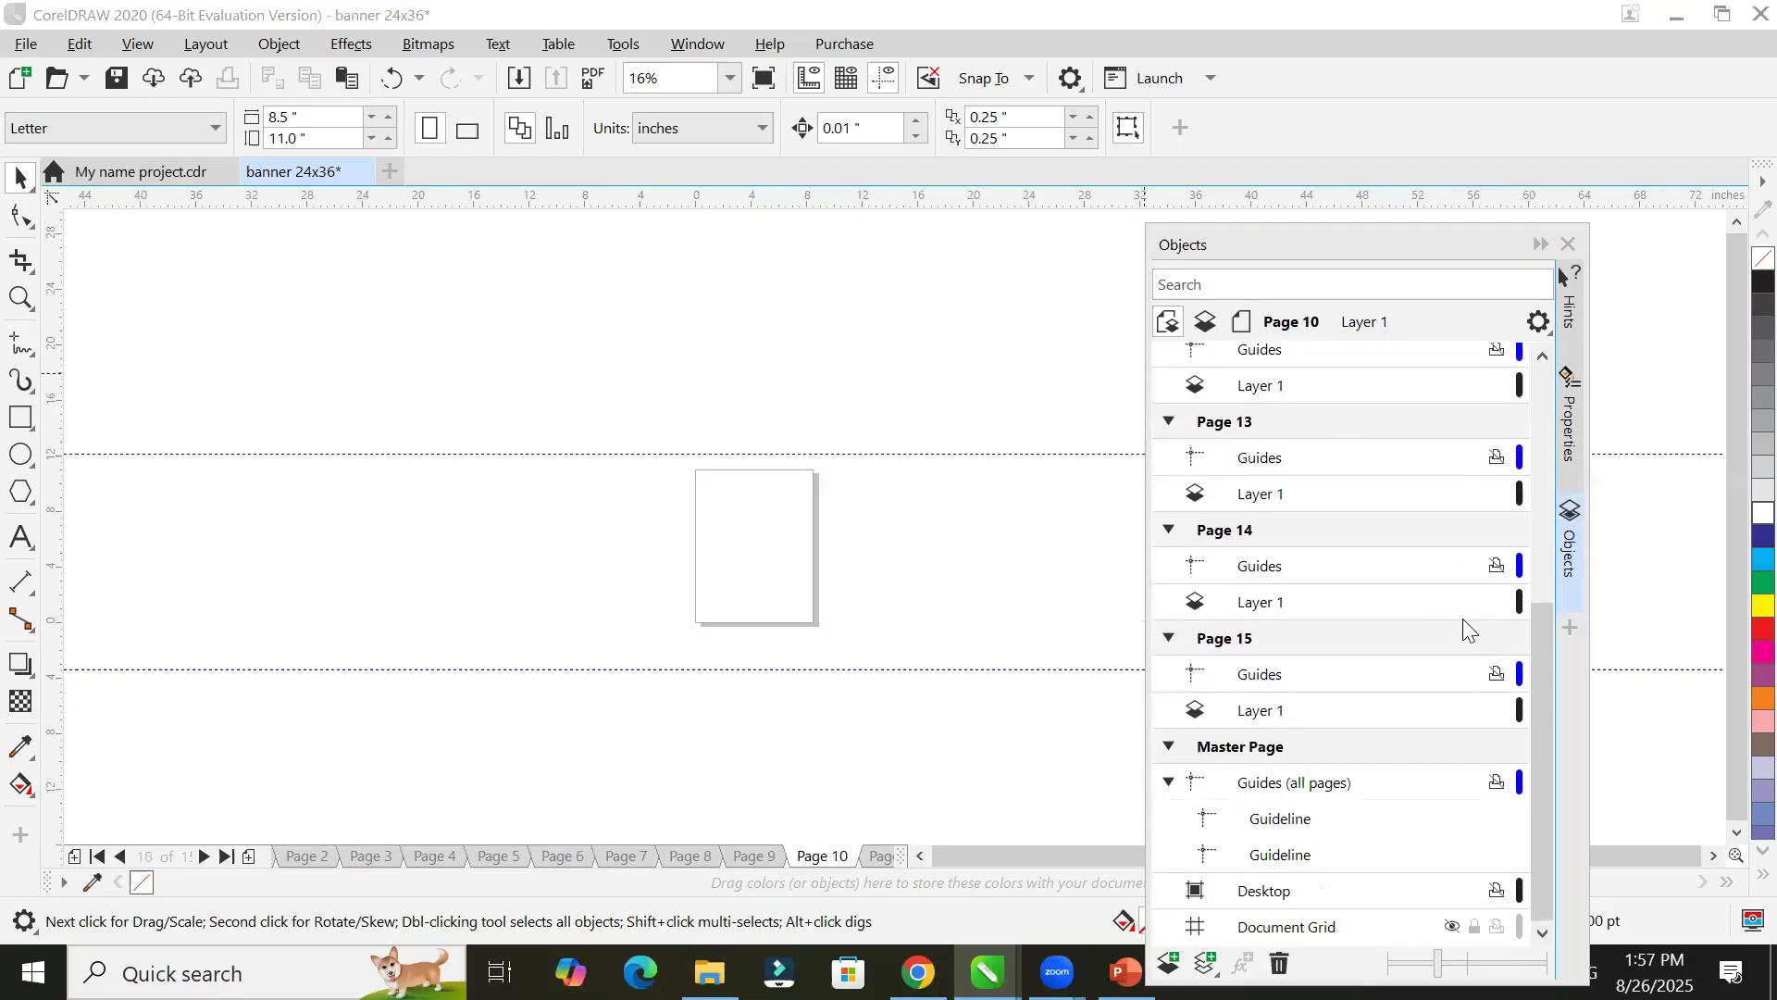
{"action": "scroll", "coordinate": [1464, 620], "scroll_direction": "up", "scroll_amount": 2}
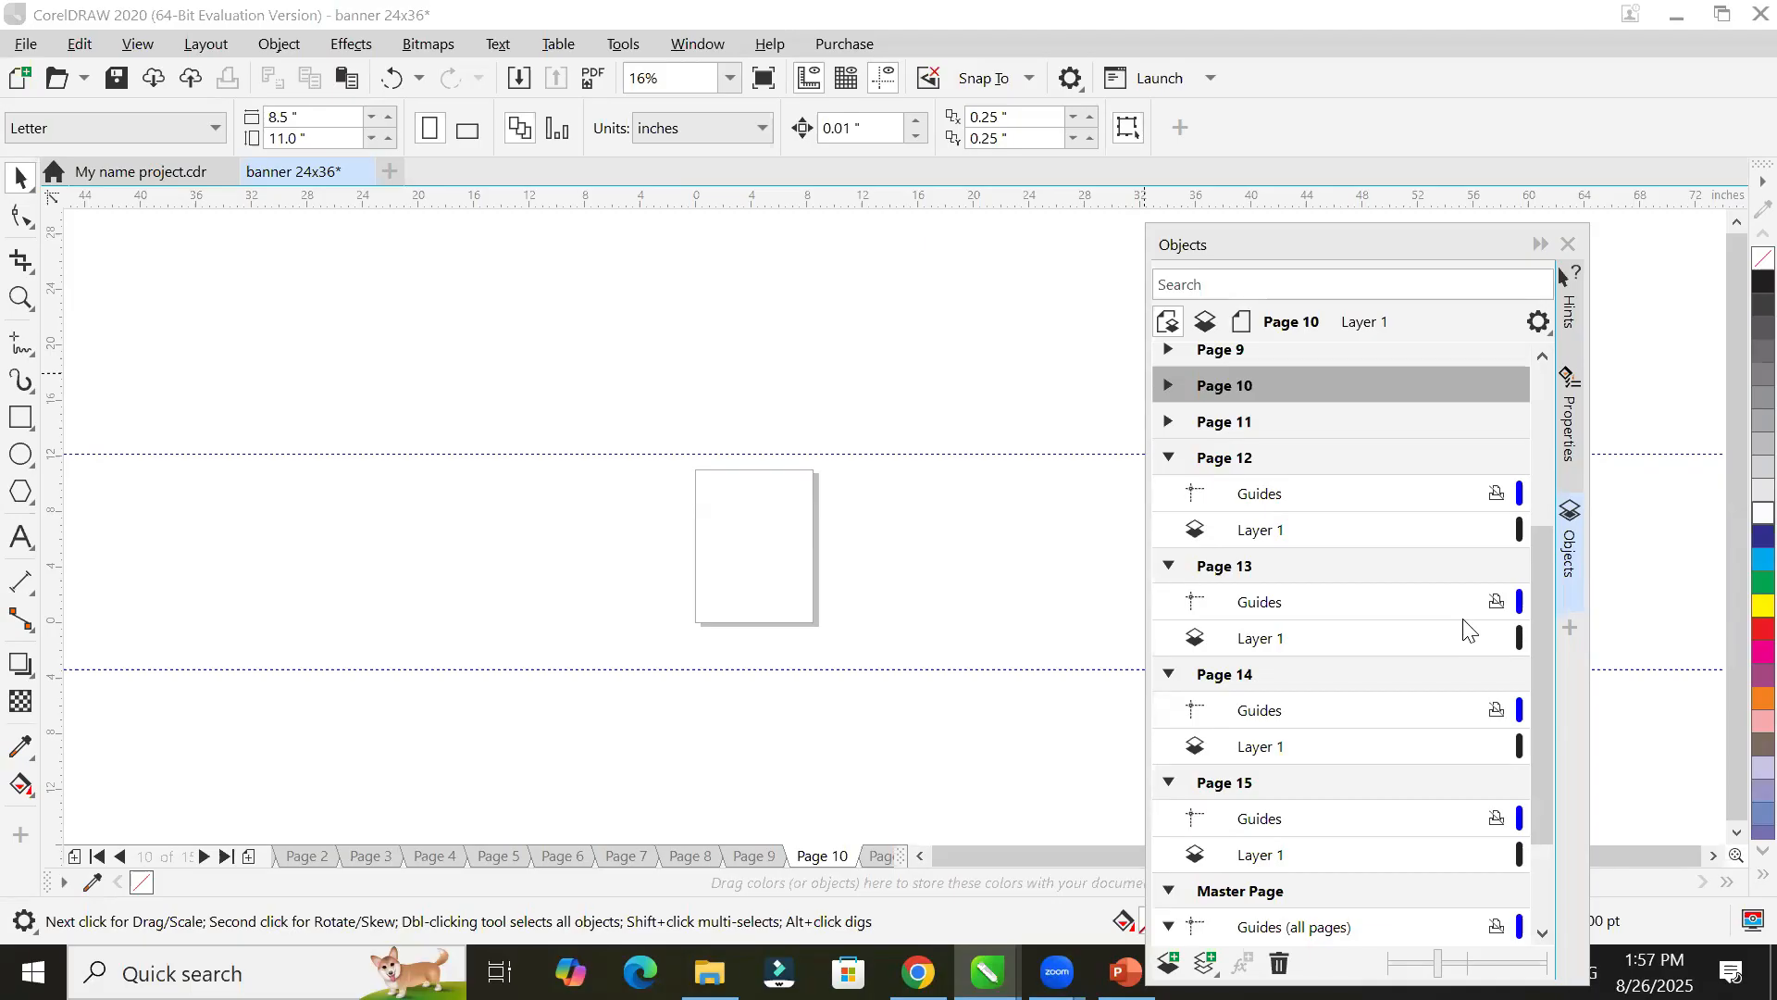
Step: Delete pages 6 through 15 from the document
{"action": "left_click", "coordinate": [195, 51]}
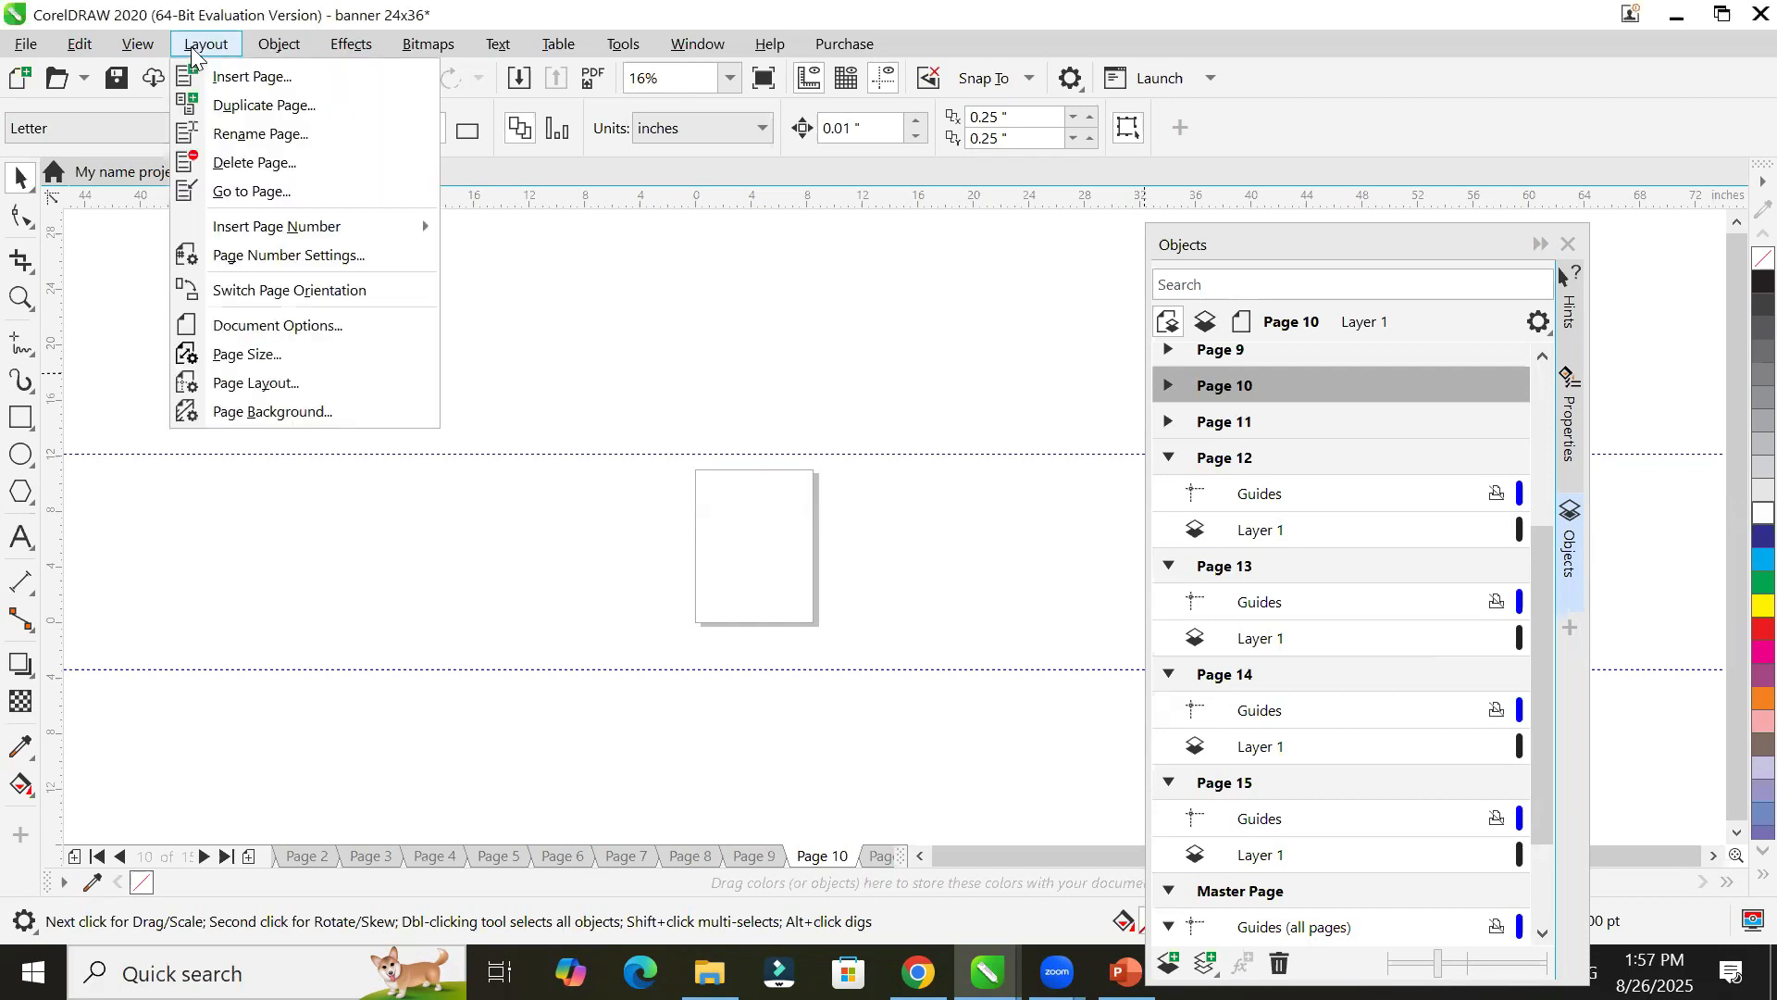
{"action": "left_click", "coordinate": [283, 172]}
{"action": "left_click", "coordinate": [921, 433]}
{"action": "double_click", "coordinate": [921, 432]}
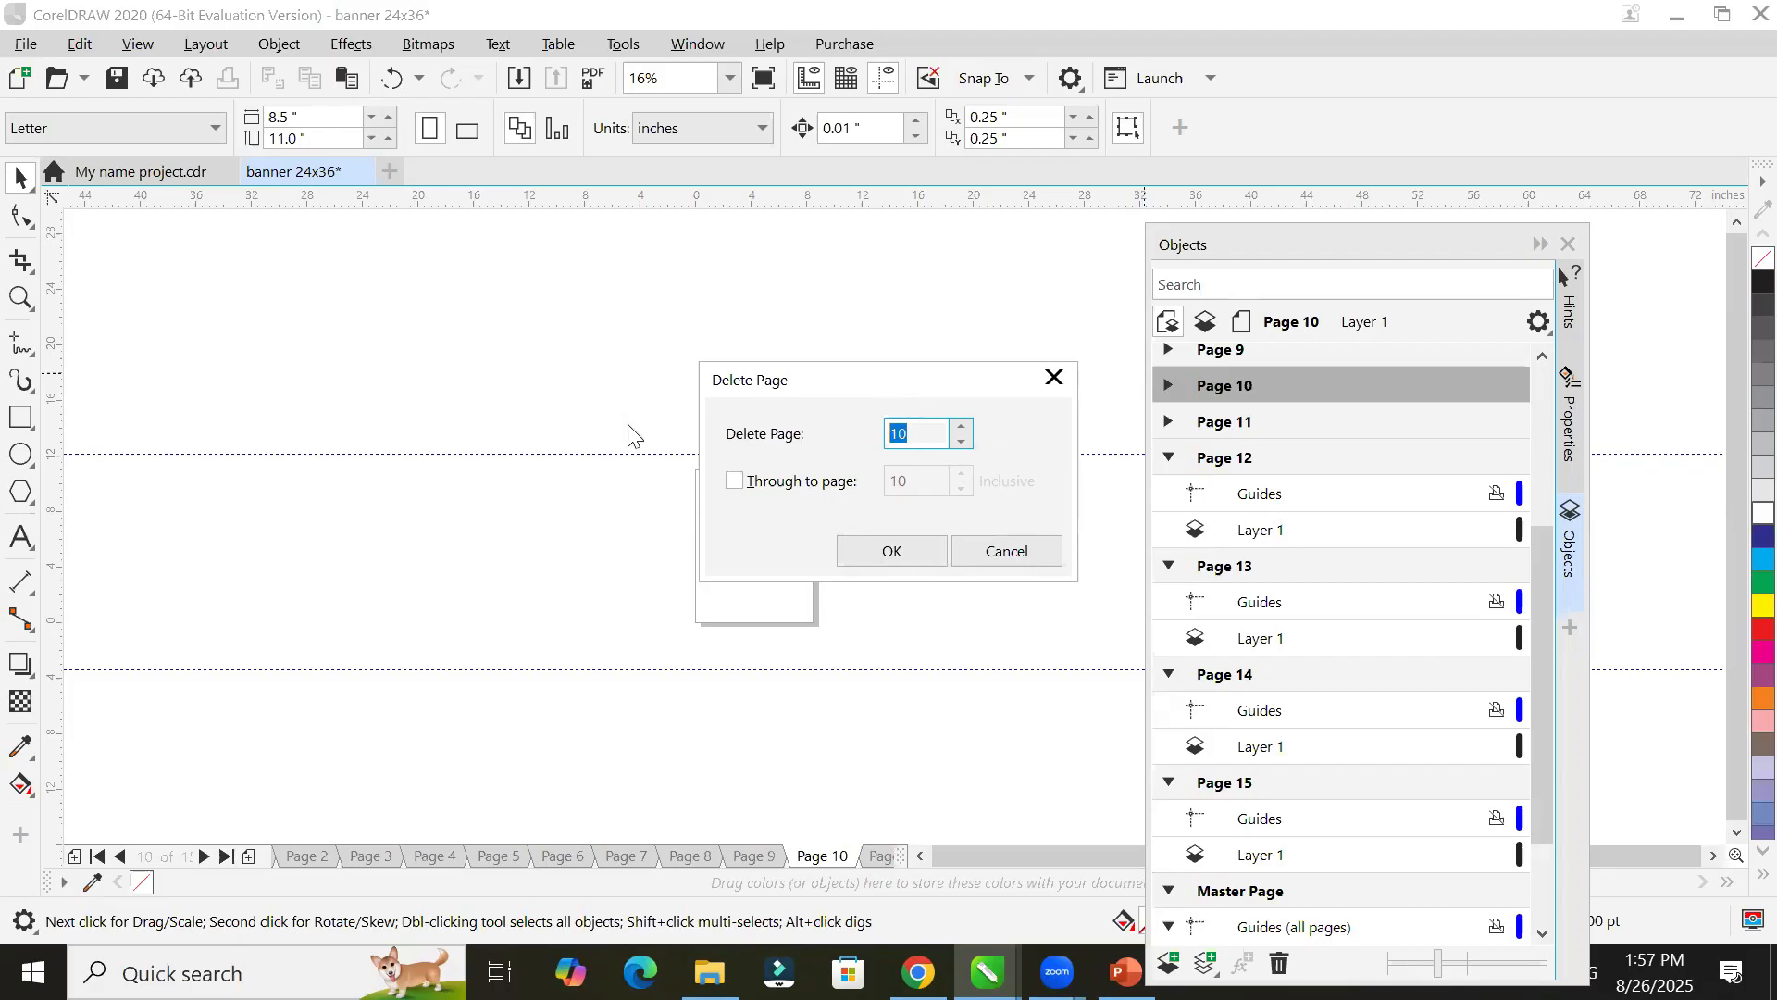
{"action": "type", "text": "6"}
{"action": "left_click", "coordinate": [837, 482]}
{"action": "left_click", "coordinate": [942, 483]}
{"action": "left_click", "coordinate": [963, 474]}
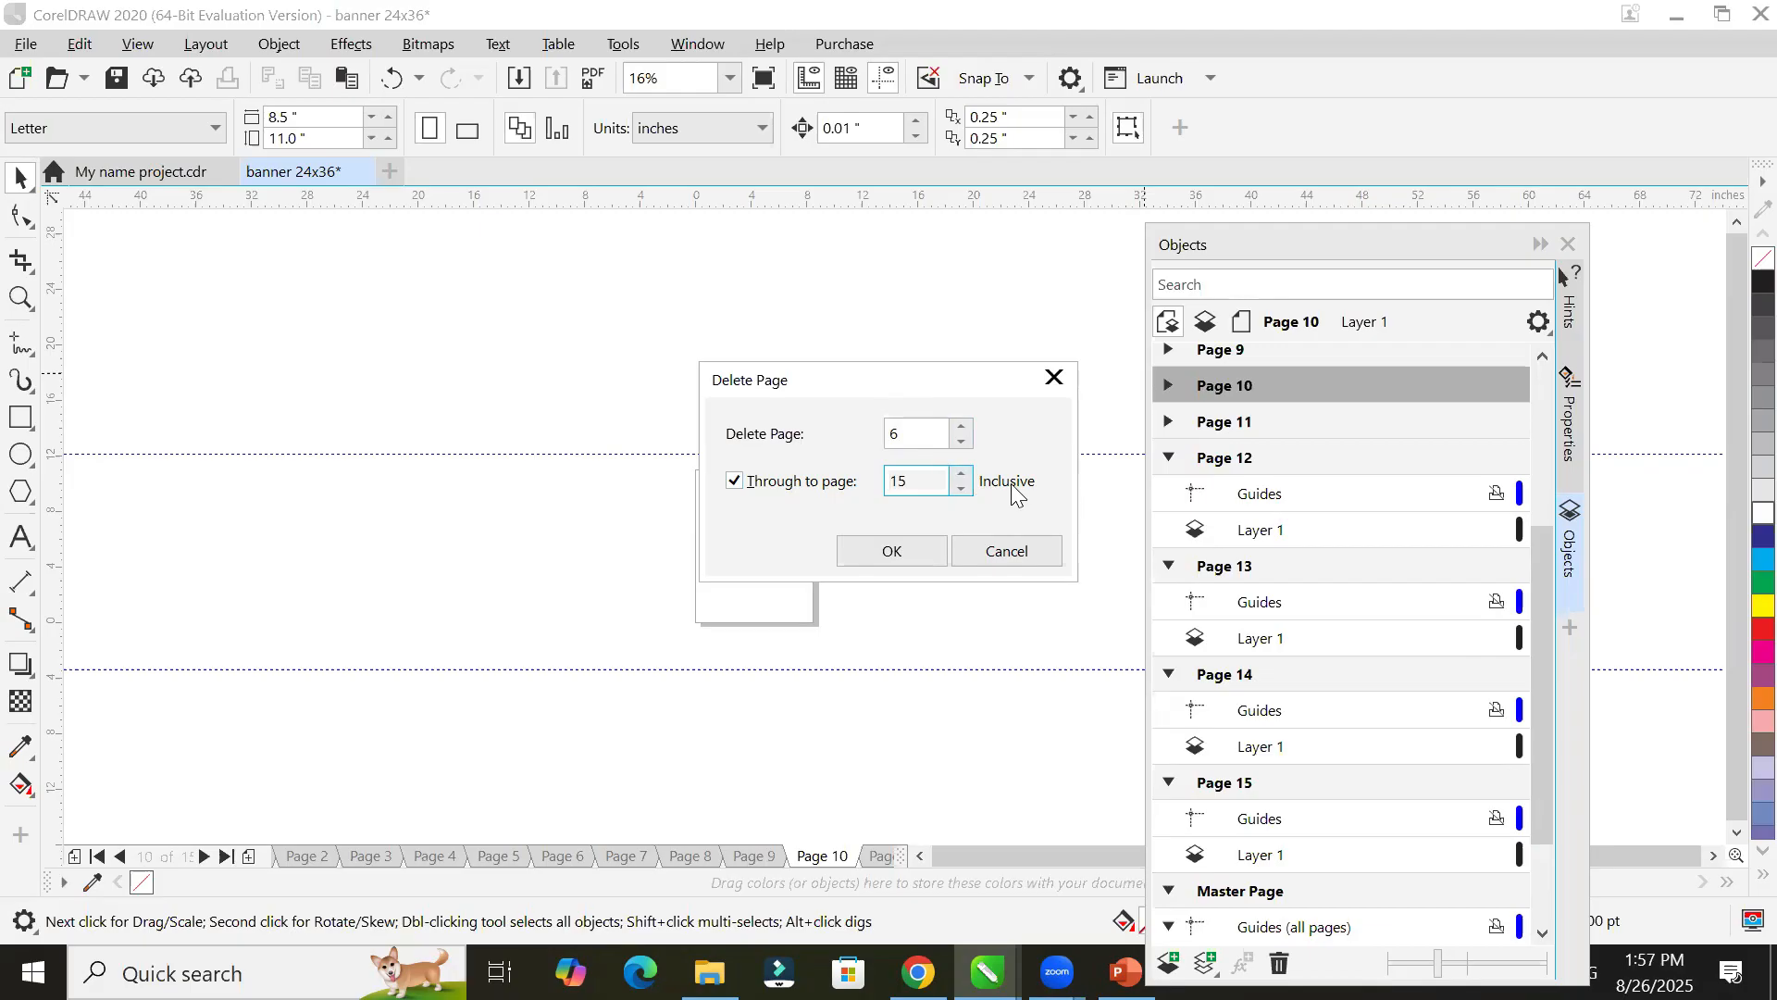
{"action": "left_click", "coordinate": [893, 552]}
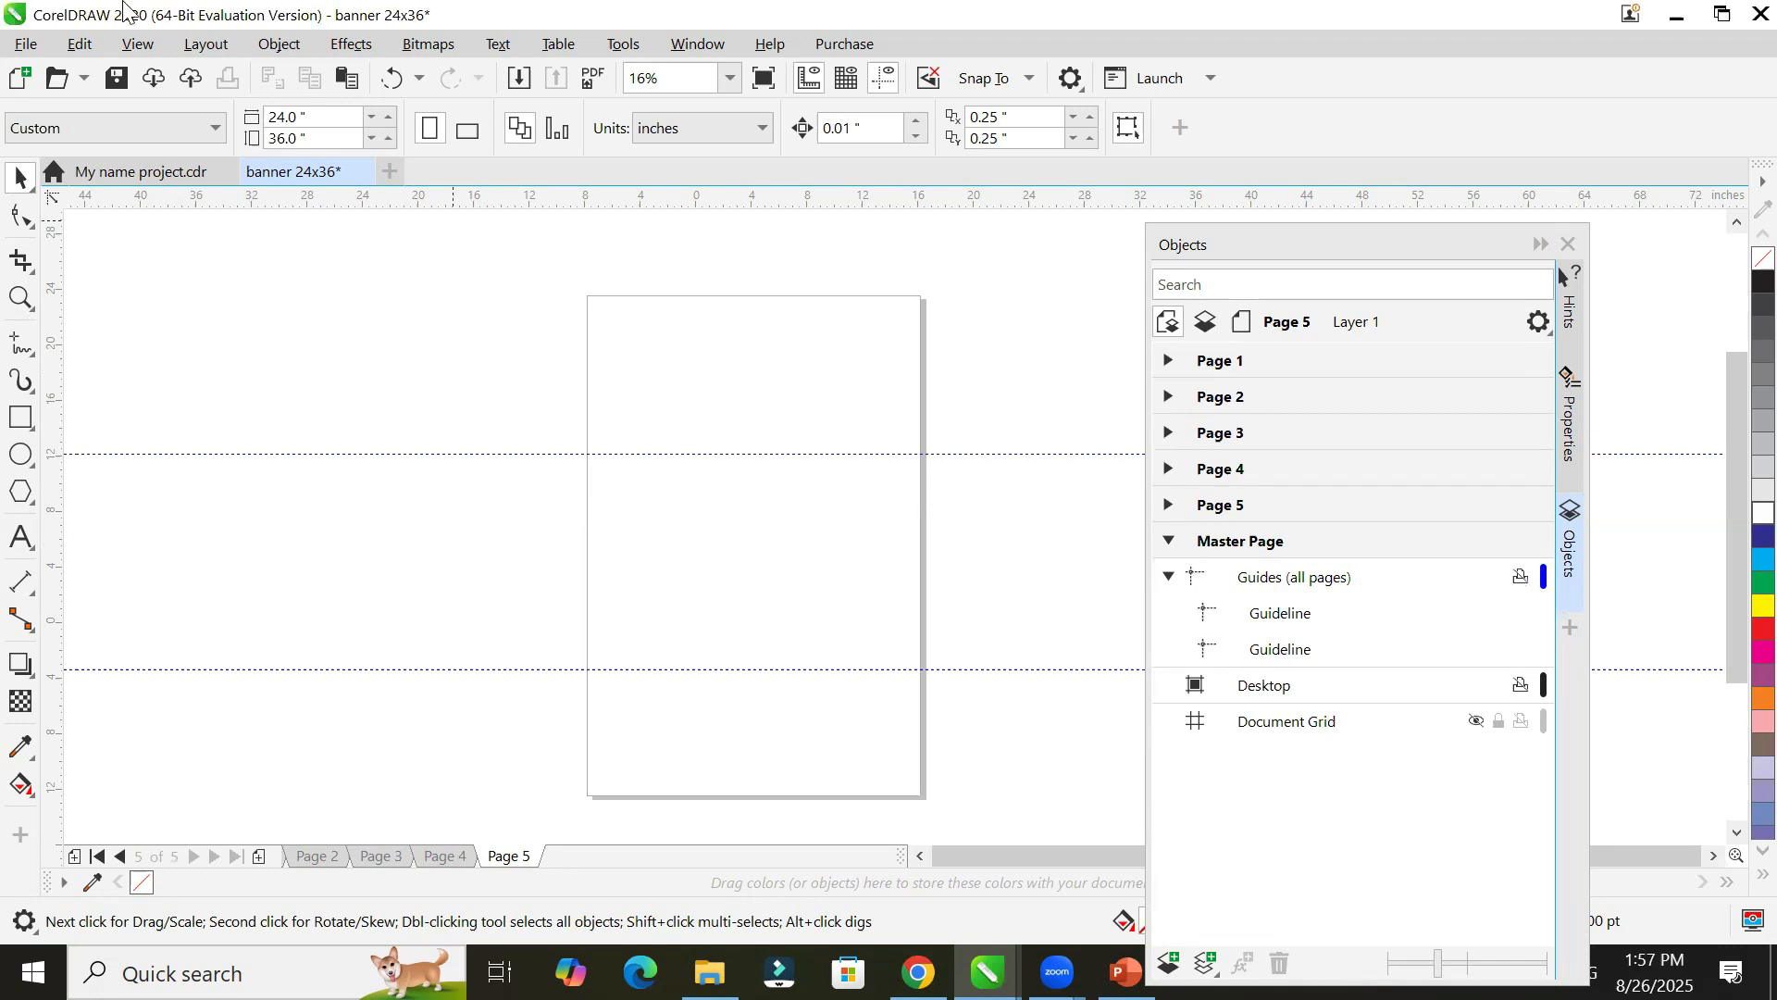
{"action": "left_click", "coordinate": [209, 44]}
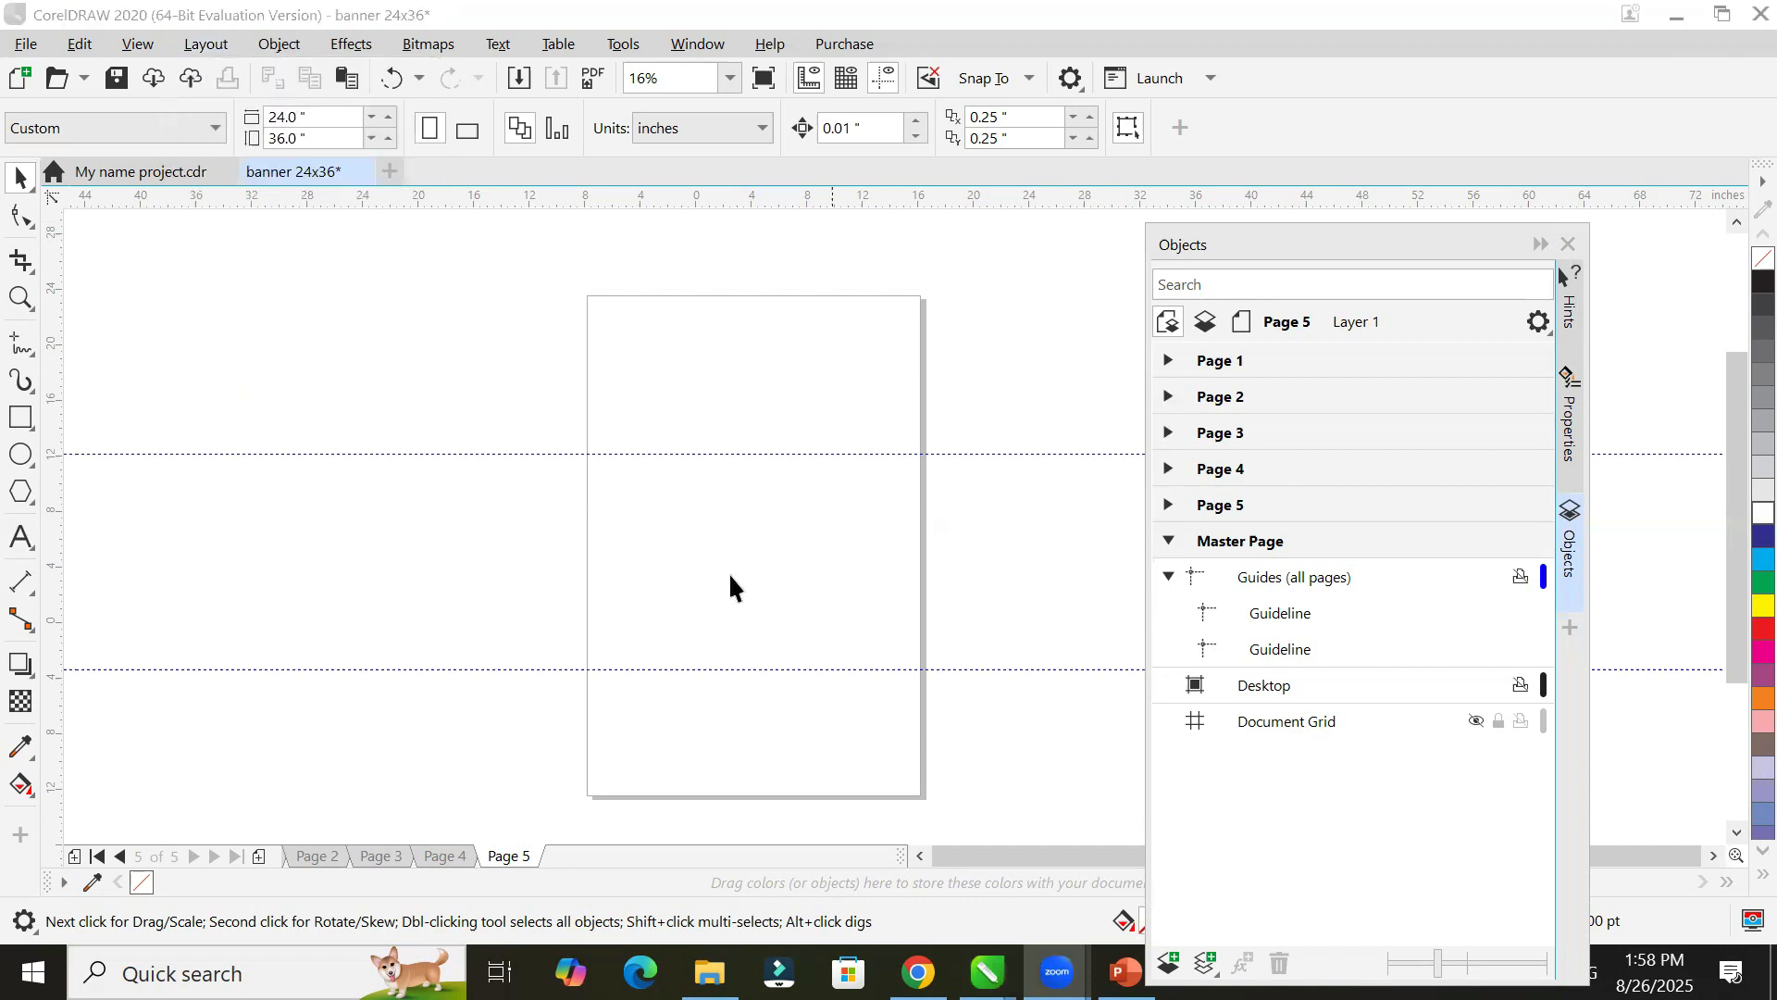
Step: Go to Page 1 and delete both guidelines on the master page's Guides (all pages) layer
{"action": "left_click", "coordinate": [99, 856]}
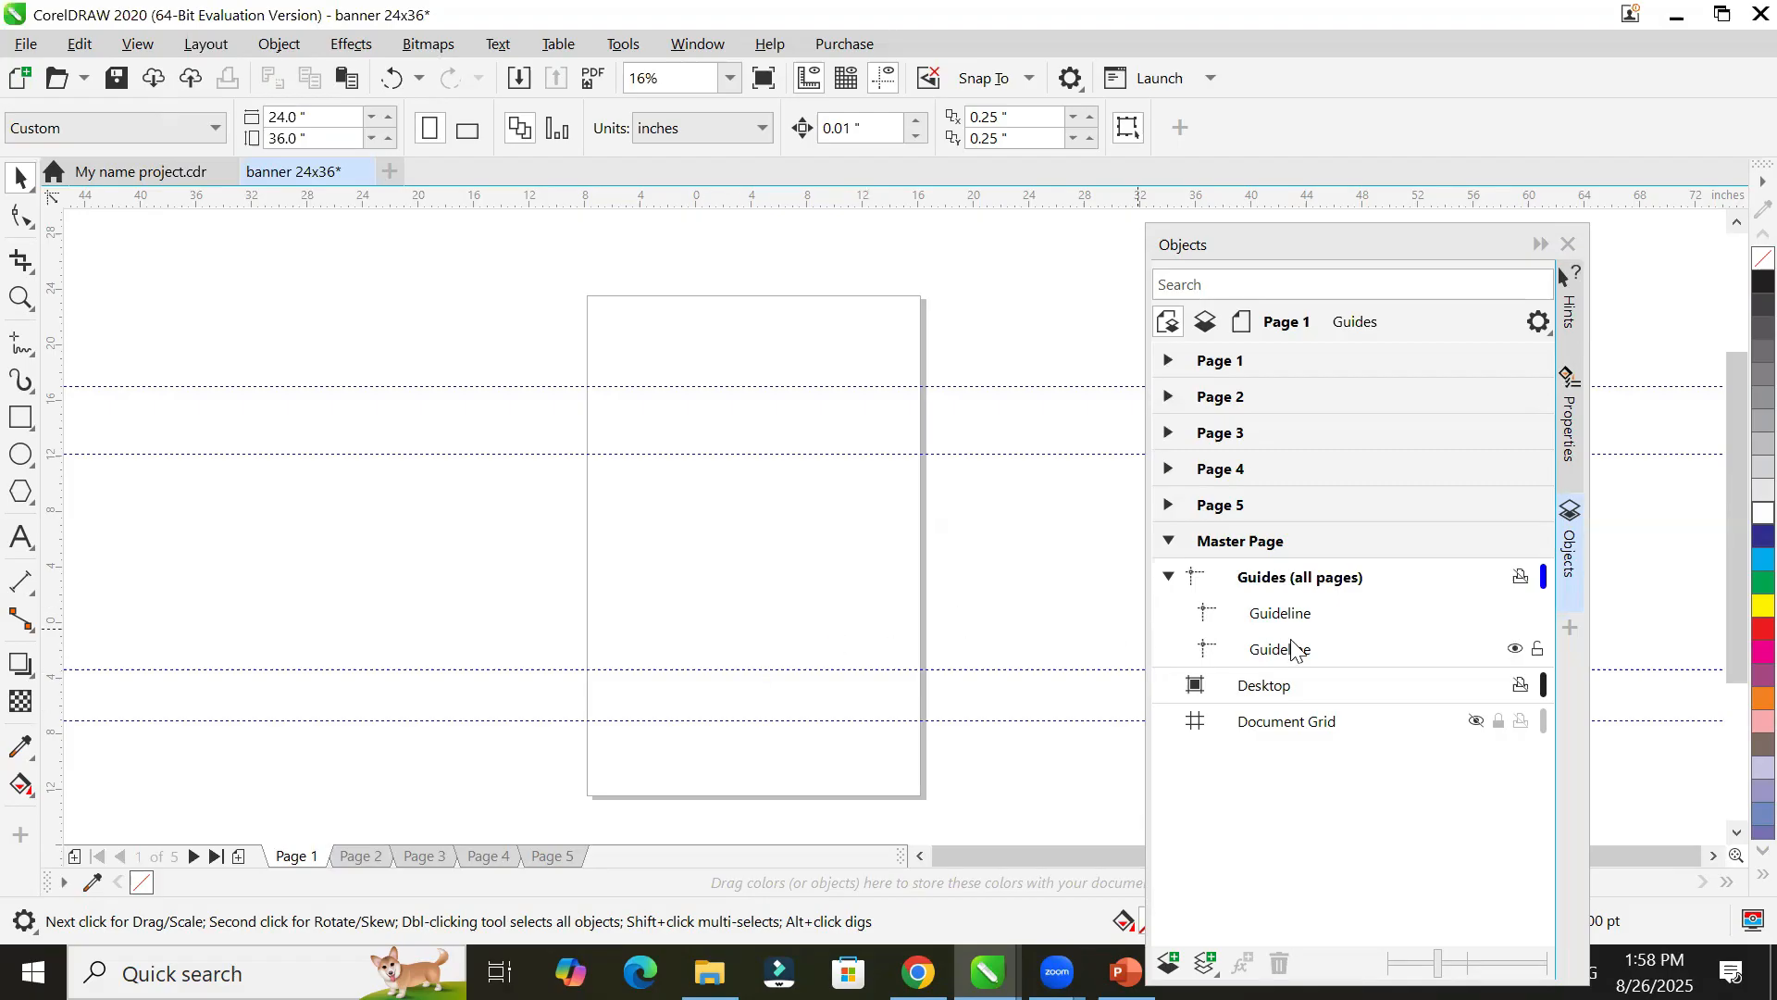
{"action": "left_click", "coordinate": [1318, 619]}
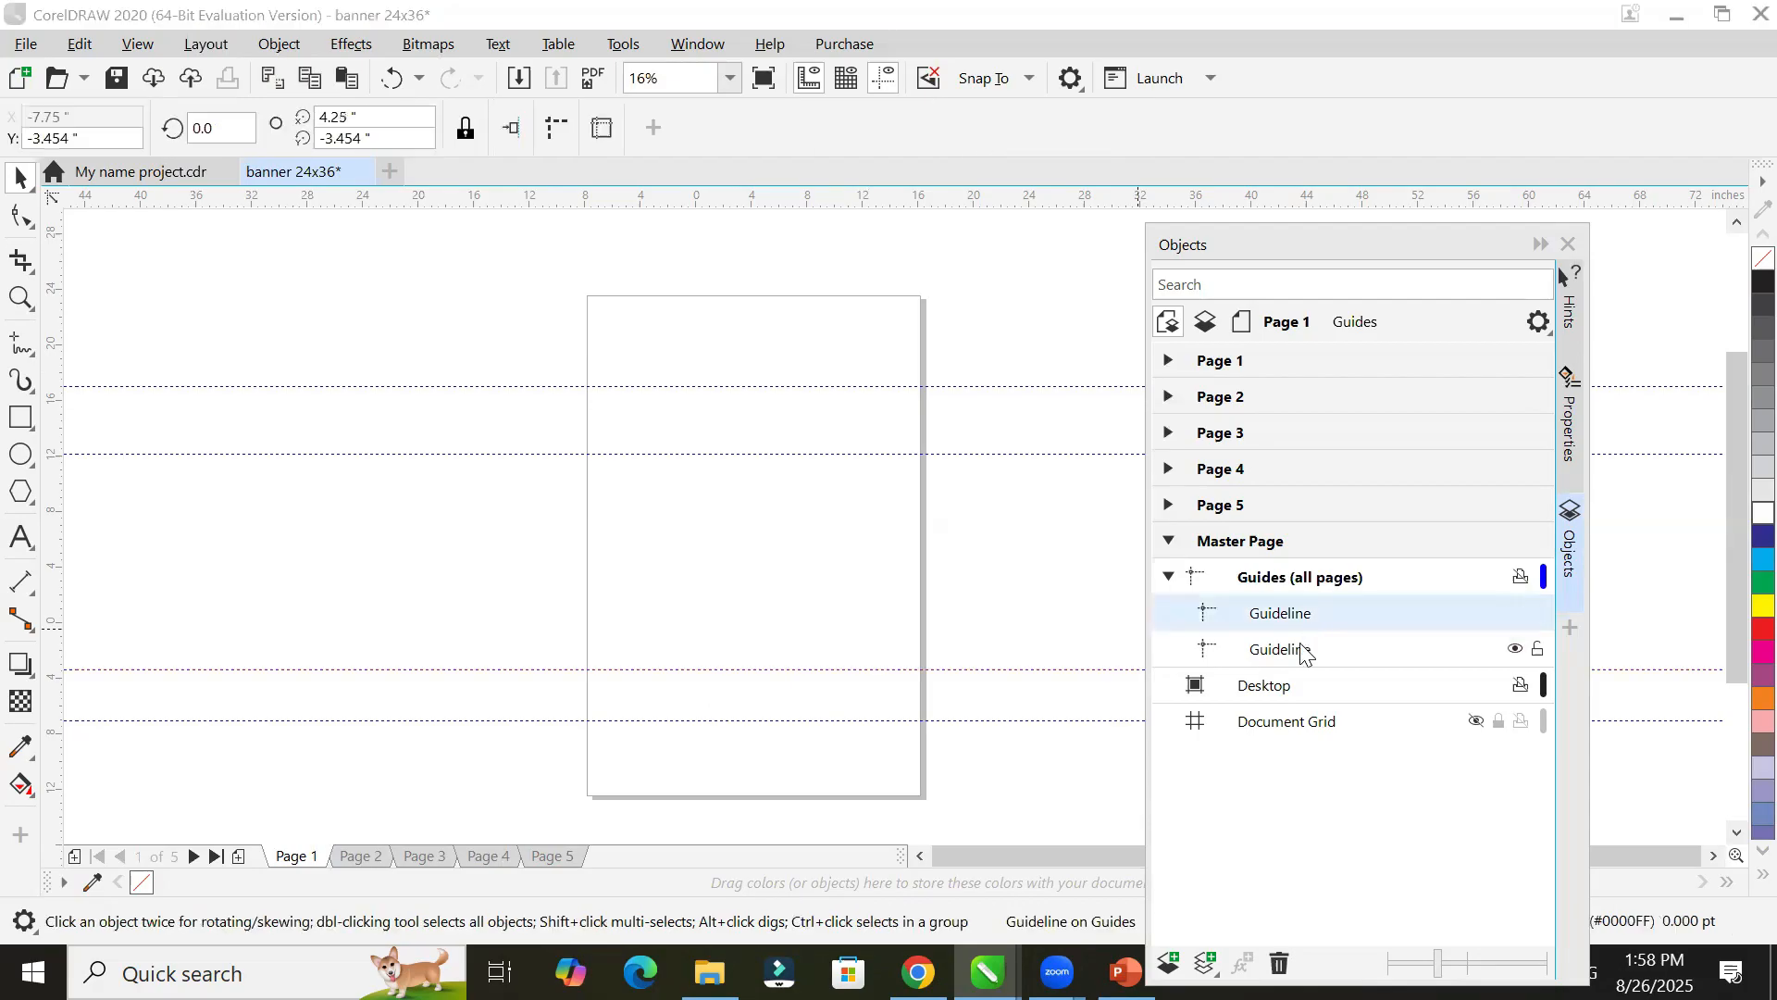
{"action": "left_click", "coordinate": [1305, 651], "text": "shift"}
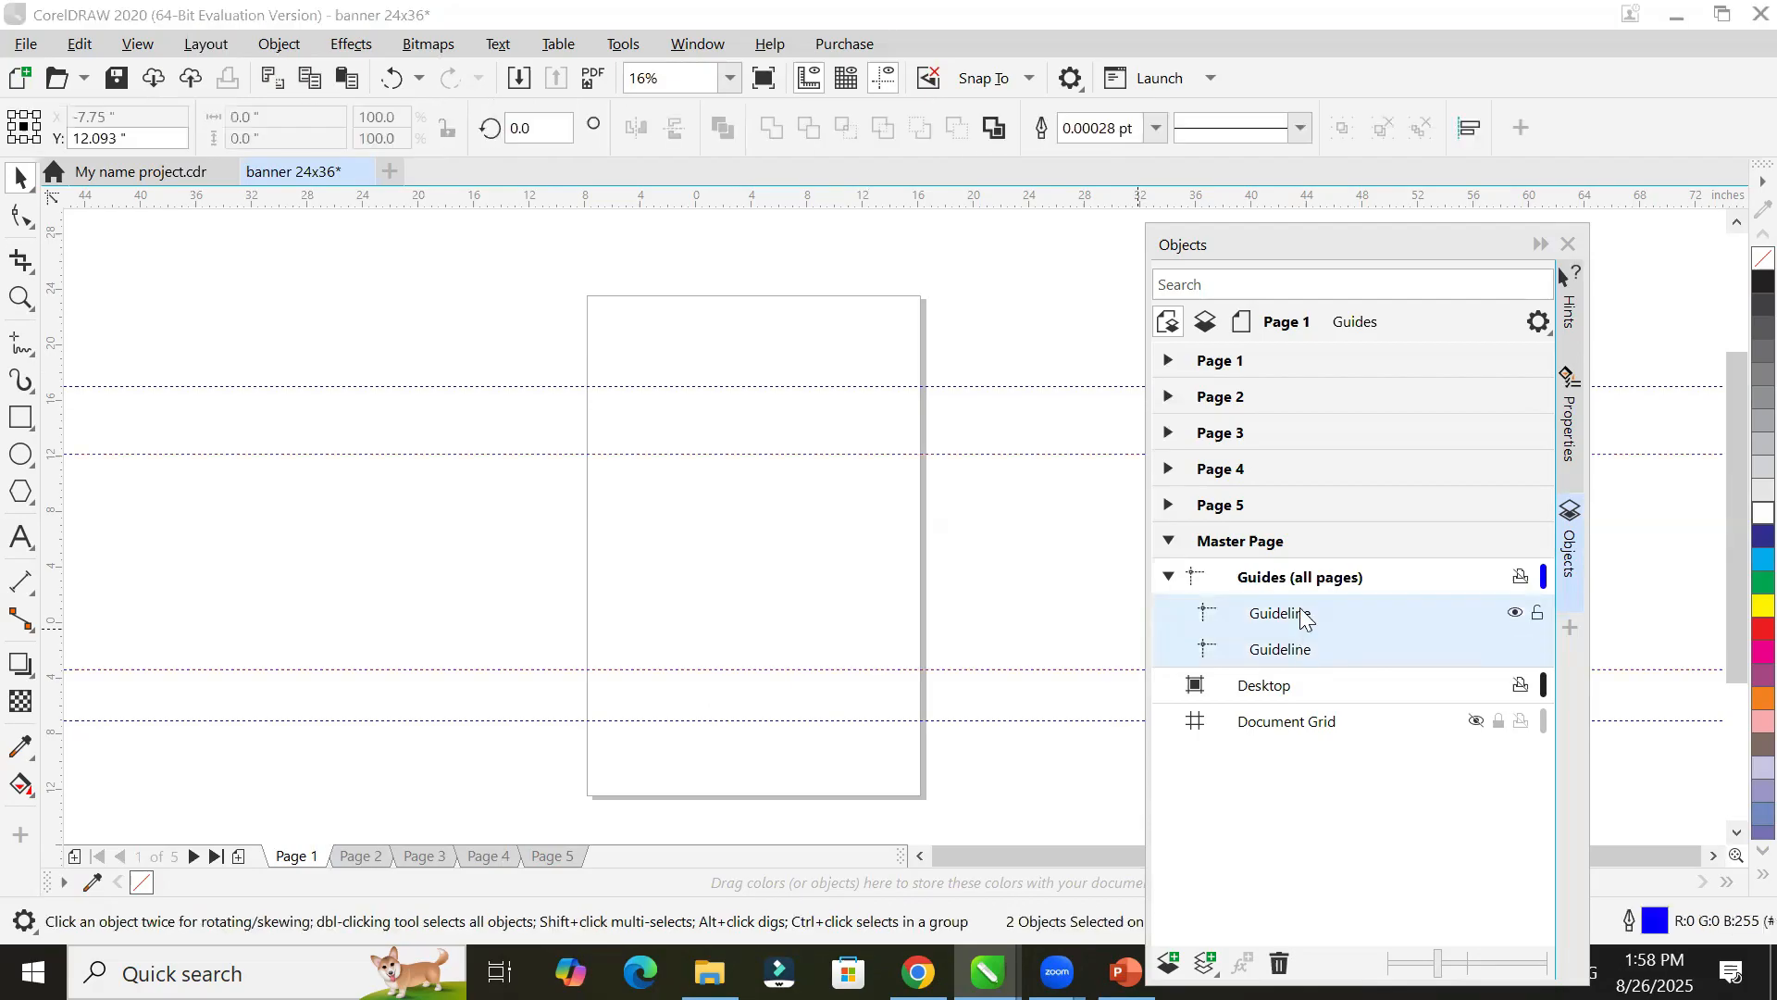
{"action": "left_click", "coordinate": [1305, 614]}
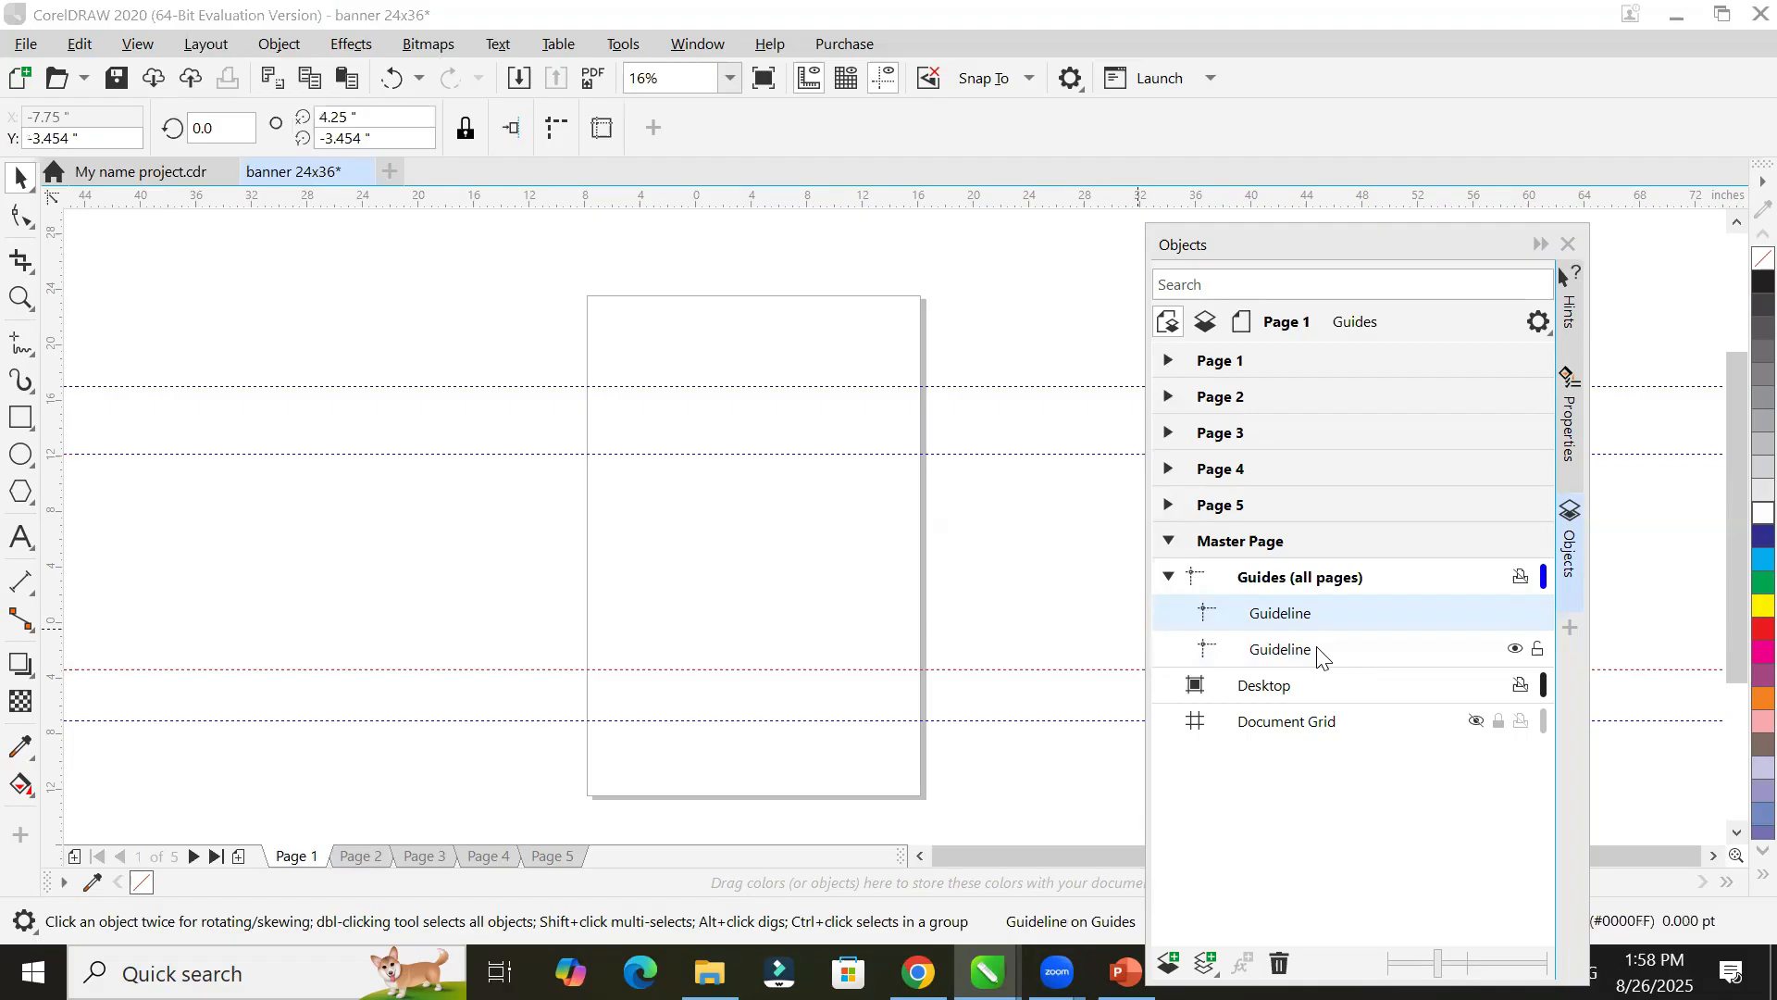
{"action": "left_click", "coordinate": [1318, 650], "text": "shift"}
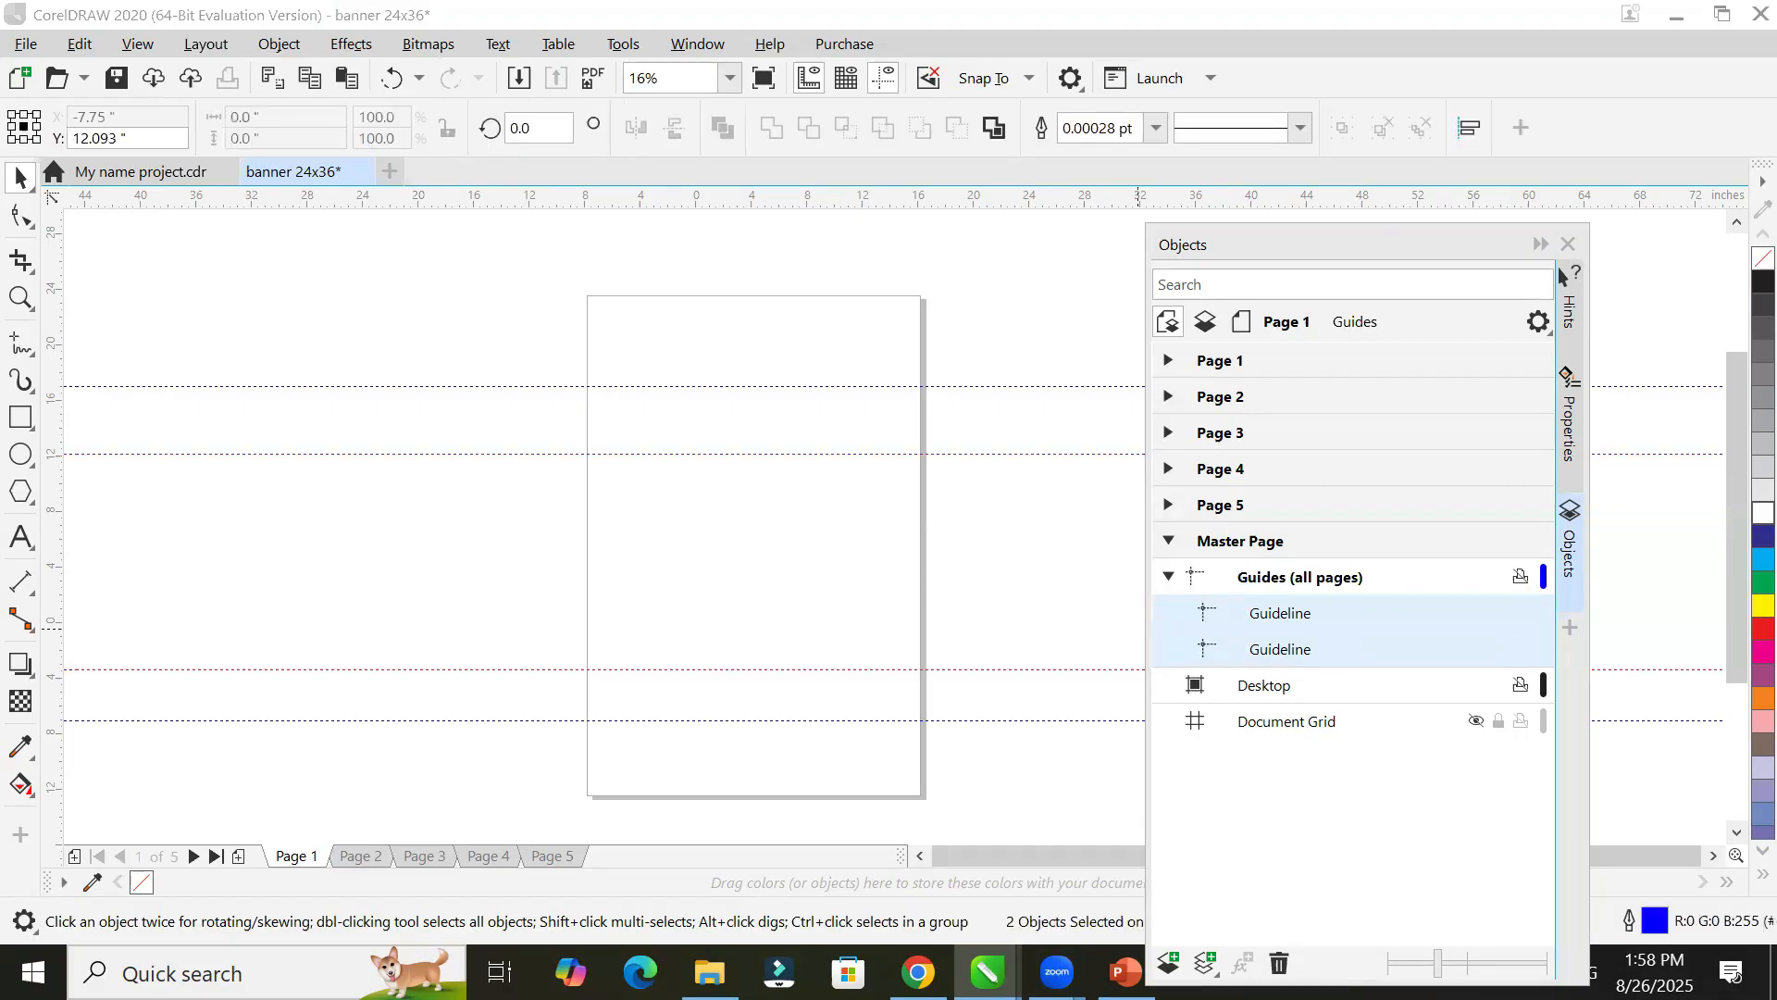
{"action": "left_click", "coordinate": [1279, 963]}
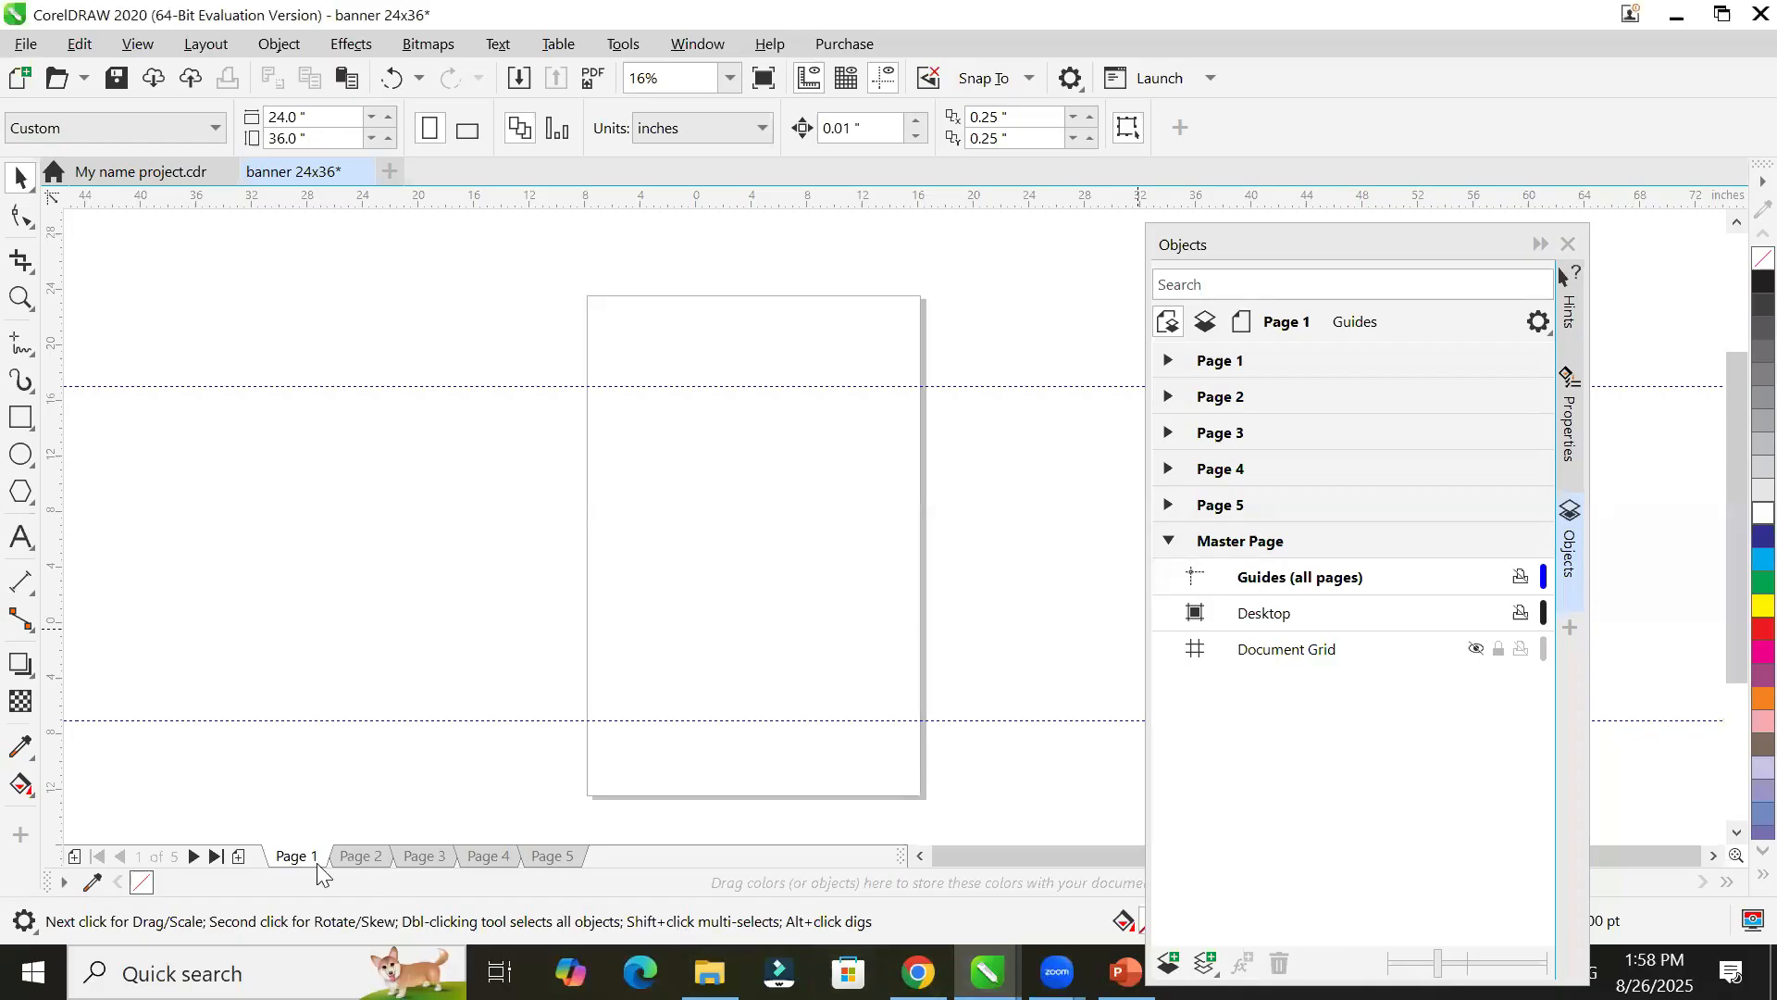
Step: Check which guidelines remain on Page 2 and Page 3
{"action": "left_click", "coordinate": [358, 854]}
{"action": "left_click", "coordinate": [428, 855]}
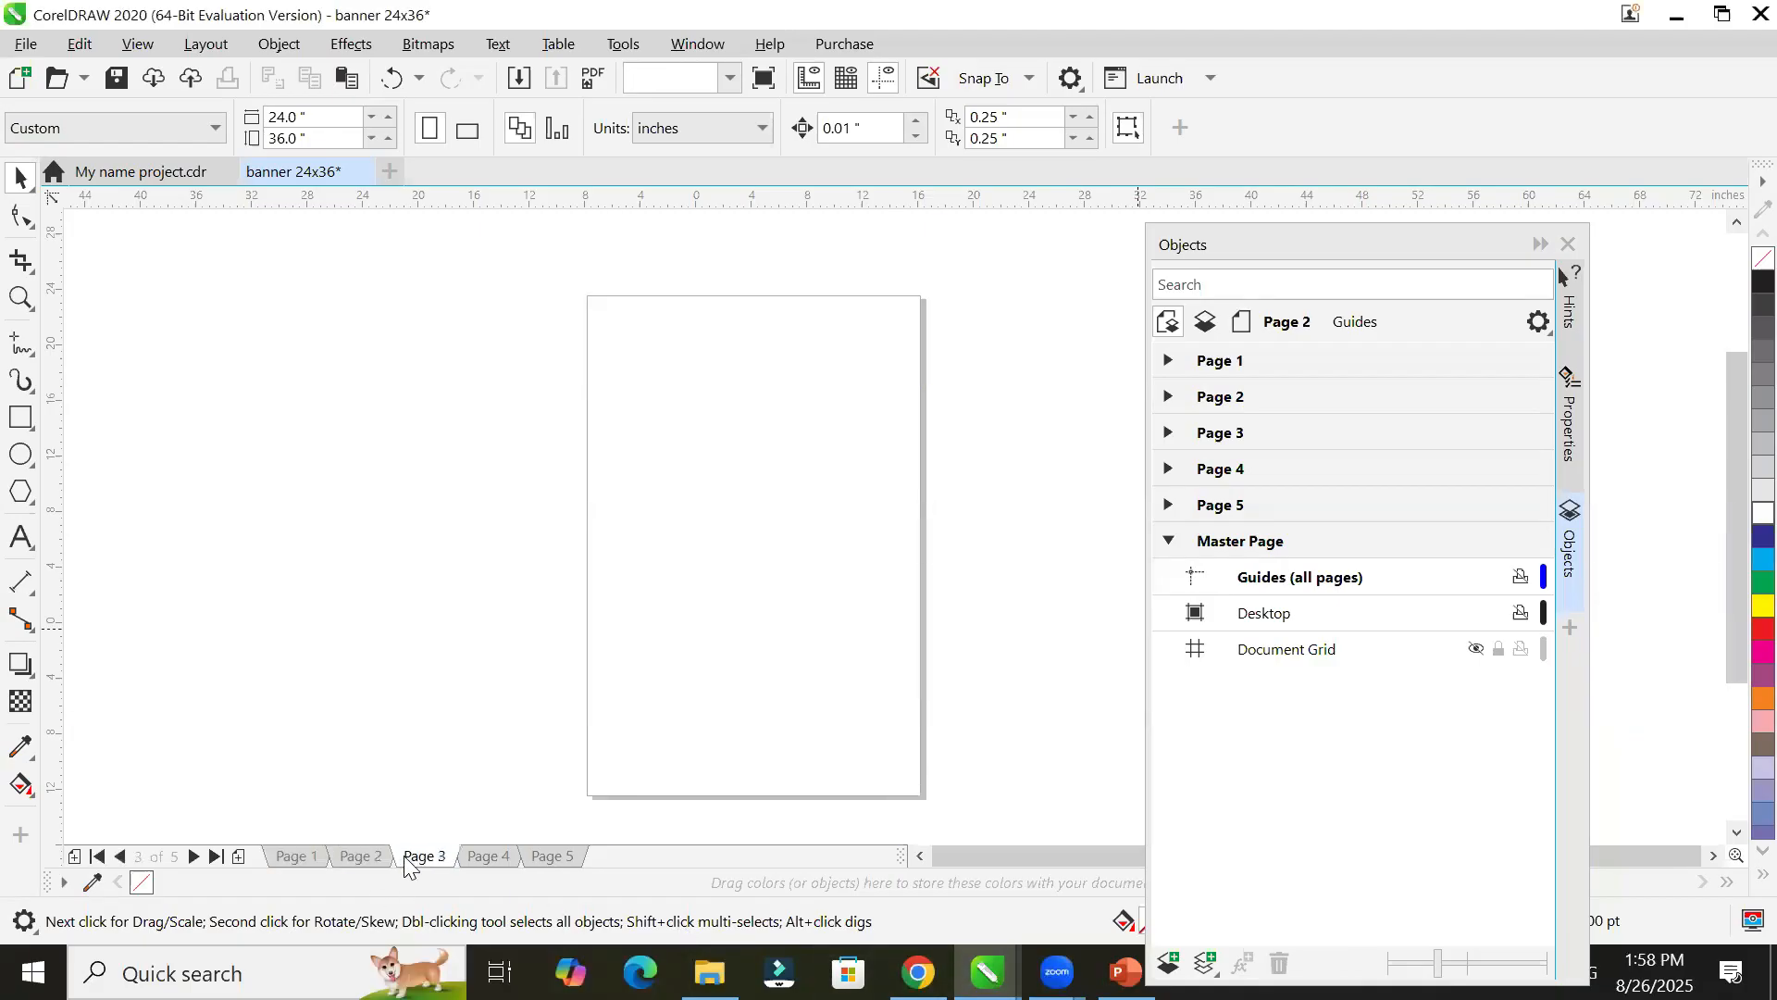
{"action": "left_click", "coordinate": [384, 859]}
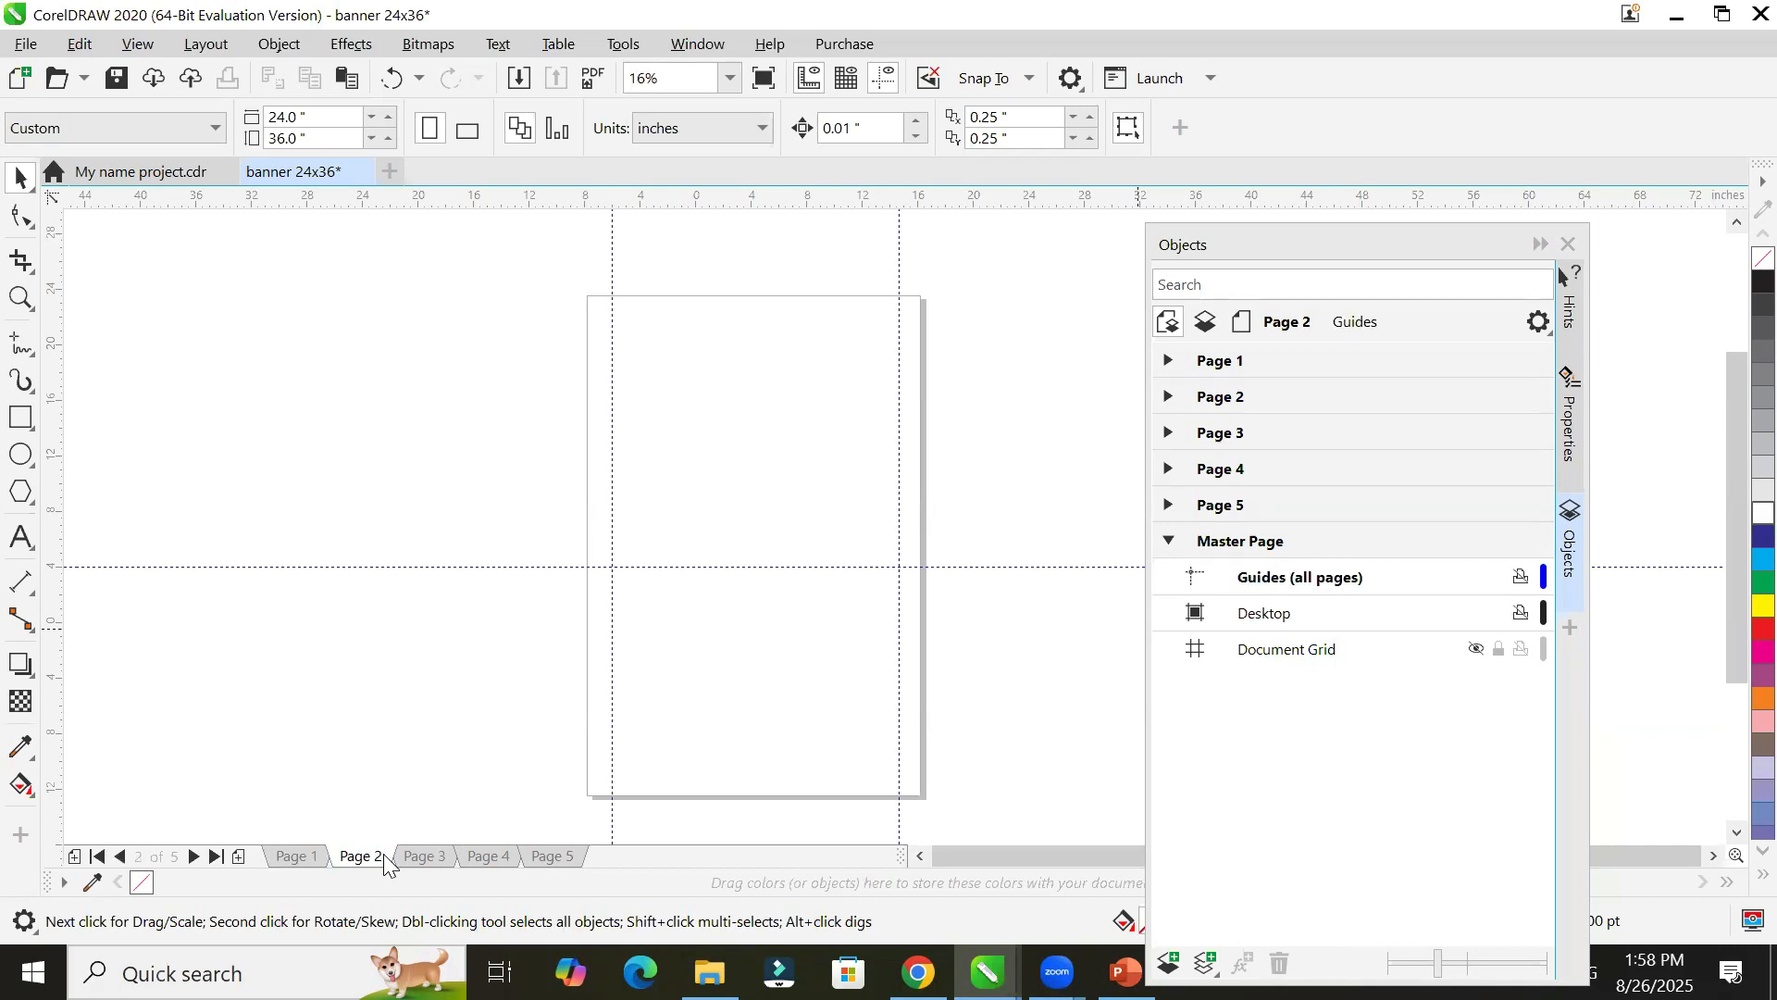
Step: Delete all three guidelines on Page 2's Guides layer
{"action": "left_click", "coordinate": [1167, 398]}
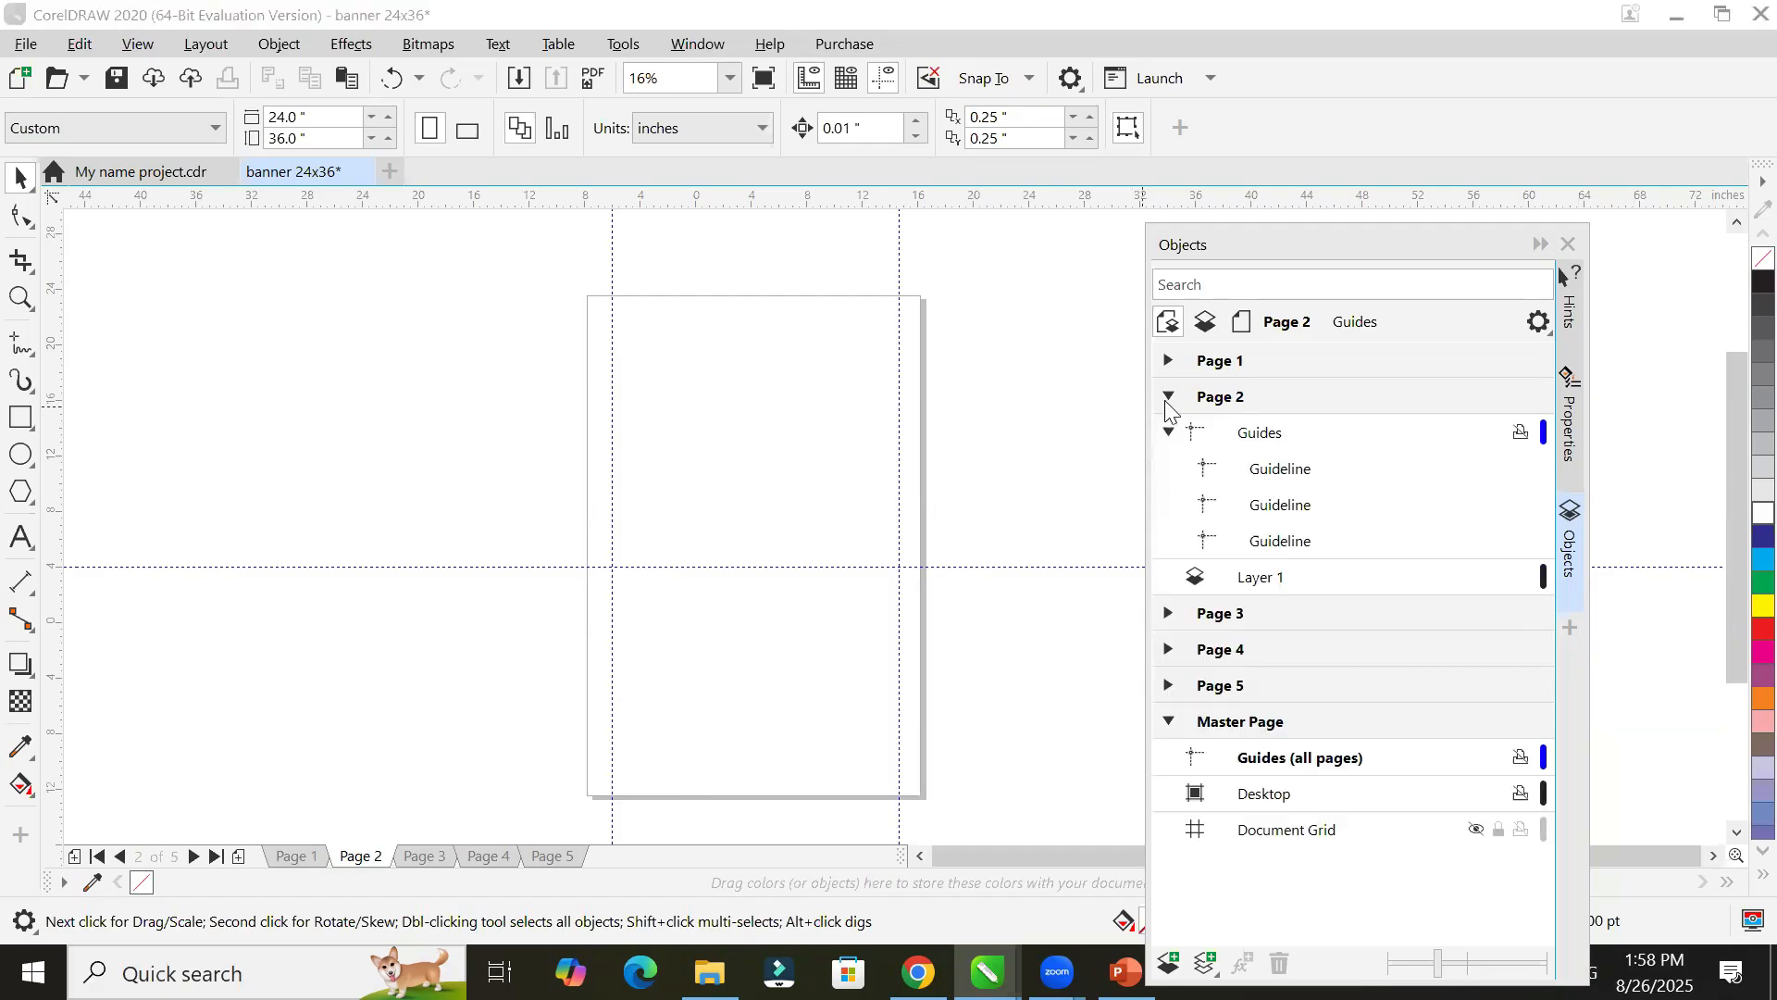
{"action": "left_click", "coordinate": [1277, 477]}
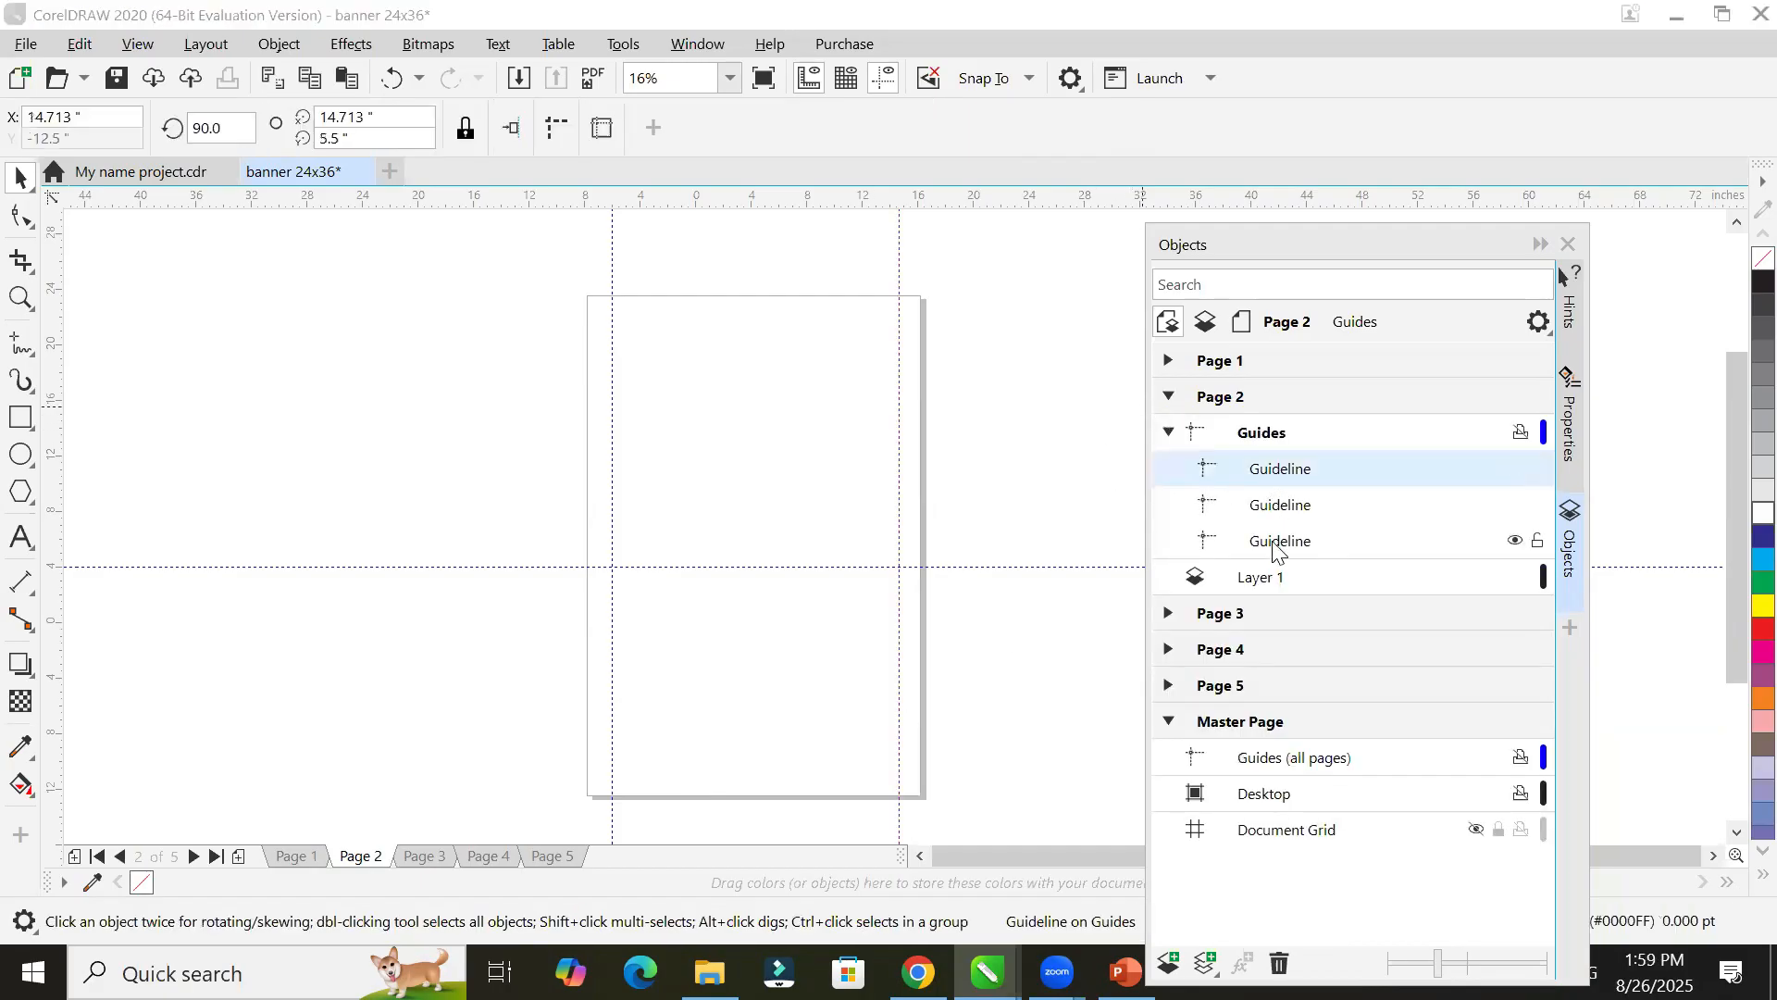
{"action": "left_click", "coordinate": [1277, 549], "text": "shift"}
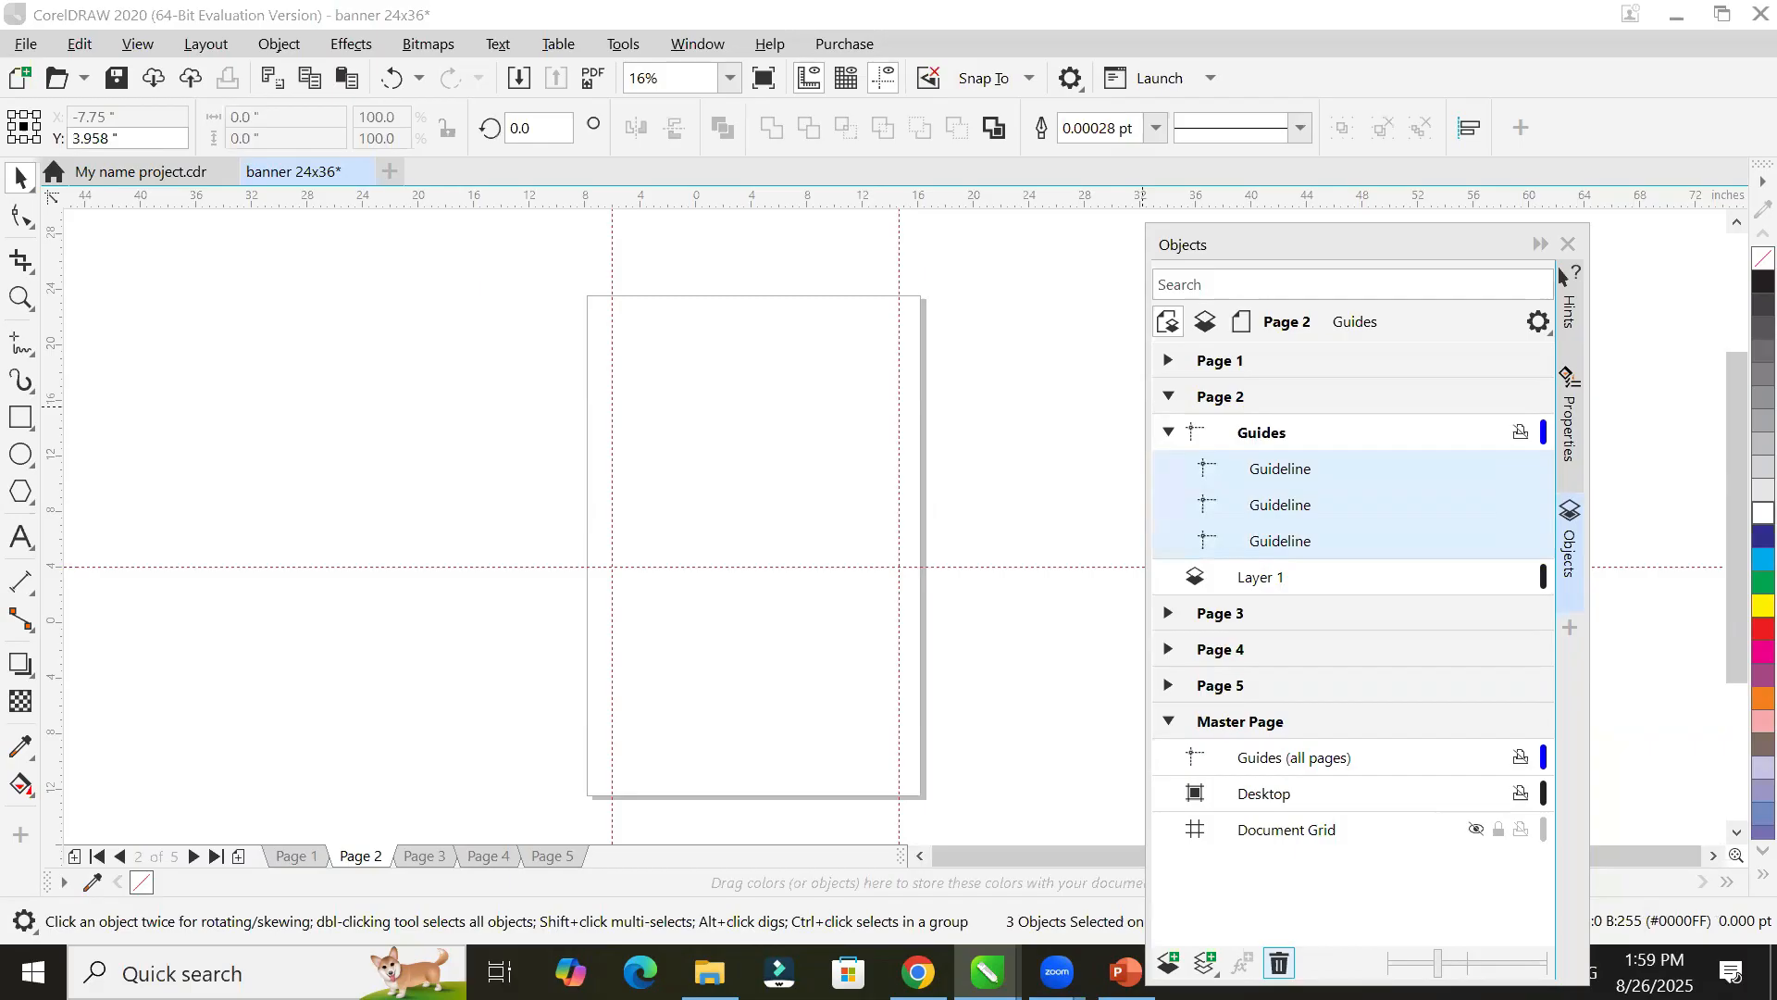
{"action": "key", "text": "Delete"}
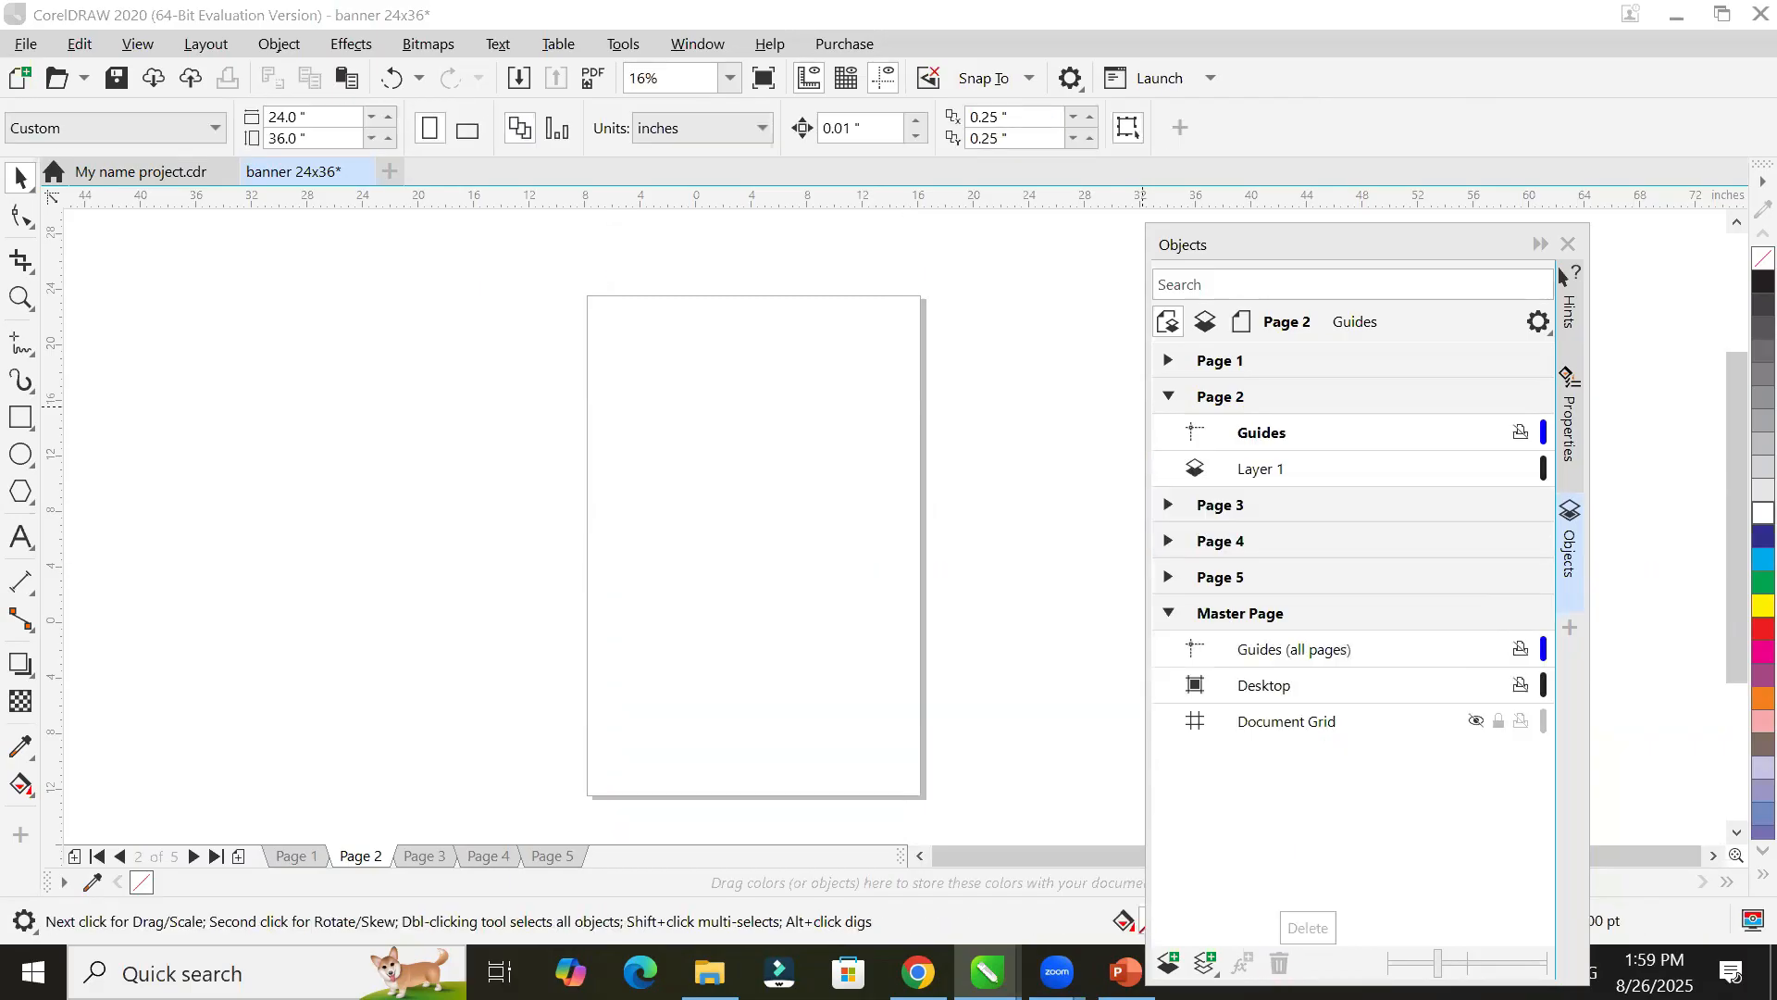
Step: Make Page 1's Layer 1 active and draw a circle about 19.9 inches in diameter in the middle of the page
{"action": "left_click", "coordinate": [1167, 362]}
{"action": "left_click", "coordinate": [1248, 403]}
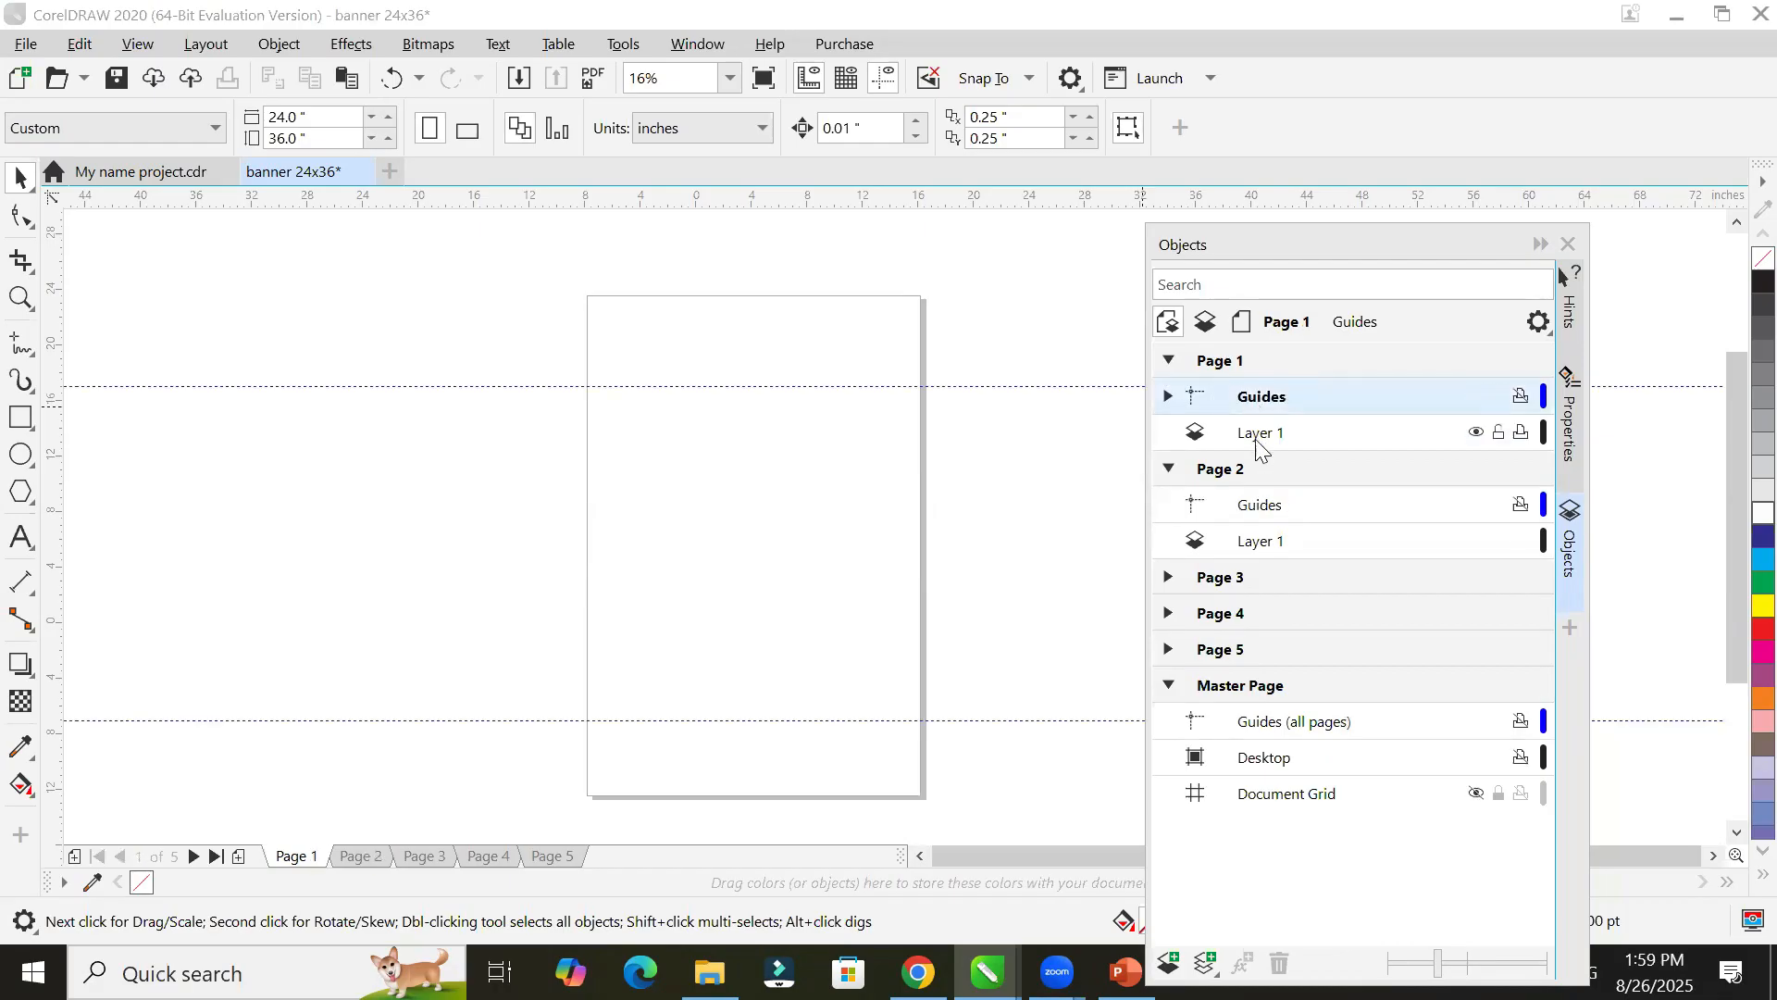
{"action": "left_click", "coordinate": [1258, 439]}
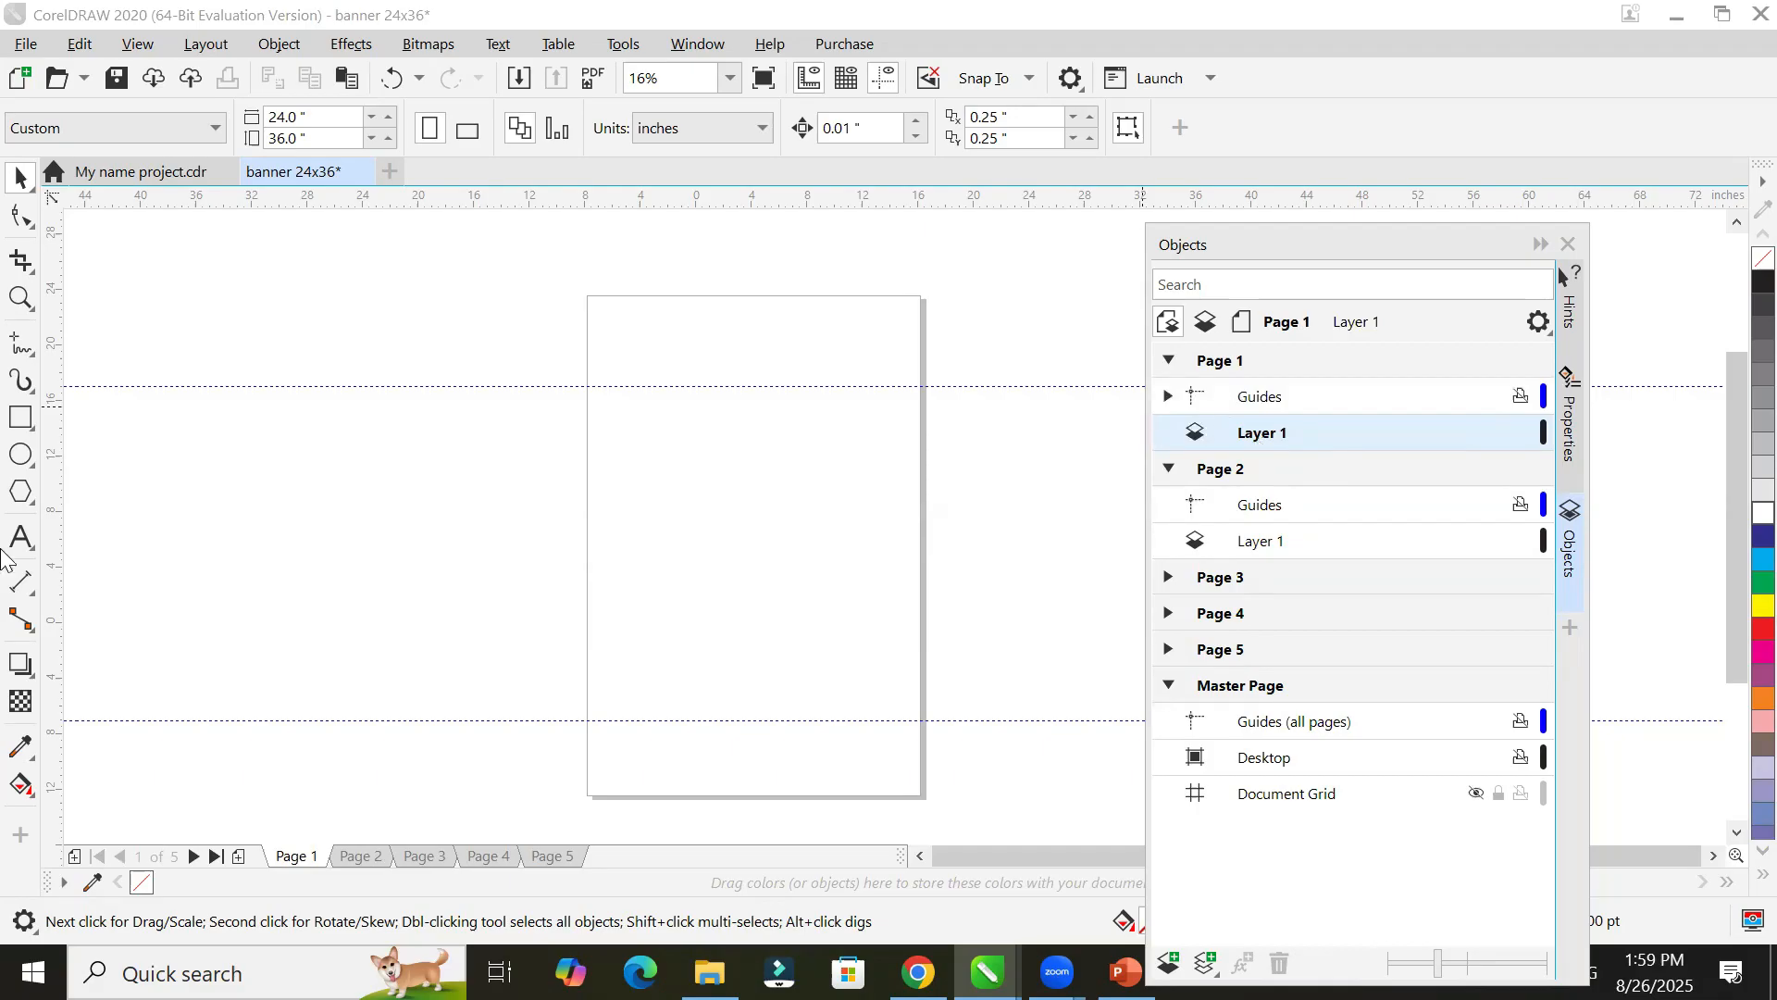
{"action": "left_click", "coordinate": [25, 433]}
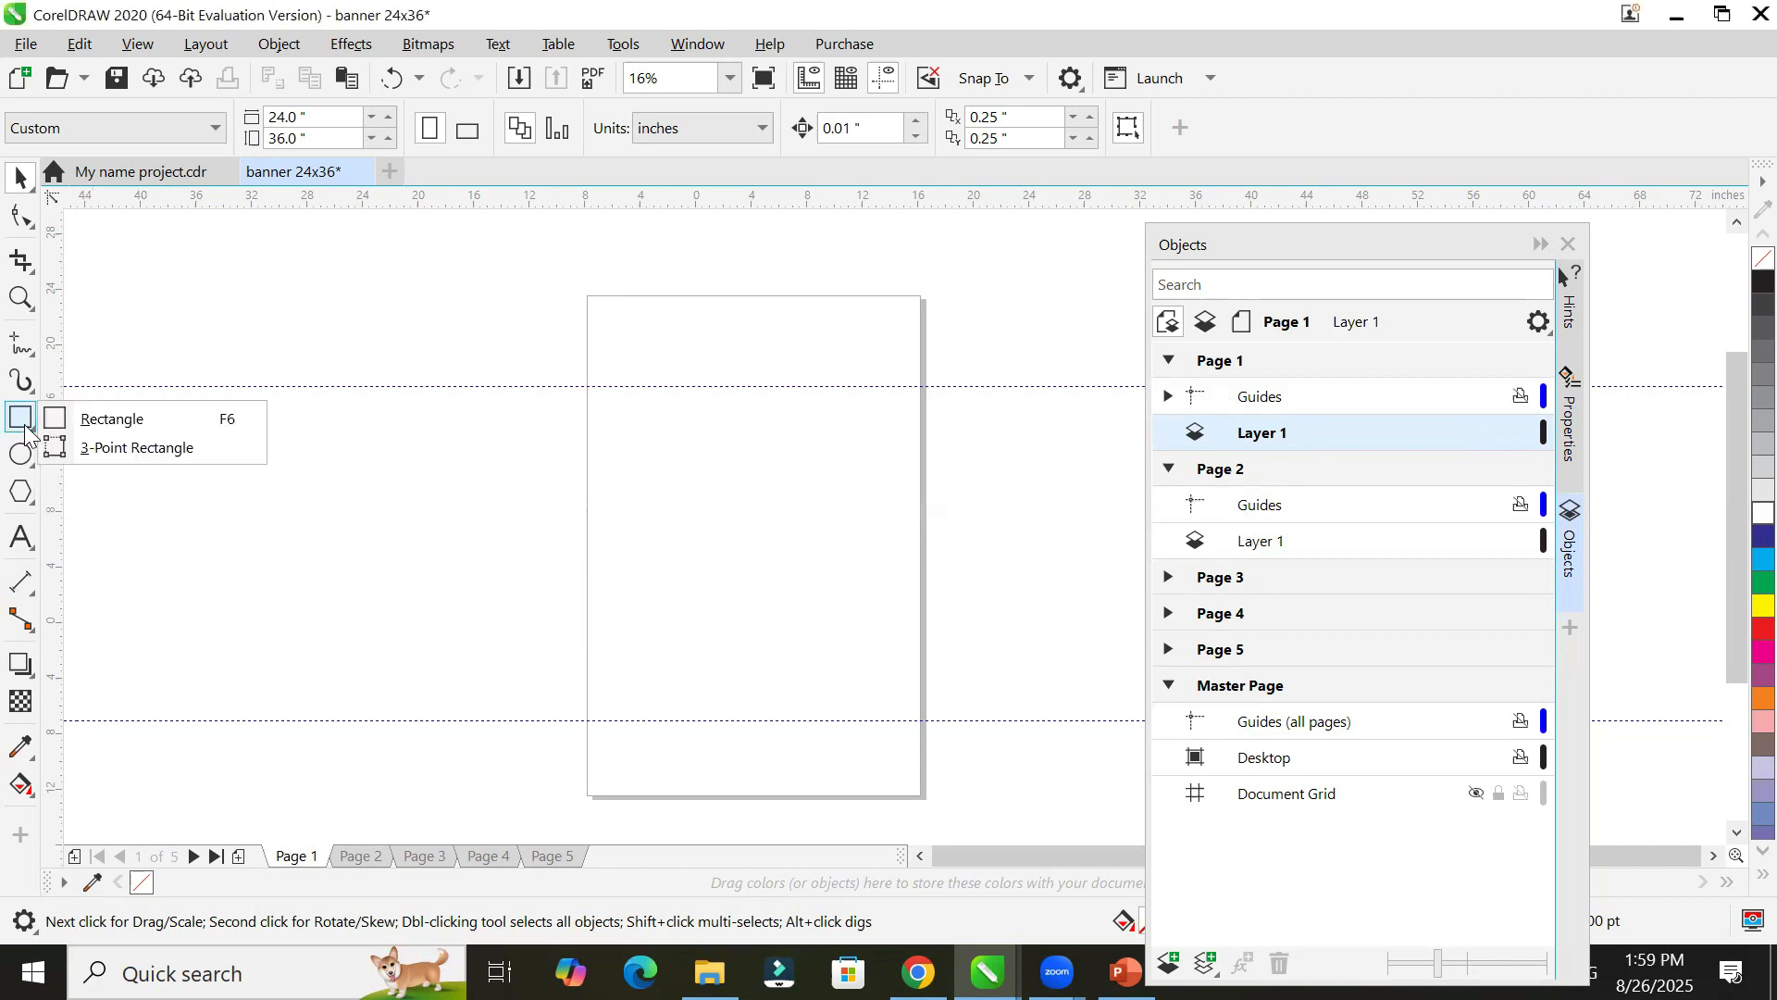
{"action": "mouse_move", "coordinate": [21, 452]}
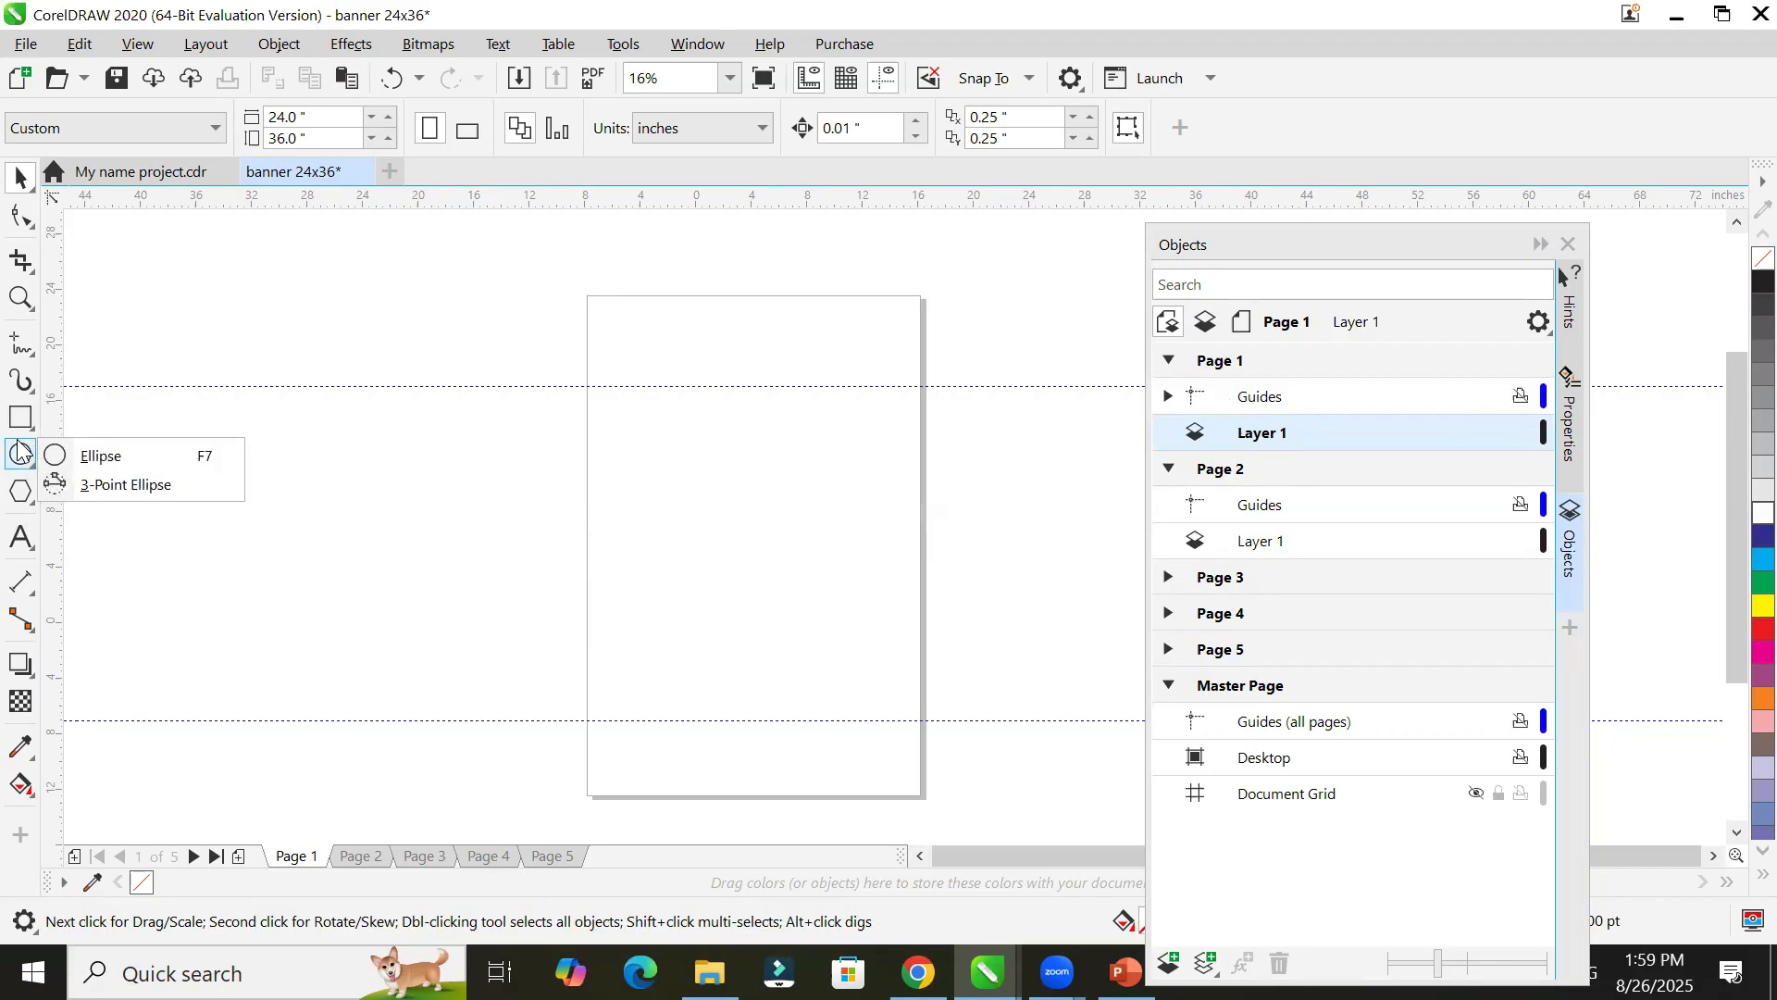
{"action": "left_click", "coordinate": [84, 456]}
{"action": "left_click_drag", "start_coordinate": [613, 412], "coordinate": [891, 654]}
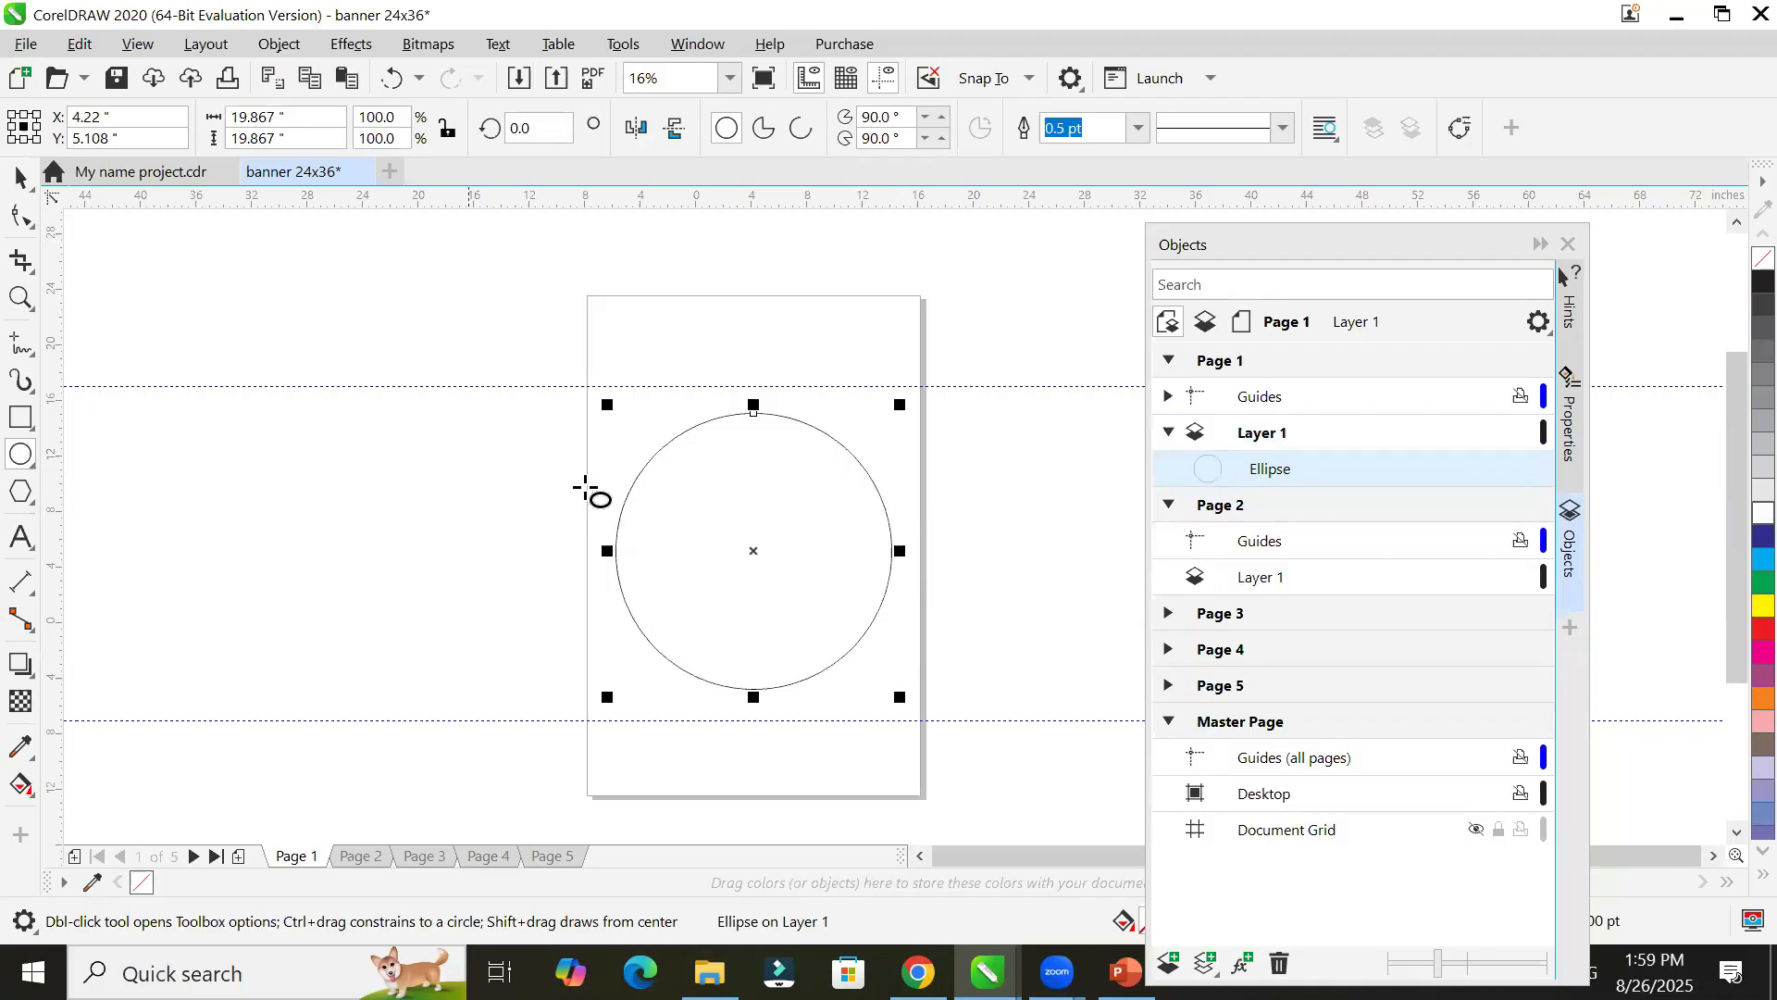
Step: Draw a flat ellipse about 28.8 by 7.3 inches across the circle and rotate it to about 41.4 degrees
{"action": "left_click_drag", "start_coordinate": [557, 500], "coordinate": [955, 603]}
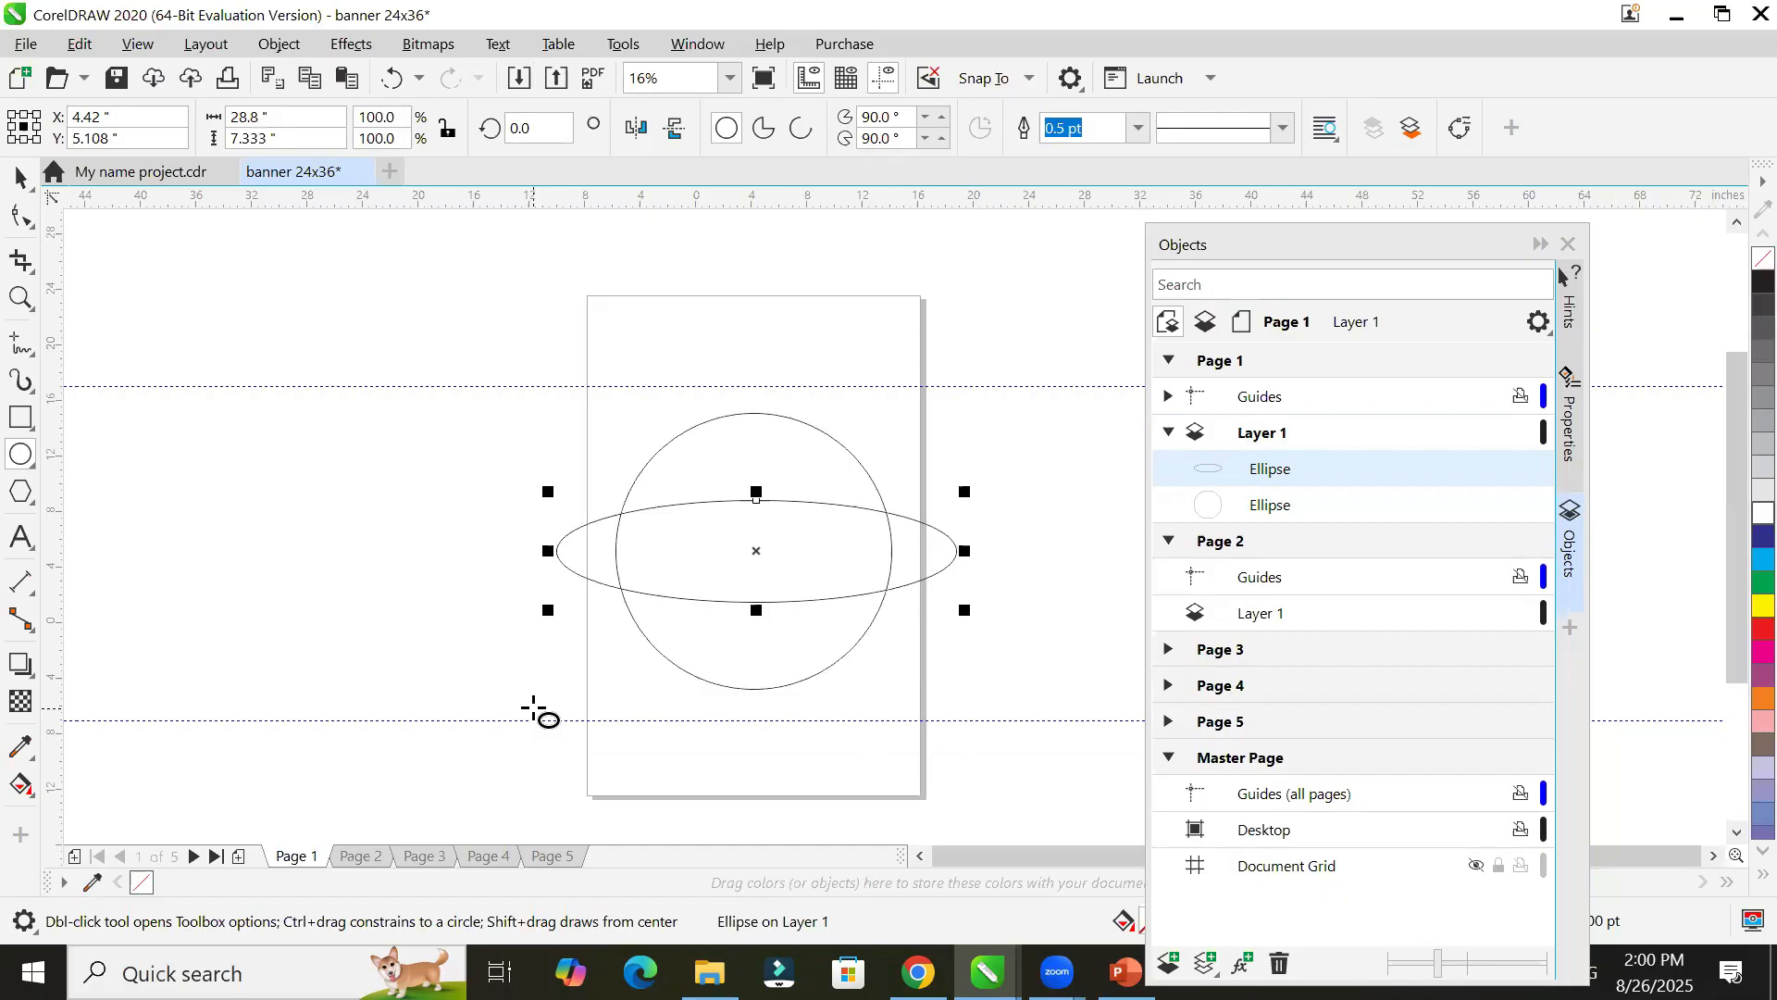
{"action": "left_click", "coordinate": [21, 176]}
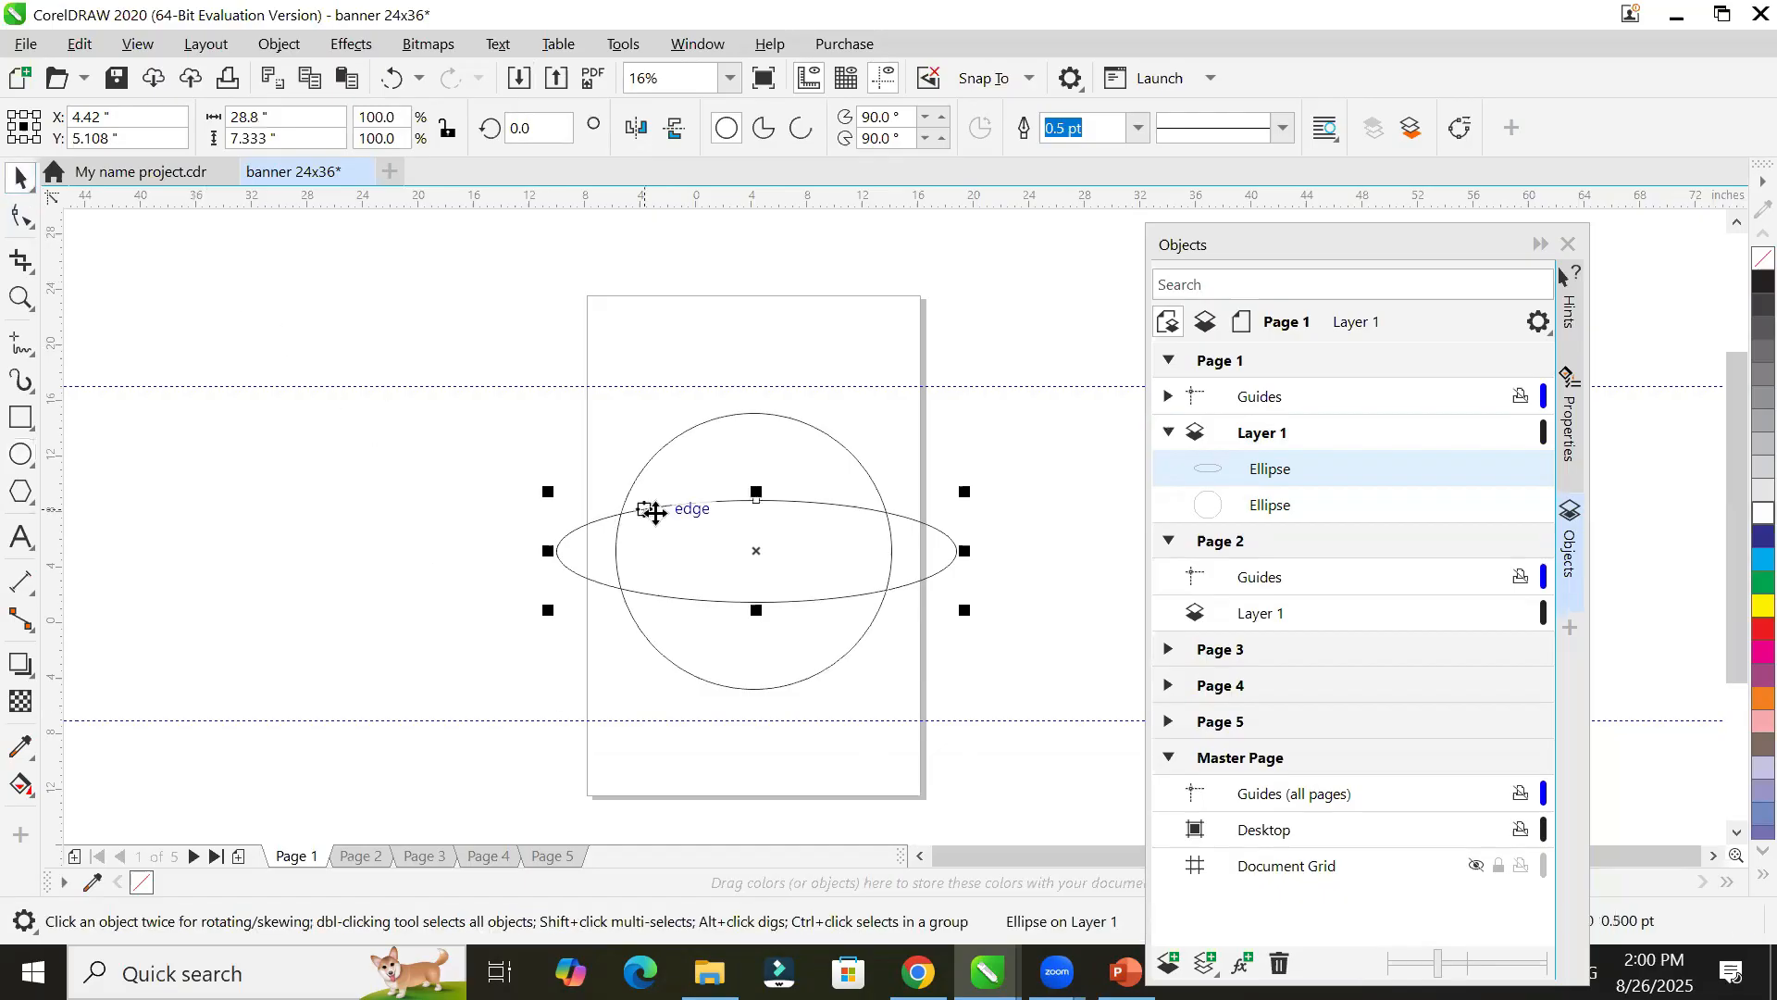
{"action": "left_click", "coordinate": [654, 512]}
{"action": "left_click_drag", "start_coordinate": [965, 481], "coordinate": [921, 291]}
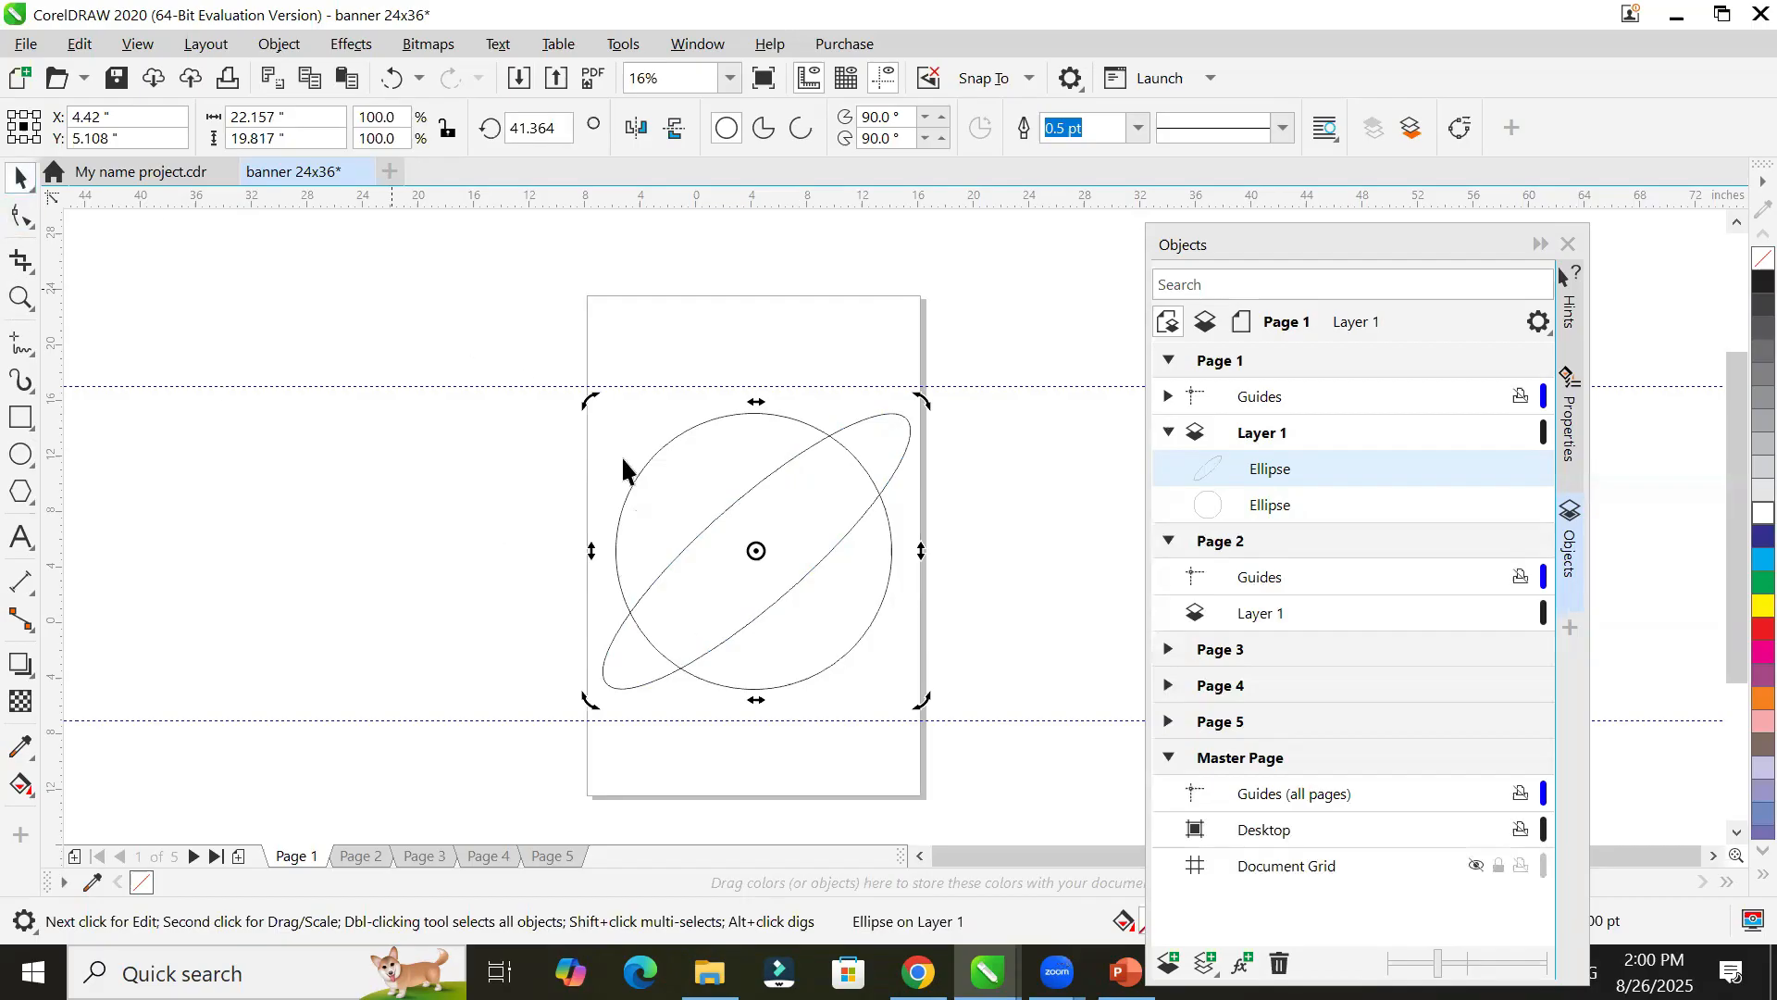
Step: Place a copy of the tilted ellipse to the left of the page and show its outline properties
{"action": "left_click", "coordinate": [761, 513]}
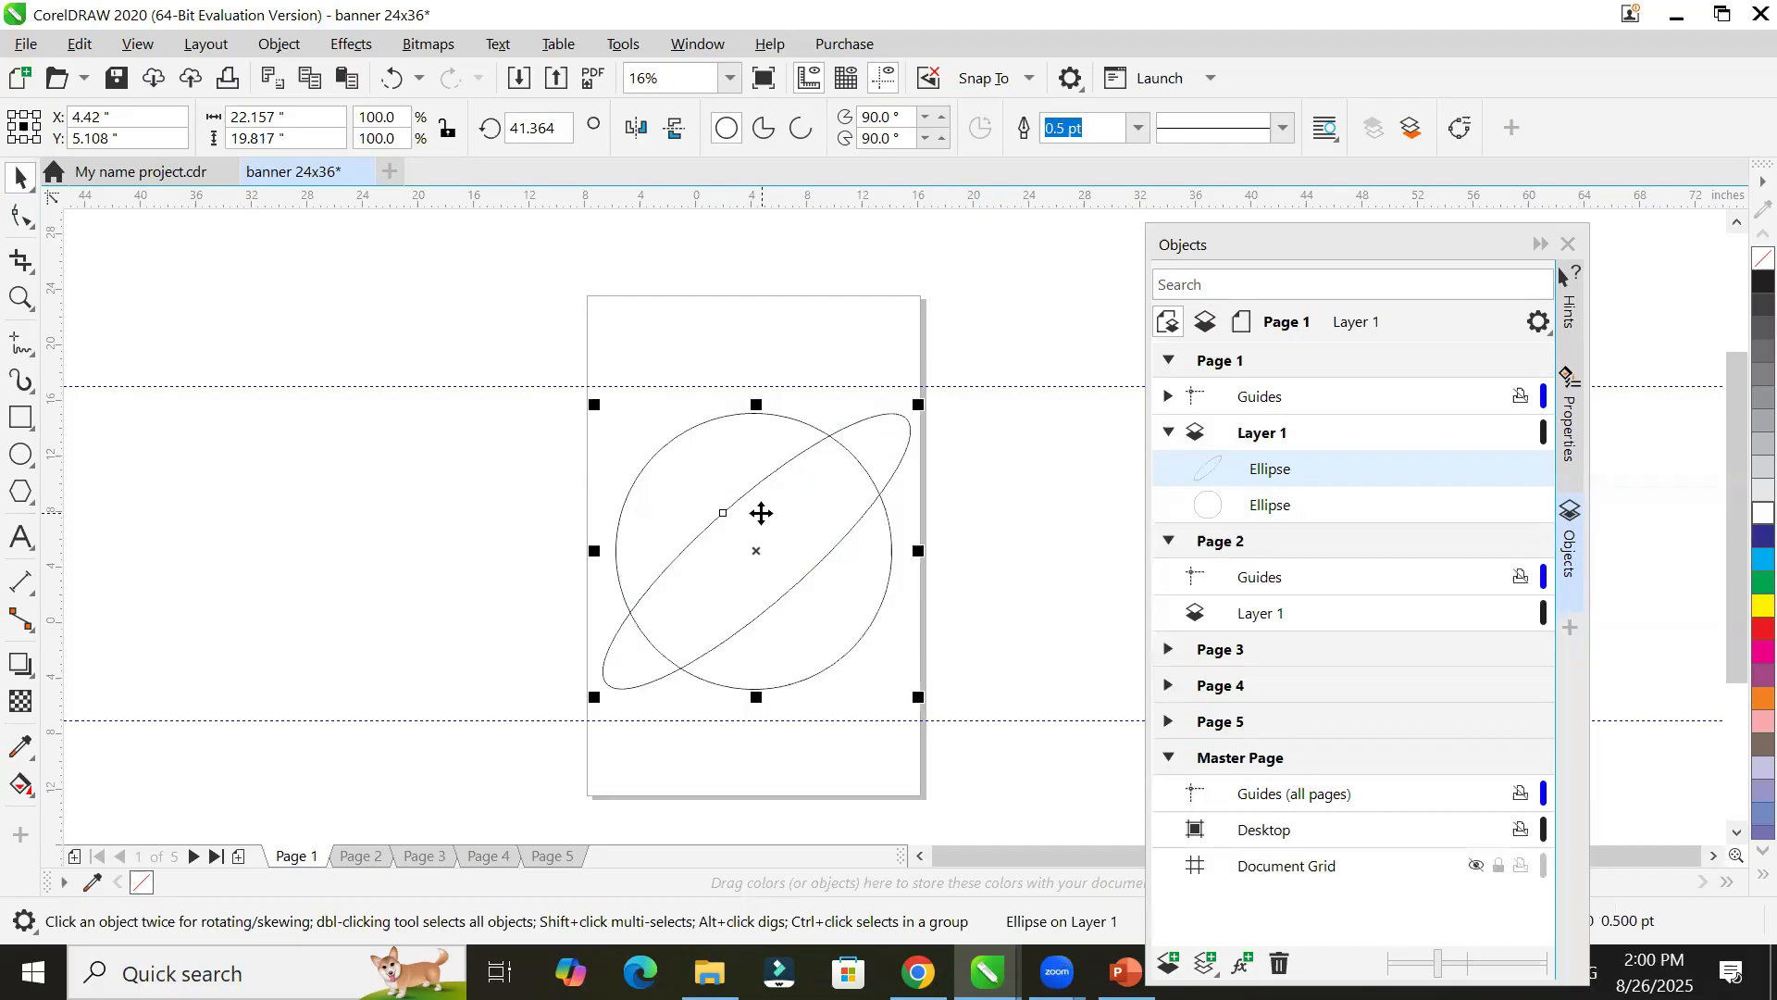
{"action": "left_click_drag", "start_coordinate": [760, 513], "coordinate": [428, 509]}
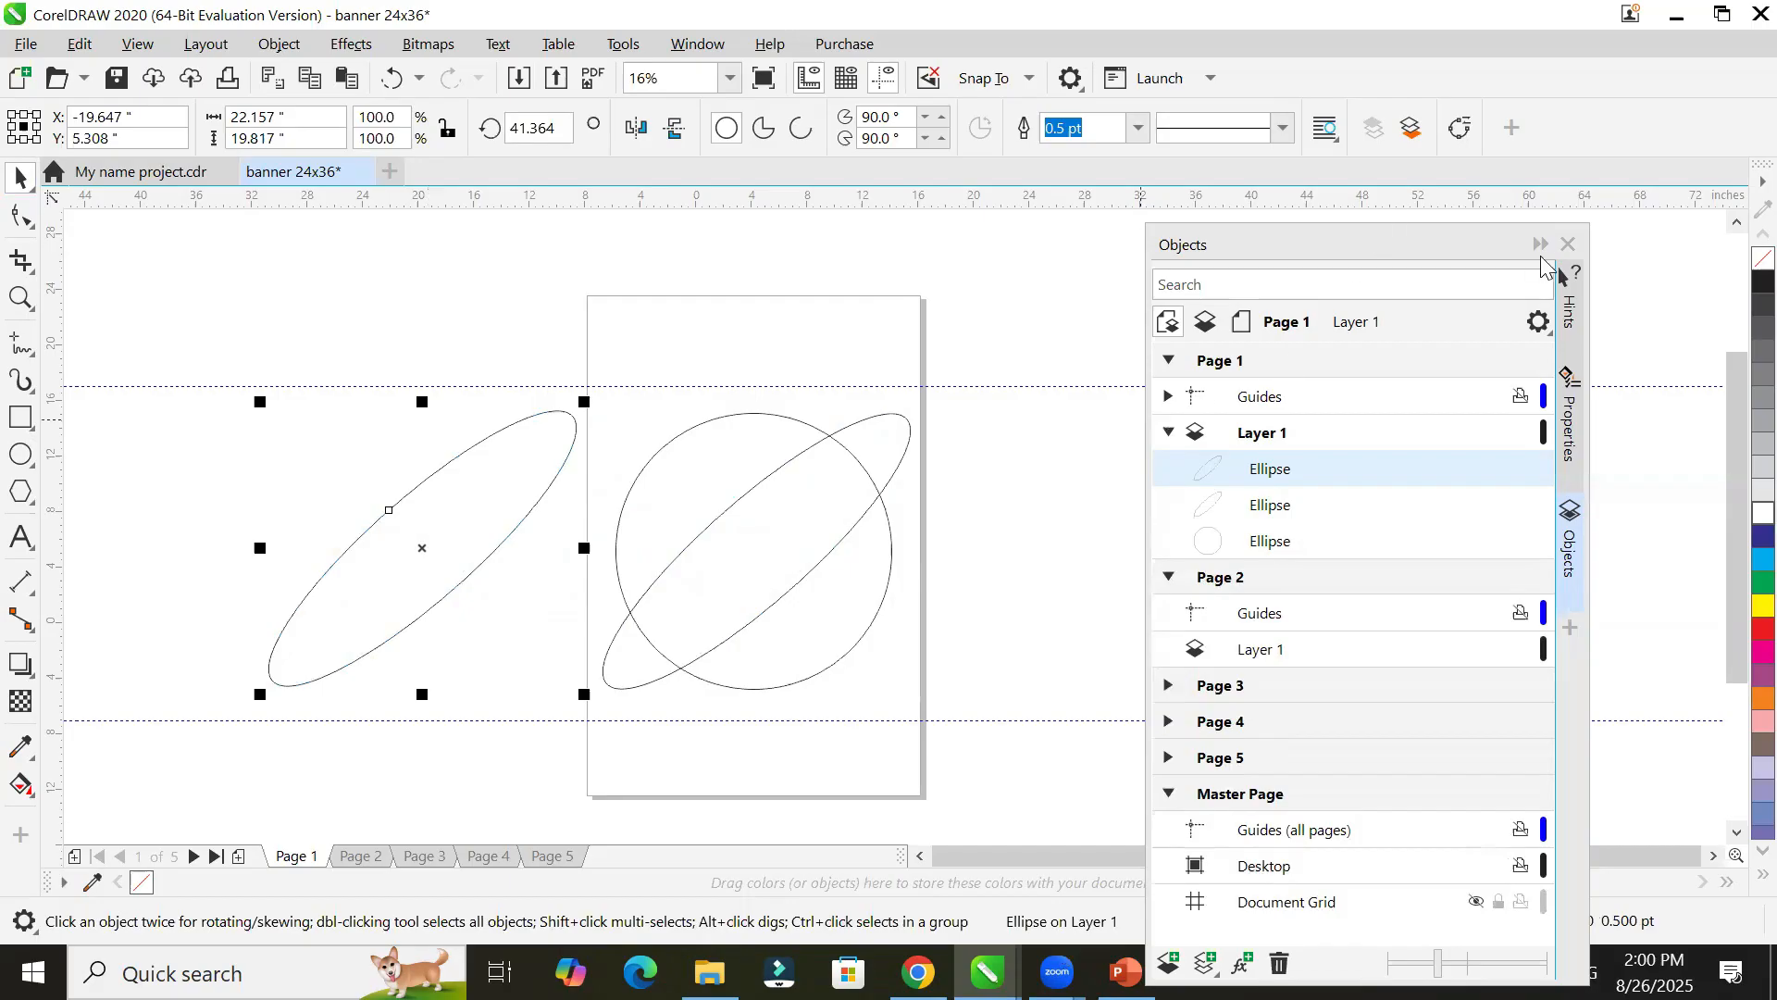
{"action": "left_click", "coordinate": [1571, 439]}
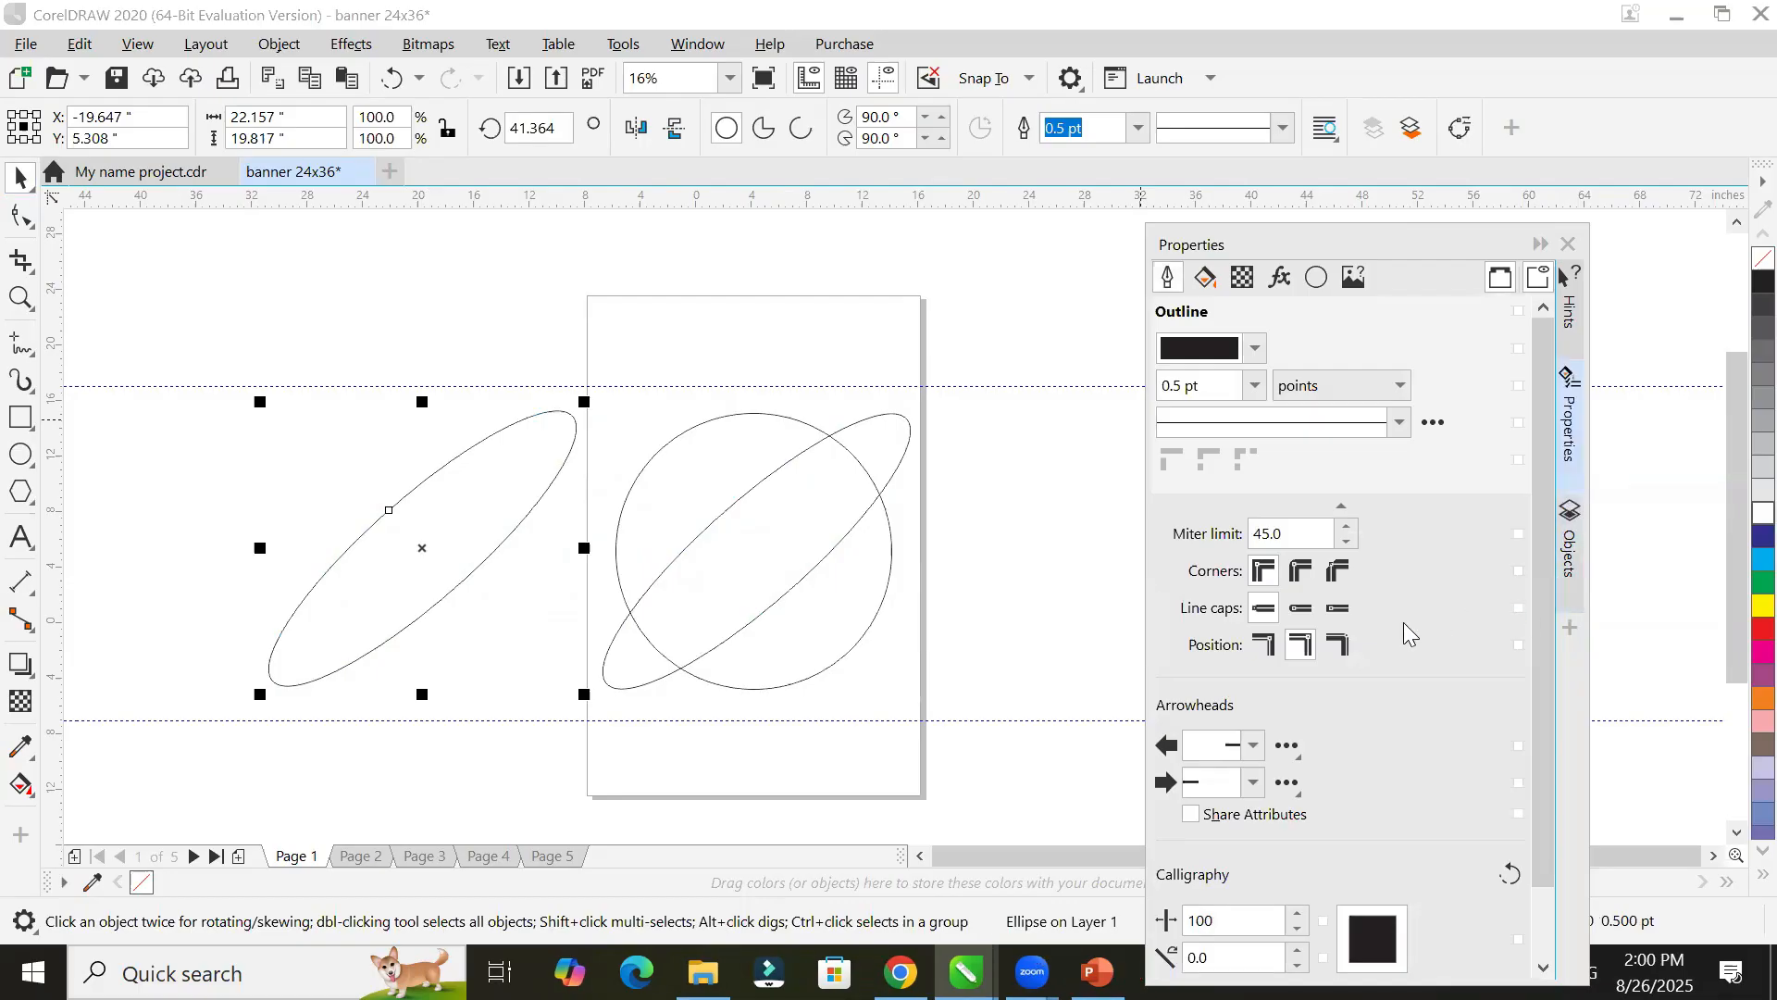
{"action": "left_click", "coordinate": [512, 527]}
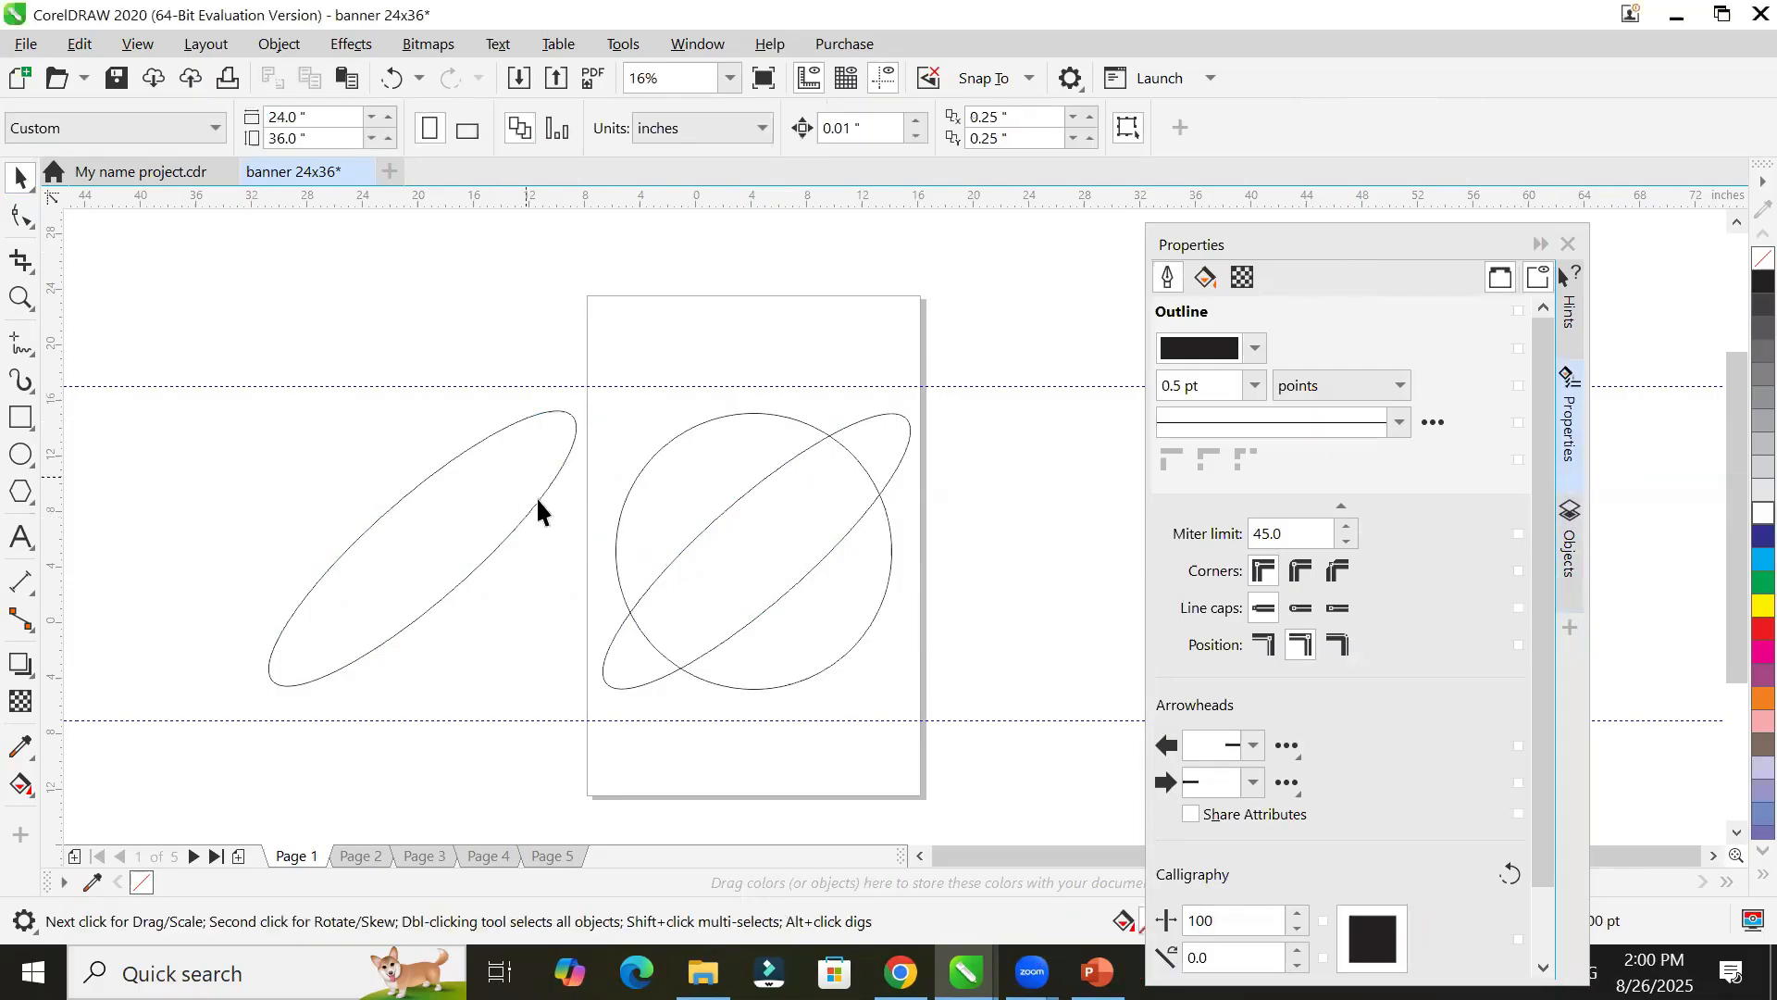
{"action": "left_click", "coordinate": [538, 501]}
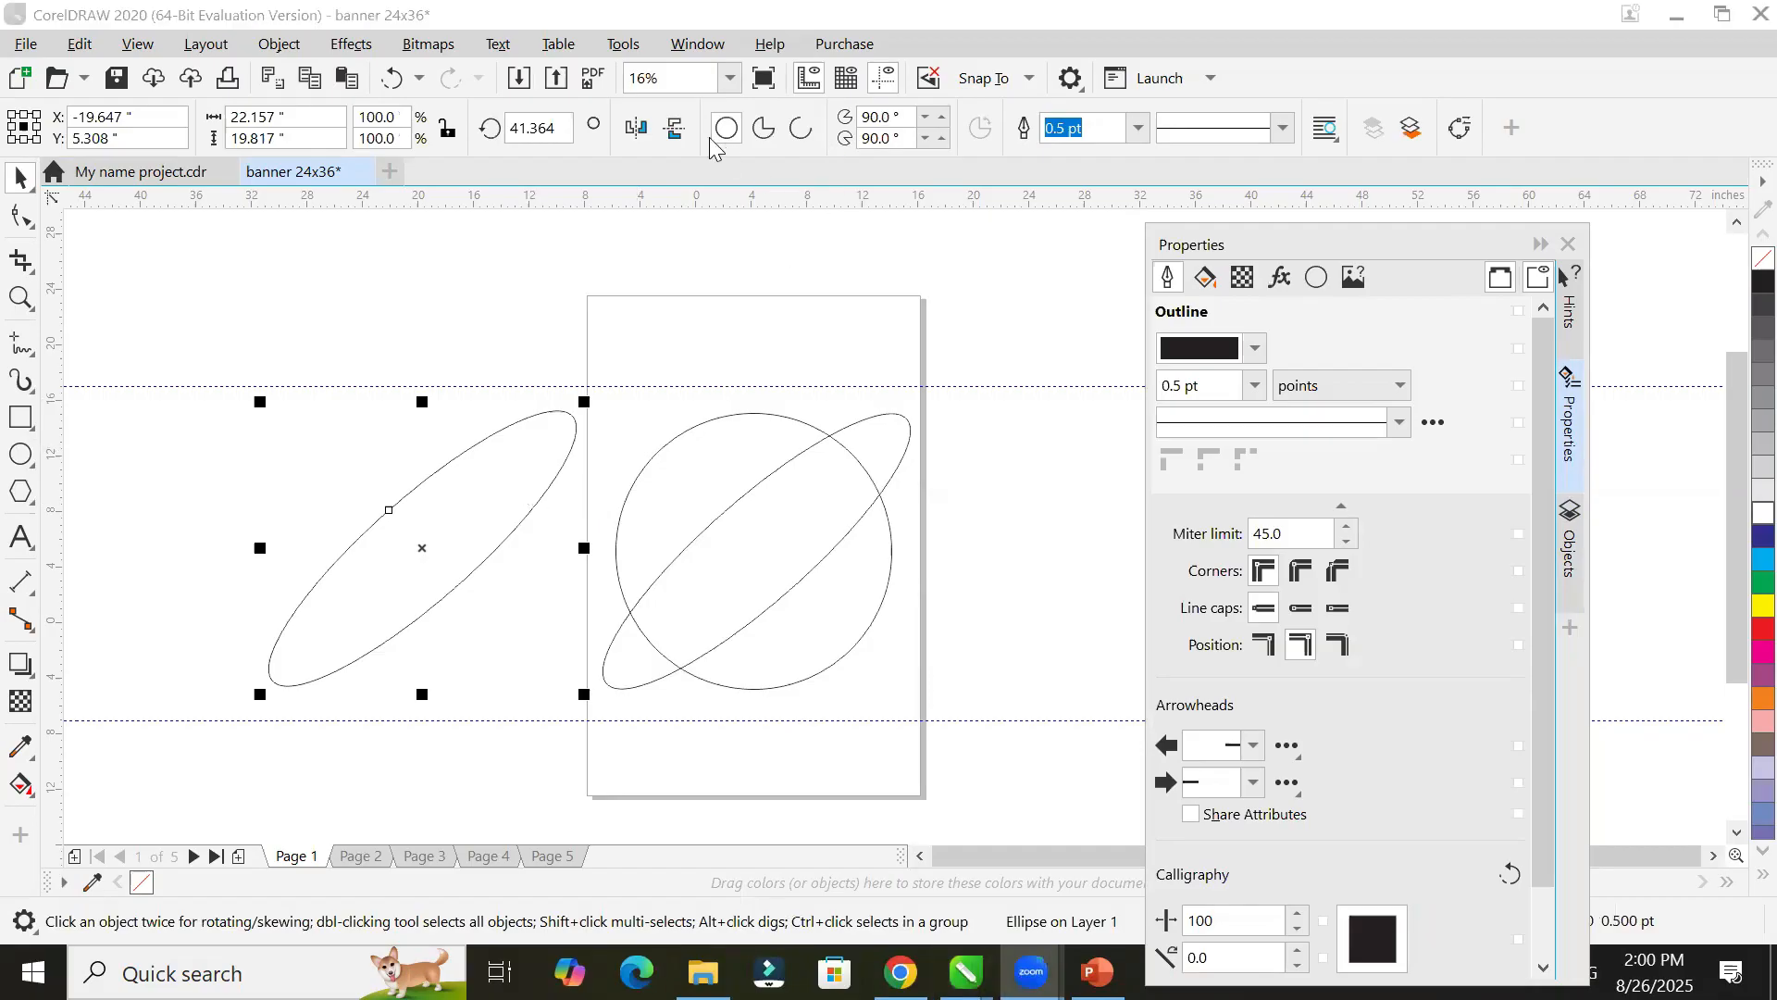
Step: Mirror the copied ellipse horizontally and move it back over the circle so that the two ellipses cross
{"action": "left_click", "coordinate": [636, 136]}
{"action": "left_click", "coordinate": [636, 136]}
{"action": "left_click", "coordinate": [637, 137]}
{"action": "left_click", "coordinate": [637, 136]}
{"action": "left_click", "coordinate": [637, 137]}
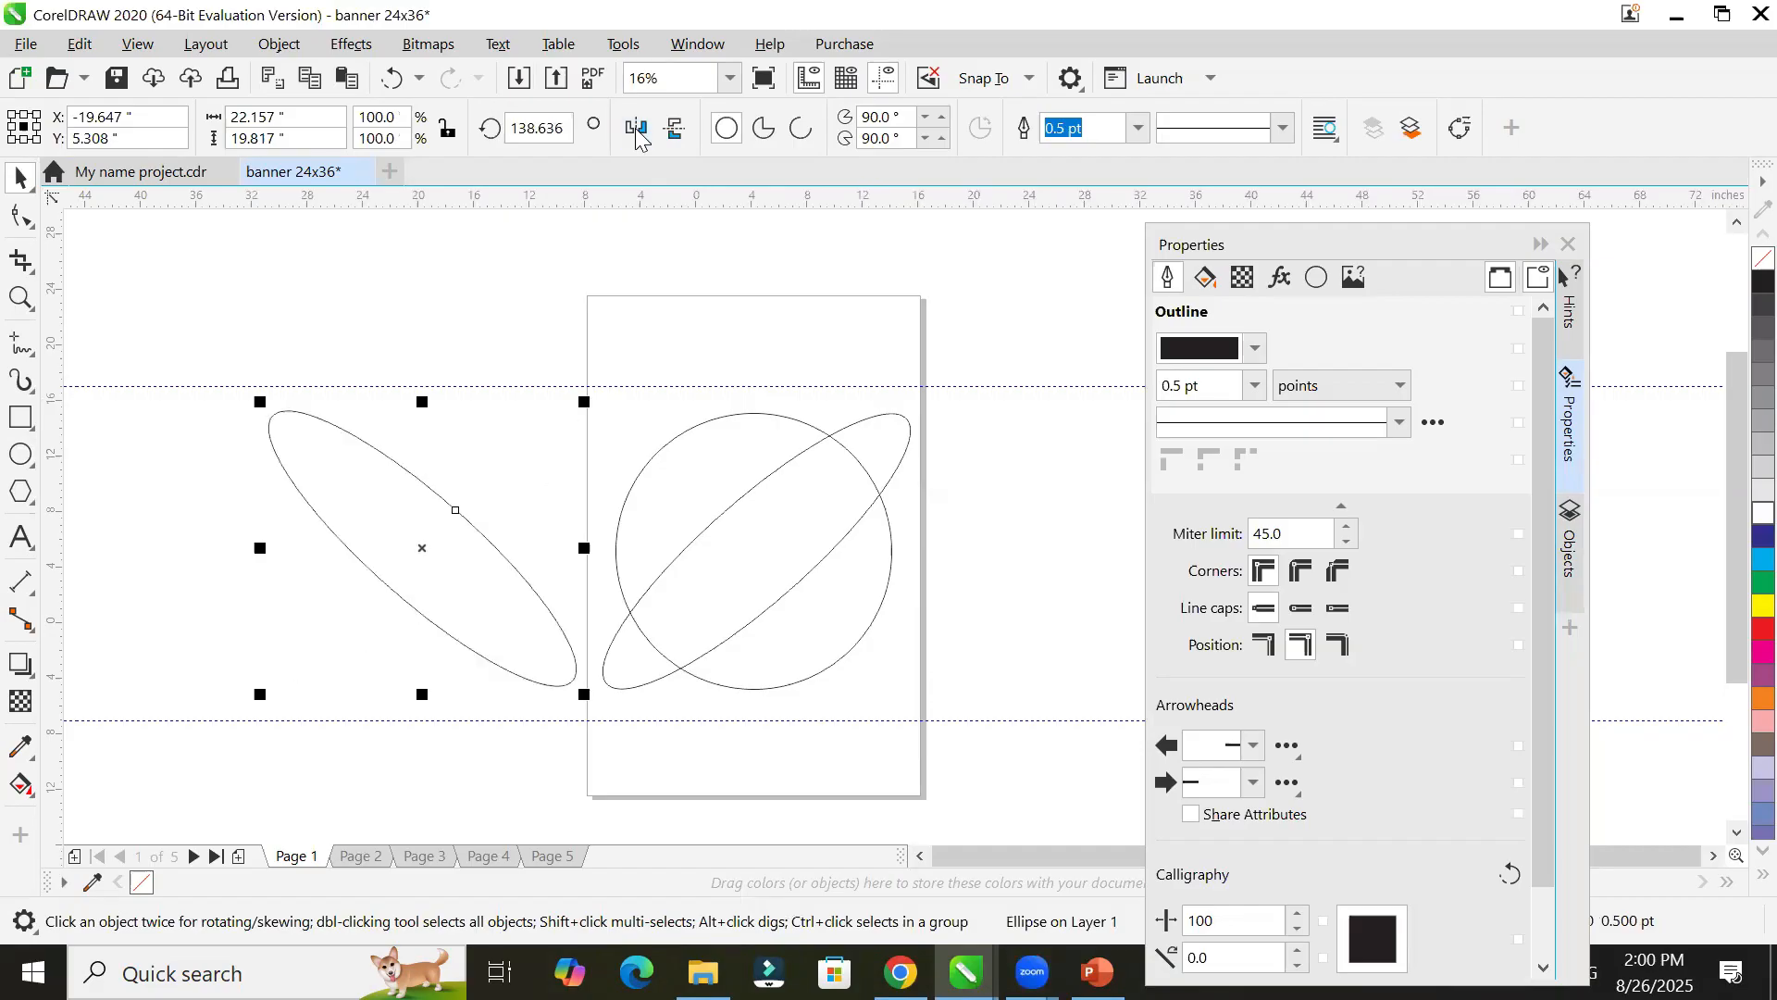
{"action": "left_click_drag", "start_coordinate": [452, 502], "coordinate": [787, 505]}
{"action": "left_click", "coordinate": [1002, 591]}
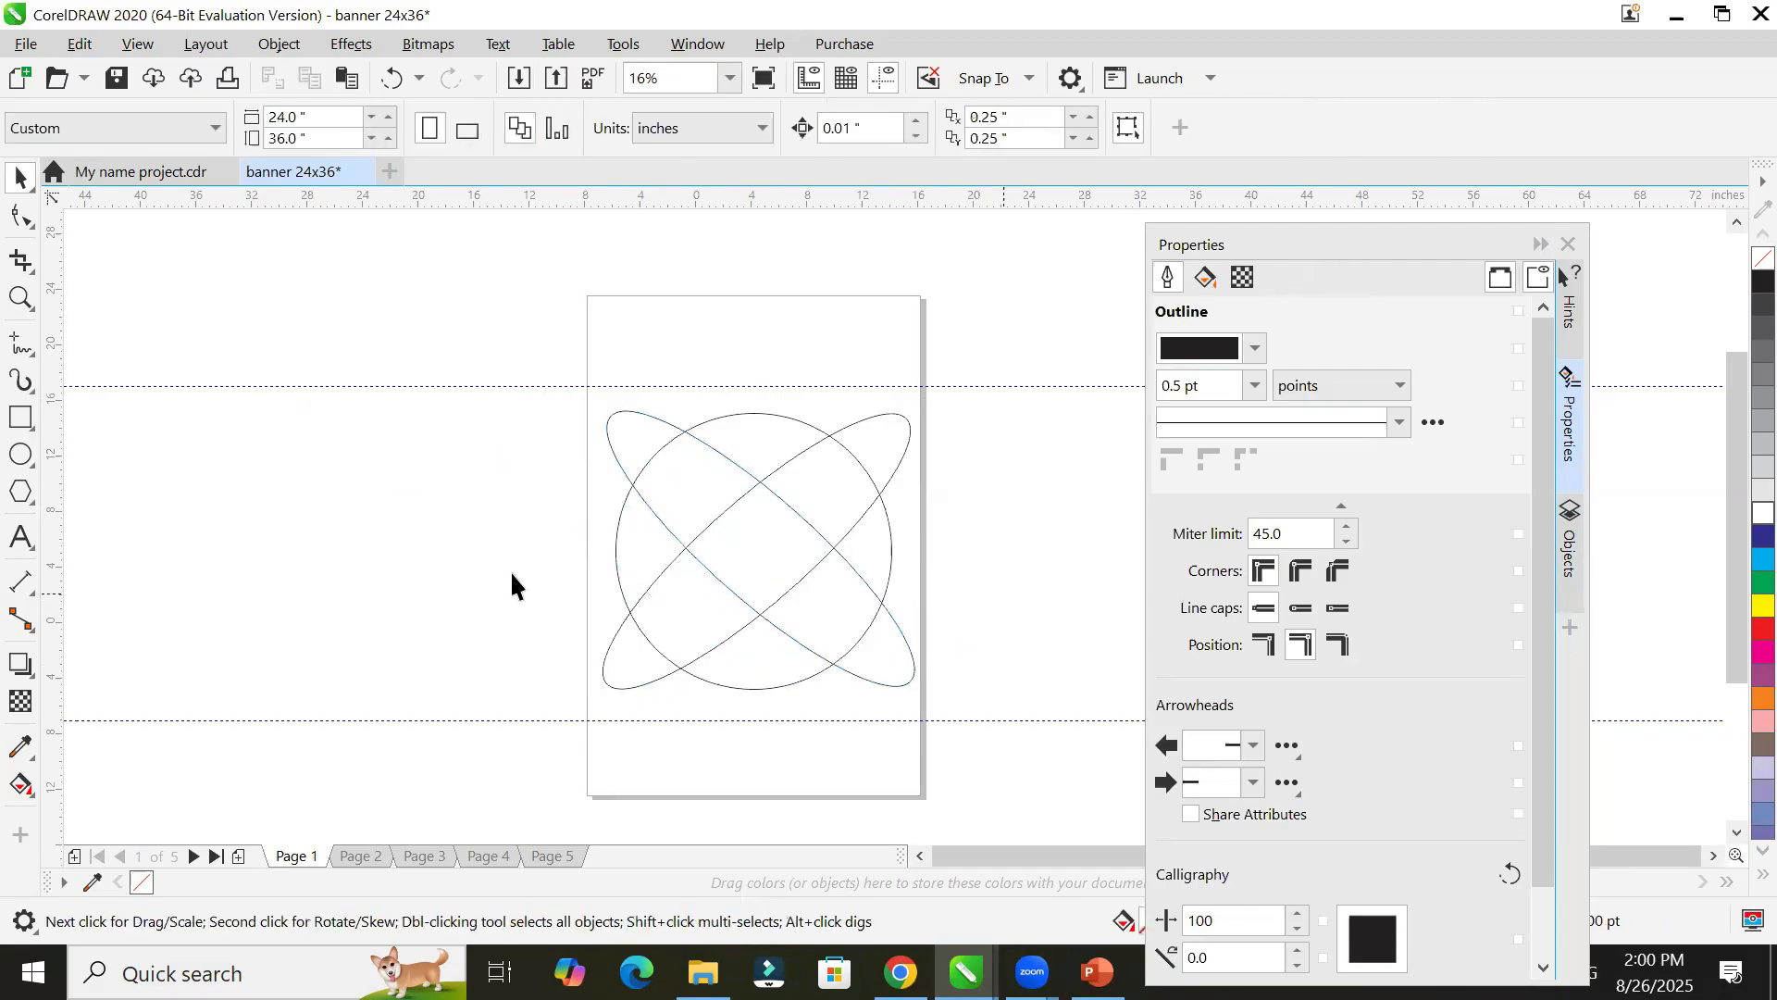
Step: Draw a circle about 22.2 inches wide left of the page and centre a slanted 3-point ellipse, about 25.8 by 20.1 inches overall, over it
{"action": "left_click", "coordinate": [20, 455]}
{"action": "left_click_drag", "start_coordinate": [202, 392], "coordinate": [486, 700]}
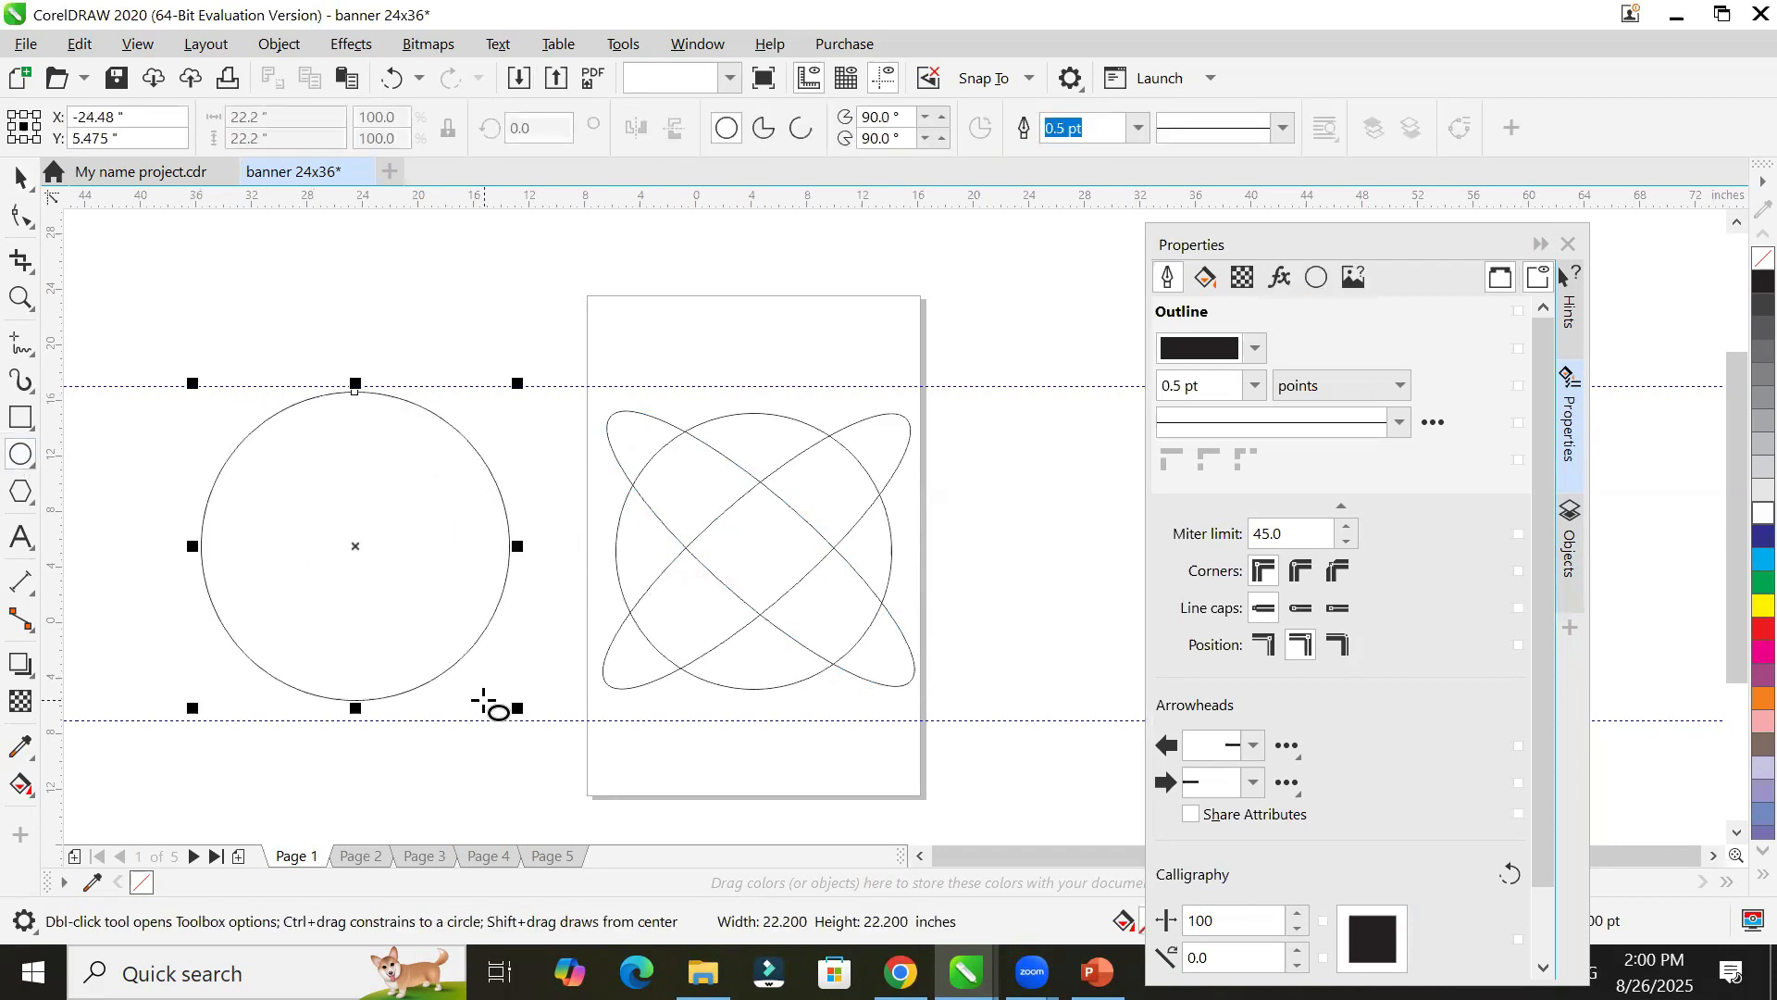
{"action": "left_click", "coordinate": [23, 462]}
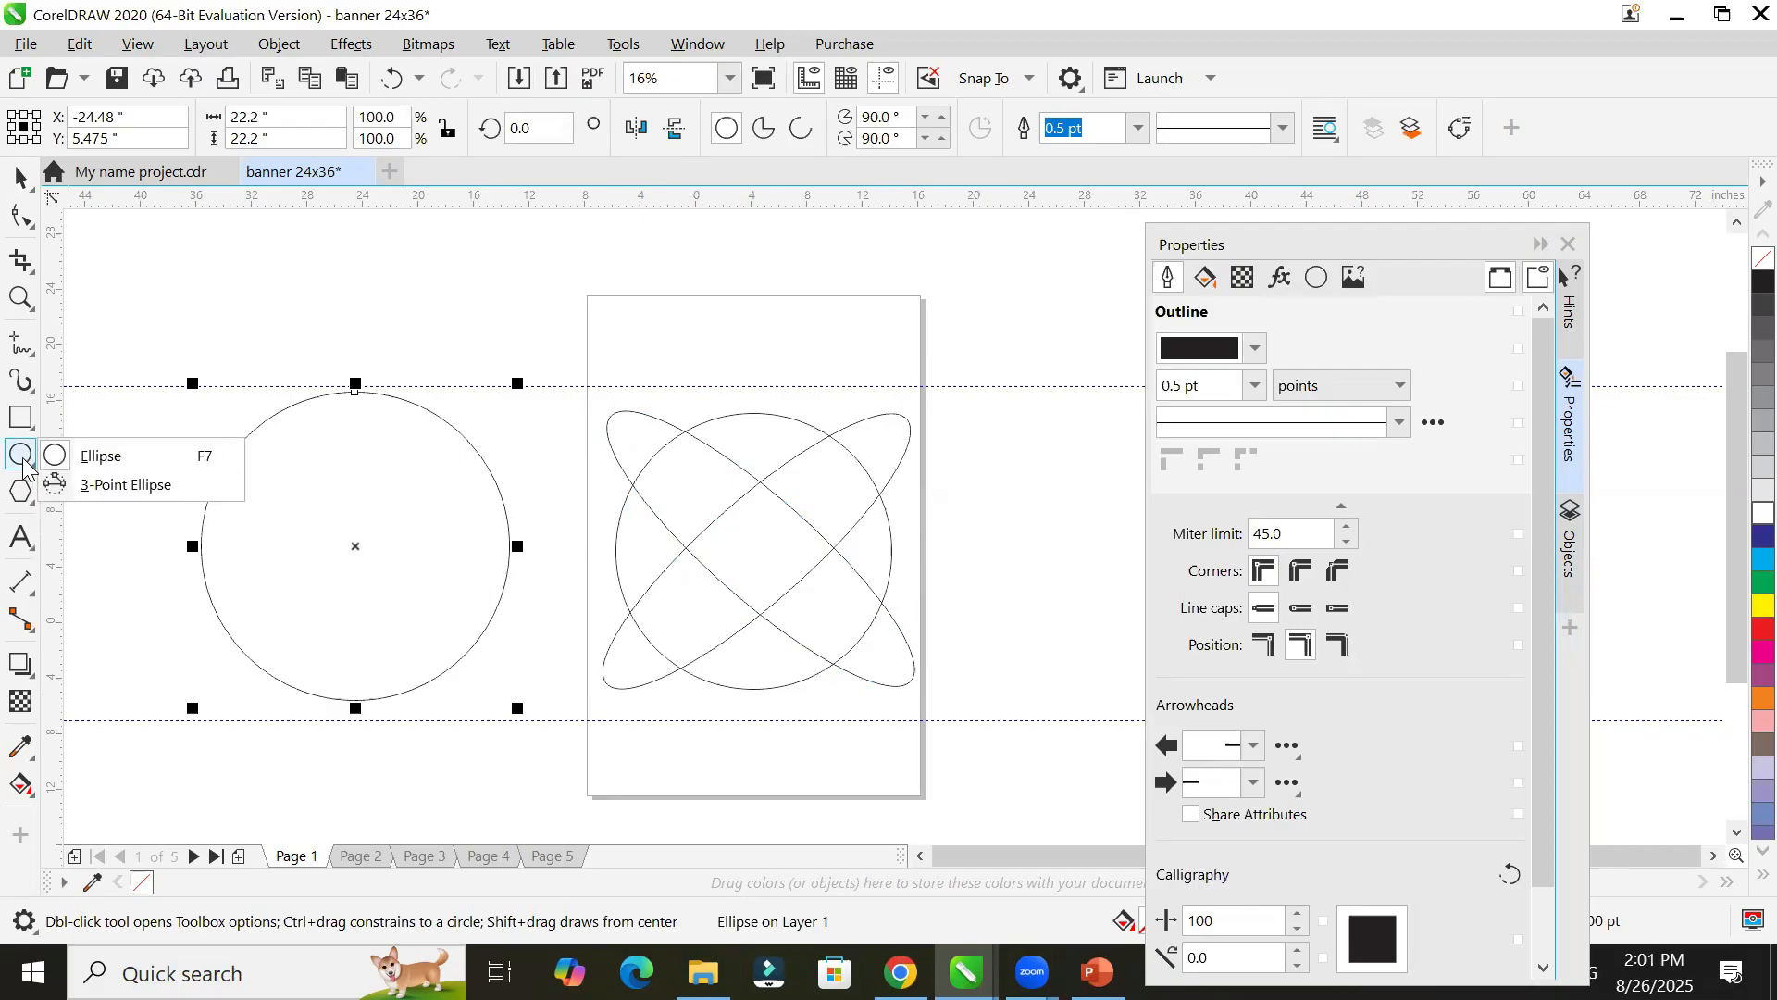
{"action": "left_click", "coordinate": [127, 493]}
{"action": "left_click_drag", "start_coordinate": [483, 363], "coordinate": [129, 638]}
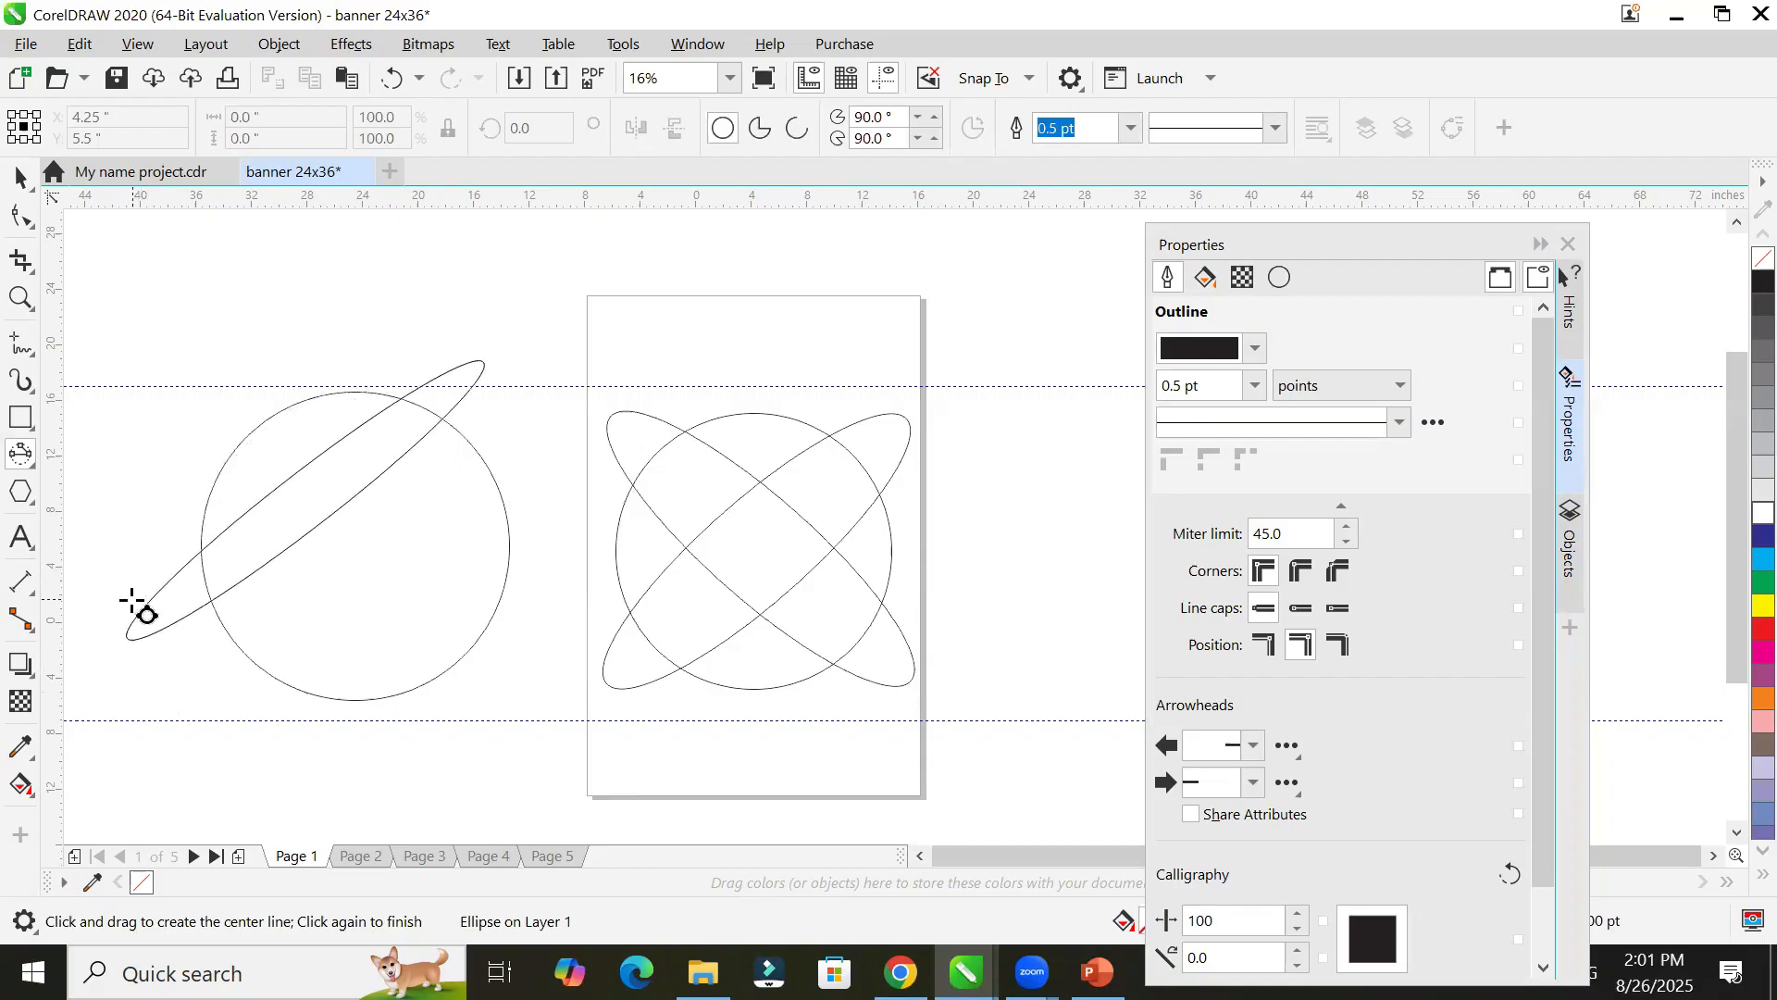
{"action": "left_click", "coordinate": [138, 603]}
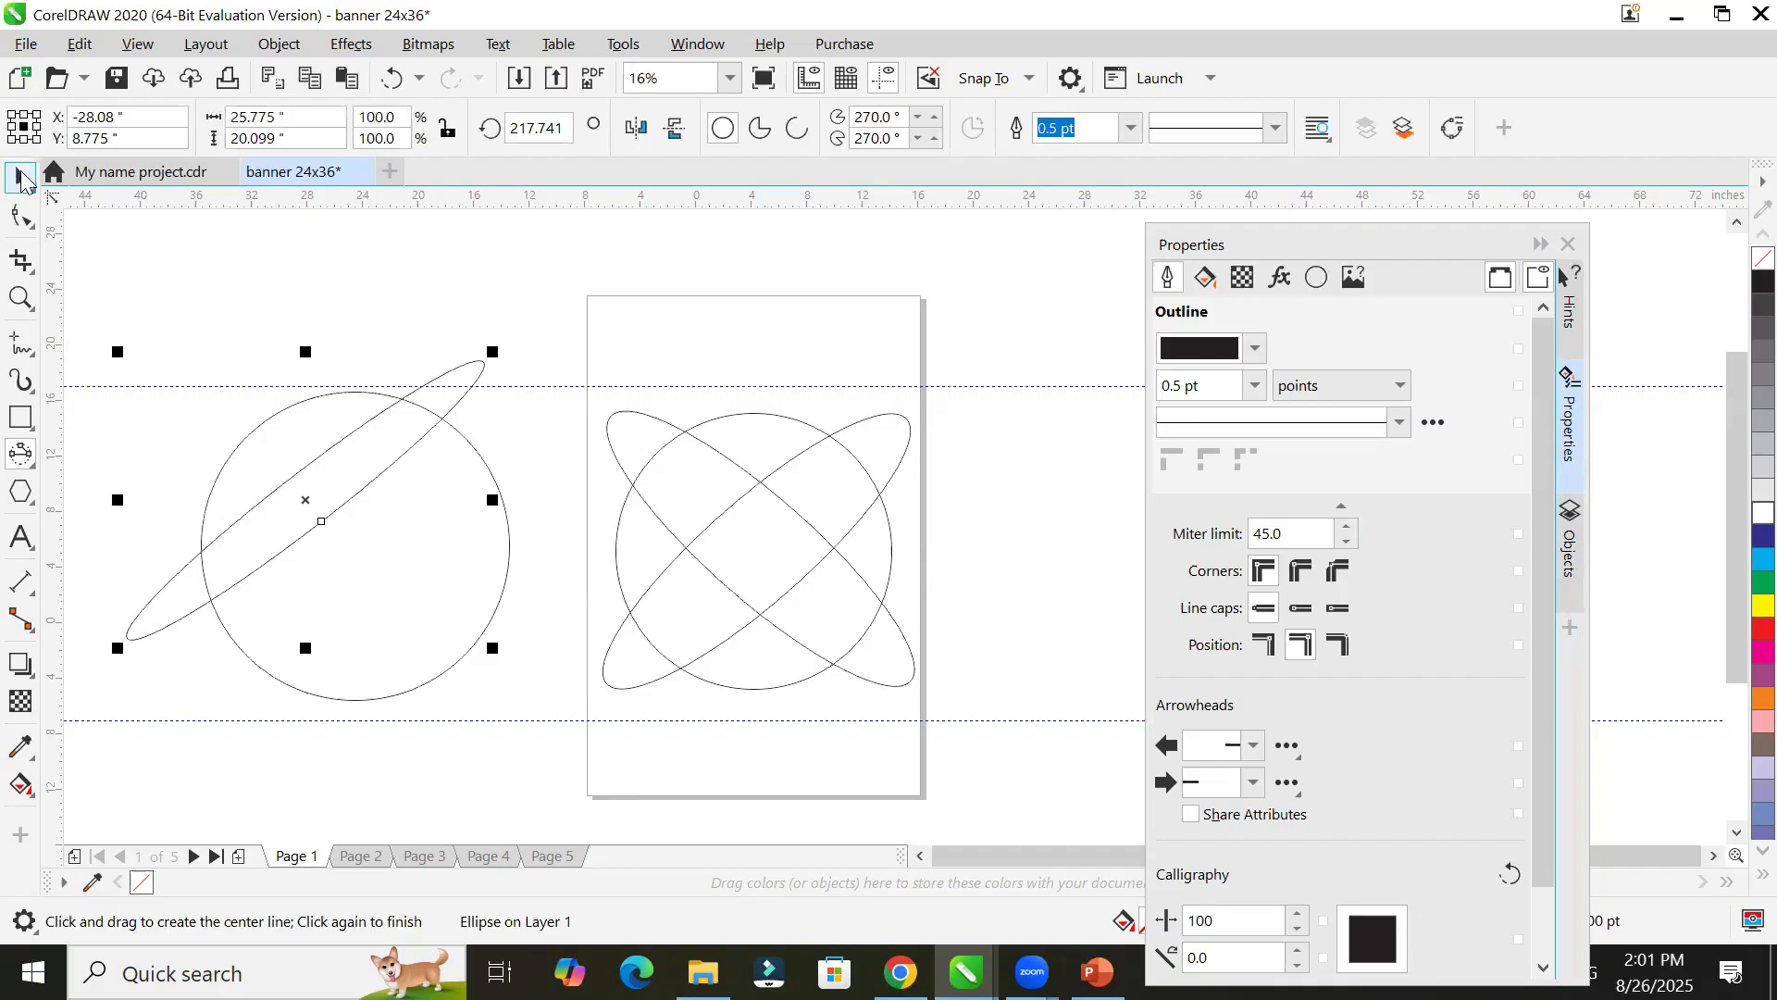
{"action": "left_click", "coordinate": [20, 176]}
{"action": "left_click_drag", "start_coordinate": [379, 482], "coordinate": [427, 518]}
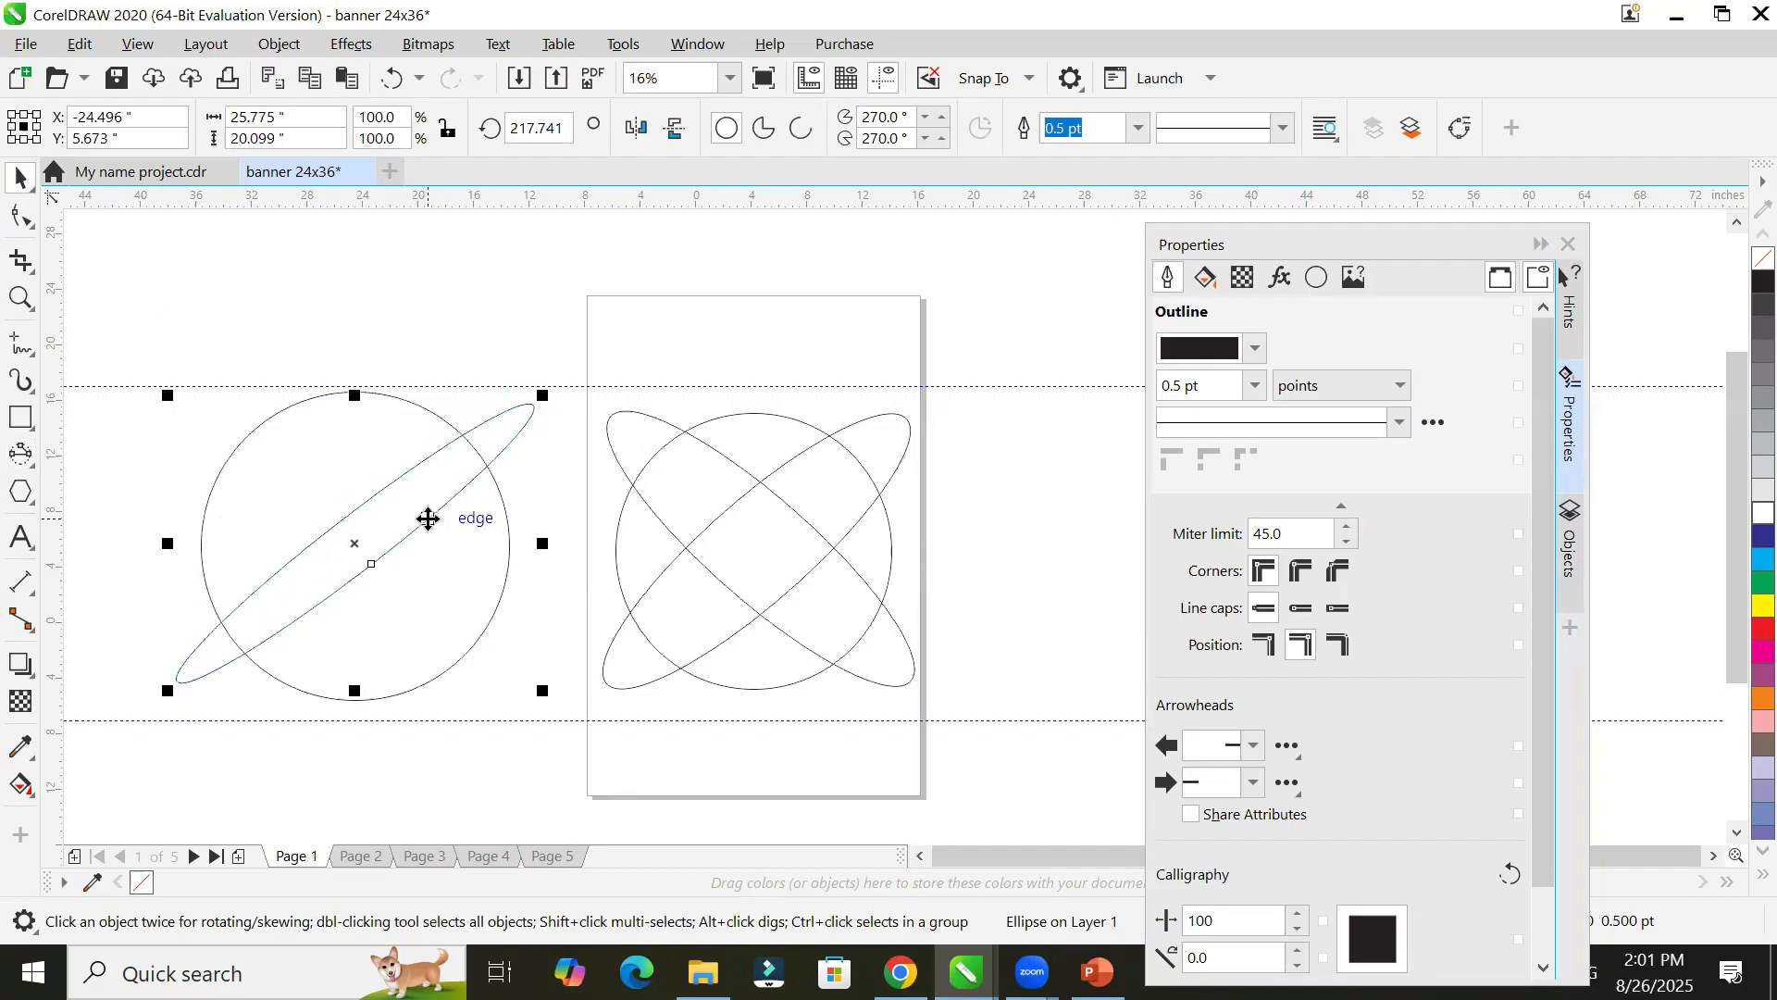
Step: Draw a second 3-point ellipse, about 26.1 by 23 inches overall, slanting the opposite way across the circle left of the page
{"action": "left_click", "coordinate": [20, 463]}
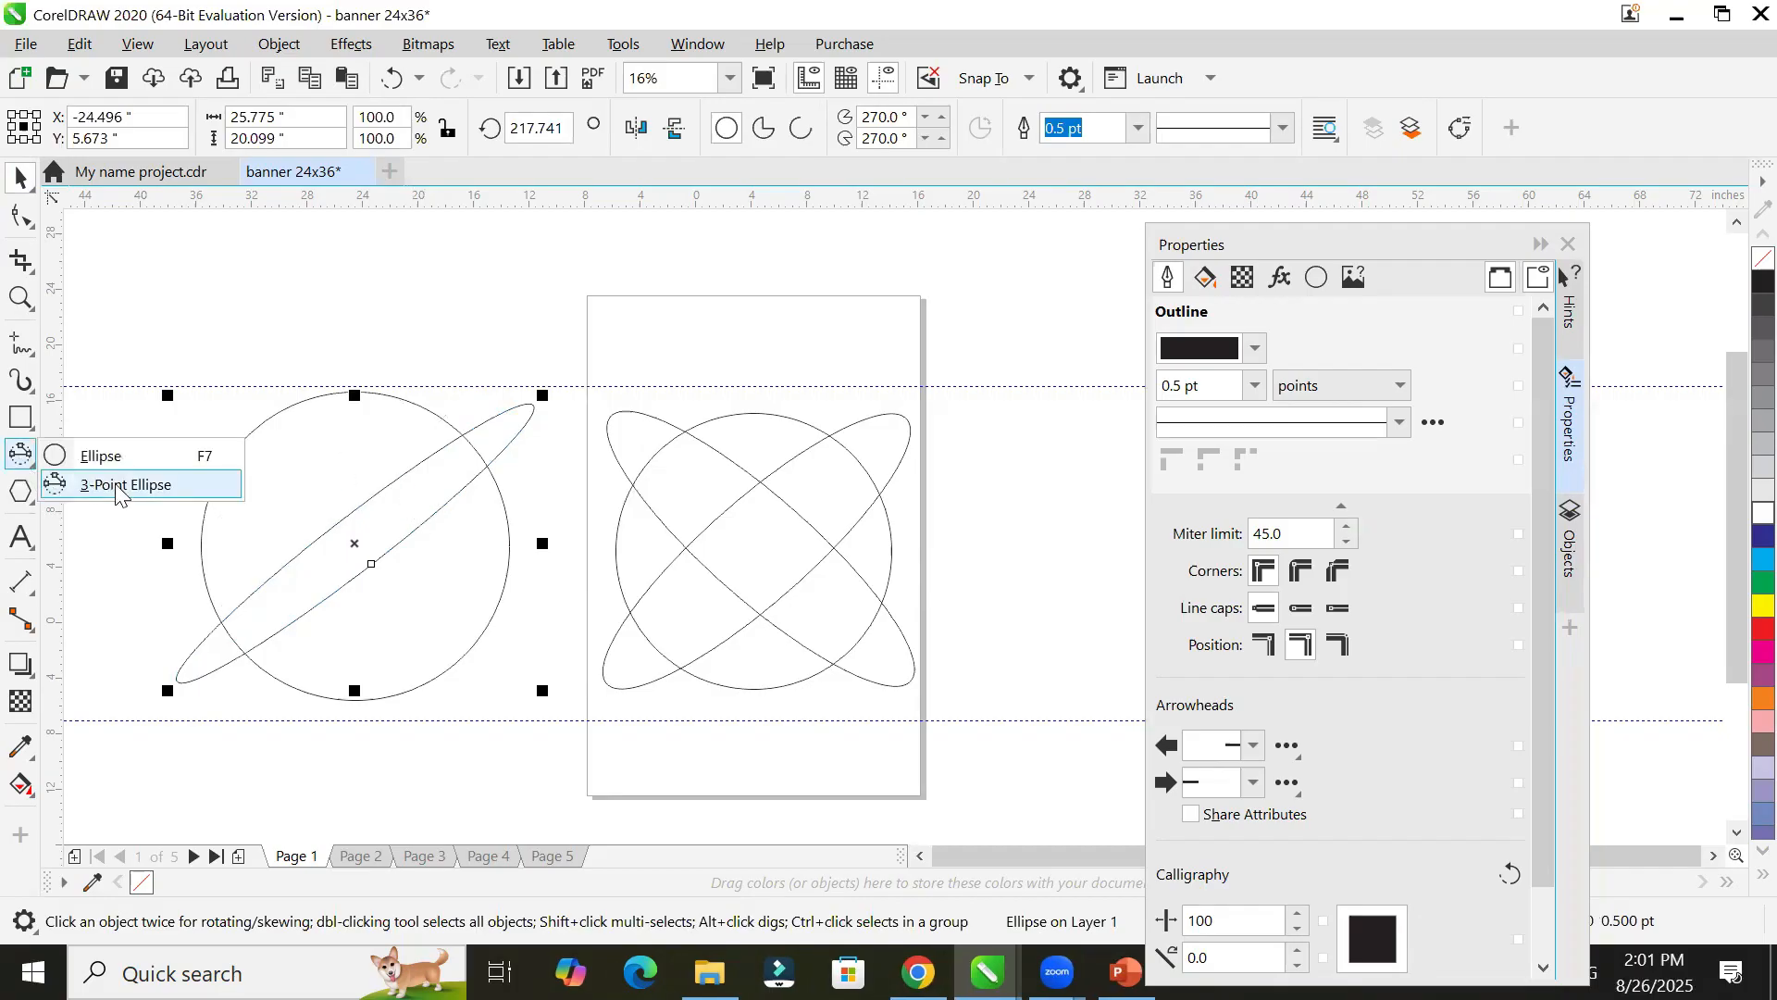
{"action": "left_click", "coordinate": [118, 485]}
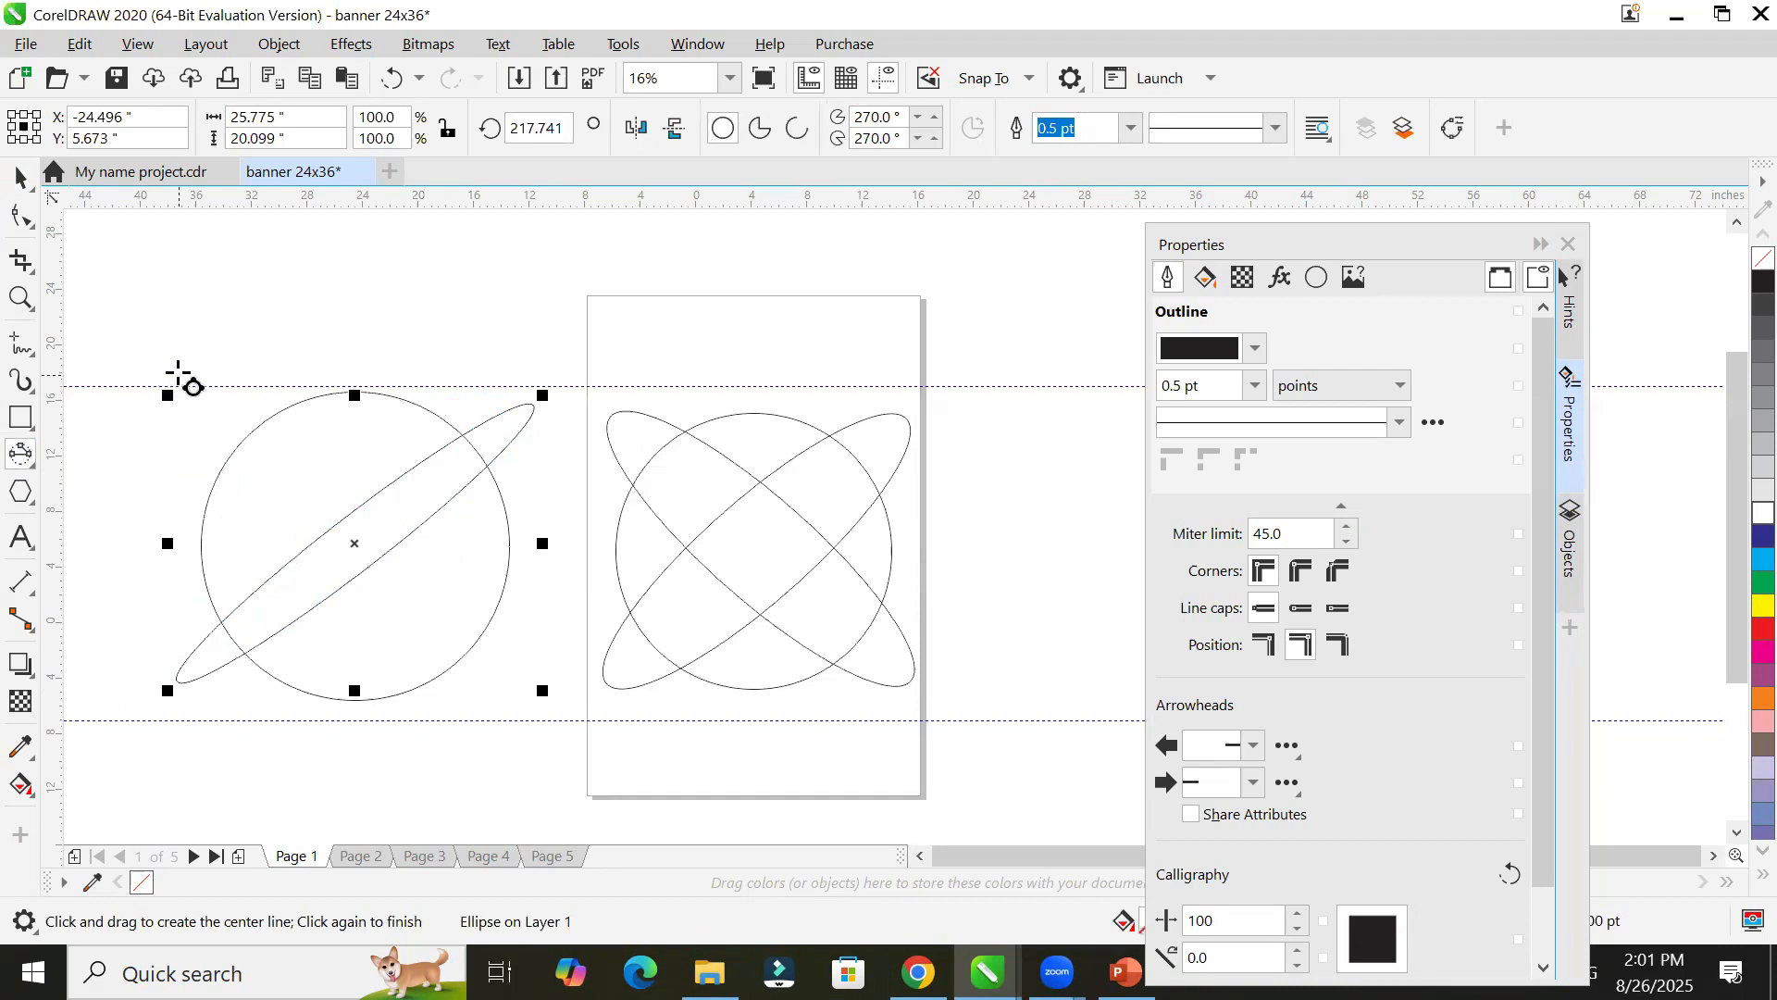
{"action": "left_click_drag", "start_coordinate": [178, 374], "coordinate": [537, 690]}
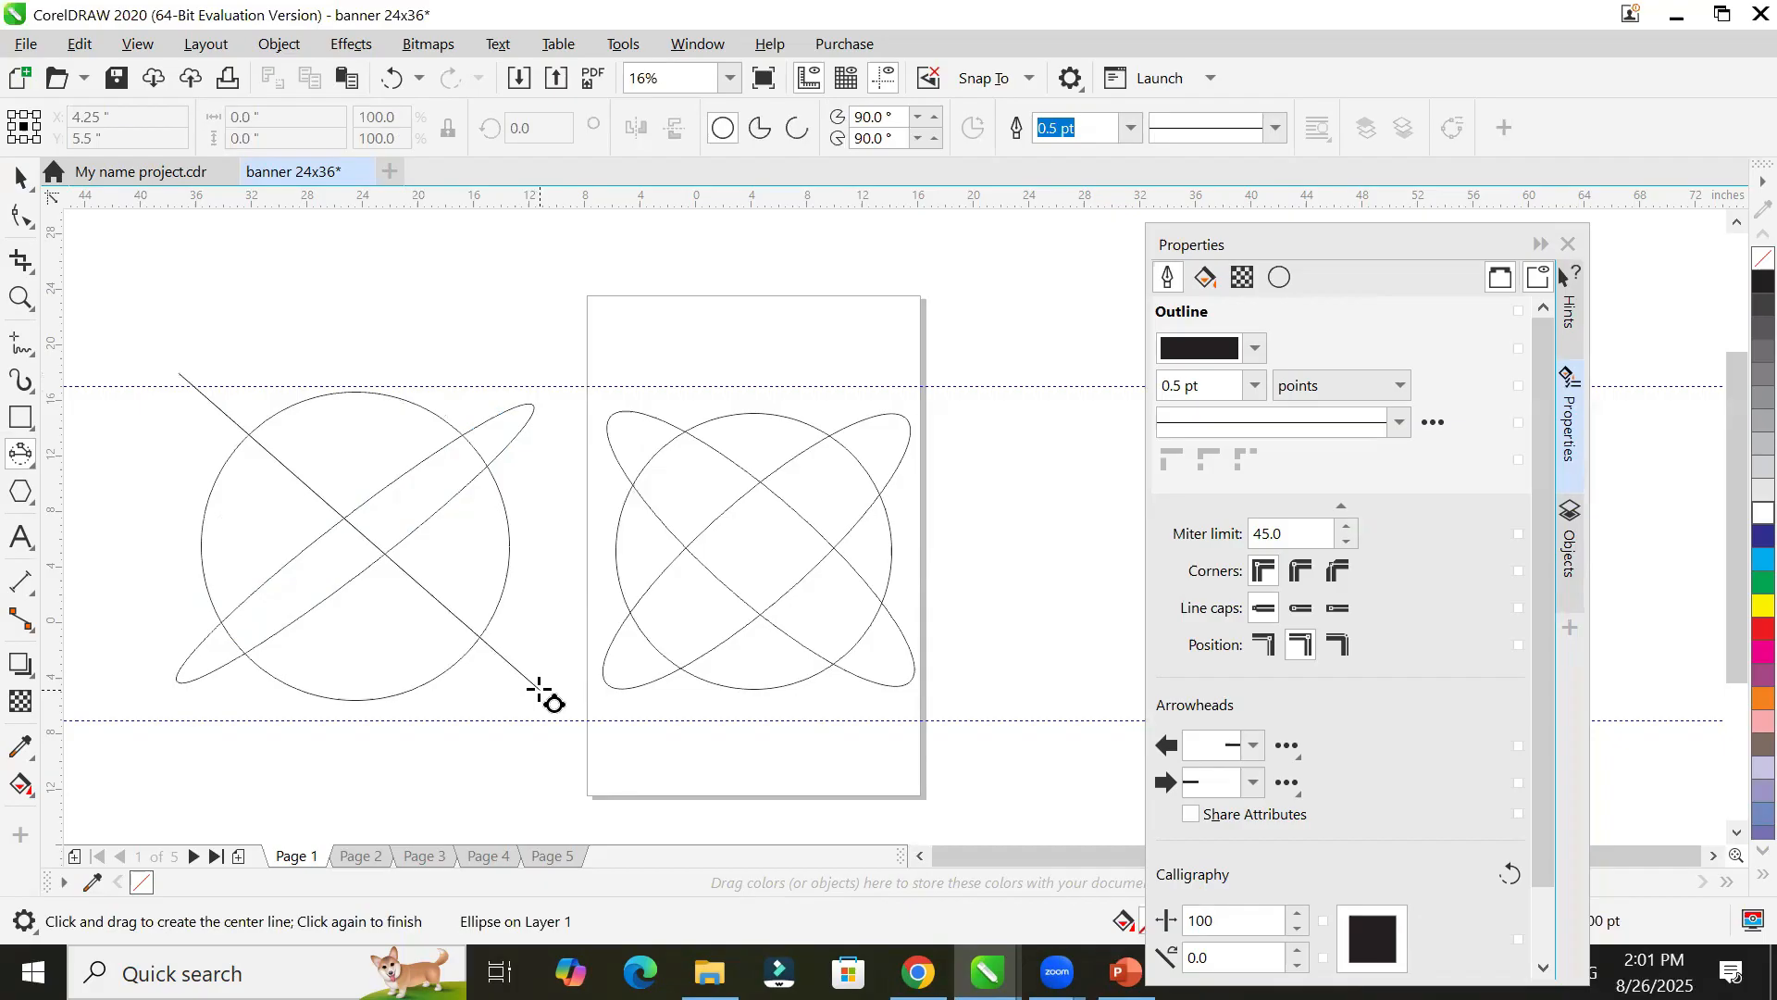
{"action": "left_click_drag", "start_coordinate": [538, 690], "coordinate": [543, 700]}
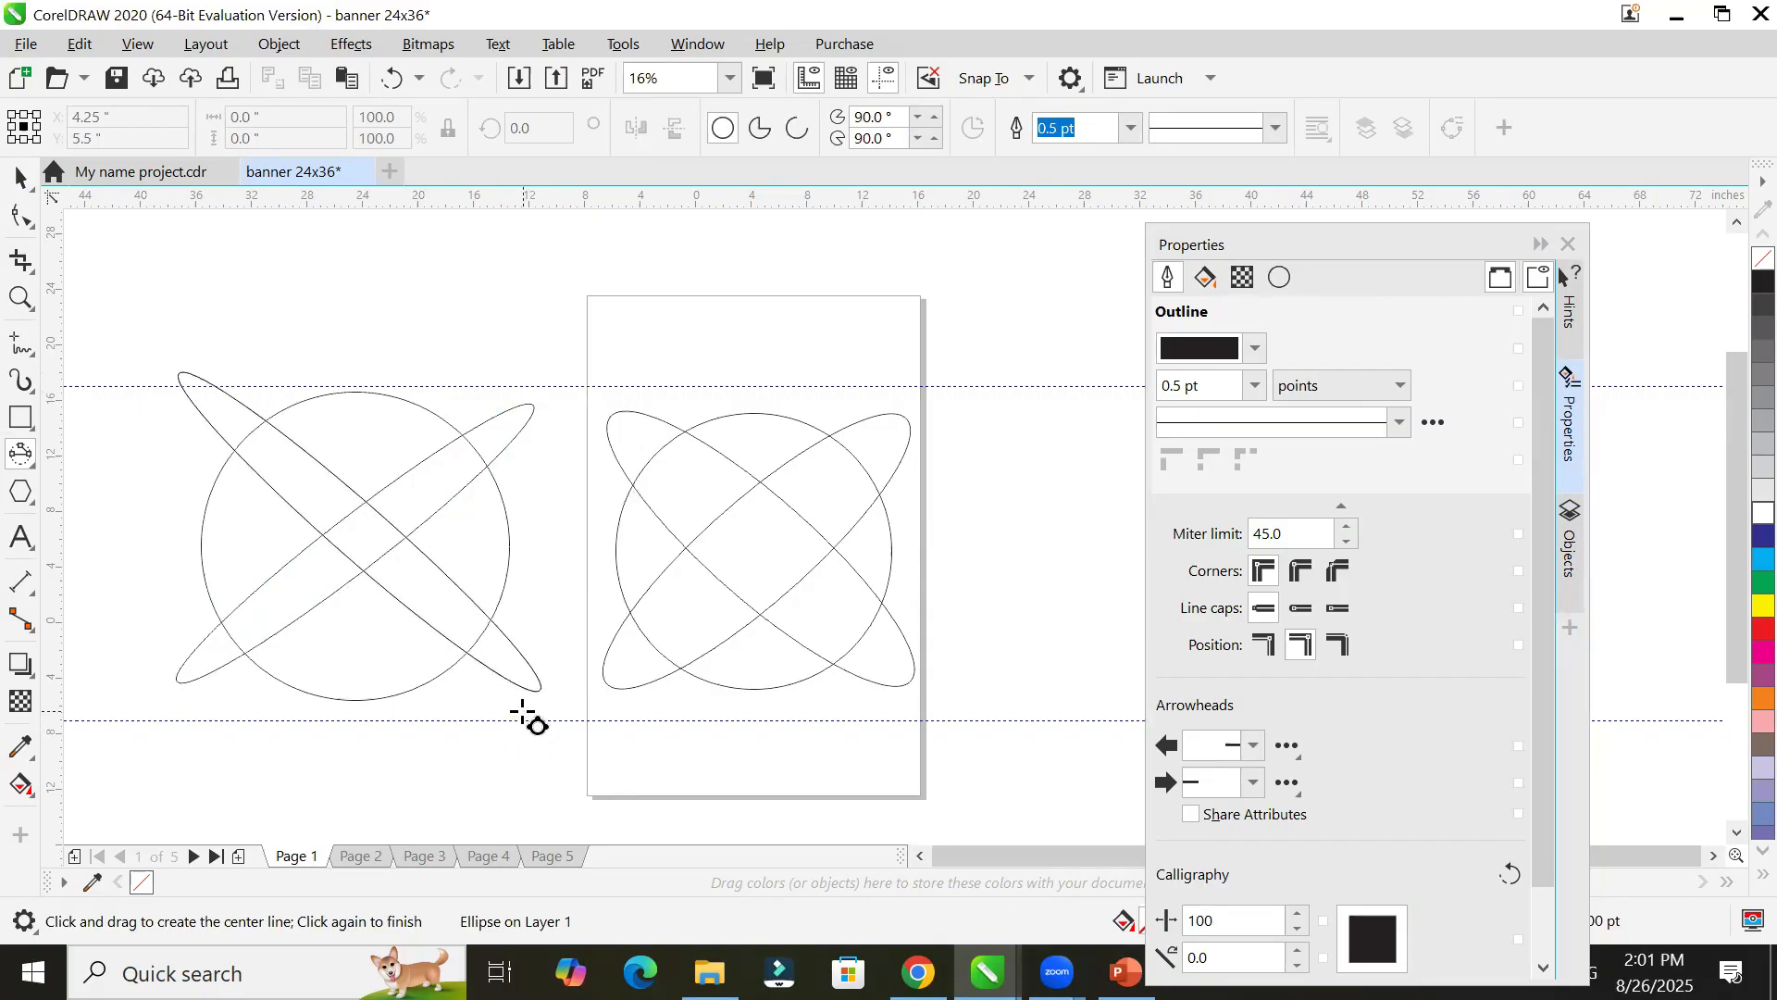
{"action": "left_click", "coordinate": [523, 713]}
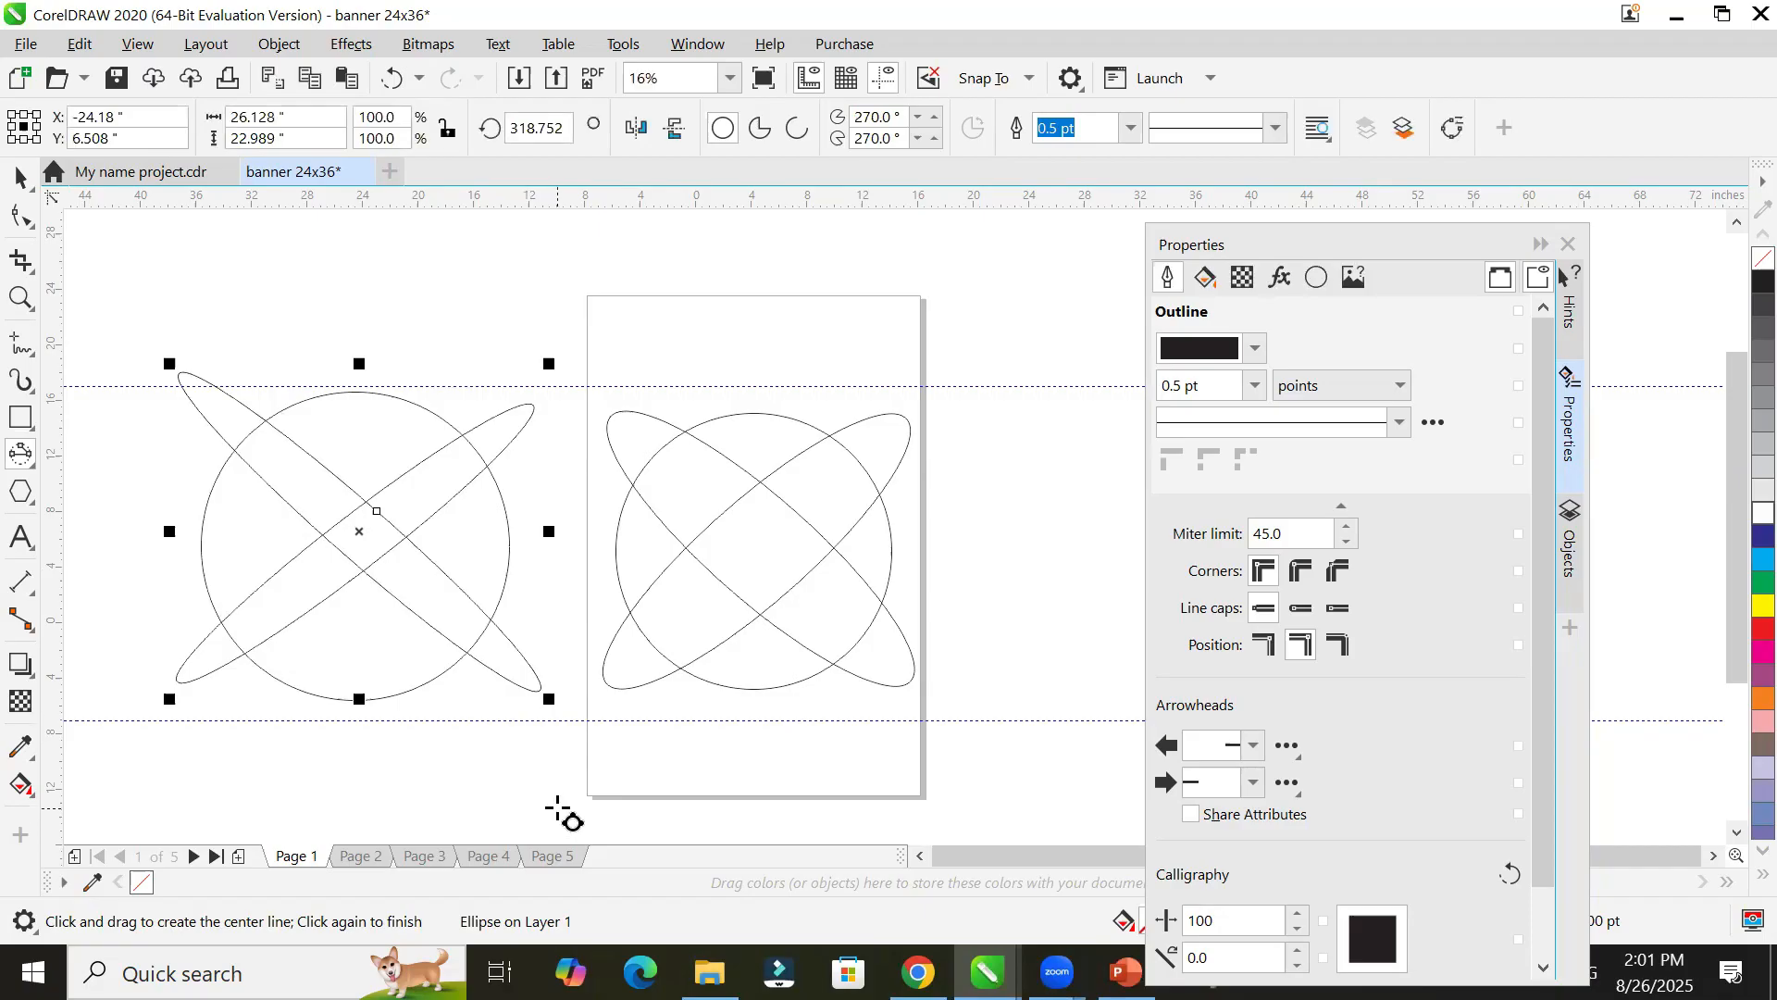
Step: Draw three narrow slanted 3-point rectangles: two parallel ones over the figure left of the page and one rising across the page's figure
{"action": "left_click", "coordinate": [30, 431]}
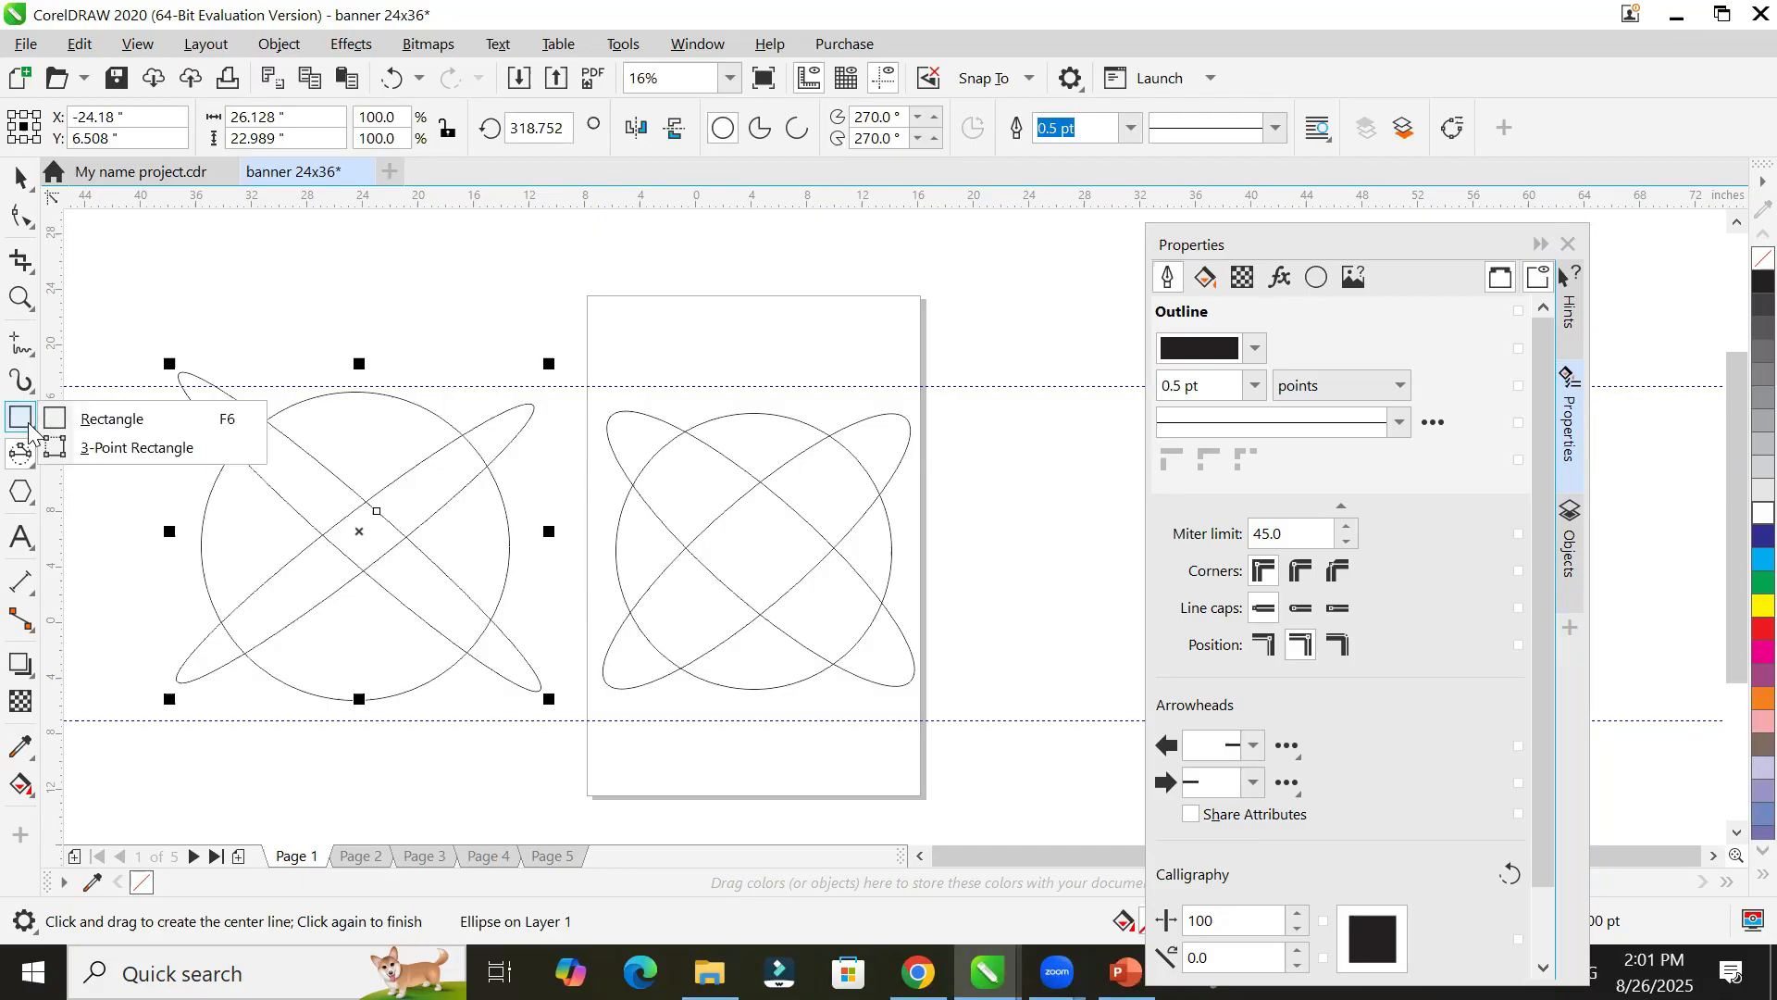
{"action": "left_click", "coordinate": [137, 449]}
{"action": "left_click_drag", "start_coordinate": [238, 340], "coordinate": [556, 611]}
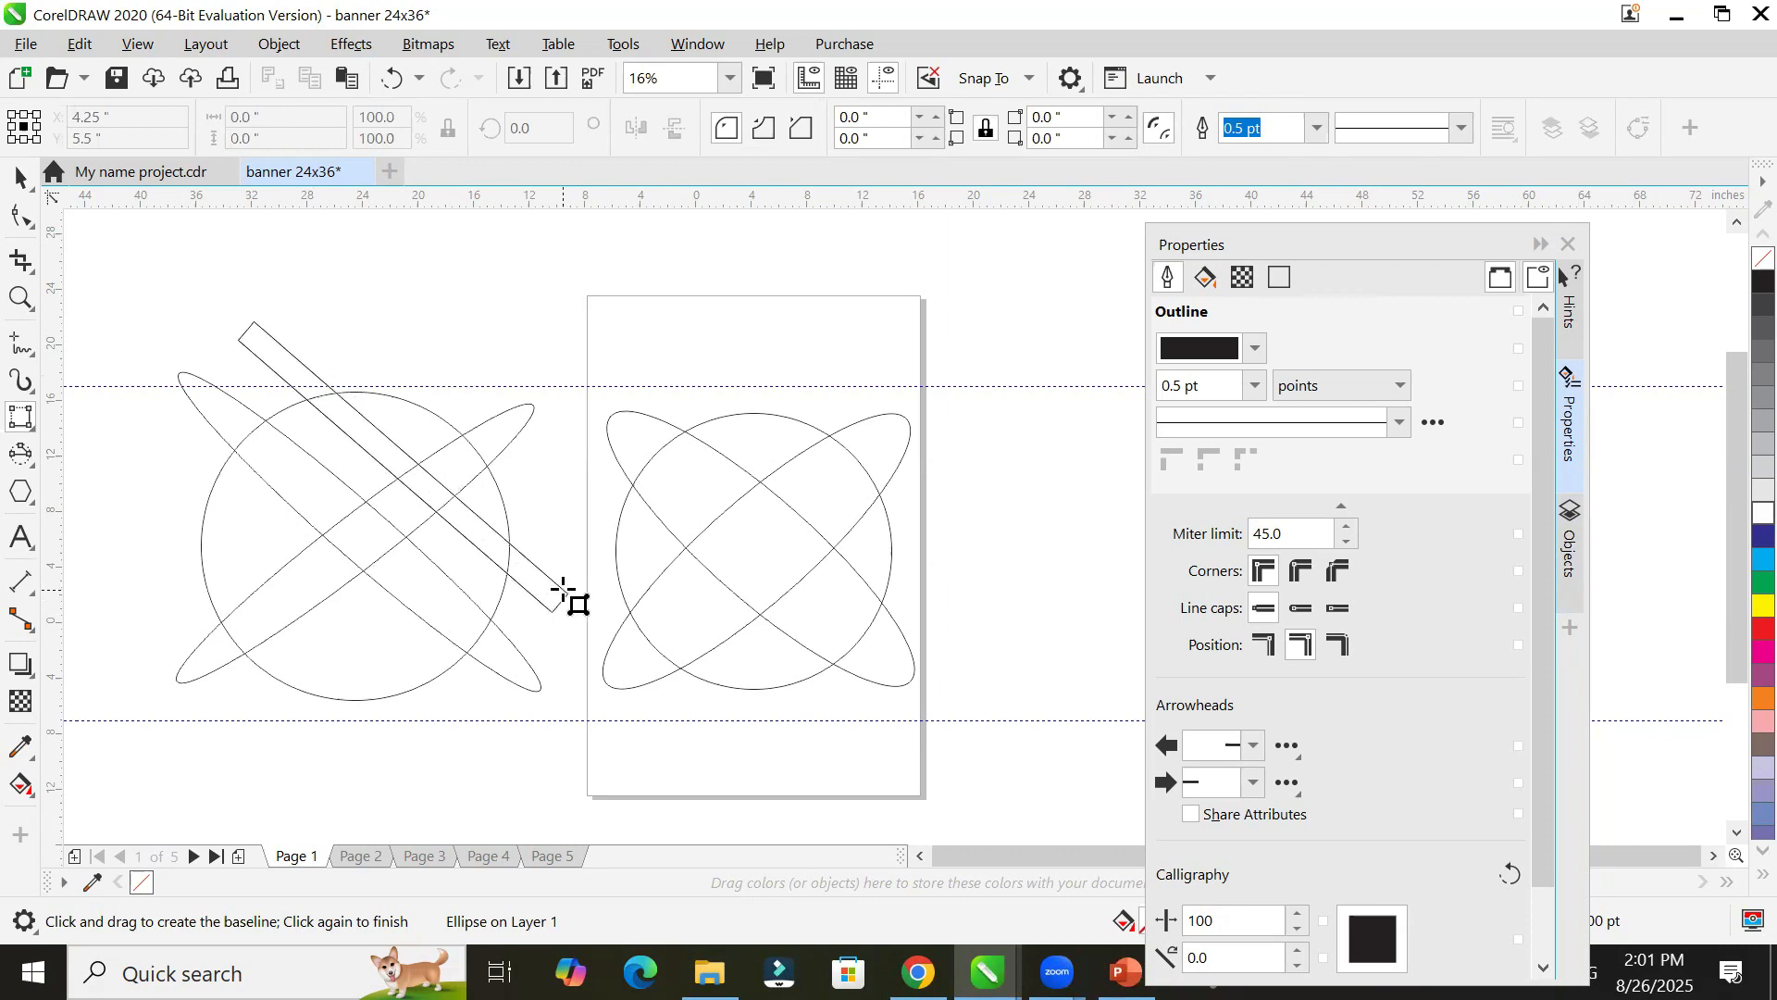
{"action": "left_click", "coordinate": [568, 595]}
{"action": "left_click_drag", "start_coordinate": [138, 429], "coordinate": [488, 724]}
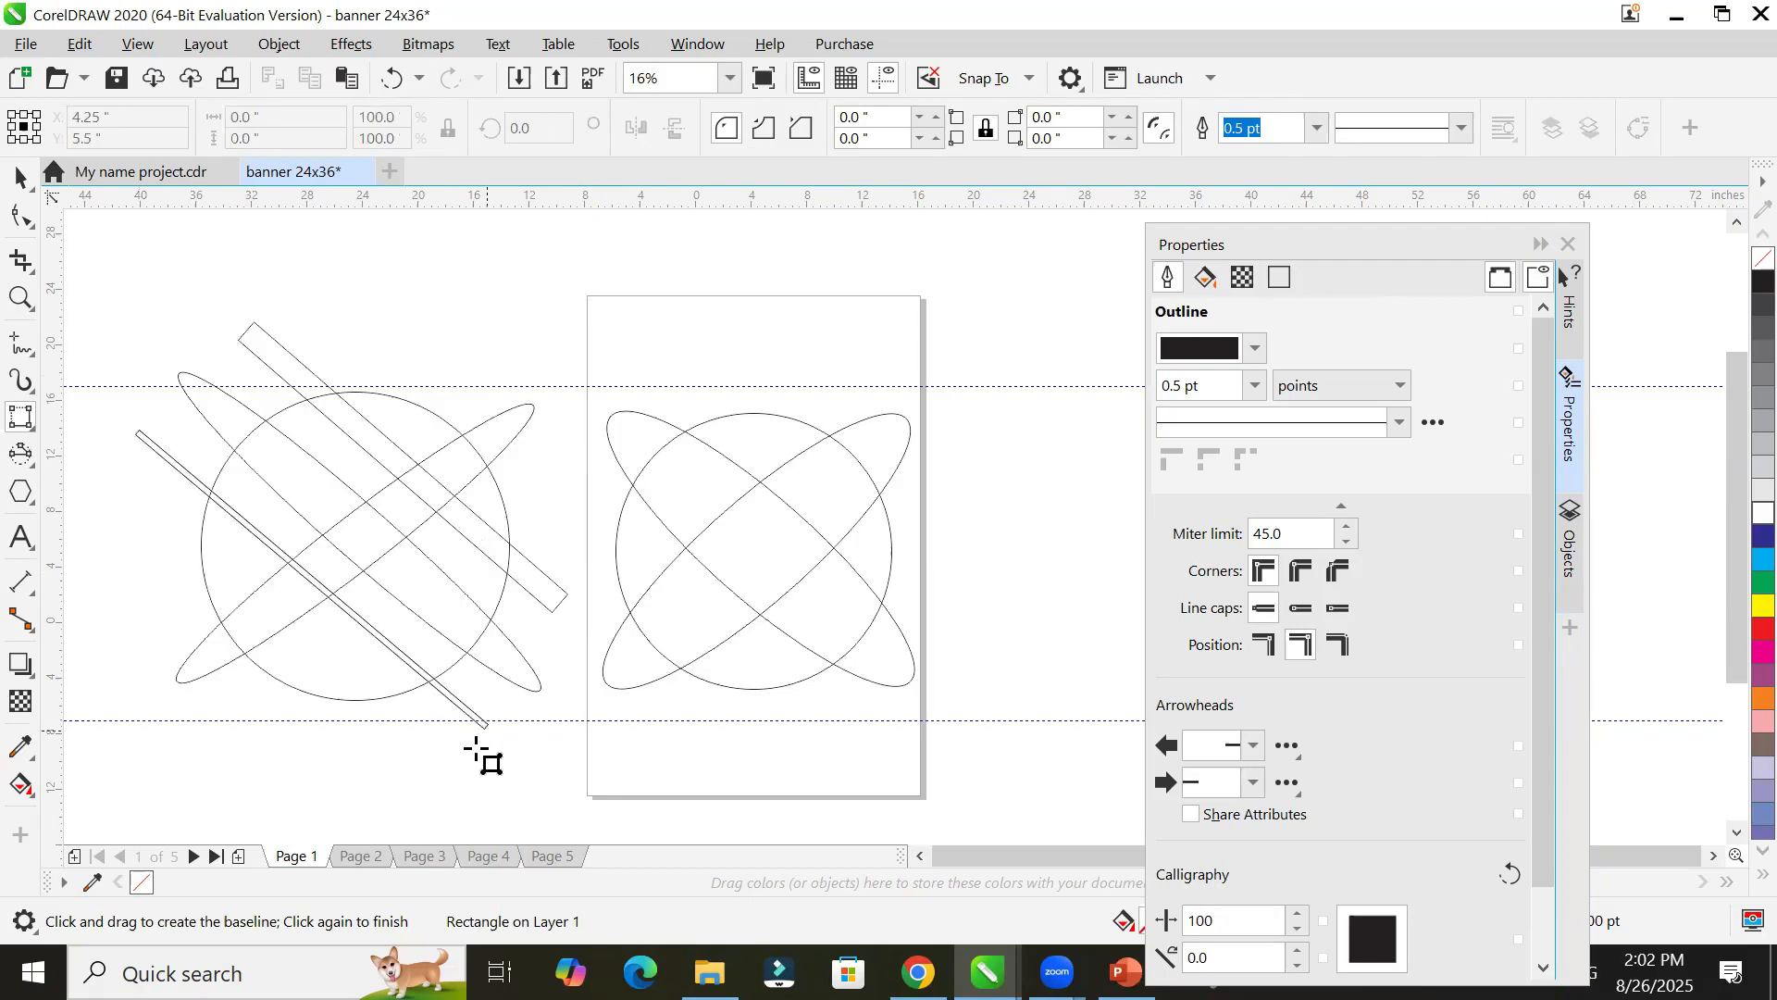
{"action": "left_click", "coordinate": [472, 744]}
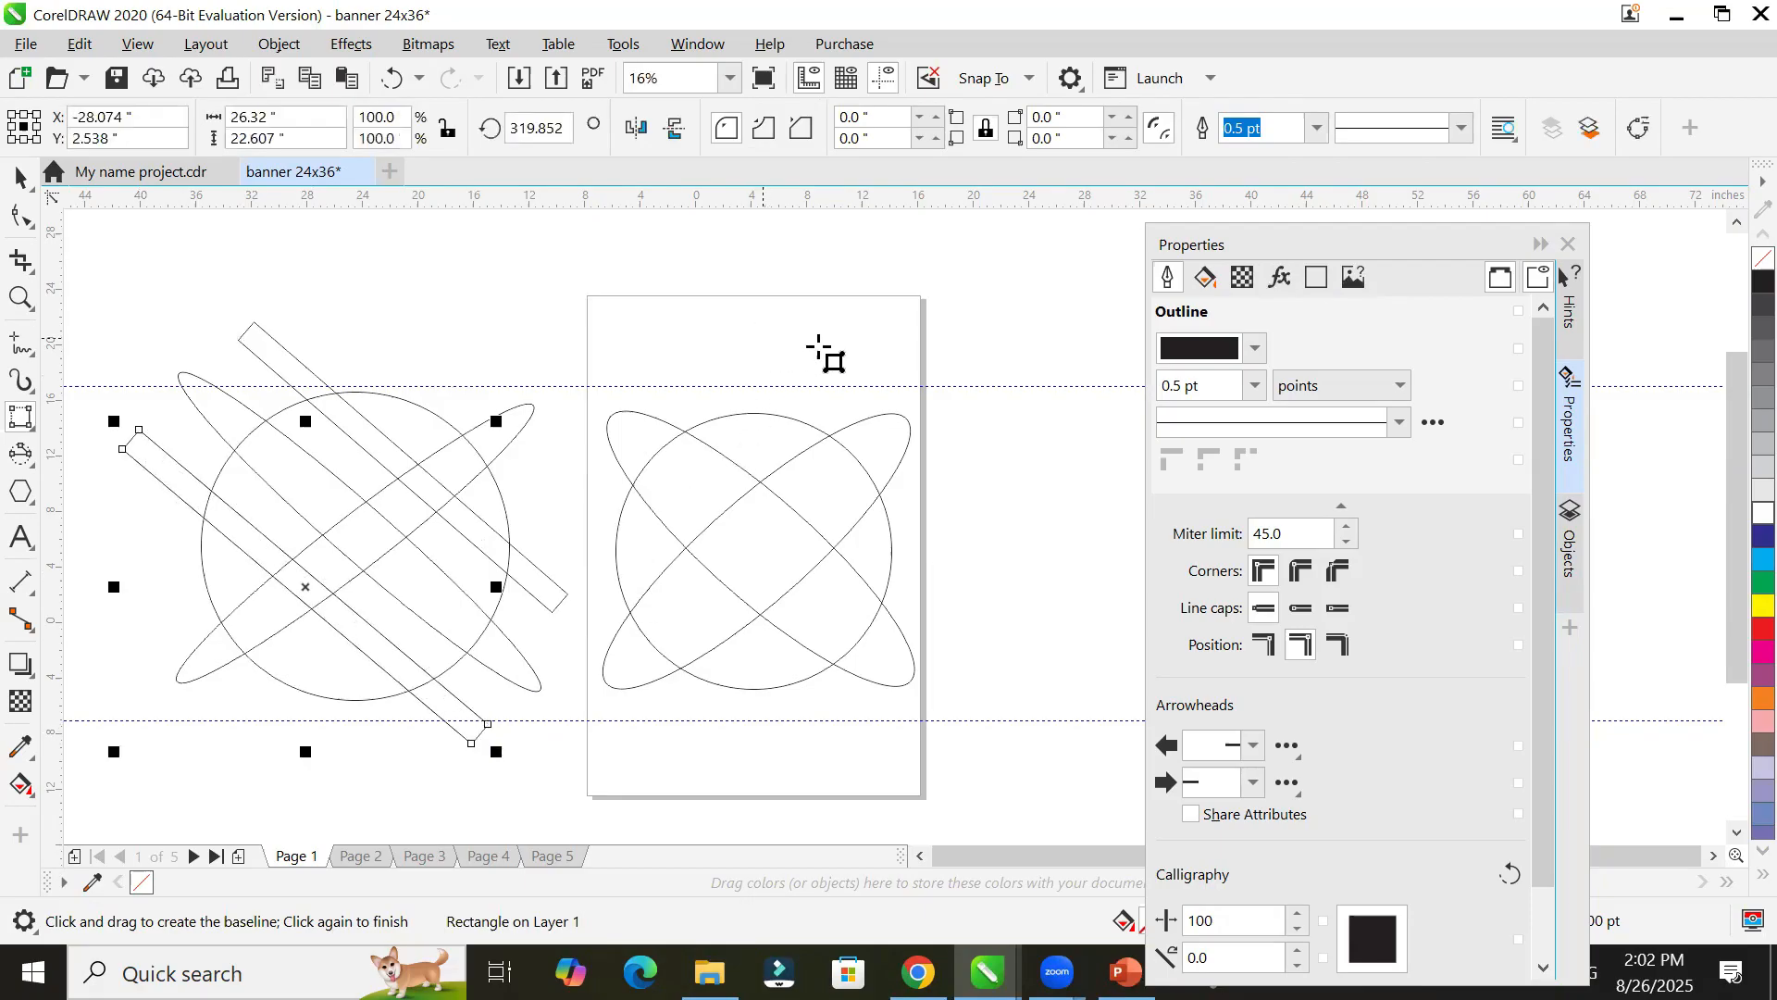
{"action": "left_click_drag", "start_coordinate": [851, 349], "coordinate": [568, 575]}
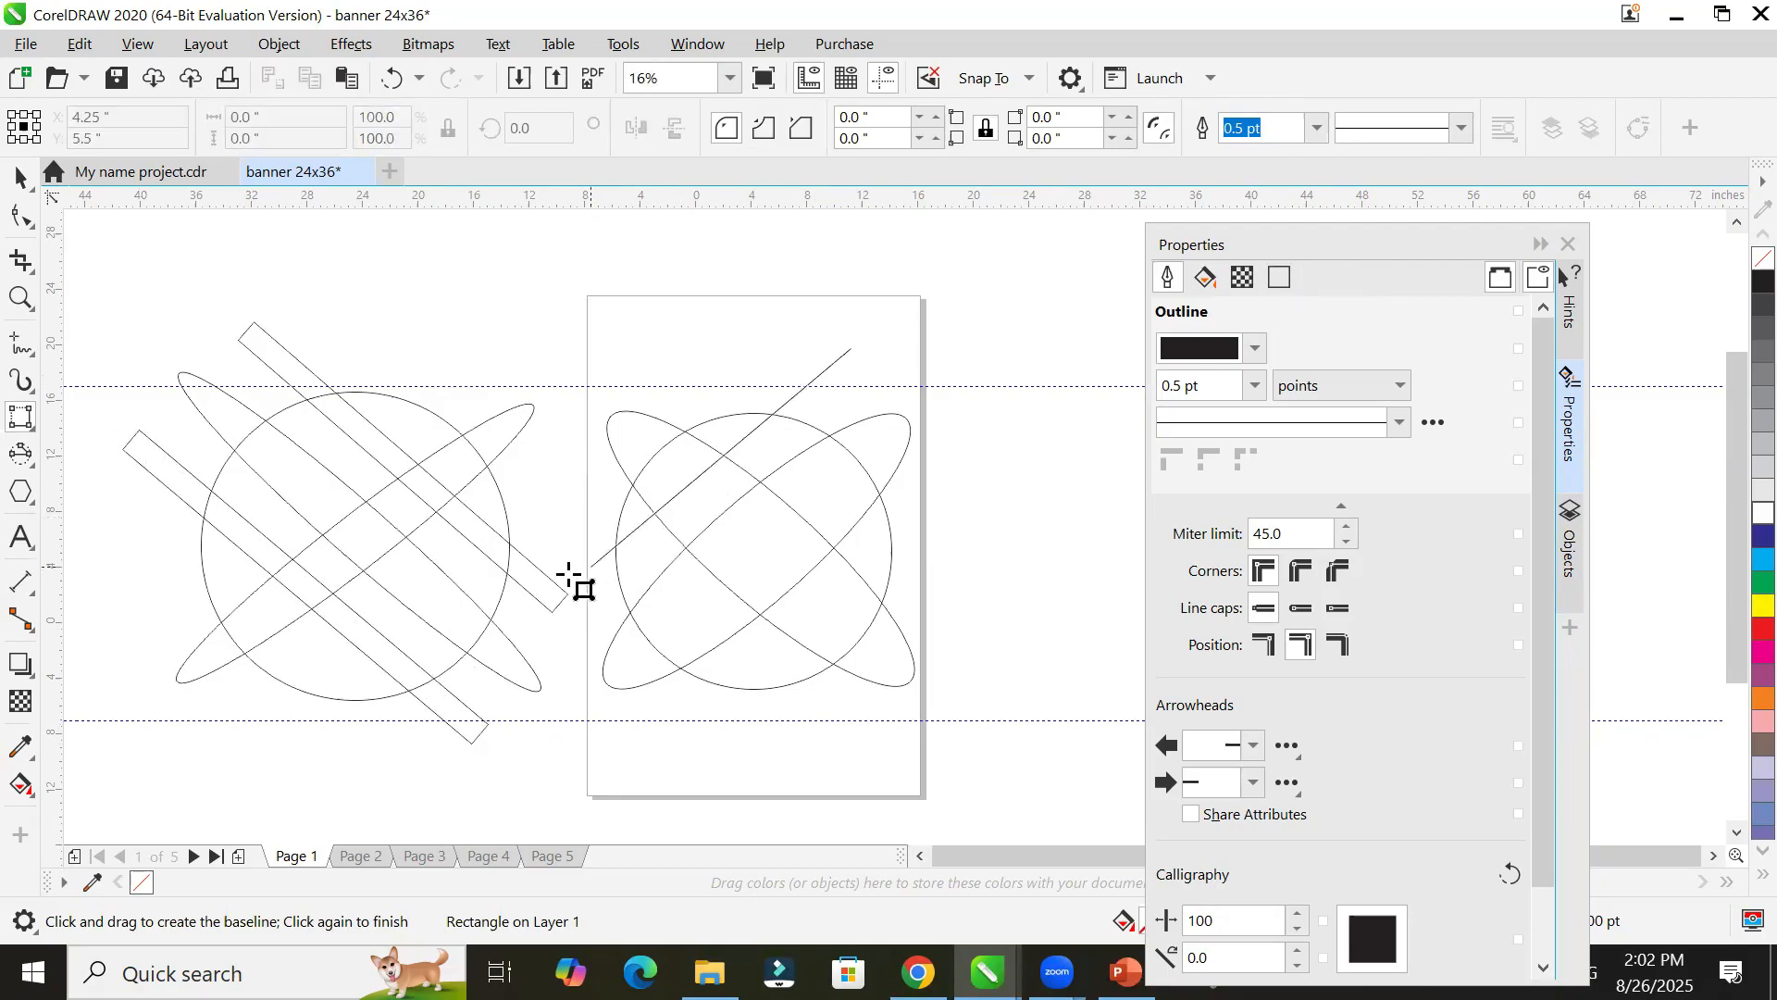
{"action": "left_click", "coordinate": [560, 559]}
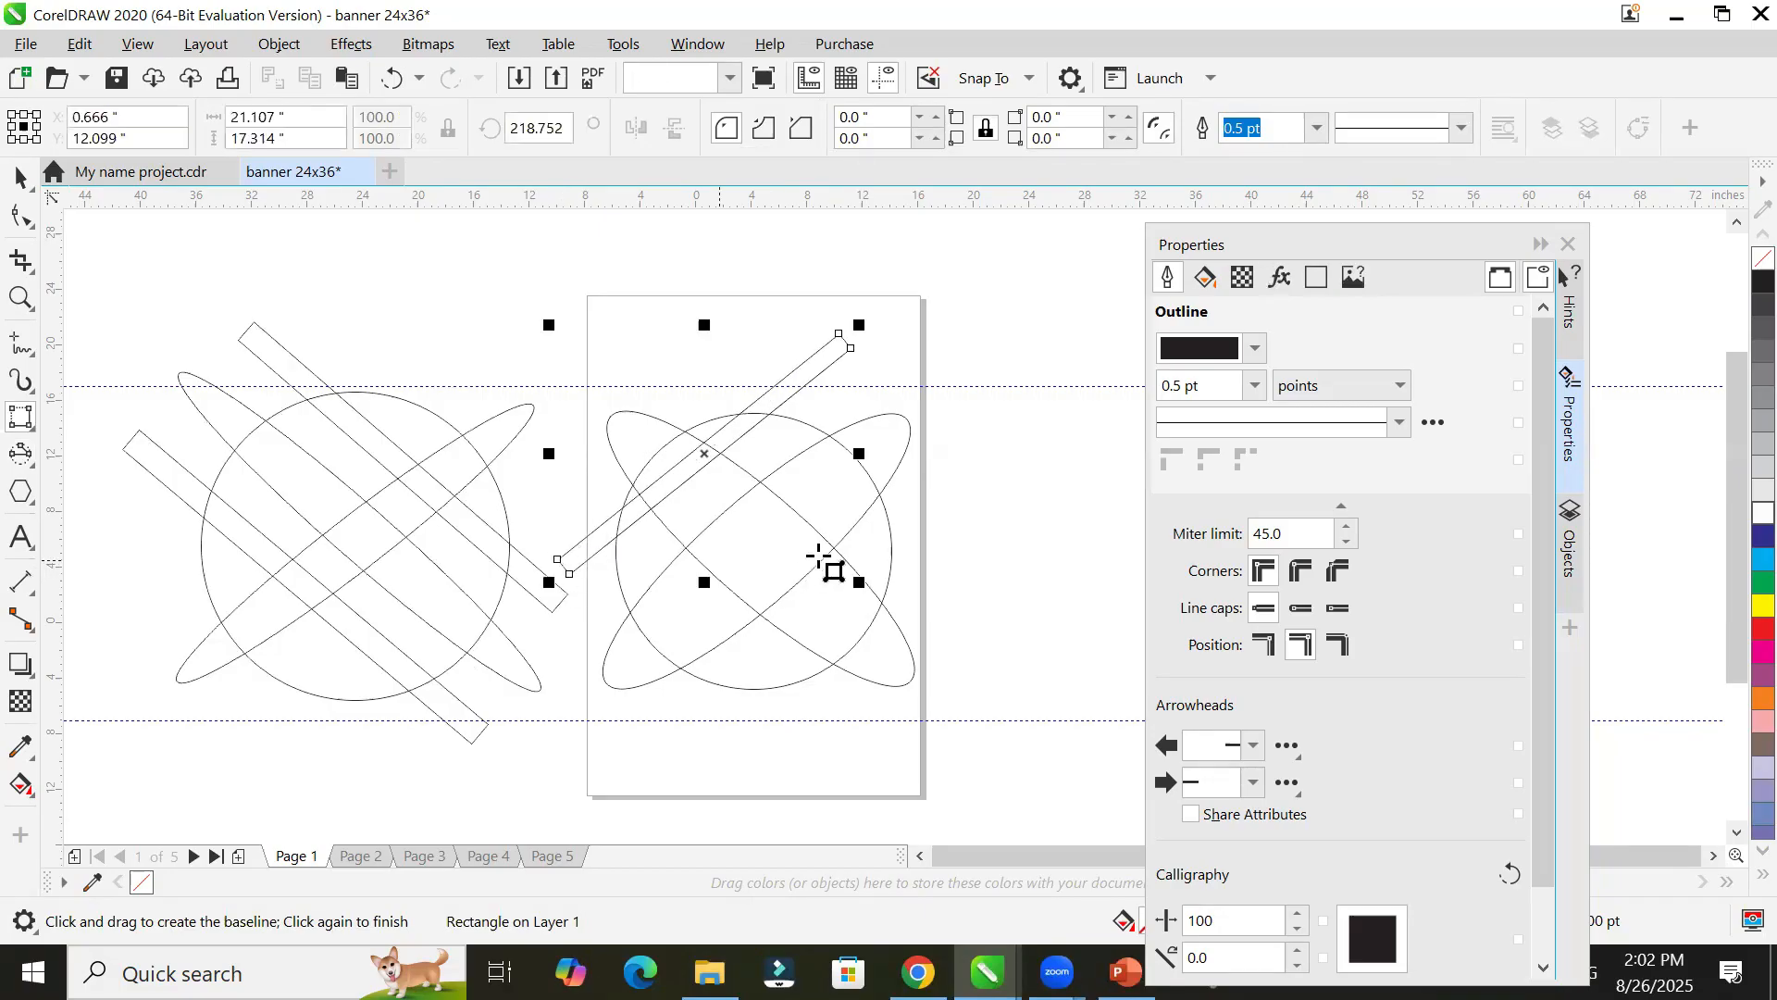
Step: Draw a second narrow slanted 3-point rectangle across the page's figure and a horizontal rectangle, about 24.5 by 1.5 inches, above the page
{"action": "left_click_drag", "start_coordinate": [937, 516], "coordinate": [657, 723]}
{"action": "left_click", "coordinate": [676, 736]}
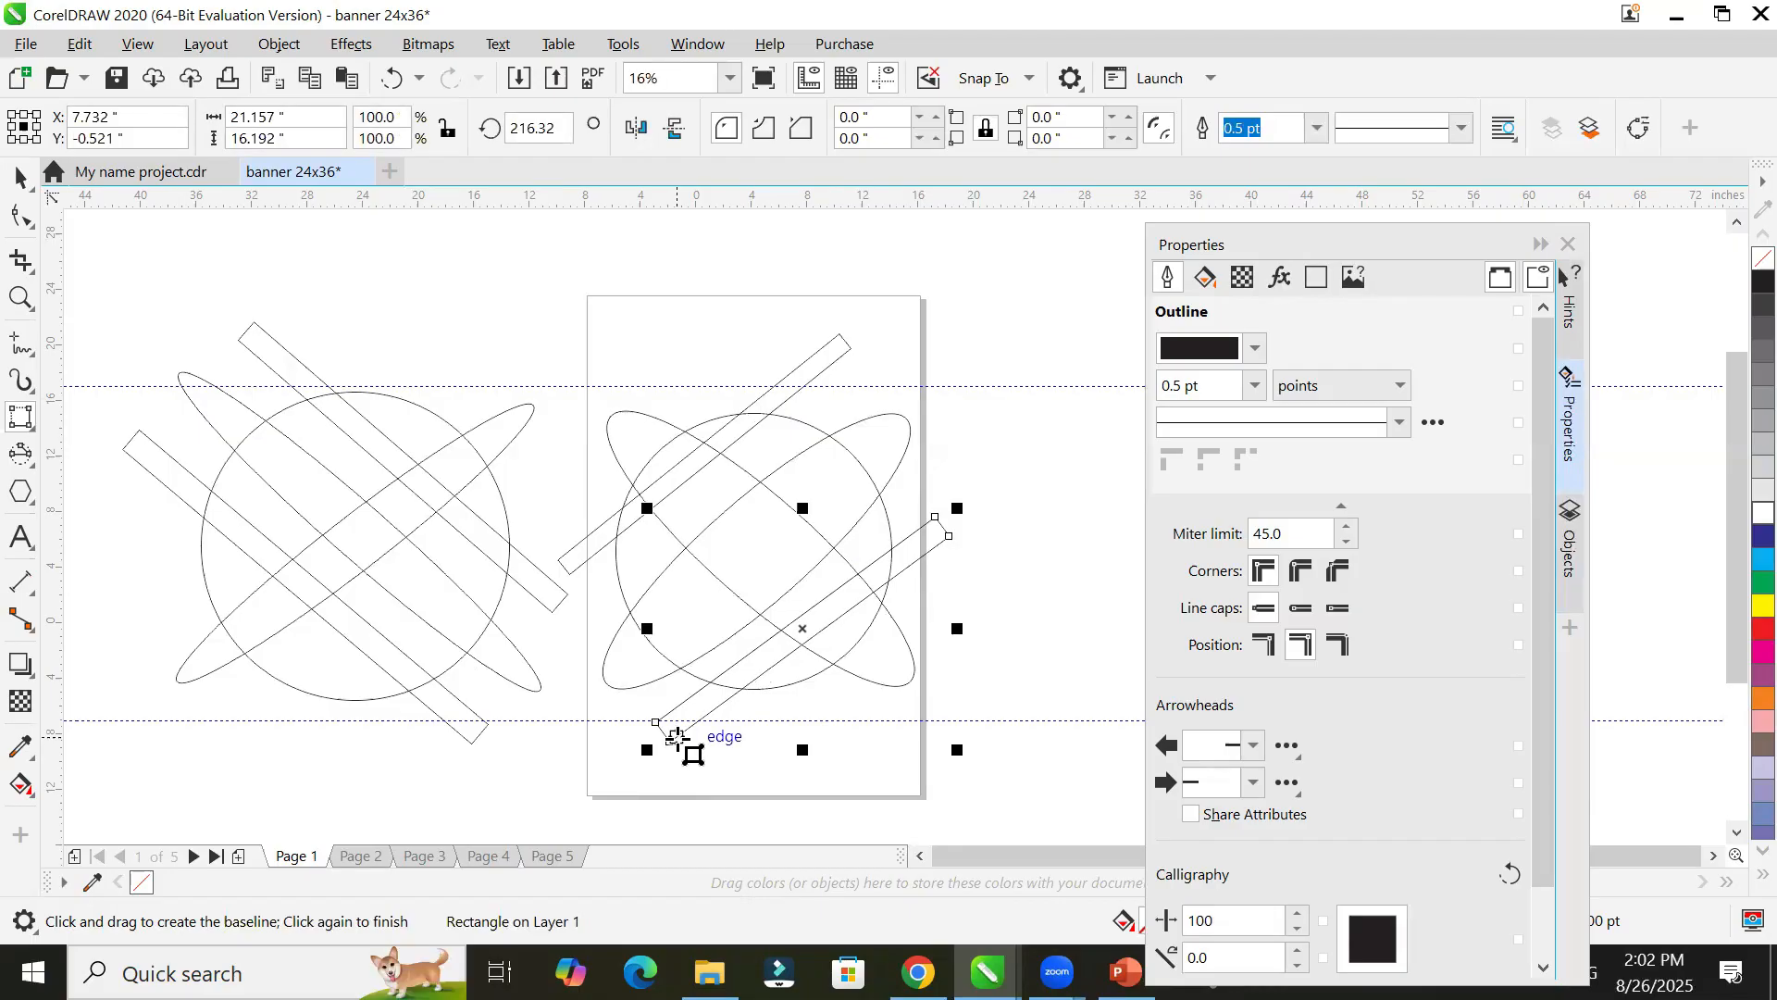
{"action": "left_click", "coordinate": [13, 413]}
{"action": "left_click", "coordinate": [115, 421]}
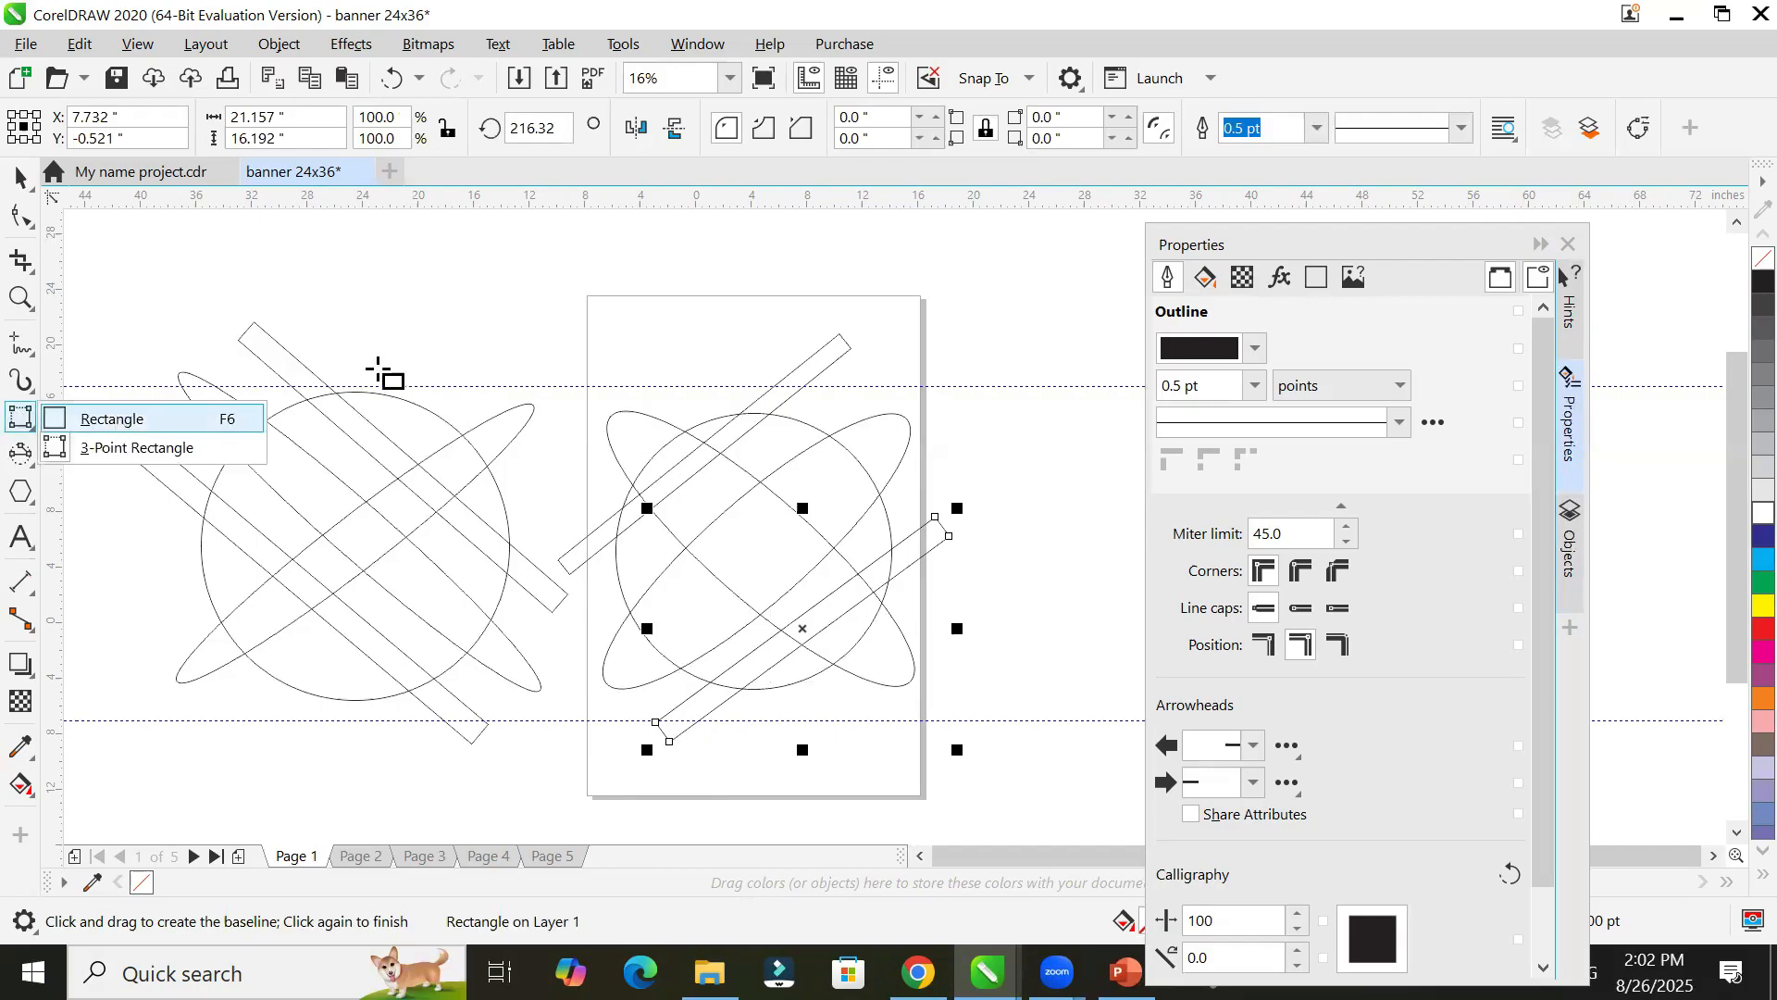
{"action": "left_click_drag", "start_coordinate": [476, 274], "coordinate": [816, 293]}
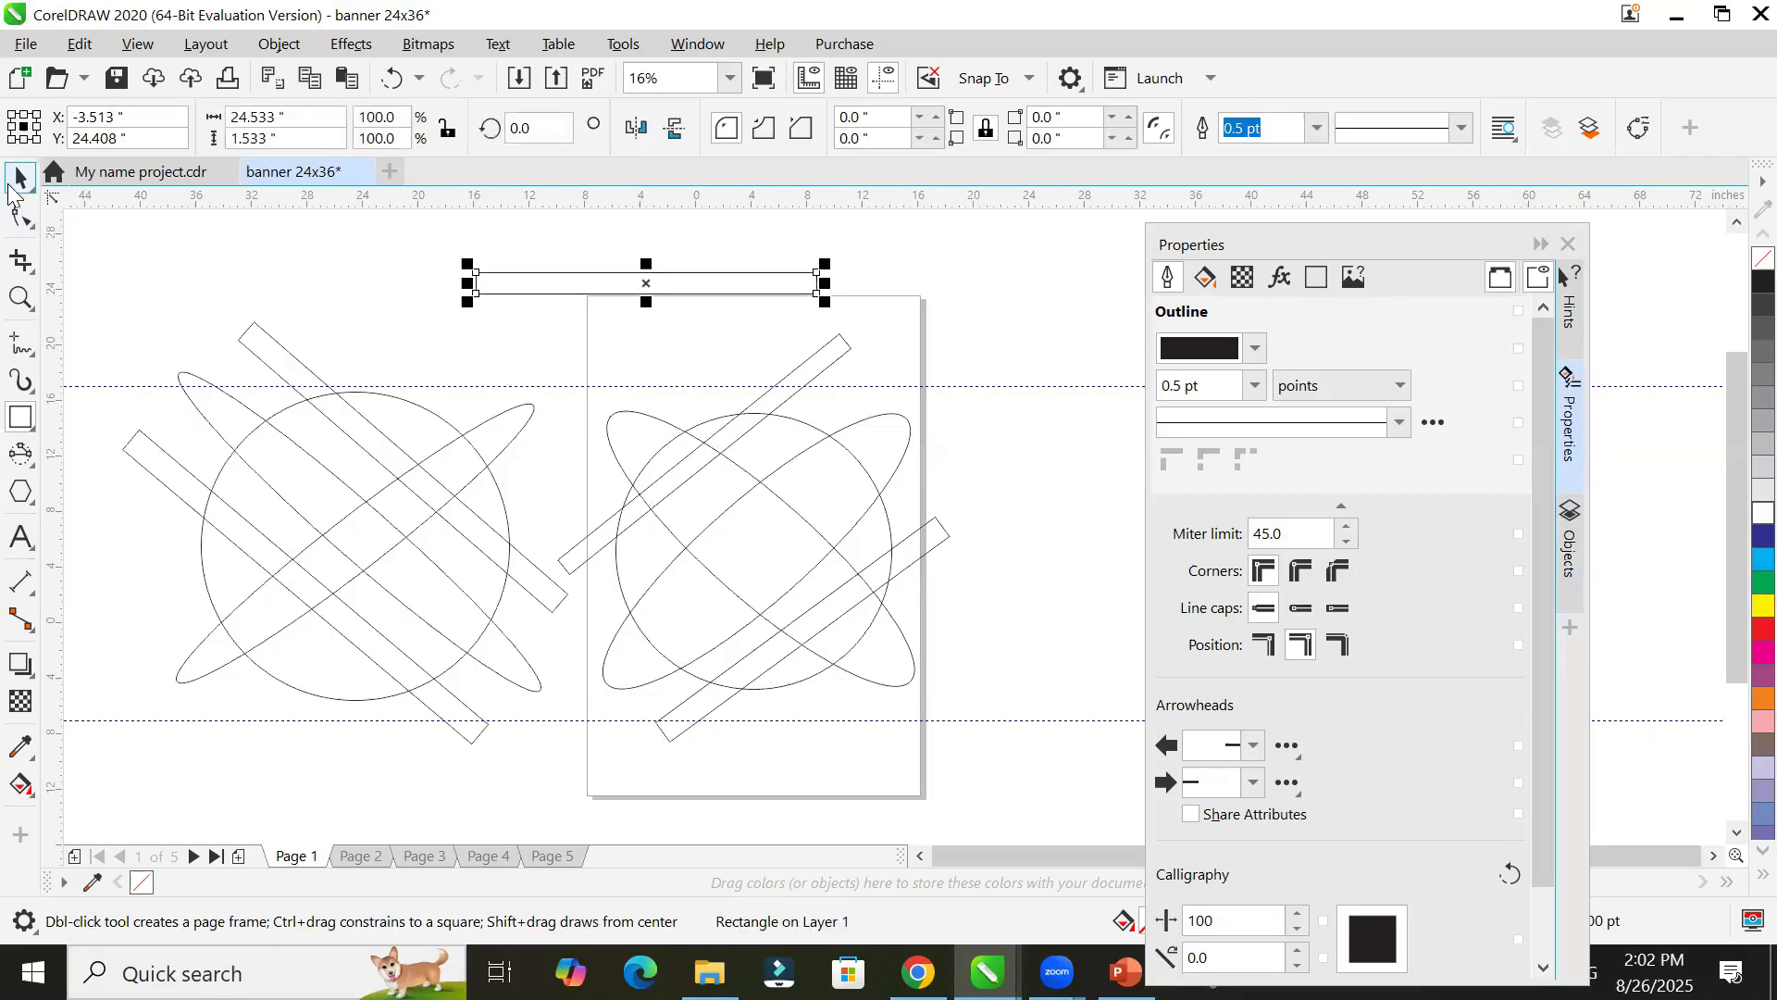
Step: Rotate the horizontal rectangle above the page counterclockwise by about 31.4 degrees
{"action": "left_click", "coordinate": [20, 176]}
{"action": "left_click", "coordinate": [587, 273]}
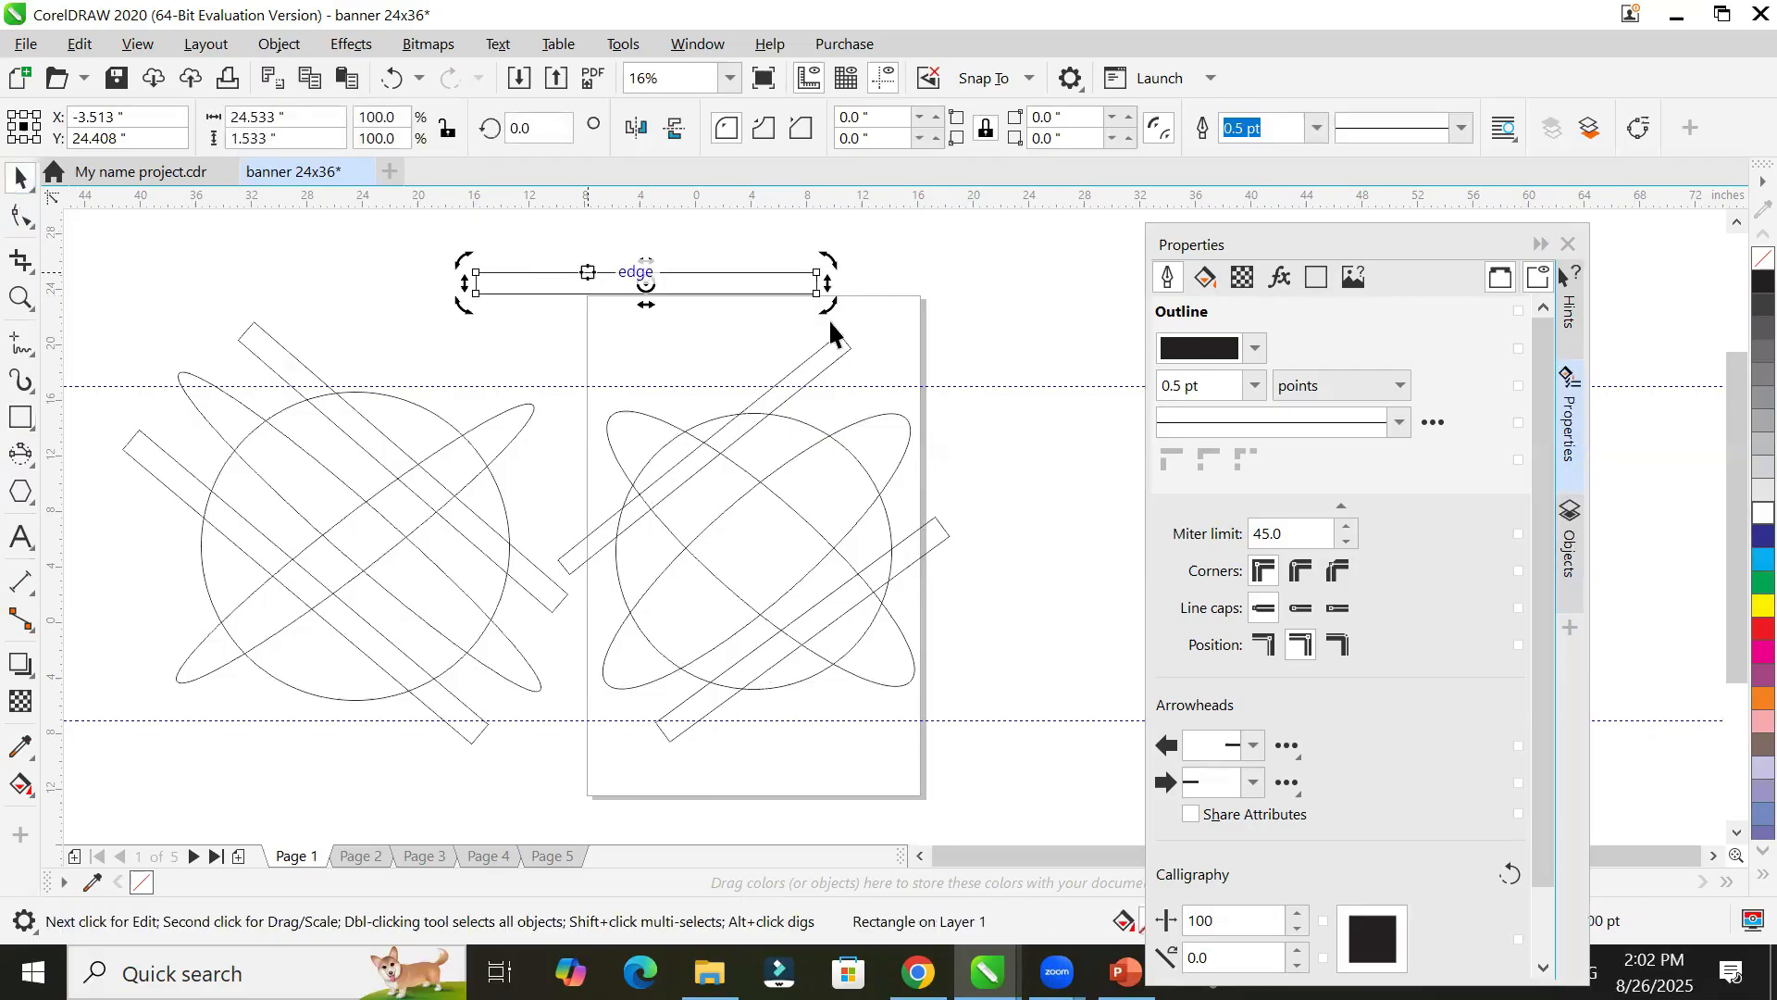
{"action": "left_click_drag", "start_coordinate": [833, 309], "coordinate": [810, 207]}
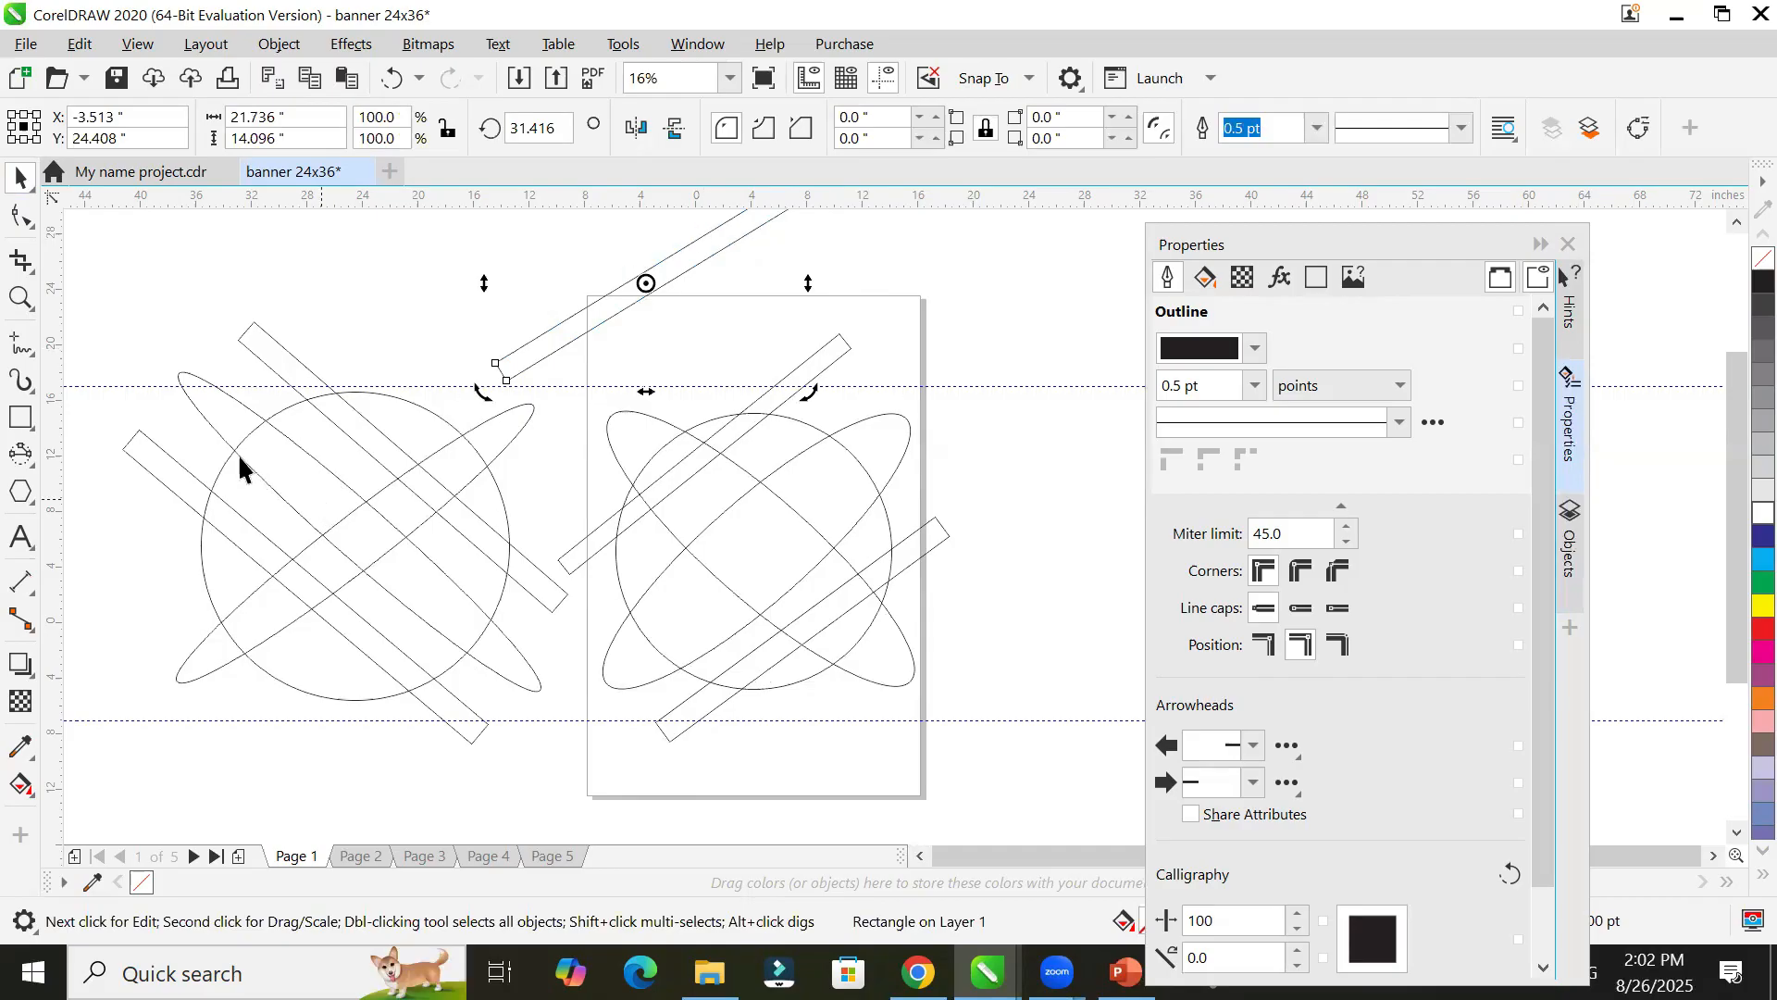
{"action": "left_click", "coordinate": [22, 460]}
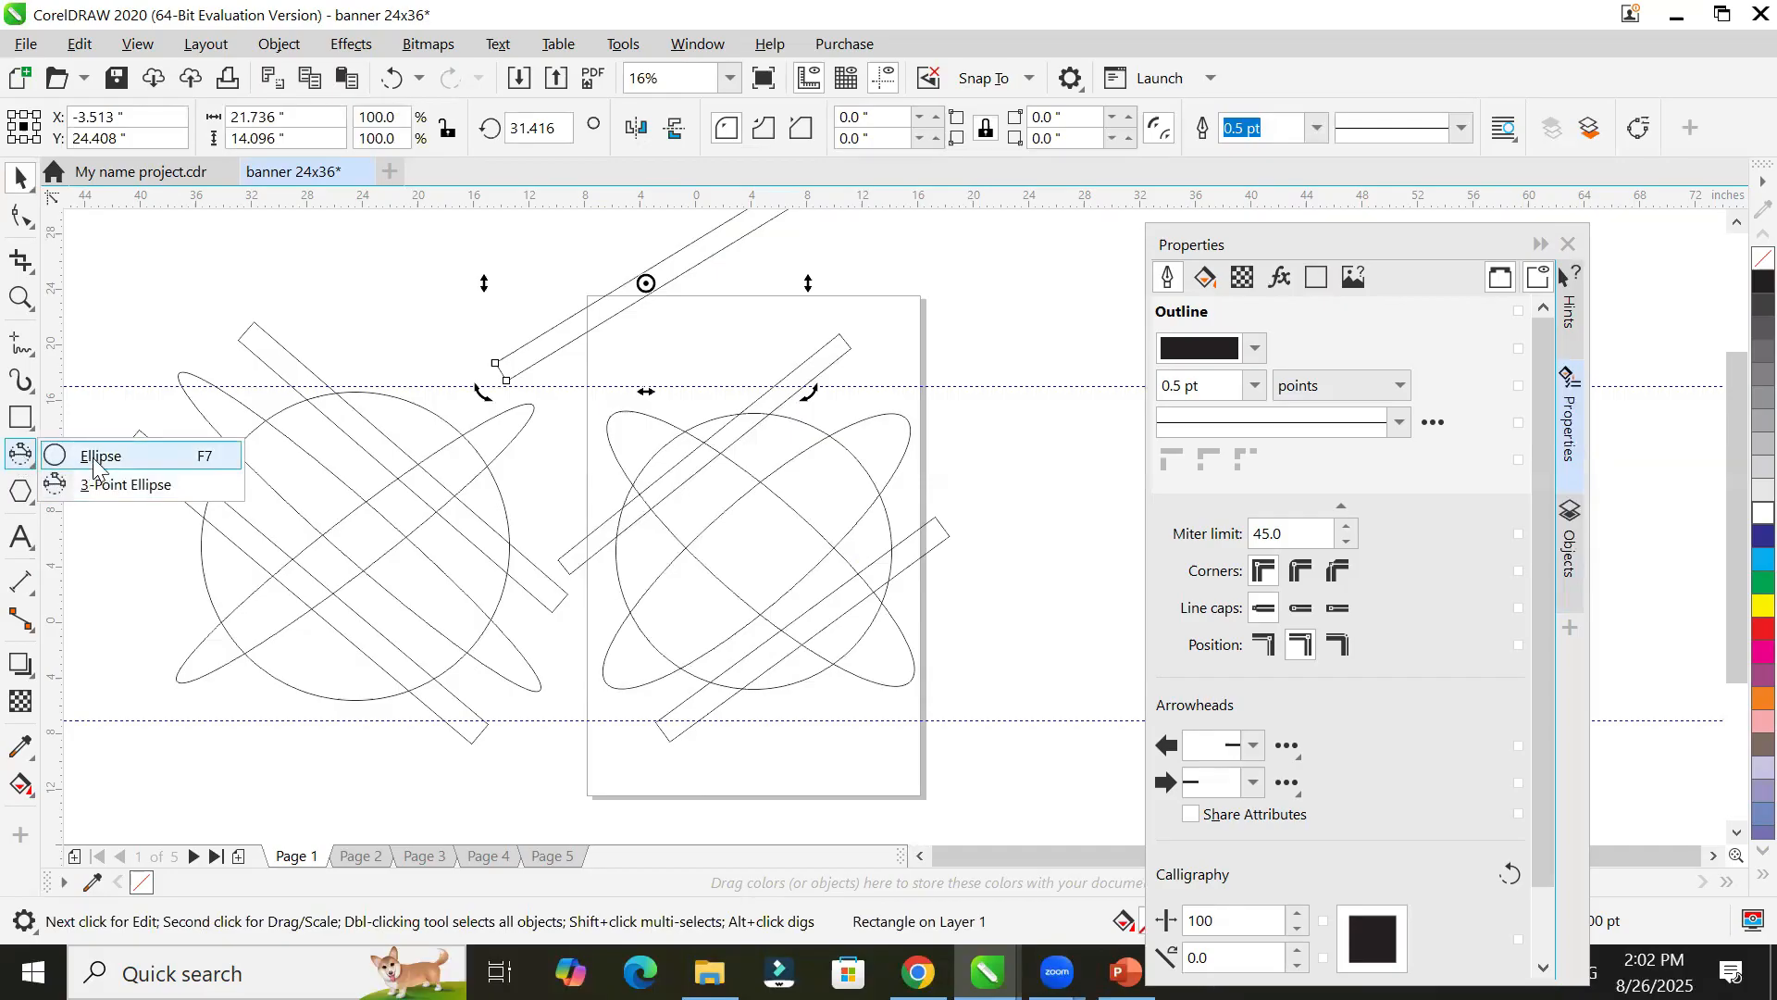
{"action": "left_click", "coordinate": [55, 455]}
{"action": "left_click", "coordinate": [22, 426]}
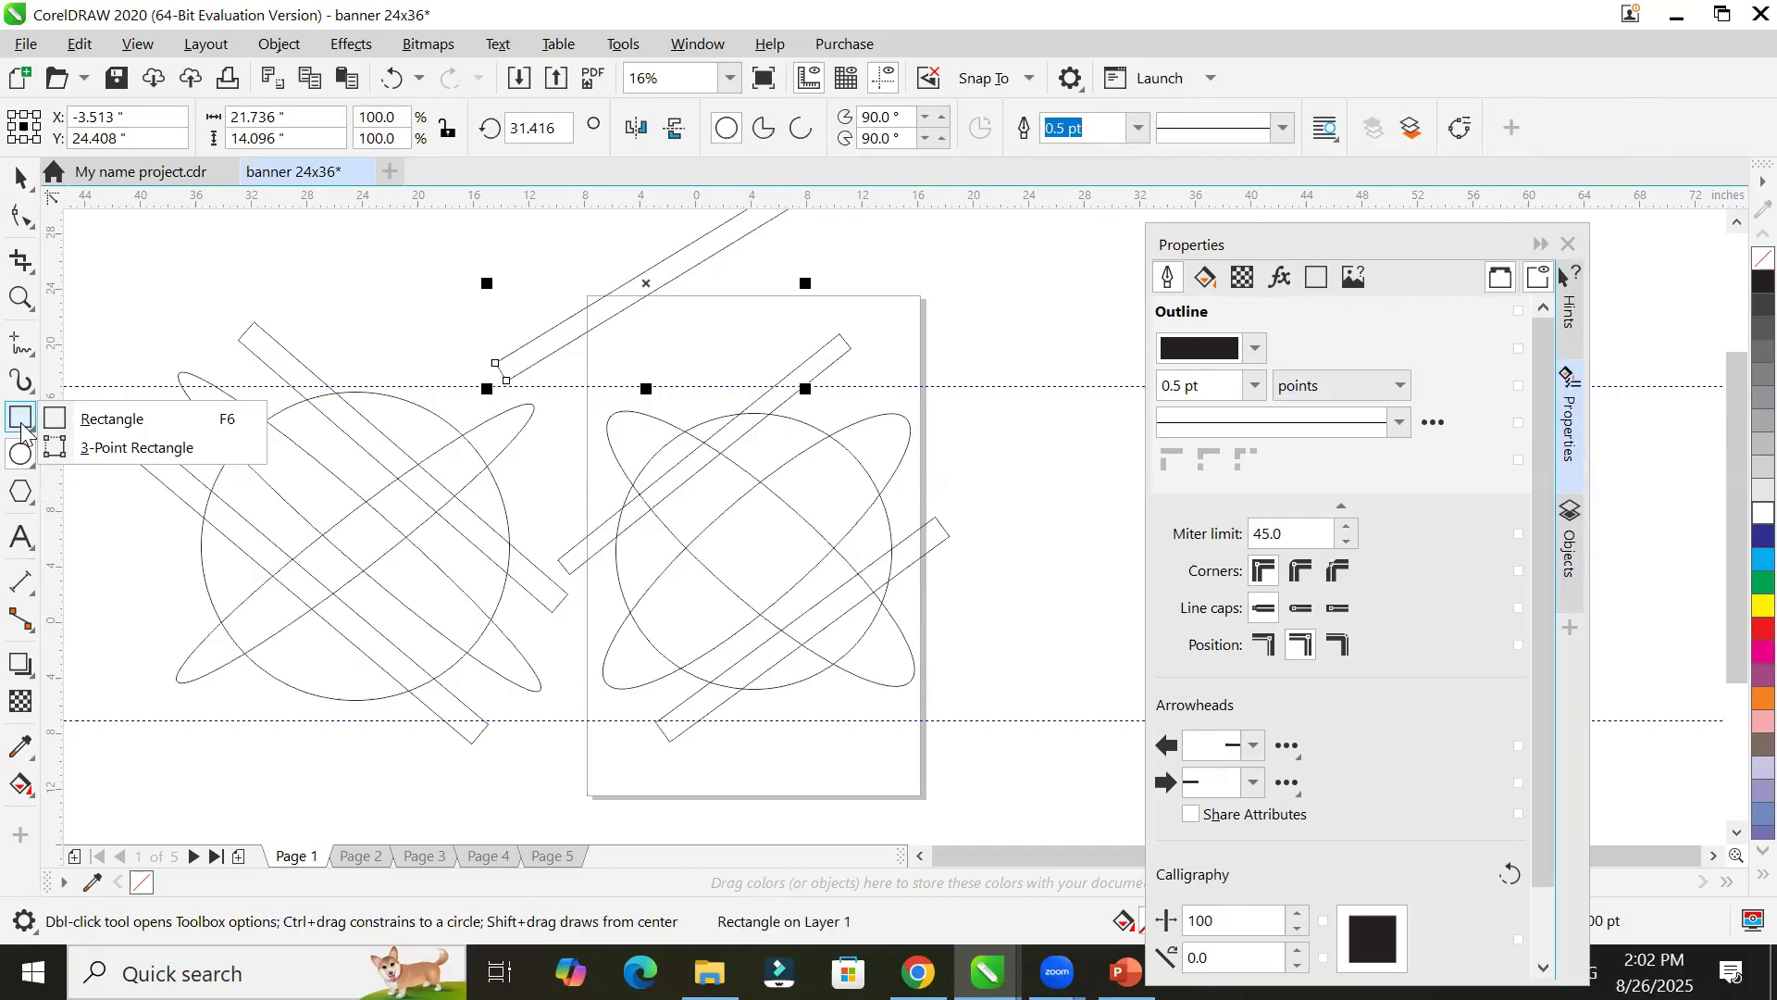
{"action": "left_click", "coordinate": [84, 426]}
{"action": "left_click", "coordinate": [33, 501]}
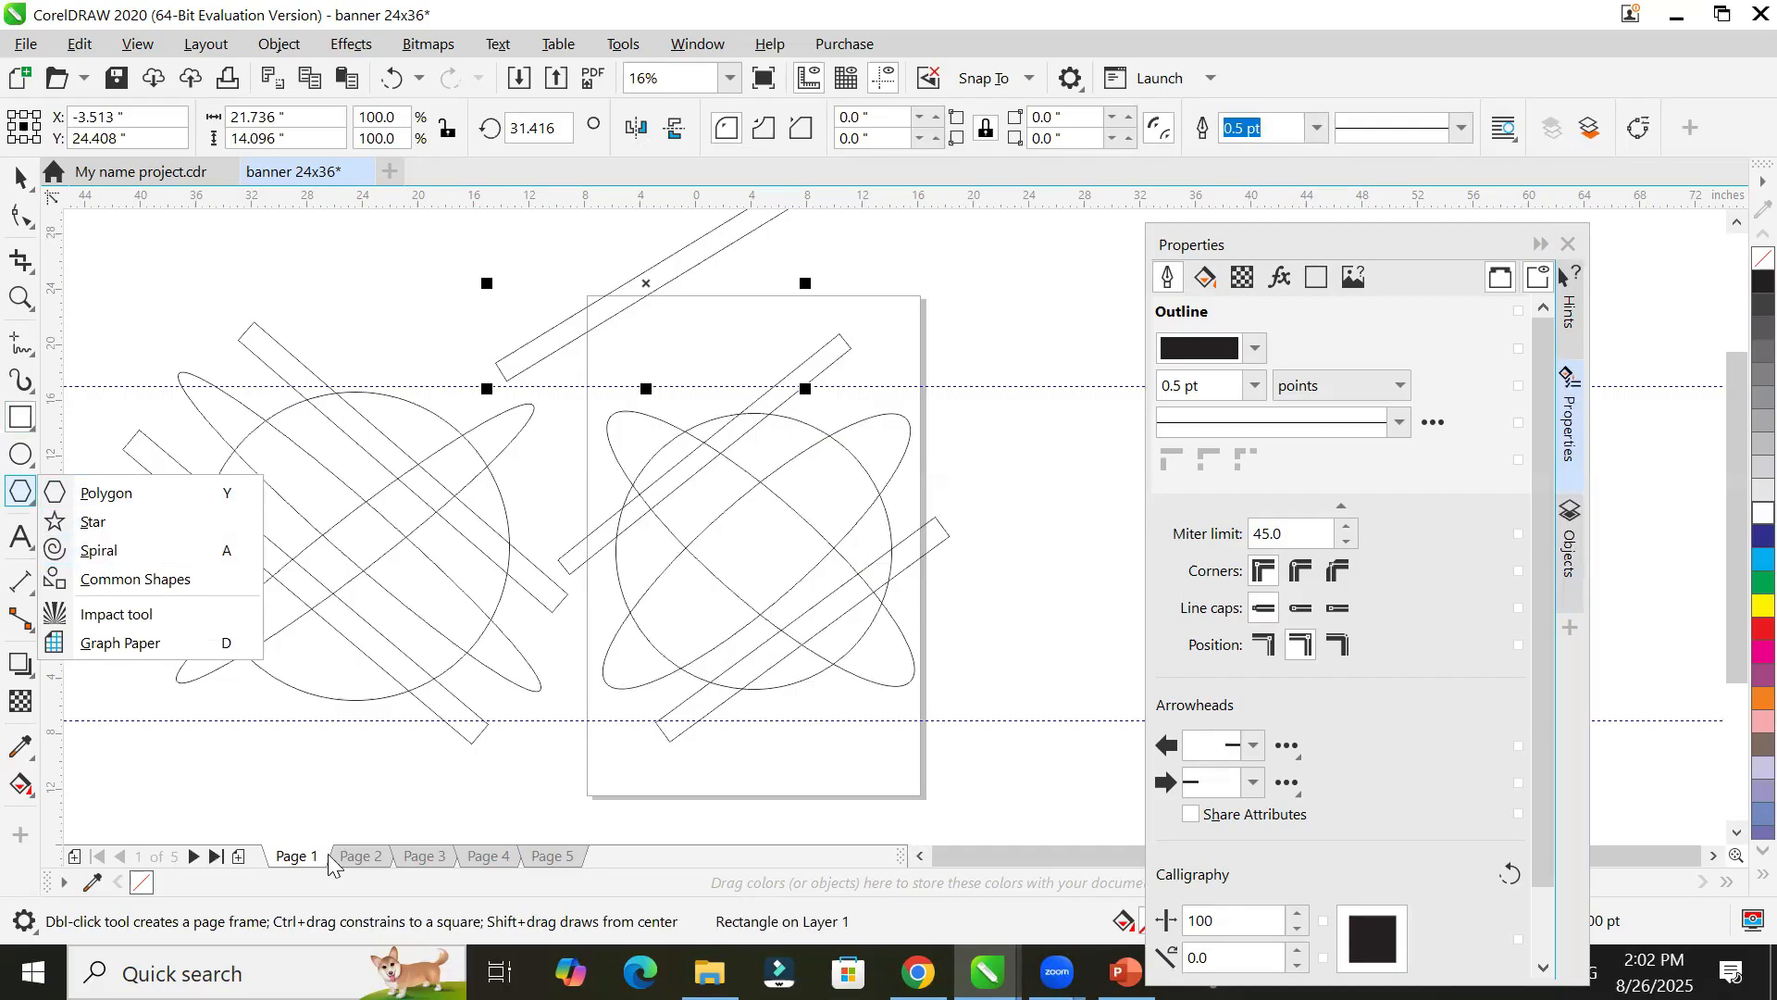
Step: Go to Page 2 and draw a five-sided polygon, about 14.9 by 14.2 inches, in the upper half of the page
{"action": "left_click", "coordinate": [357, 856]}
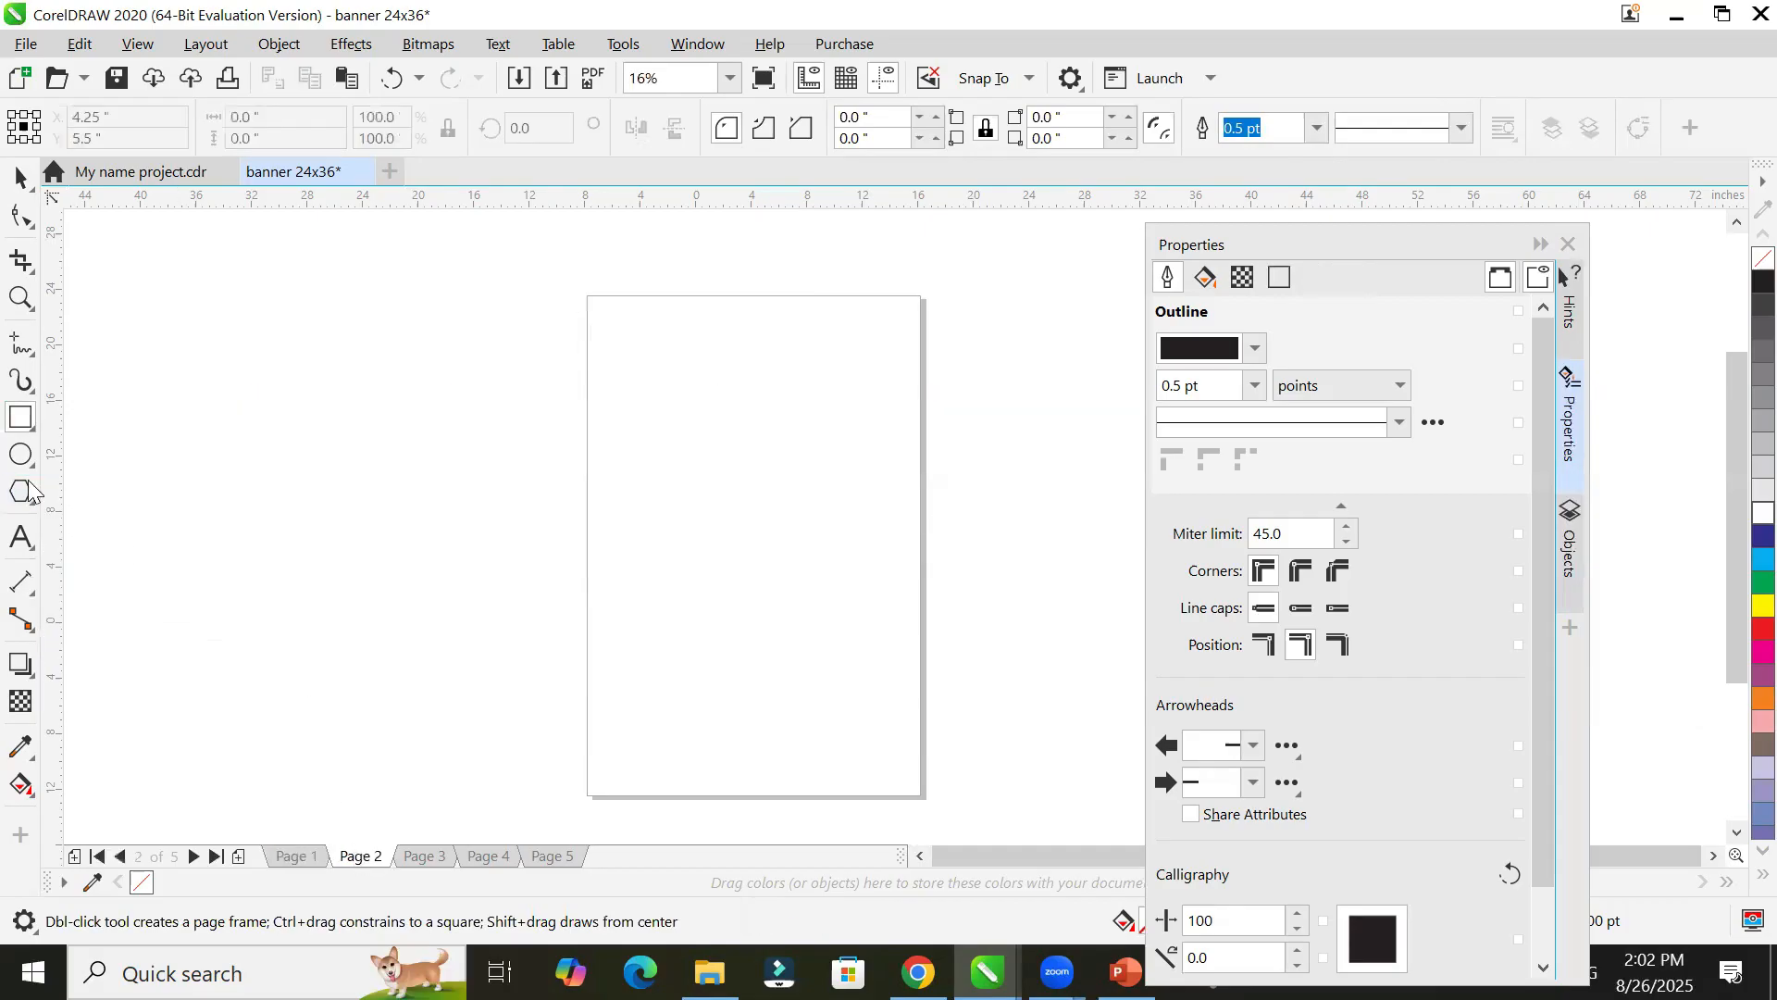
{"action": "left_click", "coordinate": [28, 504]}
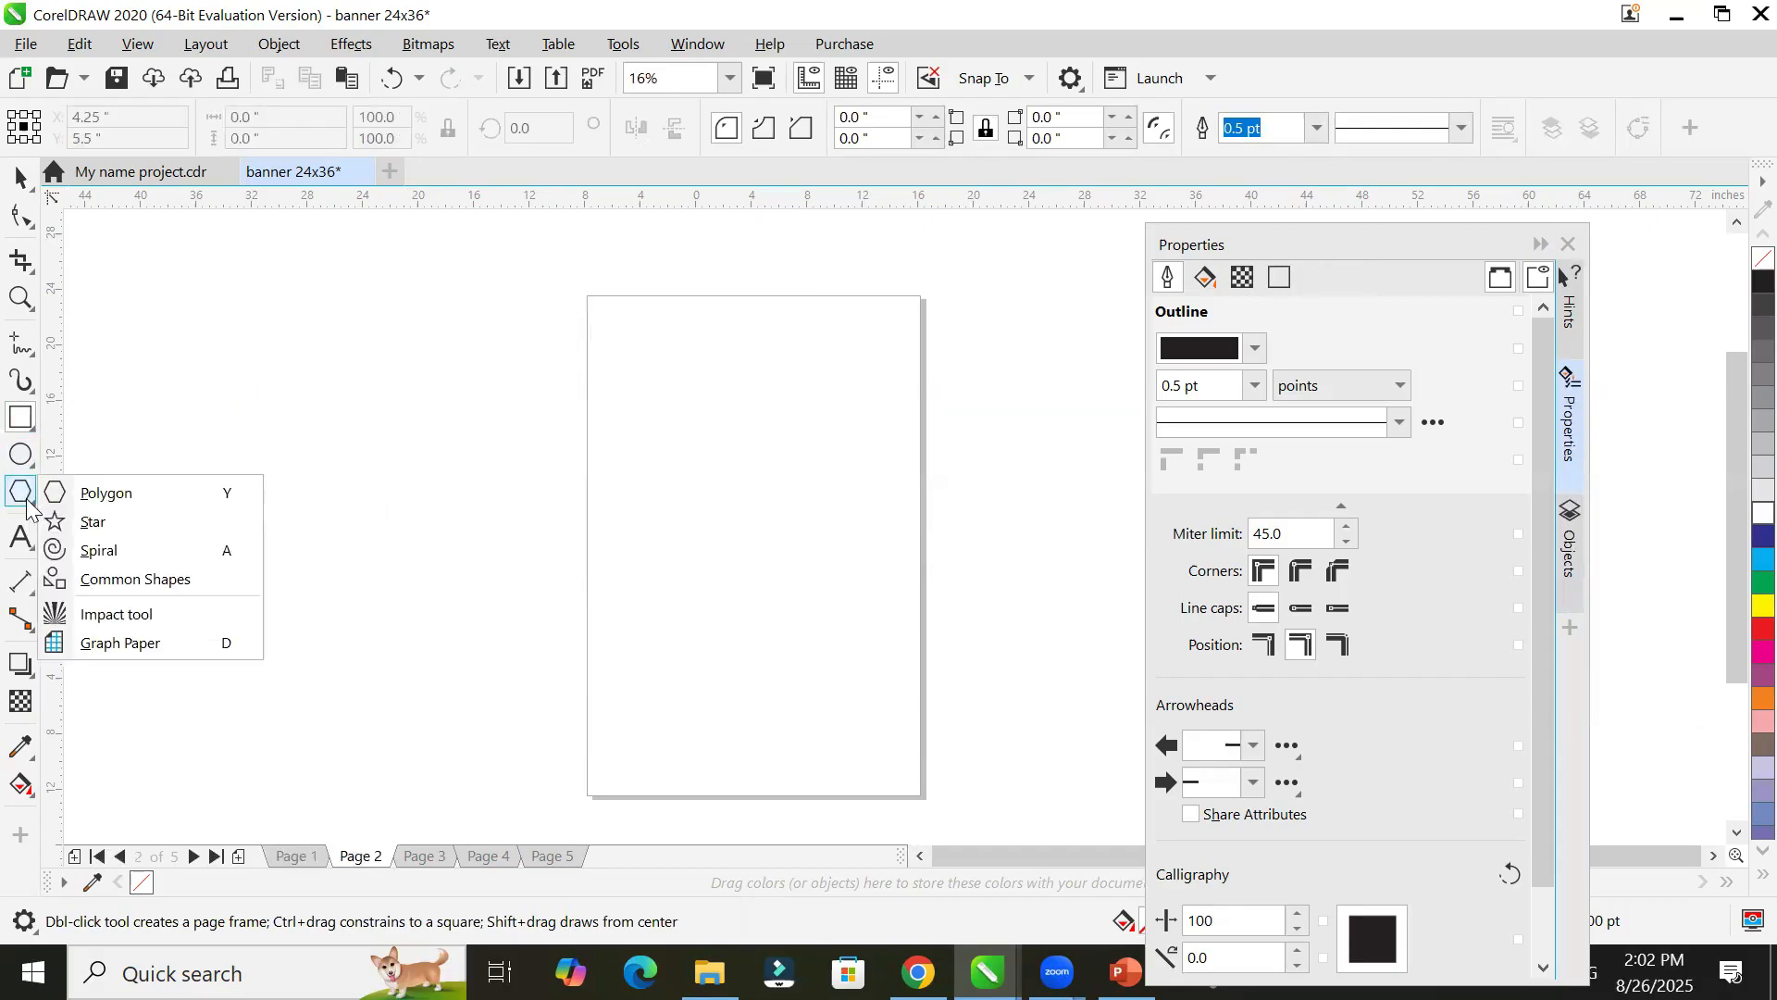
{"action": "left_click", "coordinate": [139, 493]}
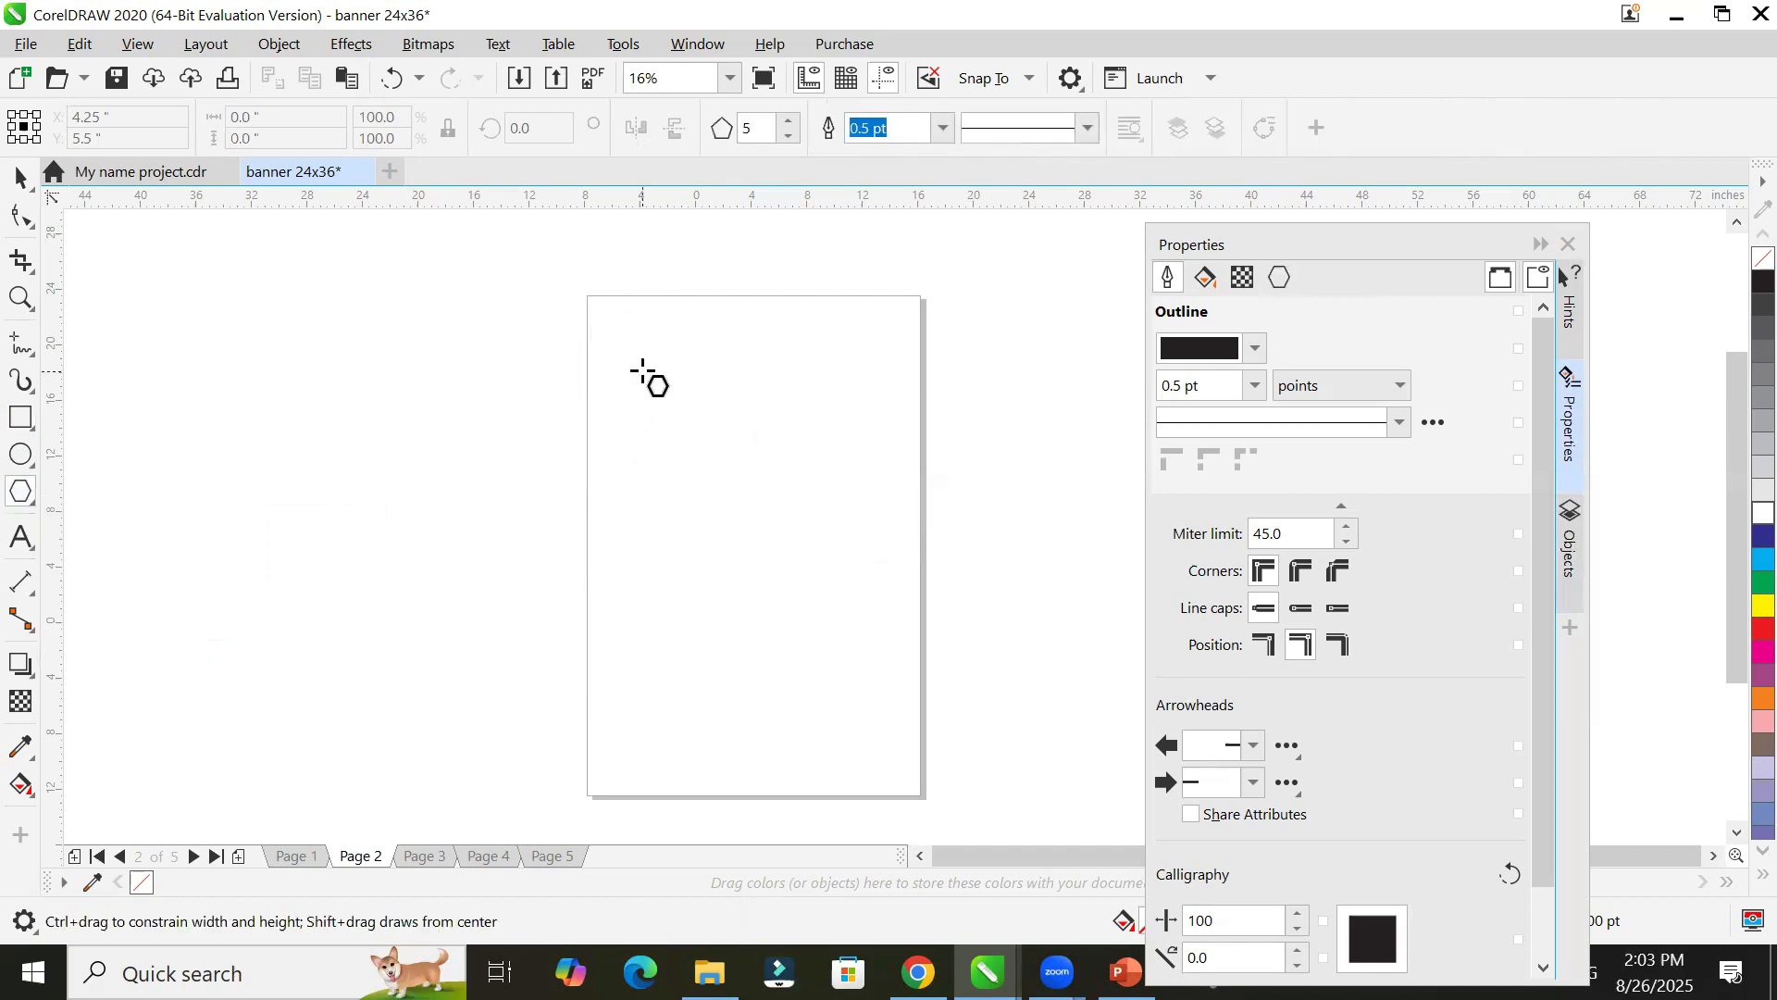
{"action": "left_click_drag", "start_coordinate": [642, 371], "coordinate": [972, 445]}
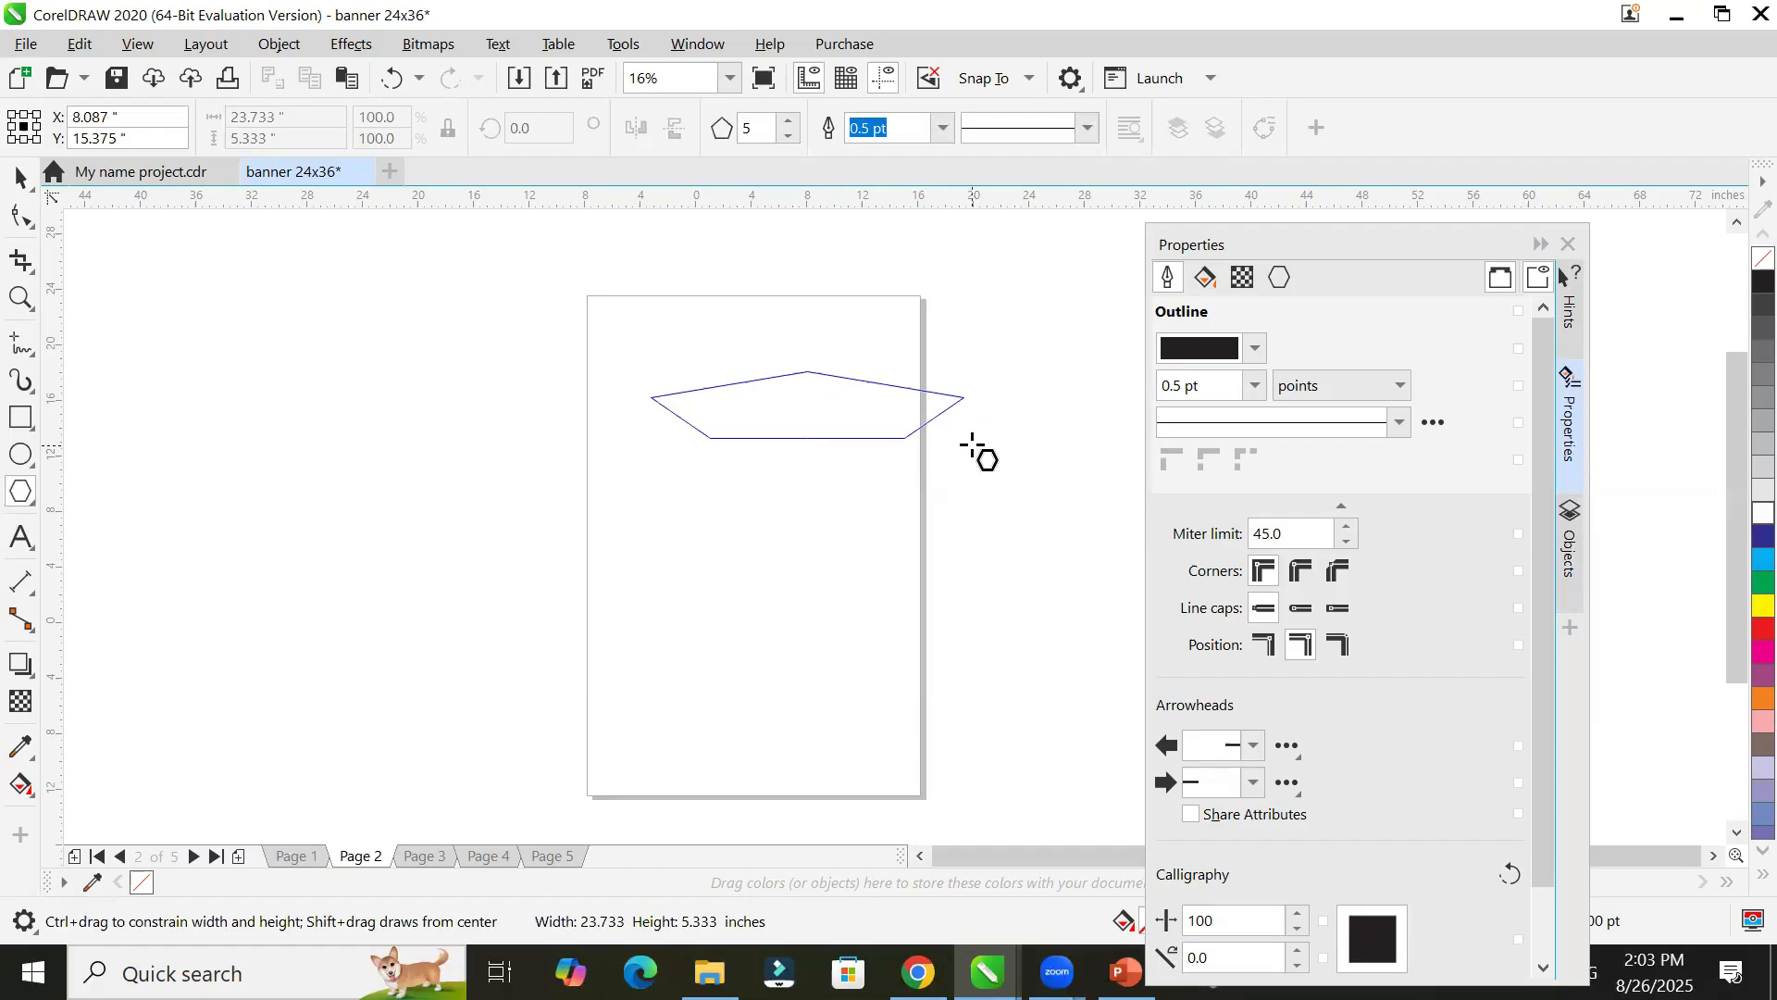
{"action": "left_click_drag", "start_coordinate": [972, 445], "coordinate": [863, 473]}
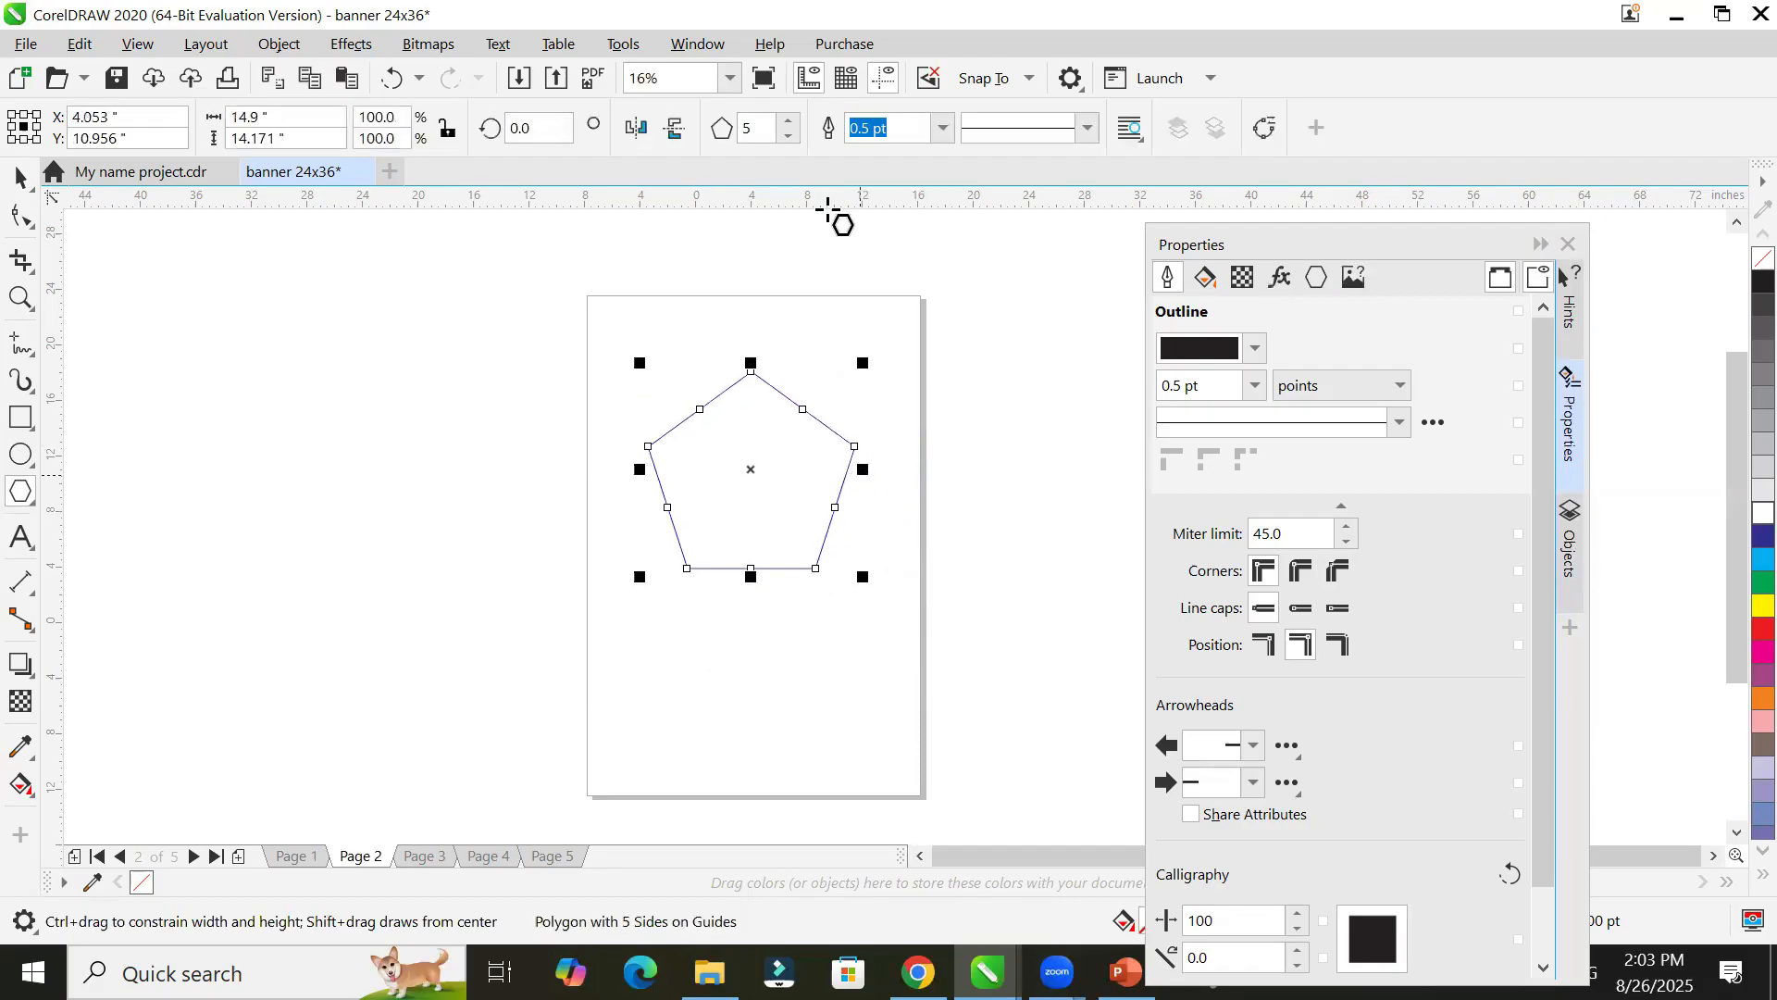
Step: Vary the pentagon's number of sides, raising it to 7 and lowering it to 3
{"action": "left_click", "coordinate": [788, 120]}
{"action": "left_click", "coordinate": [788, 120]}
{"action": "left_click", "coordinate": [789, 137]}
{"action": "left_click", "coordinate": [789, 137]}
{"action": "left_click", "coordinate": [789, 137]}
{"action": "left_click", "coordinate": [789, 137]}
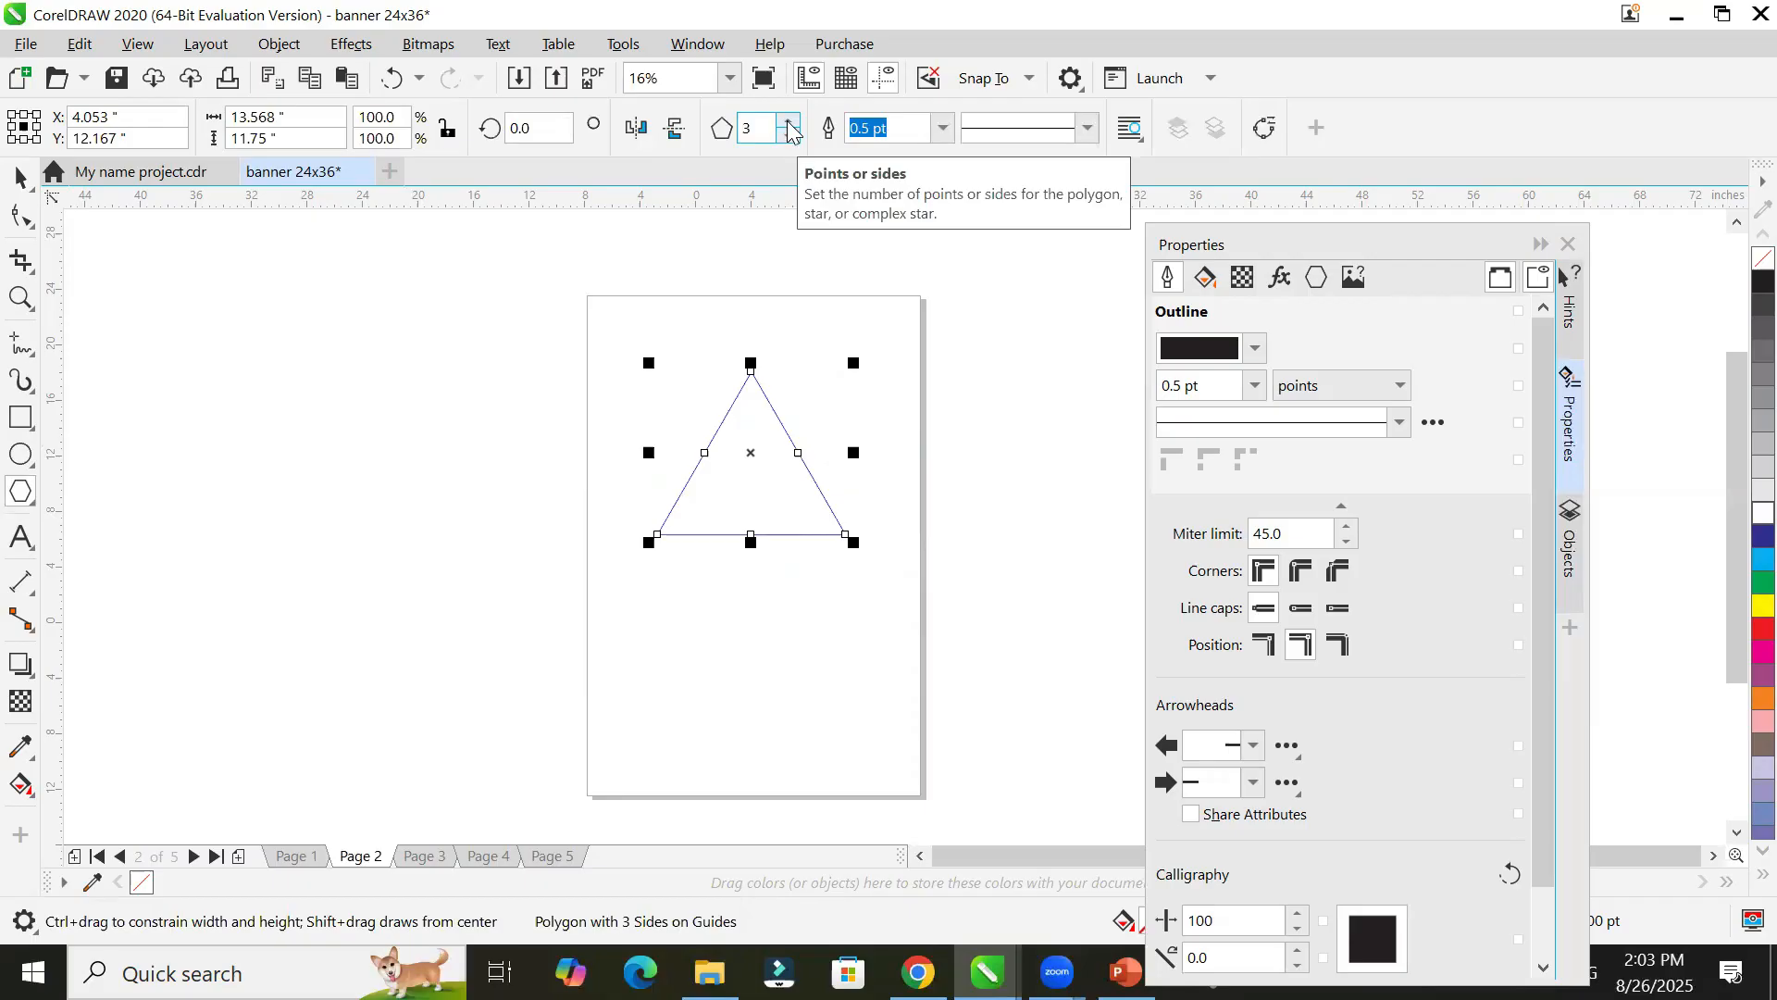
Step: Set the polygon's number of sides to 500
{"action": "left_click", "coordinate": [789, 121]}
{"action": "double_click", "coordinate": [747, 130]}
{"action": "type", "text": "1"}
{"action": "type", "text": "00"}
{"action": "key", "text": "BackSpace"}
{"action": "key", "text": "BackSpace"}
{"action": "key", "text": "BackSpace"}
{"action": "type", "text": "500"}
{"action": "key", "text": "Return"}
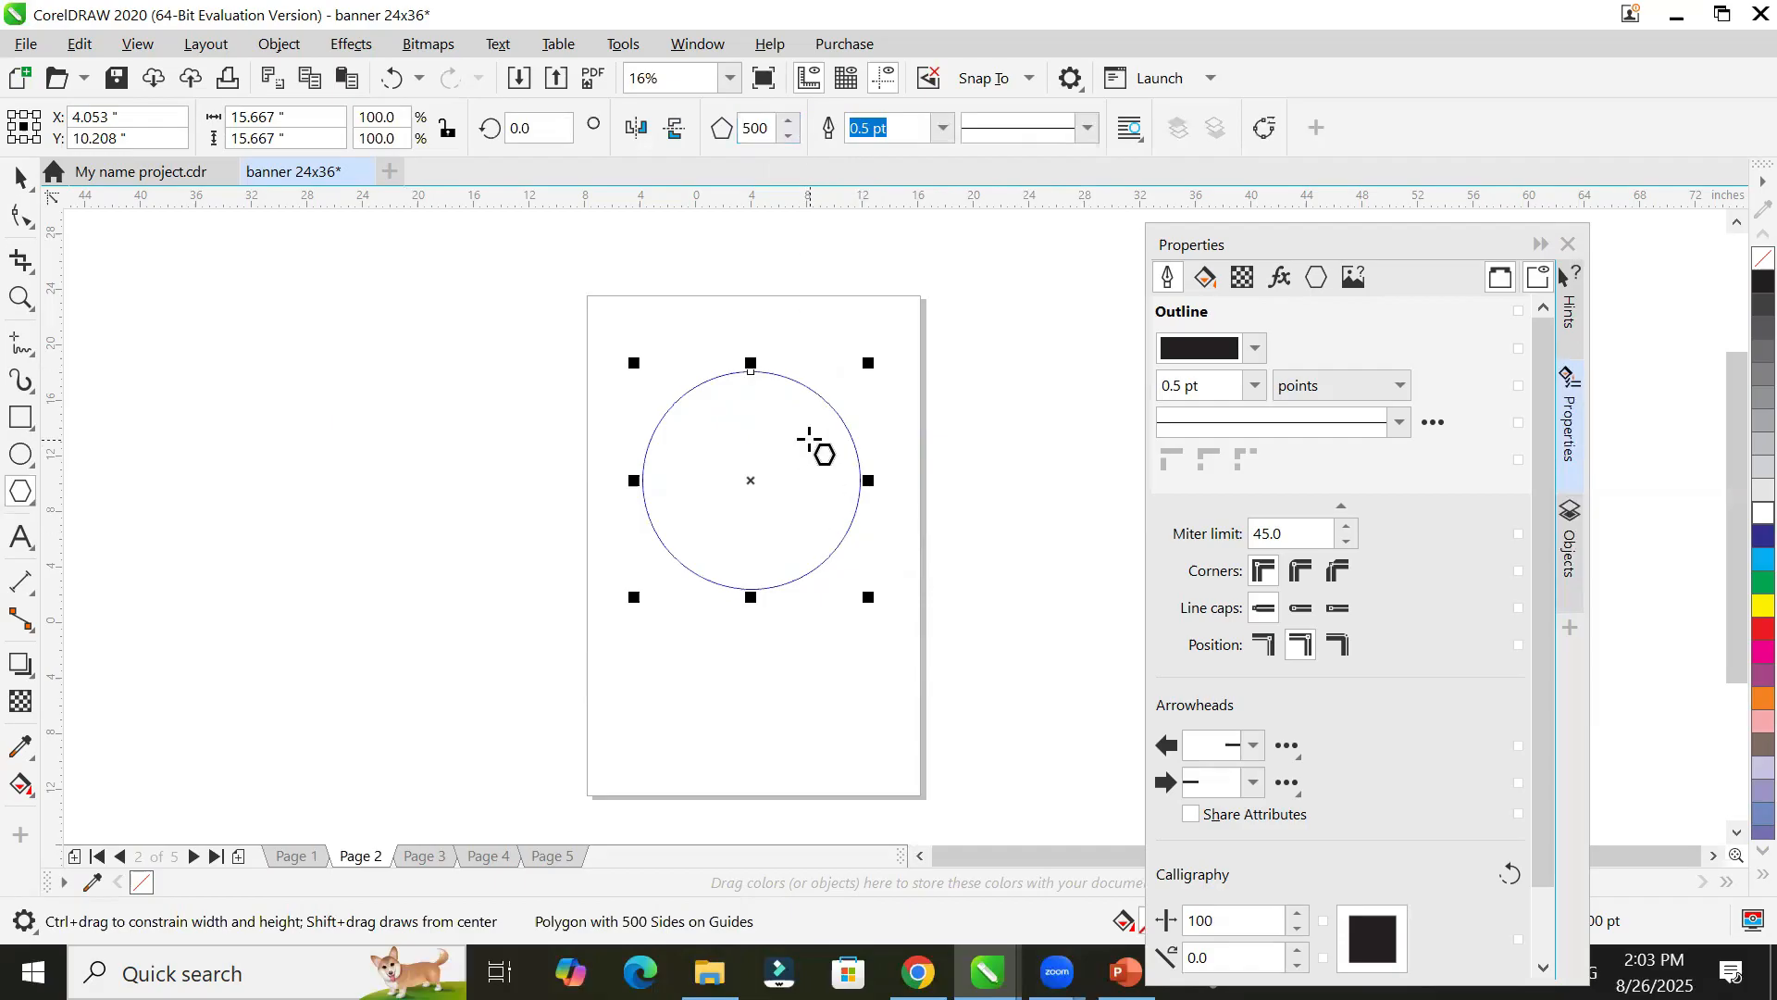
Step: Lower the polygon's number of sides to 50
{"action": "scroll", "coordinate": [818, 408], "scroll_direction": "up", "scroll_amount": 6}
{"action": "scroll", "coordinate": [809, 389], "scroll_direction": "up", "scroll_amount": 8}
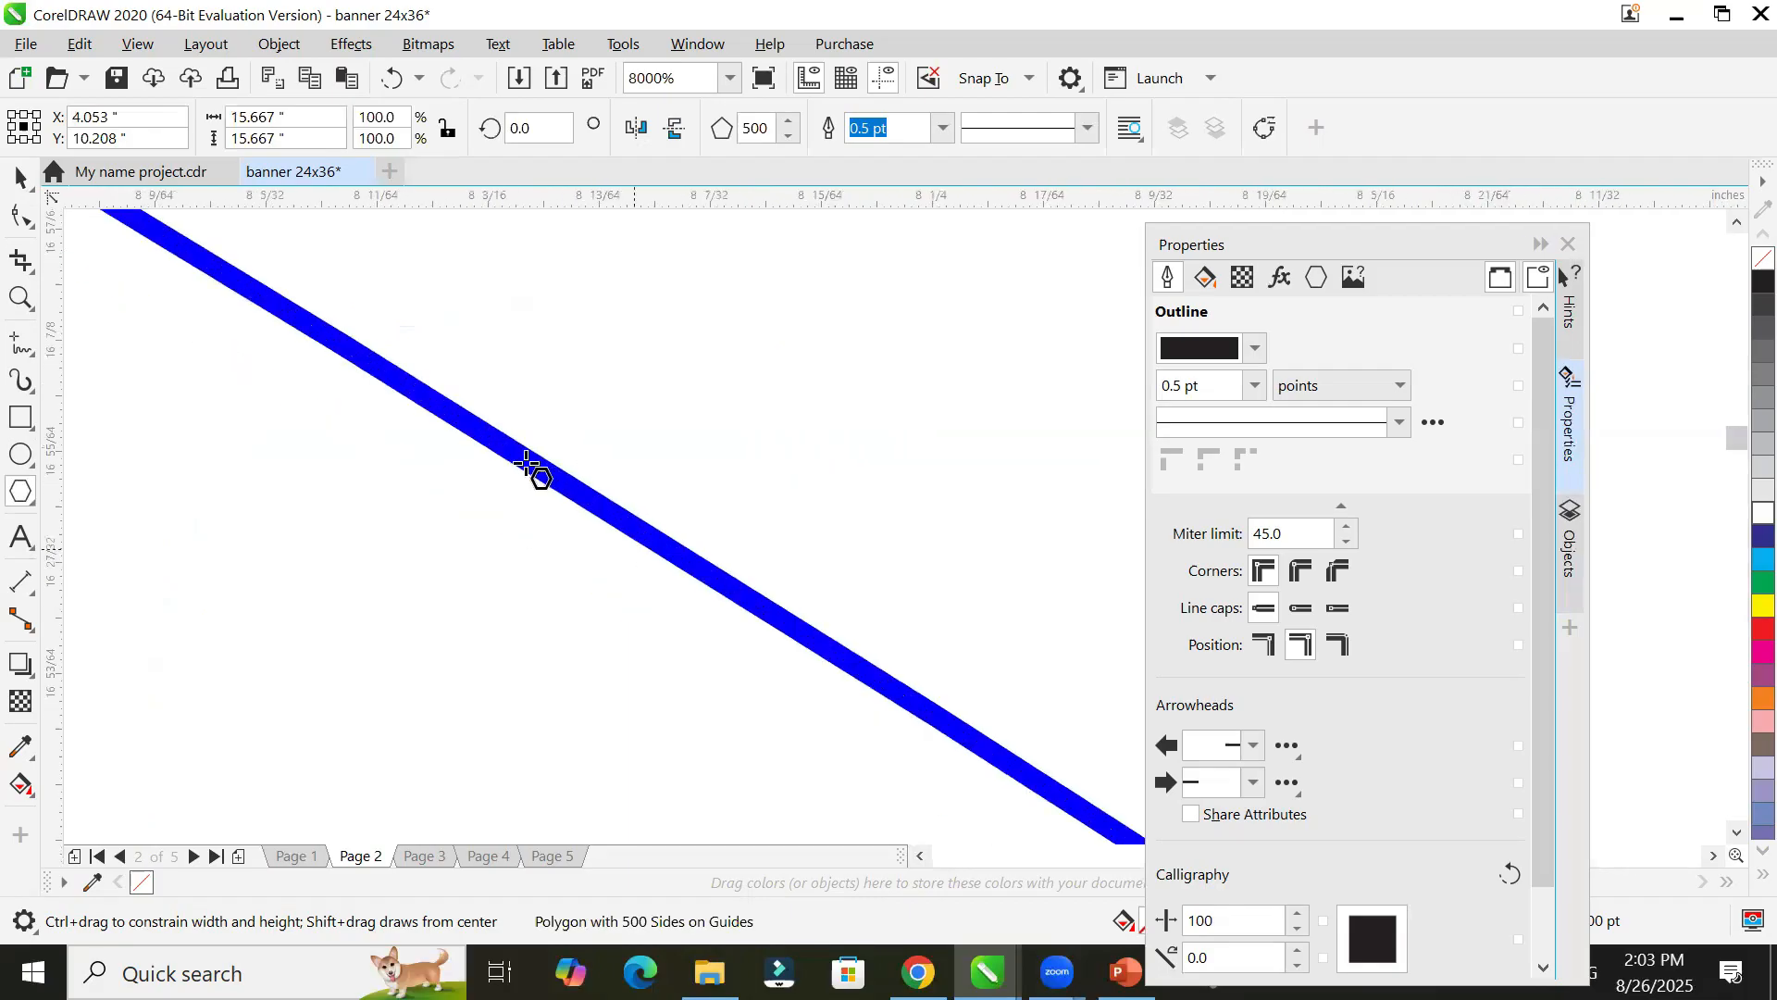
{"action": "double_click", "coordinate": [761, 128]}
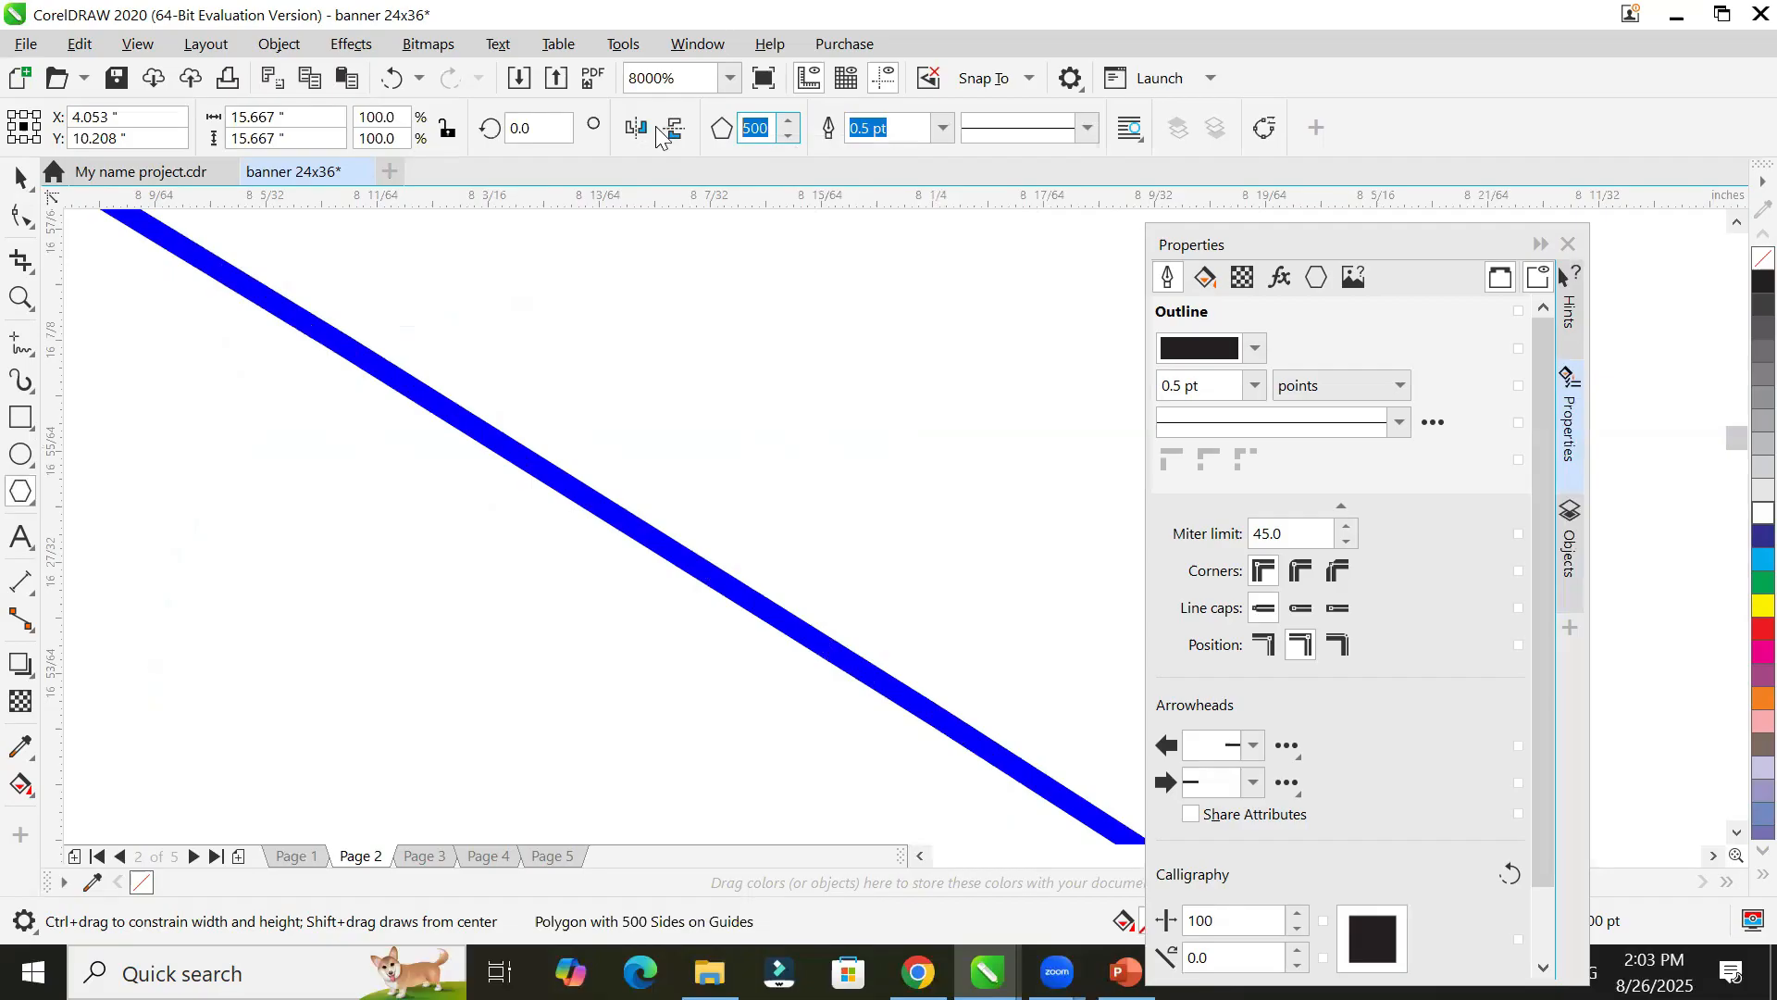
{"action": "type", "text": "50"}
{"action": "key", "text": "Return"}
{"action": "scroll", "coordinate": [481, 451], "scroll_direction": "down", "scroll_amount": 6}
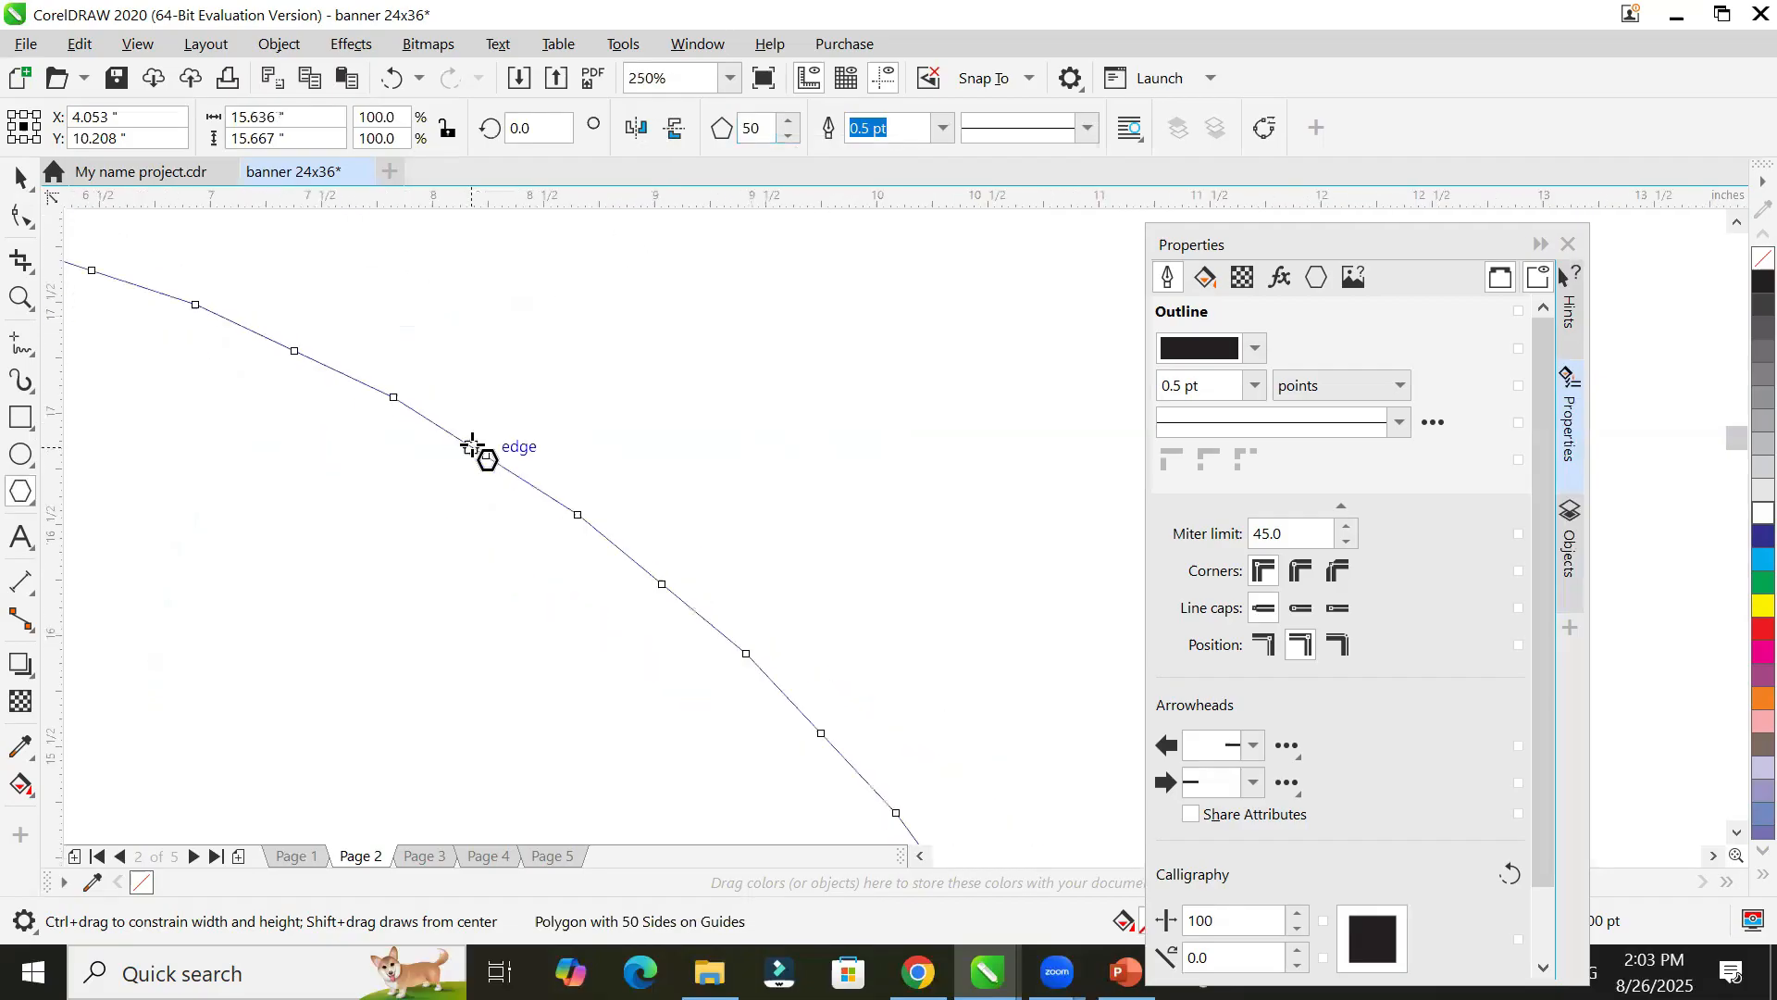
{"action": "left_click_drag", "start_coordinate": [428, 579], "coordinate": [719, 467]}
{"action": "key", "text": "Escape"}
{"action": "key", "text": "ctrl+z"}
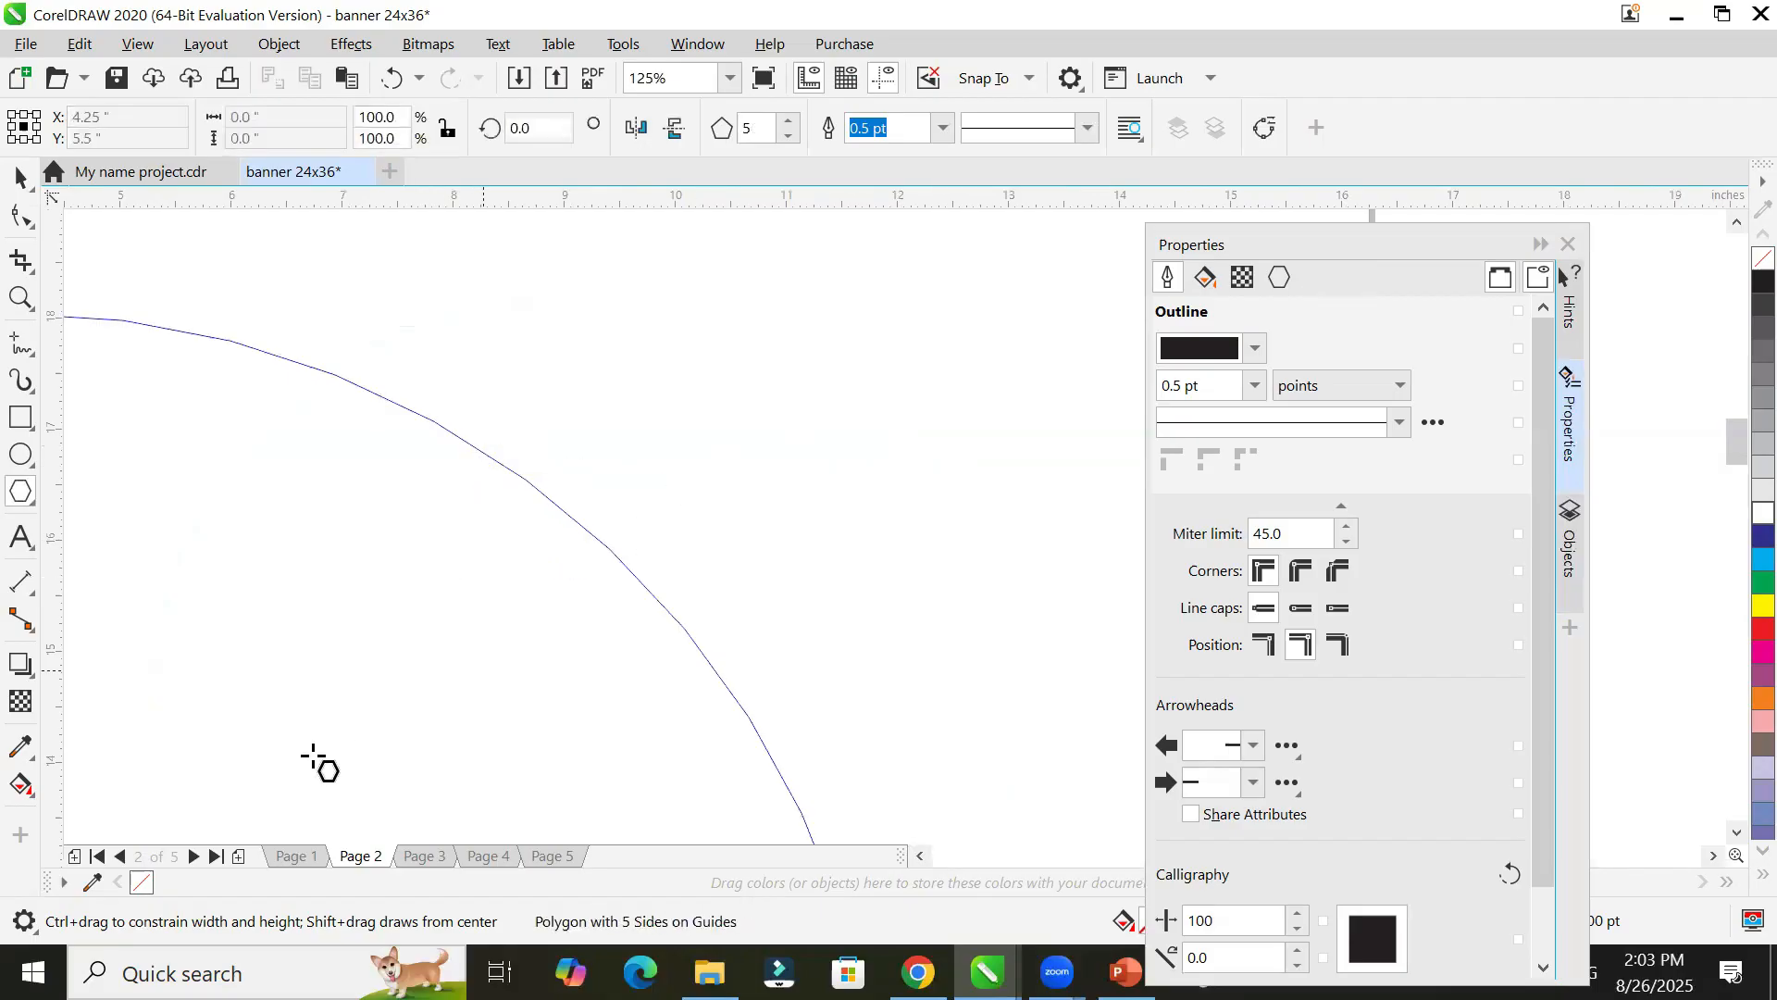
Step: Examine the whole outline of the 50-sided polygon on Page 2
{"action": "key", "text": "space"}
{"action": "key", "text": "space"}
{"action": "key", "text": "space"}
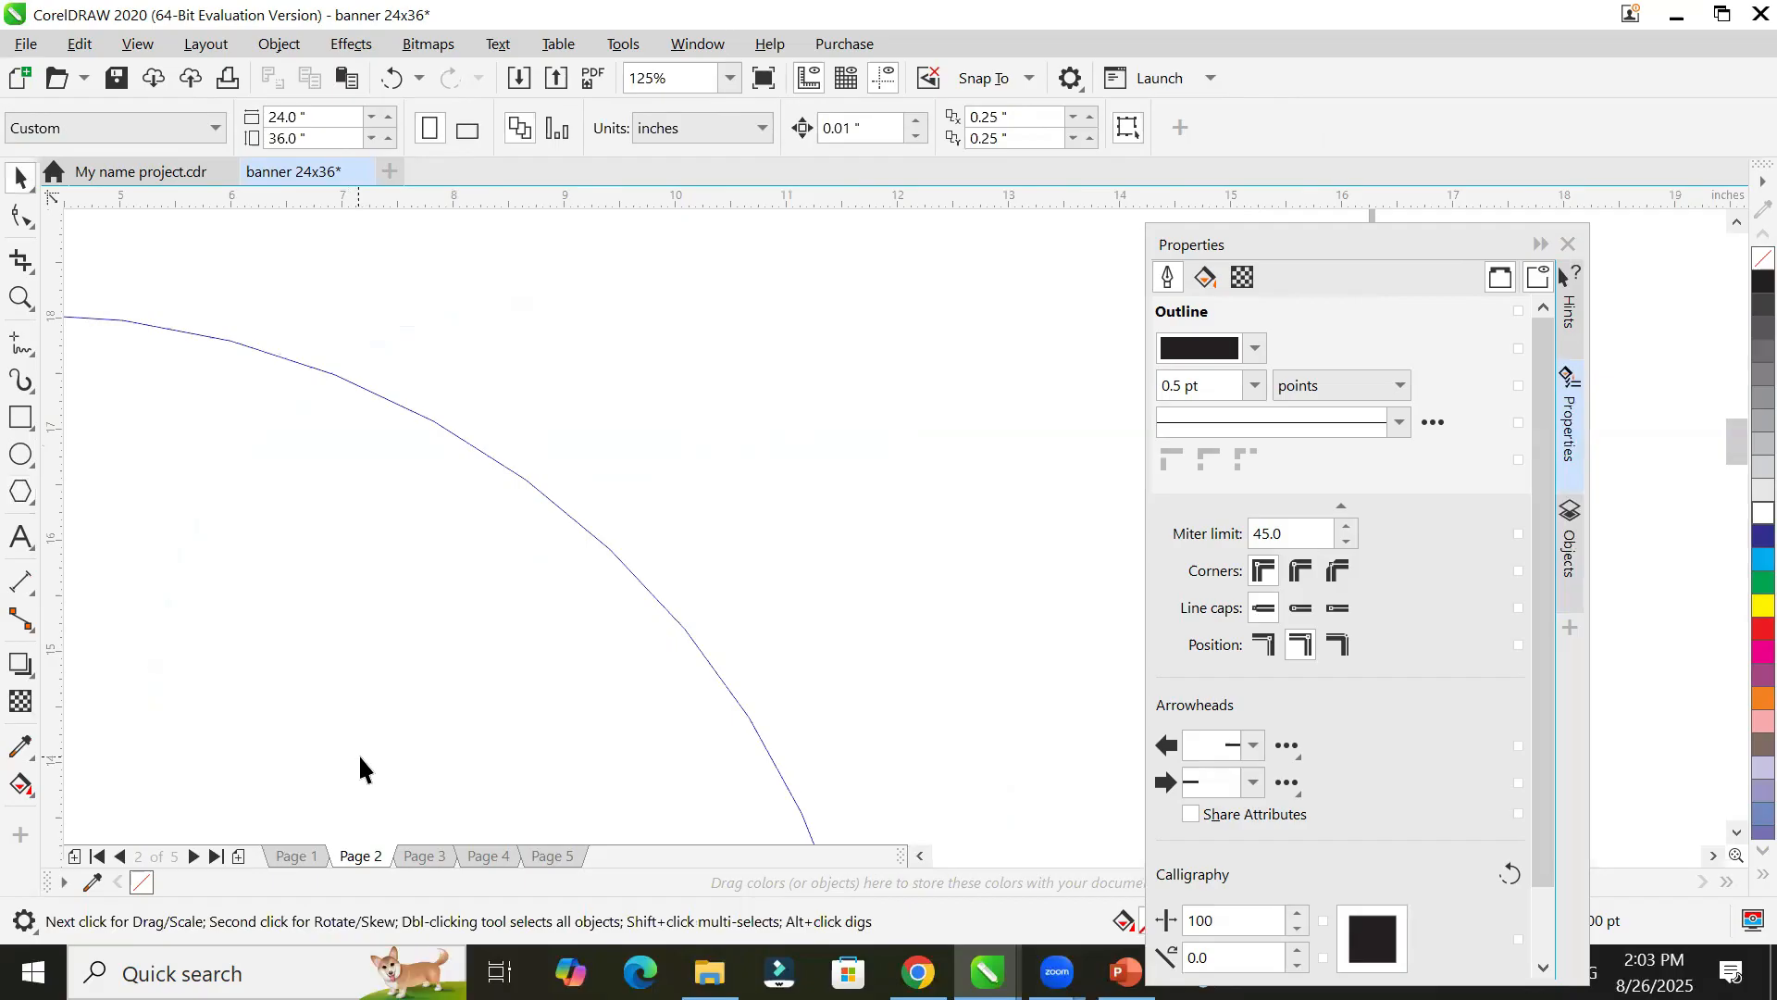
{"action": "key", "text": "h"}
{"action": "left_click_drag", "start_coordinate": [380, 774], "coordinate": [980, 432]}
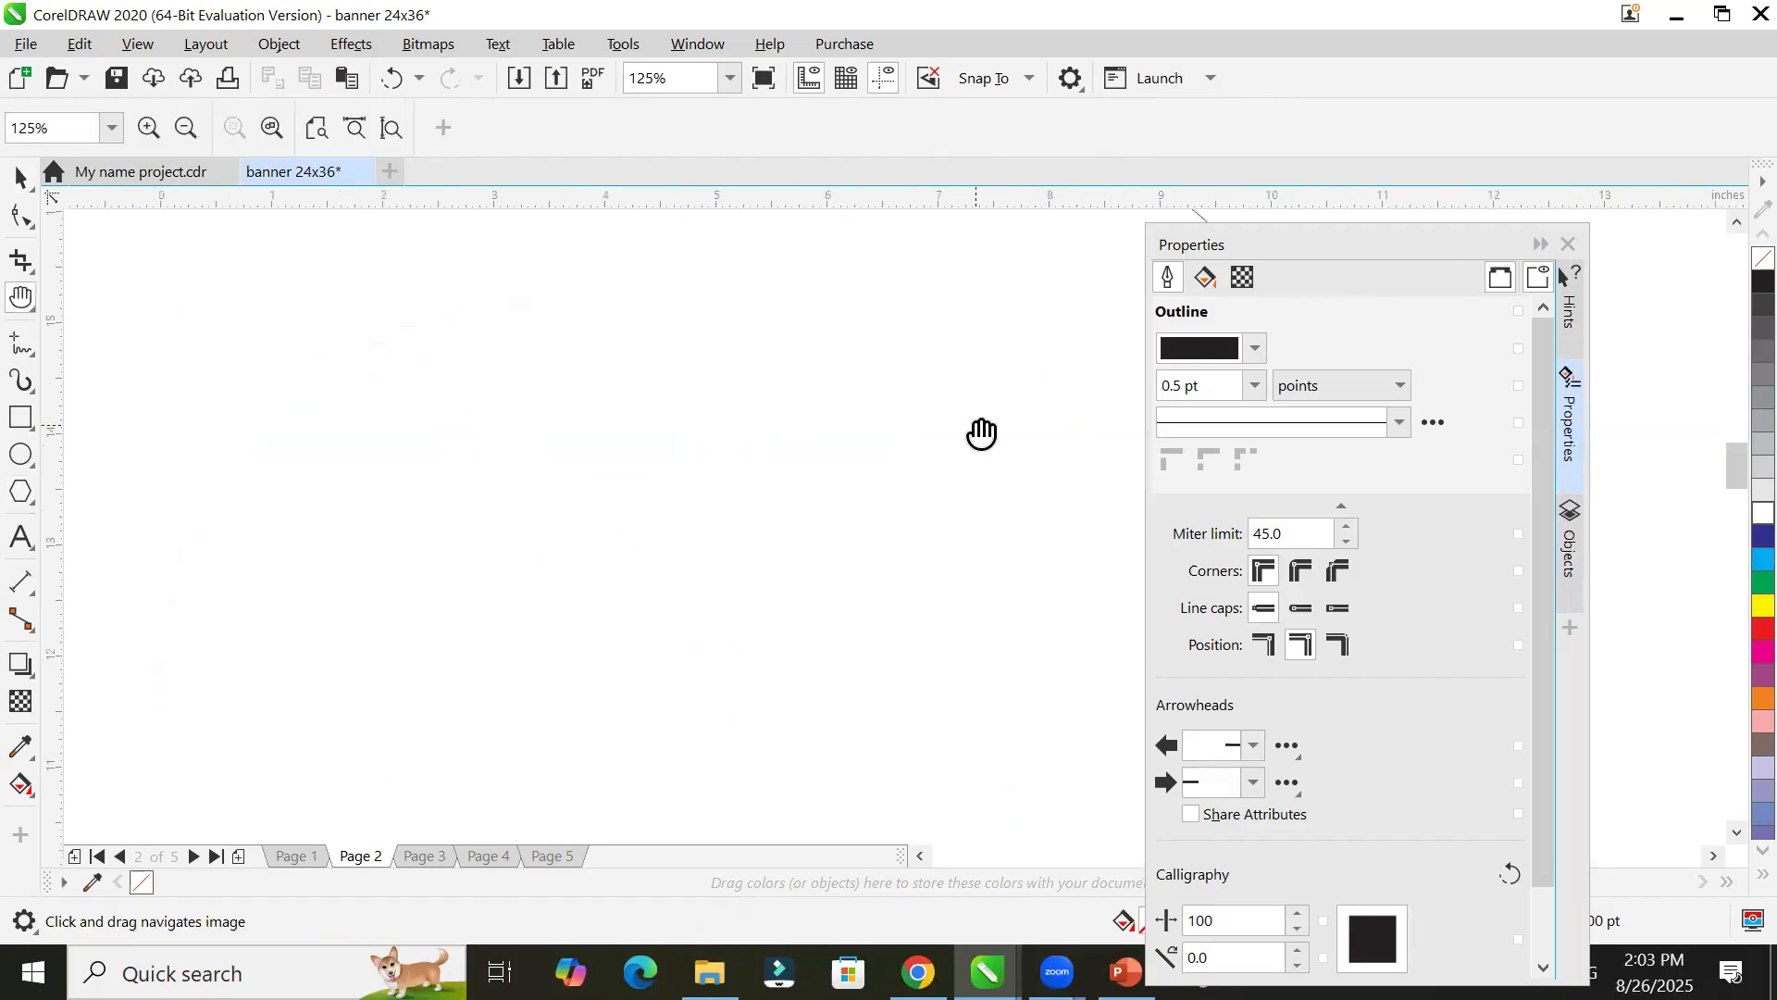
{"action": "scroll", "coordinate": [730, 488], "scroll_direction": "down", "scroll_amount": 2}
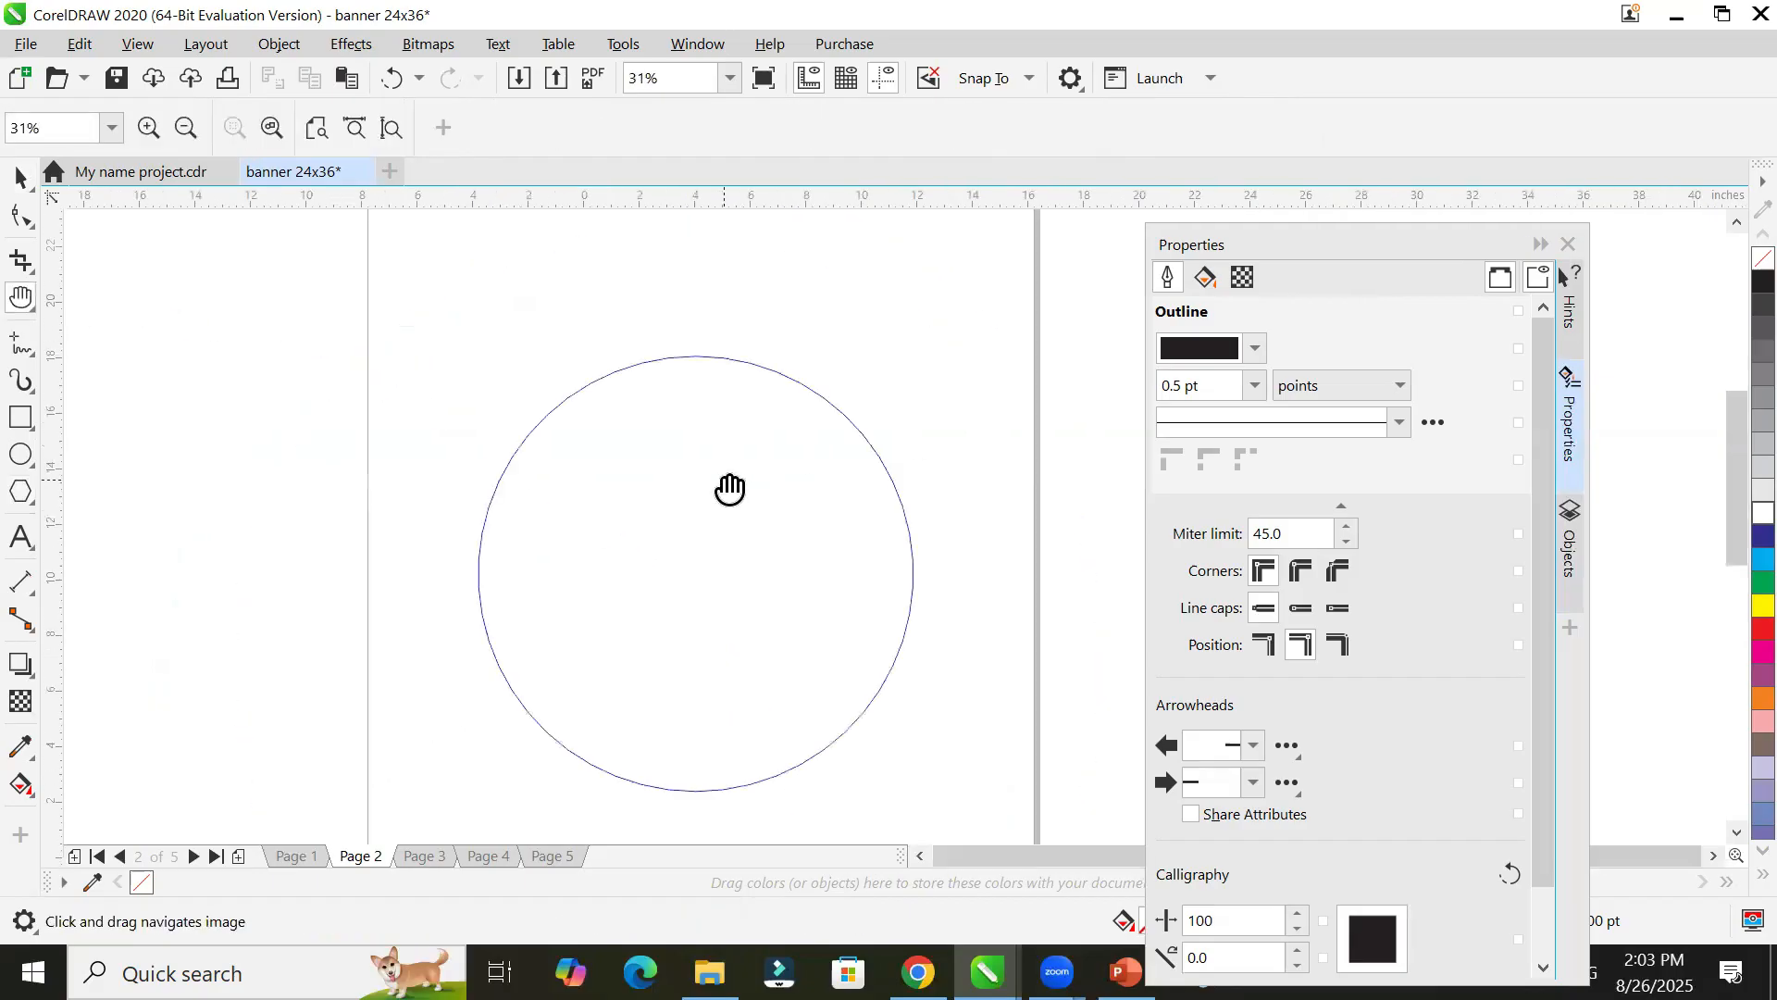
{"action": "left_click_drag", "start_coordinate": [731, 487], "coordinate": [793, 422]}
{"action": "scroll", "coordinate": [793, 422], "scroll_direction": "up", "scroll_amount": 1}
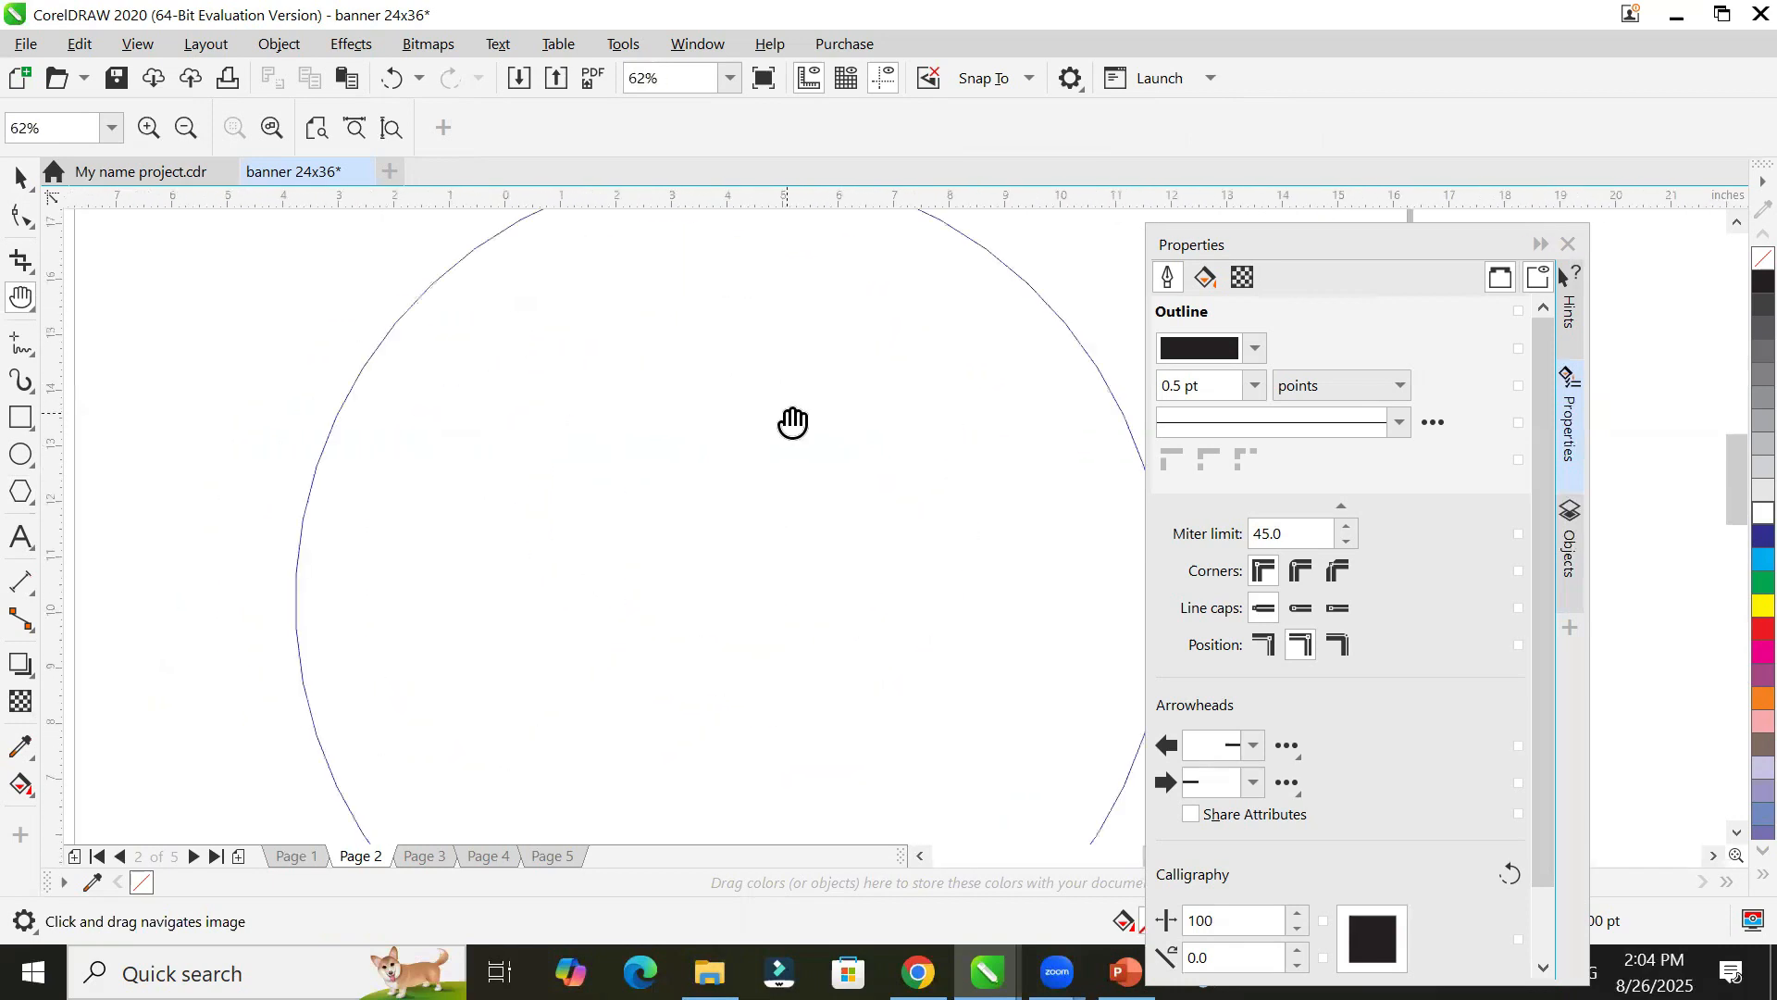
{"action": "scroll", "coordinate": [793, 422], "scroll_direction": "down", "scroll_amount": 1}
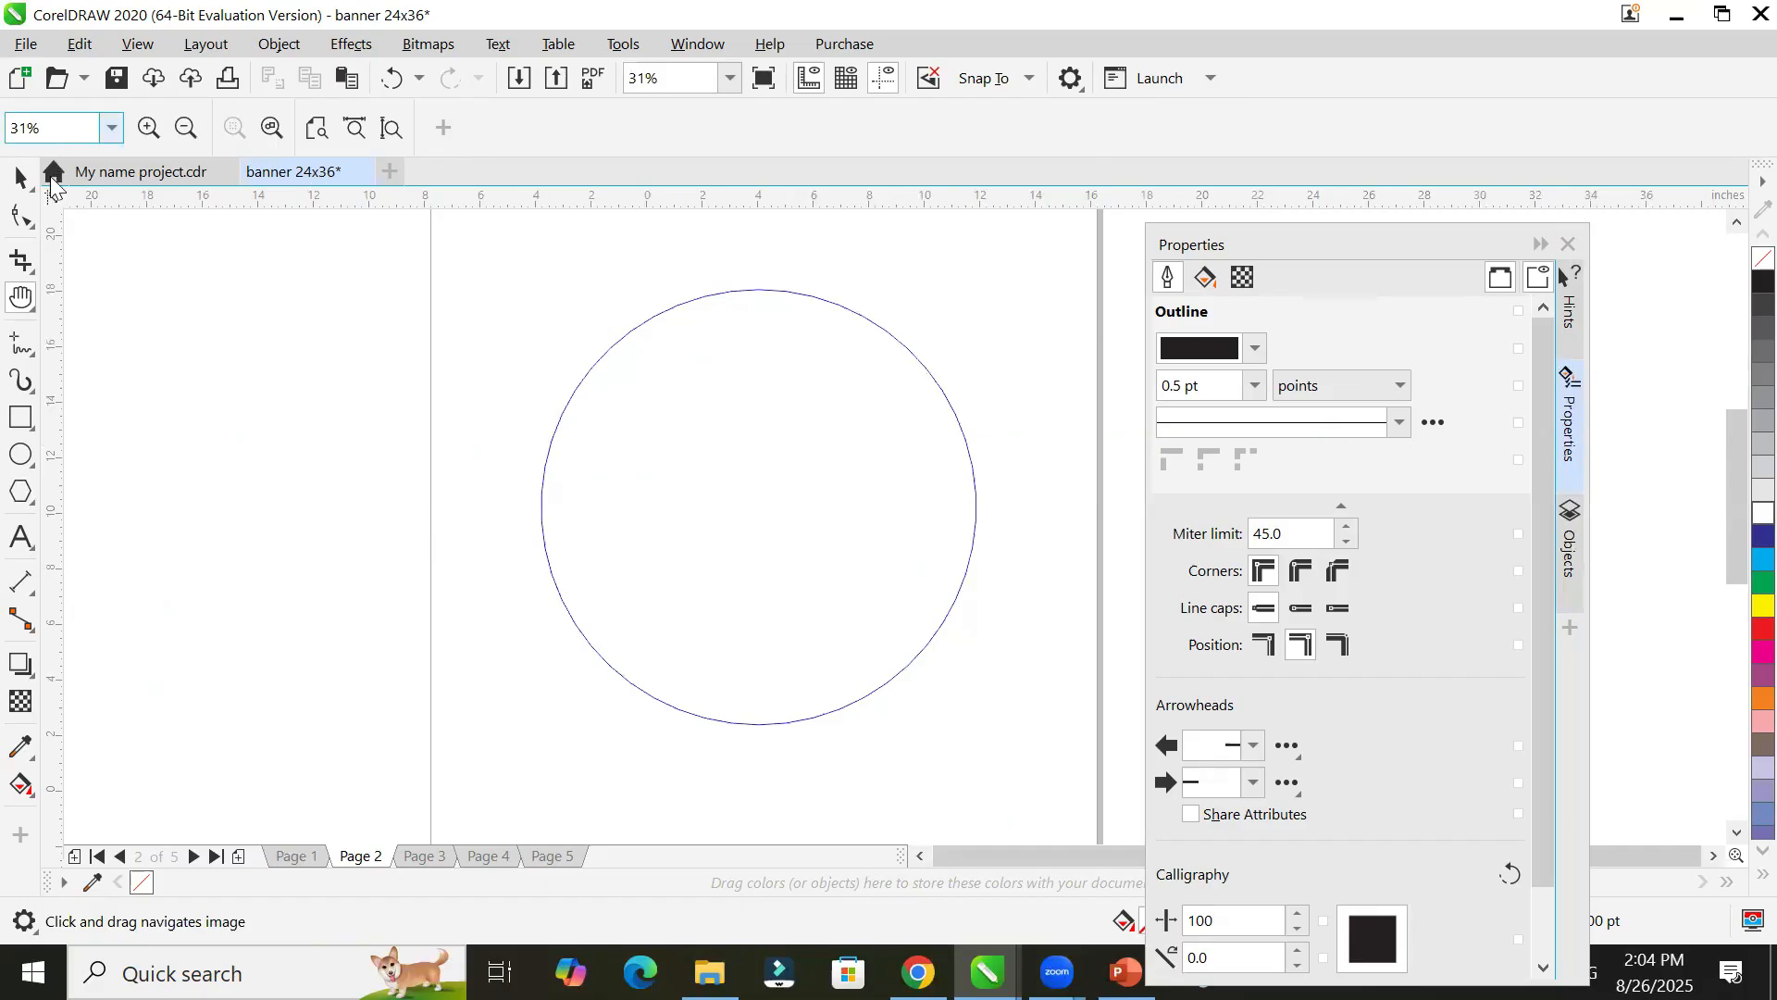
Step: Select the 50-sided polygon and set its number of sides to 20
{"action": "left_click", "coordinate": [20, 176]}
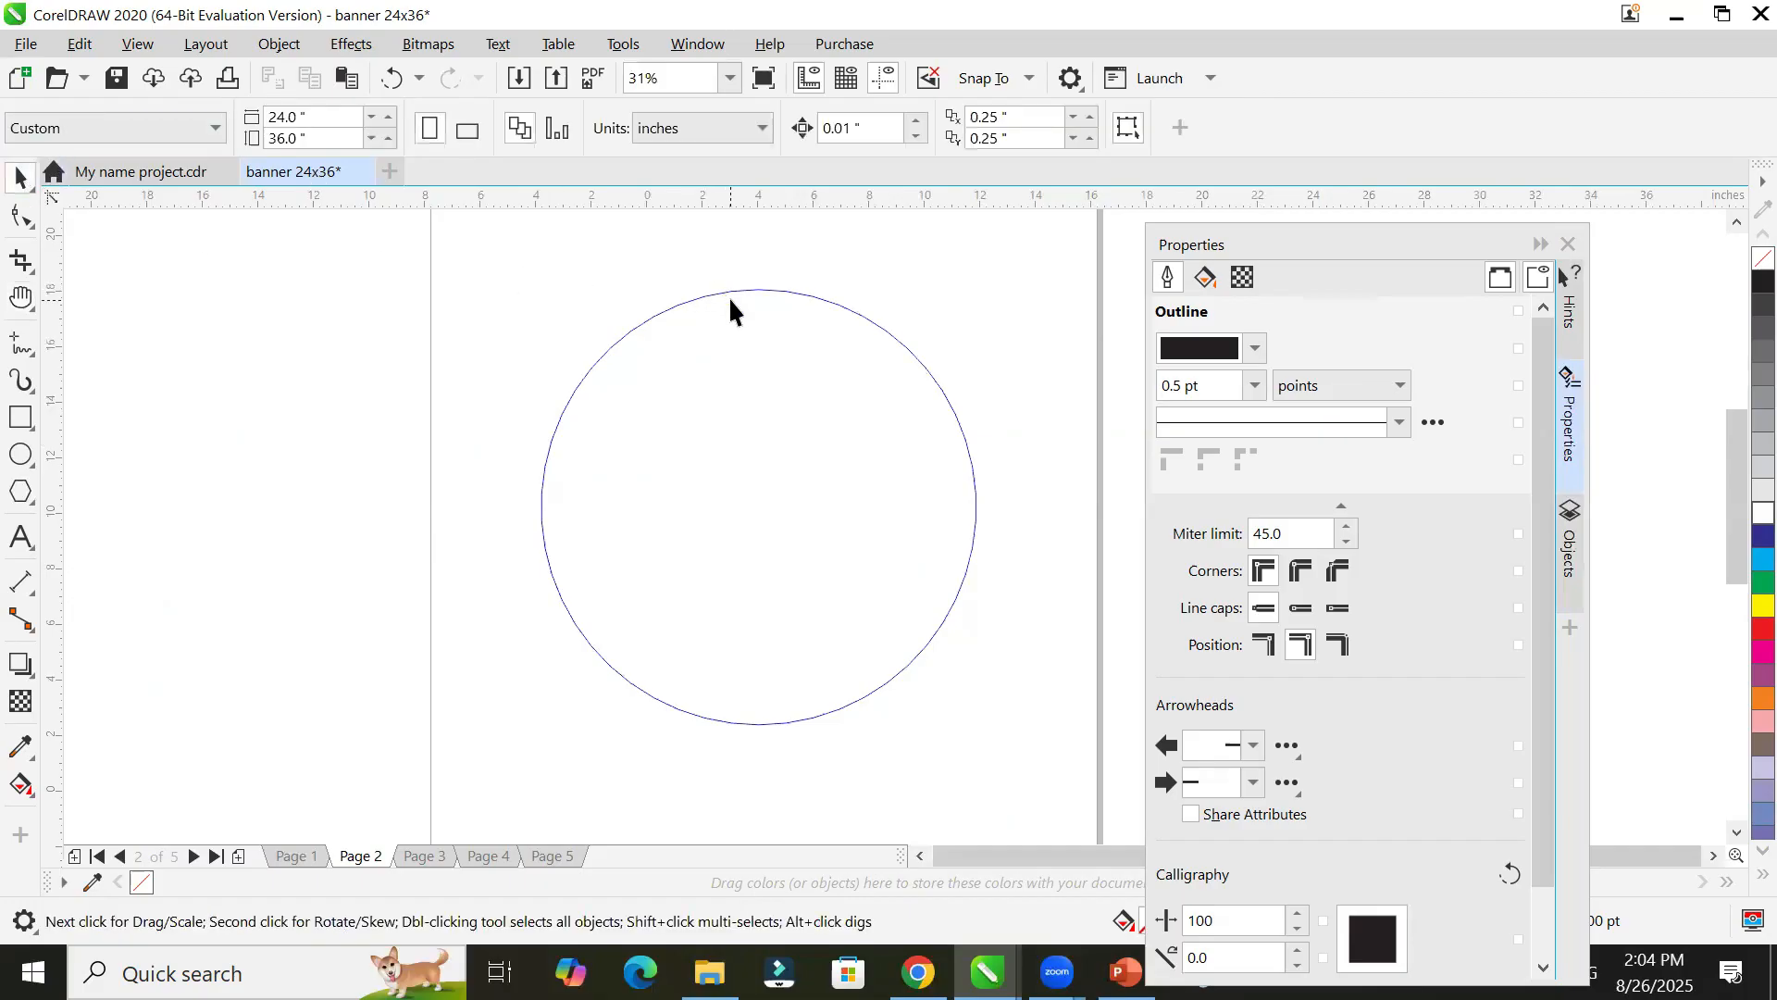
{"action": "left_click", "coordinate": [732, 291]}
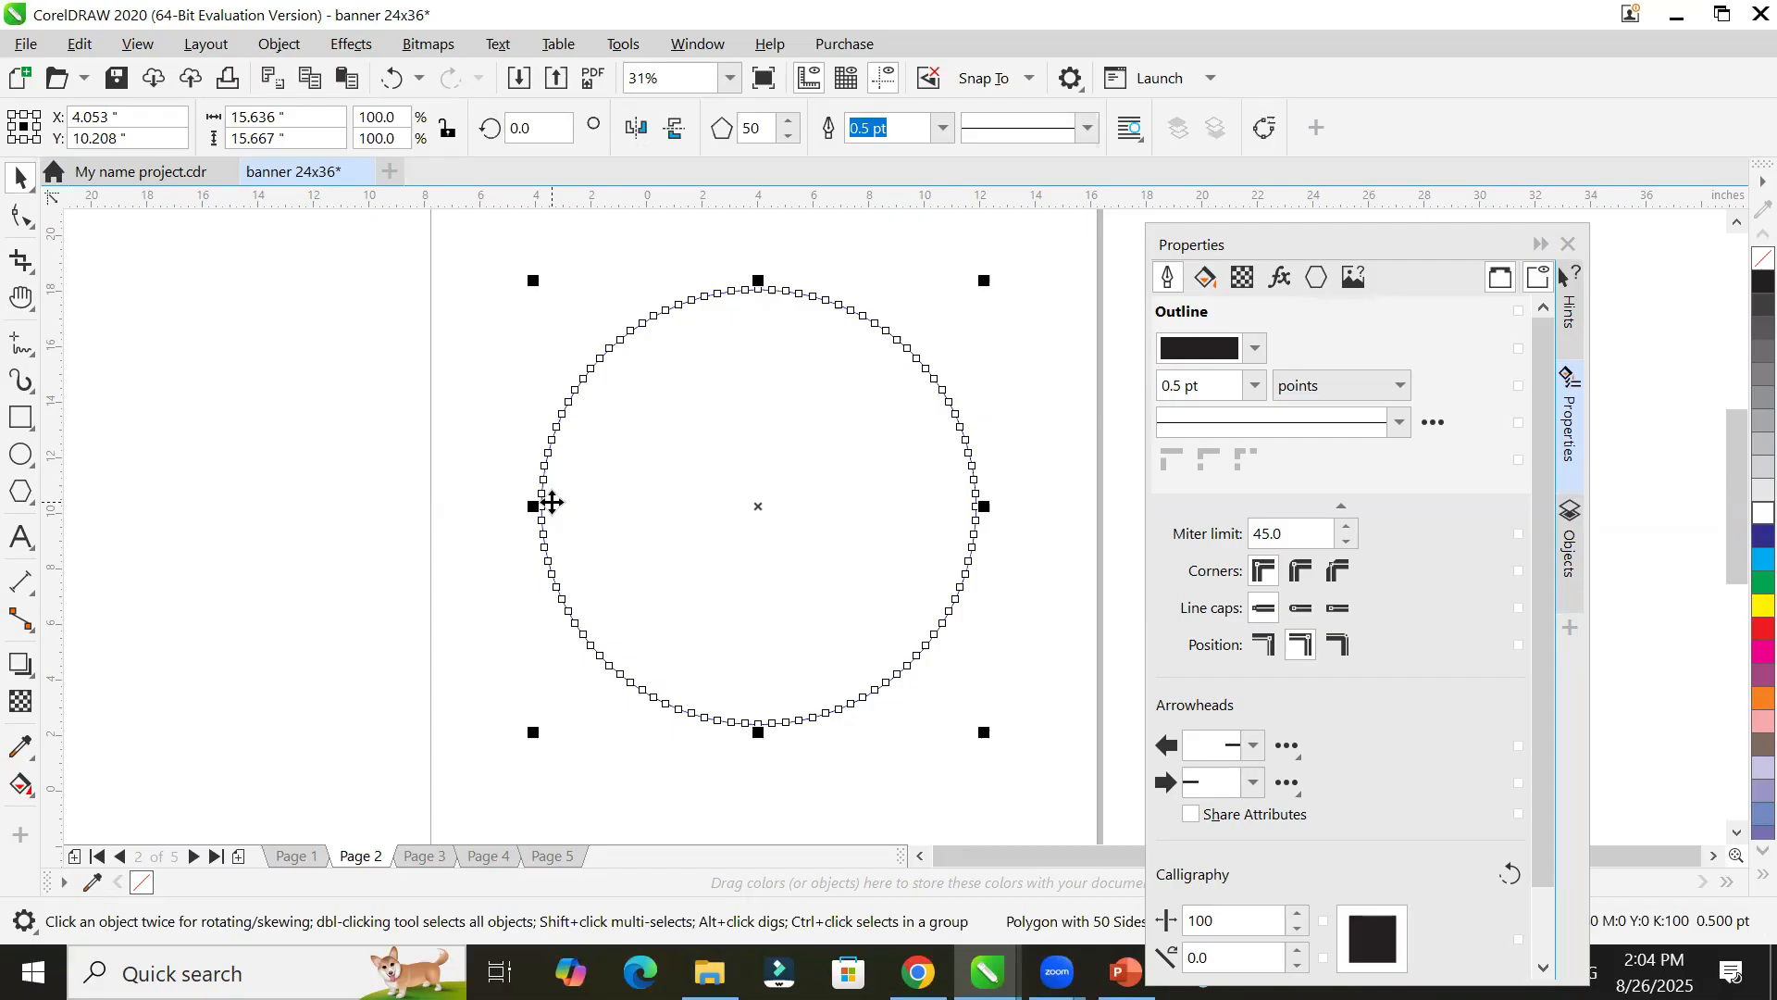
{"action": "left_click", "coordinate": [648, 145]}
{"action": "type", "text": "20"}
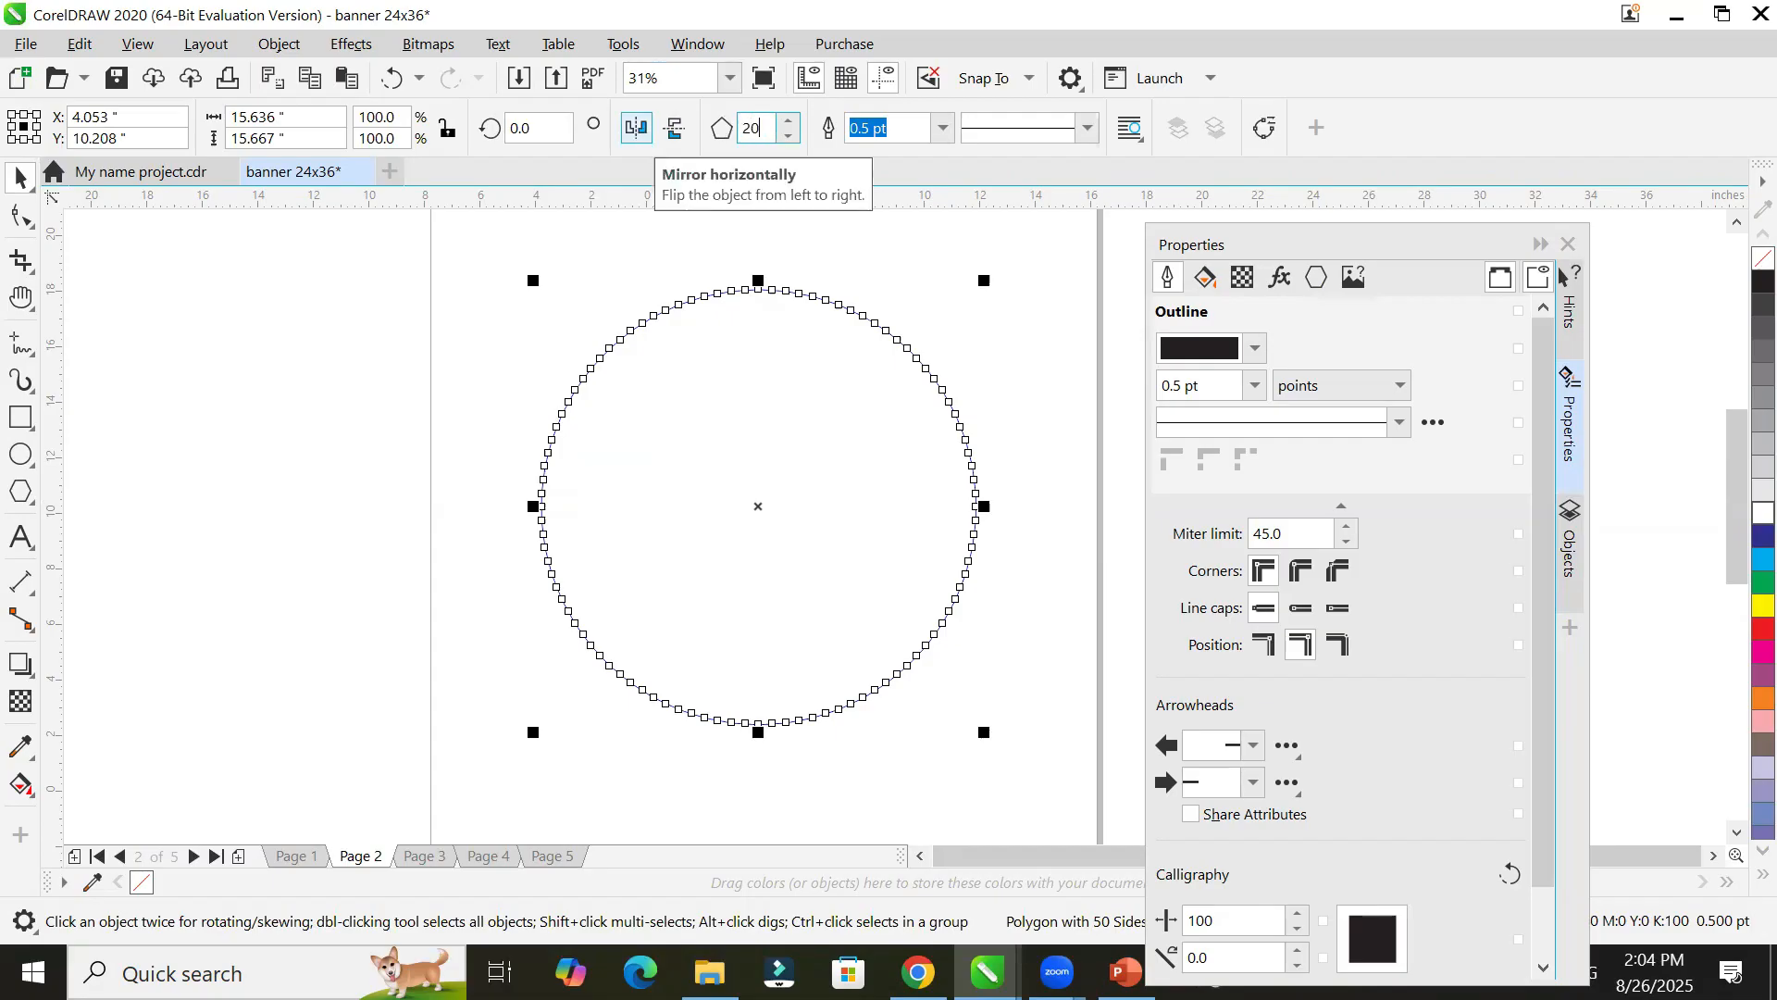
{"action": "key", "text": "Return"}
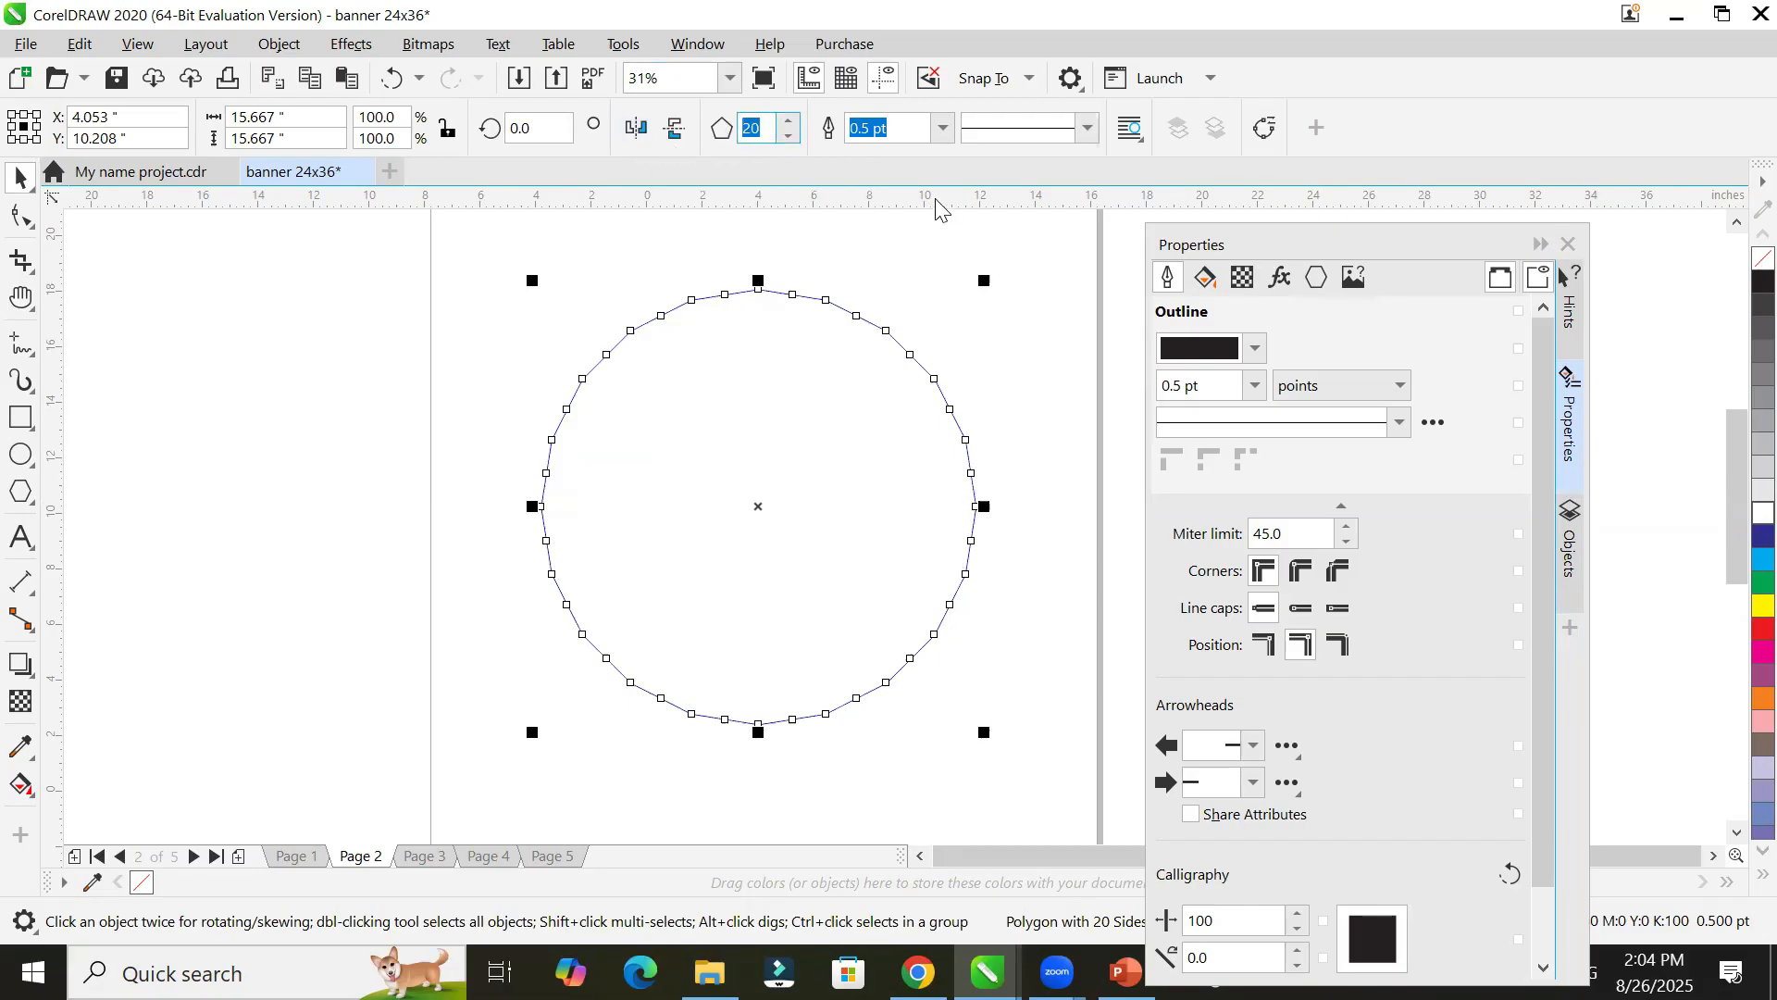
Step: Reduce the polygon's number of sides one at a time until it is a triangle with 3 sides
{"action": "left_click", "coordinate": [789, 136]}
{"action": "left_click", "coordinate": [788, 136]}
{"action": "left_click", "coordinate": [788, 136]}
{"action": "left_click", "coordinate": [788, 136]}
{"action": "left_click", "coordinate": [789, 136]}
{"action": "left_click", "coordinate": [789, 137]}
{"action": "left_click", "coordinate": [789, 137]}
{"action": "left_click", "coordinate": [789, 137]}
{"action": "left_click", "coordinate": [789, 137]}
{"action": "left_click", "coordinate": [789, 137]}
{"action": "left_click", "coordinate": [790, 137]}
{"action": "left_click", "coordinate": [790, 137]}
{"action": "left_click", "coordinate": [790, 137]}
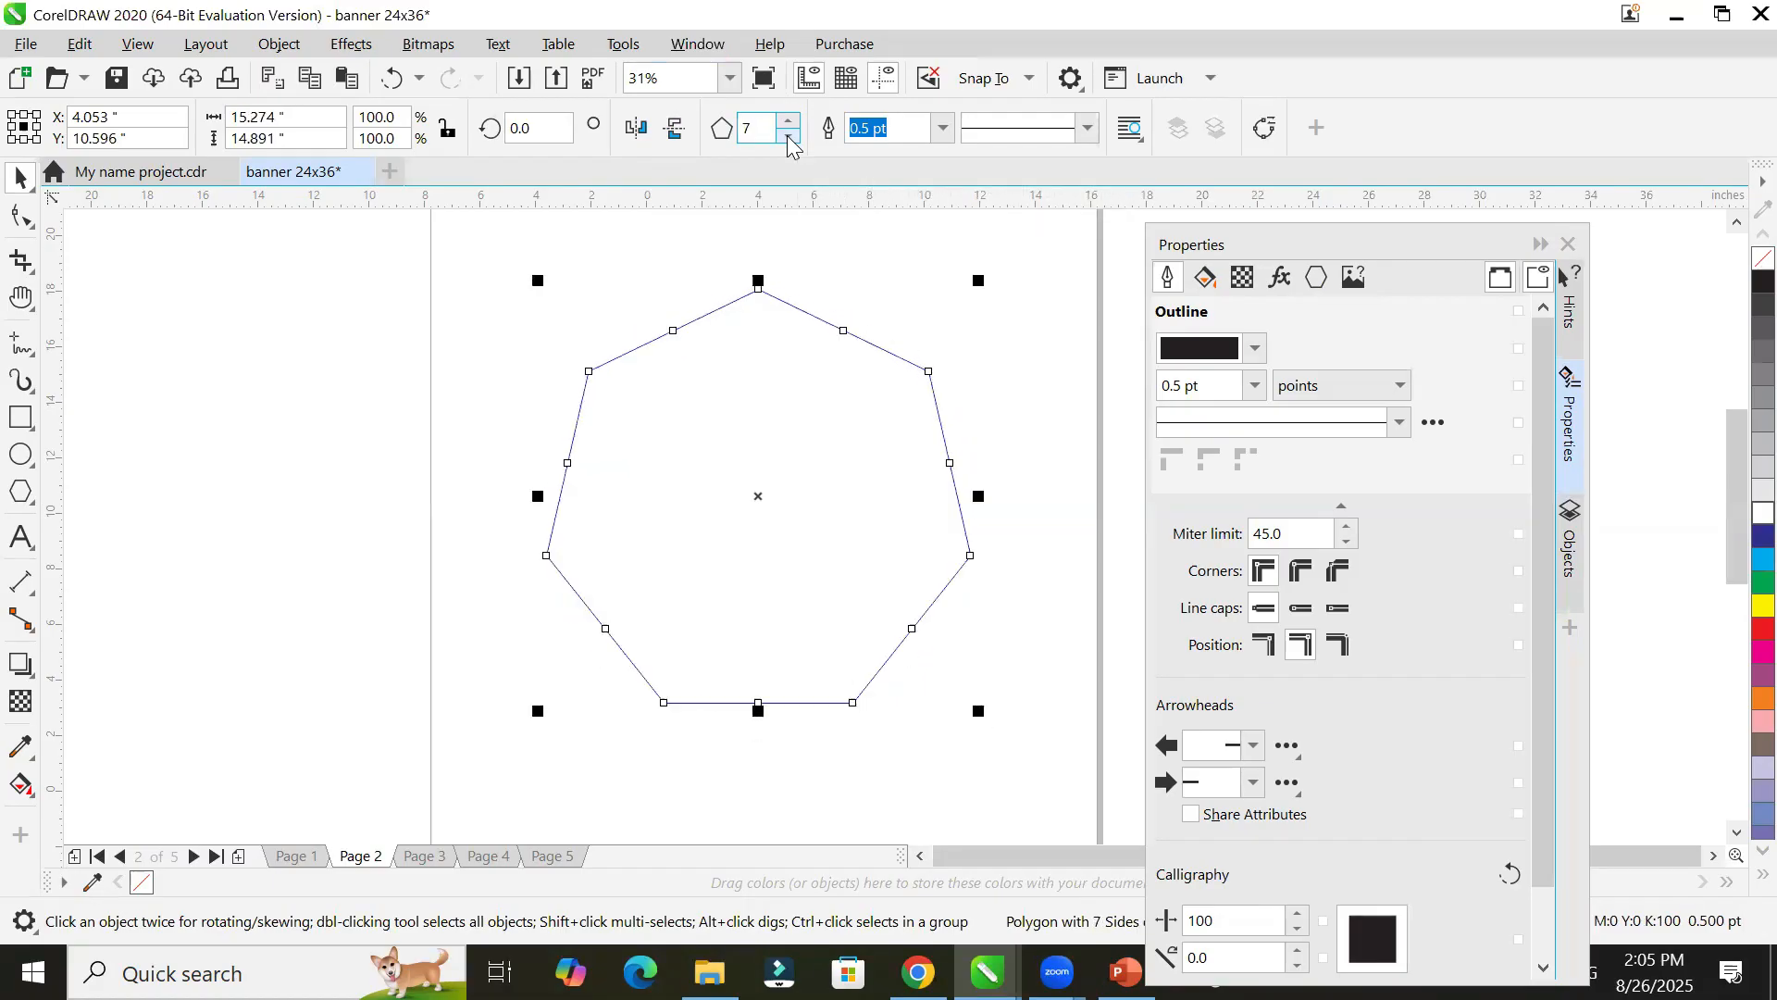
{"action": "left_click", "coordinate": [789, 137]}
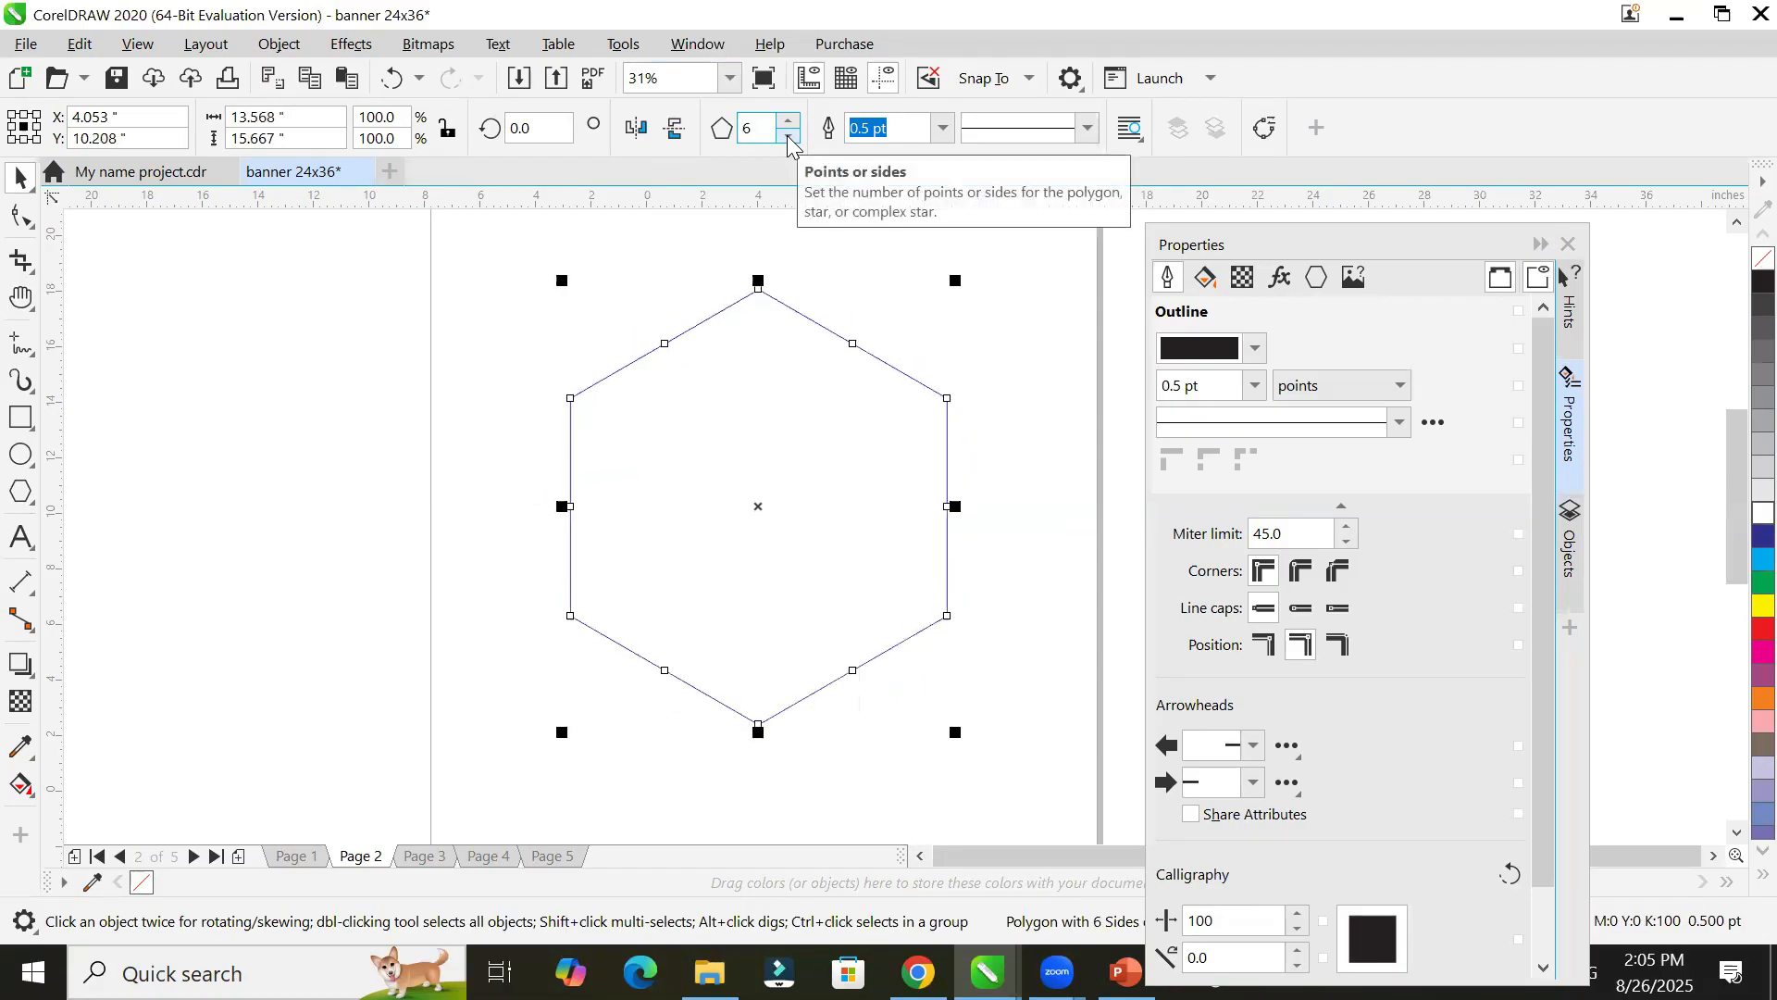
{"action": "left_click", "coordinate": [789, 137]}
{"action": "left_click", "coordinate": [789, 137]}
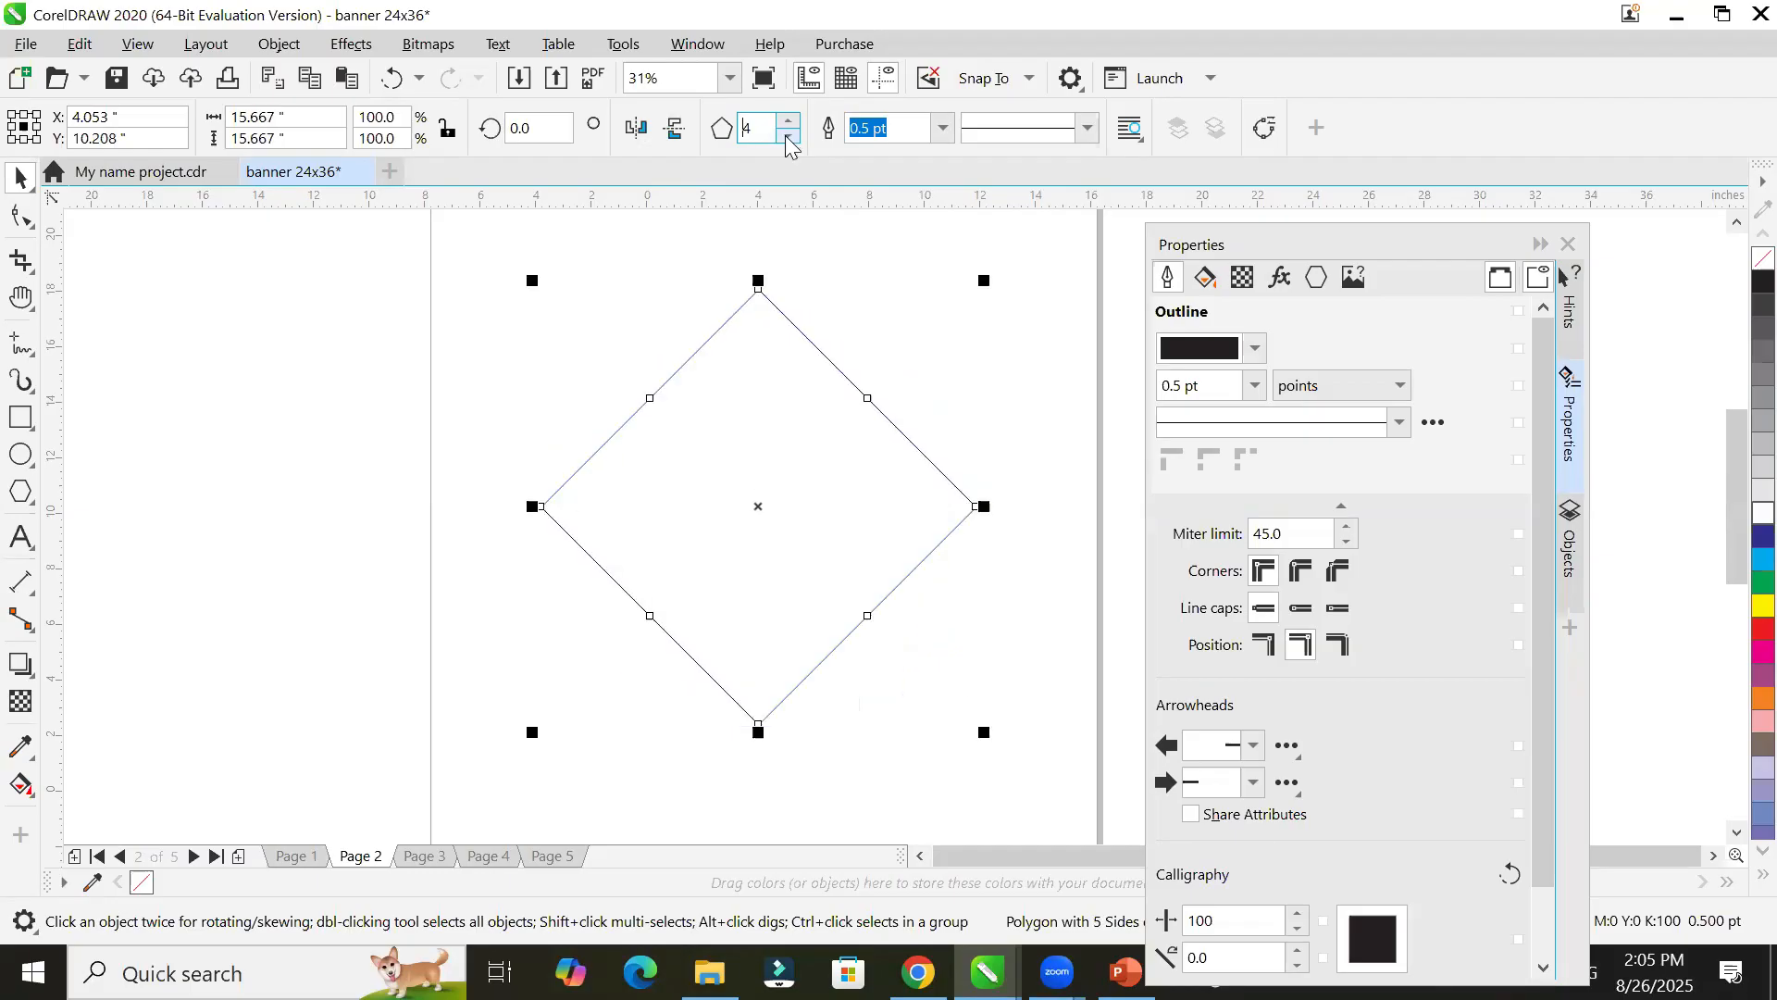
{"action": "left_click", "coordinate": [790, 137]}
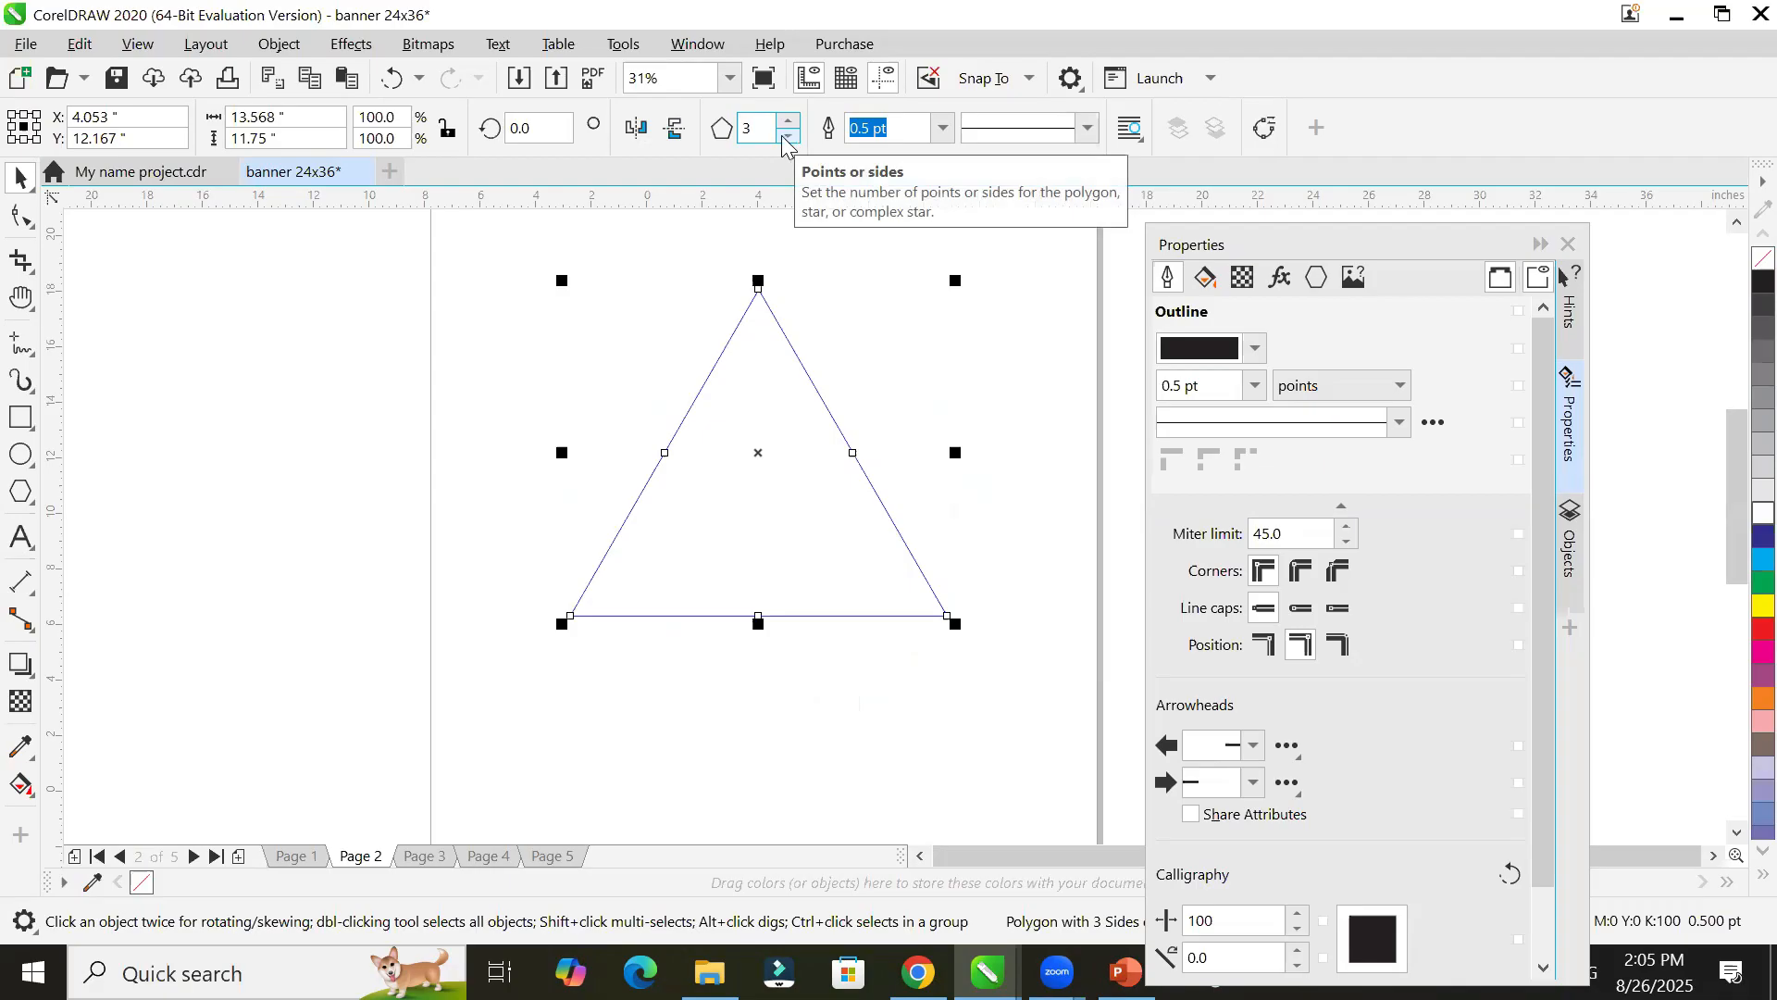
Step: Raise the triangle's number of sides to 8 and bring it back down to 6 to form a hexagon
{"action": "left_click", "coordinate": [789, 122]}
{"action": "left_click", "coordinate": [788, 122]}
{"action": "left_click", "coordinate": [787, 121]}
{"action": "left_click", "coordinate": [787, 121]}
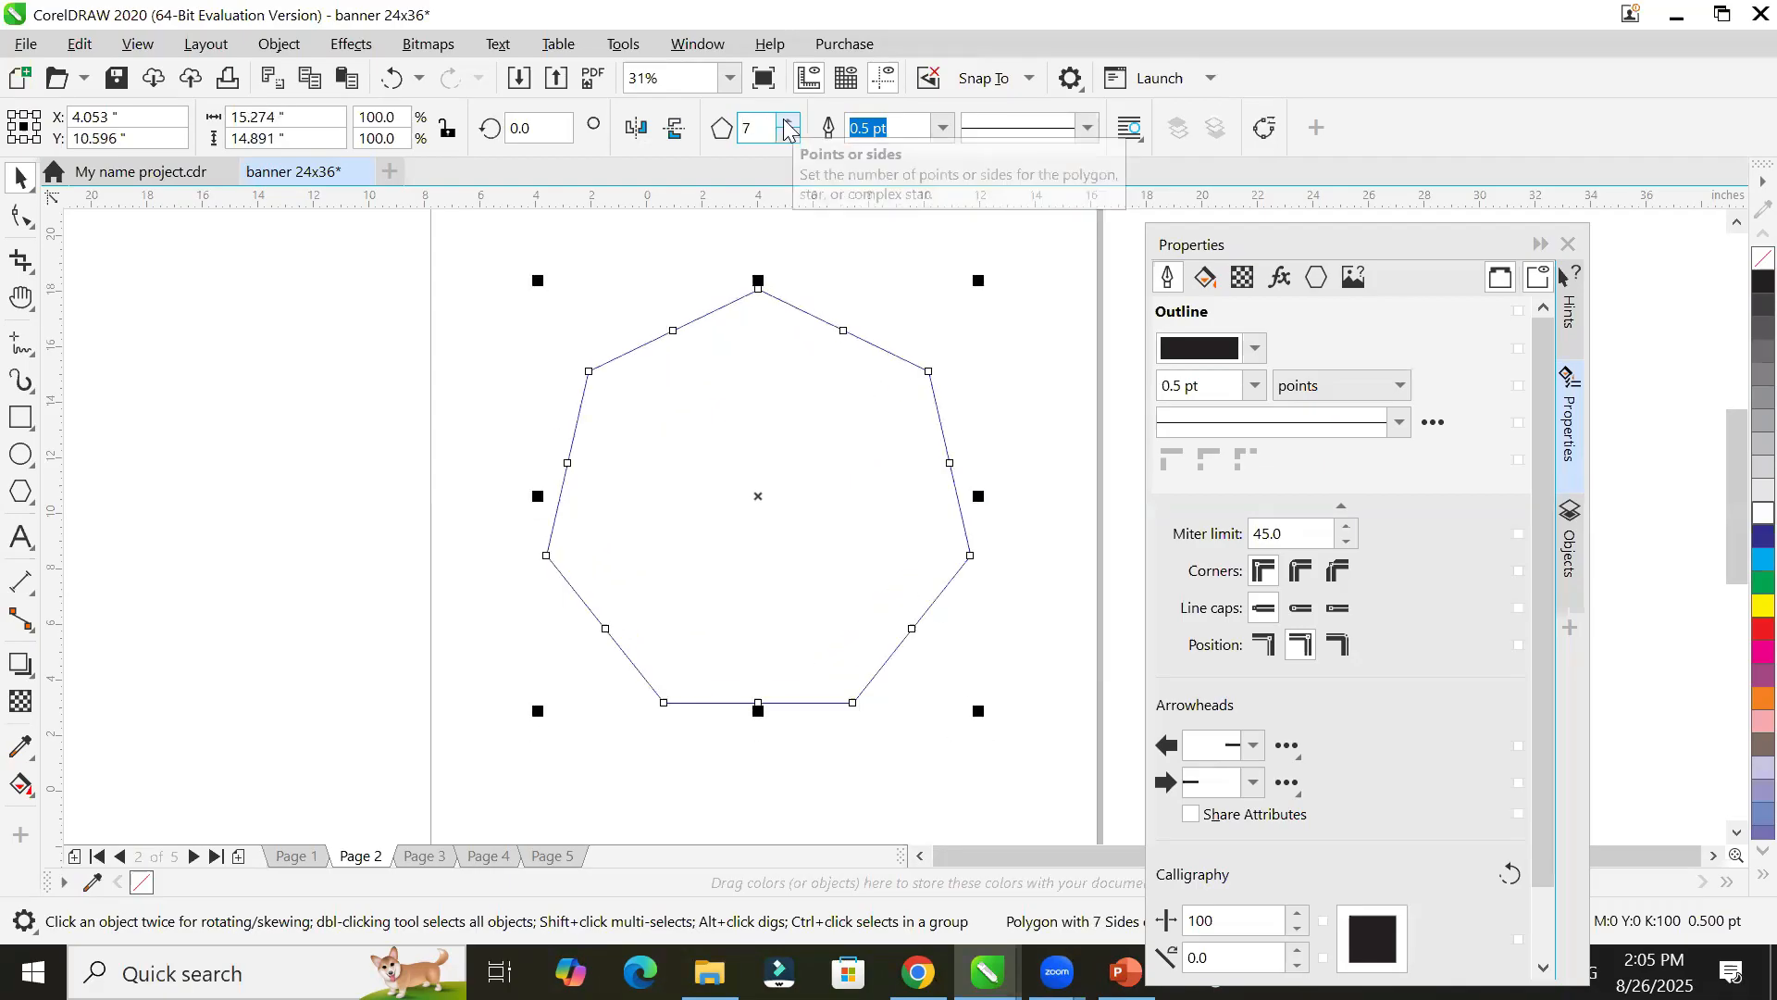
{"action": "left_click", "coordinate": [787, 123]}
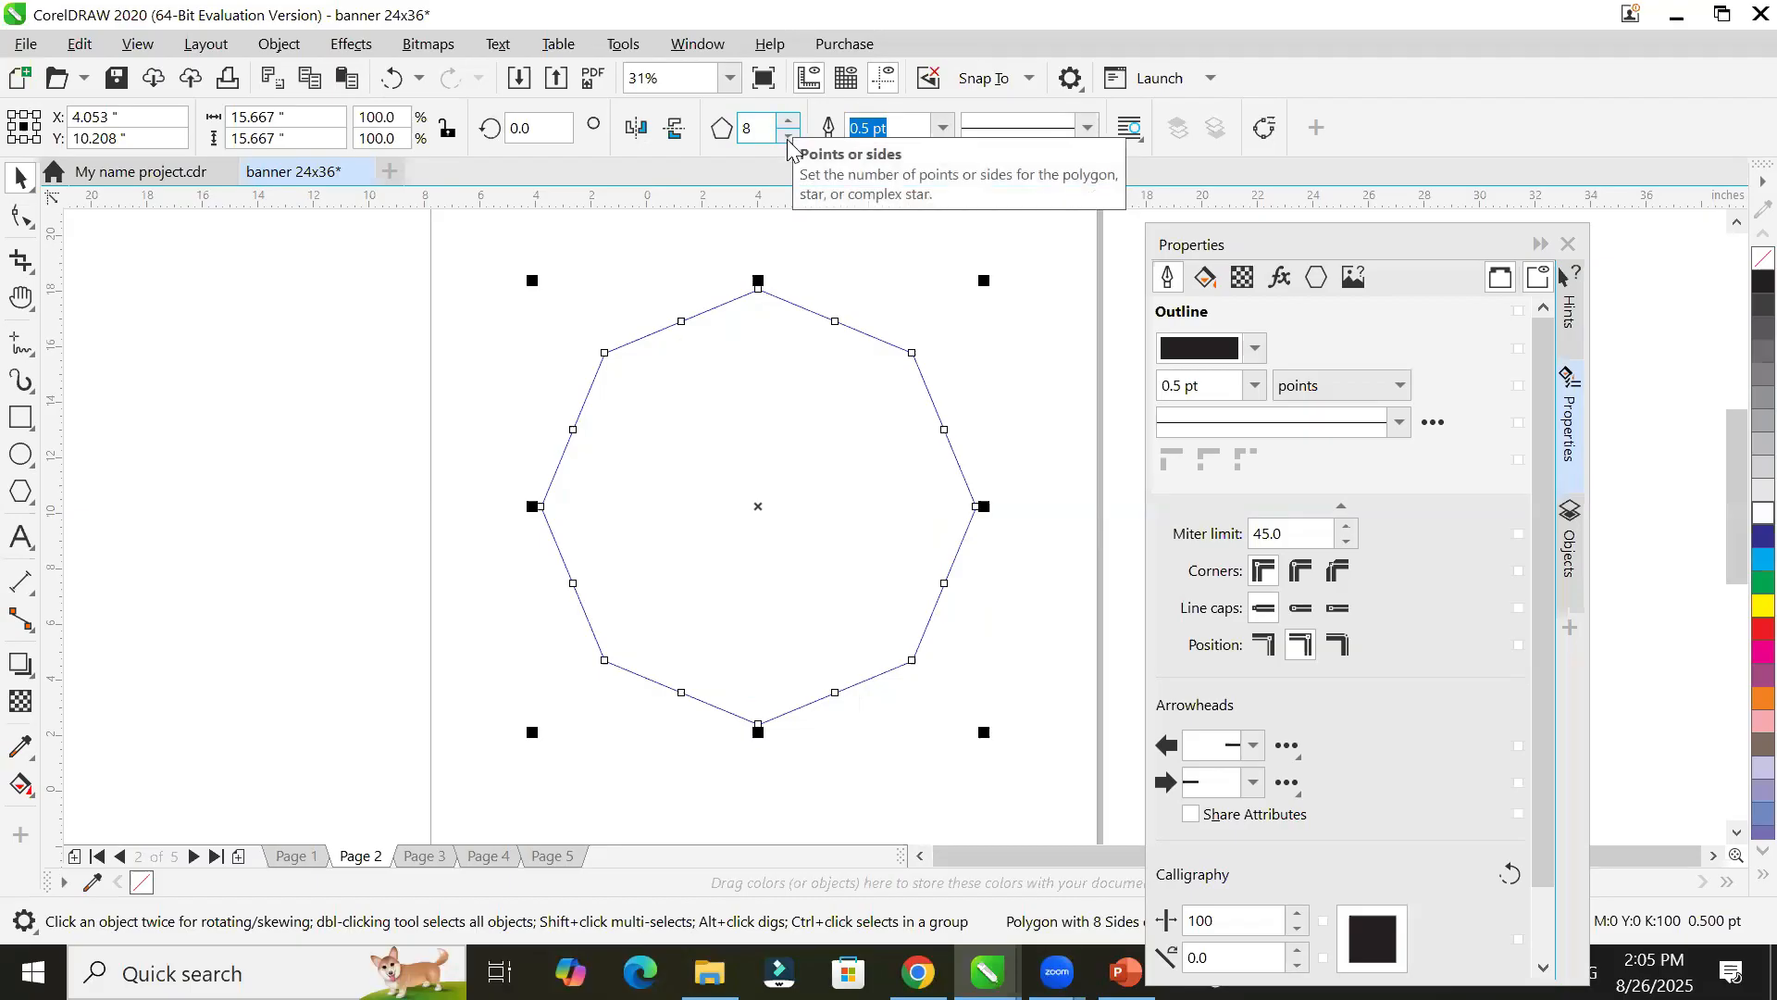
{"action": "left_click", "coordinate": [788, 137]}
{"action": "left_click", "coordinate": [789, 137]}
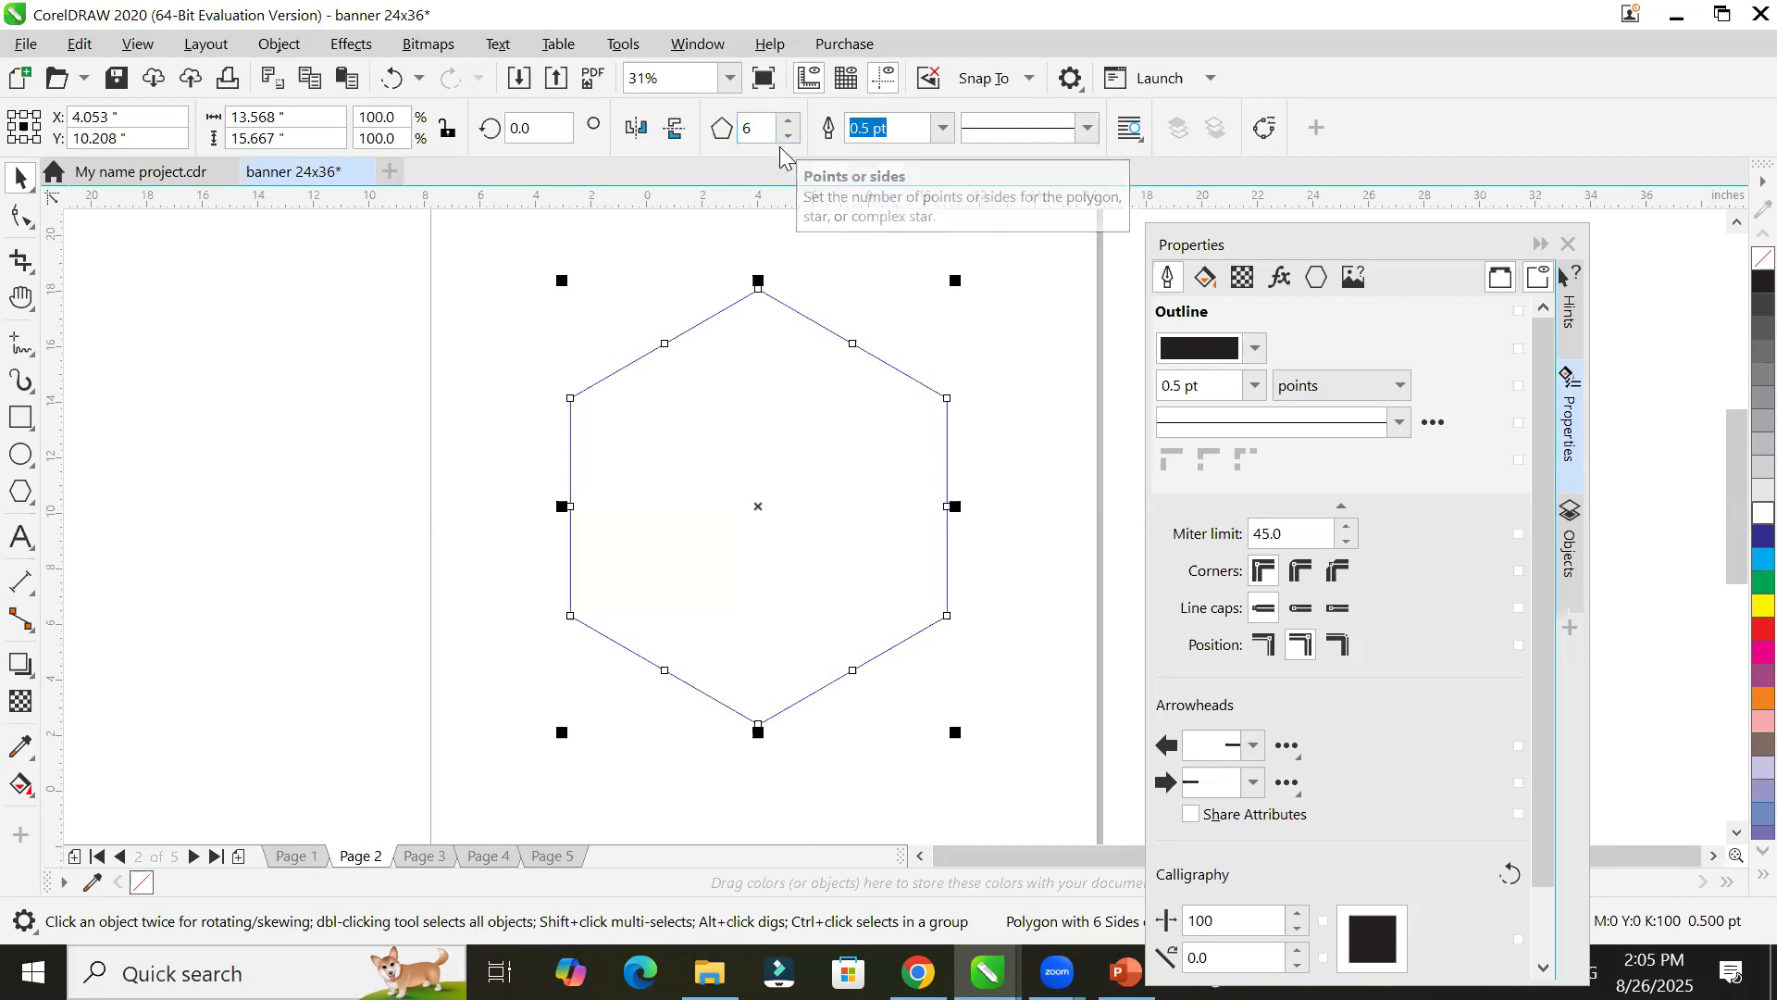
Step: Try outline widths of 3.0 pt and 16.0 pt on the hexagon on Page 2
{"action": "left_click", "coordinate": [940, 136]}
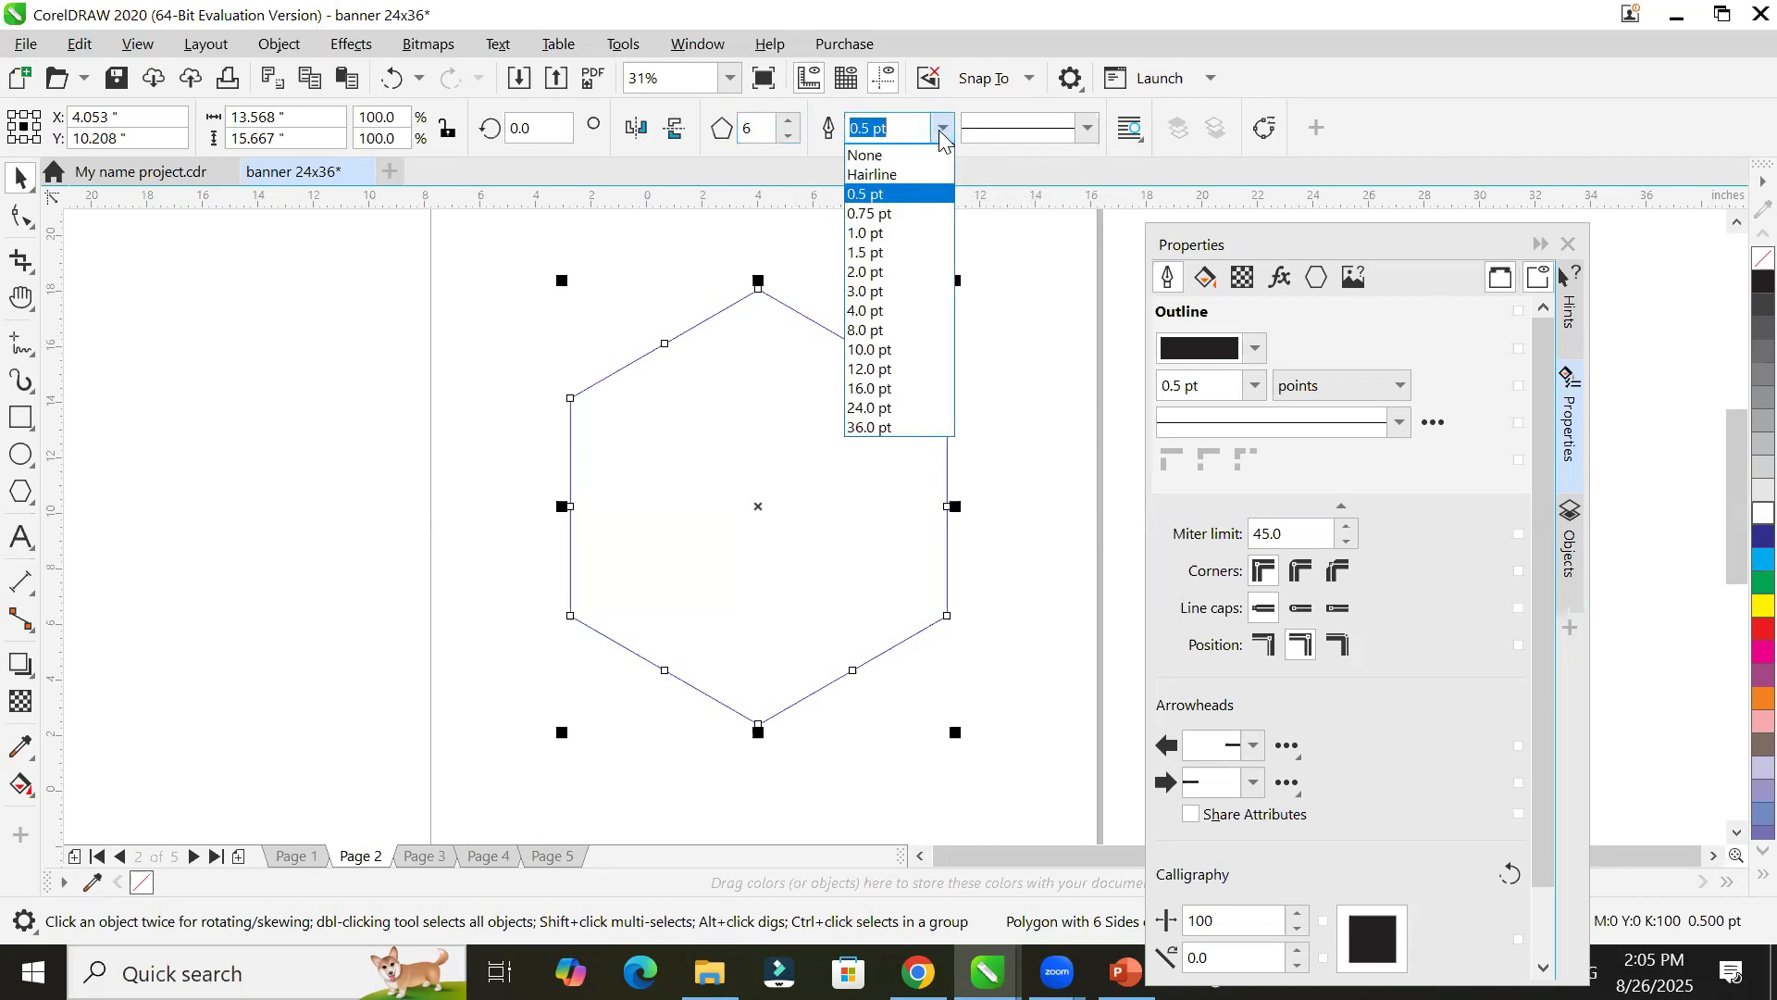
{"action": "left_click", "coordinate": [940, 289]}
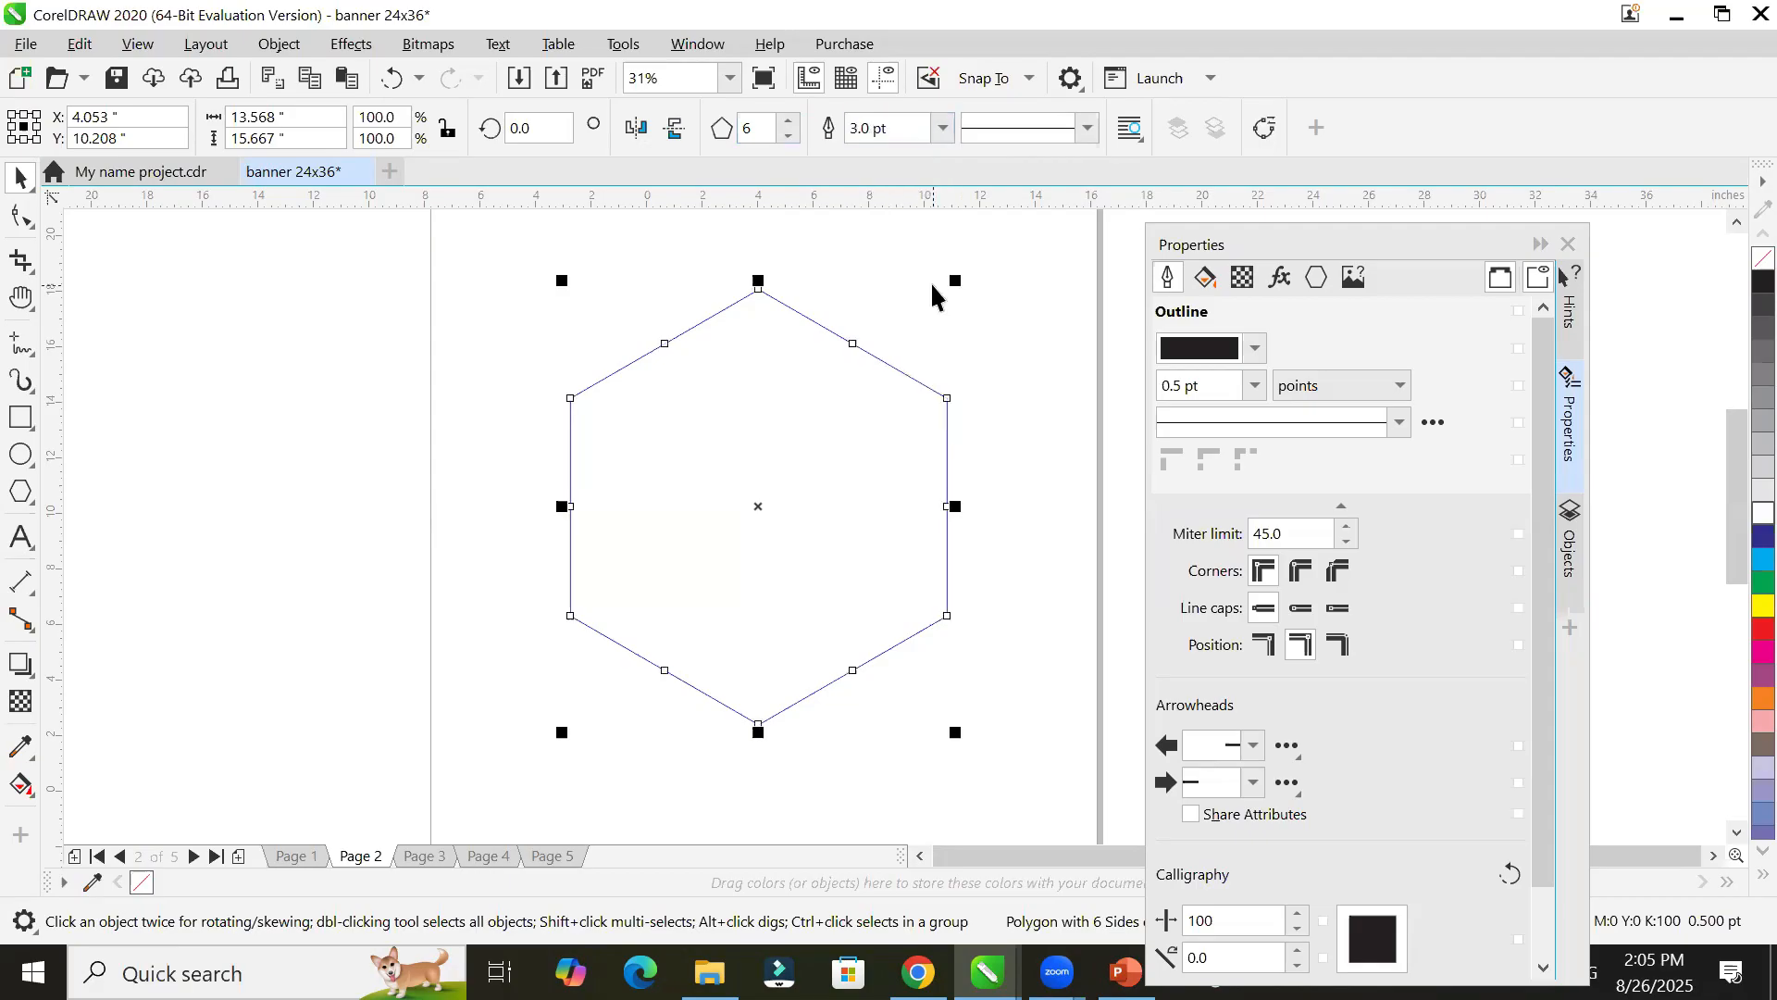
{"action": "left_click", "coordinate": [943, 128]}
{"action": "left_click", "coordinate": [898, 389]}
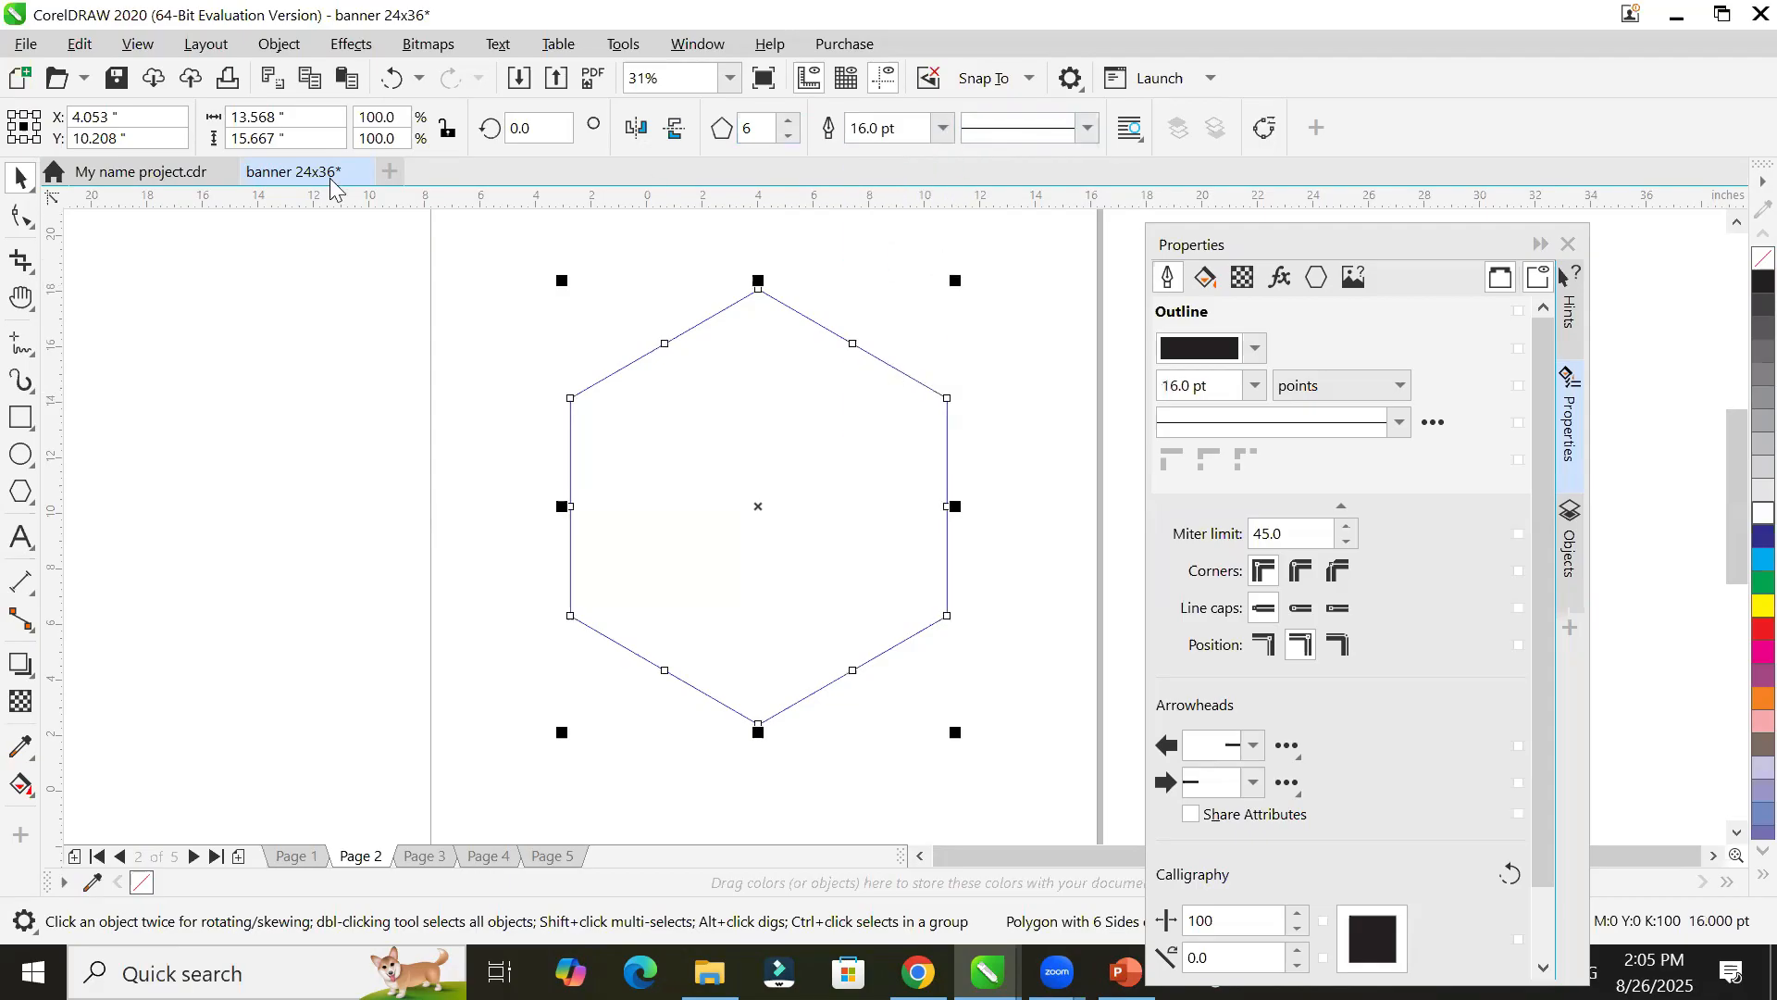
{"action": "left_click", "coordinate": [685, 340]}
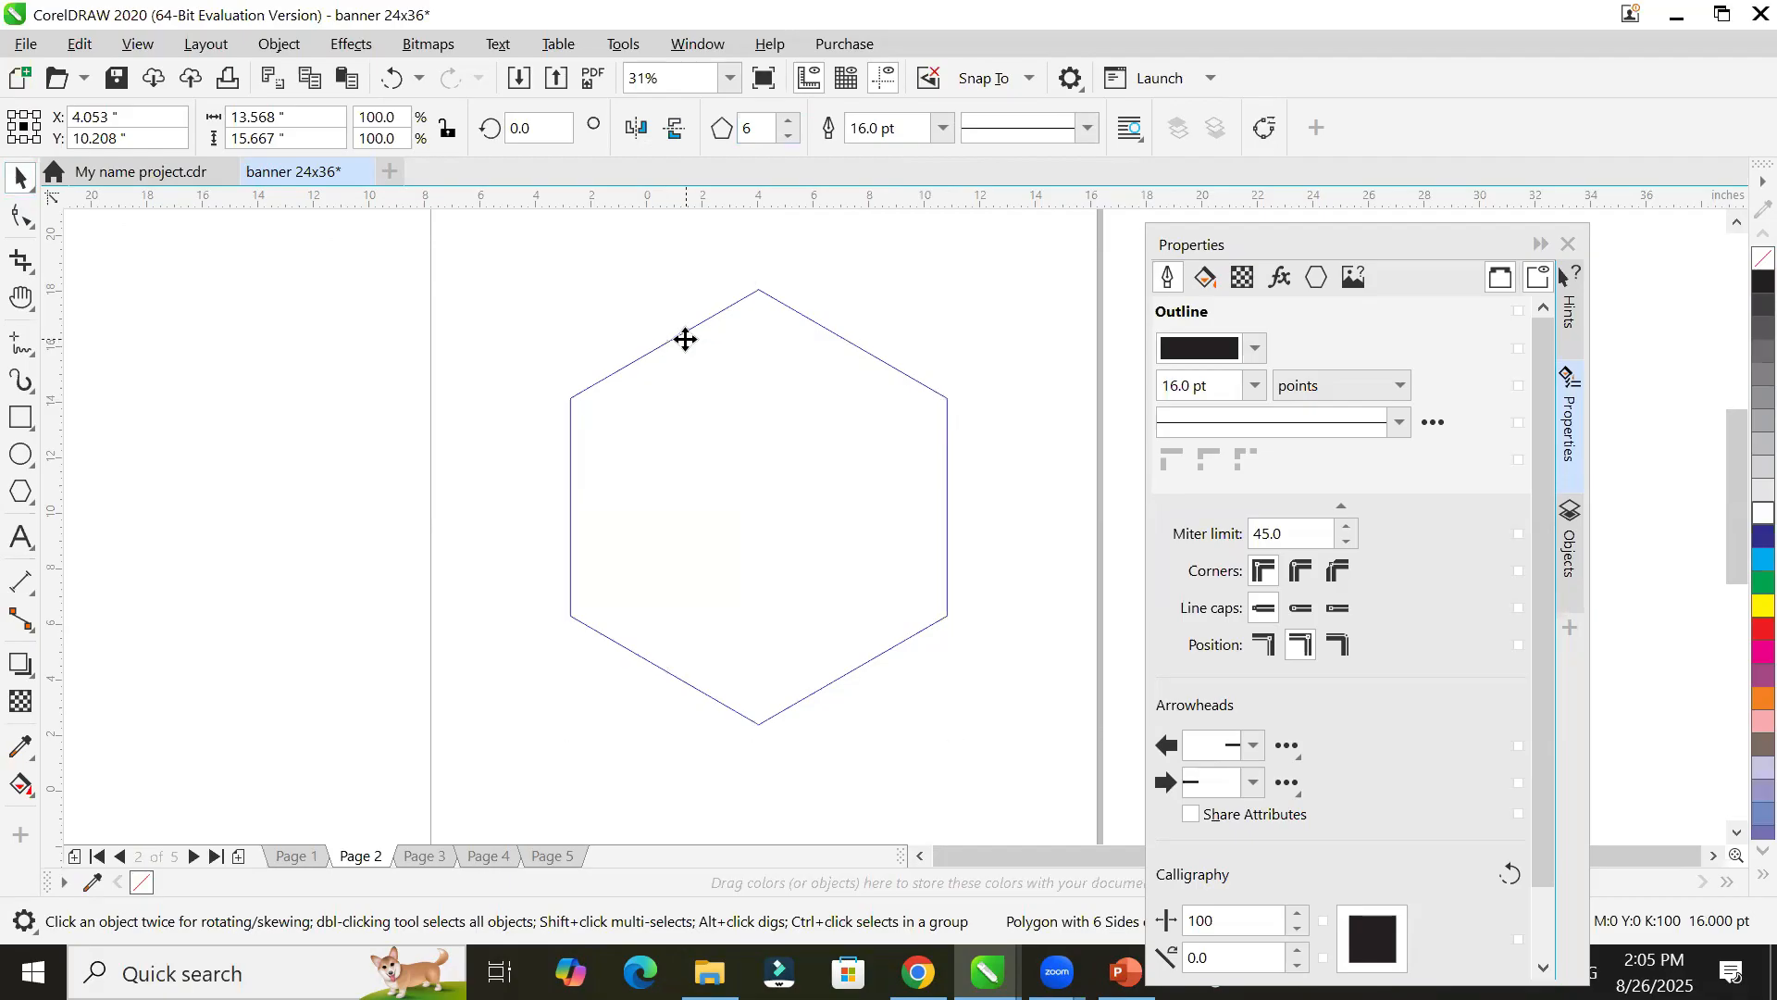
{"action": "left_click", "coordinate": [685, 340]}
{"action": "left_click", "coordinate": [685, 339]}
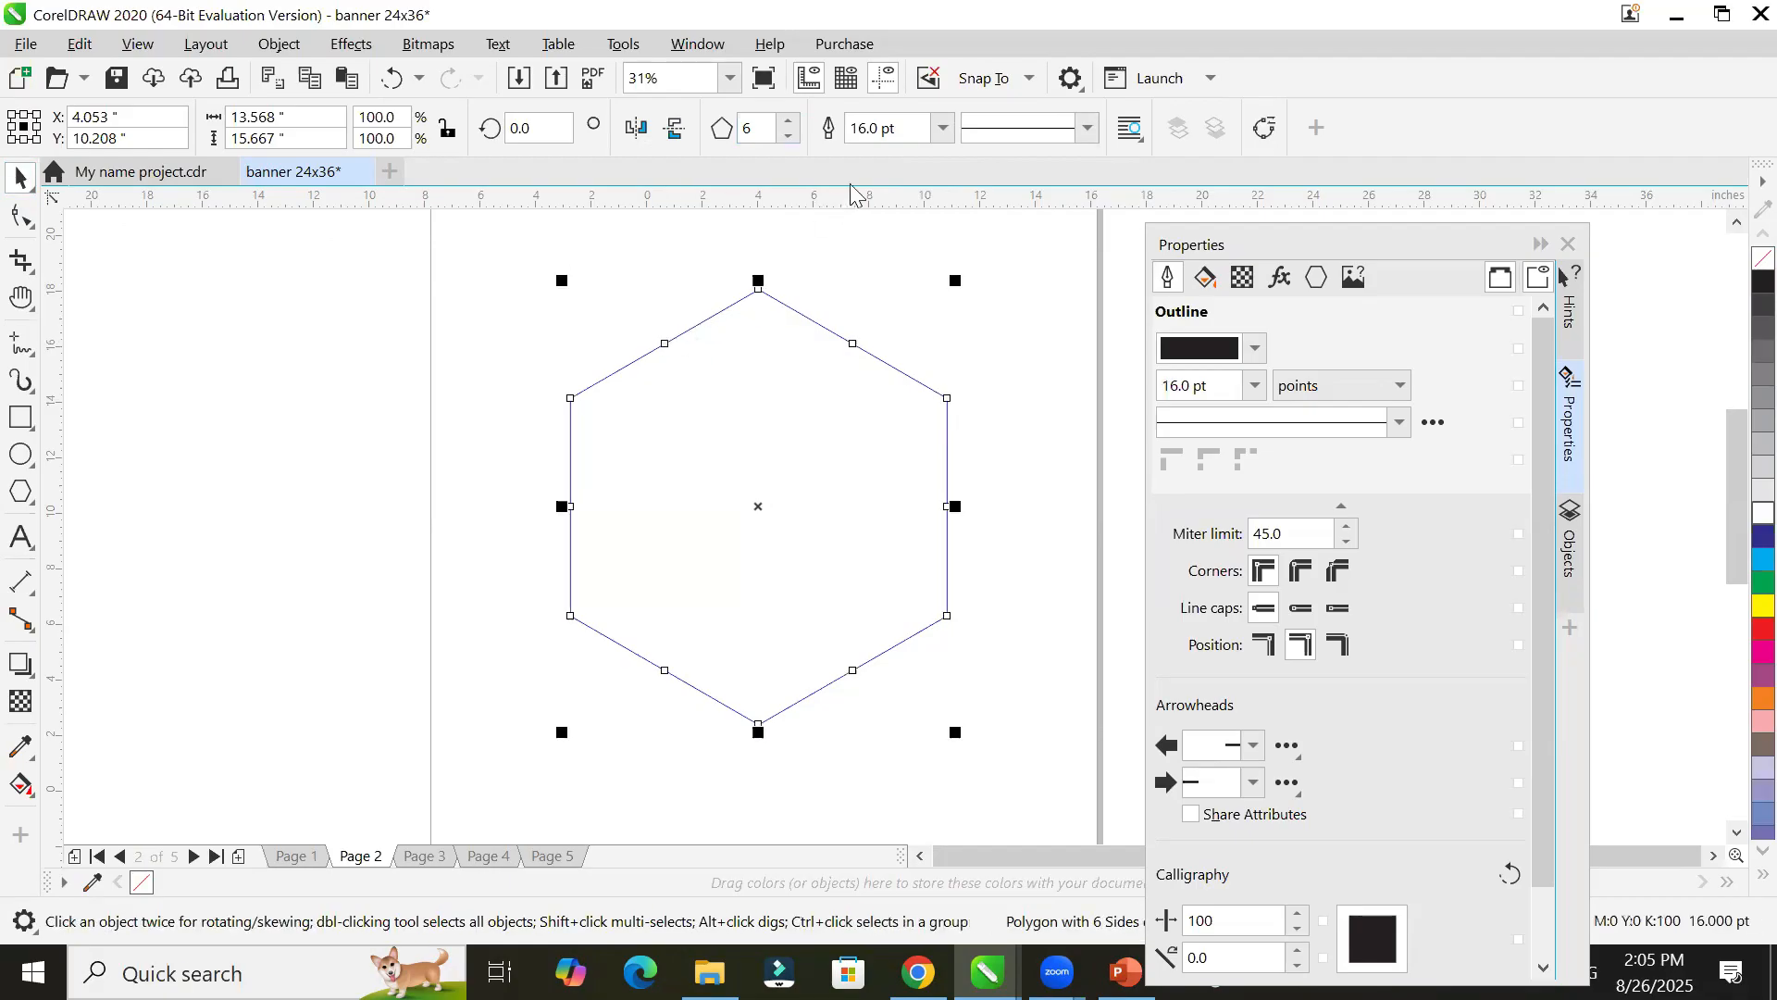
Step: Increase the hexagon's outline width to 36.0 pt
{"action": "left_click", "coordinate": [941, 132]}
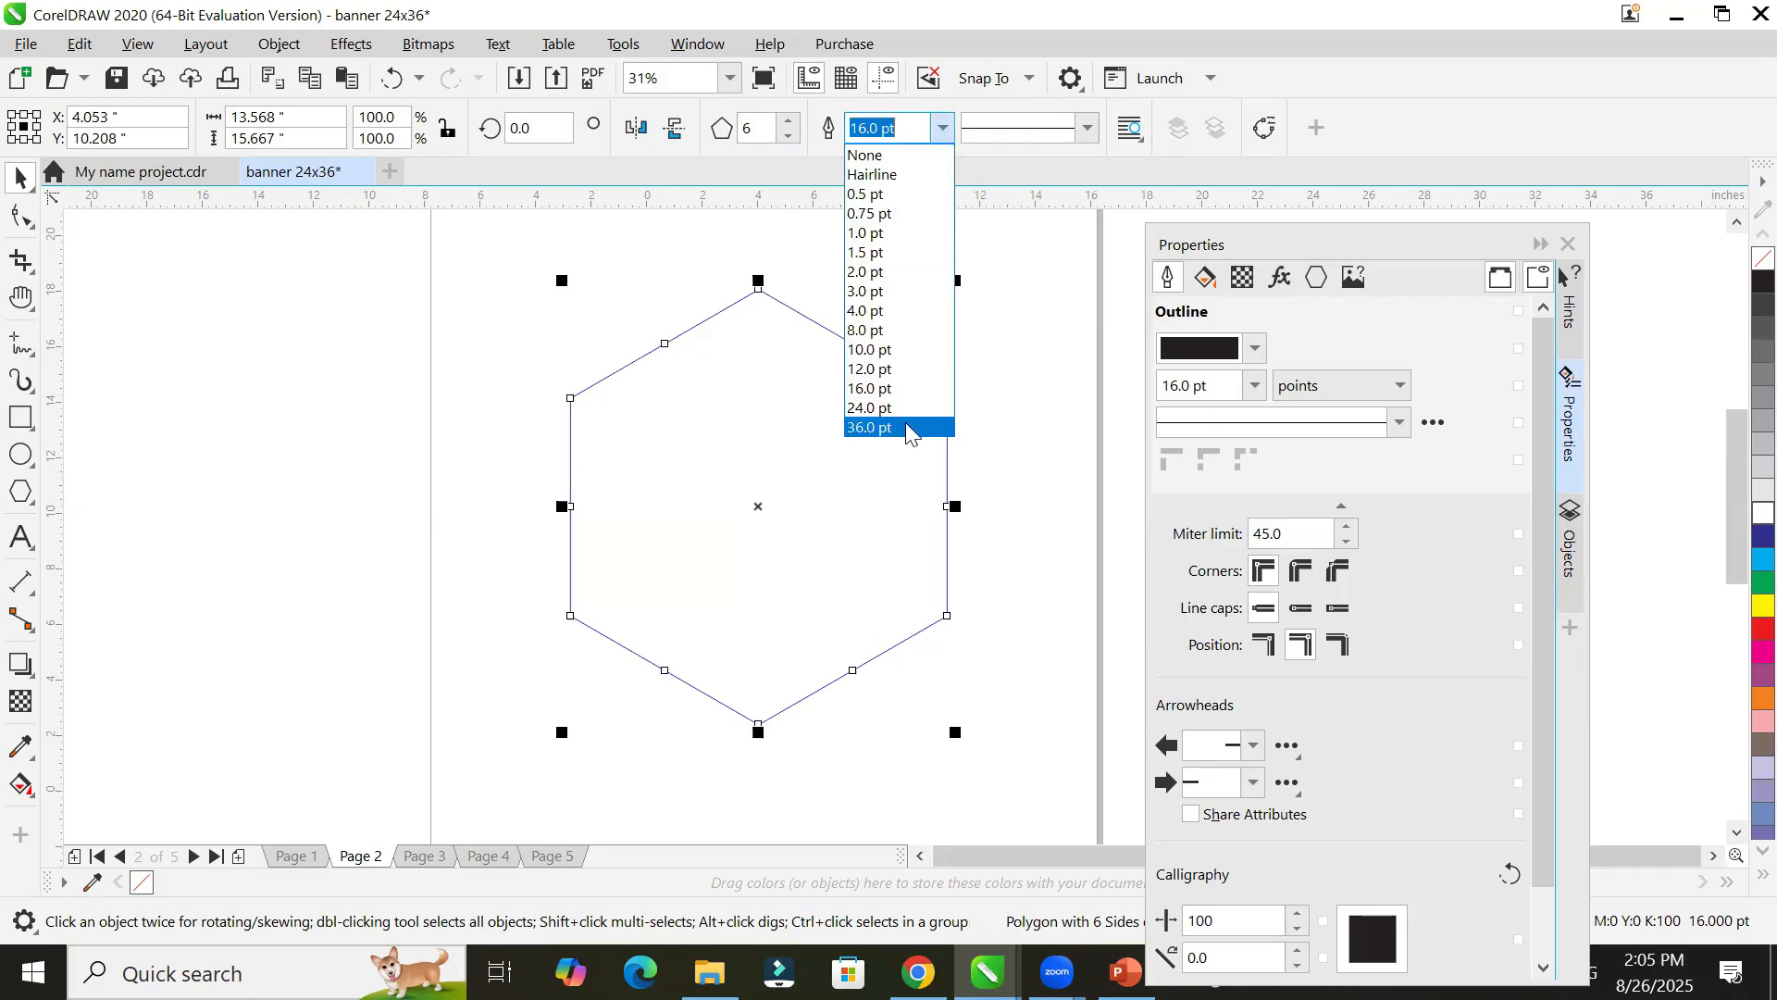
{"action": "left_click", "coordinate": [906, 424]}
{"action": "scroll", "coordinate": [898, 424], "scroll_direction": "down", "scroll_amount": 2}
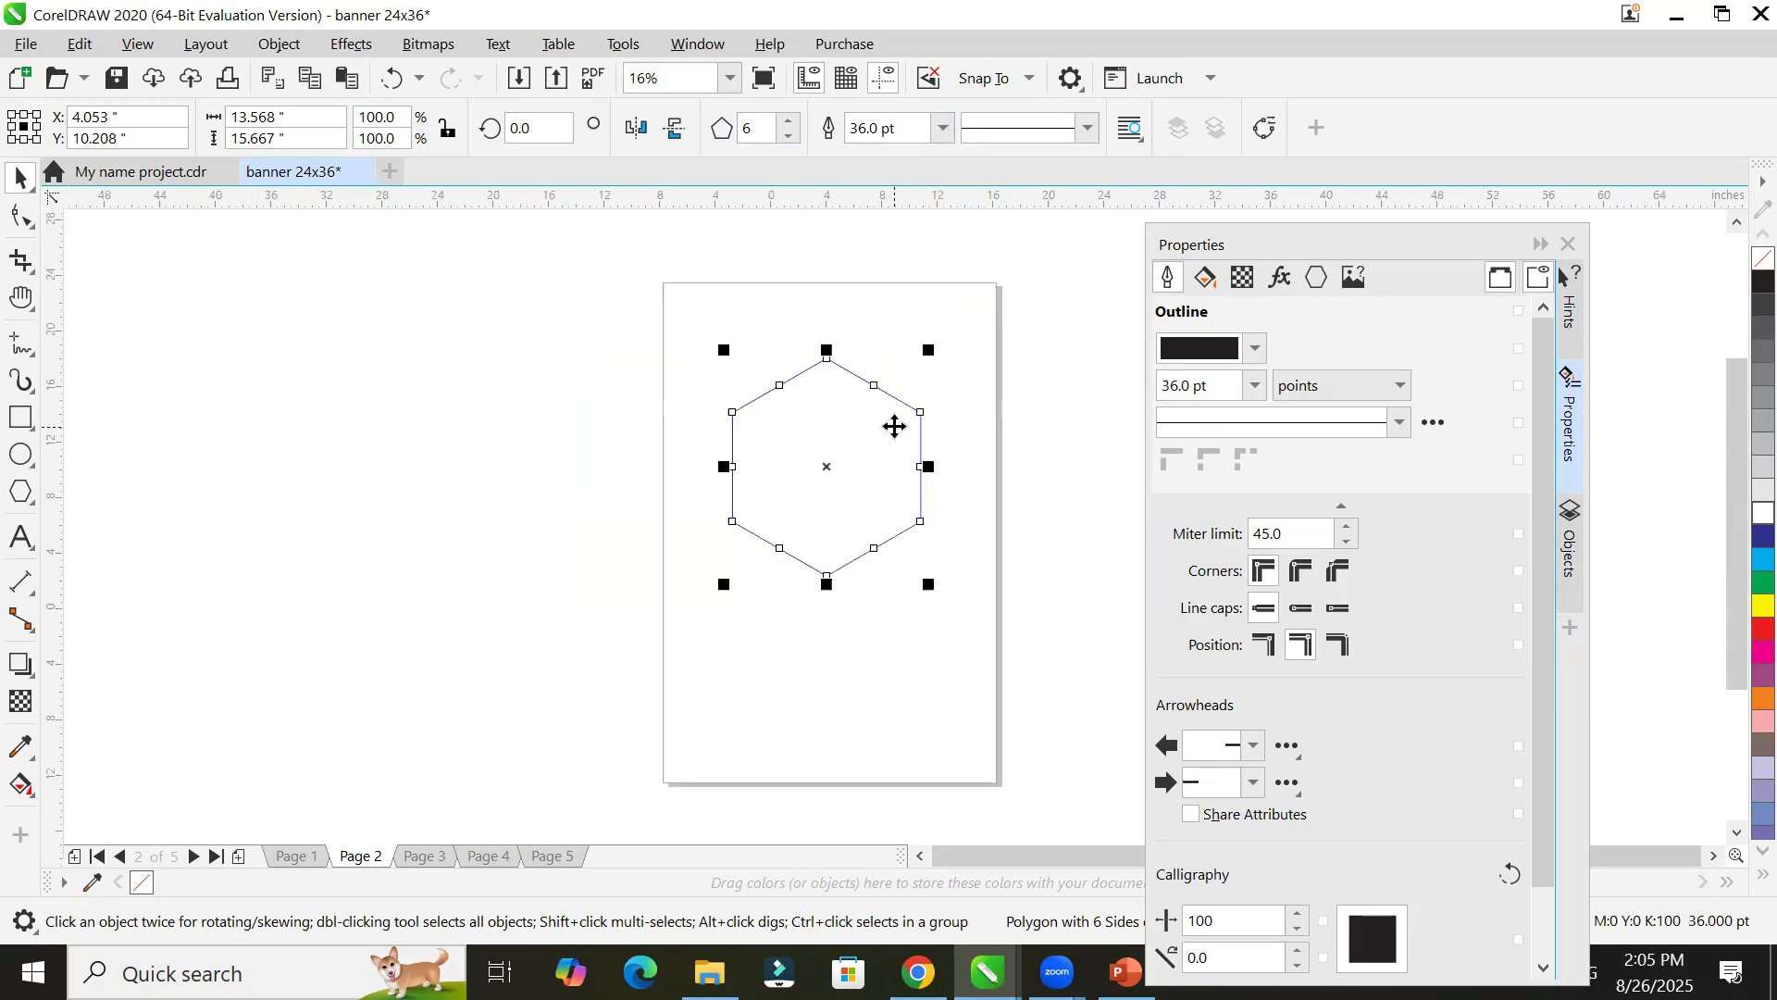
Step: Remove the hexagon's outline by setting its width to None, and examine the selected shape
{"action": "left_click", "coordinate": [1255, 385]}
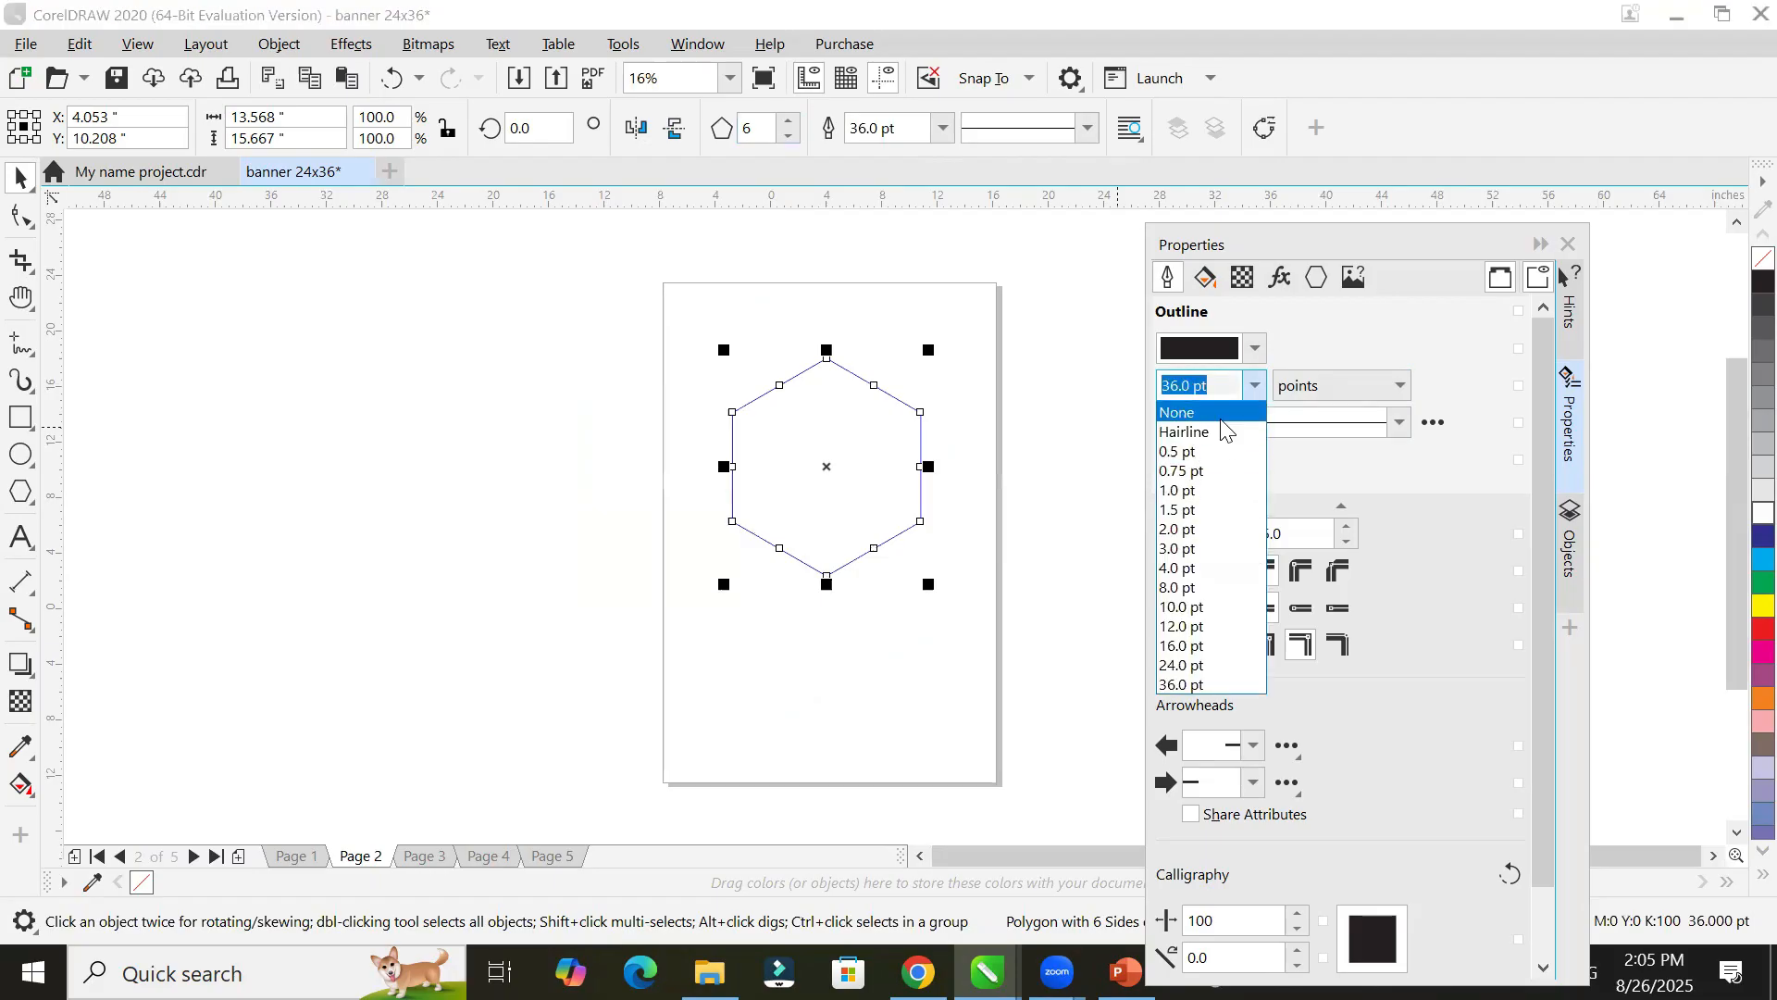
{"action": "left_click", "coordinate": [1222, 413]}
{"action": "left_click", "coordinate": [474, 333]}
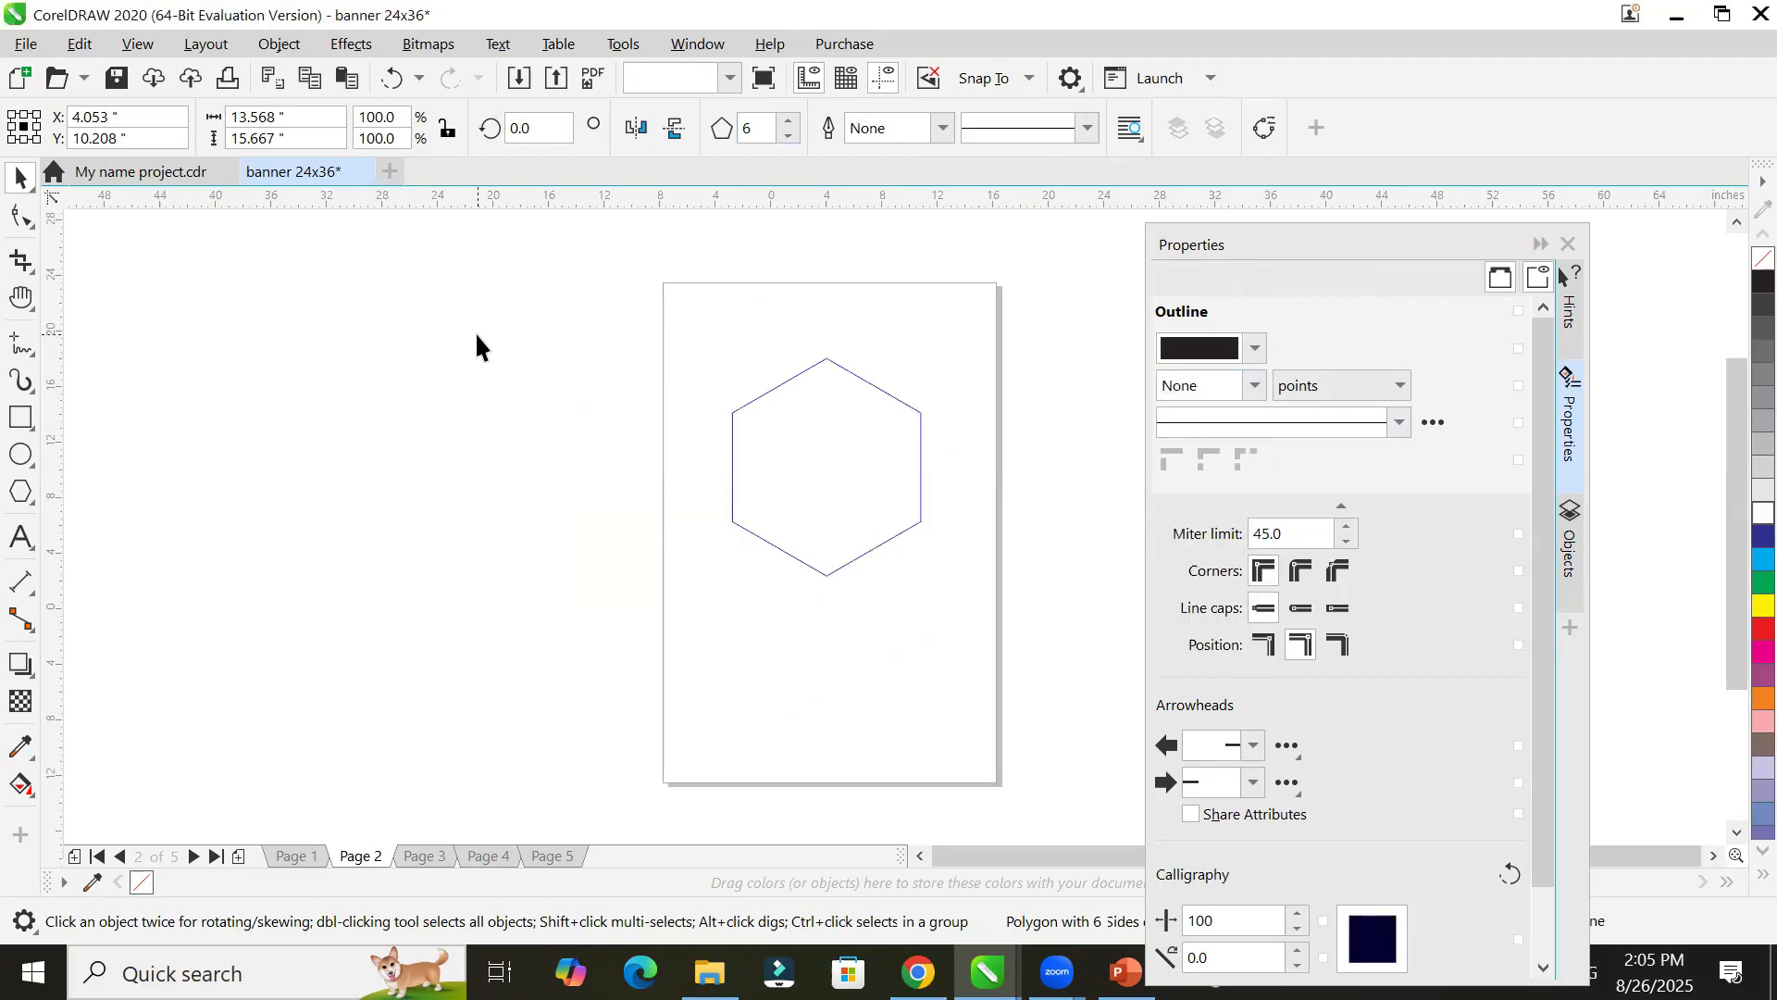
{"action": "left_click", "coordinate": [848, 379]}
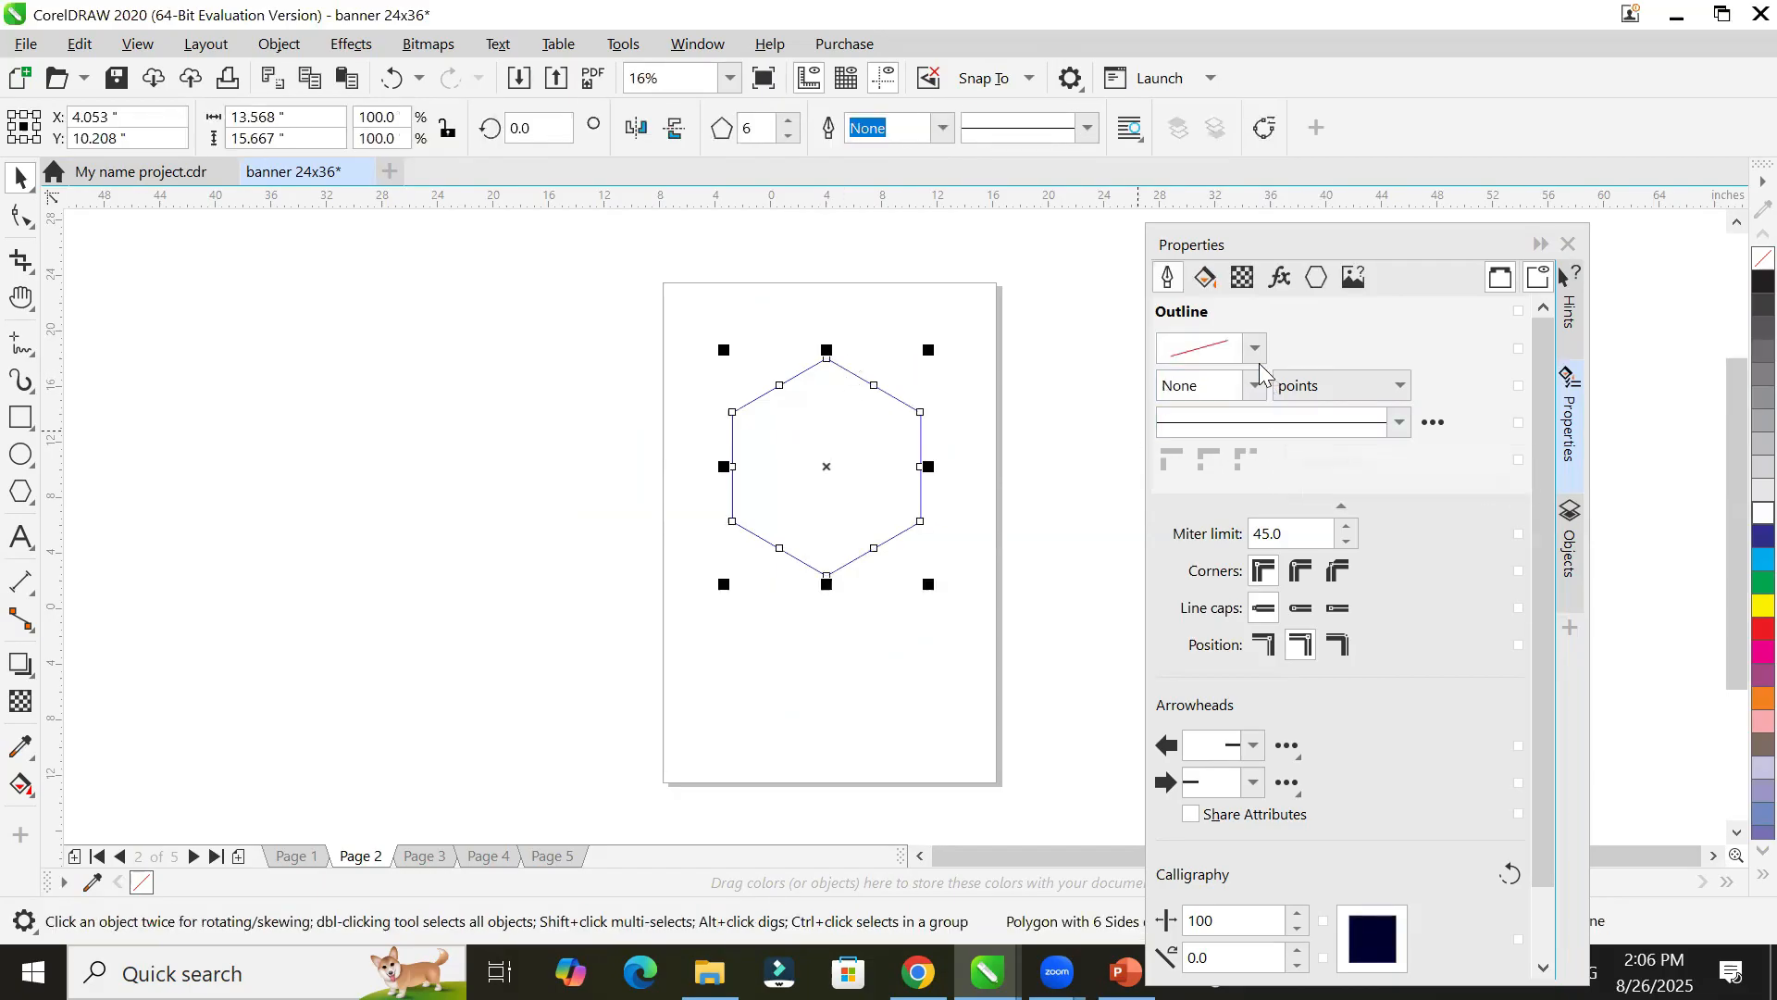
{"action": "scroll", "coordinate": [1063, 361], "scroll_direction": "up", "scroll_amount": 2}
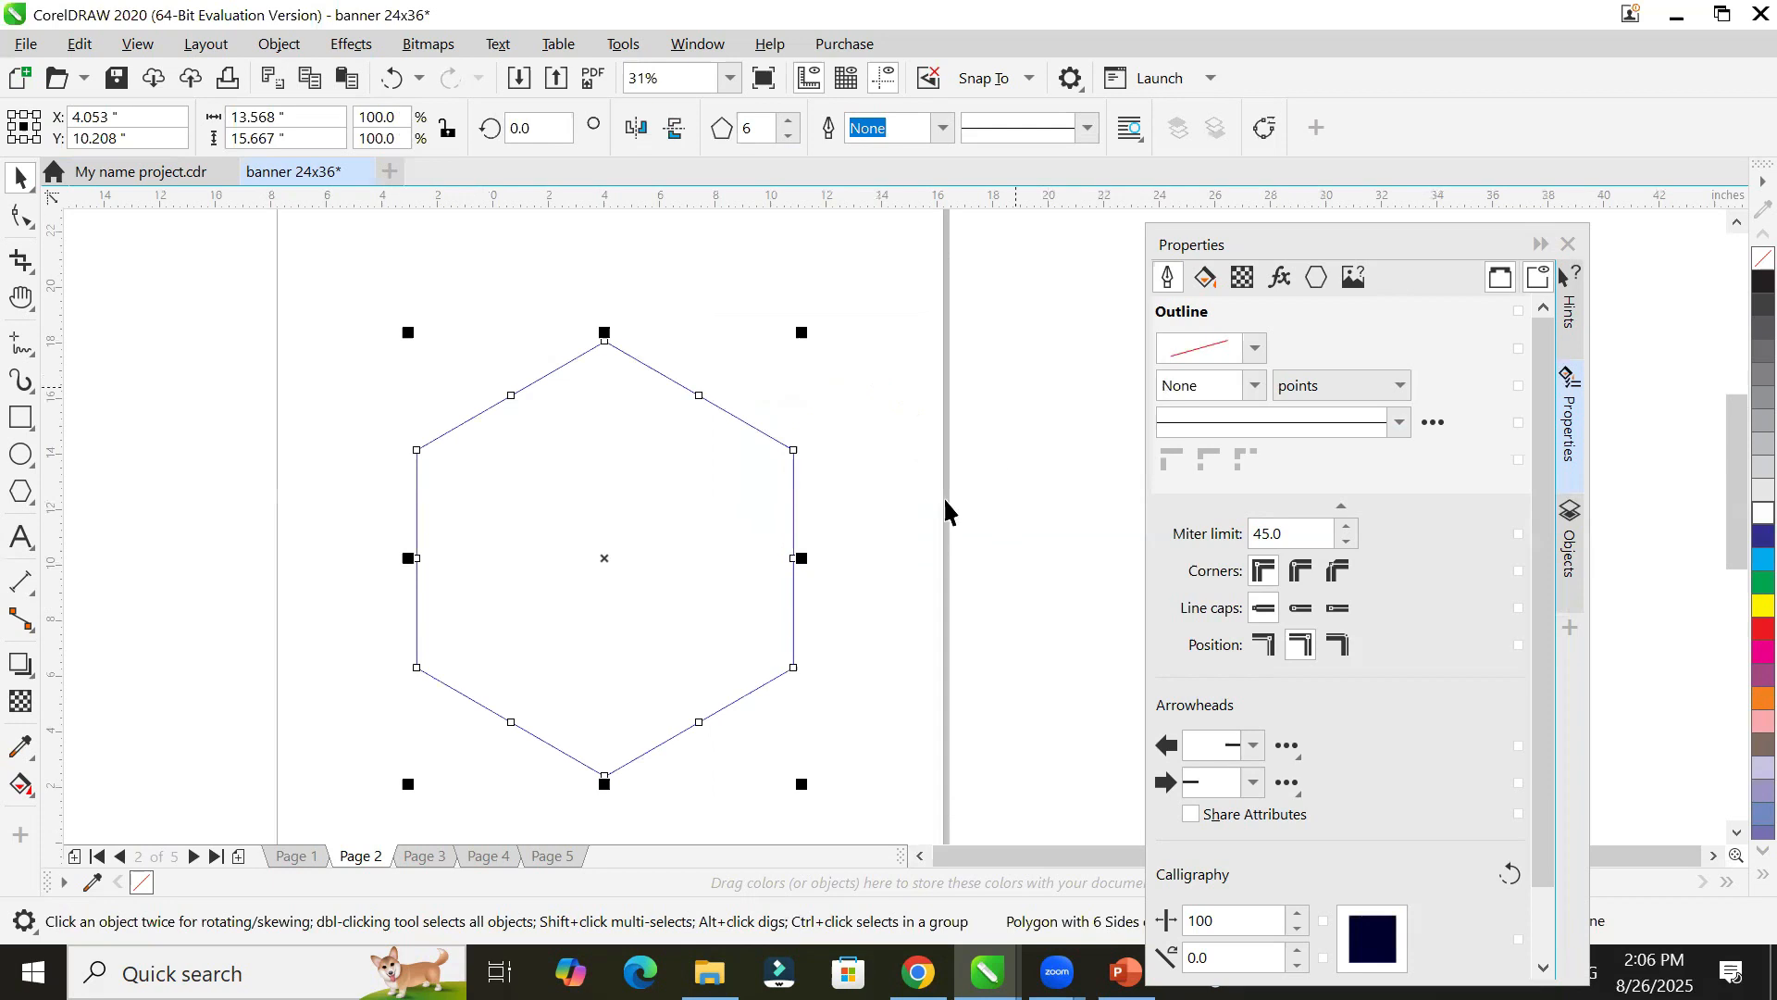
{"action": "scroll", "coordinate": [927, 525], "scroll_direction": "down", "scroll_amount": 2}
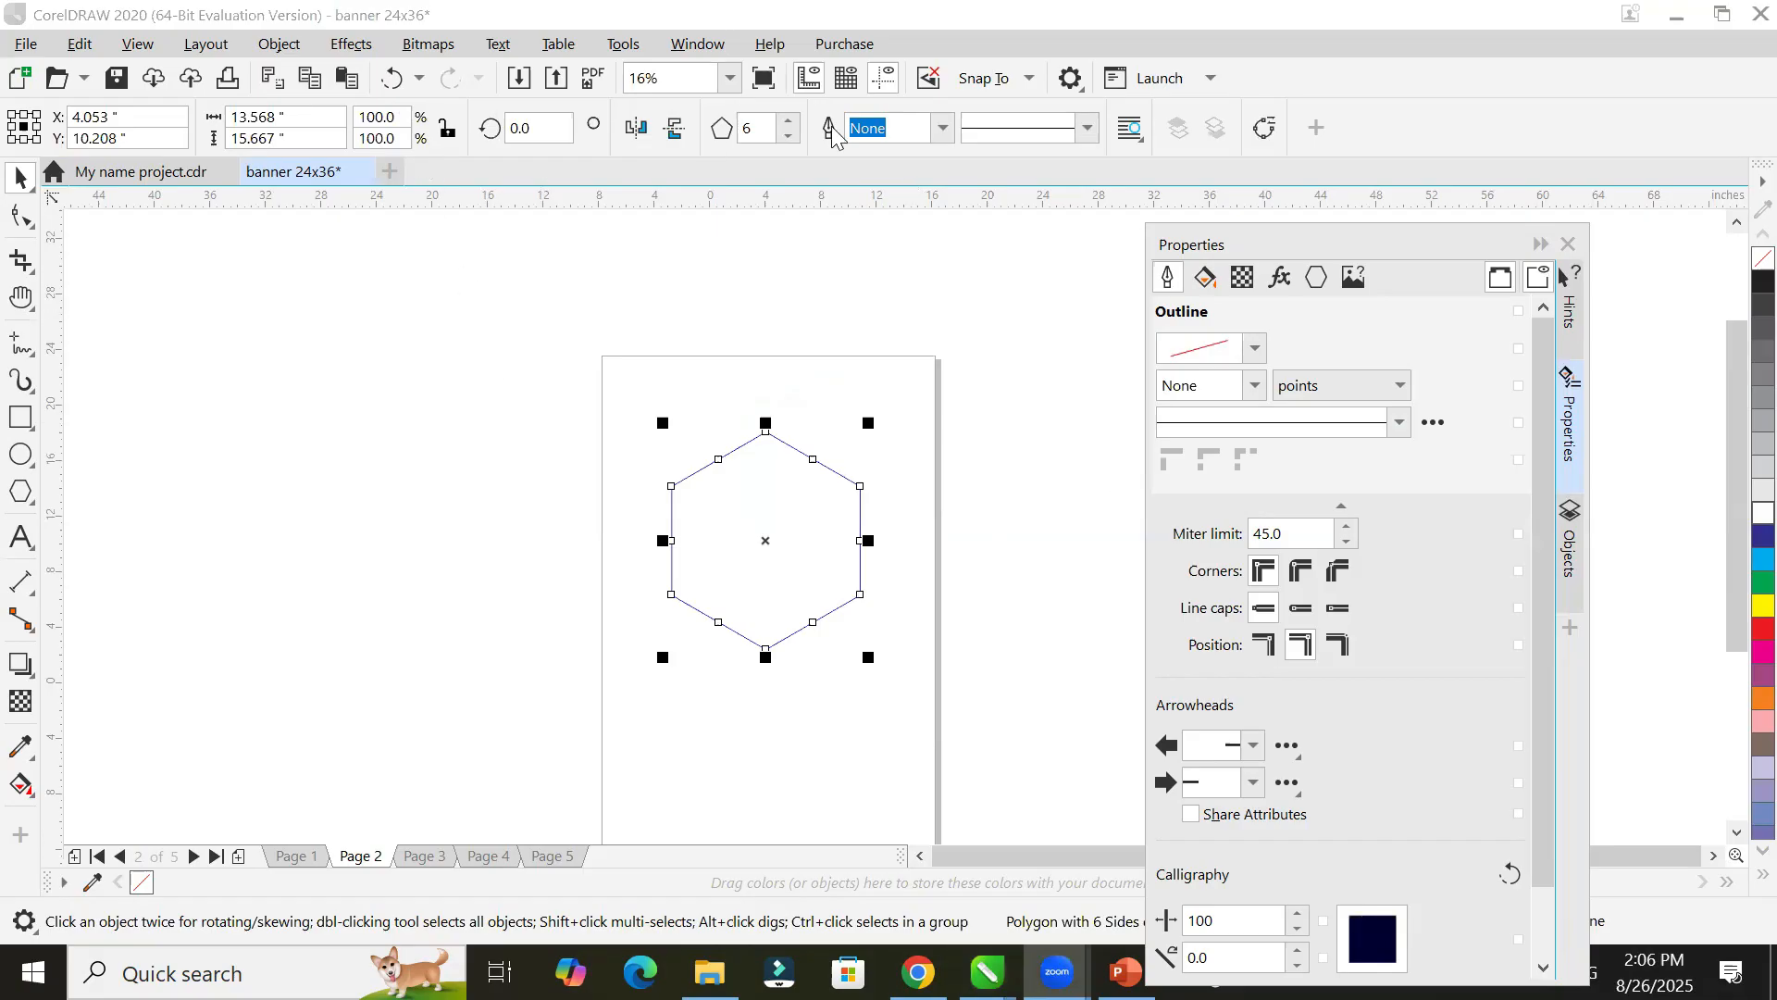
Step: Give the hexagon a 36.0 pt outline again and colour that outline red
{"action": "left_click", "coordinate": [1091, 134]}
{"action": "left_click", "coordinate": [1092, 136]}
{"action": "left_click", "coordinate": [942, 127]}
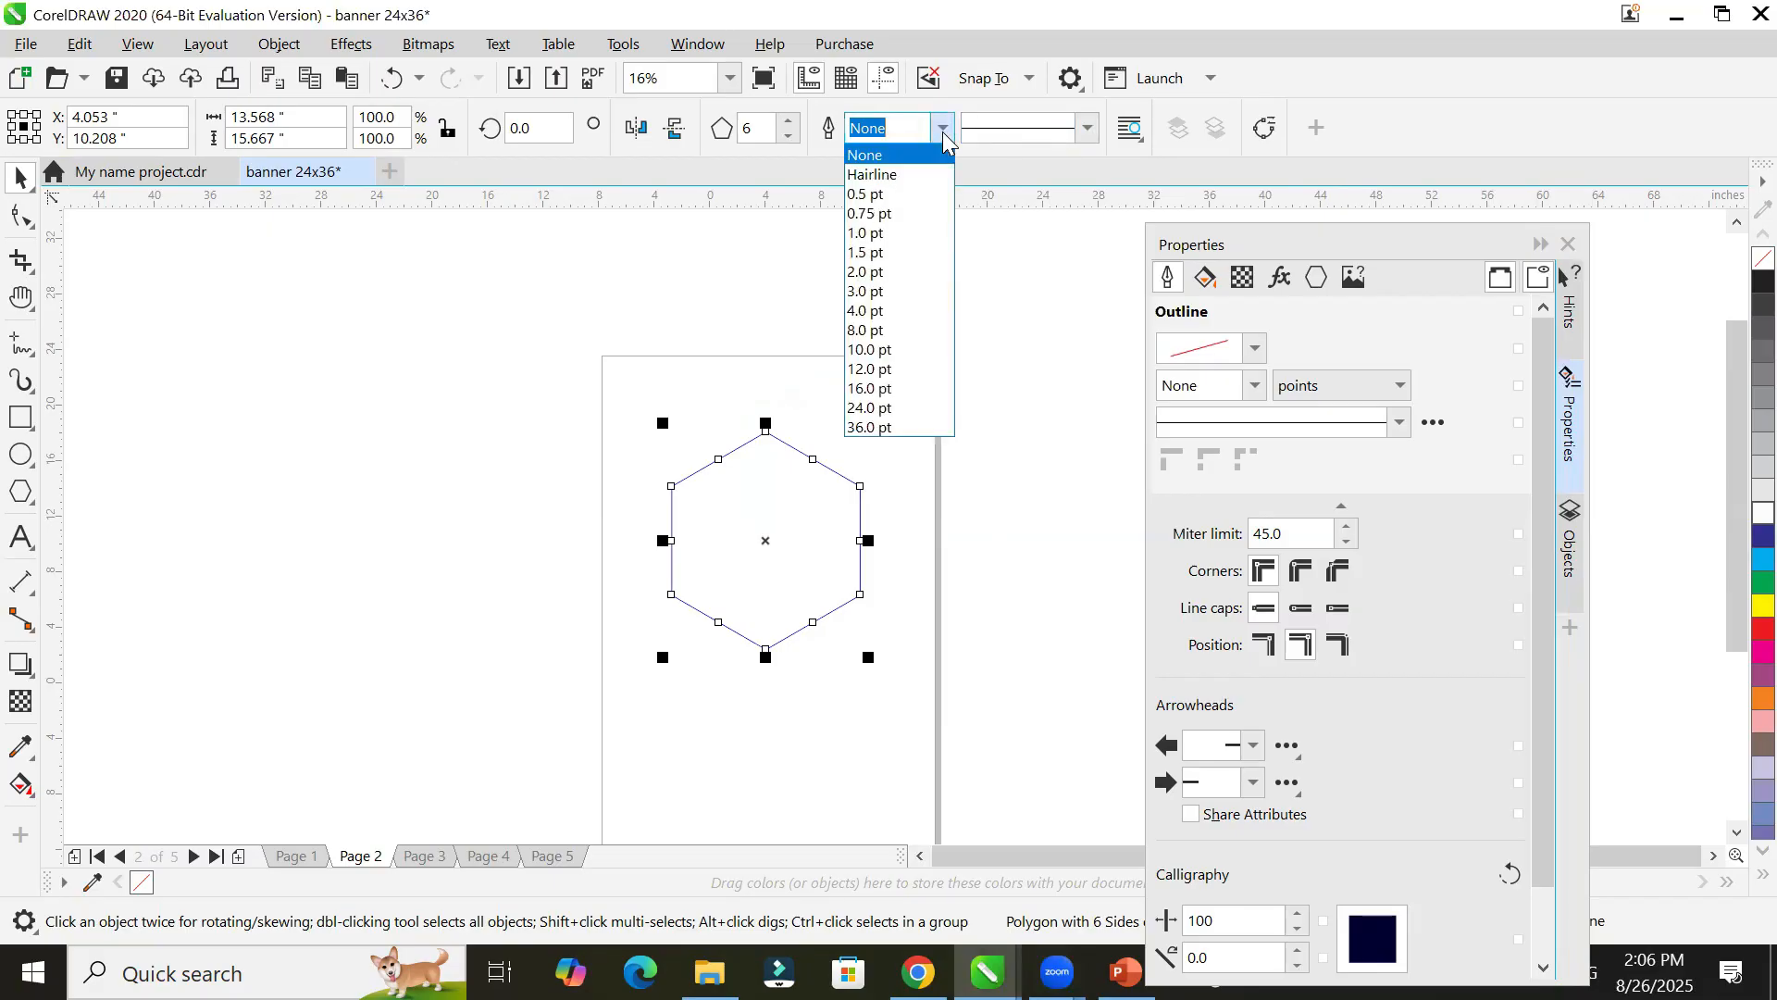
{"action": "left_click", "coordinate": [919, 428]}
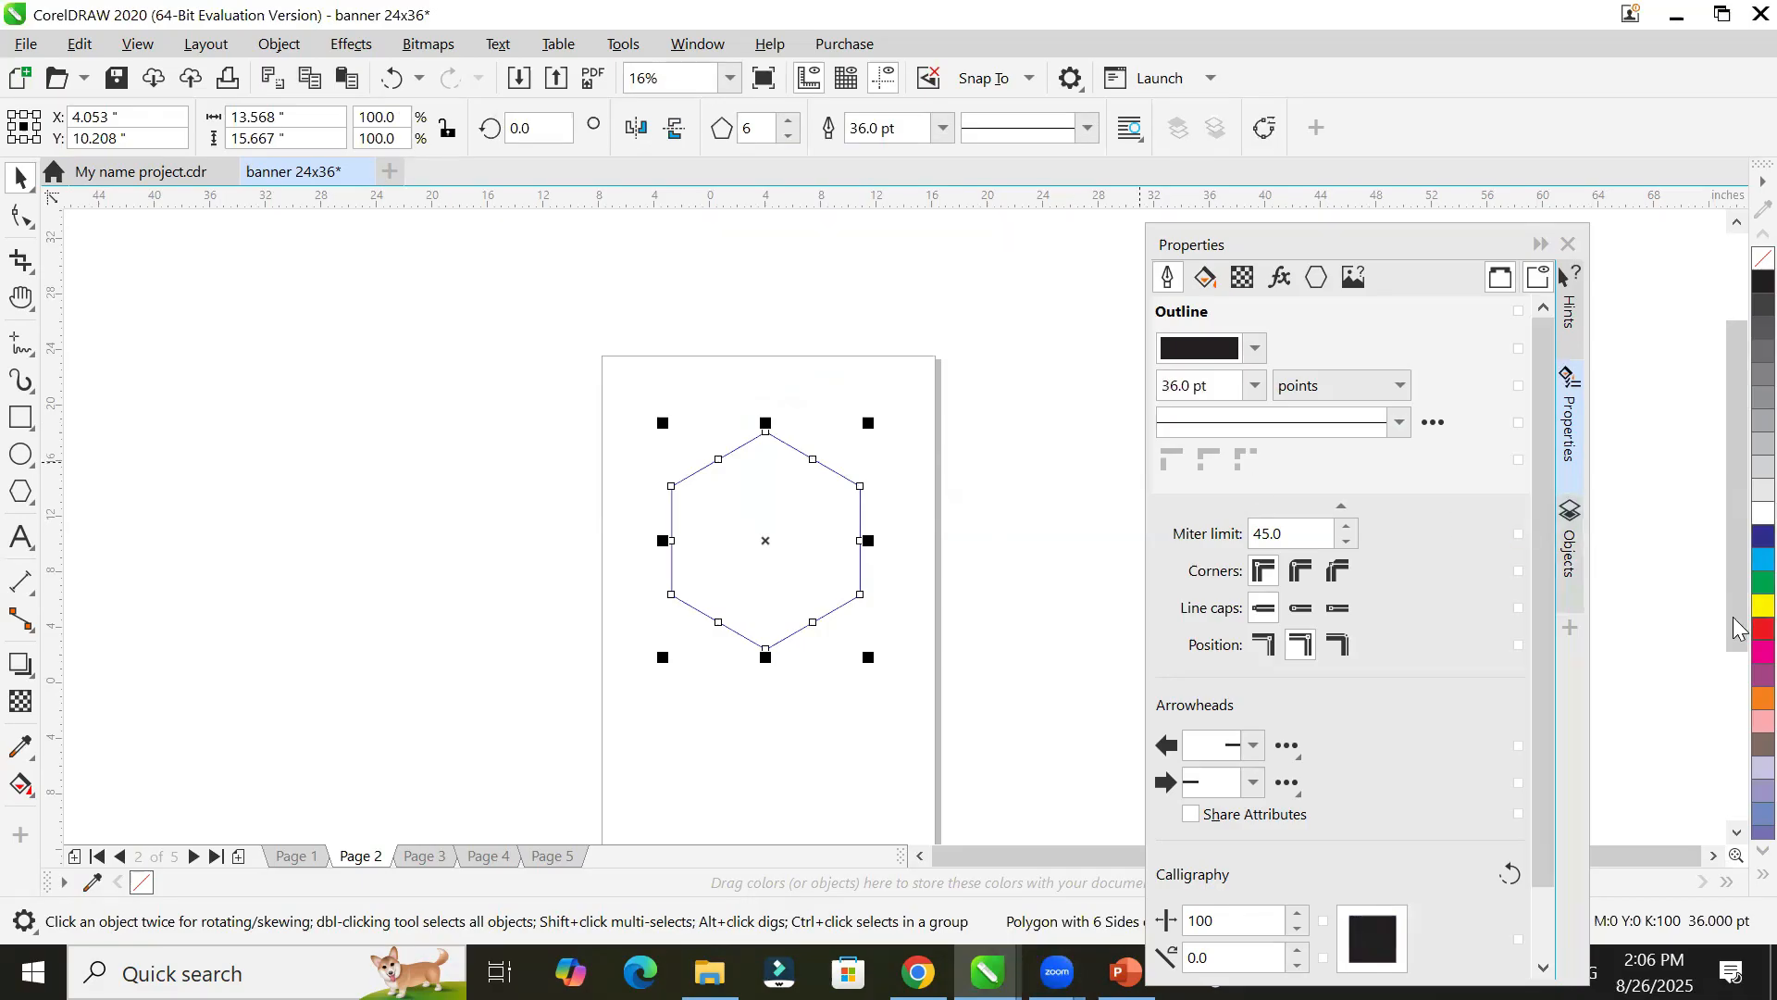
{"action": "right_click", "coordinate": [1763, 630]}
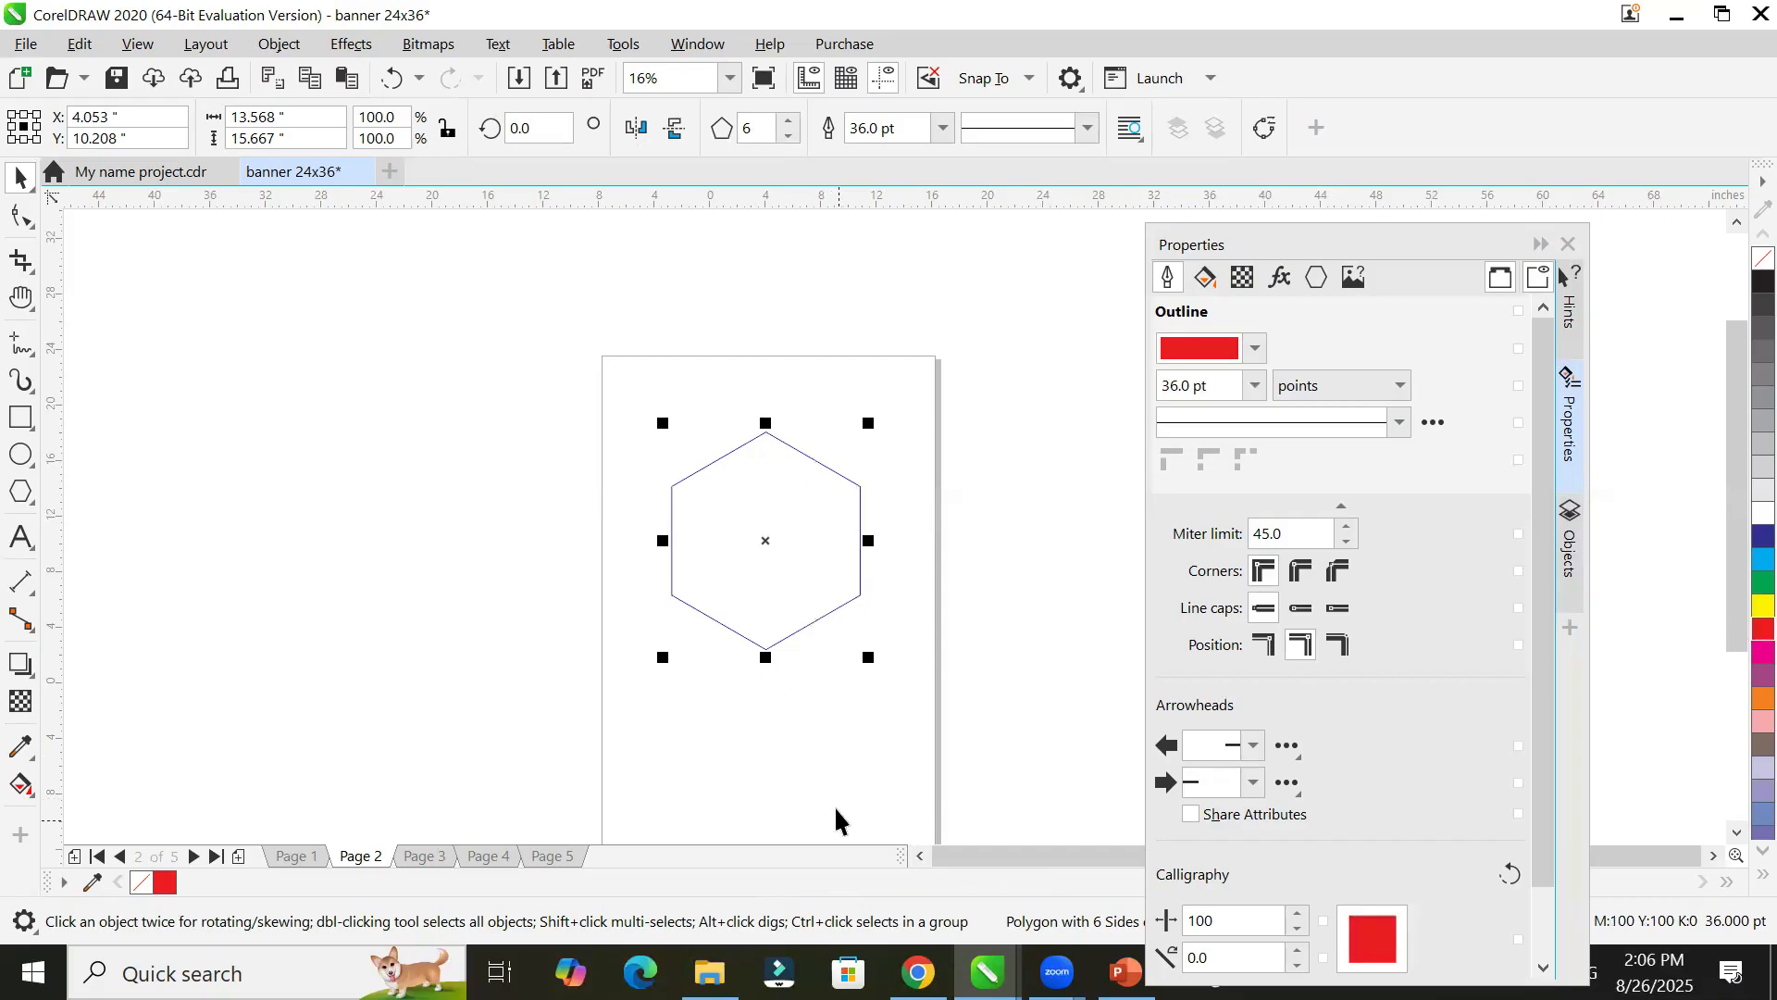
Step: Dock the Properties docker to clear the canvas and delete the hexagon from Page 2
{"action": "left_click", "coordinate": [1322, 237]}
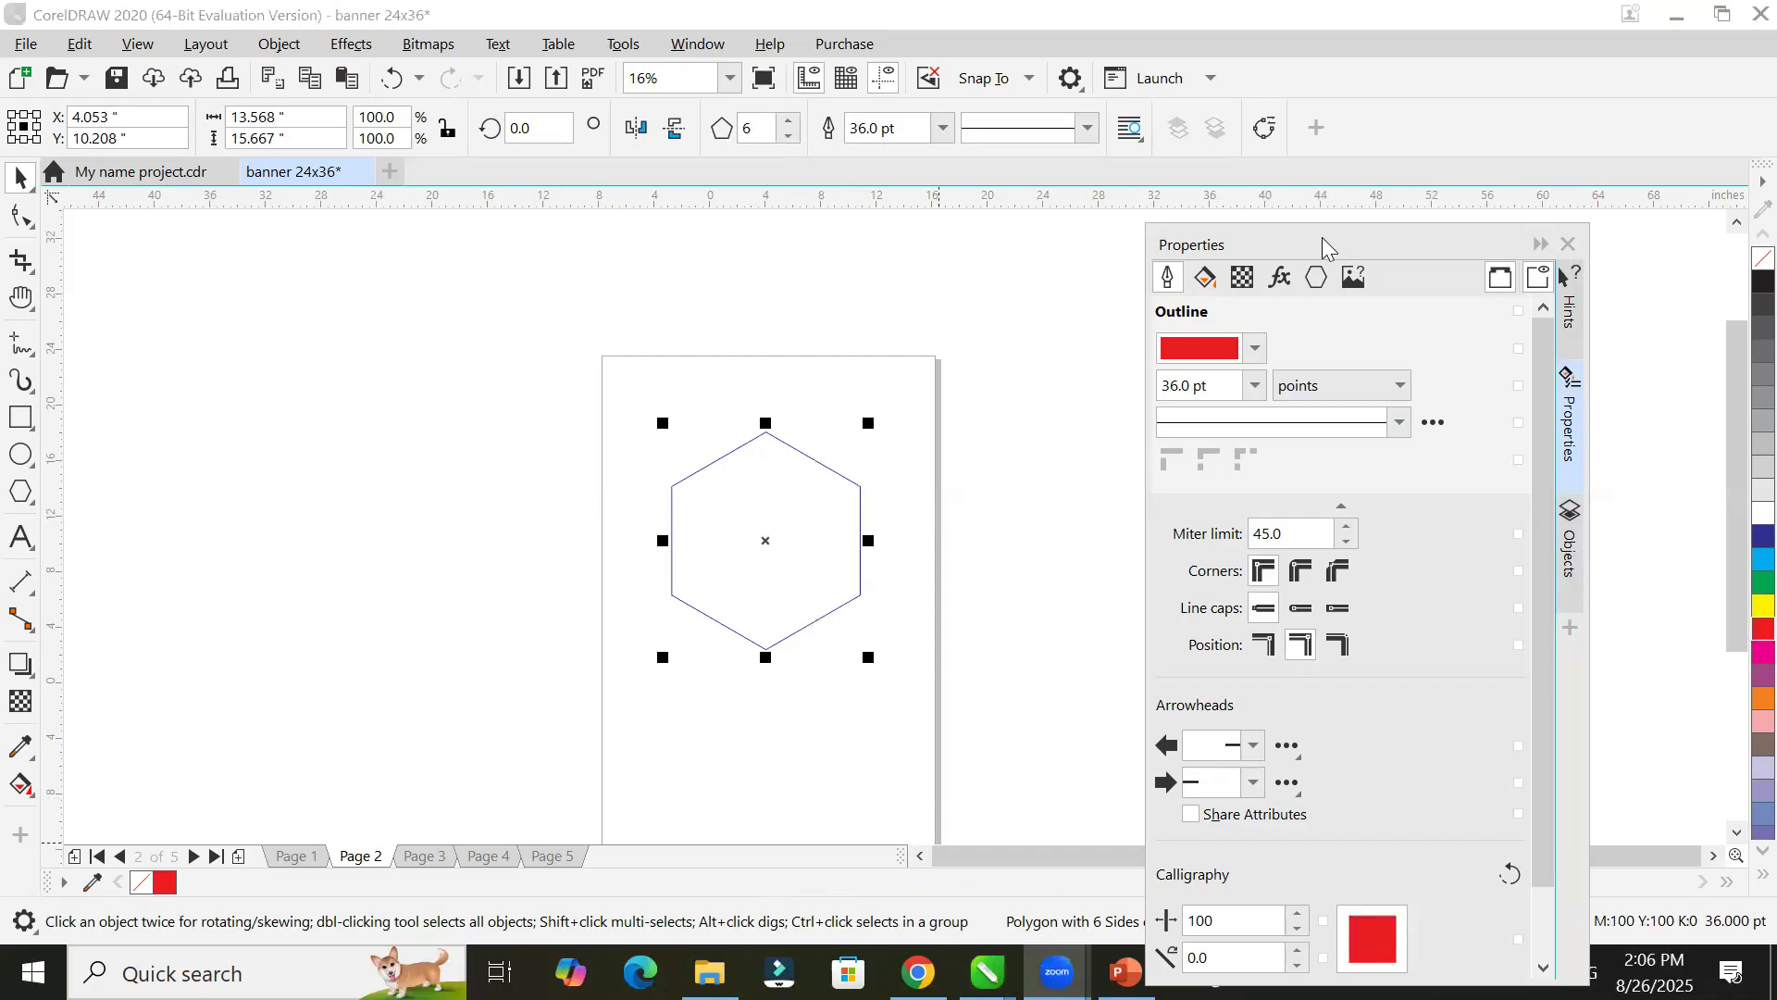
{"action": "double_click", "coordinate": [1322, 237]}
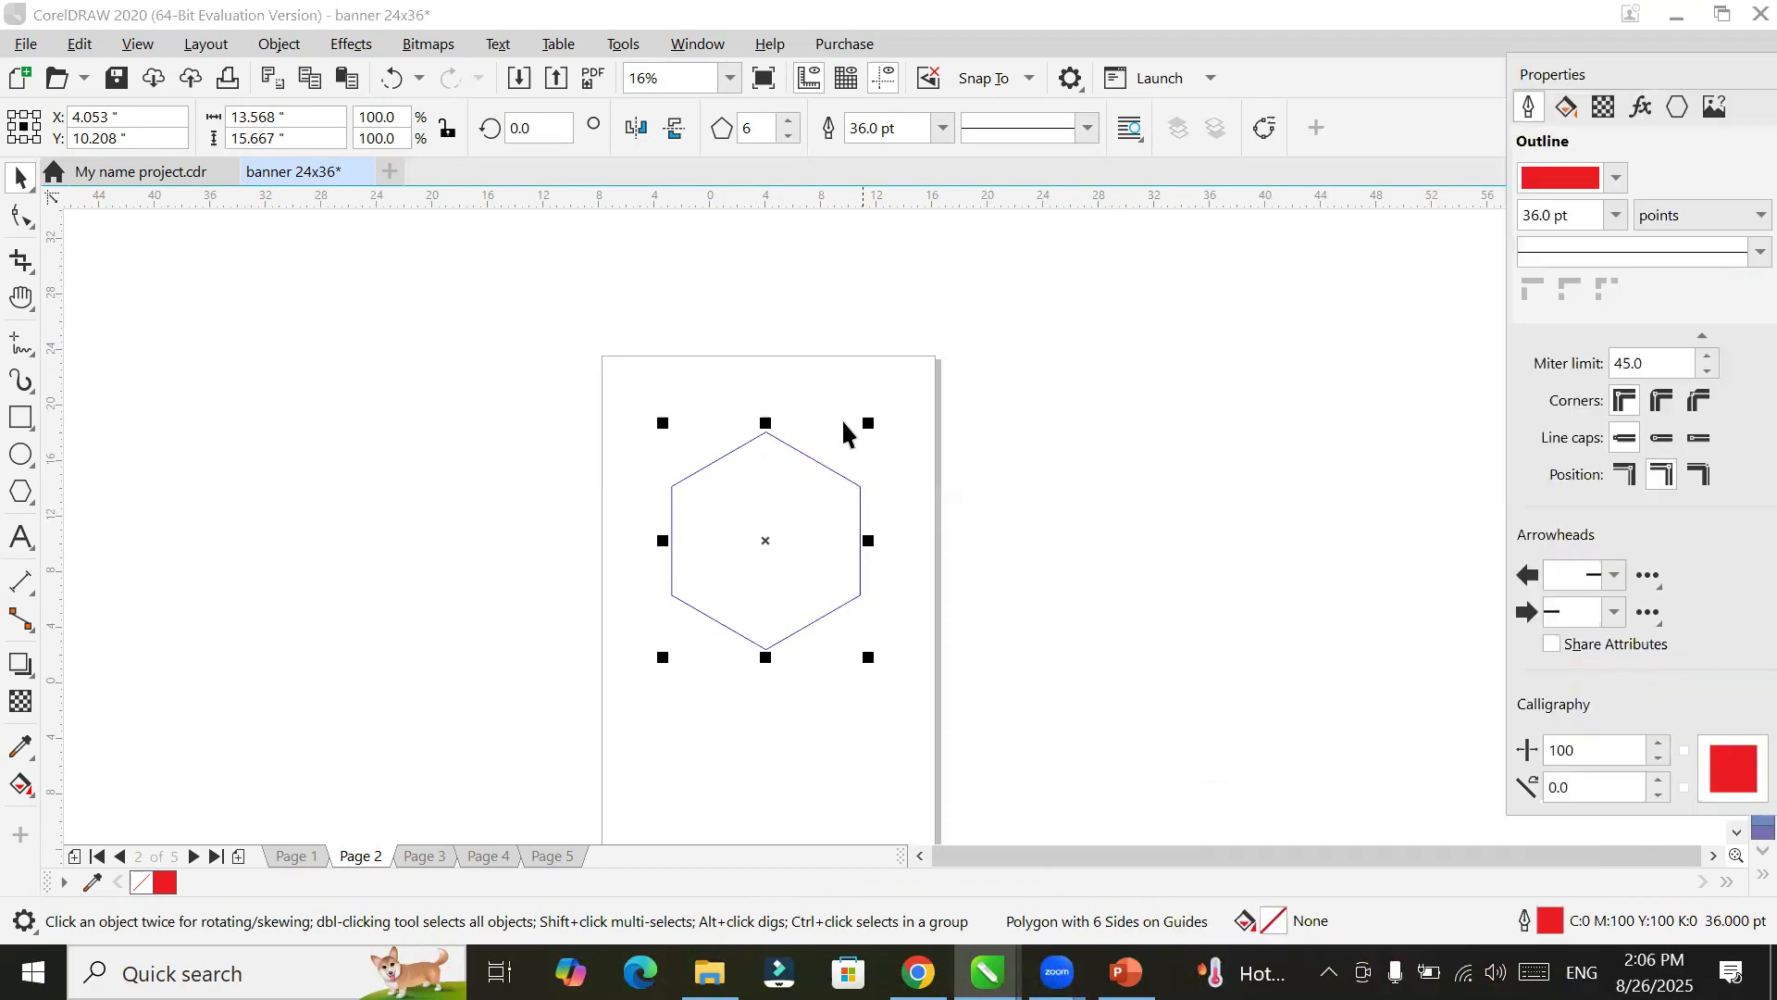
{"action": "left_click", "coordinate": [806, 455]}
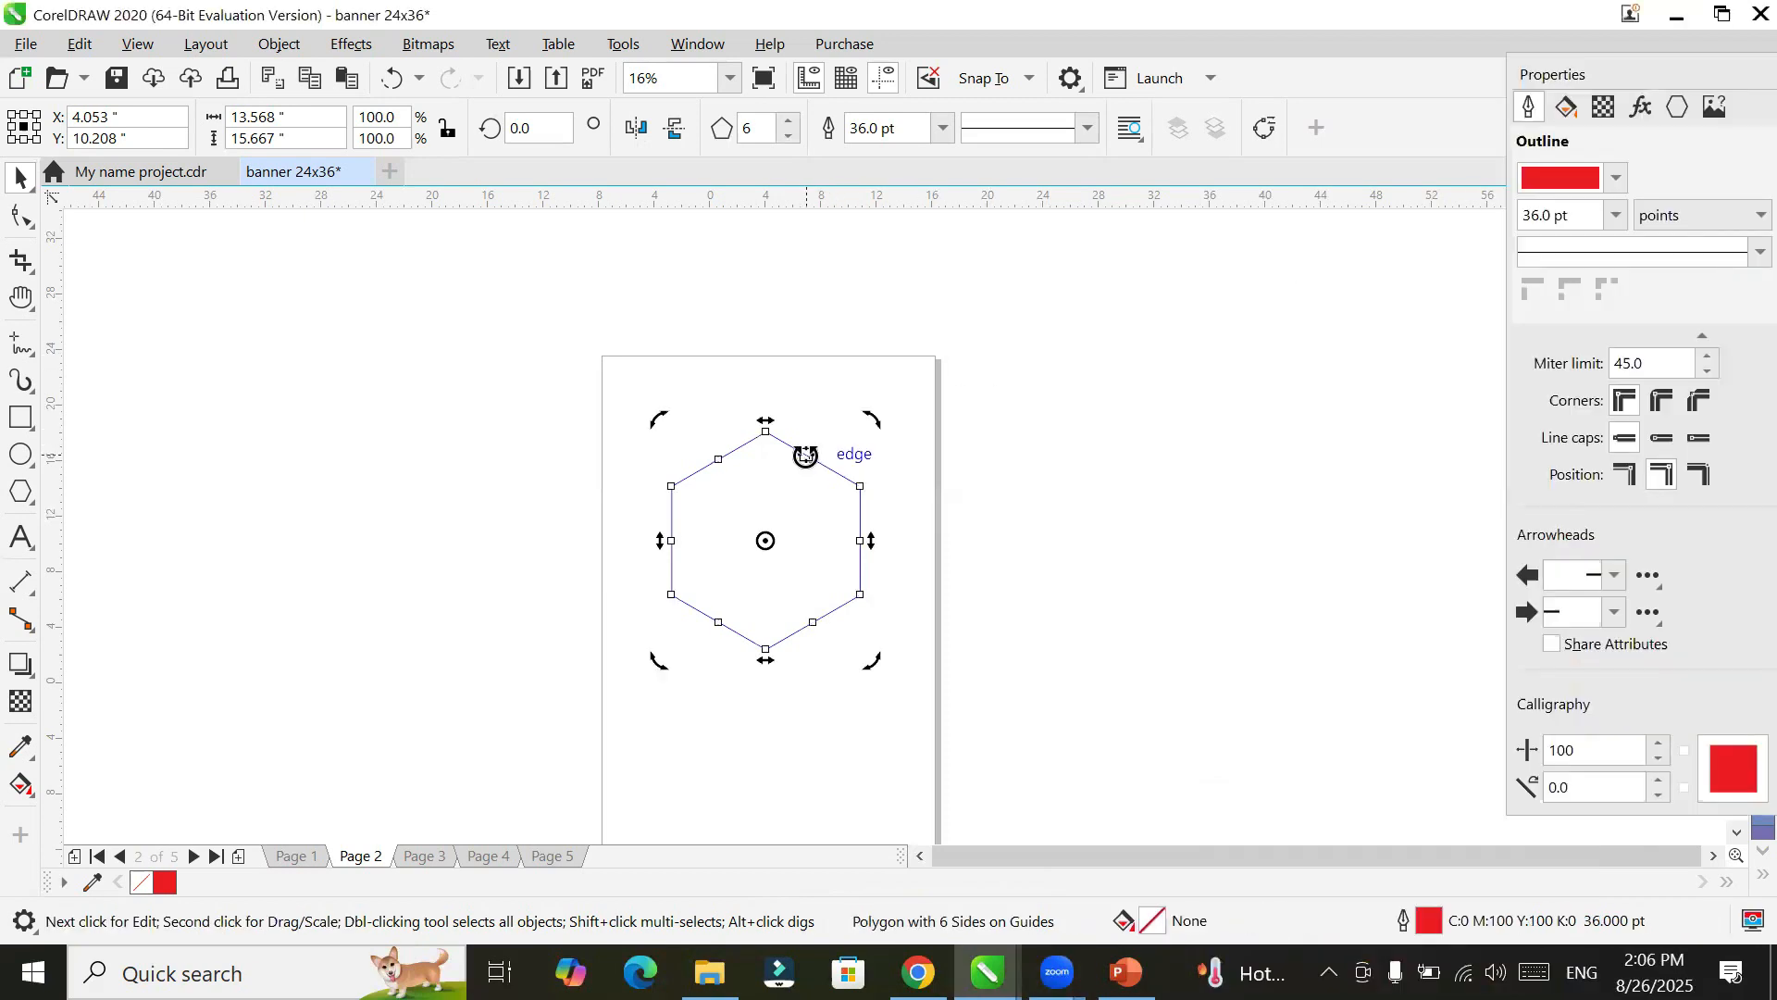
{"action": "key", "text": "Delete"}
Step: Draw an ellipse about 19.1 by 20.7 inches on Page 2 and set its outline width to 16.0 pt
{"action": "left_click", "coordinate": [20, 454]}
{"action": "left_click_drag", "start_coordinate": [616, 410], "coordinate": [894, 710]}
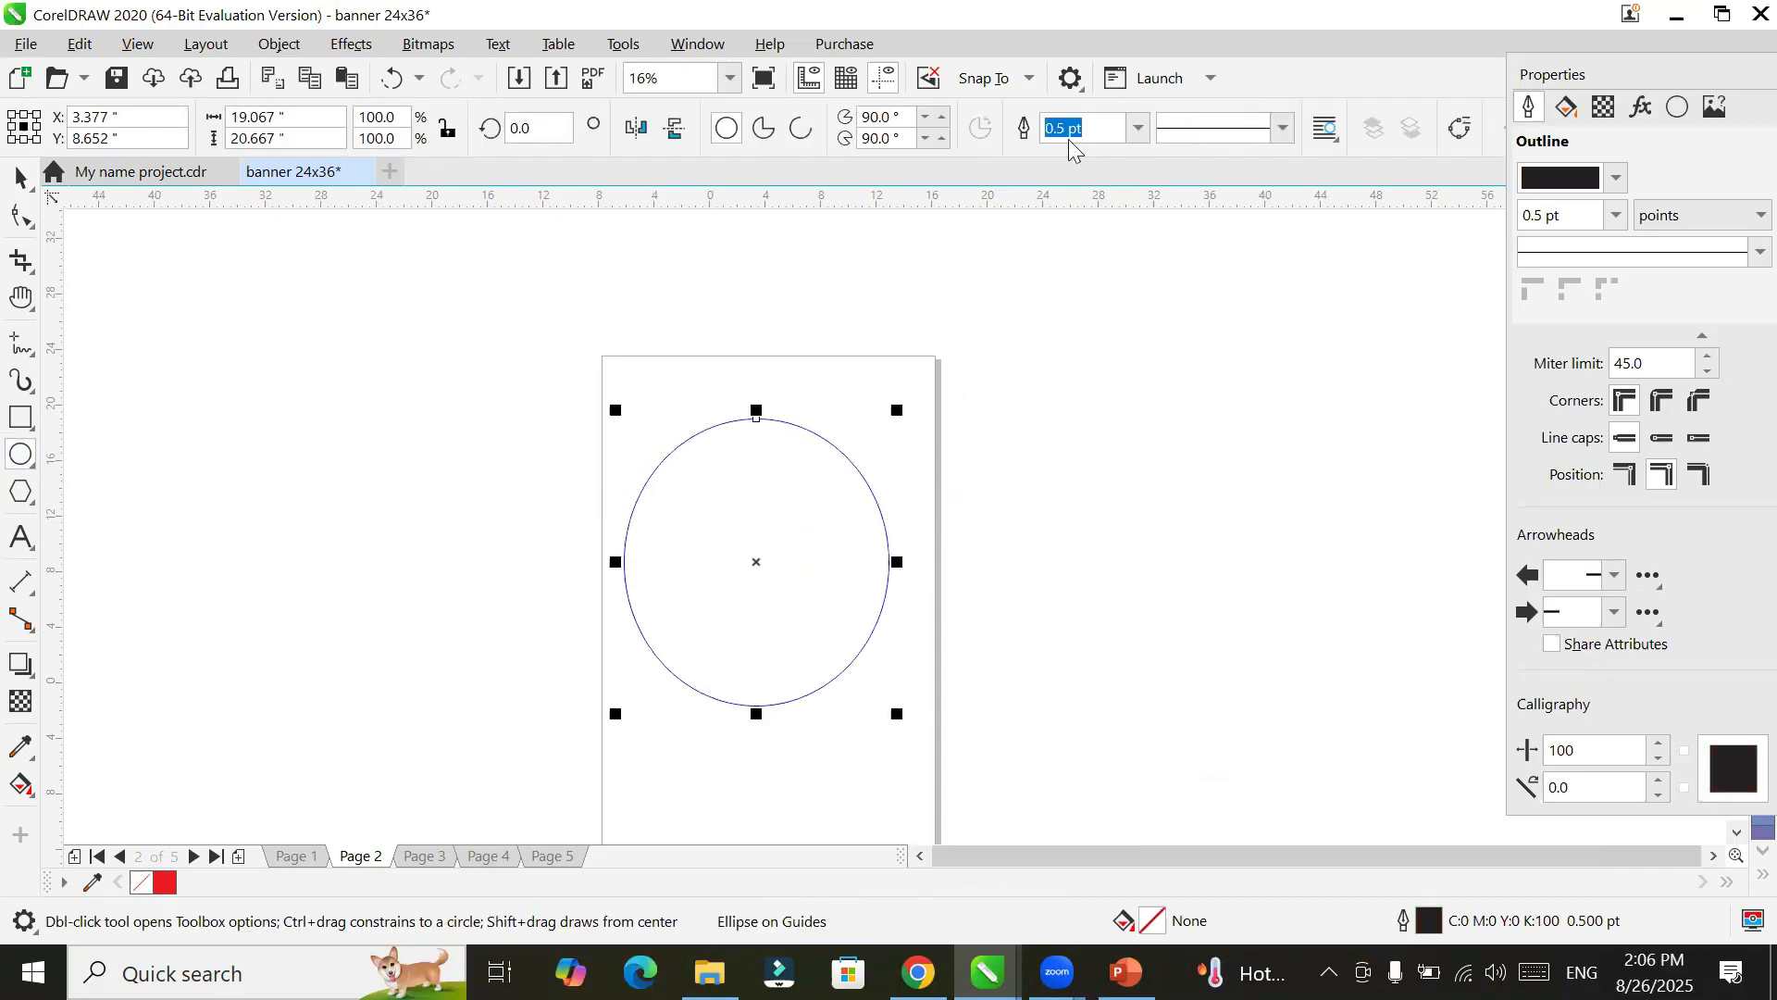
{"action": "left_click", "coordinate": [1137, 128]}
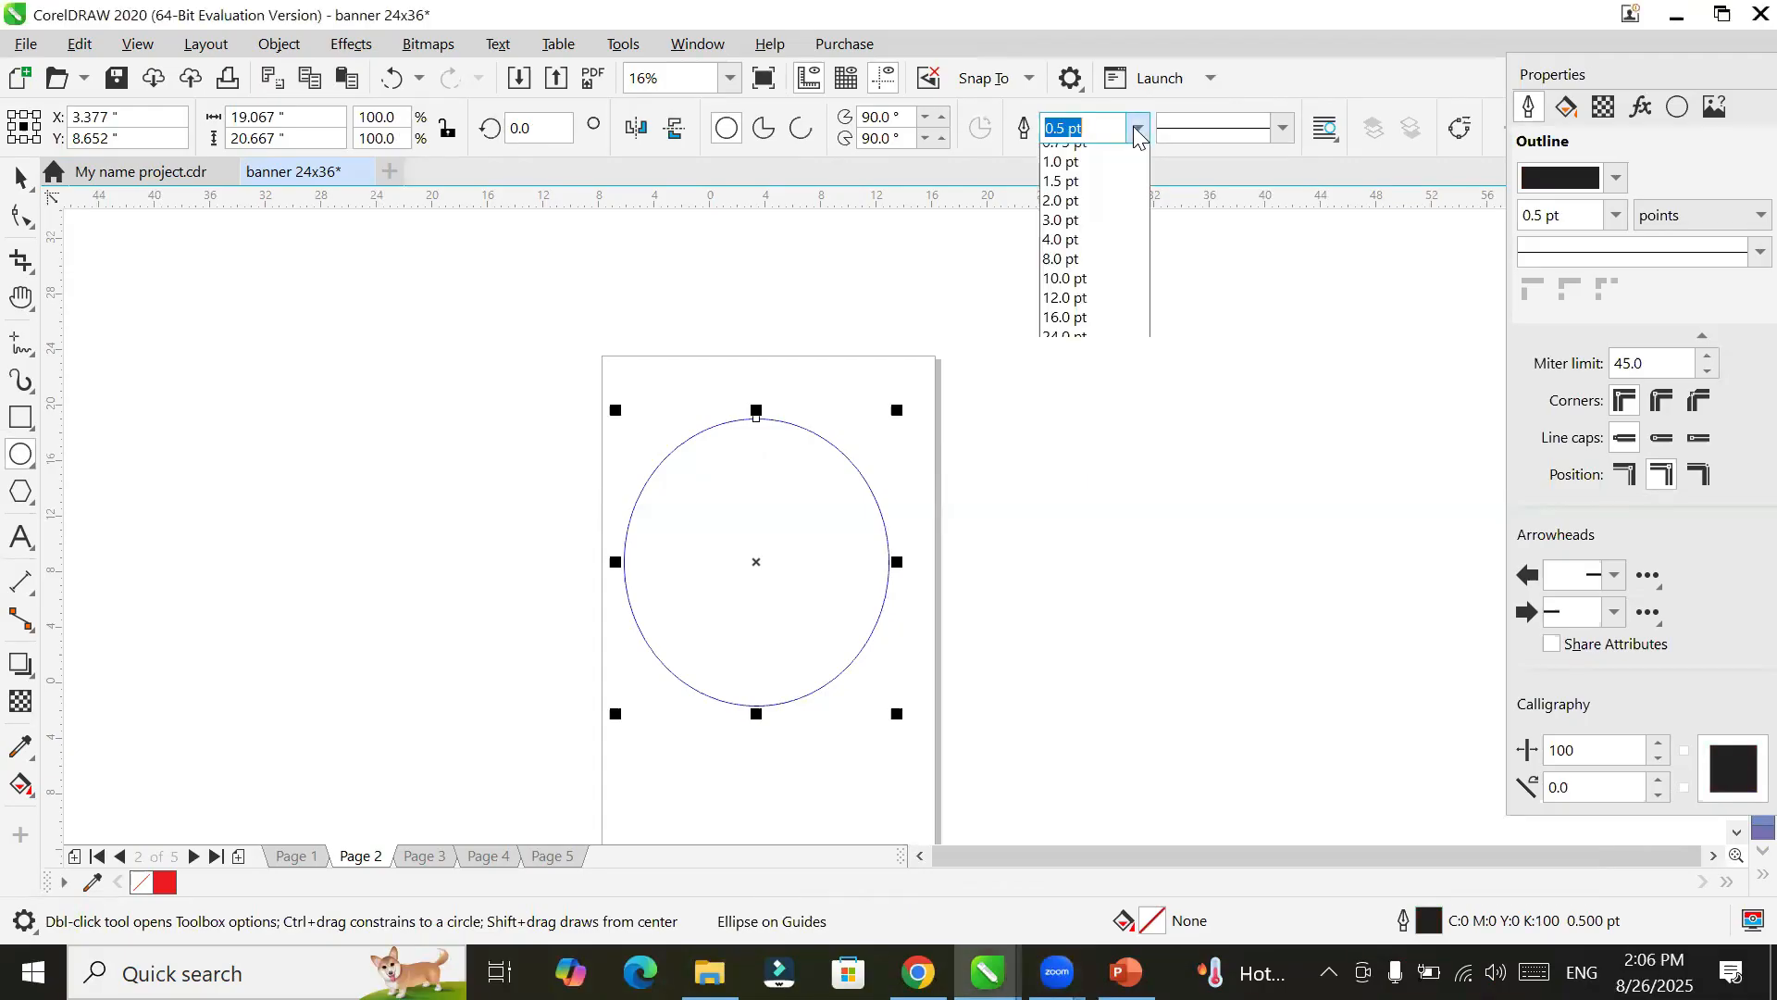
{"action": "left_click", "coordinate": [1096, 388]}
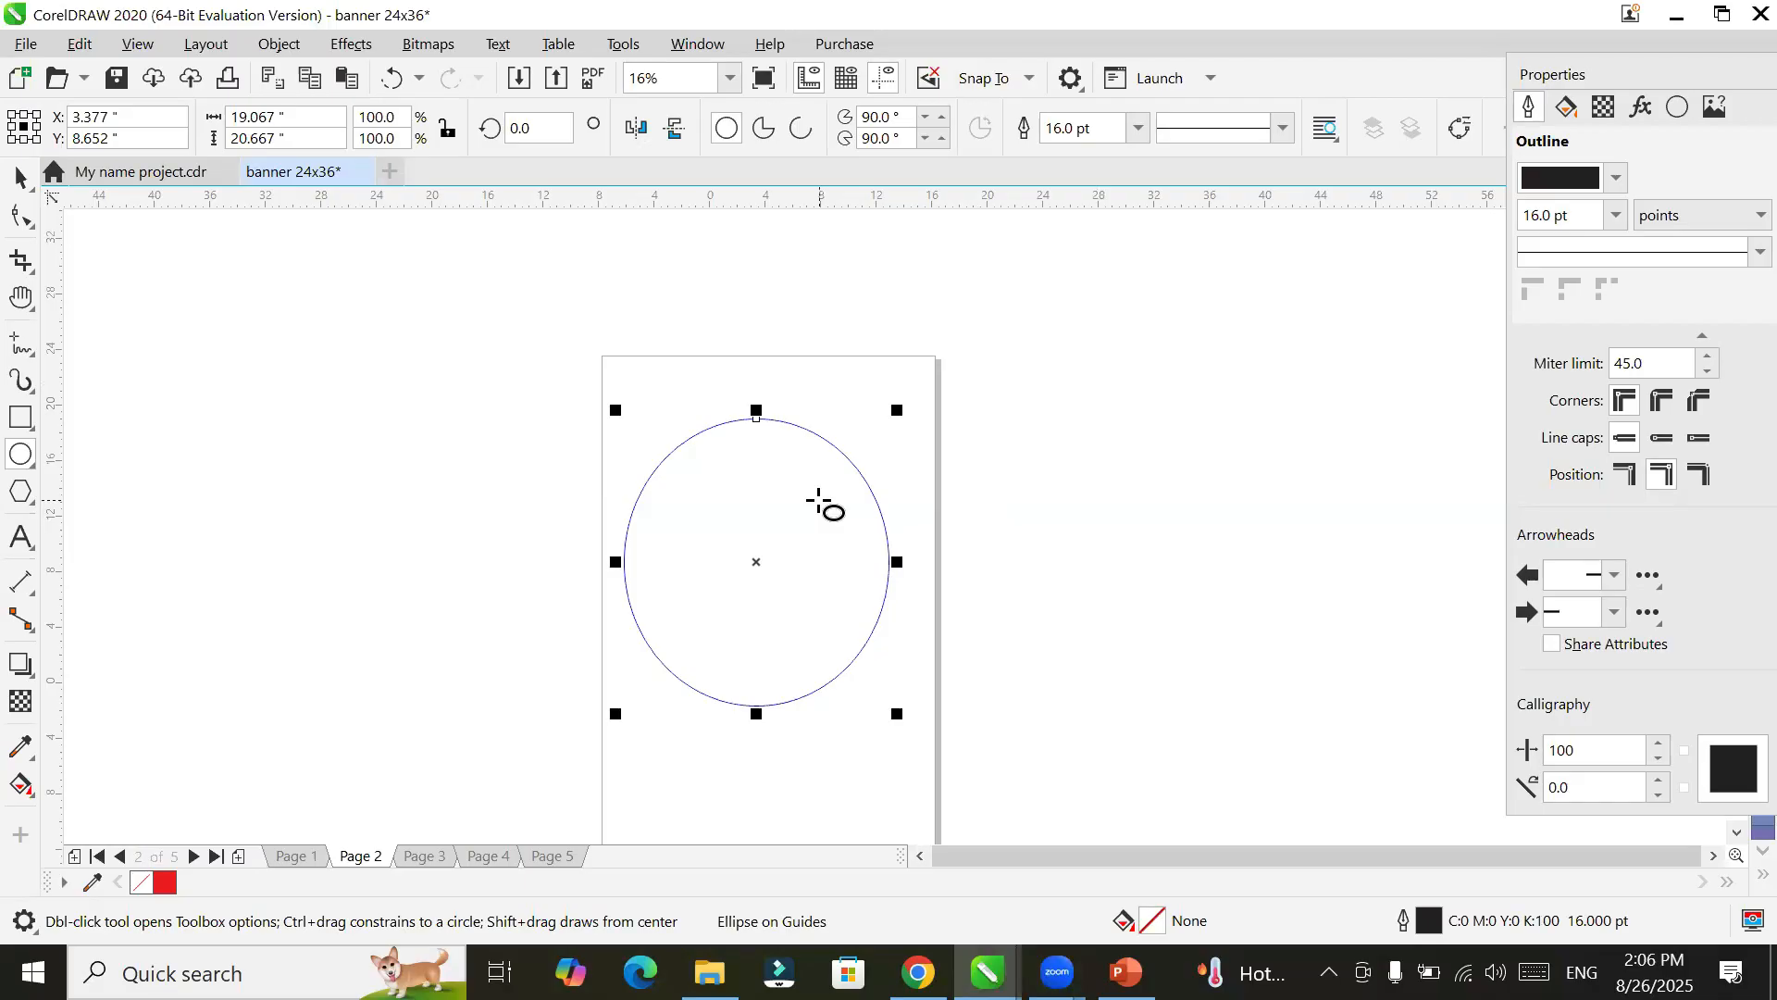
Step: Undock the Properties docker, apply a red outline and red fill to the ellipse, and convert it to a pie shape
{"action": "double_click", "coordinate": [1608, 76]}
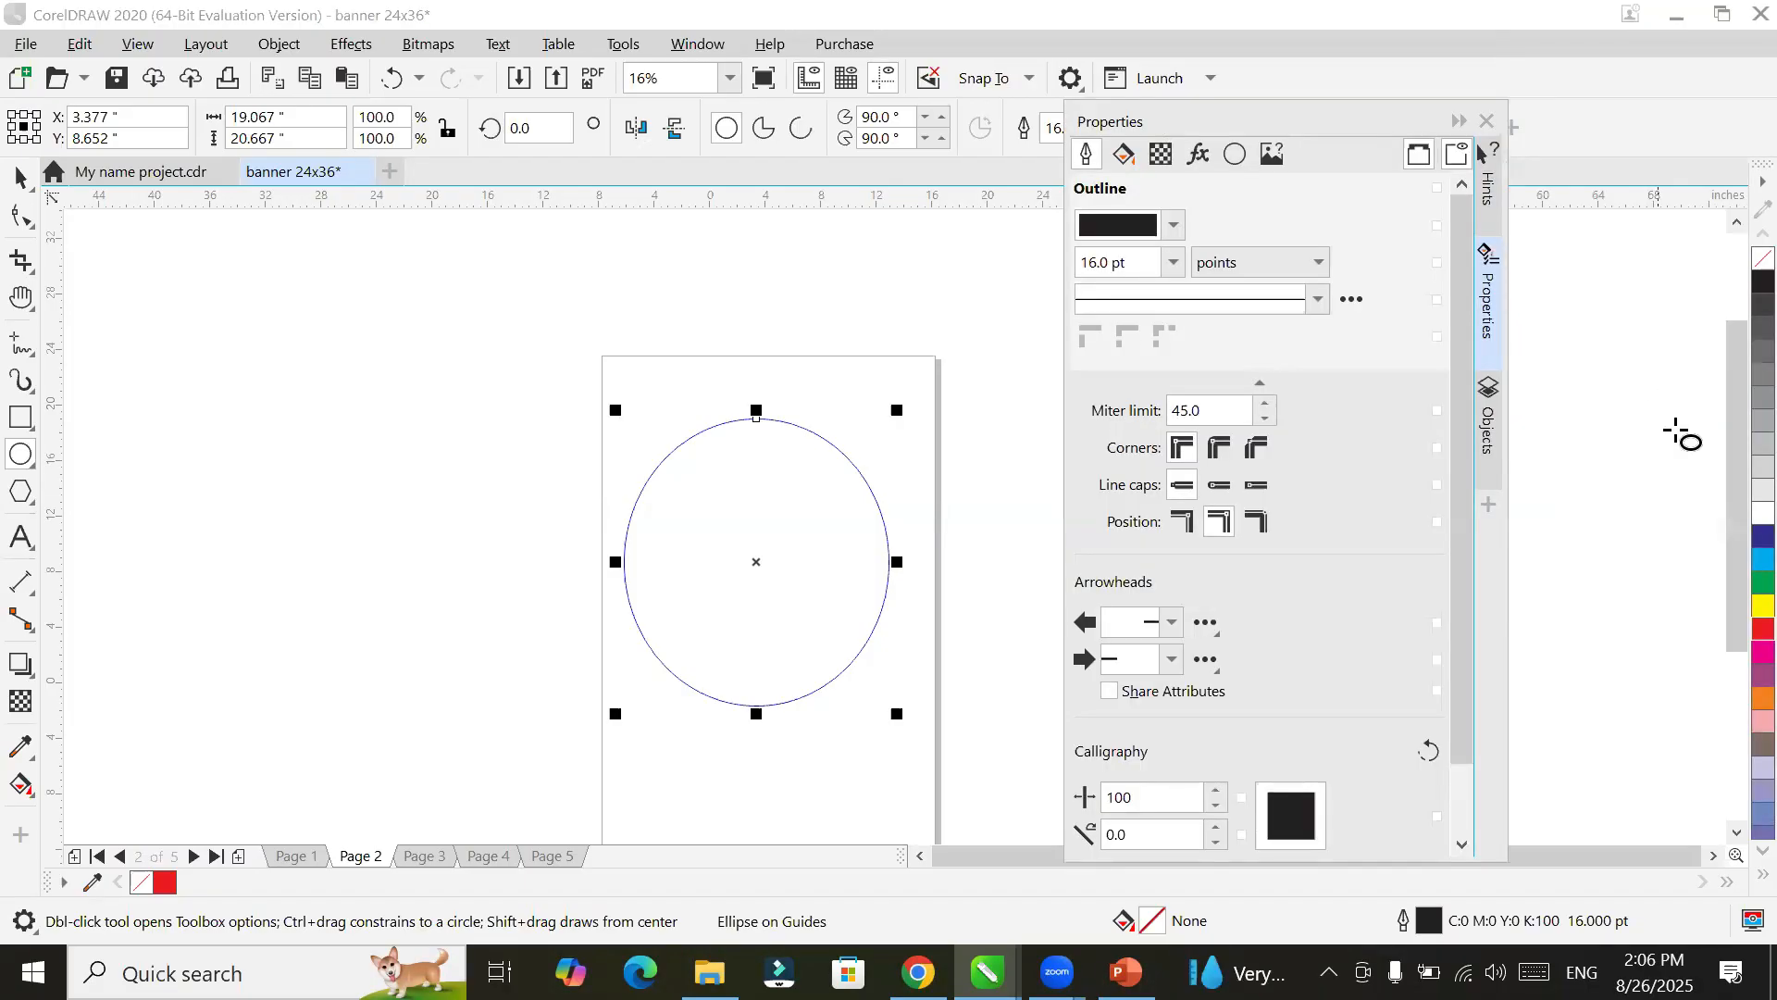
{"action": "right_click", "coordinate": [1736, 635]}
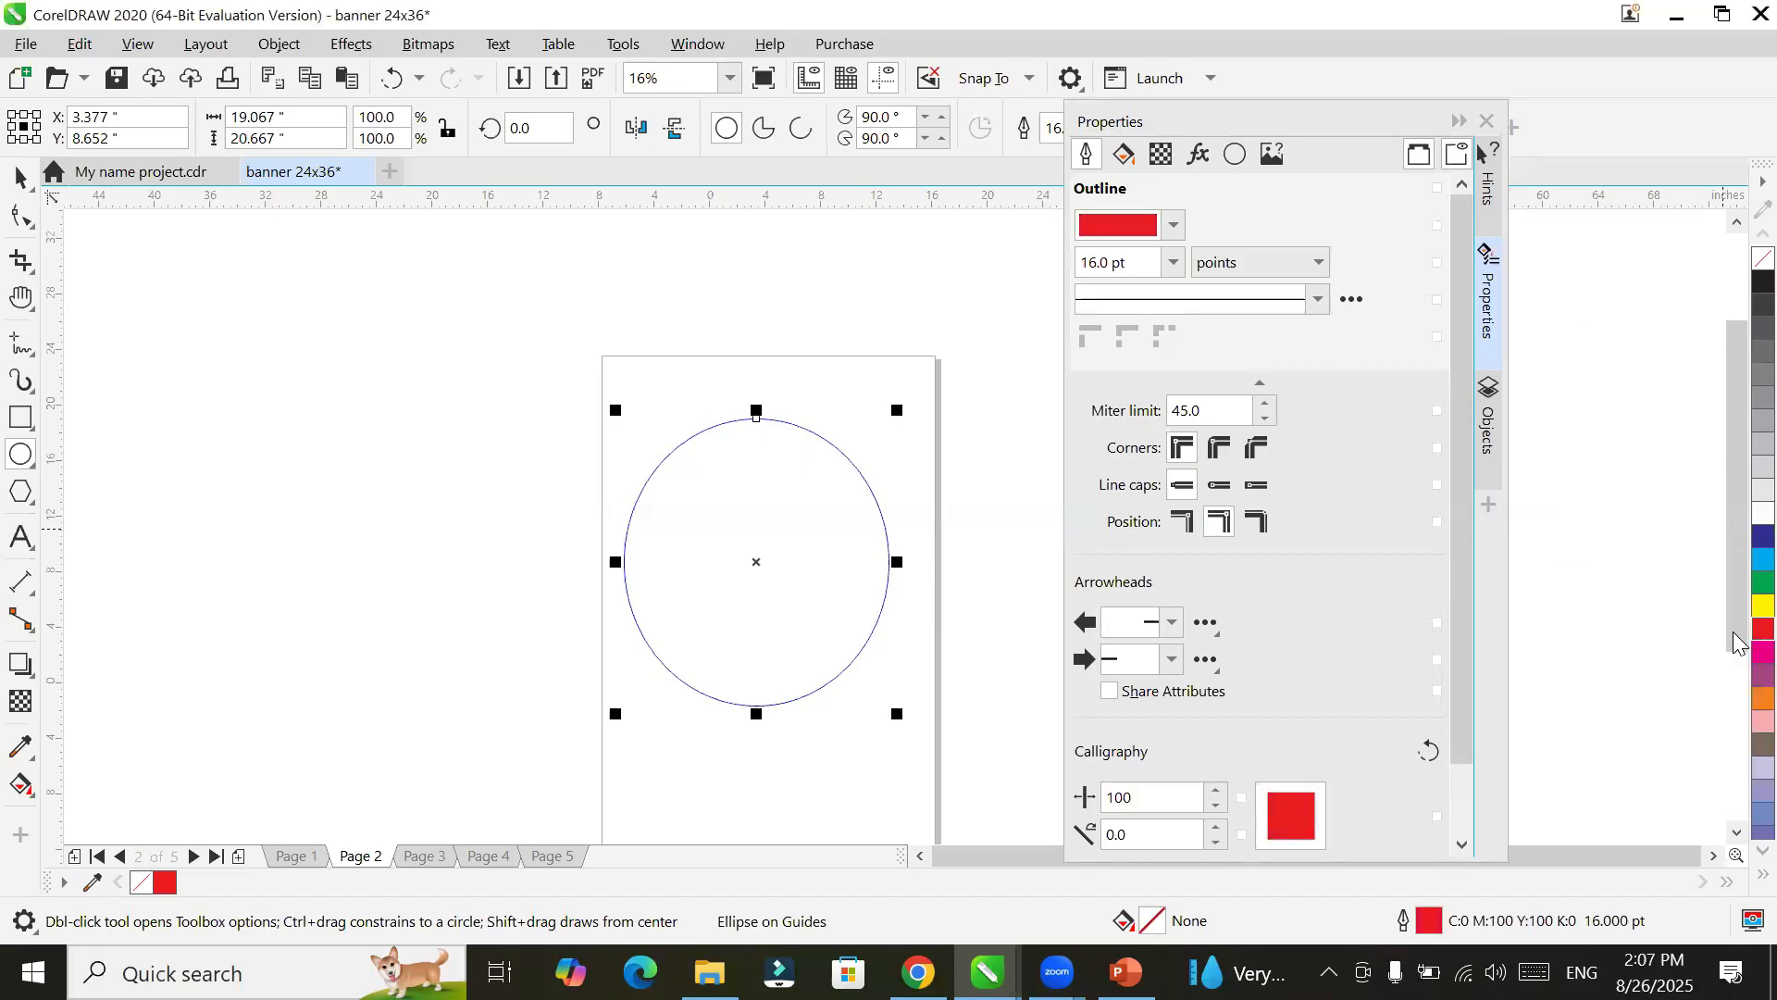
{"action": "left_click", "coordinate": [1737, 635]}
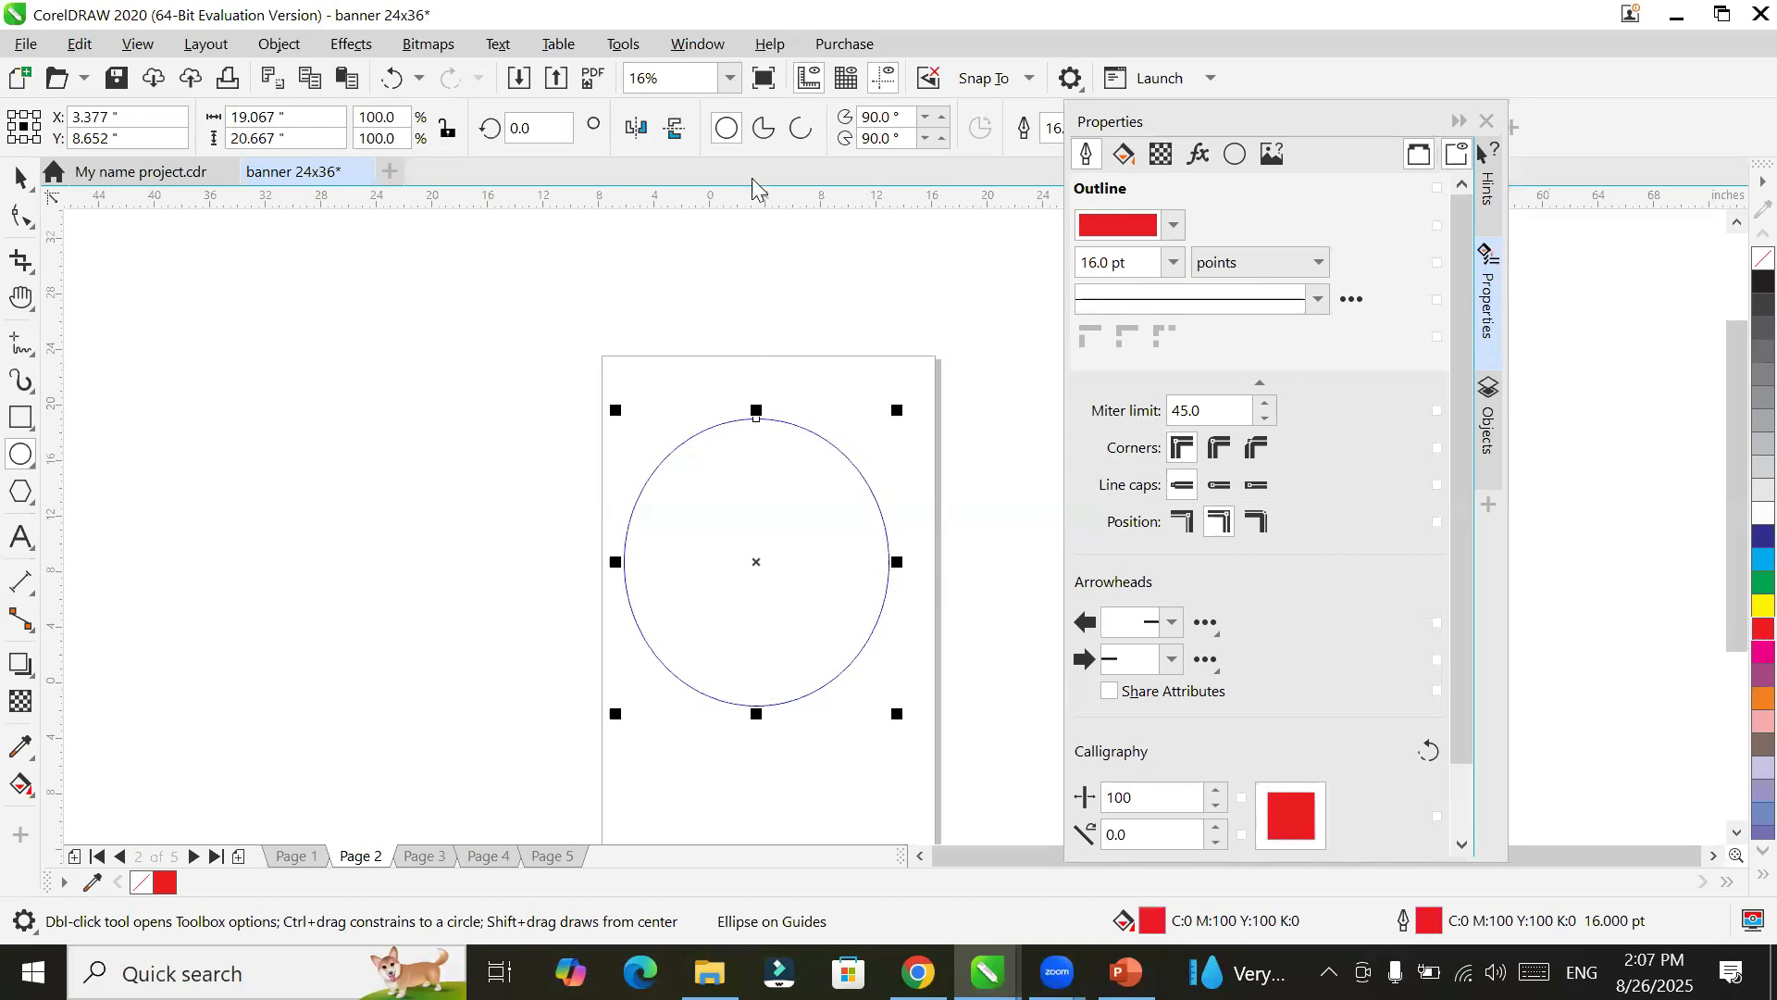
{"action": "left_click", "coordinate": [763, 131]}
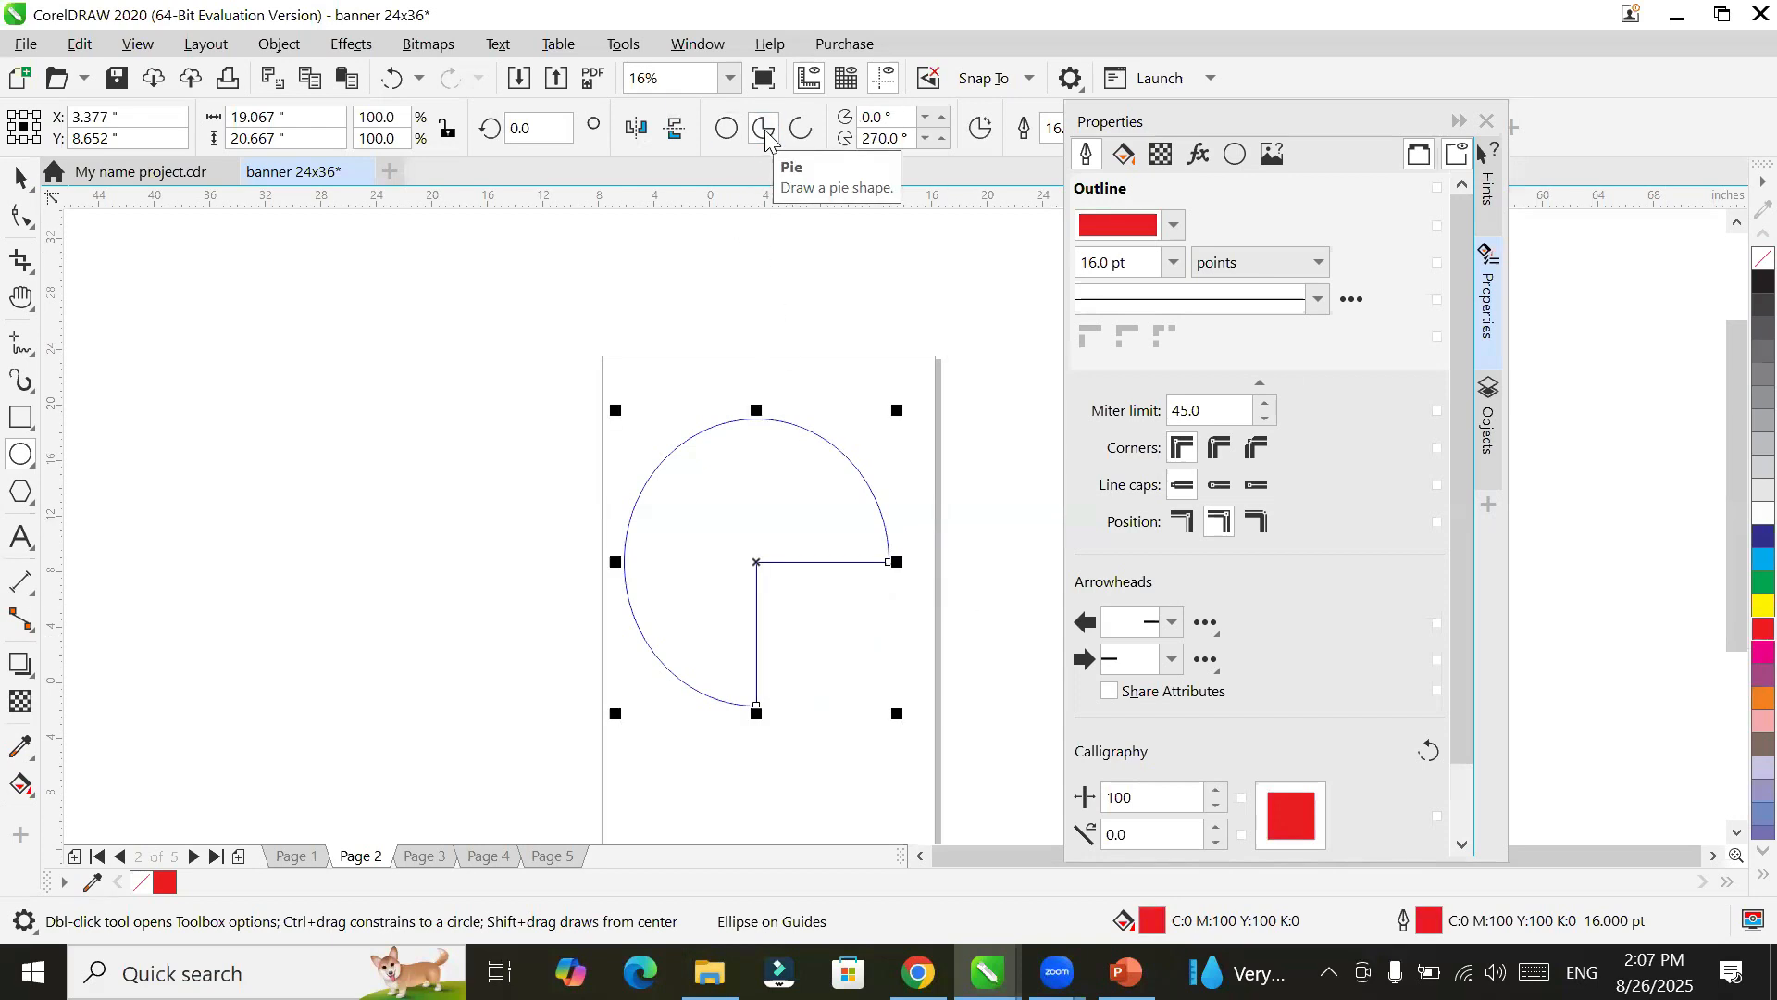
Step: Close CorelDRAW, saving the drawing as banner 24x36.cdr in the student's folder on the Desktop
{"action": "left_click", "coordinate": [1738, 15]}
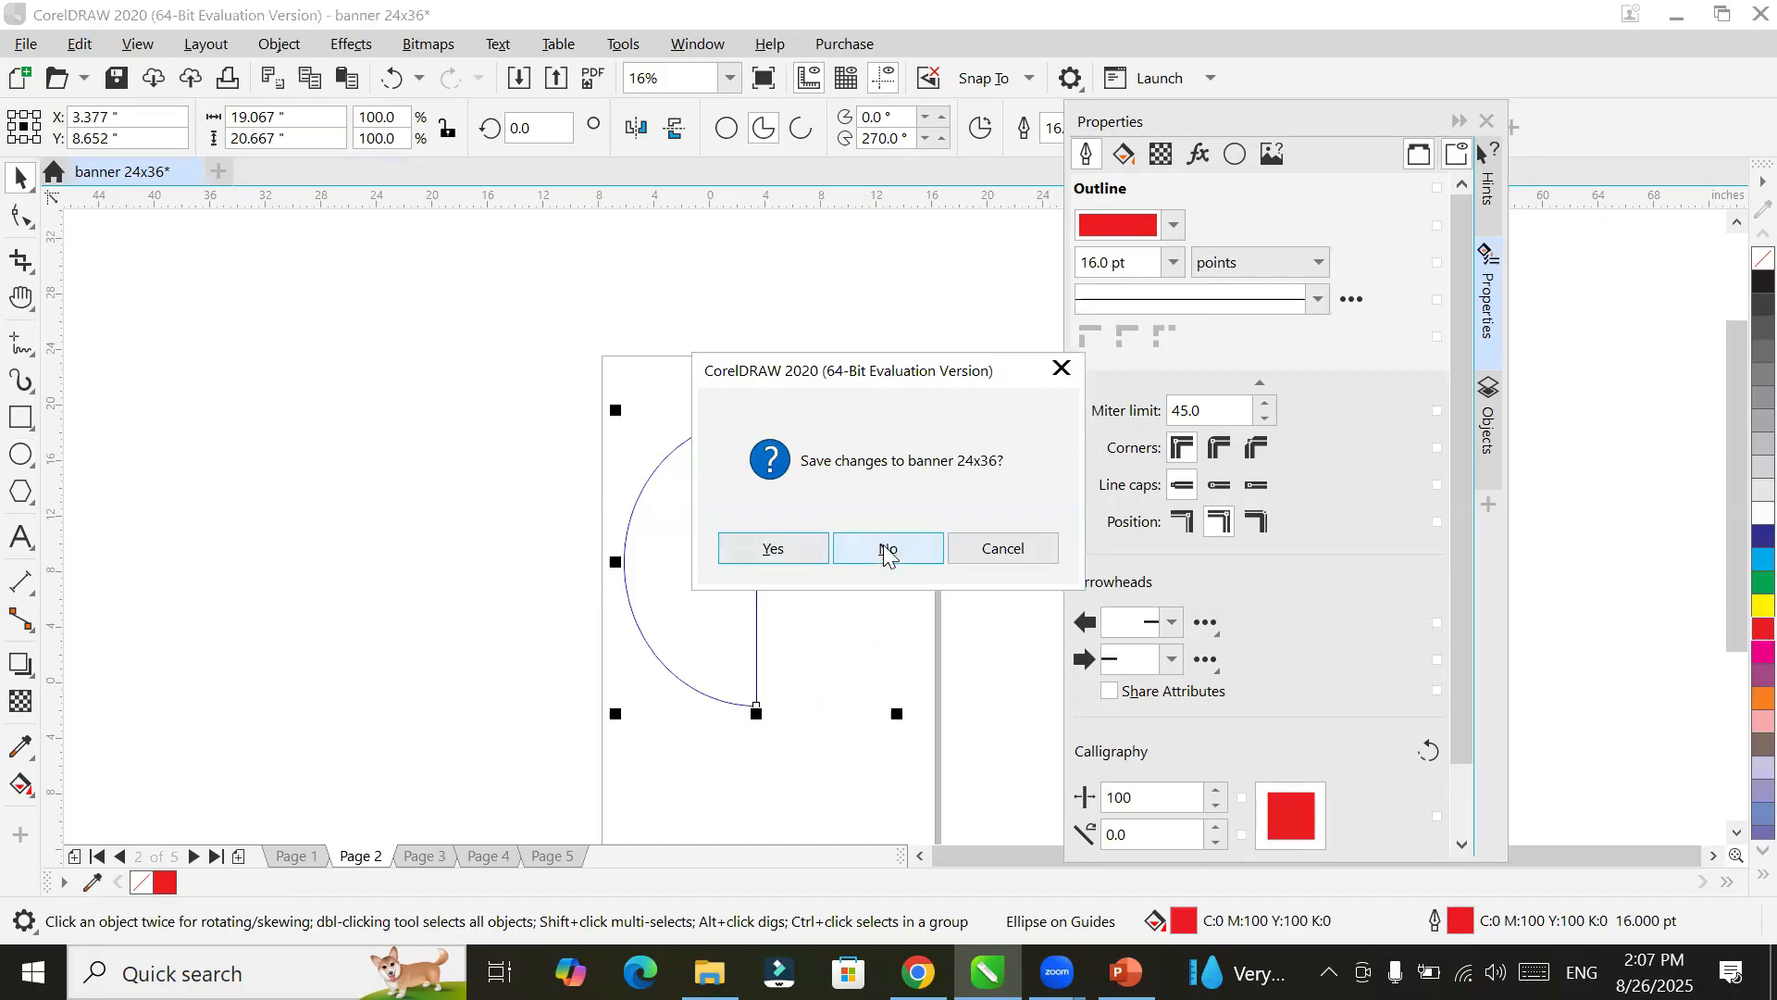
{"action": "left_click", "coordinate": [803, 550]}
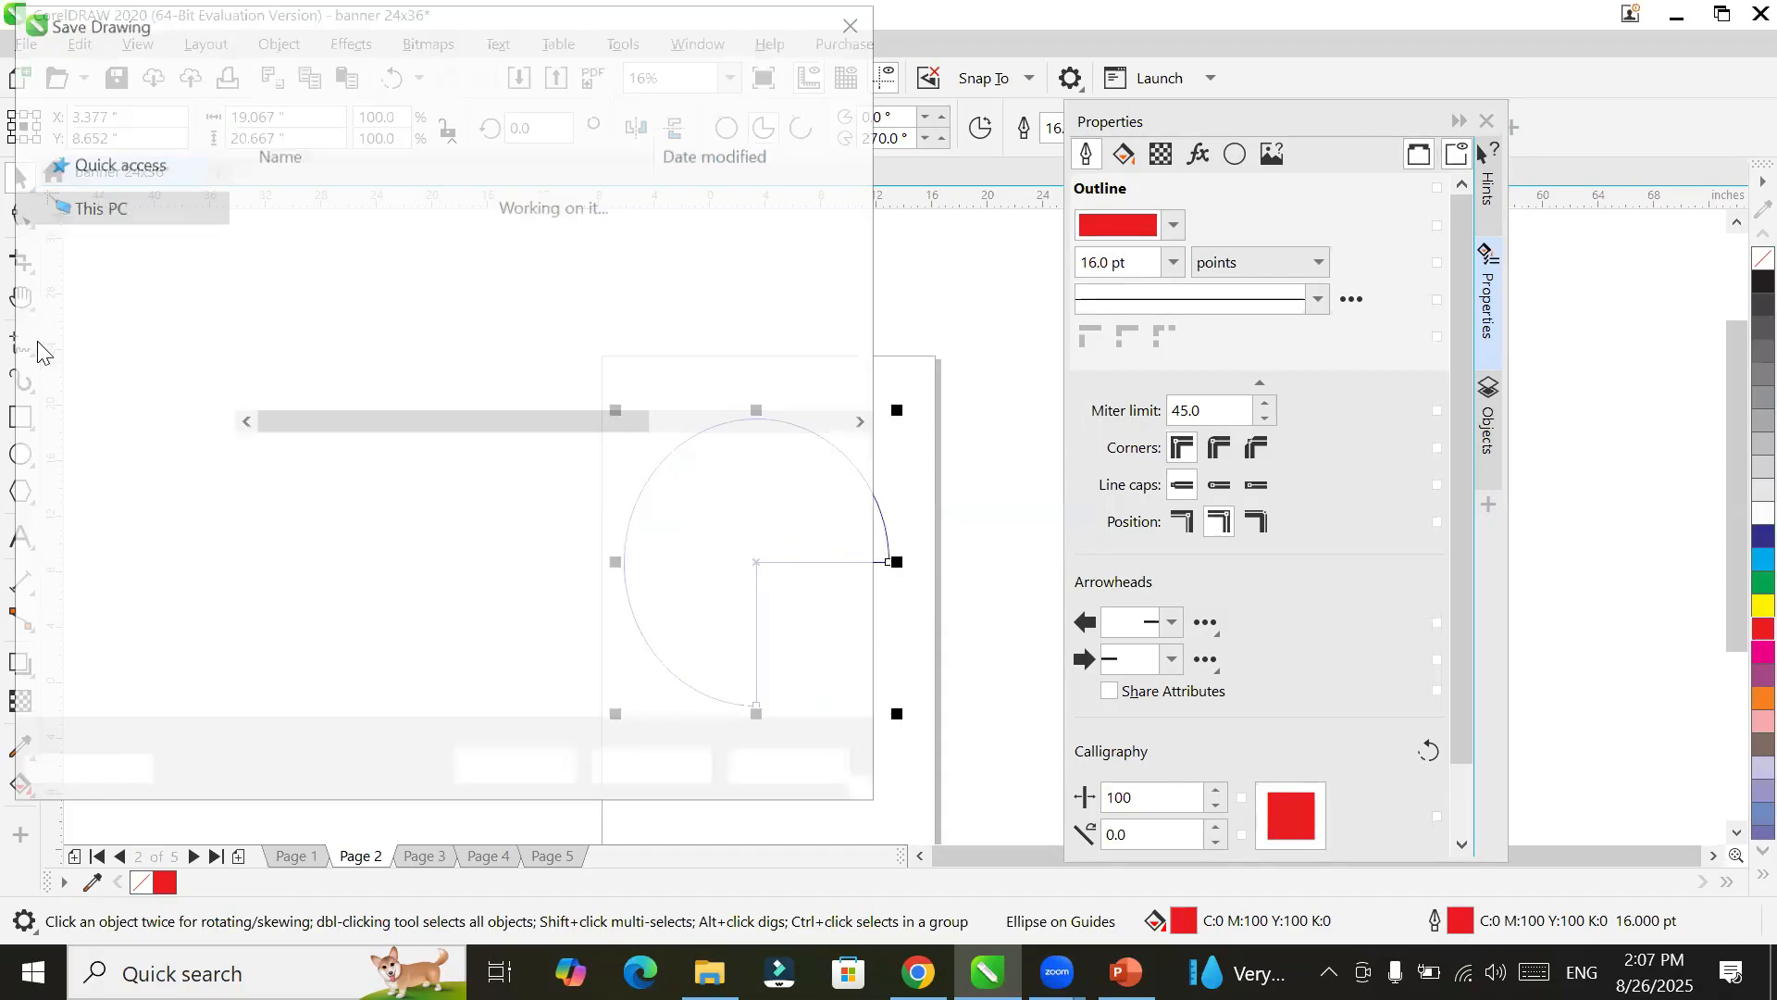
{"action": "scroll", "coordinate": [125, 291], "scroll_direction": "up", "scroll_amount": 5}
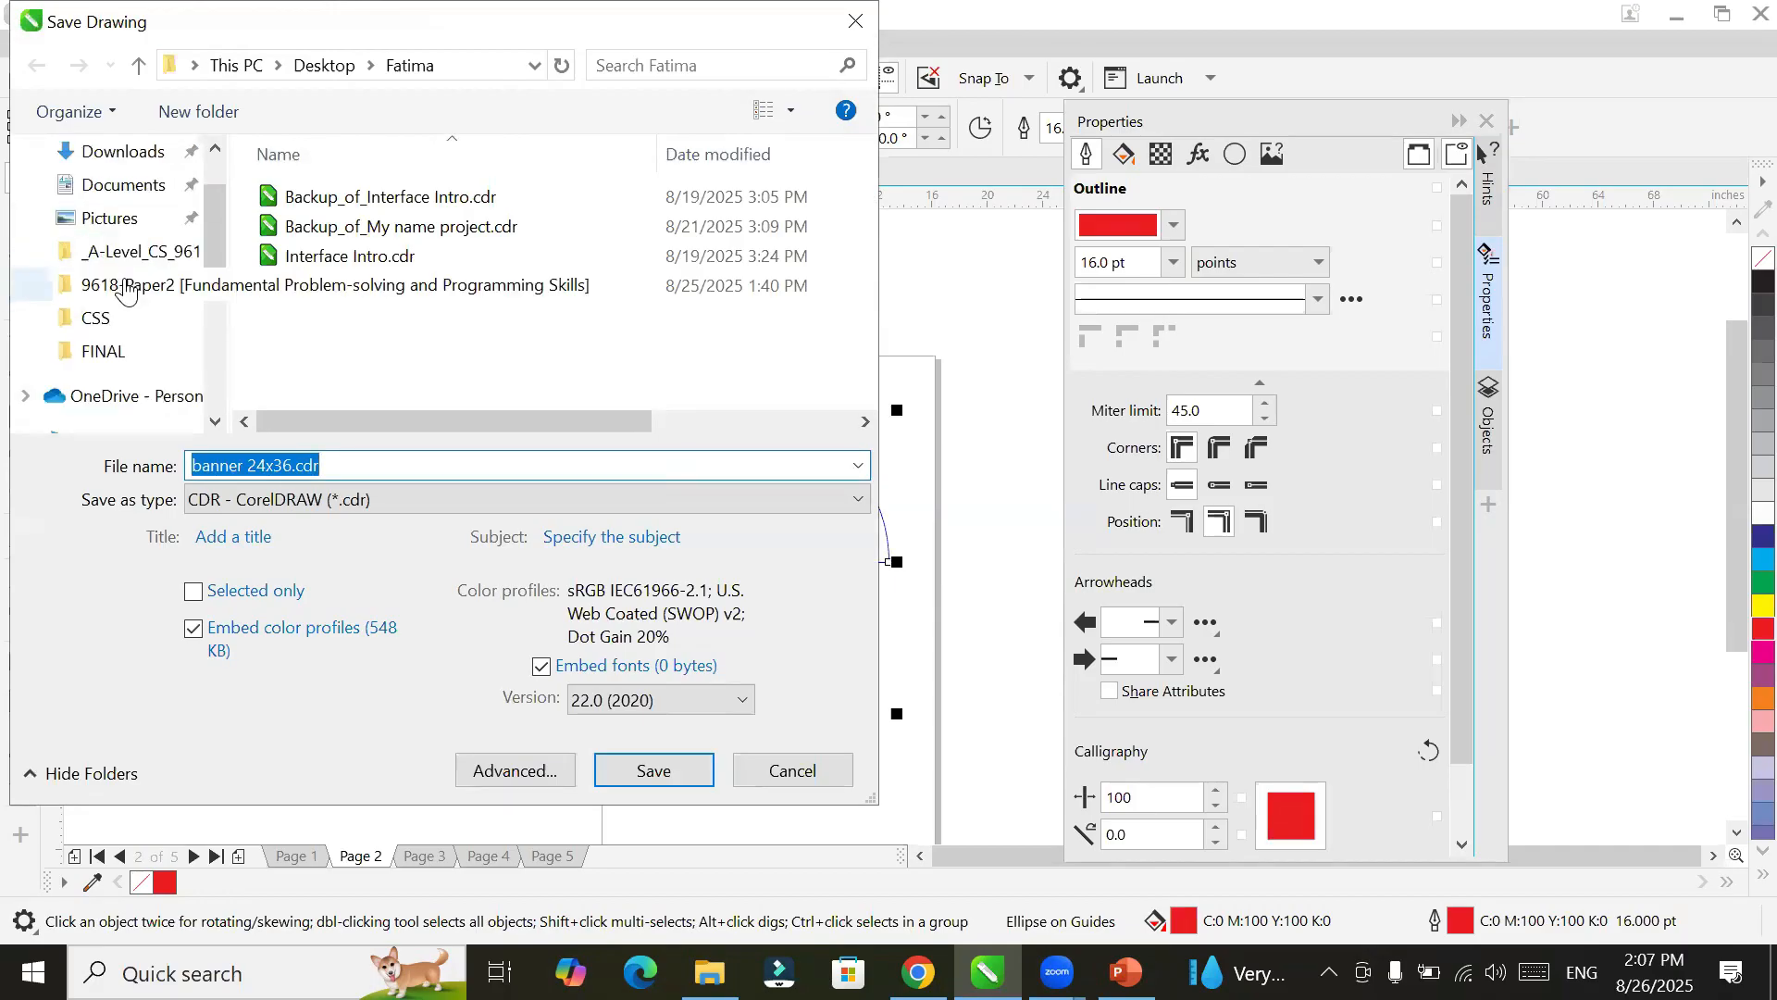
{"action": "left_click", "coordinate": [112, 207]}
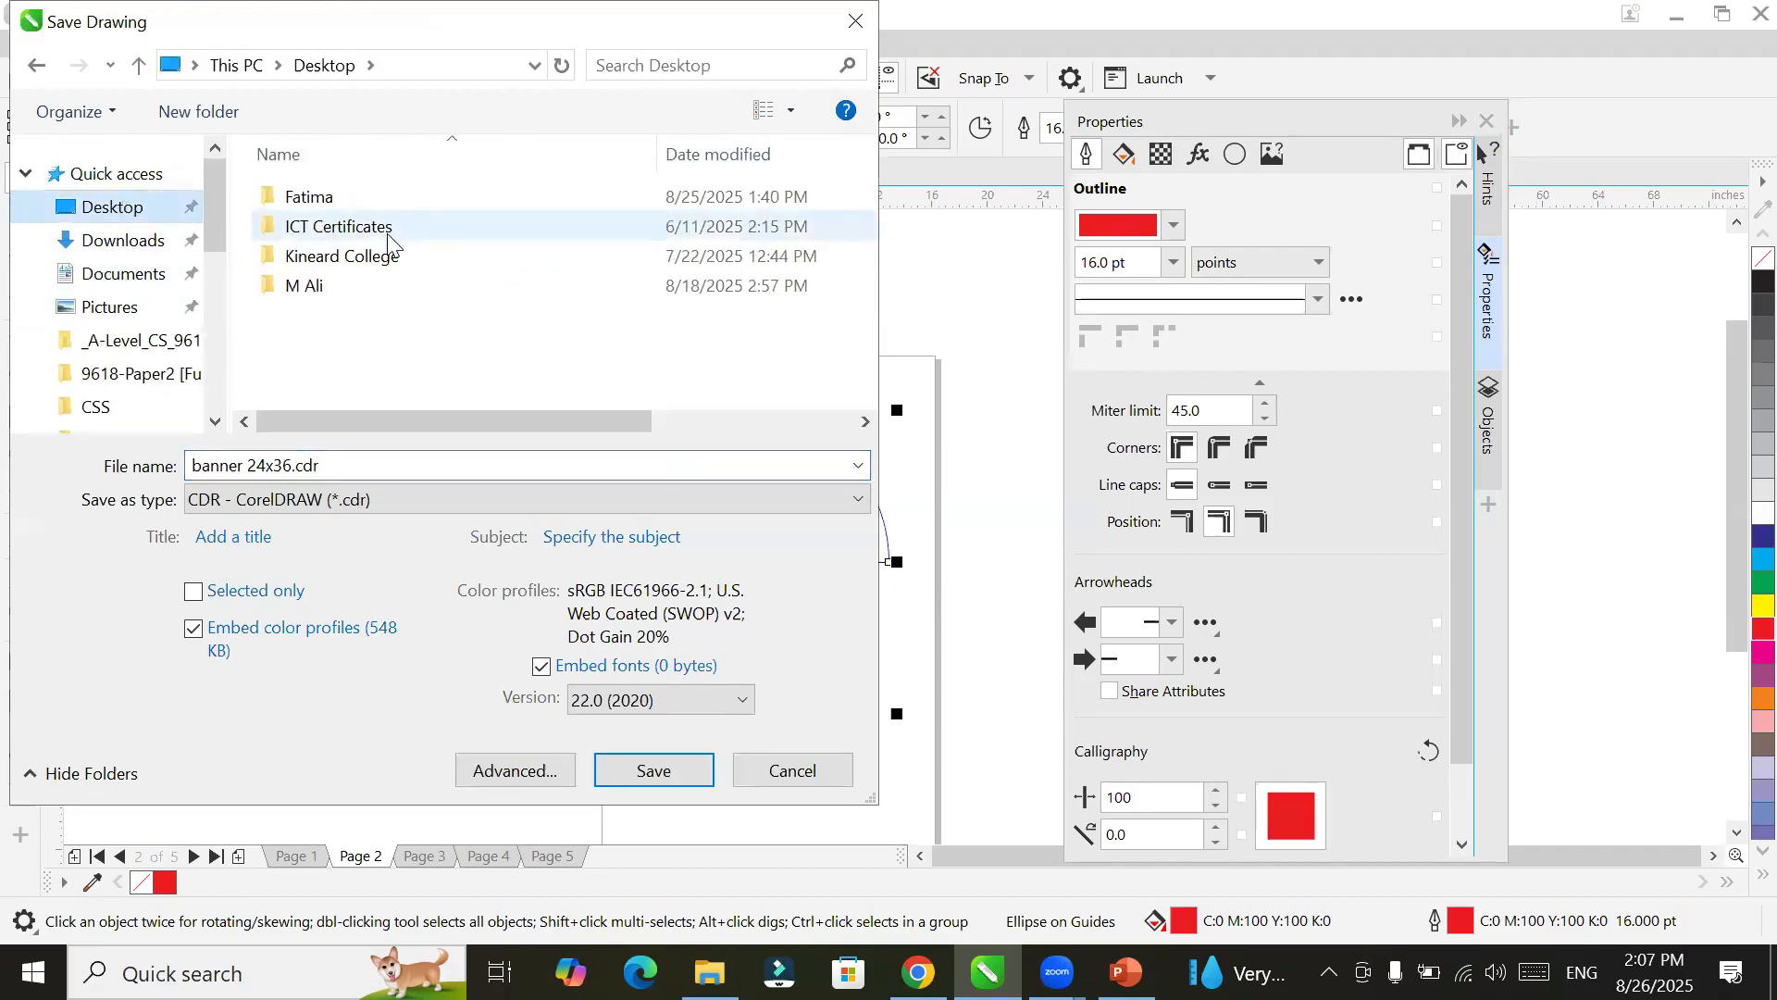
{"action": "left_click", "coordinate": [327, 202]}
{"action": "double_click", "coordinate": [326, 203]}
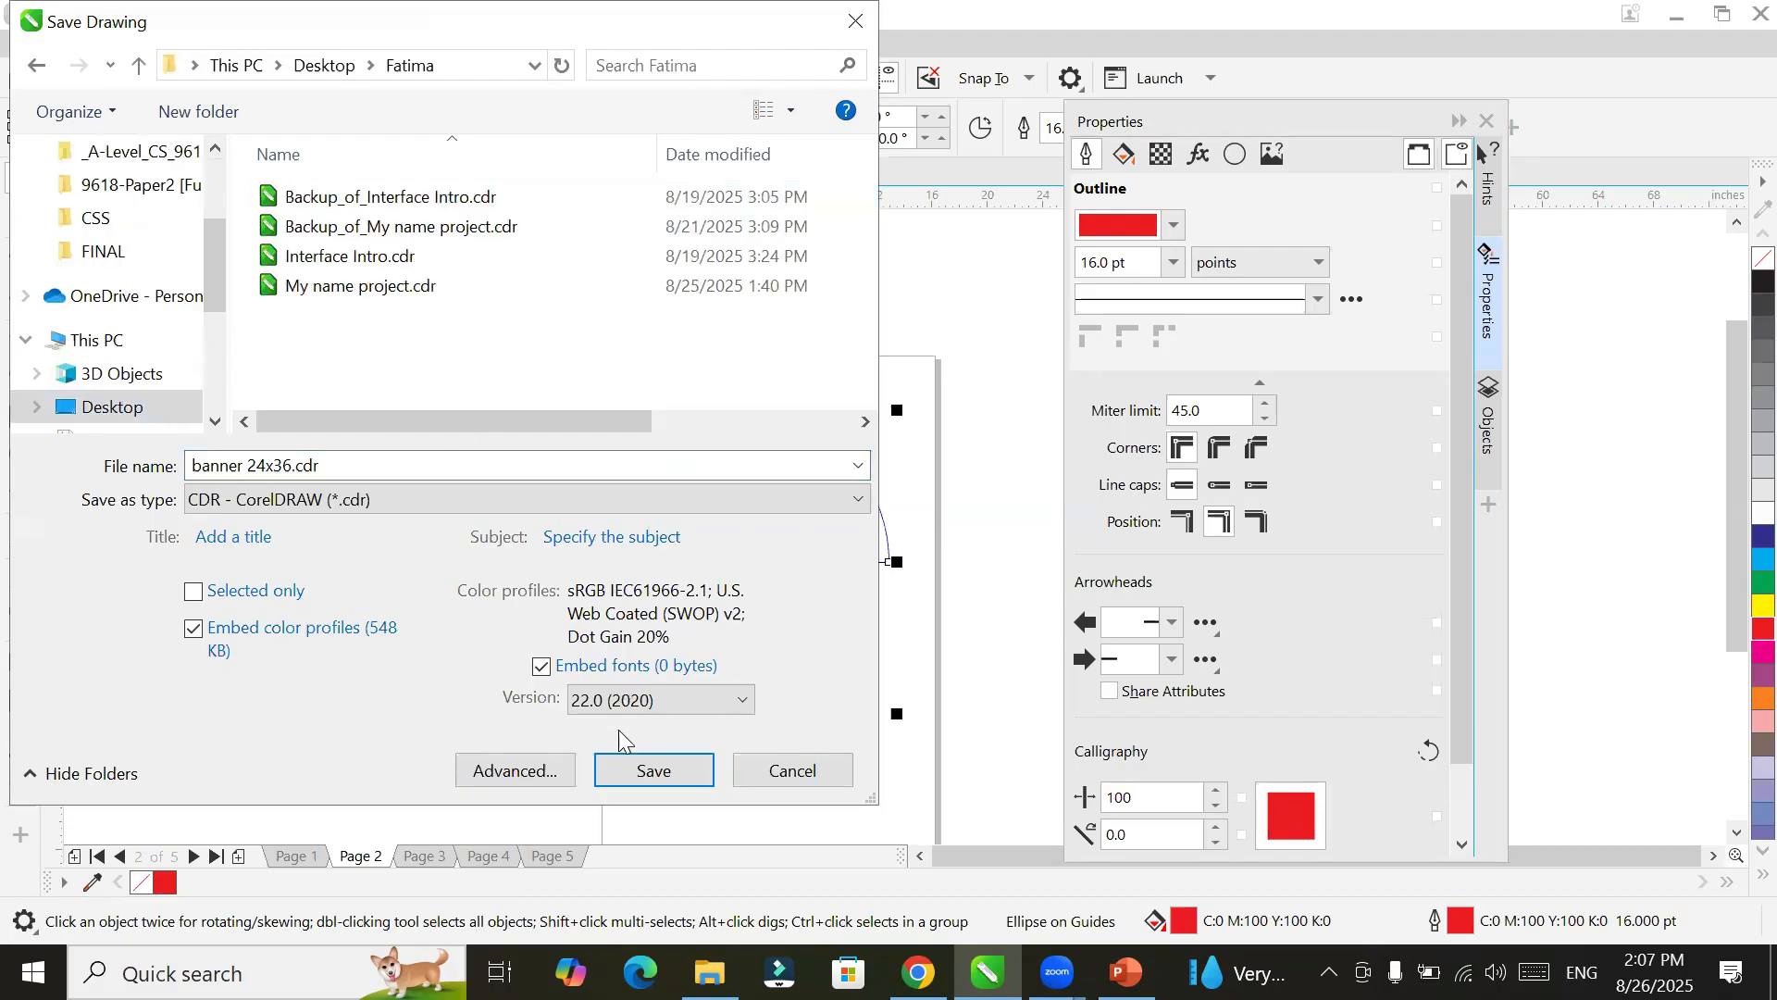
{"action": "left_click", "coordinate": [441, 468]}
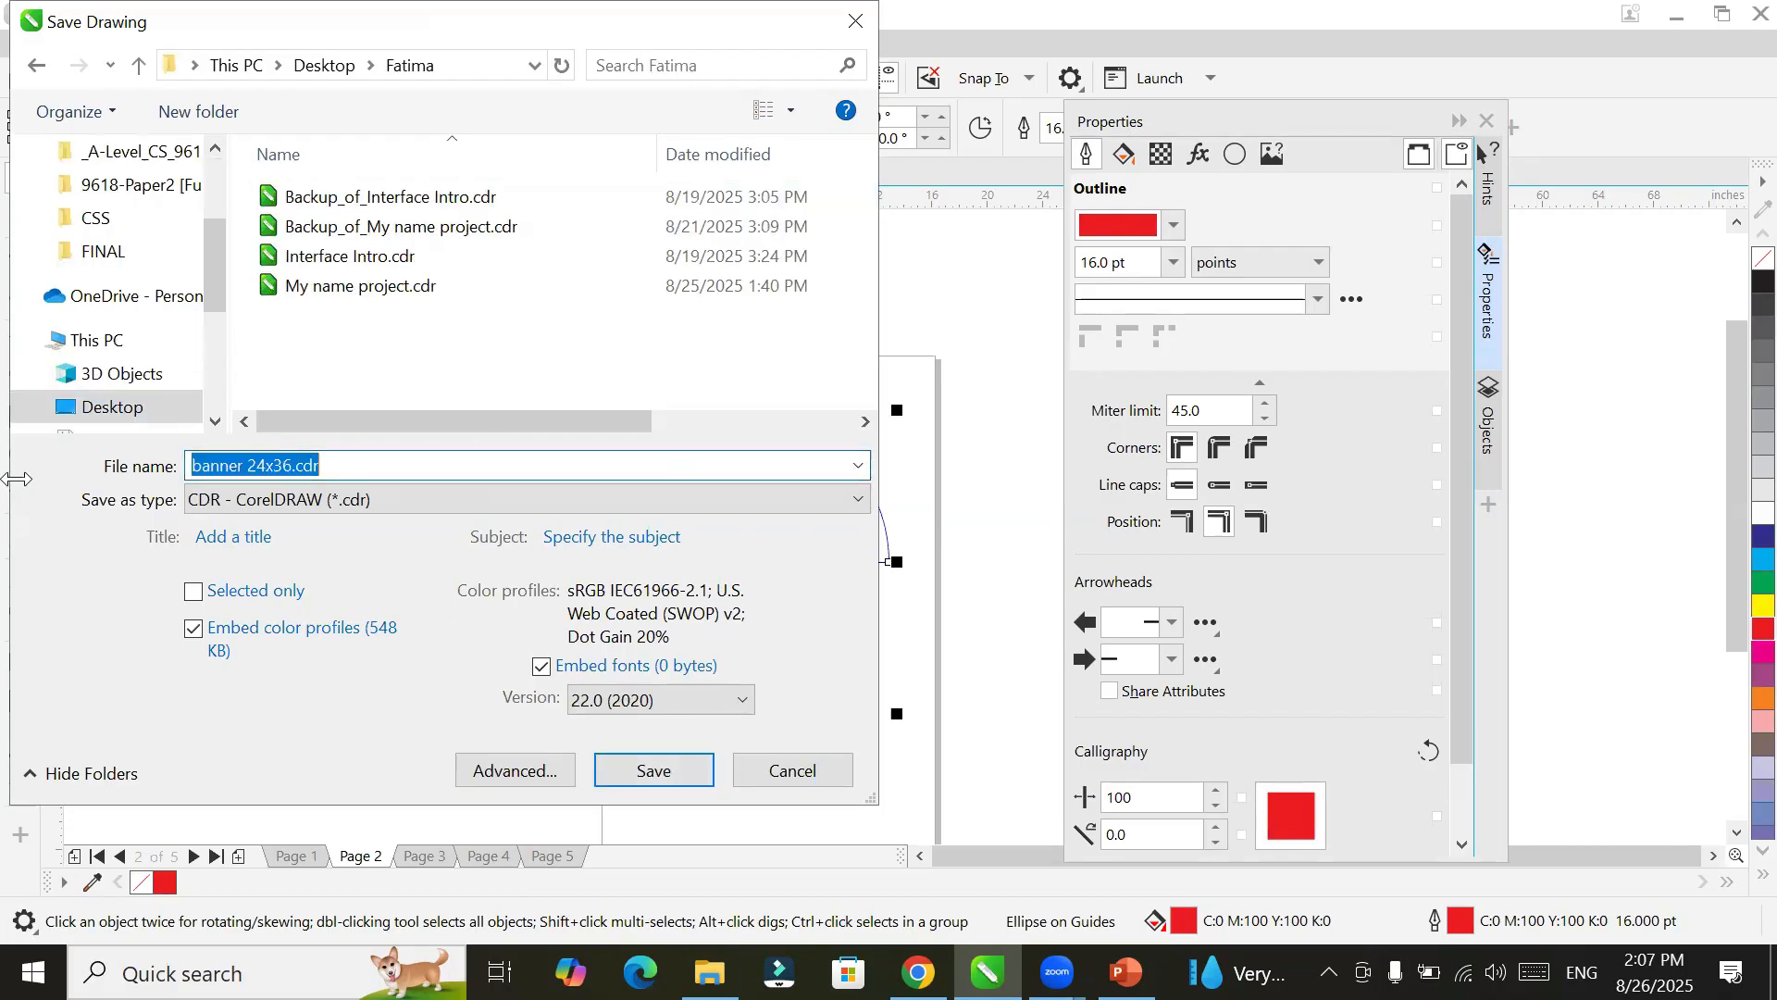
{"action": "left_click", "coordinate": [655, 775]}
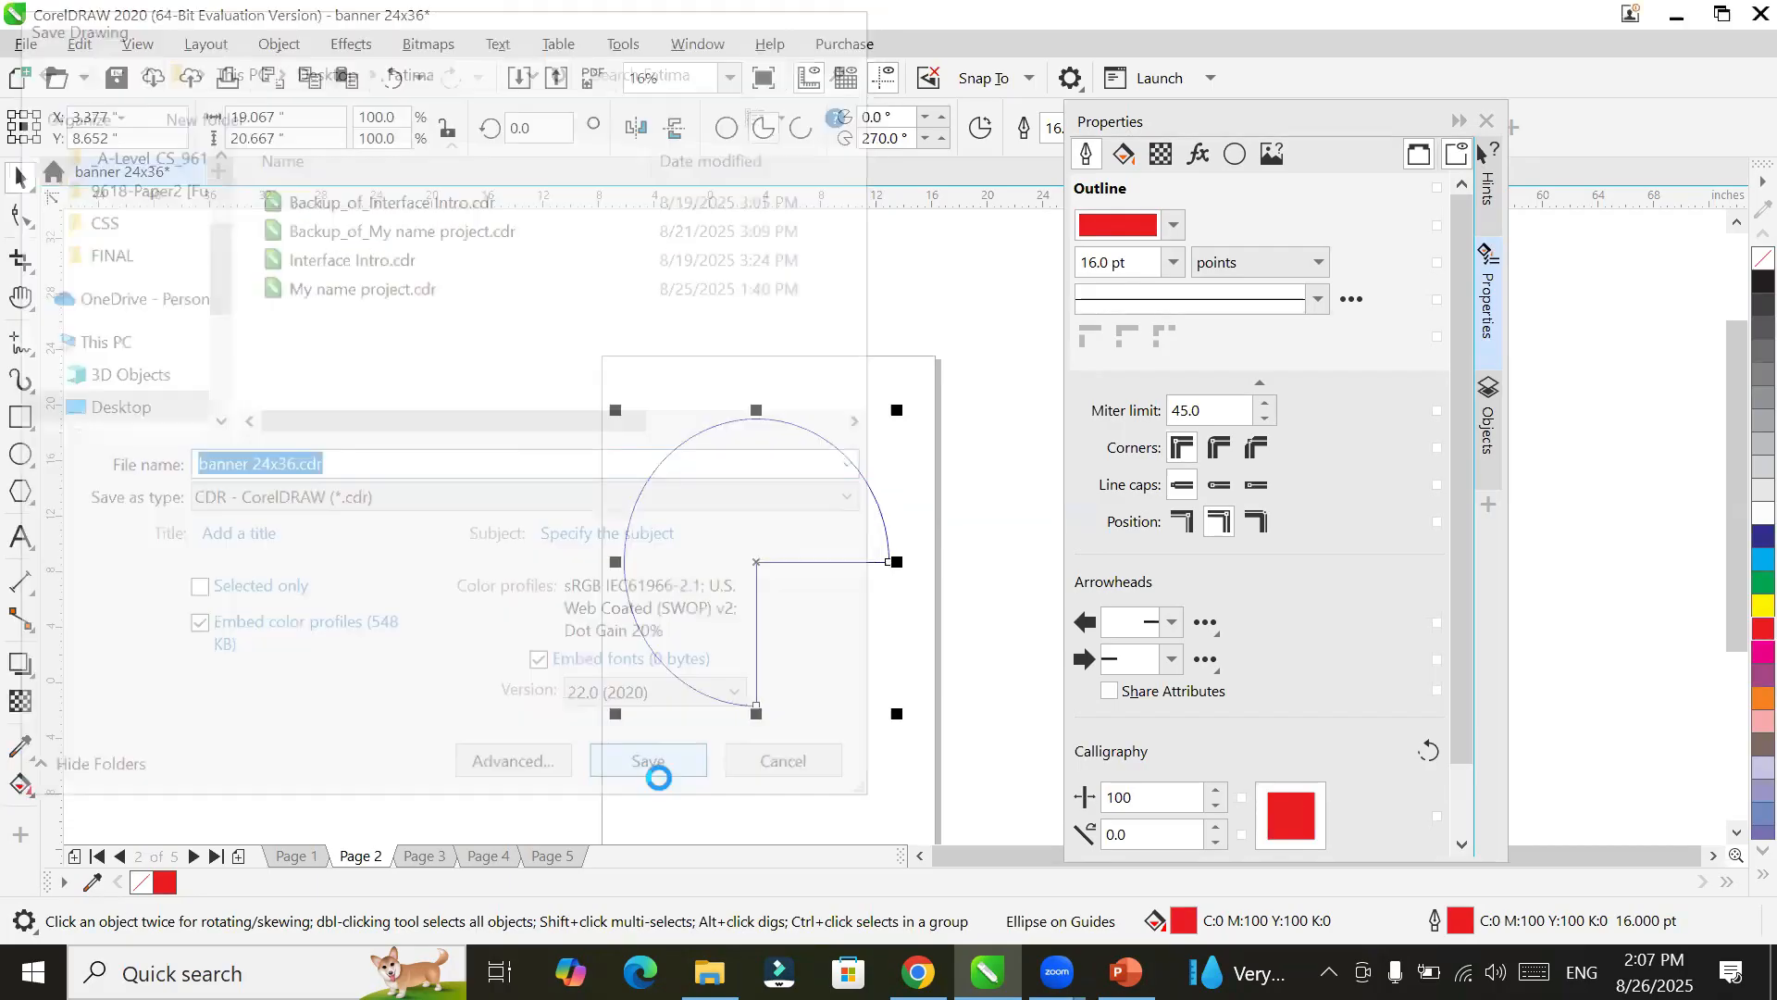
{"action": "key", "text": "alt+F4"}
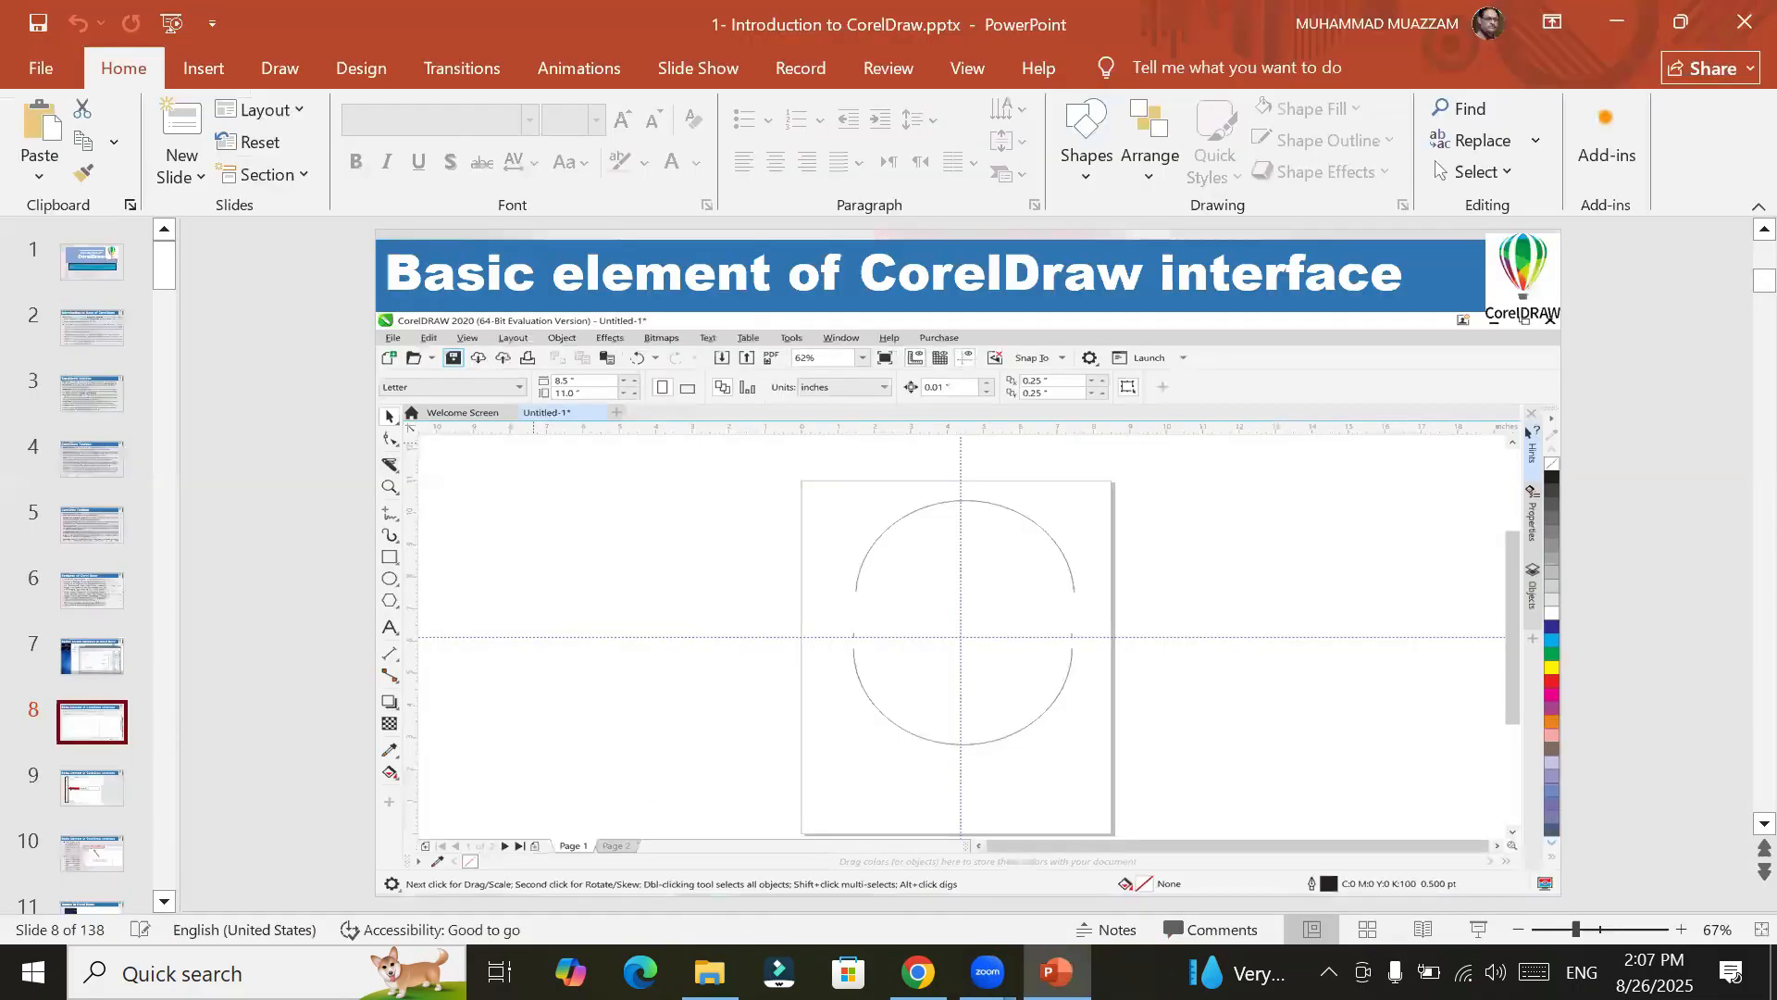
Step: Switch to File Explorer and open banner 24x36.cdr from the student's folder on the Desktop
{"action": "left_click", "coordinate": [709, 971]}
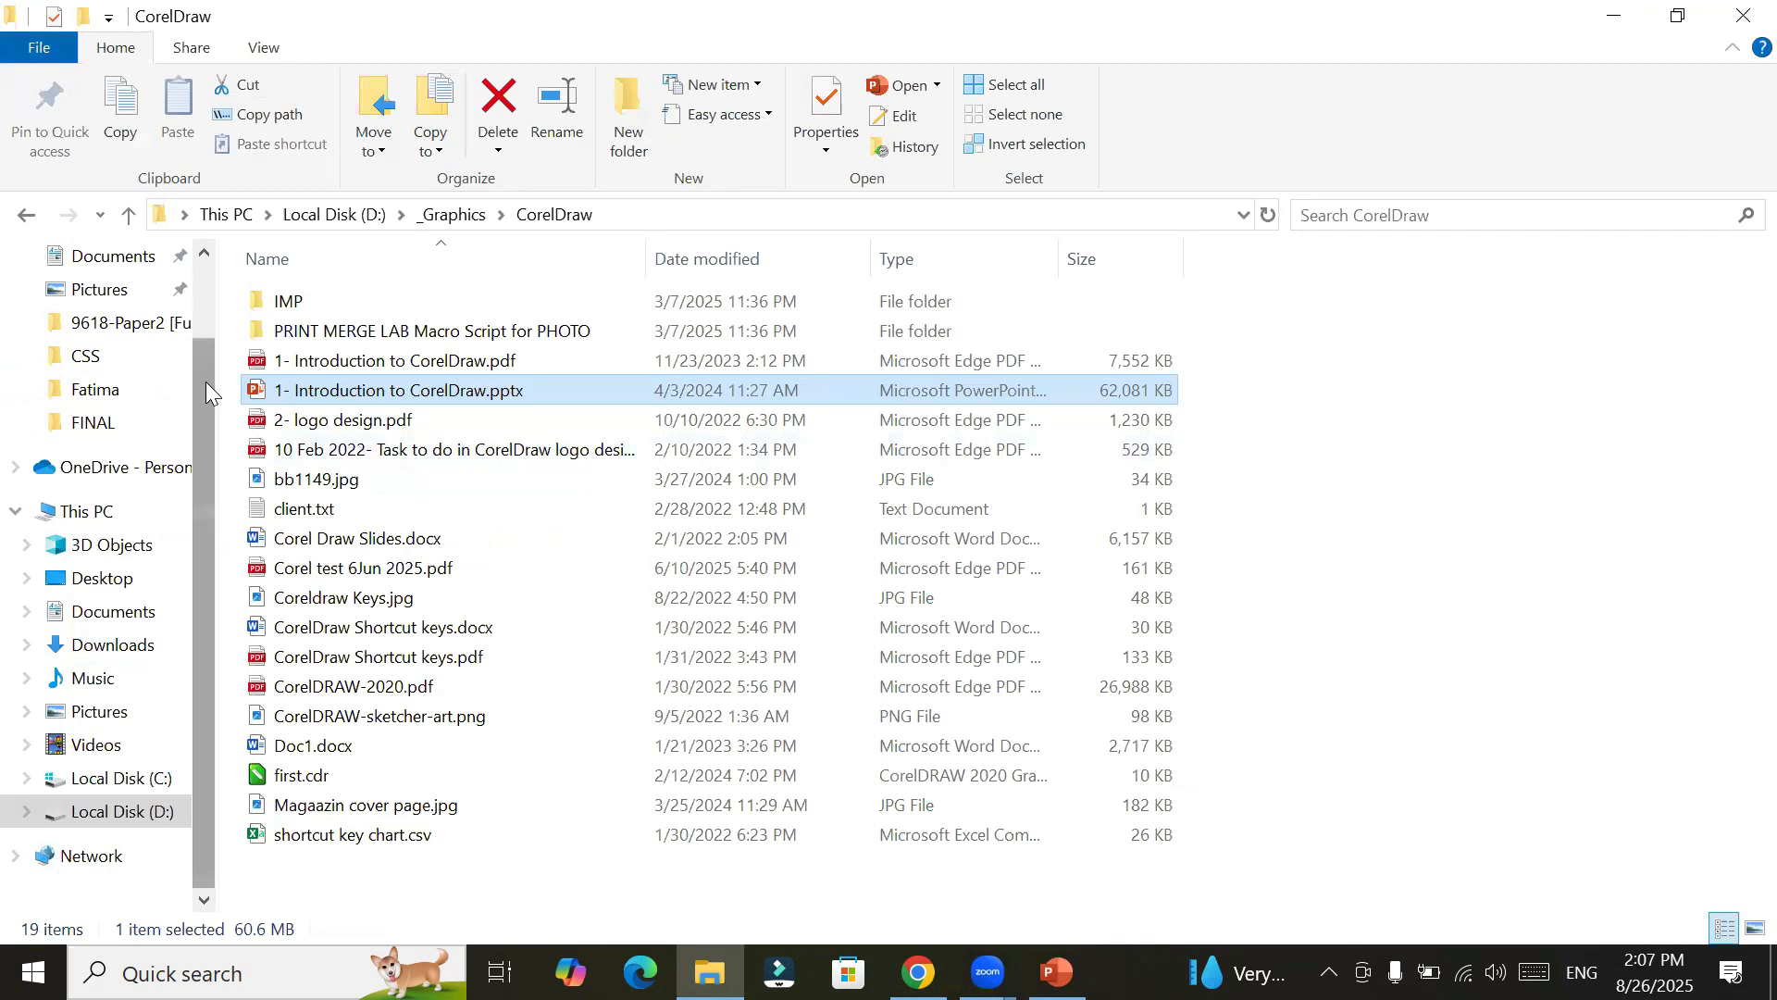
{"action": "scroll", "coordinate": [205, 381], "scroll_direction": "up", "scroll_amount": 2}
{"action": "left_click", "coordinate": [118, 321]}
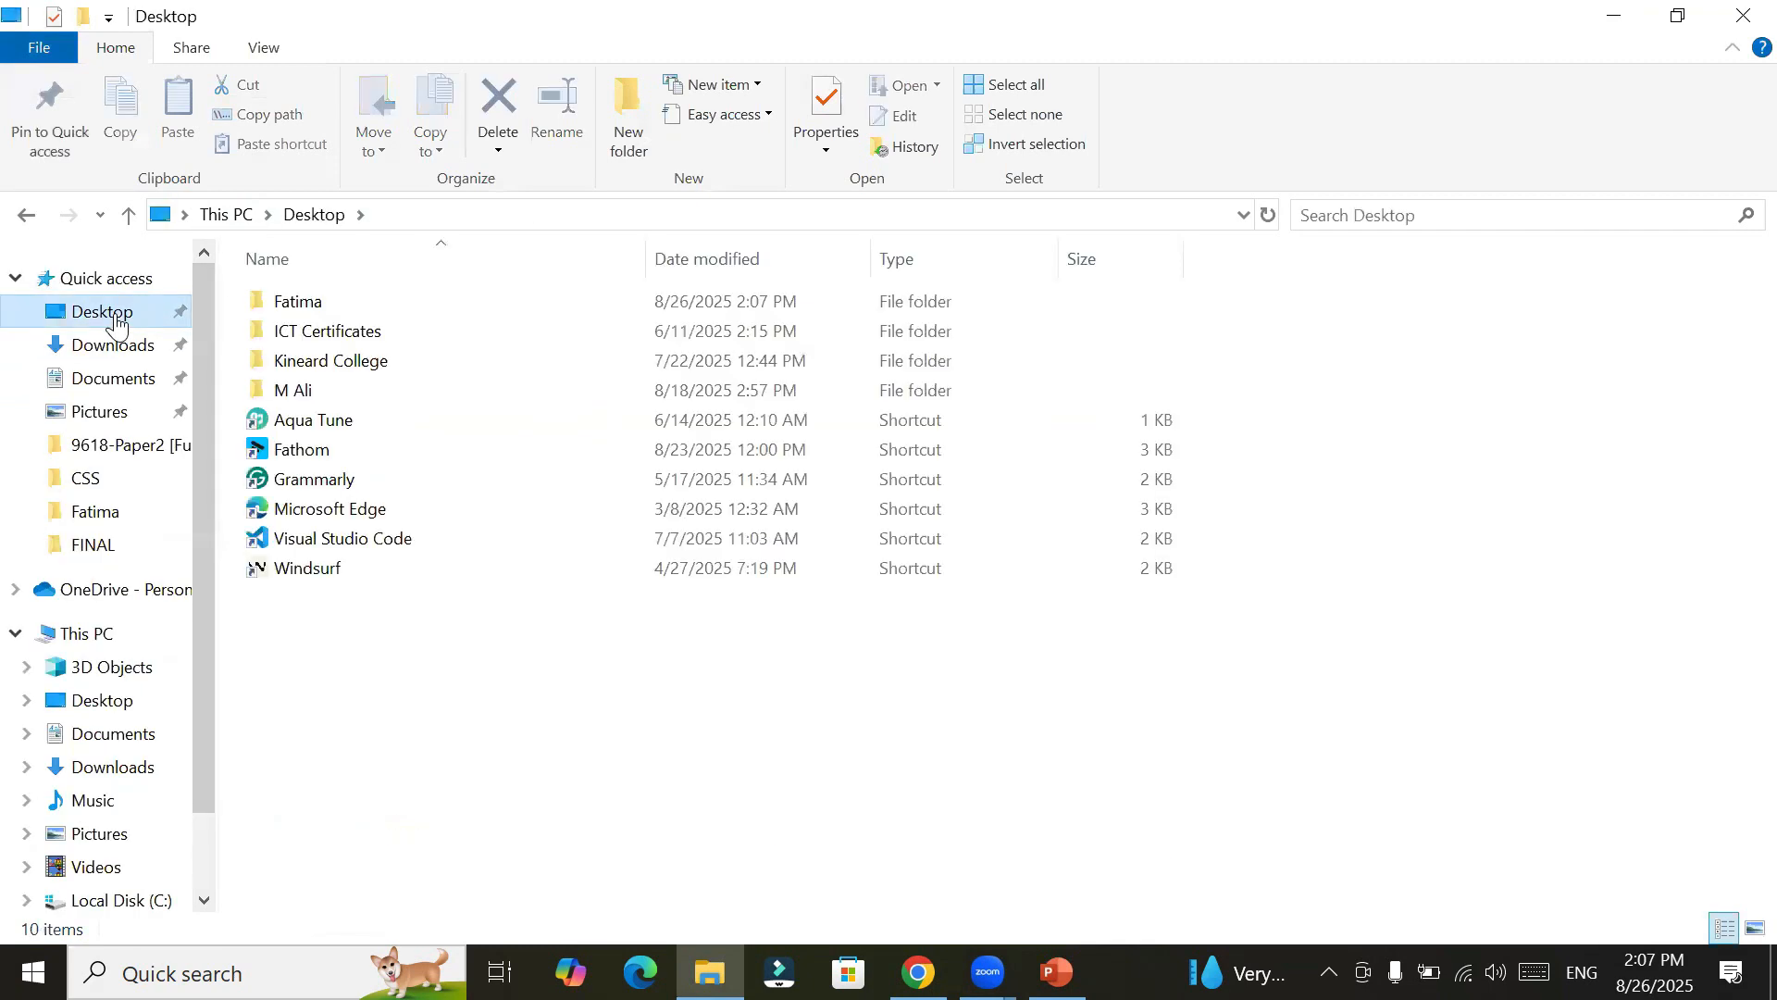
{"action": "double_click", "coordinate": [340, 303]}
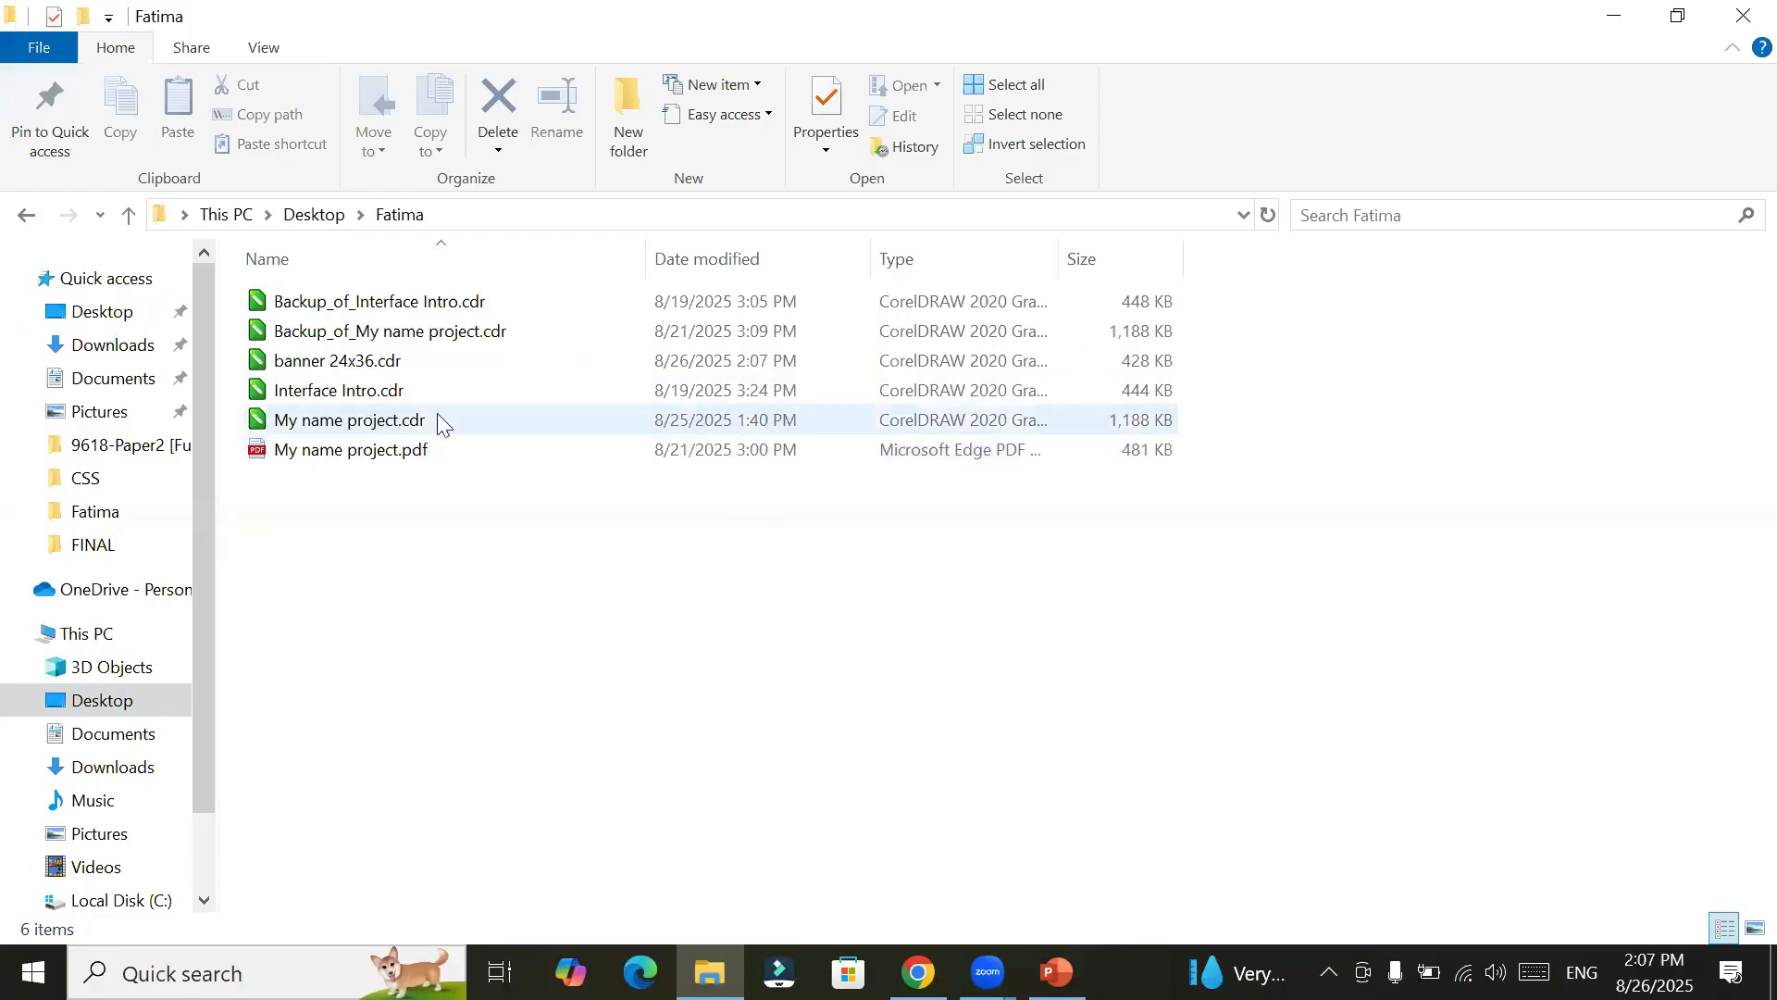
{"action": "left_click", "coordinate": [312, 368]}
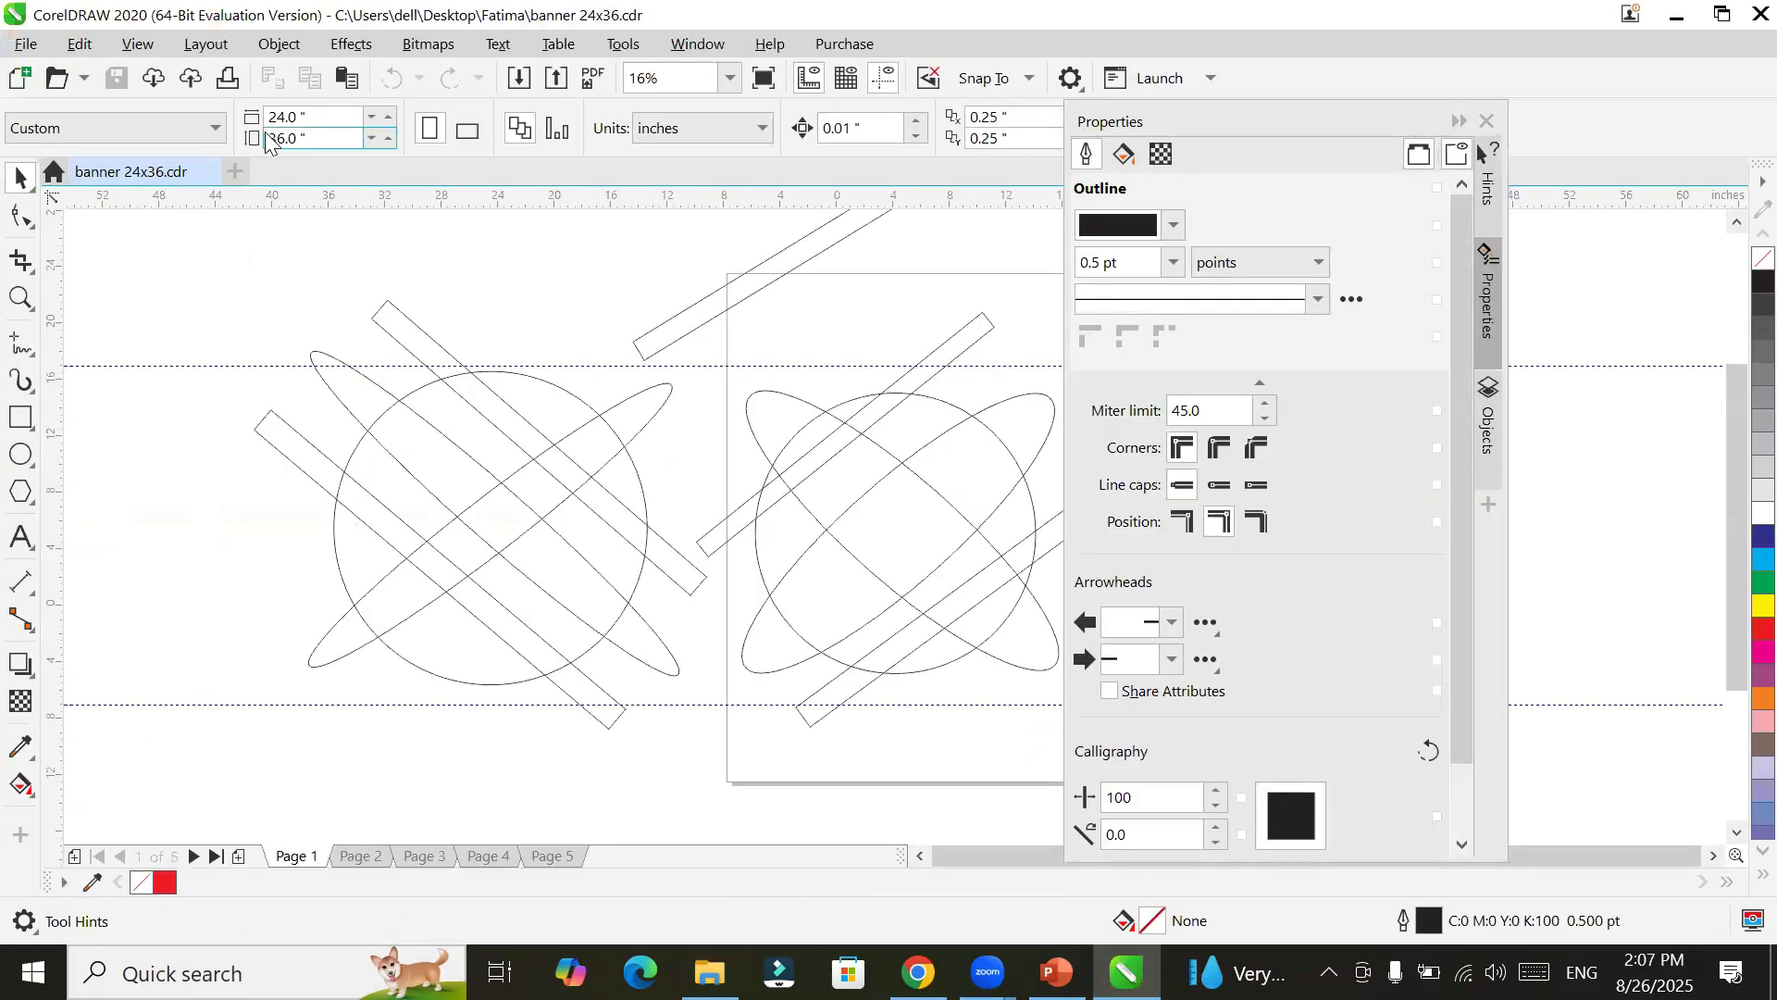
Step: Set the outline width of the upper slanted rectangle beside Page 1, over the crossed ellipses, to 36.0 pt
{"action": "left_click", "coordinate": [433, 350]}
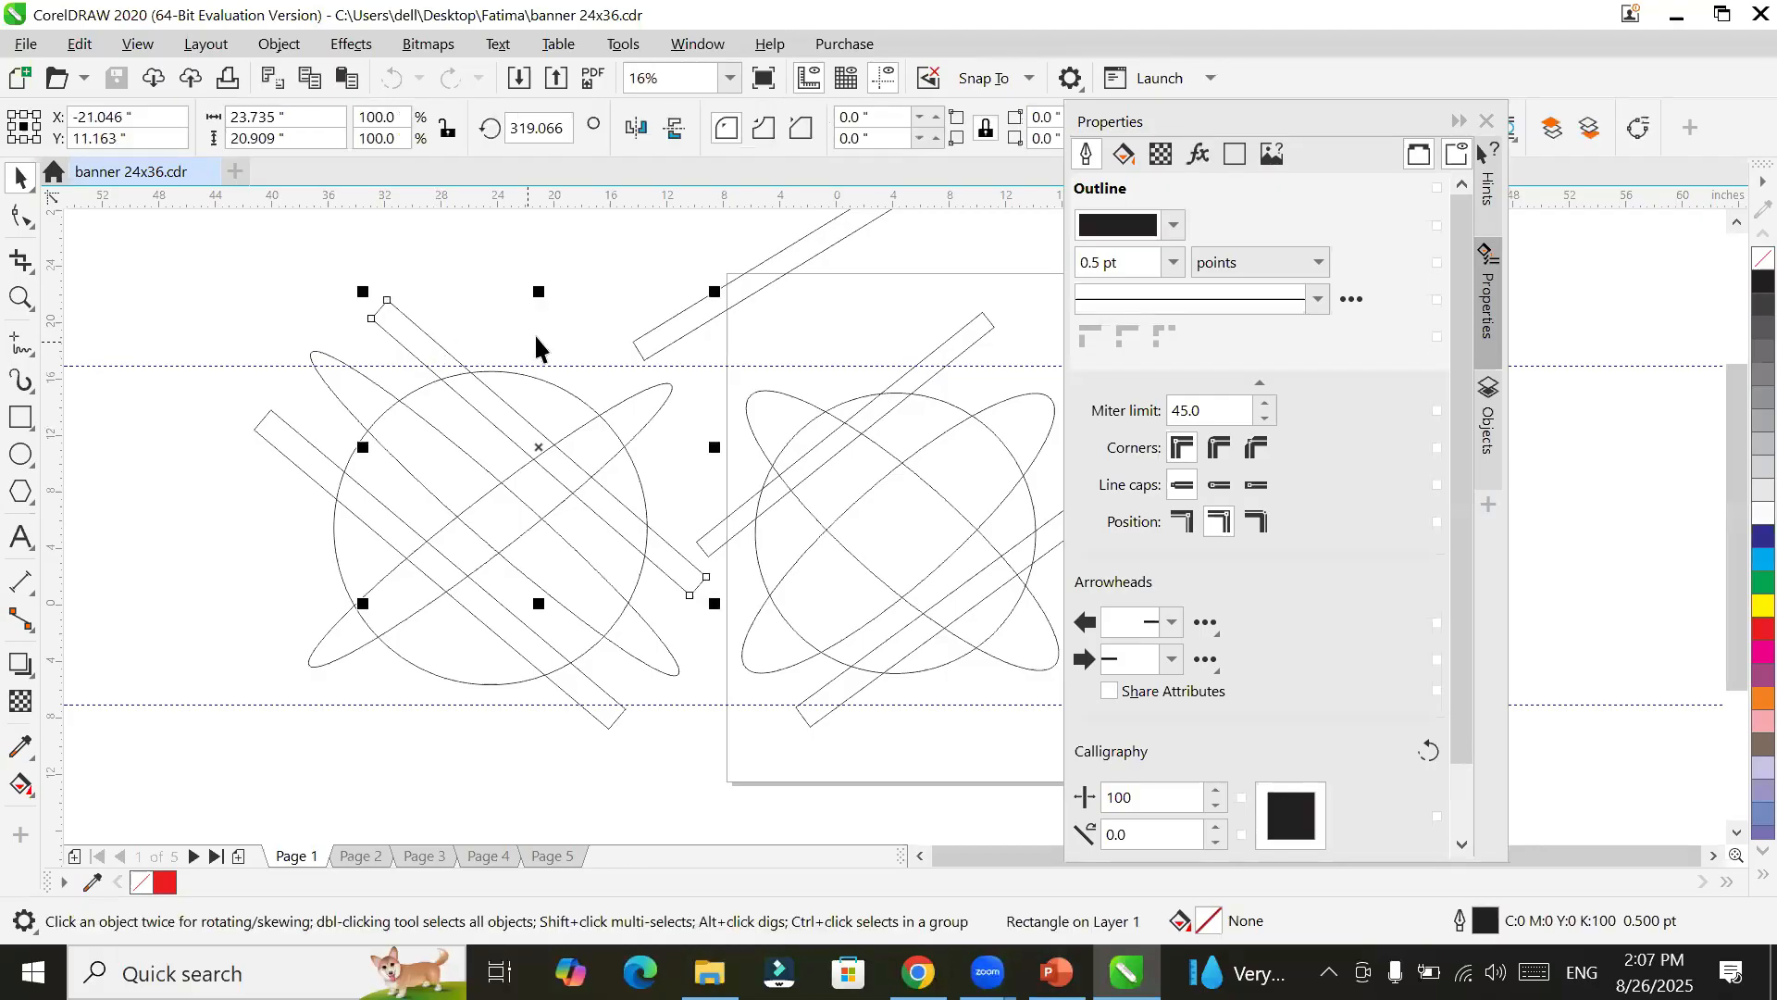
{"action": "left_click", "coordinate": [1174, 262]}
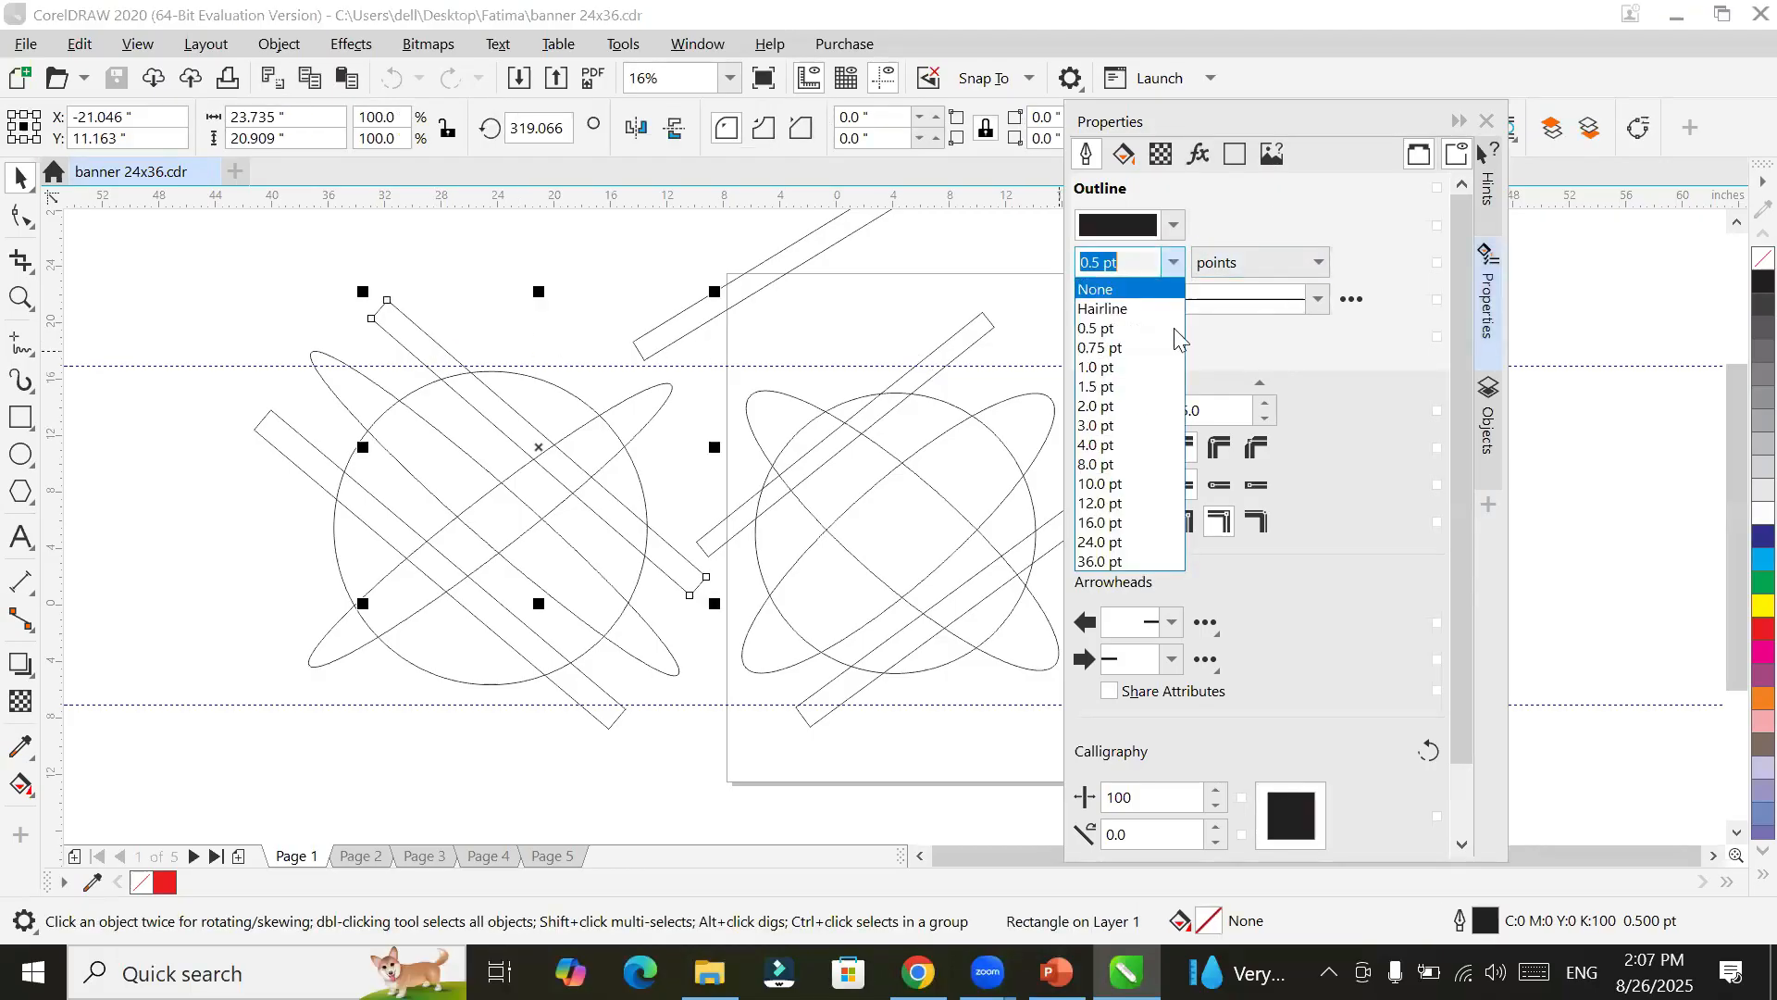
{"action": "left_click", "coordinate": [1145, 500]}
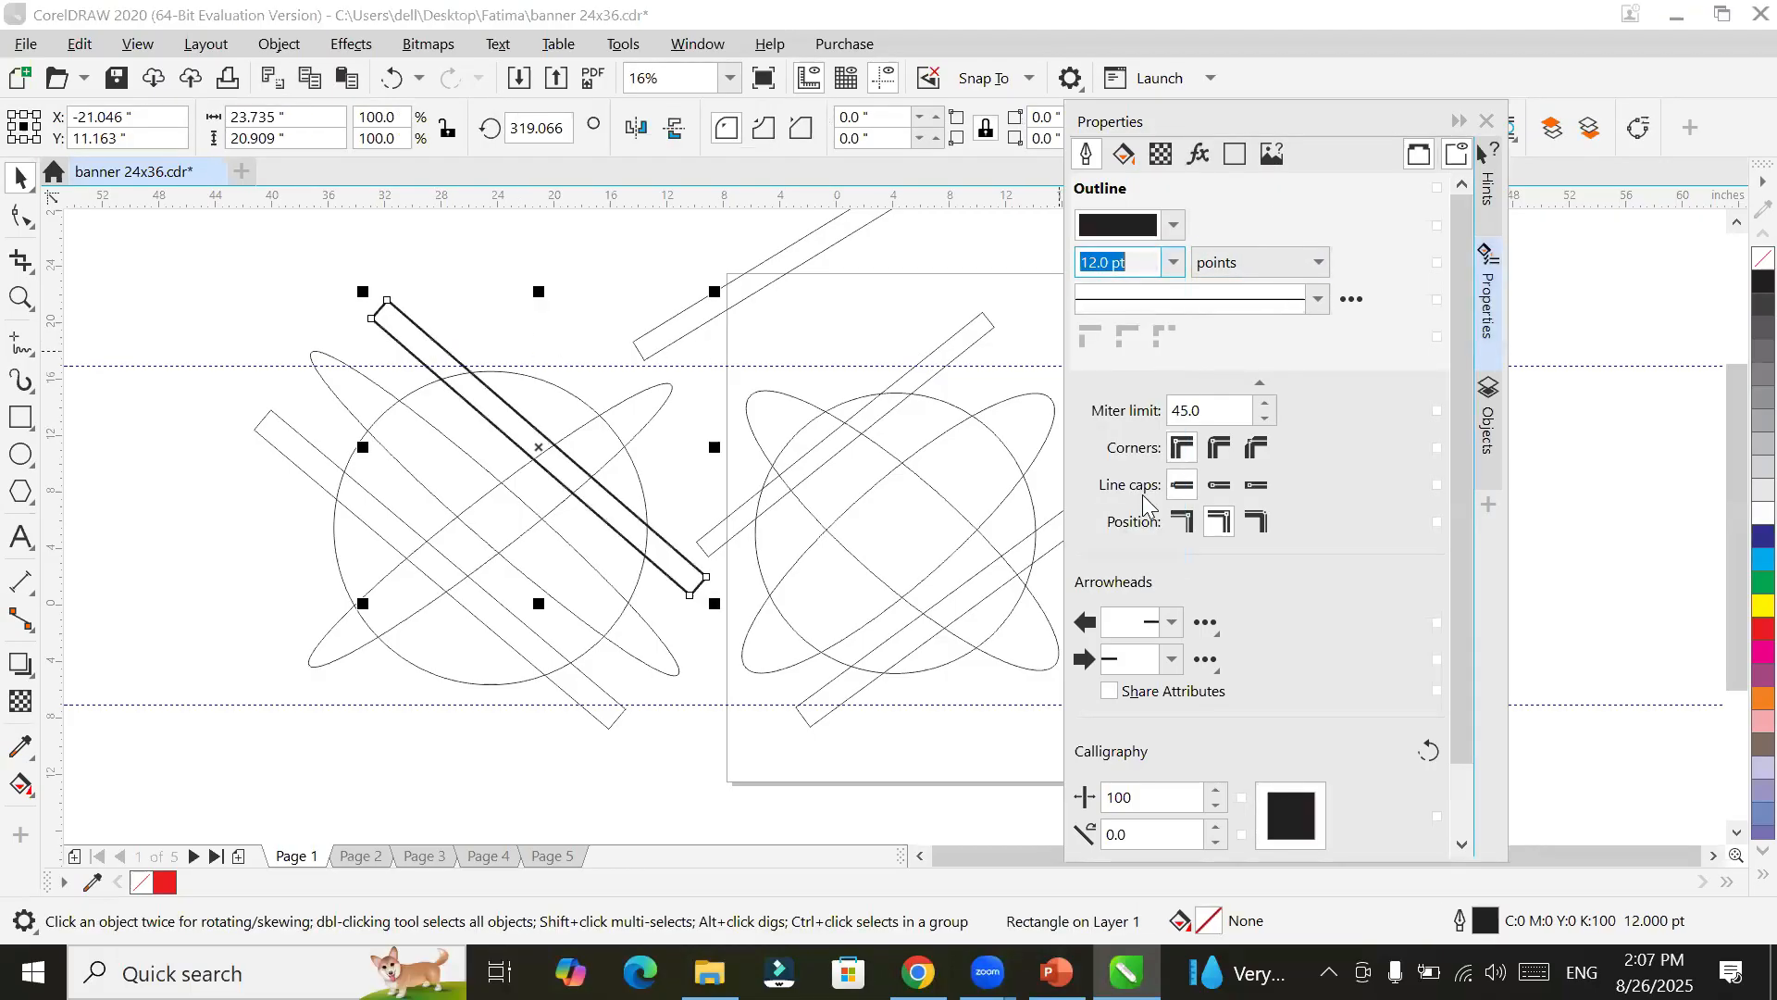
{"action": "left_click", "coordinate": [1173, 263]}
{"action": "left_click", "coordinate": [1179, 561]}
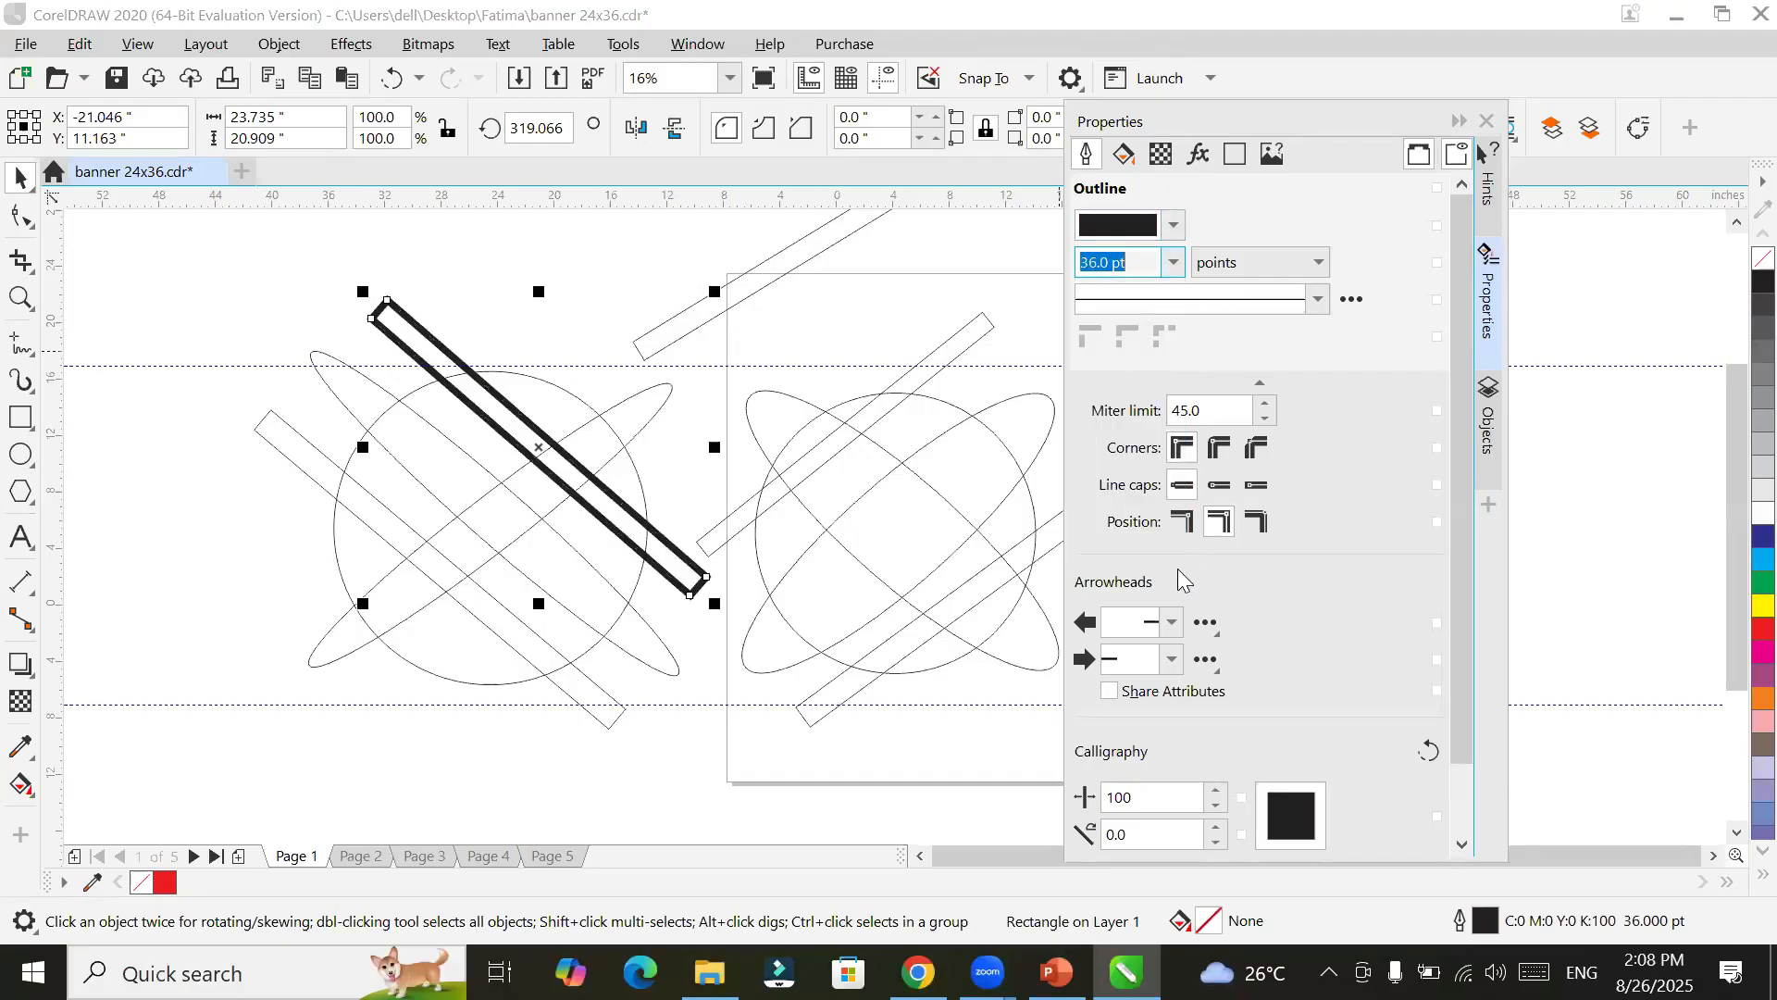
Step: Delete the pie shape from Page 2
{"action": "left_click", "coordinate": [361, 855]}
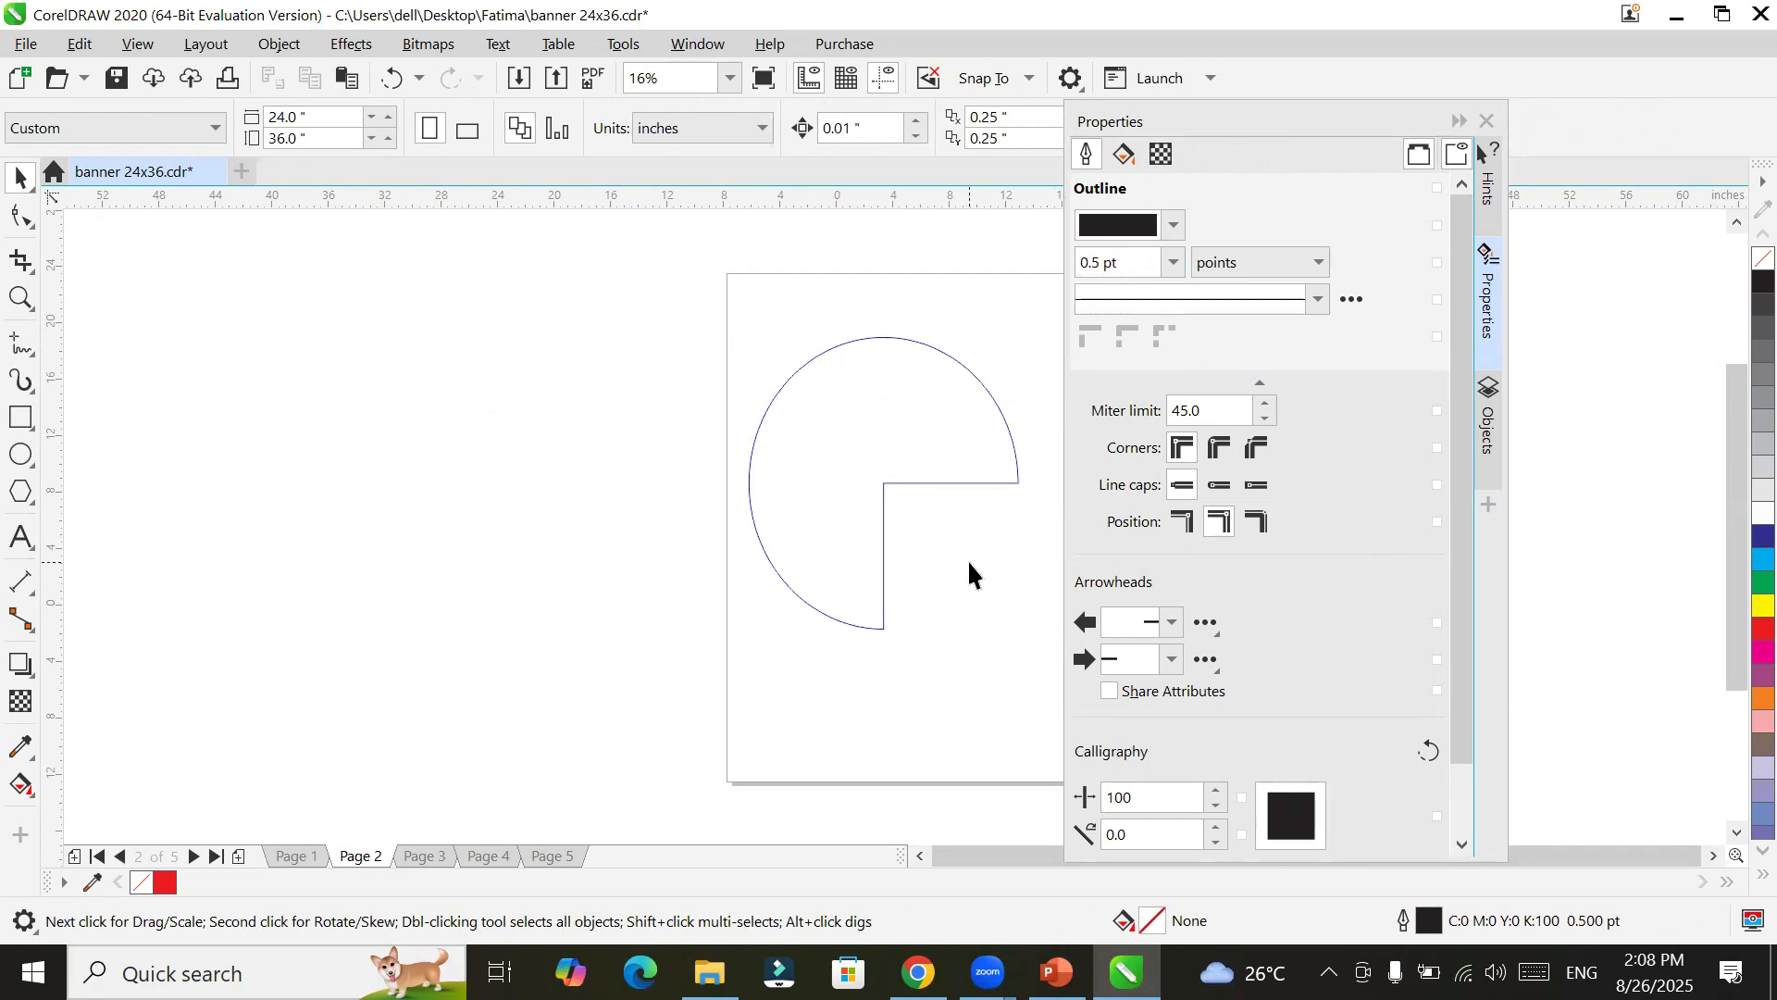
{"action": "key", "text": "h"}
{"action": "left_click_drag", "start_coordinate": [932, 541], "coordinate": [575, 500]}
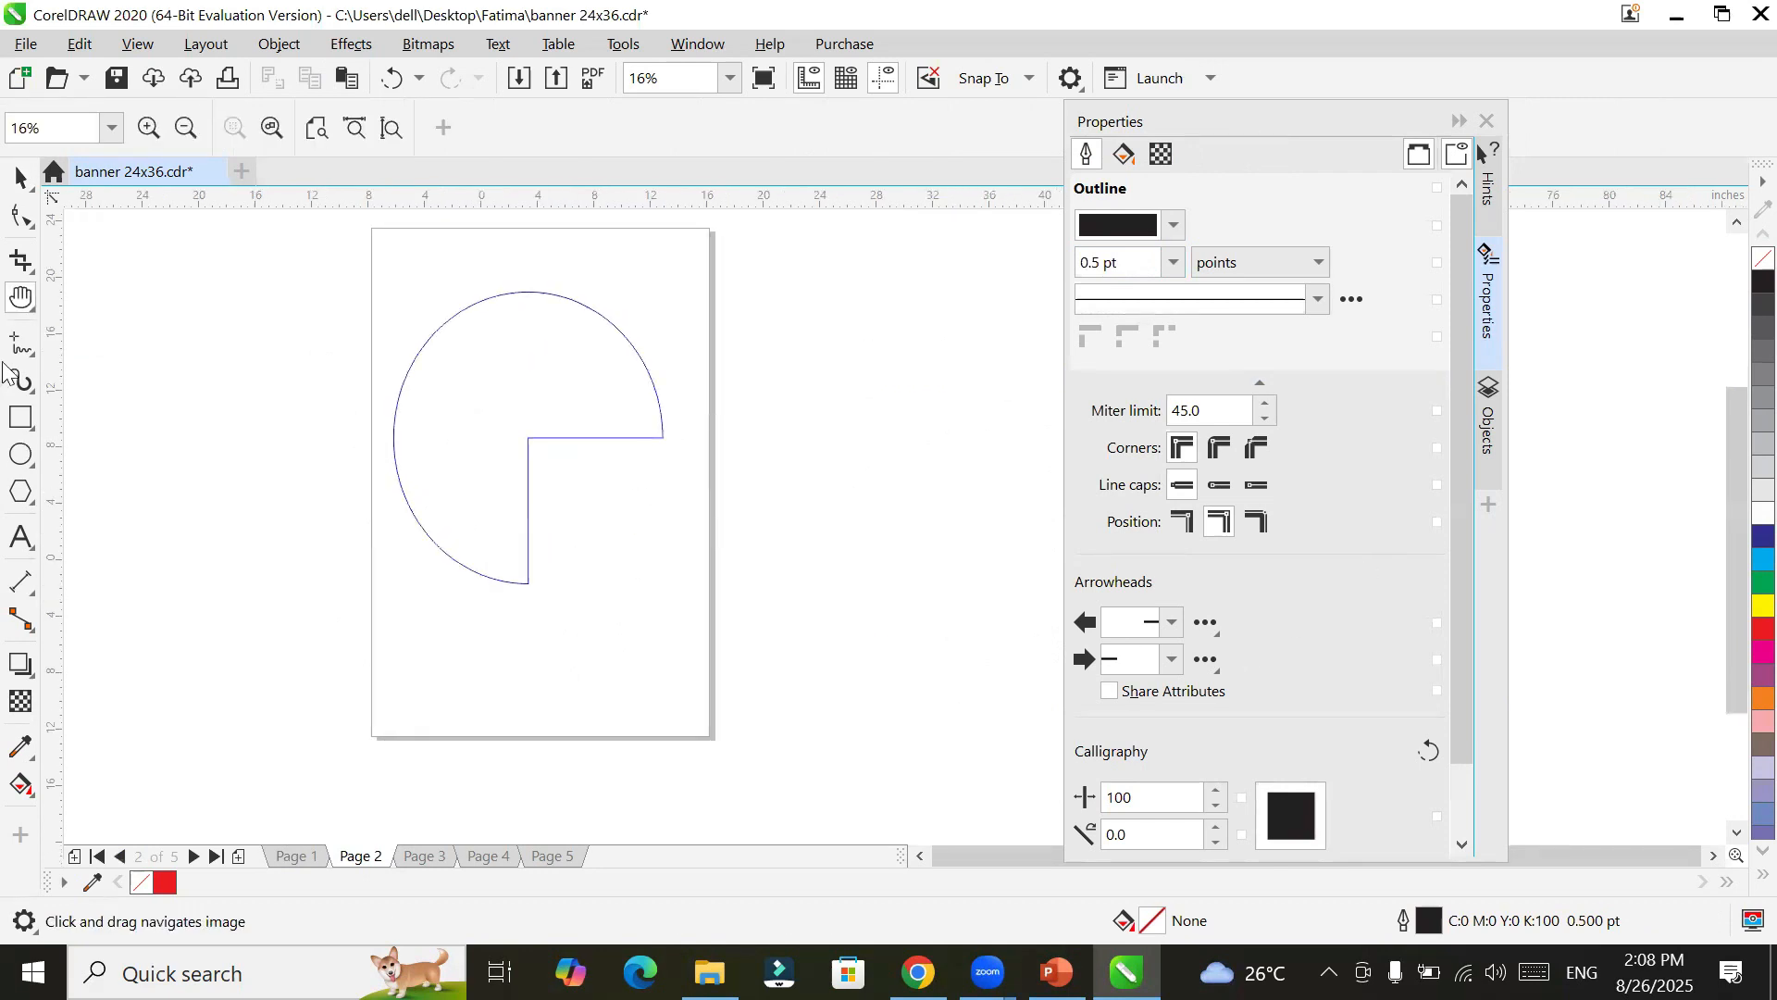
{"action": "key", "text": "space"}
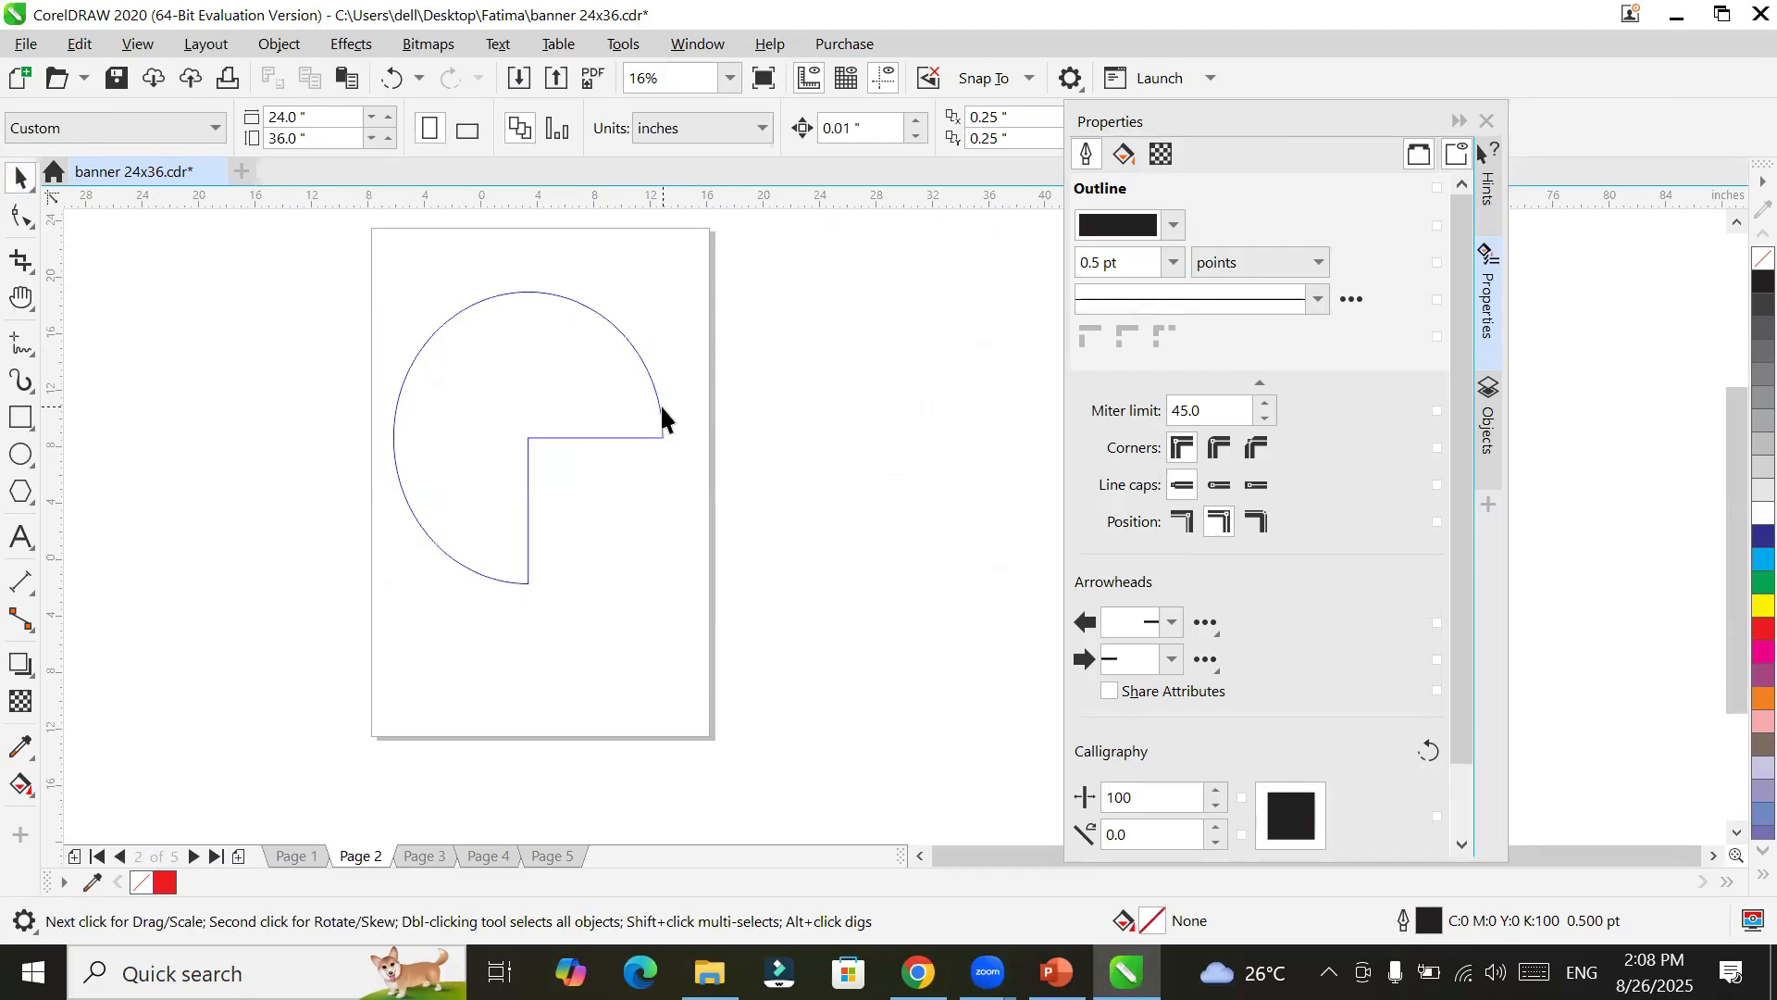
{"action": "left_click", "coordinate": [661, 421]}
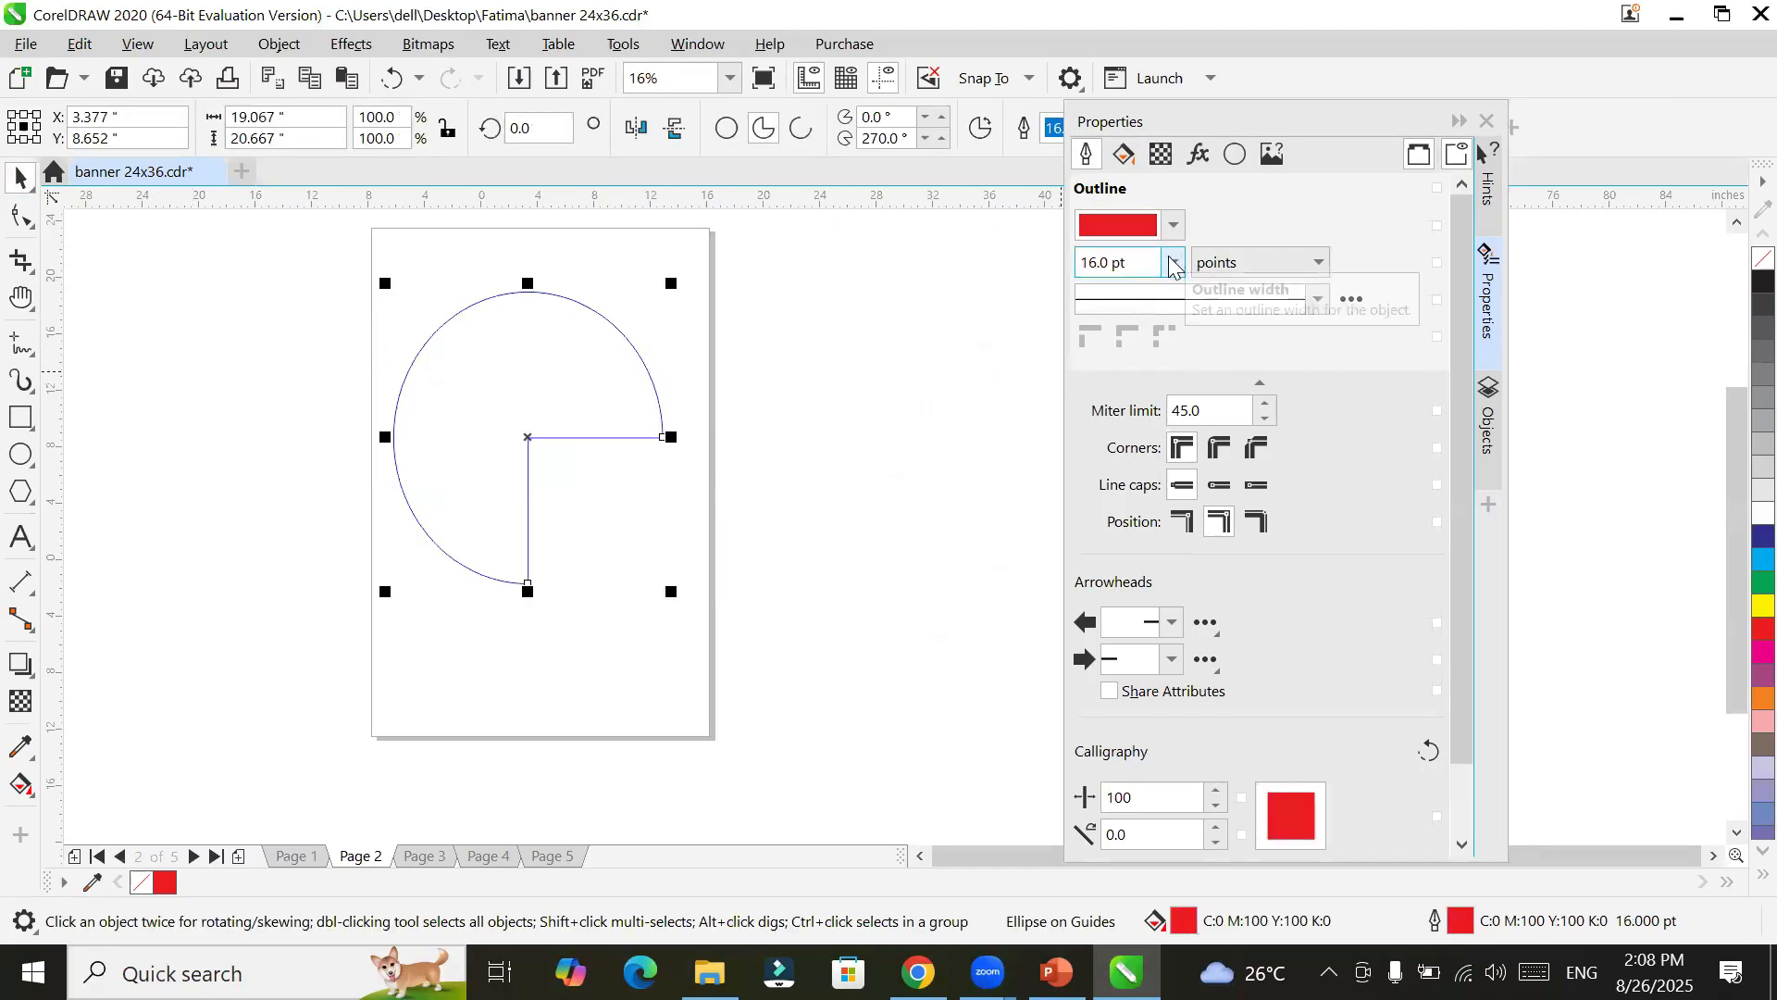
{"action": "key", "text": "Delete"}
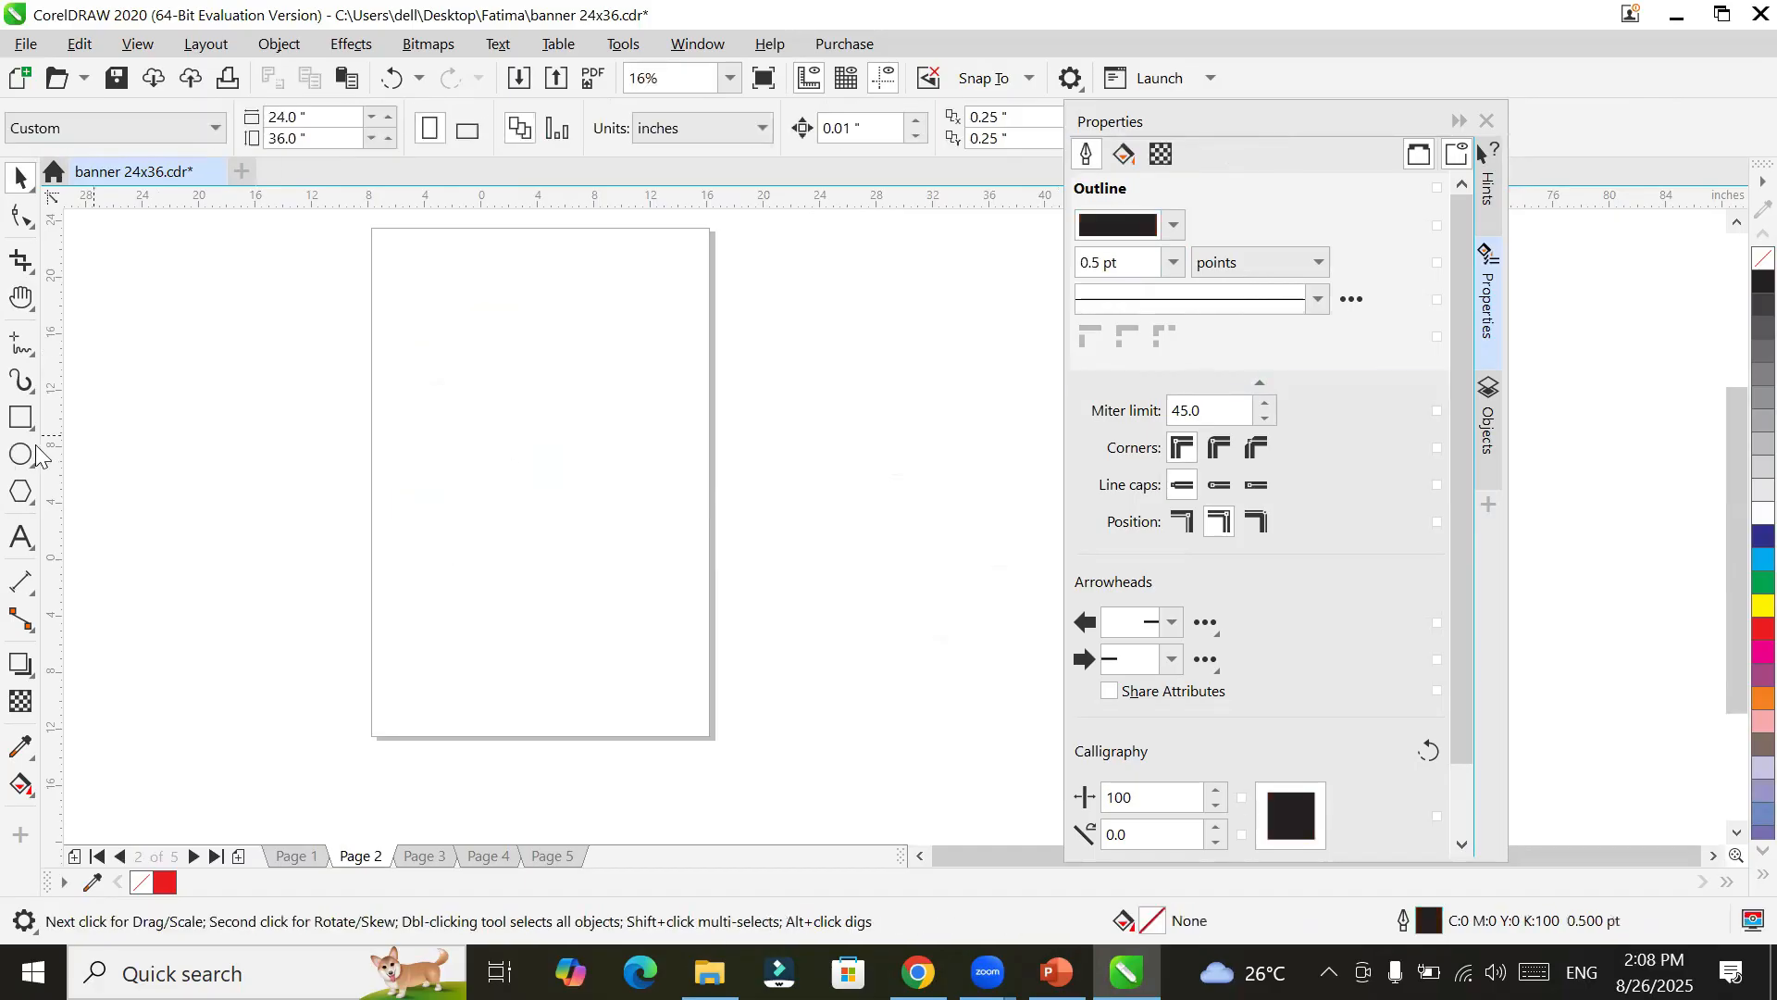
Step: Draw a circle about 18.2 inches in diameter on Page 2 and convert it to a pie shape
{"action": "left_click", "coordinate": [21, 453]}
{"action": "left_click_drag", "start_coordinate": [415, 318], "coordinate": [659, 583]}
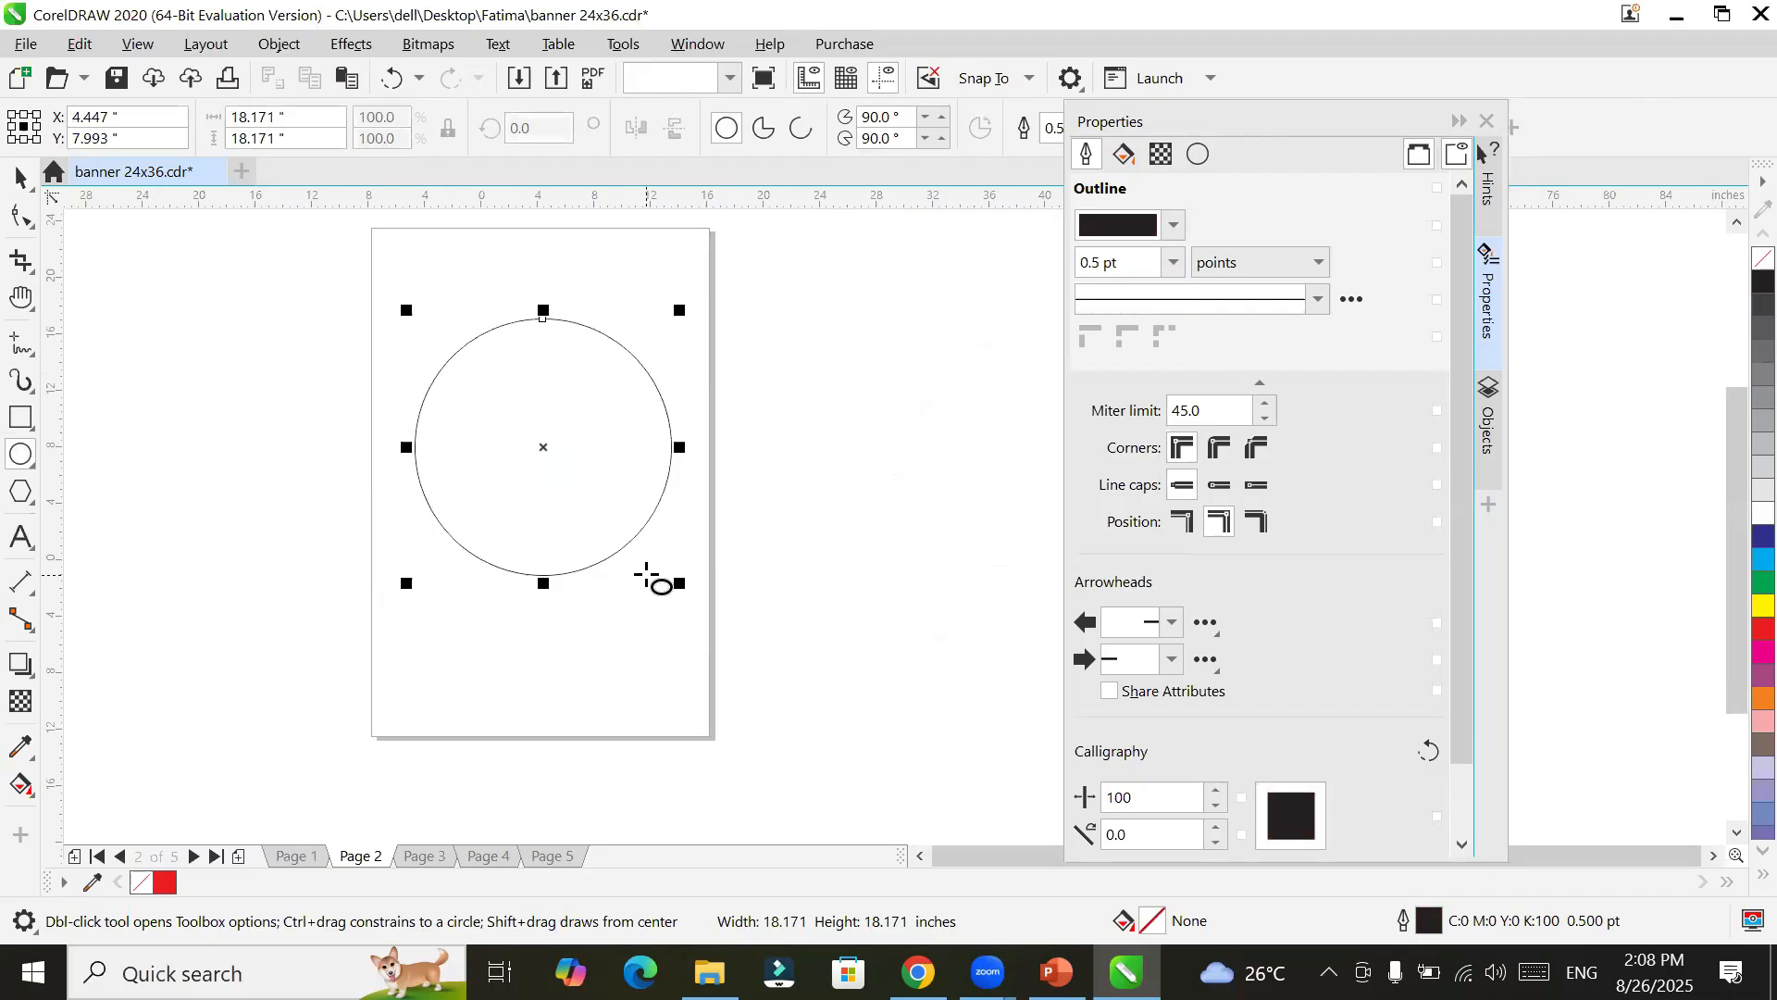
{"action": "left_click", "coordinate": [763, 128]}
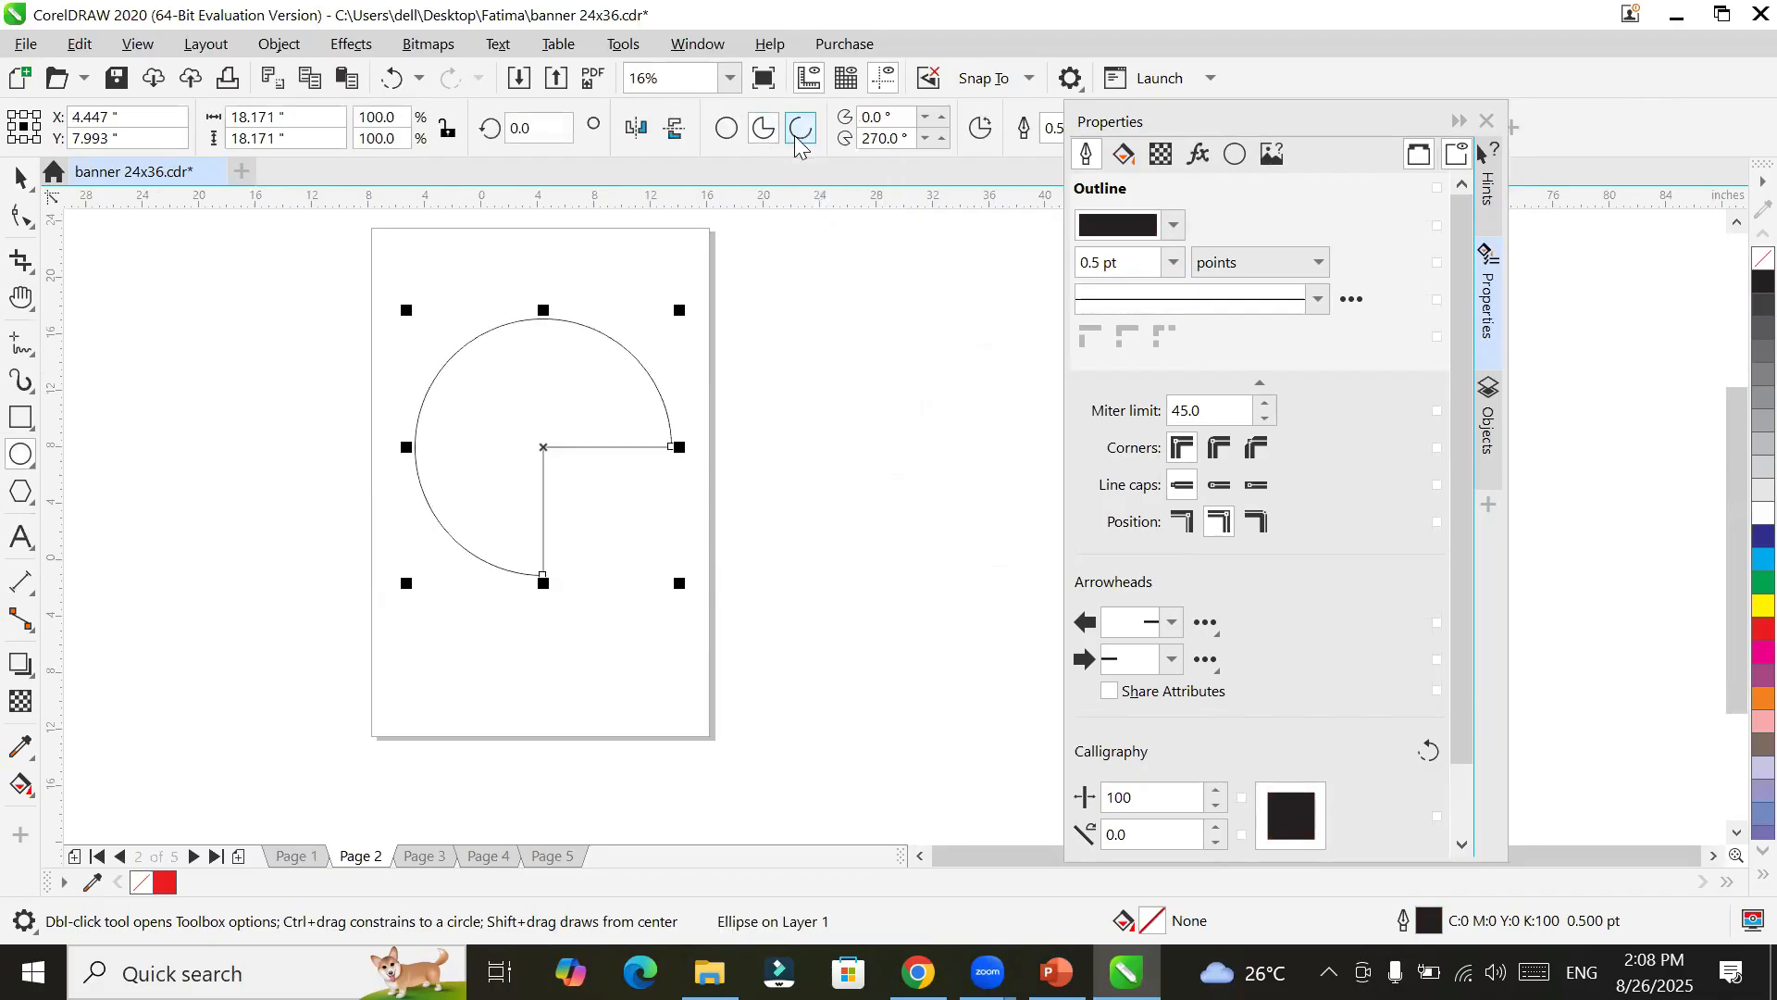
Step: Switch the shape between arc, pie and full ellipse to compare the forms, finishing with an arc
{"action": "left_click", "coordinate": [801, 130]}
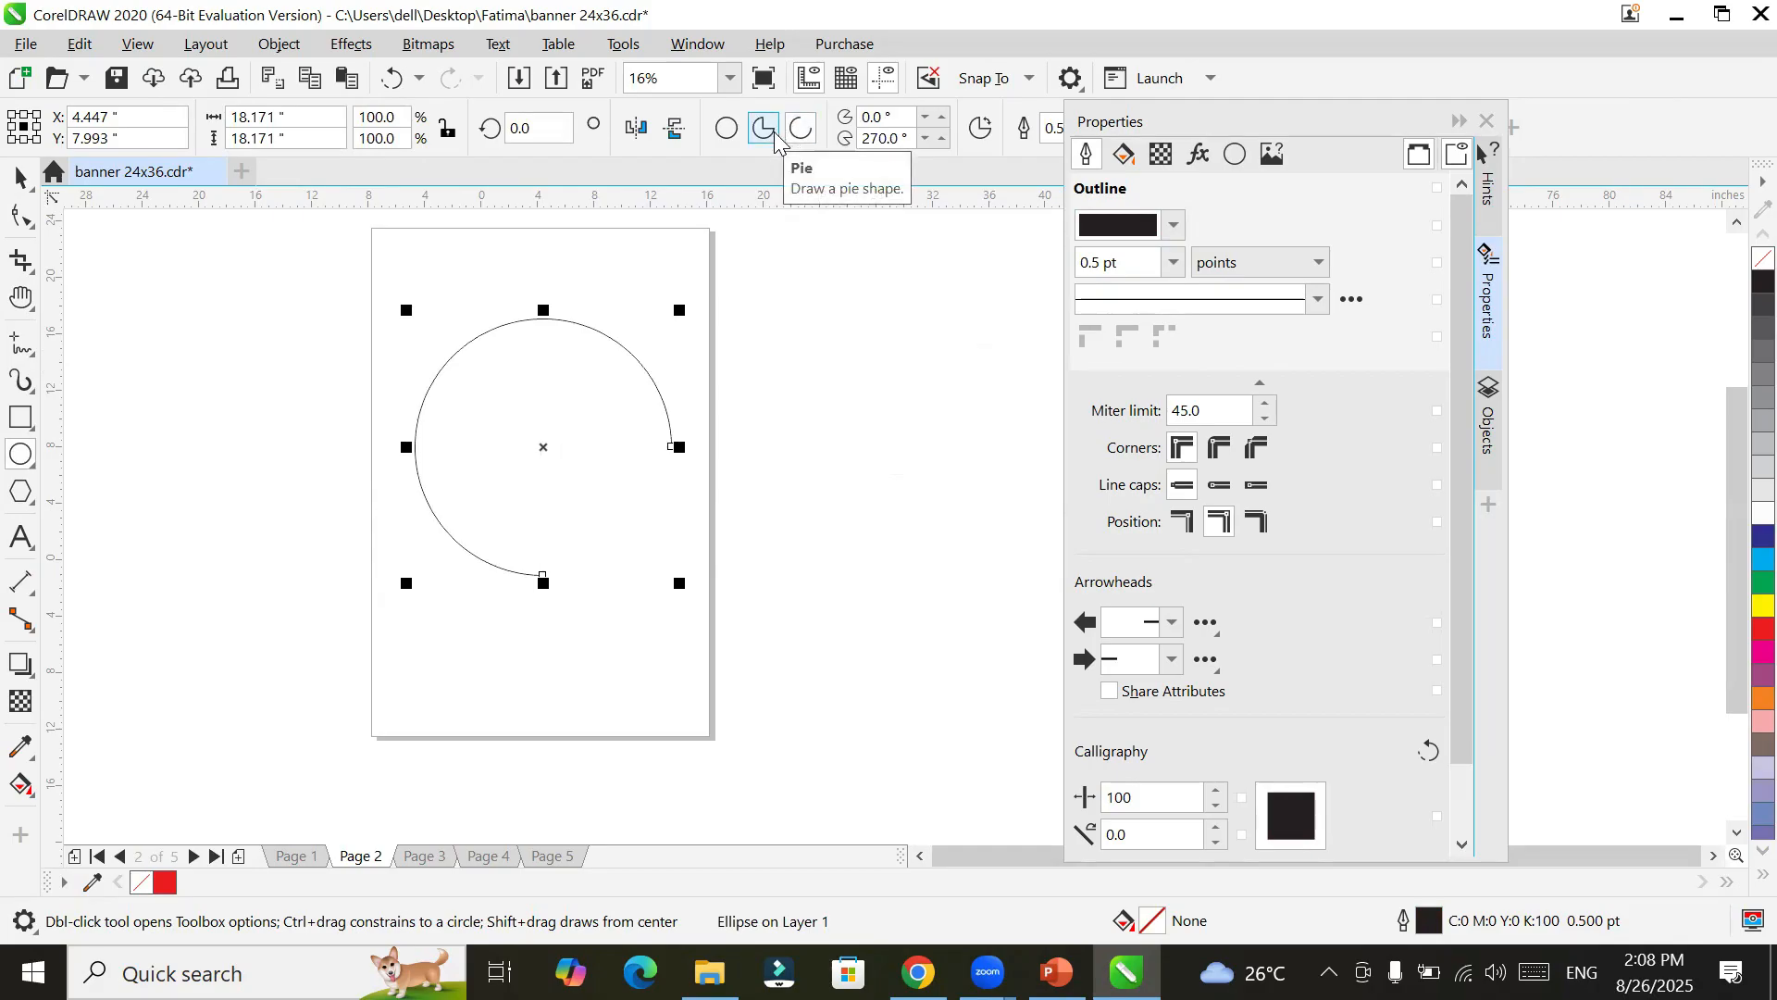
{"action": "left_click", "coordinate": [776, 139]}
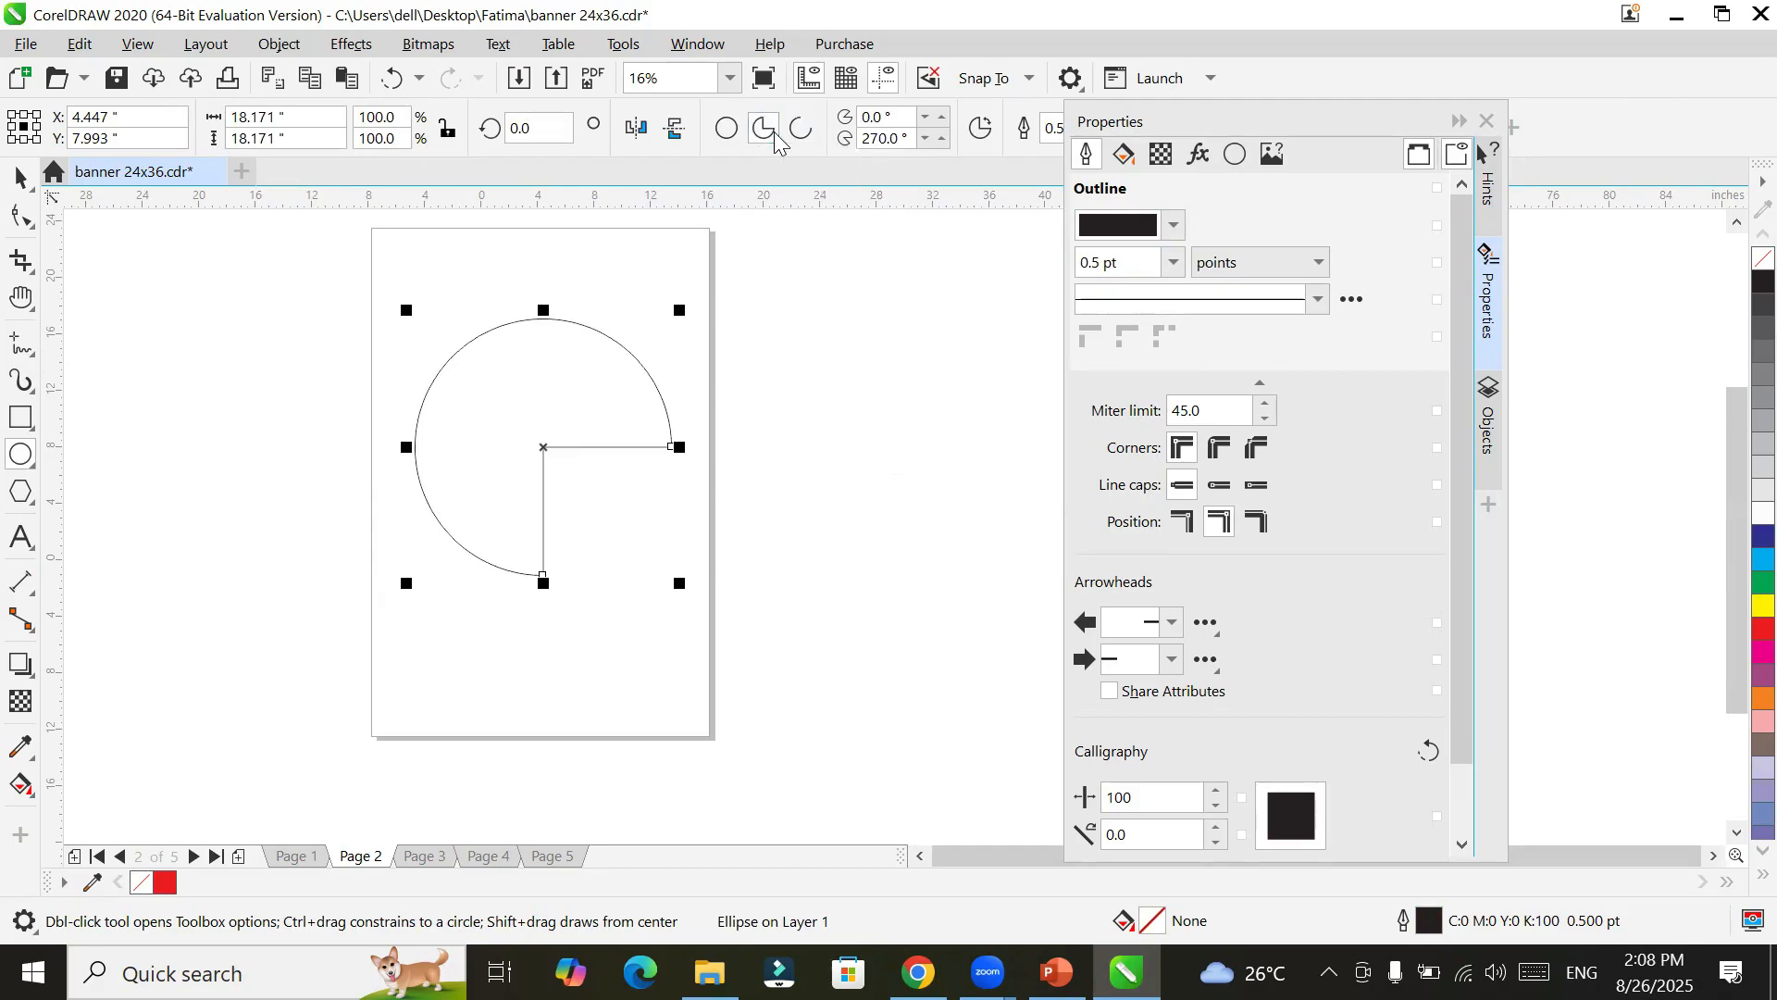
{"action": "left_click", "coordinate": [726, 129]}
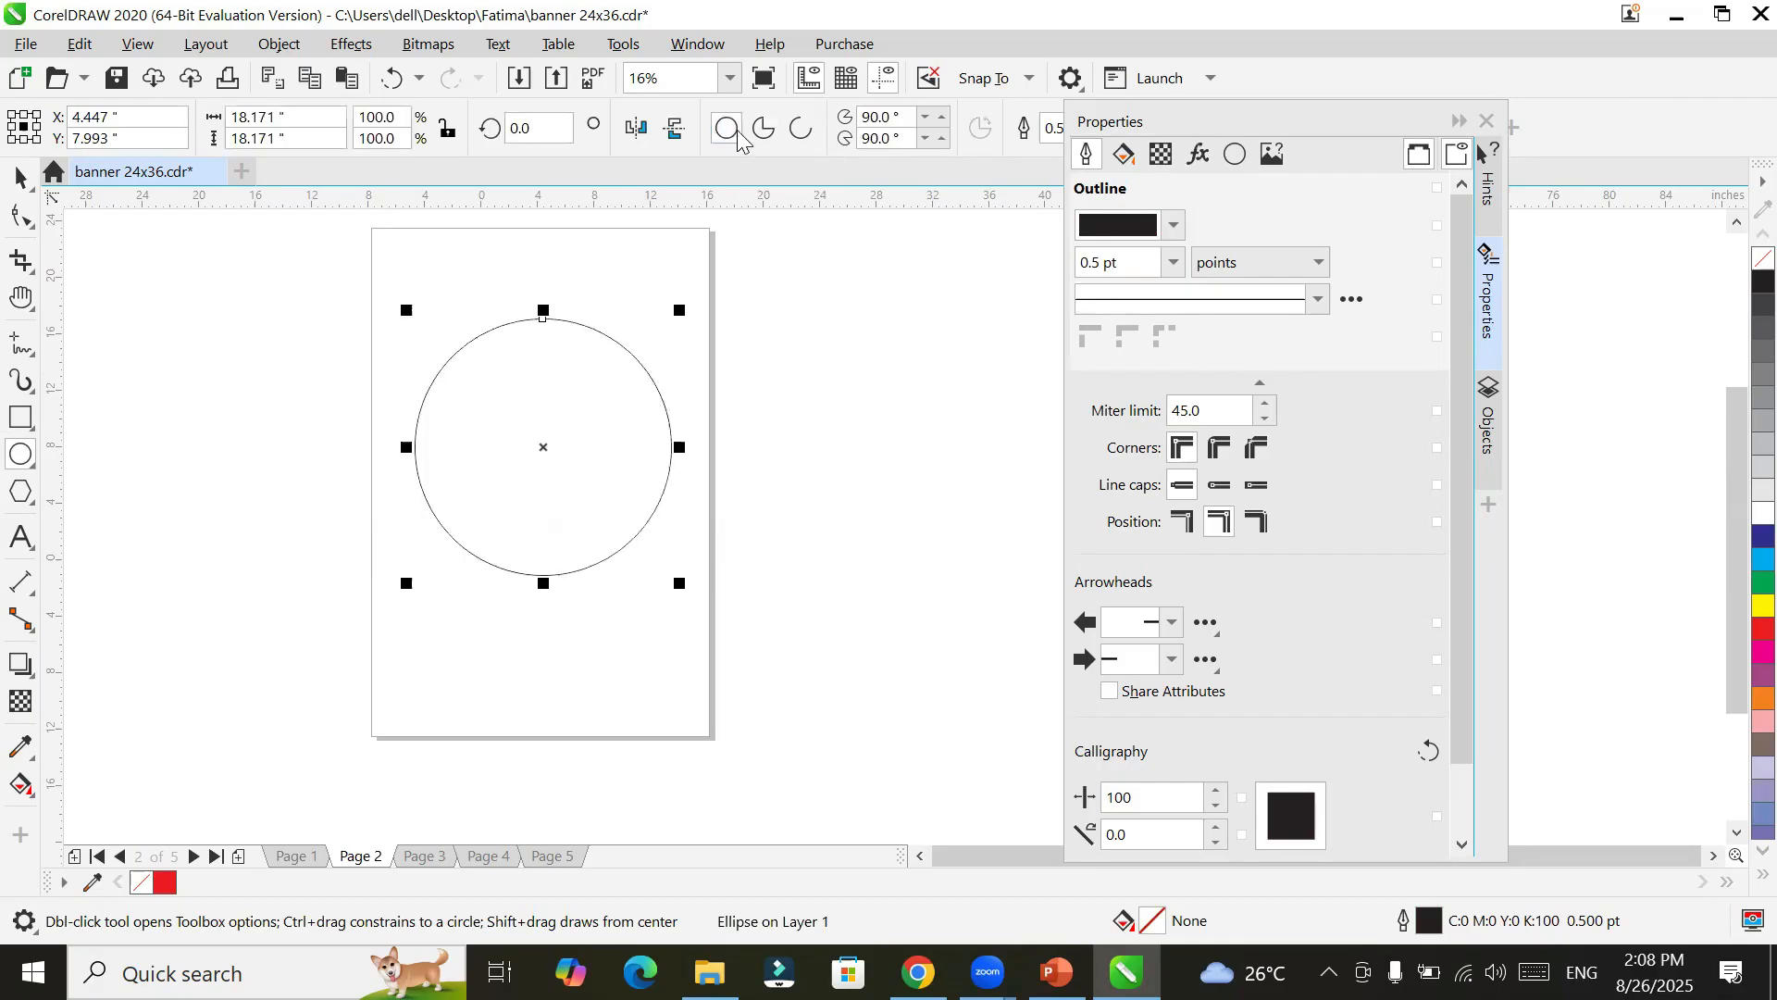
{"action": "left_click", "coordinate": [765, 130]}
{"action": "left_click", "coordinate": [802, 135]}
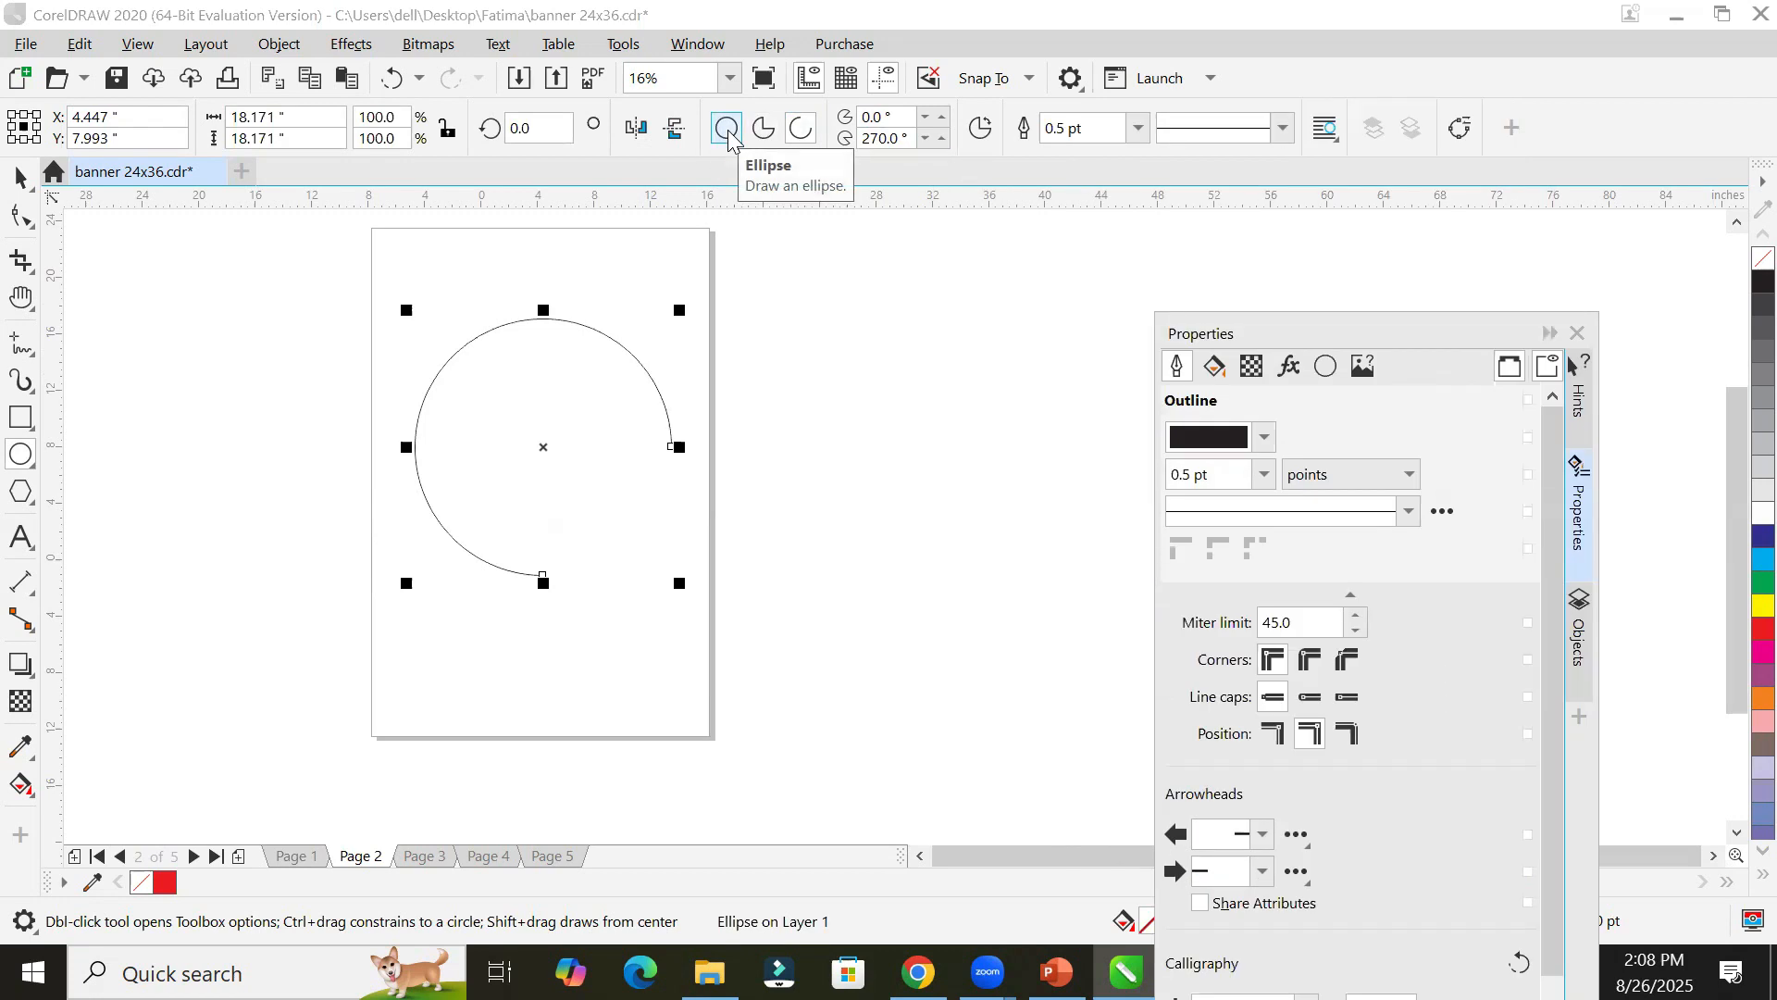
{"action": "left_click", "coordinate": [727, 129]}
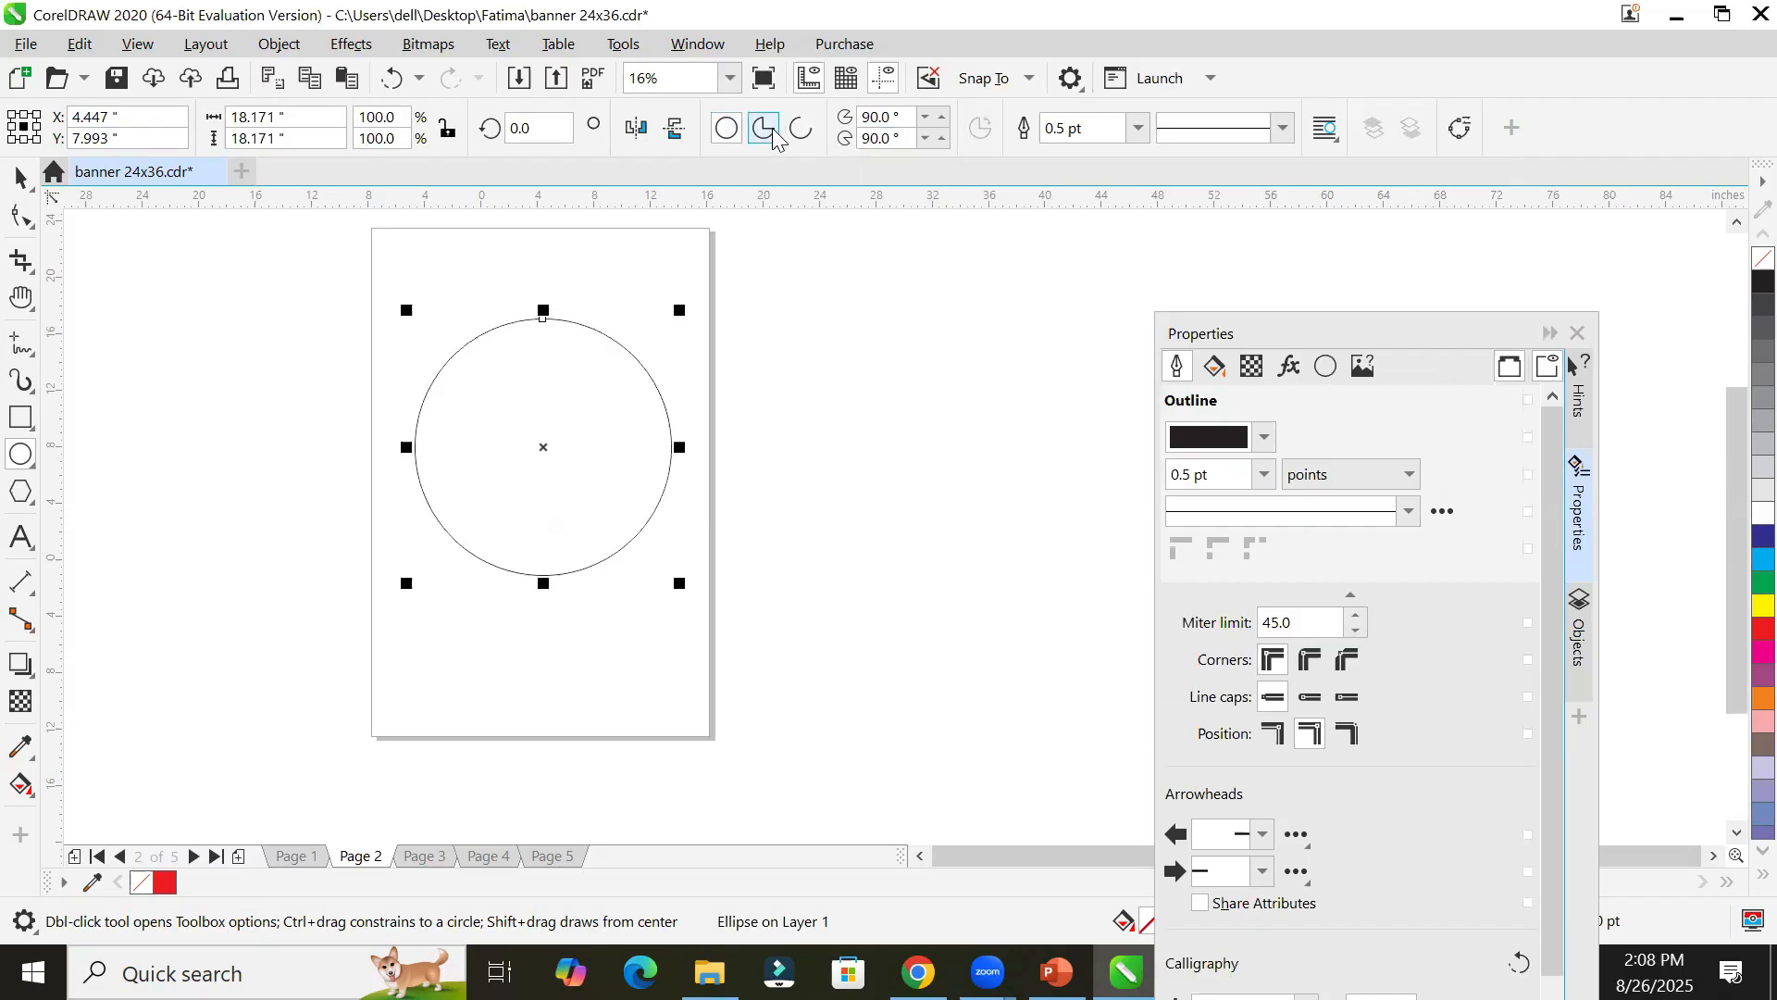
{"action": "left_click", "coordinate": [764, 130]}
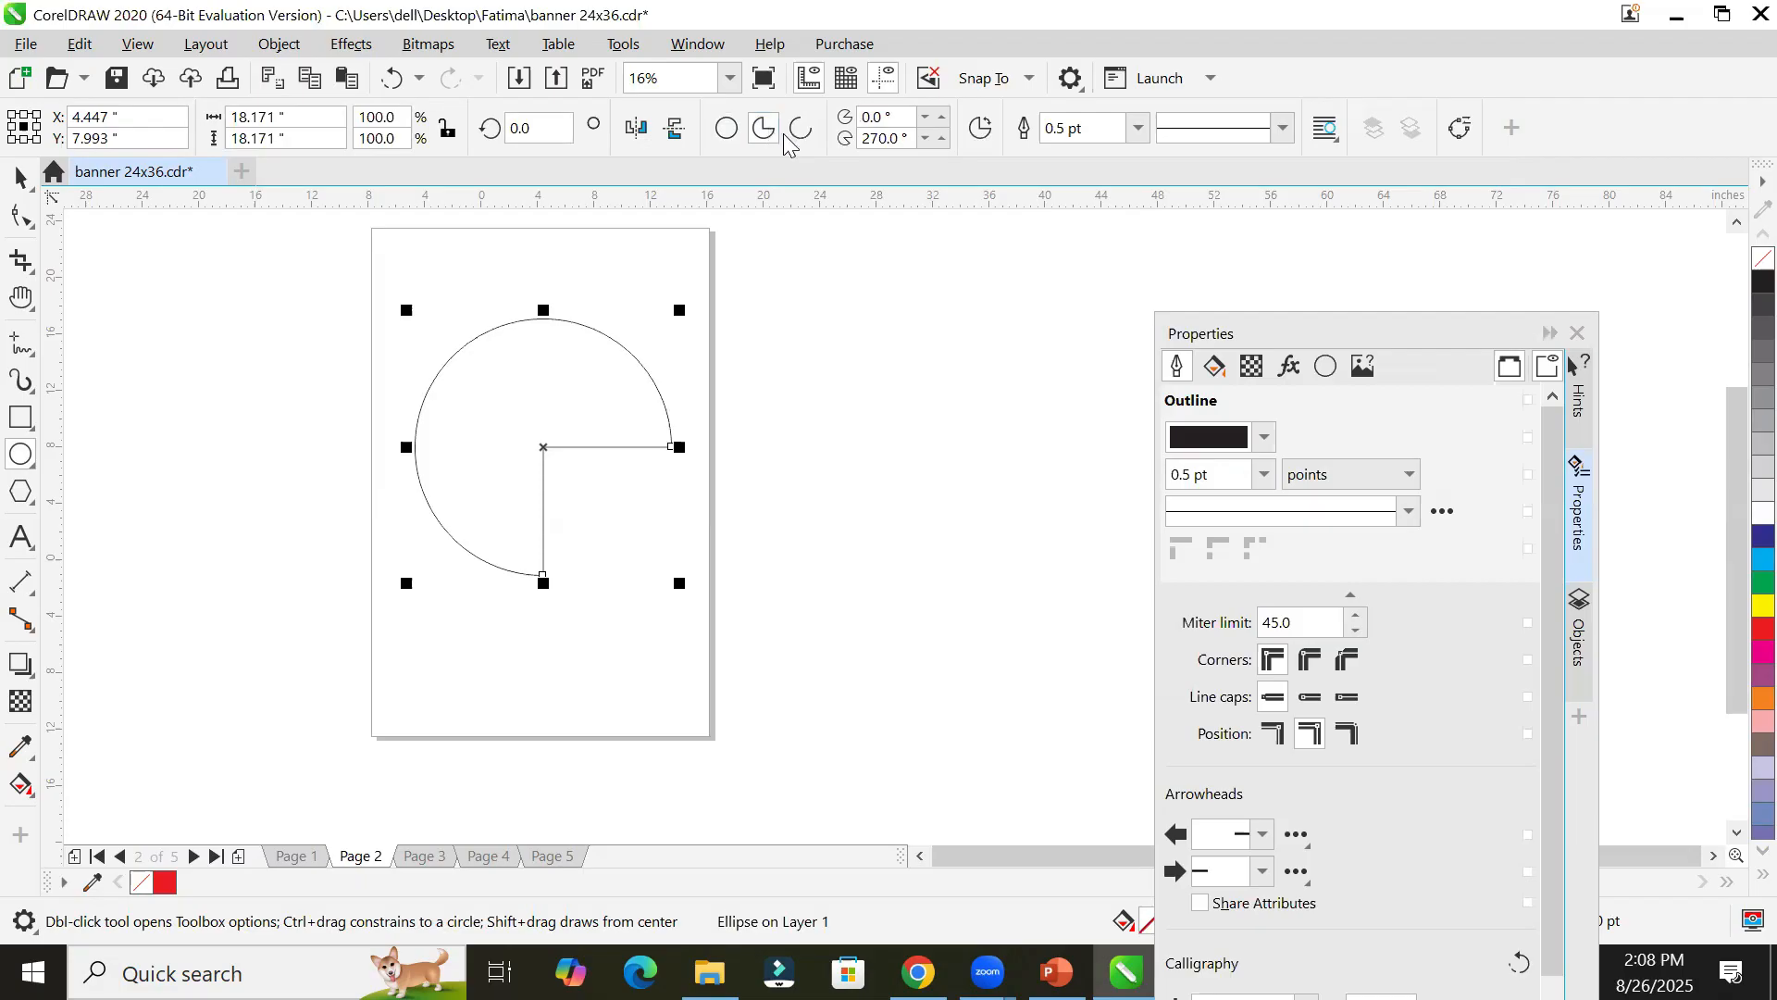
{"action": "left_click", "coordinate": [799, 135]}
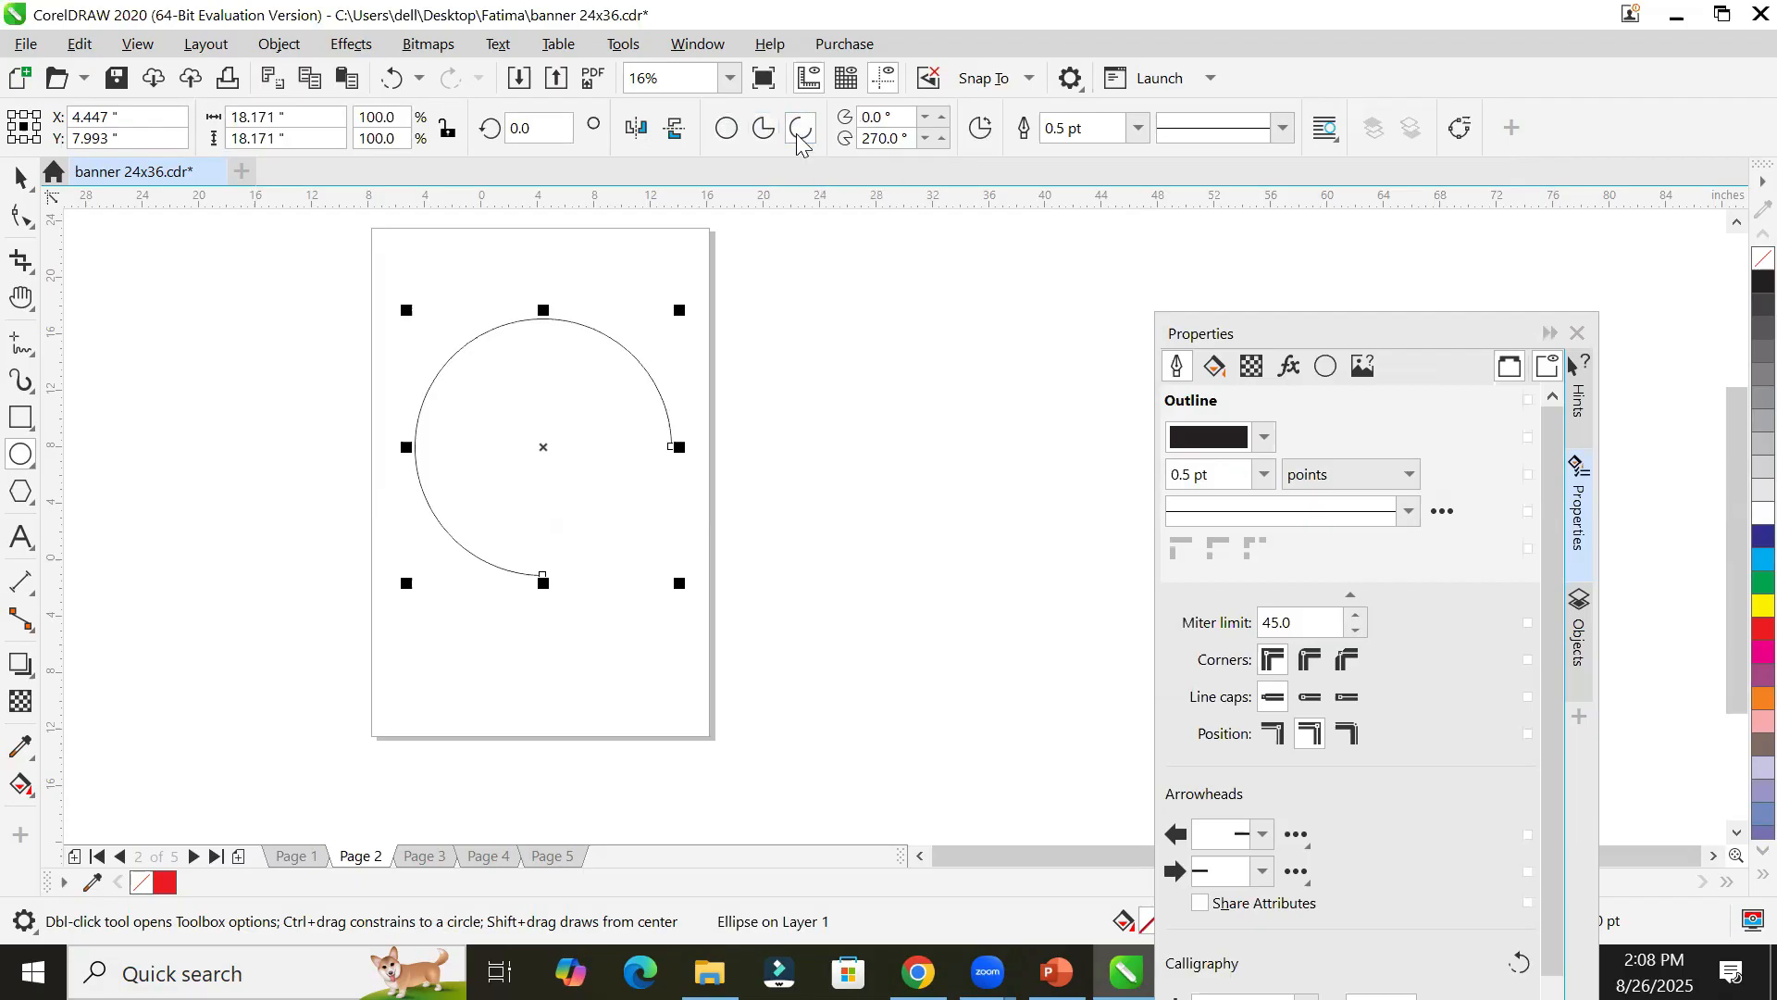
Step: Set the arc's starting angle to 24° and its ending angle to 281°
{"action": "left_click", "coordinate": [943, 116]}
{"action": "left_click", "coordinate": [943, 115]}
{"action": "left_click", "coordinate": [943, 116]}
{"action": "left_click", "coordinate": [943, 116]}
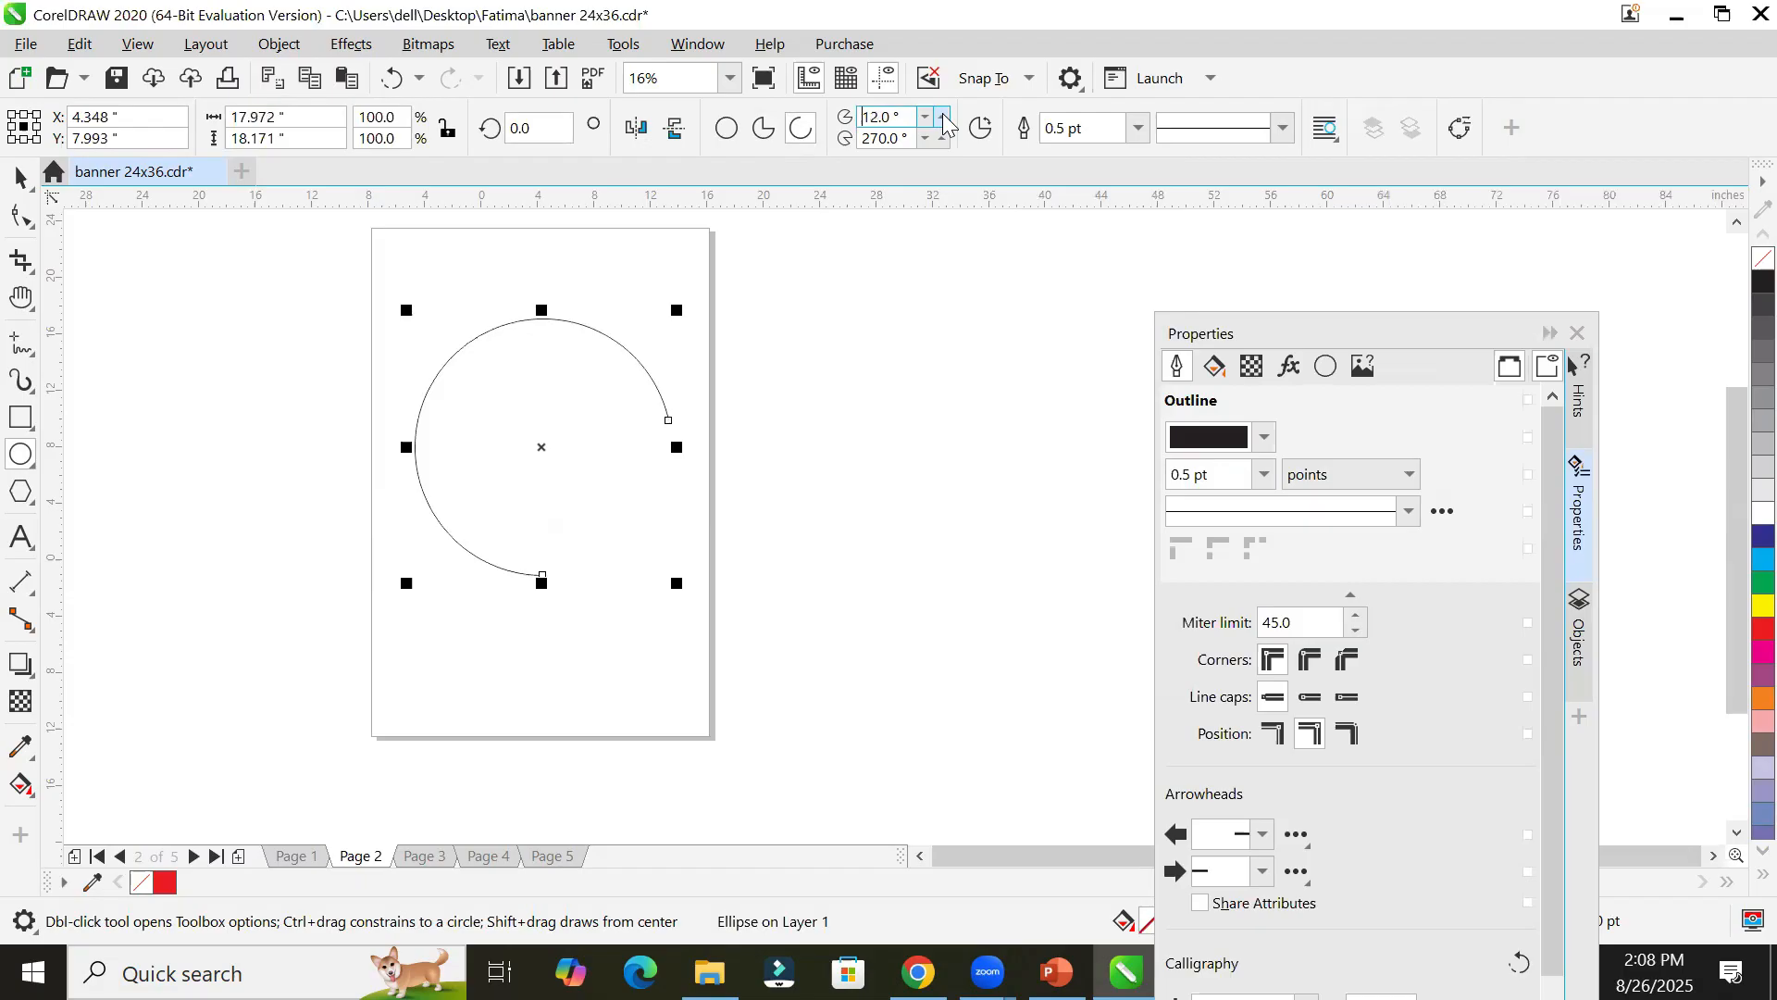
{"action": "left_click", "coordinate": [943, 116]}
{"action": "left_click", "coordinate": [943, 116]}
{"action": "left_click", "coordinate": [943, 116]}
{"action": "left_click", "coordinate": [942, 139]}
{"action": "left_click", "coordinate": [942, 139]}
{"action": "left_click", "coordinate": [942, 139]}
{"action": "left_click", "coordinate": [942, 139]}
{"action": "left_click", "coordinate": [943, 139]}
{"action": "left_click", "coordinate": [942, 139]}
{"action": "left_click", "coordinate": [943, 139]}
{"action": "left_click", "coordinate": [943, 138]}
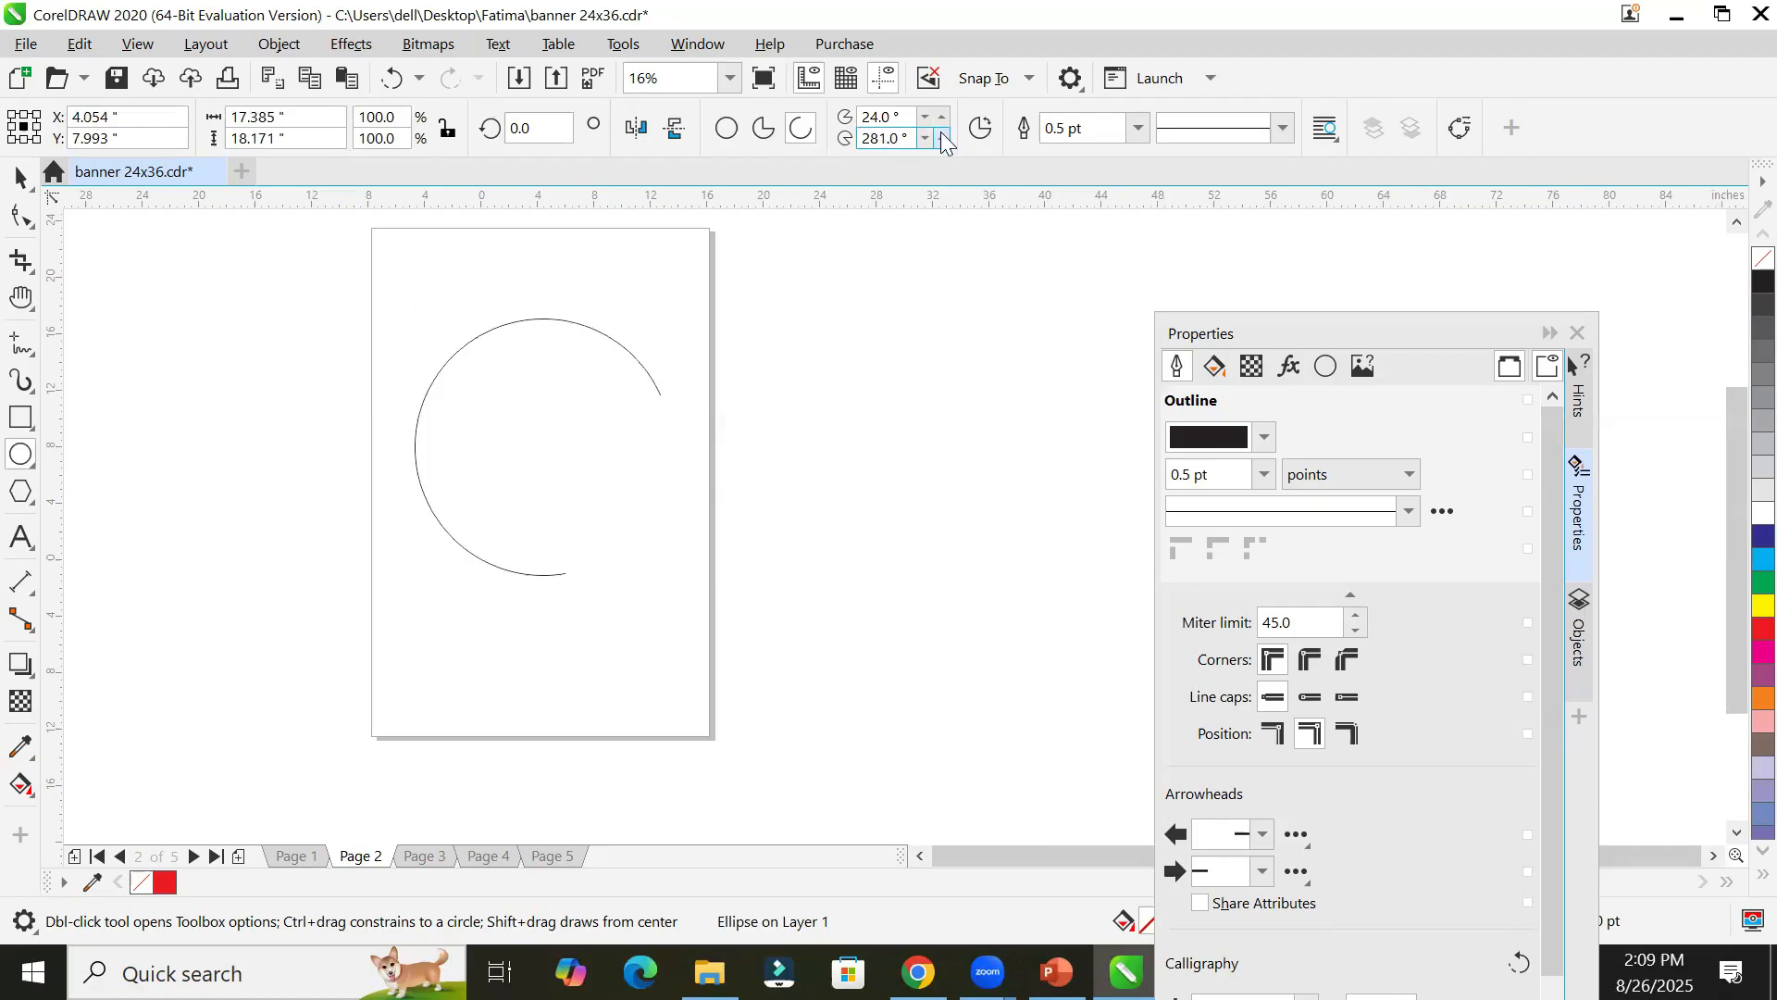
Step: Reduce the arc's ending angle to 252°
{"action": "left_click", "coordinate": [925, 139]}
{"action": "left_click", "coordinate": [926, 139]}
{"action": "left_click", "coordinate": [926, 139]}
{"action": "left_click", "coordinate": [925, 139]}
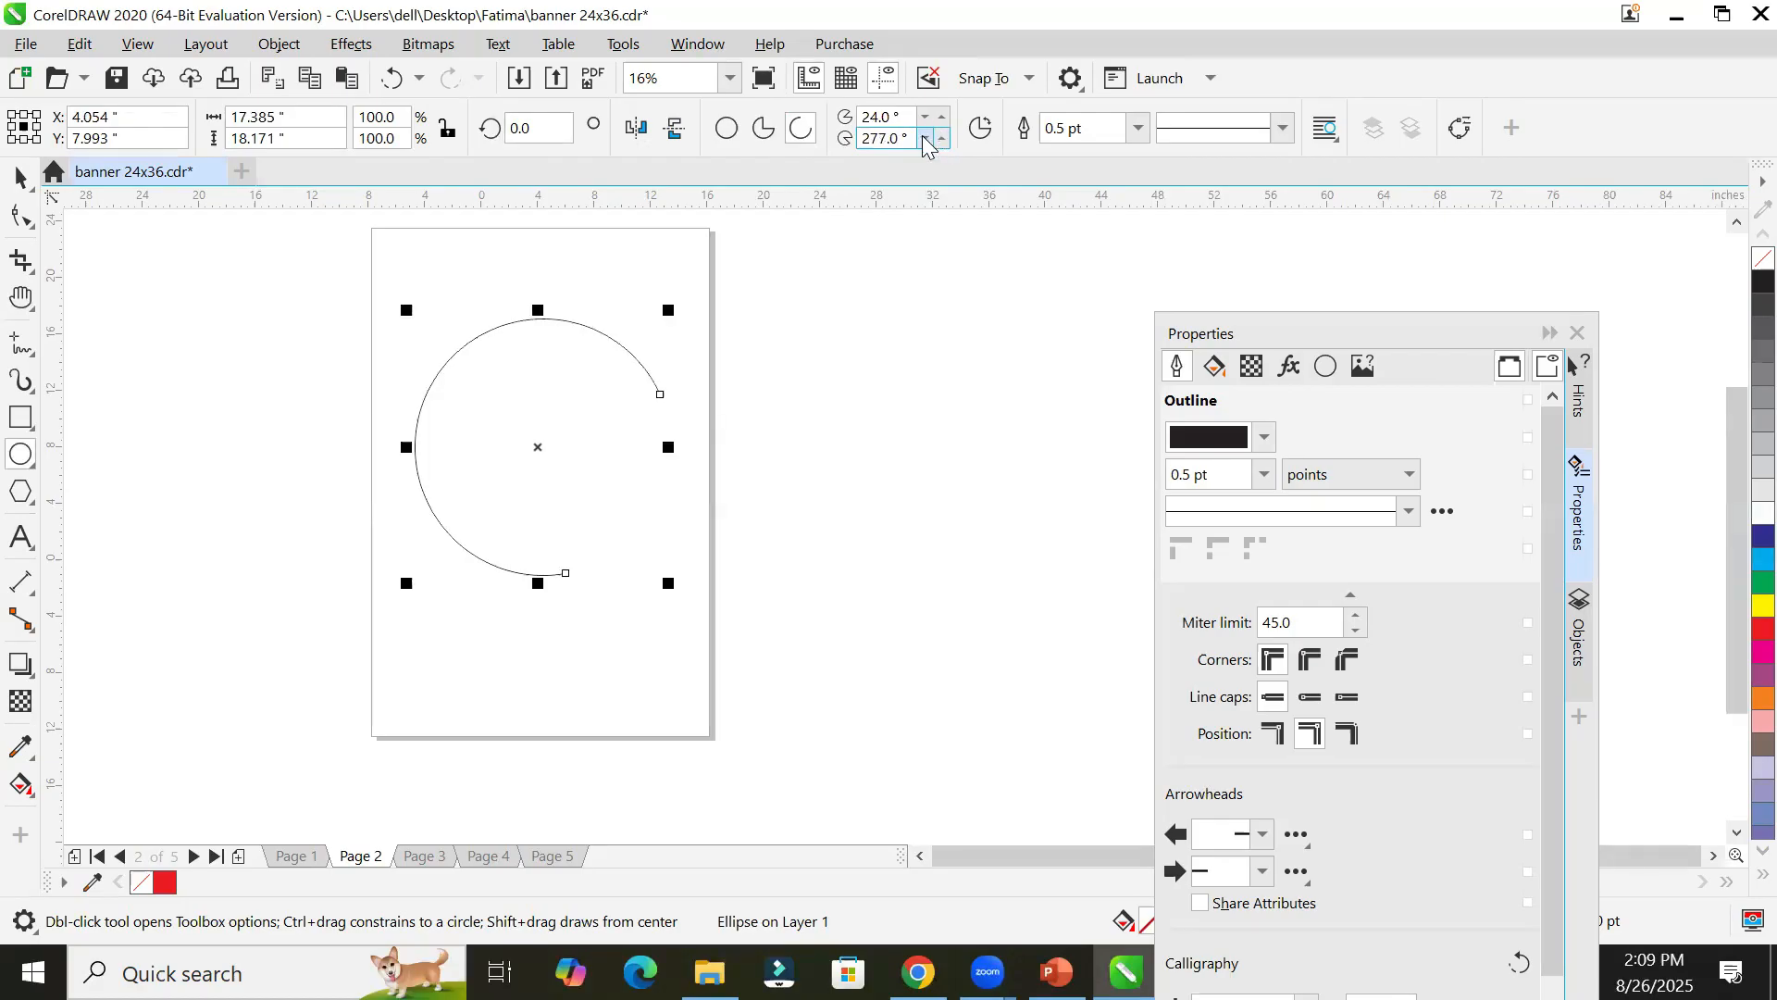
{"action": "left_click", "coordinate": [926, 139]}
{"action": "left_click", "coordinate": [925, 140]}
{"action": "left_click", "coordinate": [925, 139]}
{"action": "left_click", "coordinate": [925, 139]}
{"action": "left_click", "coordinate": [926, 139]}
{"action": "left_click", "coordinate": [925, 140]}
{"action": "left_click", "coordinate": [925, 139]}
{"action": "left_click", "coordinate": [924, 140]}
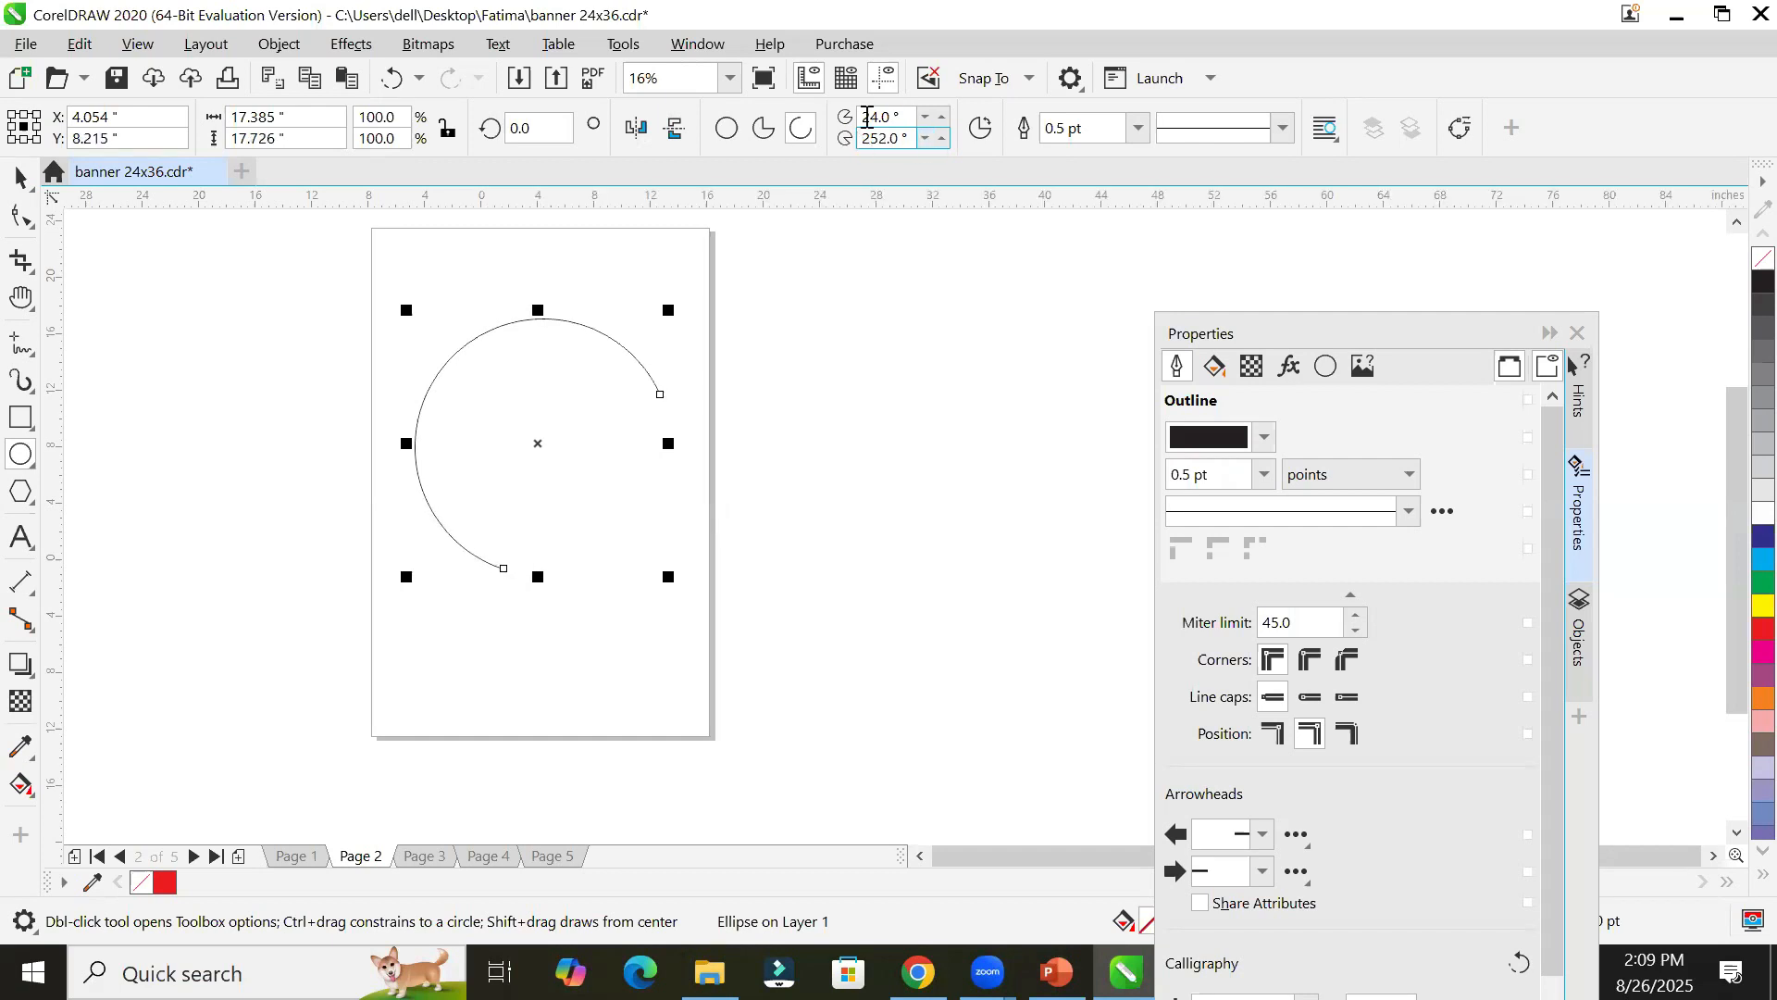
{"action": "left_click", "coordinate": [933, 140]}
Step: Increase the arc's starting angle to 55°
{"action": "left_click", "coordinate": [943, 116]}
{"action": "left_click", "coordinate": [943, 116]}
{"action": "left_click", "coordinate": [943, 116]}
{"action": "left_click", "coordinate": [943, 116]}
{"action": "left_click", "coordinate": [943, 117]}
{"action": "left_click", "coordinate": [943, 116]}
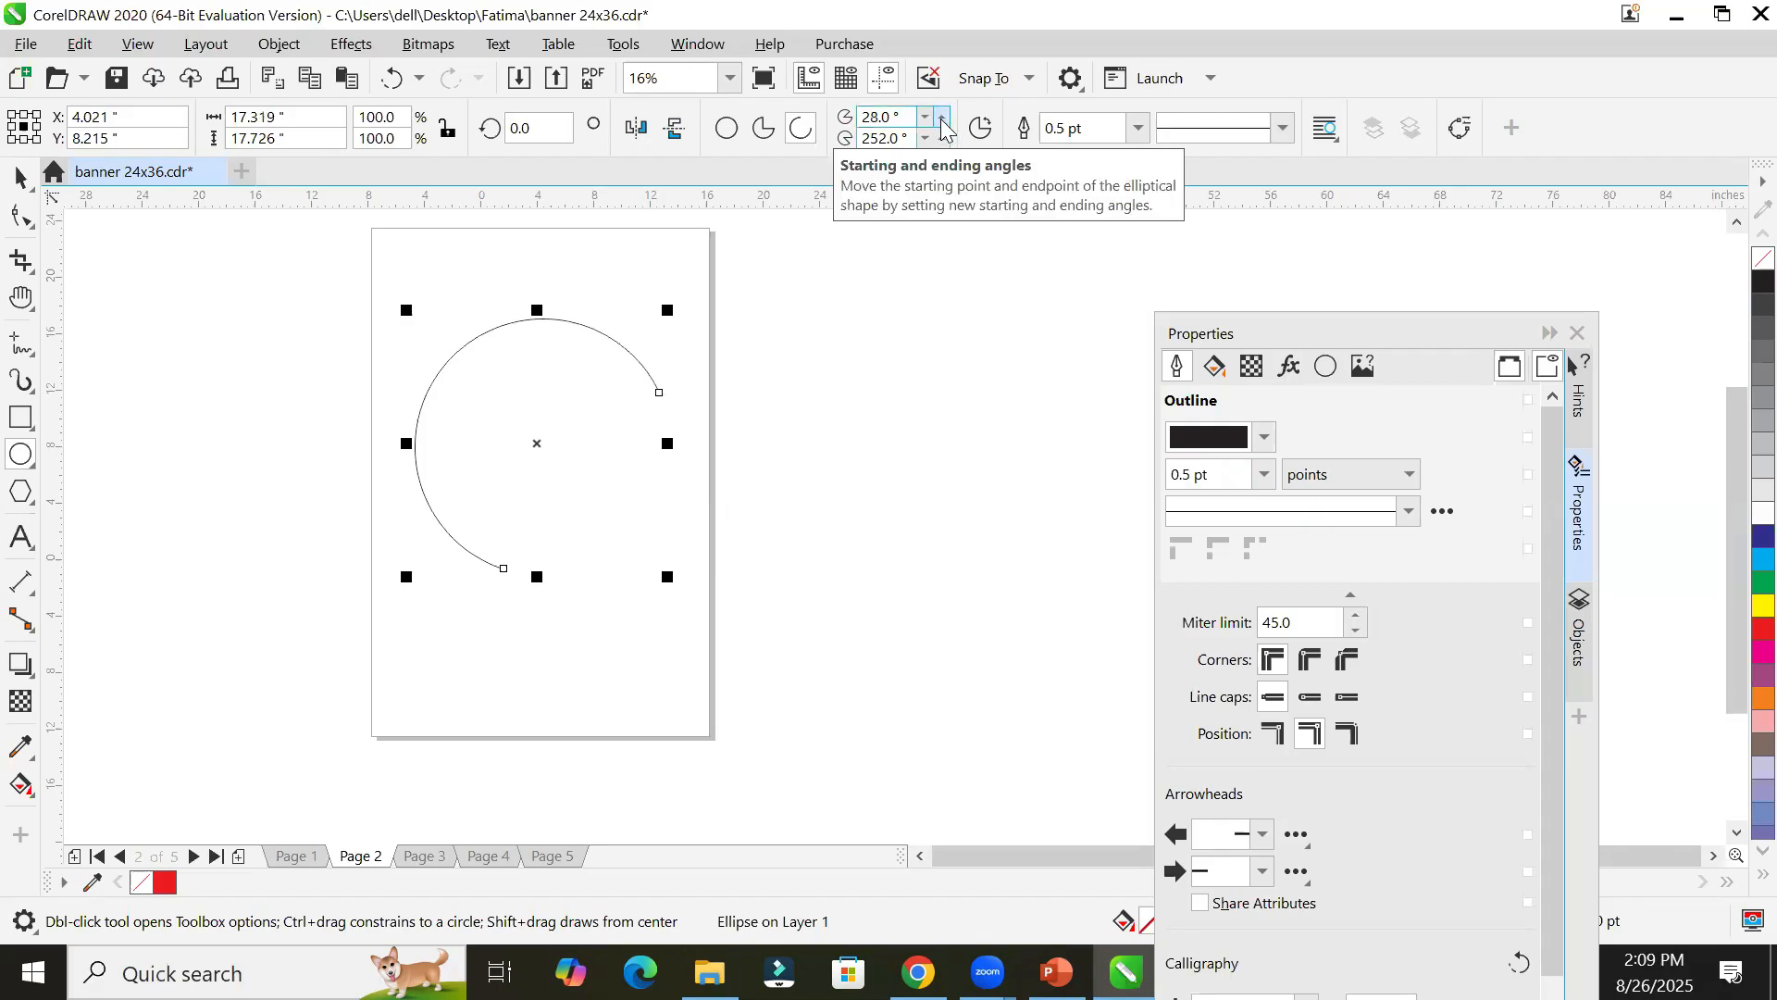
{"action": "left_click", "coordinate": [944, 117]}
{"action": "left_click", "coordinate": [943, 116]}
{"action": "left_click", "coordinate": [944, 117]}
{"action": "left_click", "coordinate": [943, 117]}
{"action": "left_click", "coordinate": [943, 117]}
{"action": "left_click", "coordinate": [943, 117]}
{"action": "left_click", "coordinate": [944, 117]}
{"action": "left_click", "coordinate": [943, 117]}
{"action": "left_click", "coordinate": [944, 117]}
{"action": "left_click", "coordinate": [943, 117]}
{"action": "left_click", "coordinate": [943, 116]}
{"action": "left_click", "coordinate": [943, 116]}
{"action": "left_click", "coordinate": [943, 117]}
{"action": "left_click", "coordinate": [943, 117]}
{"action": "left_click", "coordinate": [943, 116]}
{"action": "left_click", "coordinate": [942, 117]}
{"action": "left_click", "coordinate": [941, 116]}
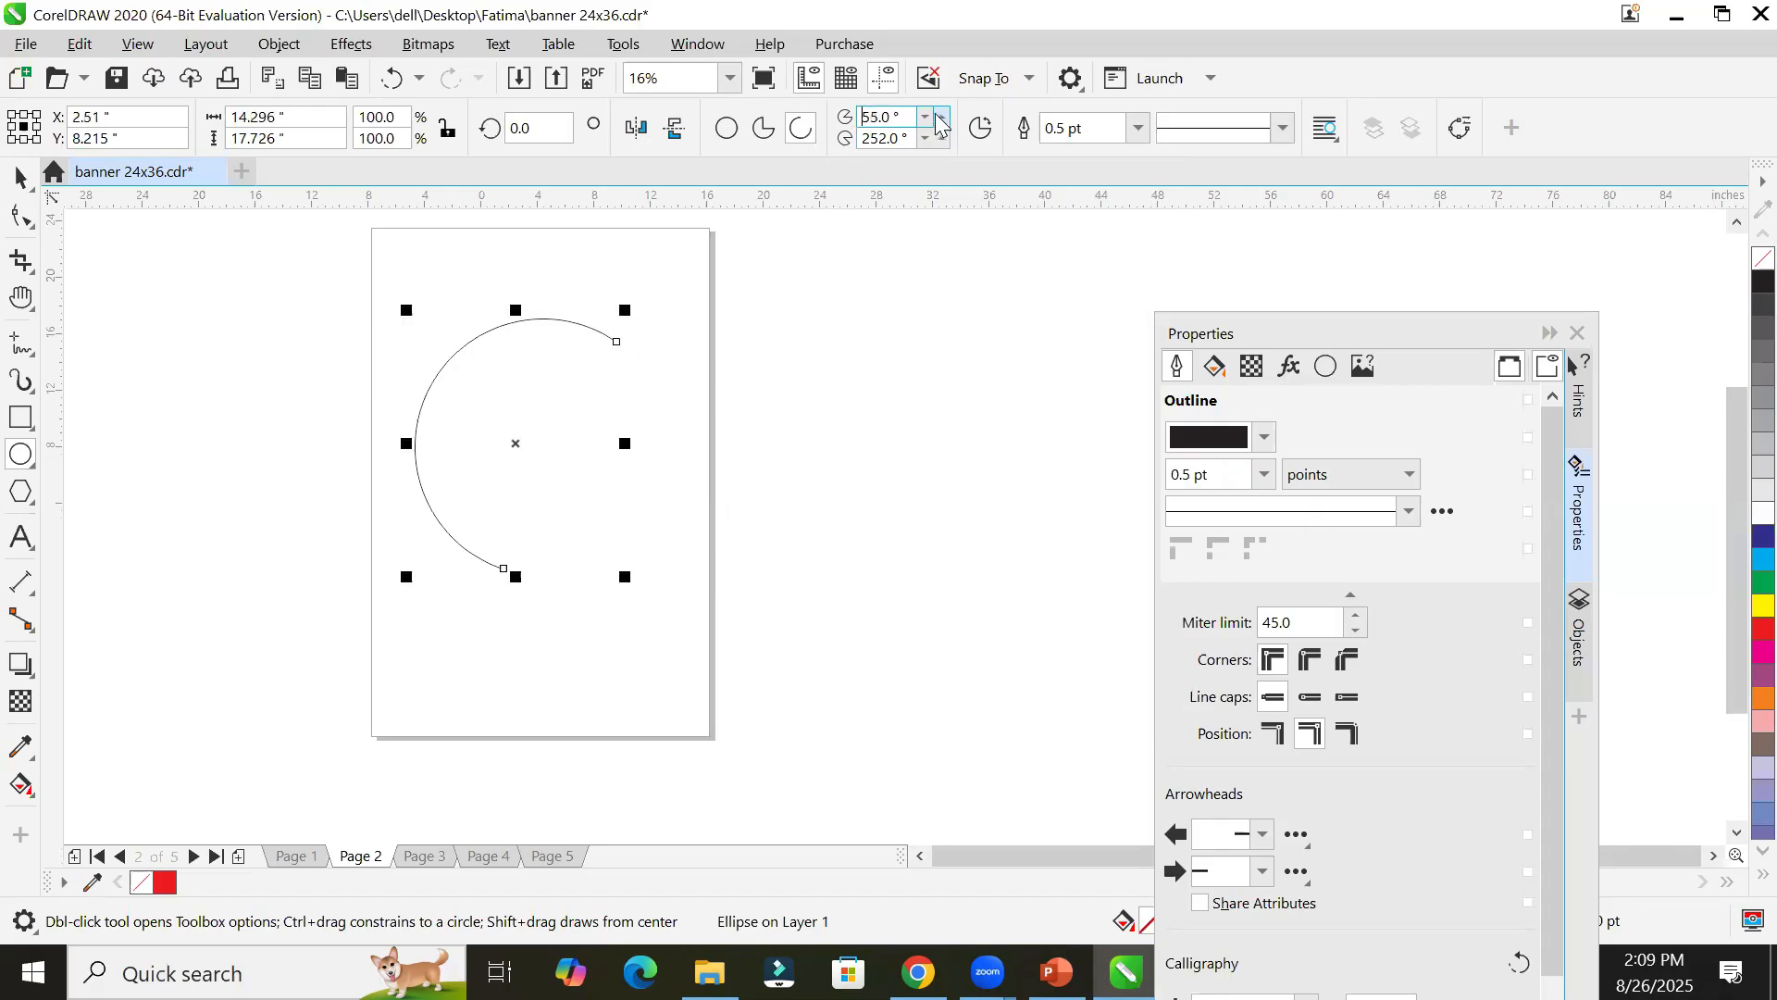
Step: Convert the arc to a pie shape and set its starting angle to 65°
{"action": "left_click", "coordinate": [768, 132]}
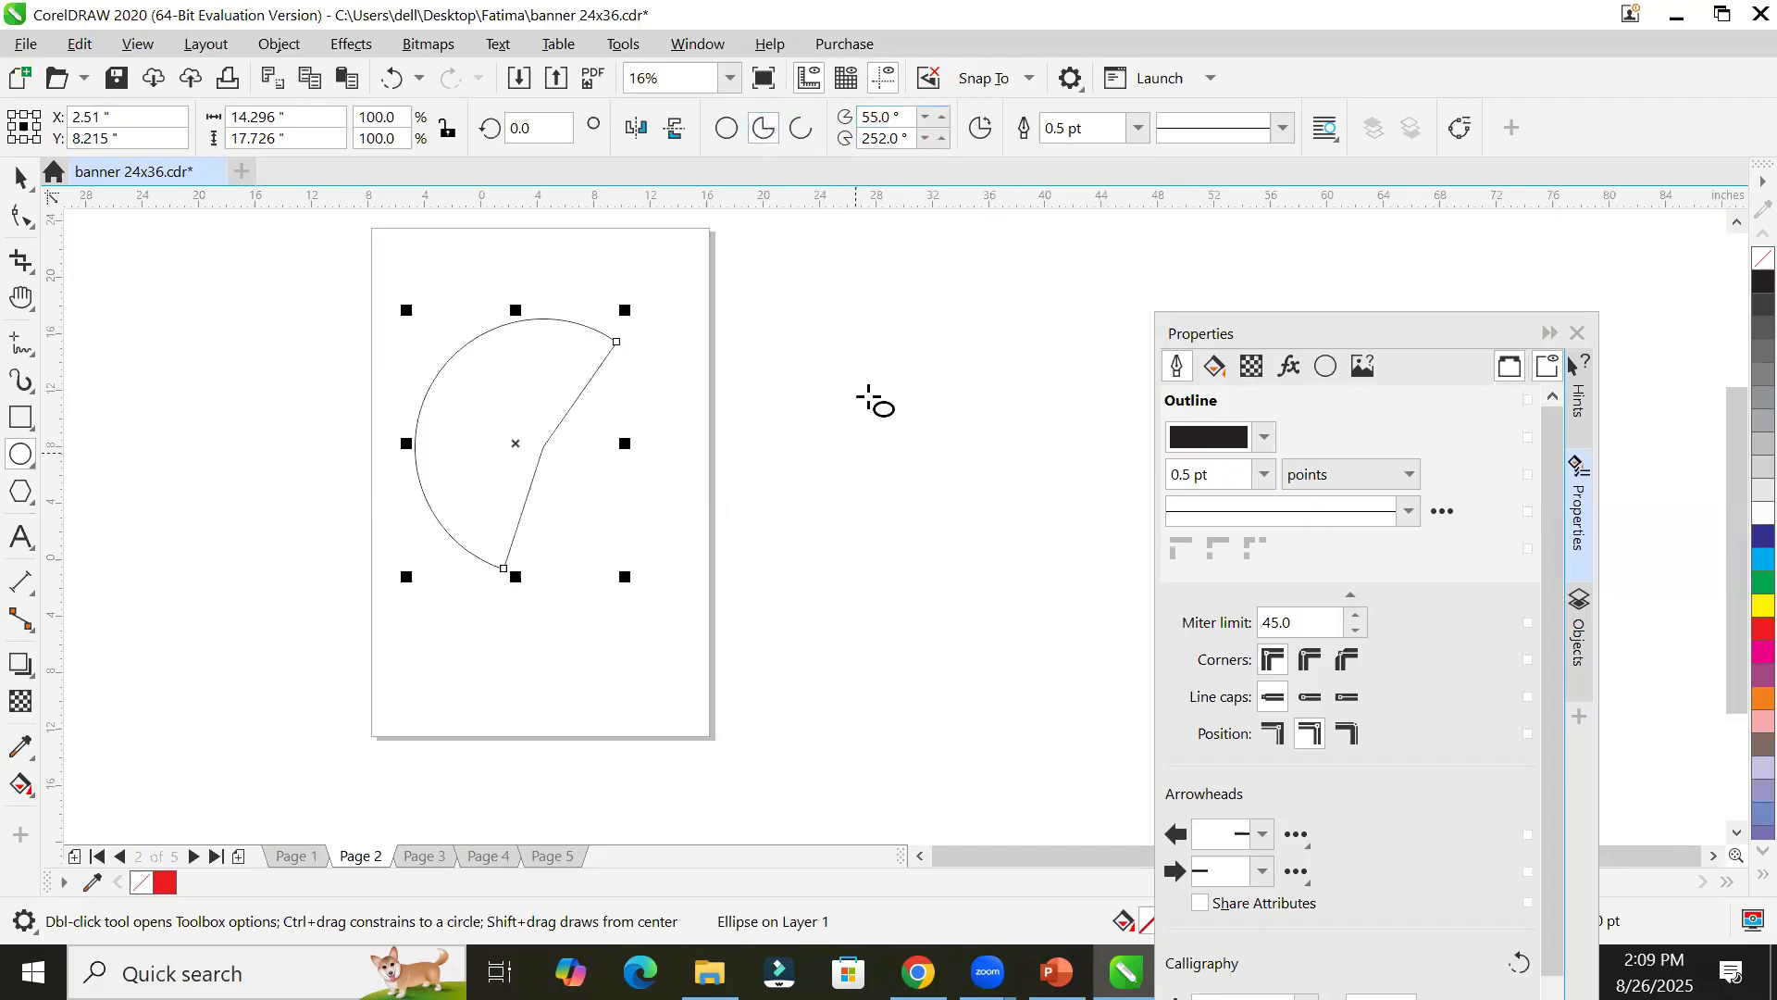
{"action": "left_click", "coordinate": [941, 117]}
{"action": "left_click", "coordinate": [942, 117]}
{"action": "left_click", "coordinate": [941, 117]}
{"action": "left_click", "coordinate": [941, 117]}
{"action": "left_click", "coordinate": [942, 116]}
{"action": "left_click", "coordinate": [941, 116]}
{"action": "left_click", "coordinate": [941, 117]}
{"action": "left_click", "coordinate": [941, 117]}
{"action": "left_click", "coordinate": [942, 116]}
{"action": "left_click", "coordinate": [942, 117]}
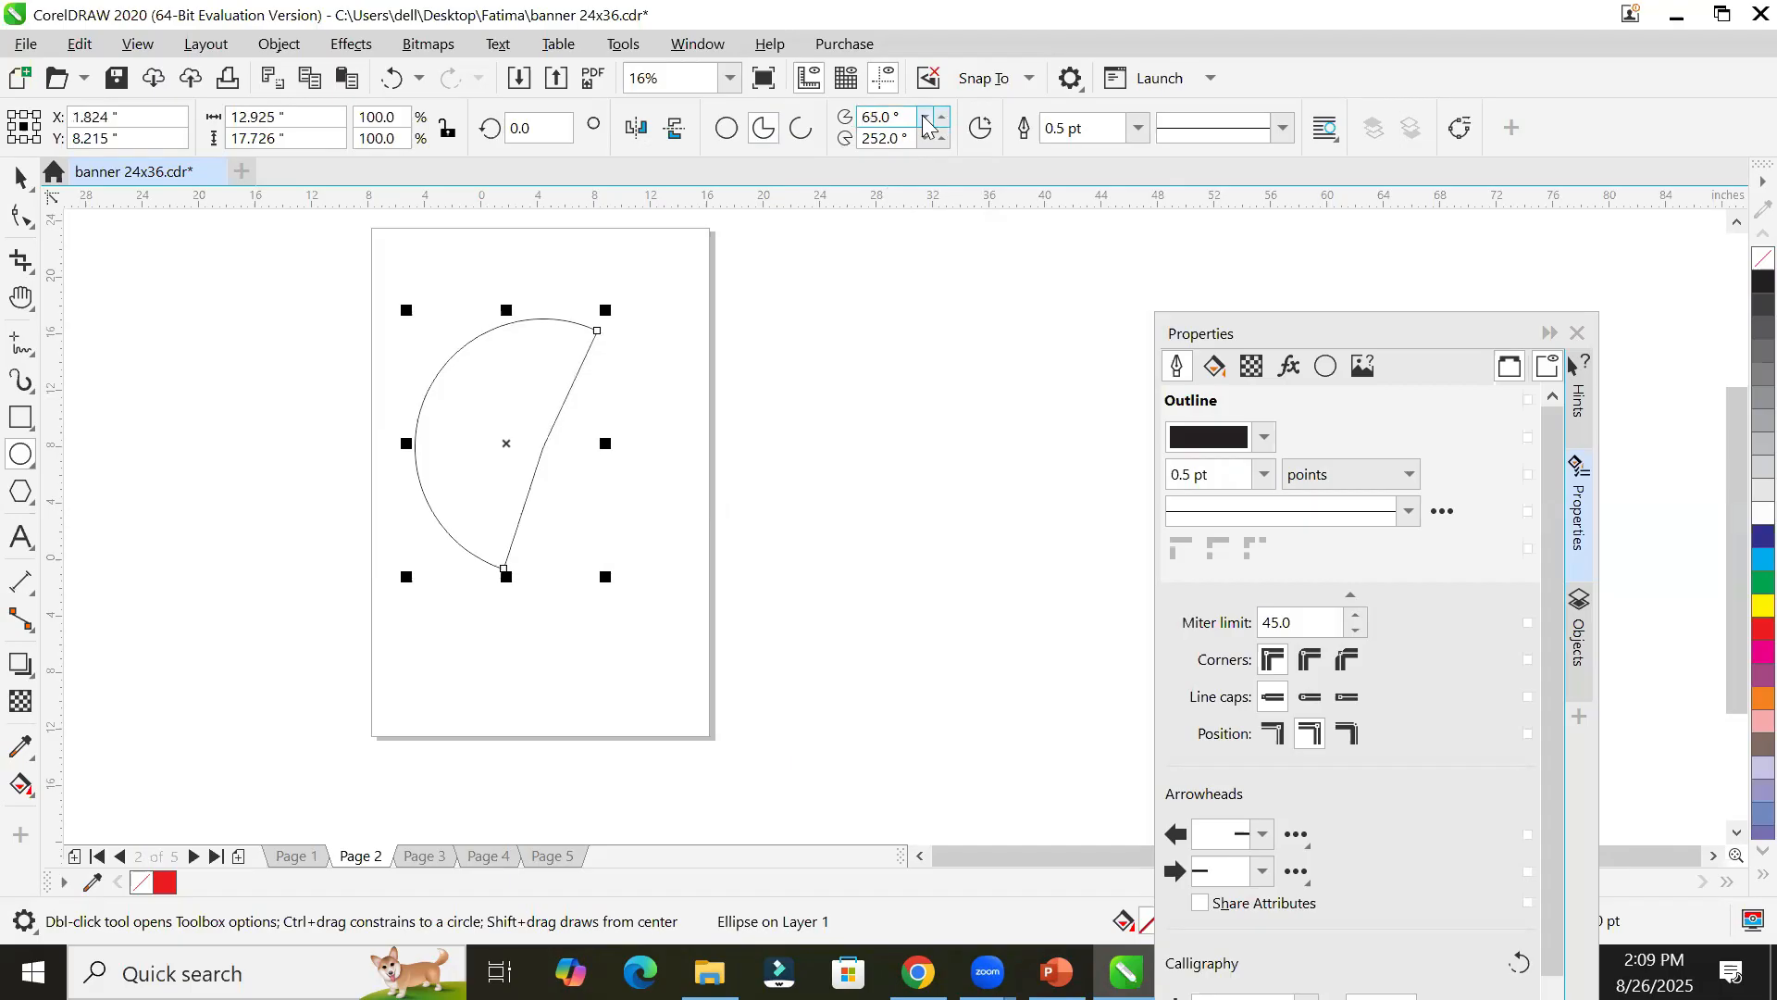
Step: Reduce the pie shape's starting angle to 44°
{"action": "left_click", "coordinate": [925, 116]}
{"action": "left_click", "coordinate": [924, 117]}
{"action": "left_click", "coordinate": [924, 117]}
{"action": "left_click", "coordinate": [925, 117]}
{"action": "left_click", "coordinate": [924, 116]}
{"action": "left_click", "coordinate": [925, 117]}
{"action": "left_click", "coordinate": [924, 117]}
{"action": "left_click", "coordinate": [924, 117]}
{"action": "left_click", "coordinate": [924, 117]}
{"action": "left_click", "coordinate": [925, 116]}
{"action": "left_click", "coordinate": [924, 116]}
{"action": "left_click", "coordinate": [924, 117]}
{"action": "left_click", "coordinate": [925, 117]}
{"action": "left_click", "coordinate": [924, 116]}
{"action": "left_click", "coordinate": [925, 117]}
{"action": "left_click", "coordinate": [925, 117]}
{"action": "left_click", "coordinate": [925, 116]}
{"action": "left_click", "coordinate": [924, 117]}
{"action": "left_click", "coordinate": [925, 116]}
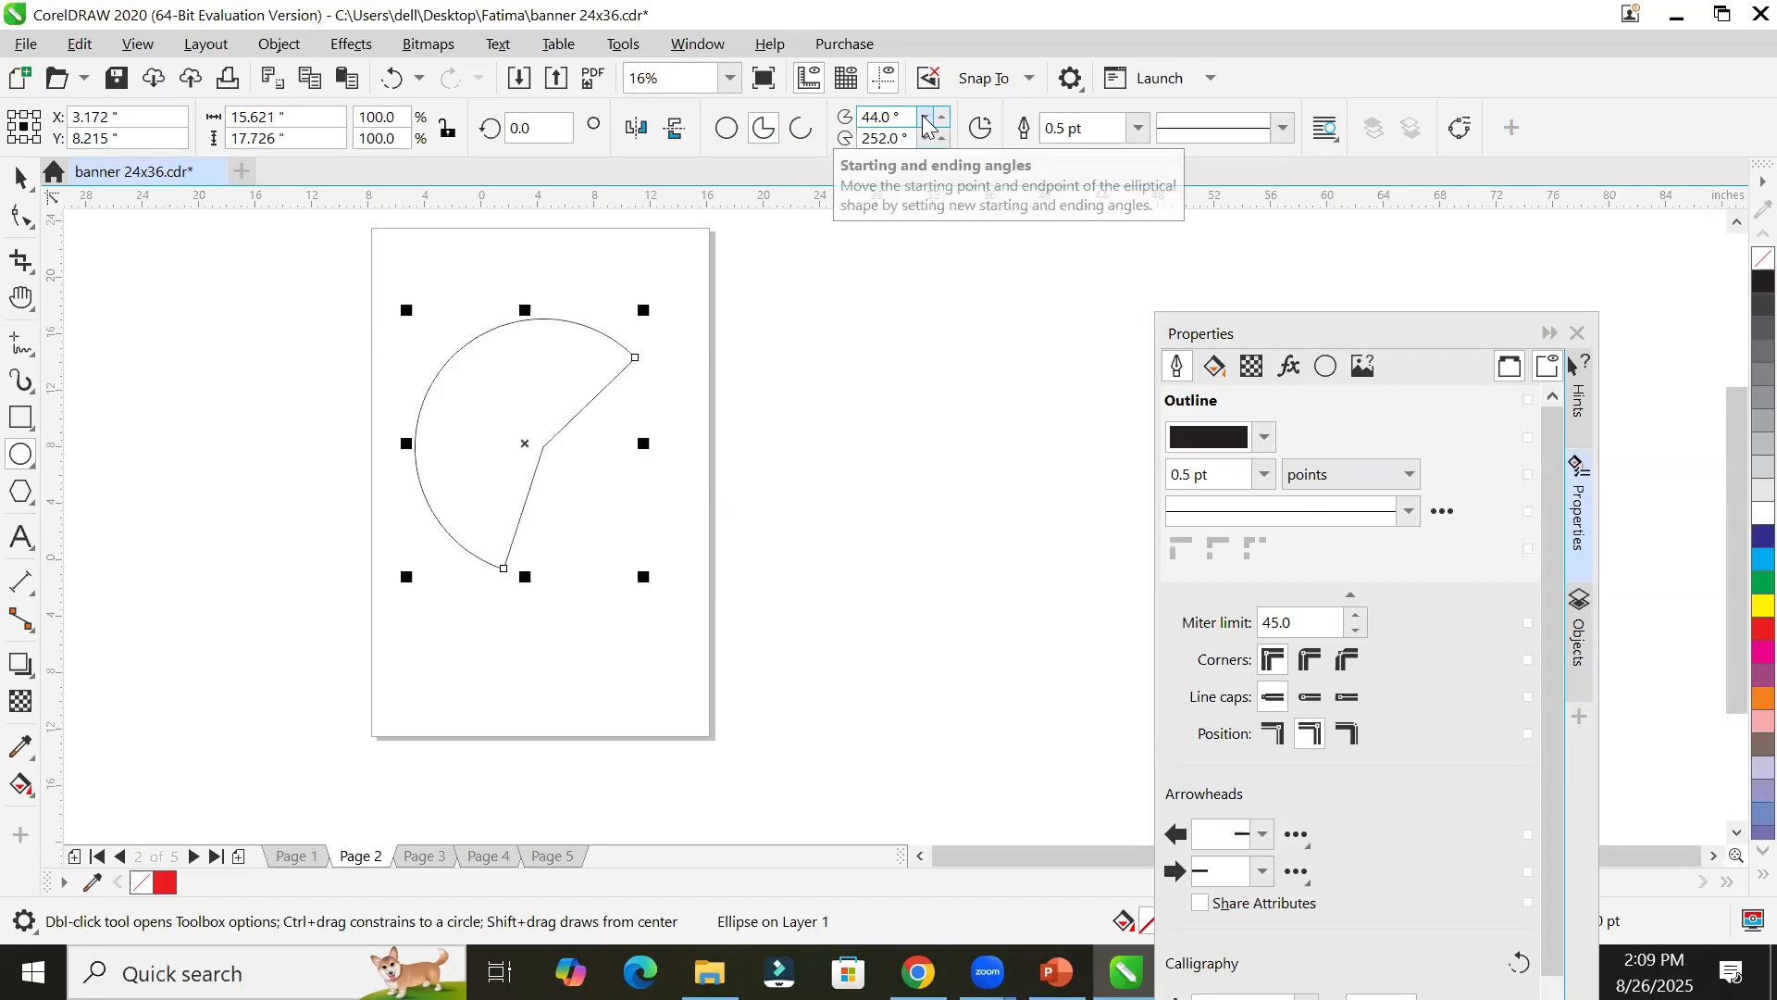
Step: Increase the pie shape's ending angle to 307° to form a wedge-shaped mouth opening
{"action": "left_click", "coordinate": [941, 139]}
{"action": "left_click", "coordinate": [941, 139]}
{"action": "left_click", "coordinate": [941, 139]}
{"action": "left_click", "coordinate": [940, 139]}
{"action": "left_click", "coordinate": [940, 139]}
{"action": "left_click", "coordinate": [940, 139]}
{"action": "left_click", "coordinate": [941, 139]}
{"action": "left_click", "coordinate": [940, 139]}
{"action": "left_click", "coordinate": [940, 139]}
{"action": "left_click", "coordinate": [941, 139]}
{"action": "left_click", "coordinate": [941, 139]}
{"action": "left_click", "coordinate": [941, 139]}
{"action": "left_click", "coordinate": [941, 139]}
{"action": "left_click", "coordinate": [940, 139]}
{"action": "left_click", "coordinate": [940, 139]}
{"action": "left_click", "coordinate": [940, 139]}
{"action": "left_click", "coordinate": [941, 139]}
{"action": "left_click", "coordinate": [940, 138]}
{"action": "left_click", "coordinate": [940, 139]}
{"action": "left_click", "coordinate": [940, 139]}
{"action": "left_click", "coordinate": [940, 139]}
{"action": "left_click", "coordinate": [941, 139]}
{"action": "left_click", "coordinate": [941, 139]}
{"action": "left_click", "coordinate": [940, 139]}
{"action": "left_click", "coordinate": [941, 138]}
{"action": "left_click", "coordinate": [940, 139]}
{"action": "left_click", "coordinate": [941, 138]}
{"action": "left_click", "coordinate": [941, 138]}
{"action": "left_click", "coordinate": [941, 138]}
{"action": "left_click", "coordinate": [940, 139]}
{"action": "left_click", "coordinate": [941, 139]}
{"action": "left_click", "coordinate": [940, 139]}
{"action": "left_click", "coordinate": [940, 139]}
{"action": "left_click", "coordinate": [940, 139]}
{"action": "left_click", "coordinate": [940, 139]}
{"action": "left_click", "coordinate": [940, 139]}
{"action": "left_click", "coordinate": [941, 139]}
{"action": "left_click", "coordinate": [941, 139]}
{"action": "left_click", "coordinate": [940, 139]}
{"action": "left_click", "coordinate": [941, 139]}
{"action": "left_click", "coordinate": [940, 138]}
{"action": "left_click", "coordinate": [941, 139]}
{"action": "left_click", "coordinate": [940, 139]}
{"action": "left_click", "coordinate": [941, 139]}
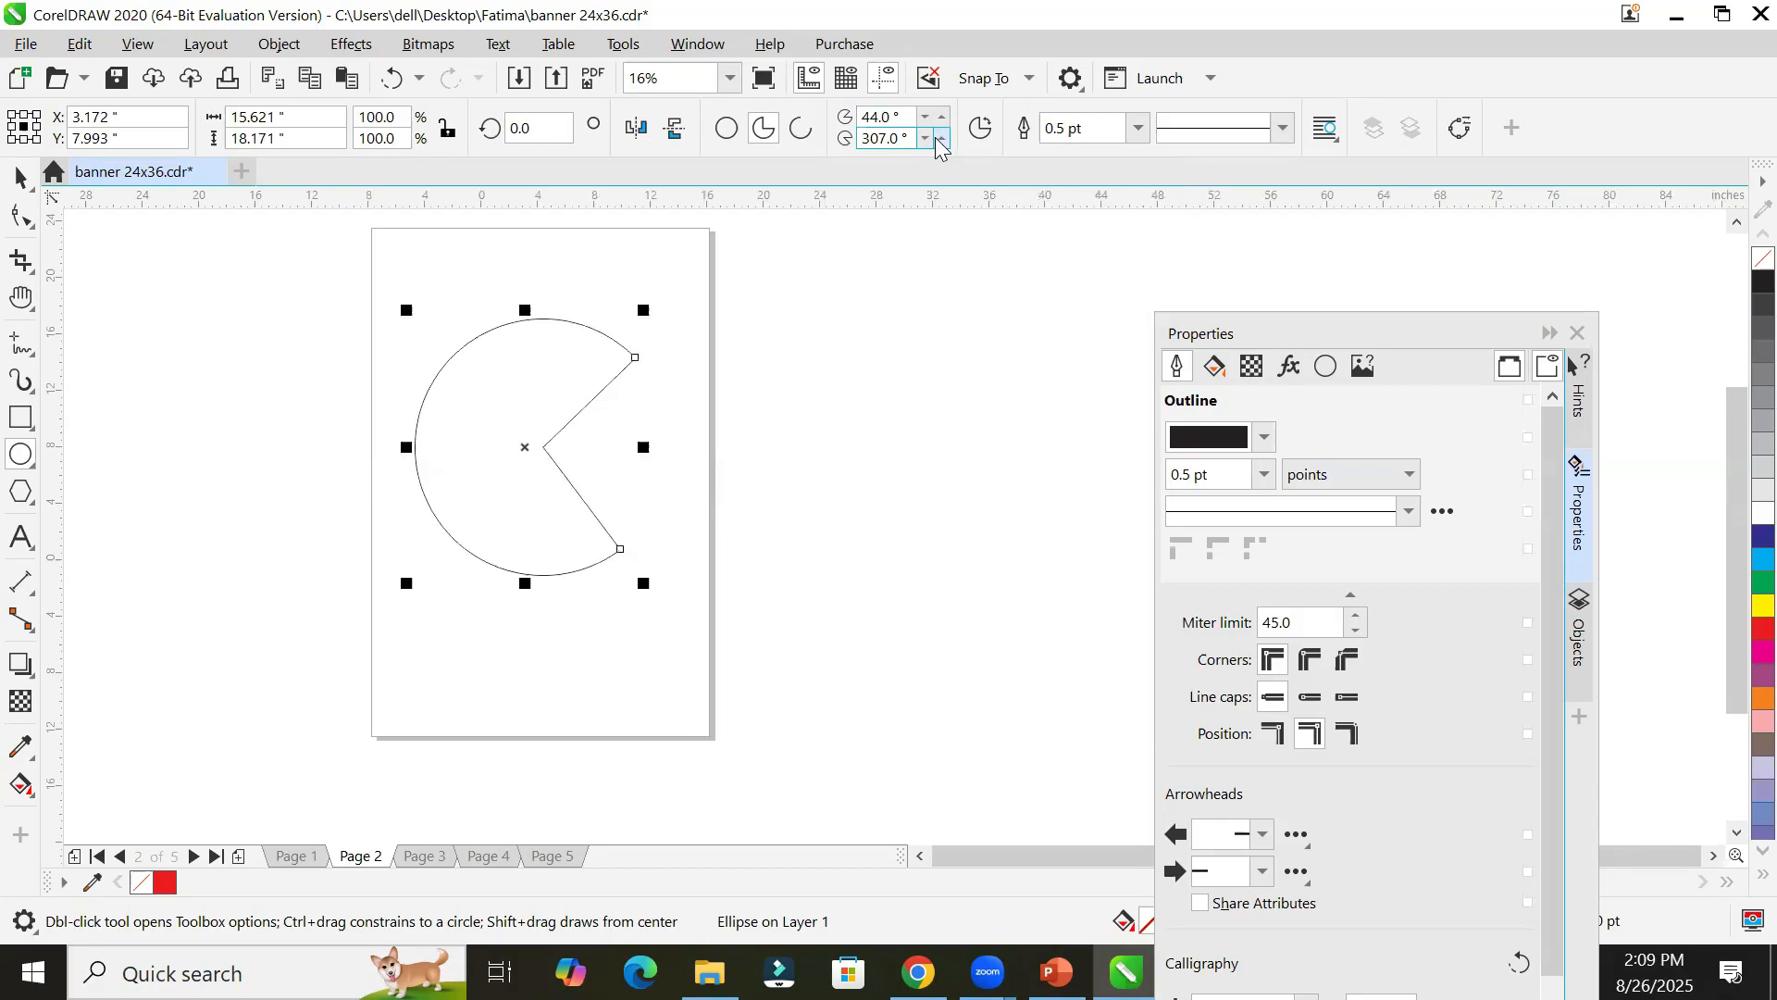
Step: Set the pie shape's outline width to 36.0 pt after trying 8.0 pt
{"action": "left_click", "coordinate": [1137, 135]}
{"action": "left_click", "coordinate": [1122, 333]}
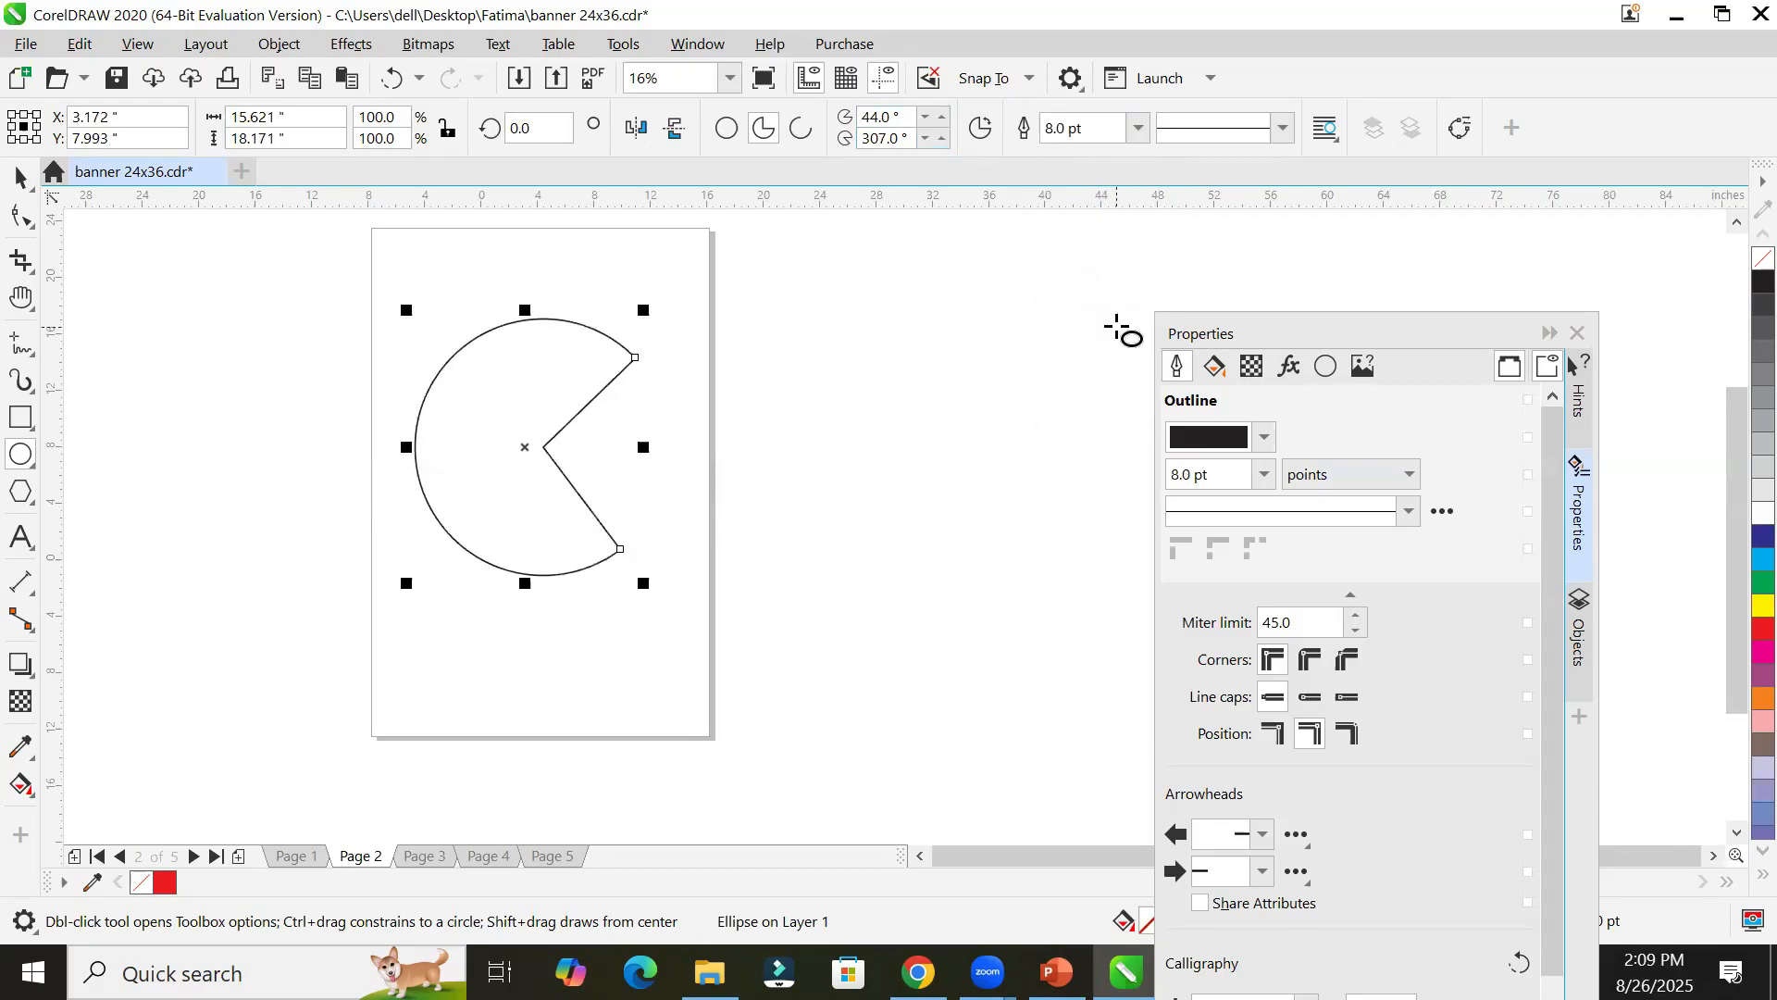
{"action": "left_click", "coordinate": [1137, 128]}
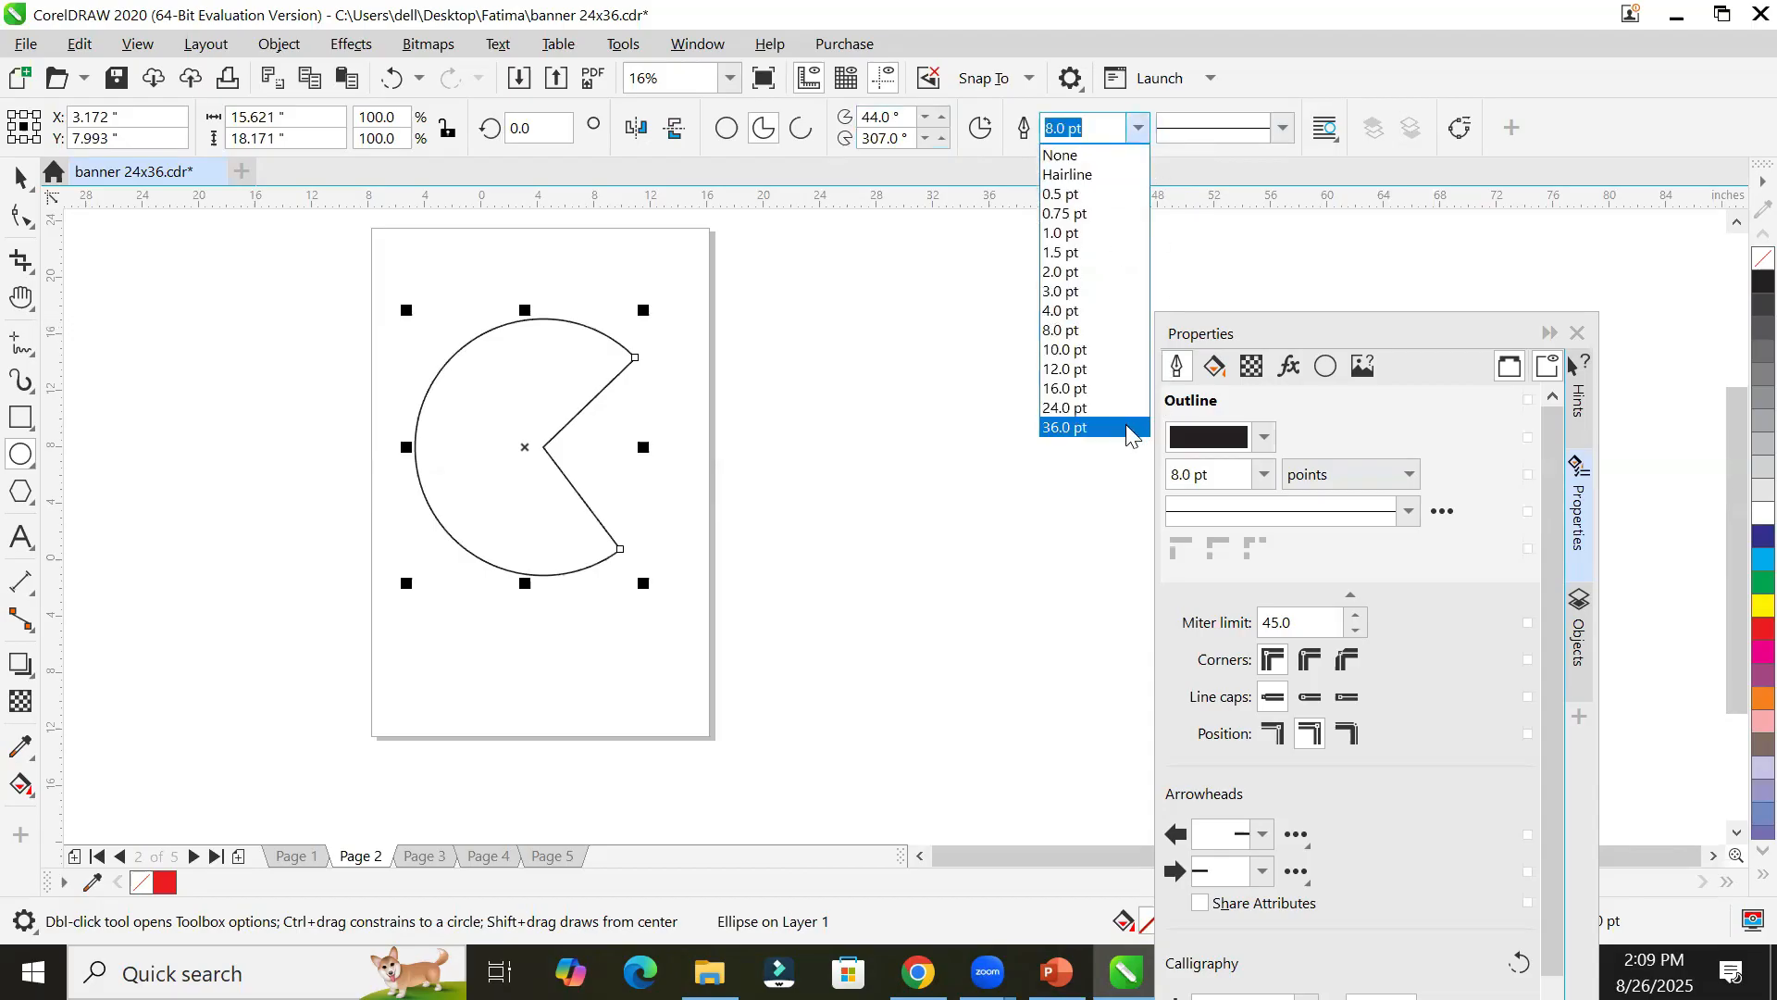
{"action": "left_click", "coordinate": [1125, 424]}
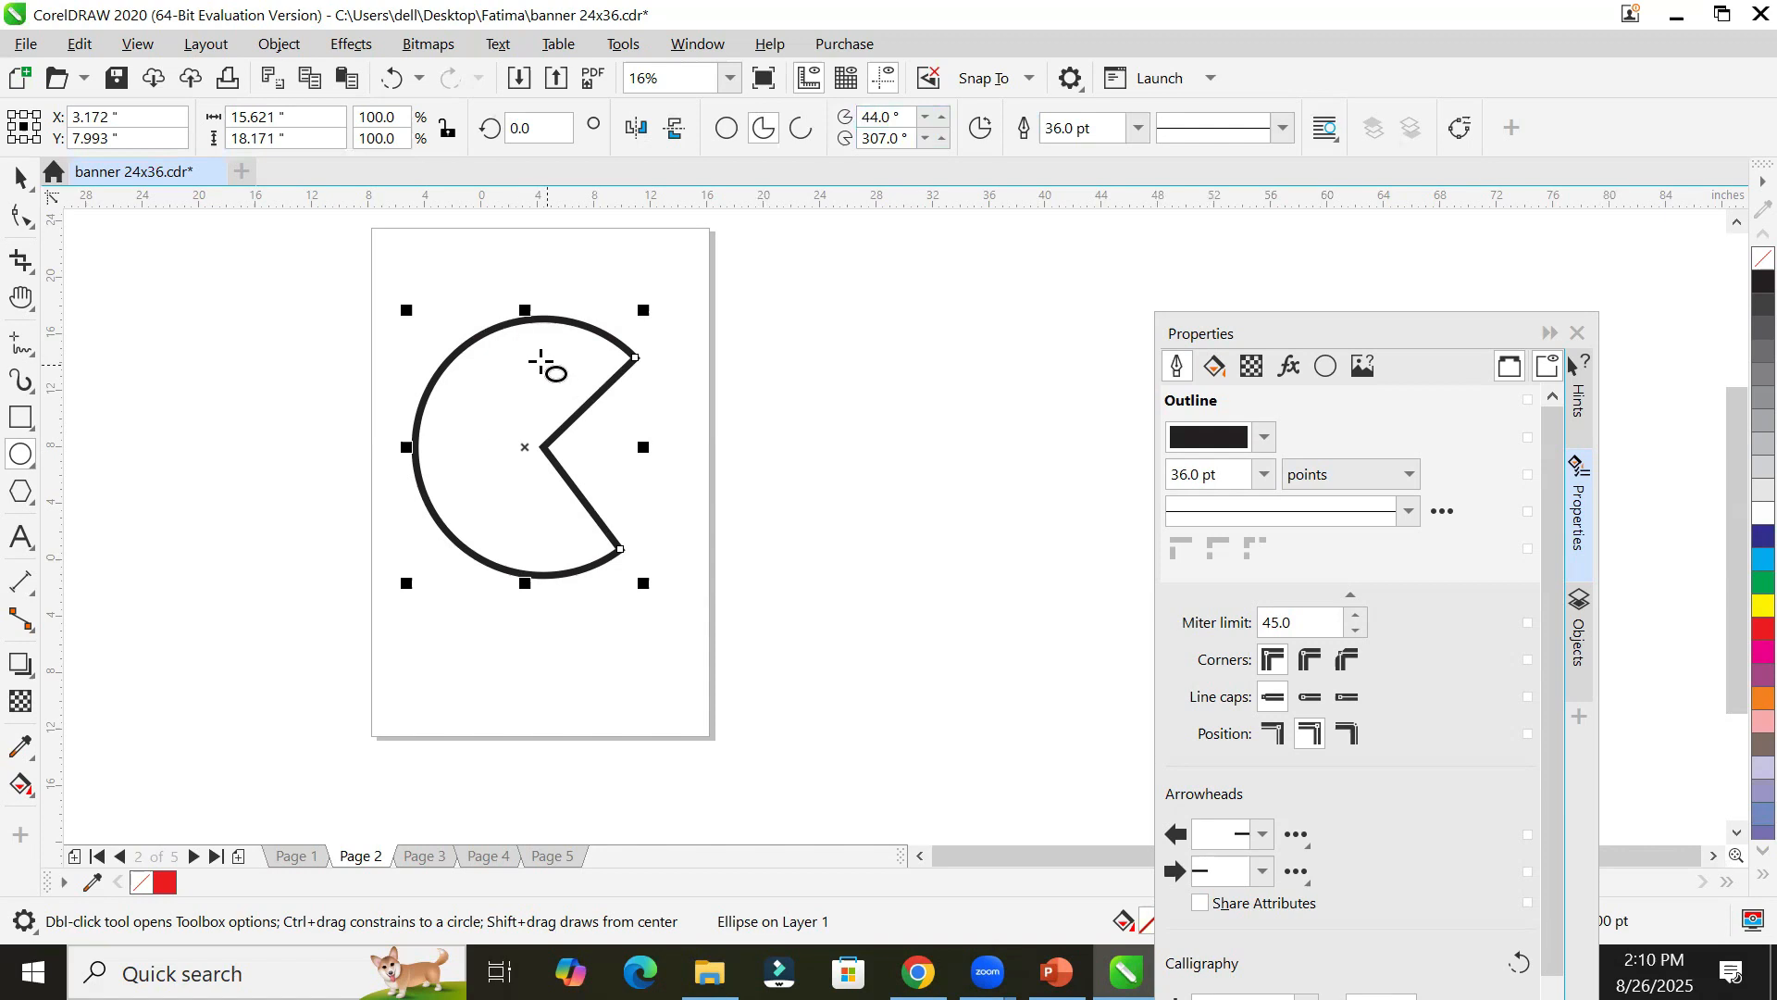
Step: Switch the pie shape's direction back and forth, leaving only the narrow wedge between 307° and 44°
{"action": "left_click", "coordinate": [982, 134]}
{"action": "left_click", "coordinate": [982, 135]}
{"action": "left_click", "coordinate": [982, 135]}
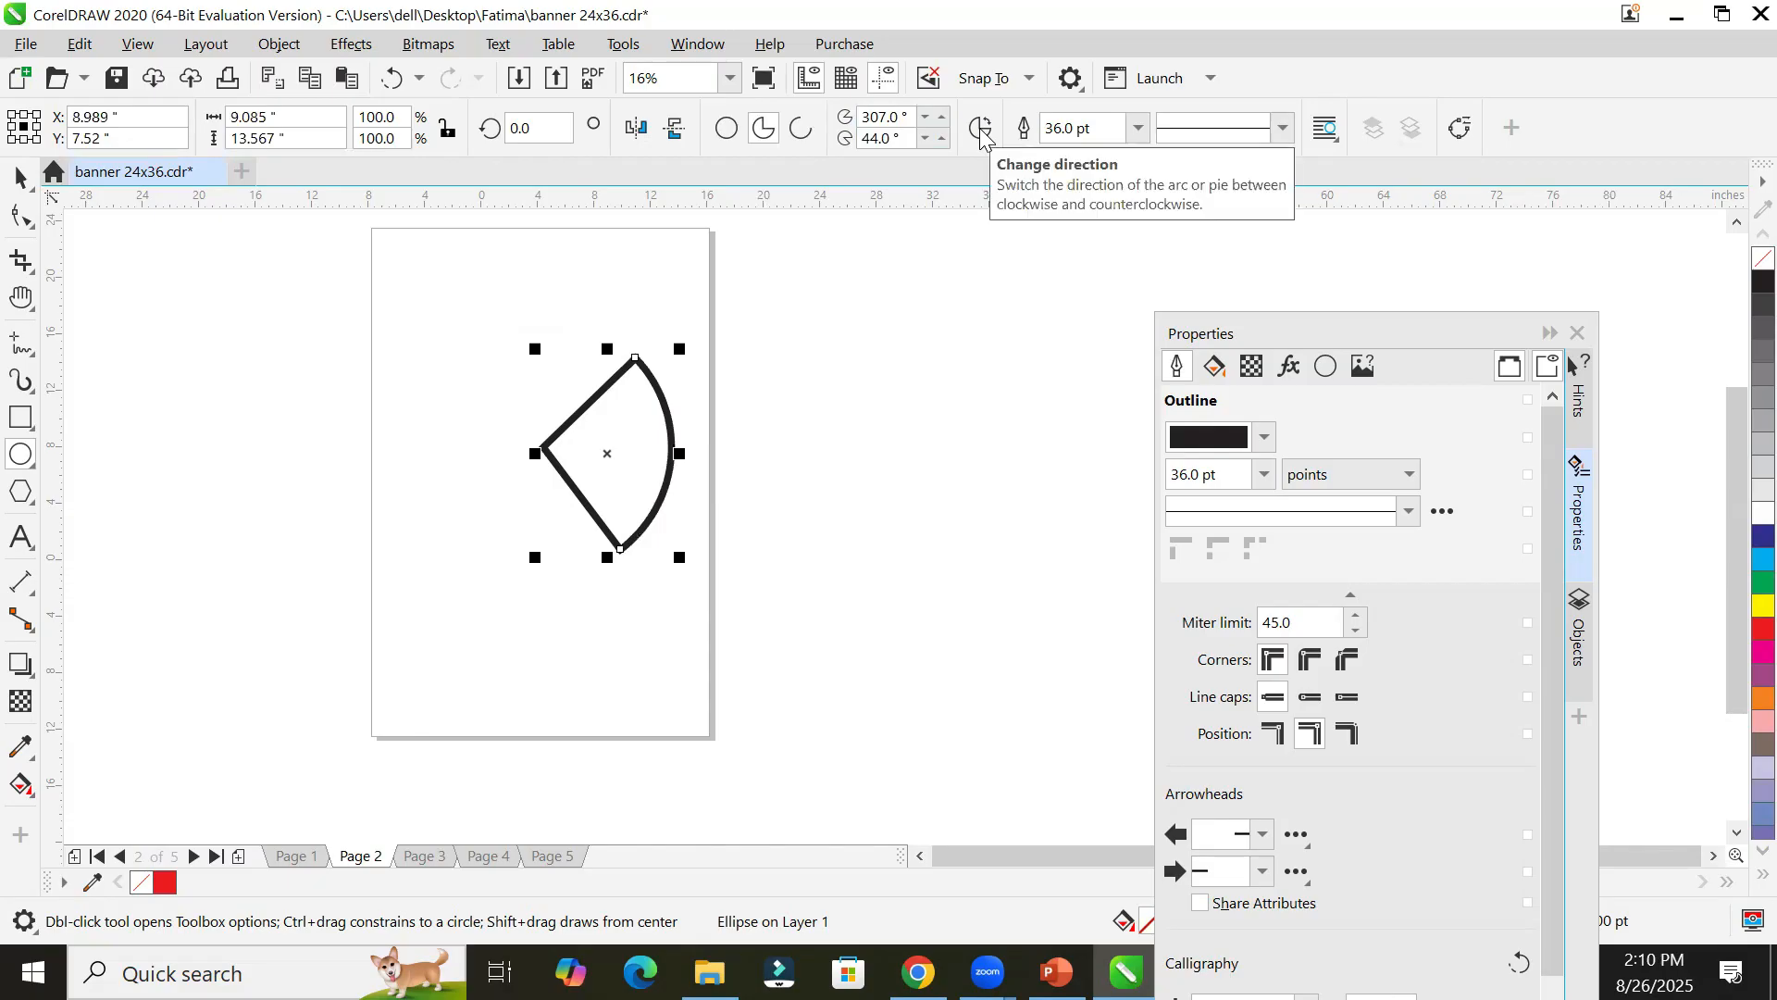
{"action": "left_click", "coordinate": [982, 134]}
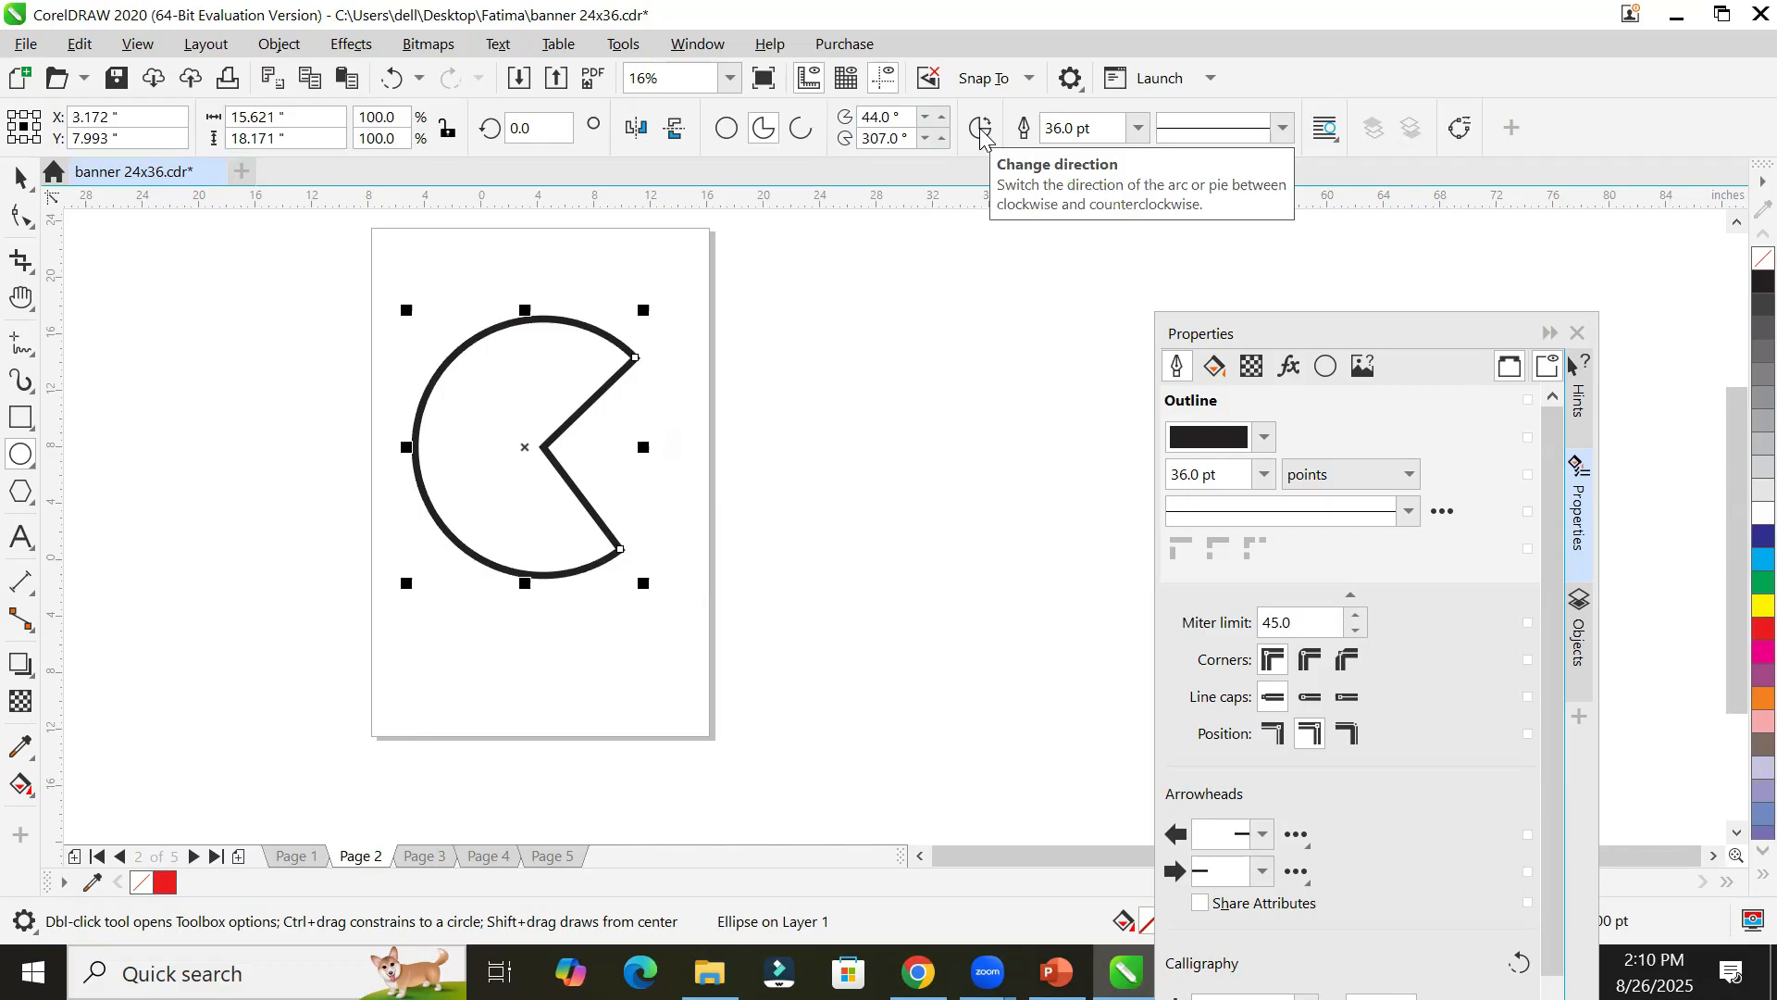
{"action": "left_click", "coordinate": [982, 134]}
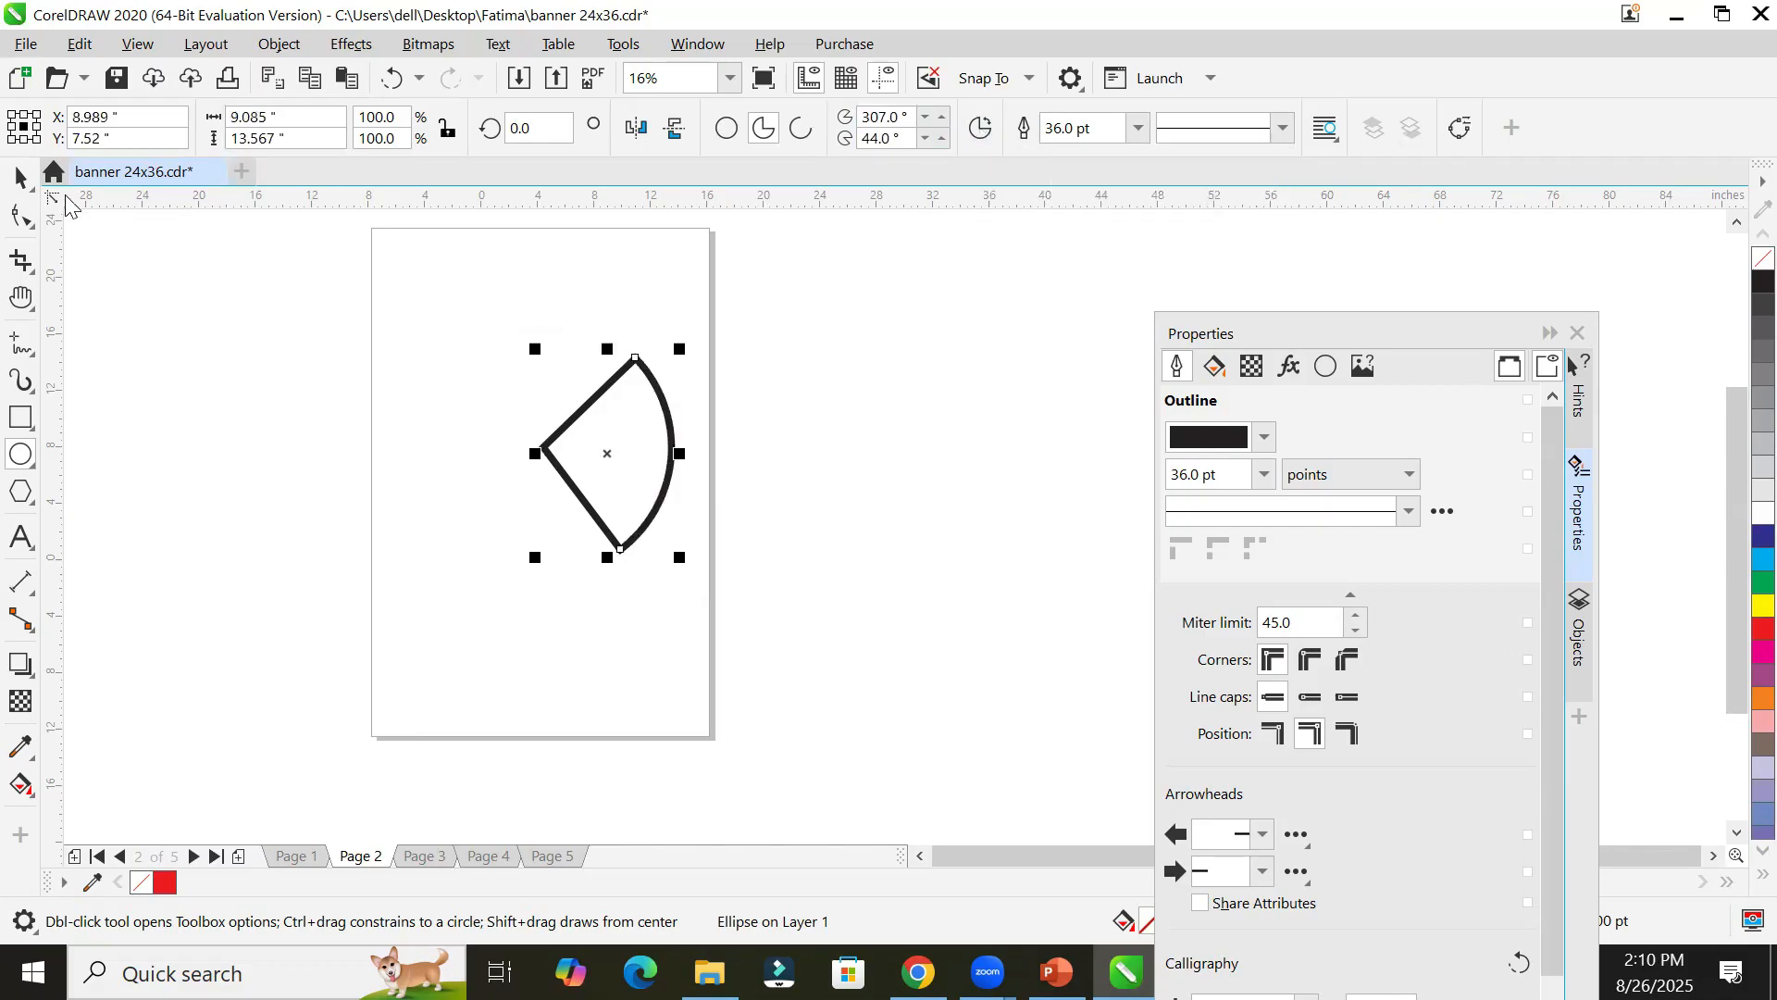
Step: Move the wedge about 2.6 inches towards the page's right edge and place its rotation centre on its tip
{"action": "key", "text": "space"}
{"action": "left_click_drag", "start_coordinate": [609, 387], "coordinate": [645, 389]}
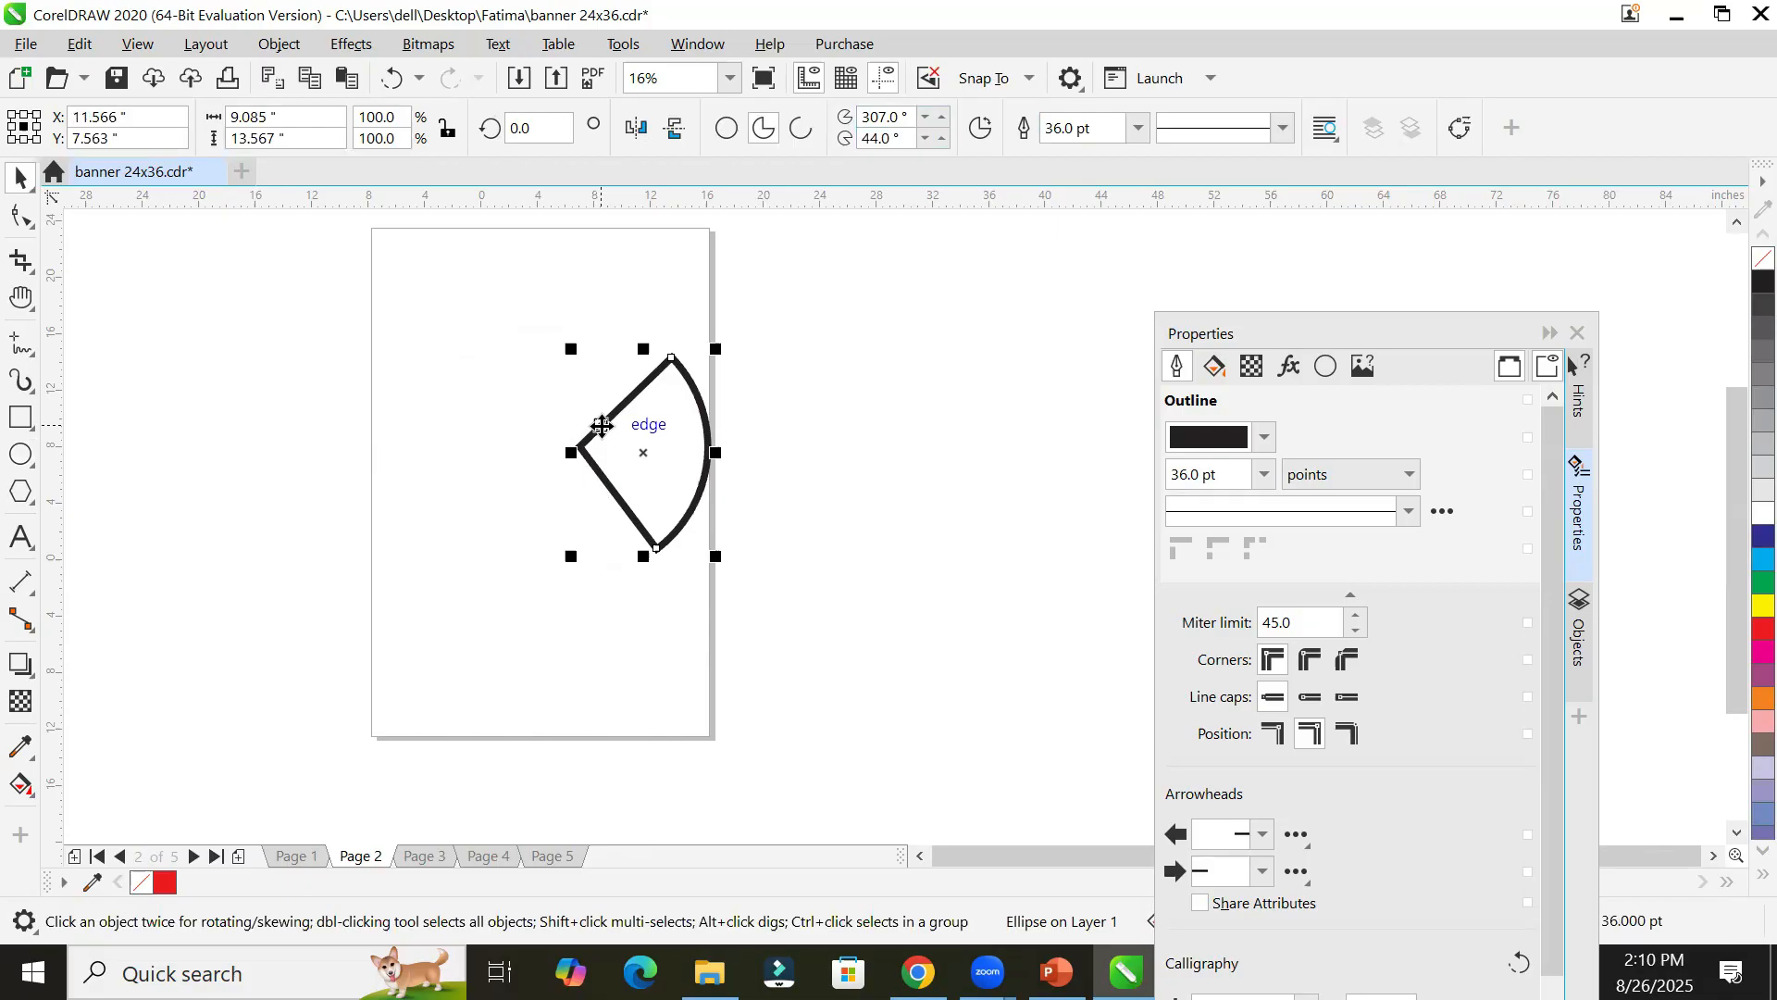
{"action": "left_click", "coordinate": [601, 425]}
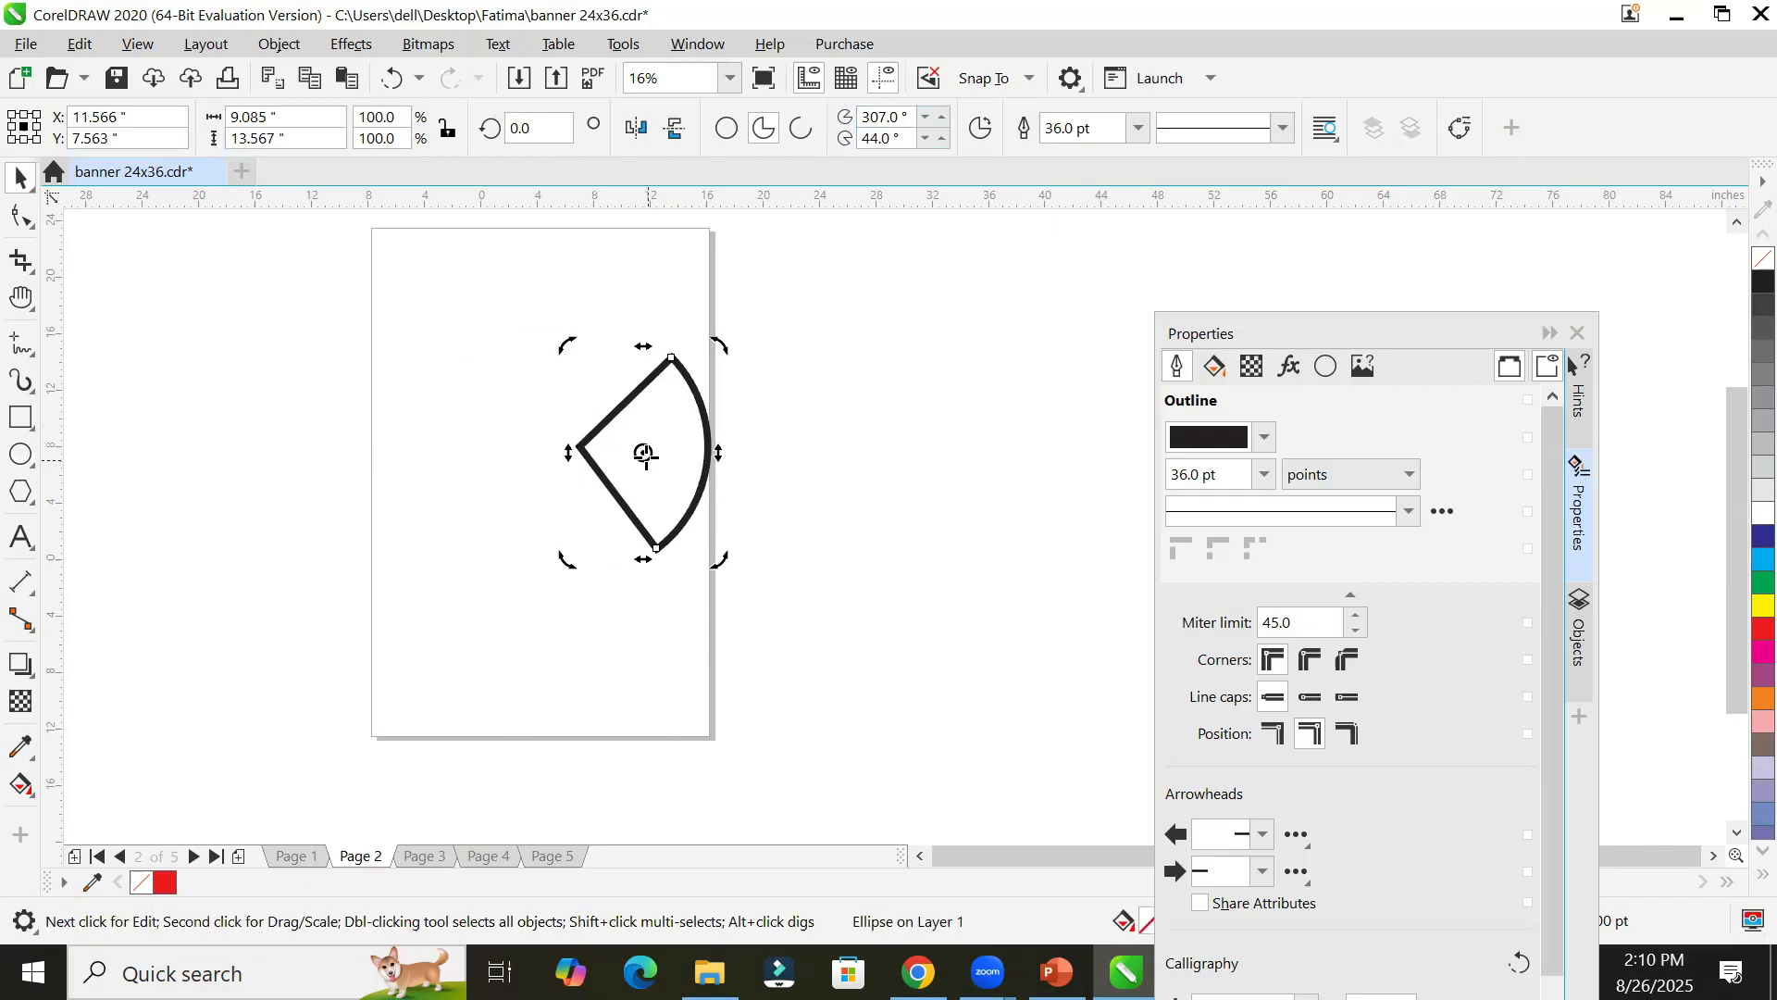
{"action": "left_click_drag", "start_coordinate": [581, 449], "coordinate": [579, 446]}
Step: Create a copy of the wedge rotated 180° about its tip, undoing a first rotation made without a copy
{"action": "left_click_drag", "start_coordinate": [720, 344], "coordinate": [398, 590]}
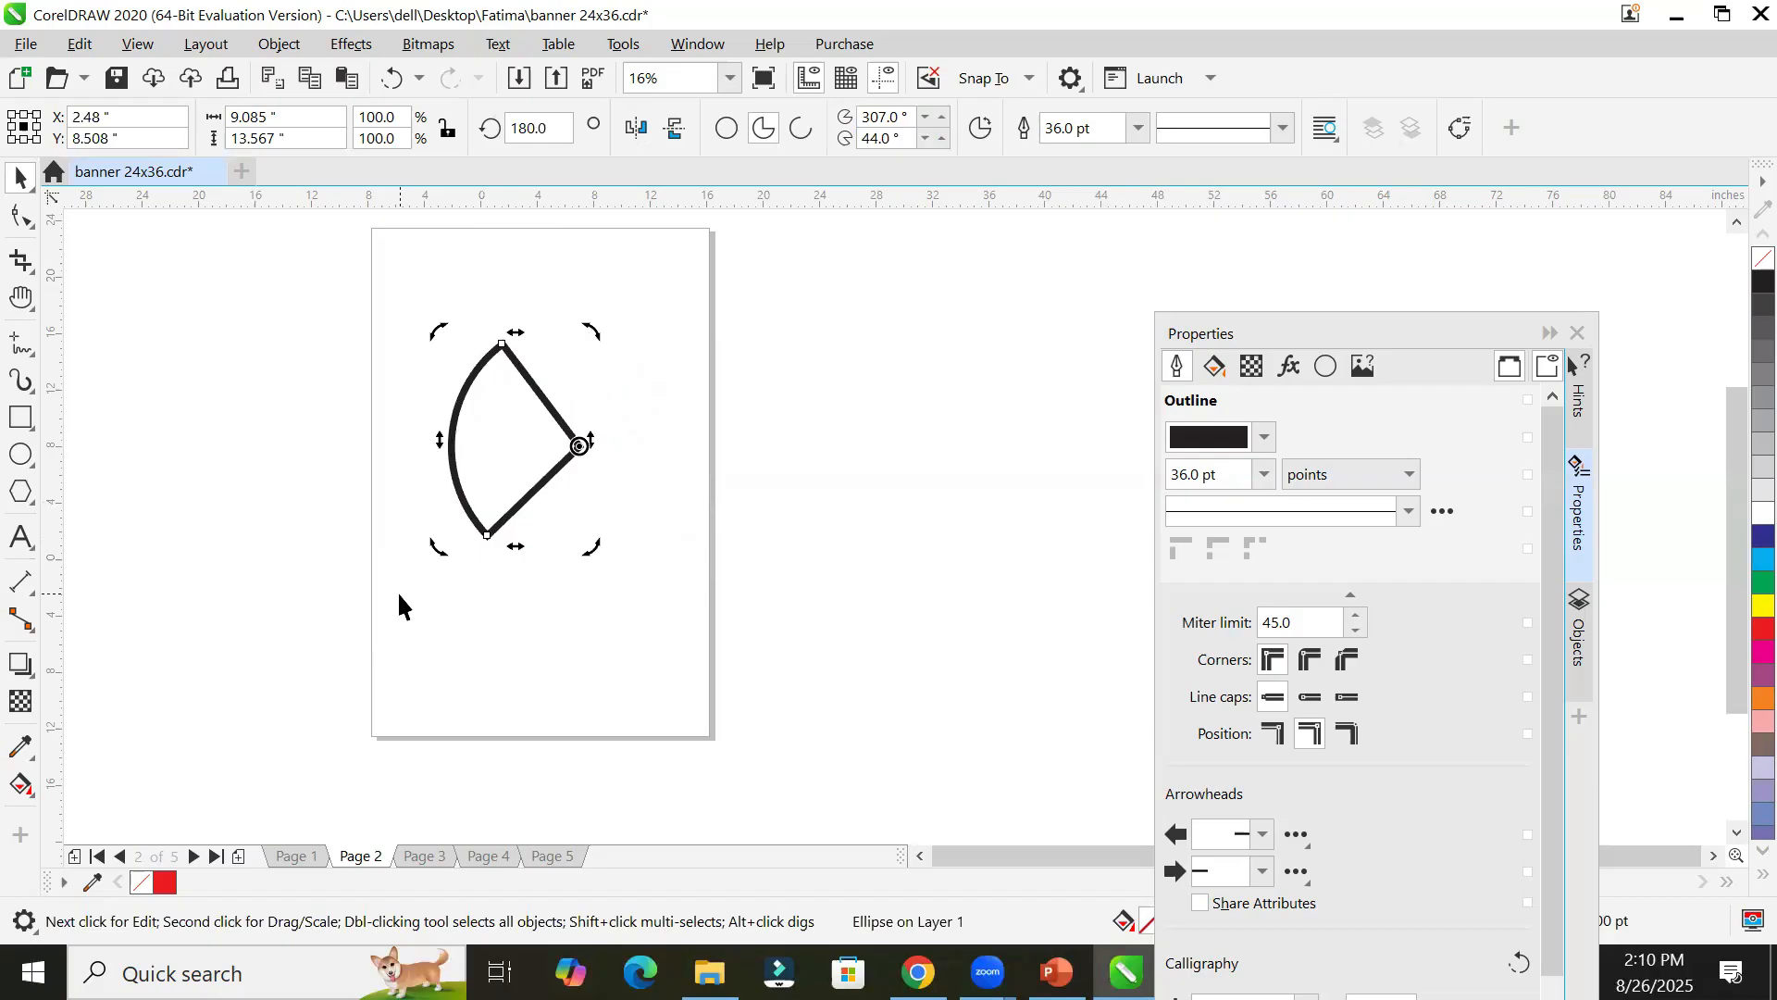
{"action": "key", "text": "ctrl+z"}
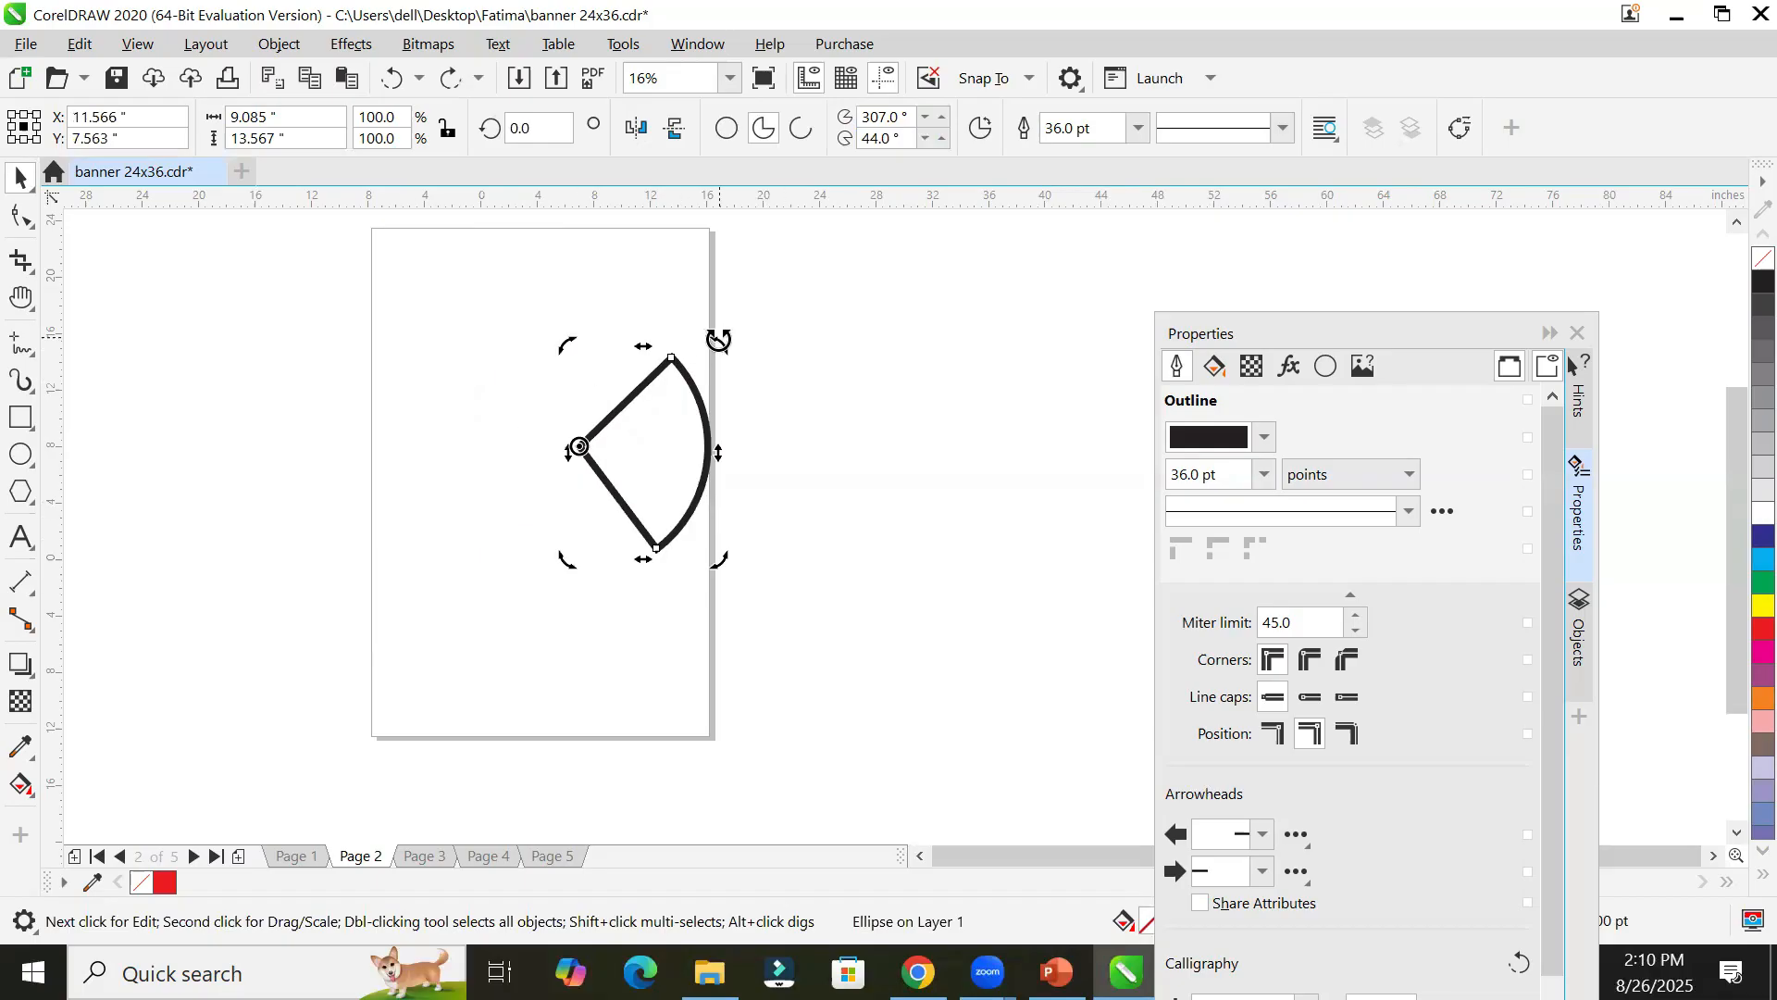
{"action": "left_click_drag", "start_coordinate": [718, 340], "coordinate": [387, 558]}
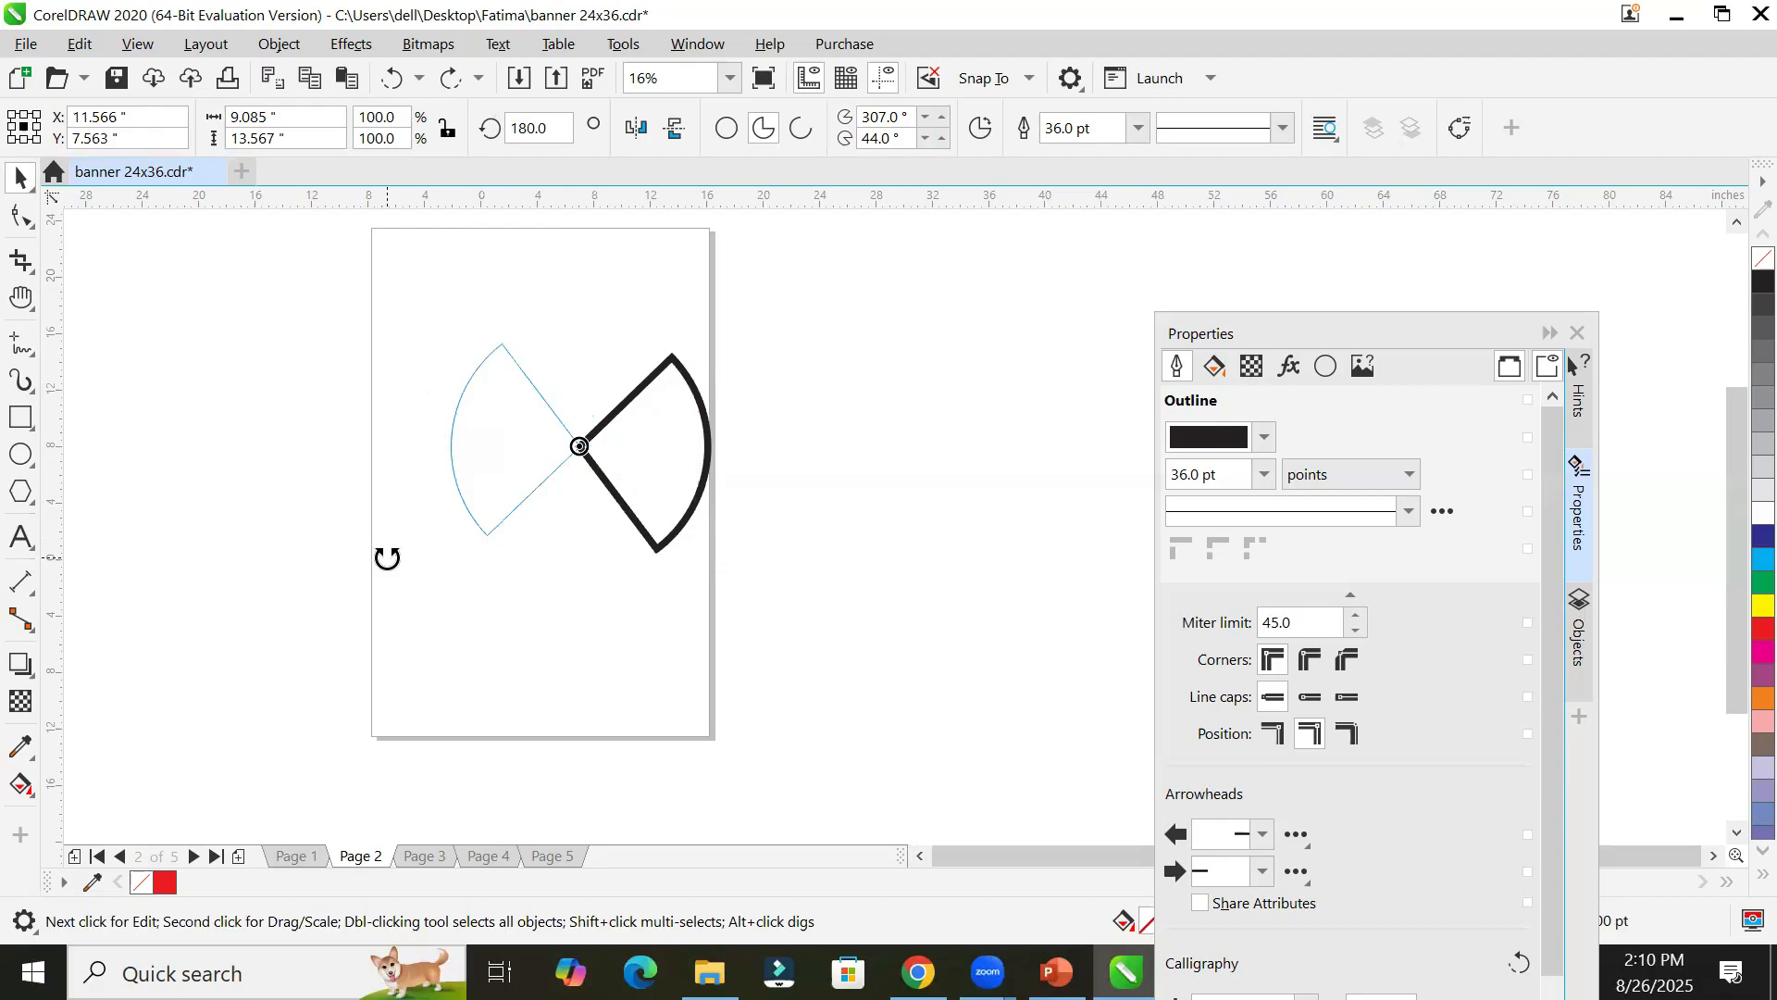
{"action": "right_click", "coordinate": [385, 554]}
{"action": "left_click_drag", "start_coordinate": [387, 558], "coordinate": [385, 553]}
{"action": "left_click", "coordinate": [483, 647]}
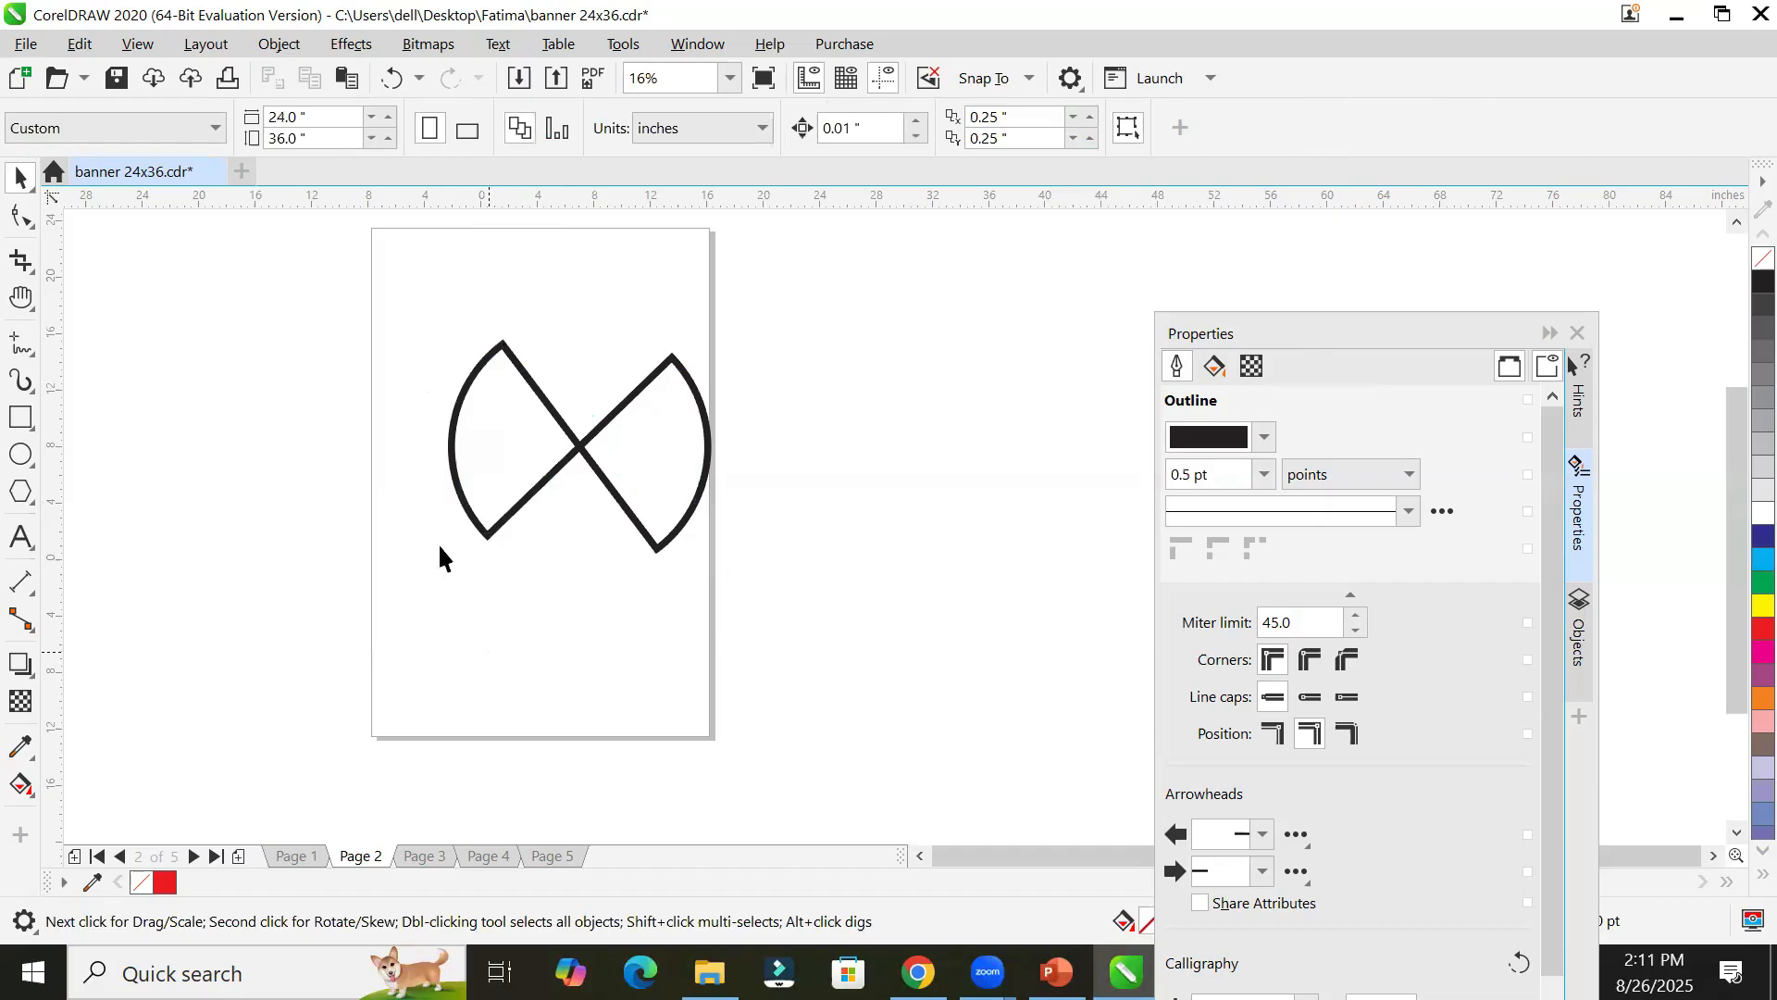
Step: Select both wedges, duplicate the pair, and place the two pairs side by side
{"action": "left_click_drag", "start_coordinate": [436, 306], "coordinate": [765, 602]}
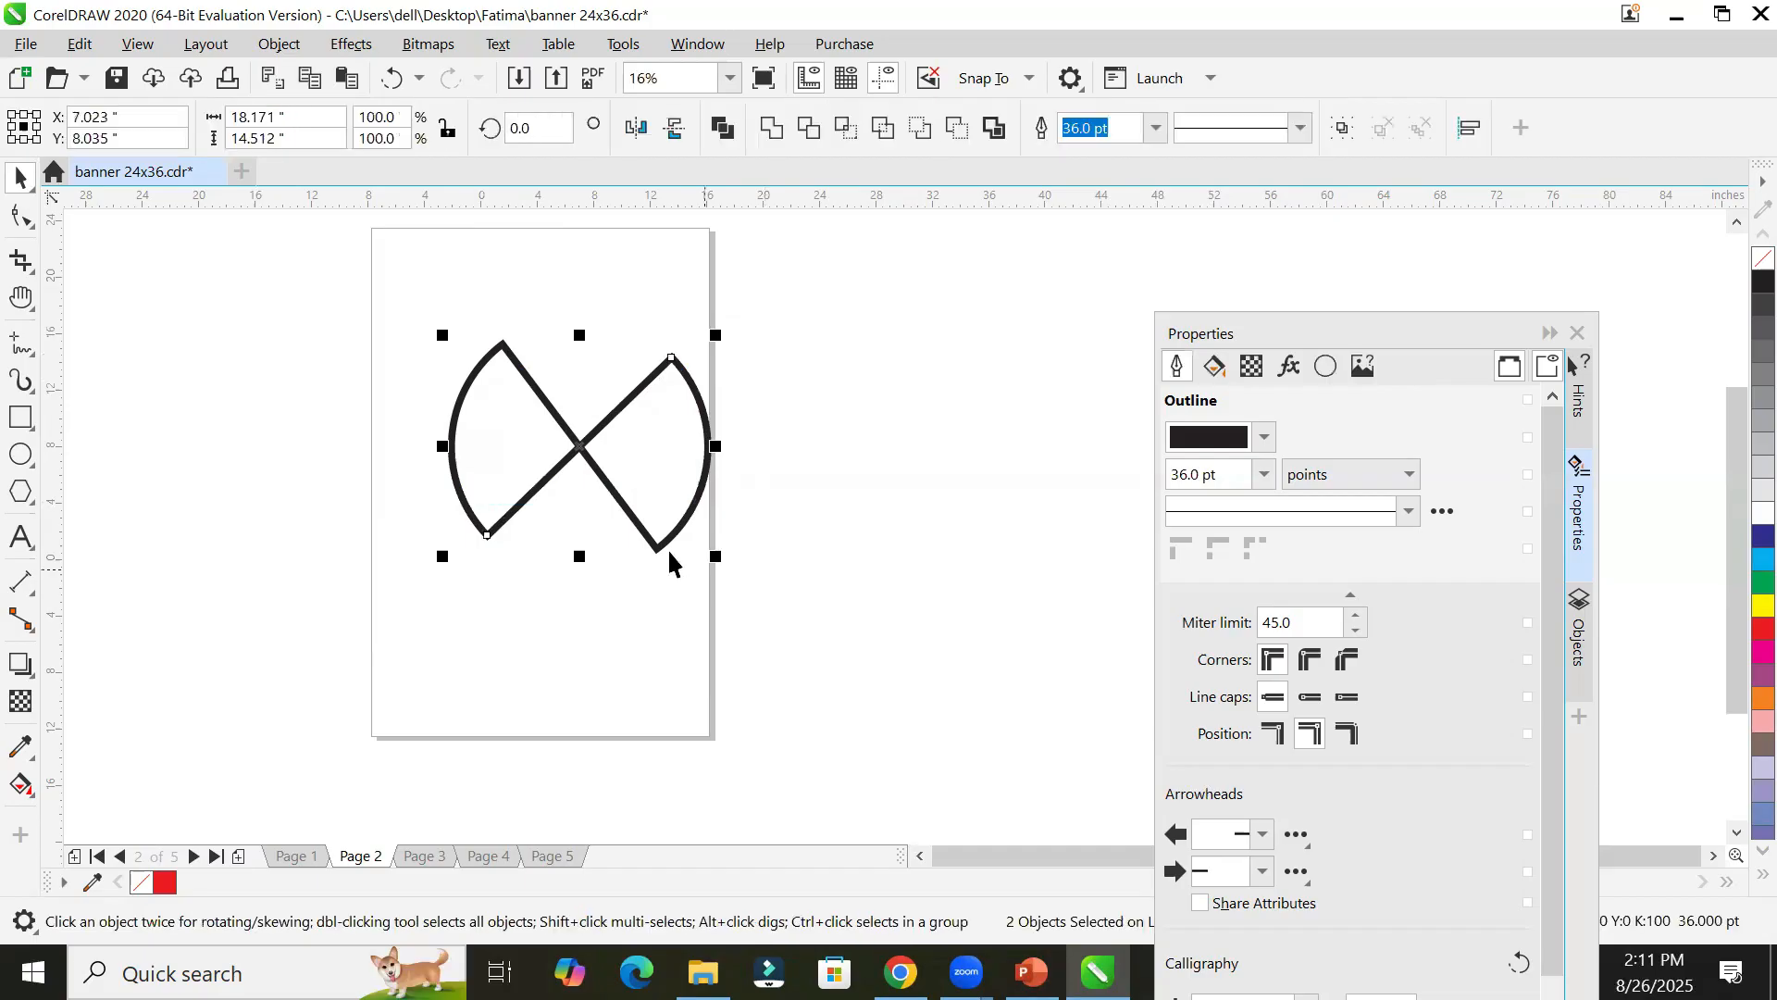
{"action": "left_click_drag", "start_coordinate": [654, 537], "coordinate": [805, 581]}
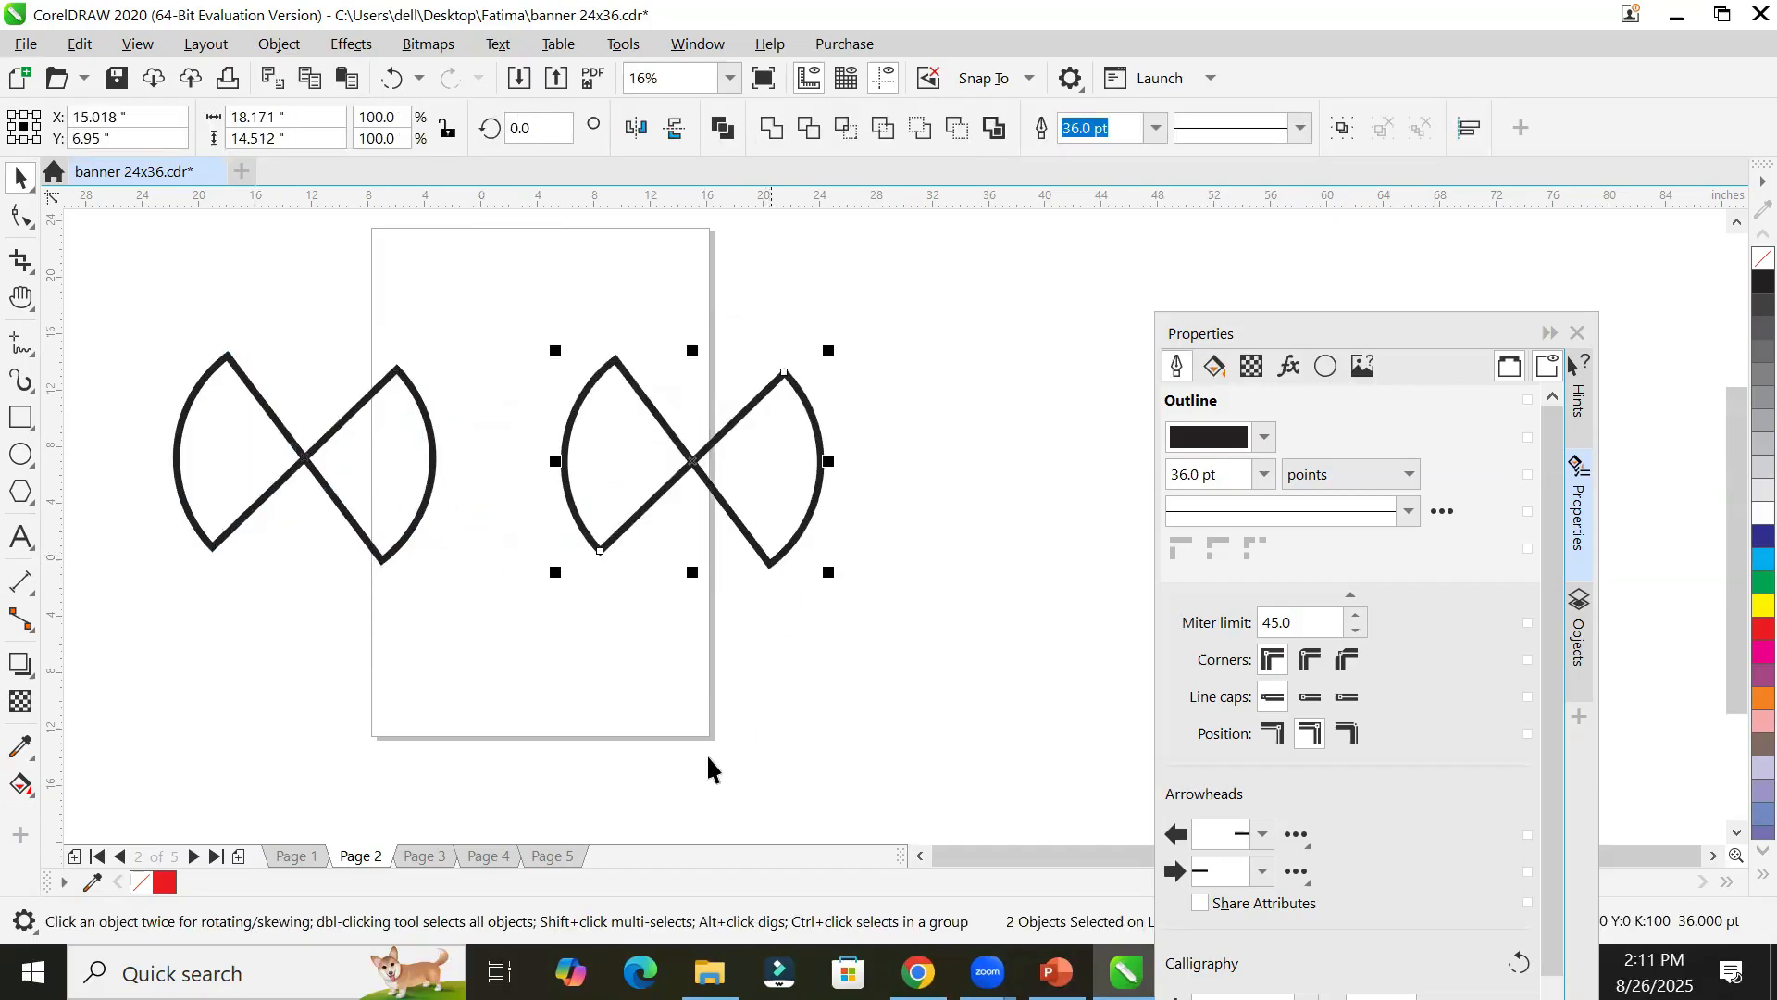
{"action": "left_click", "coordinate": [649, 621]}
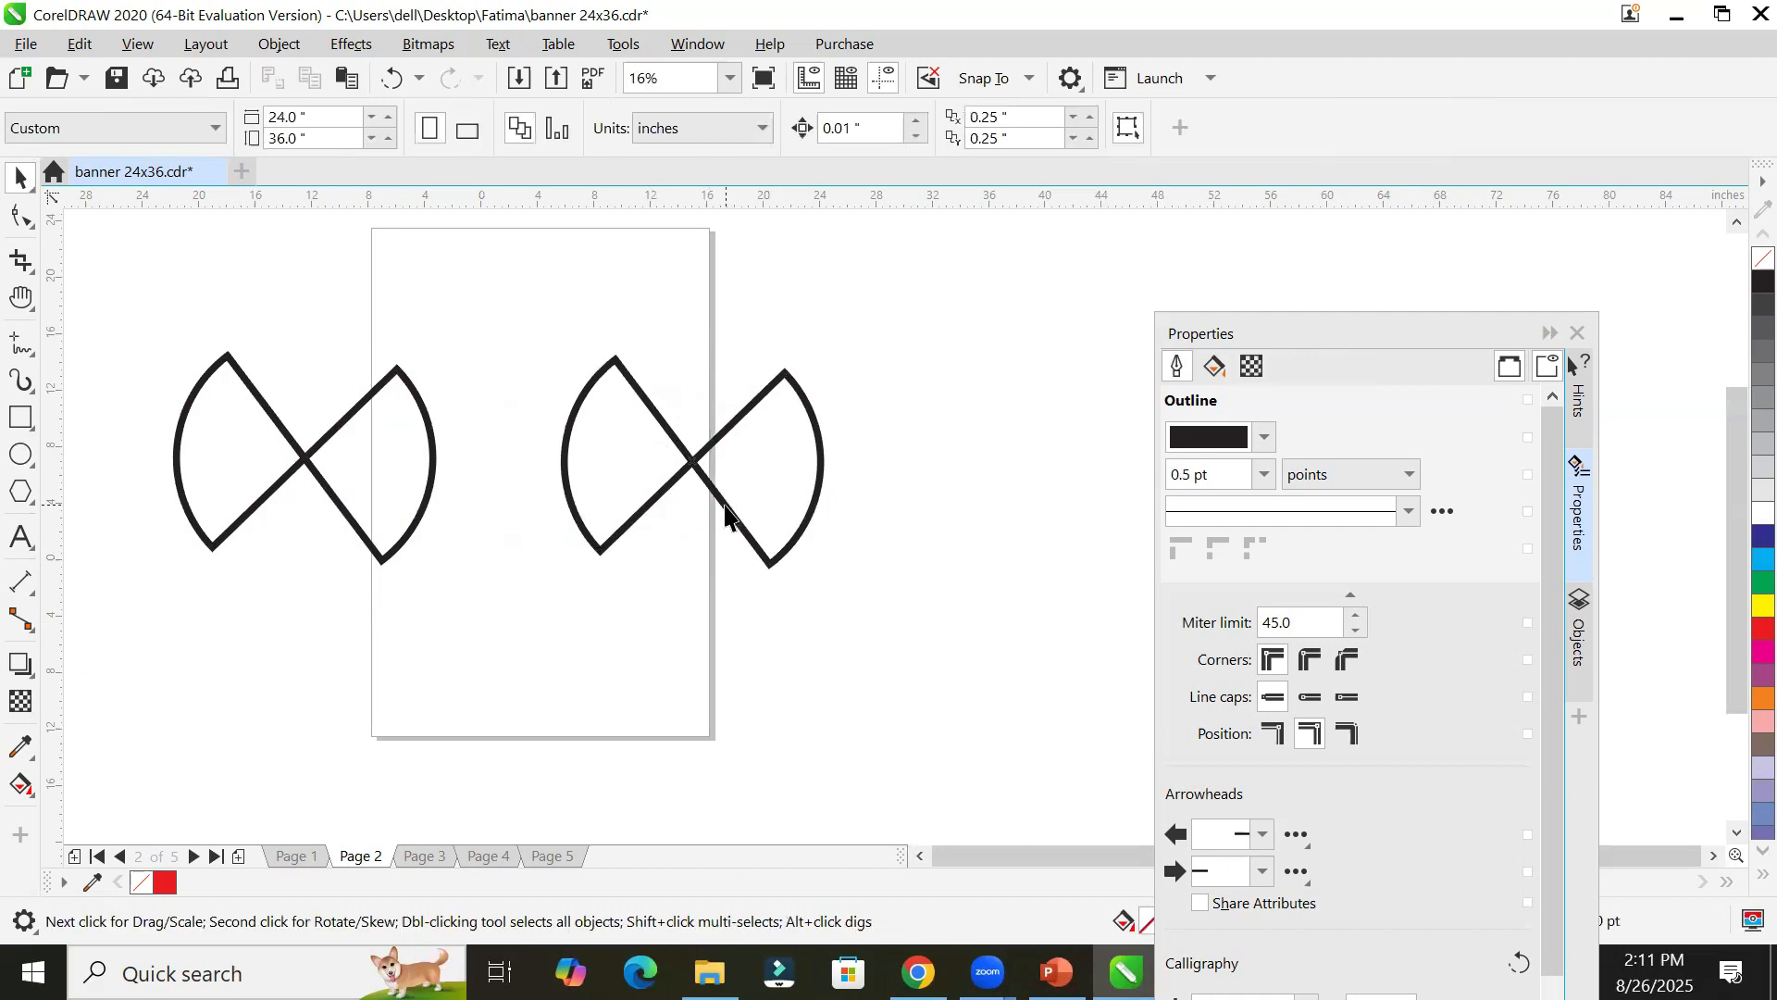
Step: In the right-hand pair, fill the right wedge with dark blue and the left wedge with red
{"action": "left_click", "coordinate": [731, 516]}
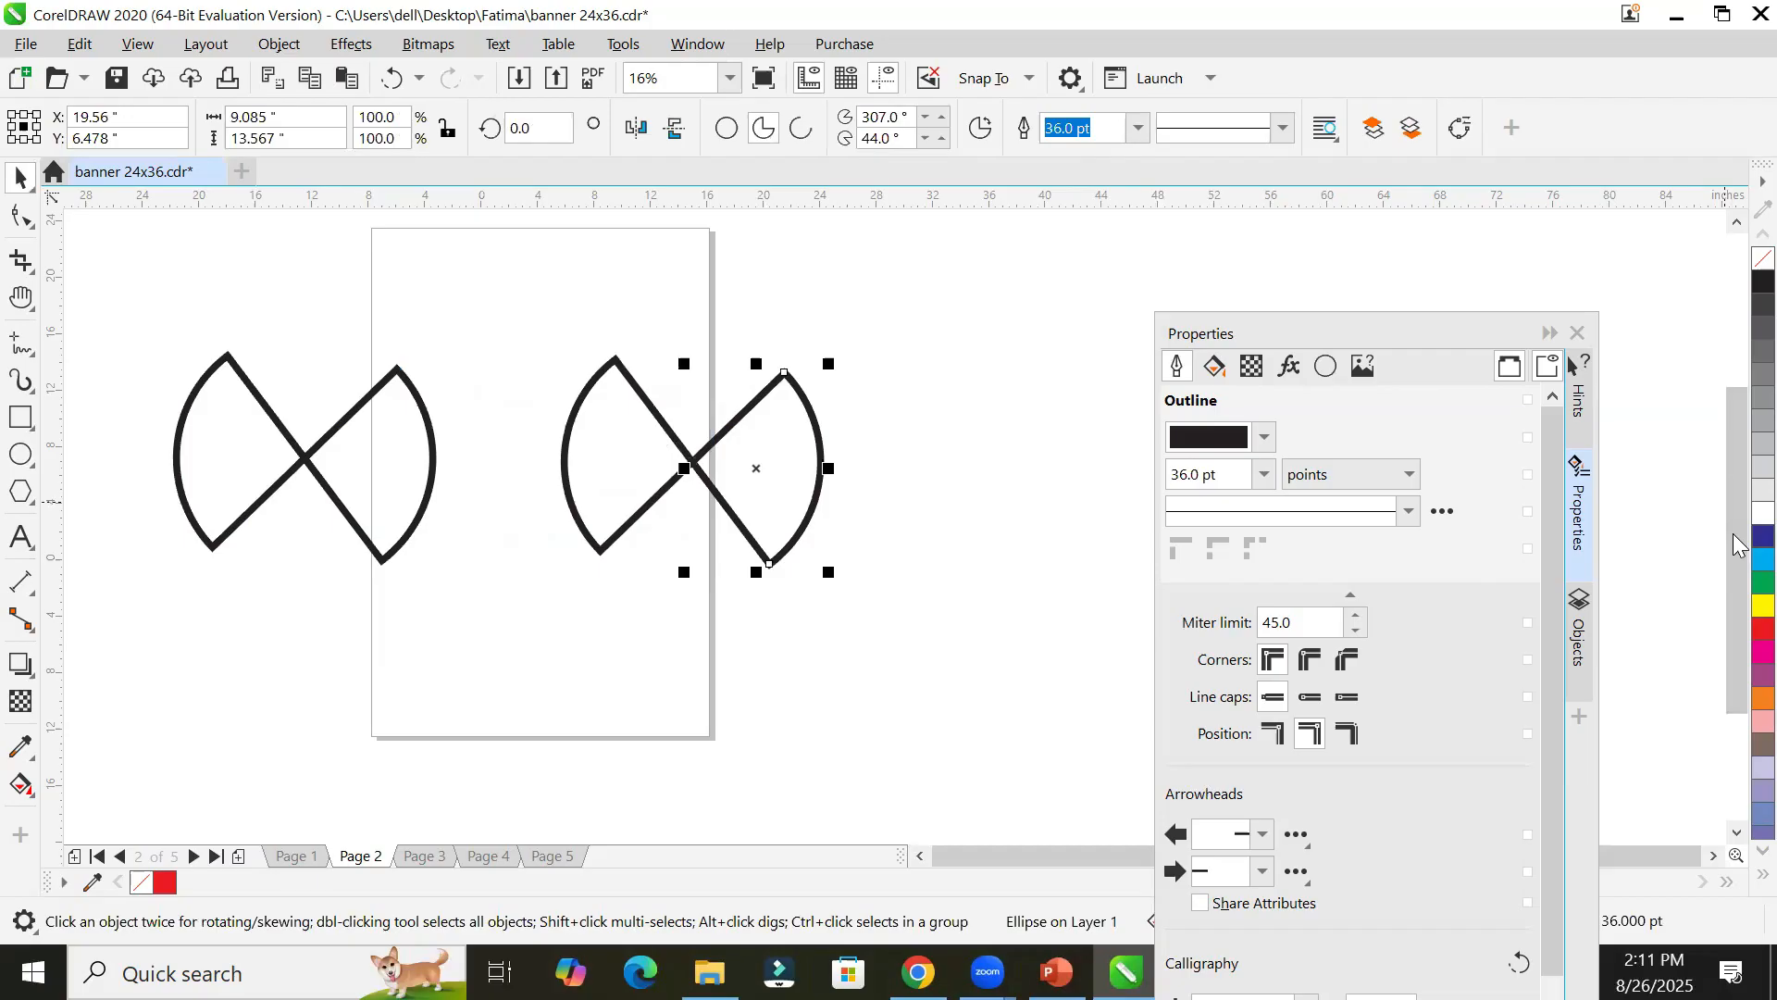
{"action": "left_click", "coordinate": [1764, 535]}
{"action": "left_click", "coordinate": [636, 514]}
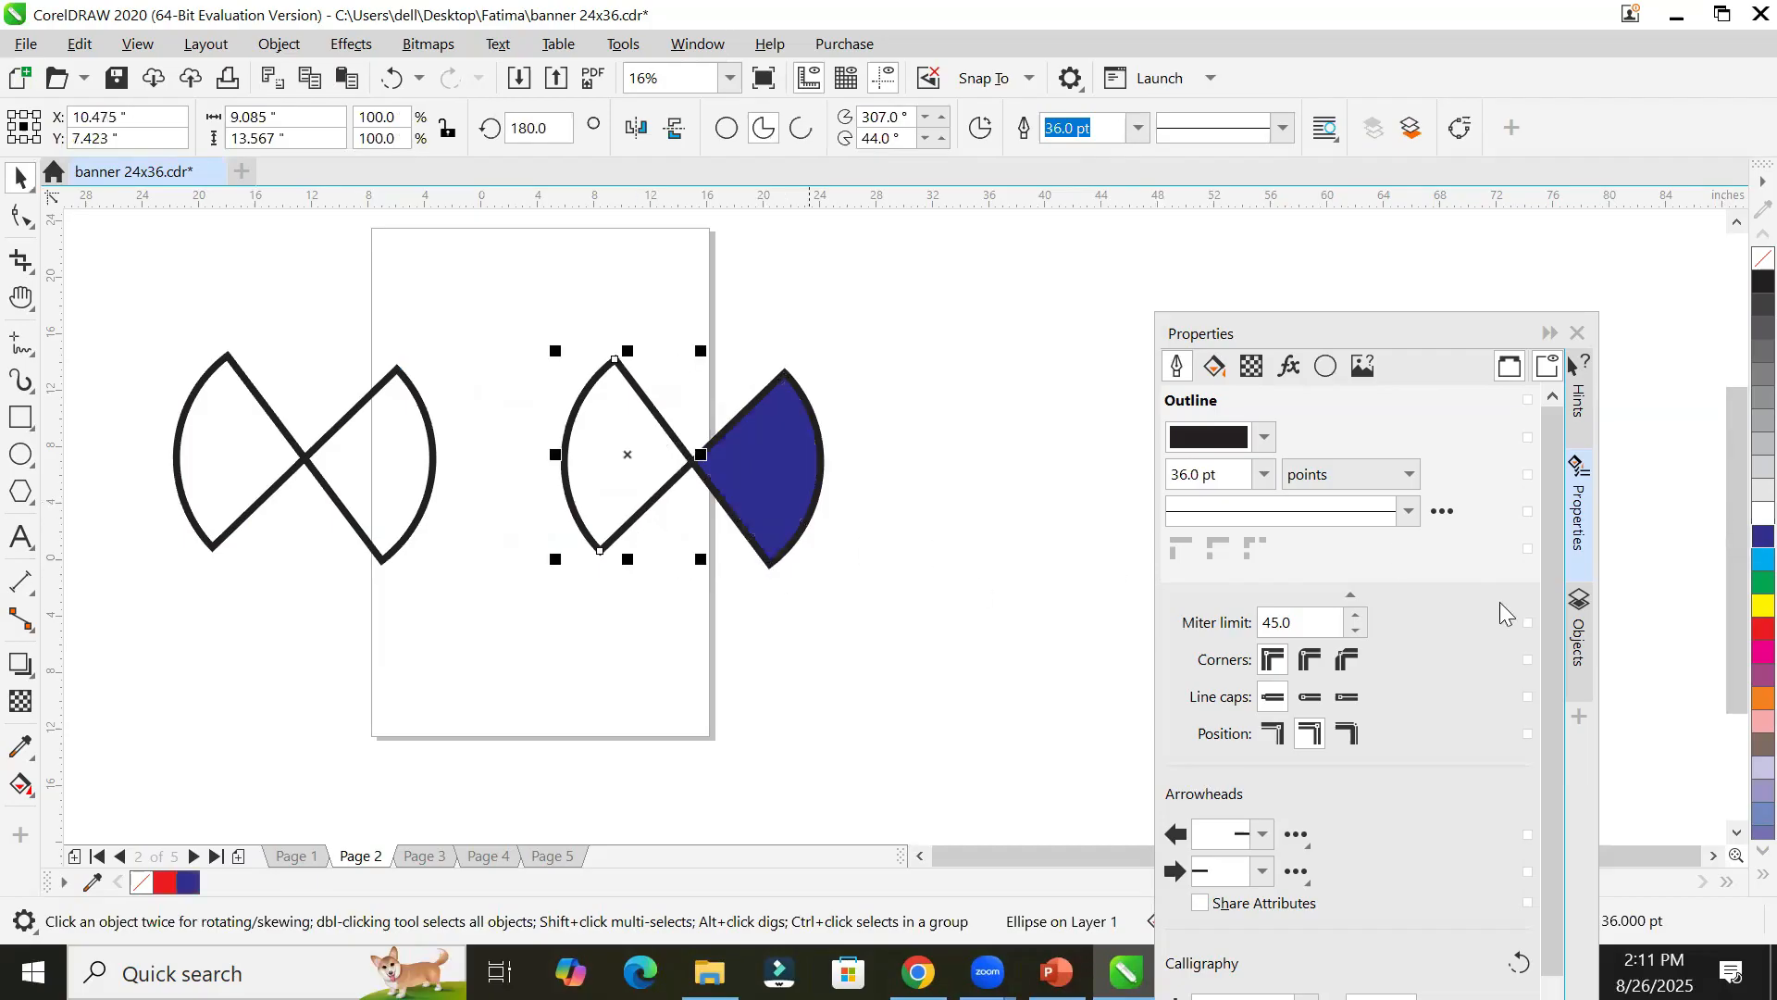
{"action": "left_click", "coordinate": [1763, 628]}
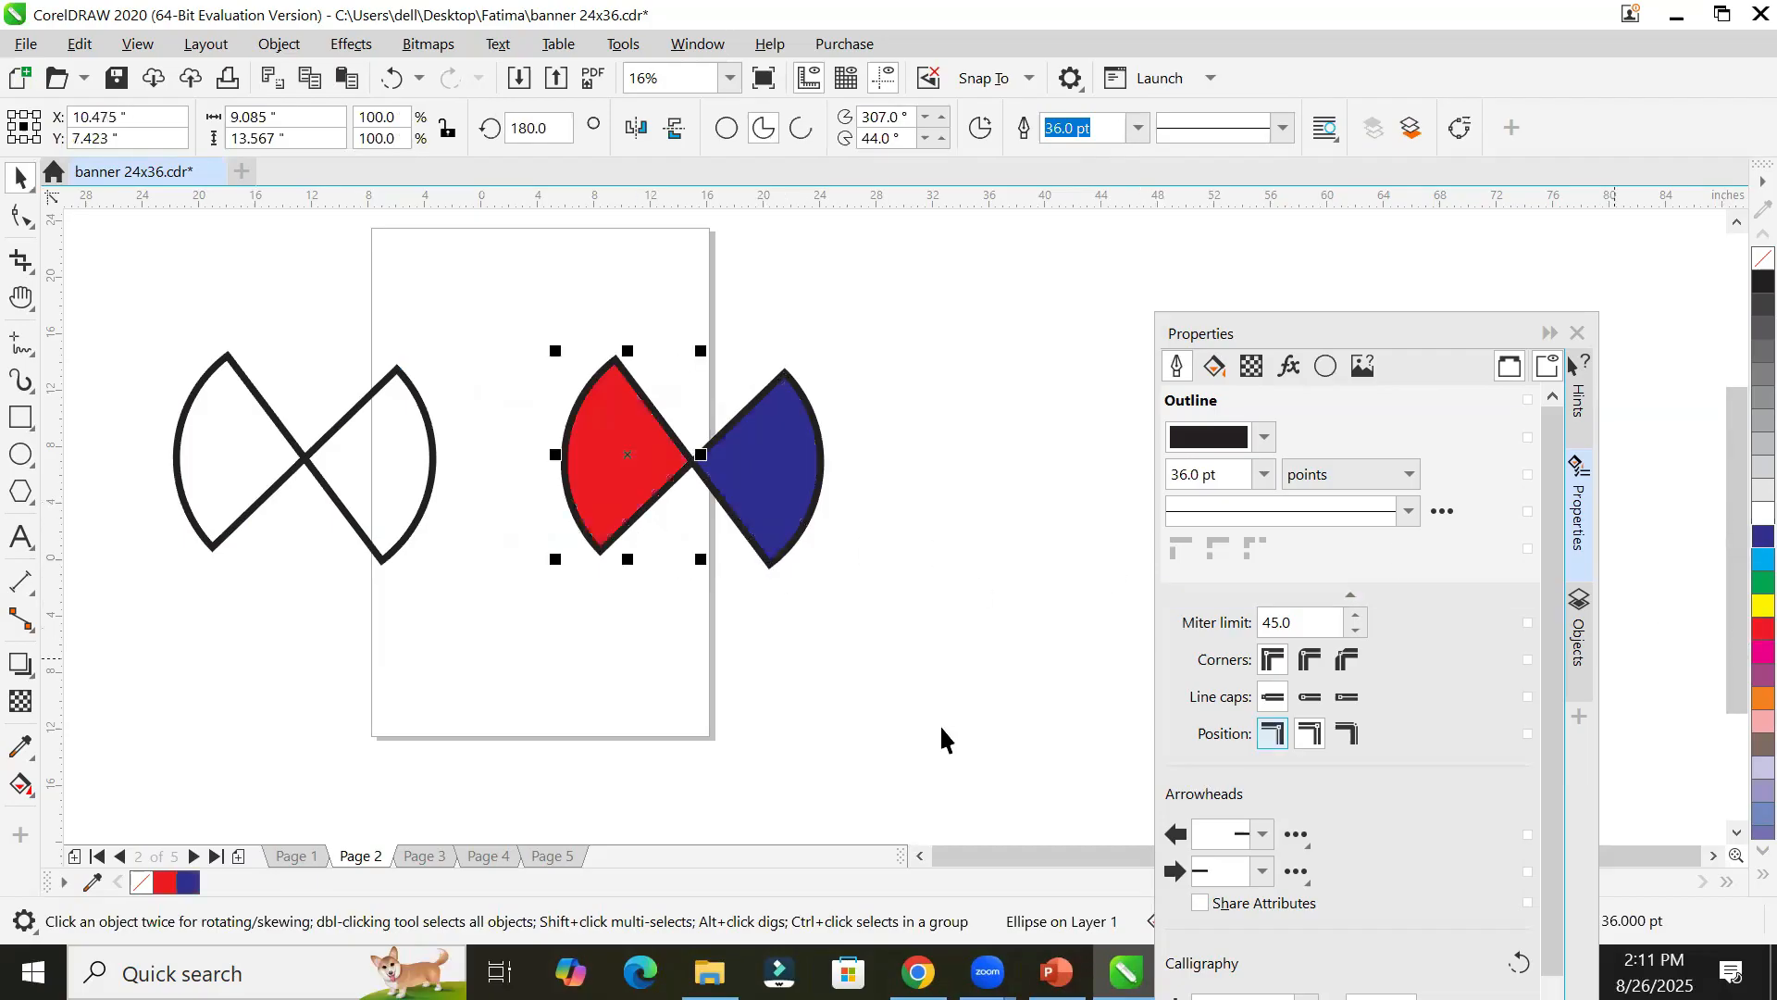
{"action": "left_click", "coordinate": [862, 736]}
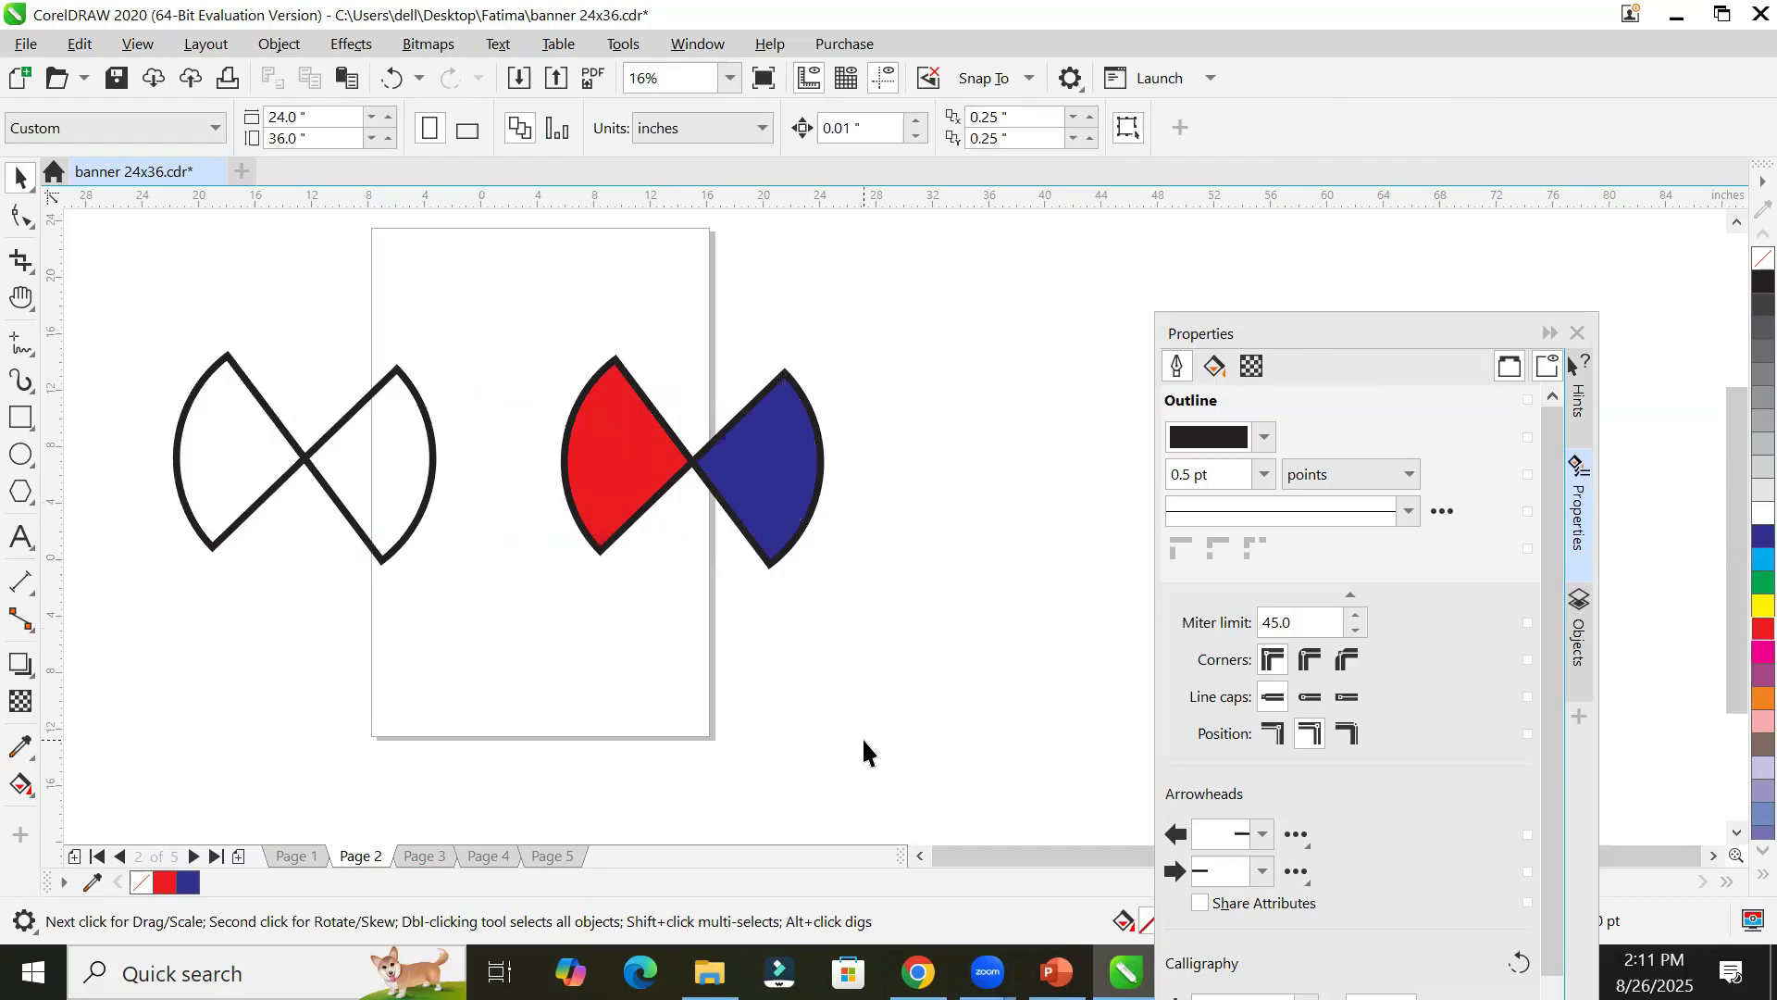
Step: On Page 3, draw a circle about 17.6 inches in diameter with the Ellipse tool
{"action": "left_click", "coordinate": [20, 453]}
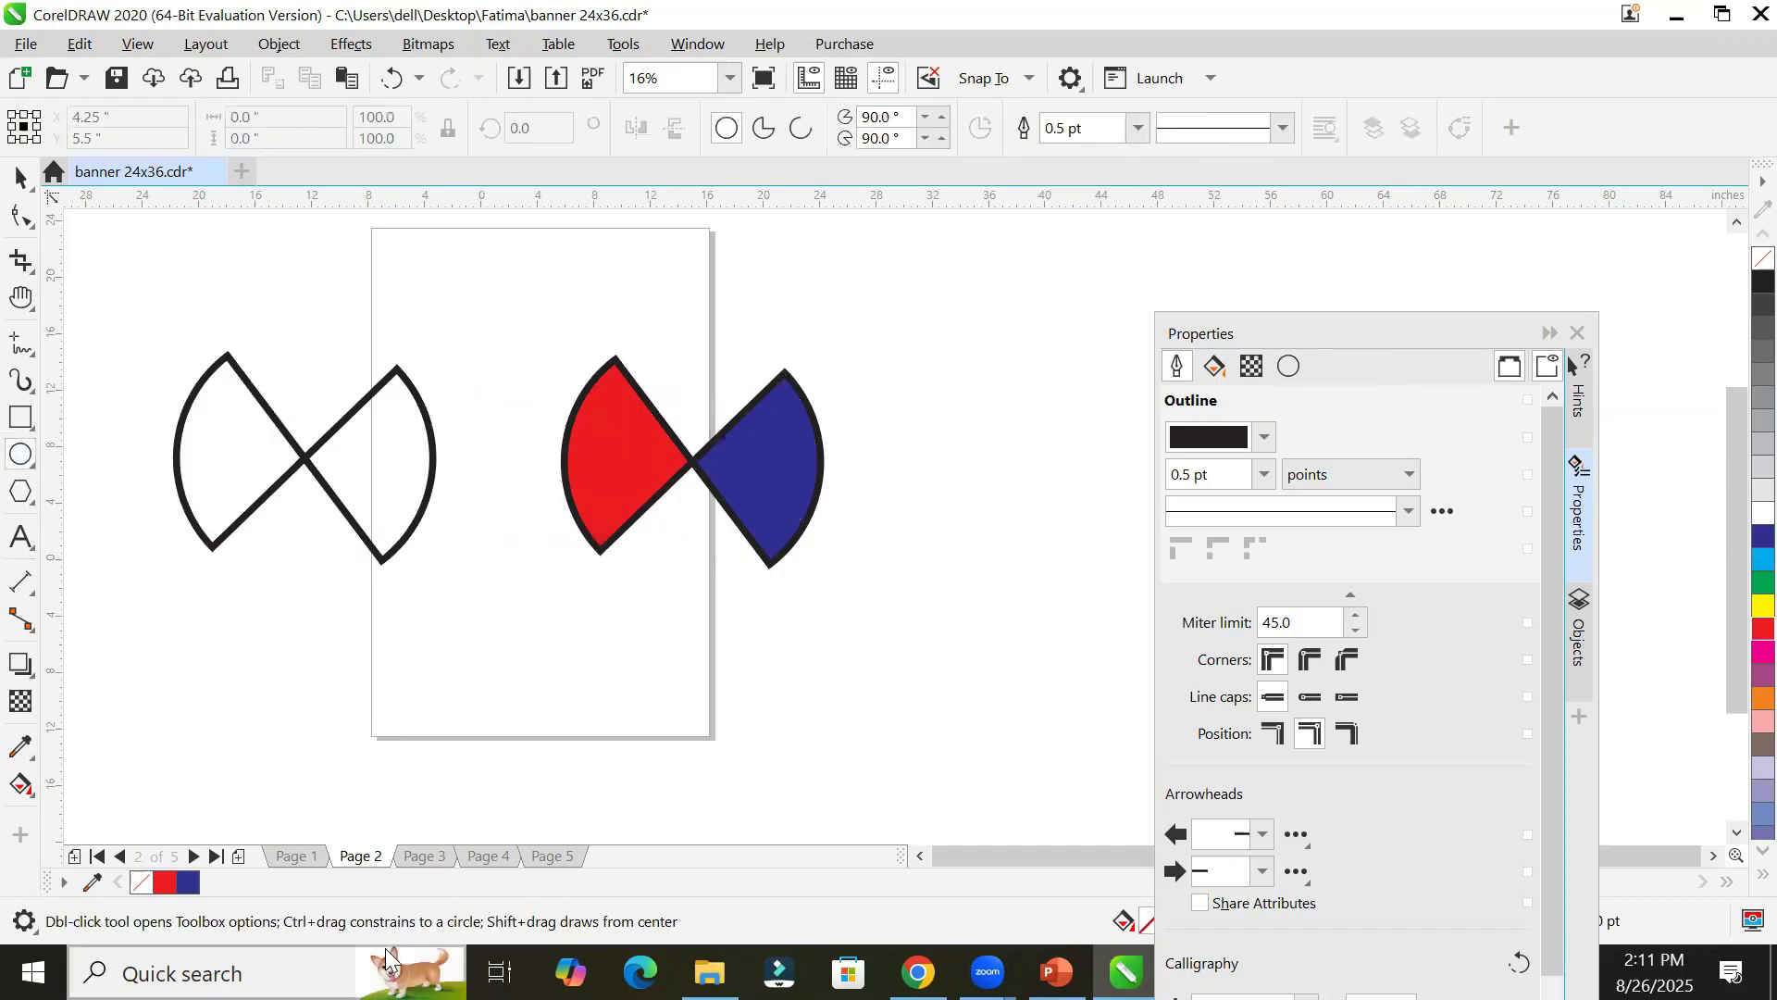
{"action": "left_click", "coordinate": [411, 855]}
{"action": "left_click_drag", "start_coordinate": [433, 360], "coordinate": [656, 719]}
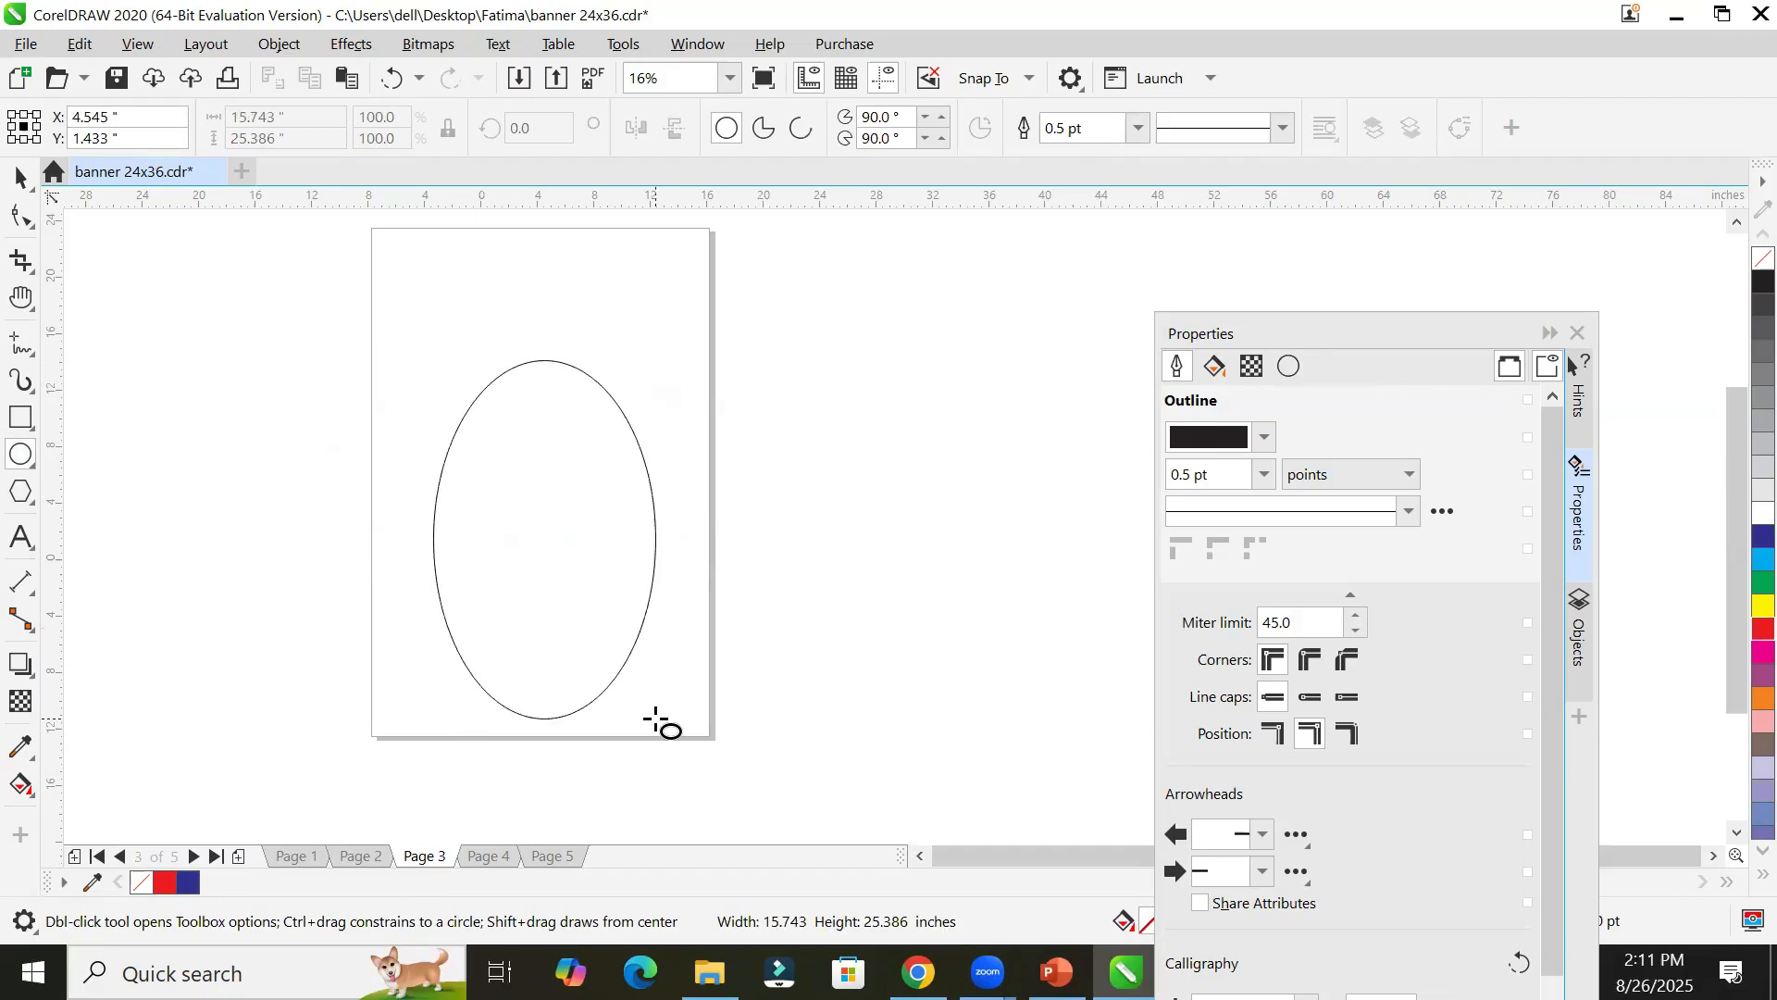
{"action": "left_click_drag", "start_coordinate": [656, 719], "coordinate": [583, 608]}
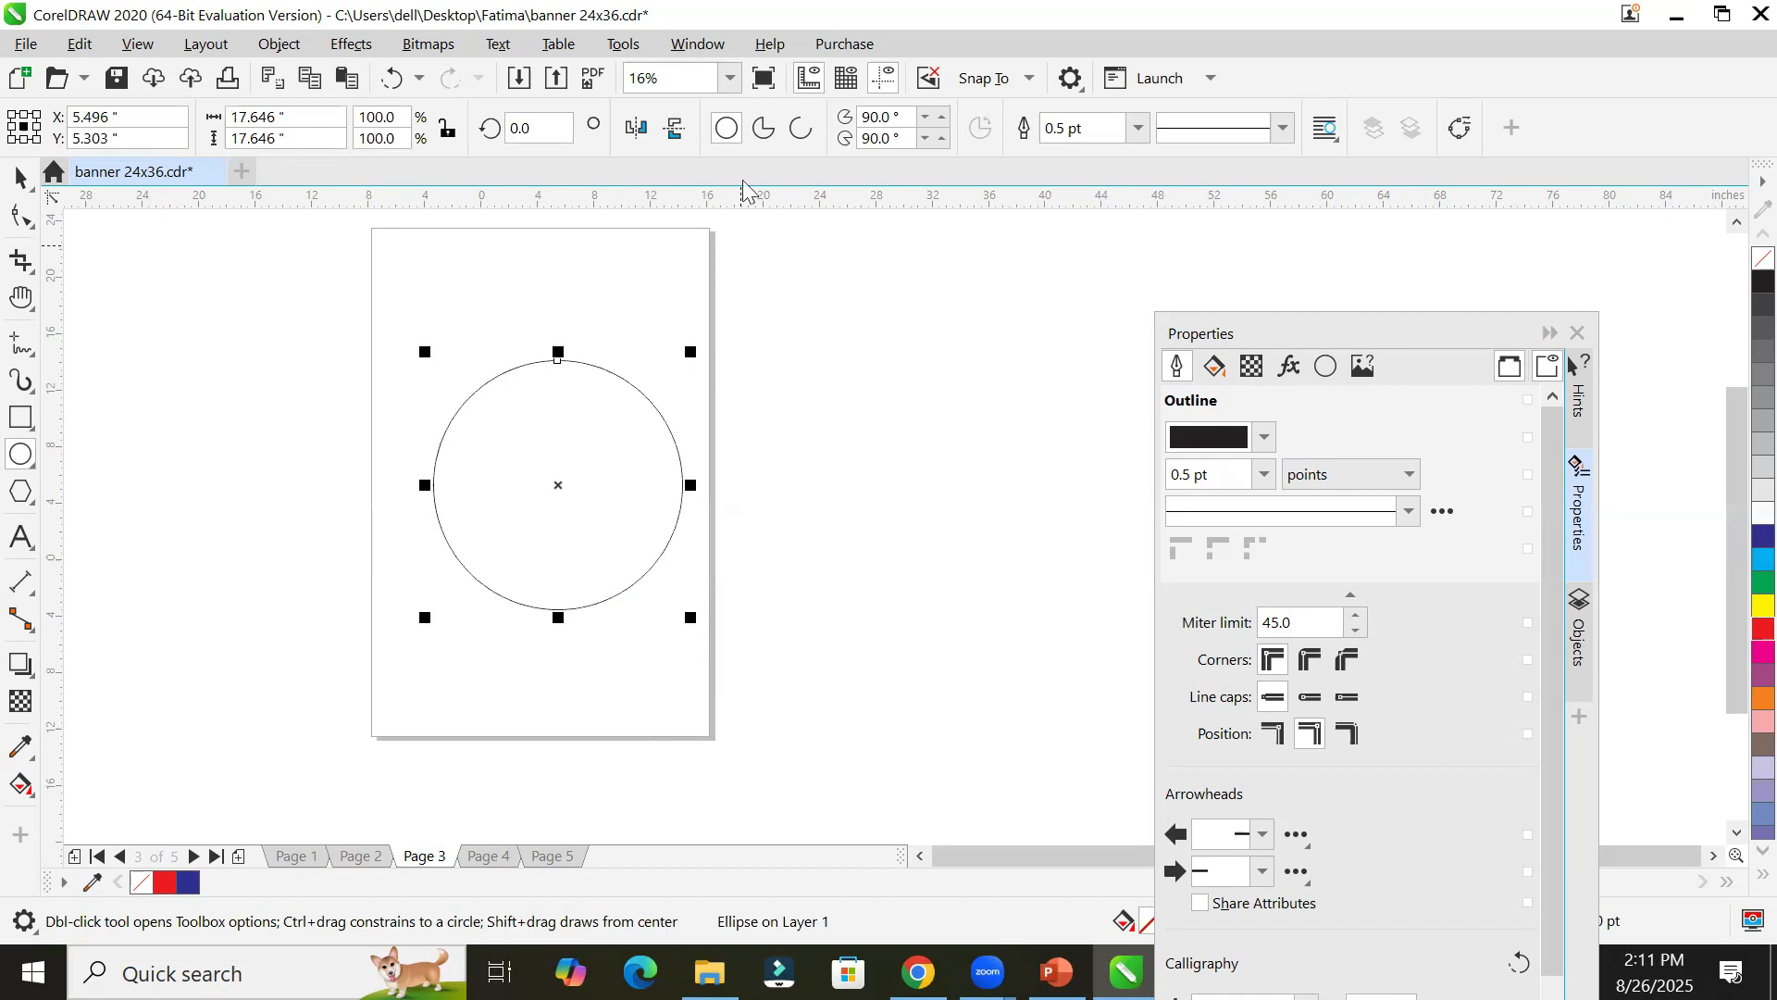
Step: Convert the circle to a pie shape, try it as an arc, and return it to a pie
{"action": "left_click", "coordinate": [764, 130]}
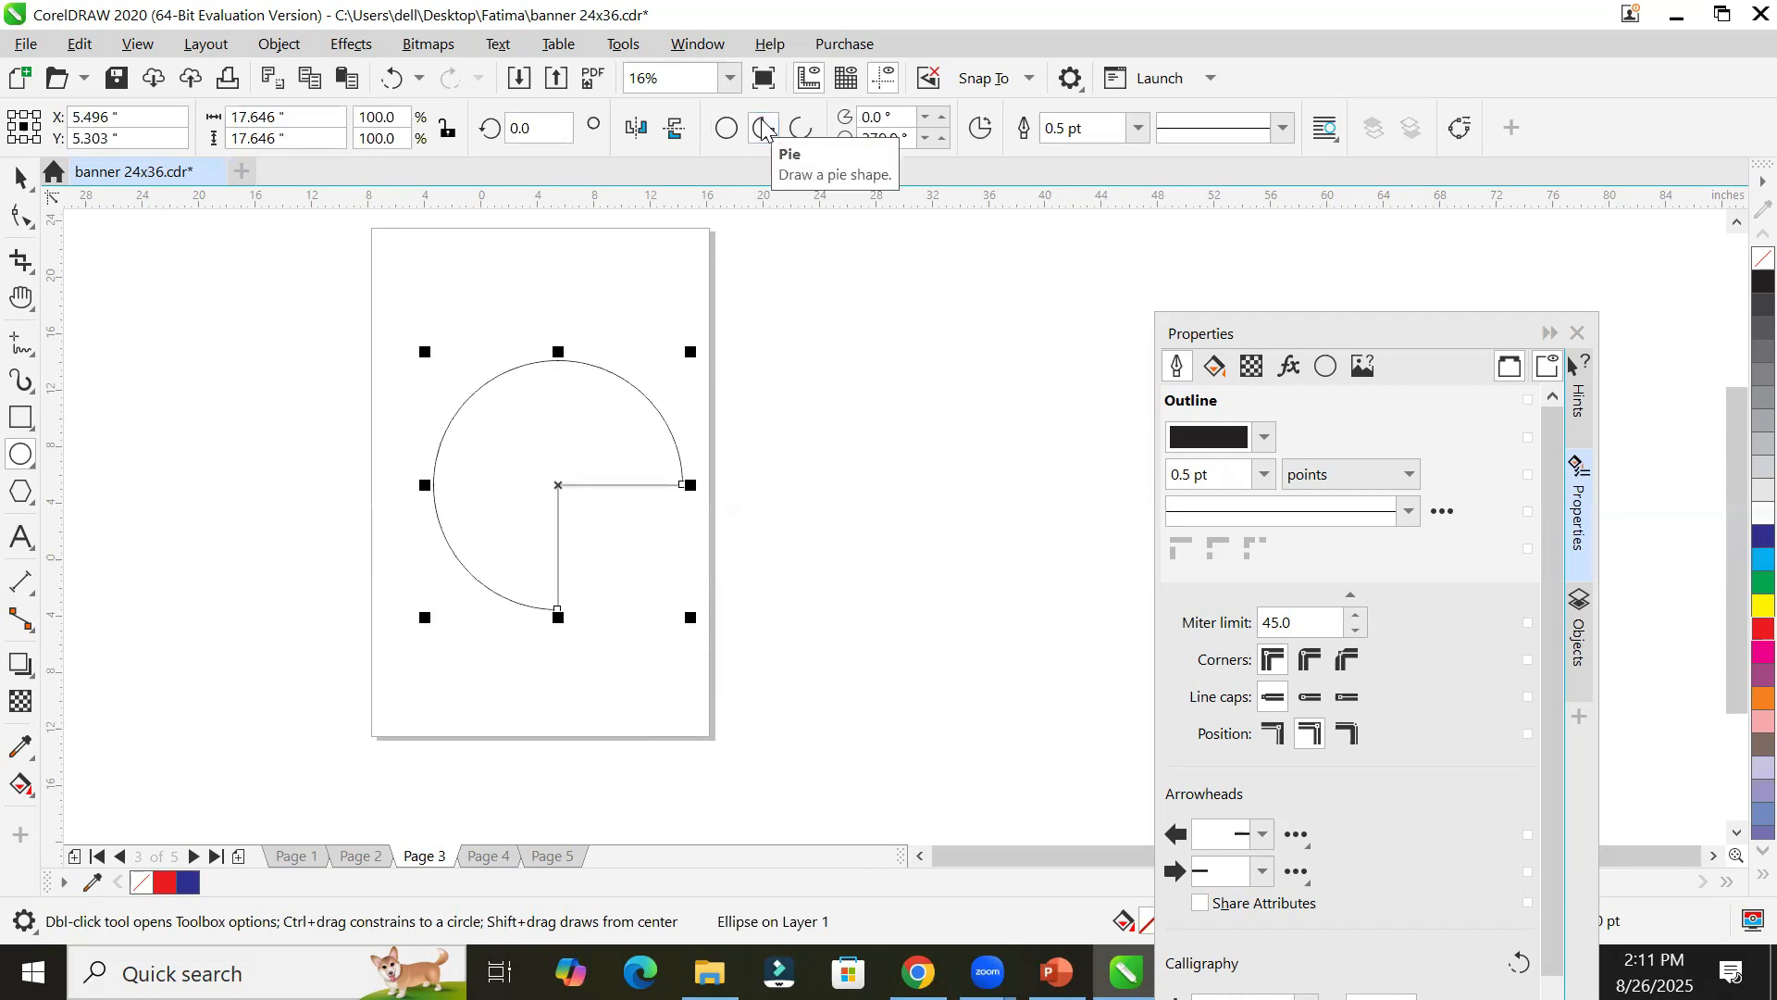
{"action": "left_click", "coordinate": [802, 131]}
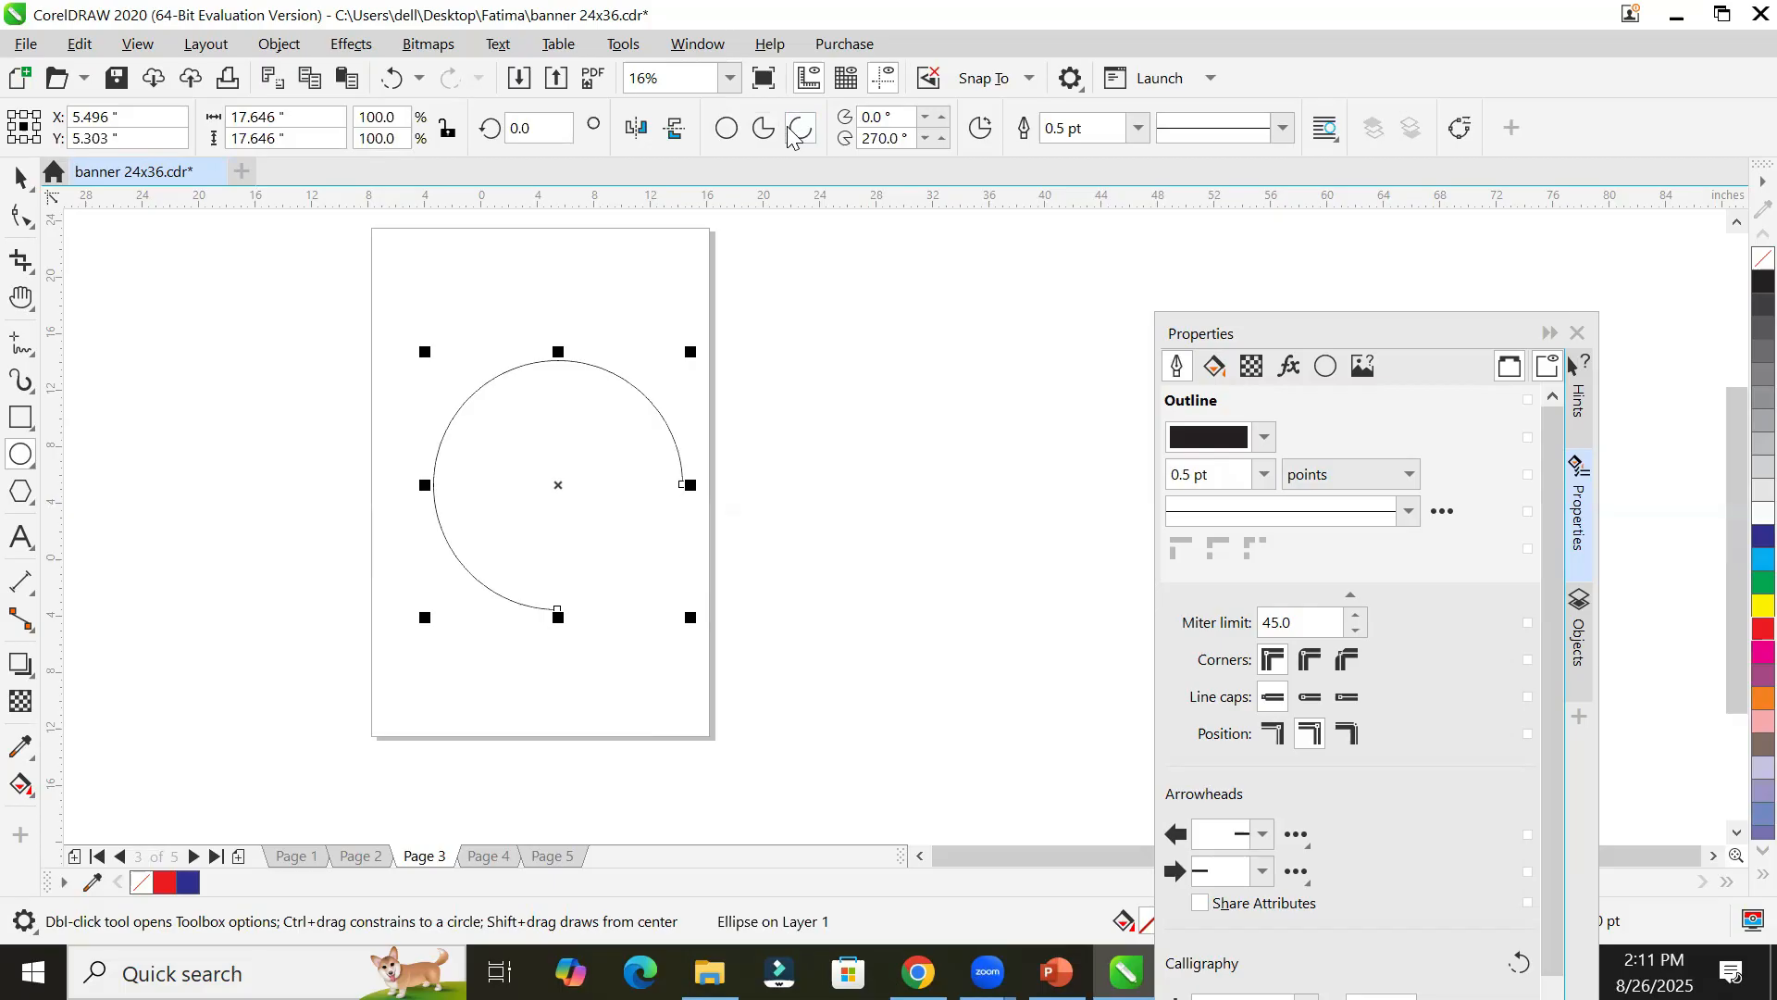
{"action": "left_click", "coordinate": [762, 129]}
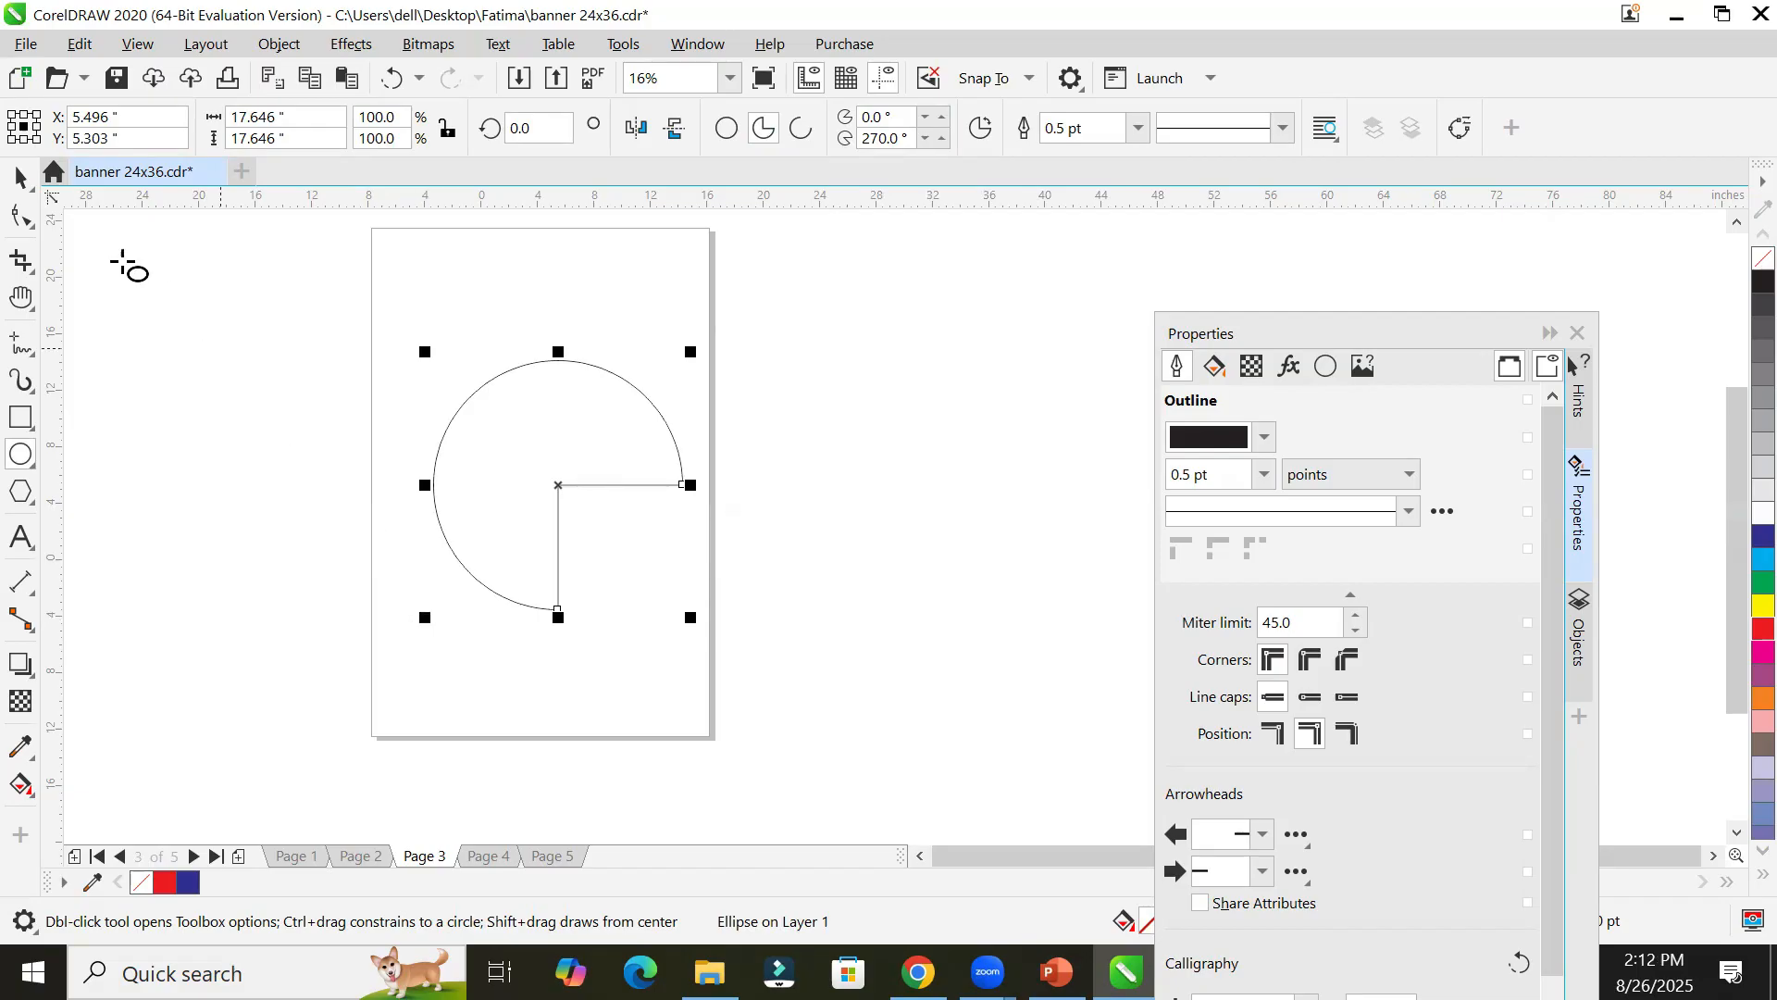
Step: Reshape the pie by its nodes with the Shape tool to a starting angle of about 59° and ending angle of about 51°
{"action": "left_click", "coordinate": [19, 179]}
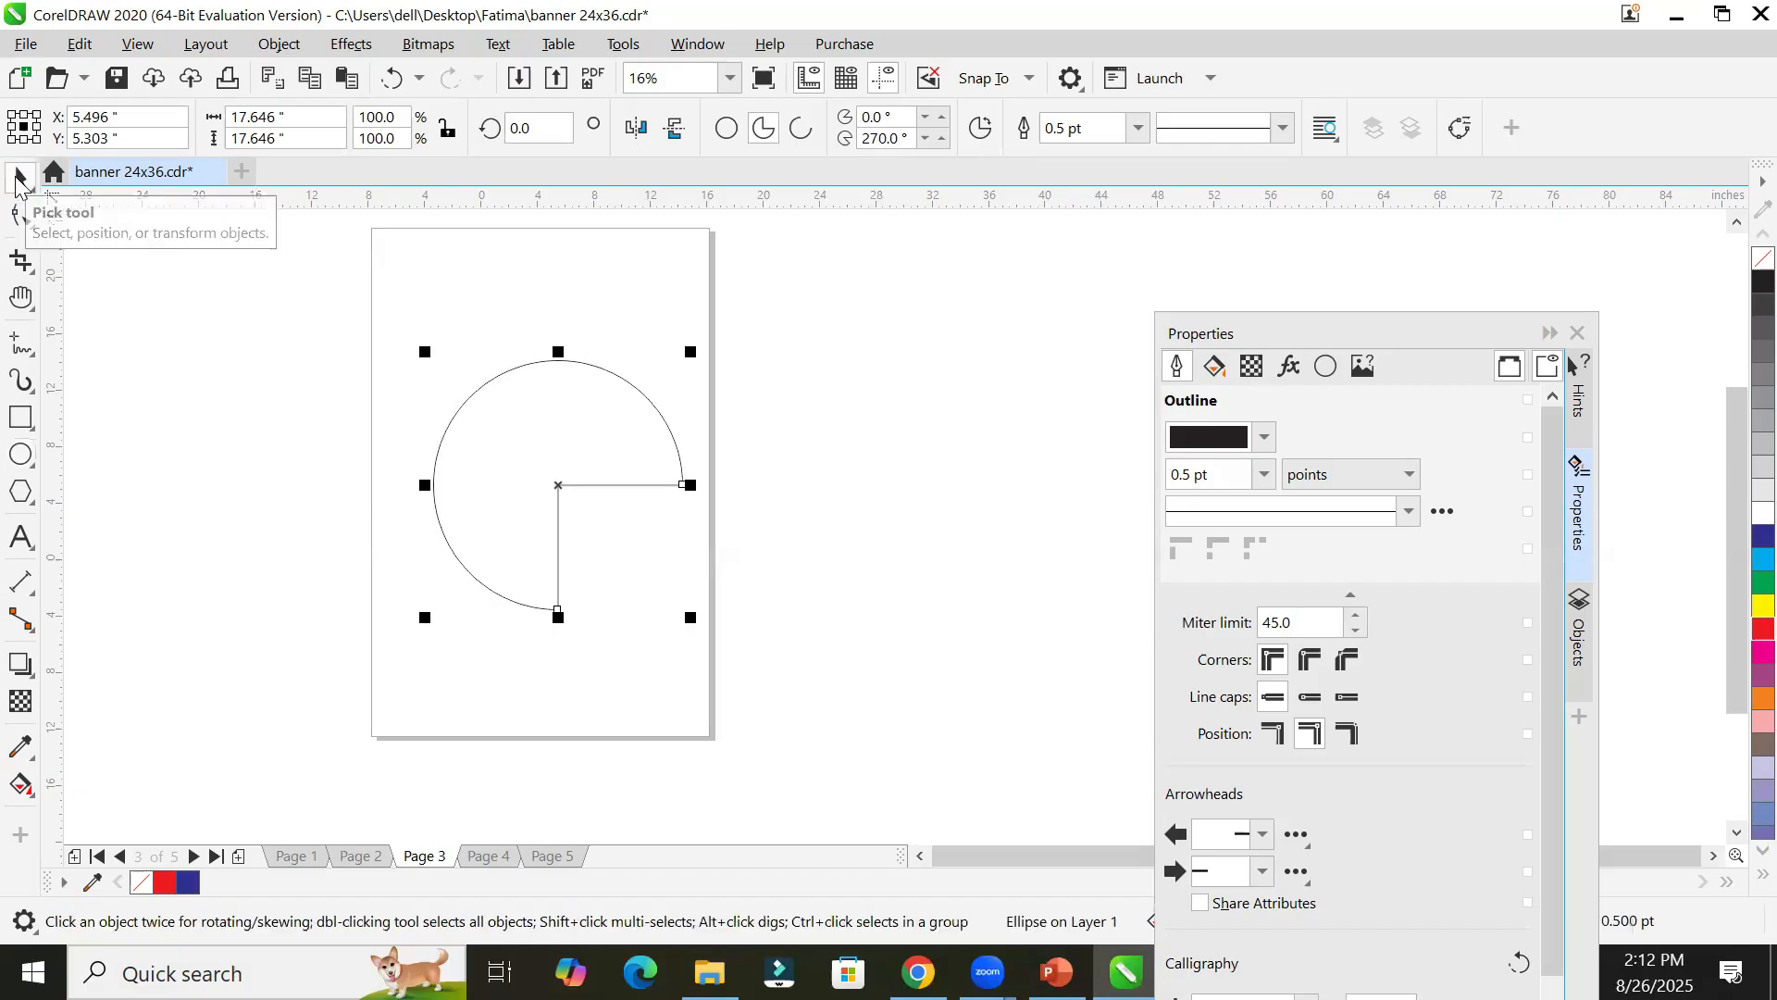
{"action": "left_click", "coordinate": [24, 220]}
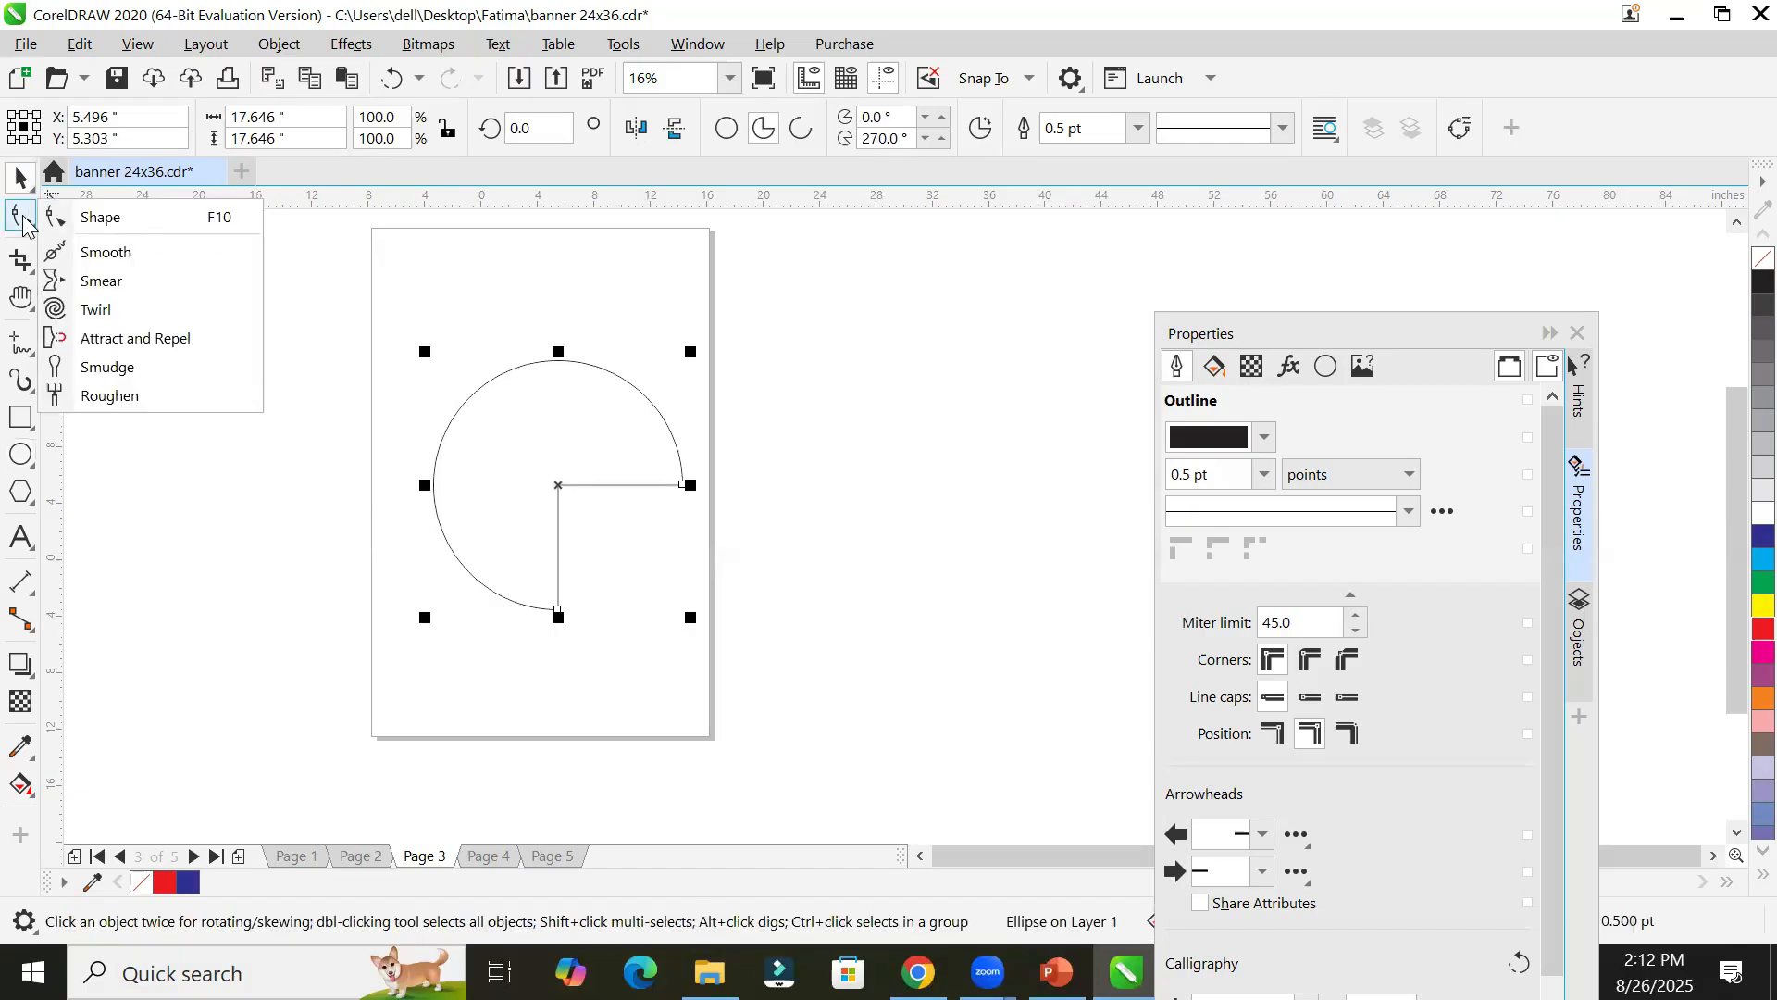
{"action": "left_click", "coordinate": [153, 218]}
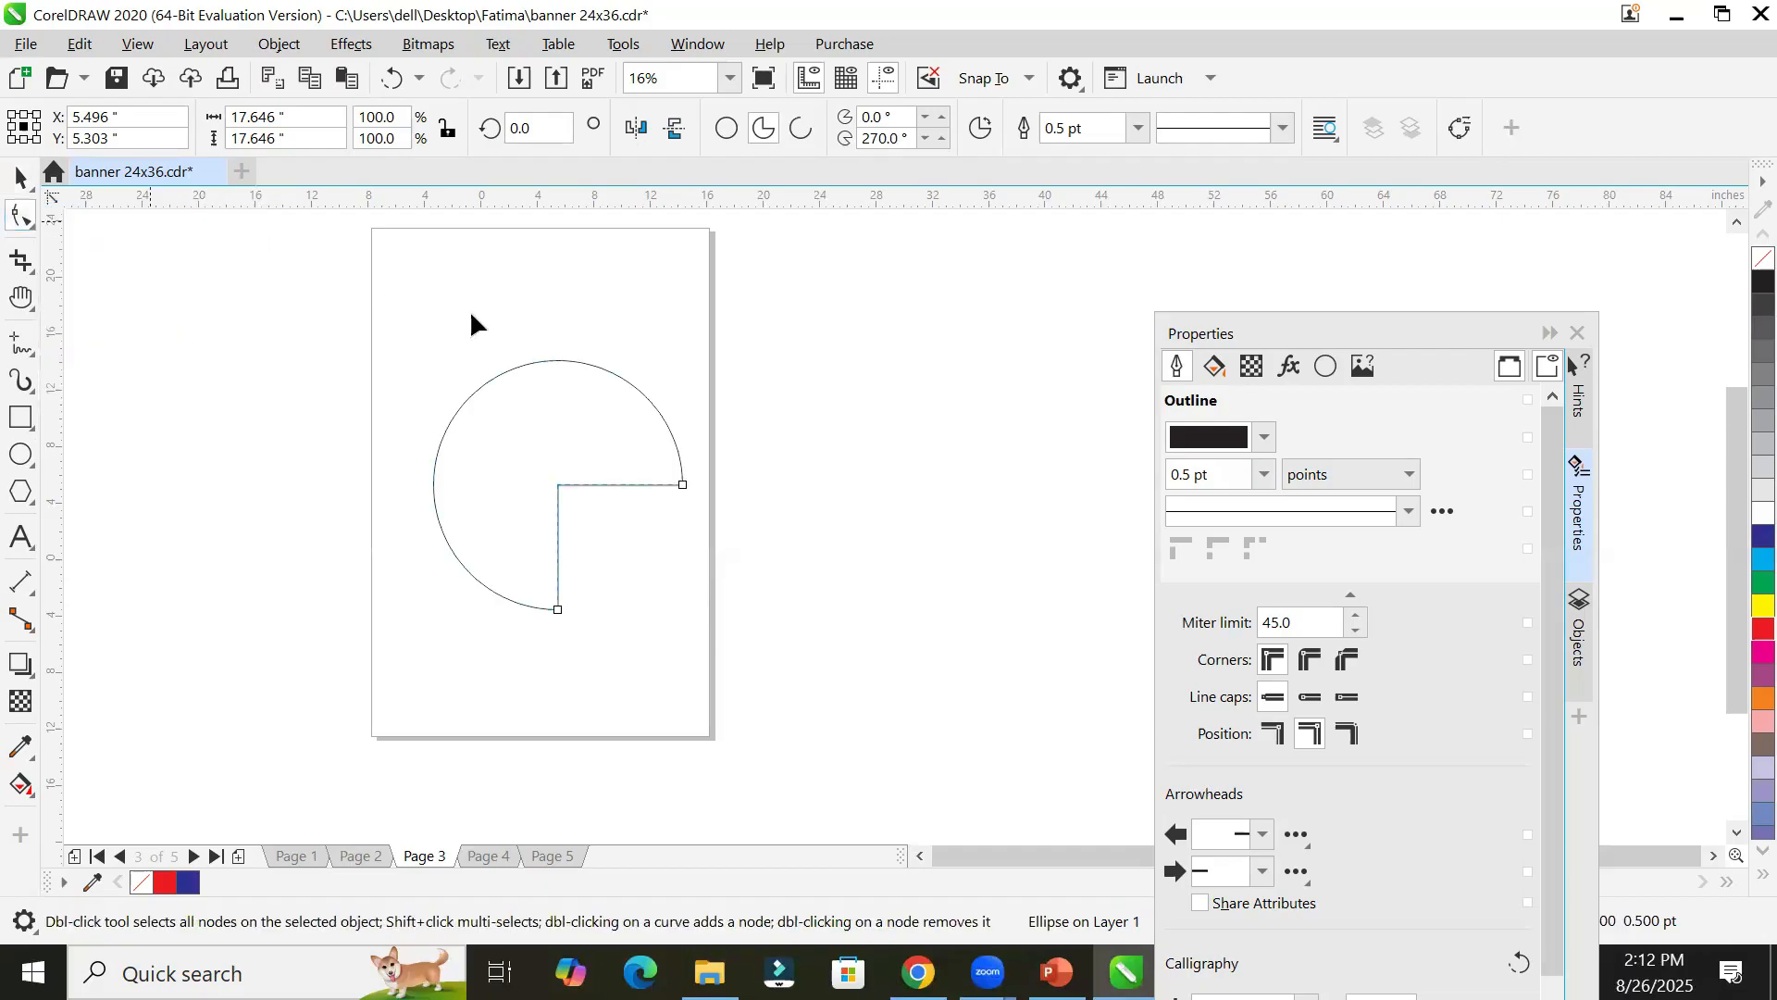
{"action": "left_click_drag", "start_coordinate": [681, 485], "coordinate": [685, 541]}
{"action": "left_click_drag", "start_coordinate": [658, 606], "coordinate": [675, 368]}
{"action": "left_click_drag", "start_coordinate": [693, 431], "coordinate": [681, 271]}
{"action": "left_click_drag", "start_coordinate": [622, 378], "coordinate": [427, 350]}
{"action": "left_click_drag", "start_coordinate": [558, 605], "coordinate": [659, 453]}
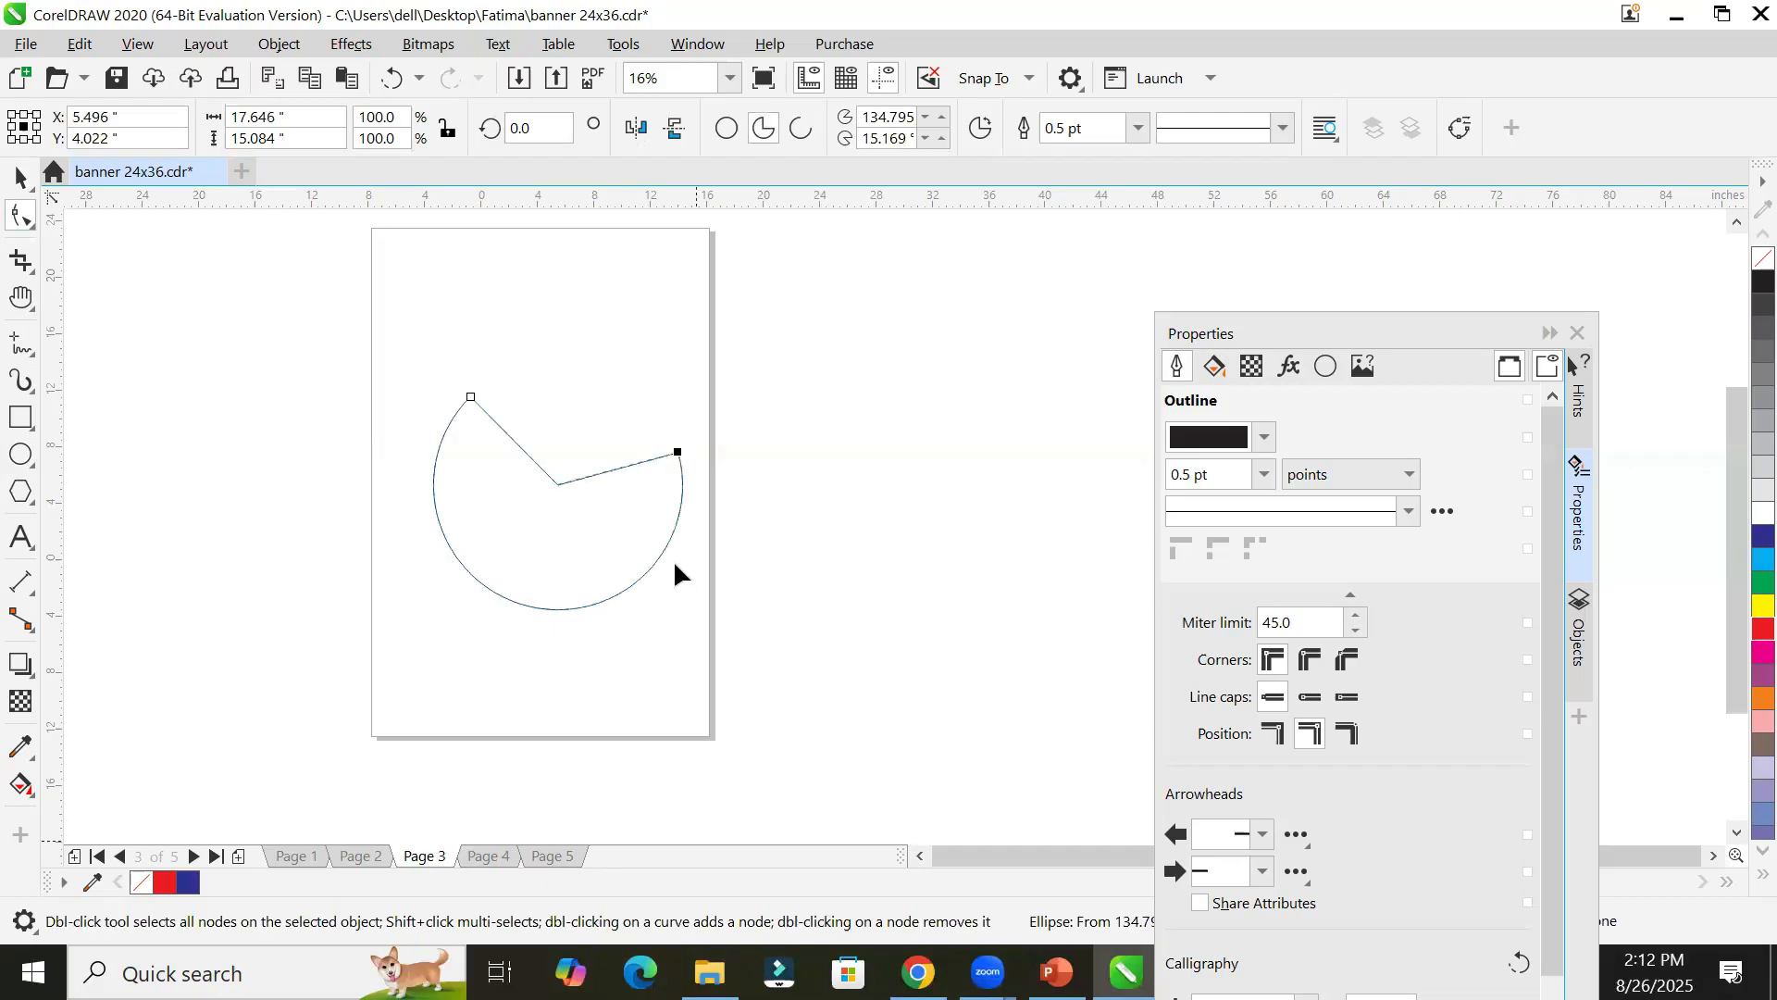
{"action": "left_click_drag", "start_coordinate": [675, 452], "coordinate": [636, 390]}
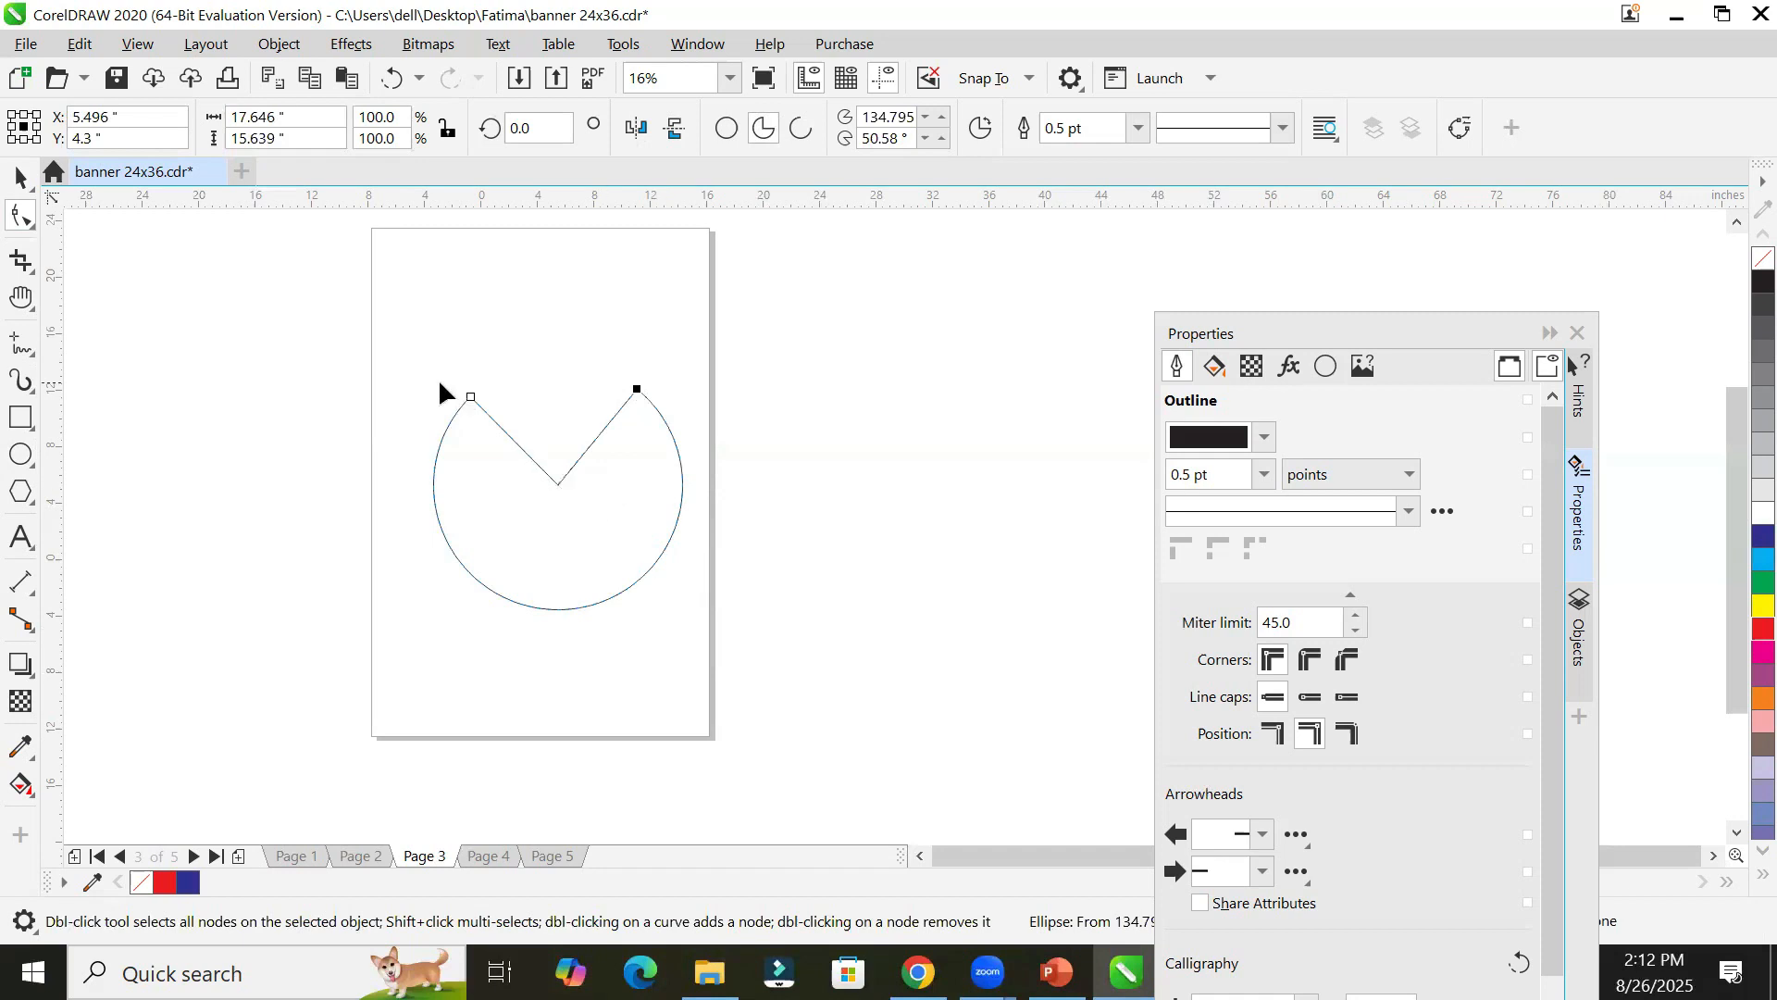
{"action": "left_click_drag", "start_coordinate": [470, 391], "coordinate": [621, 378]}
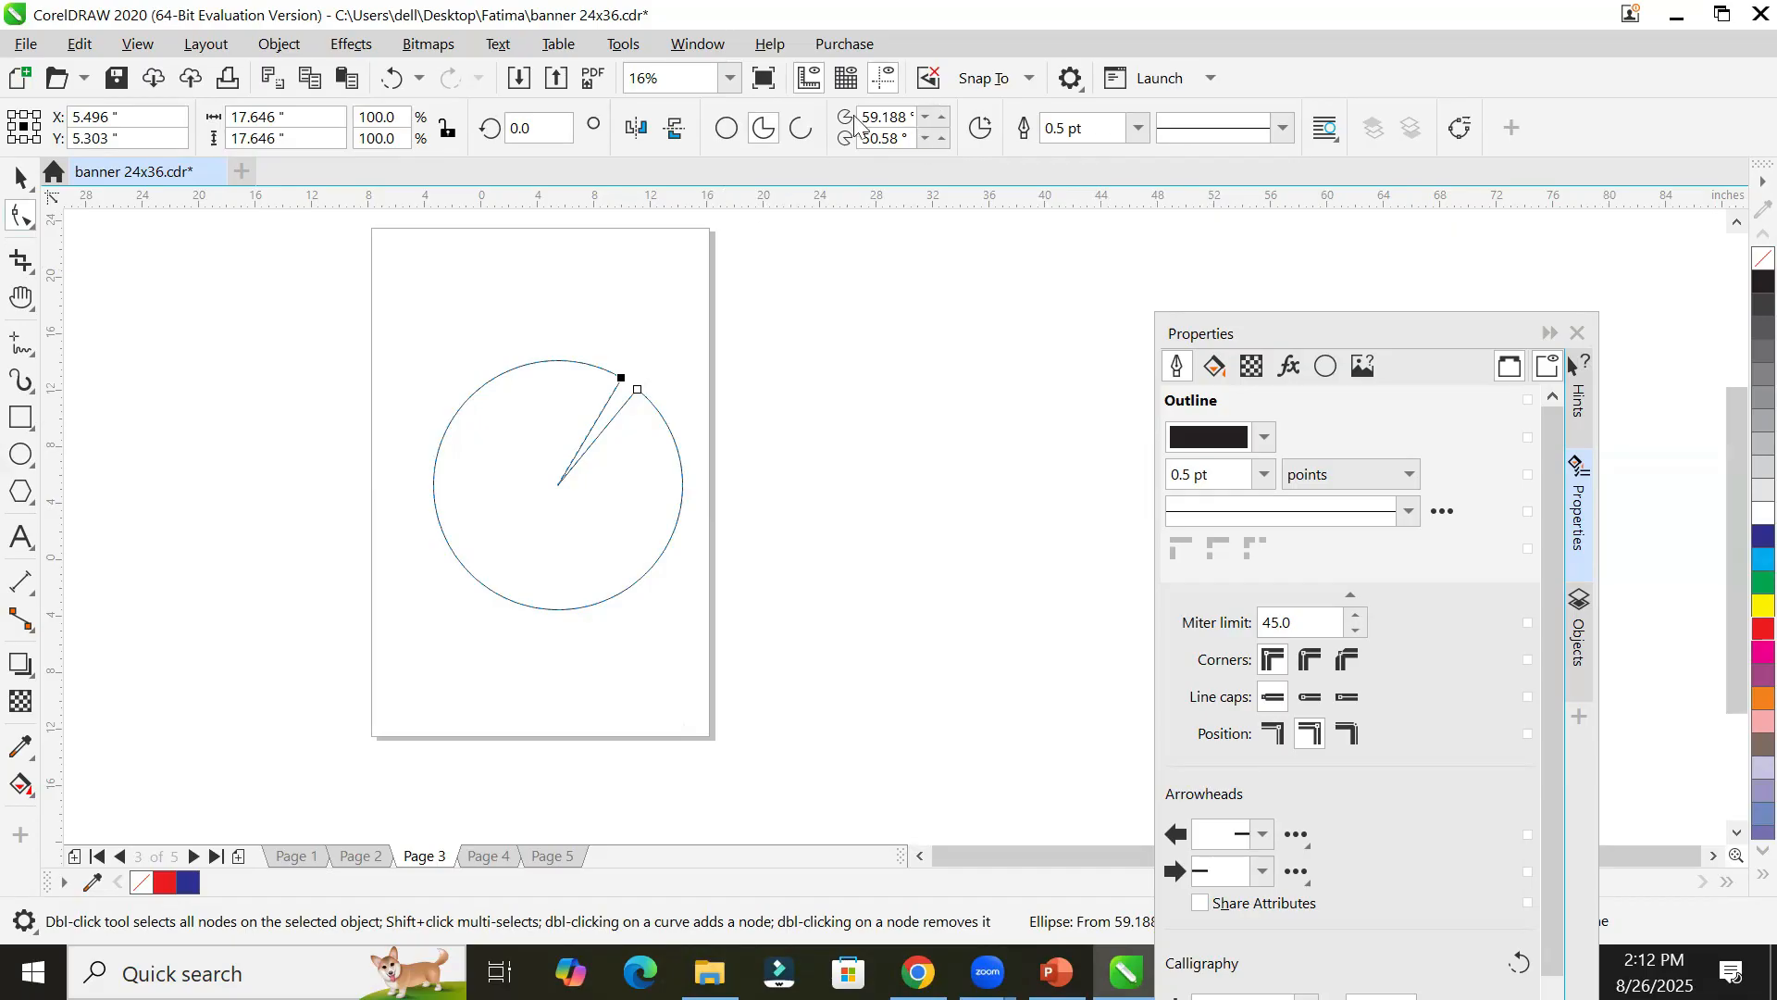
Step: Increase the pie's starting angle to 67.188° and its ending angle to 53.58°
{"action": "left_click", "coordinate": [942, 116]}
{"action": "left_click", "coordinate": [942, 116]}
{"action": "left_click", "coordinate": [941, 115]}
{"action": "left_click", "coordinate": [941, 116]}
{"action": "left_click", "coordinate": [941, 116]}
{"action": "left_click", "coordinate": [942, 116]}
{"action": "left_click", "coordinate": [941, 116]}
{"action": "left_click", "coordinate": [941, 115]}
{"action": "left_click", "coordinate": [938, 135]}
{"action": "left_click", "coordinate": [937, 134]}
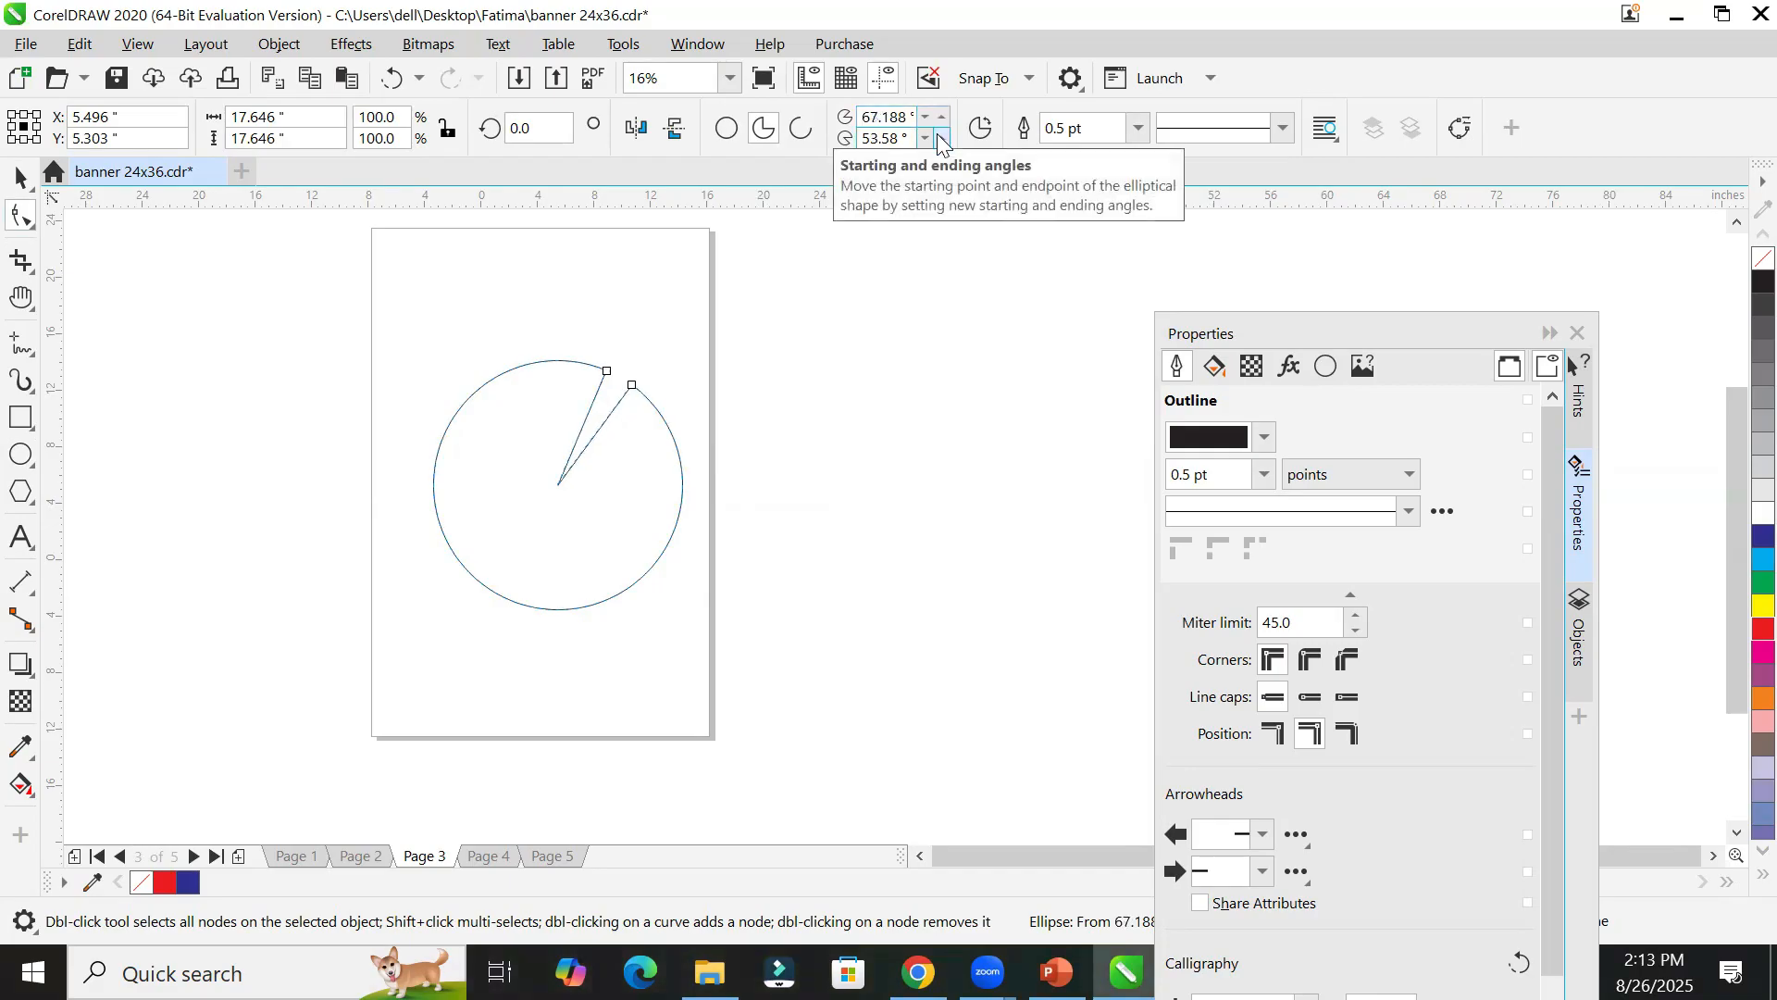
Step: Move the pie's nodes with the Shape tool to a starting angle of about 6° and an ending angle of about 136°
{"action": "left_click", "coordinate": [23, 226]}
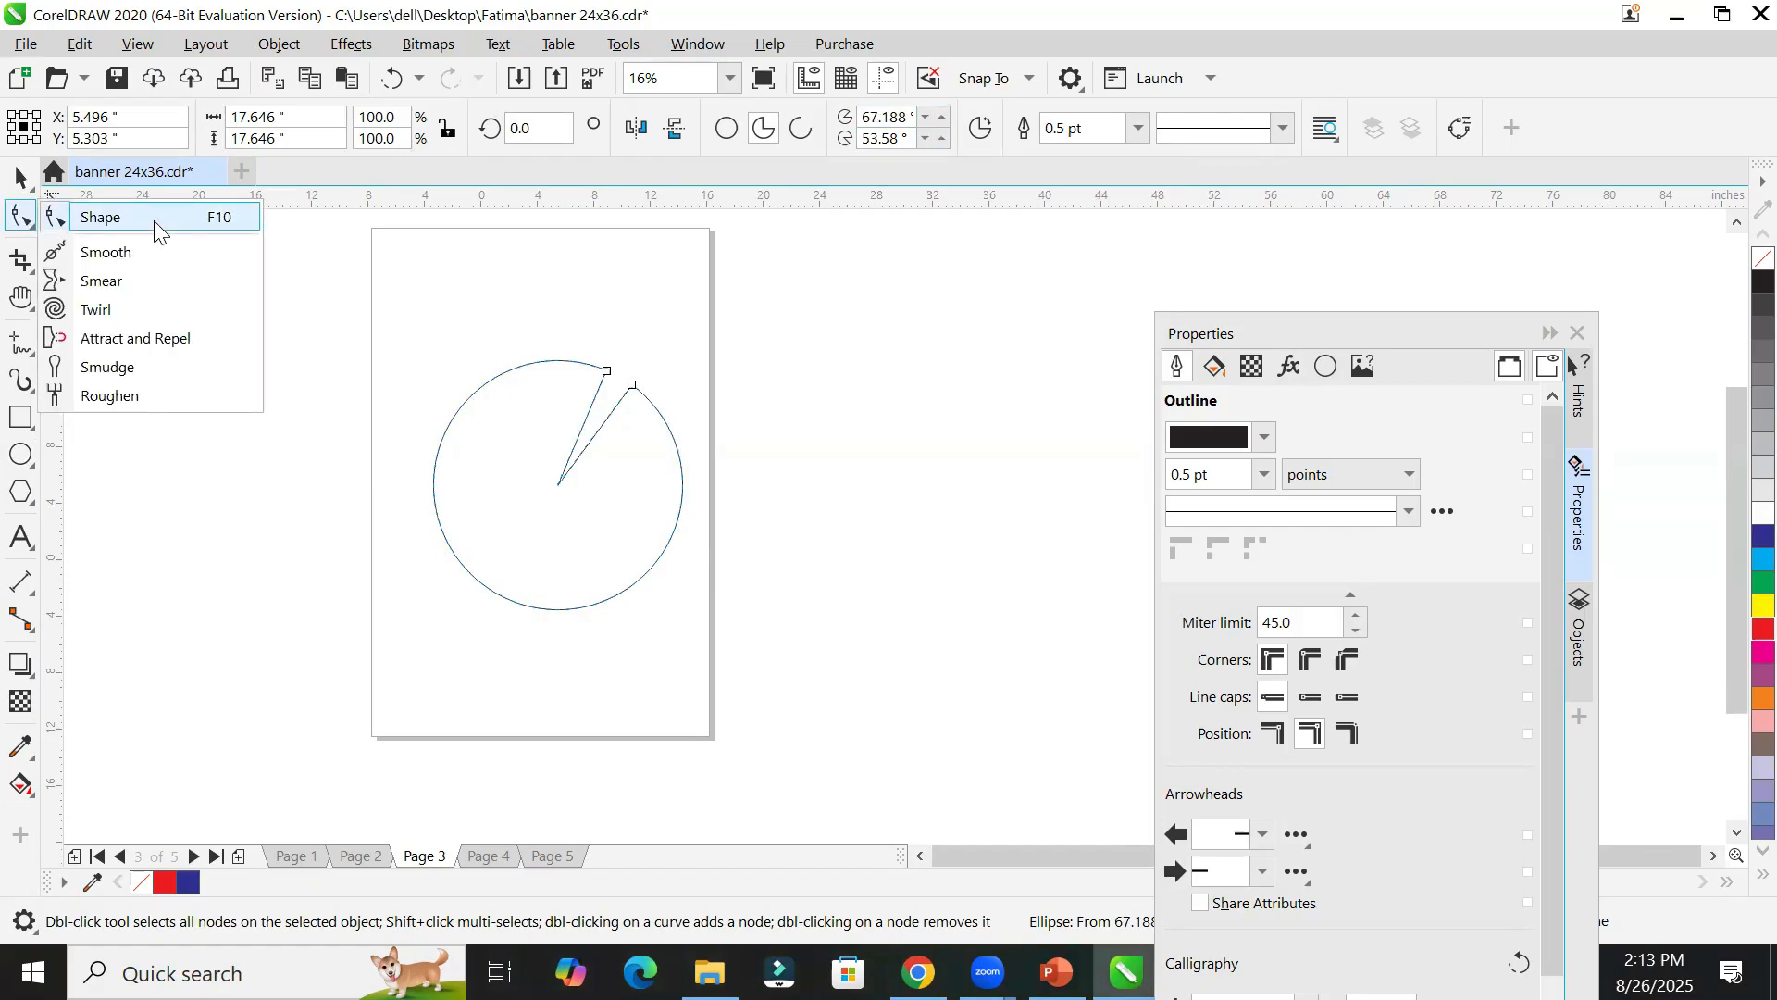
{"action": "left_click", "coordinate": [157, 231]}
{"action": "left_click_drag", "start_coordinate": [632, 388], "coordinate": [646, 442]}
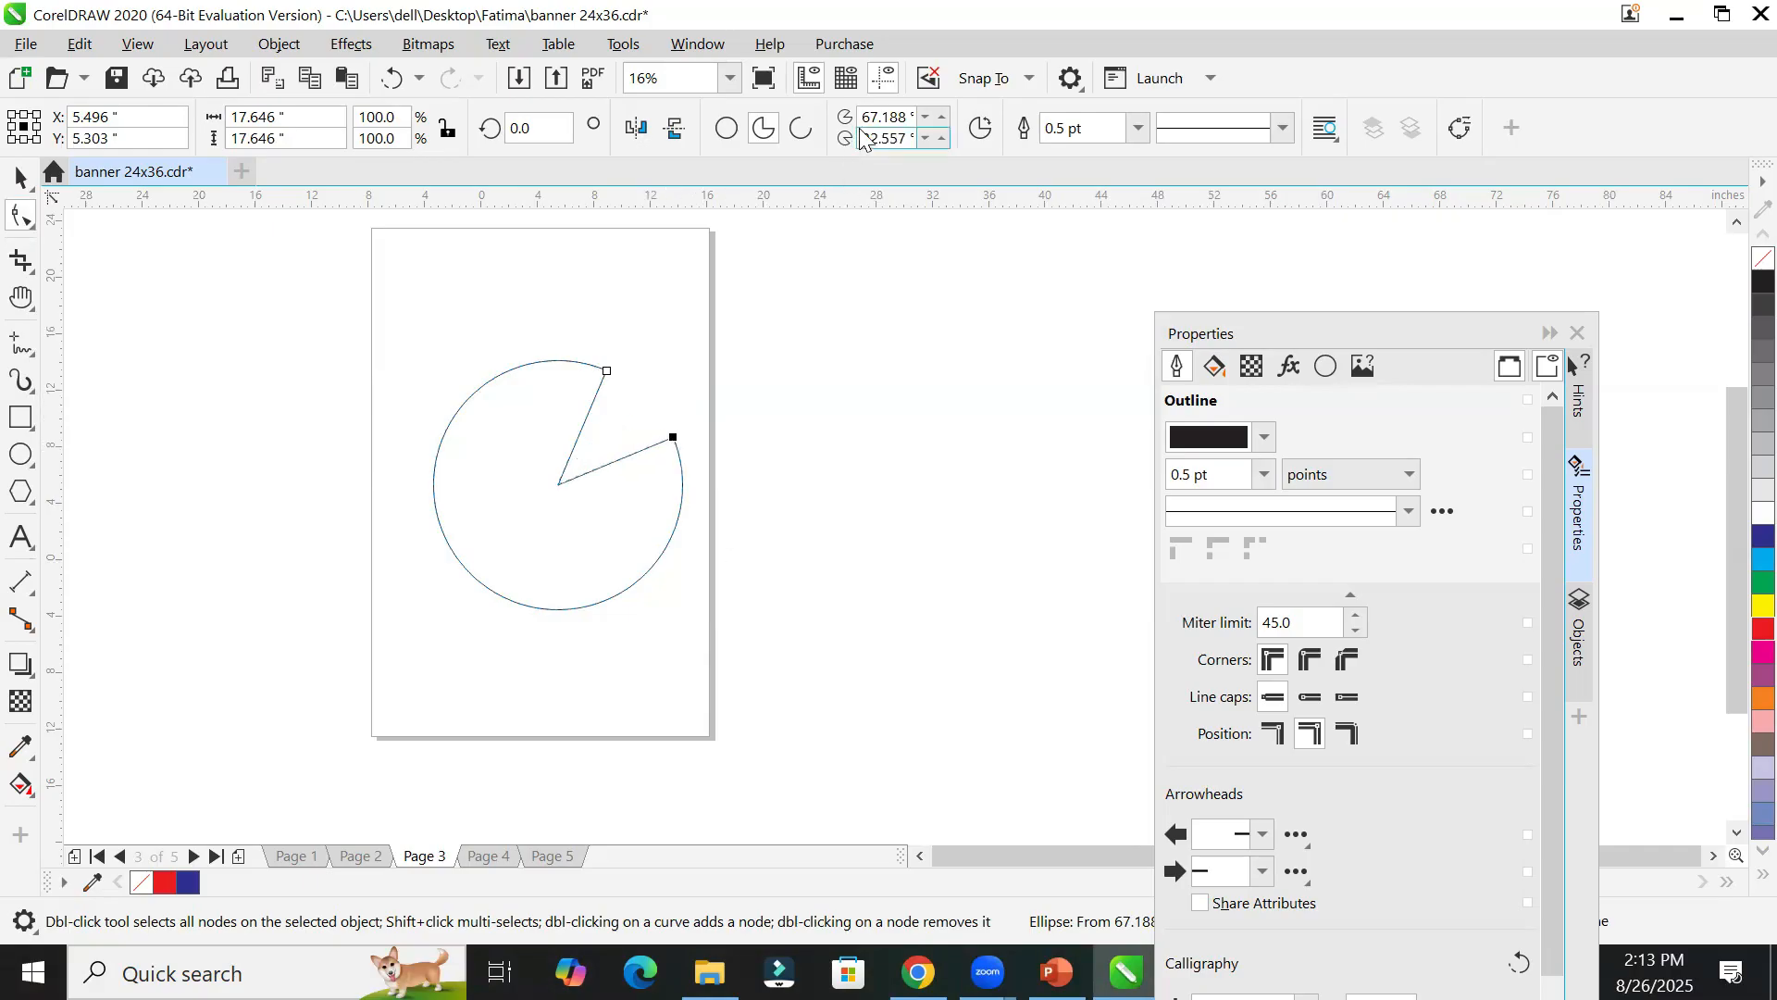
{"action": "left_click_drag", "start_coordinate": [674, 440], "coordinate": [431, 365]}
{"action": "left_click_drag", "start_coordinate": [606, 370], "coordinate": [648, 470]}
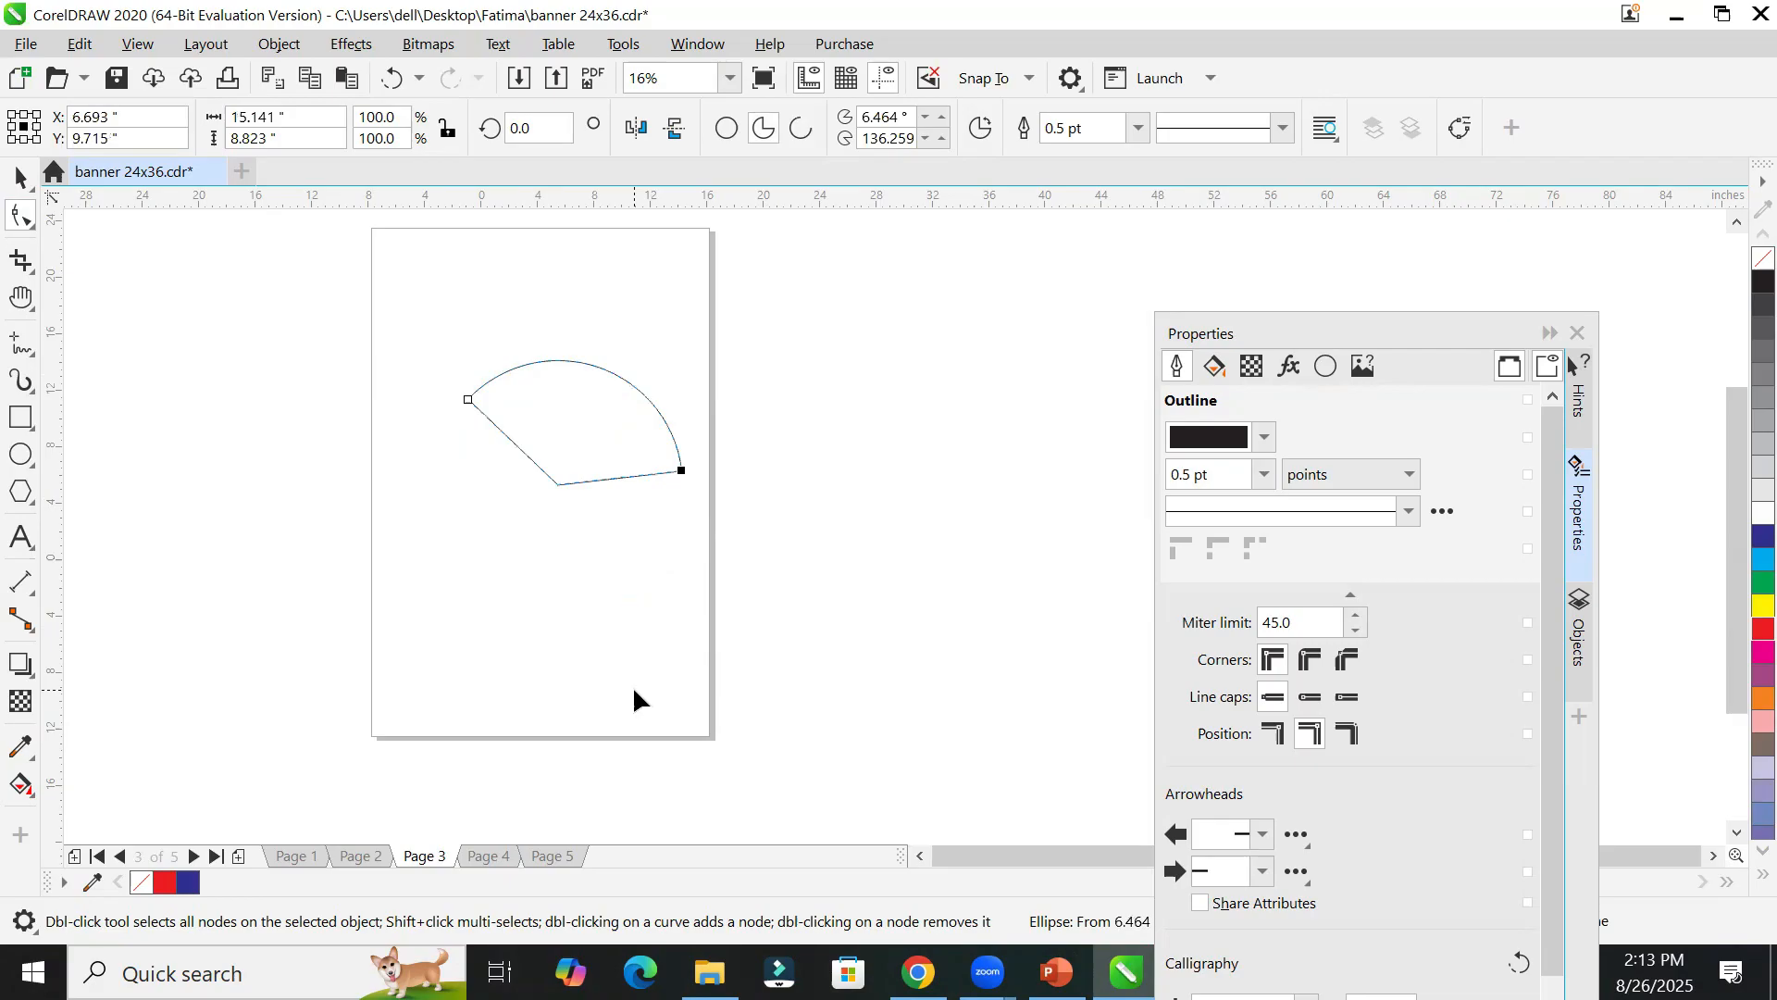
Step: Reverse the pie's direction repeatedly, and convert the shape back to a full ellipse
{"action": "left_click", "coordinate": [982, 127]}
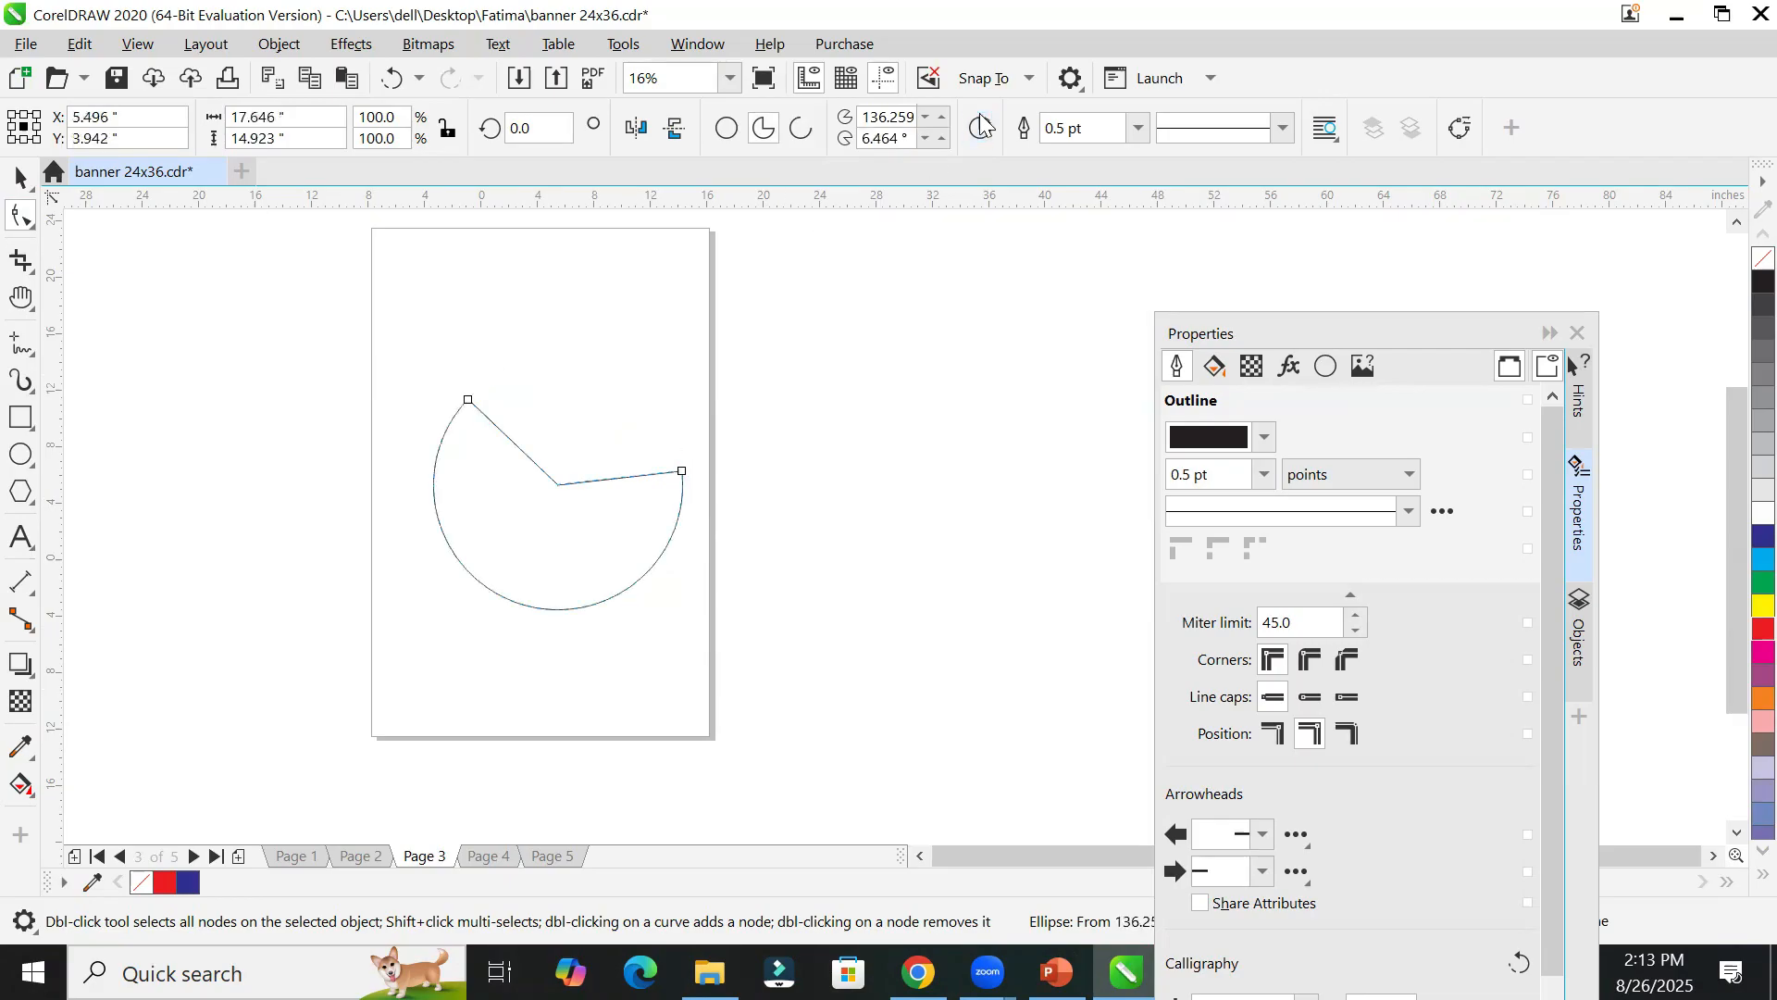
{"action": "left_click", "coordinate": [982, 126]}
{"action": "left_click", "coordinate": [982, 127]}
{"action": "left_click", "coordinate": [982, 127]}
{"action": "left_click", "coordinate": [982, 127]}
{"action": "left_click", "coordinate": [982, 127]}
{"action": "left_click", "coordinate": [982, 127]}
{"action": "left_click", "coordinate": [982, 127]}
{"action": "left_click", "coordinate": [982, 127]}
{"action": "left_click", "coordinate": [983, 127]}
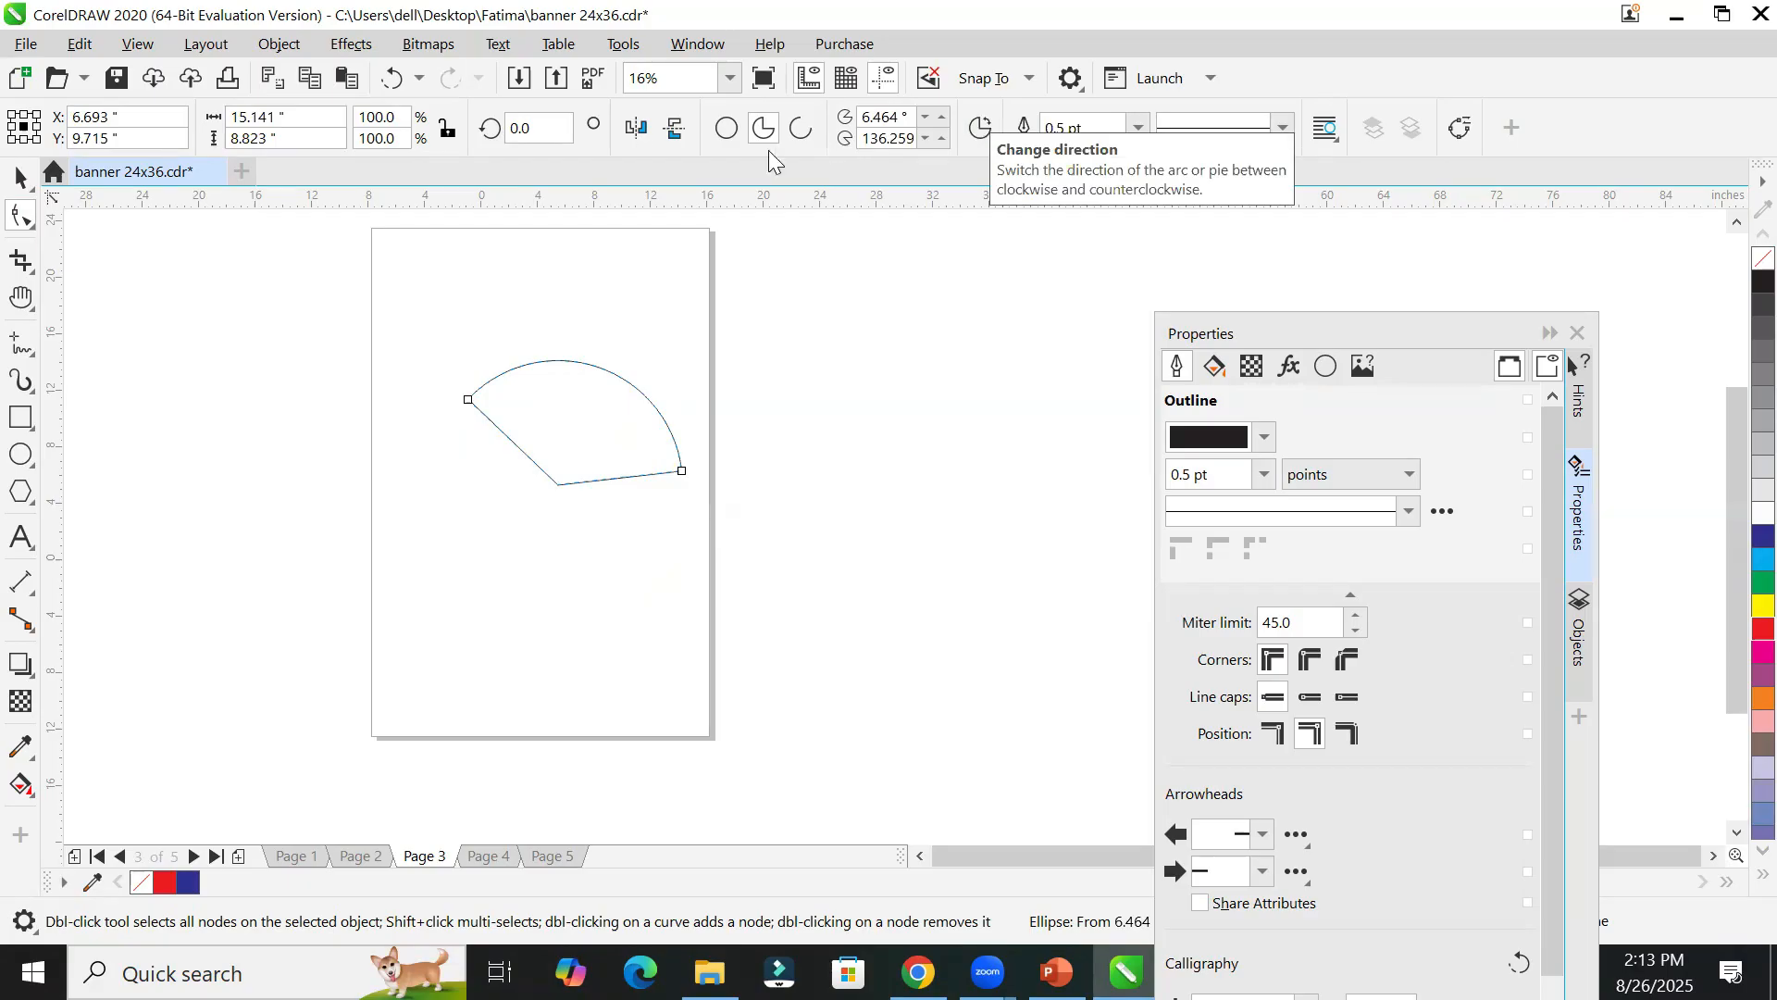
{"action": "left_click", "coordinate": [724, 131]}
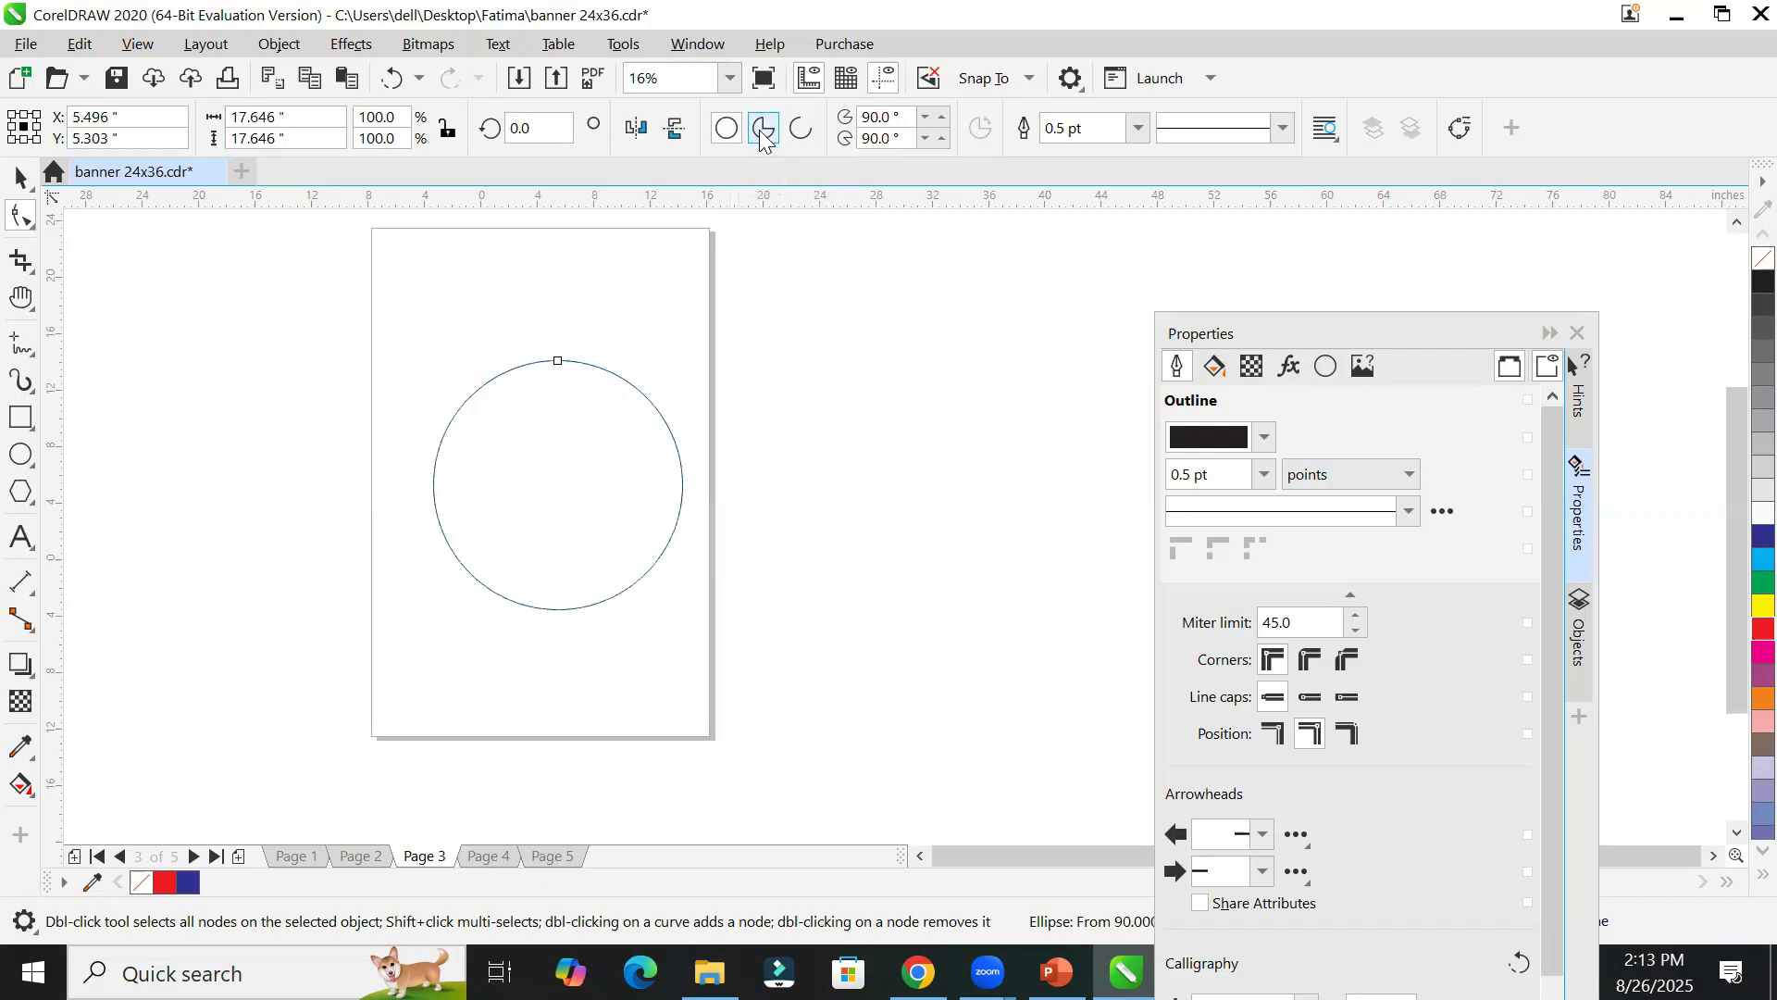
Step: Convert the ellipse to a pie shape and mirror it vertically several times
{"action": "left_click", "coordinate": [761, 132]}
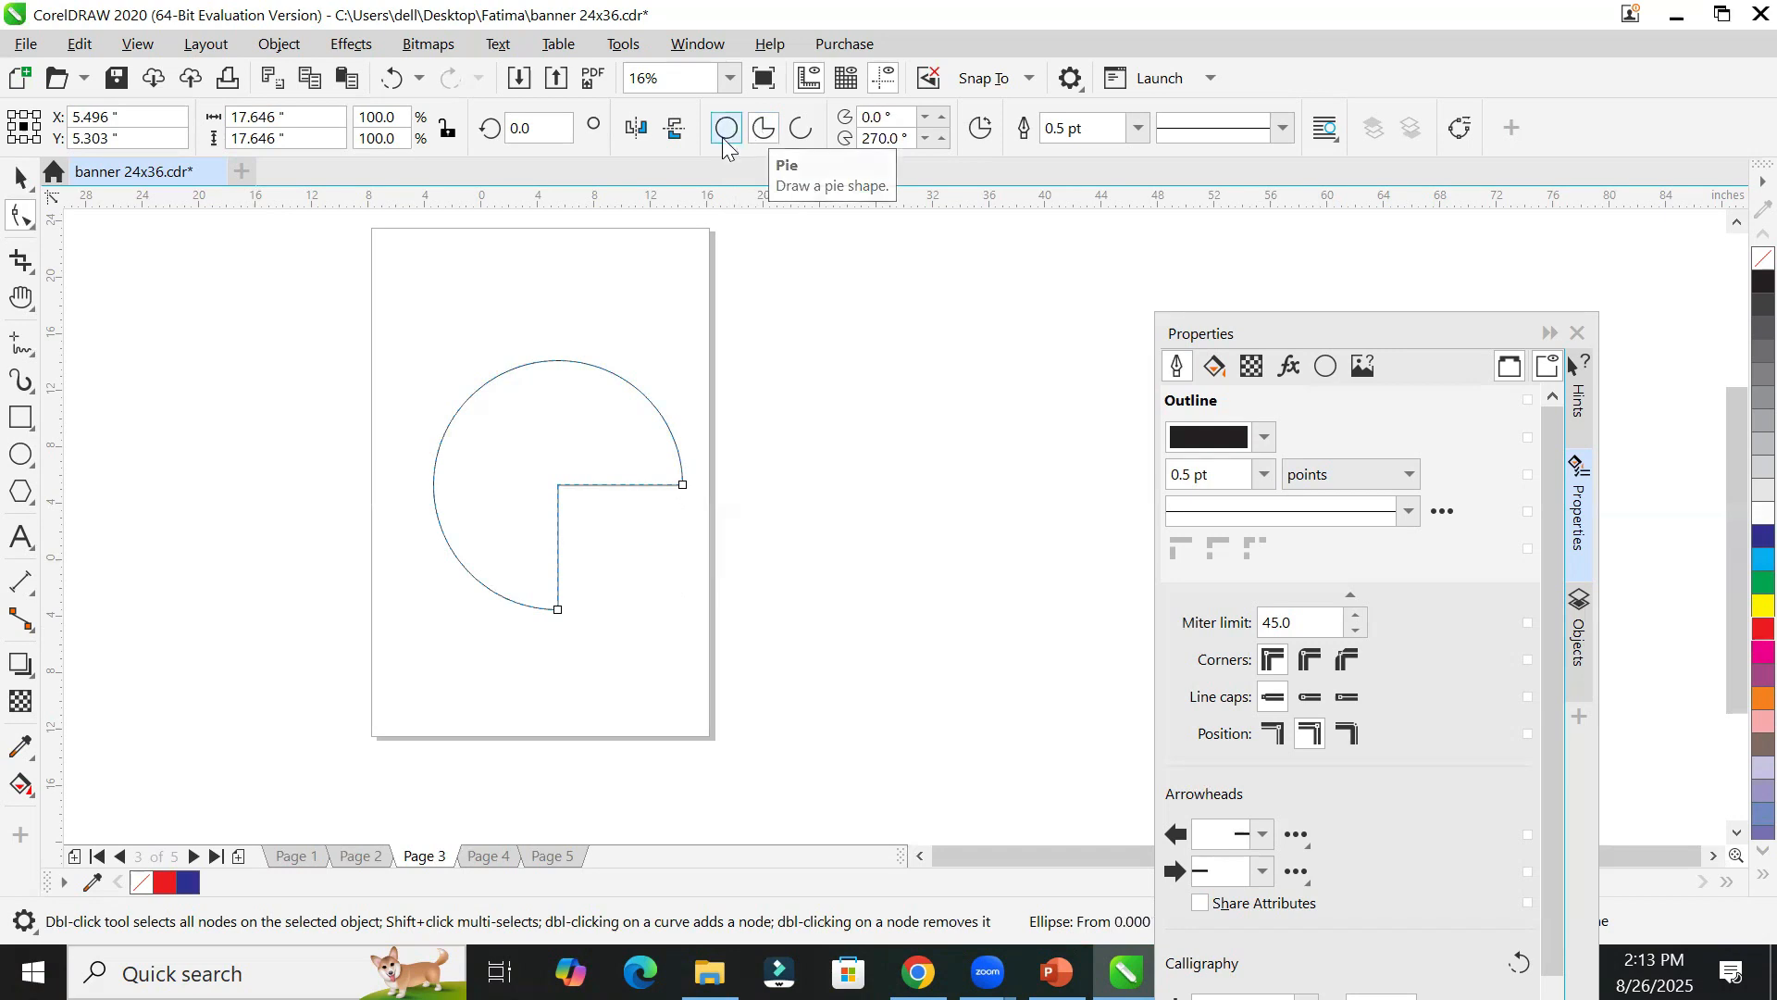
{"action": "left_click", "coordinate": [683, 141]}
{"action": "left_click", "coordinate": [683, 141]}
{"action": "left_click", "coordinate": [683, 141]}
{"action": "left_click", "coordinate": [683, 141]}
{"action": "left_click", "coordinate": [683, 141]}
{"action": "left_click", "coordinate": [683, 141]}
{"action": "left_click", "coordinate": [683, 141]}
Step: Mirror the pie horizontally back and forth repeatedly
{"action": "left_click", "coordinate": [624, 133]}
{"action": "left_click", "coordinate": [624, 133]}
{"action": "left_click", "coordinate": [622, 131]}
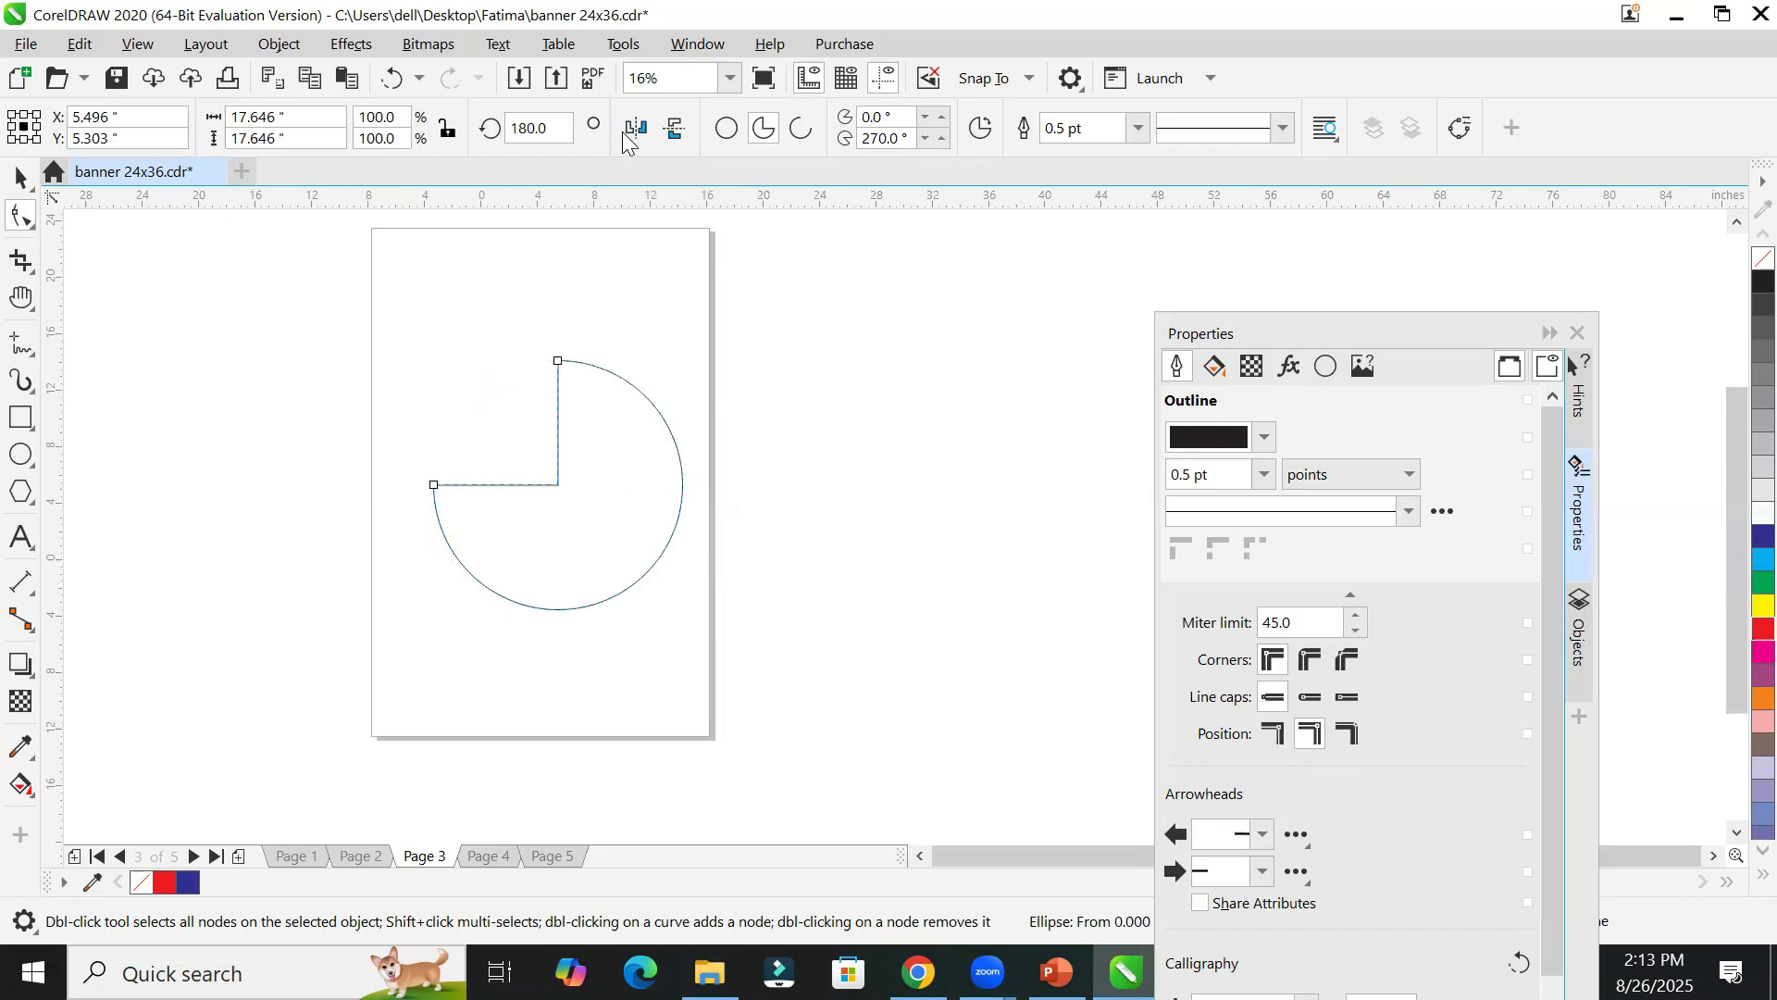
{"action": "left_click", "coordinate": [622, 131]}
{"action": "left_click", "coordinate": [622, 131]}
{"action": "left_click", "coordinate": [622, 131]}
{"action": "left_click", "coordinate": [622, 132]}
{"action": "left_click", "coordinate": [622, 131]}
{"action": "left_click", "coordinate": [622, 131]}
{"action": "left_click", "coordinate": [622, 131]}
{"action": "left_click", "coordinate": [622, 131]}
{"action": "left_click", "coordinate": [622, 131]}
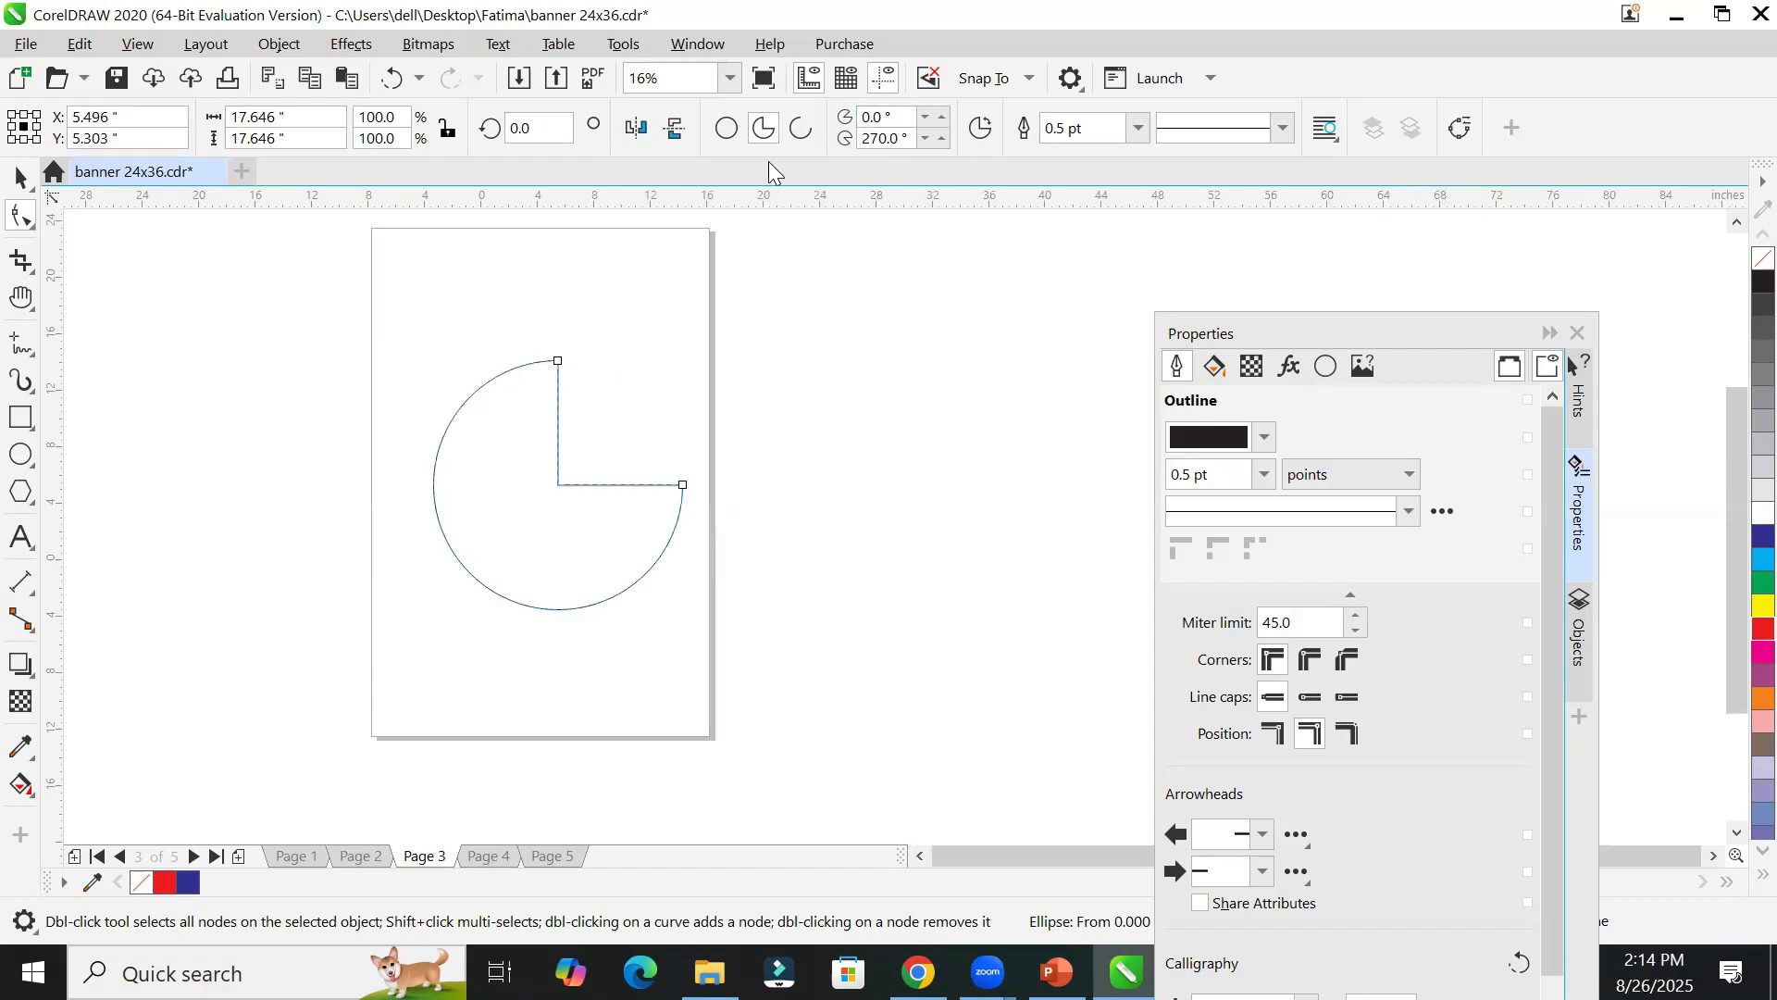
Step: Convert the pie to an arc and mirror the arc horizontally several times
{"action": "left_click", "coordinate": [801, 141]}
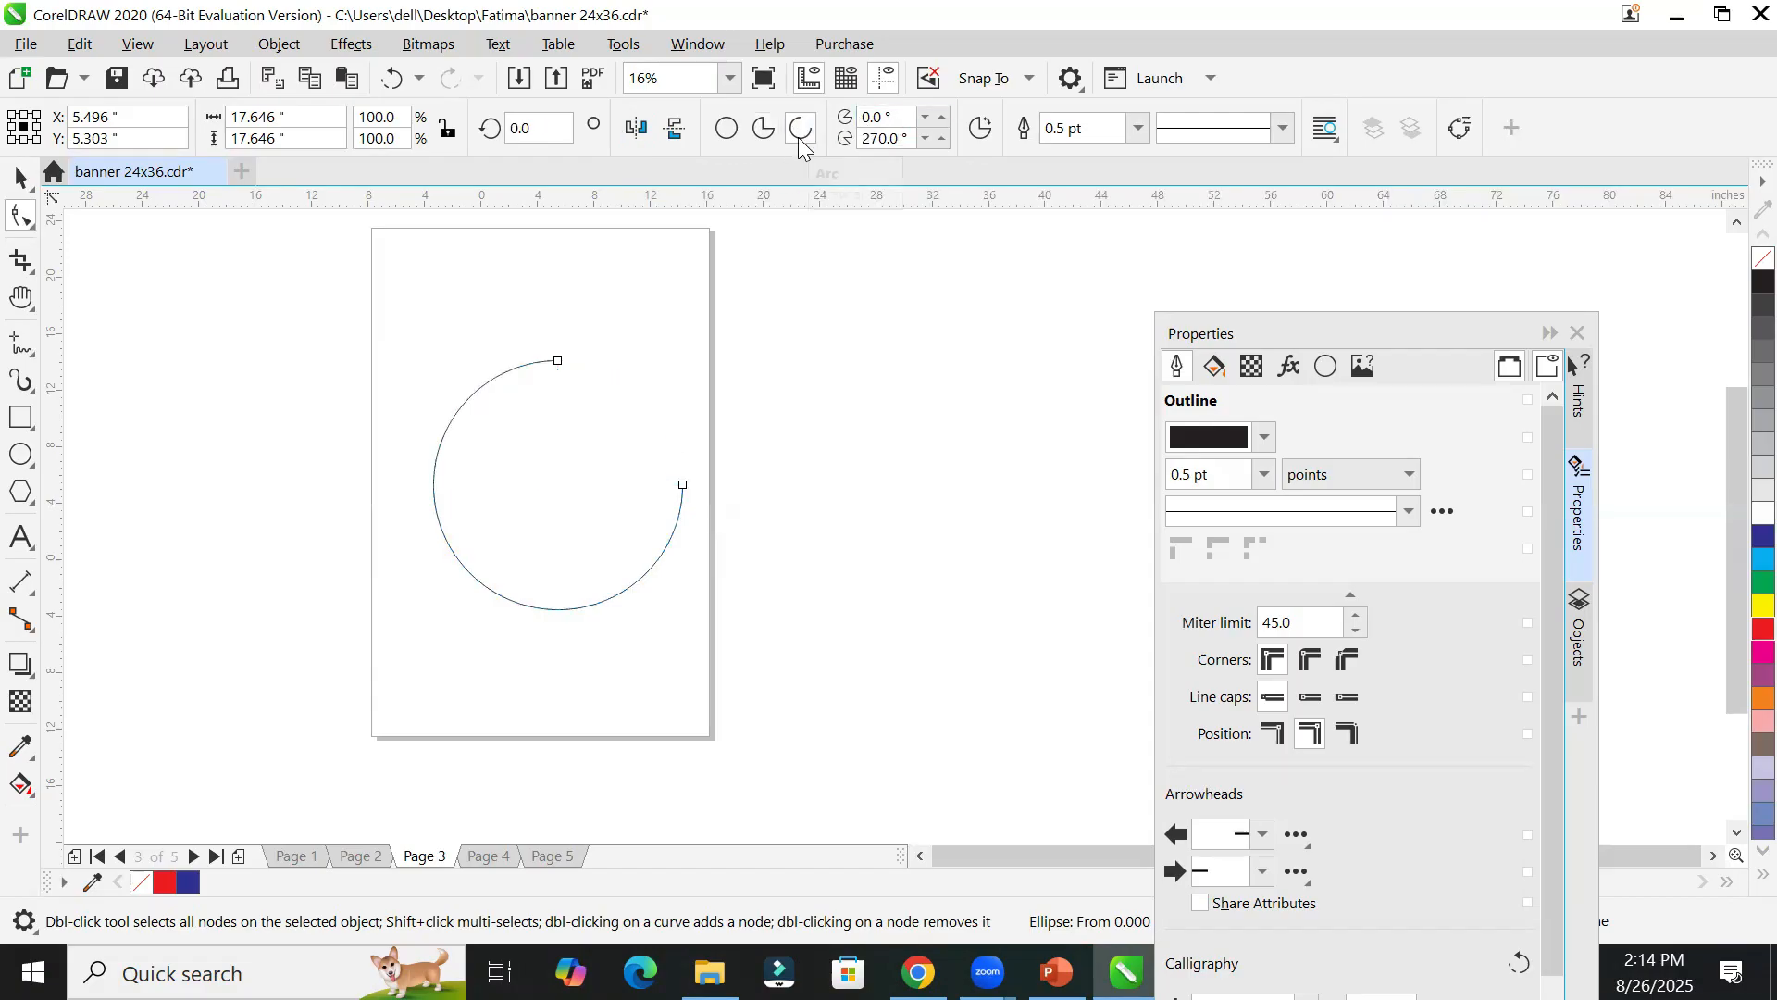
{"action": "left_click", "coordinate": [633, 131]}
{"action": "left_click", "coordinate": [632, 131]}
{"action": "left_click", "coordinate": [632, 132]}
{"action": "left_click", "coordinate": [633, 132]}
{"action": "left_click", "coordinate": [633, 132]}
{"action": "left_click", "coordinate": [632, 131]}
{"action": "left_click", "coordinate": [632, 131]}
{"action": "left_click", "coordinate": [632, 132]}
{"action": "left_click", "coordinate": [637, 135]}
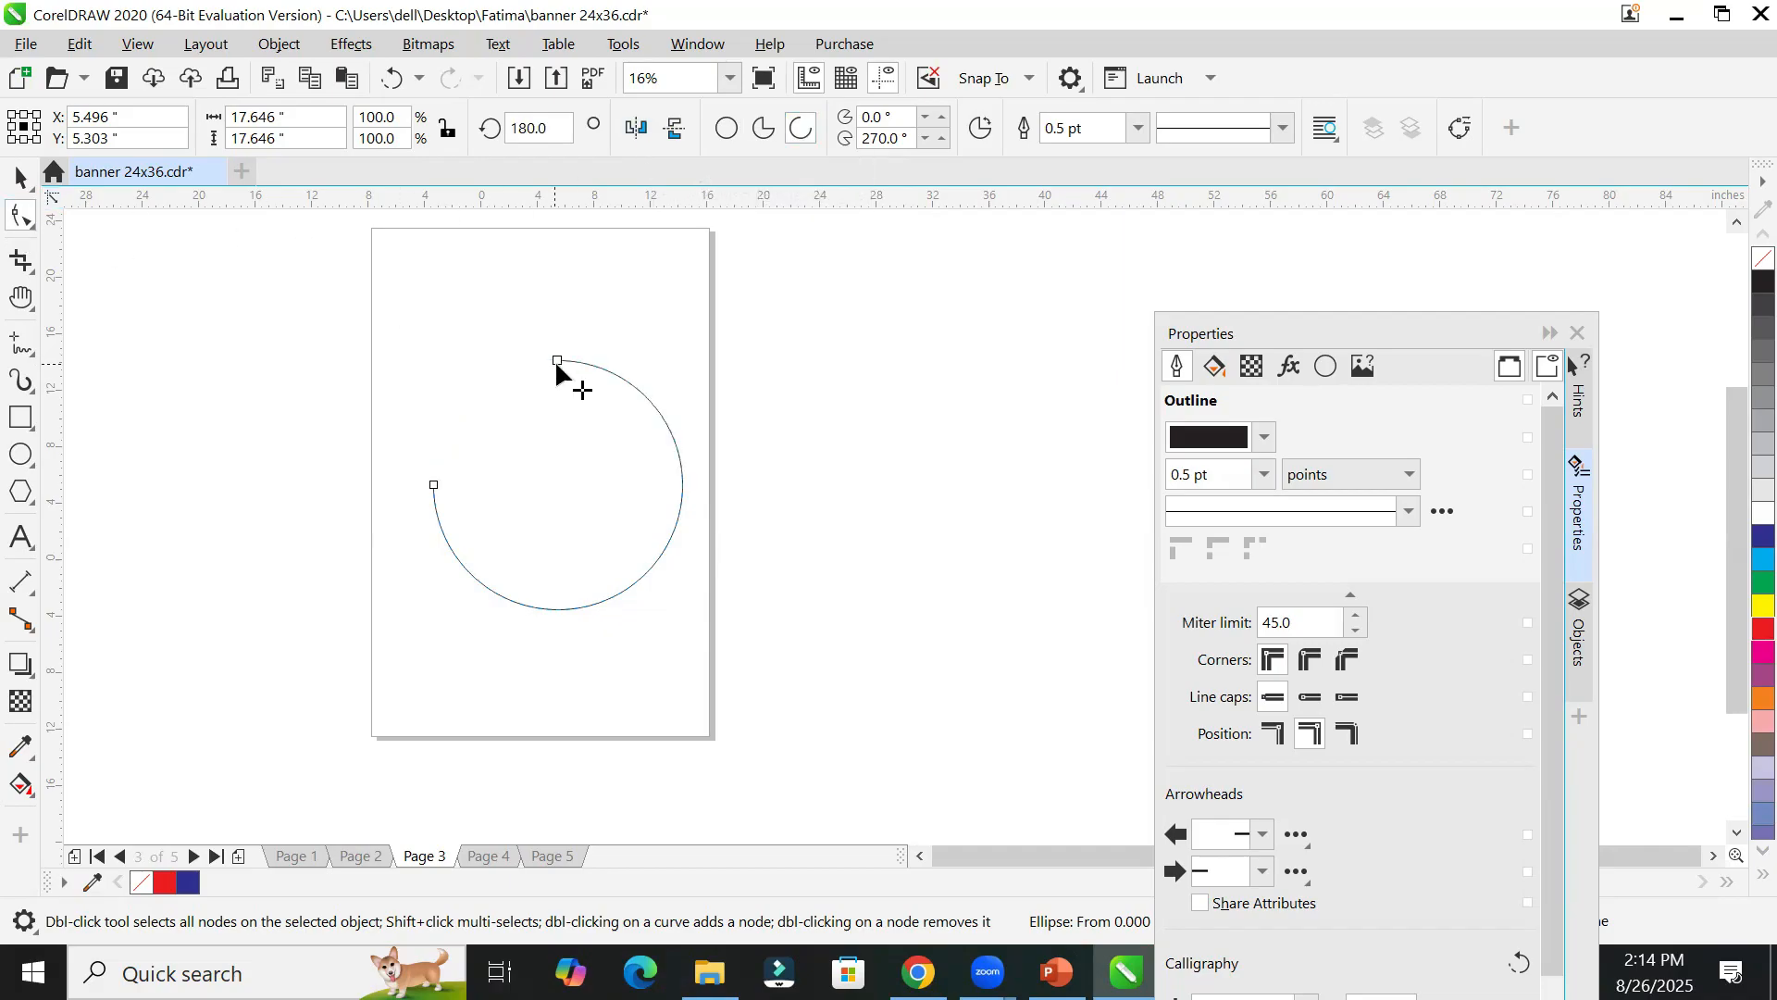
Step: Move the arc's upper node to an ending angle of about 300° and convert the resulting pie back to an arc
{"action": "left_click_drag", "start_coordinate": [553, 359], "coordinate": [500, 387]}
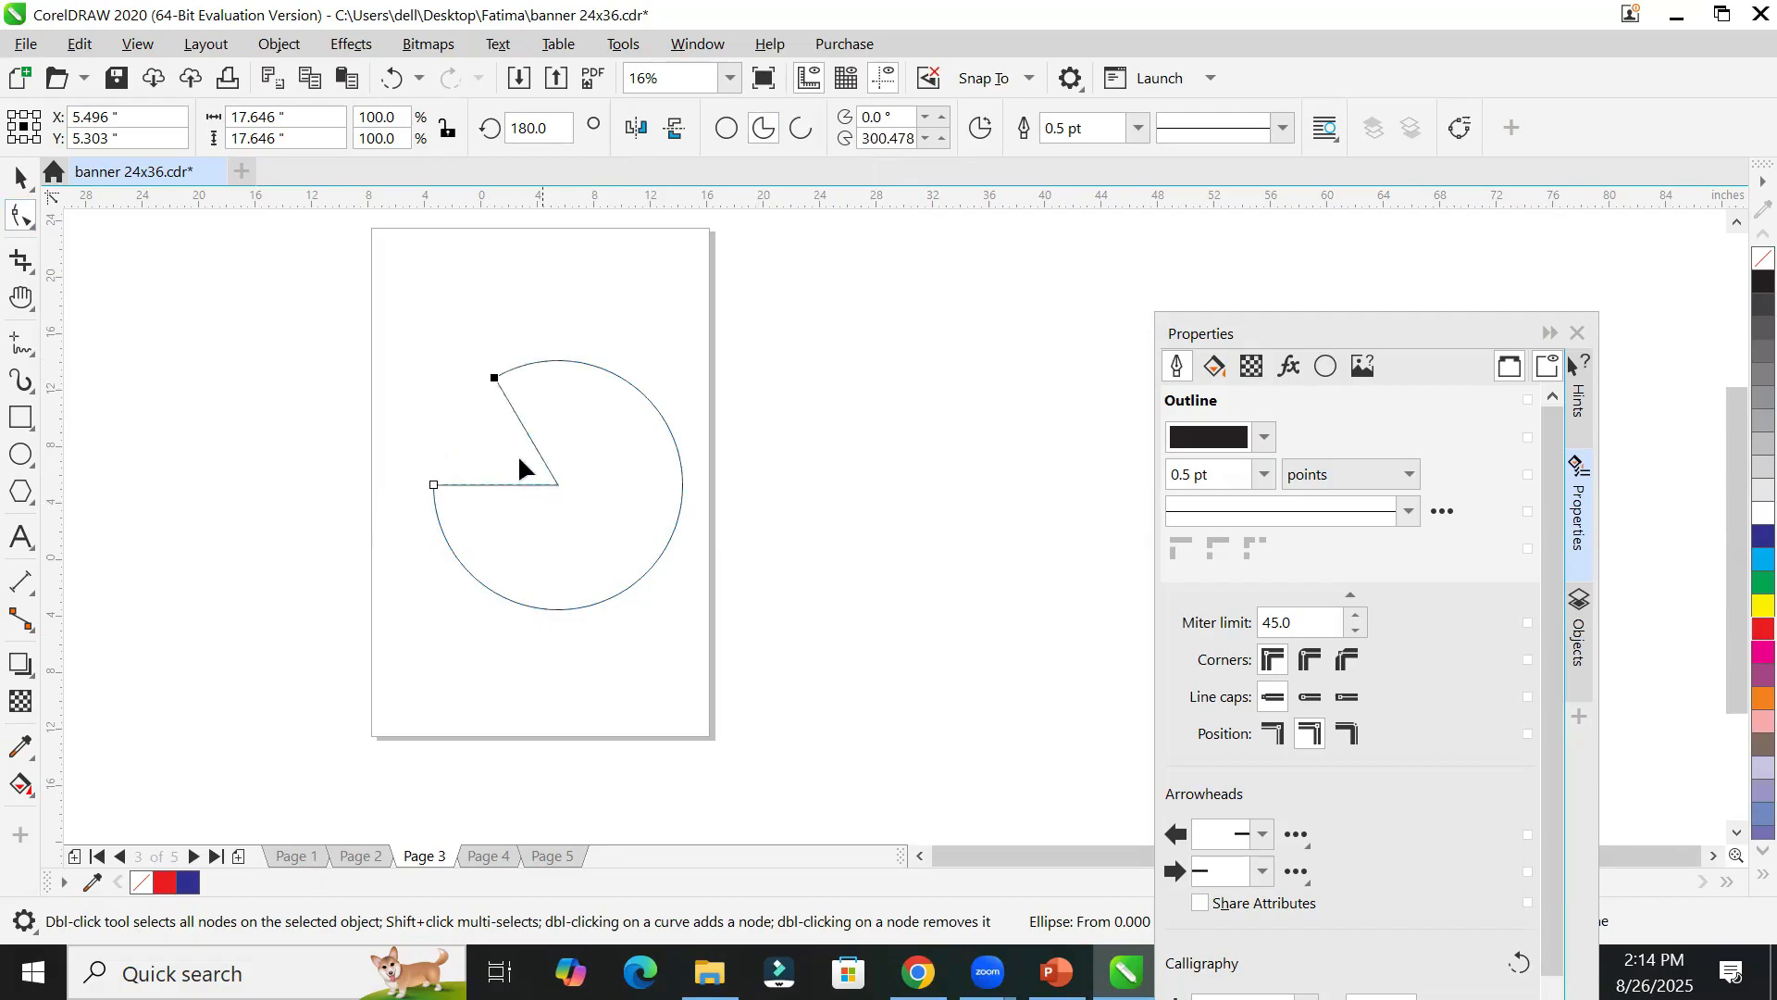
{"action": "left_click", "coordinate": [798, 132]}
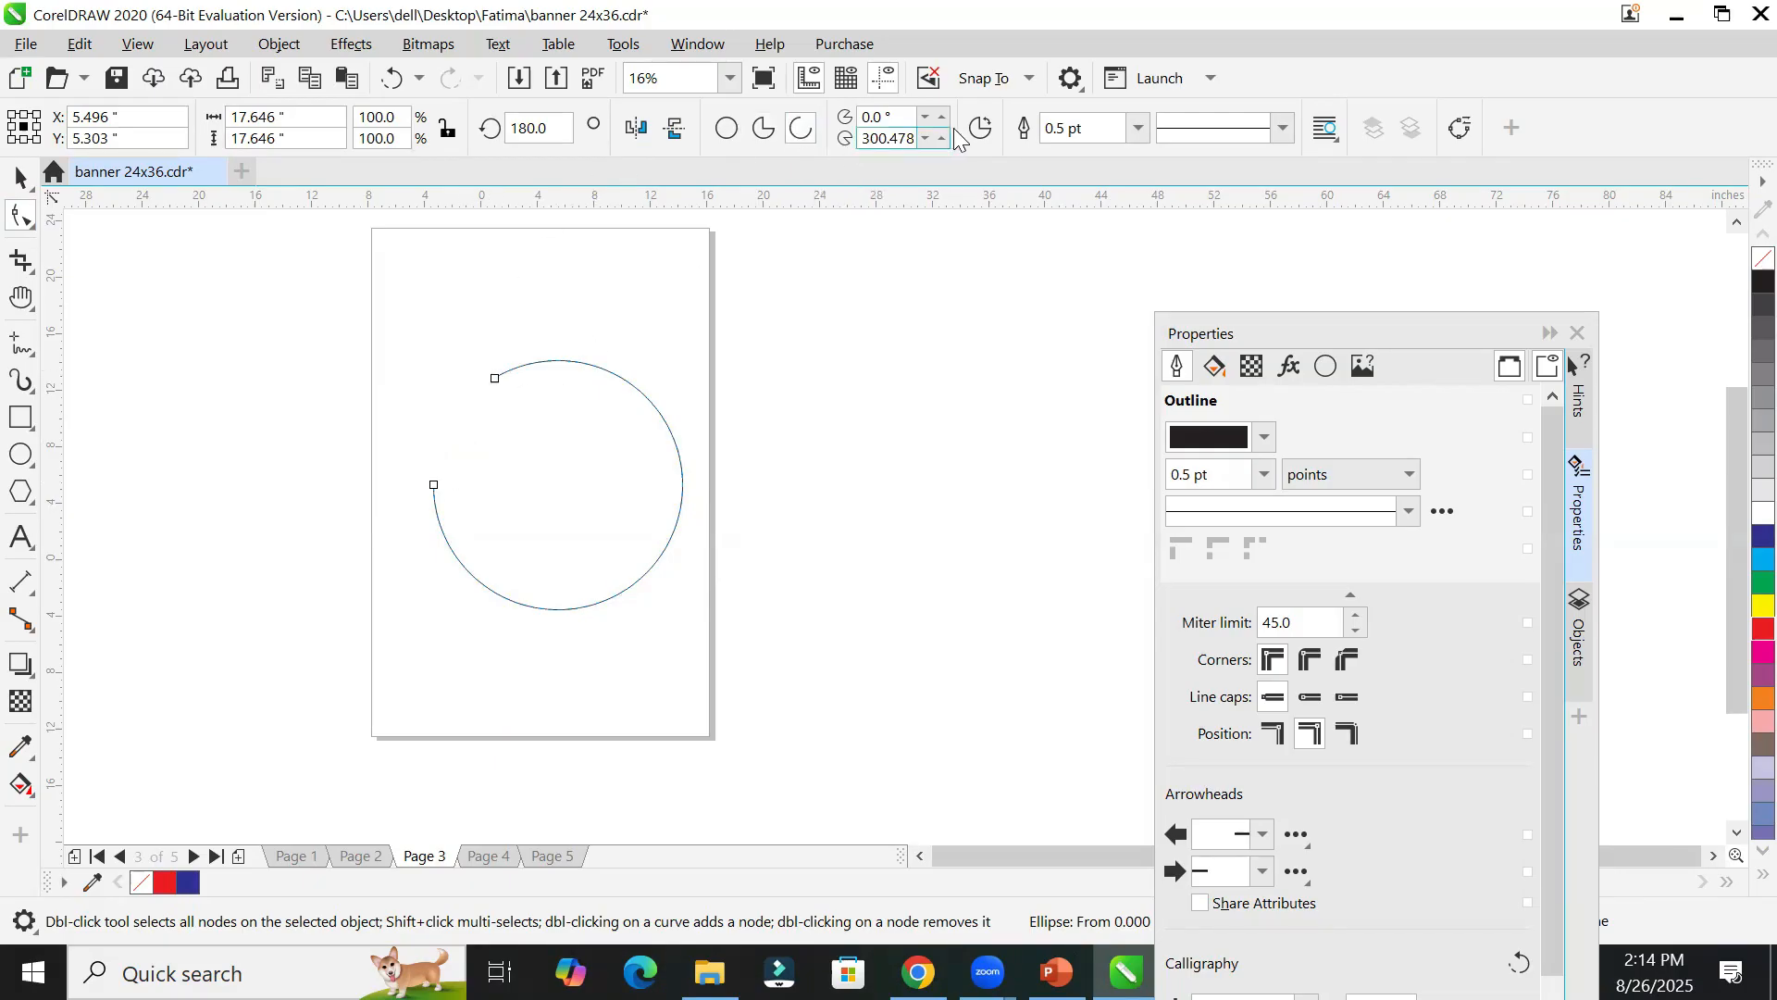
Step: Set the arc's outline to 36 pt wide and red
{"action": "left_click", "coordinate": [1138, 128]}
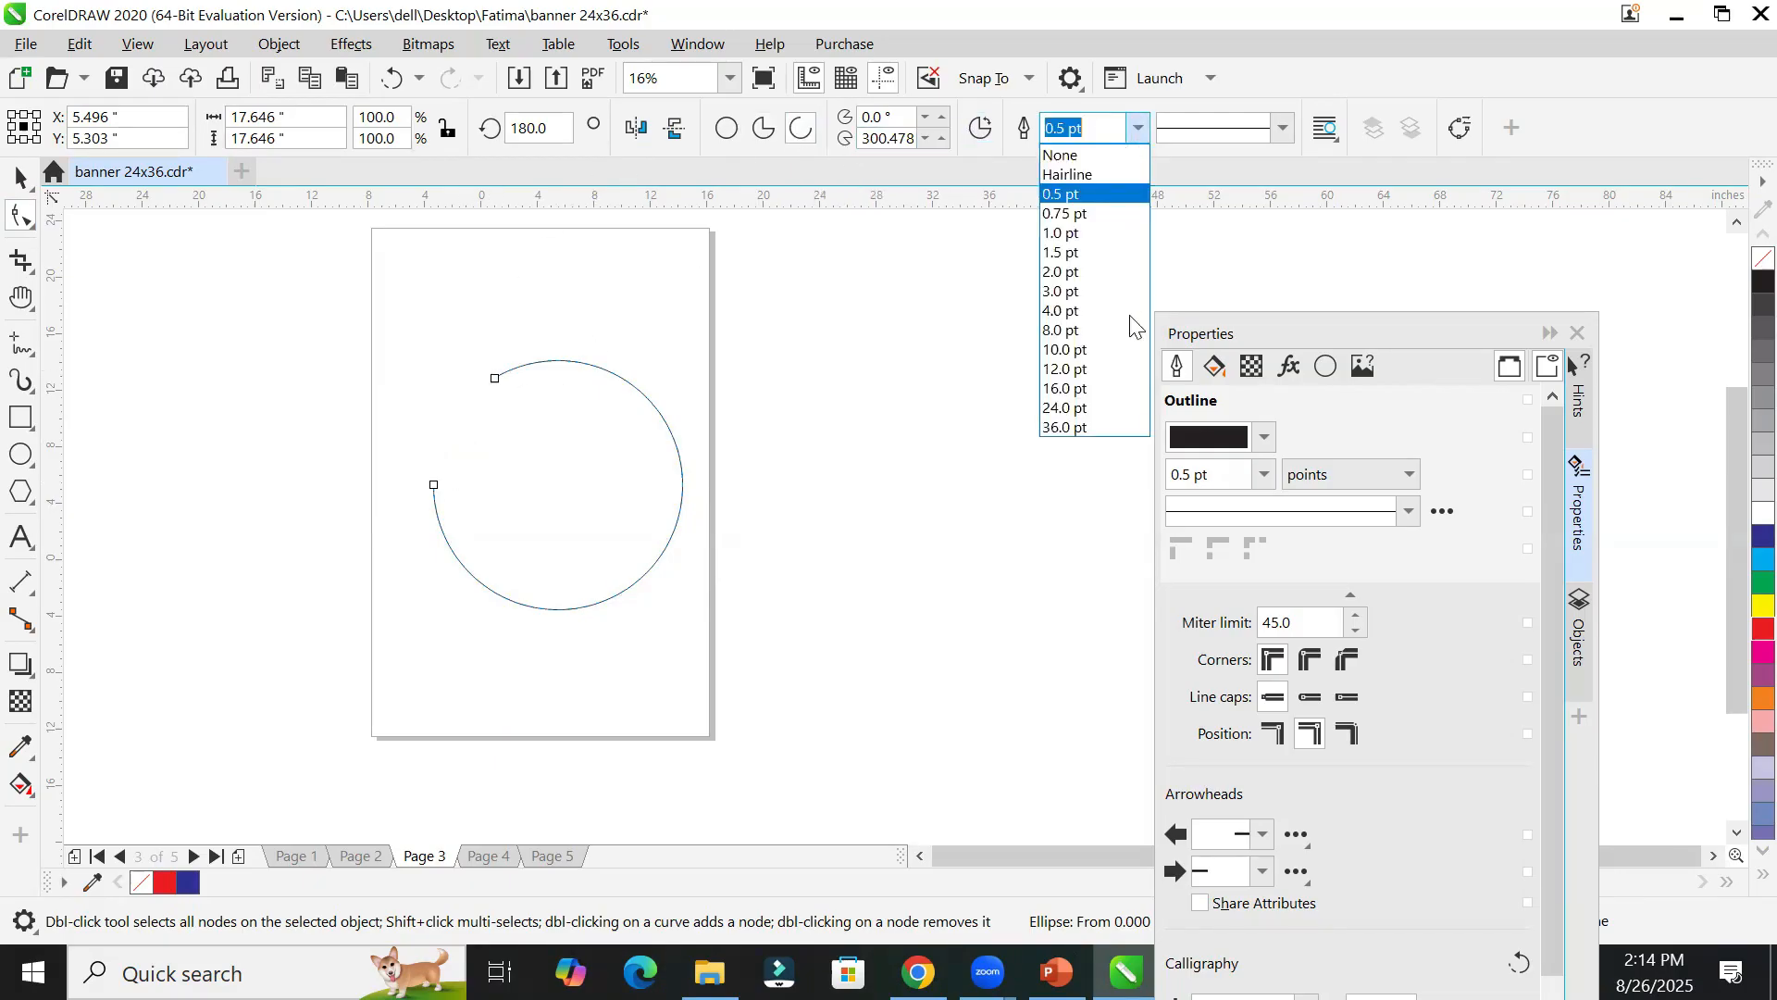
{"action": "left_click", "coordinate": [1087, 425]}
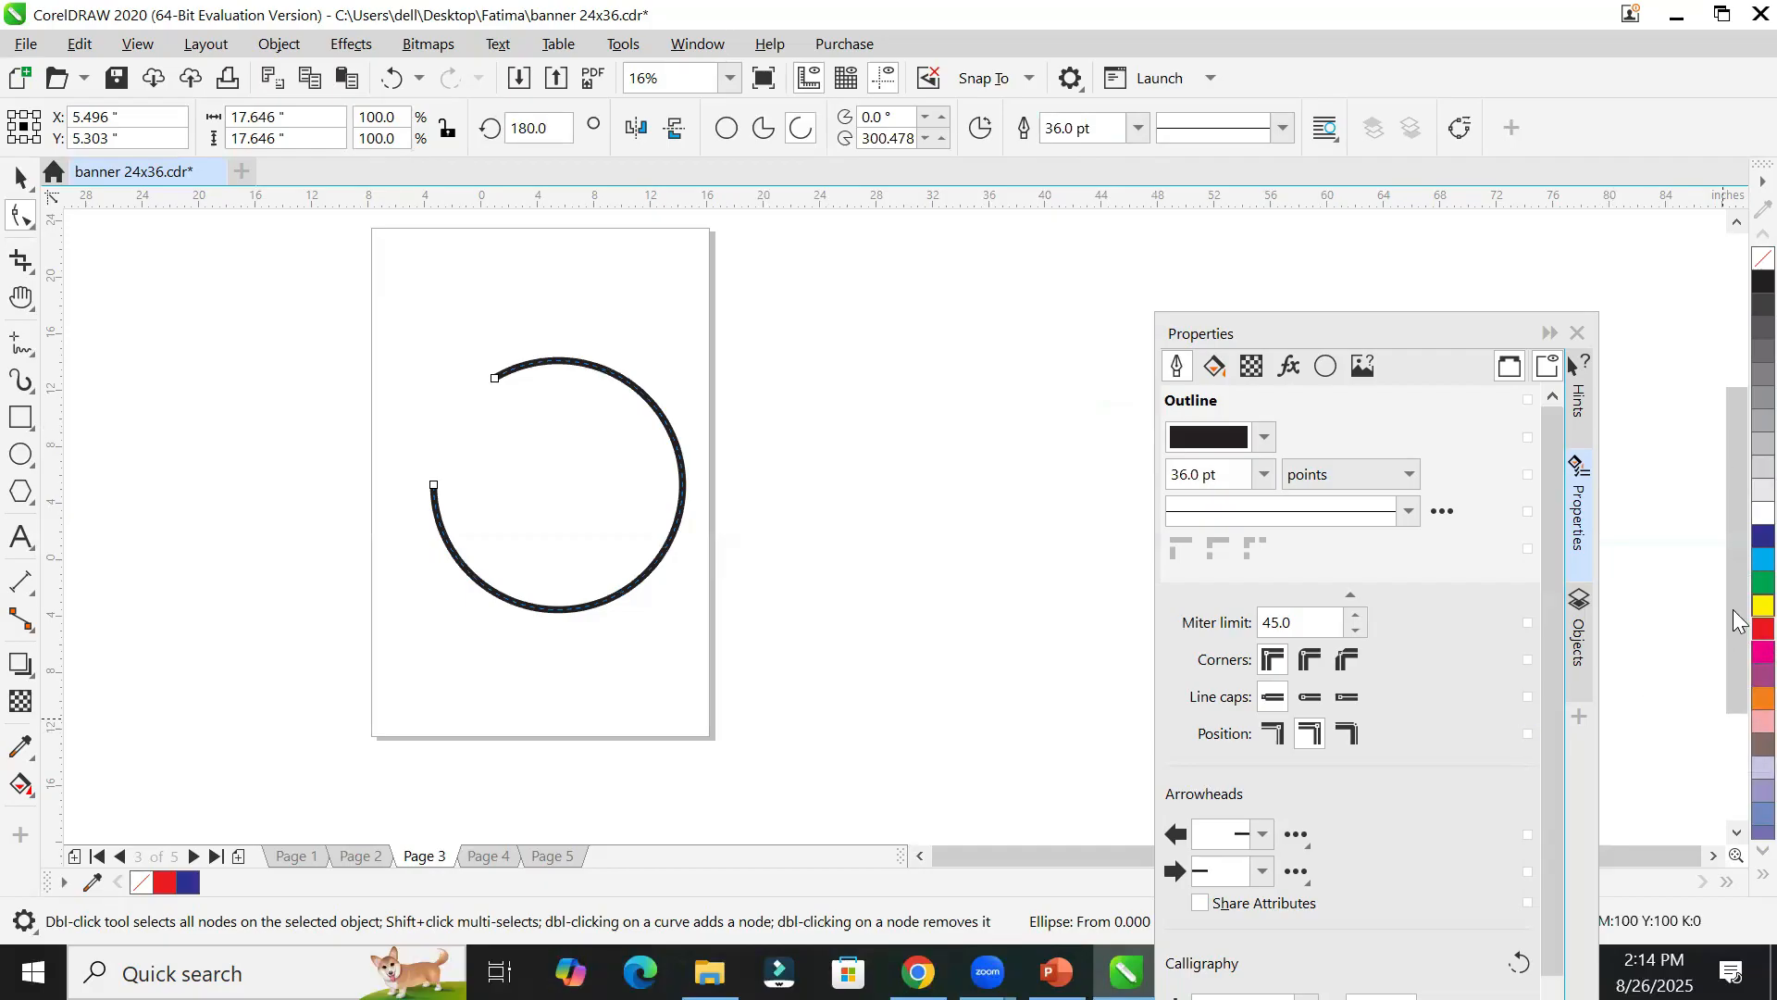
{"action": "right_click", "coordinate": [1763, 630]}
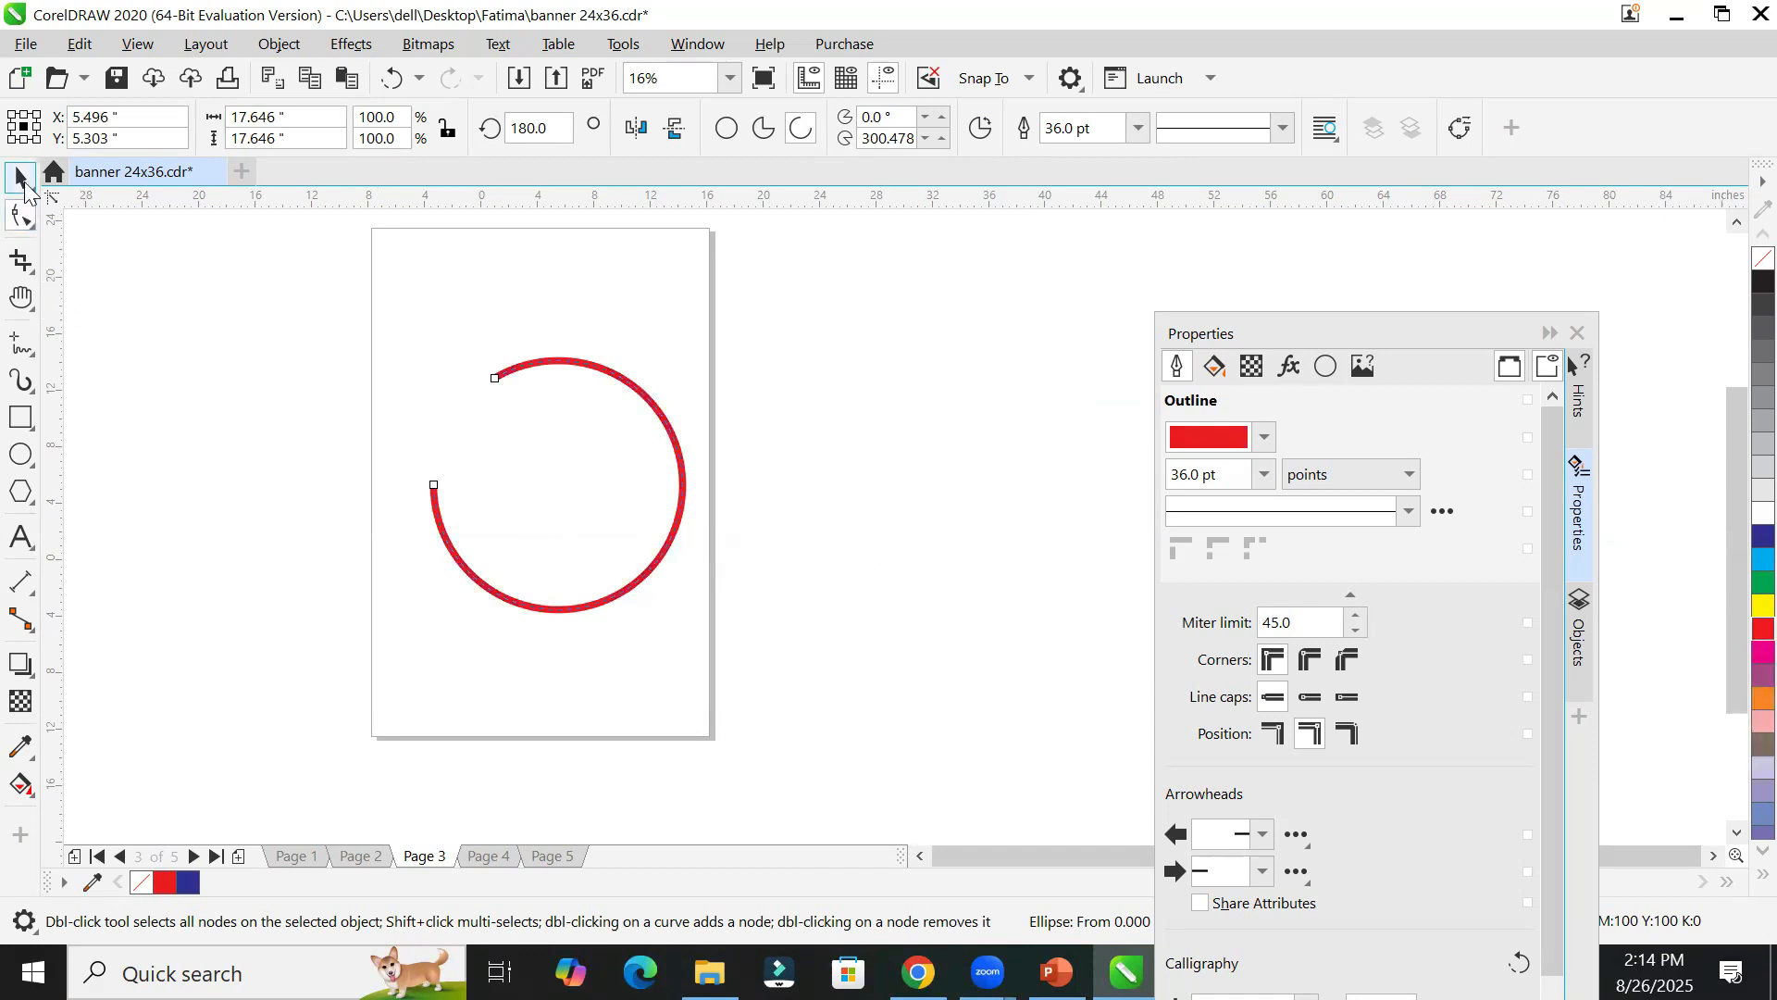
Step: Close the circle with a copy of the red arc whose direction is reversed, and outline that copy in yellow
{"action": "left_click", "coordinate": [22, 178]}
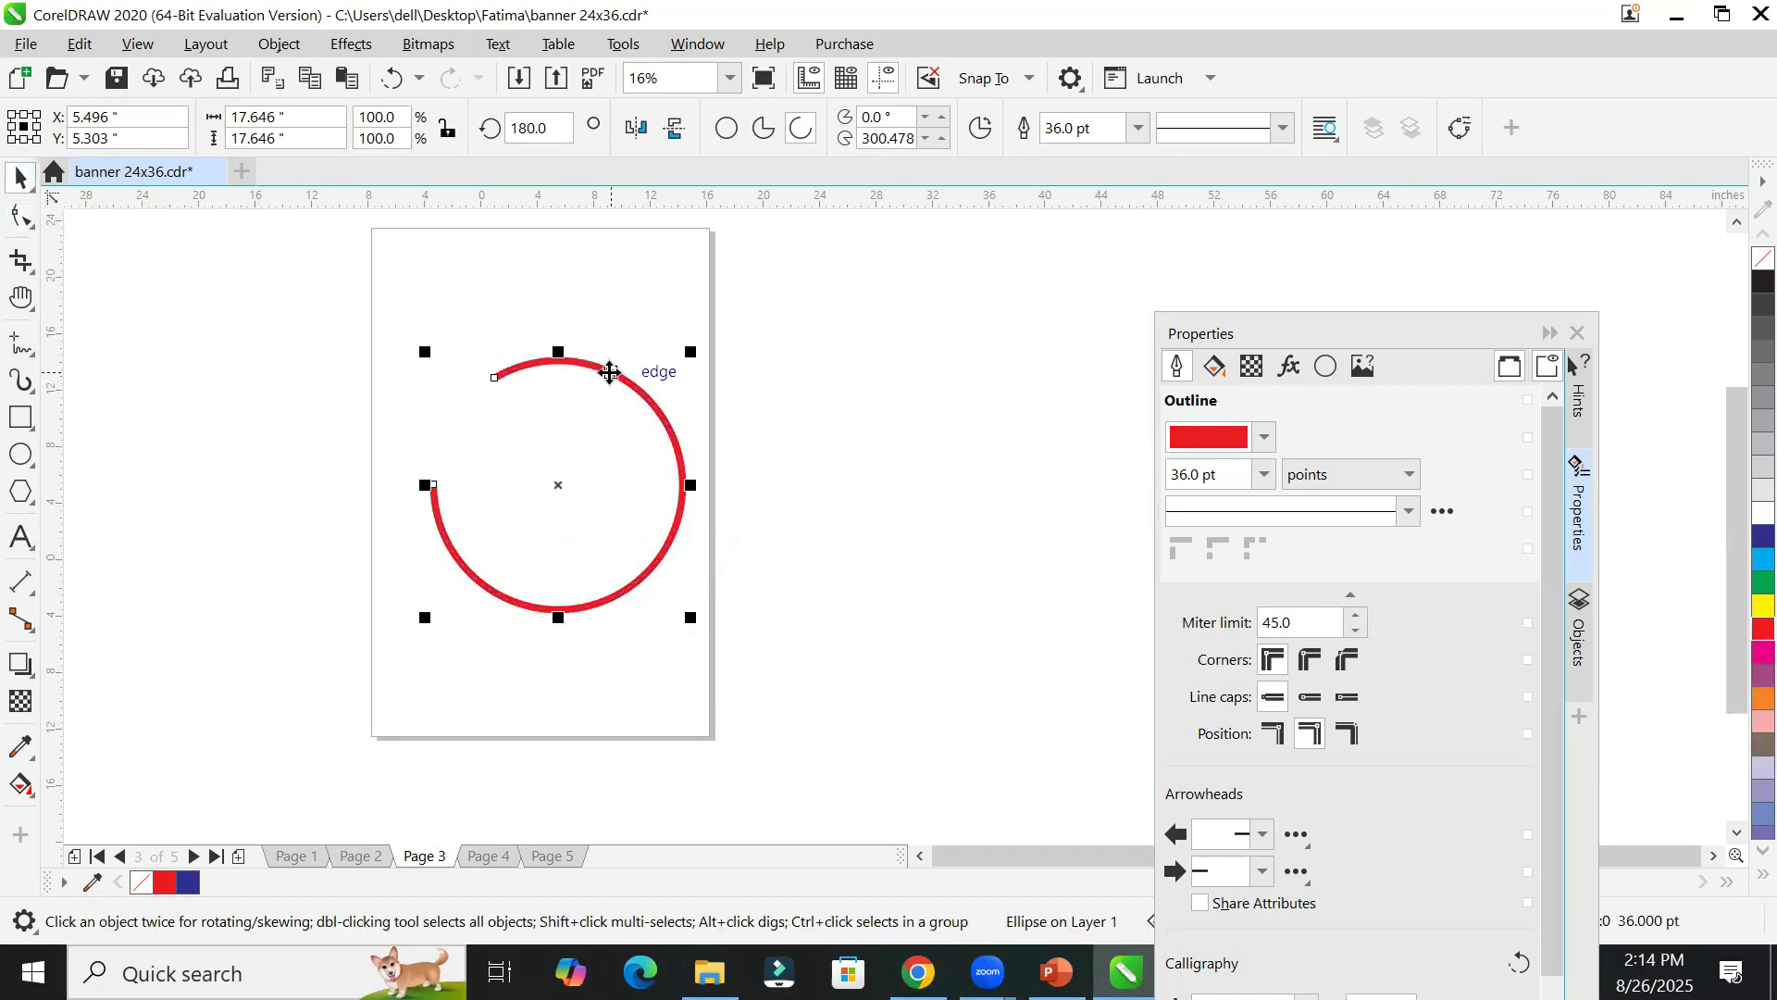
{"action": "left_click_drag", "start_coordinate": [609, 371], "coordinate": [828, 372]}
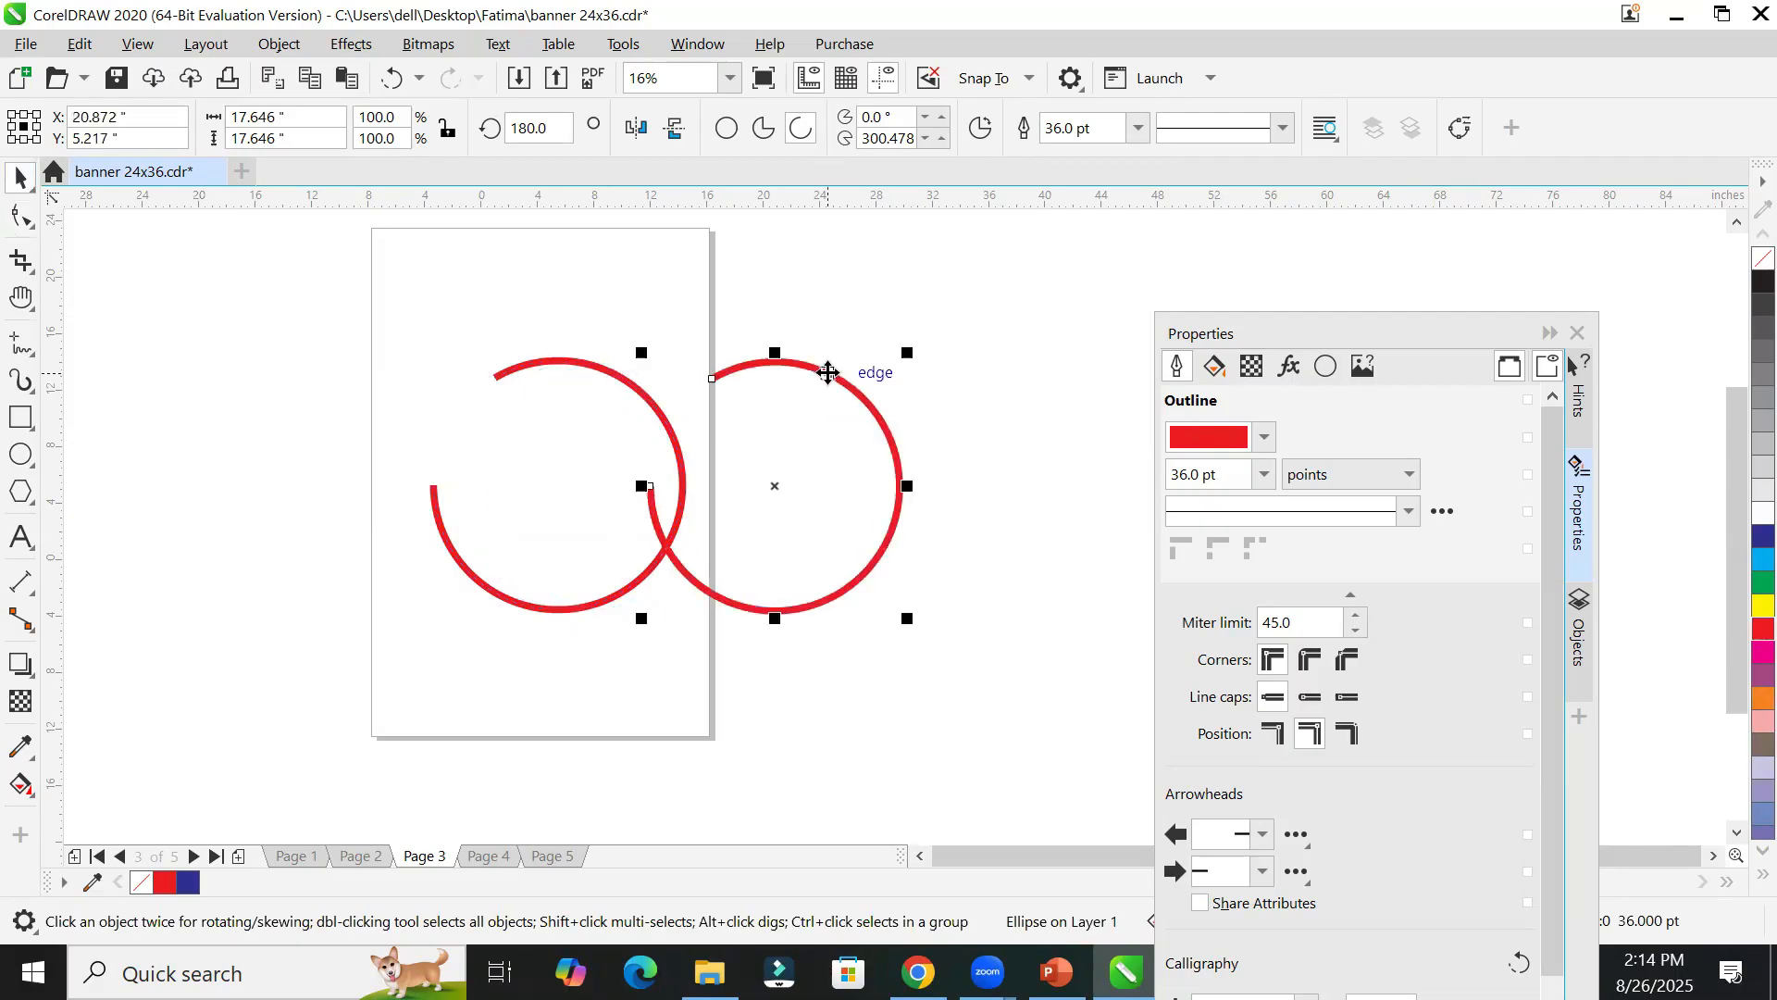
{"action": "left_click", "coordinate": [981, 129]}
{"action": "left_click_drag", "start_coordinate": [687, 408], "coordinate": [473, 403]}
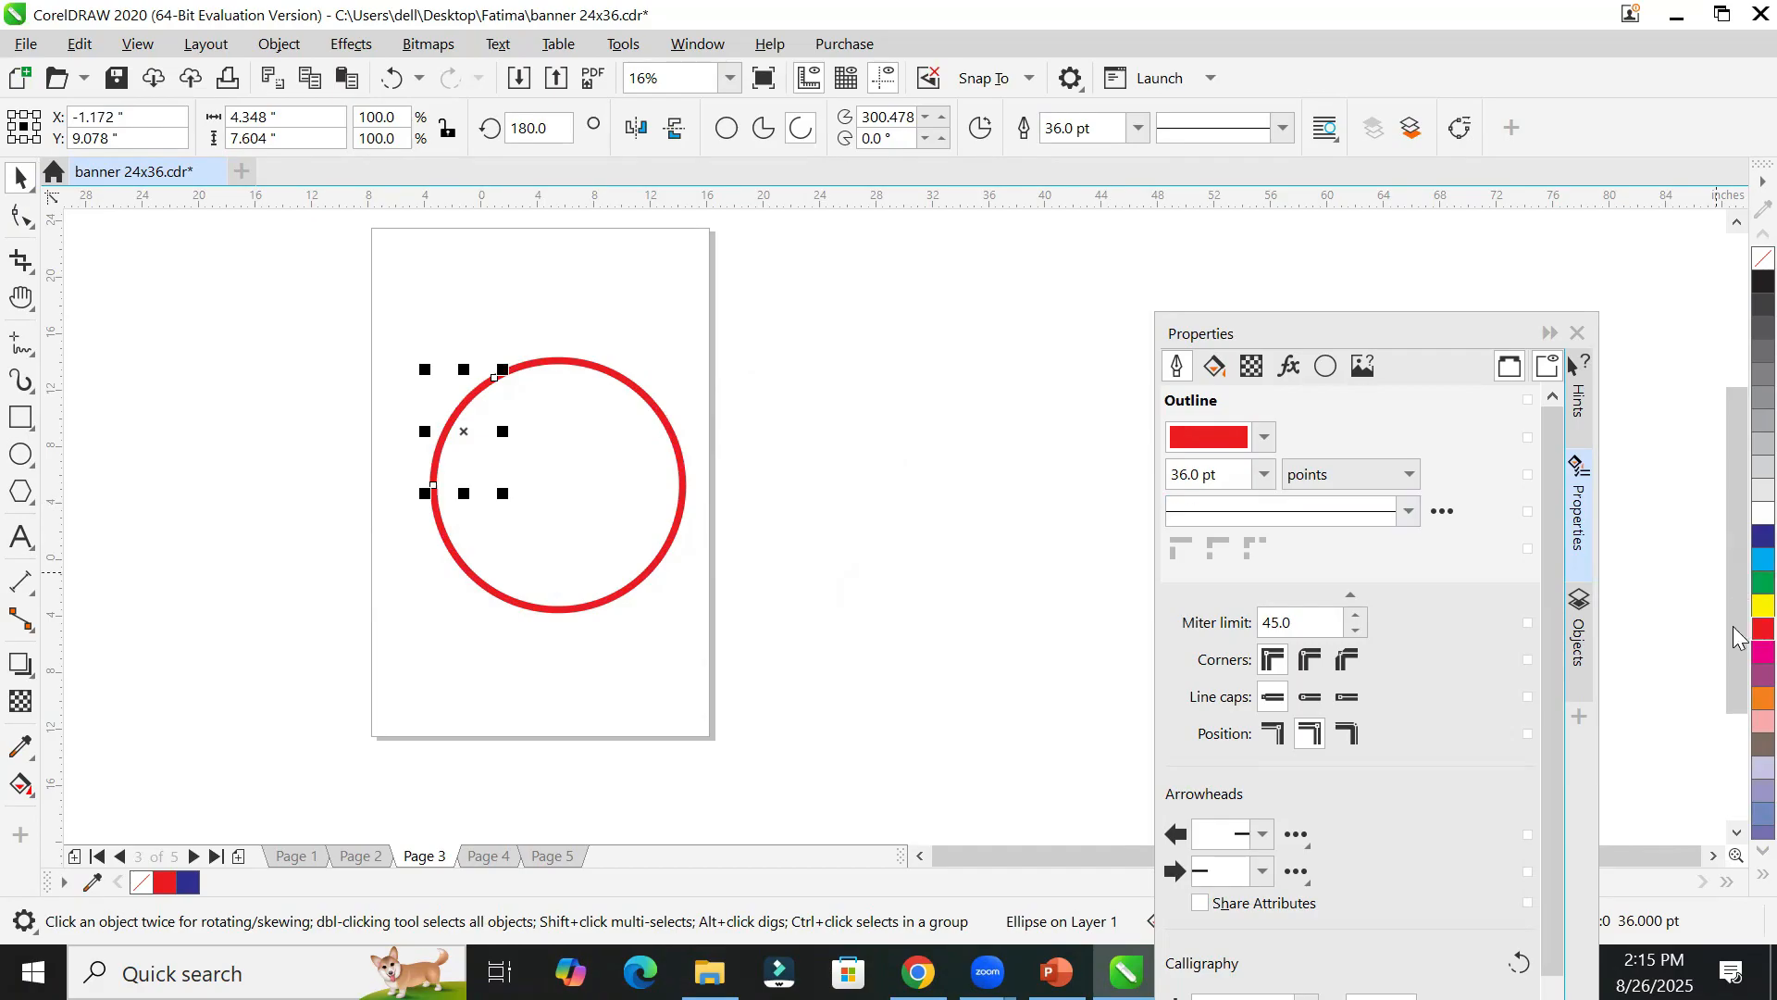
{"action": "right_click", "coordinate": [1764, 606]}
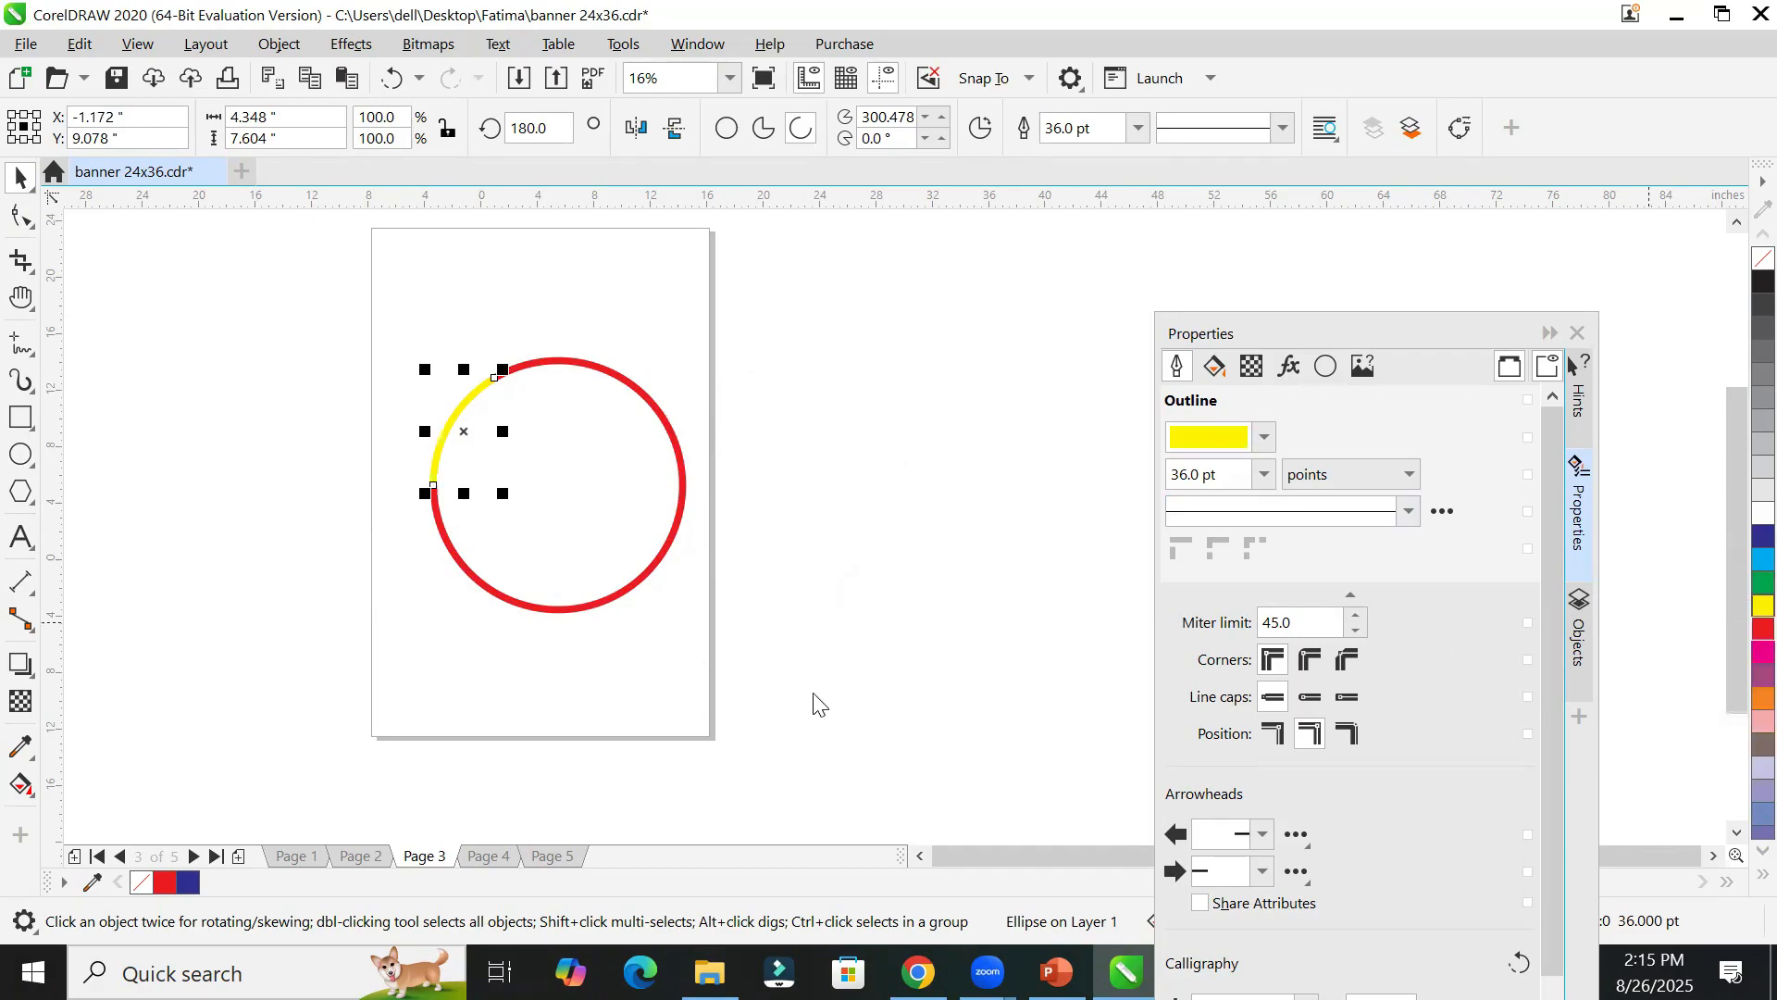
{"action": "left_click", "coordinate": [418, 708]}
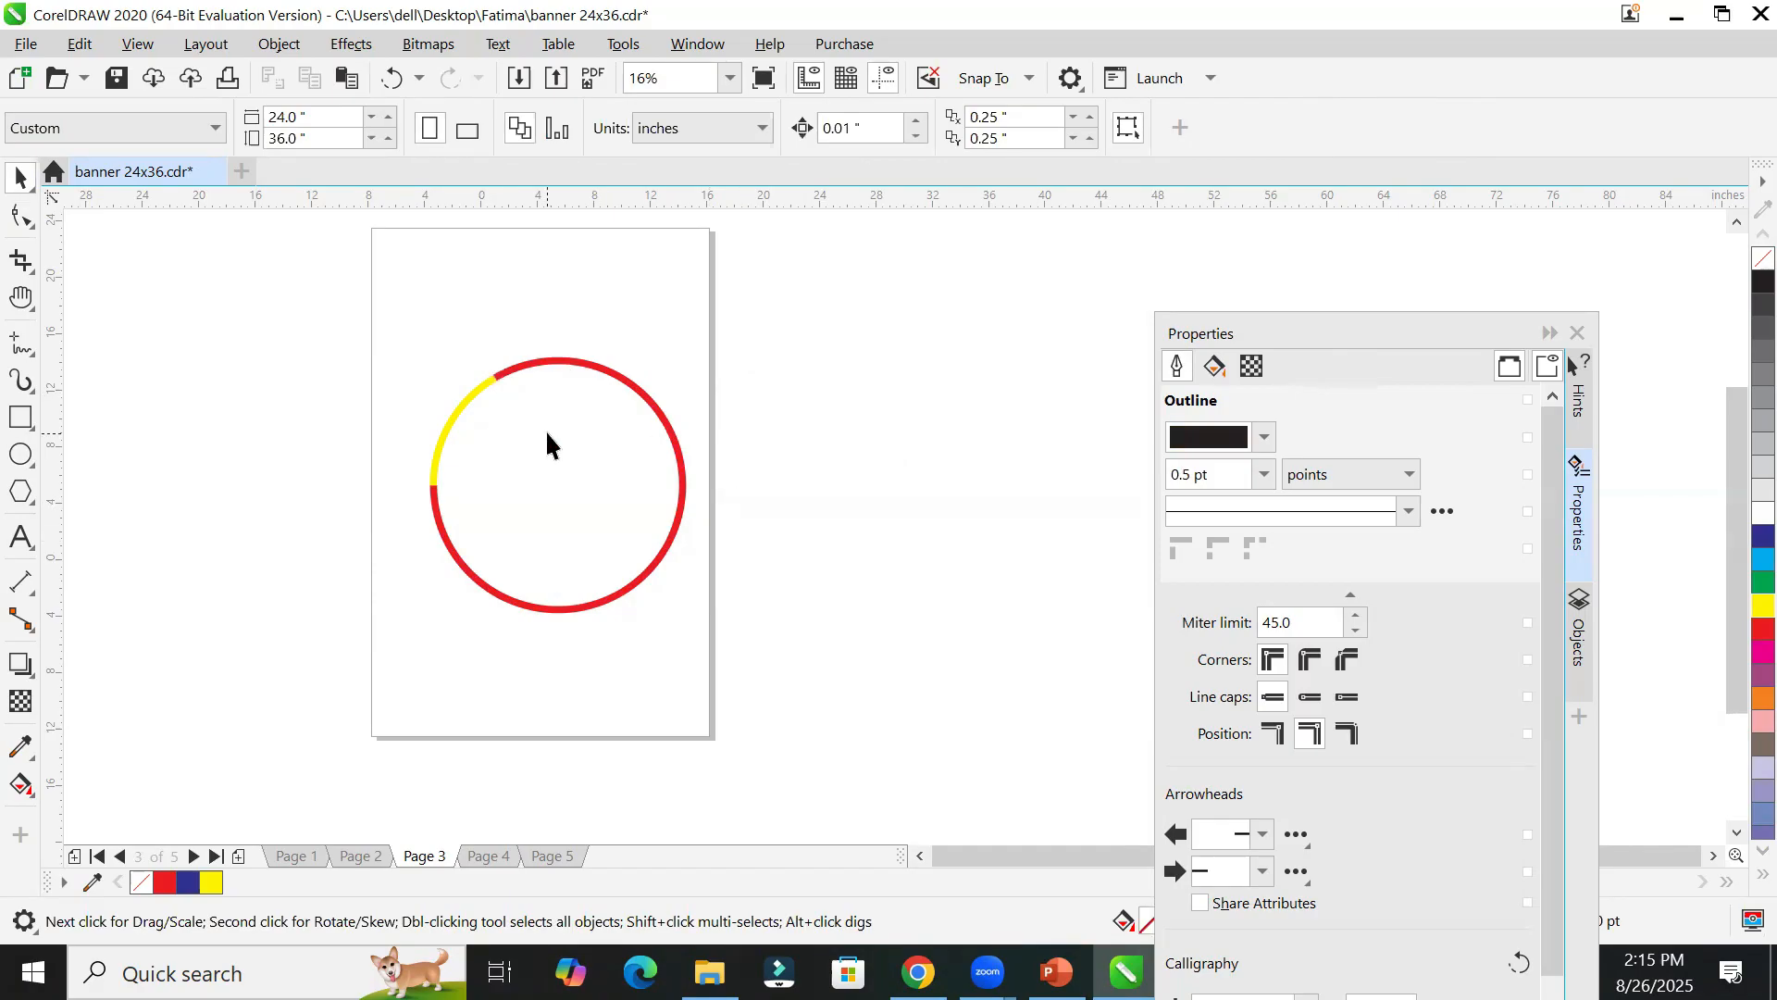
Step: Try reversing the direction of the large red arc
{"action": "left_click", "coordinate": [606, 367]}
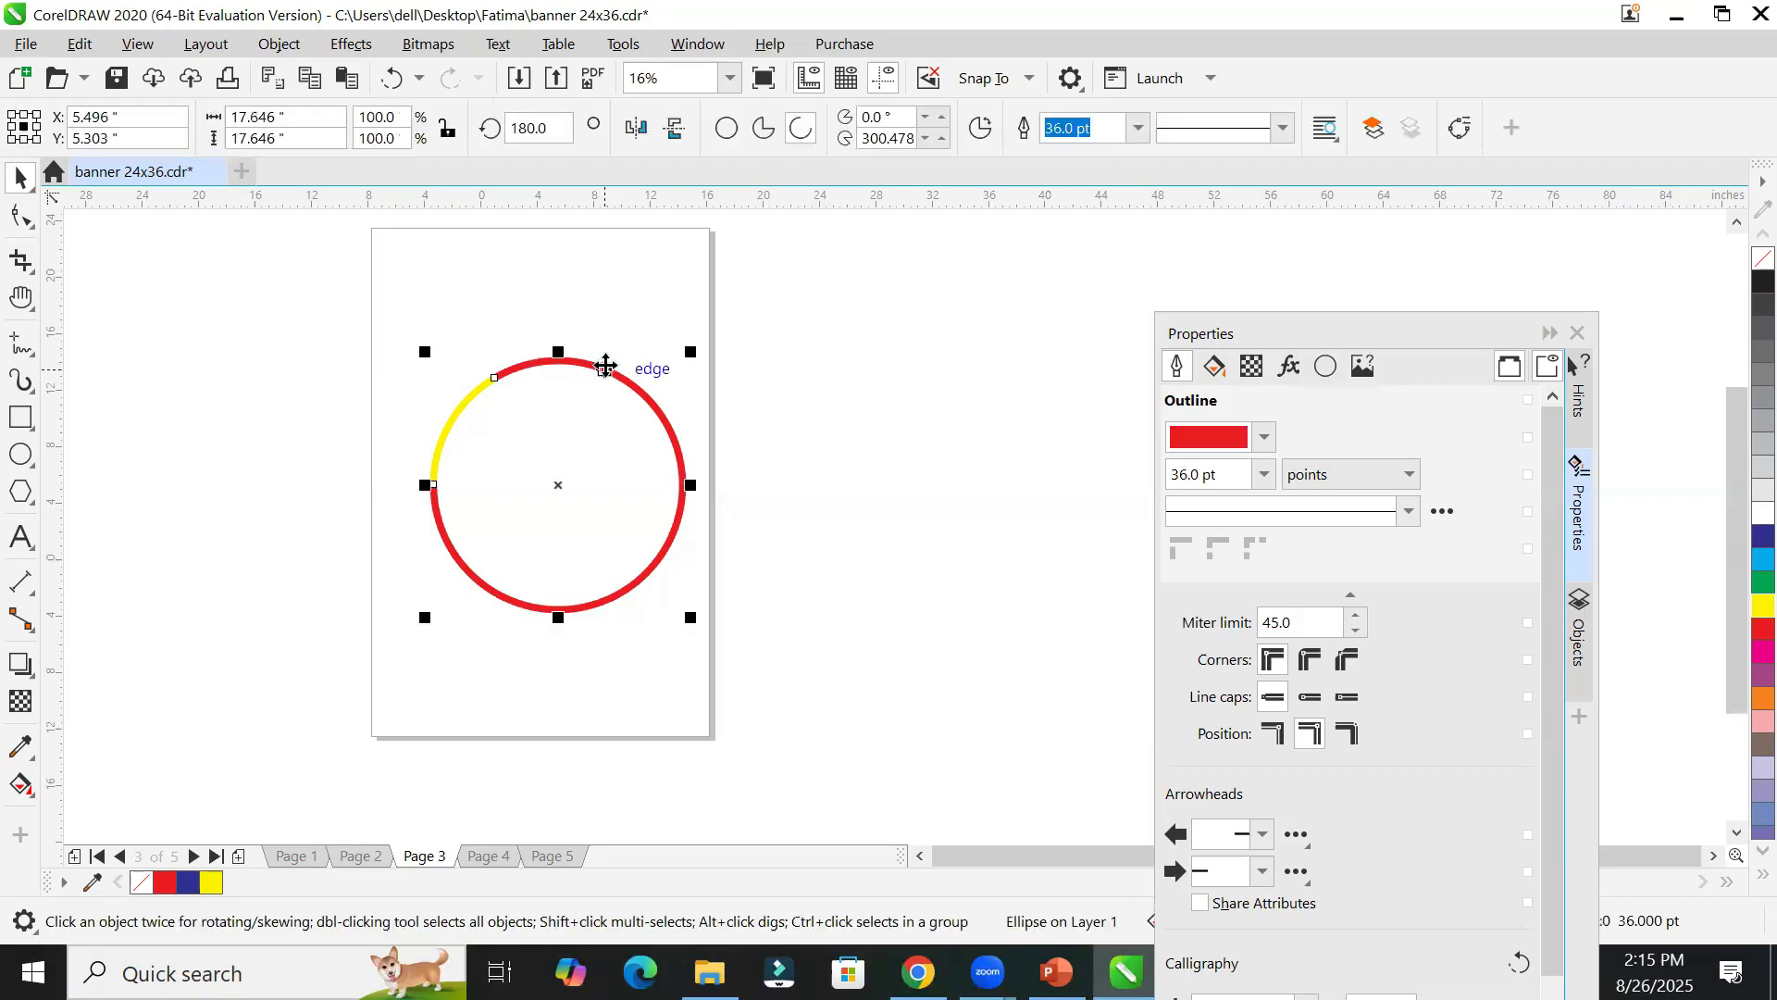
{"action": "left_click", "coordinate": [981, 130]}
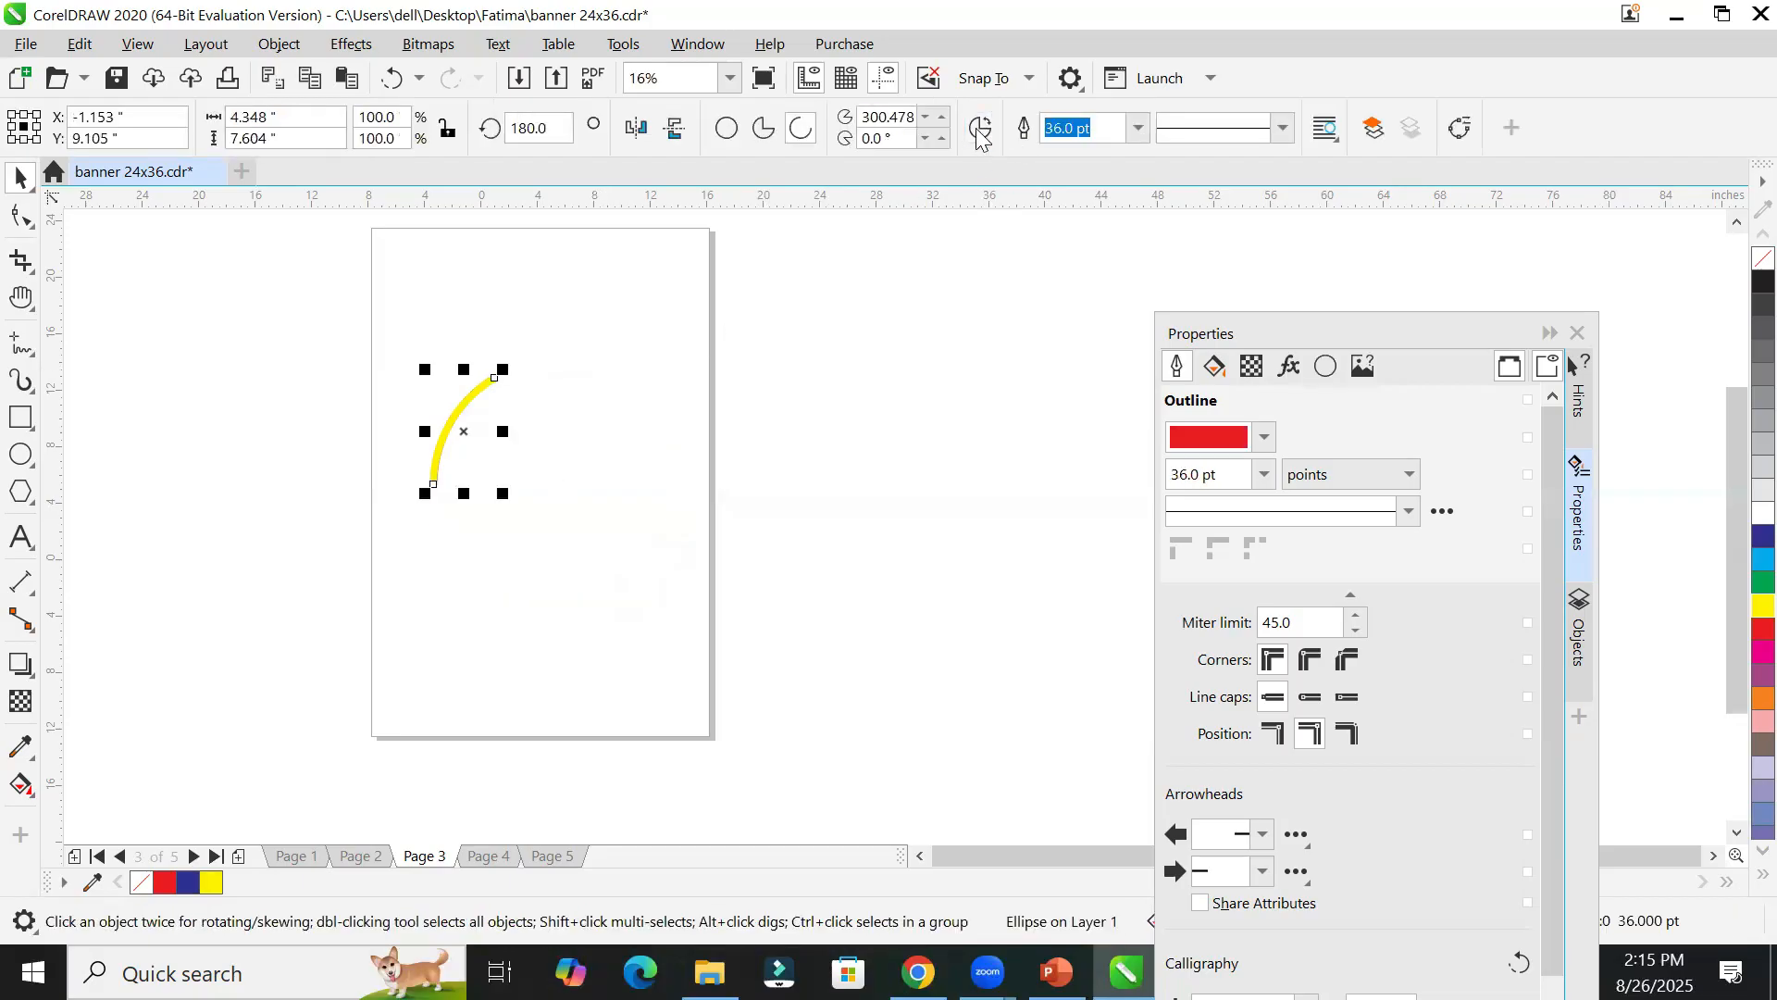
{"action": "left_click", "coordinate": [859, 510]}
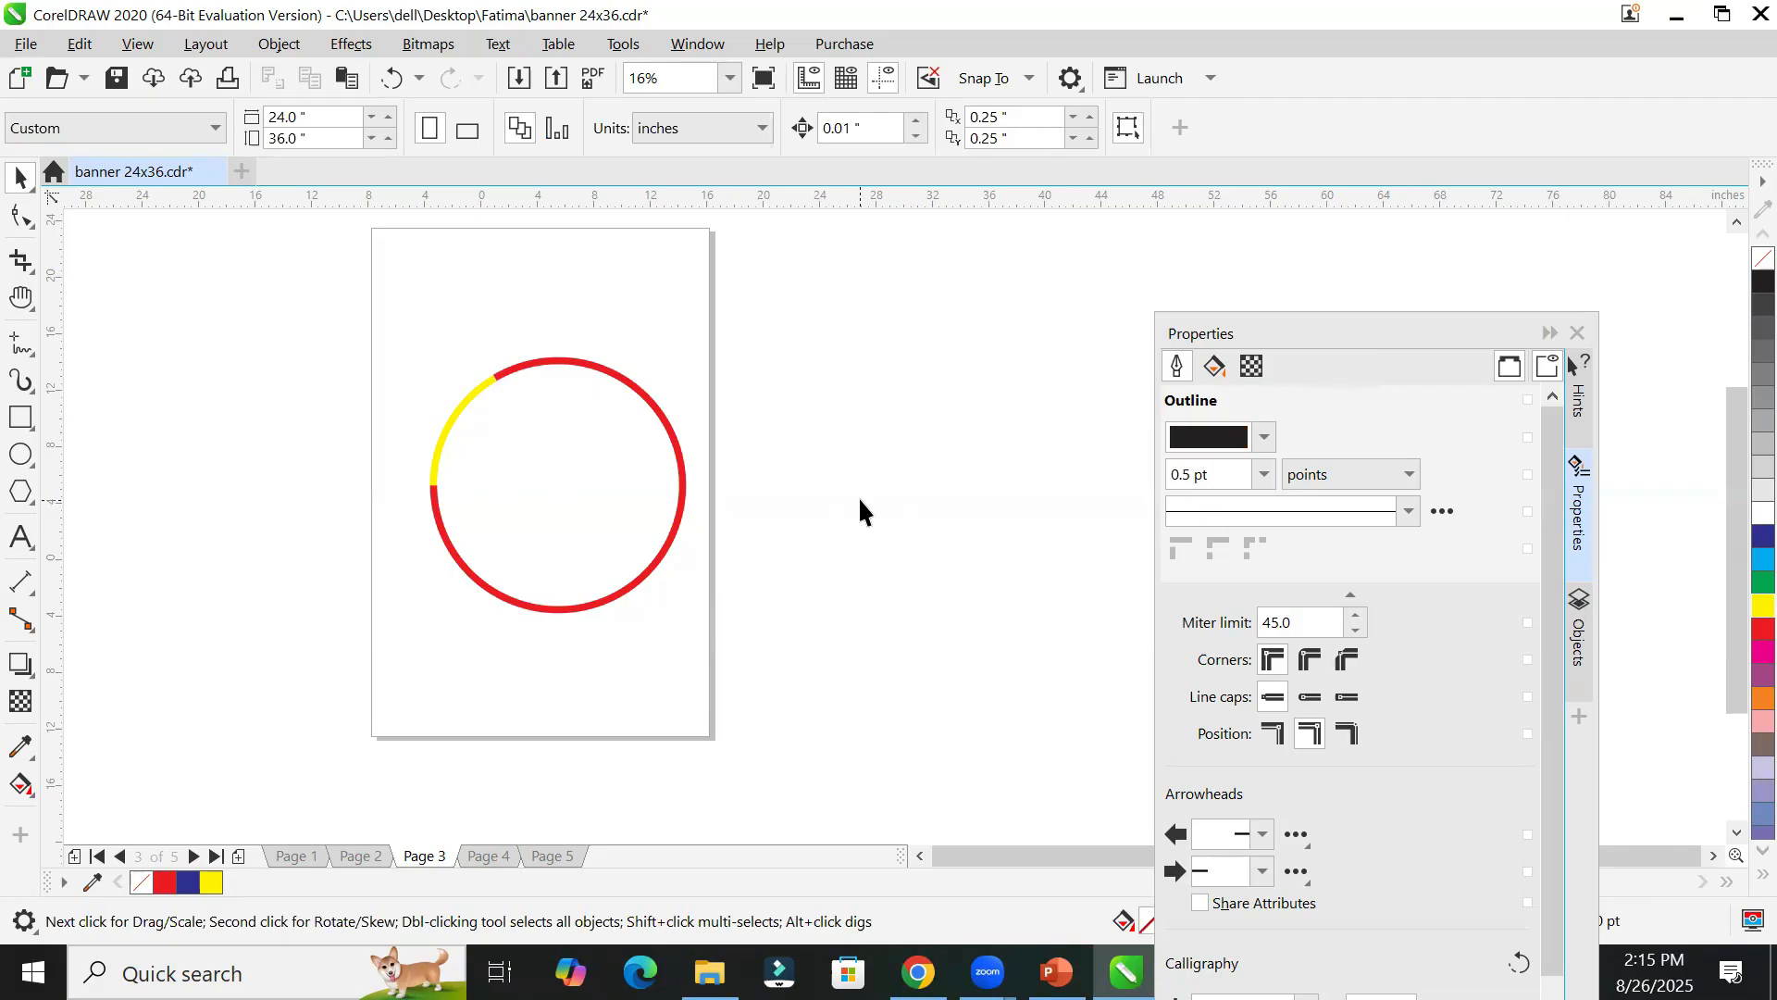
Step: Recolour the small yellow arc's outline blue and give it the first short-dash line style
{"action": "left_click", "coordinate": [452, 424]}
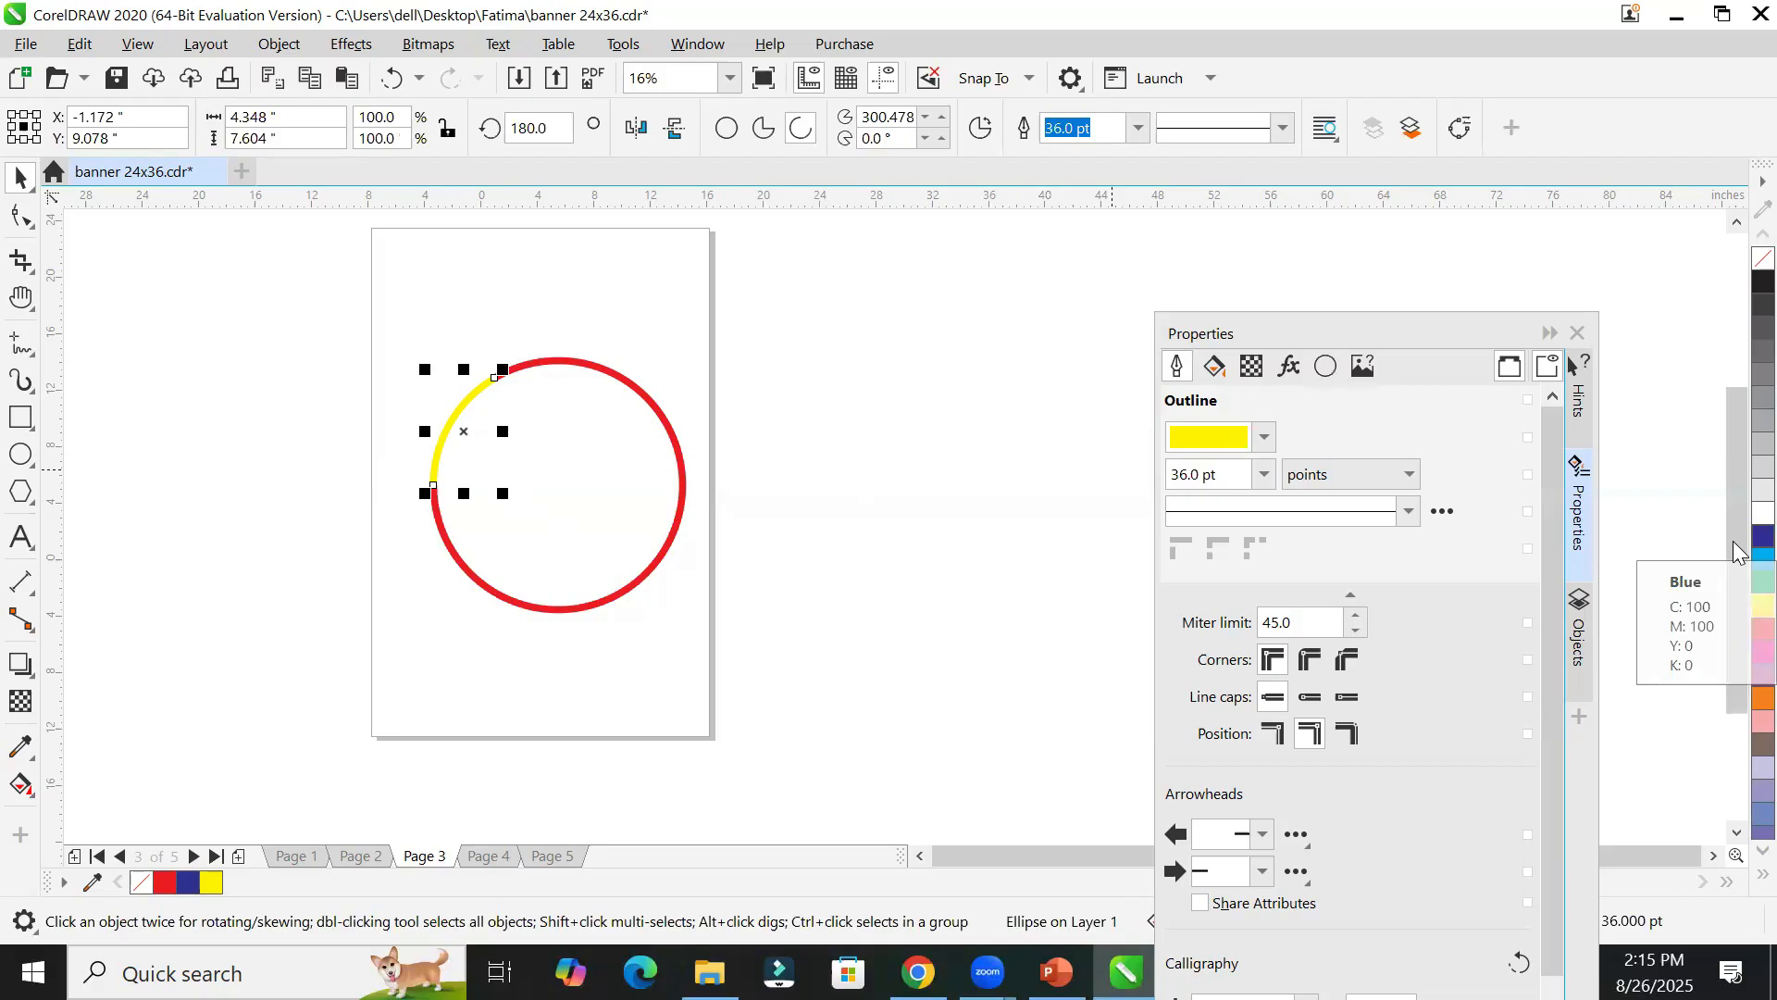
{"action": "right_click", "coordinate": [1759, 537]}
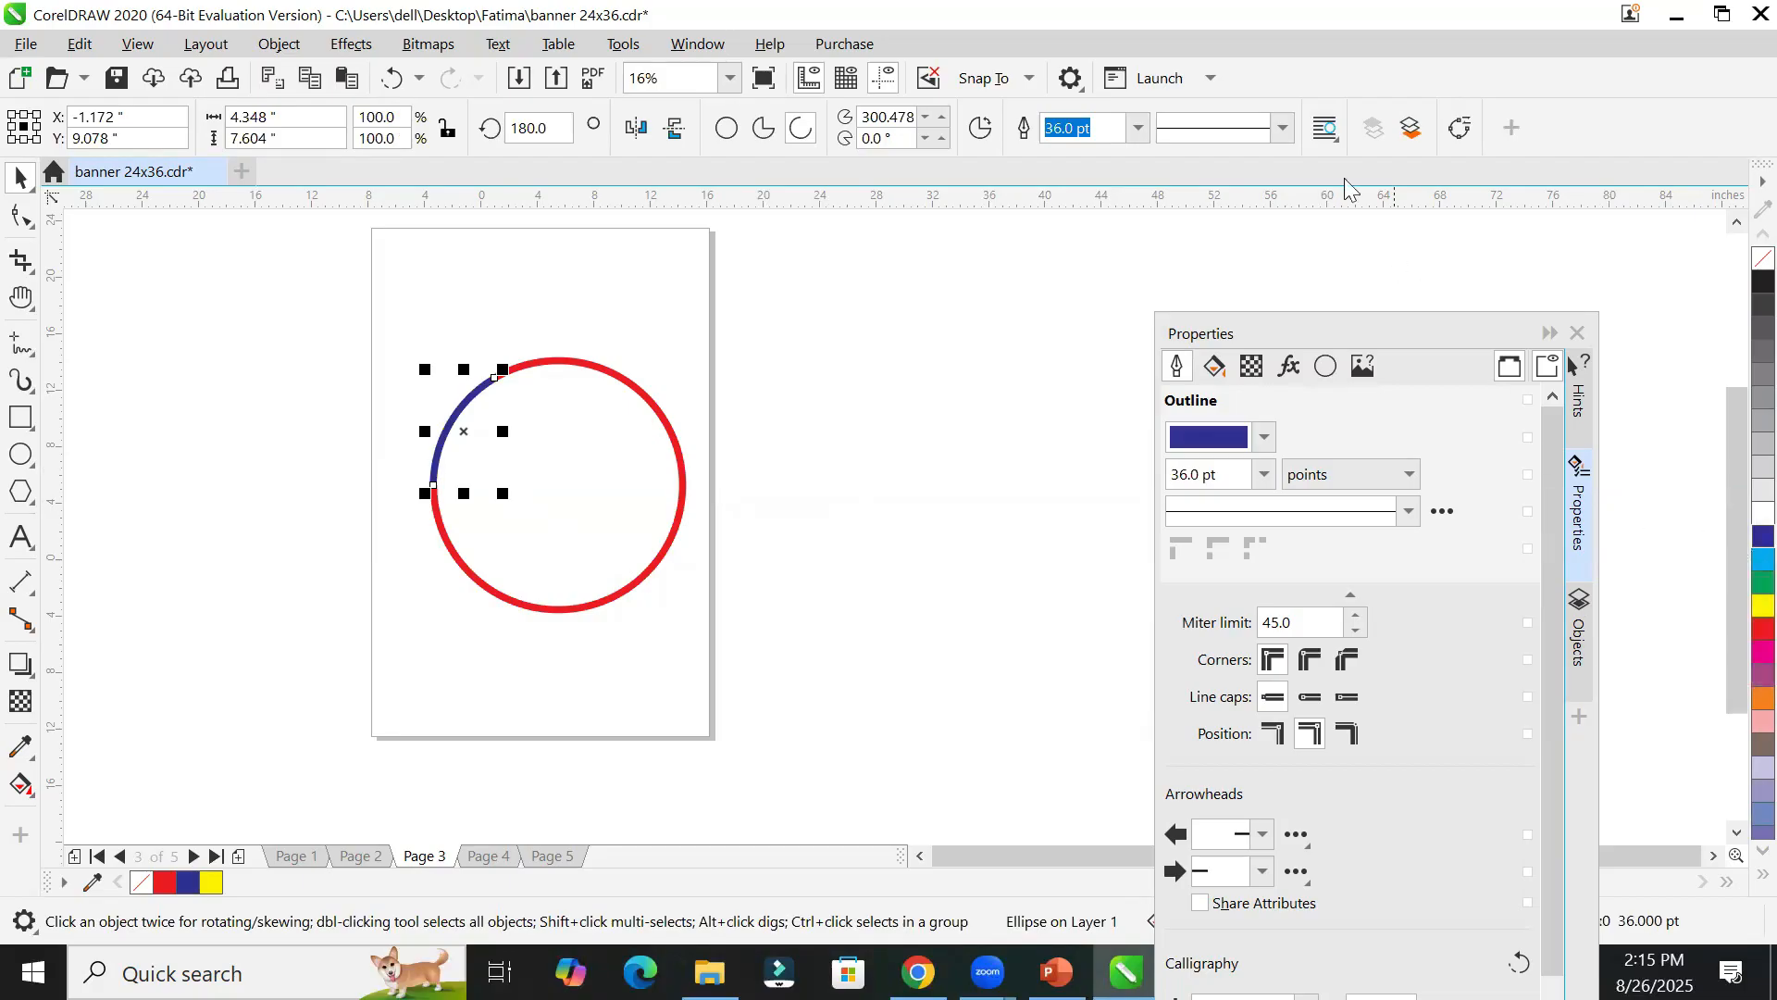
{"action": "left_click", "coordinate": [1283, 128]}
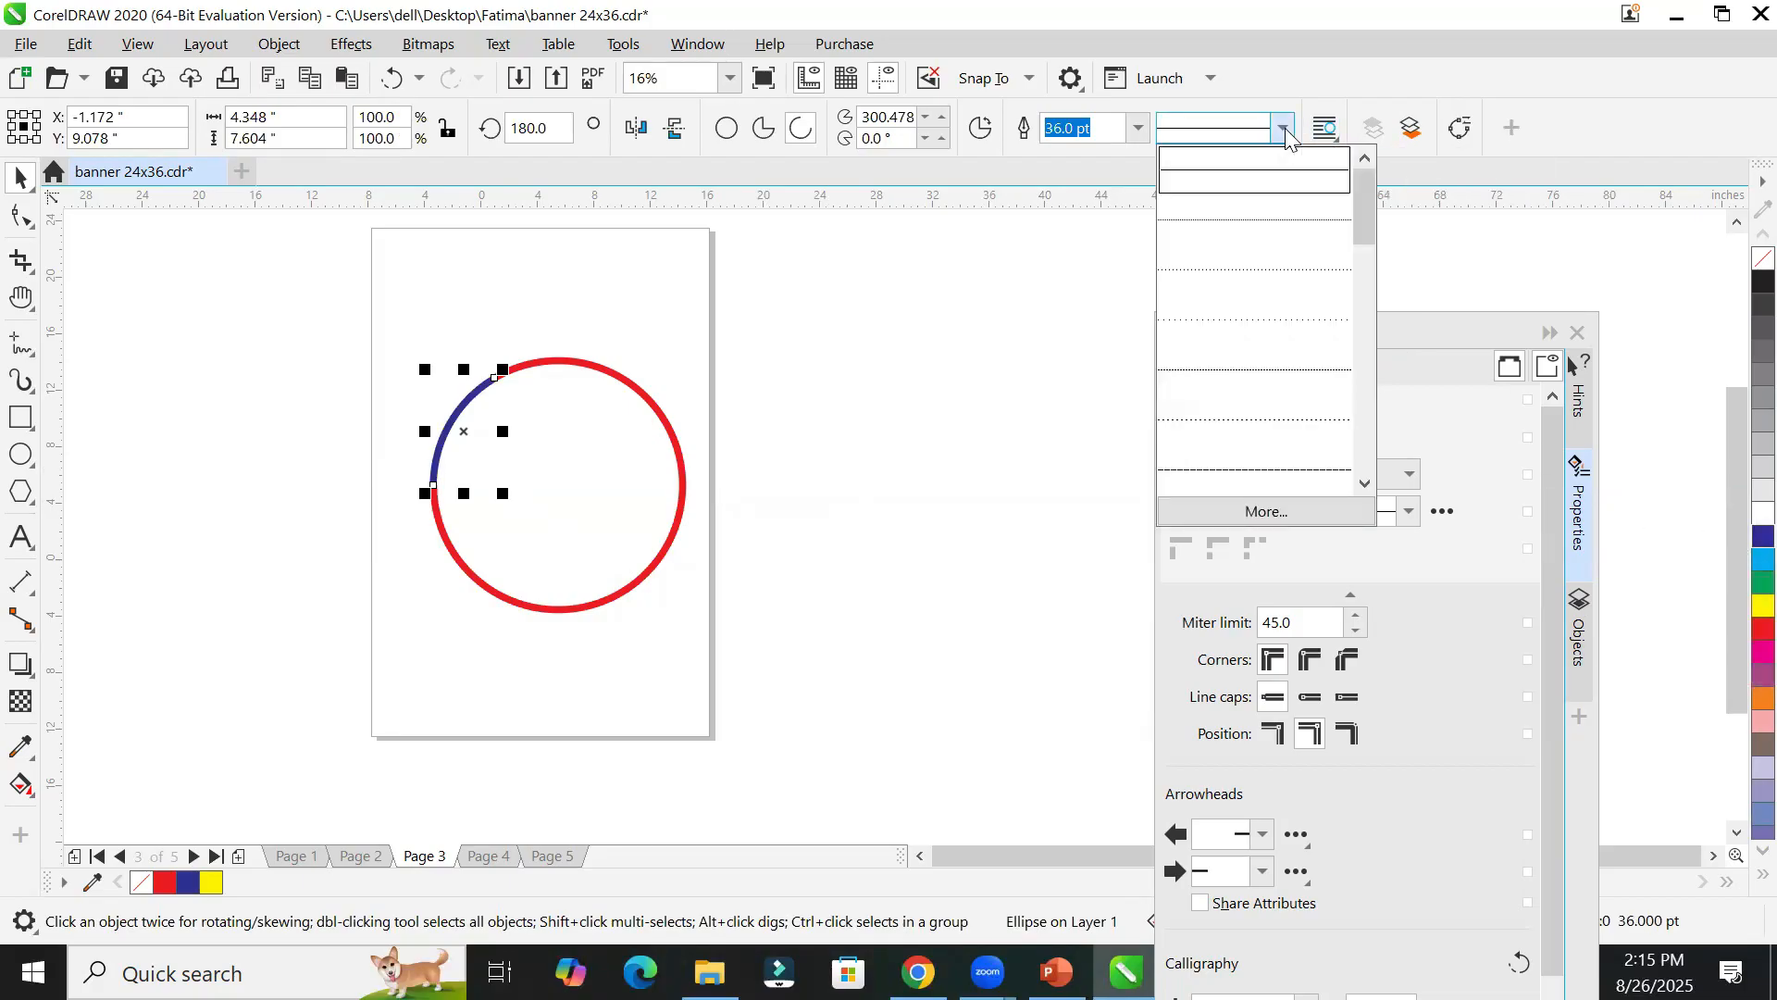
{"action": "left_click", "coordinate": [1280, 228]}
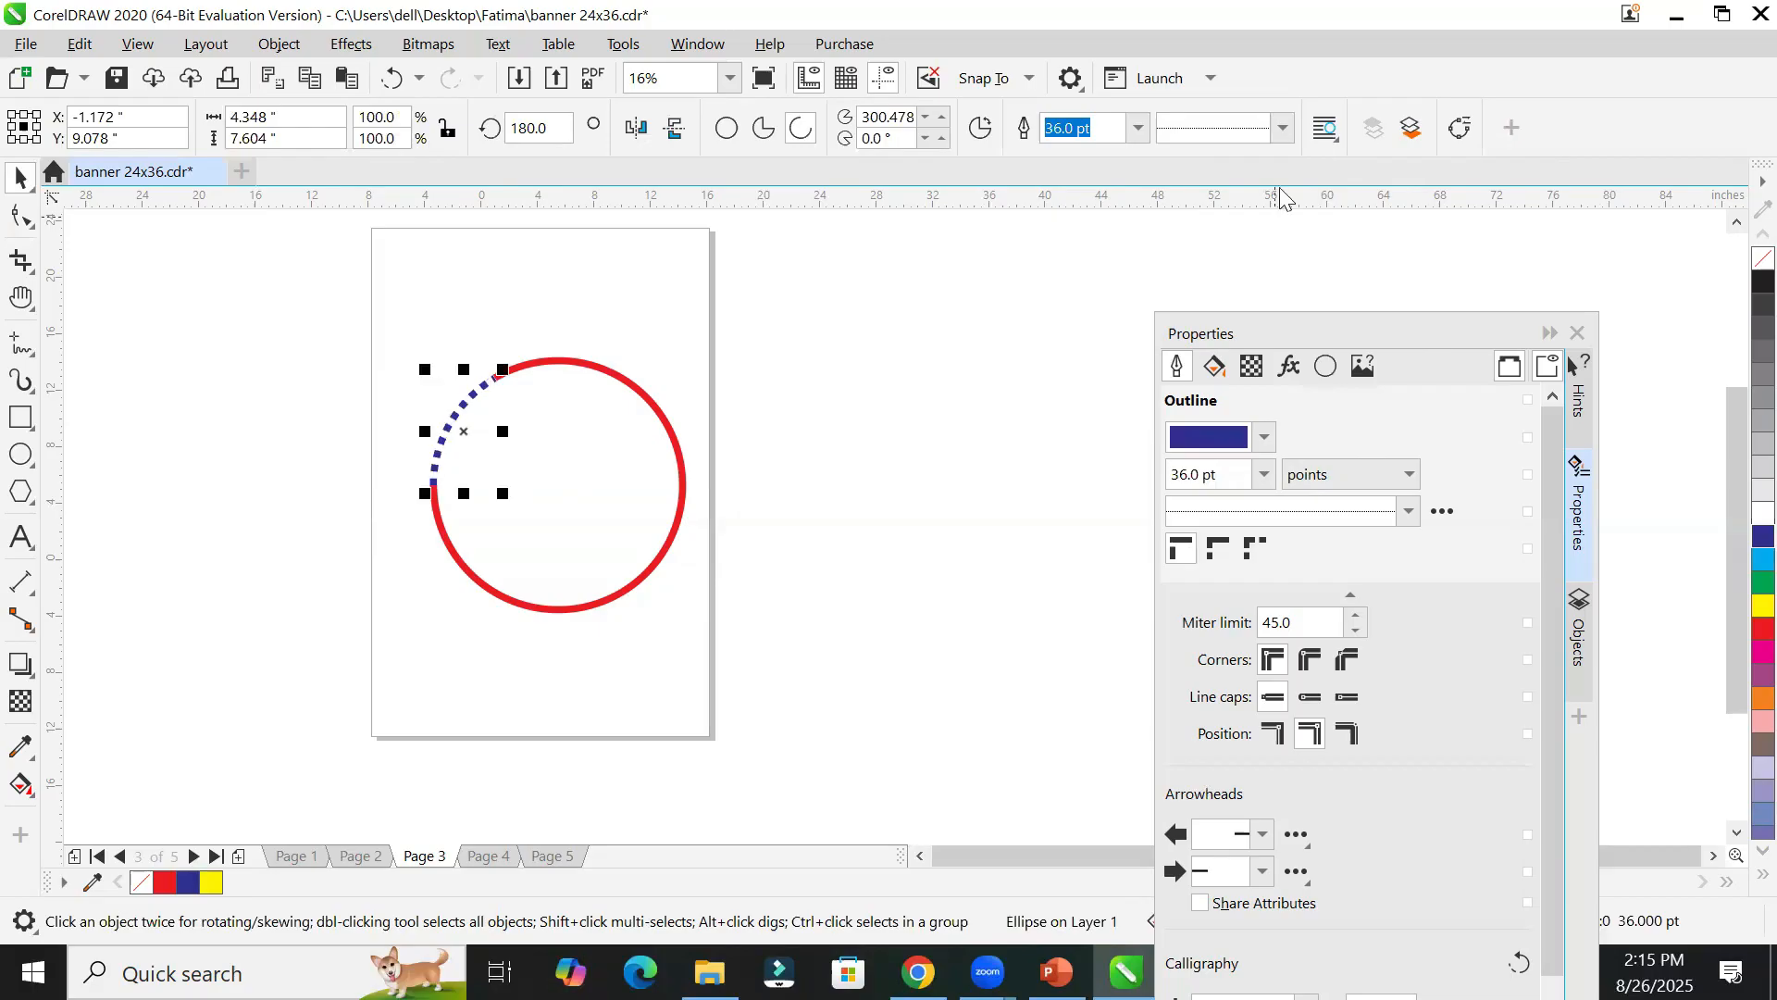
Step: Try three other dashed line styles on the blue arc and restore the first short-dash style
{"action": "left_click", "coordinate": [1285, 128]}
{"action": "left_click", "coordinate": [1309, 369]}
{"action": "left_click", "coordinate": [1284, 130]}
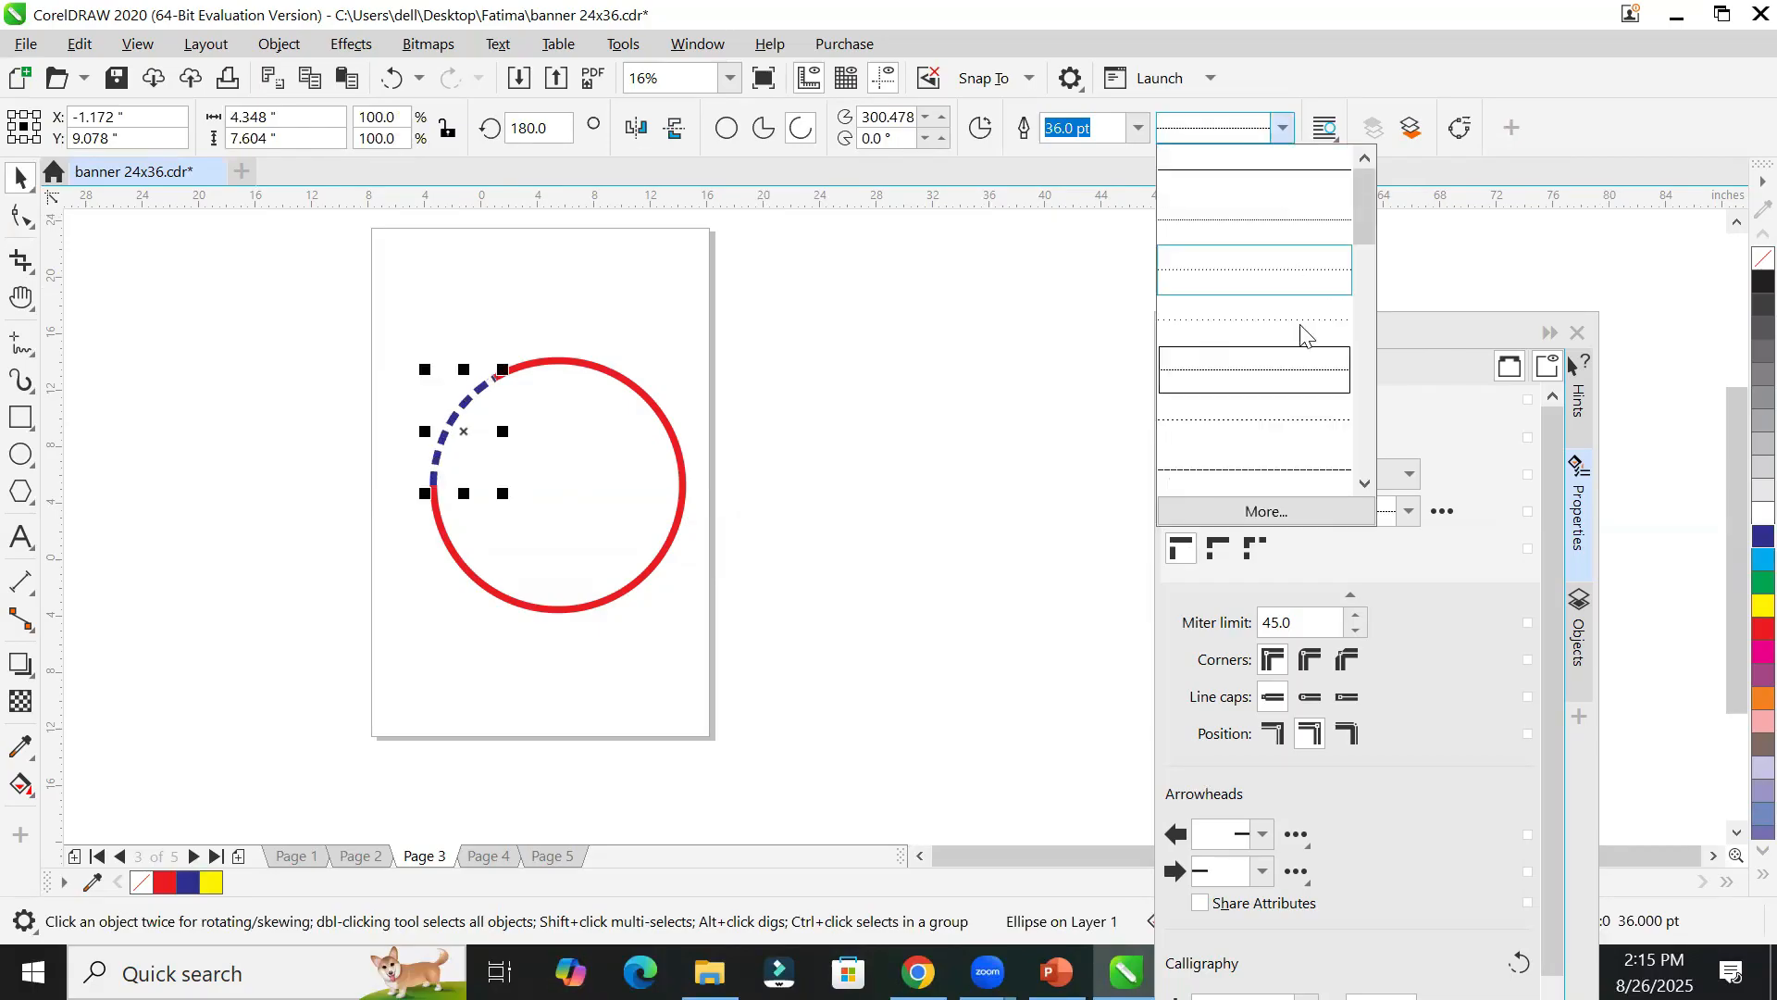
{"action": "left_click", "coordinate": [1305, 421]}
{"action": "left_click", "coordinate": [1283, 128]}
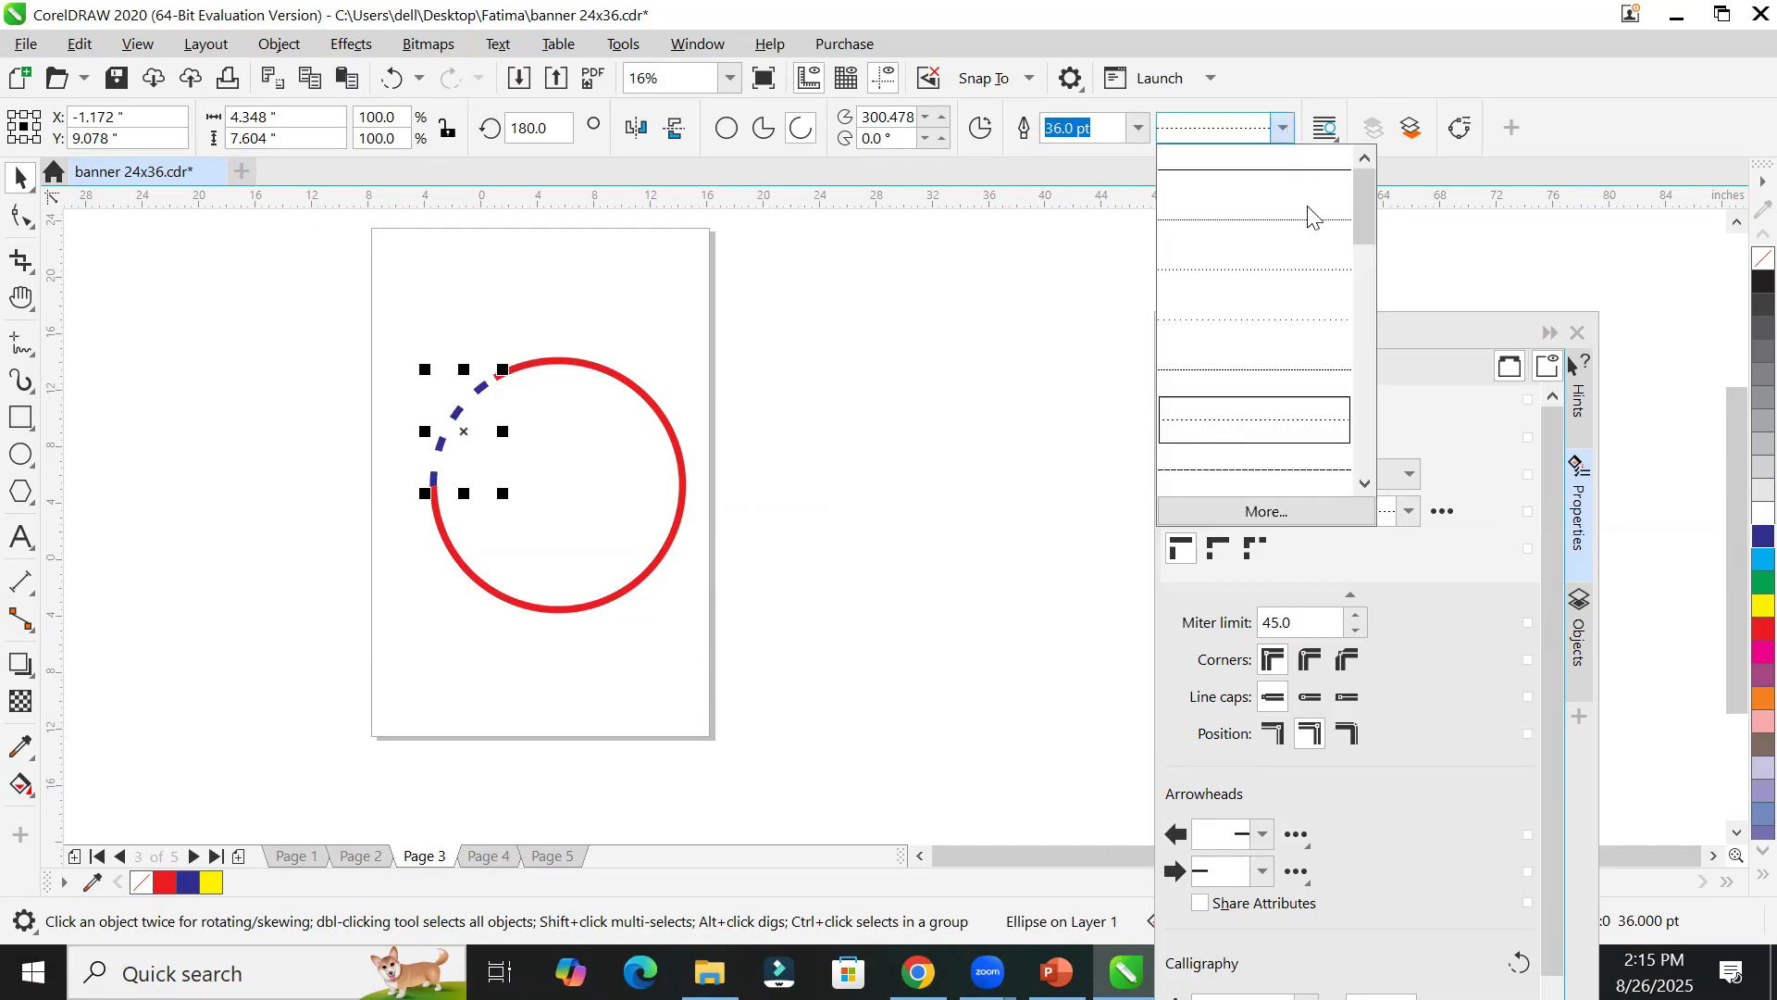
{"action": "left_click", "coordinate": [1300, 472]}
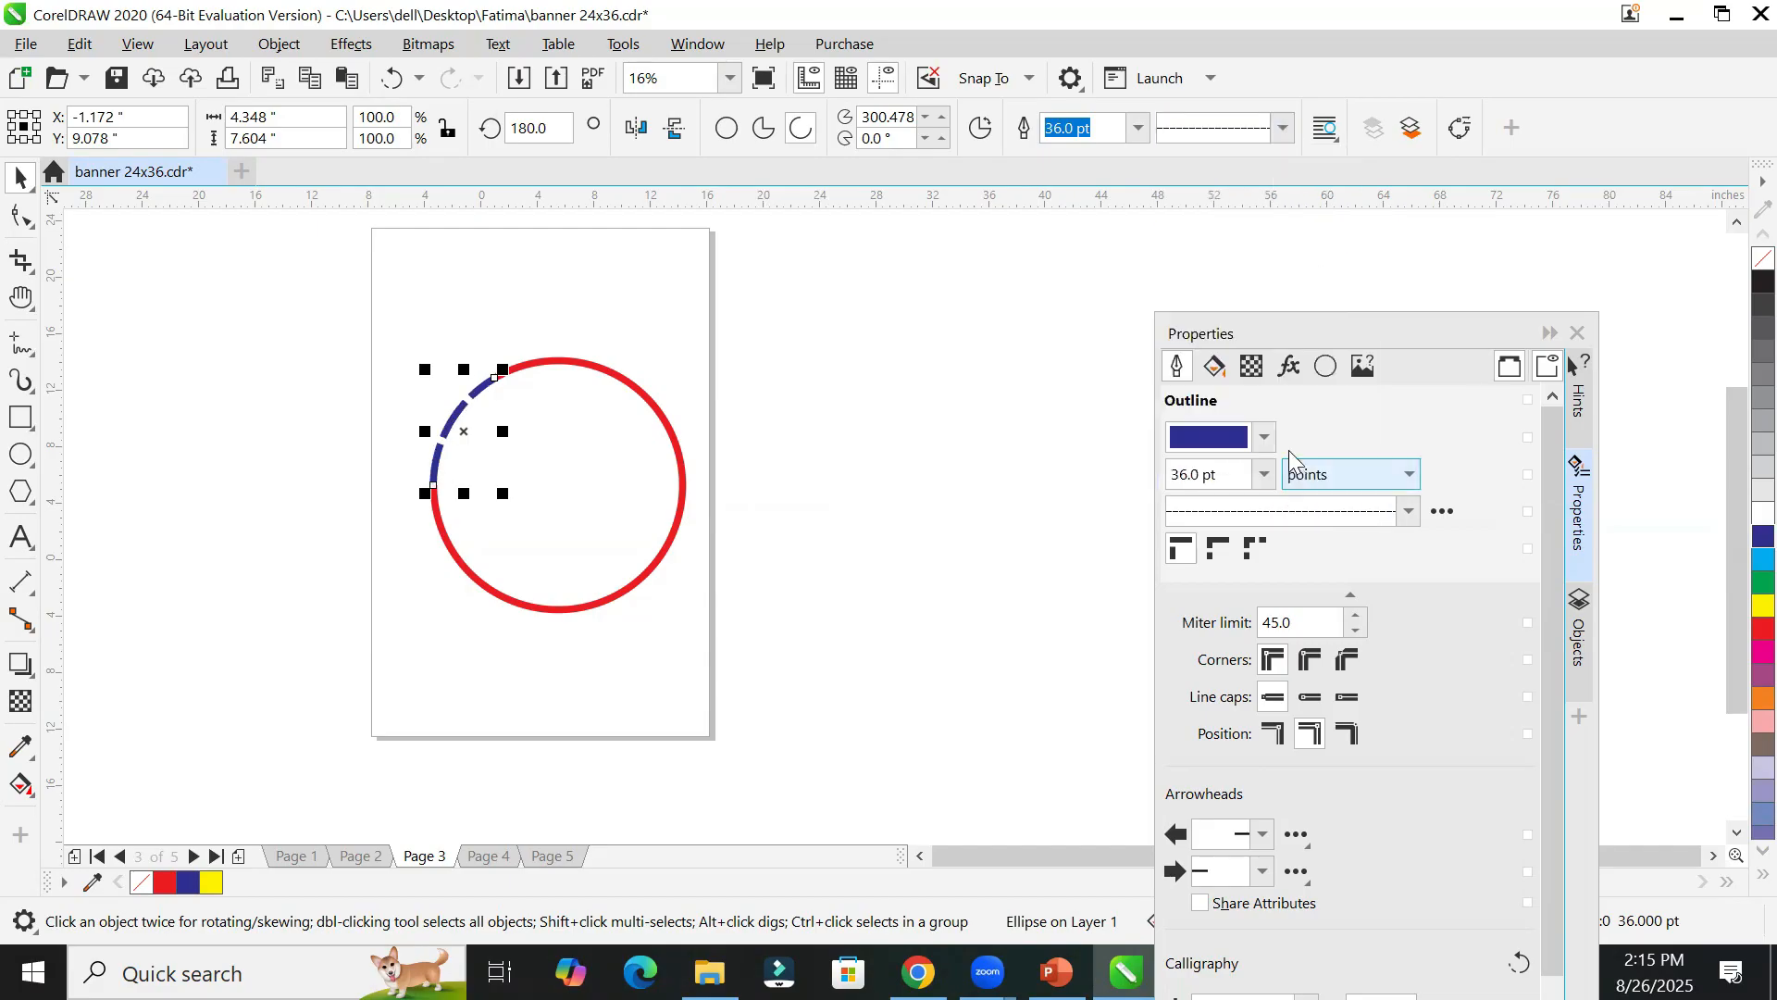
{"action": "left_click", "coordinate": [1283, 129]}
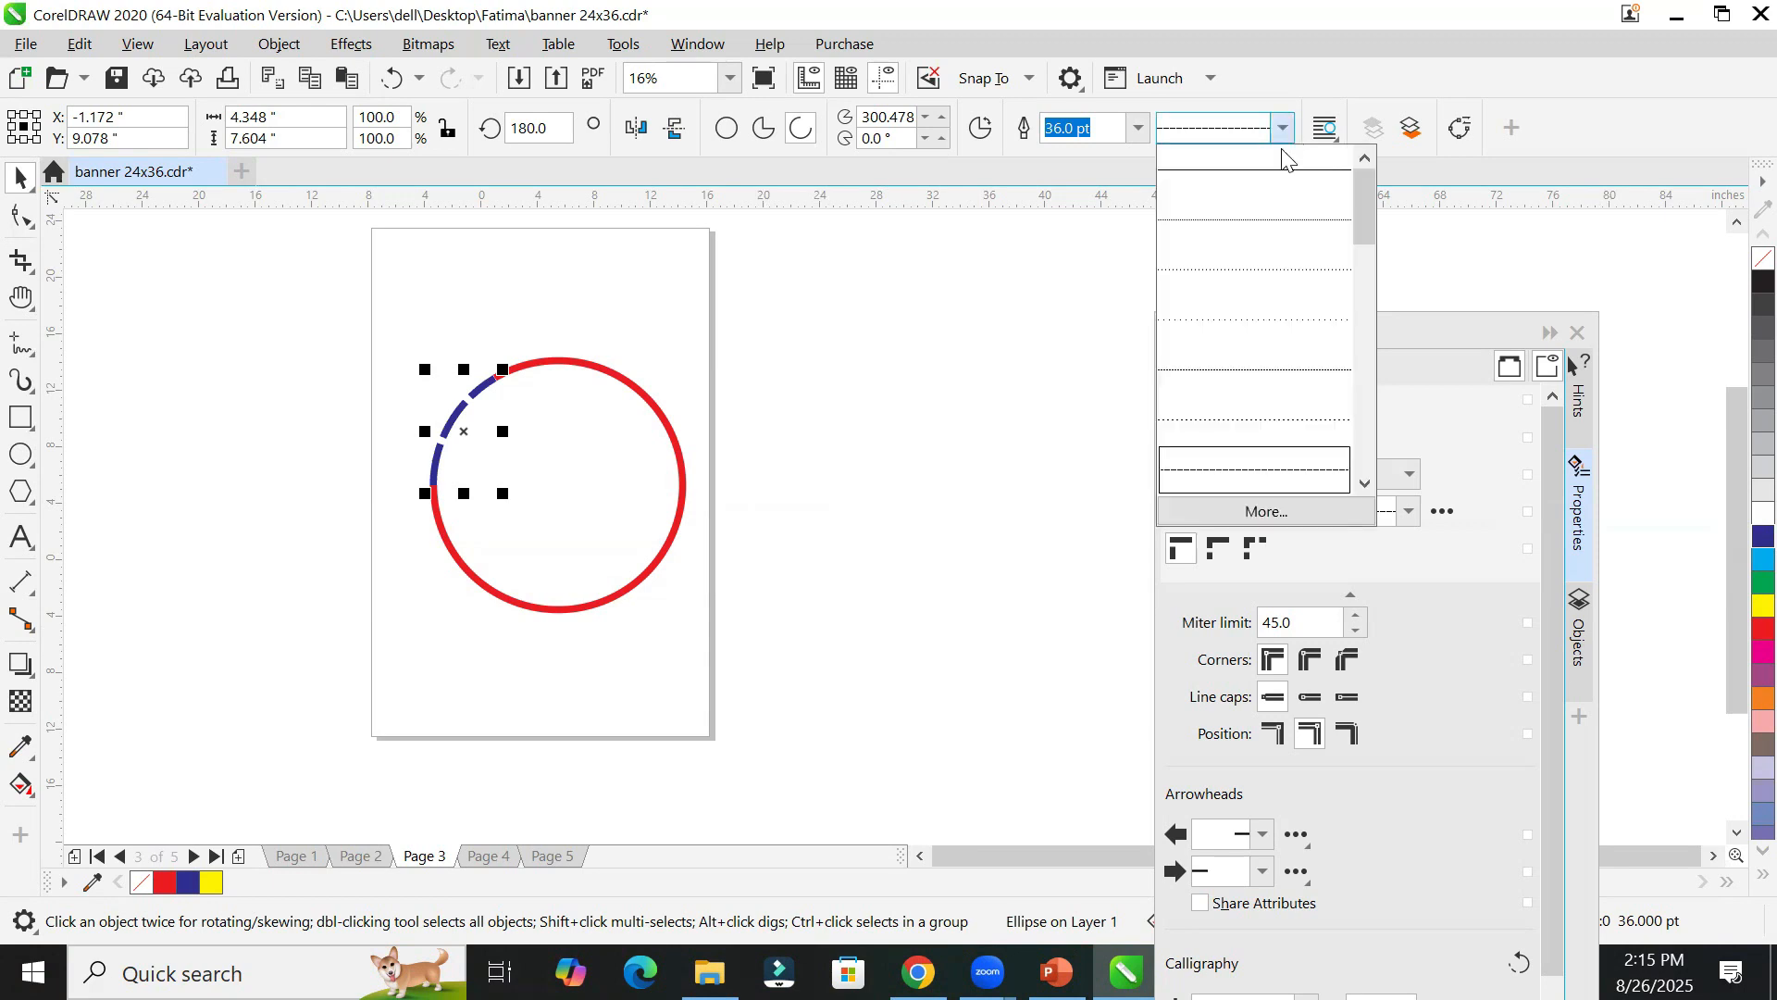
{"action": "left_click", "coordinate": [1259, 236]}
{"action": "left_click", "coordinate": [892, 391]}
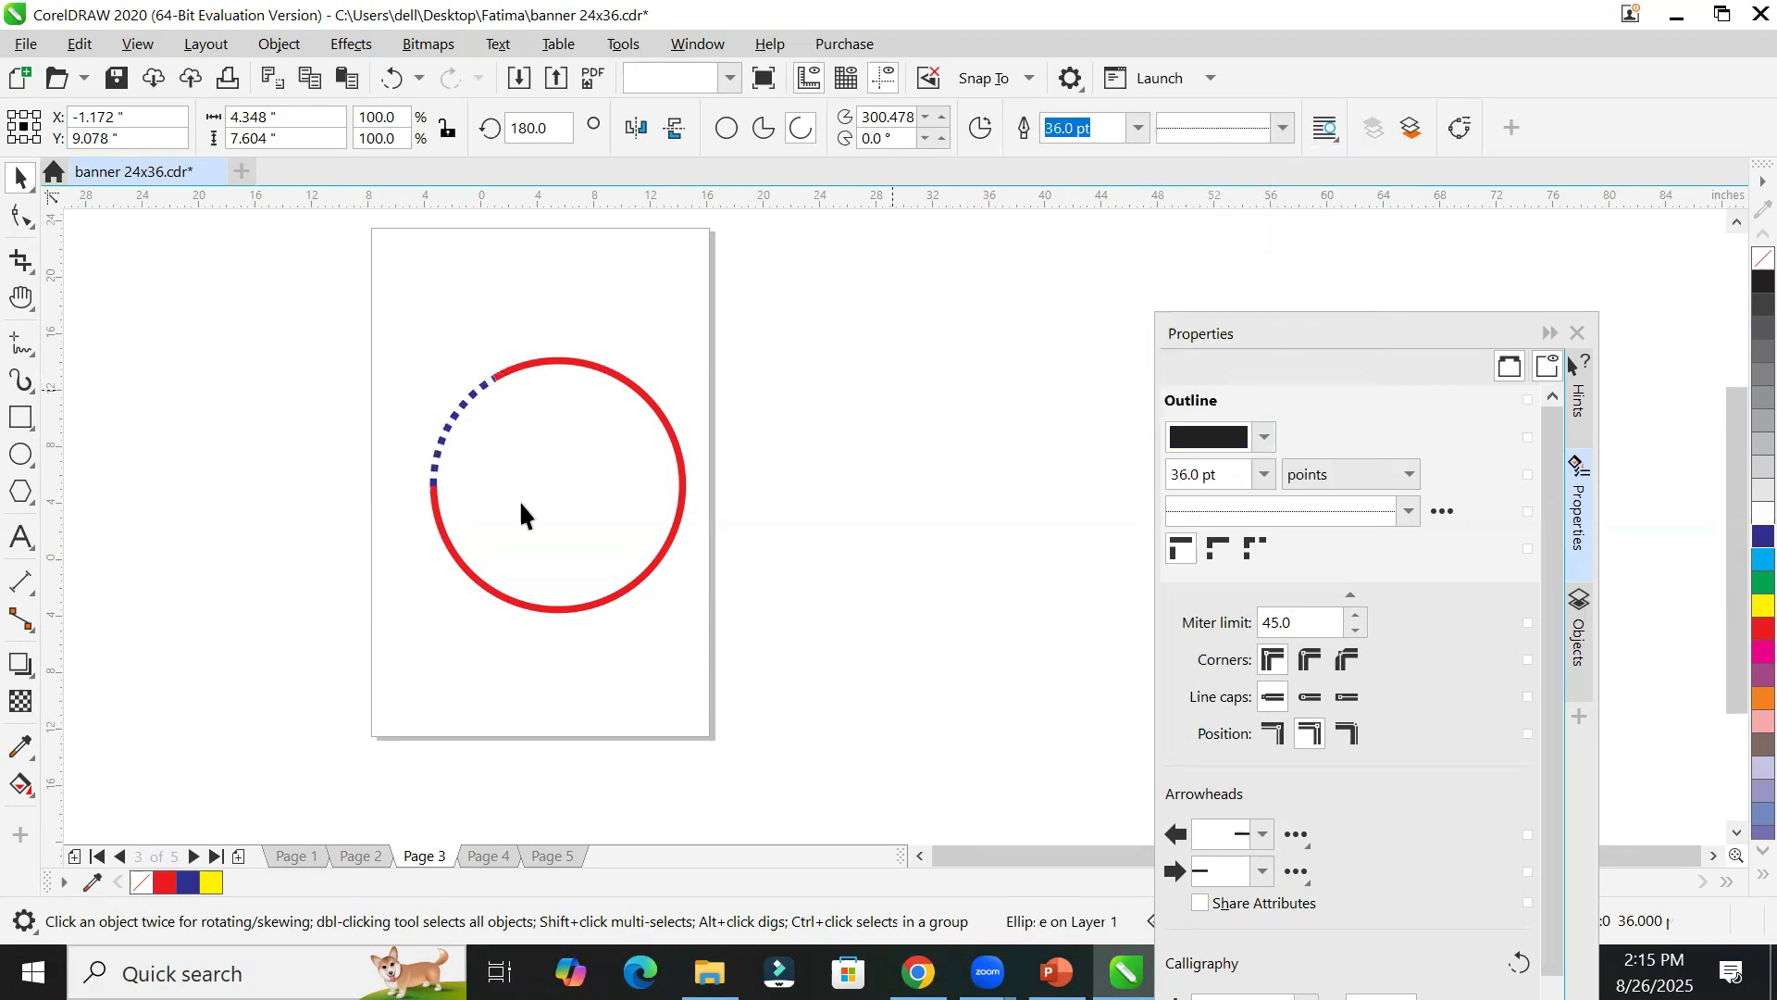
Step: Add the artistic text letter "M" in Arial, enlarge it to nearly fill the circle and centre it inside
{"action": "key", "text": "F8"}
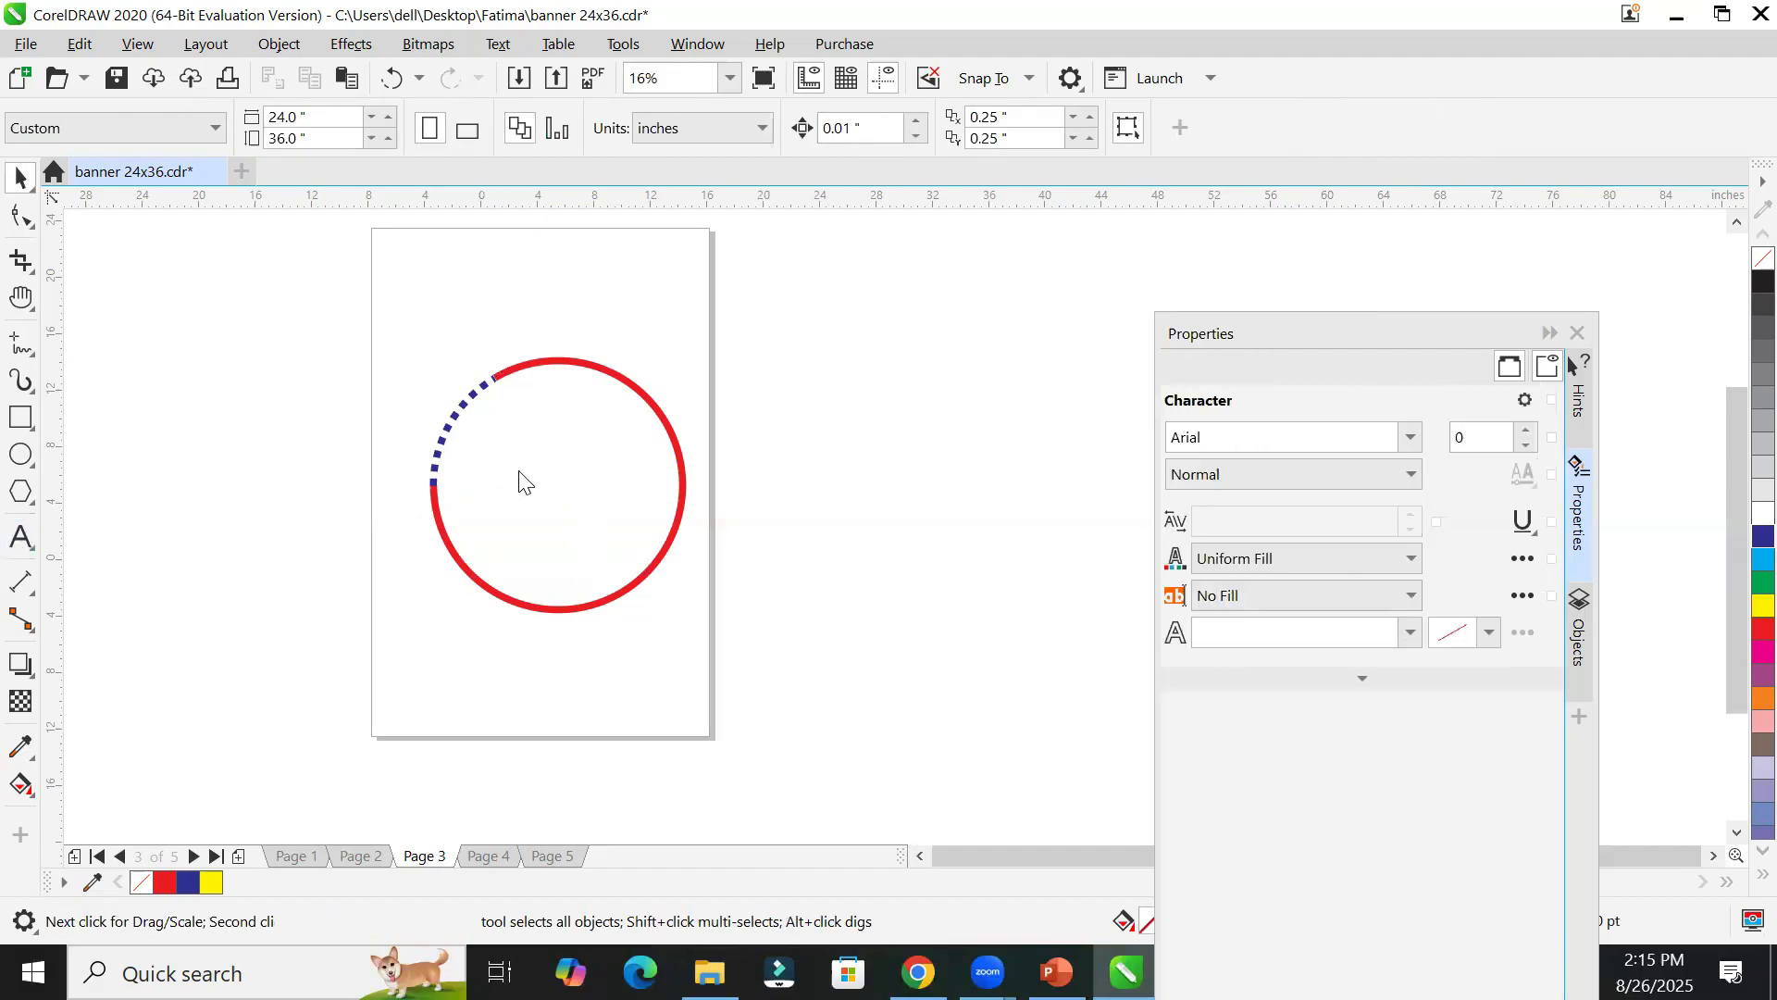
{"action": "left_click", "coordinate": [518, 471]}
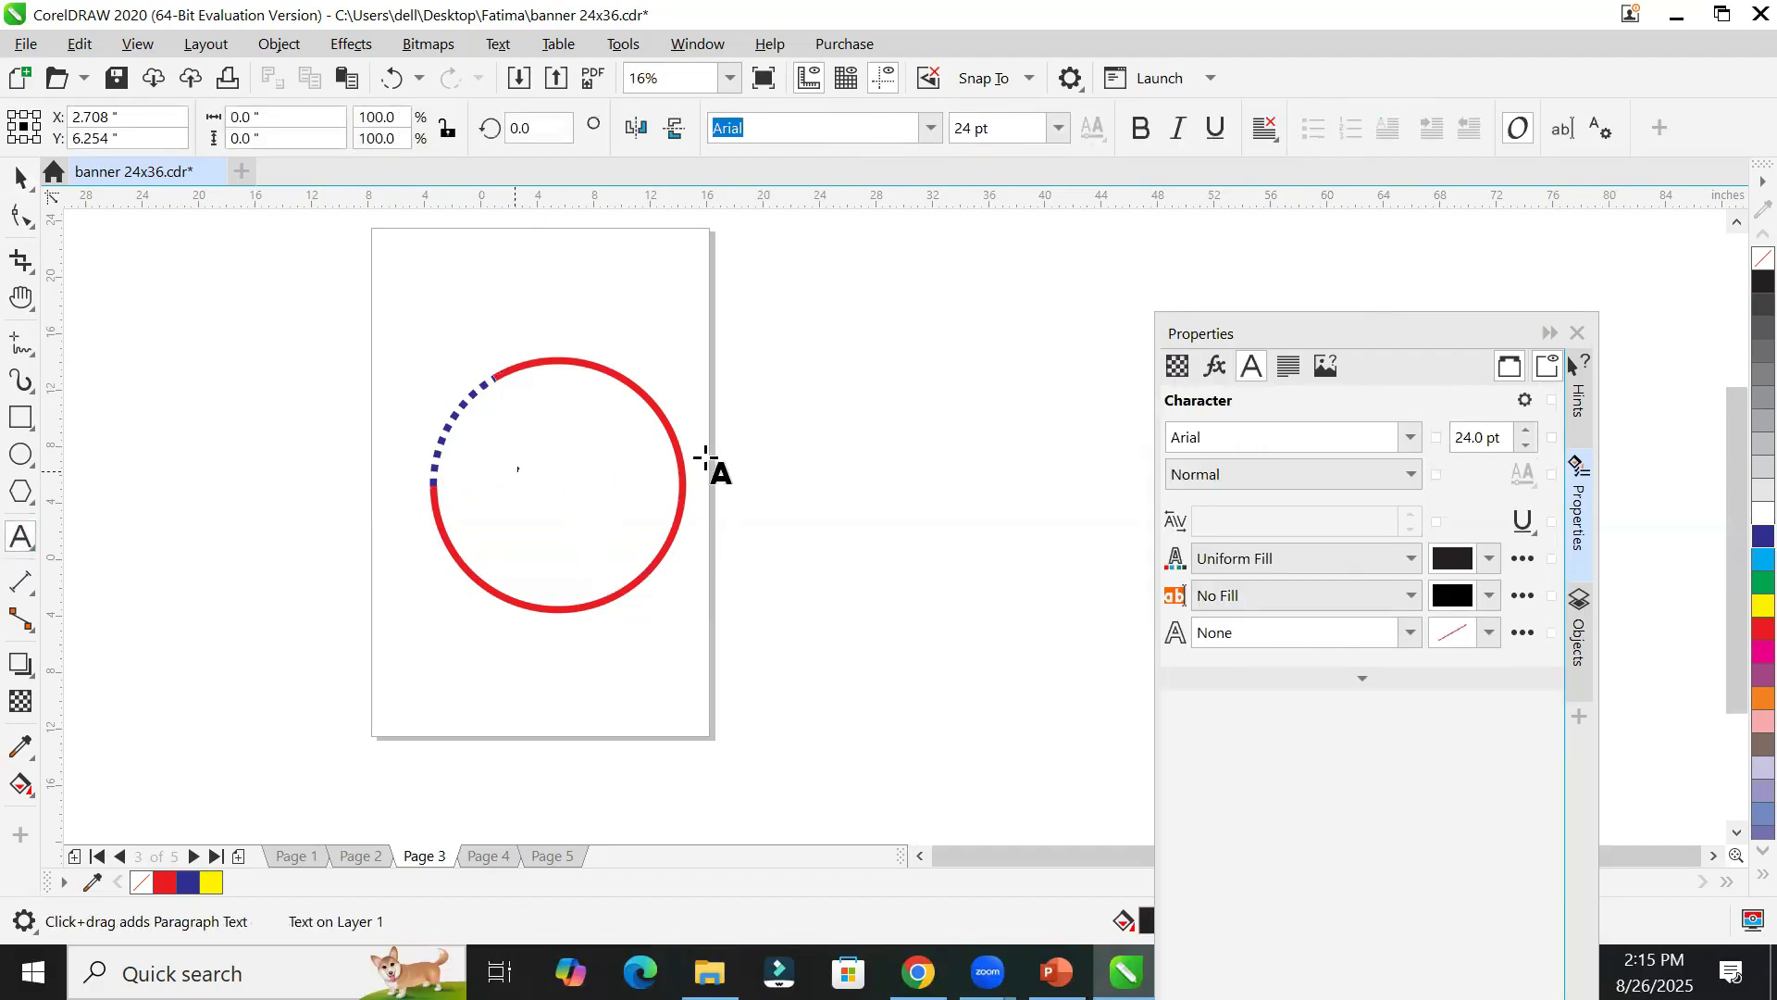
{"action": "type", "text": "T"}
{"action": "key", "text": "Escape"}
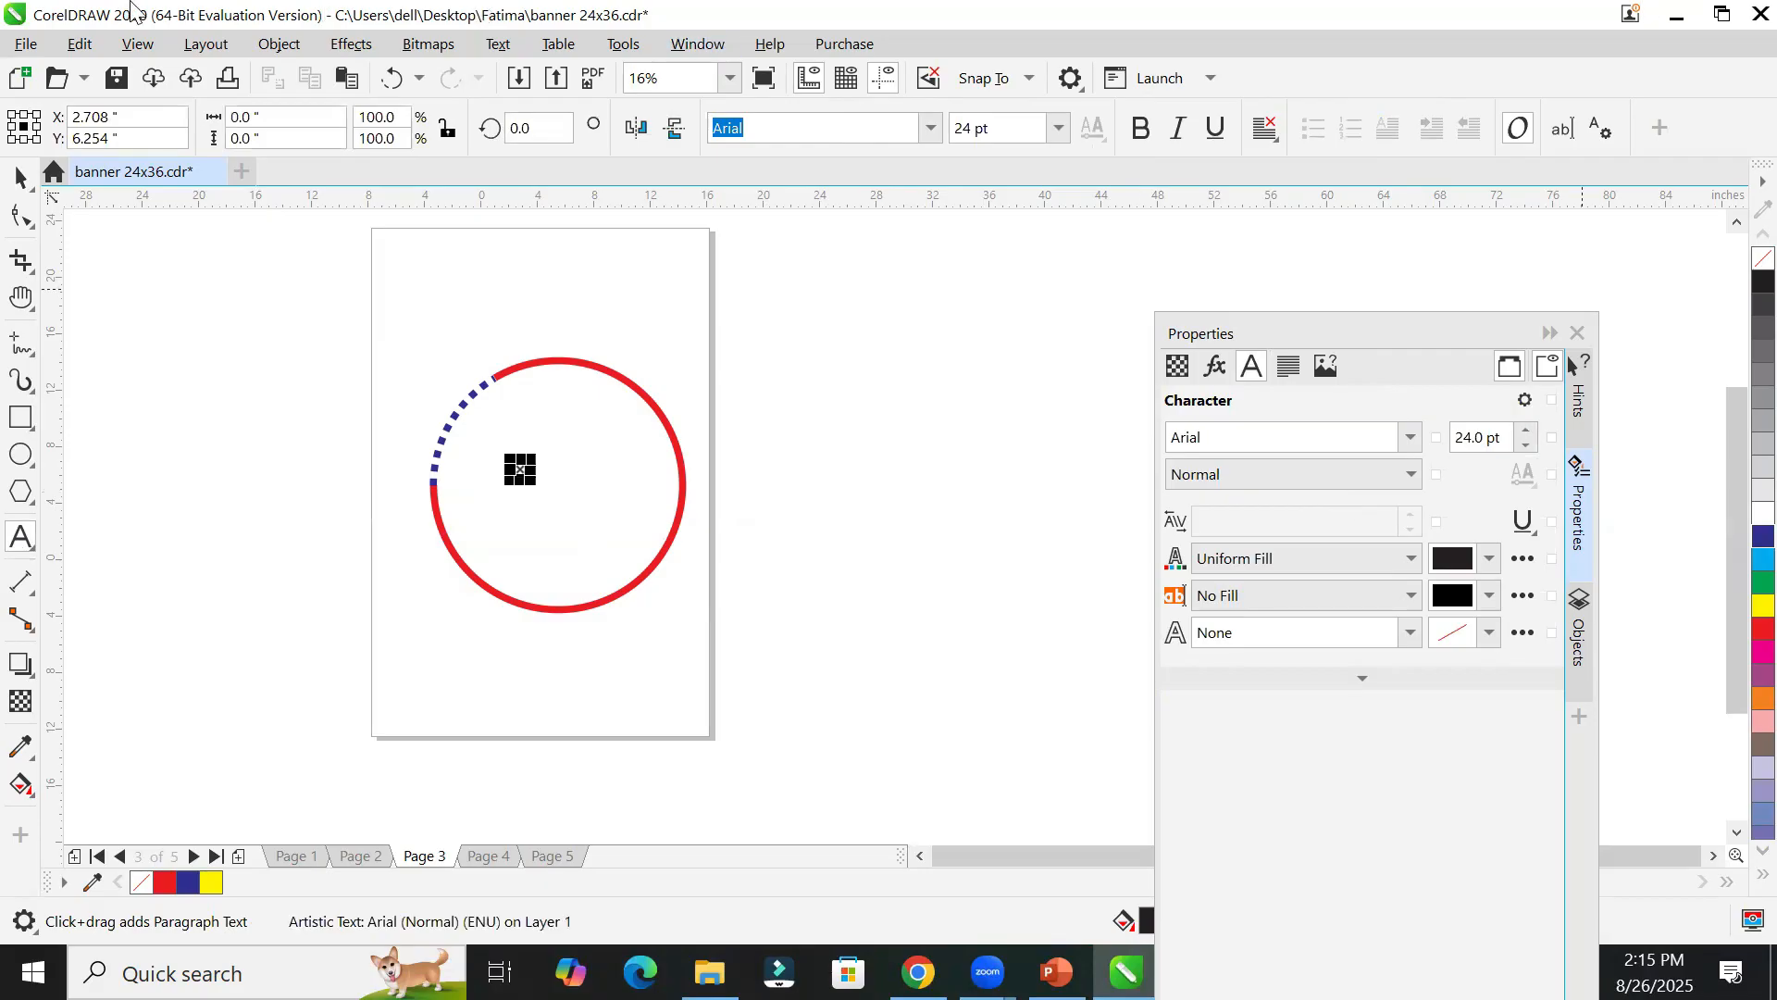
{"action": "left_click", "coordinate": [18, 176]}
{"action": "left_click_drag", "start_coordinate": [528, 478], "coordinate": [718, 647]}
{"action": "left_click_drag", "start_coordinate": [659, 593], "coordinate": [595, 505]}
{"action": "left_click", "coordinate": [664, 674]}
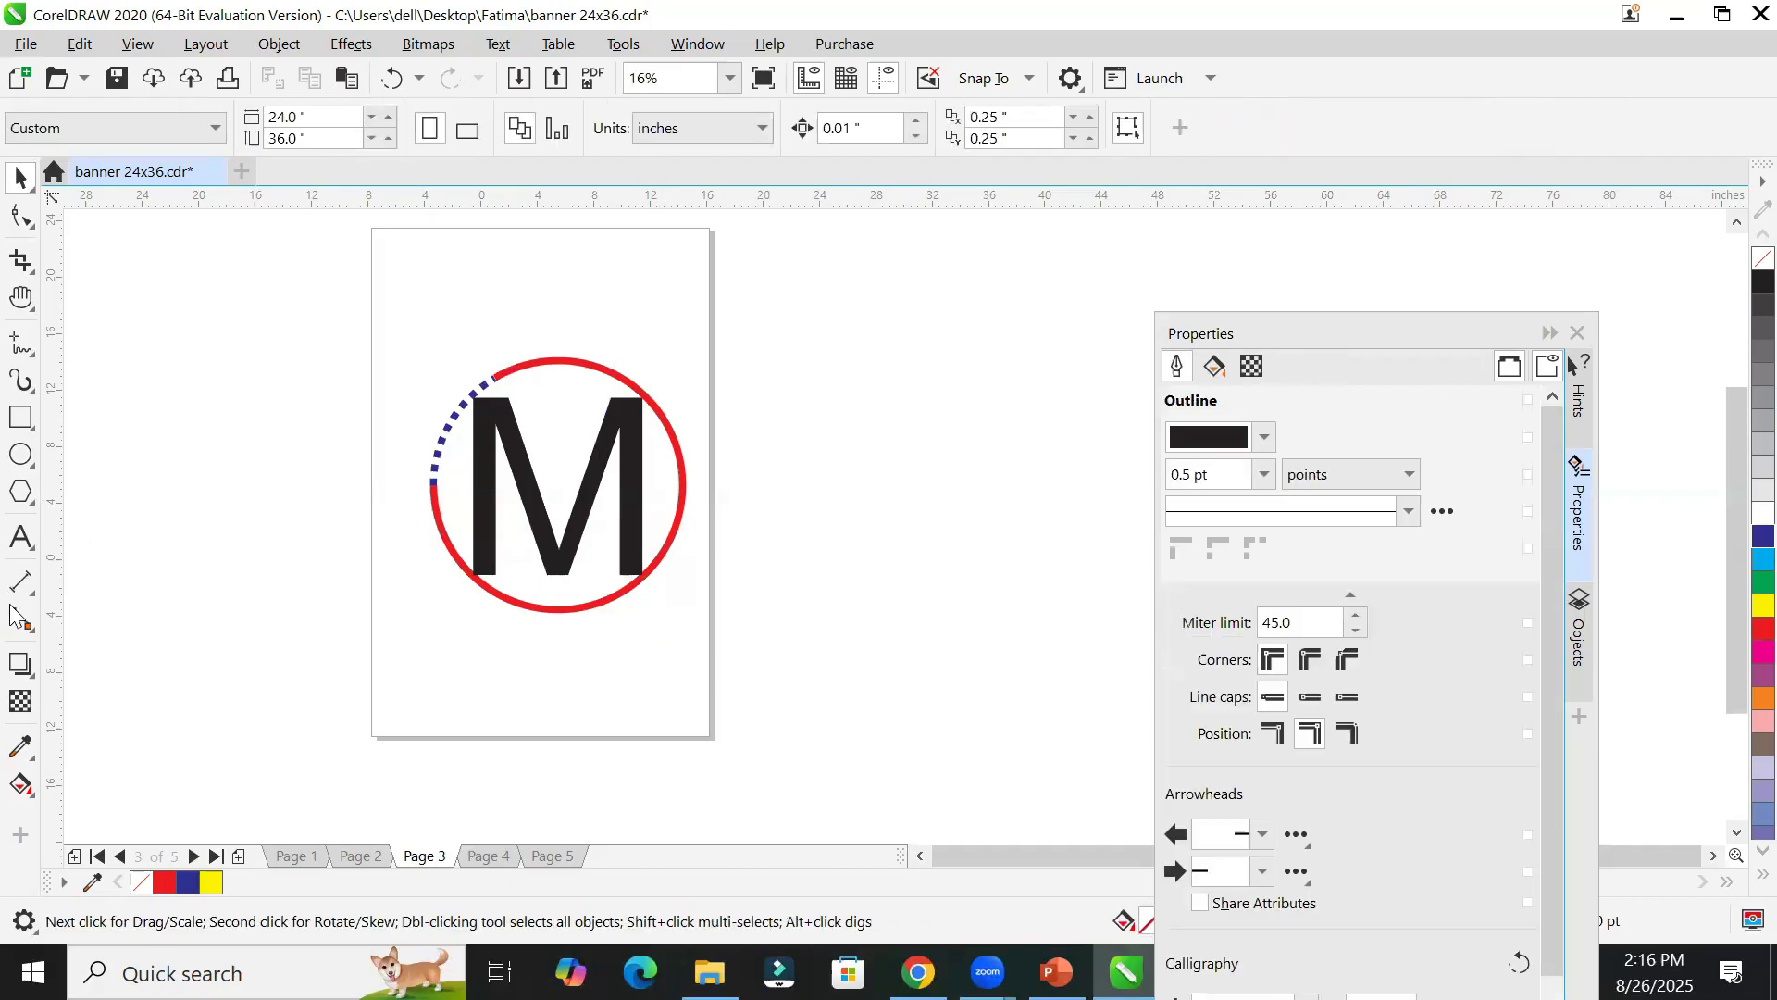
Step: Add the artistic text "Molty Foam" in Arial, enlarged to about 218 pt and placed just below the circle
{"action": "left_click", "coordinate": [21, 536]}
{"action": "left_click", "coordinate": [454, 661]}
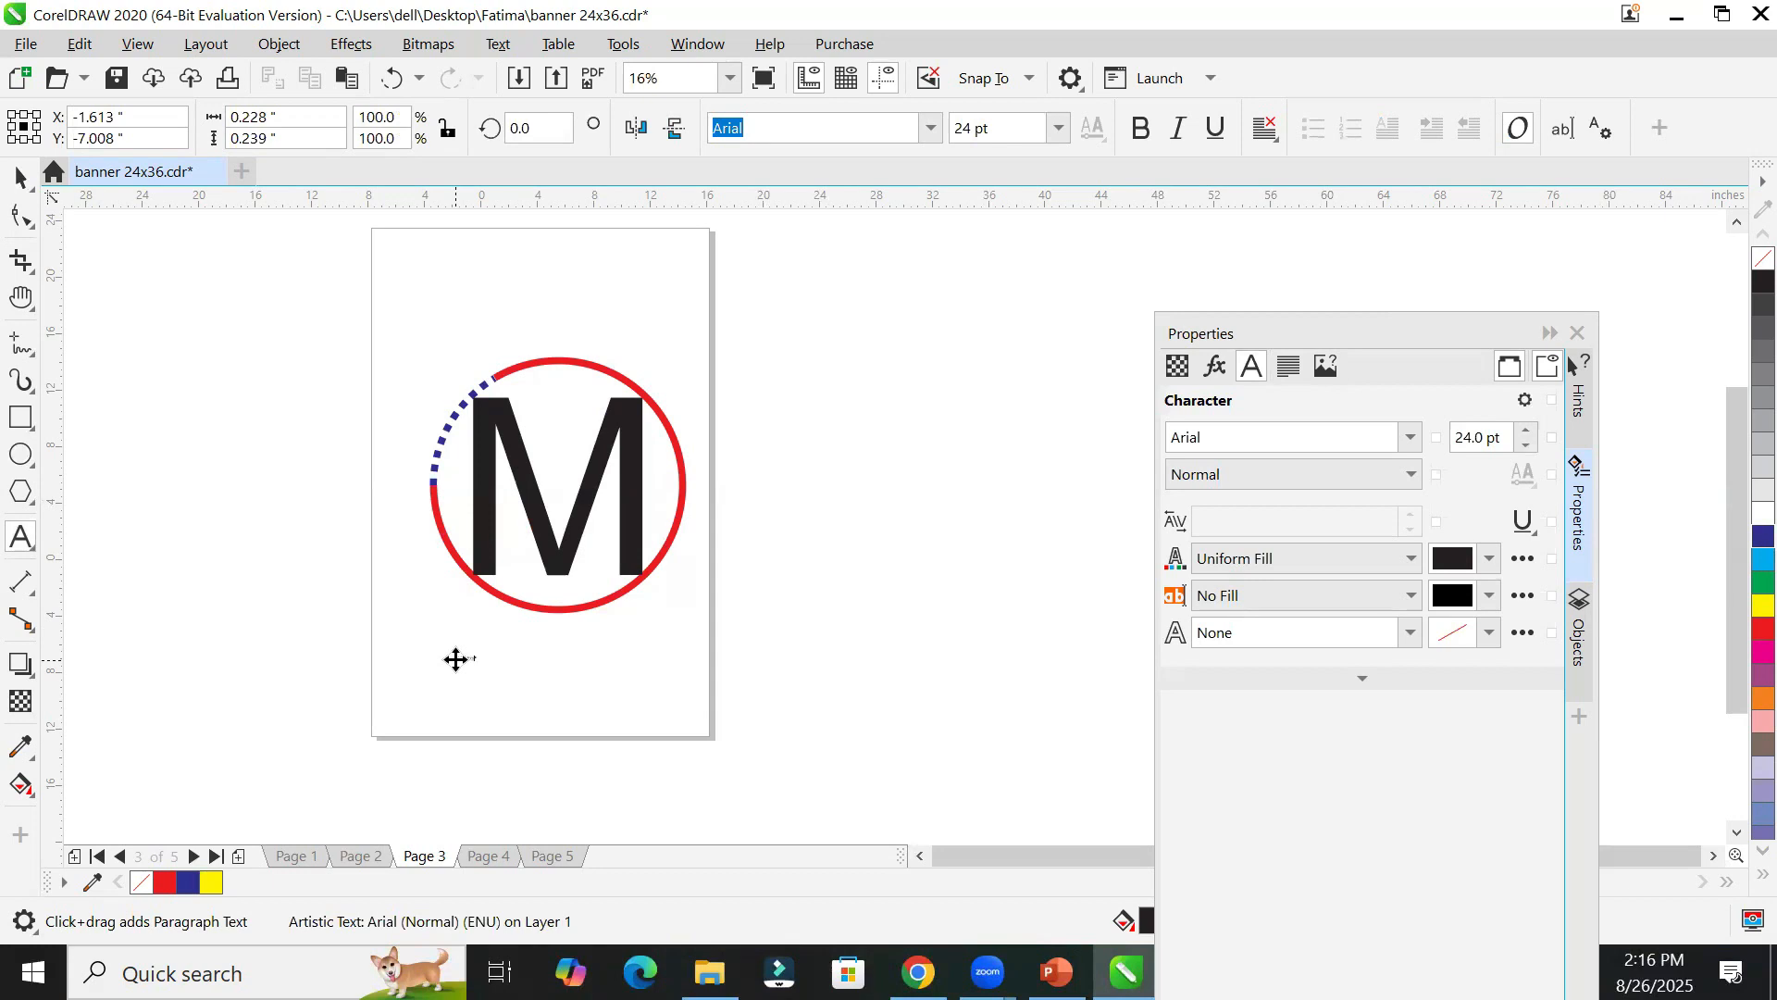
{"action": "left_click", "coordinate": [20, 177]}
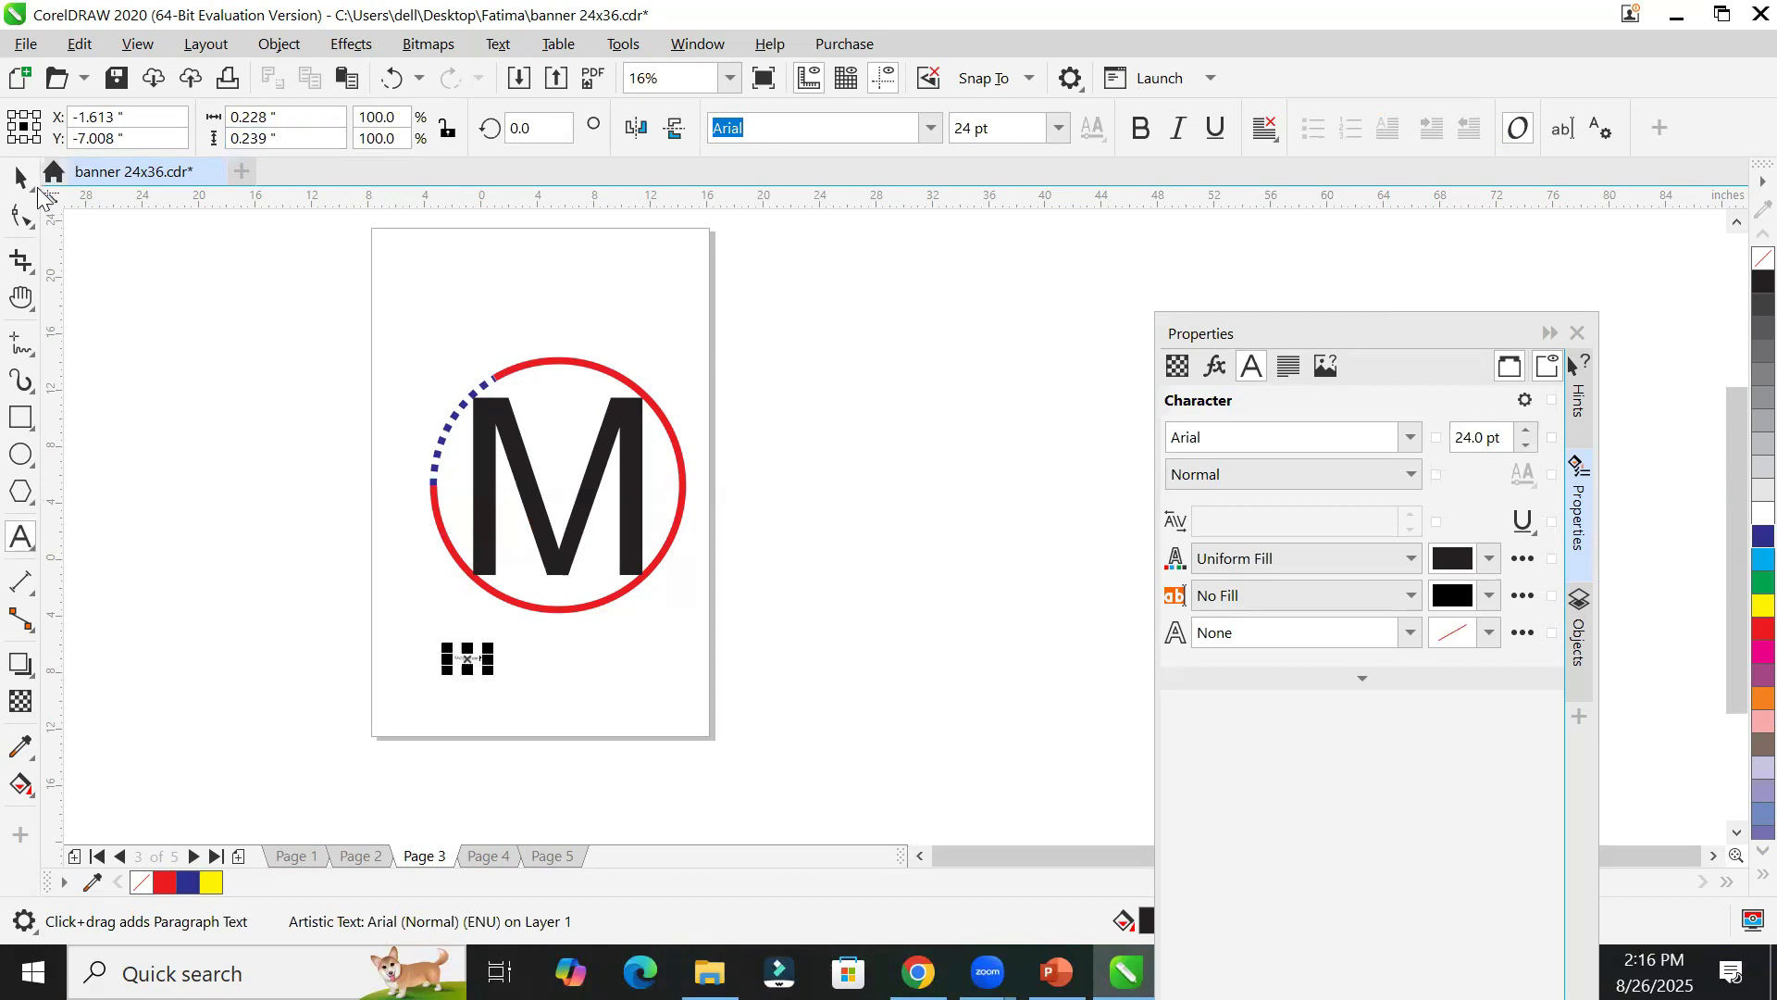
{"action": "left_click_drag", "start_coordinate": [496, 667], "coordinate": [639, 658]}
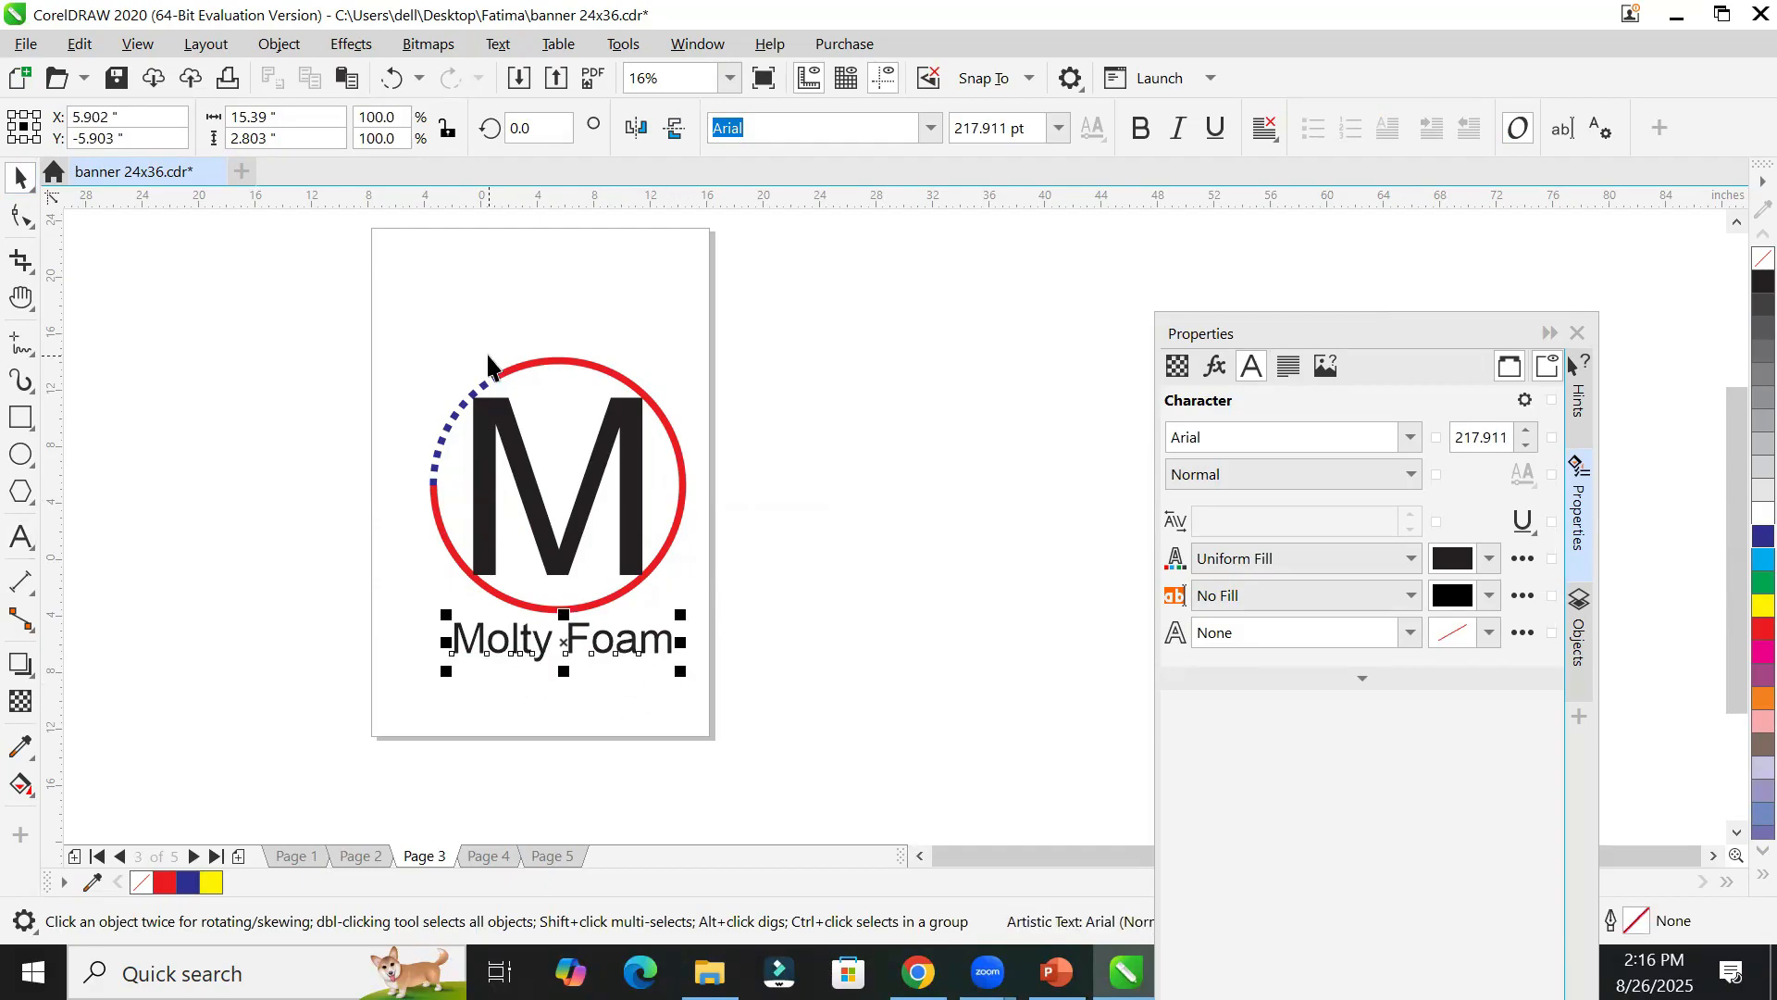
{"action": "scroll", "coordinate": [488, 356], "scroll_direction": "up", "scroll_amount": 3}
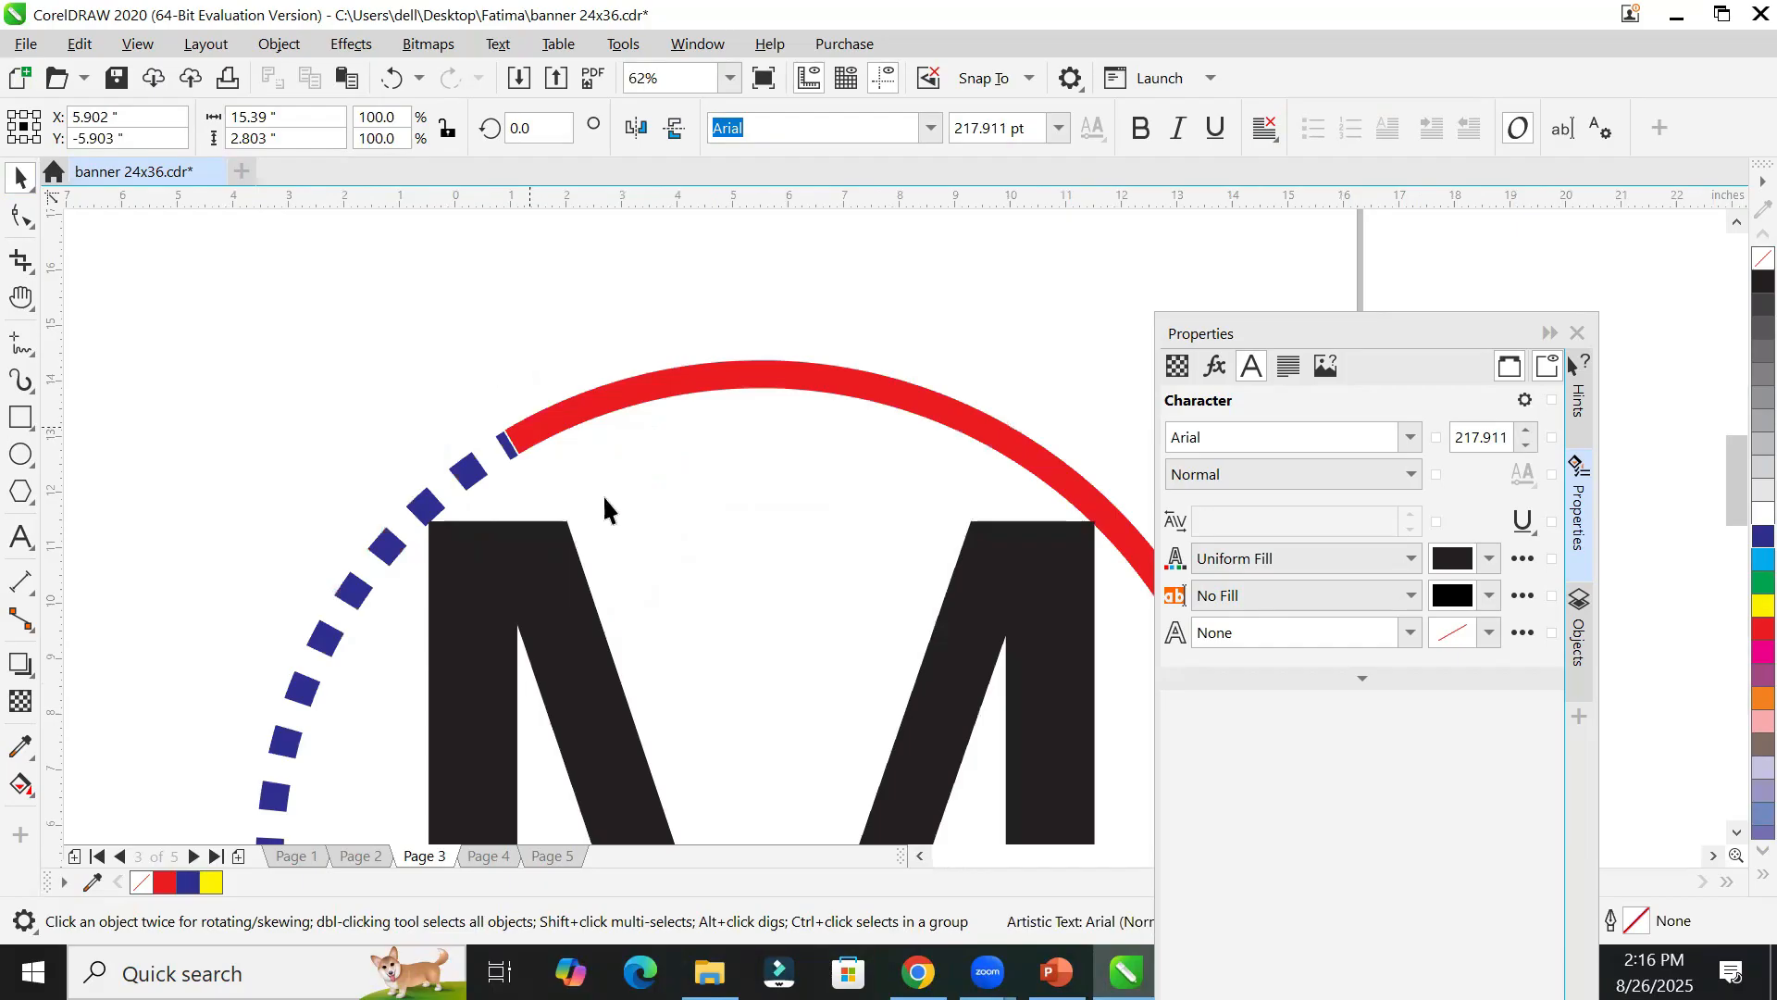
{"action": "scroll", "coordinate": [602, 504], "scroll_direction": "down", "scroll_amount": 3}
{"action": "left_click", "coordinate": [894, 396]}
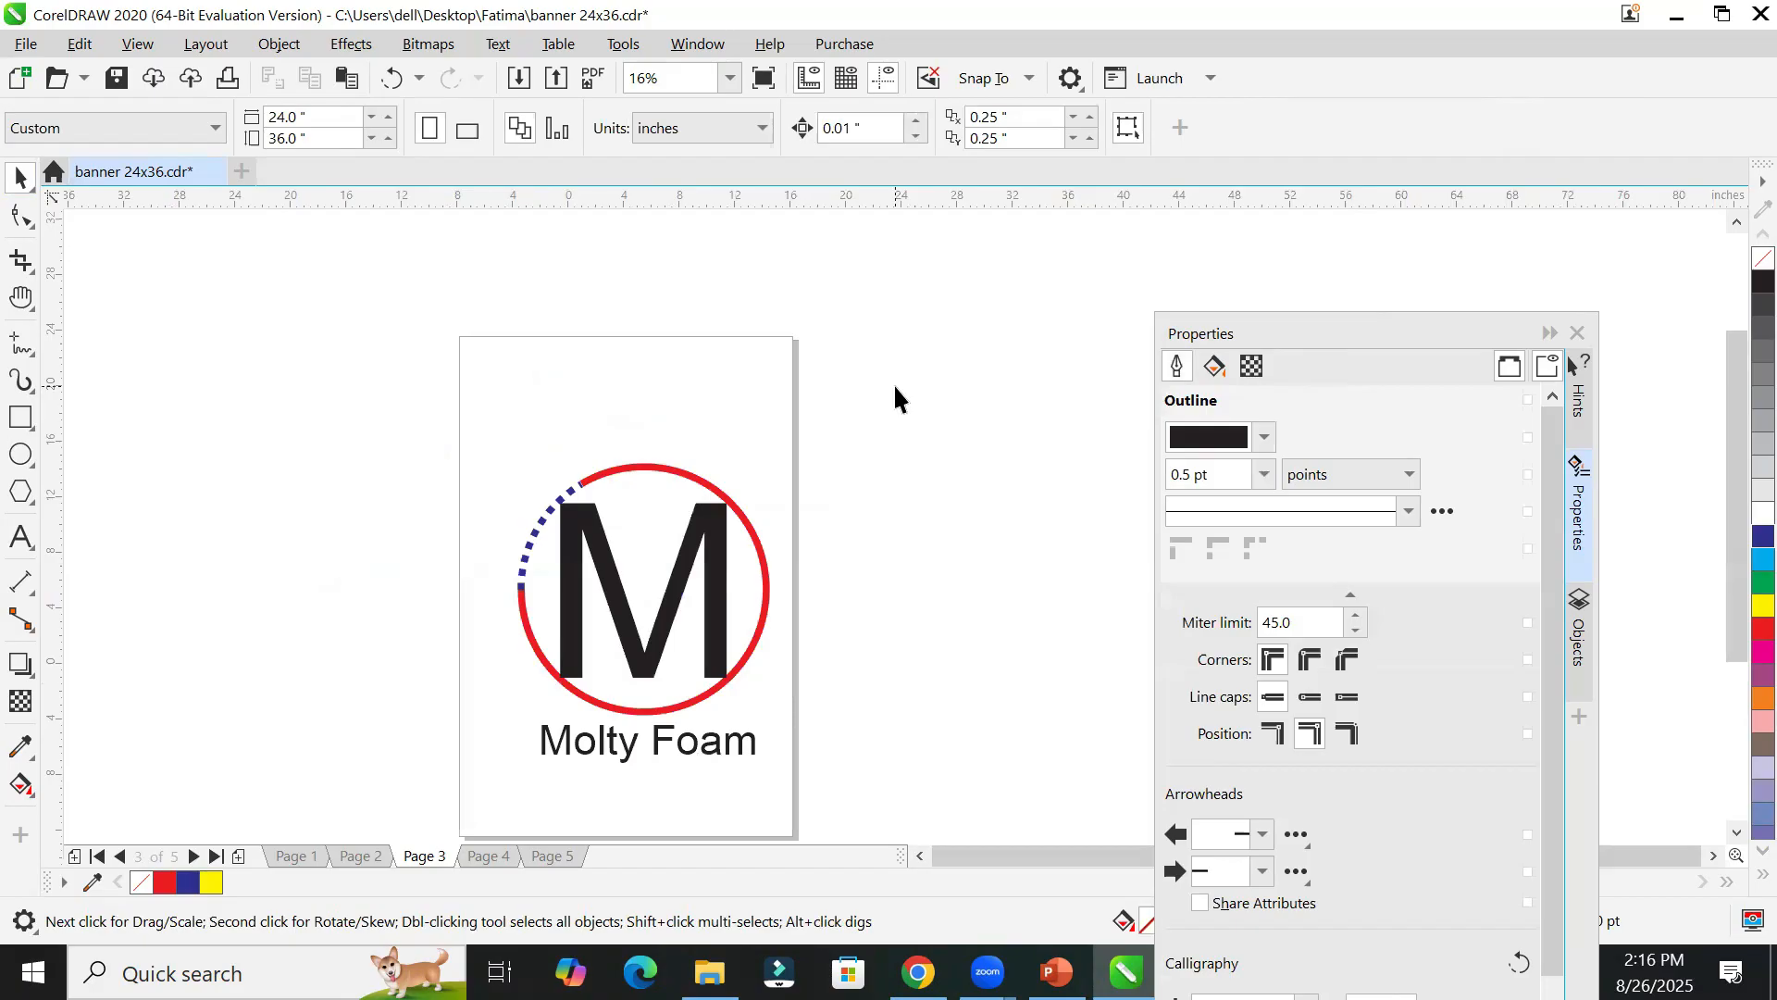
{"action": "left_click", "coordinate": [23, 459]}
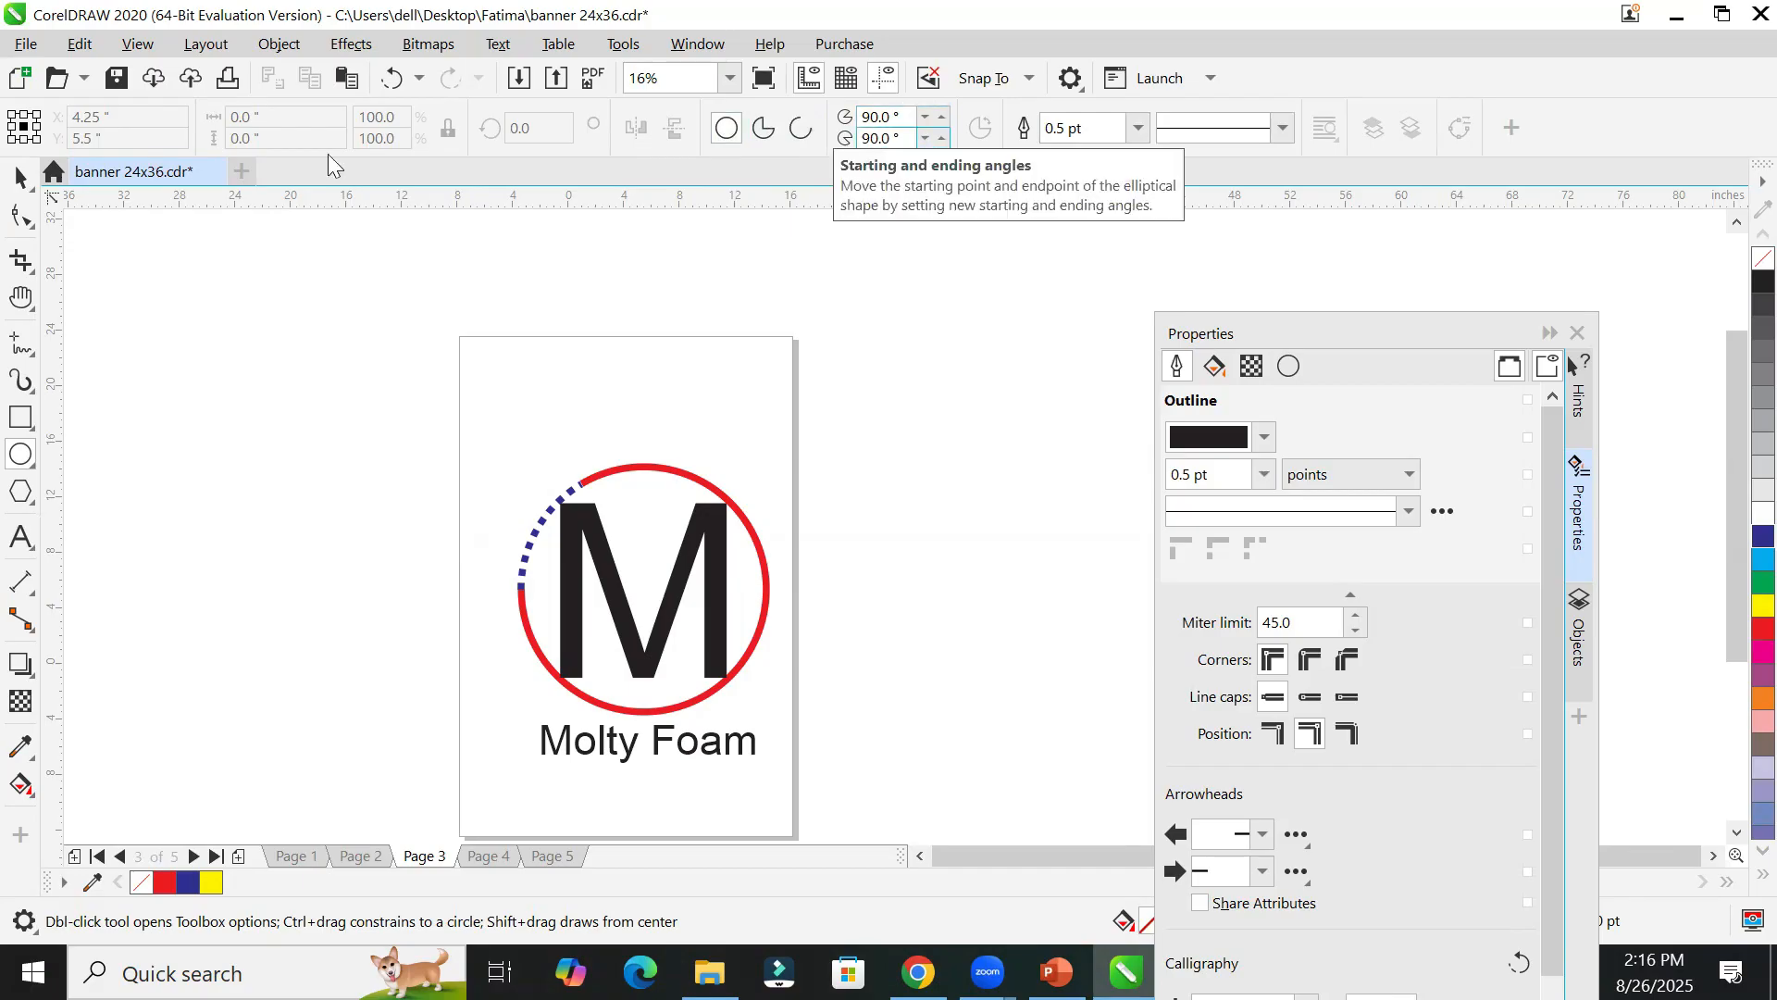
{"action": "left_click", "coordinate": [23, 227]}
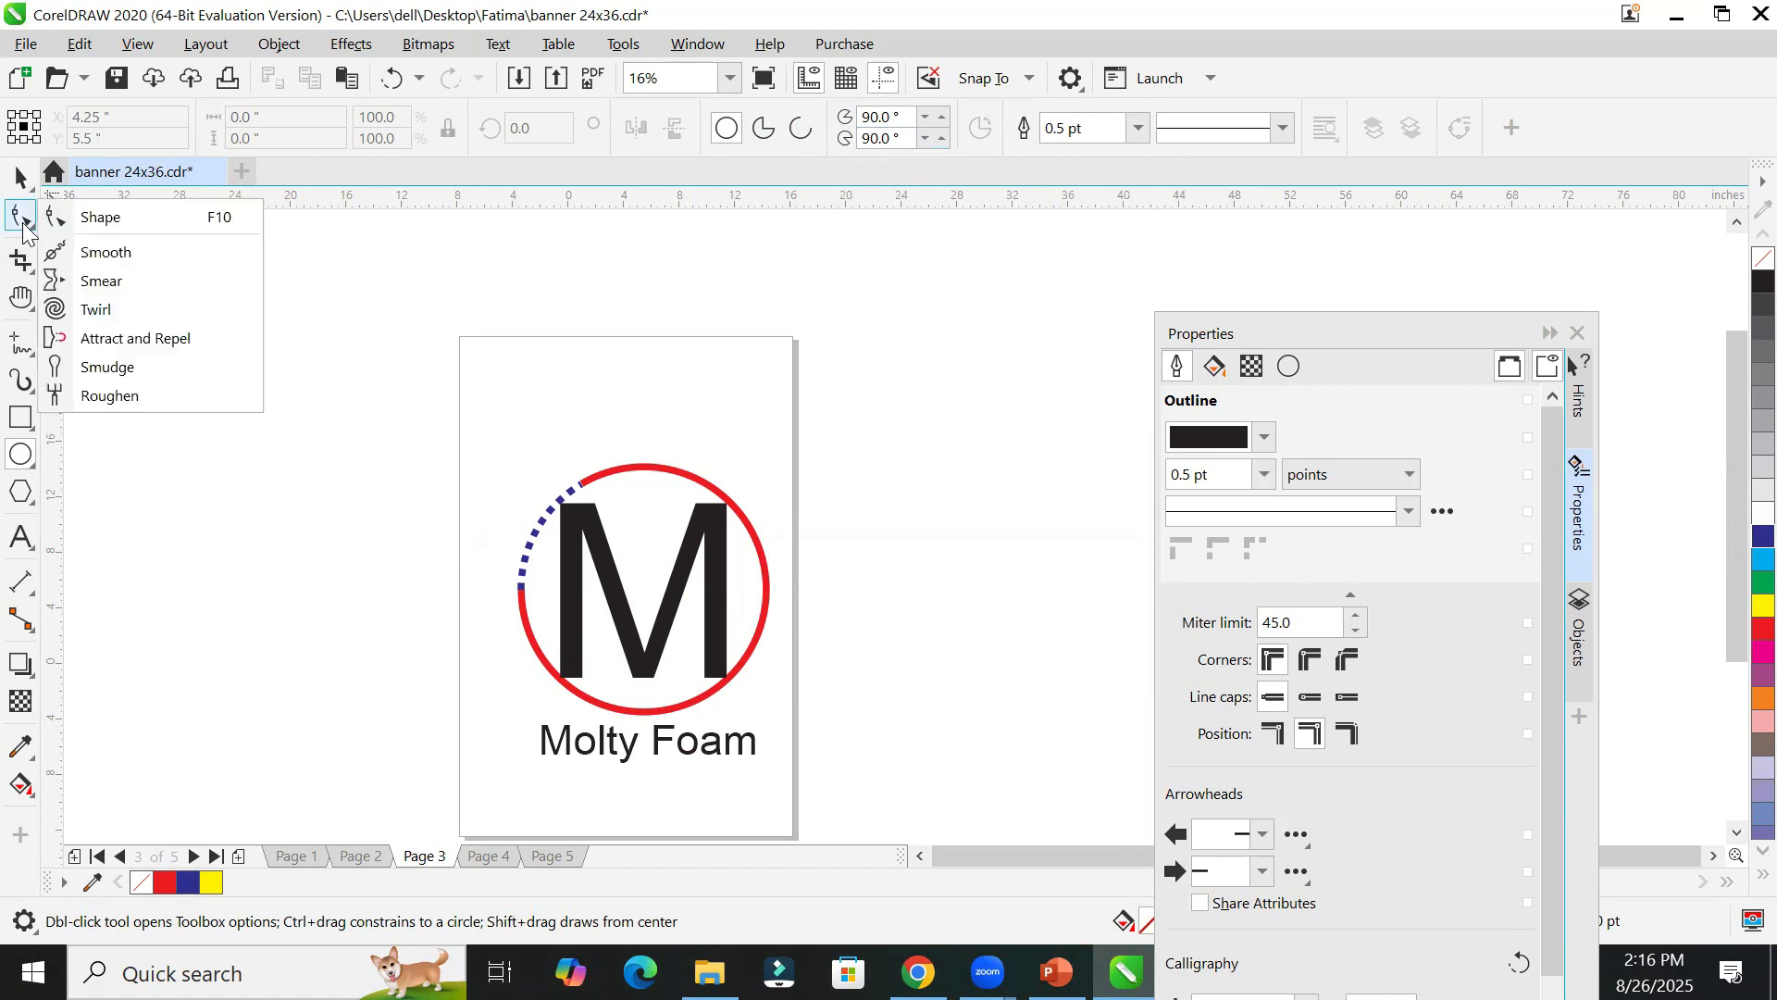
{"action": "left_click", "coordinate": [24, 226]}
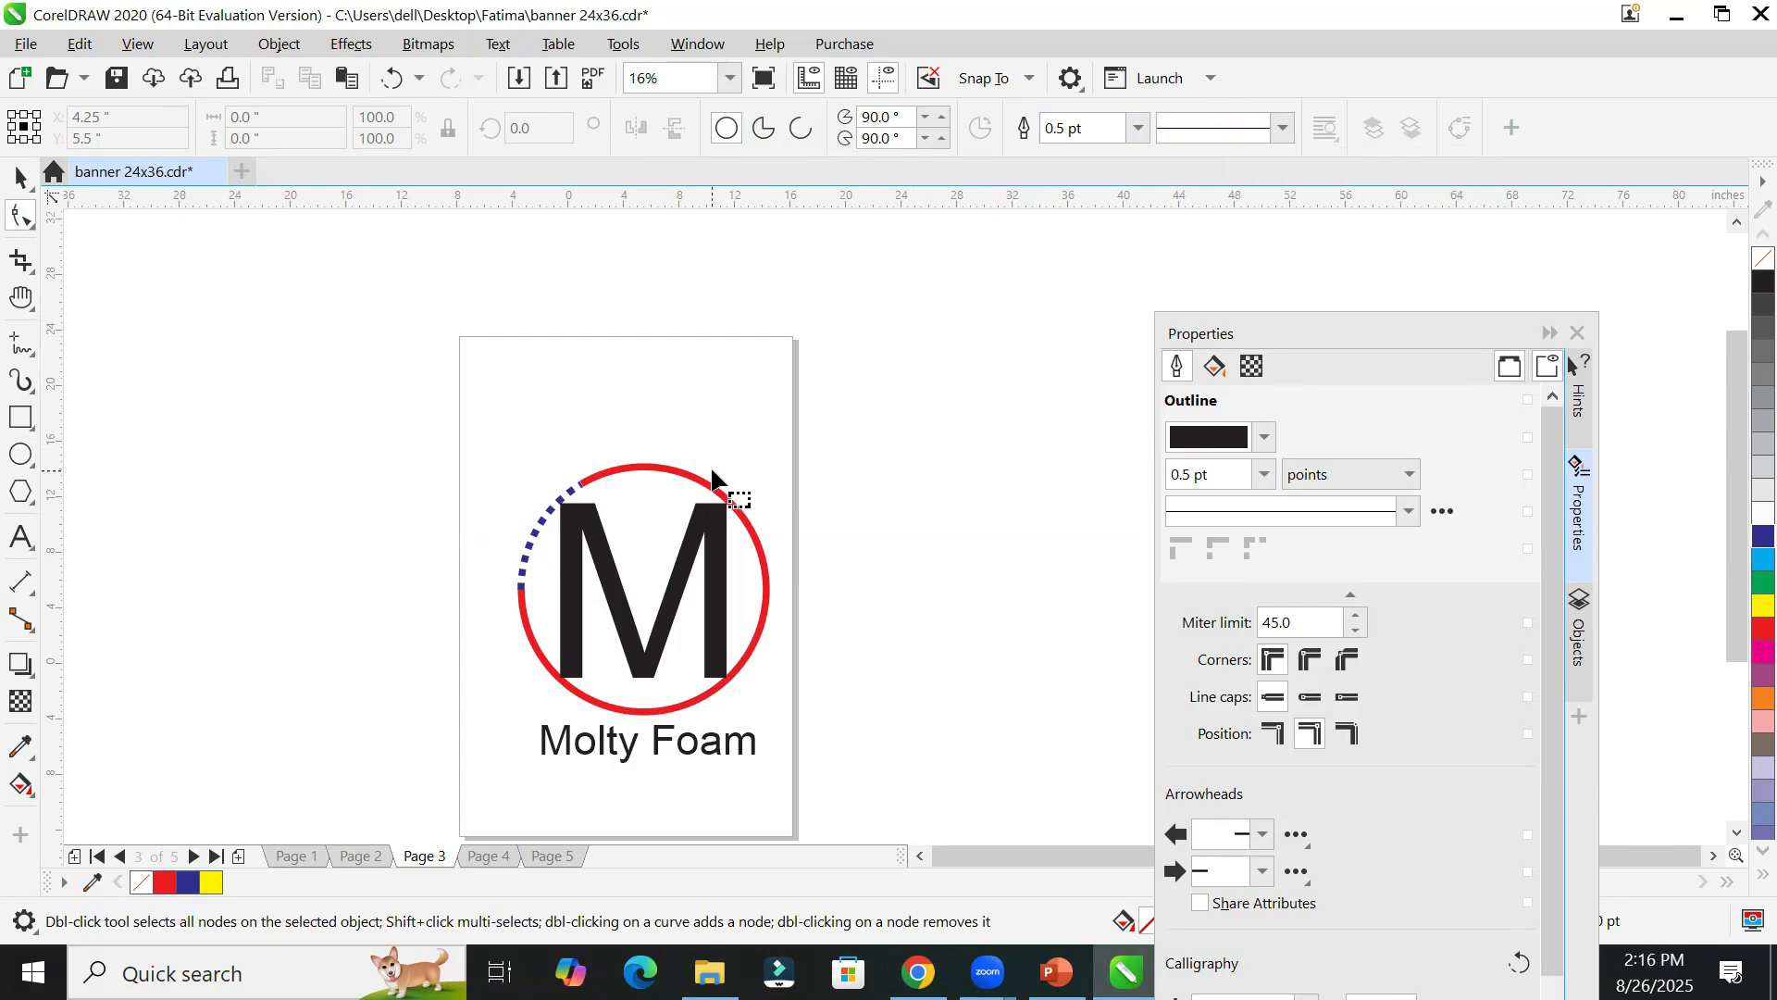
{"action": "left_click", "coordinate": [24, 457]}
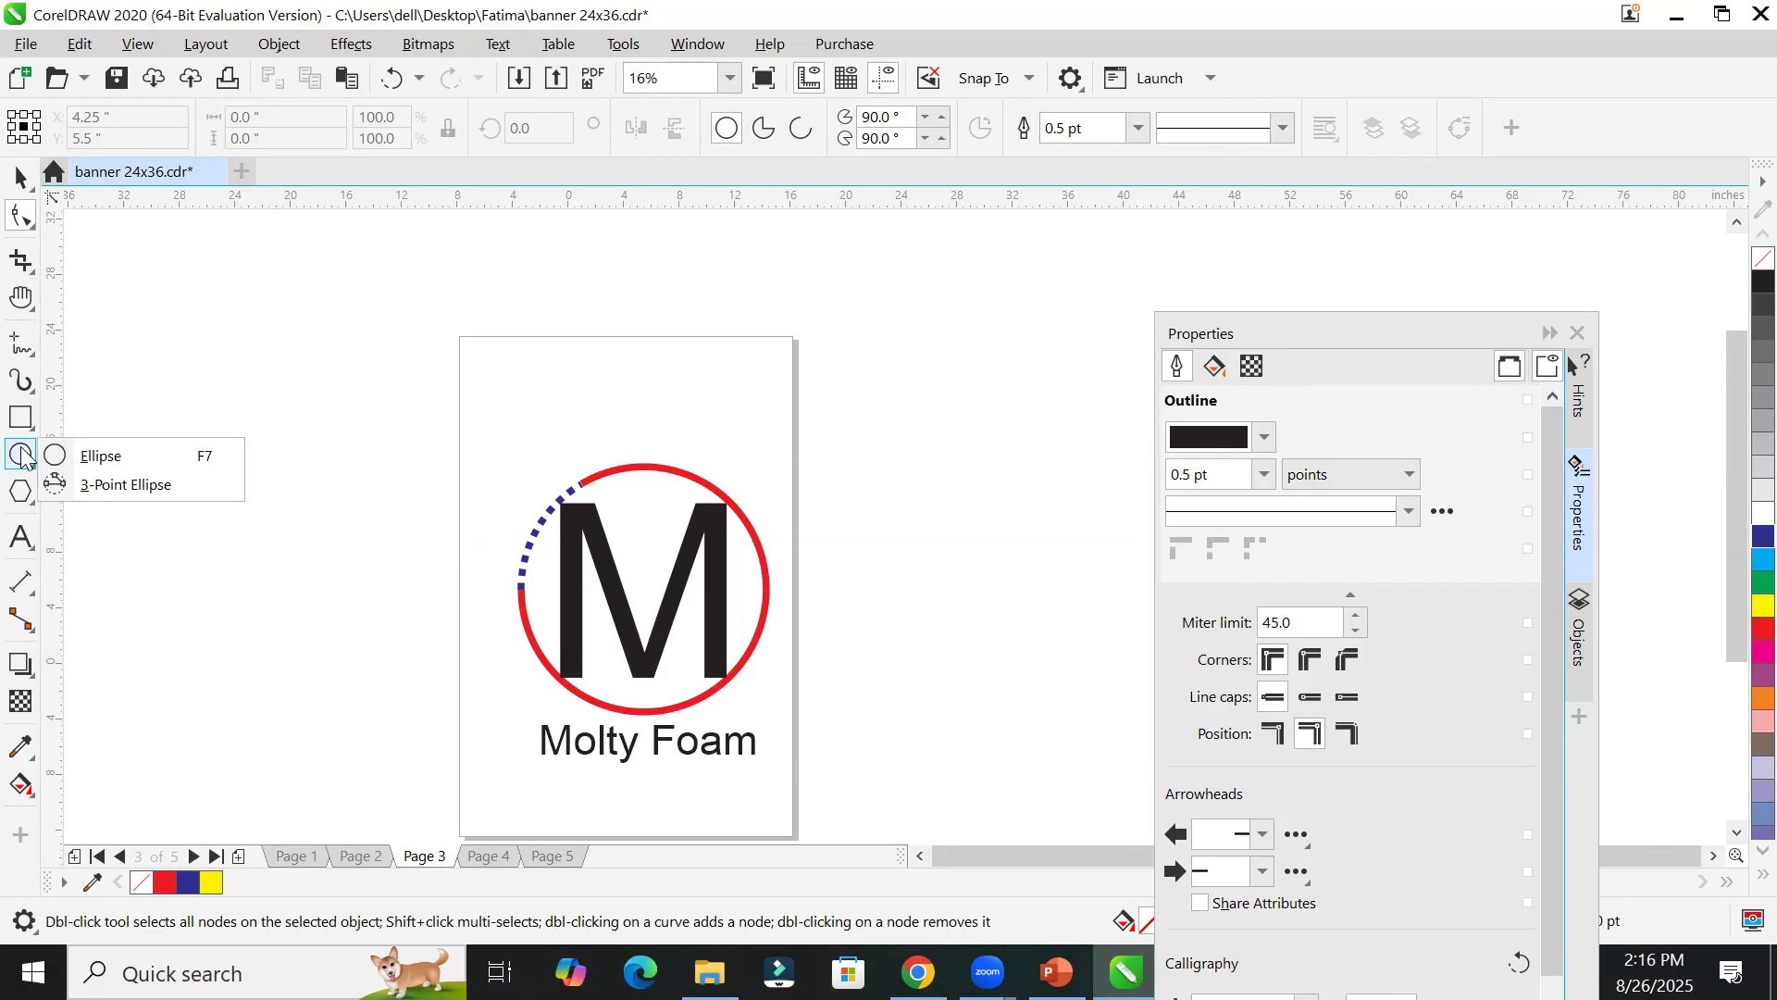
{"action": "left_click", "coordinate": [20, 492]}
{"action": "left_click", "coordinate": [21, 492]}
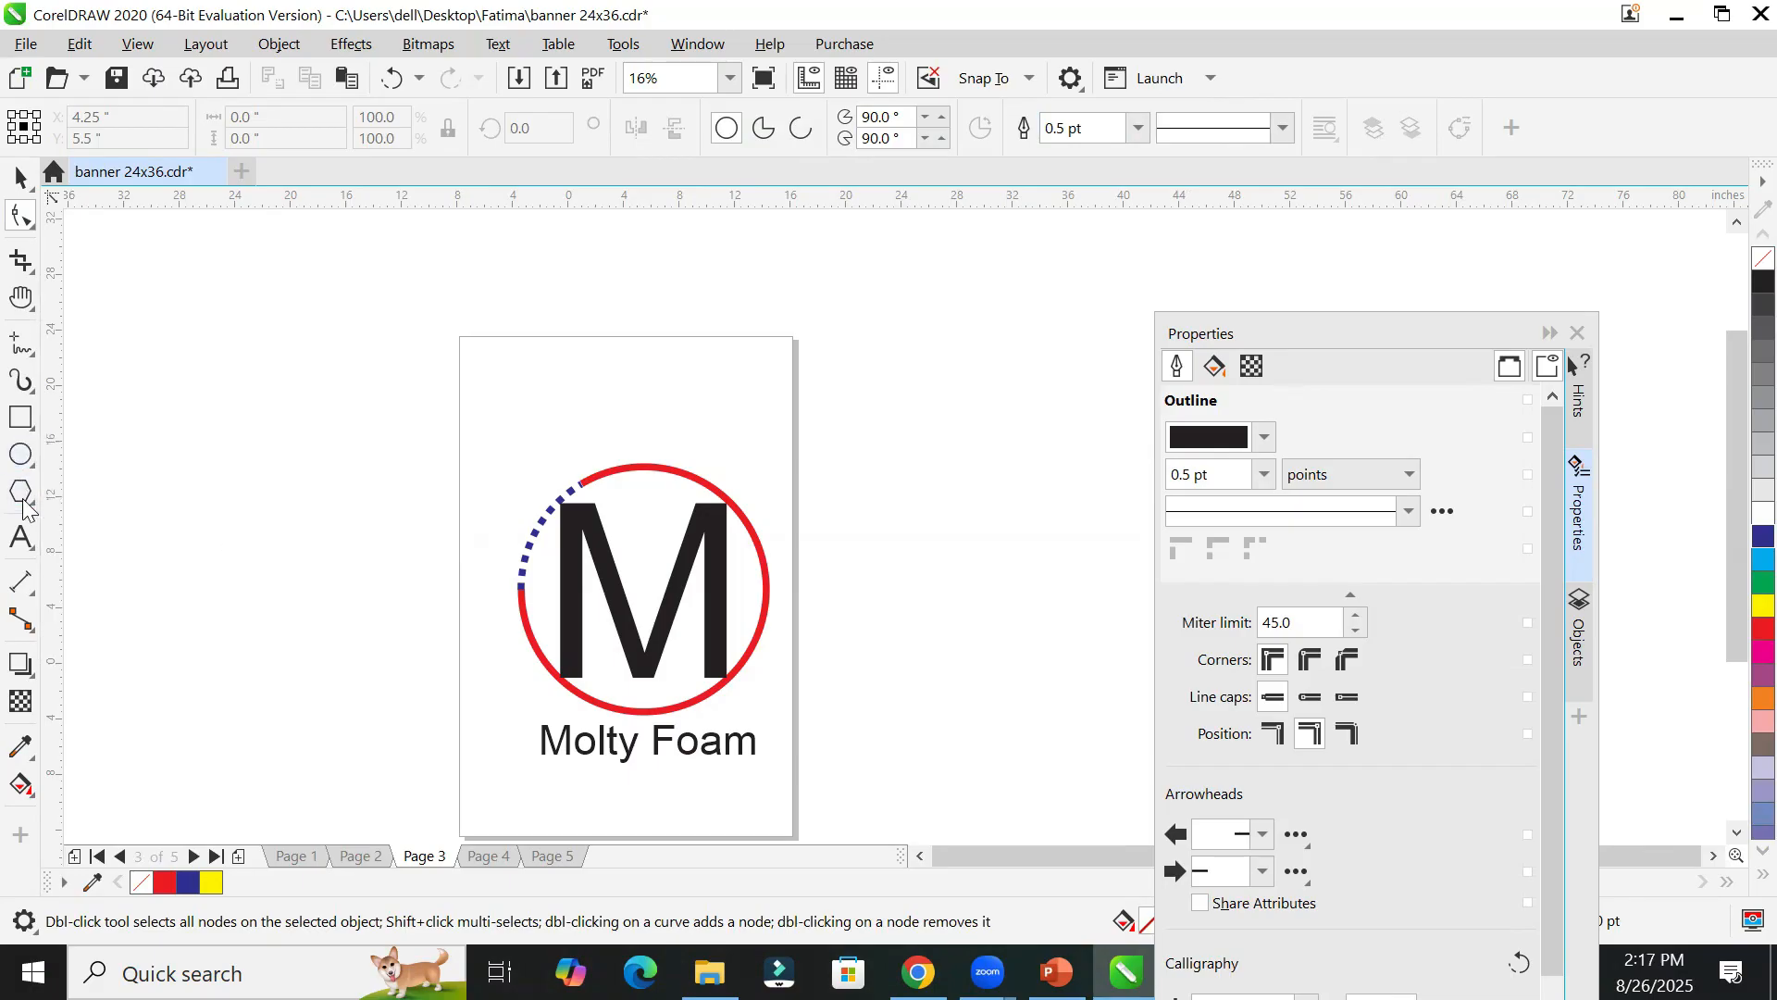
{"action": "left_click", "coordinate": [21, 492]}
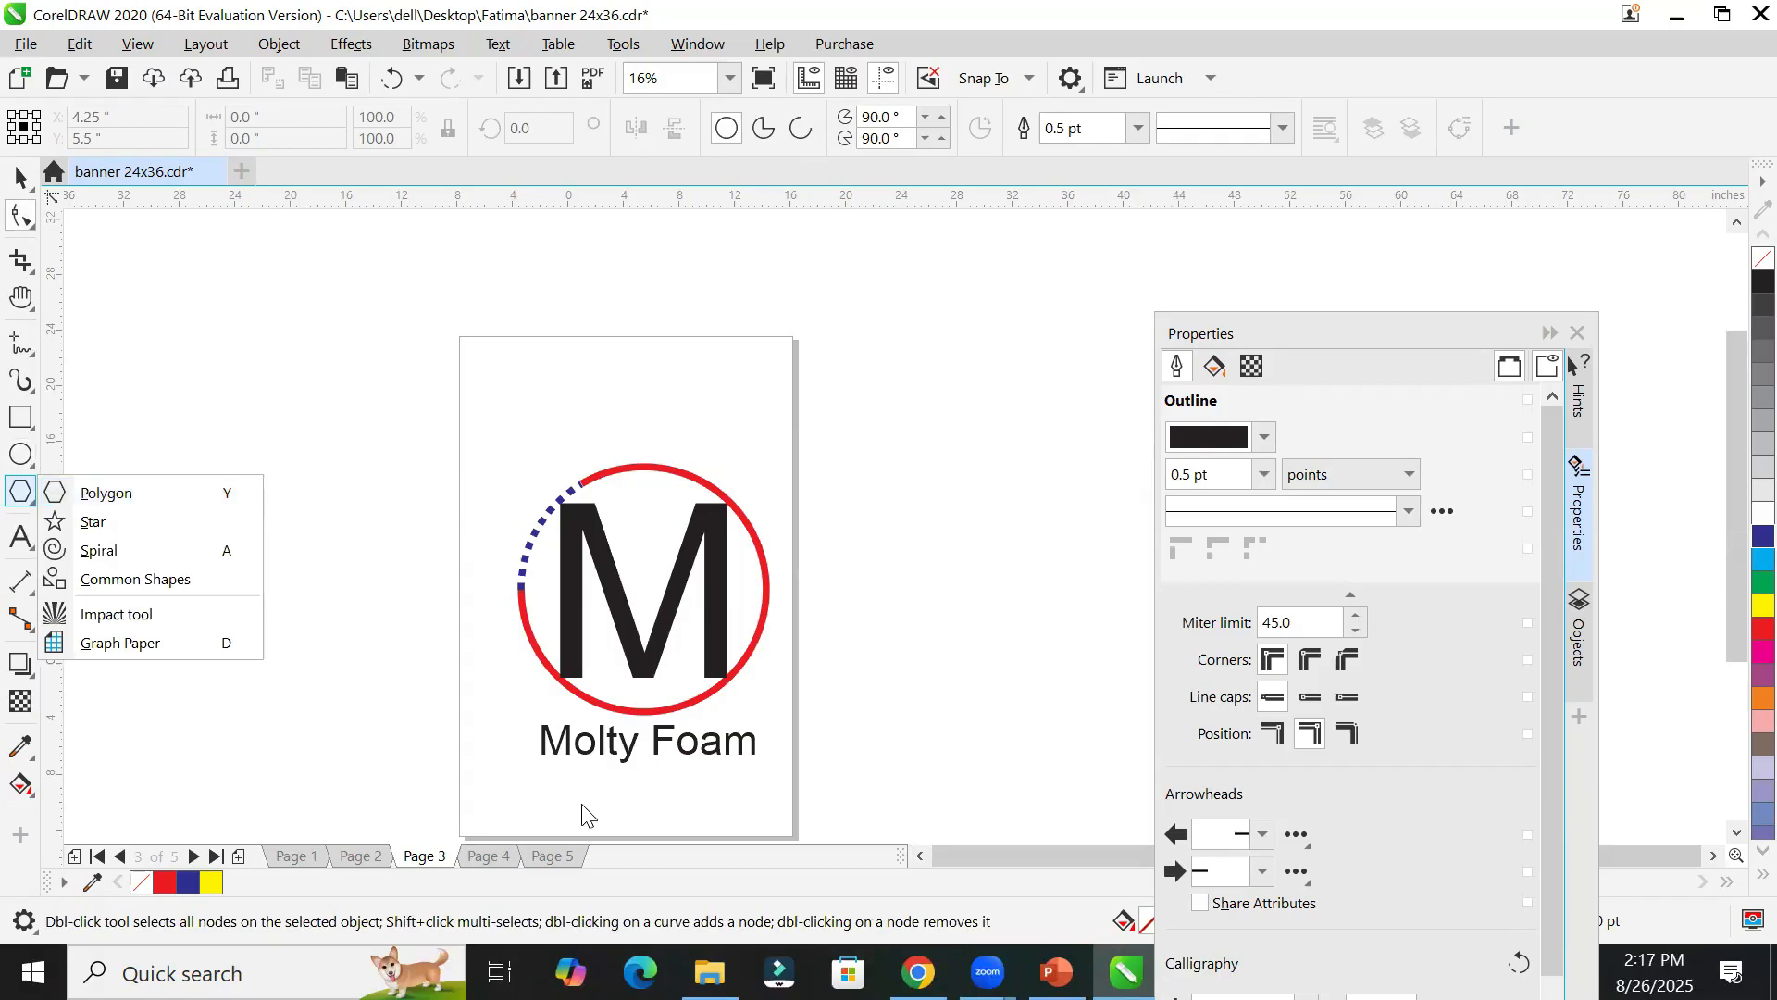
Step: Draw a pentagon about 16 by 15 inches in the upper part of Page 4 and change it to six sides
{"action": "key", "text": "Page_Down"}
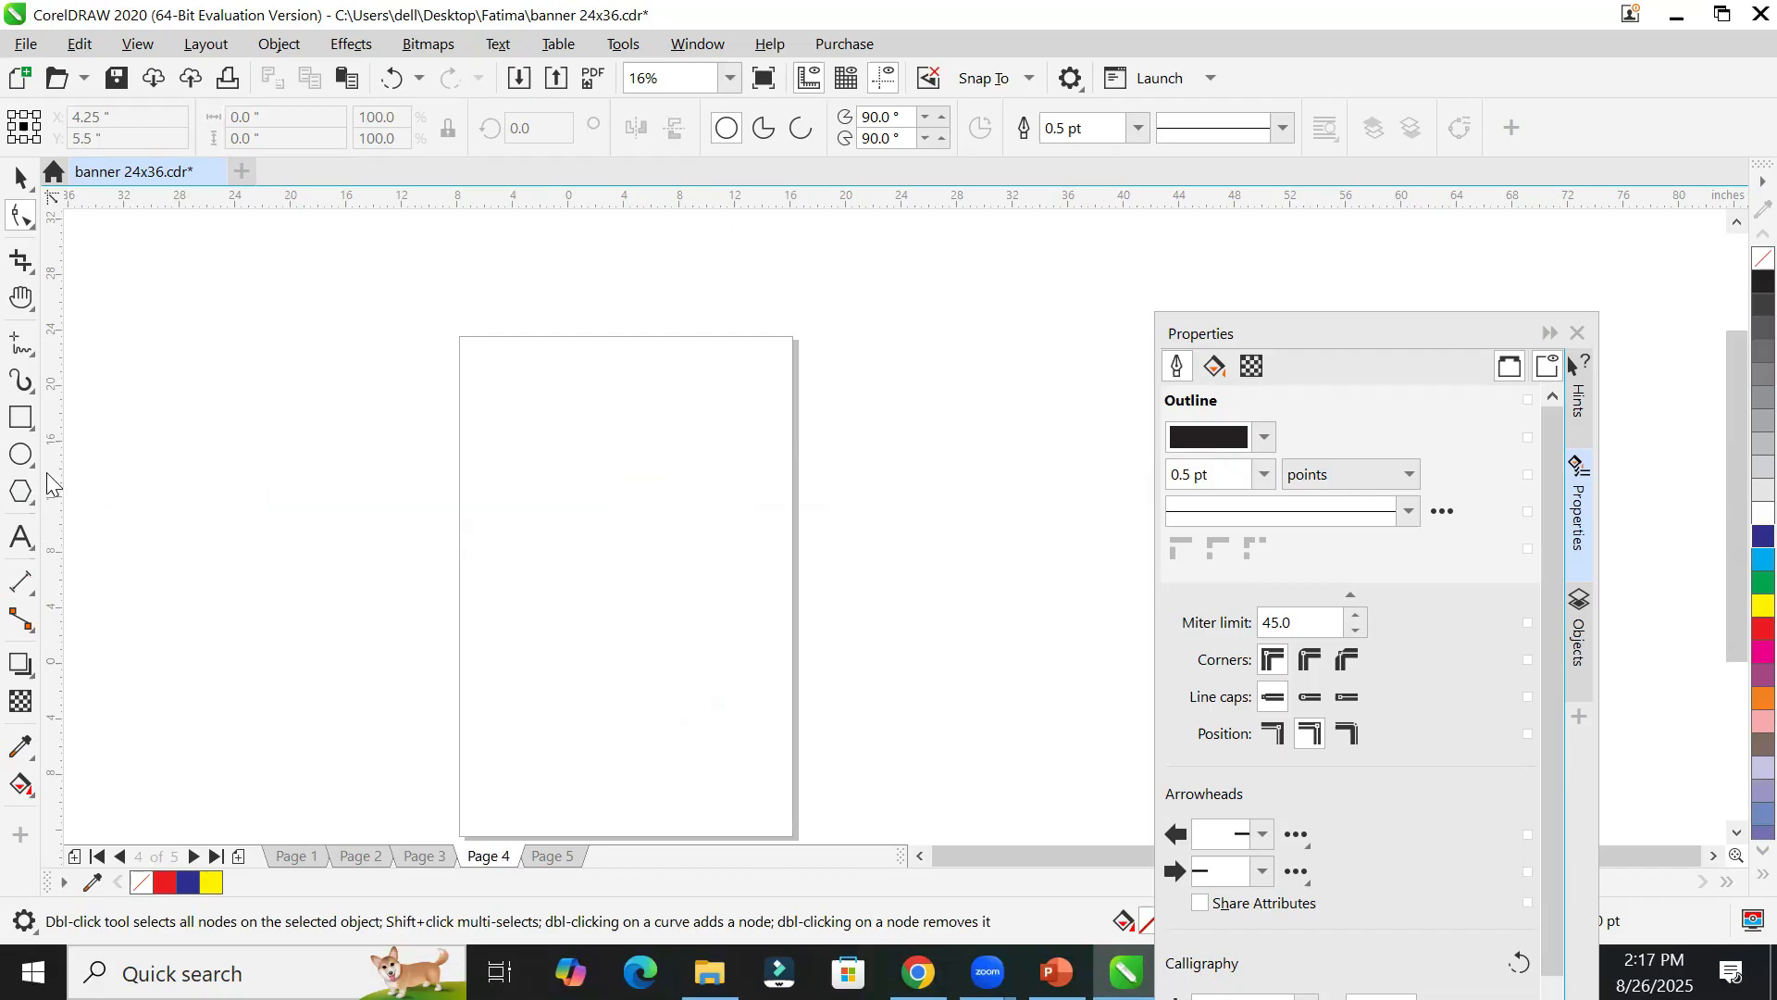
{"action": "left_click", "coordinate": [23, 496]}
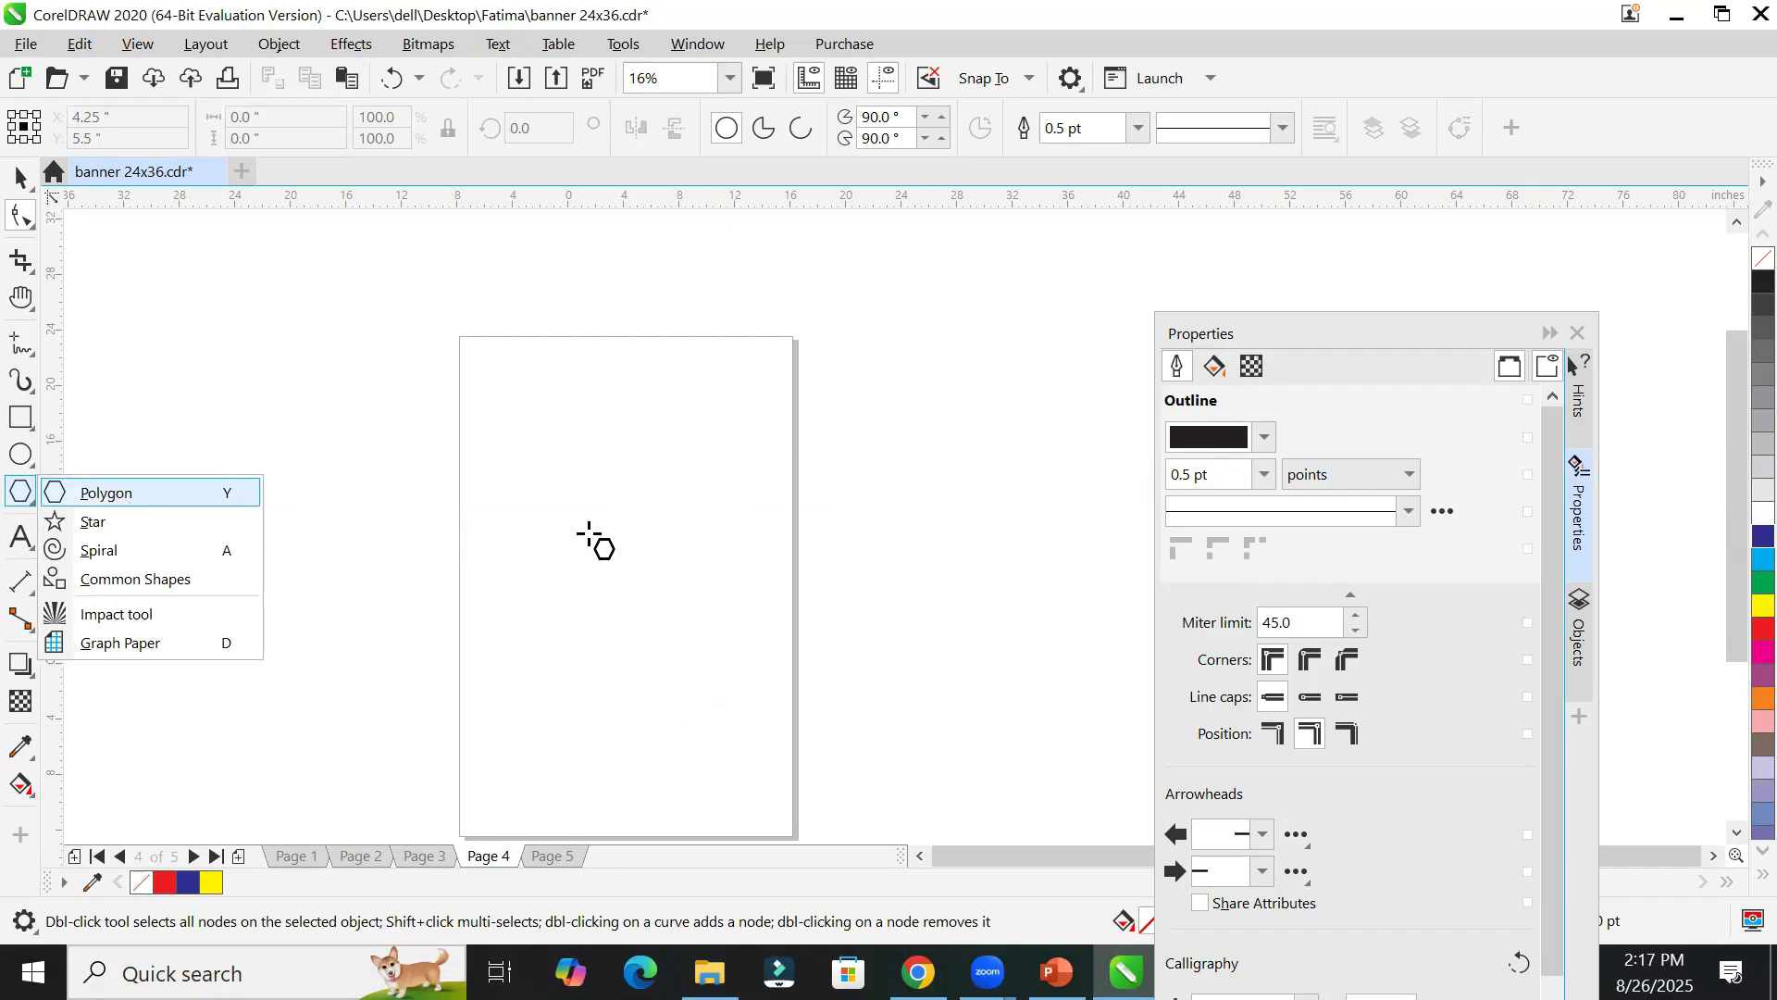
{"action": "key", "text": "y"}
{"action": "left_click_drag", "start_coordinate": [630, 508], "coordinate": [729, 631]}
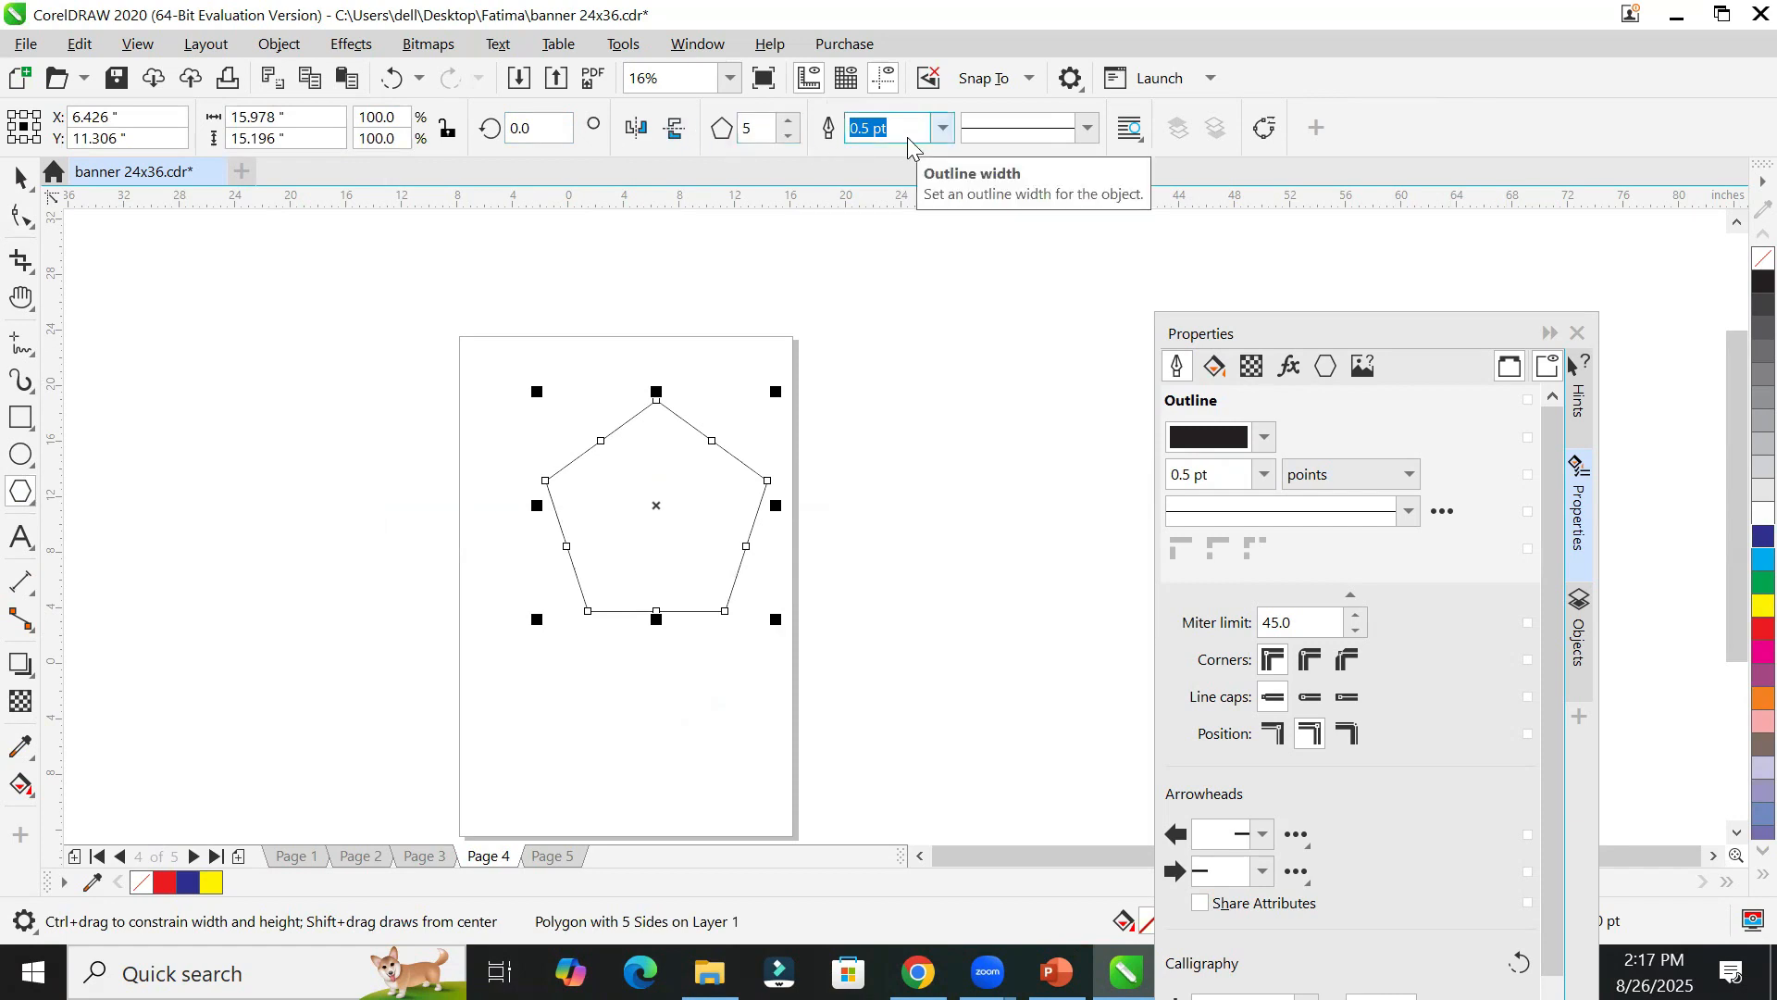
{"action": "left_click", "coordinate": [788, 121]}
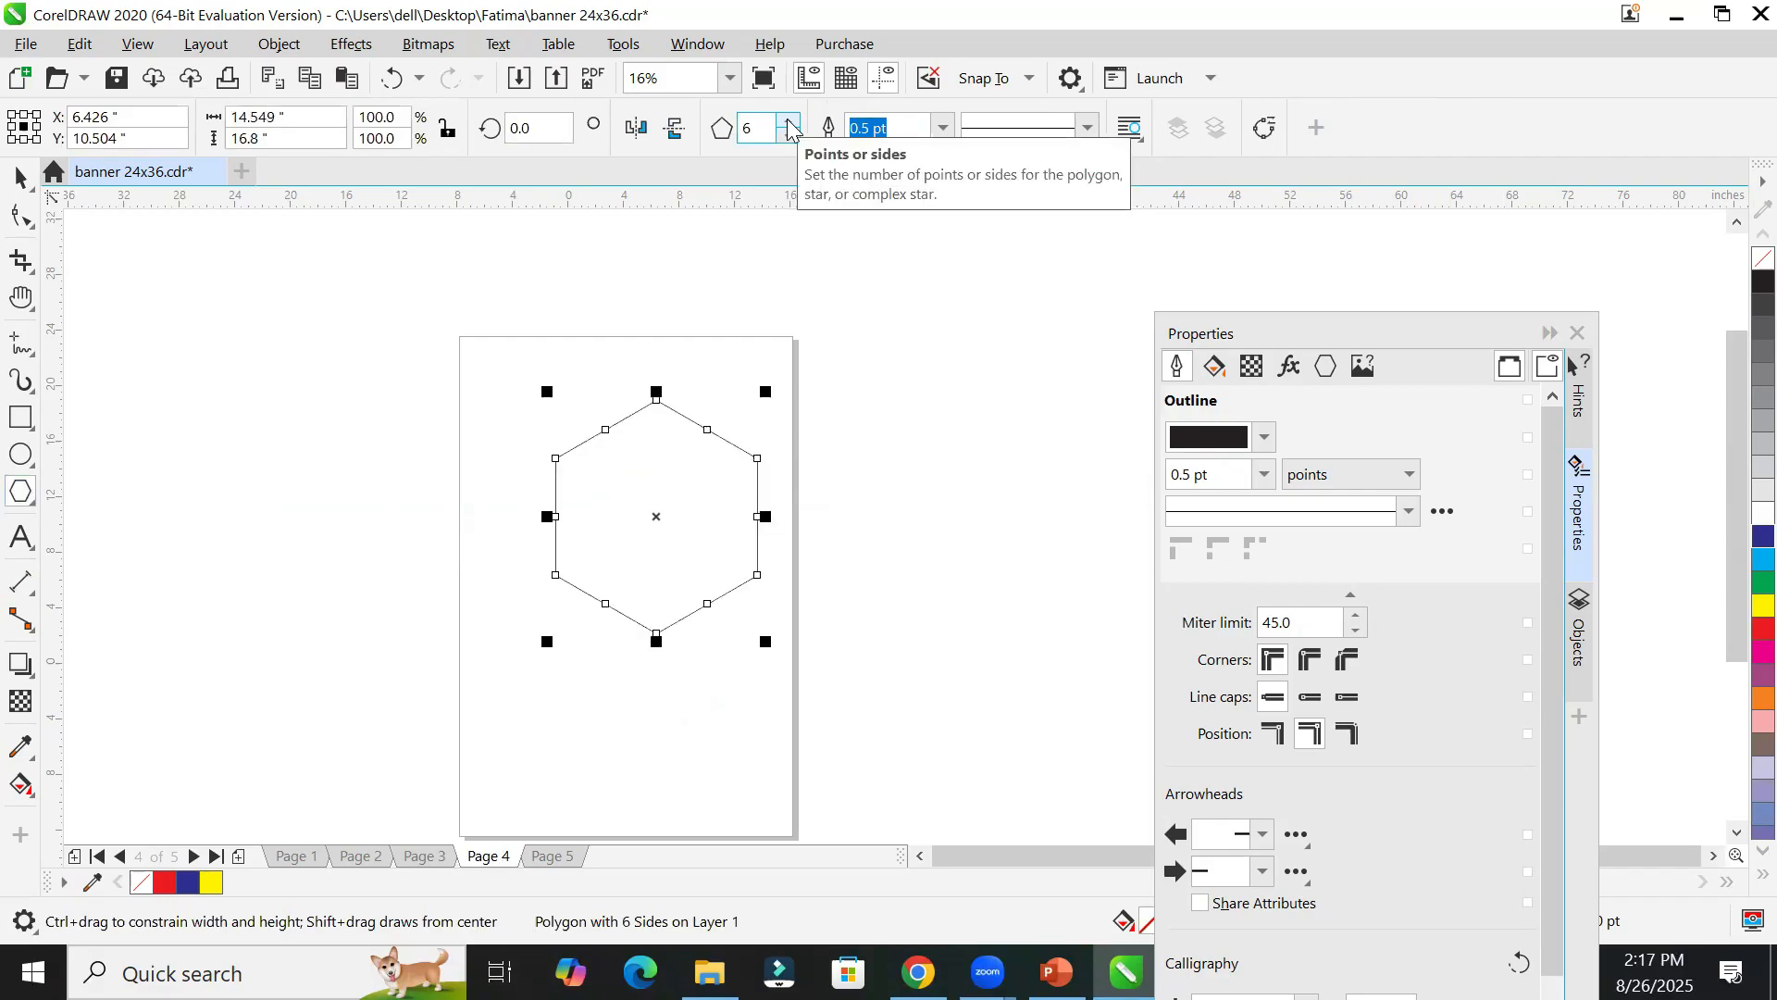
Step: Draw a five-pointed star about 7.1 by 6.8 inches inside the hexagon
{"action": "left_click", "coordinate": [30, 500]}
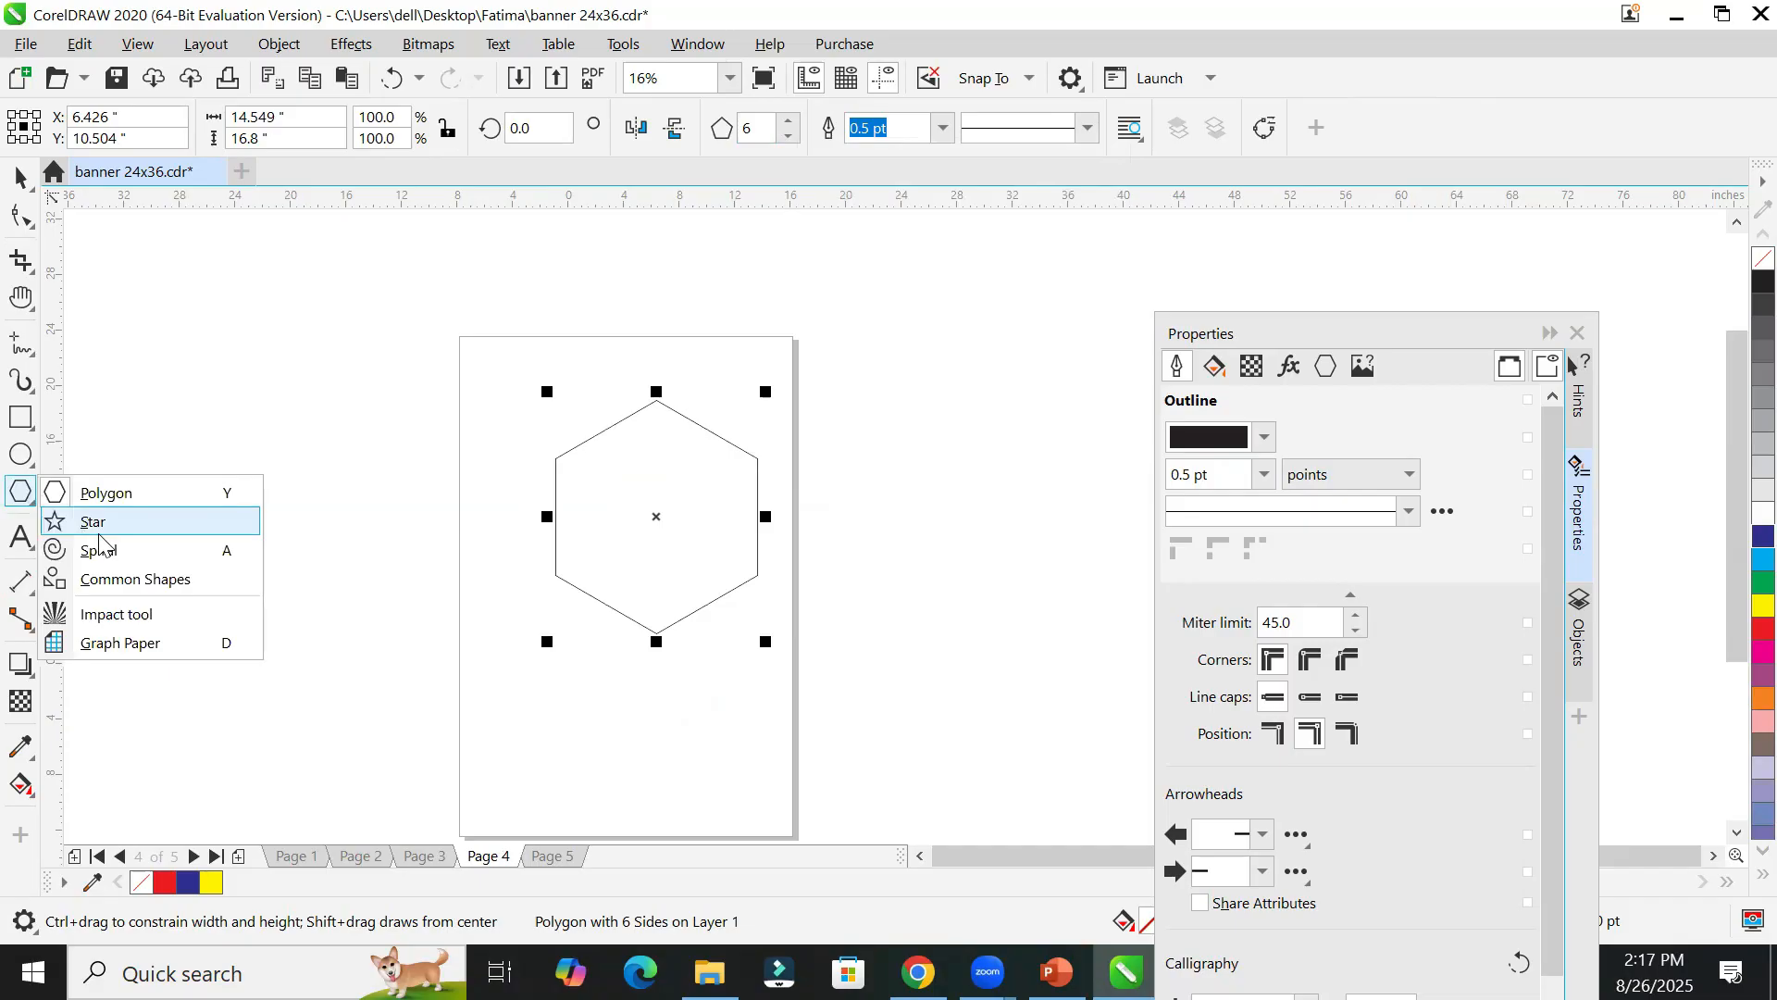
{"action": "left_click", "coordinate": [90, 520]}
{"action": "left_click_drag", "start_coordinate": [610, 463], "coordinate": [718, 559]}
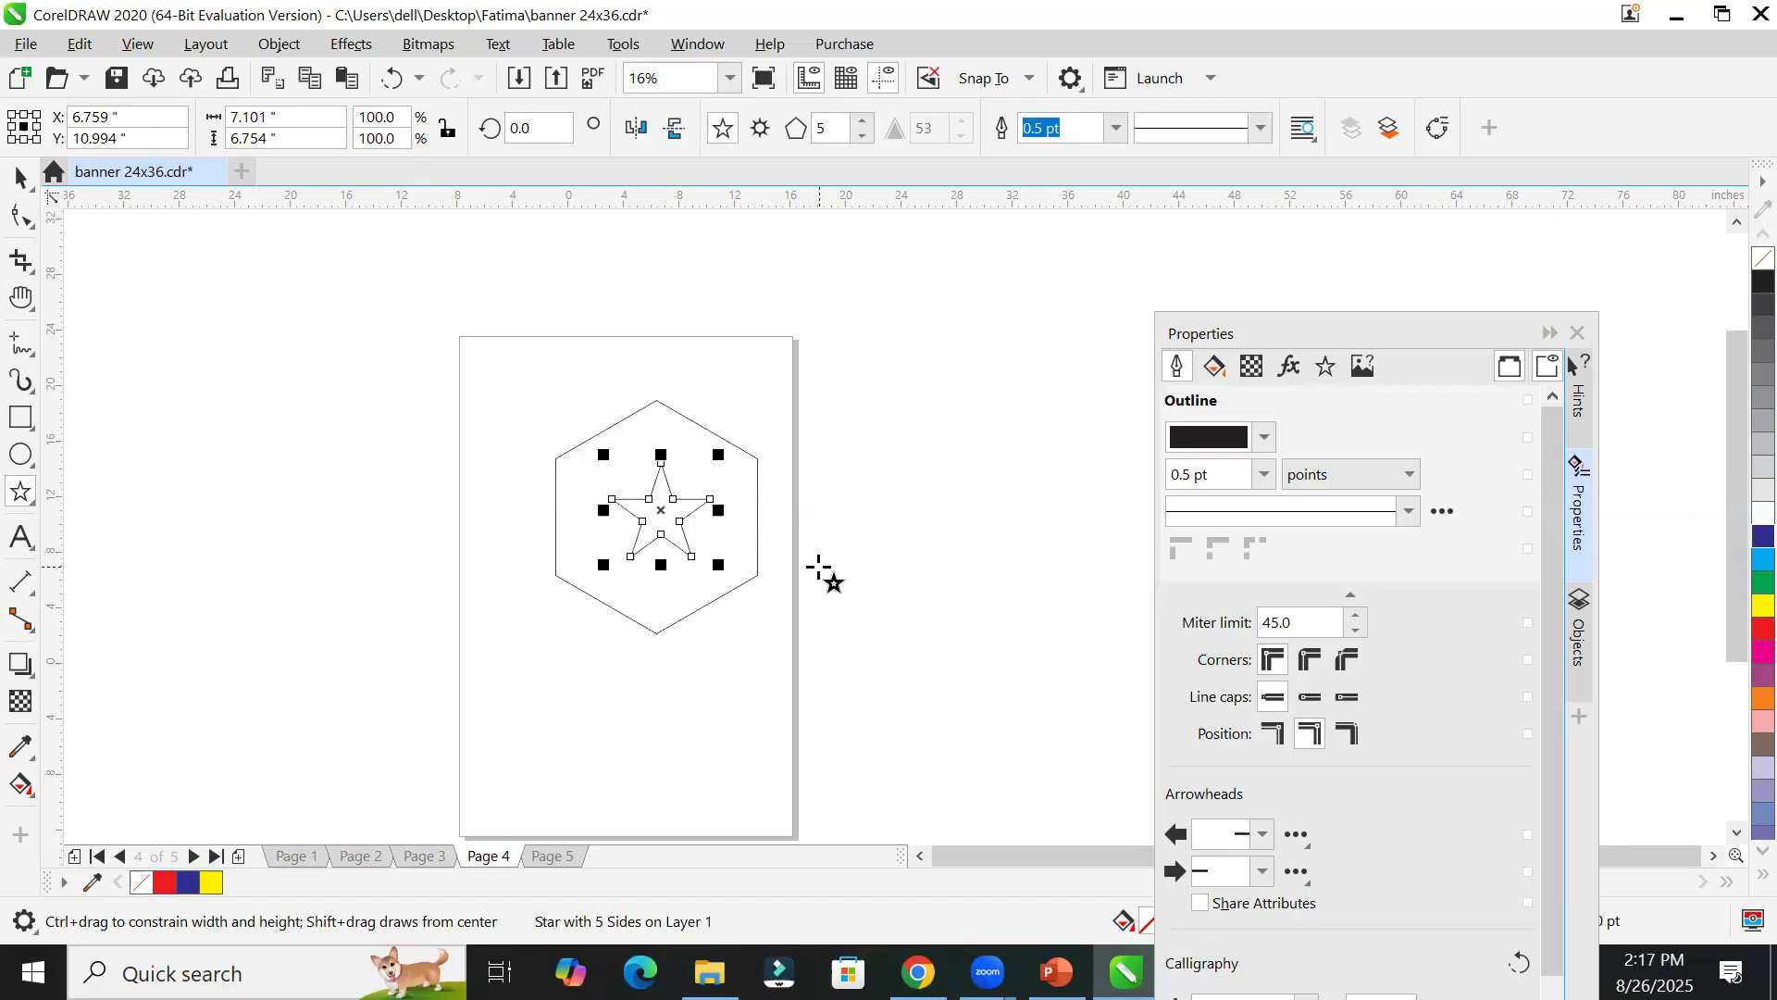
{"action": "scroll", "coordinate": [819, 569], "scroll_direction": "up", "scroll_amount": 2}
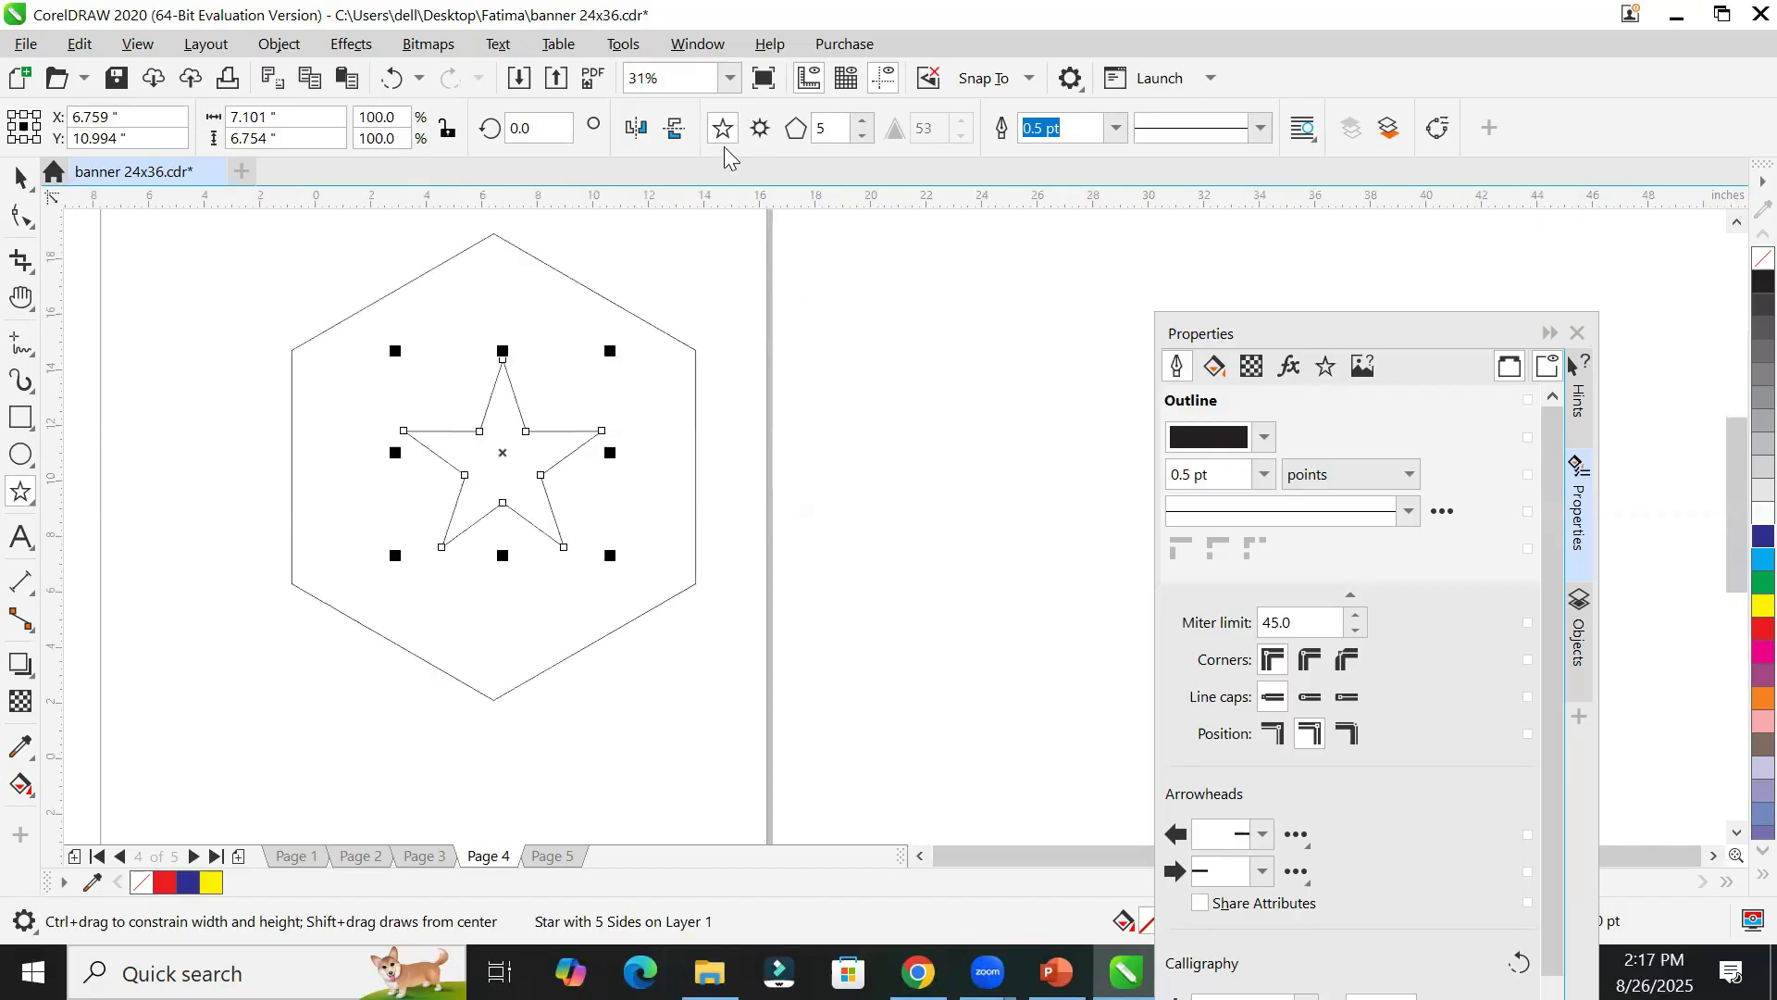
Step: Try higher point counts on the star, and reduce its number of points to 3
{"action": "left_click", "coordinate": [865, 122]}
{"action": "left_click", "coordinate": [865, 122]}
{"action": "left_click", "coordinate": [866, 122]}
{"action": "left_click", "coordinate": [865, 122]}
{"action": "left_click", "coordinate": [865, 122]}
{"action": "left_click", "coordinate": [866, 123]}
{"action": "left_click", "coordinate": [863, 123]}
{"action": "left_click", "coordinate": [863, 136]}
{"action": "left_click", "coordinate": [863, 136]}
{"action": "left_click", "coordinate": [862, 136]}
{"action": "left_click", "coordinate": [863, 136]}
{"action": "left_click", "coordinate": [863, 136]}
{"action": "left_click", "coordinate": [863, 136]}
{"action": "left_click", "coordinate": [862, 136]}
{"action": "left_click", "coordinate": [863, 136]}
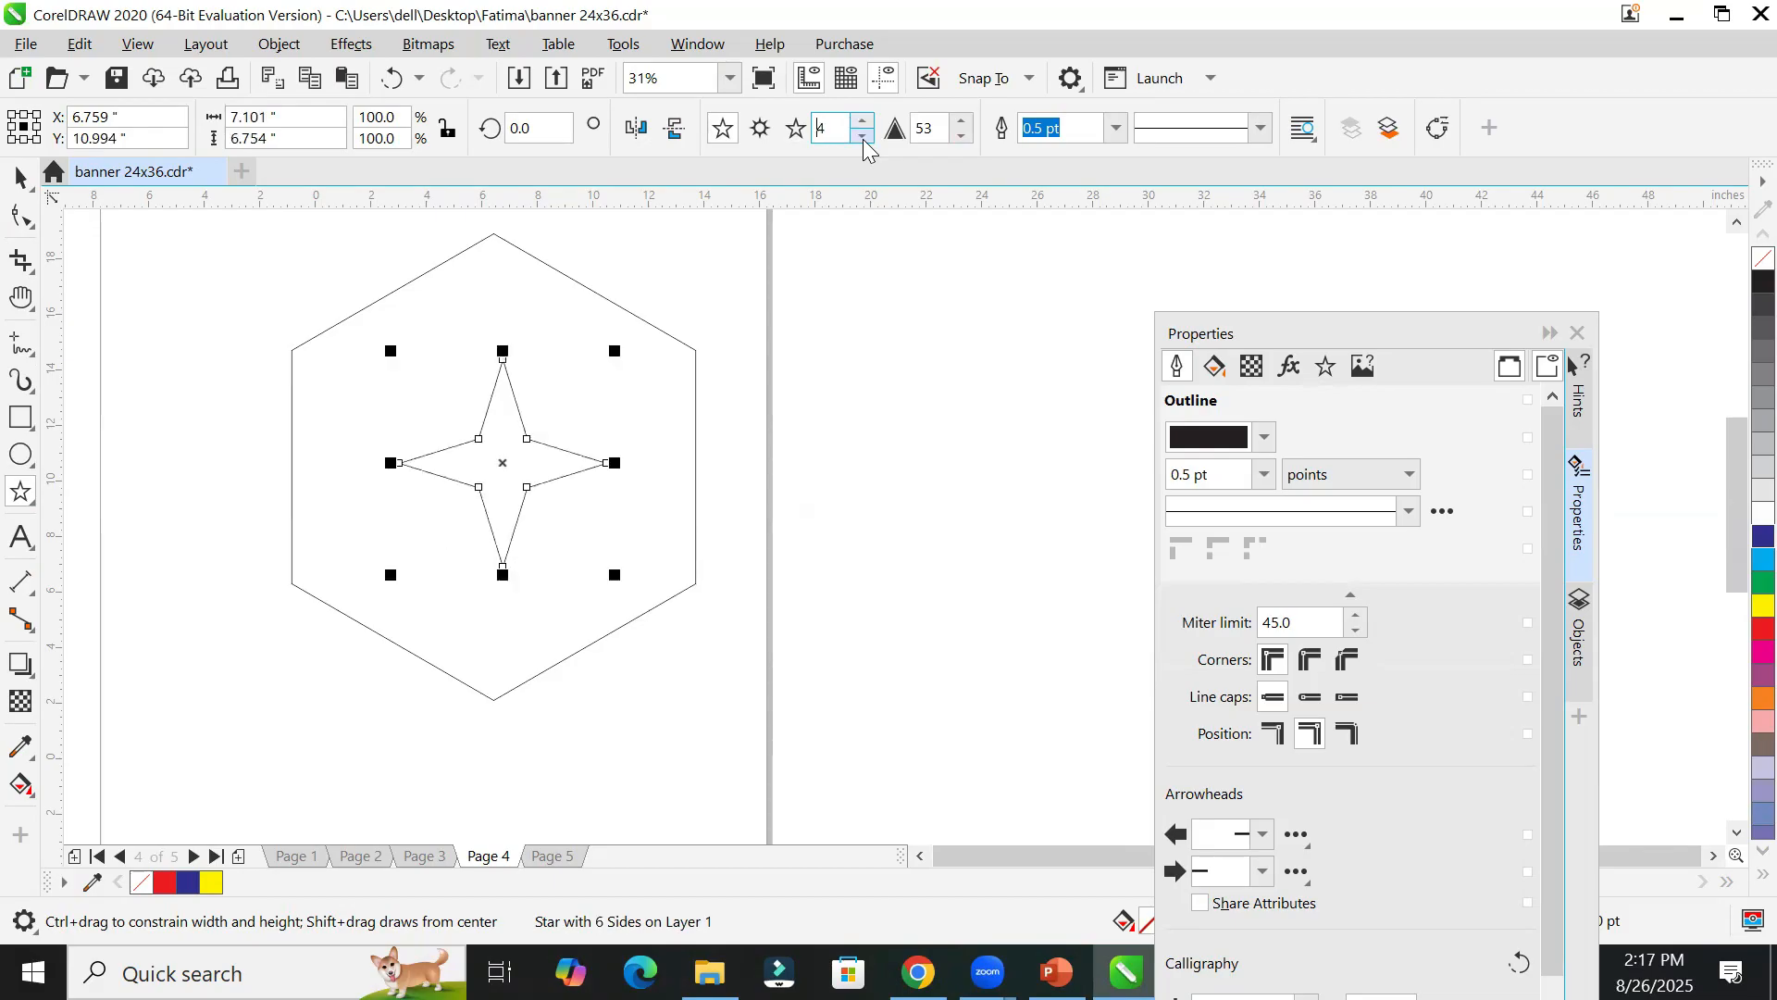
{"action": "left_click", "coordinate": [863, 136]}
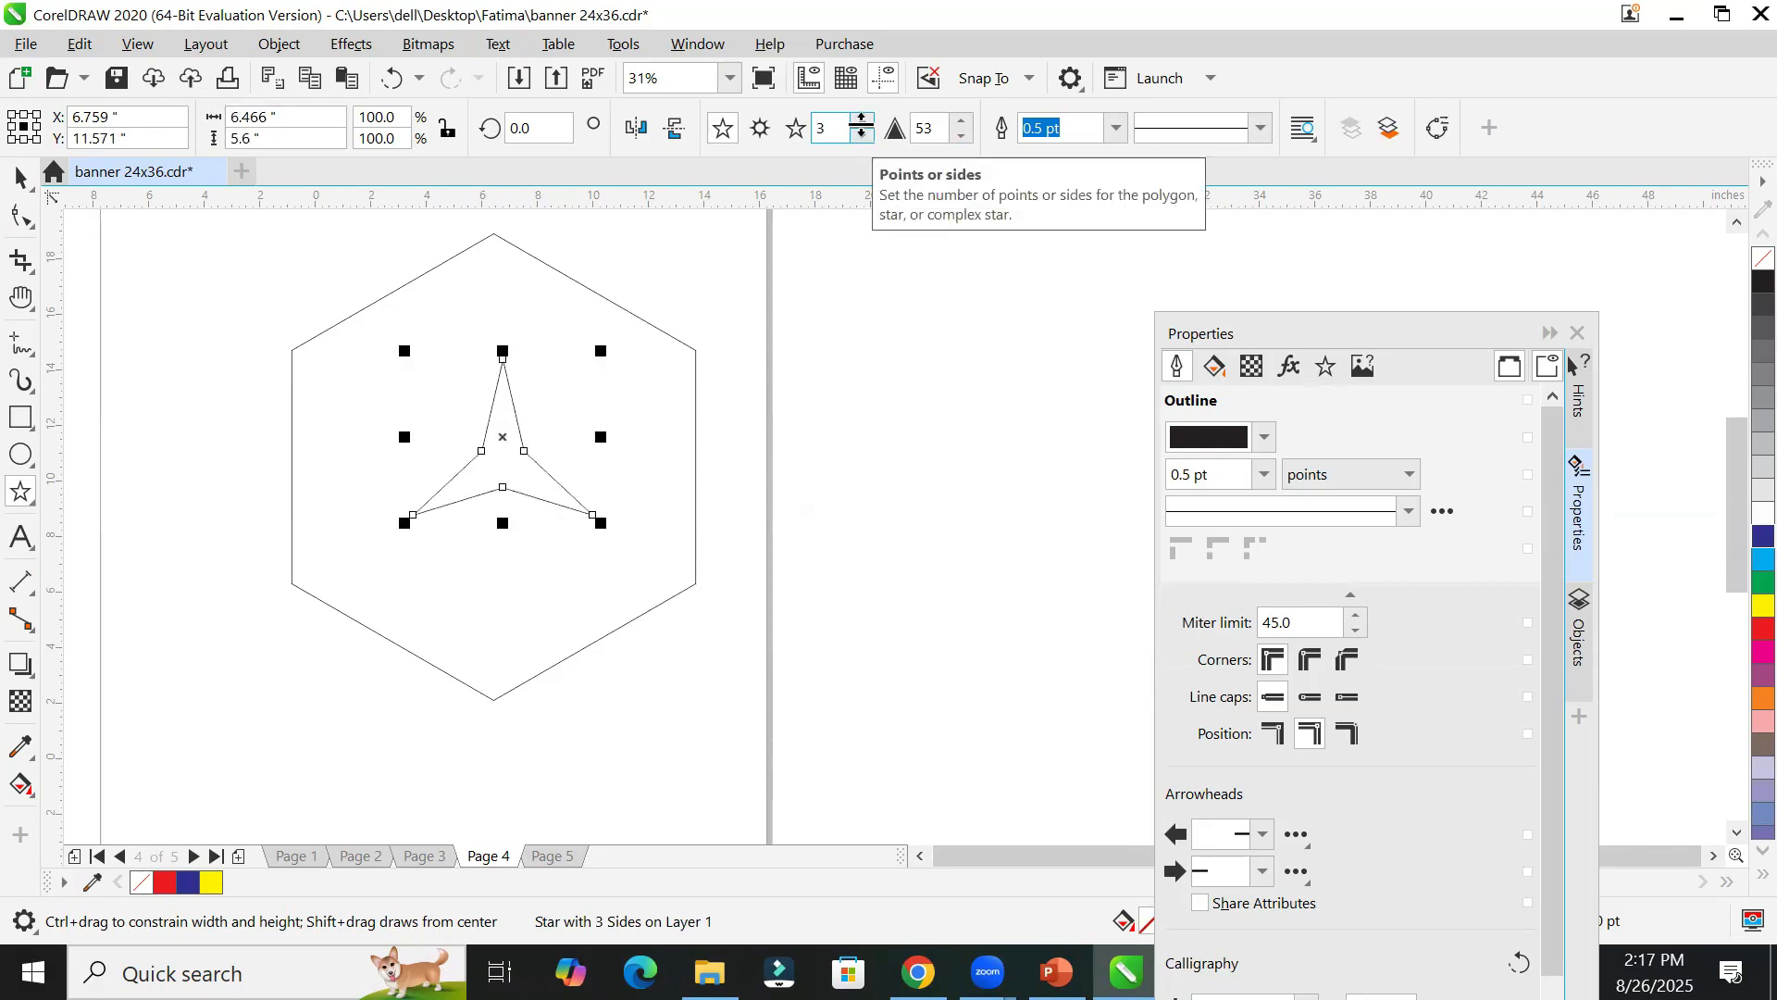
Step: Set the star's number of points to 500 and inspect its dense spokes up close
{"action": "left_click", "coordinate": [864, 126]}
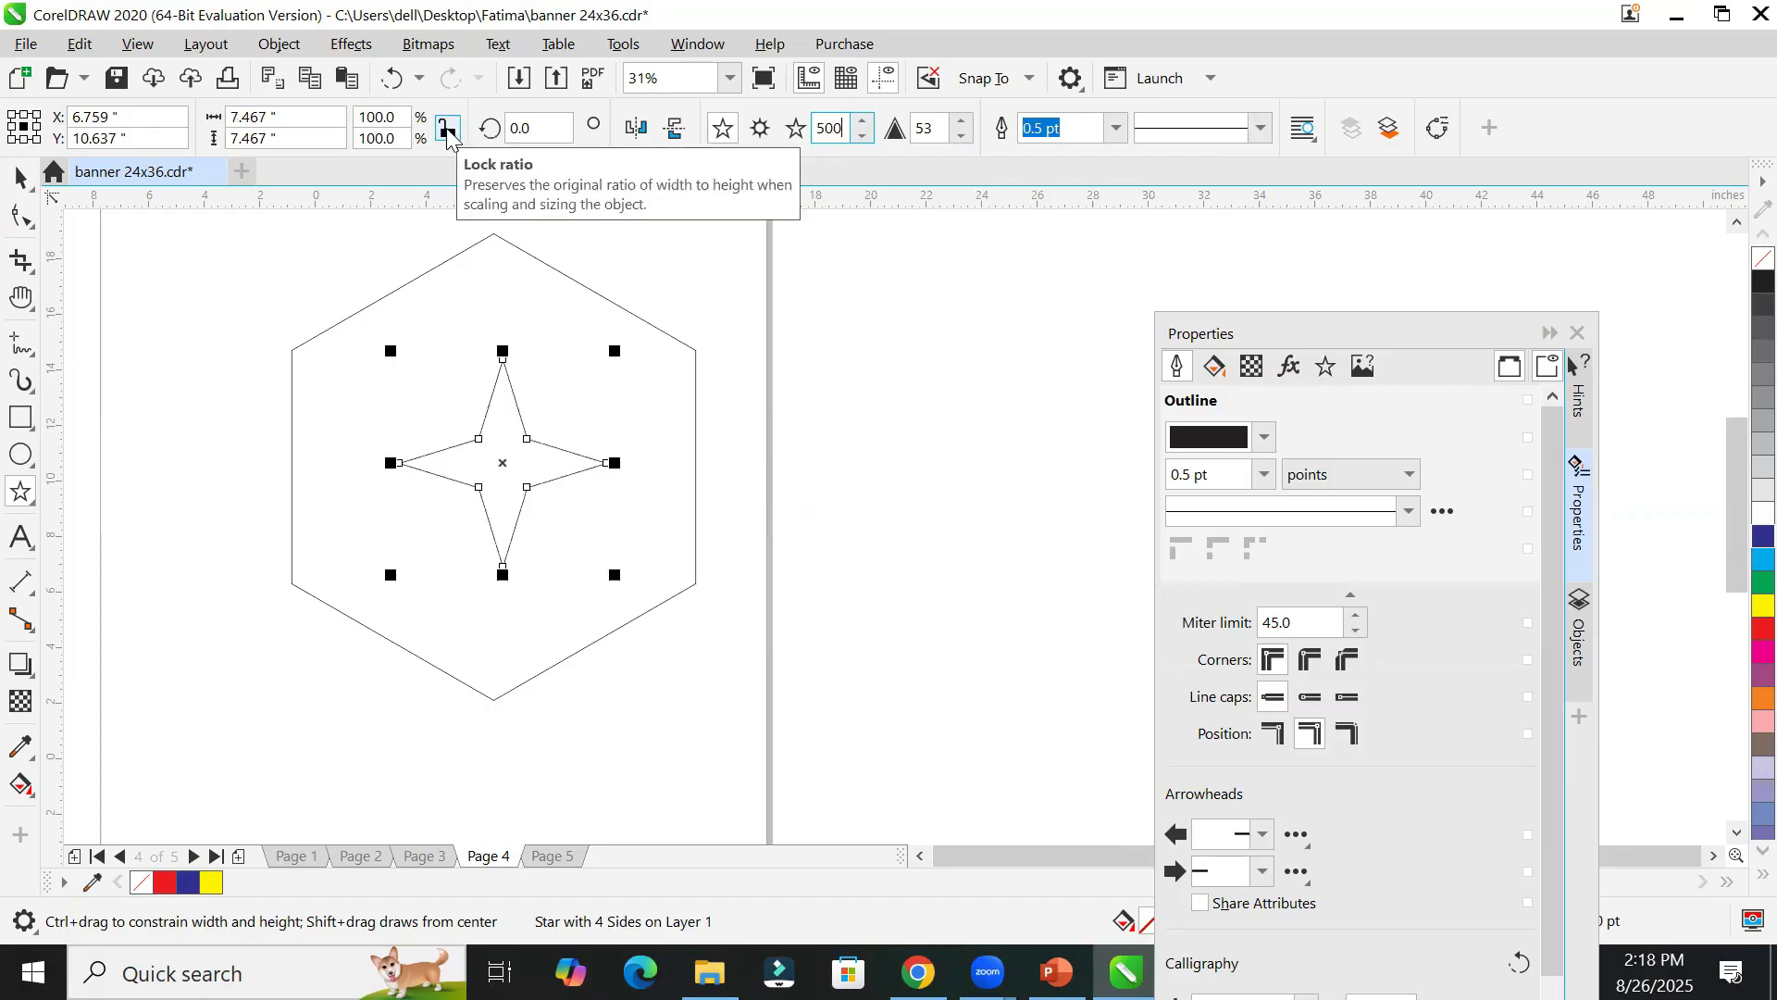
{"action": "key", "text": "Return"}
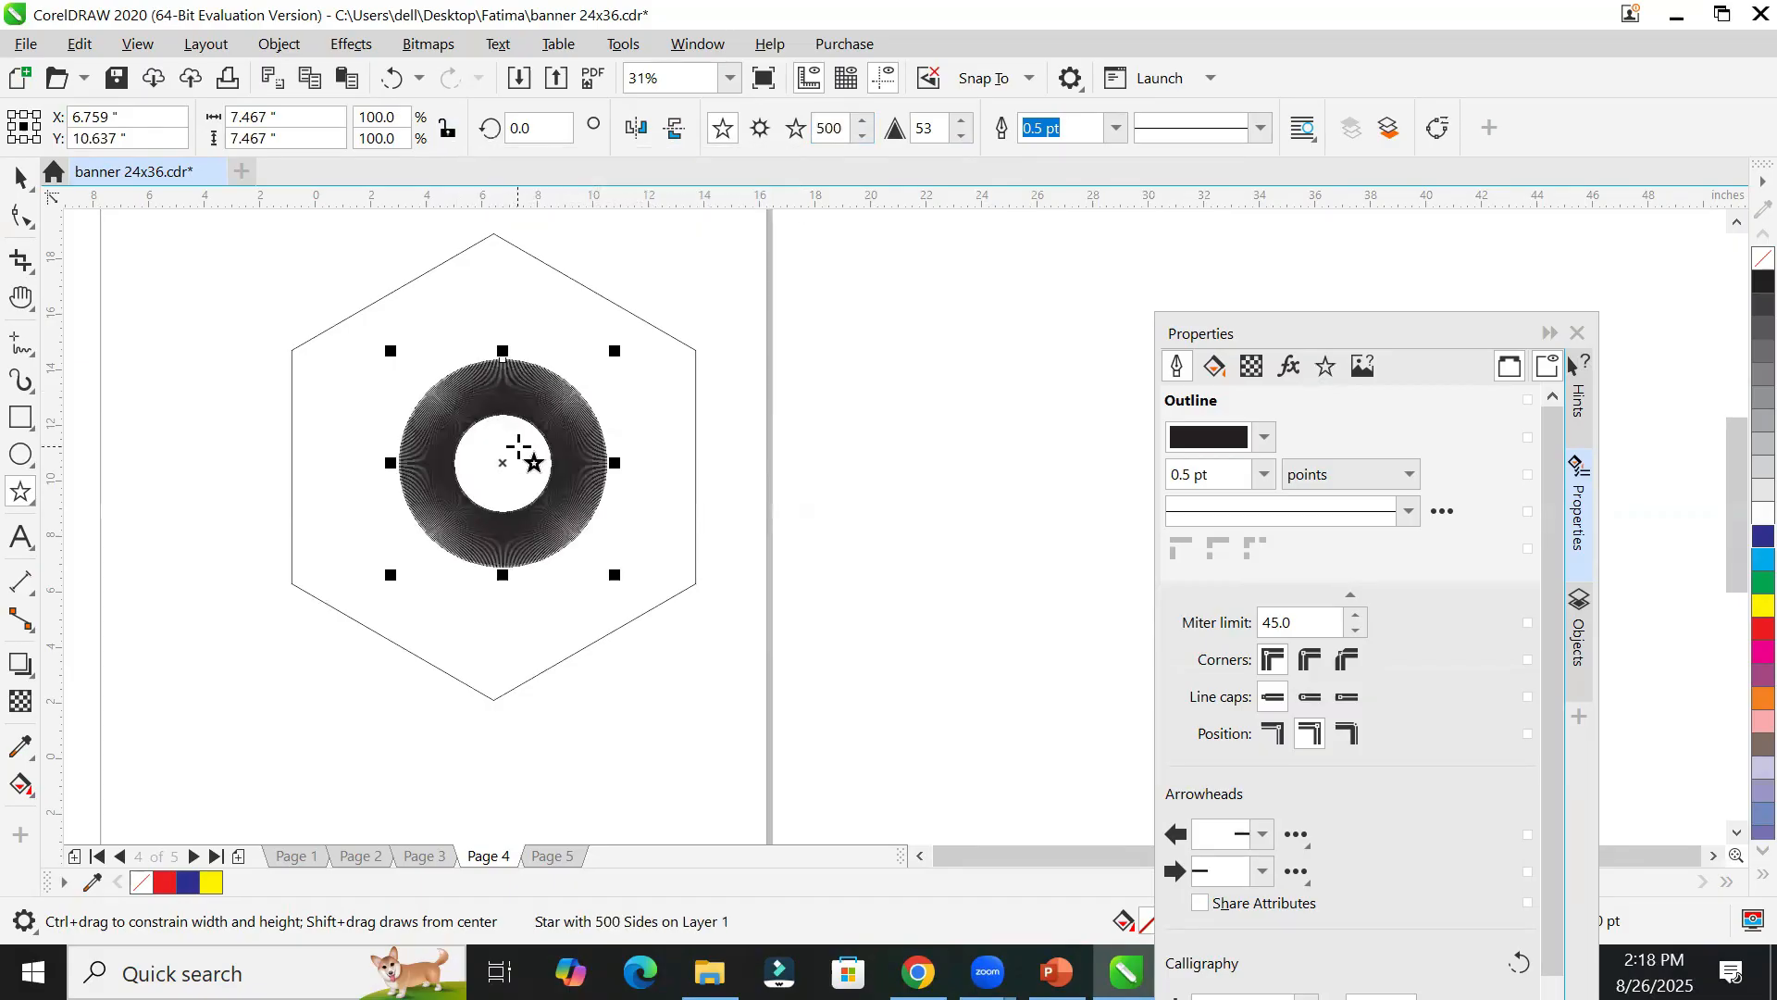
{"action": "scroll", "coordinate": [555, 424], "scroll_direction": "up", "scroll_amount": 1}
{"action": "scroll", "coordinate": [887, 482], "scroll_direction": "up", "scroll_amount": 2}
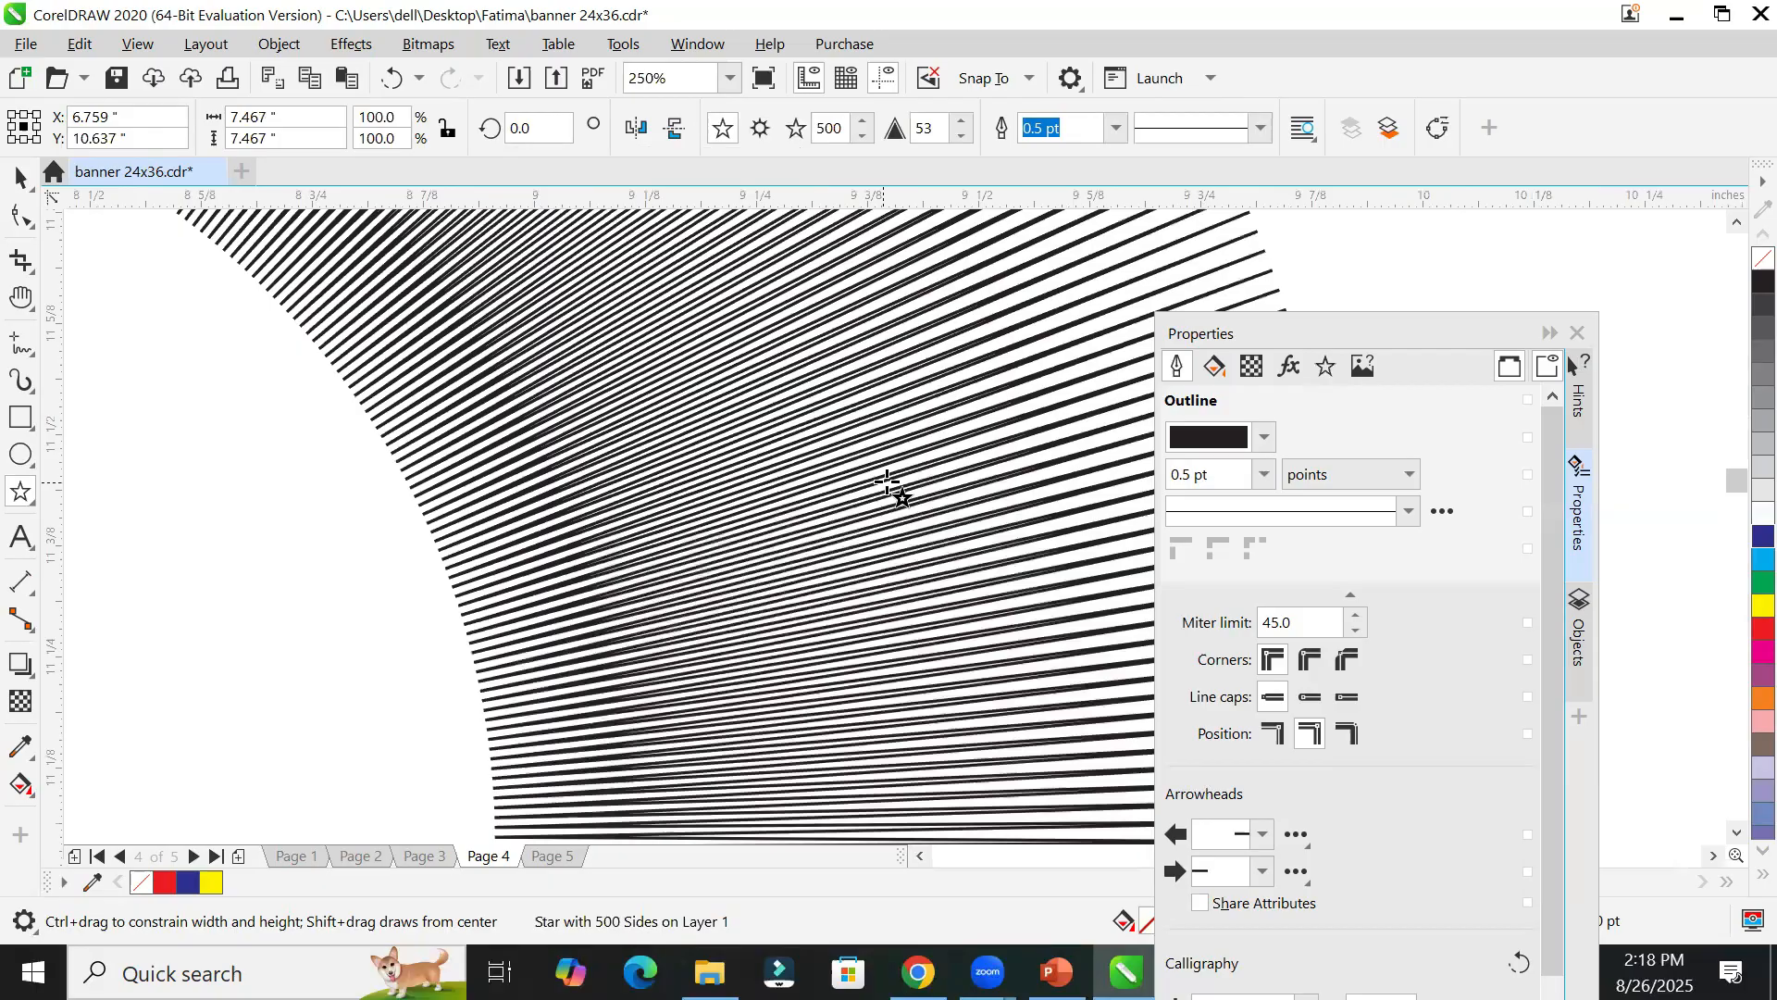
{"action": "scroll", "coordinate": [887, 482], "scroll_direction": "up", "scroll_amount": 2}
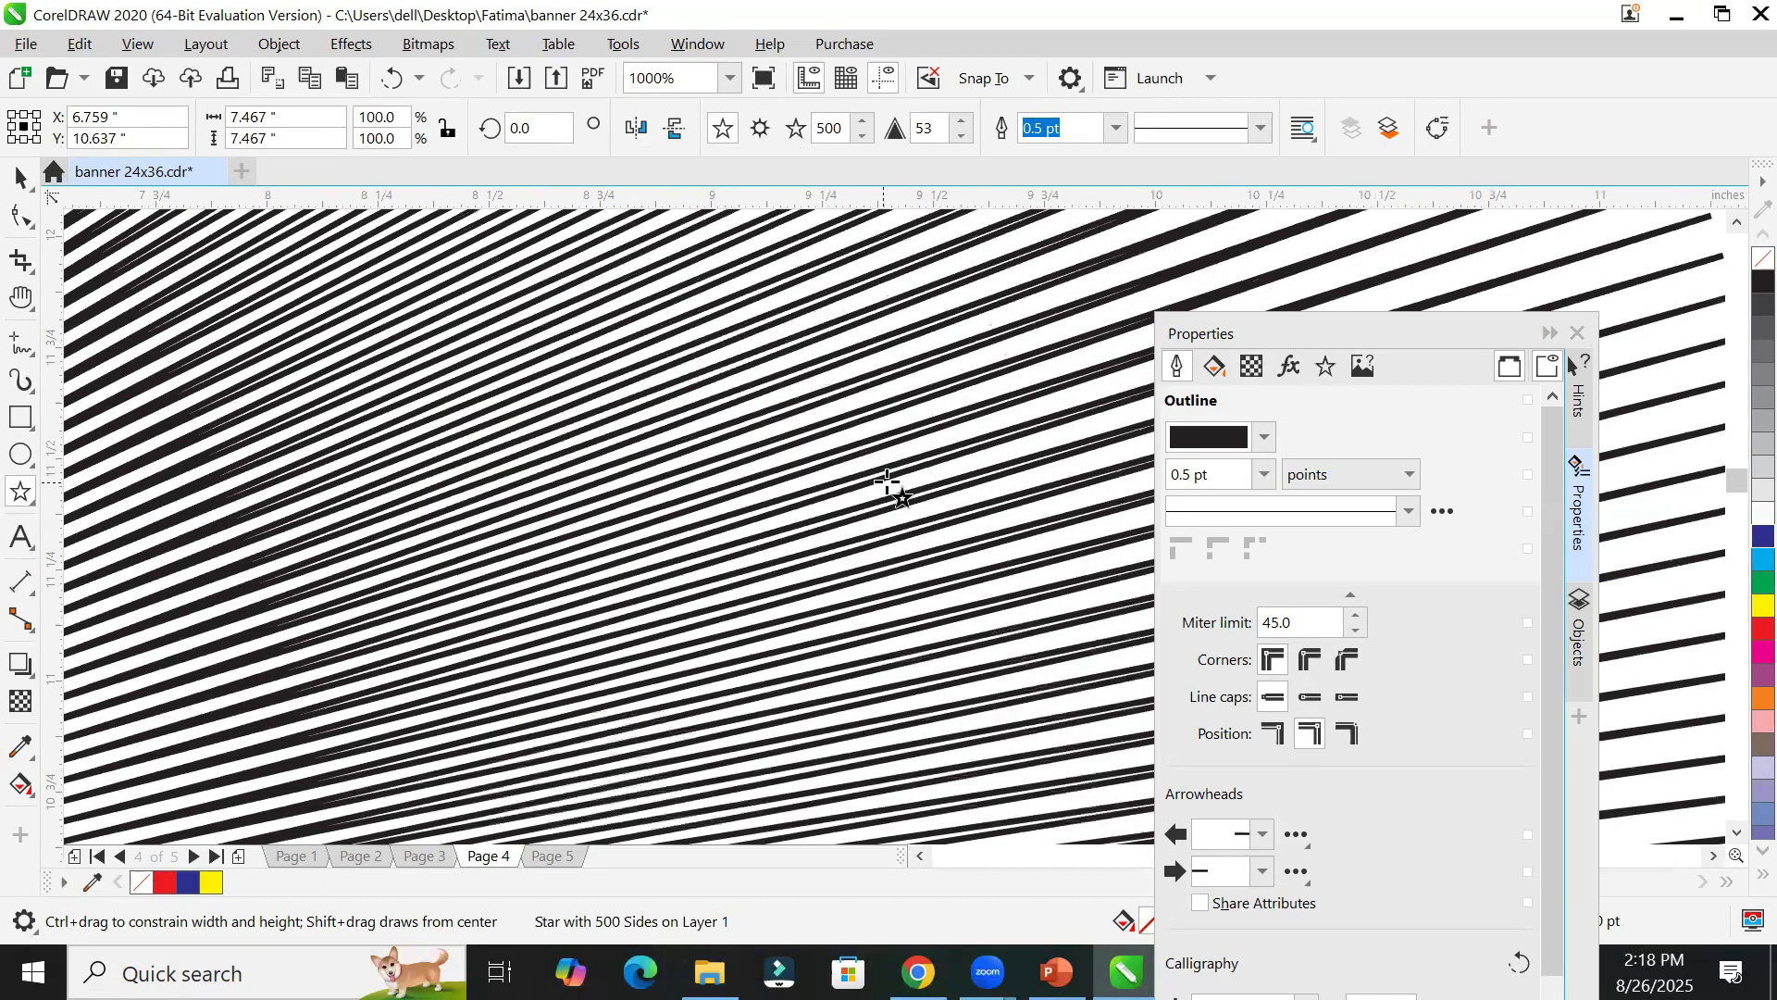
{"action": "scroll", "coordinate": [887, 482], "scroll_direction": "down", "scroll_amount": 4}
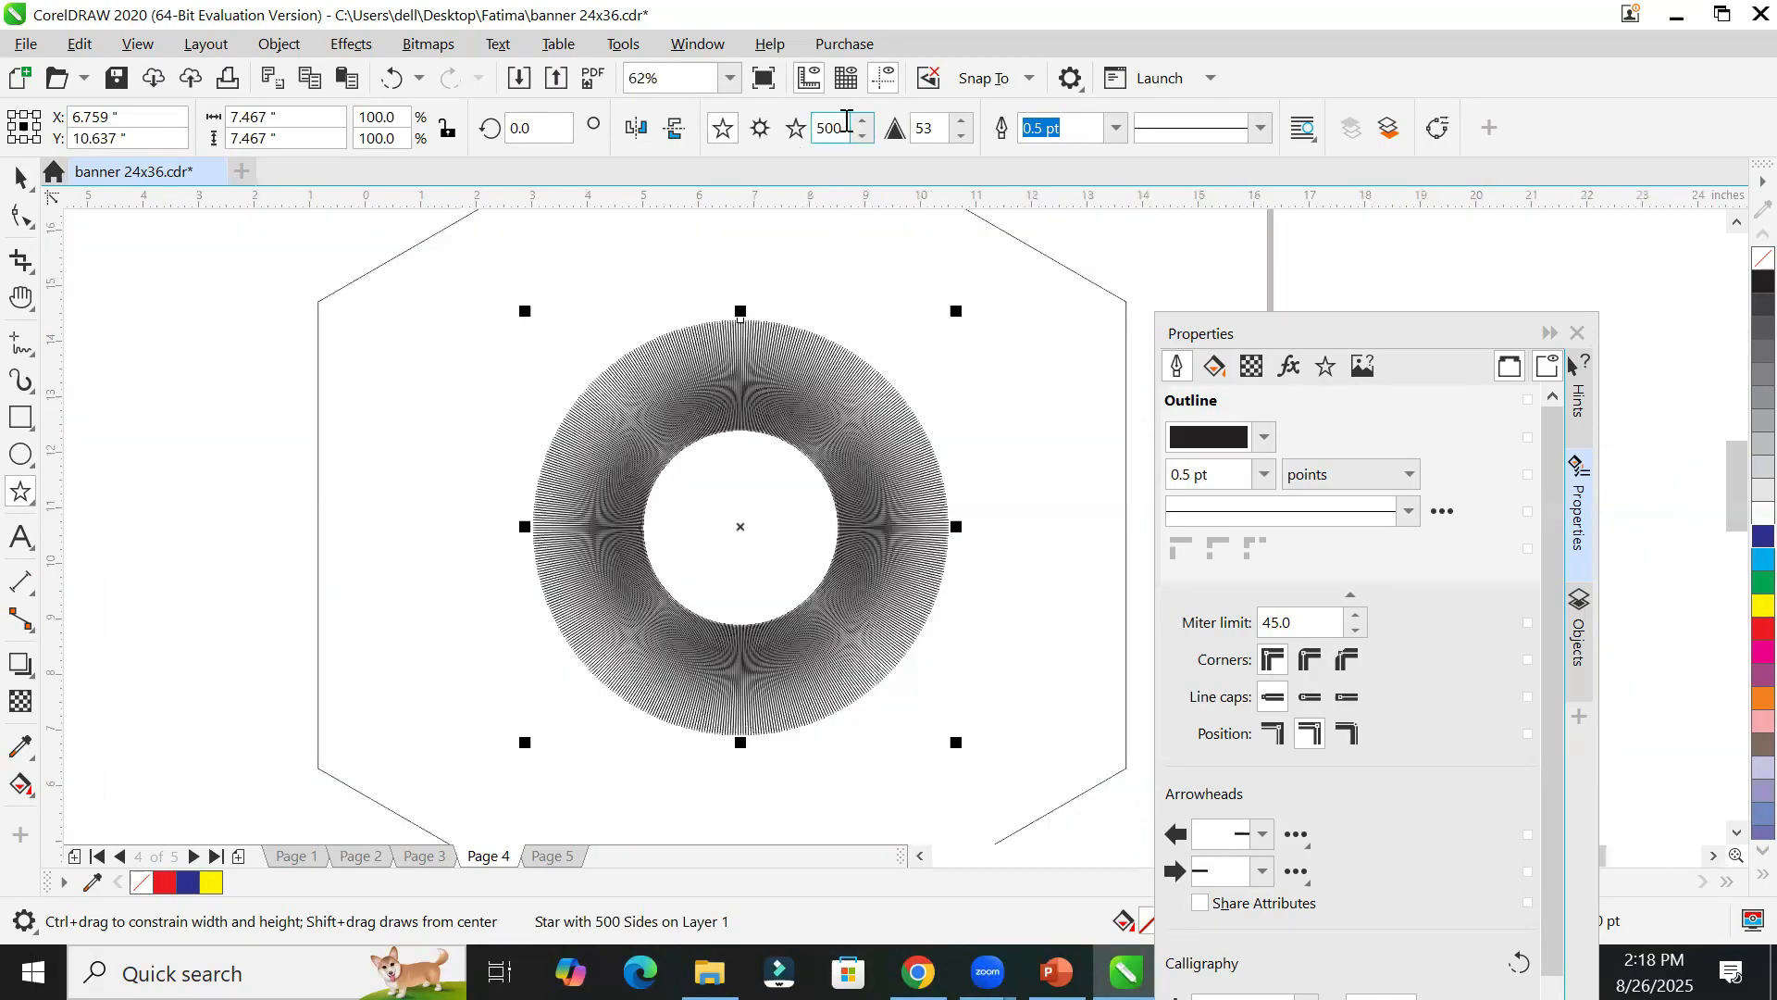
Step: Set the star's number of points to 50
{"action": "double_click", "coordinate": [793, 135]}
{"action": "type", "text": "5"}
{"action": "key", "text": "Return"}
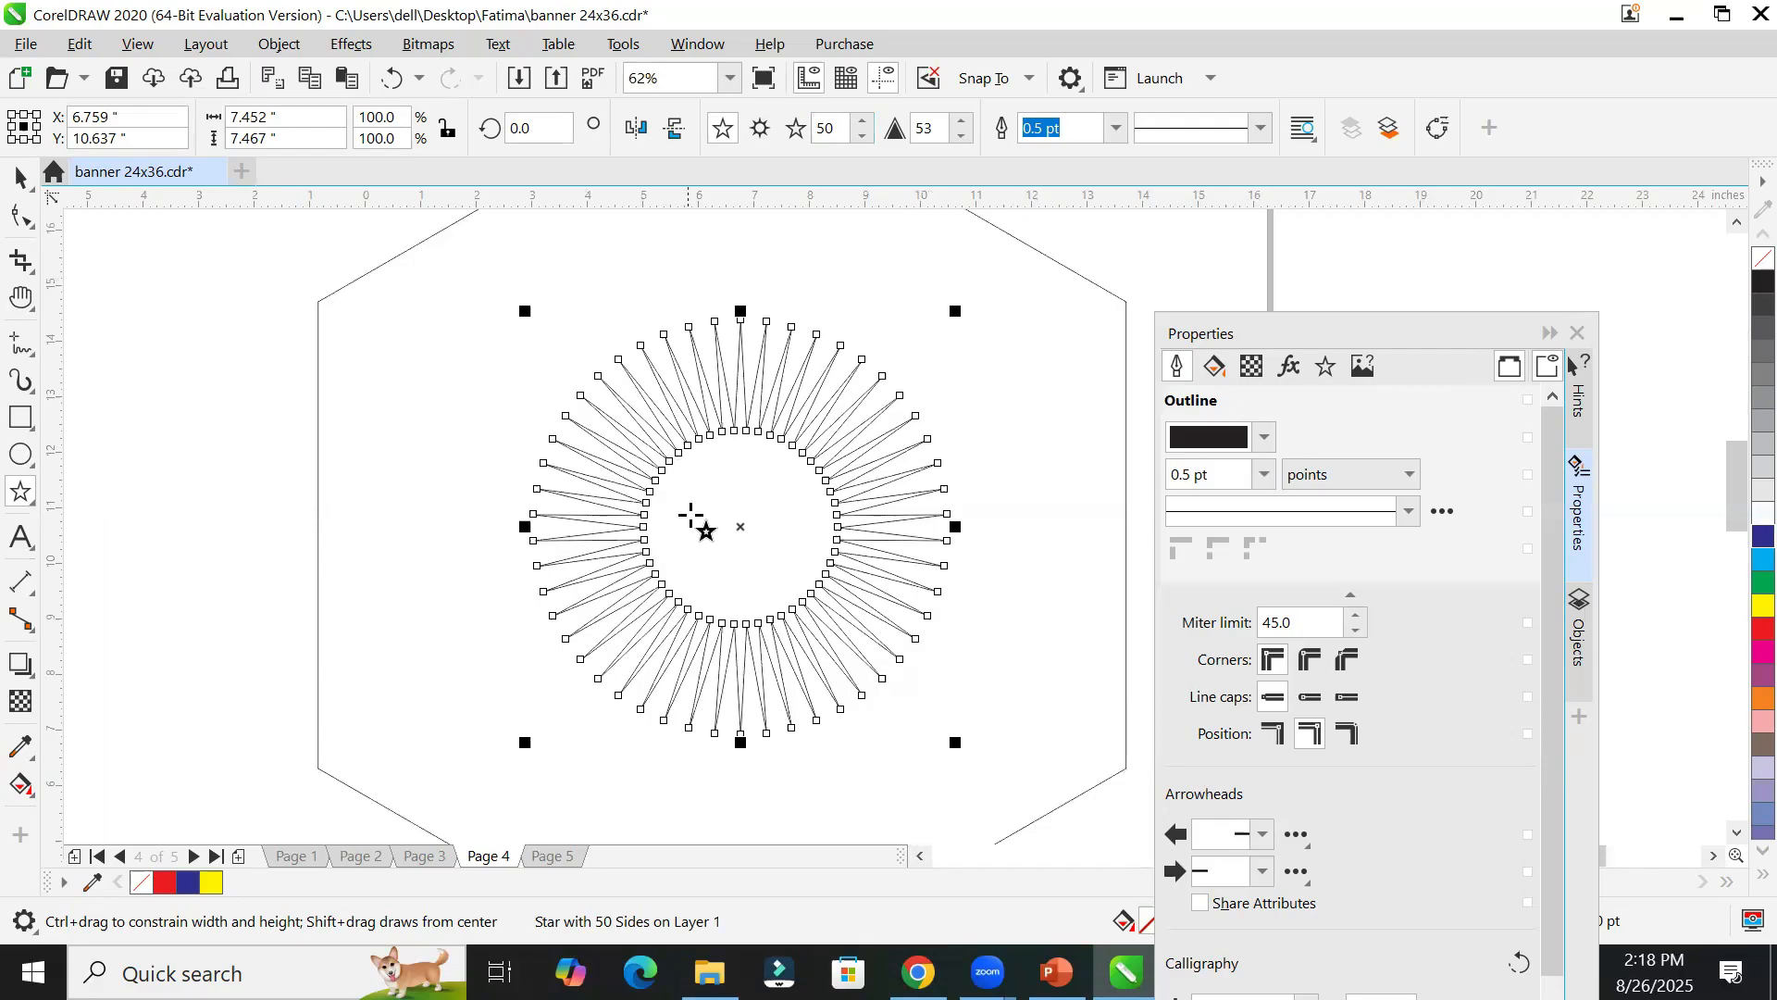
Step: Raise the 50-point star's sharpness to 74 for long, thin spikes
{"action": "left_click", "coordinate": [968, 123]}
{"action": "left_click", "coordinate": [968, 123]}
{"action": "left_click", "coordinate": [968, 123]}
{"action": "left_click", "coordinate": [968, 123]}
{"action": "left_click", "coordinate": [968, 123]}
{"action": "left_click", "coordinate": [968, 123]}
{"action": "left_click", "coordinate": [968, 123]}
{"action": "left_click", "coordinate": [969, 123]}
{"action": "left_click", "coordinate": [968, 123]}
{"action": "left_click", "coordinate": [968, 123]}
{"action": "left_click", "coordinate": [968, 123]}
{"action": "left_click", "coordinate": [968, 124]}
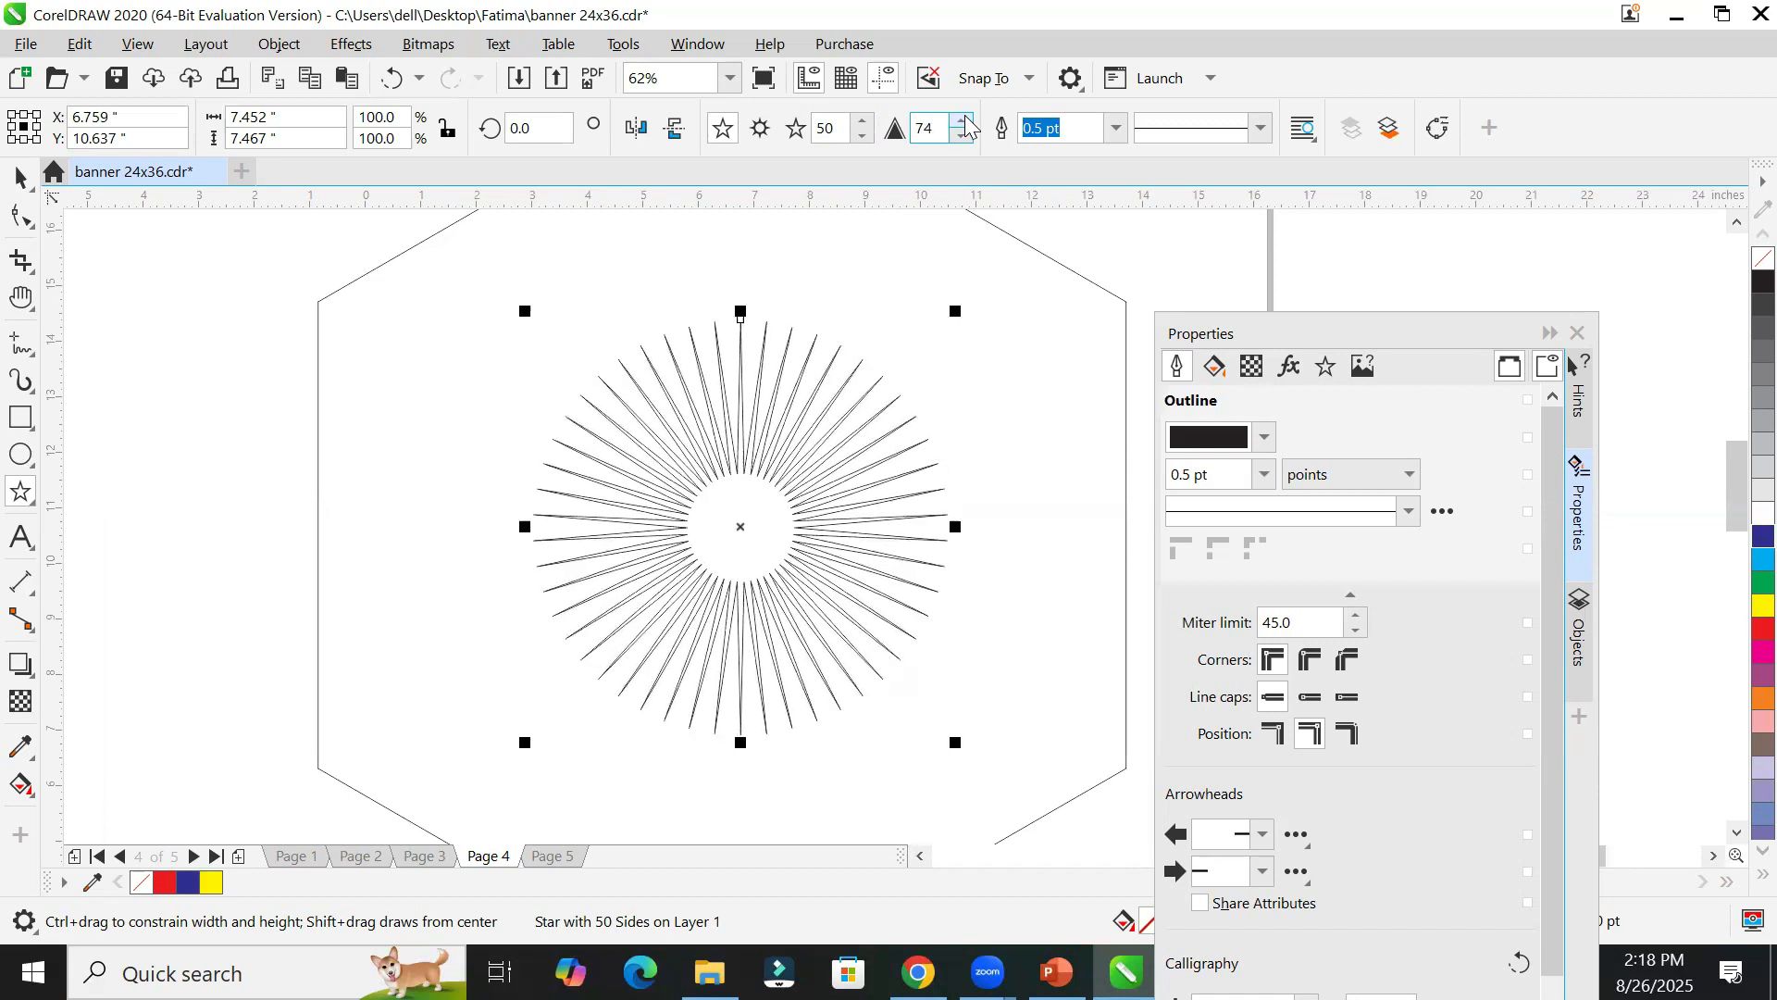
Step: Lower the 50-point star's sharpness to 6 for a shallow, serrated edge
{"action": "left_click", "coordinate": [965, 136]}
{"action": "left_click", "coordinate": [964, 137]}
{"action": "left_click", "coordinate": [965, 136]}
{"action": "left_click", "coordinate": [965, 136]}
{"action": "left_click", "coordinate": [964, 136]}
{"action": "left_click", "coordinate": [964, 136]}
{"action": "double_click", "coordinate": [965, 136]}
{"action": "left_click", "coordinate": [964, 136]}
{"action": "double_click", "coordinate": [964, 136]}
{"action": "double_click", "coordinate": [964, 136]}
{"action": "left_click", "coordinate": [965, 136]}
{"action": "double_click", "coordinate": [965, 136]}
{"action": "left_click", "coordinate": [963, 137]}
{"action": "left_click", "coordinate": [963, 137]}
{"action": "left_click", "coordinate": [963, 137]}
{"action": "left_click", "coordinate": [962, 137]}
{"action": "left_click", "coordinate": [963, 137]}
{"action": "left_click", "coordinate": [963, 137]}
{"action": "left_click", "coordinate": [963, 137]}
{"action": "left_click", "coordinate": [963, 137]}
{"action": "double_click", "coordinate": [962, 137]}
{"action": "left_click", "coordinate": [962, 137]}
{"action": "double_click", "coordinate": [963, 137]}
{"action": "double_click", "coordinate": [962, 137]}
{"action": "left_click", "coordinate": [963, 137]}
{"action": "double_click", "coordinate": [962, 137]}
{"action": "double_click", "coordinate": [962, 137]}
{"action": "left_click", "coordinate": [963, 137]}
{"action": "double_click", "coordinate": [962, 137]}
{"action": "double_click", "coordinate": [963, 137]}
{"action": "double_click", "coordinate": [963, 136]}
{"action": "double_click", "coordinate": [963, 137]}
{"action": "left_click", "coordinate": [962, 137]}
{"action": "double_click", "coordinate": [963, 137]}
{"action": "double_click", "coordinate": [963, 137]}
{"action": "double_click", "coordinate": [963, 137]}
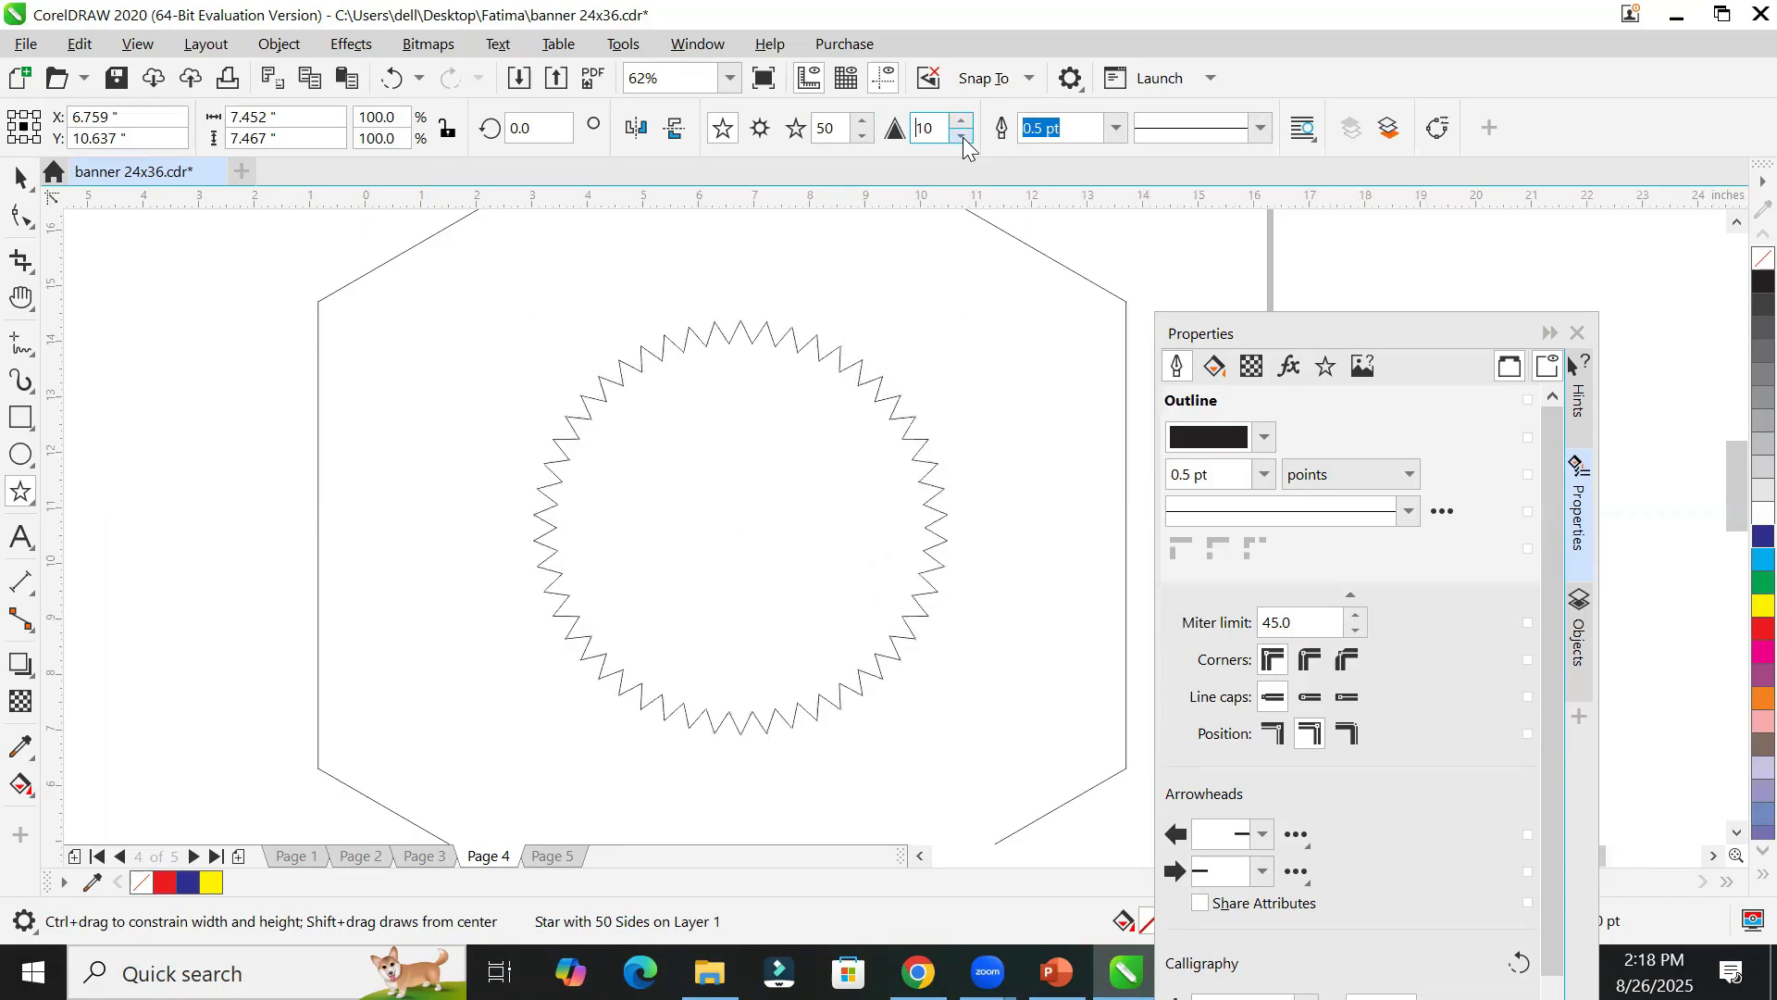
{"action": "left_click", "coordinate": [962, 137]}
{"action": "double_click", "coordinate": [963, 137]}
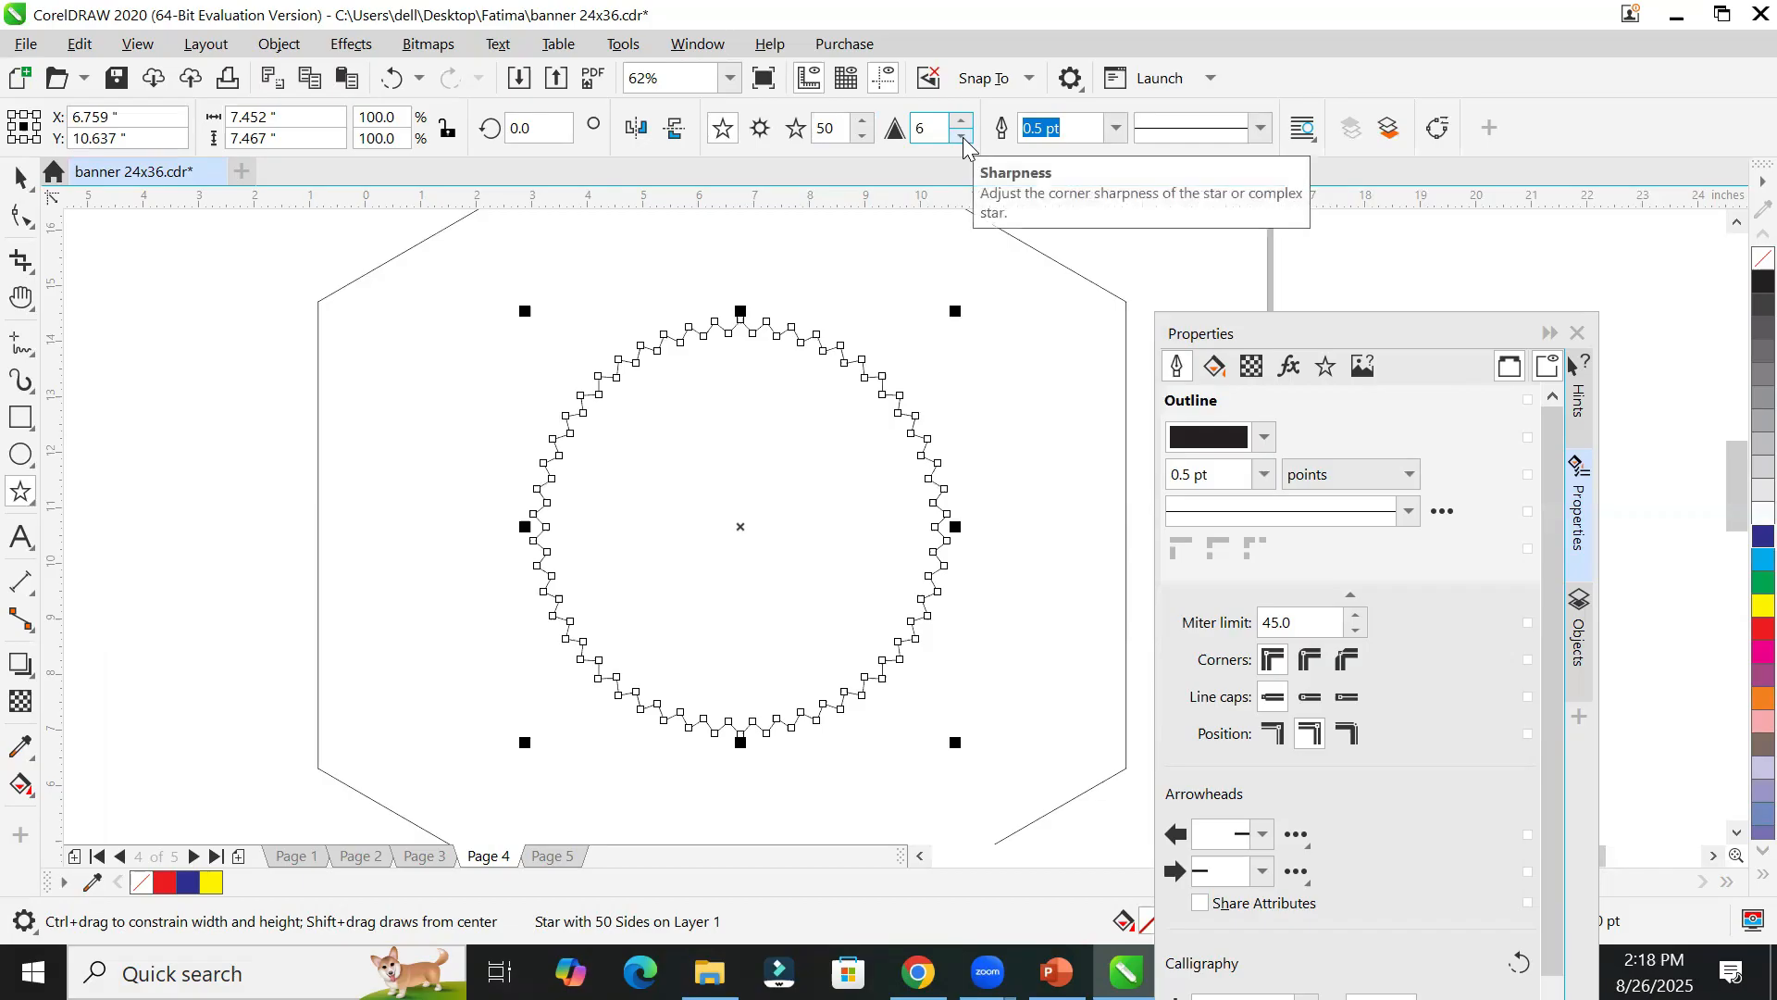
Step: Try 57 points on the serrated star, and reduce its number of points to 30
{"action": "double_click", "coordinate": [866, 120]}
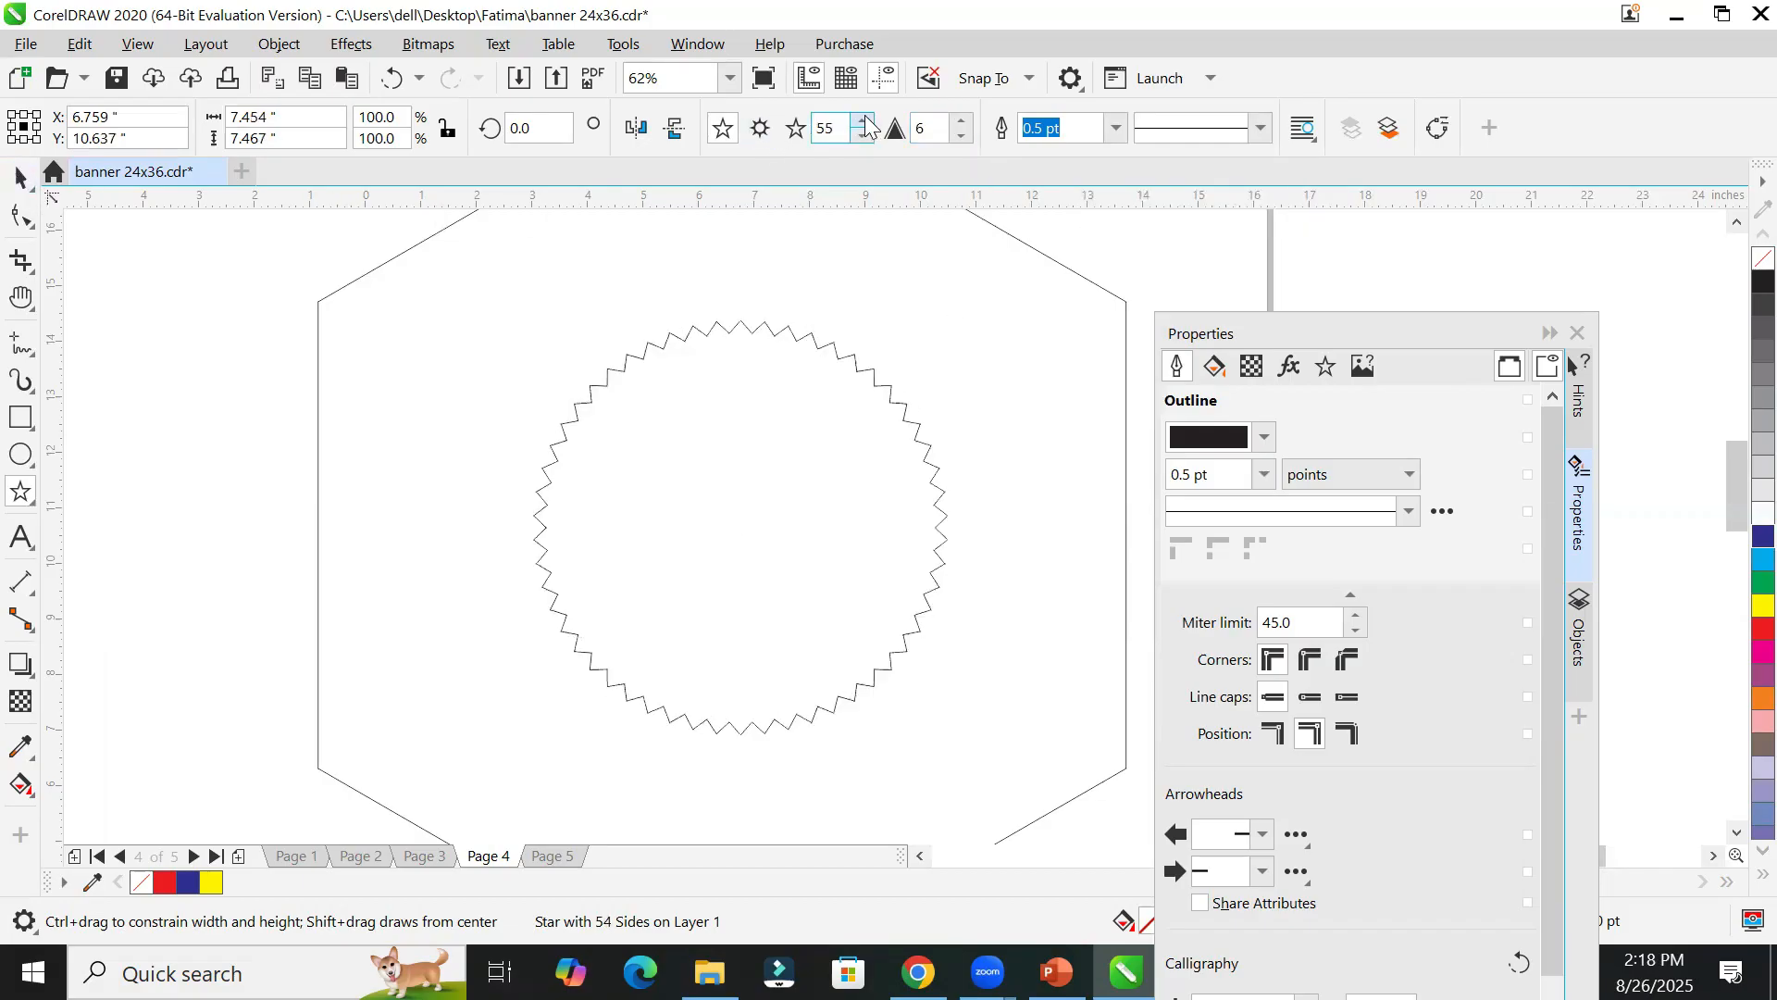
{"action": "left_click", "coordinate": [862, 136]}
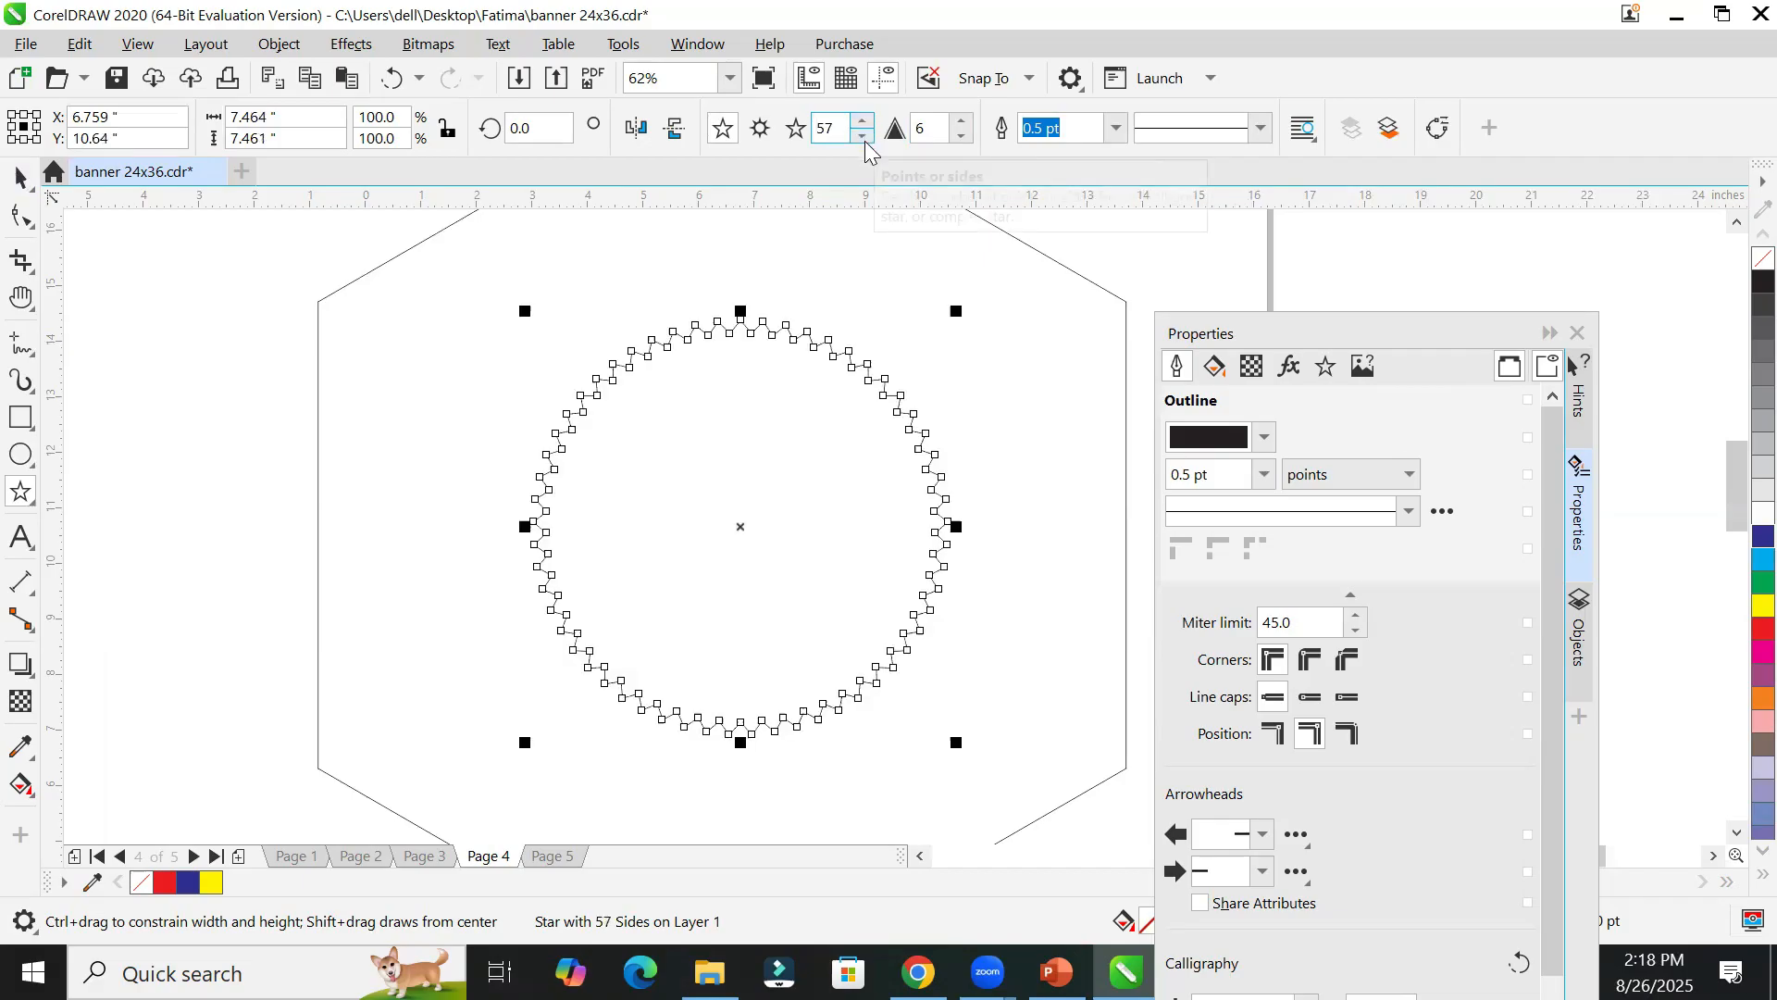
{"action": "left_click_drag", "start_coordinate": [865, 137], "coordinate": [865, 142]}
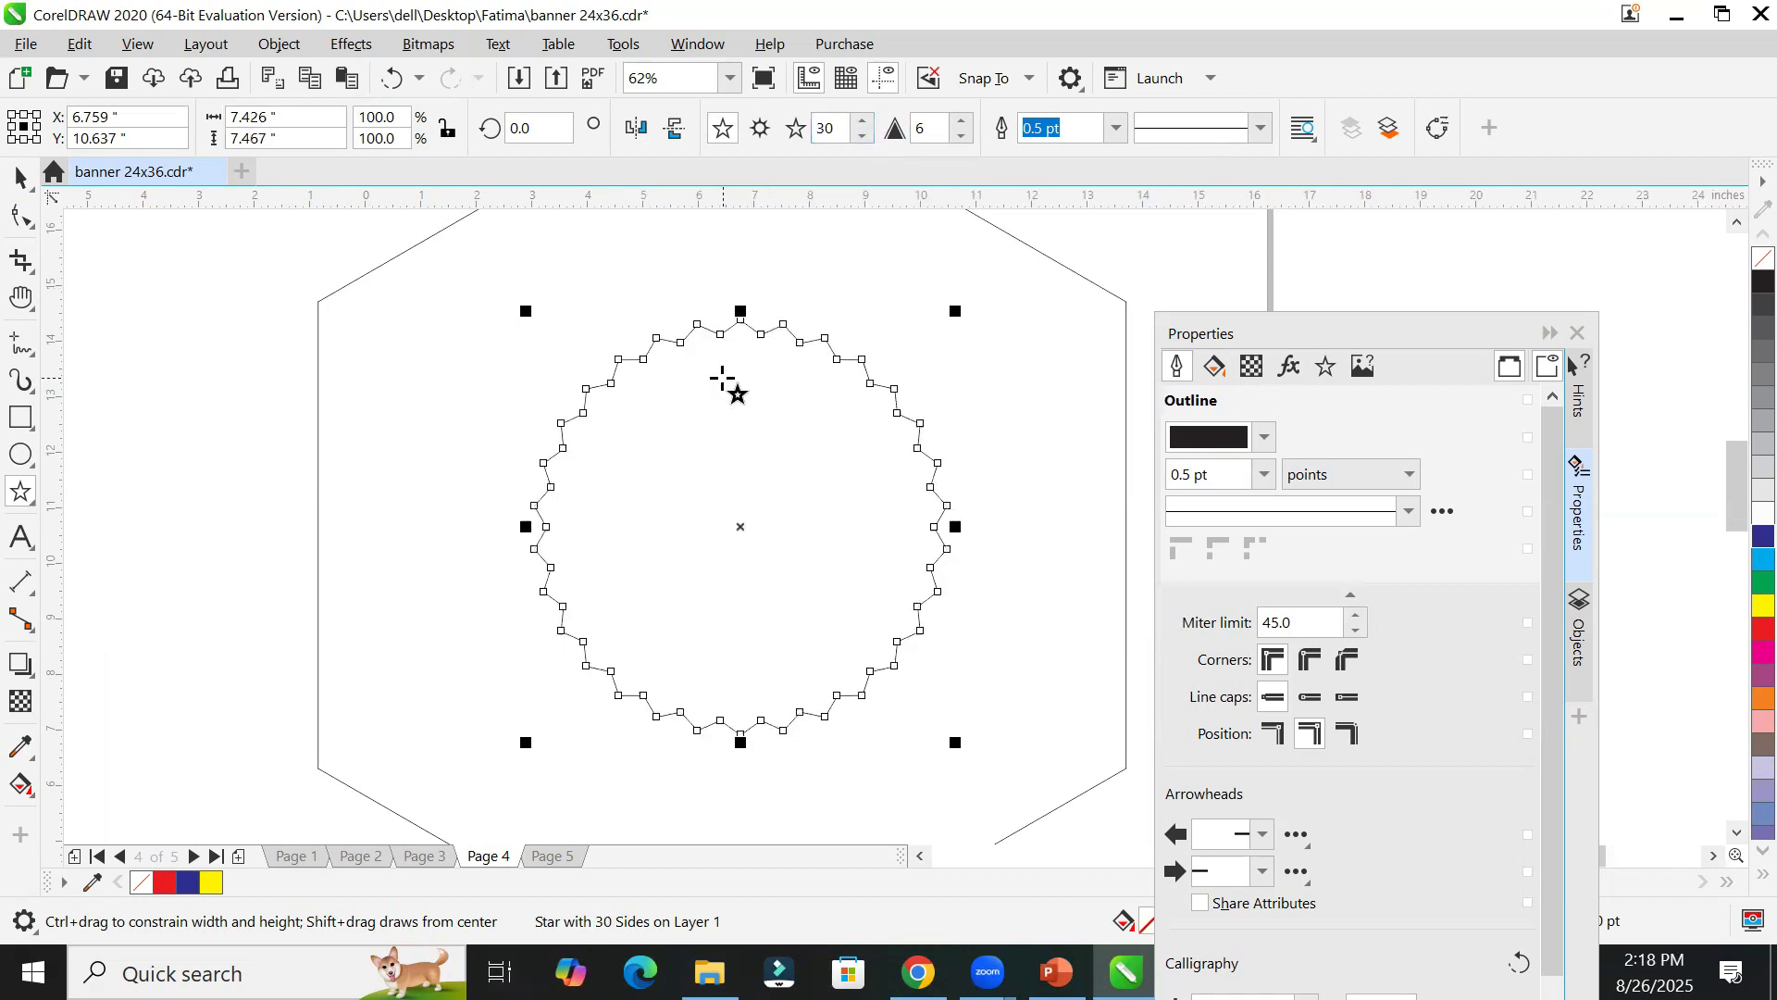
Step: Raise the 30-point star's sharpness to 18 while viewing its upper edge up close
{"action": "scroll", "coordinate": [722, 380], "scroll_direction": "up", "scroll_amount": 4}
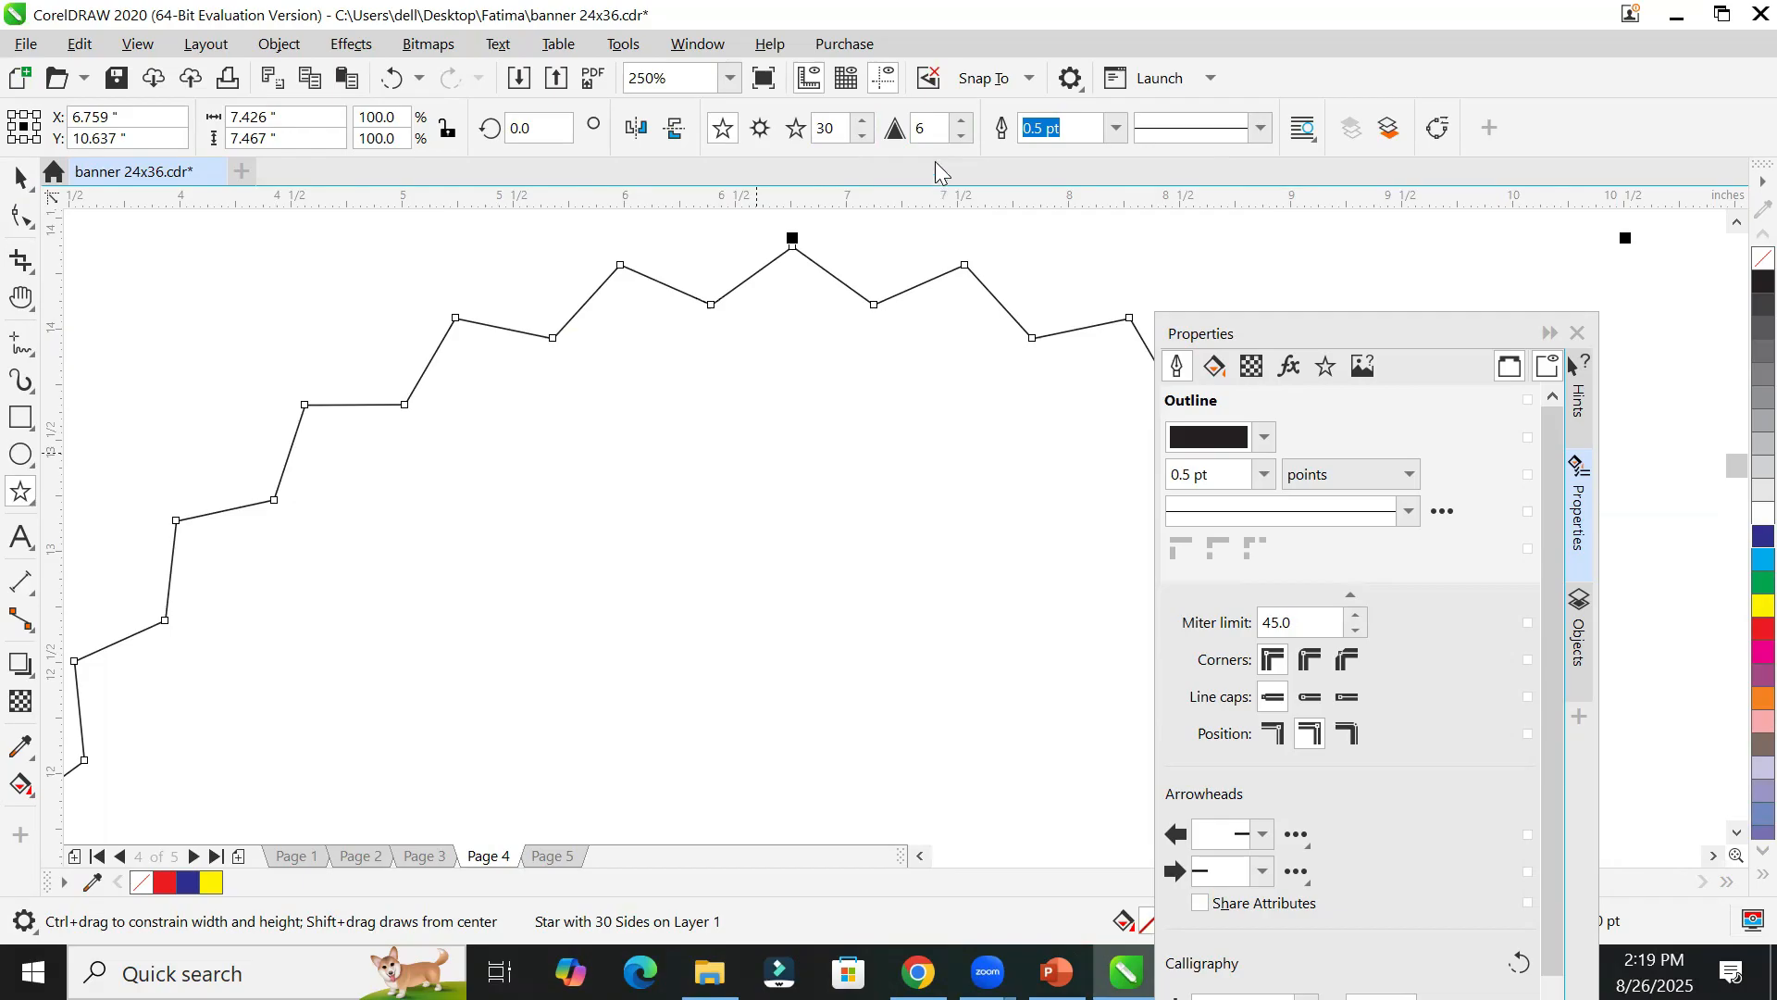
{"action": "left_click", "coordinate": [965, 122]}
{"action": "left_click", "coordinate": [965, 121]}
{"action": "left_click", "coordinate": [965, 121]}
{"action": "left_click", "coordinate": [965, 121]}
{"action": "left_click", "coordinate": [965, 122]}
{"action": "left_click", "coordinate": [965, 121]}
{"action": "left_click", "coordinate": [965, 121]}
{"action": "left_click", "coordinate": [966, 121]}
{"action": "left_click", "coordinate": [966, 121]}
{"action": "left_click", "coordinate": [966, 121]}
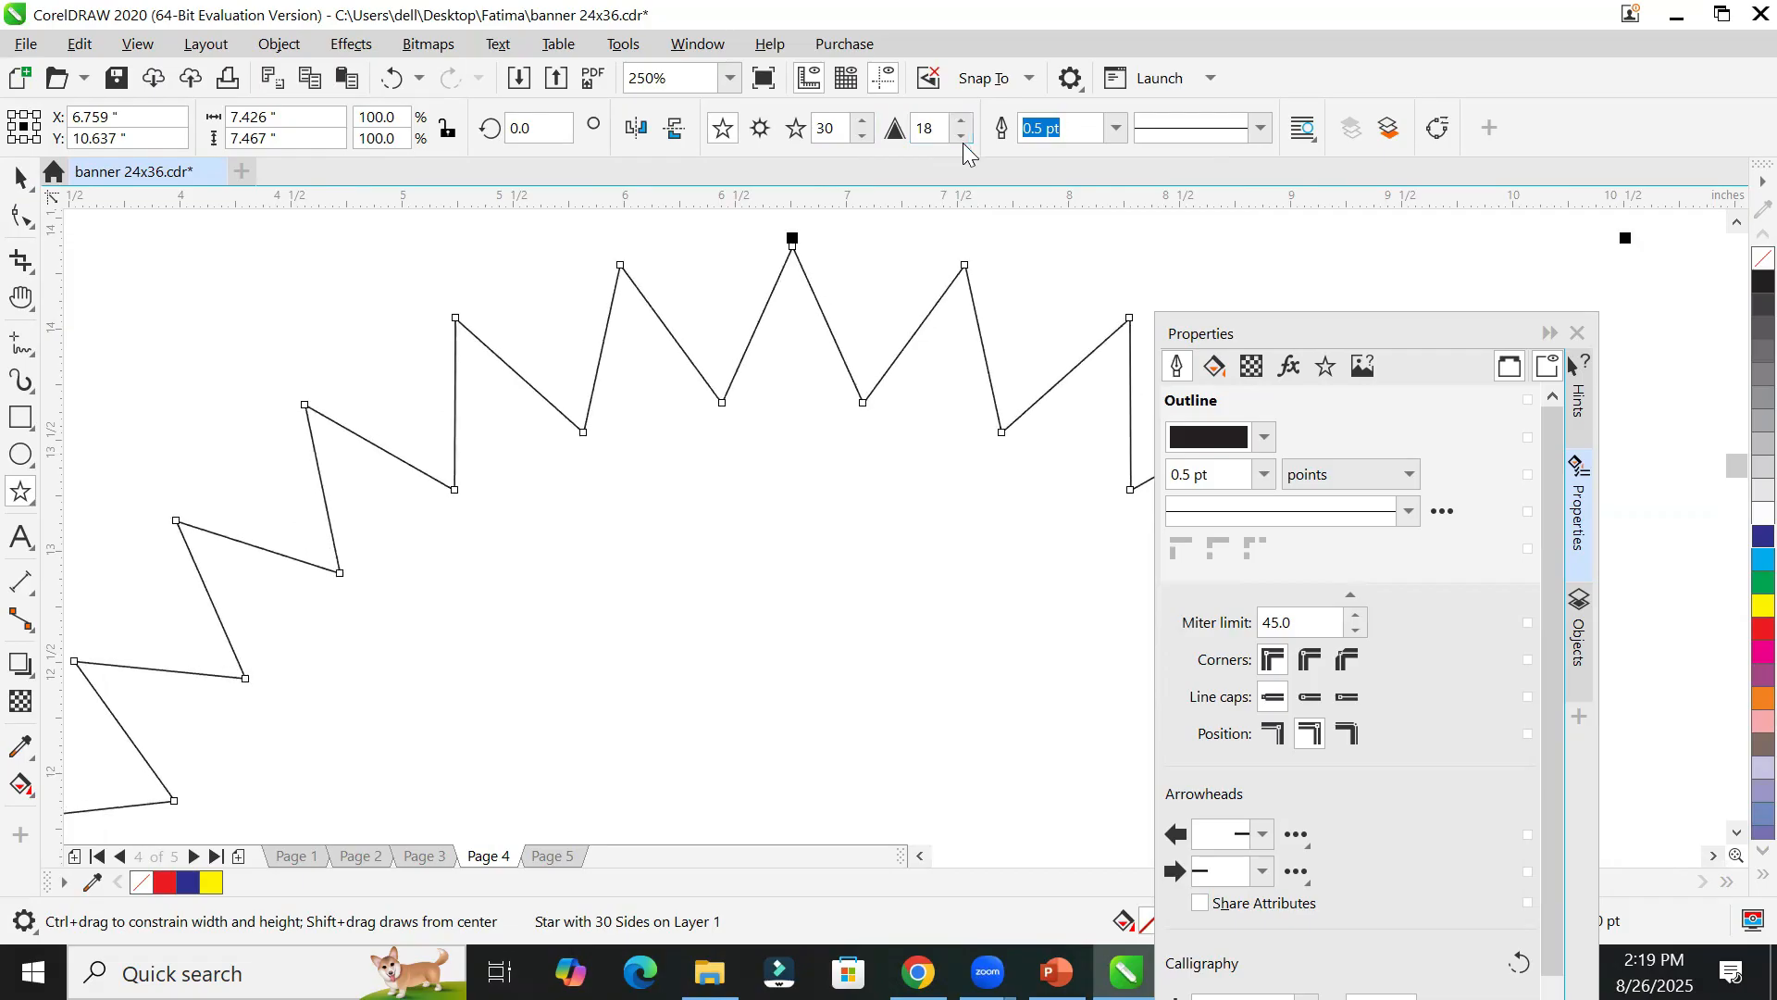
Step: Lower the 30-point star's sharpness to 1 for a nearly smooth outline
{"action": "left_click", "coordinate": [963, 138]}
{"action": "left_click", "coordinate": [962, 139]}
{"action": "left_click", "coordinate": [963, 139]}
{"action": "left_click", "coordinate": [963, 139]}
{"action": "left_click", "coordinate": [962, 139]}
{"action": "left_click", "coordinate": [963, 139]}
{"action": "left_click", "coordinate": [963, 139]}
{"action": "left_click", "coordinate": [963, 139]}
{"action": "left_click", "coordinate": [963, 139]}
{"action": "left_click", "coordinate": [963, 139]}
{"action": "left_click", "coordinate": [962, 139]}
{"action": "left_click", "coordinate": [962, 139]}
{"action": "left_click", "coordinate": [963, 139]}
{"action": "left_click", "coordinate": [962, 139]}
{"action": "left_click", "coordinate": [962, 139]}
{"action": "left_click", "coordinate": [963, 139]}
{"action": "left_click", "coordinate": [963, 139]}
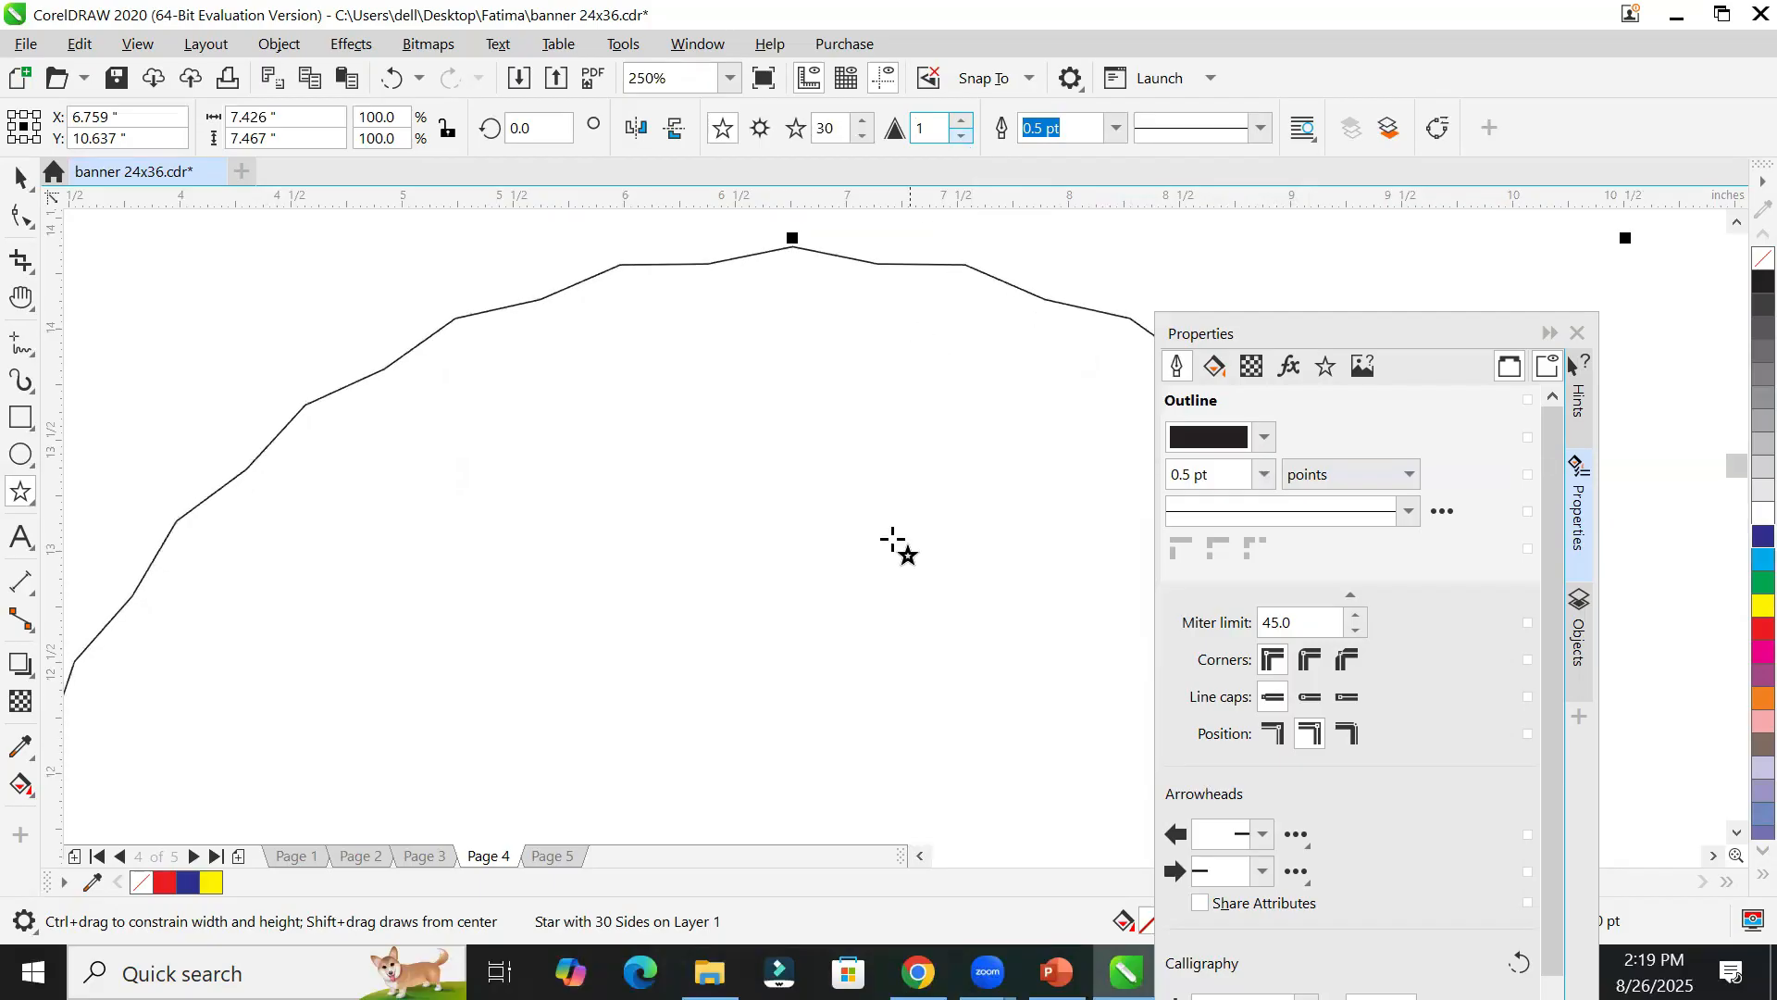
Step: Set the 30-point star's sharpness to 37
{"action": "left_click", "coordinate": [963, 124]}
{"action": "left_click", "coordinate": [964, 123]}
{"action": "left_click_drag", "start_coordinate": [965, 126], "coordinate": [965, 127]}
{"action": "scroll", "coordinate": [517, 645], "scroll_direction": "up", "scroll_amount": 2}
{"action": "scroll", "coordinate": [516, 645], "scroll_direction": "down", "scroll_amount": 6}
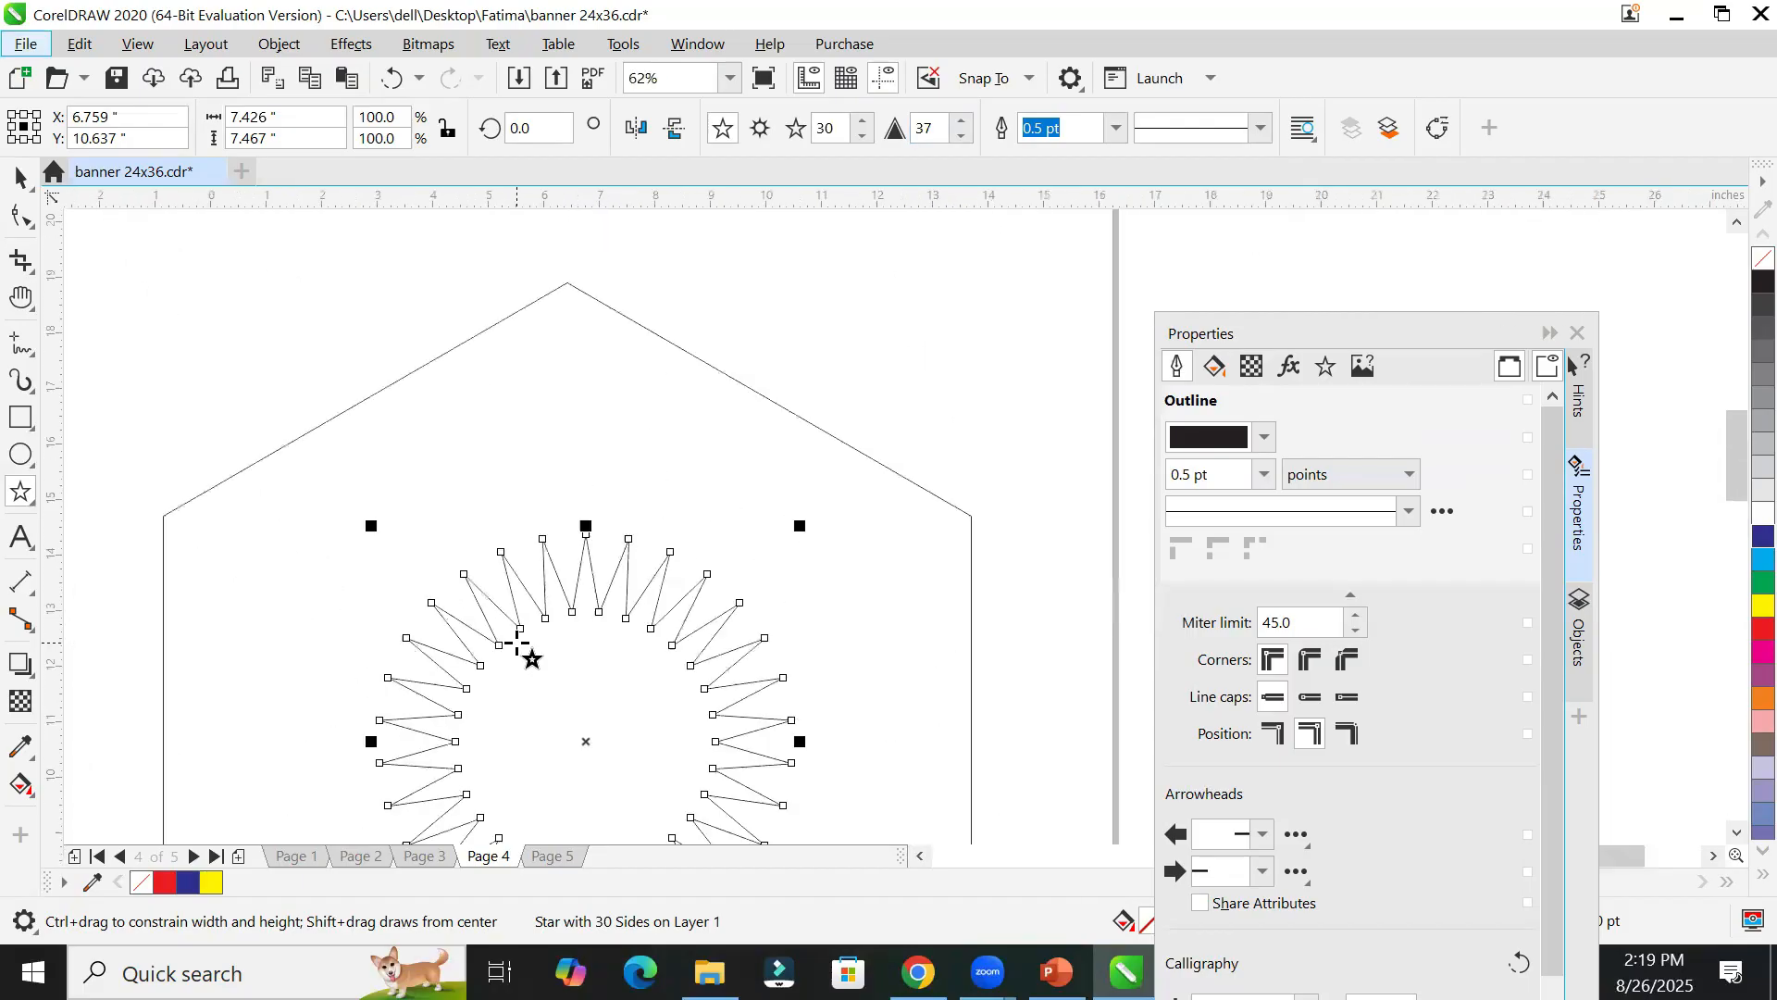
Step: Fill the 30-point starburst with red
{"action": "left_click", "coordinate": [20, 176]}
{"action": "left_click", "coordinate": [183, 389]}
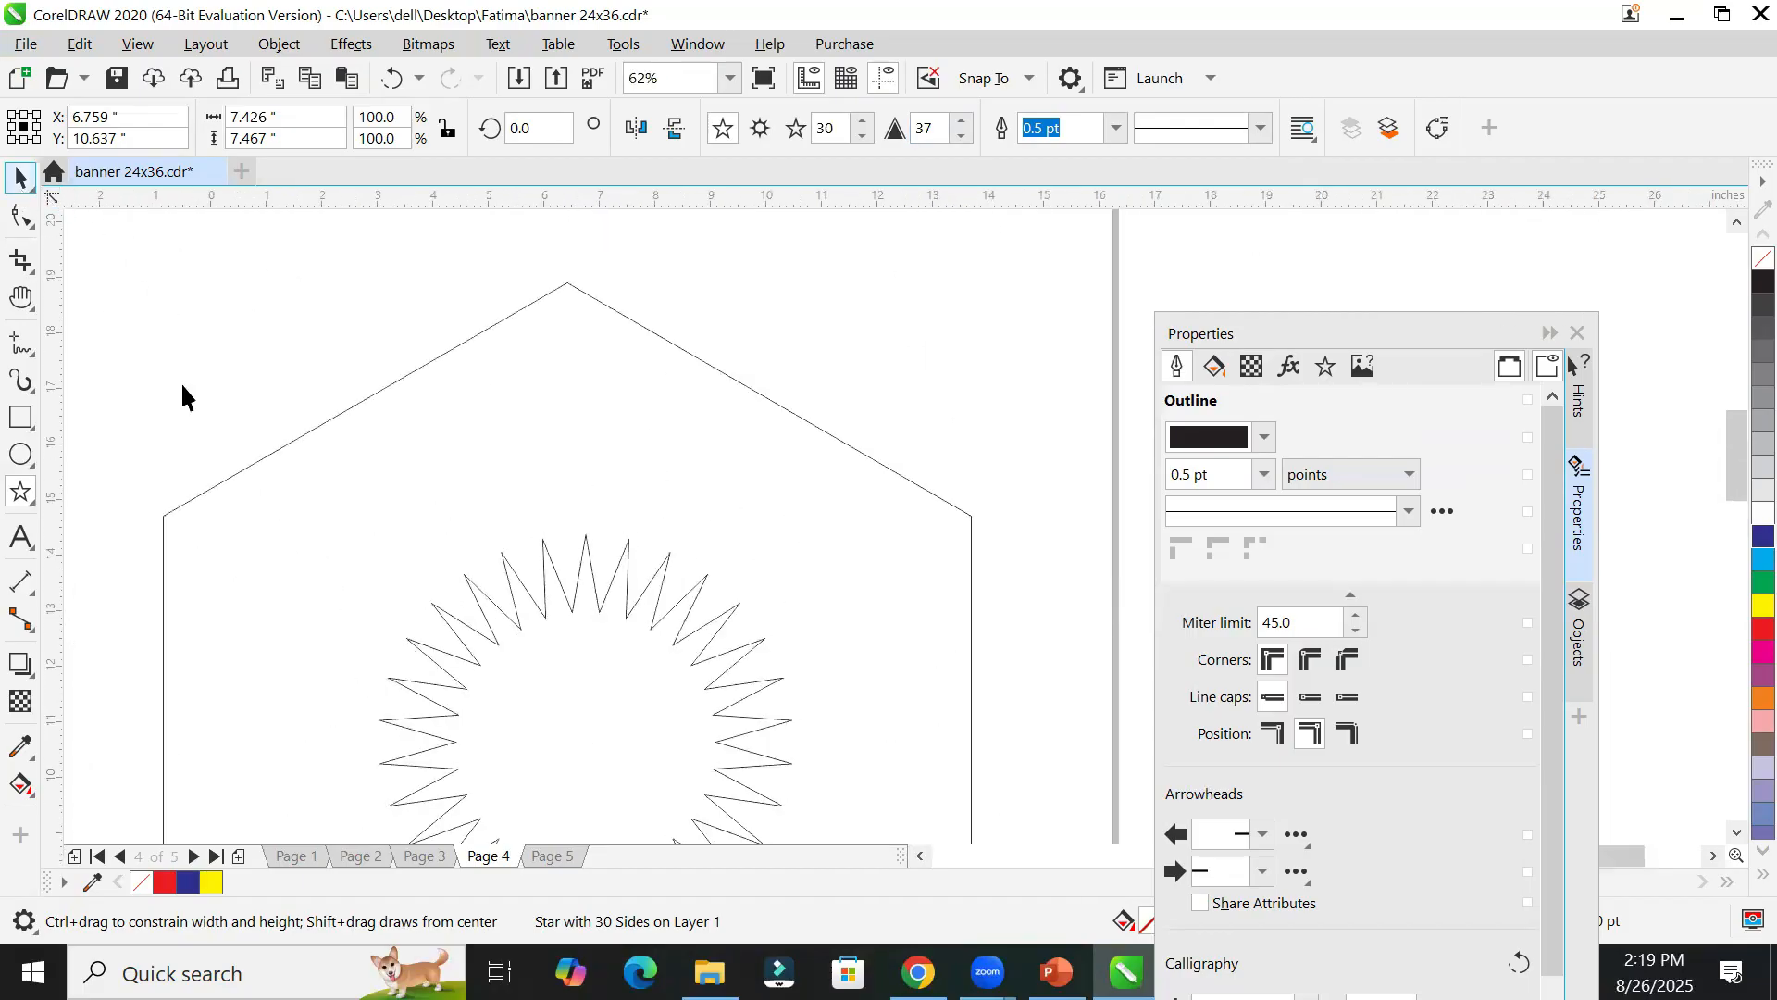
{"action": "key", "text": "space"}
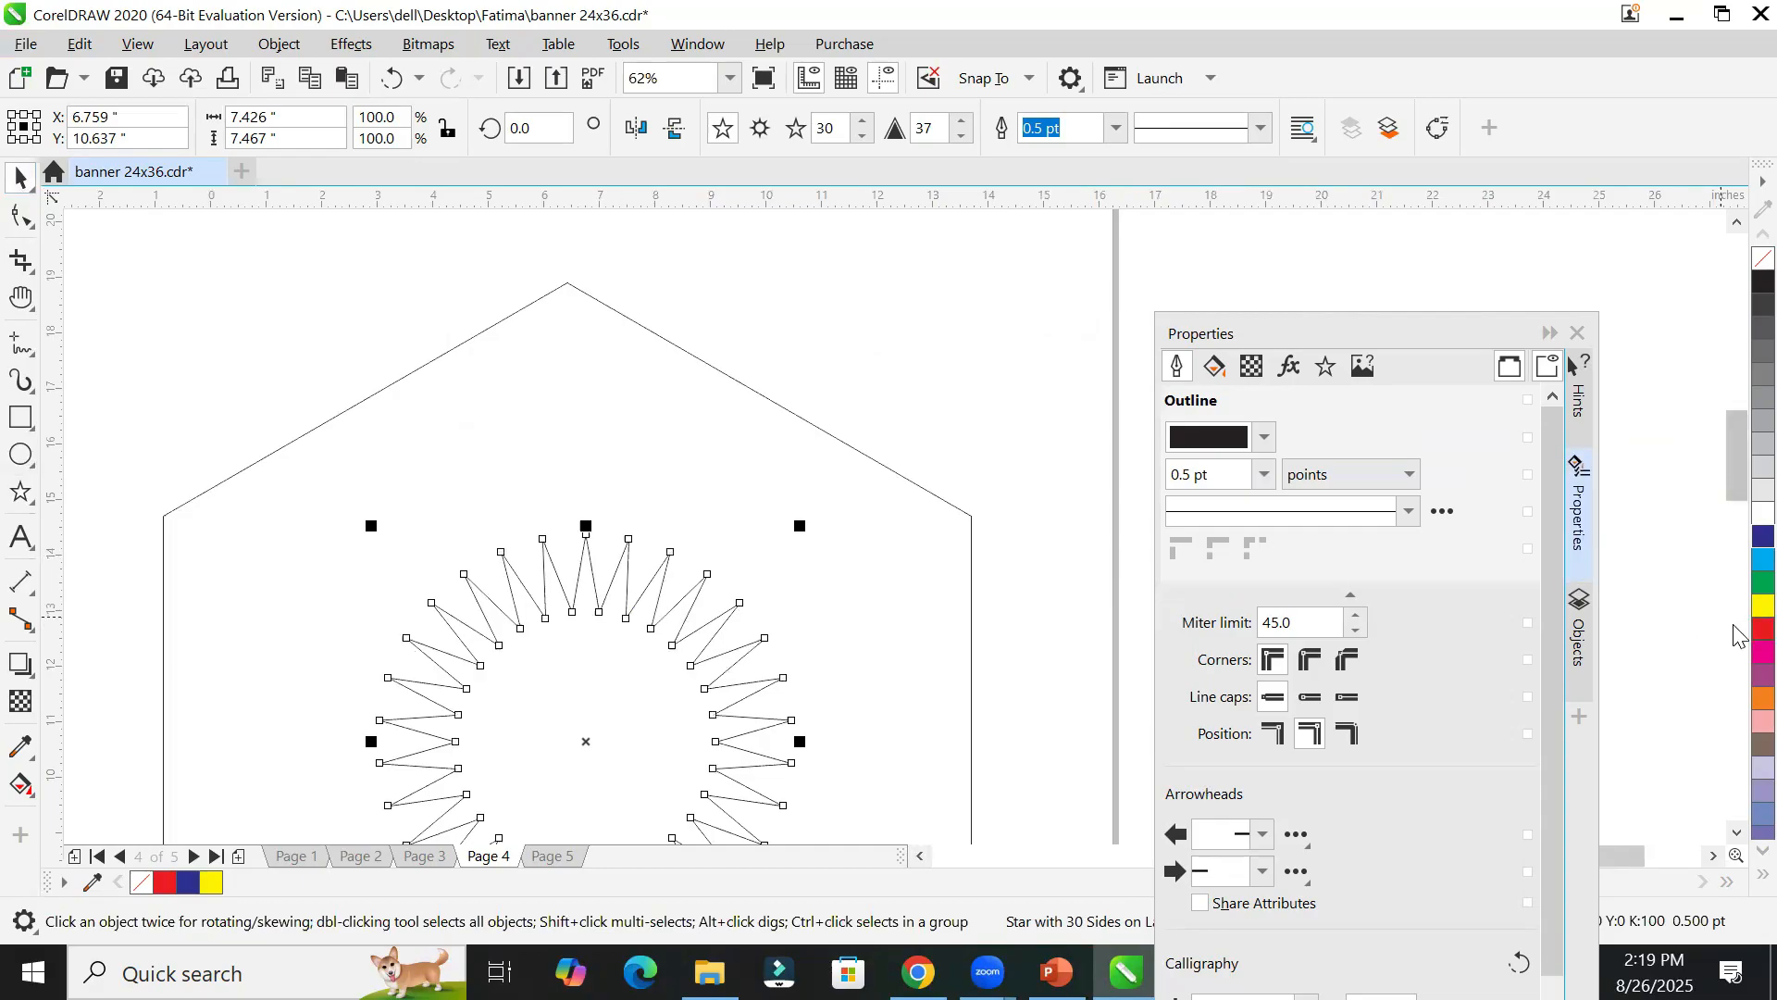
{"action": "left_click", "coordinate": [1763, 629]}
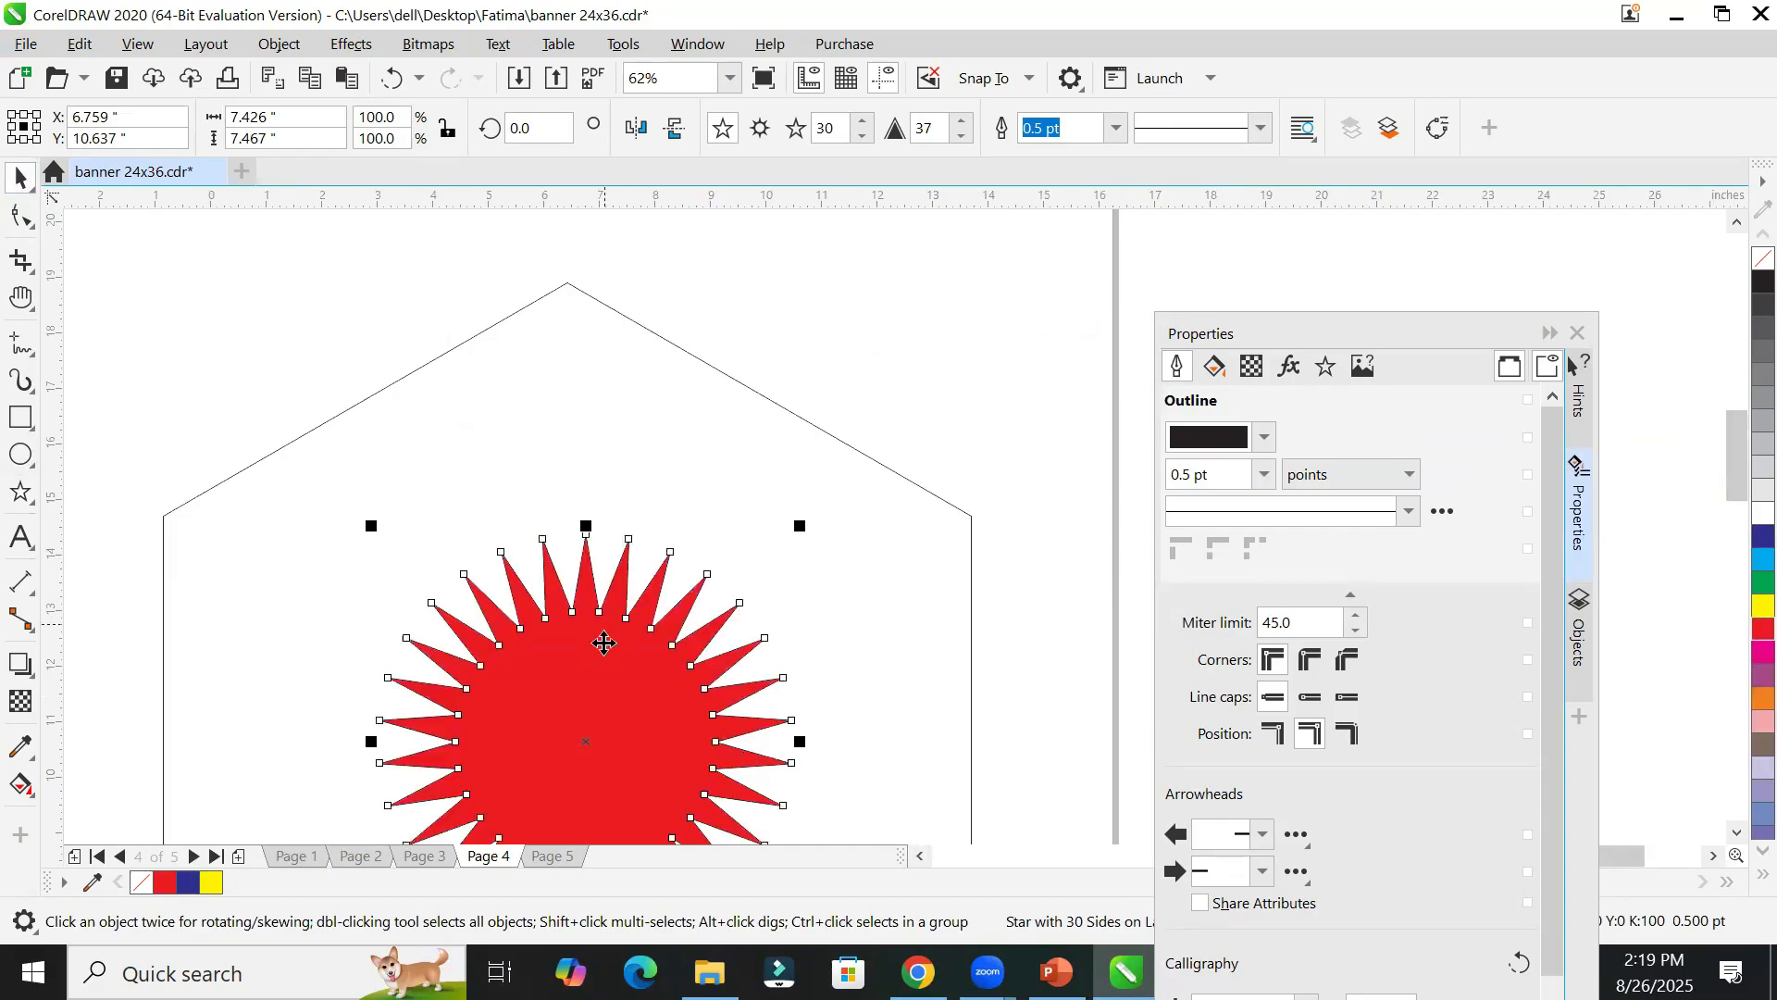
Step: Add the artistic text "50%" in 24 pt Arial near the middle of the red starburst
{"action": "left_click", "coordinate": [20, 537]}
{"action": "left_click", "coordinate": [536, 713]}
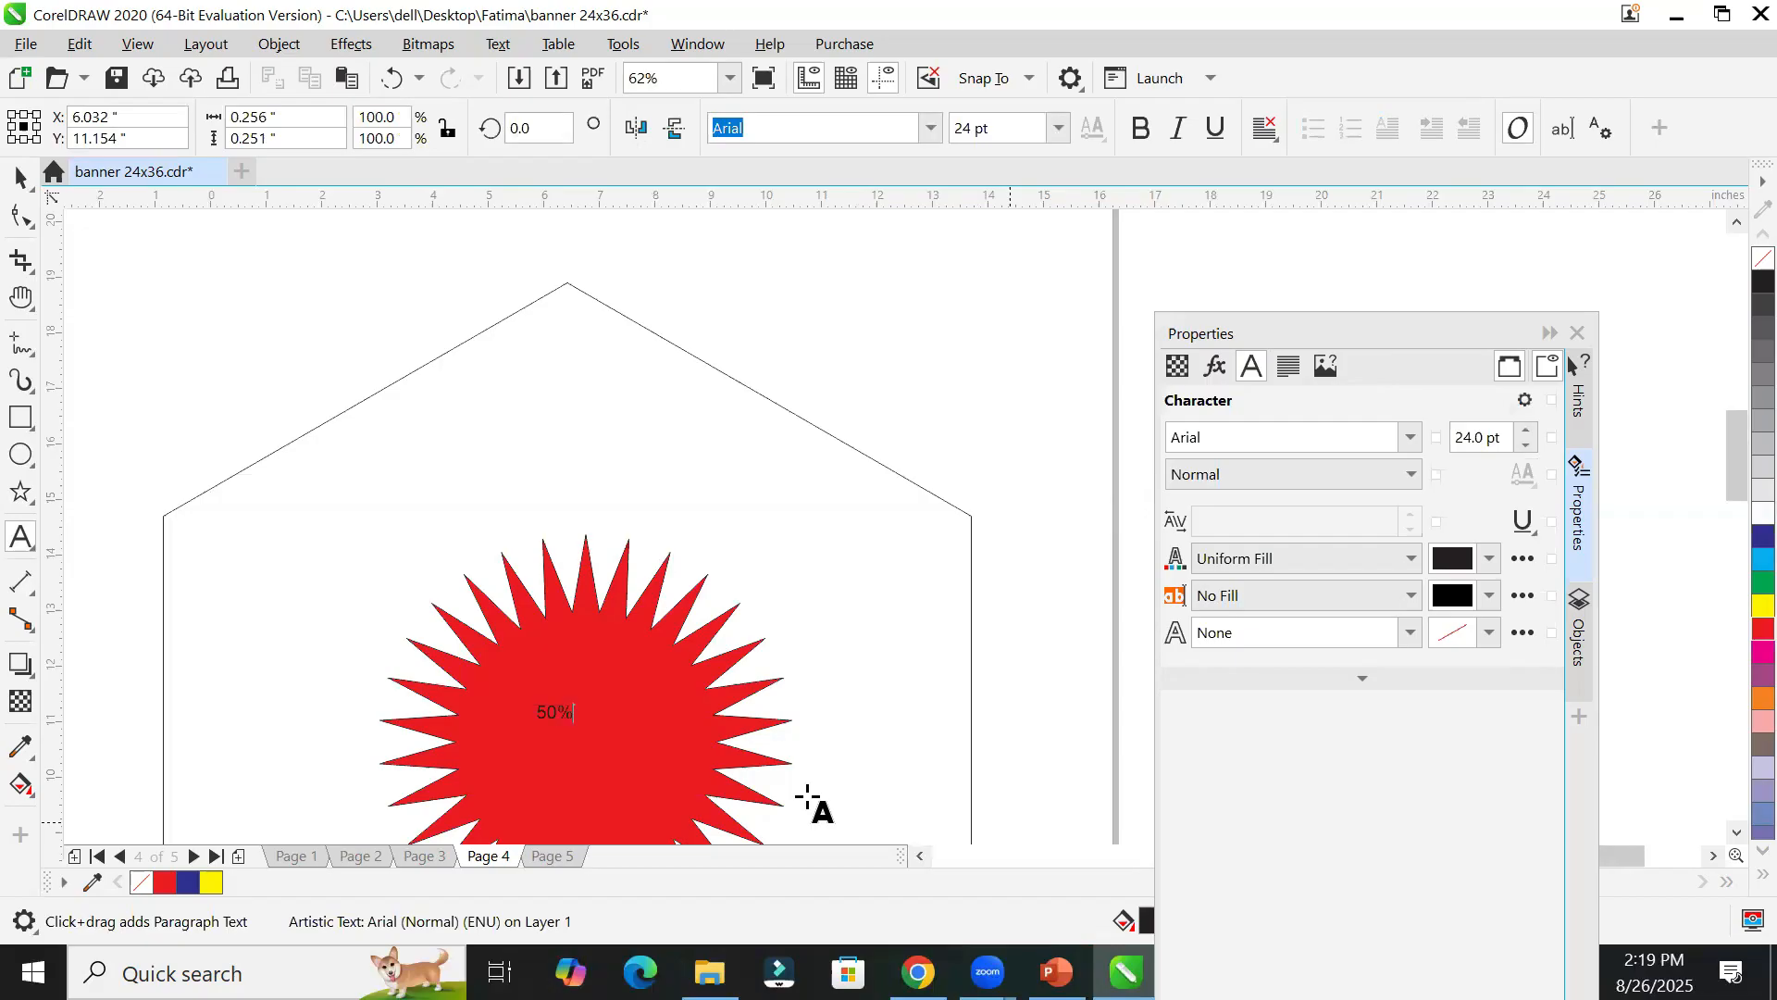
{"action": "type", "text": "50%"}
{"action": "key", "text": "Escape"}
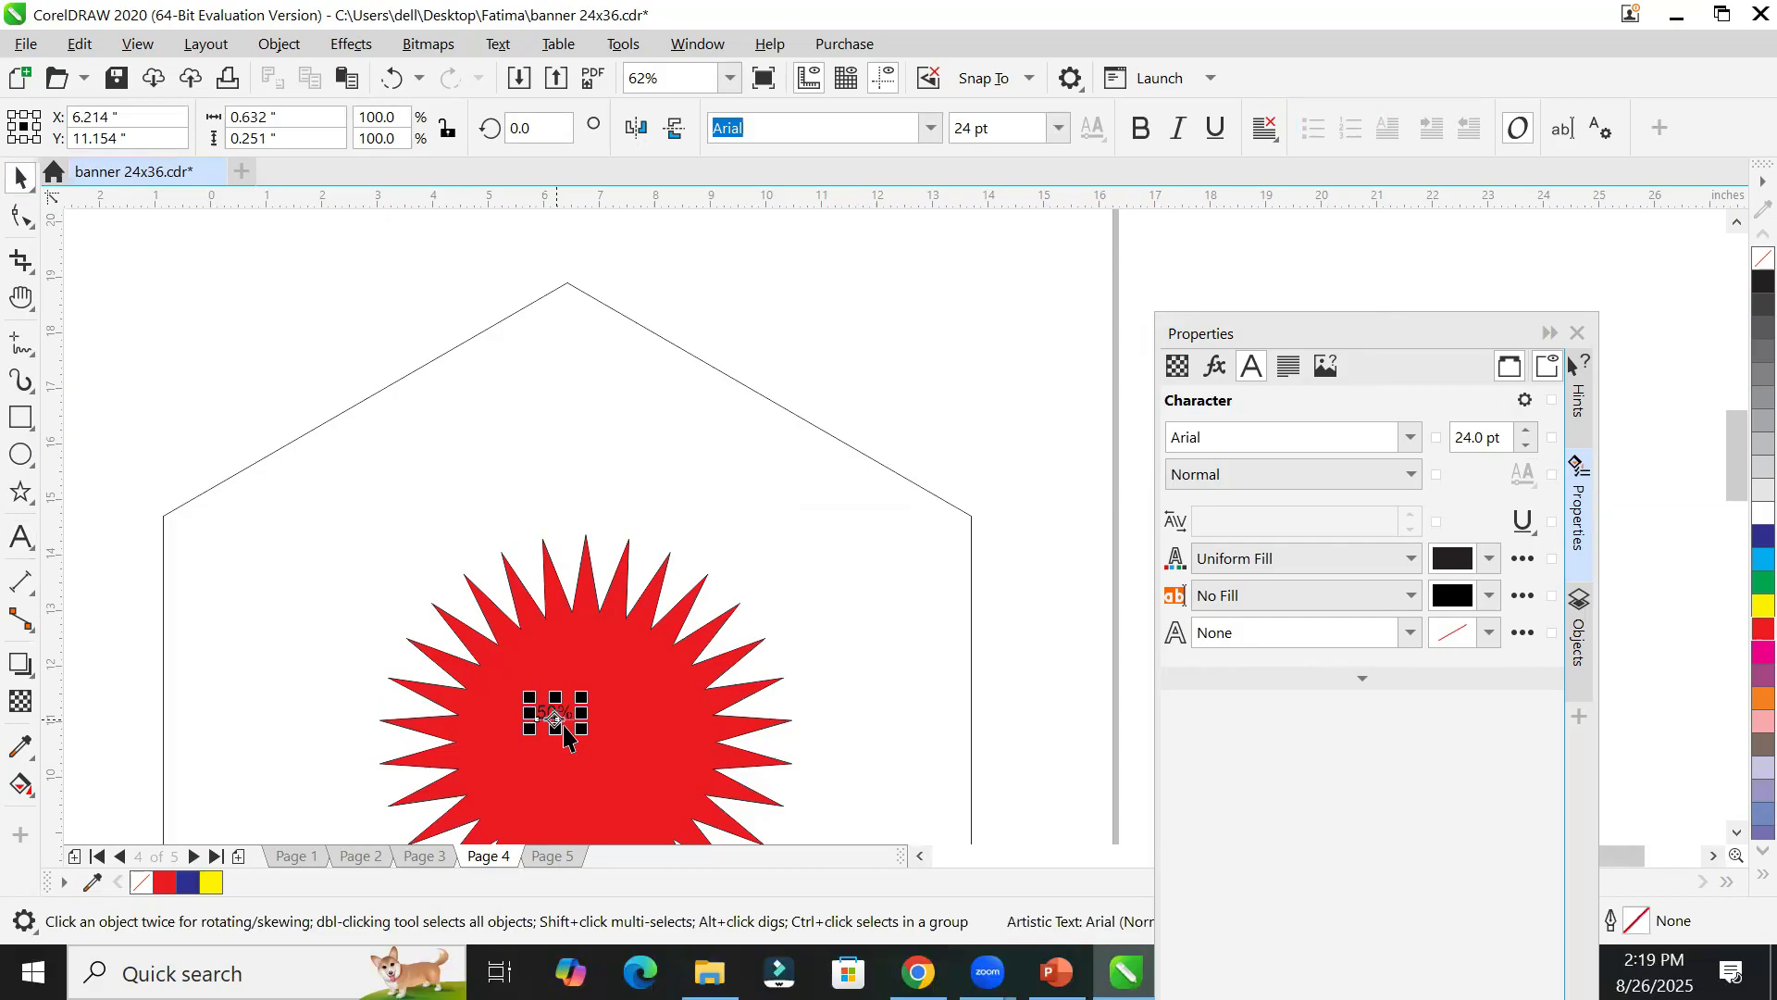
Step: Enlarge the 50% text to about 116 pt and place it over the middle of the red star
{"action": "left_click_drag", "start_coordinate": [582, 727], "coordinate": [720, 727]}
{"action": "scroll", "coordinate": [659, 812], "scroll_direction": "down", "scroll_amount": 1}
{"action": "scroll", "coordinate": [659, 812], "scroll_direction": "down", "scroll_amount": 1}
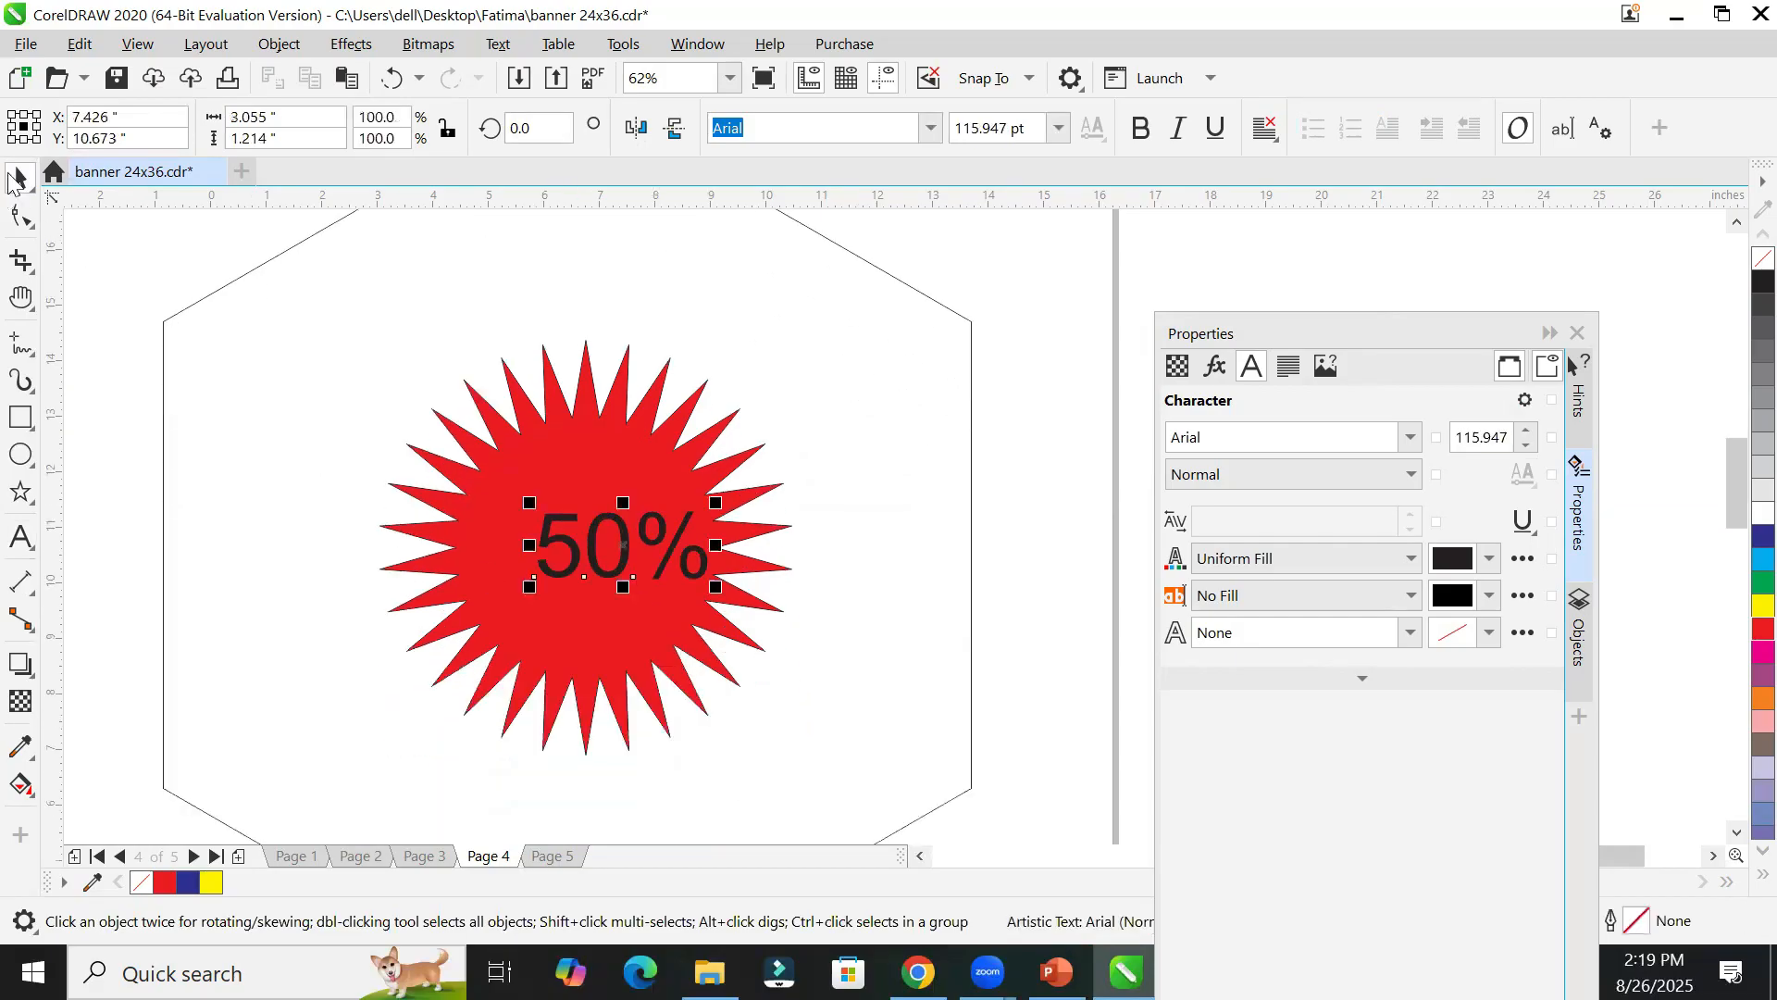
{"action": "left_click_drag", "start_coordinate": [586, 528], "coordinate": [566, 522]}
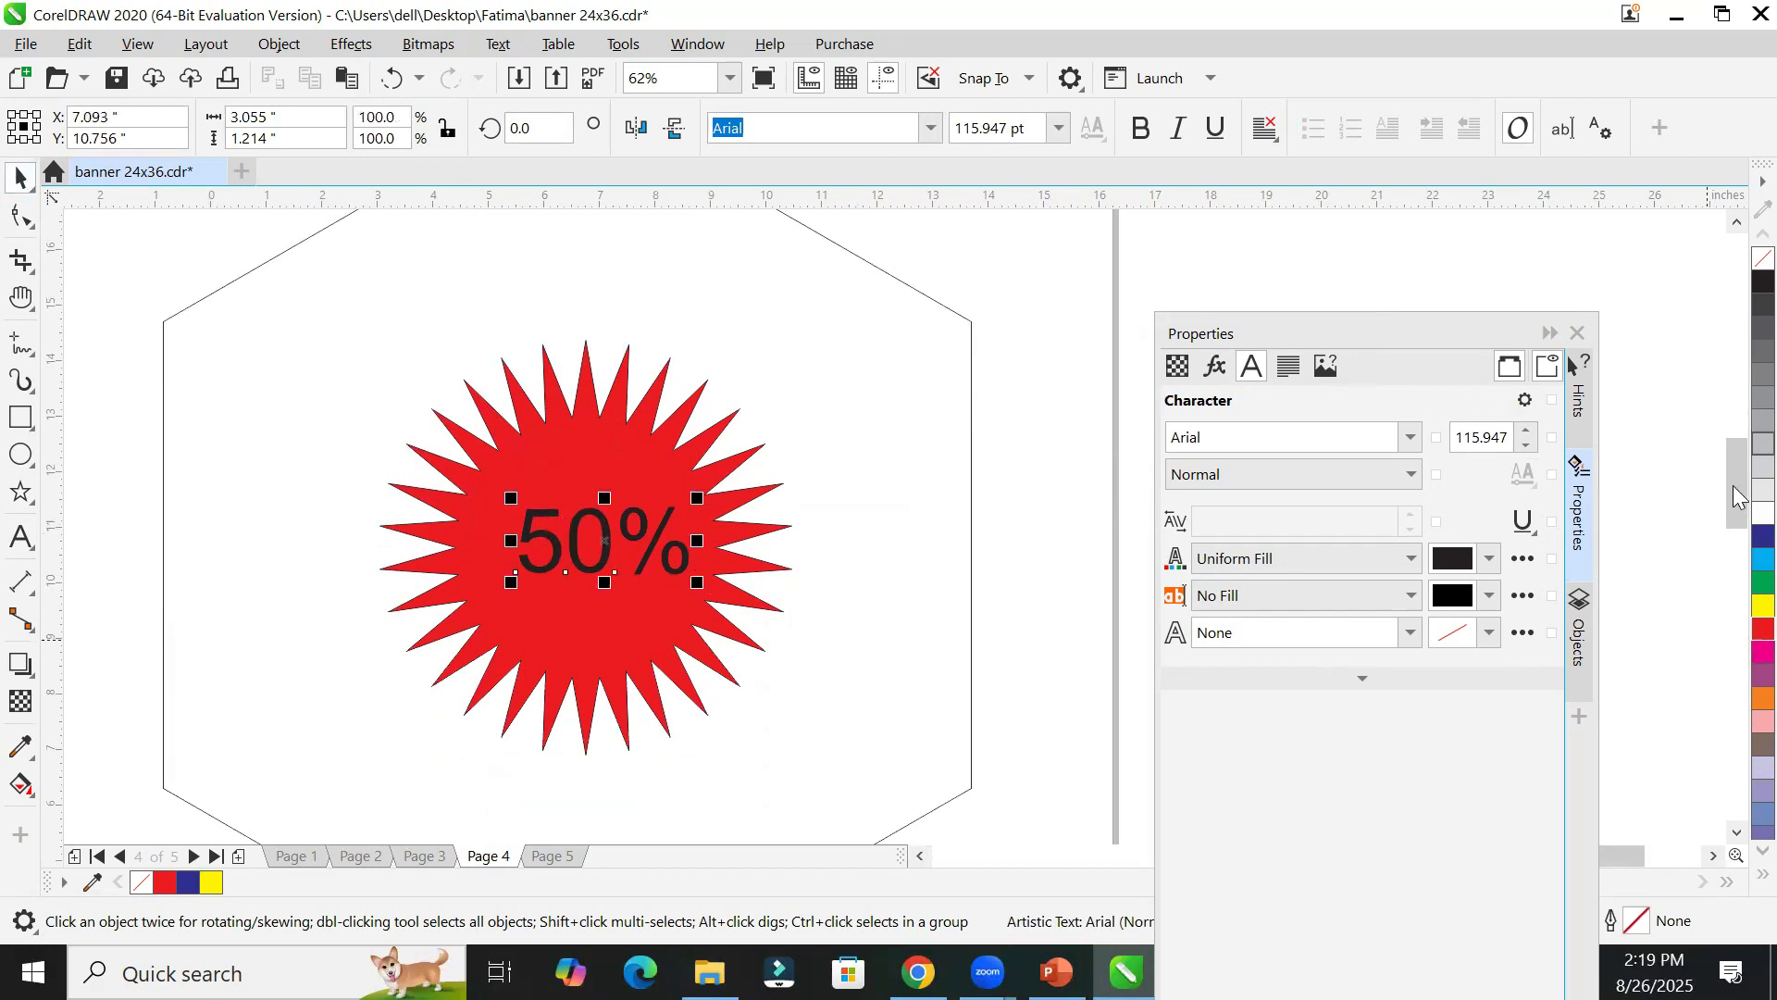
Step: Color both the fill and the outline of the 50% text white
{"action": "left_click", "coordinate": [1735, 515]}
{"action": "right_click", "coordinate": [1734, 514]}
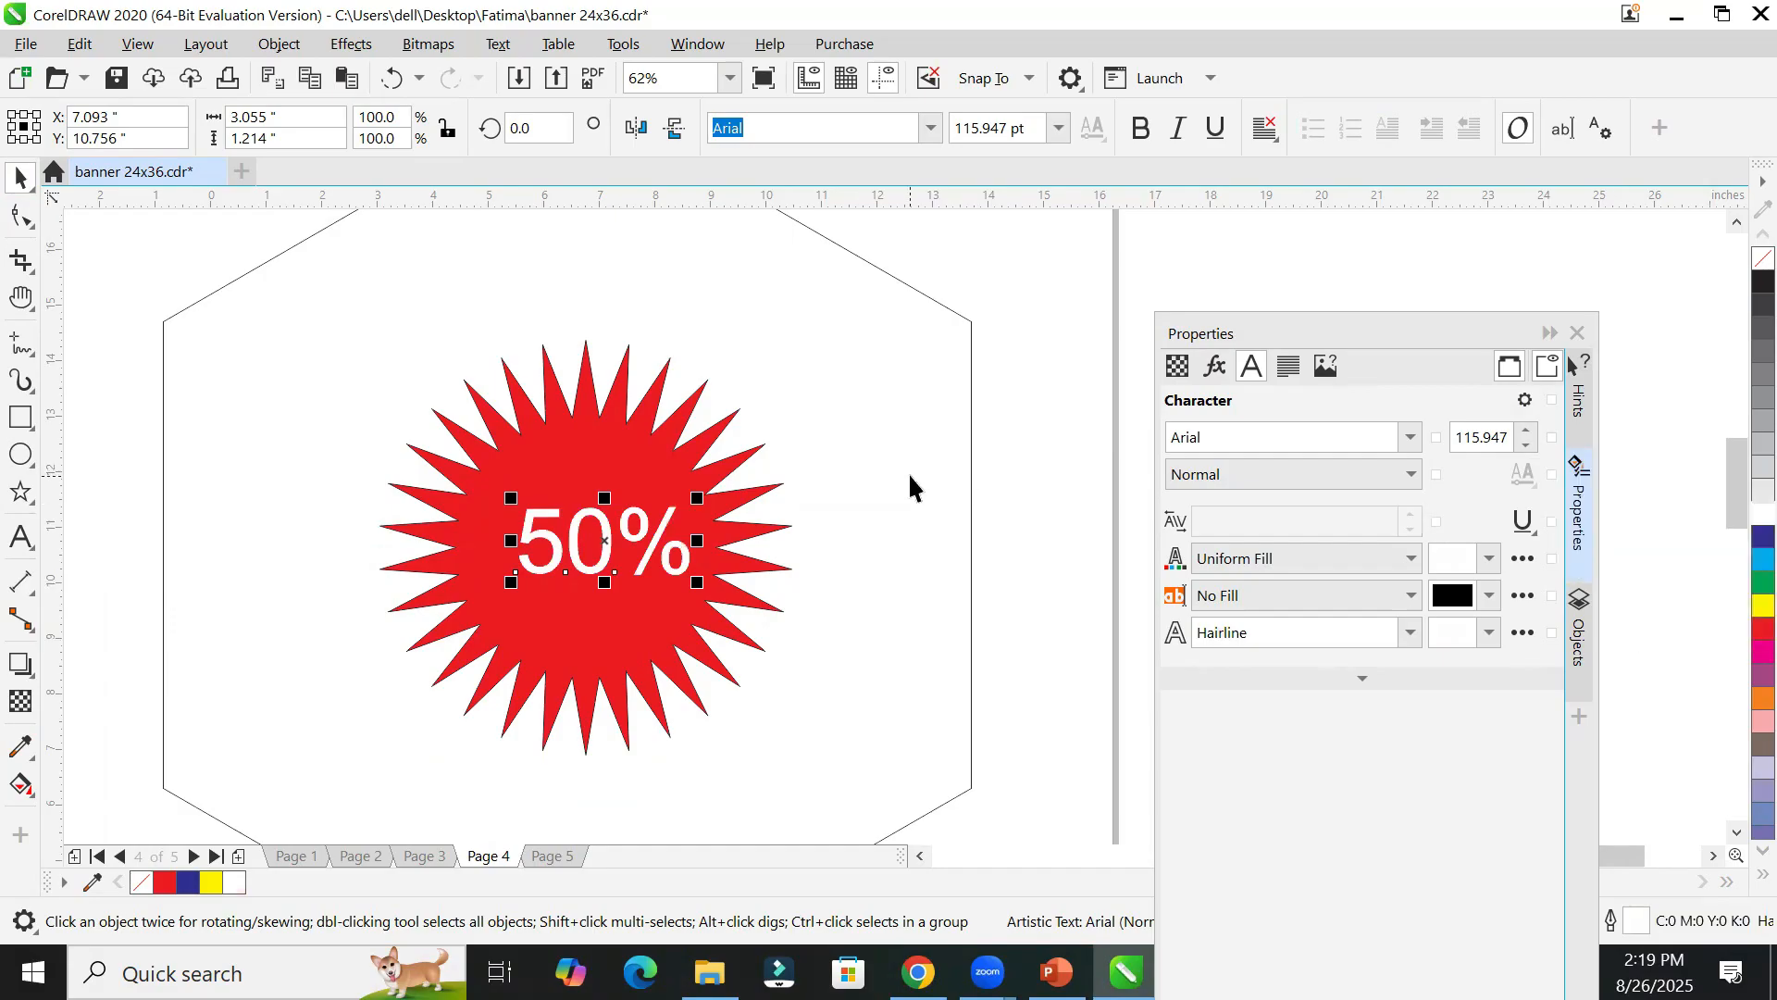
Step: Draw a nine-point complex star about 13 inches wide below the hexagon
{"action": "scroll", "coordinate": [904, 526], "scroll_direction": "down", "scroll_amount": 3}
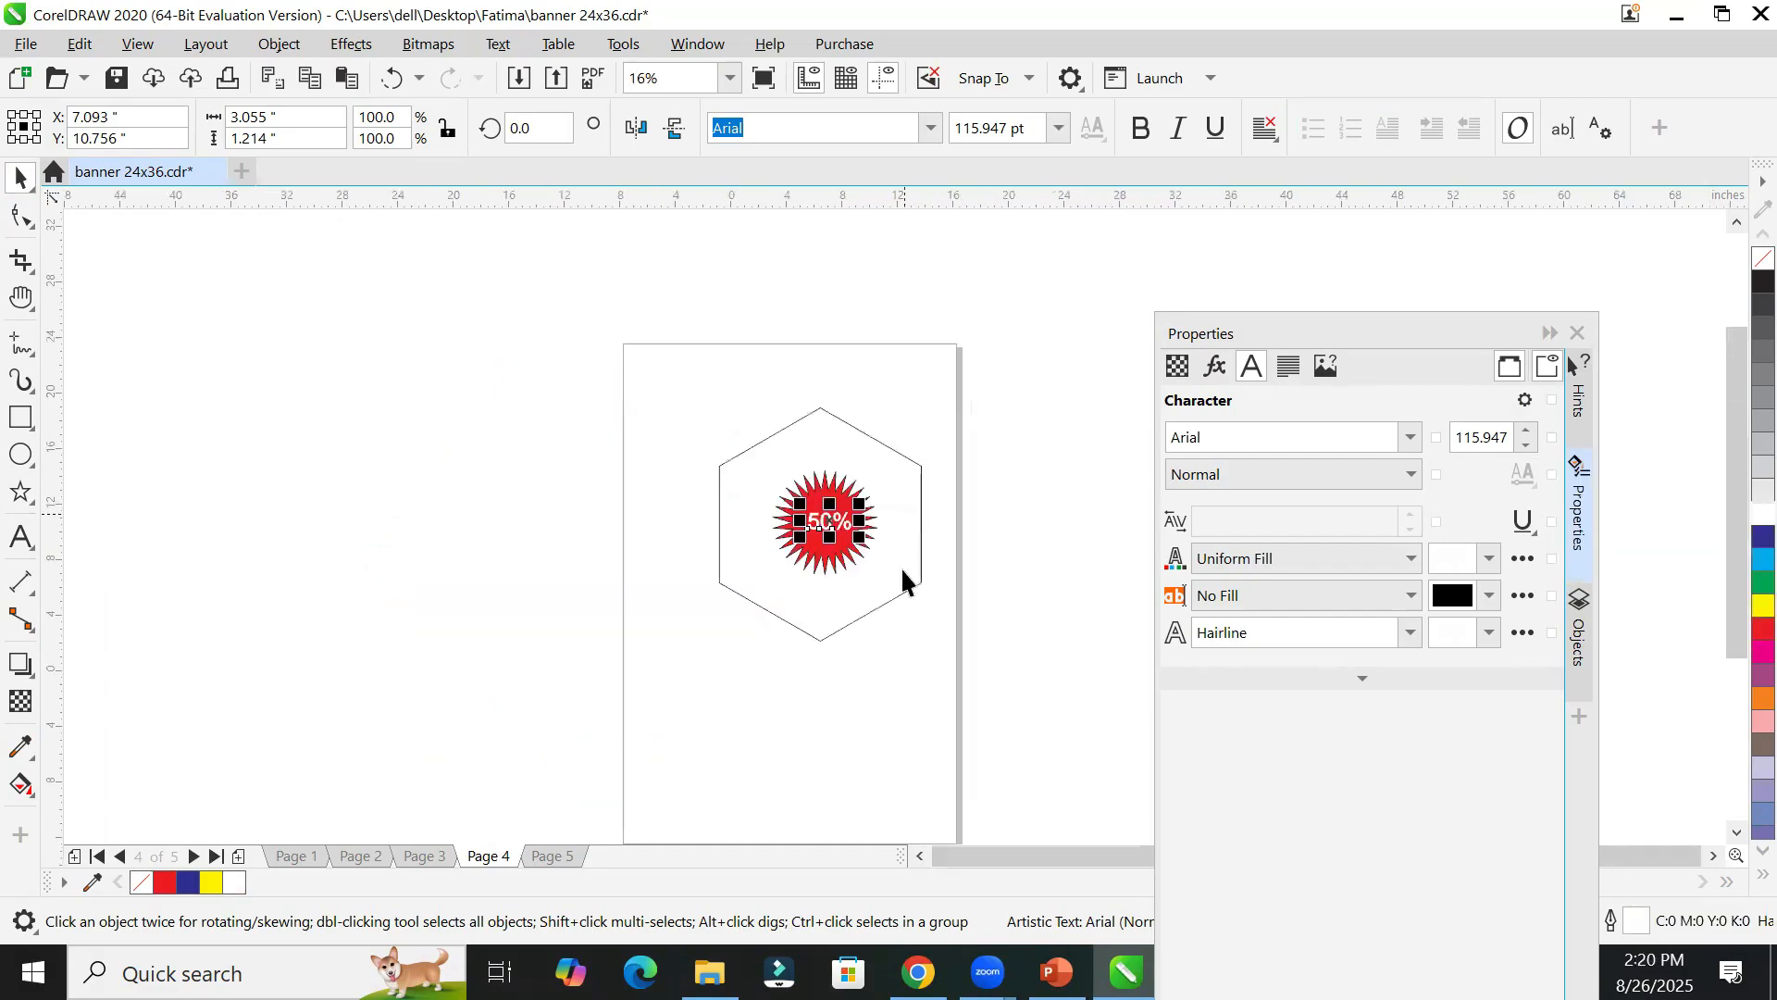
{"action": "key", "text": "h"}
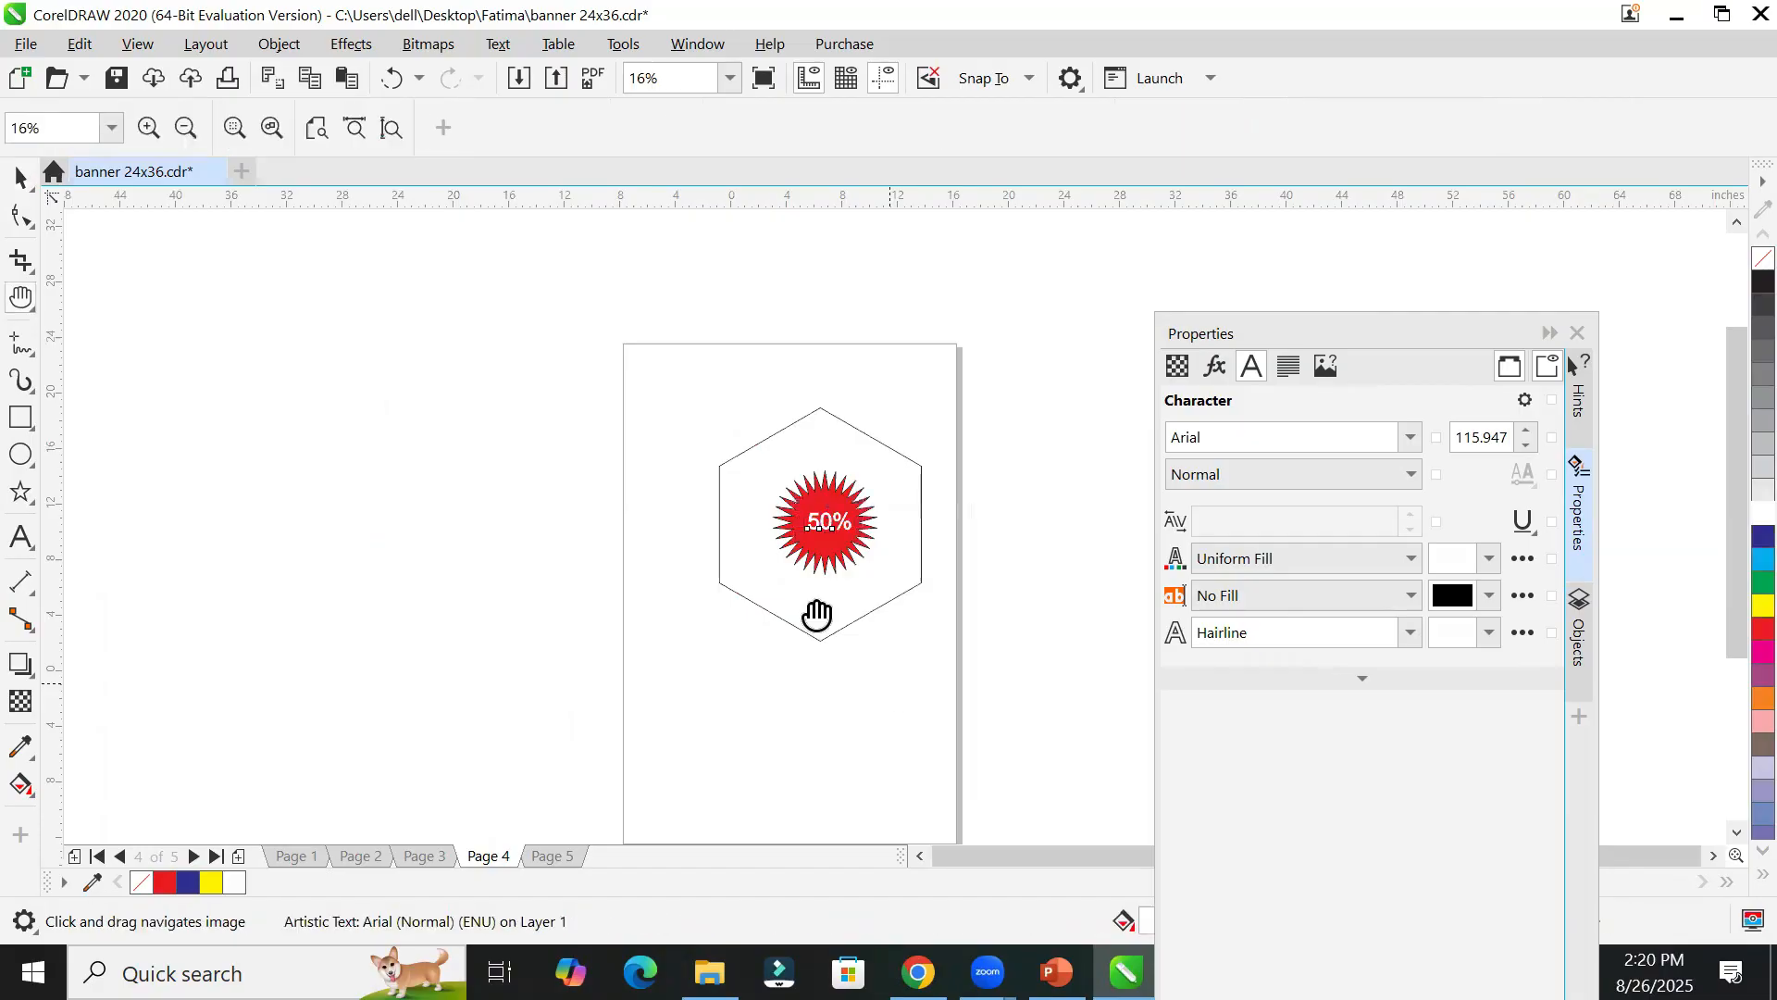
{"action": "left_click_drag", "start_coordinate": [817, 614], "coordinate": [678, 464]}
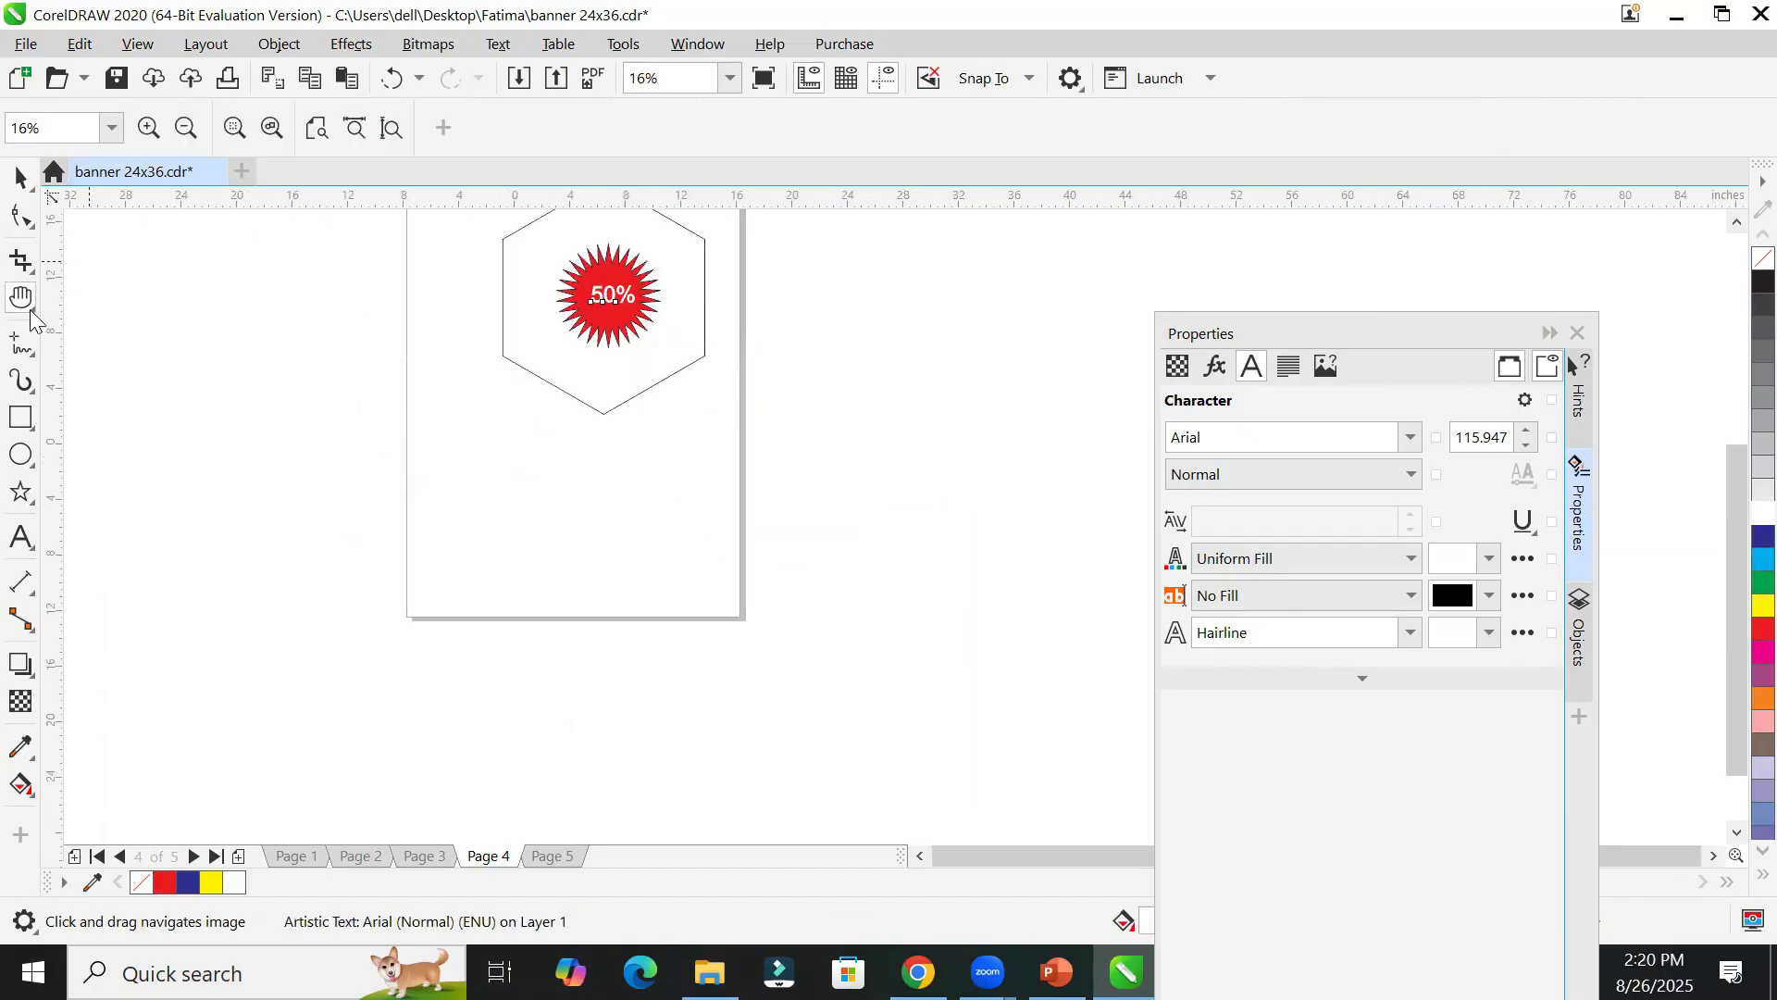
{"action": "left_click", "coordinate": [20, 495]}
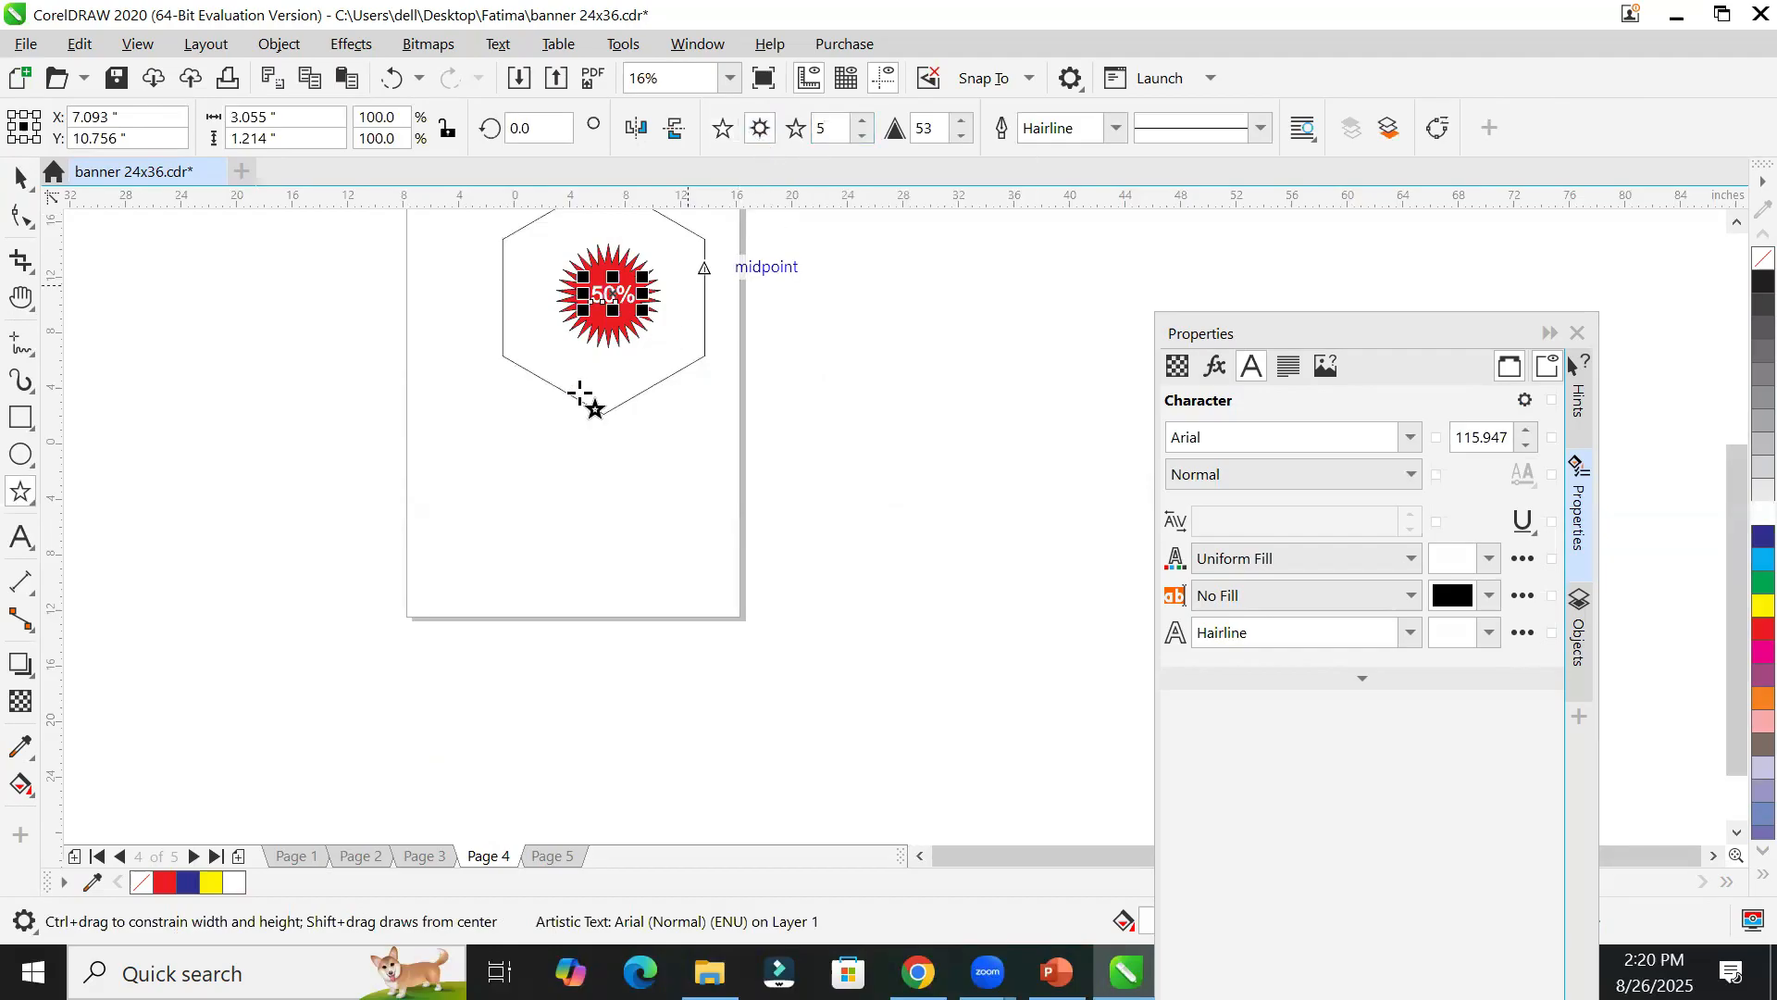
{"action": "left_click_drag", "start_coordinate": [511, 451], "coordinate": [695, 597]}
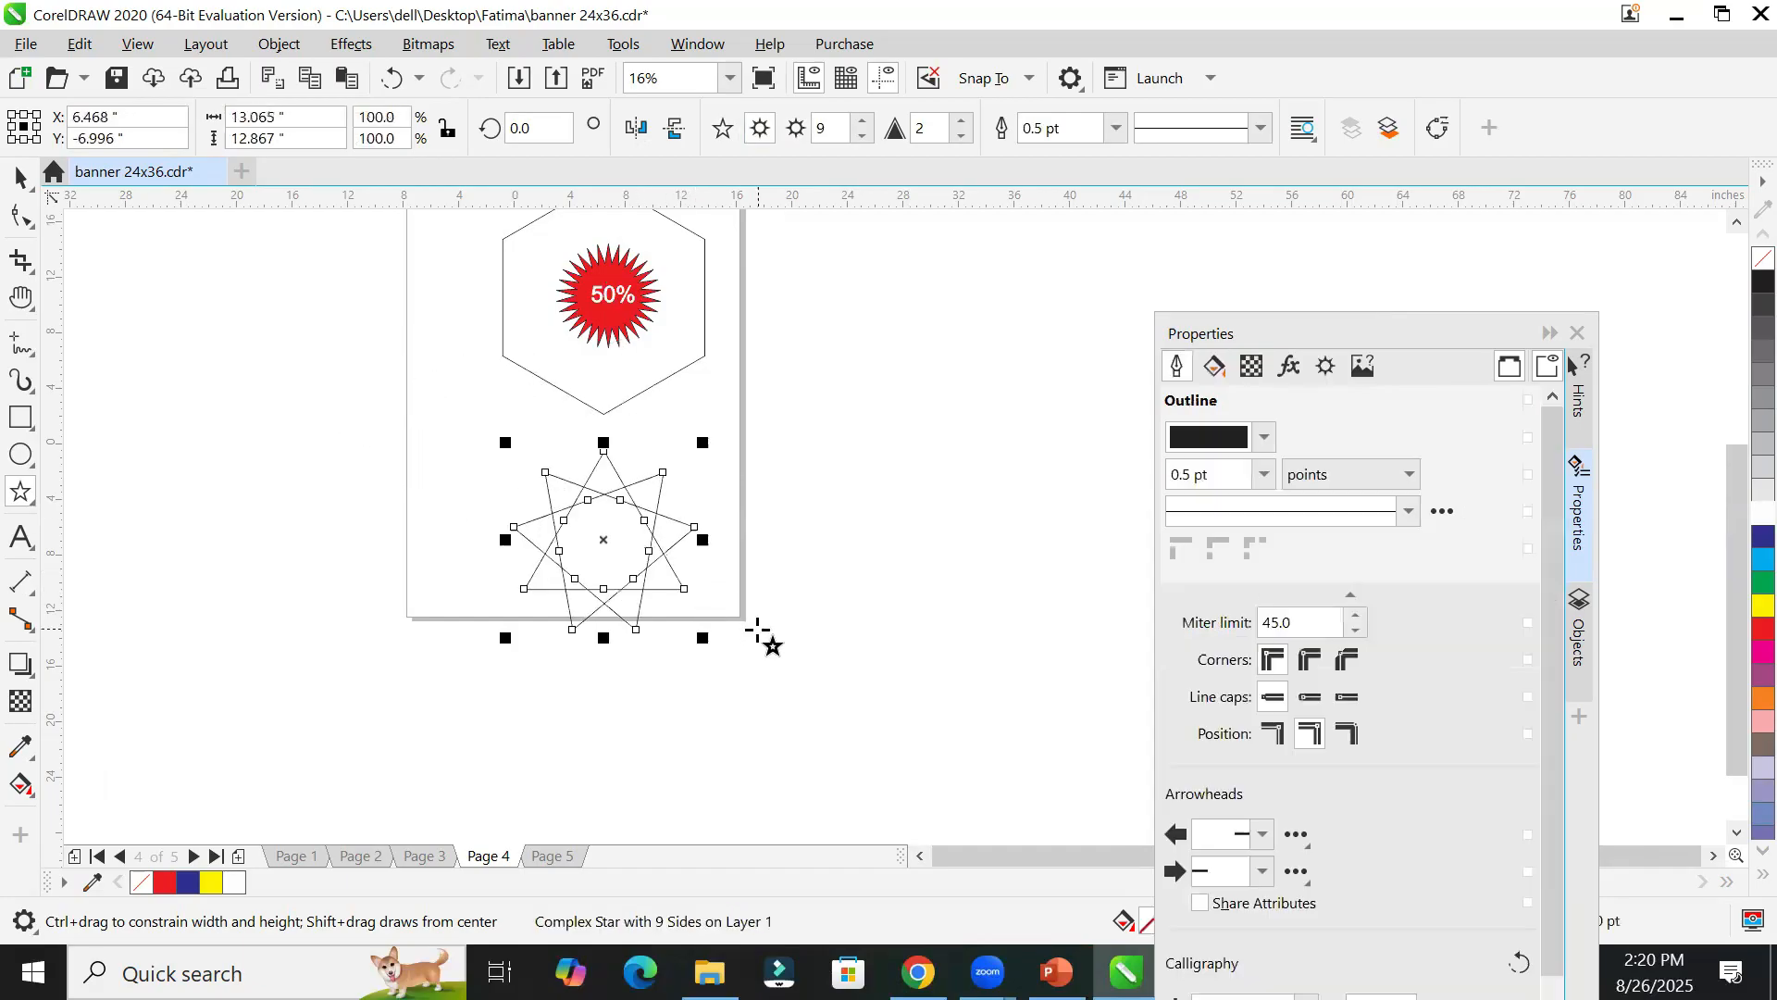
{"action": "scroll", "coordinate": [754, 618], "scroll_direction": "up", "scroll_amount": 3}
{"action": "scroll", "coordinate": [703, 515], "scroll_direction": "down", "scroll_amount": 3}
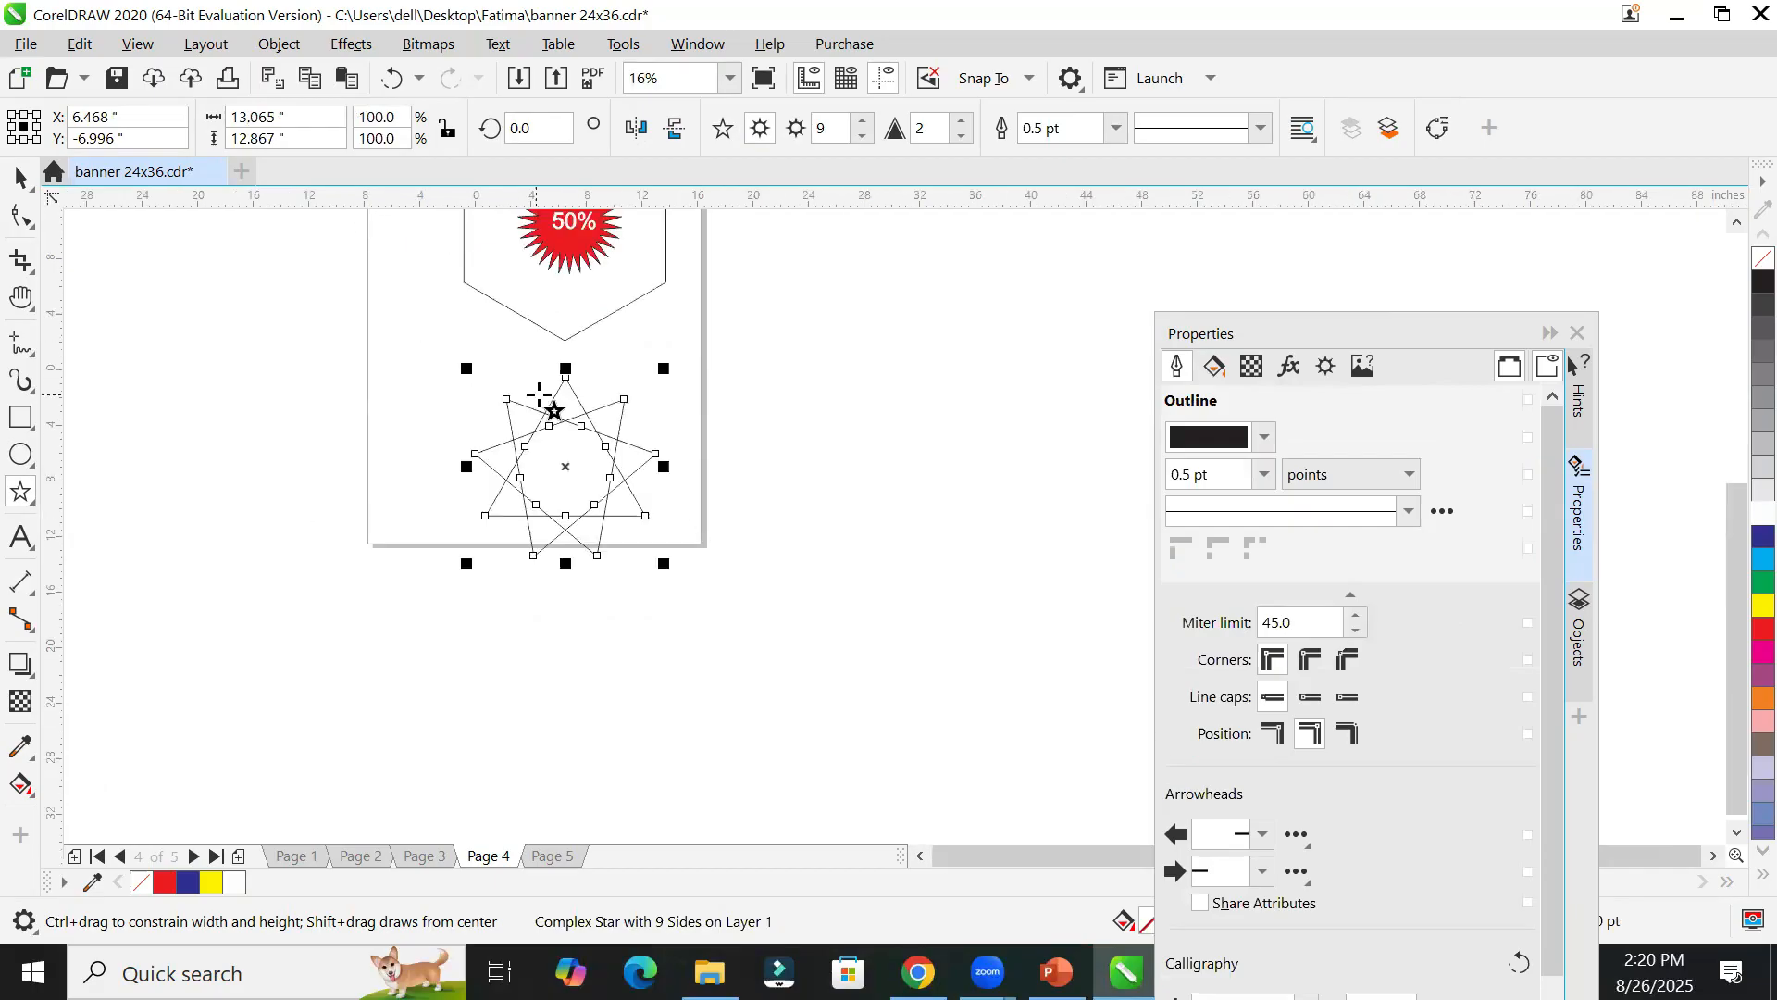
{"action": "scroll", "coordinate": [546, 398], "scroll_direction": "up", "scroll_amount": 1}
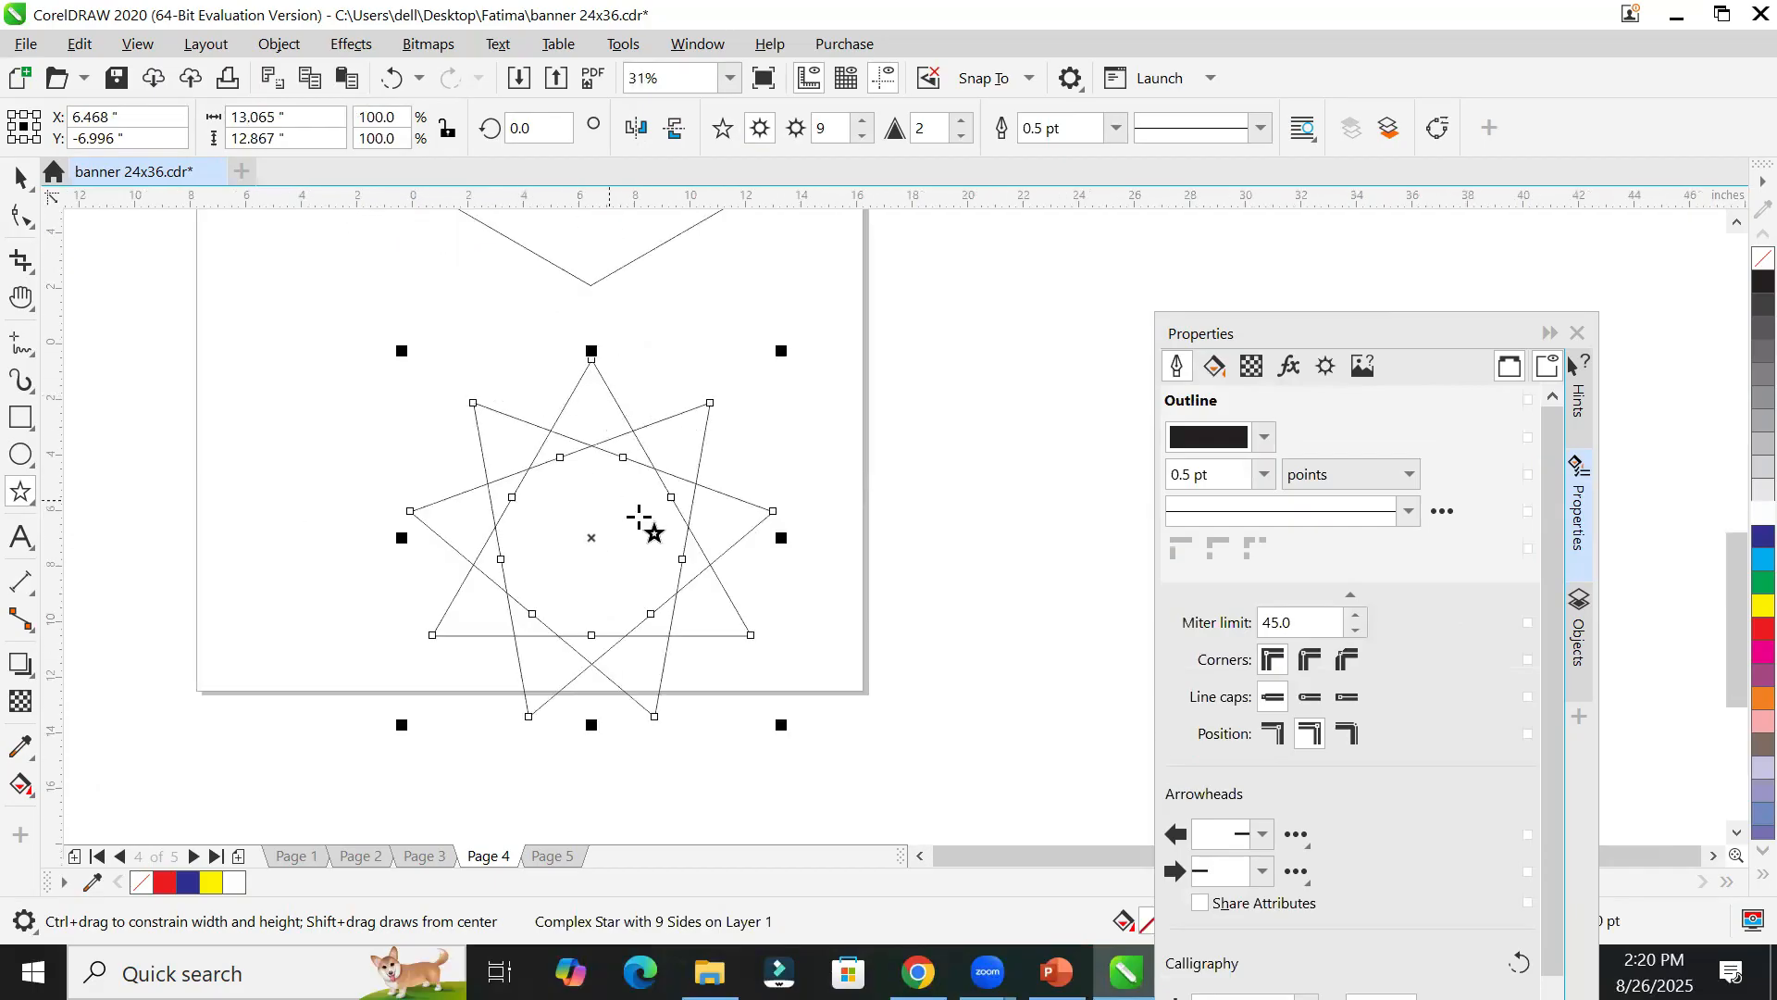
Step: Try a sharpness of 3 on the complex star and return it to 2
{"action": "left_click", "coordinate": [965, 122]}
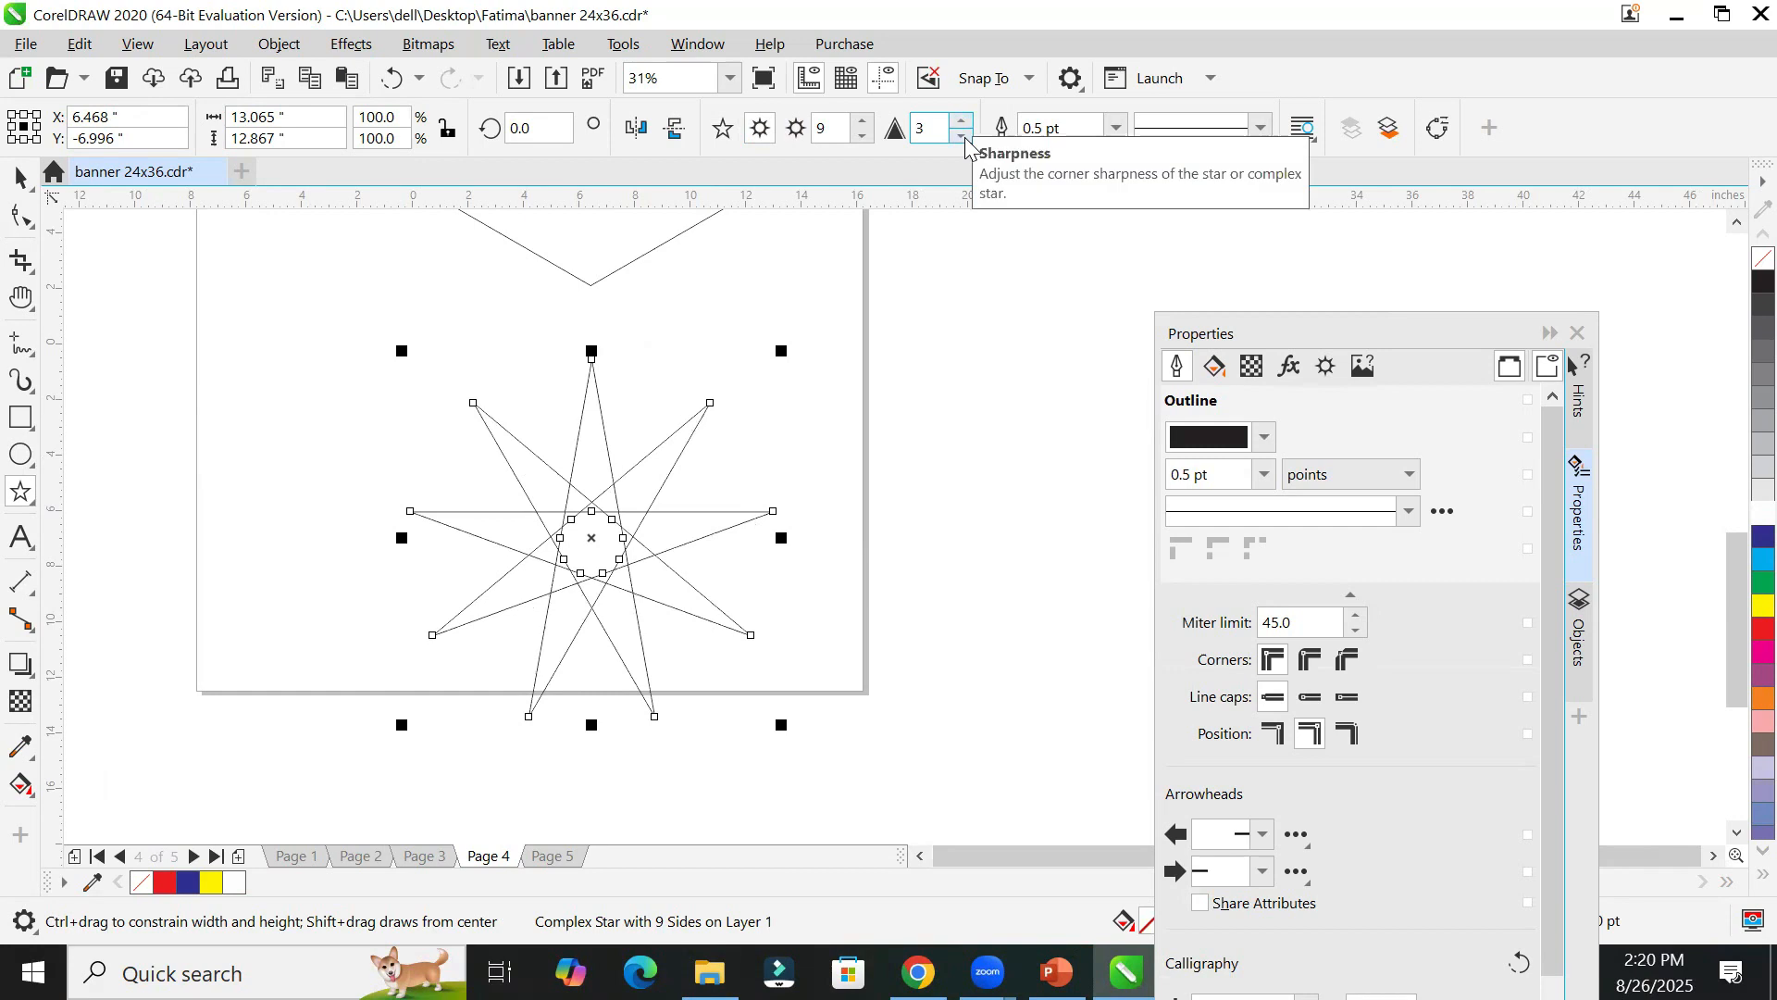
{"action": "left_click", "coordinate": [965, 135]}
{"action": "left_click", "coordinate": [965, 135]}
{"action": "left_click", "coordinate": [964, 122]}
{"action": "left_click", "coordinate": [963, 121]}
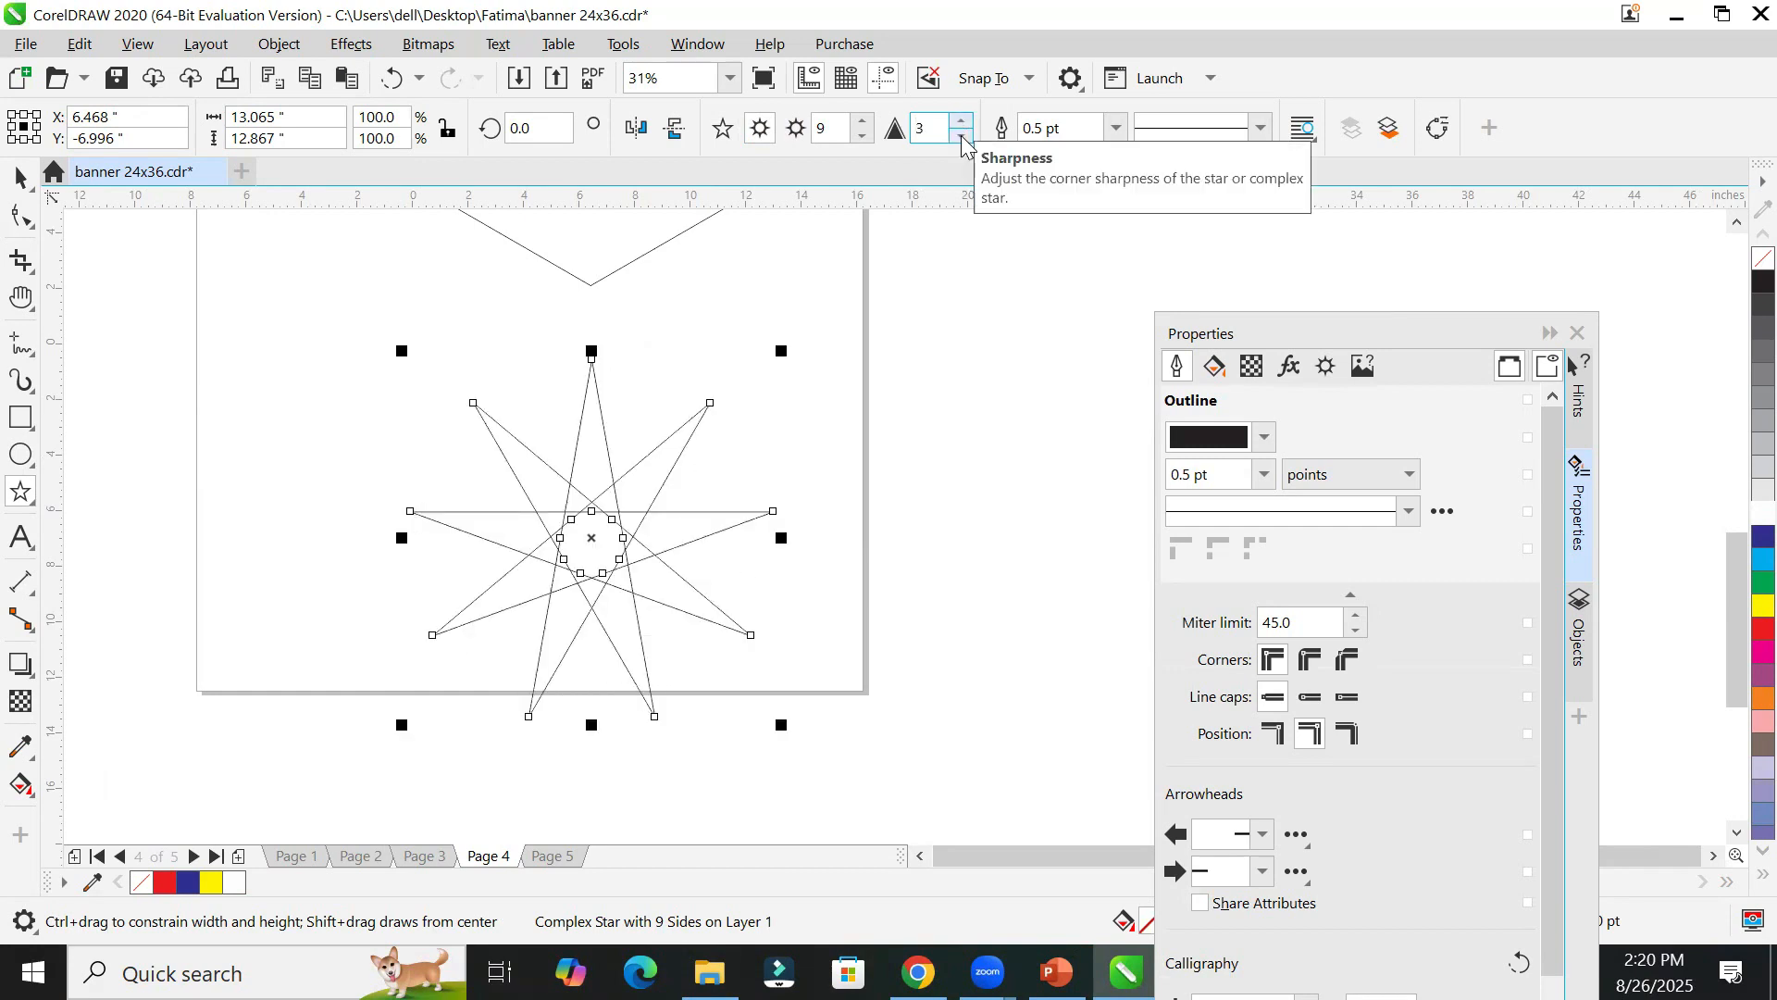
{"action": "left_click", "coordinate": [963, 135]}
Step: Increase the complex star's number of points to 19
{"action": "left_click", "coordinate": [862, 121]}
{"action": "left_click", "coordinate": [862, 121]}
{"action": "left_click", "coordinate": [861, 121]}
{"action": "left_click", "coordinate": [861, 121]}
{"action": "left_click", "coordinate": [862, 121]}
{"action": "left_click", "coordinate": [861, 121]}
{"action": "left_click", "coordinate": [862, 121]}
{"action": "left_click", "coordinate": [861, 122]}
{"action": "left_click", "coordinate": [862, 121]}
{"action": "left_click", "coordinate": [862, 121]}
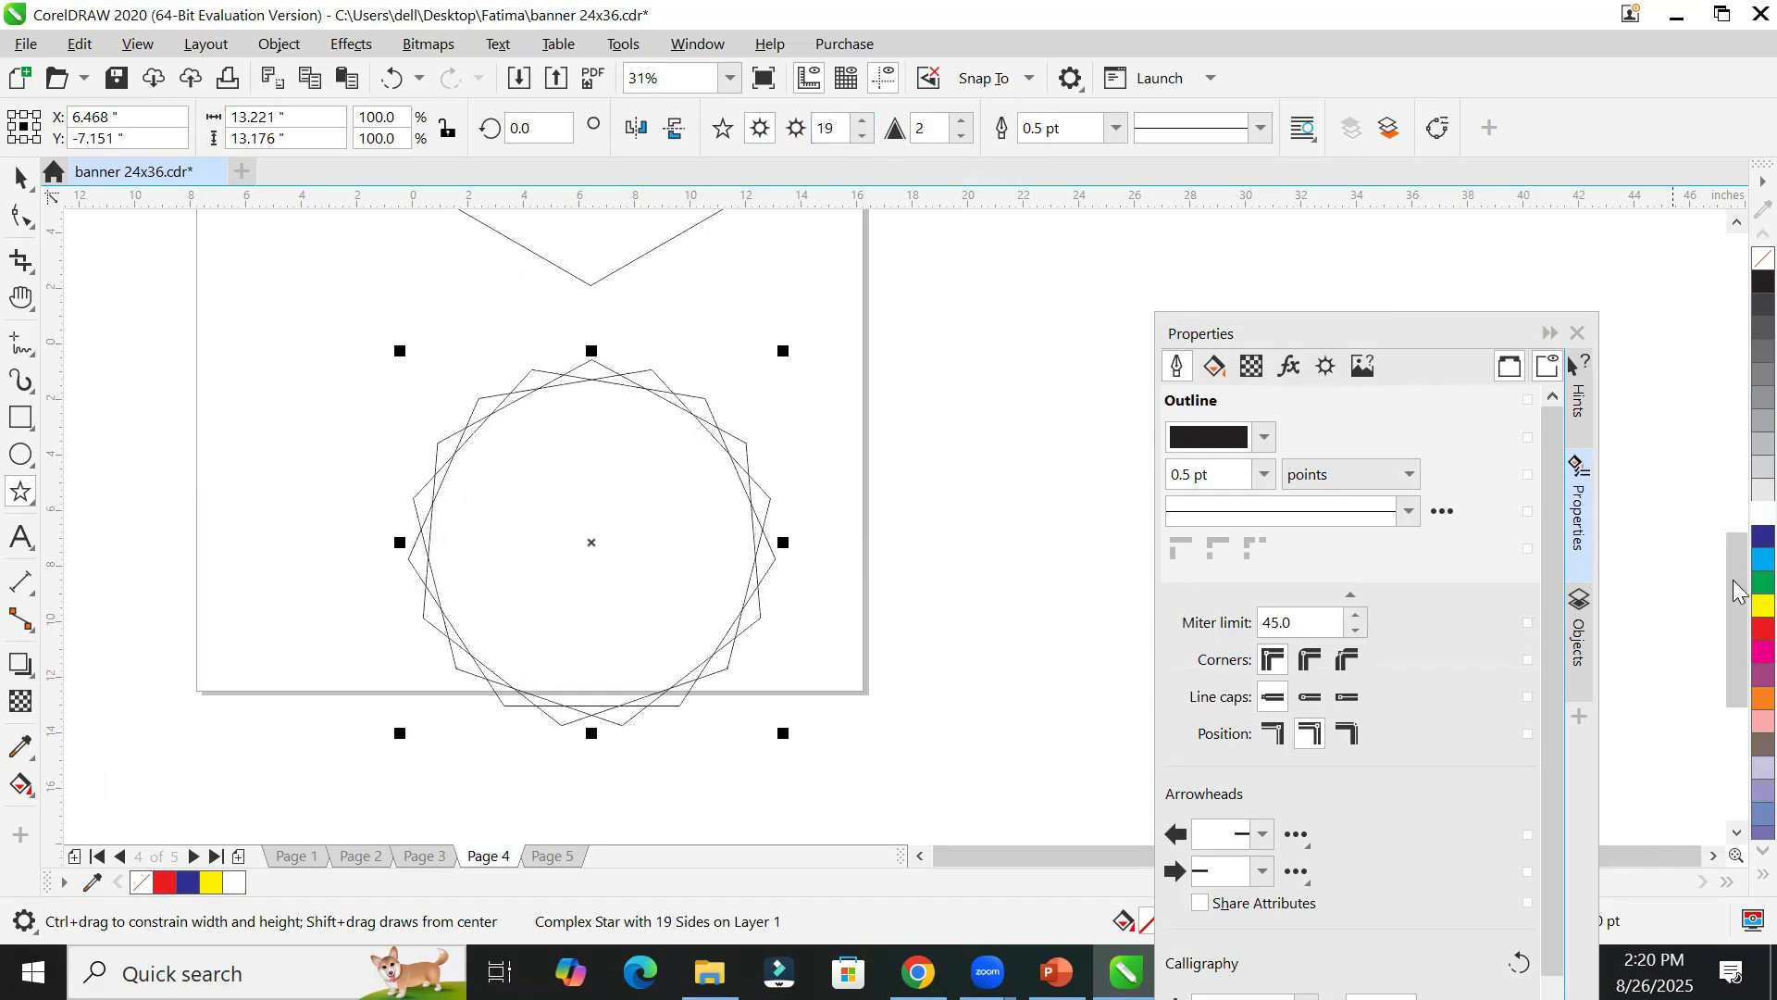
Step: Color the complex star with an orange outline and a green fill after trying a red fill
{"action": "left_click", "coordinate": [1738, 635]}
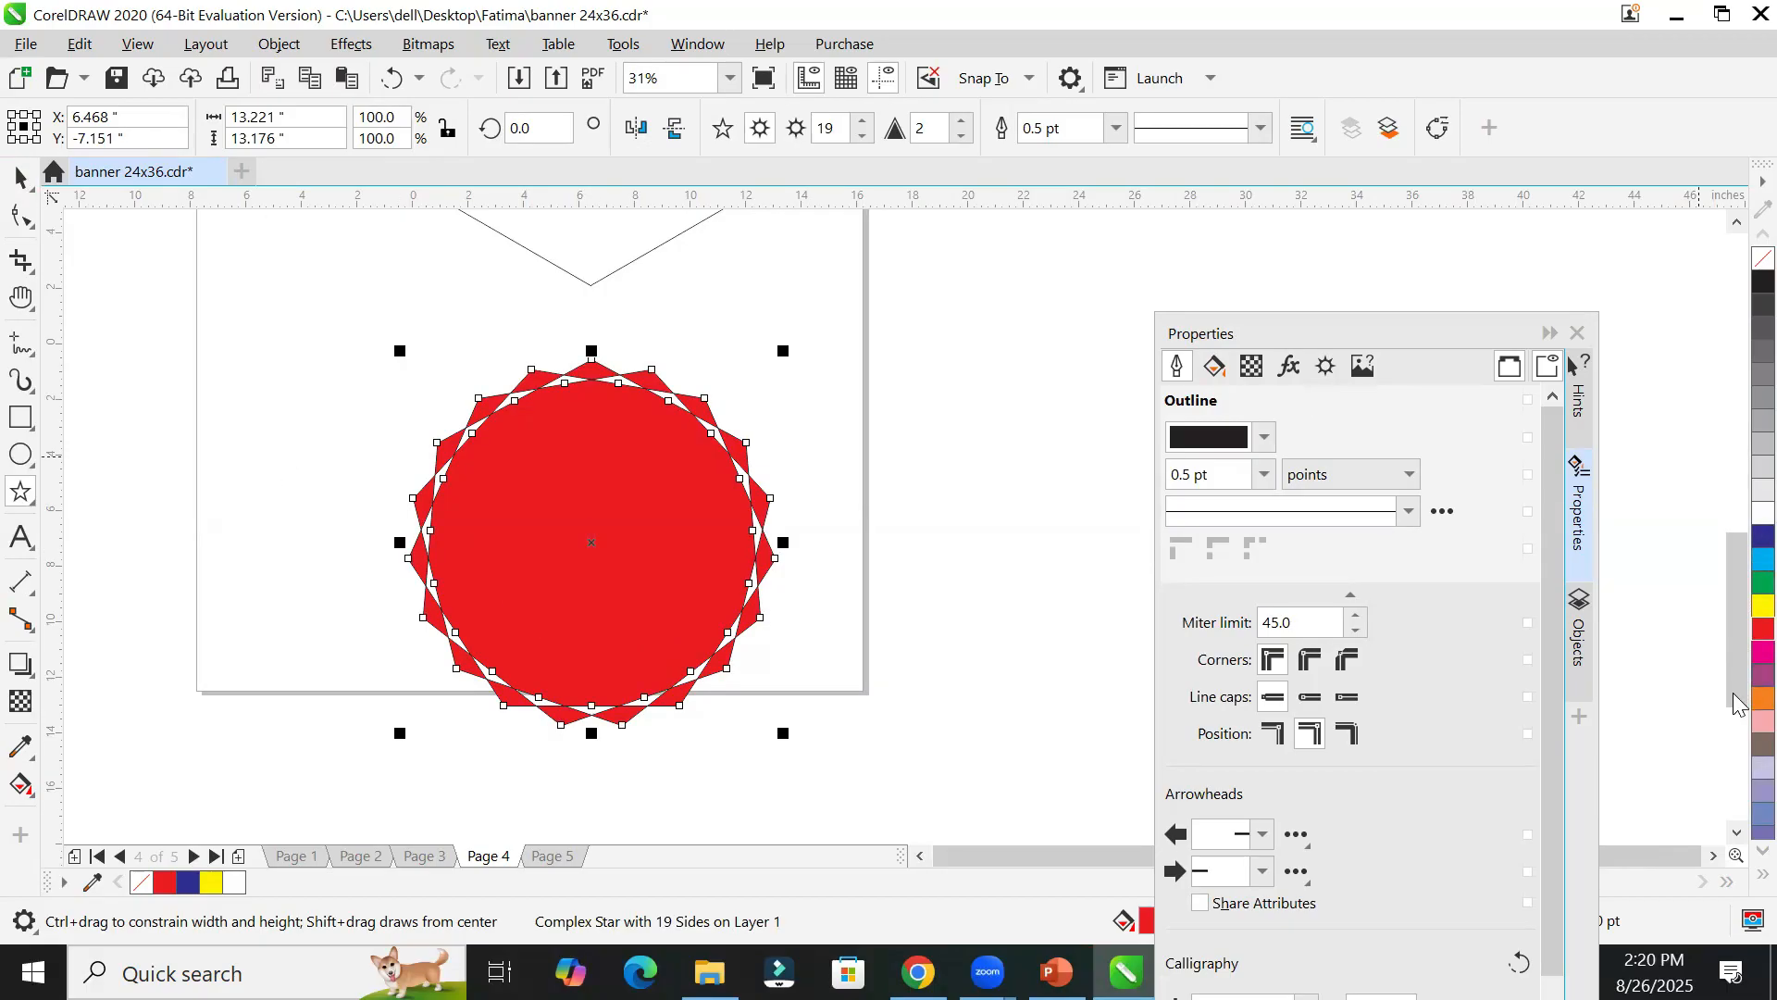
{"action": "right_click", "coordinate": [1761, 699]}
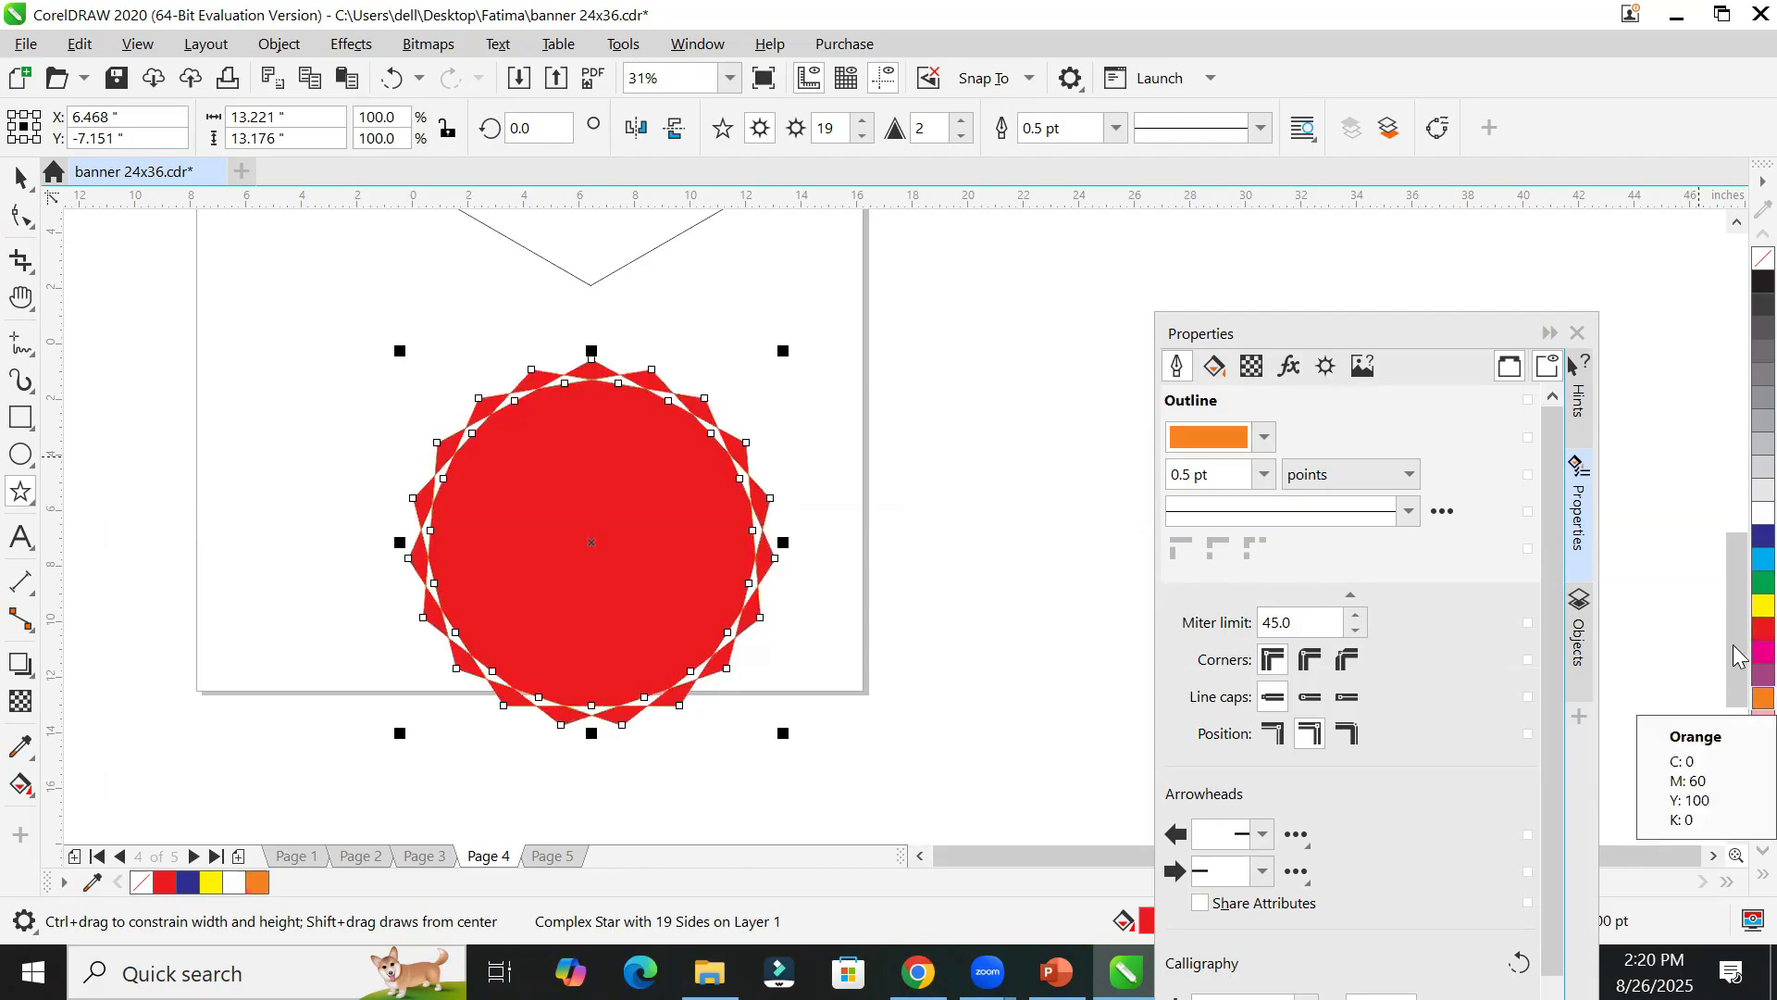
{"action": "left_click", "coordinate": [1760, 581]}
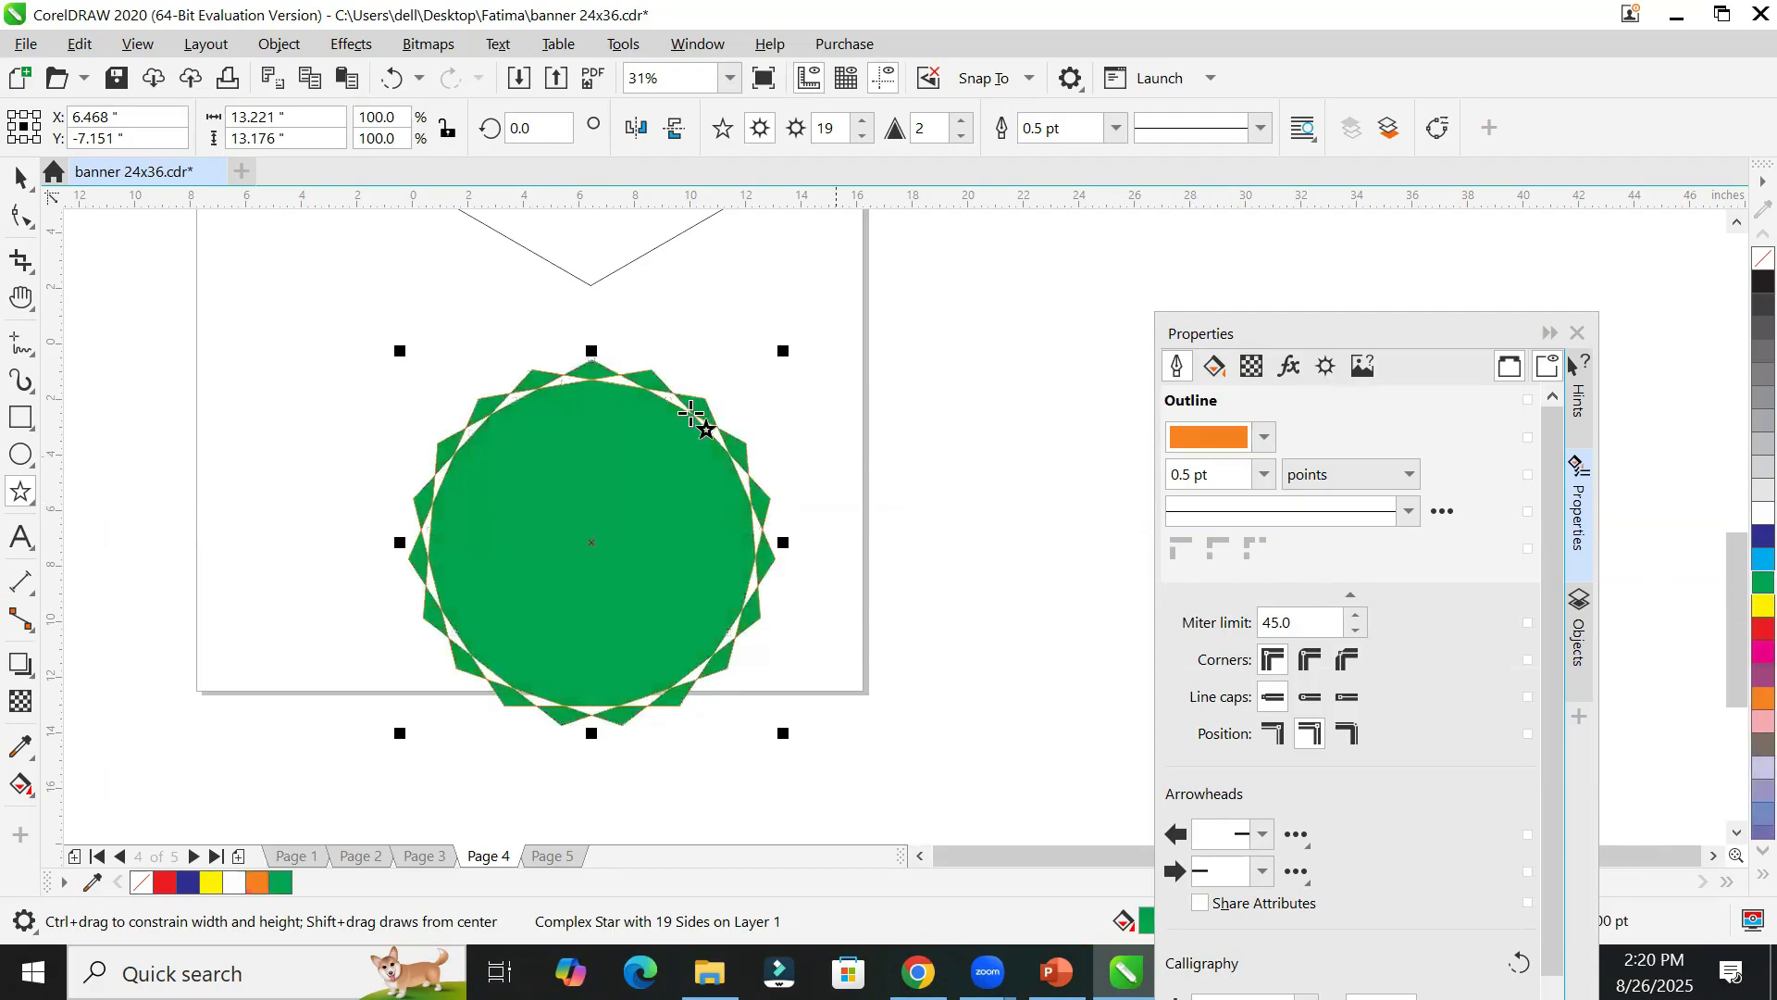
Step: Try 3 pt and 12 pt outline widths on the complex star, ending with 3 pt
{"action": "scroll", "coordinate": [748, 585], "scroll_direction": "up", "scroll_amount": 5}
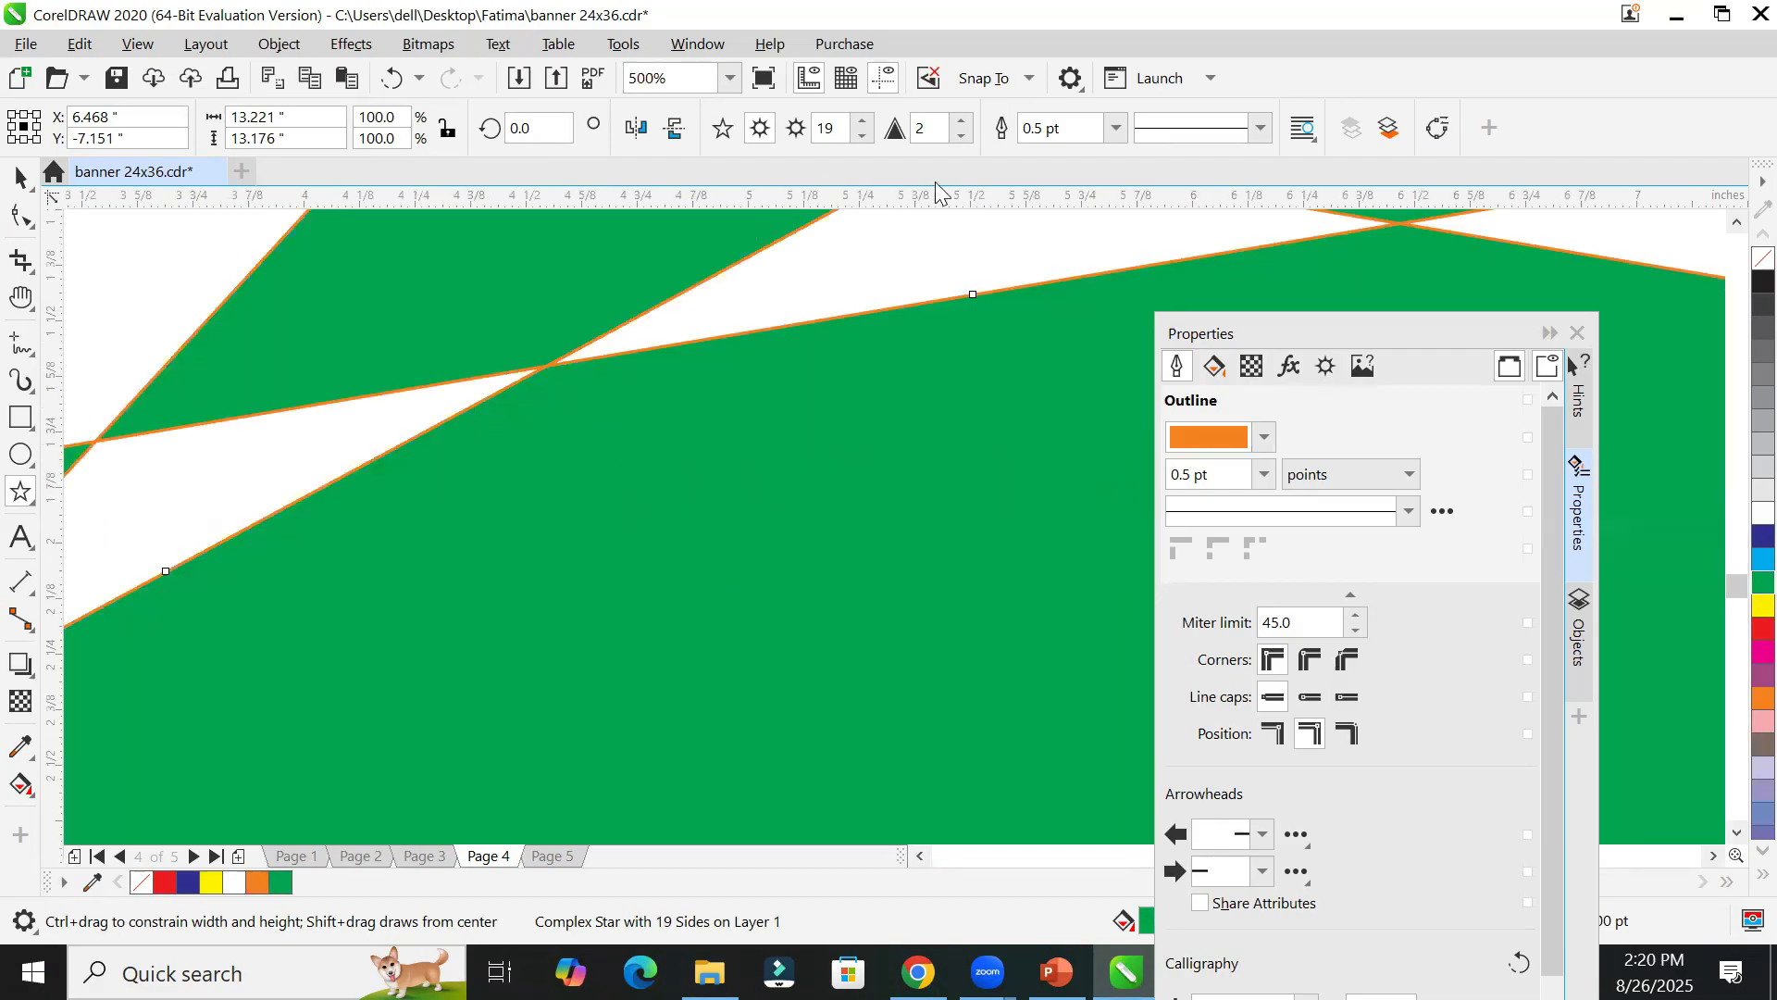
{"action": "left_click", "coordinate": [1115, 129]}
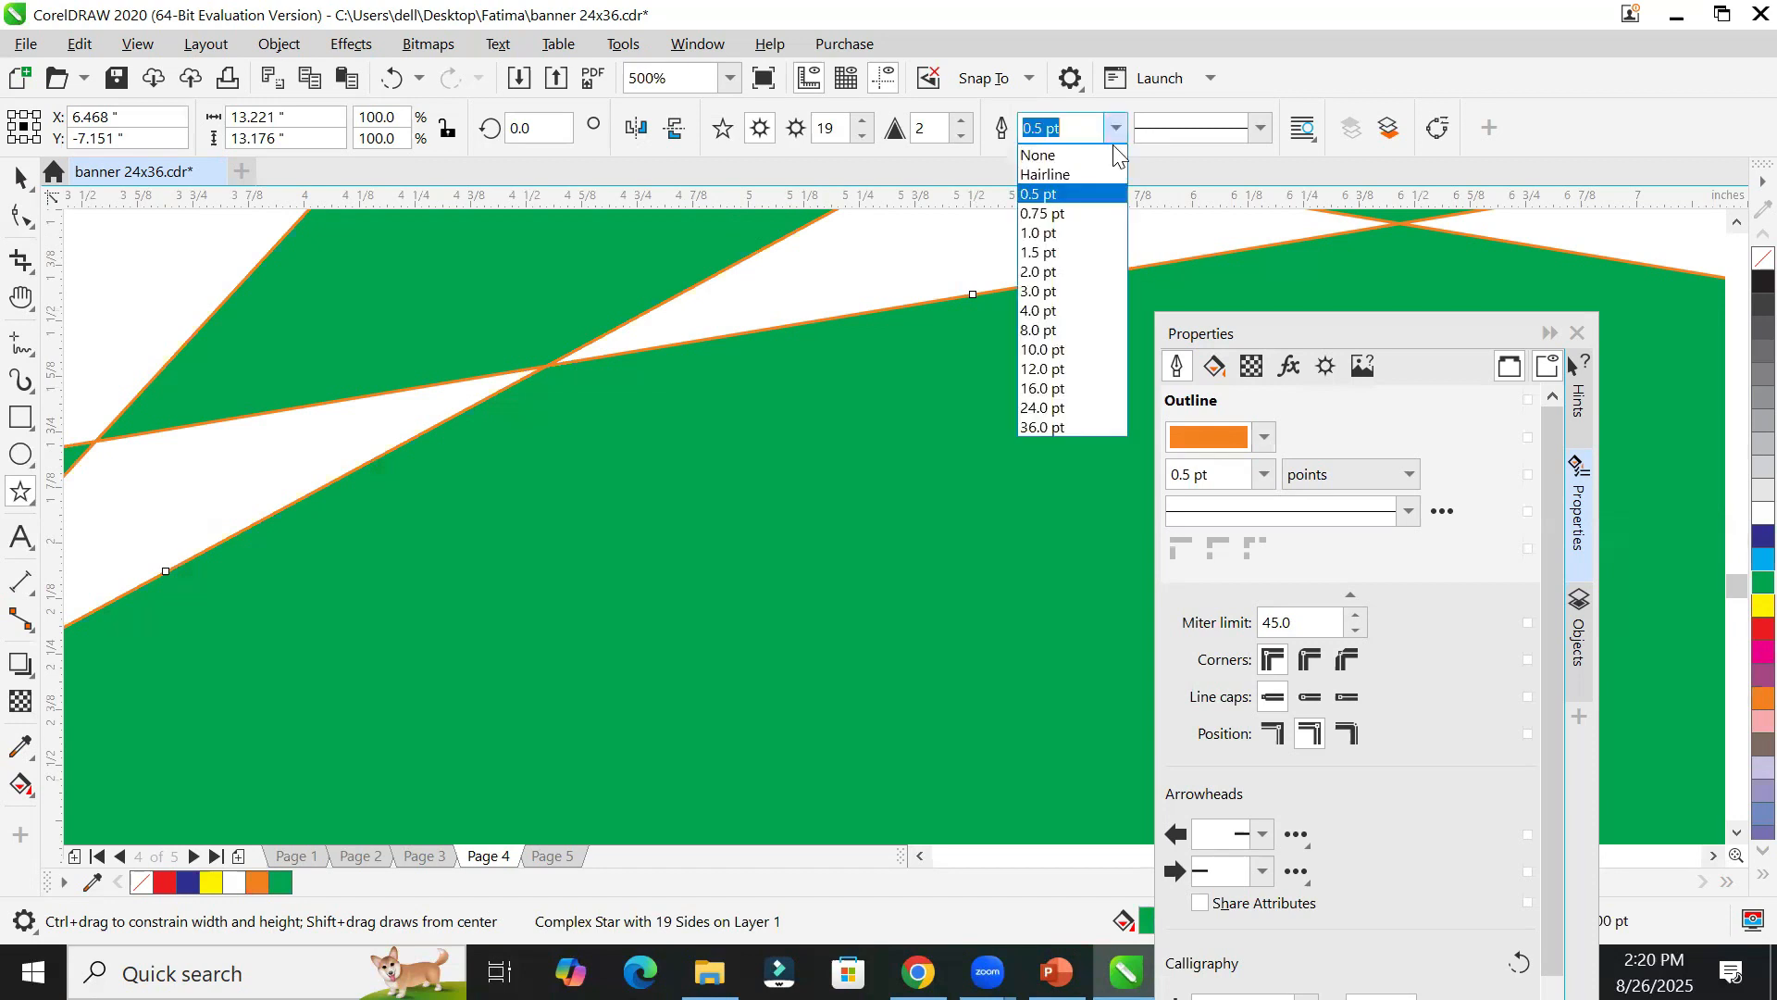
{"action": "left_click", "coordinate": [1072, 293]}
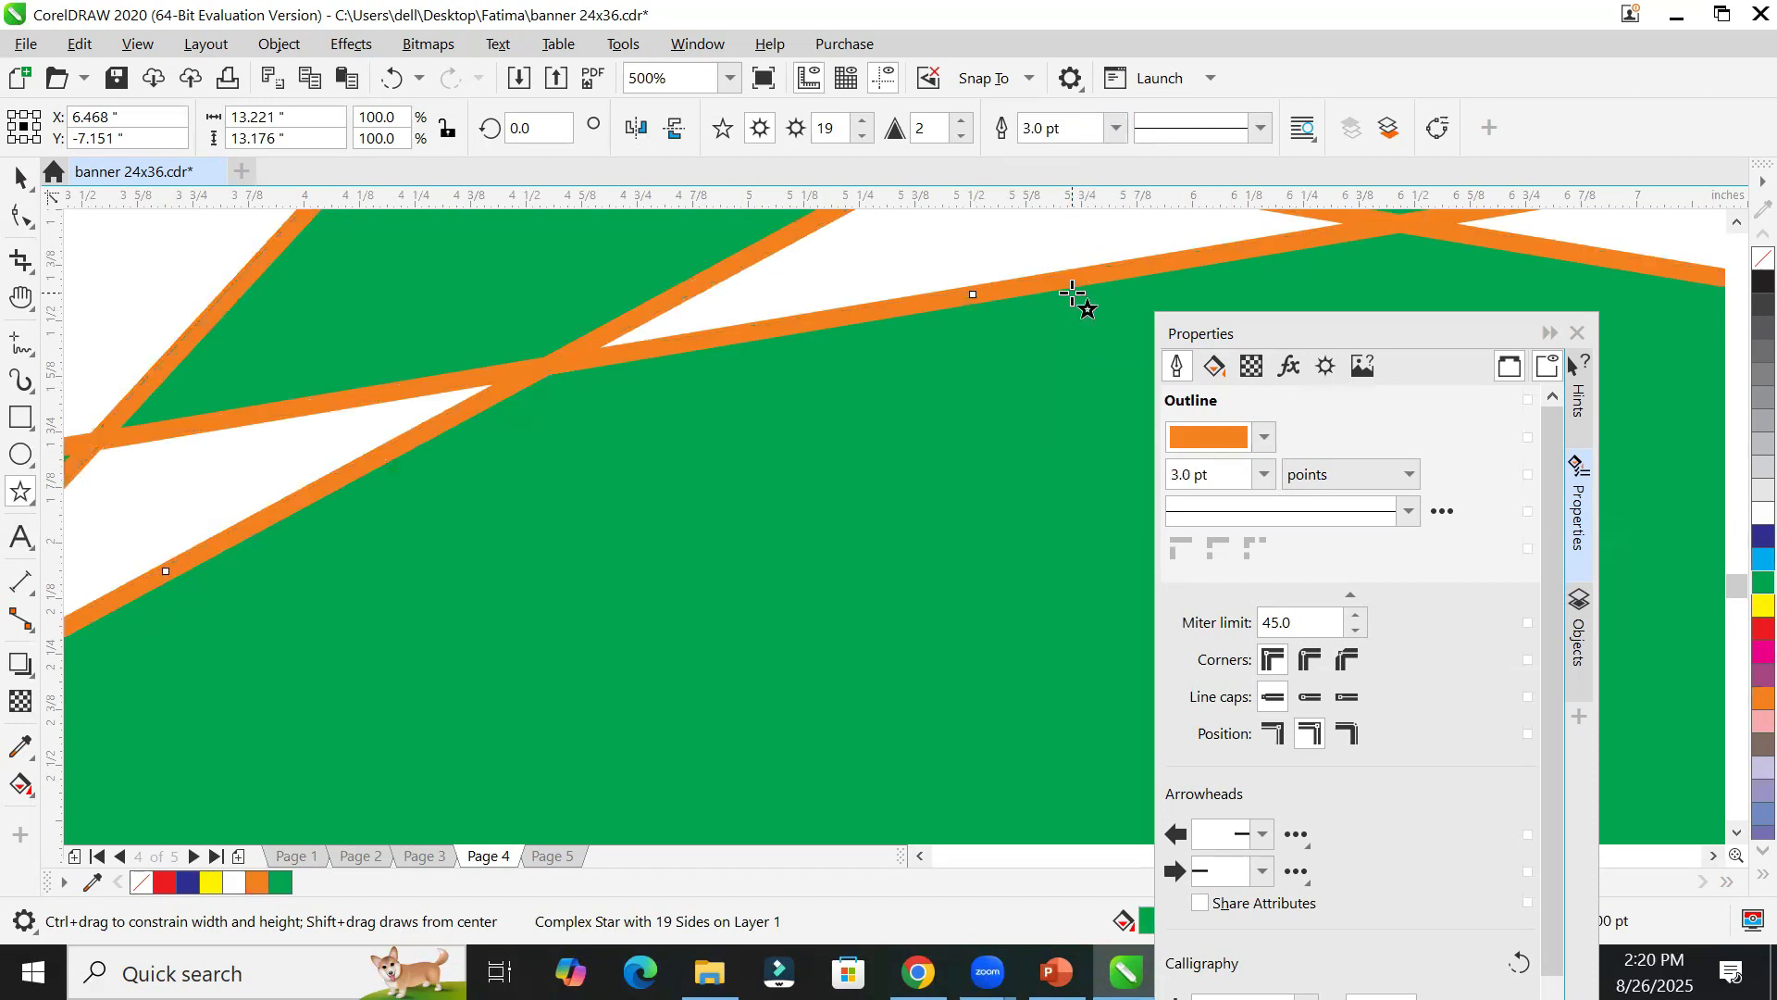
{"action": "left_click", "coordinate": [1115, 129]}
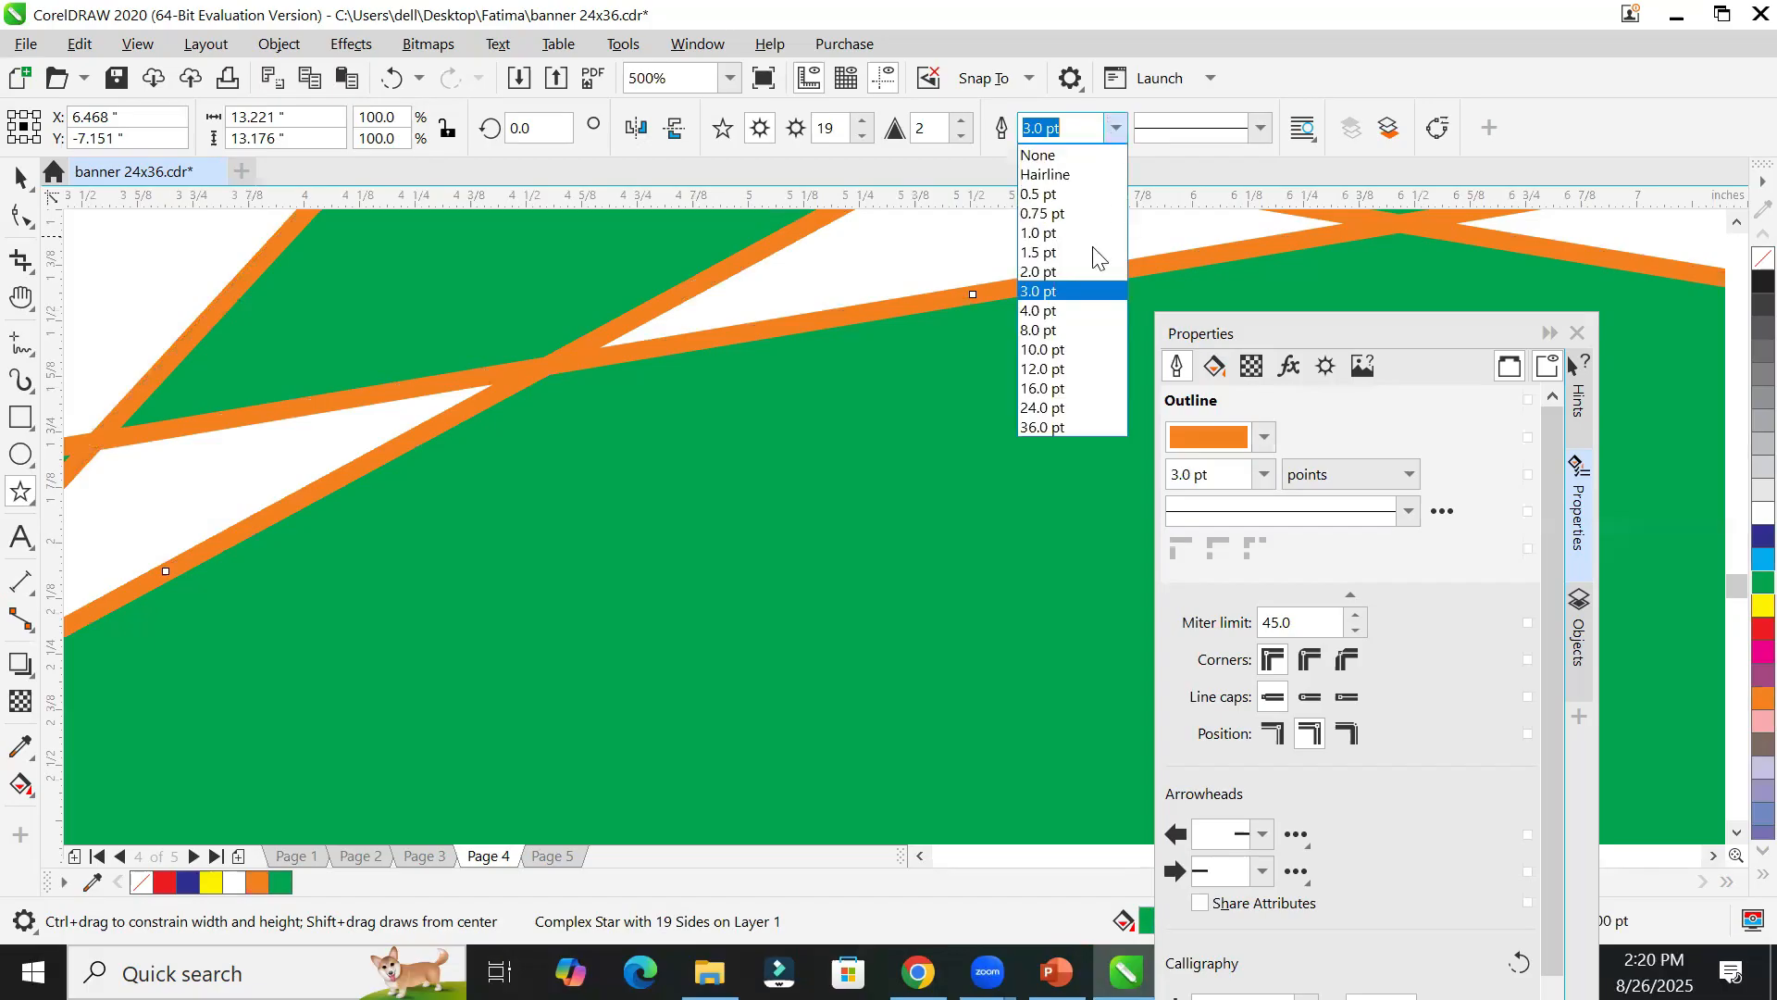
{"action": "left_click", "coordinate": [1072, 375]}
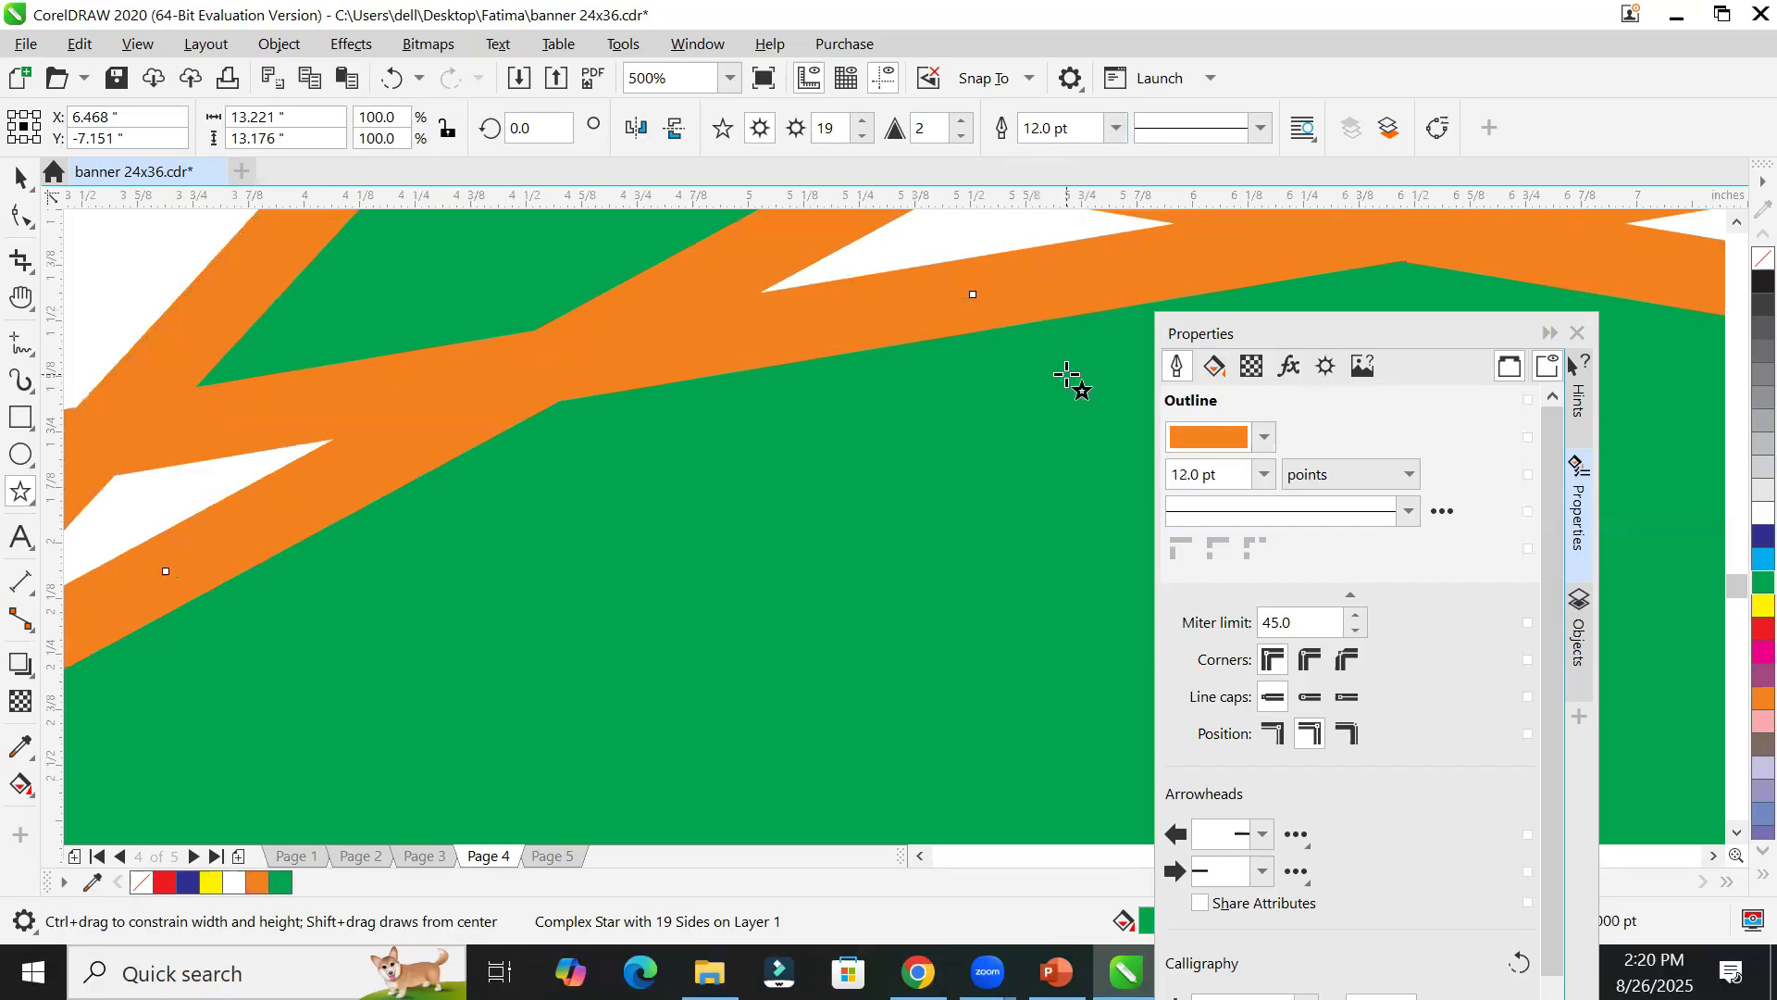
{"action": "left_click", "coordinate": [1116, 129]}
{"action": "left_click", "coordinate": [1080, 293]}
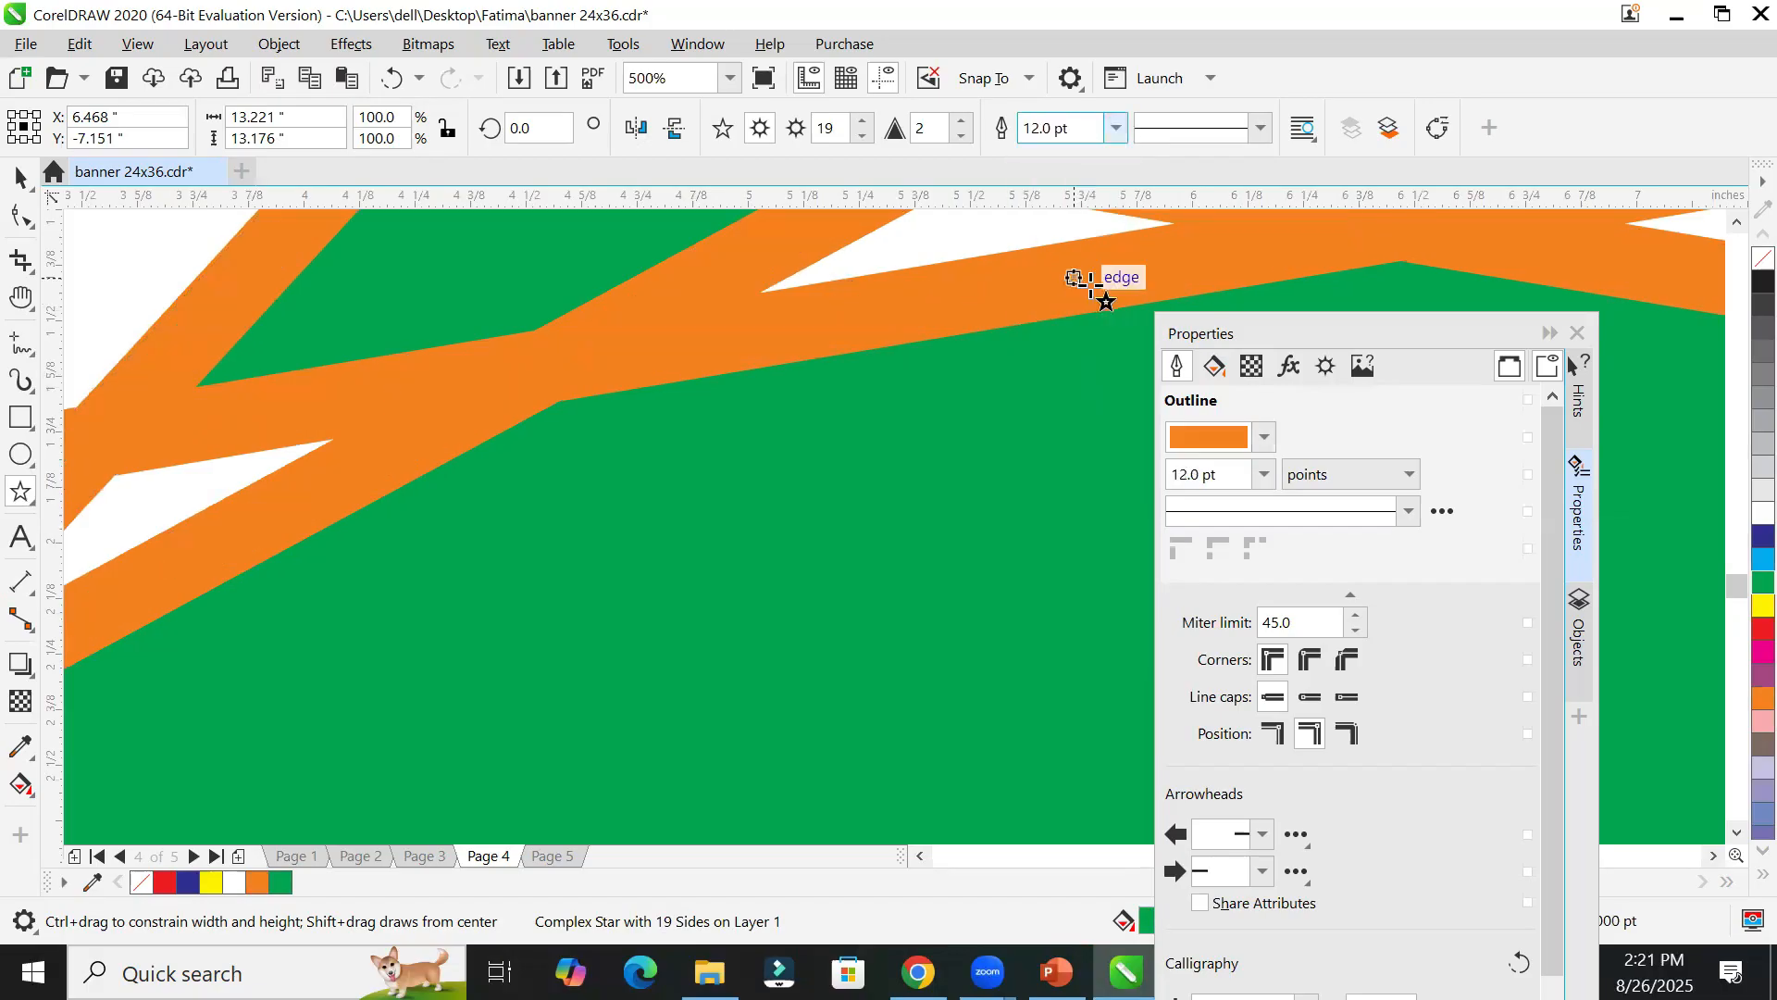
Step: Try a dotted line style and a more widely spaced dashed style on the complex star's orange outline
{"action": "left_click", "coordinate": [1260, 128]}
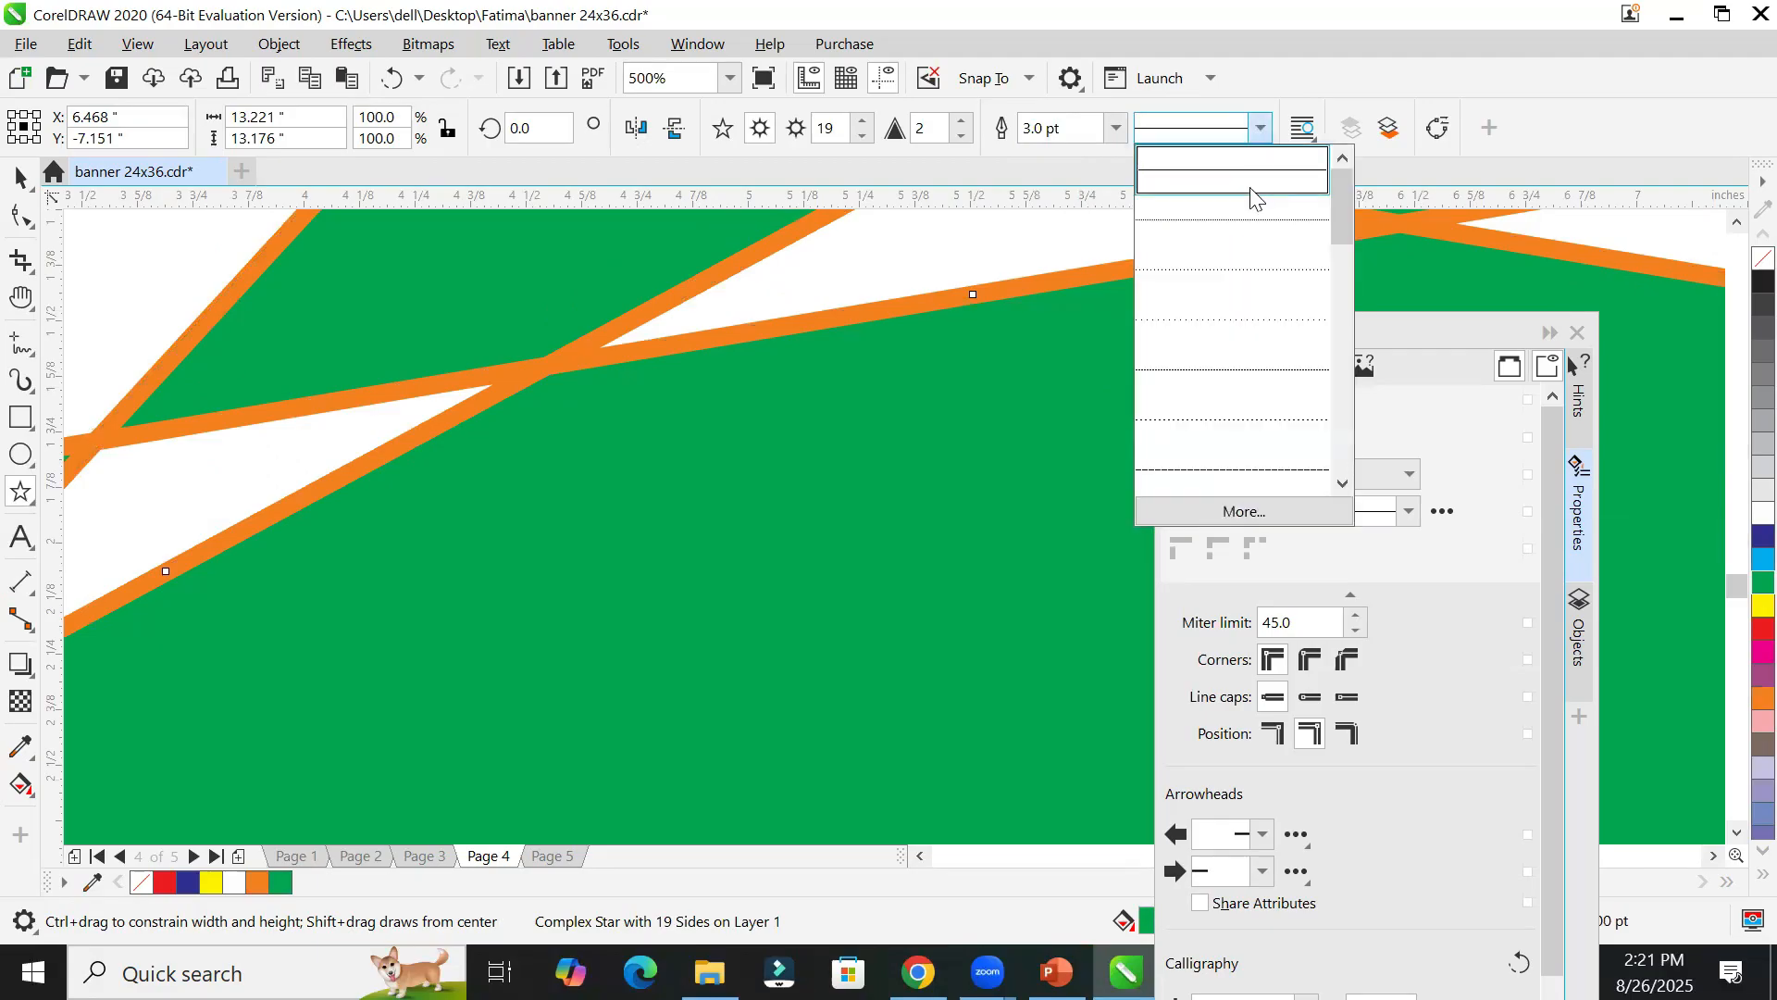
{"action": "left_click", "coordinate": [1252, 220]}
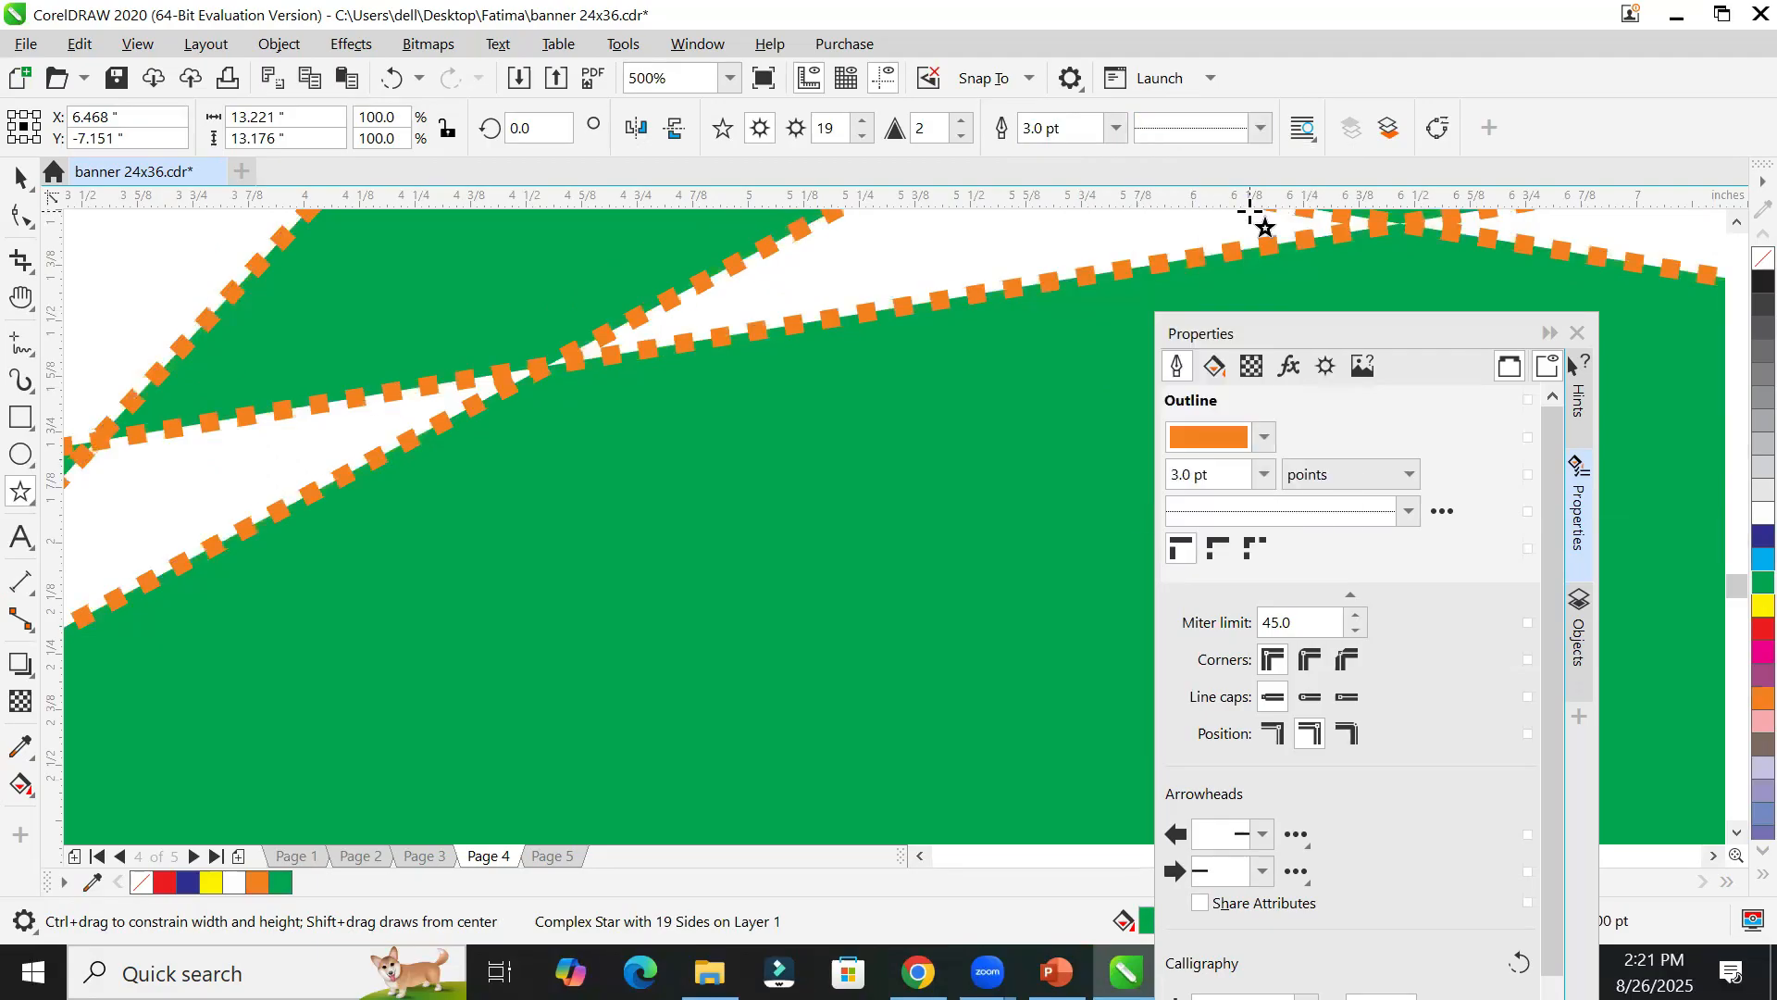
{"action": "left_click", "coordinate": [1261, 128]}
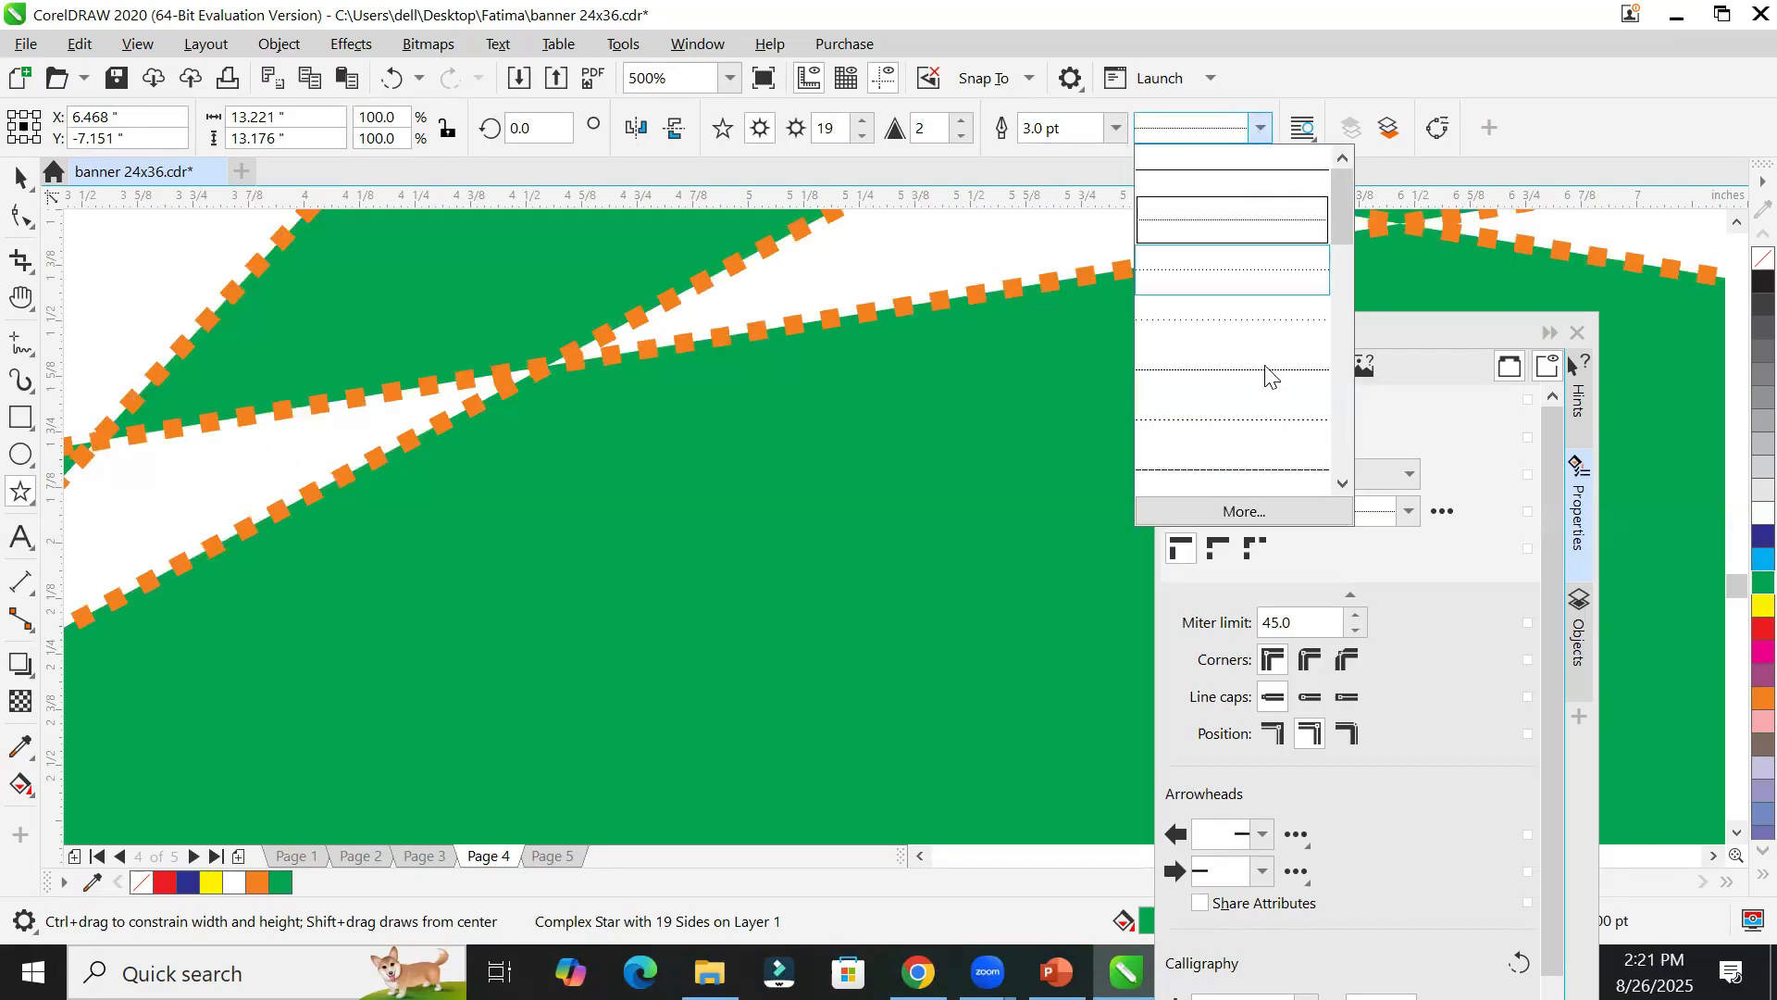
{"action": "left_click", "coordinate": [1260, 425]}
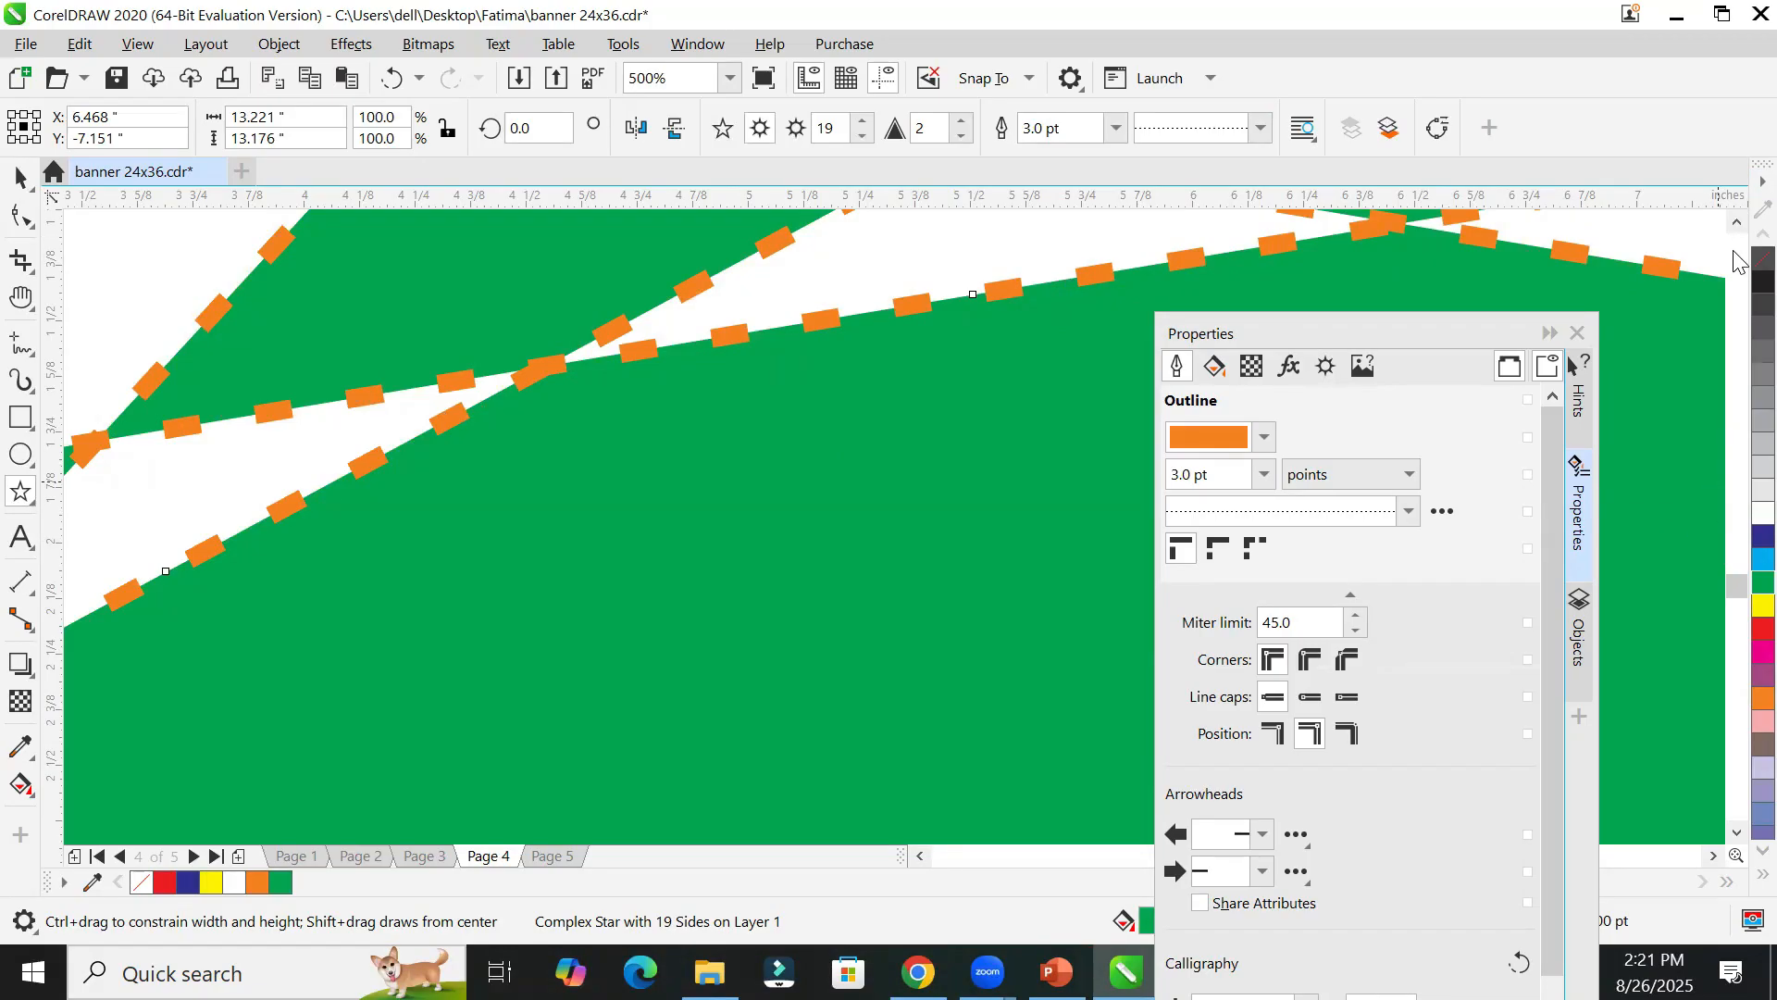
Step: Remove the outline from the green complex star
{"action": "right_click", "coordinate": [1763, 259]}
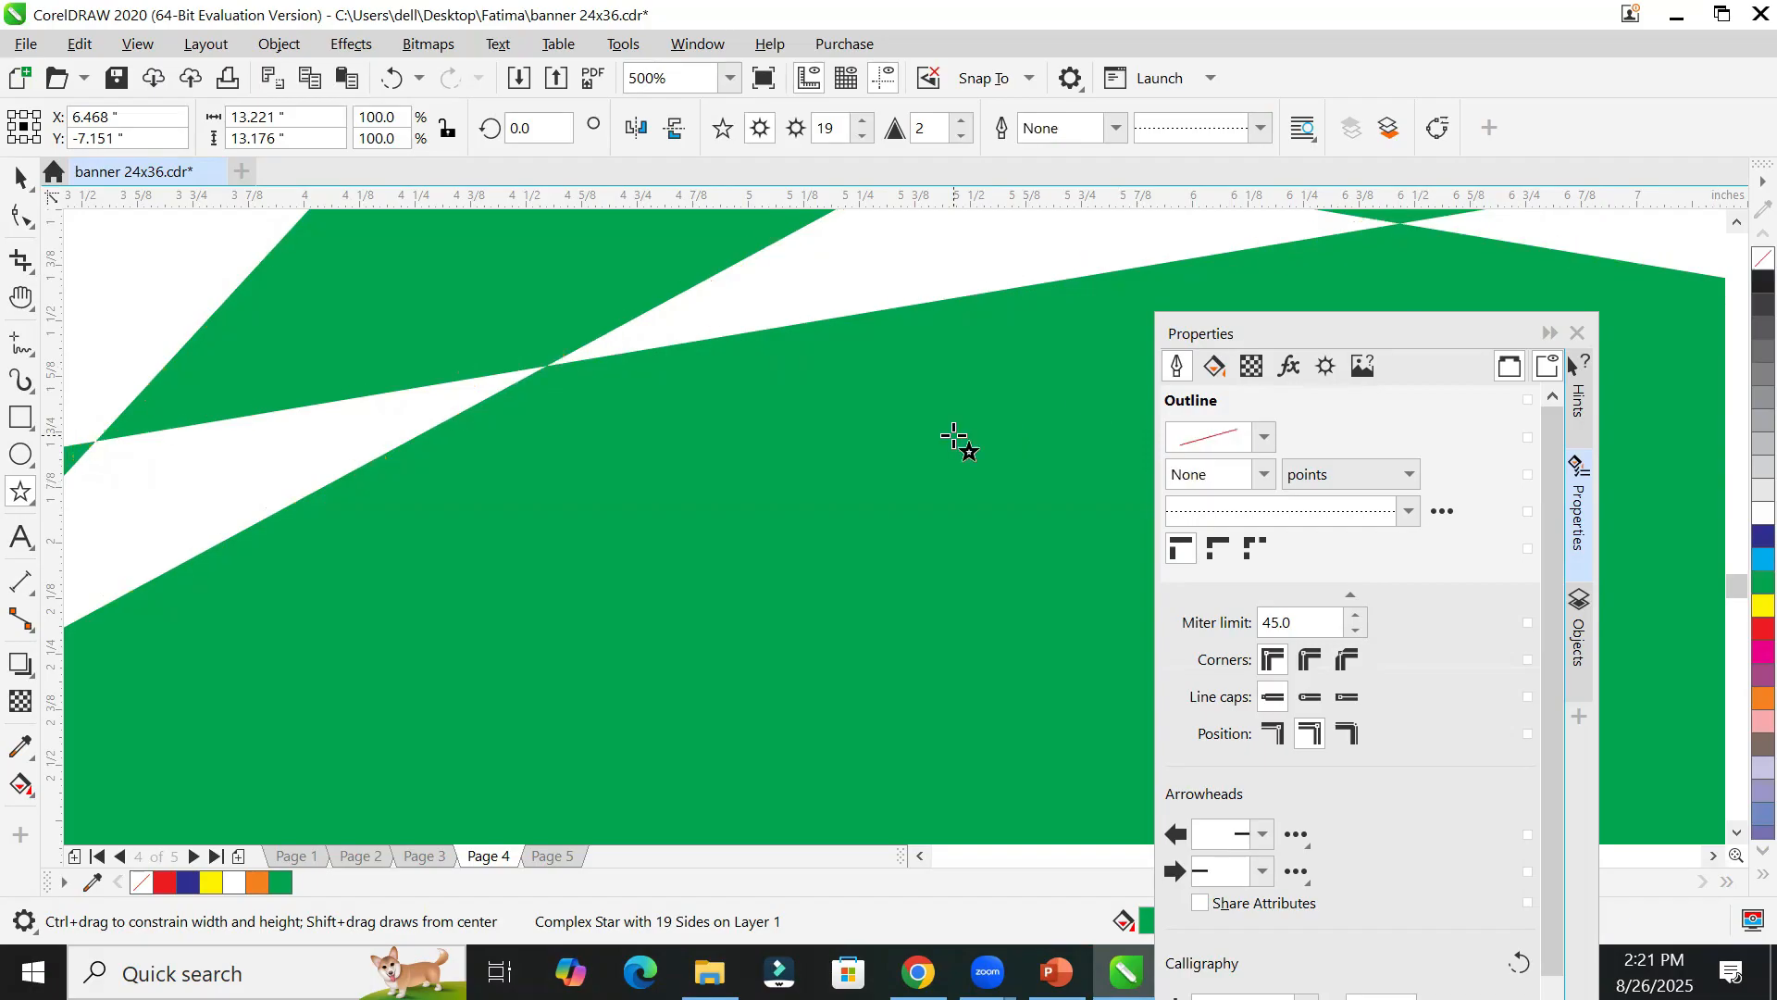
{"action": "scroll", "coordinate": [954, 437], "scroll_direction": "down", "scroll_amount": 8}
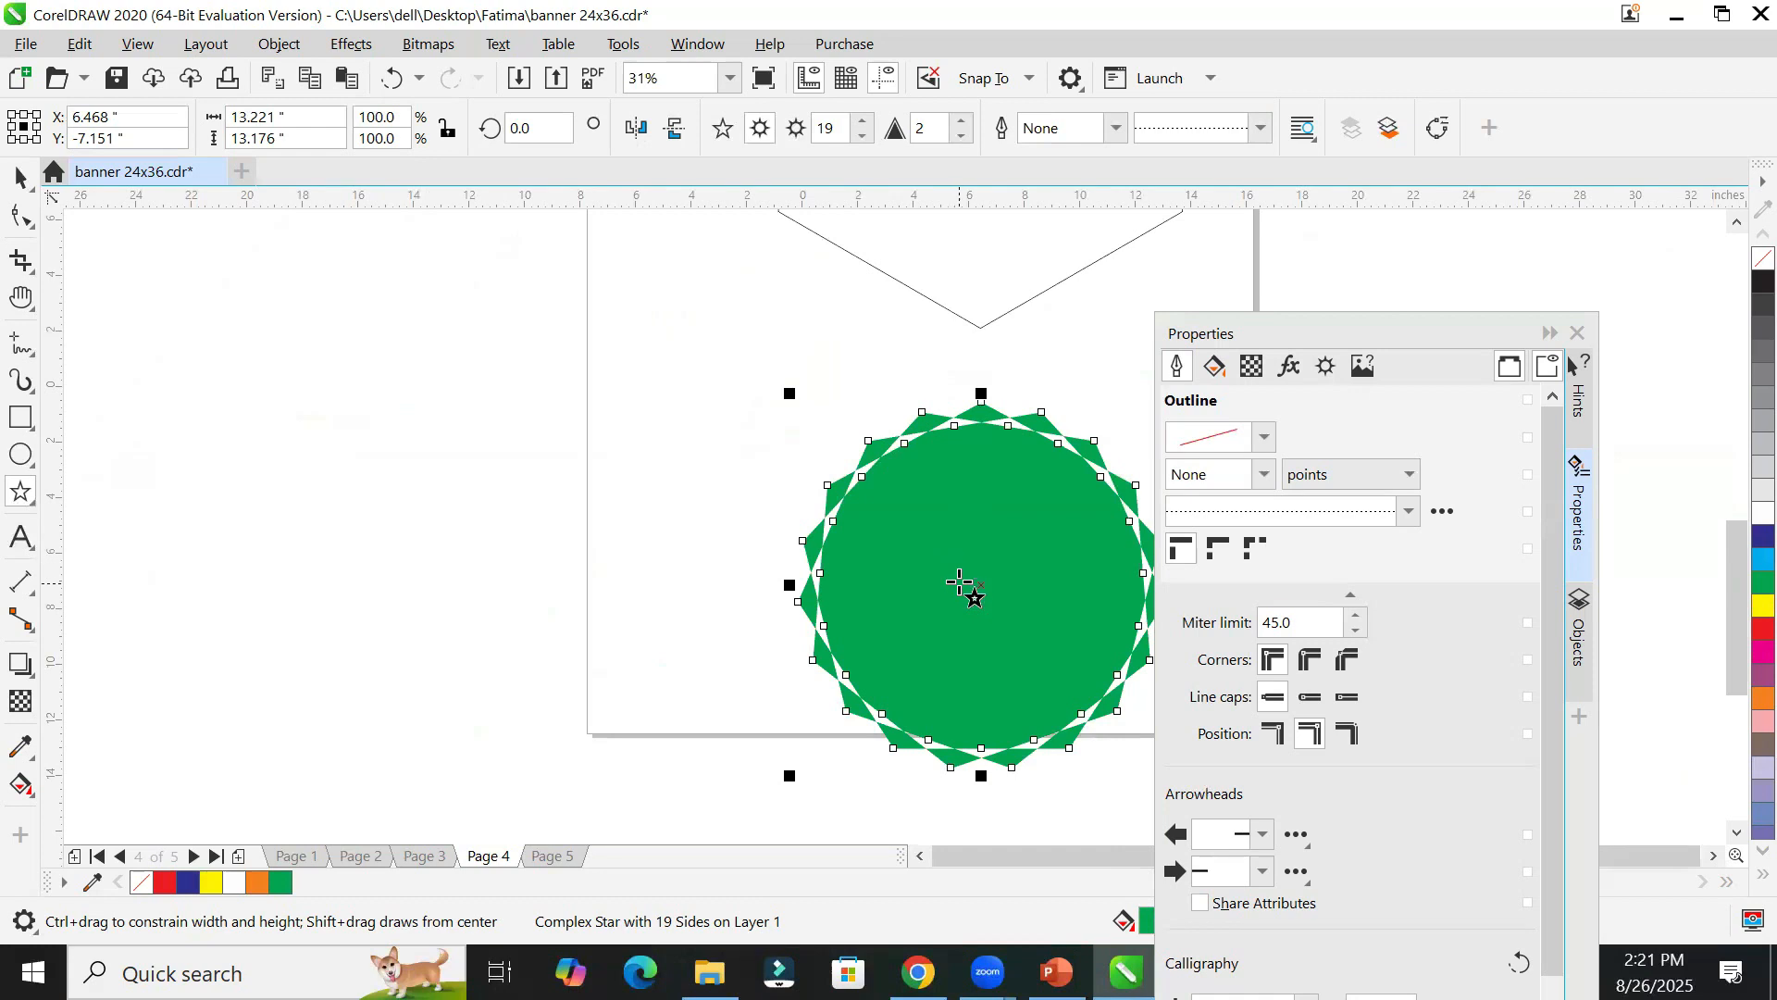
Step: Add the artistic text "Admission Open" on two lines over the green star
{"action": "key", "text": "h"}
{"action": "left_click_drag", "start_coordinate": [964, 588], "coordinate": [760, 479]}
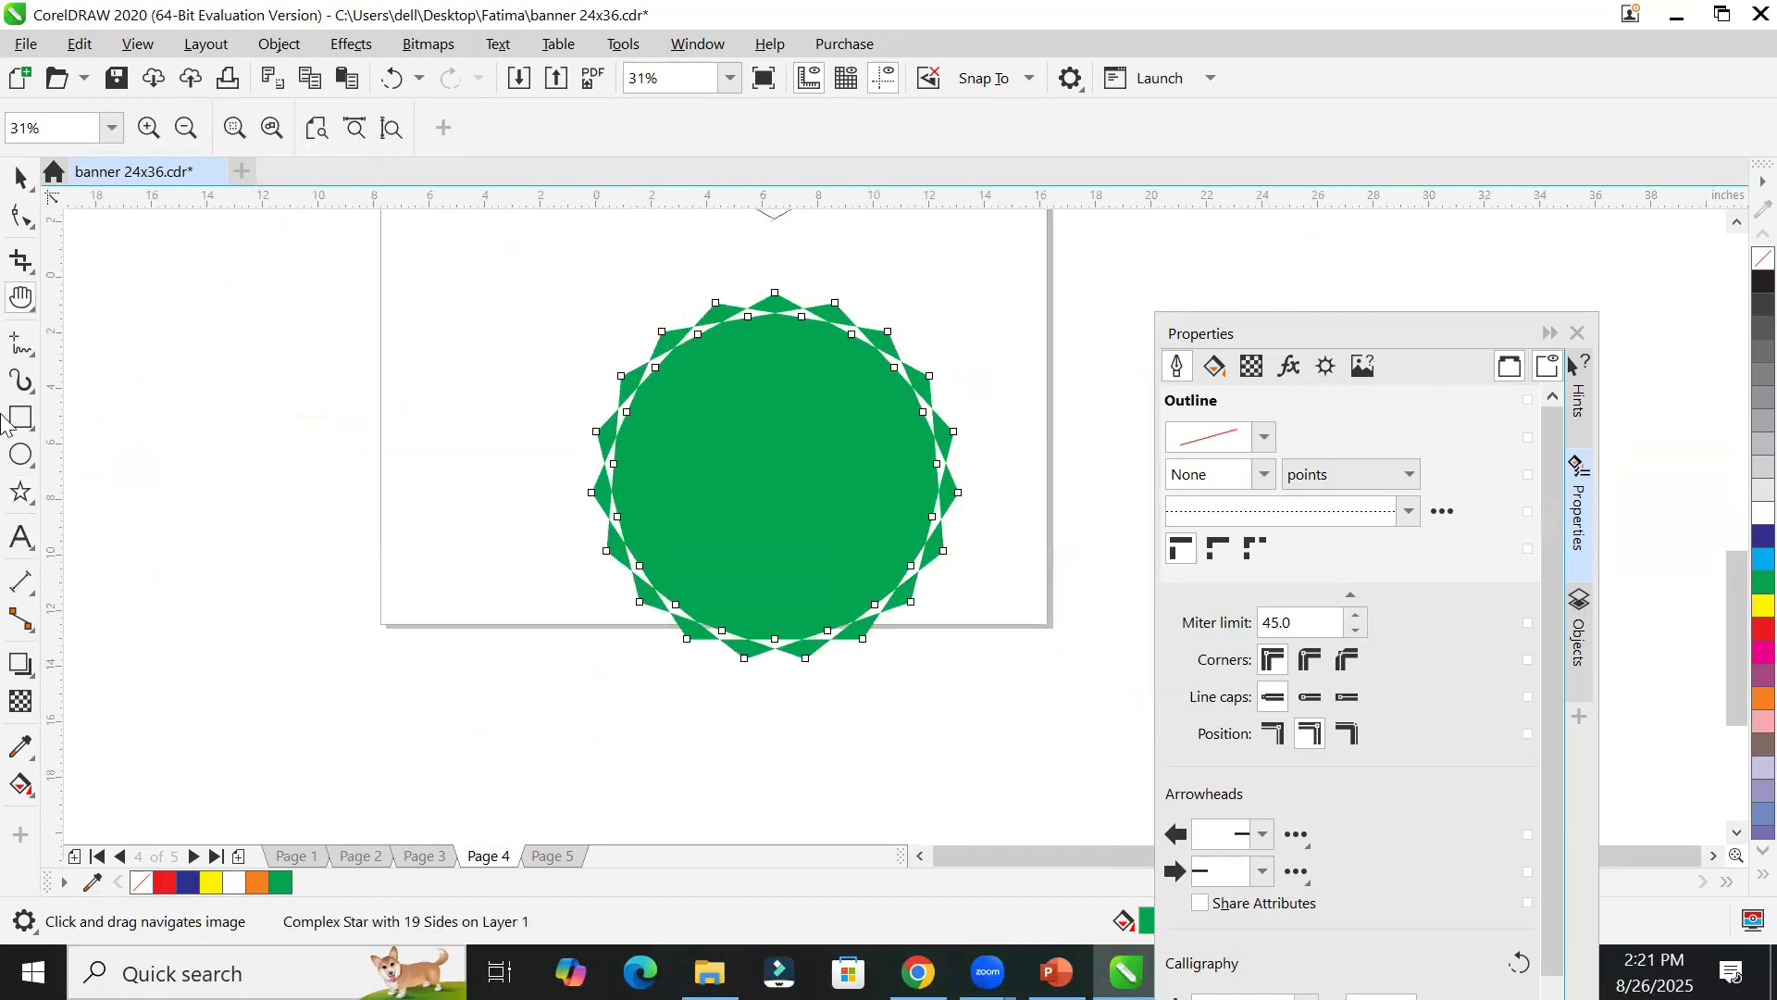
{"action": "left_click", "coordinate": [20, 536]}
{"action": "left_click", "coordinate": [684, 483]}
{"action": "type", "text": "Admission"}
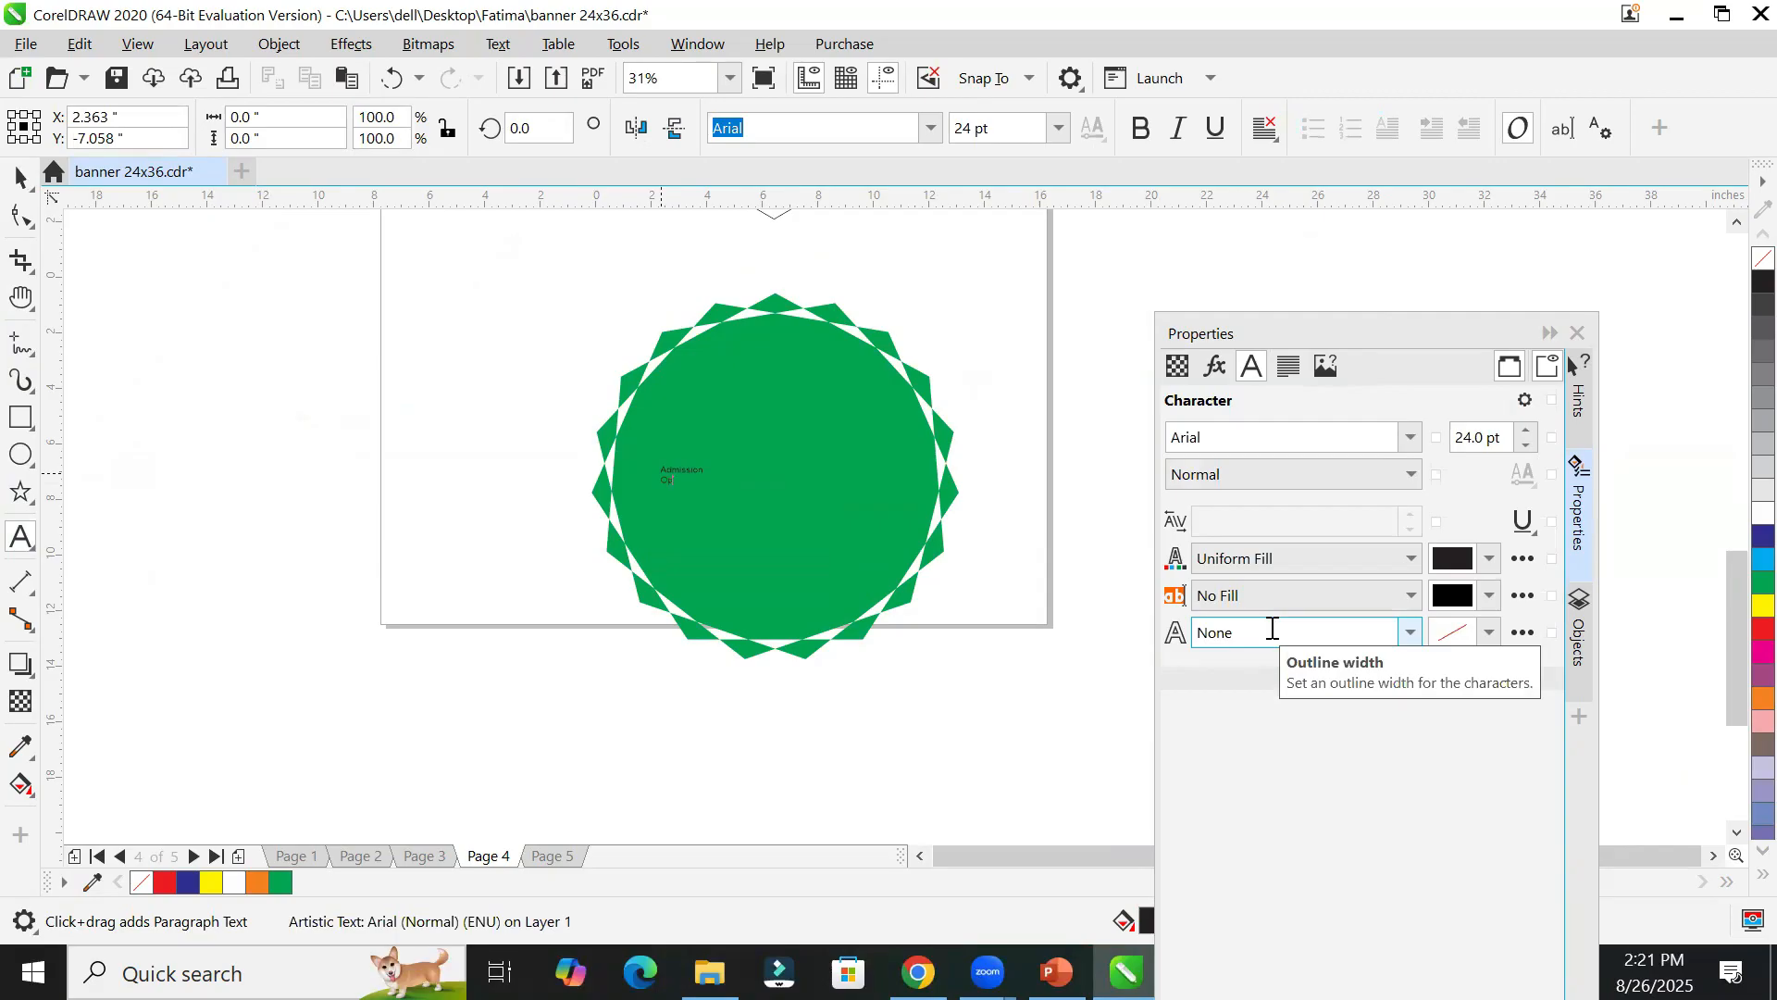
{"action": "key", "text": "Escape"}
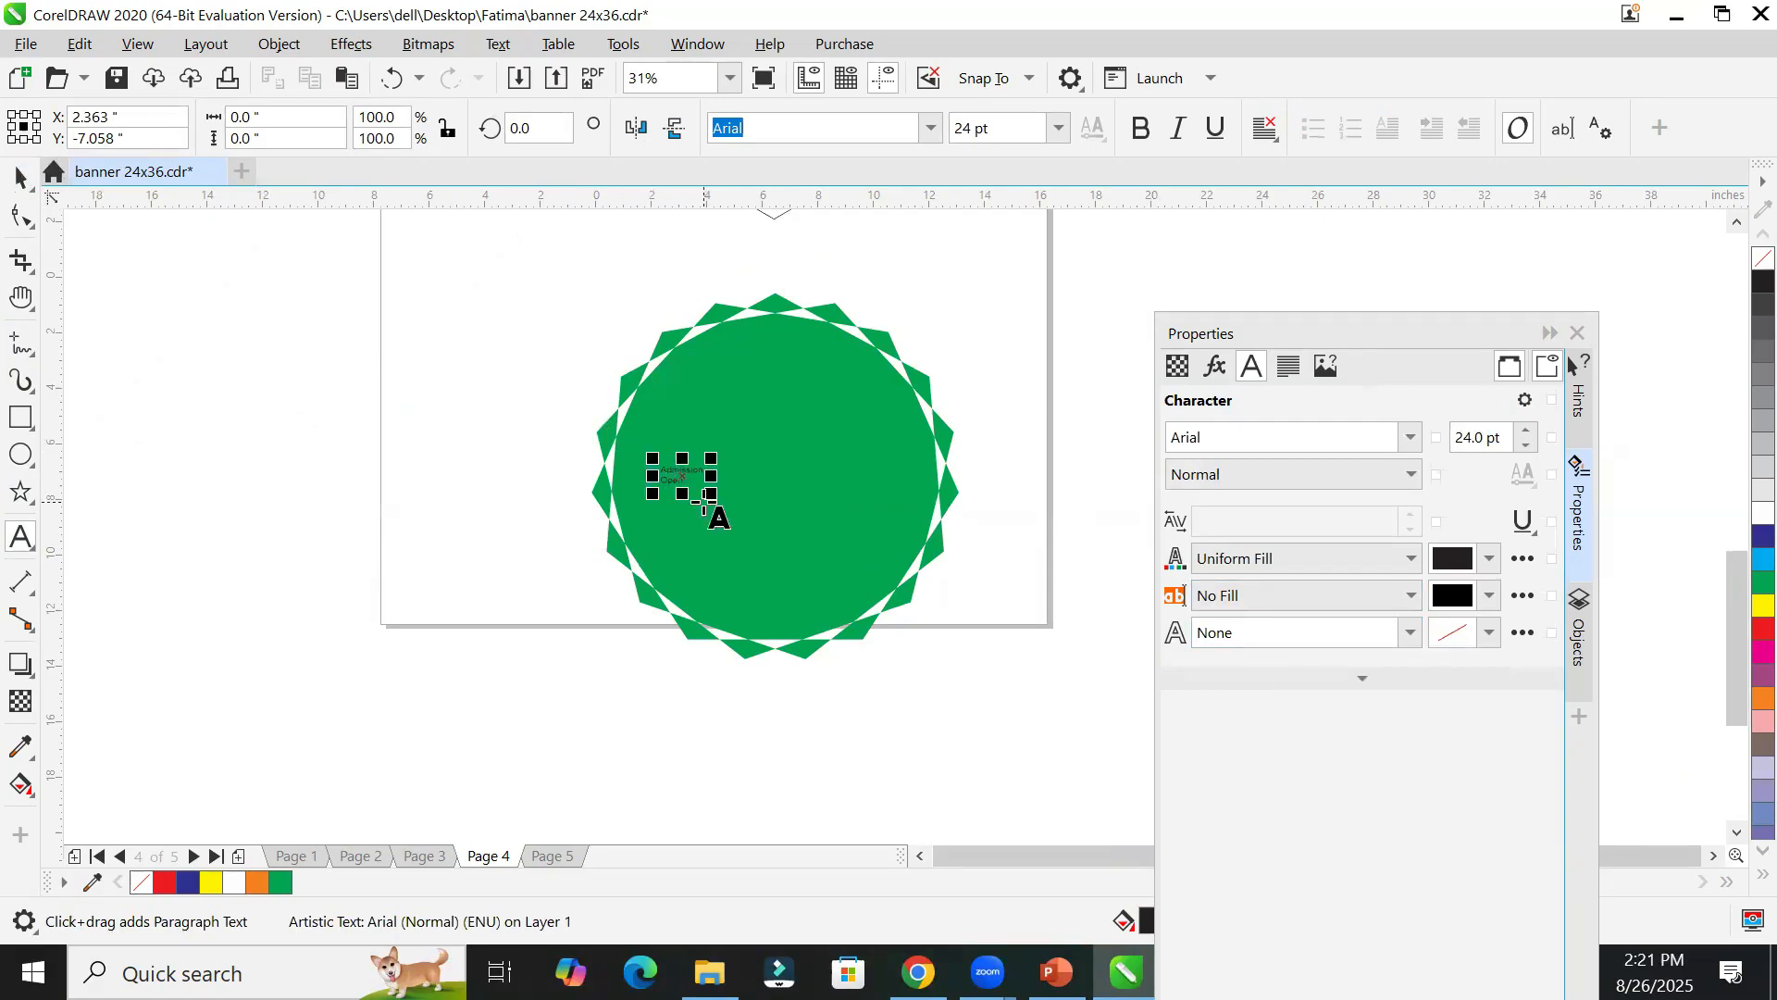
Step: Enlarge the "Admission Open" text to about 144 pt and move it to the middle of the green star
{"action": "left_click_drag", "start_coordinate": [827, 573], "coordinate": [917, 619]}
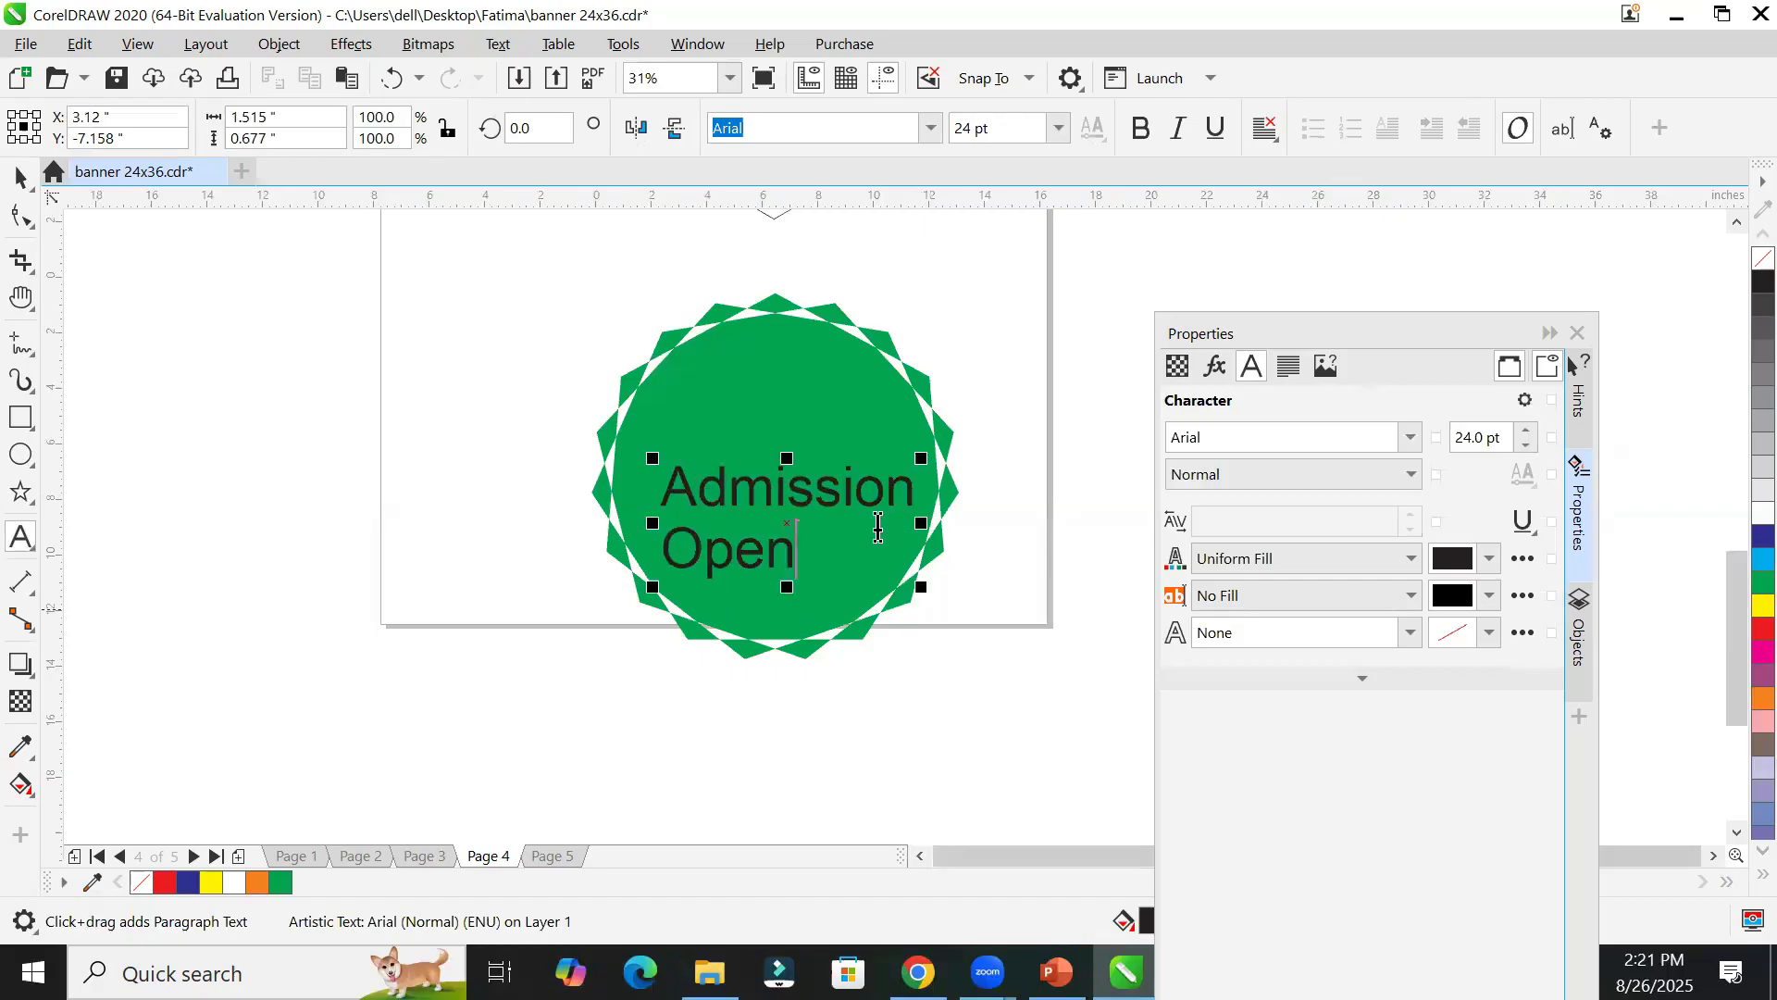
{"action": "left_click", "coordinate": [20, 177]}
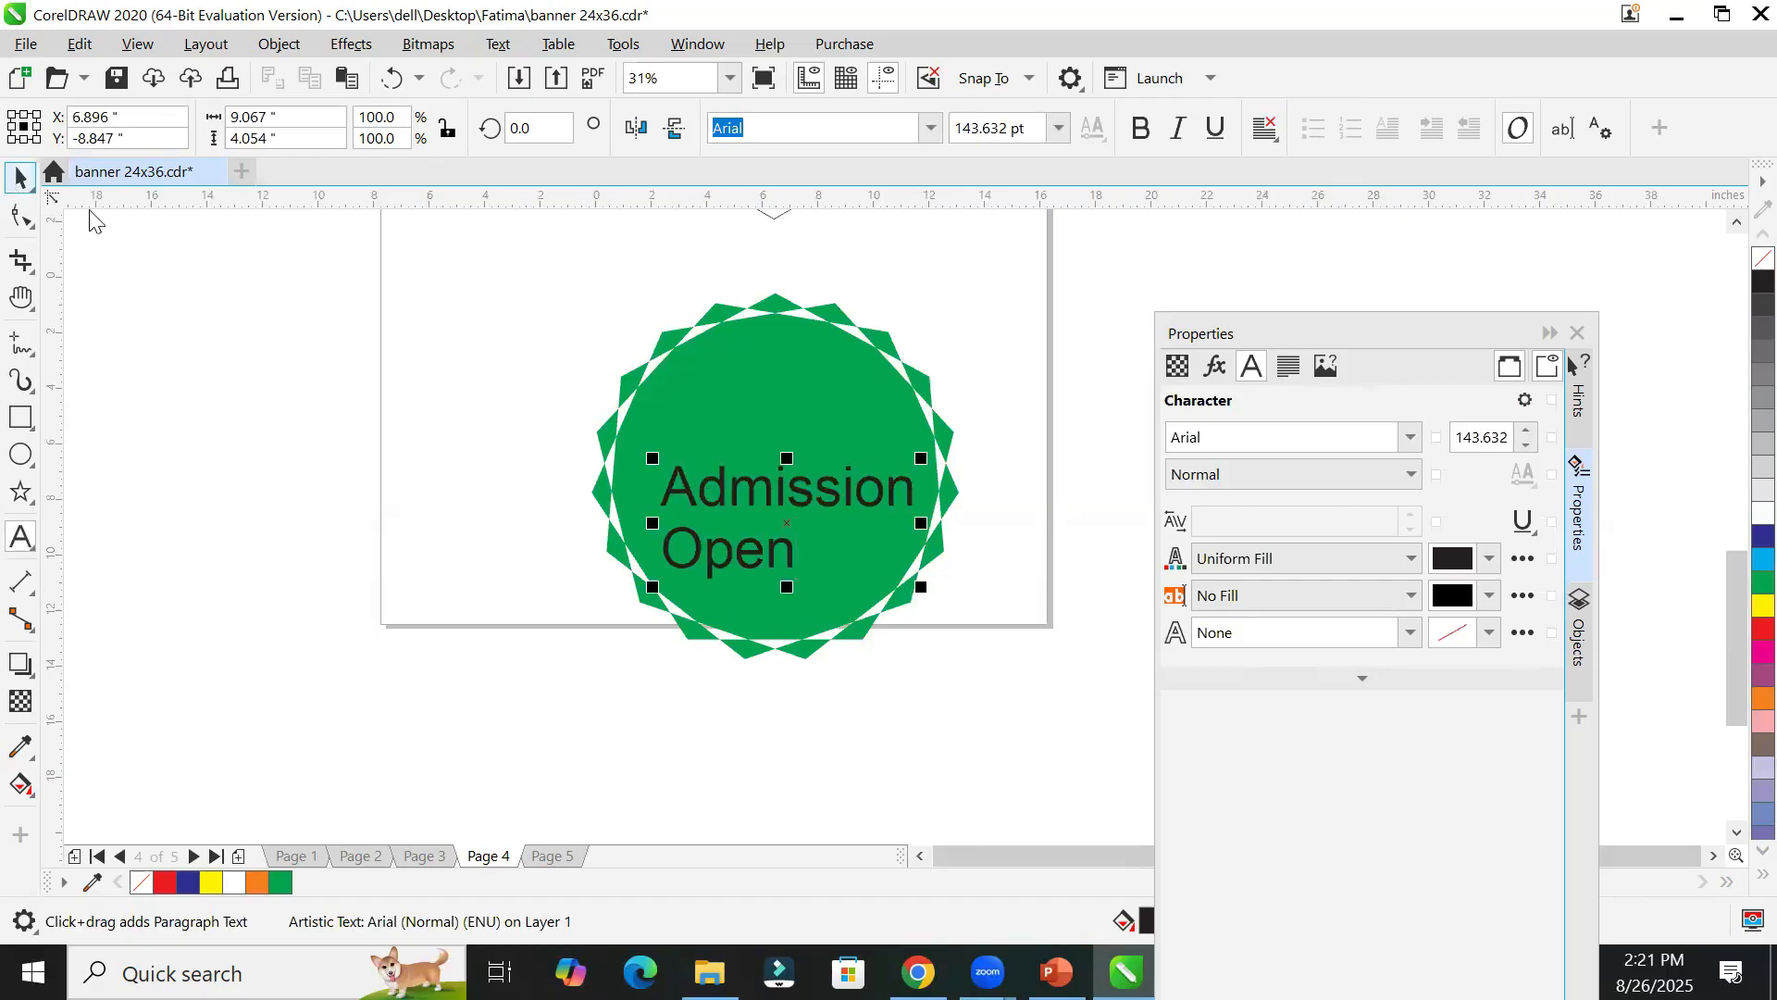
{"action": "left_click_drag", "start_coordinate": [738, 484], "coordinate": [725, 422]}
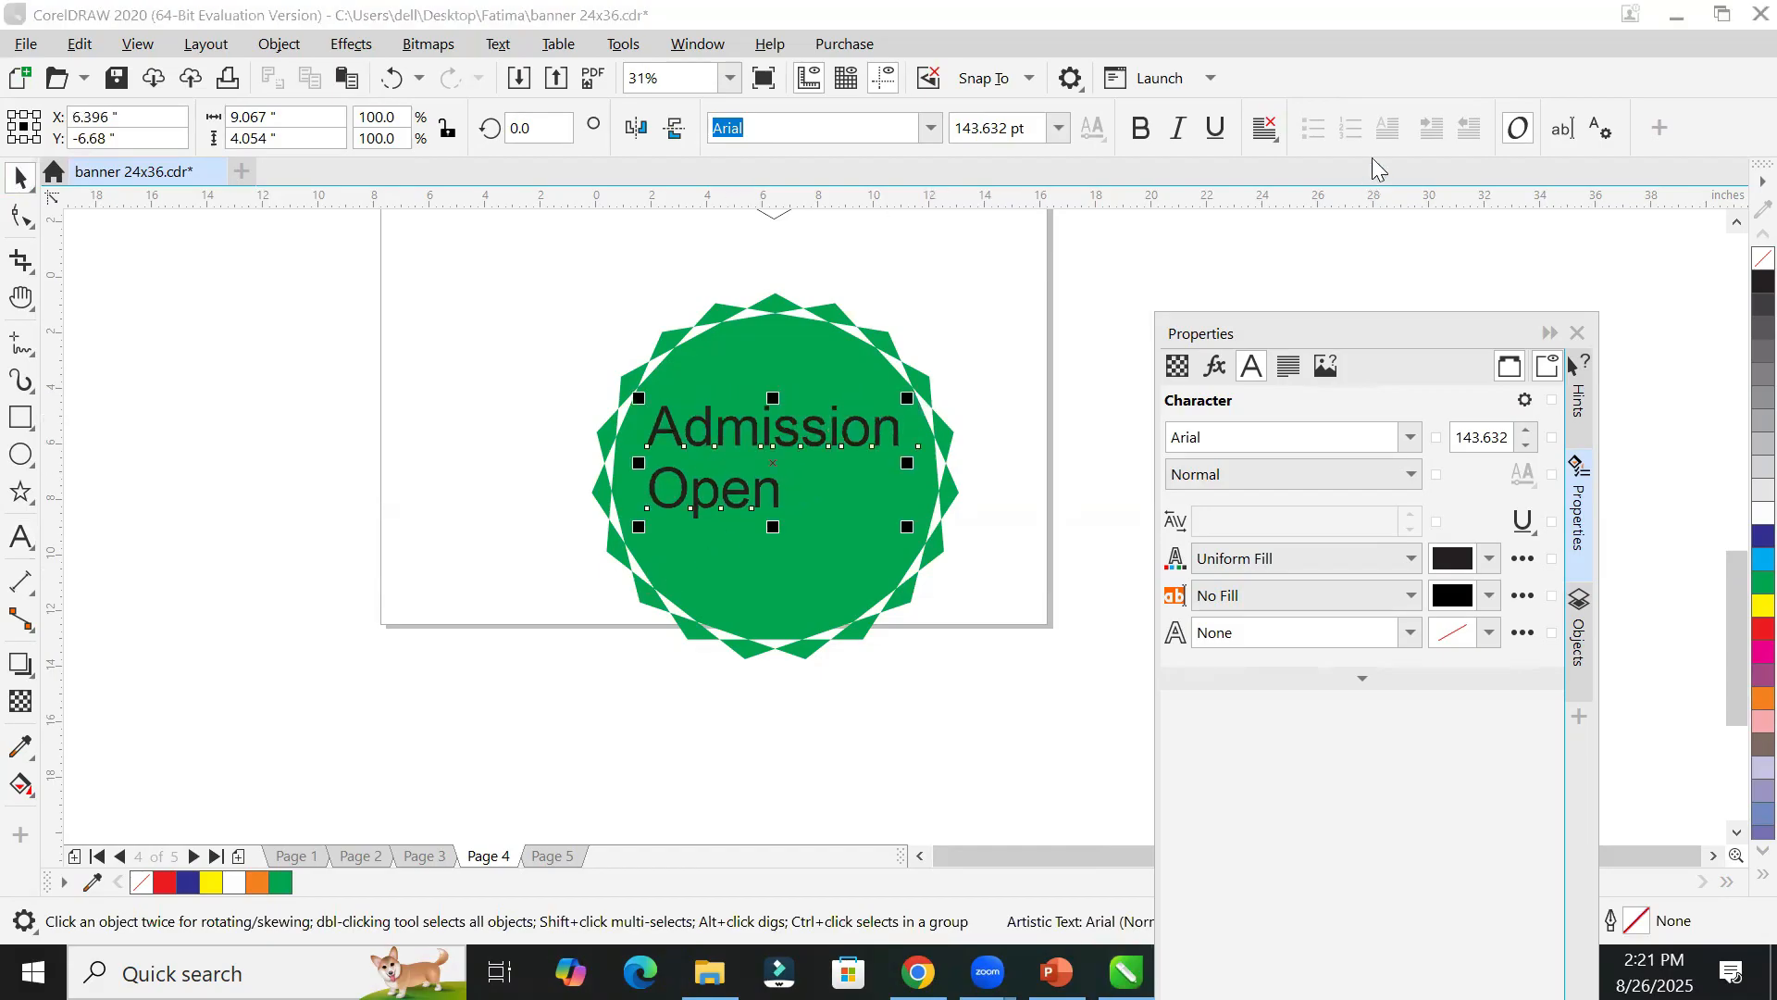
Step: Center-align the two lines of the "Admission Open" text and reposition it in the middle of the green star
{"action": "left_click", "coordinate": [1277, 143]}
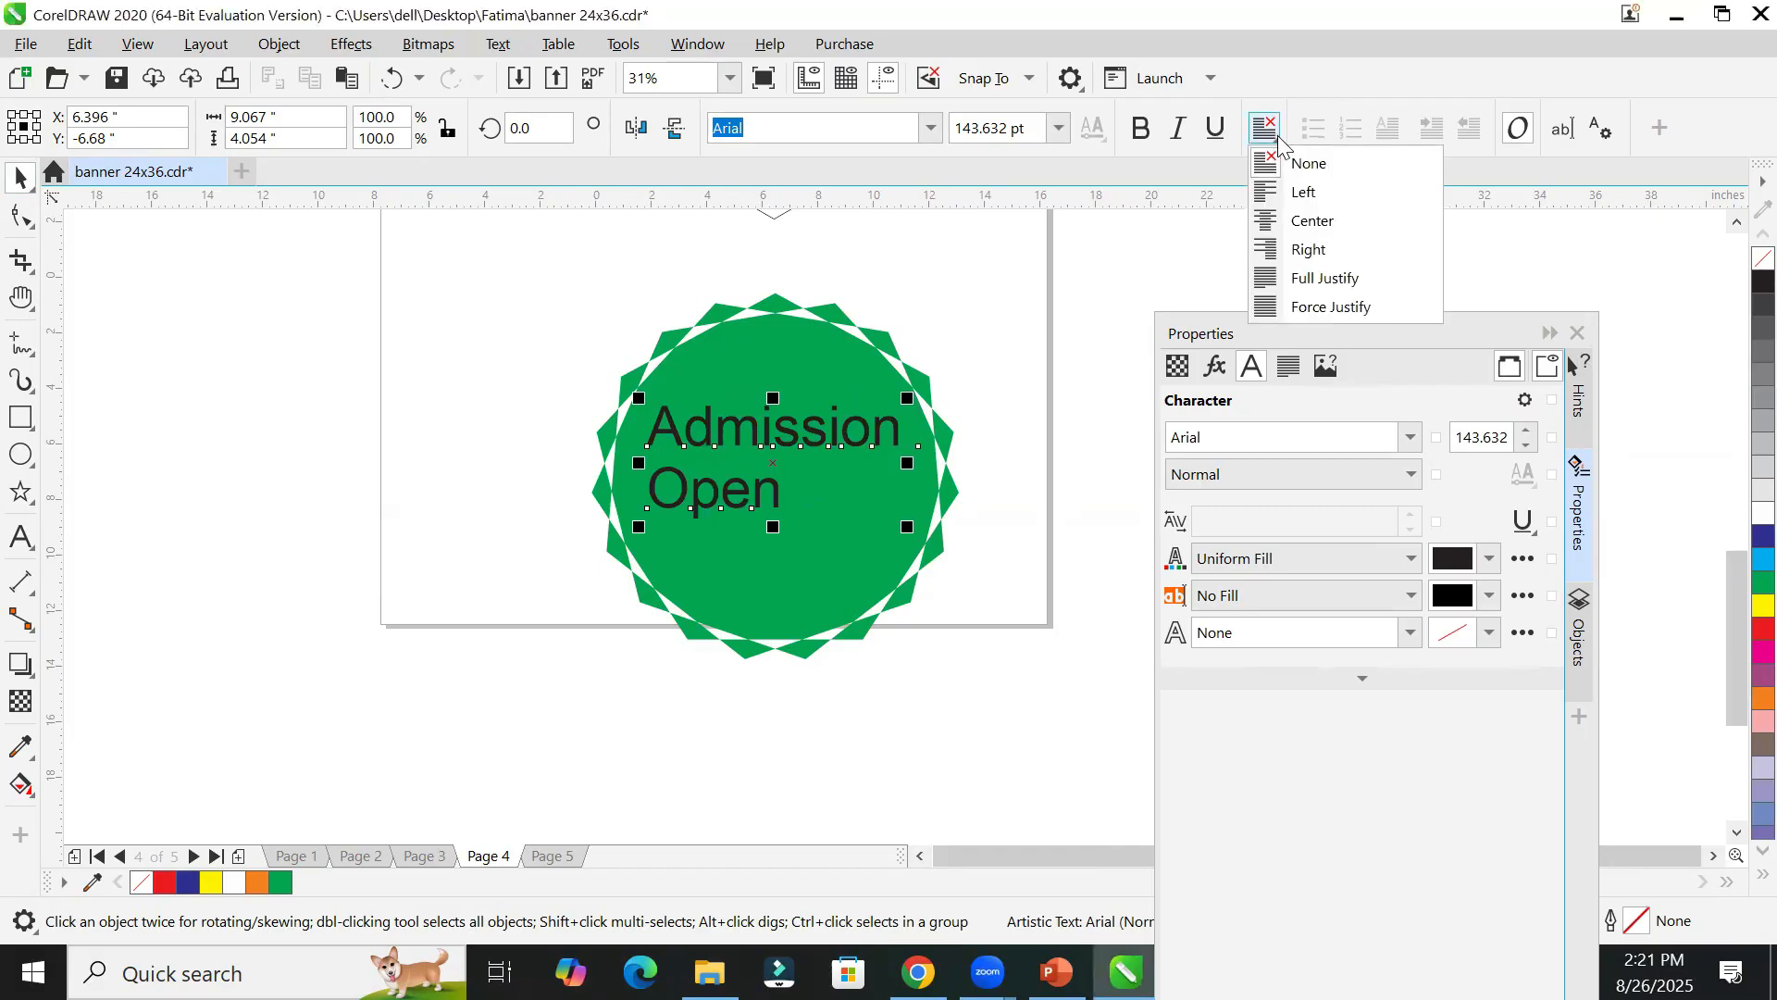
{"action": "left_click", "coordinate": [1296, 215]}
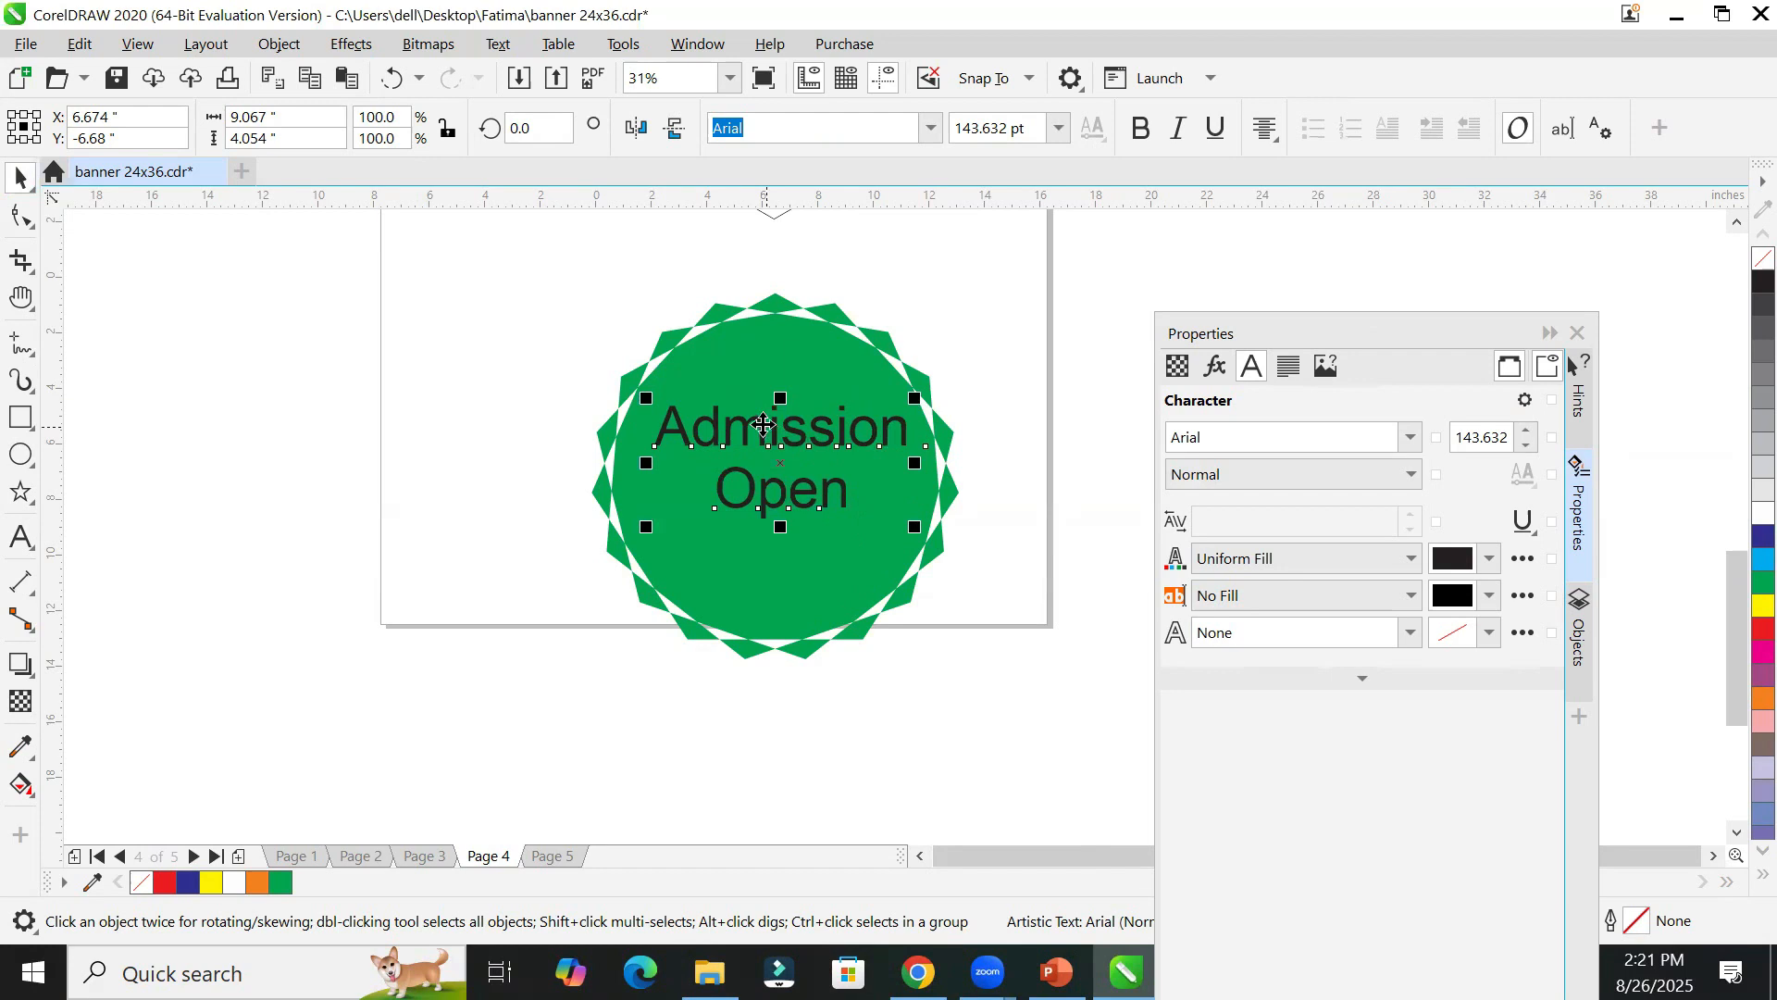
{"action": "left_click_drag", "start_coordinate": [763, 425], "coordinate": [758, 442]}
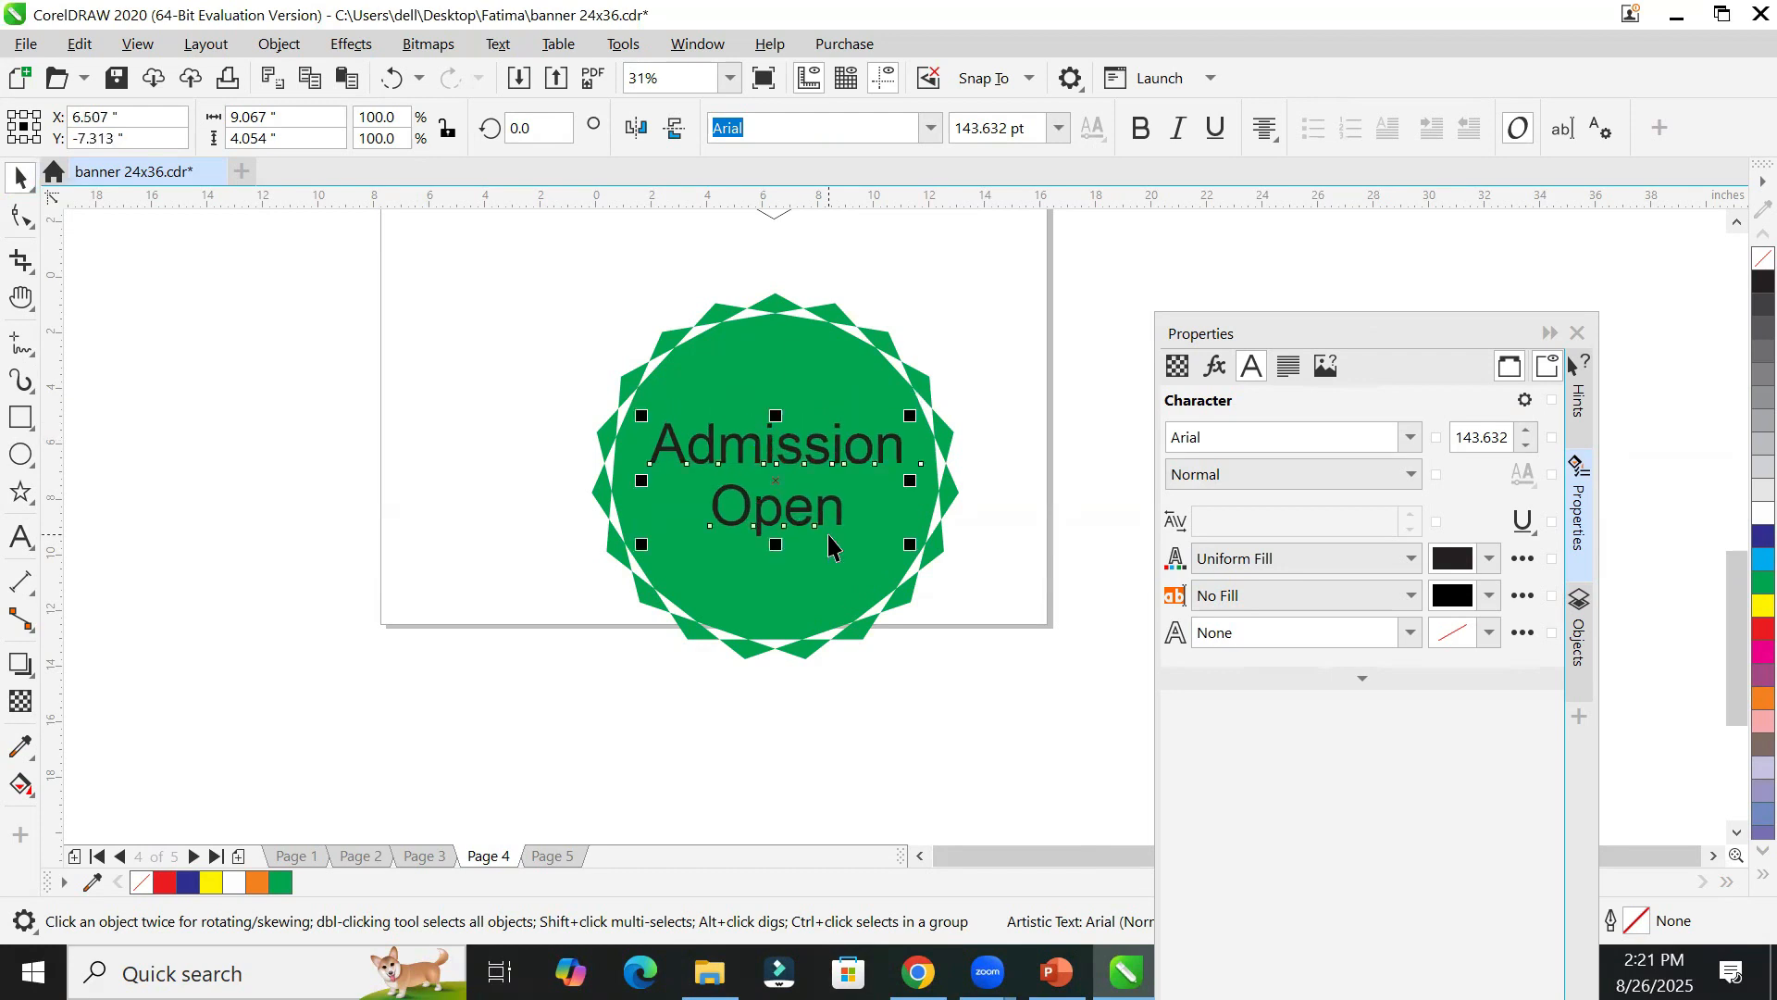
Step: Fill the "Admission Open" text with white and give it a black hairline outline
{"action": "scroll", "coordinate": [827, 535], "scroll_direction": "up", "scroll_amount": 4}
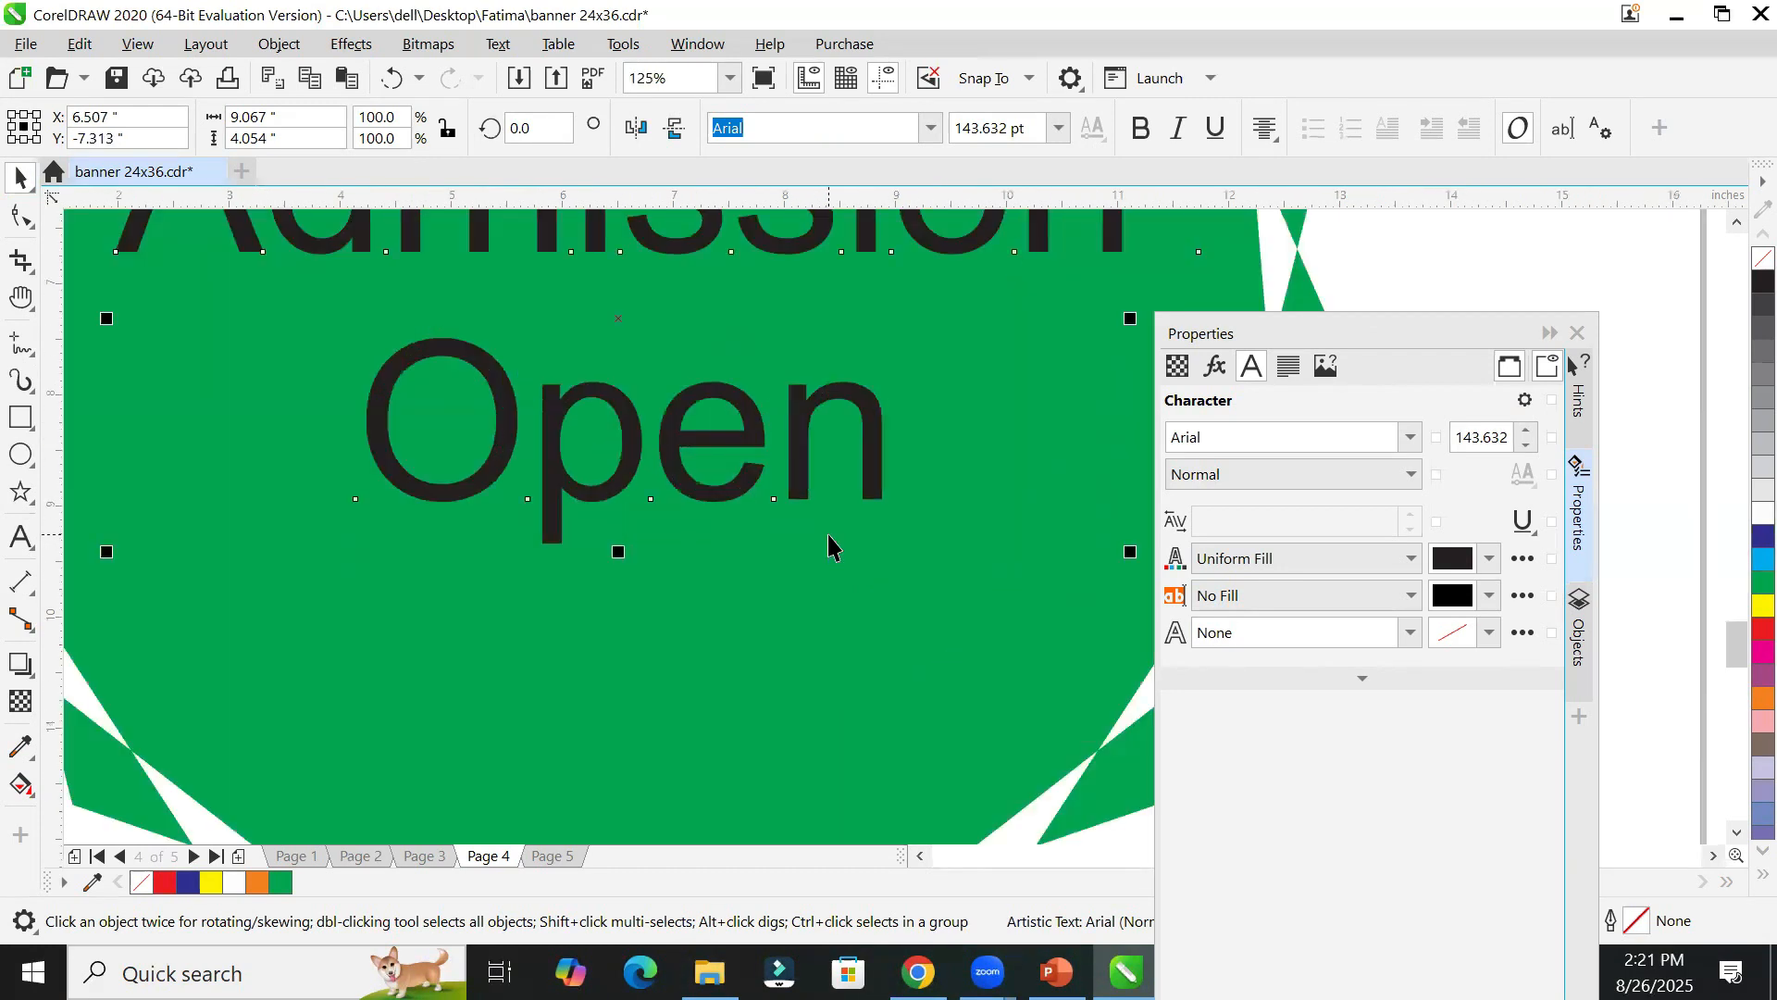
{"action": "left_click", "coordinate": [1735, 521]}
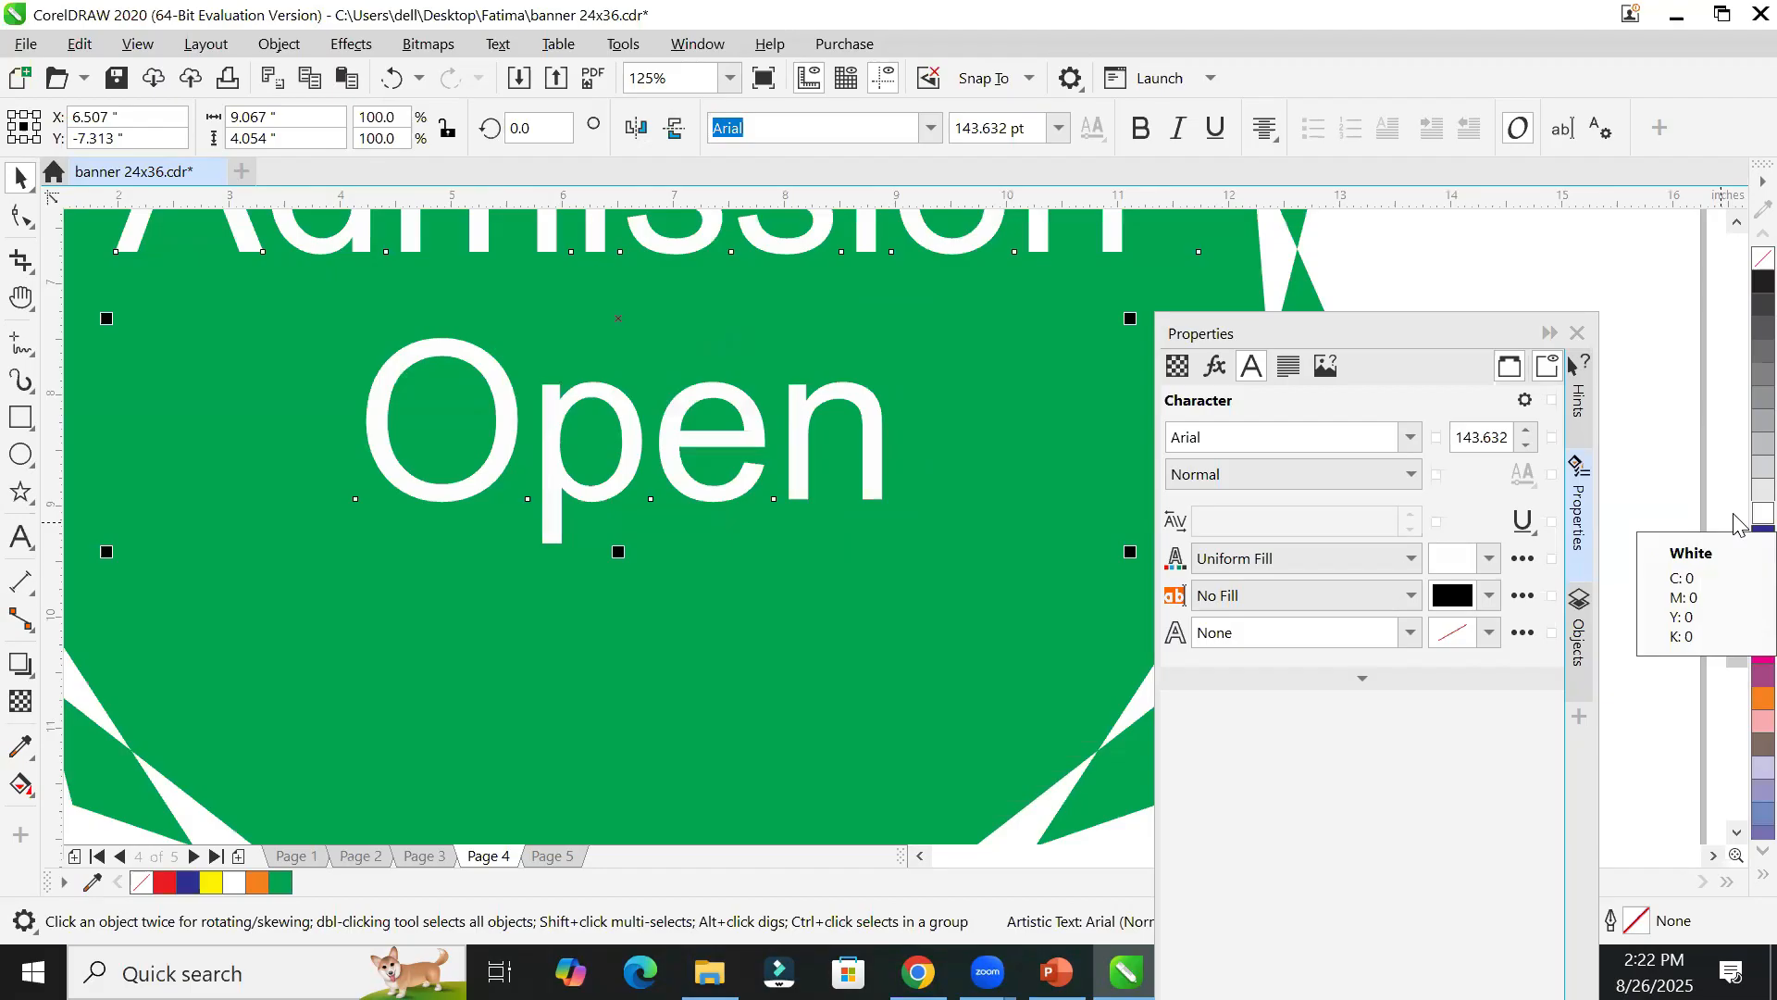
{"action": "right_click", "coordinate": [1737, 289]}
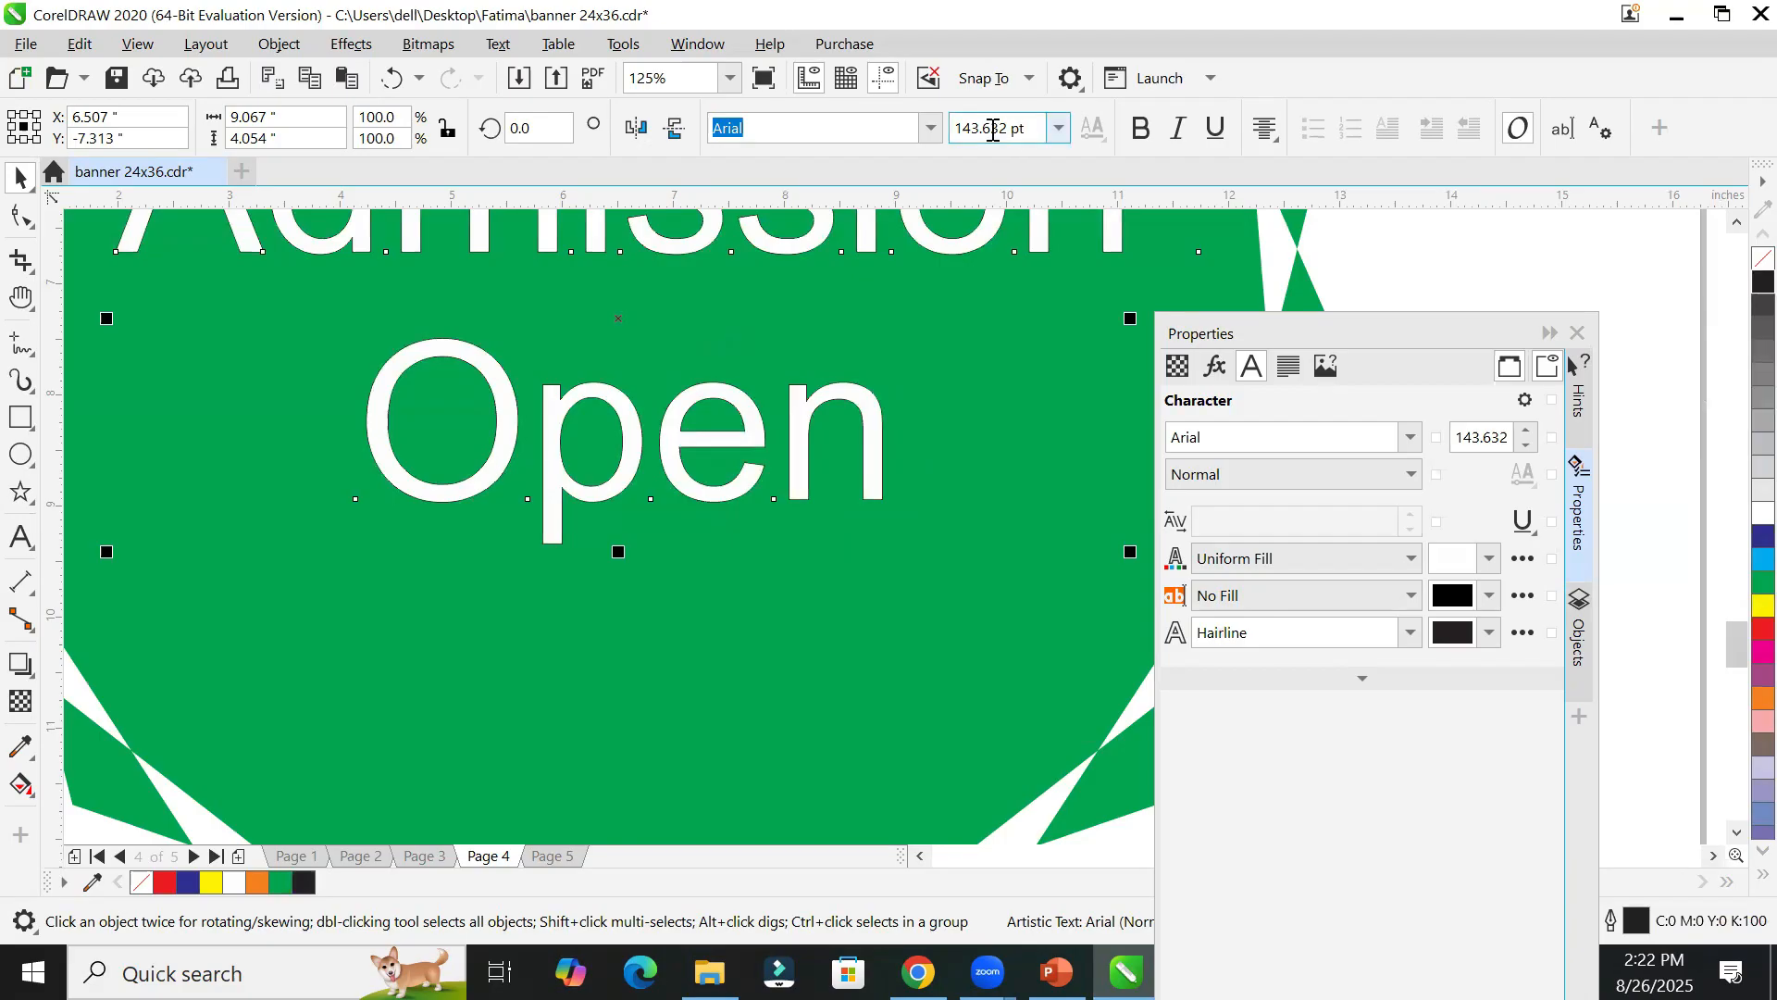
Step: Make the "Admission Open" text bold
{"action": "left_click", "coordinate": [1058, 130]}
{"action": "left_click", "coordinate": [1058, 130]}
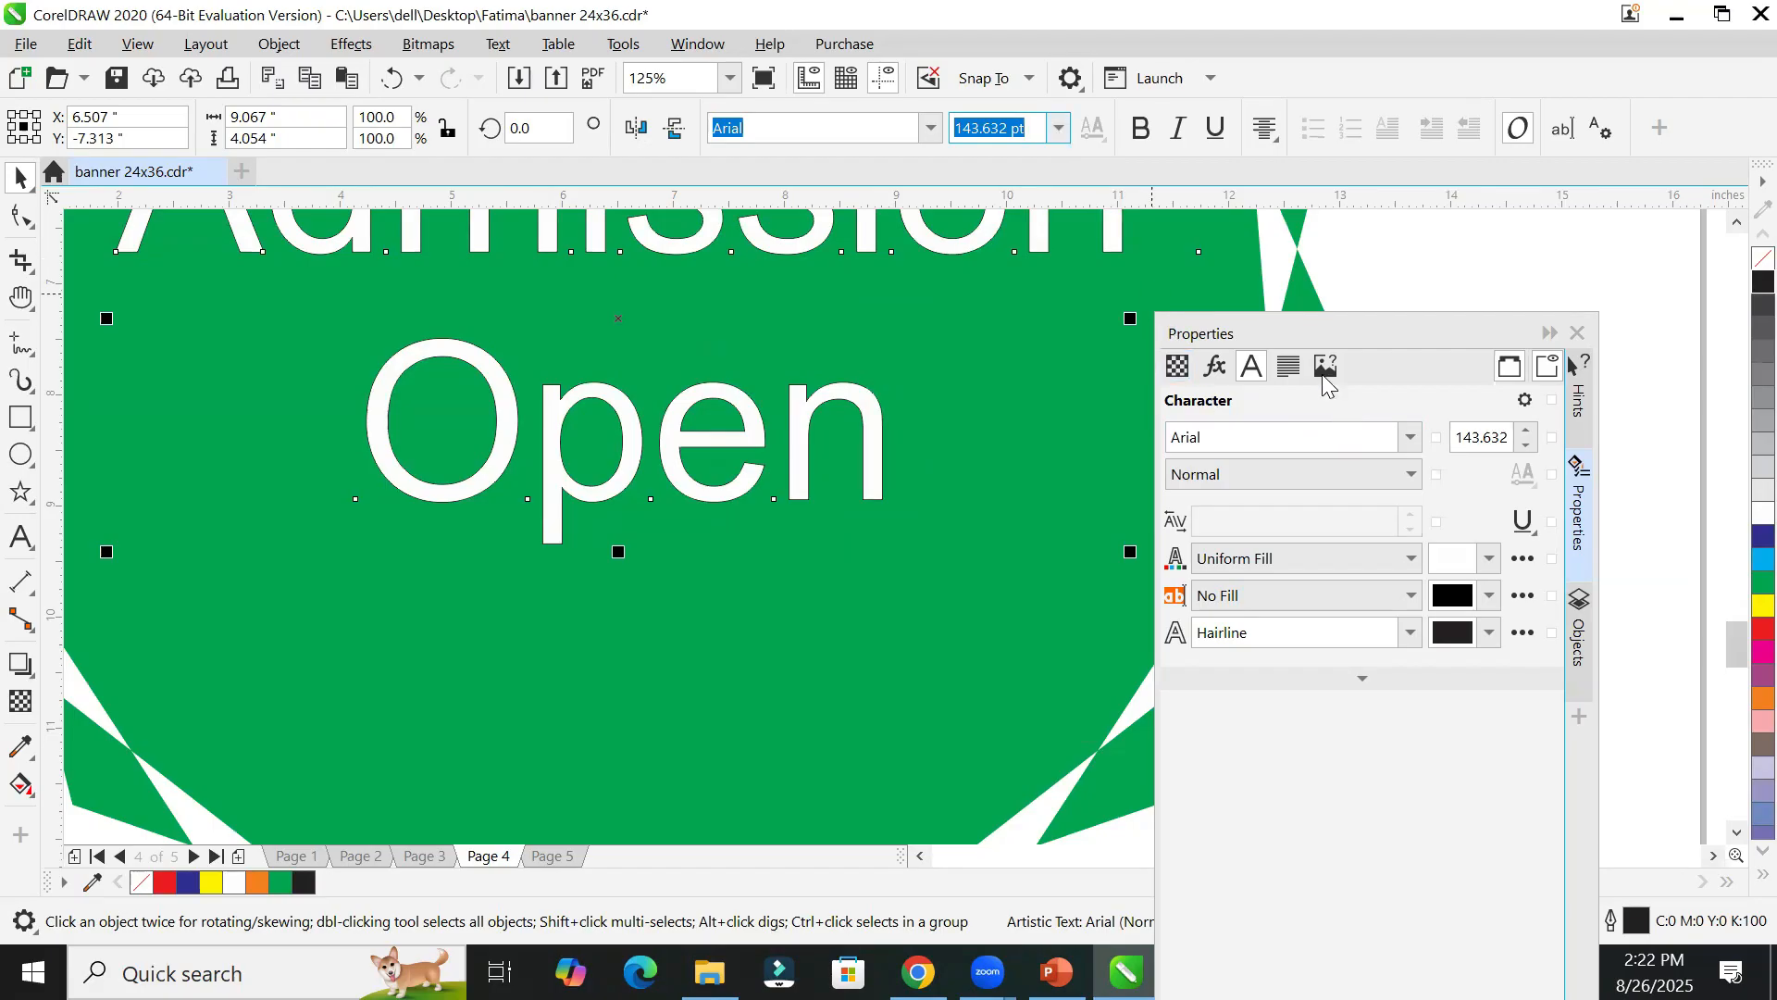
{"action": "left_click", "coordinate": [1138, 128]}
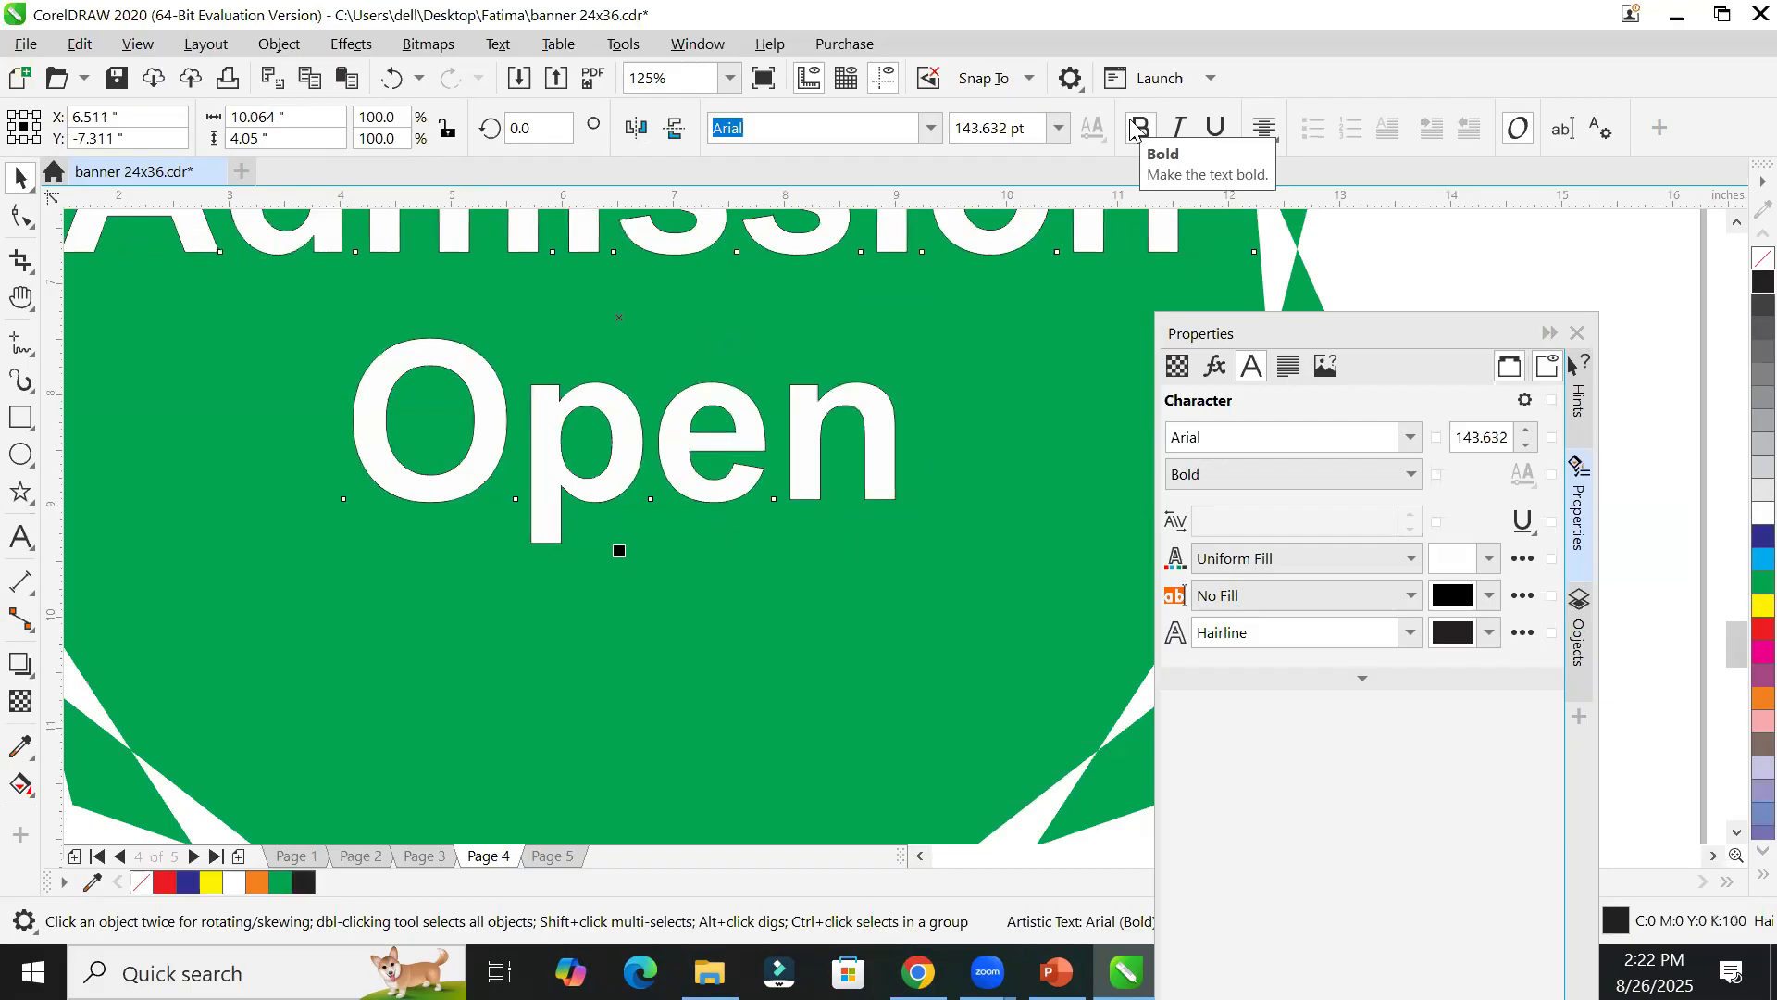
Step: Move the green star together with its "Admission Open" text up and left so the whole badge sits inside the page
{"action": "scroll", "coordinate": [862, 350], "scroll_direction": "down", "scroll_amount": 5}
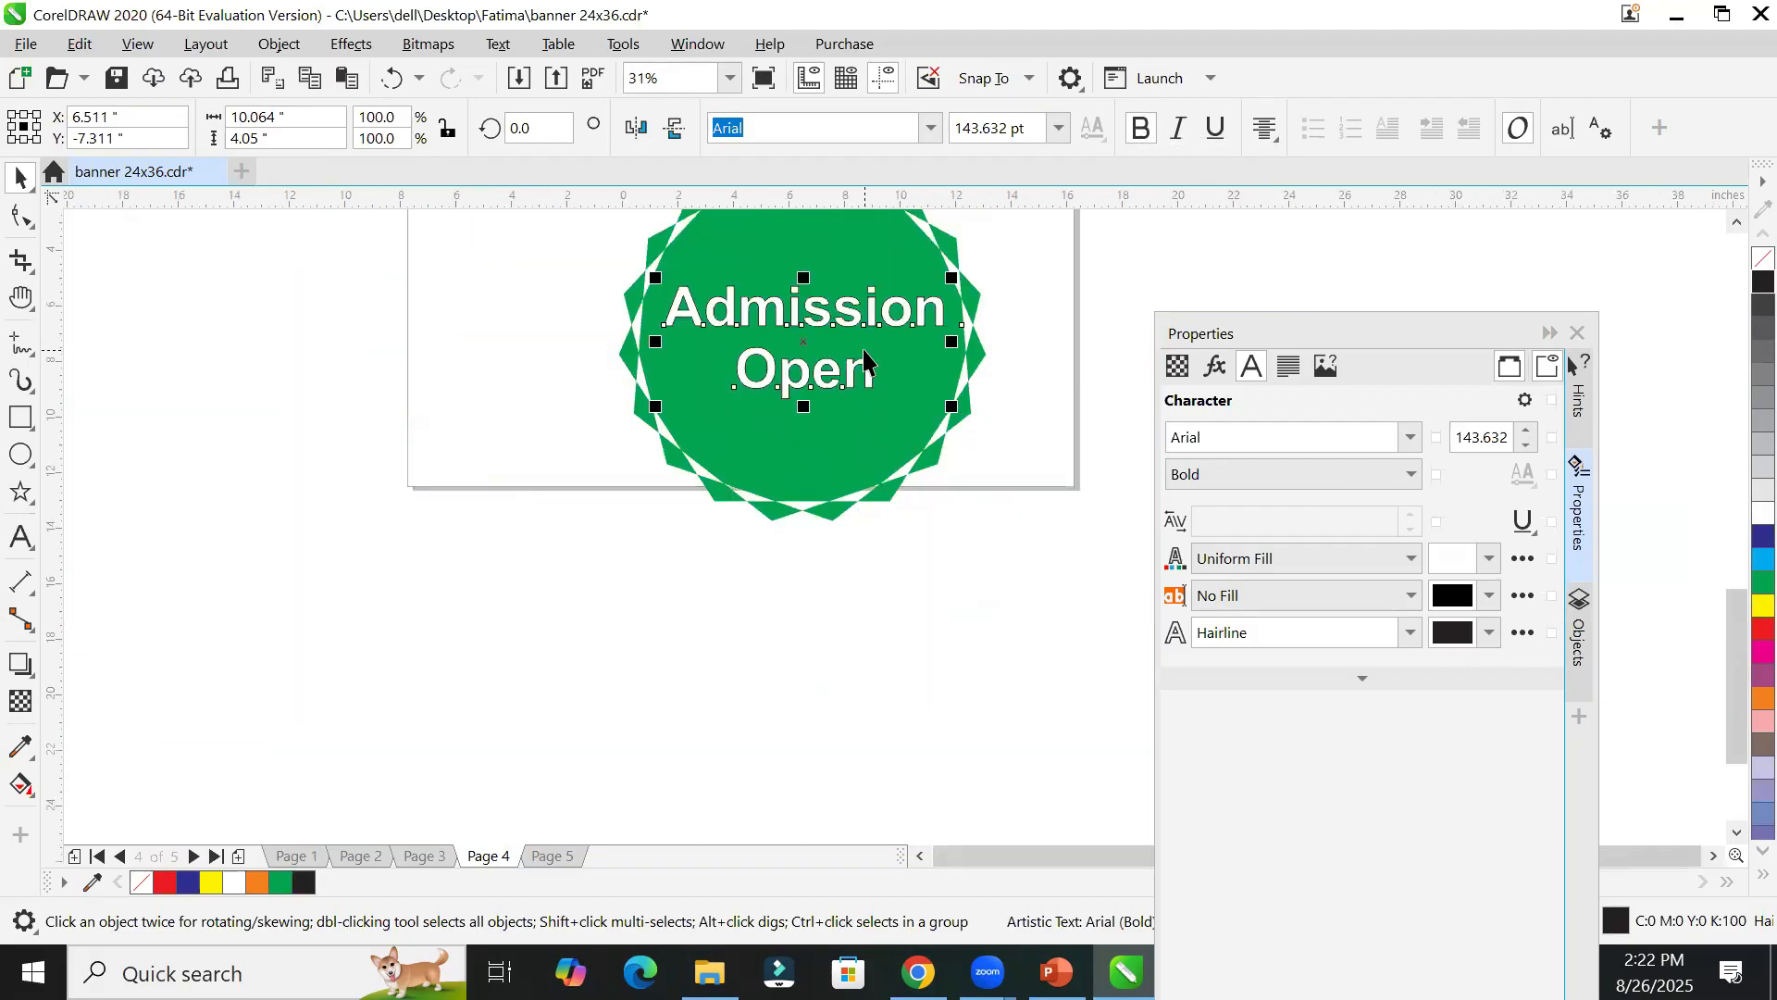
{"action": "scroll", "coordinate": [863, 356], "scroll_direction": "down", "scroll_amount": 3}
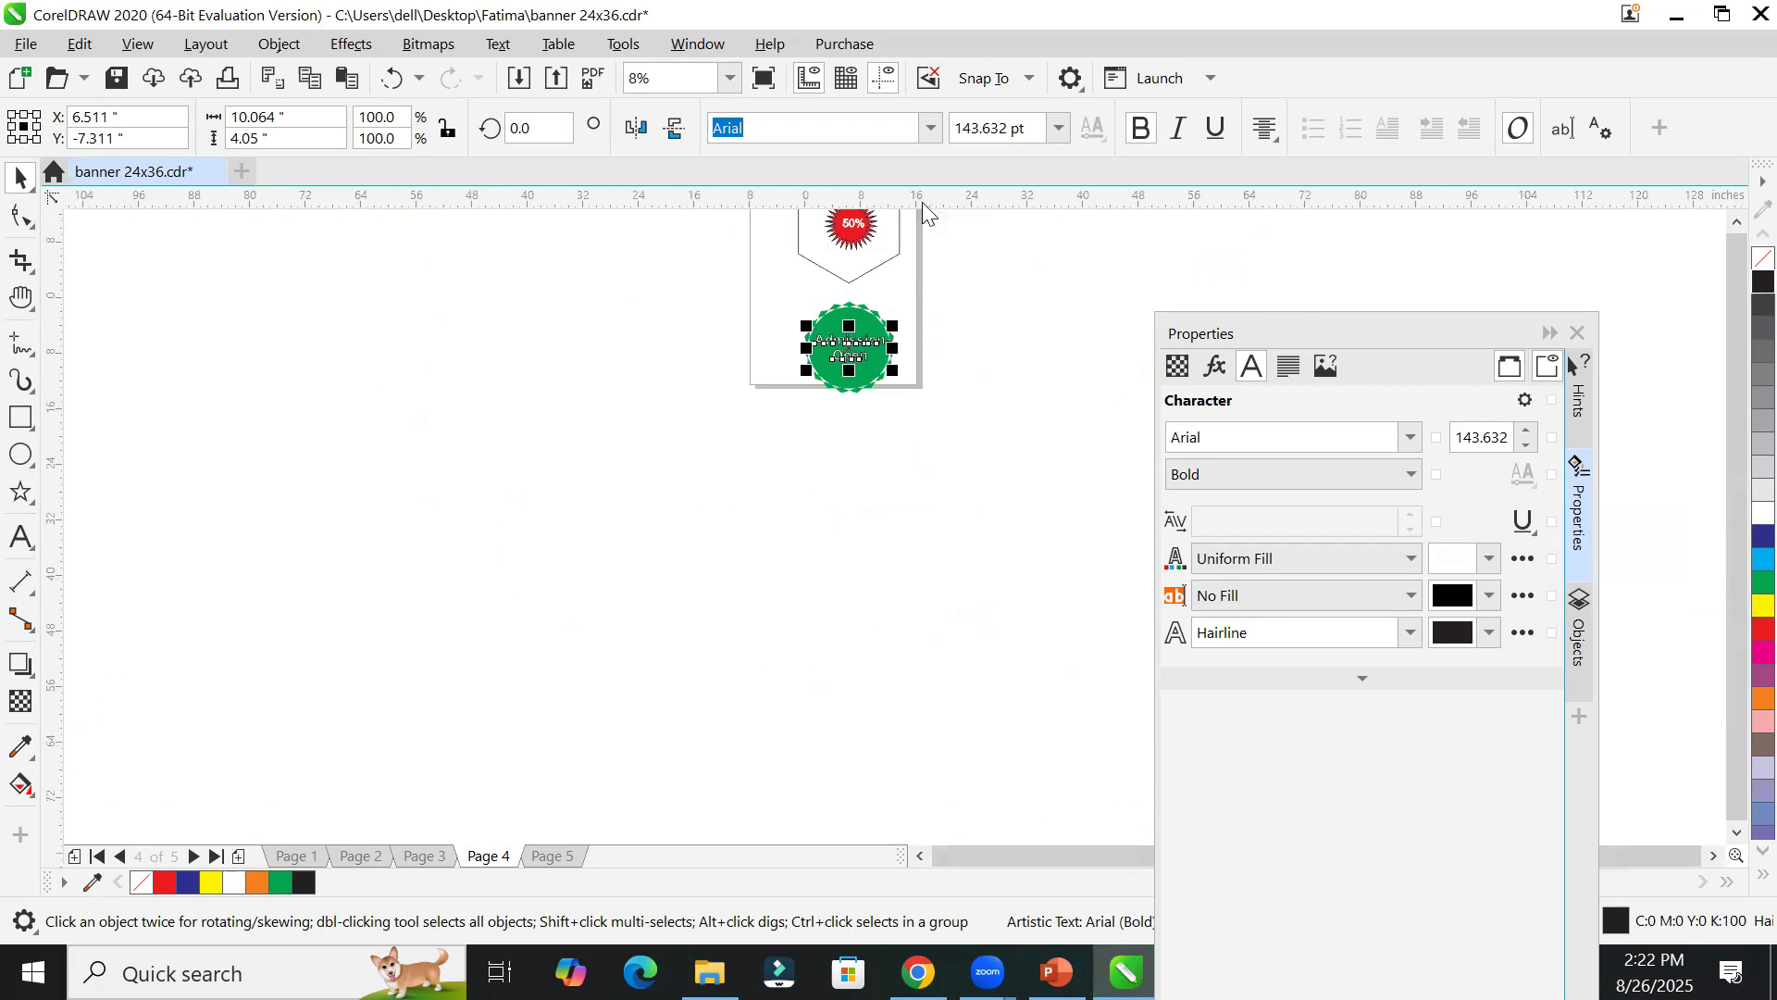
{"action": "scroll", "coordinate": [942, 231], "scroll_direction": "up", "scroll_amount": 1}
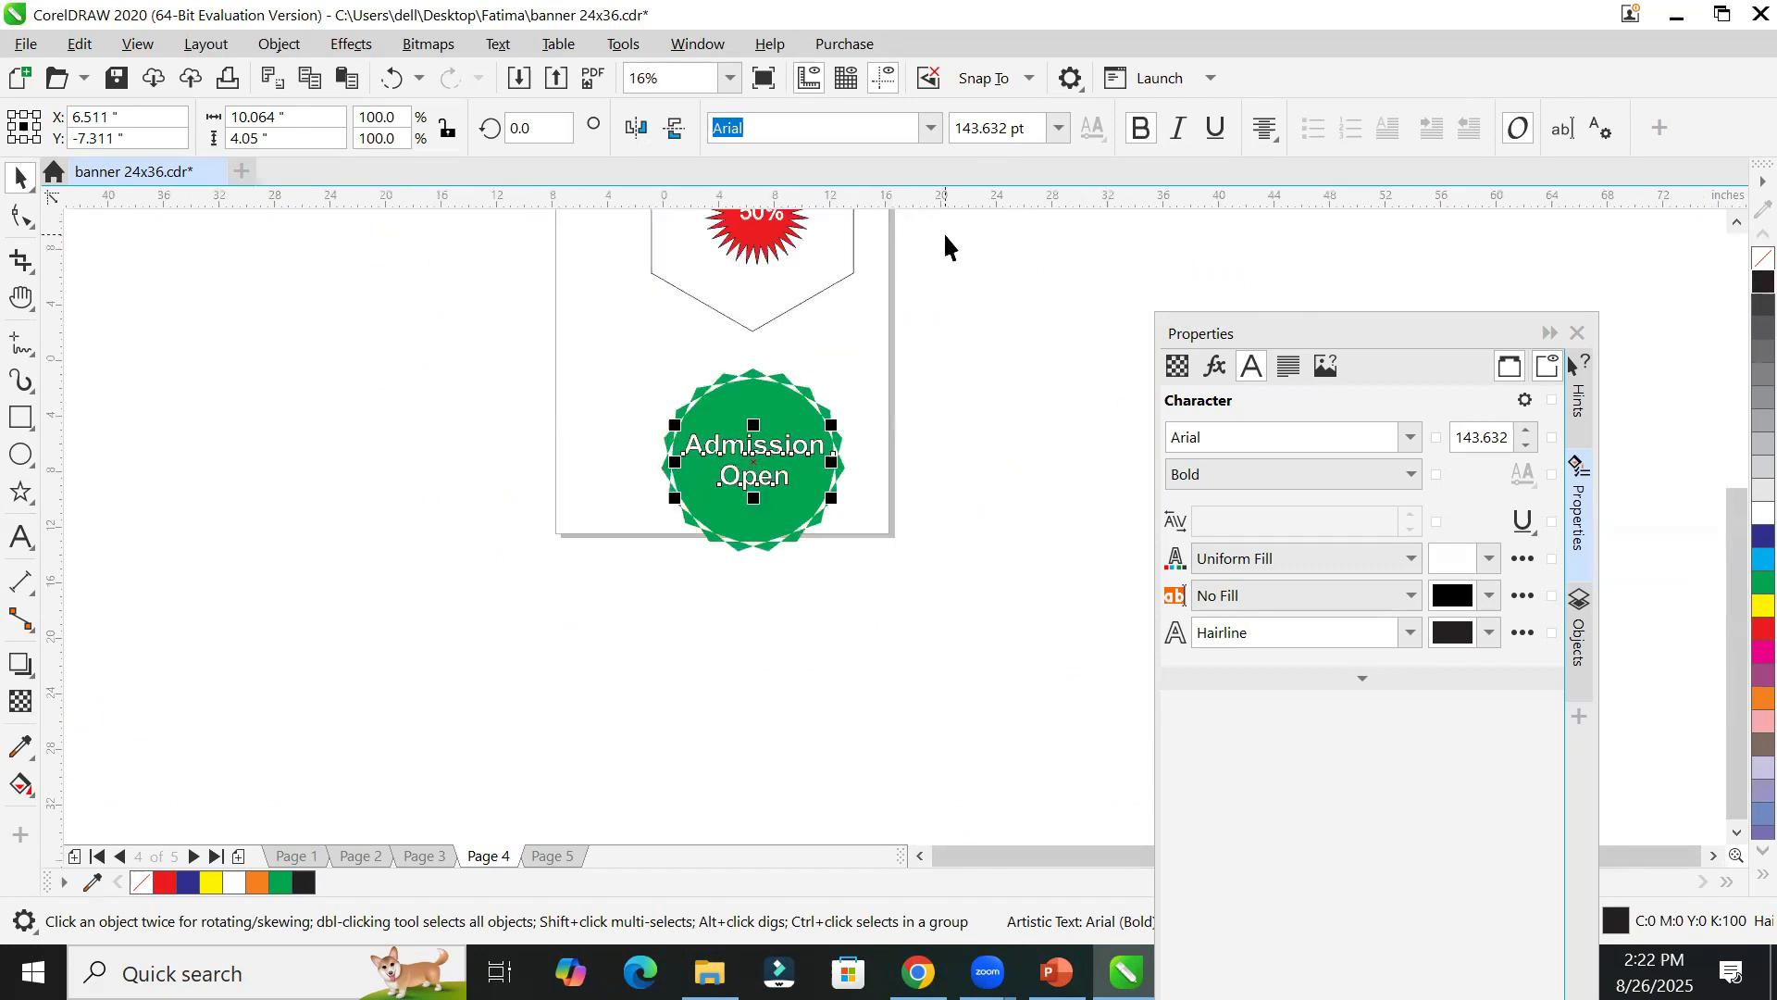
{"action": "scroll", "coordinate": [840, 347], "scroll_direction": "up", "scroll_amount": 2}
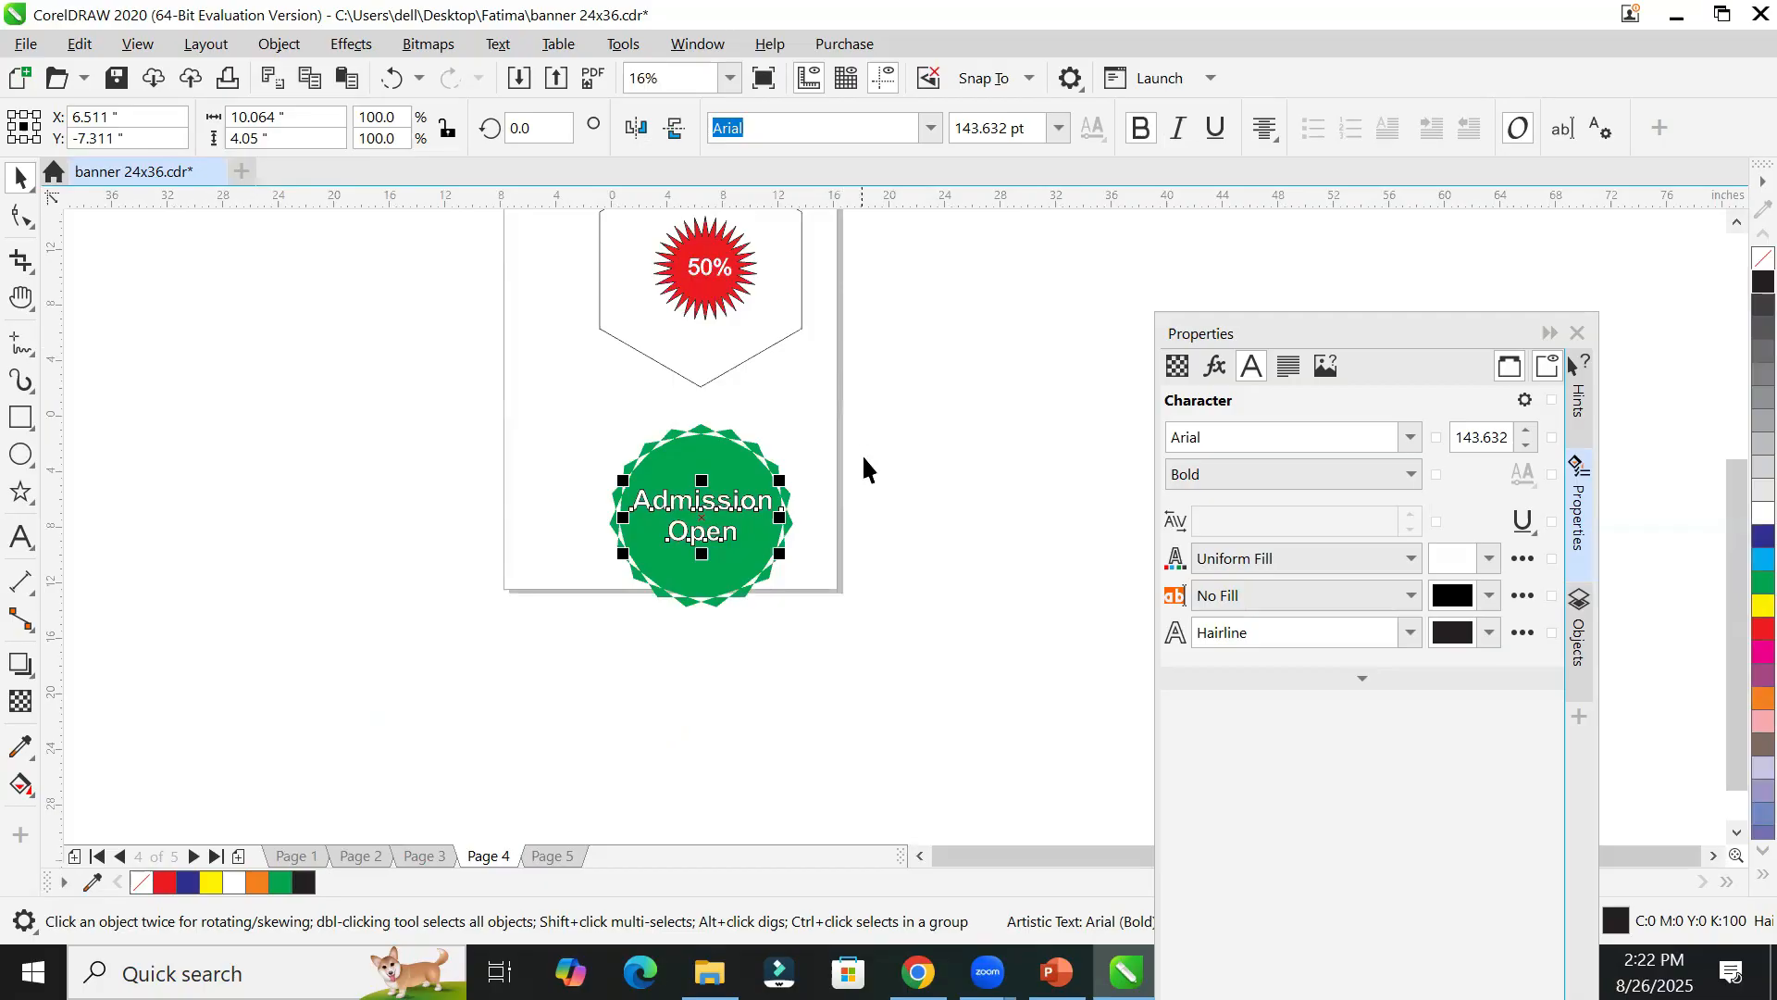
{"action": "left_click_drag", "start_coordinate": [576, 431], "coordinate": [854, 630]}
{"action": "left_click_drag", "start_coordinate": [568, 398], "coordinate": [891, 624]}
{"action": "left_click_drag", "start_coordinate": [721, 503], "coordinate": [699, 472]}
{"action": "left_click", "coordinate": [941, 507]}
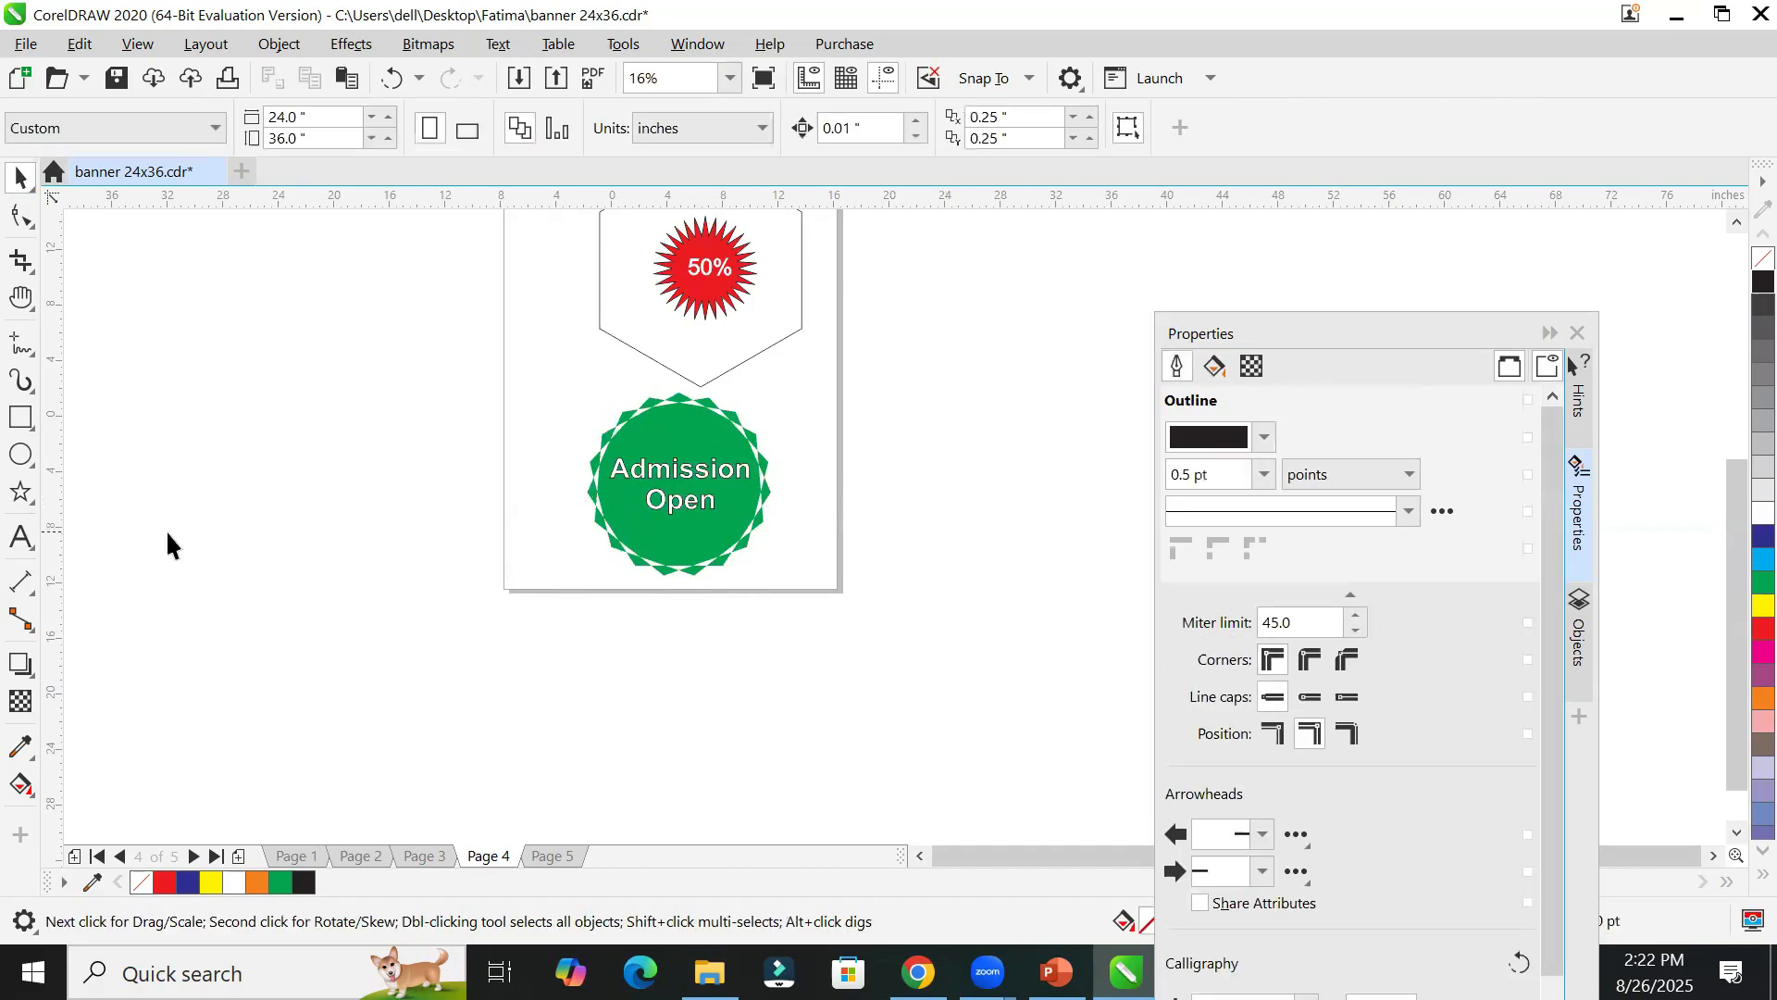
{"action": "left_click", "coordinate": [21, 491]}
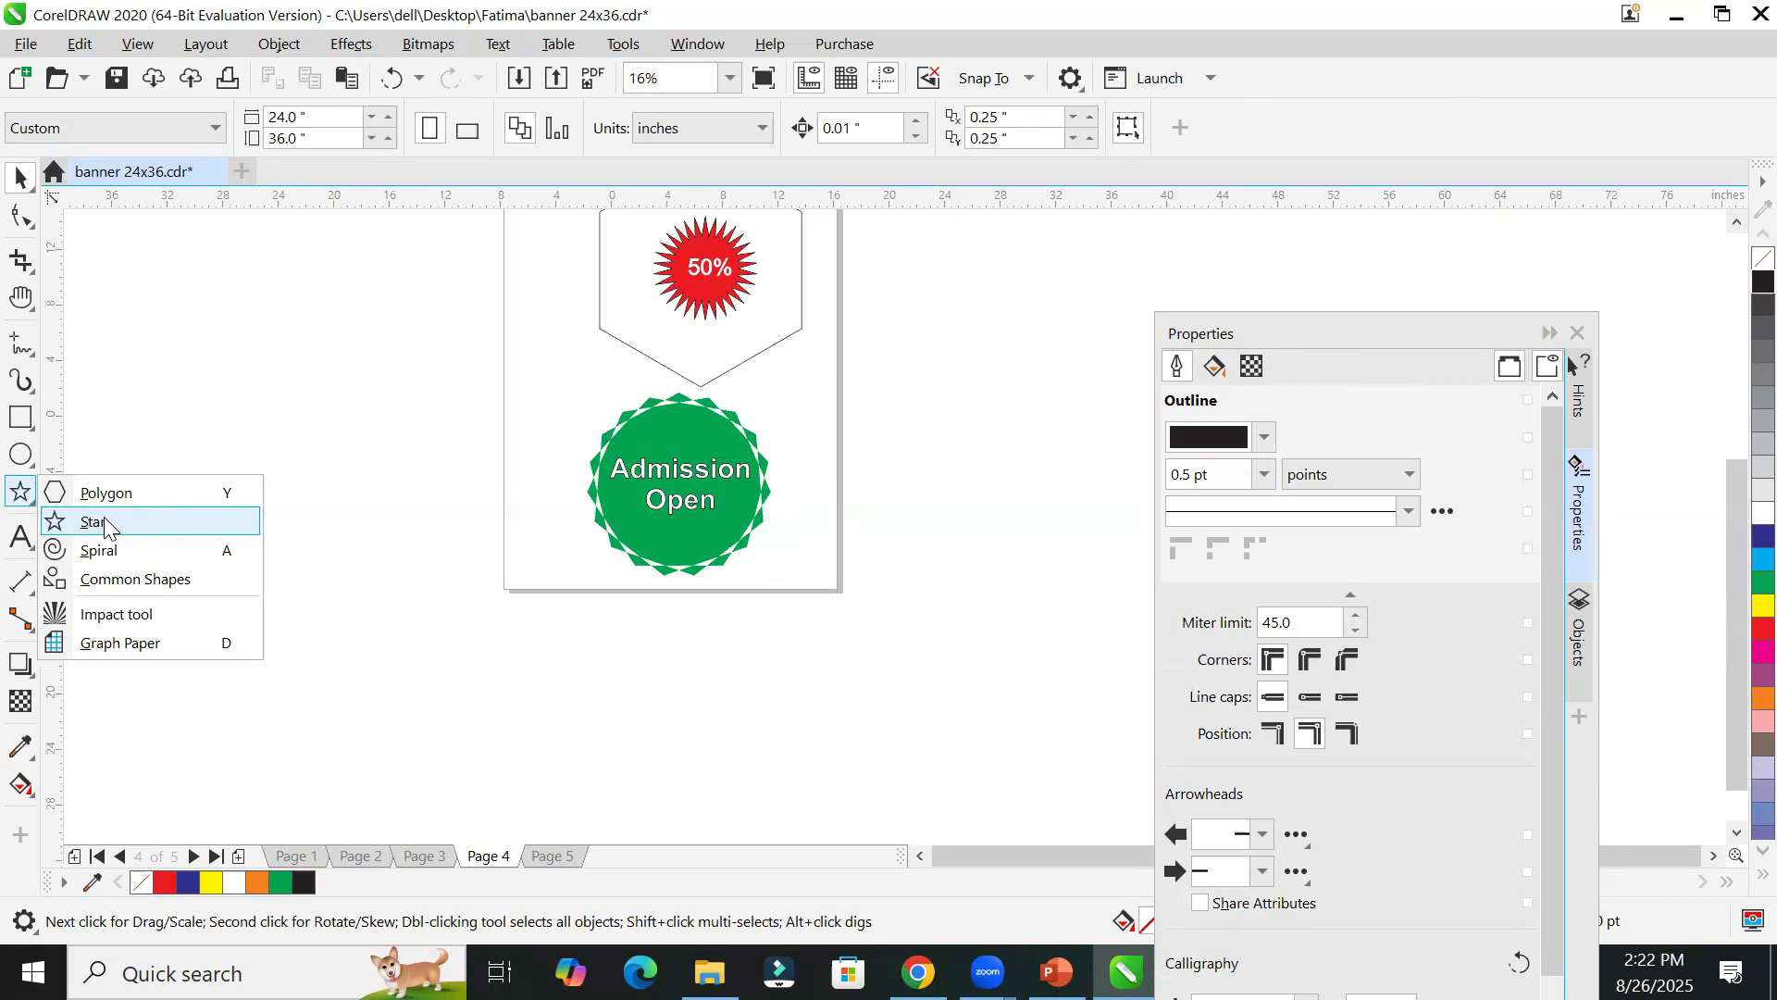
{"action": "left_click", "coordinate": [180, 554]}
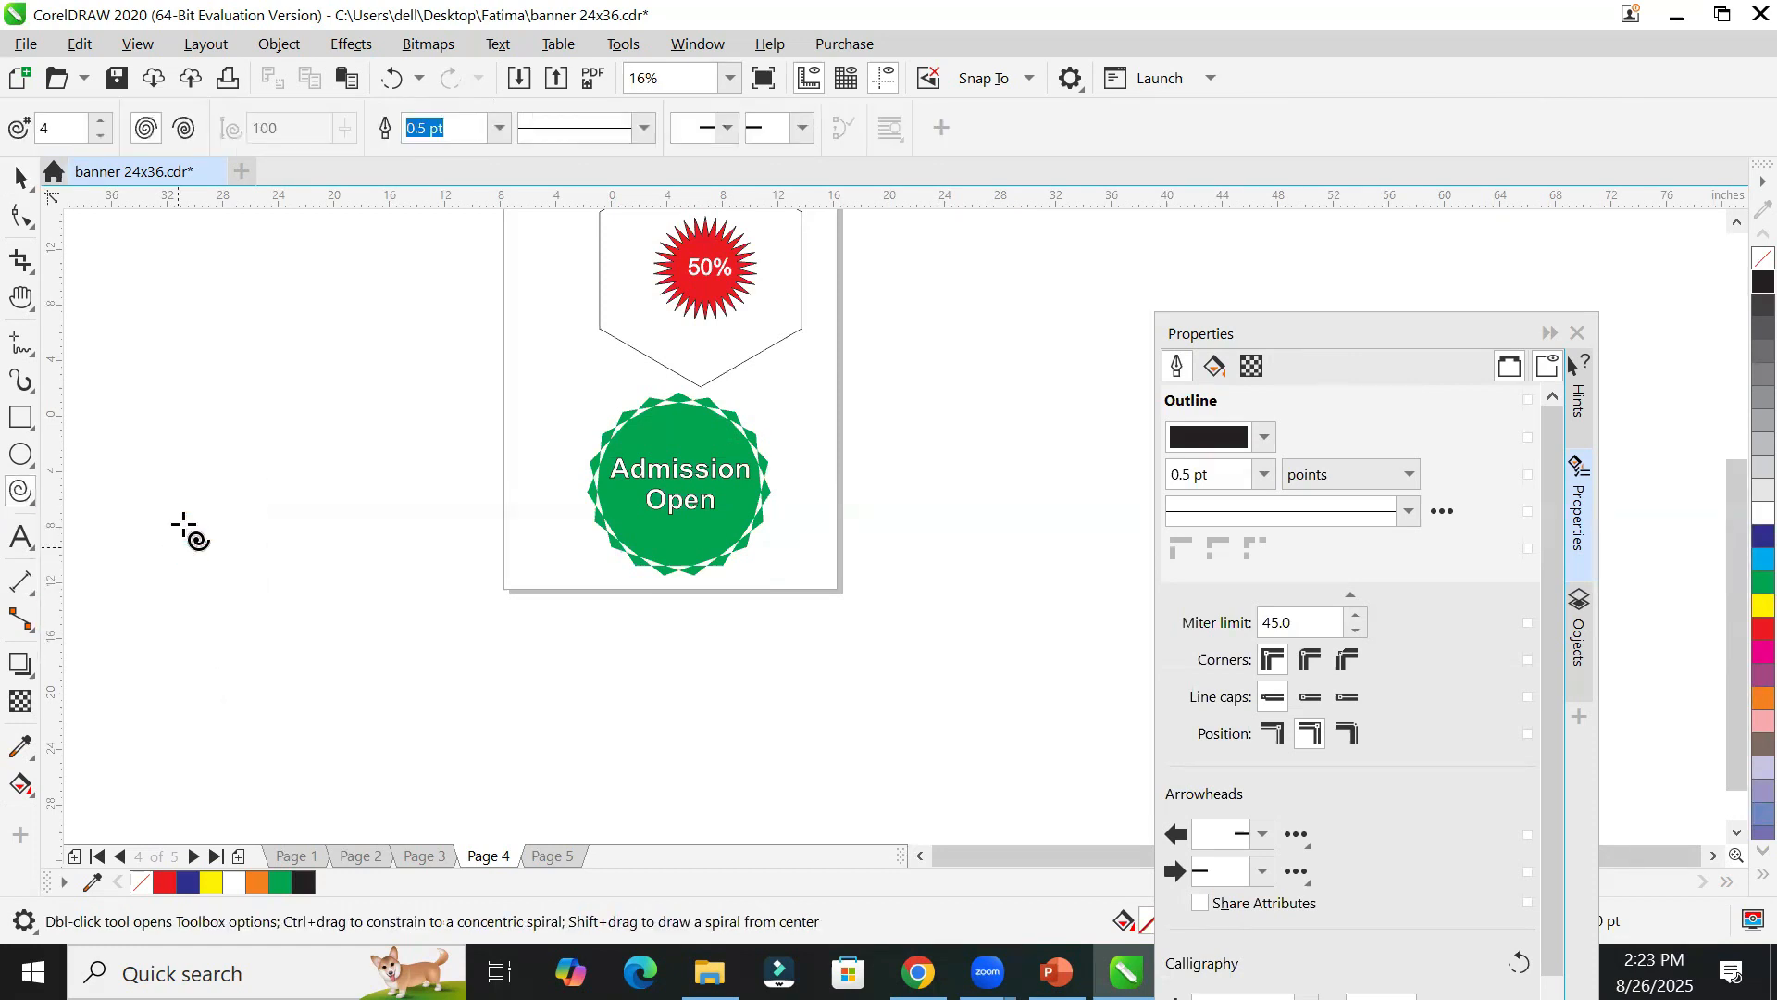
{"action": "left_click_drag", "start_coordinate": [181, 350], "coordinate": [479, 559]}
{"action": "key", "text": "Delete"}
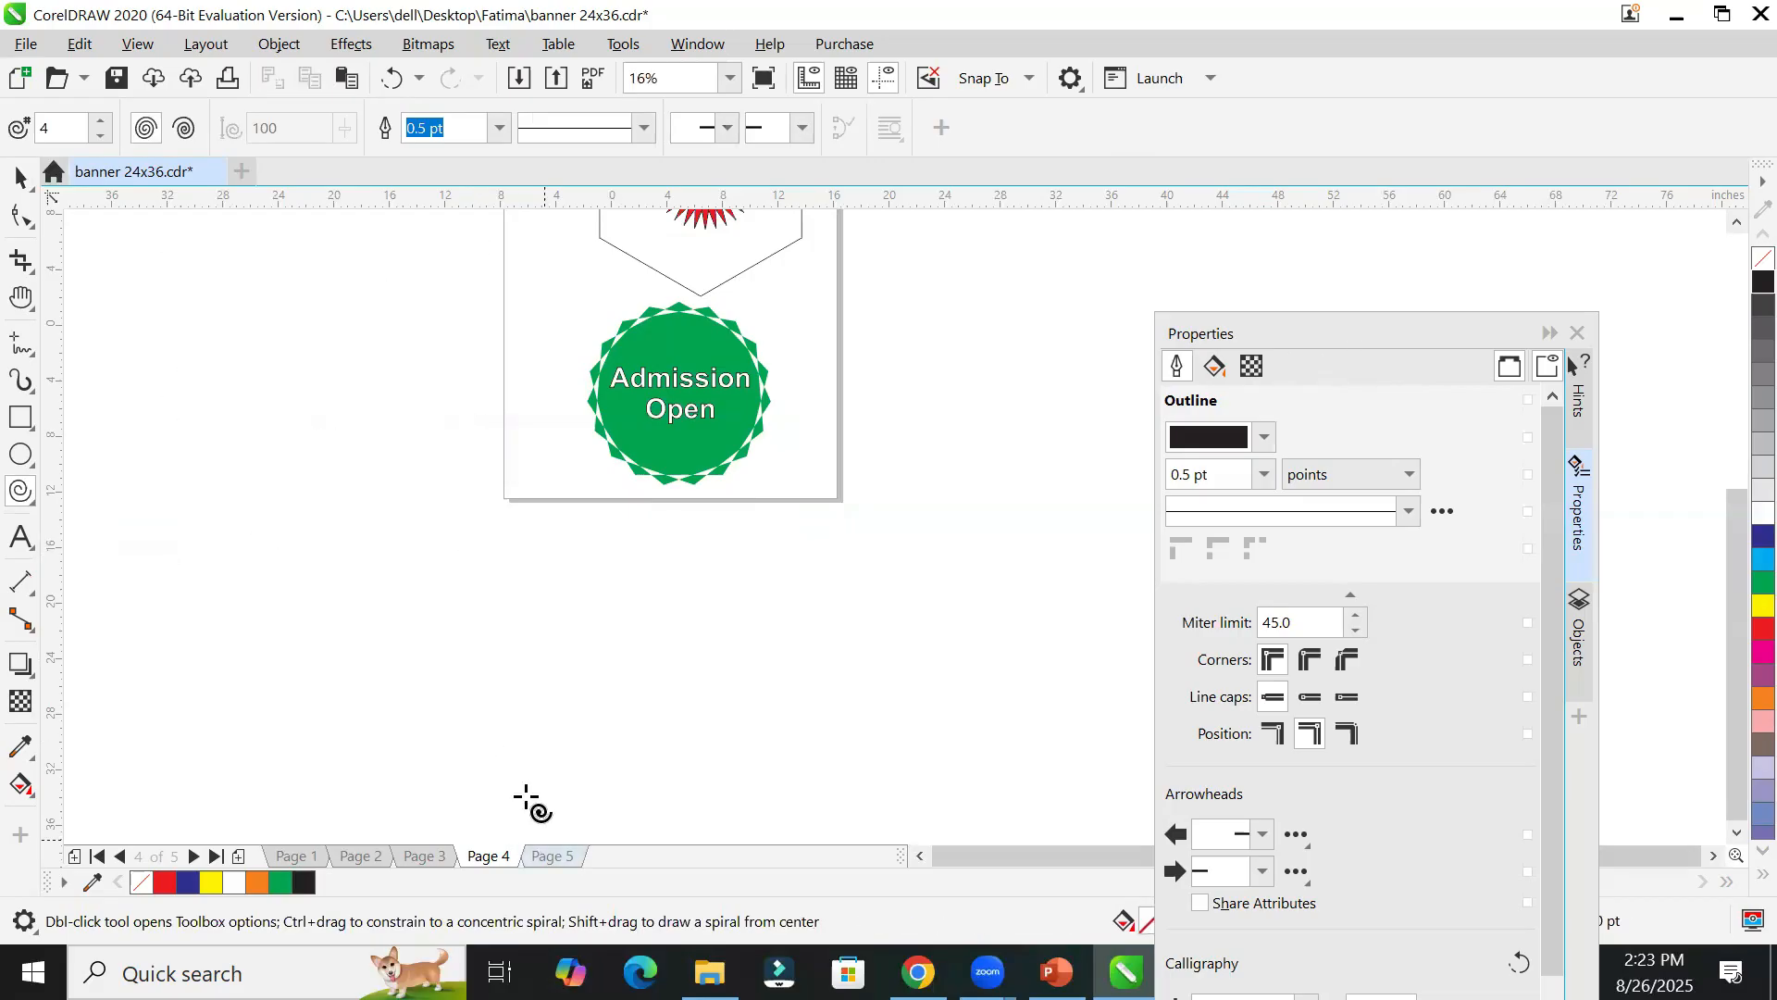
Step: Go to page 5 and draw a symmetrical spiral with 10 revolutions in the upper middle of the page
{"action": "key", "text": "Page_Down"}
{"action": "key", "text": "h"}
{"action": "left_click_drag", "start_coordinate": [811, 319], "coordinate": [666, 579]}
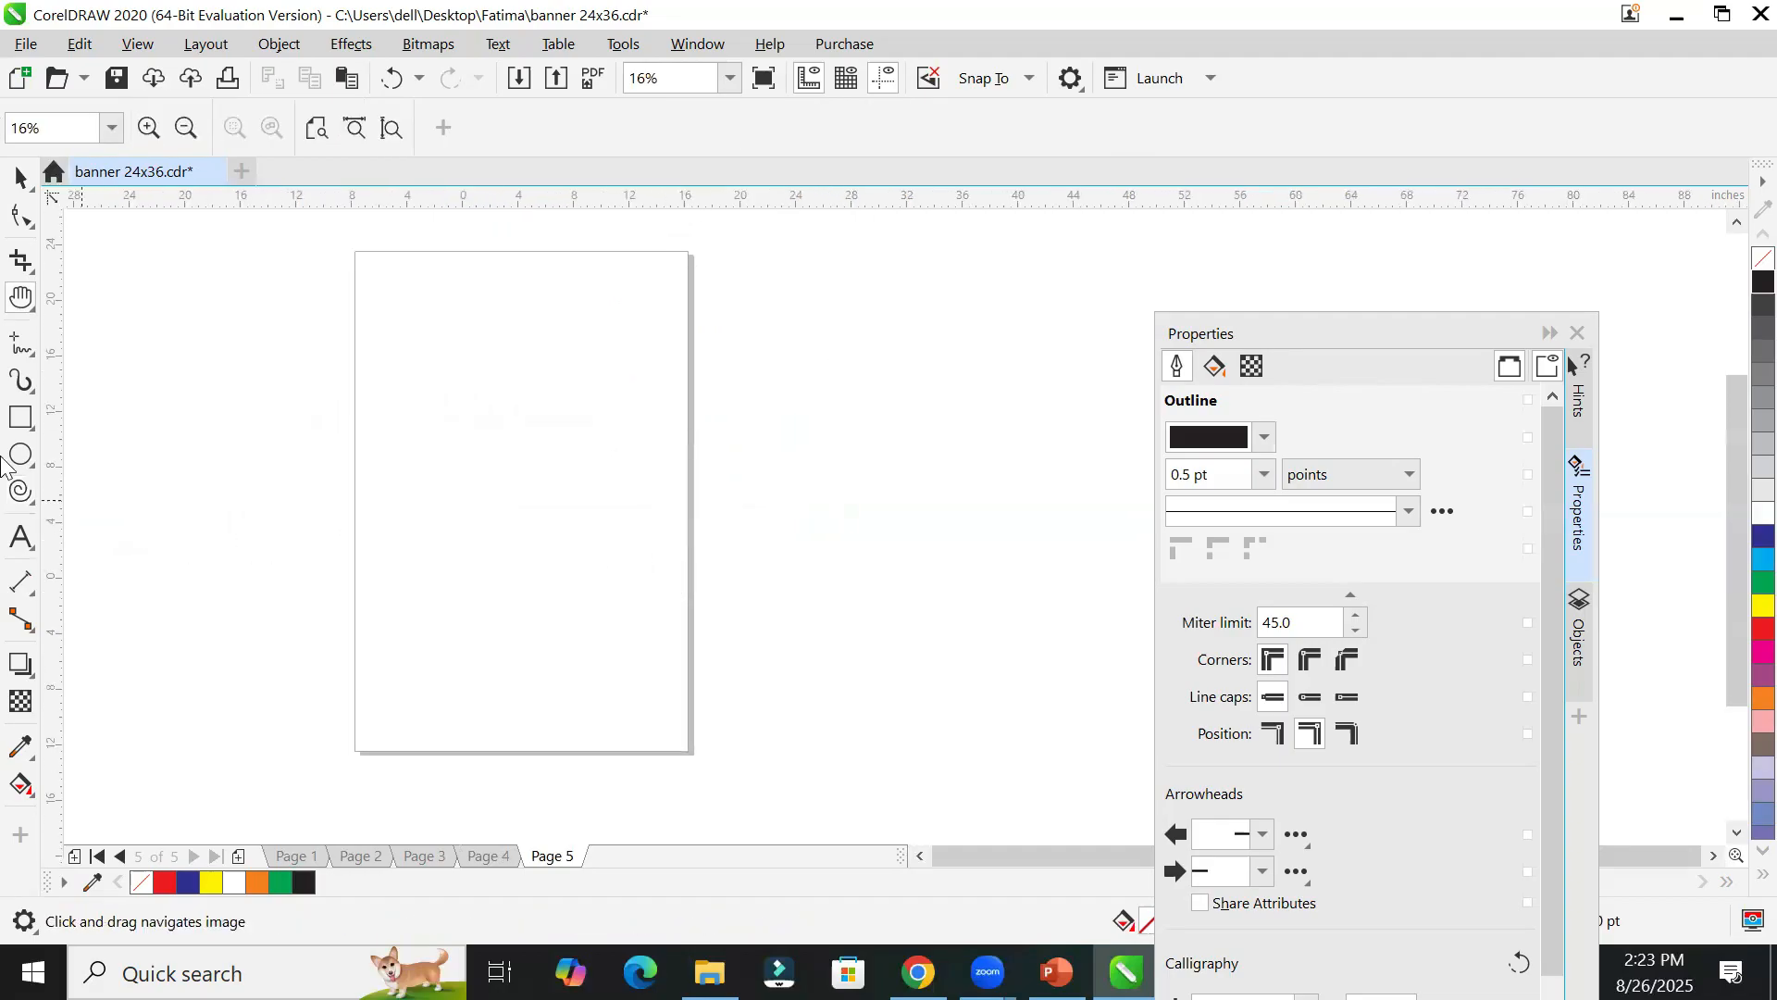
{"action": "left_click", "coordinate": [17, 496]}
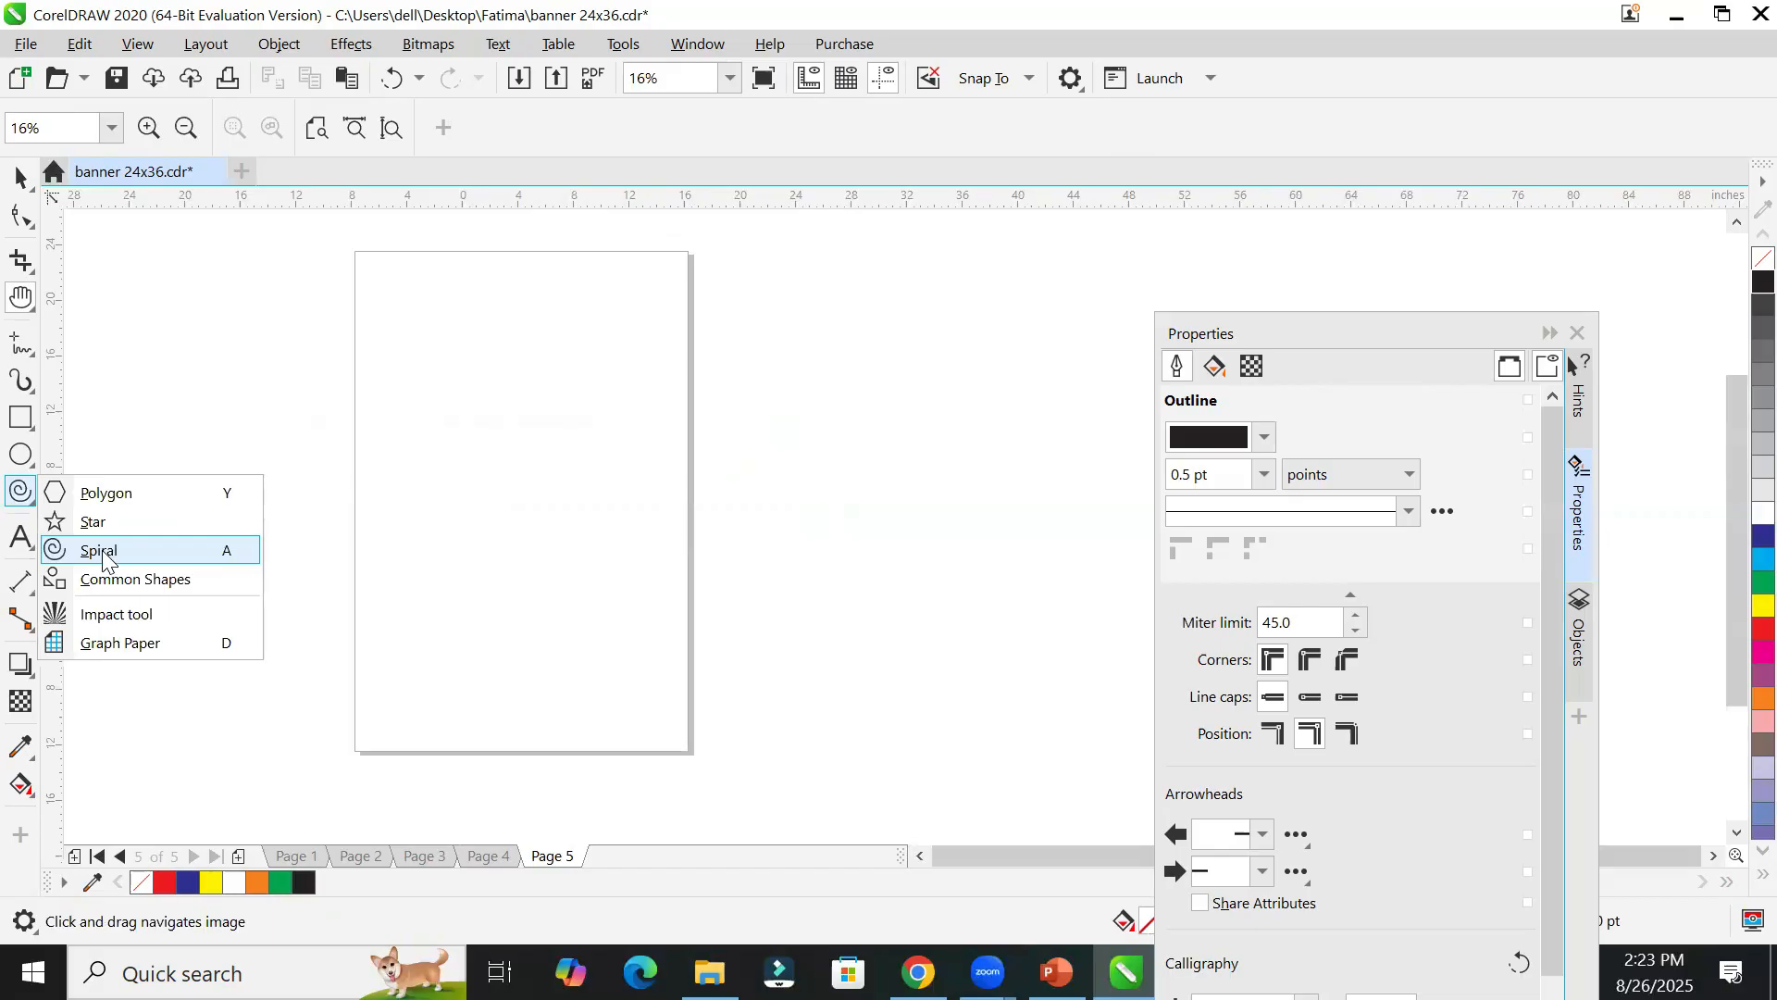
{"action": "left_click", "coordinate": [196, 552]}
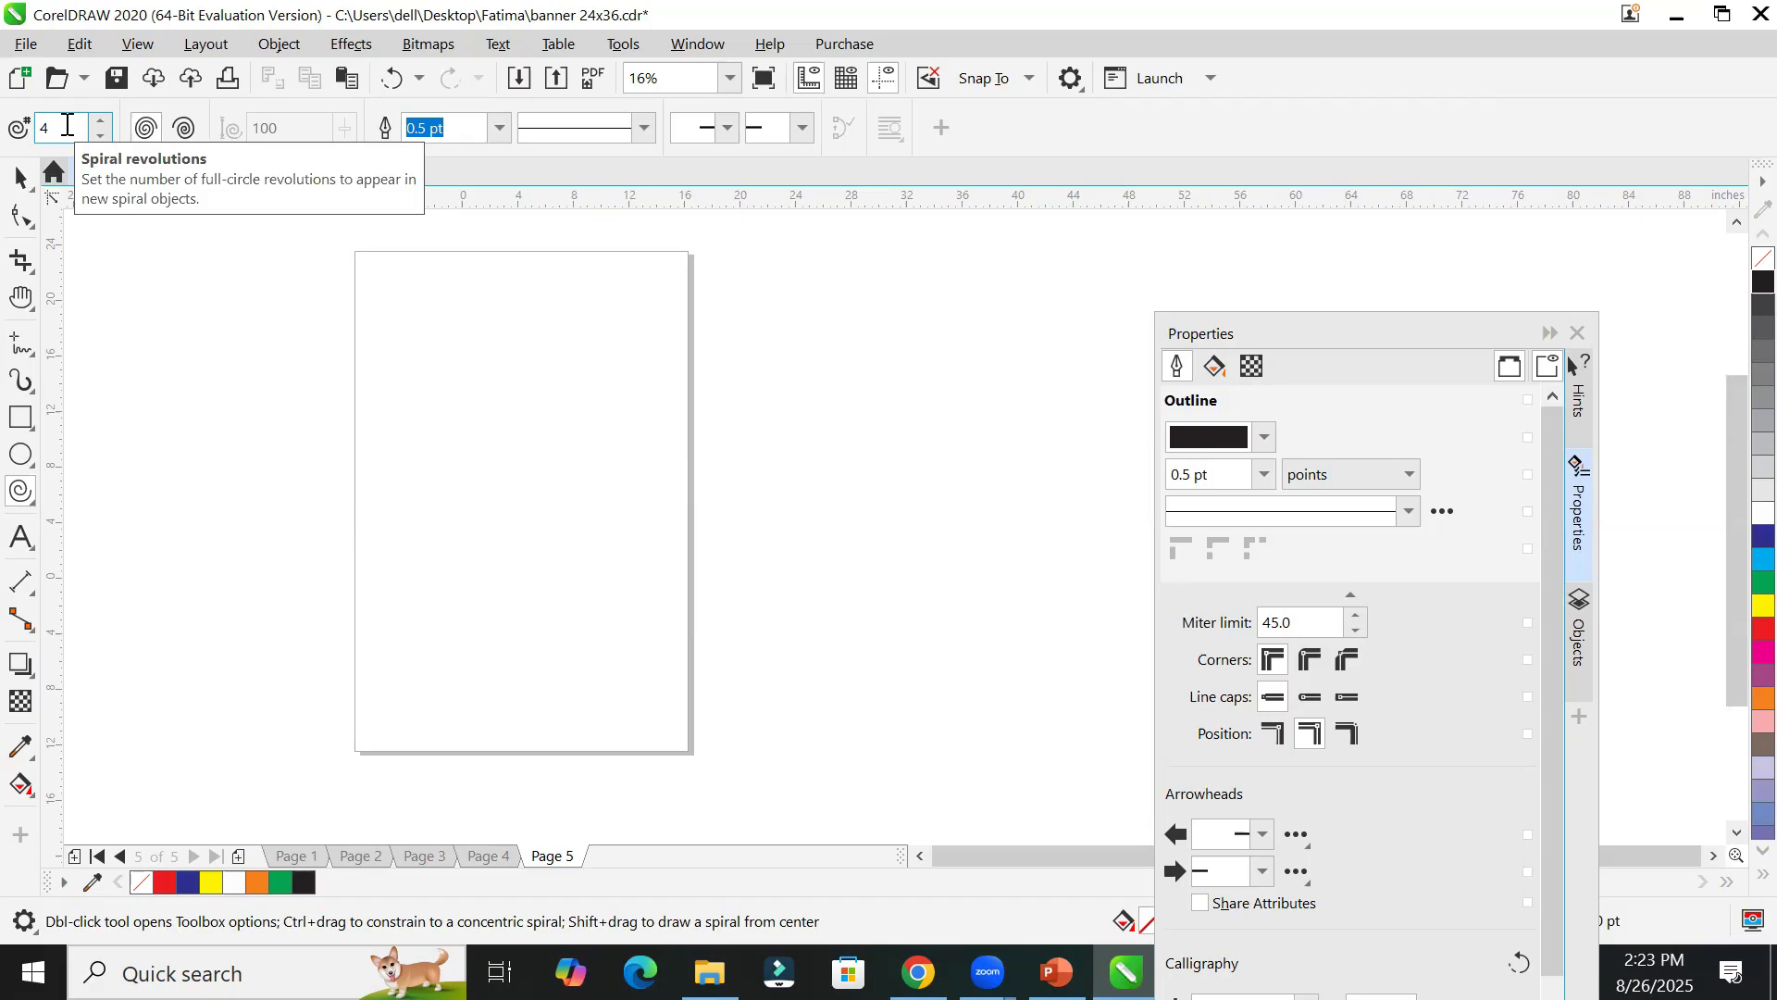
{"action": "left_click", "coordinate": [101, 121]}
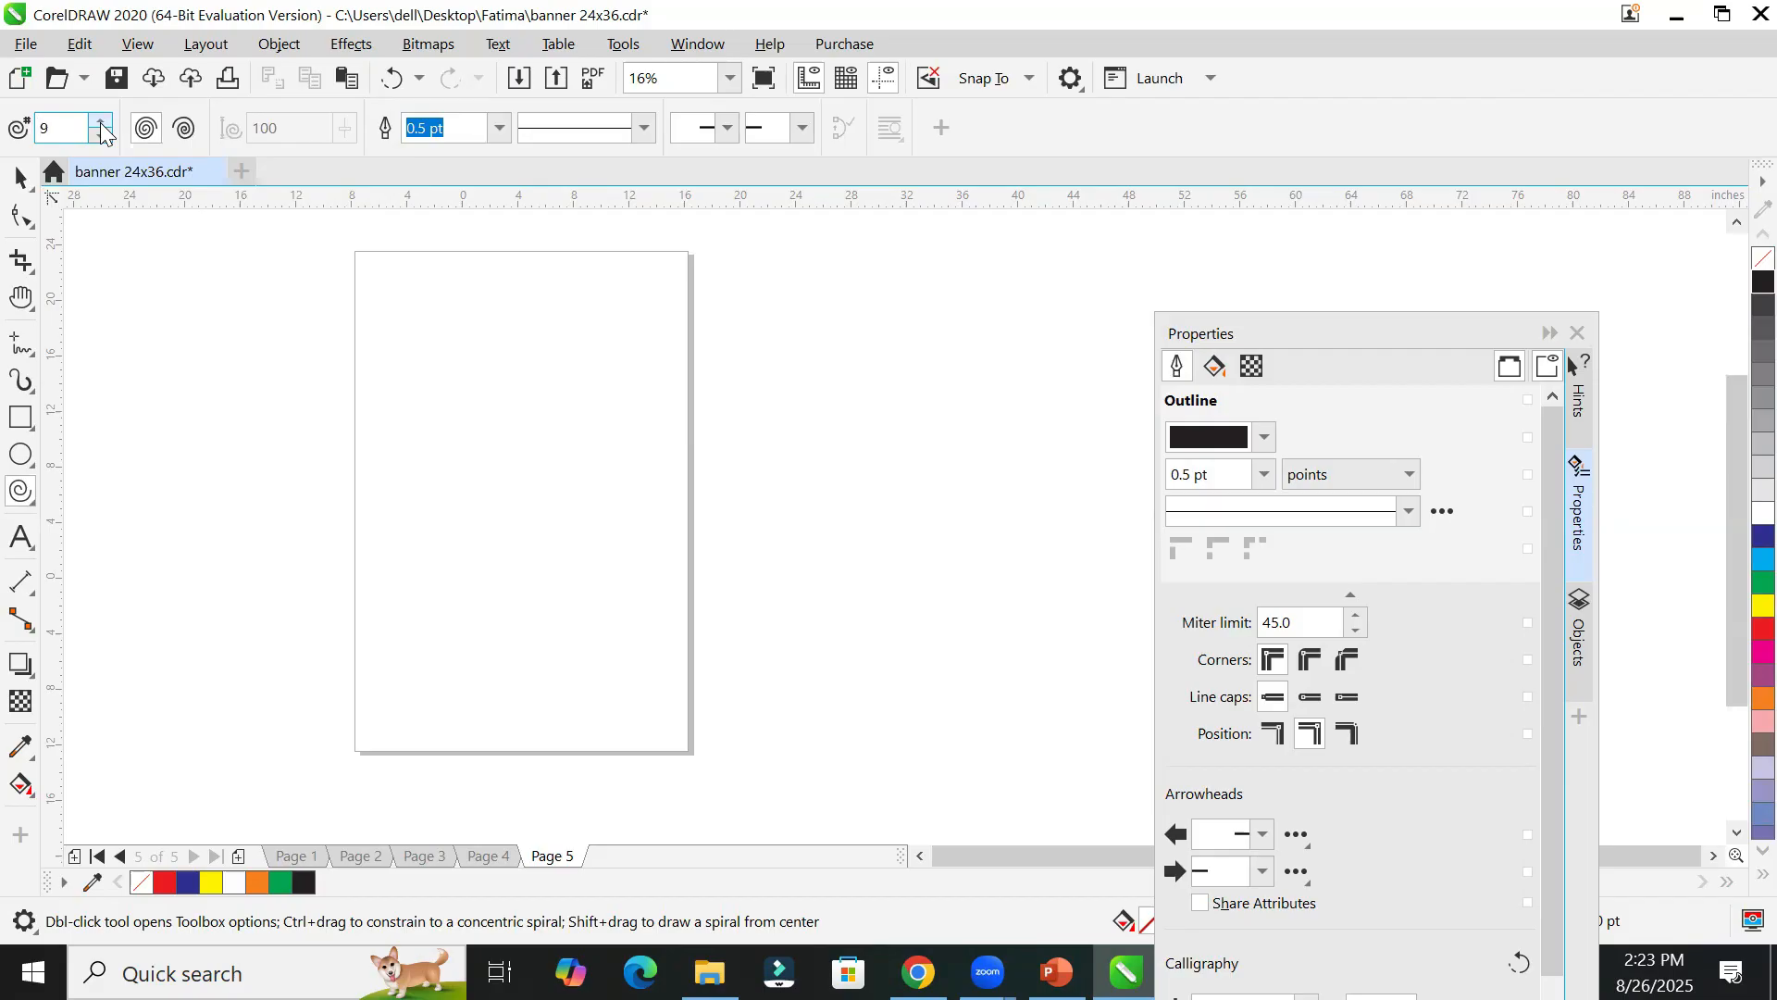
{"action": "left_click_drag", "start_coordinate": [391, 331], "coordinate": [652, 617]}
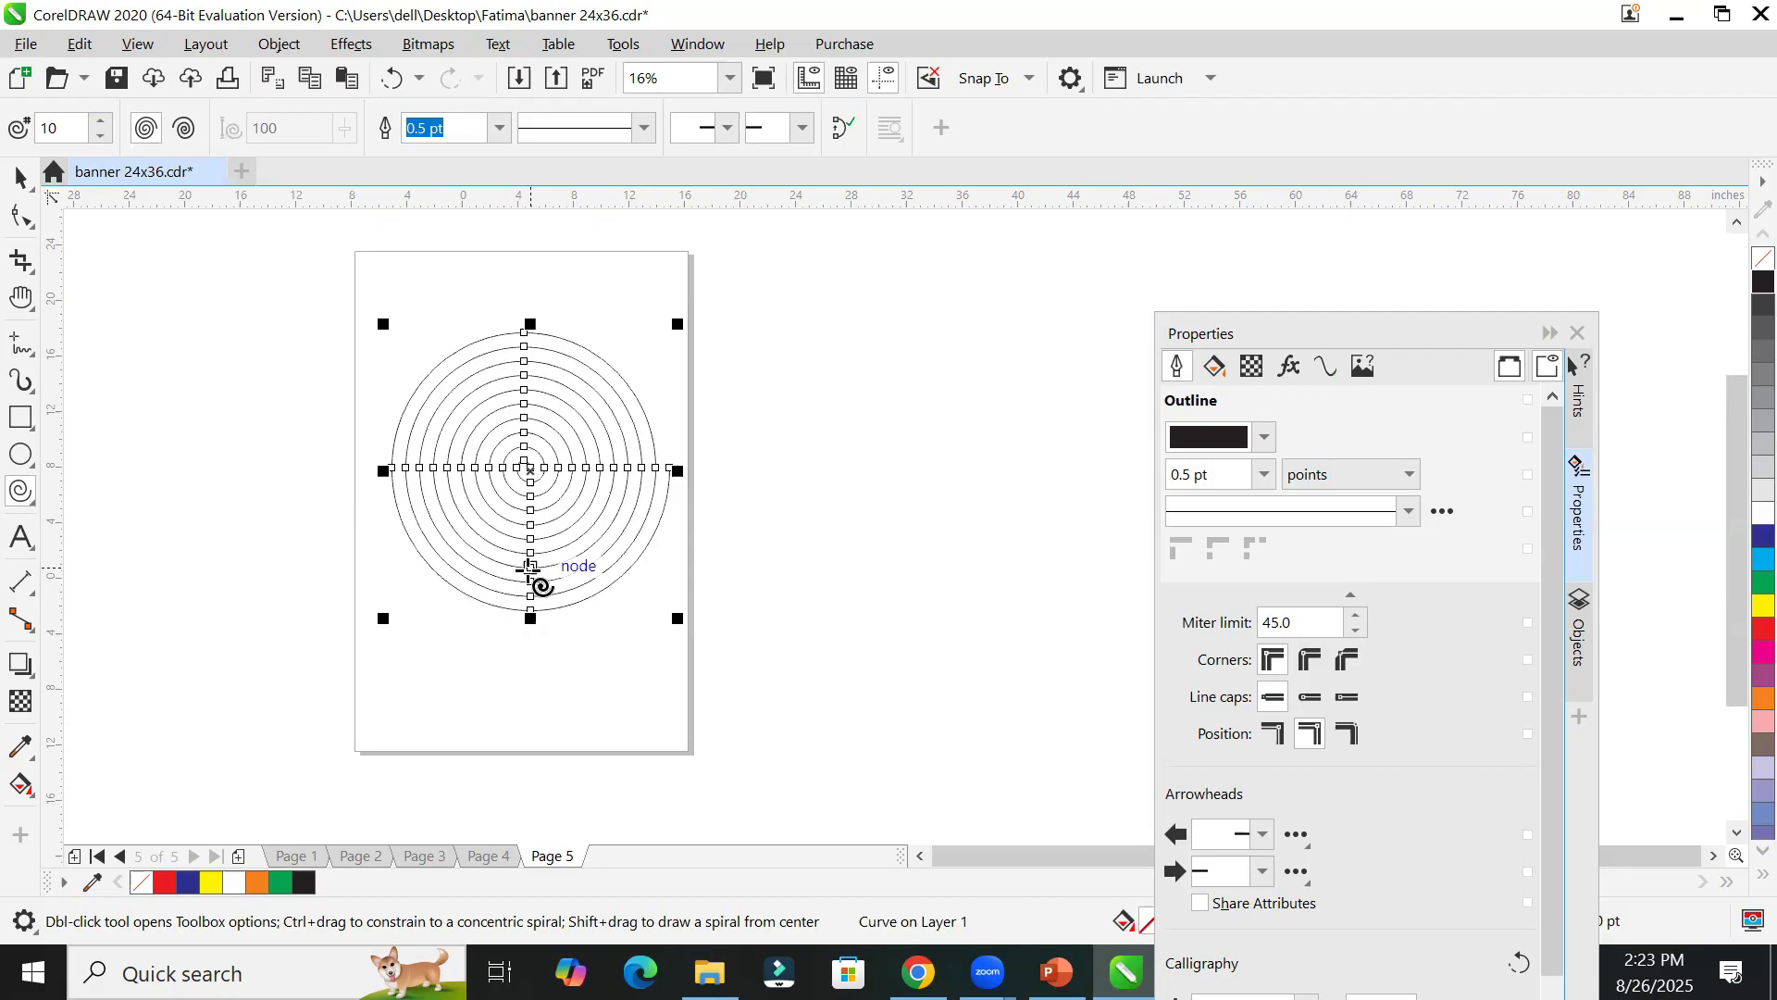
Step: Draw a second symmetrical spiral with 20 revolutions, about 19 by 20 inches, outside the page to its right
{"action": "left_click", "coordinate": [96, 118]}
{"action": "left_click", "coordinate": [96, 119]}
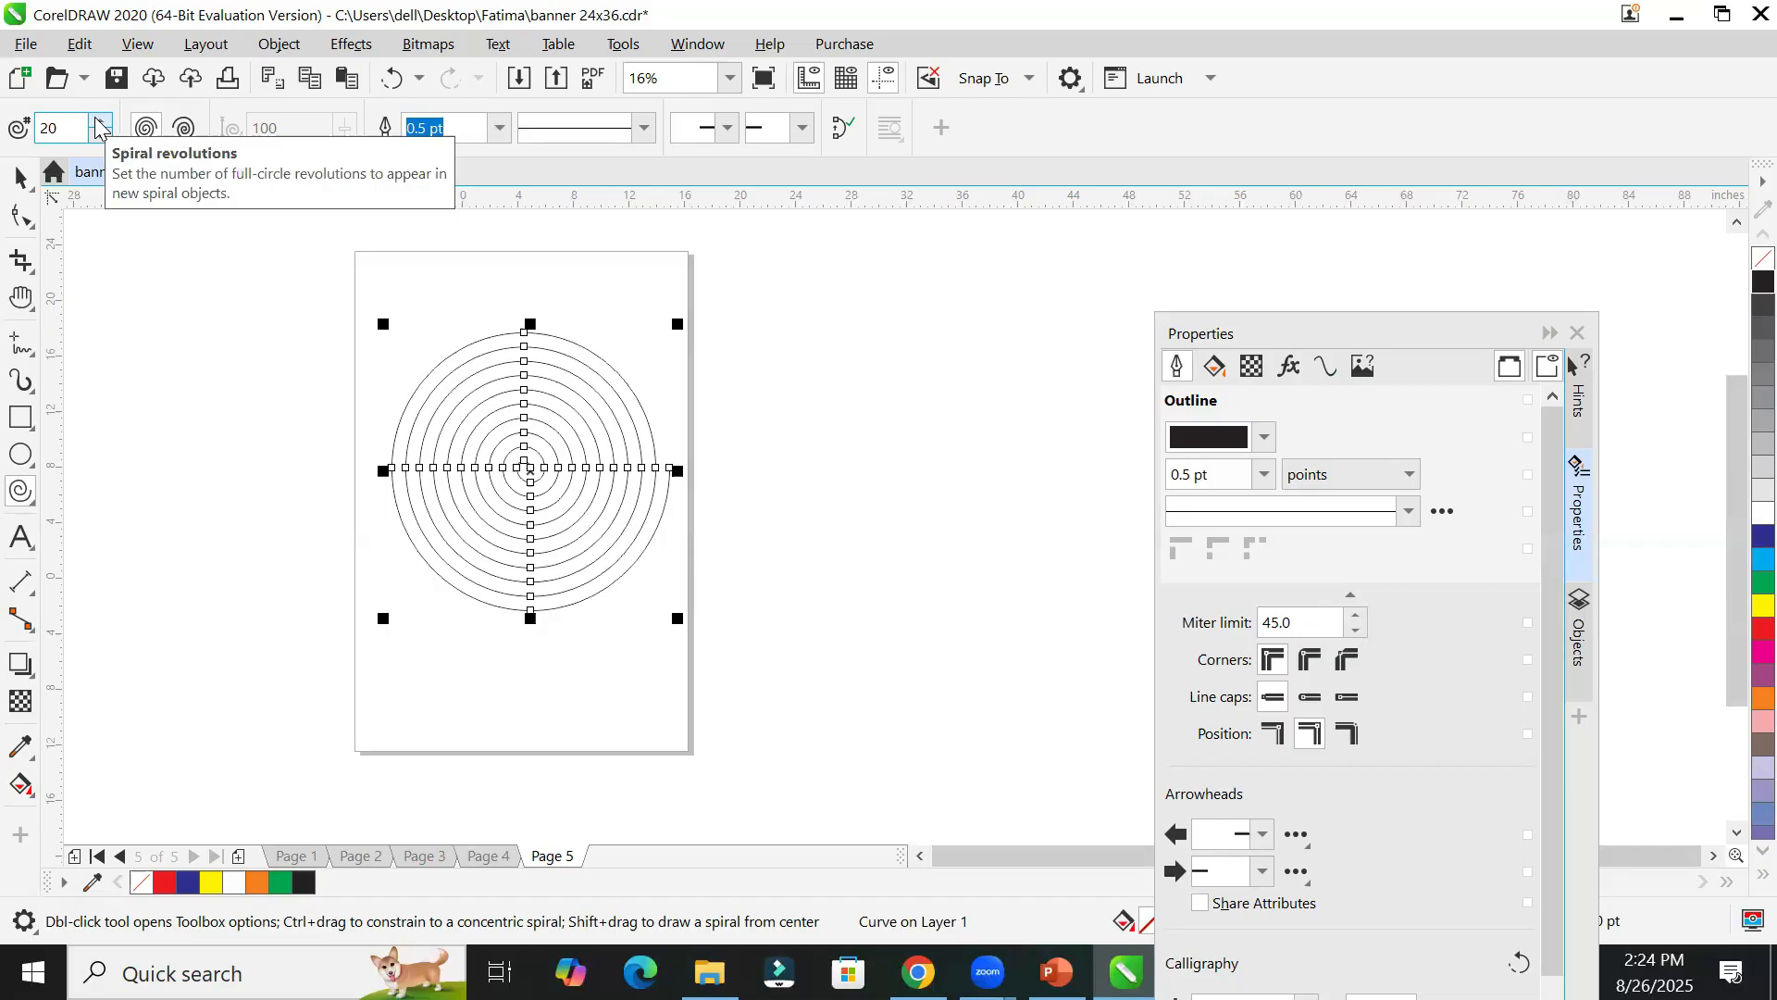
{"action": "left_click_drag", "start_coordinate": [767, 349], "coordinate": [1037, 635]}
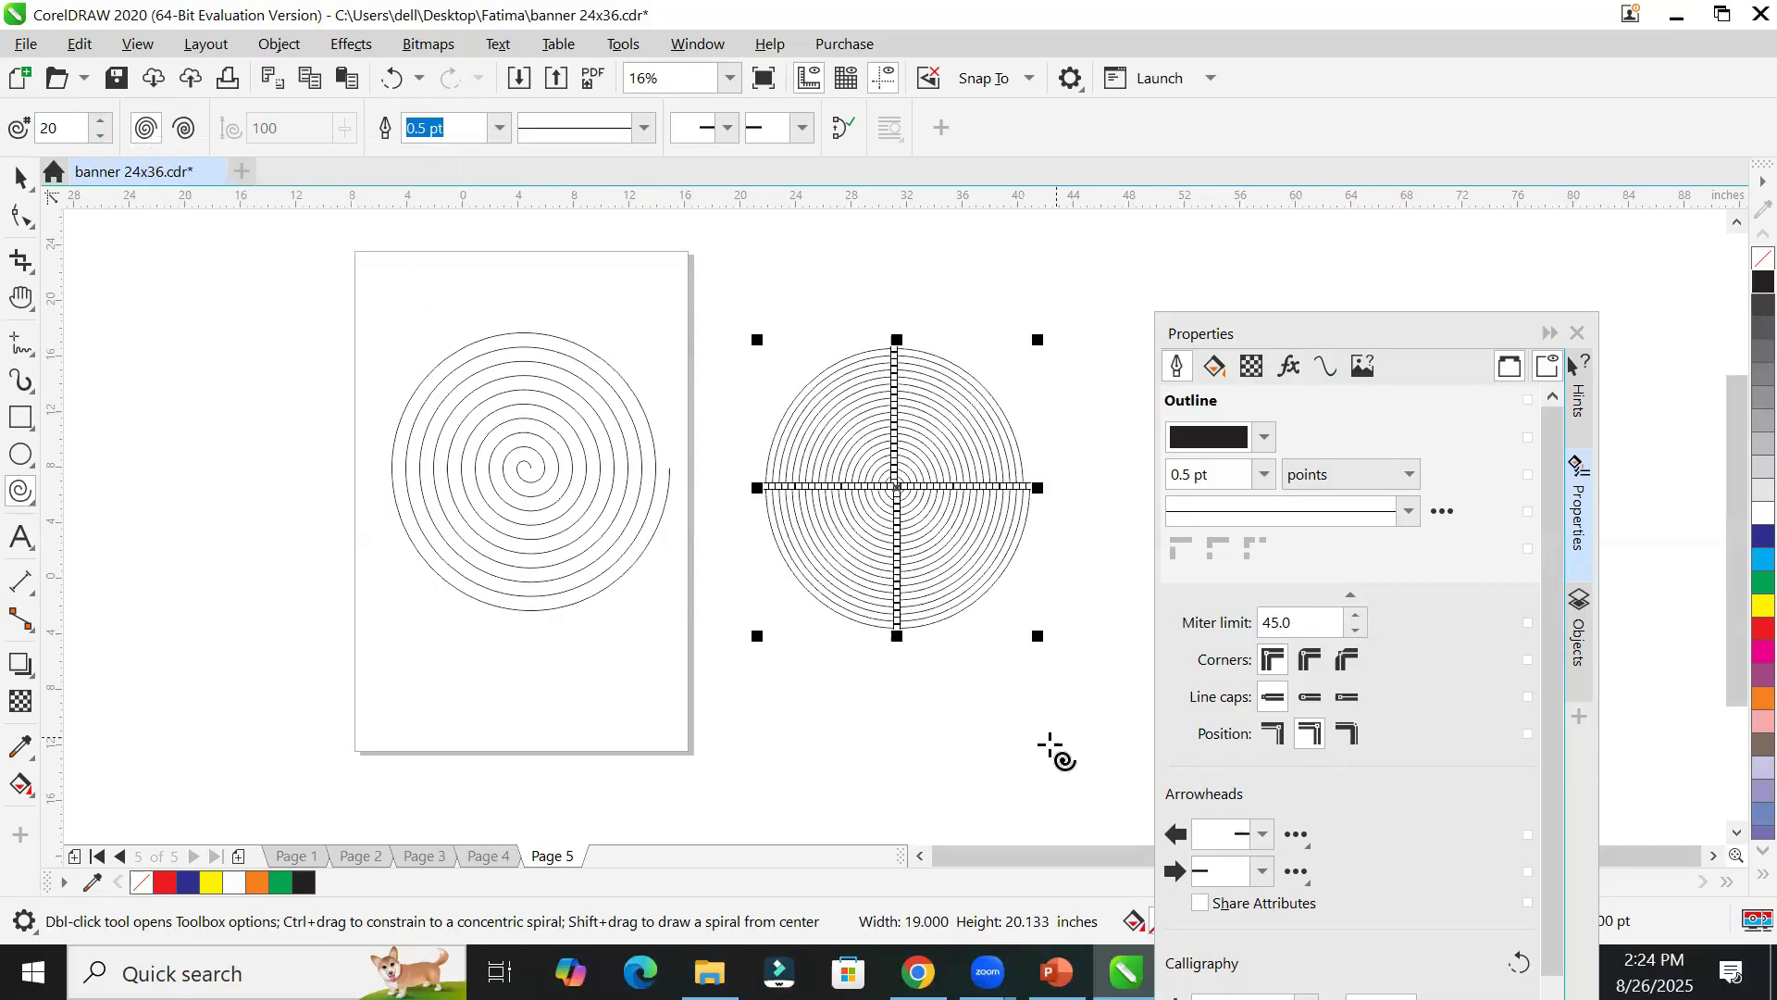
Step: Draw a third symmetrical spiral with 100 revolutions, outside the page to its left
{"action": "left_click_drag", "start_coordinate": [78, 128], "coordinate": [3, 138]}
{"action": "type", "text": "500"}
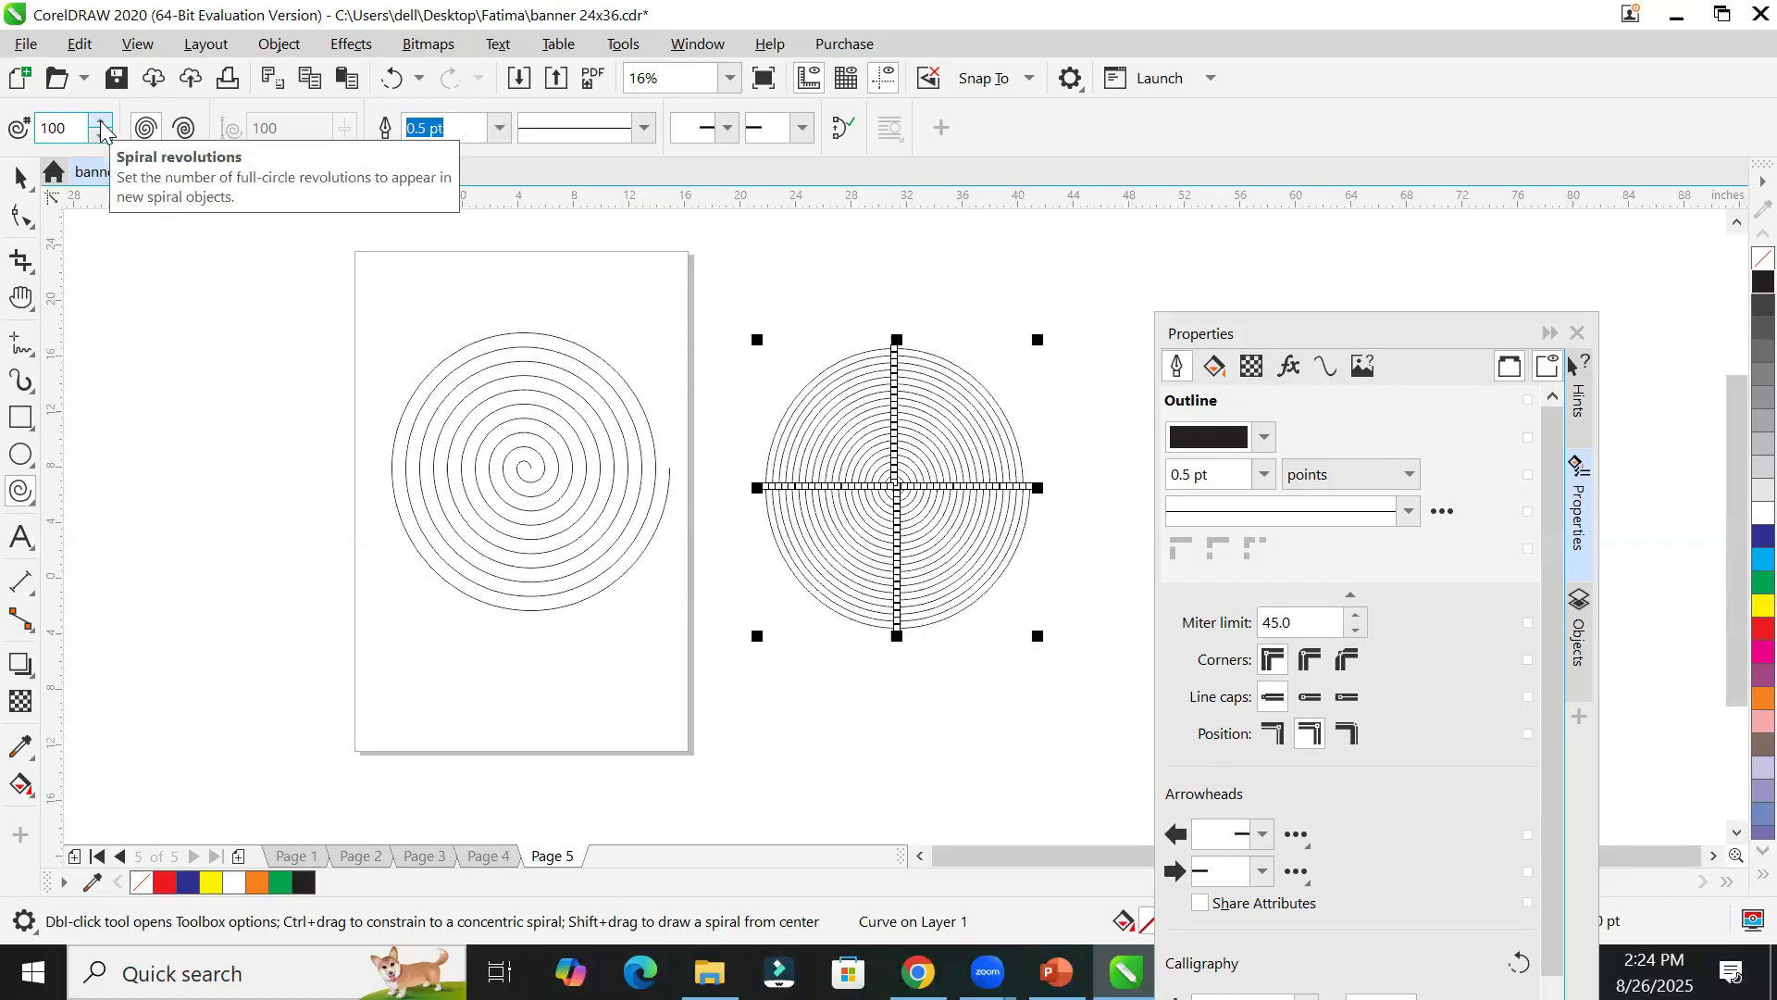
{"action": "left_click", "coordinate": [158, 376]}
{"action": "mouse_move", "coordinate": [103, 346]}
{"action": "left_mouse_down"}
{"action": "mouse_move", "coordinate": [336, 617]}
{"action": "mouse_move", "coordinate": [389, 644]}
{"action": "mouse_move", "coordinate": [336, 597]}
{"action": "left_mouse_up"}
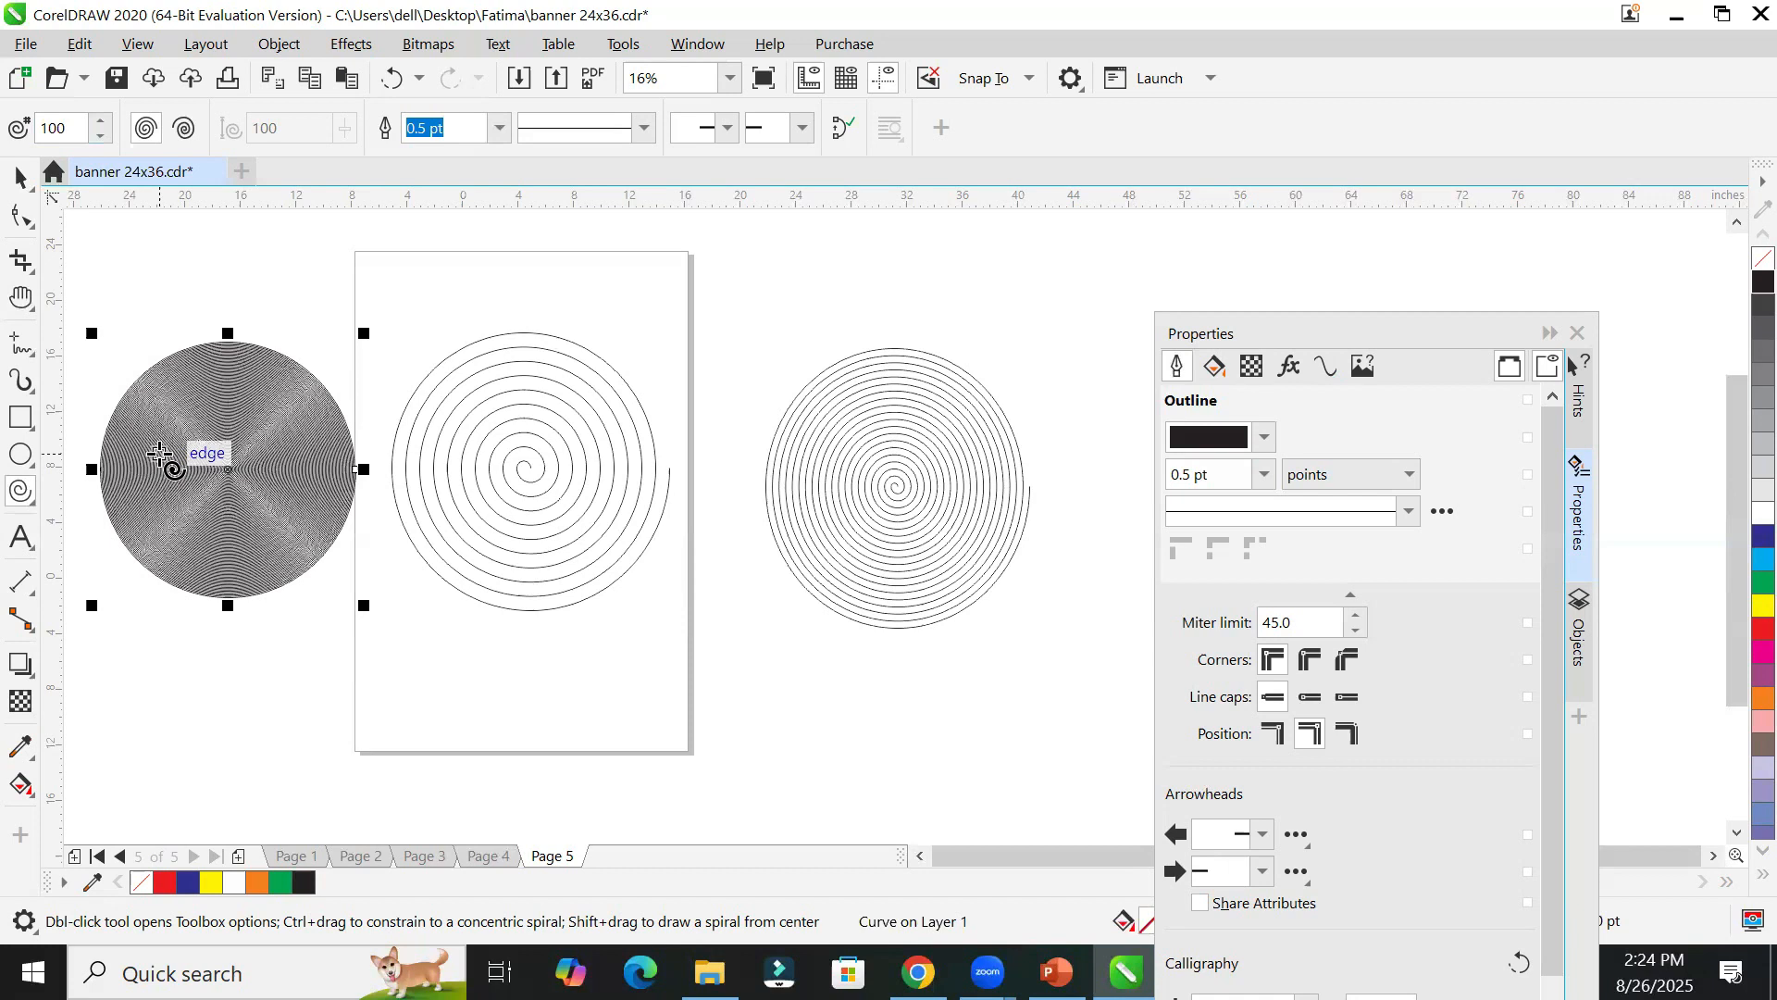
Step: Examine the line spacing and the center of the 100-revolution spiral up close
{"action": "scroll", "coordinate": [277, 456], "scroll_direction": "up", "scroll_amount": 3}
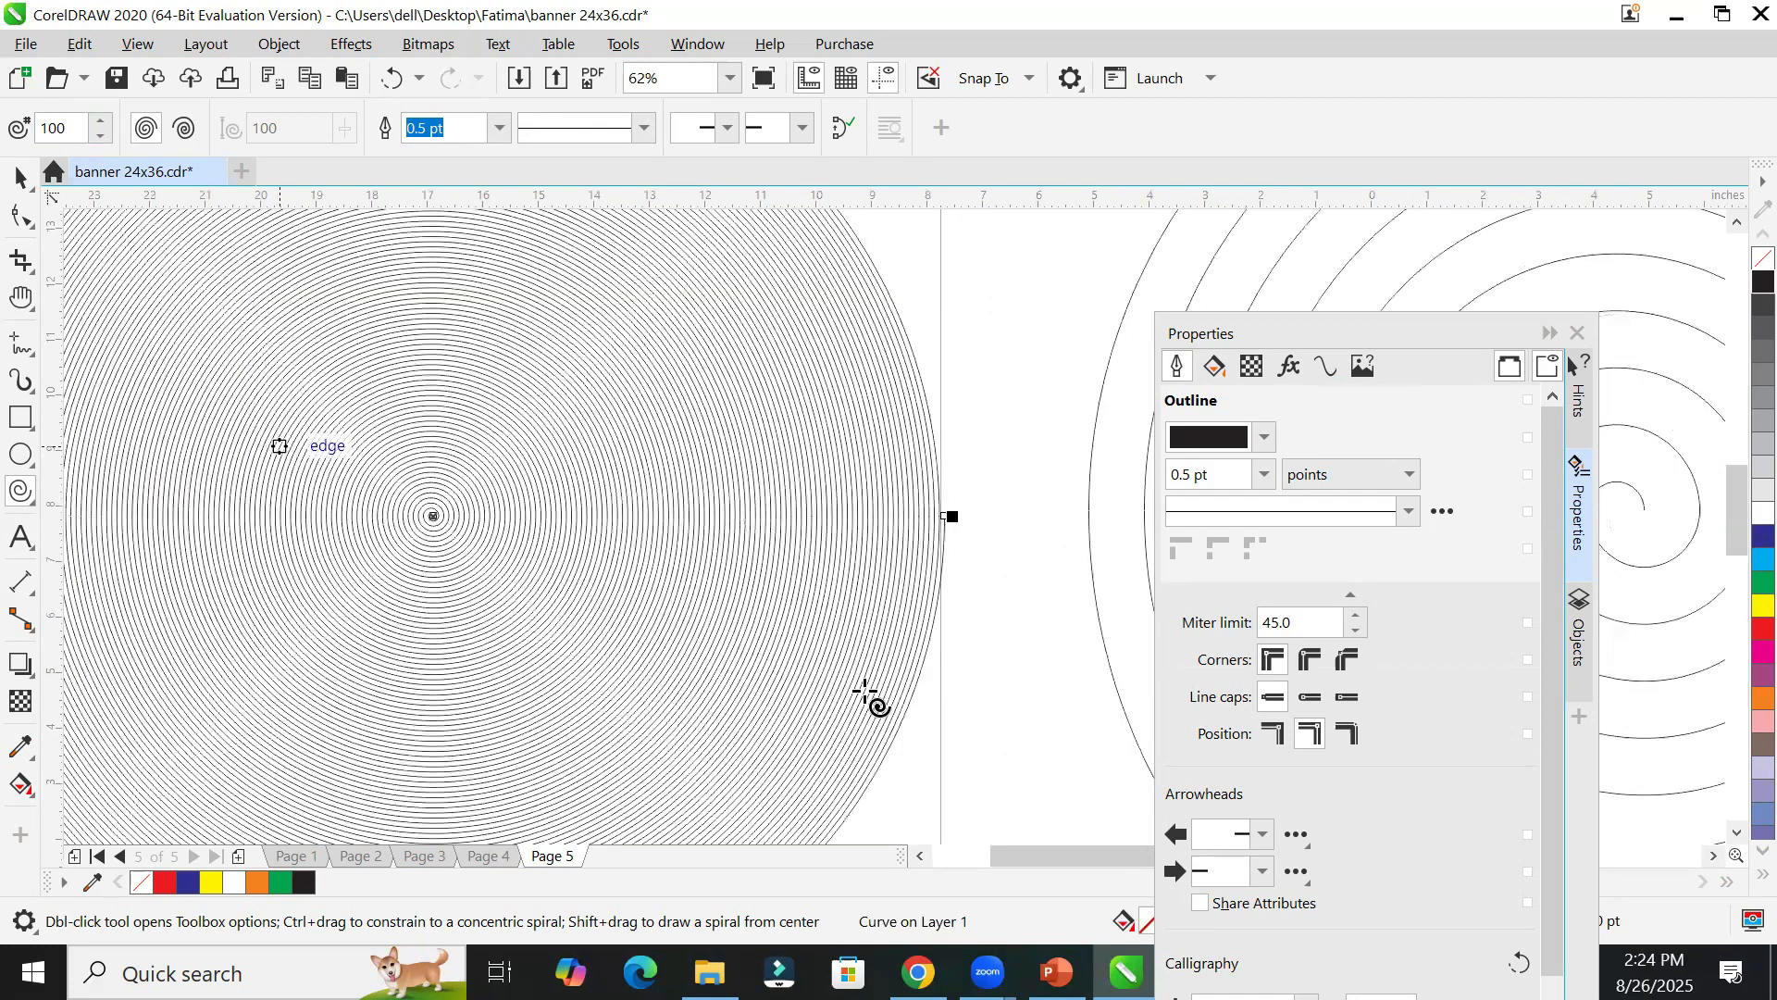
{"action": "scroll", "coordinate": [925, 726], "scroll_direction": "up", "scroll_amount": 1}
{"action": "scroll", "coordinate": [939, 731], "scroll_direction": "up", "scroll_amount": 8}
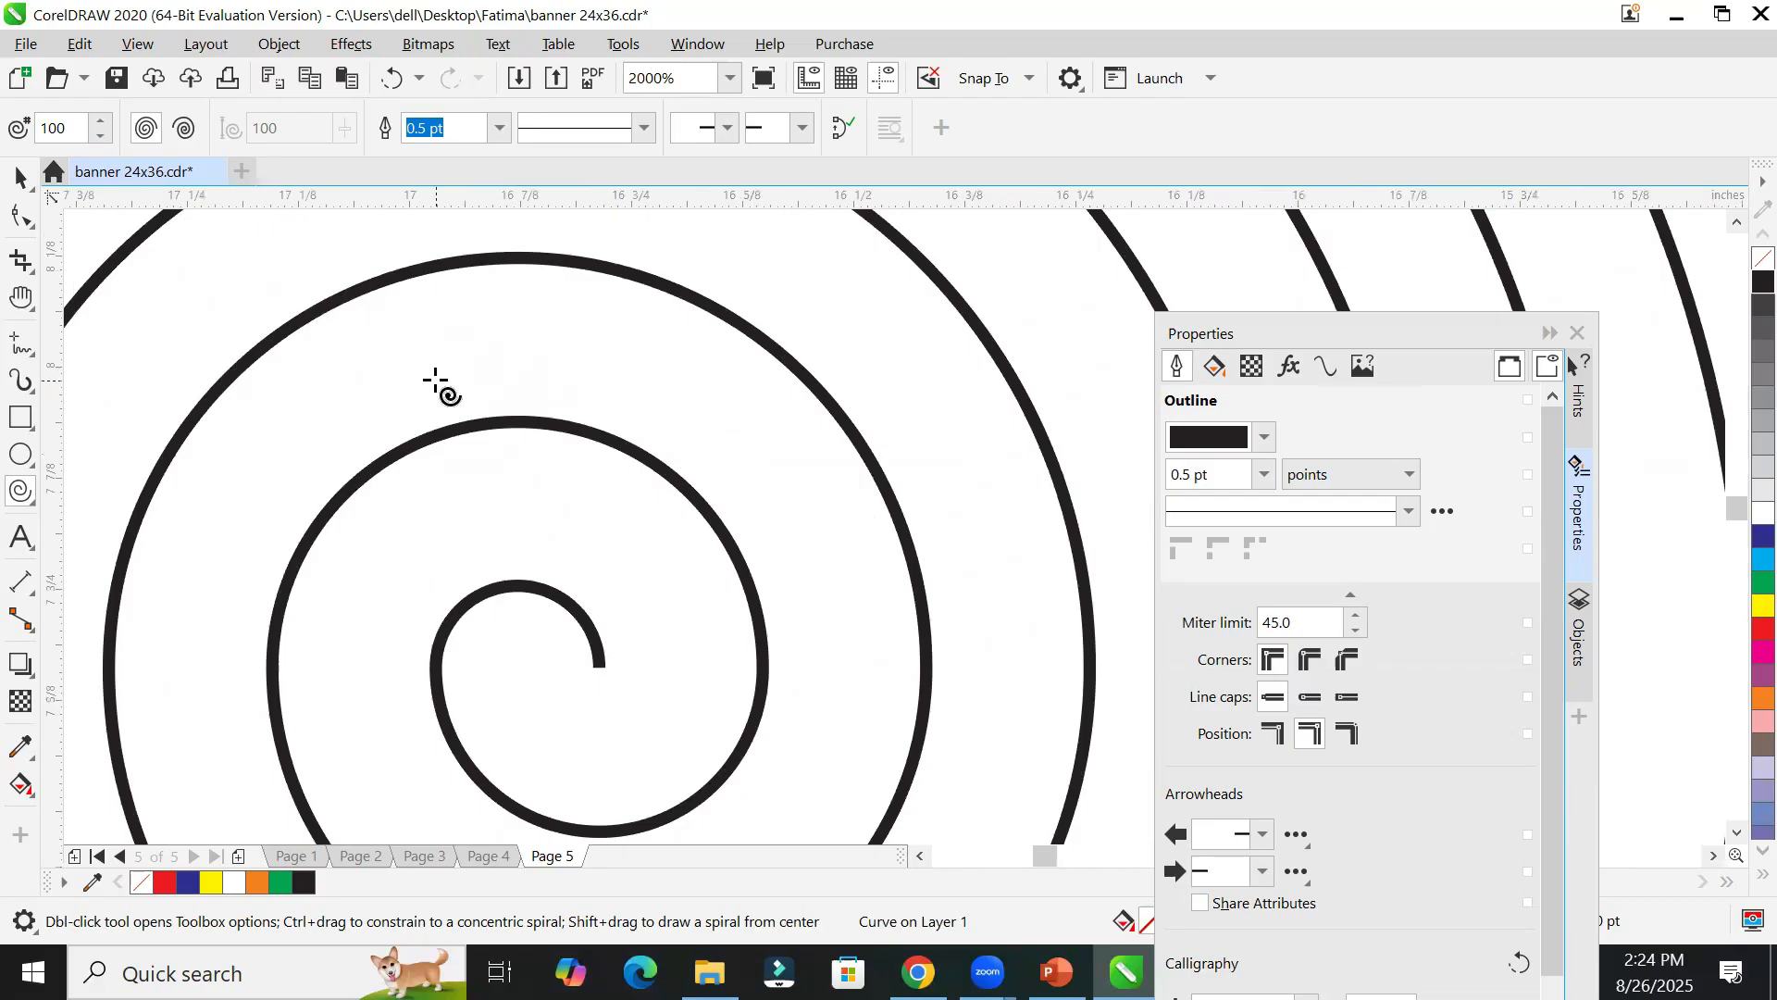
{"action": "scroll", "coordinate": [435, 381], "scroll_direction": "down", "scroll_amount": 3}
{"action": "scroll", "coordinate": [435, 379], "scroll_direction": "down", "scroll_amount": 1}
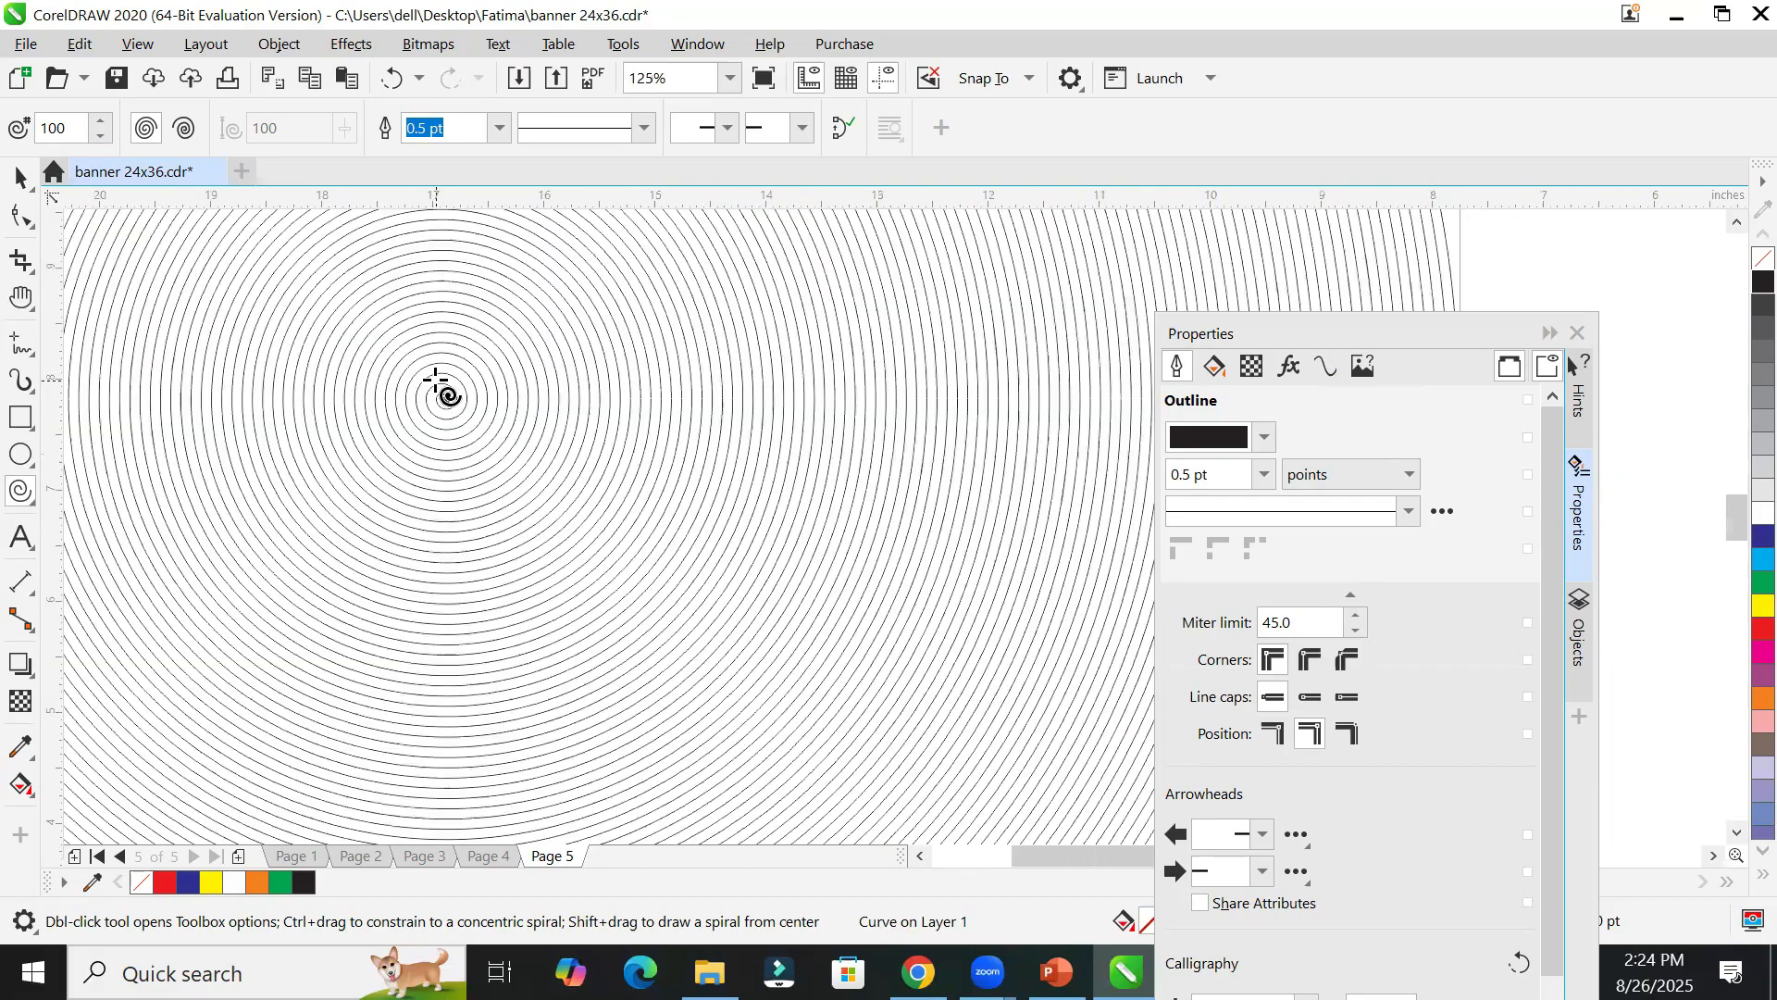
{"action": "scroll", "coordinate": [435, 379], "scroll_direction": "down", "scroll_amount": 1}
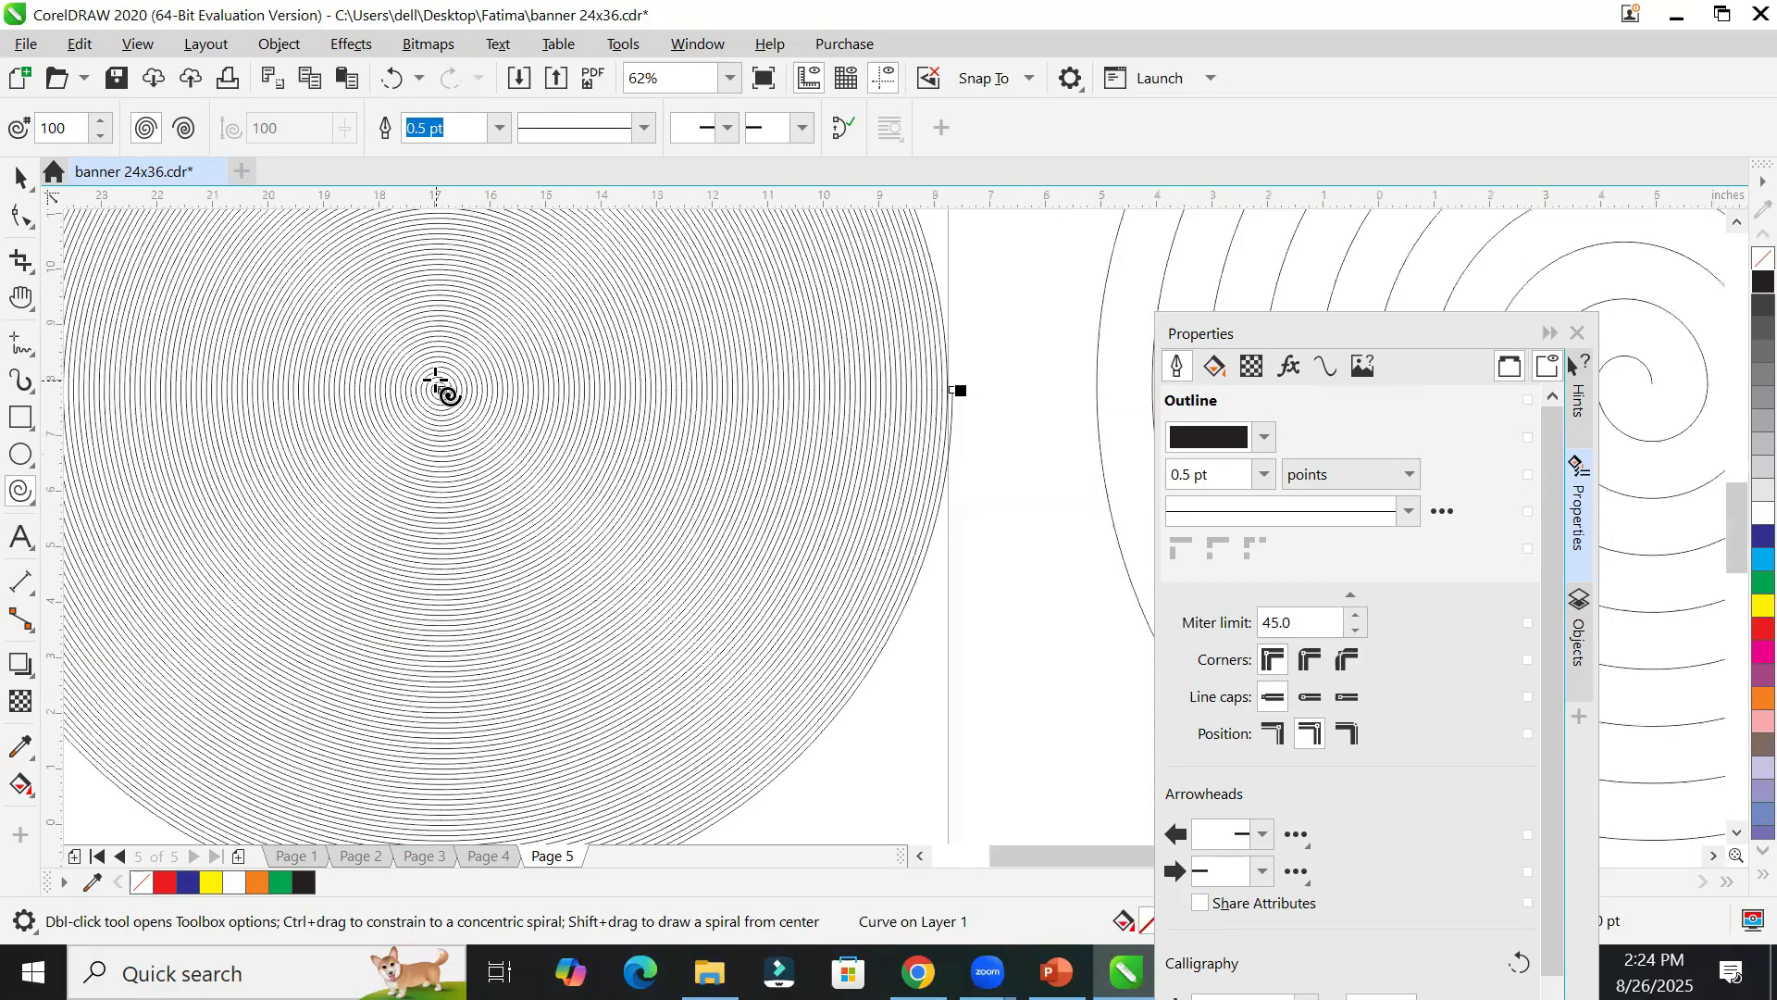
{"action": "scroll", "coordinate": [437, 381], "scroll_direction": "down", "scroll_amount": 2}
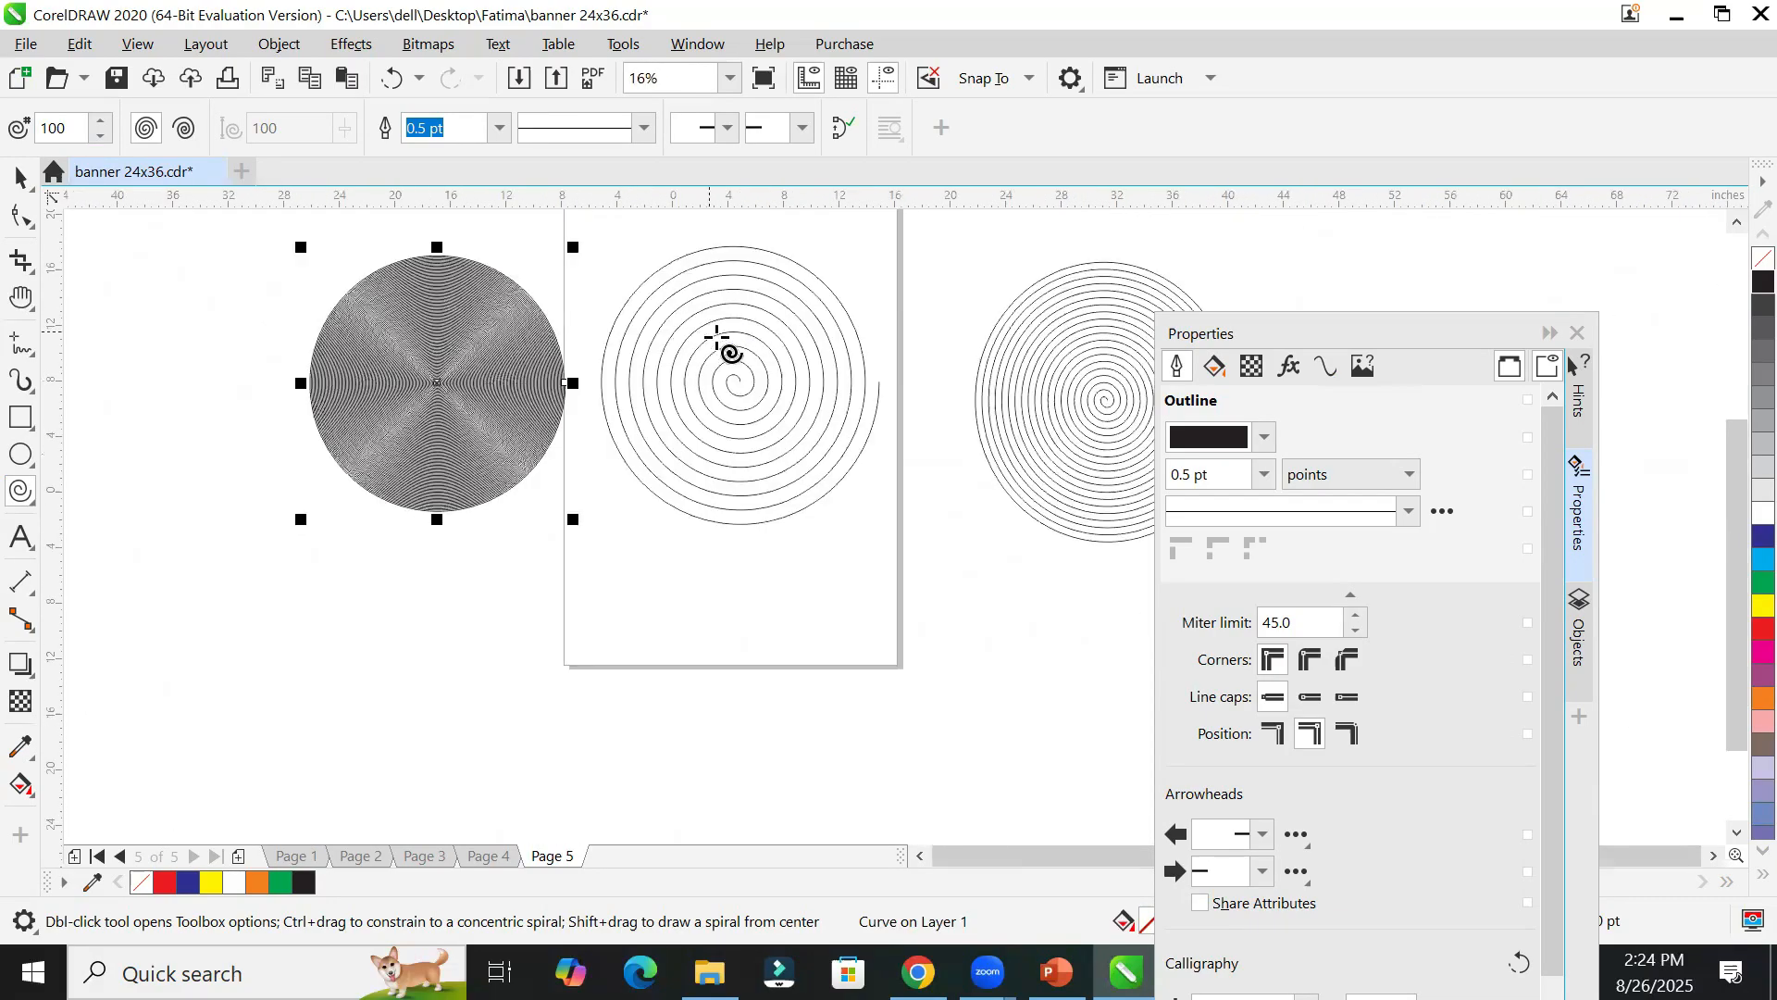
Step: Draw a large symmetrical spiral with 1 revolution below and left of the 100-revolution spiral
{"action": "double_click", "coordinate": [76, 129]}
{"action": "type", "text": "1"}
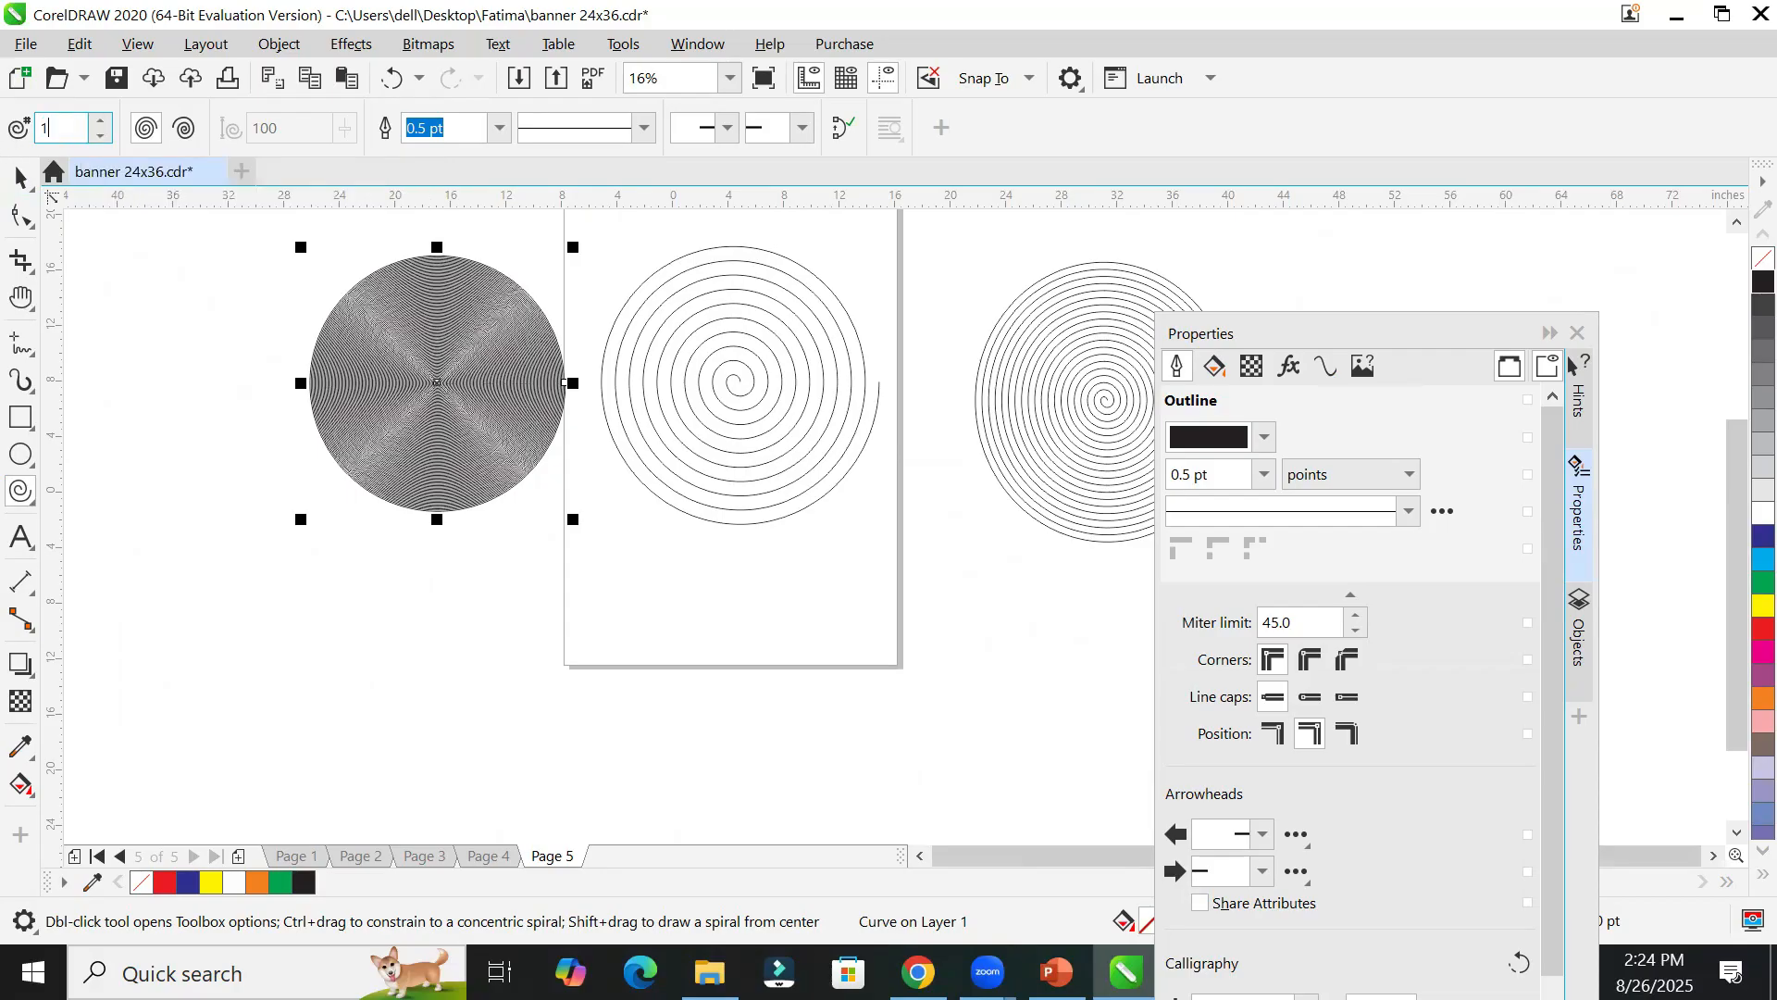
{"action": "left_click", "coordinate": [101, 136]}
{"action": "left_click", "coordinate": [102, 136]}
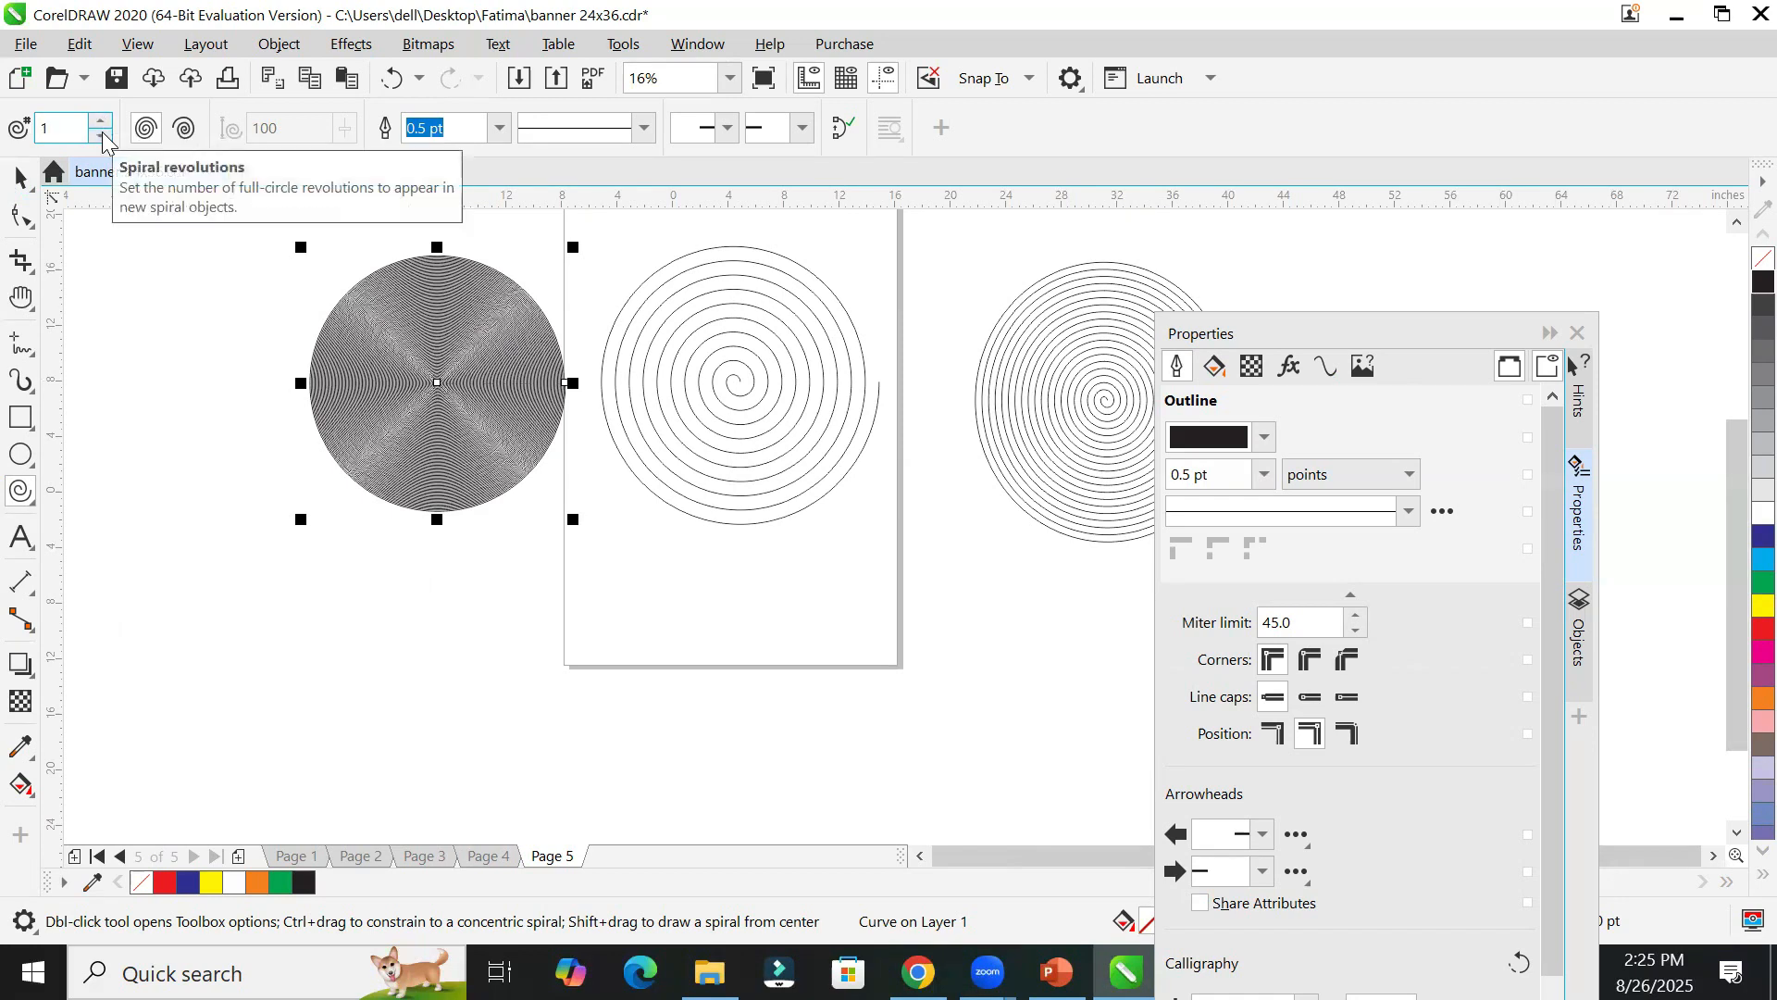
{"action": "left_click_drag", "start_coordinate": [139, 462], "coordinate": [457, 762]}
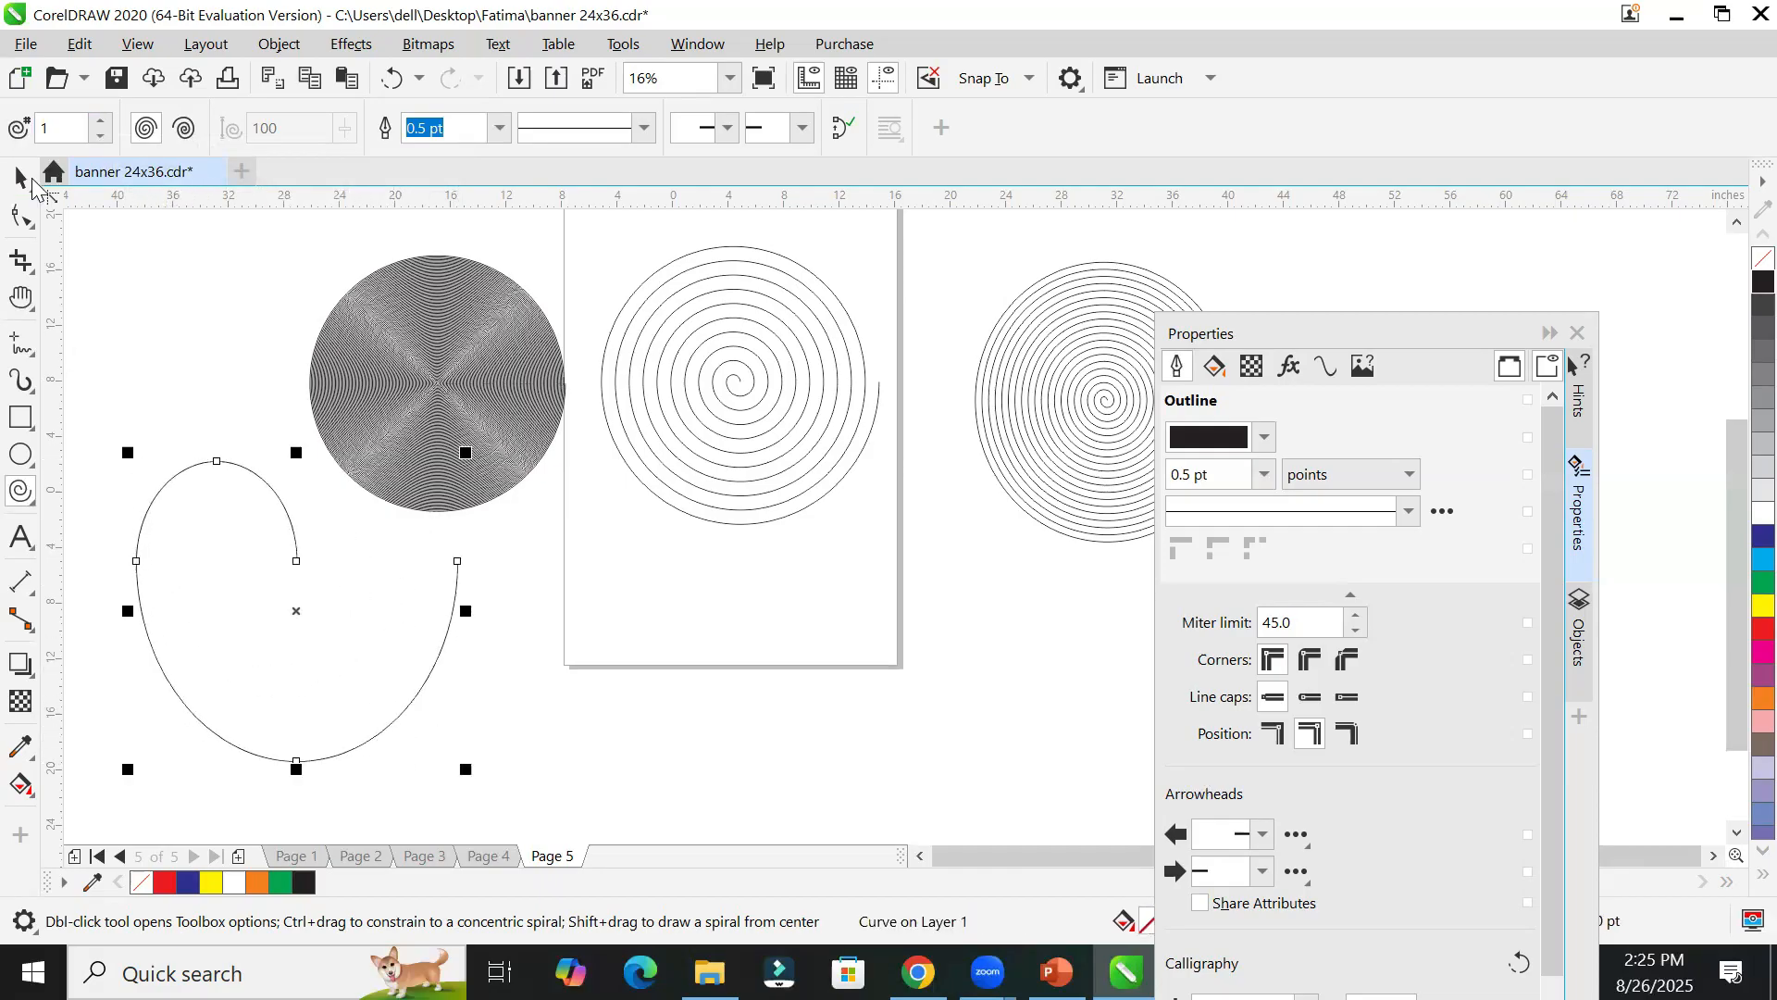
Step: Make a horizontally mirrored copy of the single-revolution spiral beside it, and vertically mirrored copies of both curves above them
{"action": "left_click_drag", "start_coordinate": [136, 603], "coordinate": [575, 633]}
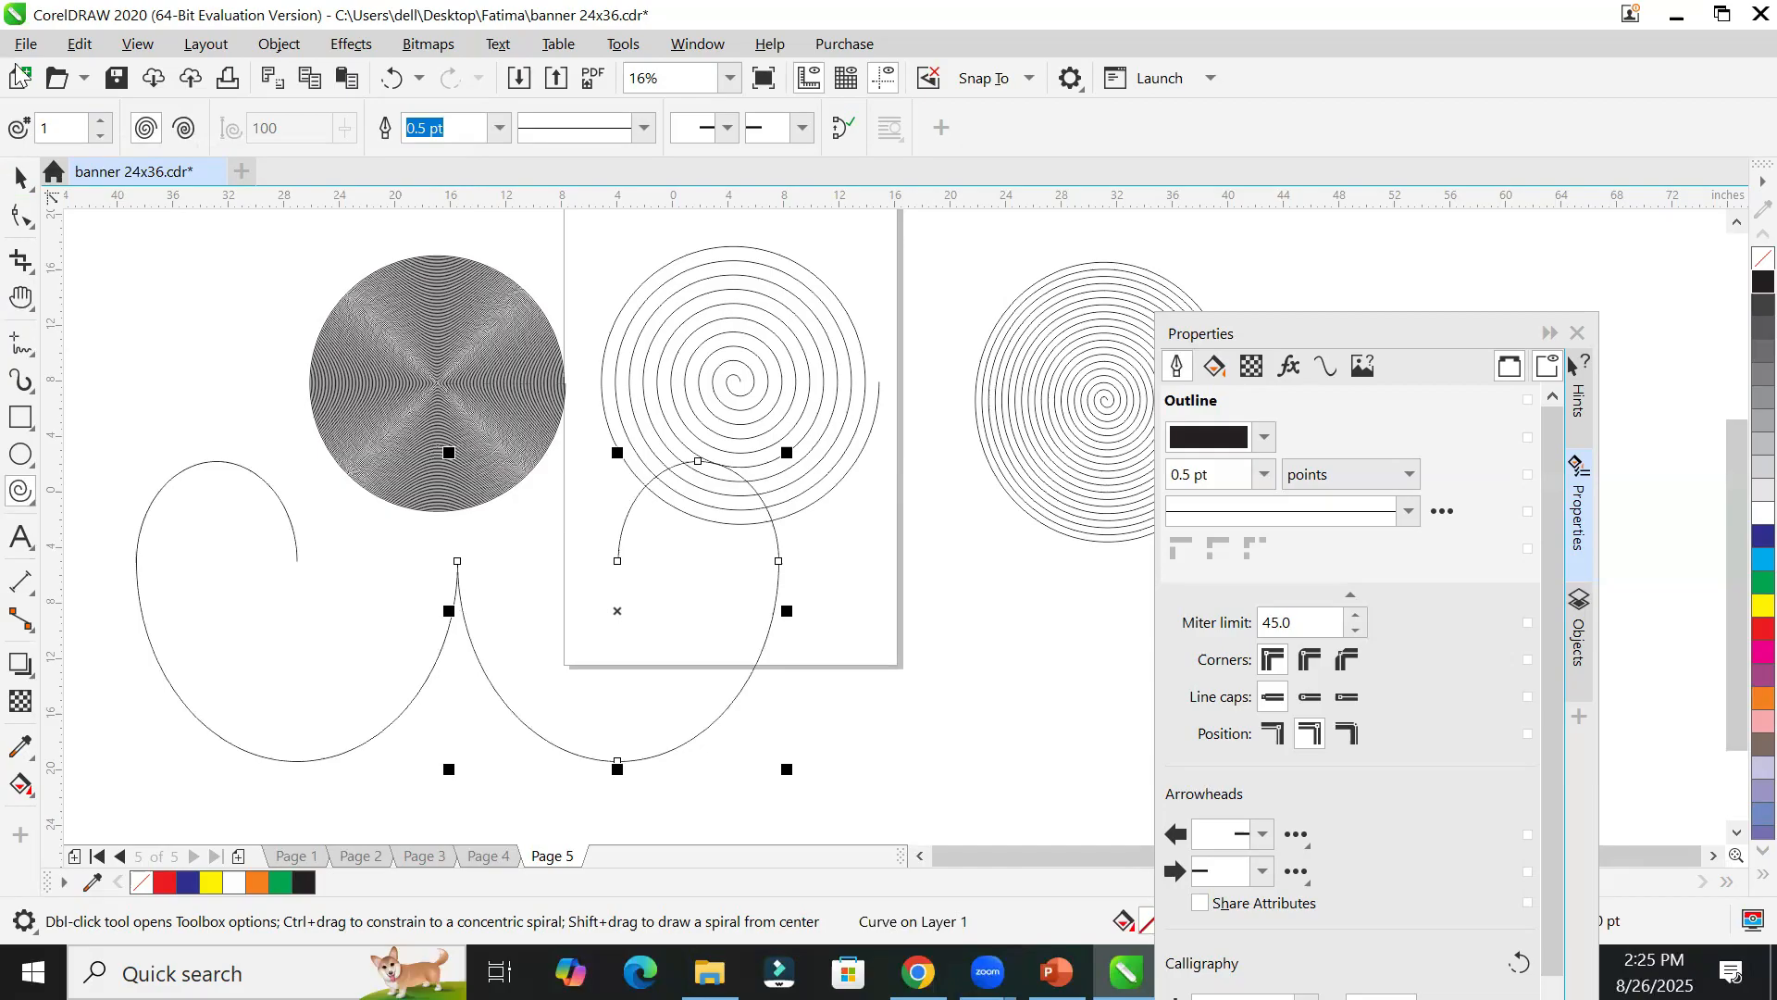
{"action": "left_click", "coordinate": [20, 183]}
{"action": "left_click_drag", "start_coordinate": [112, 419], "coordinate": [891, 792]}
{"action": "left_click_drag", "start_coordinate": [460, 772], "coordinate": [460, 350]}
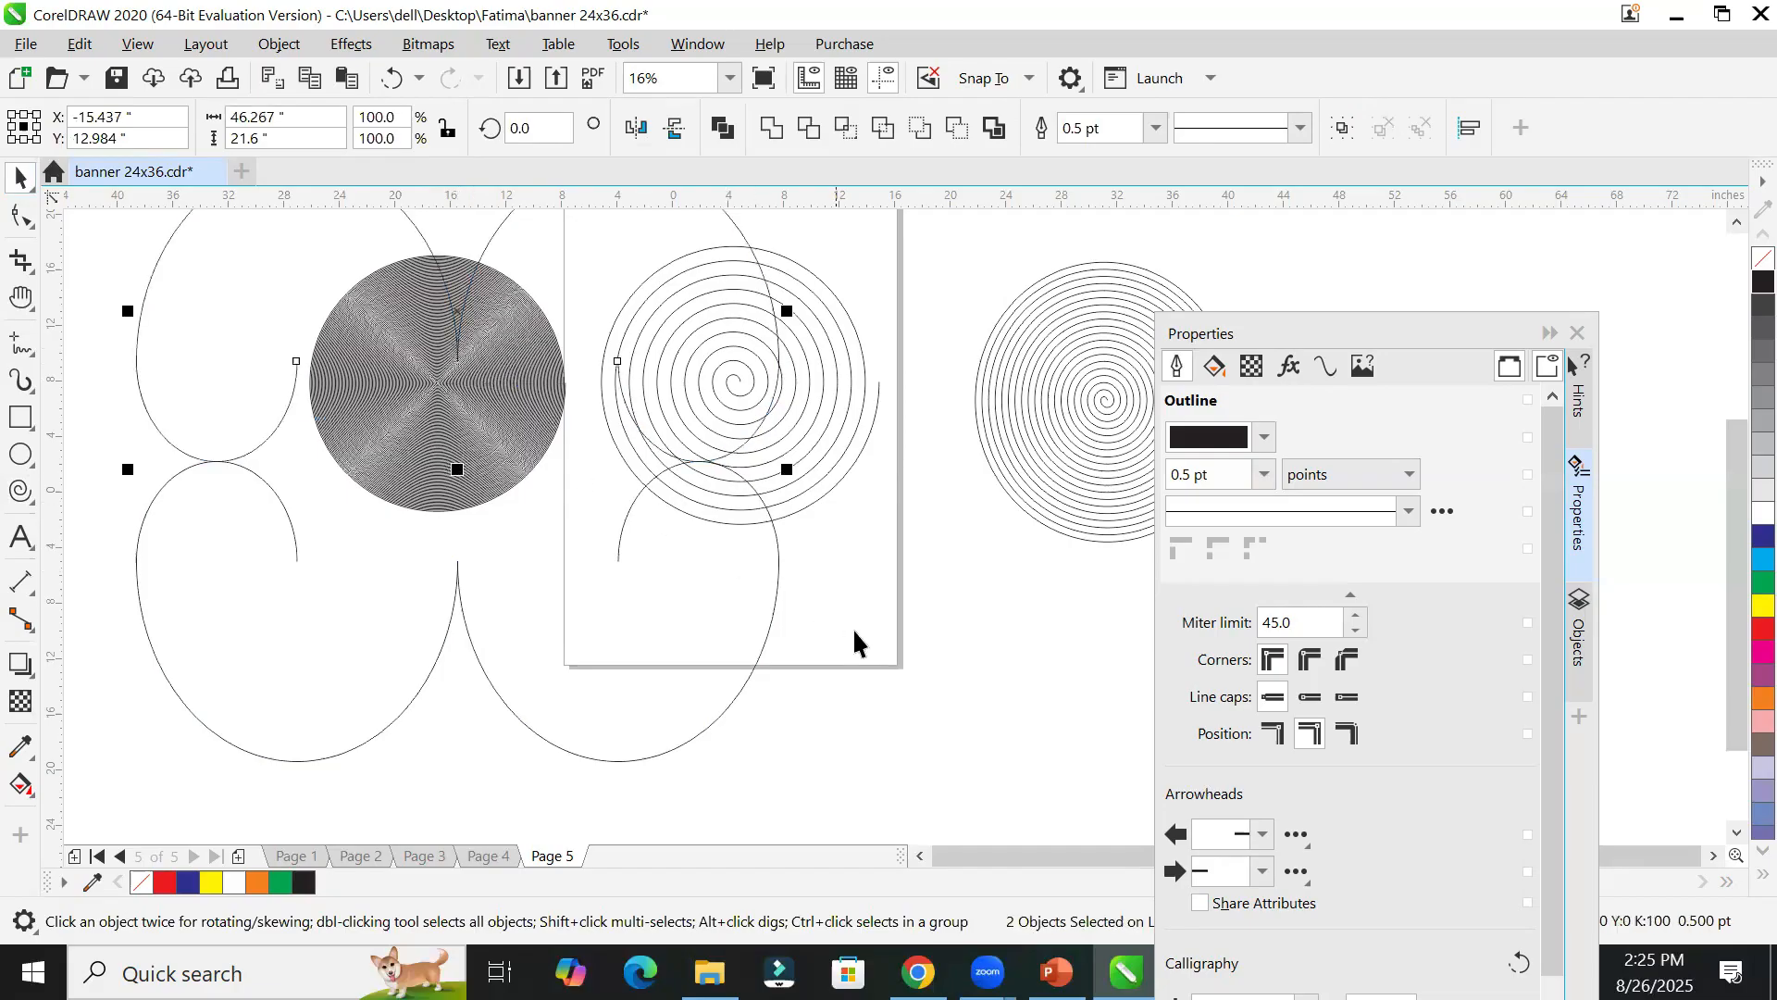
Step: Delete all the spirals and mirrored curves on and around page 5
{"action": "left_click", "coordinate": [904, 654]}
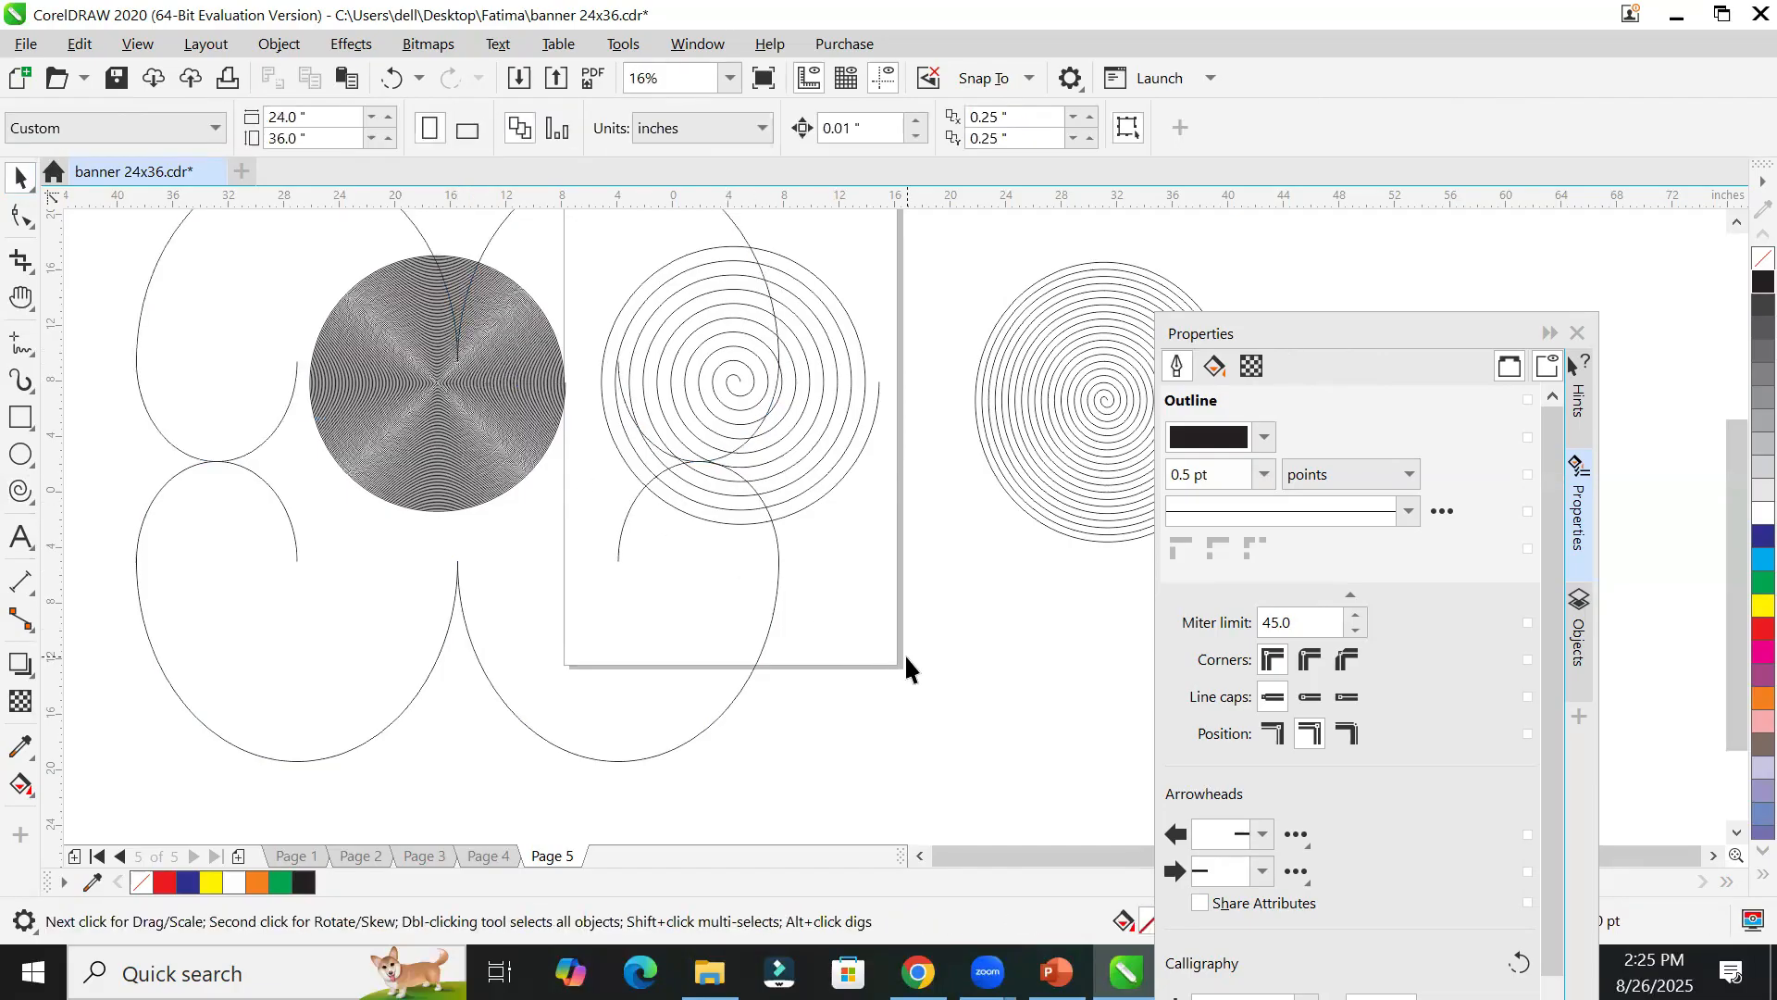
{"action": "scroll", "coordinate": [903, 653], "scroll_direction": "down", "scroll_amount": 2}
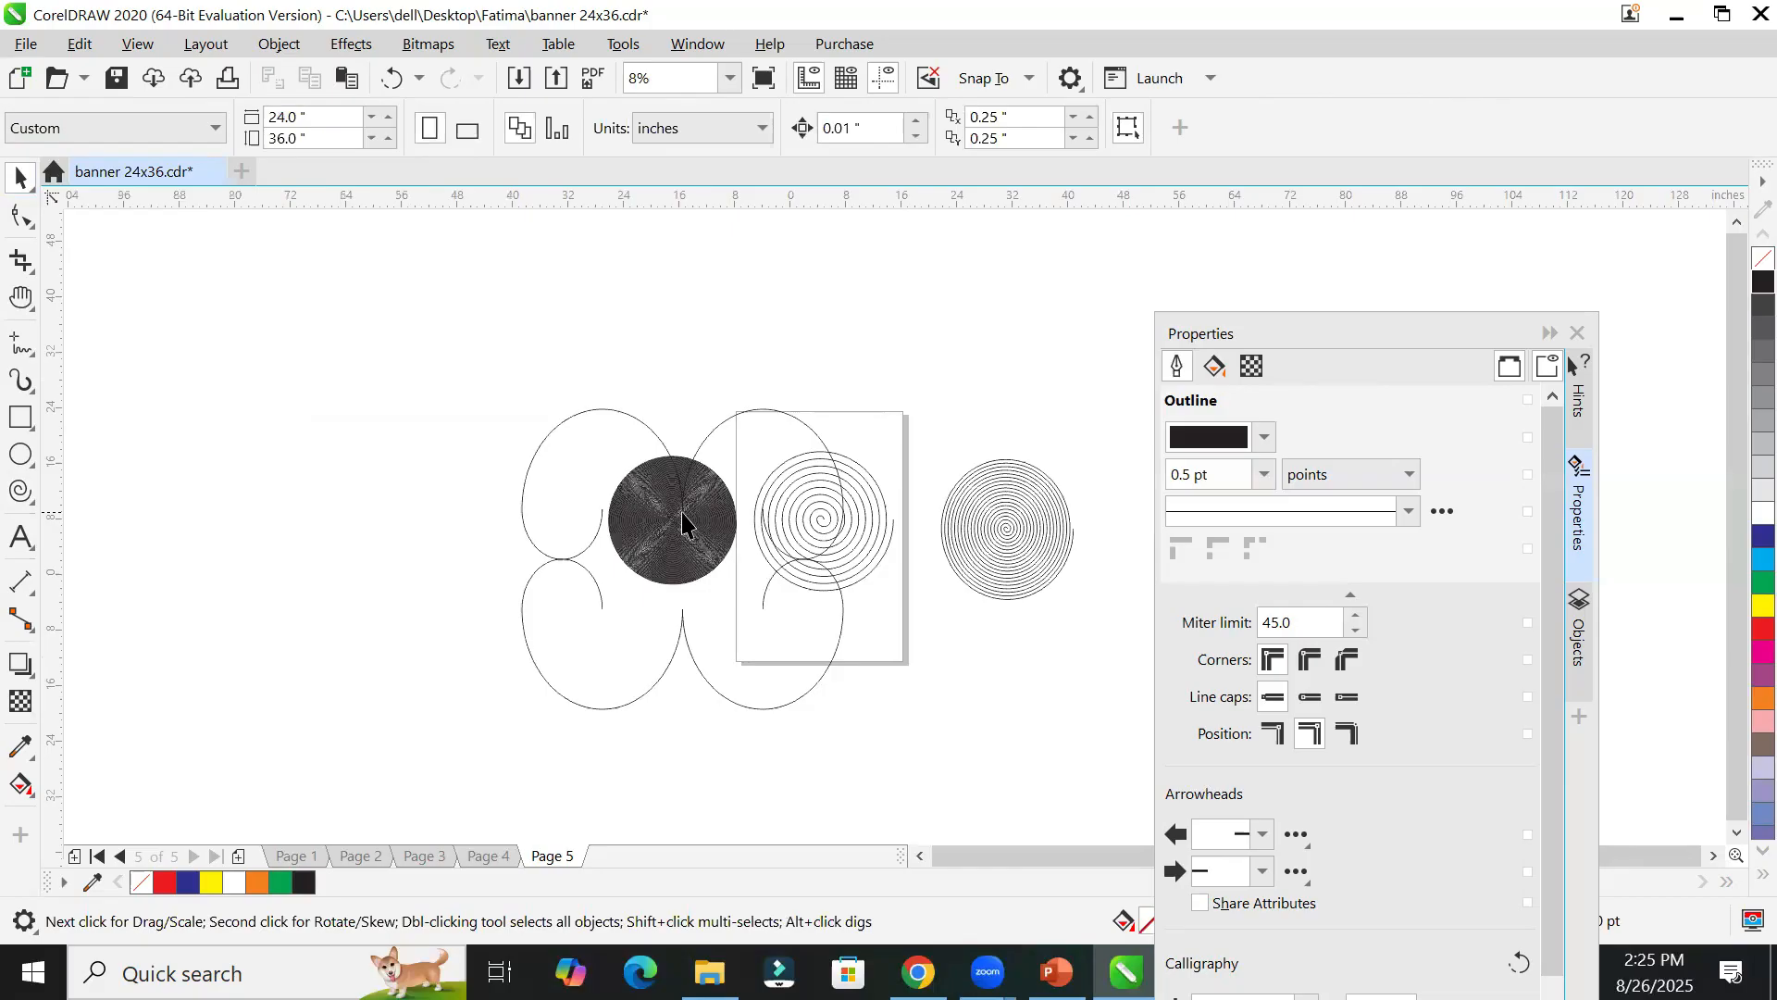
{"action": "left_click_drag", "start_coordinate": [674, 519], "coordinate": [677, 557]}
{"action": "left_click", "coordinate": [364, 603]}
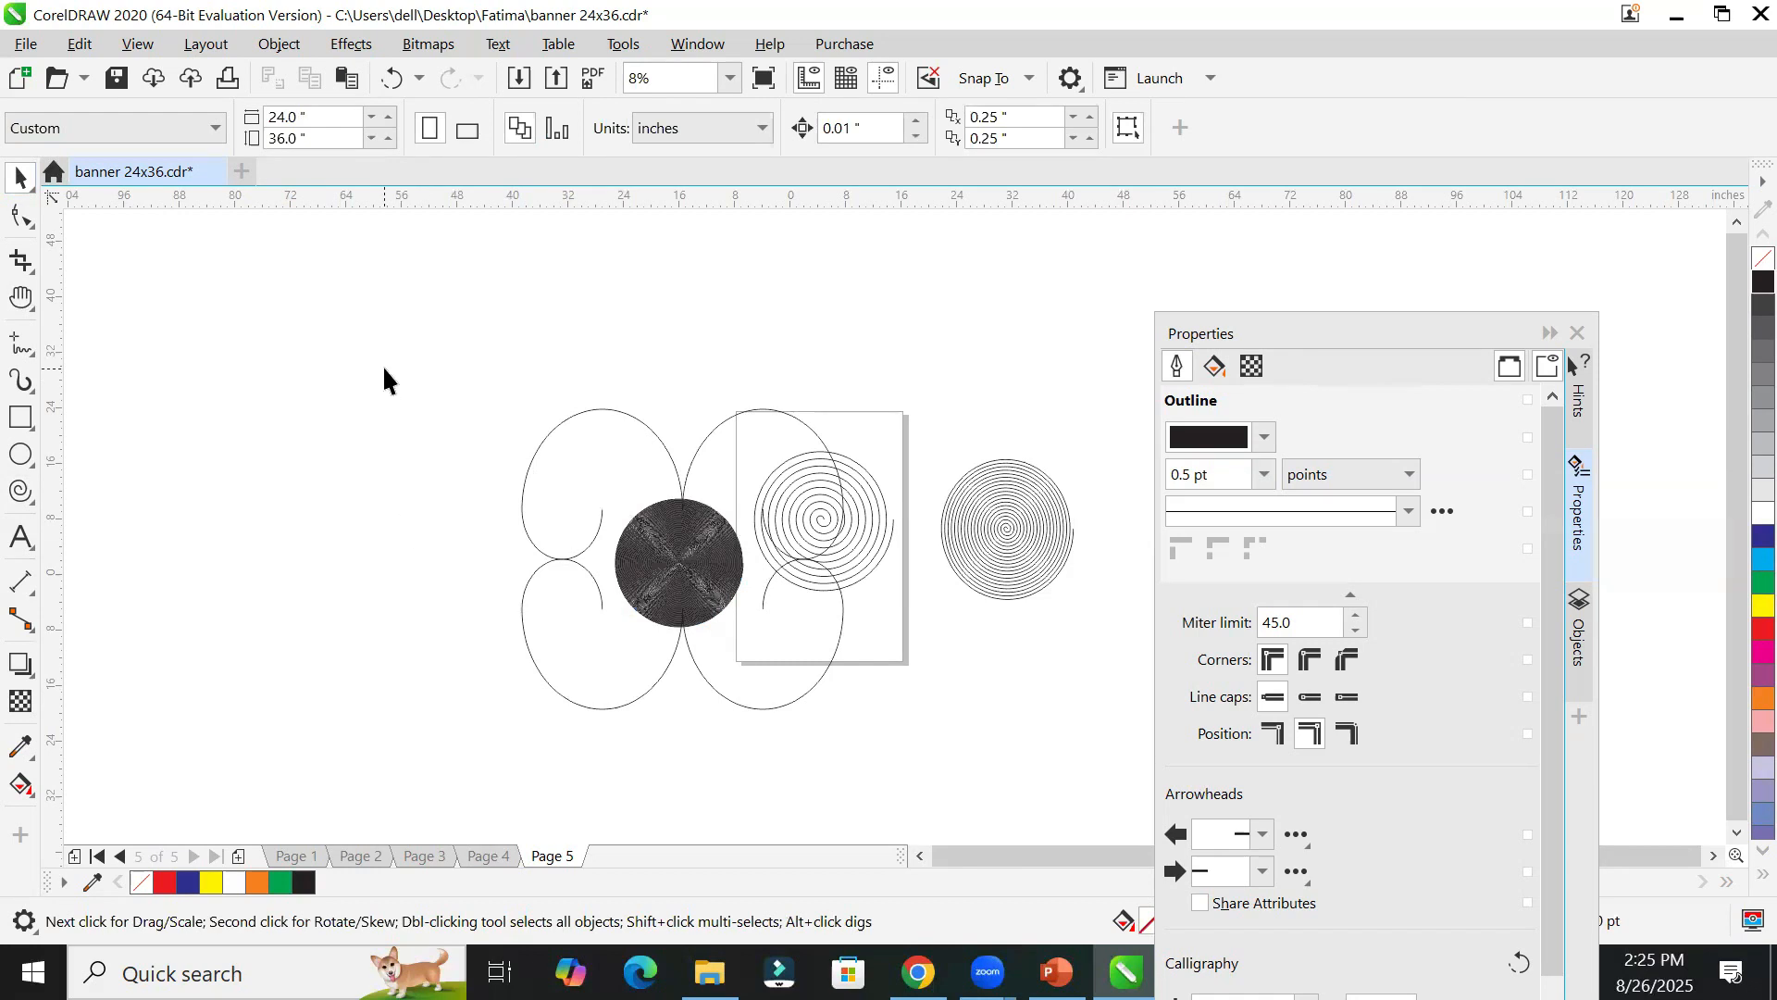
{"action": "left_click_drag", "start_coordinate": [1138, 740], "coordinate": [1138, 739]}
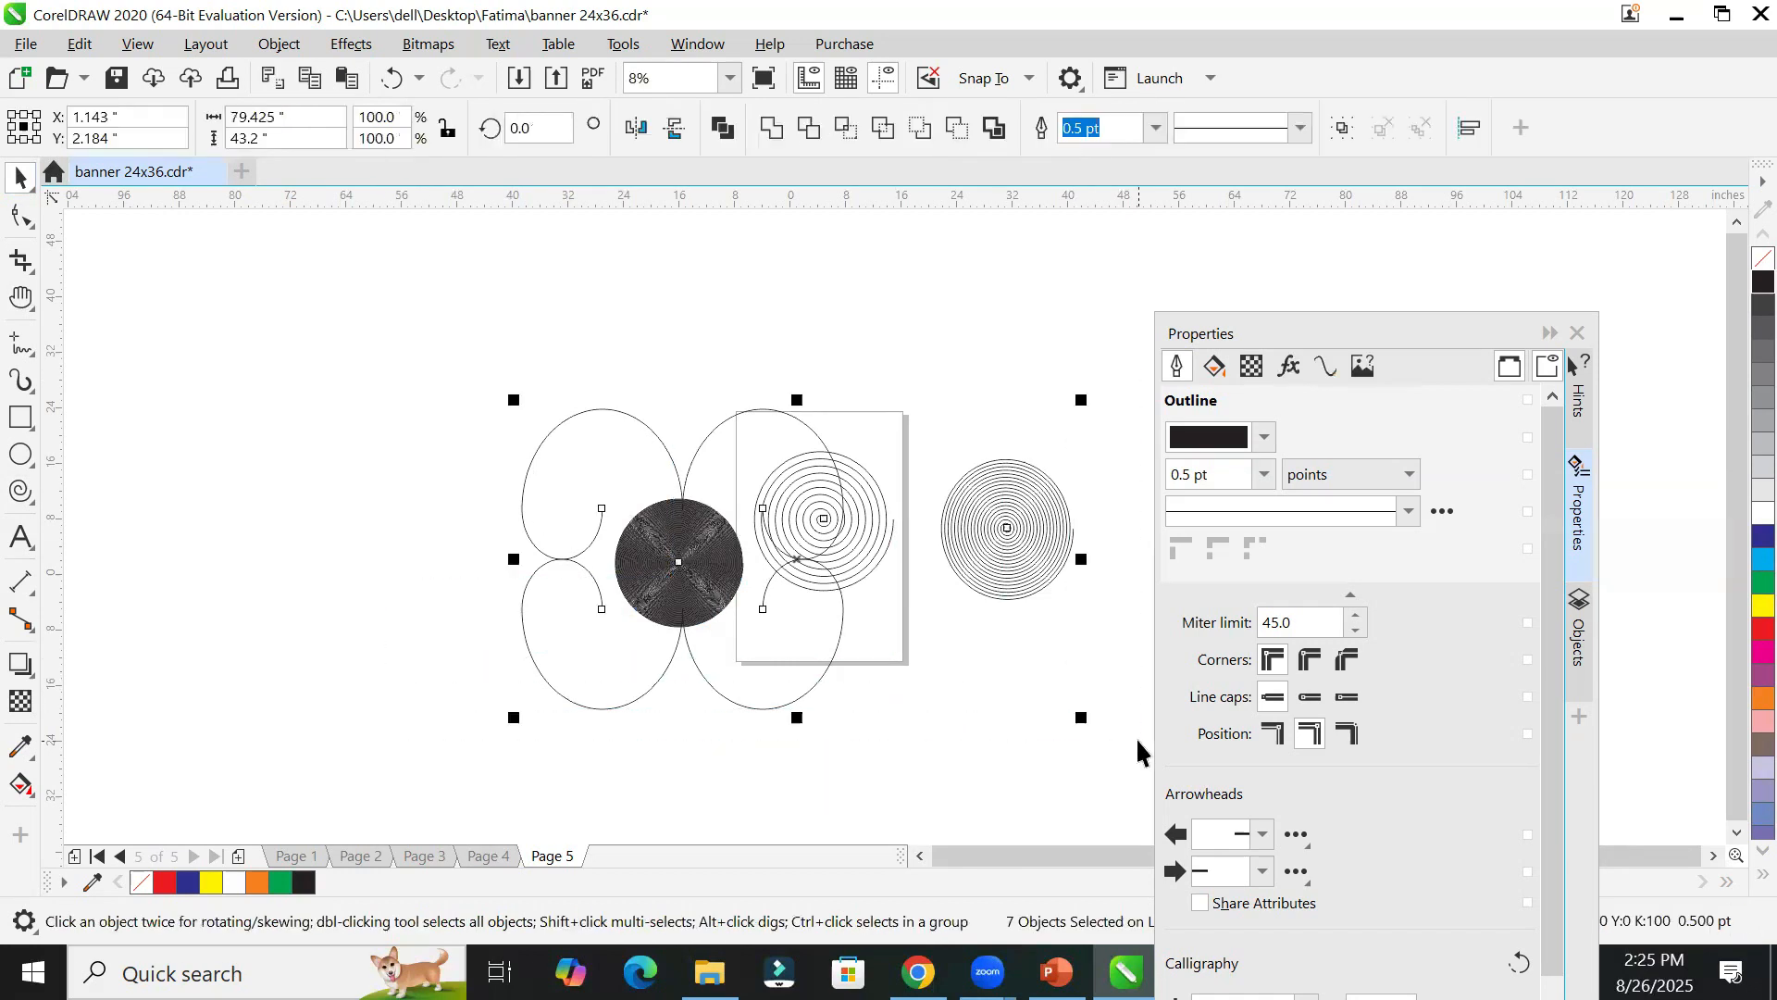
{"action": "key", "text": "Delete"}
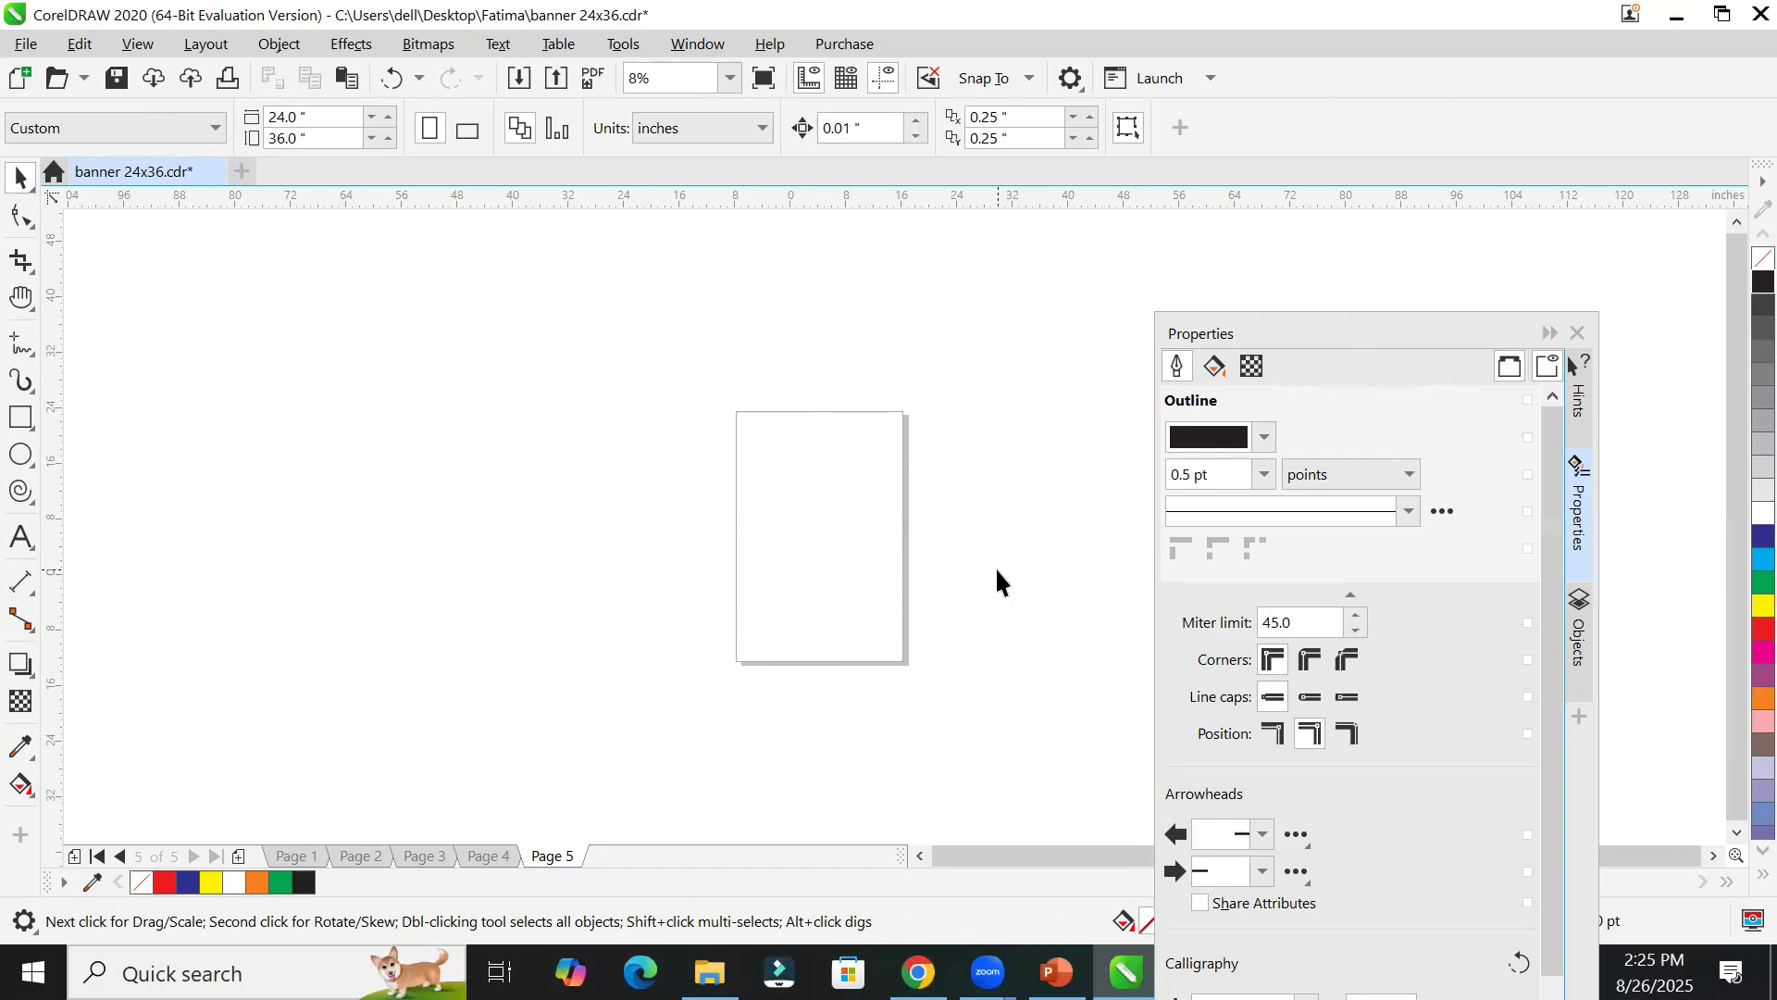
Step: Draw a logarithmic spiral on the page with 5 revolutions and an expansion factor of 100, about 24.3 by 24.9 inches
{"action": "scroll", "coordinate": [996, 567], "scroll_direction": "up", "scroll_amount": 1}
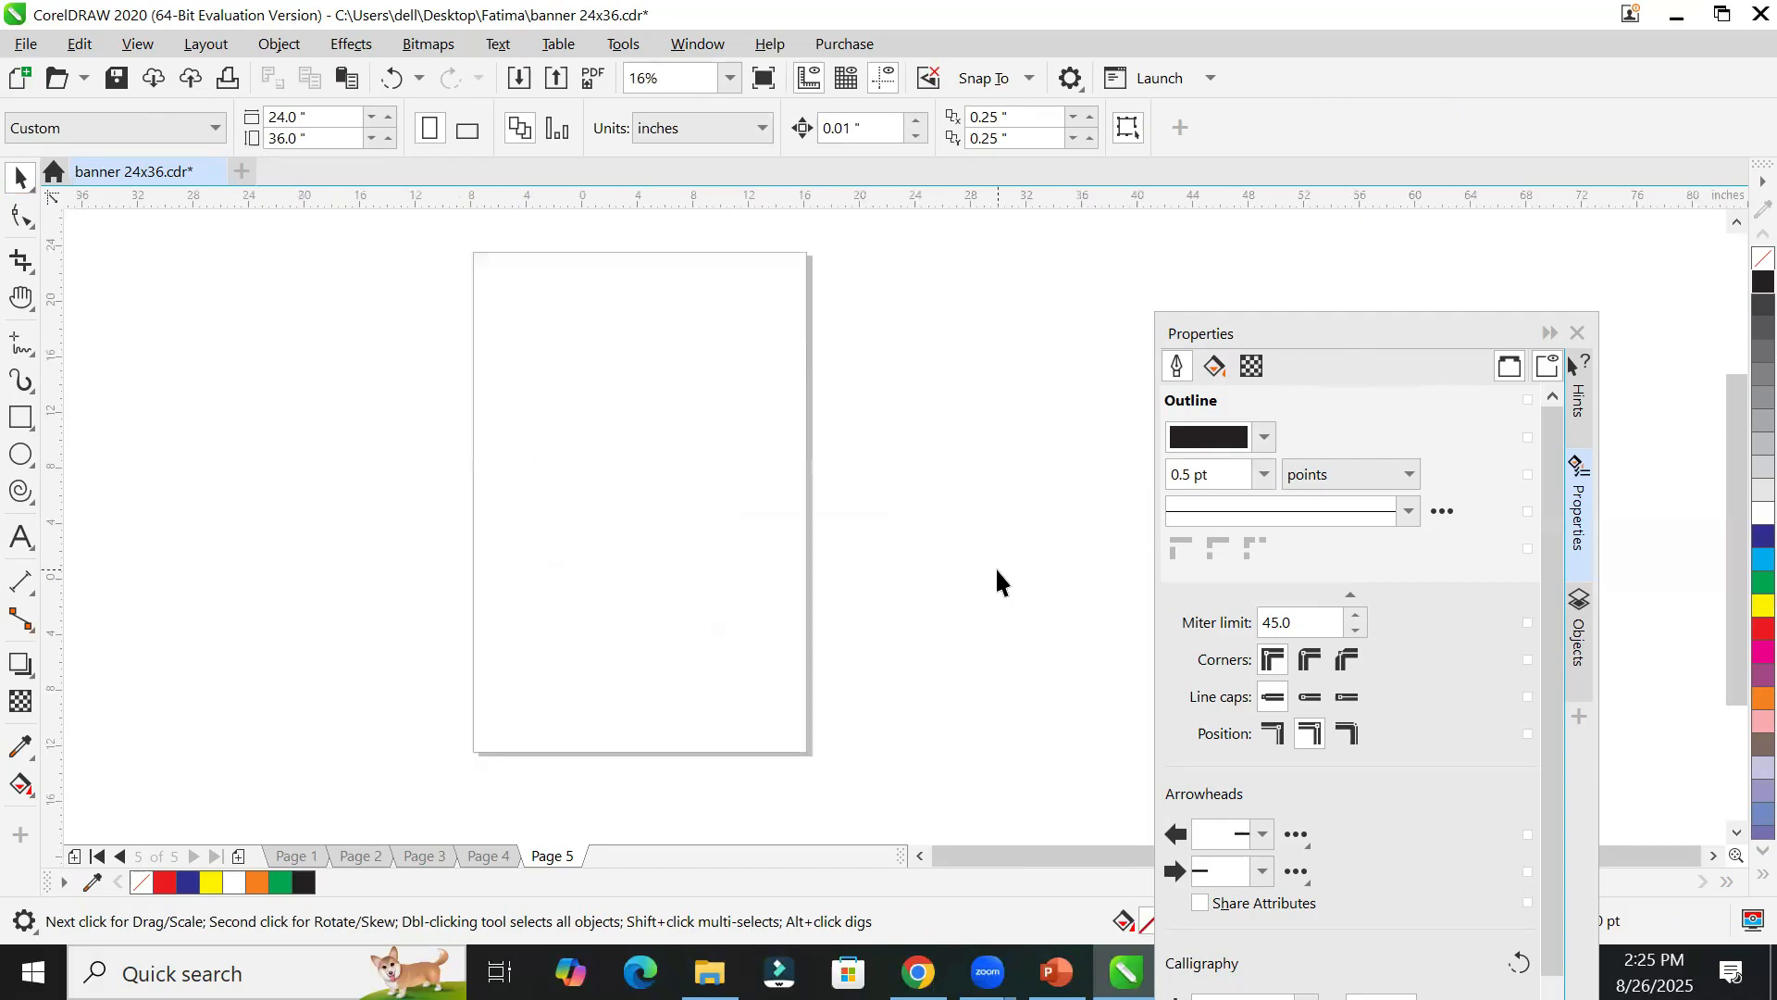
{"action": "left_click", "coordinate": [21, 490]}
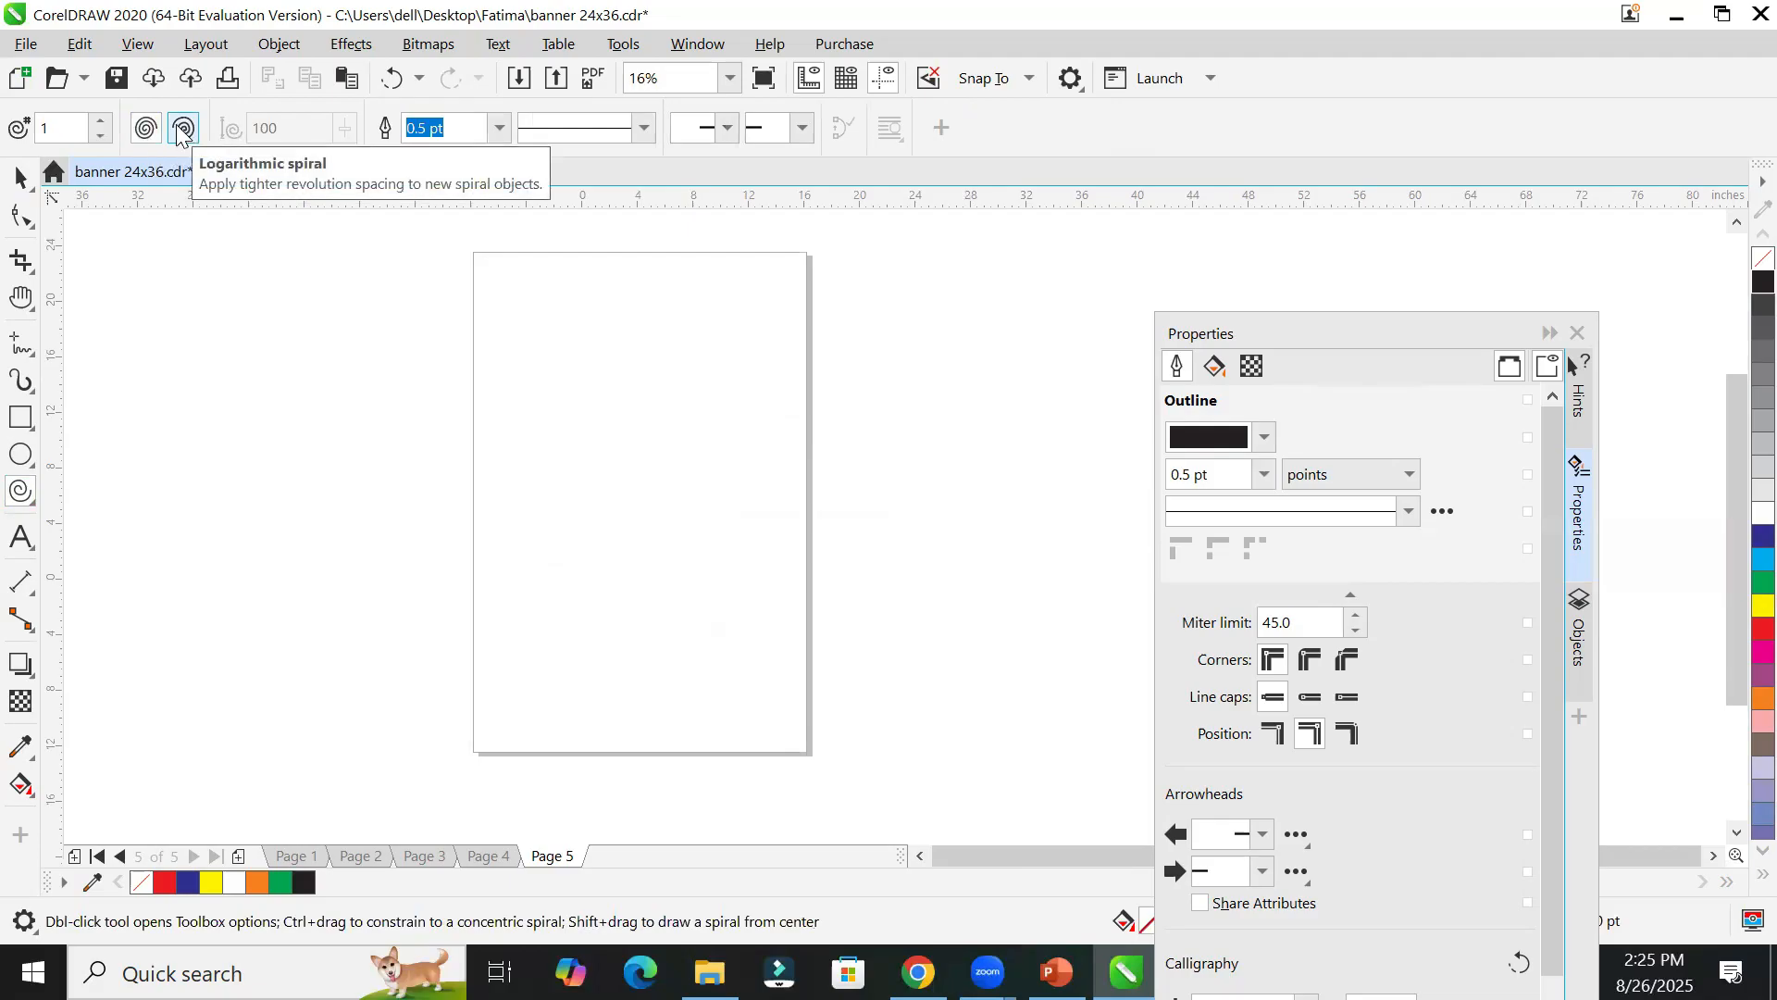
{"action": "left_click", "coordinate": [100, 121]}
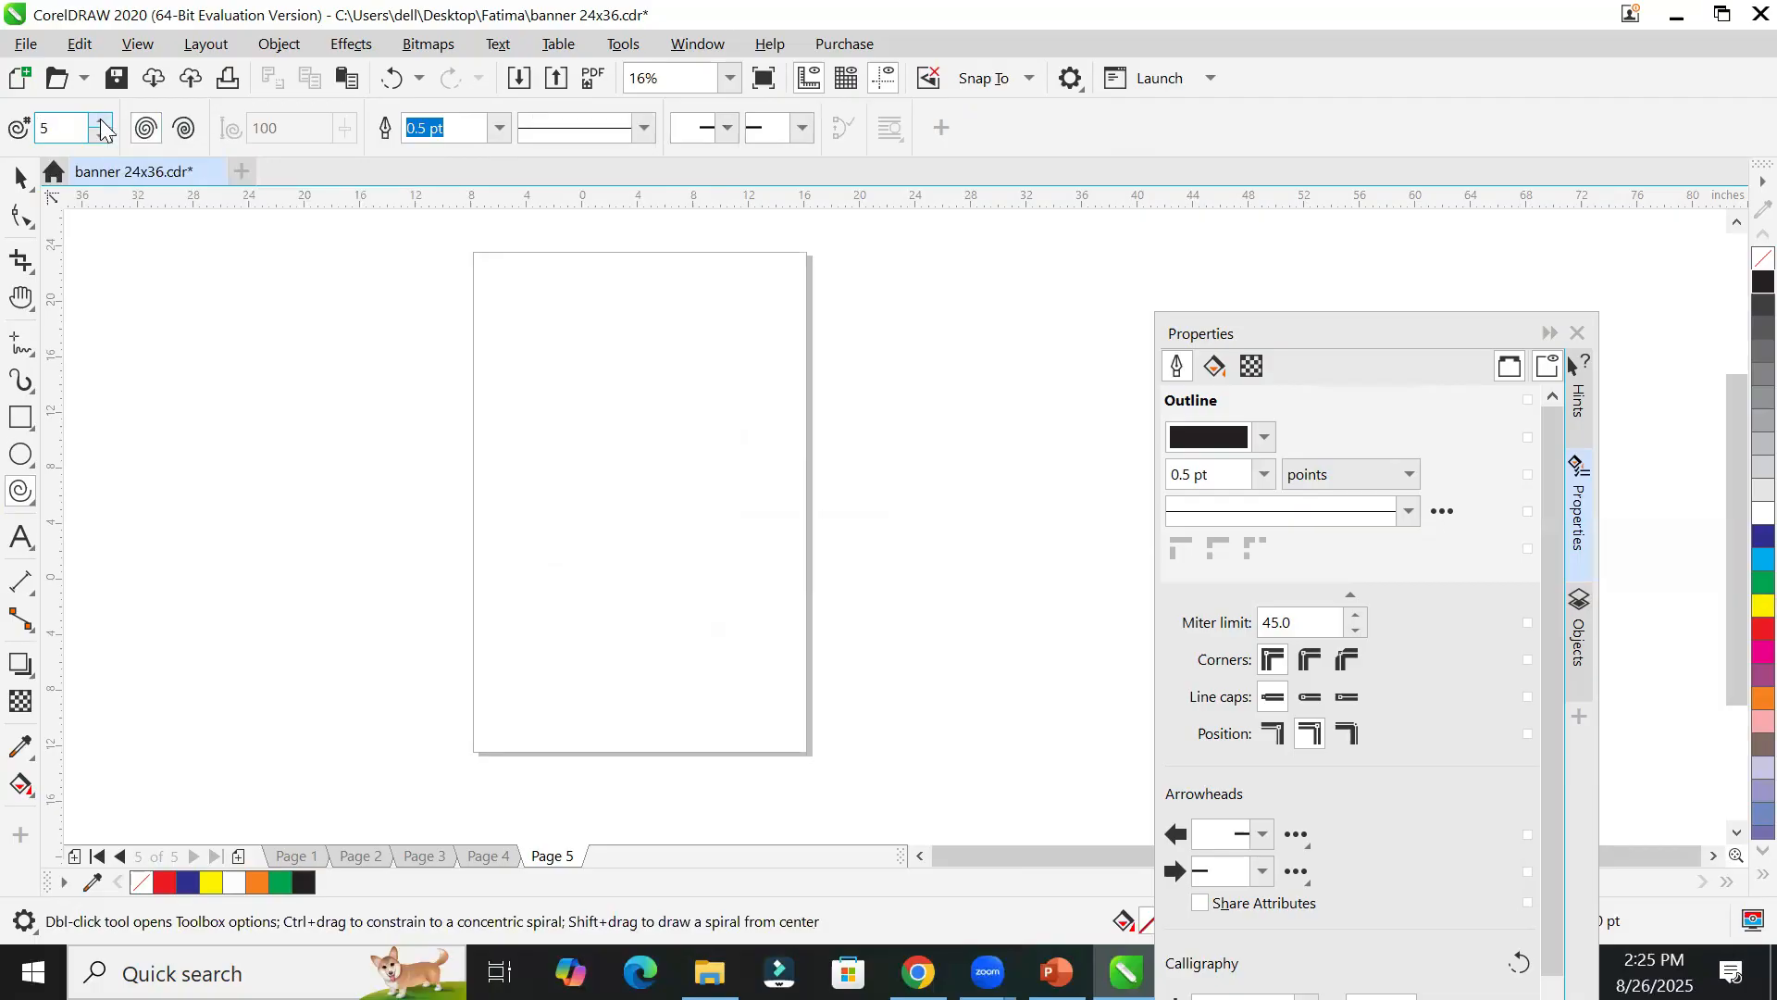
{"action": "left_click", "coordinate": [184, 129]}
{"action": "left_click_drag", "start_coordinate": [485, 303], "coordinate": [823, 649]}
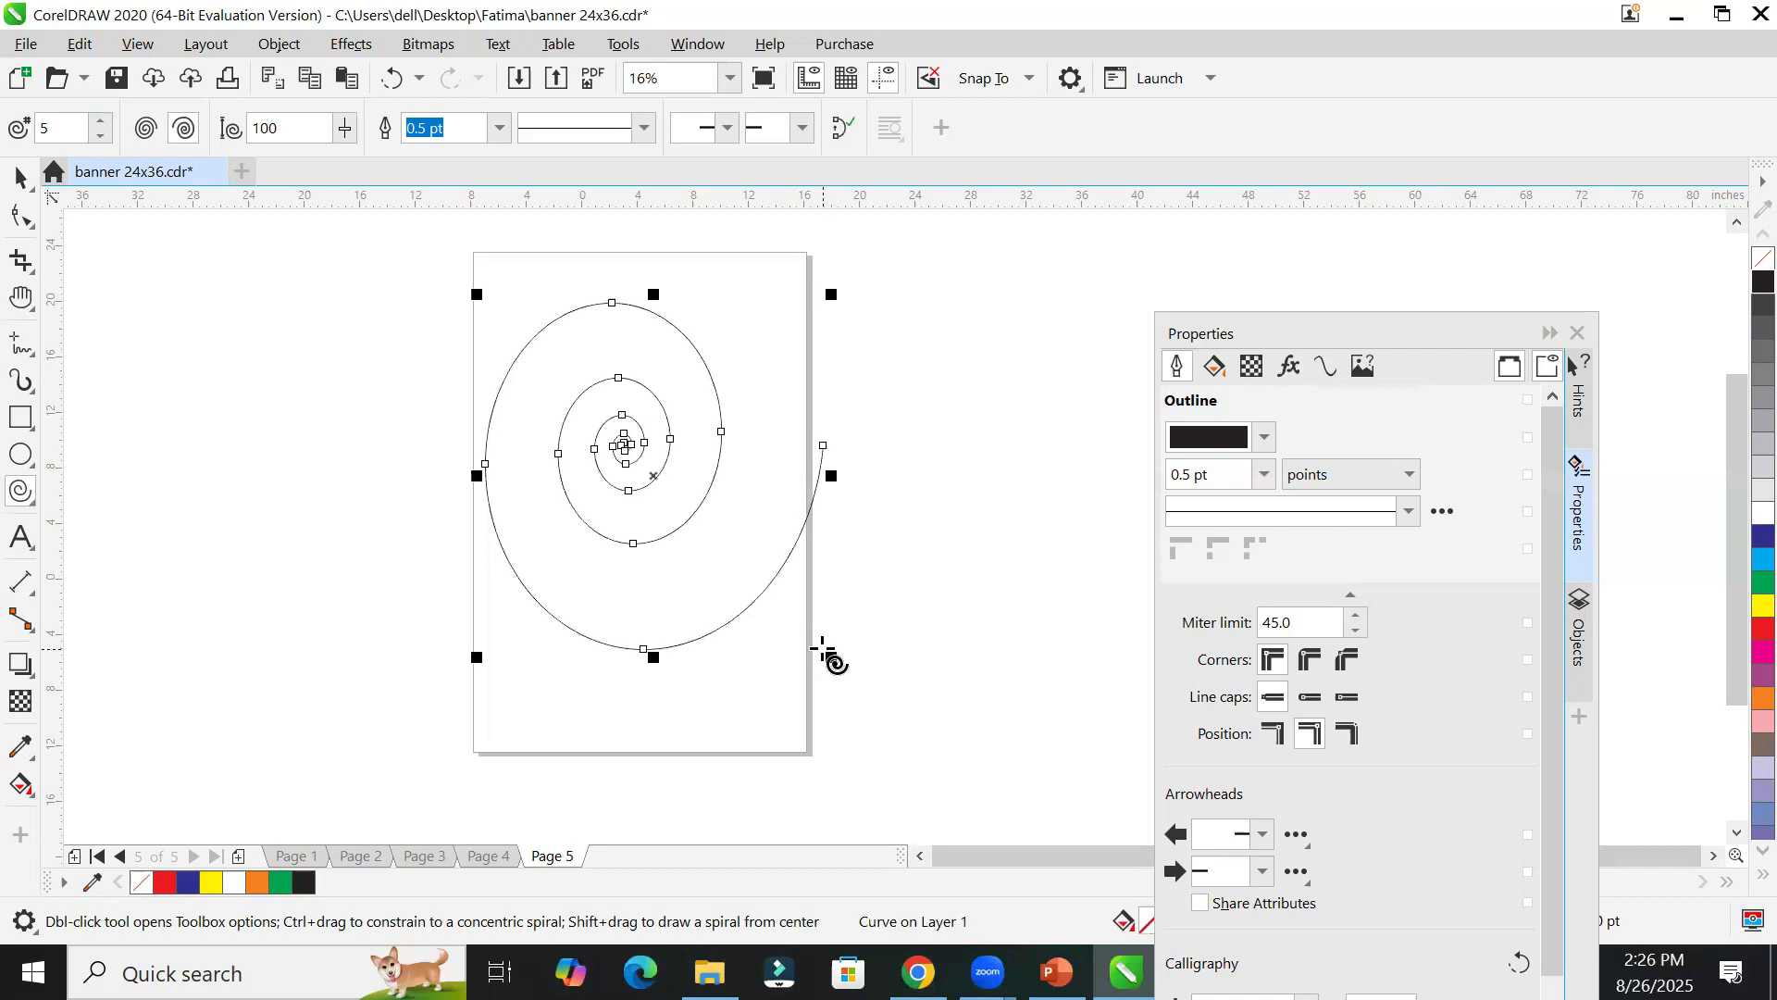
Step: Set the logarithmic spiral's outline width to 36 pt and inspect its thickened center up close
{"action": "left_click", "coordinate": [499, 128]}
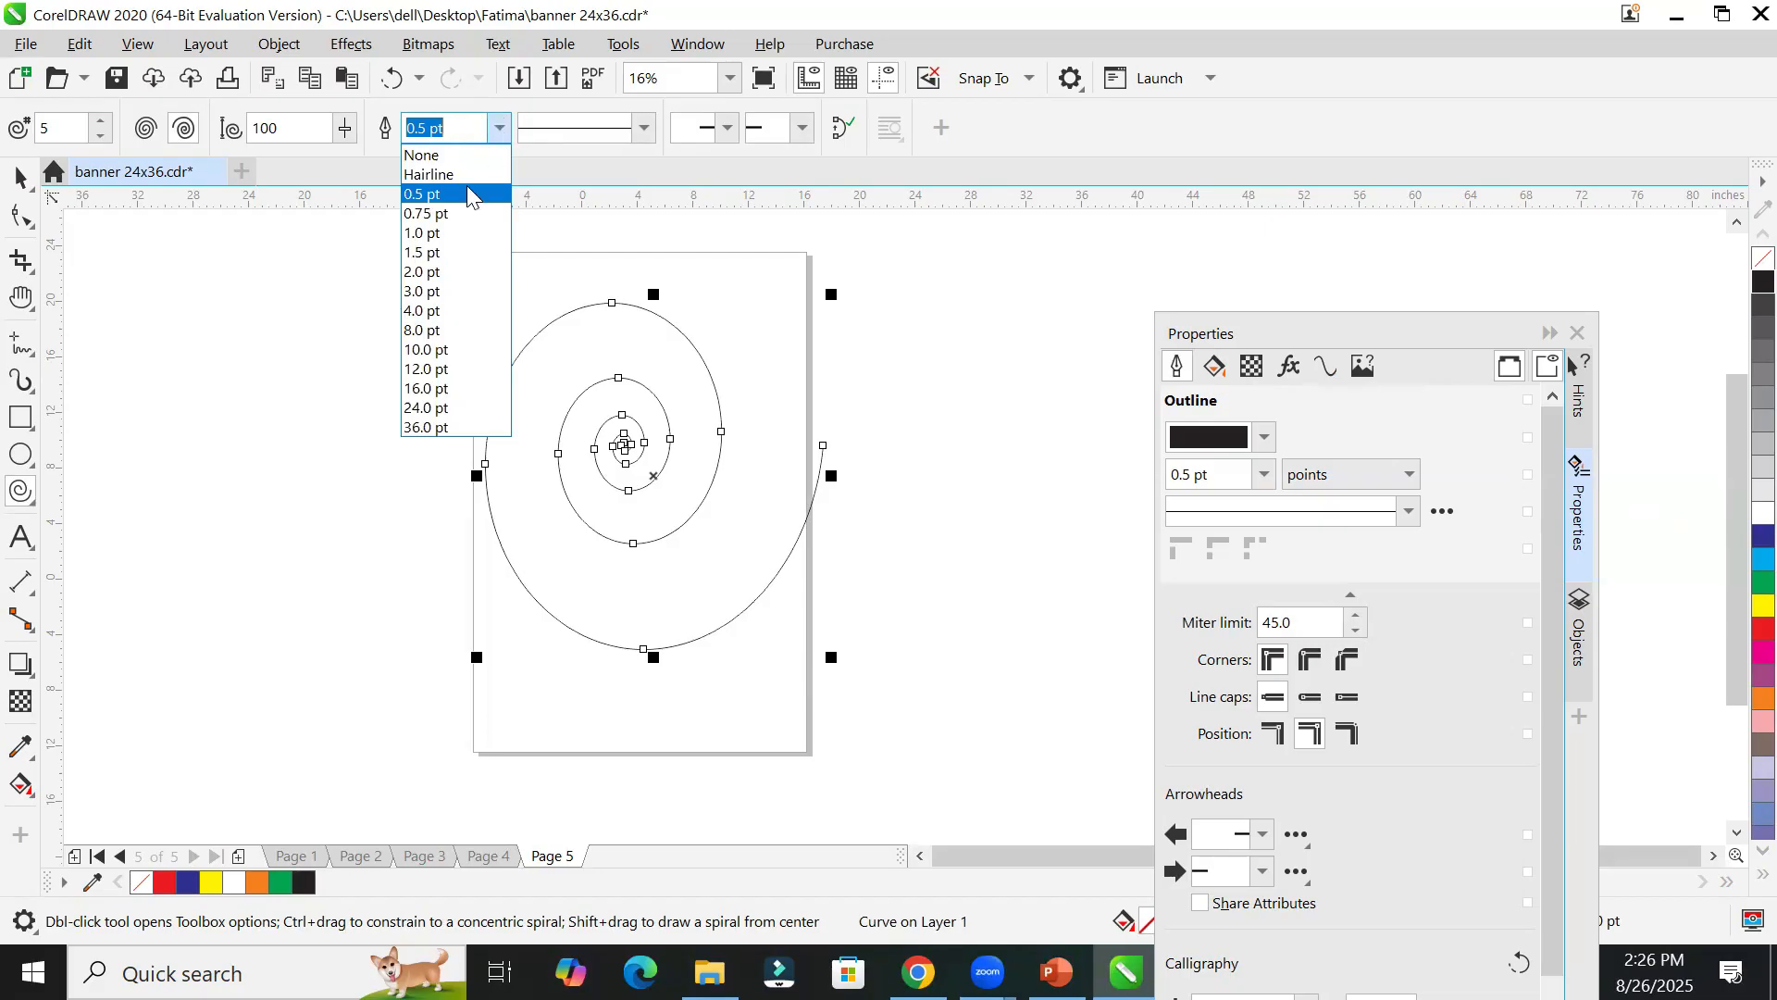
{"action": "left_click", "coordinate": [452, 315]}
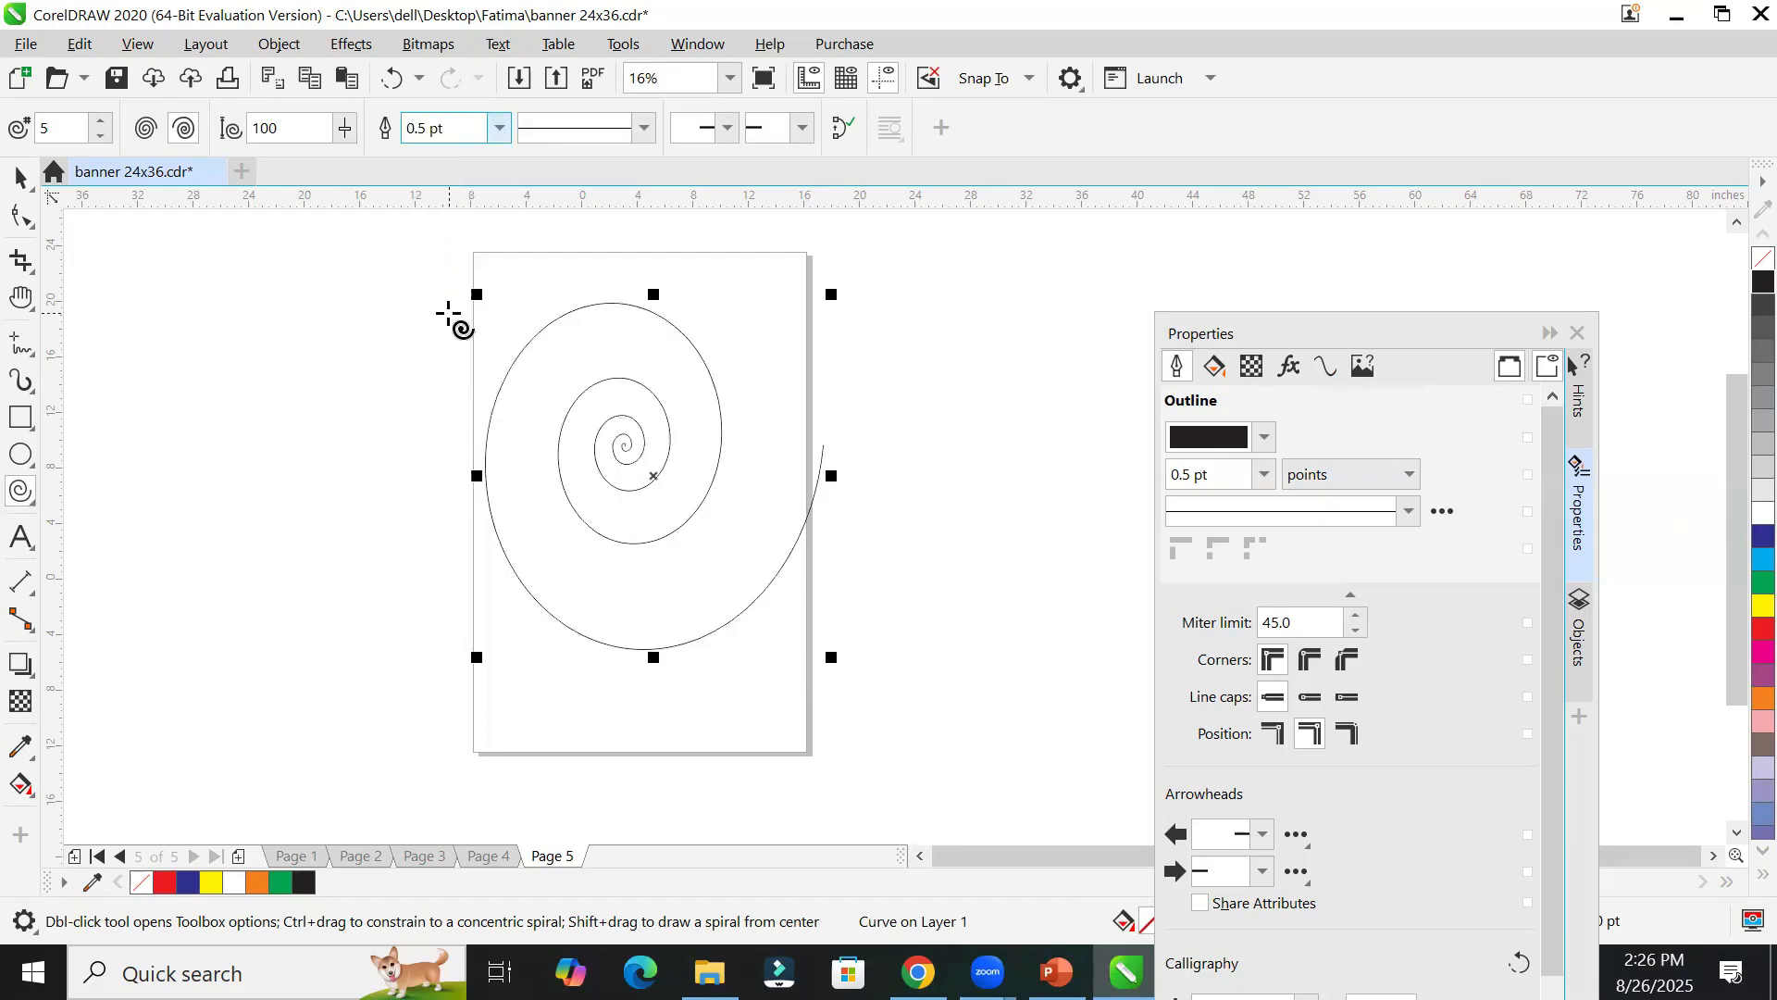
{"action": "left_click", "coordinate": [499, 128]}
{"action": "left_click", "coordinate": [468, 422]}
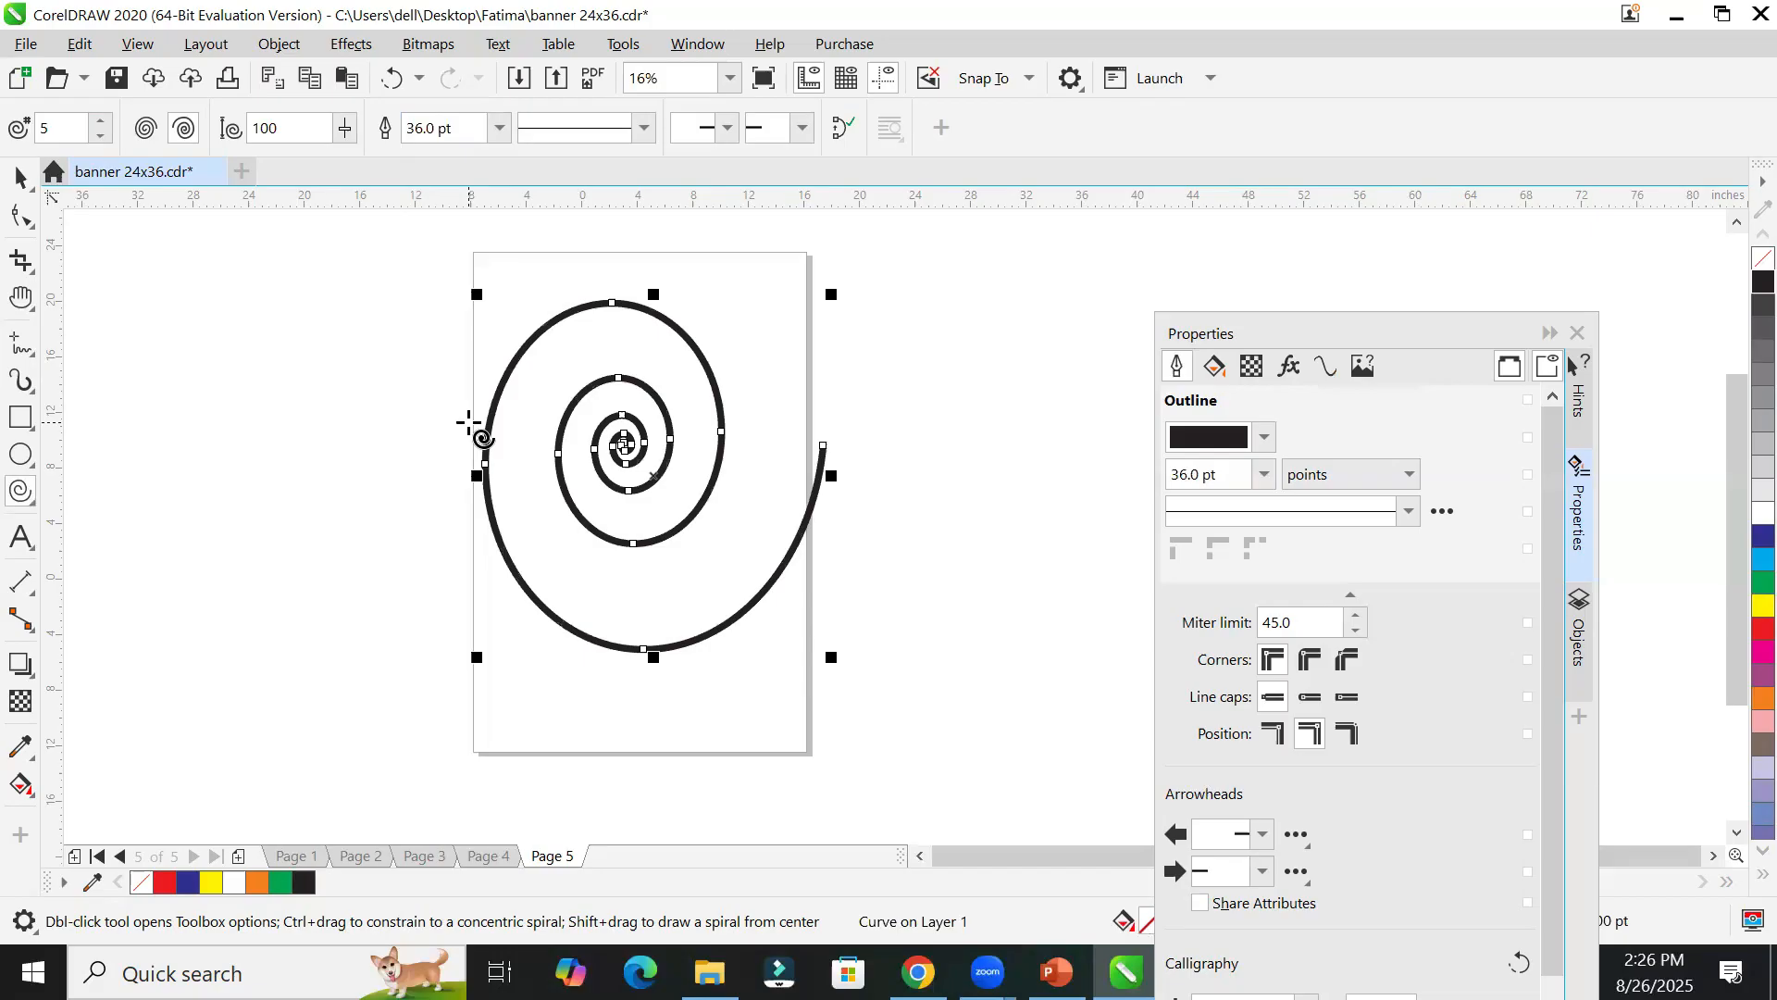
{"action": "scroll", "coordinate": [623, 454], "scroll_direction": "up", "scroll_amount": 4}
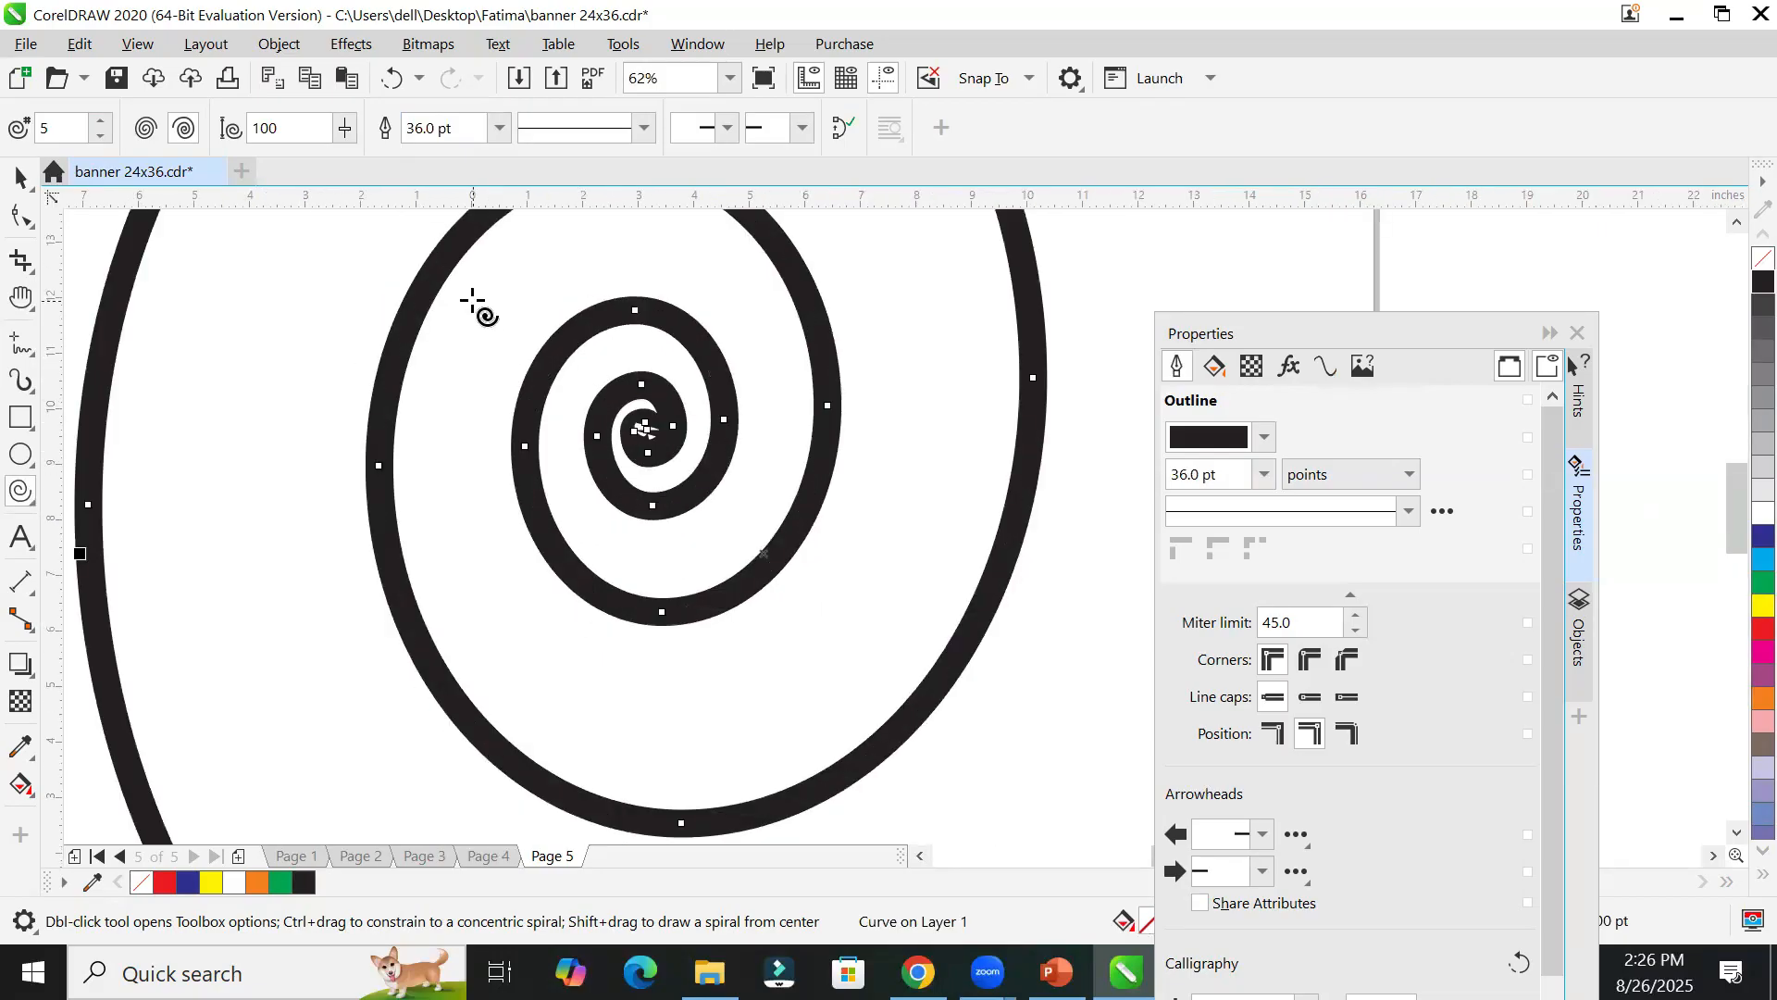
{"action": "scroll", "coordinate": [218, 326], "scroll_direction": "down", "scroll_amount": 4}
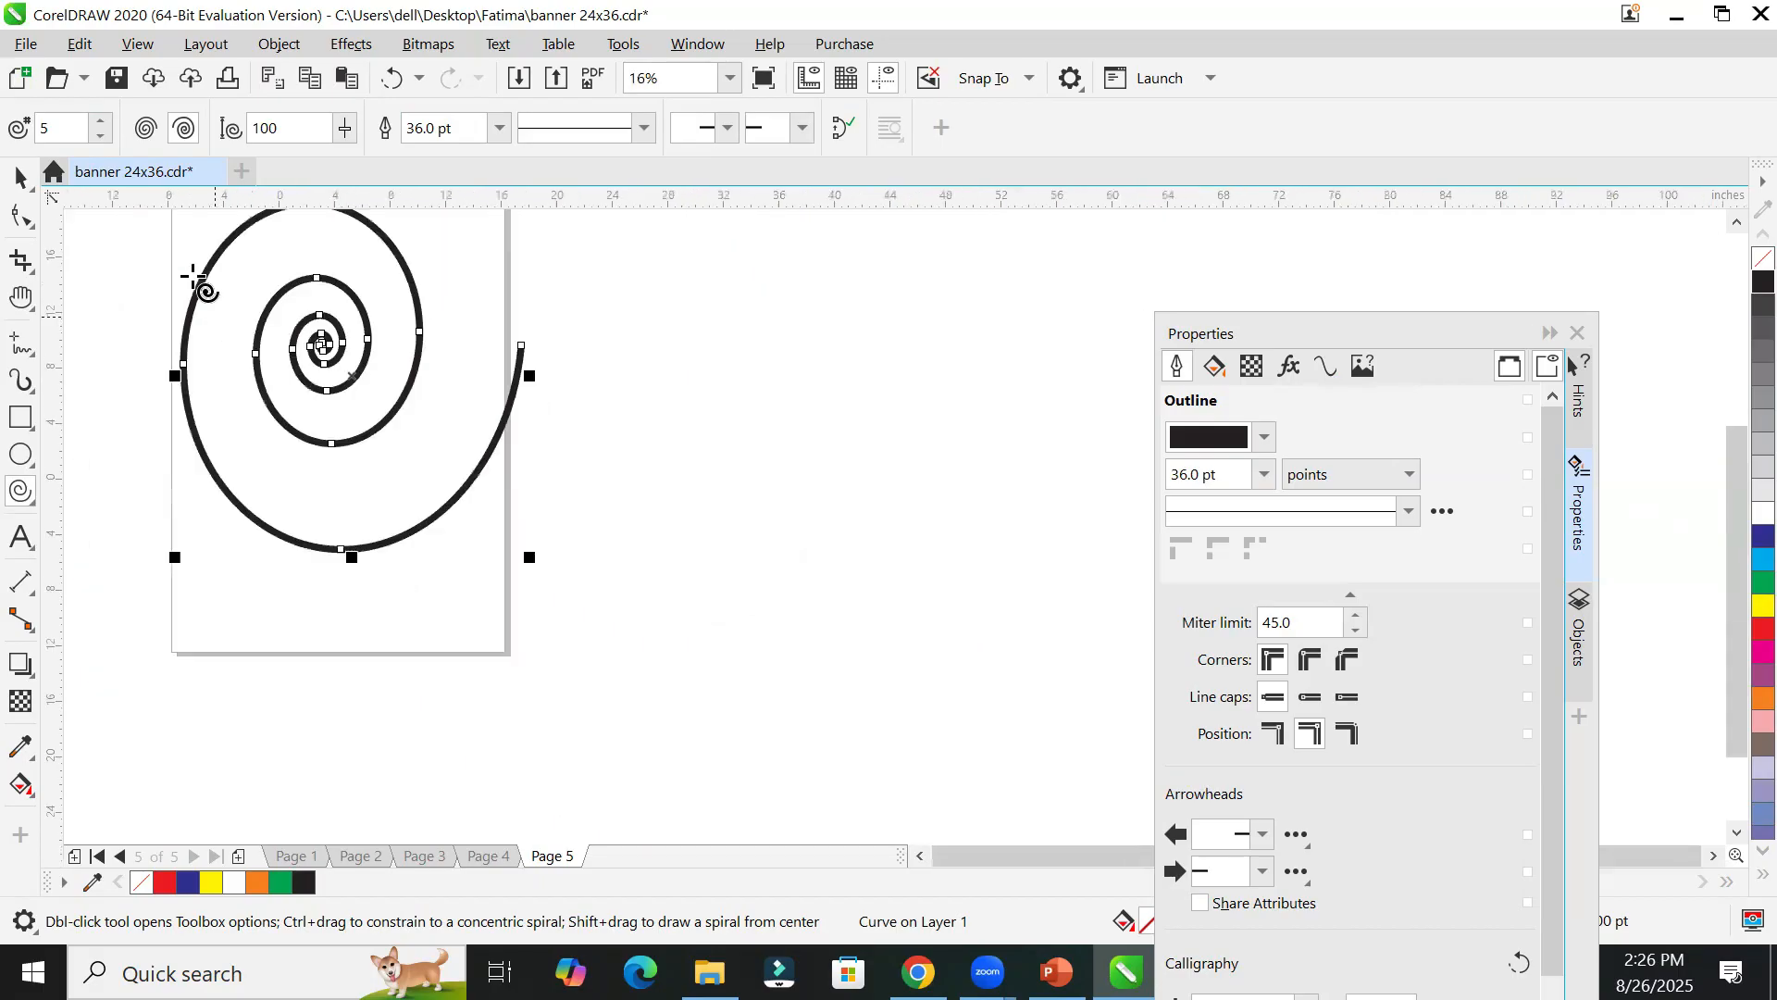
Step: Draw a symmetrical spiral with 5 revolutions to the right of the page, and move the thick spiral down and slightly right
{"action": "left_click", "coordinate": [145, 128]}
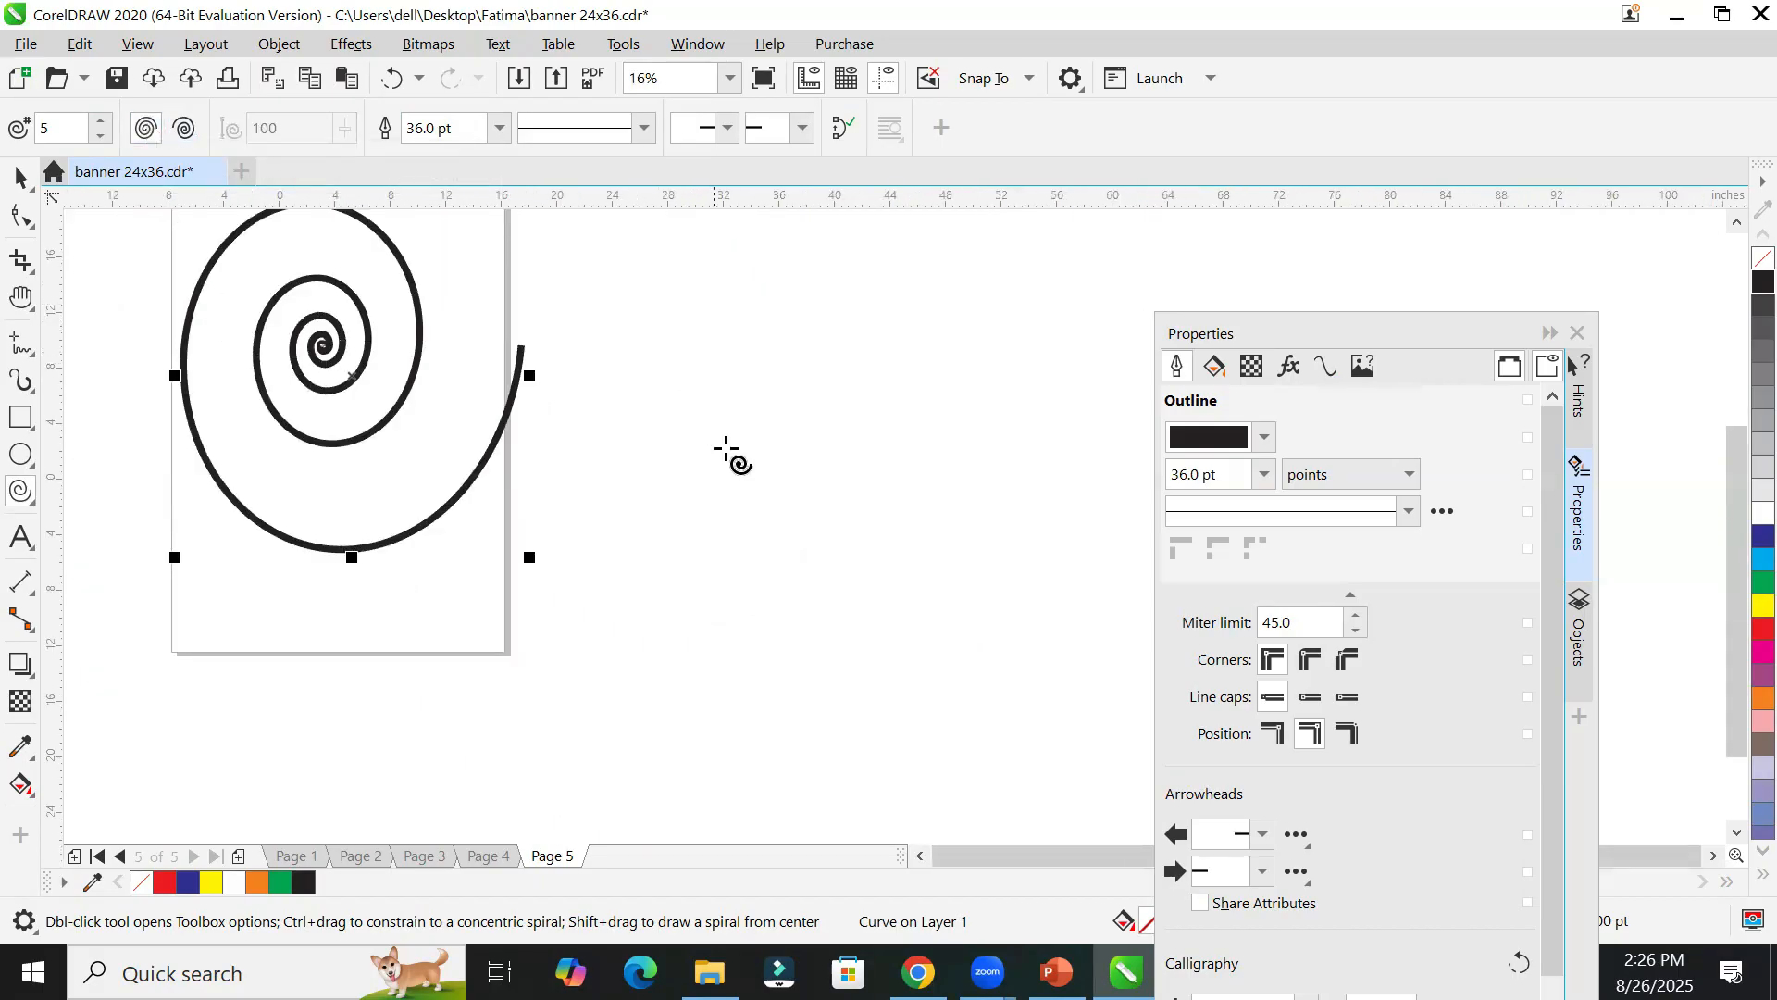
{"action": "left_click_drag", "start_coordinate": [661, 292], "coordinate": [953, 624]}
{"action": "left_click", "coordinate": [20, 176]}
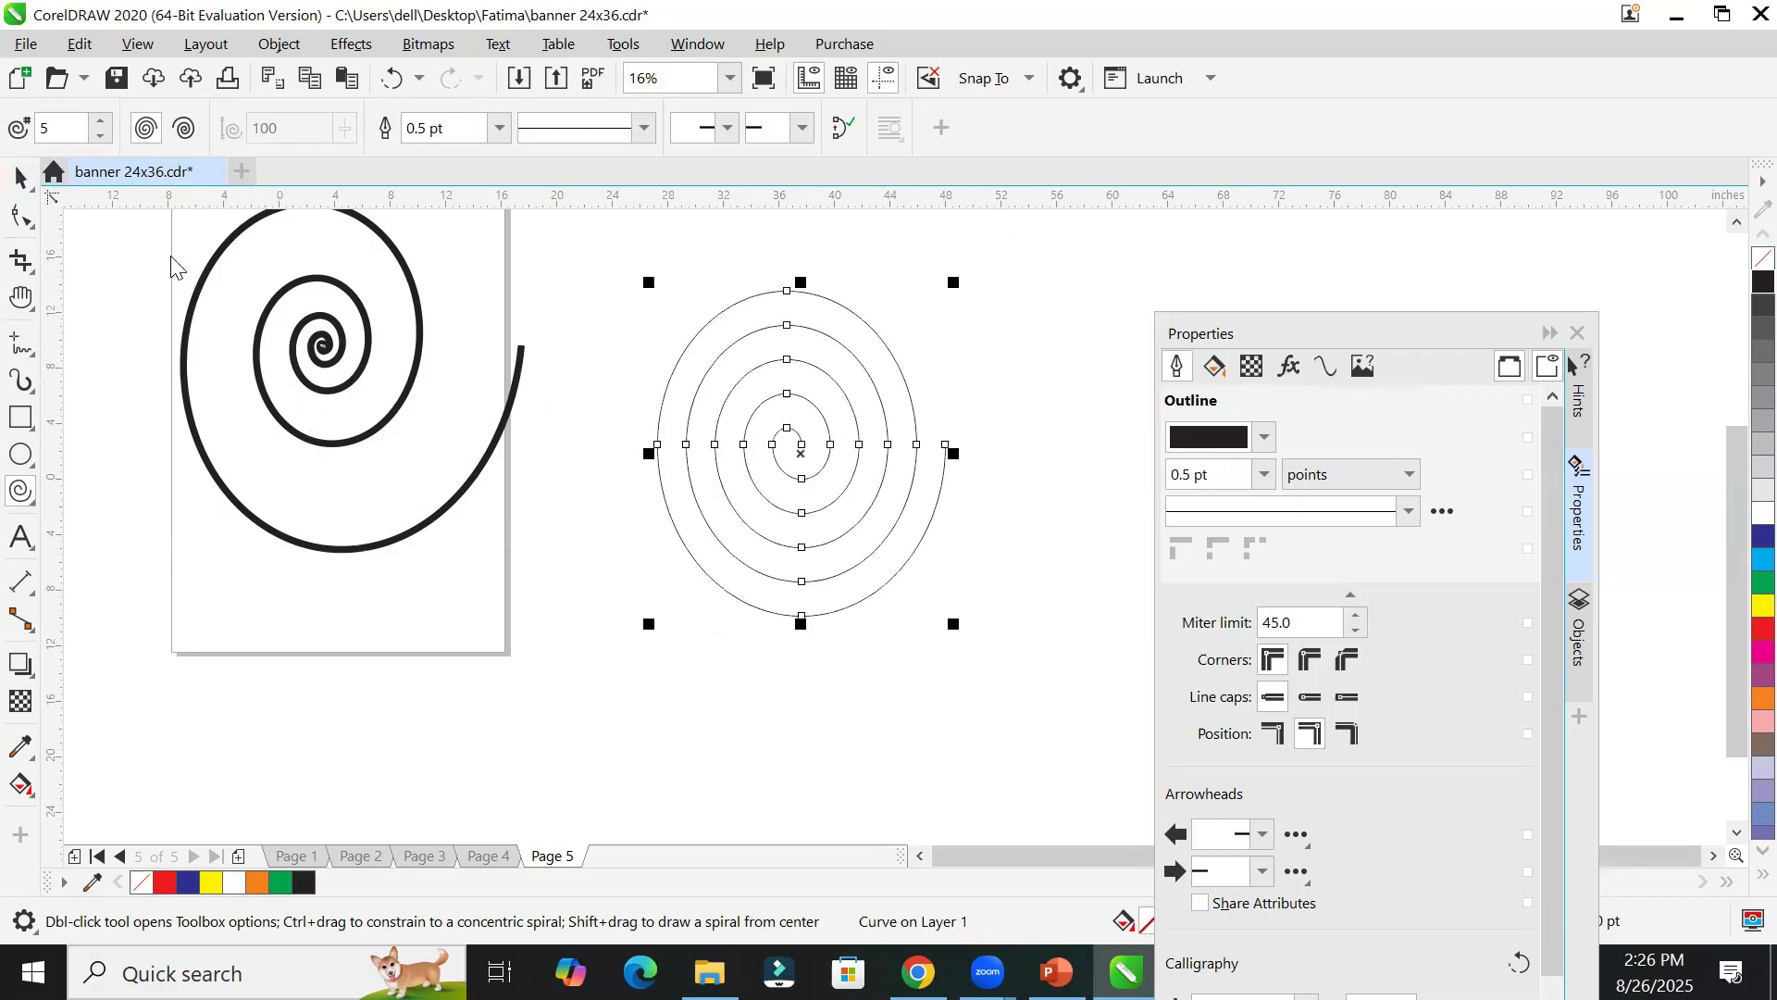
{"action": "left_click", "coordinate": [413, 445]}
{"action": "left_click_drag", "start_coordinate": [412, 445], "coordinate": [458, 523]}
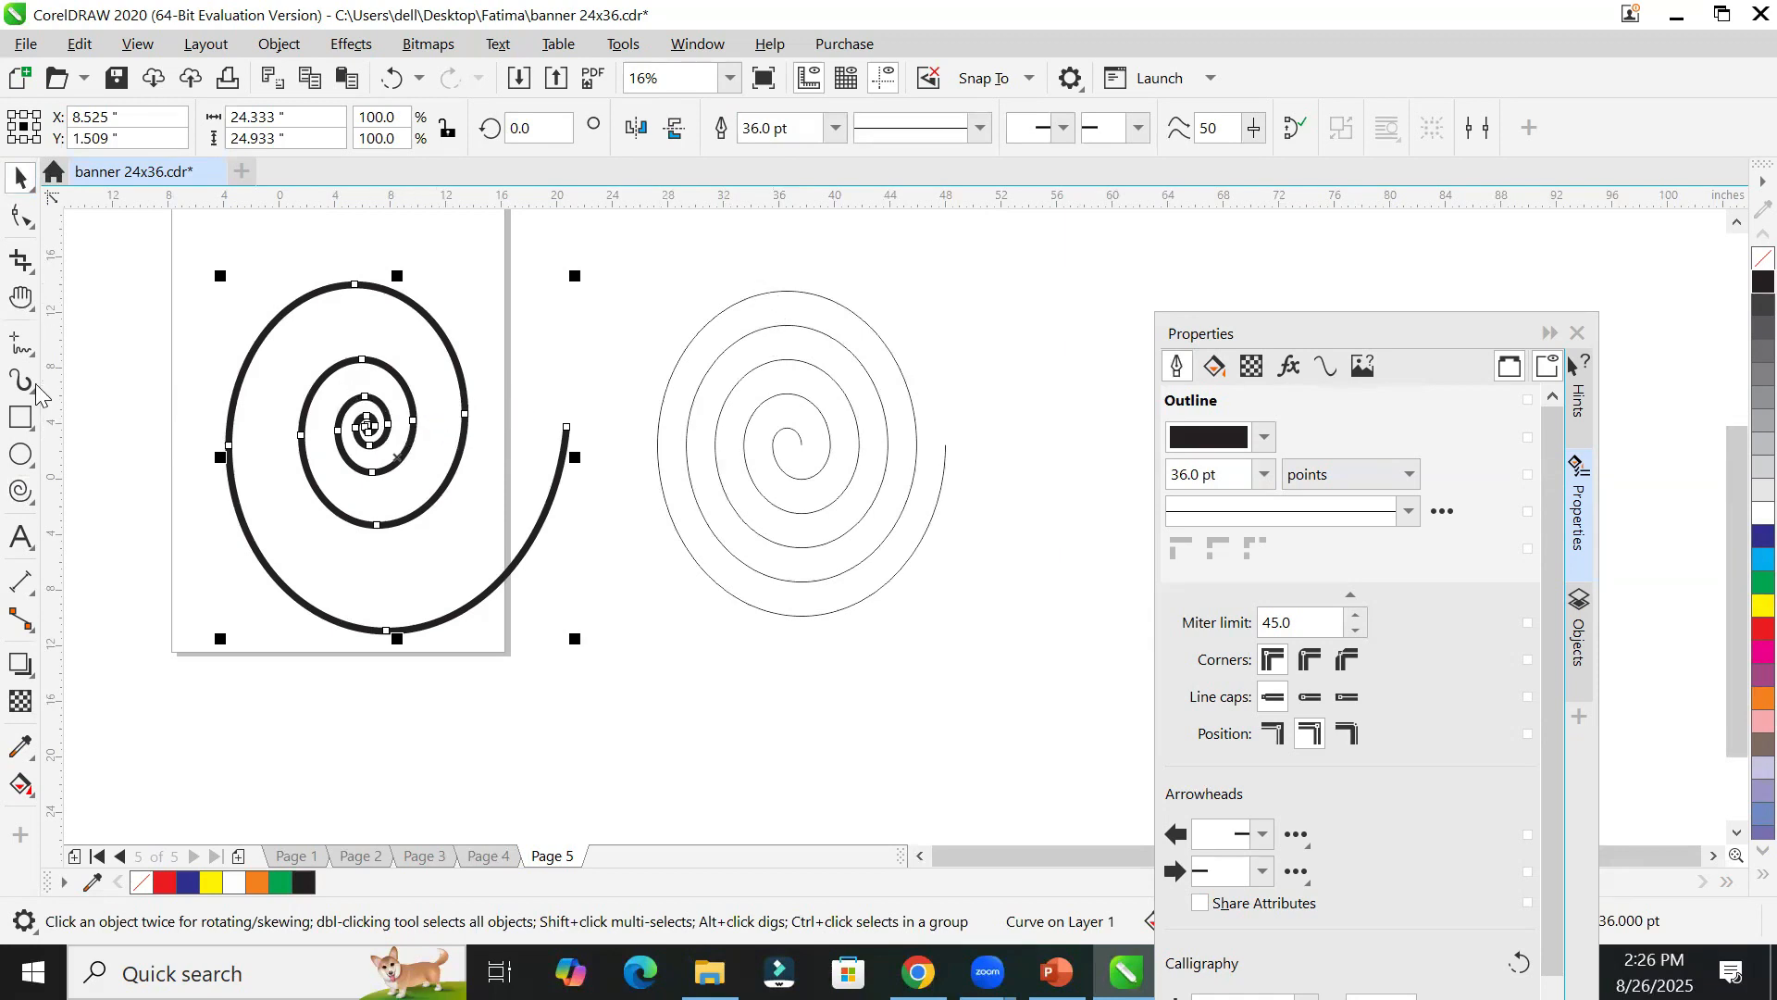
Step: Draw another 5-revolution logarithmic spiral, about 20.7 by 27 inches, with the expansion factor set to 51, overlapping the symmetrical spiral
{"action": "left_click", "coordinate": [21, 491]}
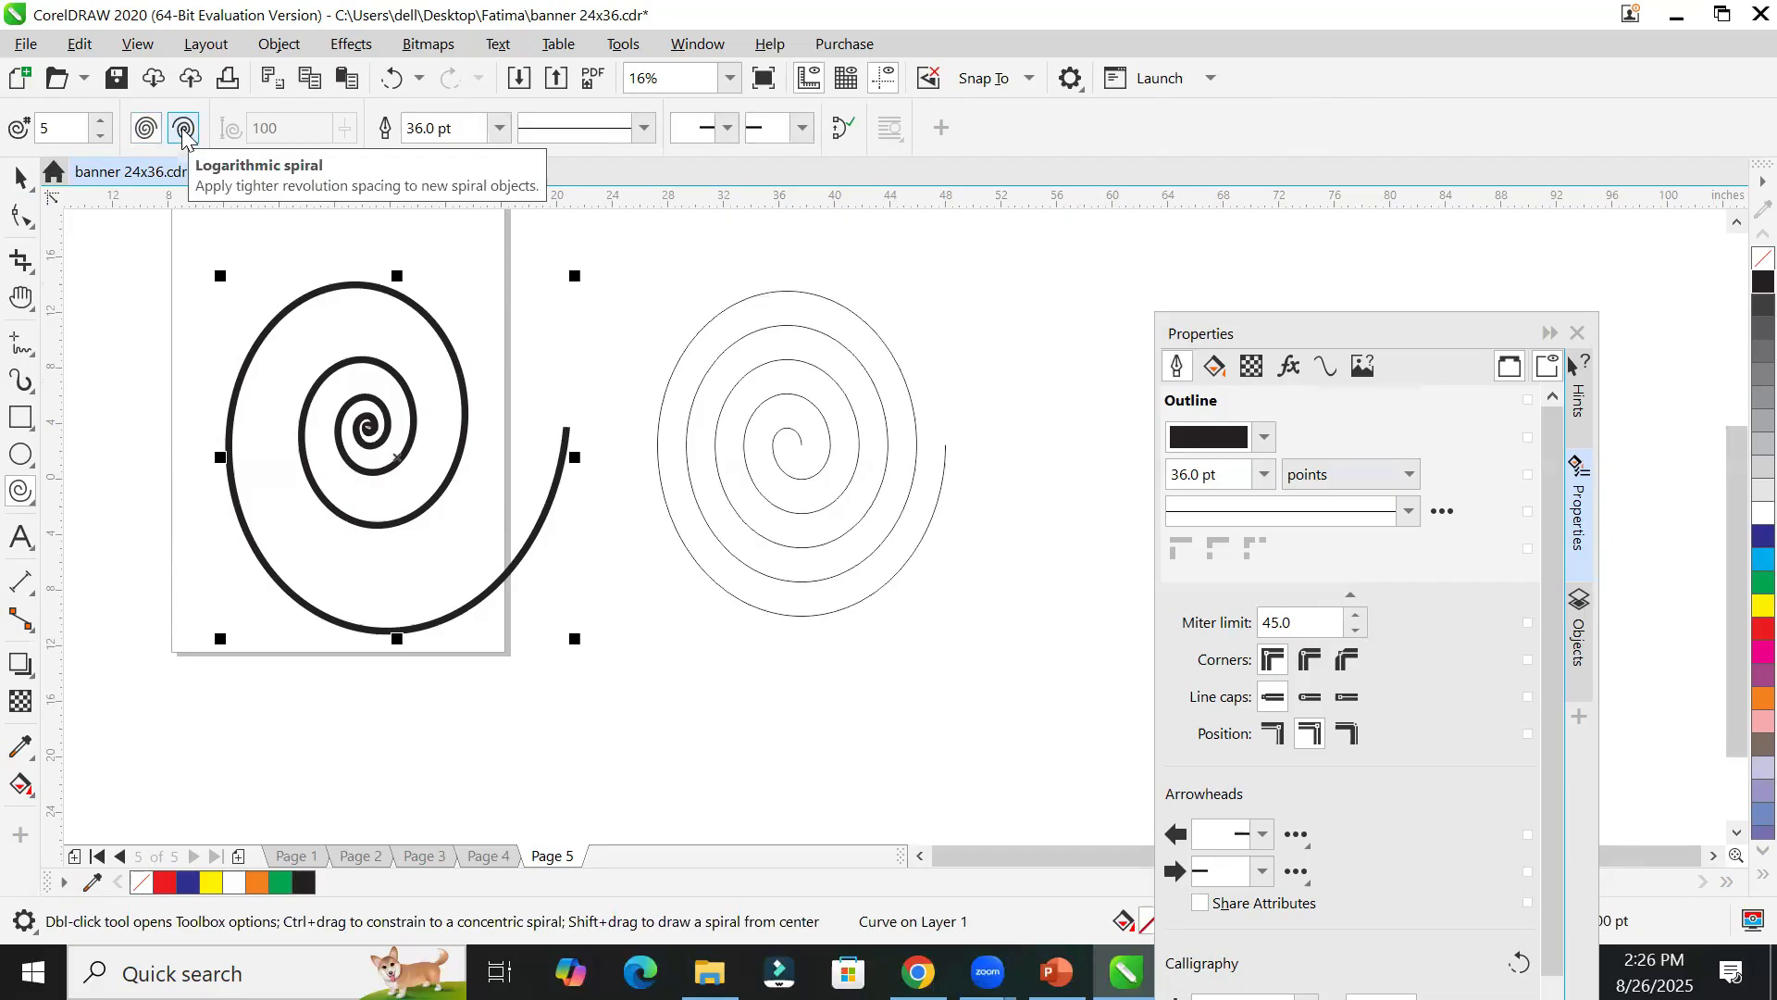
{"action": "left_click", "coordinate": [184, 131]}
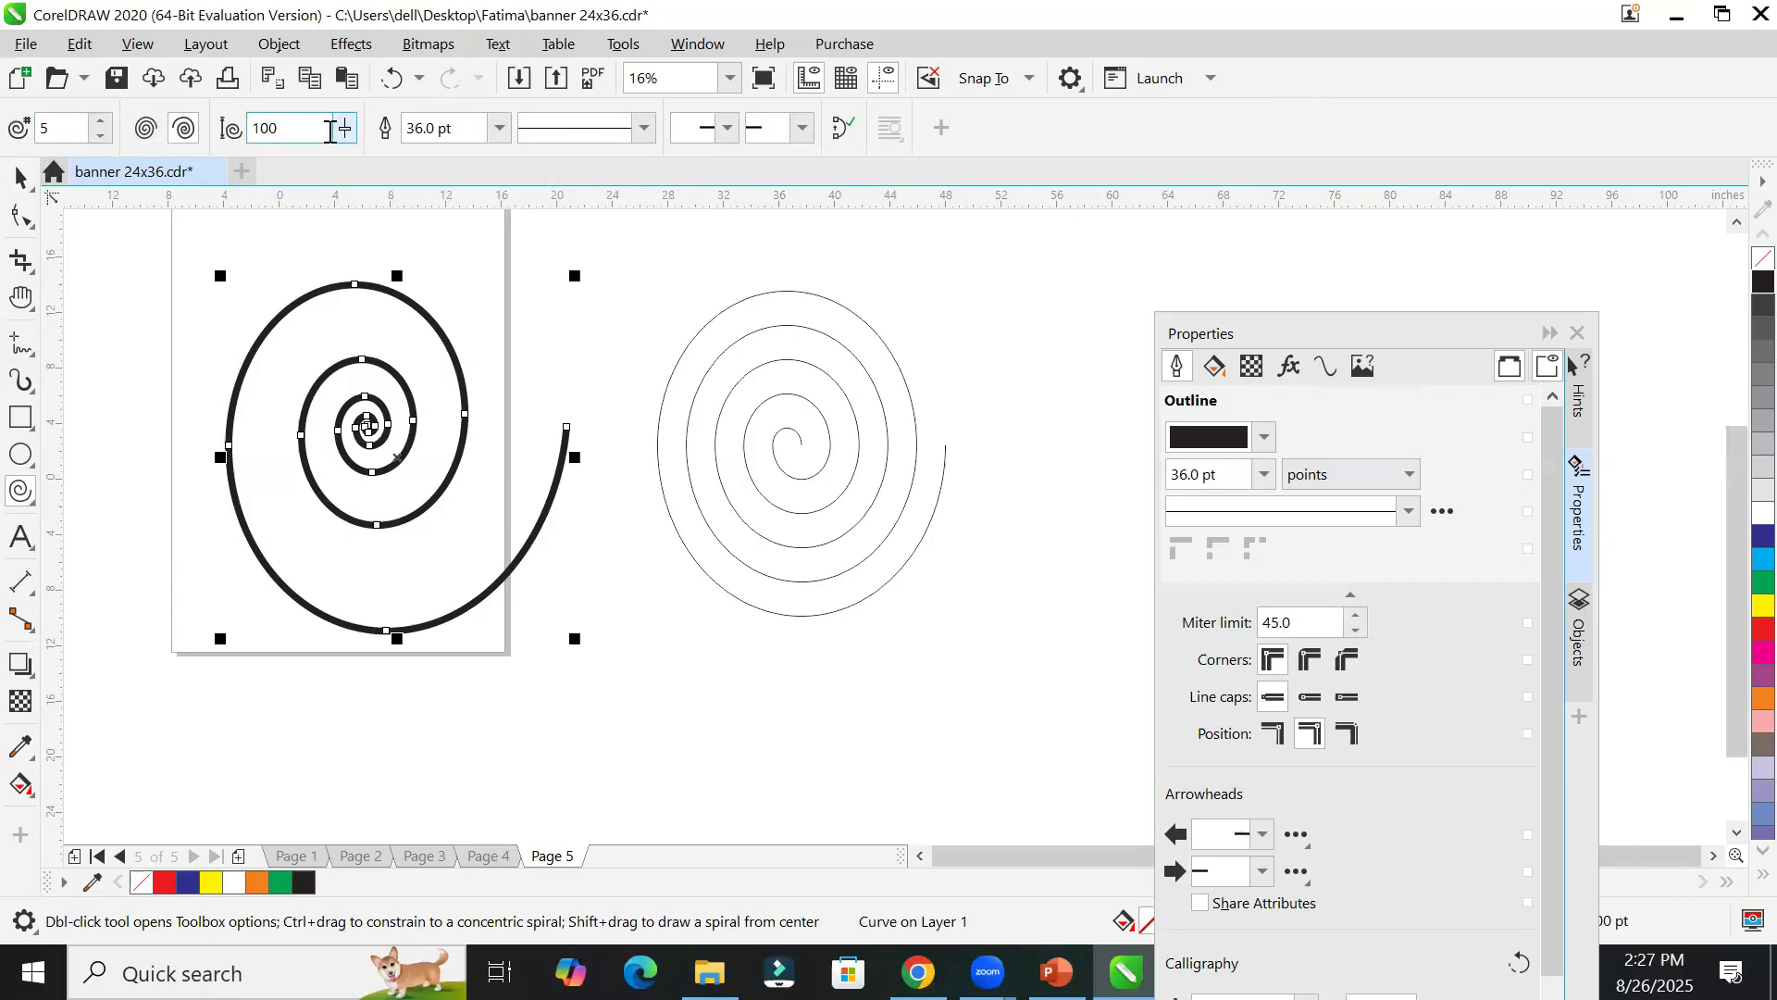
{"action": "left_click", "coordinate": [344, 127]}
{"action": "left_click_drag", "start_coordinate": [344, 170], "coordinate": [285, 170]}
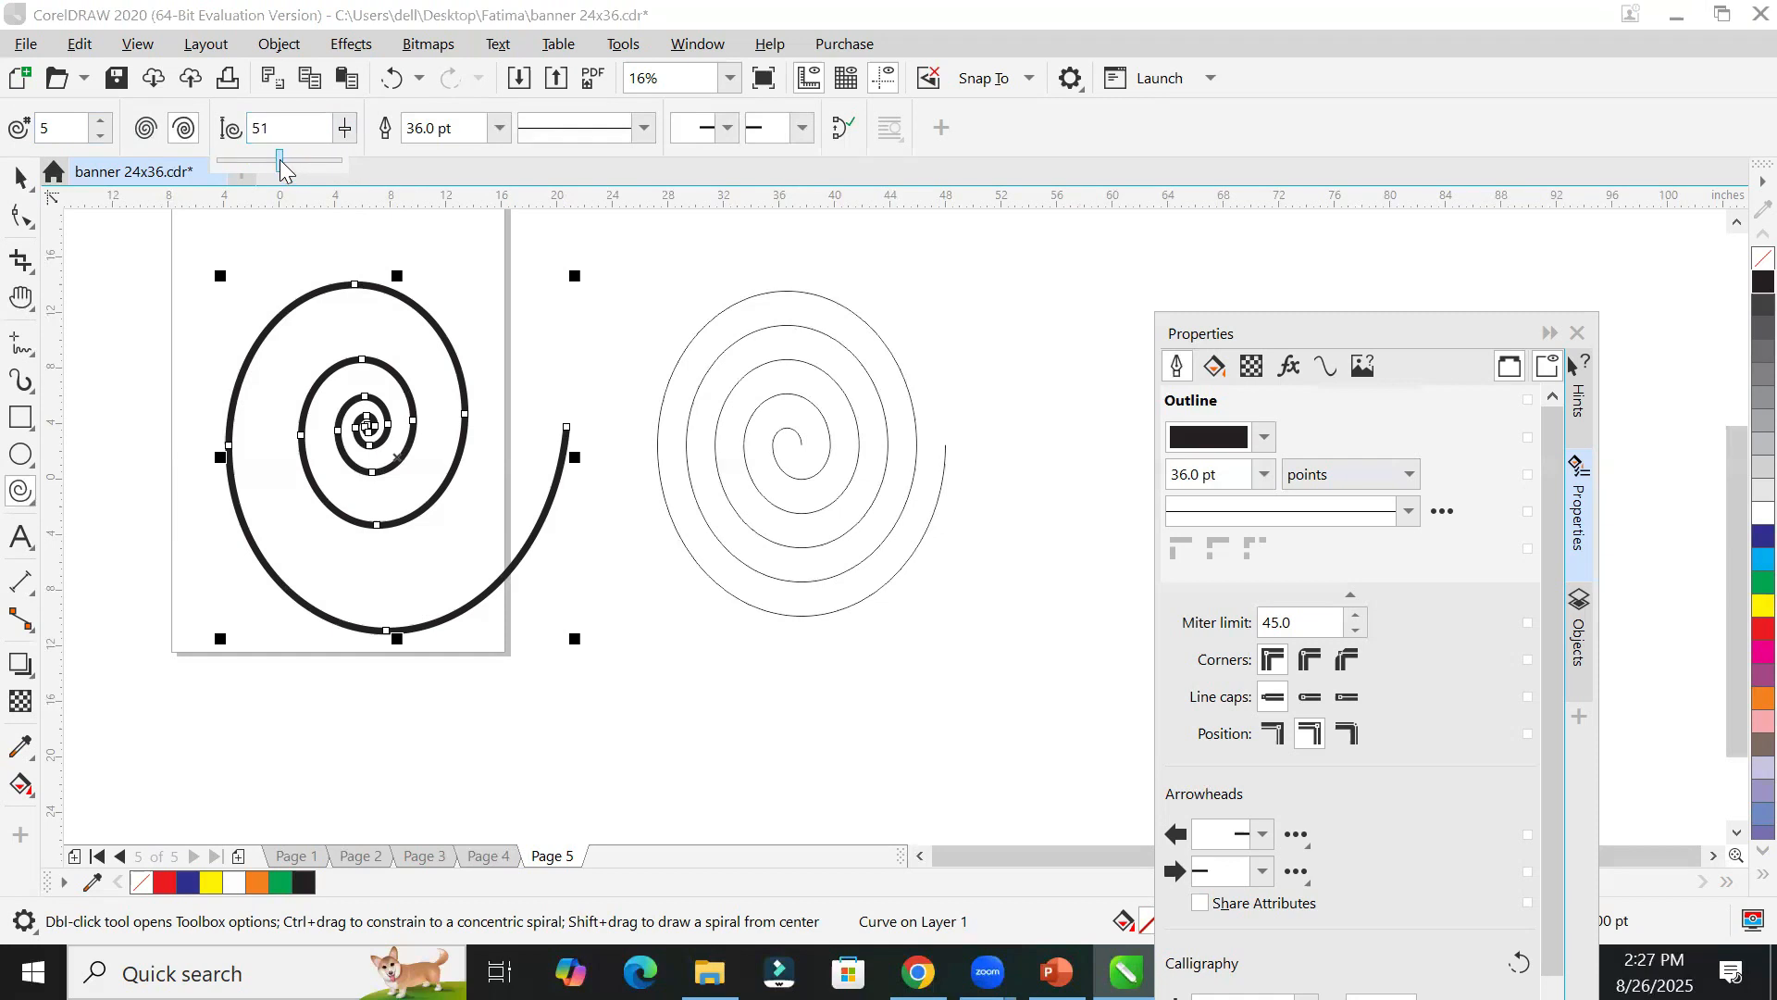
{"action": "left_click_drag", "start_coordinate": [280, 161], "coordinate": [280, 161]}
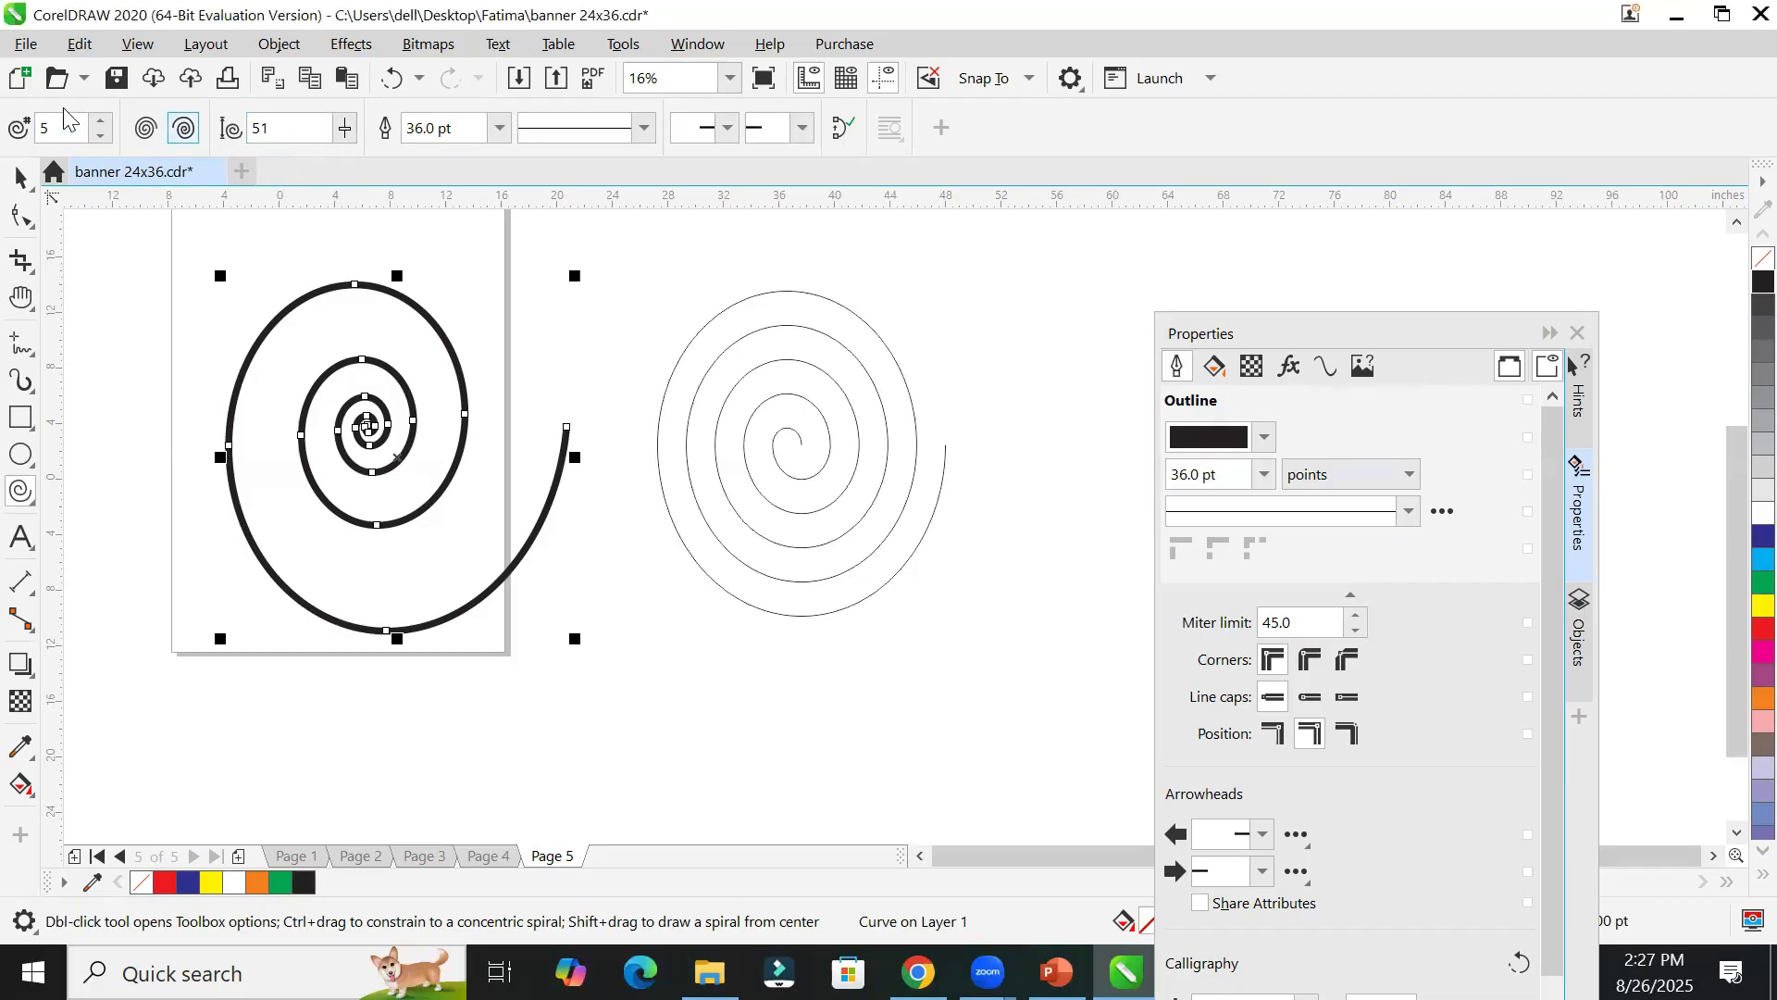
{"action": "left_click", "coordinate": [145, 130]}
{"action": "left_click", "coordinate": [145, 130]}
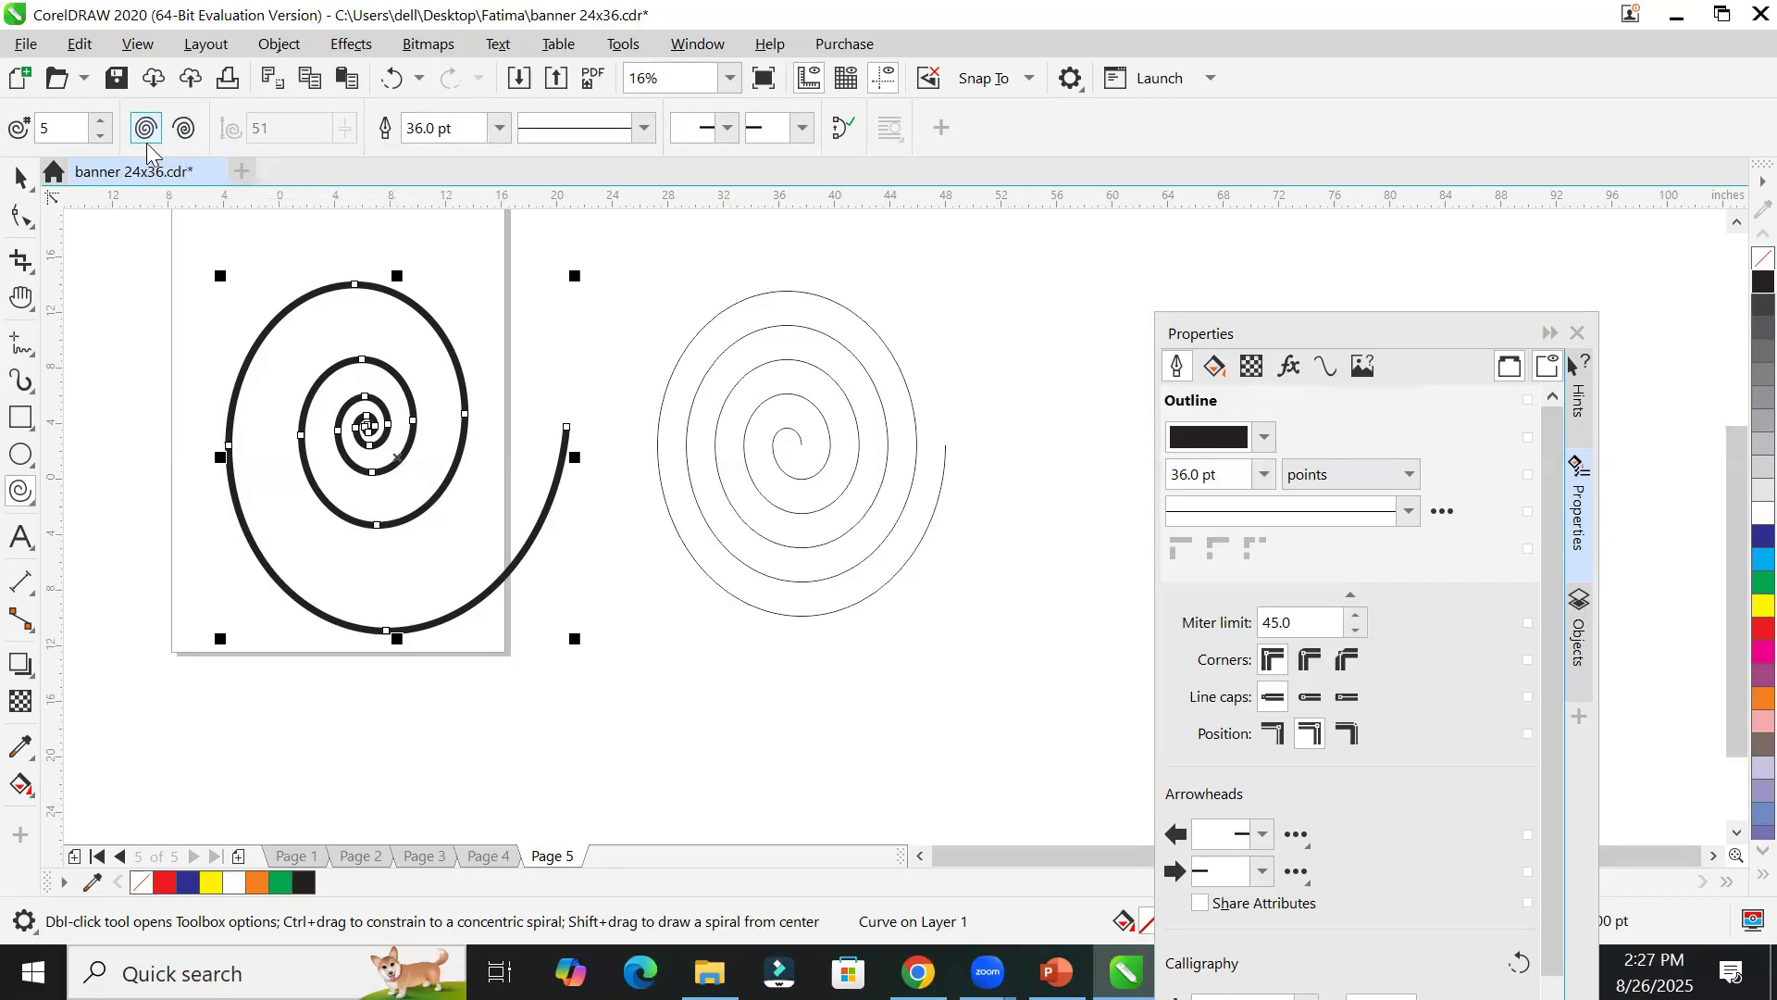
{"action": "left_click", "coordinate": [184, 128]}
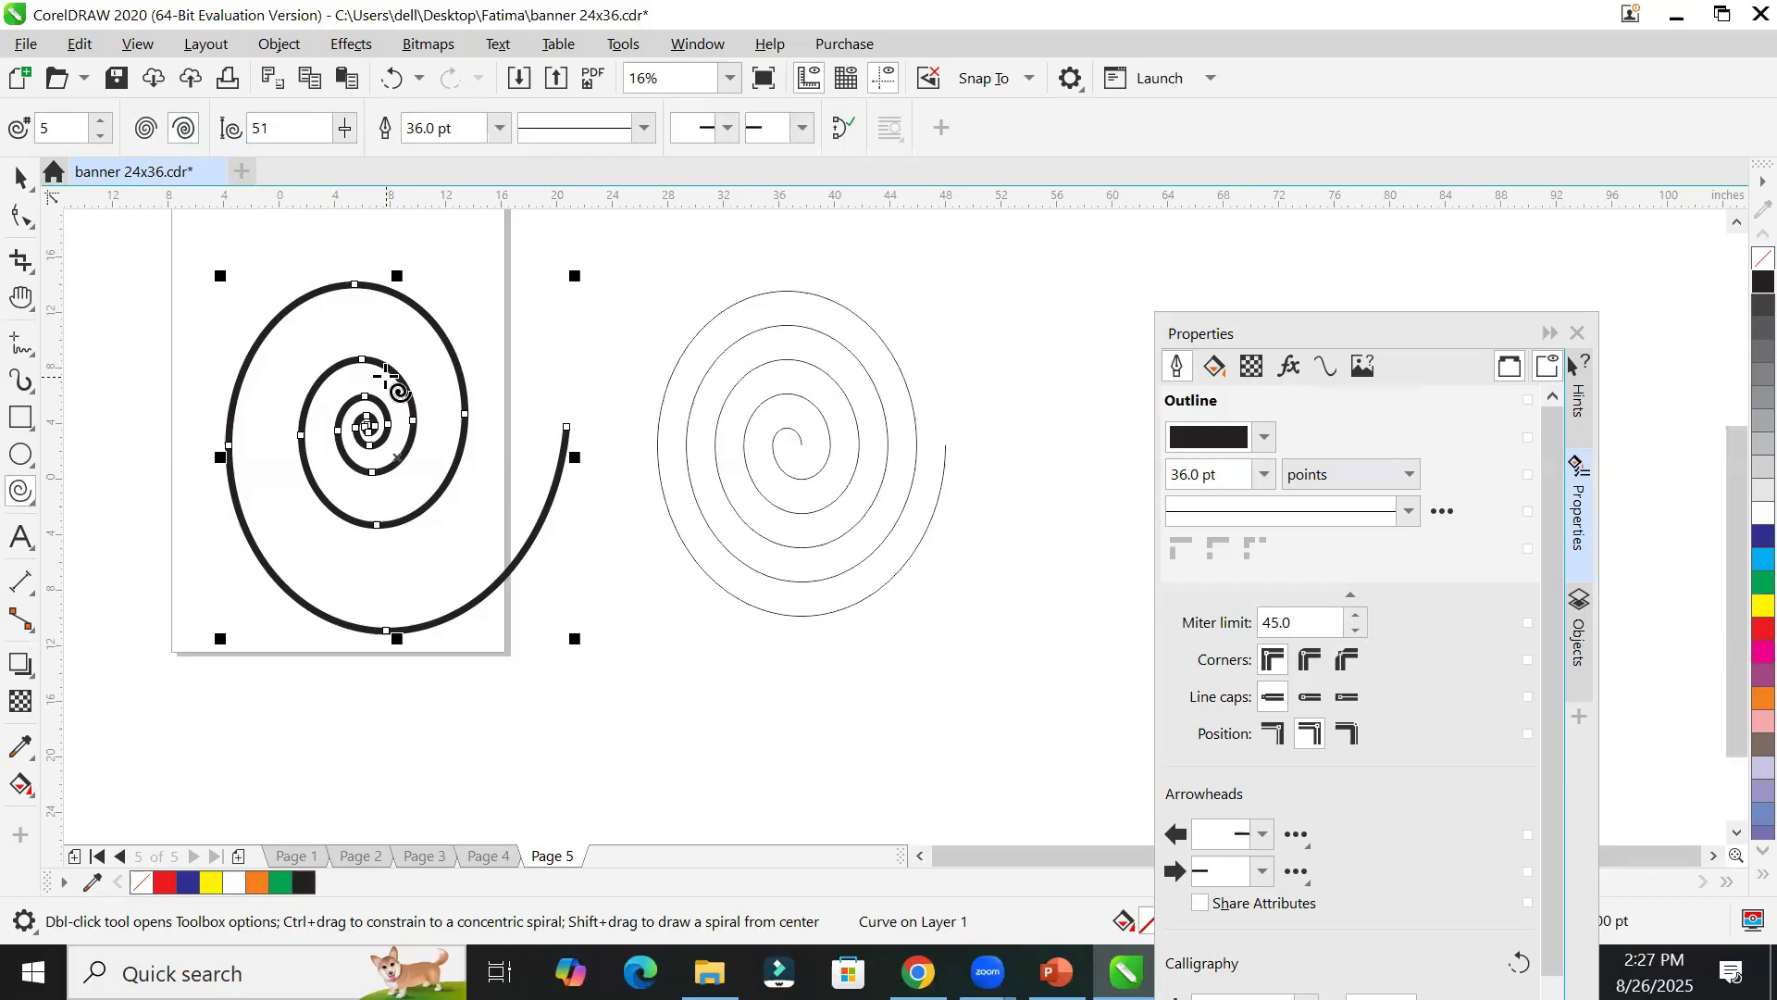
{"action": "left_click_drag", "start_coordinate": [594, 257], "coordinate": [891, 637]}
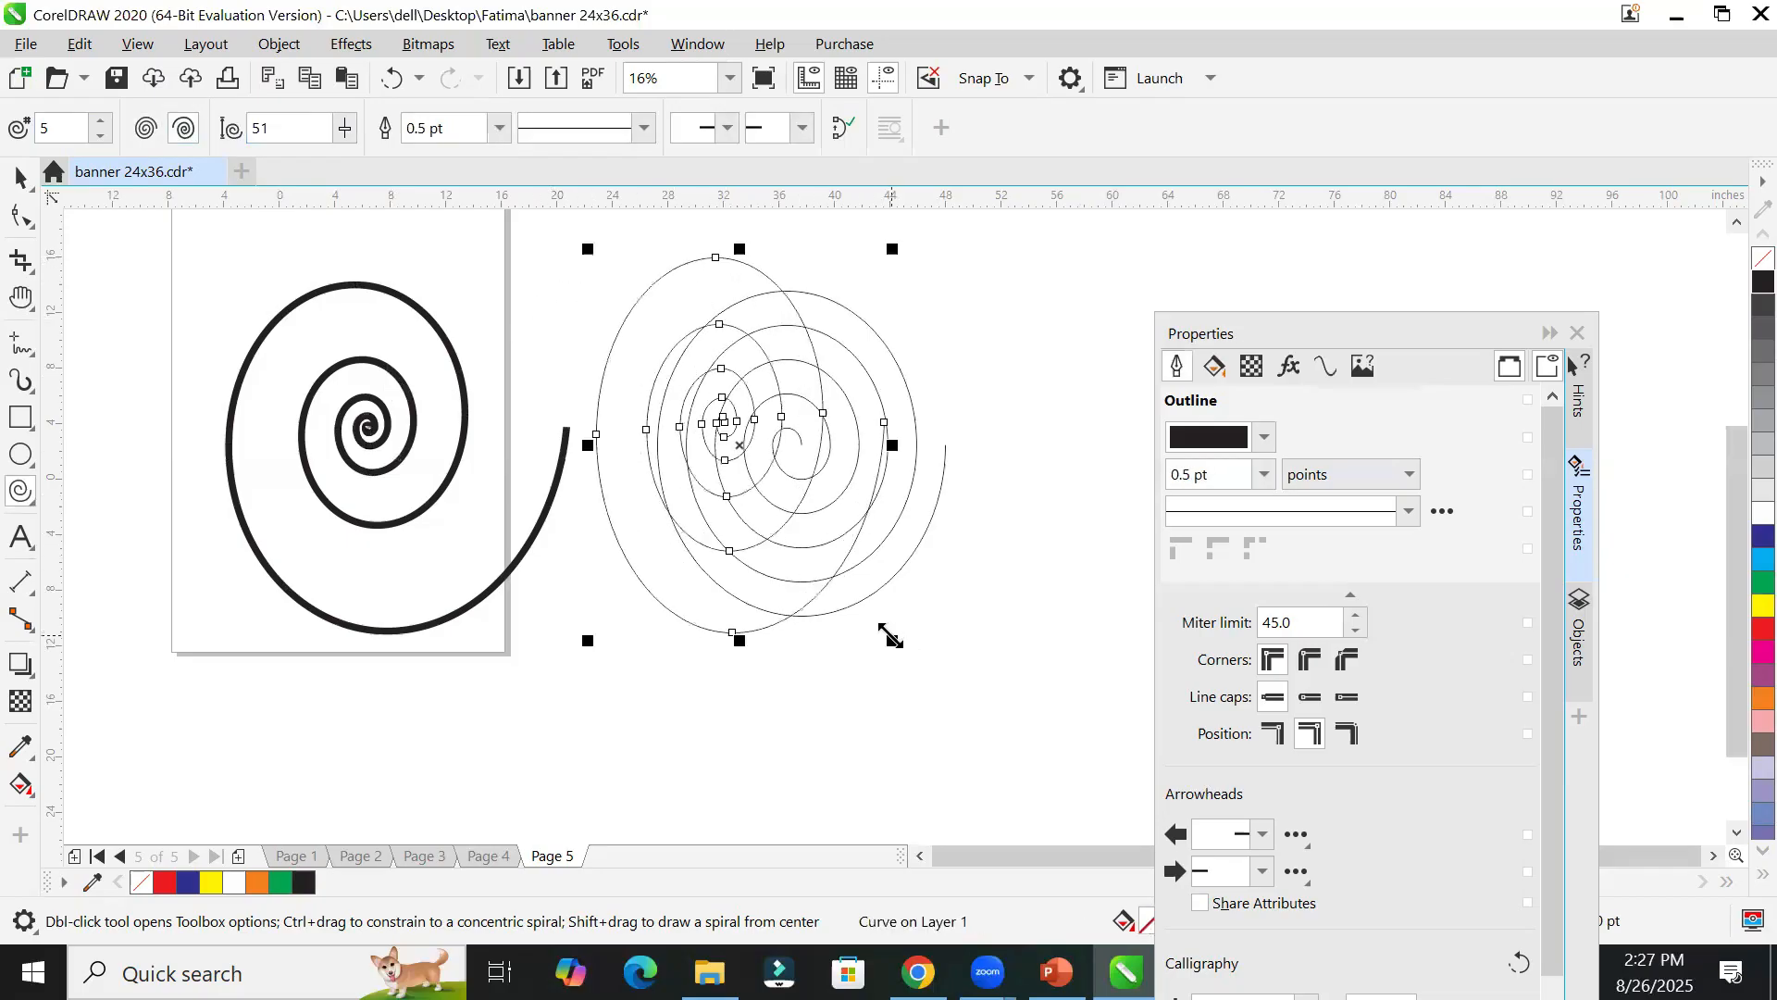
Step: Move the new logarithmic spiral to the left of the page and compare its spacing with the thick spiral
{"action": "scroll", "coordinate": [892, 638], "scroll_direction": "down", "scroll_amount": 2}
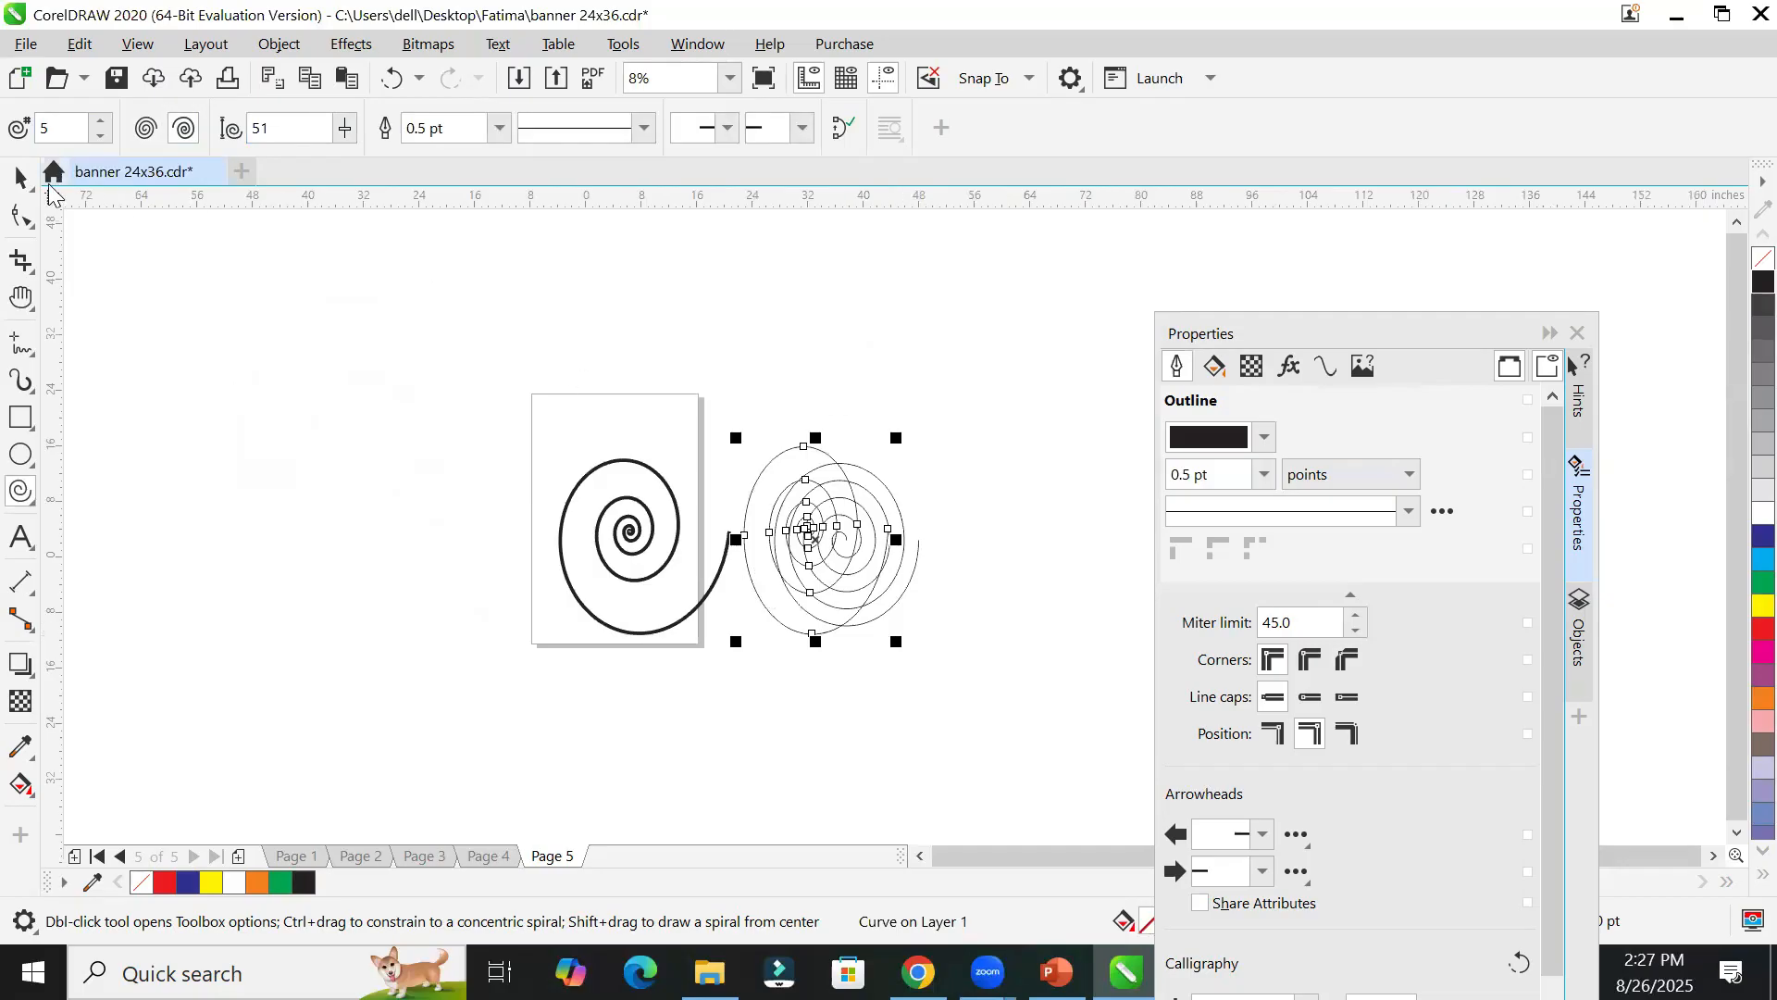
{"action": "left_click", "coordinate": [21, 175]}
{"action": "left_click_drag", "start_coordinate": [814, 523], "coordinate": [428, 536]}
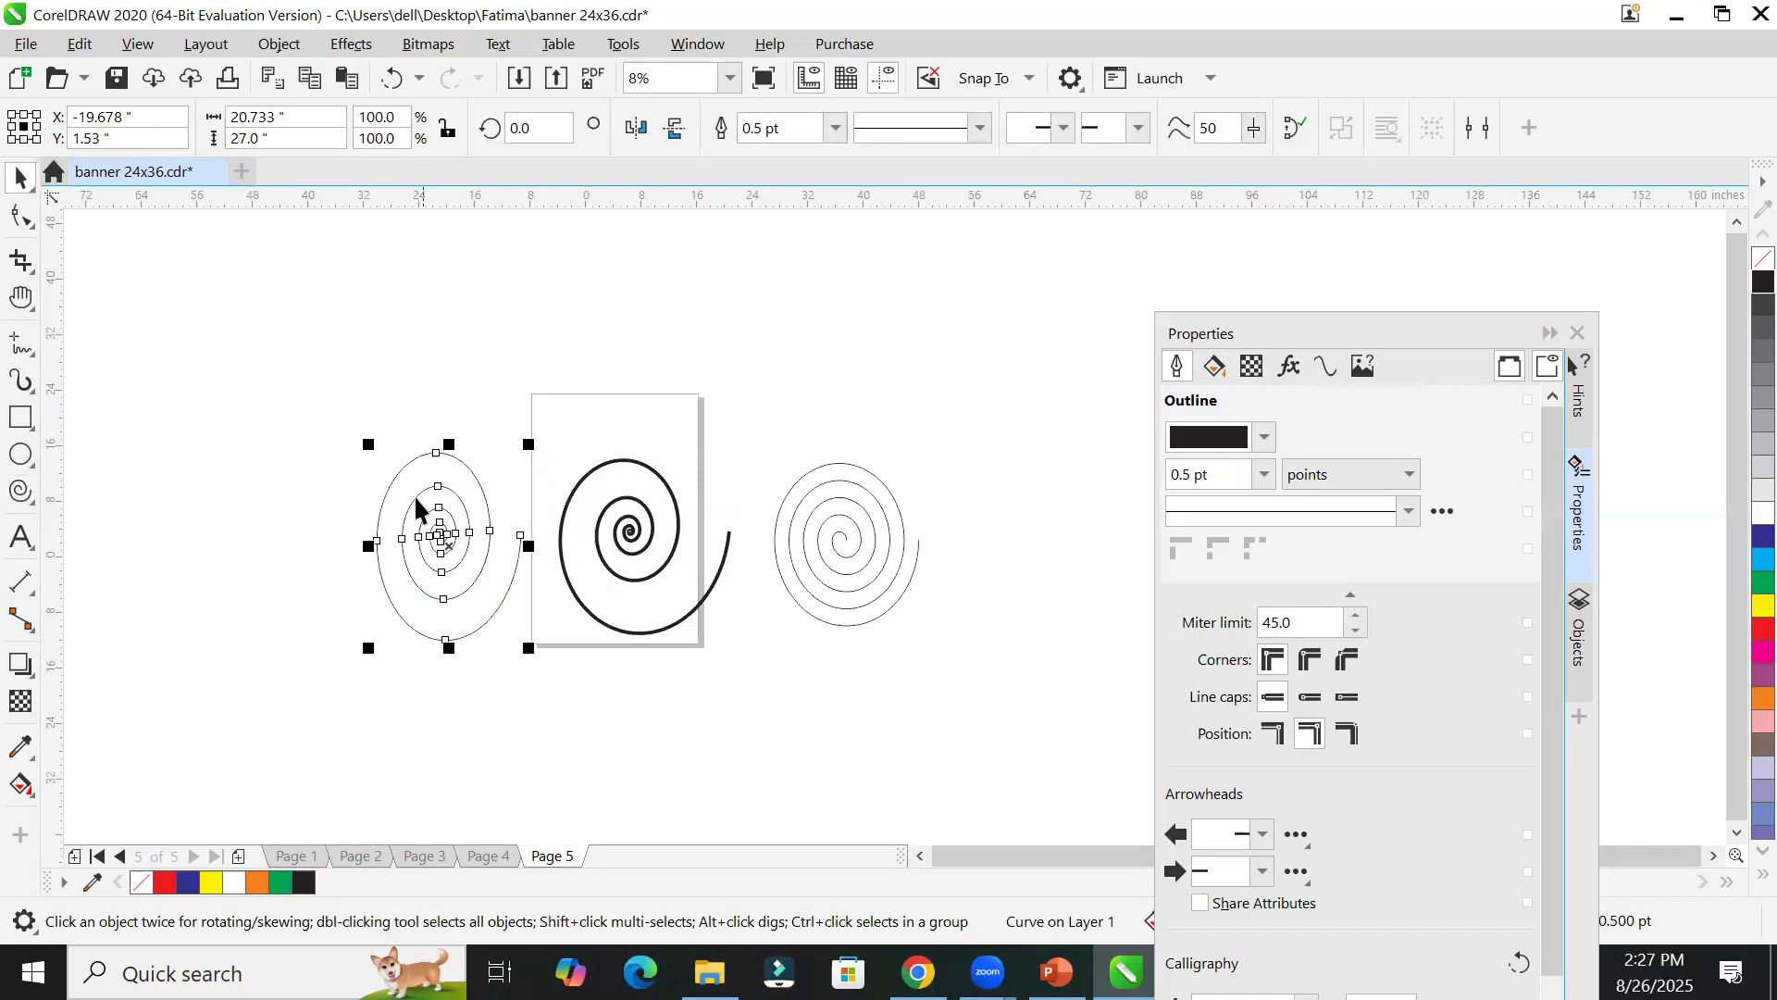
{"action": "scroll", "coordinate": [416, 497], "scroll_direction": "up", "scroll_amount": 3}
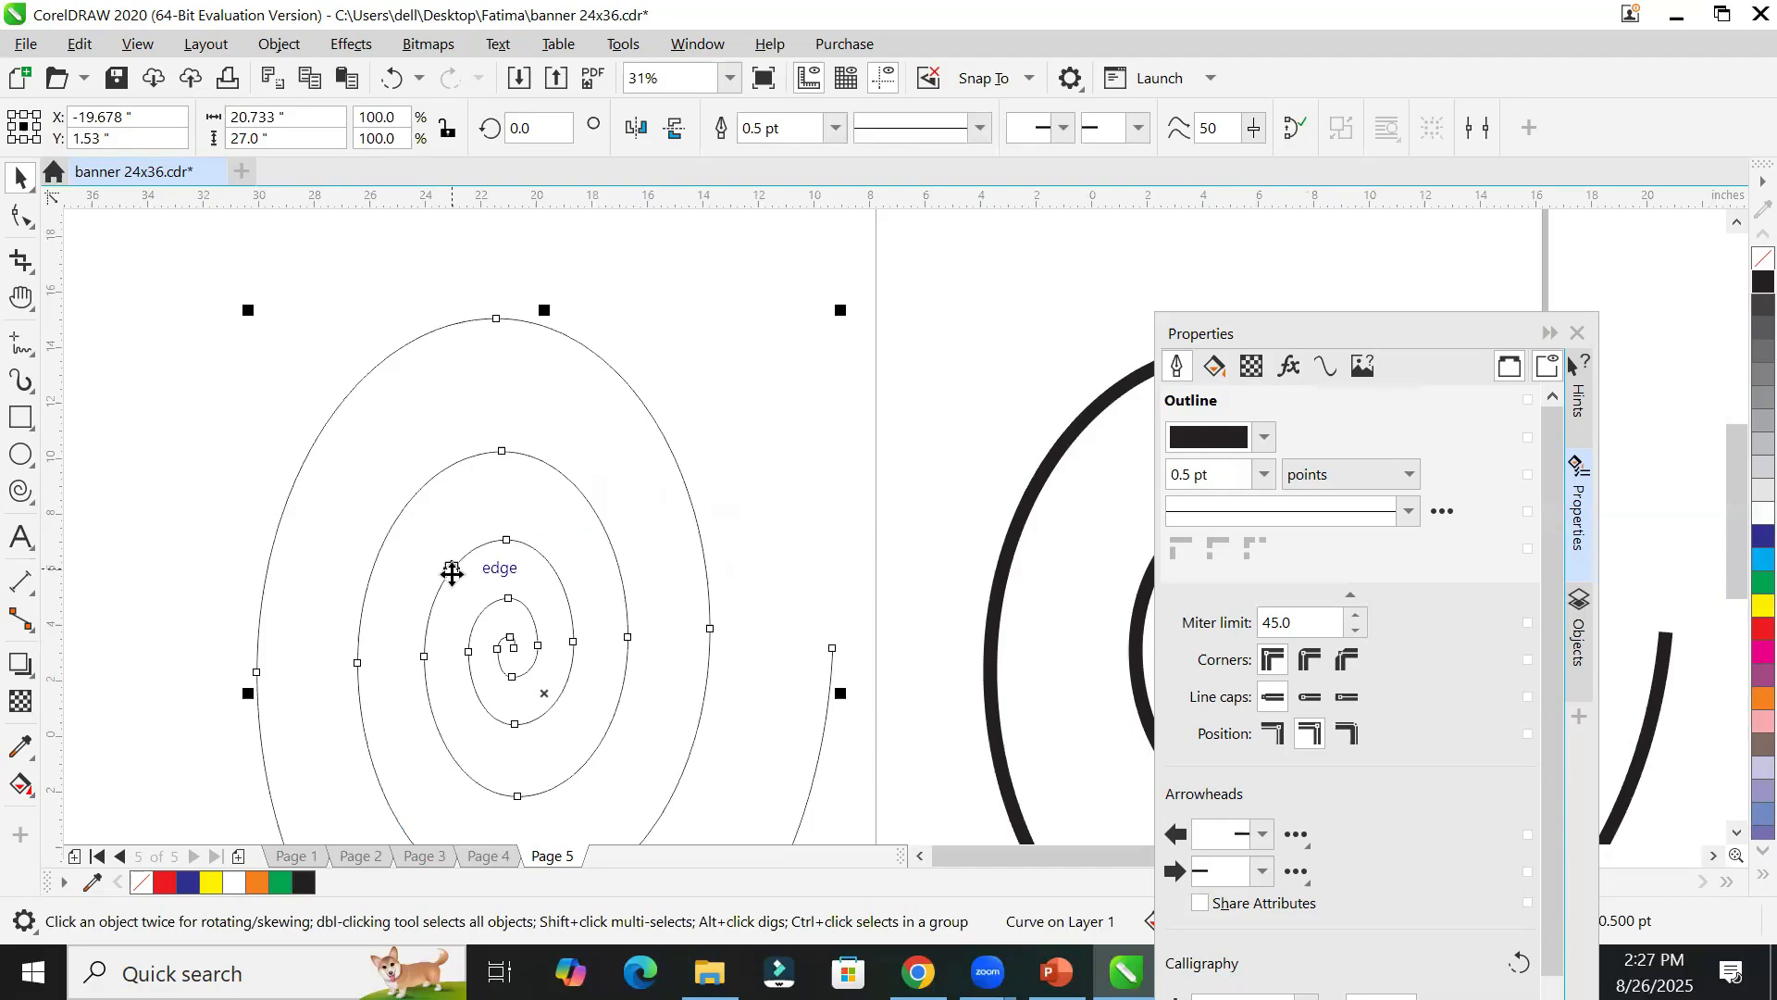
{"action": "scroll", "coordinate": [456, 577], "scroll_direction": "down", "scroll_amount": 3}
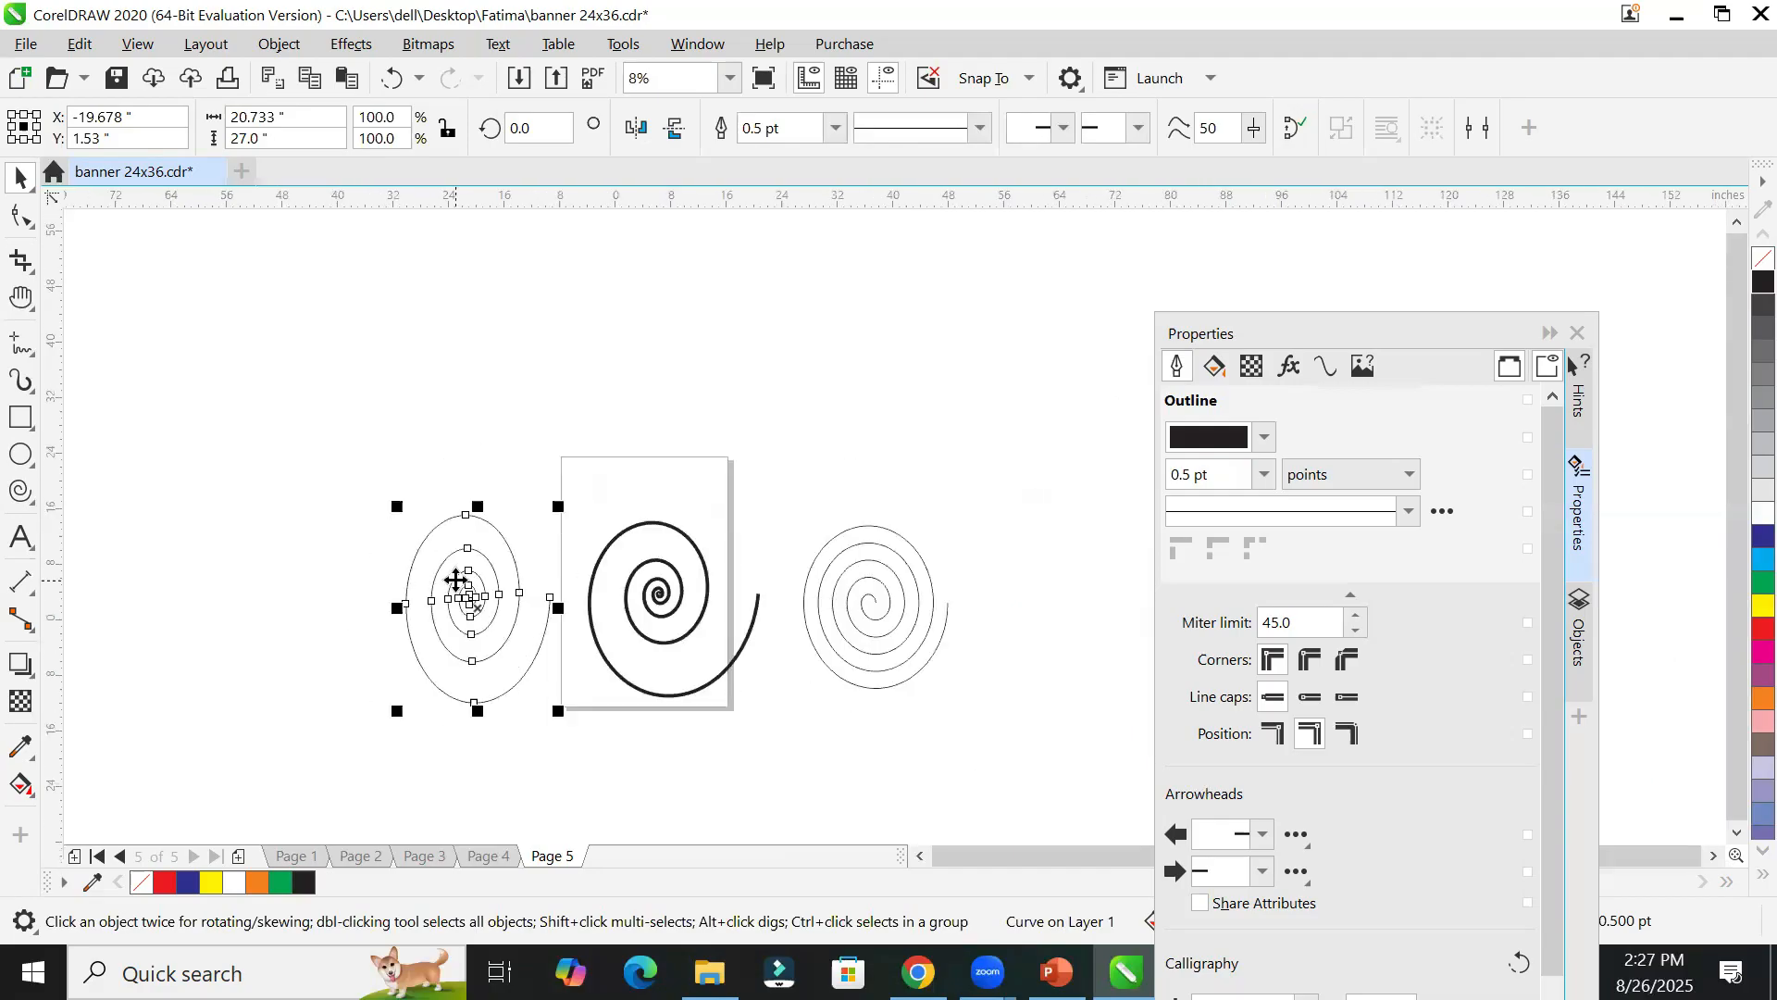
Step: Give the thin logarithmic spiral left of the page a simple open arrowhead at the end of its line
{"action": "left_click", "coordinate": [20, 493]}
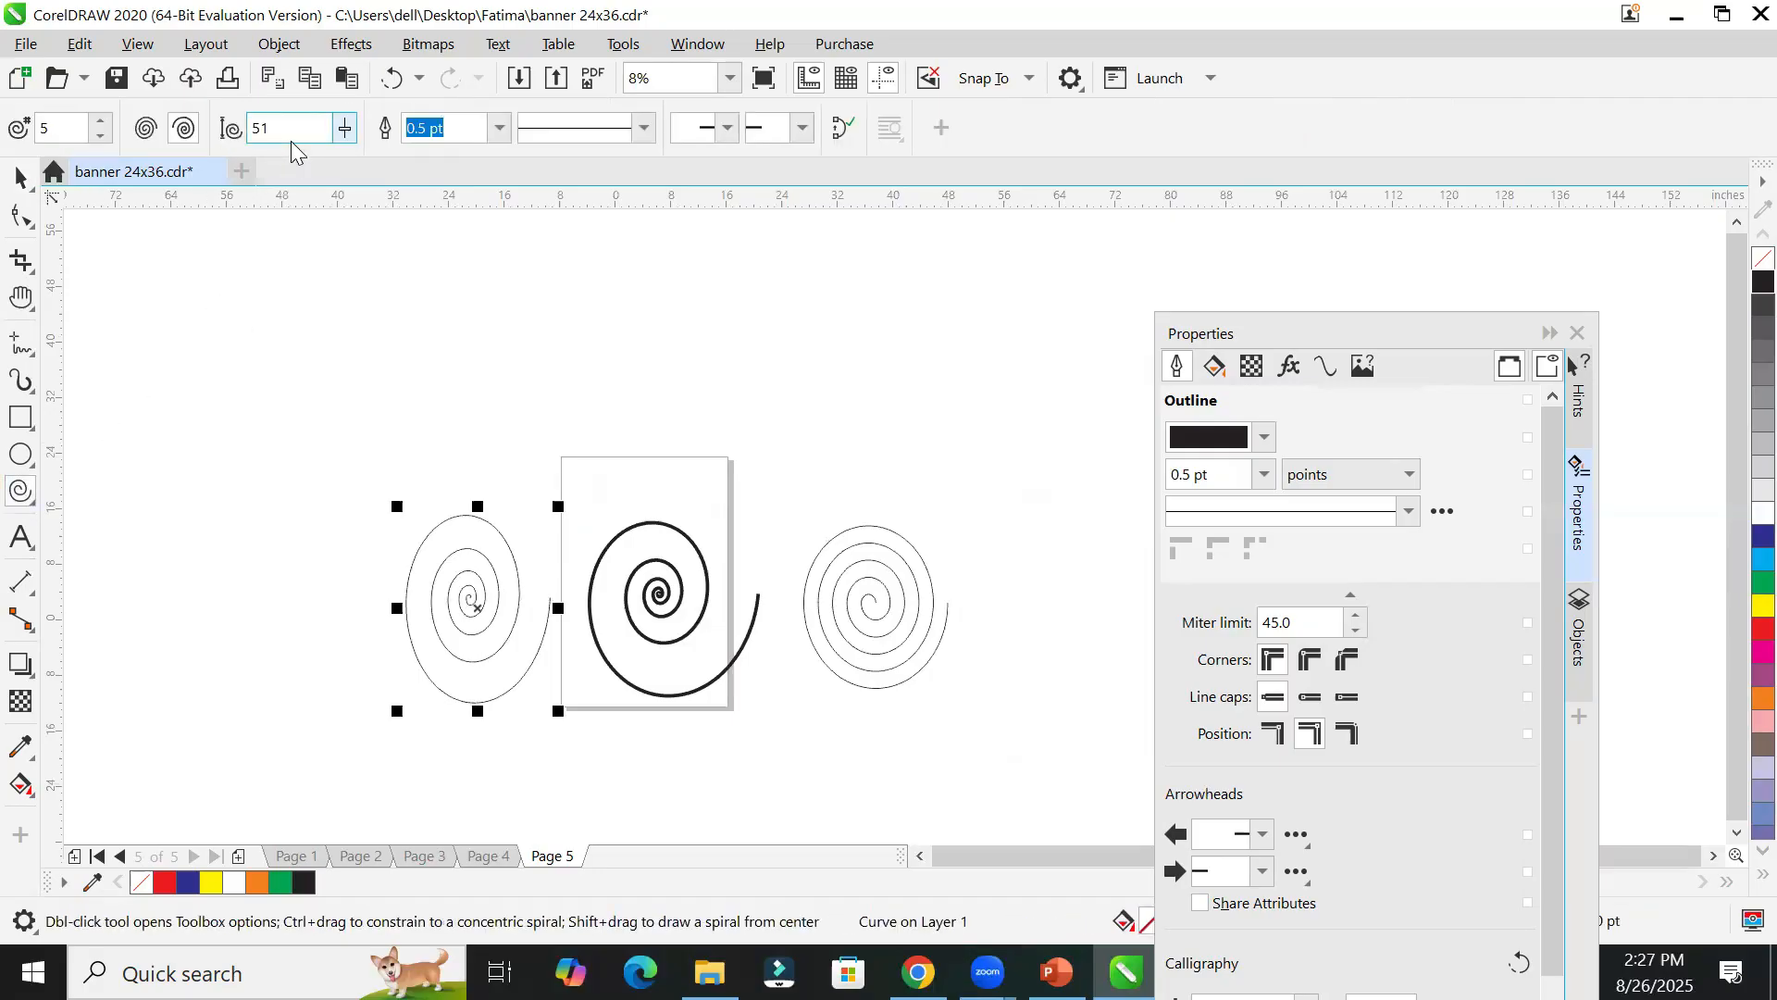
{"action": "left_click_drag", "start_coordinate": [429, 385], "coordinate": [536, 500]}
{"action": "key", "text": "h"}
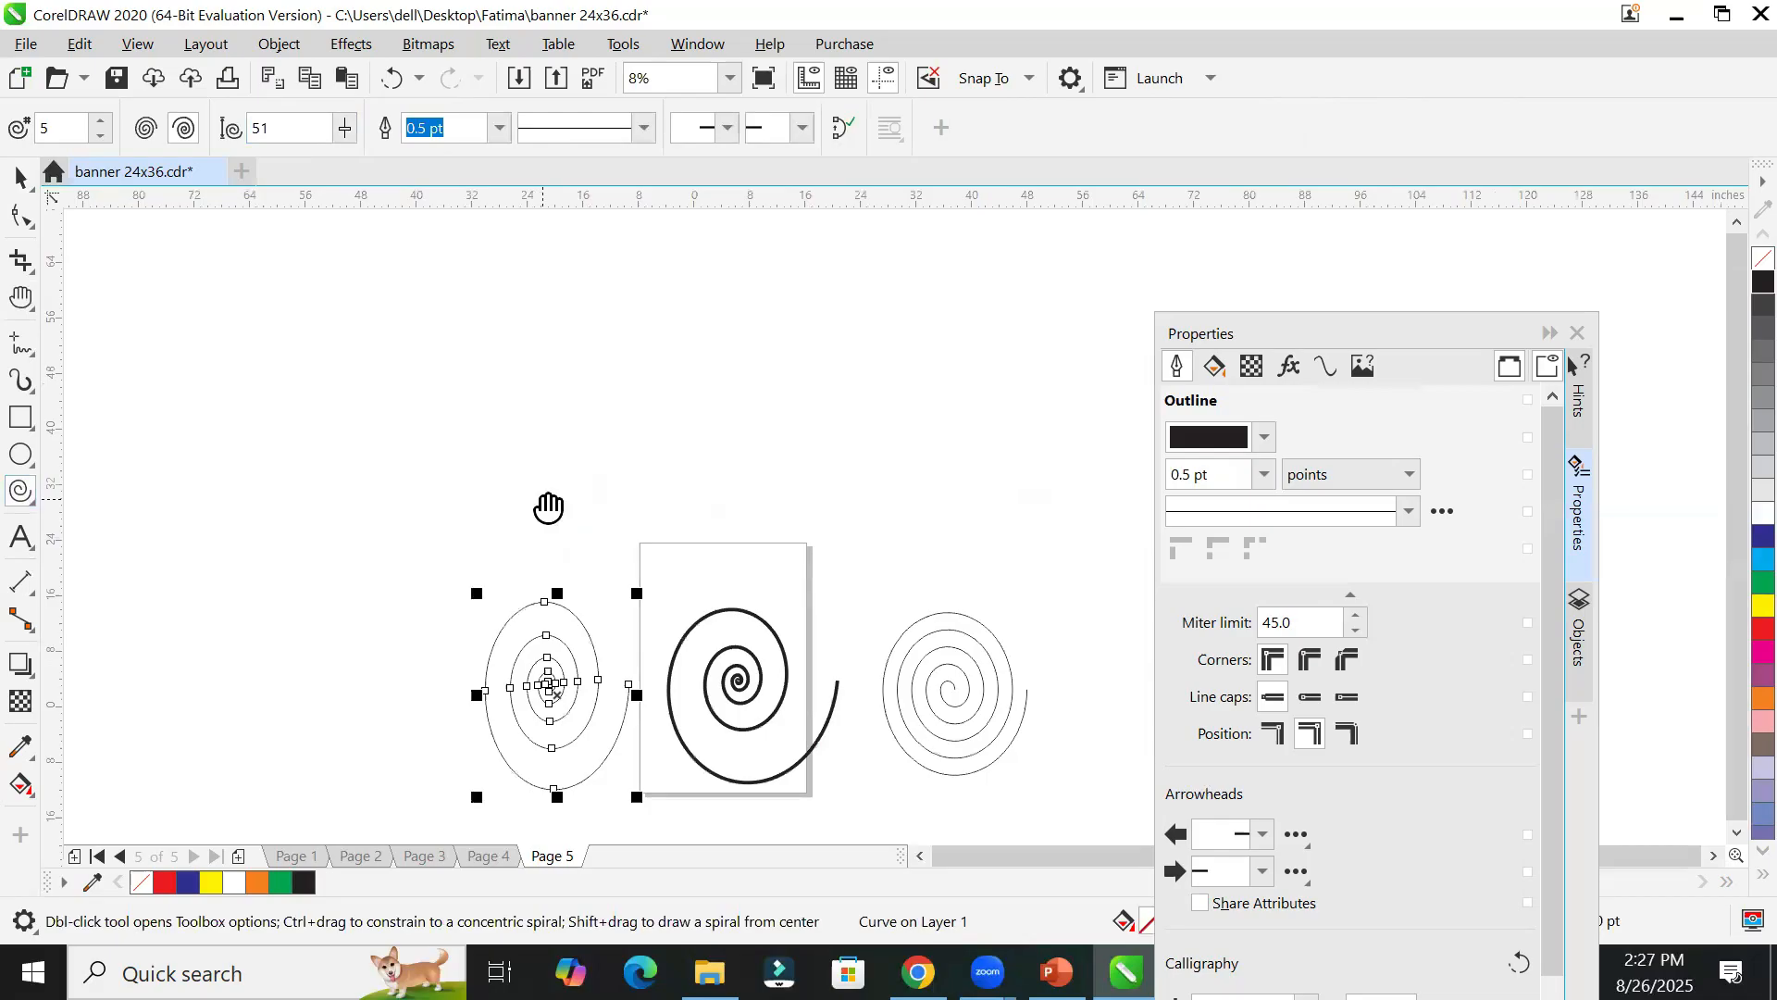
{"action": "left_click_drag", "start_coordinate": [583, 675], "coordinate": [522, 361]}
{"action": "scroll", "coordinate": [518, 319], "scroll_direction": "up", "scroll_amount": 1}
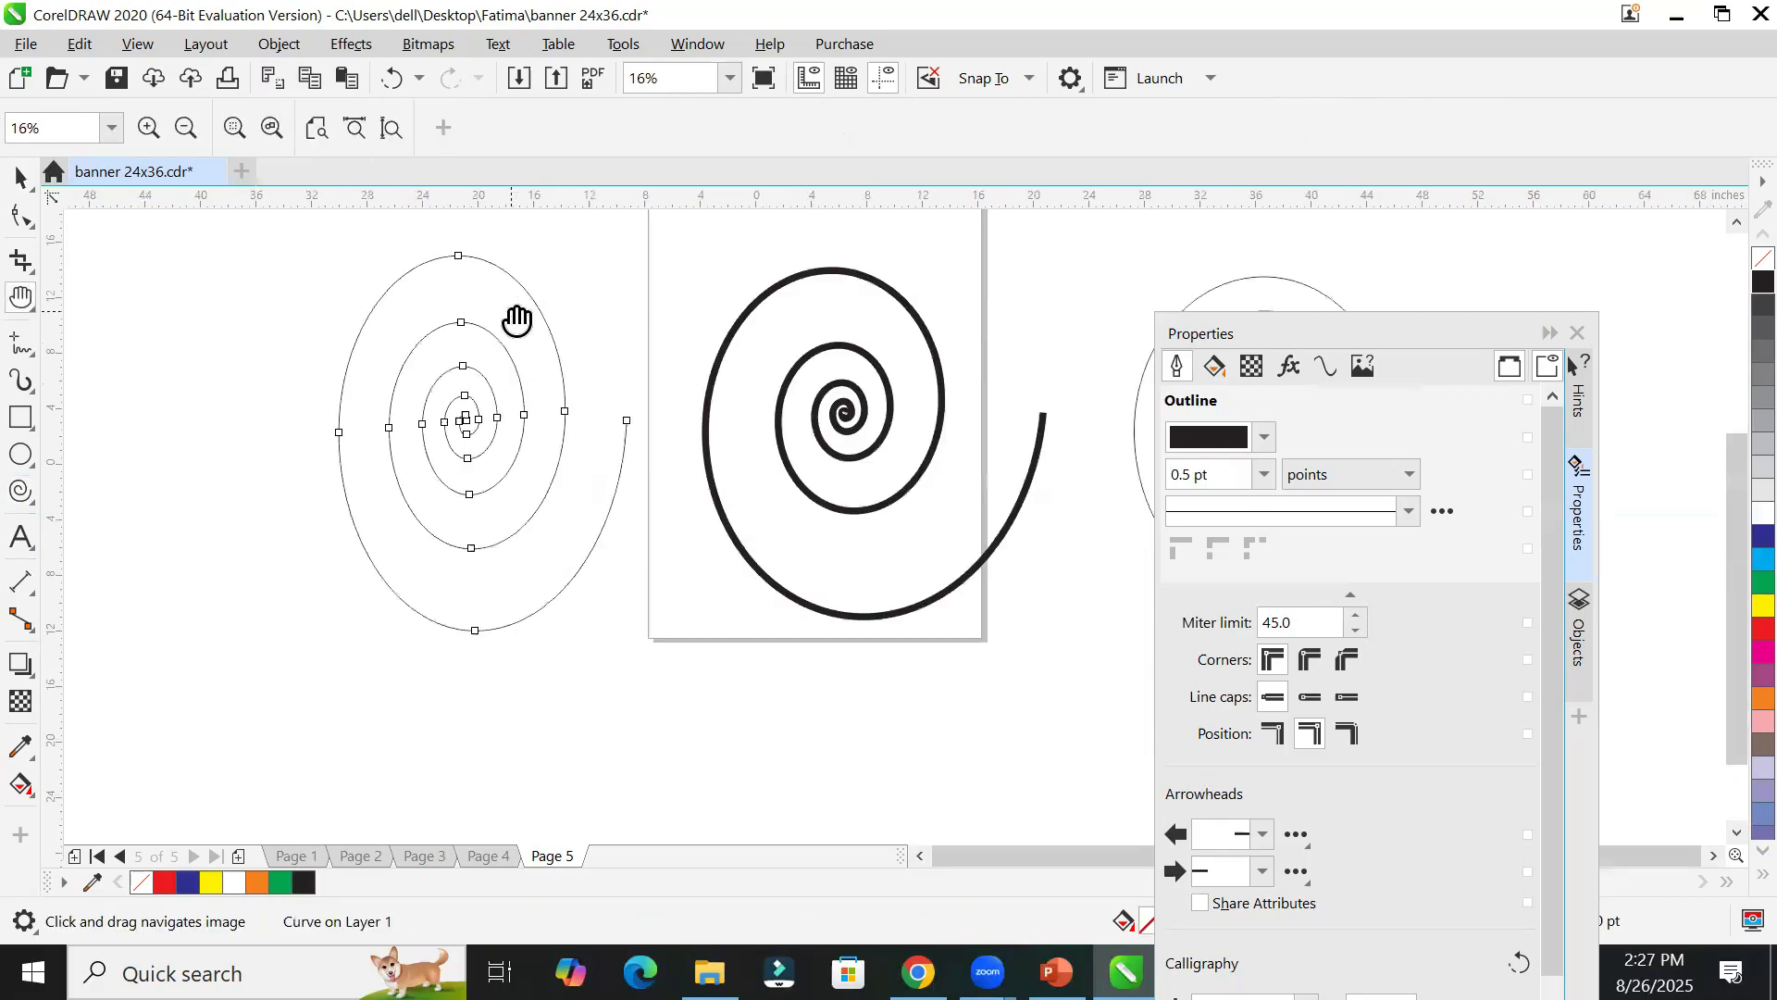
{"action": "scroll", "coordinate": [518, 320], "scroll_direction": "up", "scroll_amount": 1}
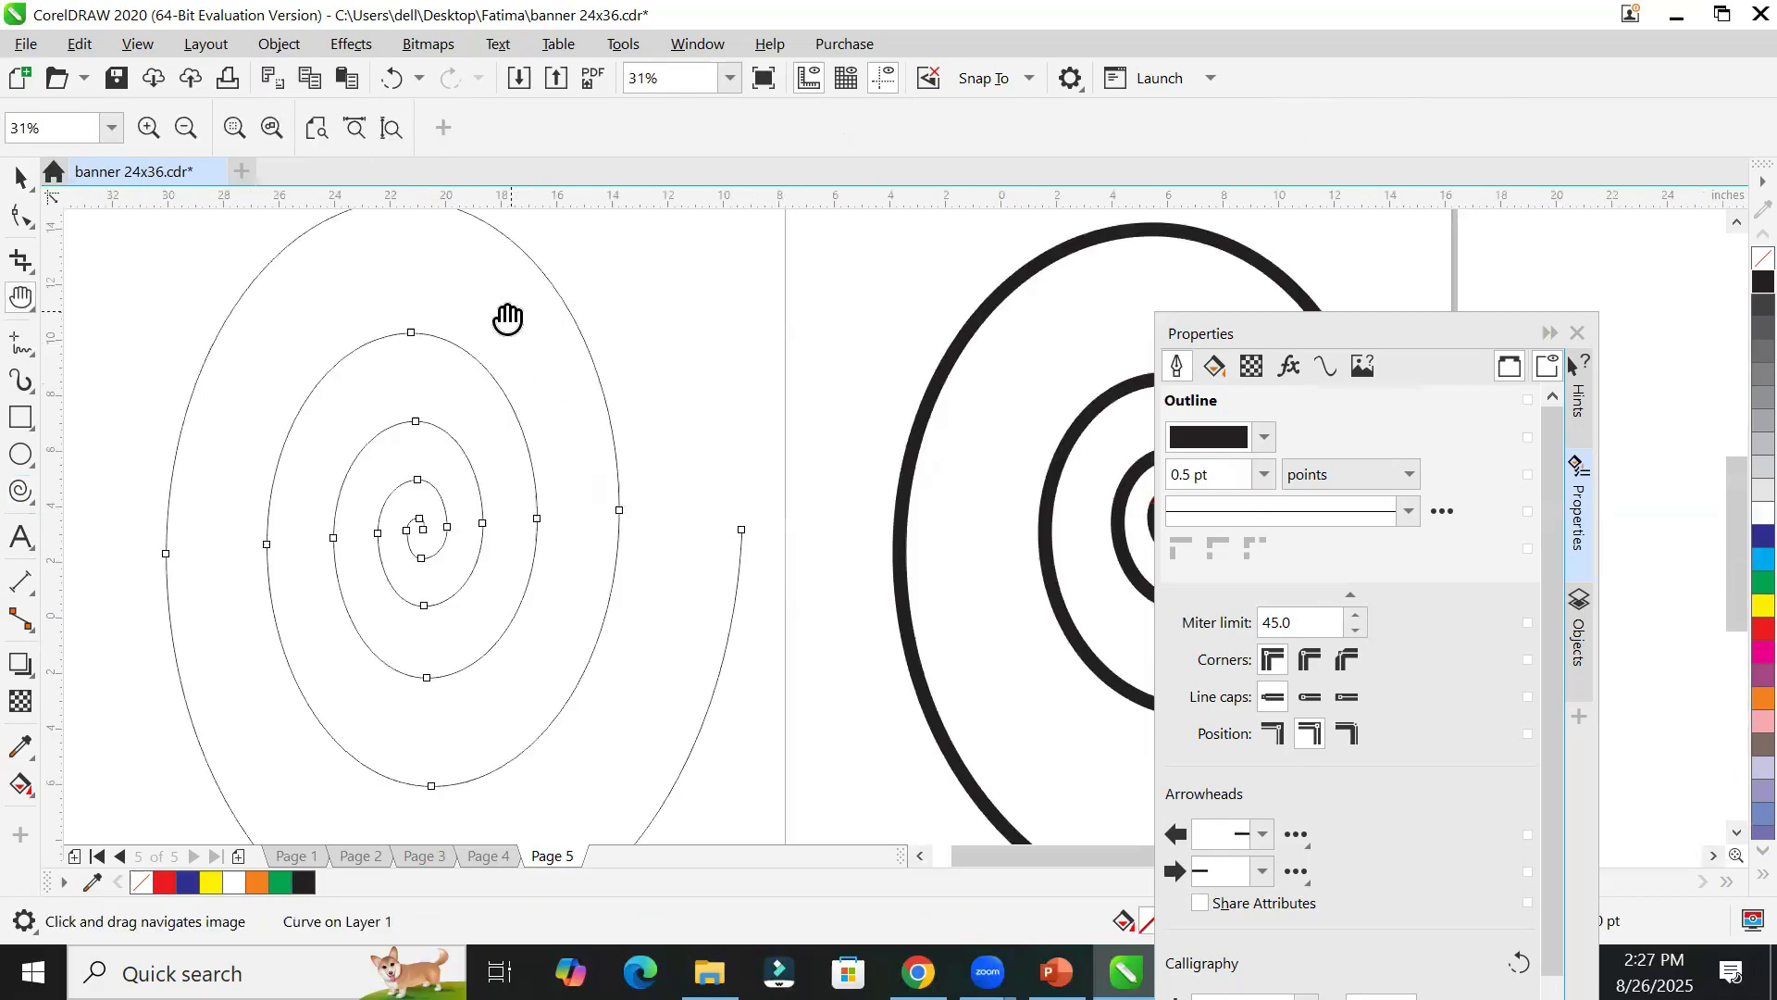
{"action": "left_click", "coordinate": [22, 493]}
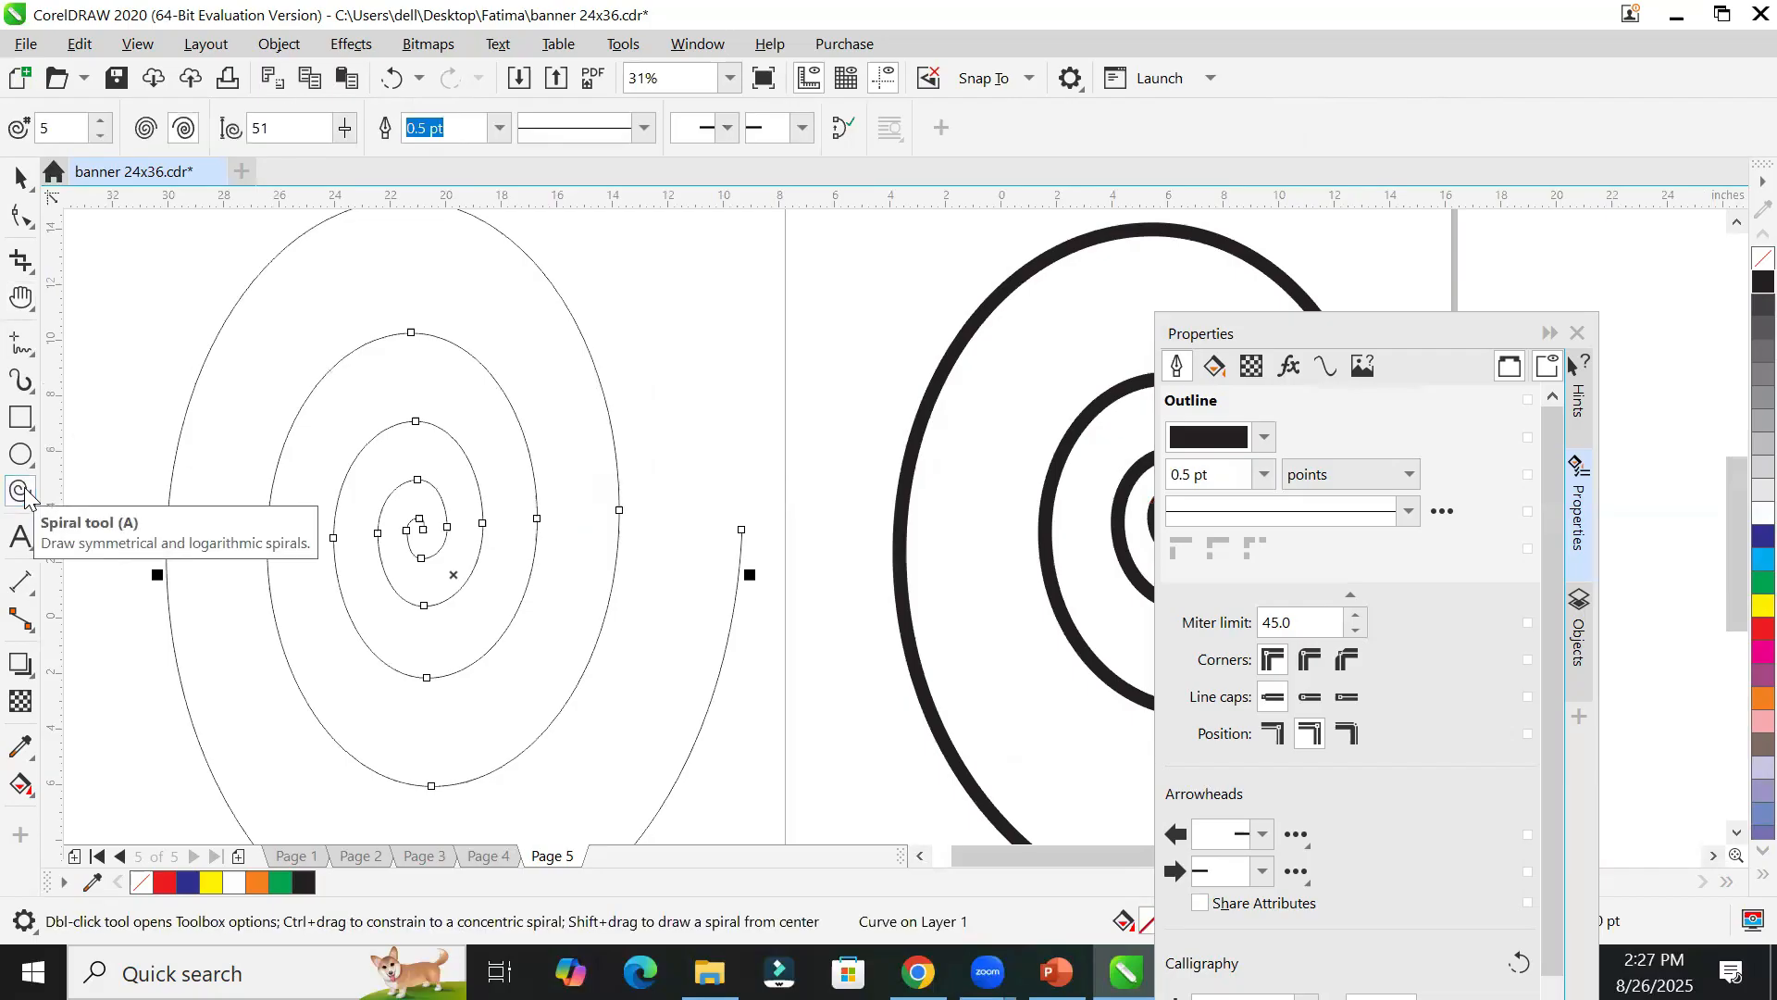
{"action": "left_click", "coordinate": [803, 129]}
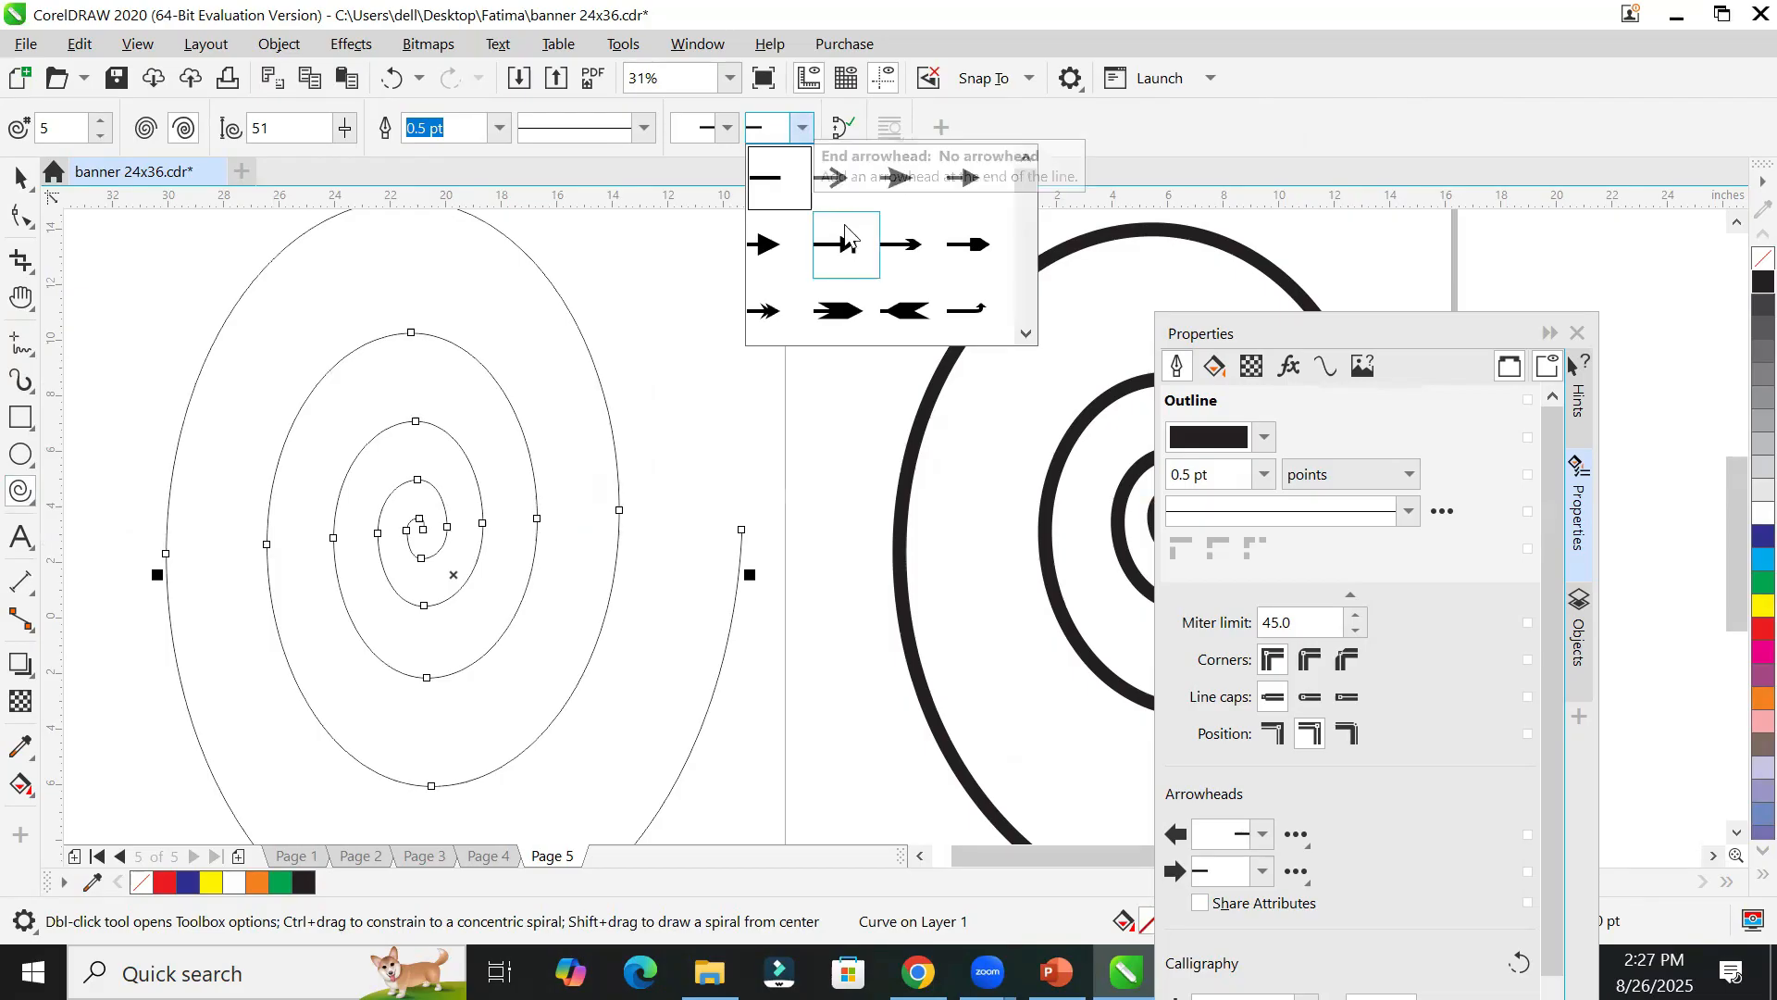
{"action": "left_click", "coordinate": [832, 177]}
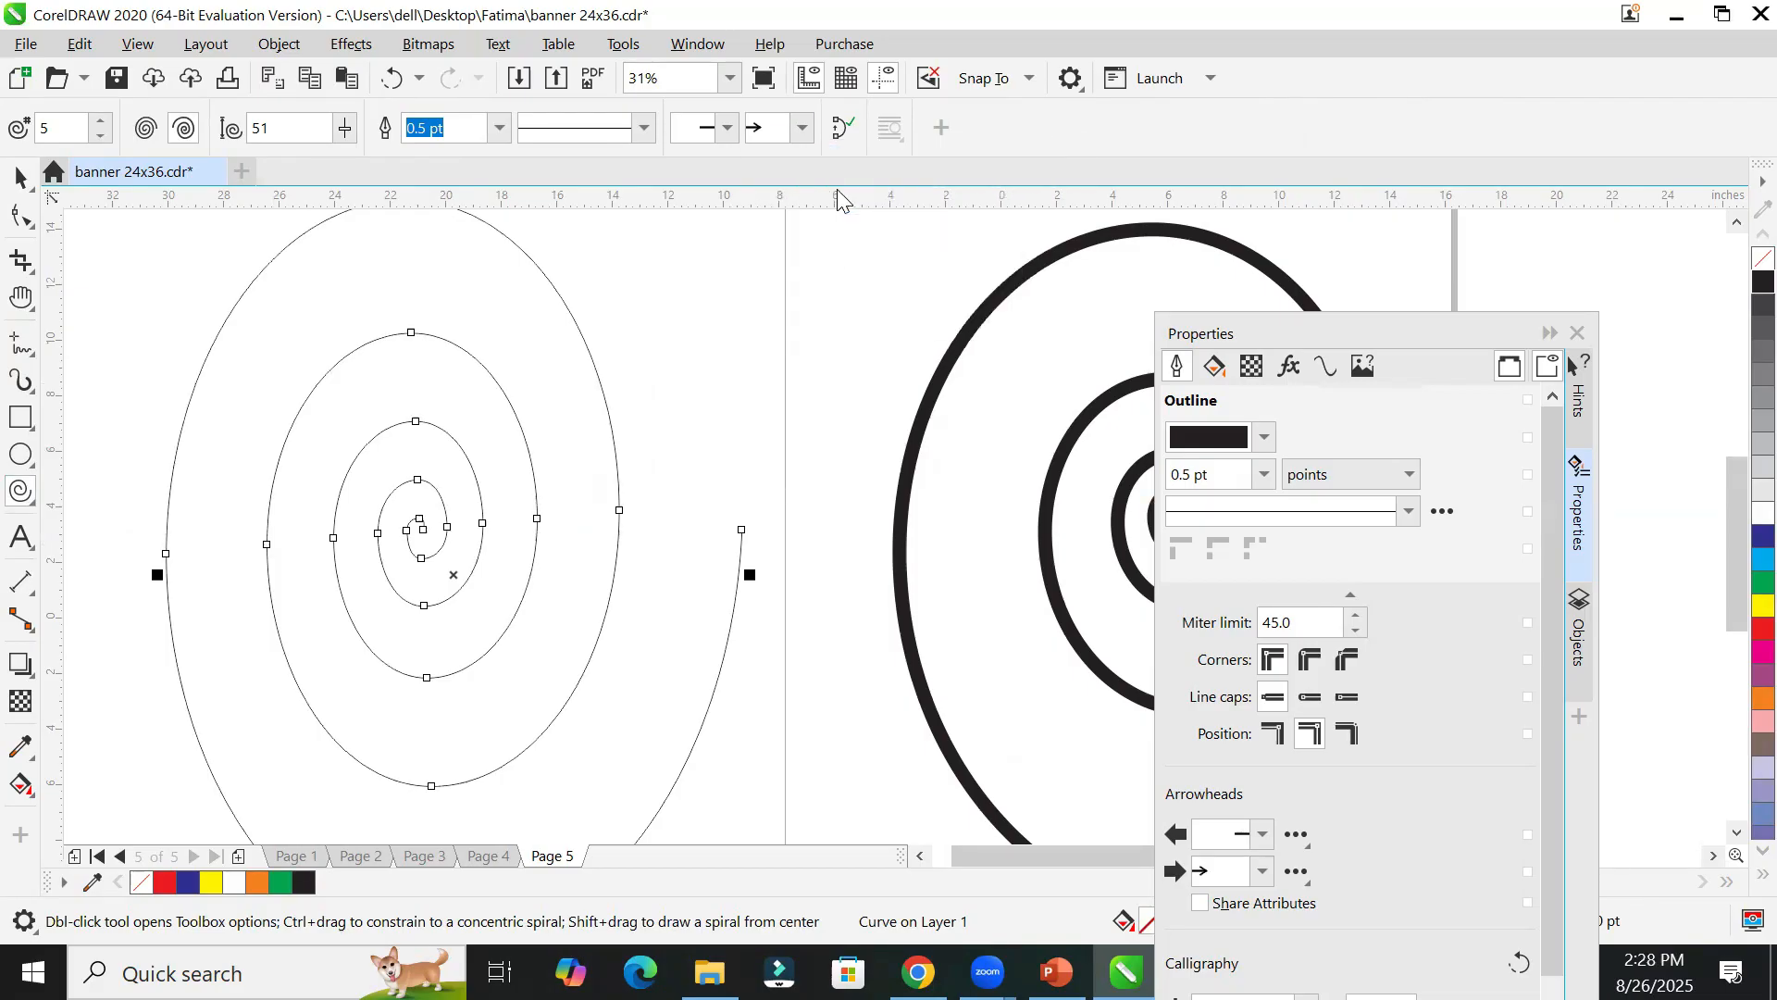
Step: Give the thin spiral left of the page the airplane arrowhead (Arrowhead 79) at the start of its line
{"action": "left_click", "coordinate": [727, 128]}
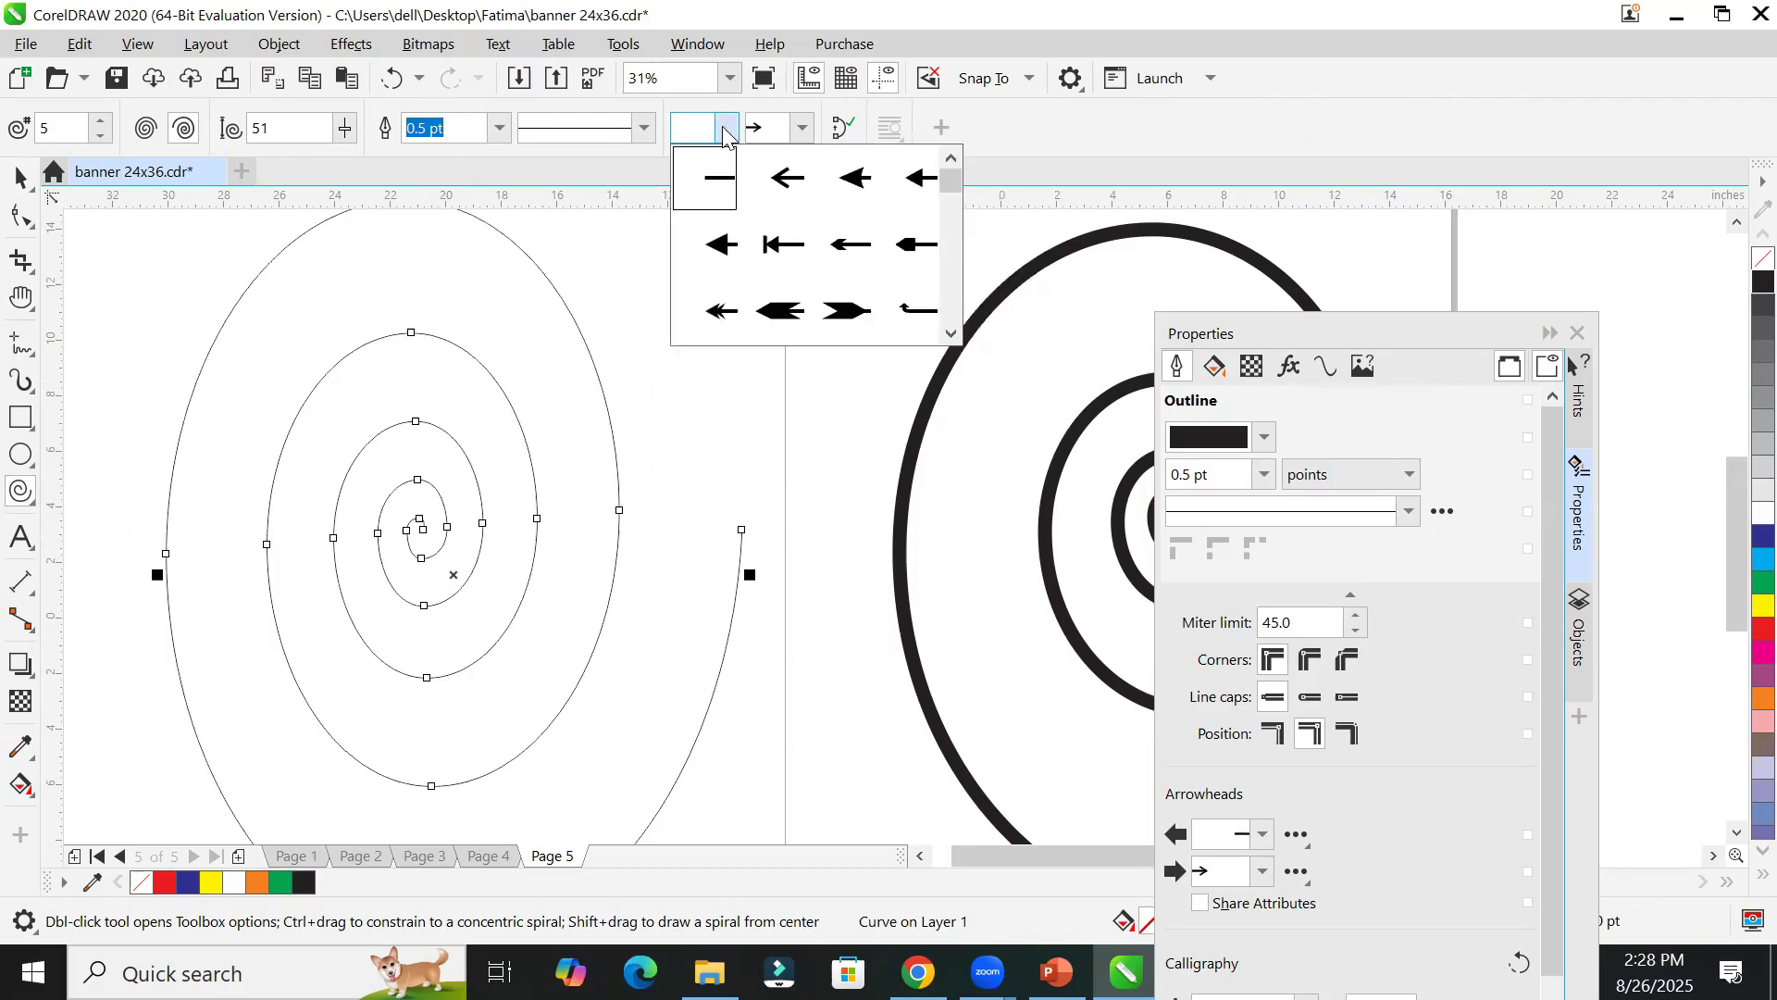
{"action": "scroll", "coordinate": [964, 318], "scroll_direction": "down", "scroll_amount": 5}
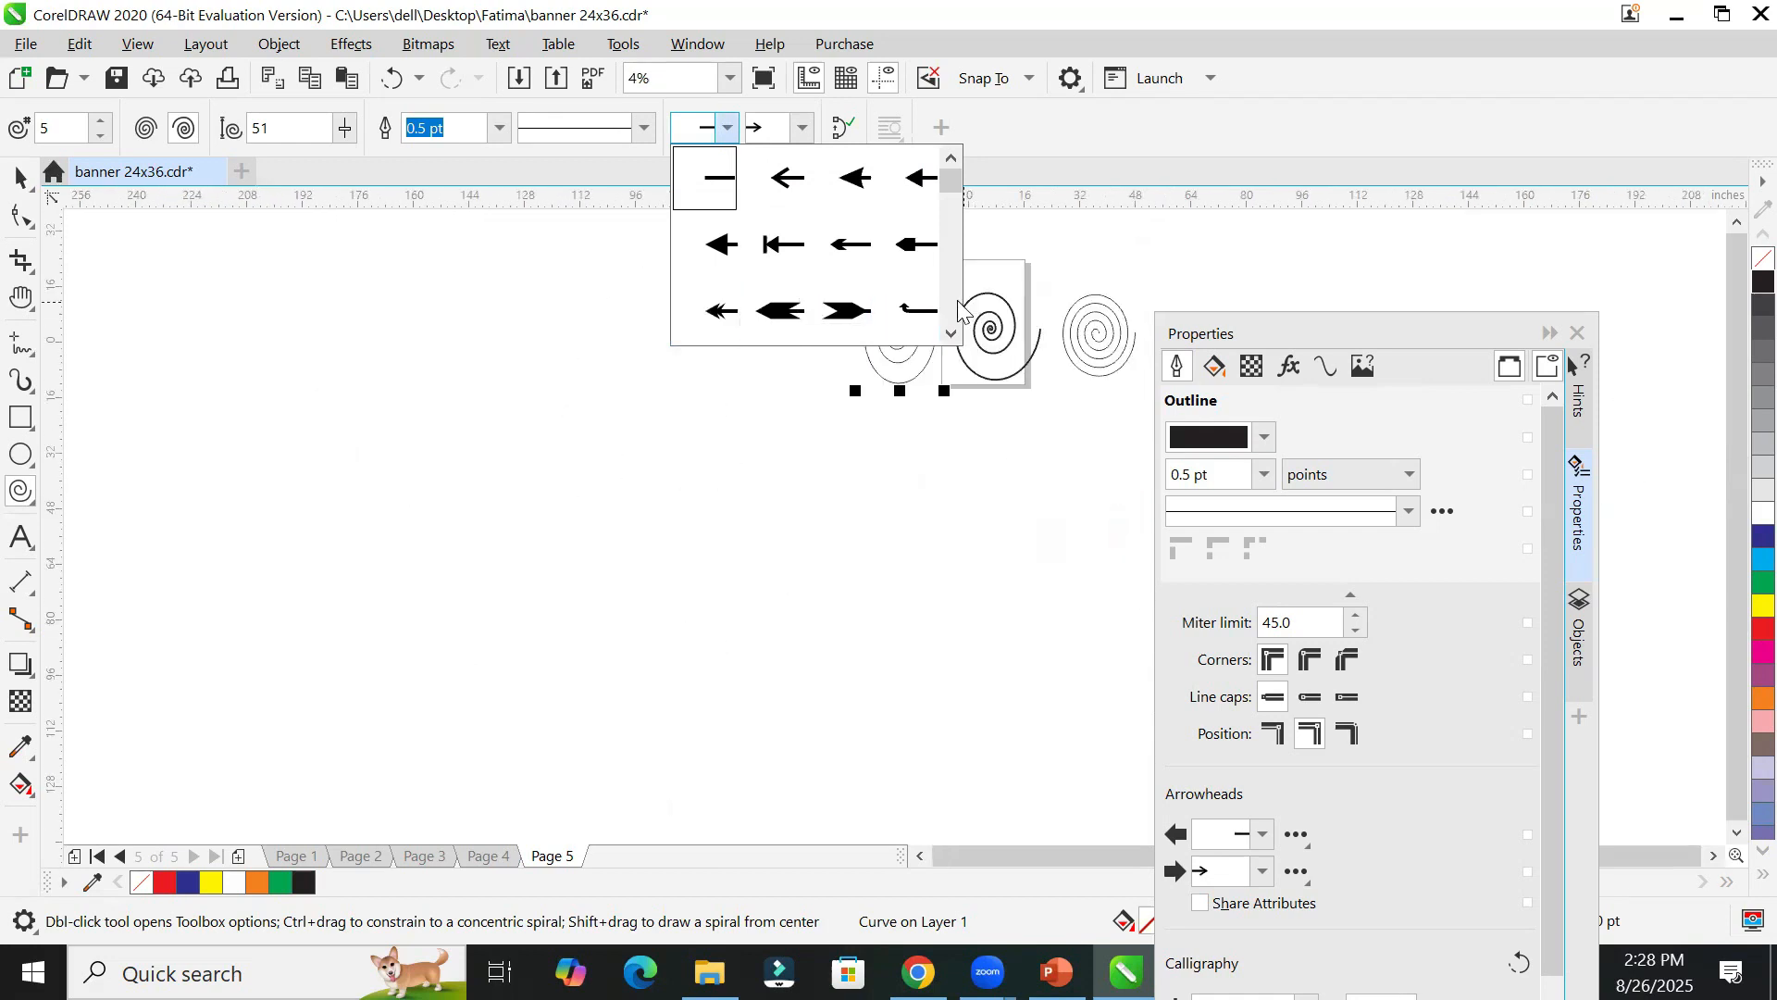
{"action": "scroll", "coordinate": [1078, 278], "scroll_direction": "up", "scroll_amount": 3}
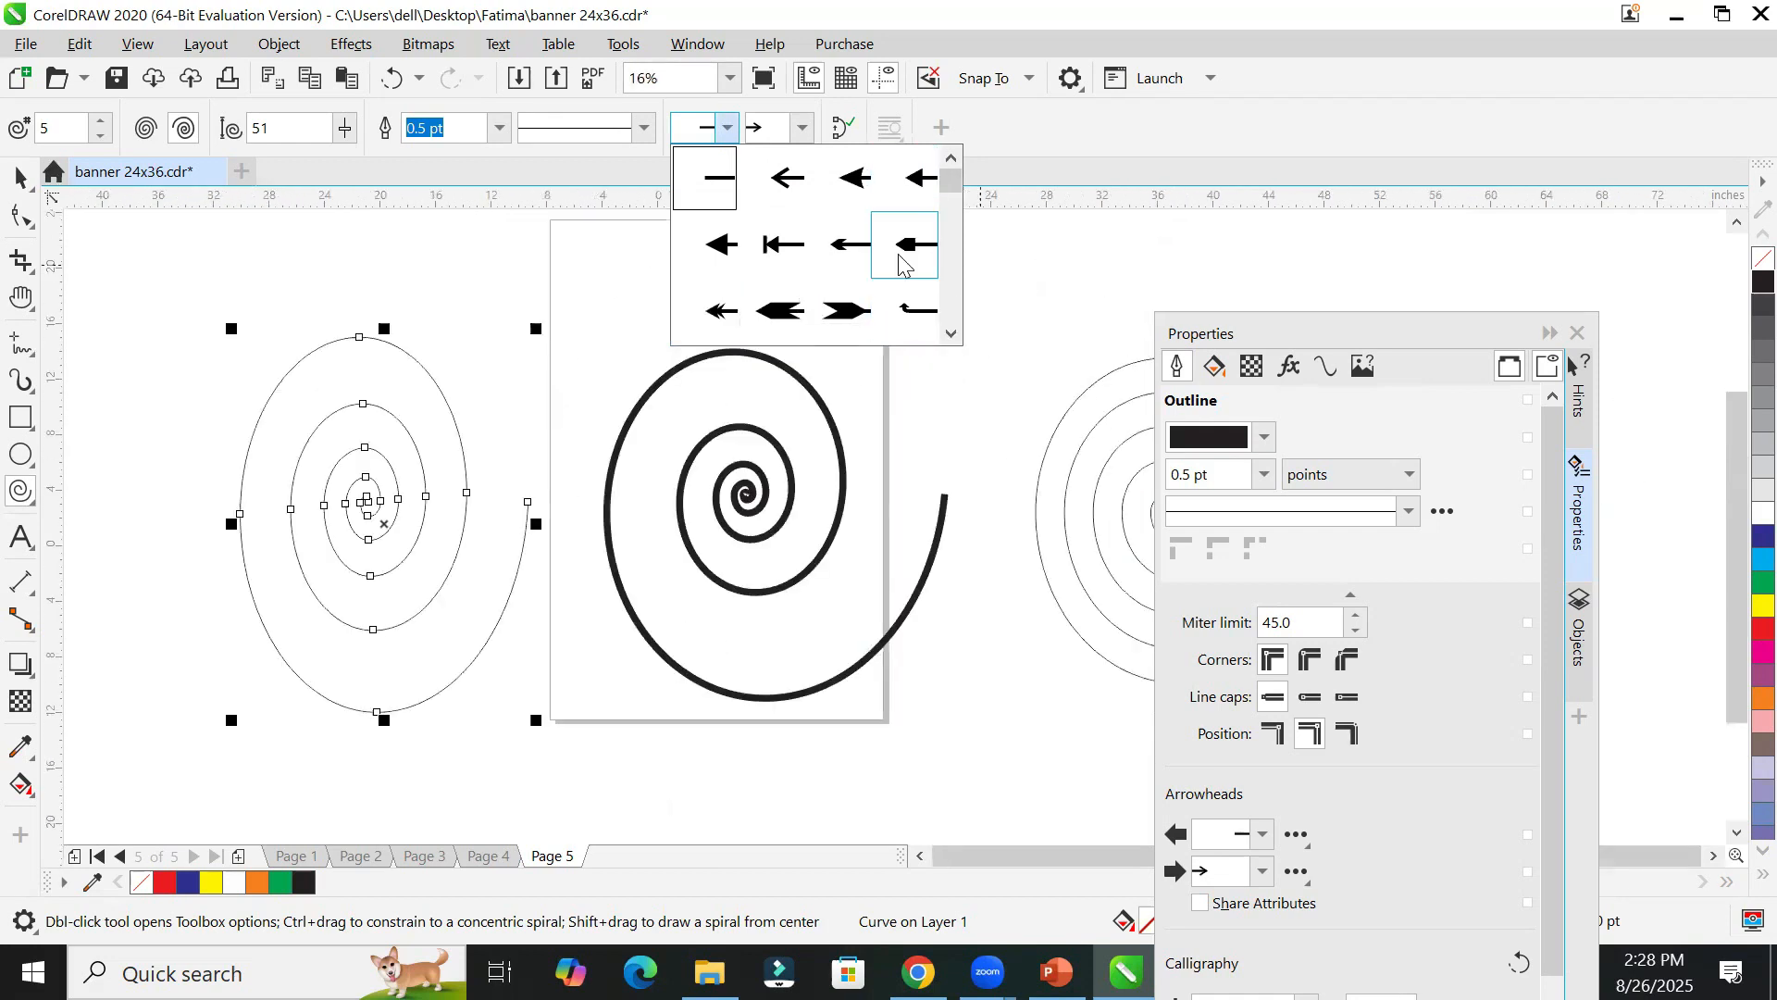
{"action": "scroll", "coordinate": [944, 296], "scroll_direction": "down", "scroll_amount": 3}
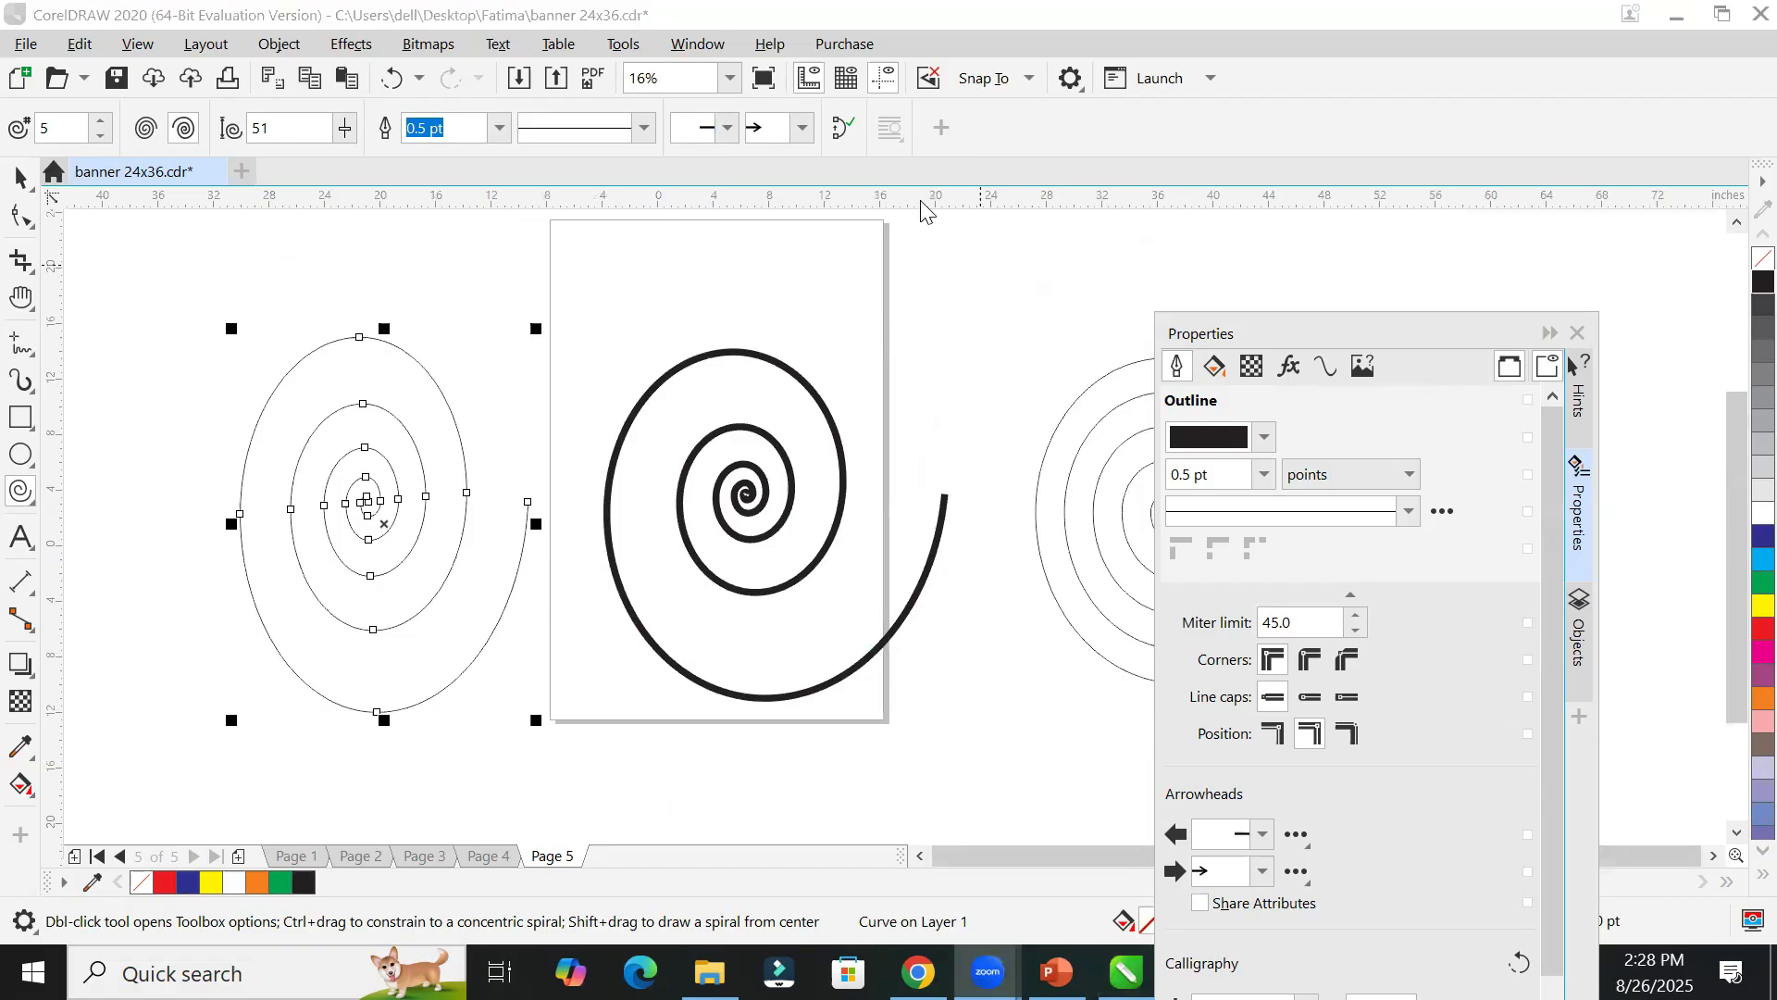
{"action": "left_click", "coordinate": [727, 128]}
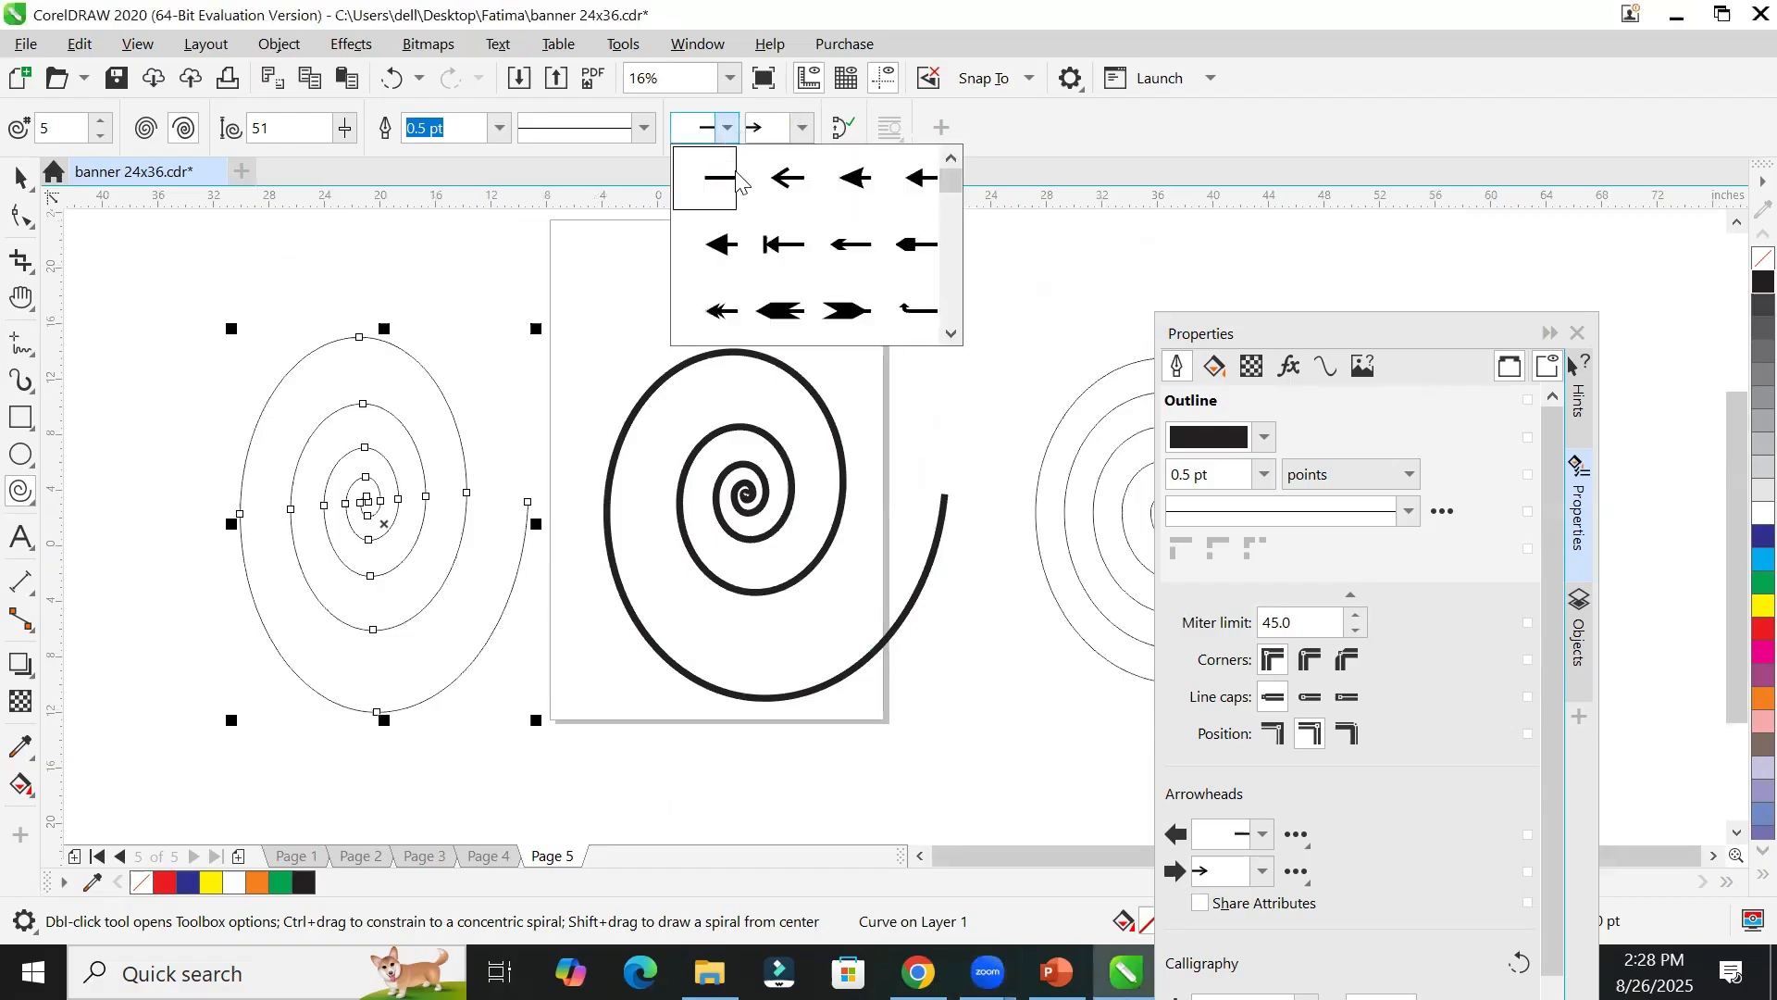
{"action": "left_click_drag", "start_coordinate": [948, 195], "coordinate": [940, 301]}
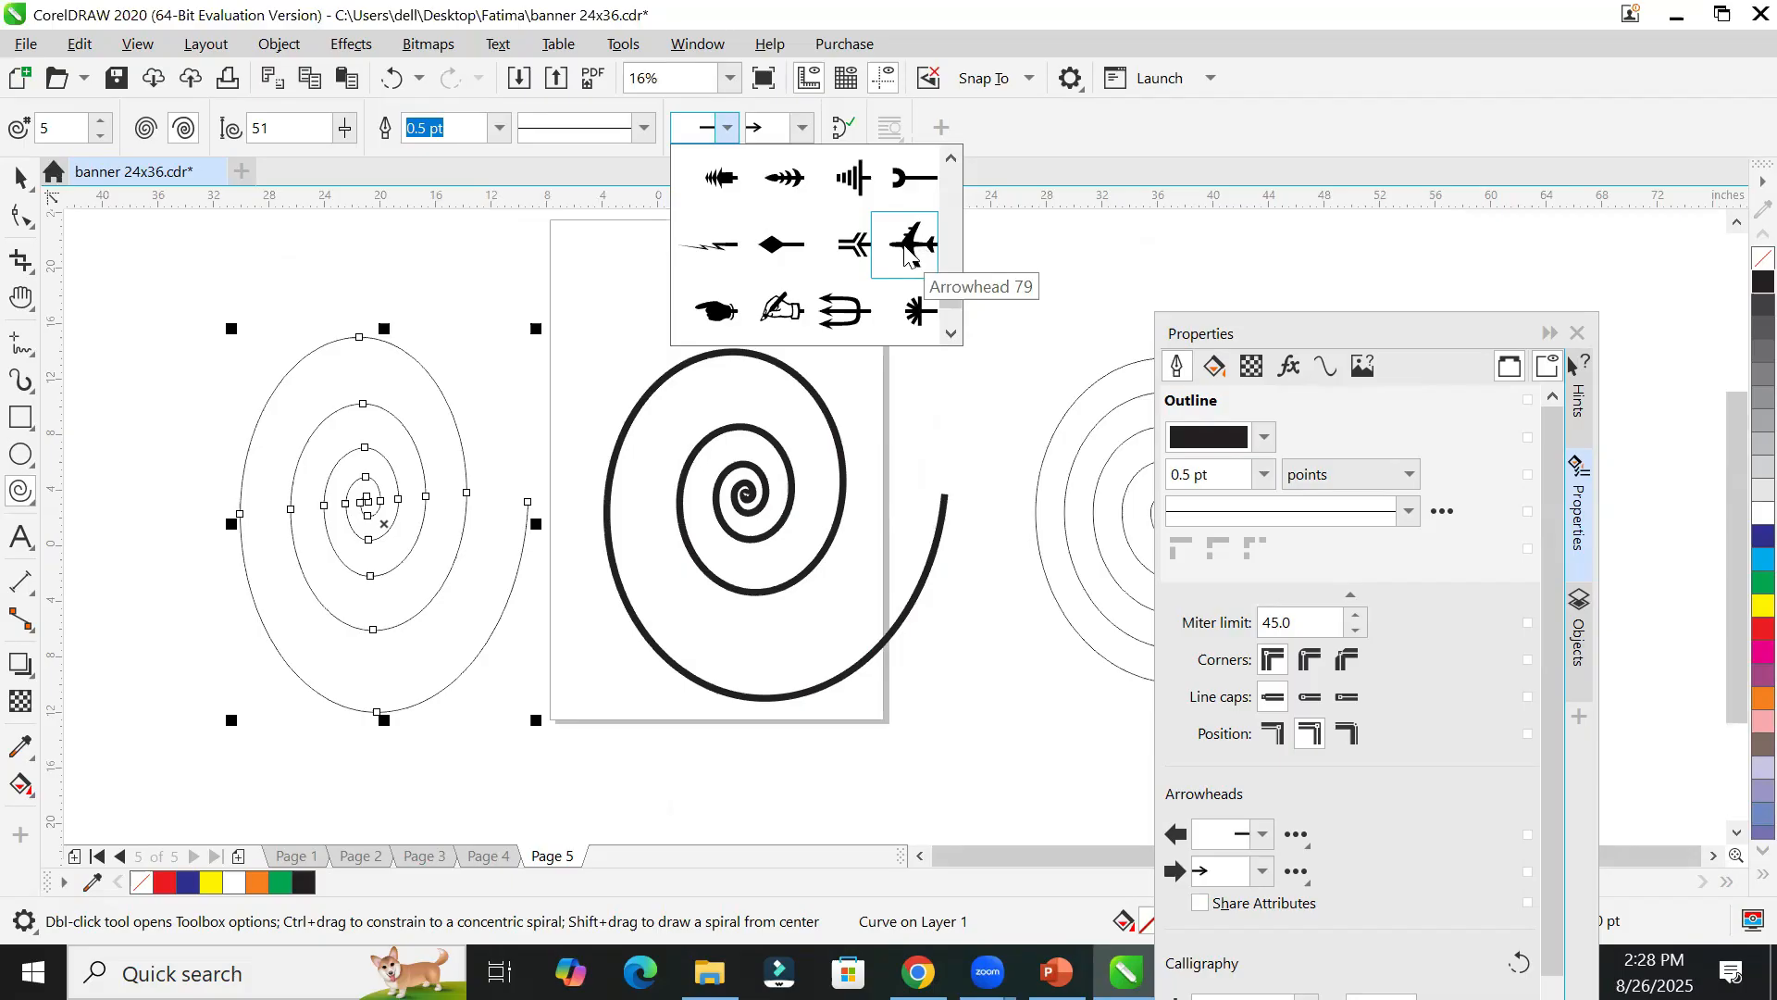
{"action": "left_click", "coordinate": [908, 258]}
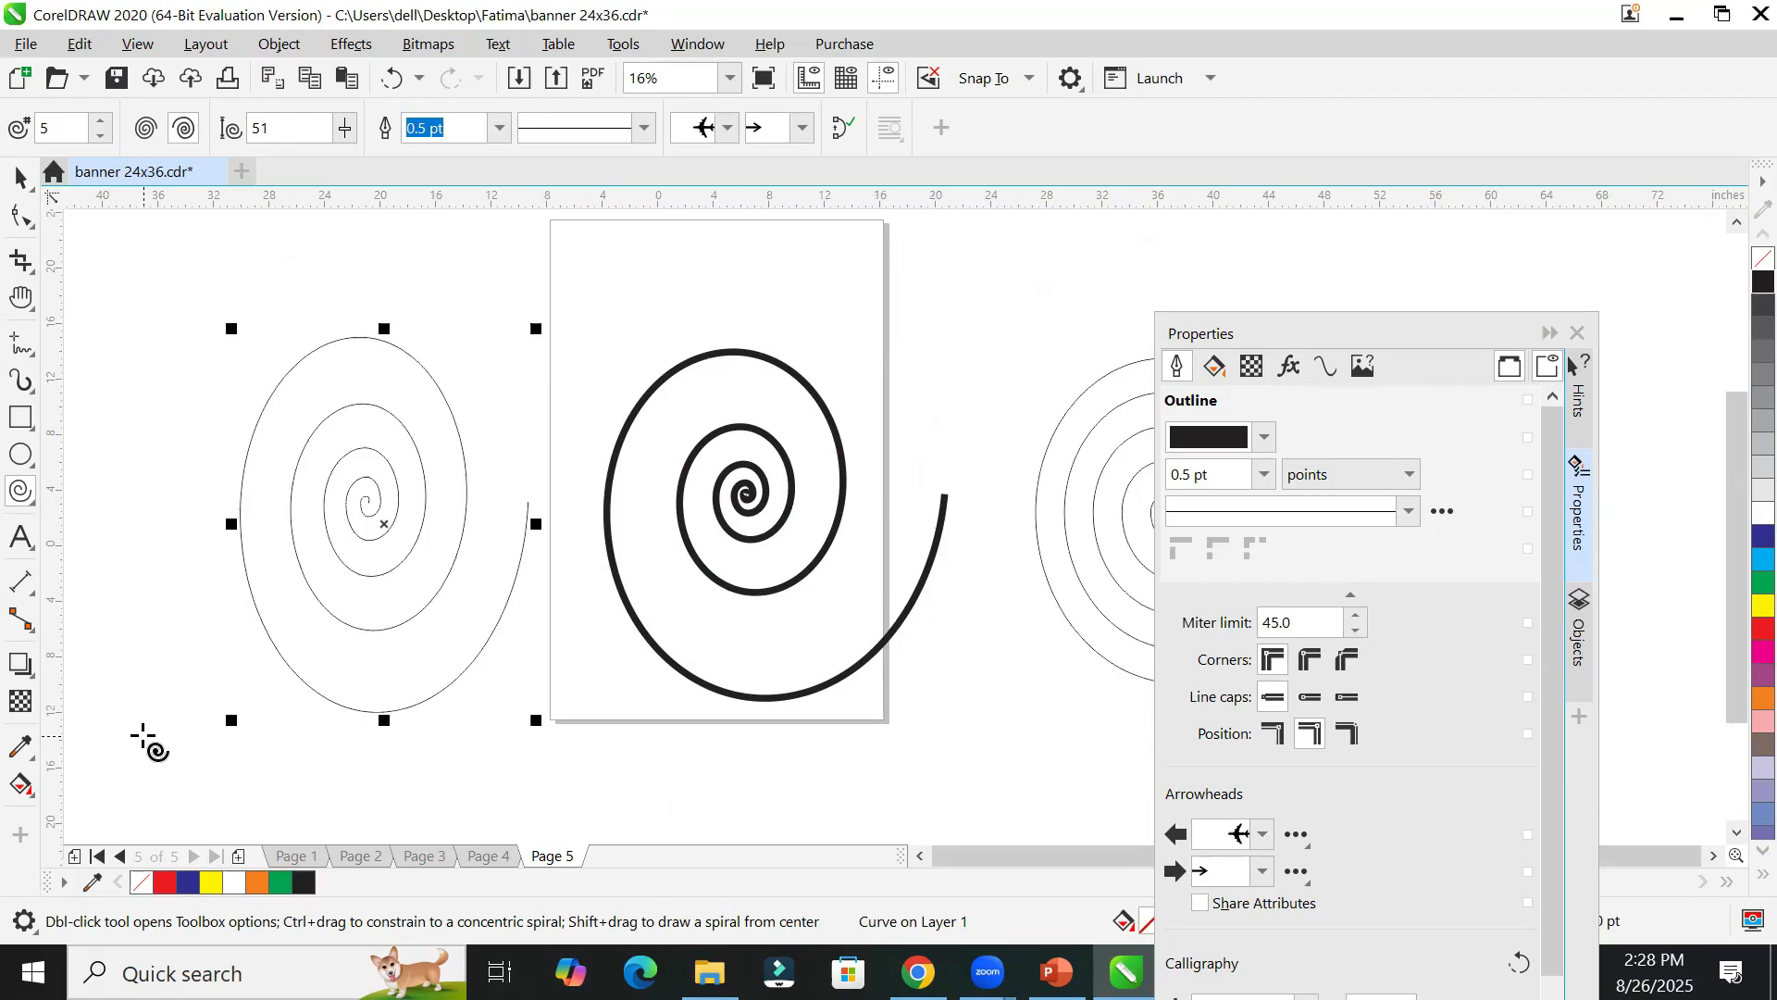
Step: Examine the open arrowhead at the outer end of the thin spiral up close
{"action": "left_click", "coordinate": [501, 128]}
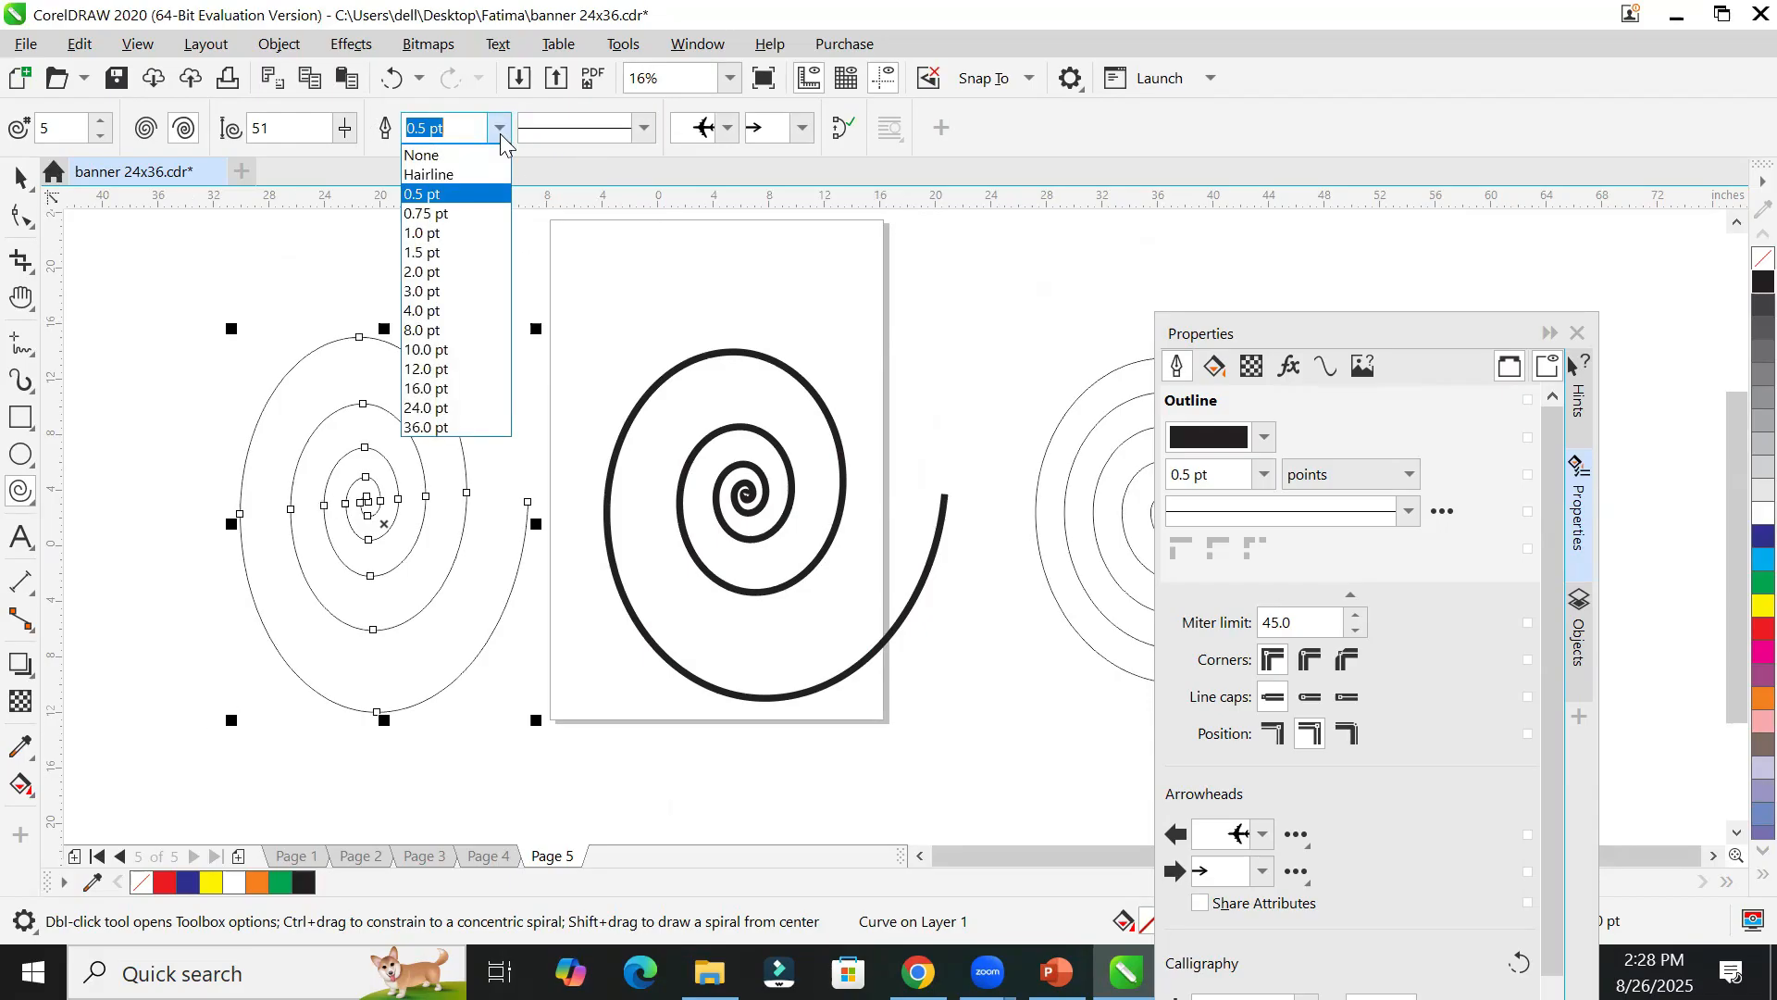
{"action": "left_click", "coordinate": [499, 133]}
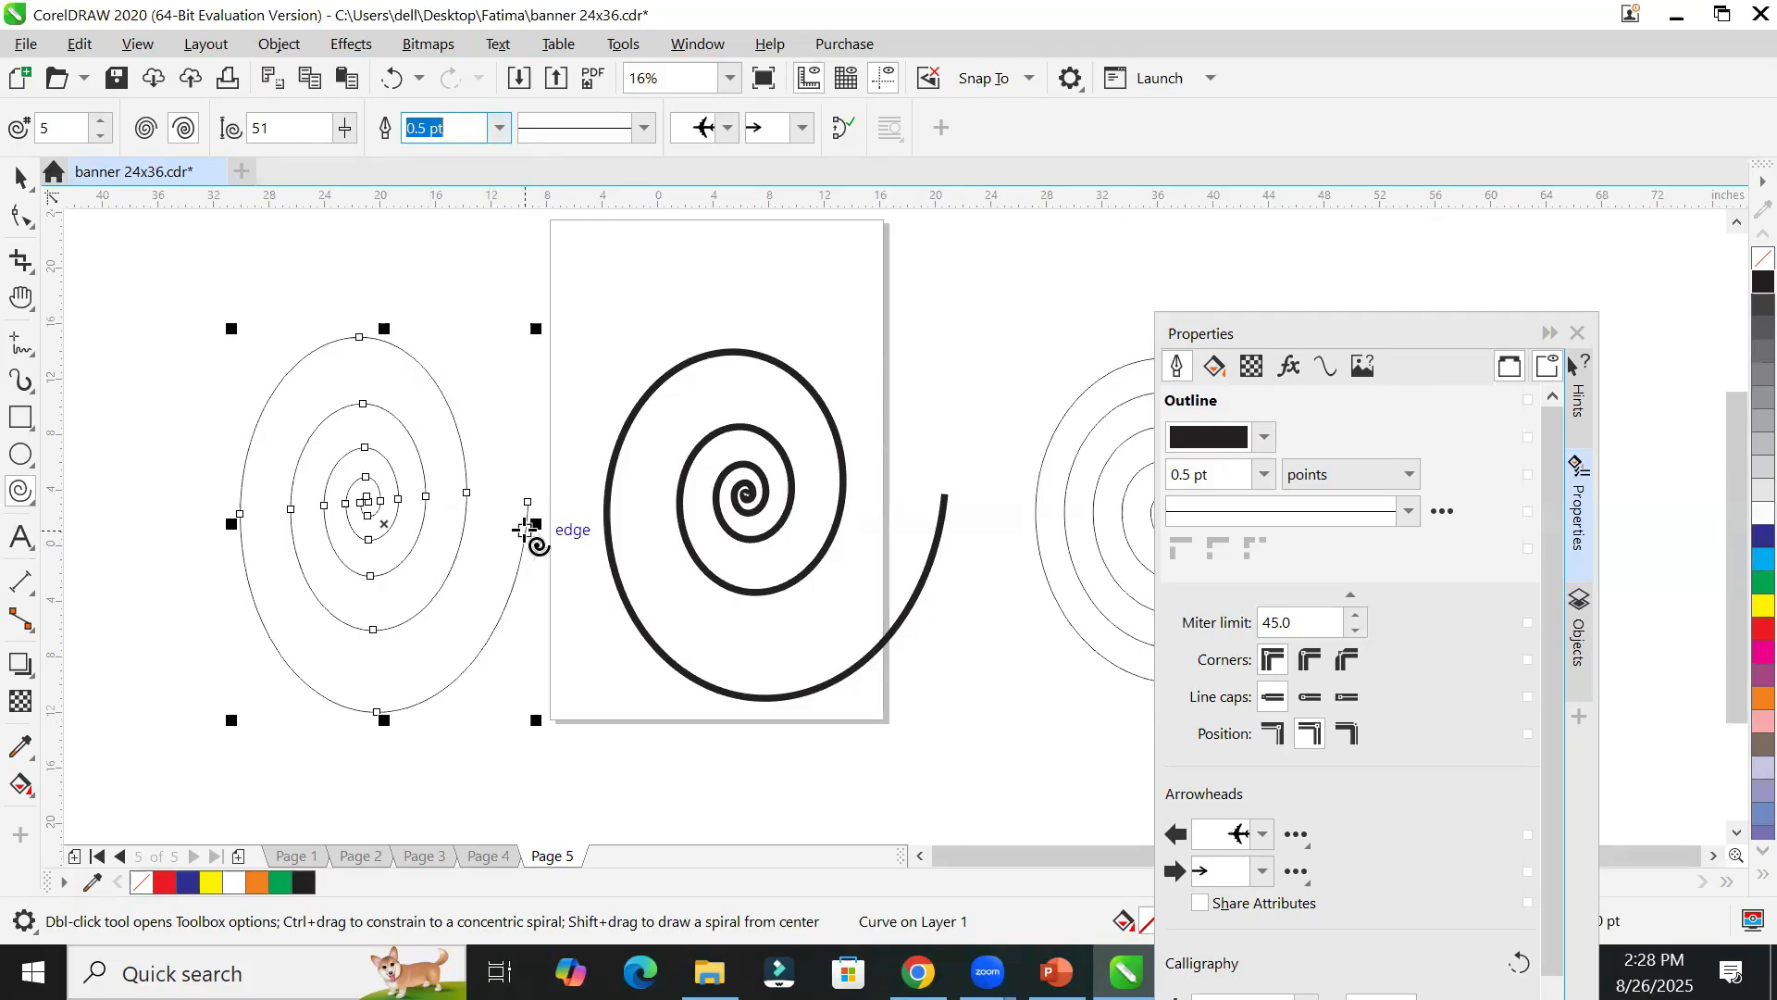
{"action": "scroll", "coordinate": [528, 521], "scroll_direction": "up", "scroll_amount": 2}
{"action": "scroll", "coordinate": [527, 521], "scroll_direction": "up", "scroll_amount": 6}
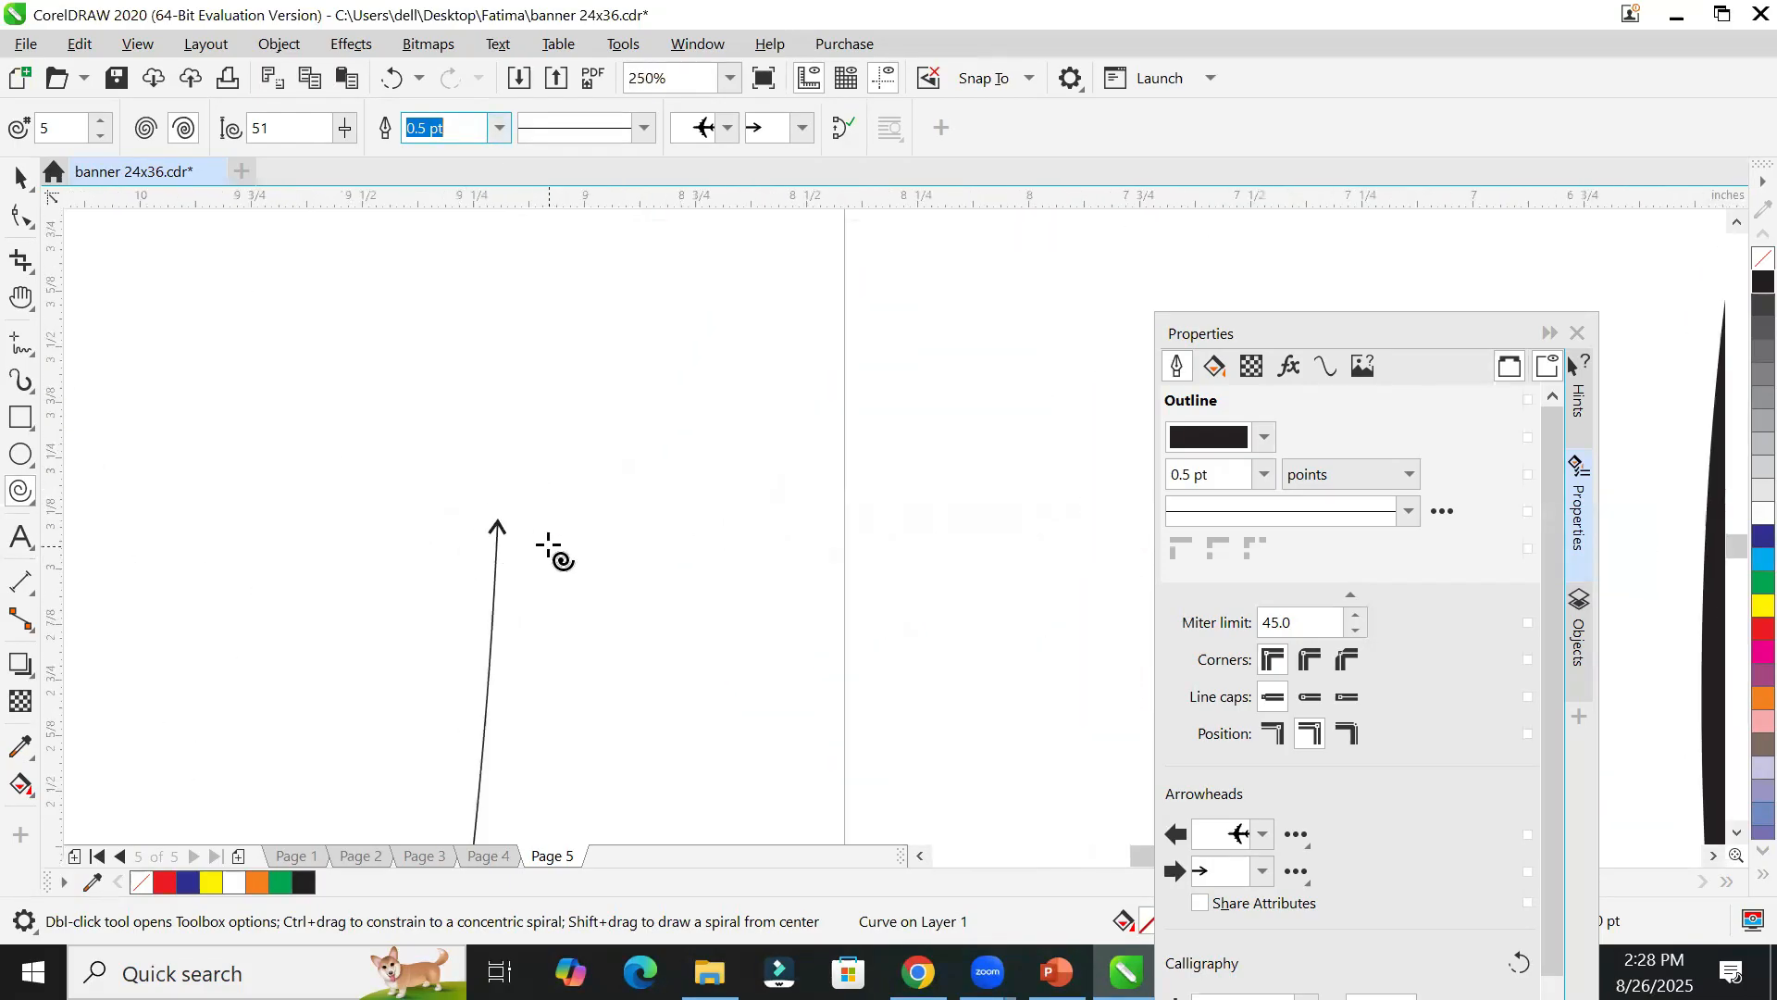
{"action": "scroll", "coordinate": [166, 474], "scroll_direction": "up", "scroll_amount": 1}
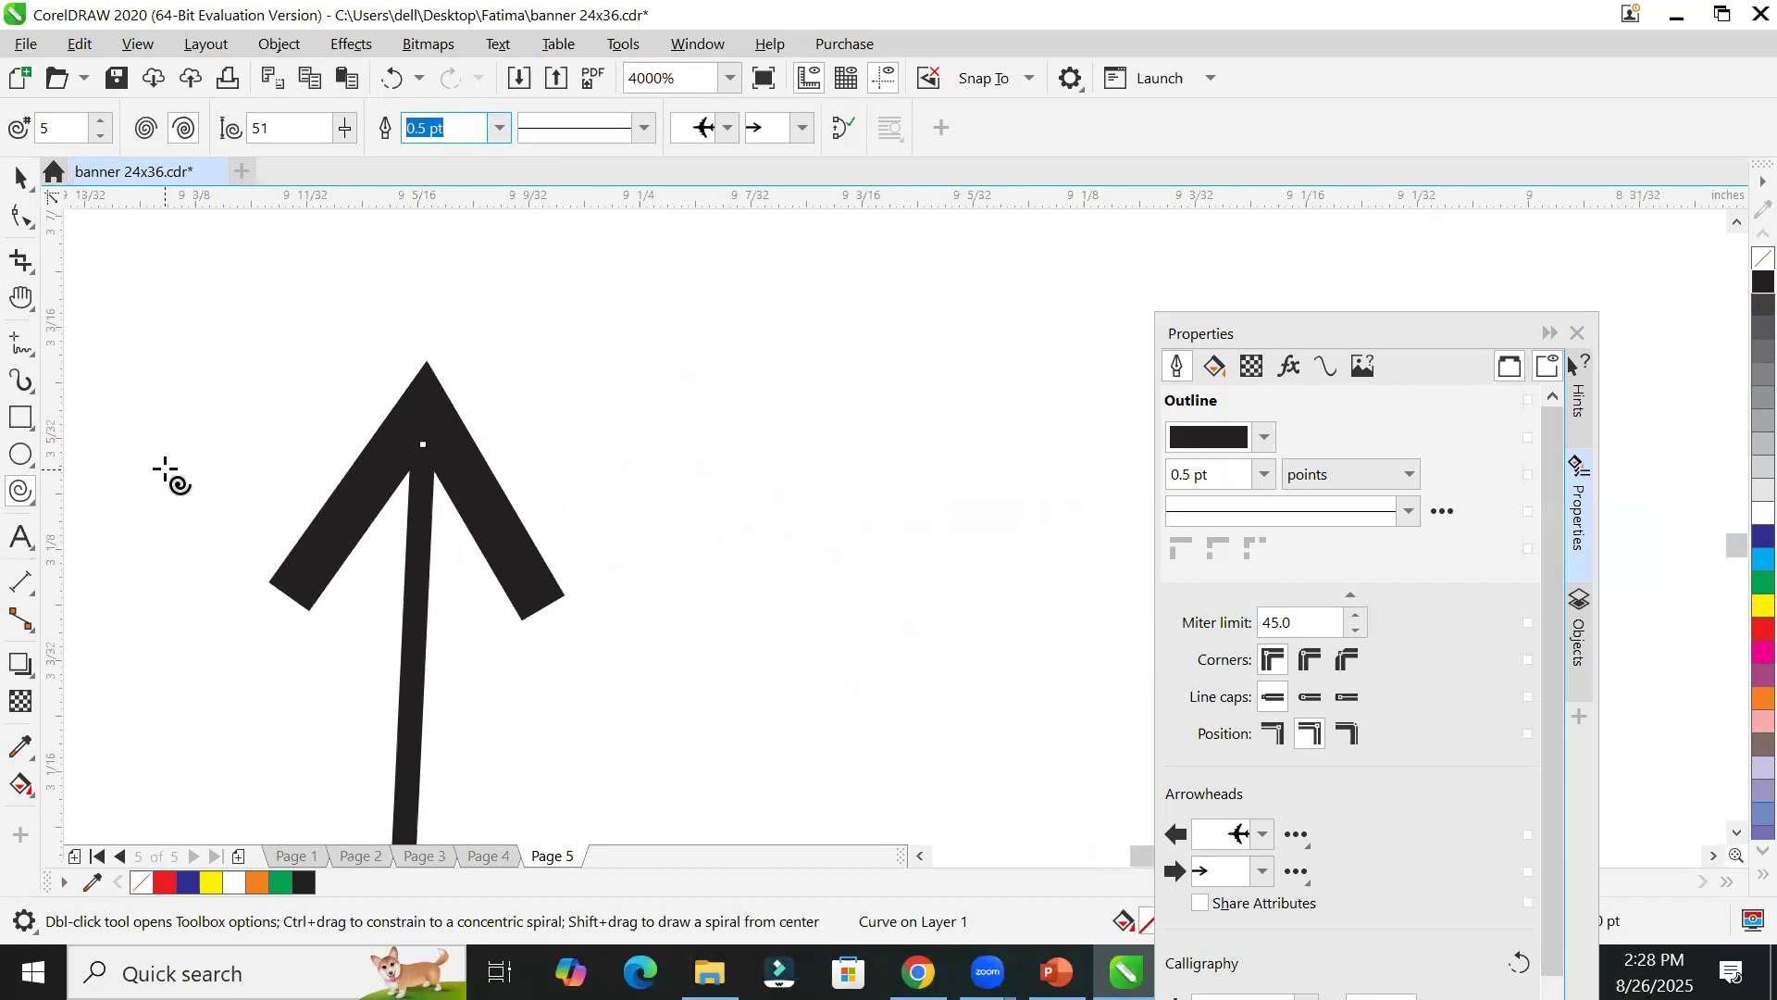
{"action": "scroll", "coordinate": [165, 468], "scroll_direction": "down", "scroll_amount": 6}
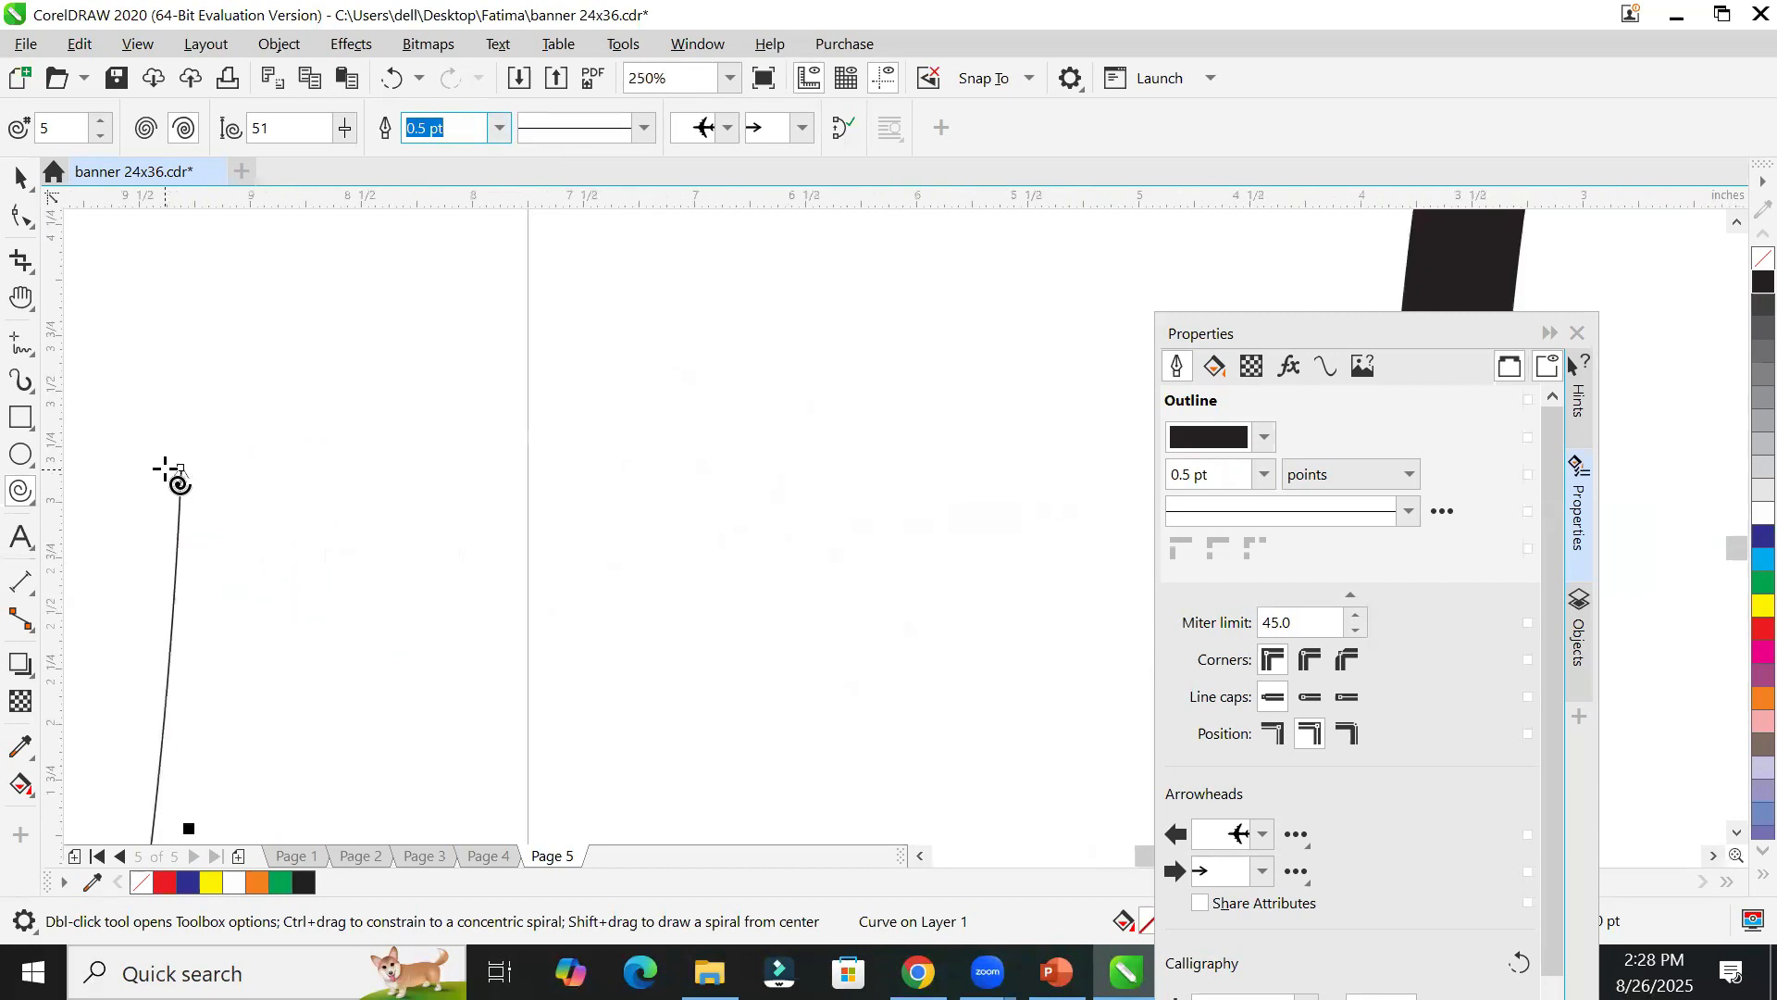
{"action": "left_click_drag", "start_coordinate": [166, 520], "coordinate": [540, 522]}
{"action": "key", "text": "h"}
{"action": "key", "text": "Delete"}
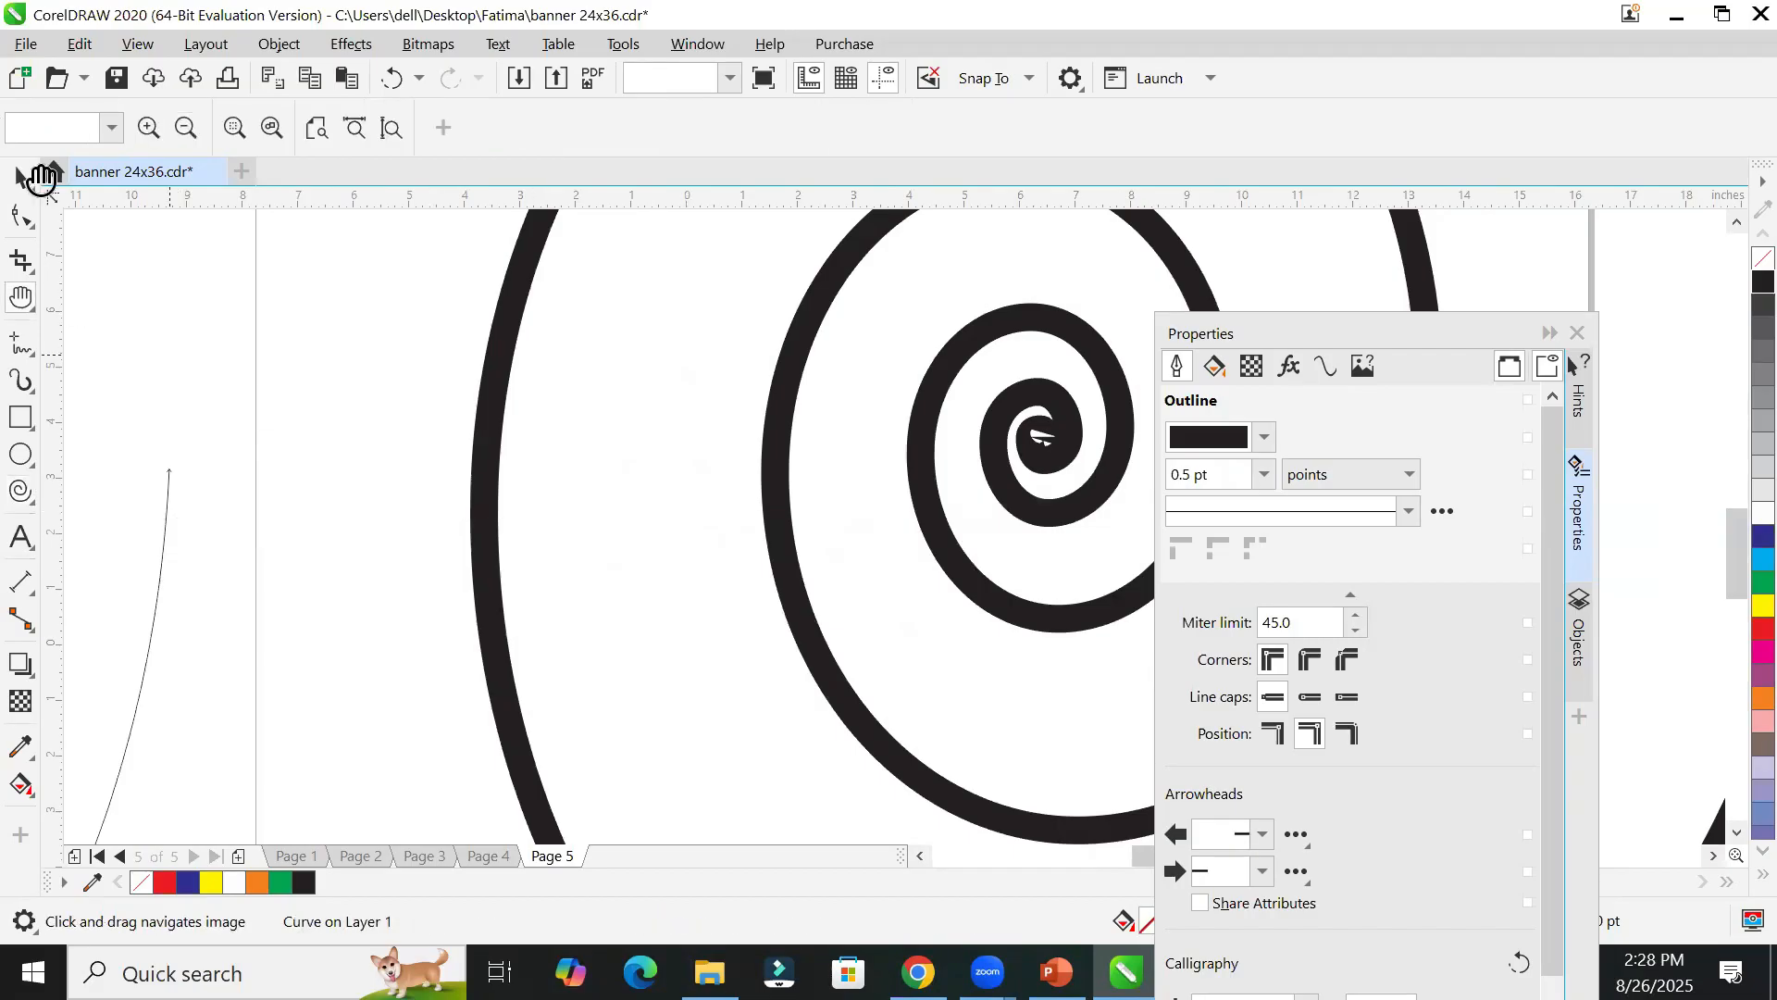
{"action": "left_click", "coordinate": [17, 181]}
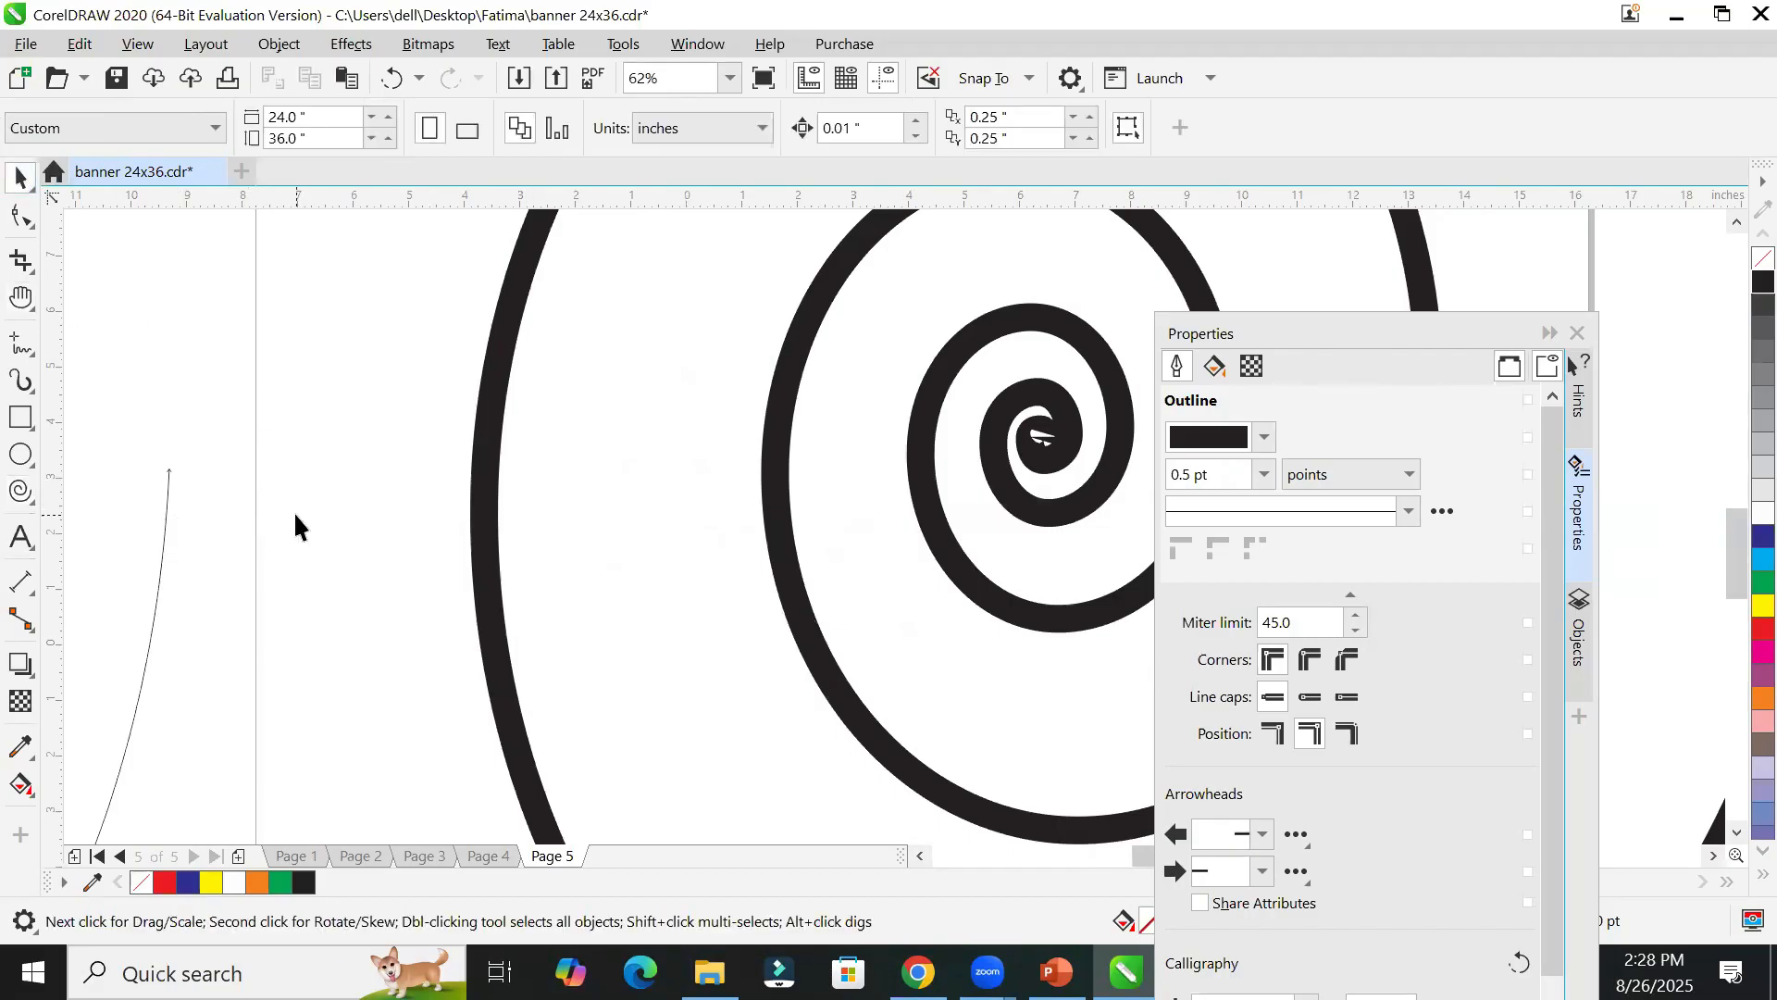
Step: Examine the airplane arrowhead at the centre of the thin spiral up close
{"action": "key", "text": "h"}
{"action": "left_click_drag", "start_coordinate": [246, 543], "coordinate": [1126, 523]}
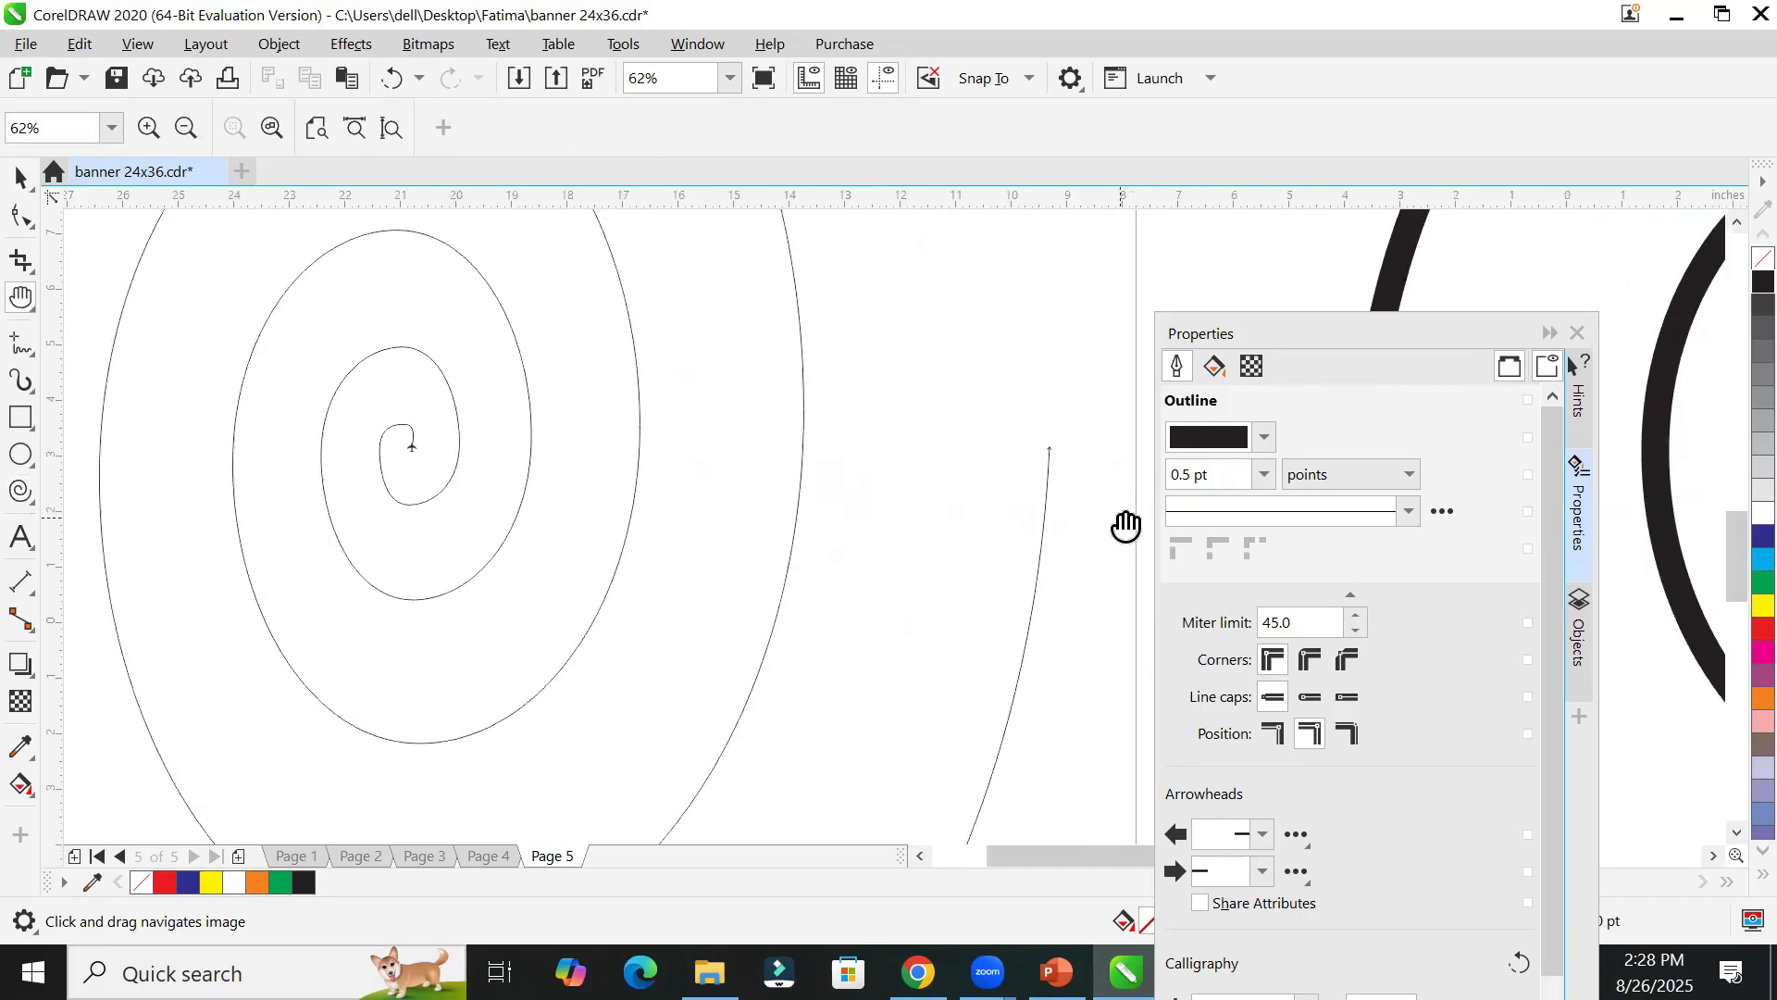
{"action": "scroll", "coordinate": [380, 441], "scroll_direction": "up", "scroll_amount": 4}
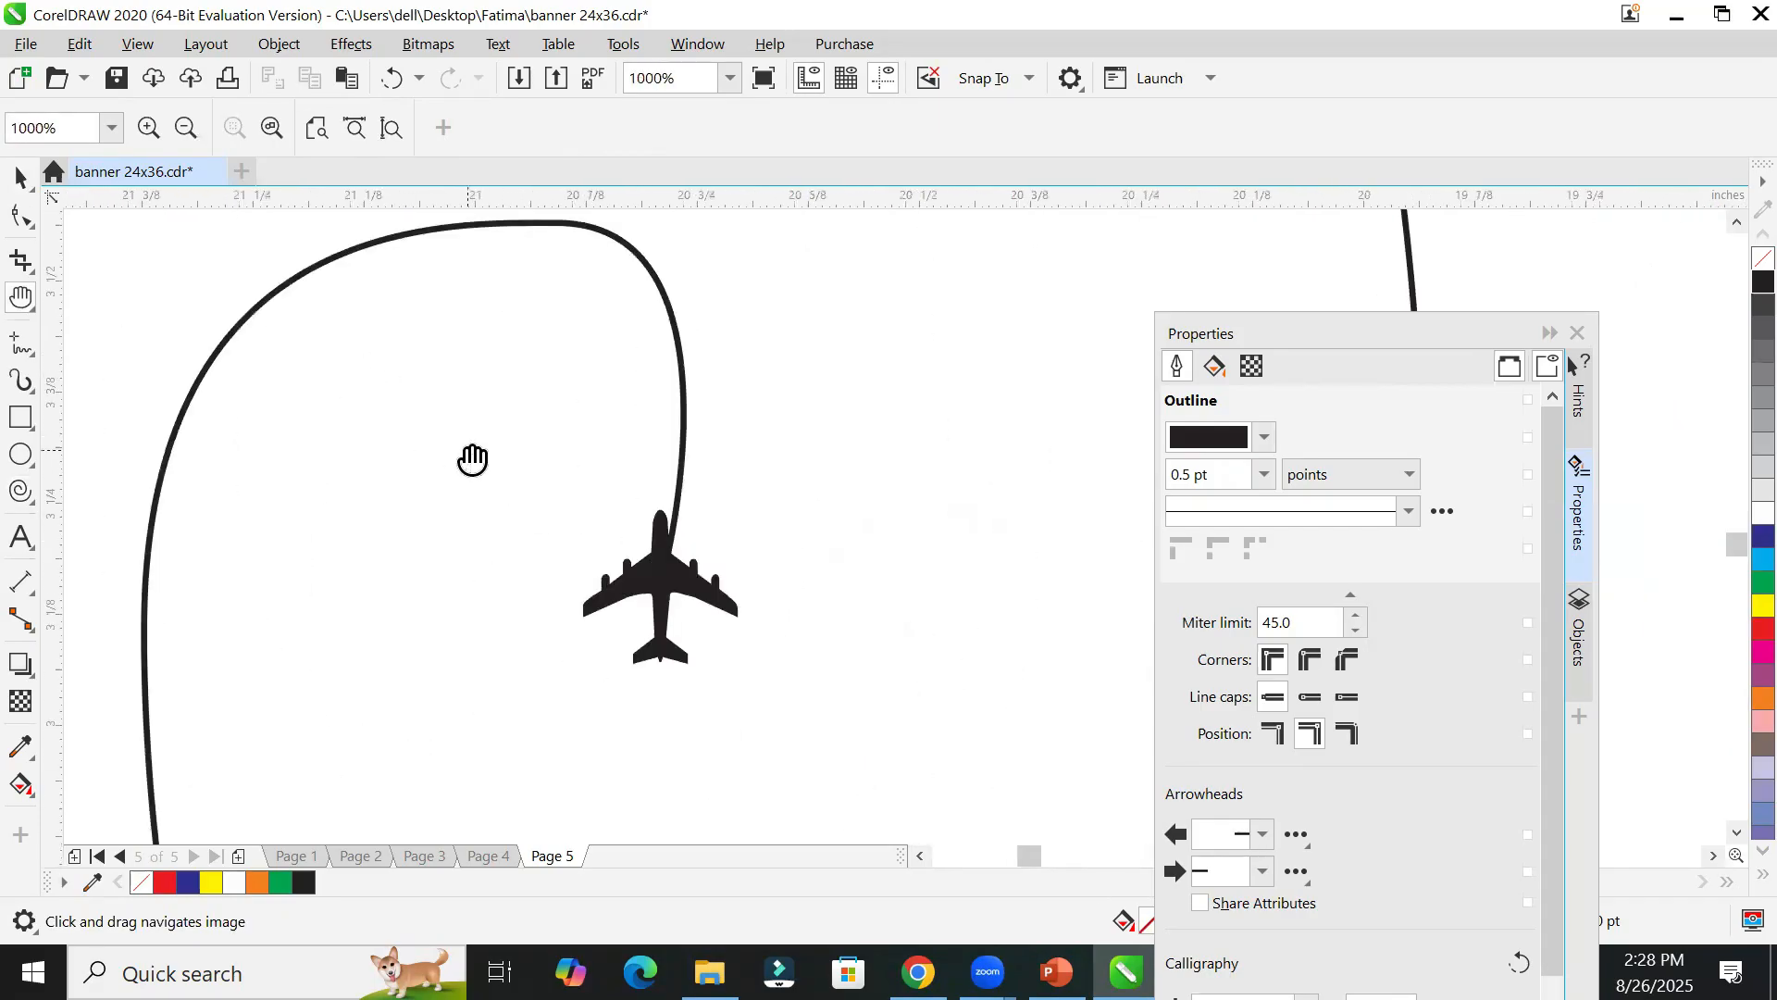
{"action": "scroll", "coordinate": [472, 458], "scroll_direction": "down", "scroll_amount": 4}
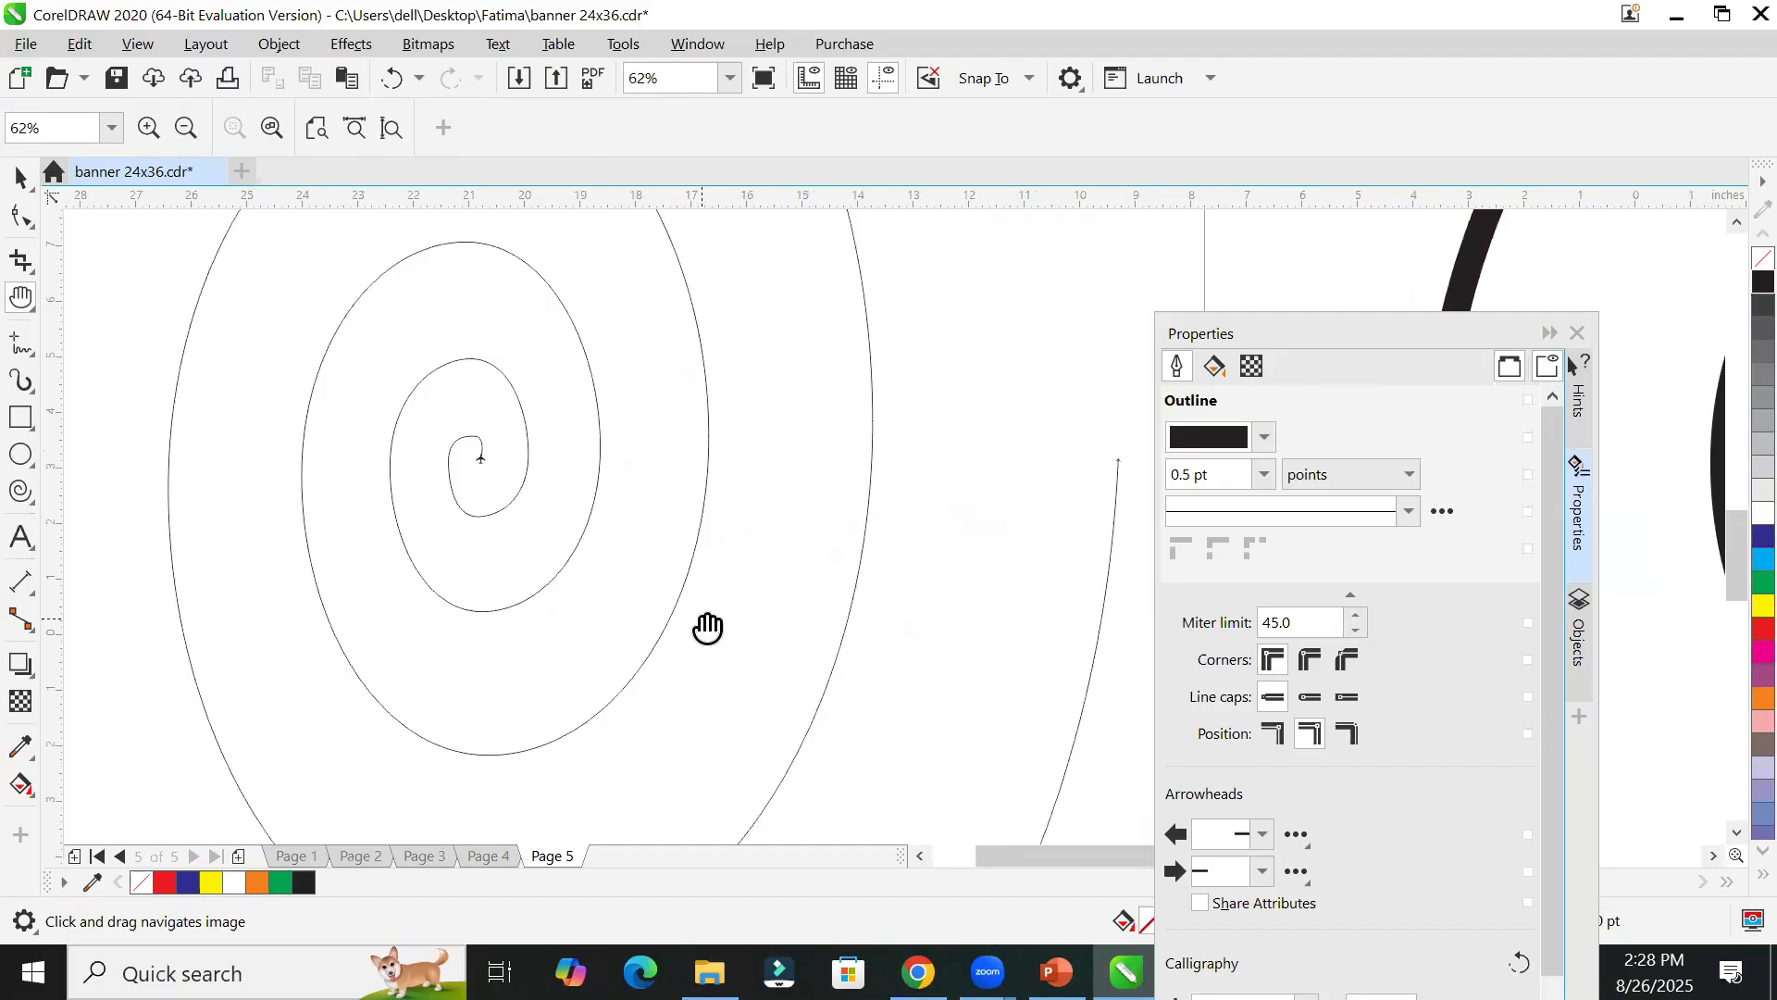
{"action": "left_click", "coordinate": [22, 491]}
{"action": "left_click", "coordinate": [498, 129]}
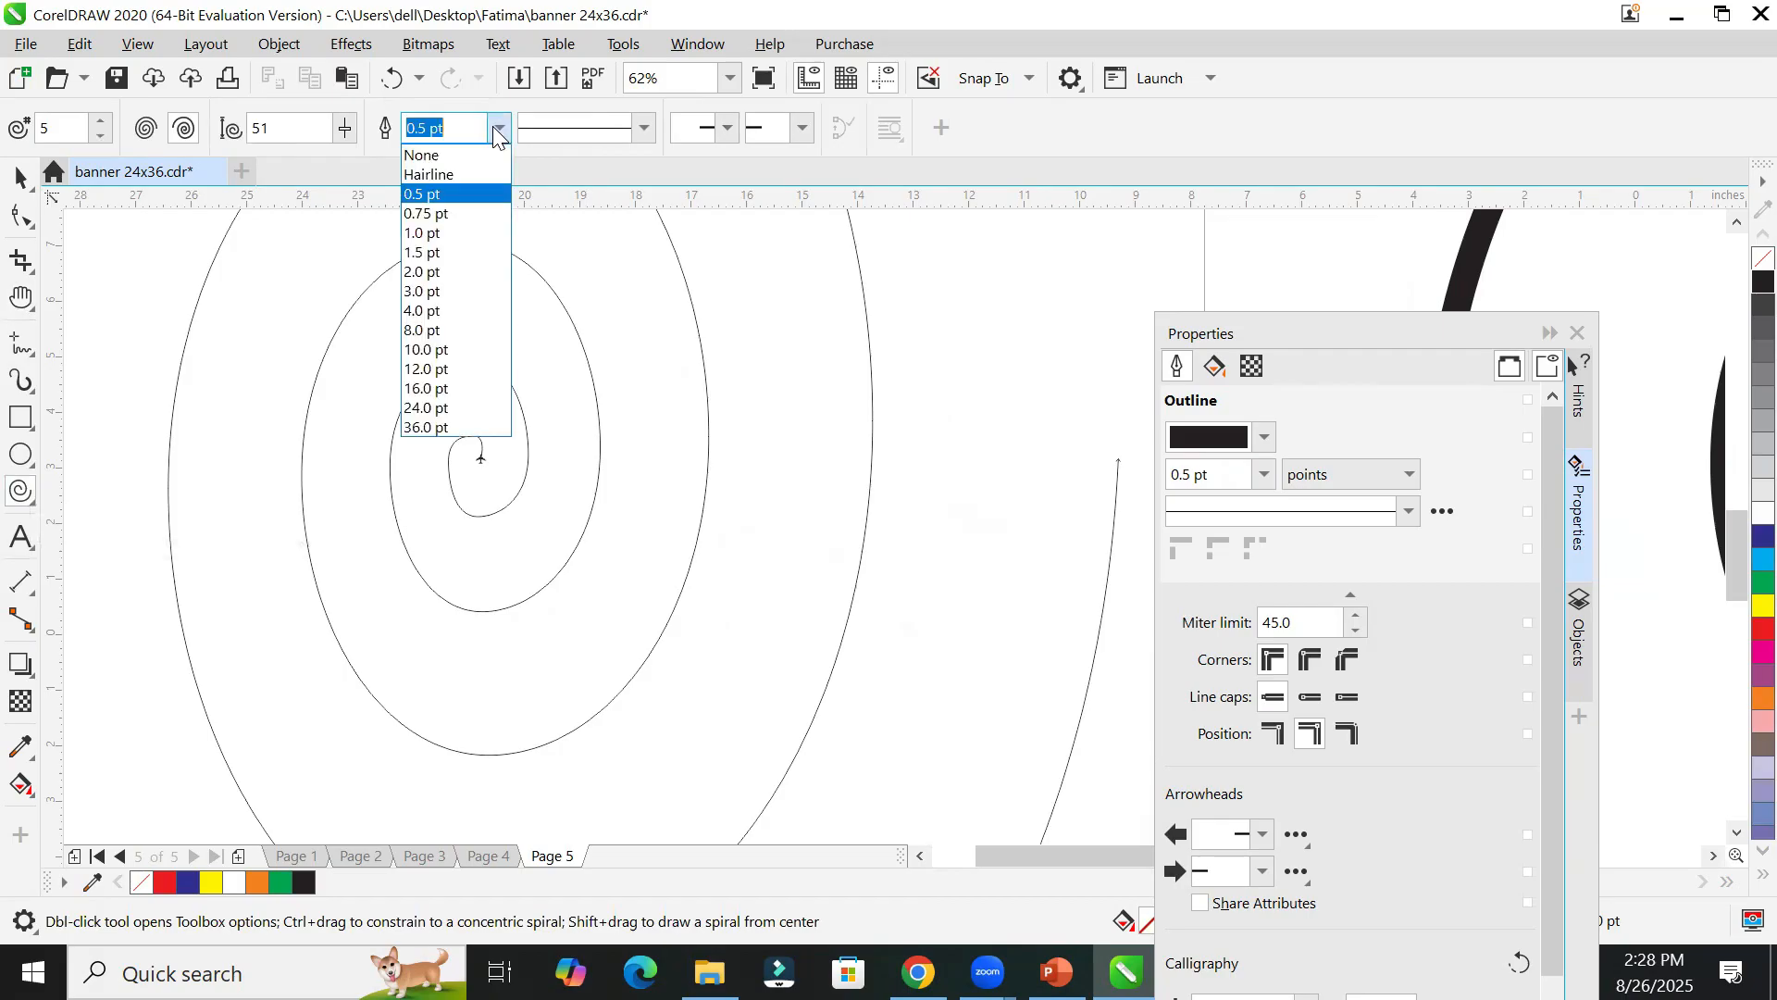
{"action": "left_click", "coordinate": [460, 311]}
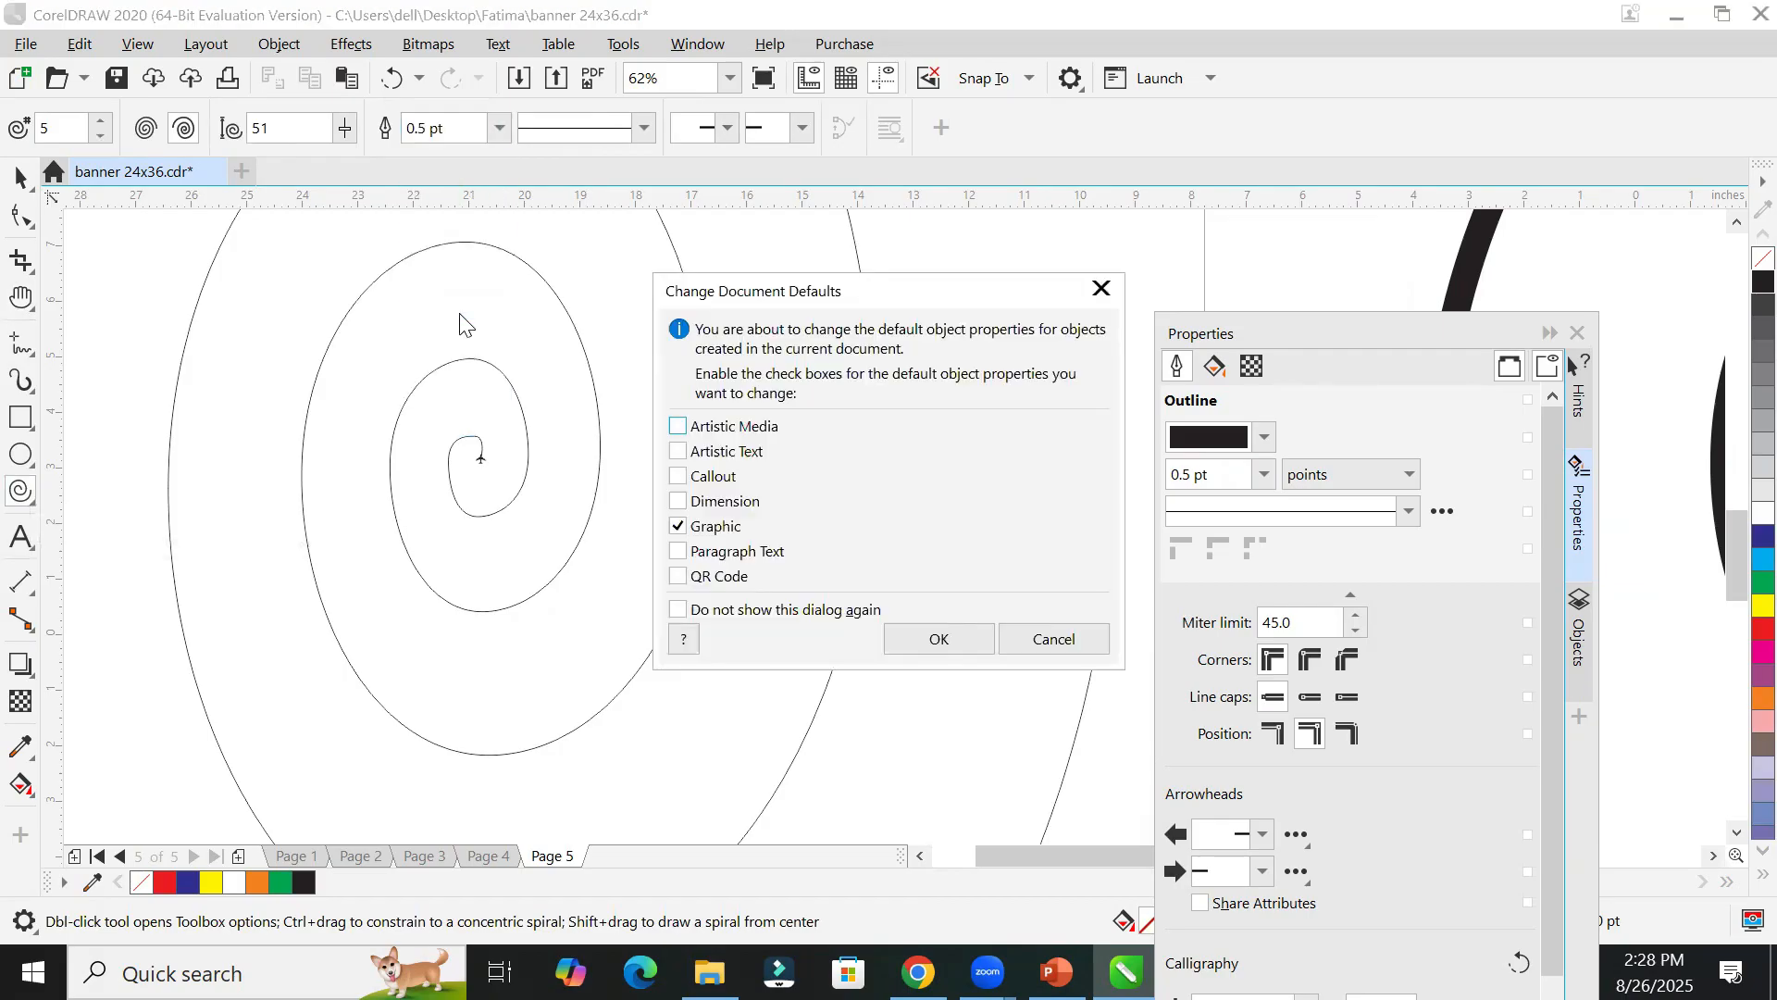
{"action": "left_click", "coordinate": [1052, 637]}
Step: Select the thin logarithmic spiral left of the page and set its outline width to 10 pt
{"action": "left_click", "coordinate": [19, 175]}
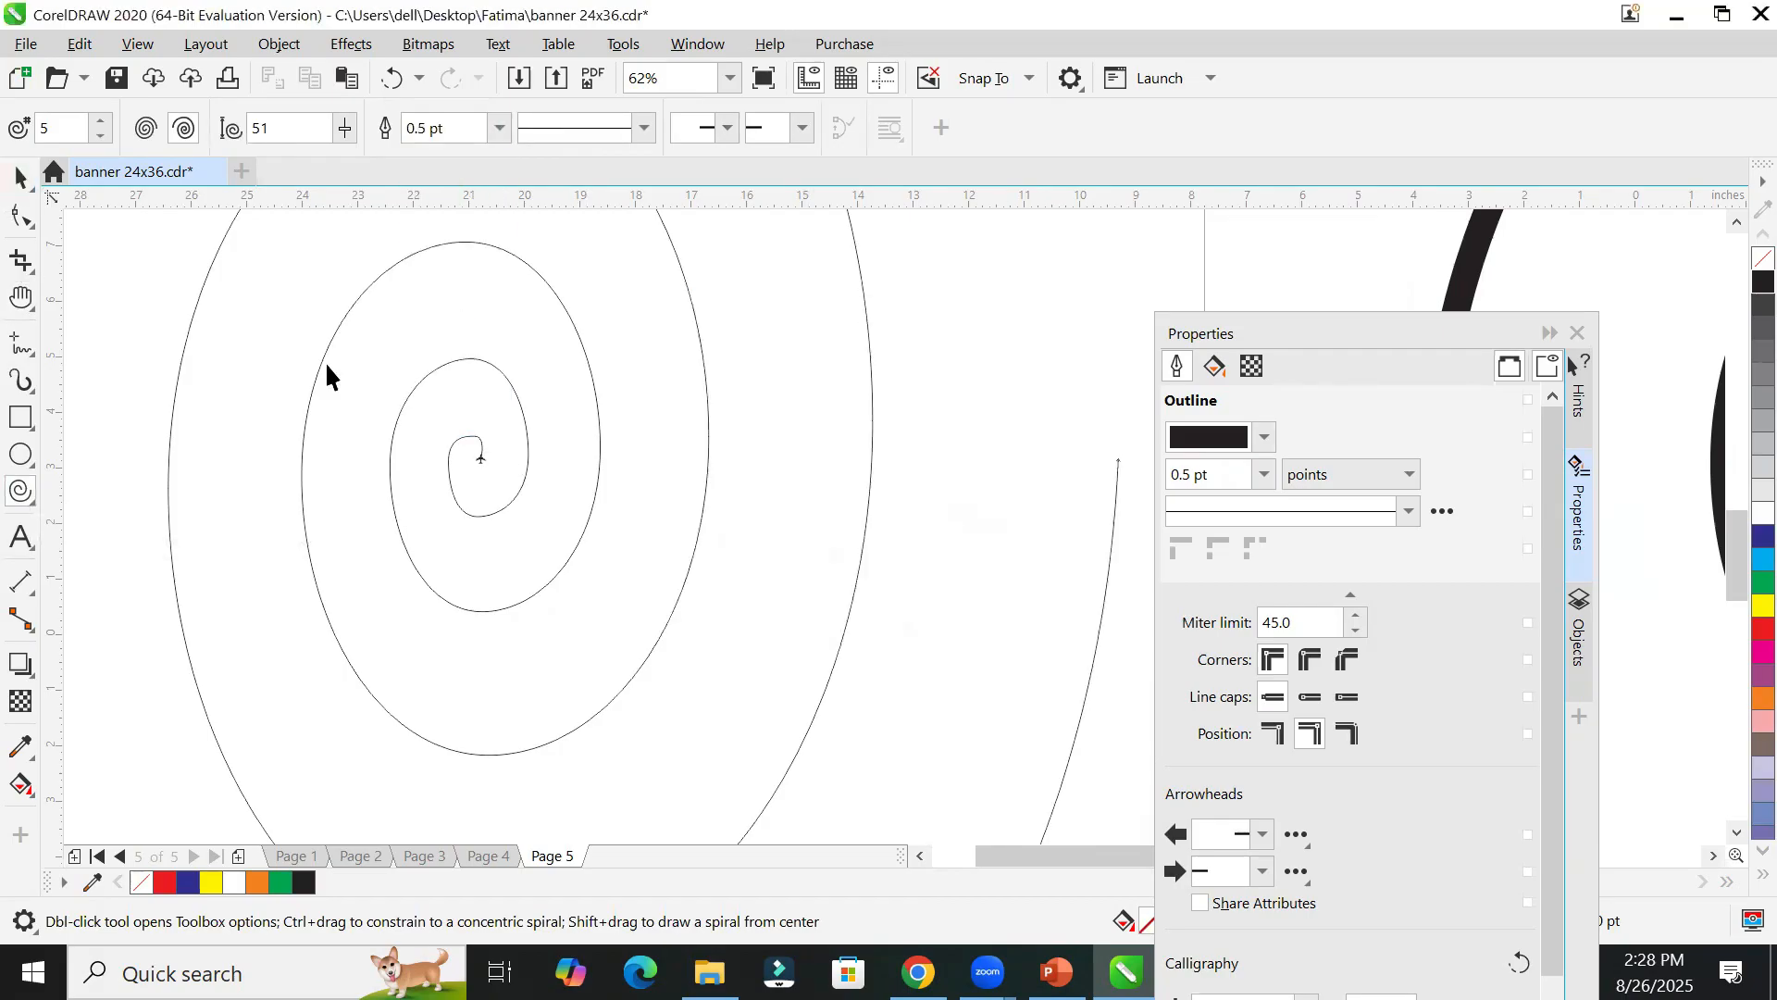
{"action": "left_click", "coordinate": [323, 360]}
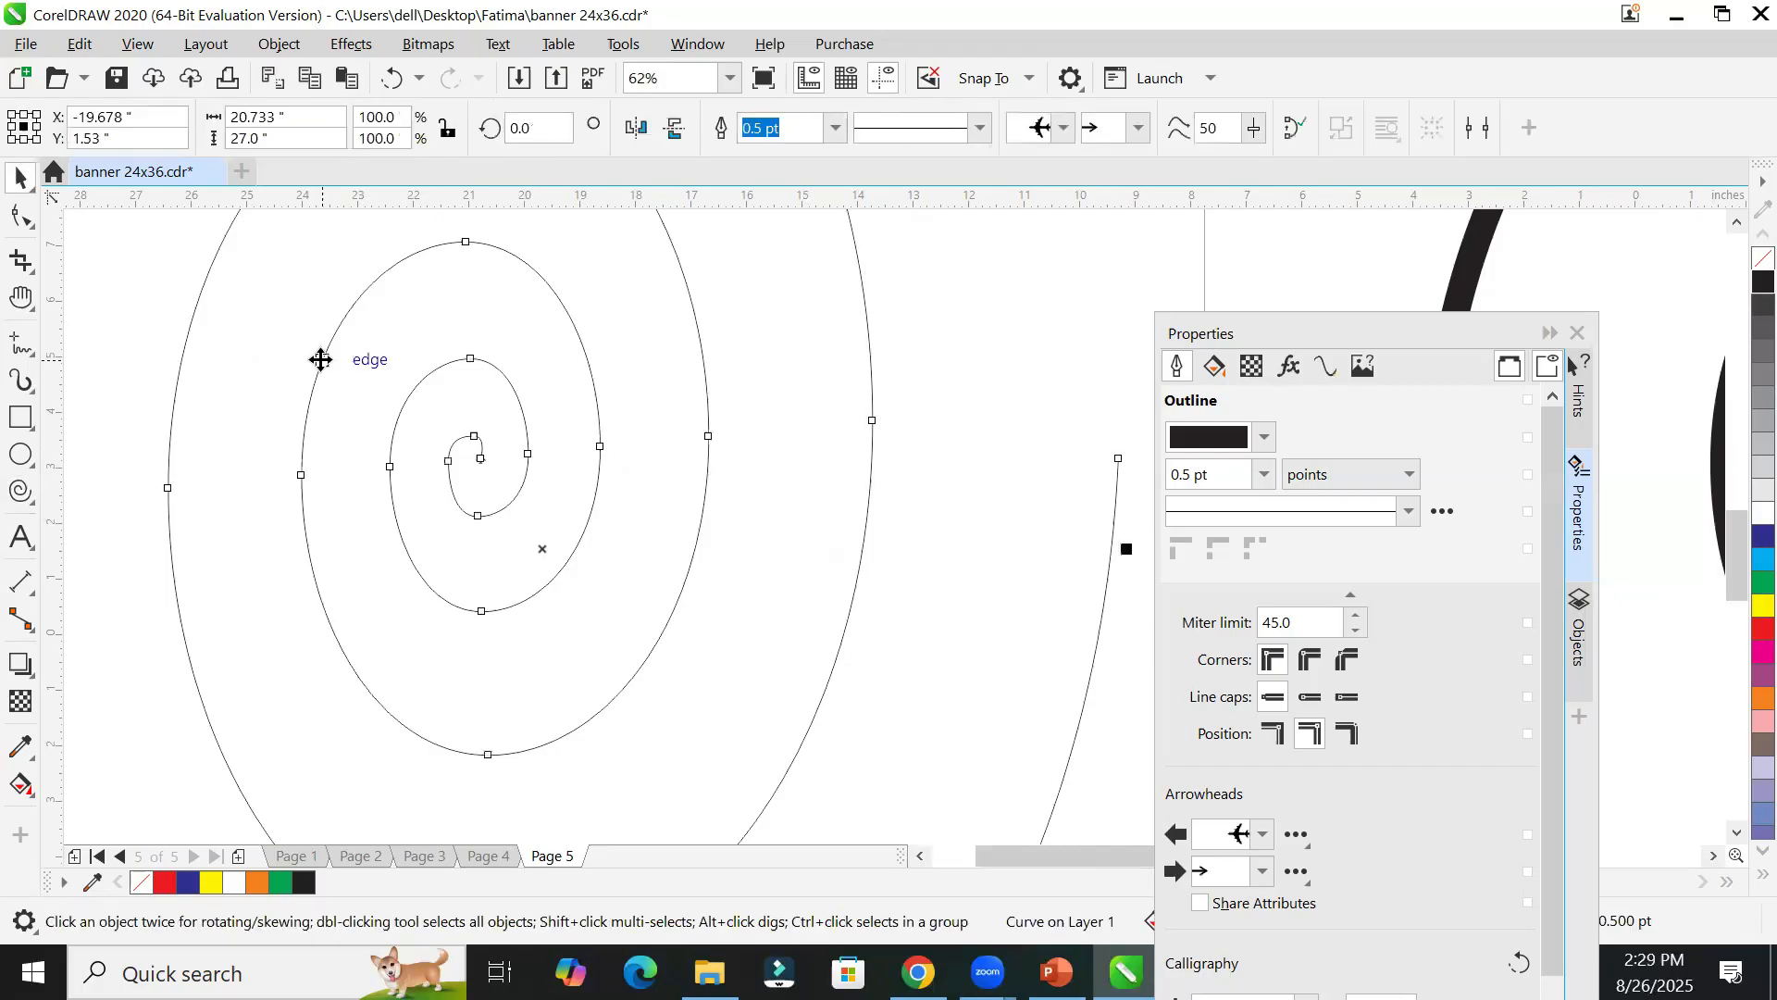
{"action": "left_click", "coordinate": [21, 490]}
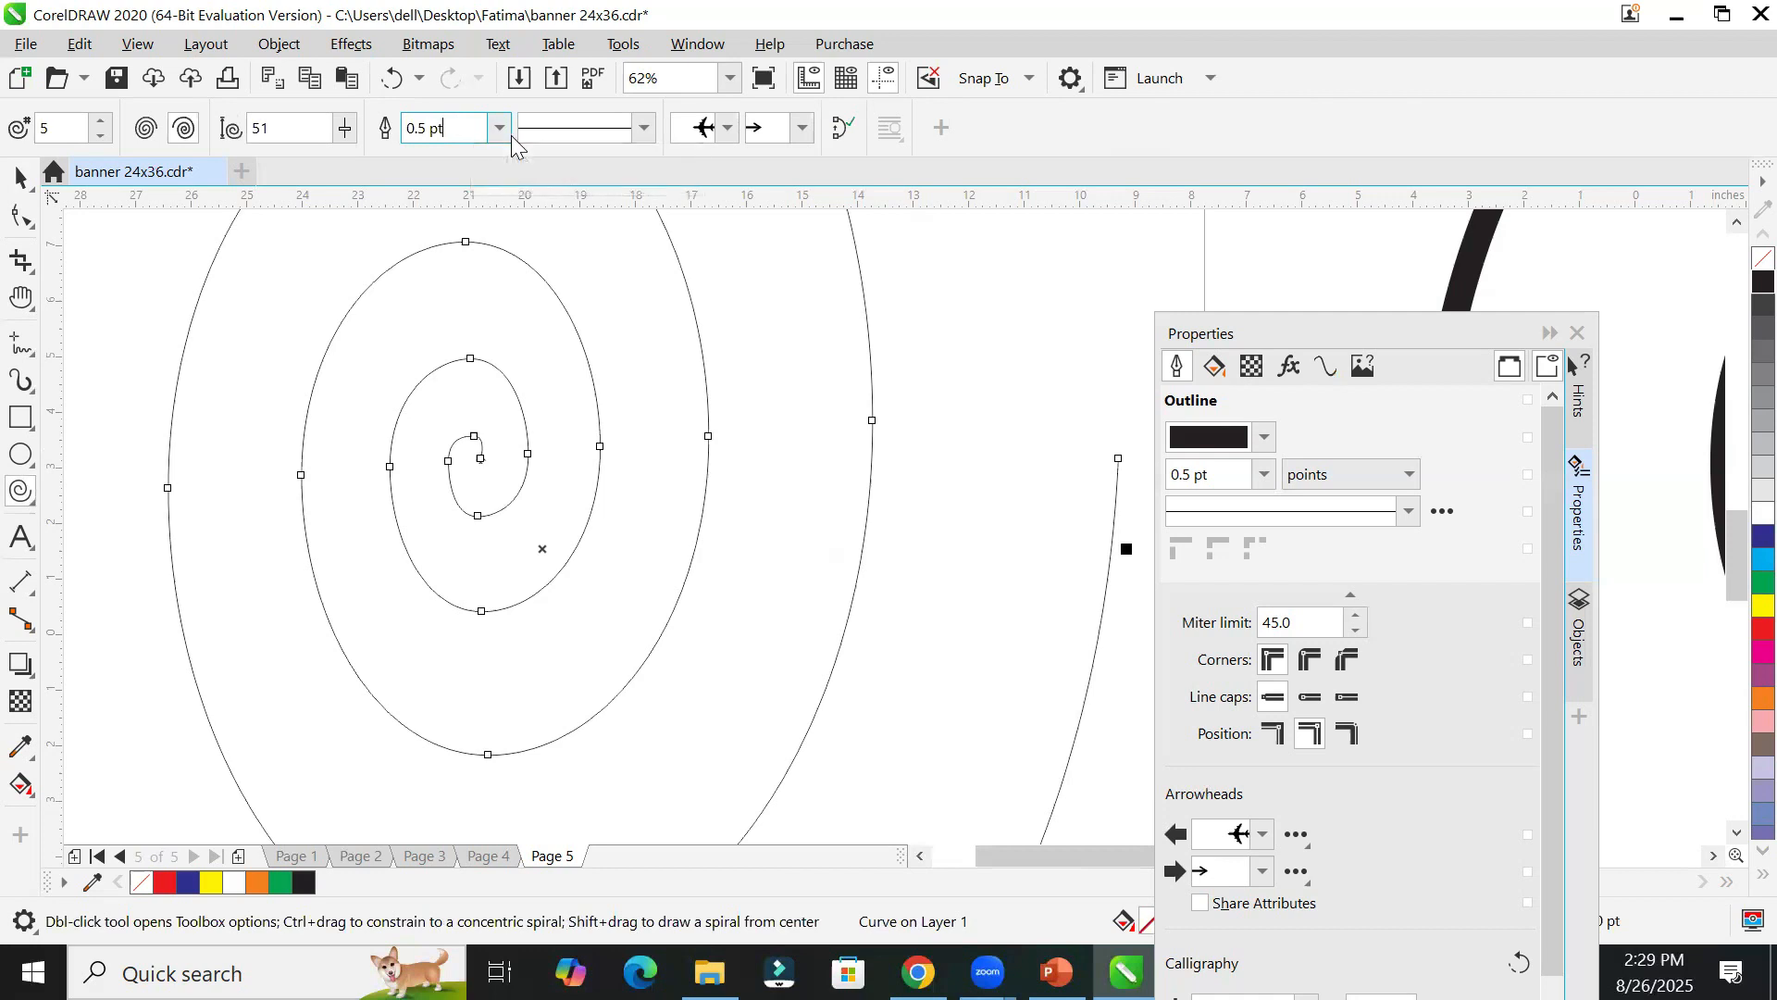
{"action": "left_click", "coordinate": [499, 128]}
{"action": "left_click", "coordinate": [458, 350]}
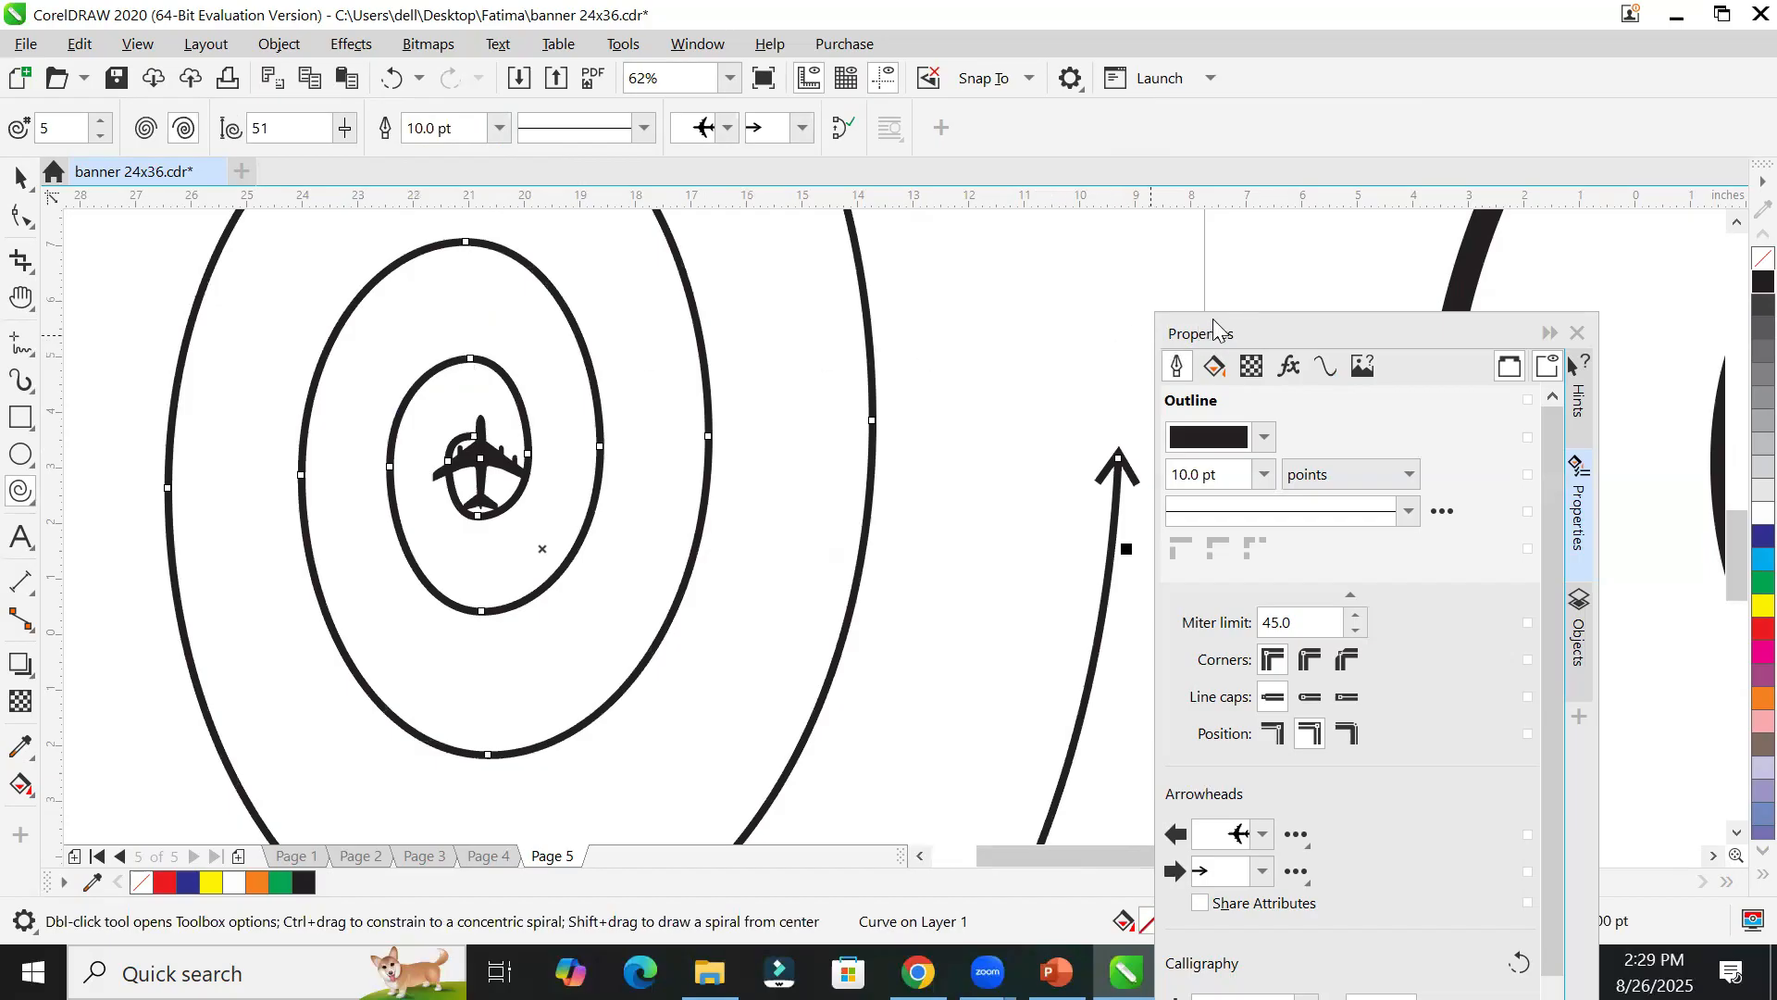
Step: Move the Properties panel off the spiral and change the outer-end arrowhead to the hollow square after trying the solid triangle
{"action": "double_click", "coordinate": [1254, 330]}
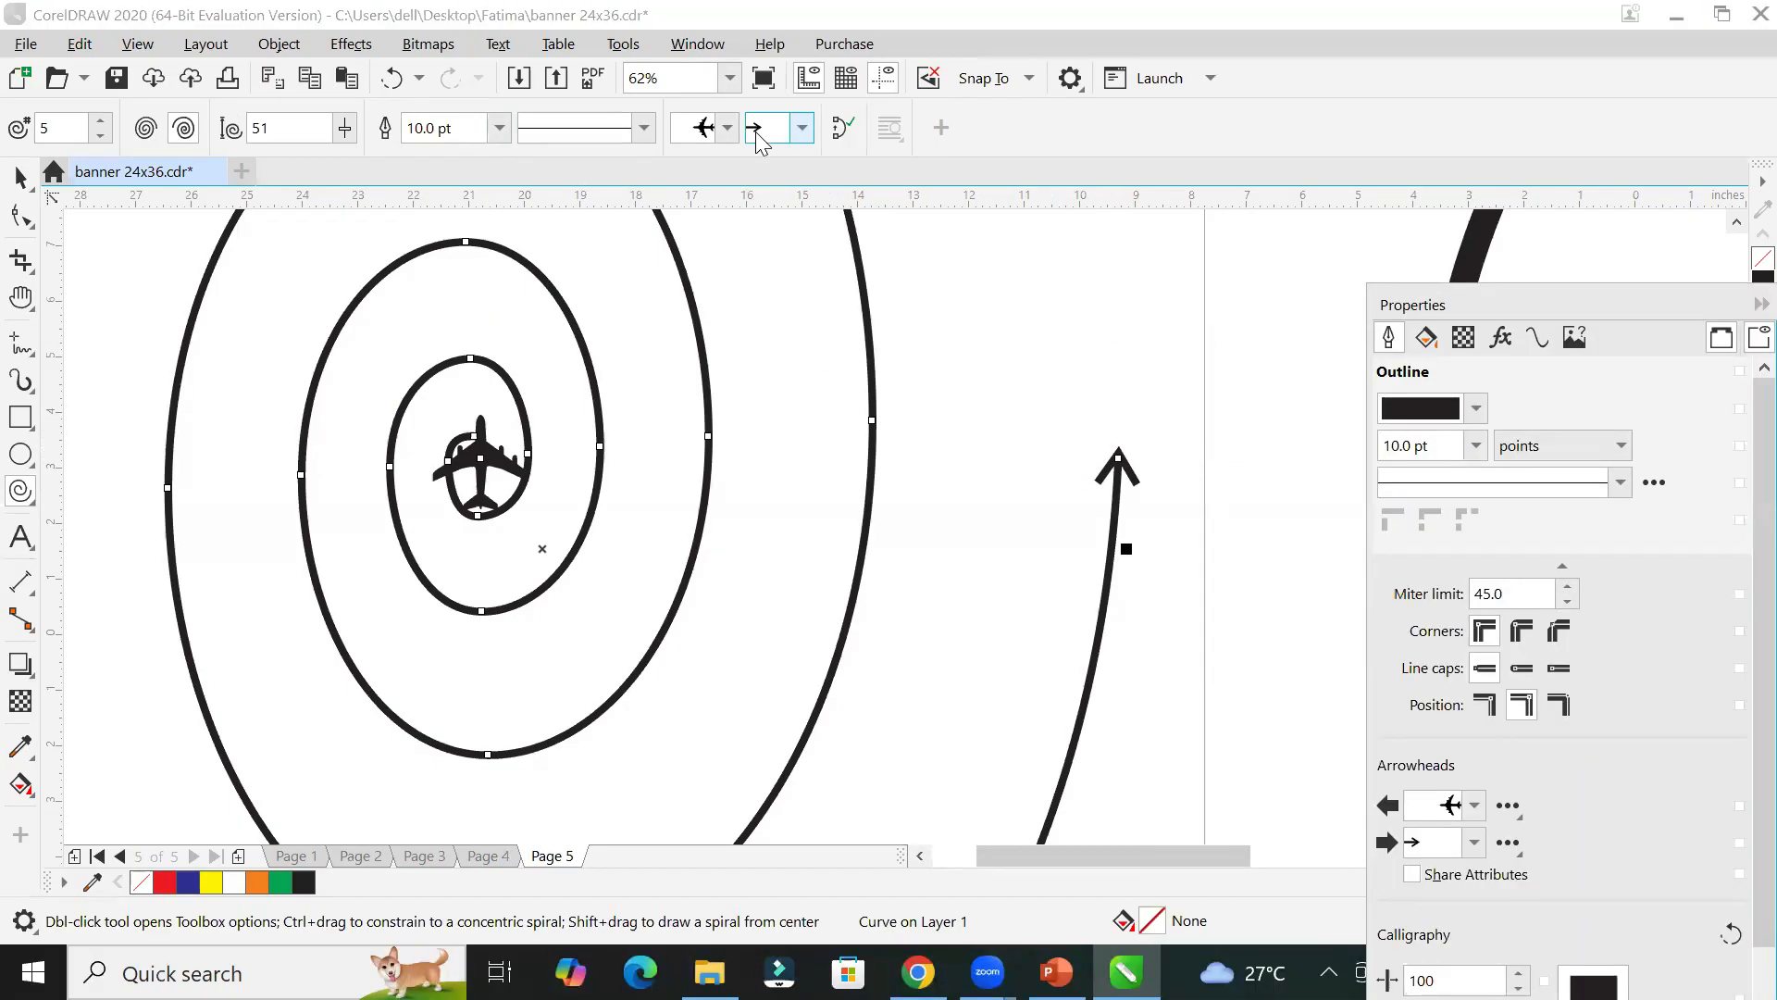
{"action": "left_click", "coordinate": [801, 129]}
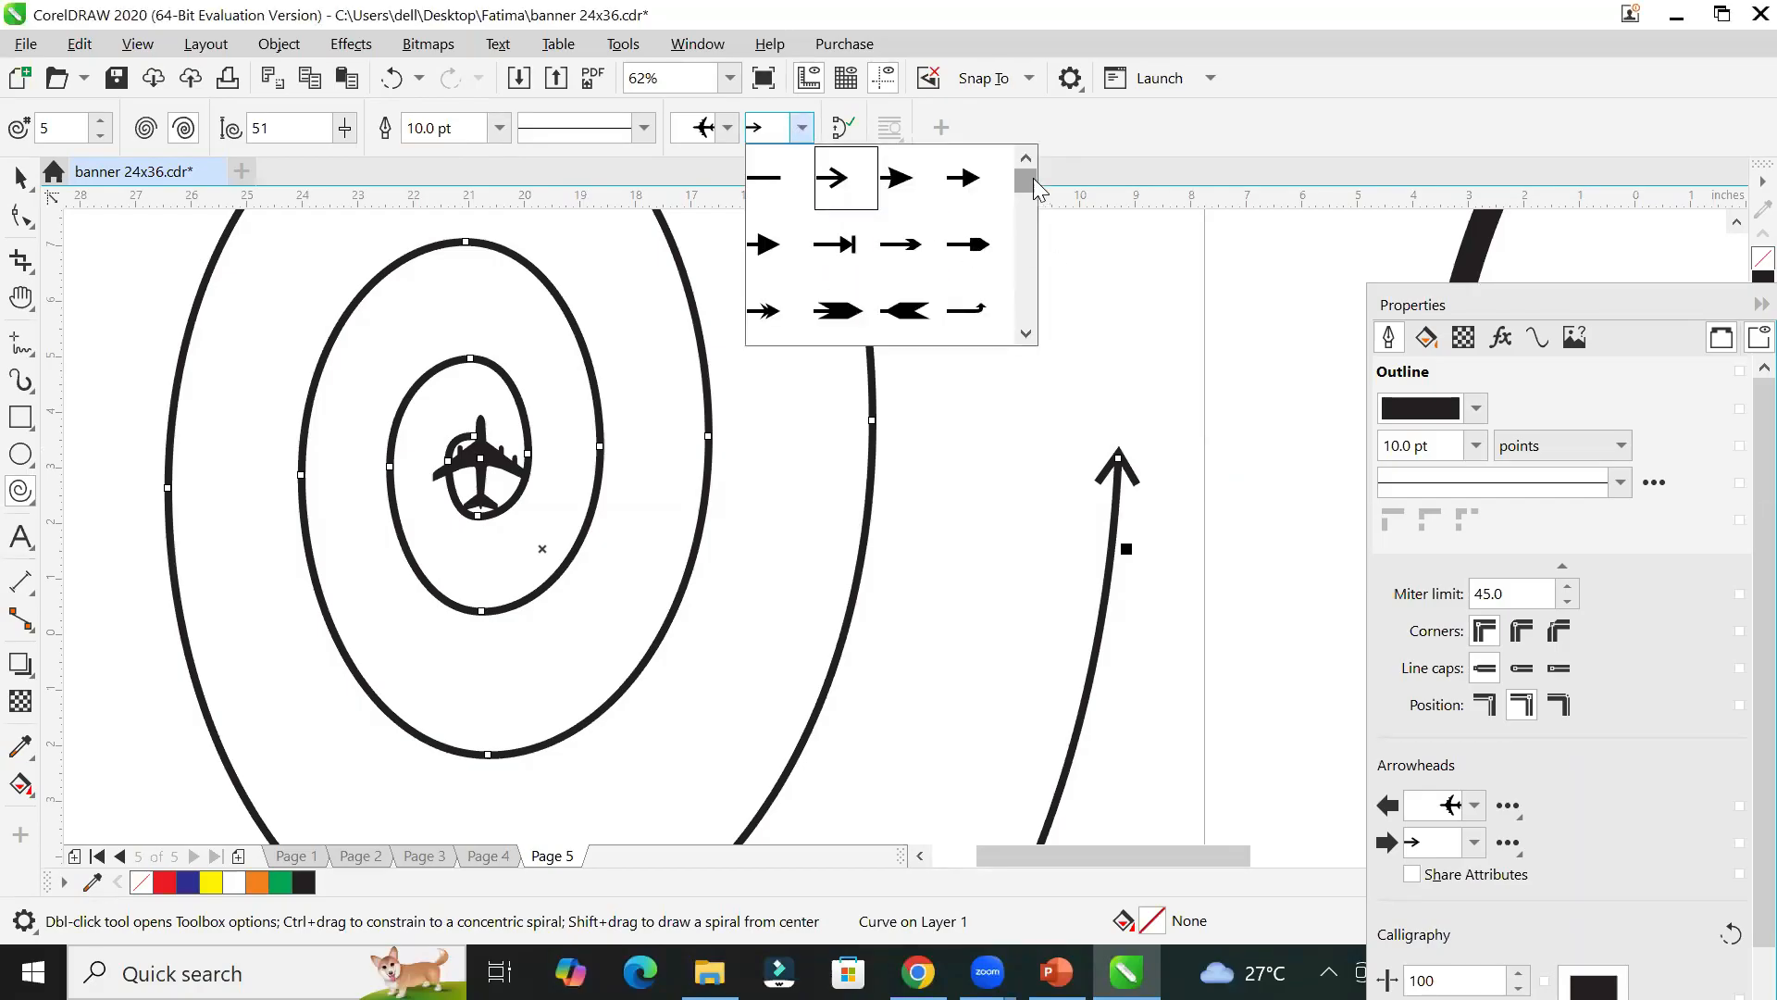
{"action": "left_click_drag", "start_coordinate": [1033, 177], "coordinate": [1040, 248]}
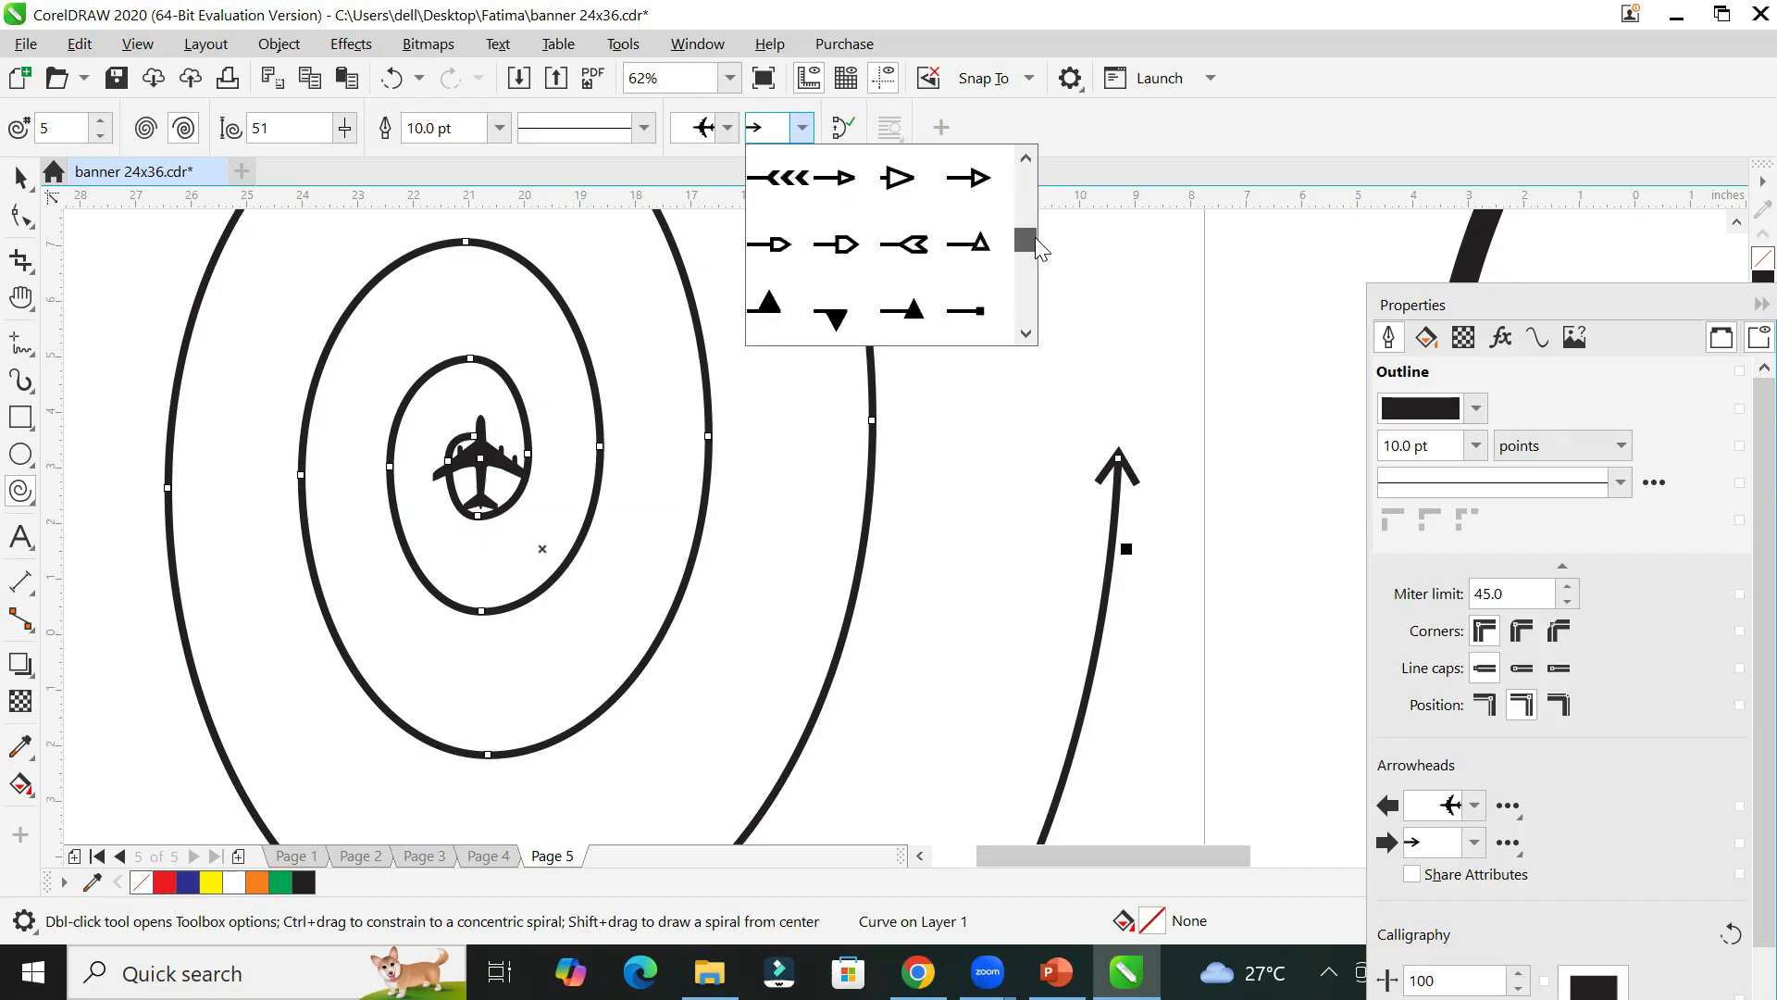
{"action": "left_click", "coordinate": [802, 319]}
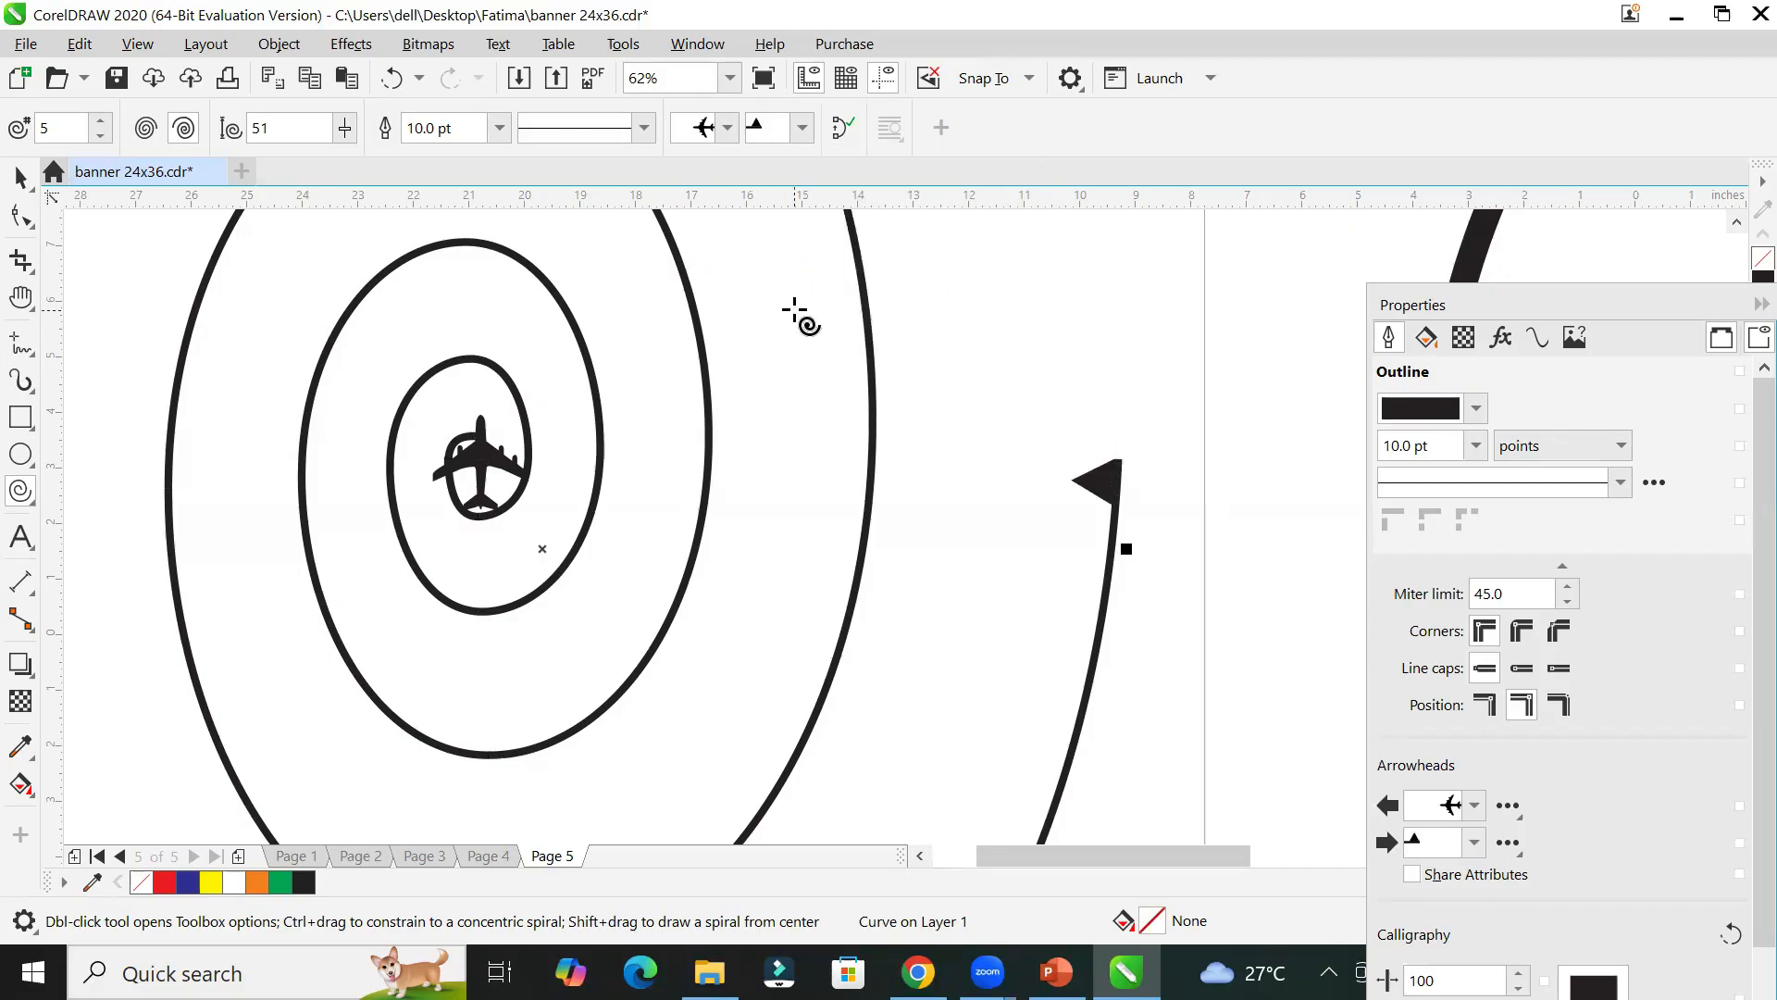
{"action": "left_click", "coordinate": [801, 128]}
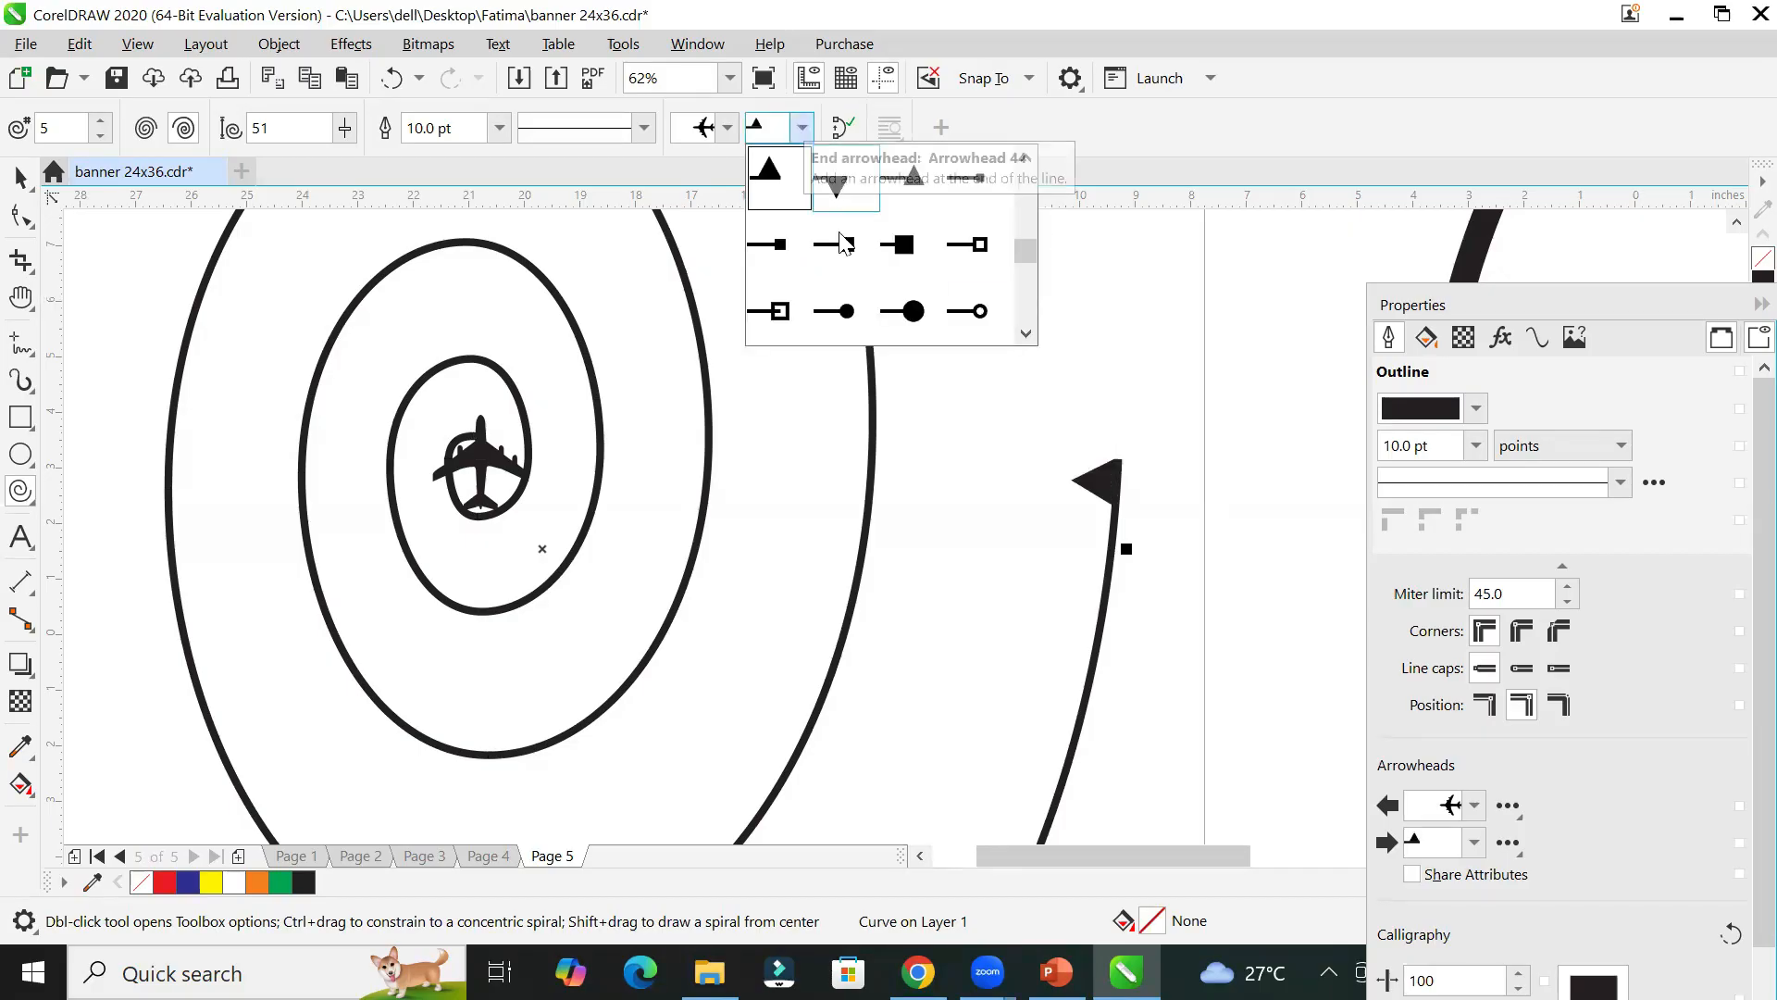
{"action": "left_click", "coordinate": [779, 315]}
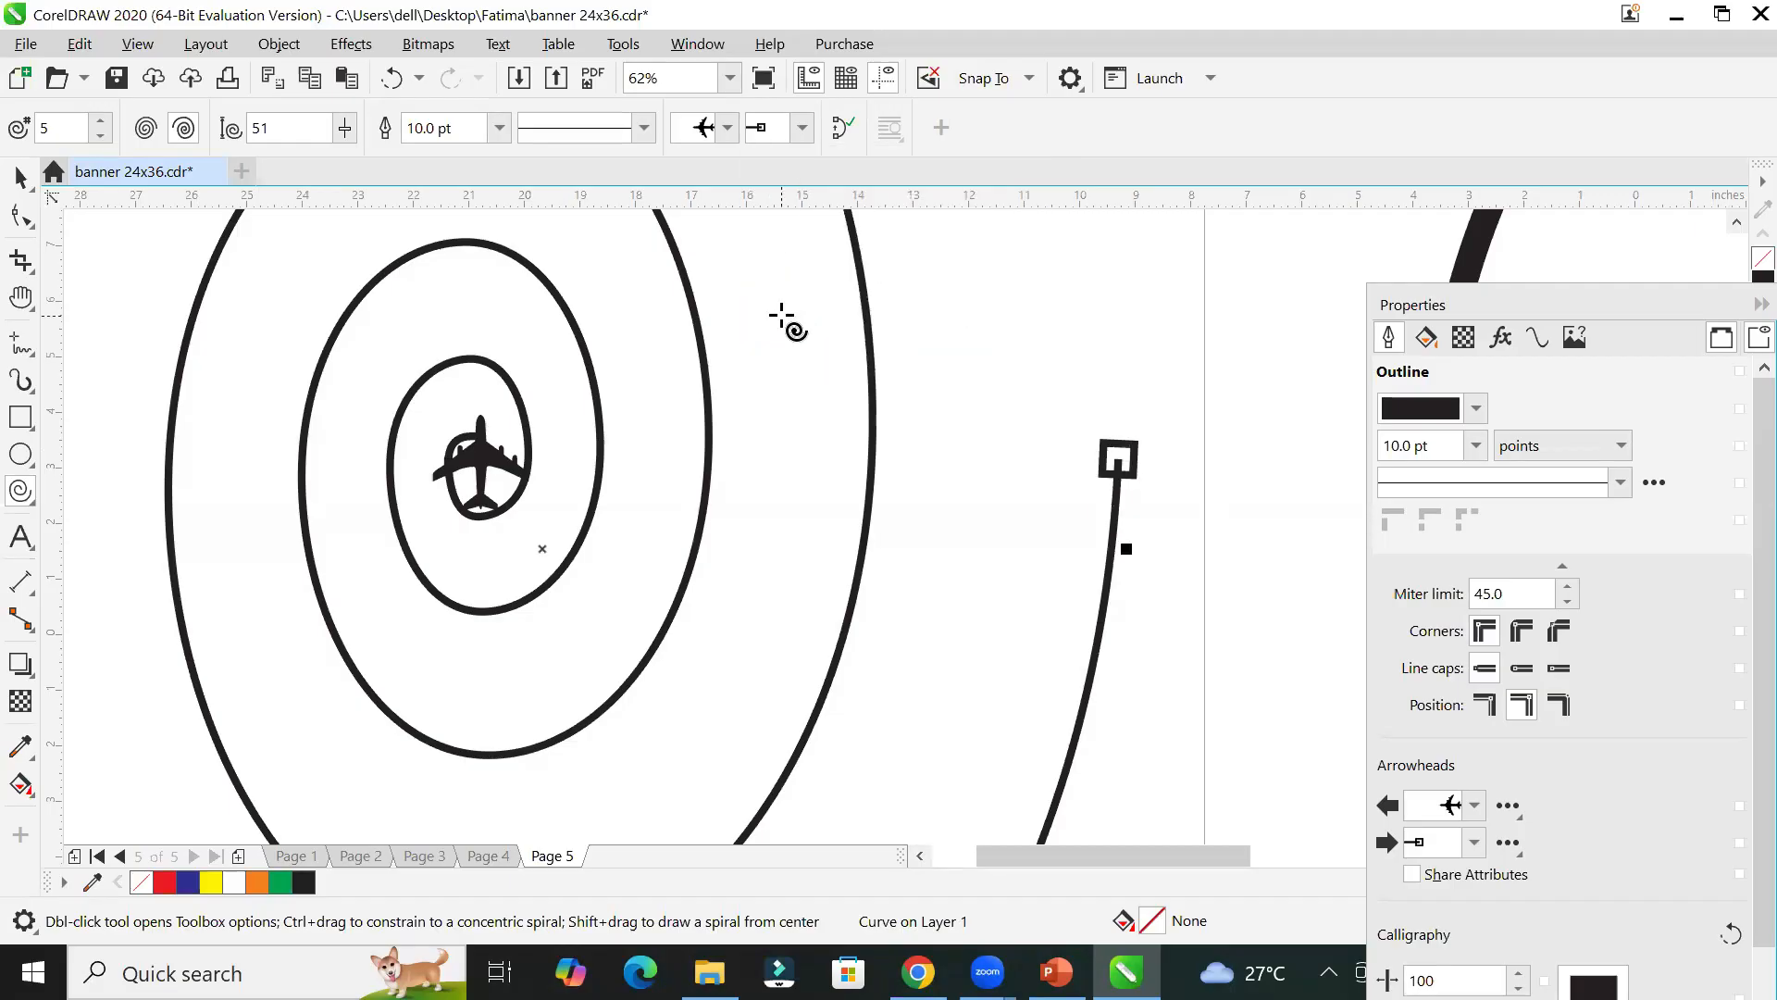
Step: Change the arrowhead at the start of the spiral, in its centre, to the writing hand
{"action": "left_click", "coordinate": [731, 137]}
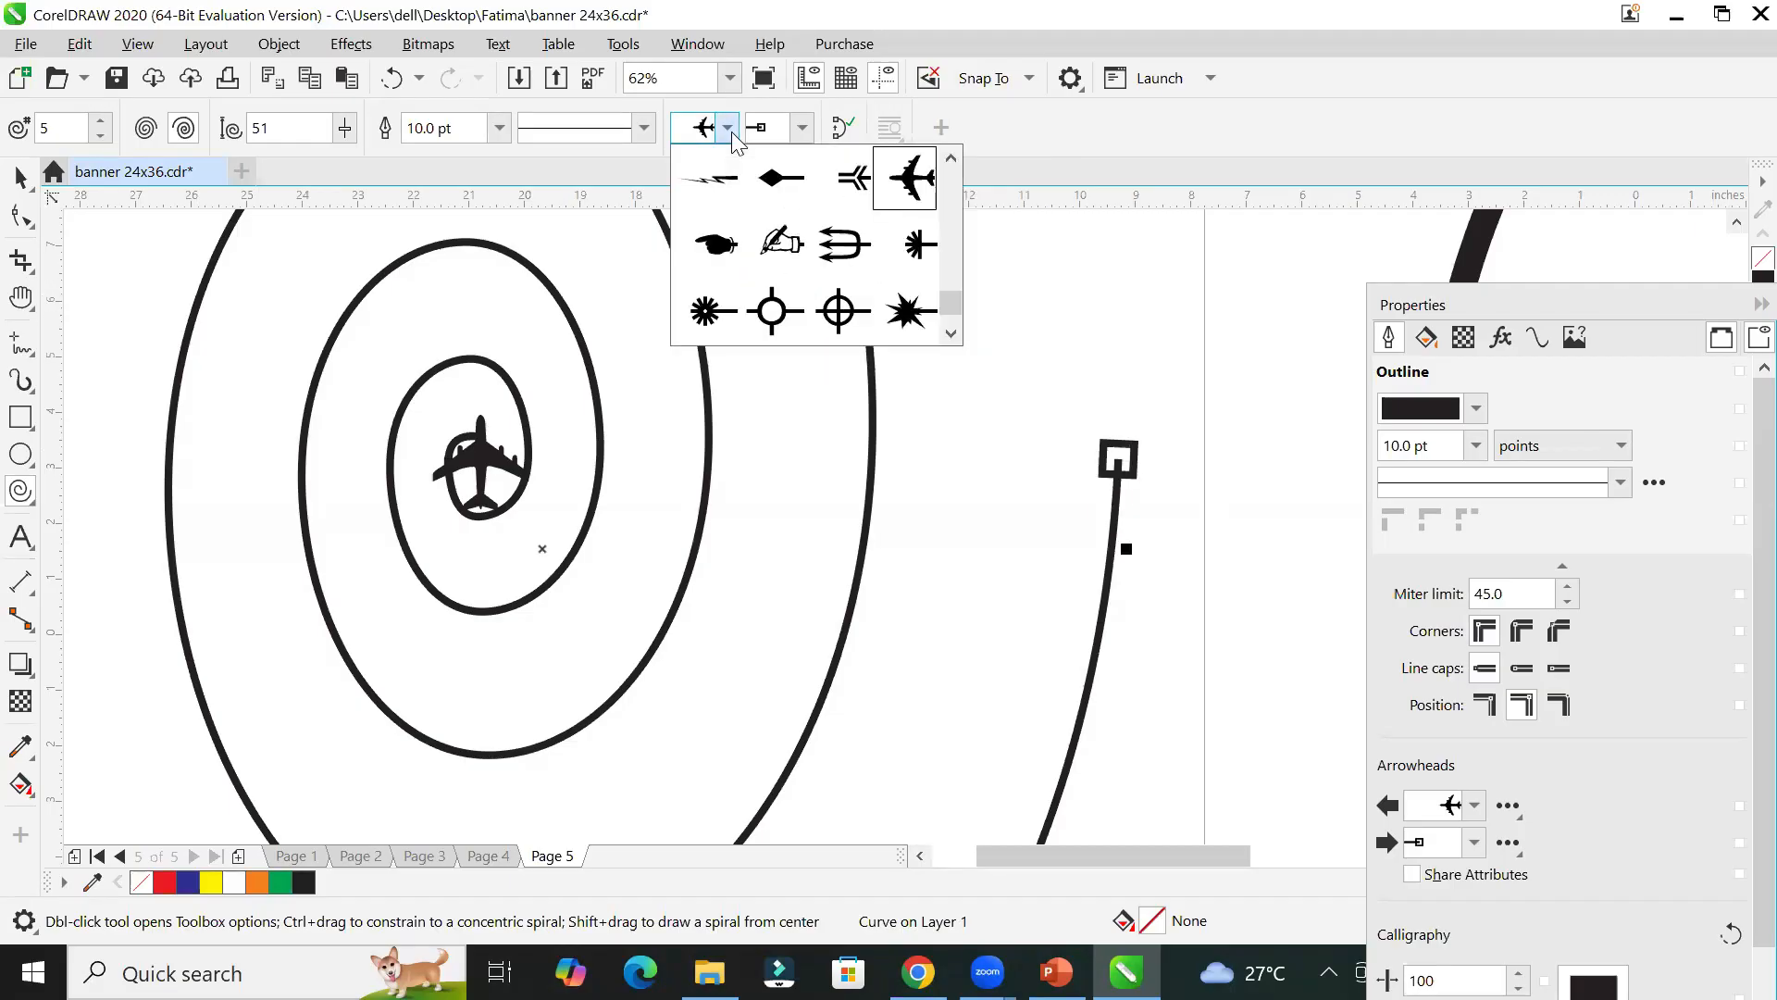
{"action": "left_click", "coordinate": [787, 246]}
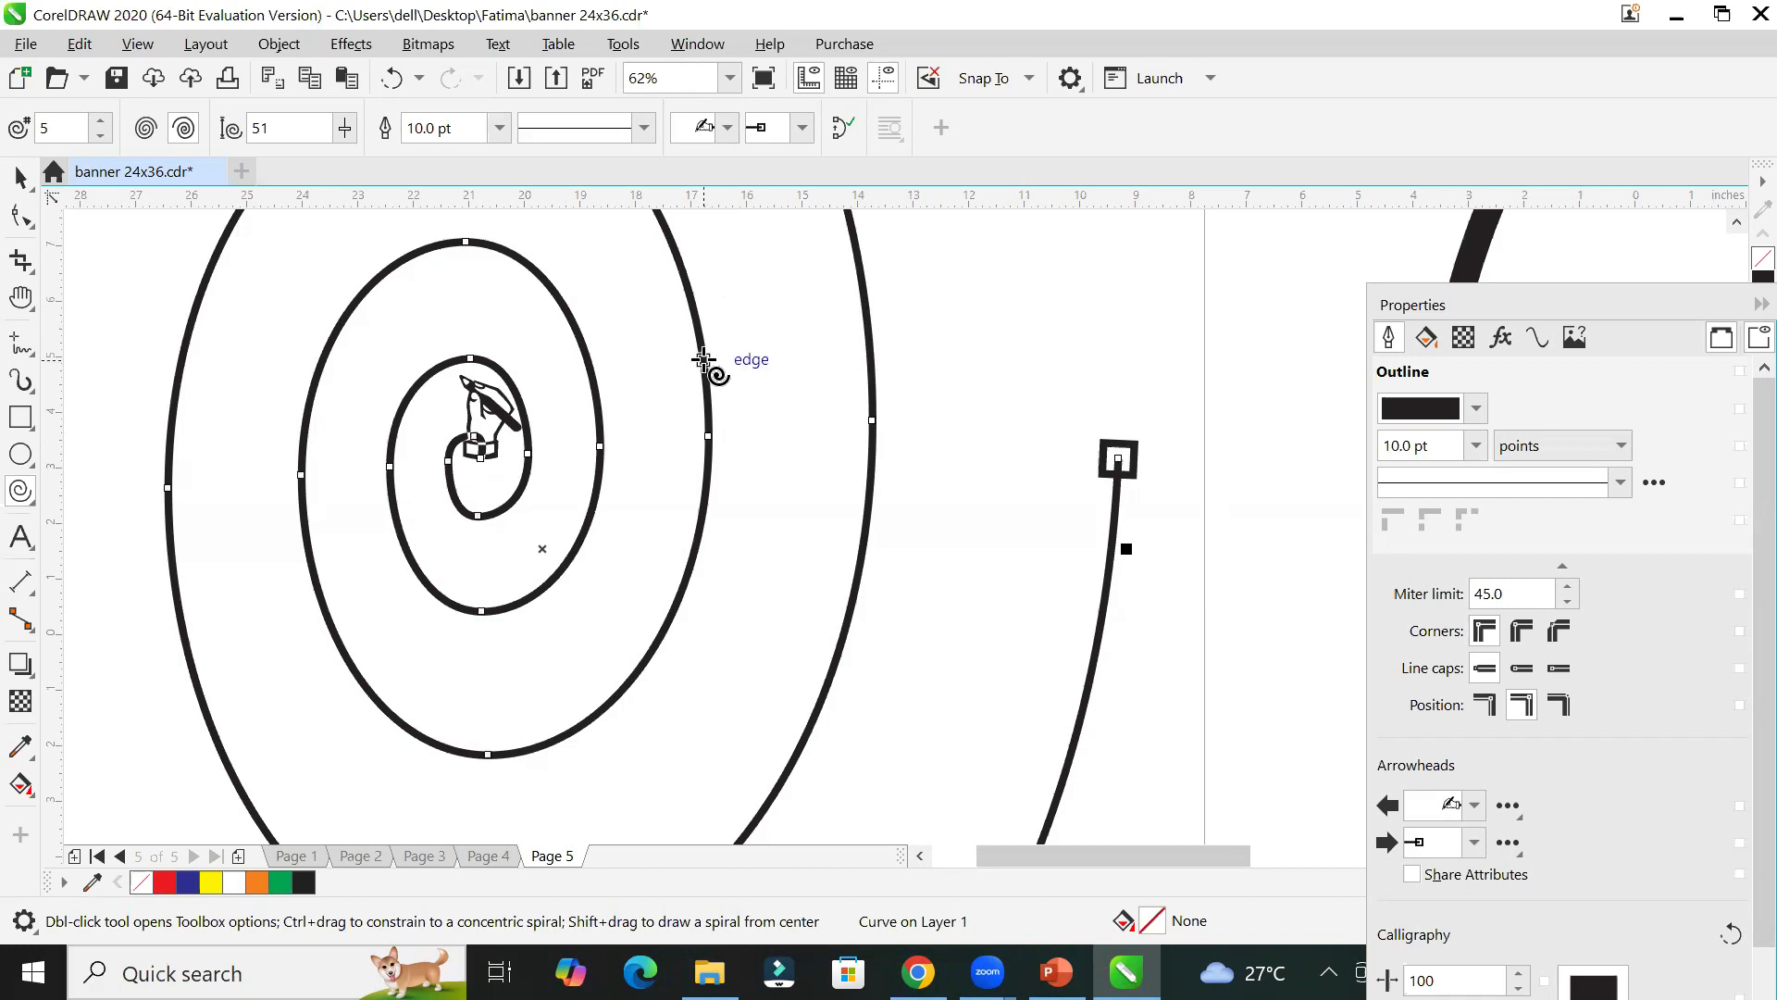
{"action": "scroll", "coordinate": [711, 363], "scroll_direction": "down", "scroll_amount": 4}
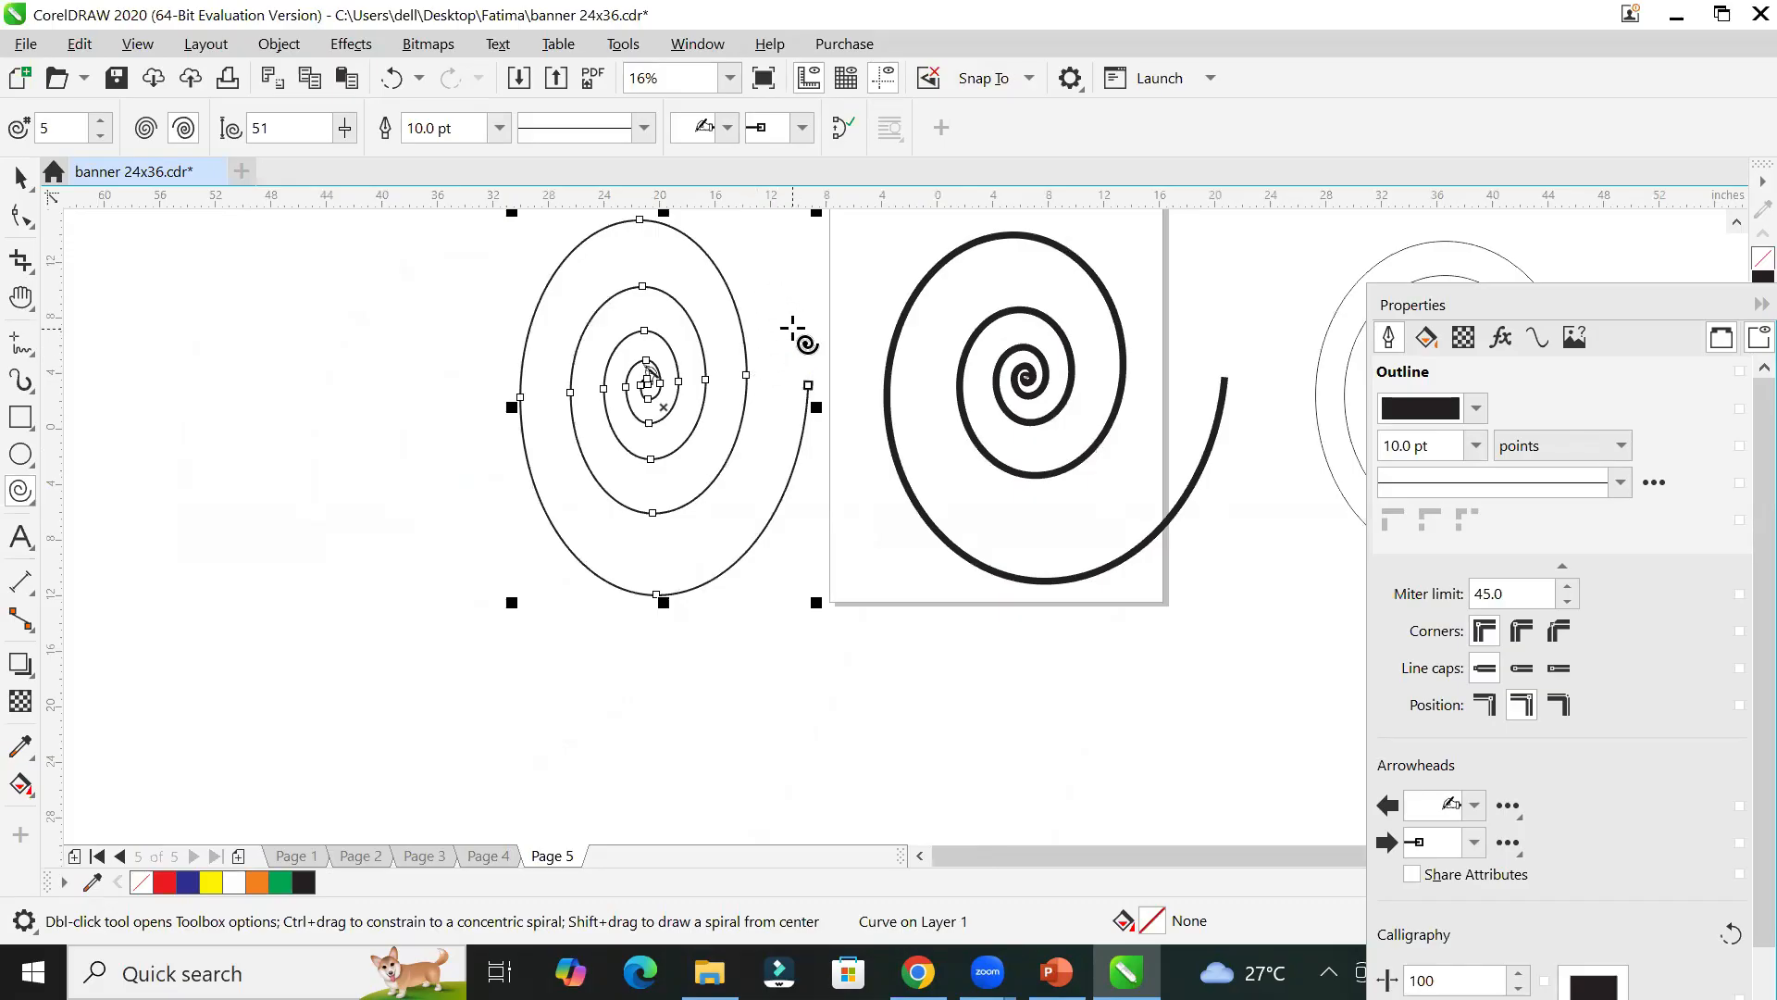
{"action": "key", "text": "h"}
{"action": "left_click_drag", "start_coordinate": [789, 321], "coordinate": [561, 422]}
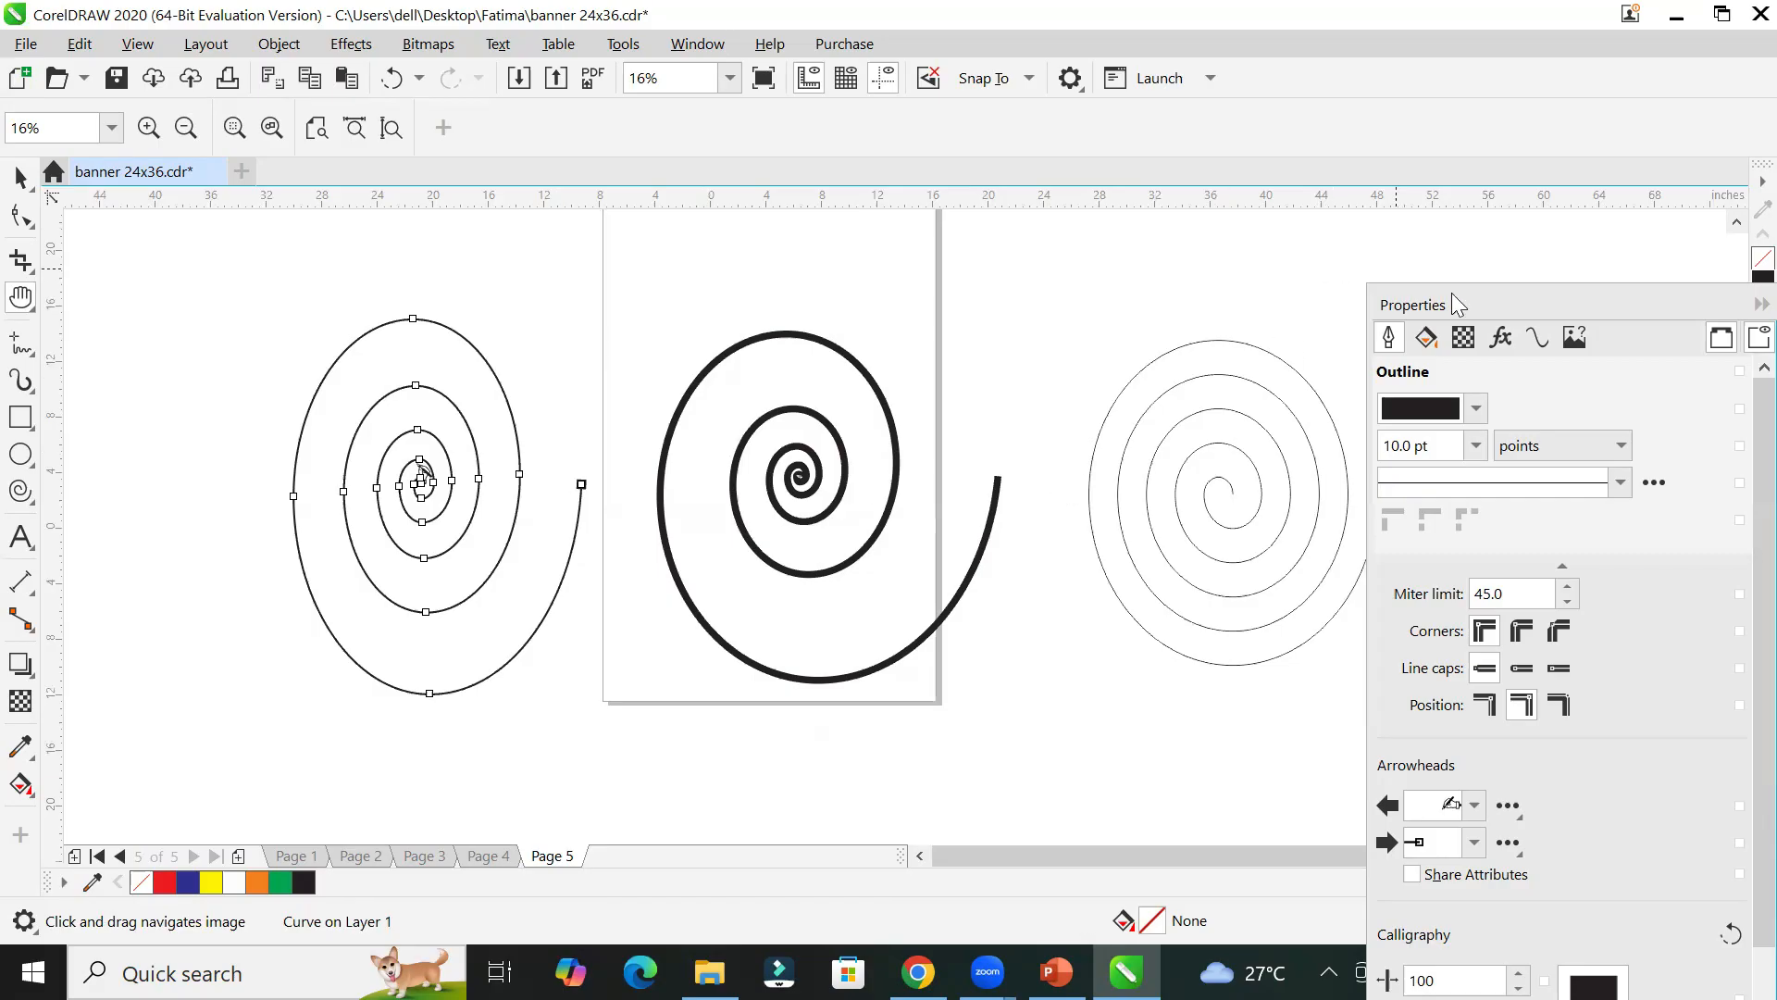
Step: Undock the Properties, Hints and Objects panels from above the drawing, collapse them and move them clear of the spirals
{"action": "left_click_drag", "start_coordinate": [1451, 290], "coordinate": [307, 205]}
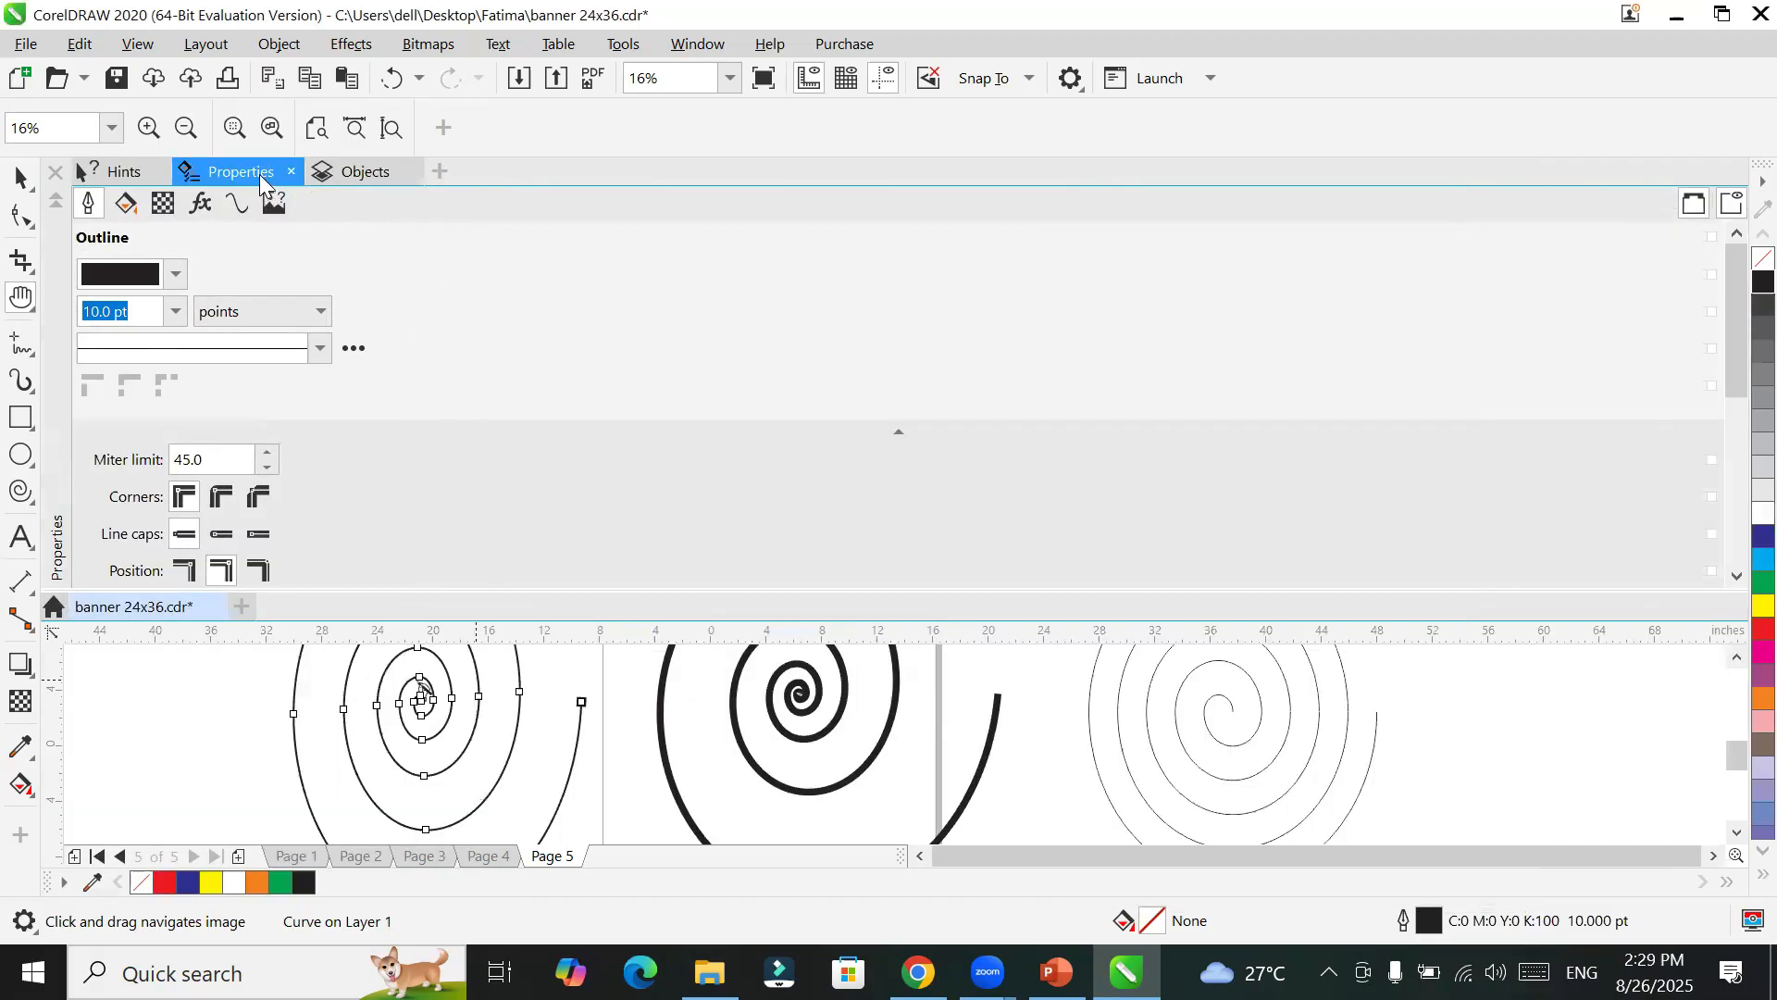
{"action": "left_click_drag", "start_coordinate": [260, 174], "coordinate": [1732, 393]}
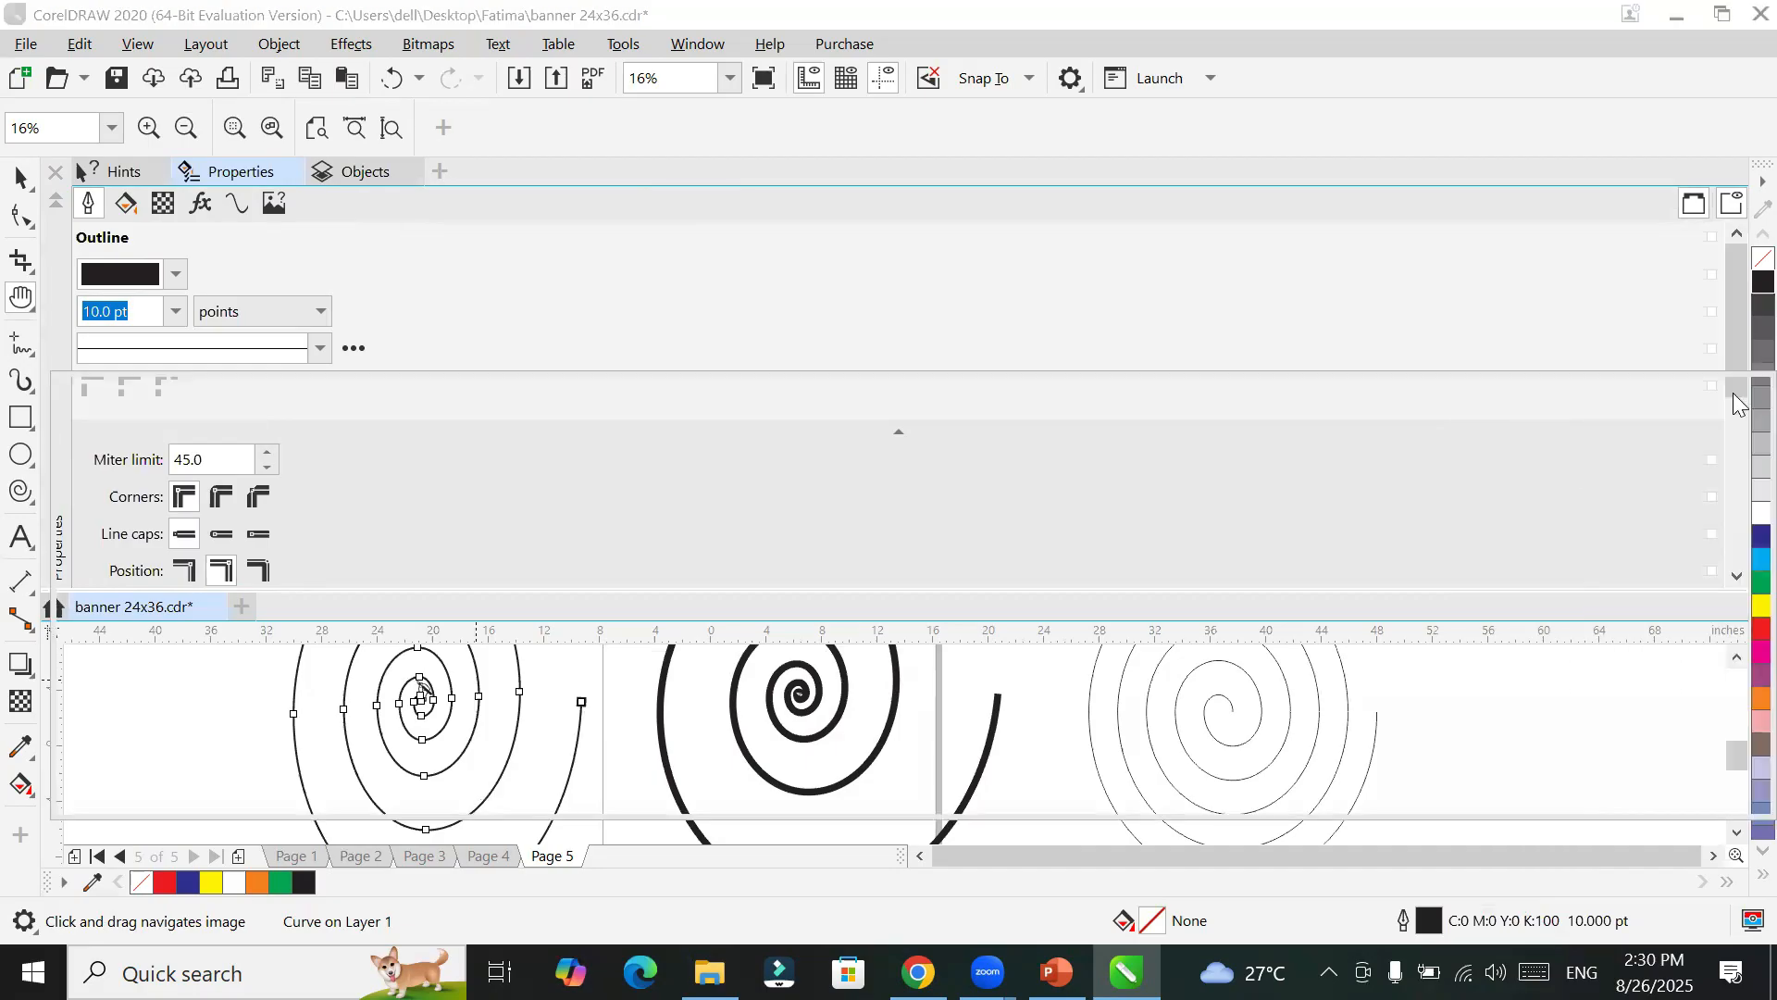
{"action": "left_click_drag", "start_coordinate": [1210, 382], "coordinate": [563, 376]}
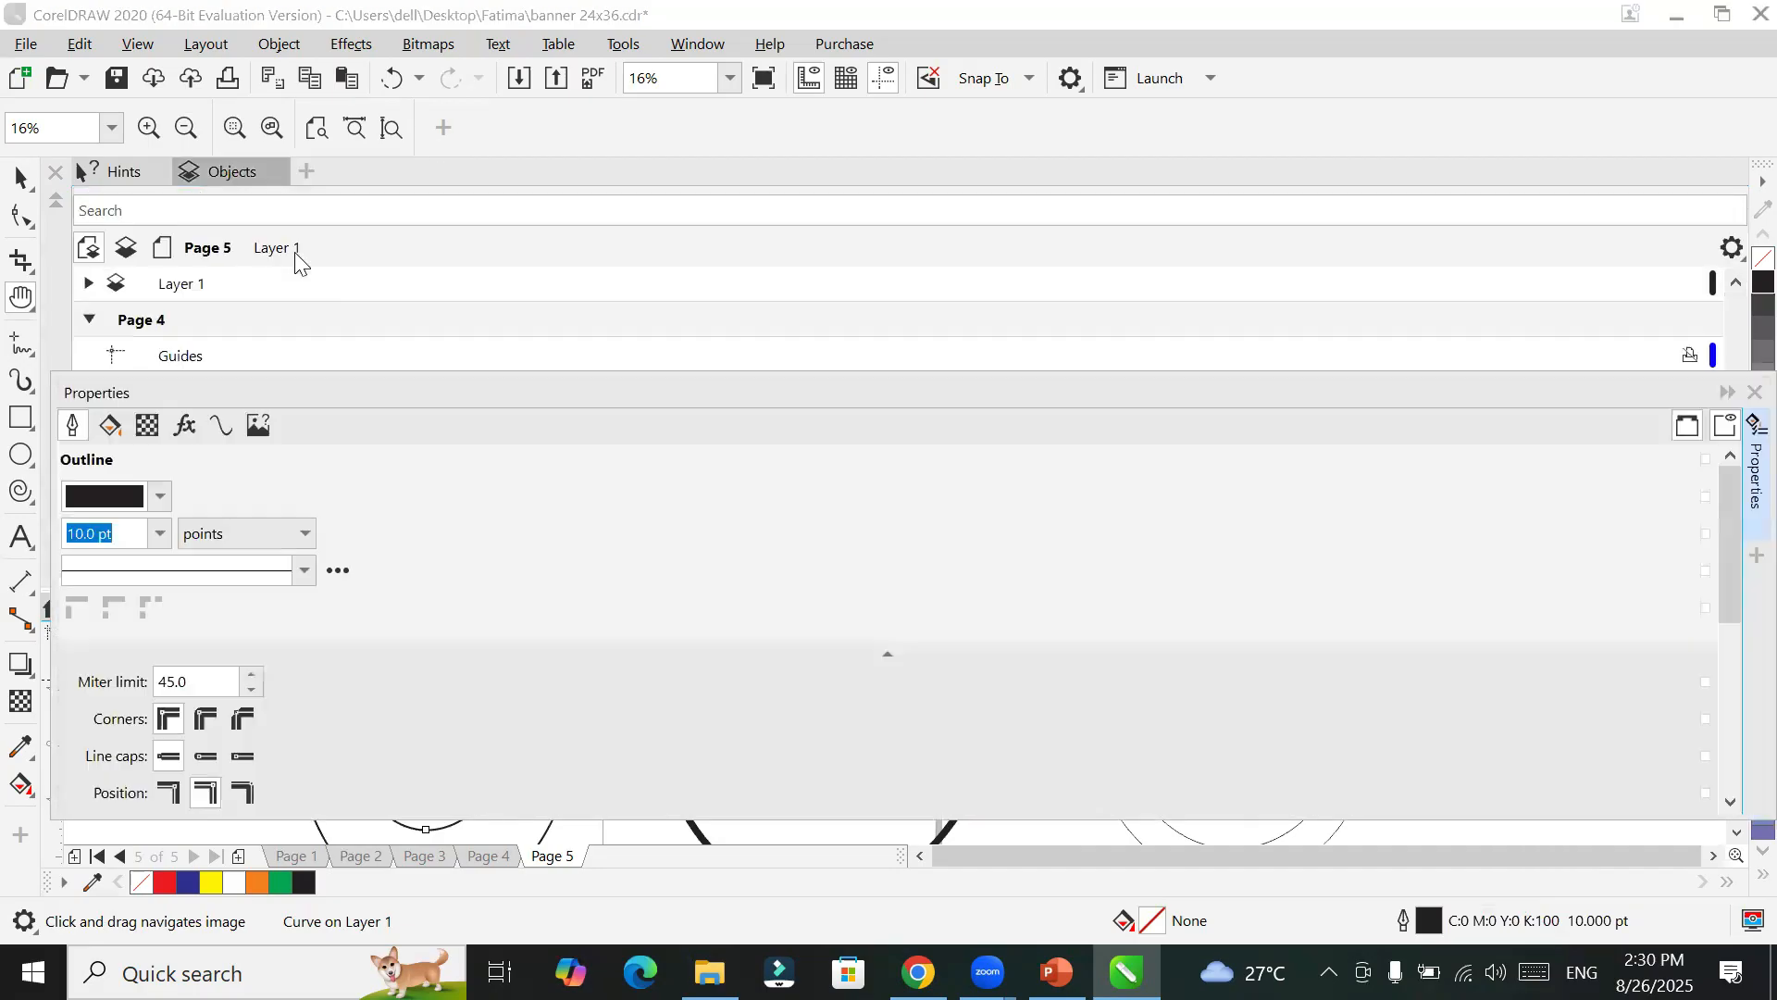
{"action": "double_click", "coordinate": [109, 384]}
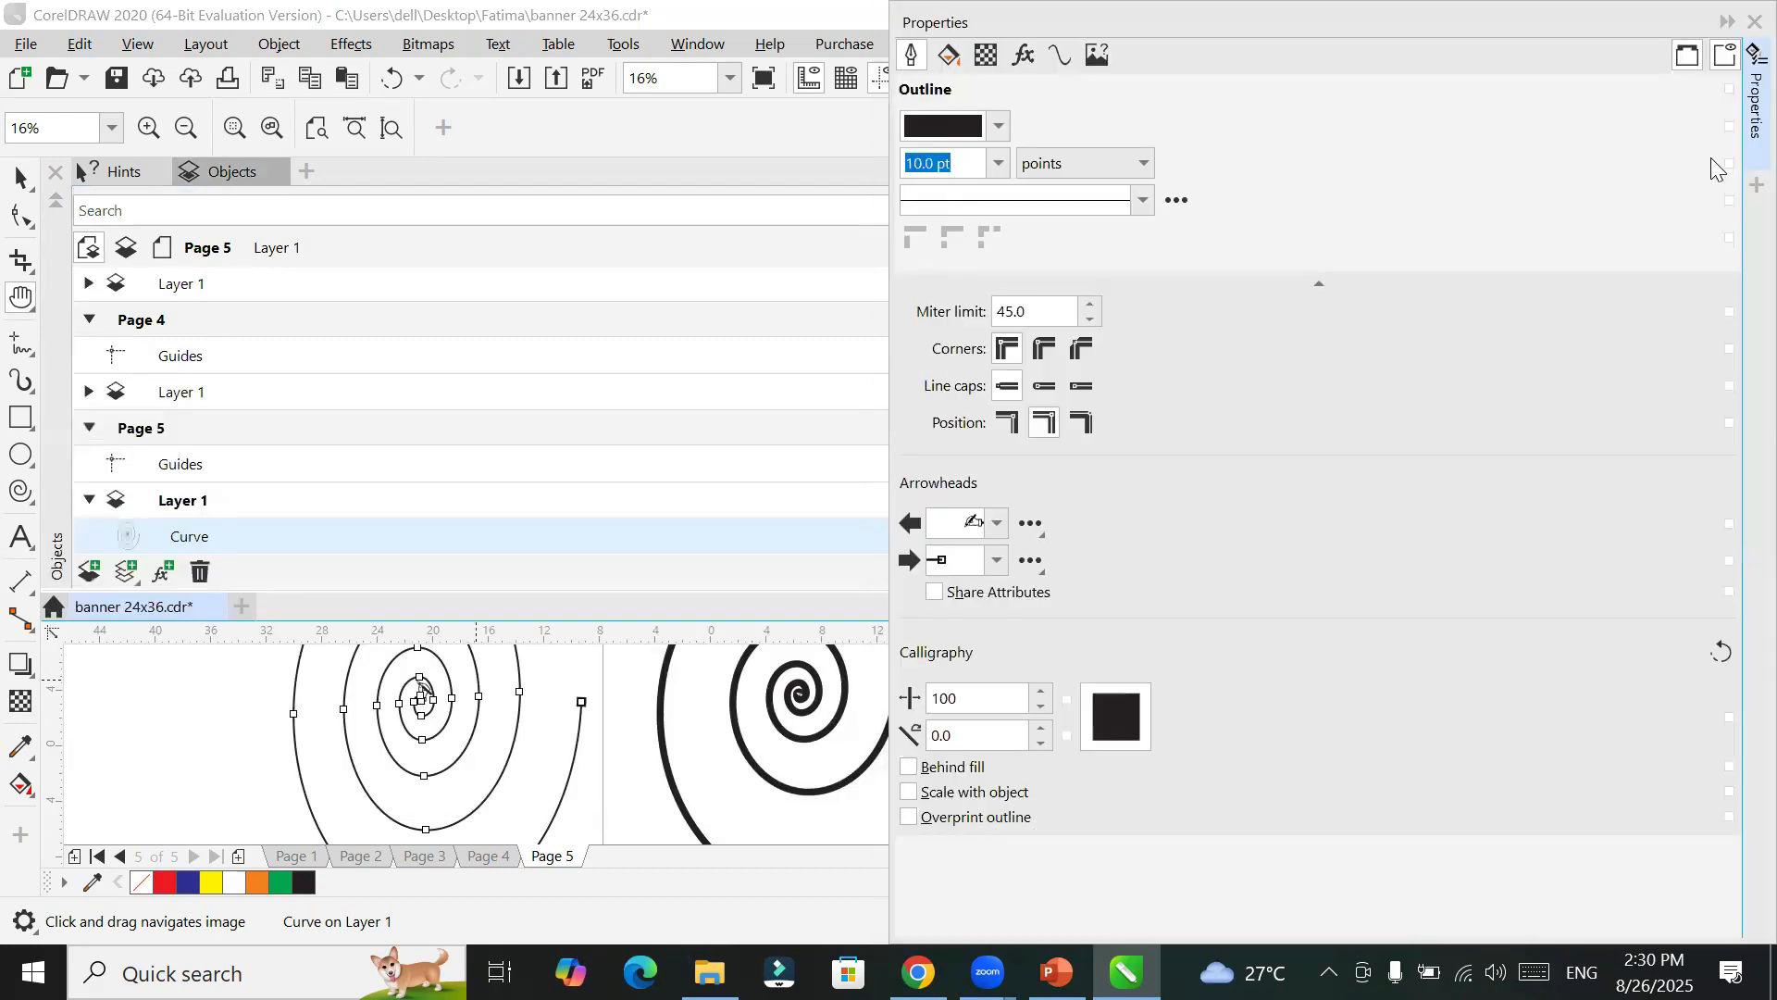
{"action": "left_click", "coordinate": [1720, 23]}
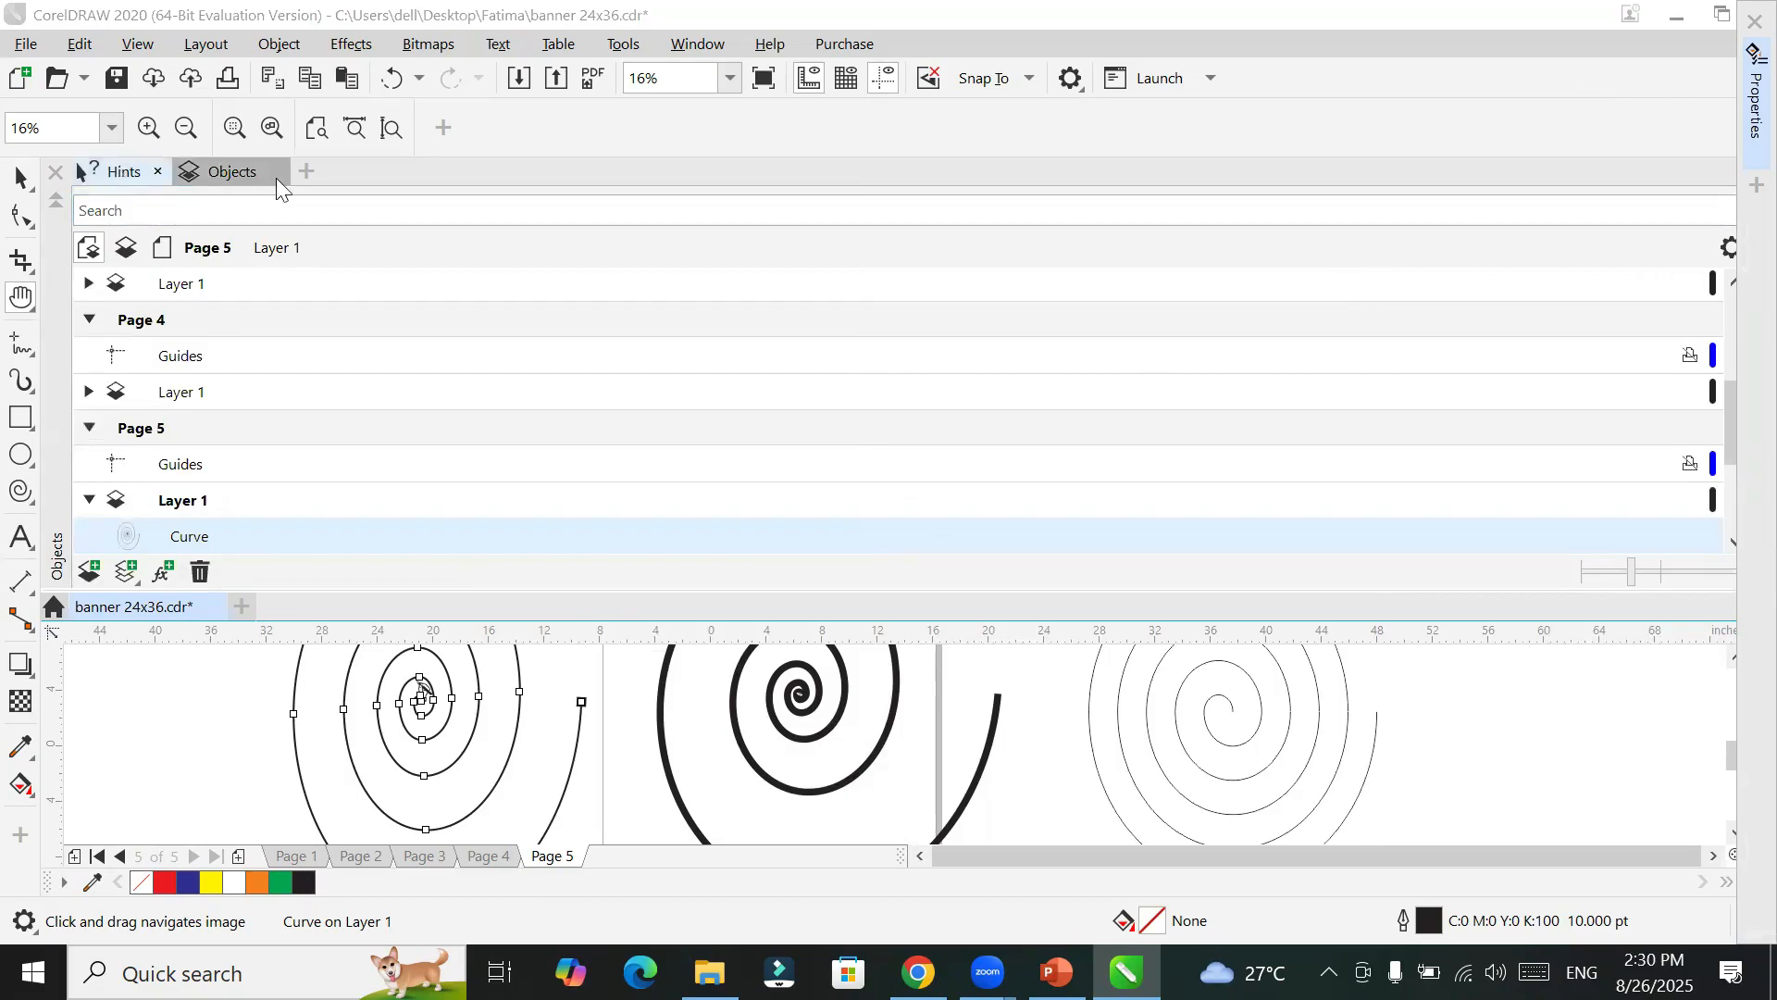
{"action": "left_click_drag", "start_coordinate": [433, 188], "coordinate": [1731, 477]}
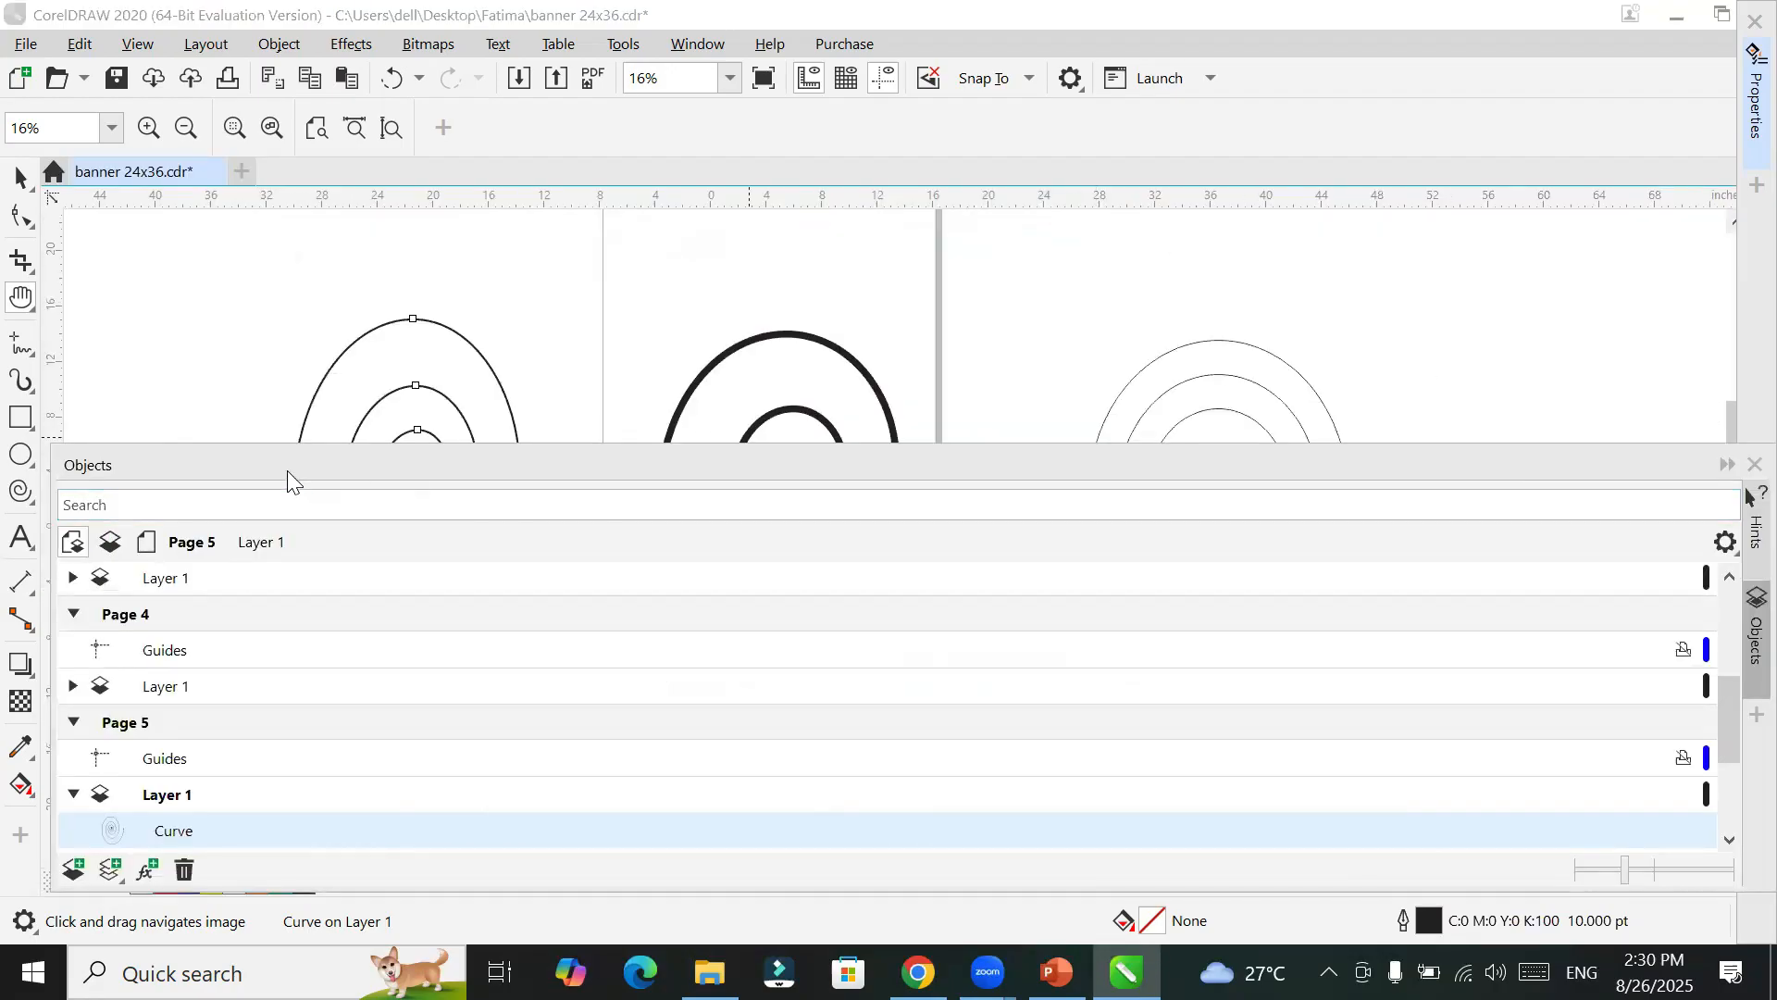
{"action": "left_click_drag", "start_coordinate": [287, 477], "coordinate": [1730, 277]}
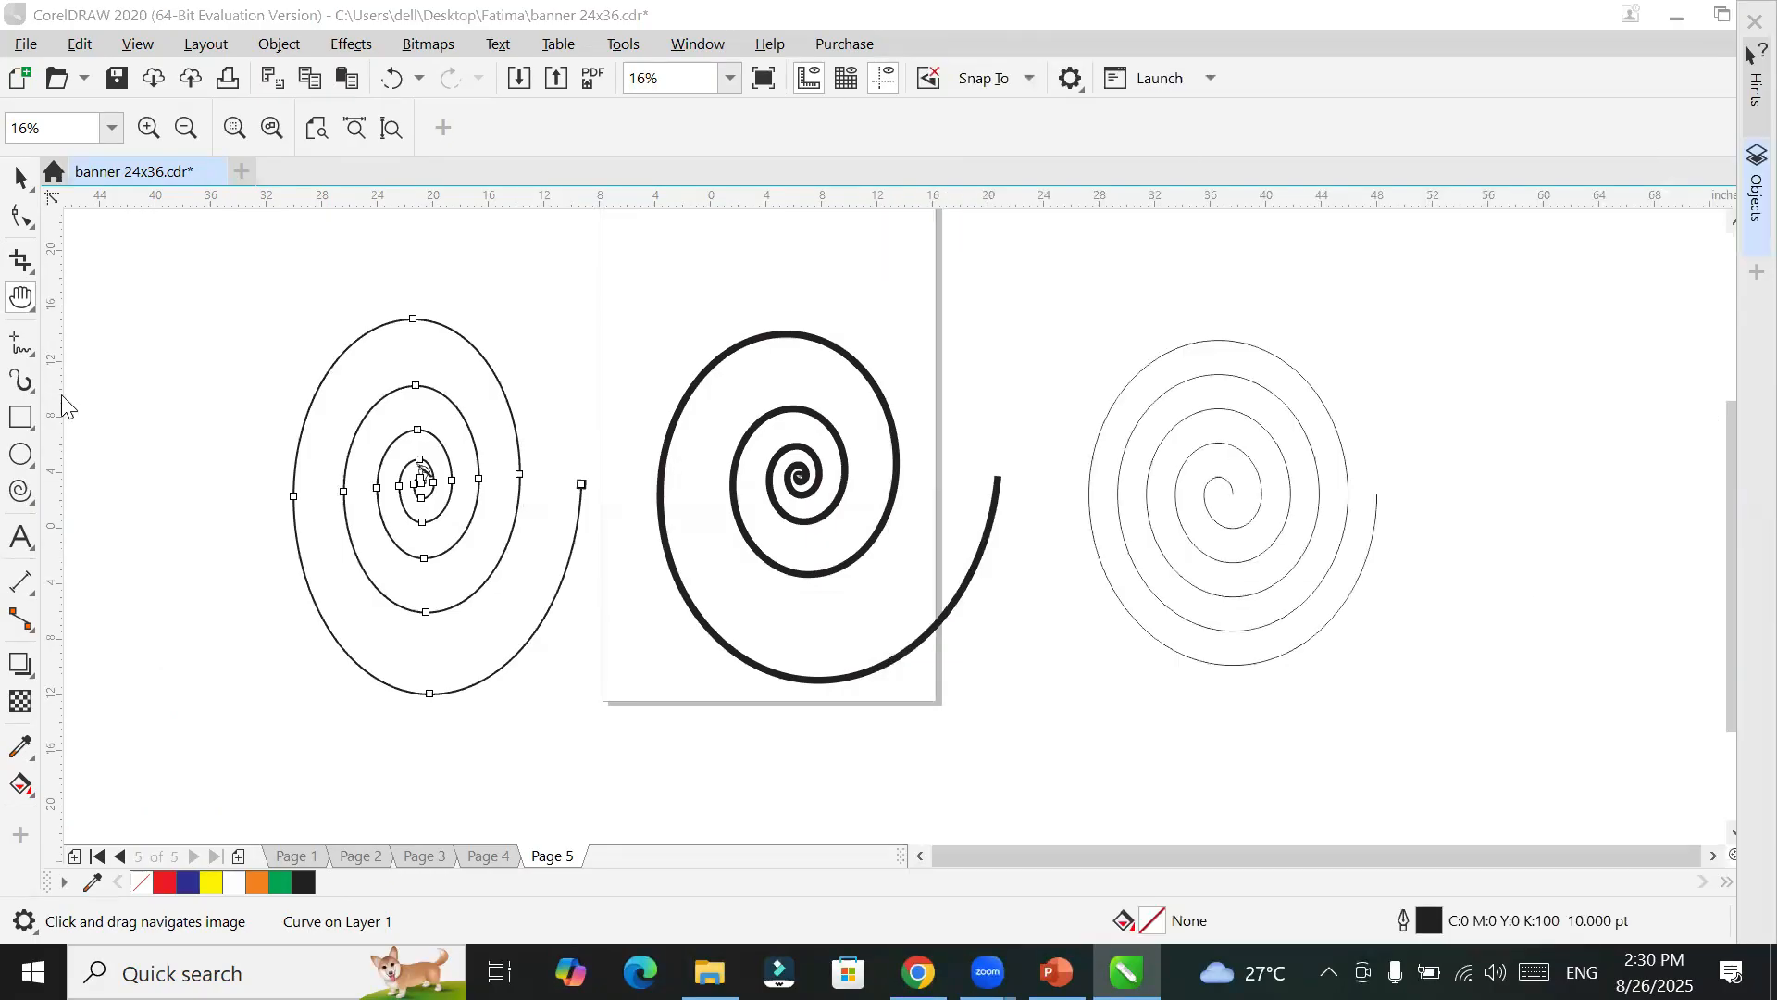
Step: Close the curve of the 10 pt logarithmic spiral left of the page, toggling the closure off and on again
{"action": "left_click", "coordinate": [19, 176]}
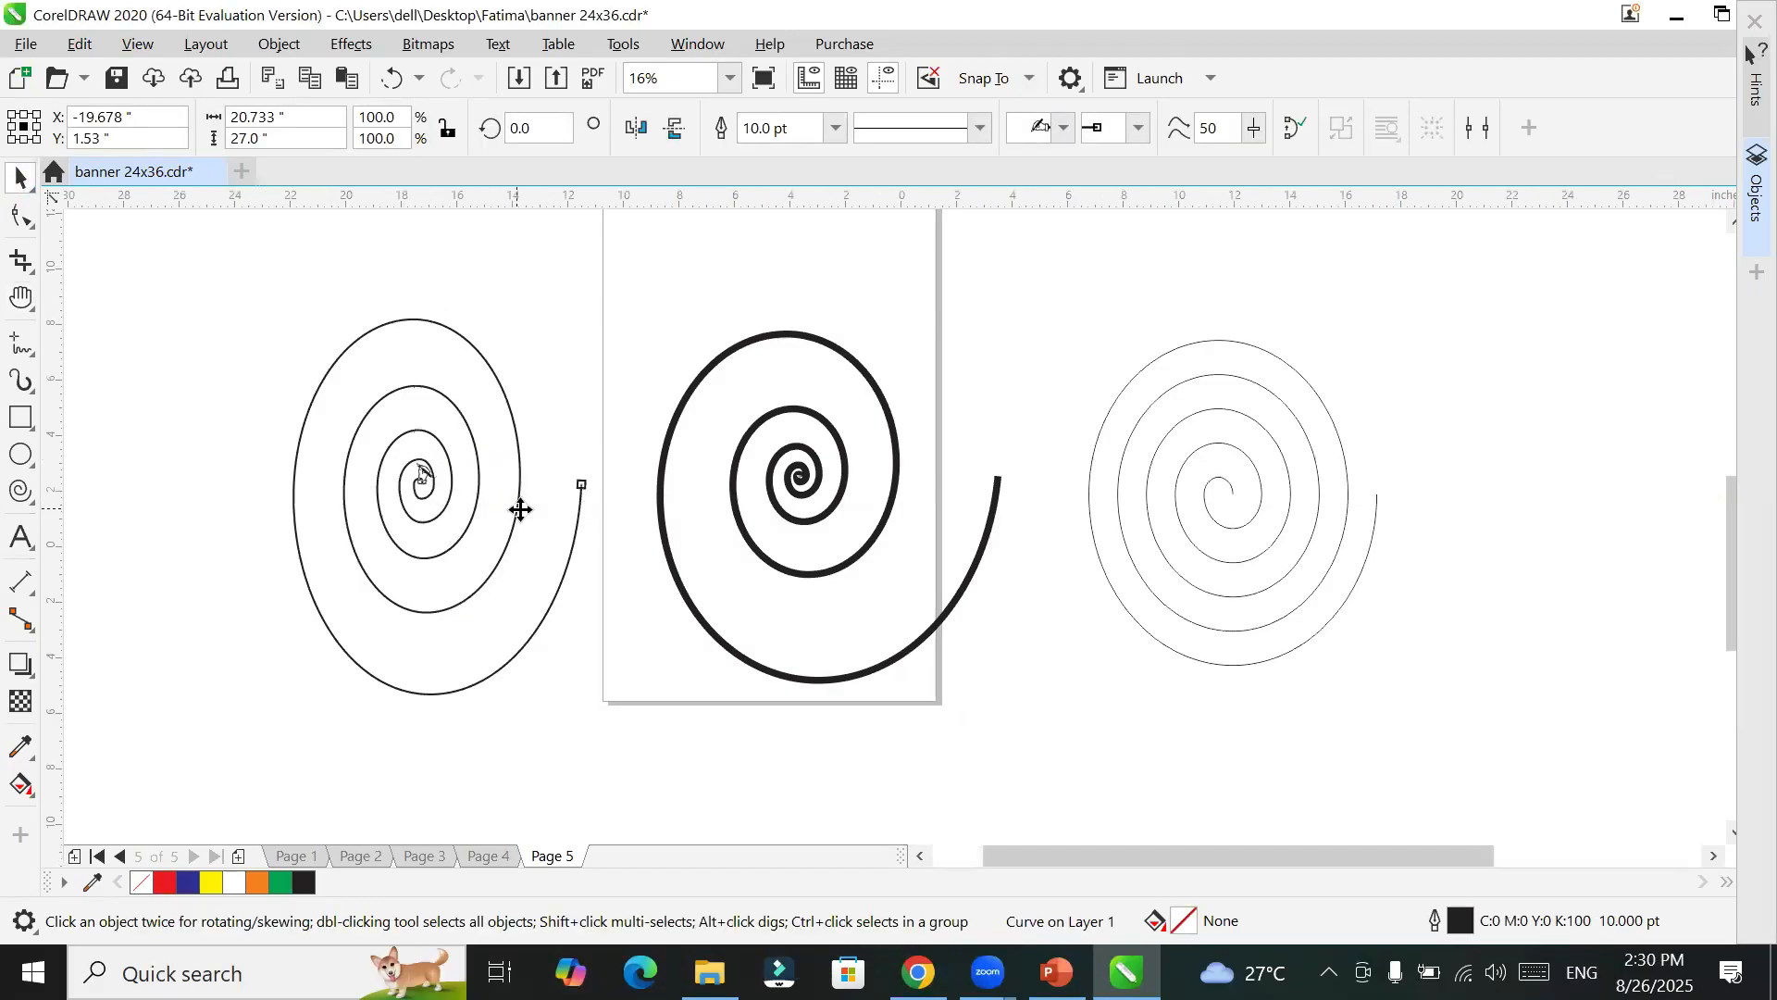
{"action": "scroll", "coordinate": [537, 440], "scroll_direction": "up", "scroll_amount": 4}
{"action": "scroll", "coordinate": [540, 446], "scroll_direction": "down", "scroll_amount": 2}
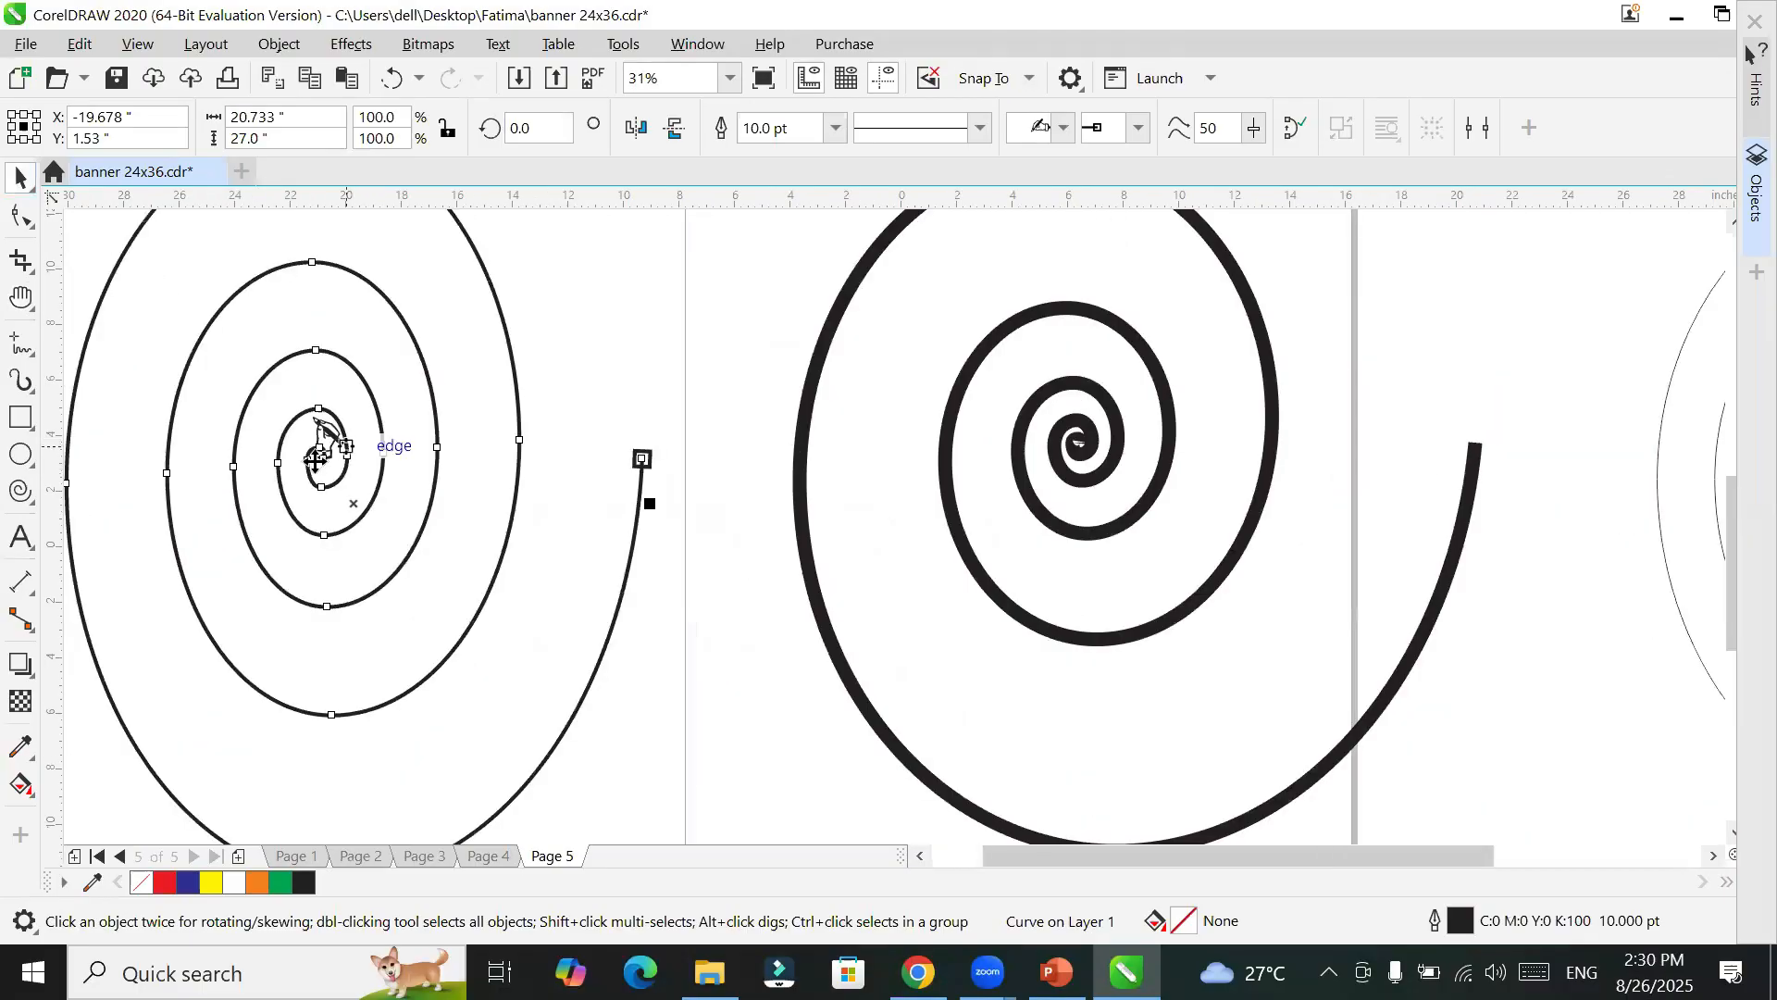
{"action": "left_click", "coordinate": [1295, 131]}
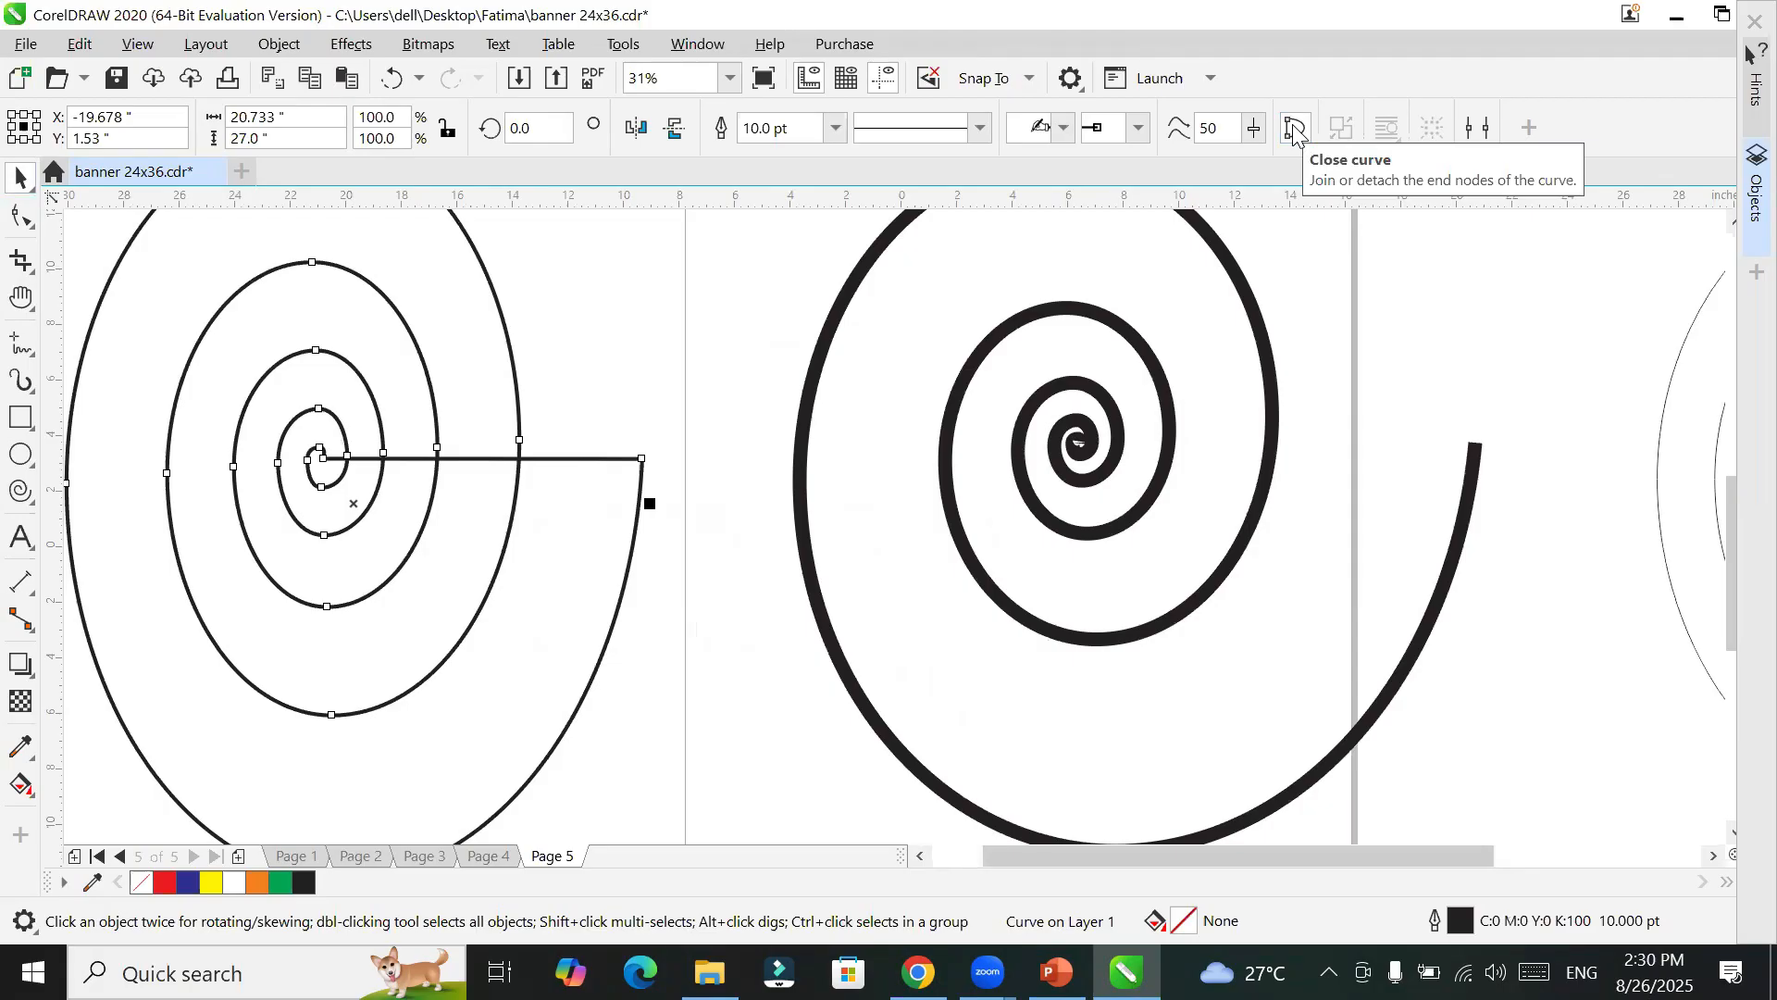
{"action": "left_click", "coordinate": [1295, 131]}
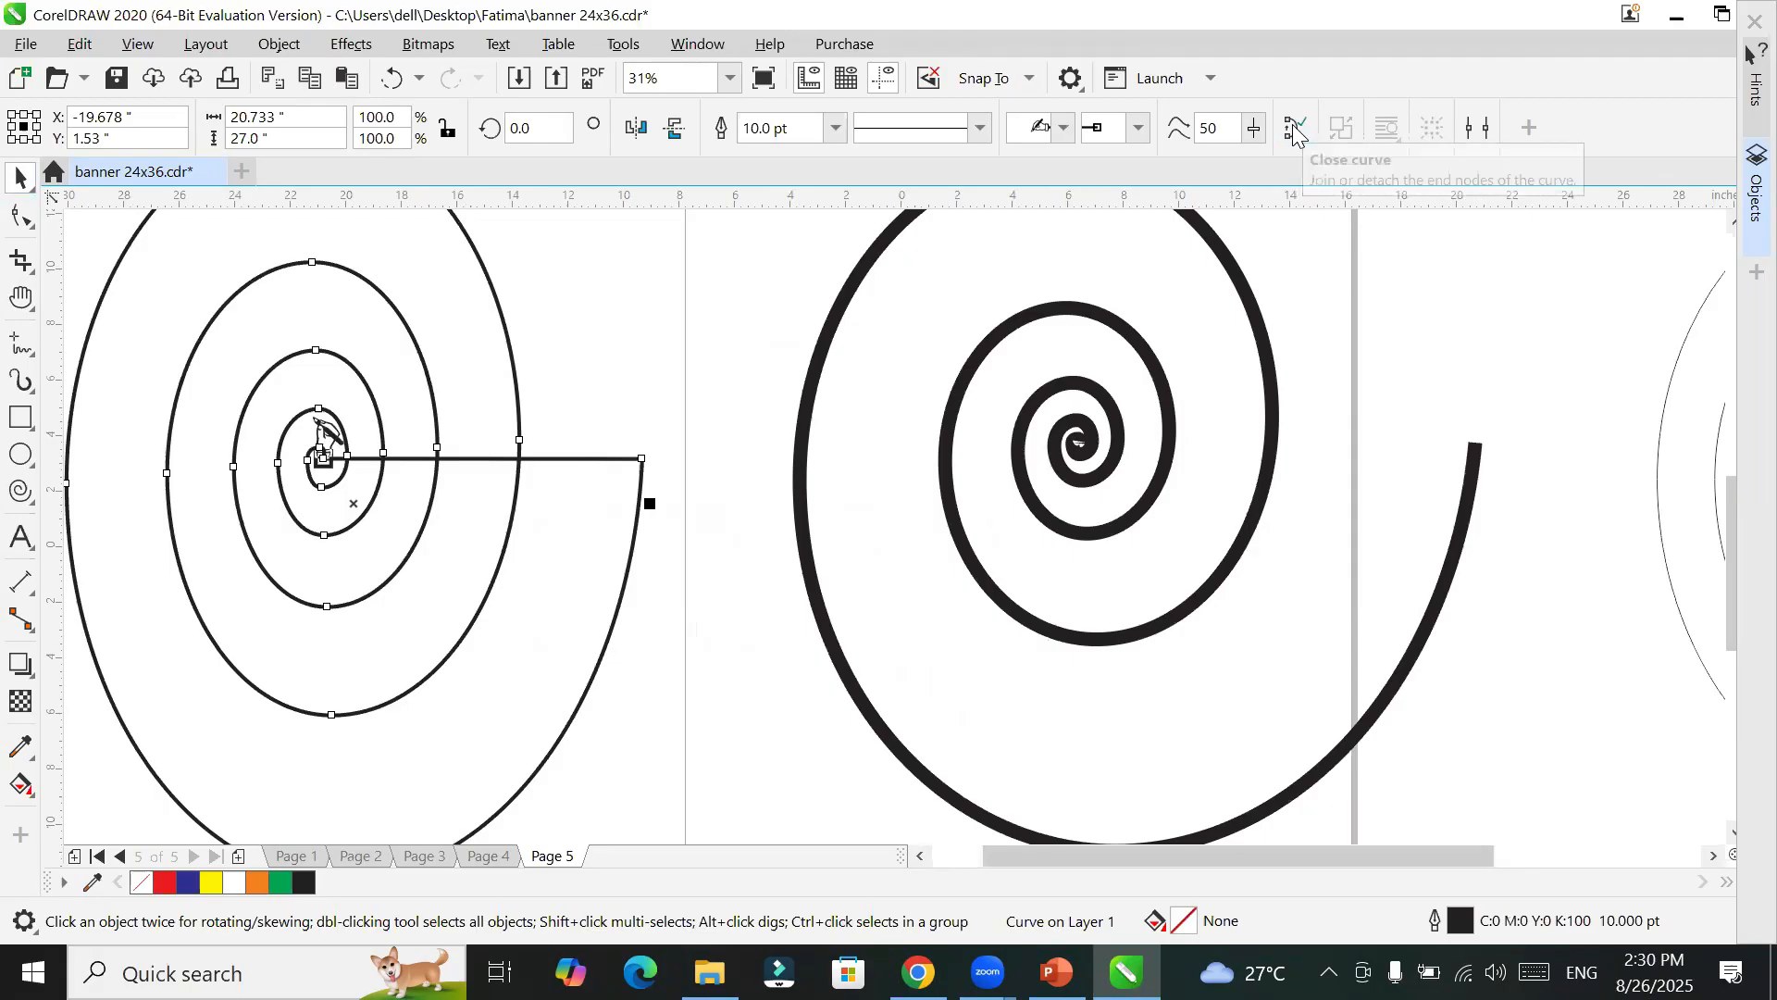
{"action": "left_click", "coordinate": [1295, 131]}
{"action": "left_click", "coordinate": [1295, 130]}
{"action": "left_click", "coordinate": [1295, 130]}
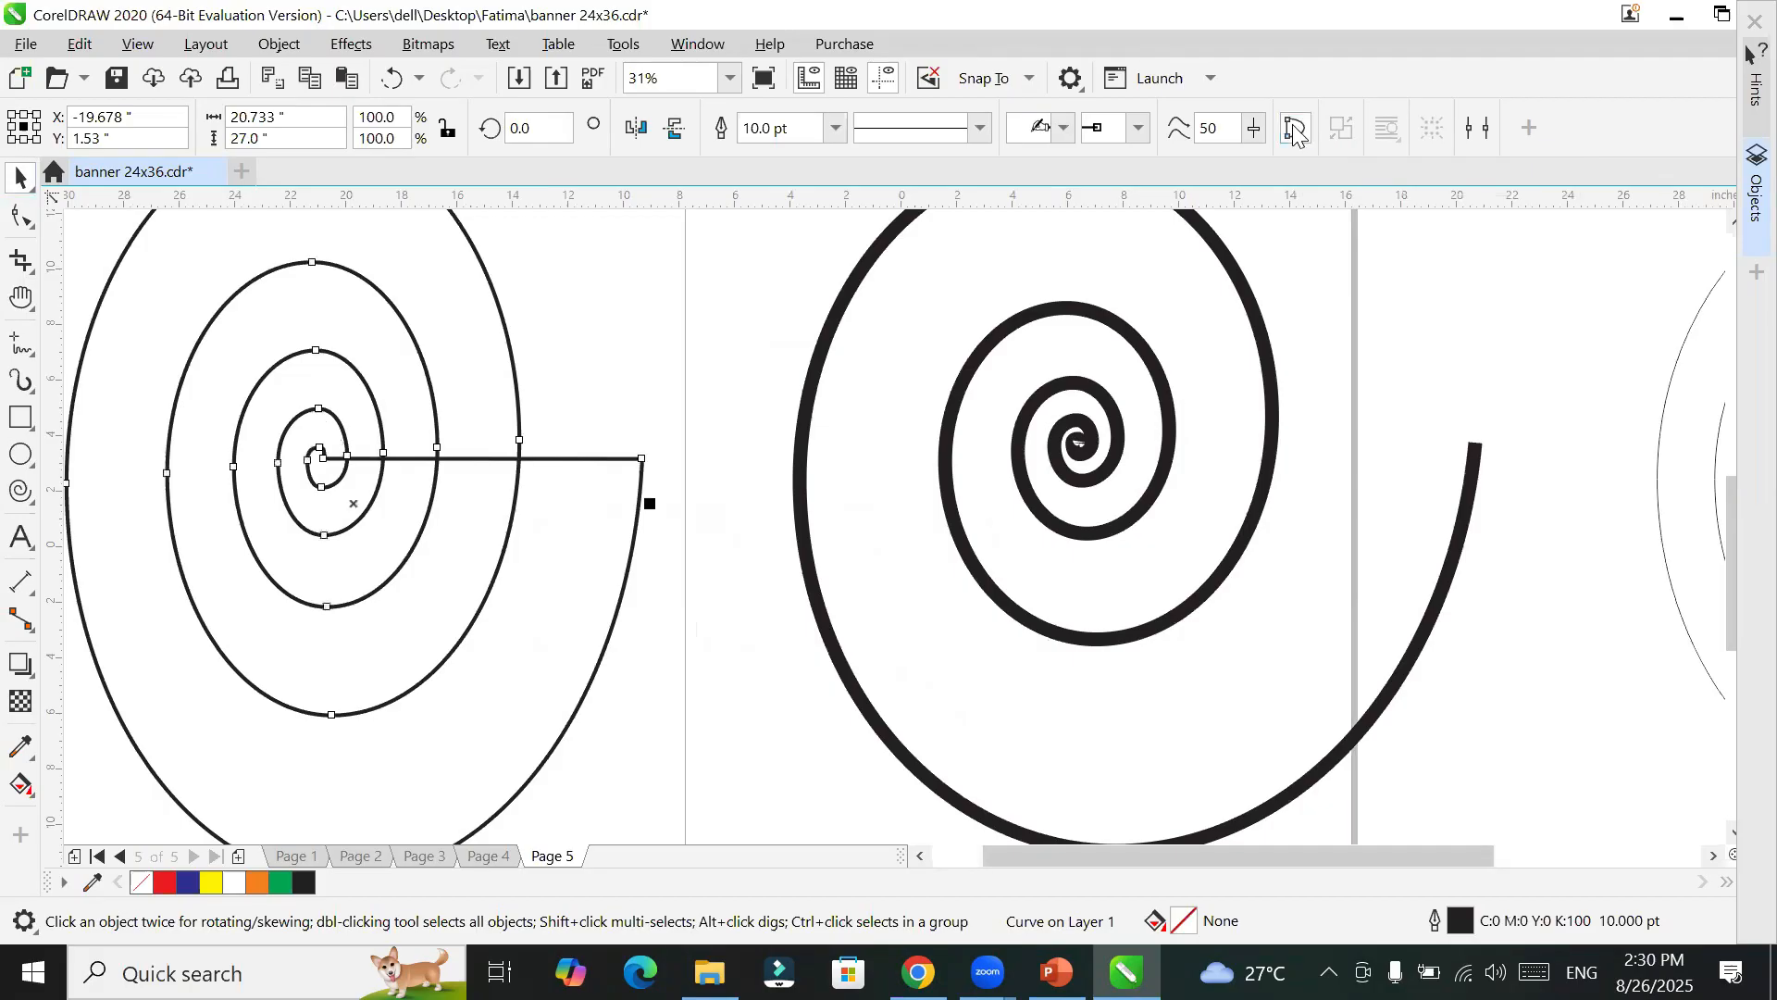
Step: Select the thick logarithmic spiral on the page and close its curve
{"action": "left_click", "coordinate": [21, 175]}
{"action": "left_click", "coordinate": [941, 458]}
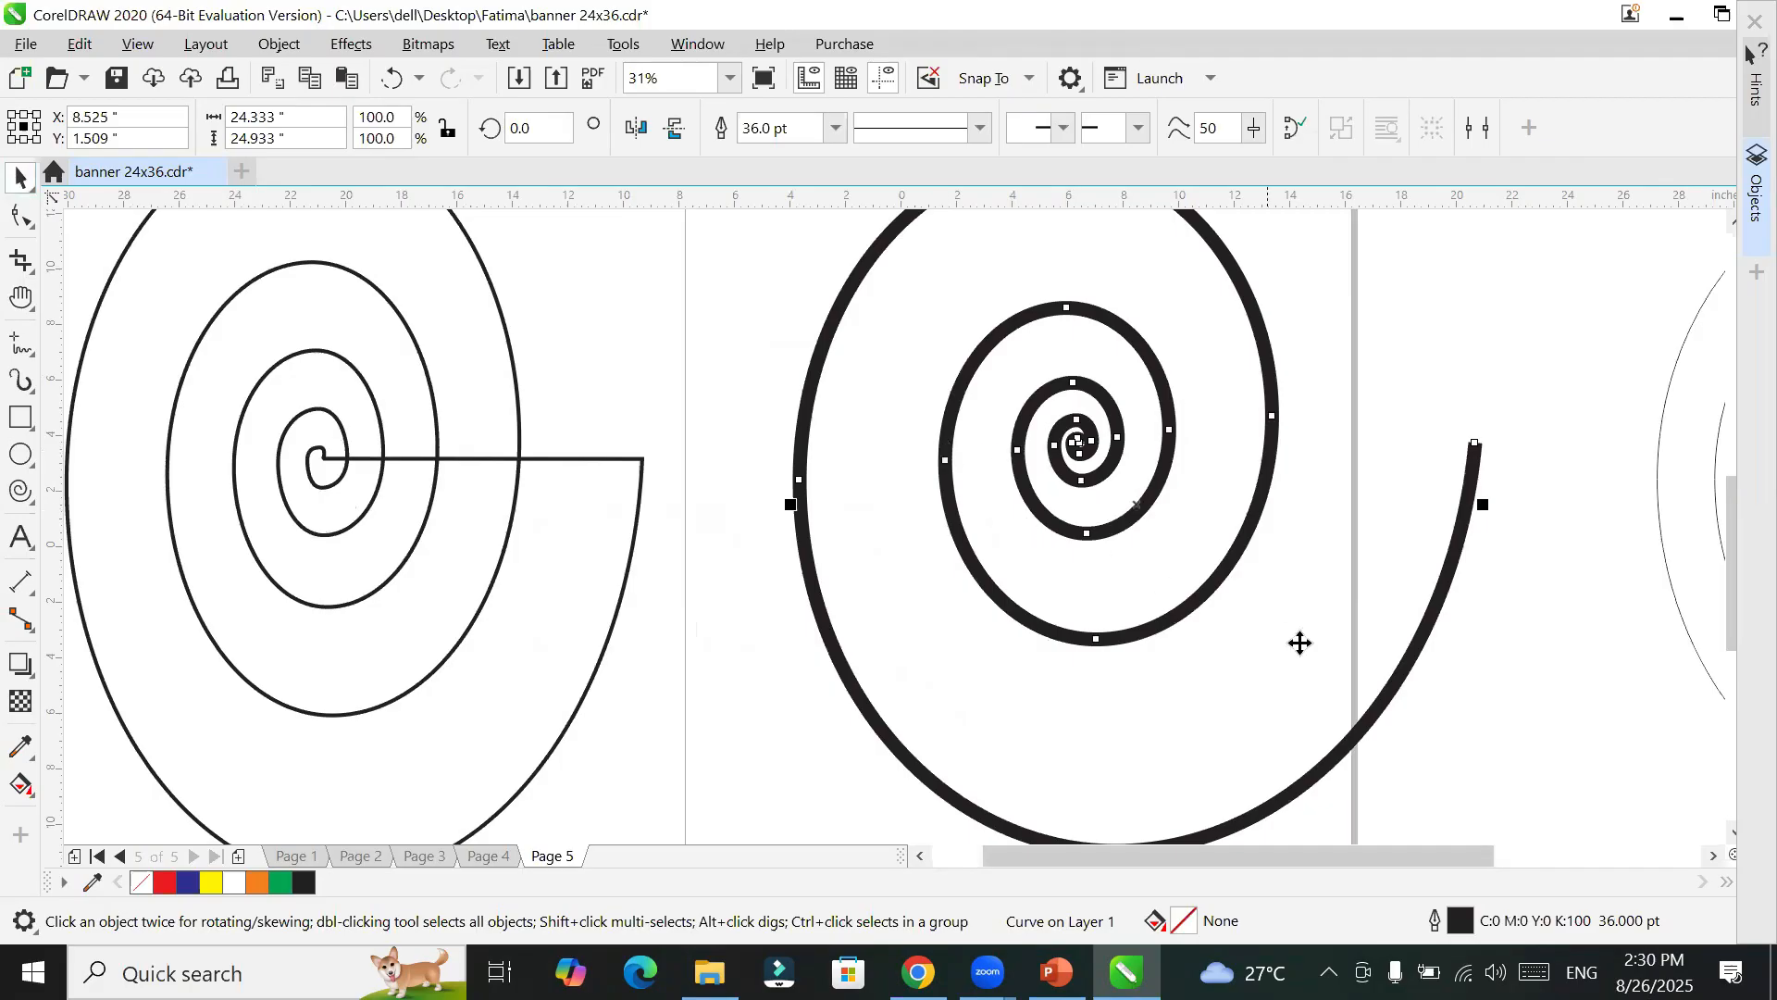
{"action": "left_click", "coordinate": [1287, 130]}
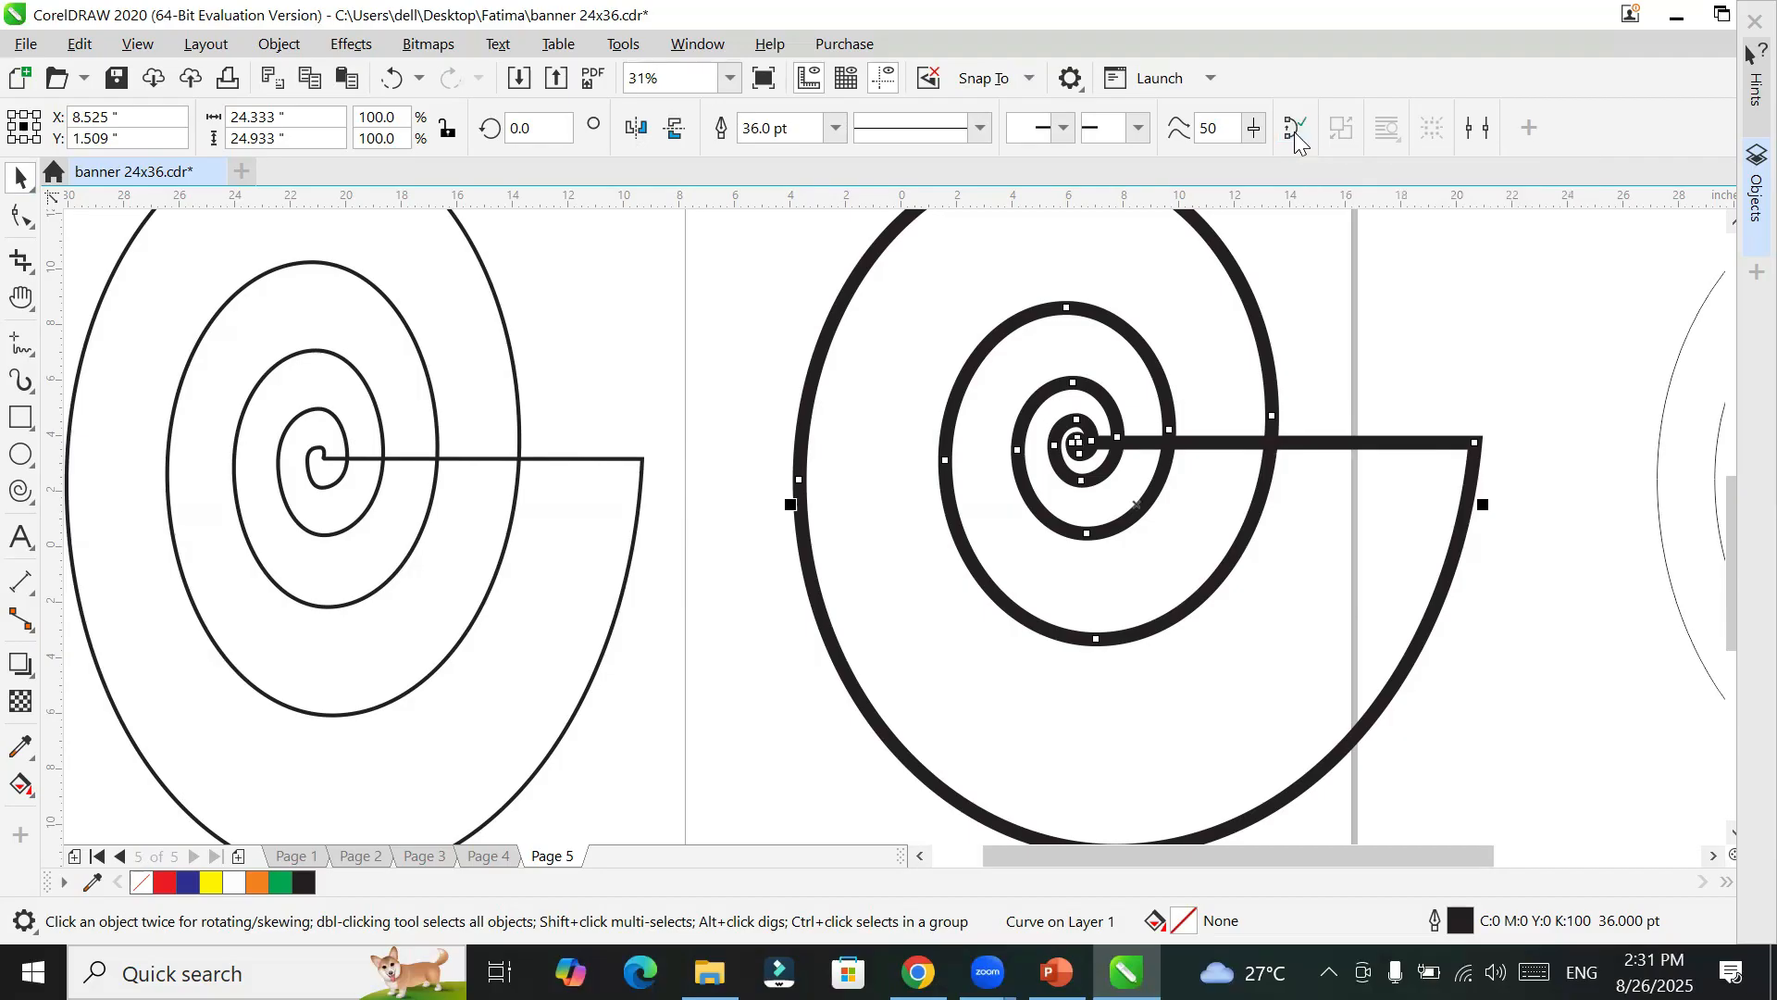
{"action": "left_click", "coordinate": [1296, 130]}
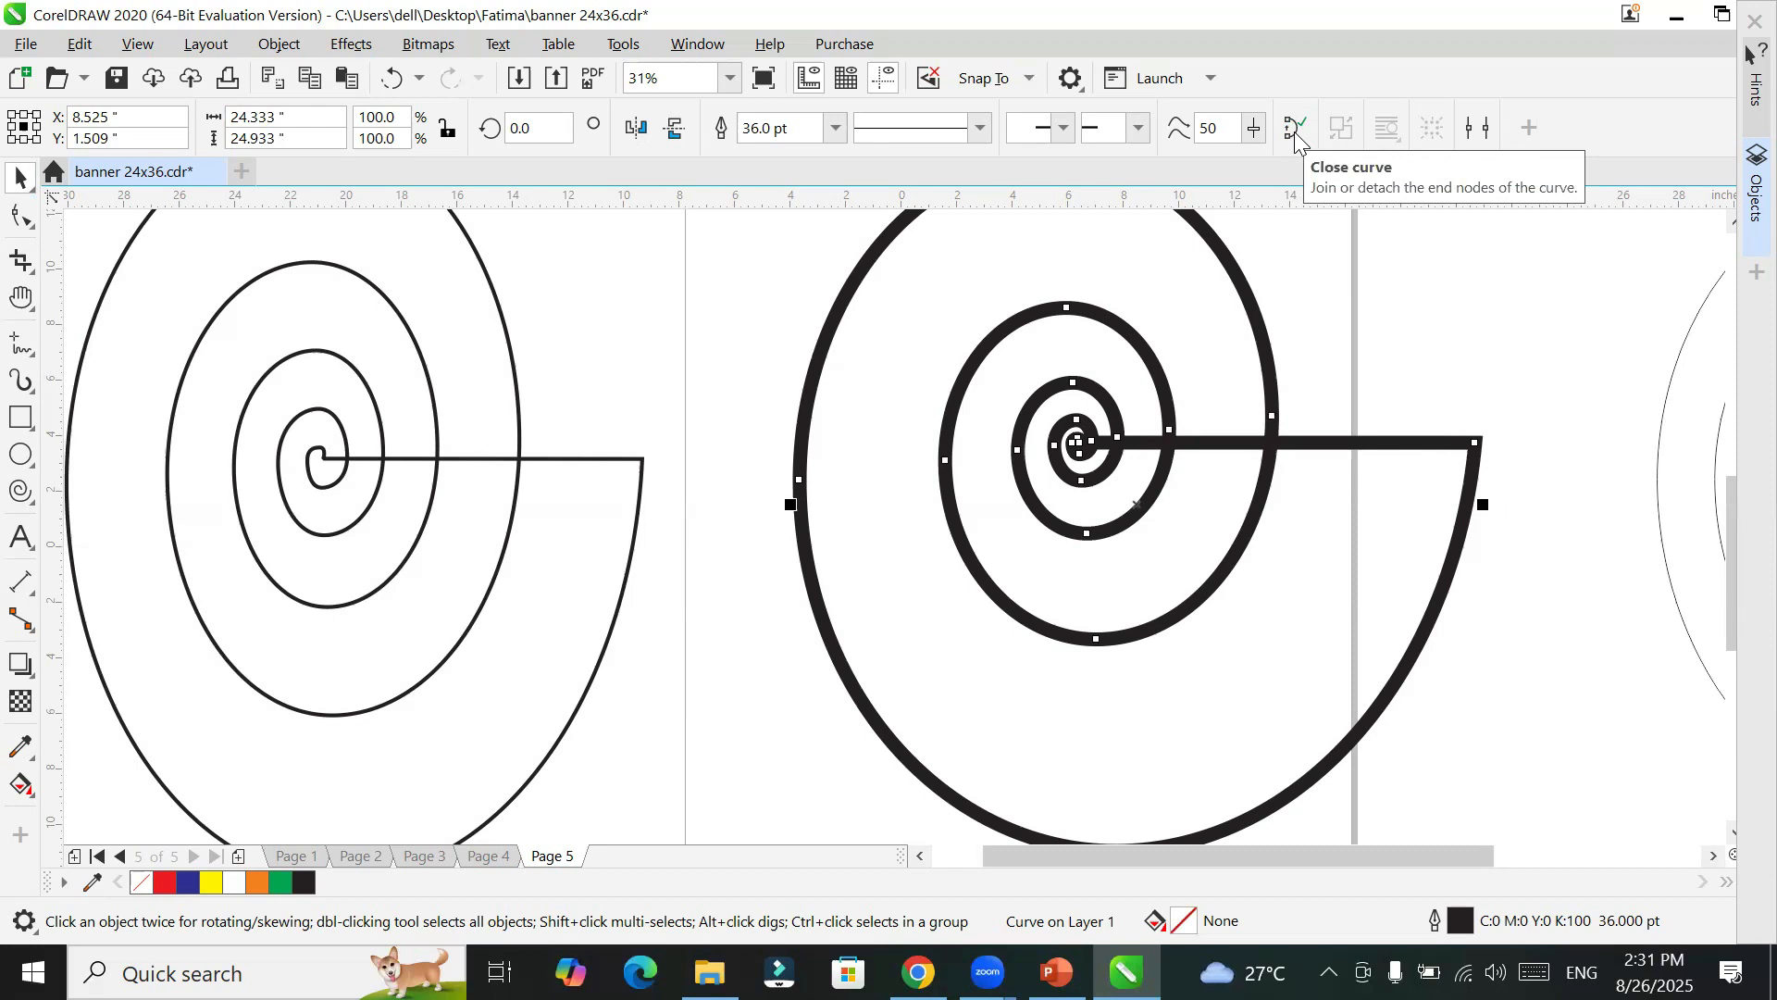
Step: Delete the thick spiral on the page and the thinner closed spiral left of it
{"action": "key", "text": "Delete"}
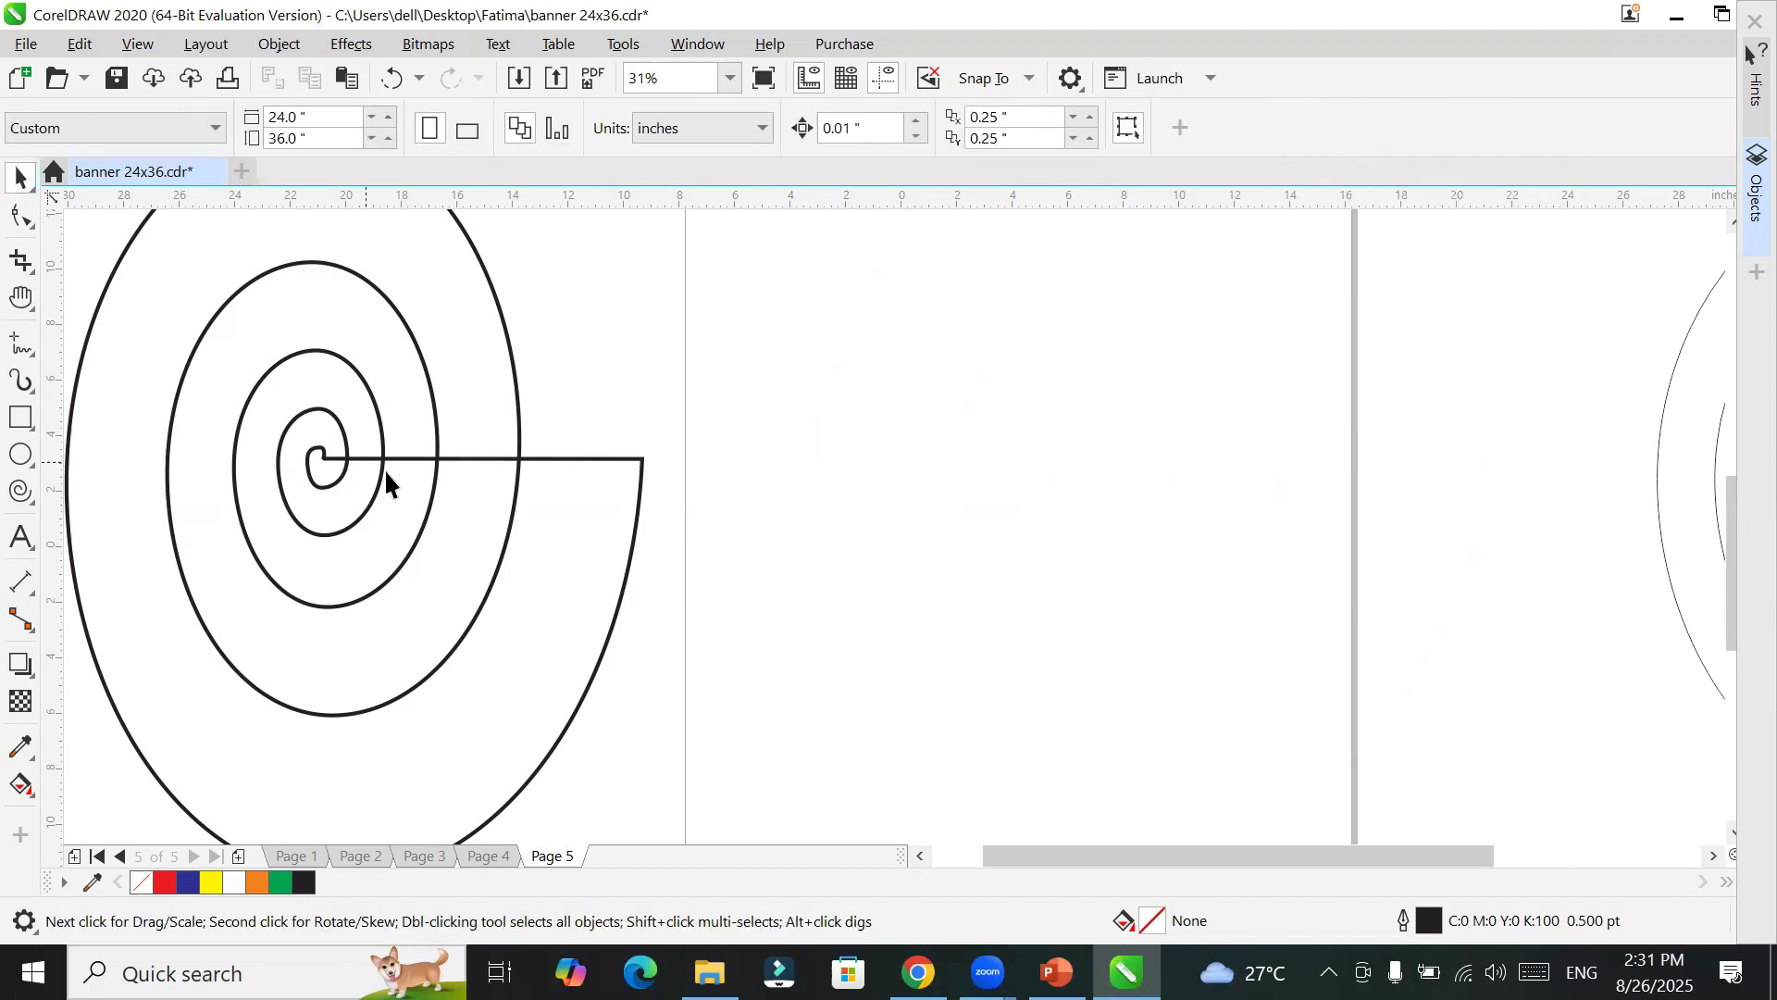
{"action": "left_click", "coordinate": [406, 457]}
{"action": "key", "text": "Delete"}
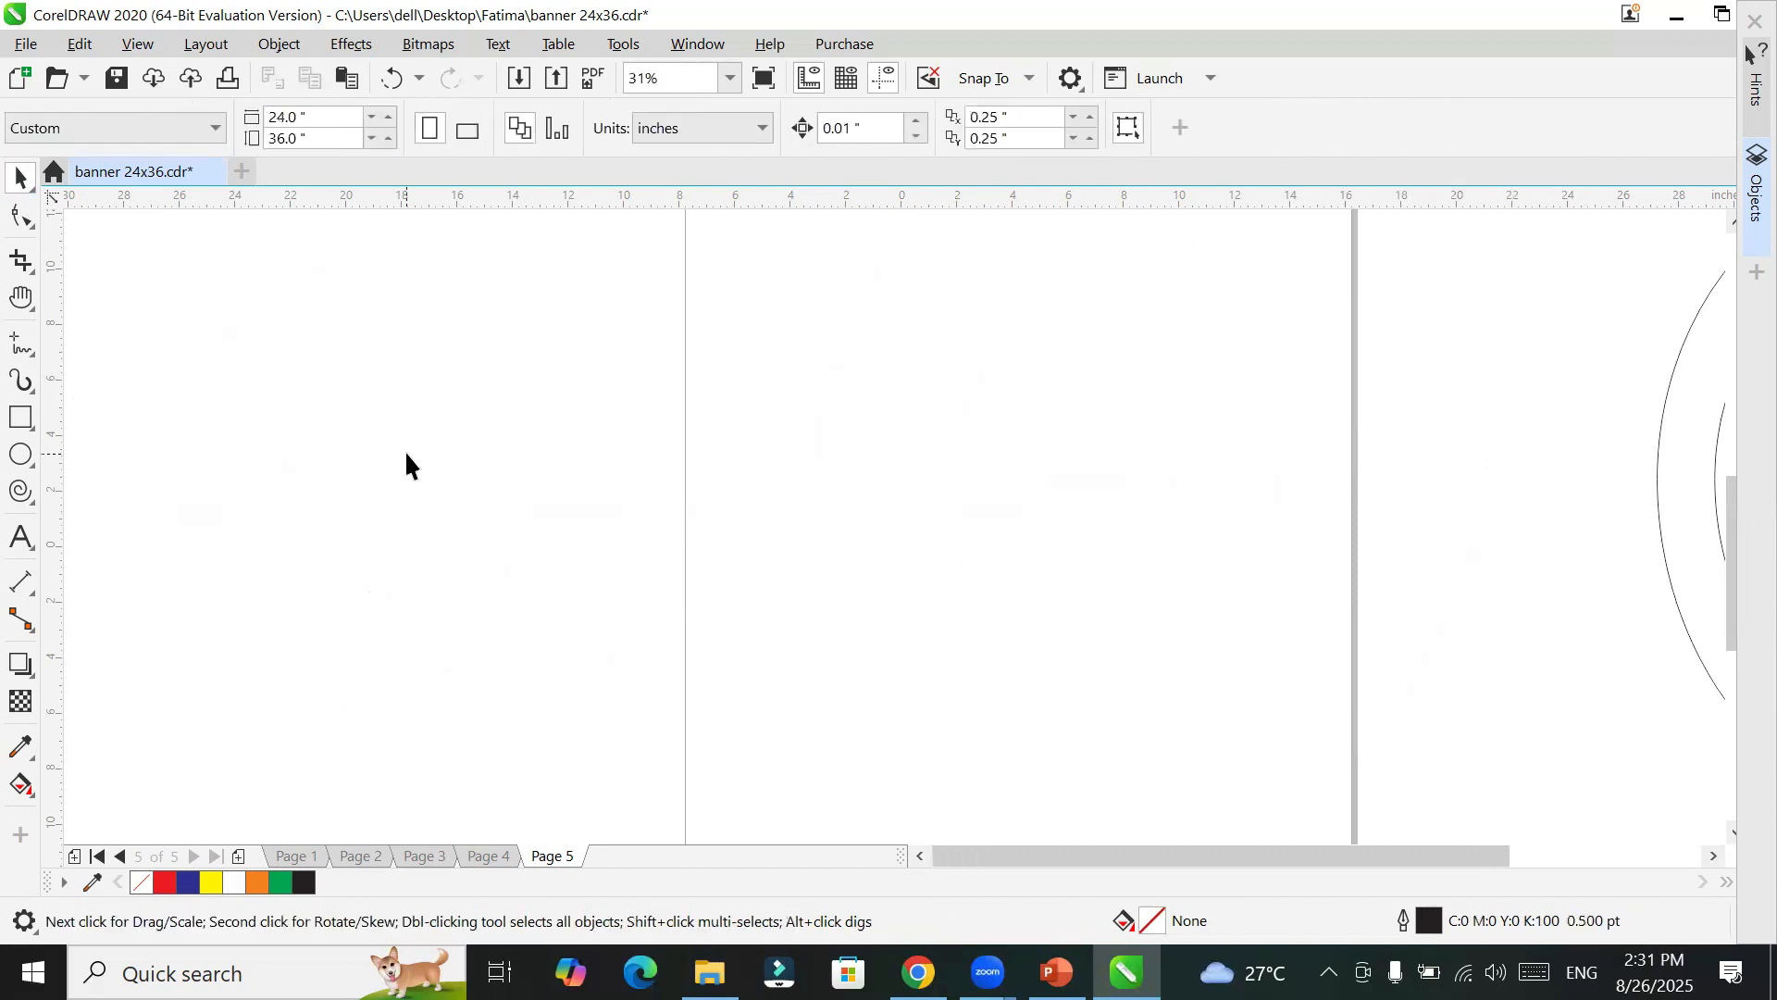
{"action": "scroll", "coordinate": [926, 611], "scroll_direction": "down", "scroll_amount": 2}
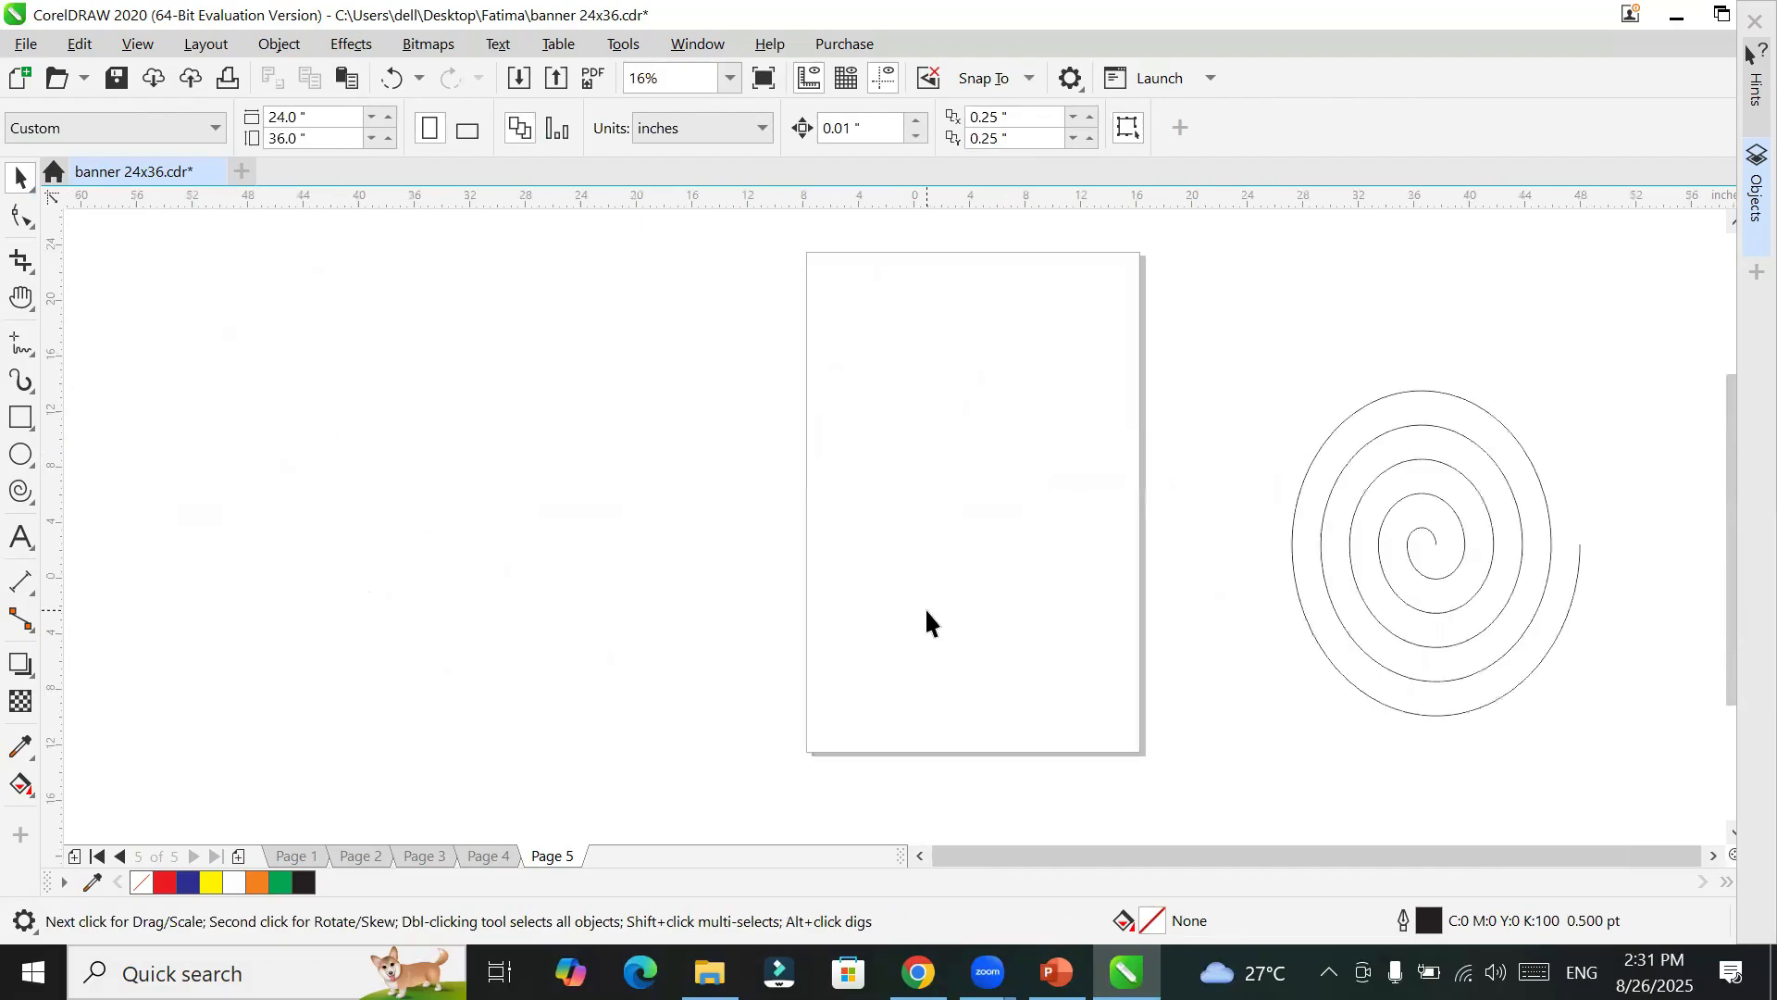
Step: Draw a symmetrical spiral with 5 revolutions, about 18 inches wide and 21 inches high, on the page
{"action": "left_click", "coordinate": [22, 493]}
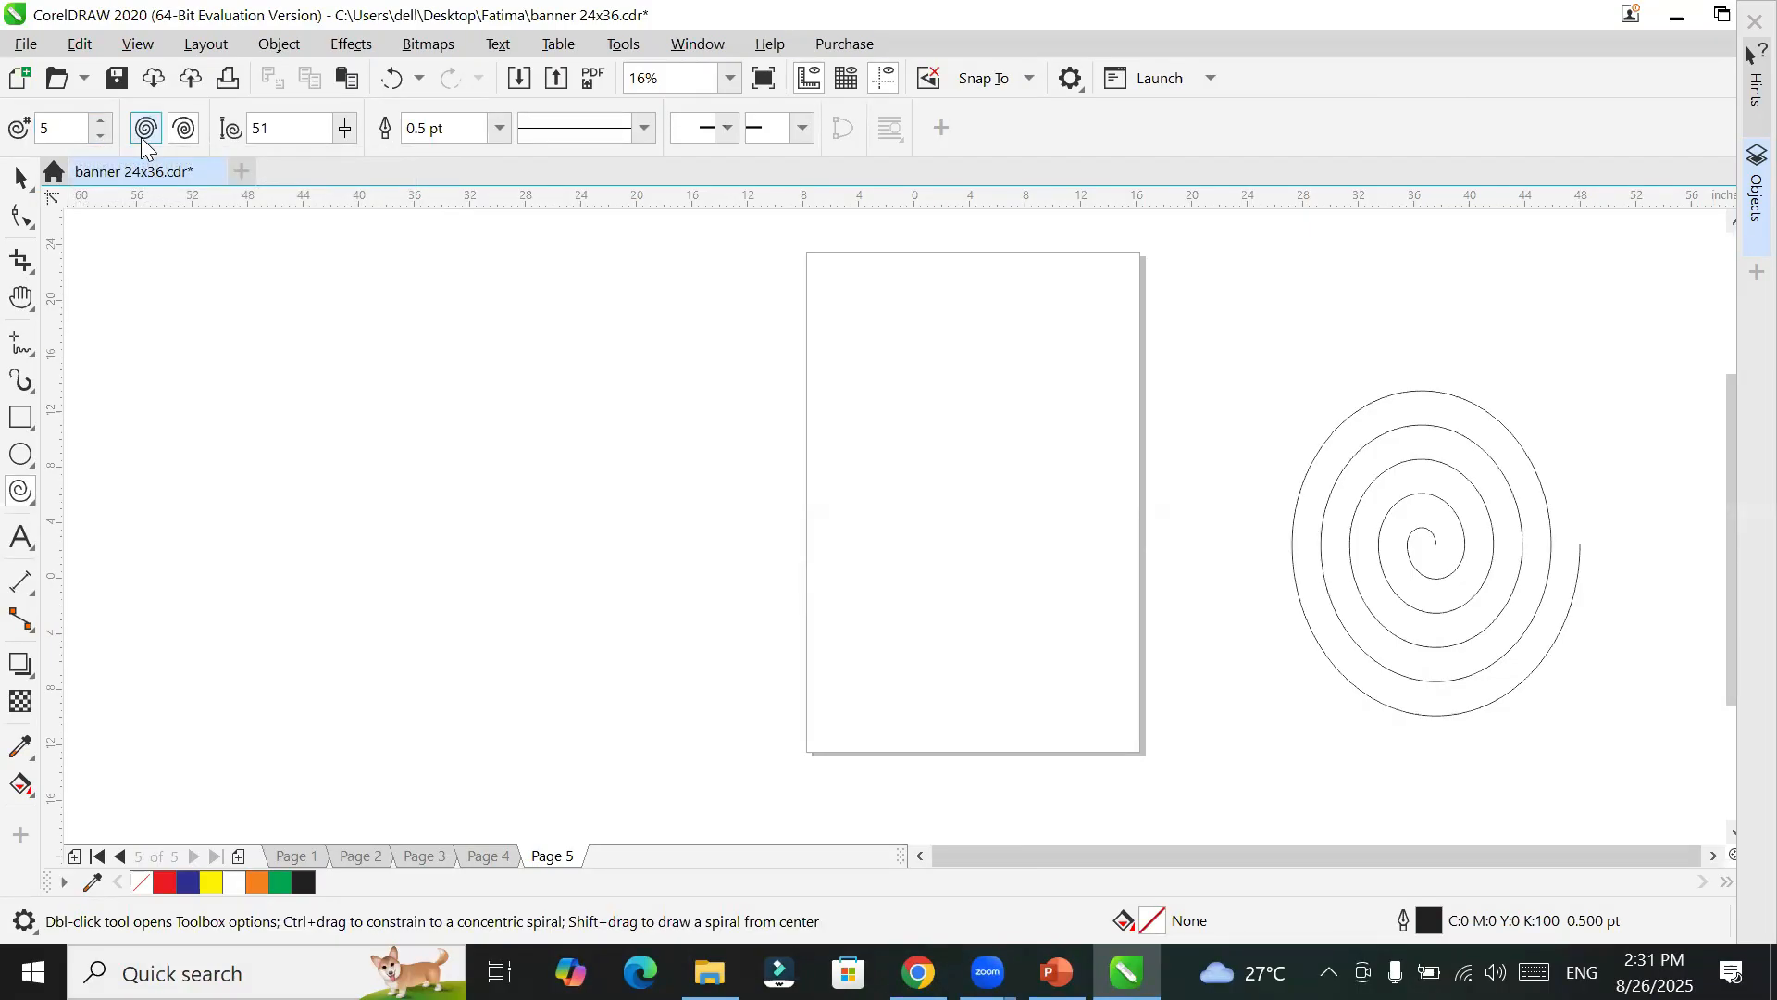
{"action": "left_click", "coordinate": [185, 129]}
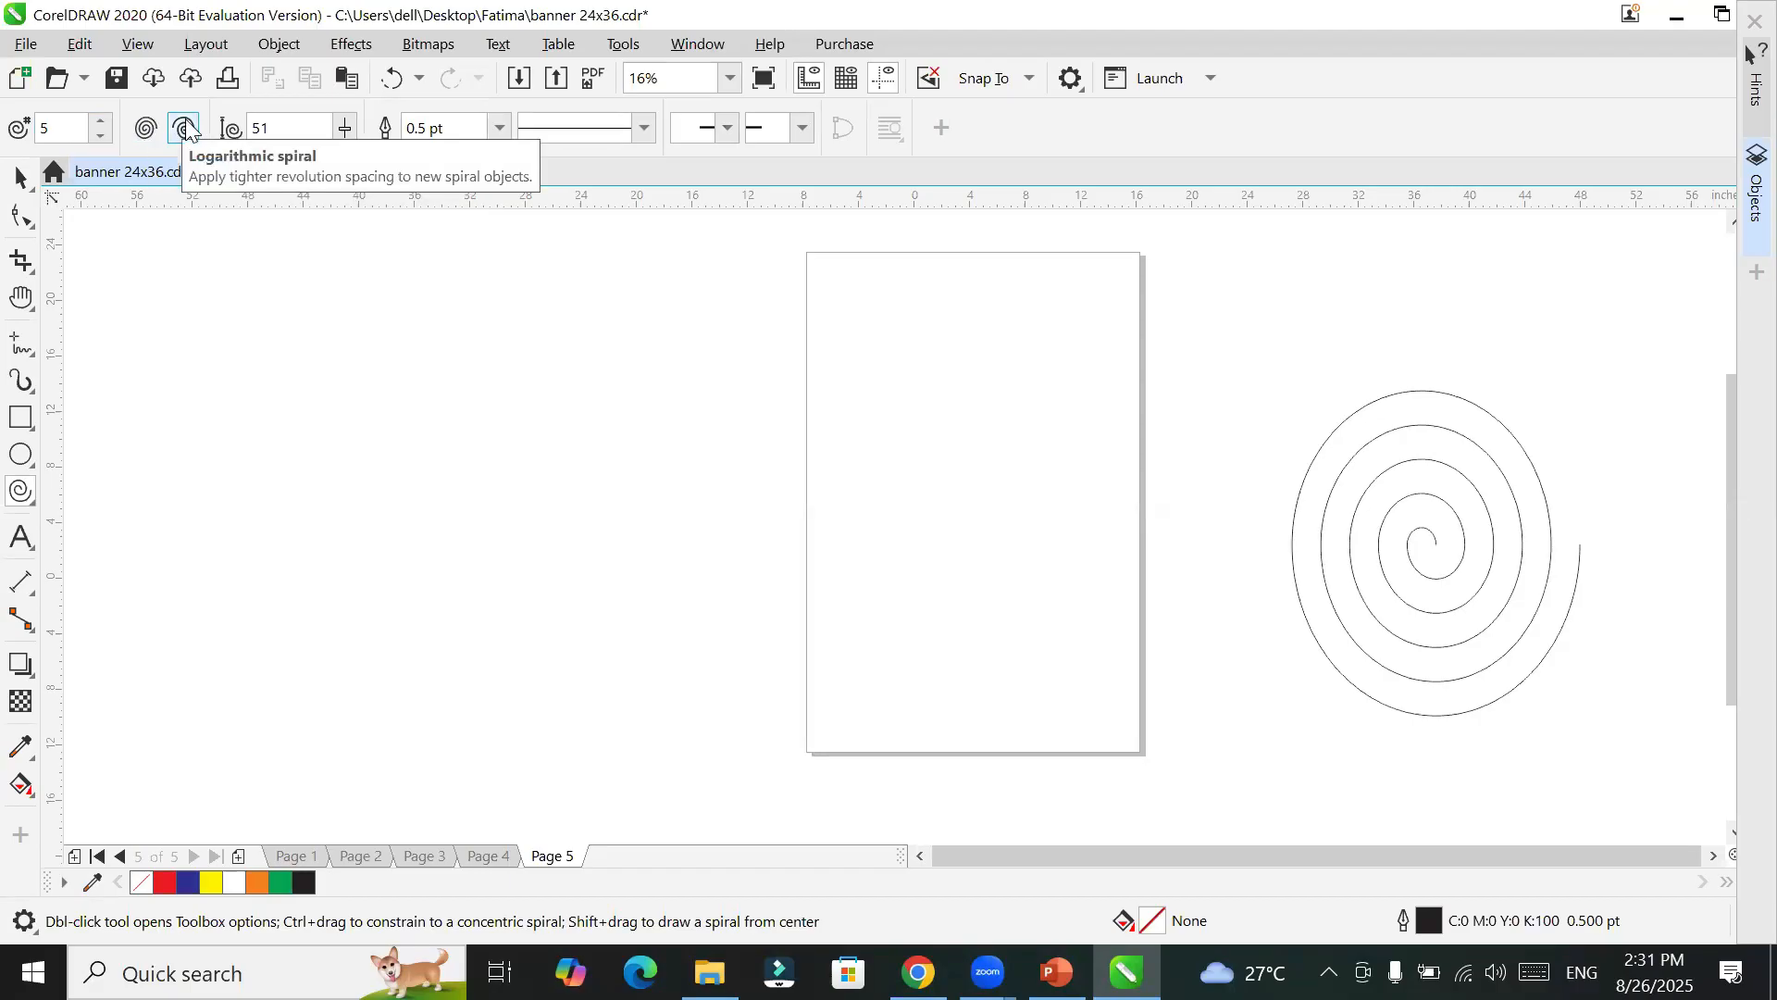
{"action": "left_click", "coordinate": [145, 130]}
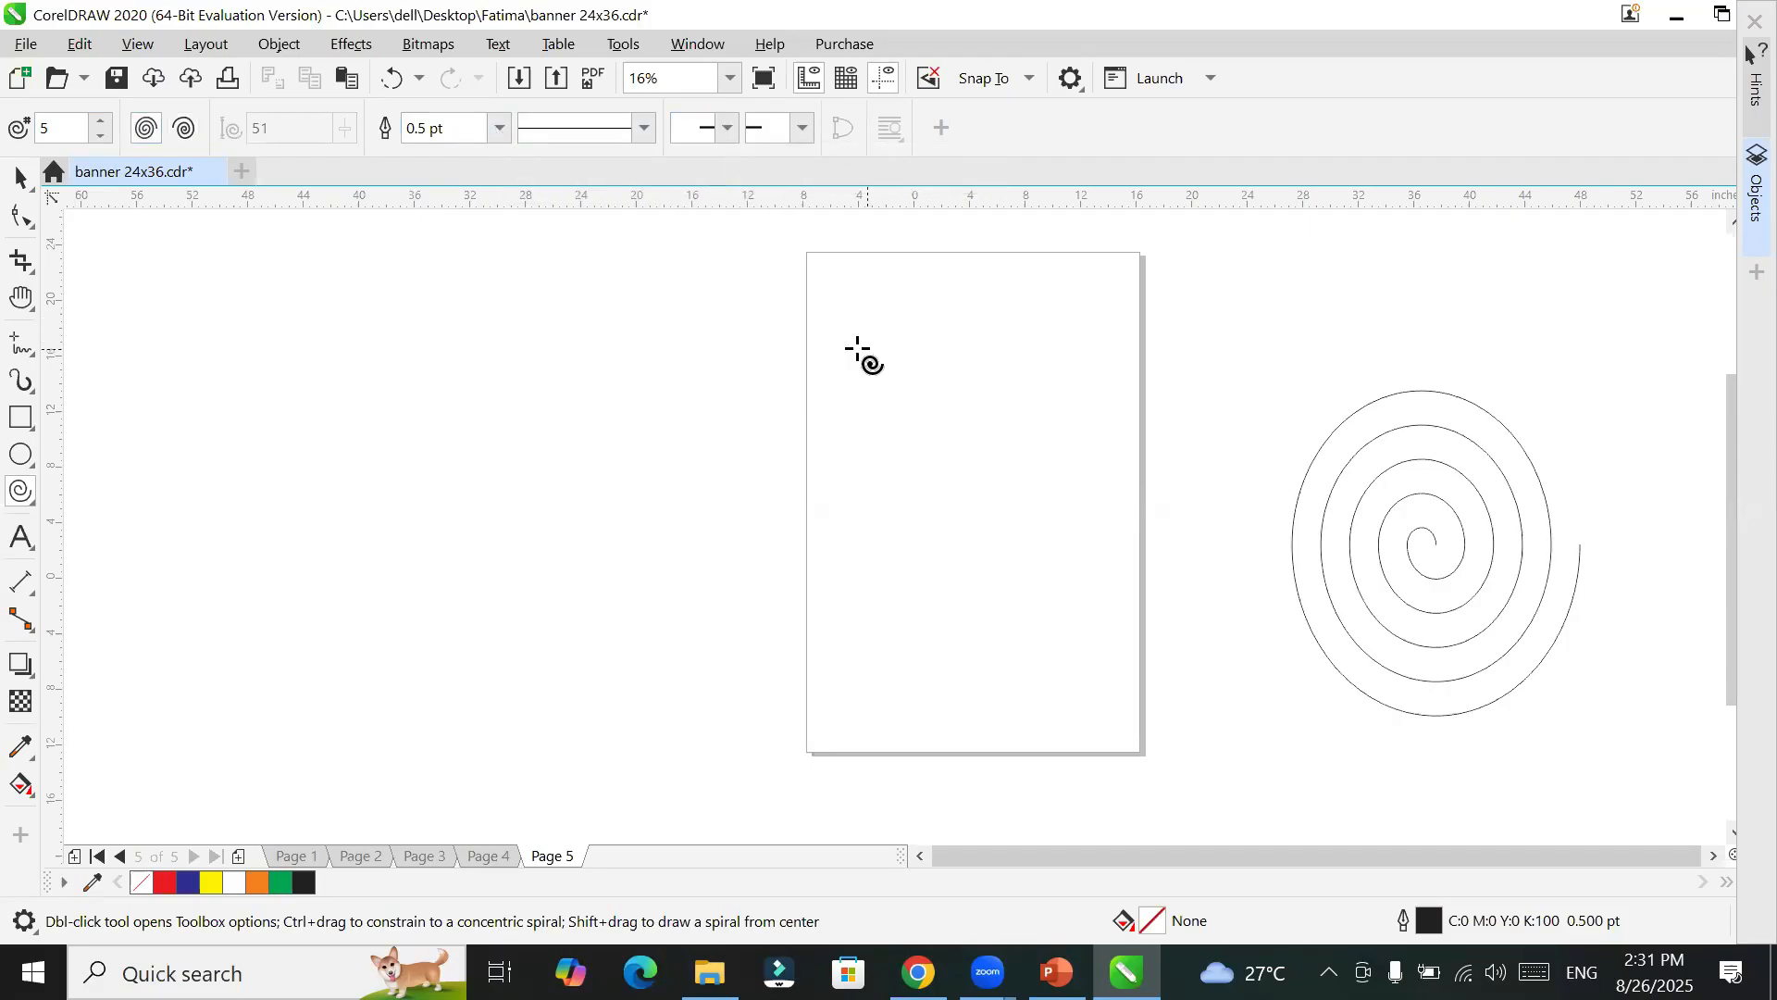
{"action": "mouse_move", "coordinate": [837, 326]}
{"action": "left_mouse_down"}
{"action": "mouse_move", "coordinate": [1059, 575]}
{"action": "mouse_move", "coordinate": [1083, 637]}
{"action": "mouse_move", "coordinate": [1090, 624]}
{"action": "left_mouse_up"}
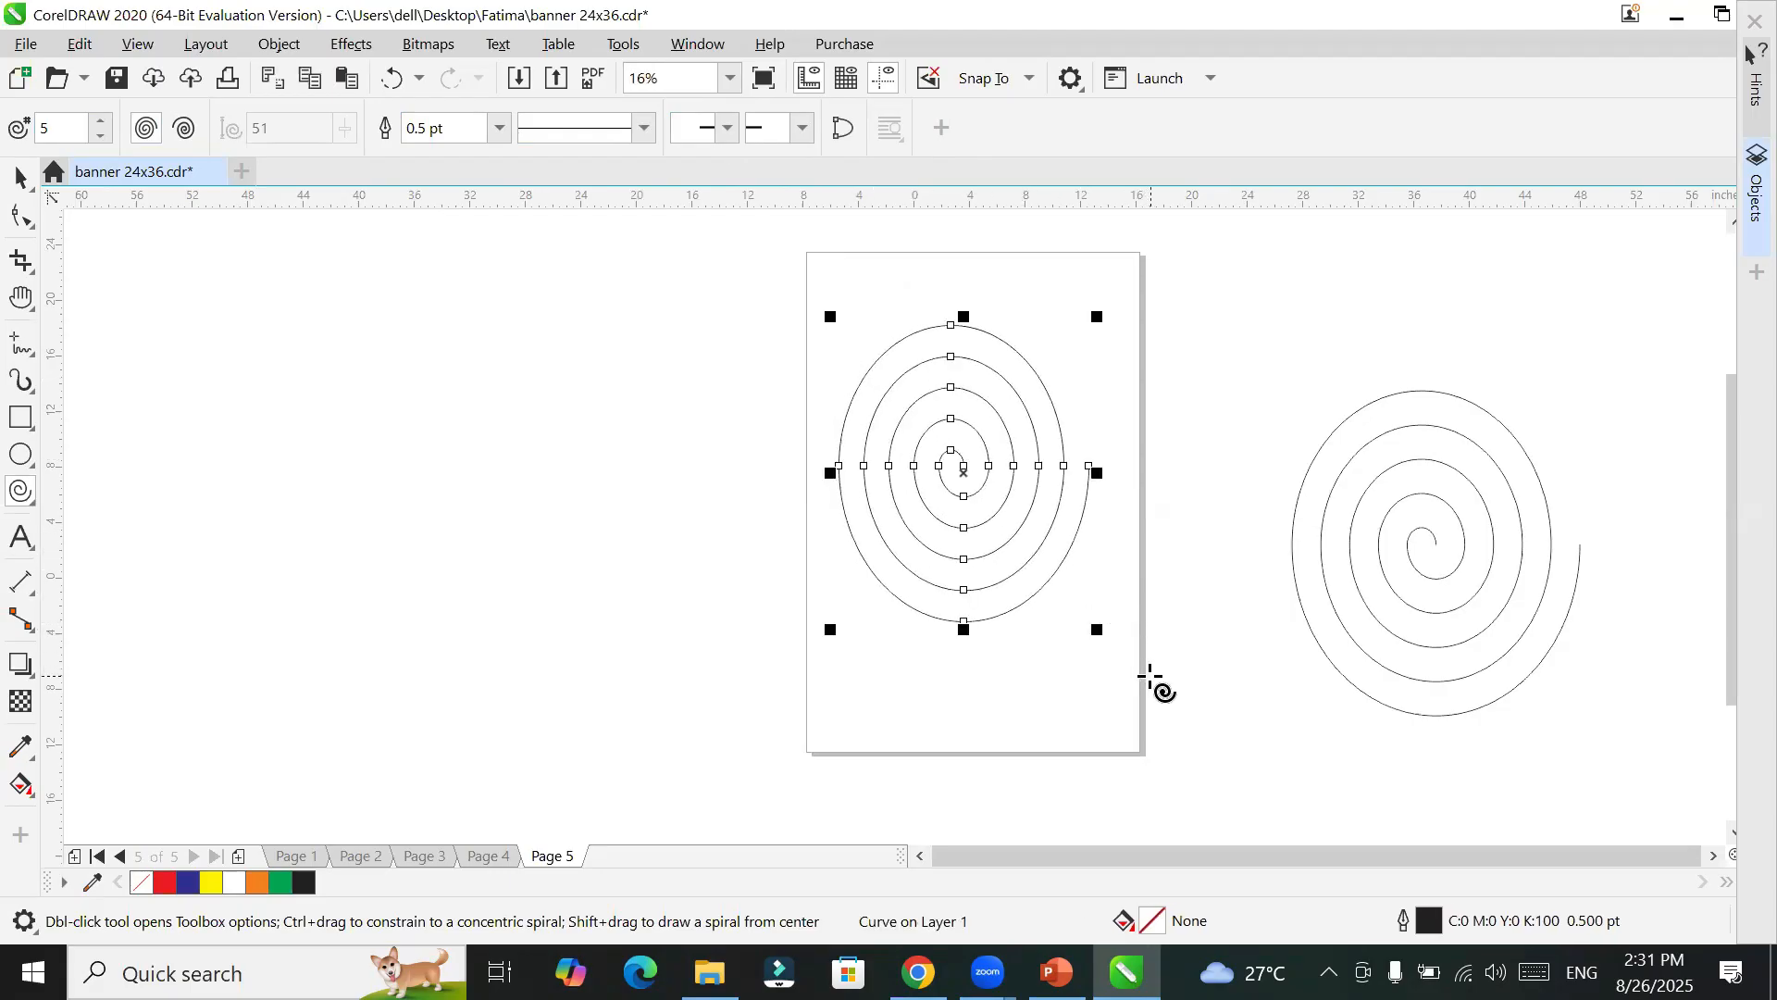
{"action": "scroll", "coordinate": [1094, 474], "scroll_direction": "up", "scroll_amount": 3}
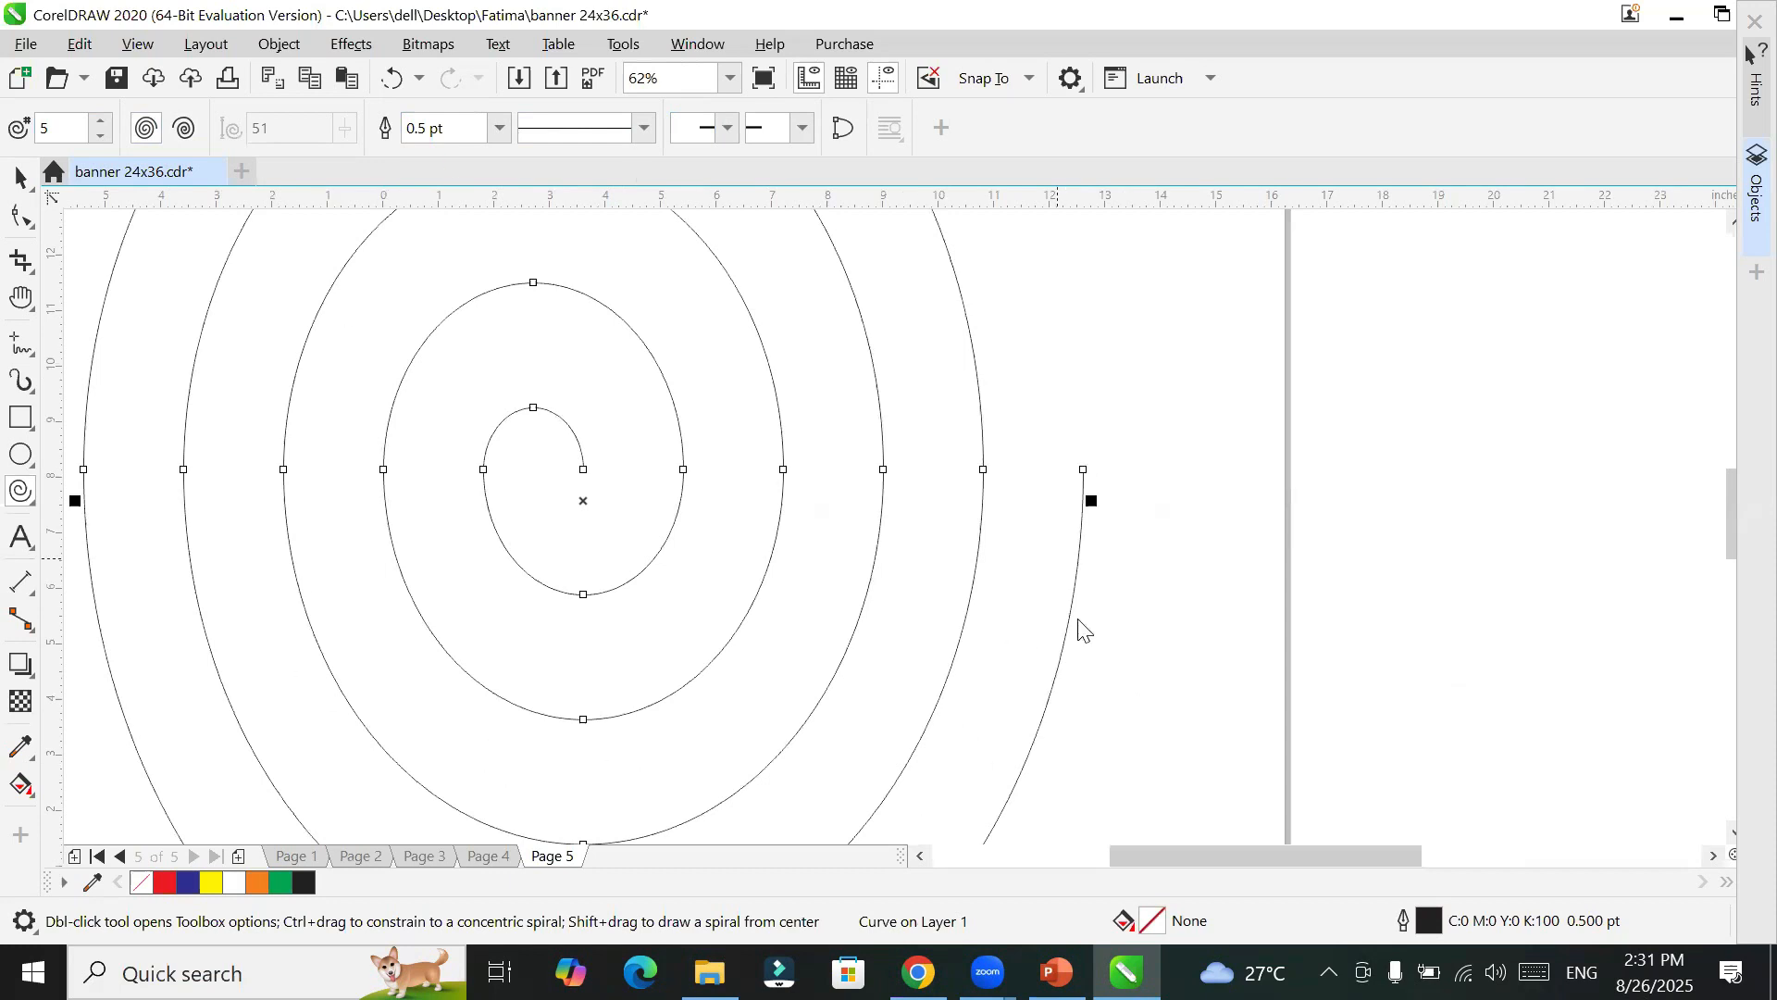
{"action": "scroll", "coordinate": [1078, 619], "scroll_direction": "down", "scroll_amount": 2}
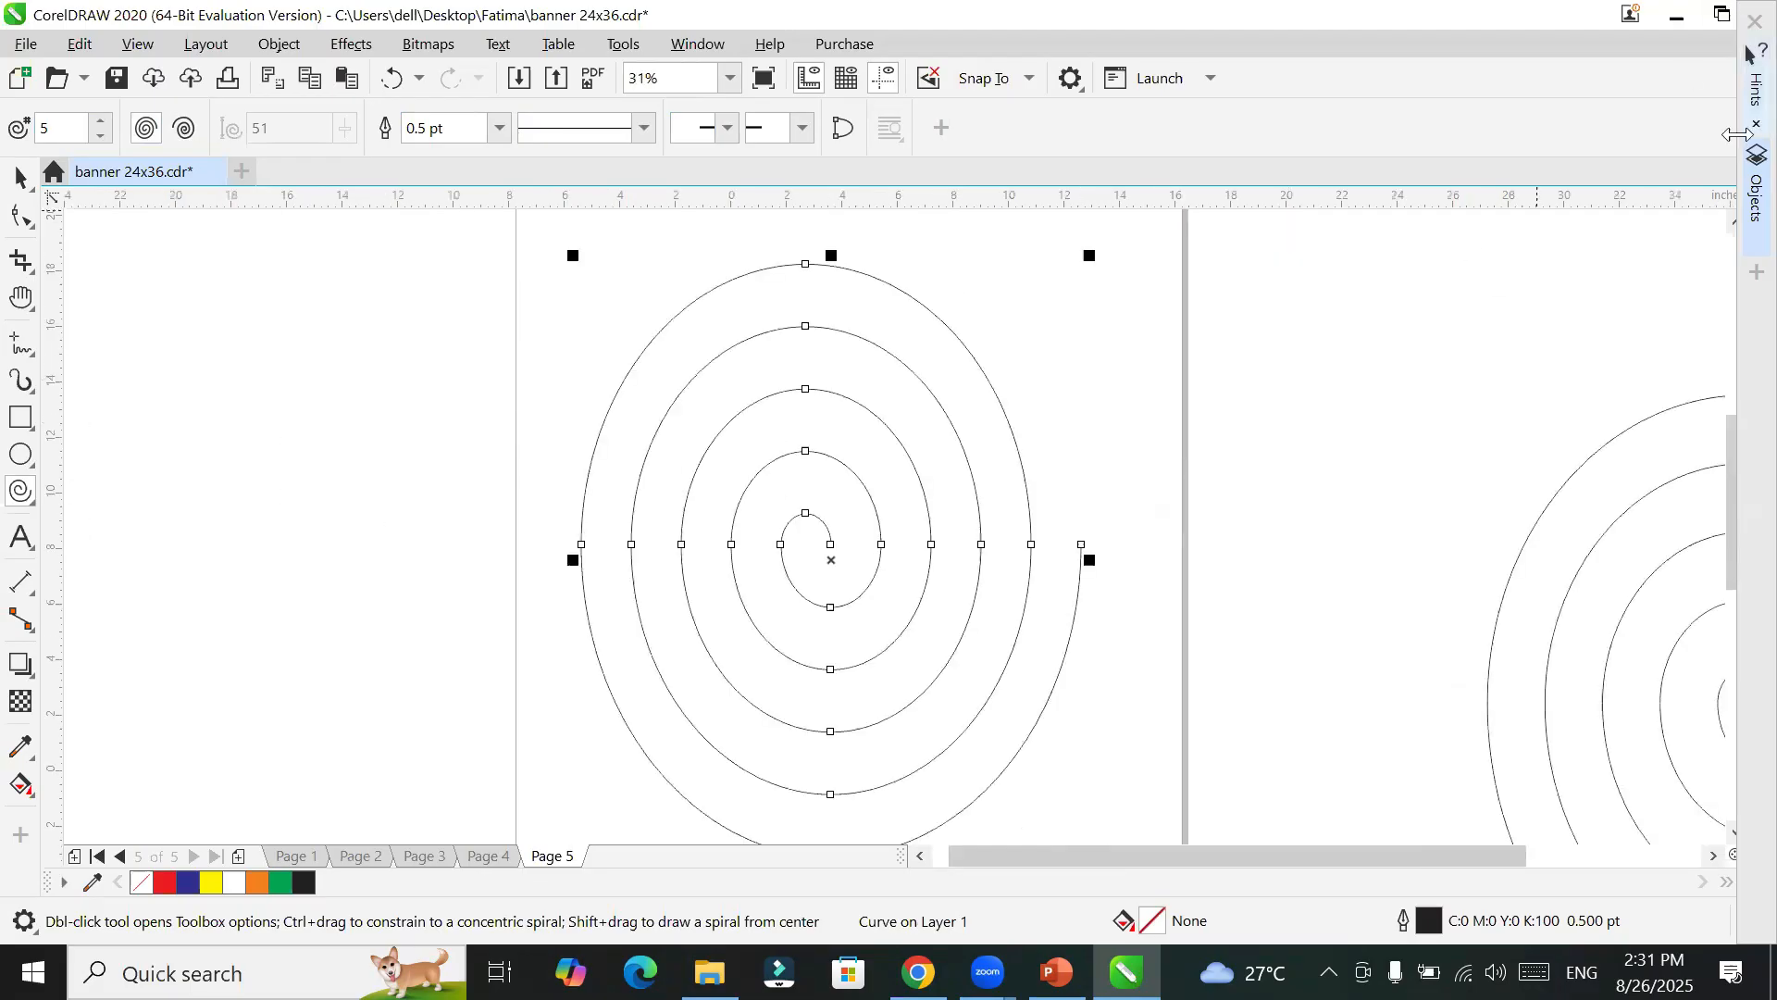
Step: Move the collapsed panels off the colour palette and apply a red fill to the new spiral
{"action": "mouse_move", "coordinate": [1740, 361]}
{"action": "left_mouse_down"}
{"action": "mouse_move", "coordinate": [1558, 371]}
{"action": "mouse_move", "coordinate": [1582, 384]}
{"action": "left_mouse_up"}
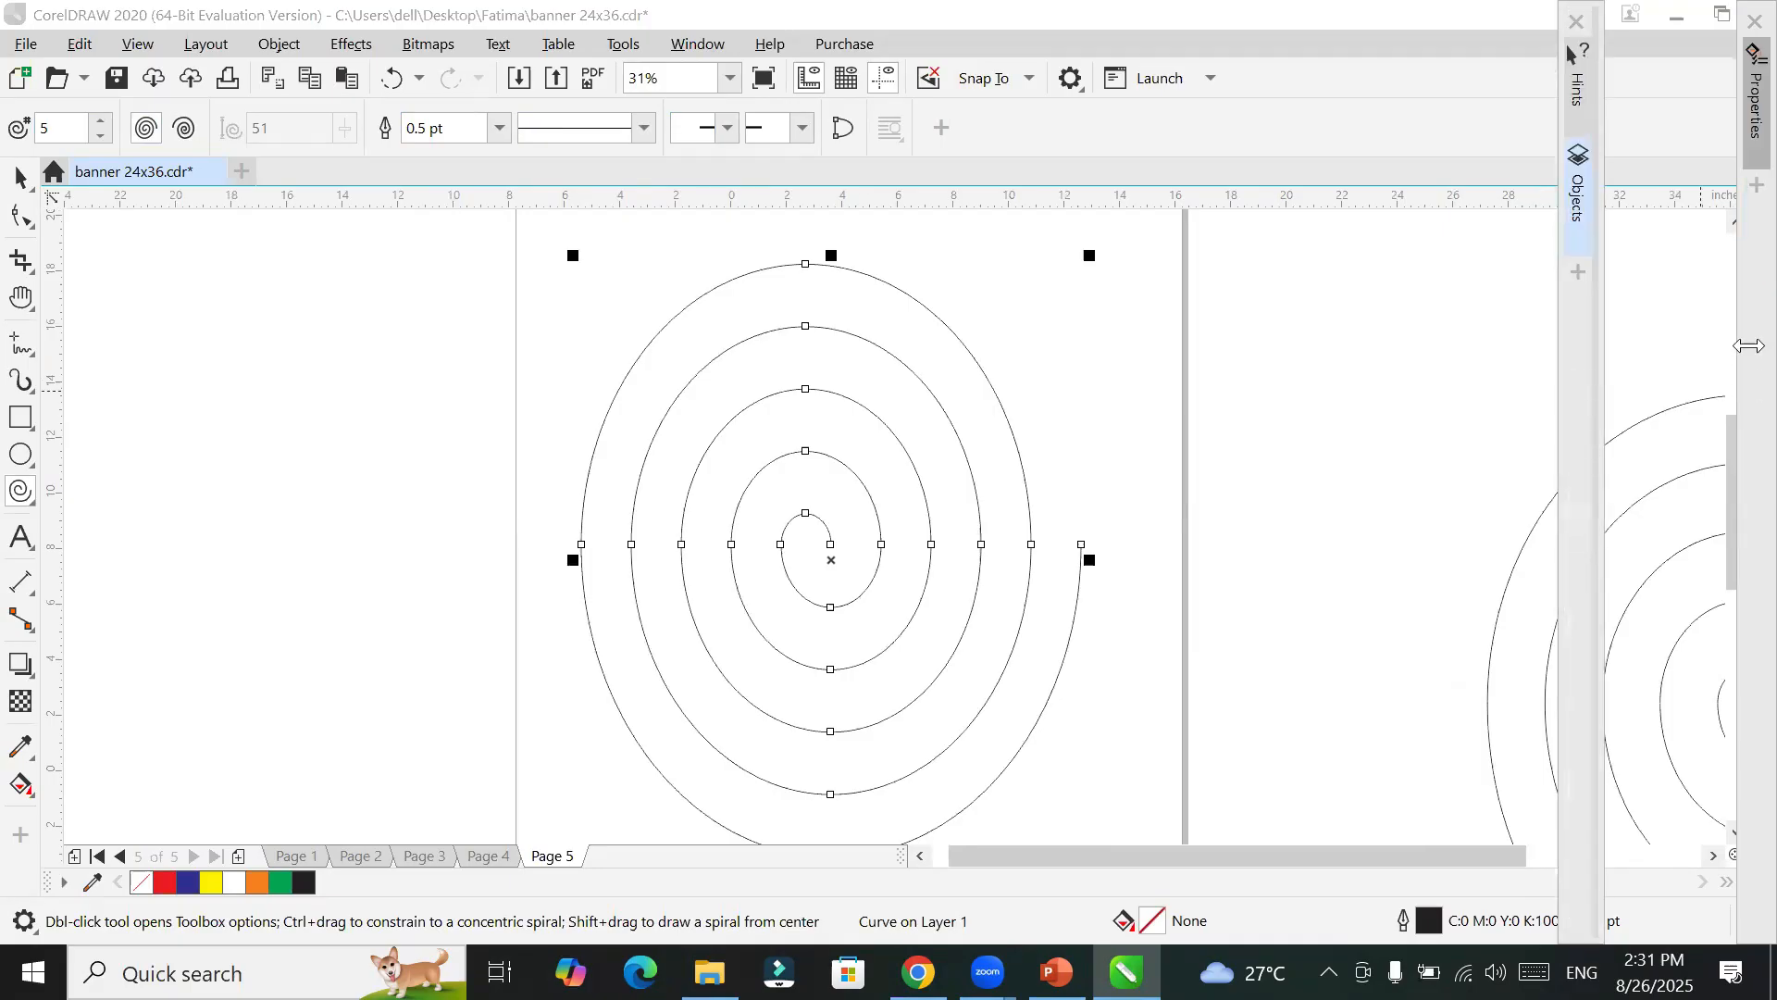
{"action": "mouse_move", "coordinate": [1745, 324]}
{"action": "left_mouse_down"}
{"action": "mouse_move", "coordinate": [1694, 349]}
{"action": "mouse_move", "coordinate": [1583, 479]}
{"action": "mouse_move", "coordinate": [1590, 526]}
{"action": "left_mouse_up"}
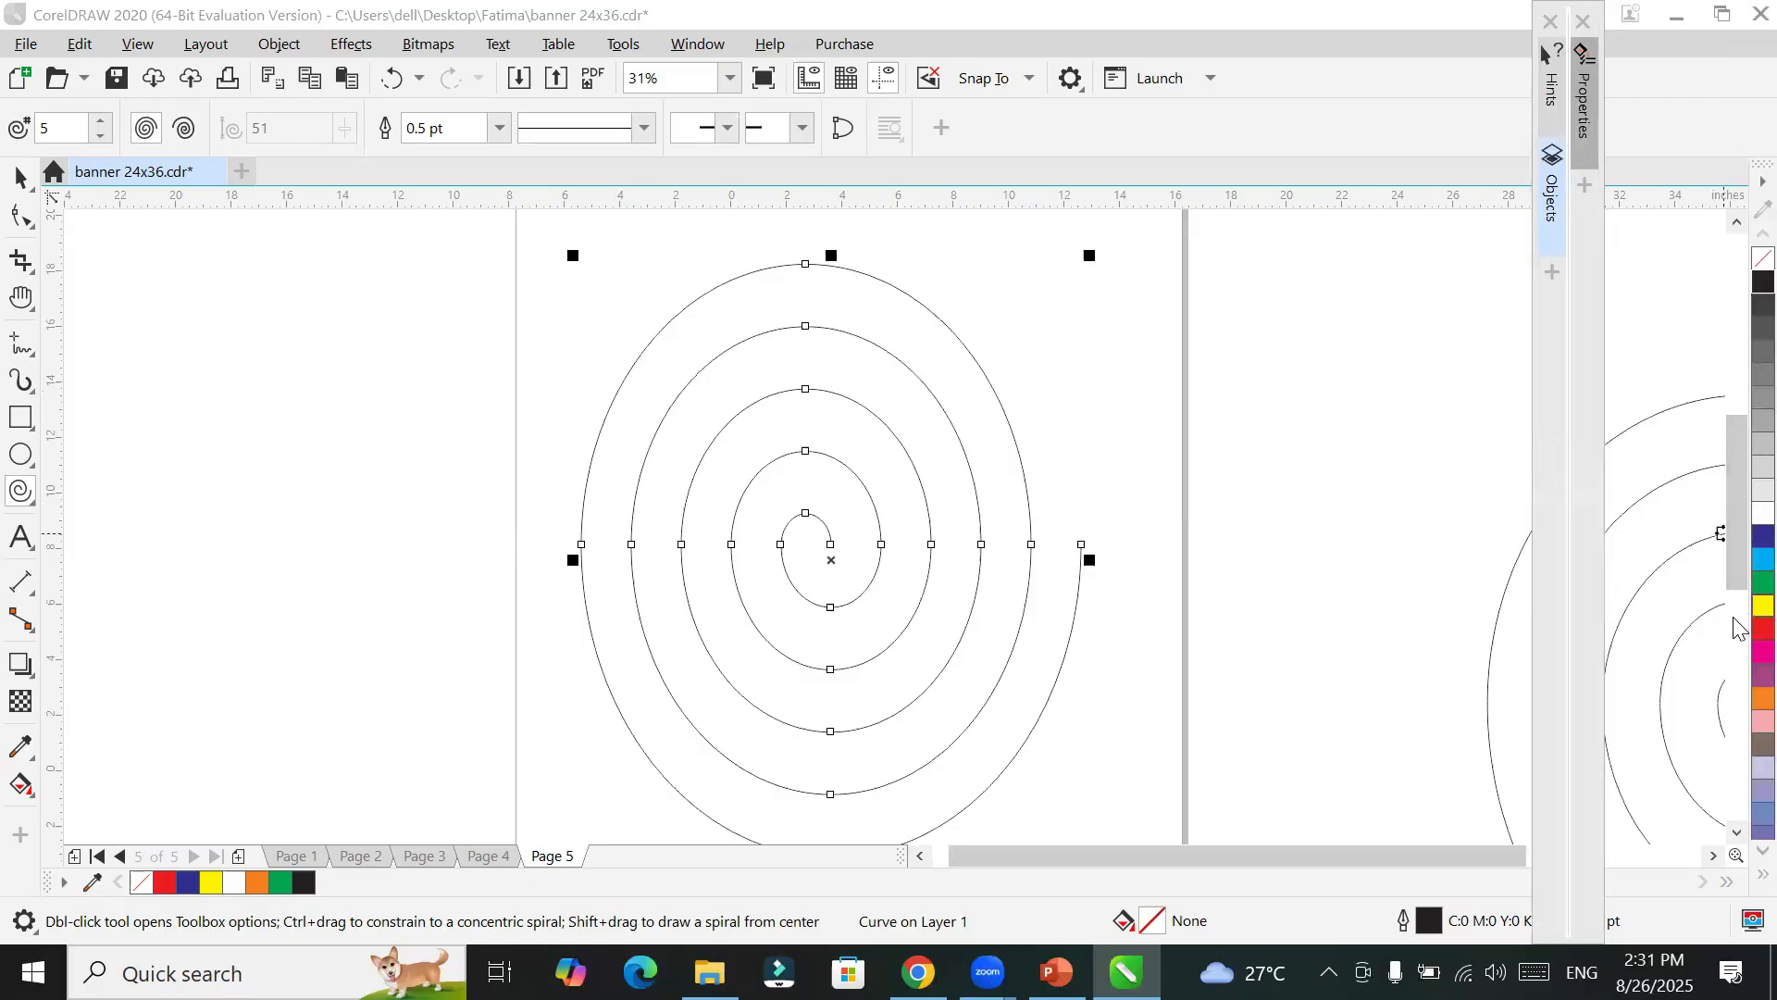
{"action": "left_click", "coordinate": [1734, 639]}
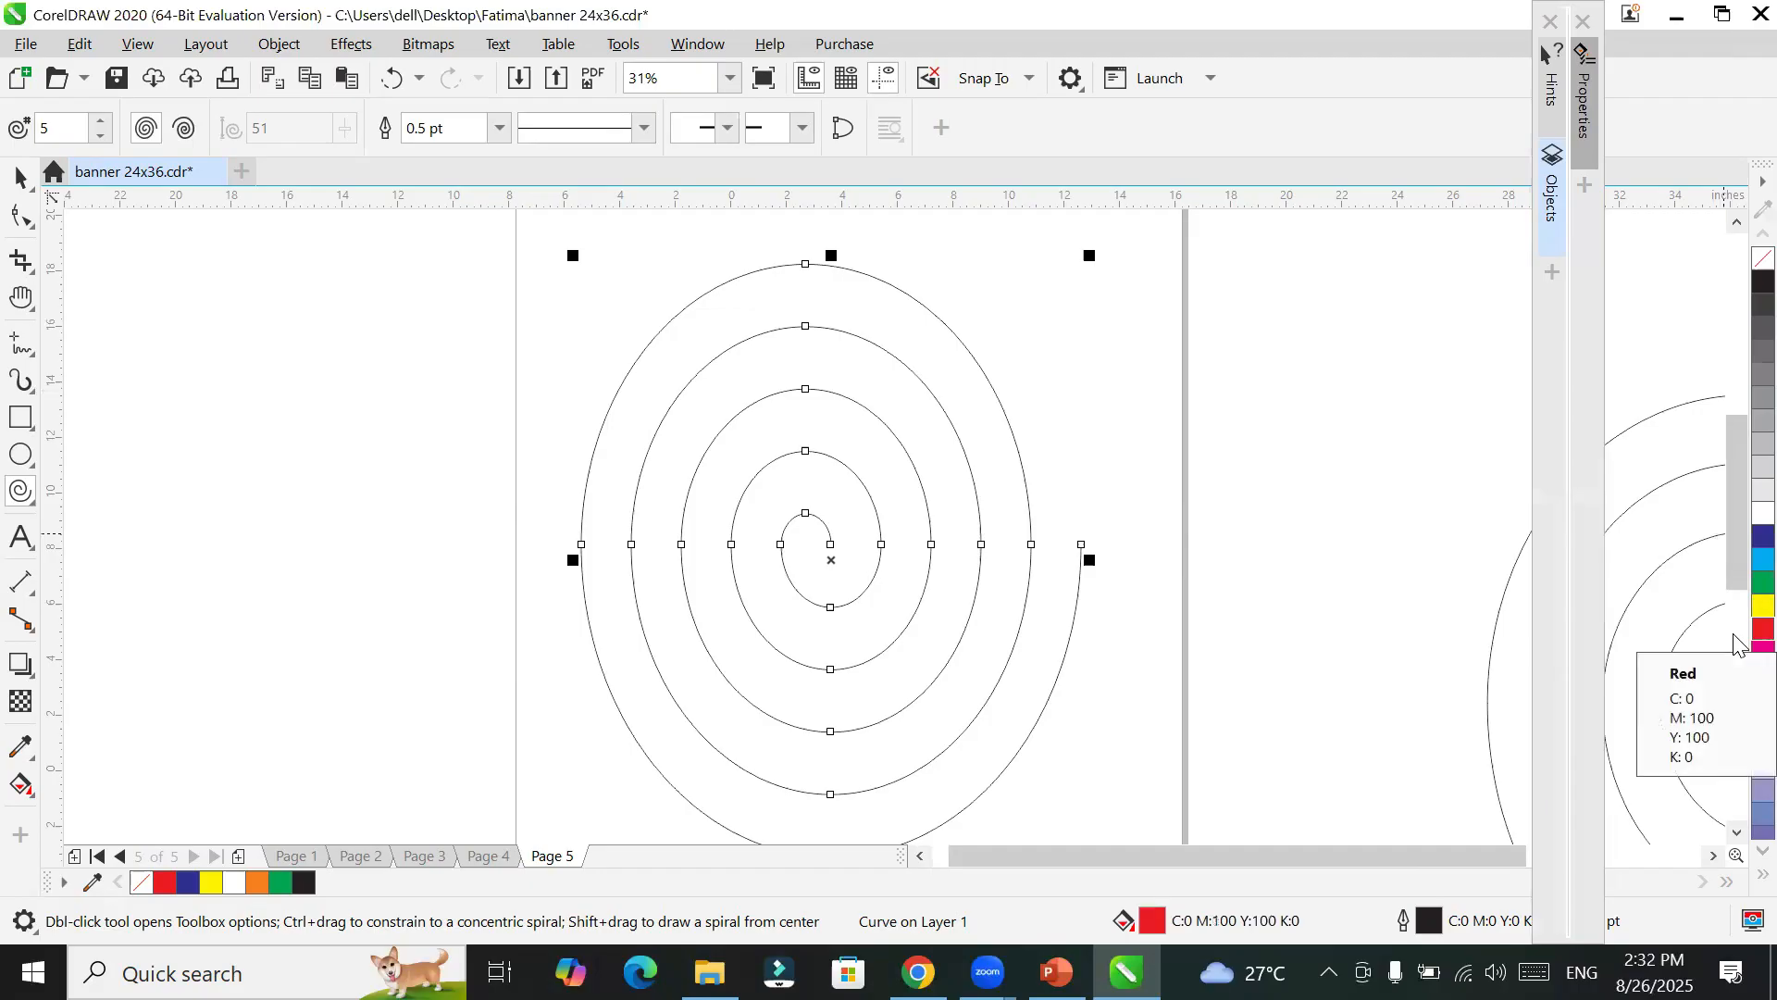
Step: Set the red-filled spiral's outline colour to cyan and its outline width to 8 pt
{"action": "scroll", "coordinate": [969, 617], "scroll_direction": "up", "scroll_amount": 4}
{"action": "scroll", "coordinate": [969, 617], "scroll_direction": "up", "scroll_amount": 2}
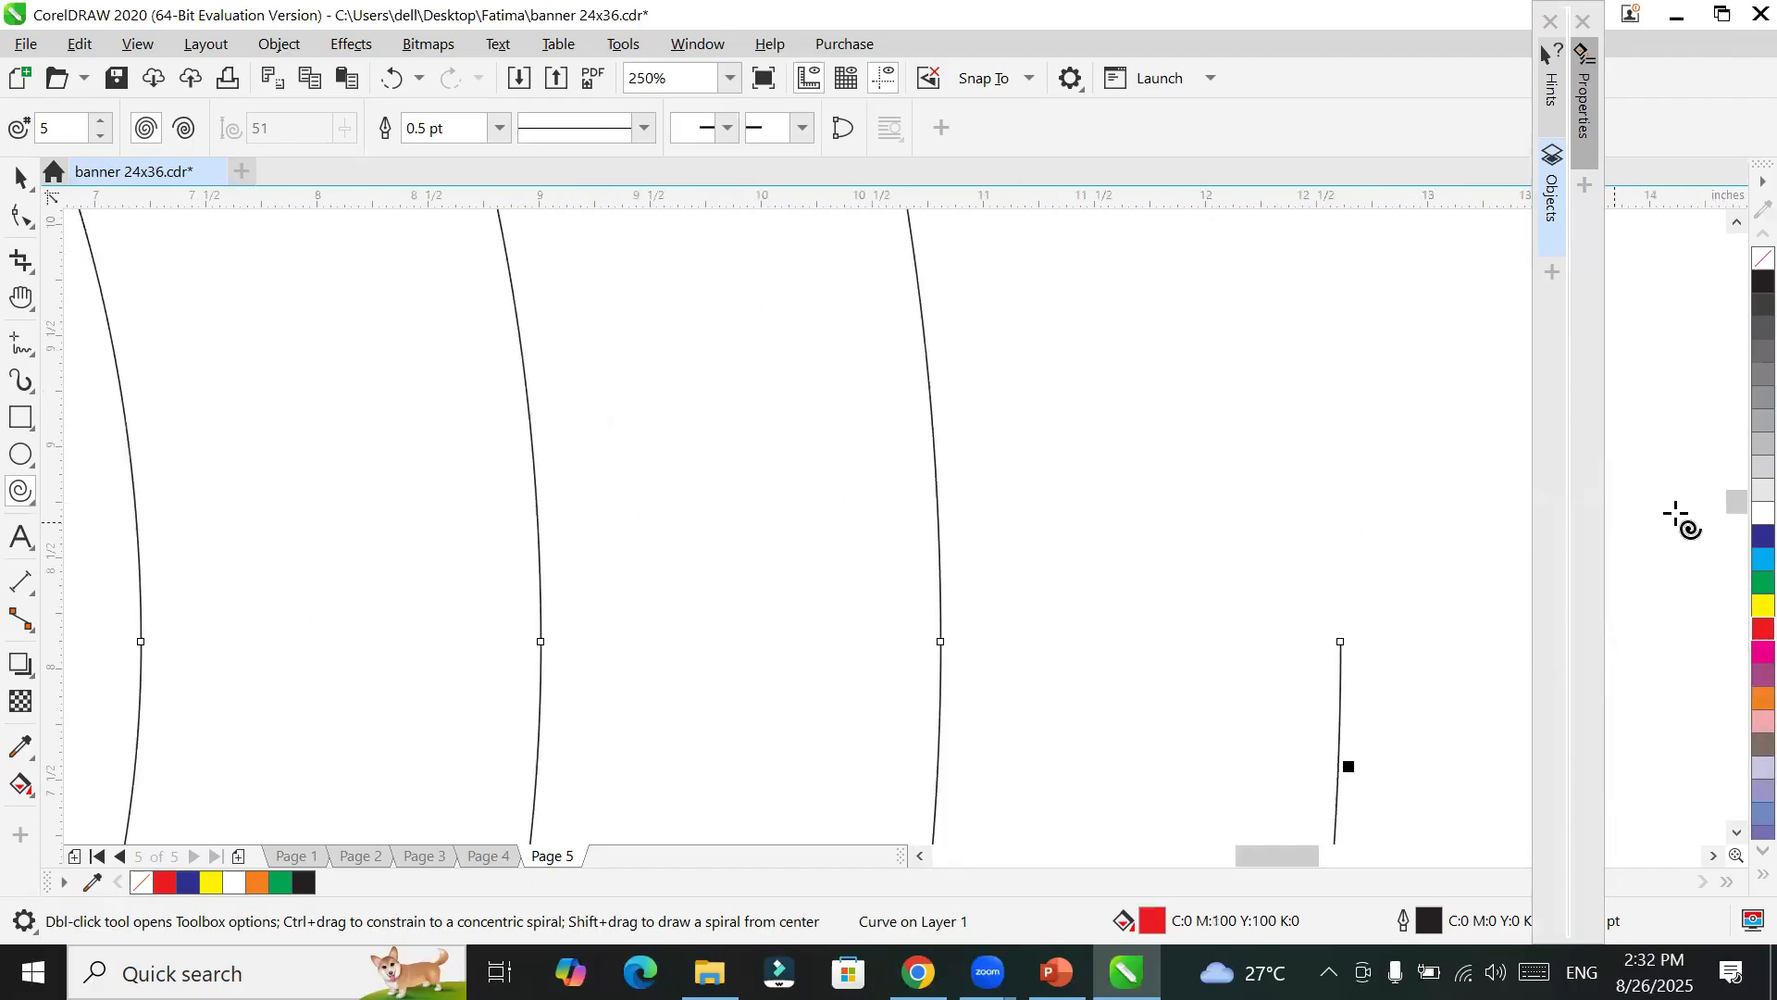
{"action": "right_click", "coordinate": [1735, 565]}
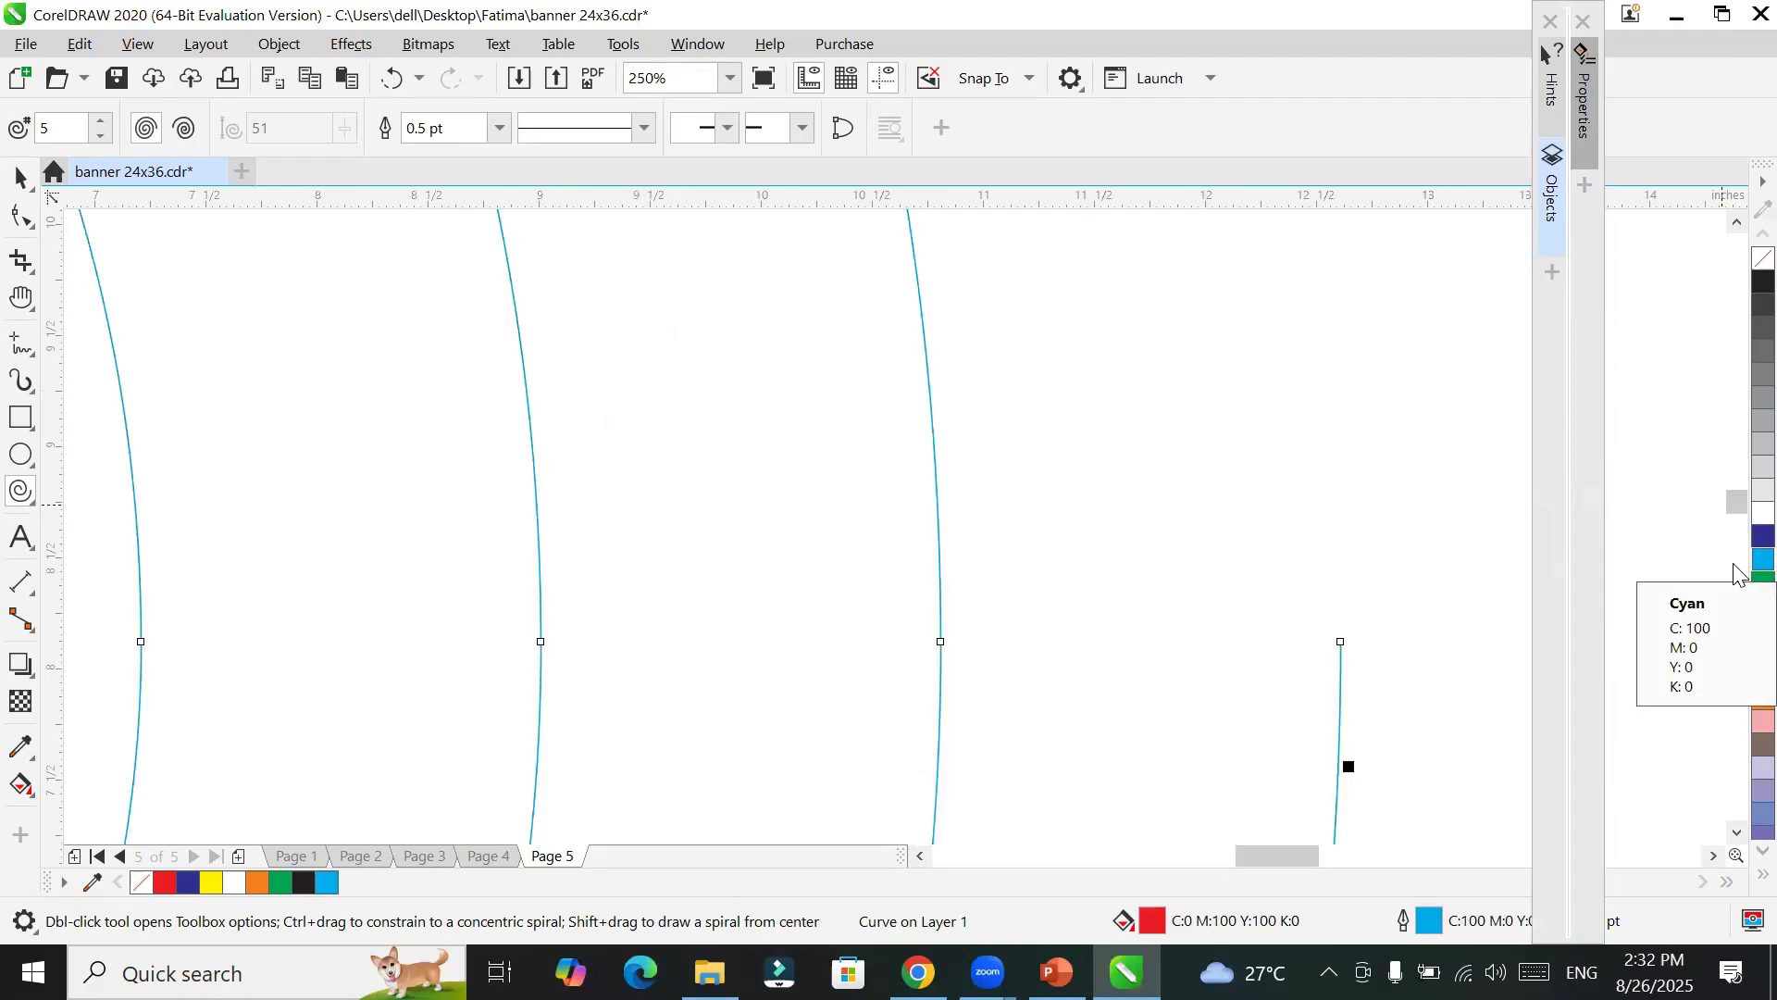
{"action": "left_click", "coordinate": [497, 135]}
{"action": "left_click", "coordinate": [448, 326]}
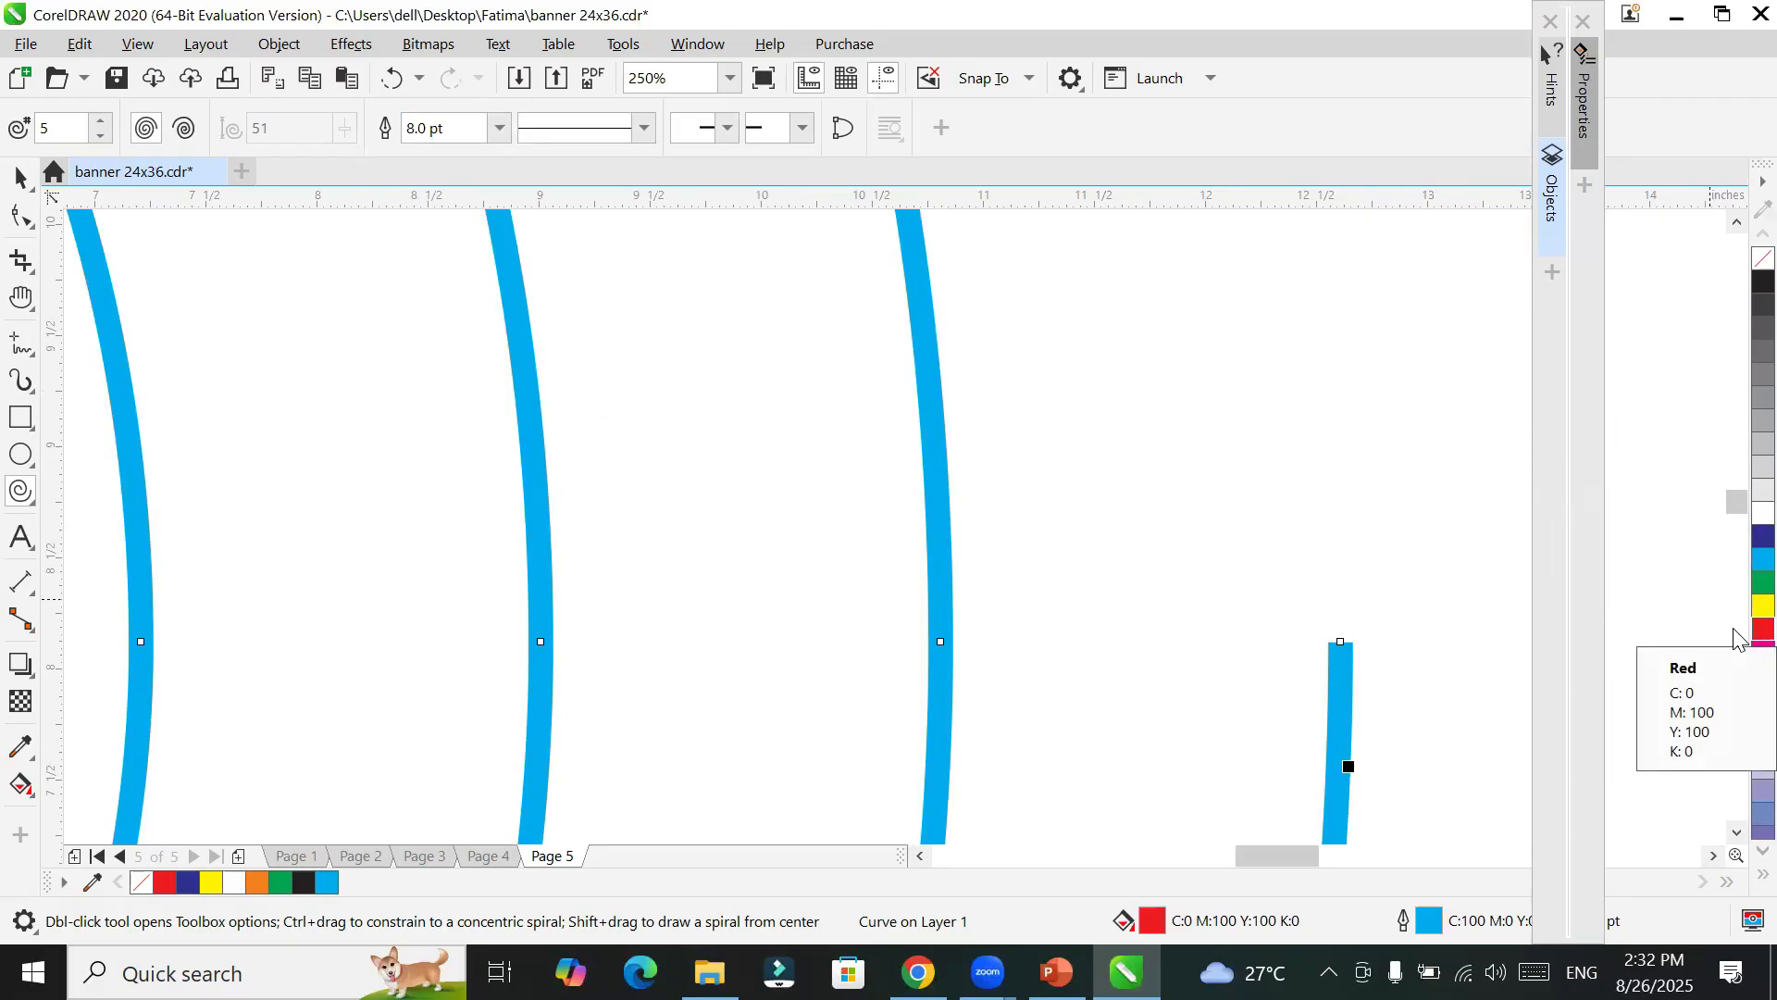
Step: Close the curve of the cyan-outlined spiral so its red fill shows
{"action": "scroll", "coordinate": [1022, 623], "scroll_direction": "down", "scroll_amount": 4}
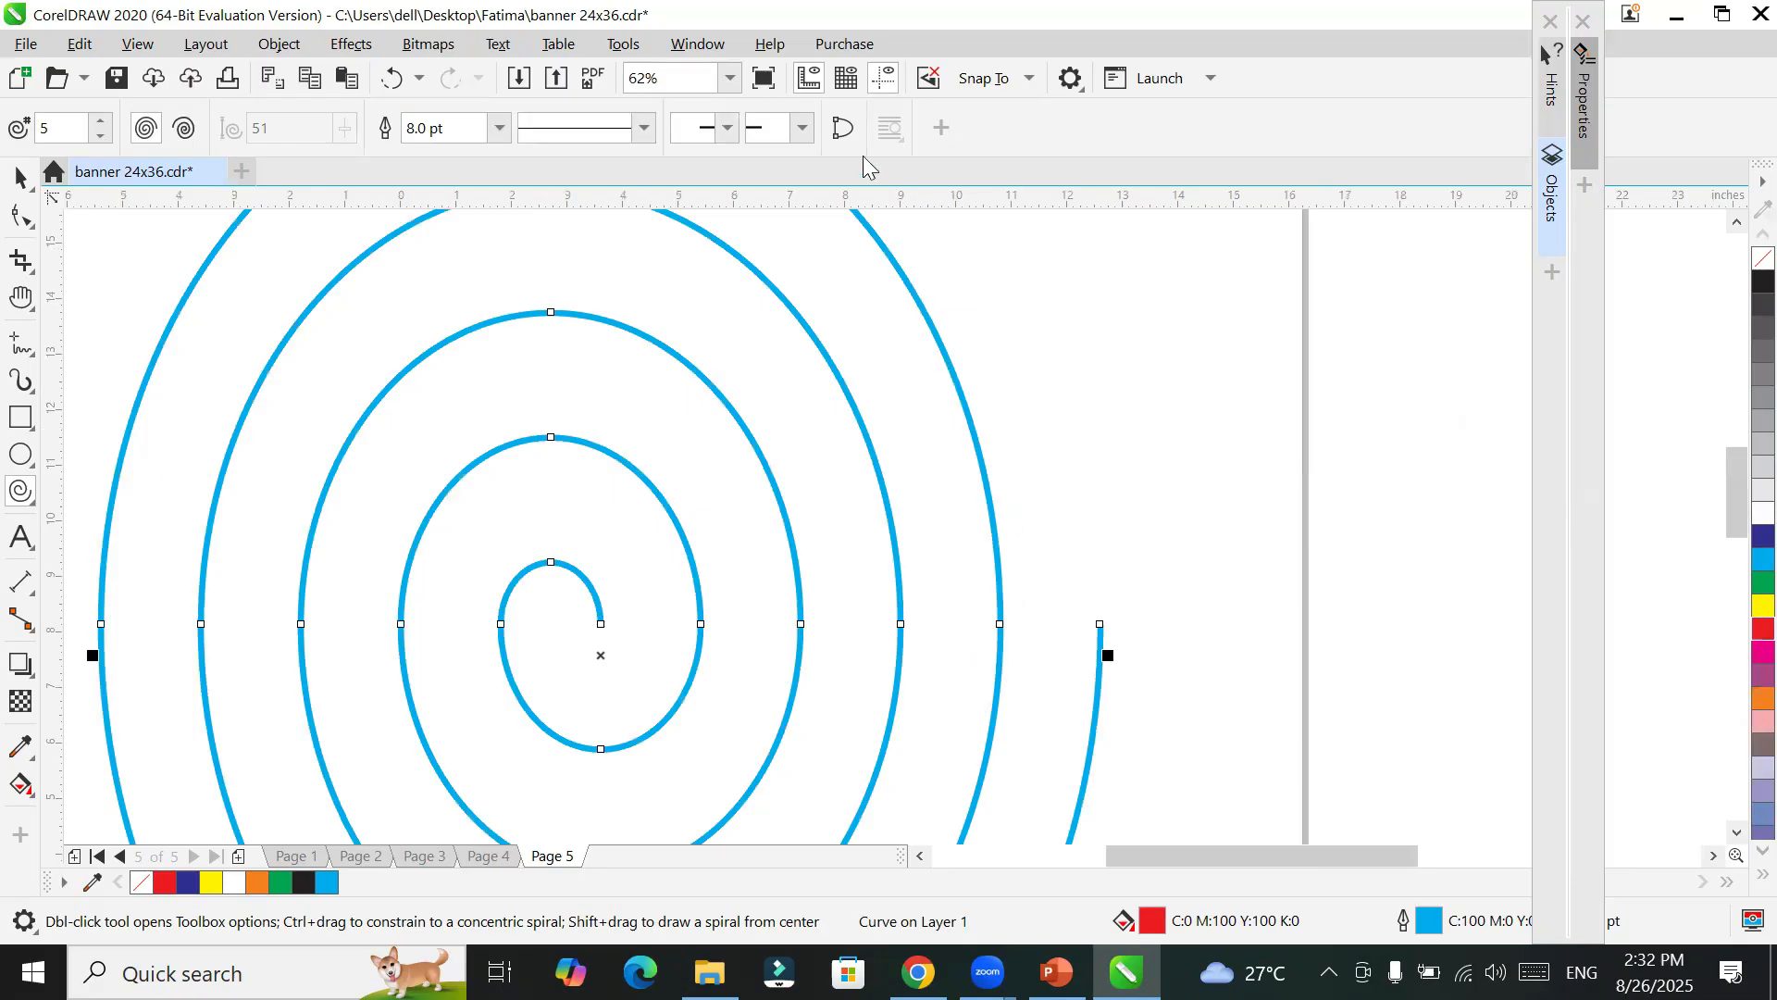
{"action": "left_click", "coordinate": [839, 135]}
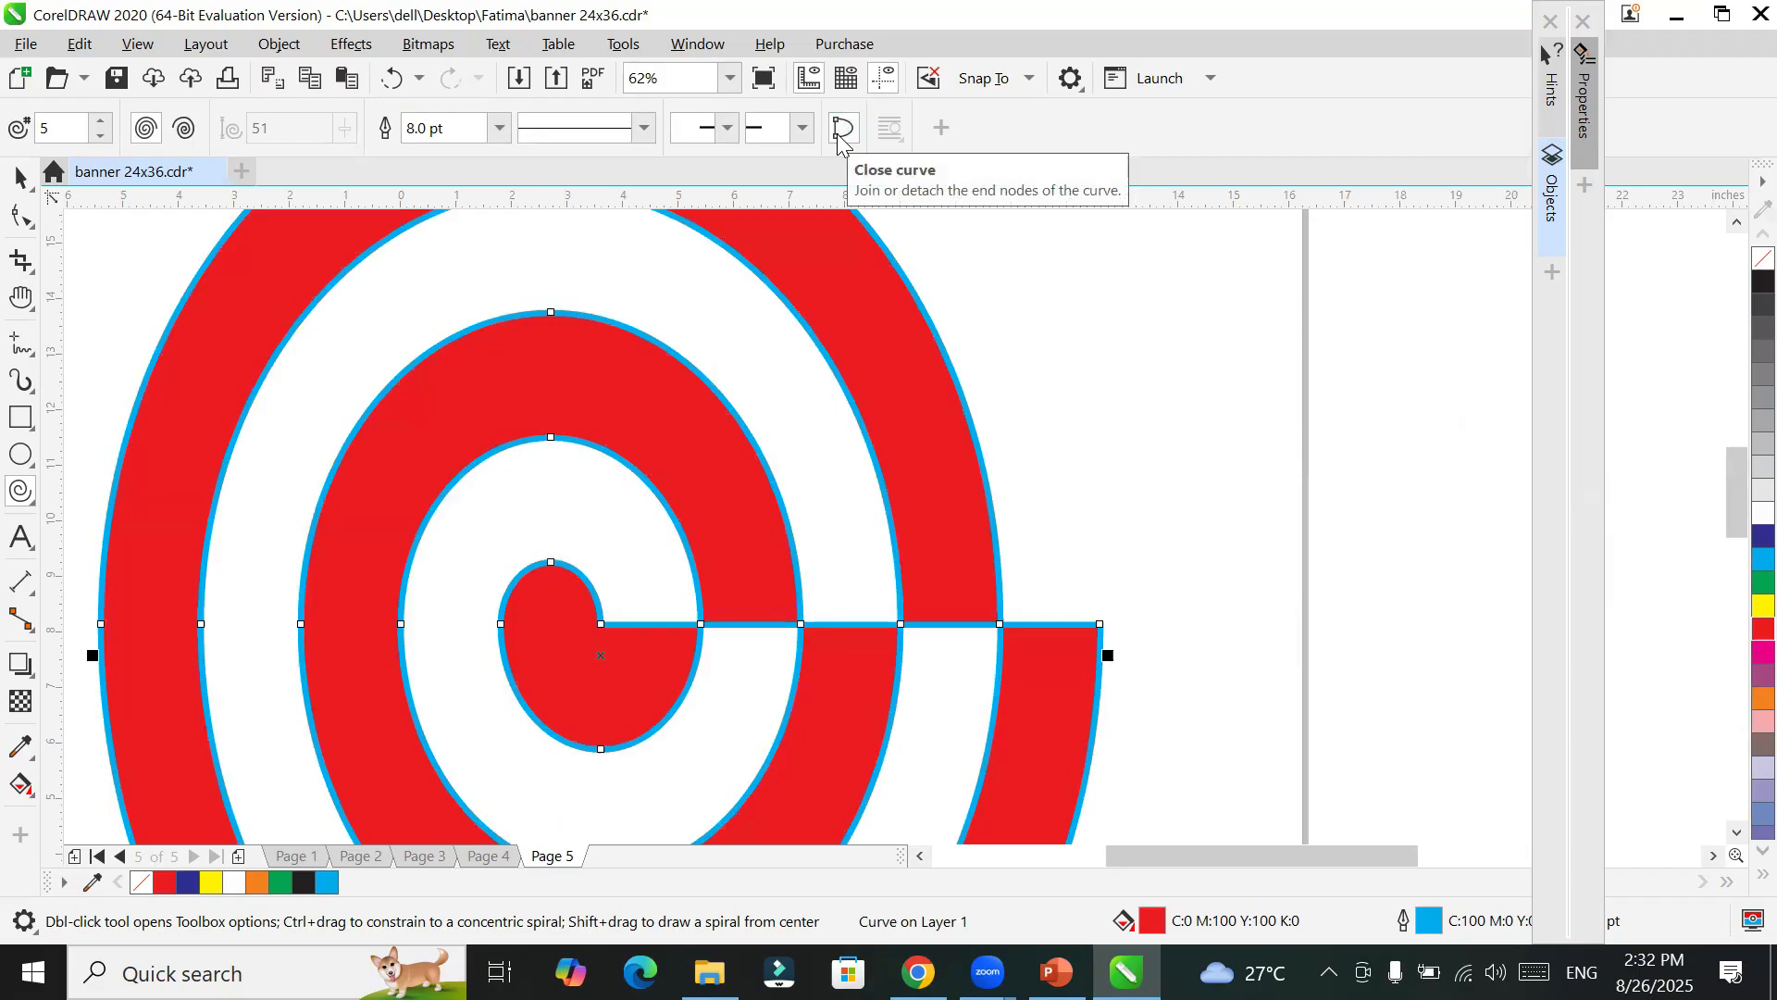
{"action": "scroll", "coordinate": [962, 494], "scroll_direction": "down", "scroll_amount": 2}
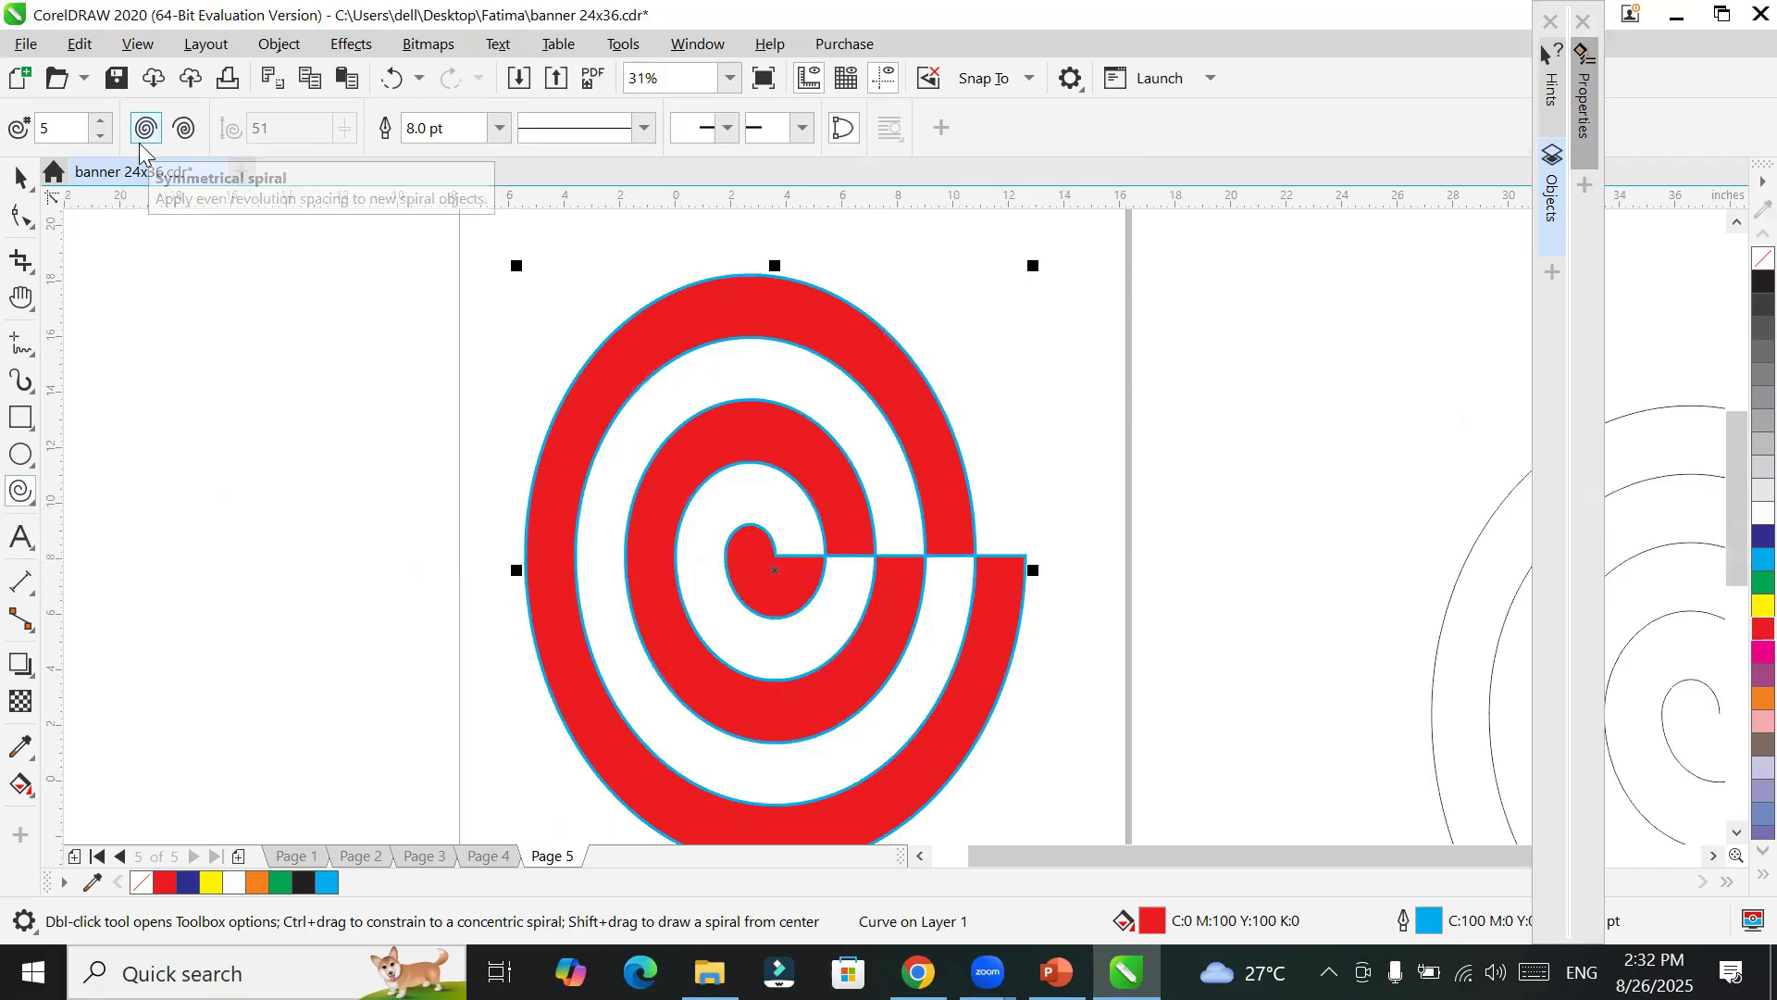
Step: Draw a symmetrical spiral with 10 revolutions, about 13 inches wide, left of the red spiral and close its curve
{"action": "left_click", "coordinate": [101, 121]}
{"action": "left_click", "coordinate": [102, 121]}
{"action": "left_click", "coordinate": [102, 121]}
{"action": "left_click", "coordinate": [102, 122]}
{"action": "left_click", "coordinate": [102, 121]}
{"action": "left_click_drag", "start_coordinate": [86, 278], "coordinate": [469, 680]}
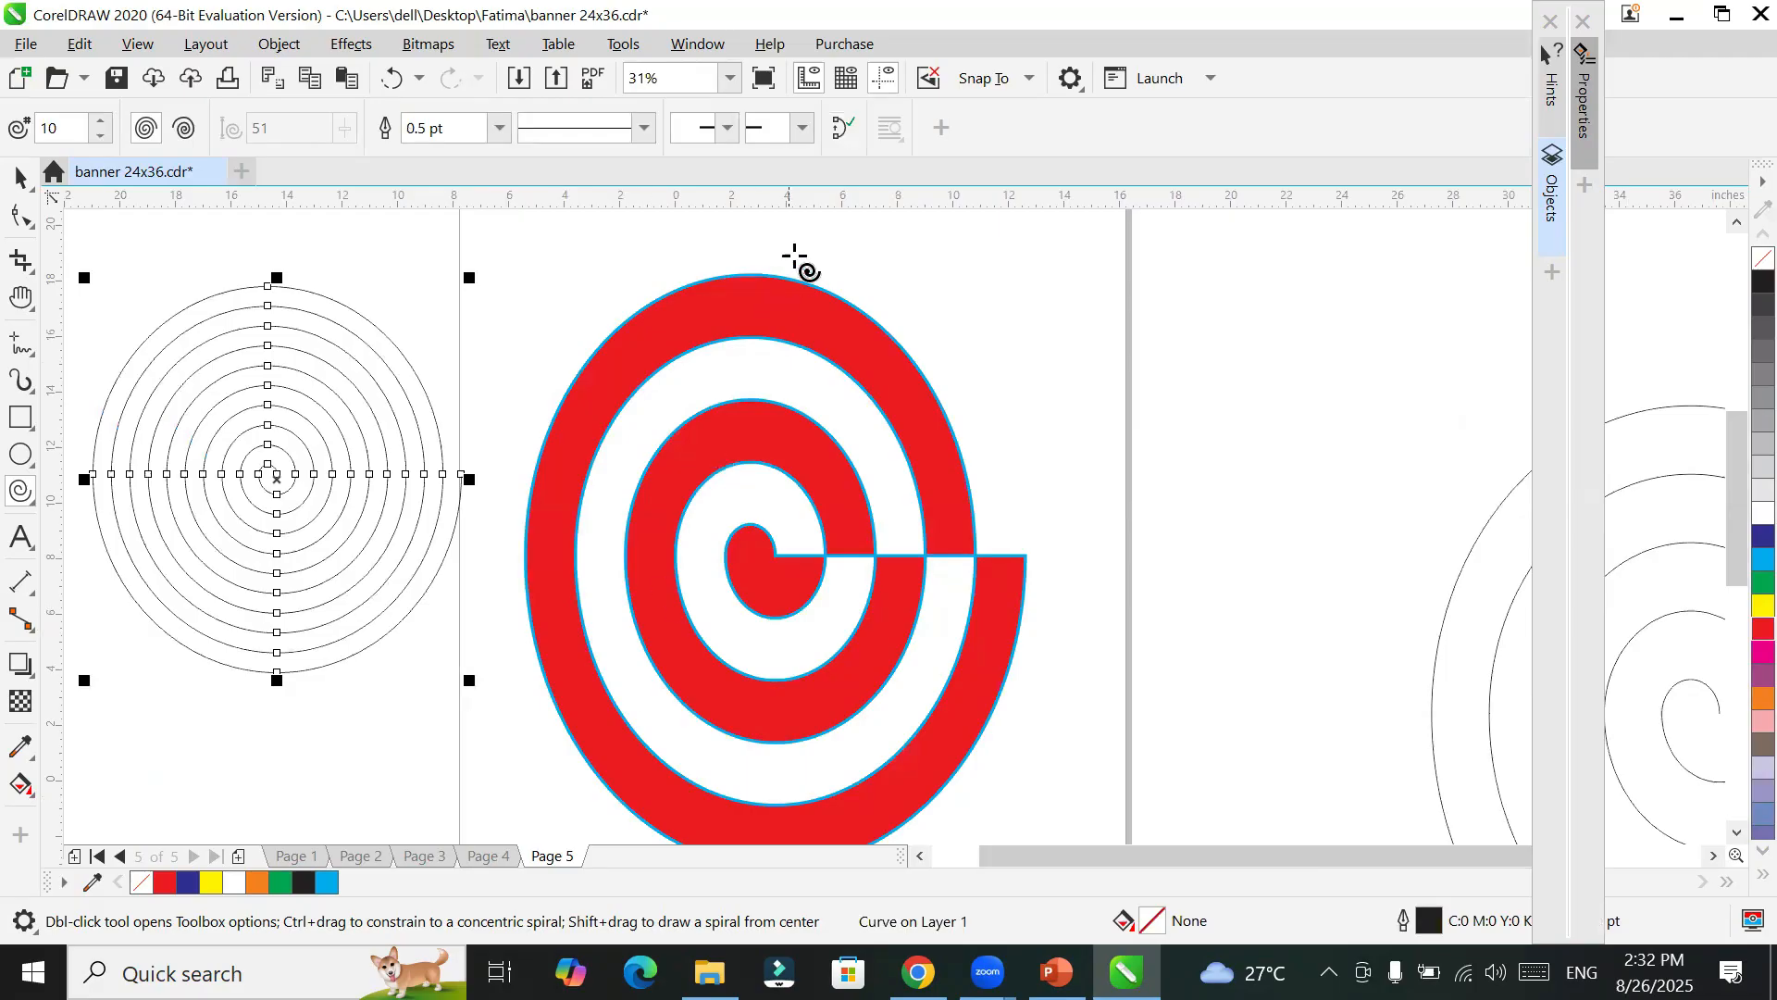
{"action": "left_click", "coordinate": [837, 133]}
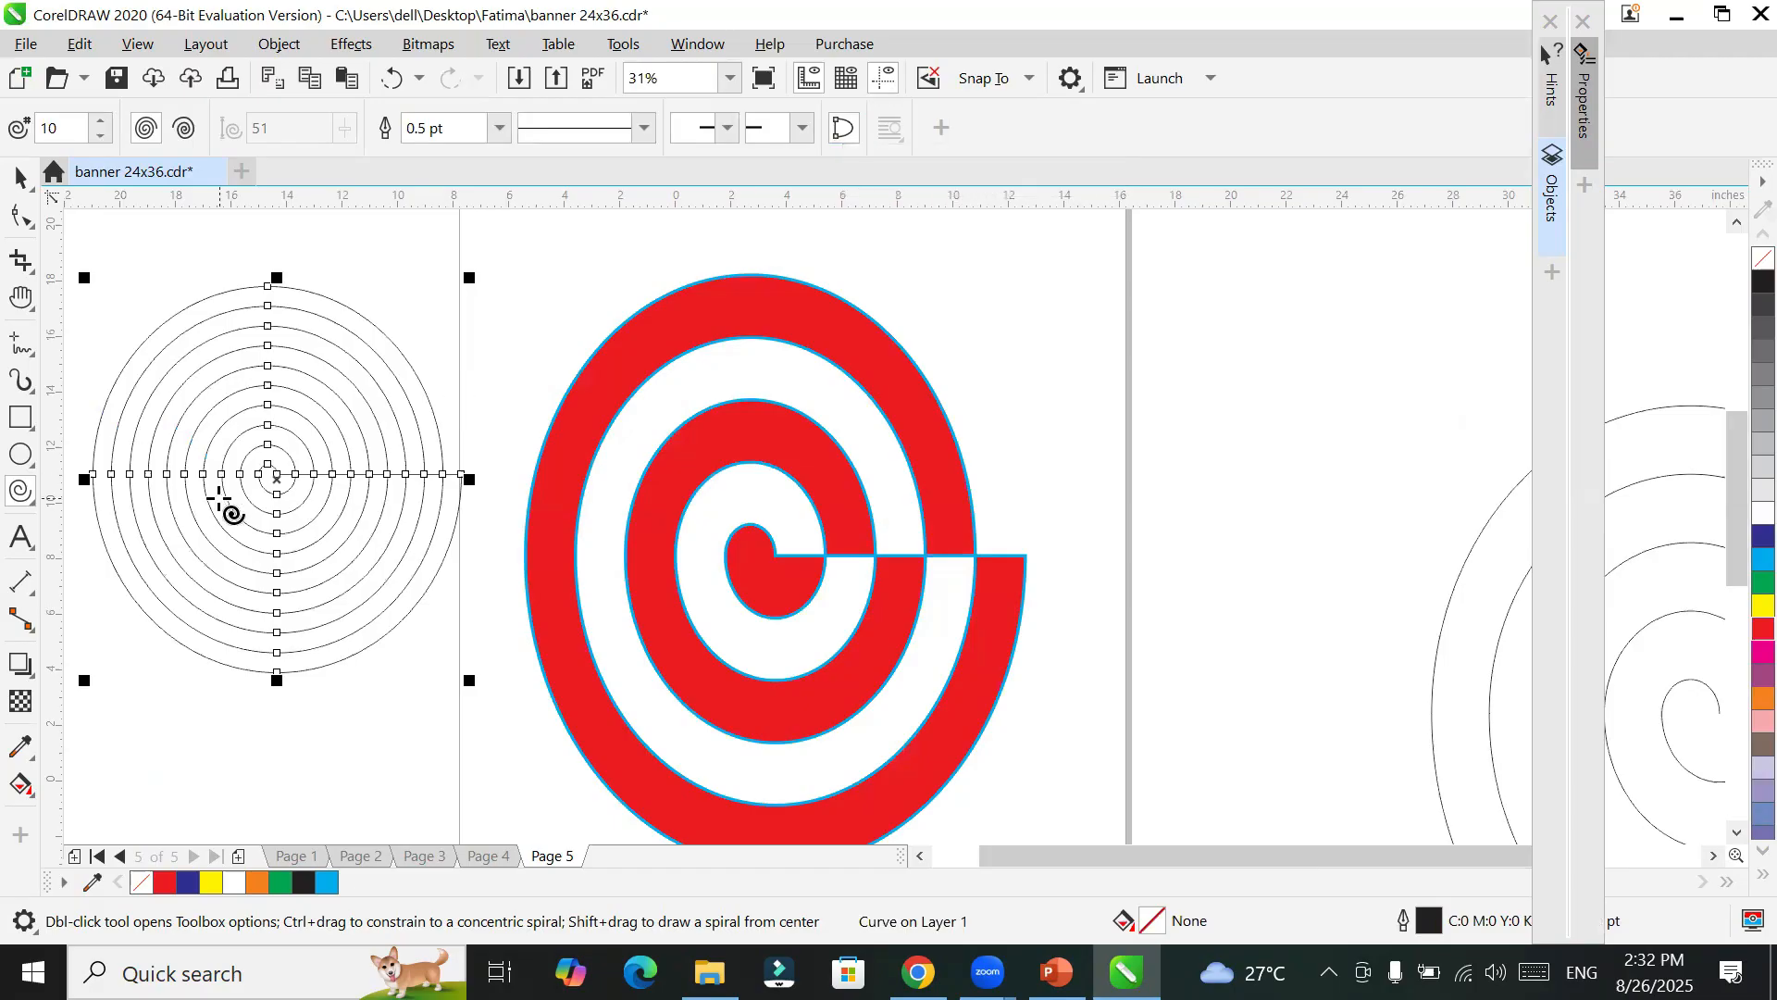
Step: Fill the closed 10-revolution spiral with cyan and inspect its bands
{"action": "scroll", "coordinate": [219, 500], "scroll_direction": "up", "scroll_amount": 1}
{"action": "scroll", "coordinate": [555, 543], "scroll_direction": "up", "scroll_amount": 1}
{"action": "scroll", "coordinate": [555, 543], "scroll_direction": "down", "scroll_amount": 1}
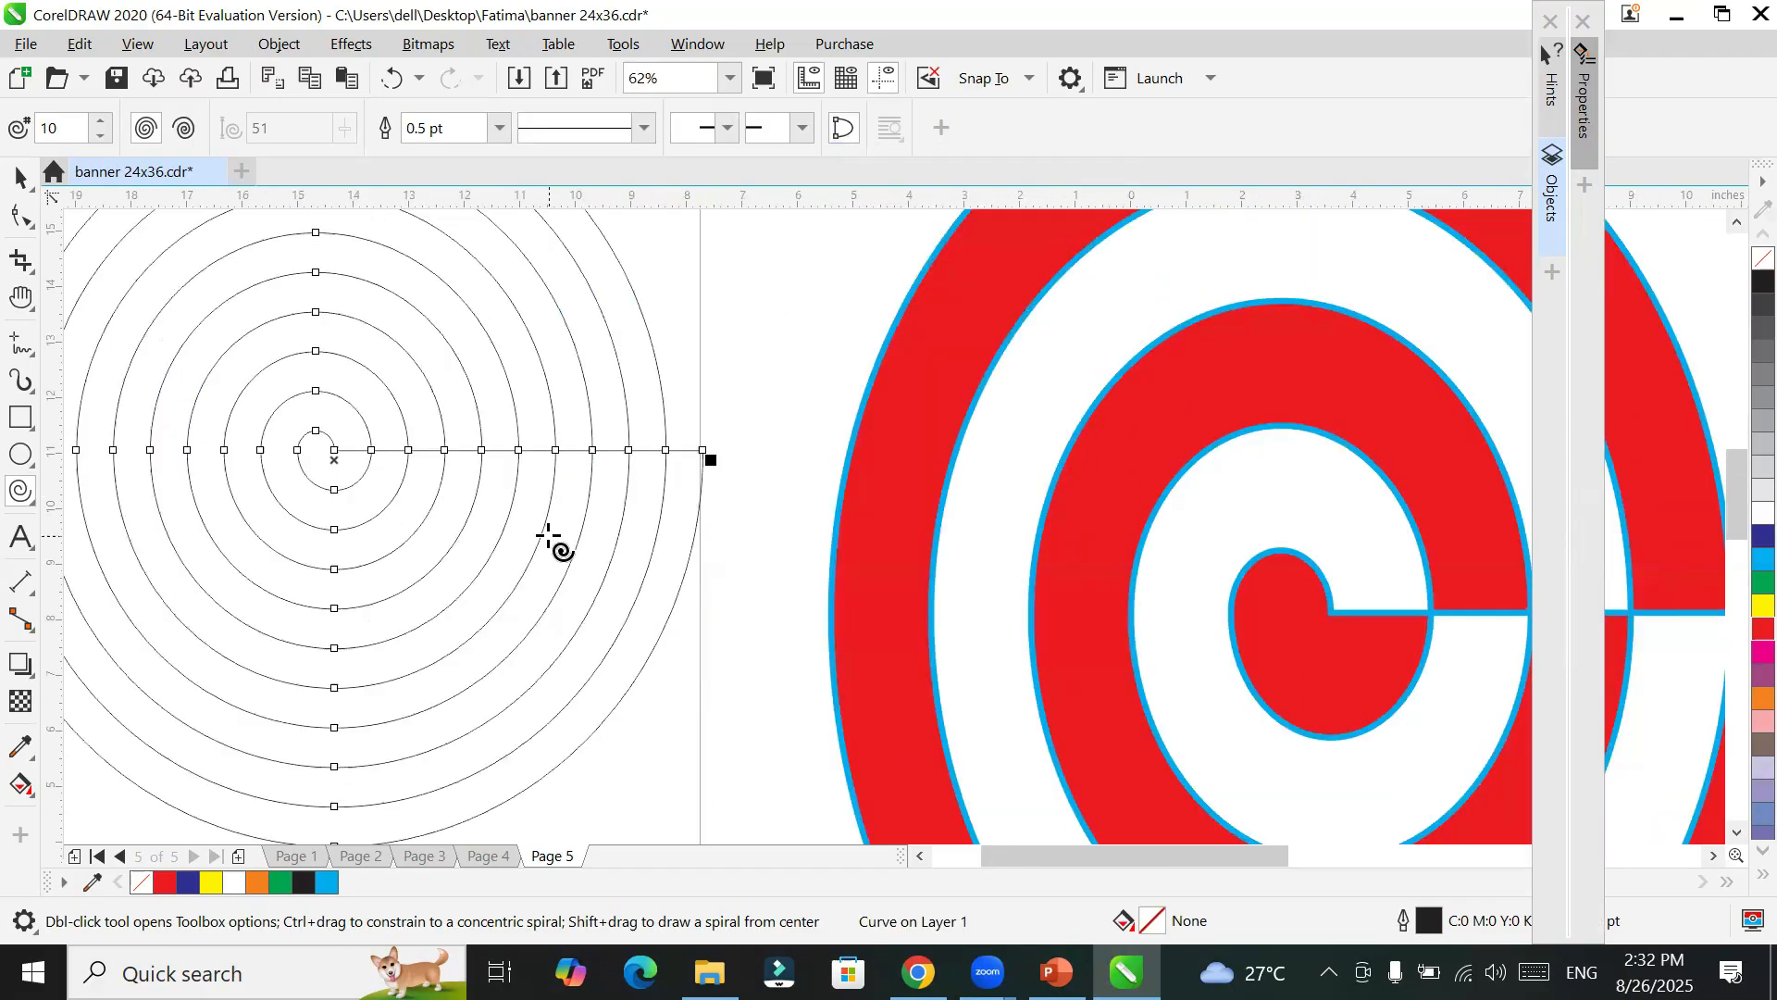
{"action": "left_click", "coordinate": [1762, 560]}
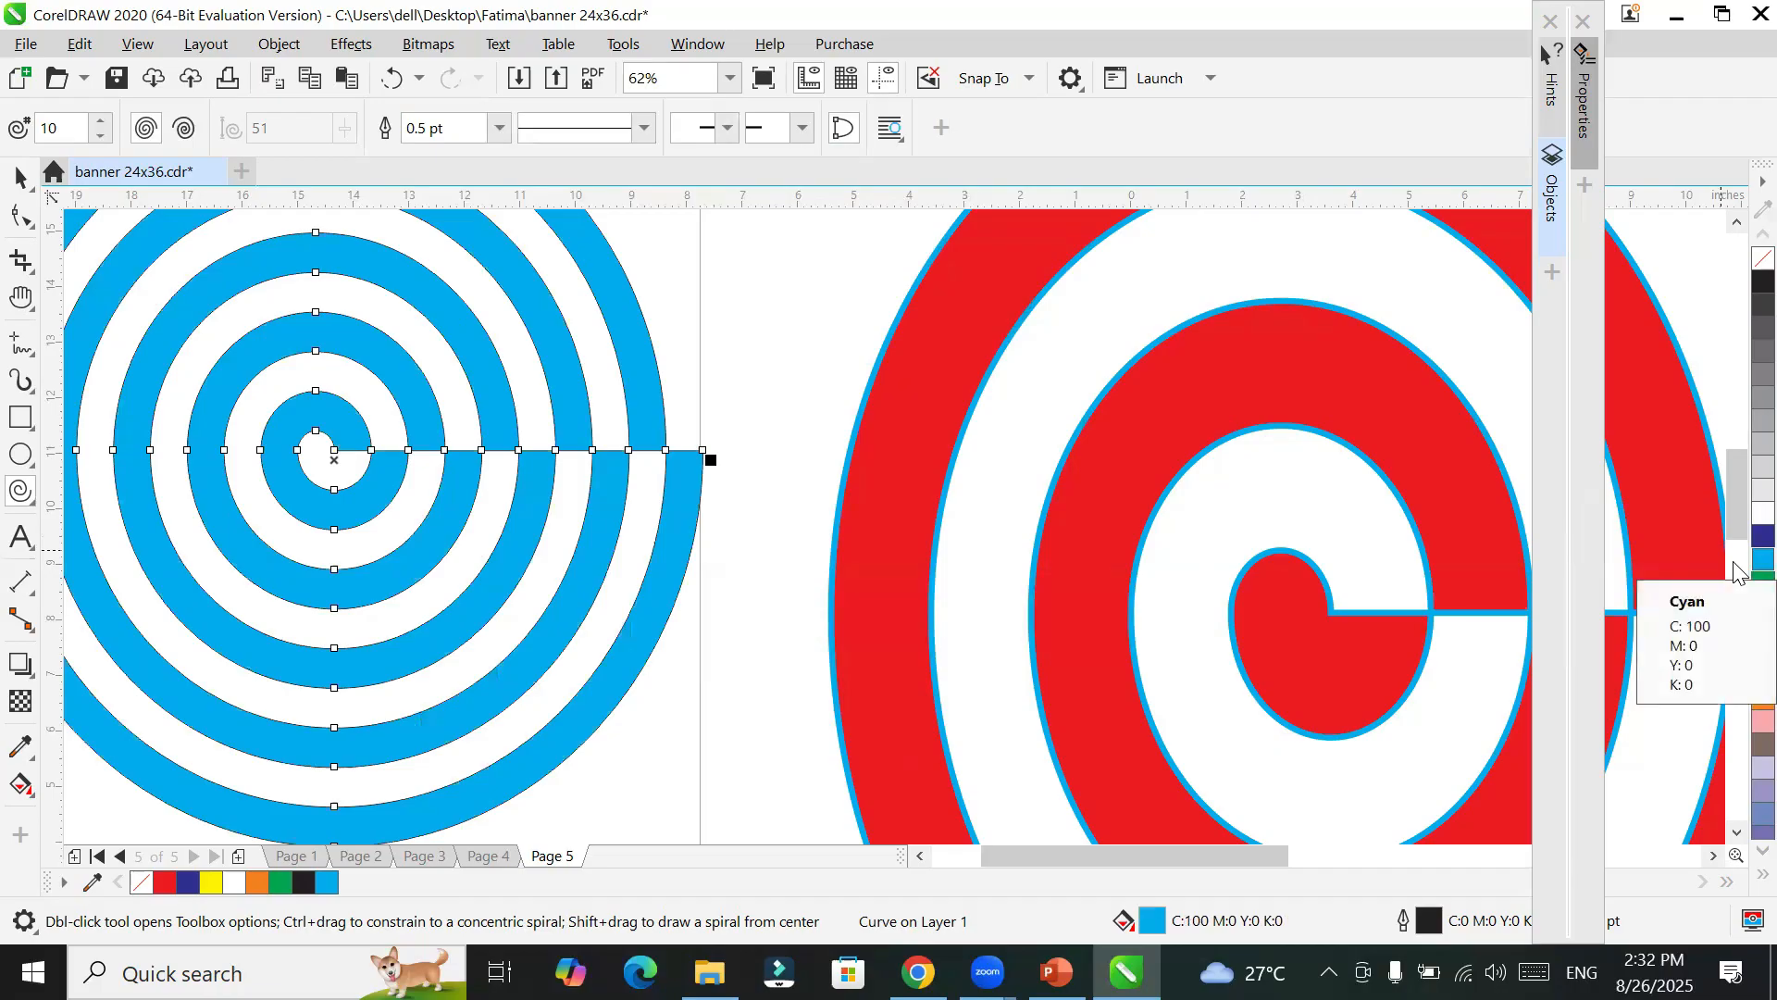
{"action": "scroll", "coordinate": [682, 555], "scroll_direction": "down", "scroll_amount": 1}
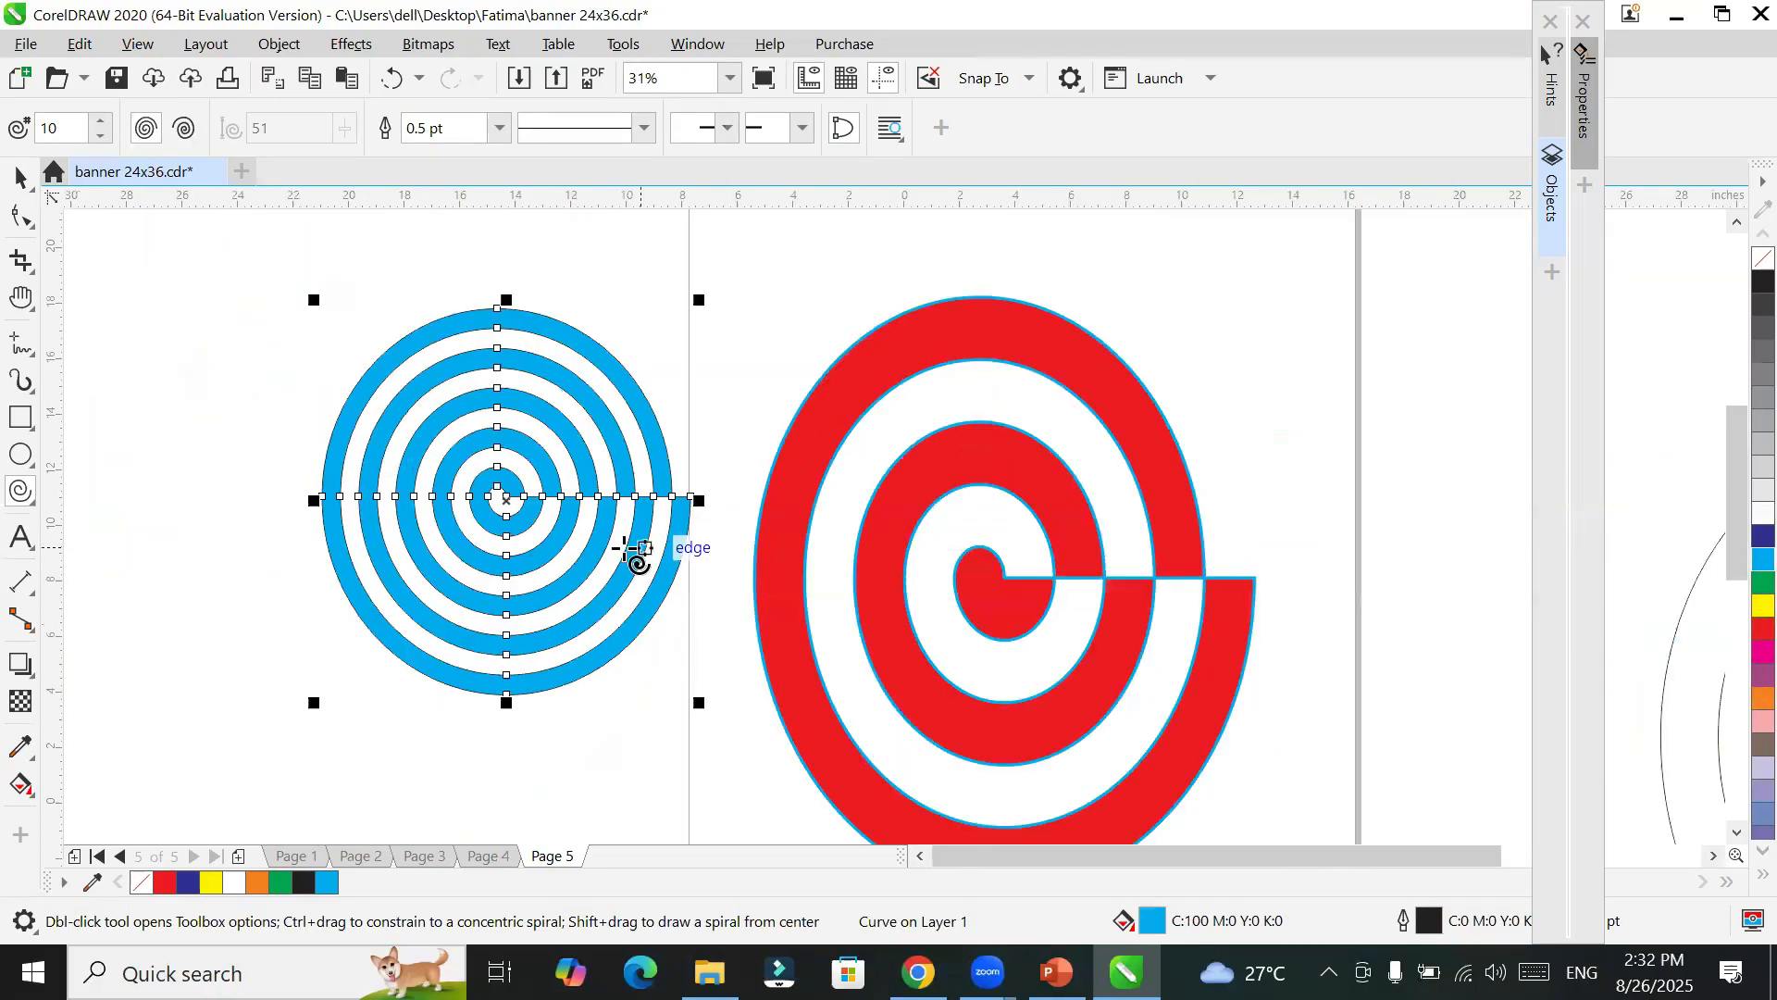
{"action": "scroll", "coordinate": [625, 548], "scroll_direction": "up", "scroll_amount": 1}
{"action": "scroll", "coordinate": [623, 549], "scroll_direction": "down", "scroll_amount": 1}
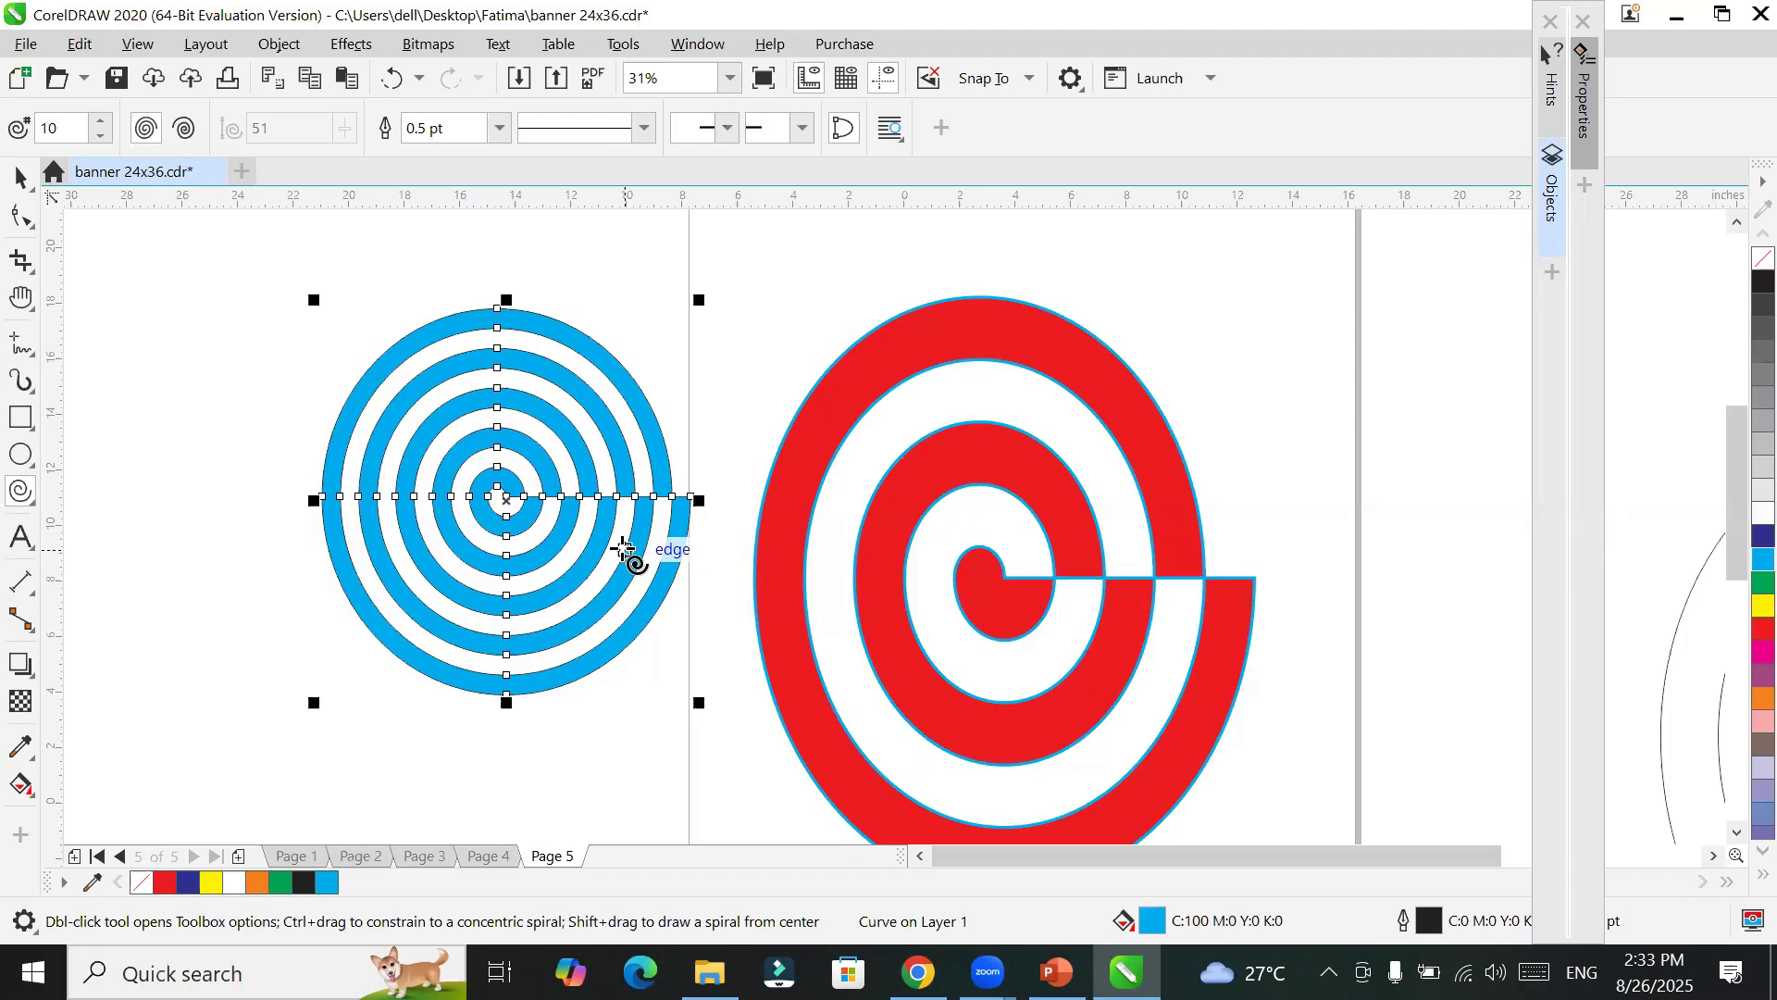
{"action": "scroll", "coordinate": [622, 549], "scroll_direction": "up", "scroll_amount": 2}
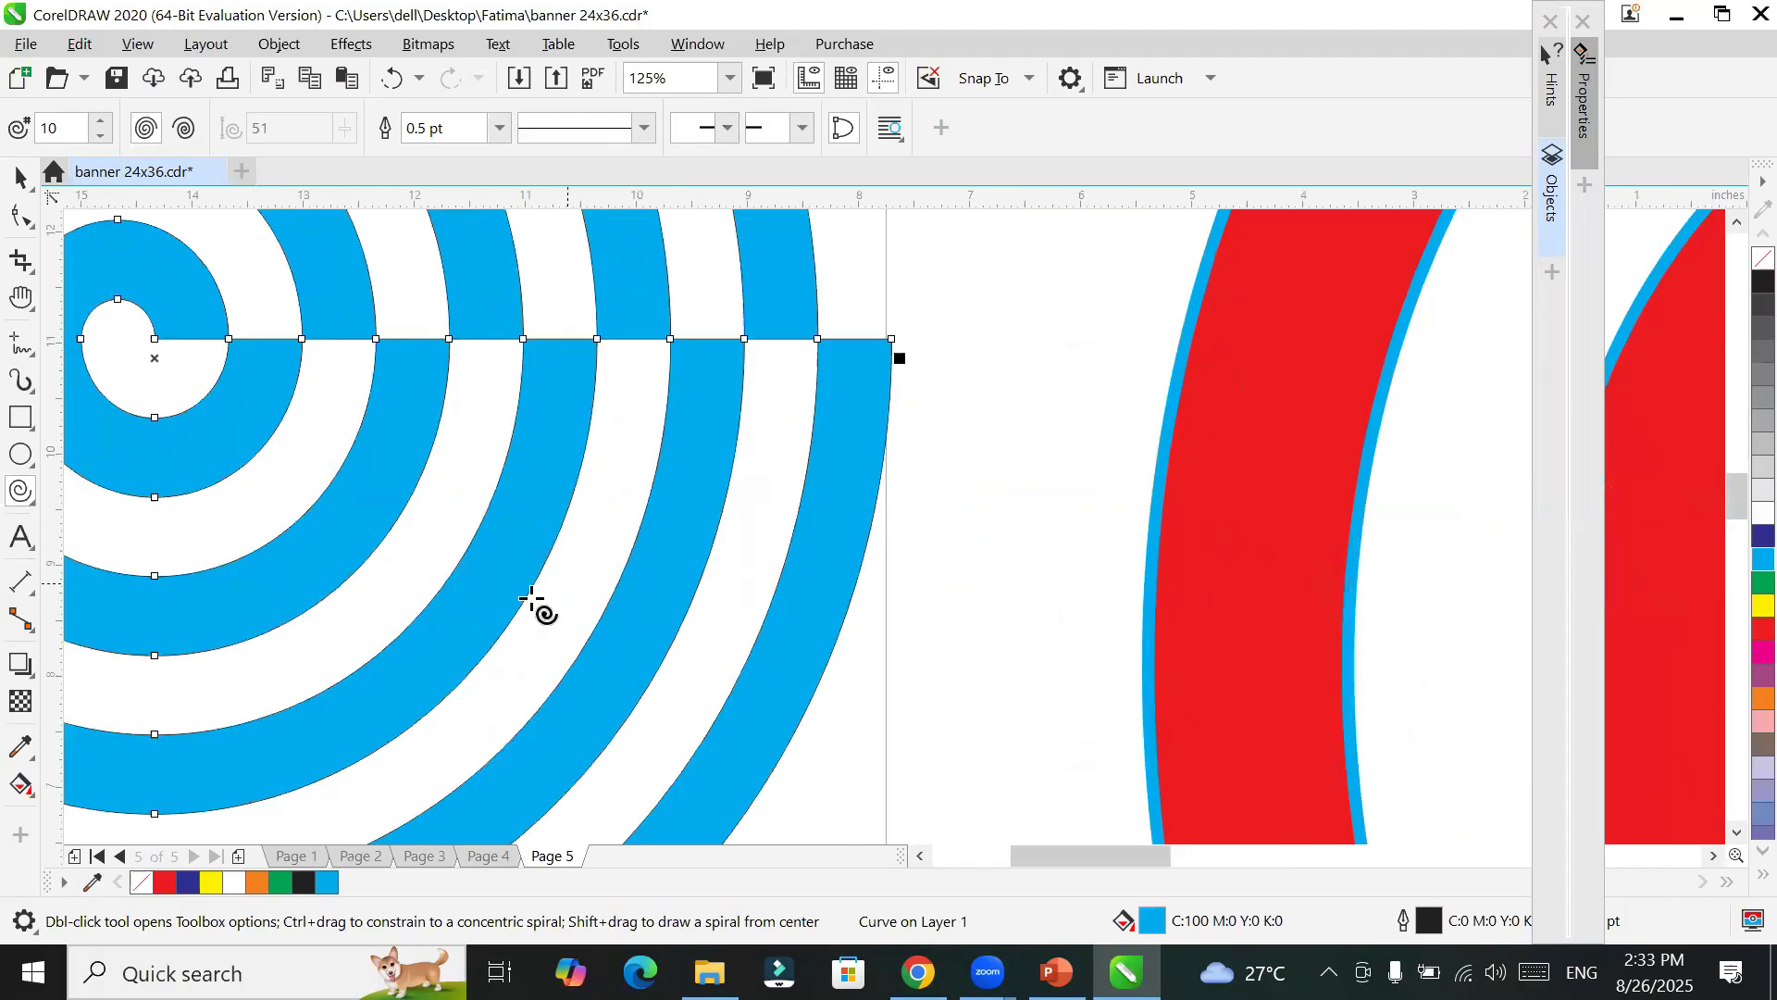
{"action": "scroll", "coordinate": [534, 601], "scroll_direction": "down", "scroll_amount": 1}
{"action": "scroll", "coordinate": [535, 600], "scroll_direction": "down", "scroll_amount": 1}
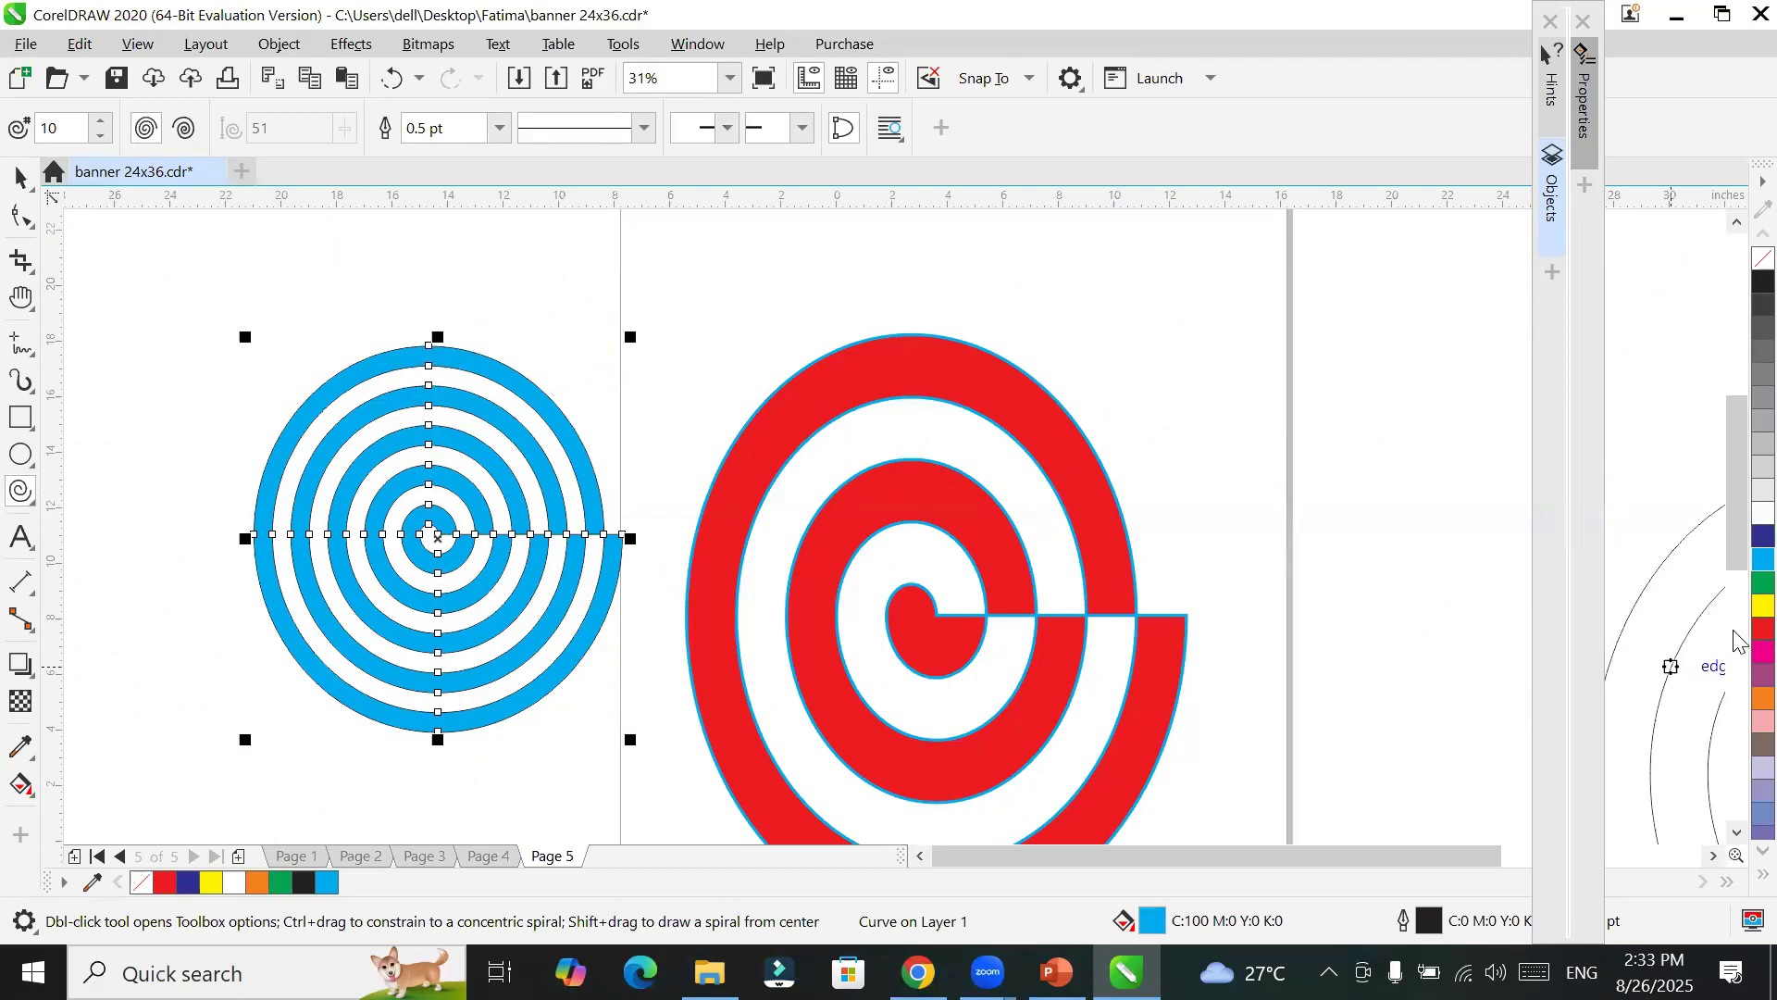
Step: Try red, dark blue, orange and pale lavender fills on the 10-revolution spiral, then give it a red fill
{"action": "left_click", "coordinate": [1757, 630]}
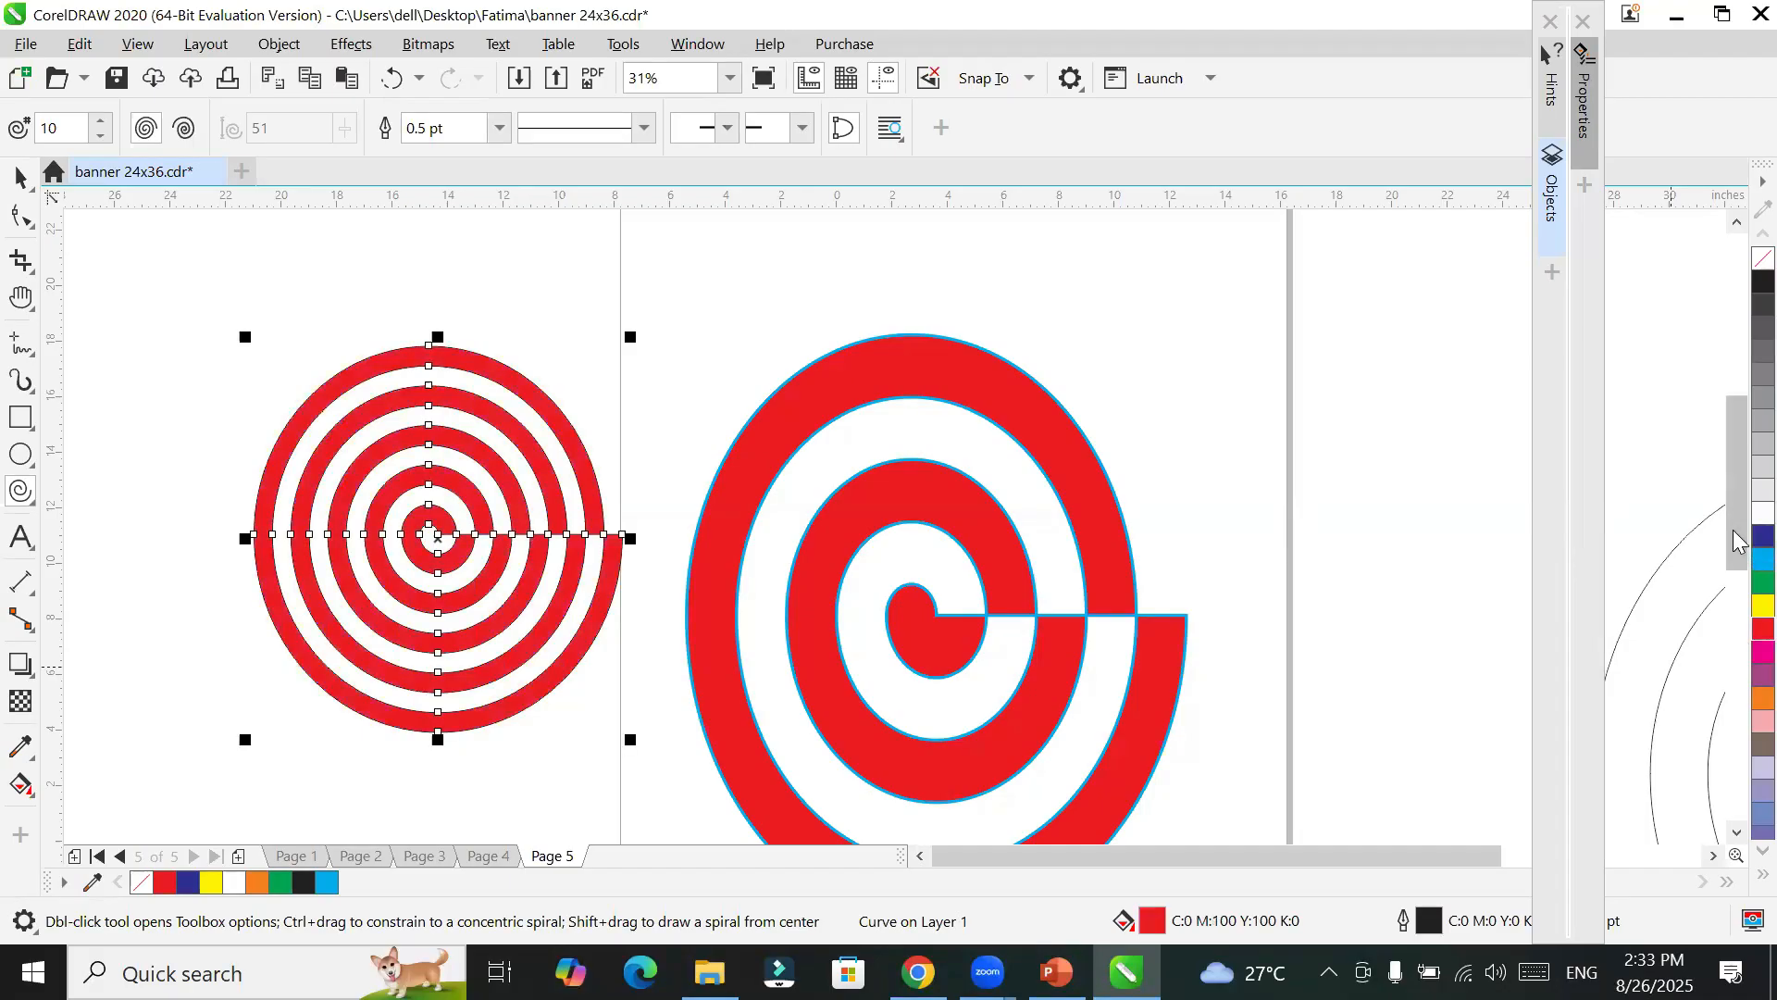
{"action": "left_click", "coordinate": [1761, 535]}
{"action": "left_click", "coordinate": [1758, 700]}
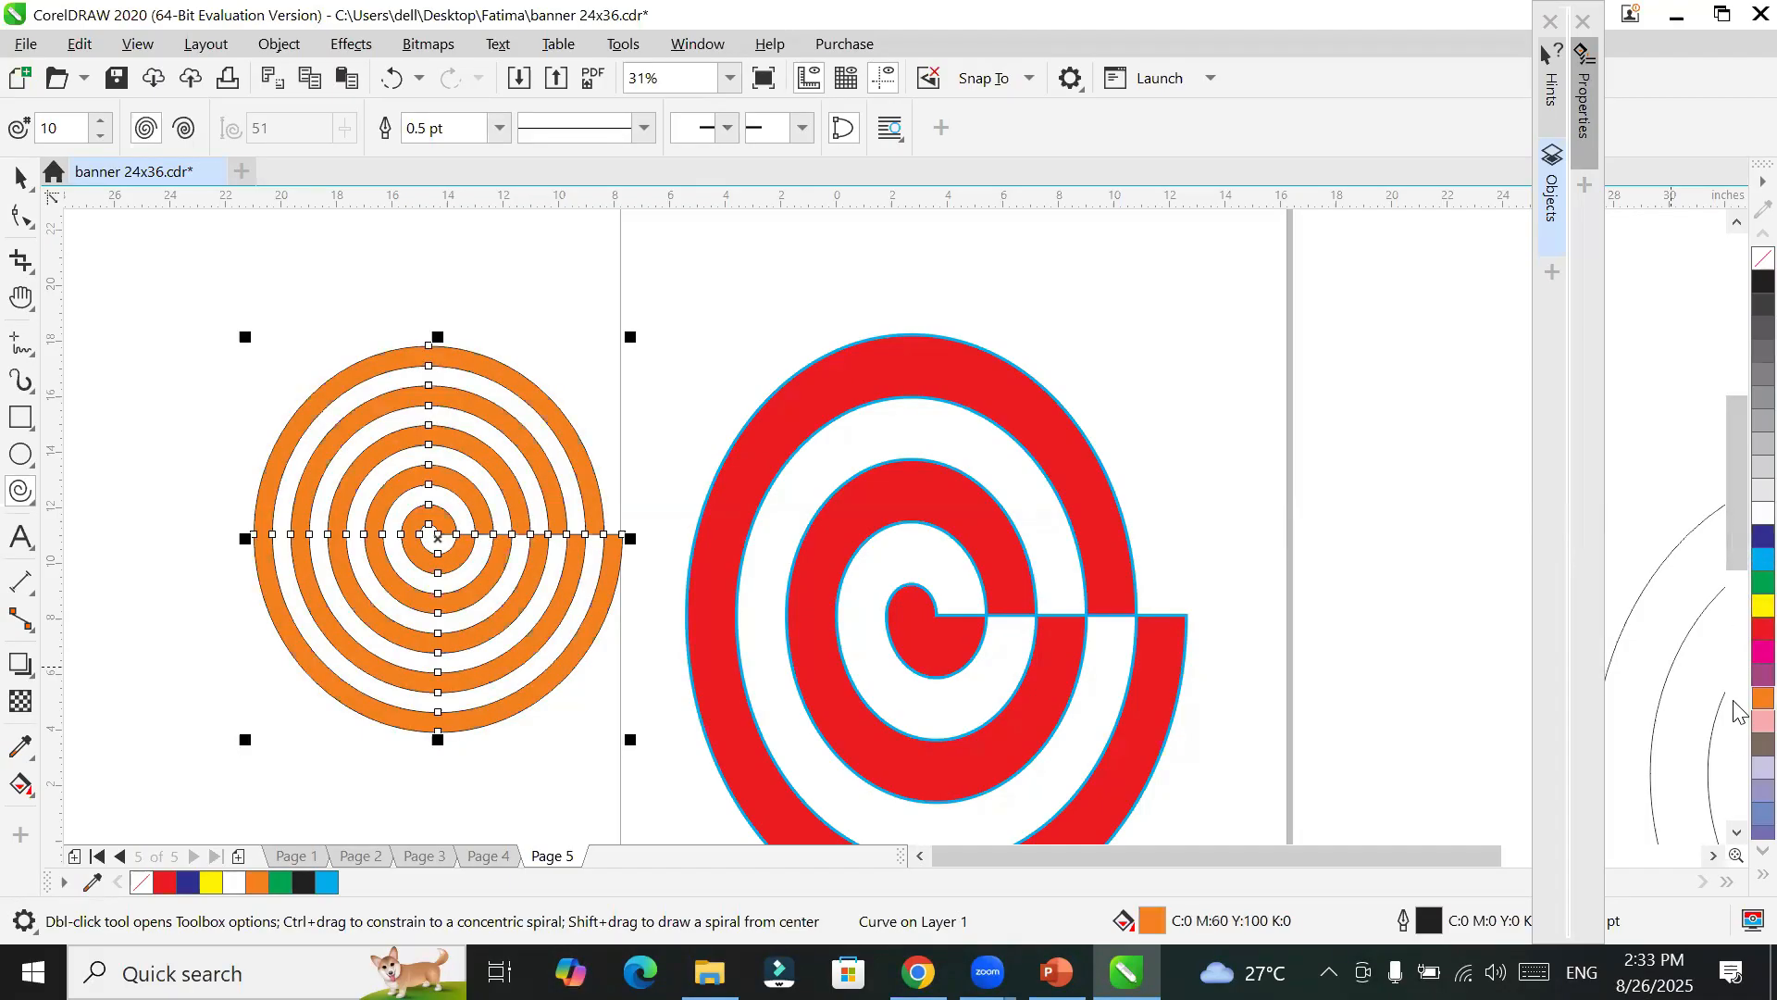
{"action": "left_click", "coordinate": [1758, 768]}
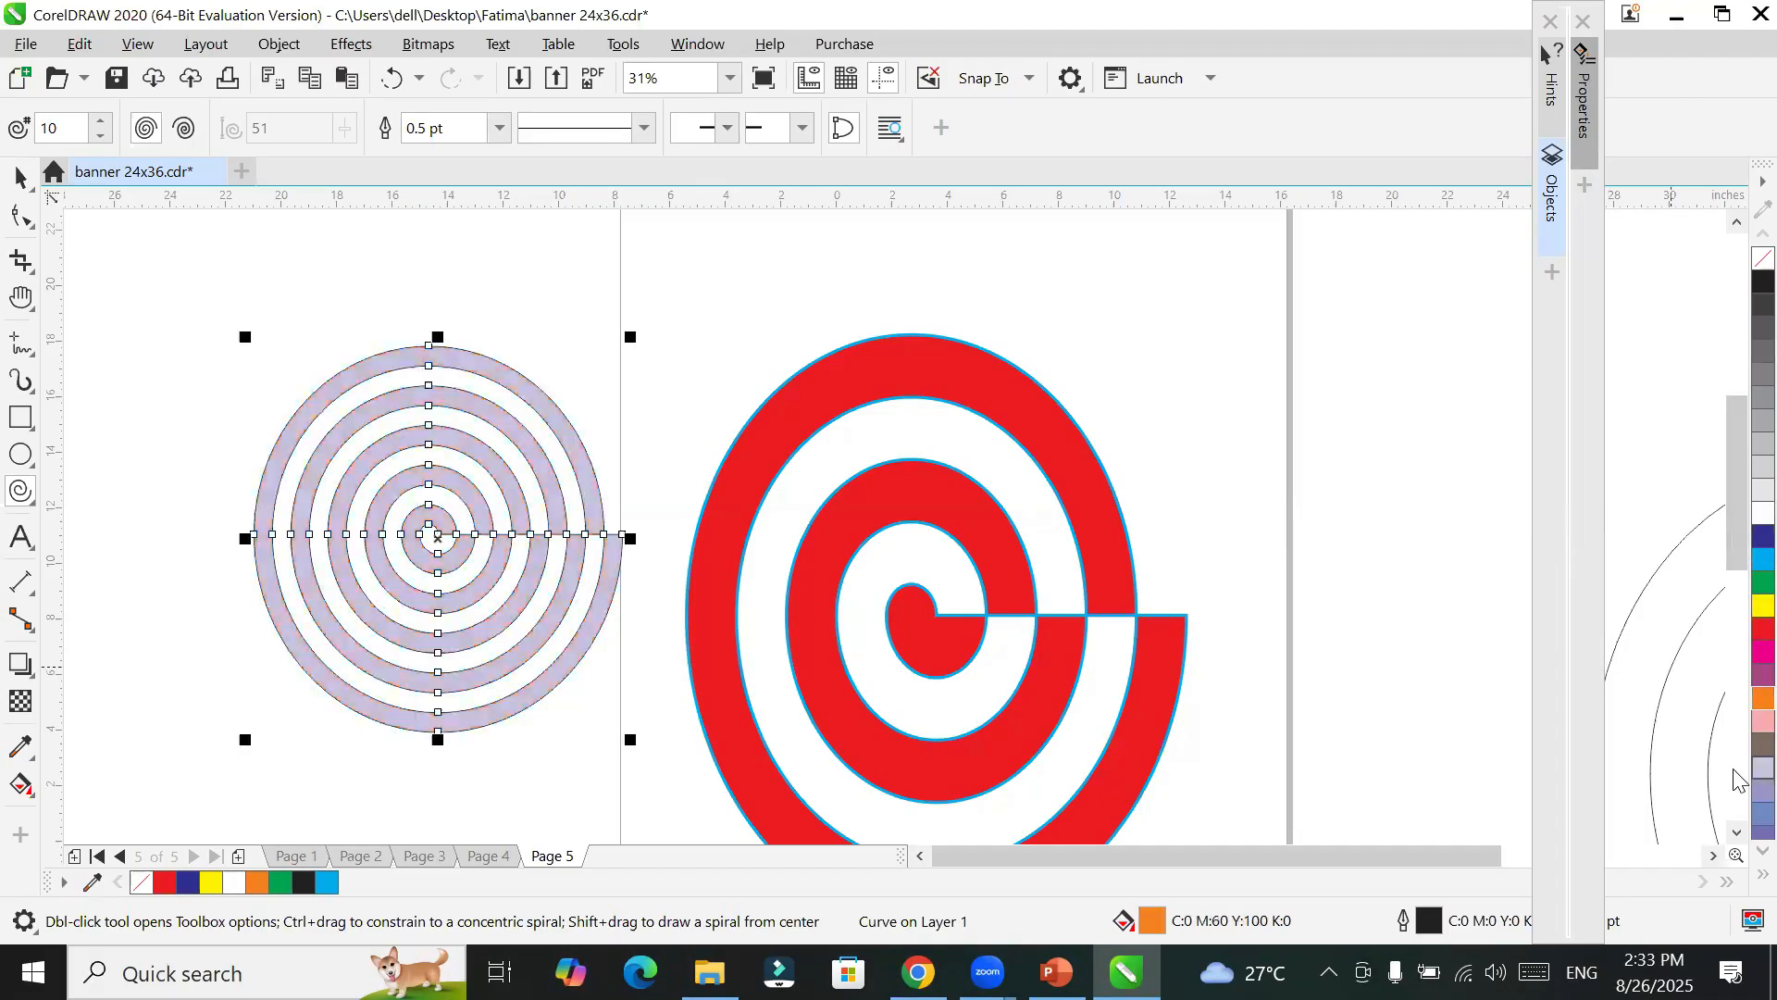
{"action": "left_click", "coordinate": [1736, 633]}
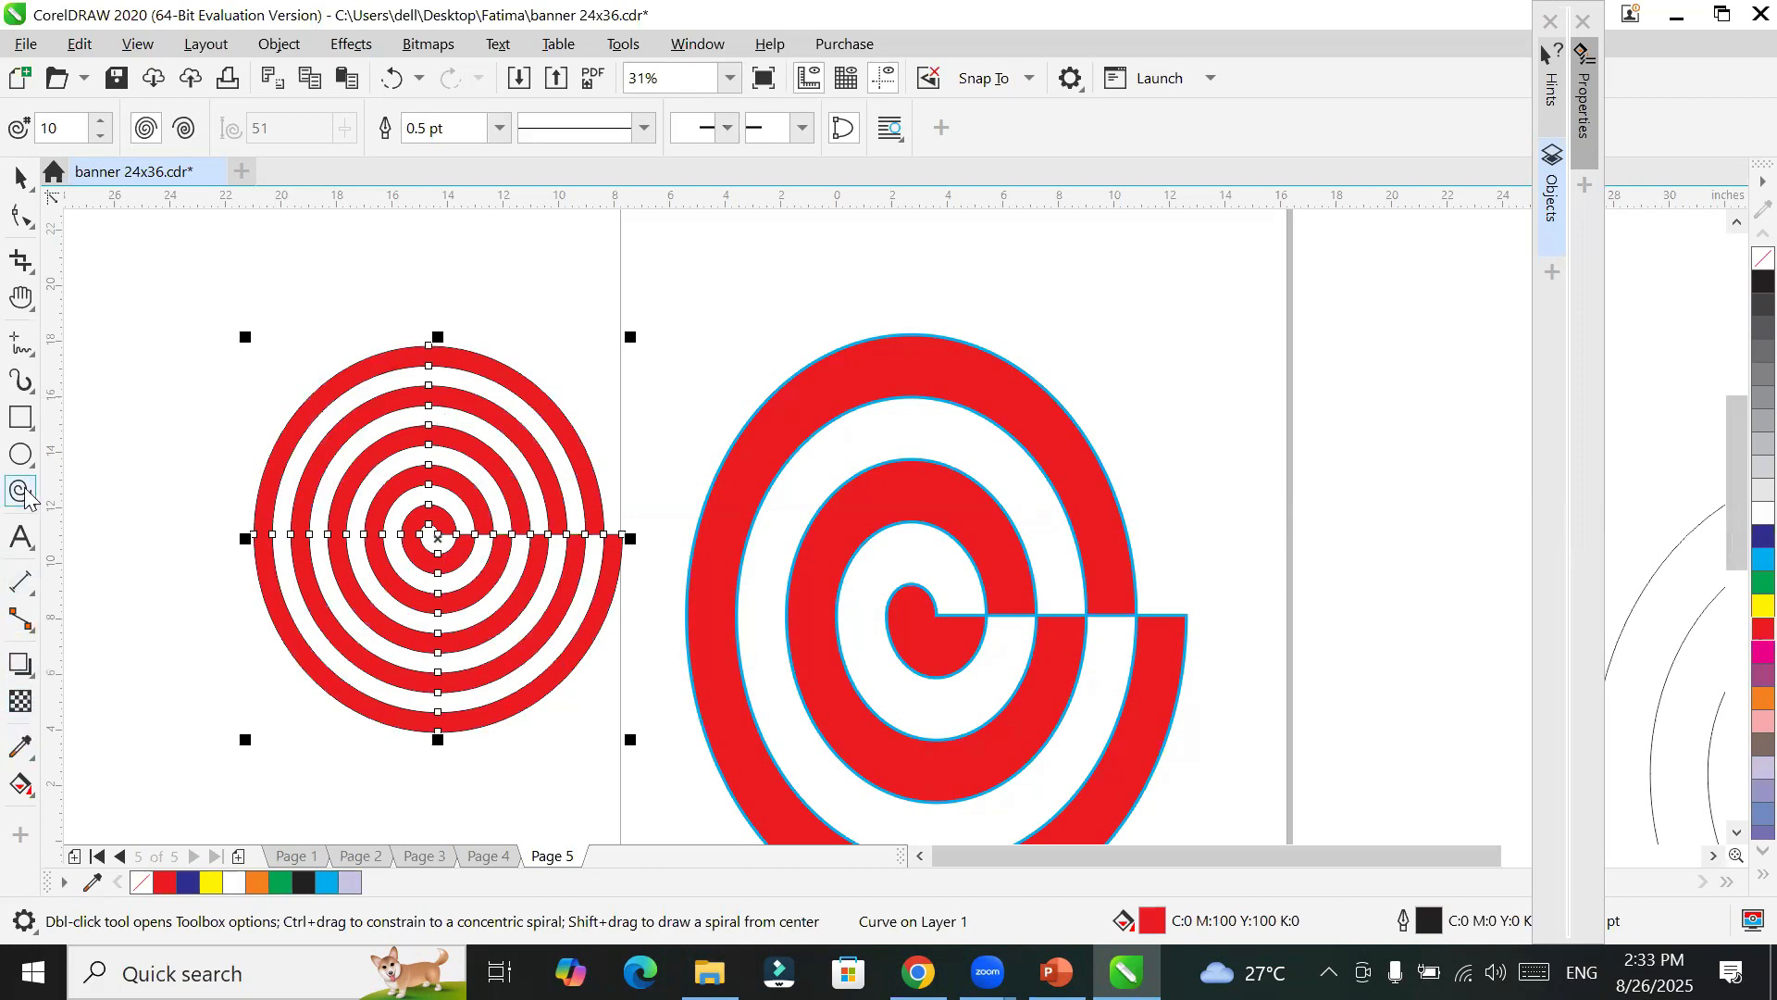
Step: Using Smart Fill with muted green (C64 M23 Y67 K4), fill the spiral's outermost white band, a middle white band and the white centre
{"action": "left_click", "coordinate": [20, 785]}
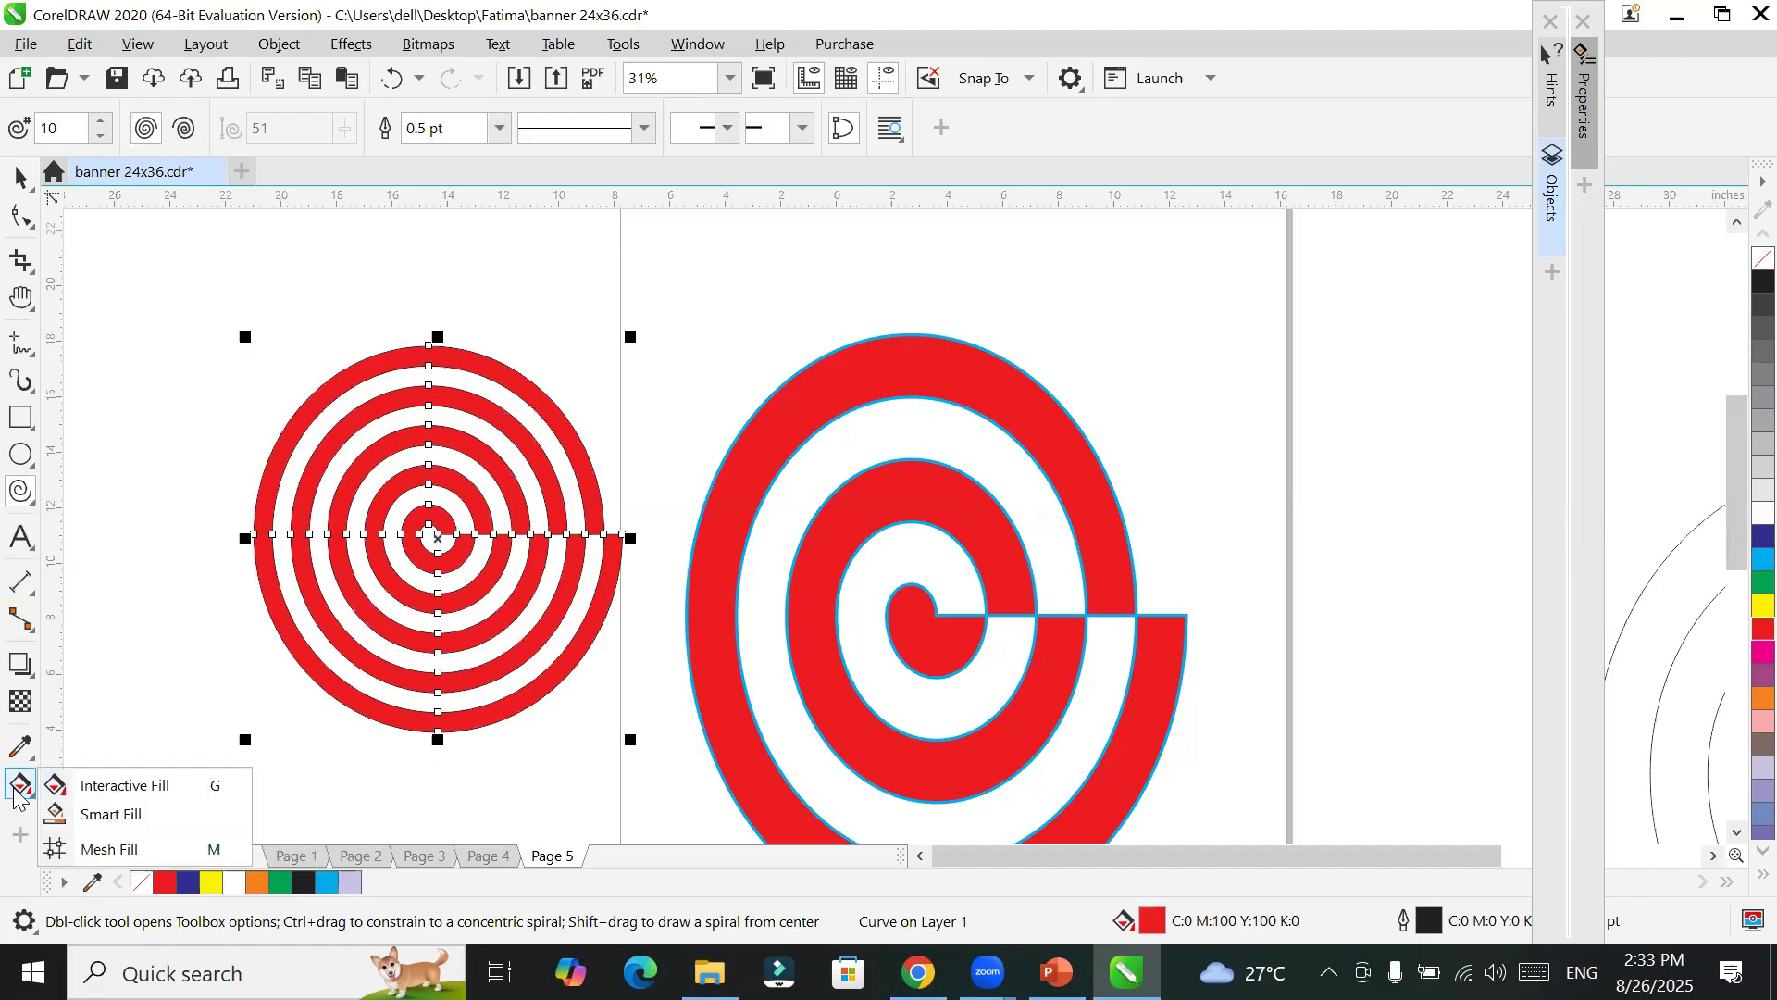
{"action": "left_click", "coordinate": [189, 814]}
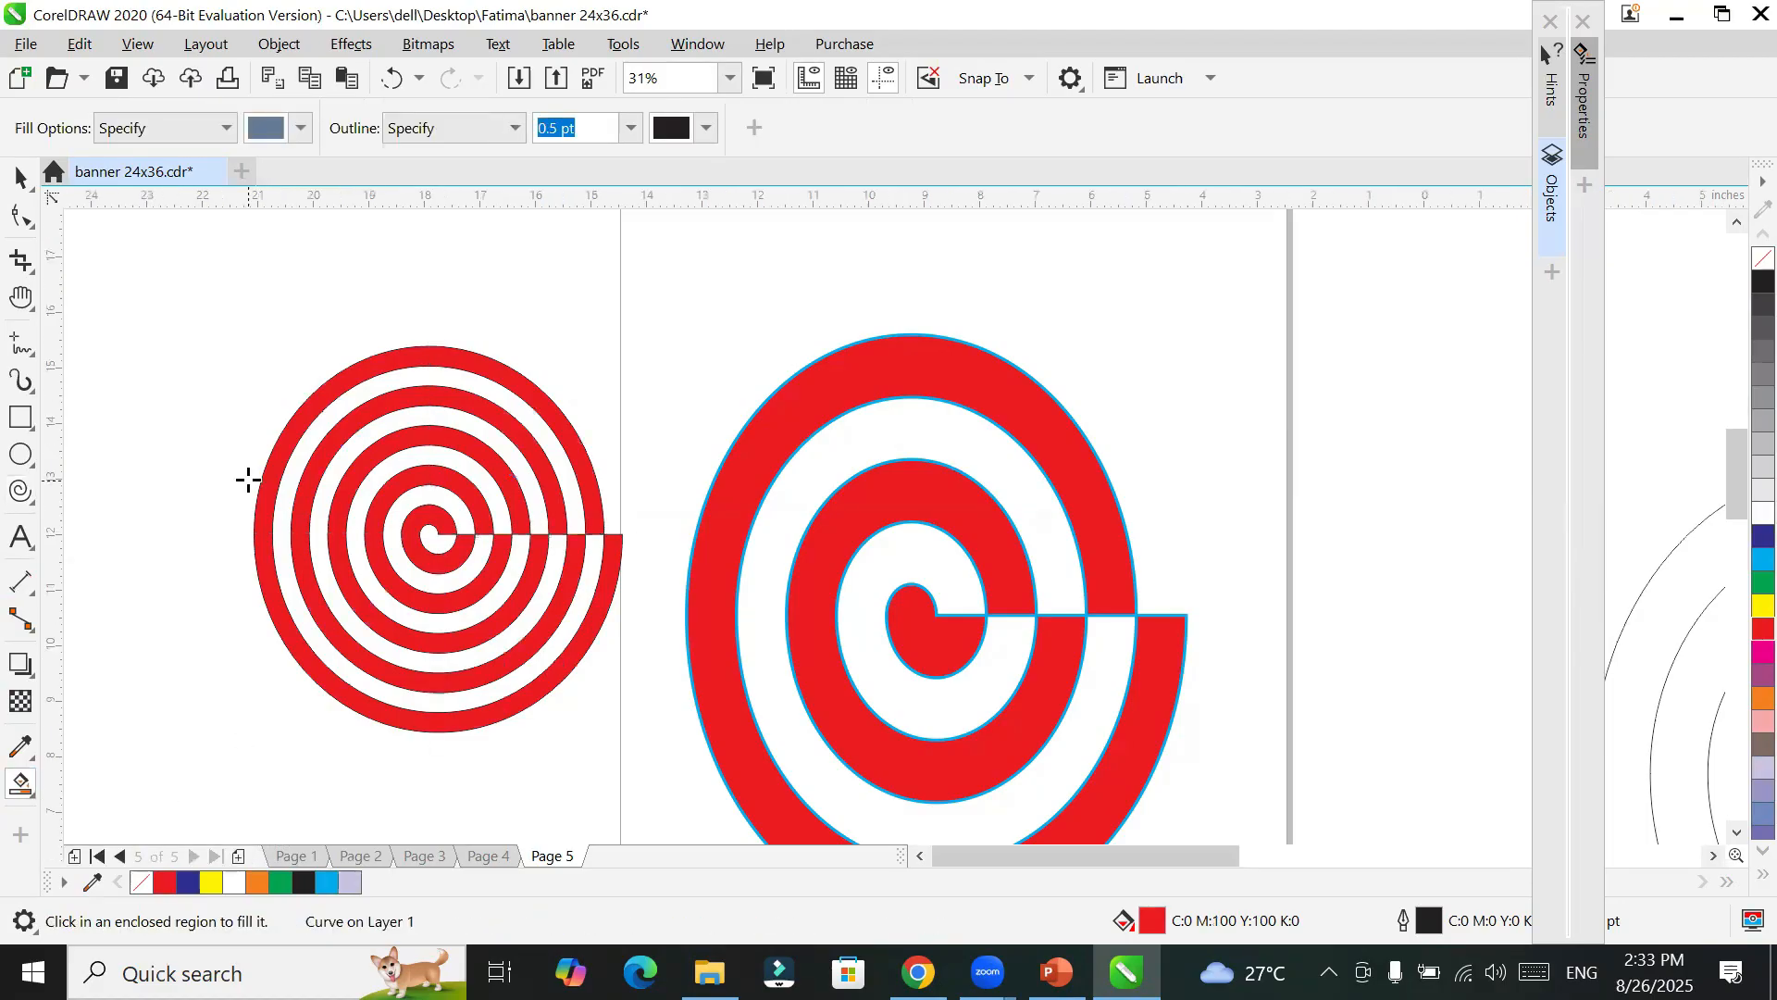
{"action": "scroll", "coordinate": [248, 479], "scroll_direction": "up", "scroll_amount": 2}
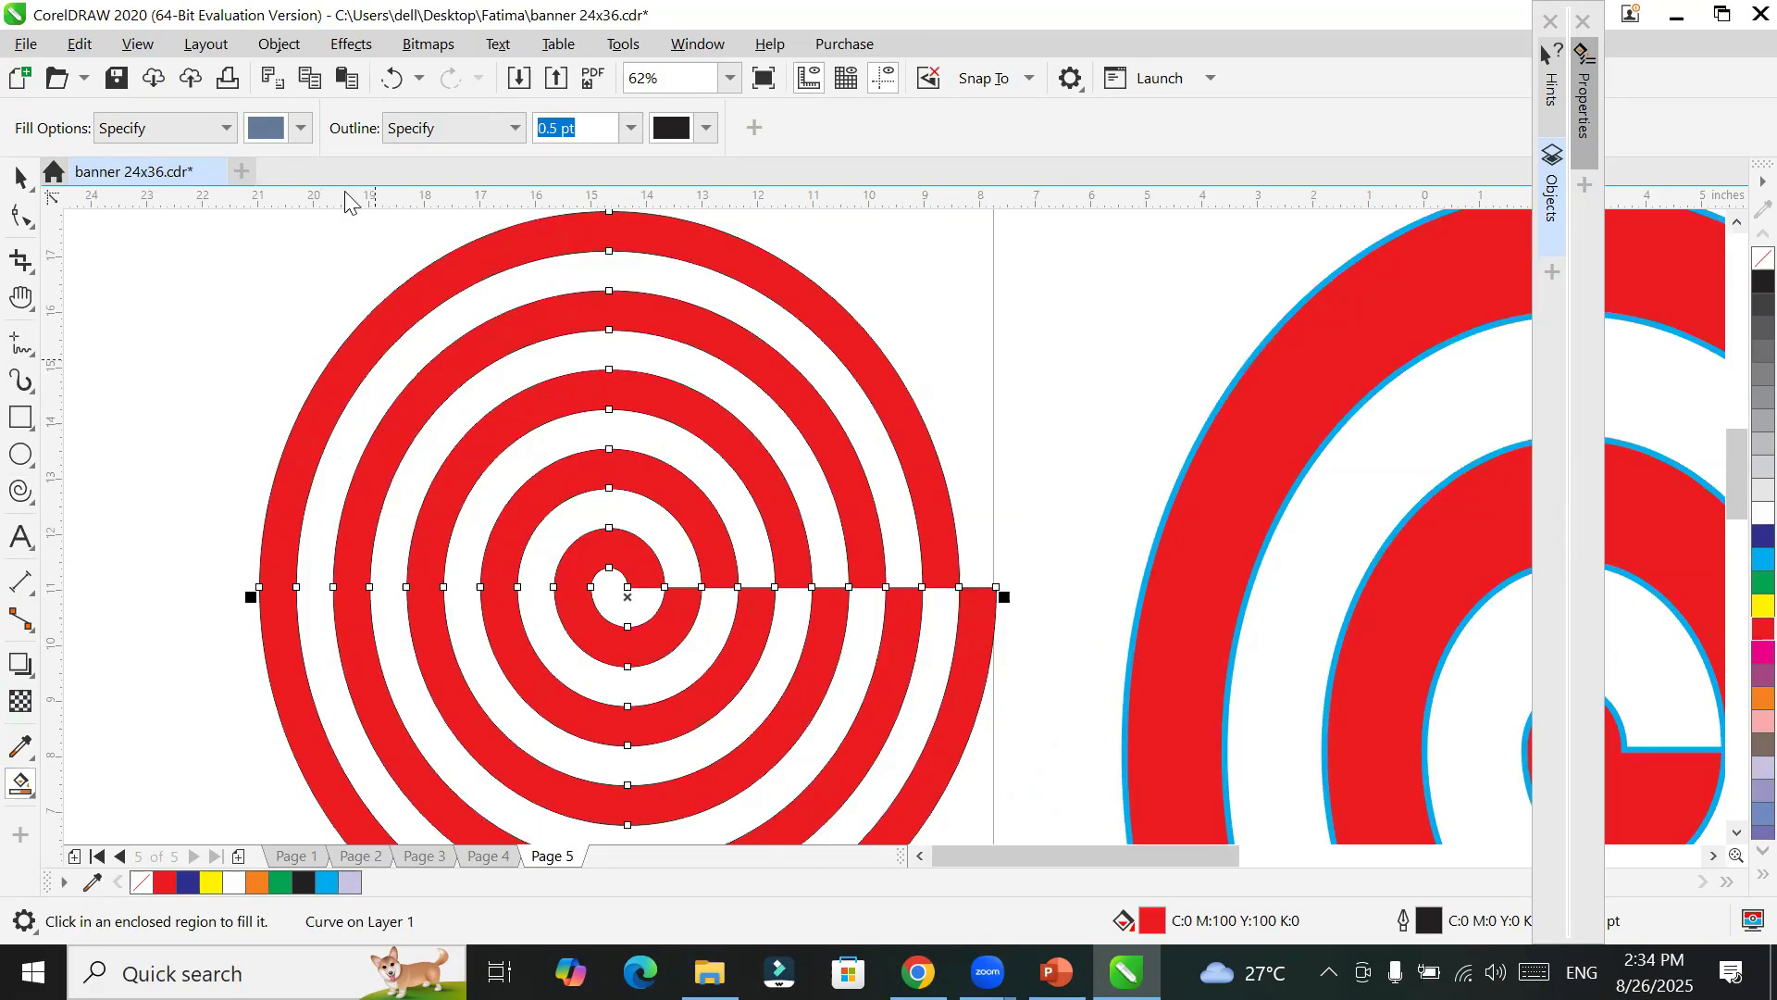
{"action": "left_click", "coordinate": [300, 130]}
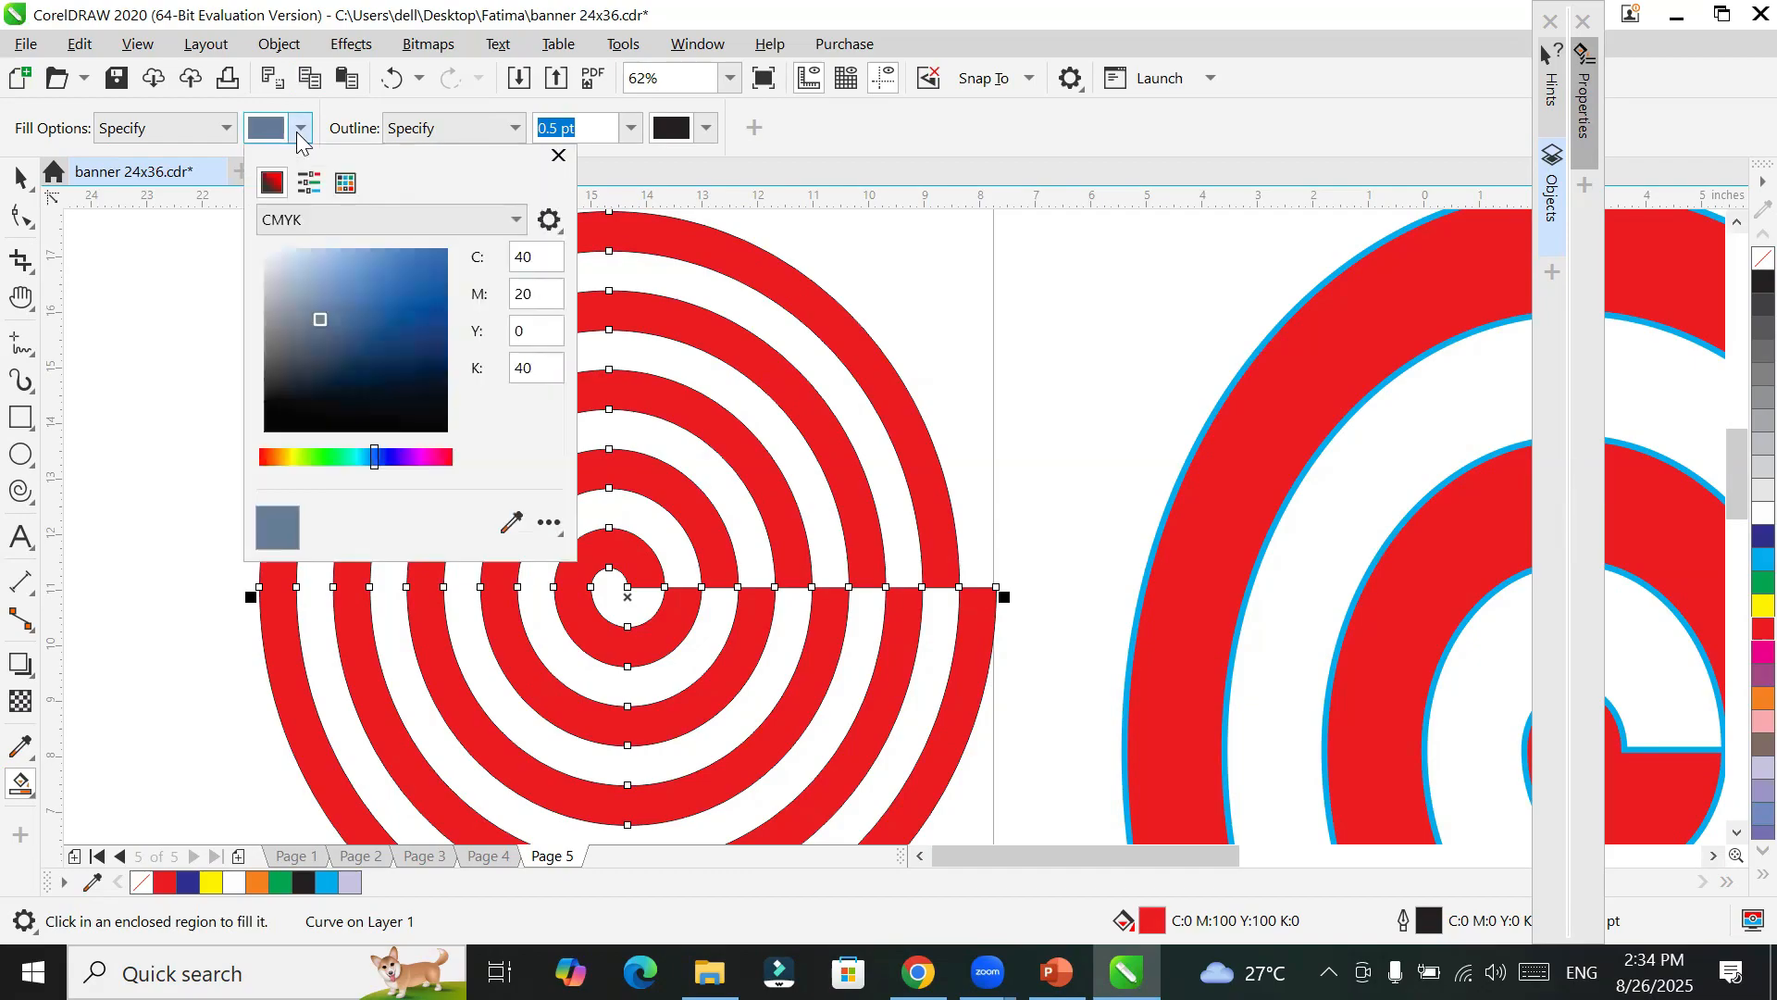
{"action": "left_click", "coordinate": [330, 459]}
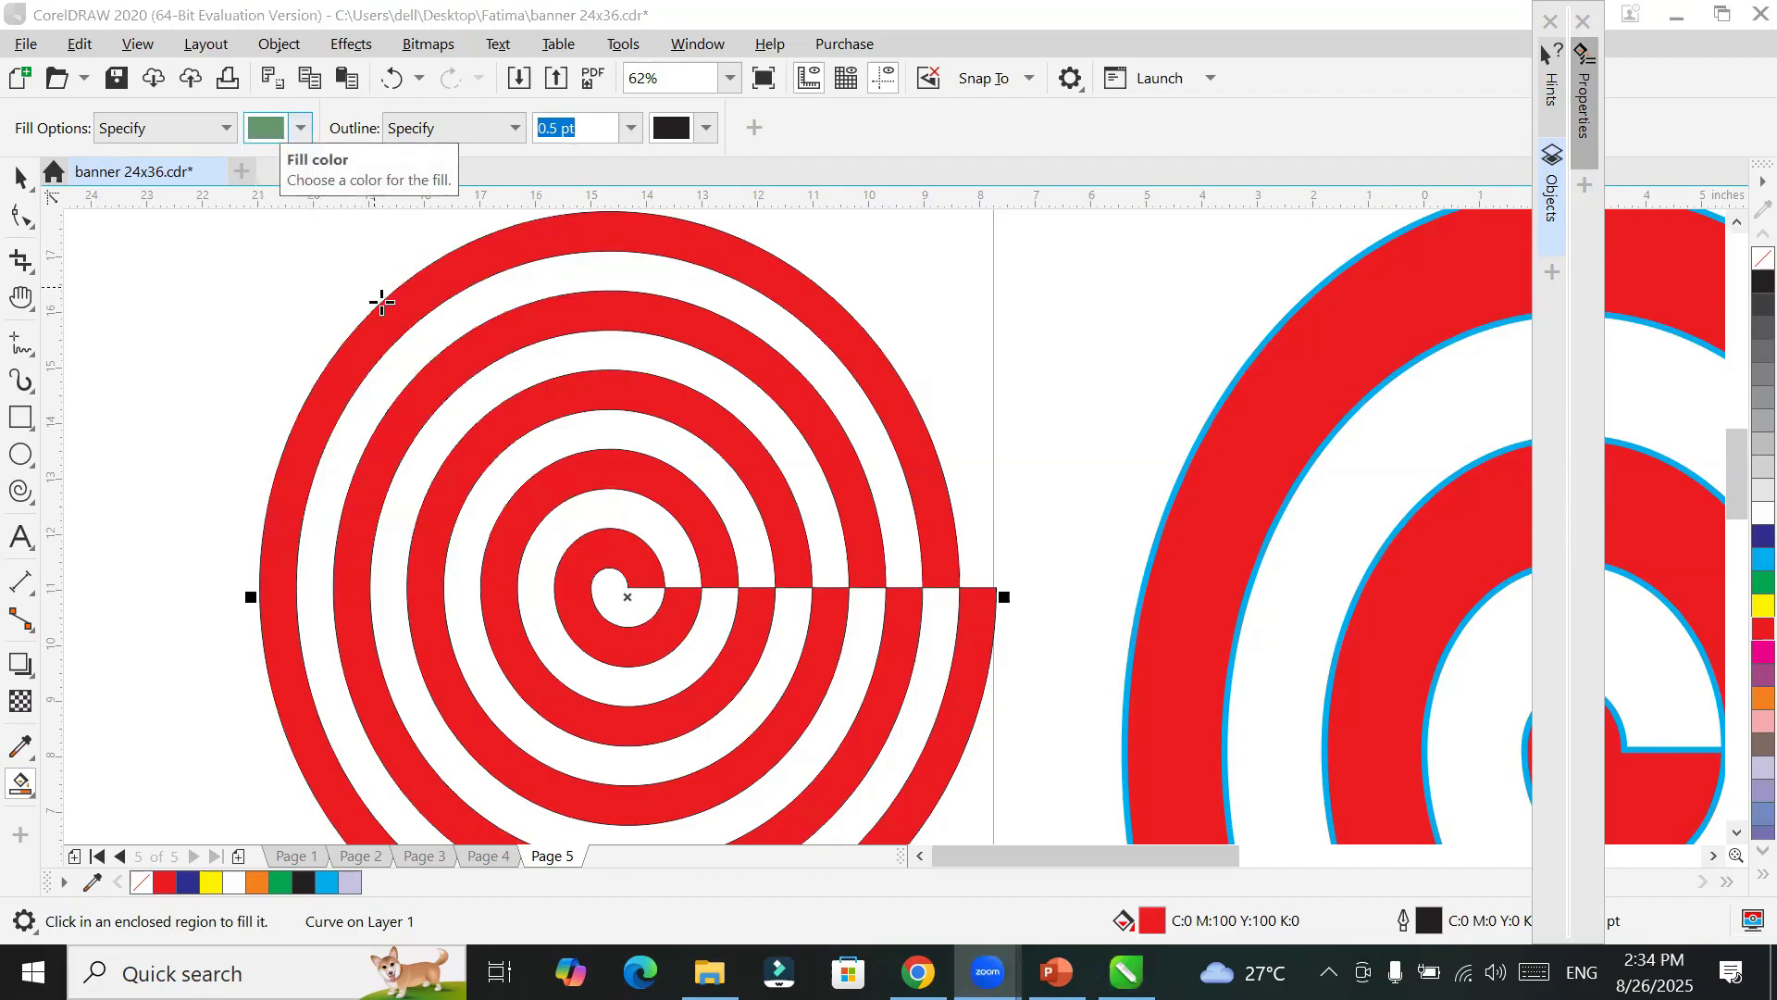
{"action": "left_click", "coordinate": [406, 357]}
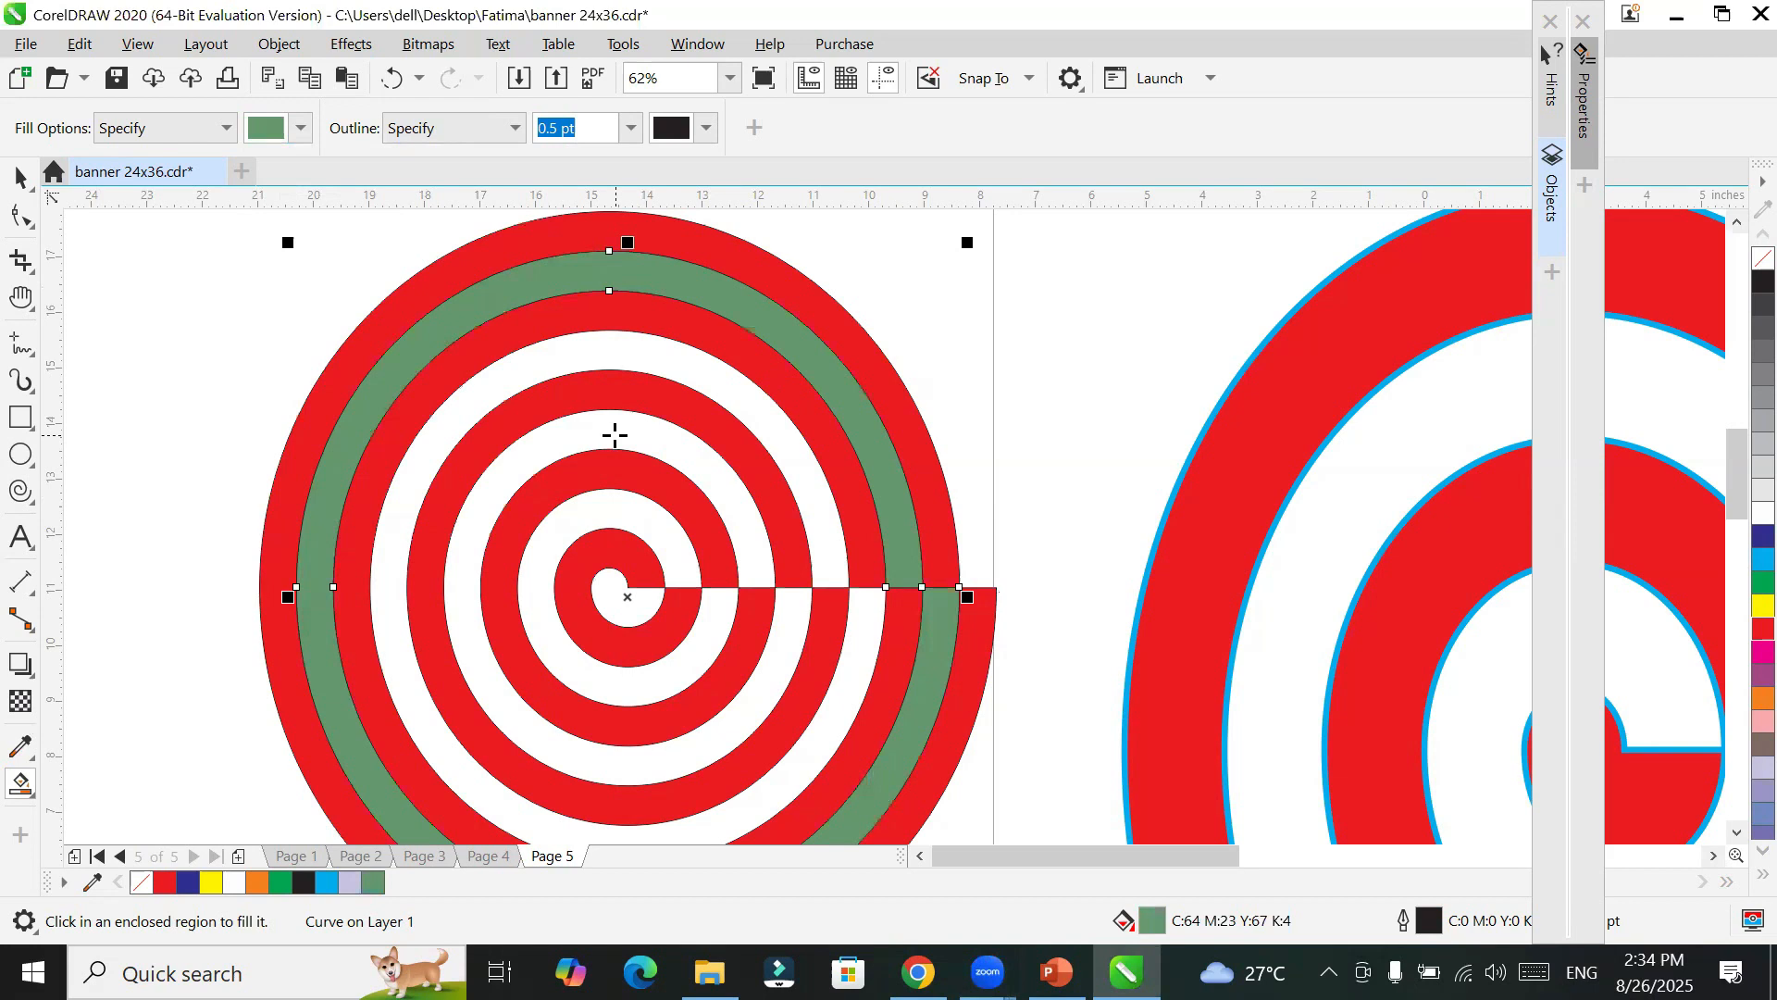
{"action": "left_click", "coordinate": [648, 765]}
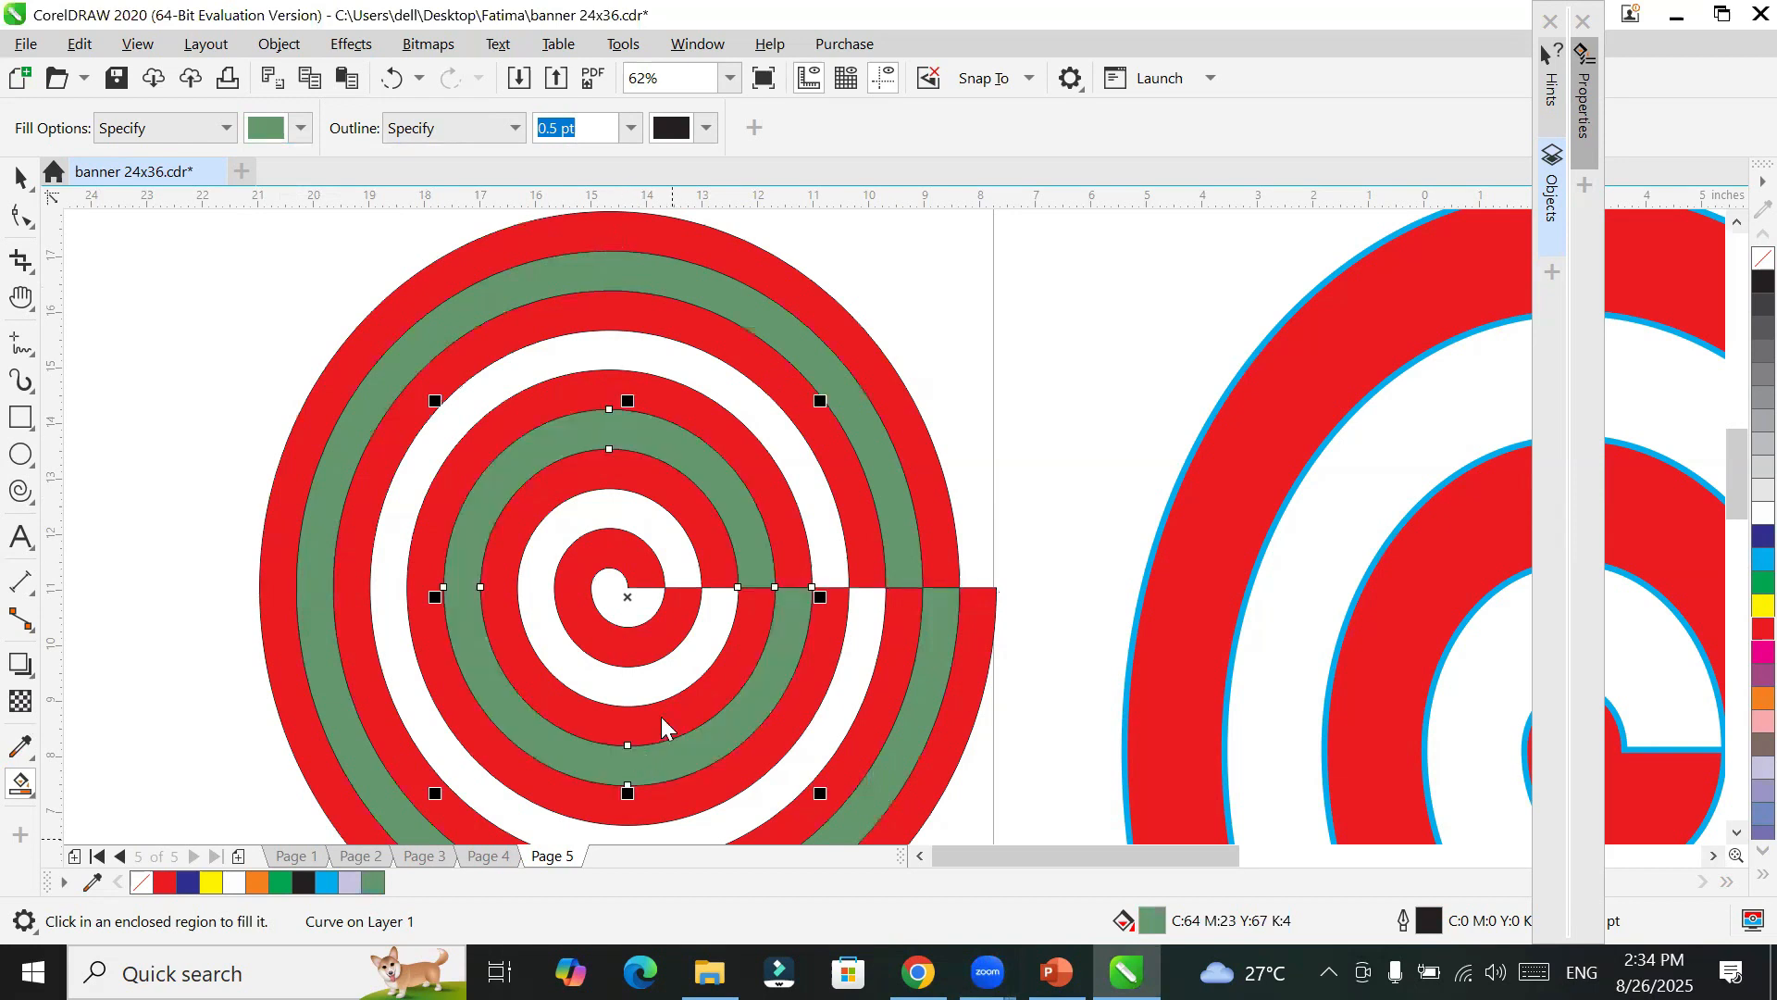
{"action": "left_click", "coordinate": [622, 601]}
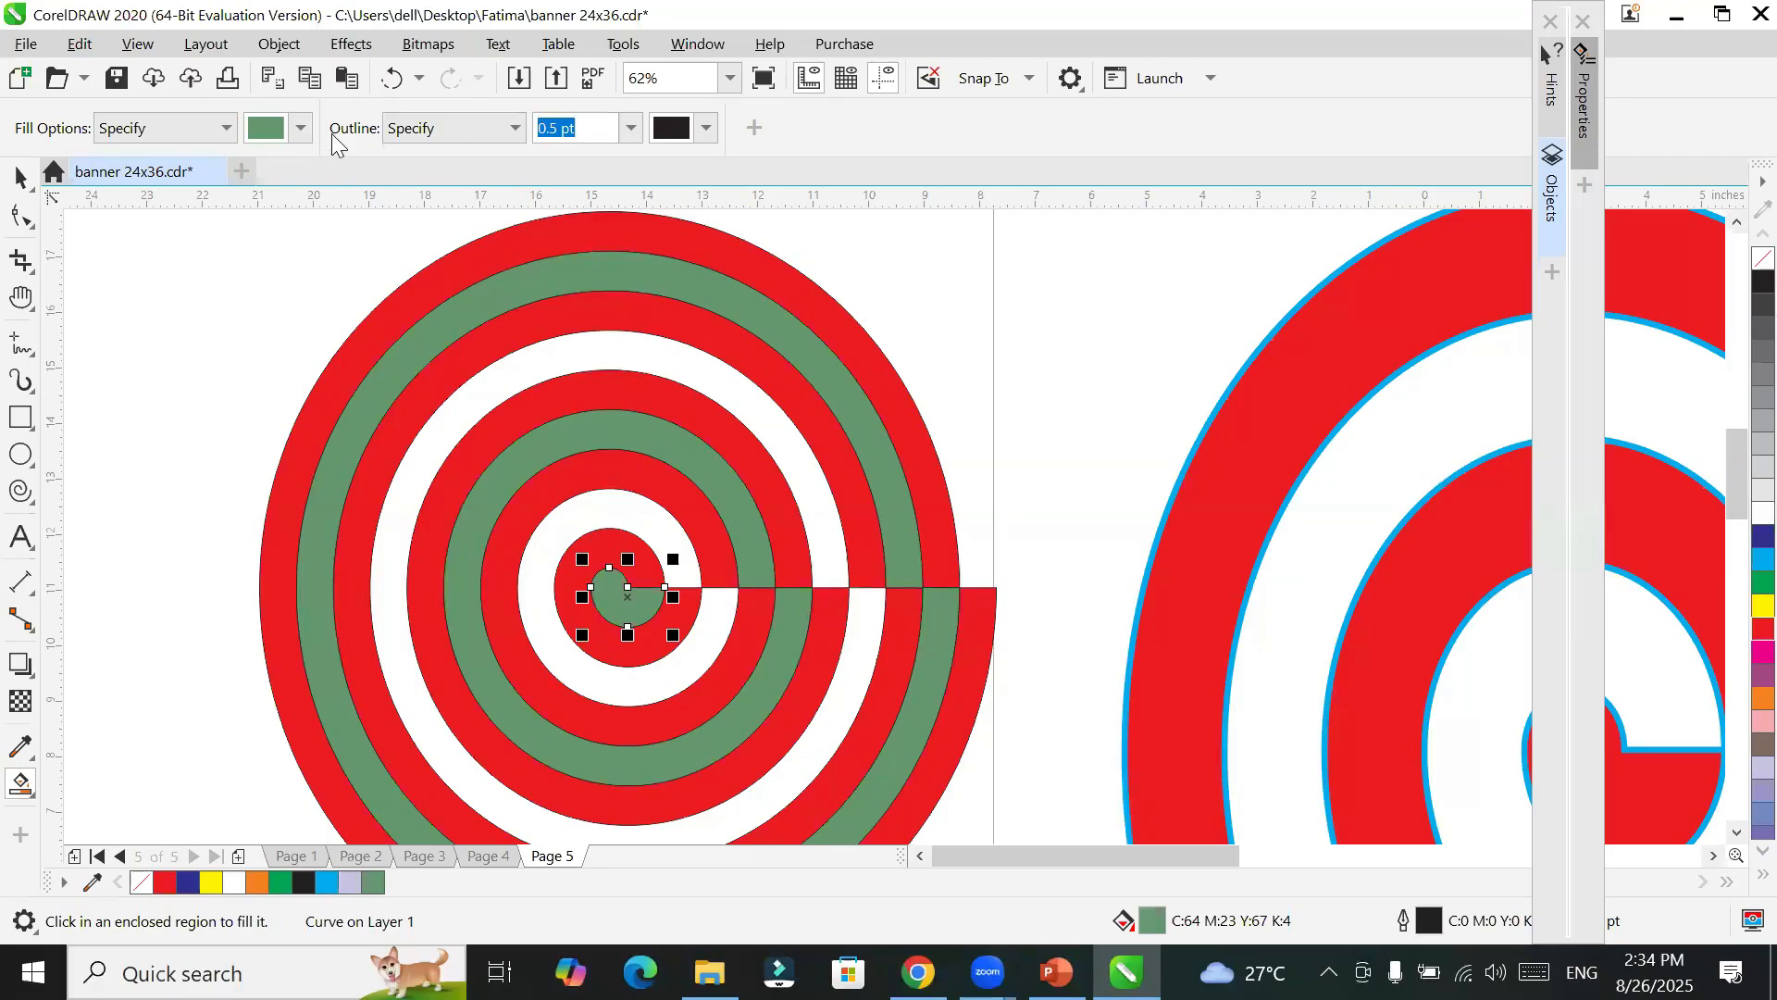
Step: Set the Smart Fill colour to golden yellow (C5 M27 Y100 K0) and fill the spiral's two remaining white bands
{"action": "left_click", "coordinate": [302, 128]}
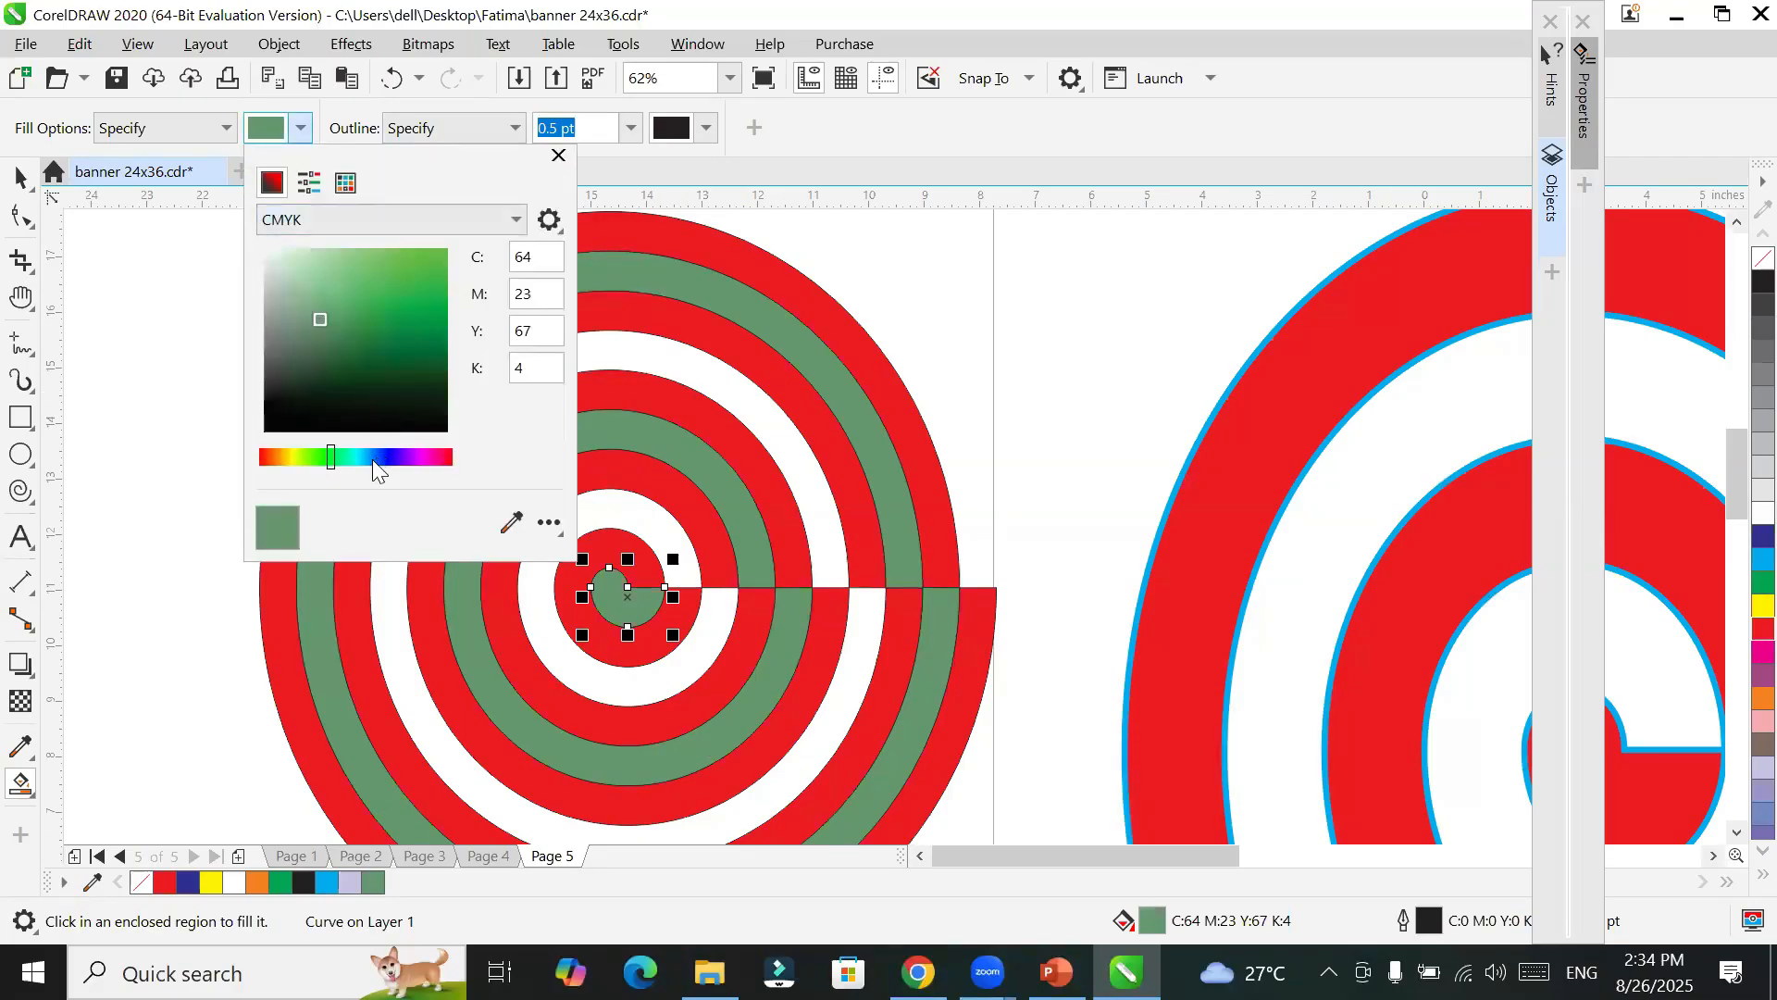
{"action": "left_click", "coordinate": [298, 457]}
{"action": "left_click_drag", "start_coordinate": [404, 283], "coordinate": [422, 259]}
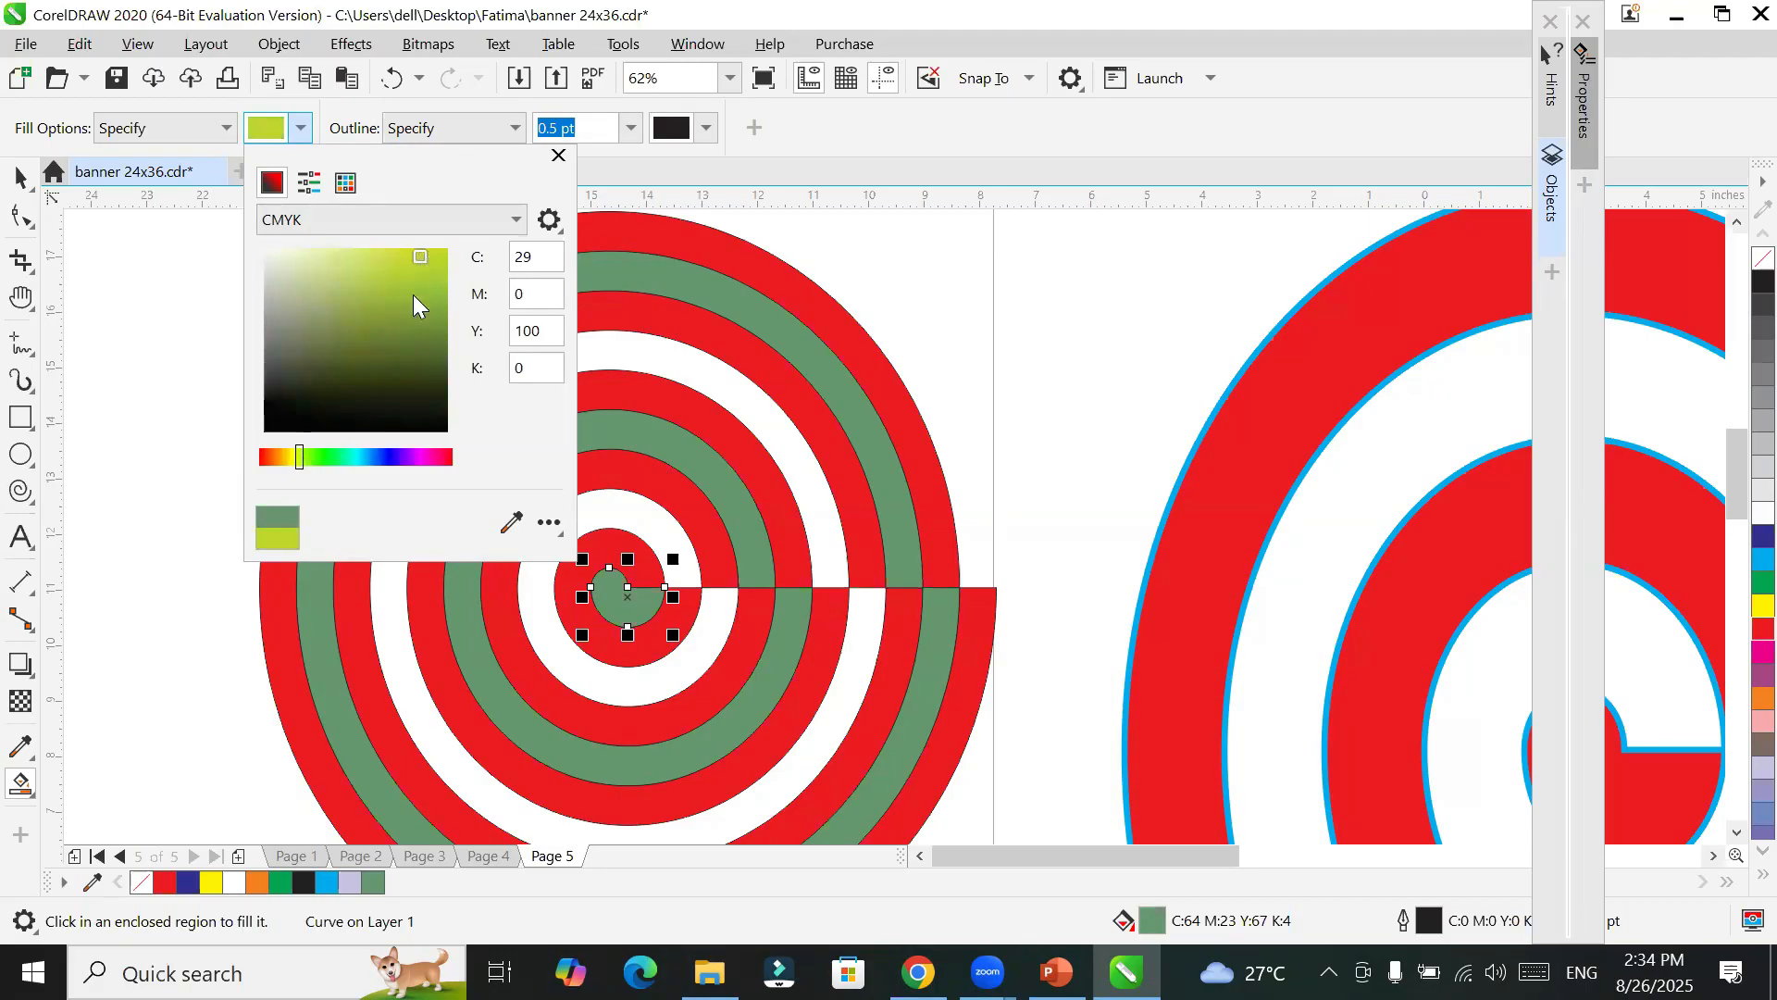
{"action": "left_click", "coordinate": [283, 461]}
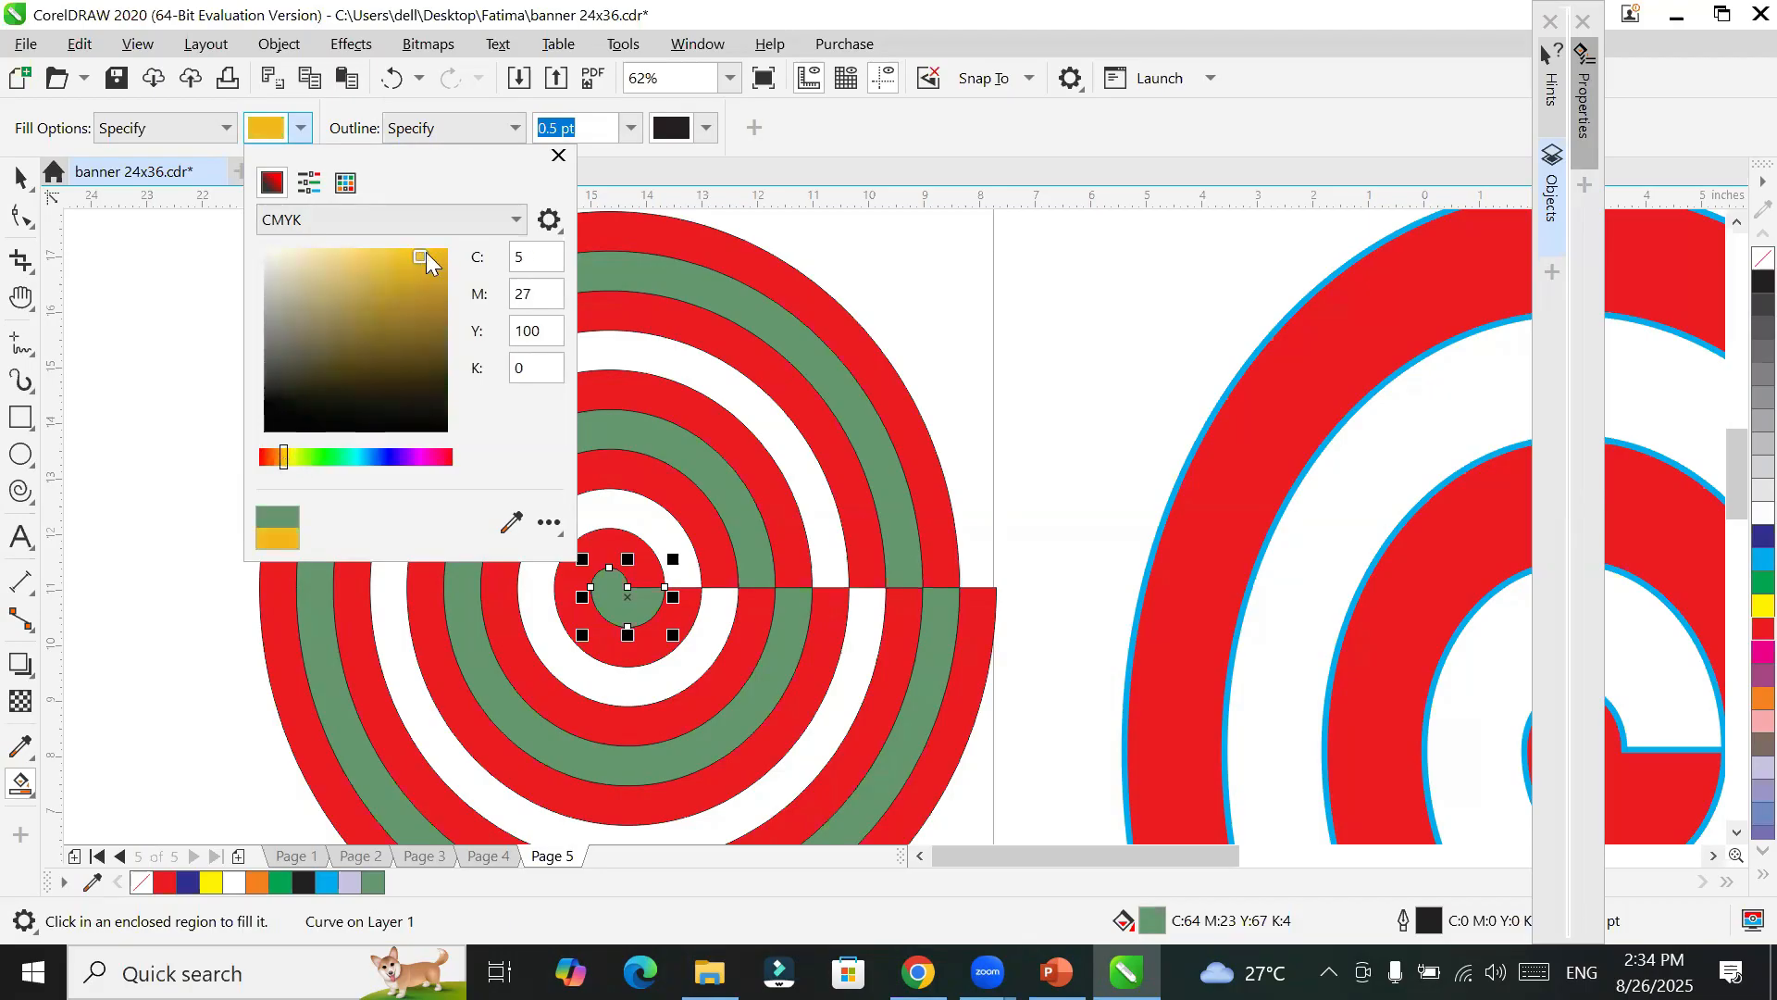
{"action": "left_click", "coordinate": [259, 126]}
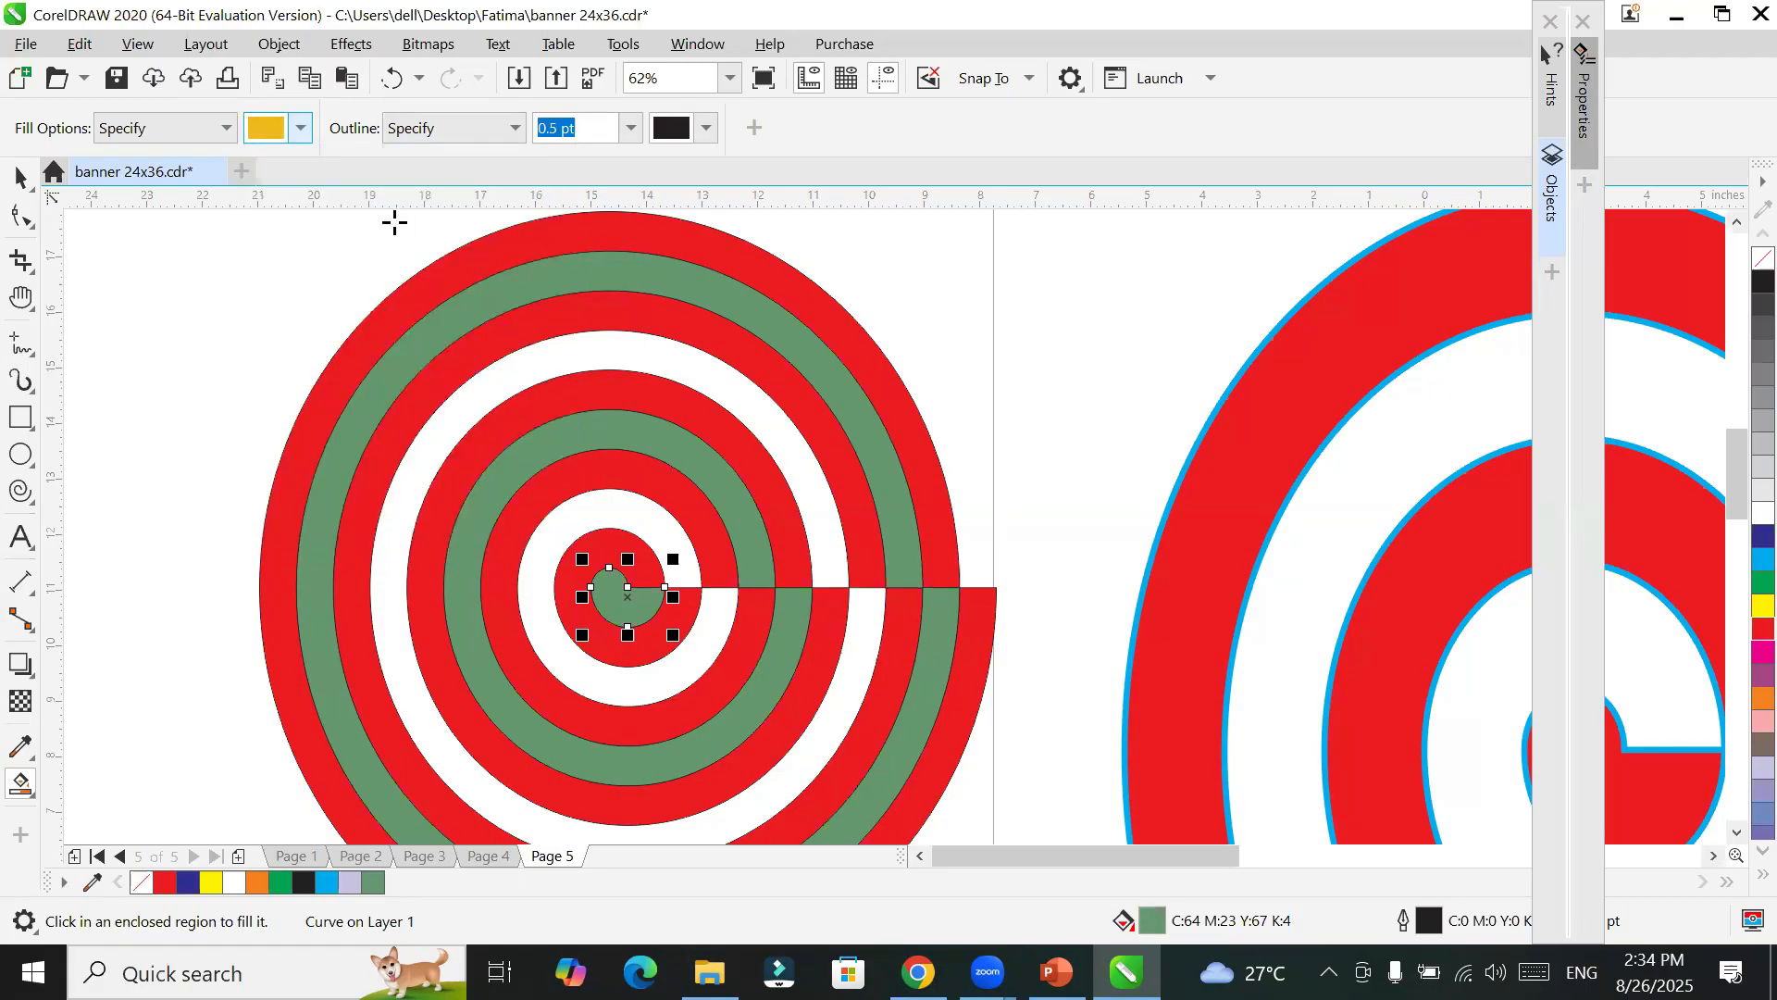
{"action": "left_click", "coordinate": [511, 376]}
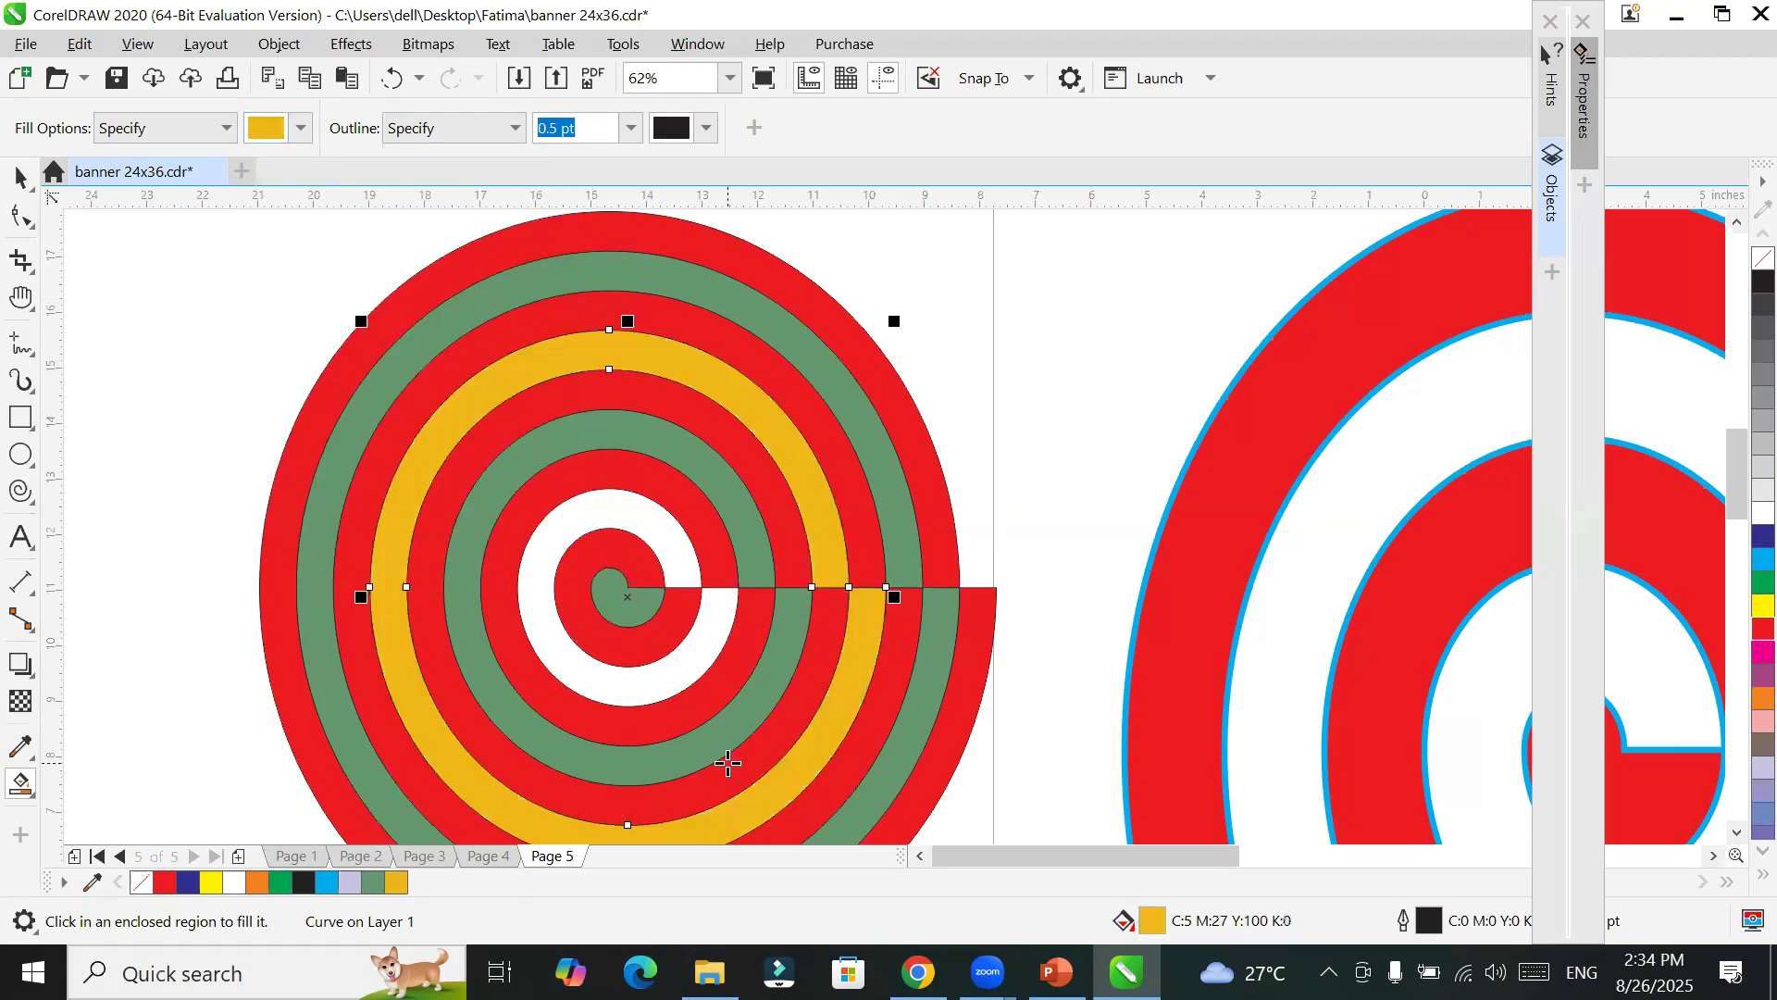
{"action": "left_click", "coordinate": [641, 508]}
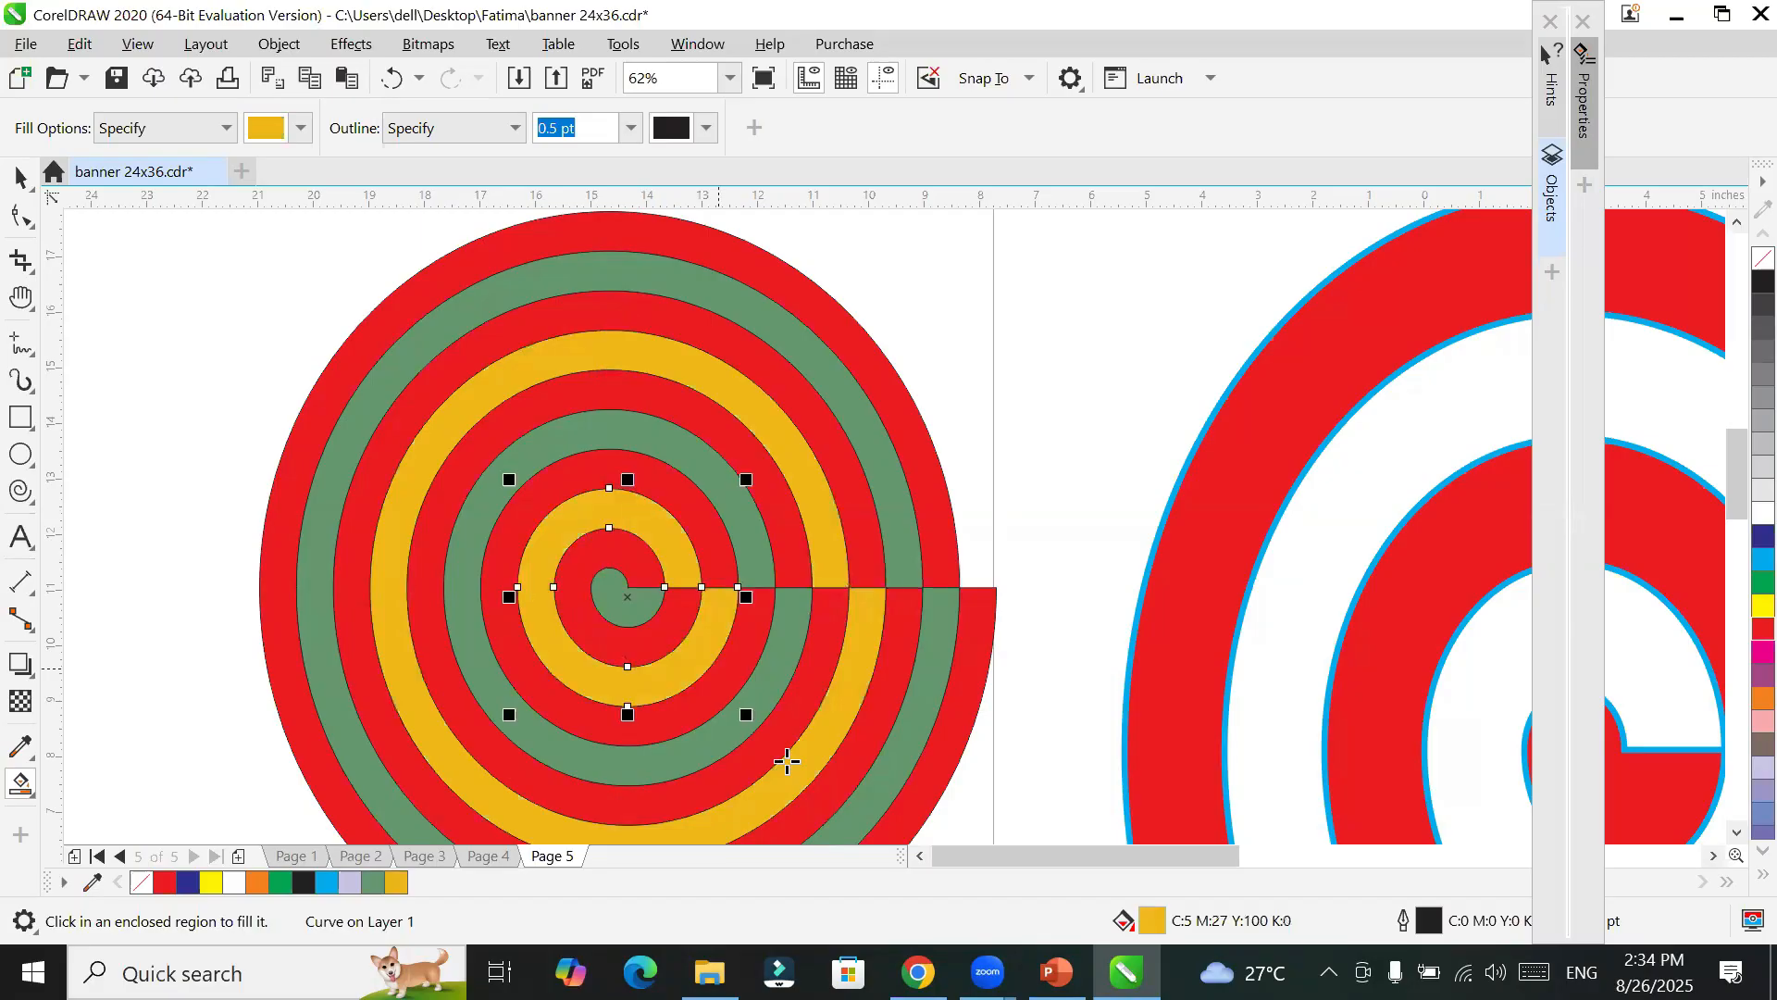
Step: Smart-fill the spiral's three outer red bands and the middle green band with the golden yellow
{"action": "mouse_move", "coordinate": [918, 971]}
{"action": "left_click", "coordinate": [451, 272]}
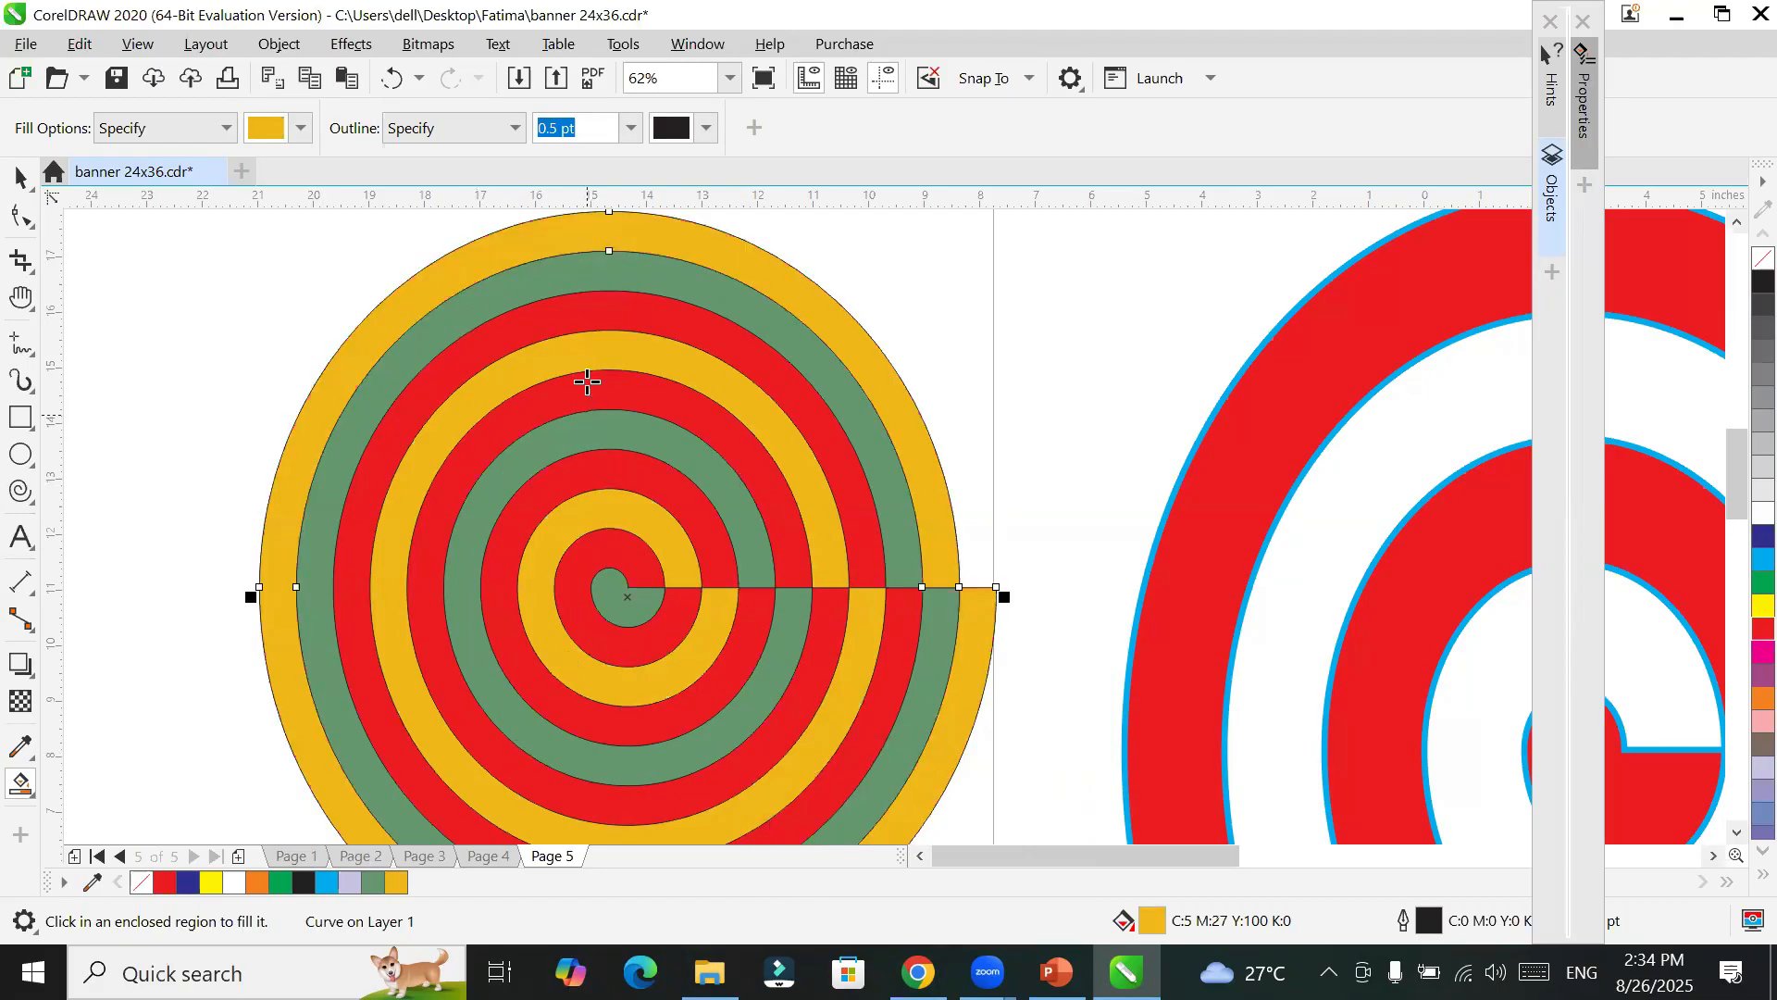
{"action": "left_click", "coordinate": [585, 314]}
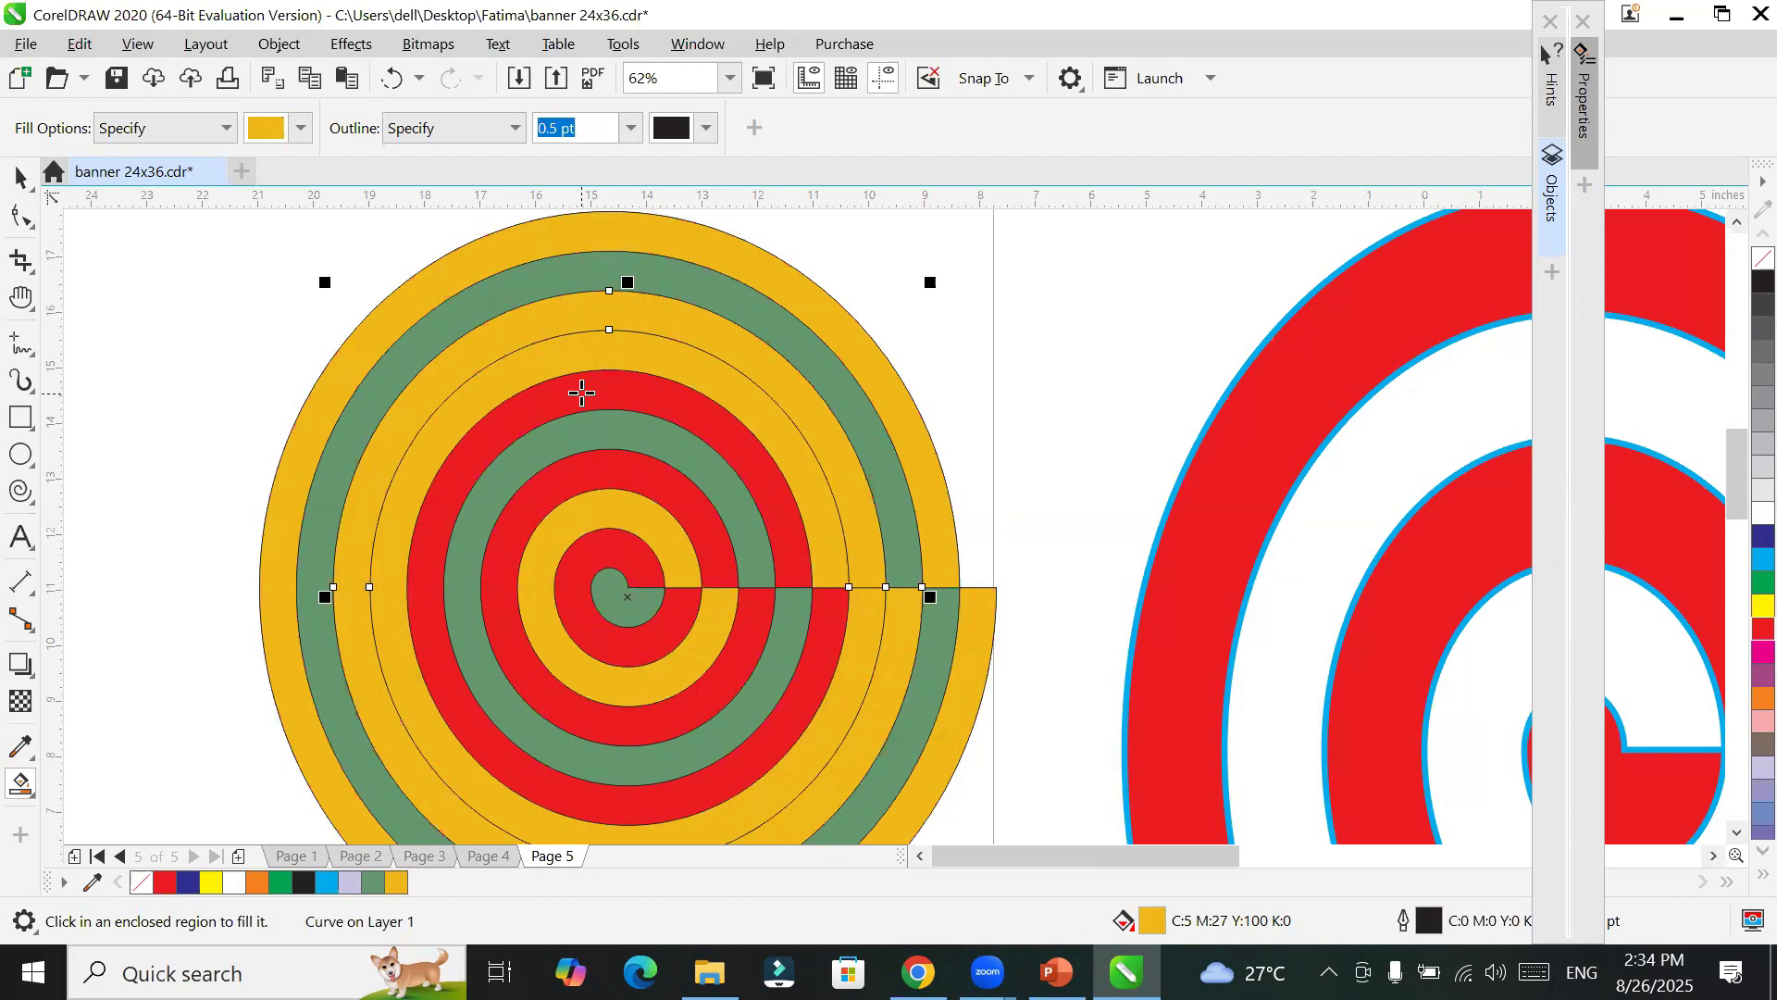
{"action": "left_click", "coordinate": [582, 394]}
{"action": "left_click", "coordinate": [611, 443]}
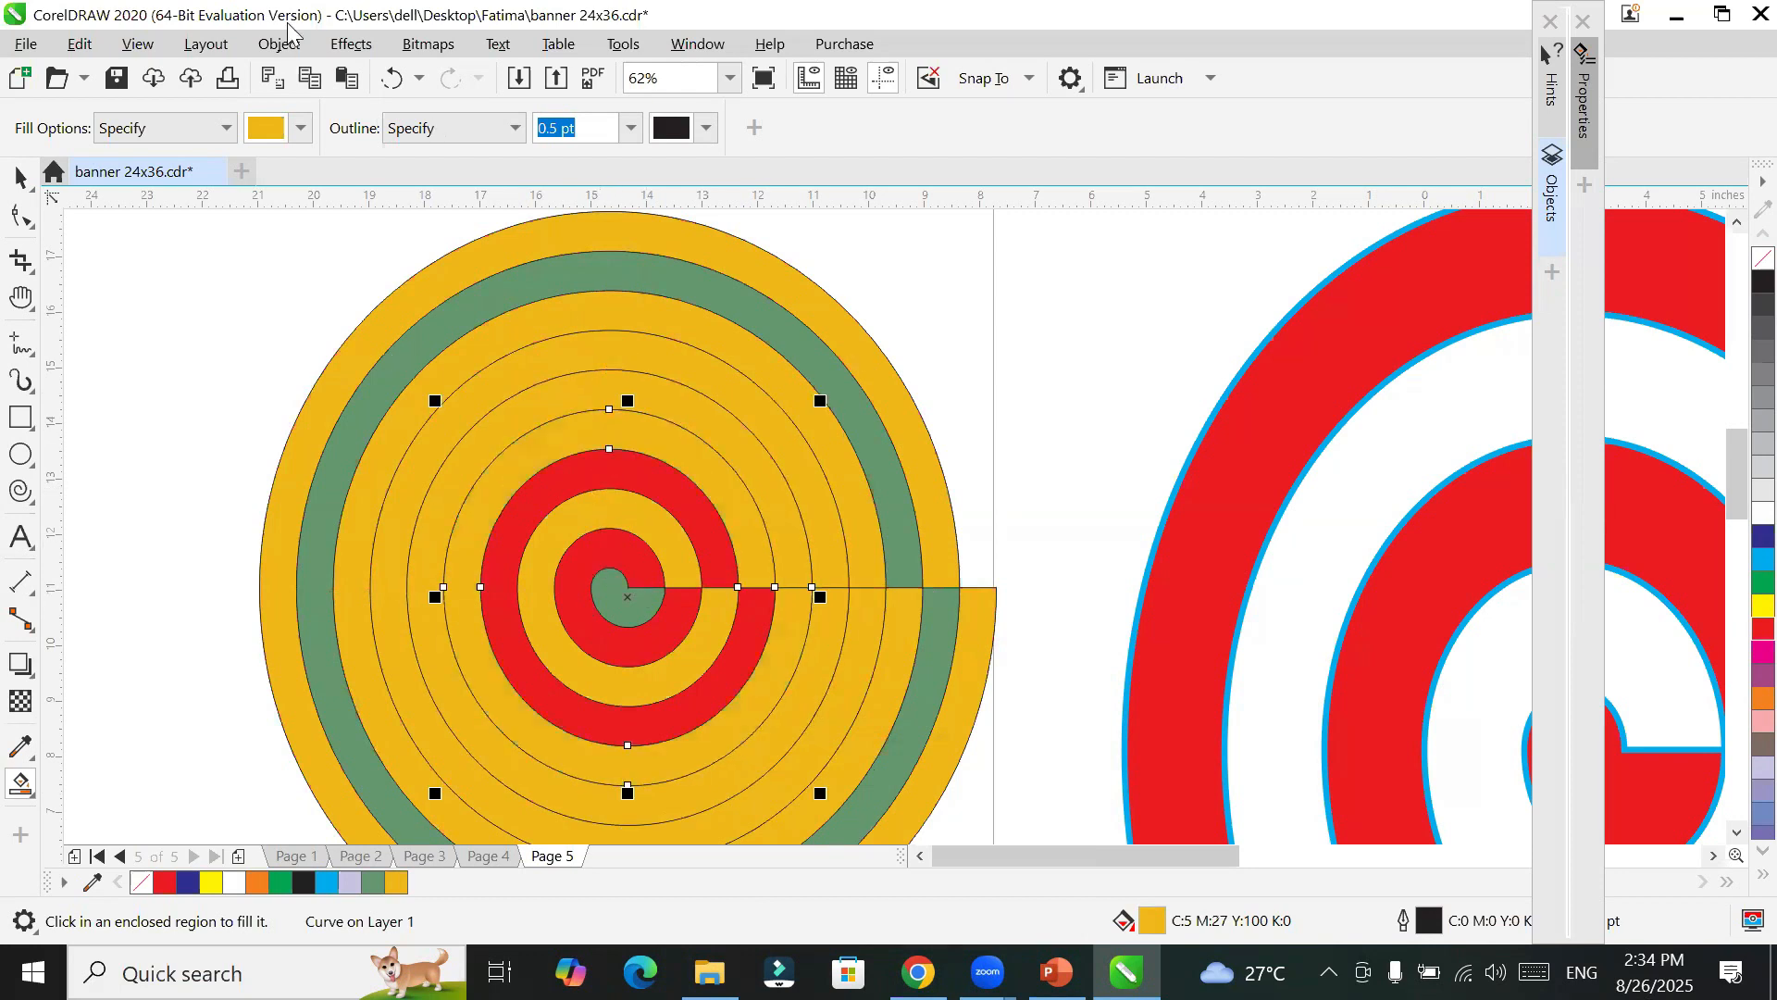
Step: Set the Smart Fill colour to blue (C76 M63 Y0 K0) and fill the first, third, fifth and seventh bands from the outside
{"action": "left_click", "coordinate": [300, 127]}
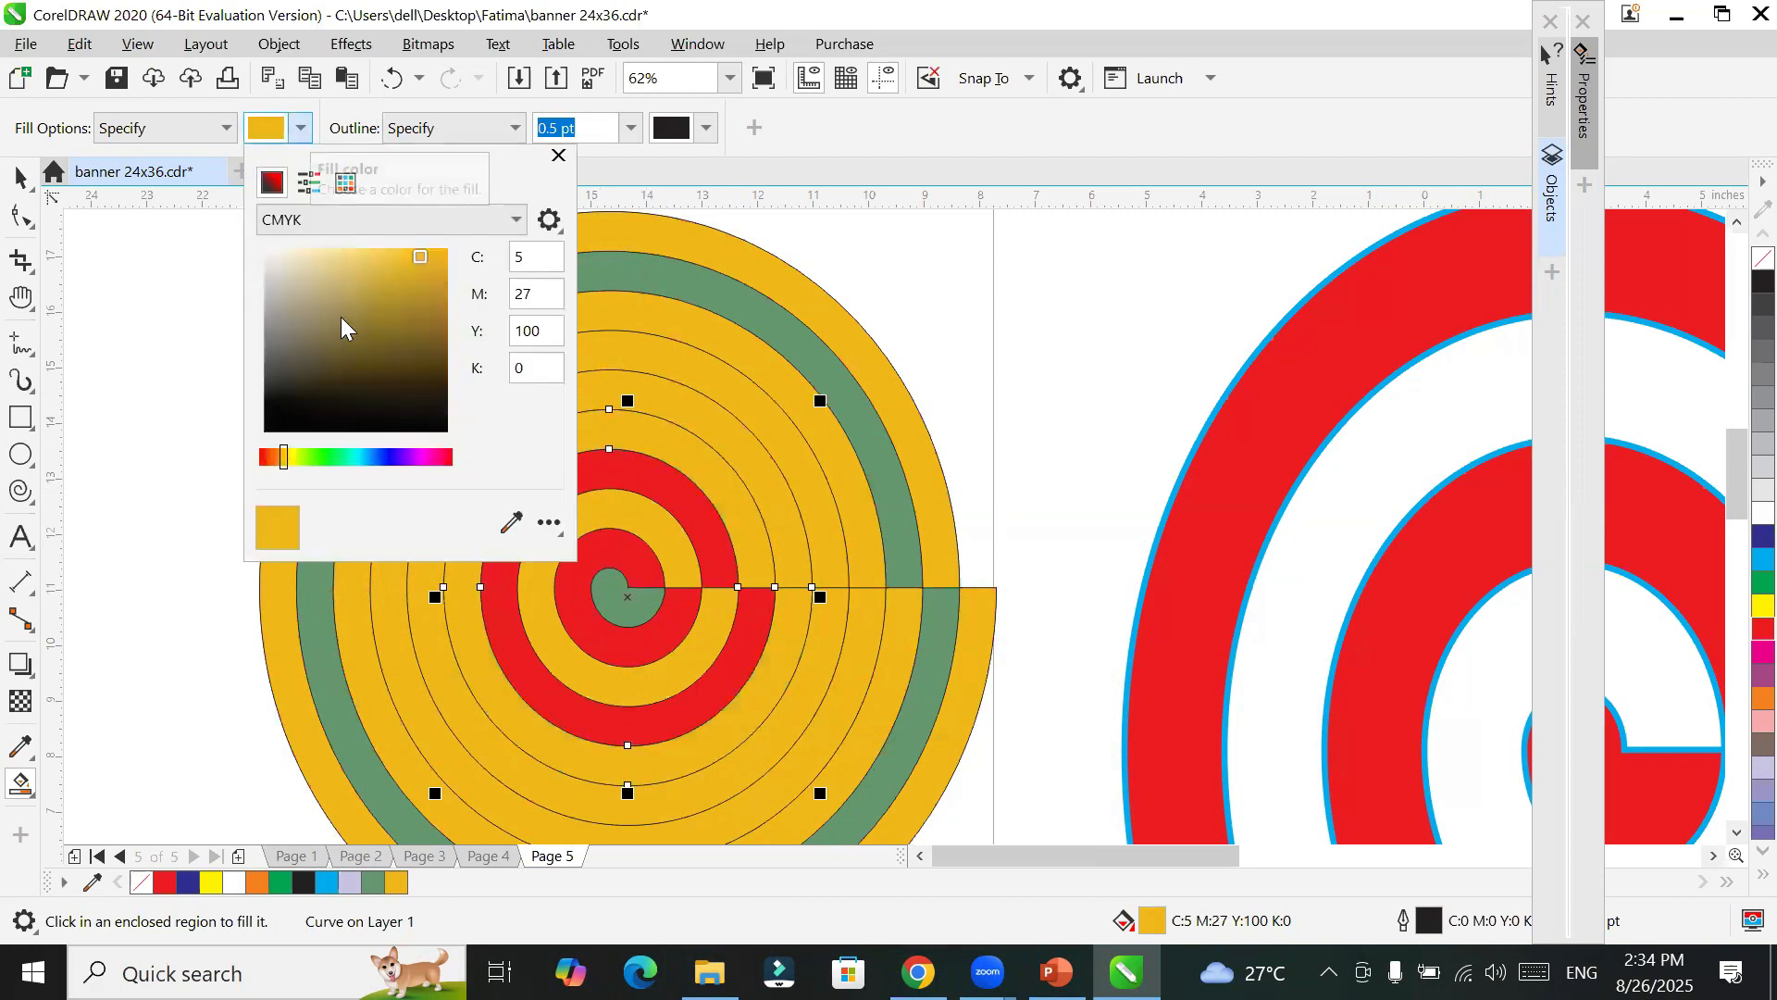
{"action": "left_click_drag", "start_coordinate": [337, 456], "coordinate": [384, 457]}
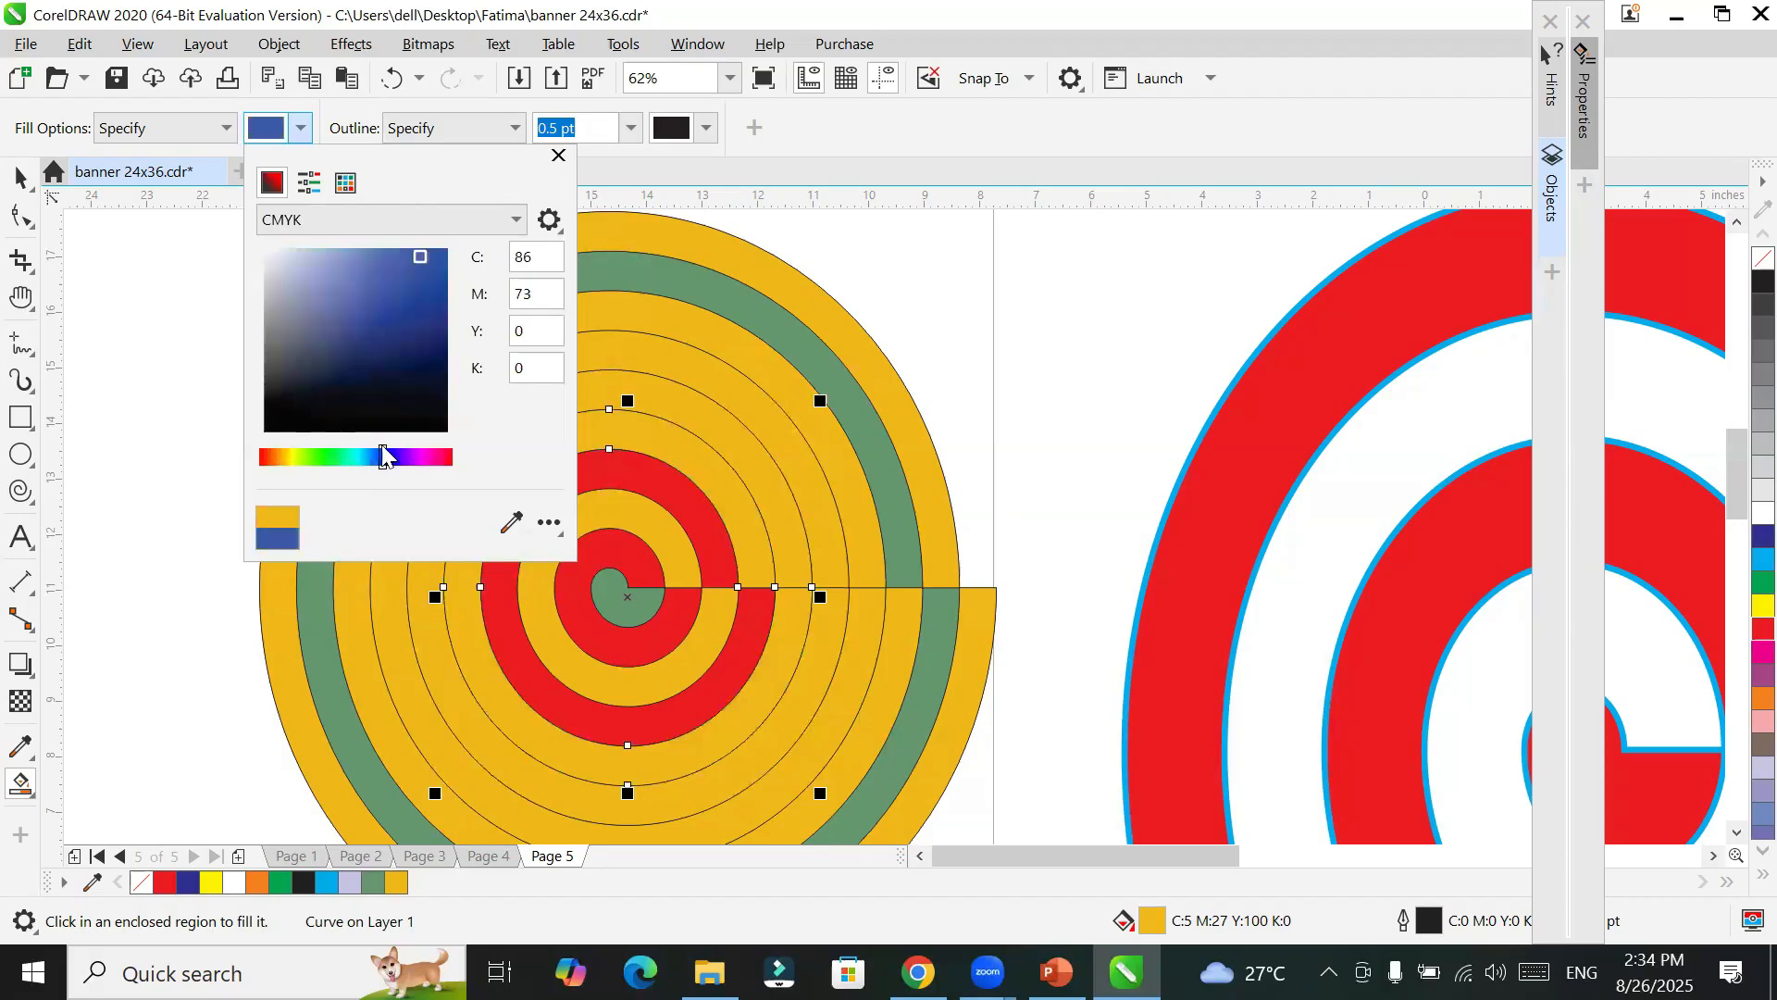
{"action": "left_click", "coordinate": [387, 260]}
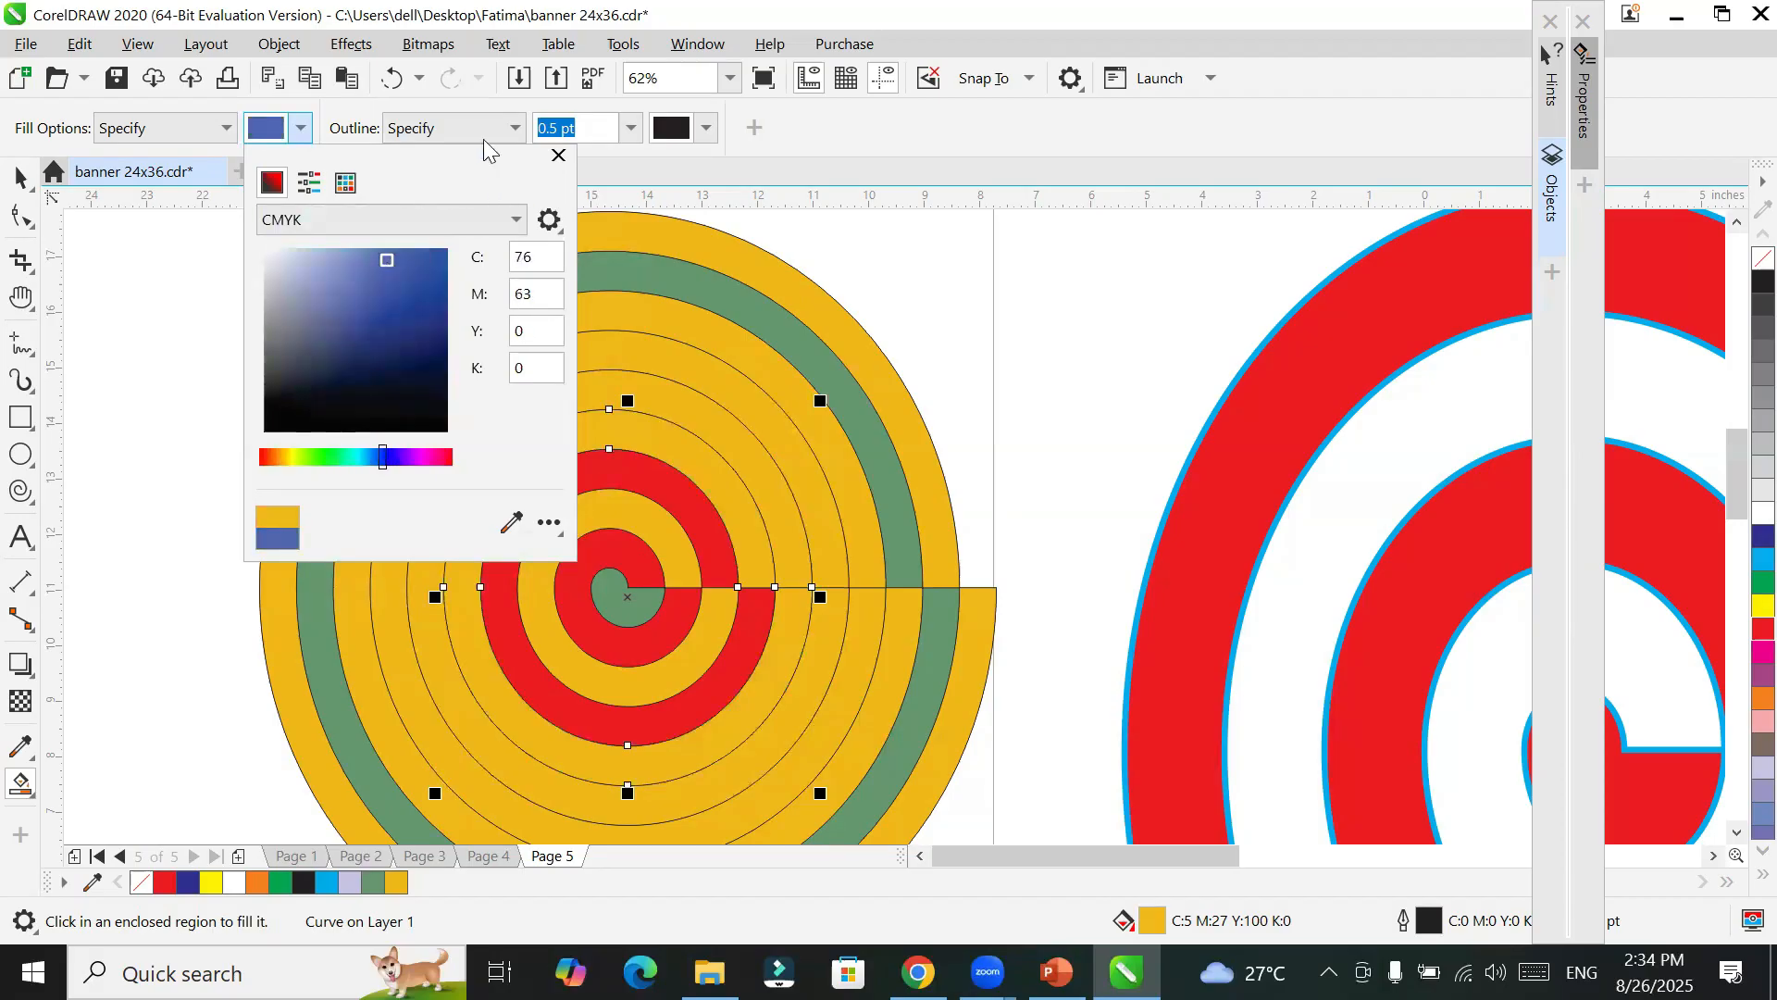
{"action": "left_click", "coordinate": [266, 130]}
{"action": "left_click", "coordinate": [566, 486]}
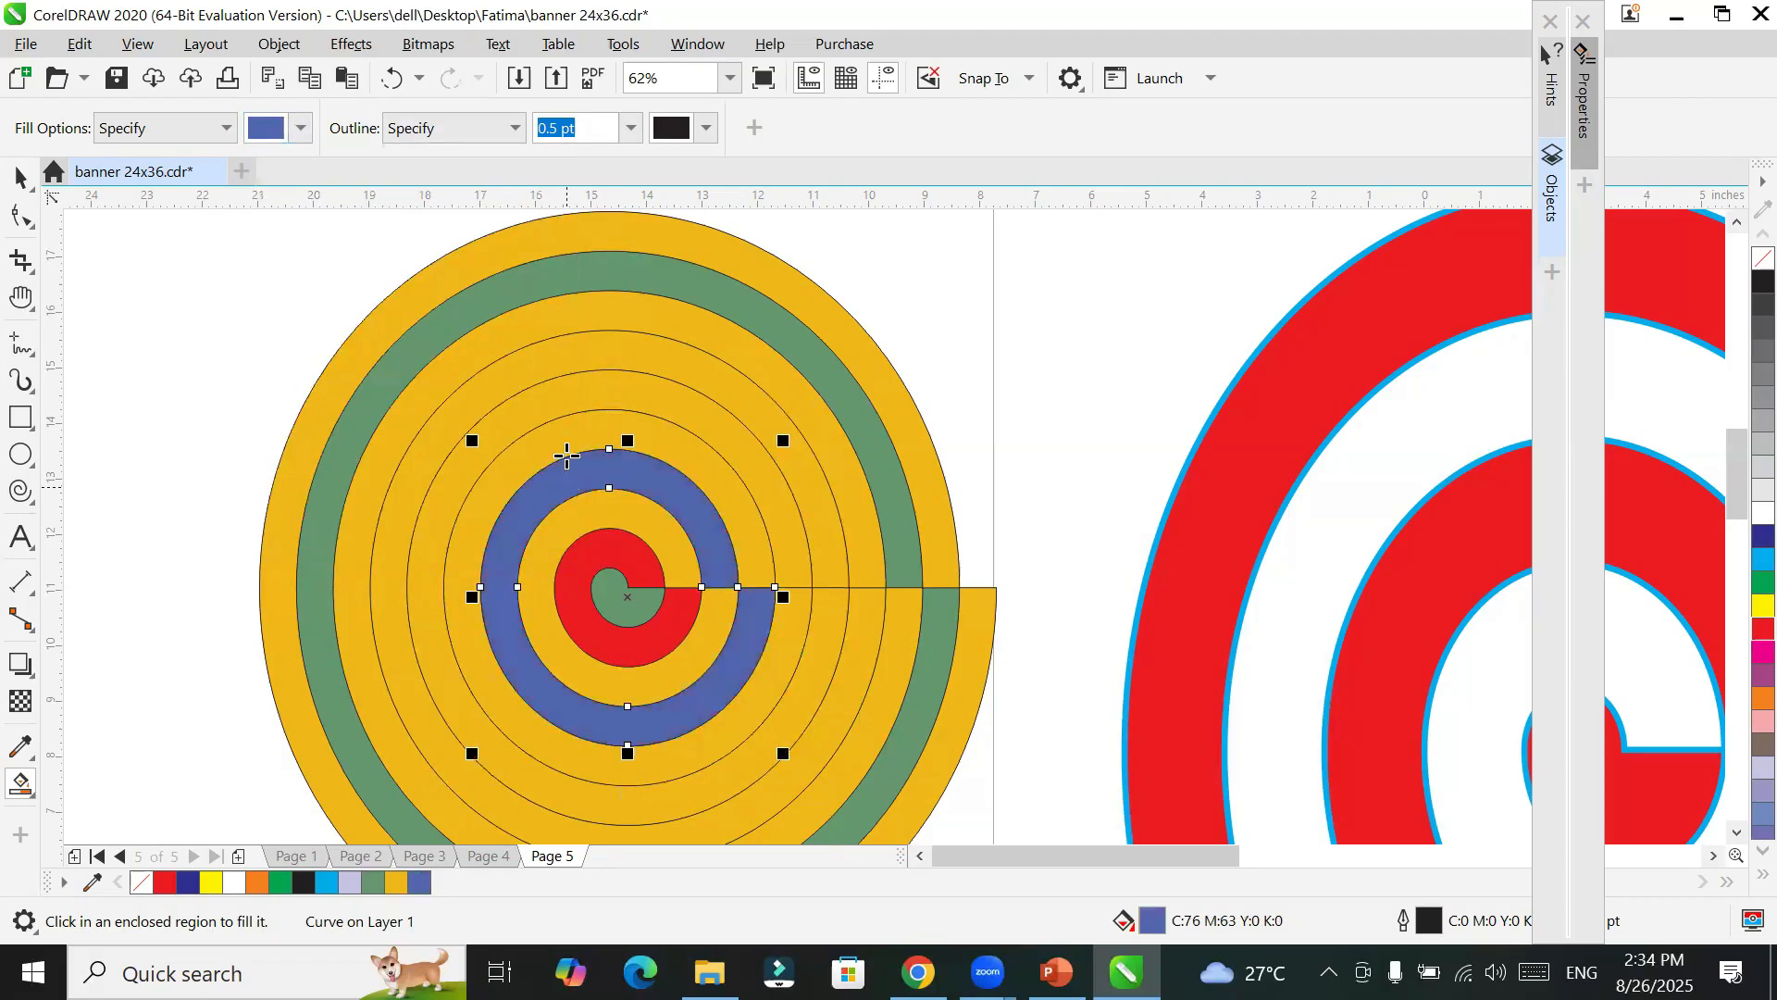
{"action": "left_click", "coordinate": [567, 404]}
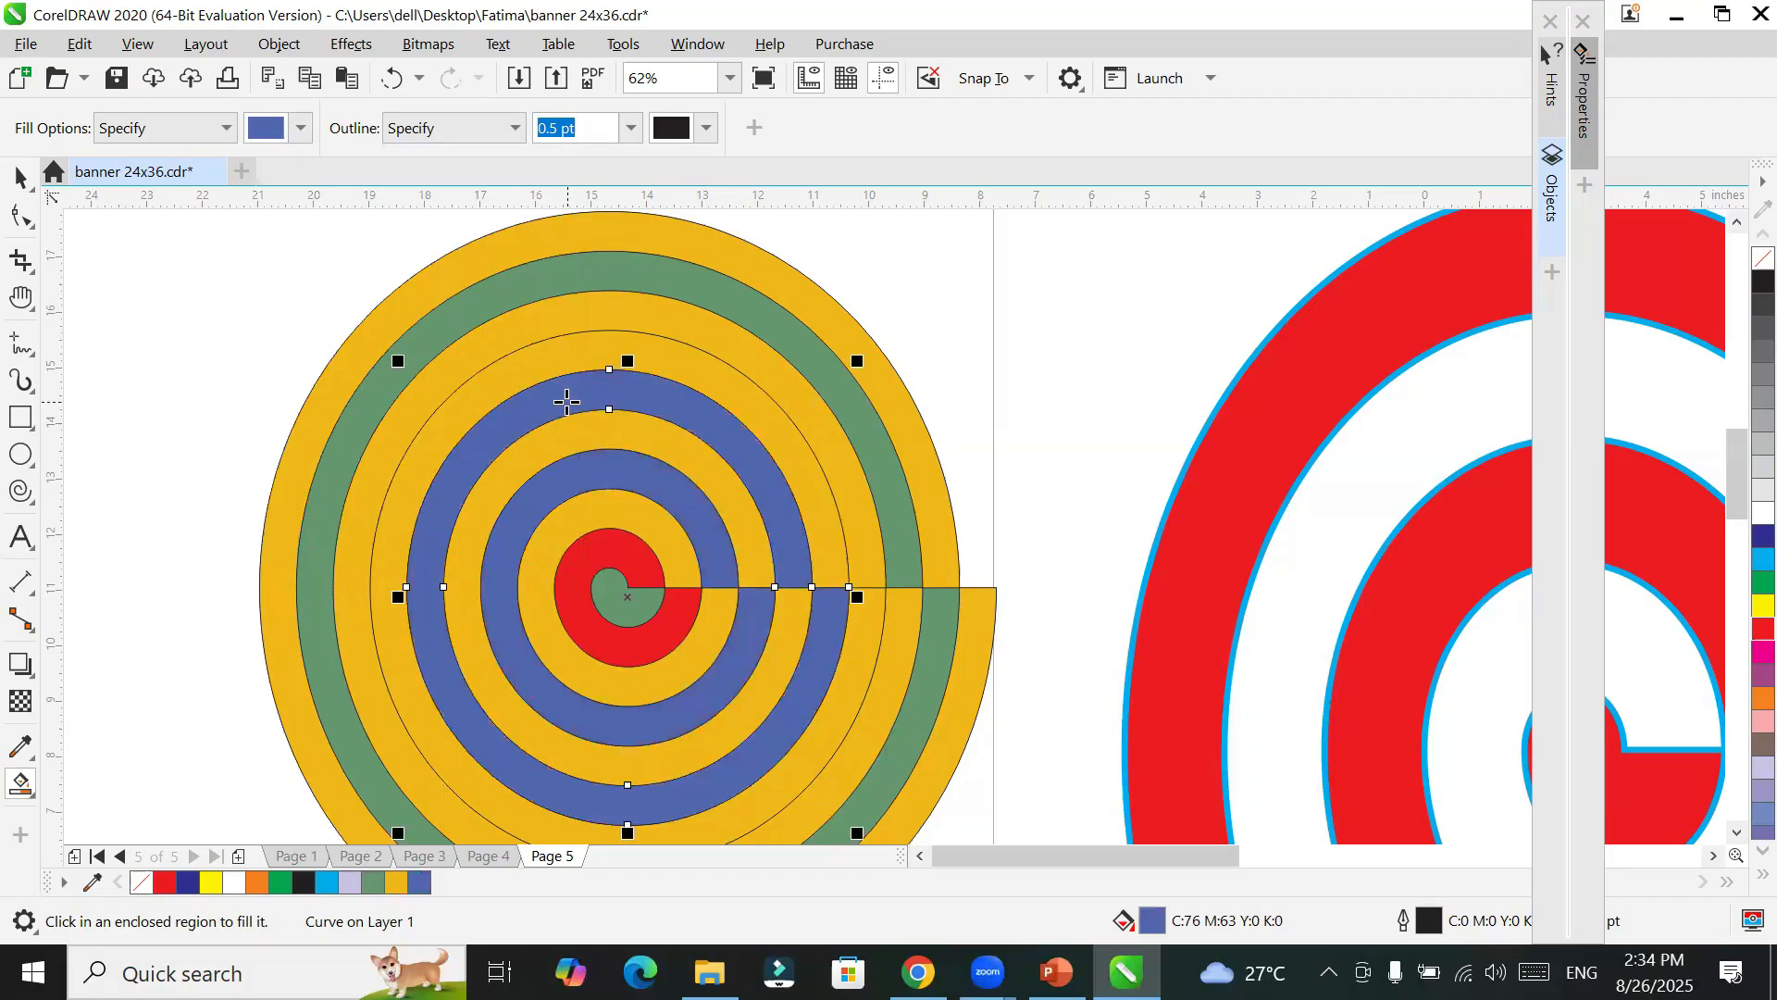
{"action": "left_click", "coordinate": [580, 310]}
{"action": "left_click", "coordinate": [589, 233]}
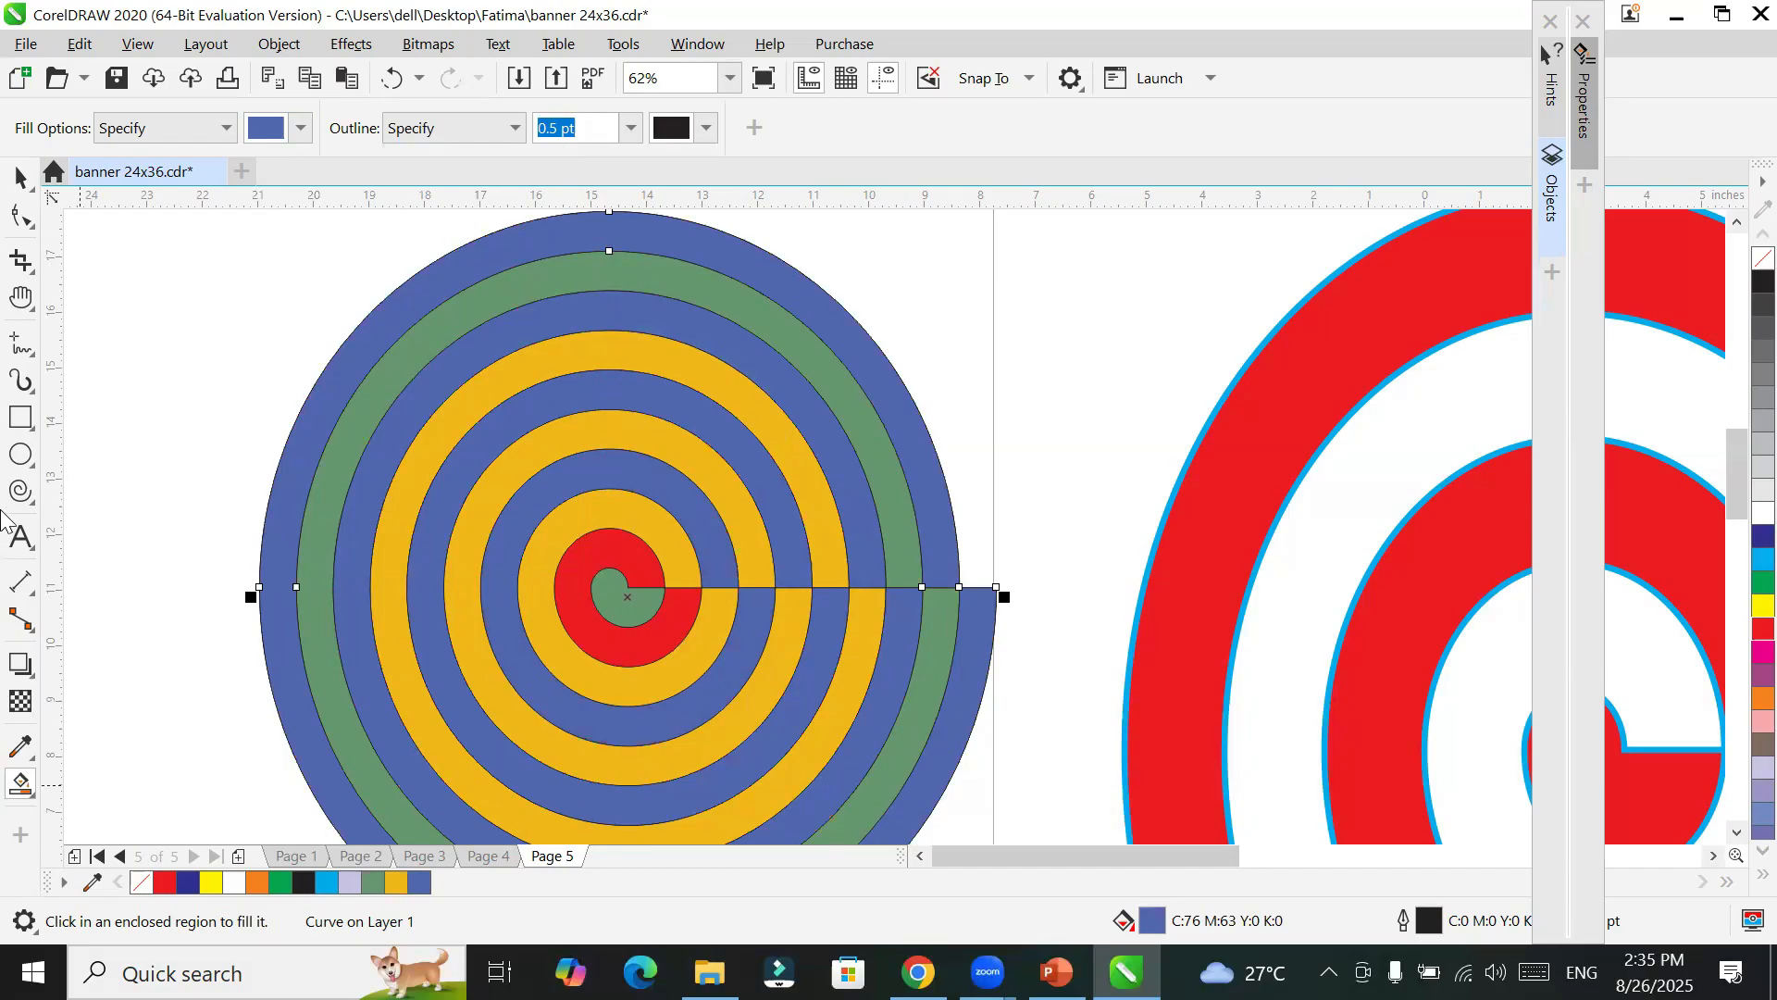
Step: Draw an ellipse about 20.9 by 22.7 inches left of the multicoloured spiral and place an overlapping copy of it on its right side
{"action": "key", "text": "F7"}
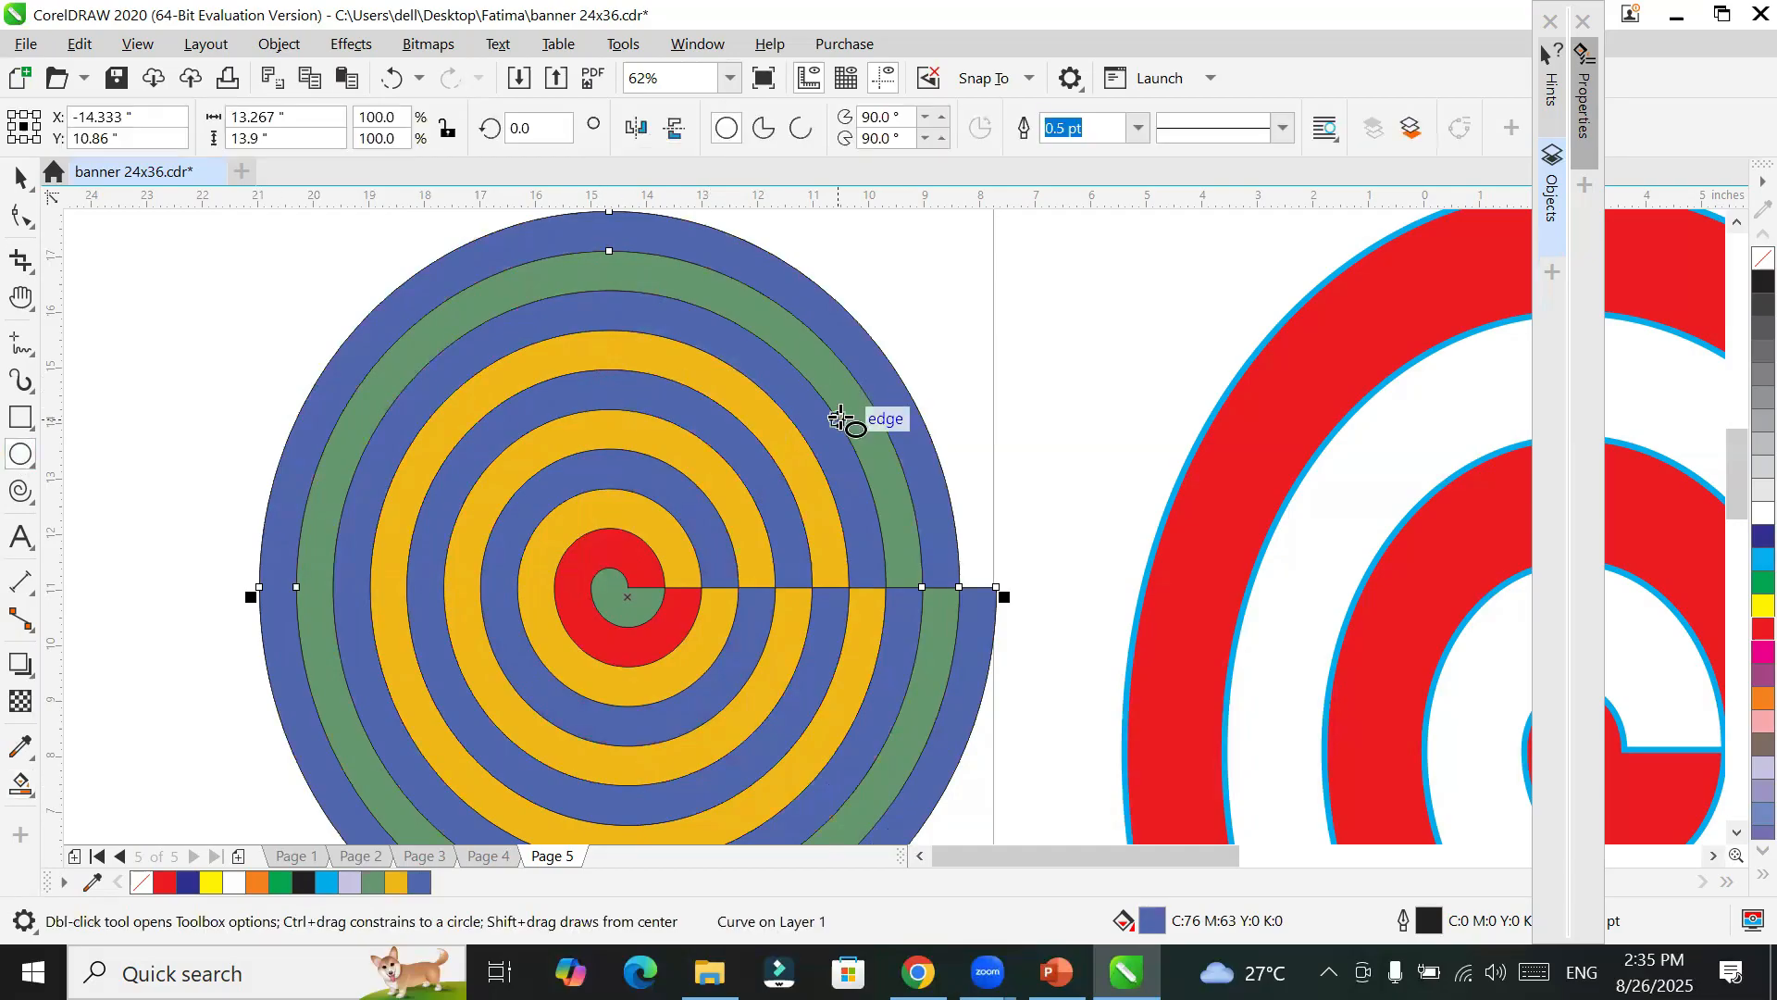
{"action": "scroll", "coordinate": [847, 414], "scroll_direction": "down", "scroll_amount": 4}
{"action": "mouse_move", "coordinate": [147, 365]}
{"action": "left_mouse_down"}
{"action": "mouse_move", "coordinate": [369, 615]}
{"action": "mouse_move", "coordinate": [469, 675]}
{"action": "mouse_move", "coordinate": [437, 681]}
{"action": "left_mouse_up"}
{"action": "left_click", "coordinate": [16, 177]}
{"action": "left_click_drag", "start_coordinate": [302, 455], "coordinate": [484, 454]}
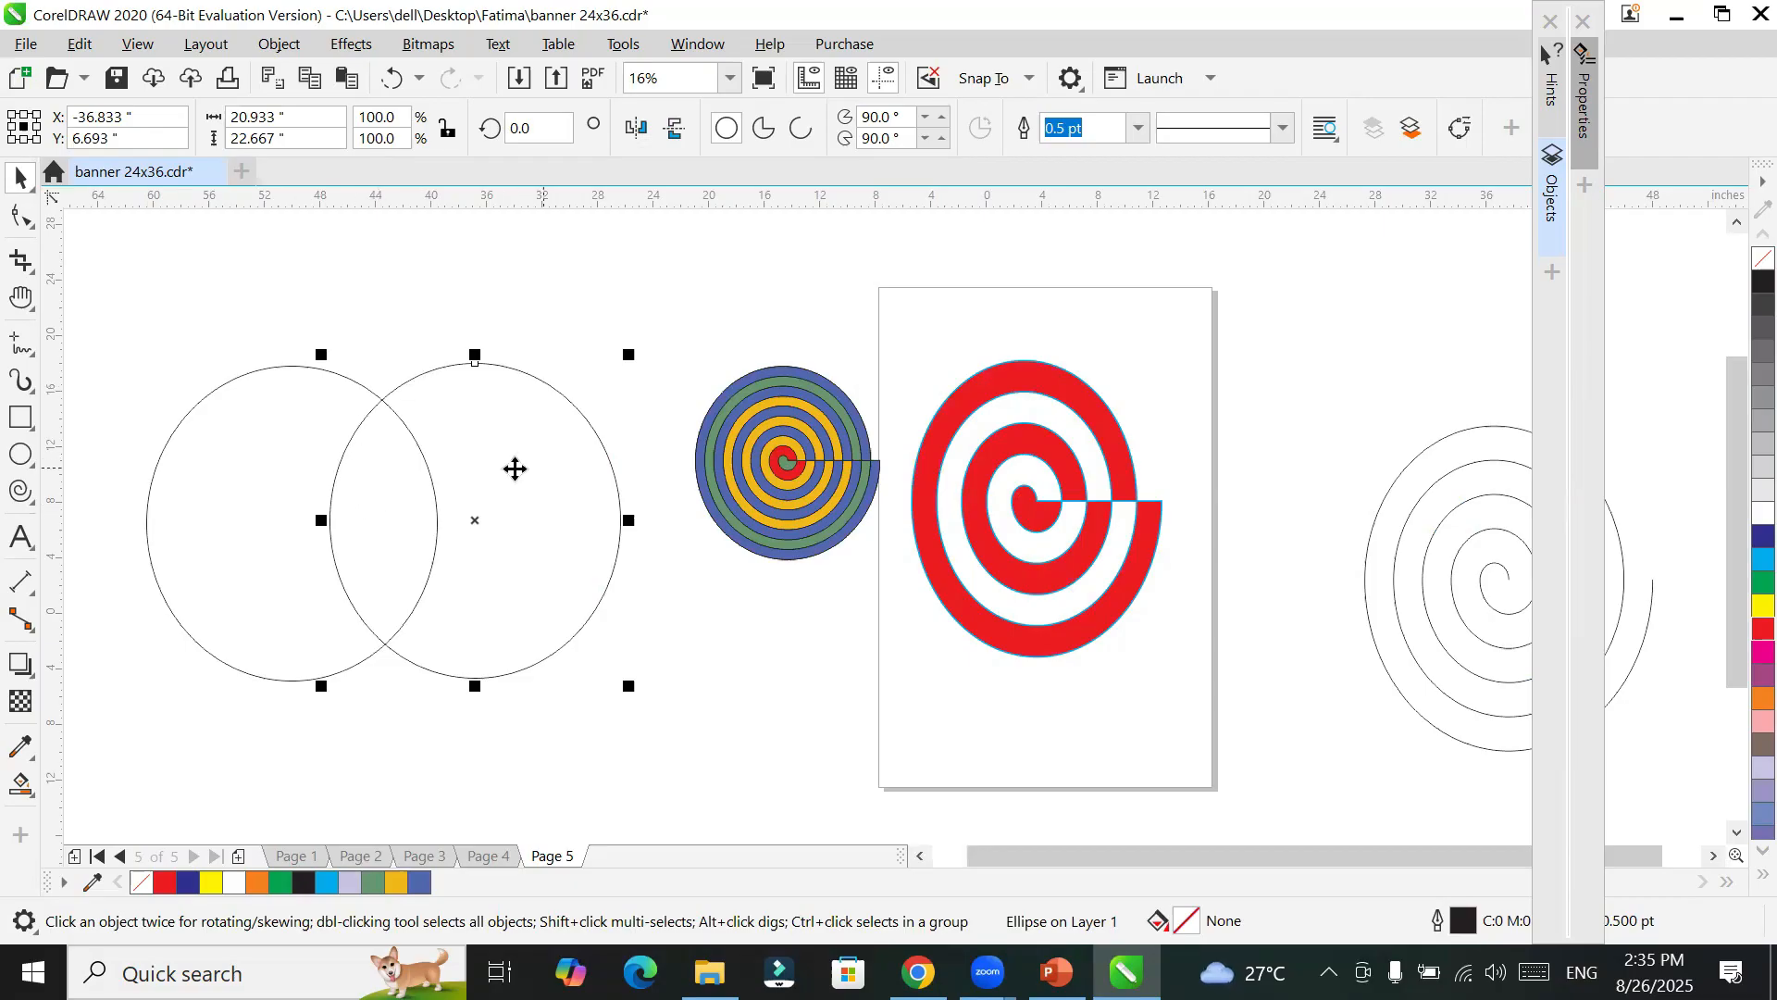
Step: Try filling the left ellipse with blue and the right ellipse with red, undoing both fills
{"action": "left_click", "coordinate": [136, 314]}
{"action": "left_click", "coordinate": [182, 416]}
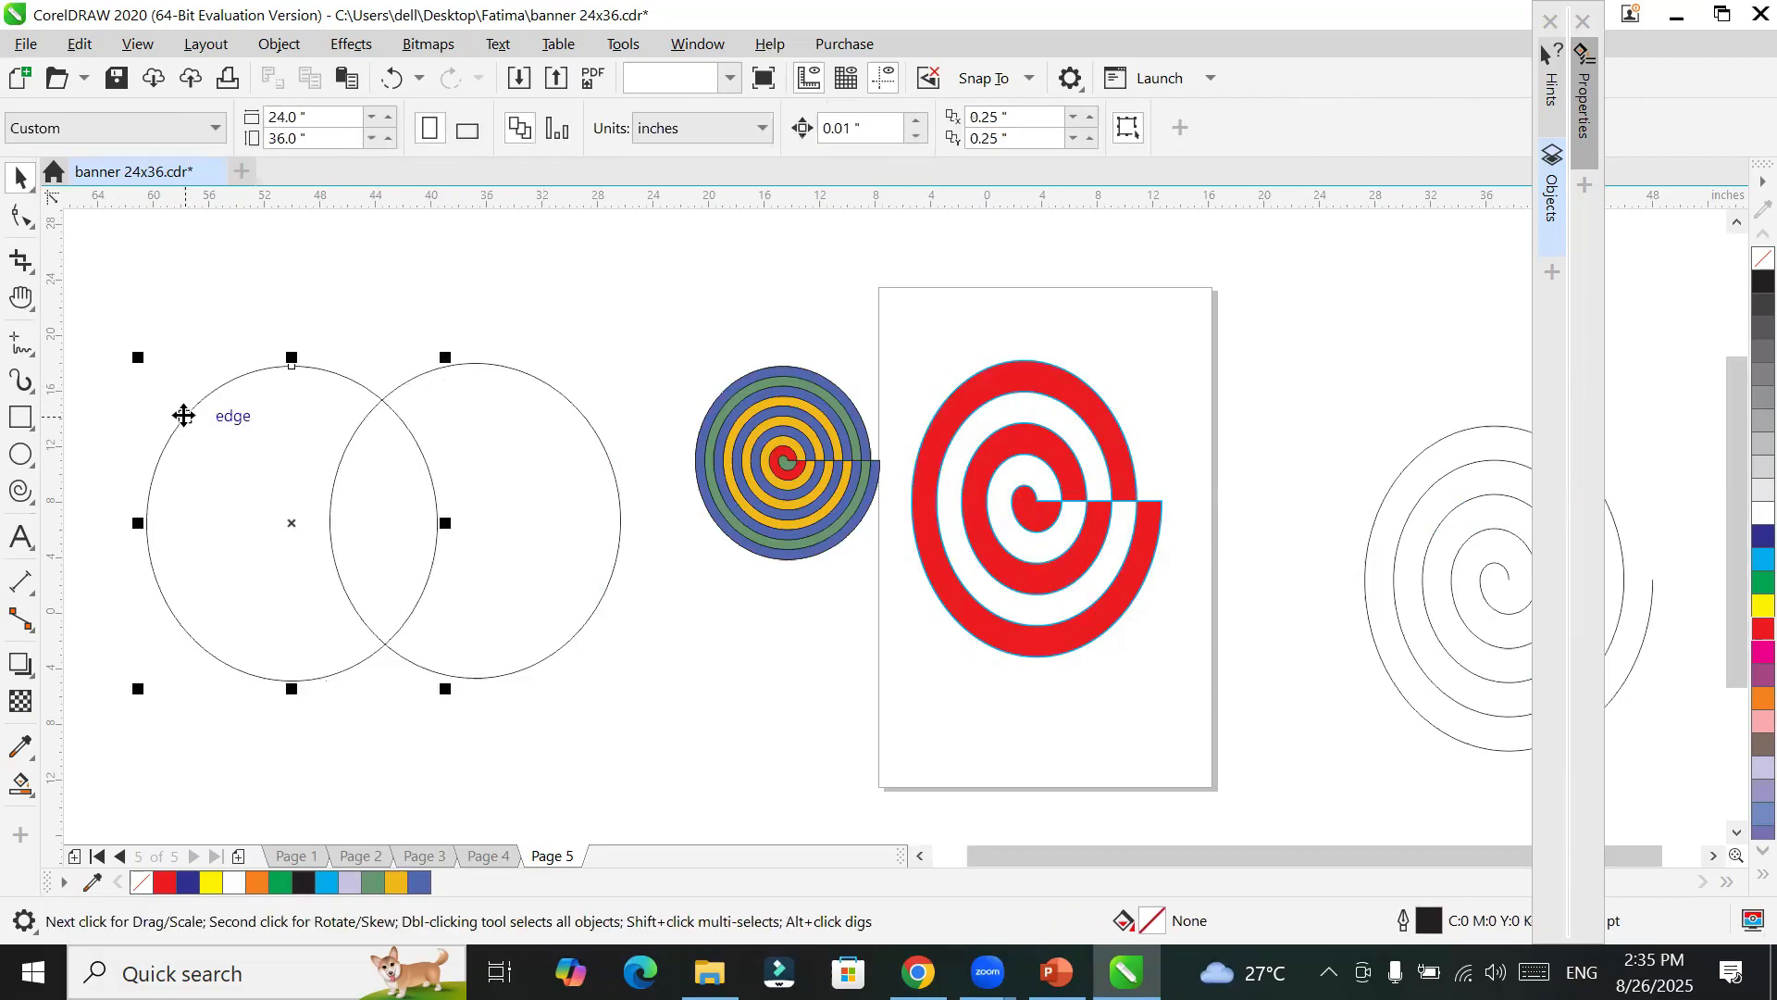
{"action": "left_click", "coordinate": [1762, 537]}
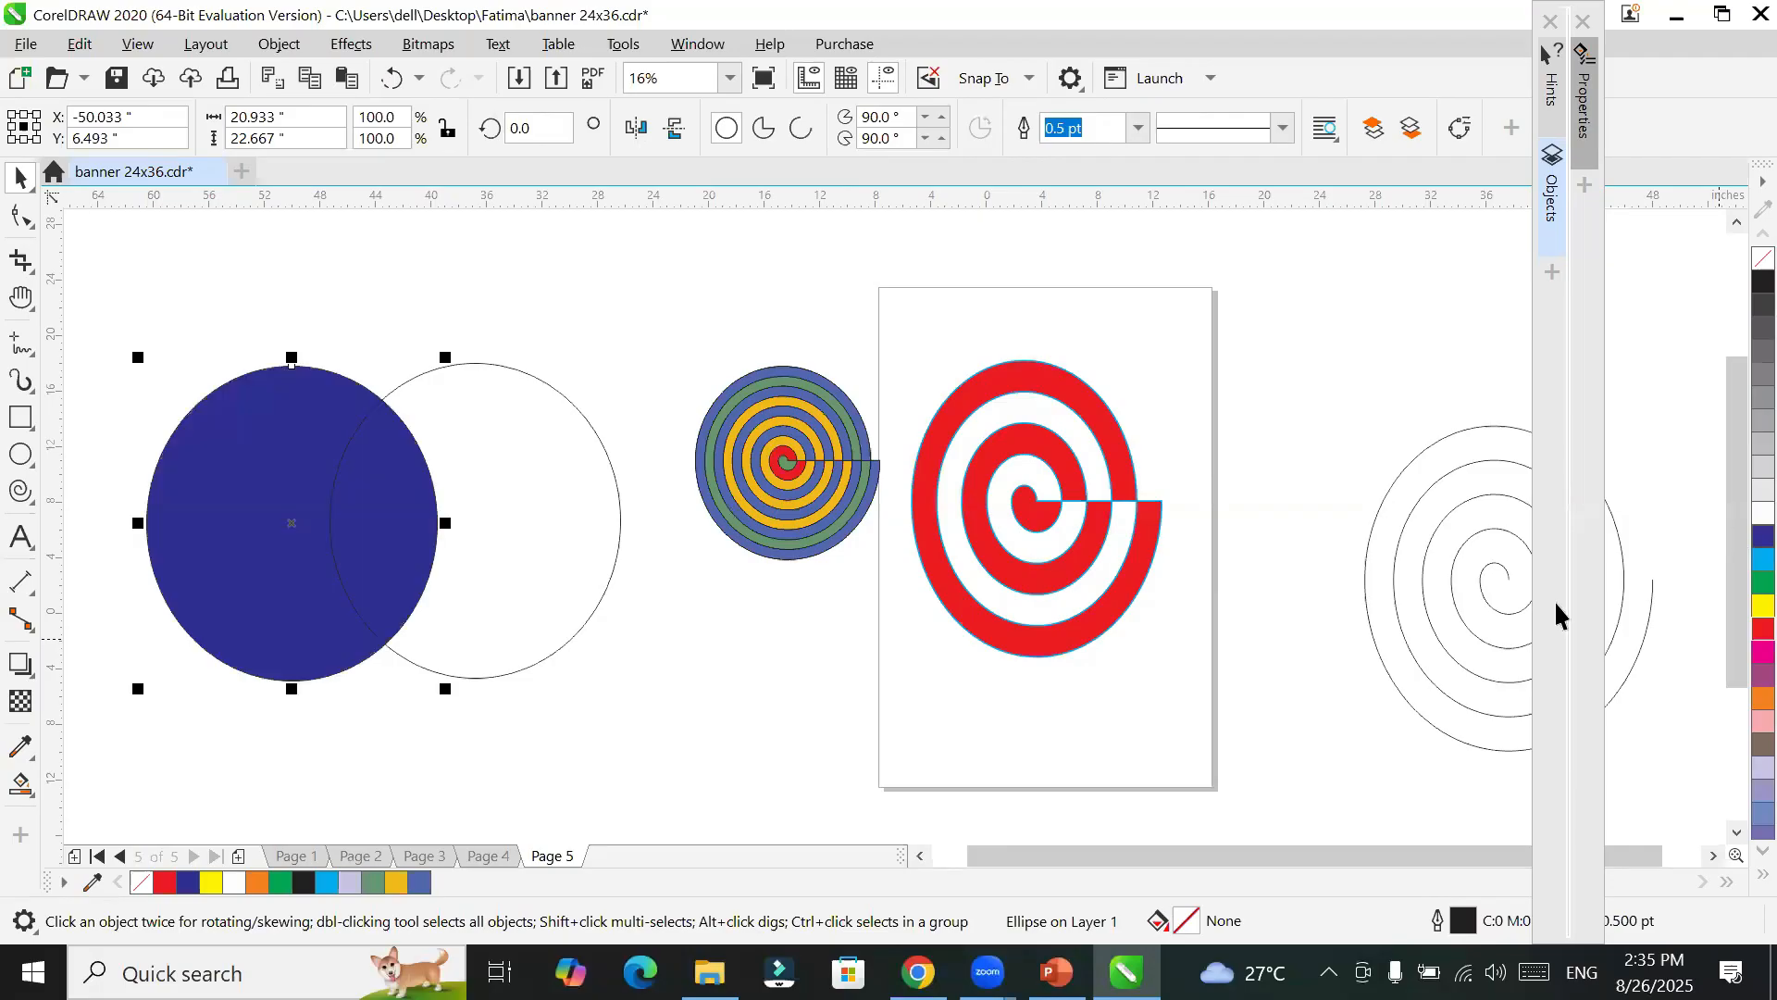
{"action": "left_click", "coordinate": [597, 598]}
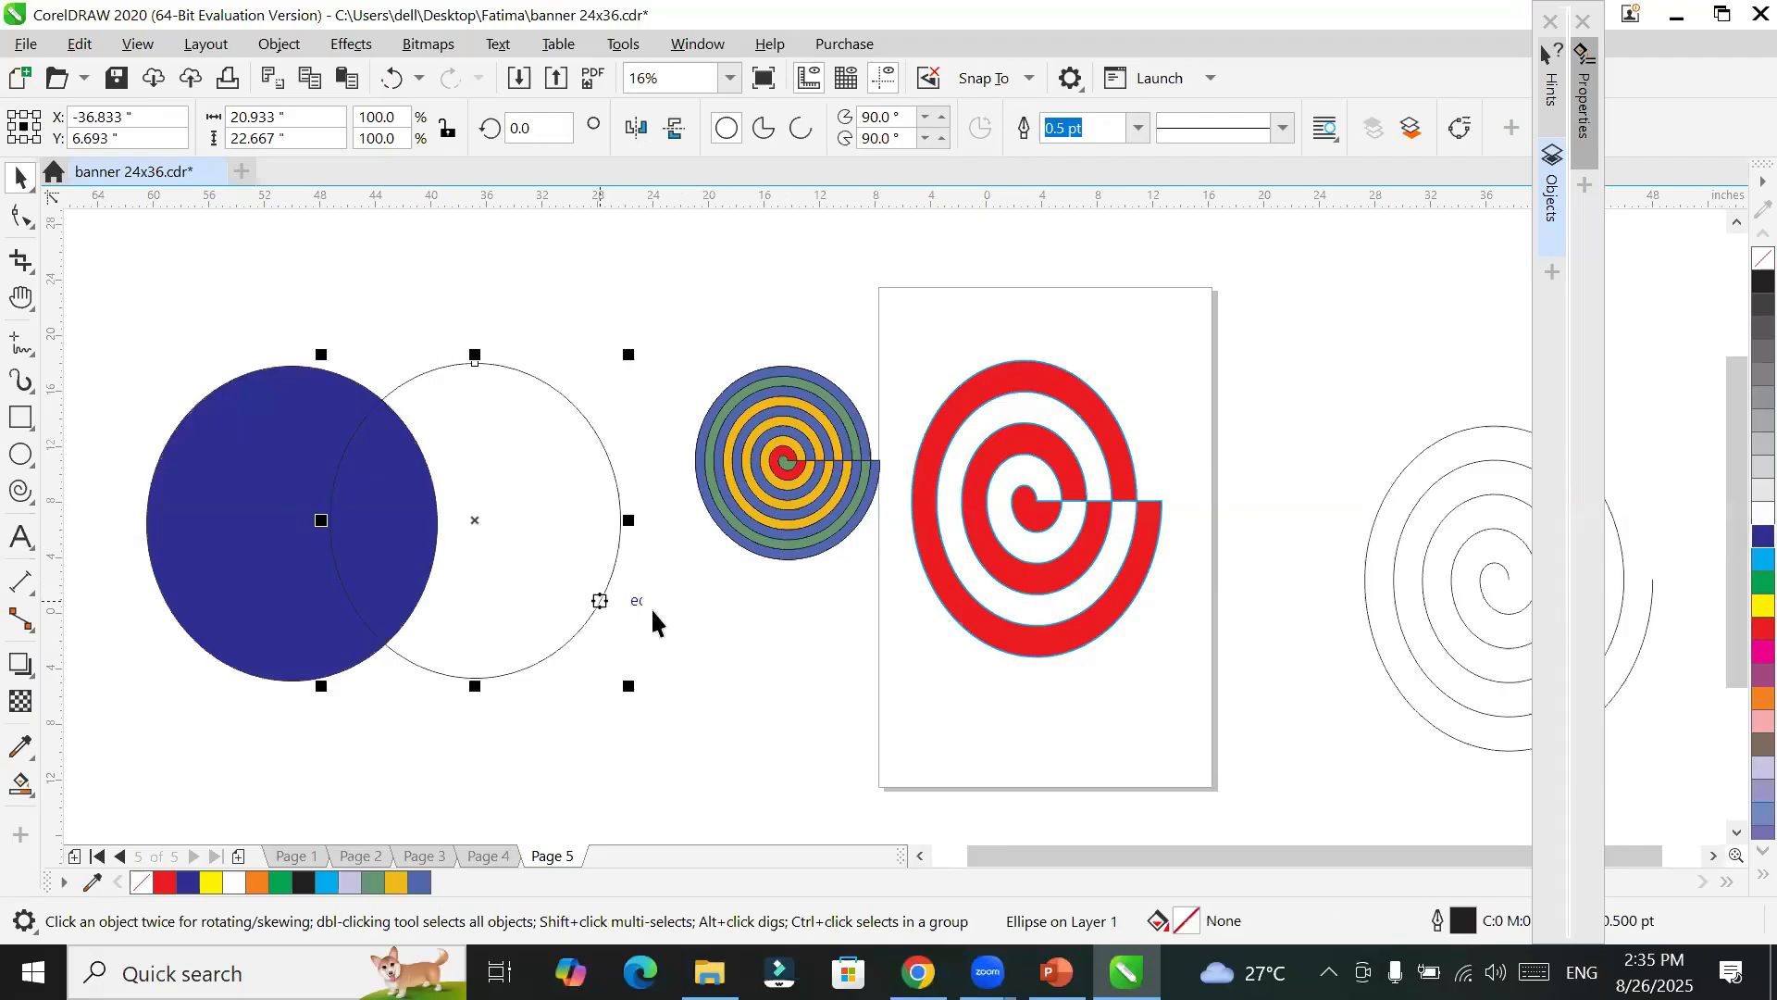
{"action": "left_click", "coordinate": [1758, 629]}
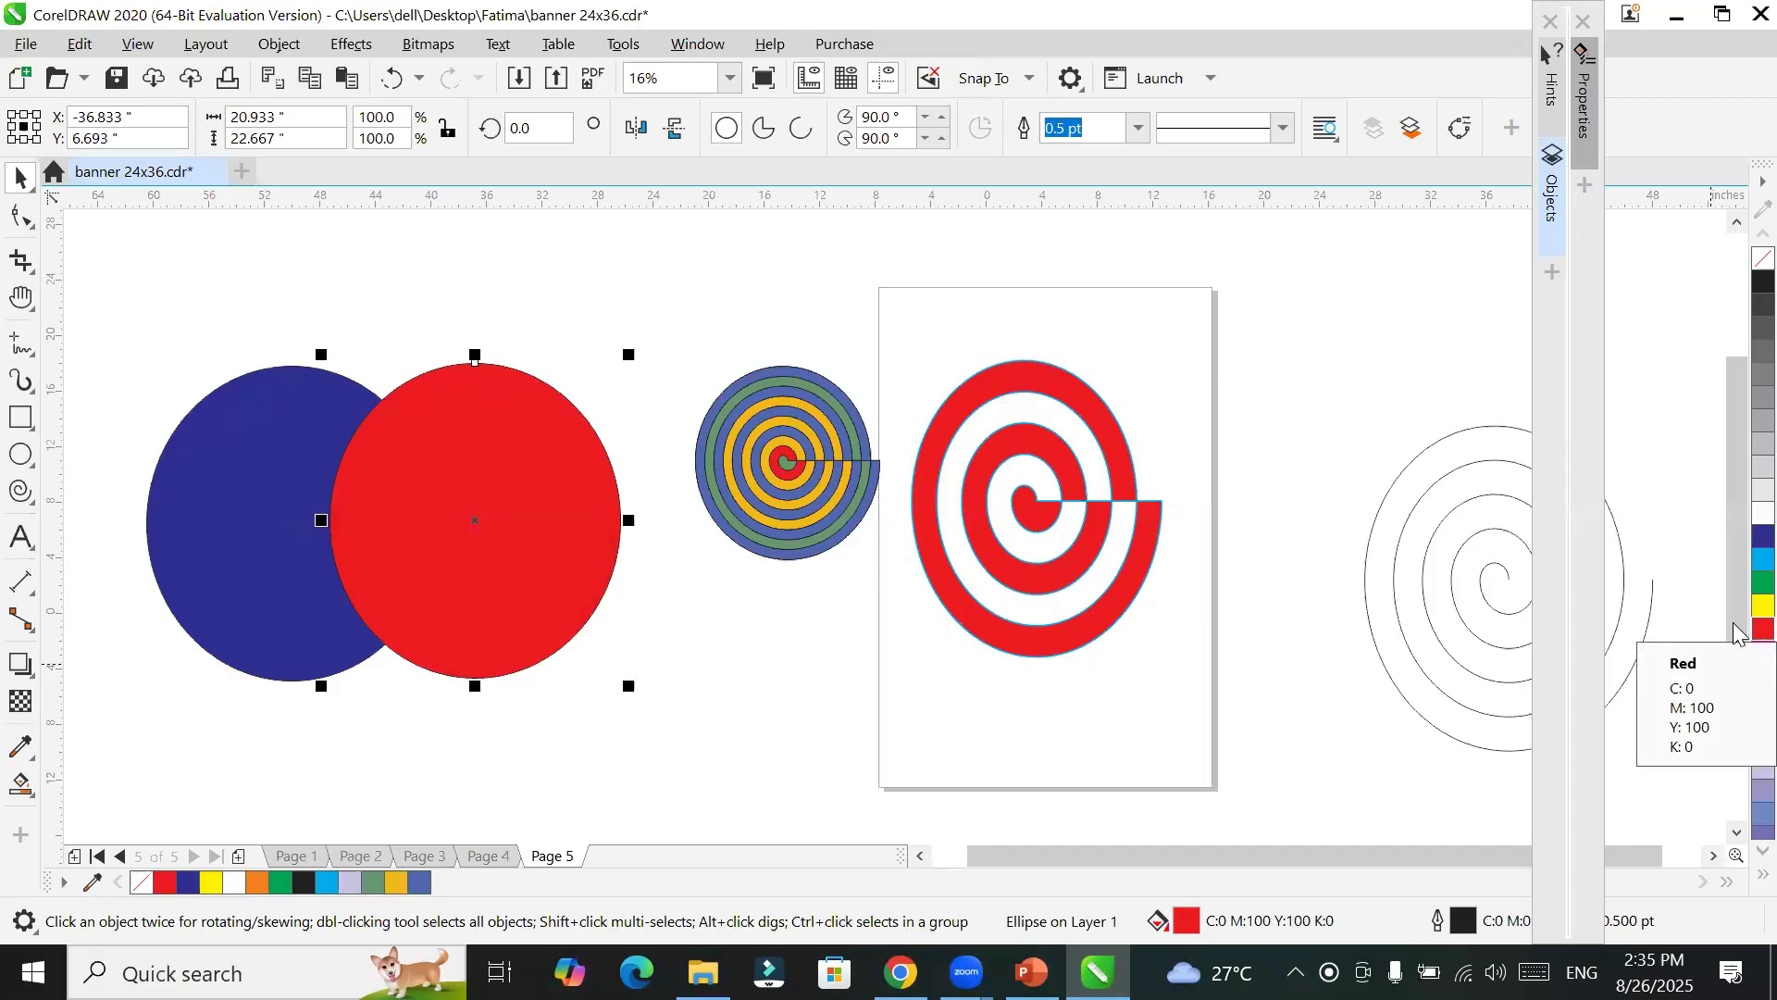
{"action": "key", "text": "ctrl+z"}
{"action": "key", "text": "ctrl+z"}
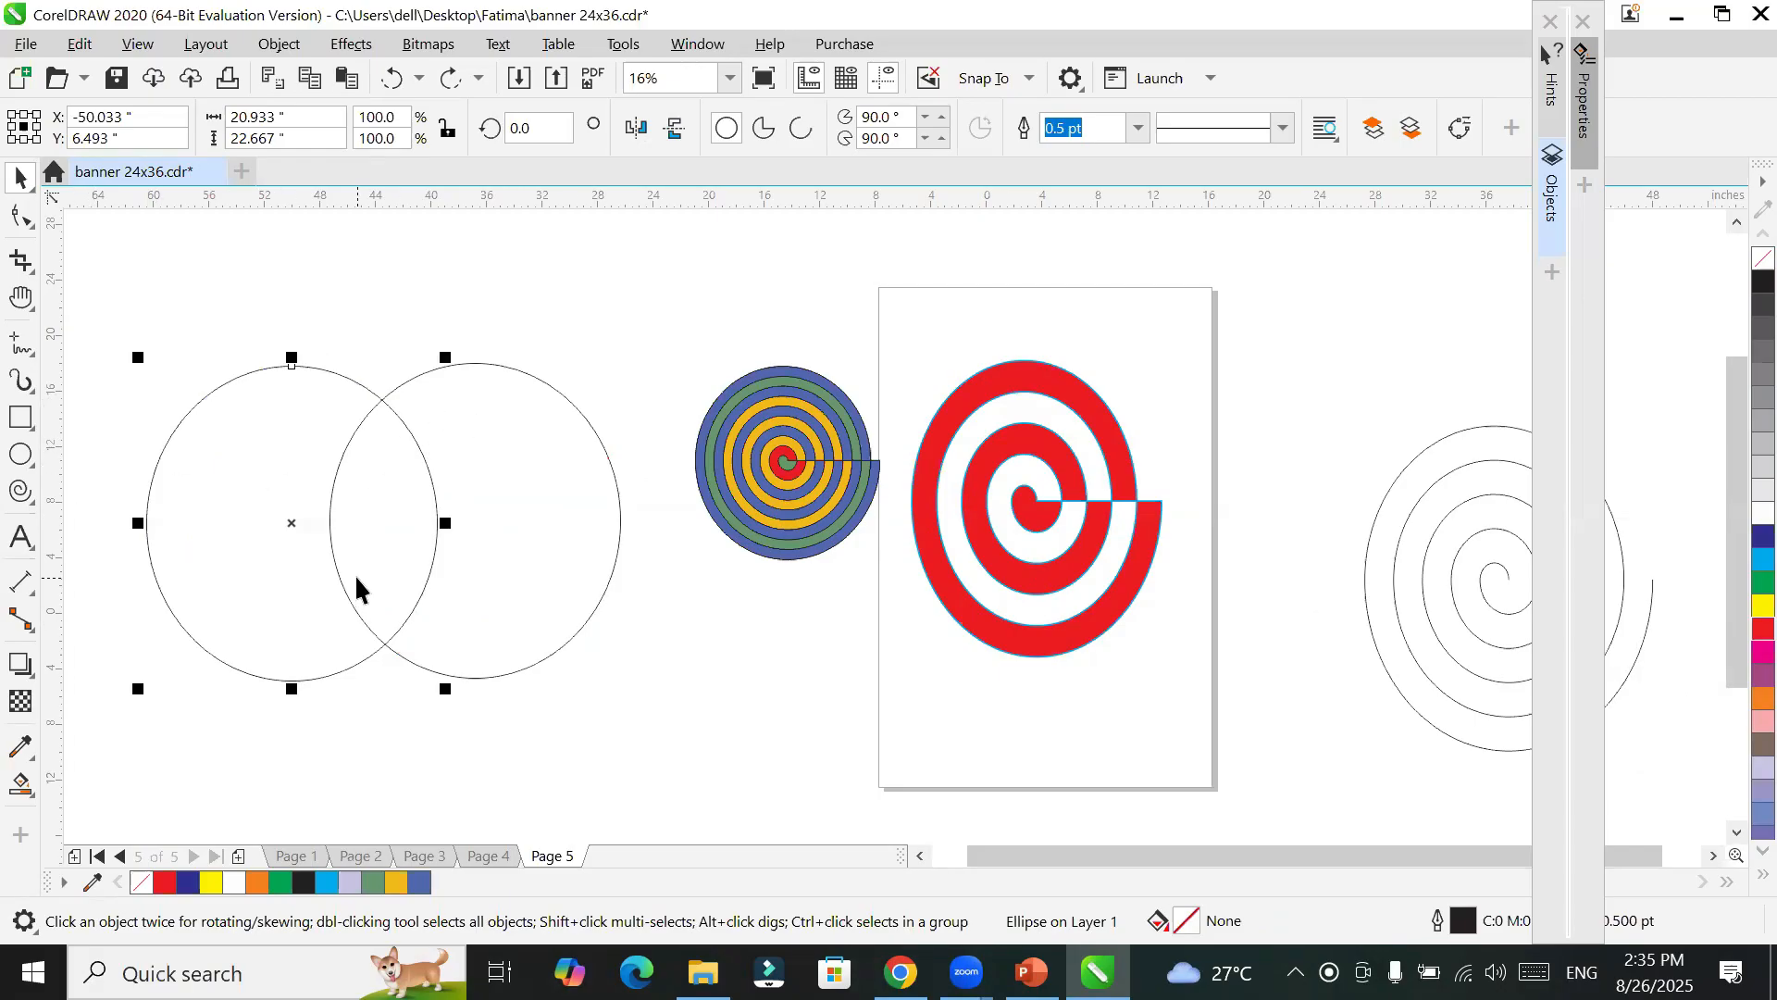
Step: Set the Smart Fill colour to green (C66 M0 Y100 K0) and fill the overlap of the two ellipses
{"action": "left_click", "coordinate": [22, 793]}
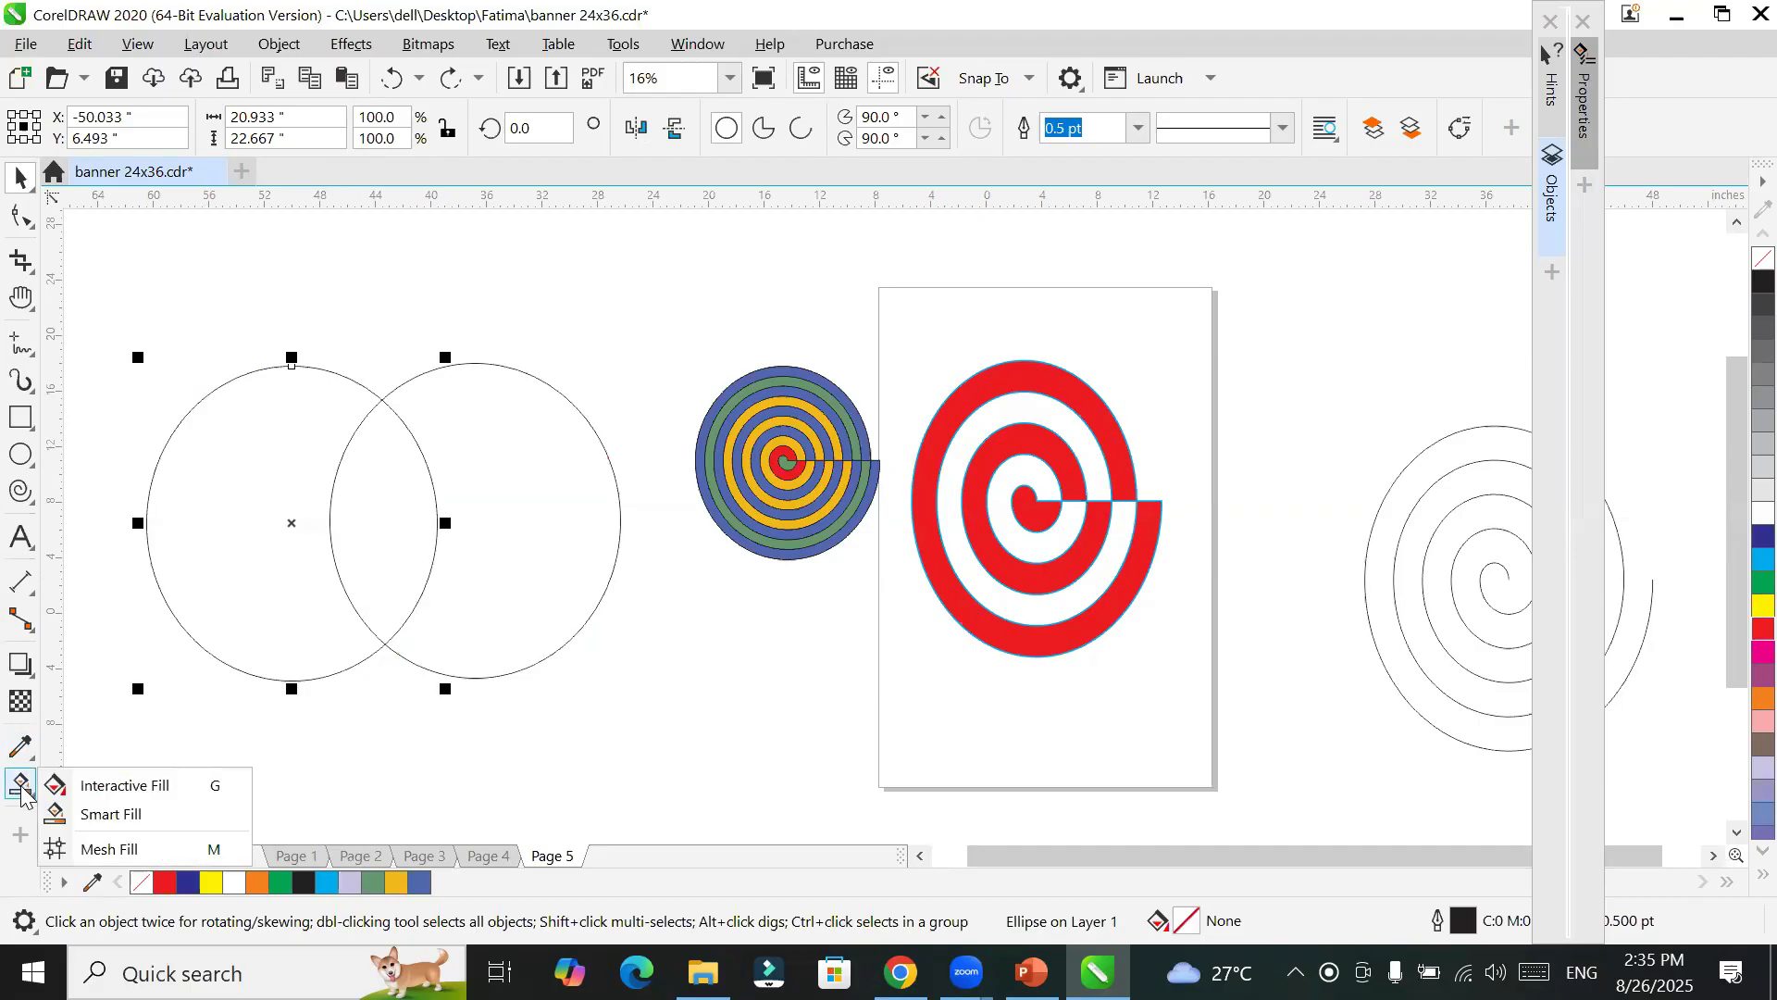
{"action": "left_click", "coordinate": [106, 815]}
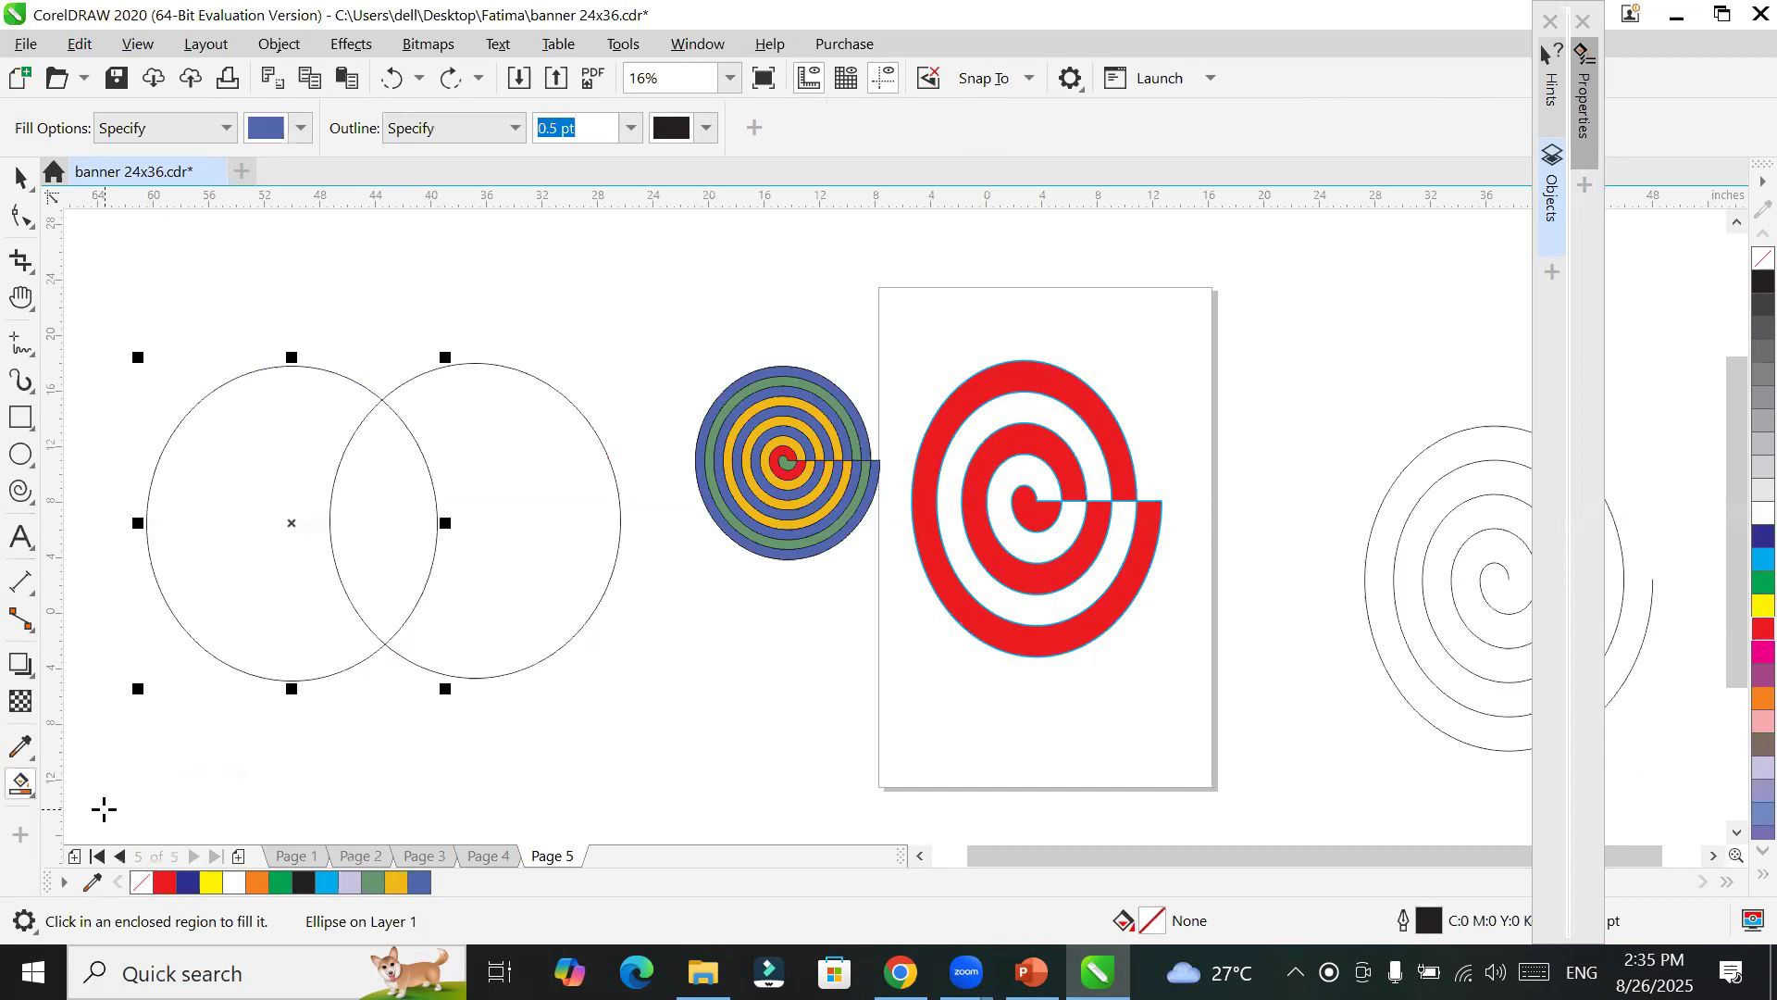
{"action": "left_click", "coordinate": [301, 133]}
{"action": "left_click", "coordinate": [322, 457]}
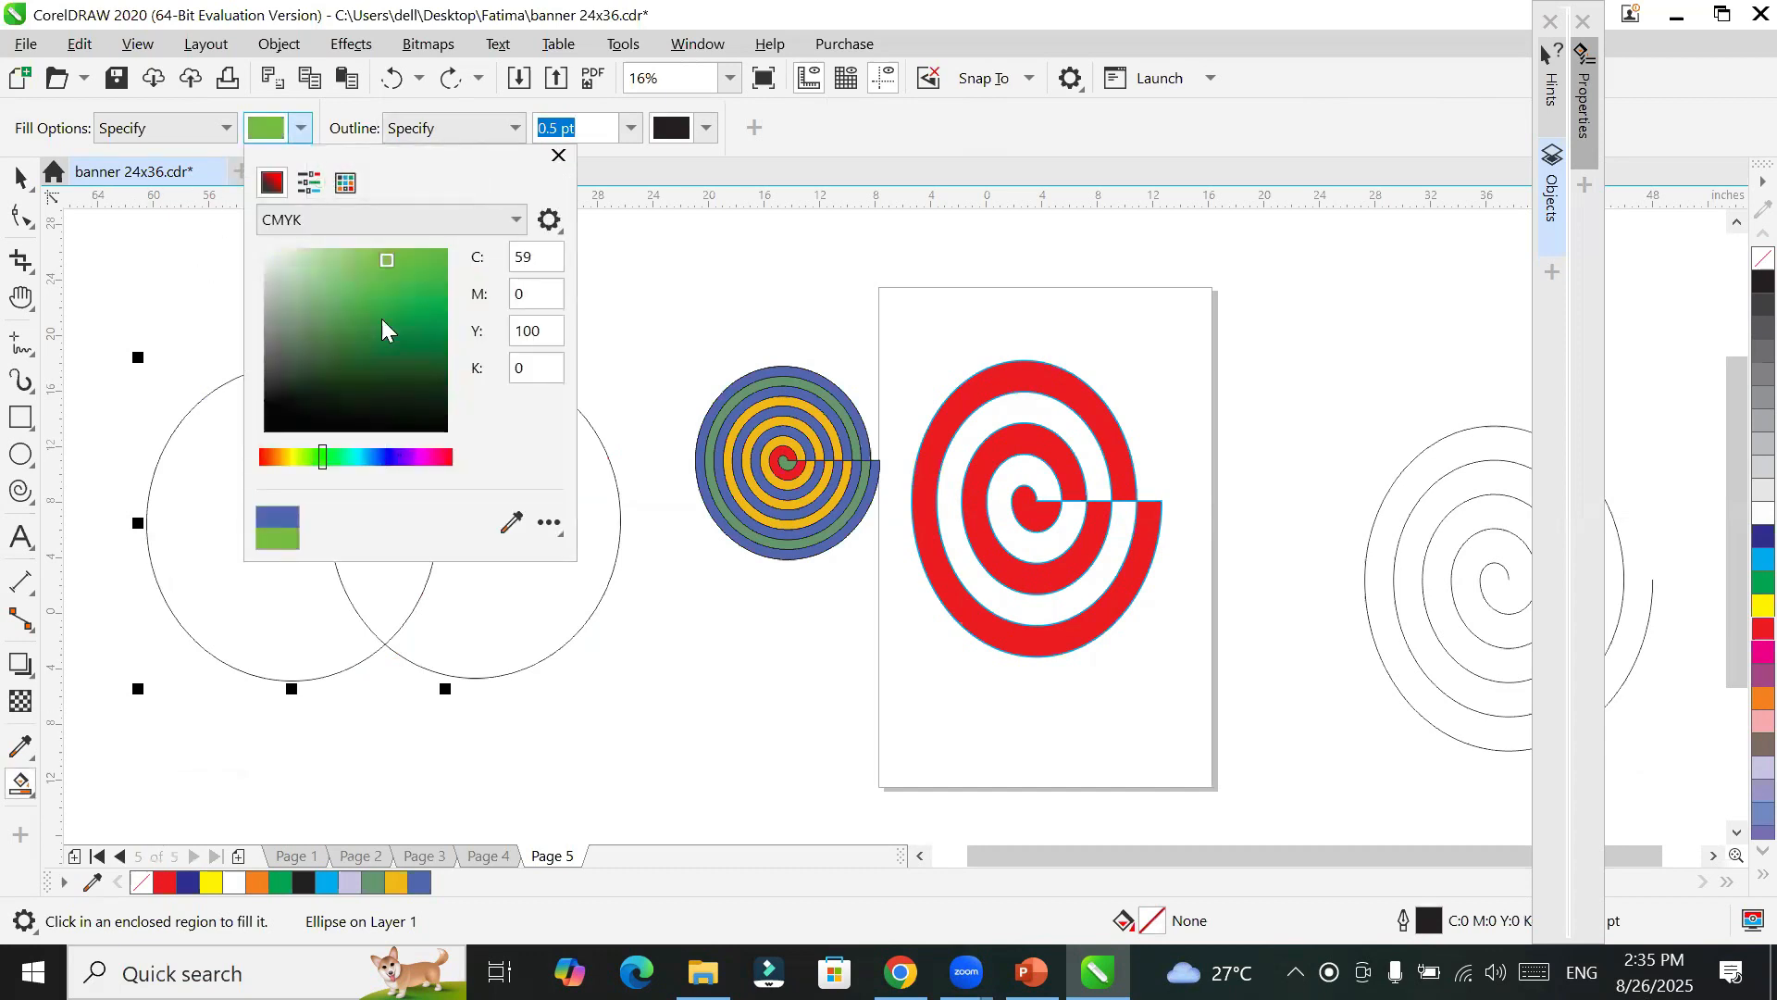
{"action": "left_click", "coordinate": [429, 256]}
{"action": "left_click", "coordinate": [267, 128]}
{"action": "left_click", "coordinate": [385, 488]}
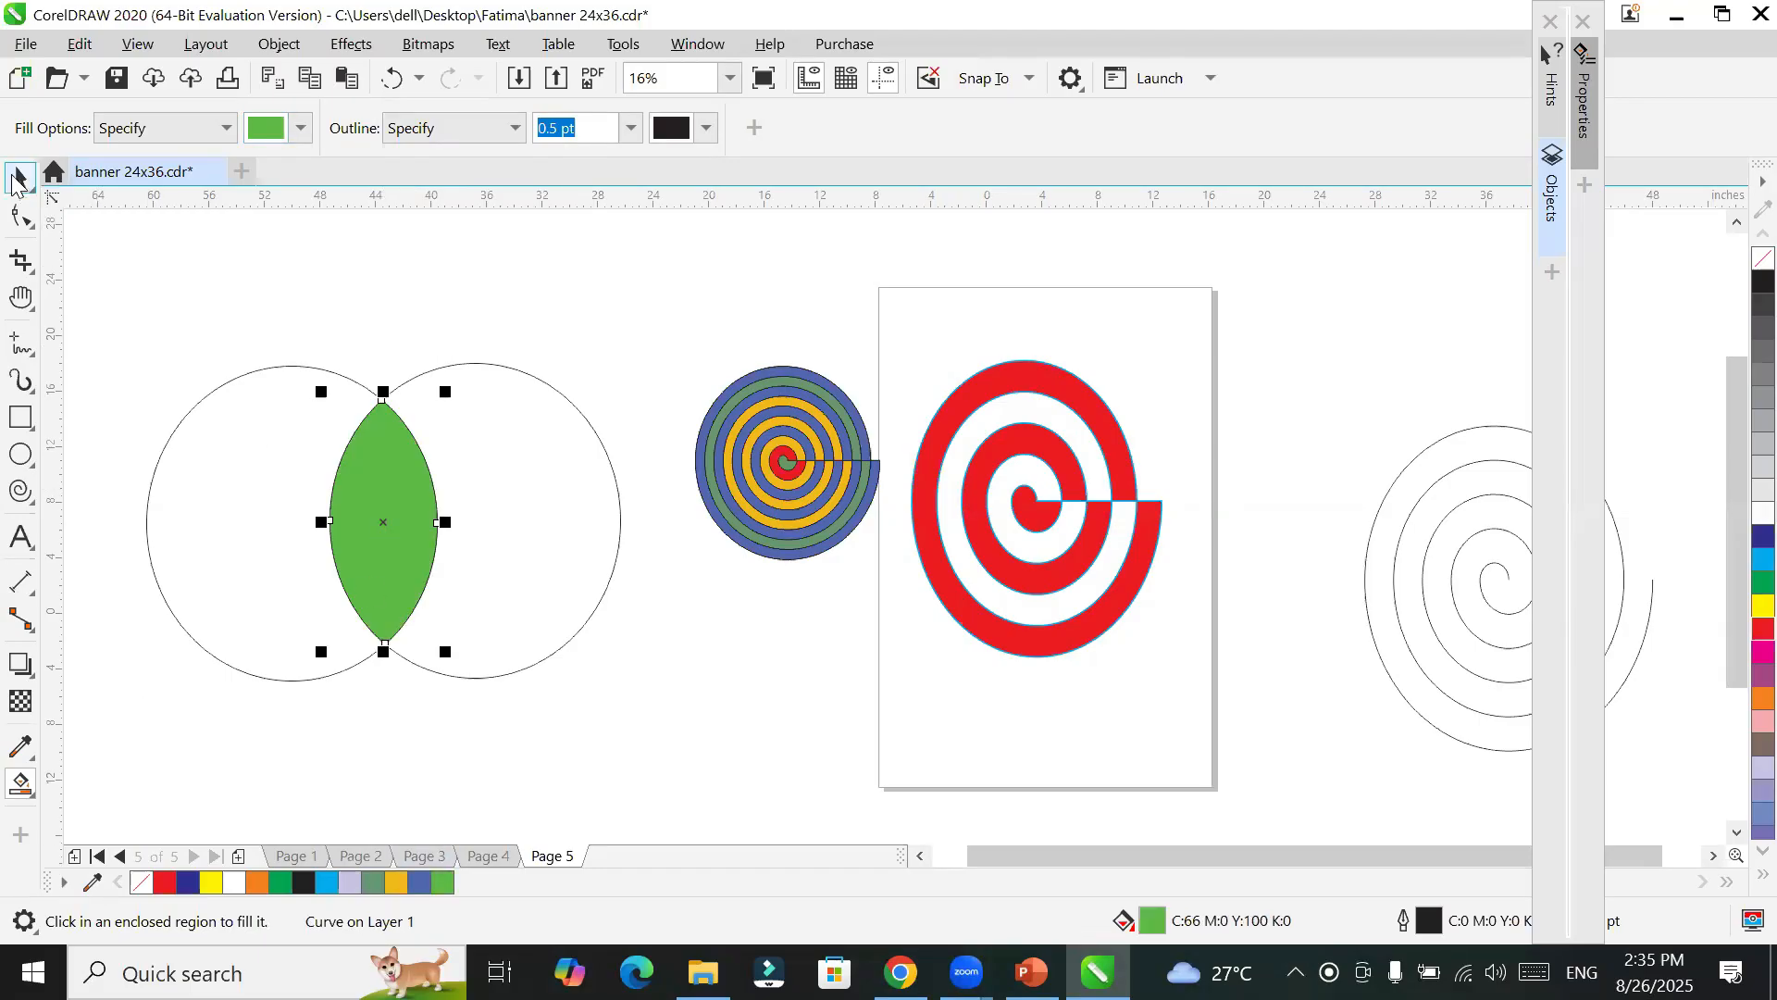
Step: Move the green overlap shape out to empty space above and left of the two ellipses
{"action": "left_click", "coordinate": [17, 180]}
{"action": "left_click_drag", "start_coordinate": [373, 485], "coordinate": [752, 681]}
{"action": "scroll", "coordinate": [997, 582], "scroll_direction": "down", "scroll_amount": 2}
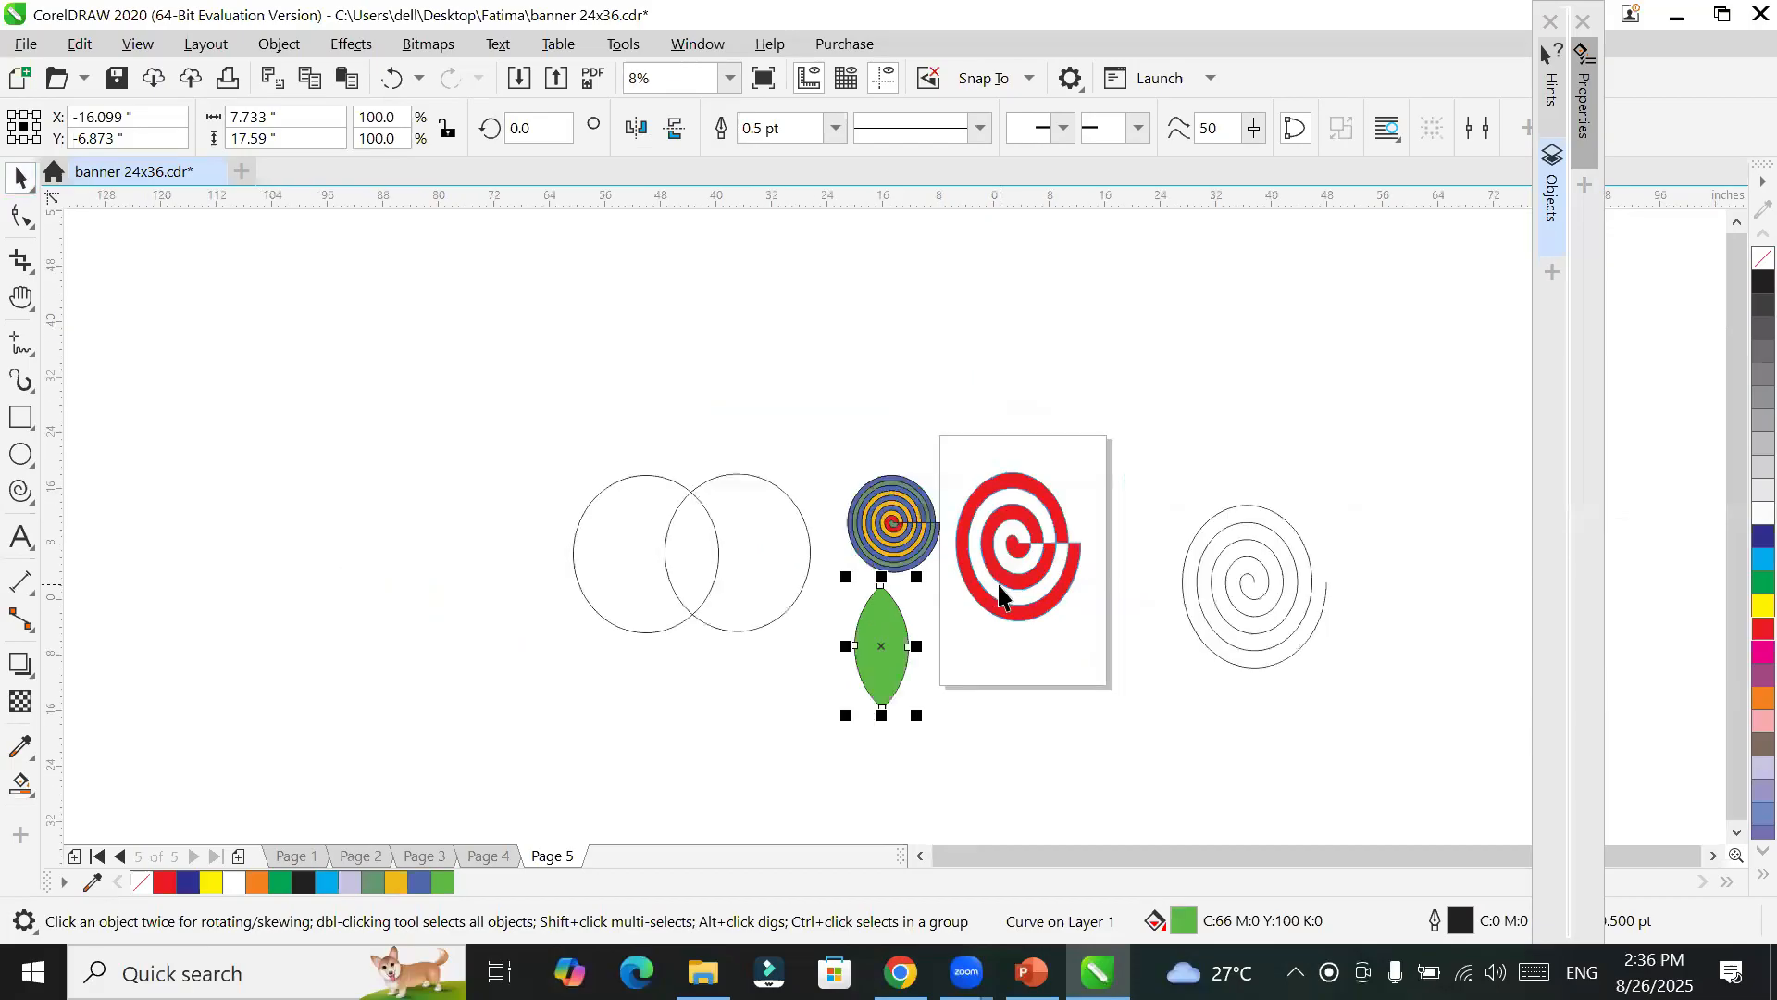
{"action": "left_click_drag", "start_coordinate": [869, 619], "coordinate": [321, 344]}
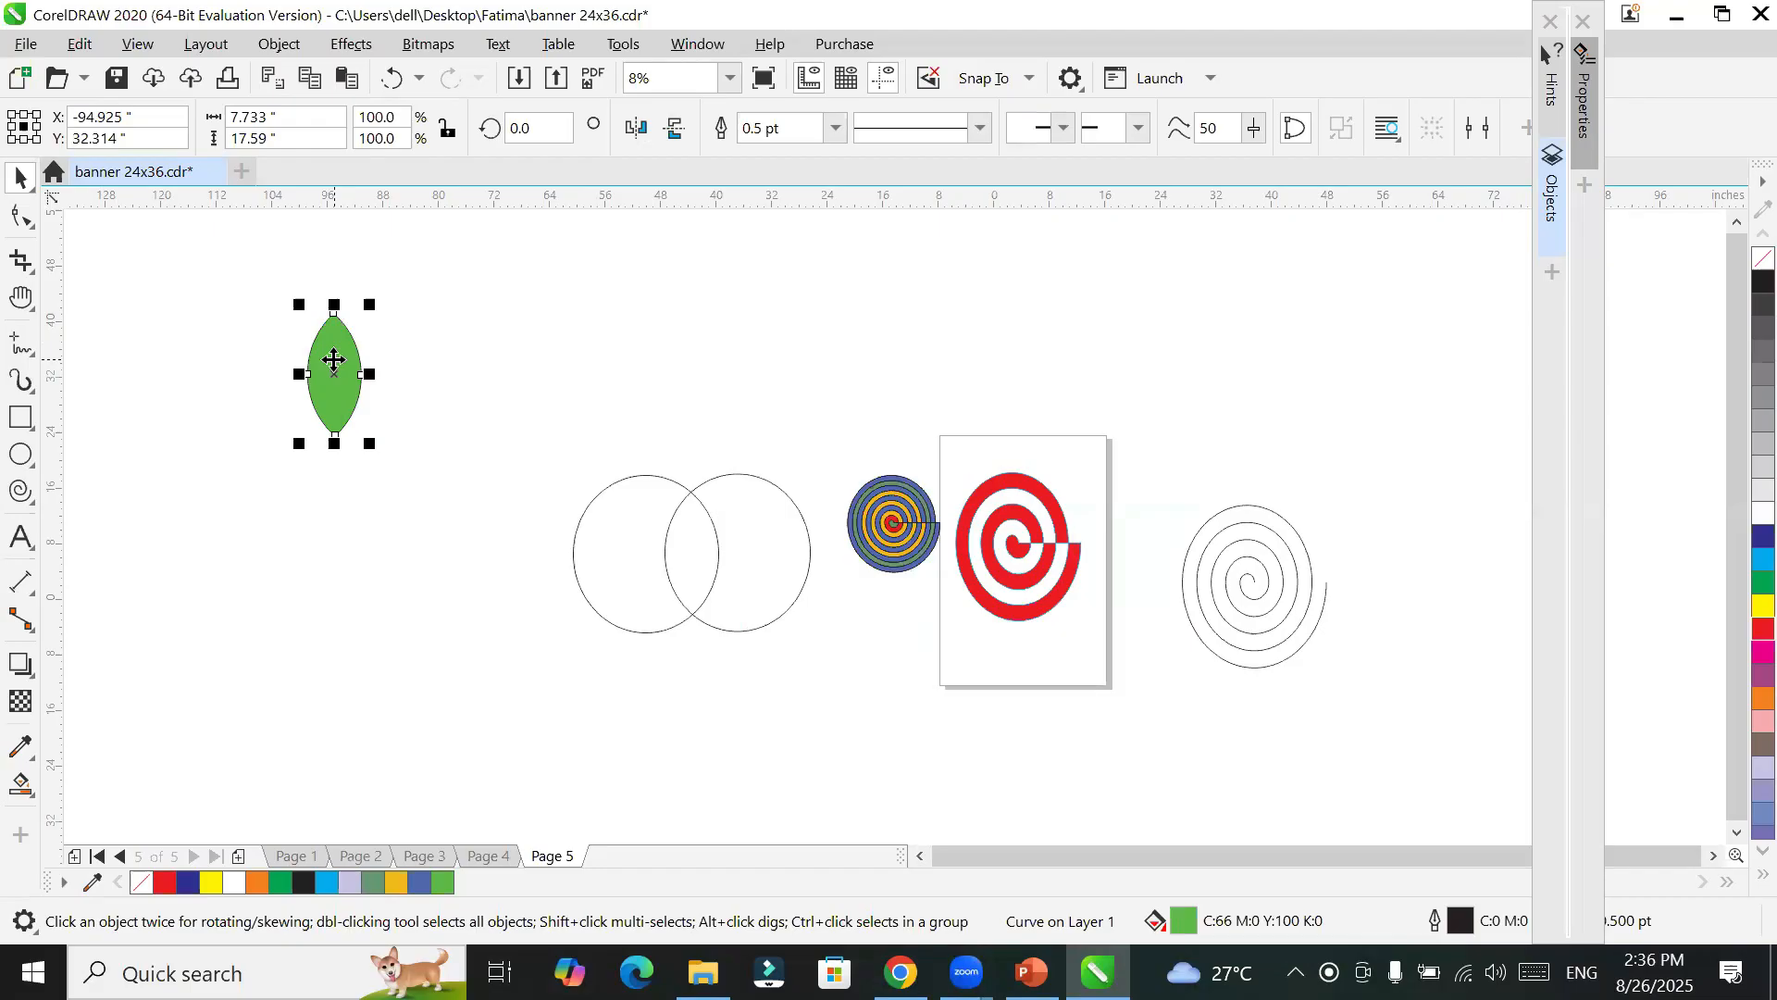
Step: Make a copy of the green petal rotated 15 degrees clockwise about a pivot below it, and repeat until the petals form a full ring
{"action": "left_click", "coordinate": [334, 361]}
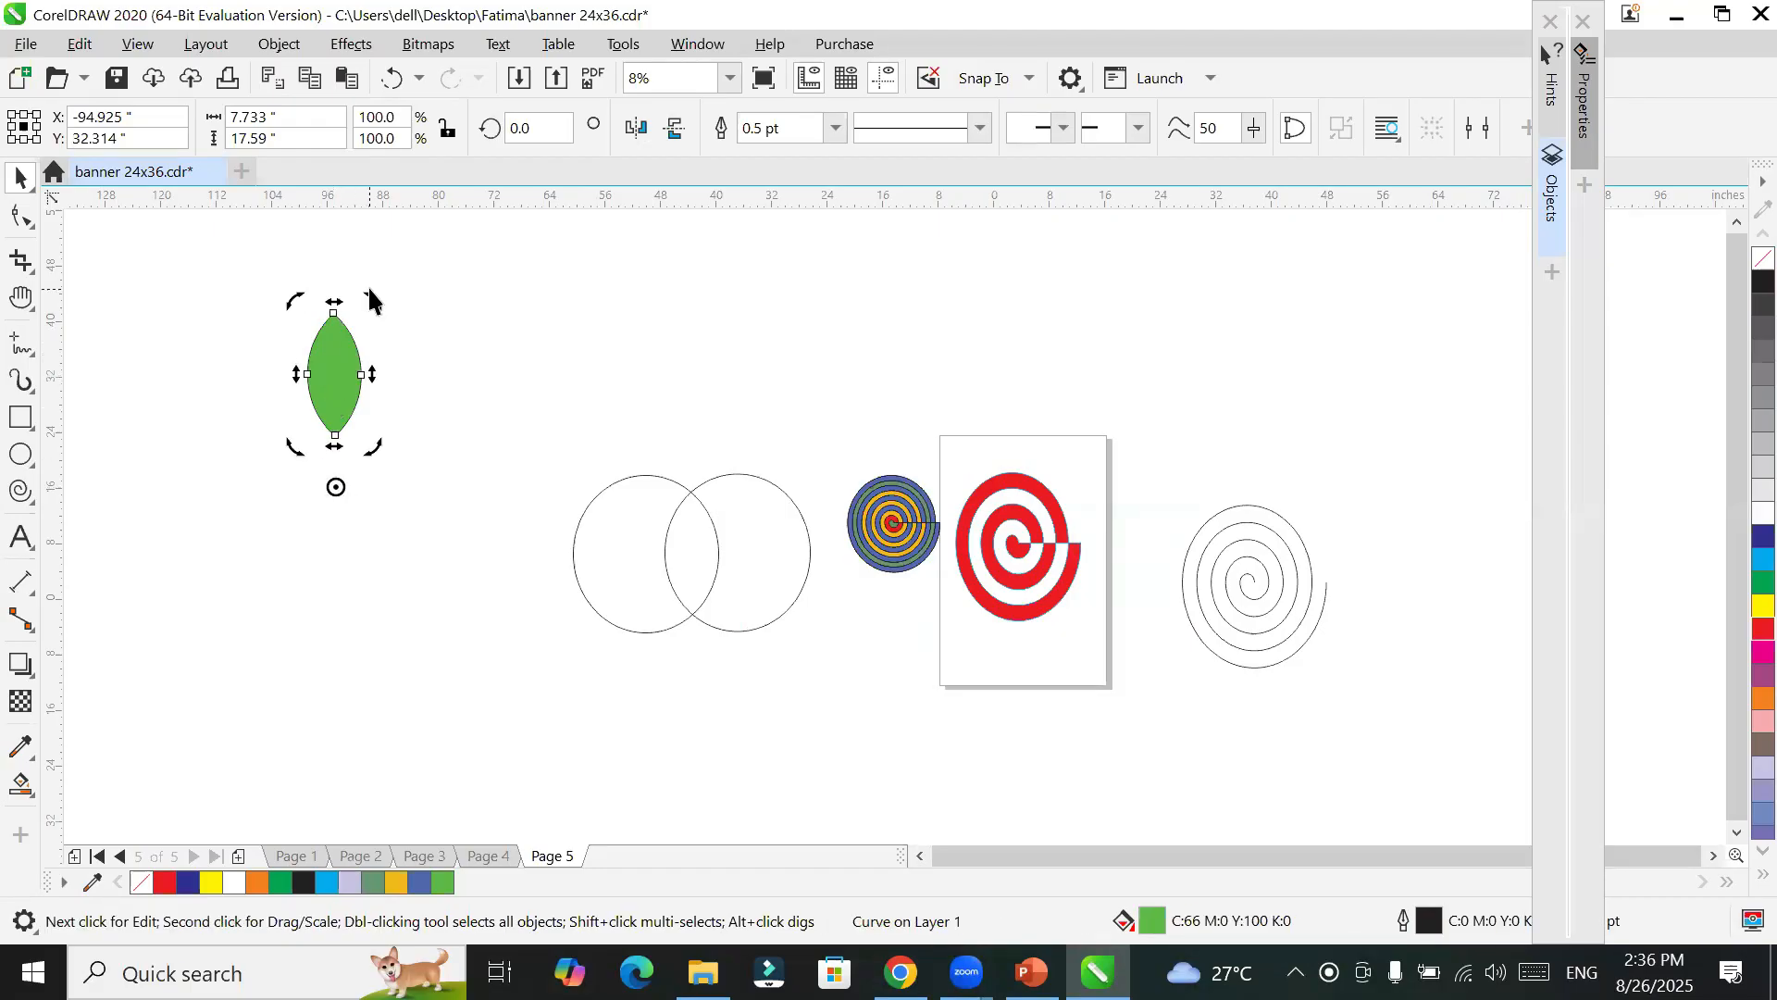
{"action": "left_click_drag", "start_coordinate": [369, 295], "coordinate": [417, 339]}
{"action": "key", "text": "ctrl+r"}
{"action": "key", "text": "ctrl+r"}
{"action": "key", "text": "ctrl+r"}
{"action": "key", "text": "ctrl+r"}
{"action": "key", "text": "ctrl+r"}
{"action": "key", "text": "ctrl+r"}
{"action": "key", "text": "ctrl+r"}
{"action": "key", "text": "ctrl+r"}
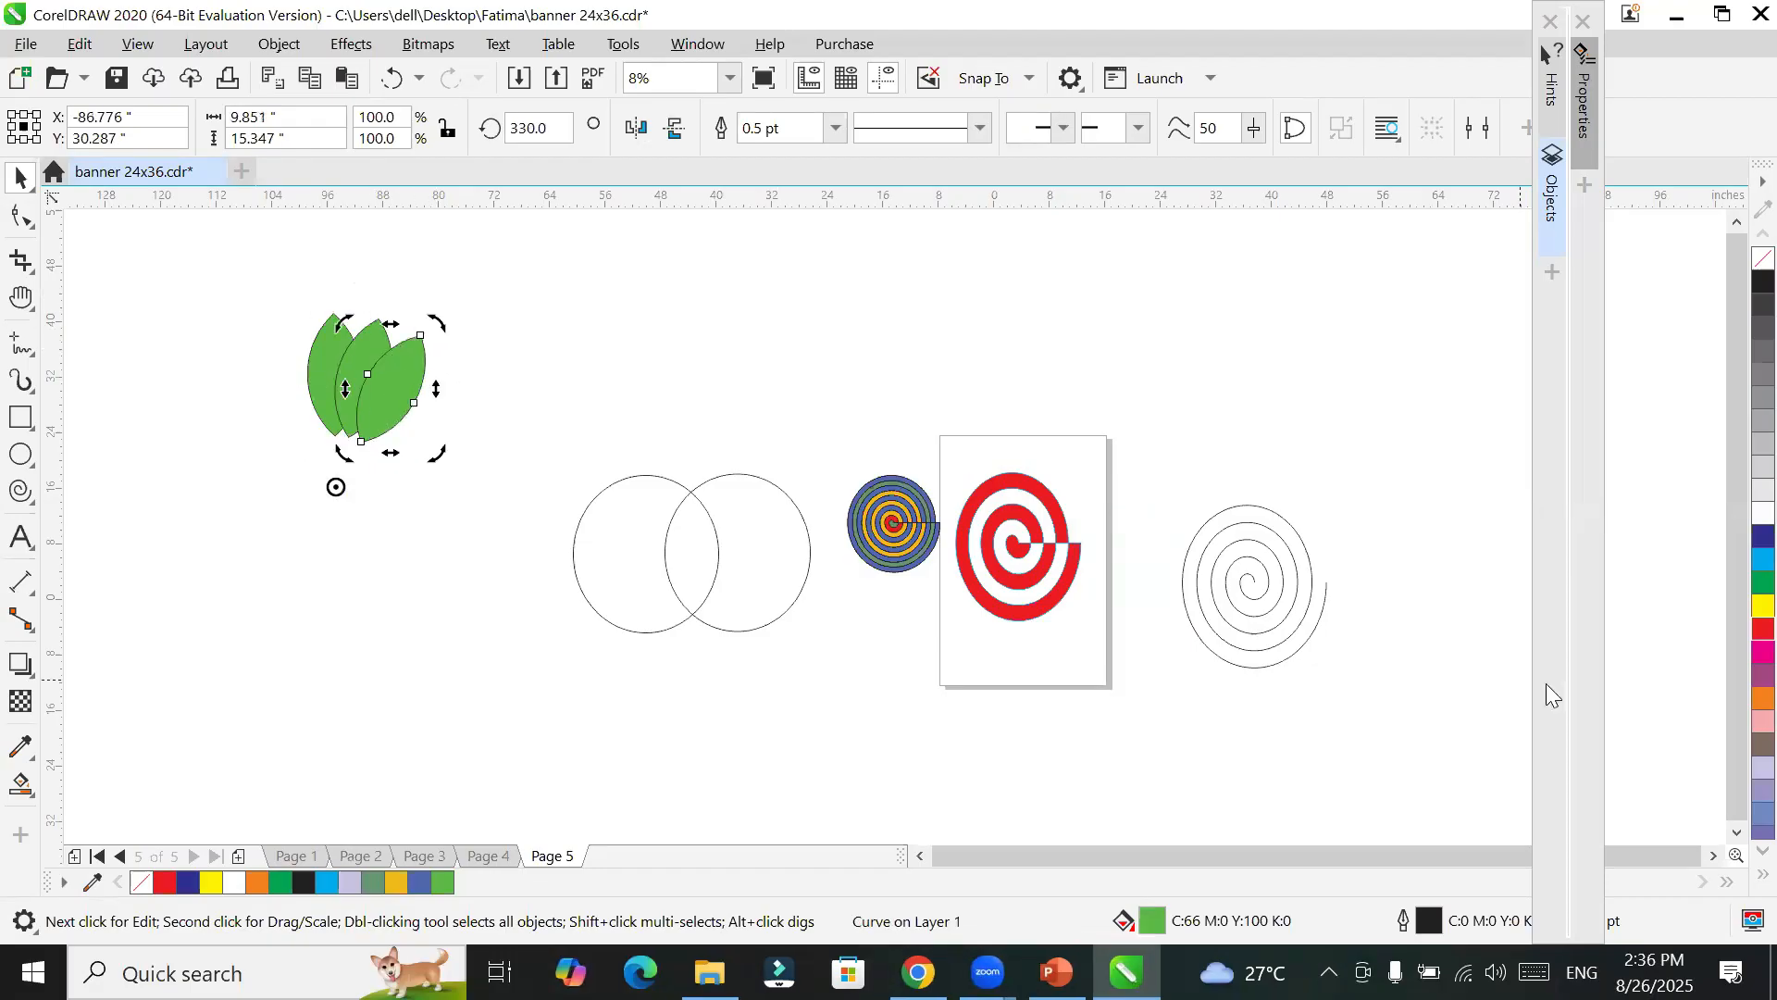
{"action": "key", "text": "ctrl+r"}
{"action": "key", "text": "ctrl+r"}
{"action": "key", "text": "ctrl+r"}
{"action": "key", "text": "ctrl+r"}
{"action": "key", "text": "ctrl+r"}
{"action": "key", "text": "ctrl+r"}
{"action": "key", "text": "ctrl+r"}
{"action": "key", "text": "ctrl+r"}
{"action": "key", "text": "ctrl+r"}
{"action": "key", "text": "ctrl+r"}
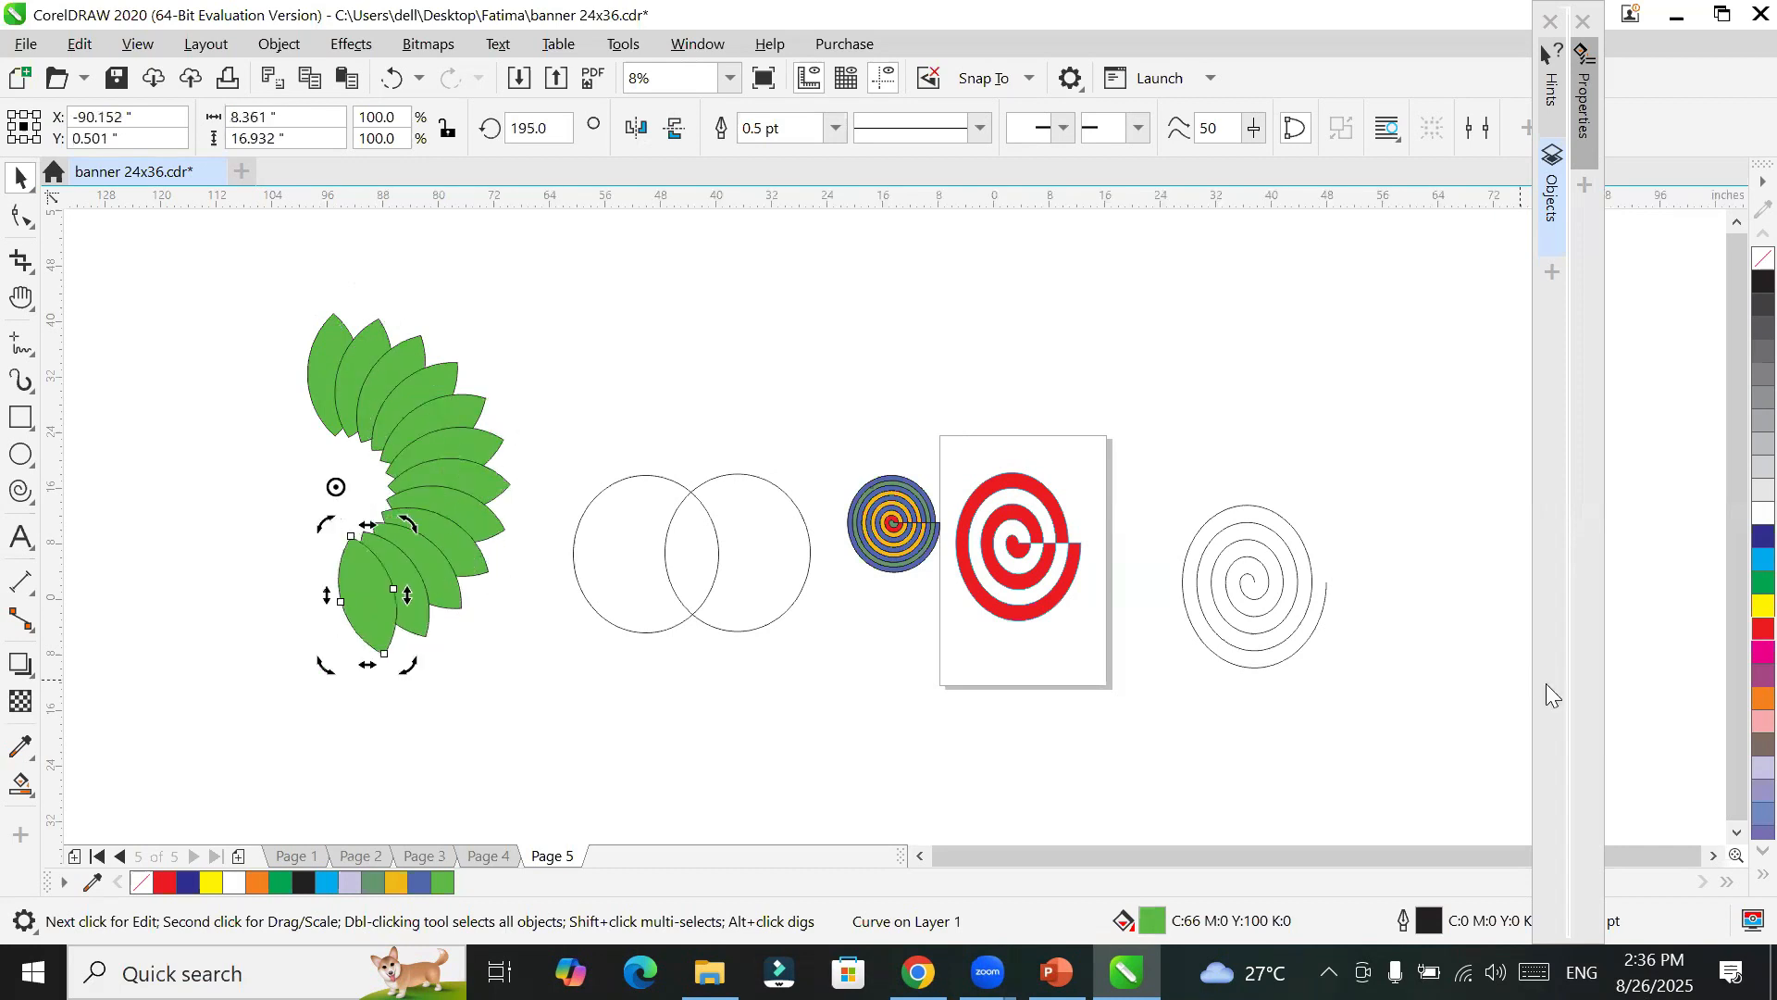
{"action": "key", "text": "ctrl+r"}
{"action": "key", "text": "ctrl+r"}
{"action": "key", "text": "ctrl+r"}
{"action": "key", "text": "ctrl+r"}
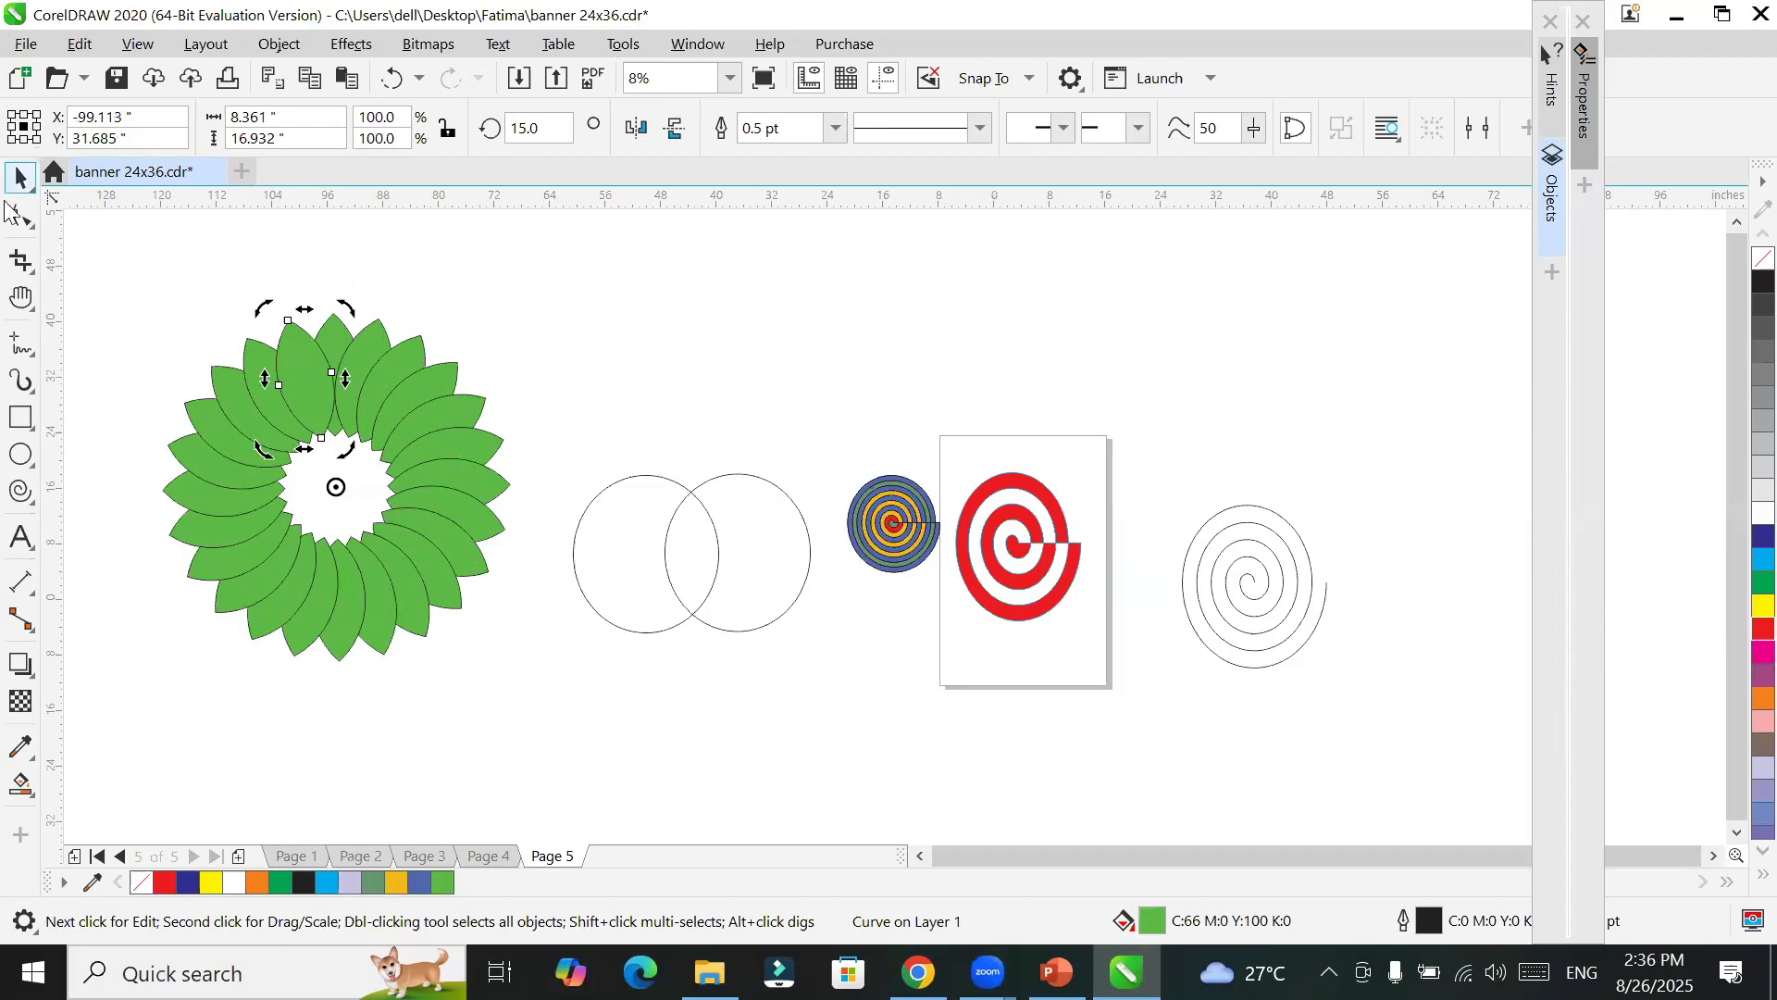
{"action": "left_click", "coordinate": [768, 393]}
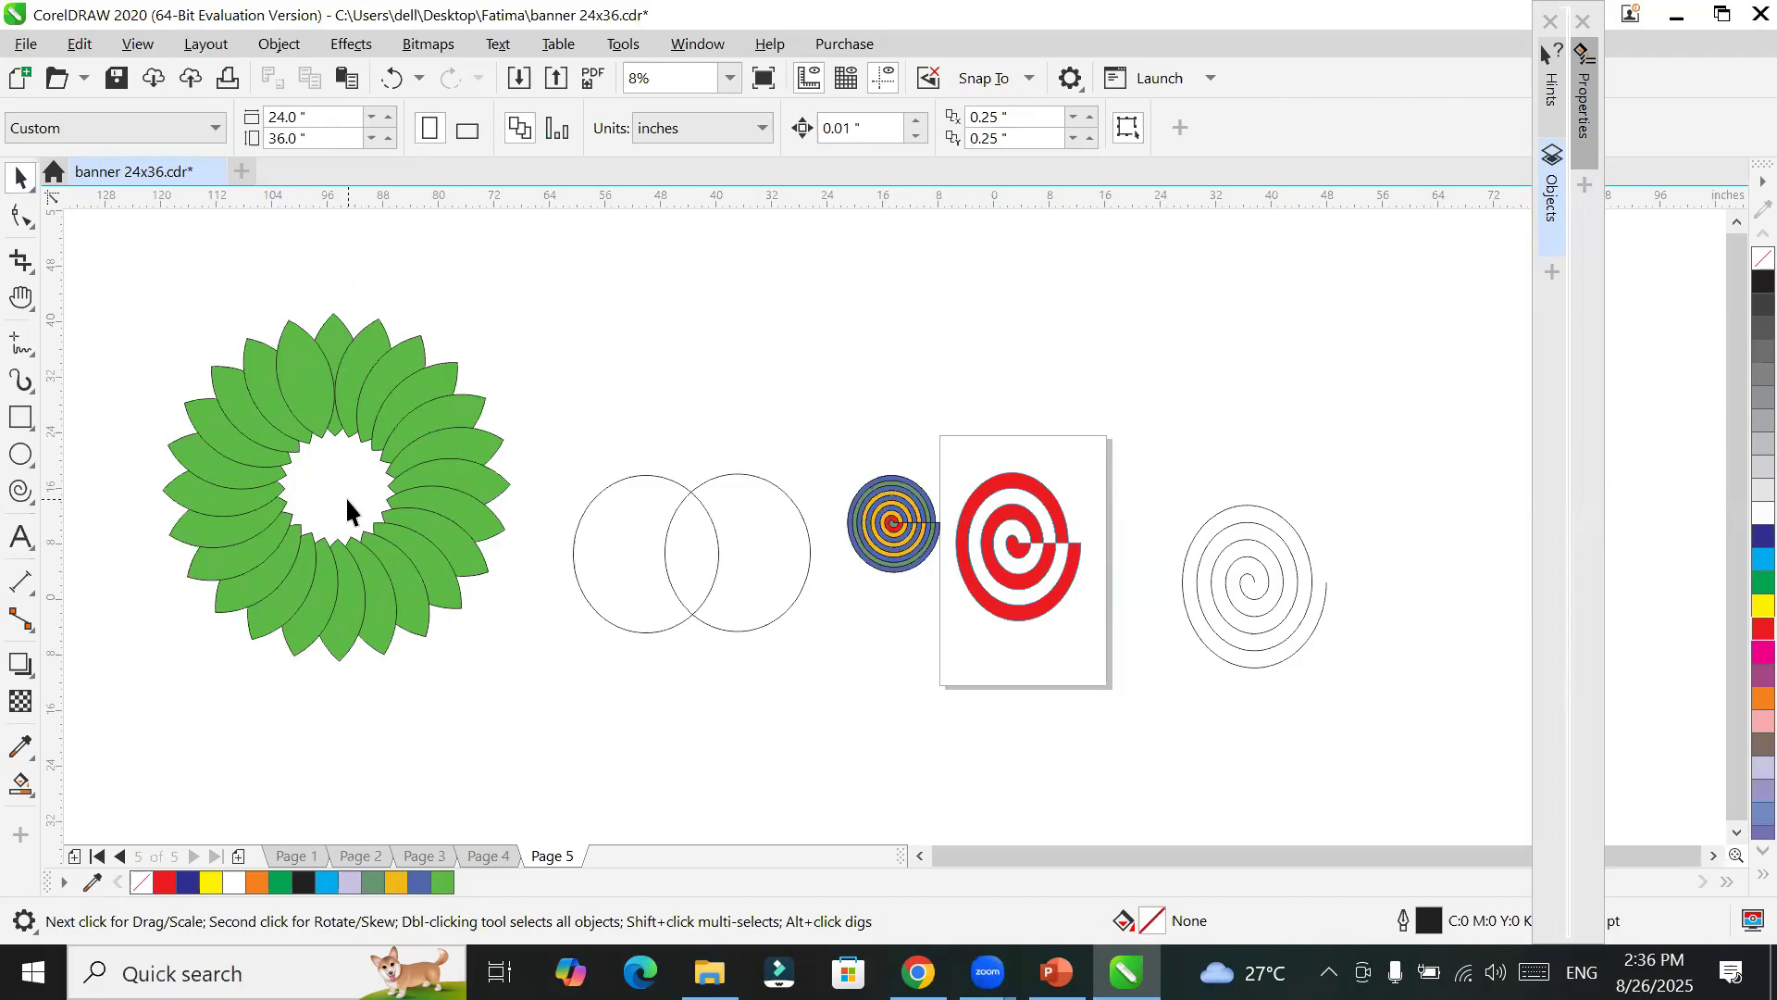
Step: Set the Smart Fill colour to red (C0 M100 Y100 K0) and fill the open centre of the green flower
{"action": "scroll", "coordinate": [346, 496], "scroll_direction": "up", "scroll_amount": 2}
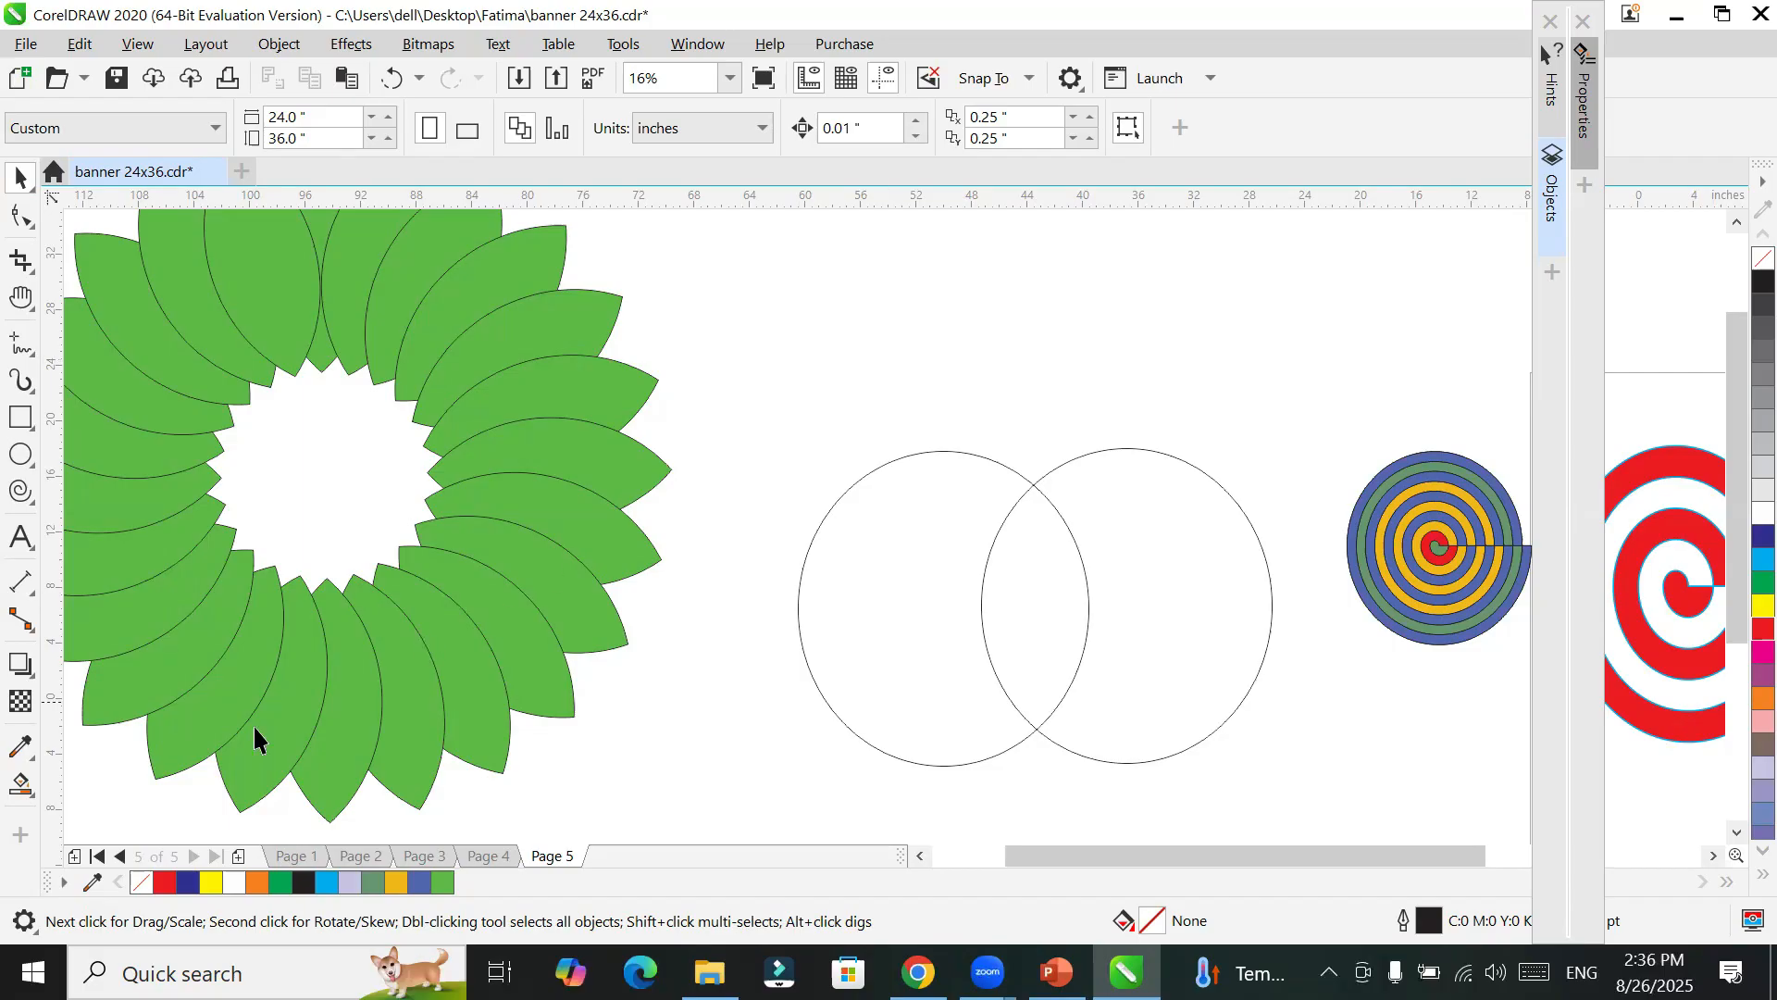
{"action": "left_click", "coordinate": [18, 786]}
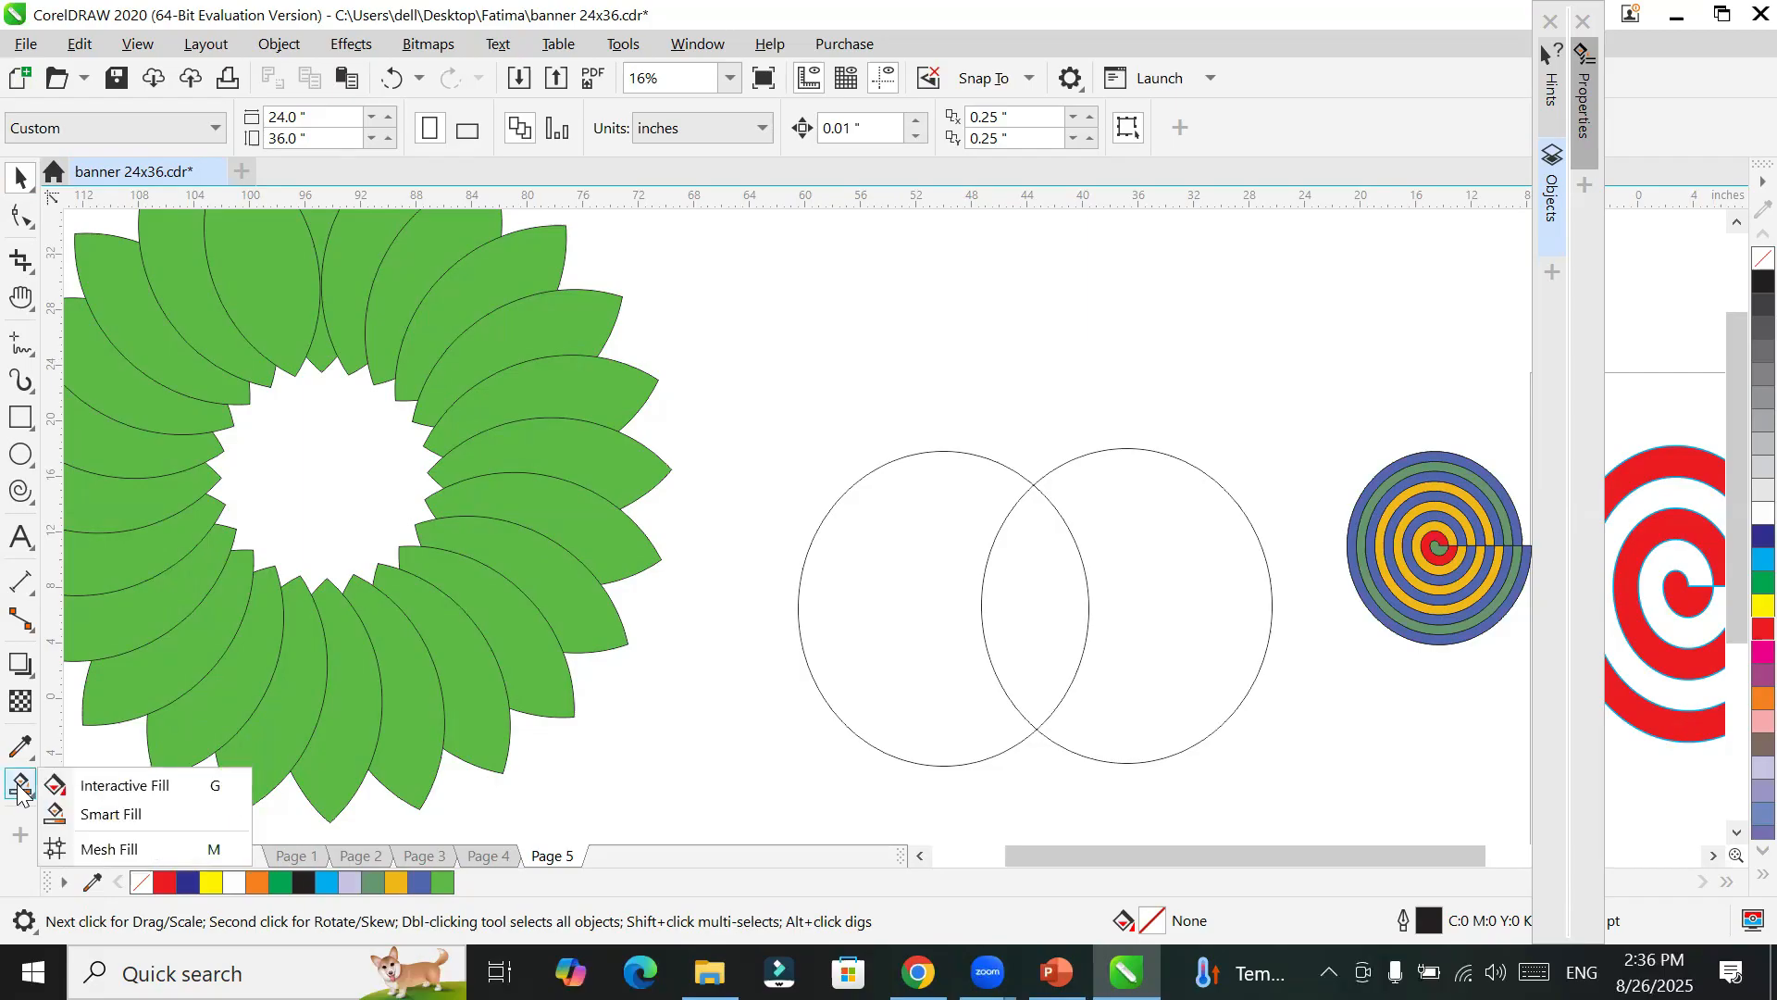
{"action": "left_click", "coordinate": [103, 813]}
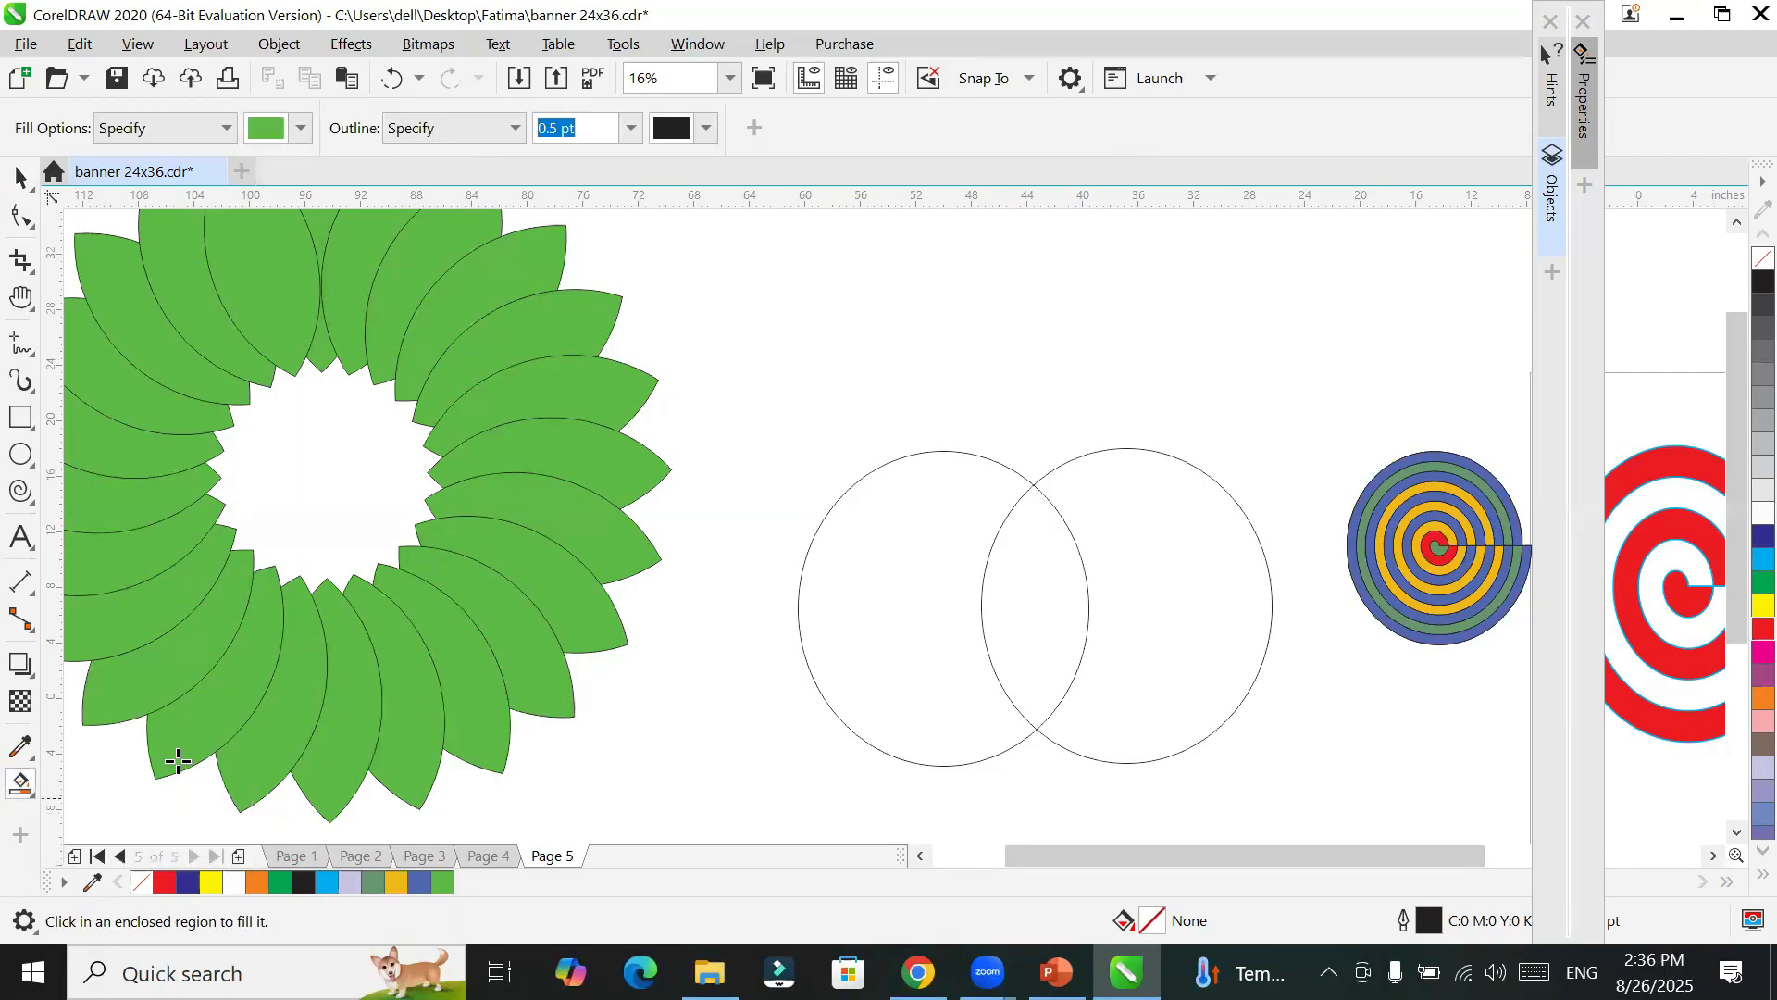
{"action": "left_click", "coordinate": [300, 128]}
{"action": "left_click", "coordinate": [446, 456]}
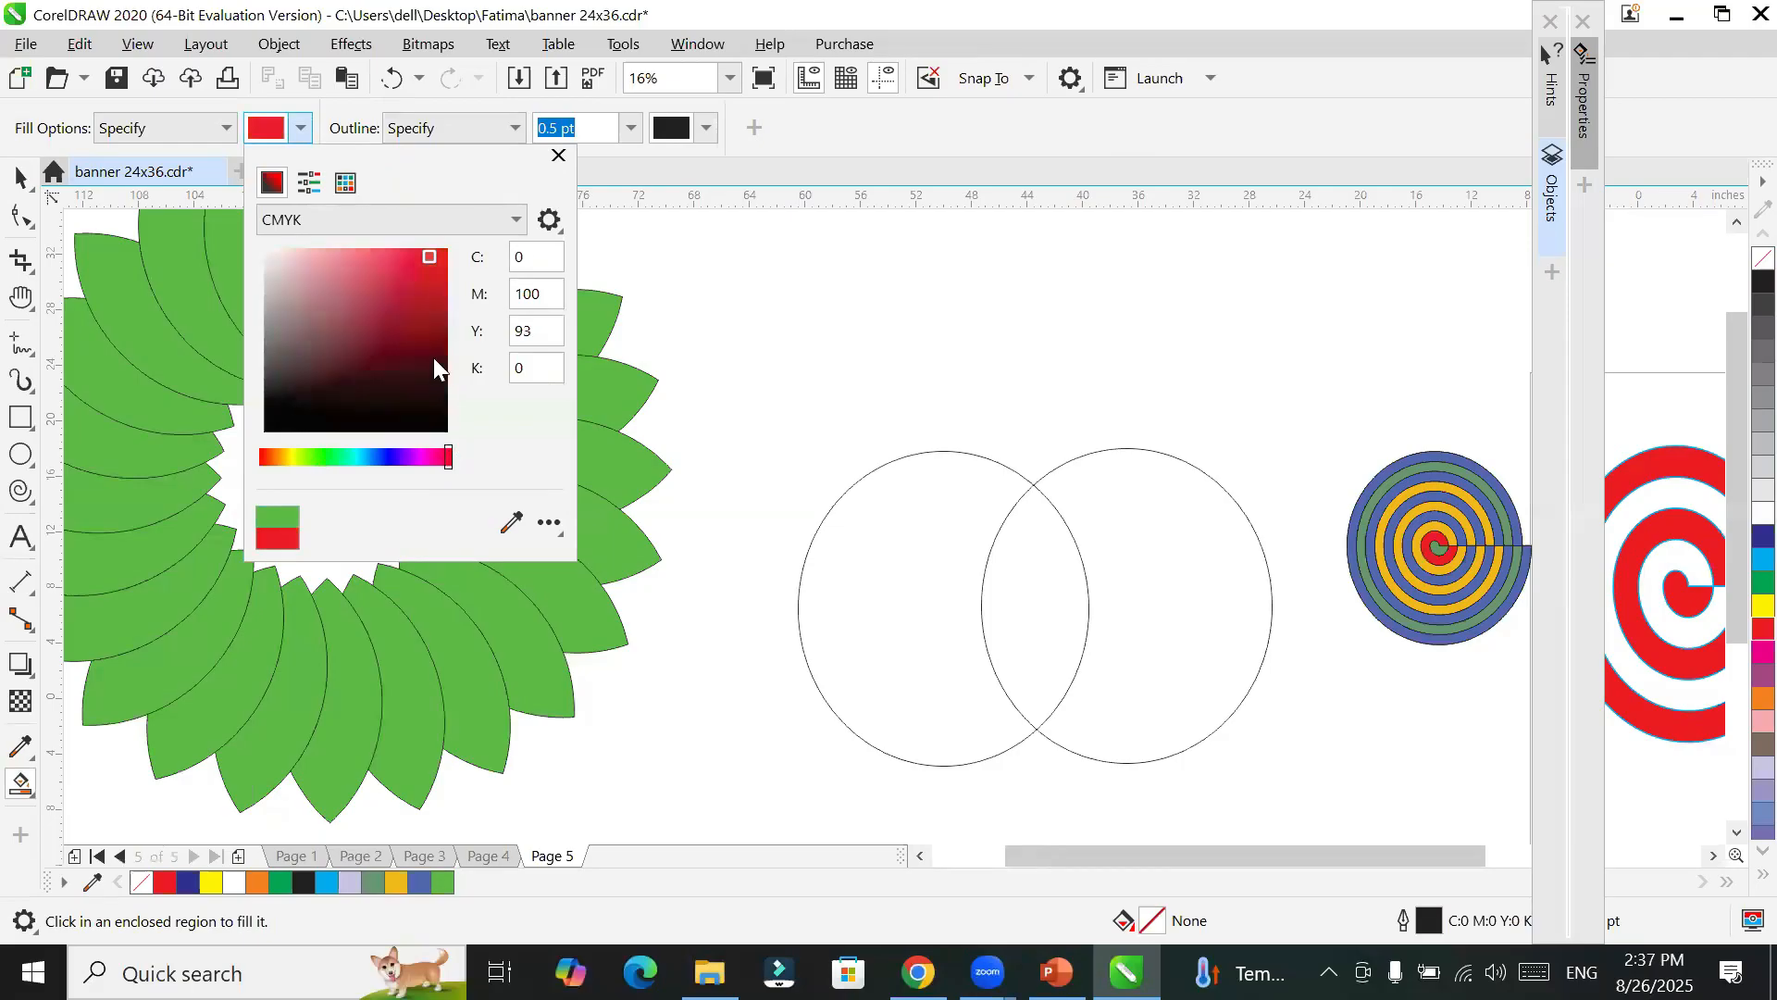
{"action": "left_click", "coordinate": [441, 260]}
{"action": "left_click", "coordinate": [19, 785]}
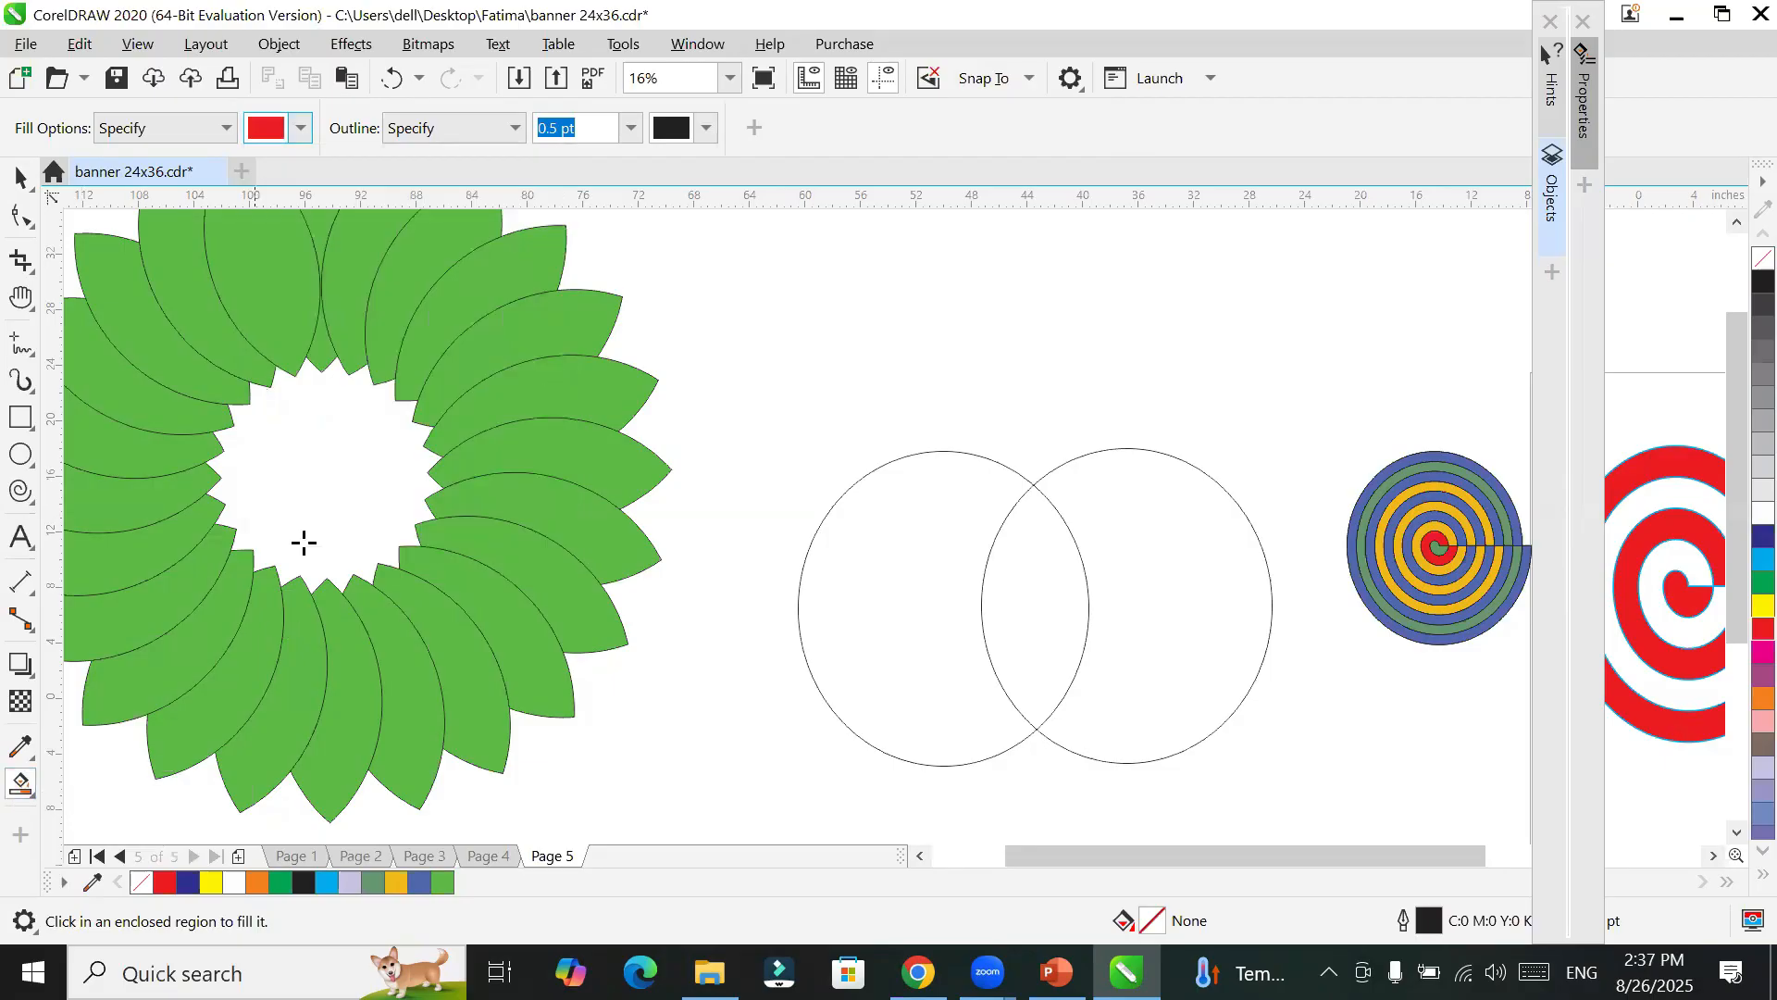
{"action": "left_click", "coordinate": [331, 468]}
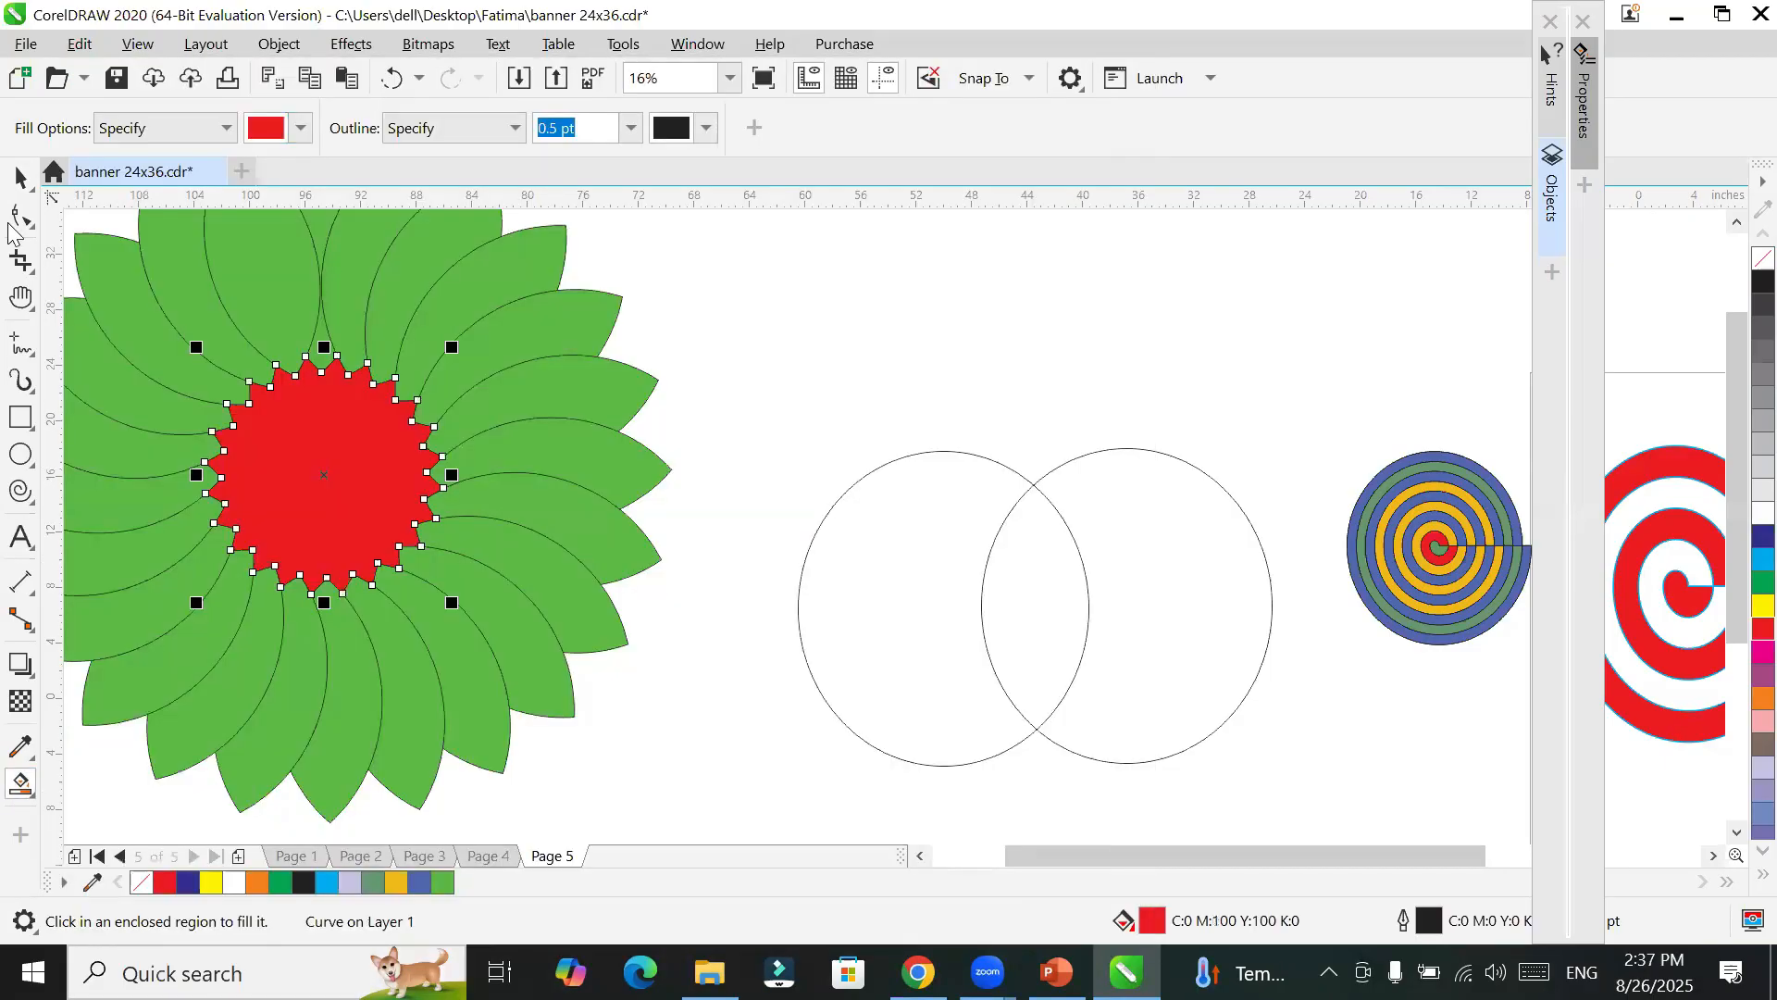
Step: Move the red jagged centre shape out of the flower to the space above the overlapping ellipses
{"action": "left_click", "coordinate": [21, 177]}
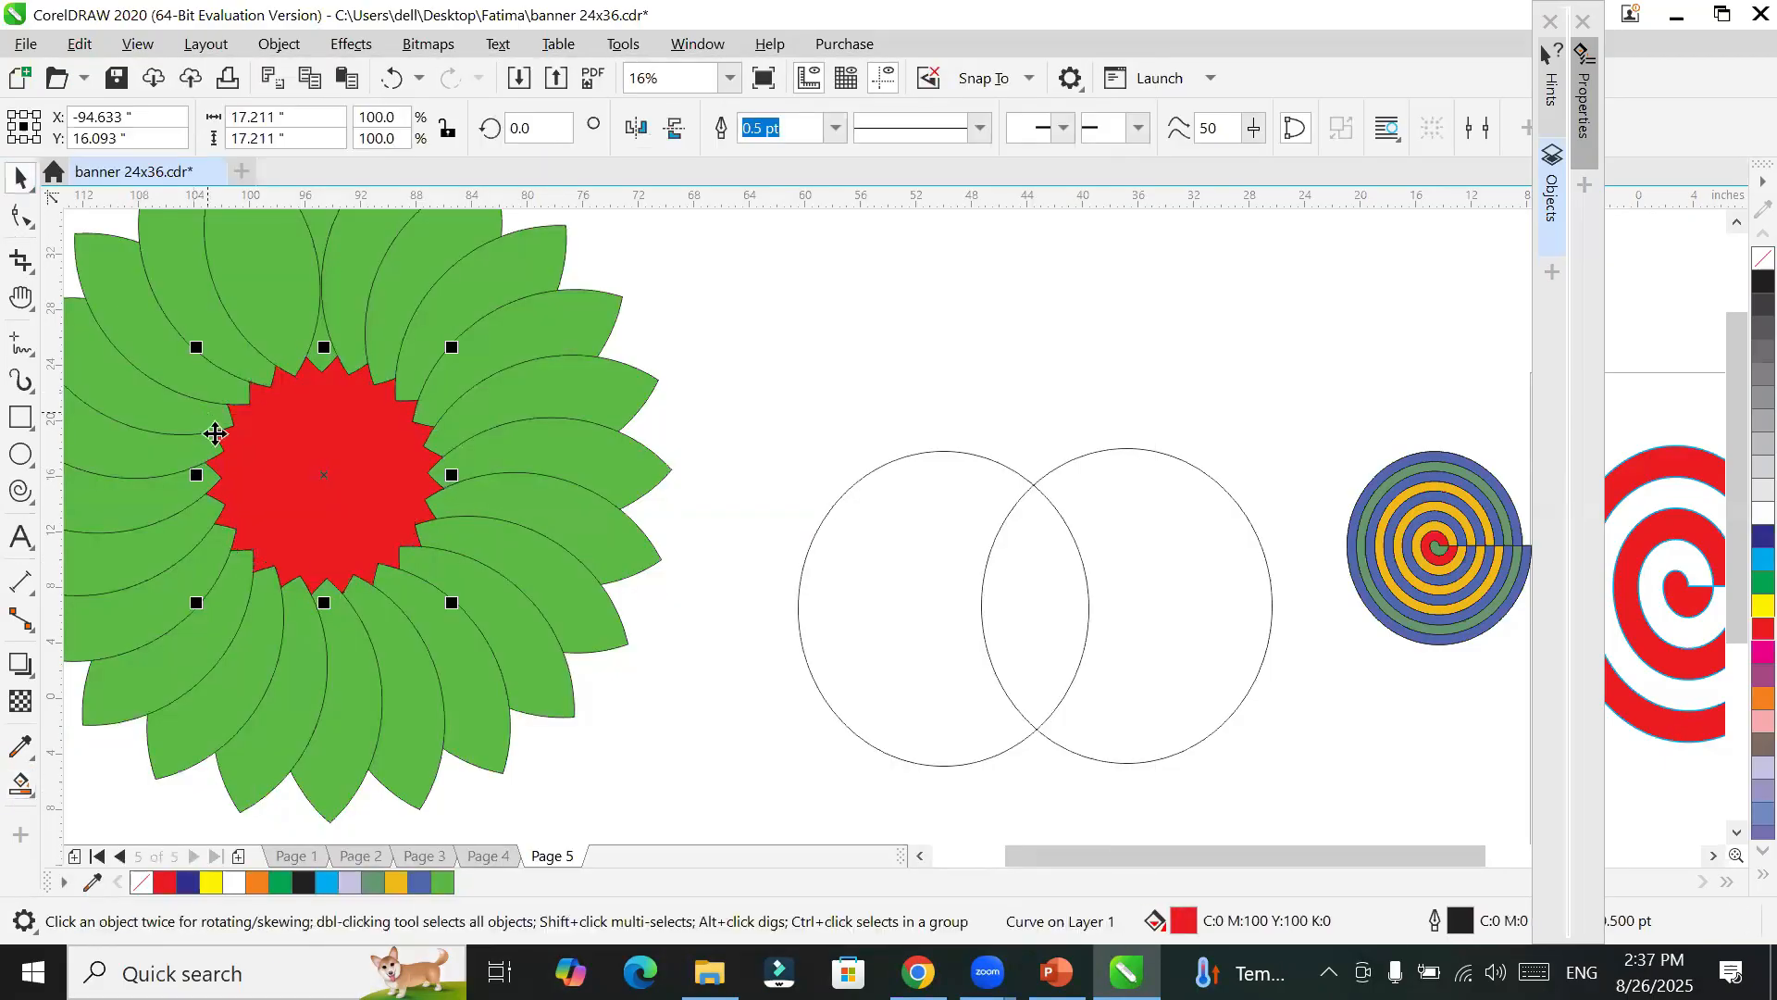
{"action": "left_click_drag", "start_coordinate": [290, 463], "coordinate": [894, 311]}
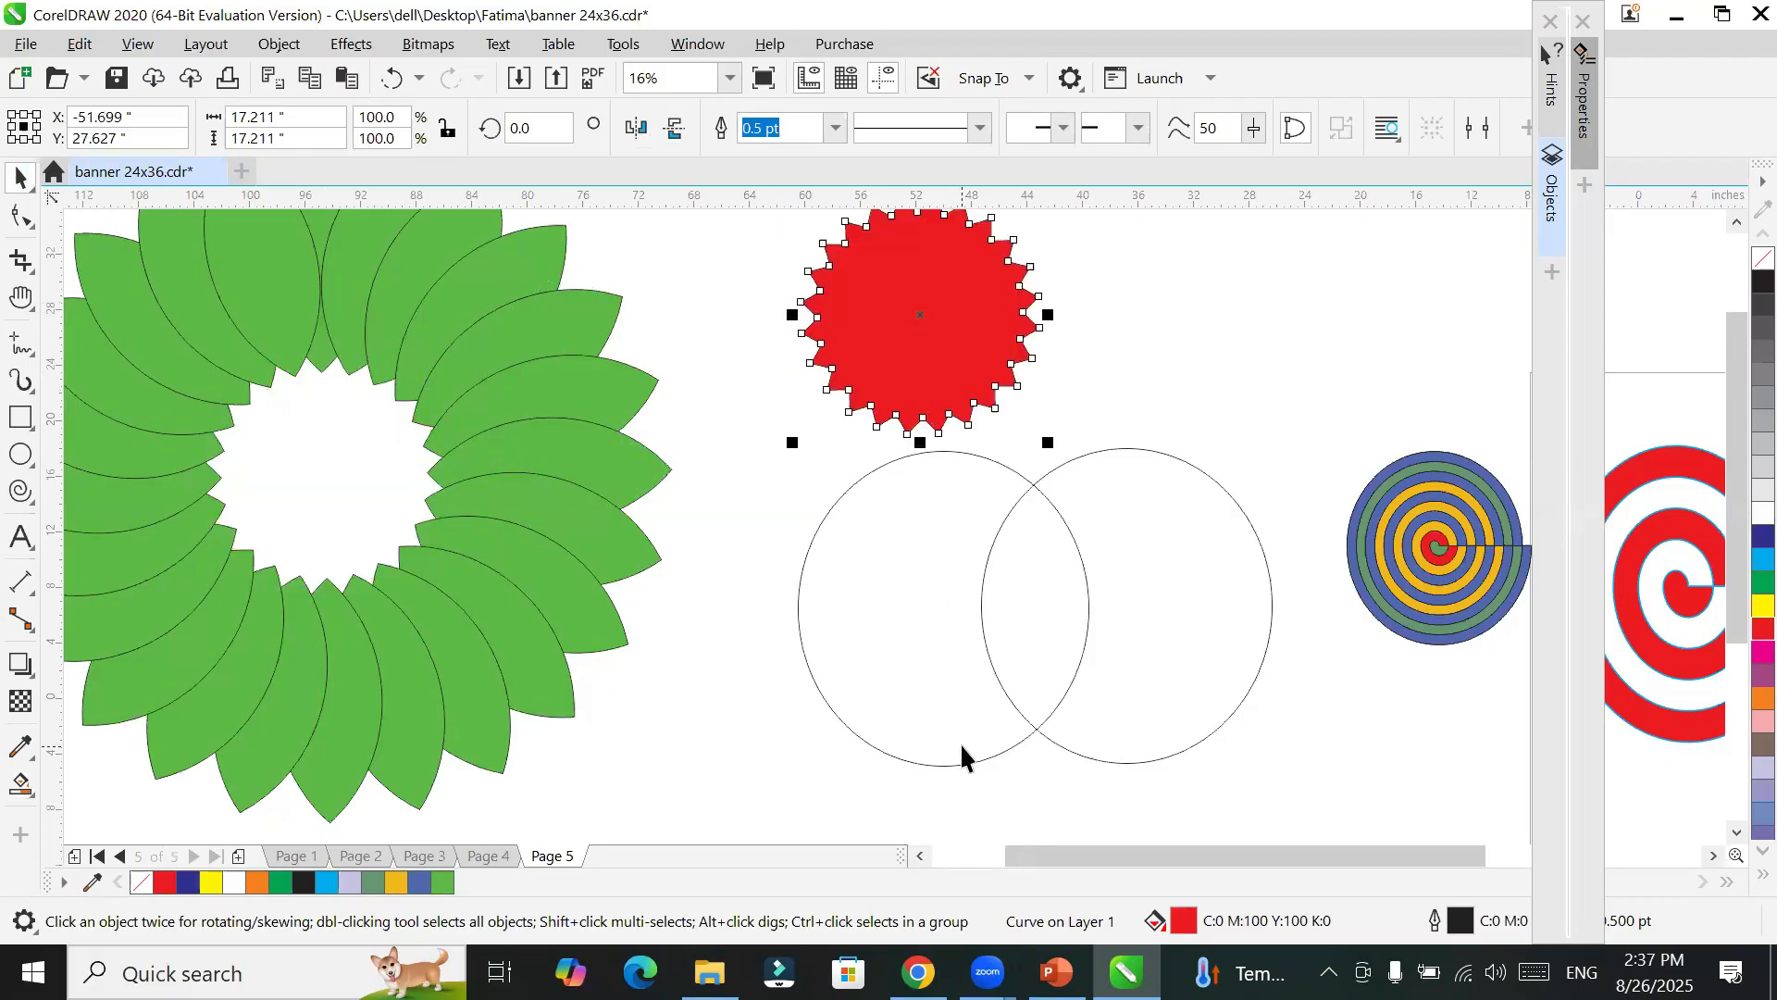
{"action": "left_click_drag", "start_coordinate": [924, 345], "coordinate": [1091, 302]}
{"action": "scroll", "coordinate": [946, 400], "scroll_direction": "down", "scroll_amount": 1}
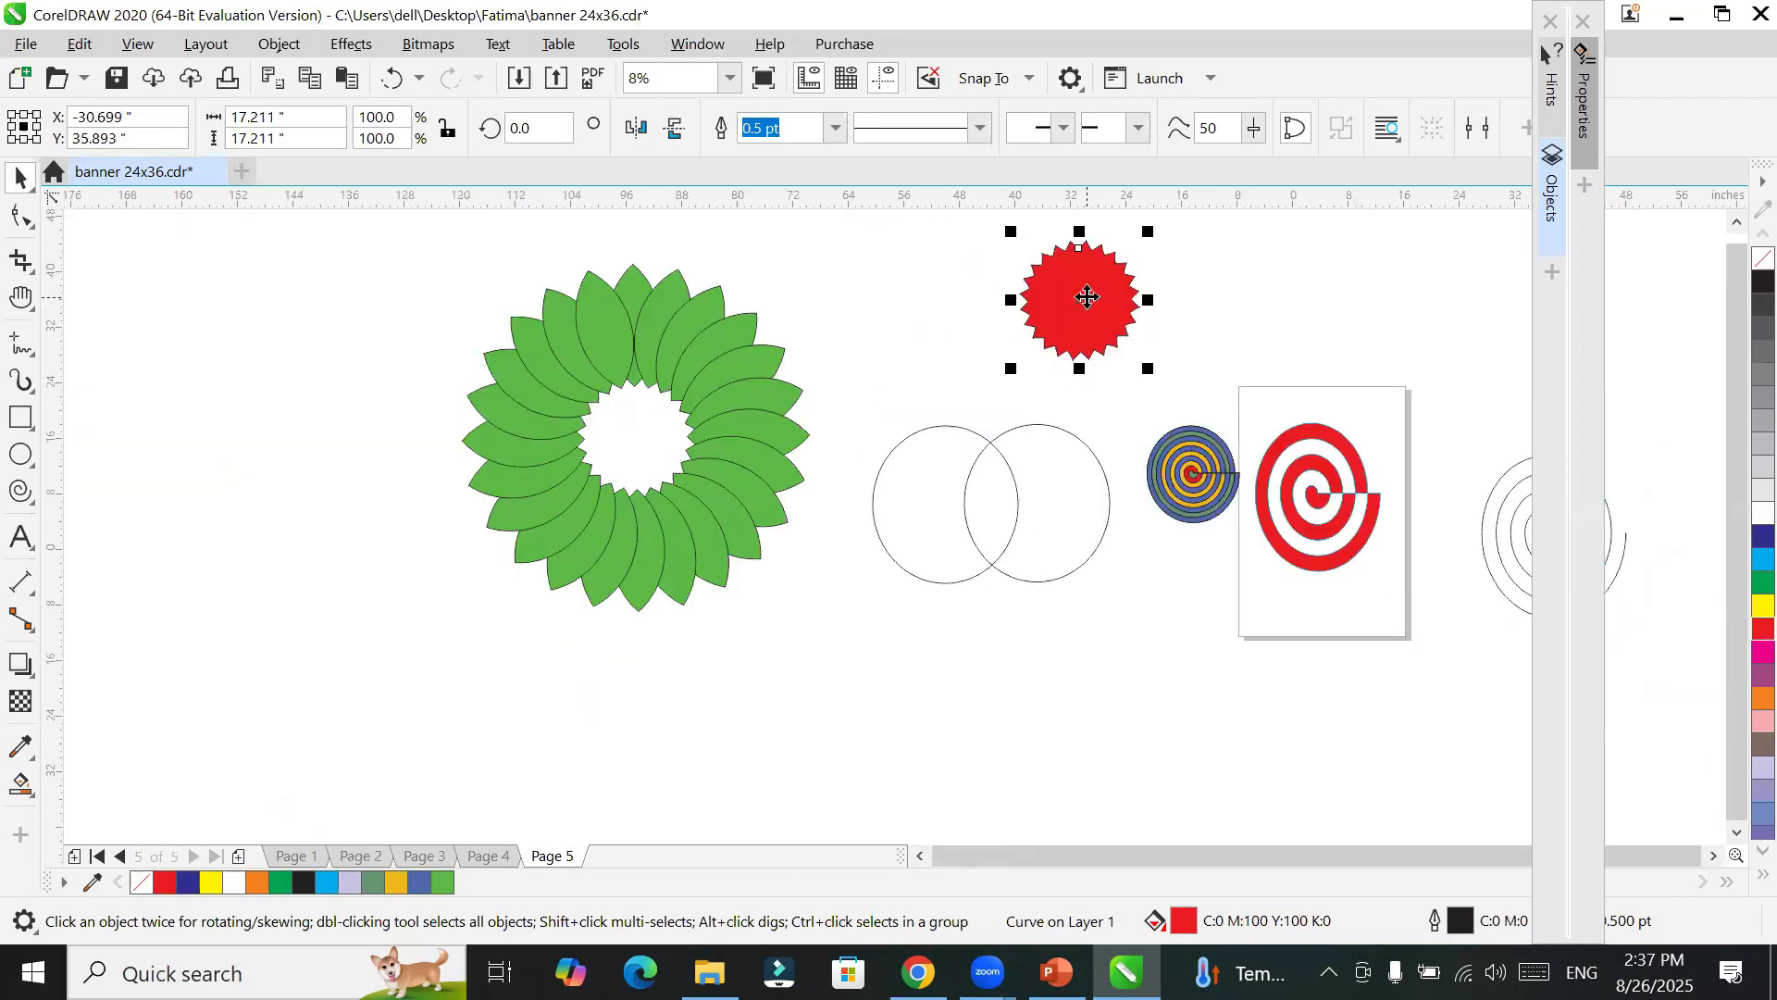
{"action": "scroll", "coordinate": [1086, 296], "scroll_direction": "up", "scroll_amount": 2}
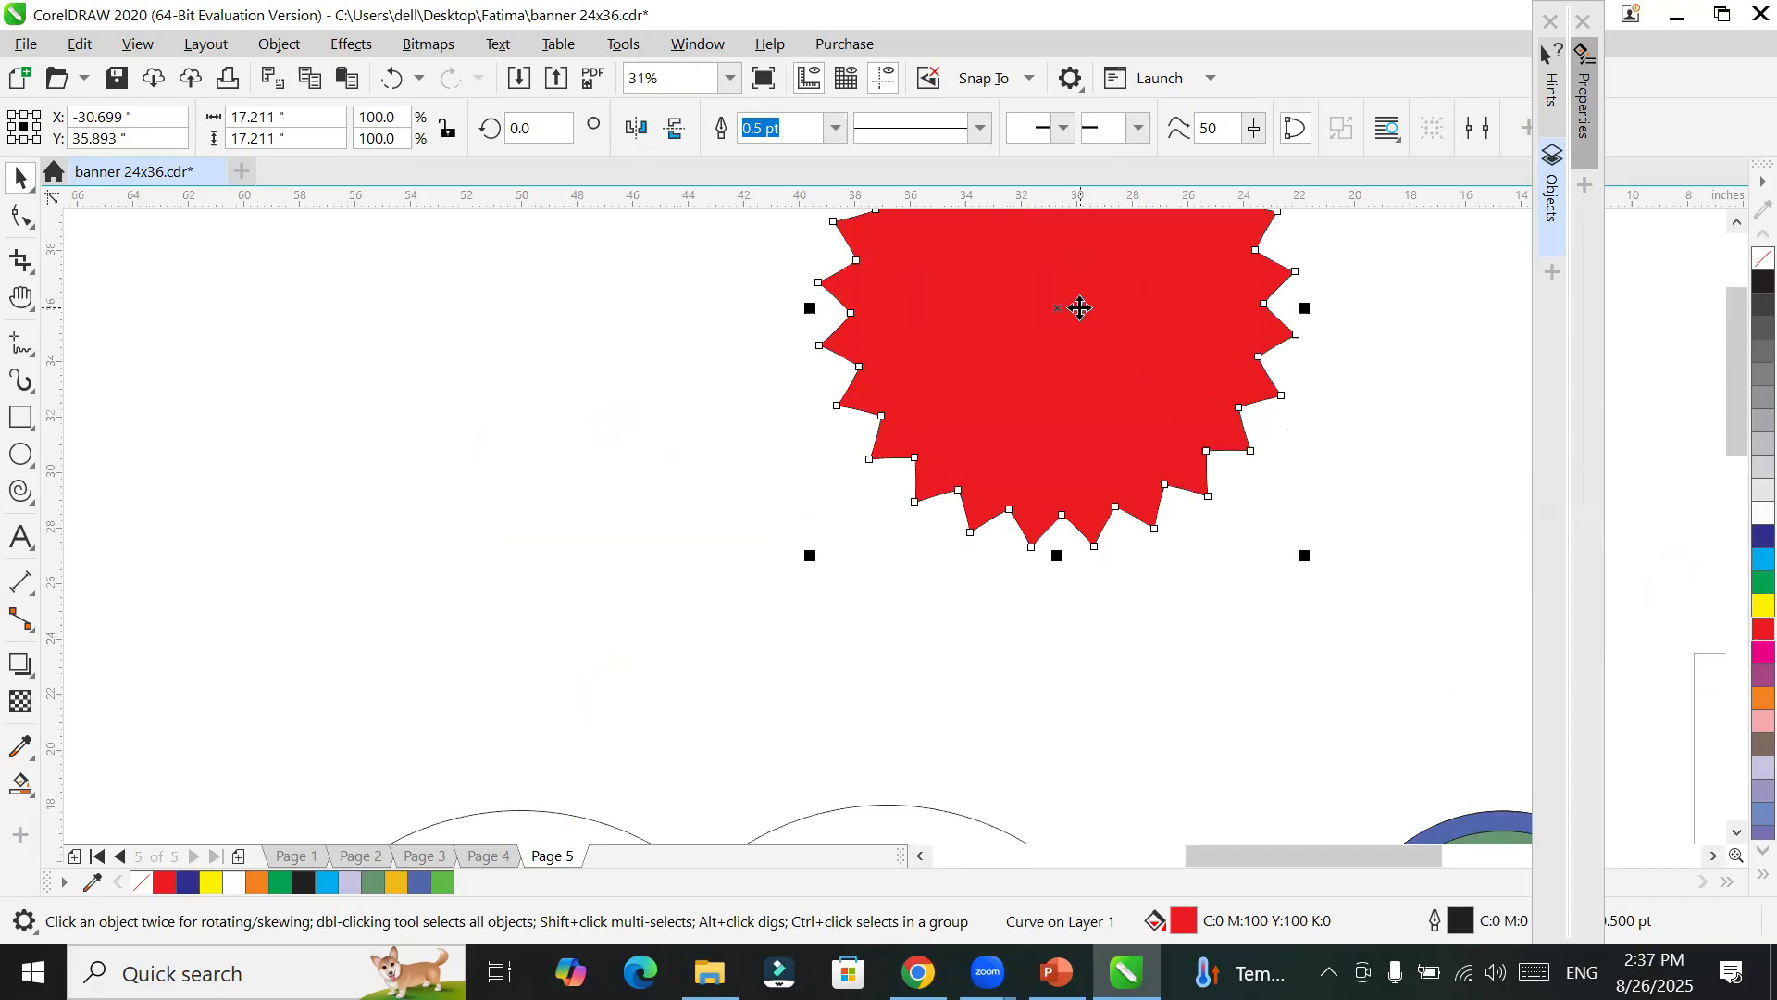
{"action": "scroll", "coordinate": [1076, 461], "scroll_direction": "down", "scroll_amount": 2}
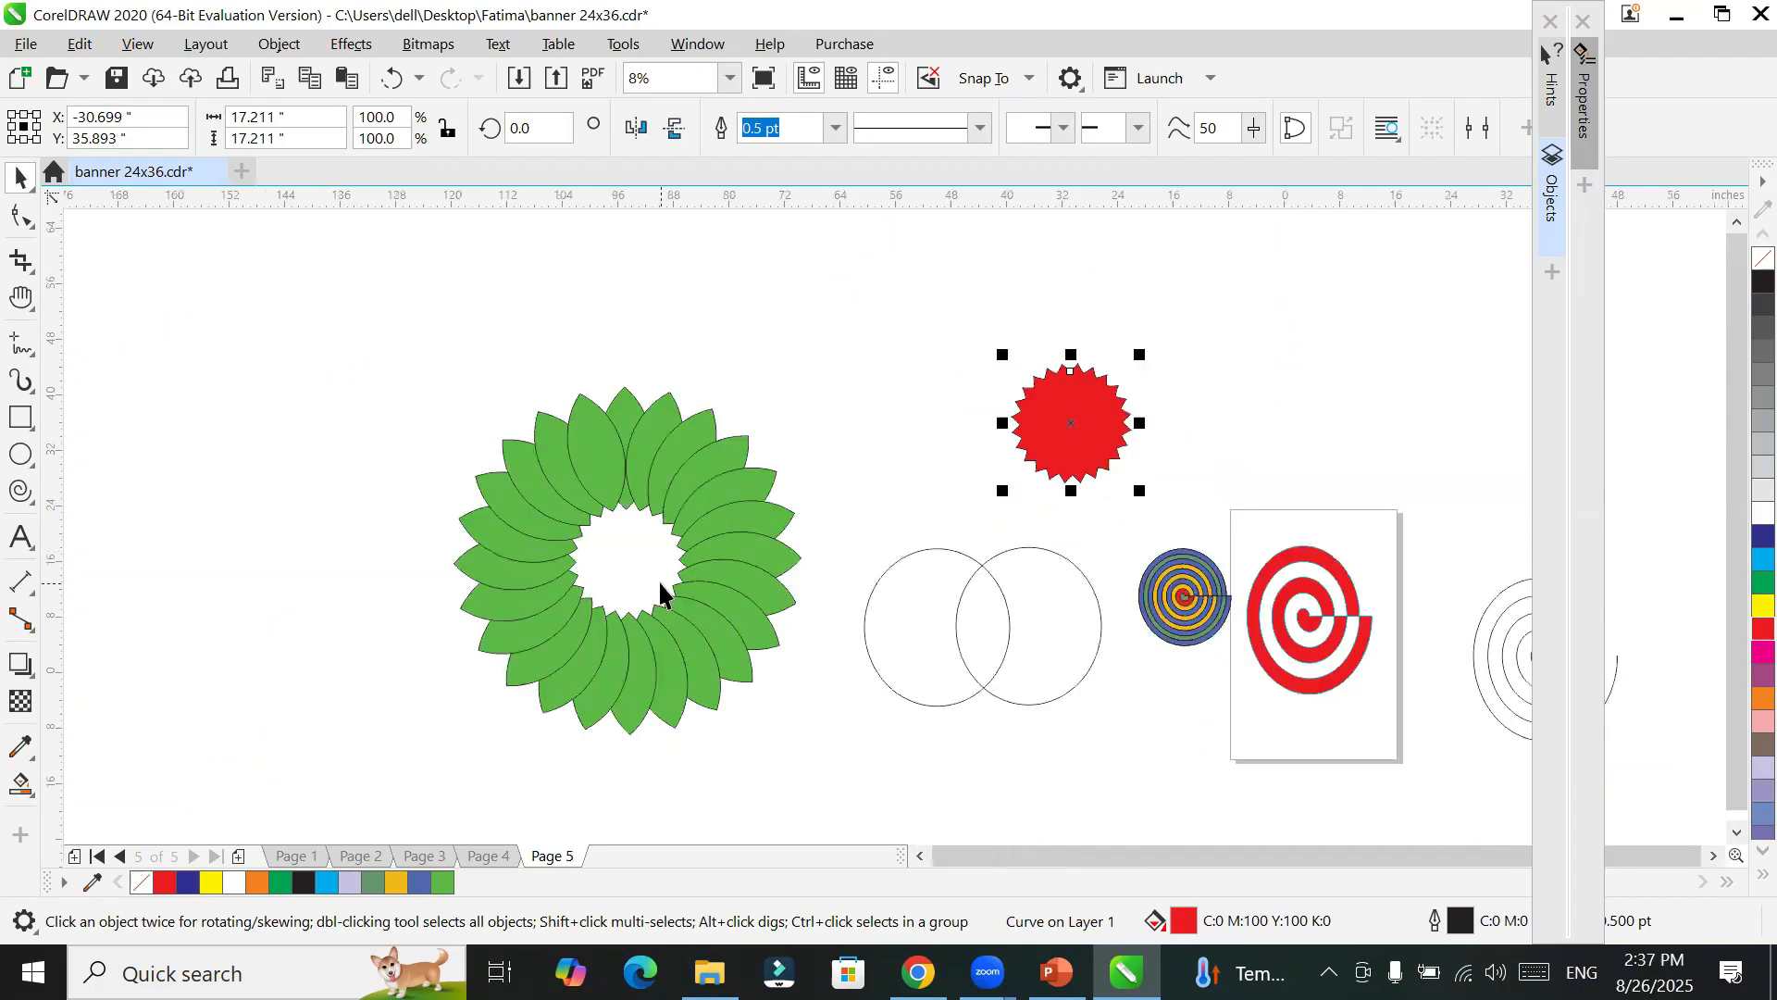
Step: Select every second petal around the green flower, 12 petals in all, and check the selection in the object list
{"action": "scroll", "coordinate": [661, 593], "scroll_direction": "up", "scroll_amount": 1}
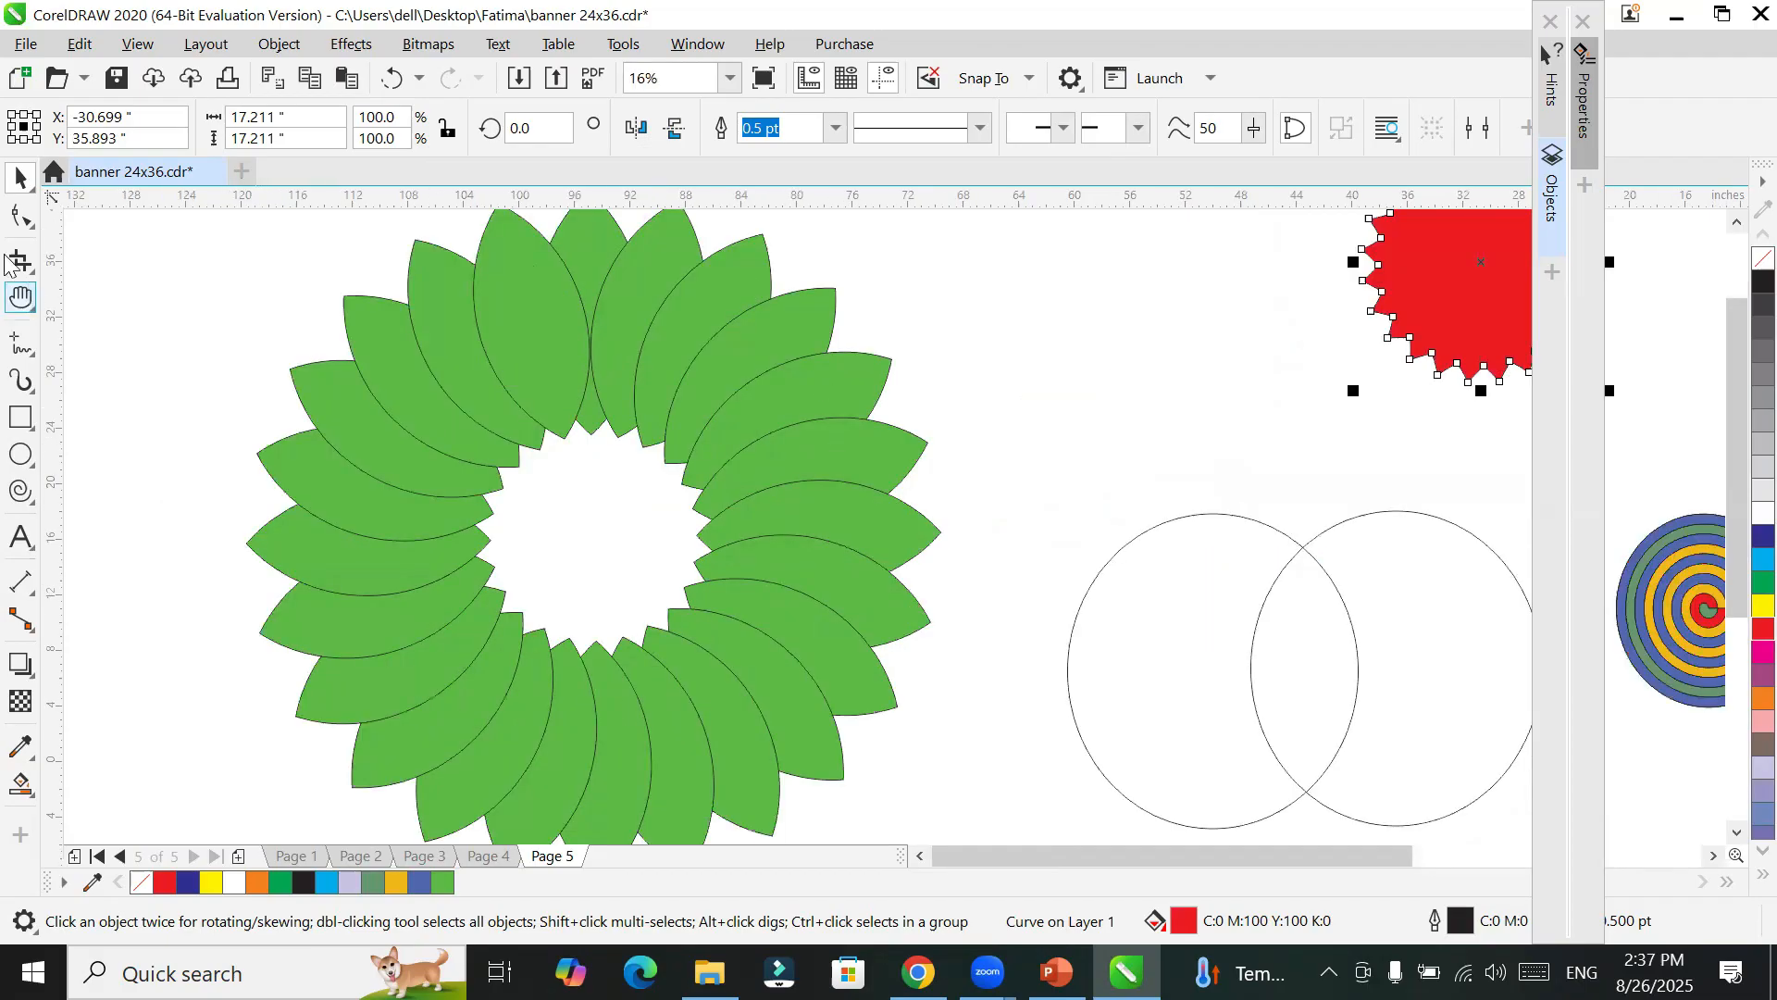
{"action": "left_click", "coordinate": [590, 246]}
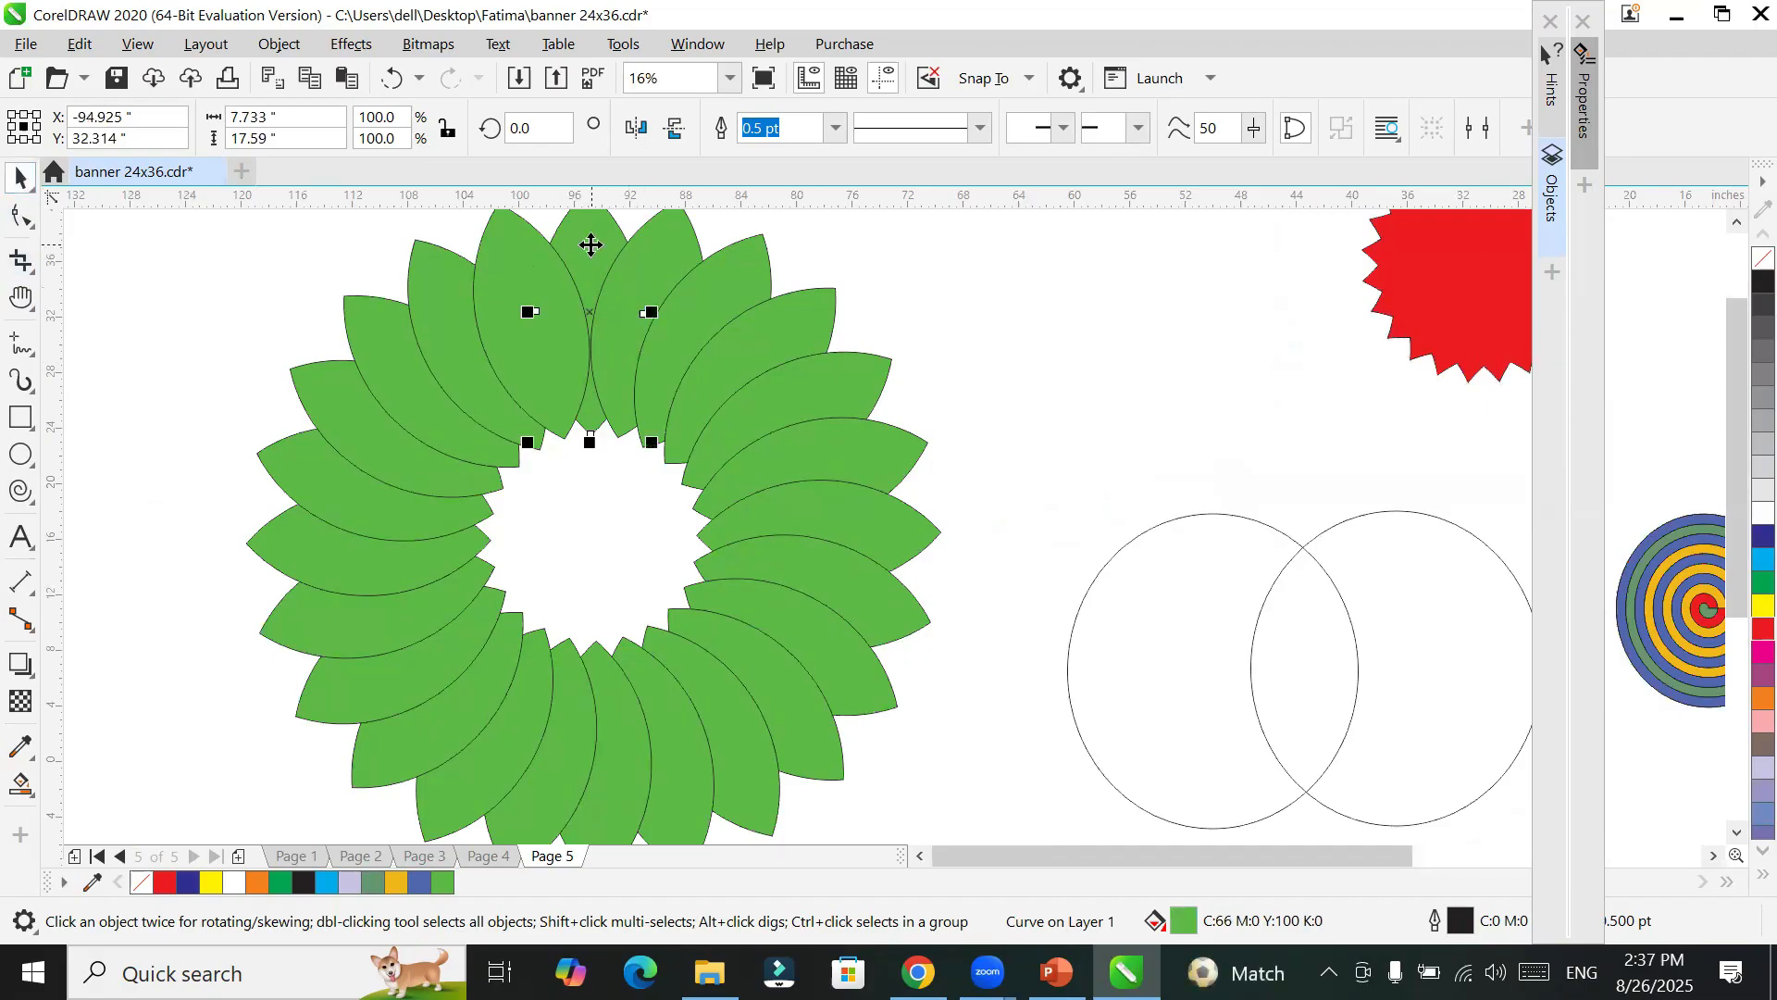
{"action": "left_click", "coordinate": [720, 294], "text": "shift"}
{"action": "left_click", "coordinate": [863, 352], "text": "shift"}
{"action": "left_click", "coordinate": [878, 513], "text": "shift"}
{"action": "left_click", "coordinate": [842, 666], "text": "shift"}
{"action": "left_click", "coordinate": [740, 783], "text": "shift"}
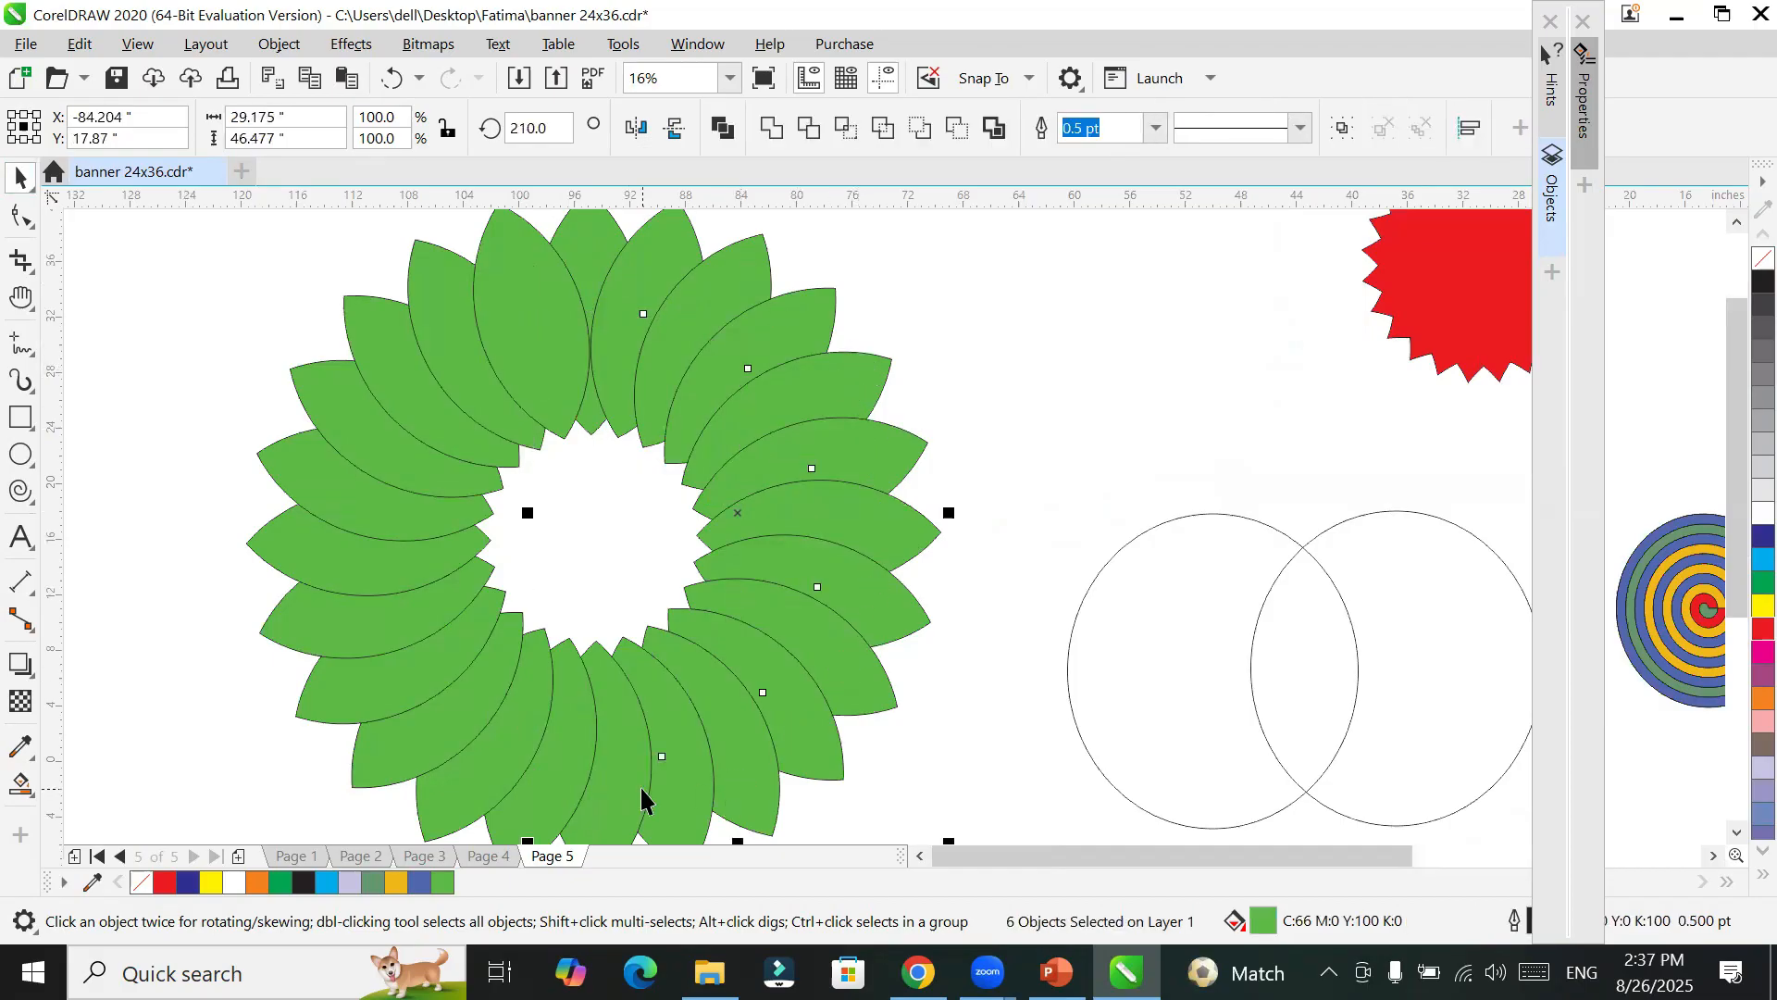
{"action": "left_click", "coordinate": [541, 785], "text": "shift"}
{"action": "left_click", "coordinate": [409, 709], "text": "shift"}
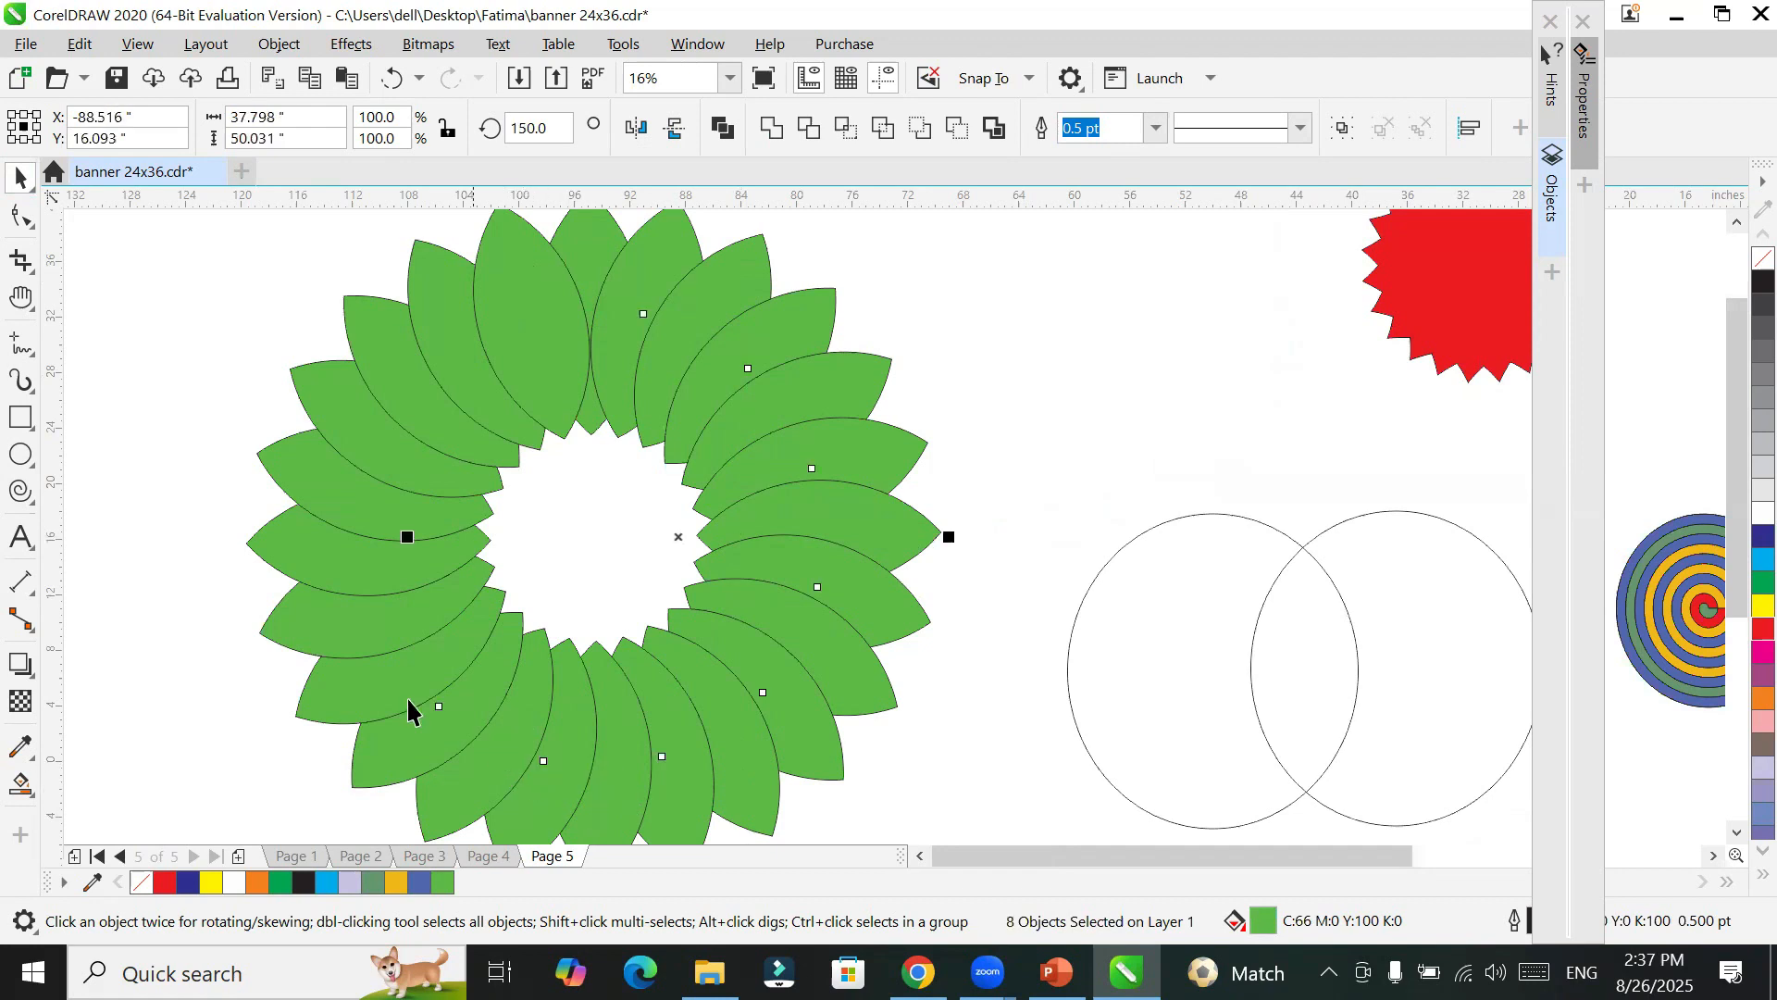
{"action": "left_click", "coordinate": [399, 618], "text": "shift"}
{"action": "left_click", "coordinate": [400, 582], "text": "shift"}
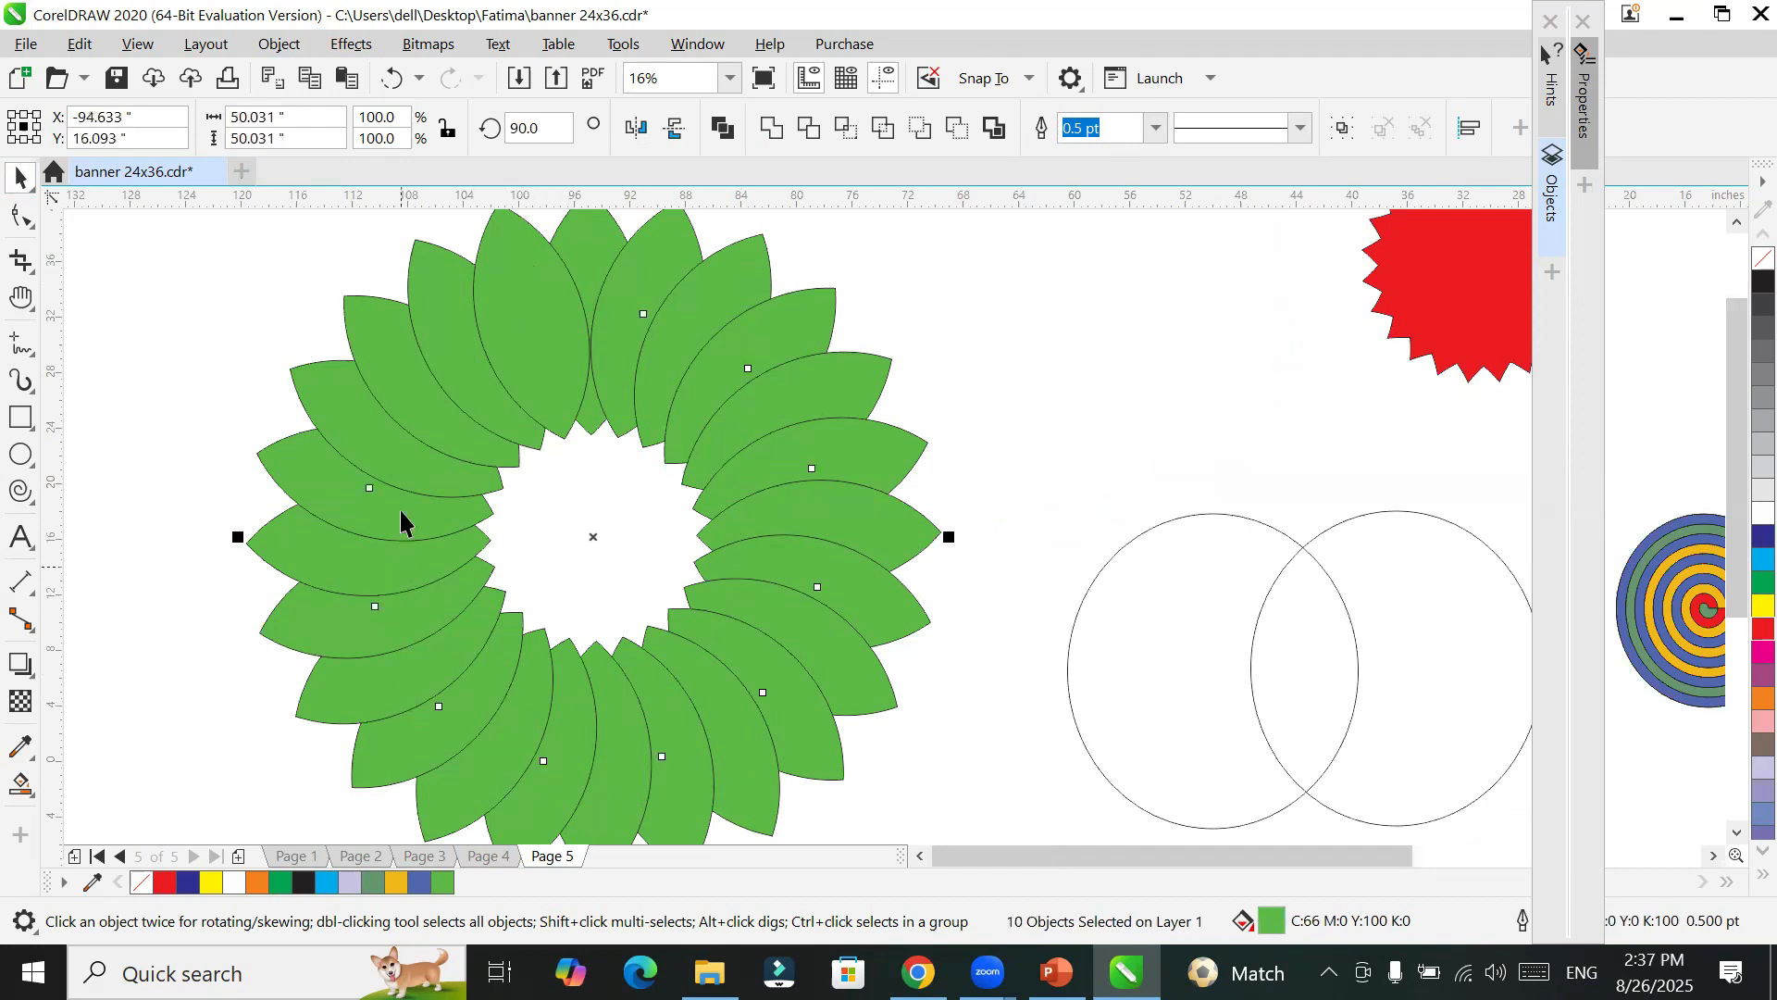
{"action": "left_click", "coordinate": [429, 378], "text": "shift"}
{"action": "left_click", "coordinate": [445, 352], "text": "shift"}
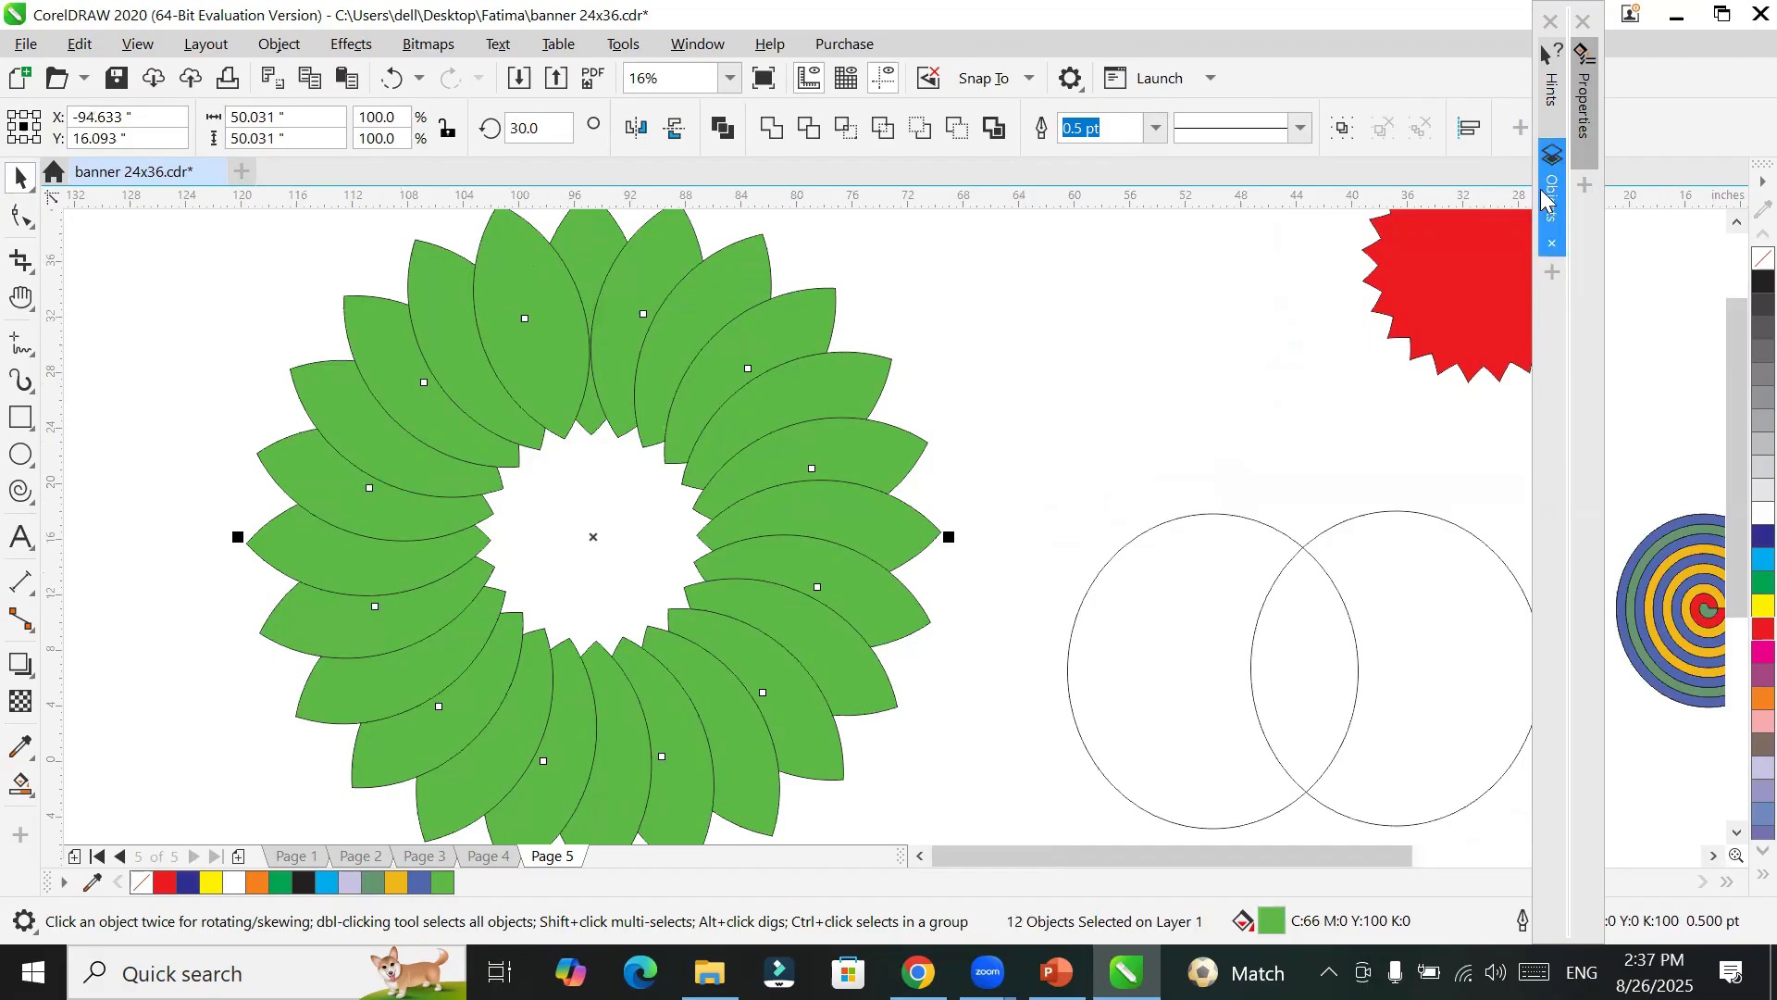
{"action": "left_click", "coordinate": [1555, 215]}
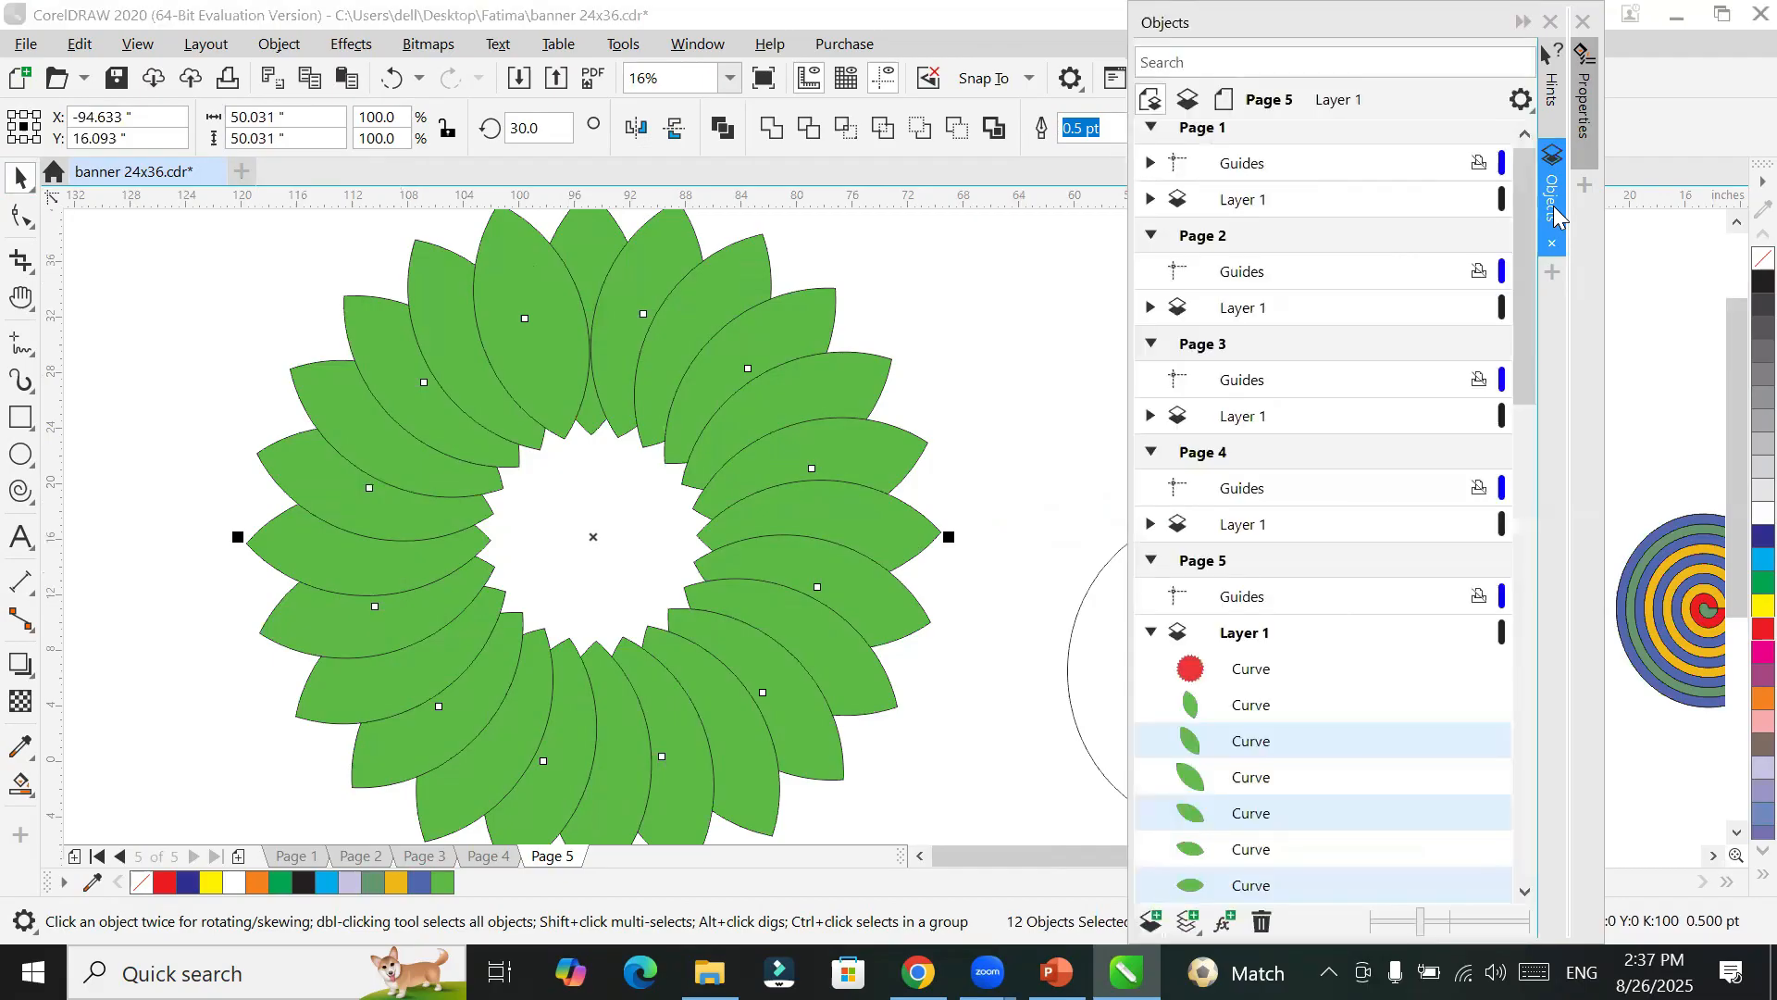
{"action": "left_click_drag", "start_coordinate": [1532, 381], "coordinate": [1551, 559]}
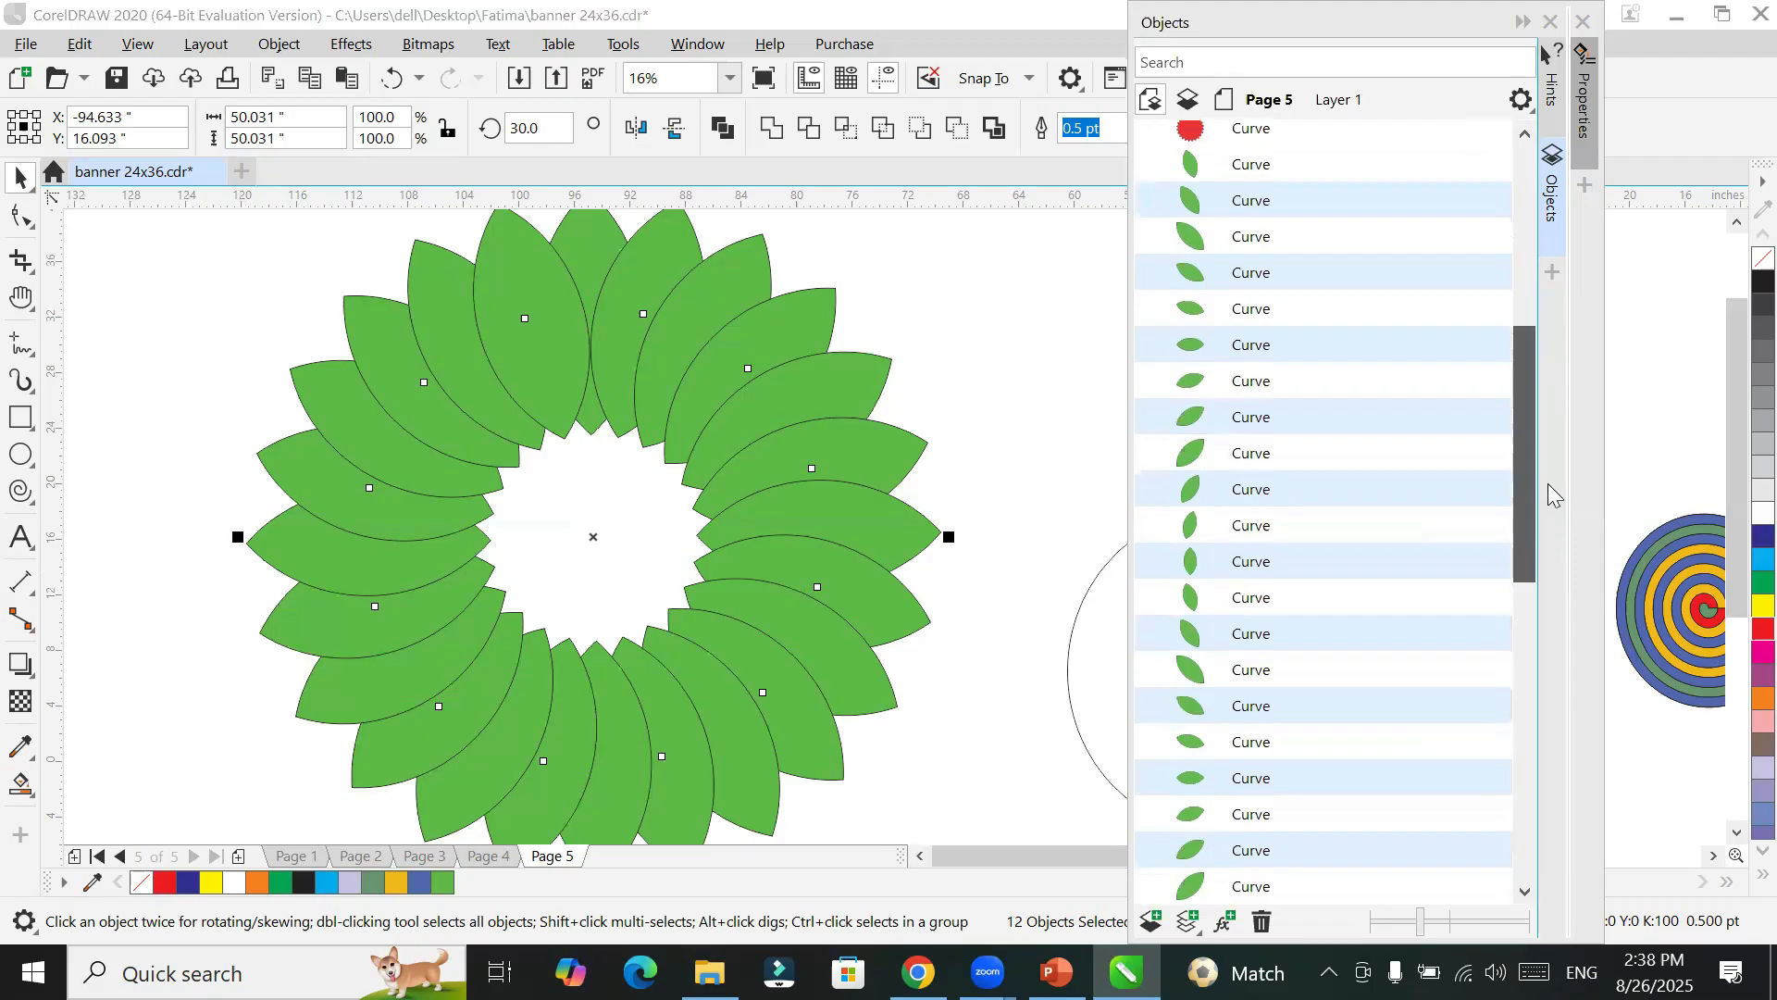
Step: Try selecting alternate petals from the end of the object list, as well as a continuous run of 11 petals from its start
{"action": "scroll", "coordinate": [1554, 496], "scroll_direction": "up", "scroll_amount": 3}
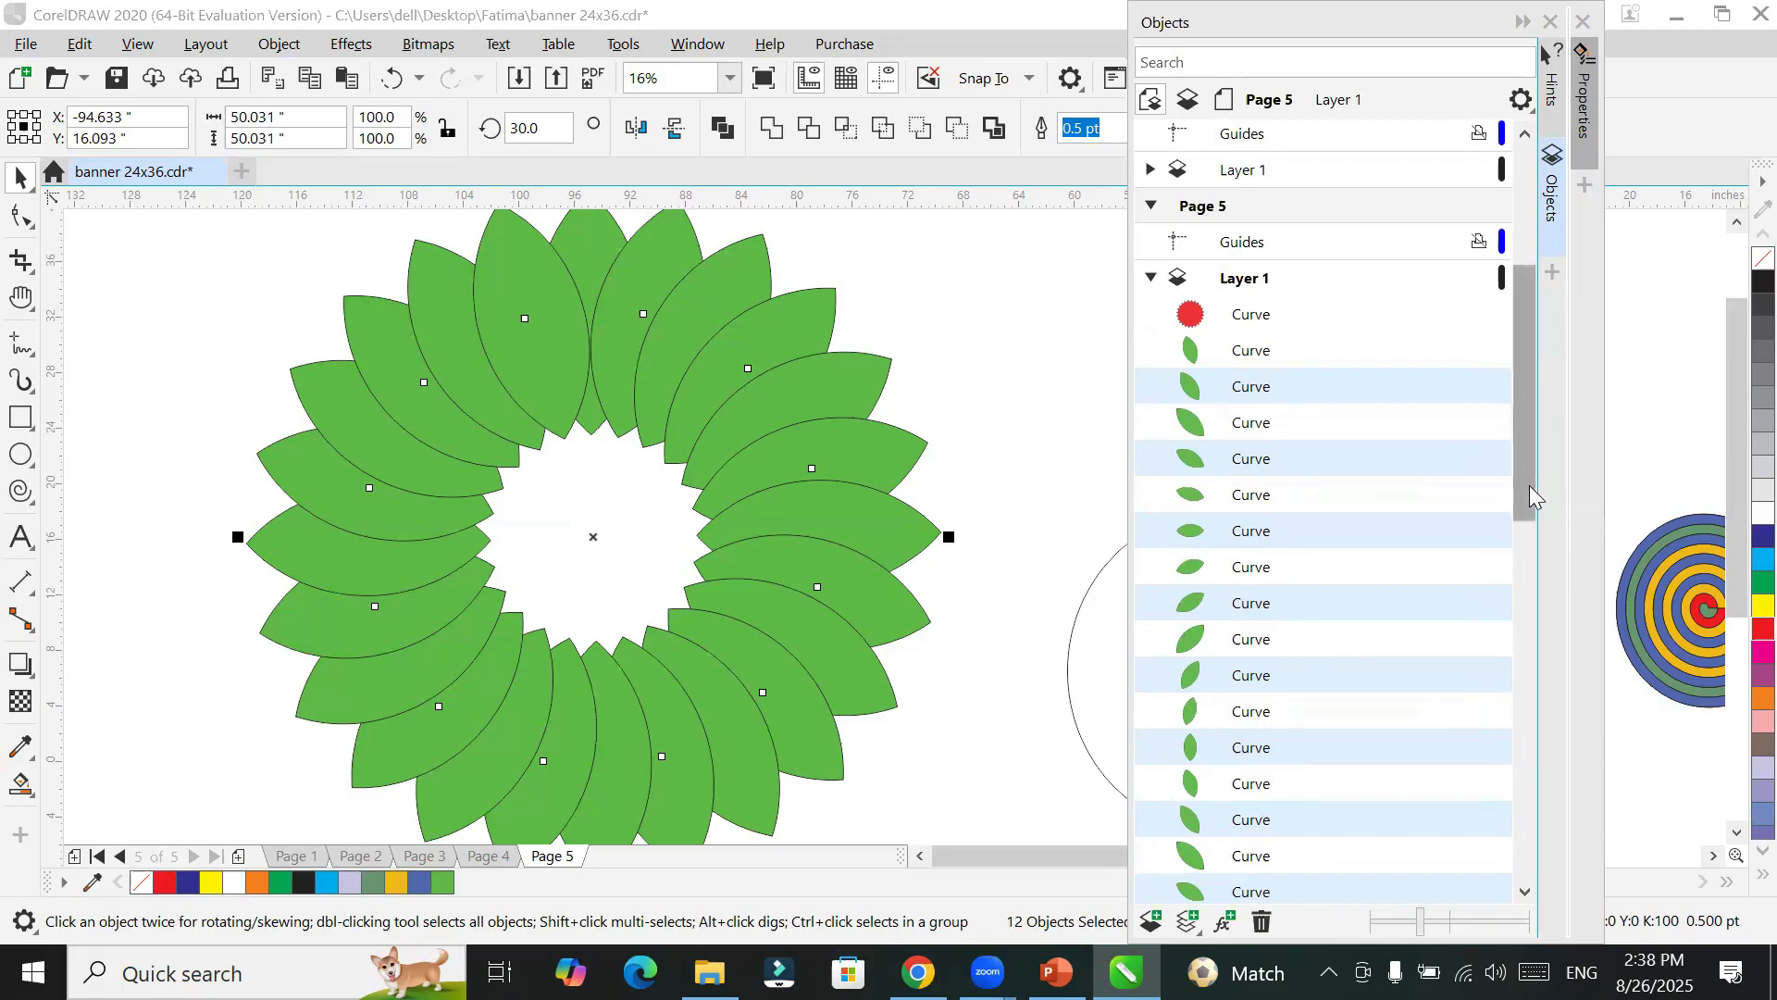
{"action": "left_click_drag", "start_coordinate": [1529, 485], "coordinate": [1524, 631]}
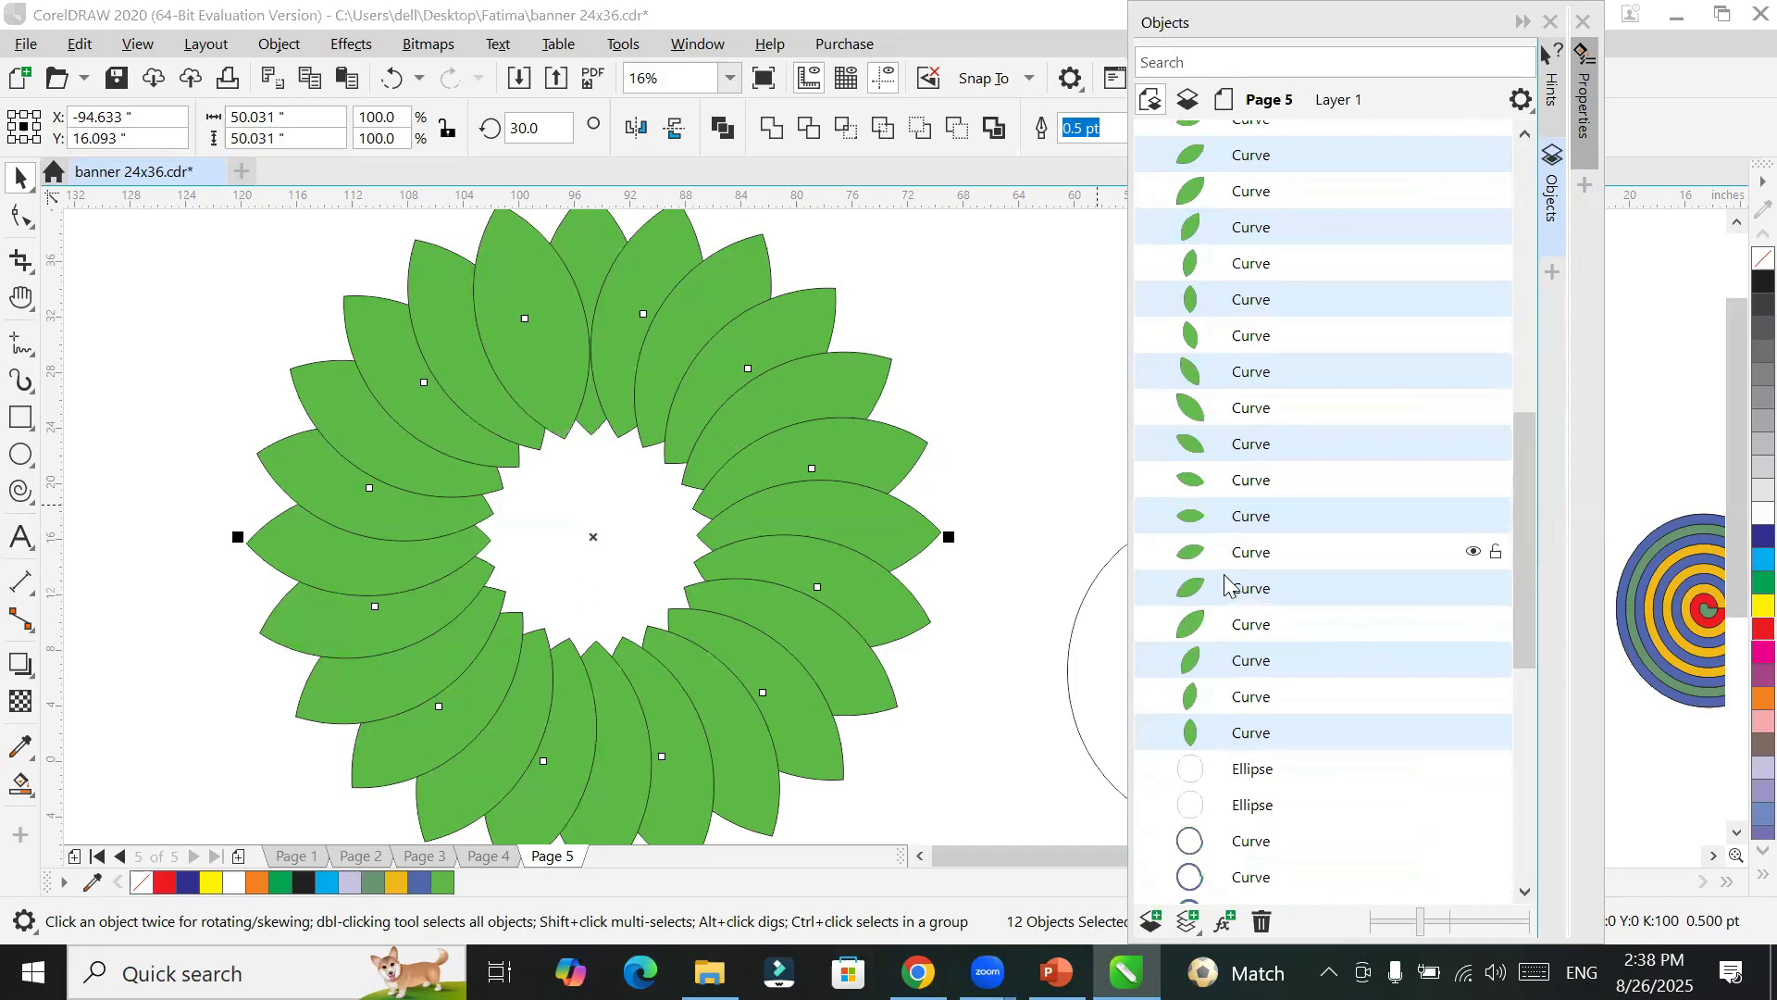
{"action": "left_click", "coordinate": [1297, 736]}
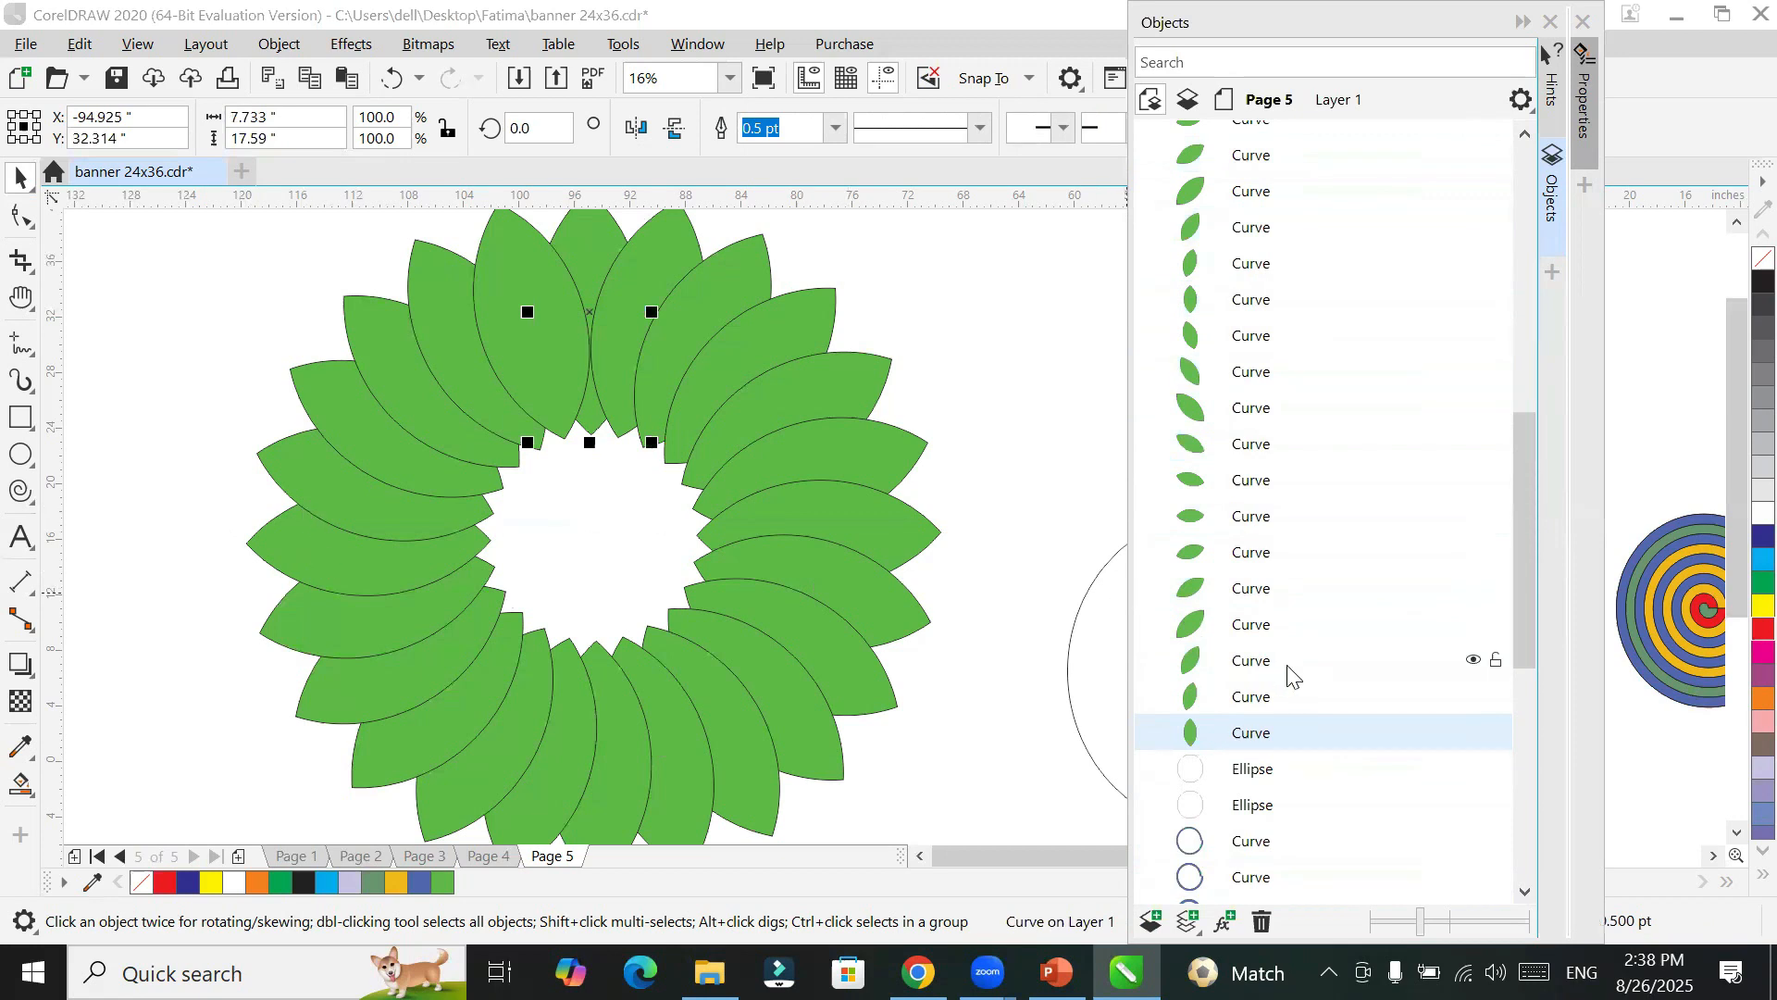
{"action": "left_click", "coordinate": [1257, 661], "text": "ctrl"}
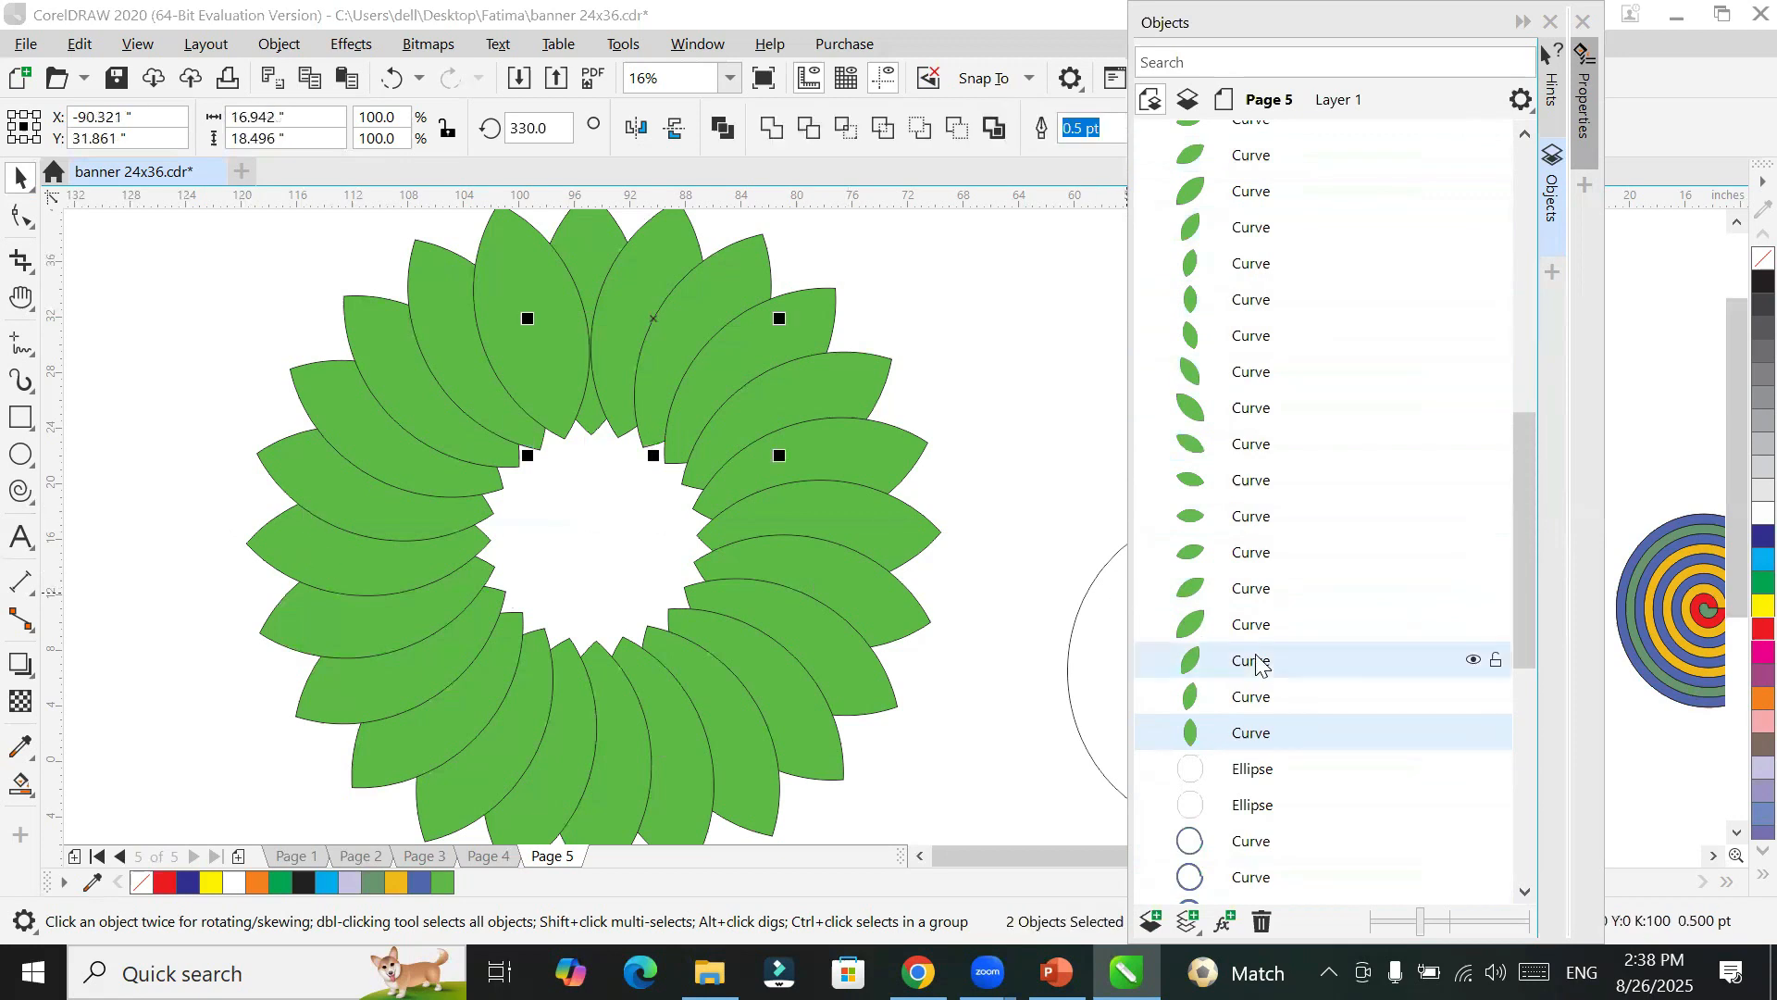
{"action": "left_click", "coordinate": [1250, 597], "text": "ctrl"}
{"action": "left_click", "coordinate": [1248, 523], "text": "ctrl"}
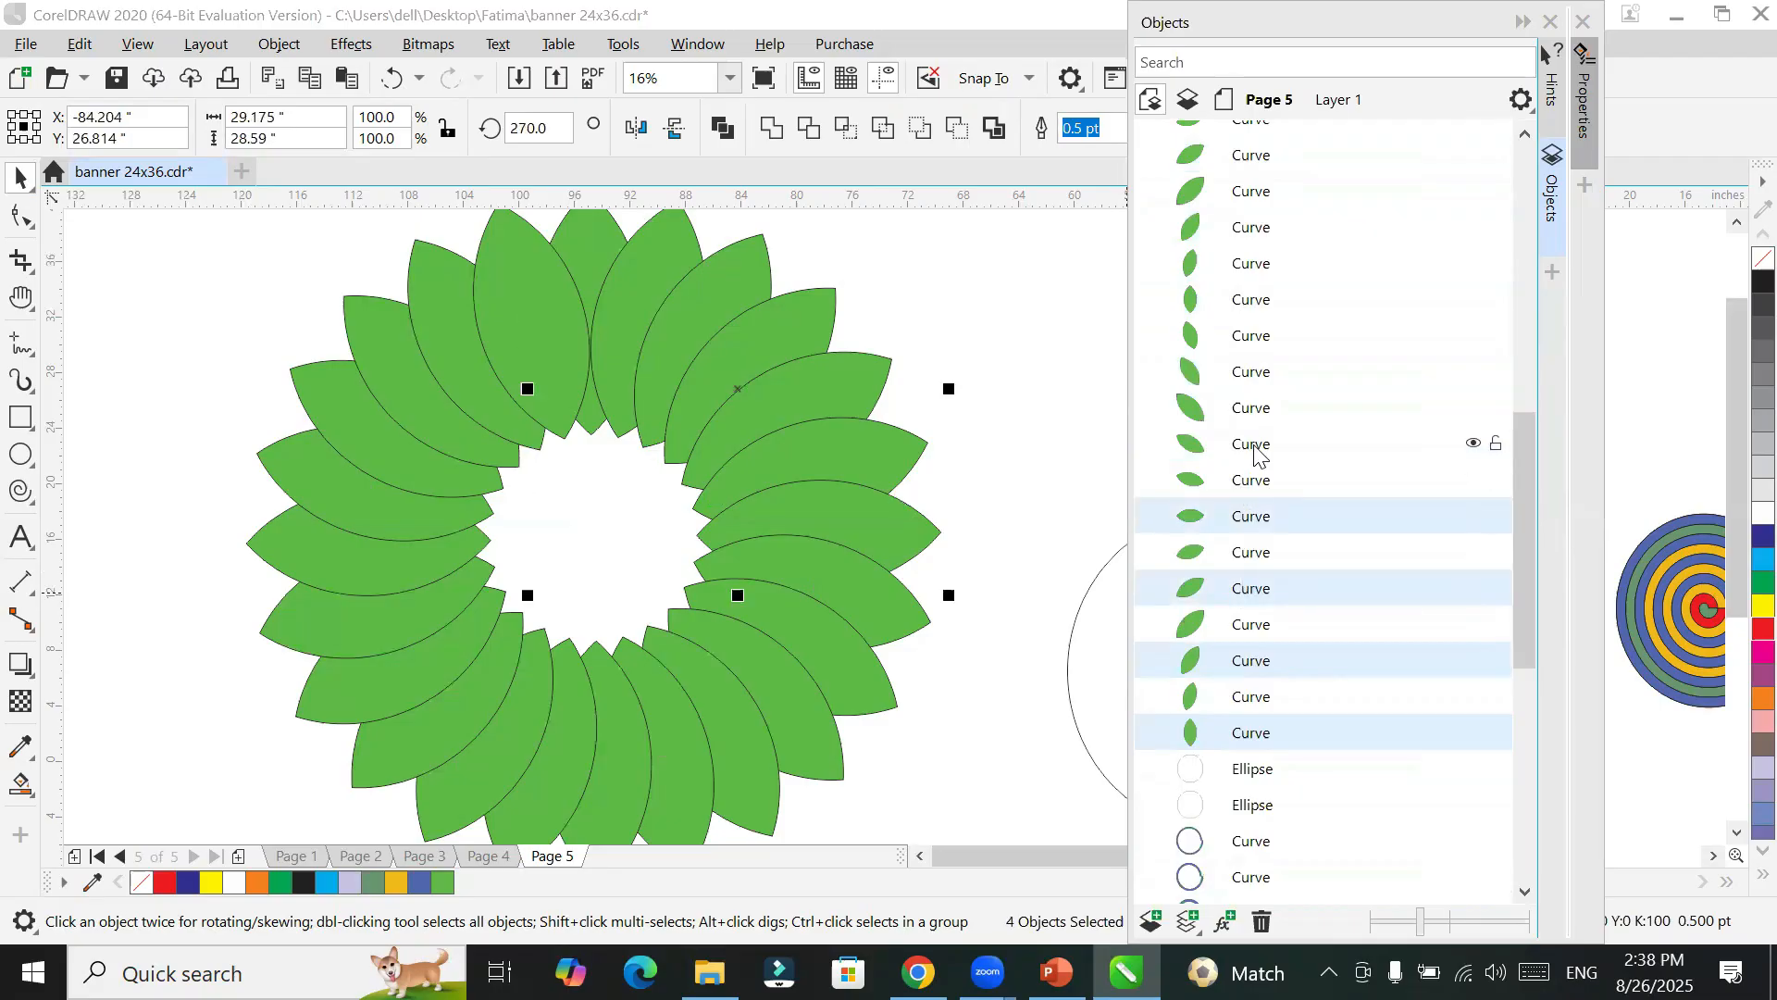
{"action": "left_click", "coordinate": [1259, 449], "text": "ctrl"}
{"action": "left_click", "coordinate": [1259, 379], "text": "ctrl"}
{"action": "left_click", "coordinate": [1257, 306], "text": "ctrl"}
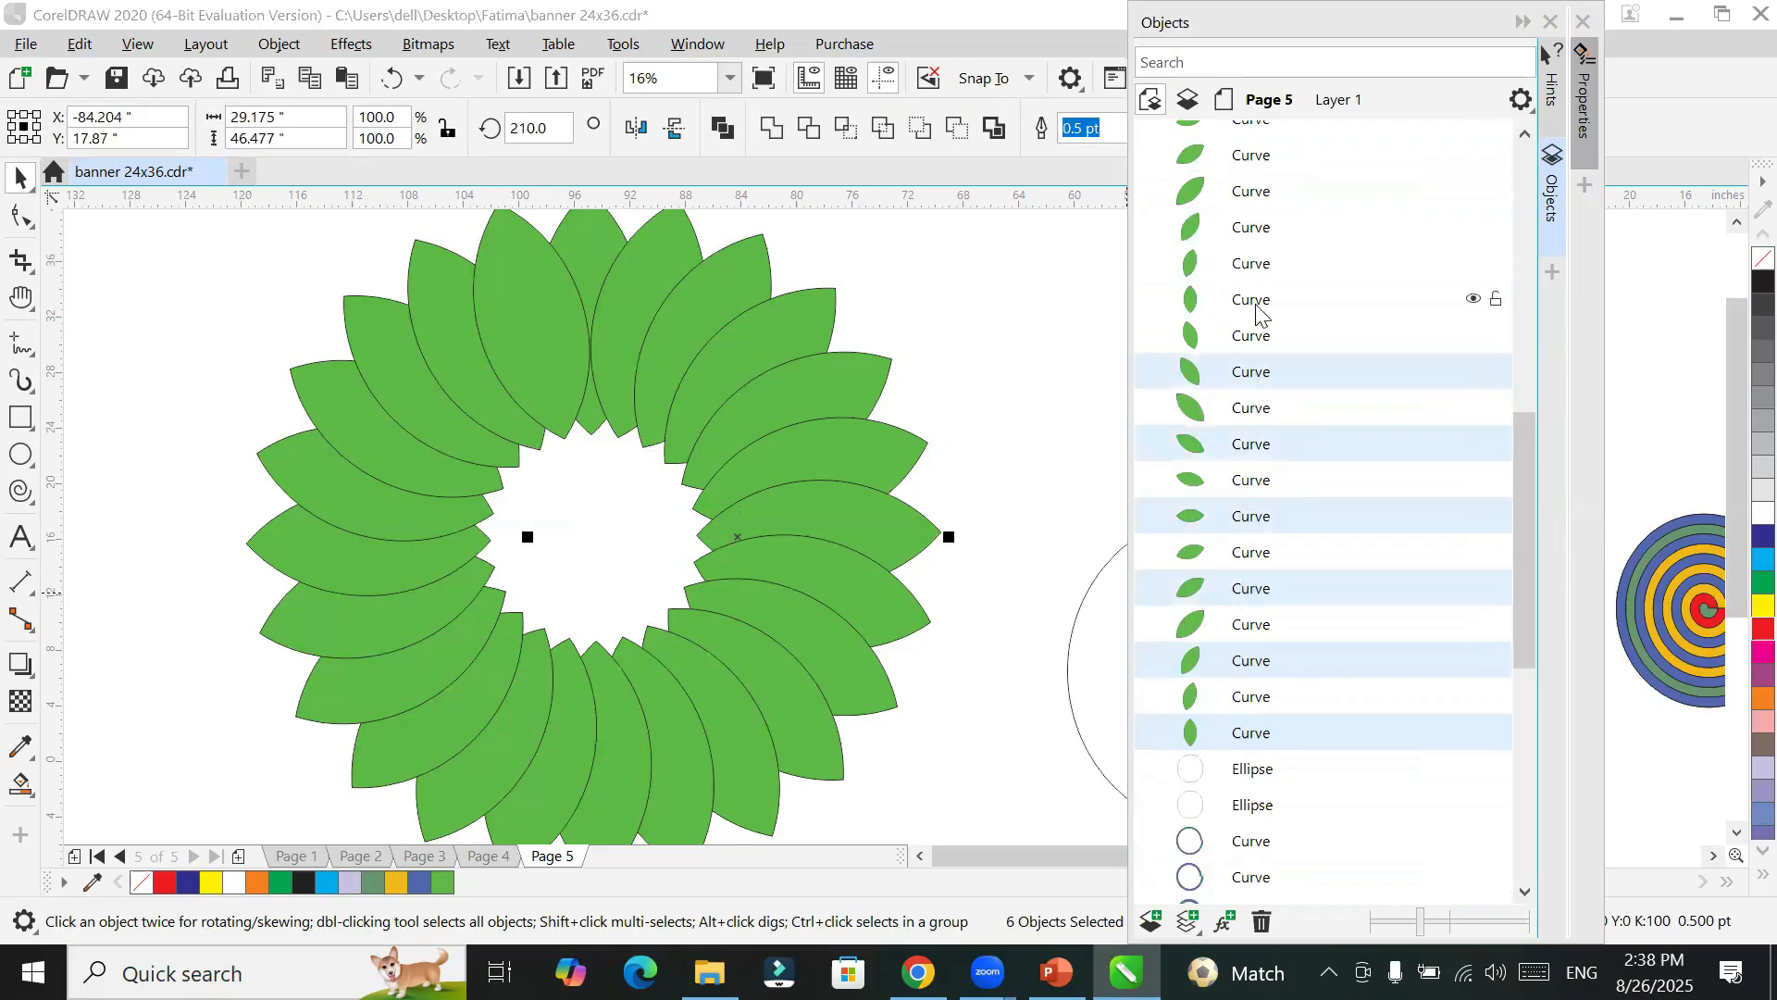
{"action": "left_click", "coordinate": [1259, 236], "text": "ctrl"}
{"action": "left_click_drag", "start_coordinate": [1518, 487], "coordinate": [1518, 396]}
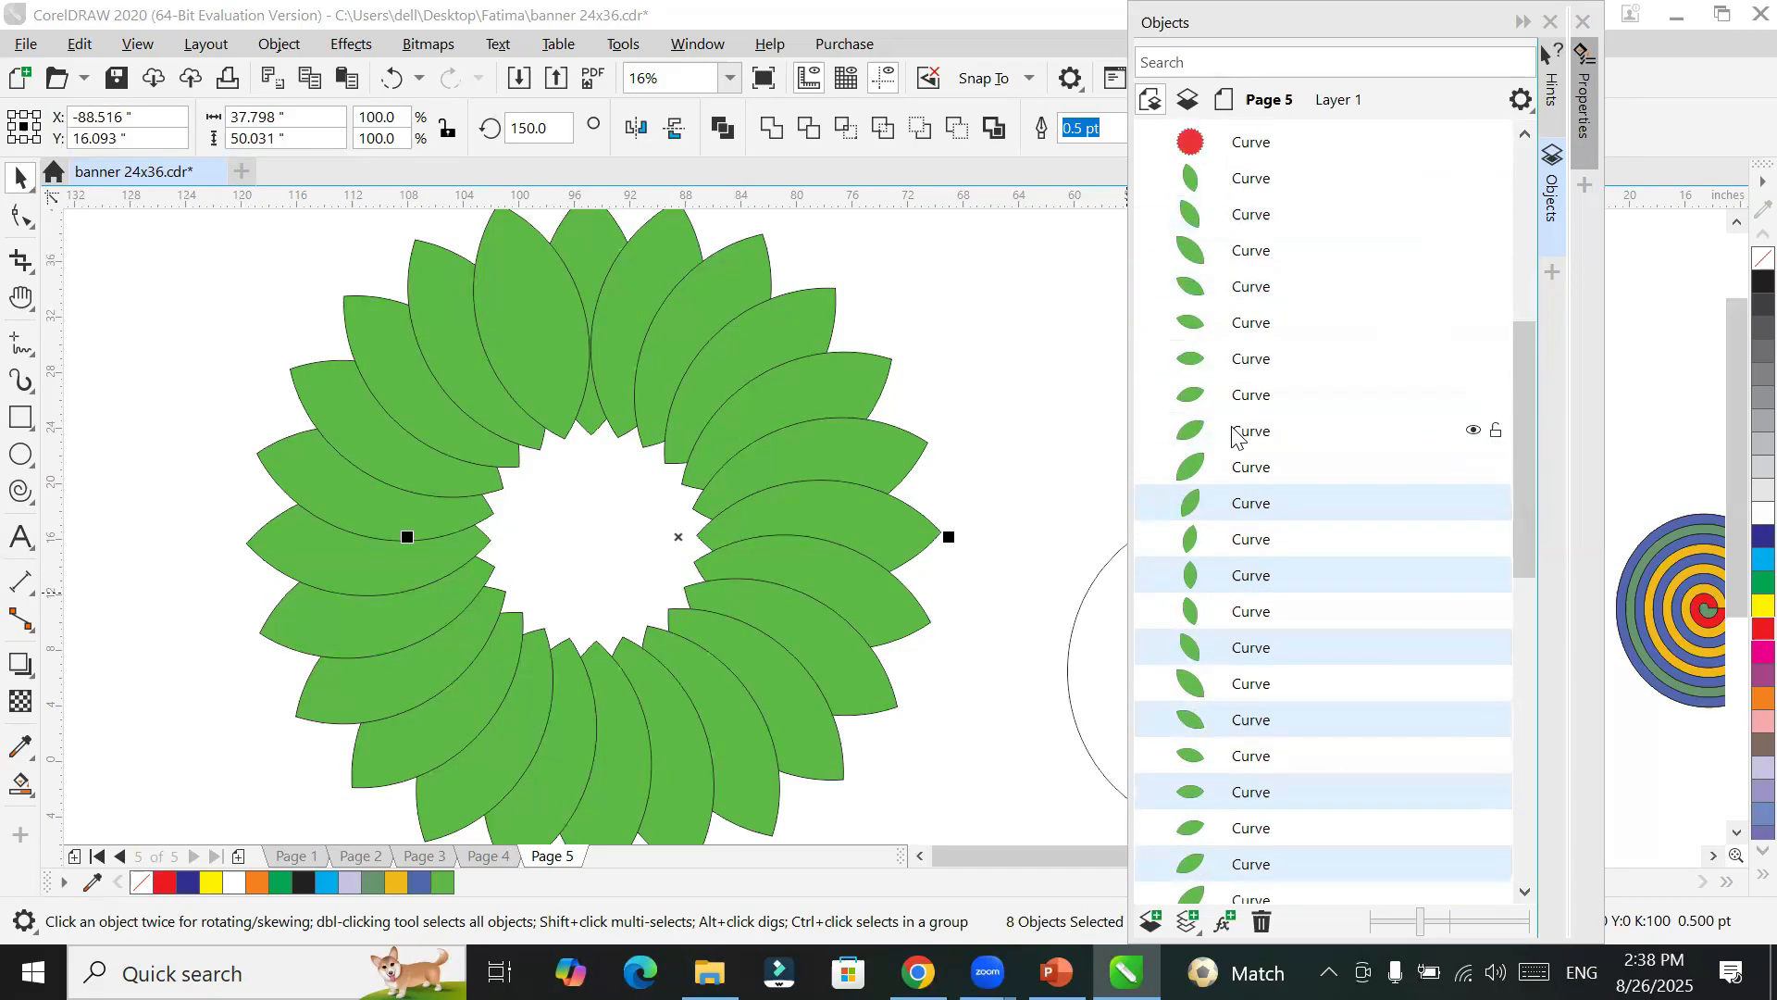
{"action": "left_click", "coordinate": [1250, 432], "text": "ctrl"}
{"action": "left_click", "coordinate": [1245, 358], "text": "ctrl"}
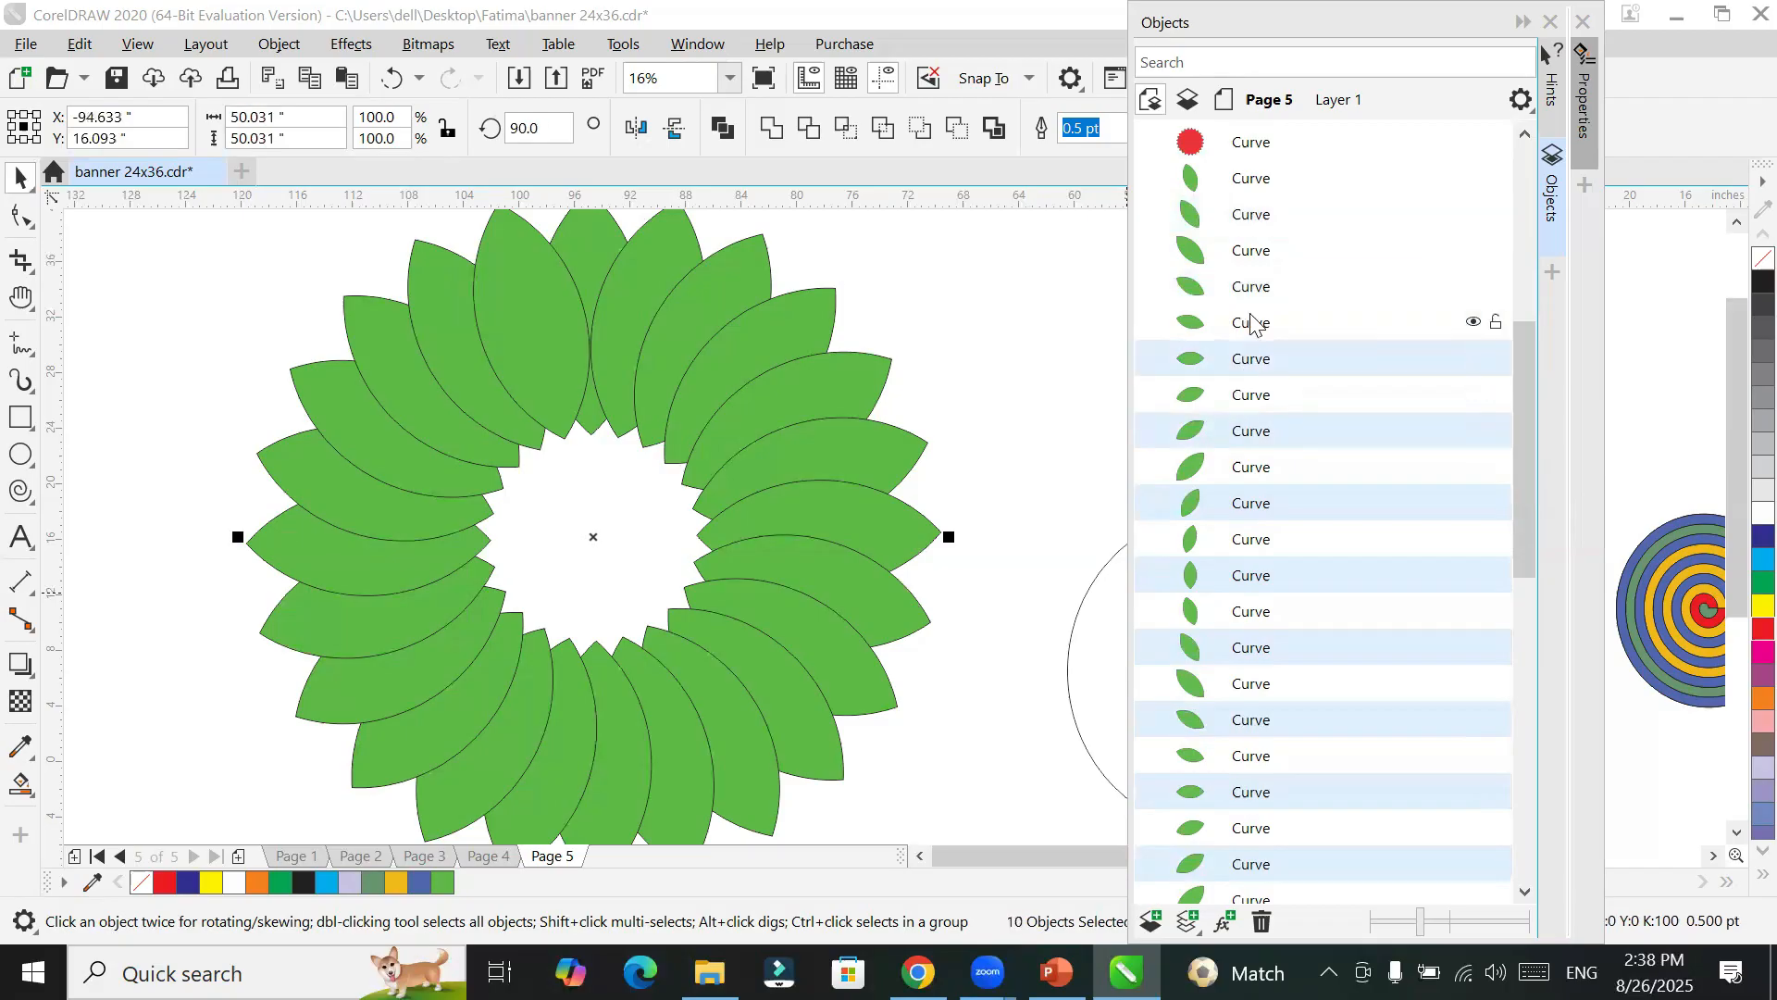
{"action": "left_click", "coordinate": [1249, 300], "text": "ctrl"}
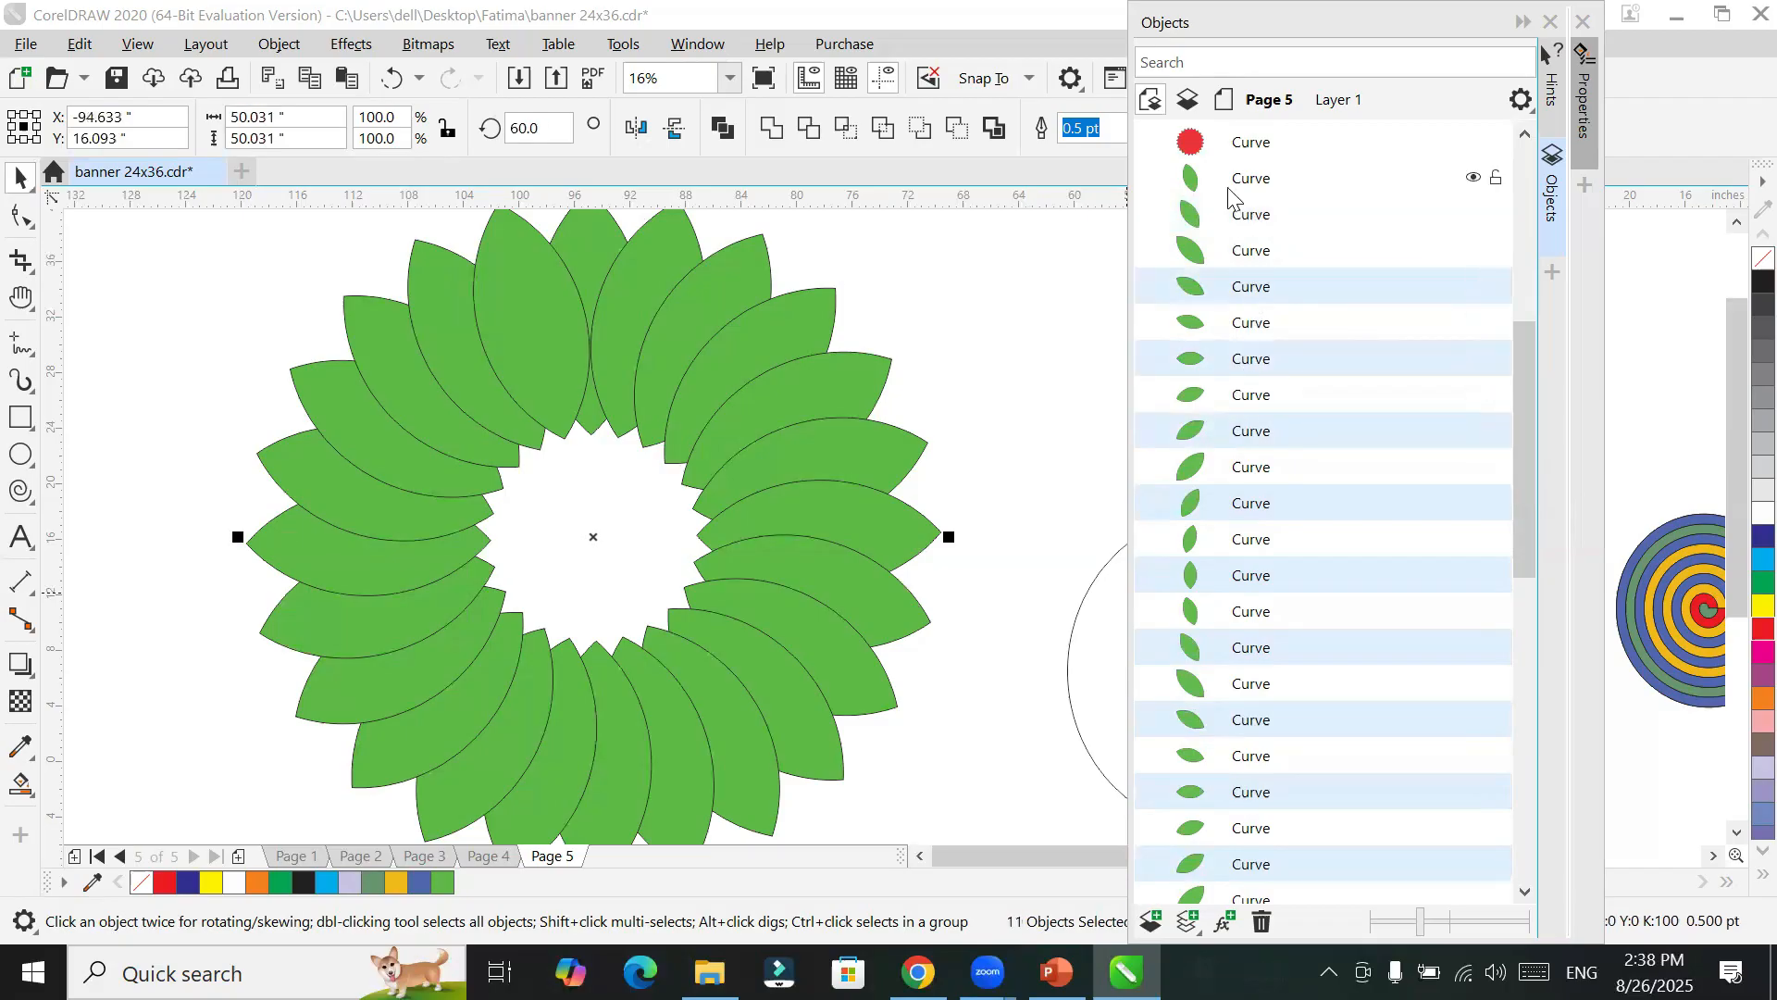
{"action": "key", "text": "Tab"}
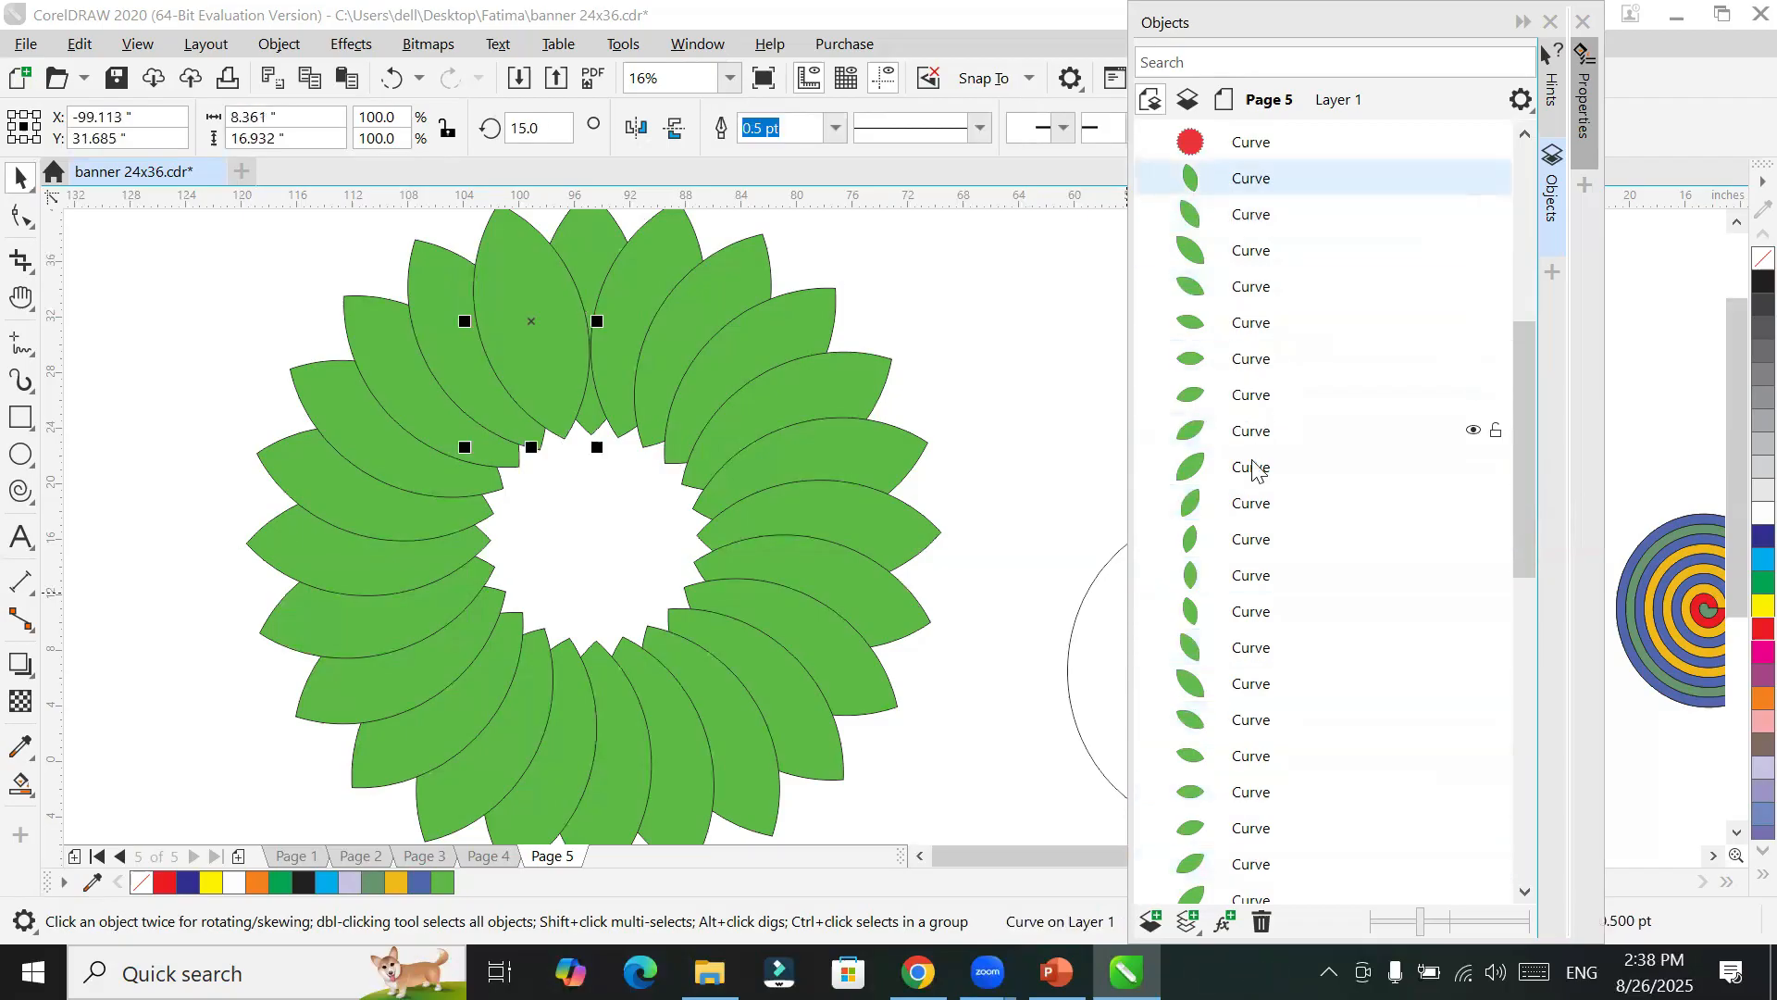
{"action": "left_click", "coordinate": [1240, 541], "text": "shift"}
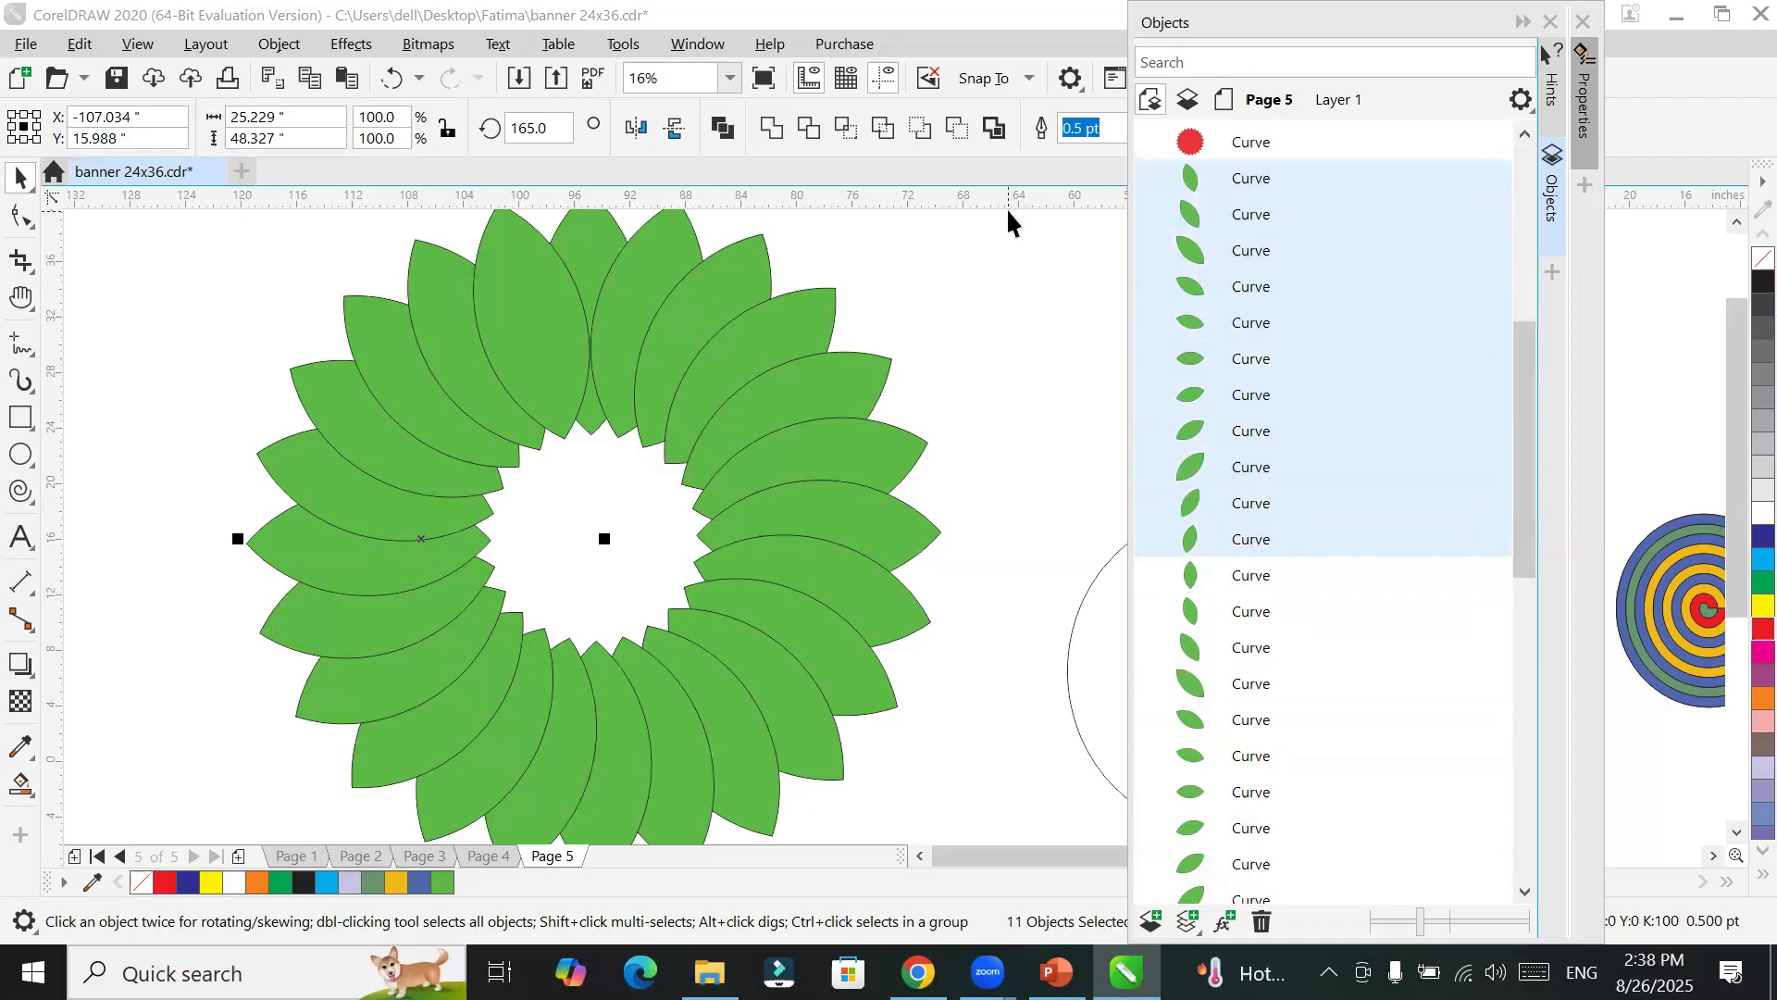
Step: Select every second petal in the object list from the first one, 12 in all, and fill them with red
{"action": "left_click", "coordinate": [1271, 179]}
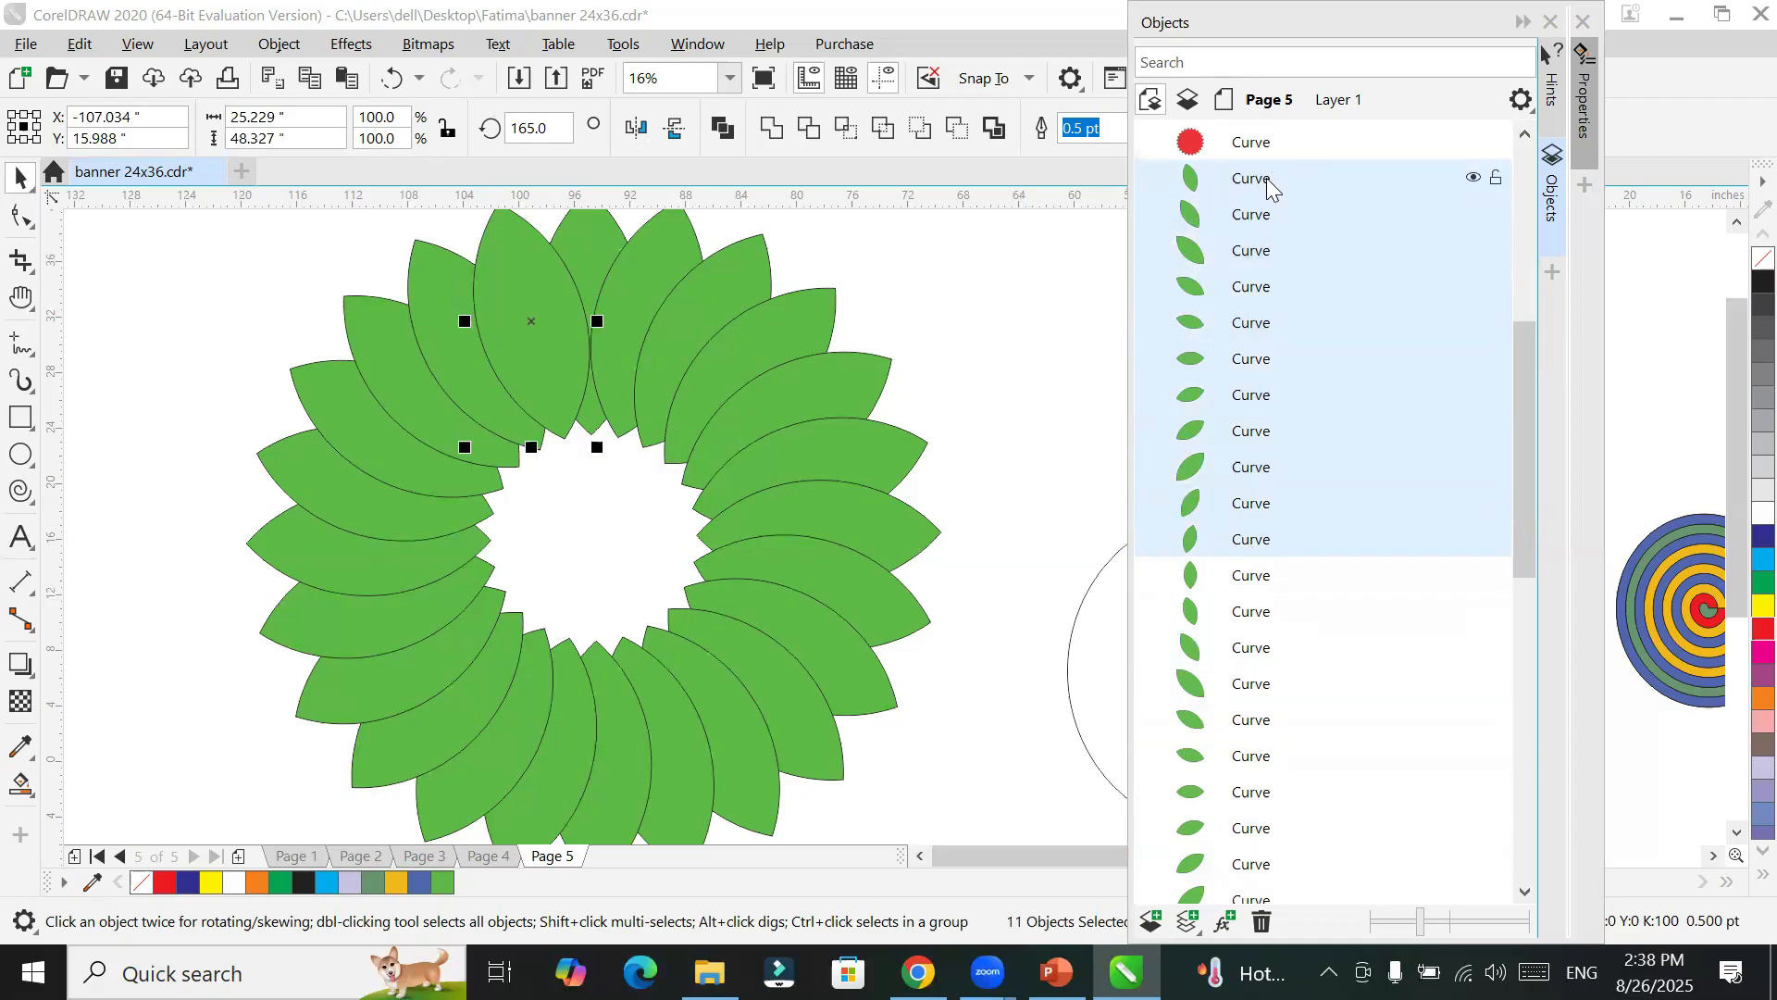
{"action": "left_click", "coordinate": [1259, 260], "text": "ctrl"}
{"action": "left_click", "coordinate": [1252, 326], "text": "ctrl"}
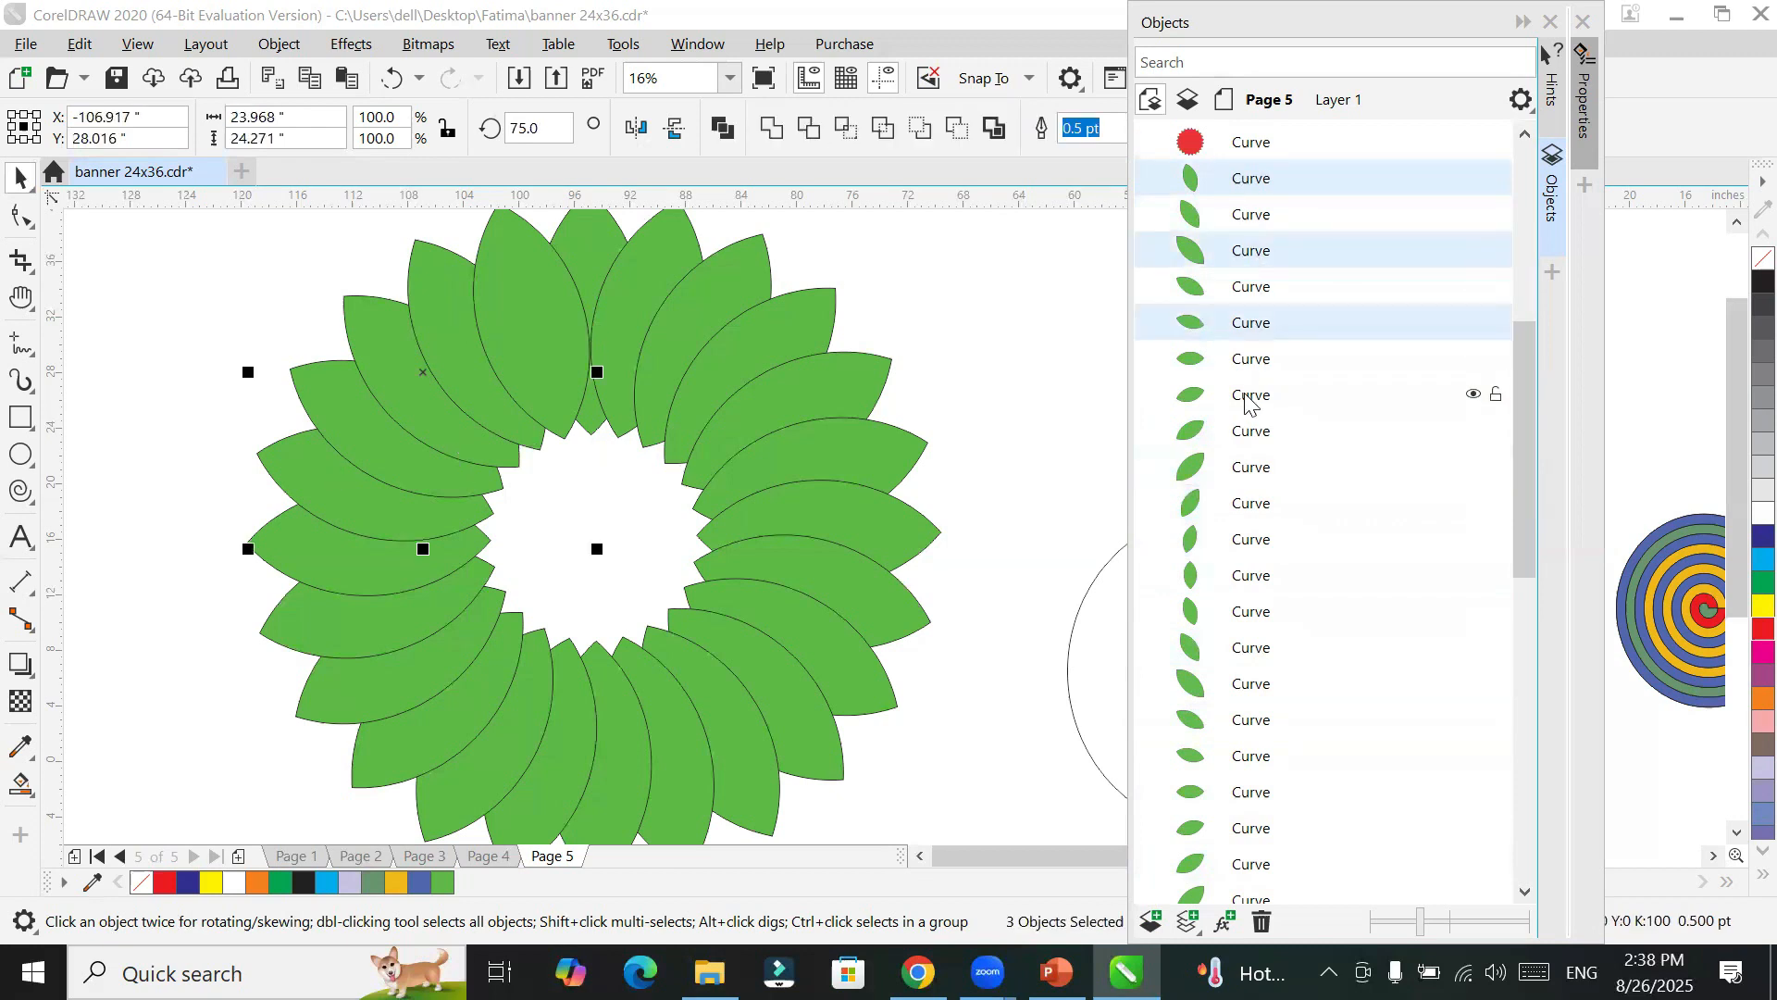
{"action": "left_click", "coordinate": [1245, 398], "text": "ctrl"}
{"action": "left_click", "coordinate": [1242, 469], "text": "ctrl"}
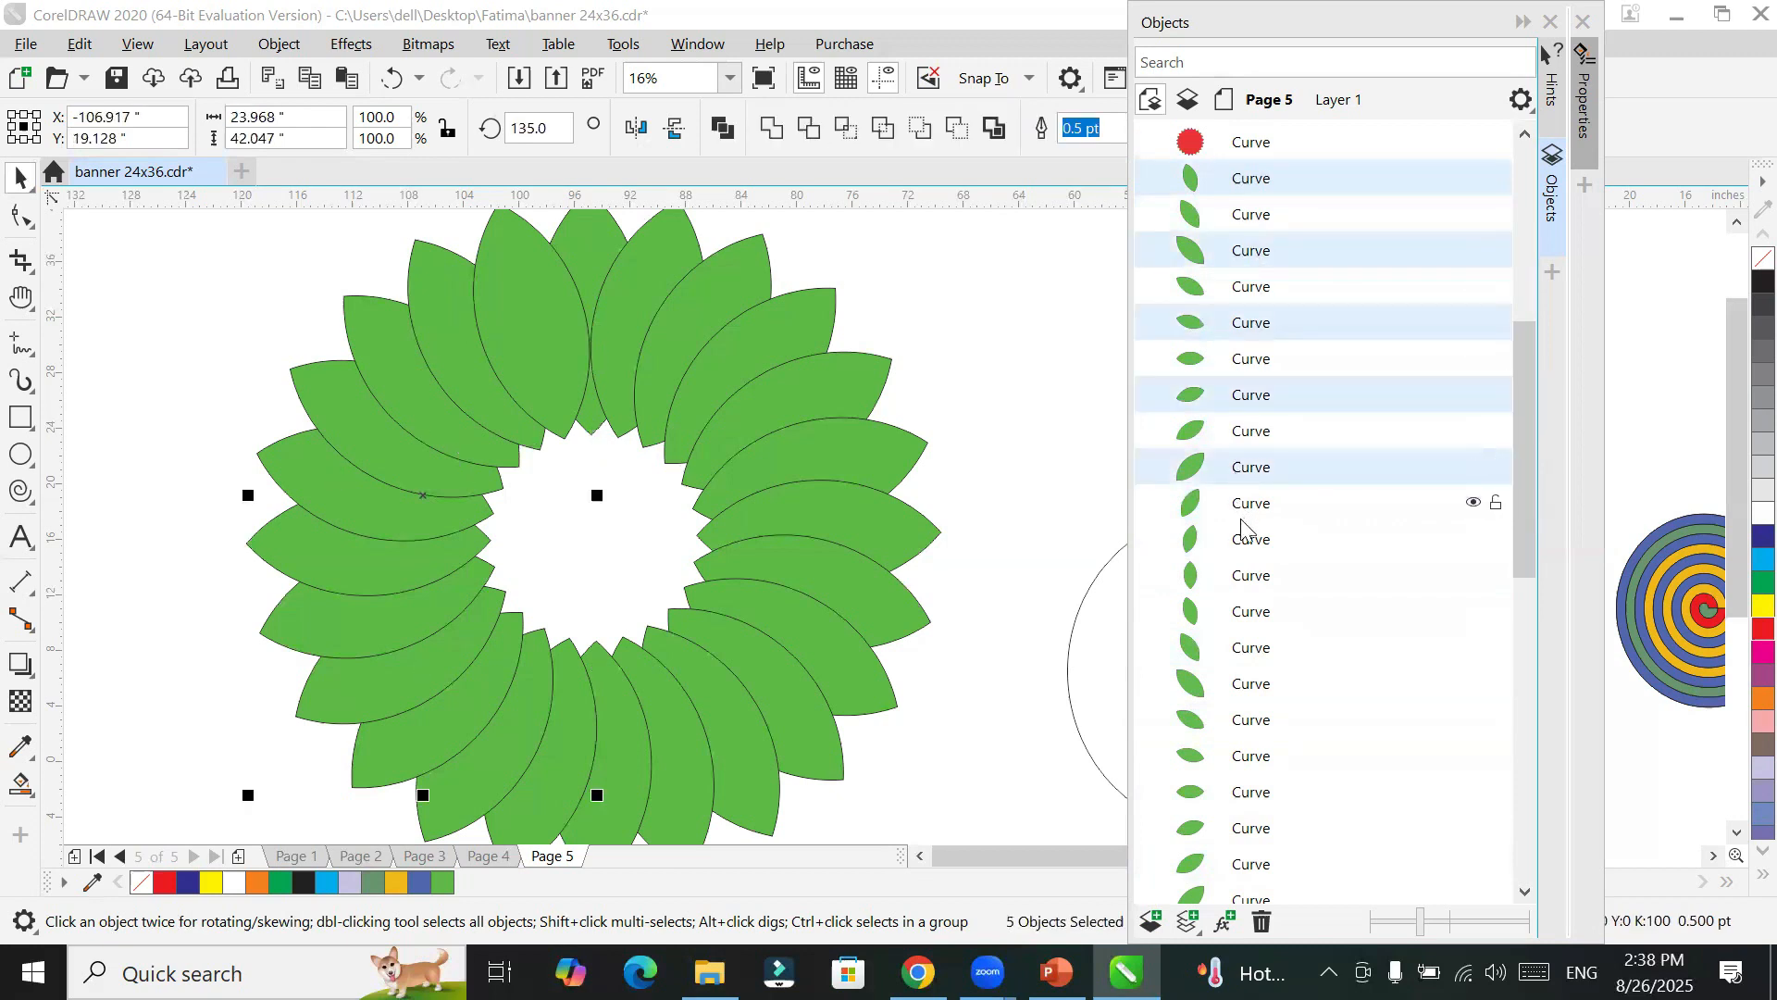
{"action": "left_click", "coordinate": [1244, 541], "text": "ctrl"}
{"action": "left_click", "coordinate": [1246, 615], "text": "ctrl"}
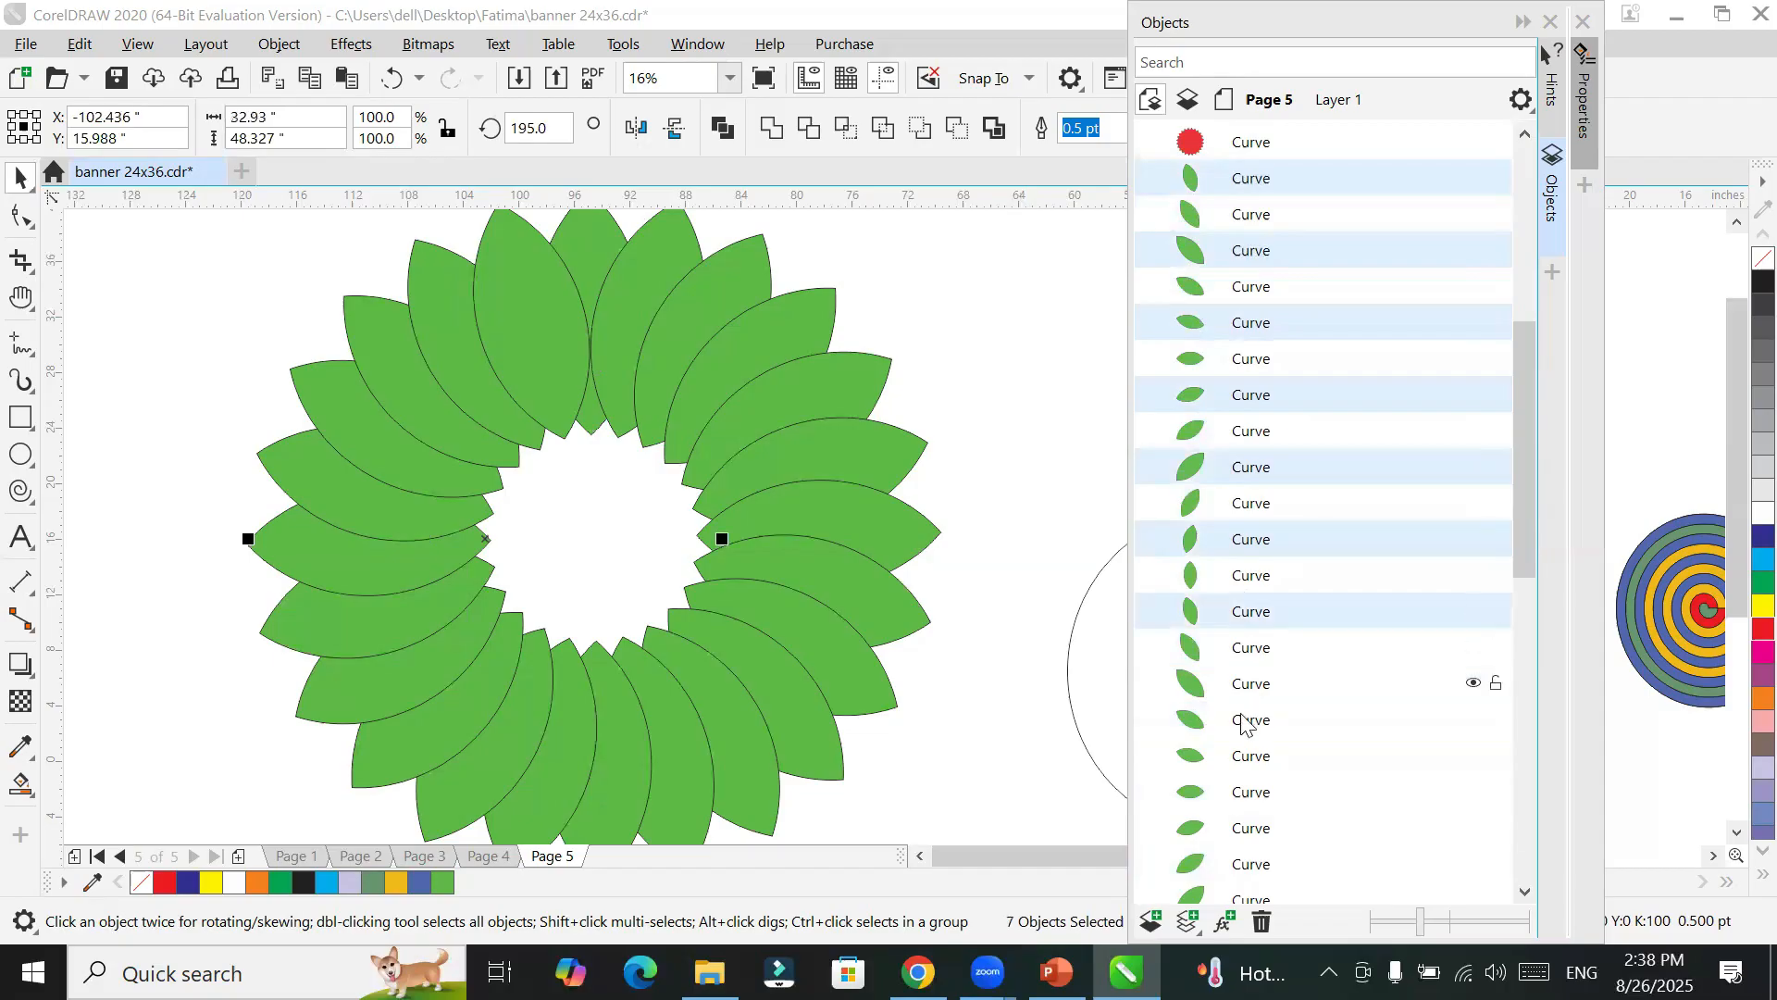
{"action": "left_click", "coordinate": [1247, 687], "text": "ctrl"}
{"action": "scroll", "coordinate": [1250, 689], "scroll_direction": "down", "scroll_amount": 2}
{"action": "scroll", "coordinate": [1250, 693], "scroll_direction": "down", "scroll_amount": 2}
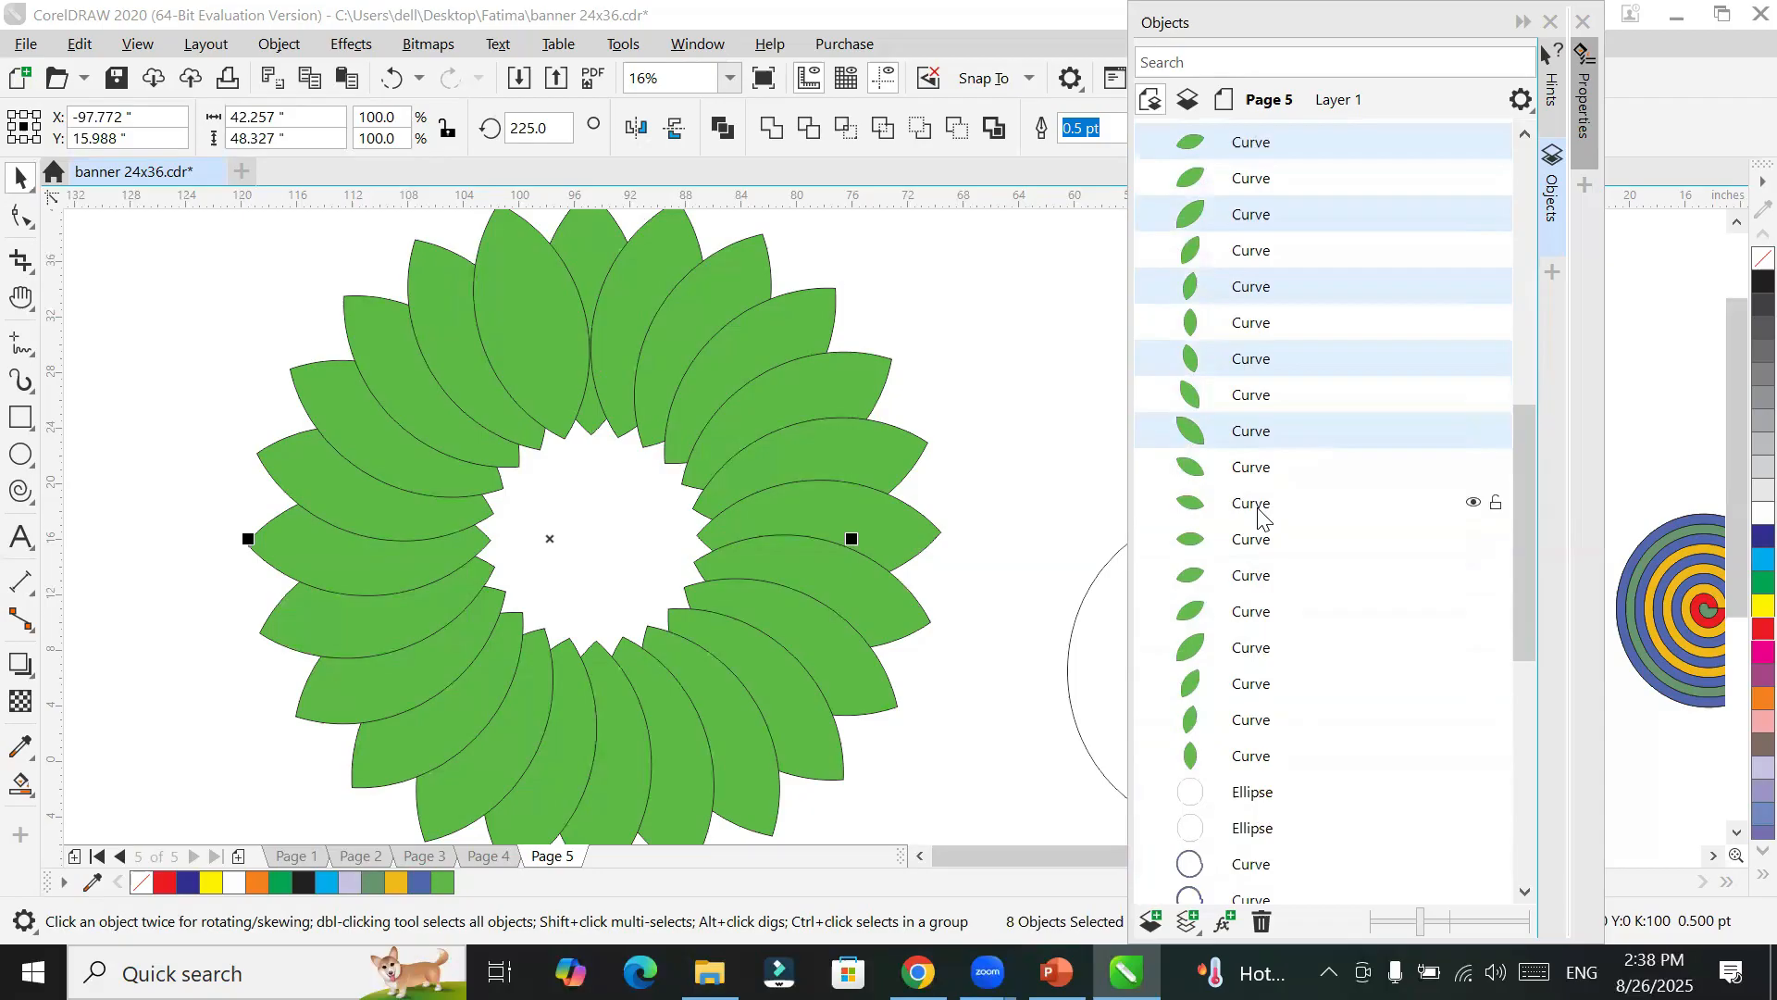
{"action": "left_click", "coordinate": [1258, 511], "text": "ctrl"}
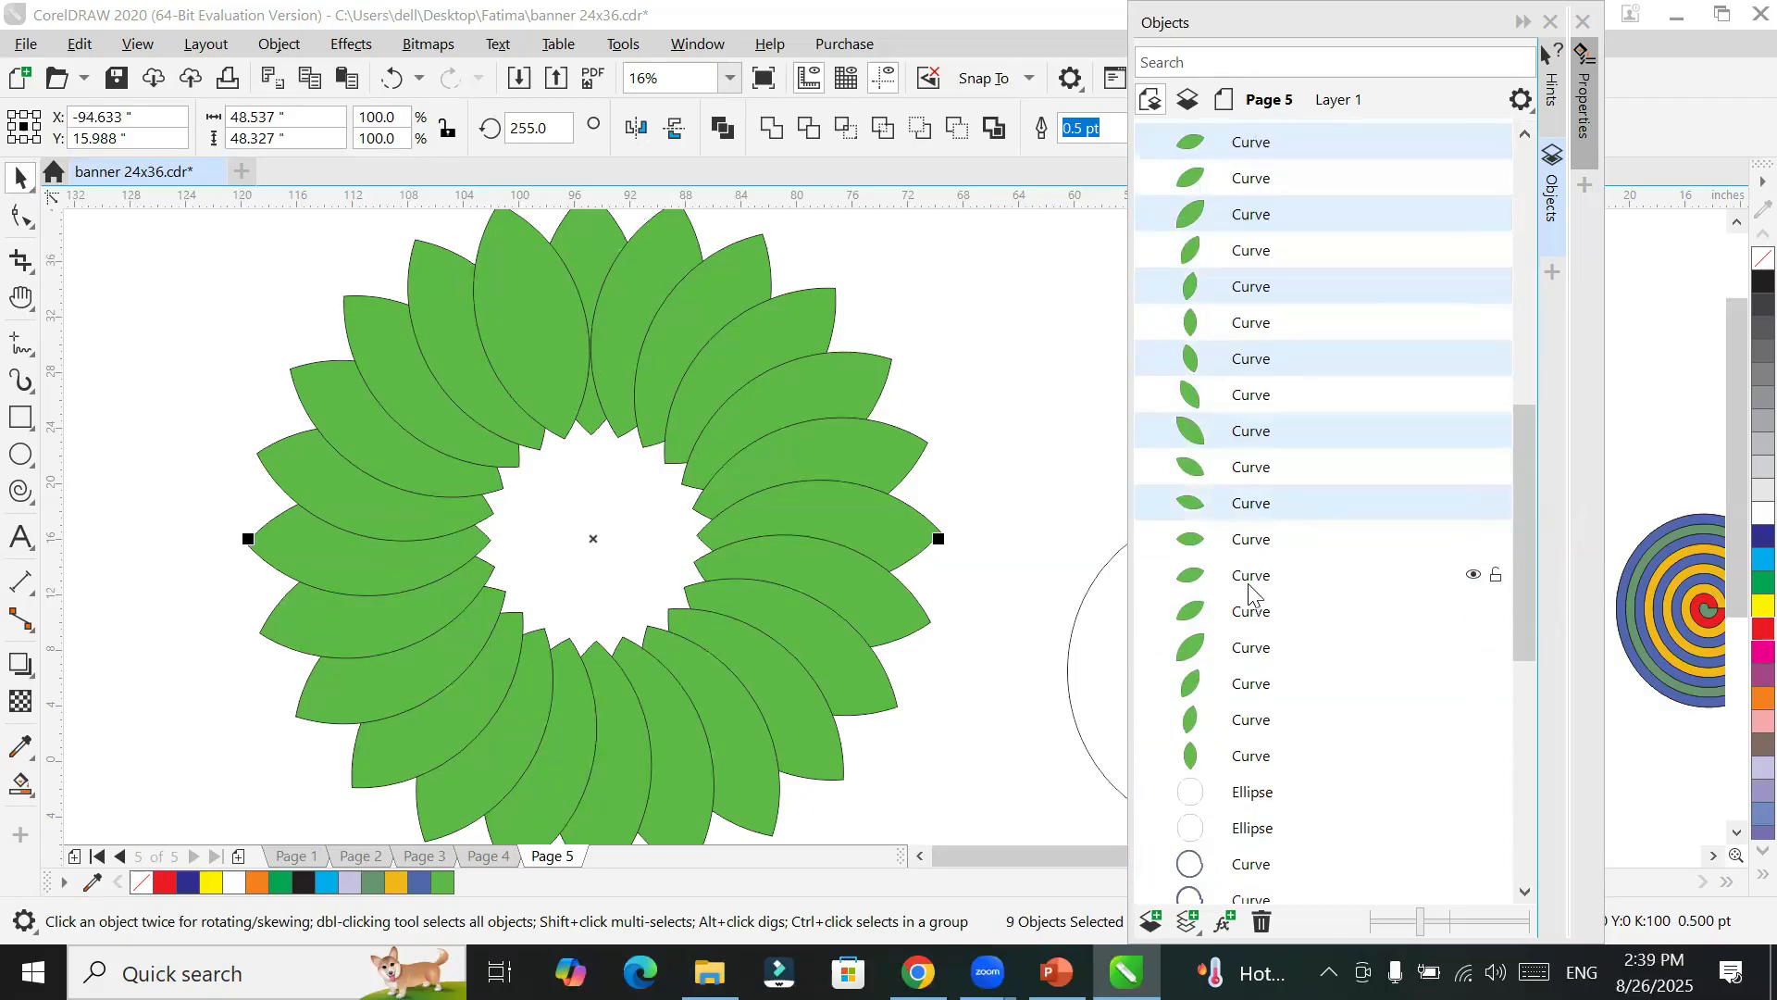
{"action": "left_click", "coordinate": [1249, 587], "text": "ctrl"}
{"action": "left_click", "coordinate": [1249, 650], "text": "ctrl"}
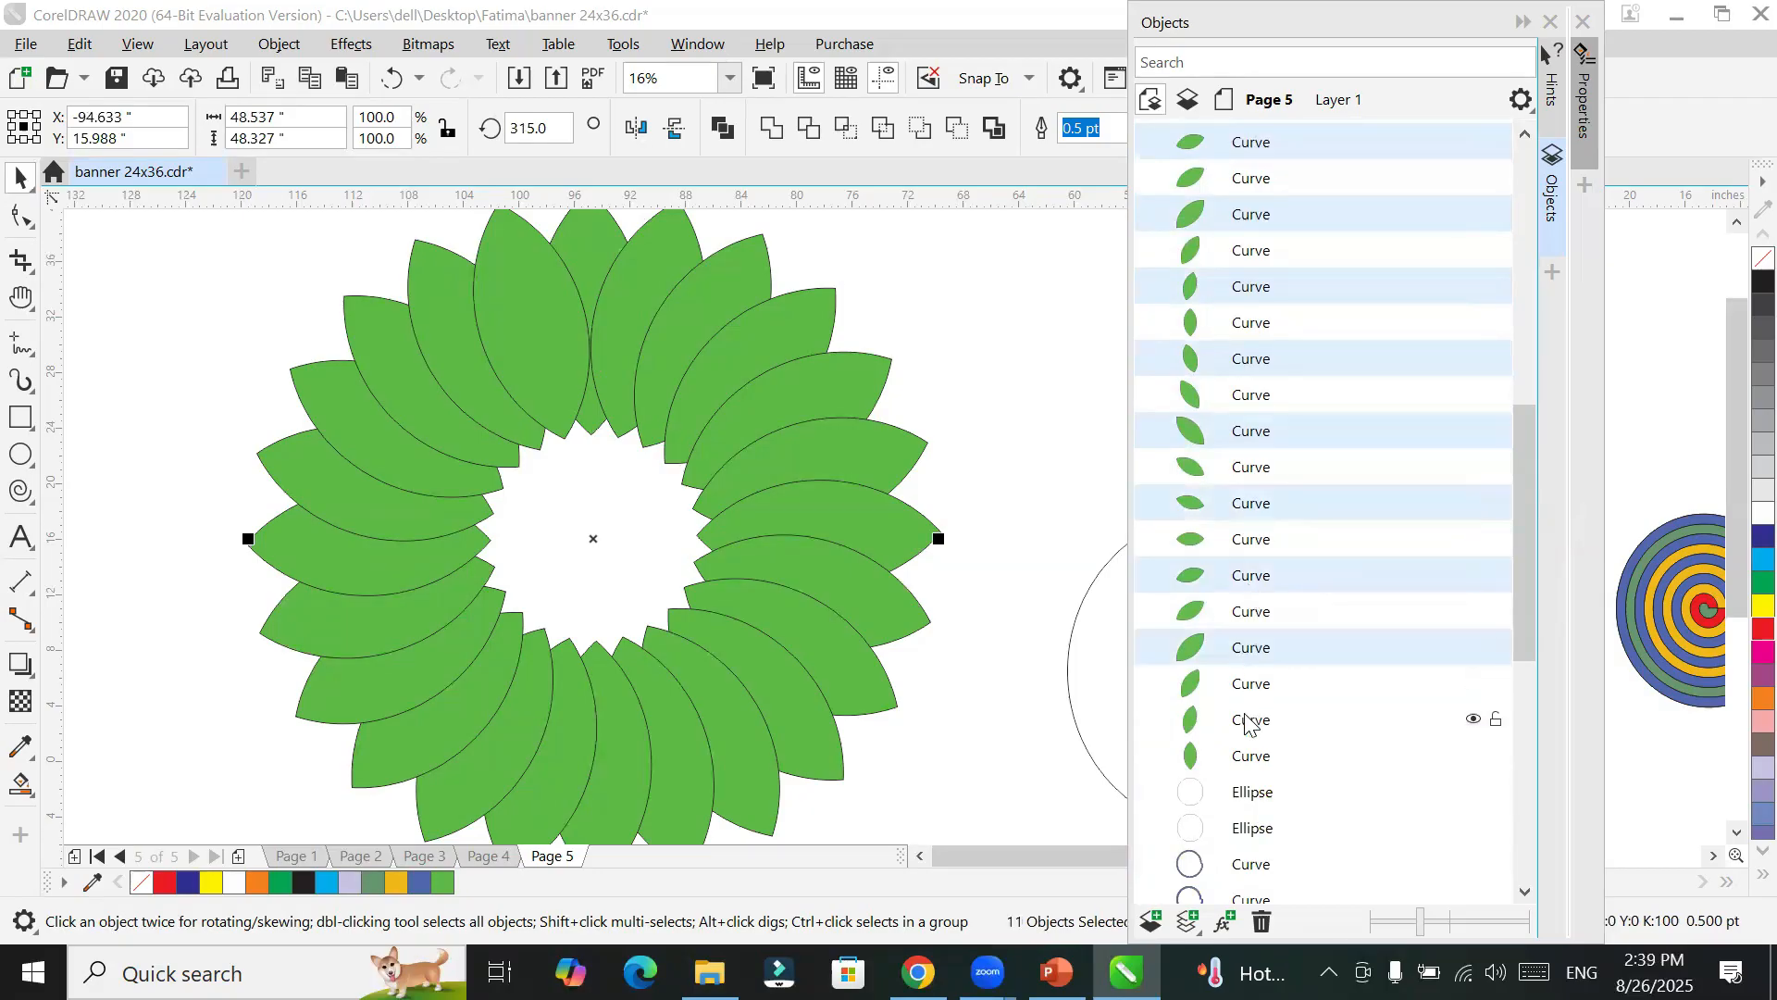
{"action": "left_click", "coordinate": [1245, 729], "text": "ctrl"}
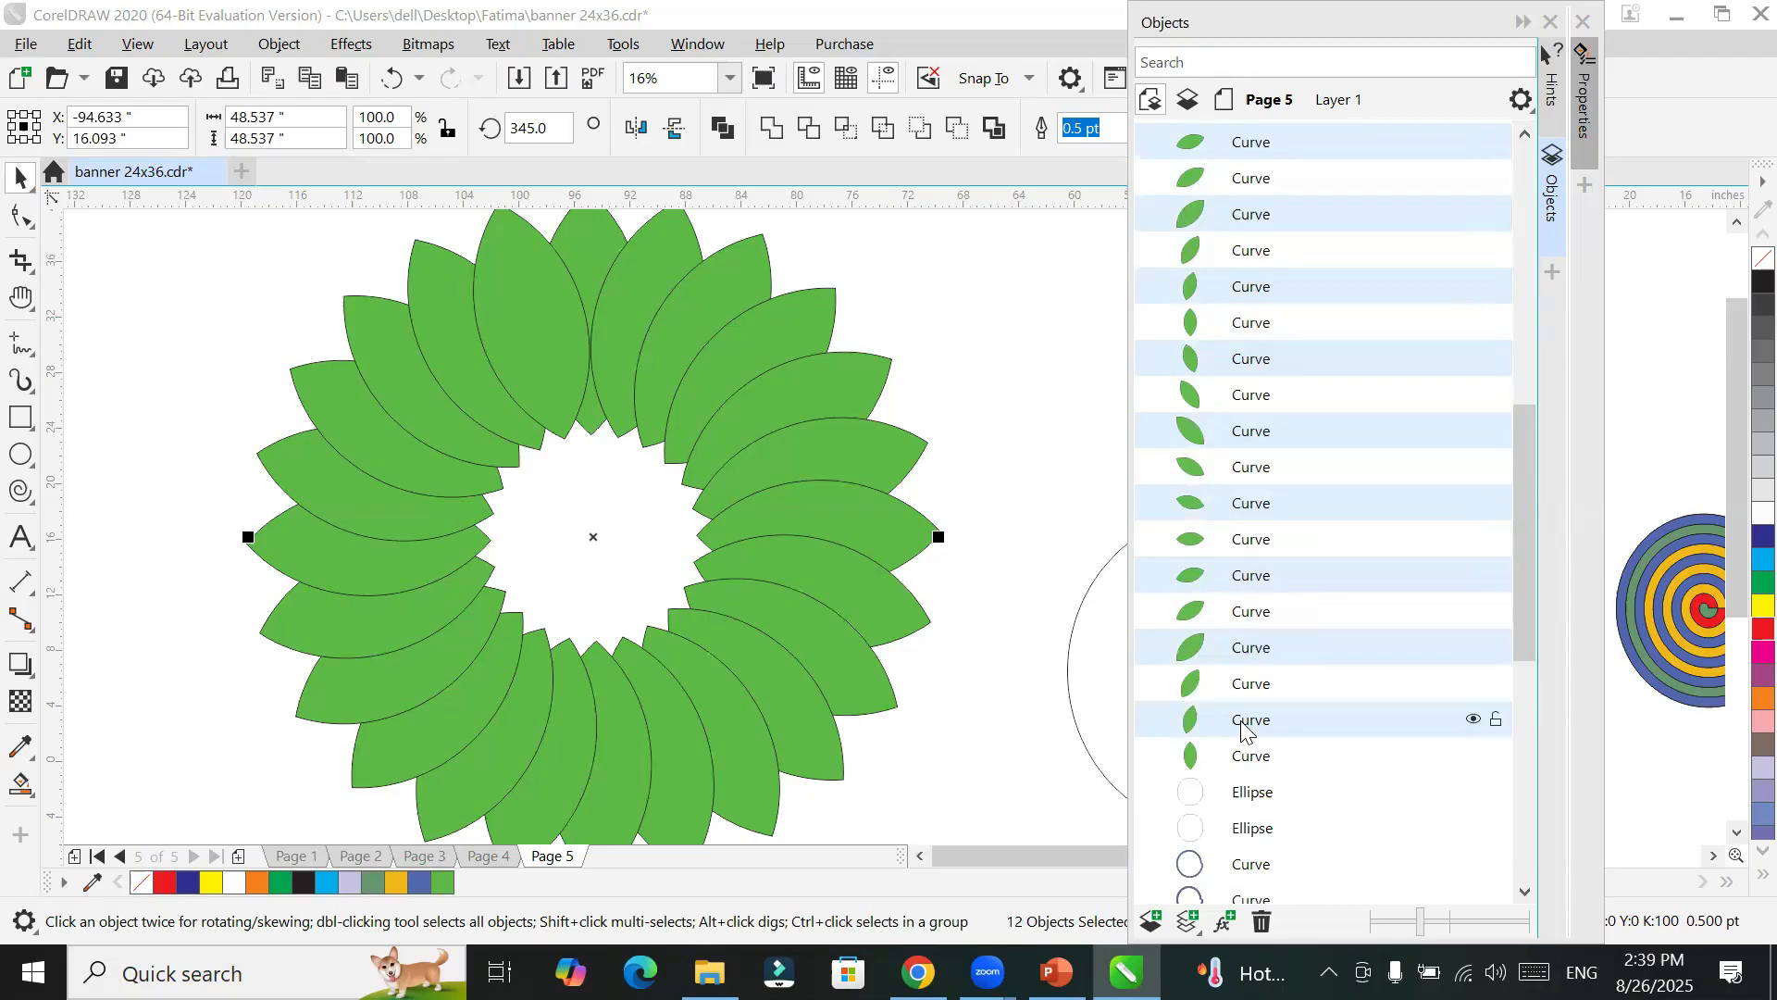
{"action": "left_click", "coordinate": [1735, 637]}
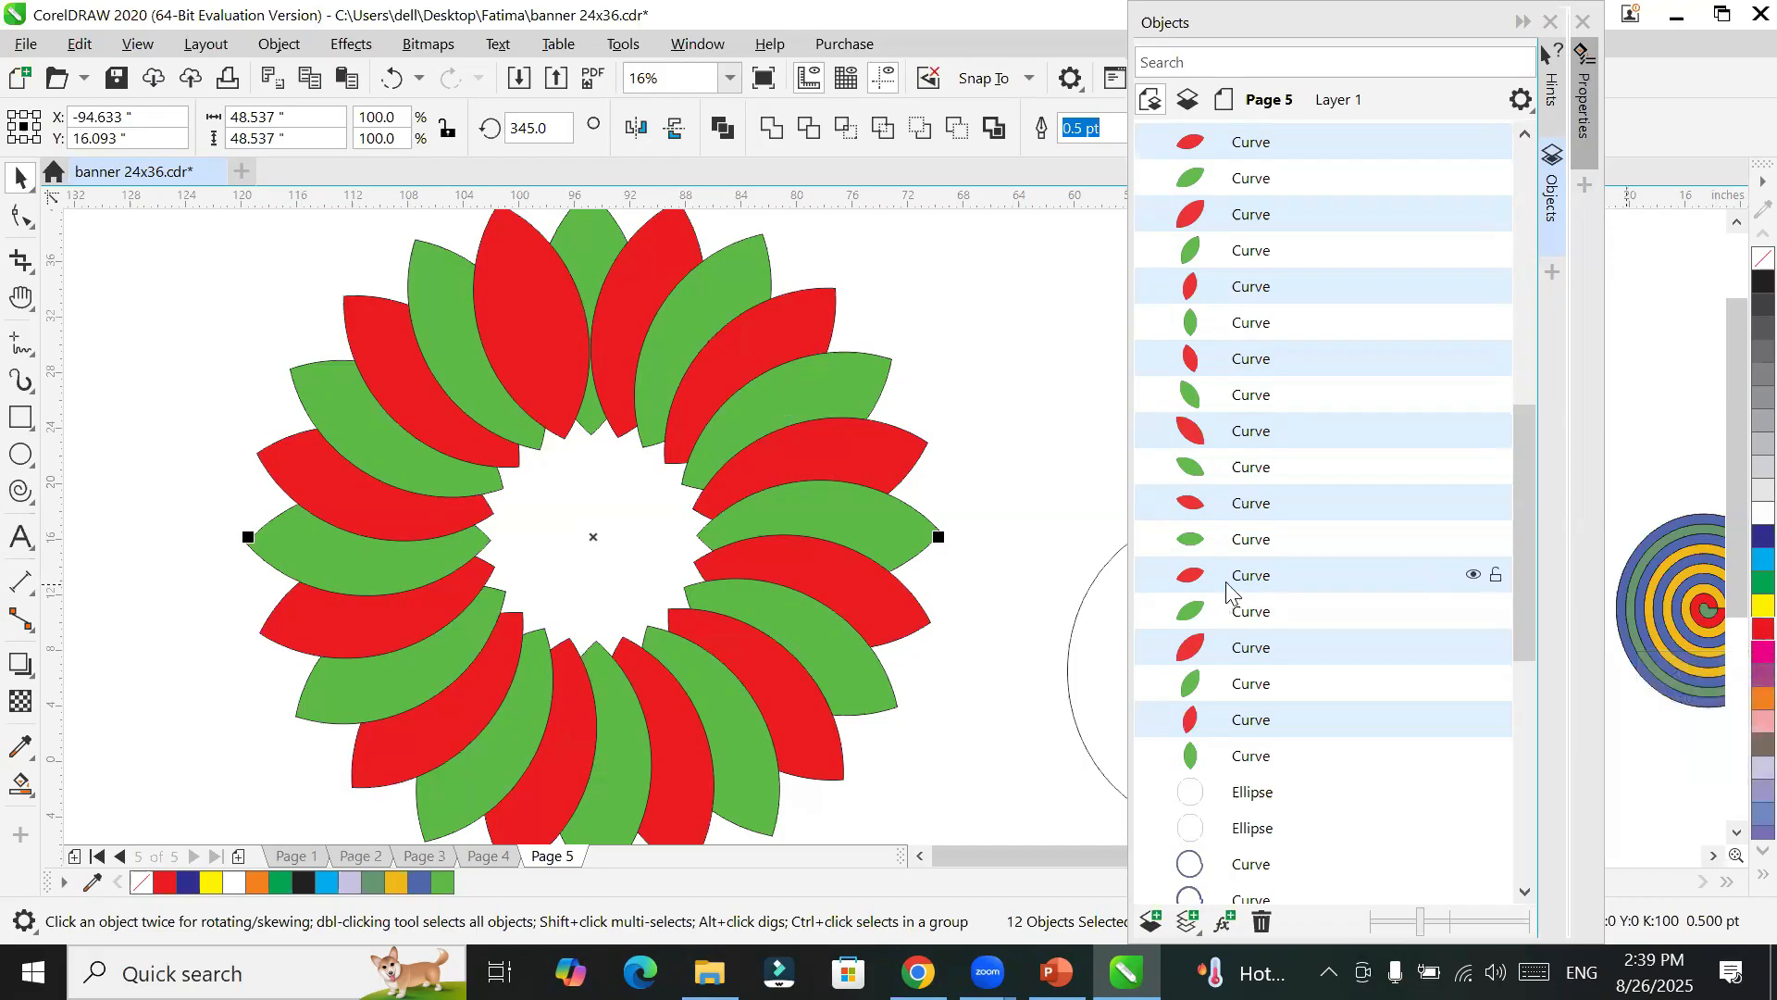
Step: Draw a circle about 55.7 inches in diameter in the empty space to the left of the red and green flower
{"action": "scroll", "coordinate": [1238, 591], "scroll_direction": "down", "scroll_amount": 2}
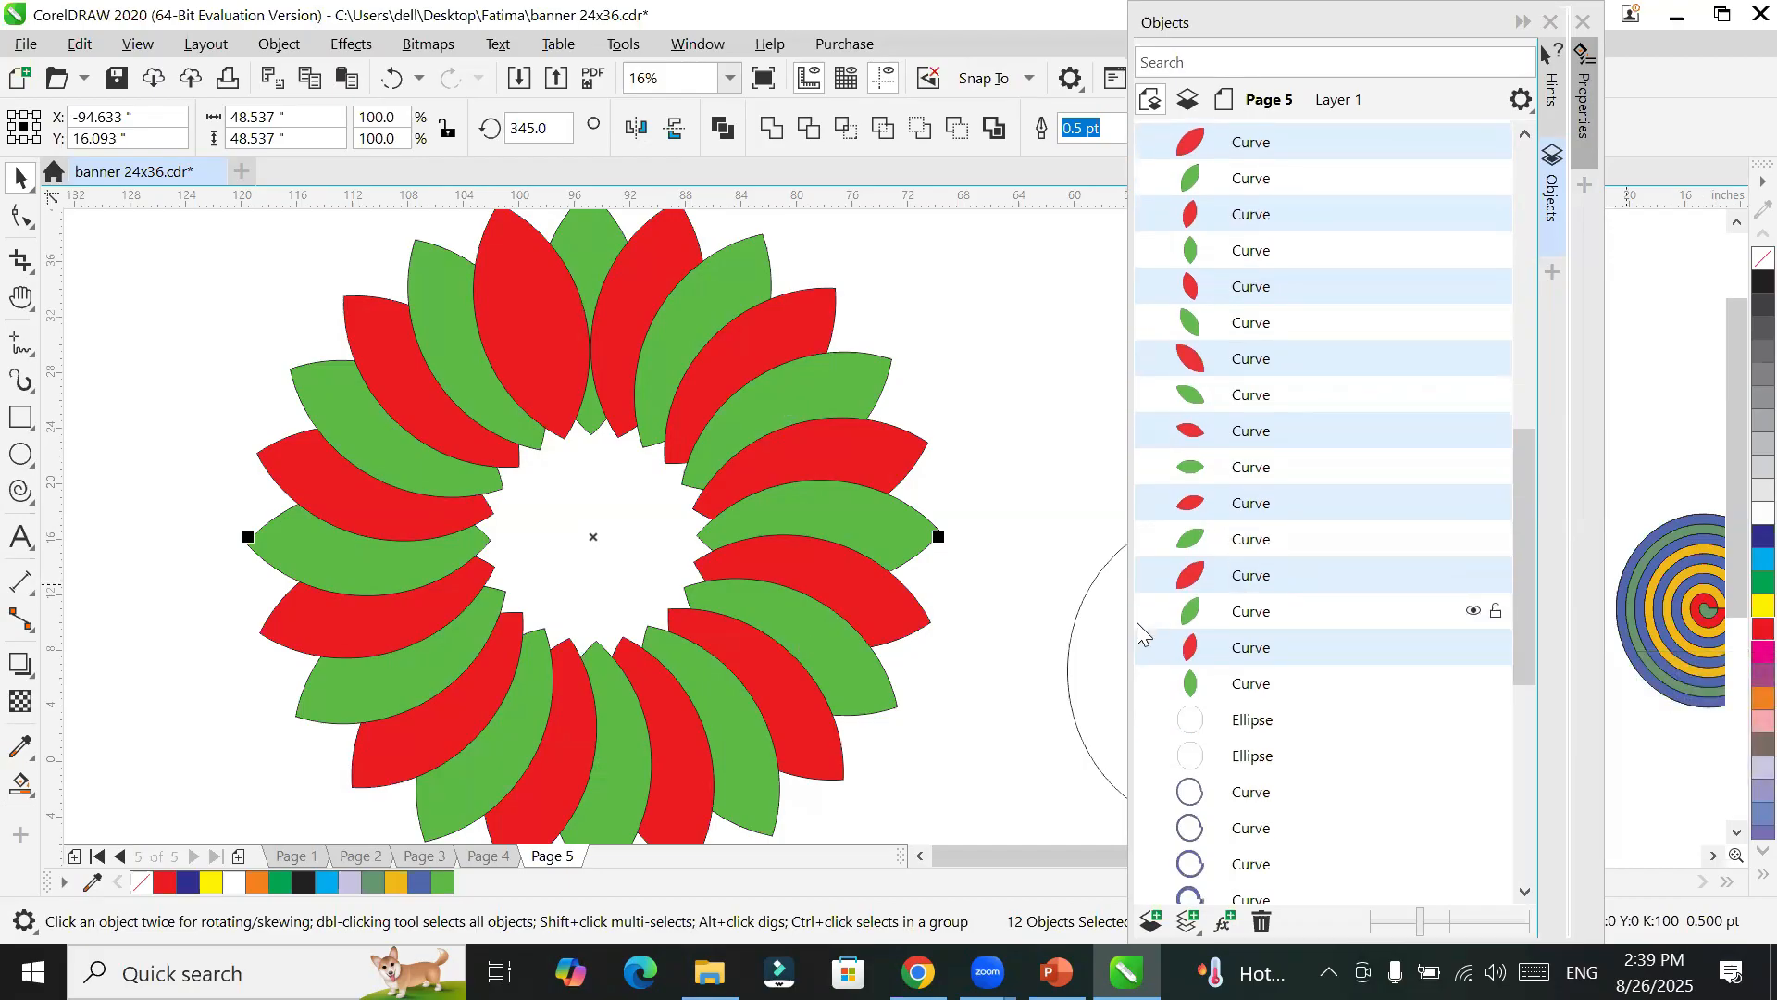
{"action": "scroll", "coordinate": [786, 623], "scroll_direction": "down", "scroll_amount": 1}
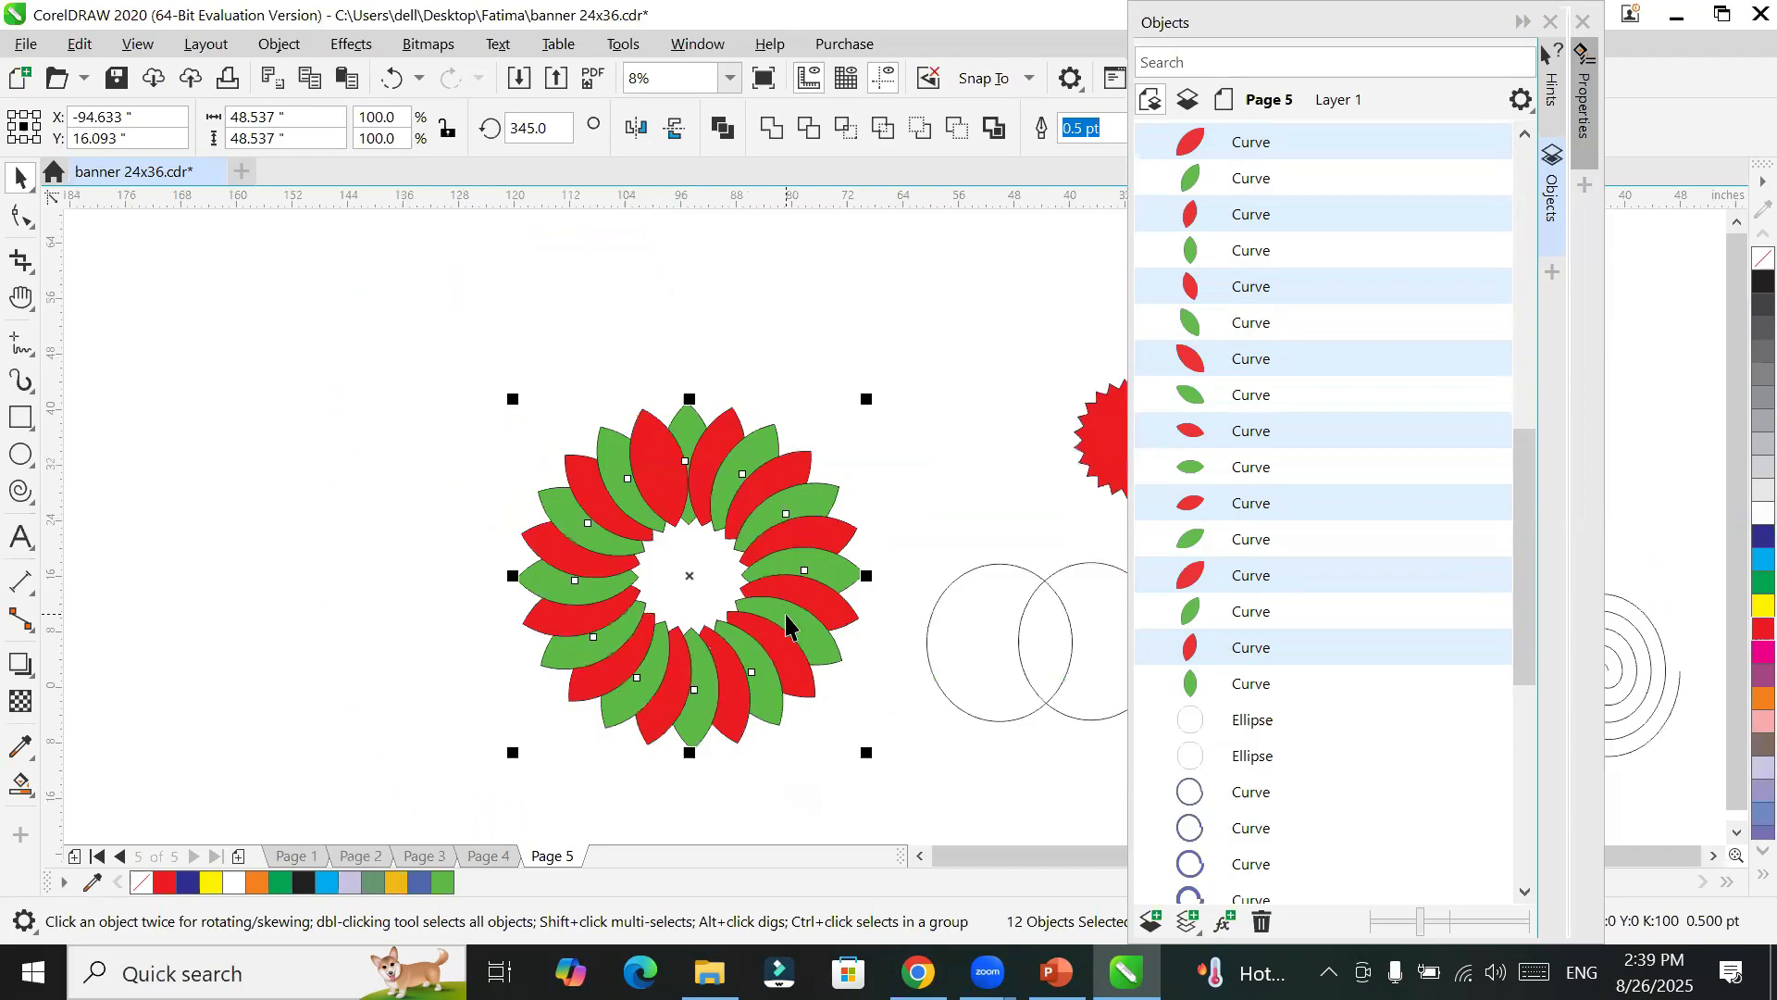
{"action": "left_click", "coordinate": [21, 454]}
{"action": "left_click_drag", "start_coordinate": [107, 325], "coordinate": [380, 713]}
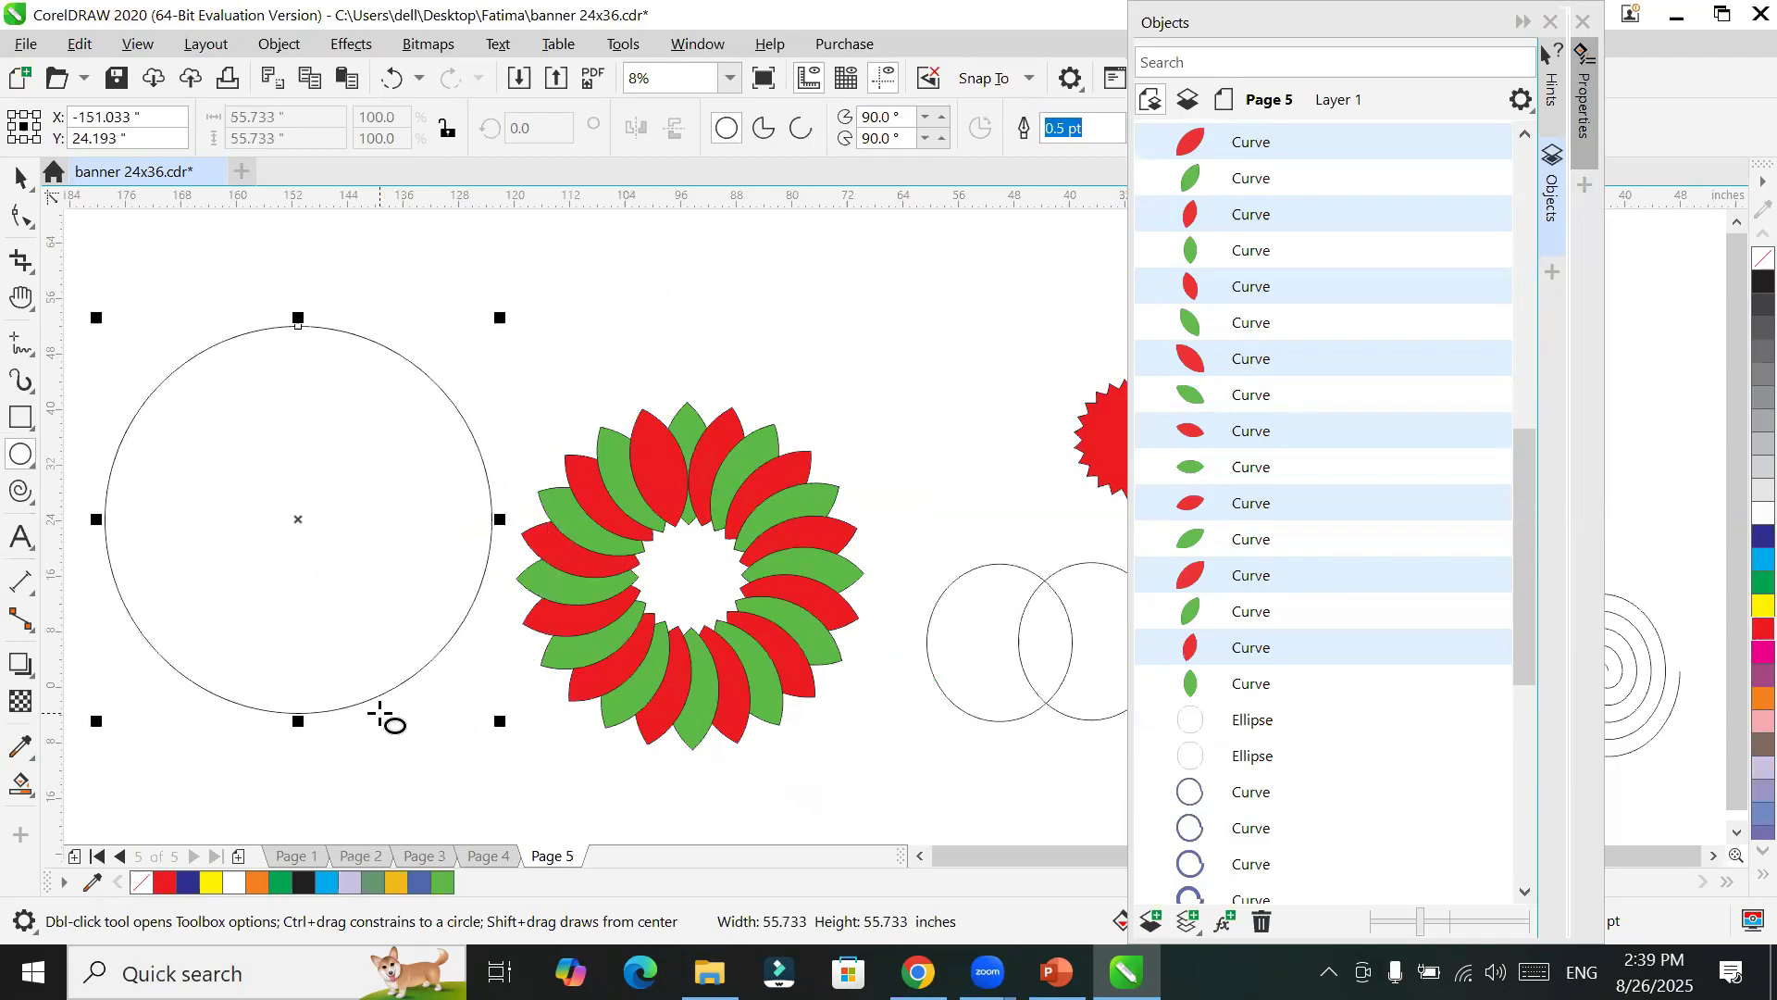
Step: Draw a smaller circle about 23.1 inches in diameter inside the upper part of the large circle
{"action": "left_click", "coordinate": [20, 497]}
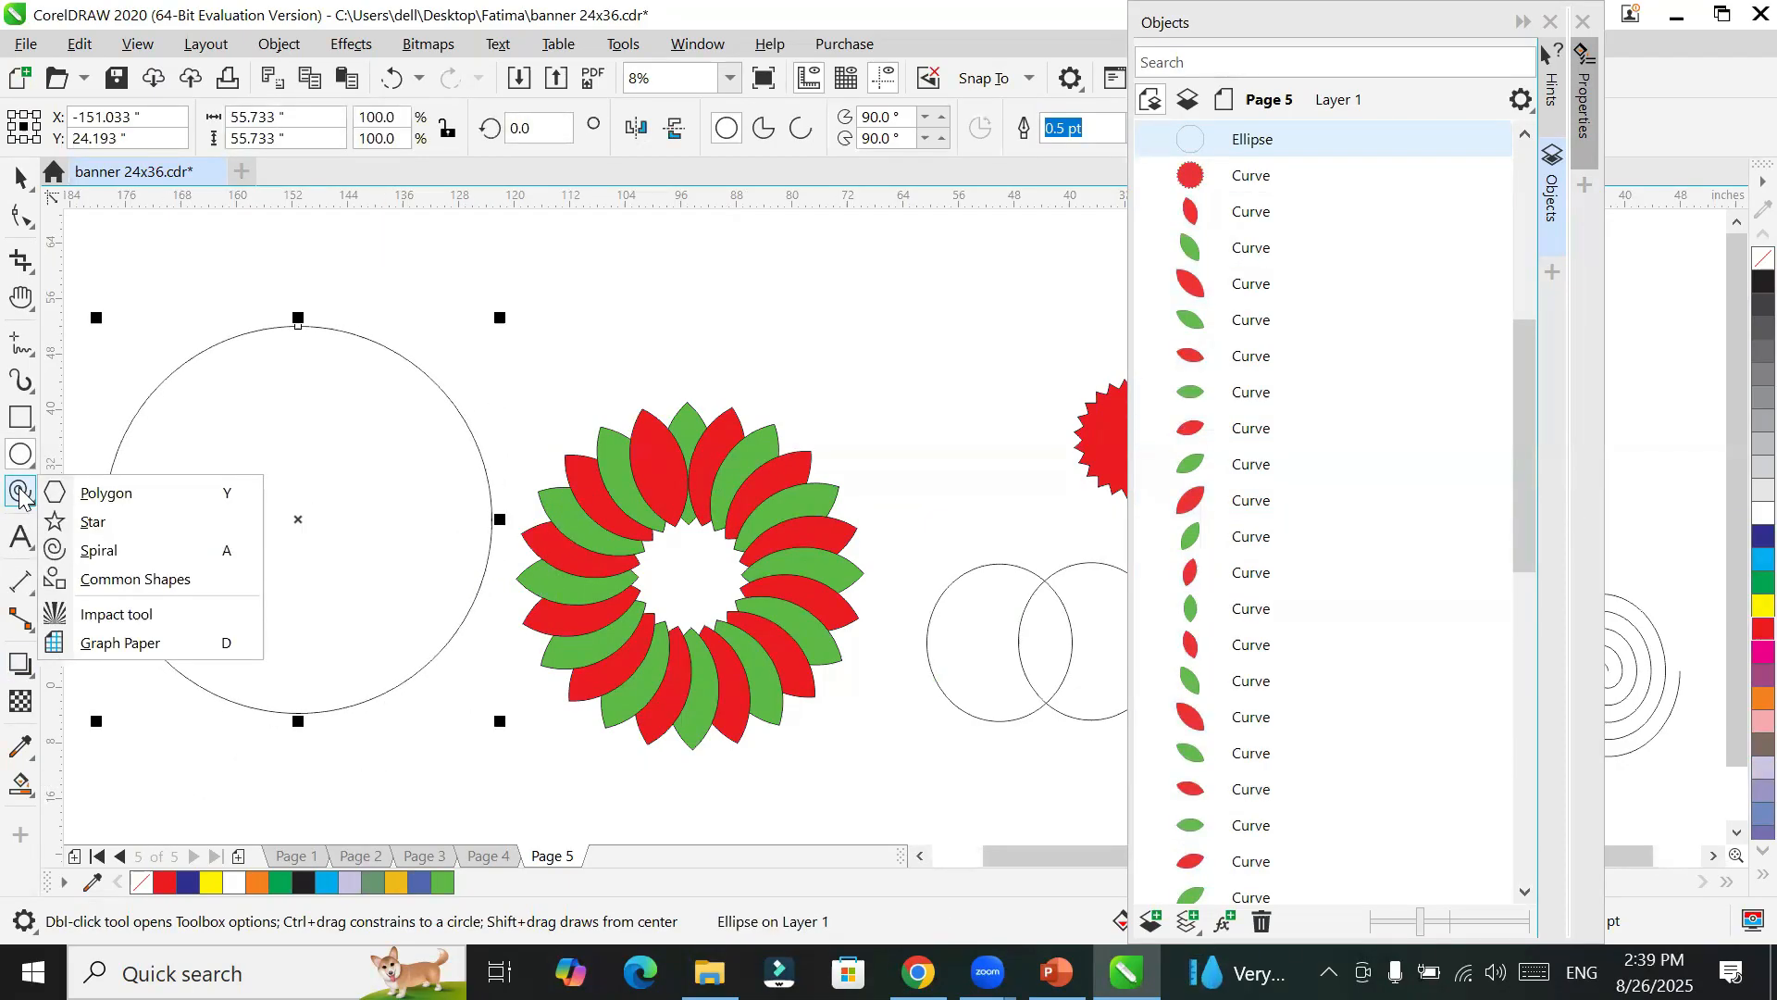
{"action": "mouse_move", "coordinate": [21, 537]}
{"action": "mouse_move", "coordinate": [26, 495]}
{"action": "mouse_move", "coordinate": [16, 465]}
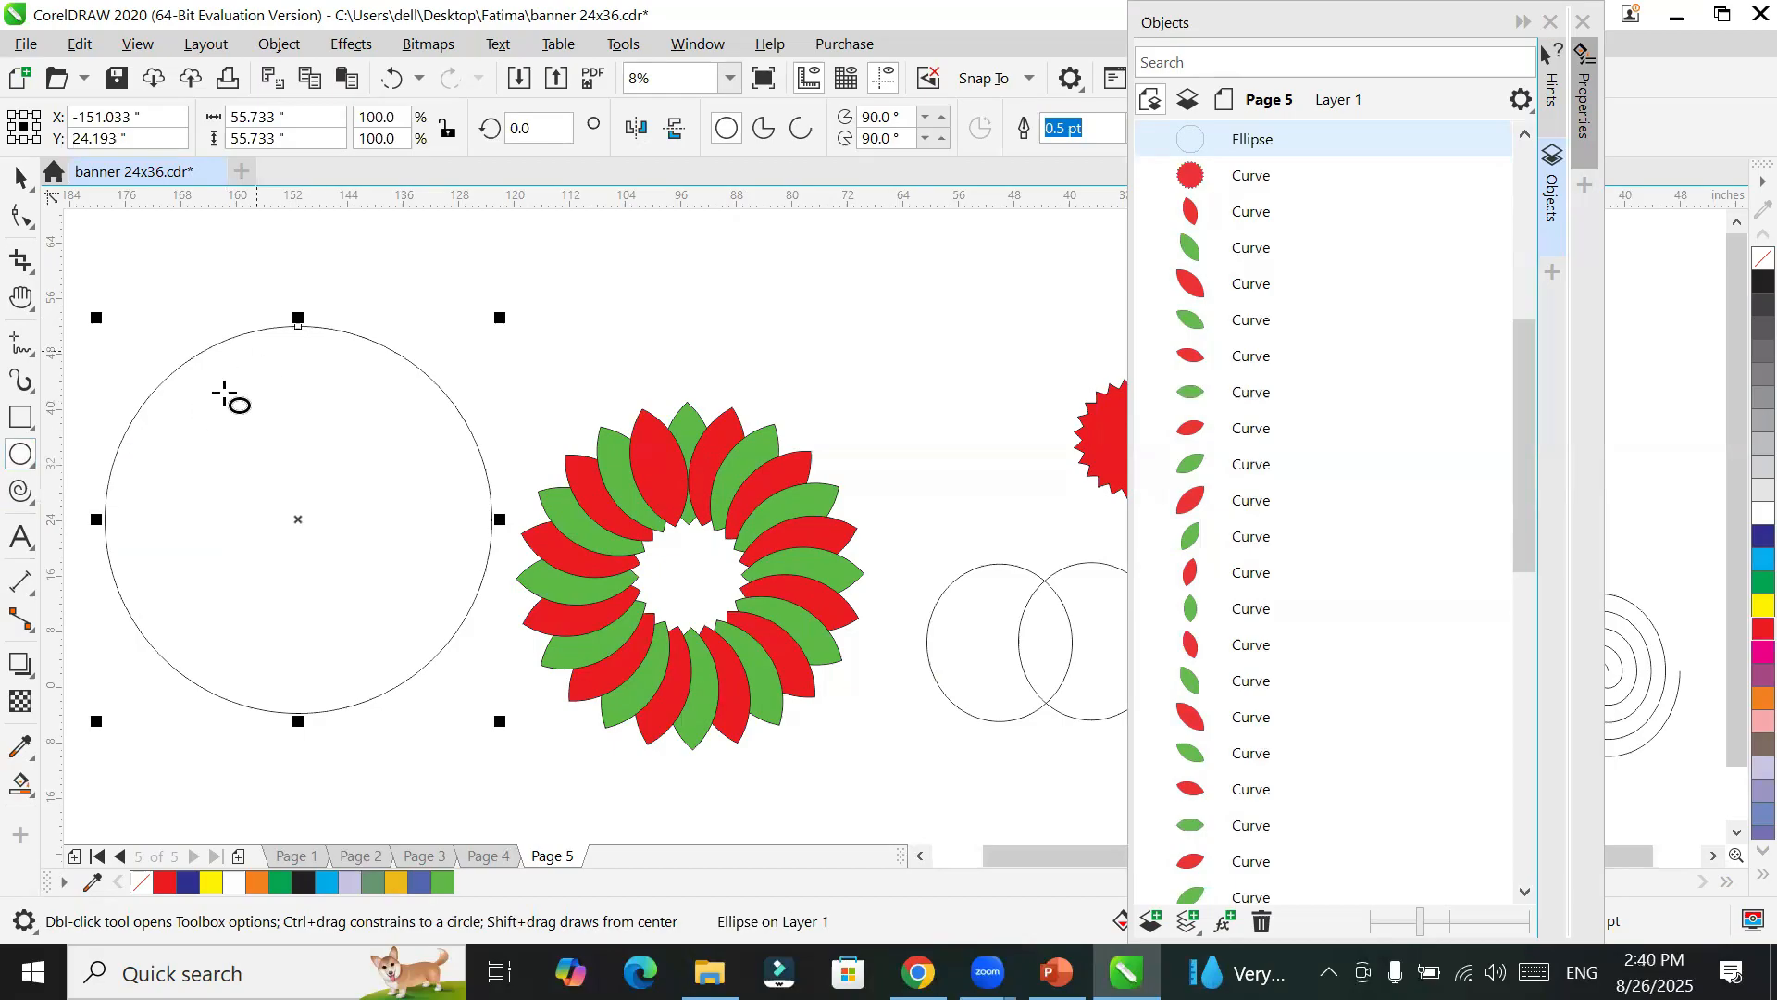
{"action": "mouse_move", "coordinate": [259, 331]}
{"action": "left_mouse_down"}
{"action": "mouse_move", "coordinate": [368, 494]}
{"action": "mouse_move", "coordinate": [416, 493]}
{"action": "left_mouse_up"}
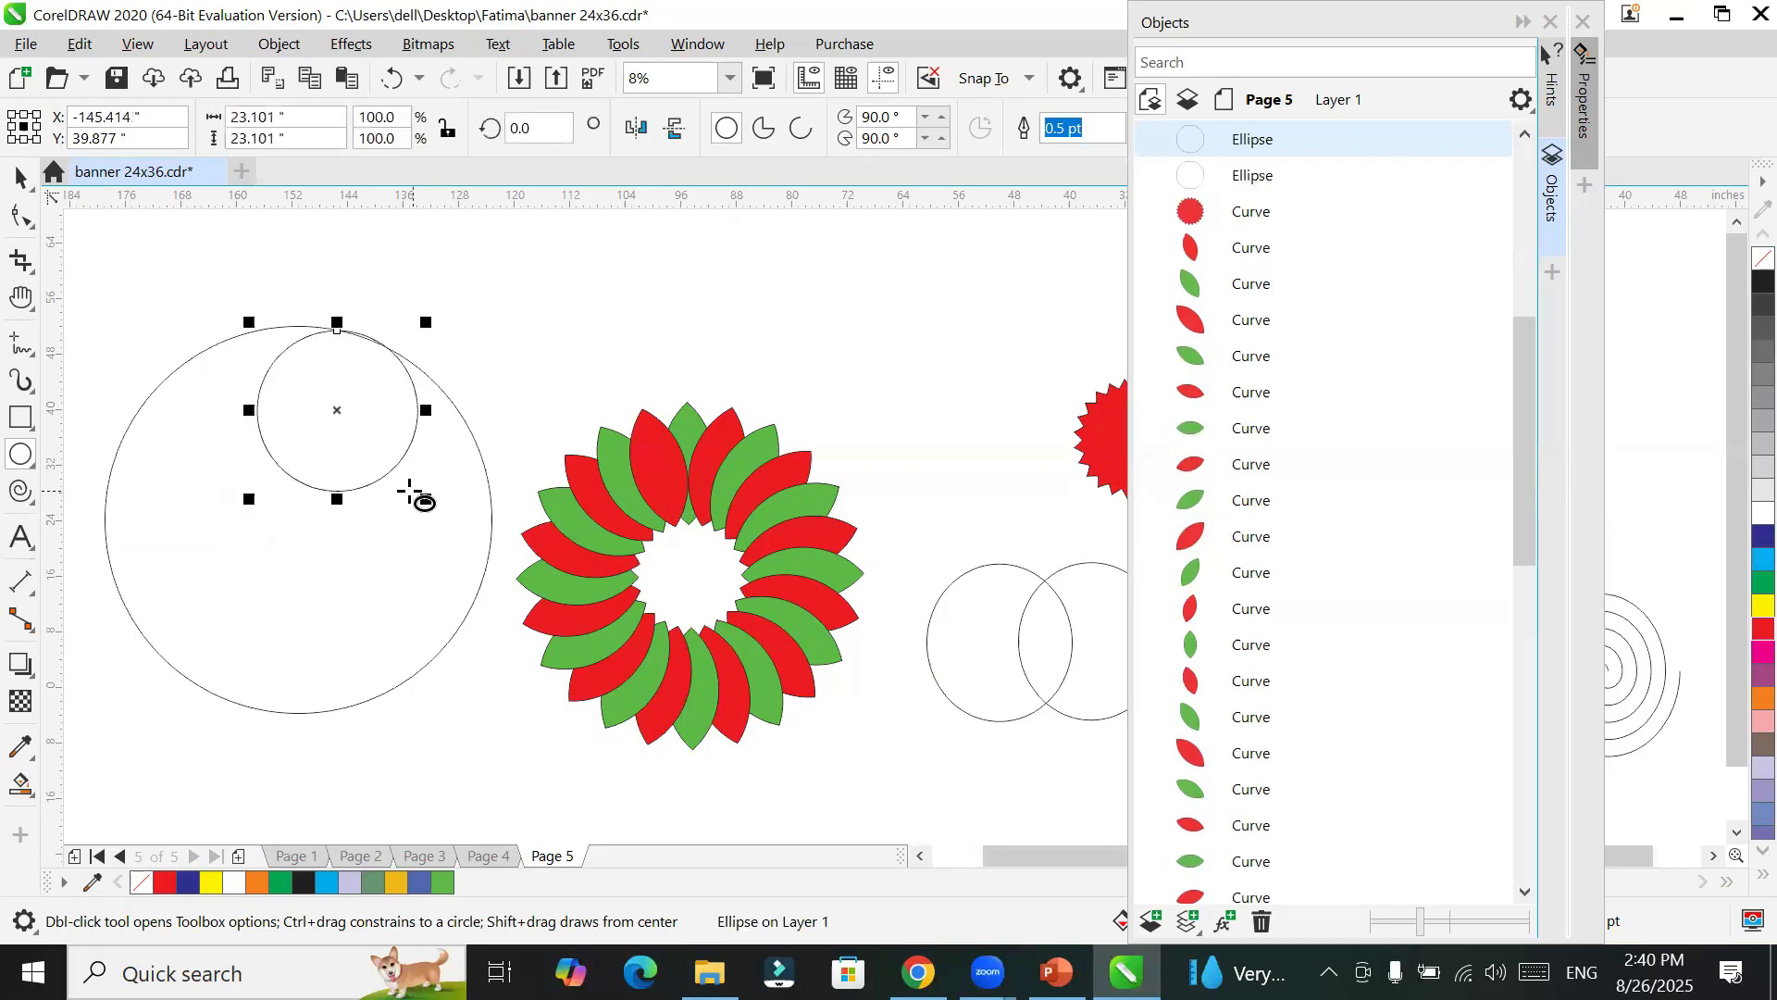
Step: Turn the small circle into an open arc running from about 66.5° to 270°, starting near the large circle's outline
{"action": "left_click", "coordinate": [800, 139]}
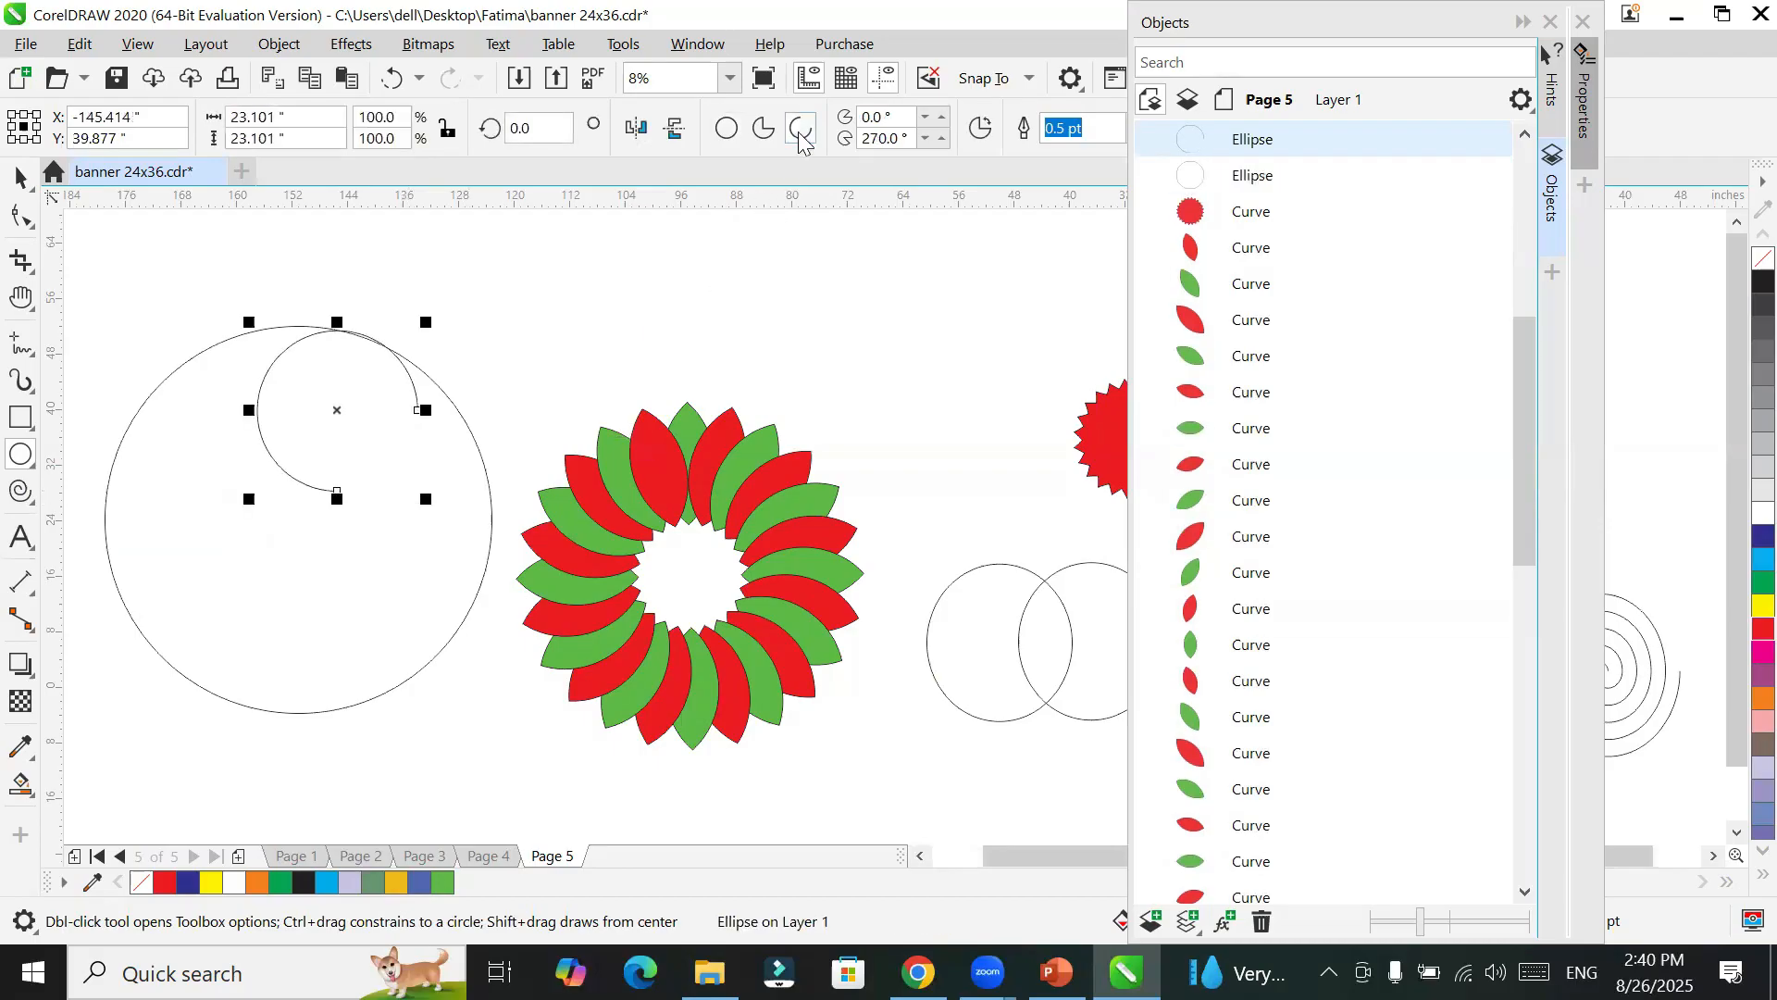
{"action": "left_click", "coordinate": [23, 215]}
{"action": "left_click_drag", "start_coordinate": [419, 408], "coordinate": [363, 347]}
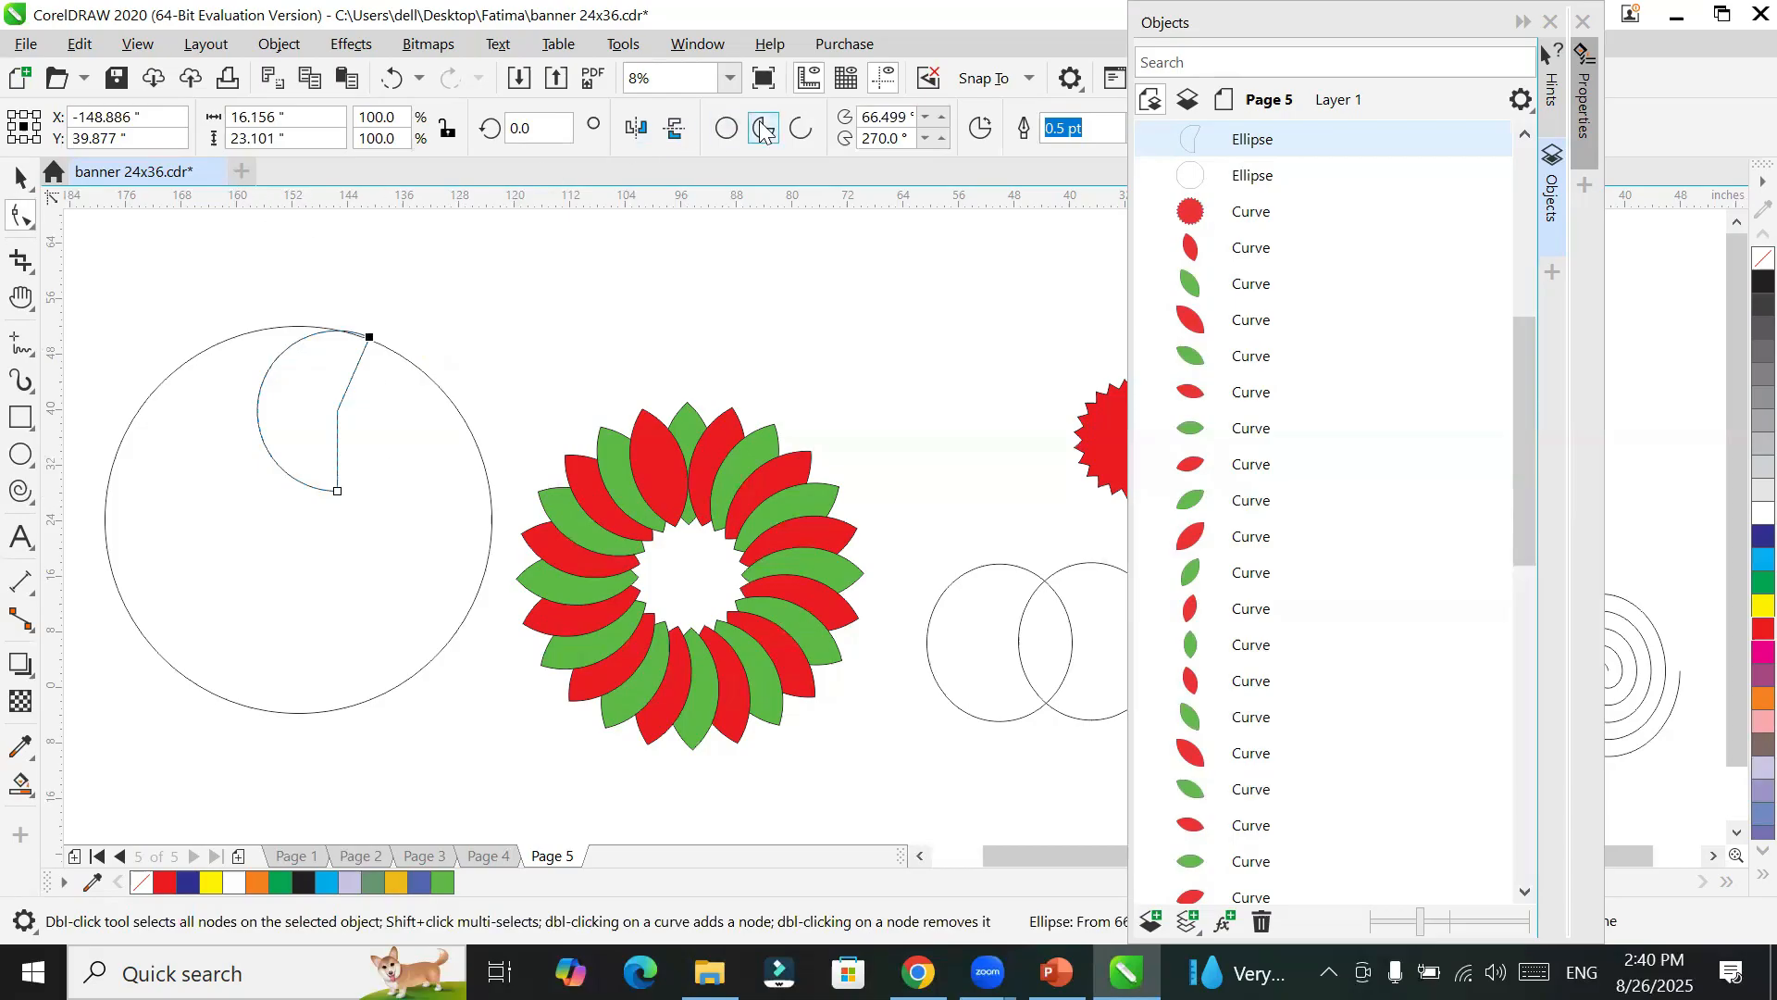
{"action": "left_click", "coordinate": [803, 135]}
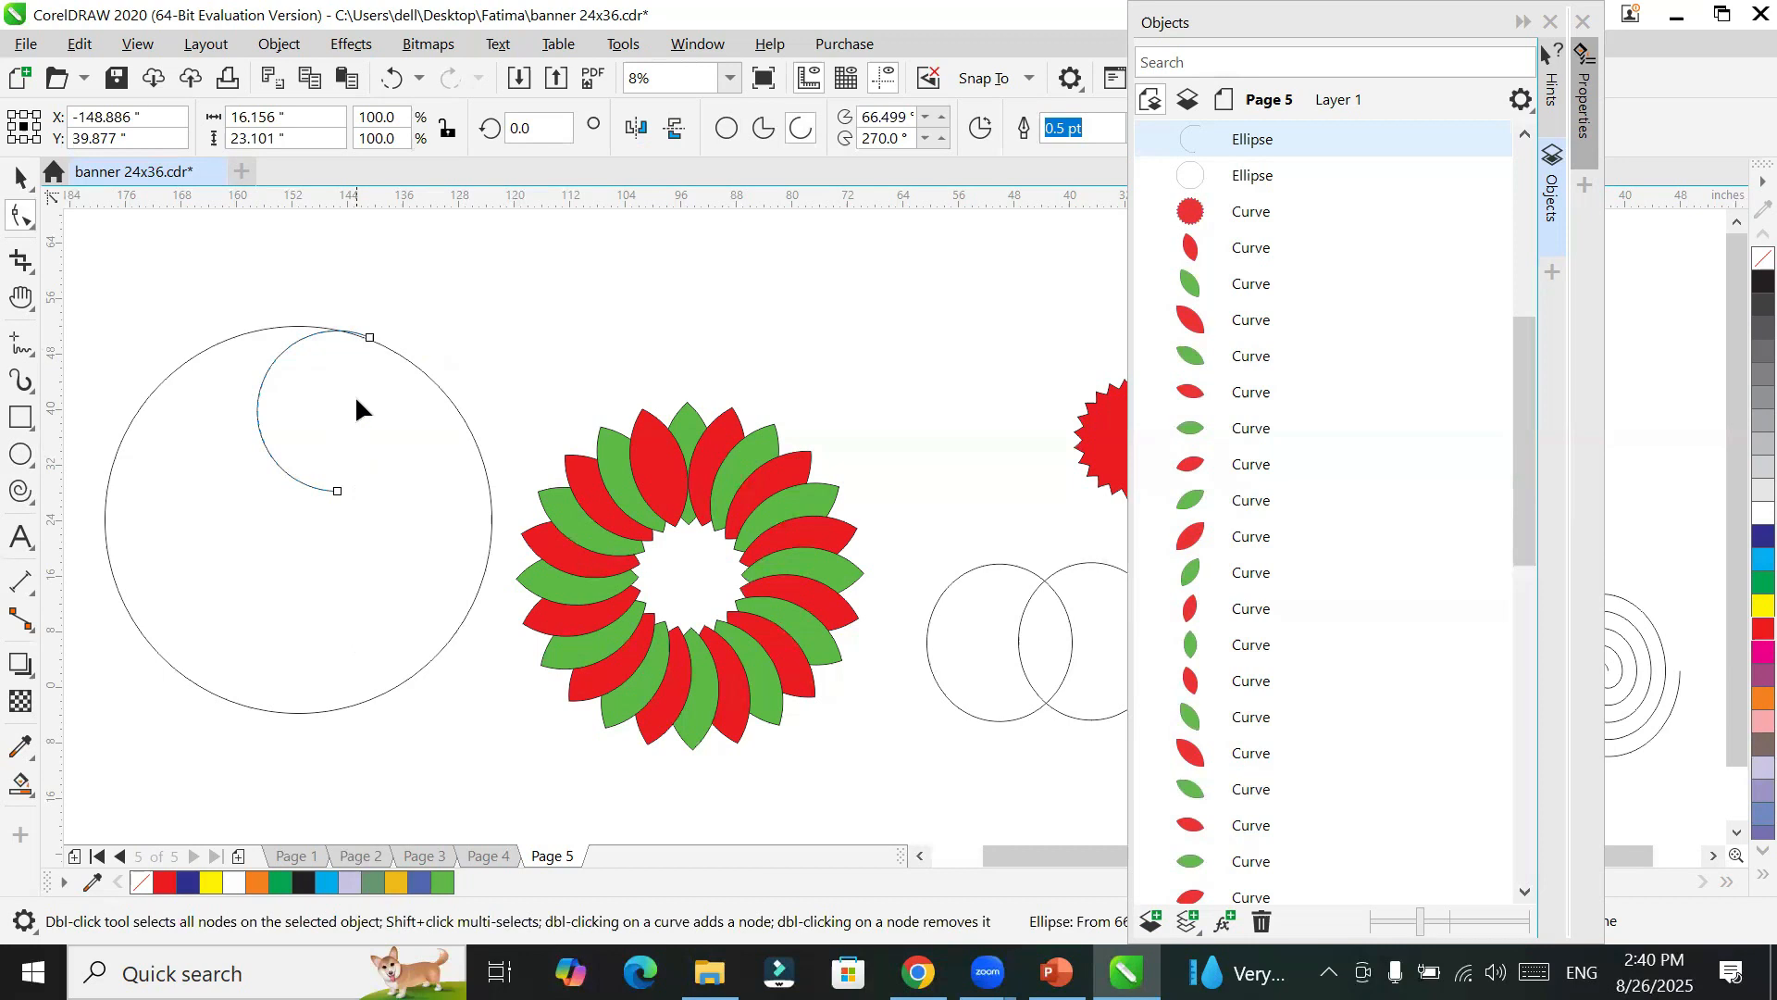
Step: Trim the open arc to start at about 68.1° and shift it slightly down toward the large circle's outline
{"action": "scroll", "coordinate": [369, 291], "scroll_direction": "up", "scroll_amount": 3}
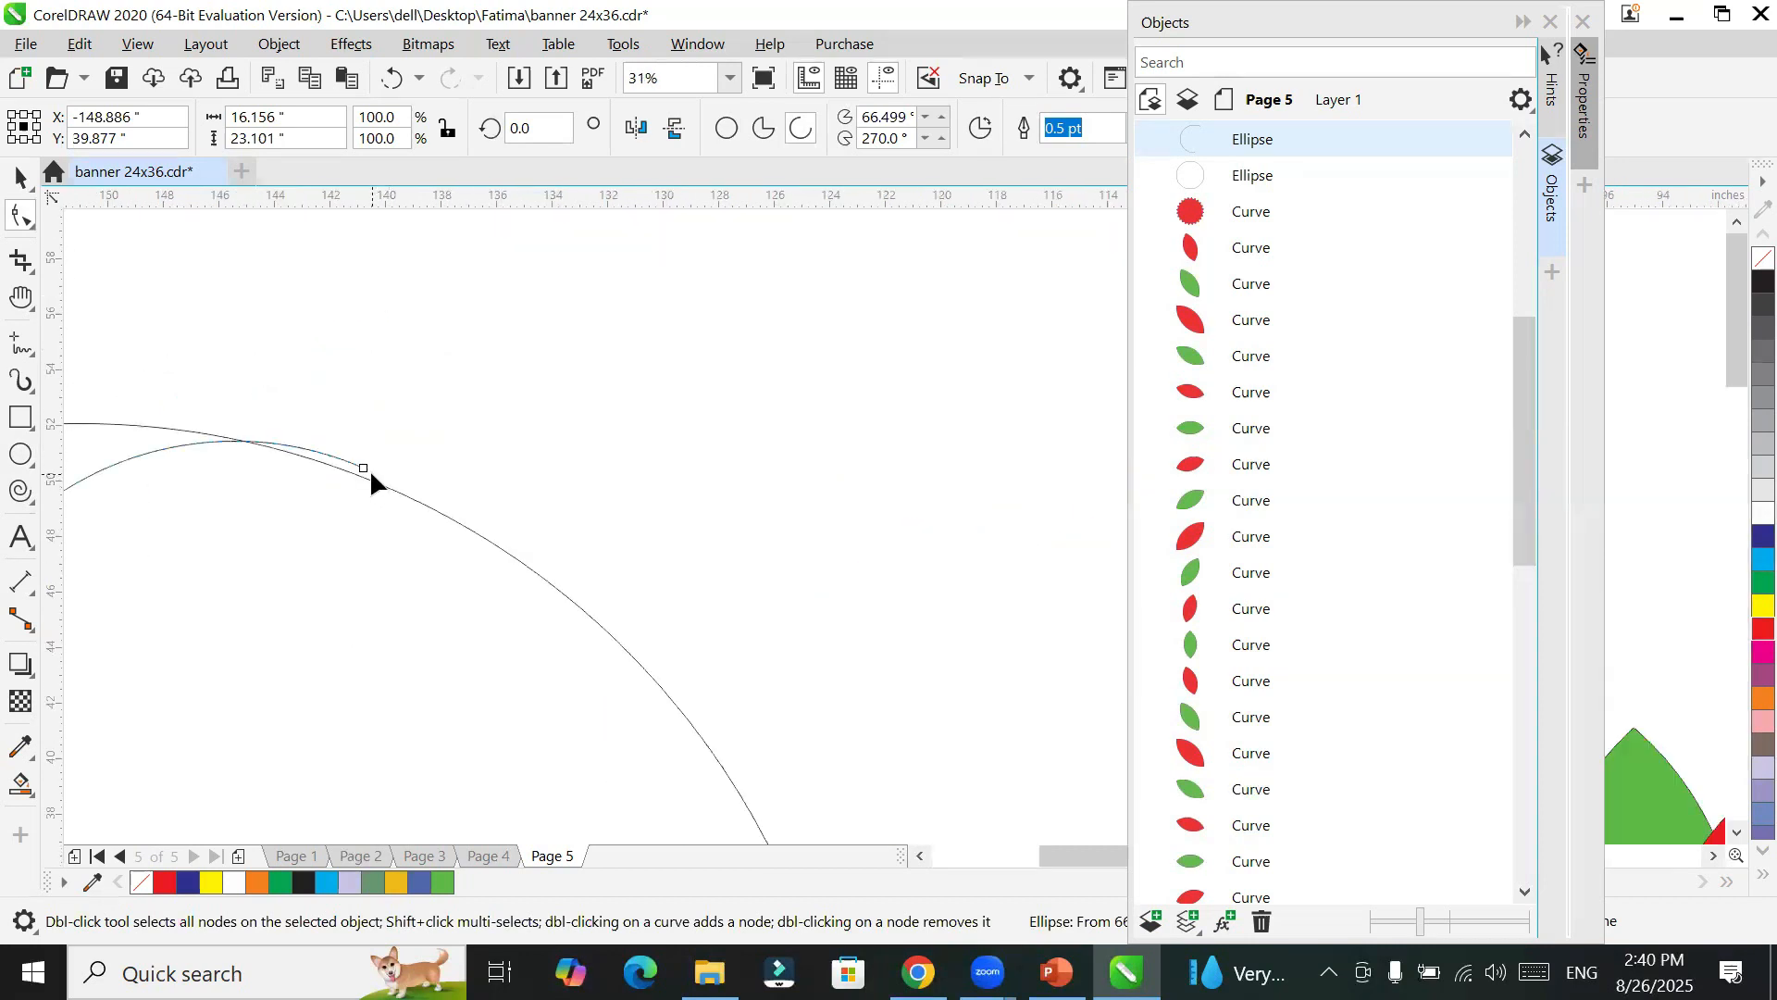
{"action": "left_click_drag", "start_coordinate": [363, 465], "coordinate": [349, 483]}
{"action": "left_click", "coordinate": [20, 176]}
{"action": "left_click_drag", "start_coordinate": [146, 452], "coordinate": [148, 472]}
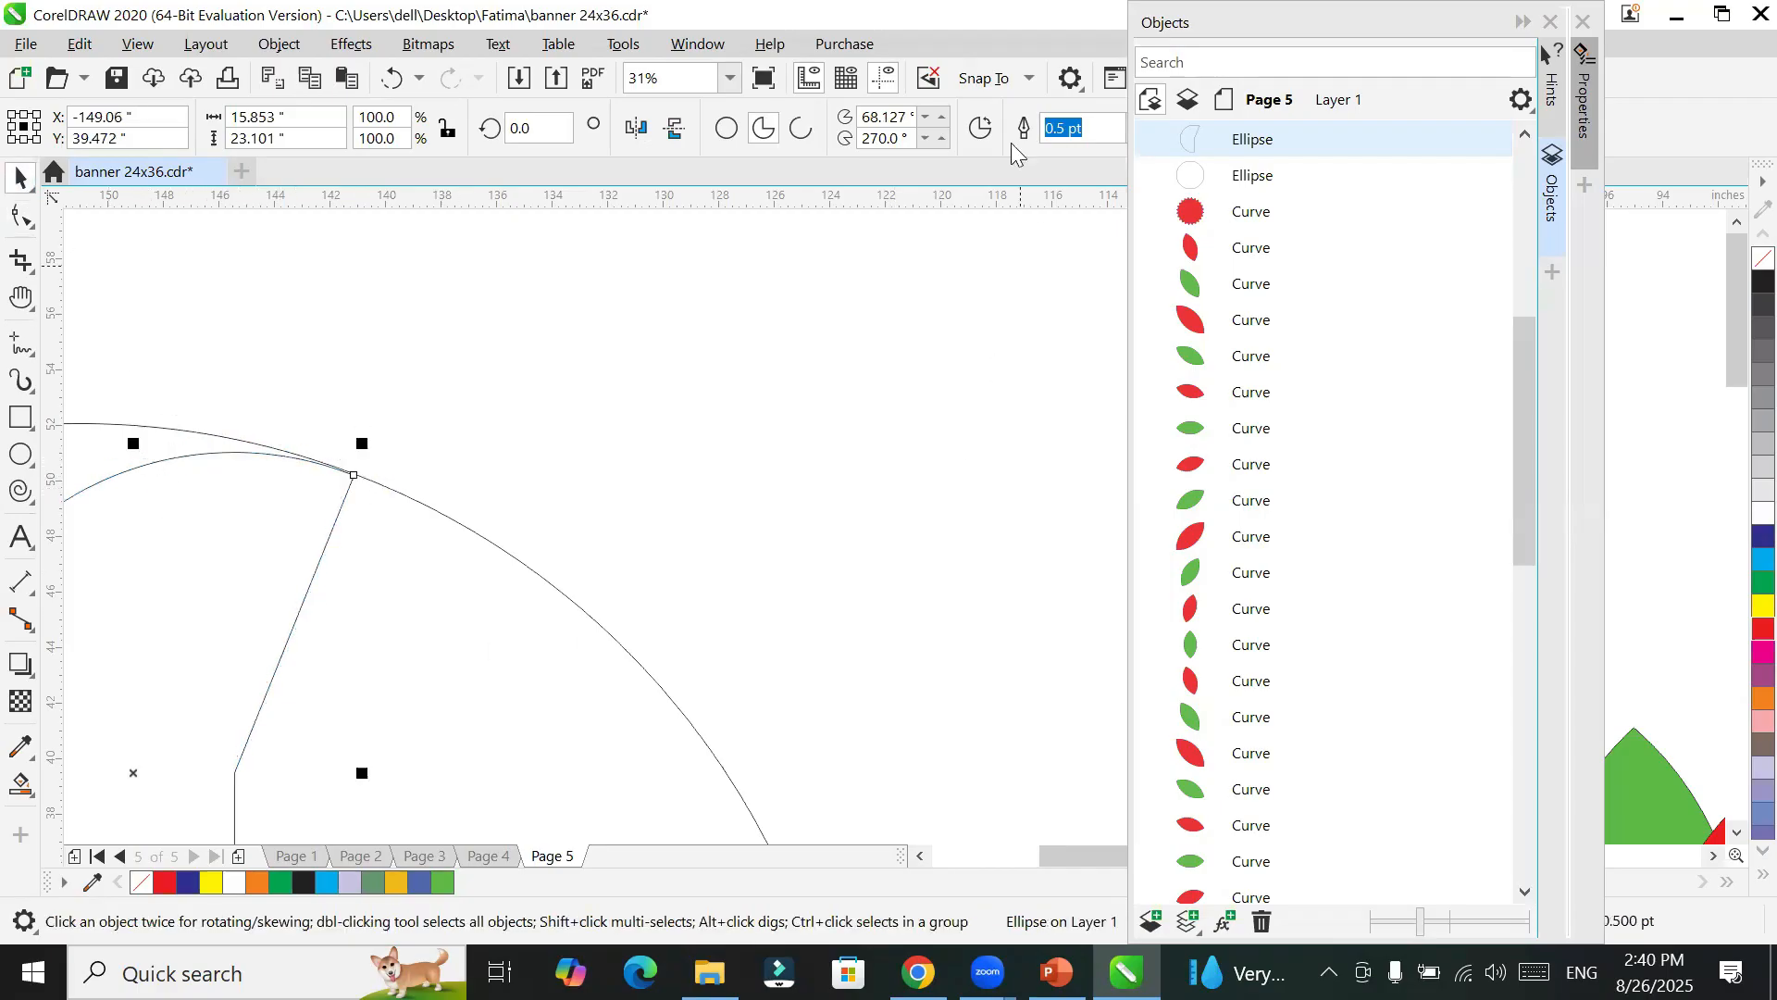
{"action": "left_click", "coordinate": [798, 130]}
Step: Nudge the small arc up about 0.05 inch to bring its upper endpoint onto the large circle's outline
{"action": "scroll", "coordinate": [574, 485], "scroll_direction": "down", "scroll_amount": 4}
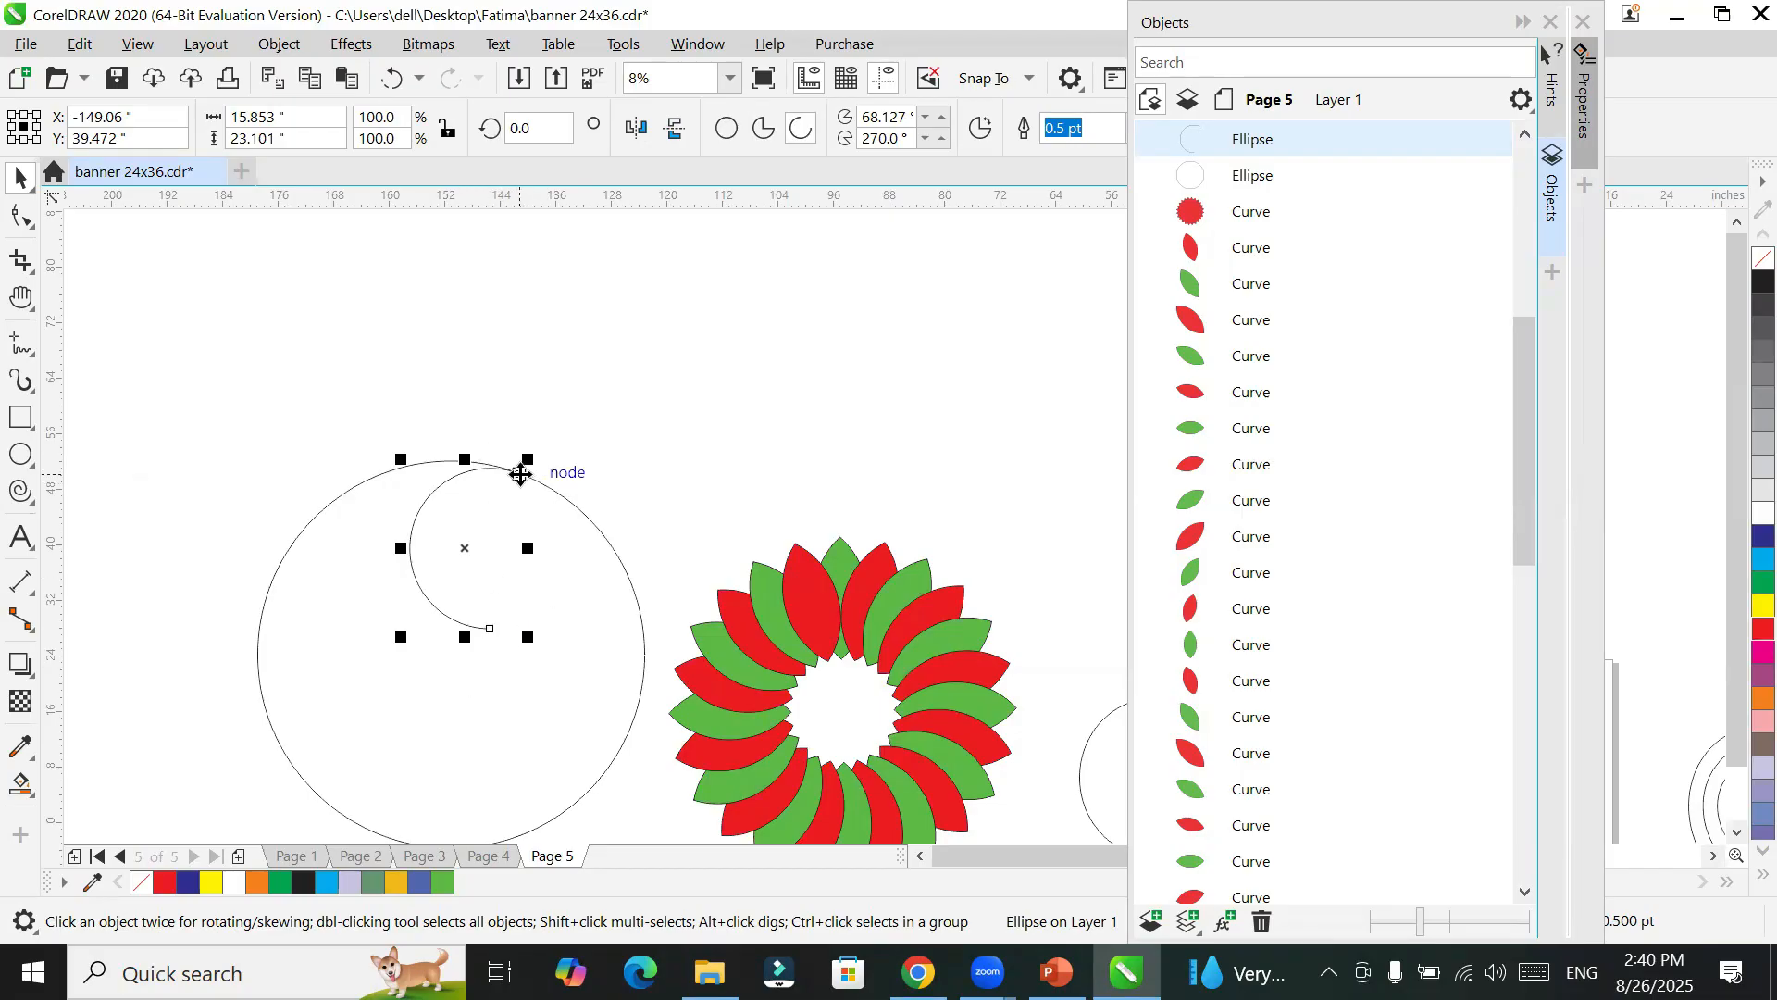
{"action": "scroll", "coordinate": [516, 482], "scroll_direction": "up", "scroll_amount": 2}
{"action": "scroll", "coordinate": [527, 463], "scroll_direction": "up", "scroll_amount": 1}
{"action": "scroll", "coordinate": [520, 473], "scroll_direction": "up", "scroll_amount": 3}
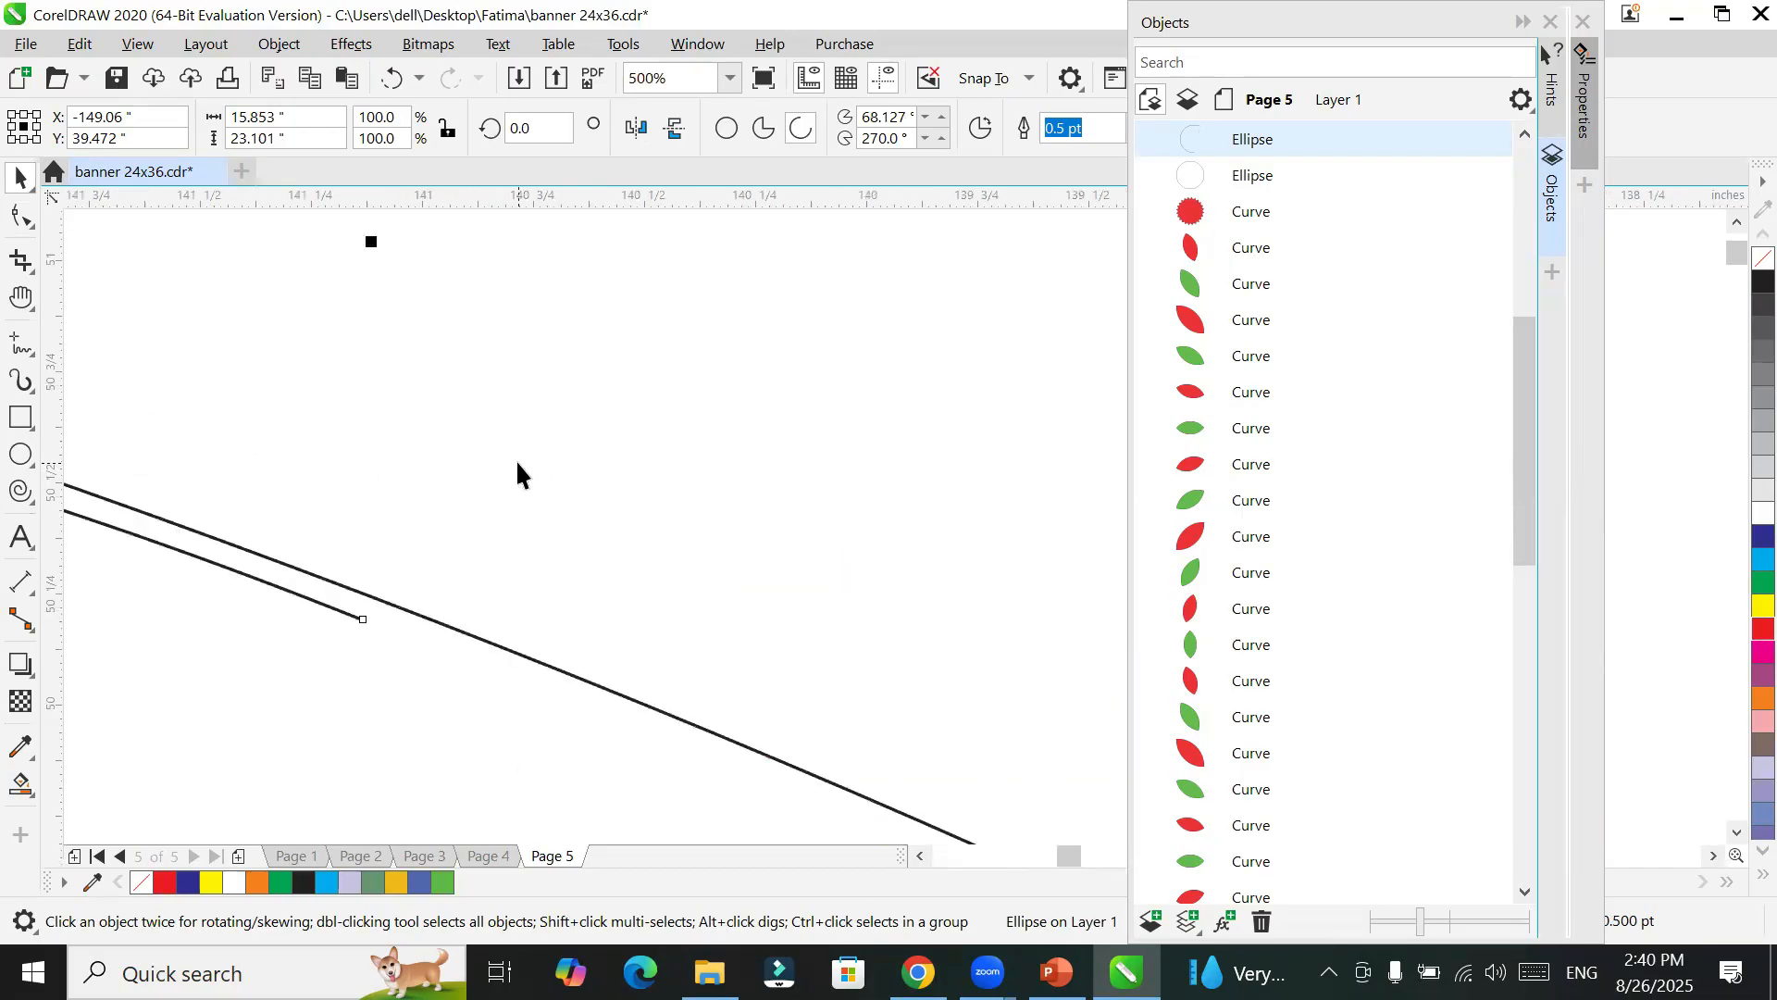
{"action": "left_click", "coordinate": [344, 614]}
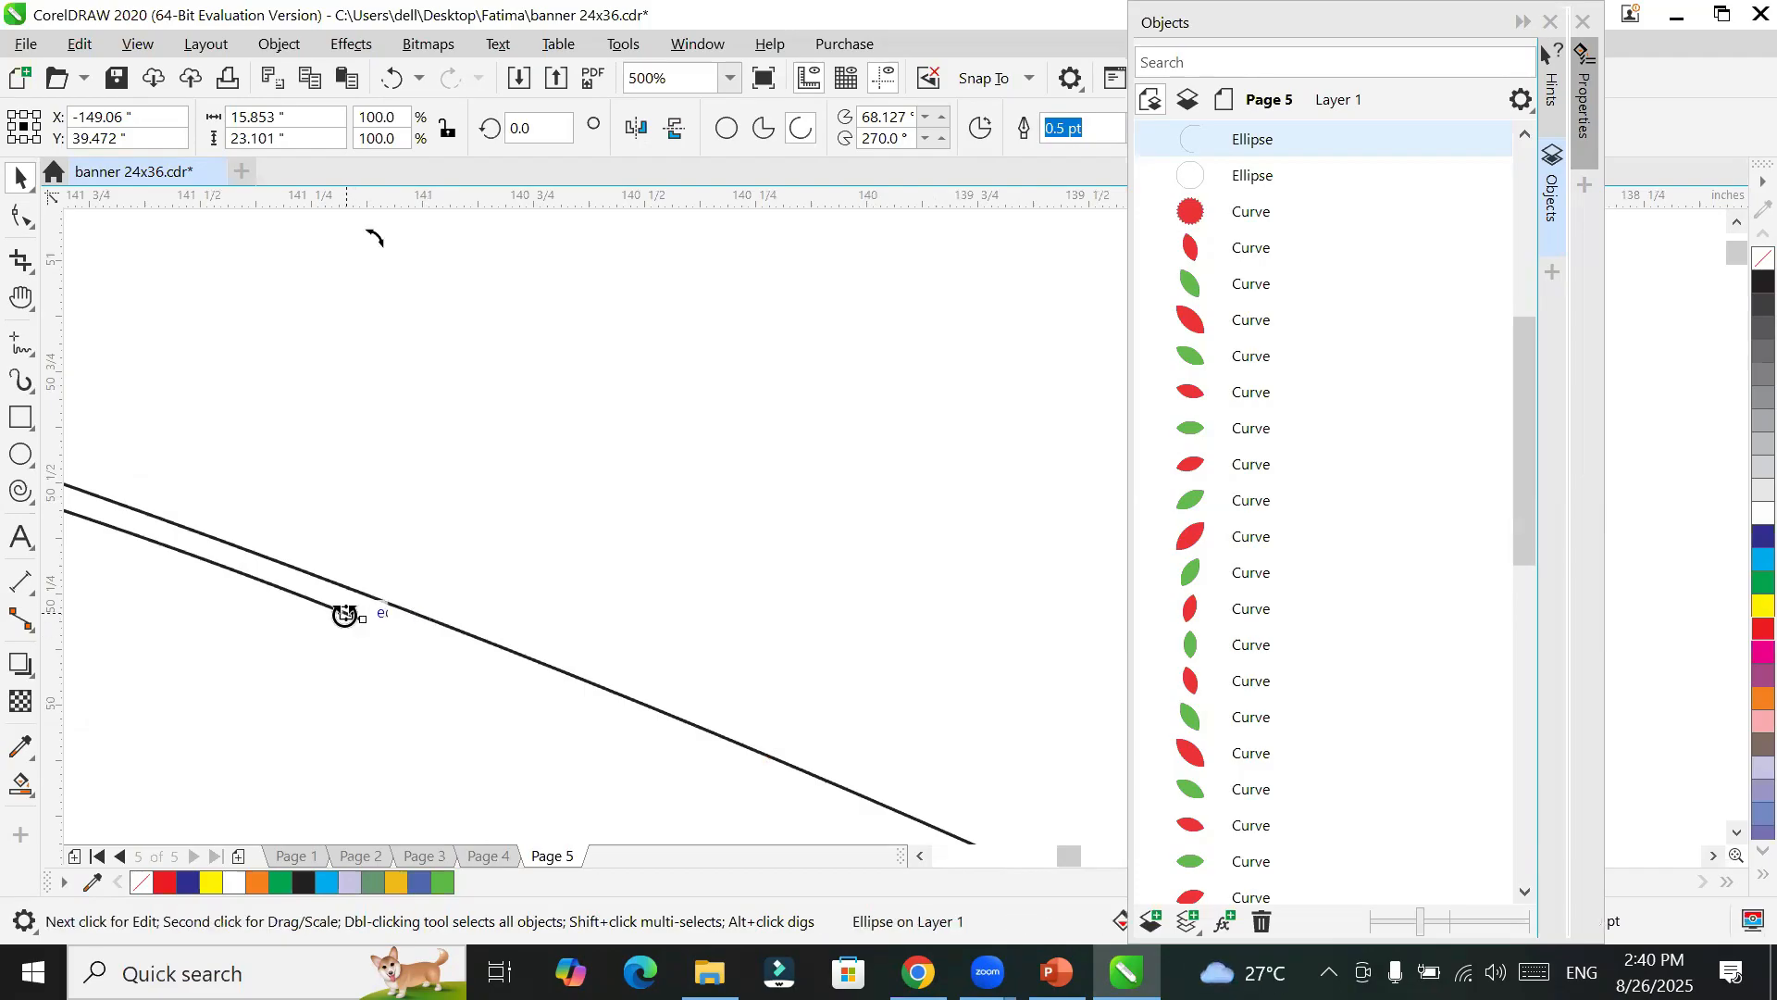
{"action": "key", "text": "Up"}
{"action": "key", "text": "Up"}
{"action": "key", "text": "Up"}
{"action": "key", "text": "Up"}
{"action": "key", "text": "Up"}
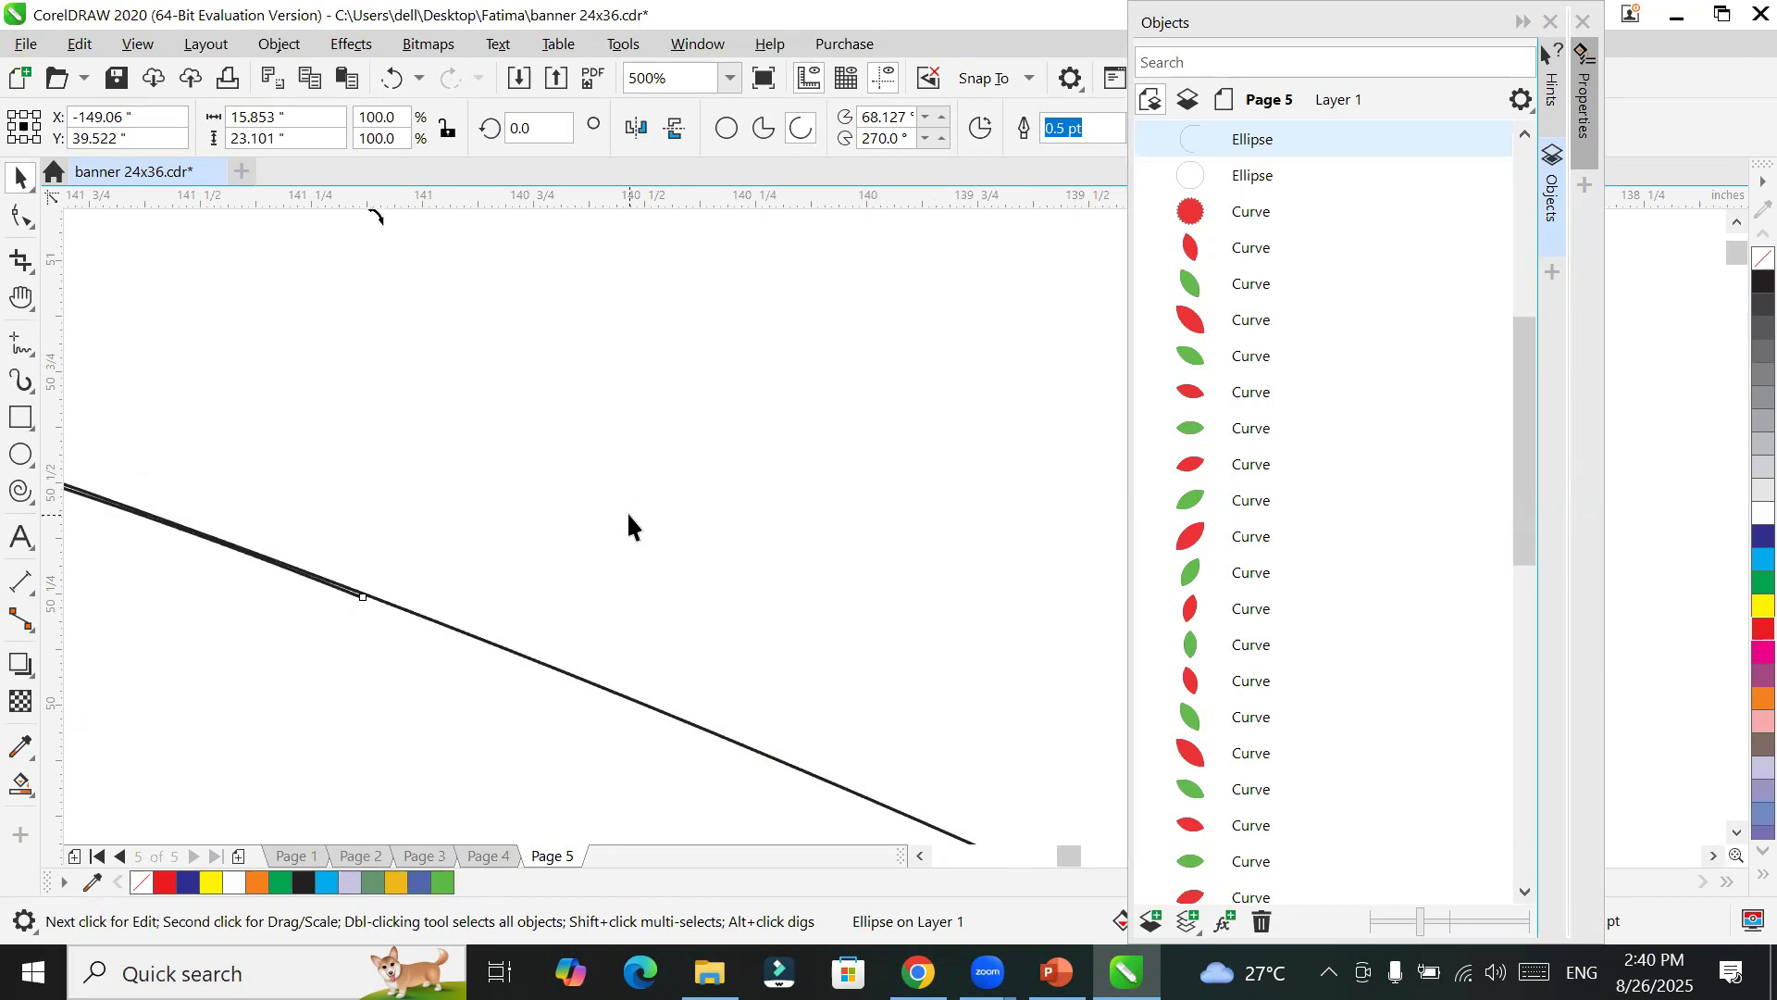
Step: Place a vertical and a horizontal guideline that cross at the centre of the large circle
{"action": "scroll", "coordinate": [629, 516], "scroll_direction": "down", "scroll_amount": 4}
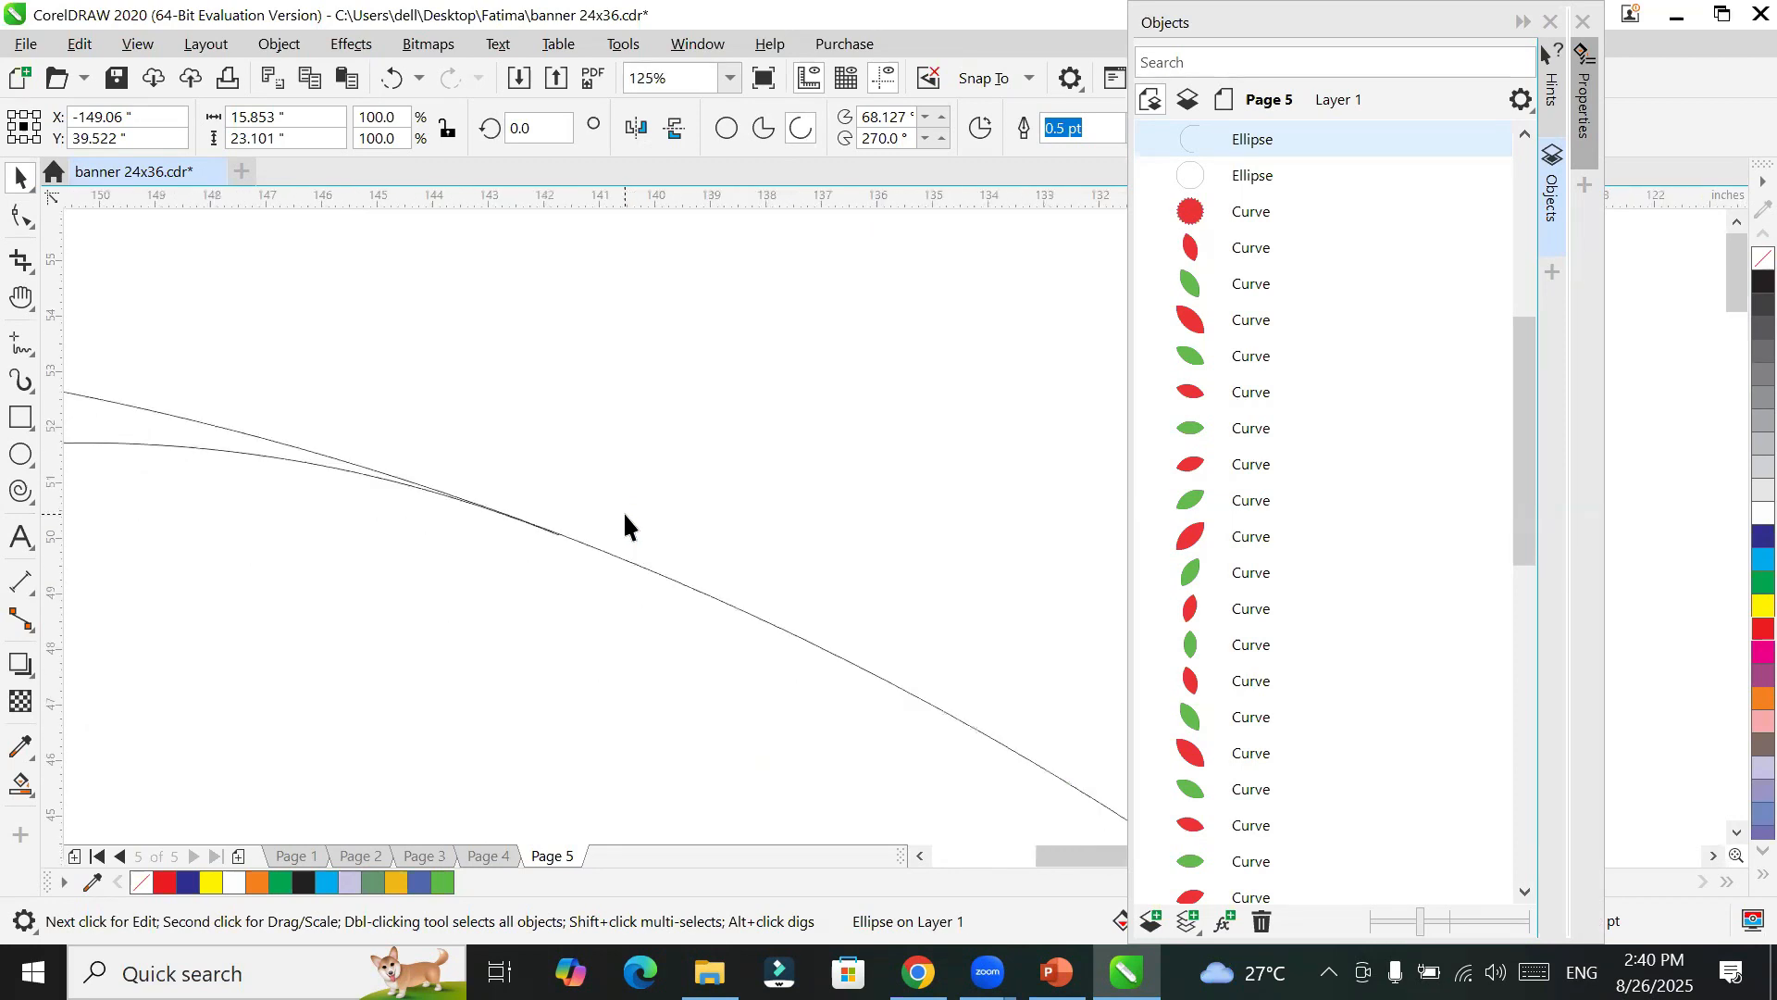
{"action": "scroll", "coordinate": [625, 516], "scroll_direction": "down", "scroll_amount": 5}
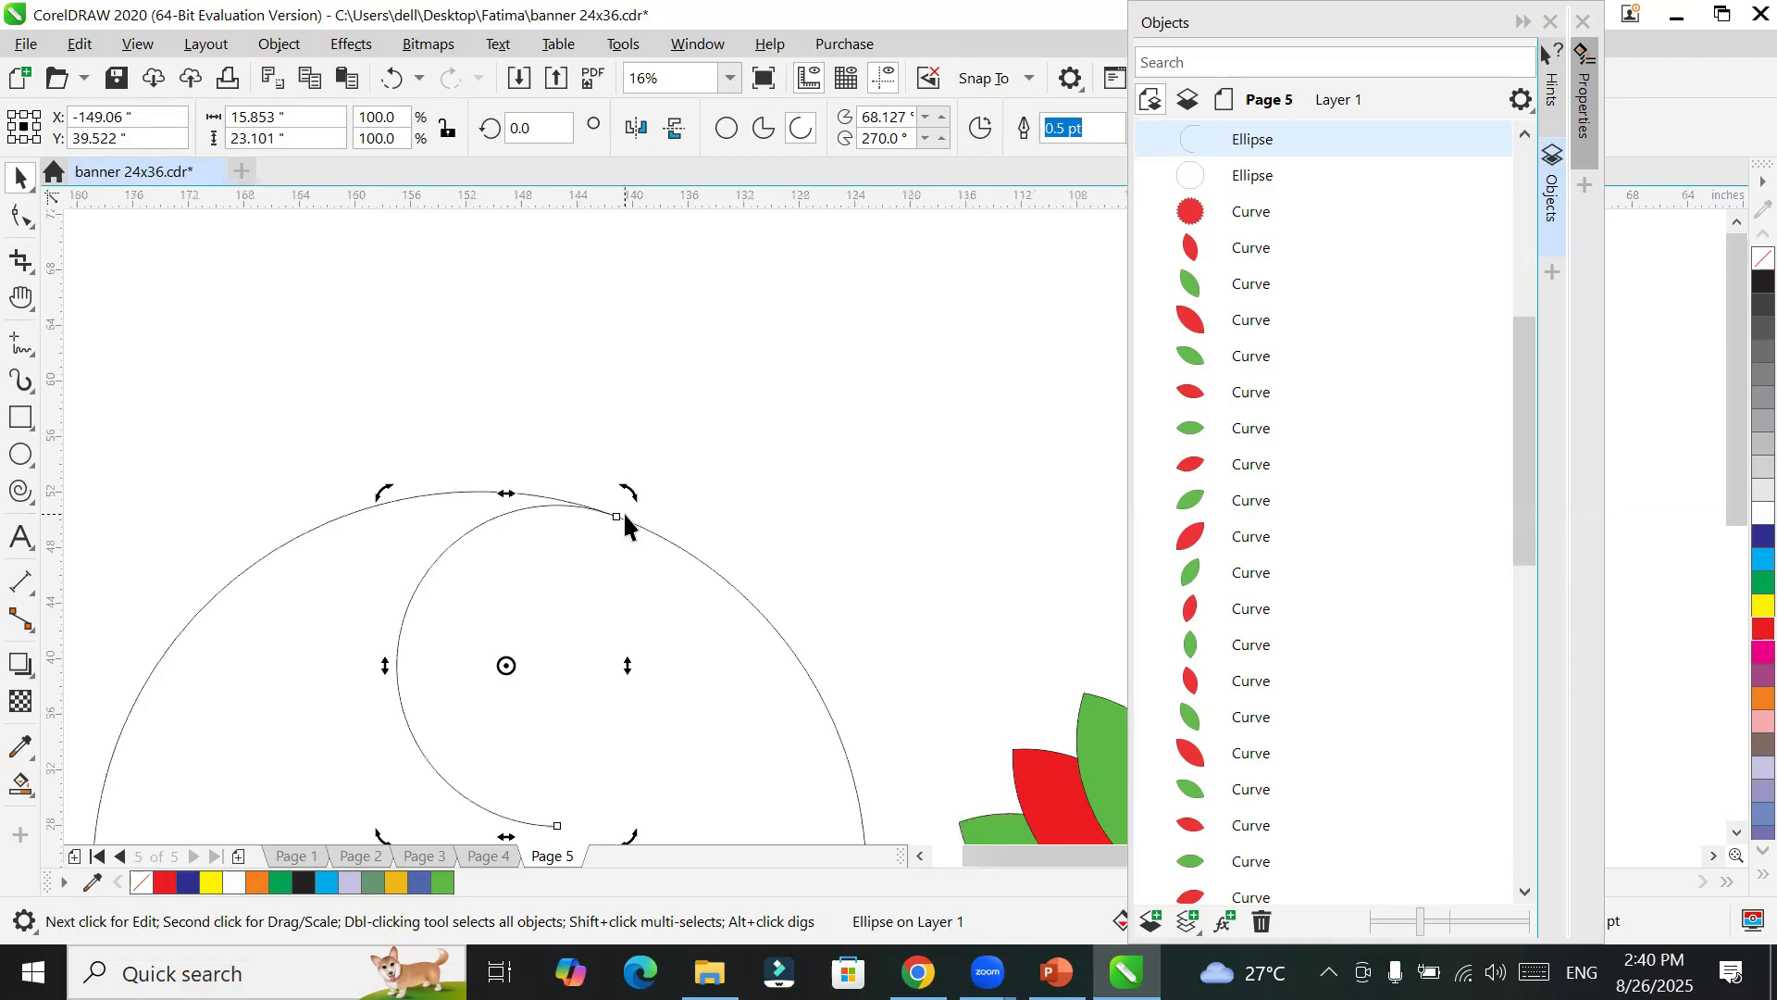
{"action": "scroll", "coordinate": [627, 525], "scroll_direction": "down", "scroll_amount": 1}
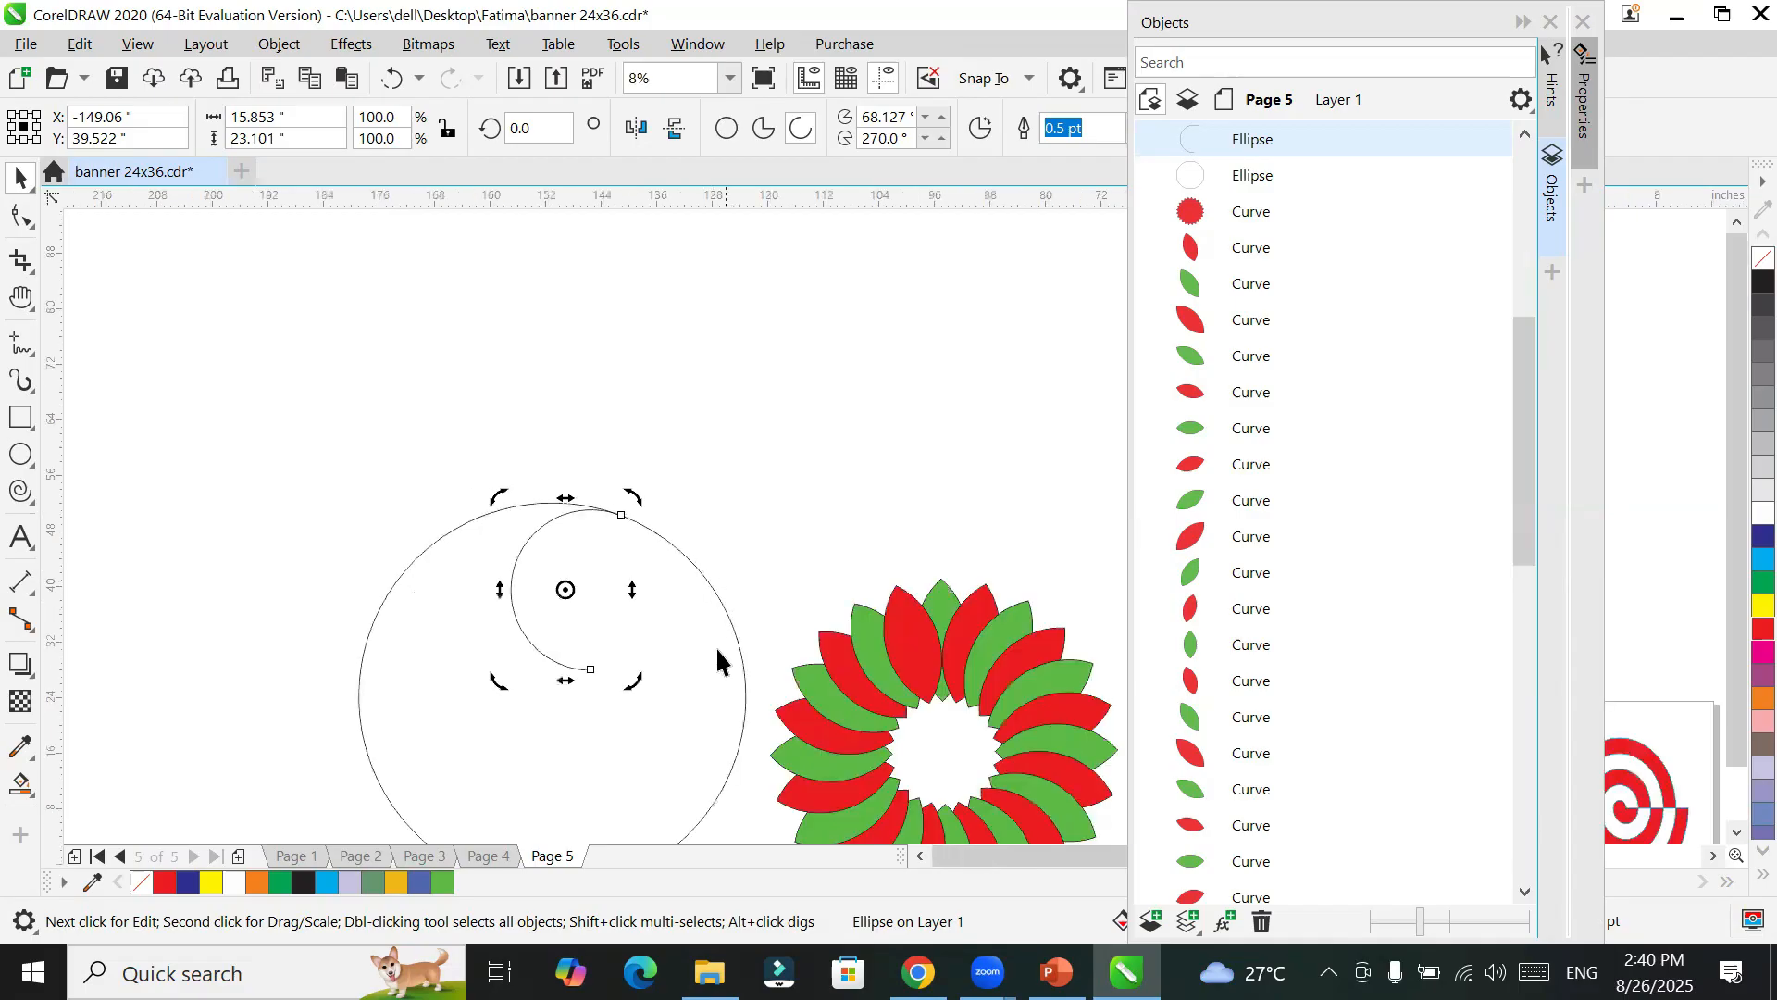
{"action": "key", "text": "h"}
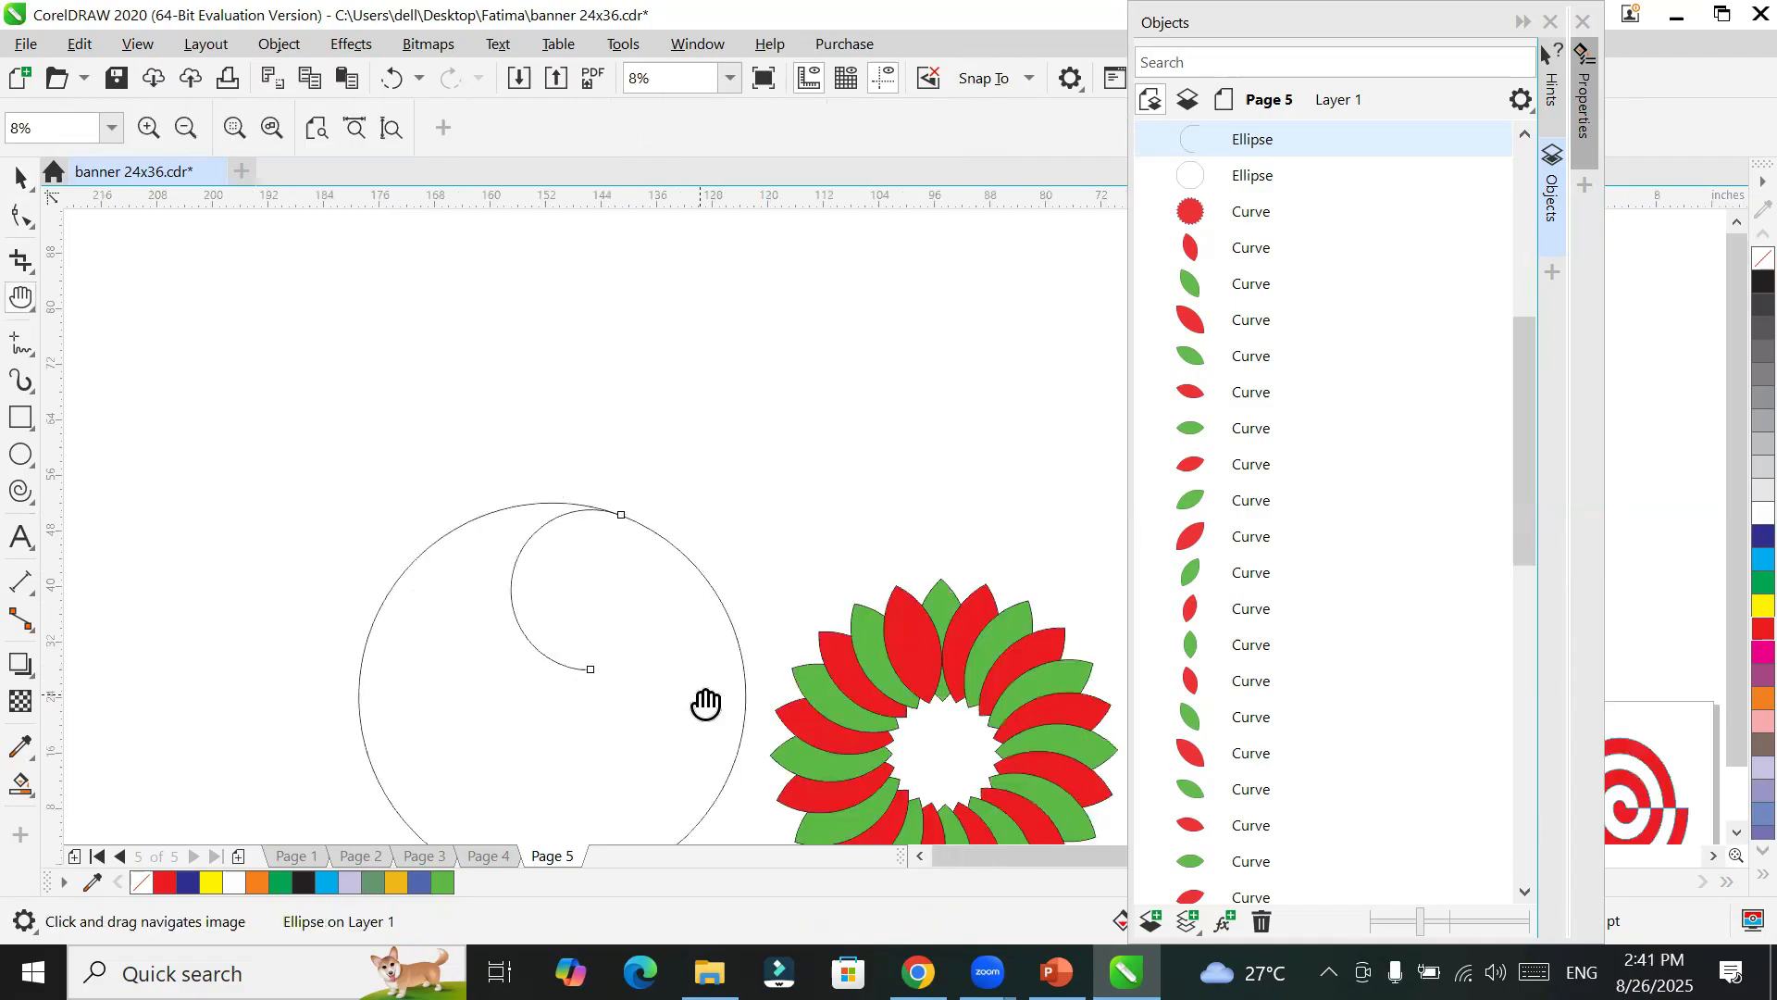
{"action": "left_click_drag", "start_coordinate": [703, 704], "coordinate": [611, 605]}
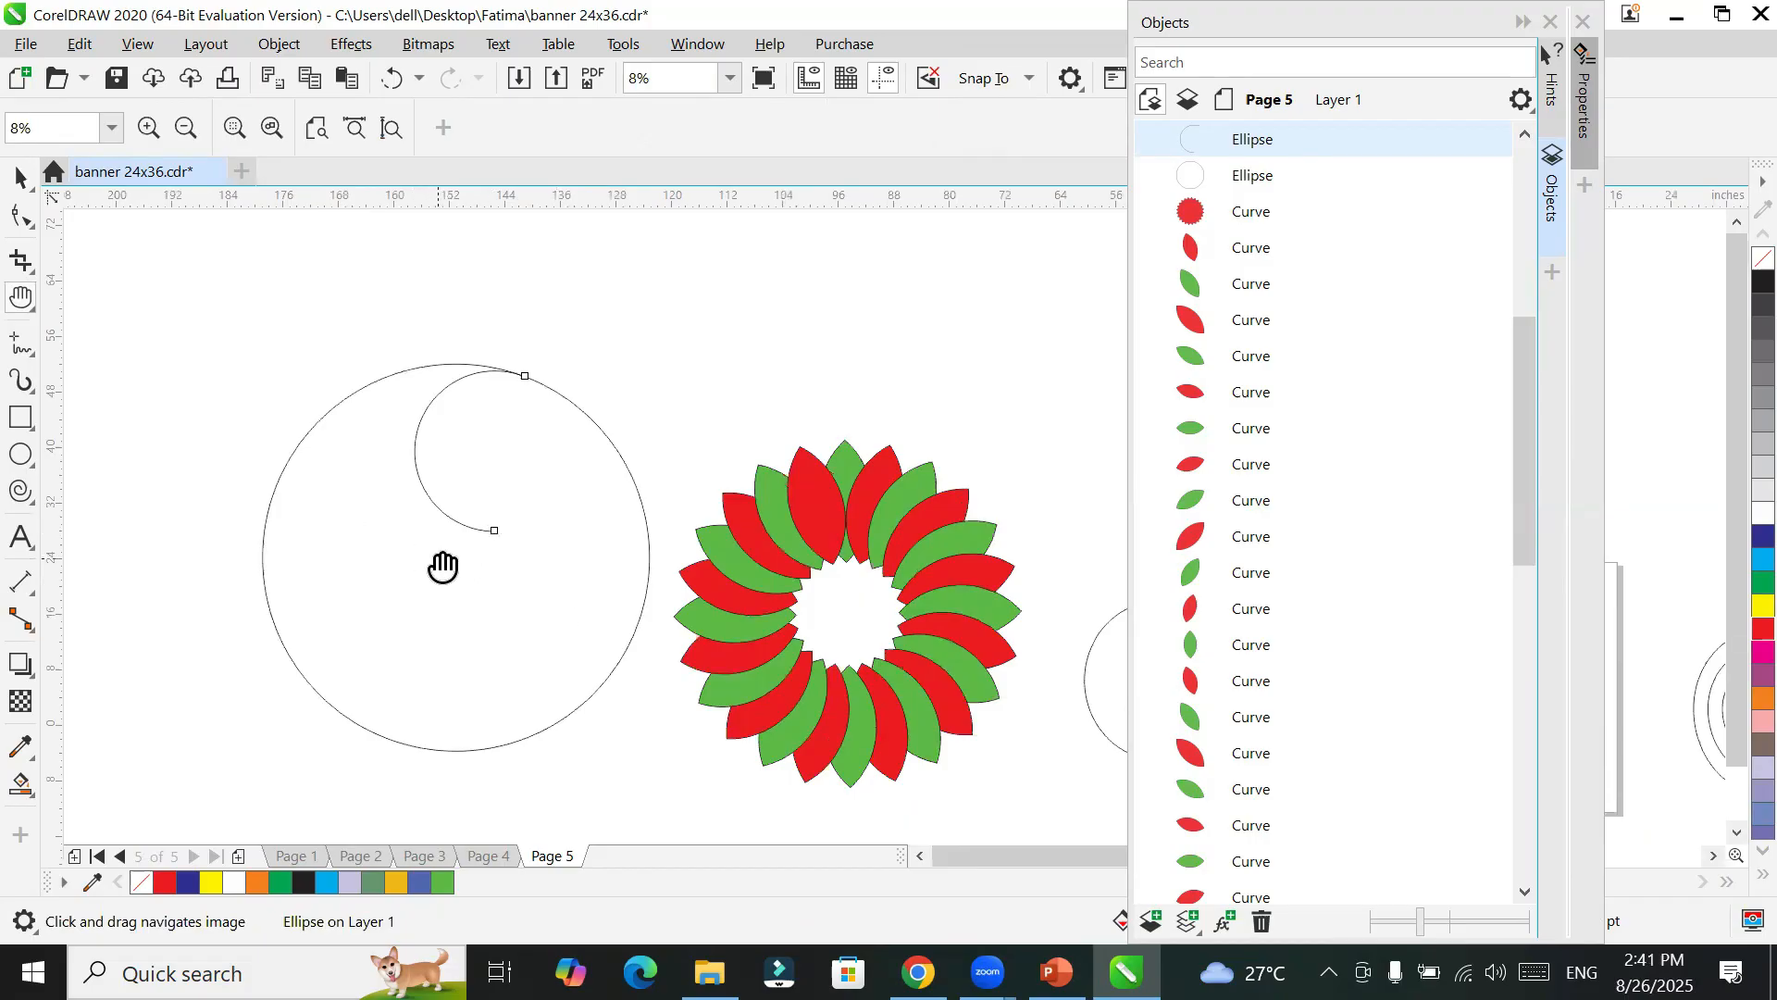
{"action": "left_click", "coordinate": [21, 177]}
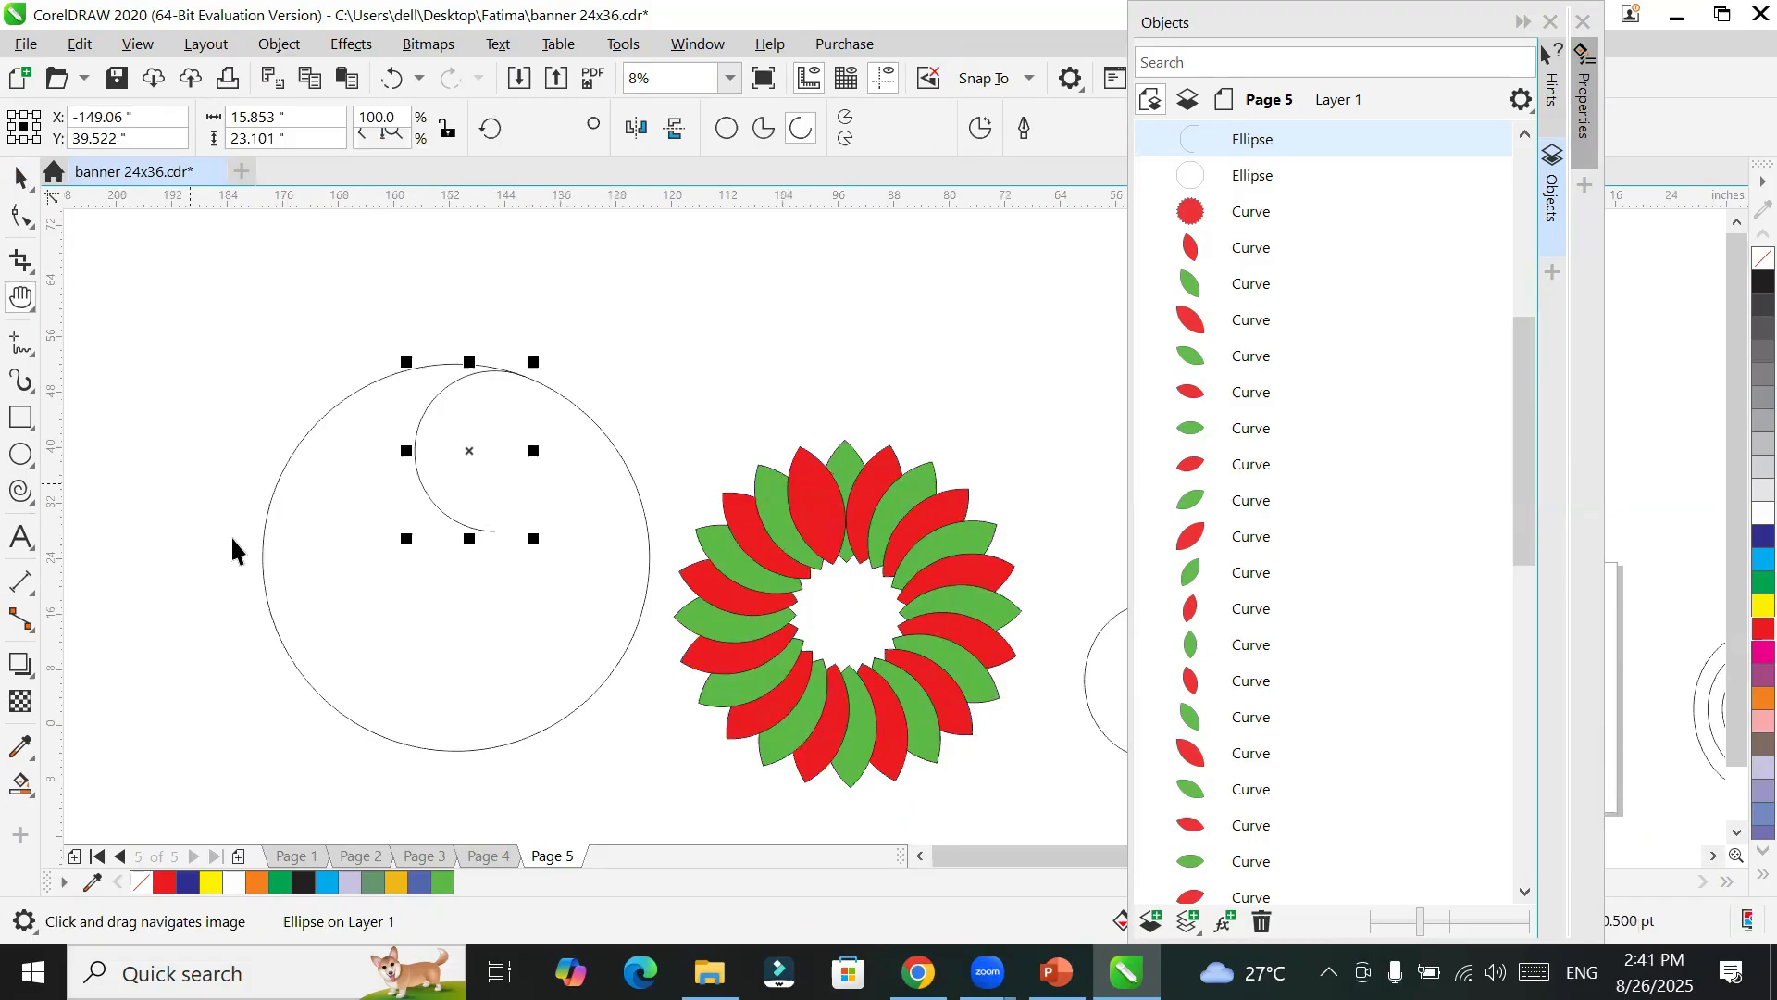
{"action": "left_click", "coordinate": [297, 614]}
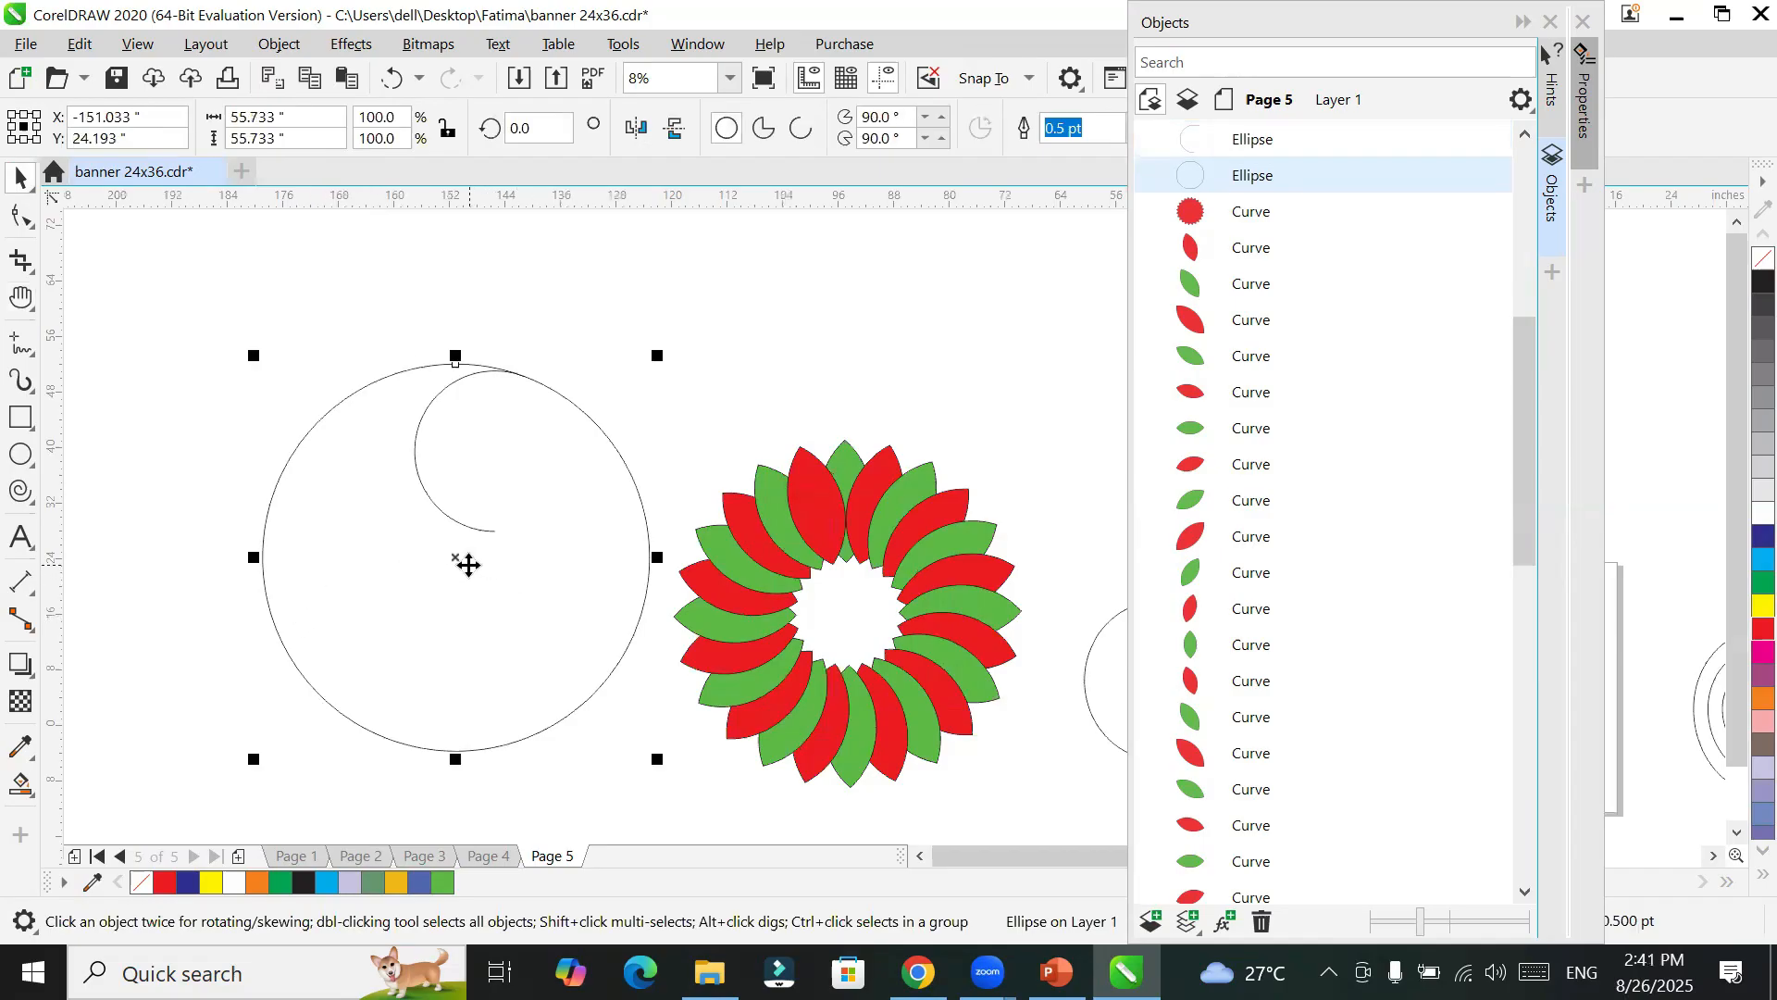
{"action": "left_click", "coordinate": [482, 526]}
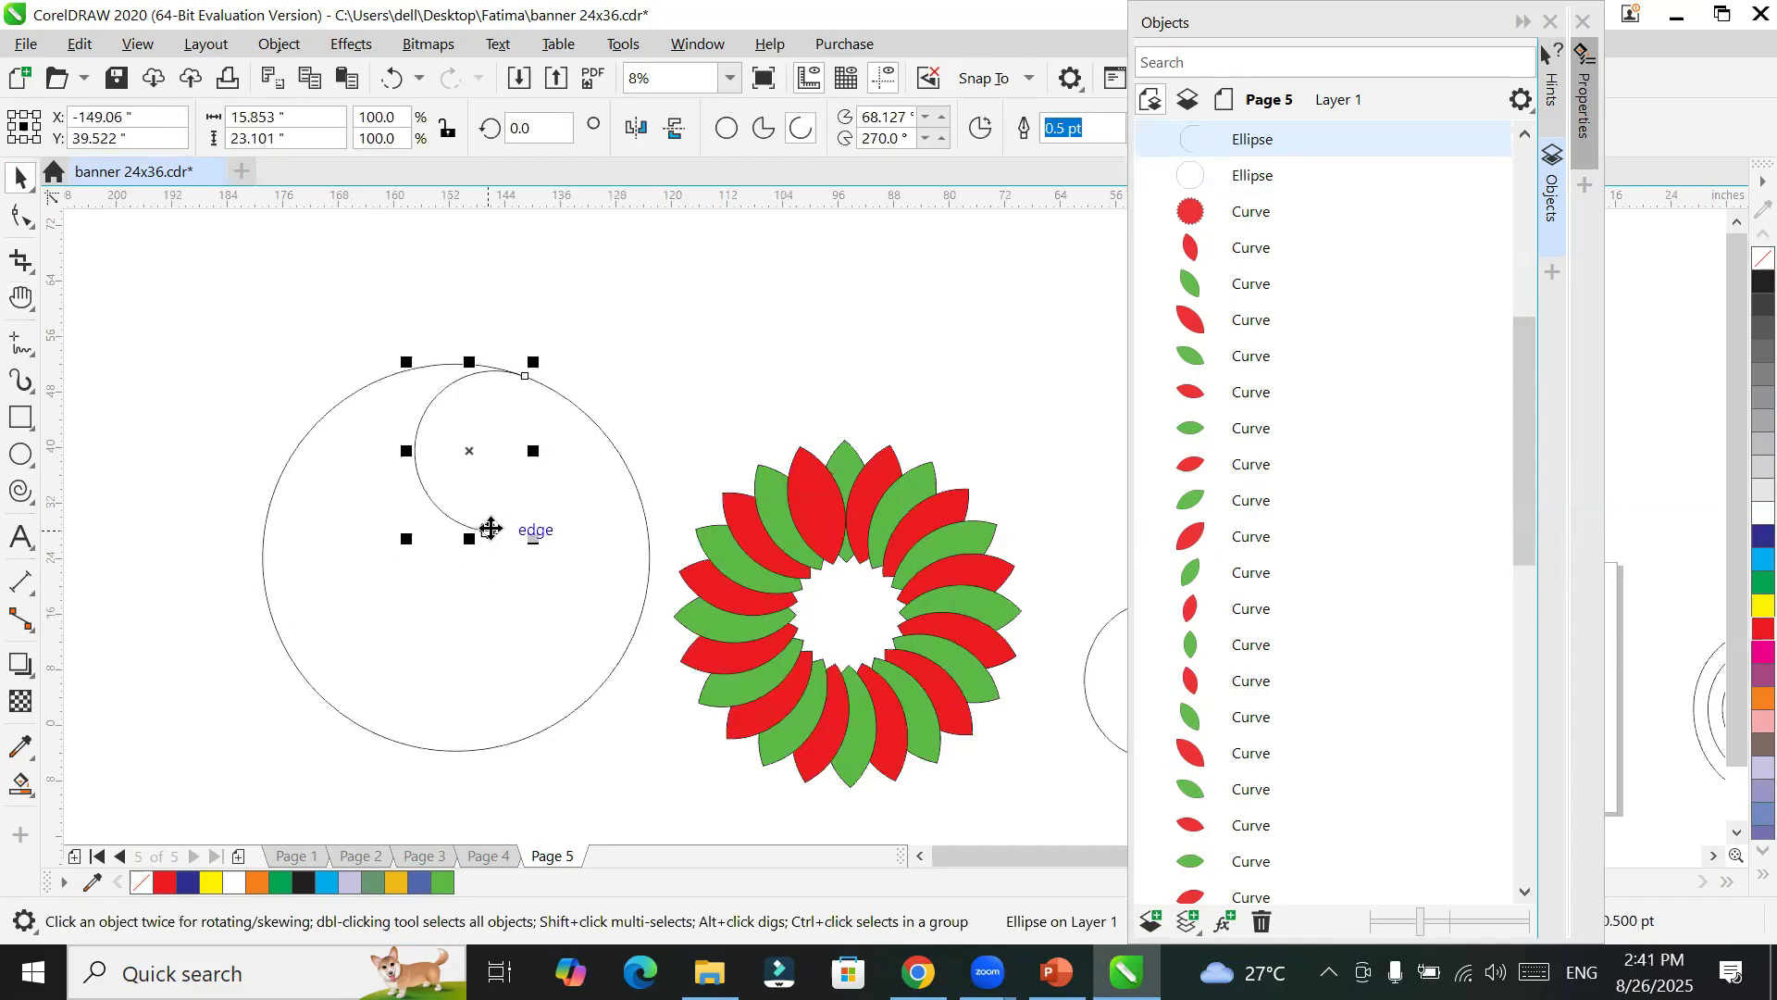
{"action": "left_click", "coordinate": [389, 574]}
{"action": "left_click_drag", "start_coordinate": [449, 204], "coordinate": [465, 565]}
{"action": "left_click_drag", "start_coordinate": [60, 537], "coordinate": [465, 564]}
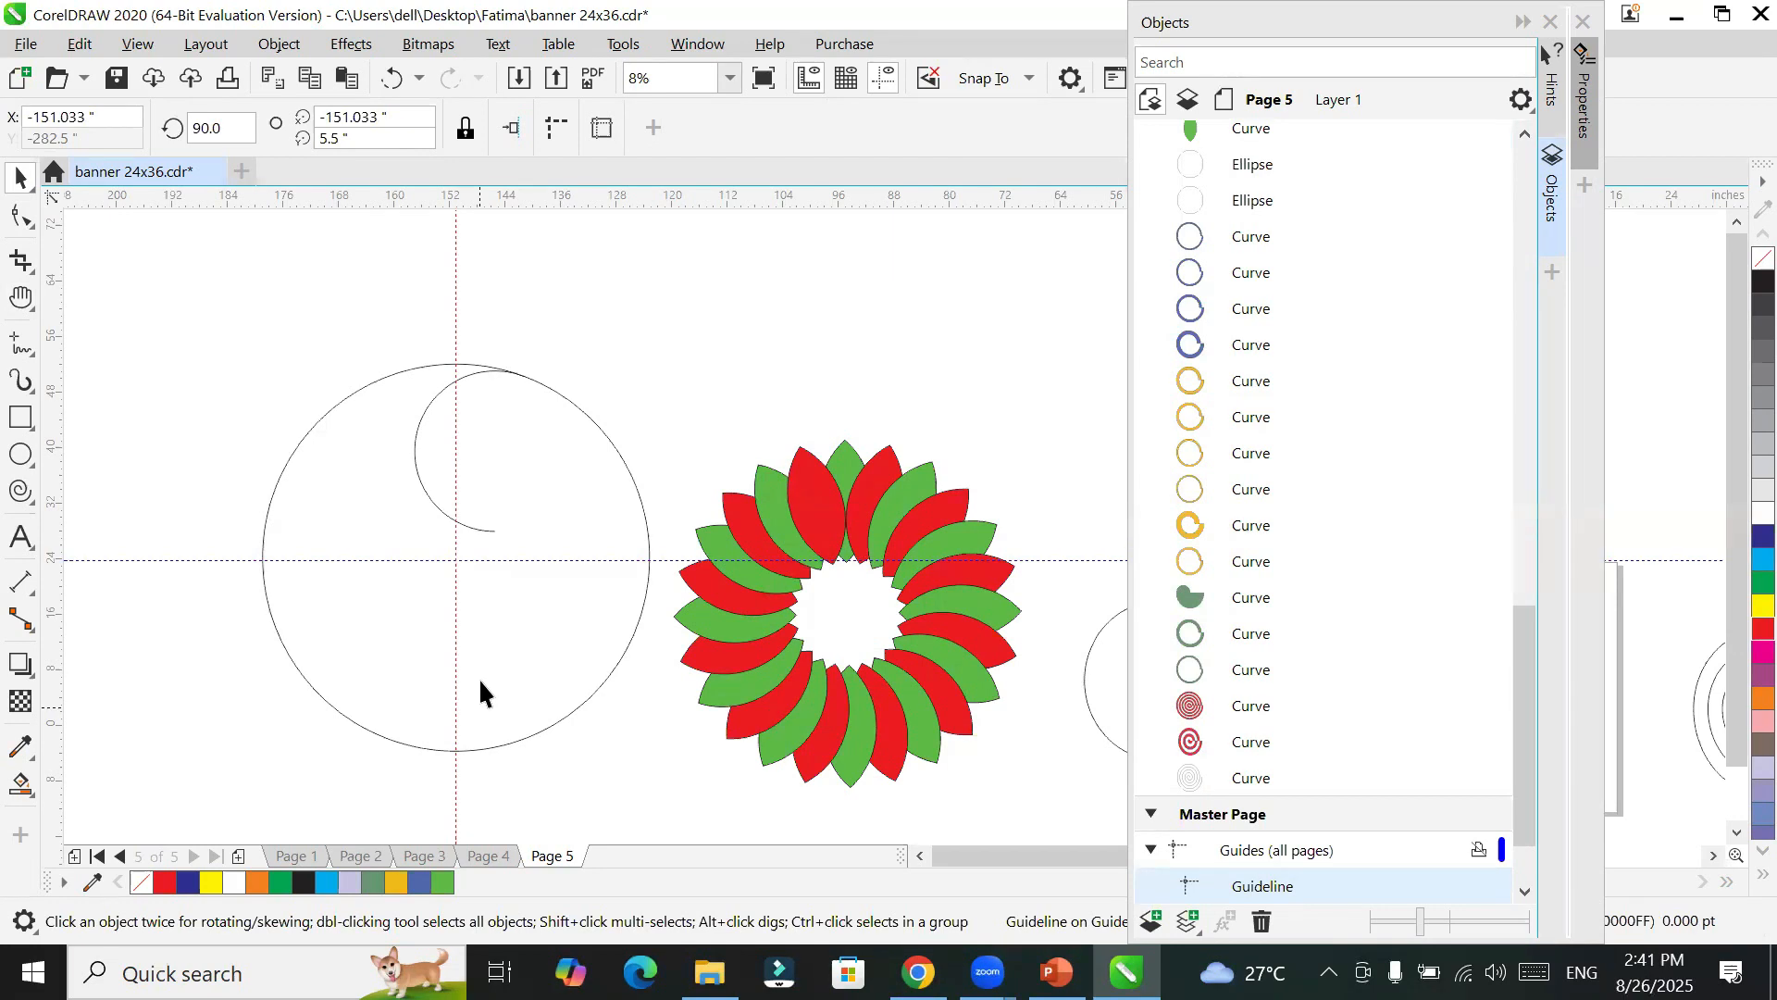
Step: Extend the small arc's lower end to about 295.7° and turn the resulting pie shape back into an open arc
{"action": "left_click", "coordinate": [422, 414]}
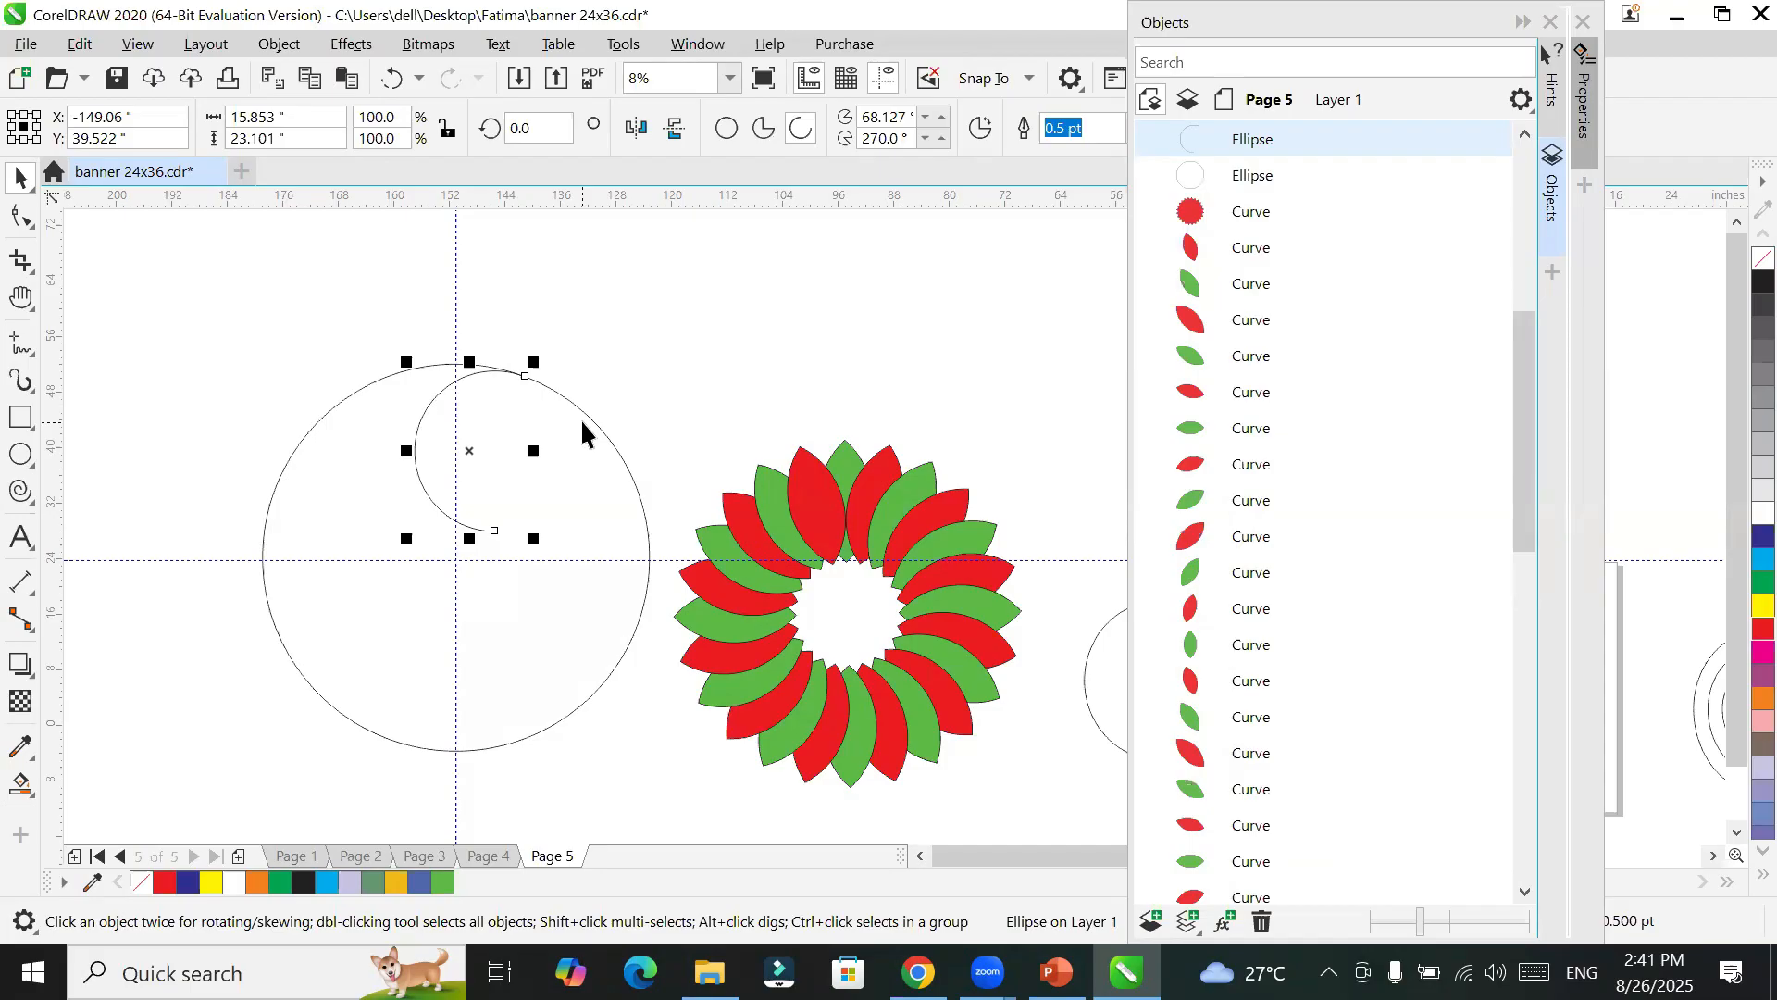
{"action": "left_click", "coordinate": [24, 218]}
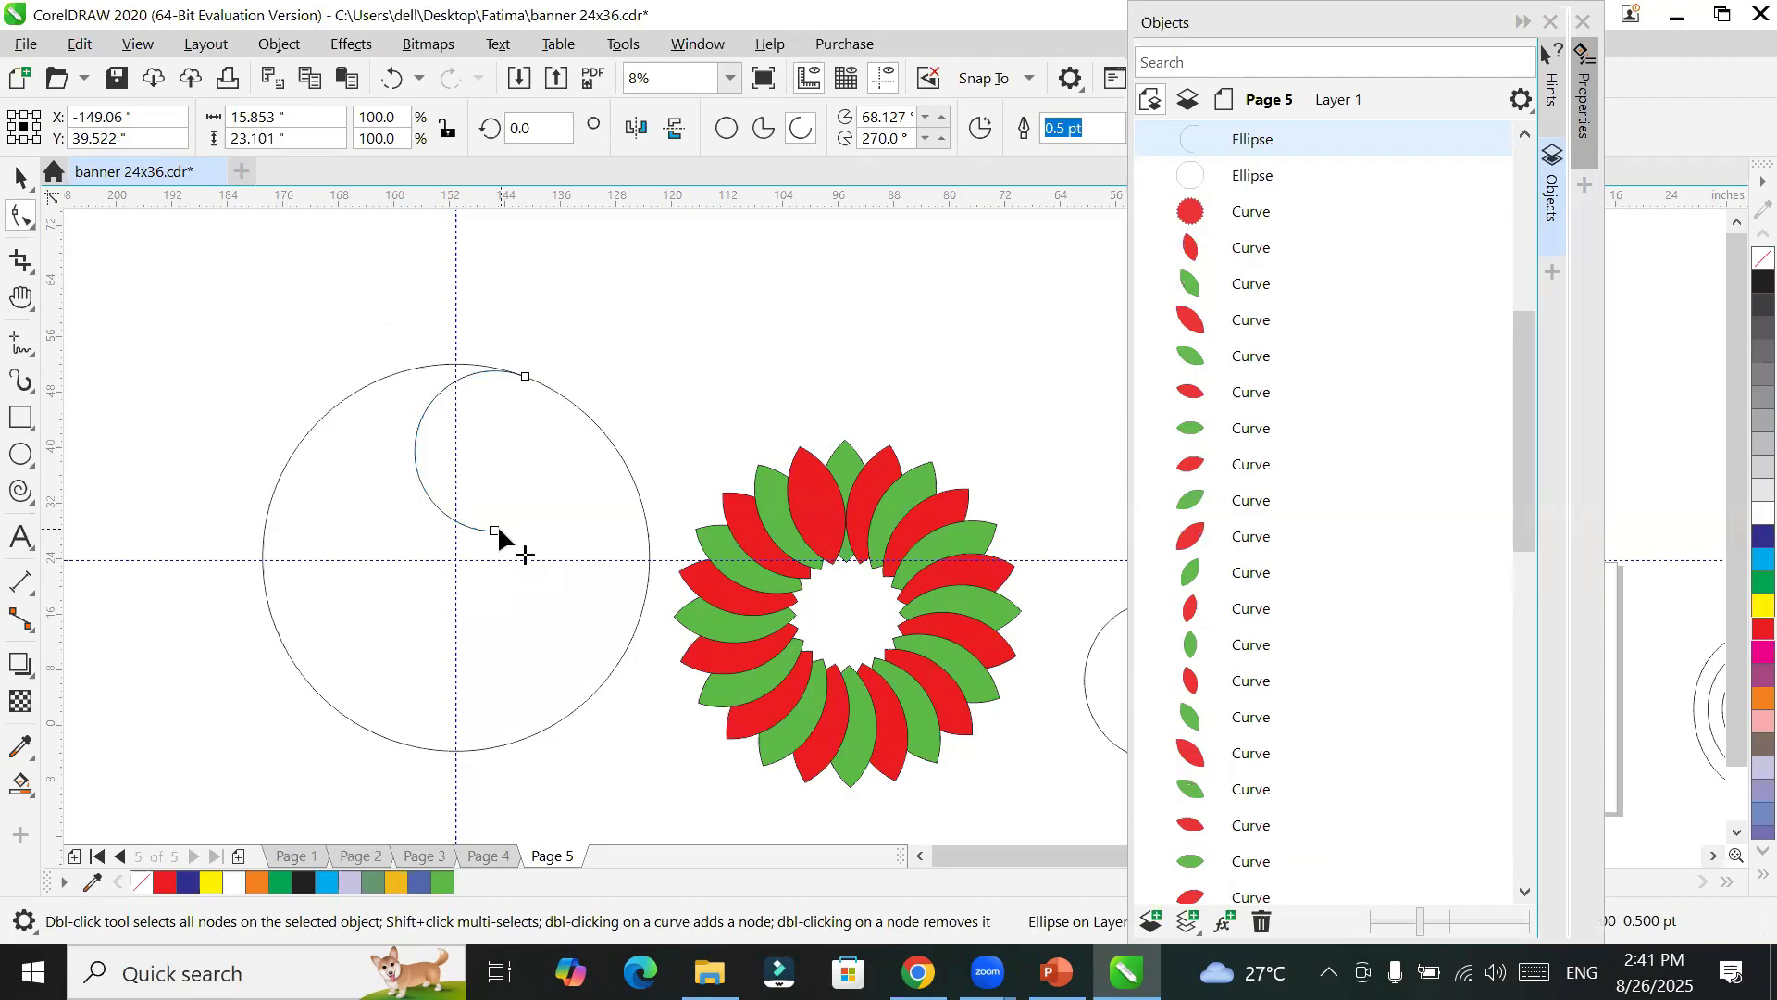
{"action": "mouse_move", "coordinate": [495, 529]}
{"action": "left_mouse_down"}
{"action": "mouse_move", "coordinate": [414, 498]}
{"action": "mouse_move", "coordinate": [390, 452]}
{"action": "mouse_move", "coordinate": [491, 514]}
{"action": "mouse_move", "coordinate": [459, 503]}
{"action": "mouse_move", "coordinate": [528, 523]}
{"action": "left_mouse_up"}
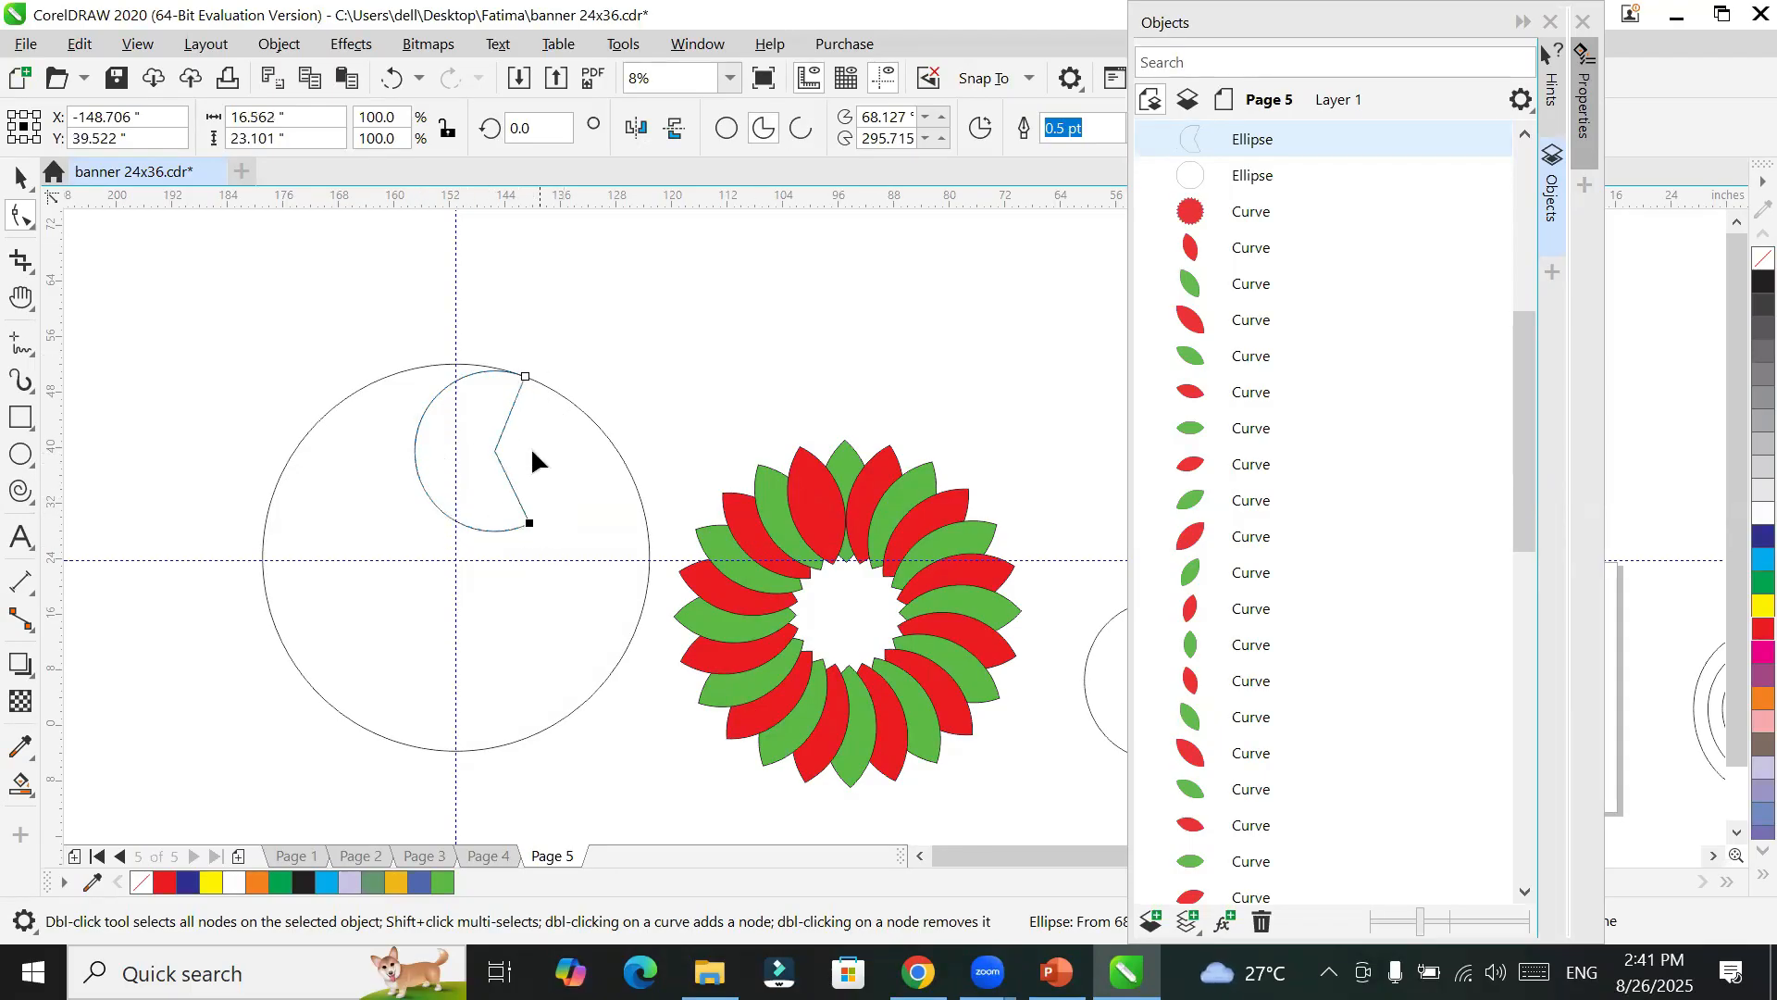
{"action": "left_click", "coordinate": [801, 128]}
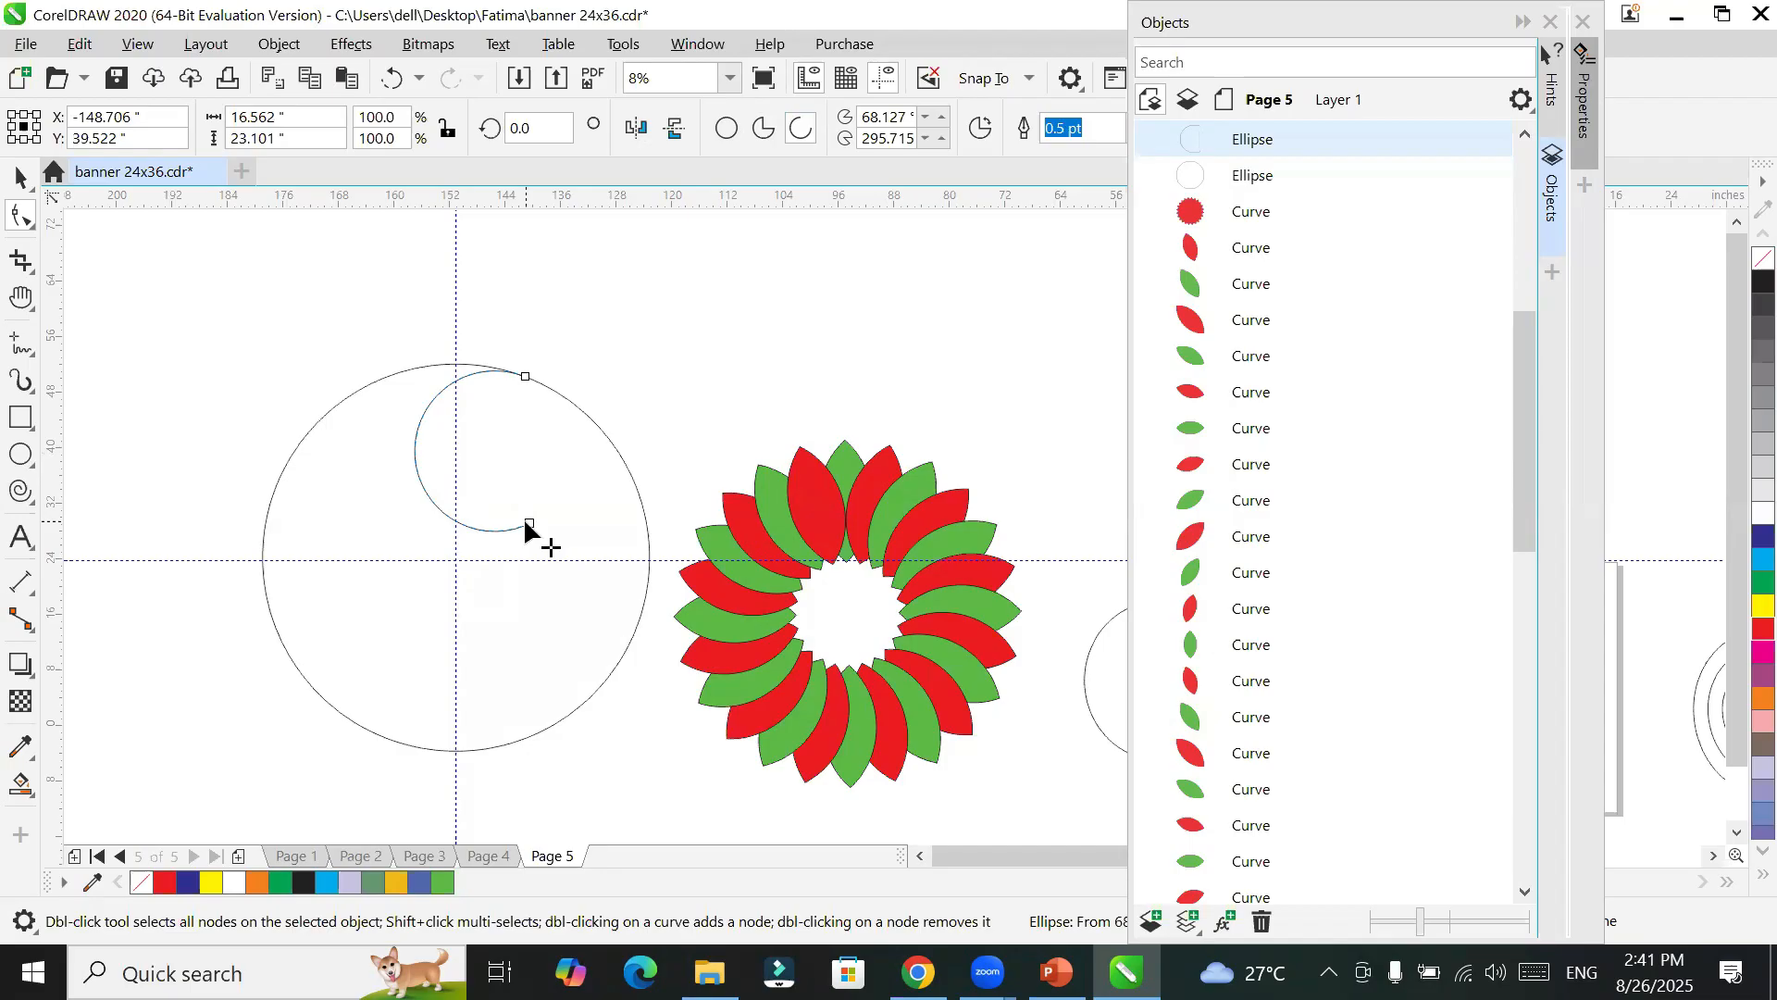
Step: Convert the small arc inside the large circle to curves
{"action": "key", "text": "space"}
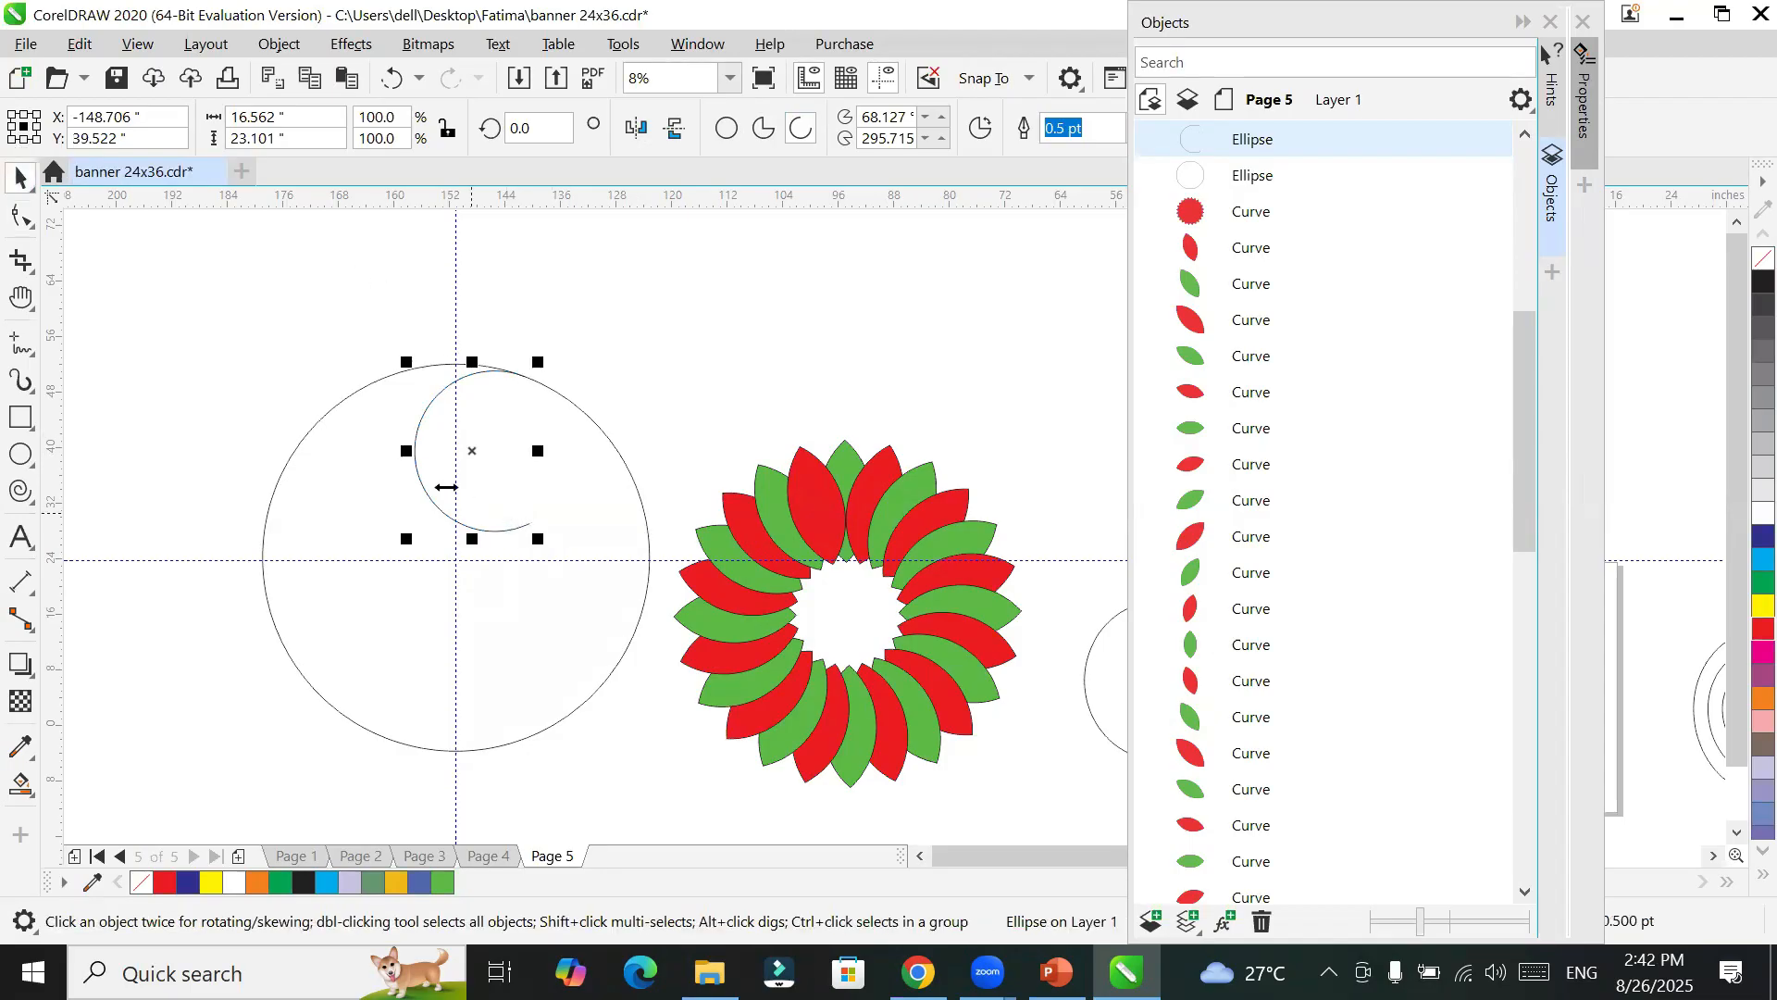
{"action": "right_click", "coordinate": [433, 482]}
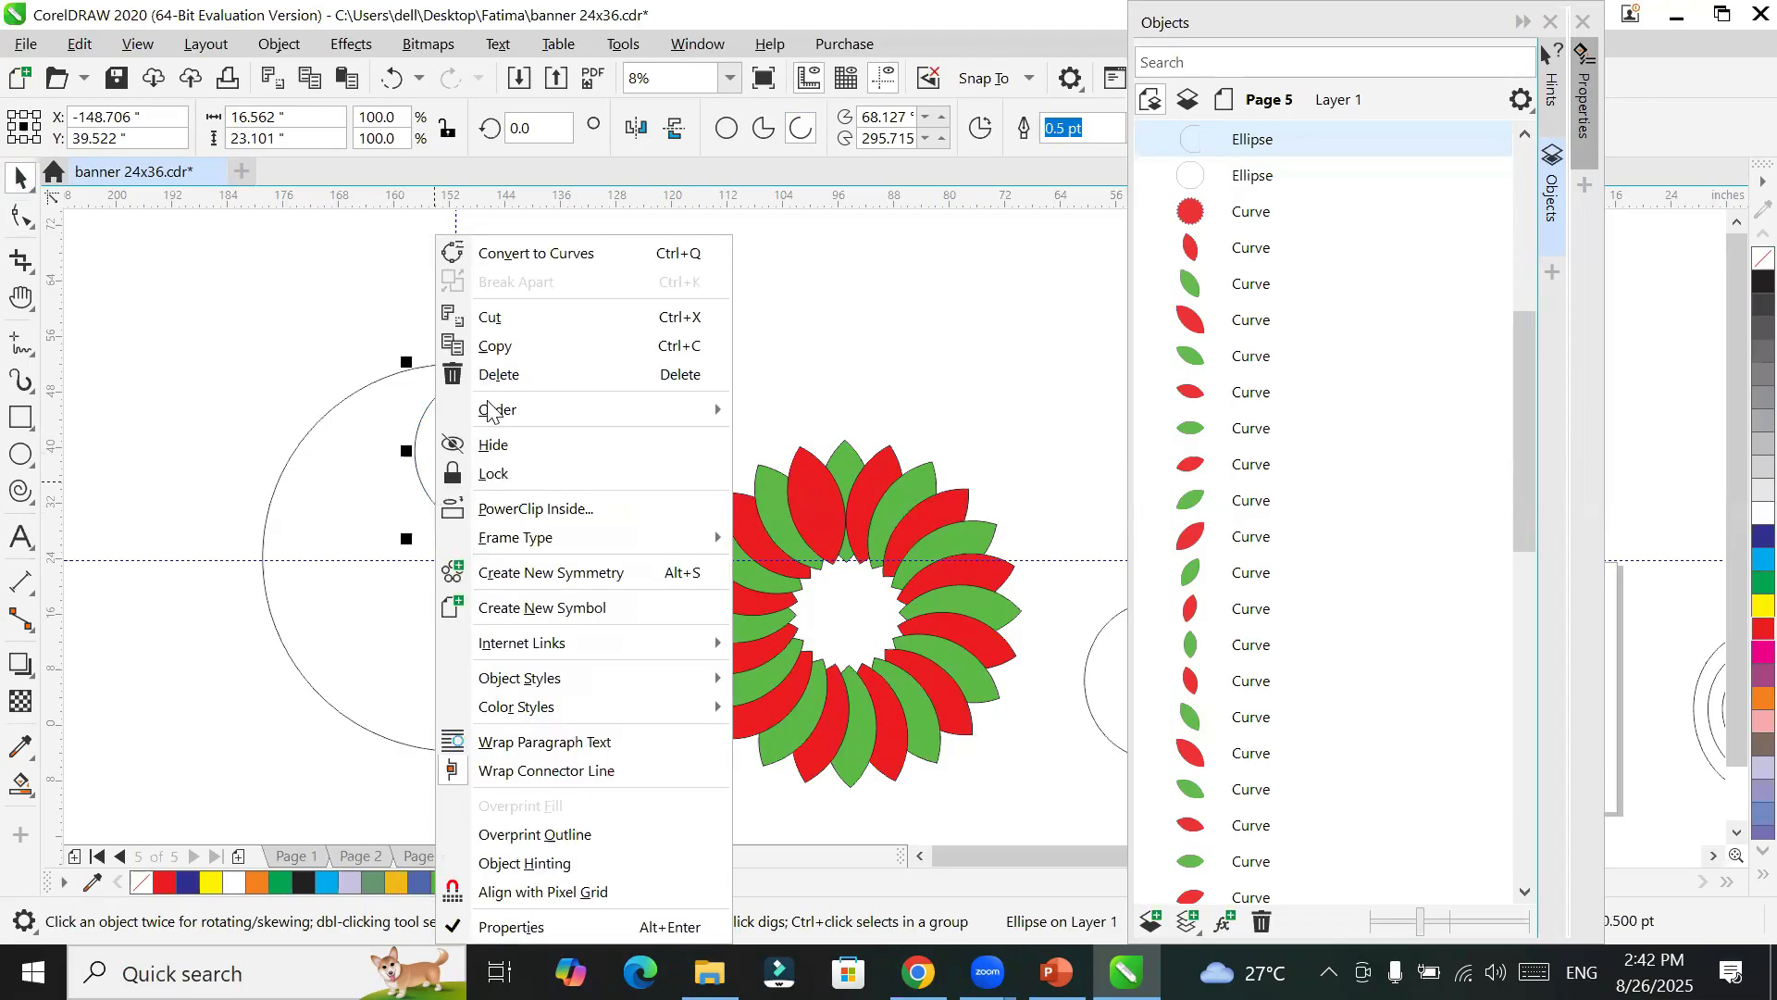
{"action": "left_click", "coordinate": [575, 263]}
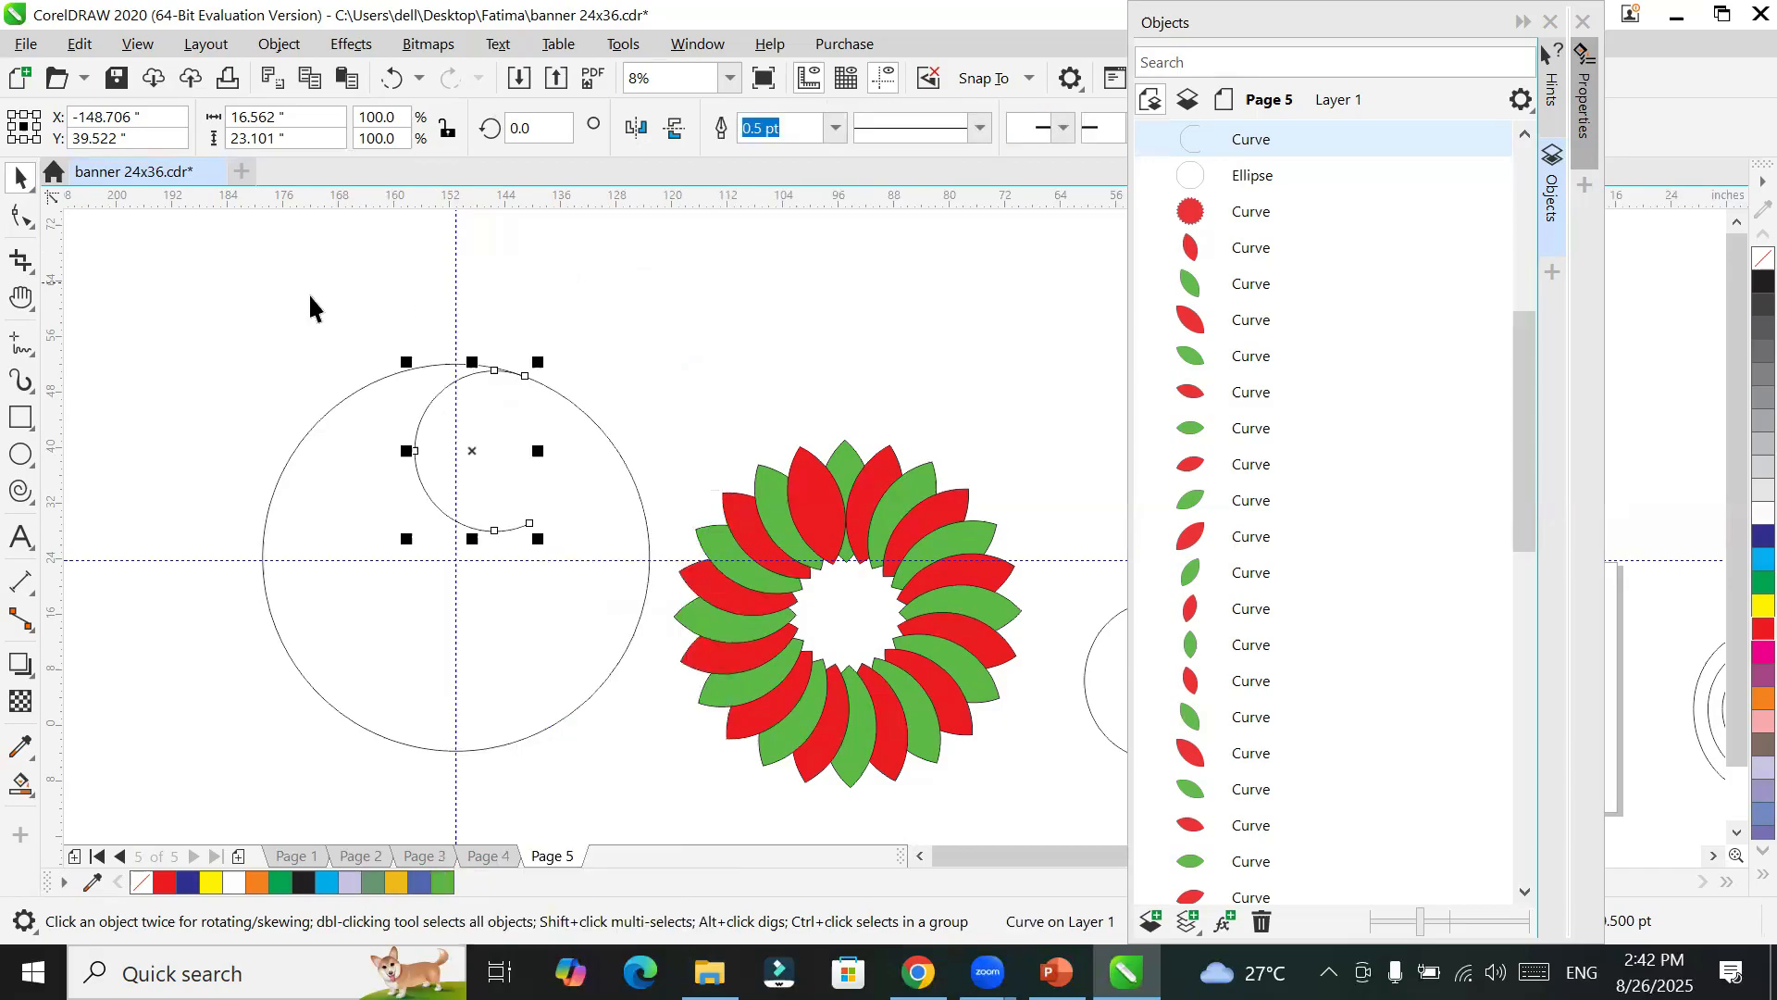
Step: Reshape the curve into an S-like line by moving its lower nodes down to the guideline crossing and its upper endpoint along the circle's outline
{"action": "left_click", "coordinate": [21, 215]}
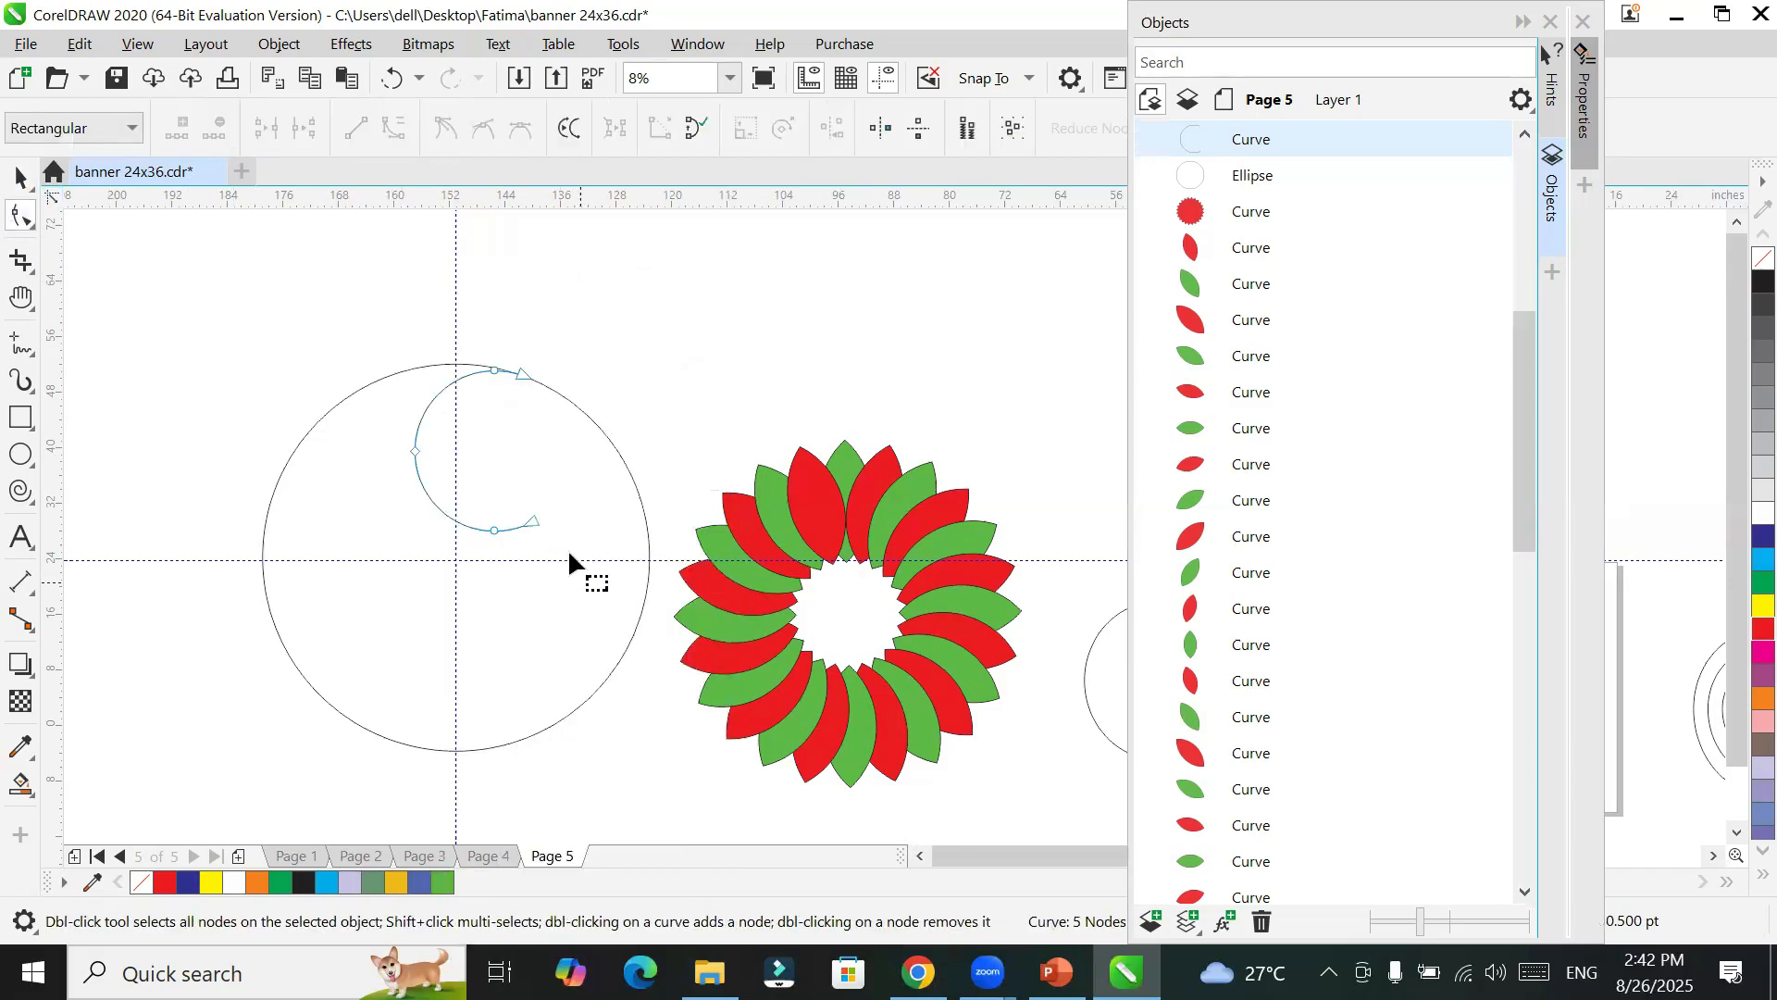
{"action": "left_click", "coordinate": [534, 520]}
{"action": "left_click_drag", "start_coordinate": [535, 525], "coordinate": [422, 537]}
{"action": "left_click", "coordinate": [495, 530]}
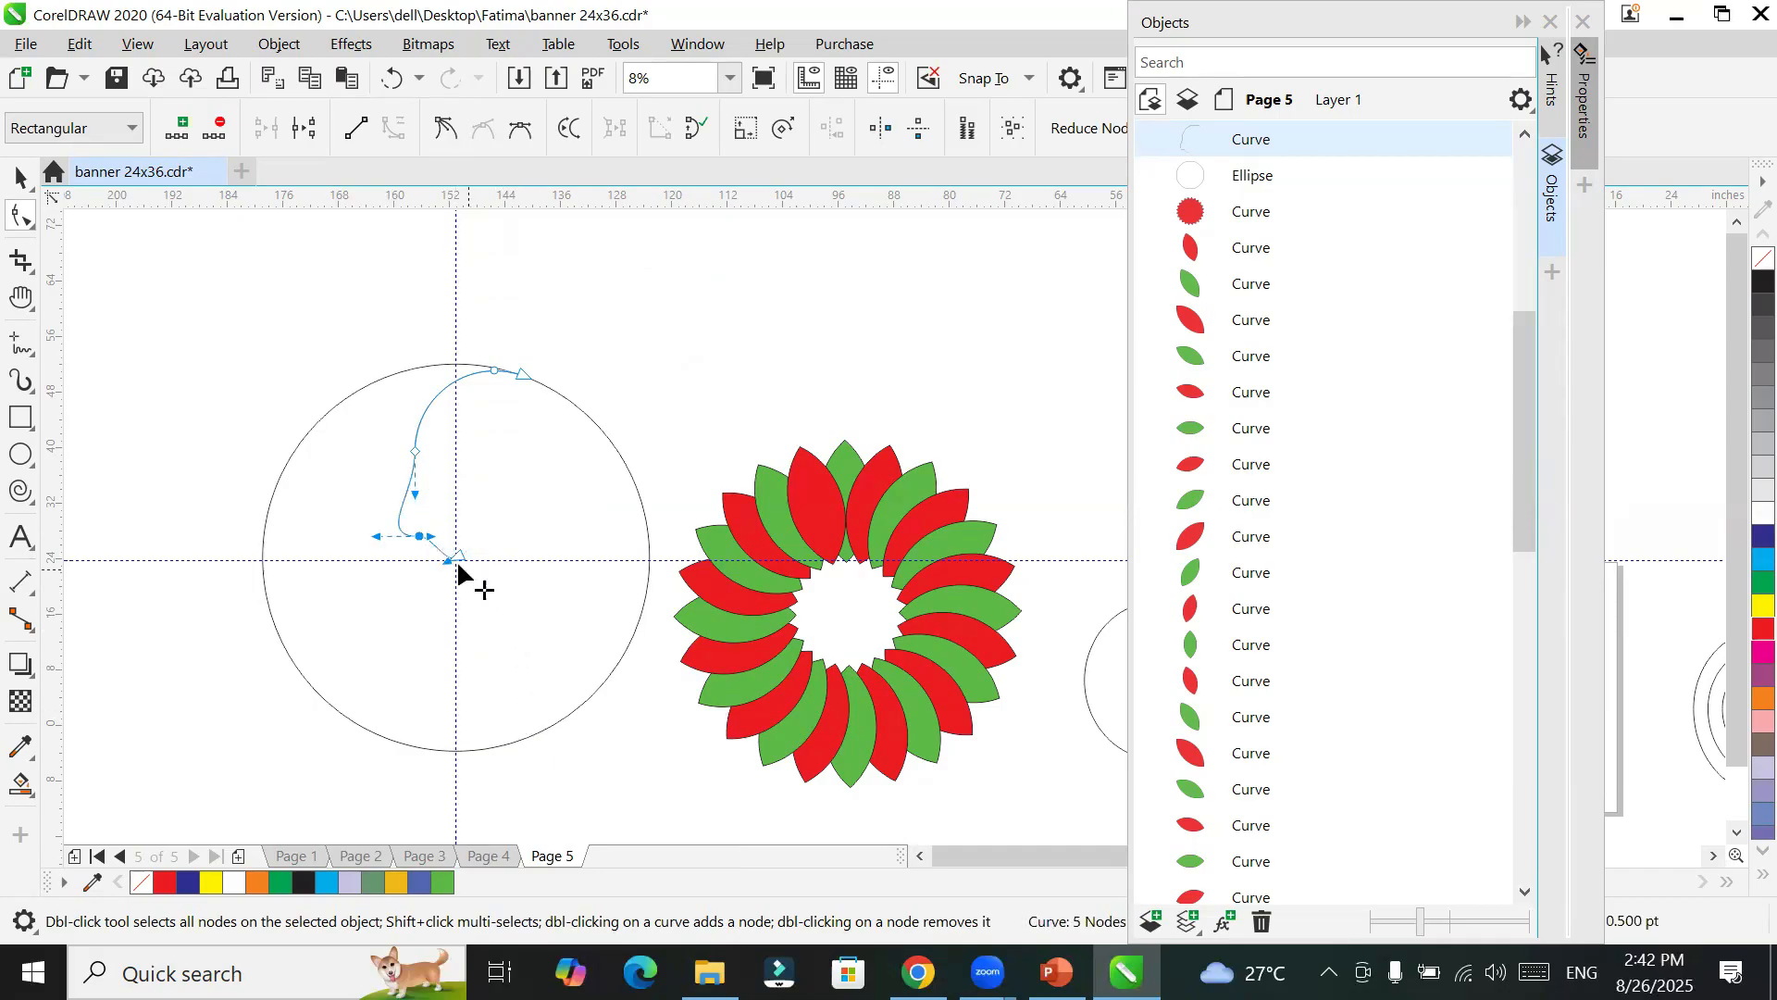
{"action": "mouse_move", "coordinate": [521, 375]}
{"action": "left_mouse_down"}
{"action": "mouse_move", "coordinate": [542, 390]}
{"action": "mouse_move", "coordinate": [555, 268]}
{"action": "mouse_move", "coordinate": [546, 387]}
{"action": "left_mouse_up"}
{"action": "left_click", "coordinate": [22, 170]}
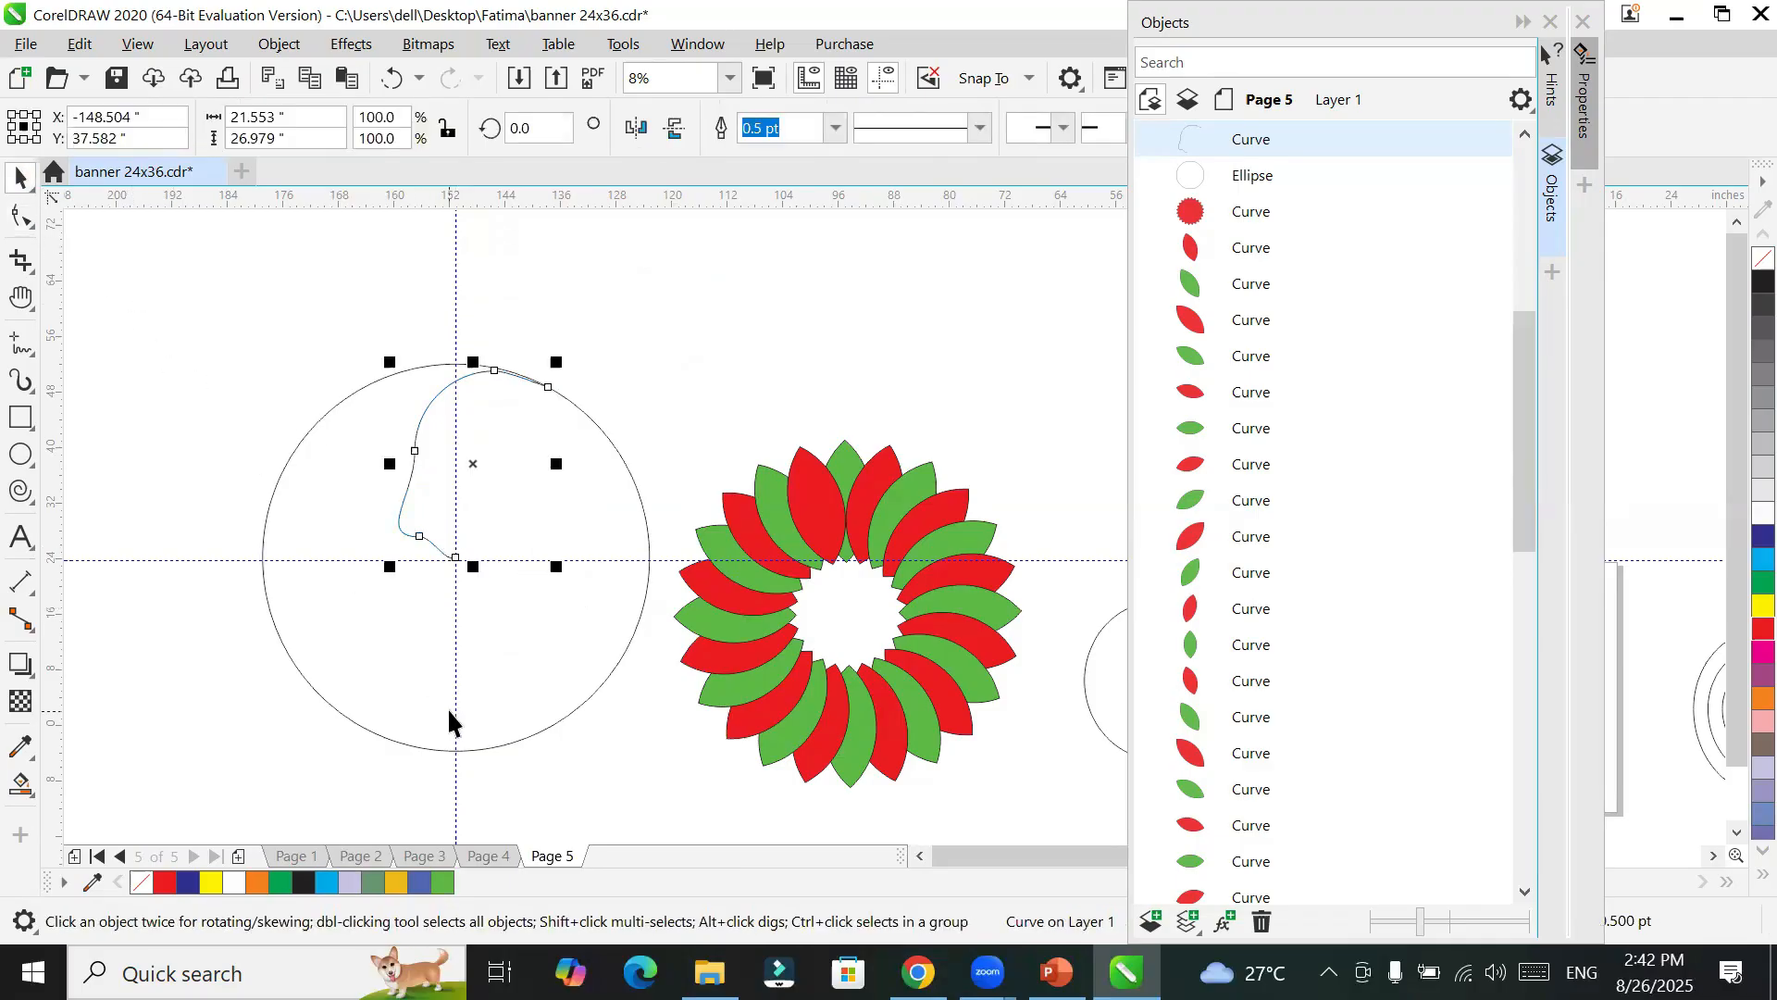
Step: Make a copy of the curve rotated counterclockwise about the large circle's centre and repeat it for five curves in total
{"action": "left_click", "coordinate": [401, 515]}
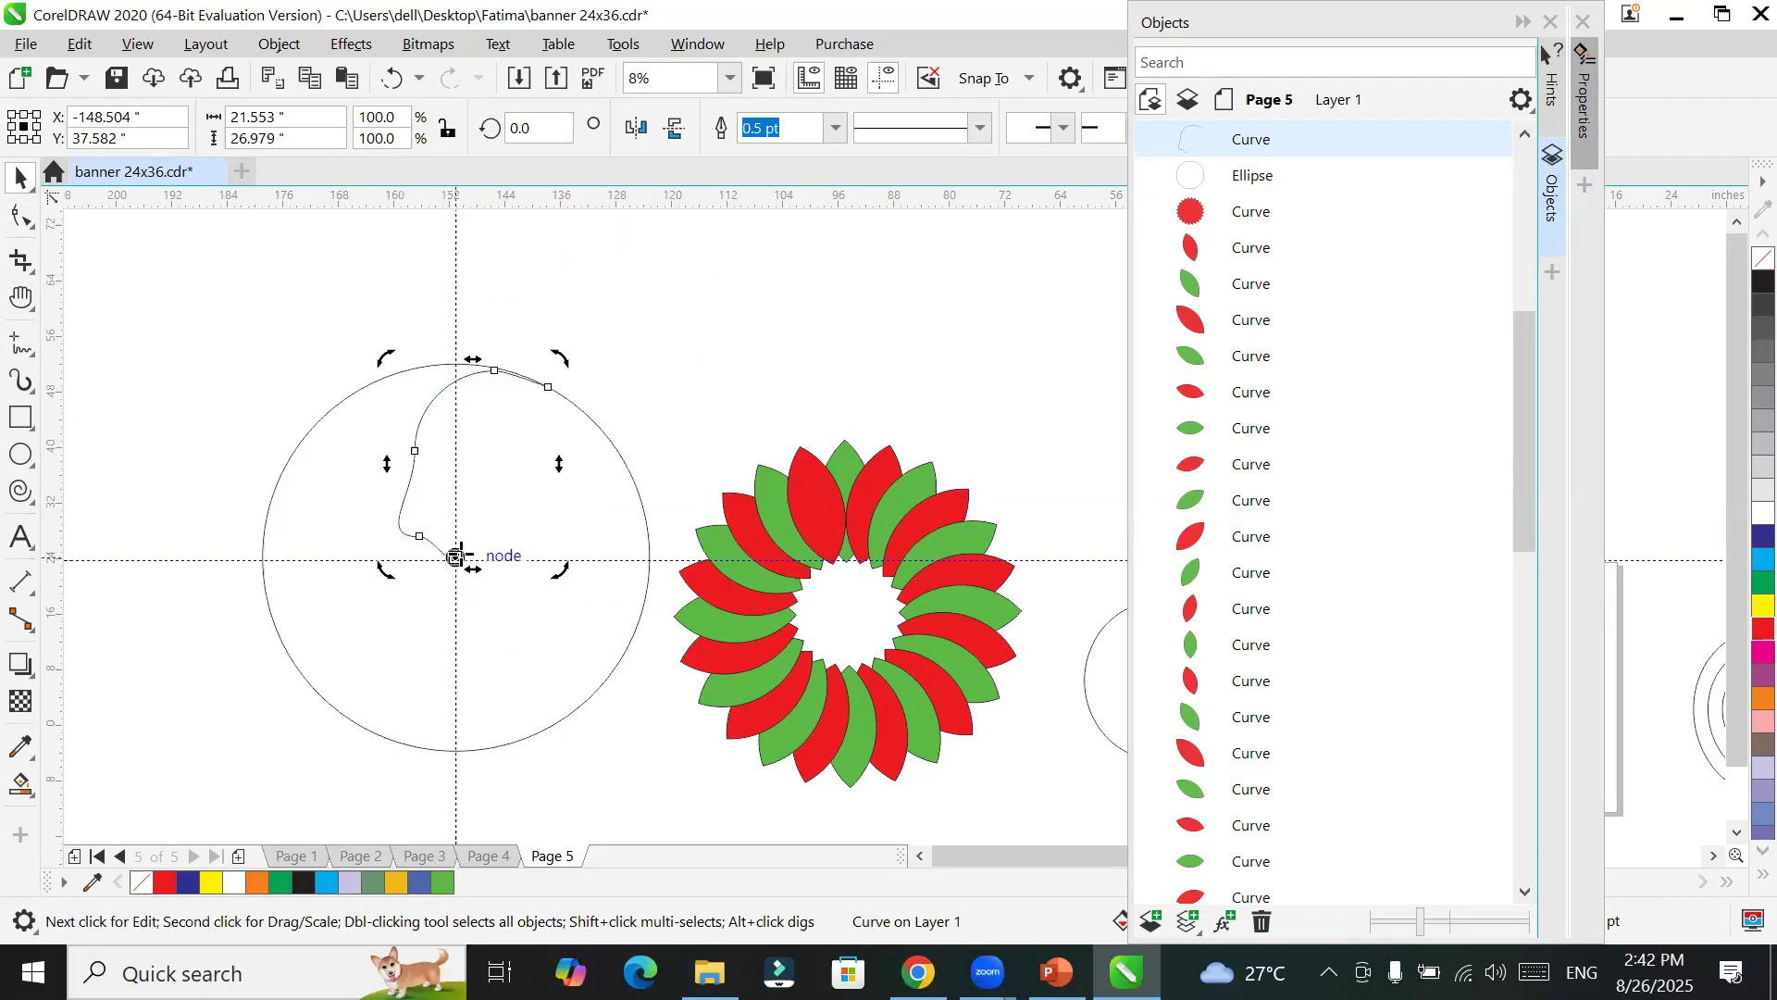
{"action": "left_click_drag", "start_coordinate": [559, 352], "coordinate": [279, 398]}
{"action": "key", "text": "ctrl+r"}
{"action": "key", "text": "ctrl+r"}
{"action": "key", "text": "ctrl+r"}
{"action": "left_click", "coordinate": [813, 341]}
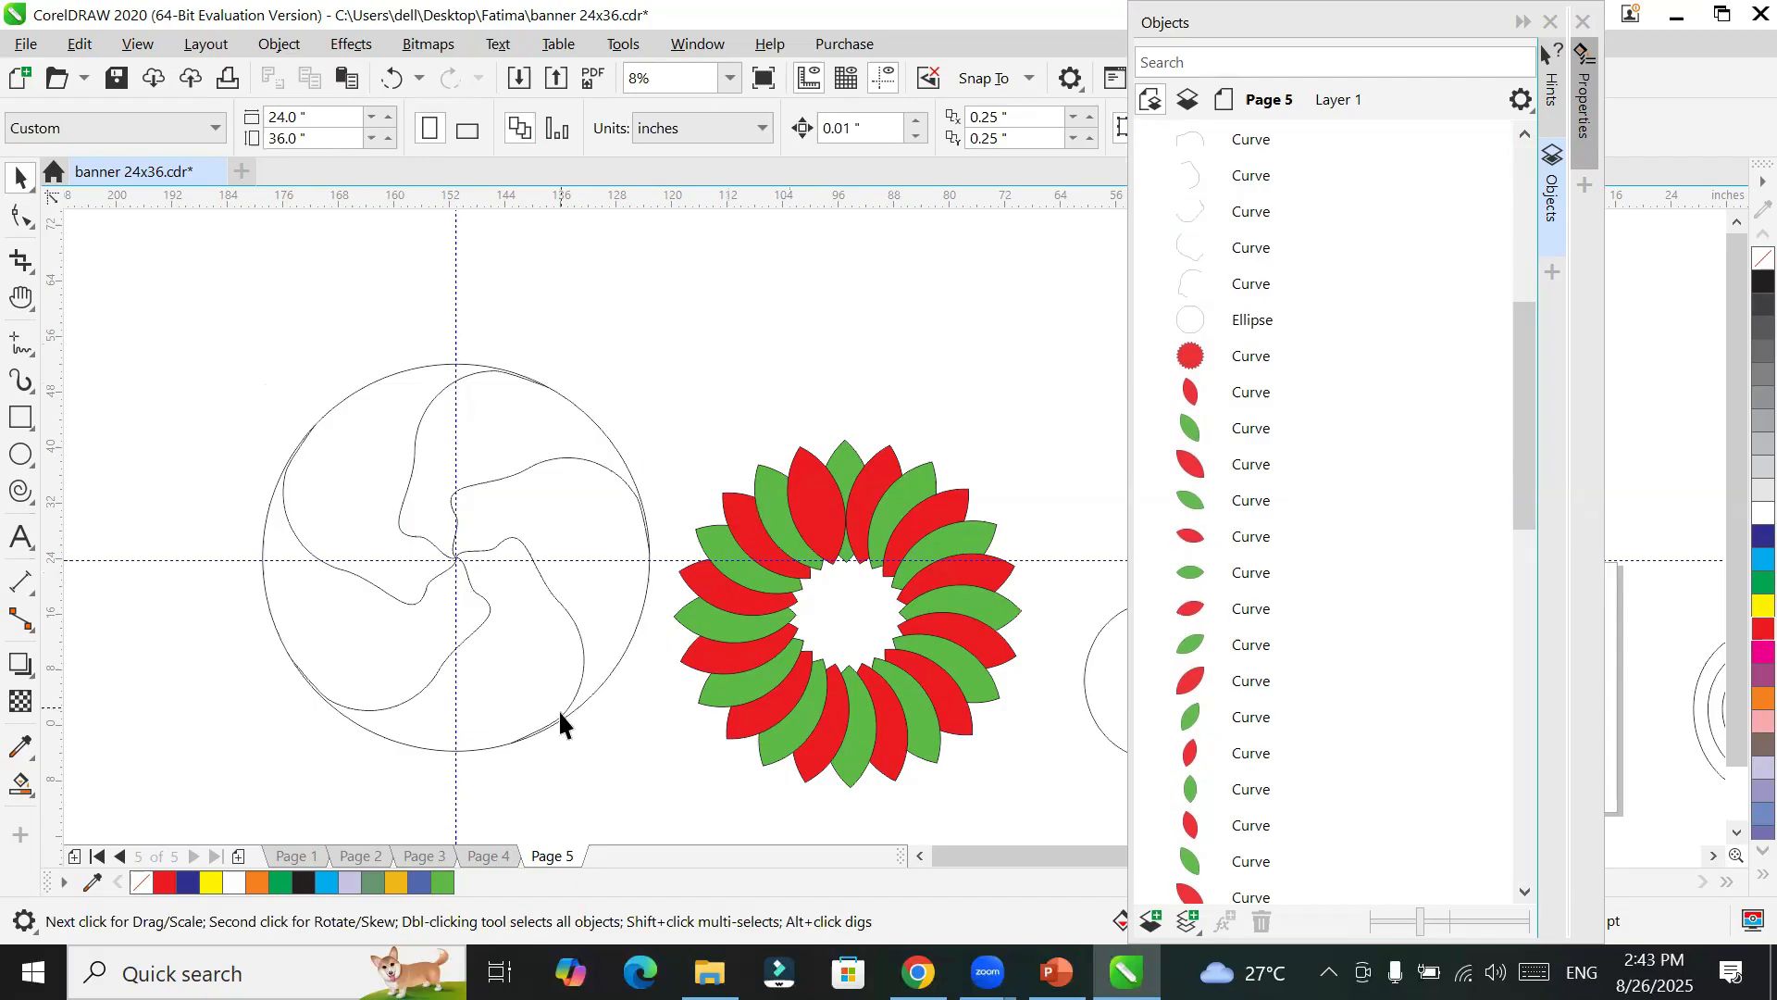
Step: Examine up close where the rotated curves meet the circle's outline and each other at the centre
{"action": "scroll", "coordinate": [560, 727], "scroll_direction": "up", "scroll_amount": 4}
{"action": "scroll", "coordinate": [477, 787], "scroll_direction": "up", "scroll_amount": 5}
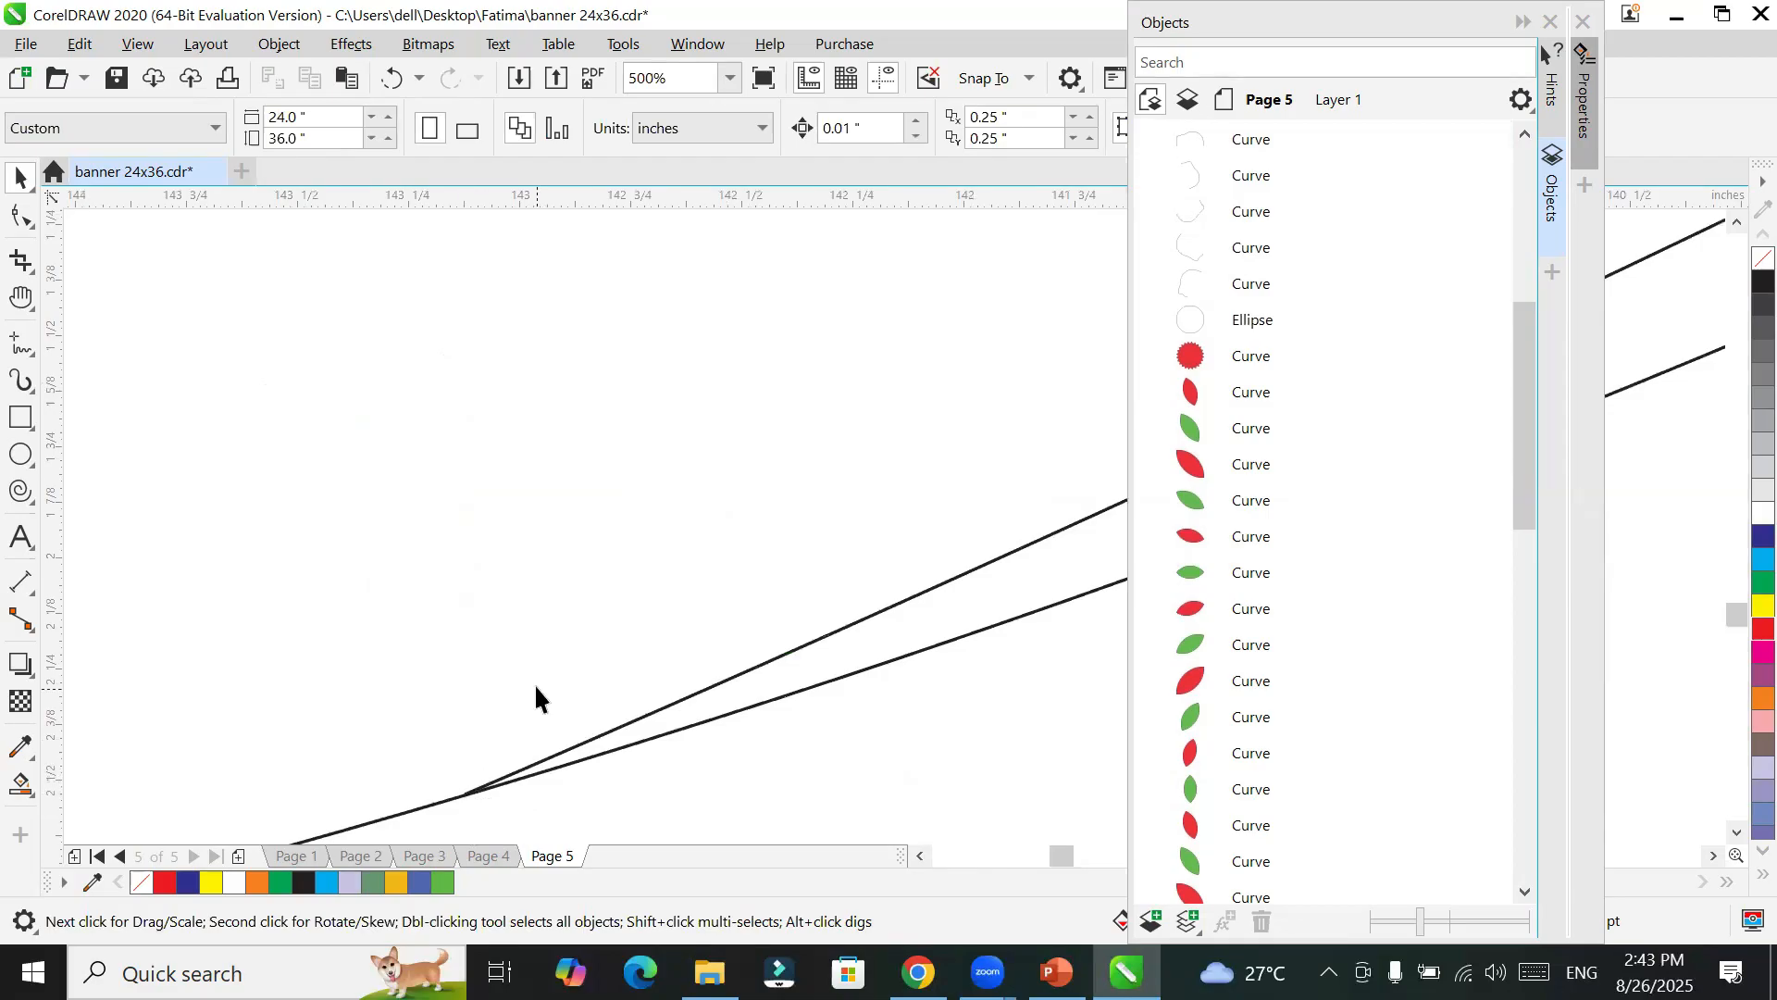
{"action": "scroll", "coordinate": [548, 670], "scroll_direction": "down", "scroll_amount": 5}
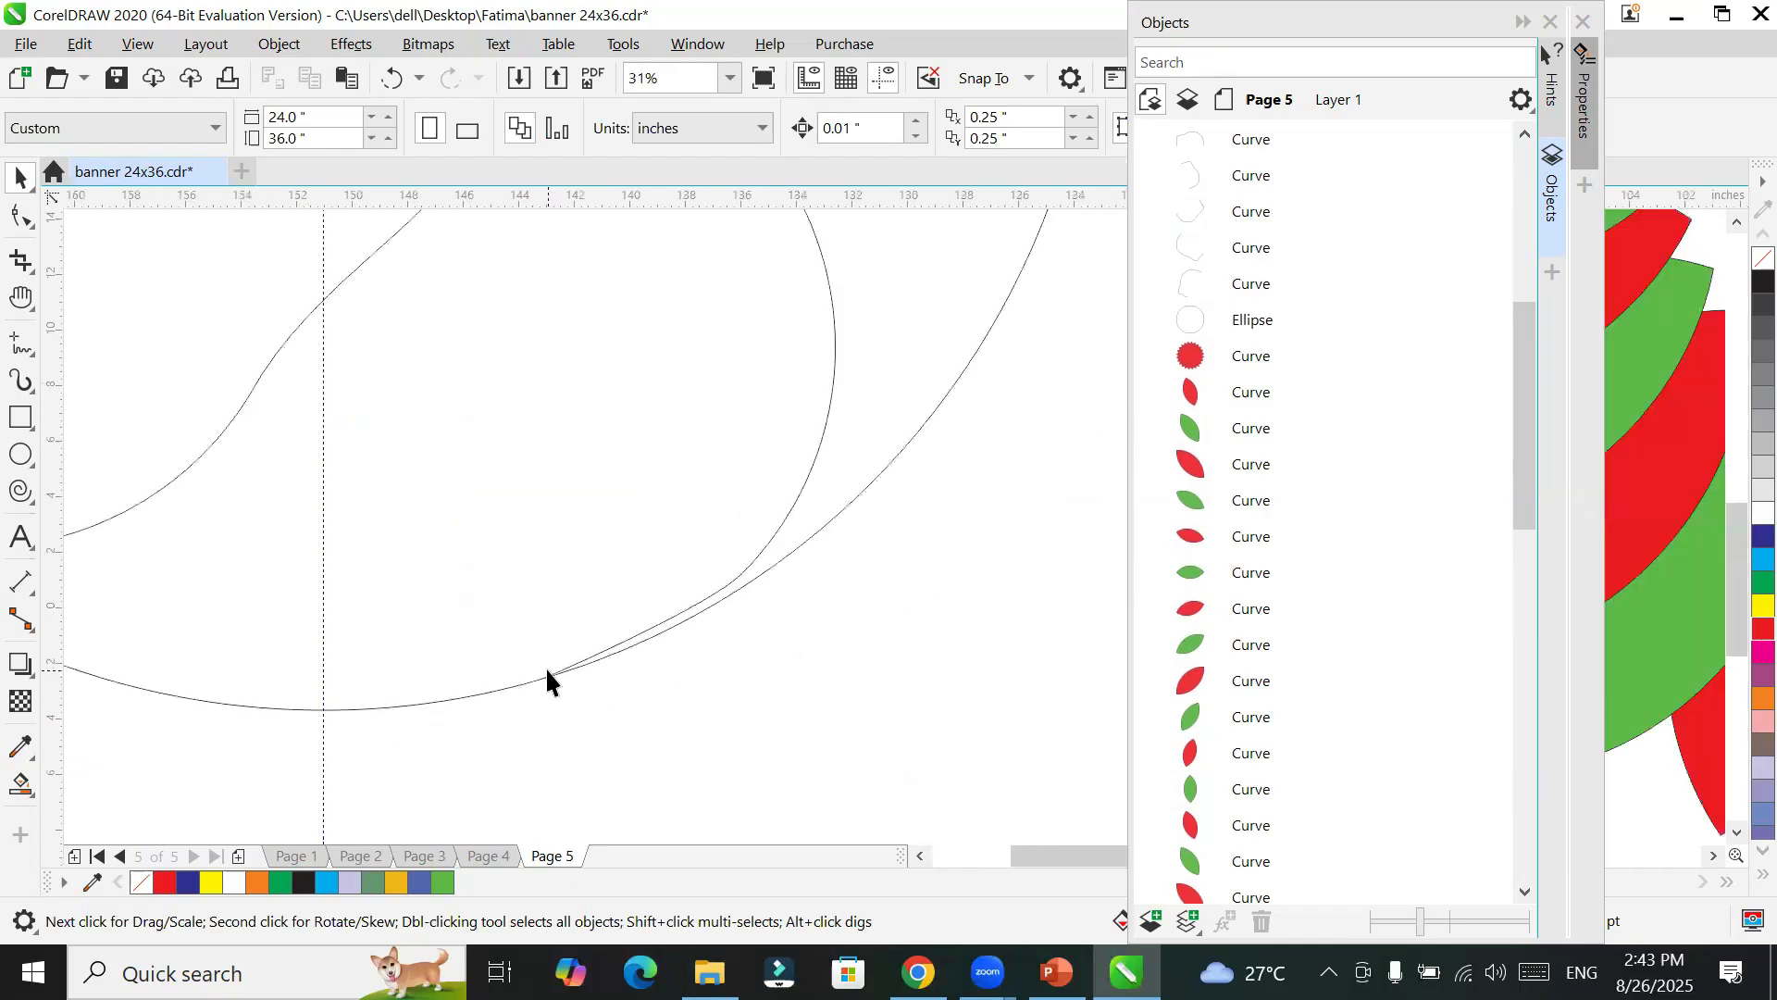
{"action": "scroll", "coordinate": [484, 481], "scroll_direction": "up", "scroll_amount": 2}
{"action": "scroll", "coordinate": [483, 490], "scroll_direction": "up", "scroll_amount": 4}
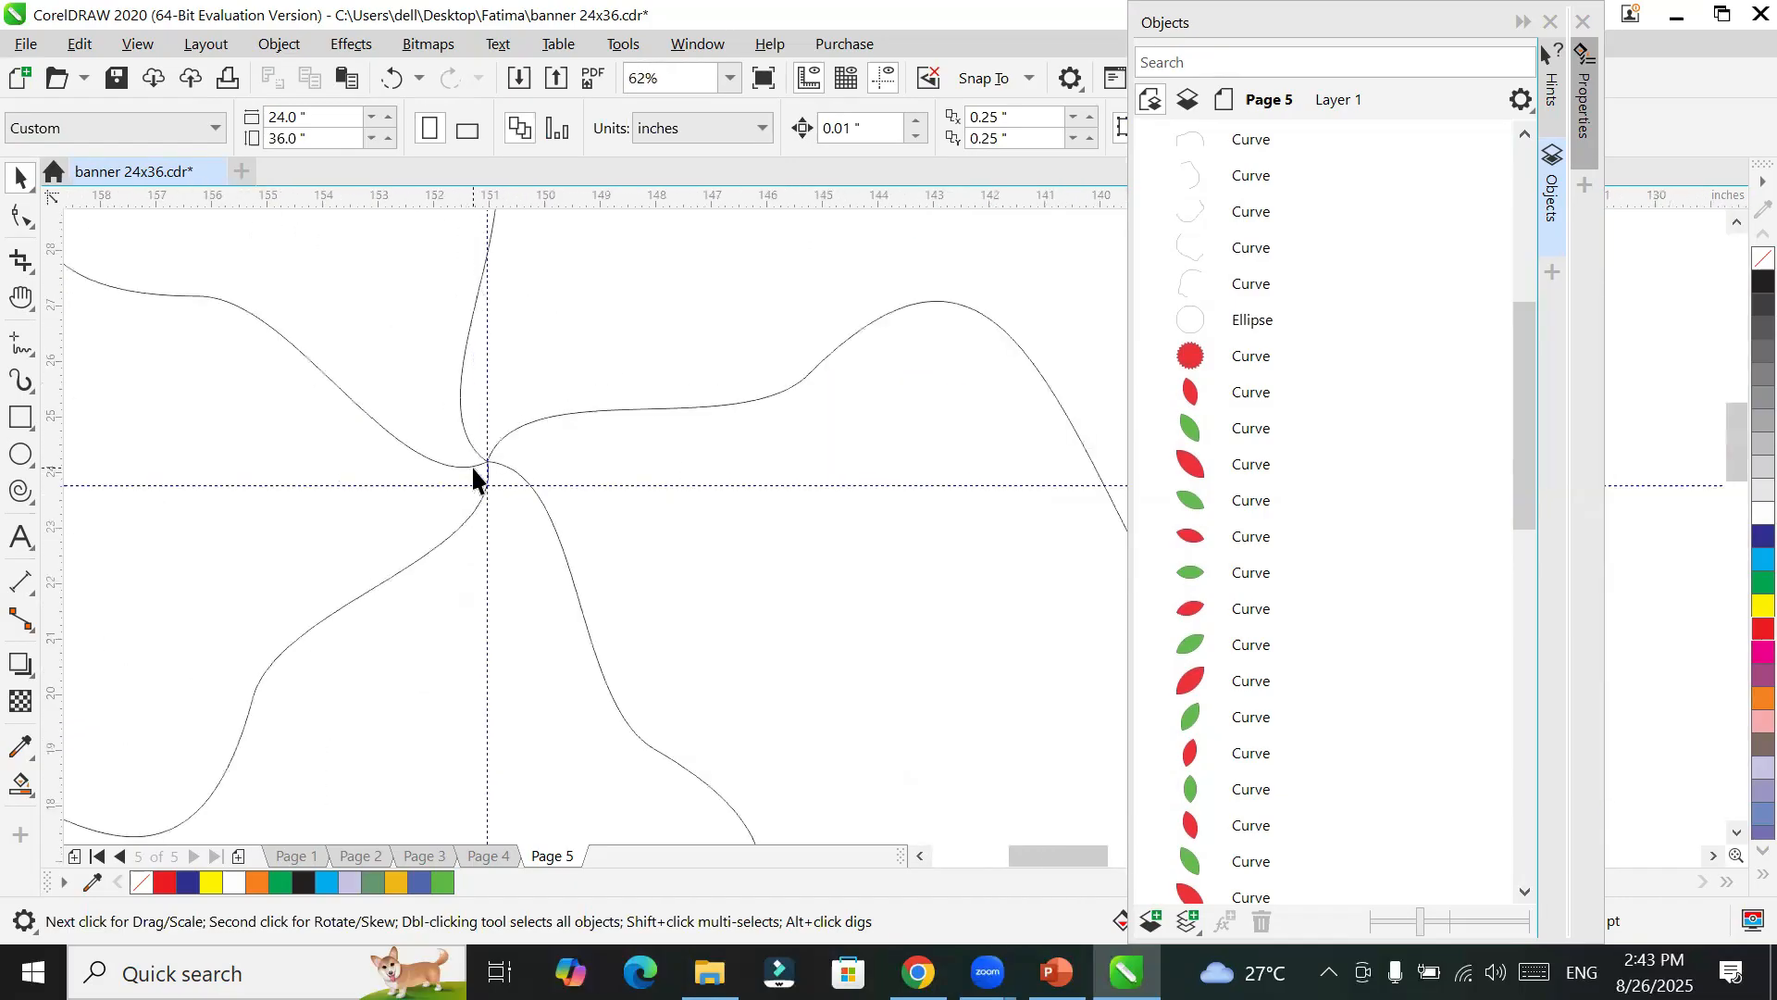
{"action": "scroll", "coordinate": [472, 476], "scroll_direction": "down", "scroll_amount": 8}
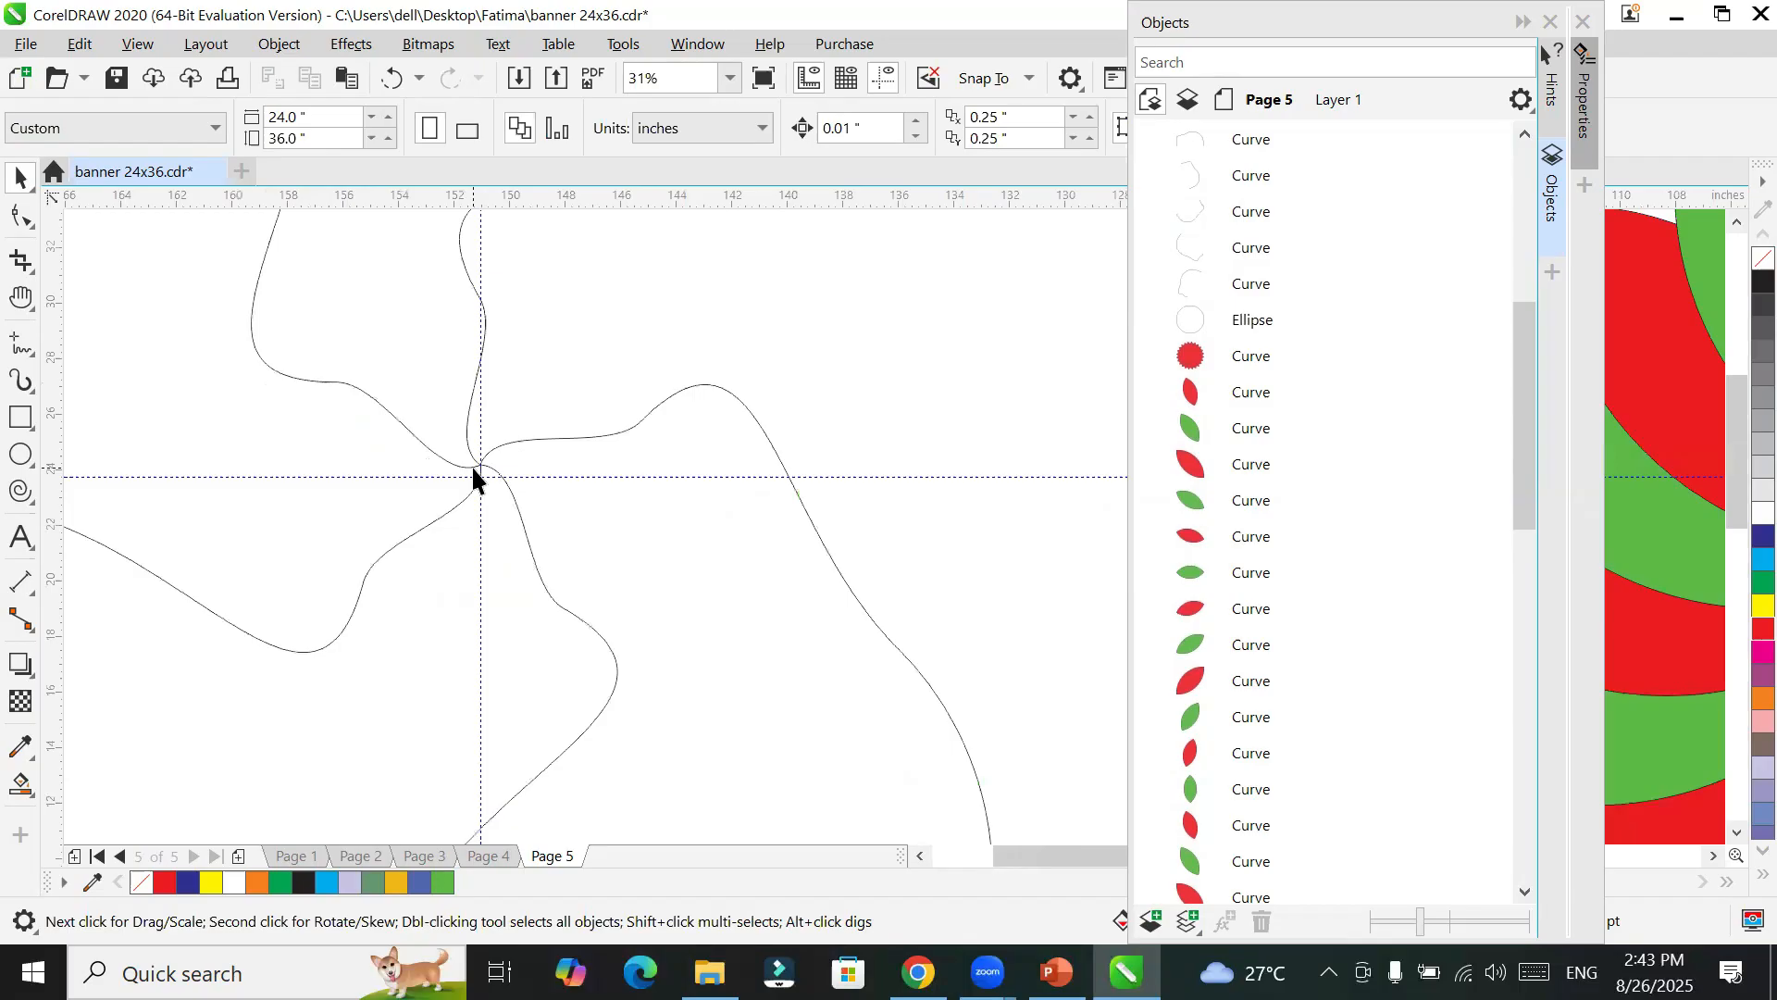
{"action": "scroll", "coordinate": [569, 295], "scroll_direction": "up", "scroll_amount": 6}
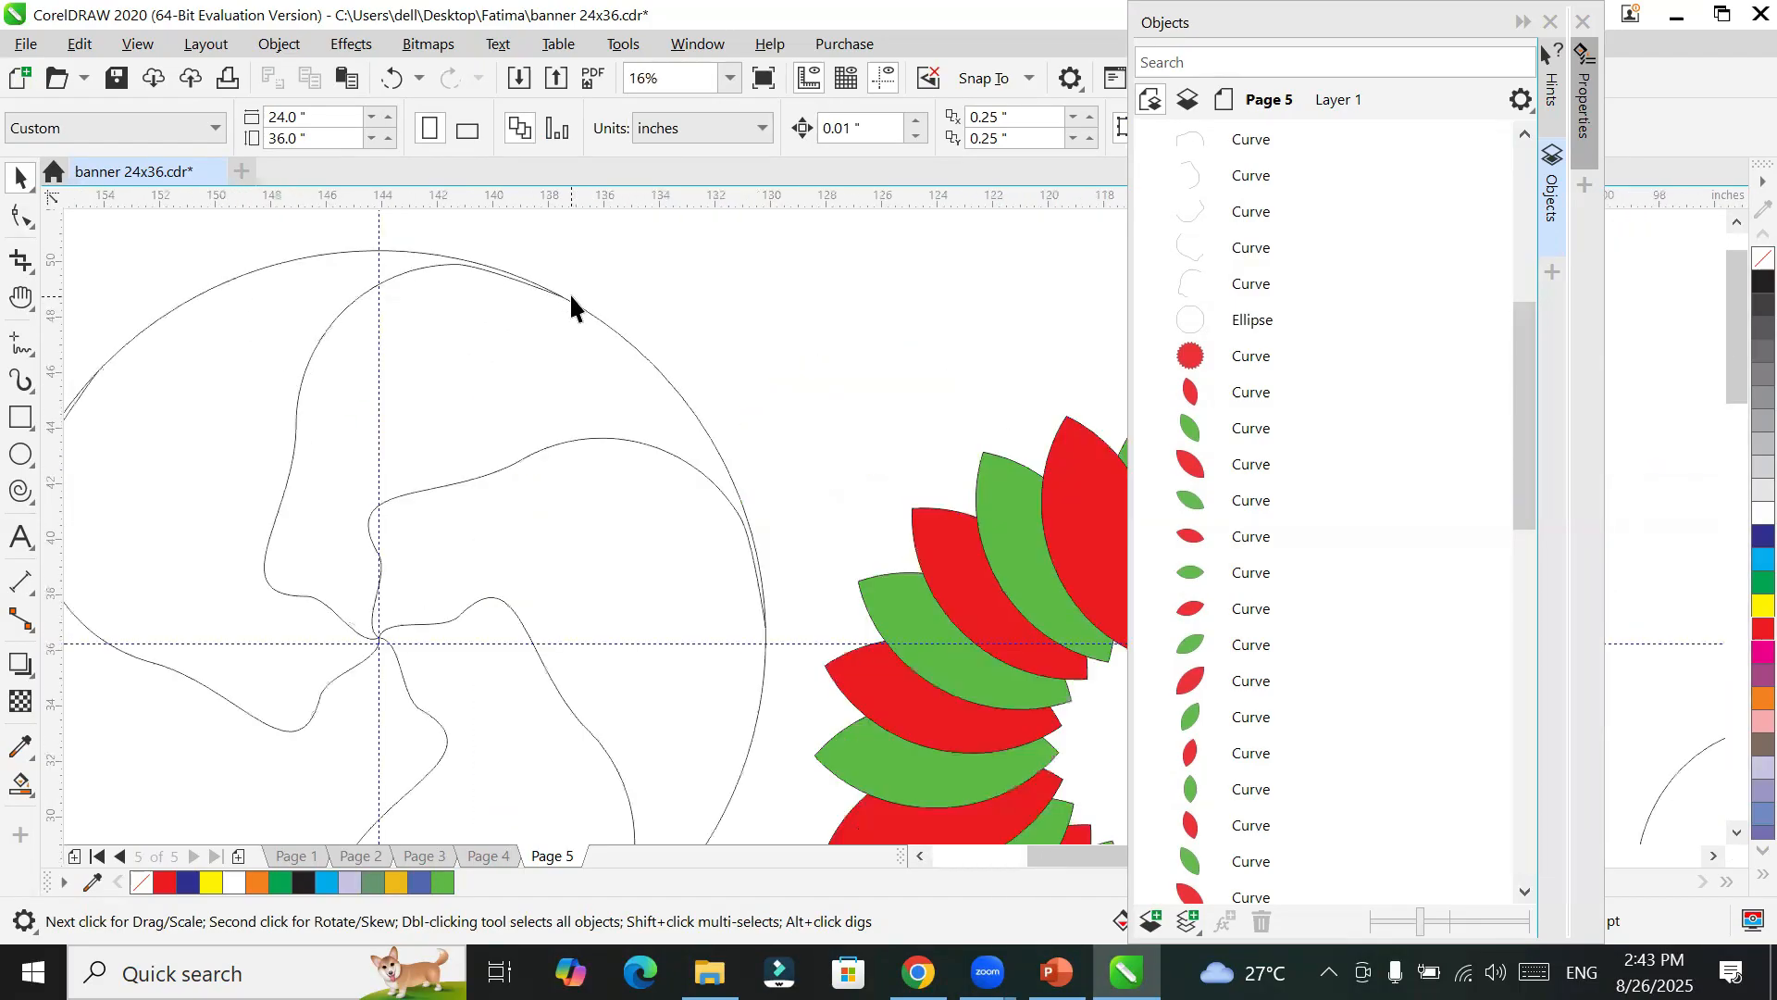
{"action": "scroll", "coordinate": [571, 298], "scroll_direction": "up", "scroll_amount": 3}
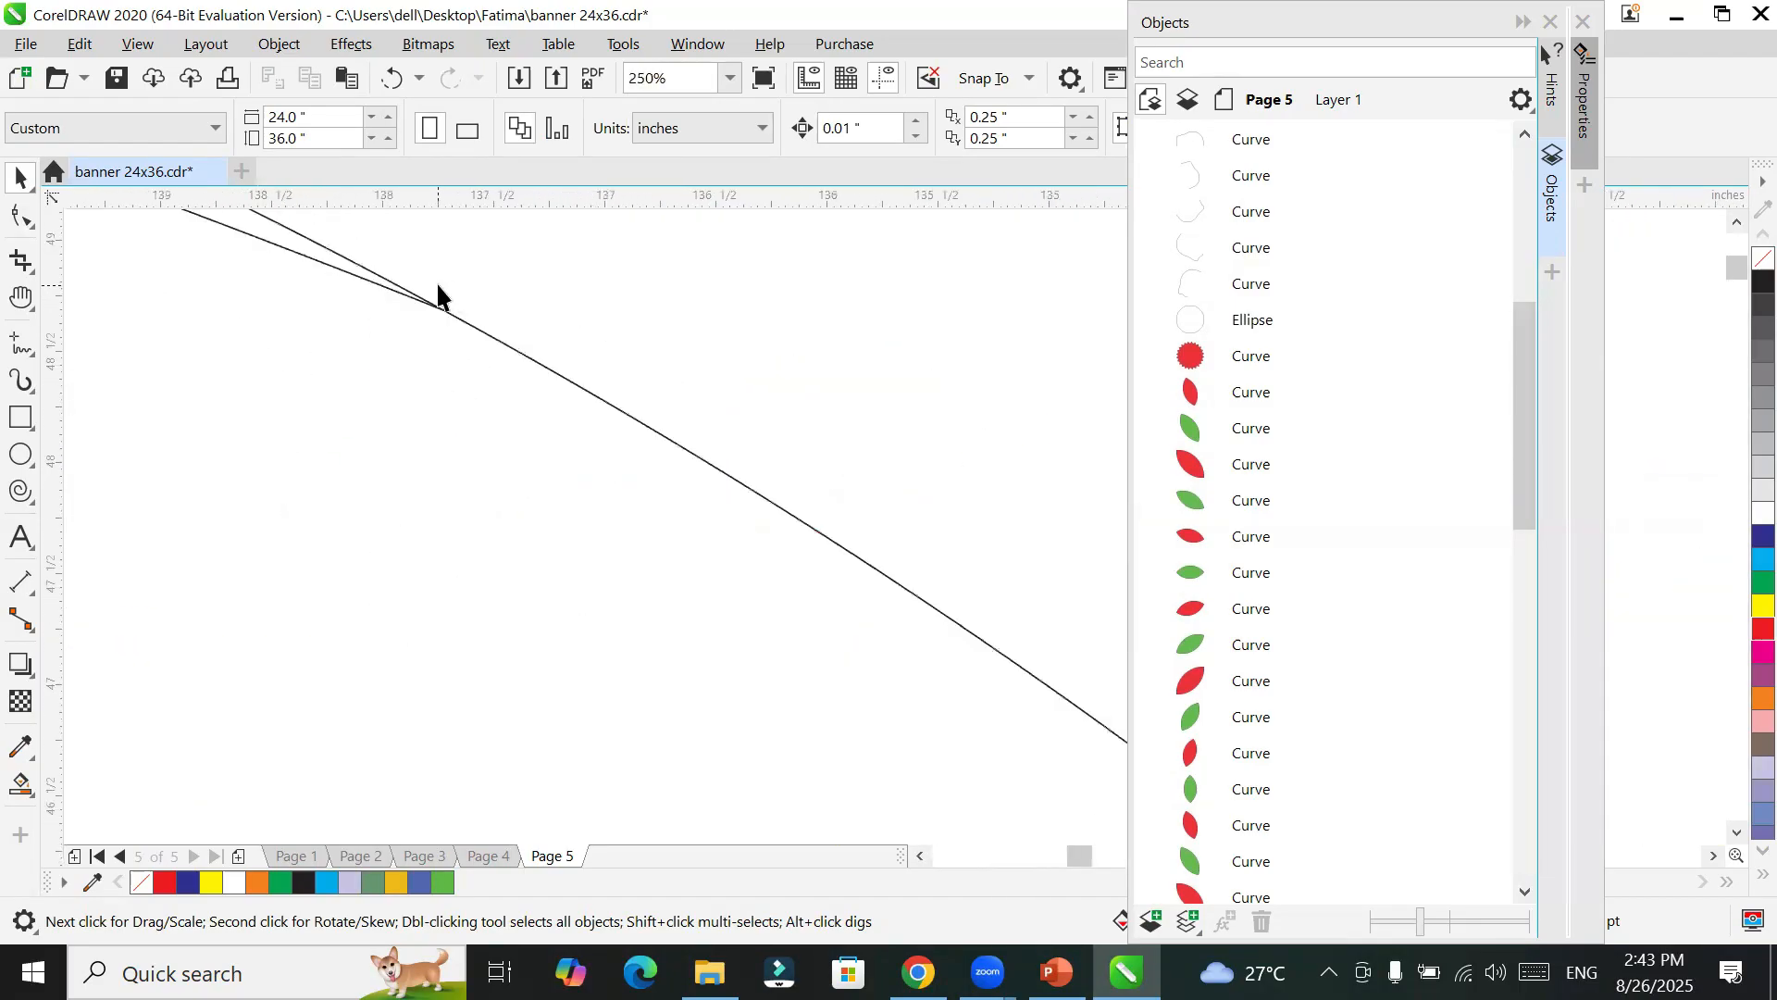
{"action": "scroll", "coordinate": [452, 294], "scroll_direction": "down", "scroll_amount": 1}
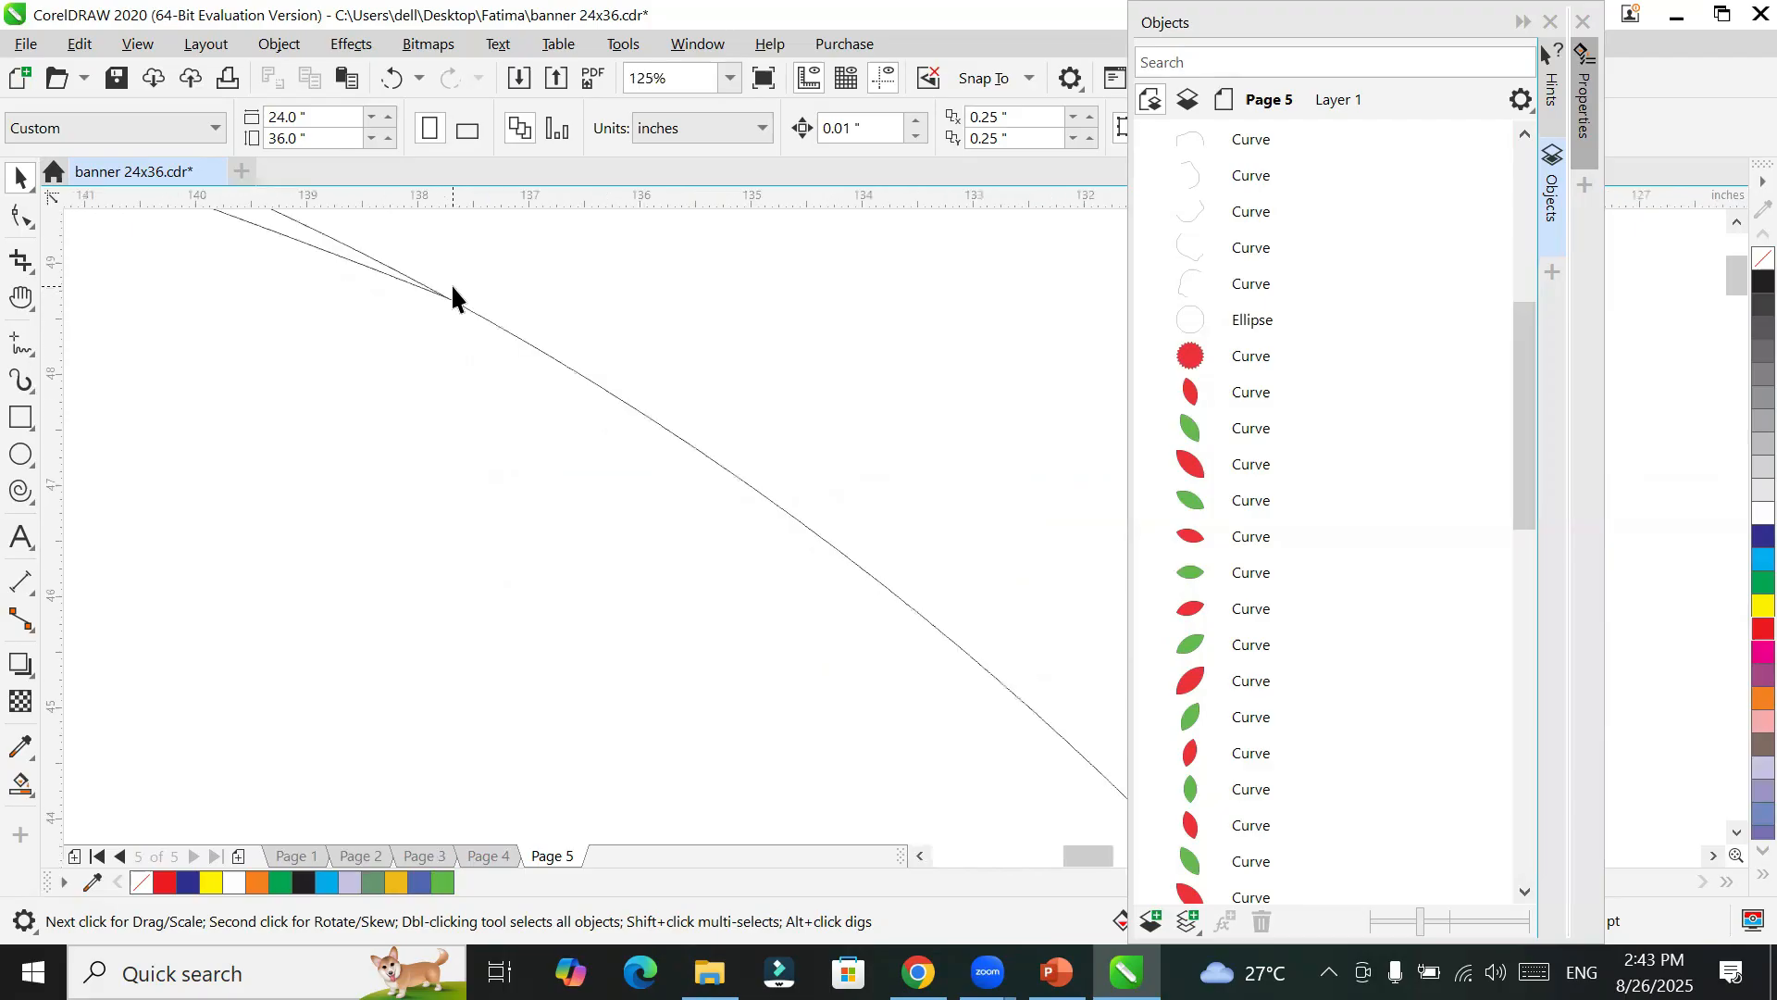
{"action": "scroll", "coordinate": [452, 295], "scroll_direction": "down", "scroll_amount": 4}
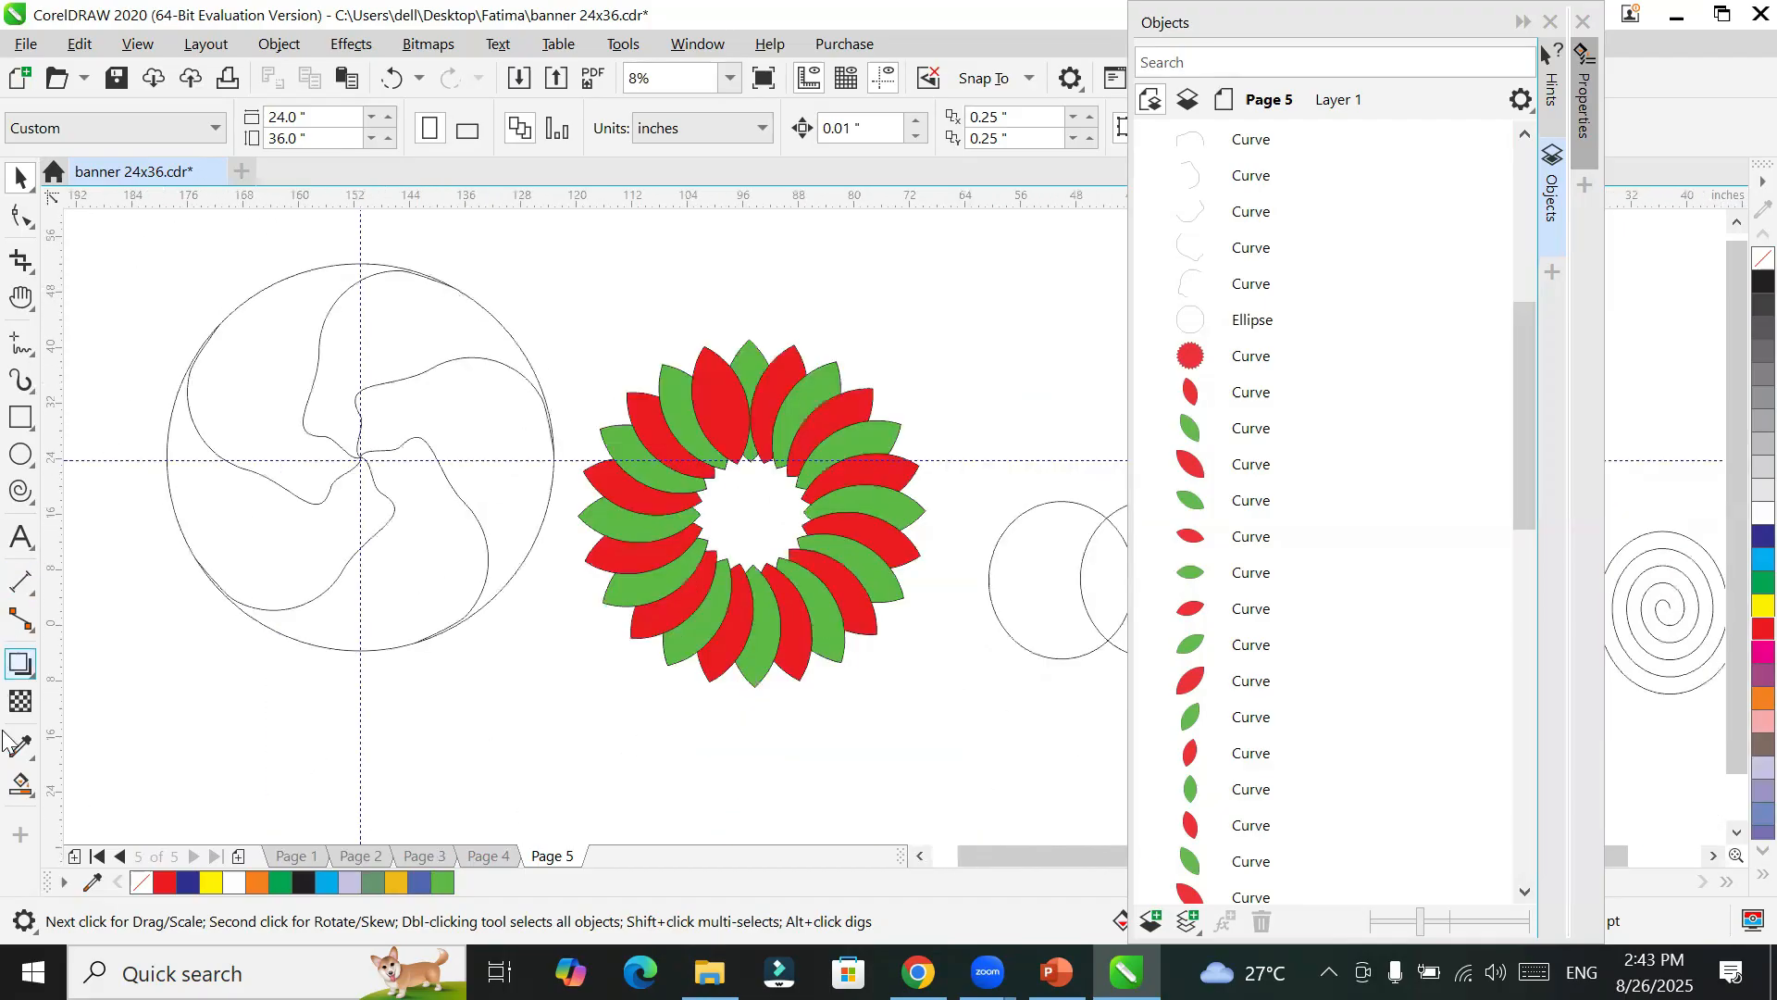
Step: Use Smart Fill to fill the upper-right and lower-left swirl sections of the circle with red
{"action": "left_click", "coordinate": [13, 789]}
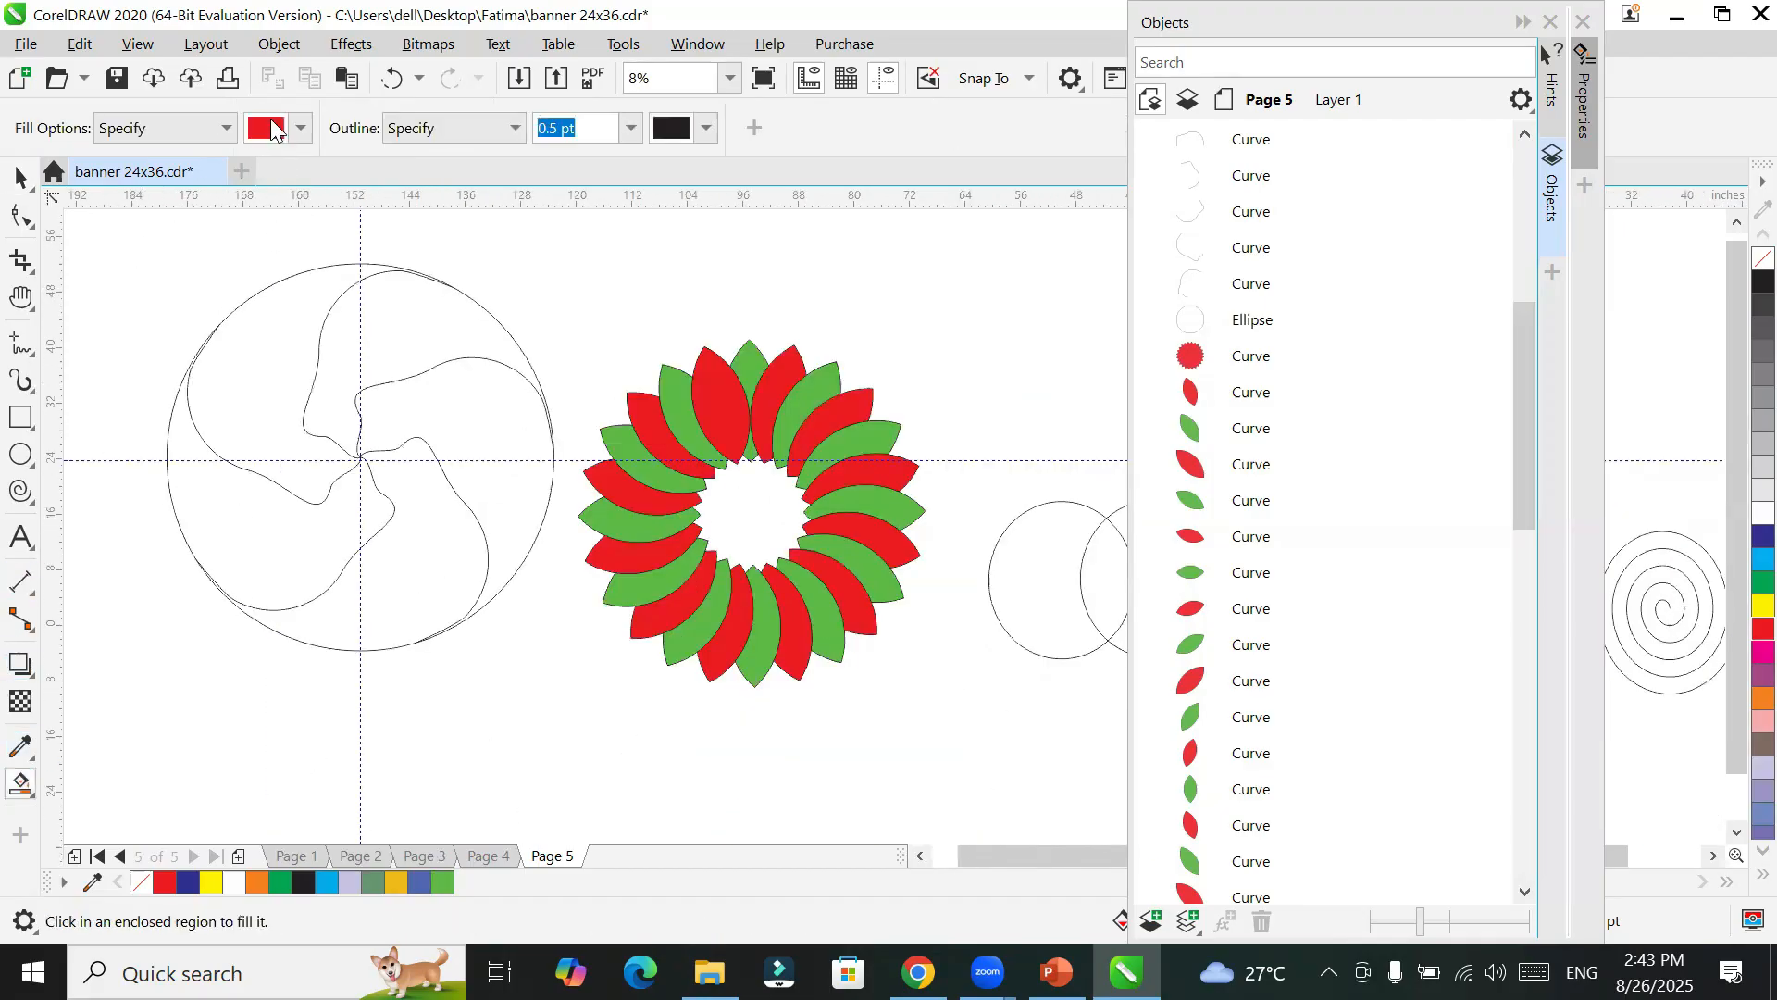
{"action": "left_click", "coordinate": [380, 336]}
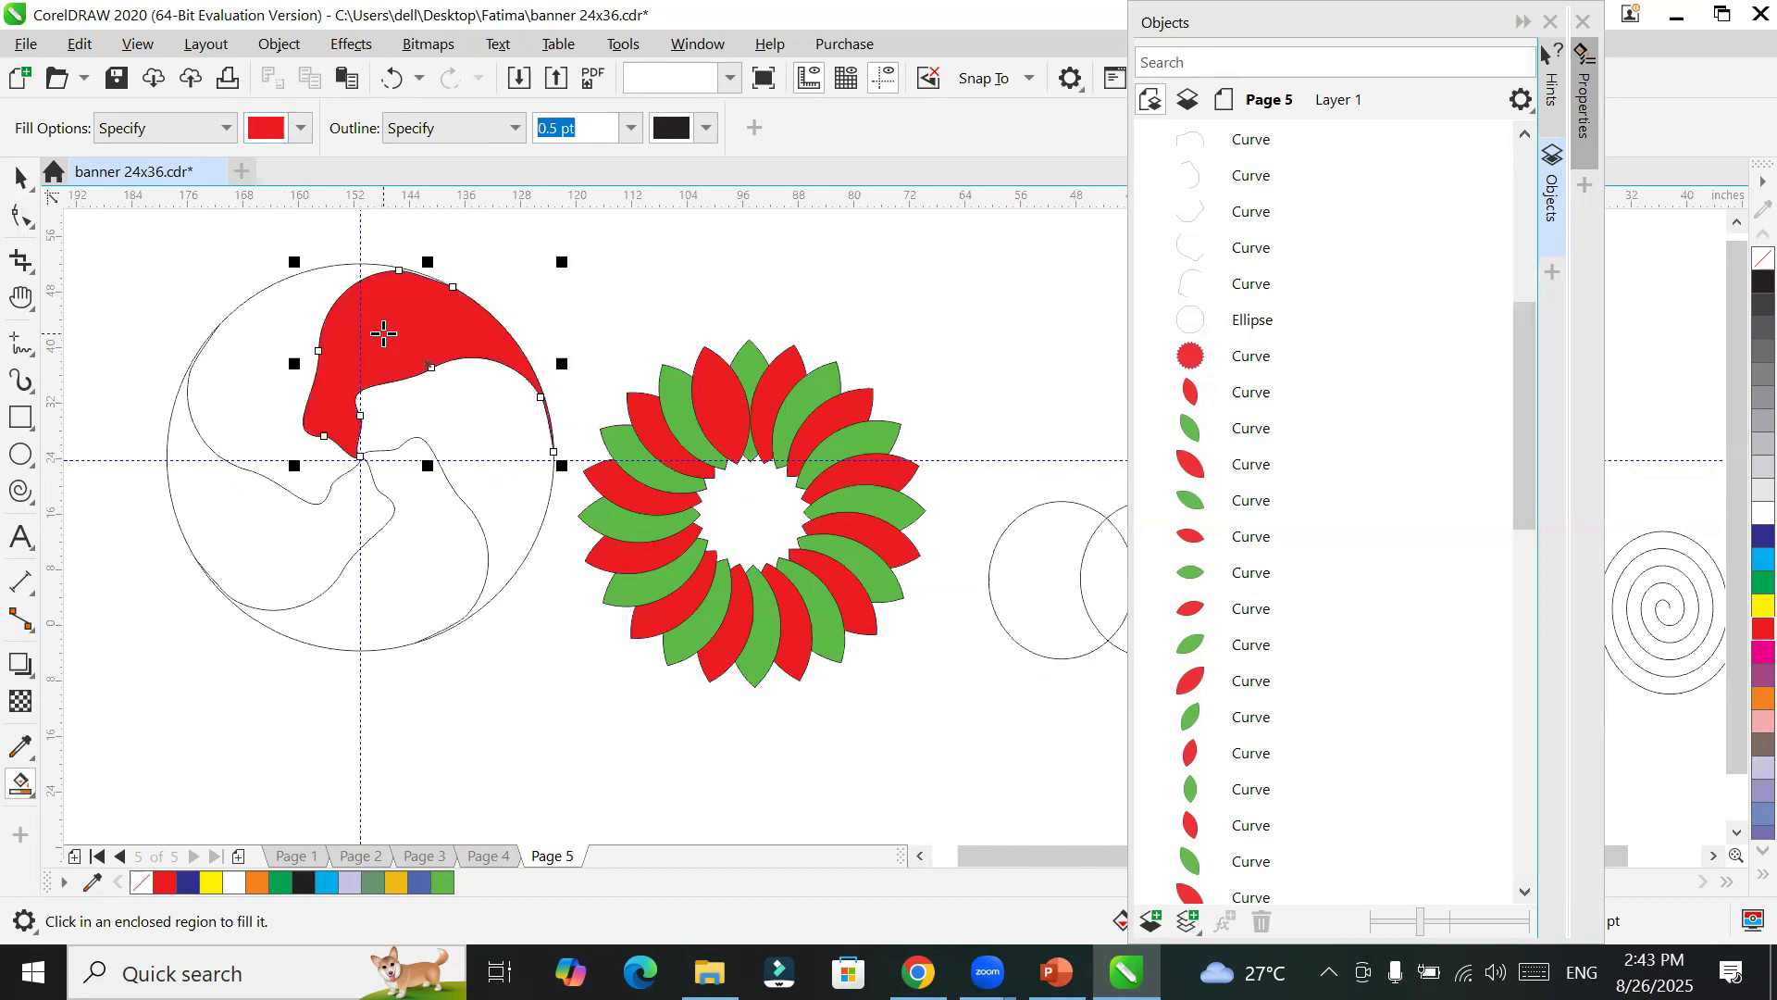
{"action": "left_click", "coordinate": [220, 544]}
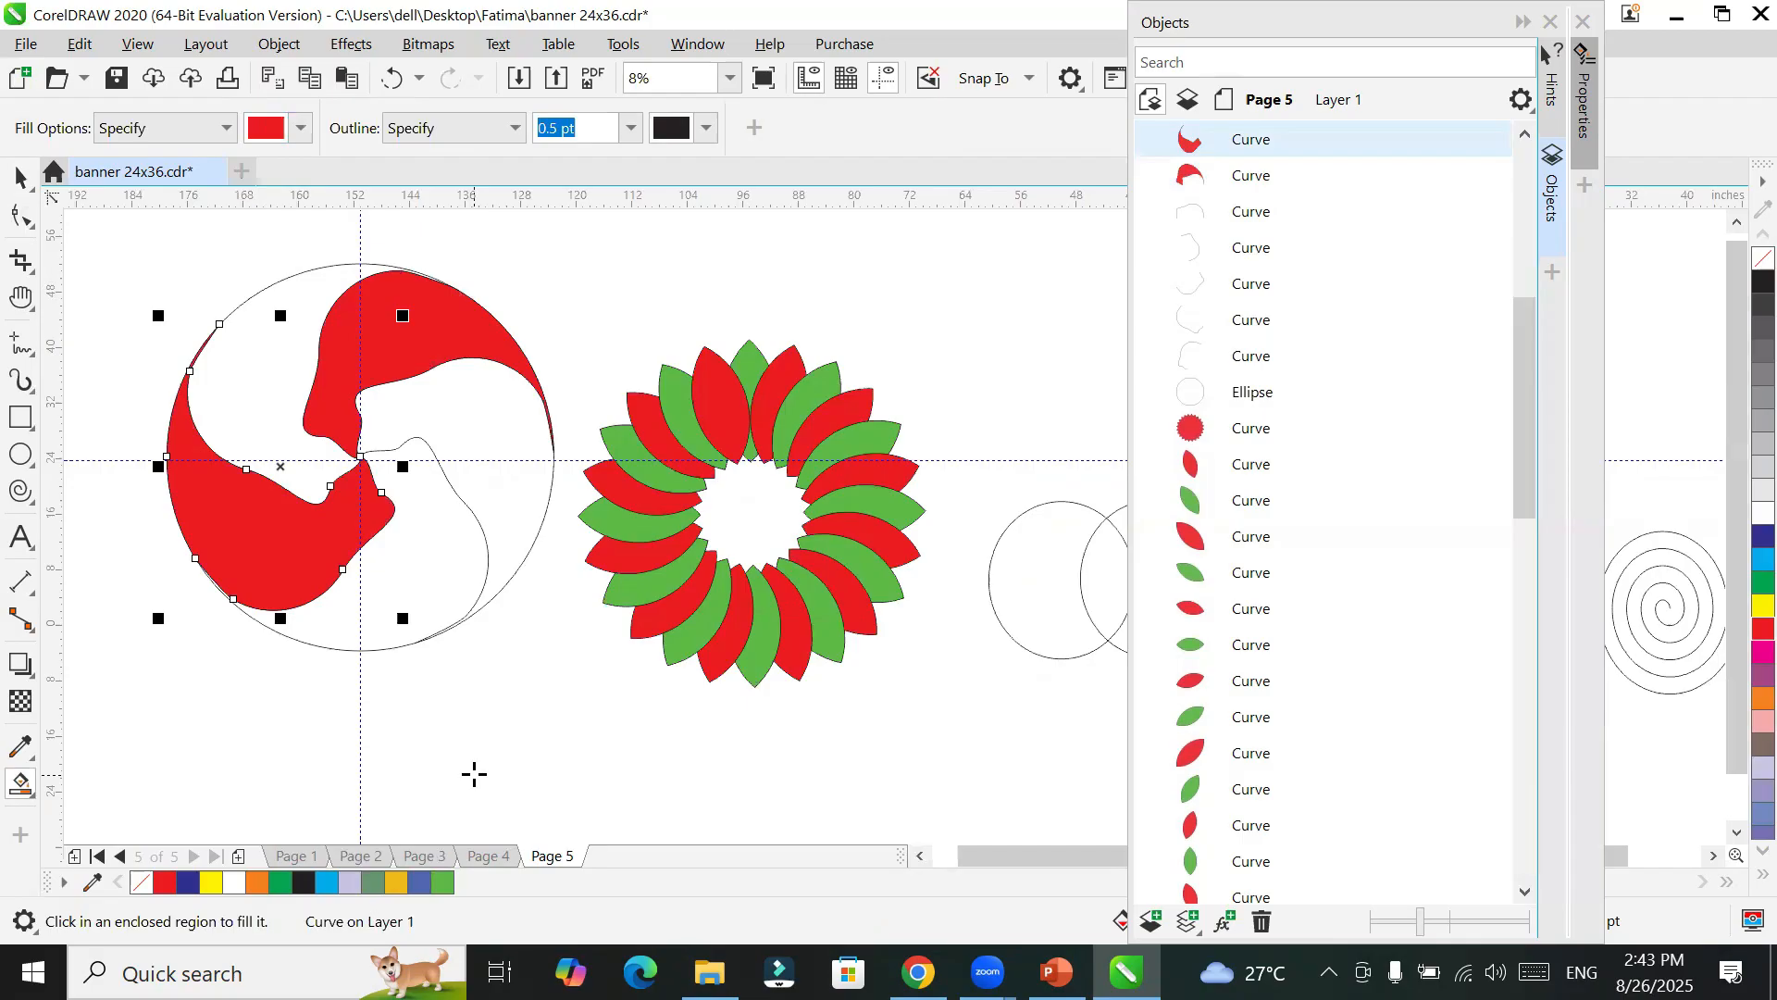
Step: Change the Smart Fill colour to blue and fill the upper-left swirl section between the two red ones
{"action": "left_click", "coordinate": [301, 134]}
{"action": "left_click", "coordinate": [300, 134]}
{"action": "left_click", "coordinate": [301, 134]}
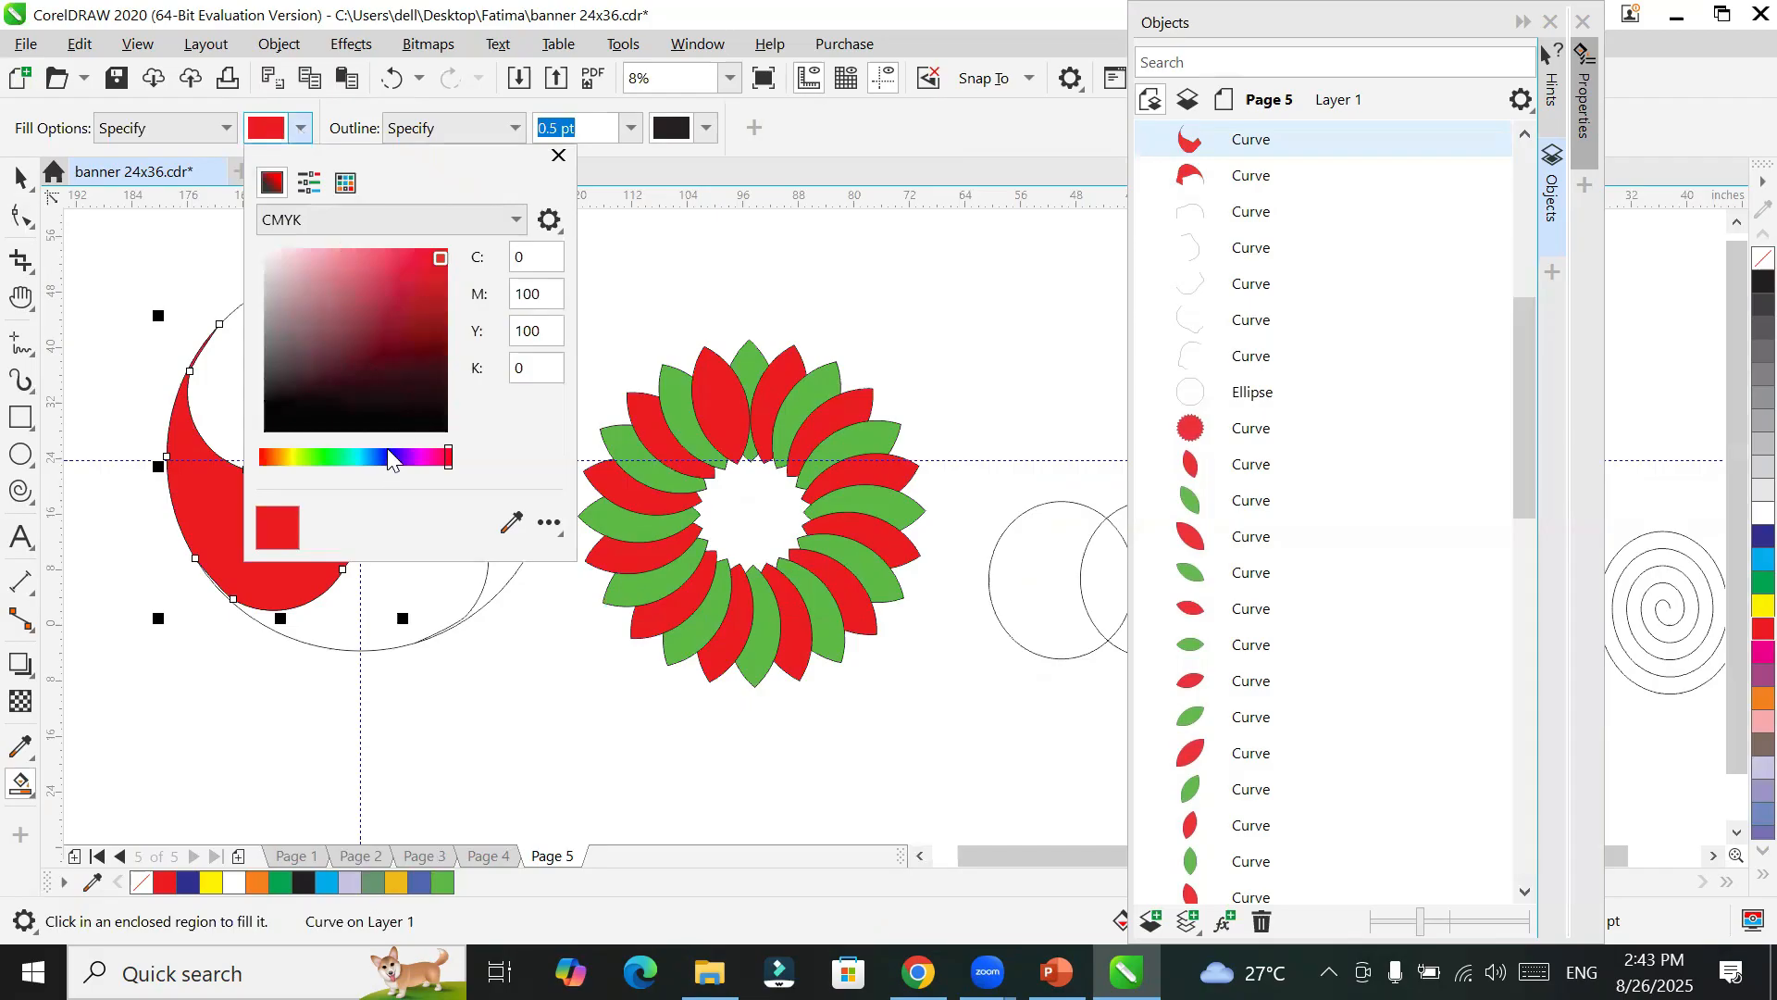
{"action": "left_click", "coordinate": [389, 458]}
{"action": "left_click", "coordinate": [270, 129]}
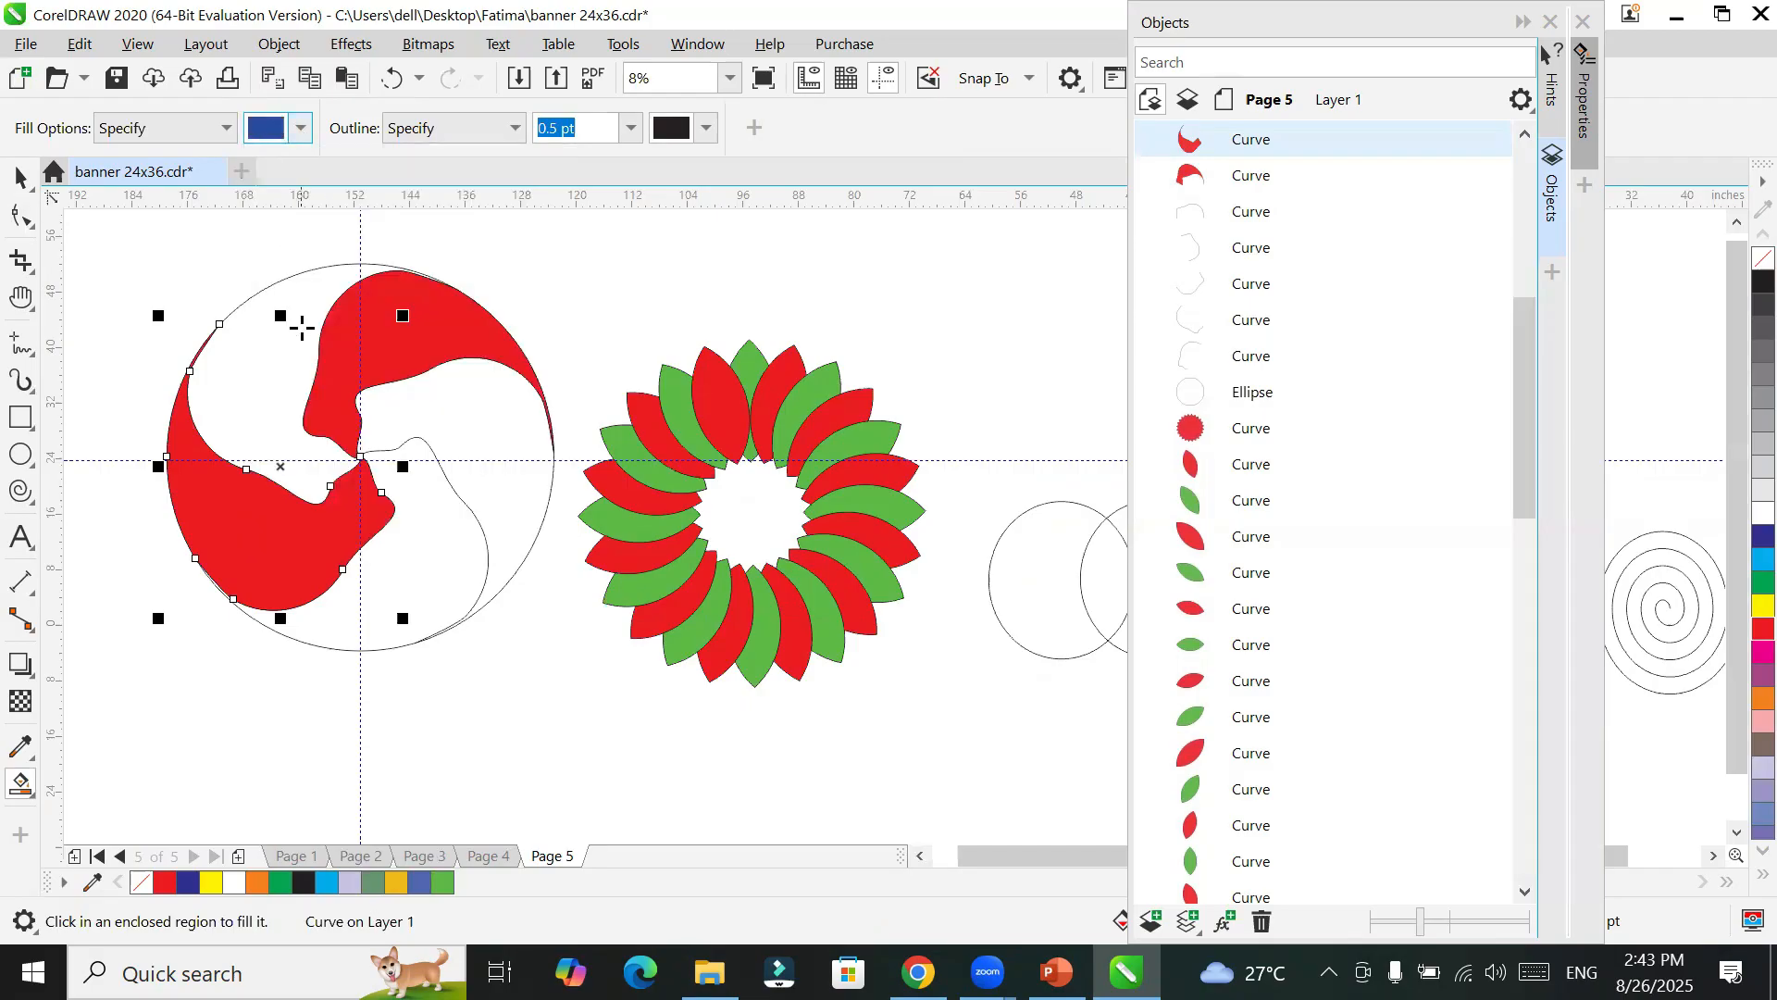
{"action": "left_click", "coordinate": [292, 350]}
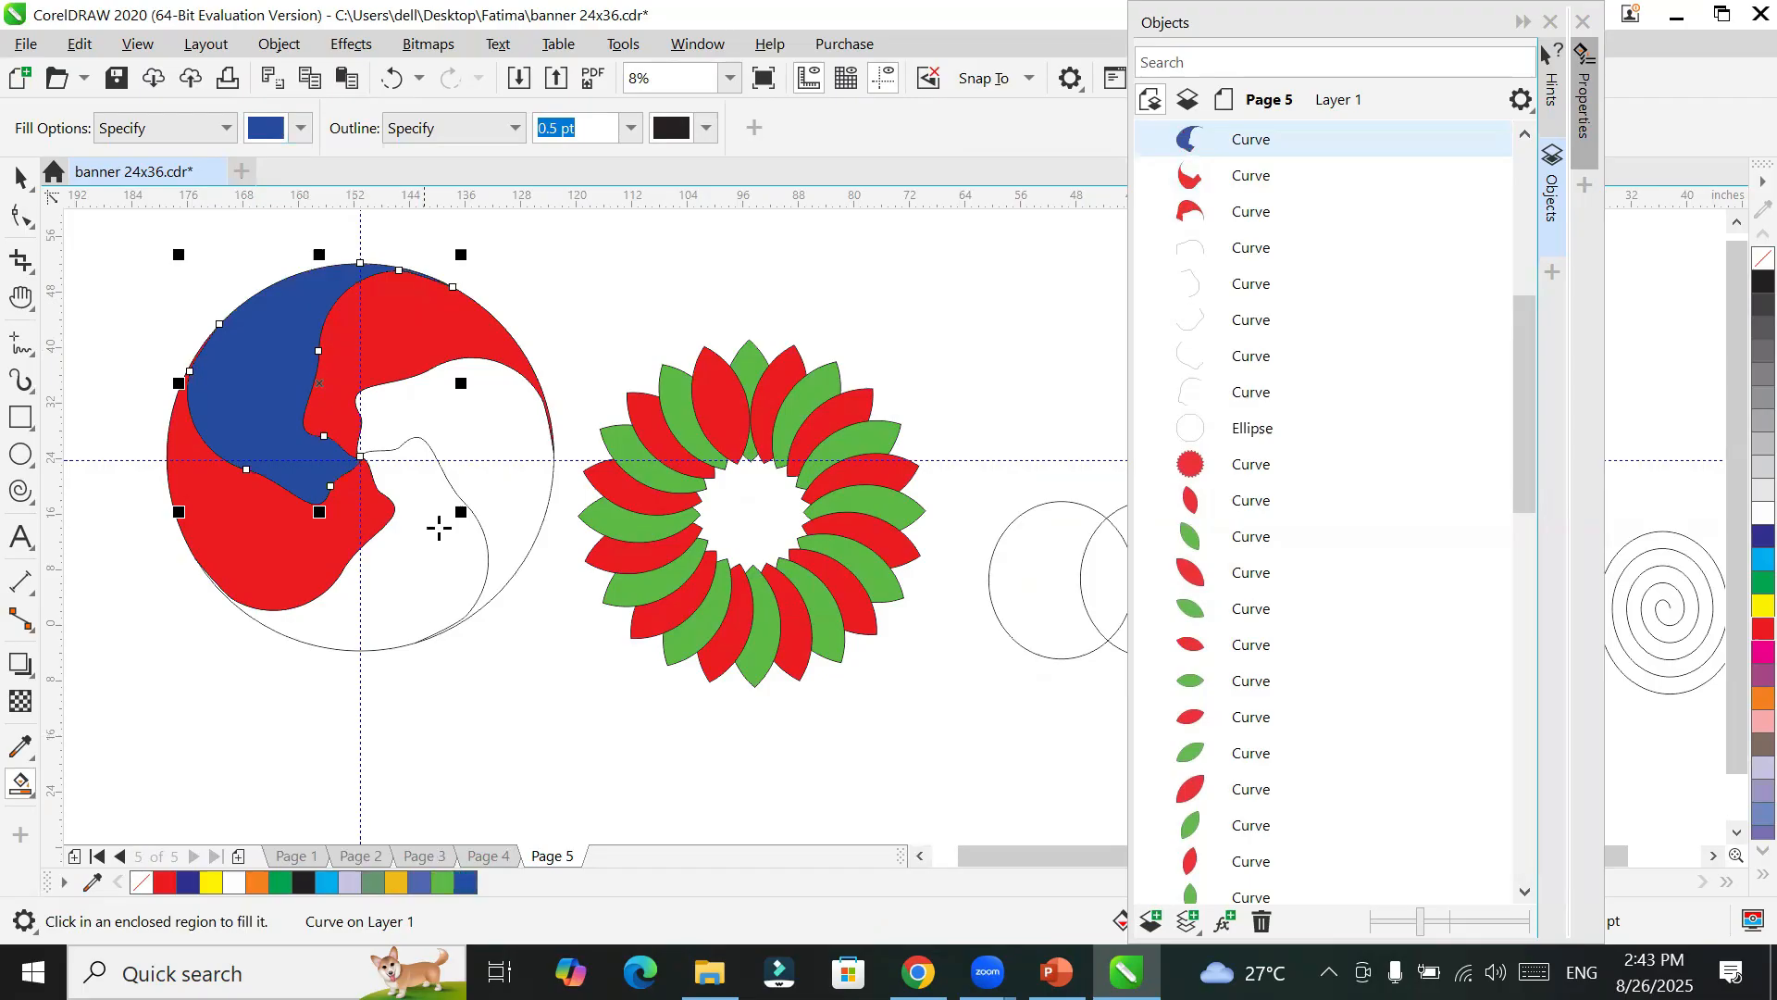
Step: Try to Smart Fill the circle's unfilled swirl sections with blue, examining where the boundary curves meet the outline and the centre
{"action": "left_click", "coordinate": [469, 419]}
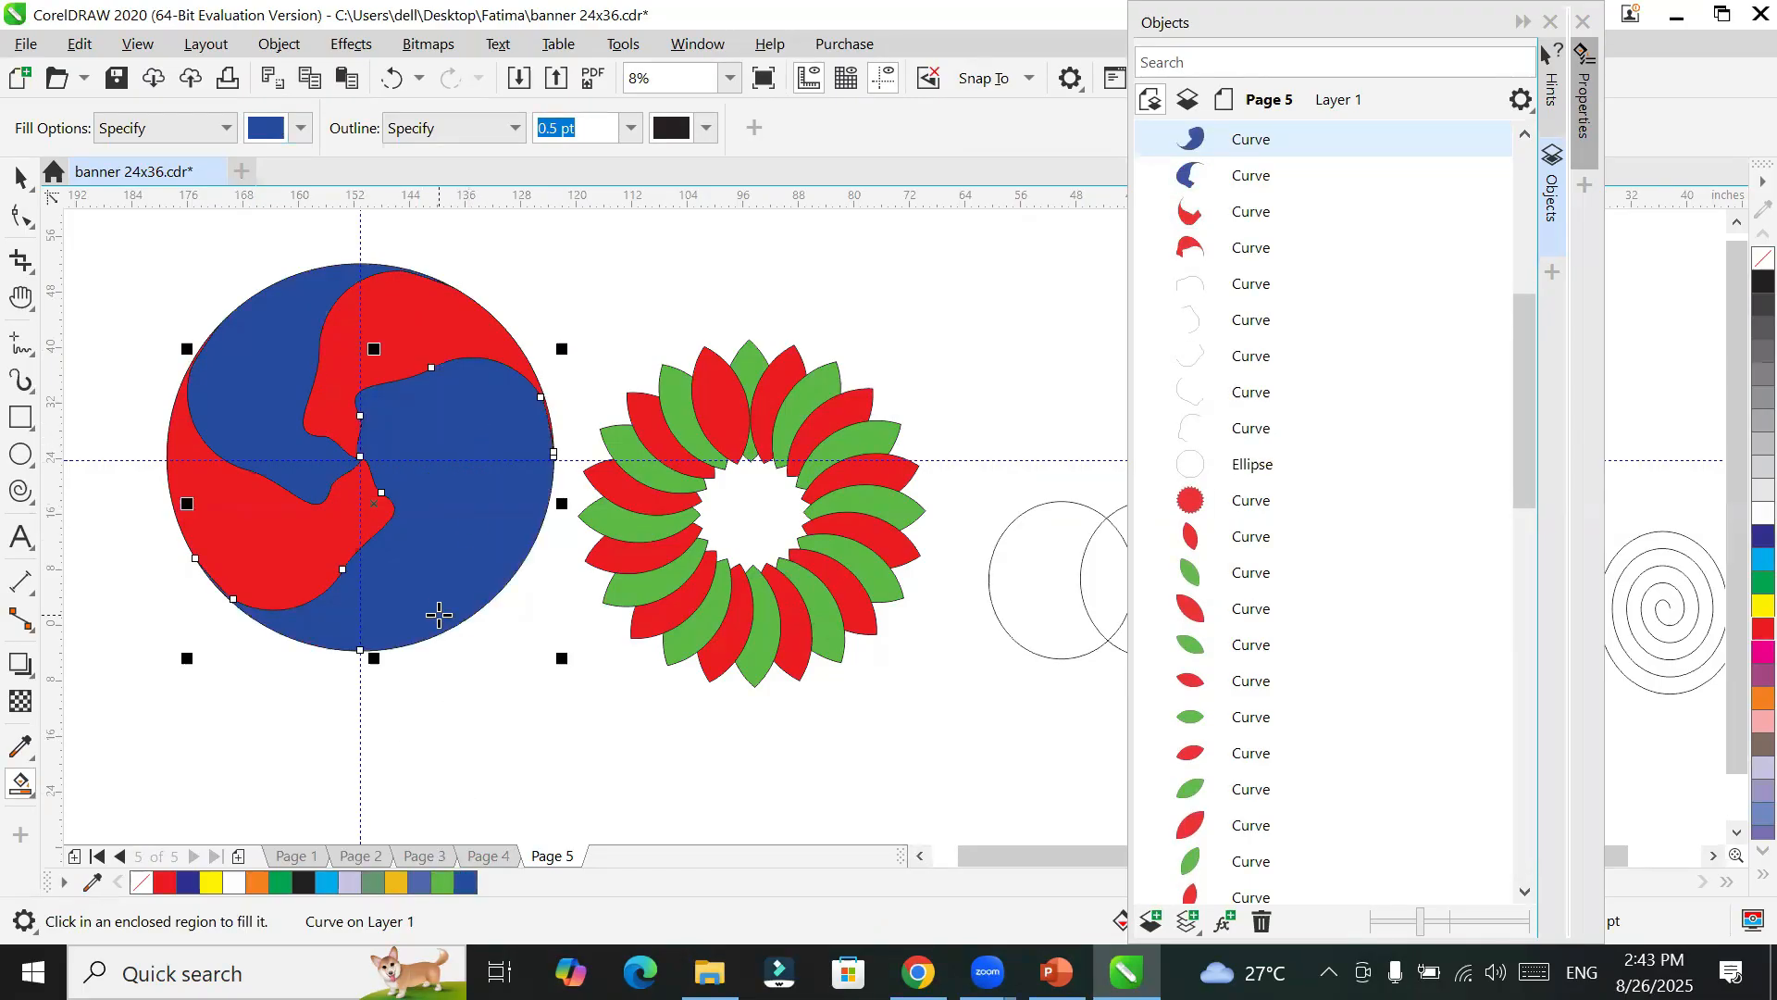
{"action": "key", "text": "ctrl+z"}
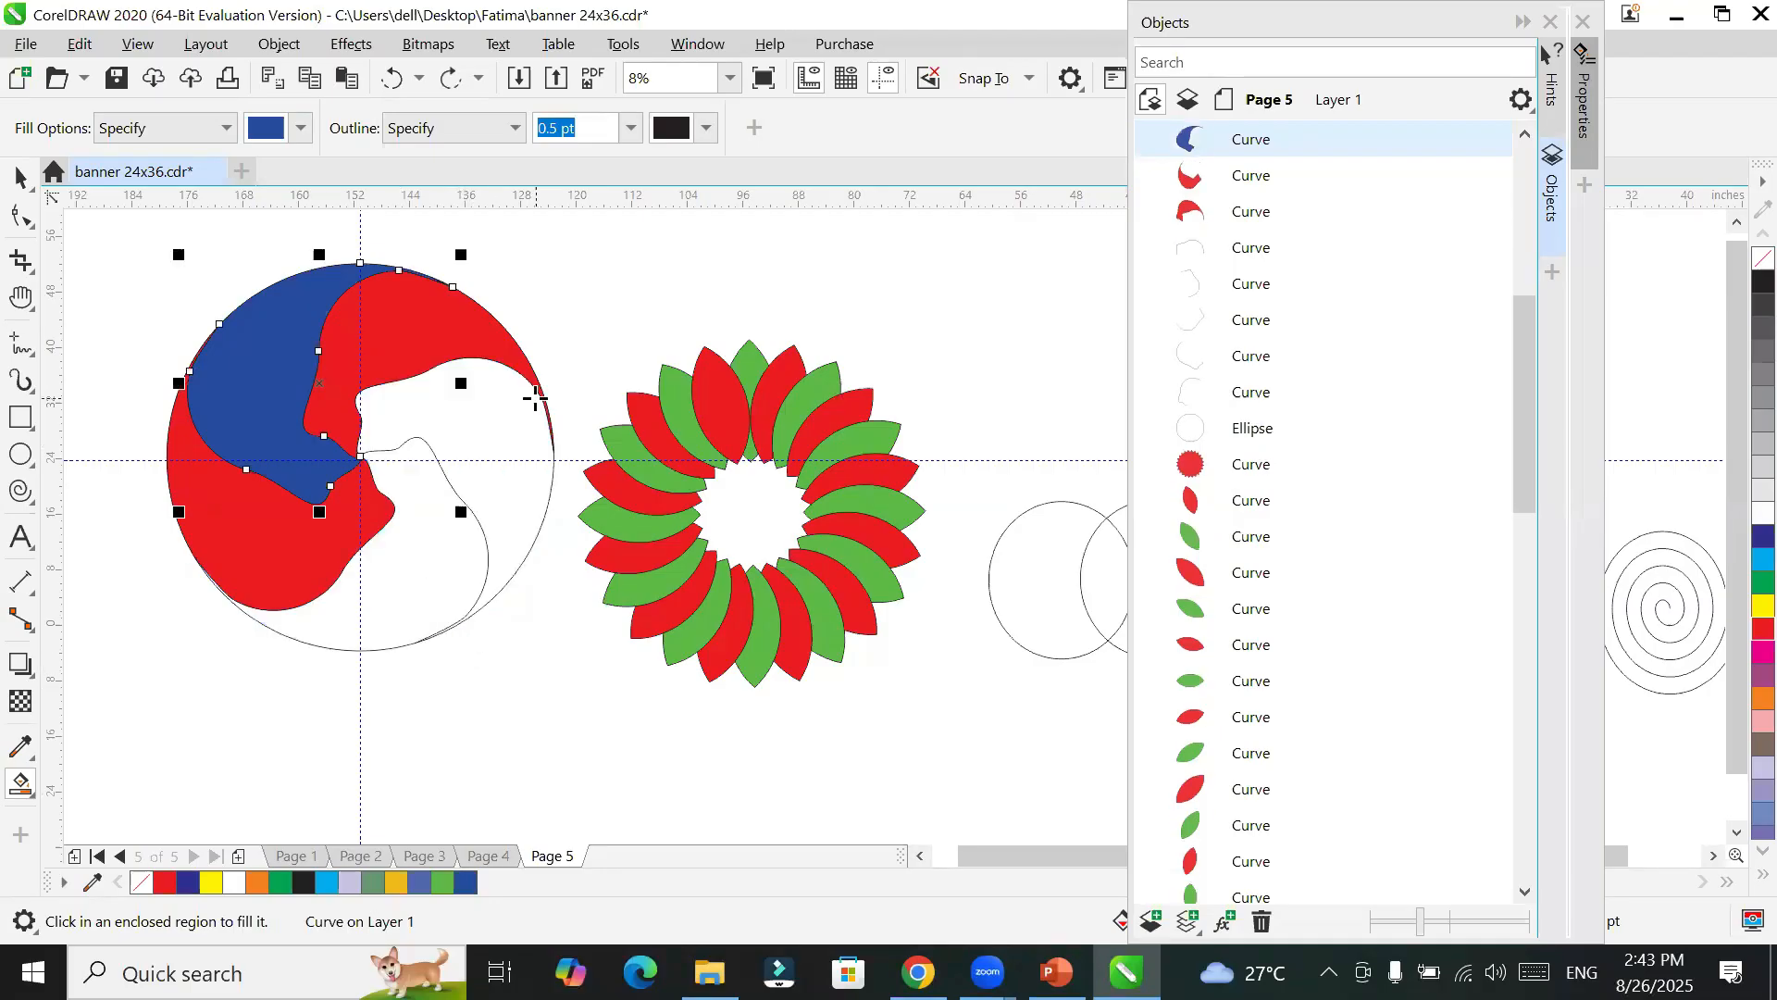
{"action": "scroll", "coordinate": [428, 670], "scroll_direction": "up", "scroll_amount": 4}
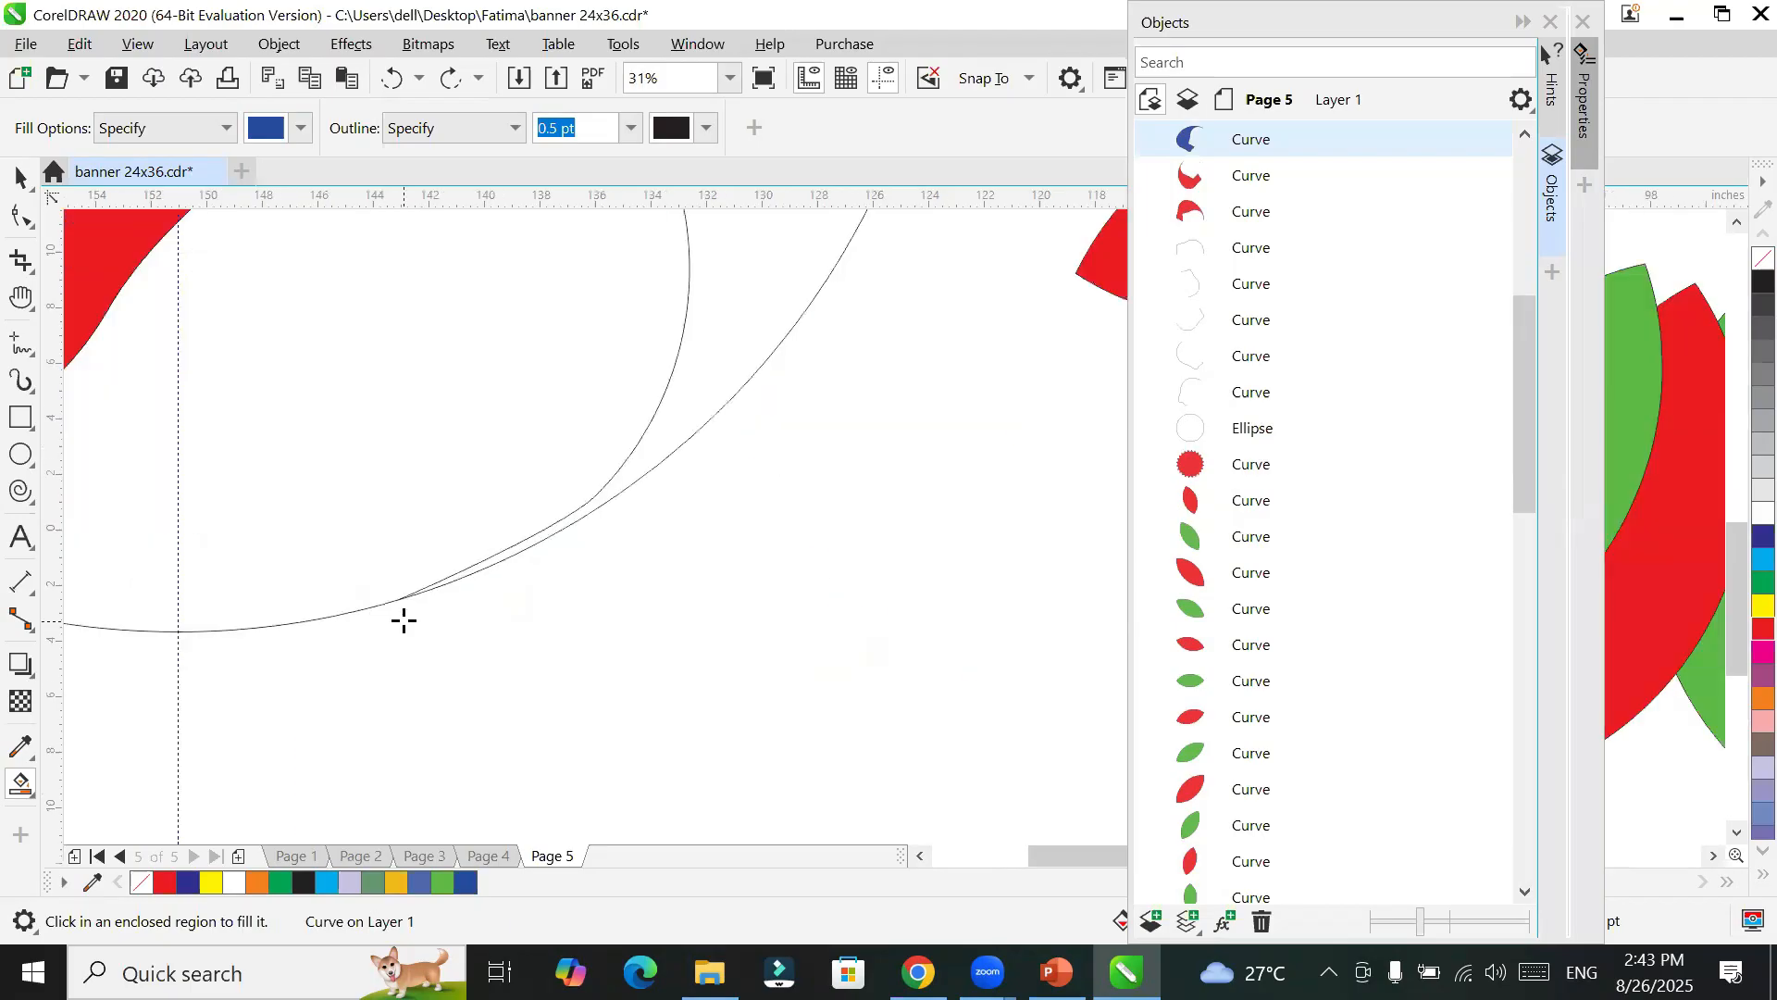
{"action": "scroll", "coordinate": [404, 620], "scroll_direction": "up", "scroll_amount": 5}
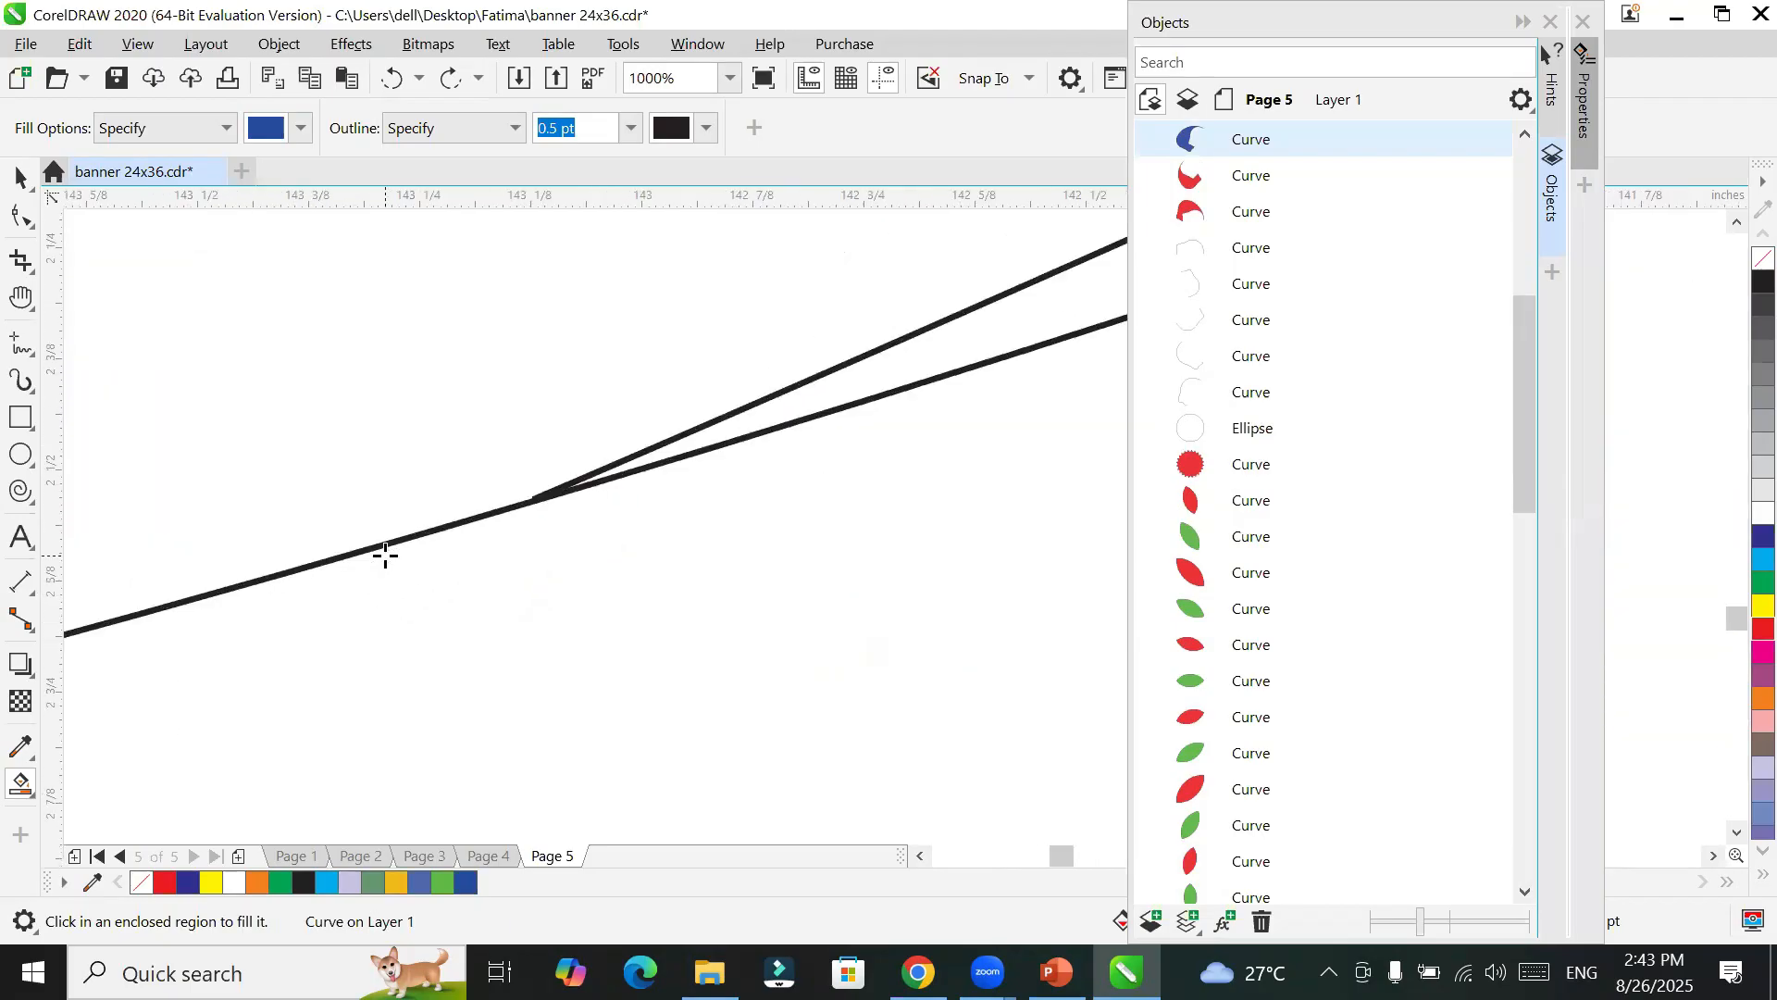
{"action": "scroll", "coordinate": [385, 554], "scroll_direction": "down", "scroll_amount": 7}
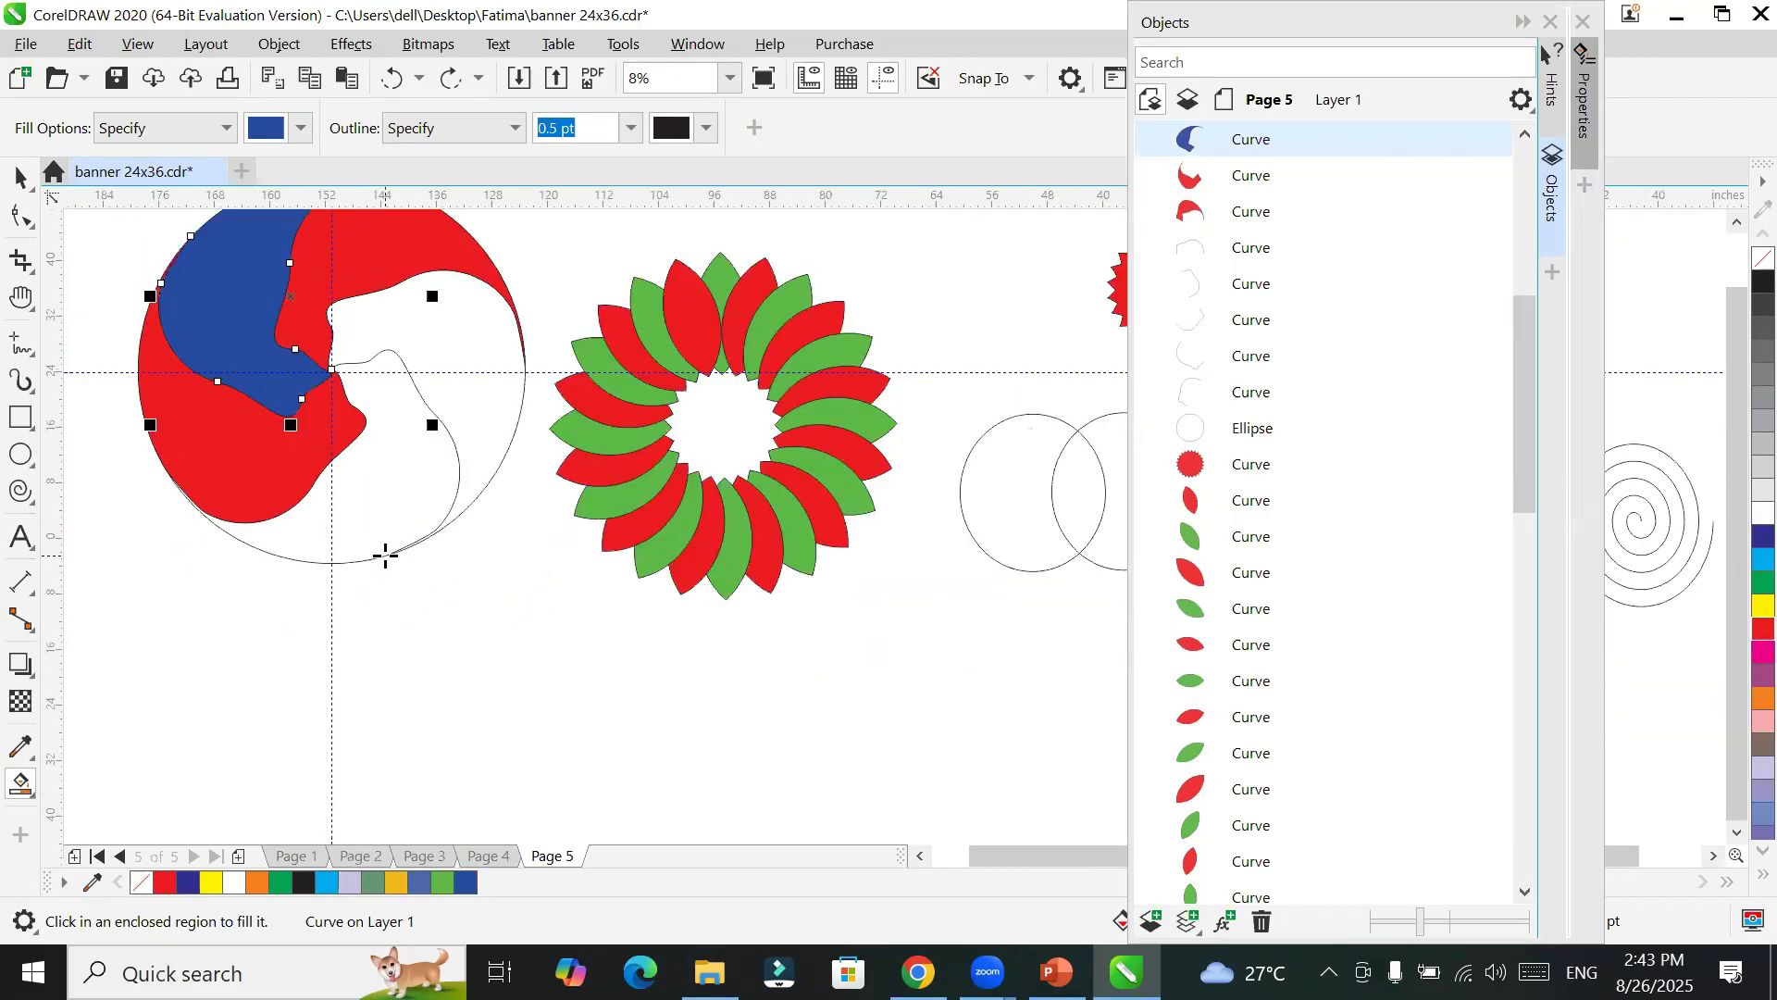
{"action": "scroll", "coordinate": [318, 347], "scroll_direction": "up", "scroll_amount": 6}
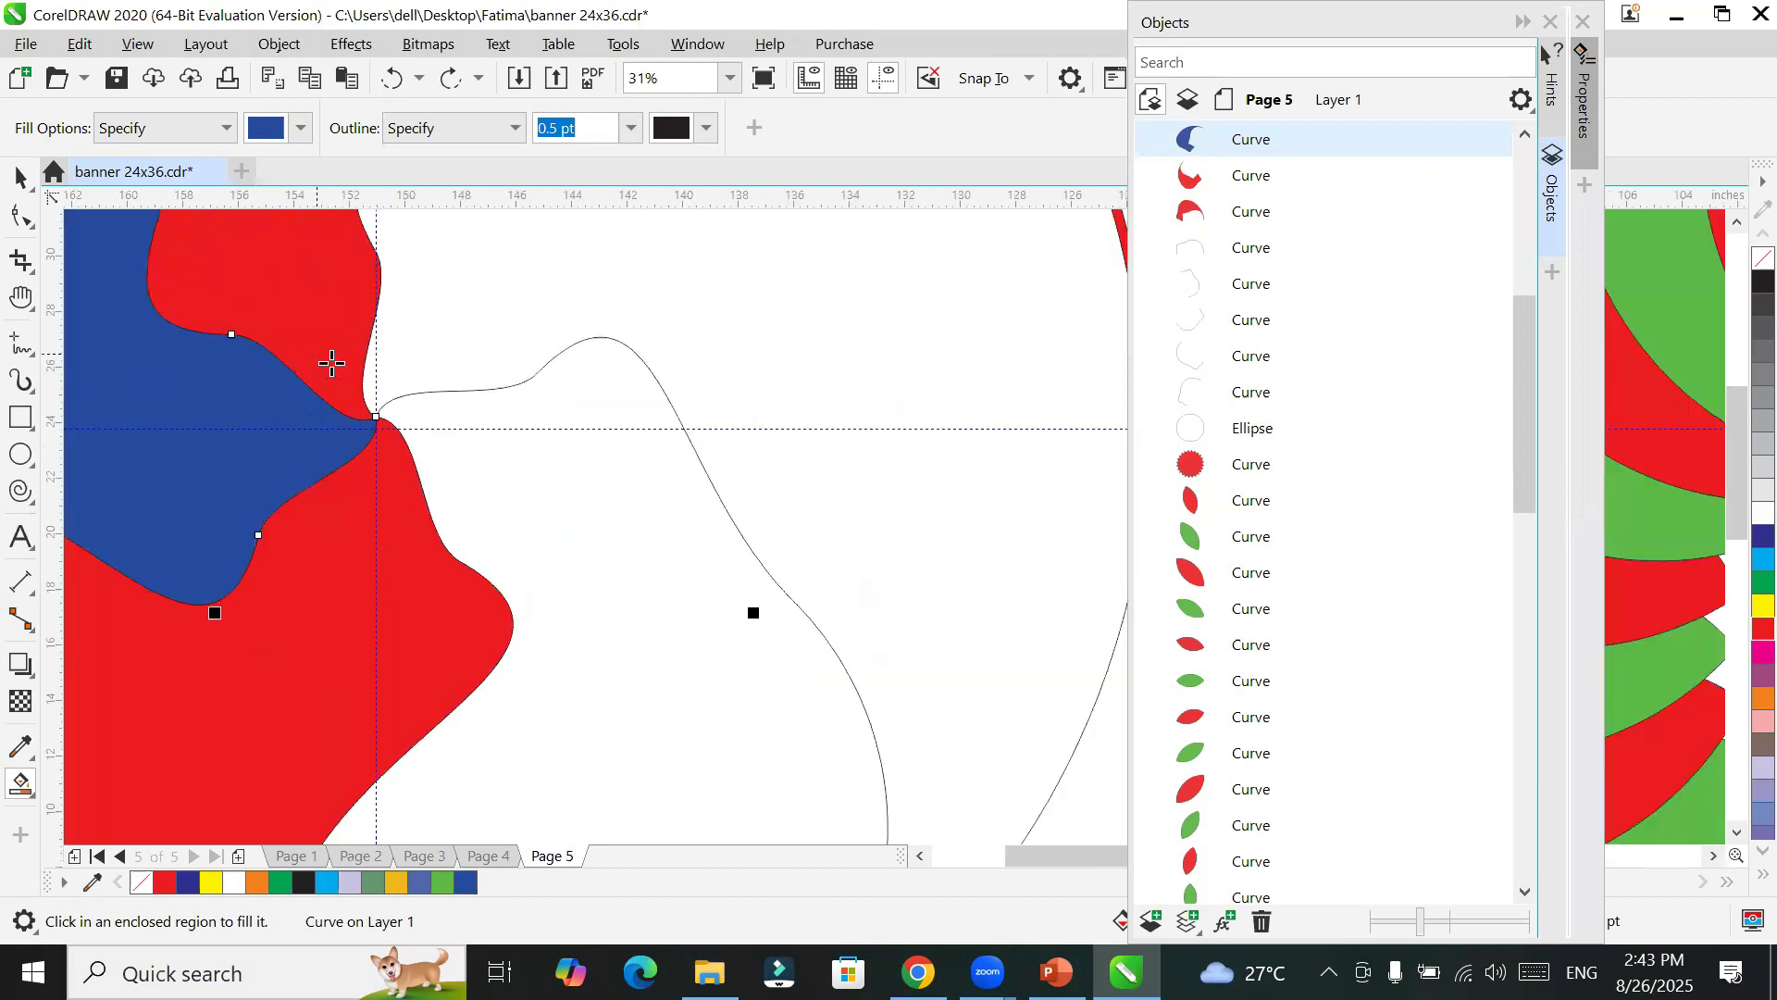
{"action": "scroll", "coordinate": [389, 409], "scroll_direction": "down", "scroll_amount": 4}
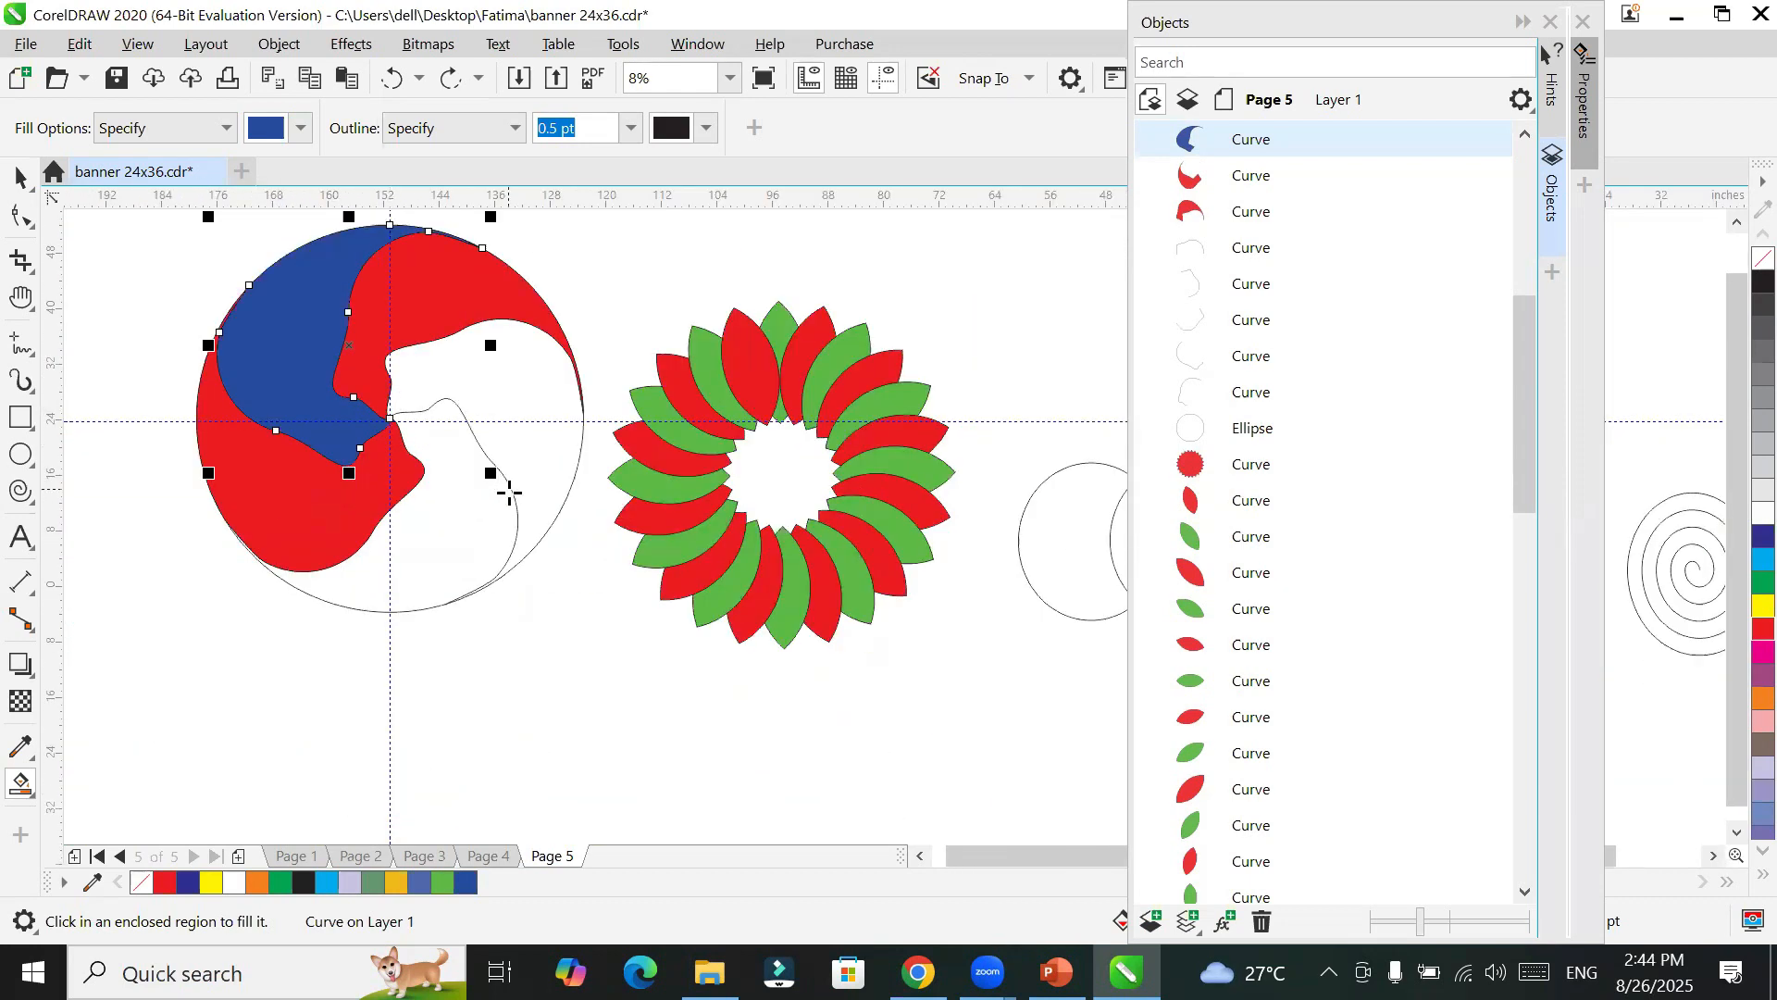
{"action": "left_click", "coordinate": [485, 521]}
{"action": "key", "text": "ctrl+z"}
{"action": "left_click", "coordinate": [528, 465]}
{"action": "key", "text": "ctrl+z"}
Step: Set the outline width of the curve dividing the circle's unfilled area to 24.0 pt
{"action": "left_click", "coordinate": [22, 177]}
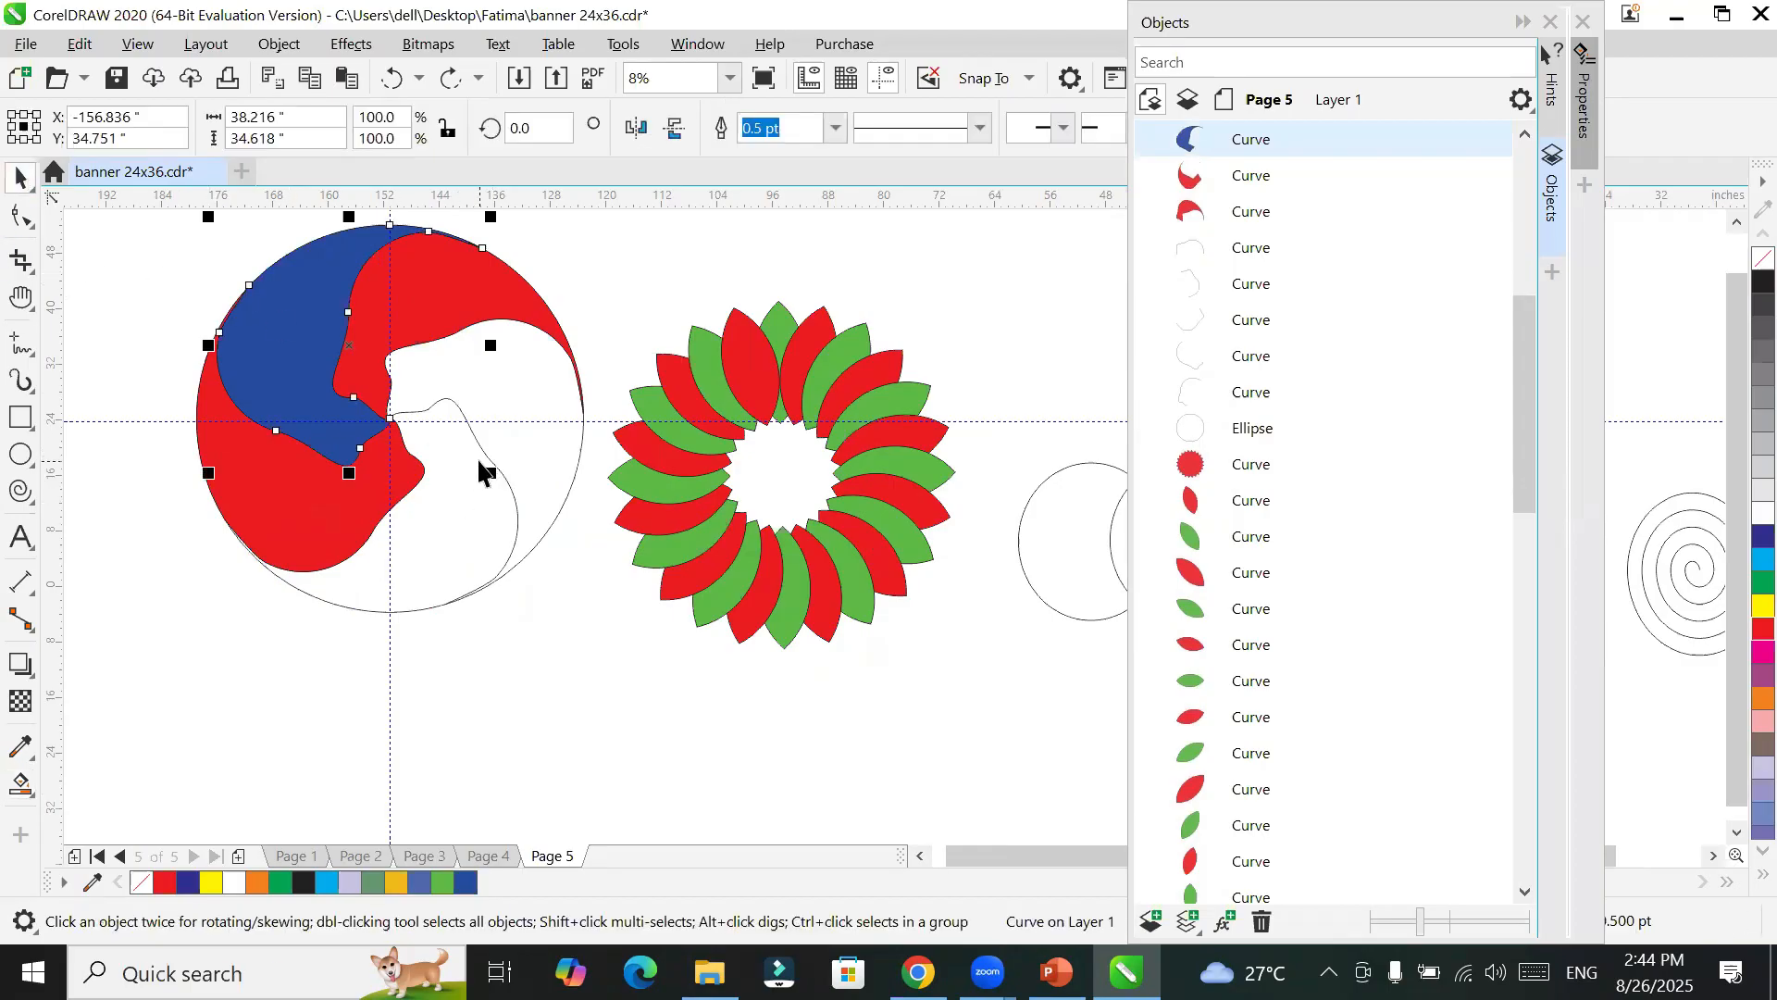
{"action": "left_click", "coordinate": [482, 449]}
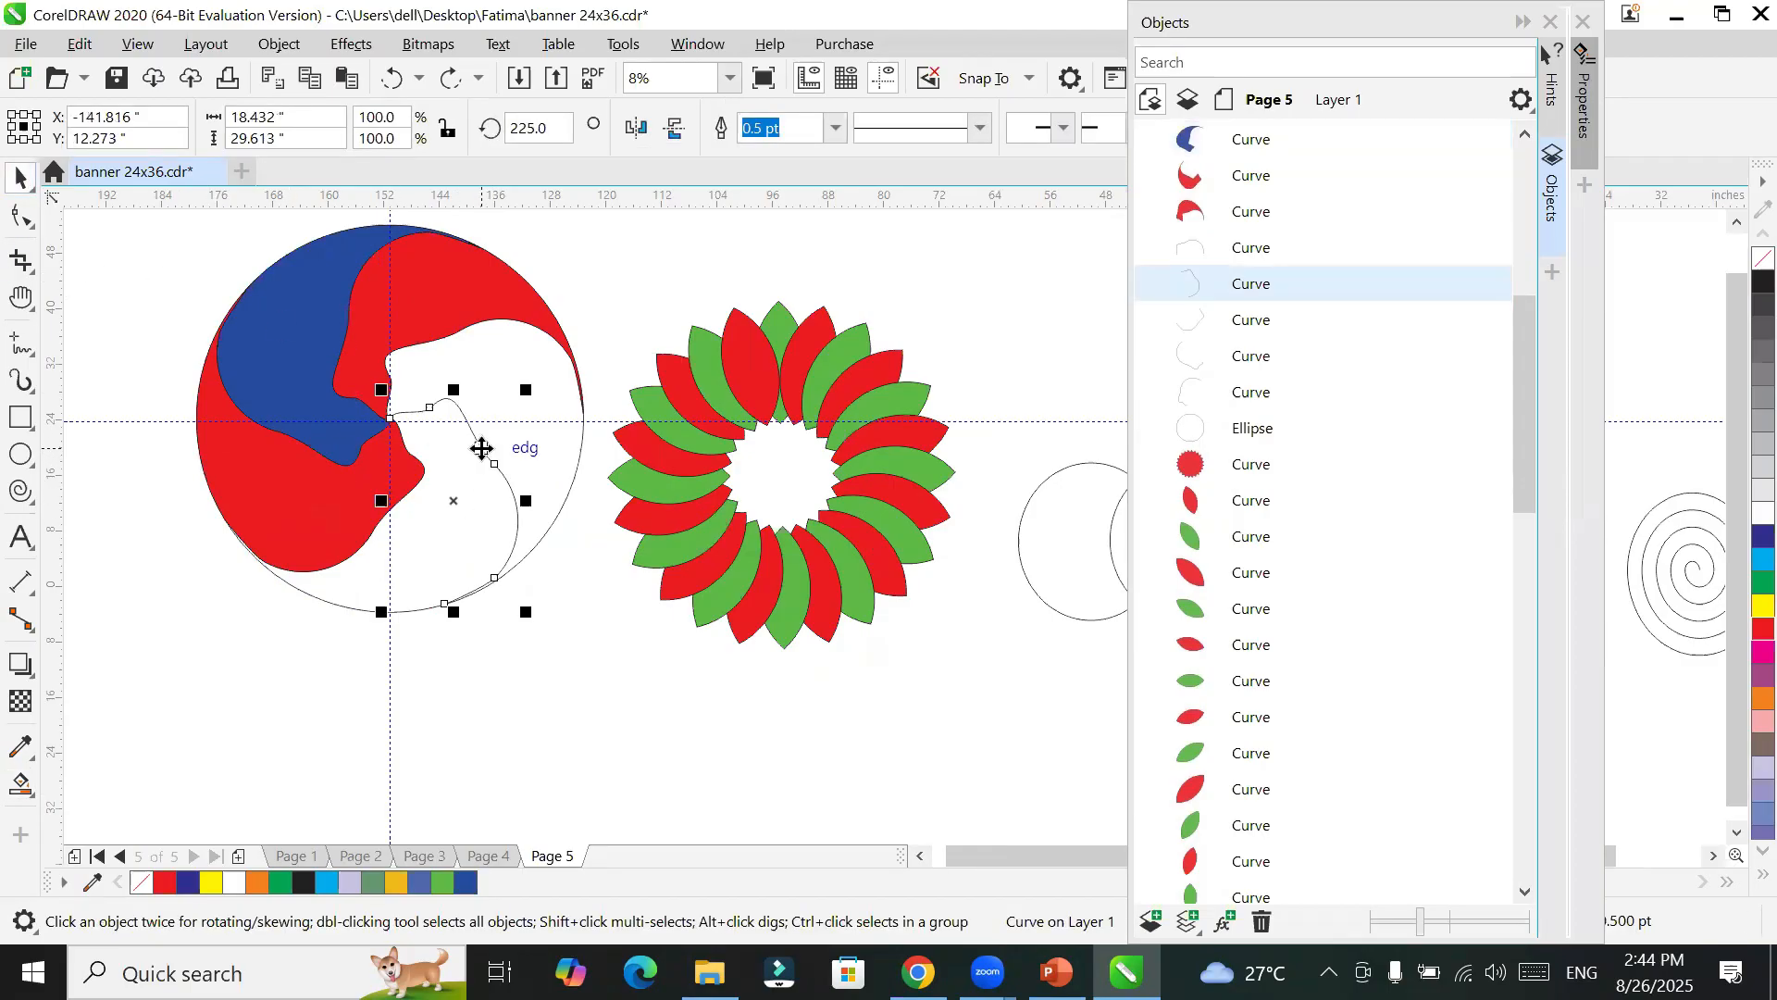
{"action": "left_click", "coordinate": [836, 130]}
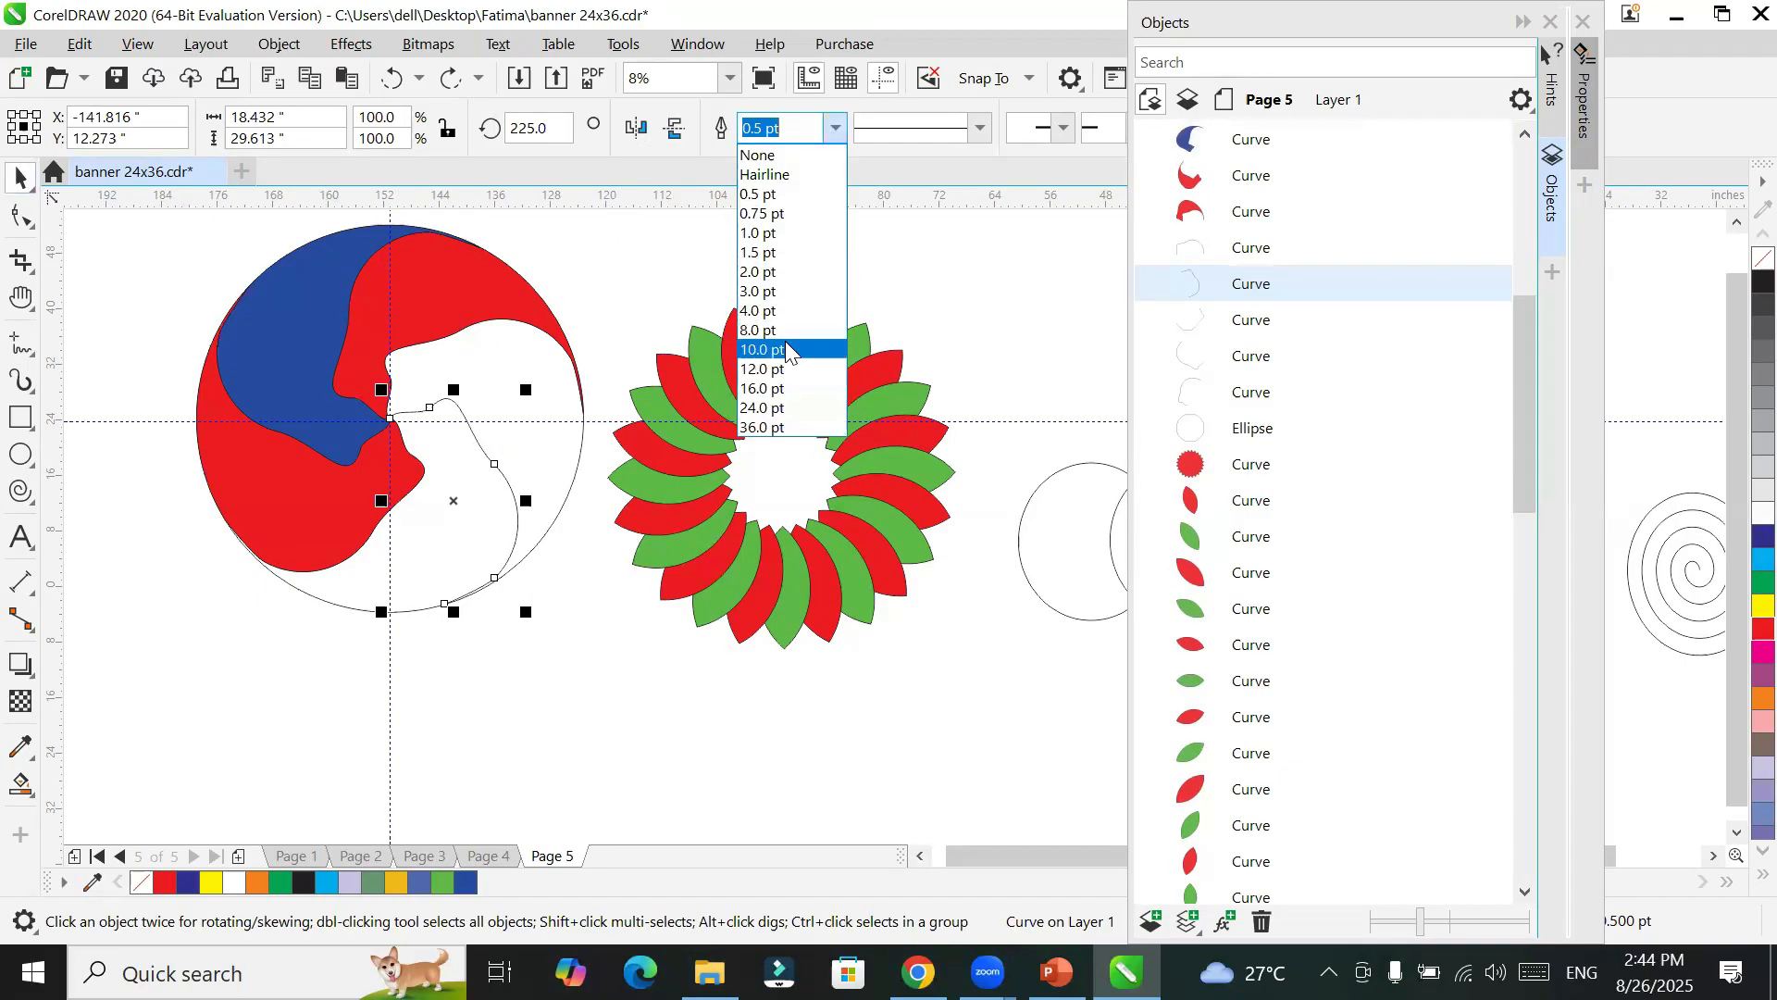
{"action": "left_click", "coordinate": [785, 349]}
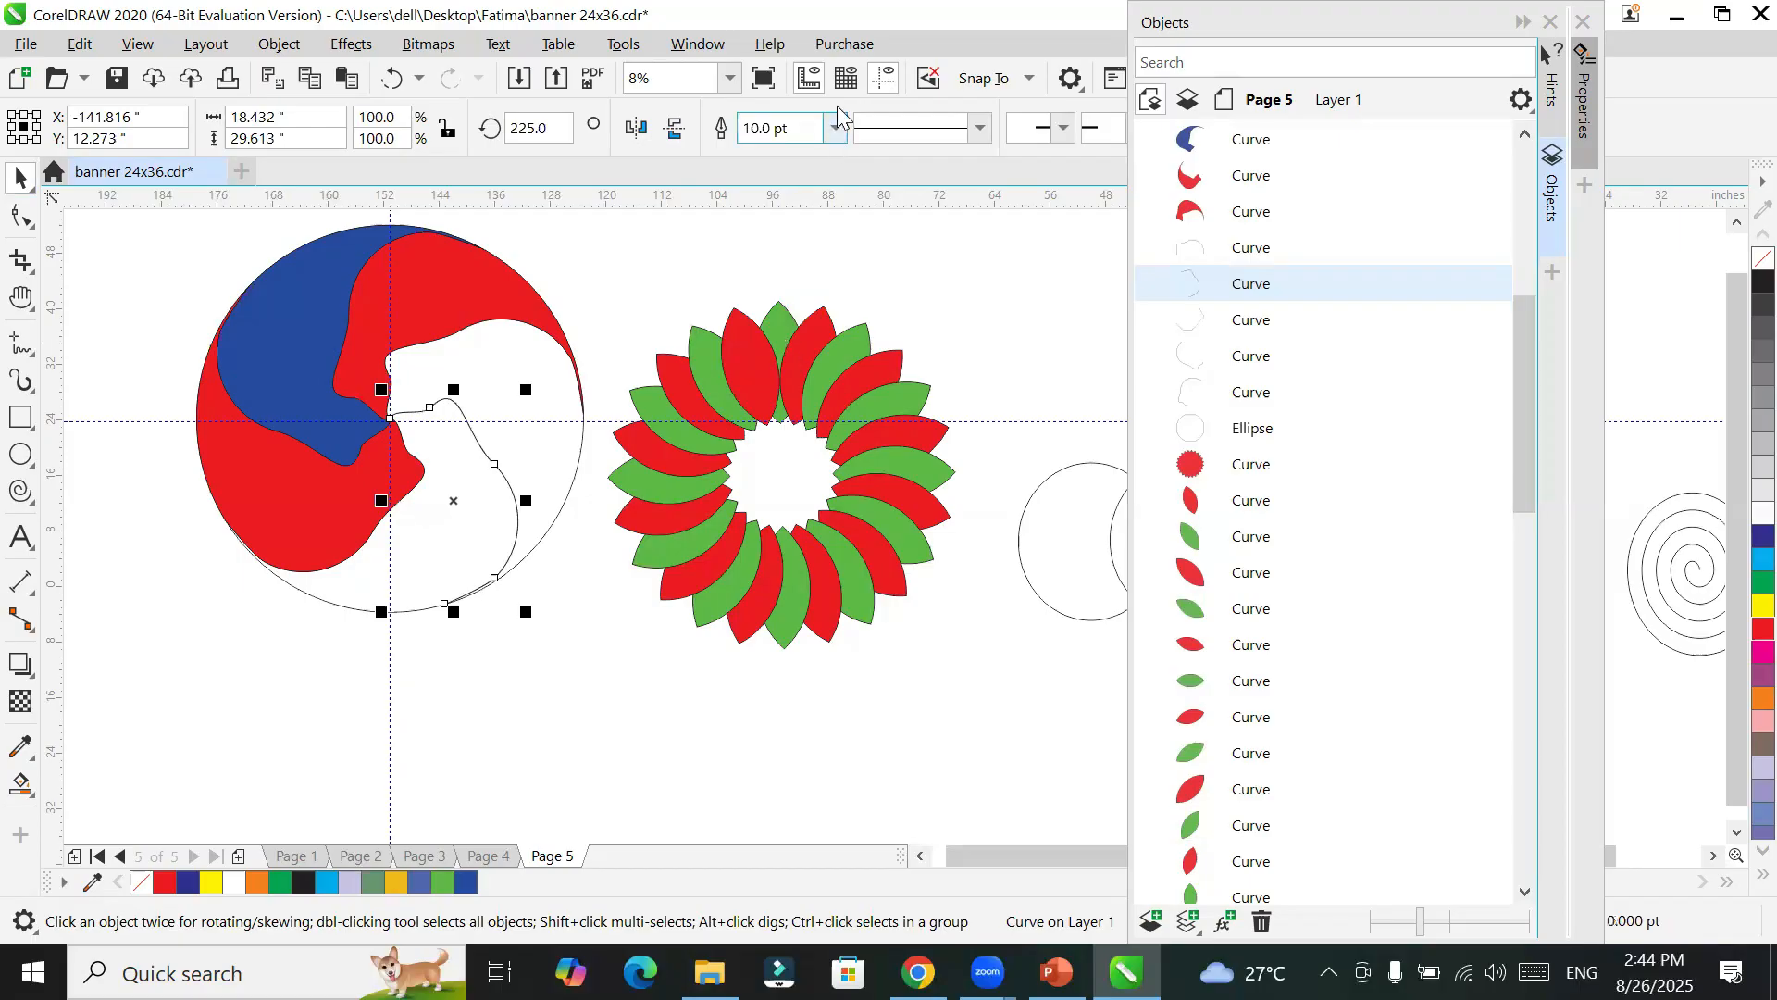
{"action": "left_click", "coordinate": [836, 130]}
{"action": "left_click", "coordinate": [785, 404]}
Step: Inspect the thickened curve's ends, and use Smart Fill to fill the circle's remaining white area with blue
{"action": "scroll", "coordinate": [379, 425], "scroll_direction": "up", "scroll_amount": 2}
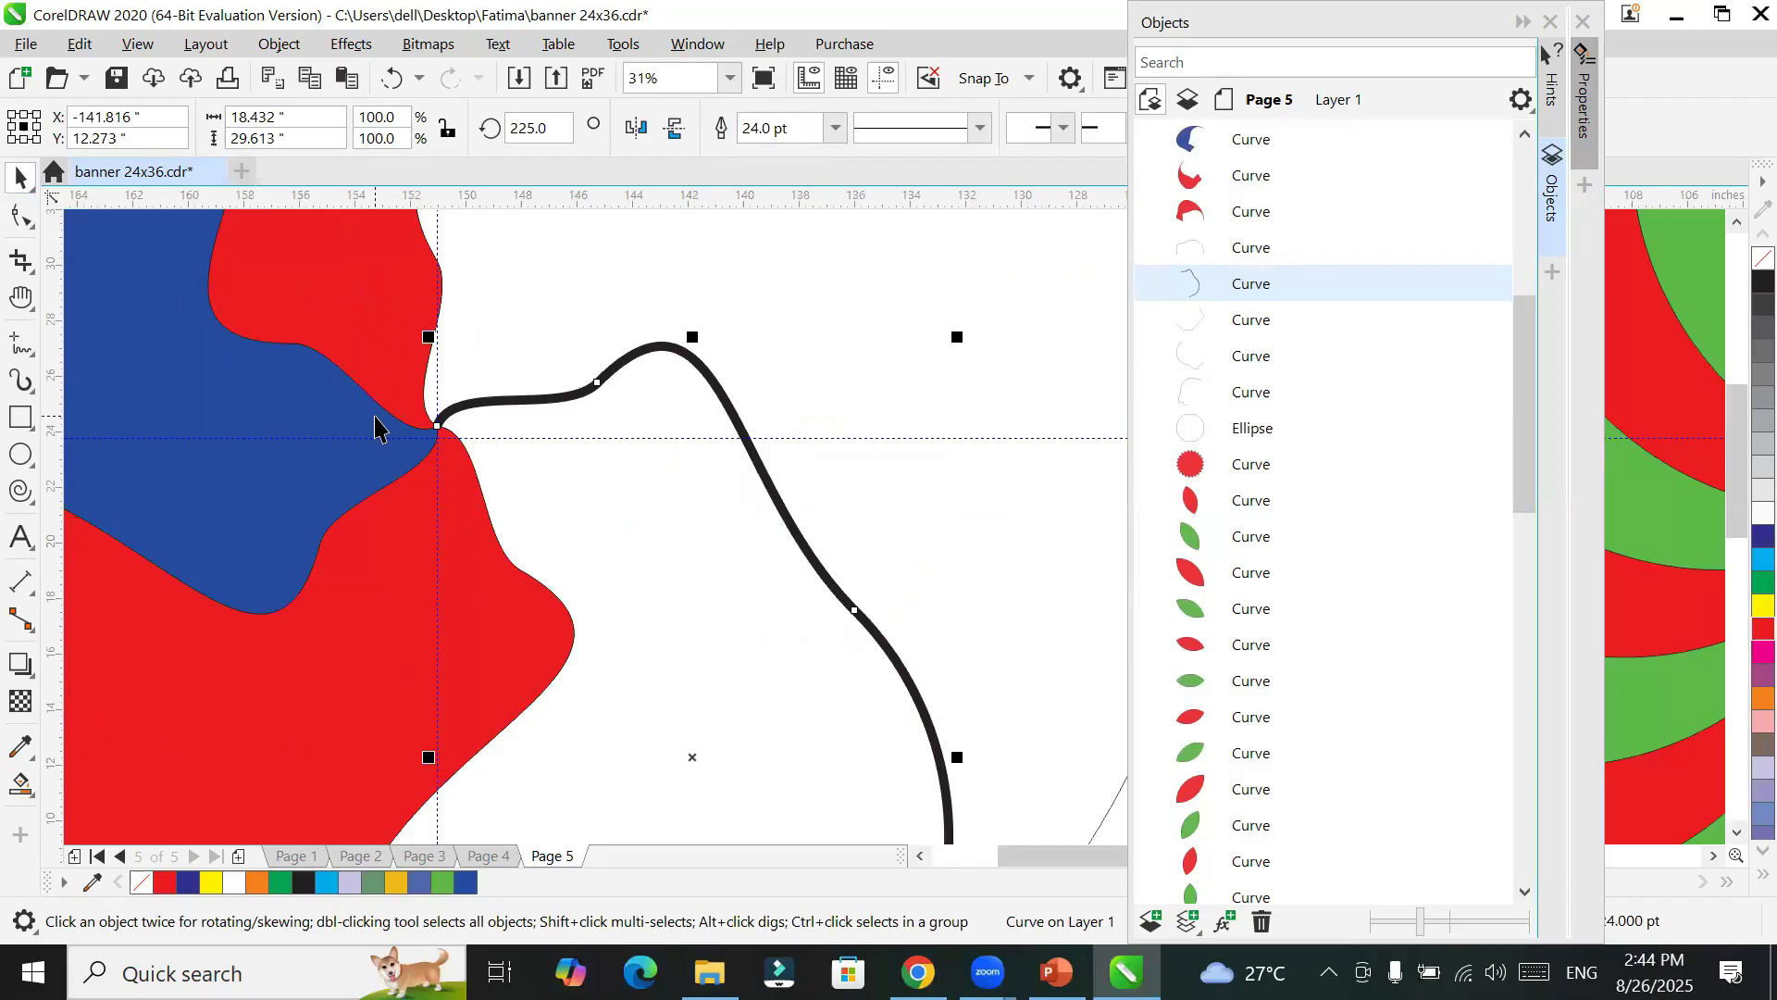
{"action": "scroll", "coordinate": [375, 426], "scroll_direction": "down", "scroll_amount": 2}
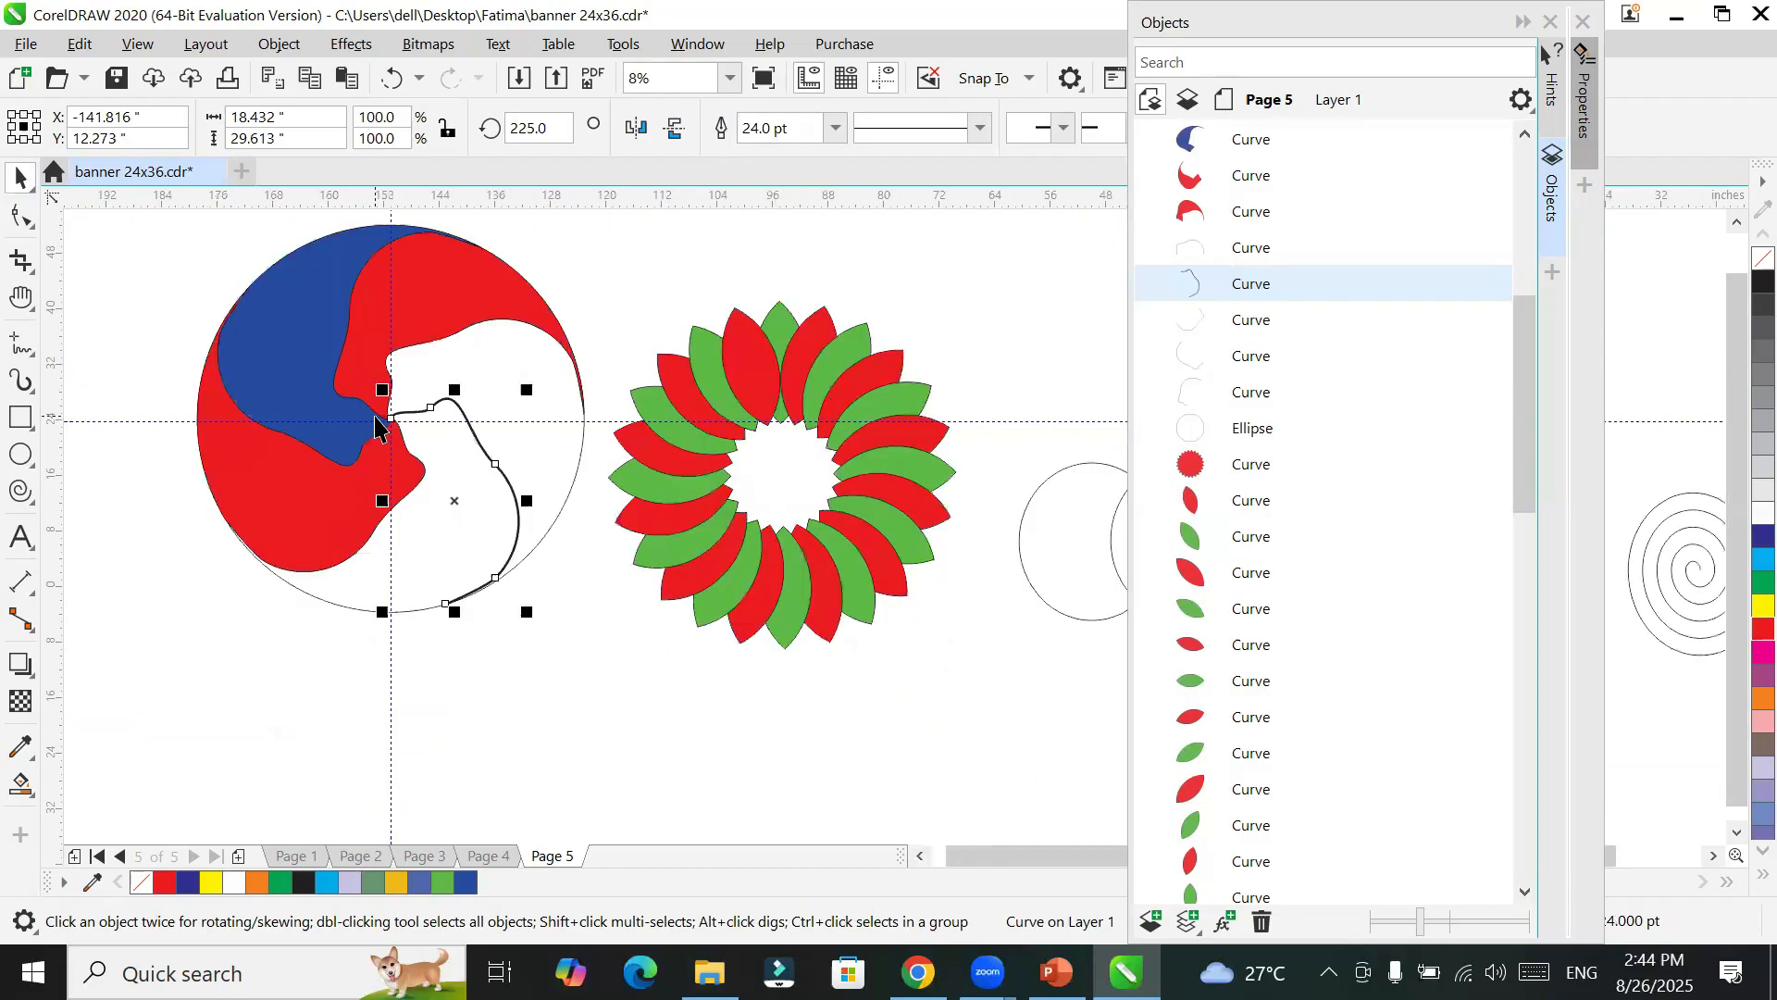
{"action": "scroll", "coordinate": [442, 620], "scroll_direction": "up", "scroll_amount": 2}
{"action": "scroll", "coordinate": [442, 597], "scroll_direction": "down", "scroll_amount": 2}
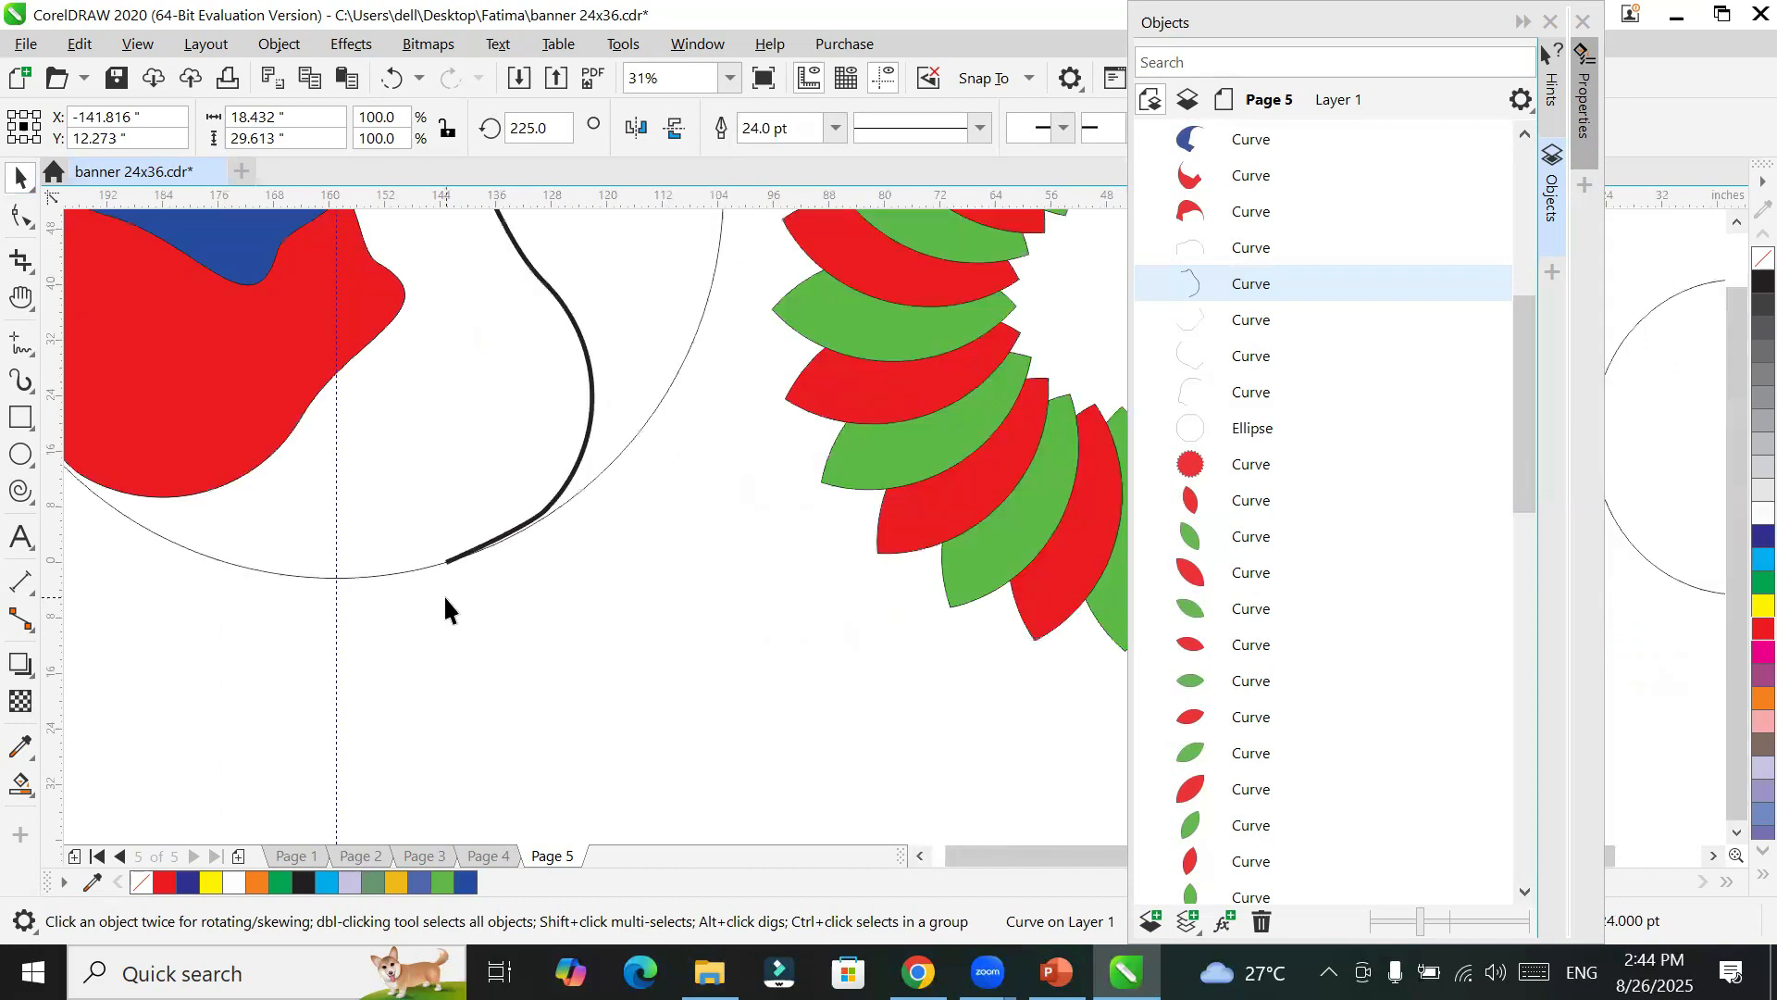
{"action": "scroll", "coordinate": [224, 519], "scroll_direction": "up", "scroll_amount": 2}
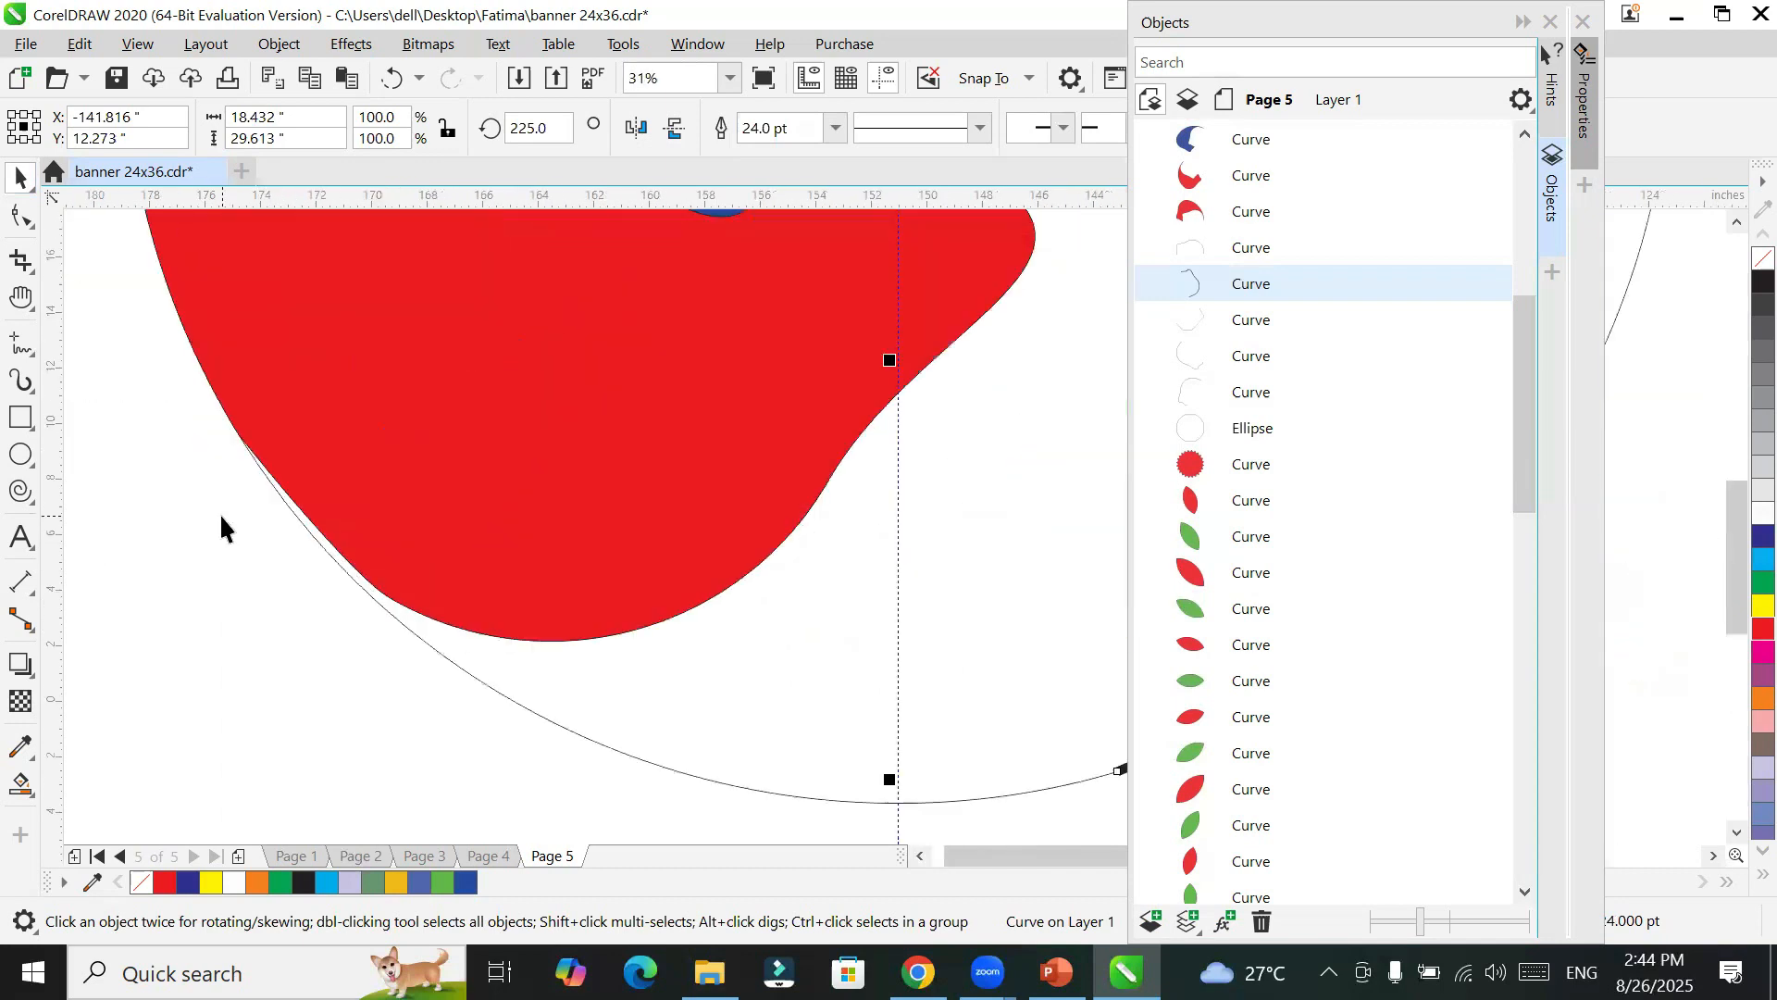
{"action": "scroll", "coordinate": [463, 510], "scroll_direction": "down", "scroll_amount": 2}
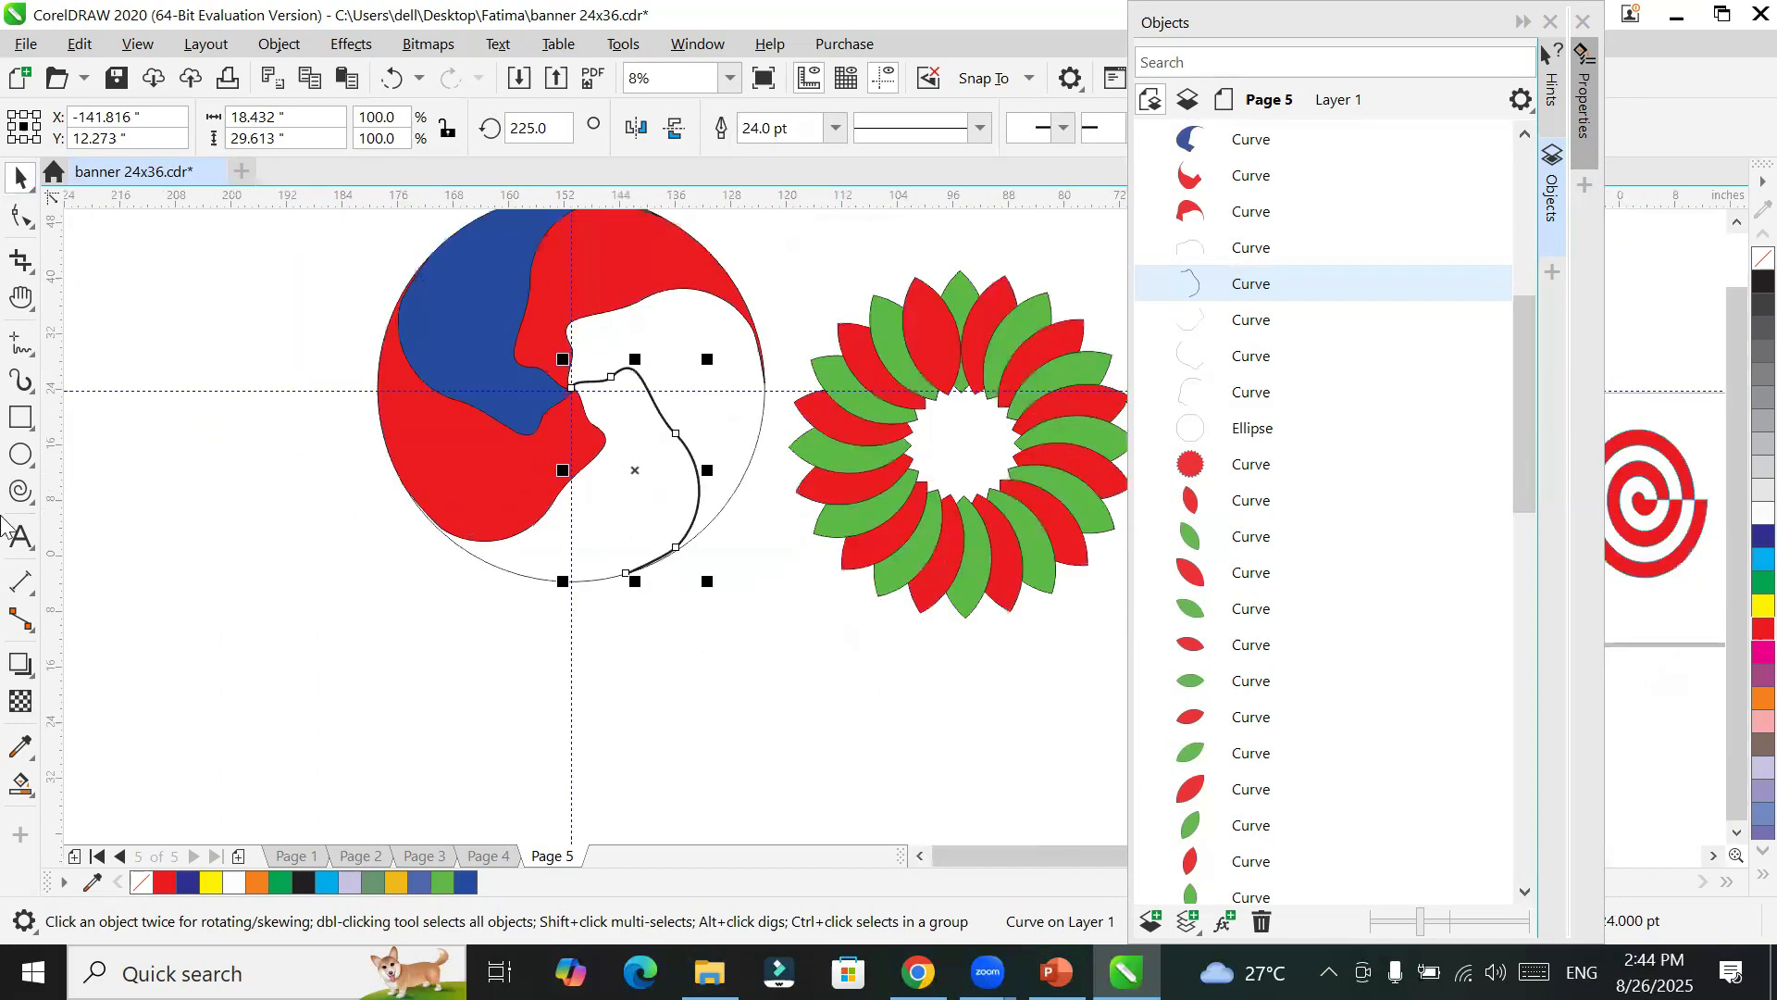
{"action": "left_click", "coordinate": [21, 783]}
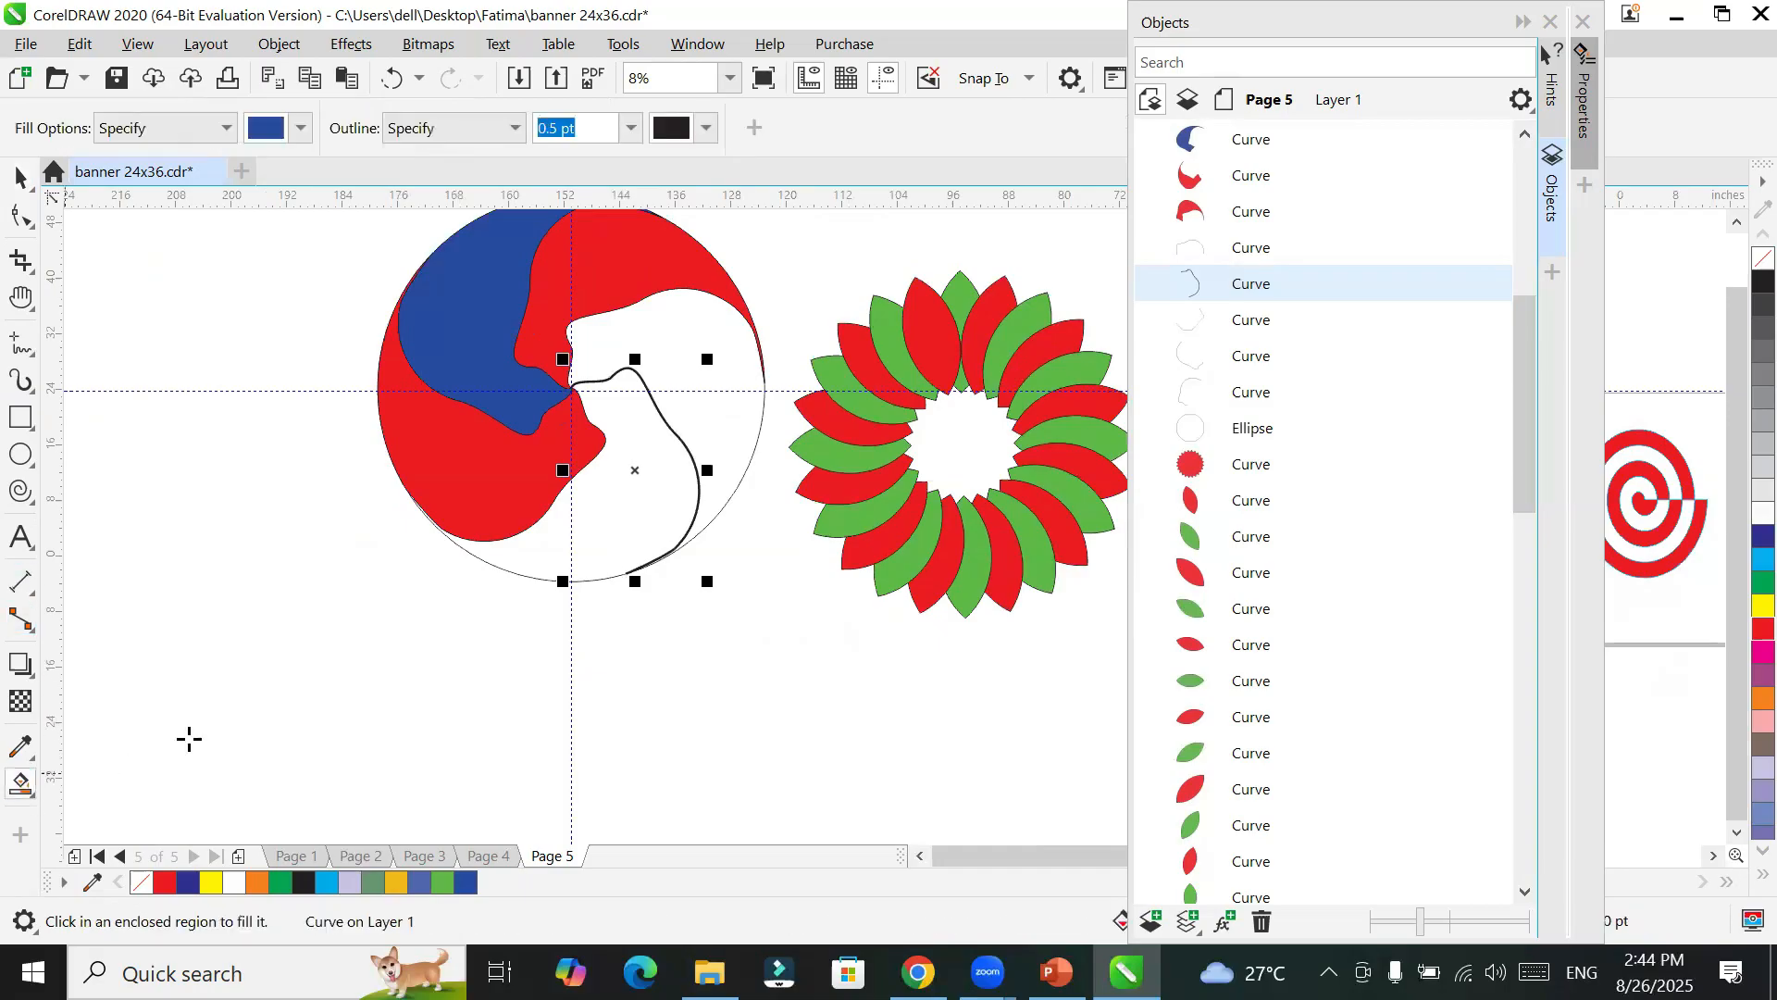
{"action": "left_click", "coordinate": [616, 535]}
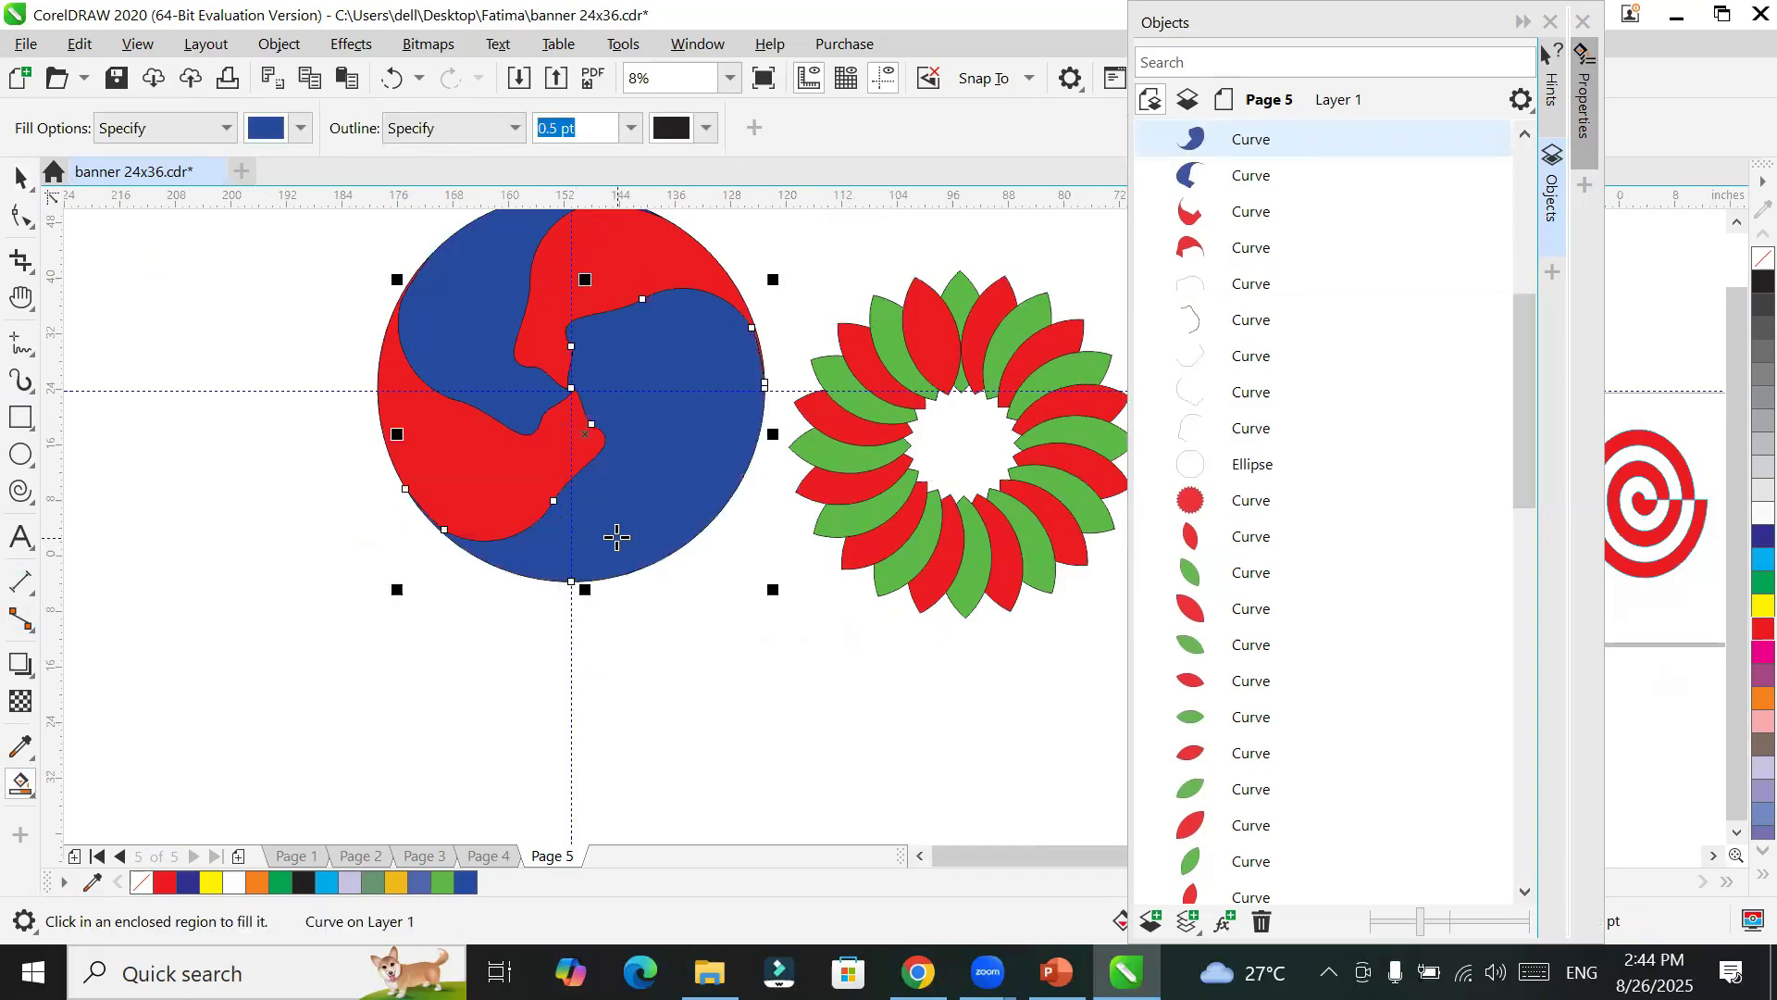
Step: Draw a polygon about 79 by 75 inches in the empty area right of the black outlined spiral and set it to 6 sides
{"action": "scroll", "coordinate": [615, 535], "scroll_direction": "down", "scroll_amount": 2}
{"action": "scroll", "coordinate": [615, 535], "scroll_direction": "up", "scroll_amount": 1}
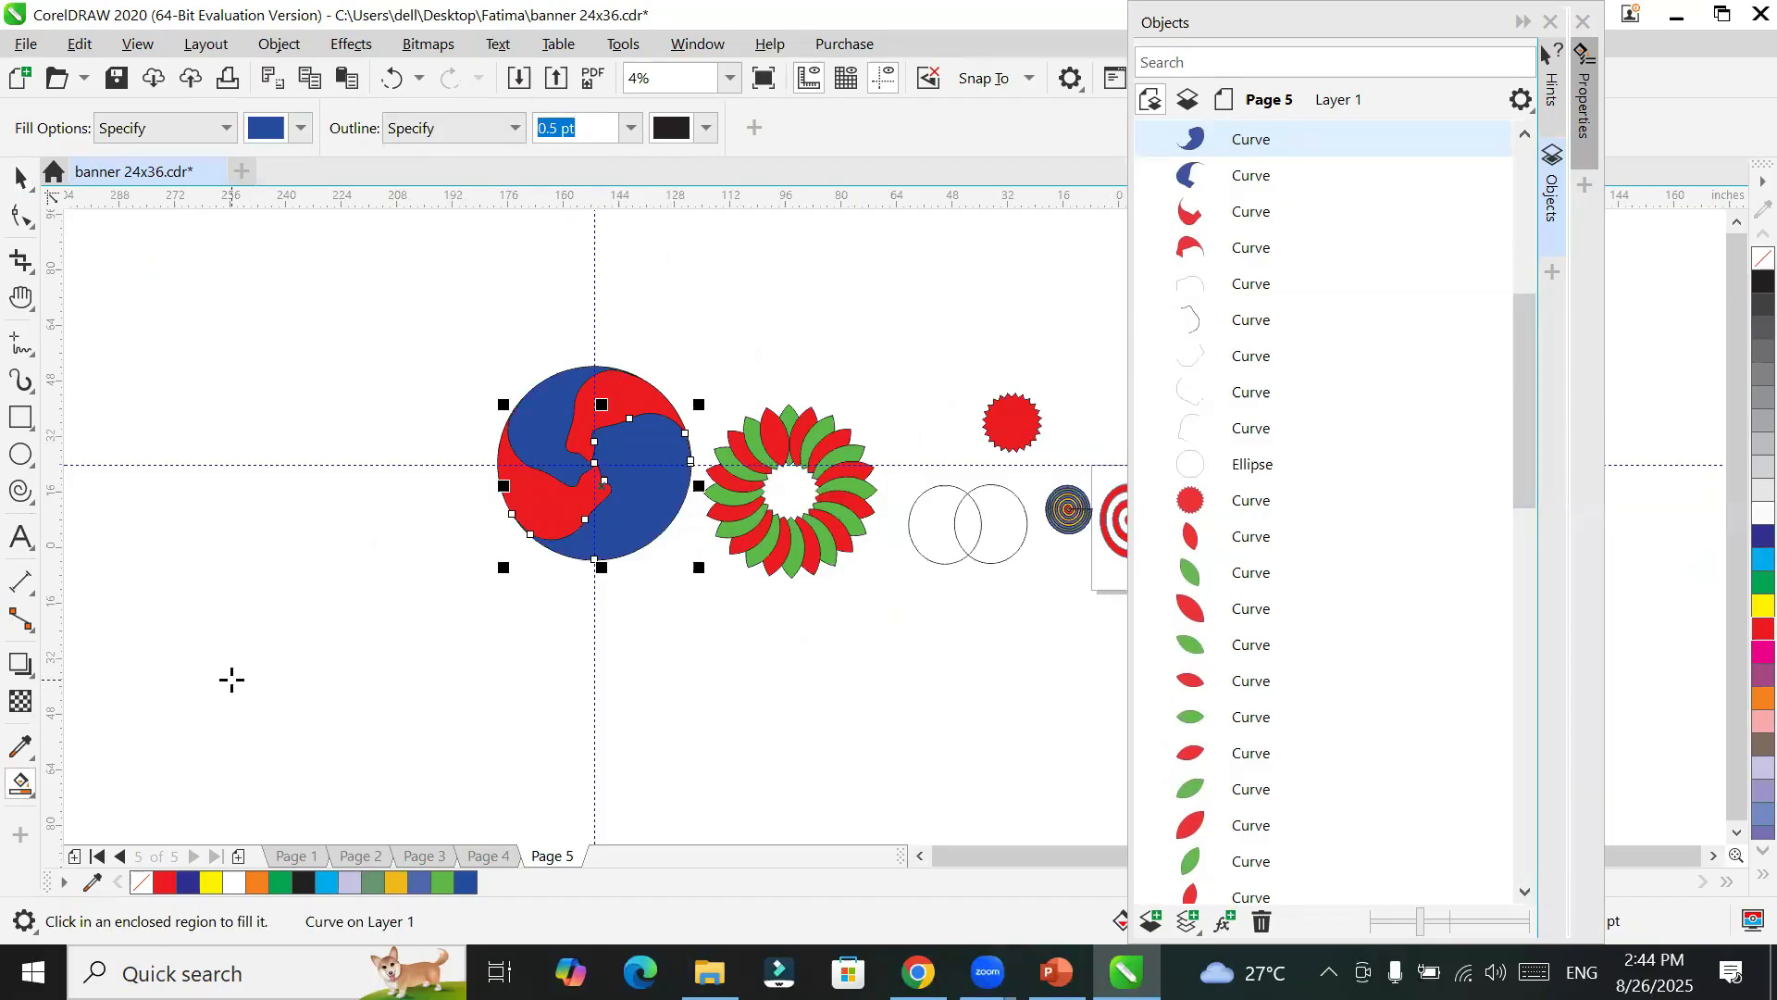
{"action": "scroll", "coordinate": [232, 681], "scroll_direction": "down", "scroll_amount": 1}
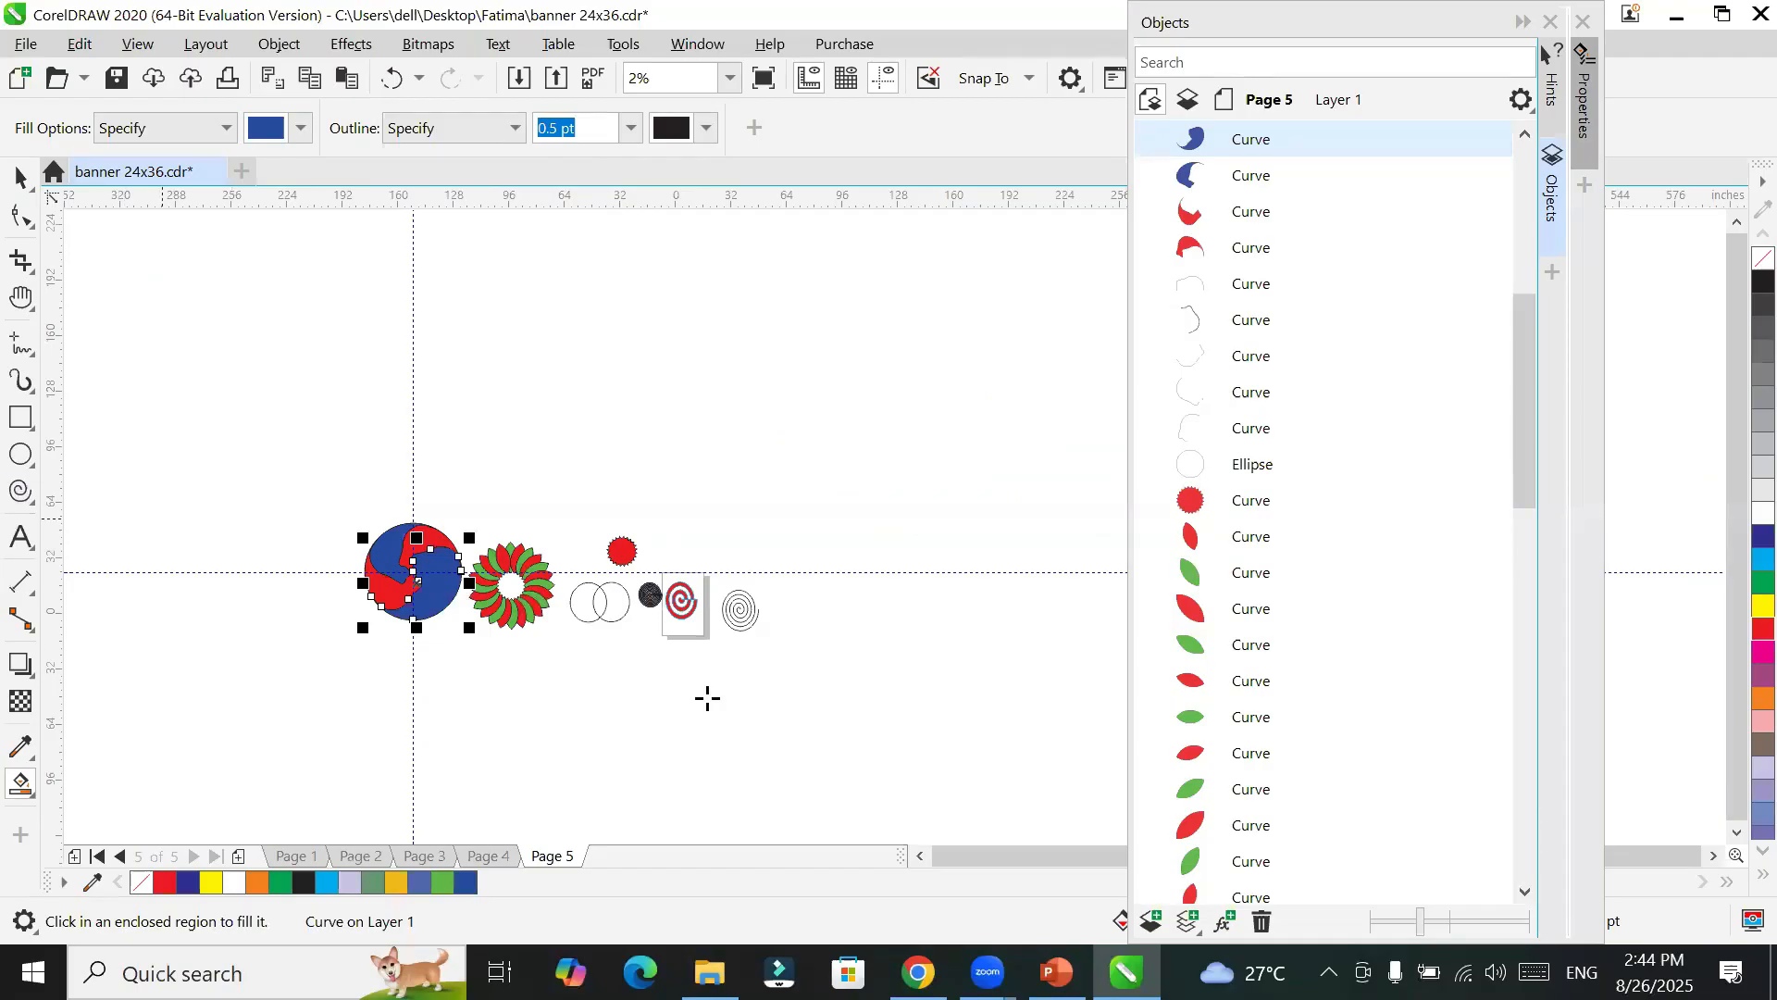
{"action": "scroll", "coordinate": [994, 683], "scroll_direction": "up", "scroll_amount": 1}
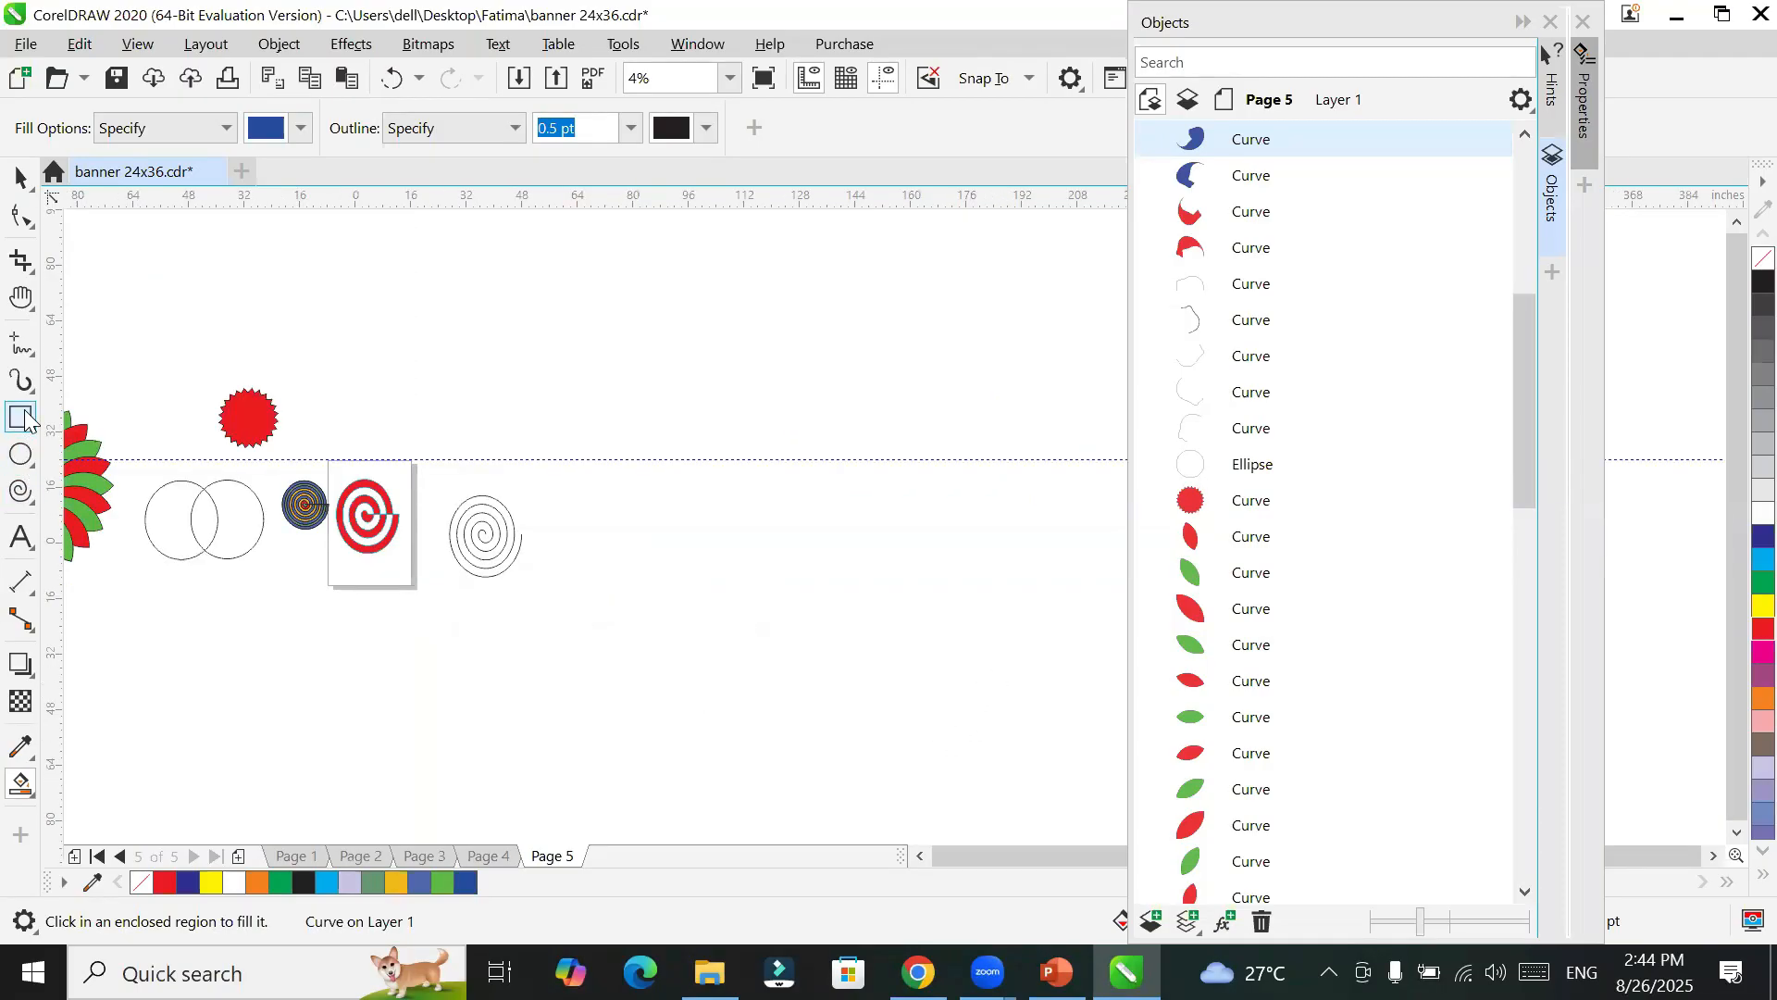
{"action": "mouse_move", "coordinate": [20, 460]}
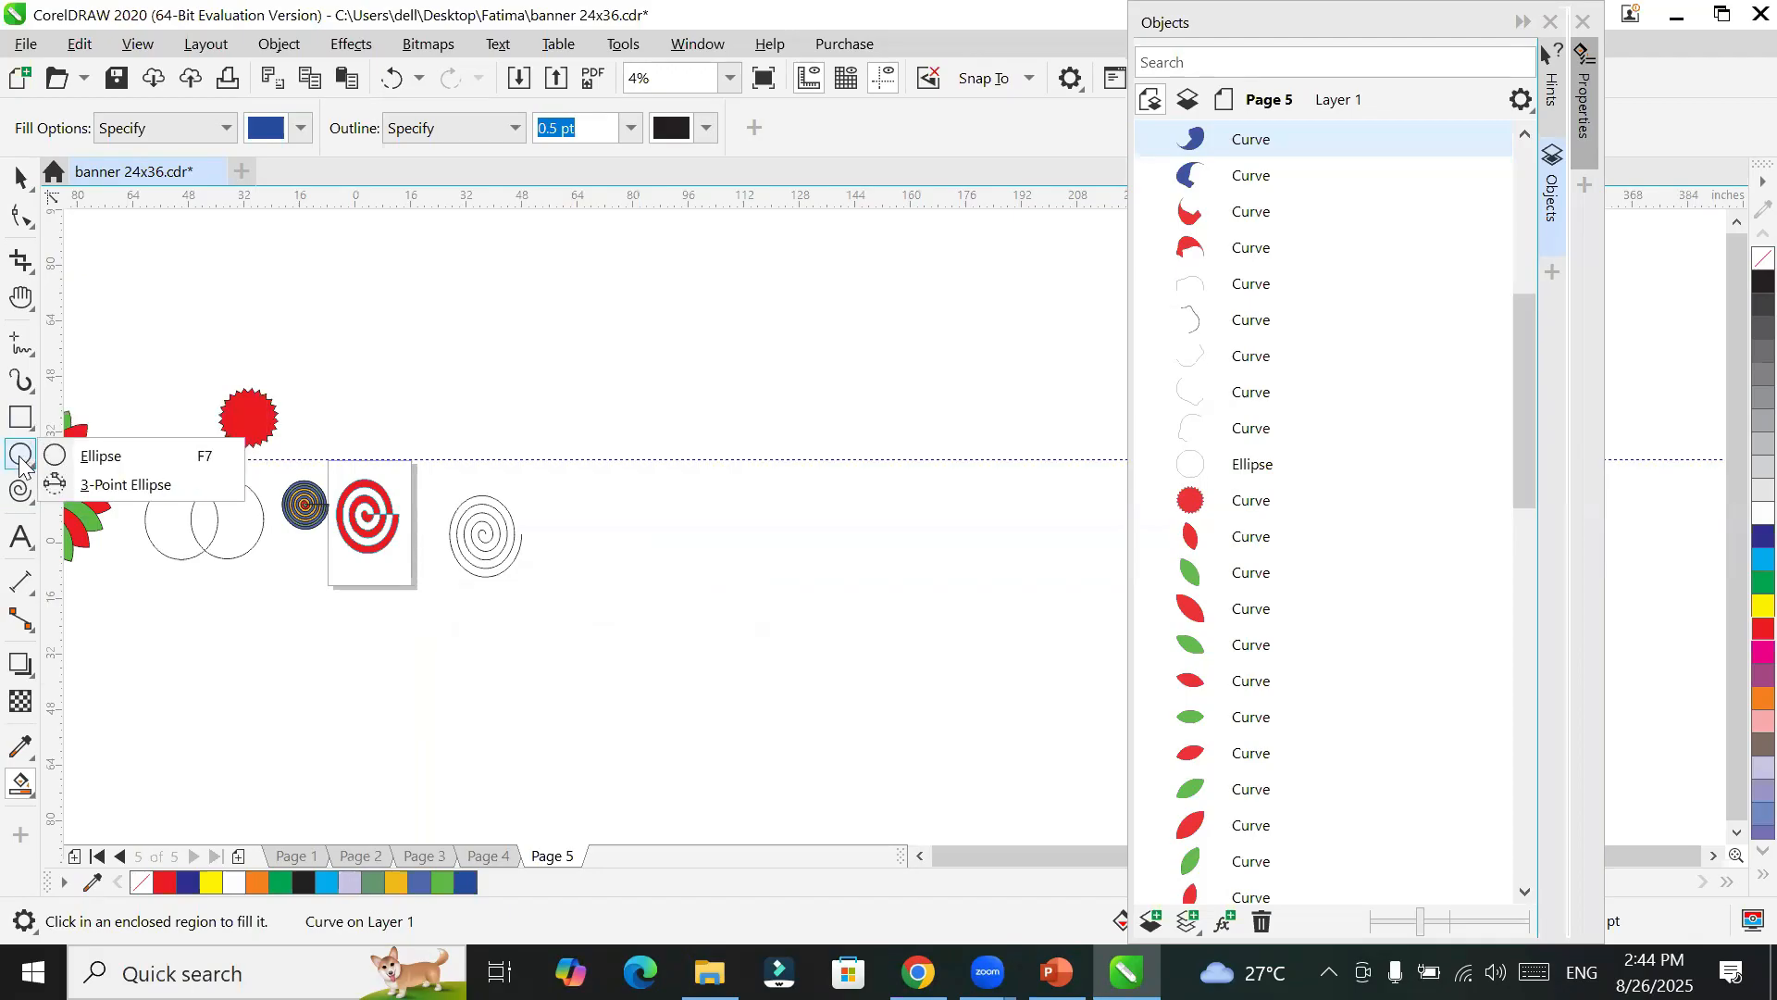
{"action": "mouse_move", "coordinate": [28, 505]}
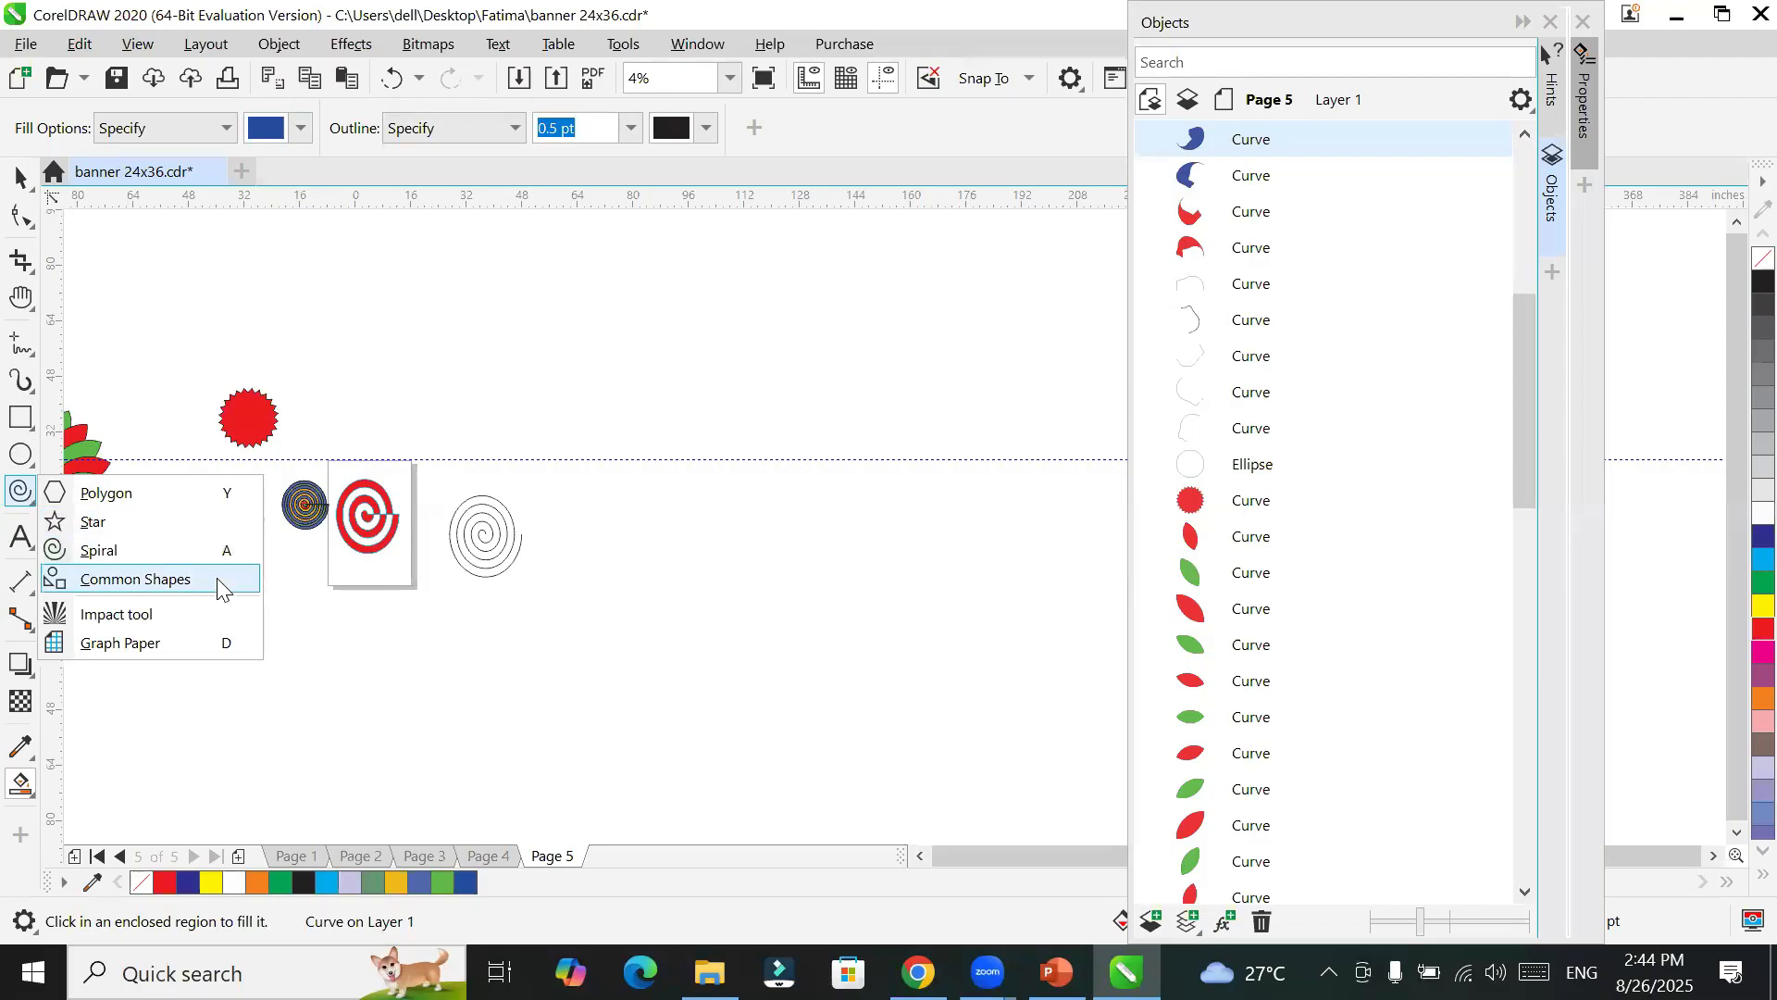
{"action": "left_click", "coordinate": [142, 503]}
{"action": "mouse_move", "coordinate": [685, 345]}
{"action": "left_mouse_down"}
{"action": "mouse_move", "coordinate": [932, 544]}
{"action": "mouse_move", "coordinate": [972, 618]}
{"action": "left_mouse_up"}
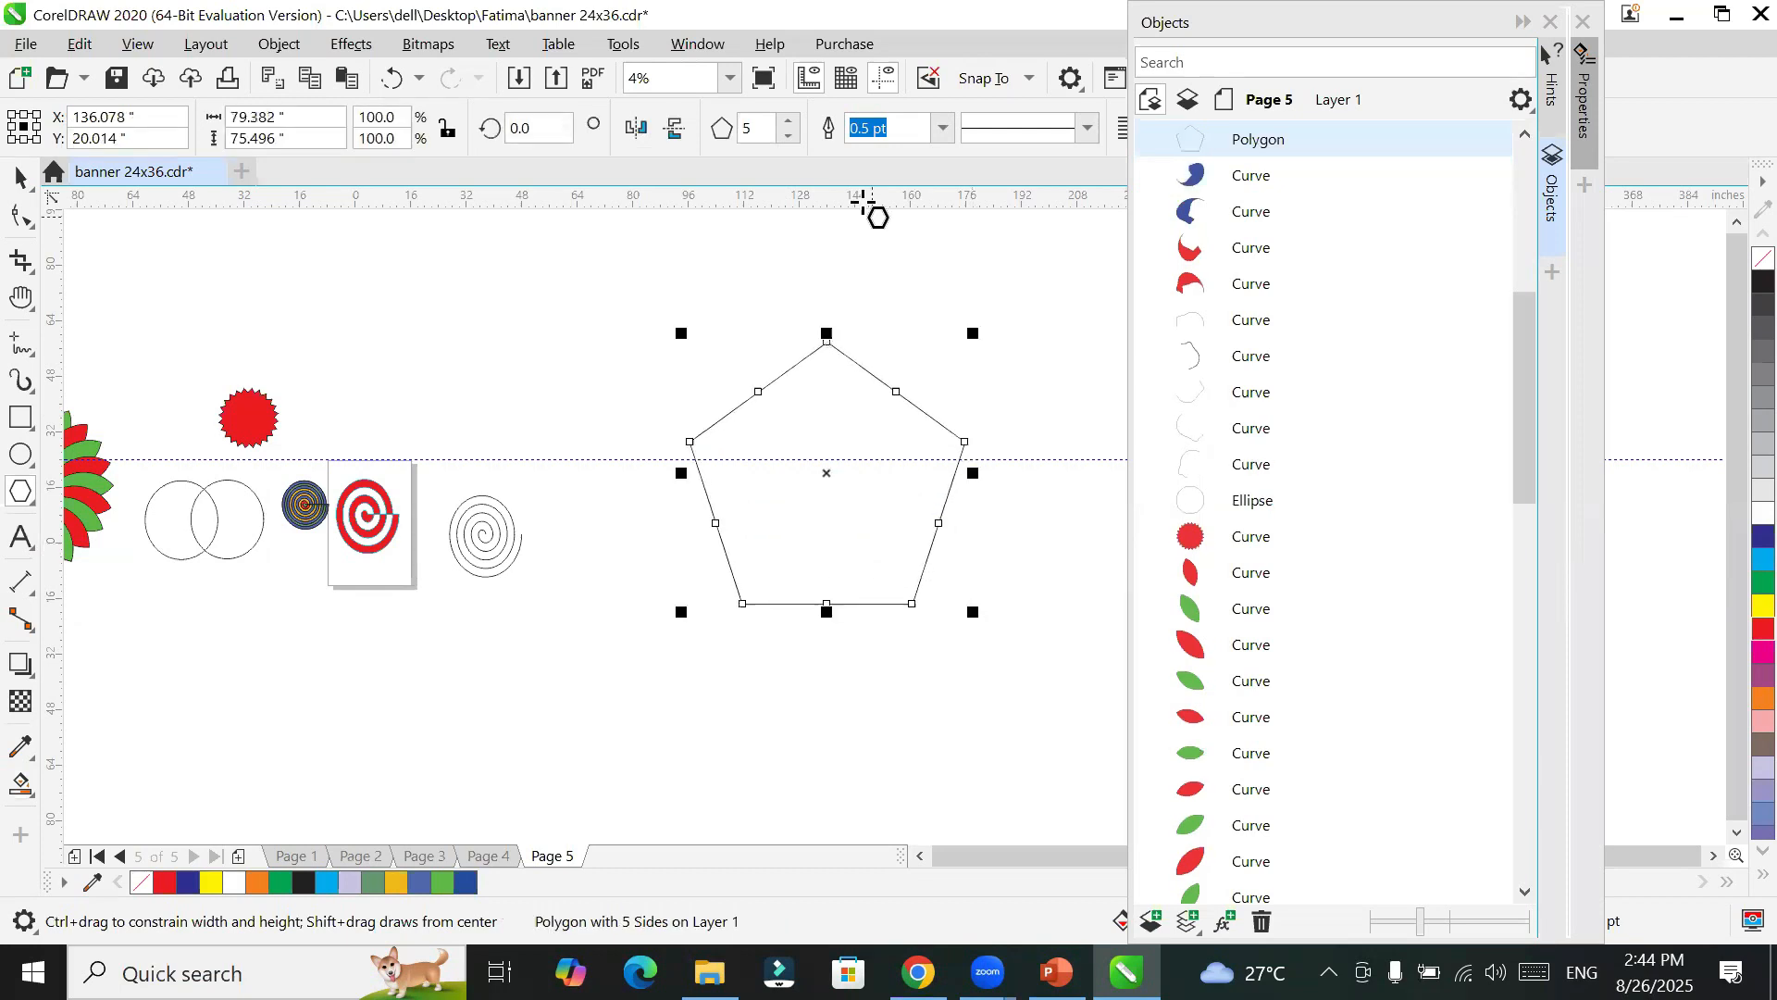
{"action": "left_click", "coordinate": [791, 121]}
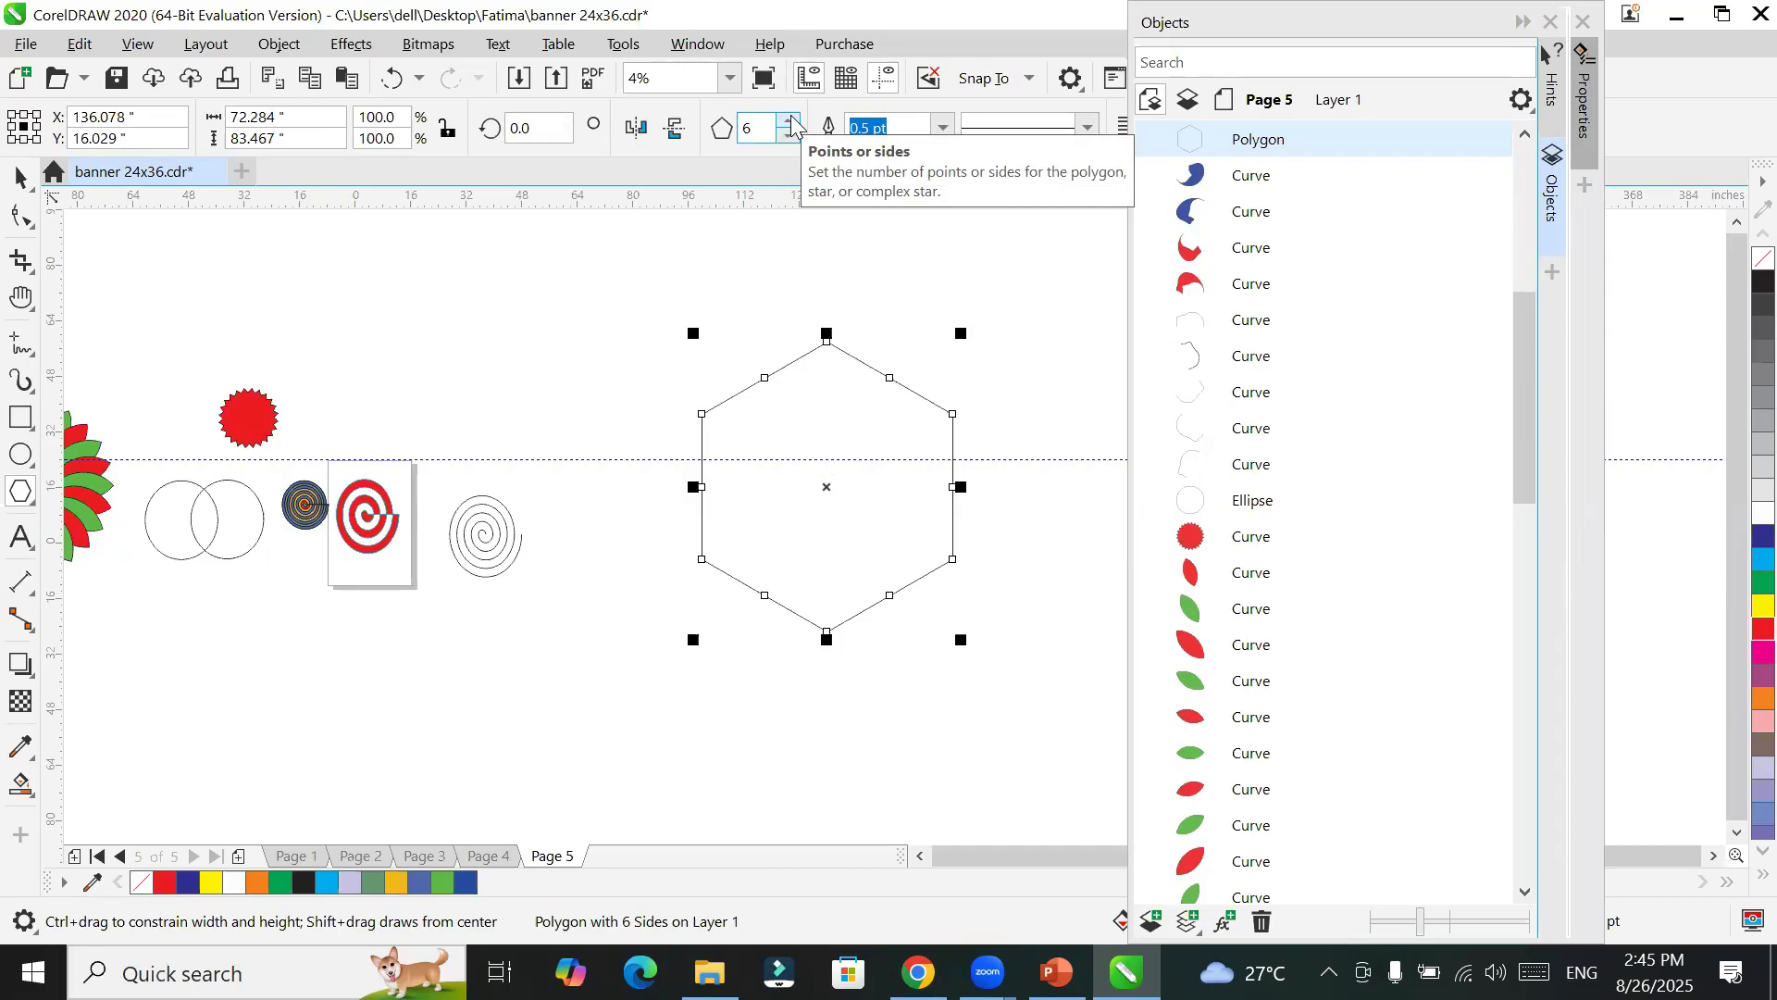
Step: Activate the Spiral tool and move the hexagon about 24 inches left and 15 inches up
{"action": "left_click", "coordinate": [23, 505]}
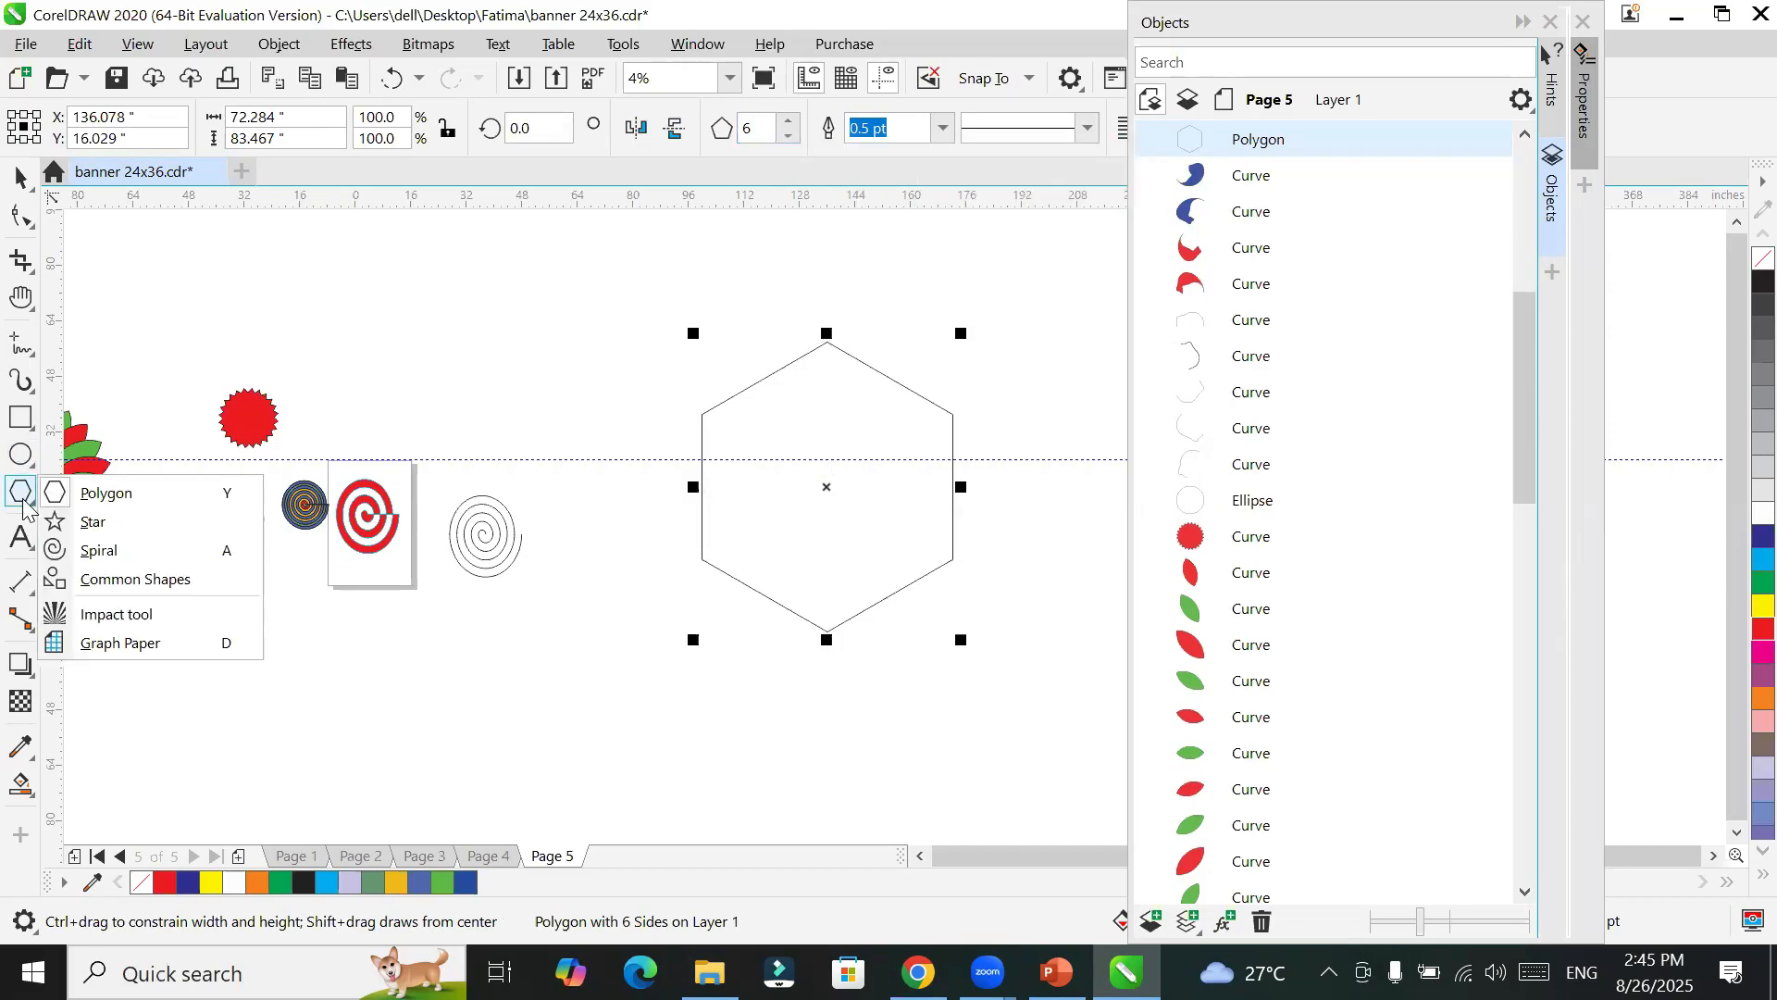
{"action": "left_click", "coordinate": [99, 550]}
{"action": "left_click_drag", "start_coordinate": [827, 485], "coordinate": [747, 435]}
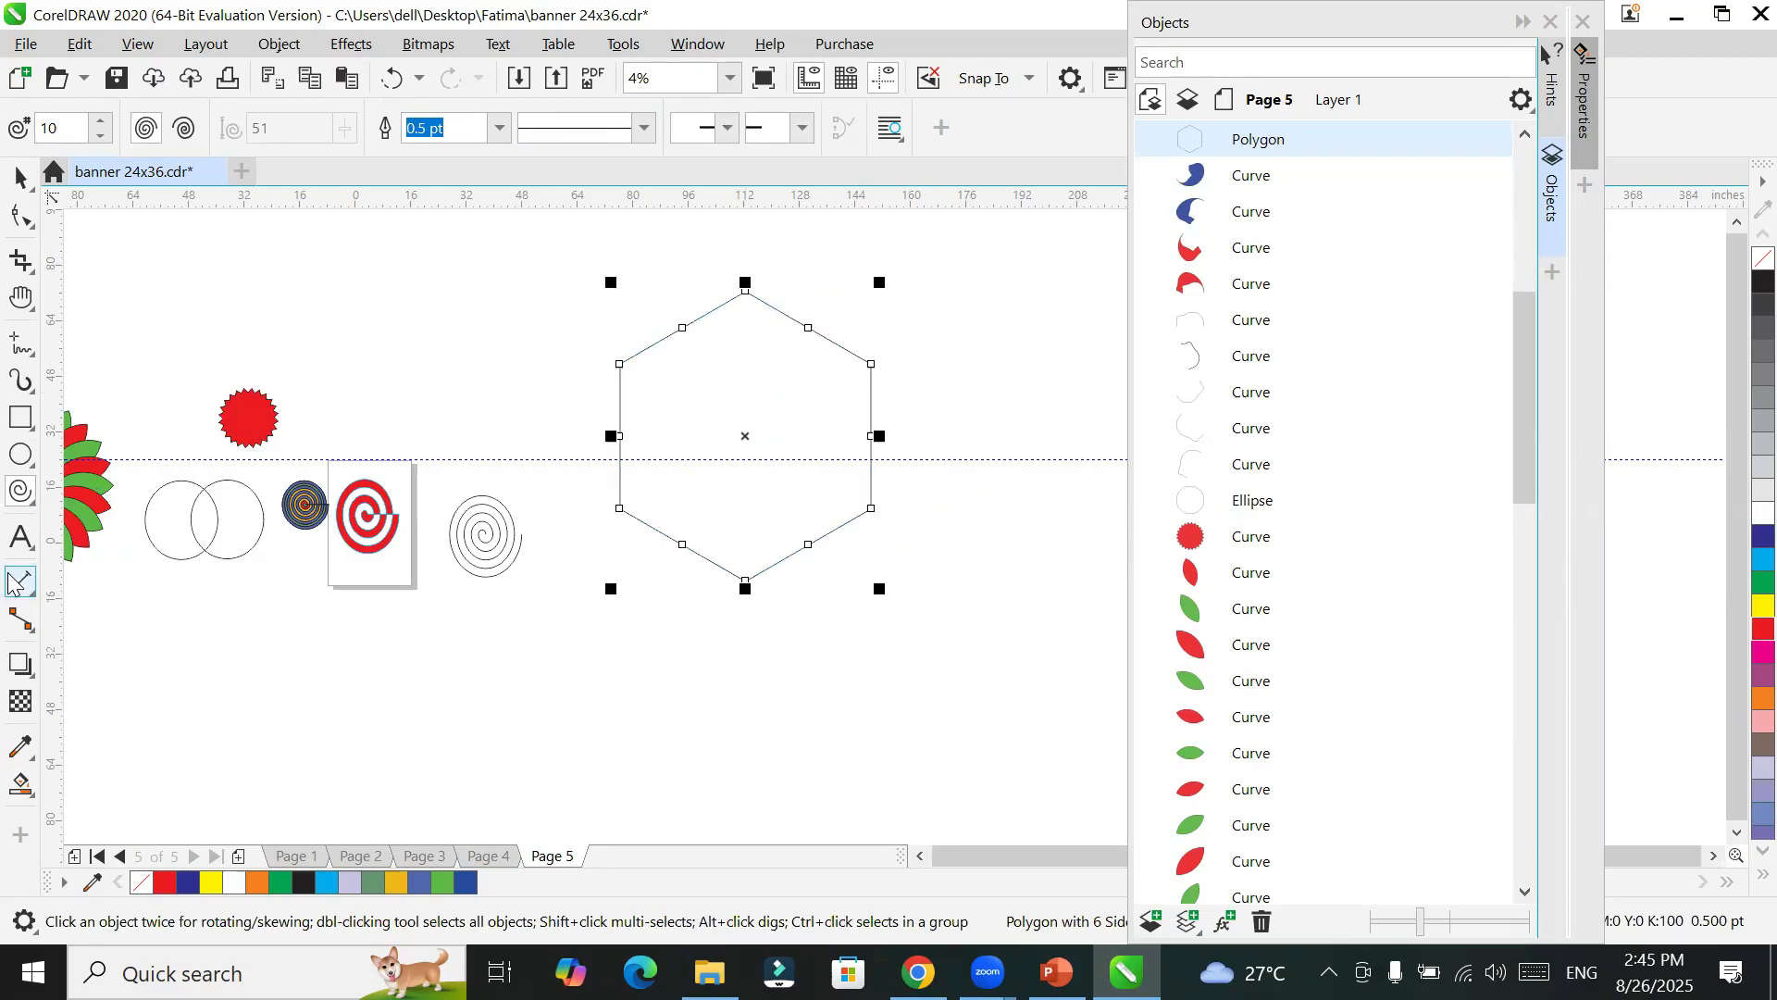
{"action": "left_click_drag", "start_coordinate": [957, 561], "coordinate": [894, 685]}
{"action": "mouse_move", "coordinate": [812, 731]}
{"action": "left_mouse_down"}
{"action": "mouse_move", "coordinate": [713, 734]}
{"action": "mouse_move", "coordinate": [741, 777]}
{"action": "left_mouse_up"}
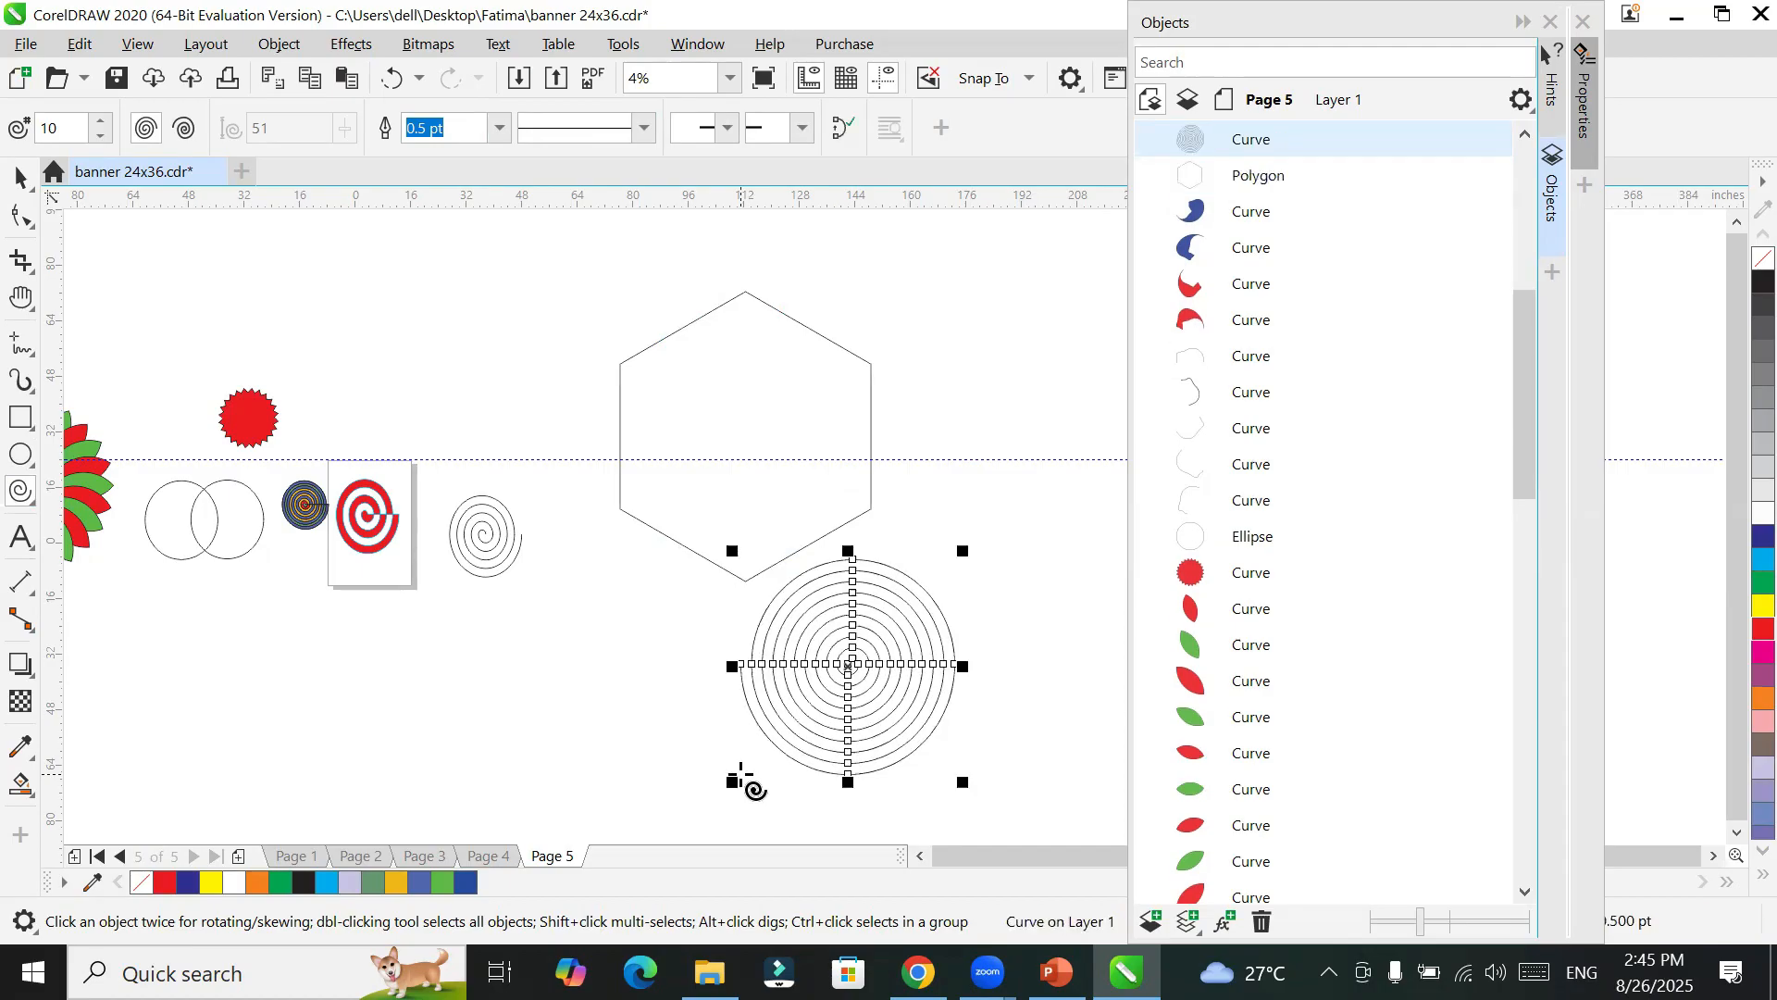
{"action": "key", "text": "Delete"}
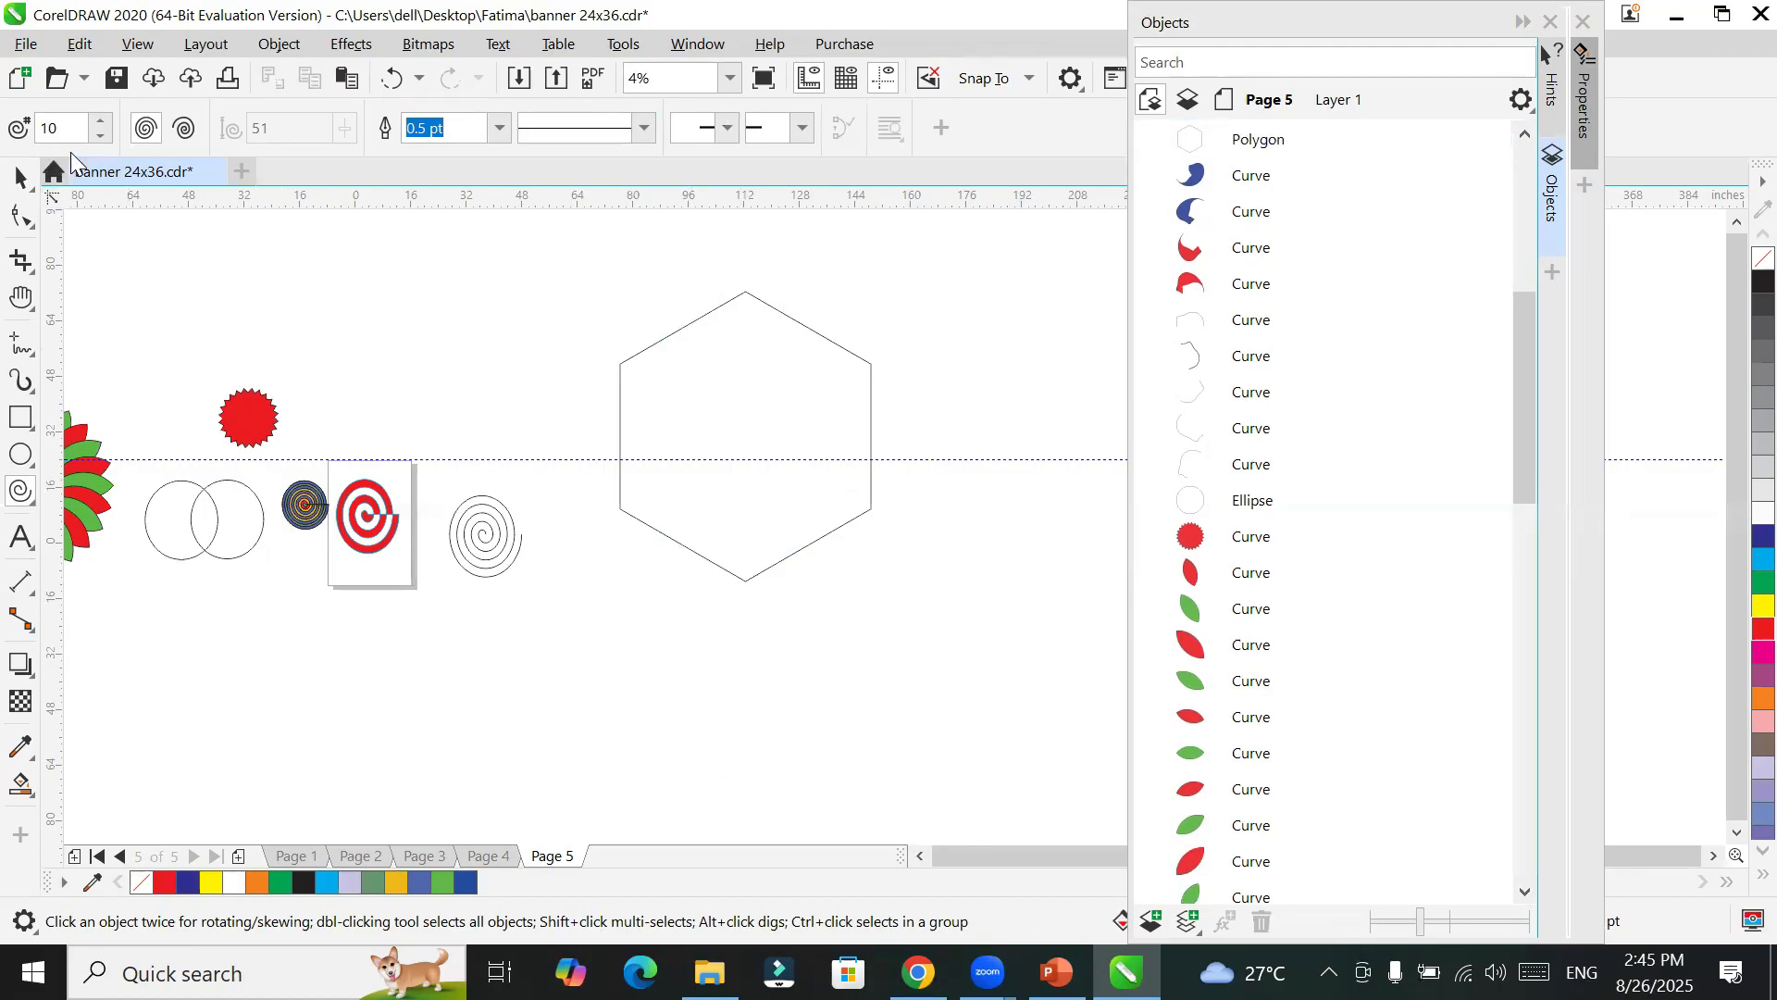
Step: Draw a one-revolution spiral about 52 by 52 inches and move it so its outer end lies near the hexagon's centre
{"action": "left_click", "coordinate": [102, 135]}
{"action": "left_click", "coordinate": [102, 135]}
{"action": "left_click", "coordinate": [102, 135]}
{"action": "left_click", "coordinate": [102, 135]}
{"action": "left_click", "coordinate": [102, 135]}
{"action": "left_click_drag", "start_coordinate": [610, 699], "coordinate": [789, 541]}
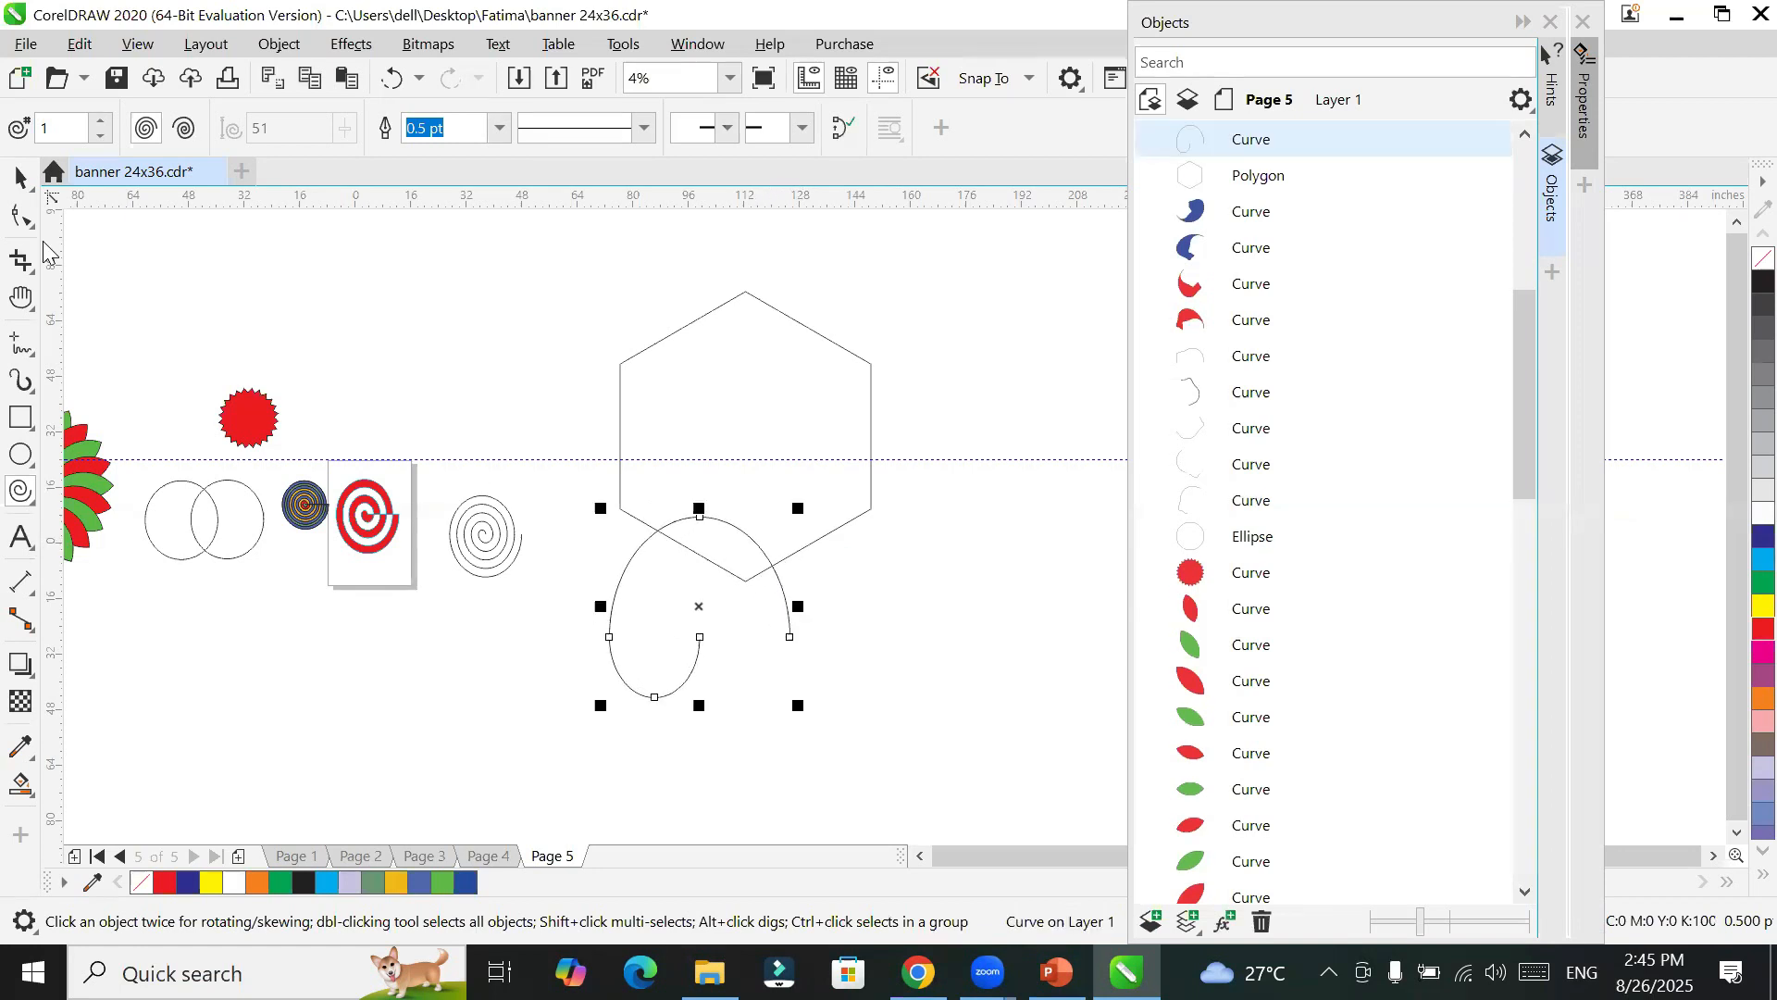
{"action": "key", "text": "space"}
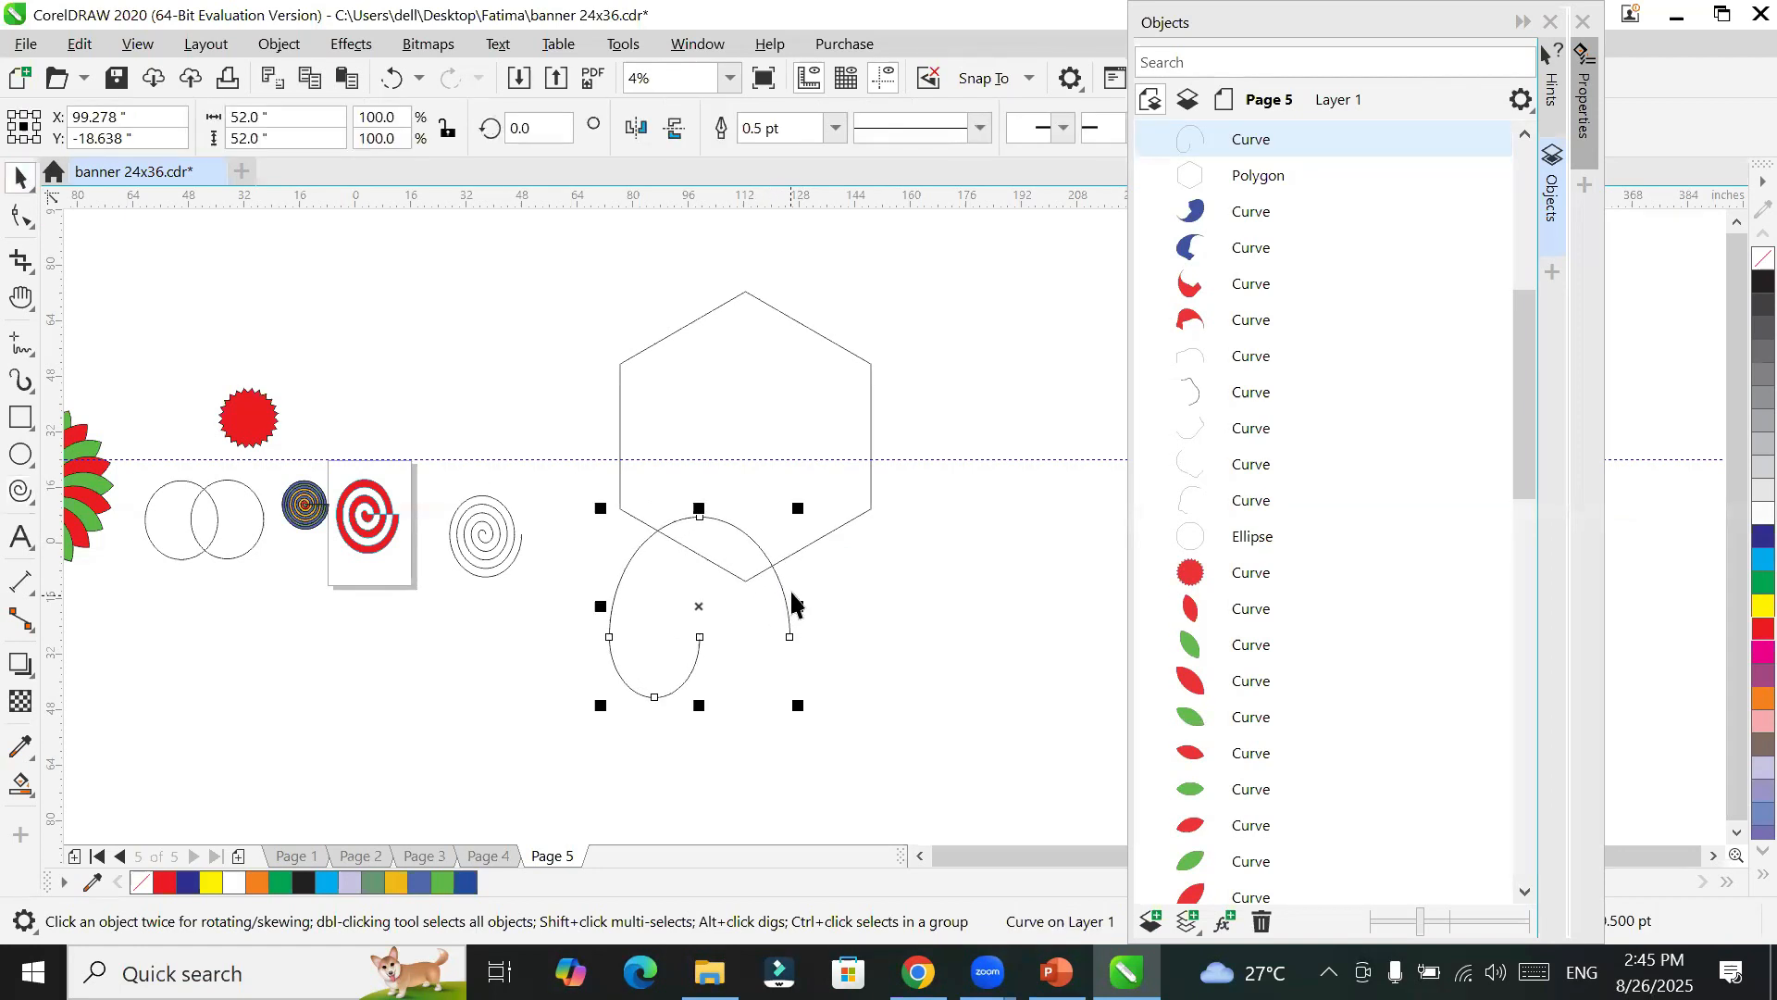
{"action": "left_click_drag", "start_coordinate": [789, 608], "coordinate": [739, 411]}
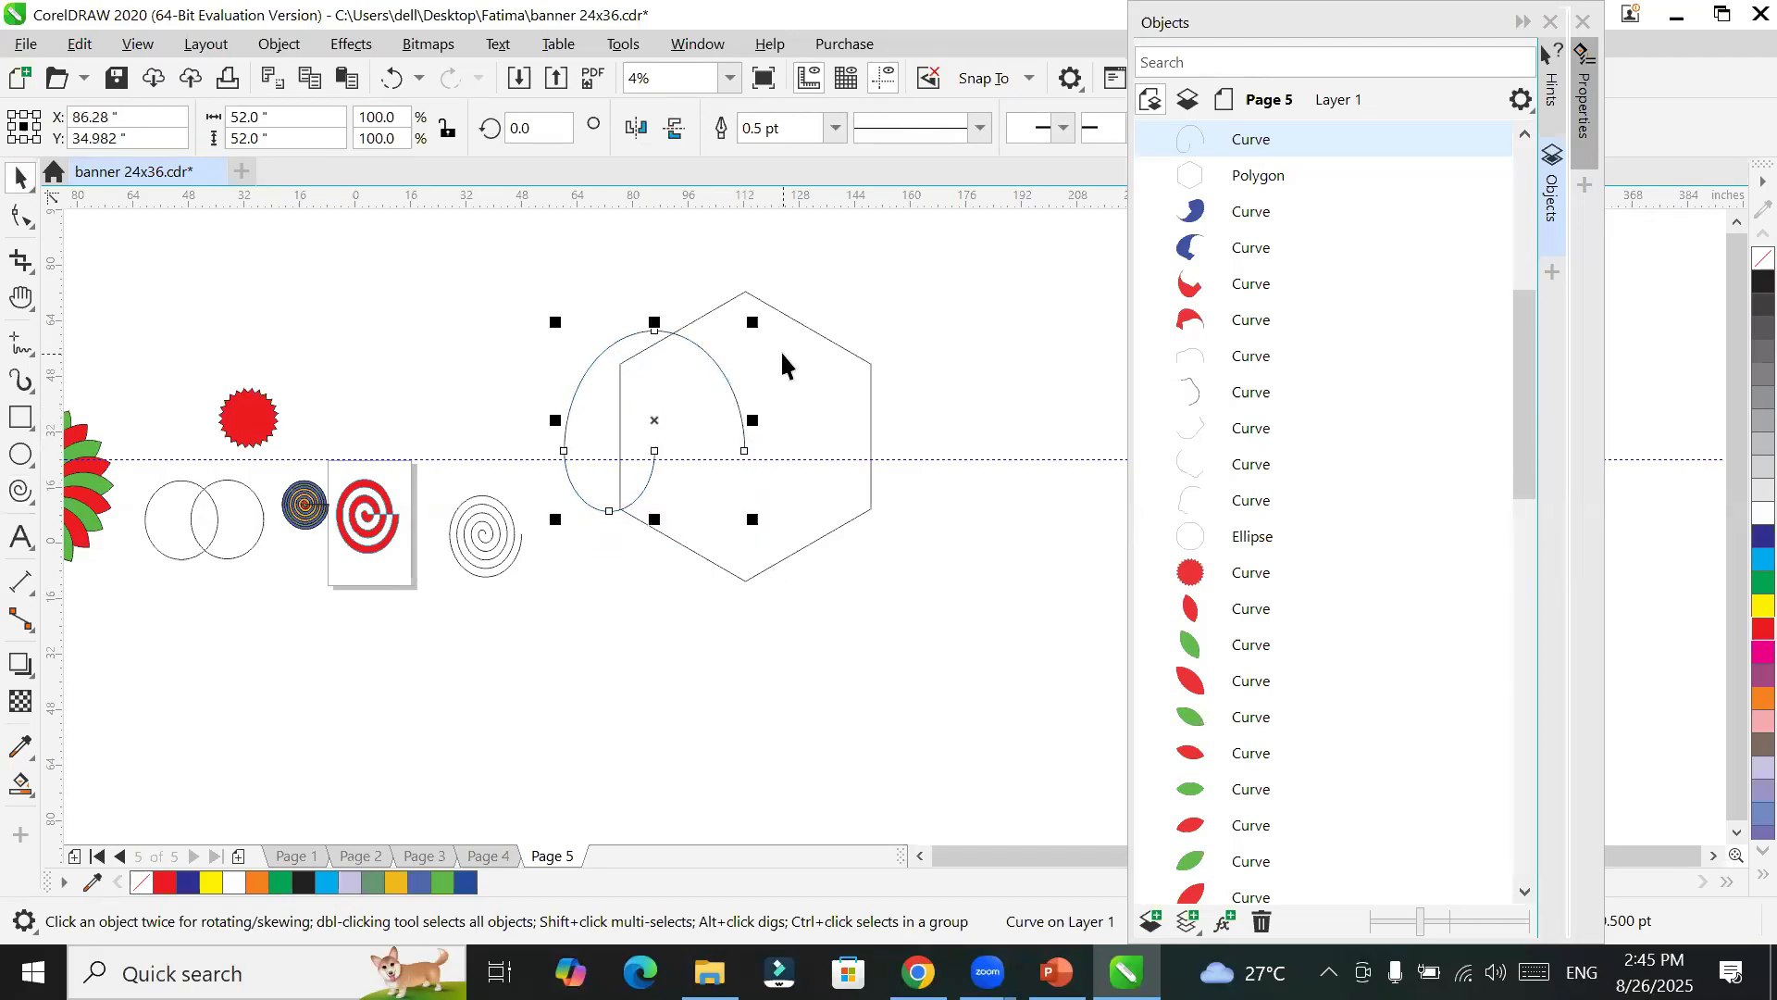
Step: Place a horizontal guideline at 30.562 inches and a vertical one at 112.478 inches, crossing at the hexagon's centre
{"action": "left_click", "coordinate": [815, 341]}
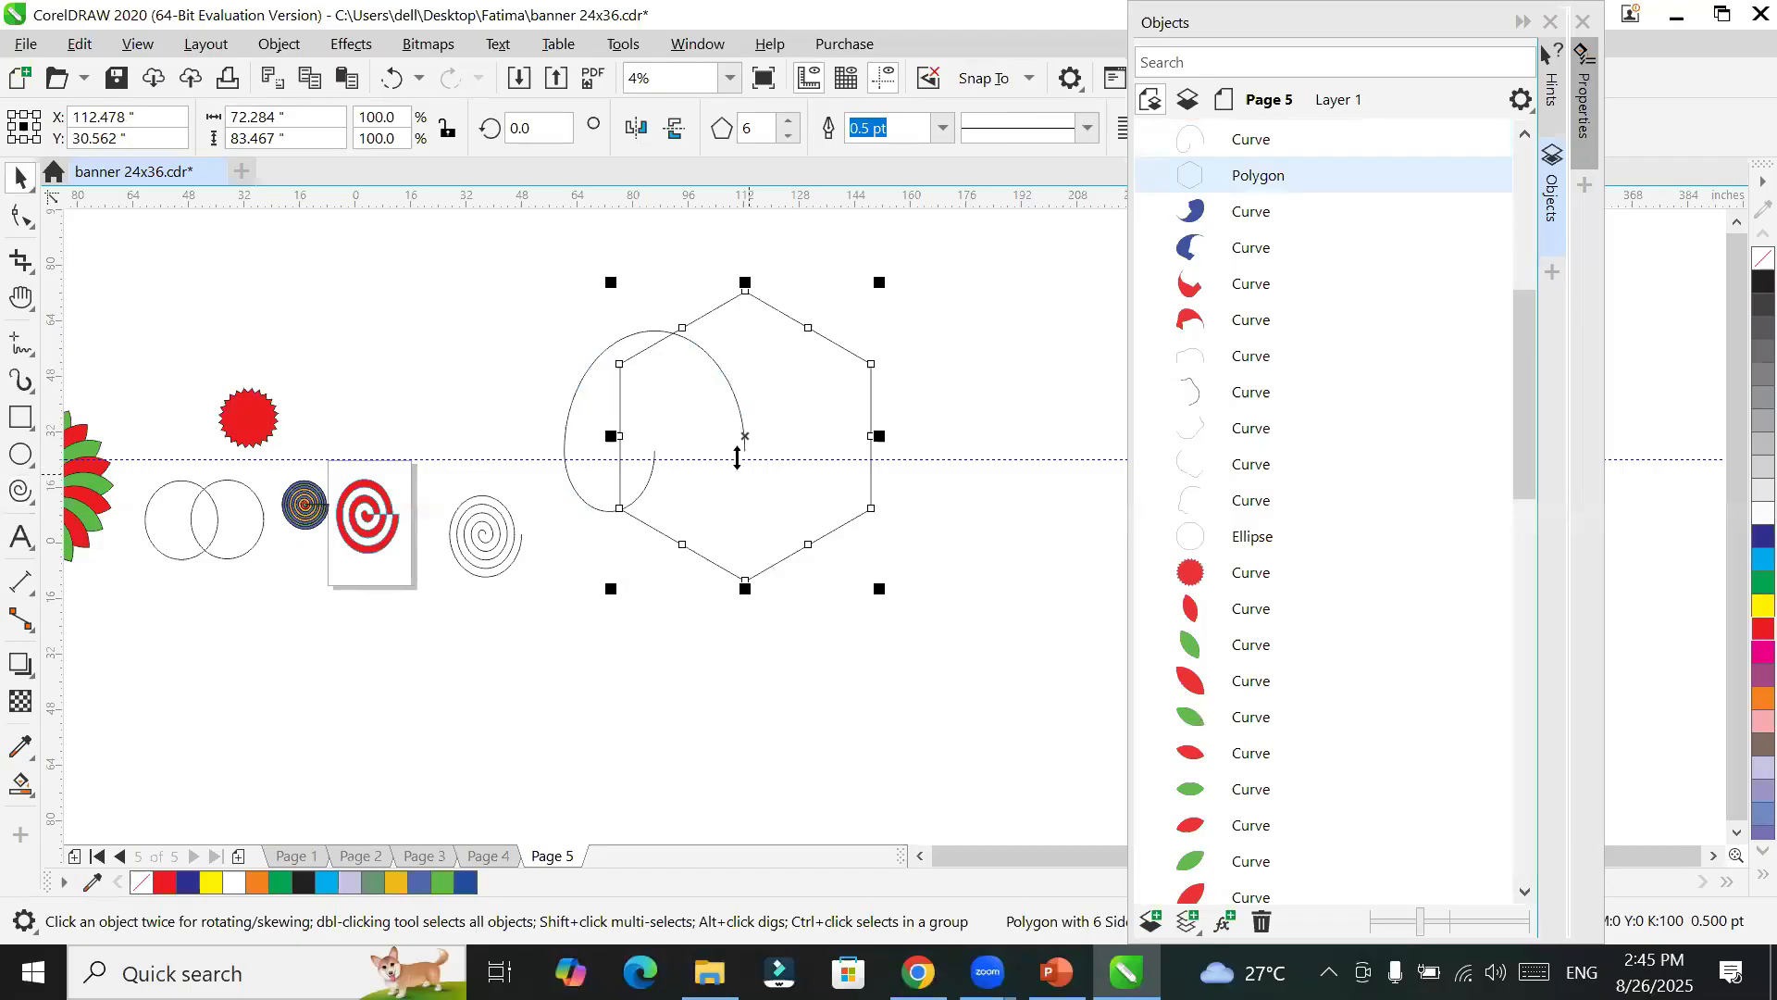
{"action": "scroll", "coordinate": [733, 444], "scroll_direction": "up", "scroll_amount": 3}
{"action": "left_click_drag", "start_coordinate": [768, 505], "coordinate": [793, 413]}
{"action": "scroll", "coordinate": [766, 449], "scroll_direction": "up", "scroll_amount": 1}
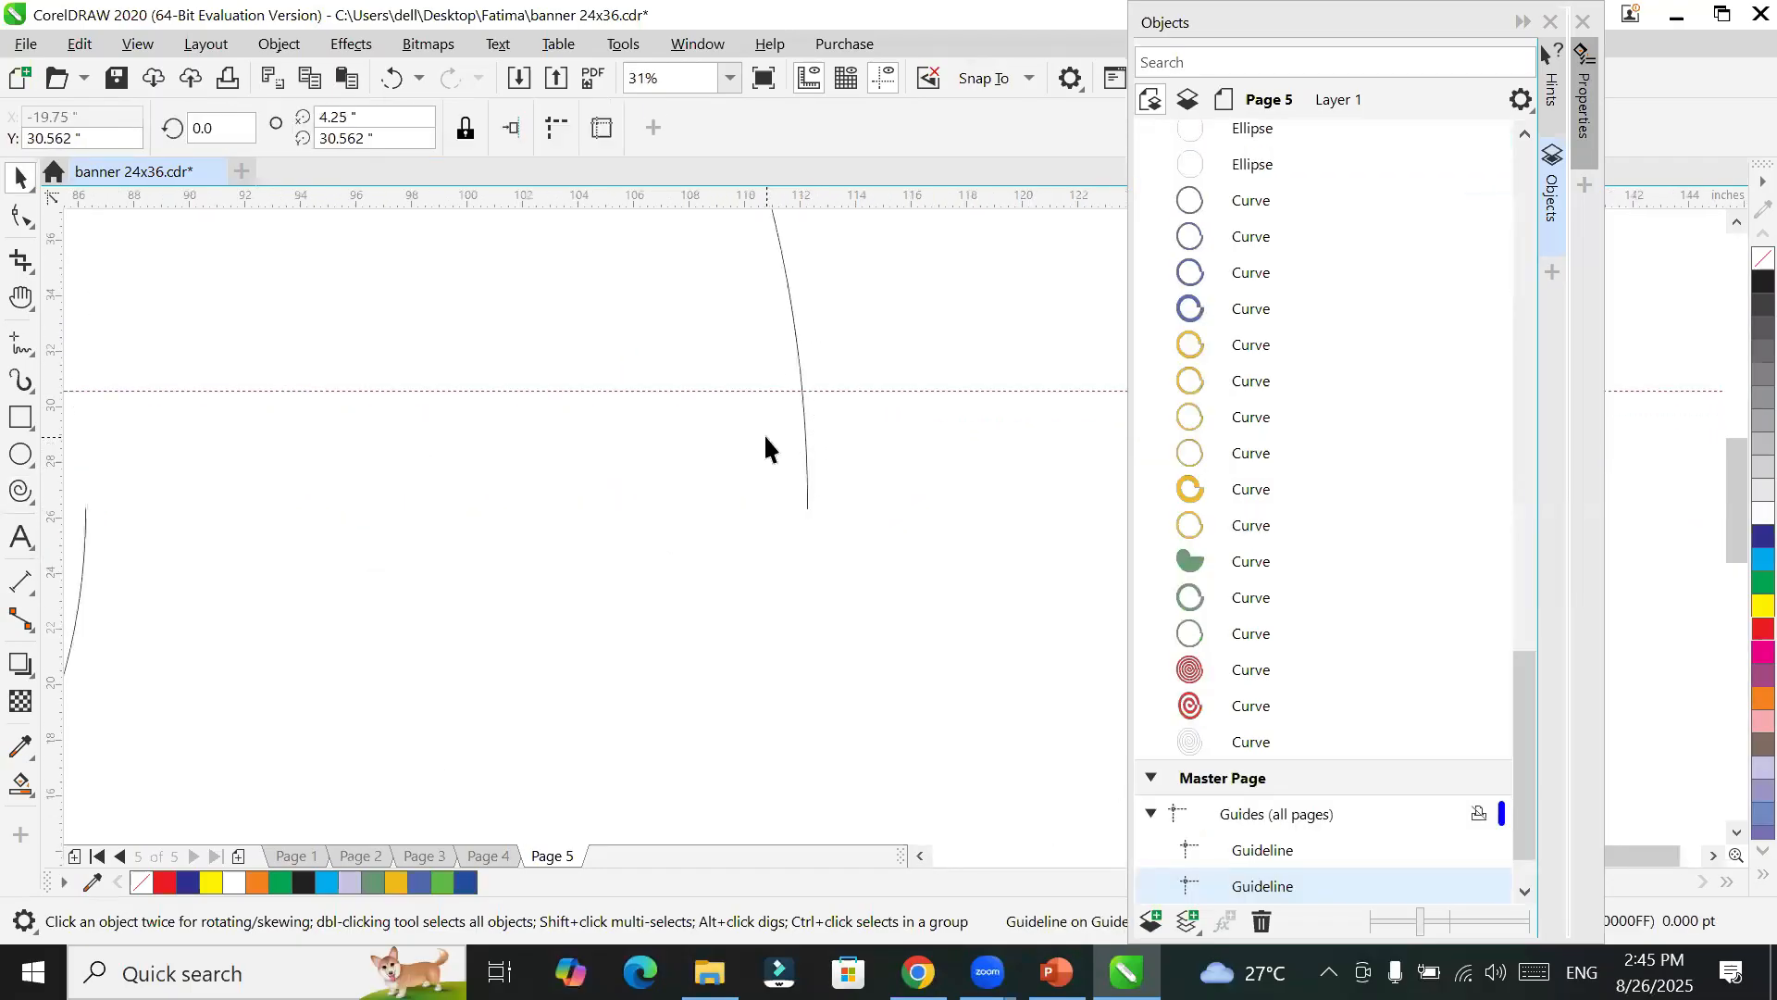
{"action": "left_click", "coordinate": [780, 580]}
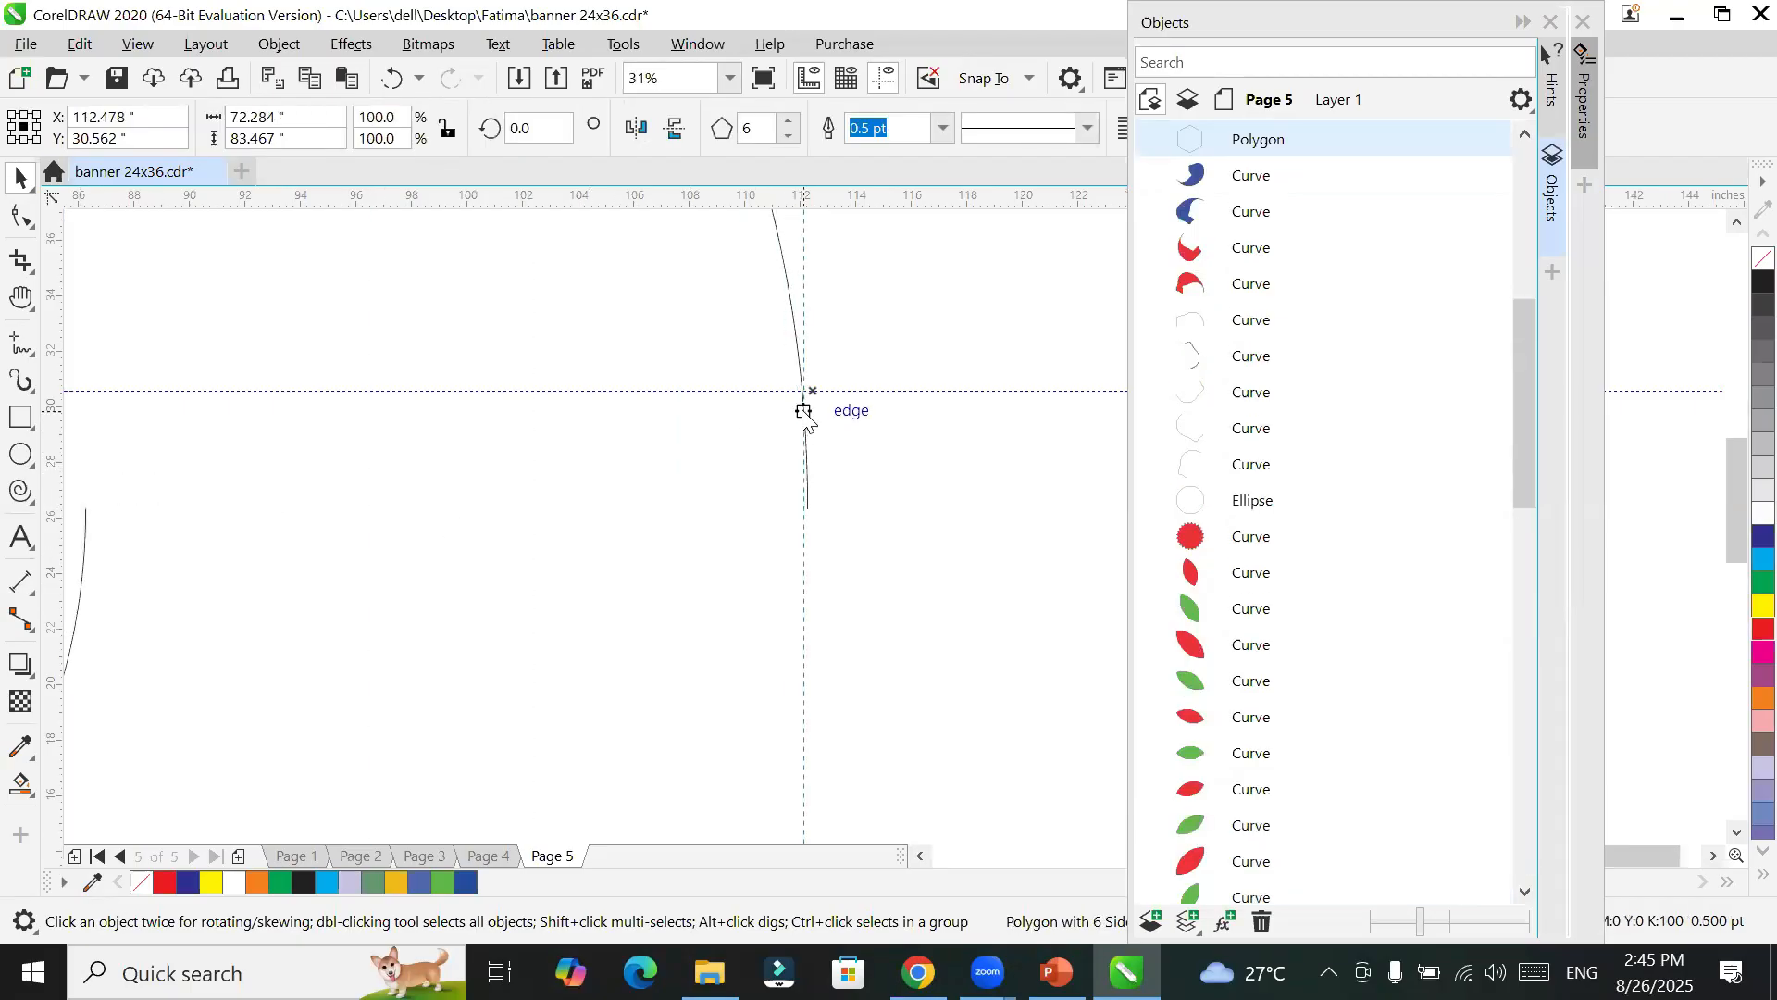
{"action": "left_click_drag", "start_coordinate": [813, 391], "coordinate": [814, 391]}
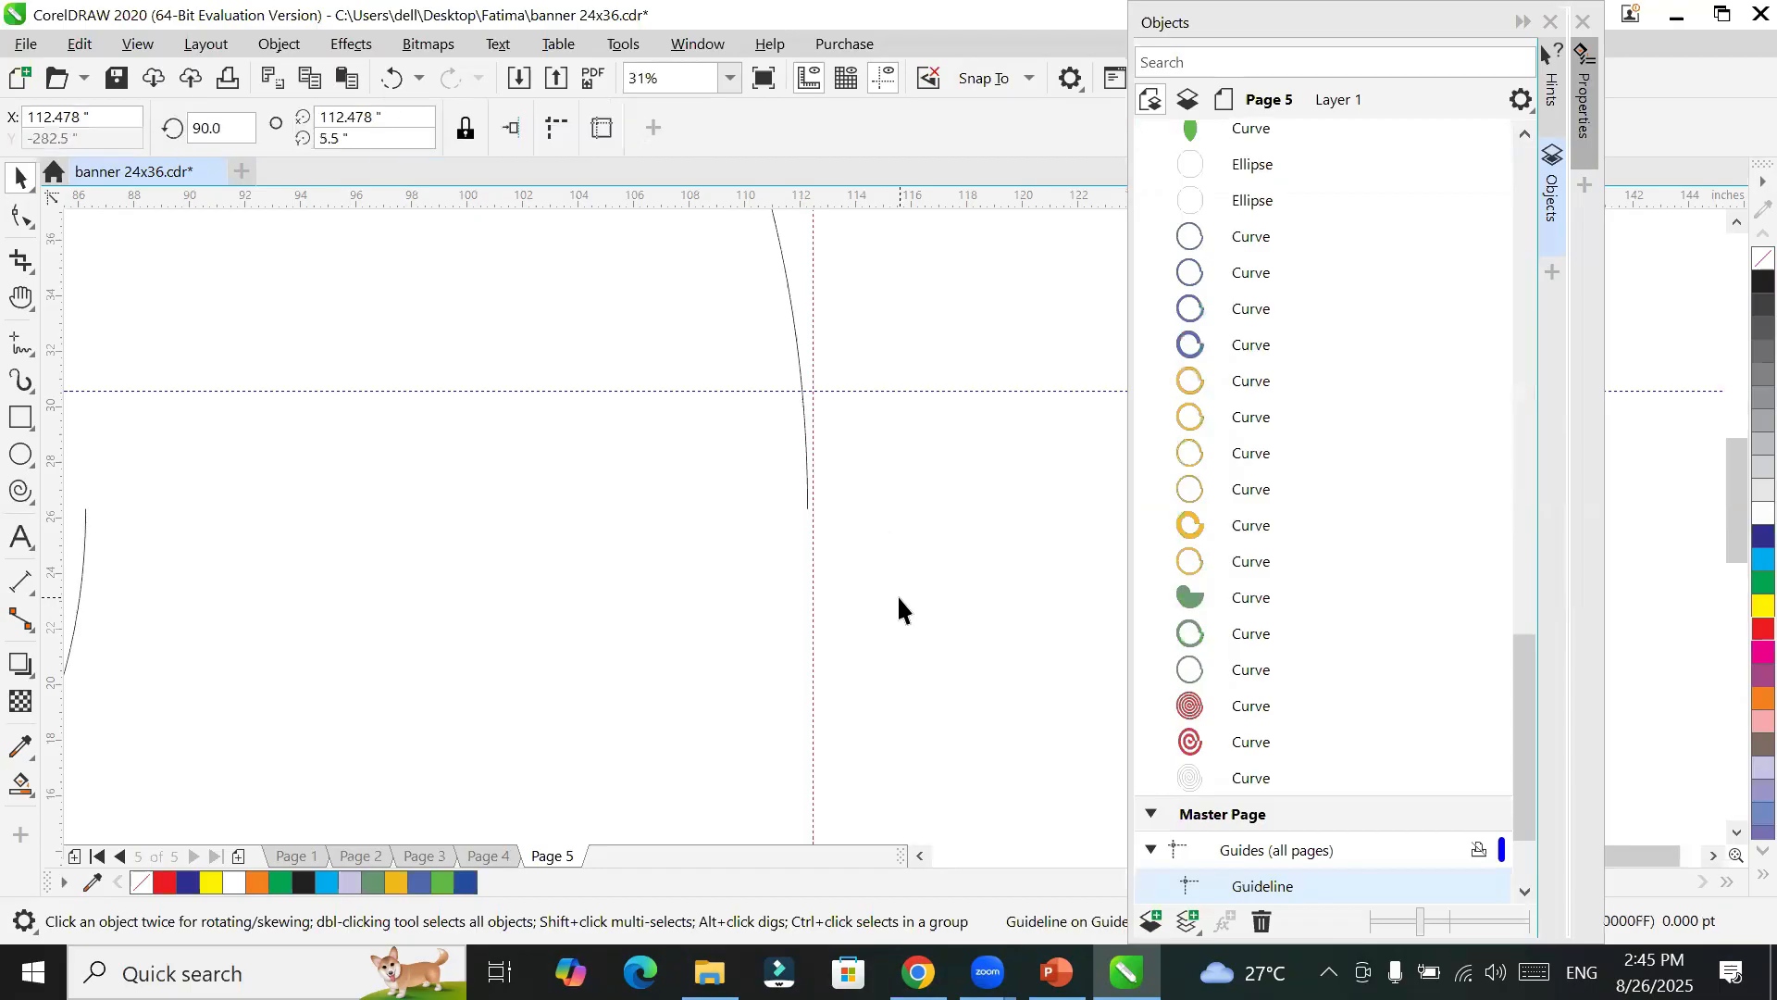
{"action": "scroll", "coordinate": [899, 599], "scroll_direction": "down", "scroll_amount": 4}
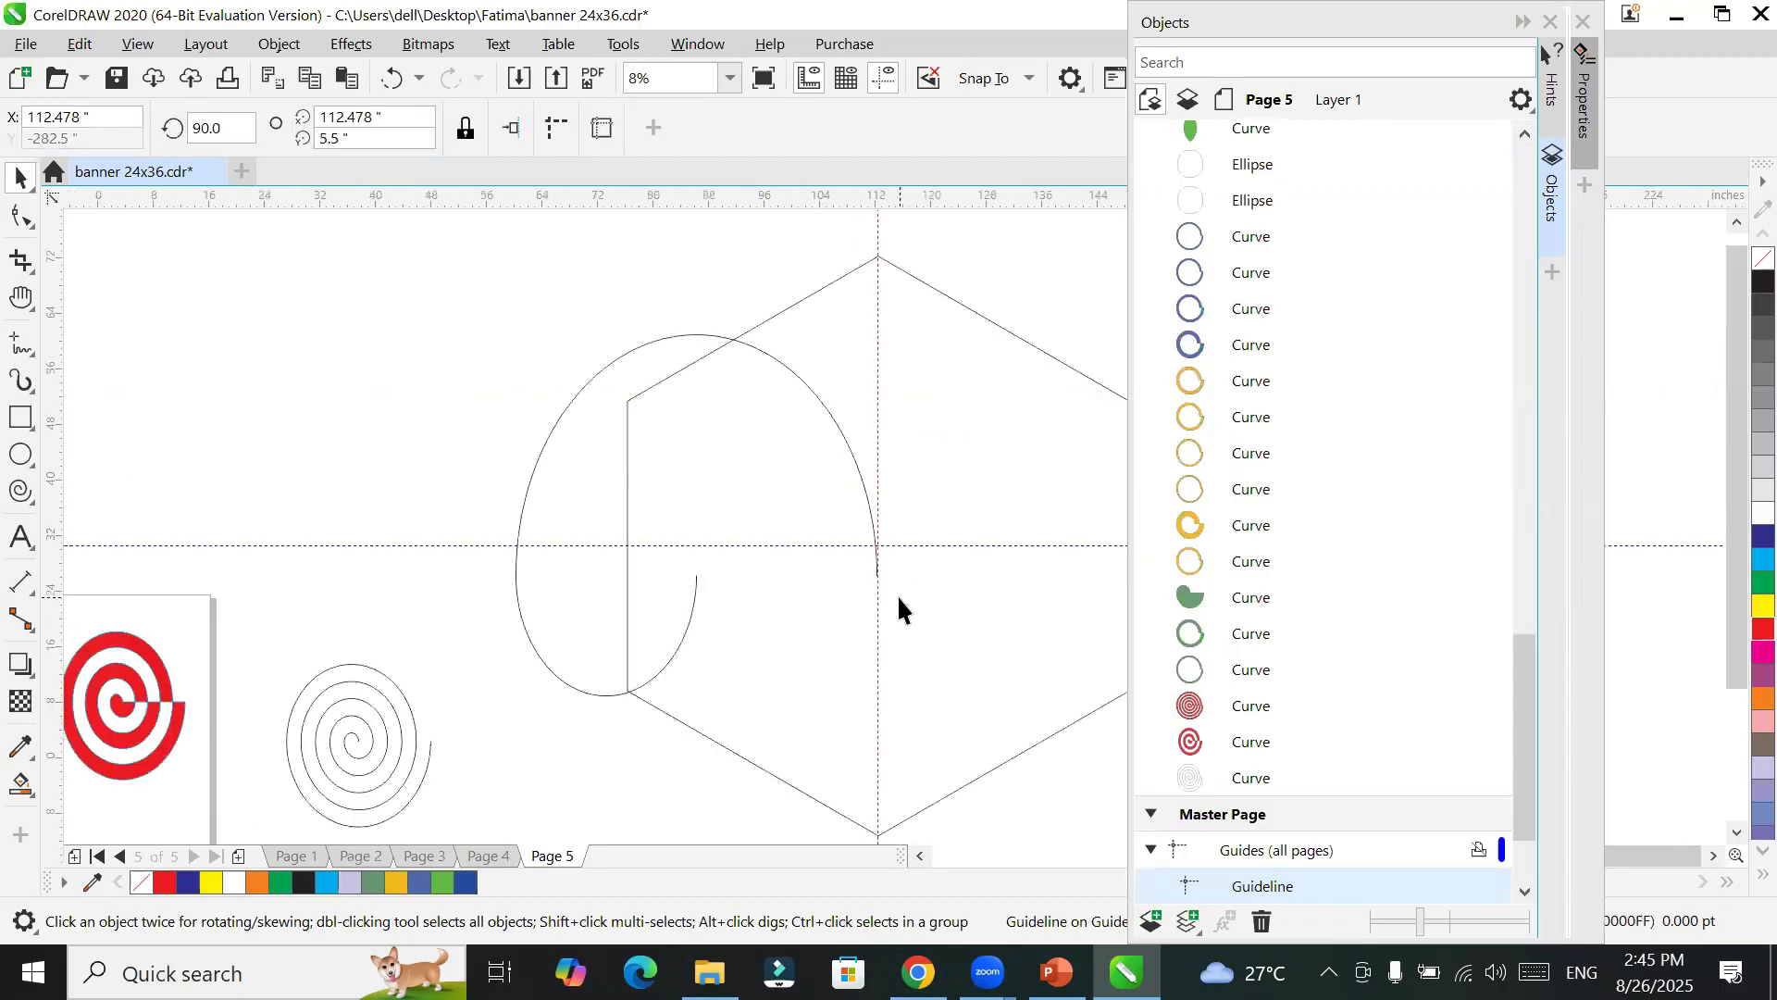
{"action": "scroll", "coordinate": [899, 599], "scroll_direction": "up", "scroll_amount": 4}
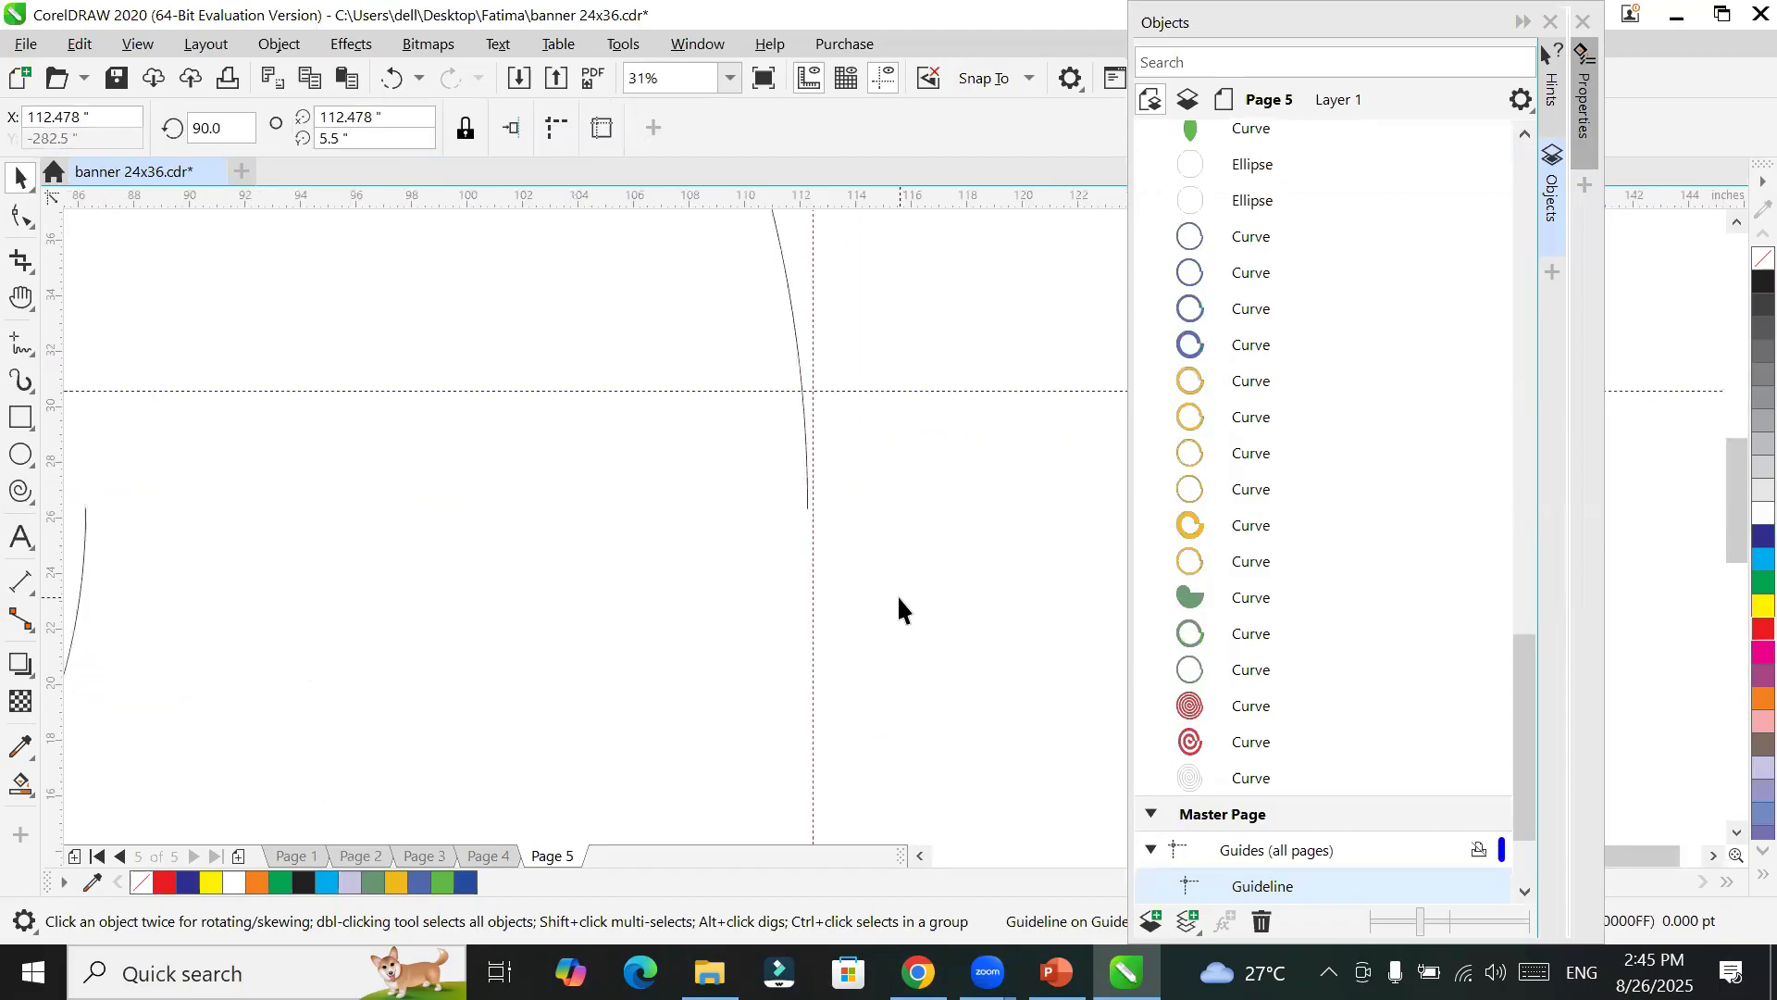
Step: Move the end node of the spiral curve with the Shape tool onto the guideline intersection at the hexagon's centre
{"action": "scroll", "coordinate": [767, 553], "scroll_direction": "down", "scroll_amount": 4}
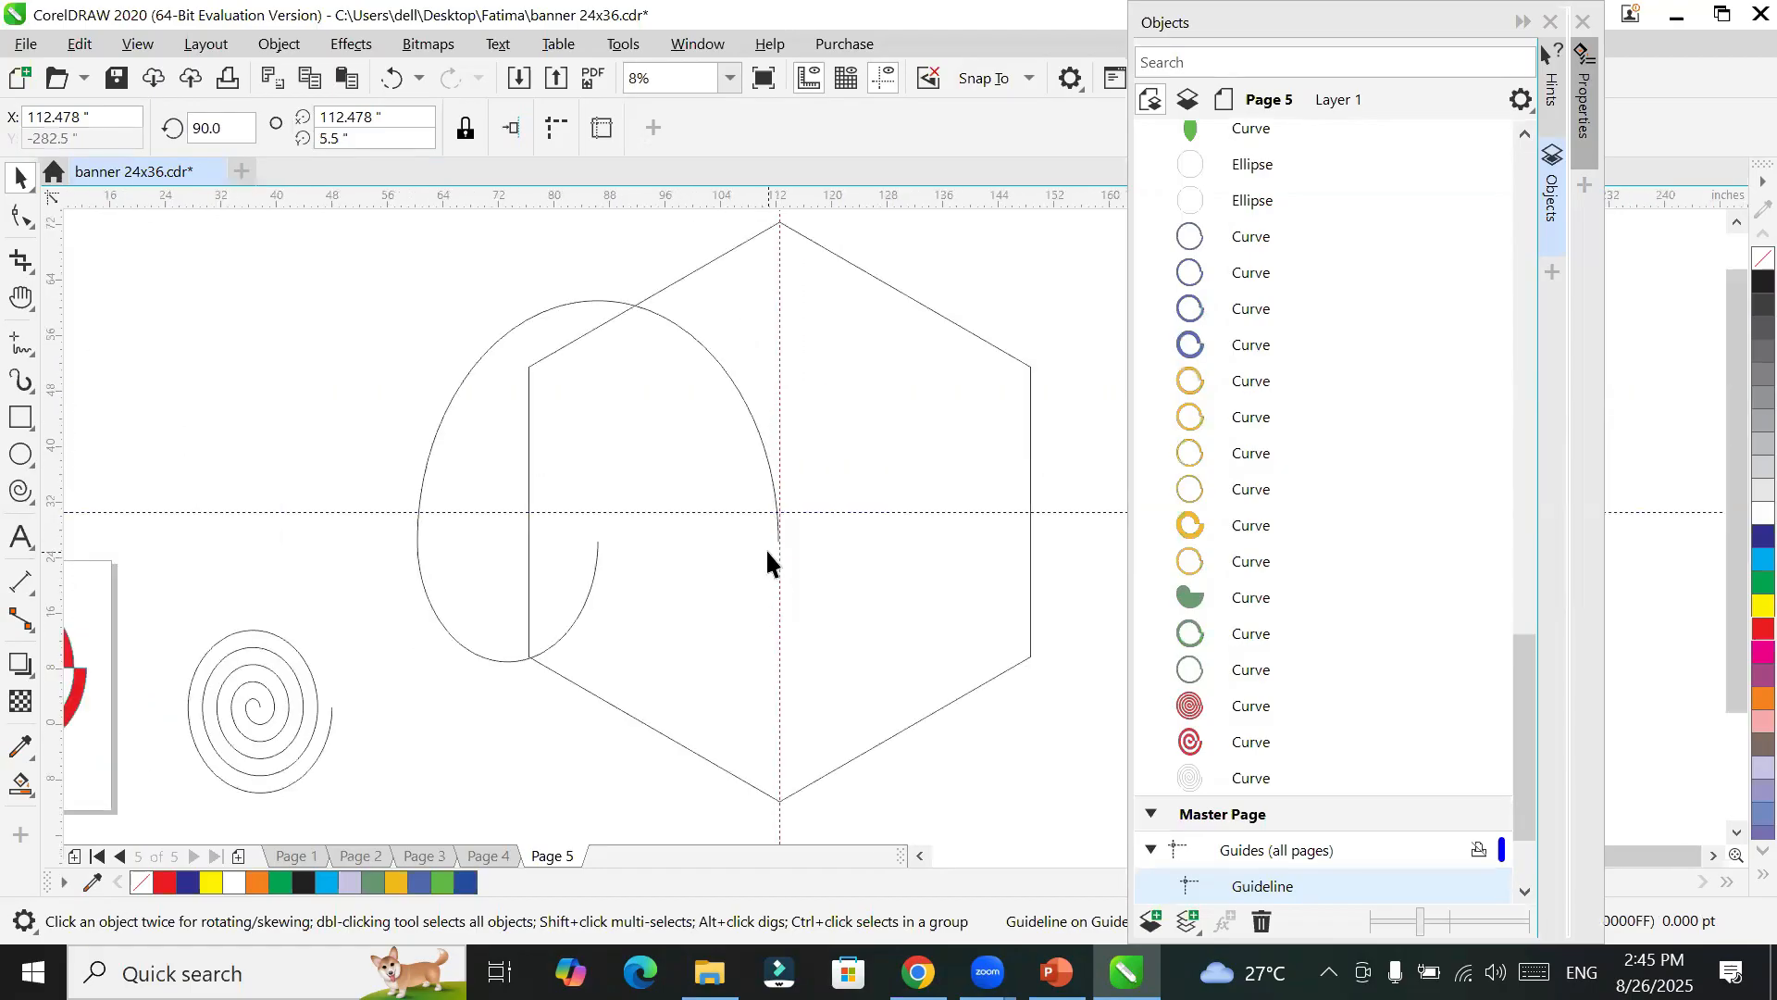
{"action": "left_click", "coordinate": [20, 216]}
{"action": "left_click", "coordinate": [779, 533]}
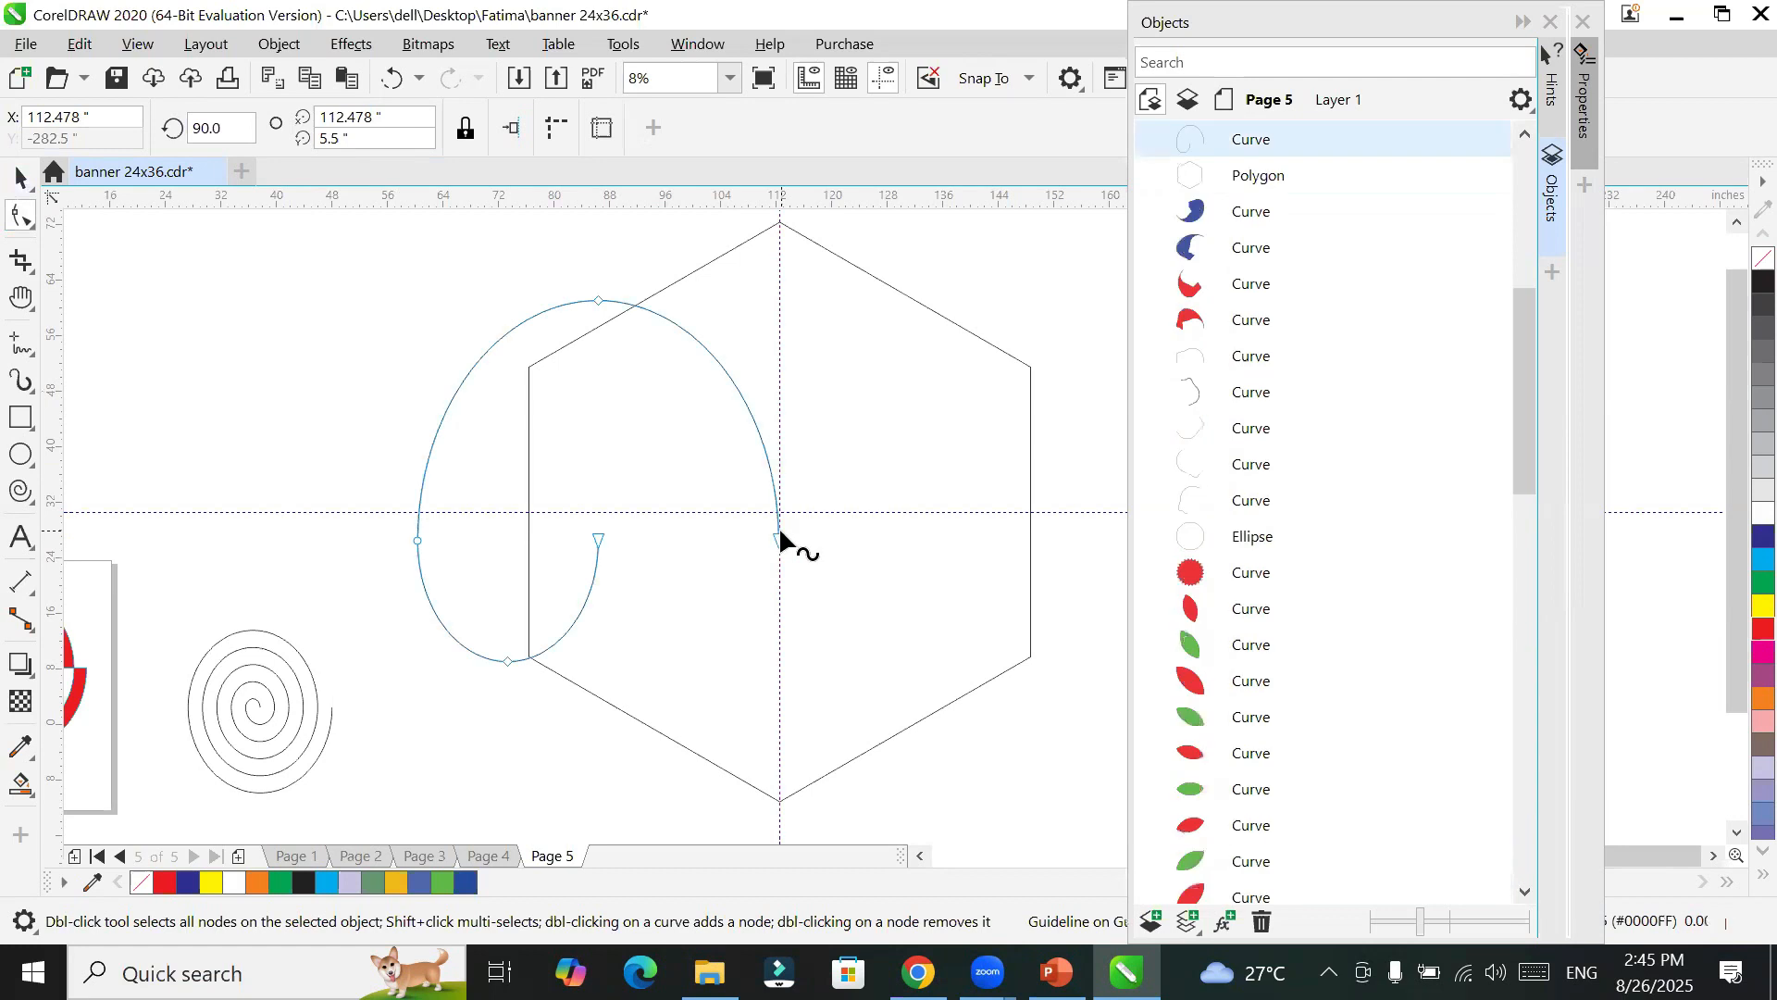
{"action": "left_click_drag", "start_coordinate": [779, 535], "coordinate": [774, 513]}
{"action": "scroll", "coordinate": [772, 512], "scroll_direction": "up", "scroll_amount": 4}
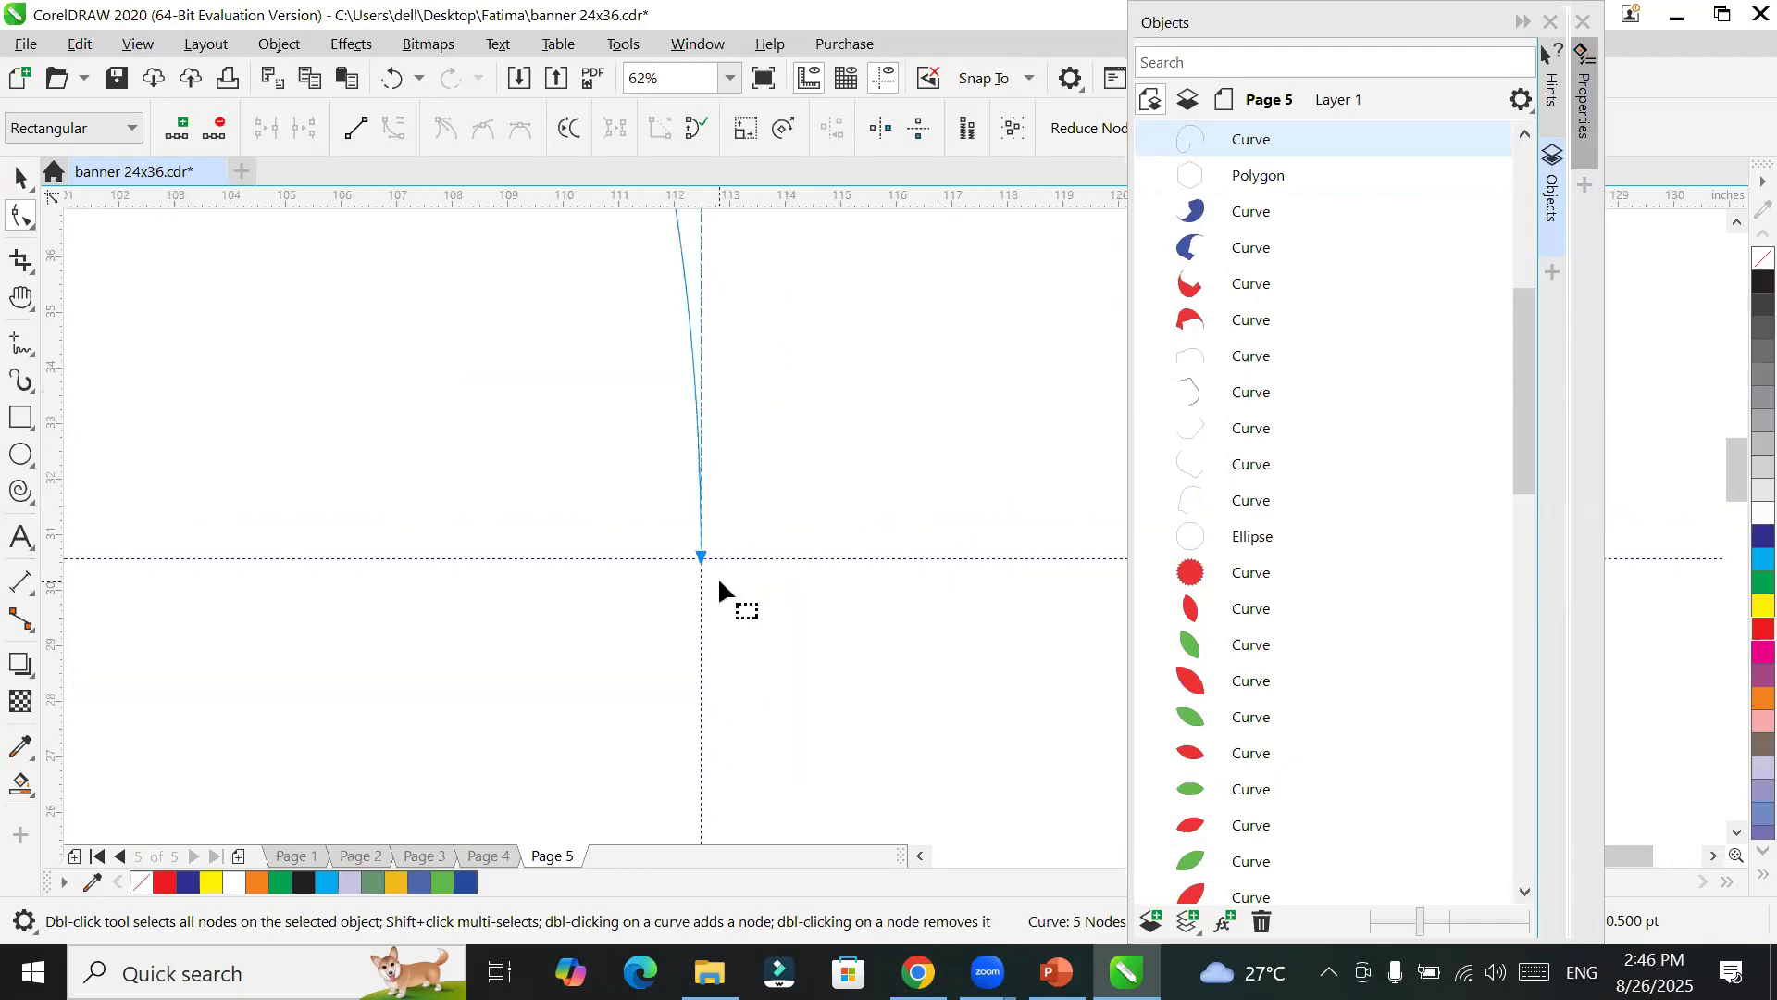
{"action": "scroll", "coordinate": [719, 583], "scroll_direction": "down", "scroll_amount": 6}
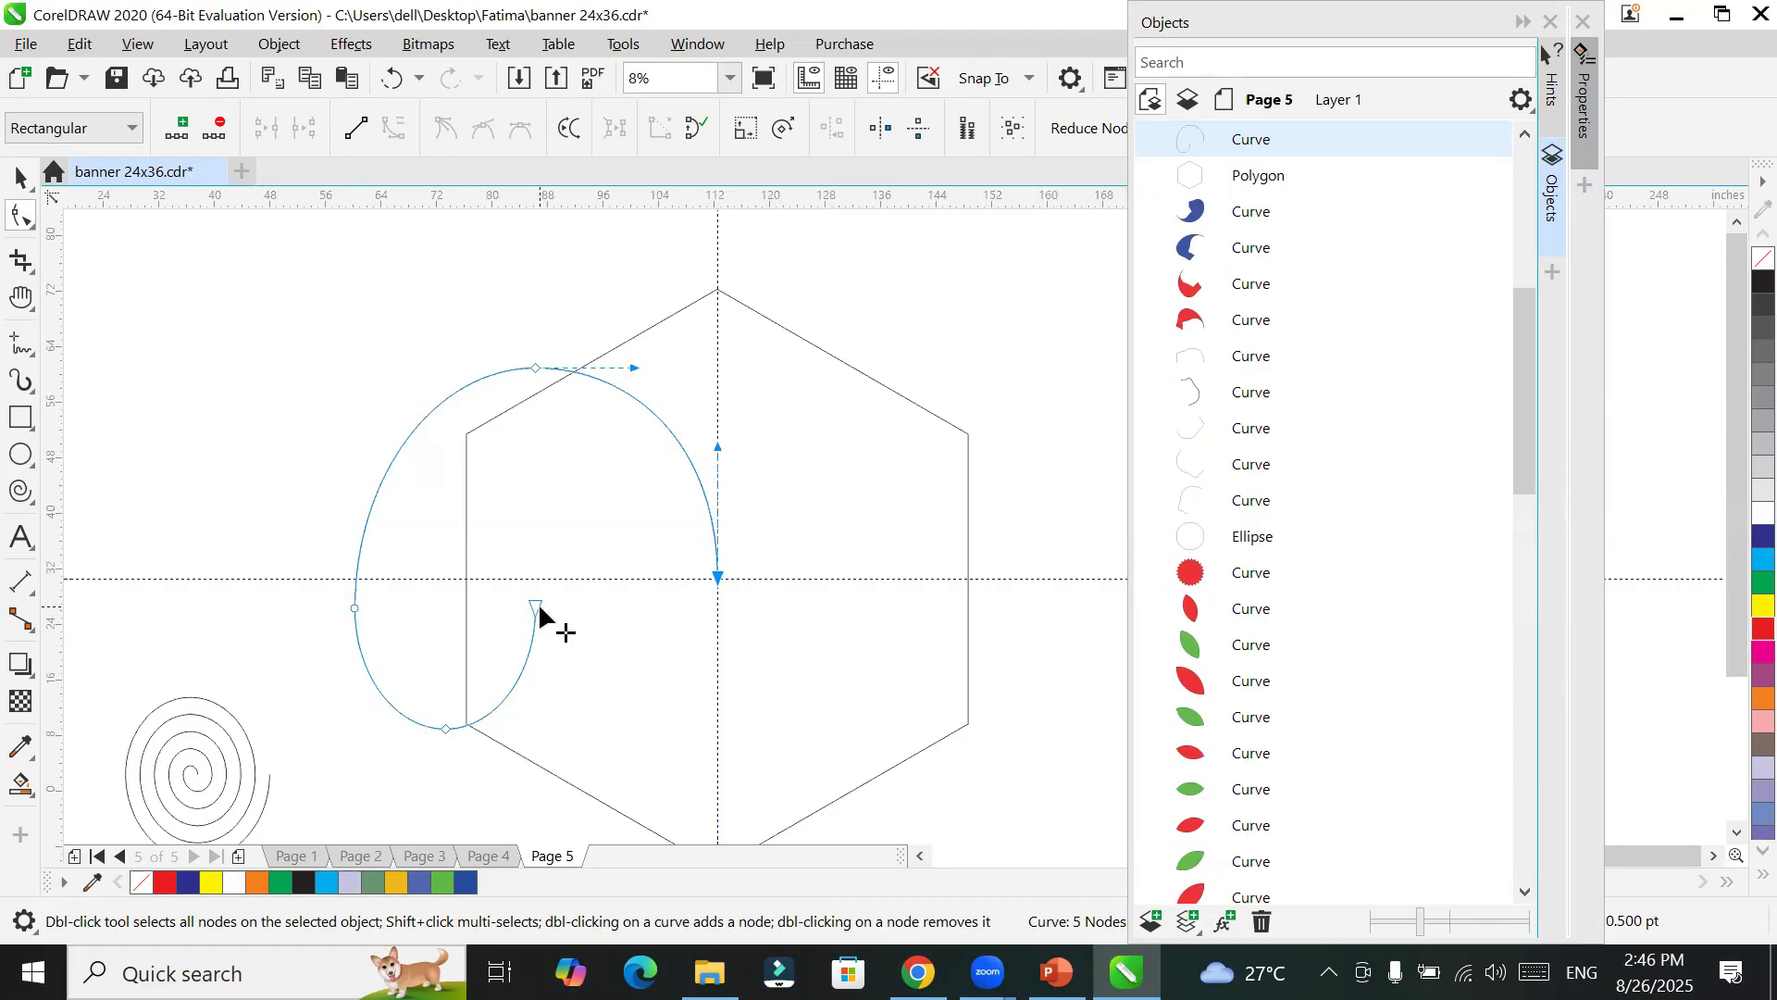
{"action": "scroll", "coordinate": [592, 612], "scroll_direction": "down", "scroll_amount": 2}
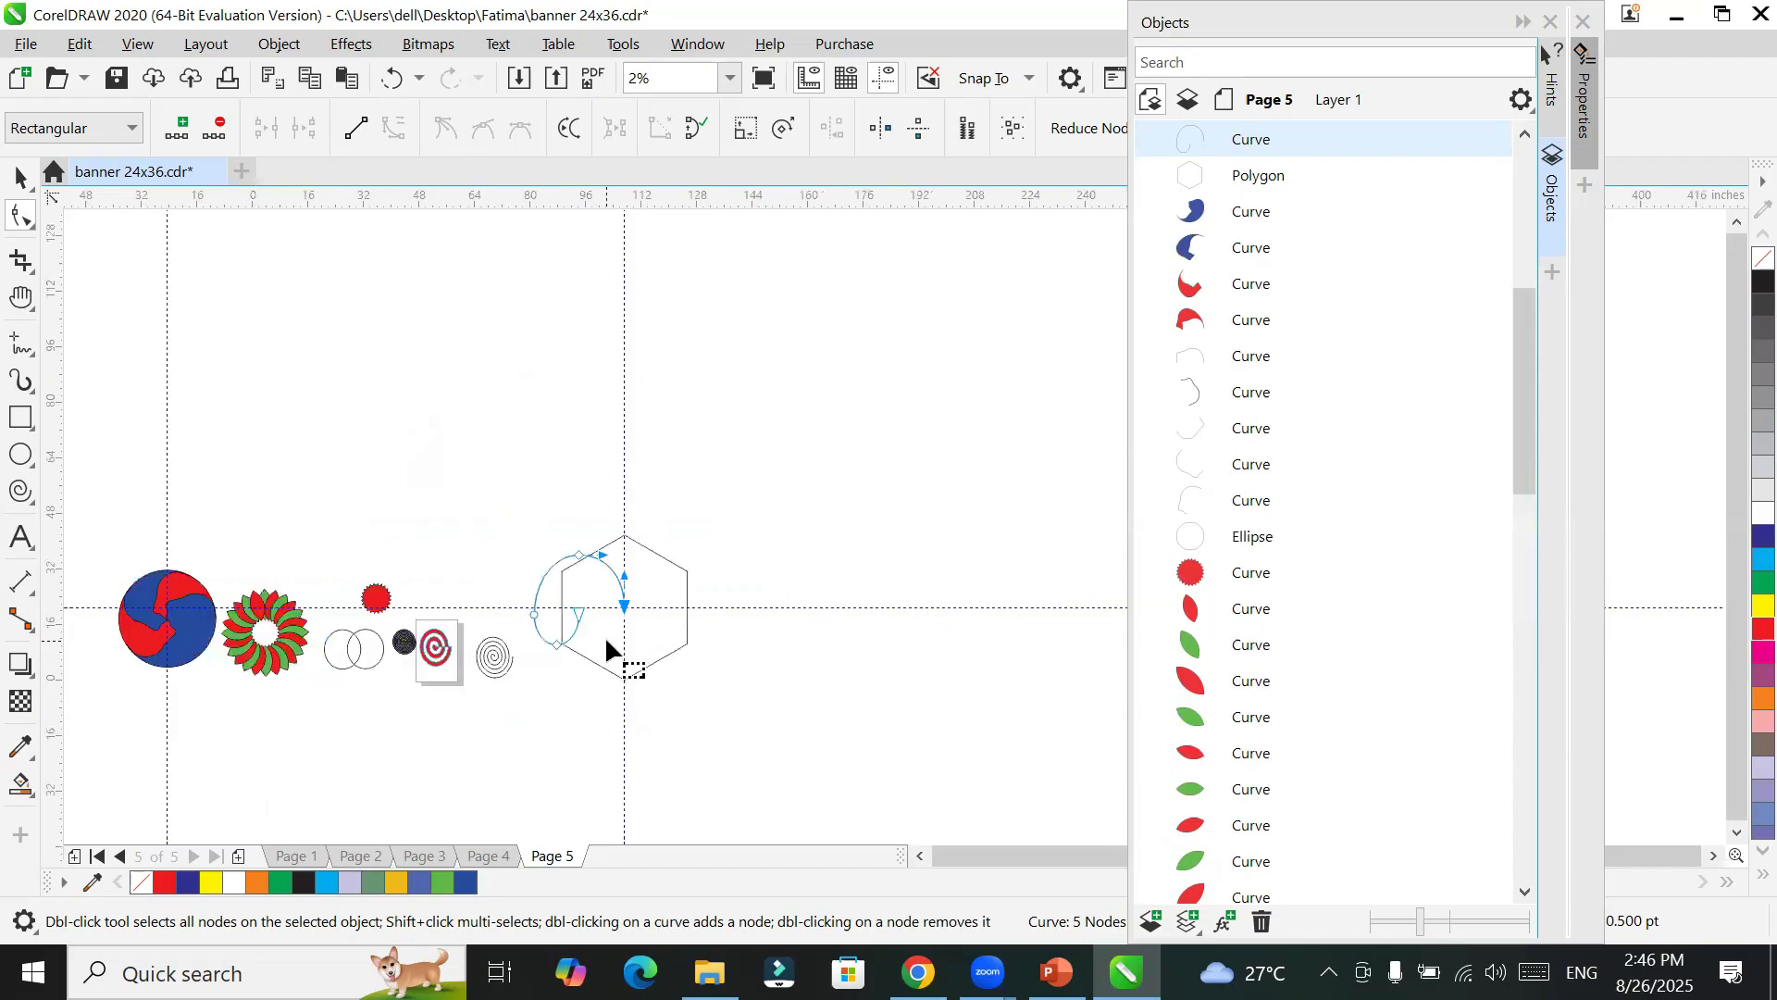
Step: Rotate a copy of the spiral curve 75 degrees about the hexagon's centre and repeat it until five curves surround the centre
{"action": "left_click", "coordinate": [20, 176]}
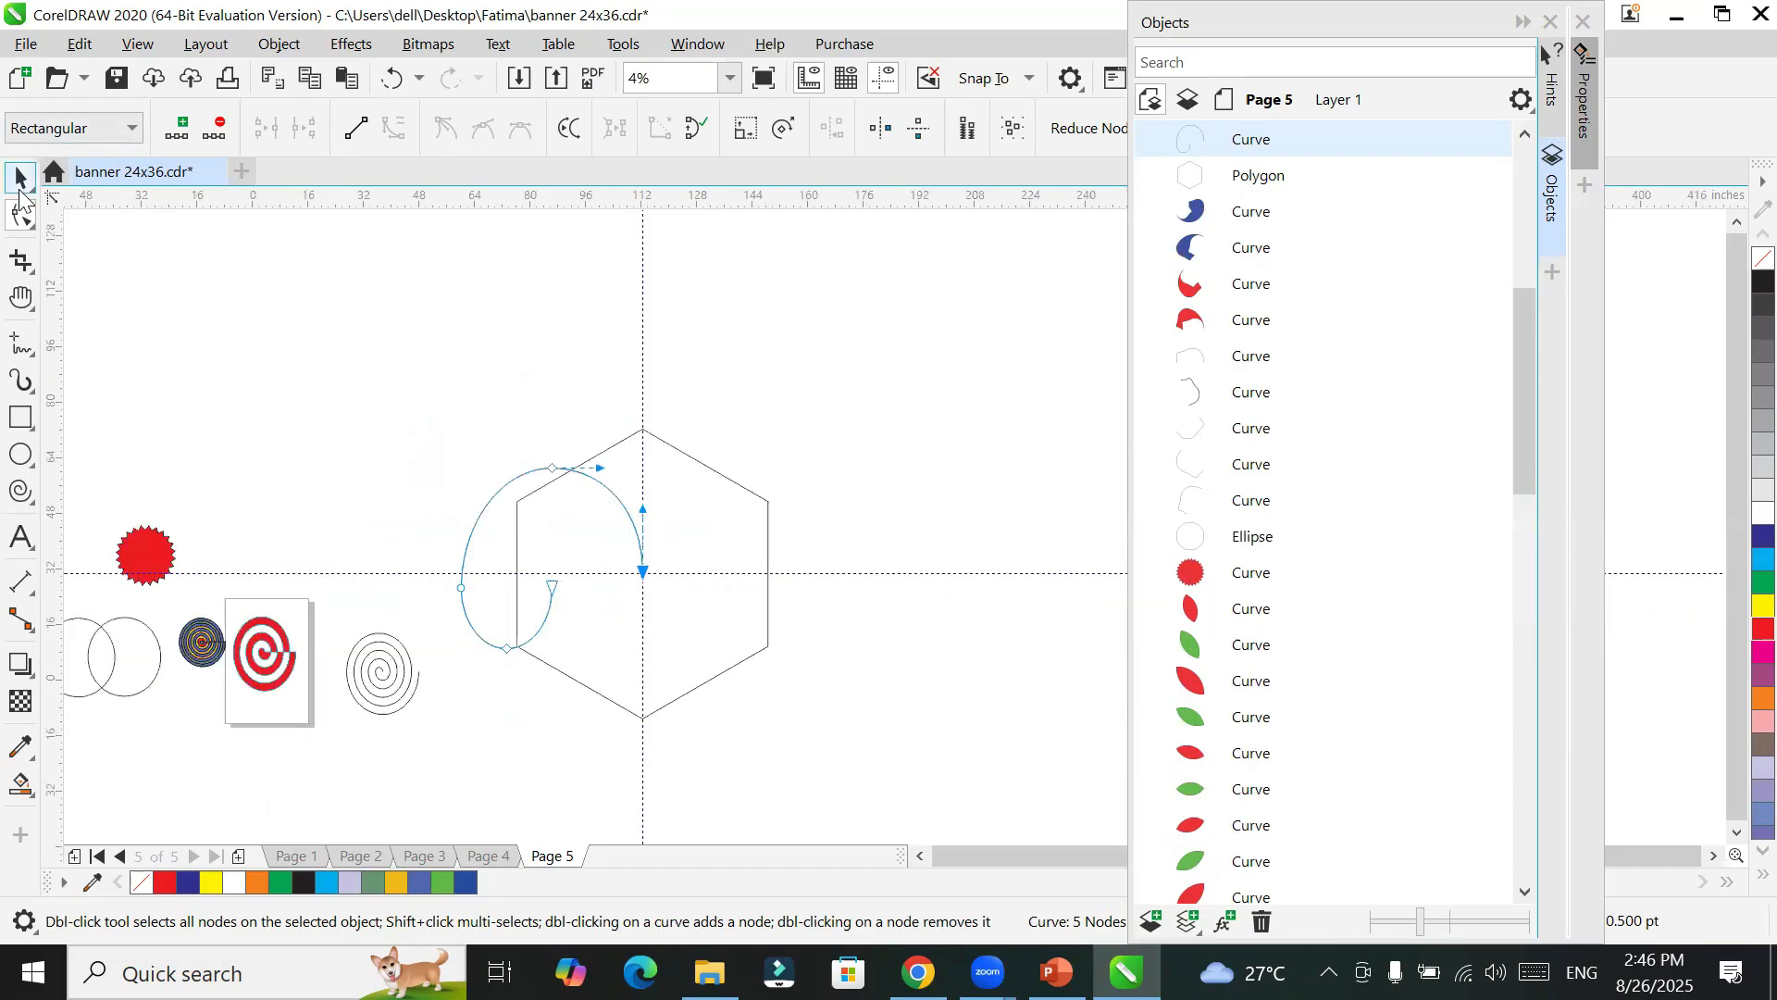
{"action": "left_click", "coordinate": [611, 498]}
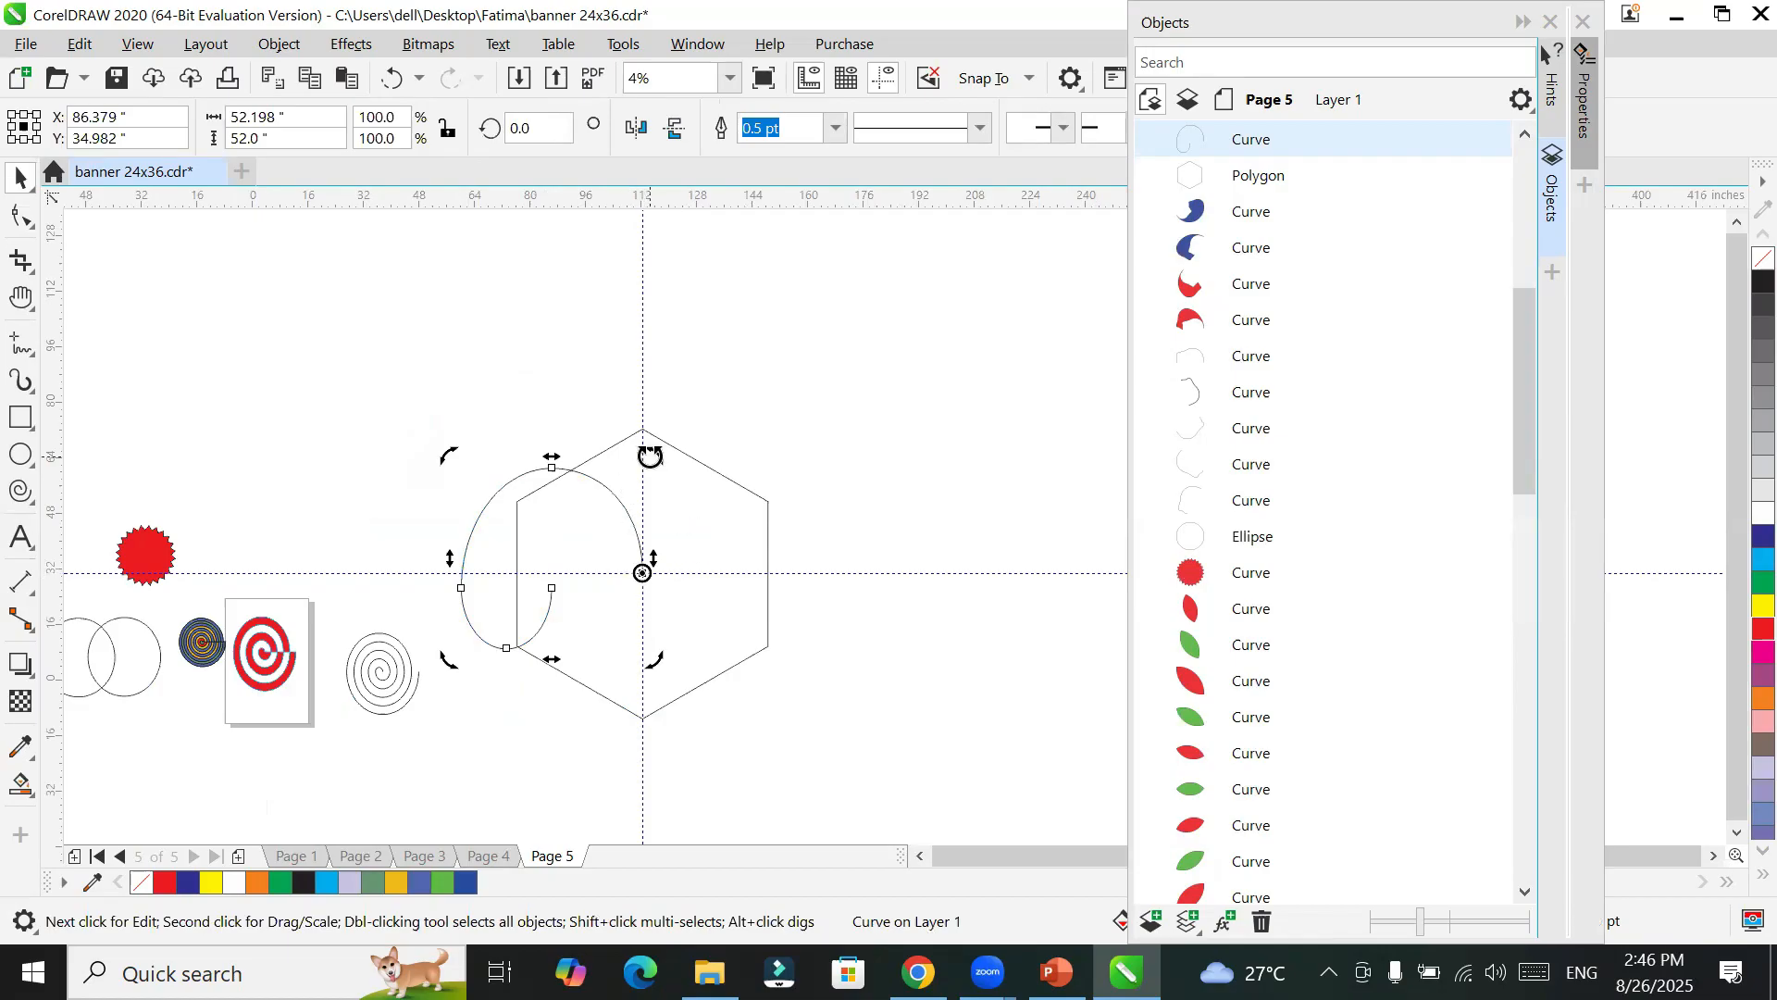
{"action": "left_click_drag", "start_coordinate": [650, 457], "coordinate": [559, 545]}
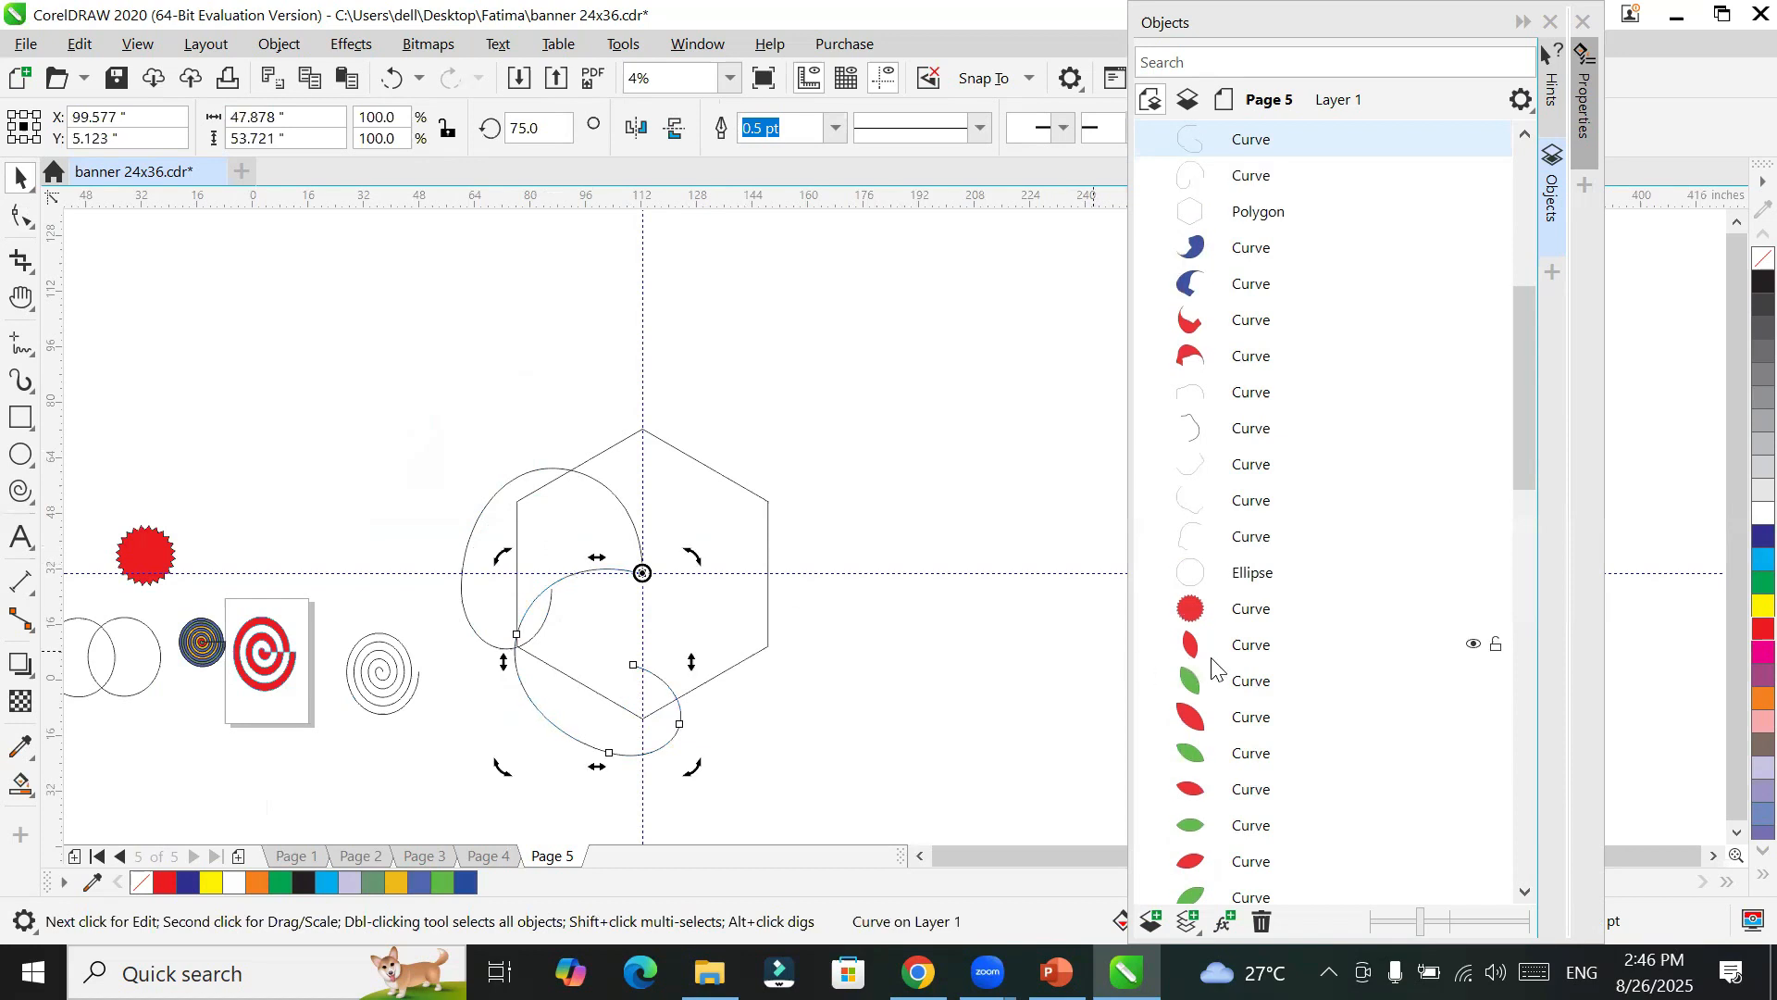
{"action": "key", "text": "ctrl+r"}
{"action": "key", "text": "ctrl+r"}
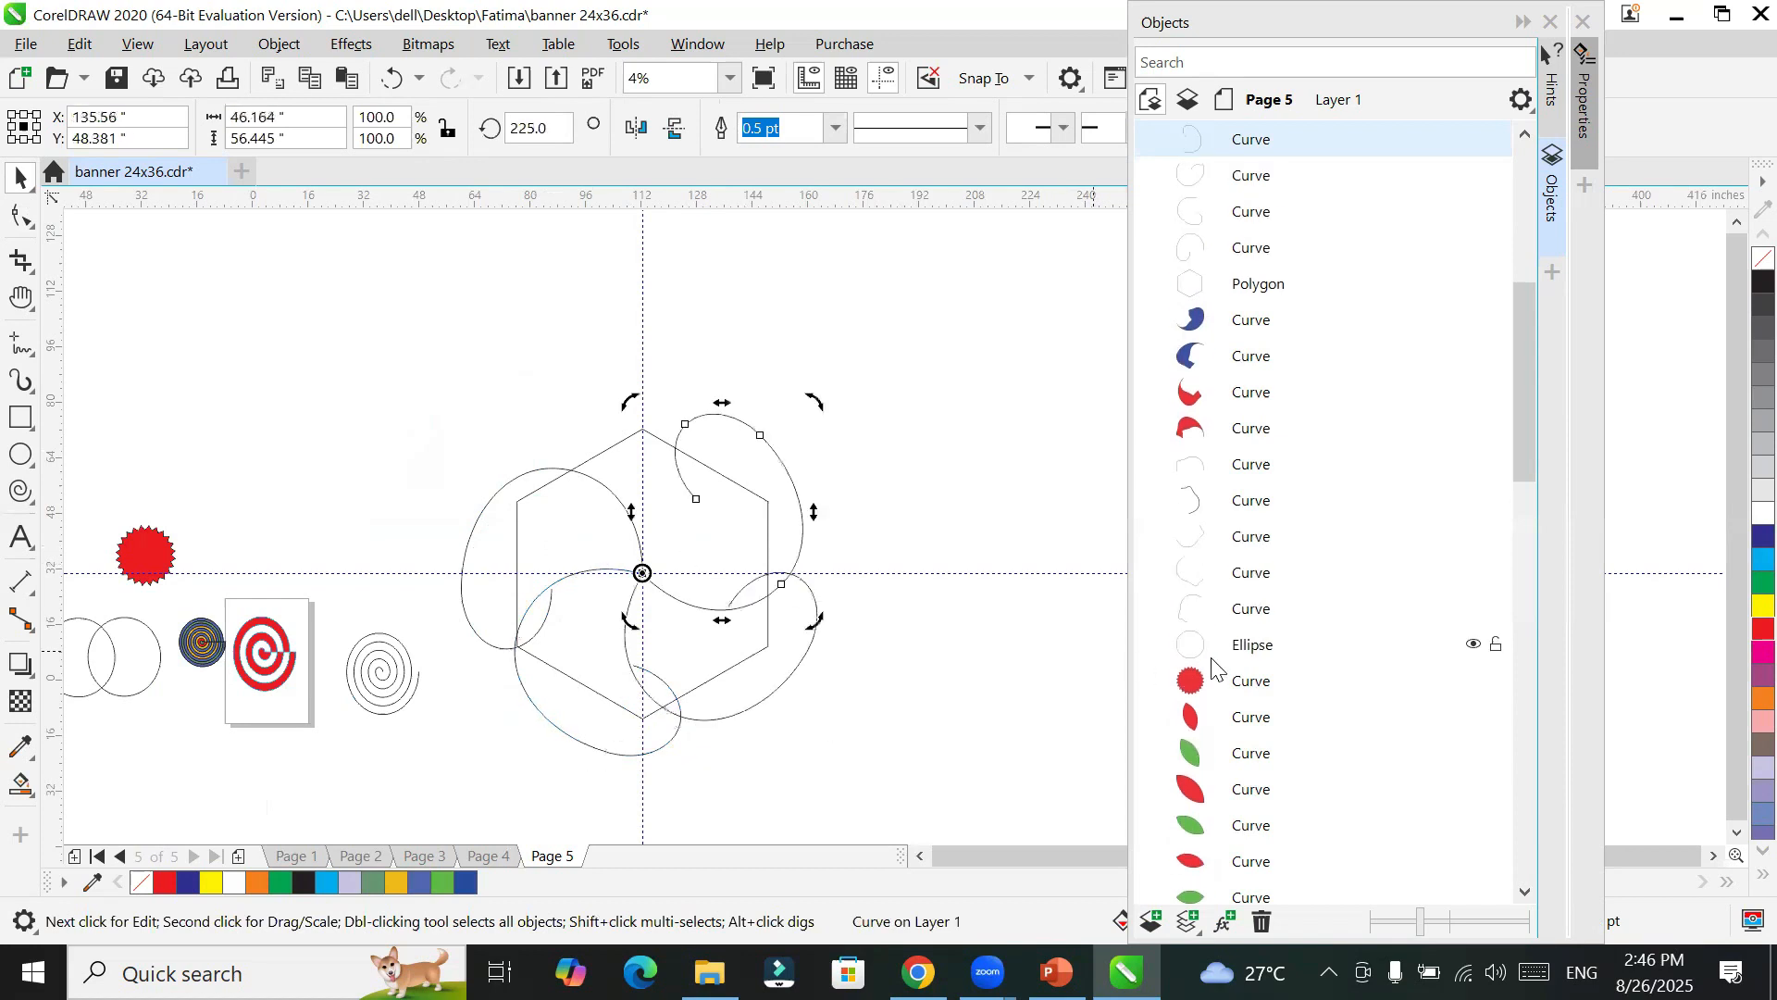
{"action": "key", "text": "ctrl+r"}
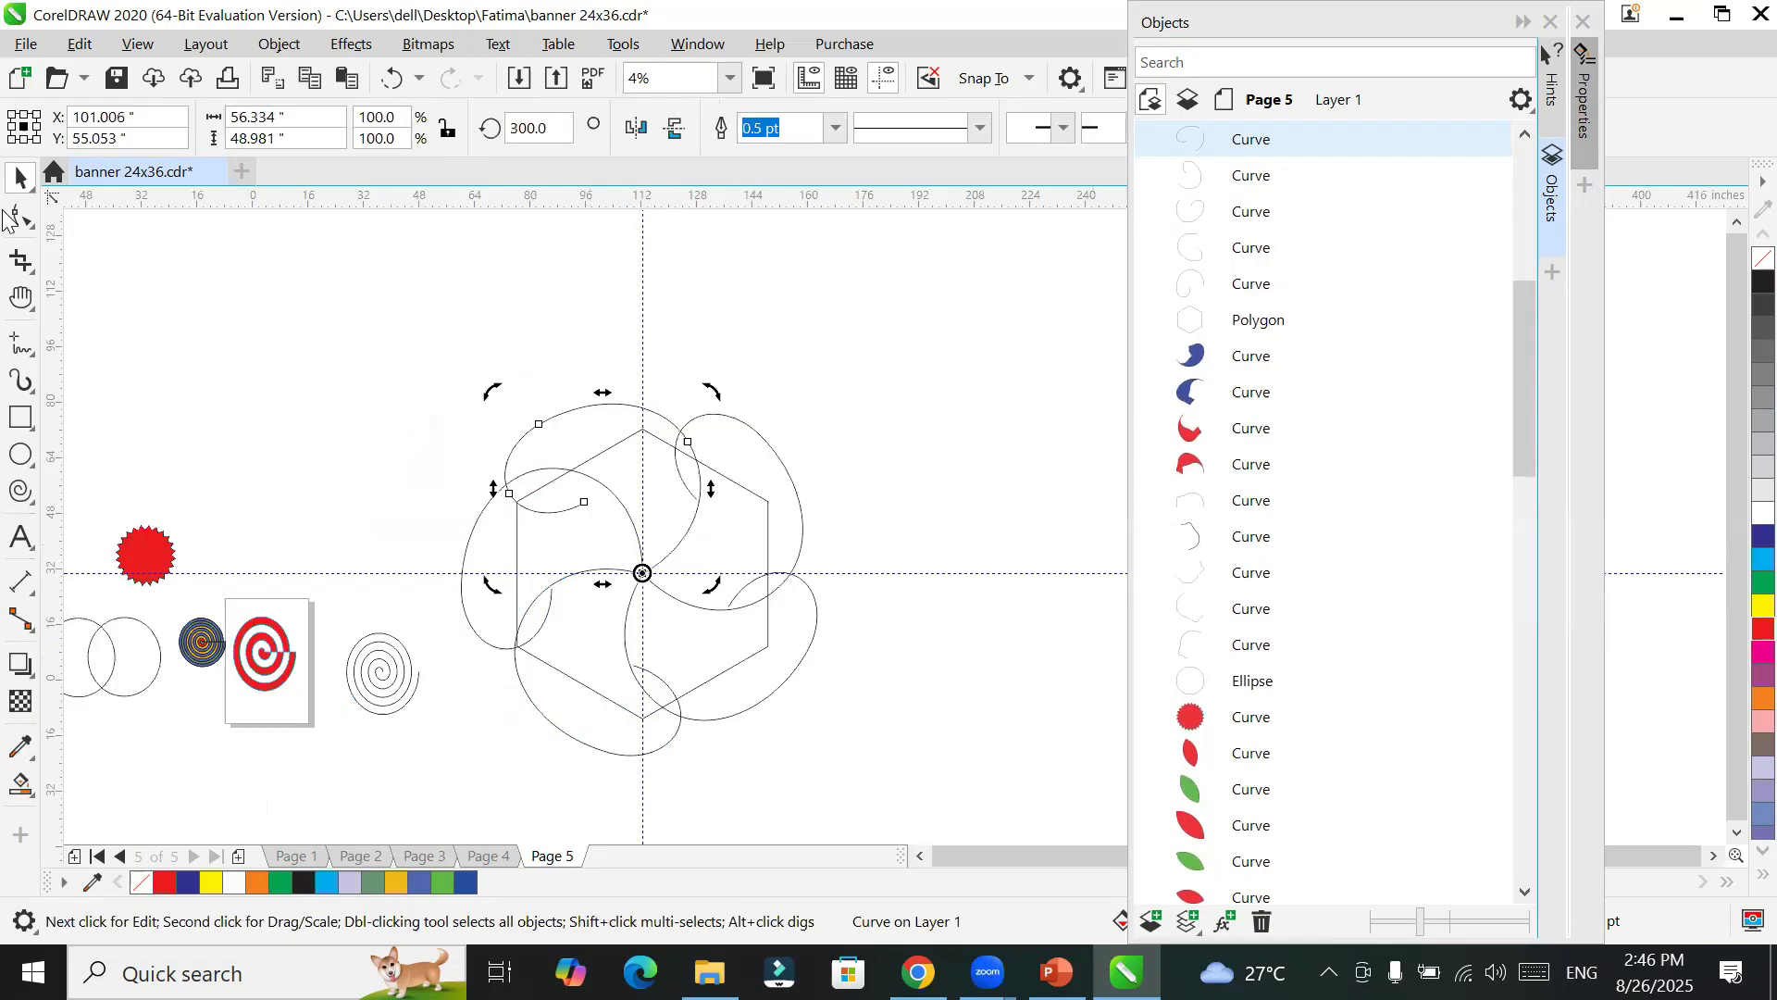
{"action": "left_click", "coordinate": [353, 373]}
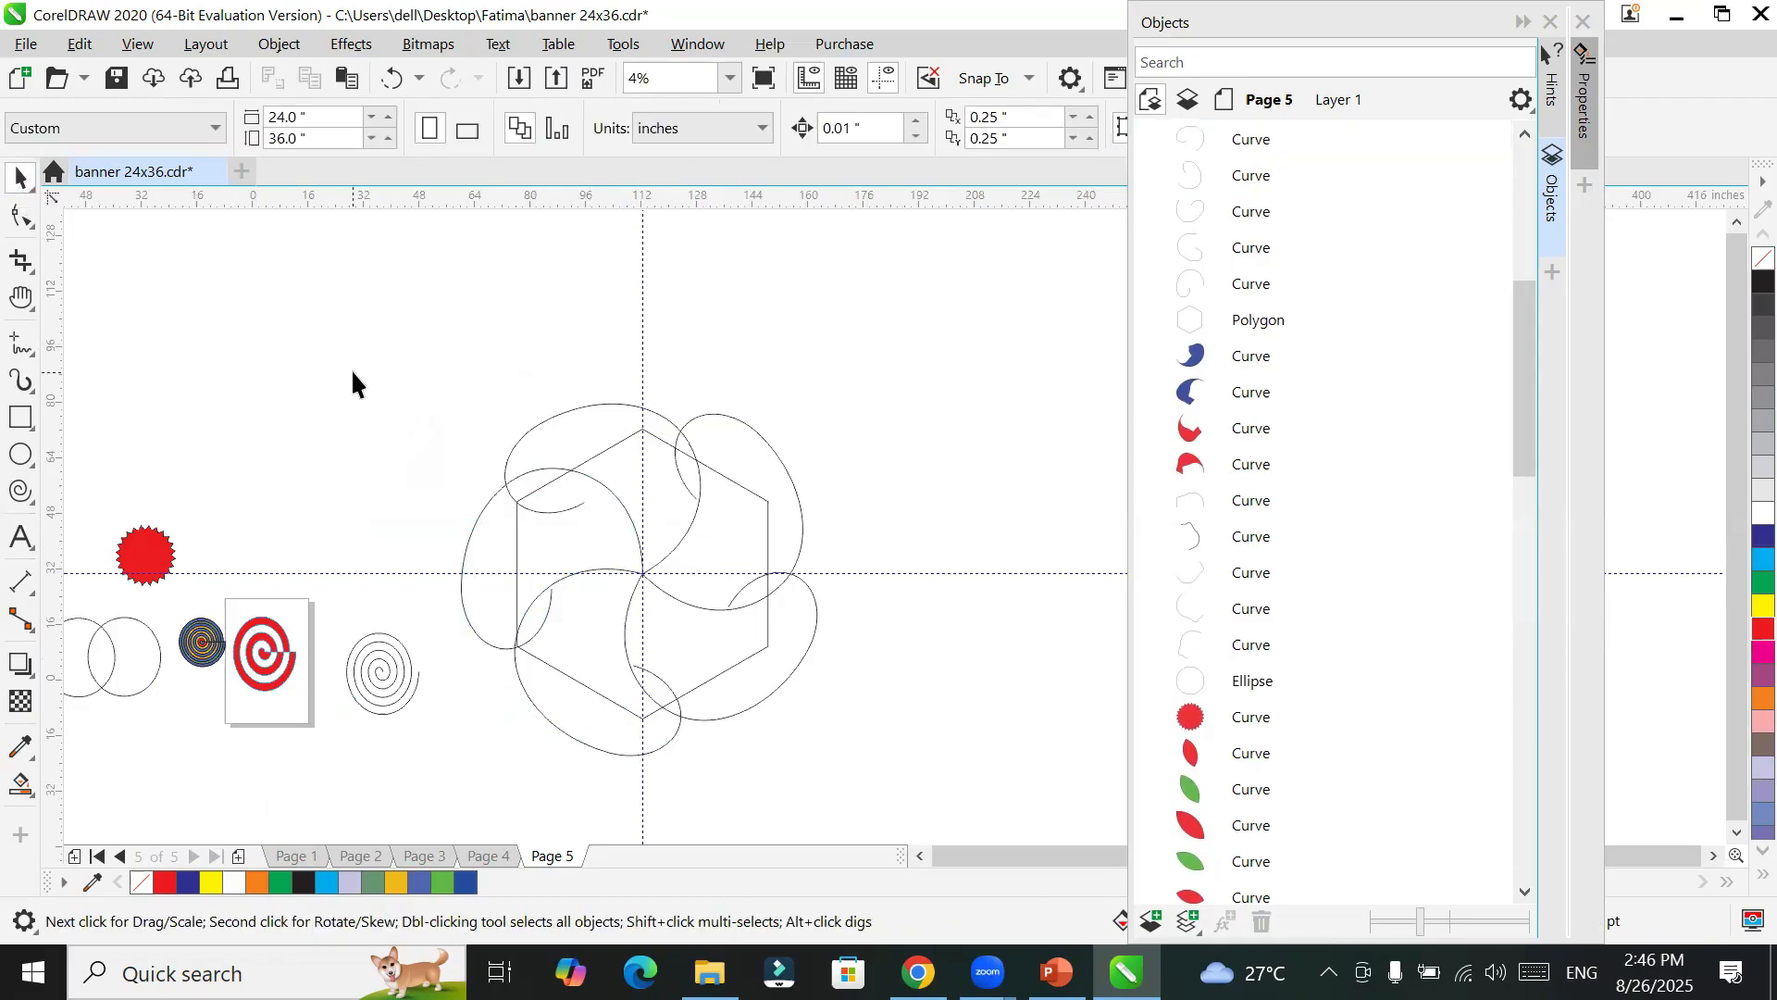
{"action": "left_click", "coordinate": [659, 437]}
{"action": "left_click", "coordinate": [1762, 536]}
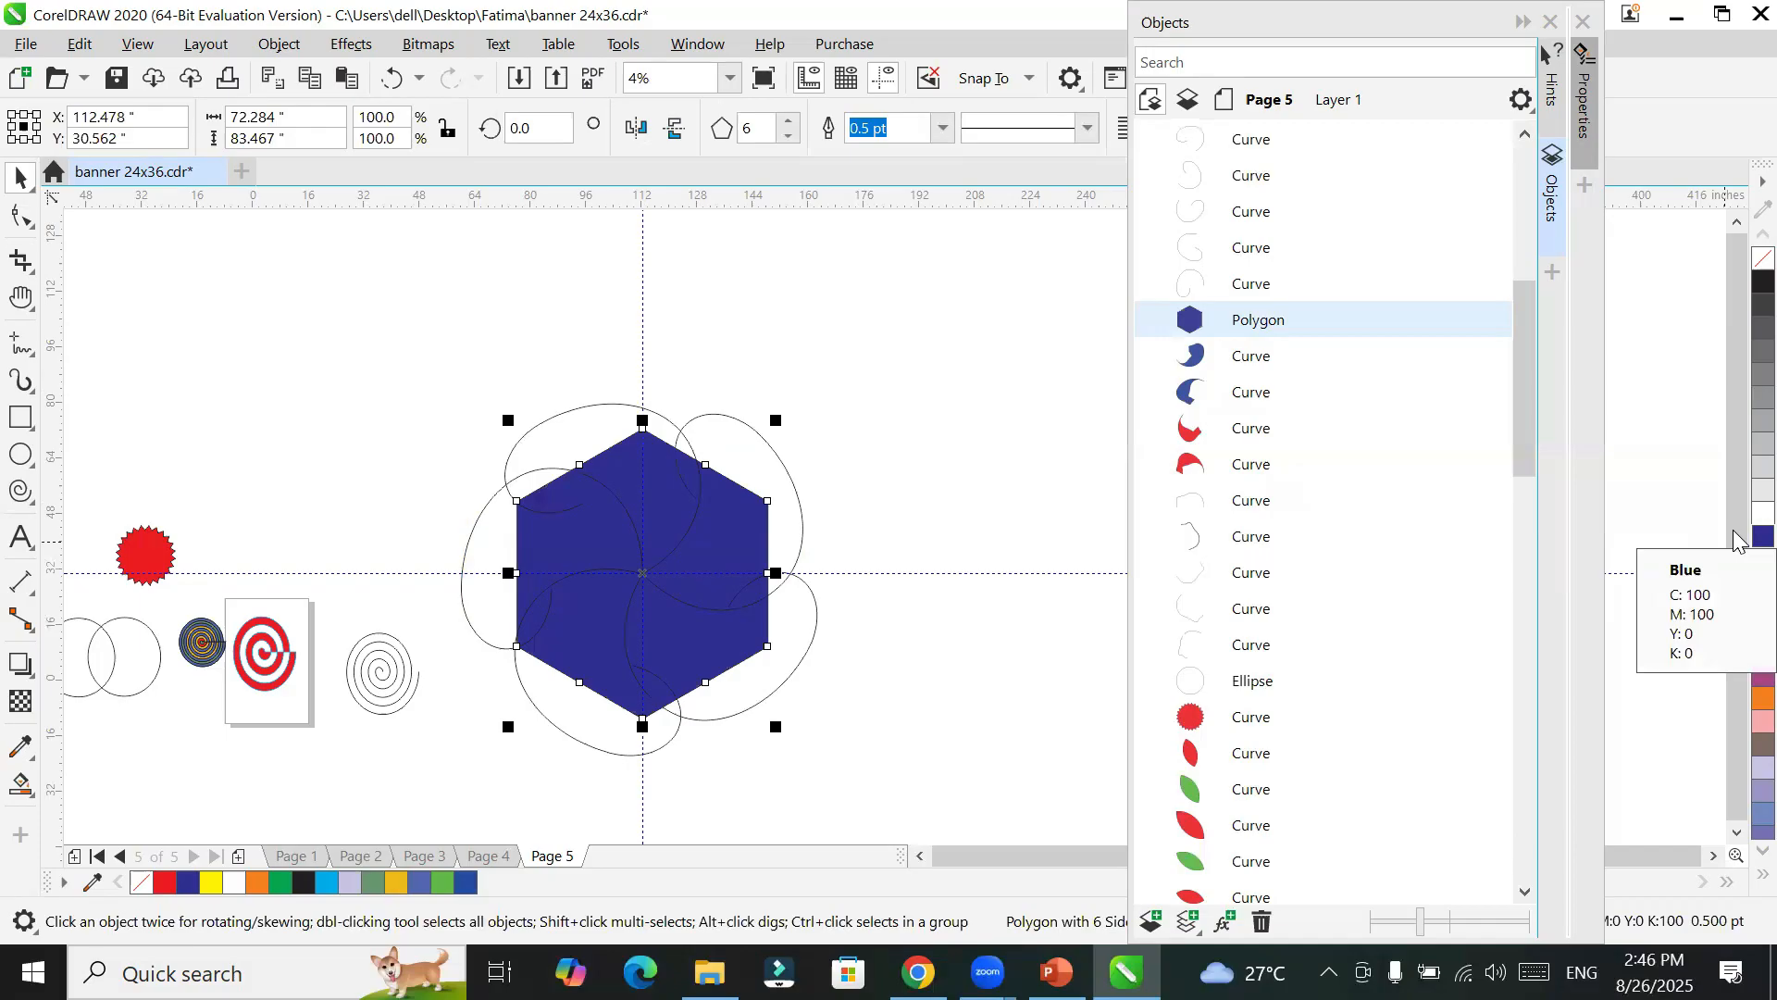
{"action": "key", "text": "ctrl+z"}
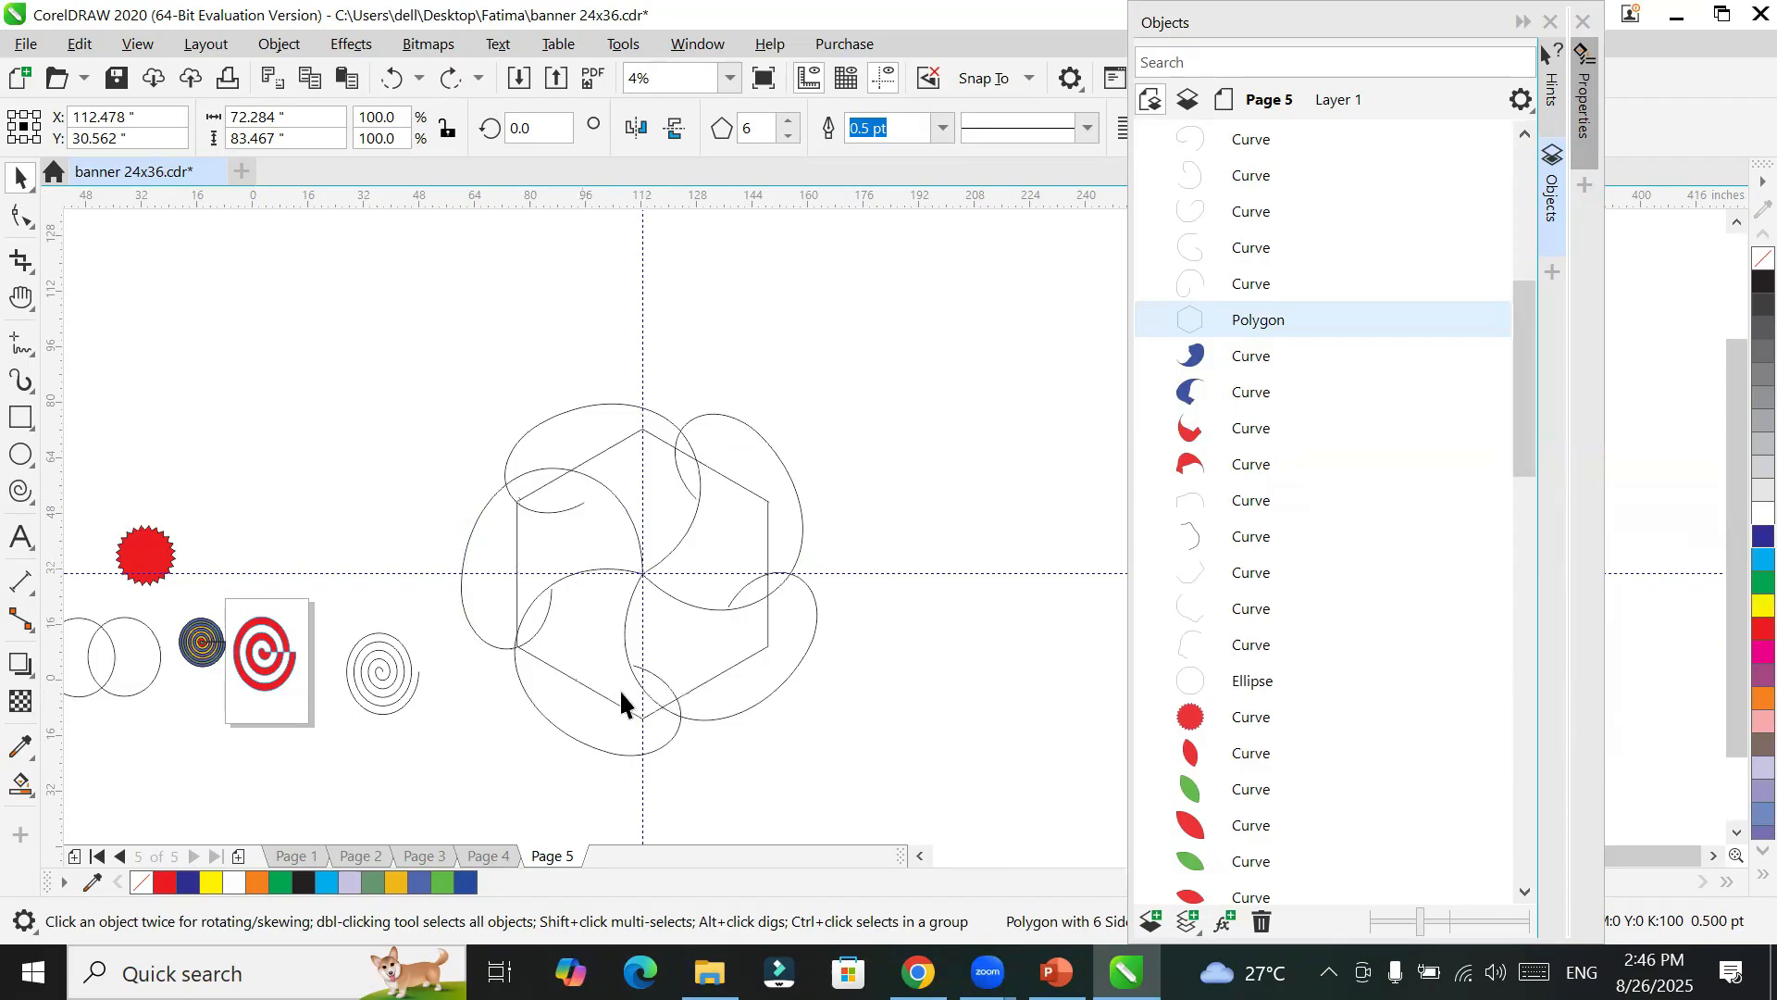
Step: Use Smart Fill to colour the hexagon's left and lower-right swirl sections blue
{"action": "scroll", "coordinate": [623, 699], "scroll_direction": "up", "scroll_amount": 3}
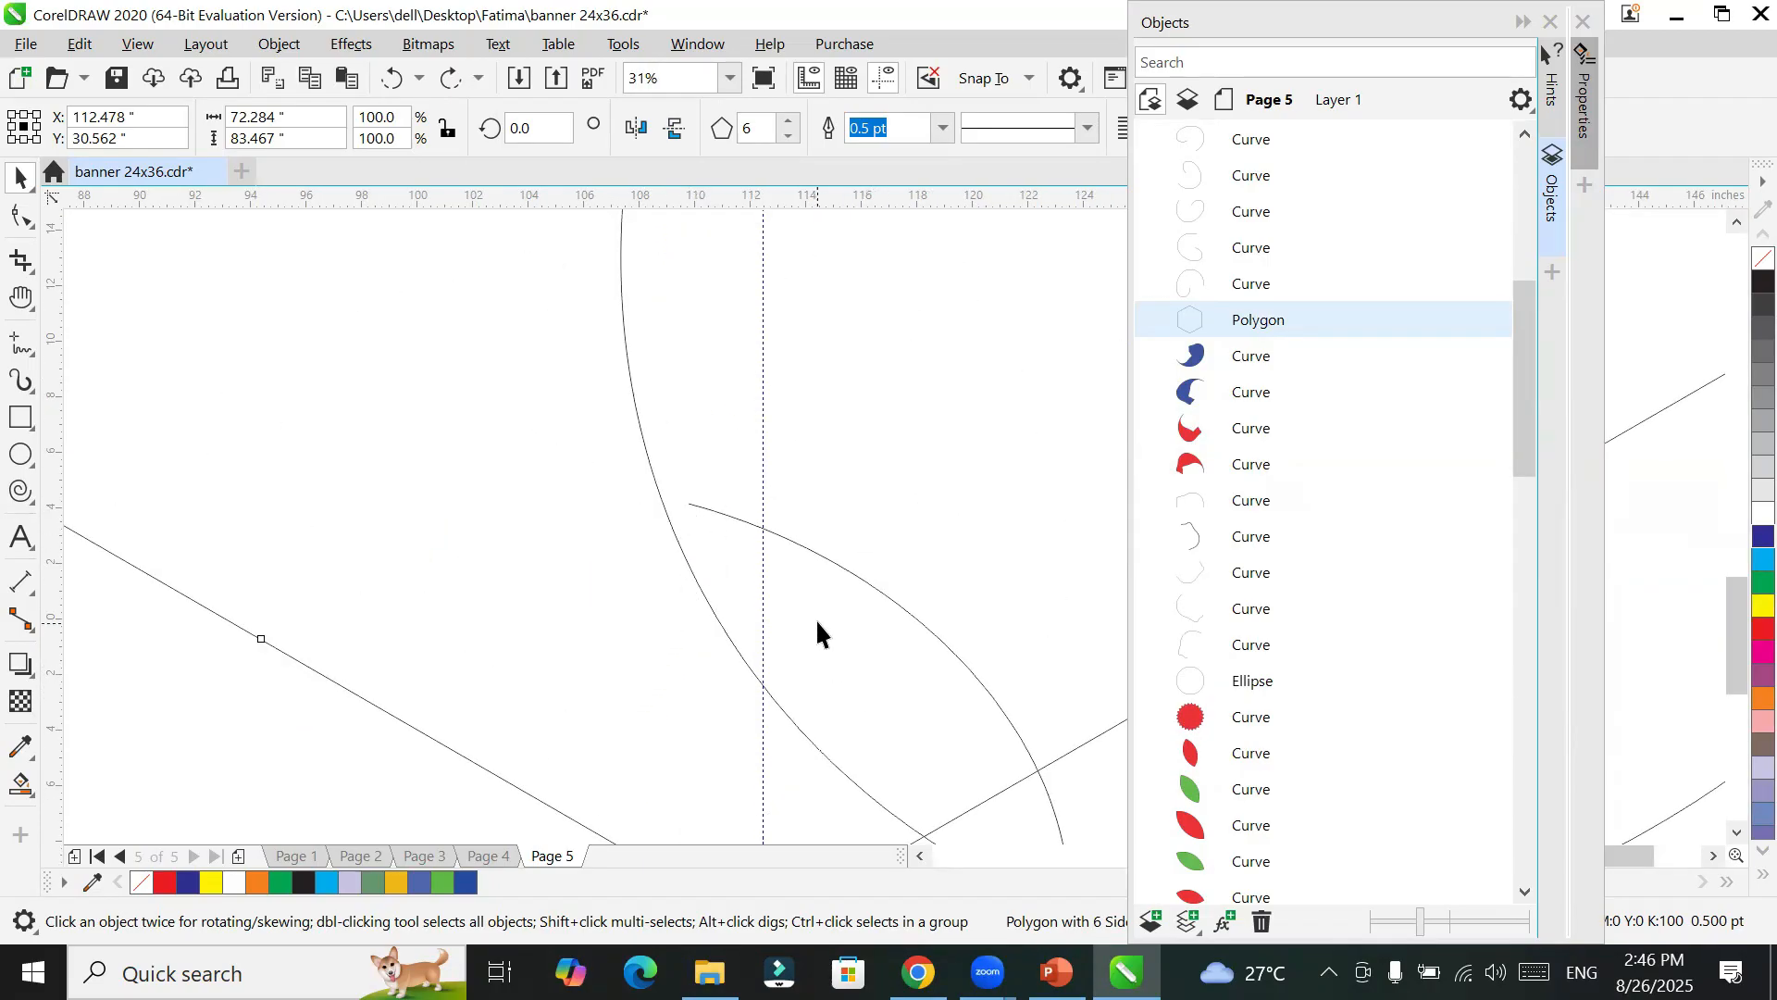
{"action": "scroll", "coordinate": [995, 535], "scroll_direction": "down", "scroll_amount": 3}
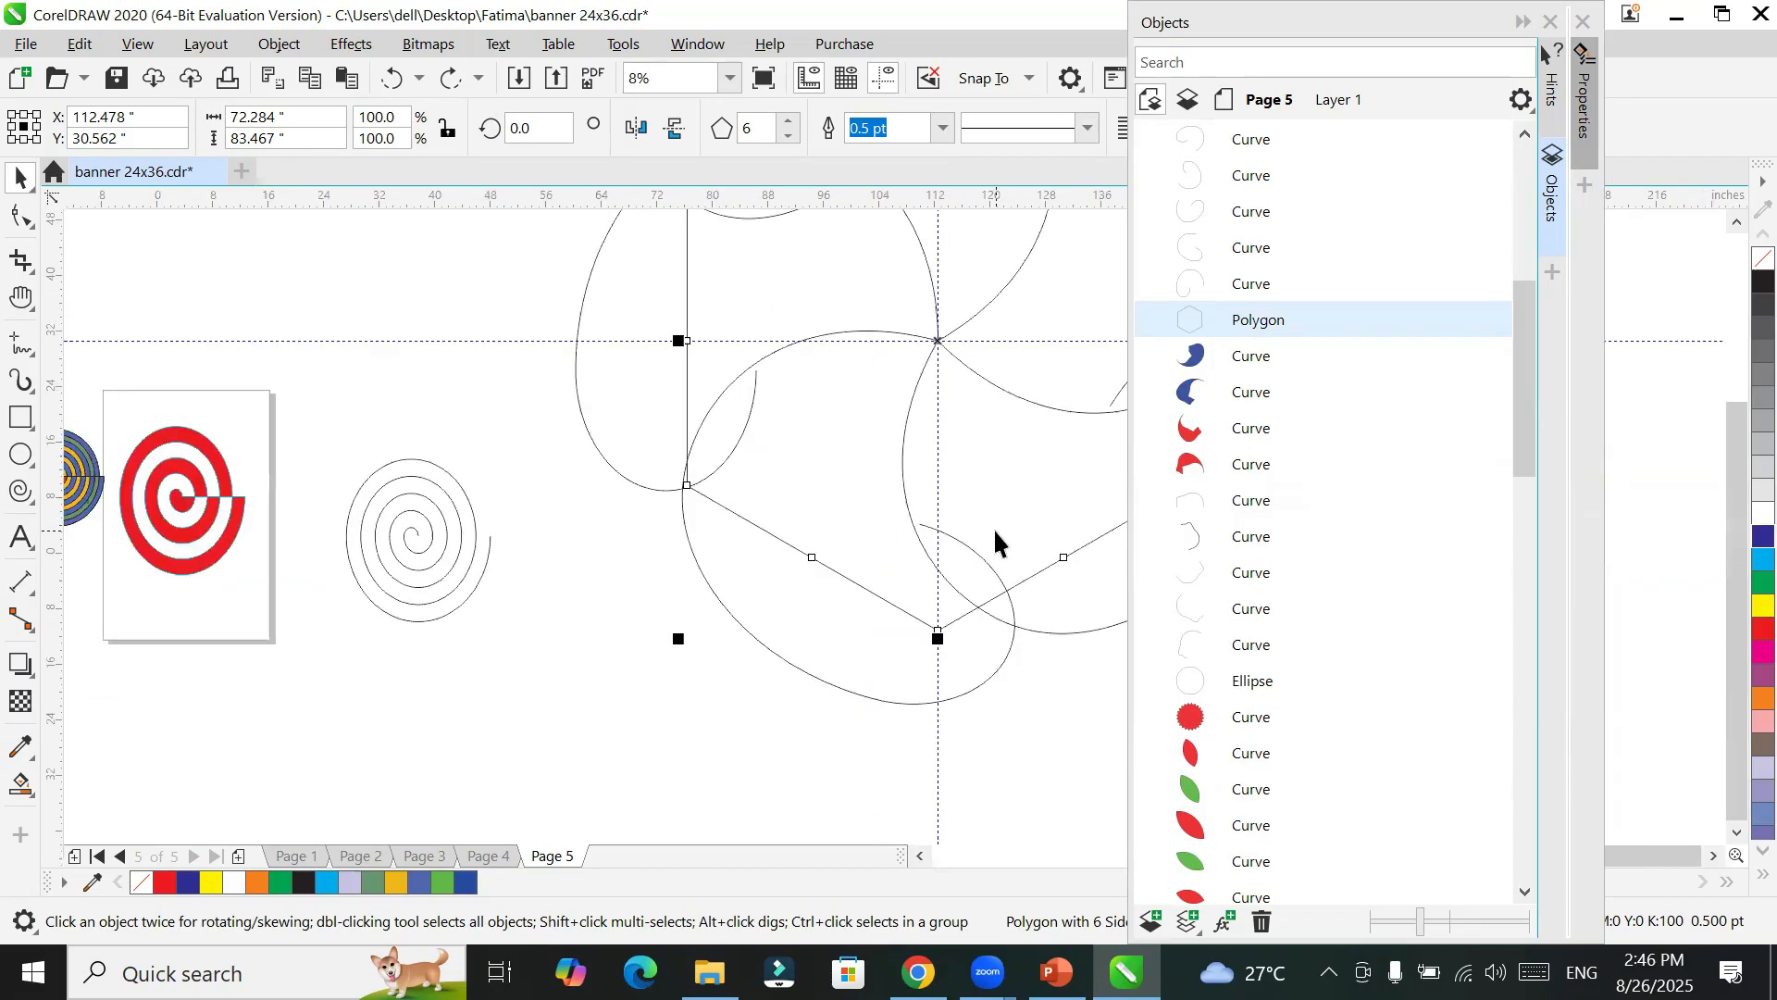
{"action": "key", "text": "F10"}
{"action": "key", "text": "space"}
{"action": "key", "text": "h"}
{"action": "left_click_drag", "start_coordinate": [991, 595], "coordinate": [771, 738]}
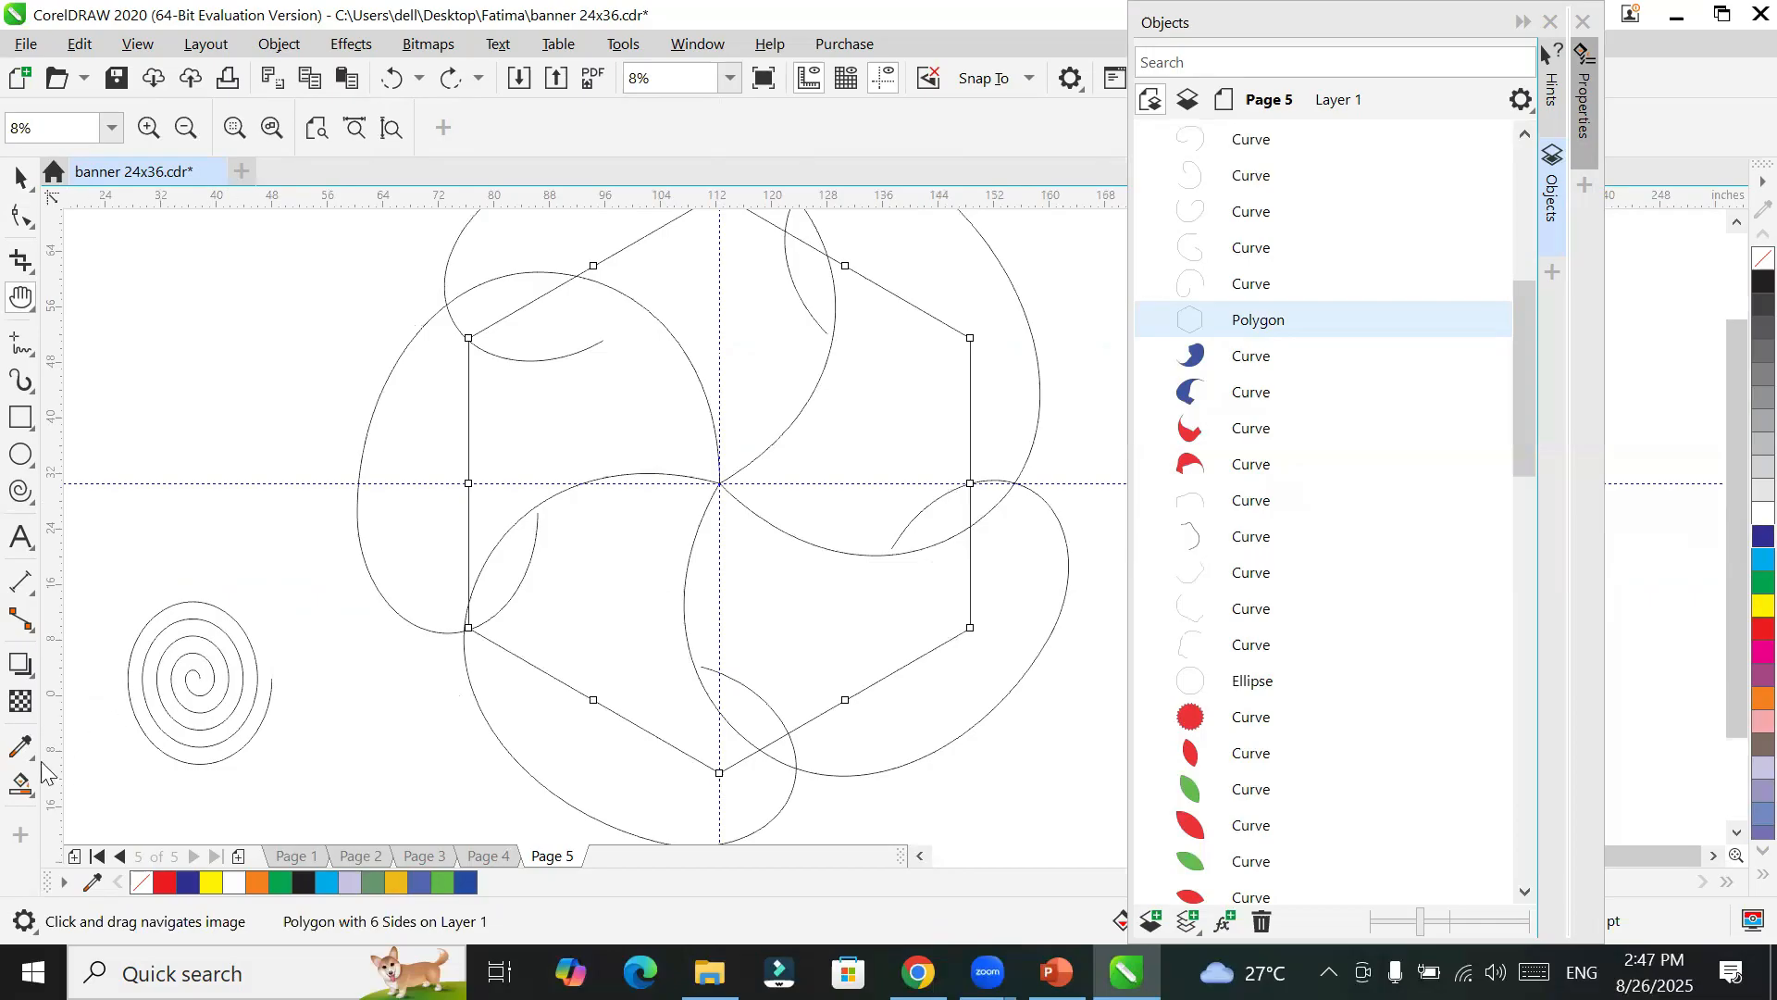
{"action": "left_click", "coordinate": [23, 783]}
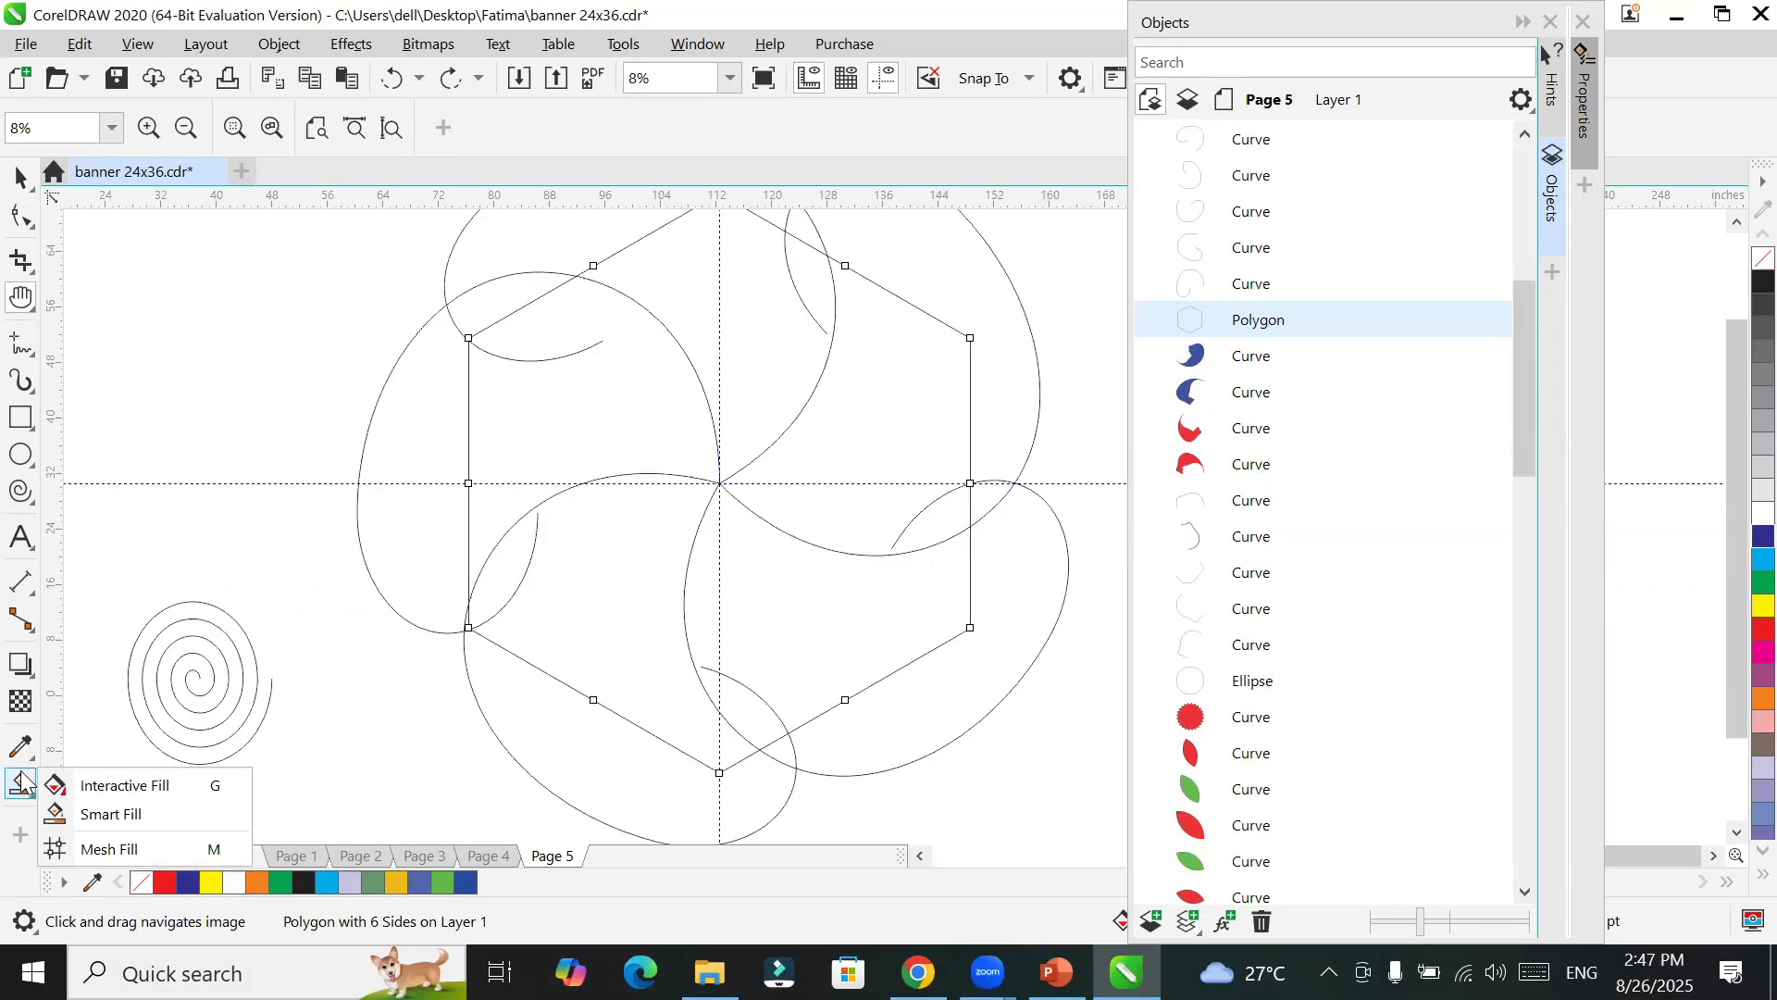
{"action": "left_click", "coordinate": [112, 814]}
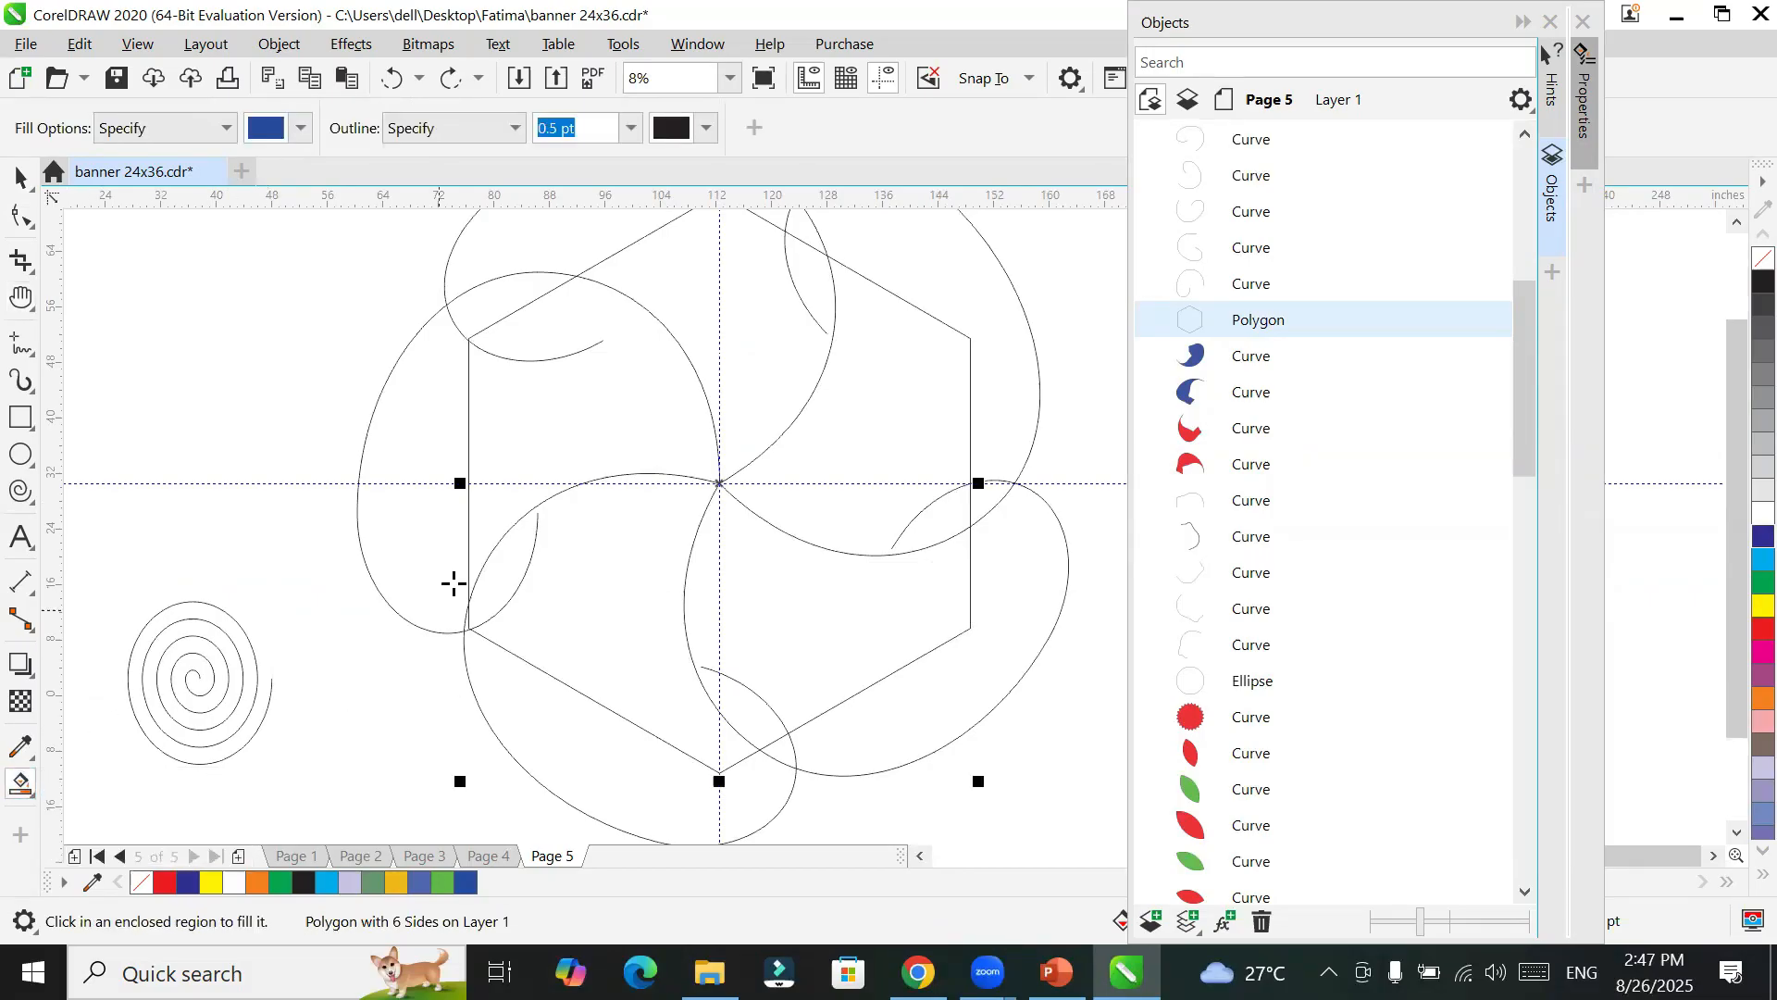
{"action": "left_click", "coordinate": [622, 415]}
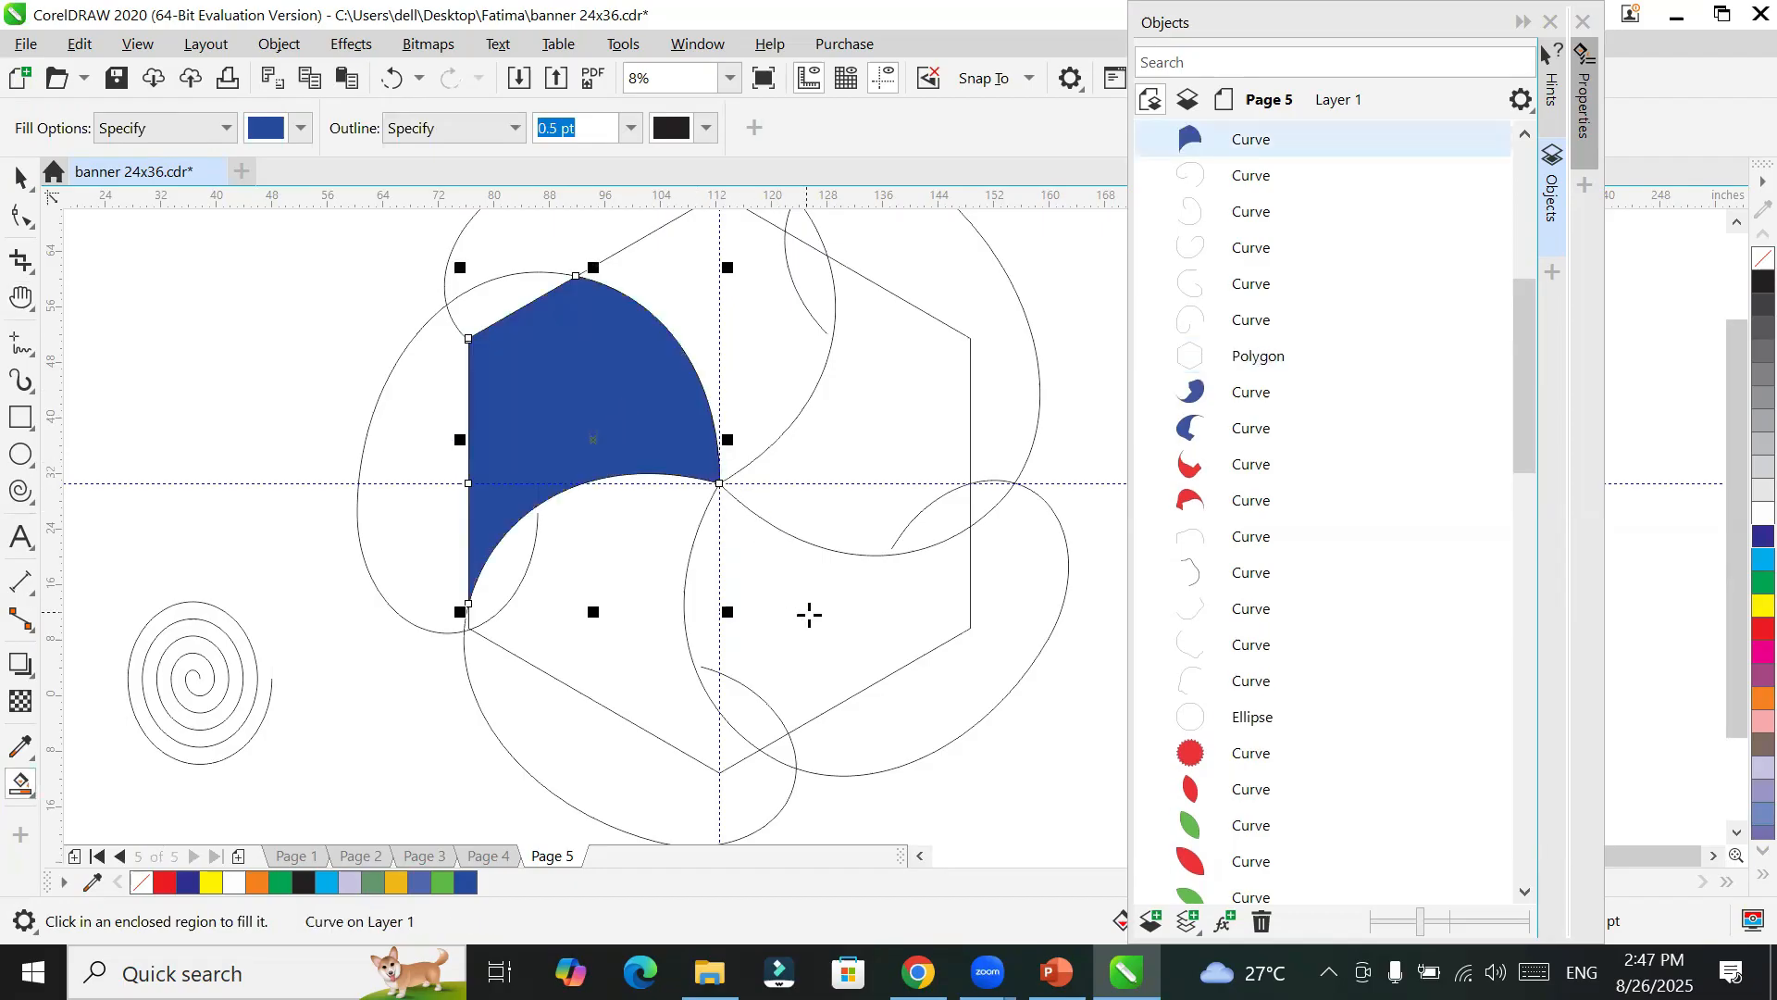
{"action": "left_click", "coordinate": [808, 614]}
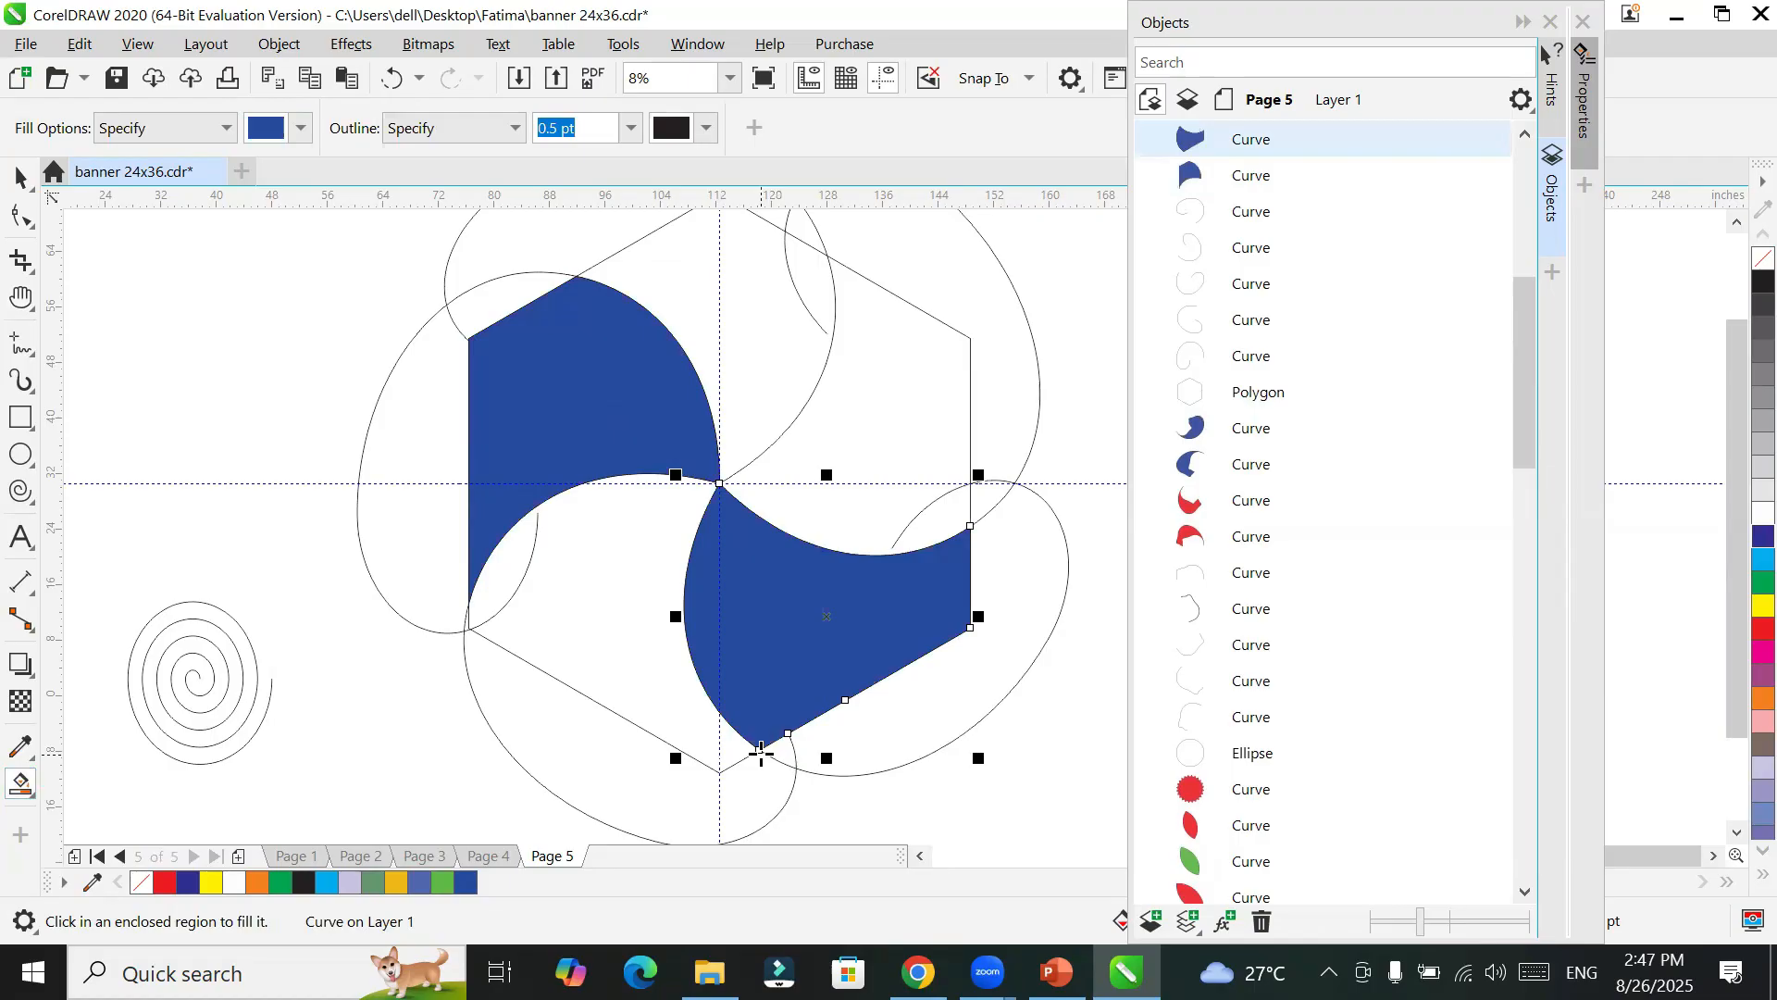
Step: Set the Smart Fill colour to pink (C0 M100 Y45 K0) and fill the hexagon's upper-right and lower-left swirl sections
{"action": "left_click", "coordinate": [303, 128]}
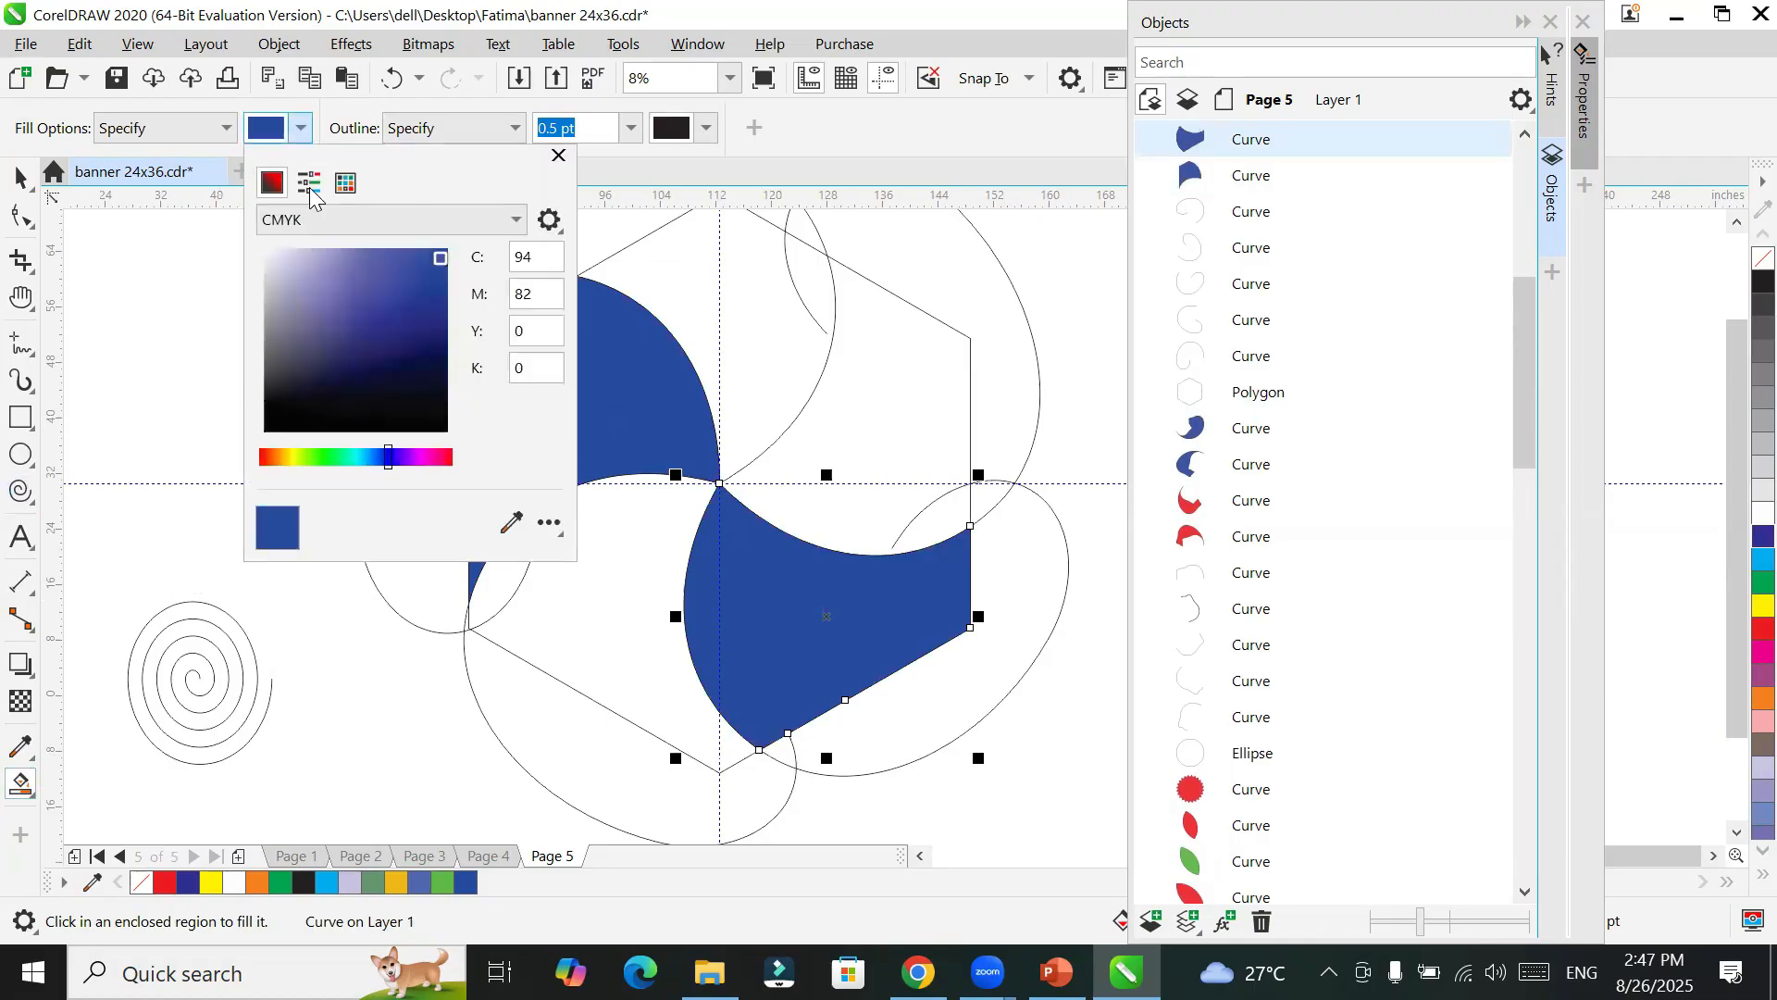
{"action": "left_click", "coordinate": [442, 462]}
{"action": "left_click", "coordinate": [22, 785]}
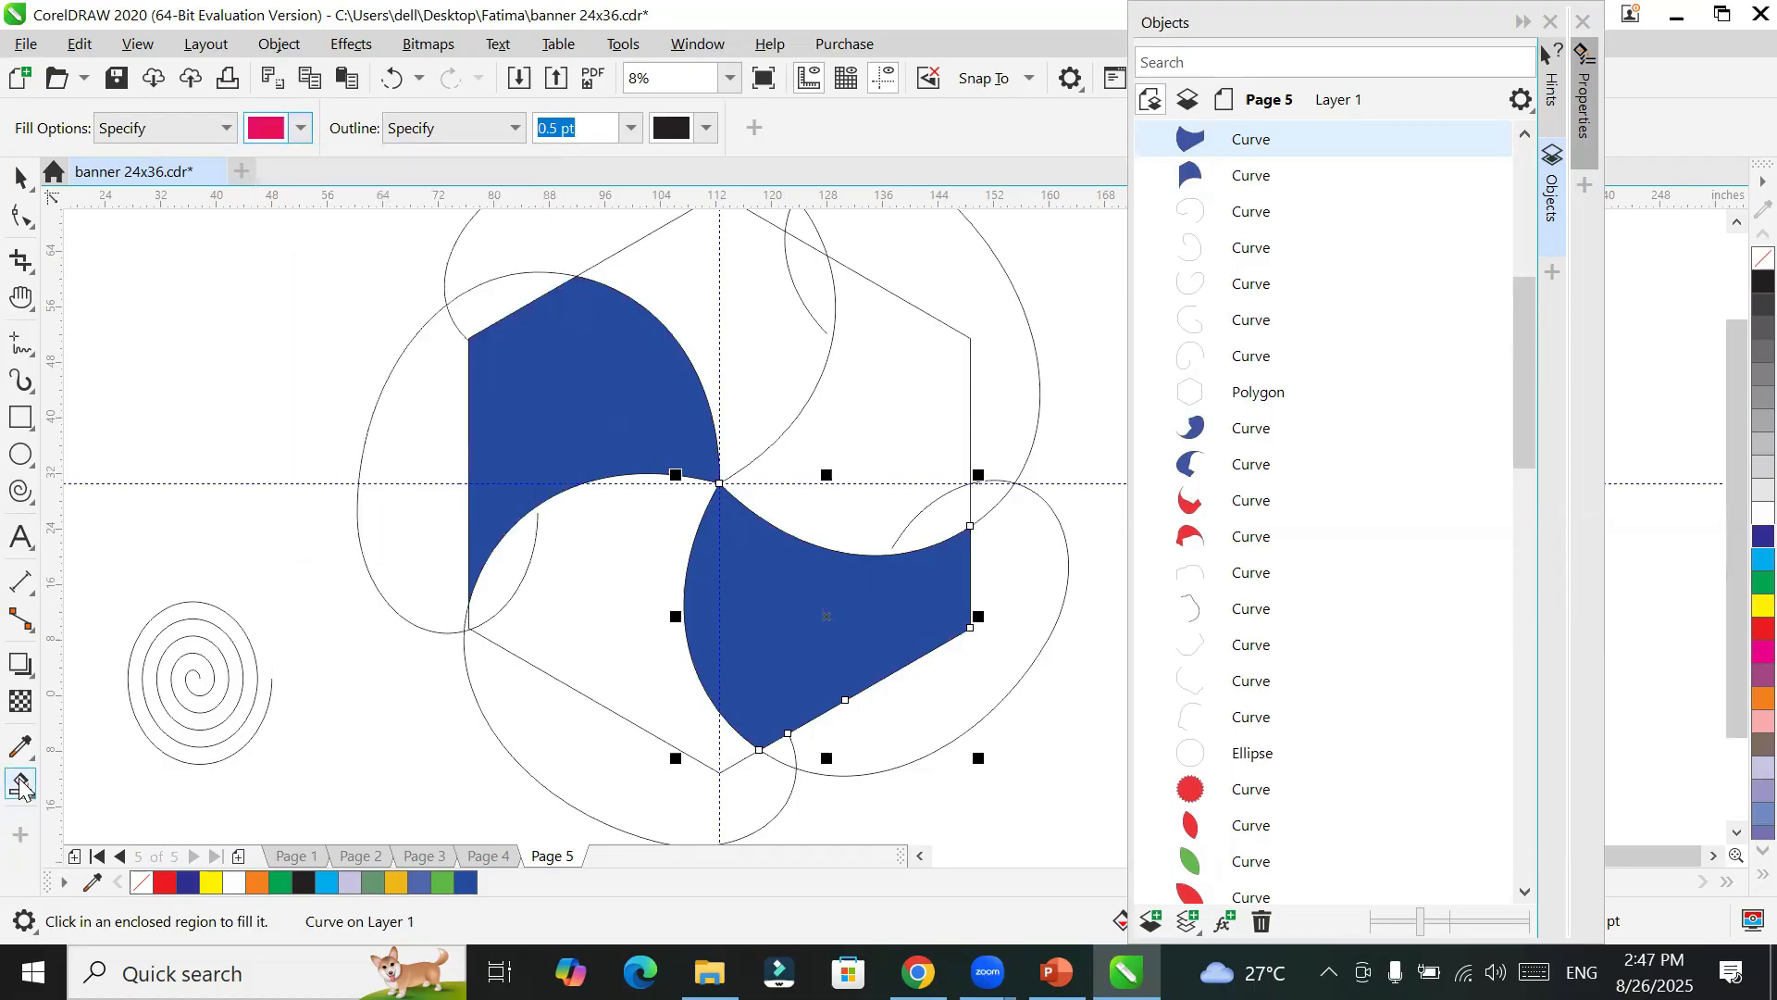
{"action": "left_click", "coordinate": [922, 380]}
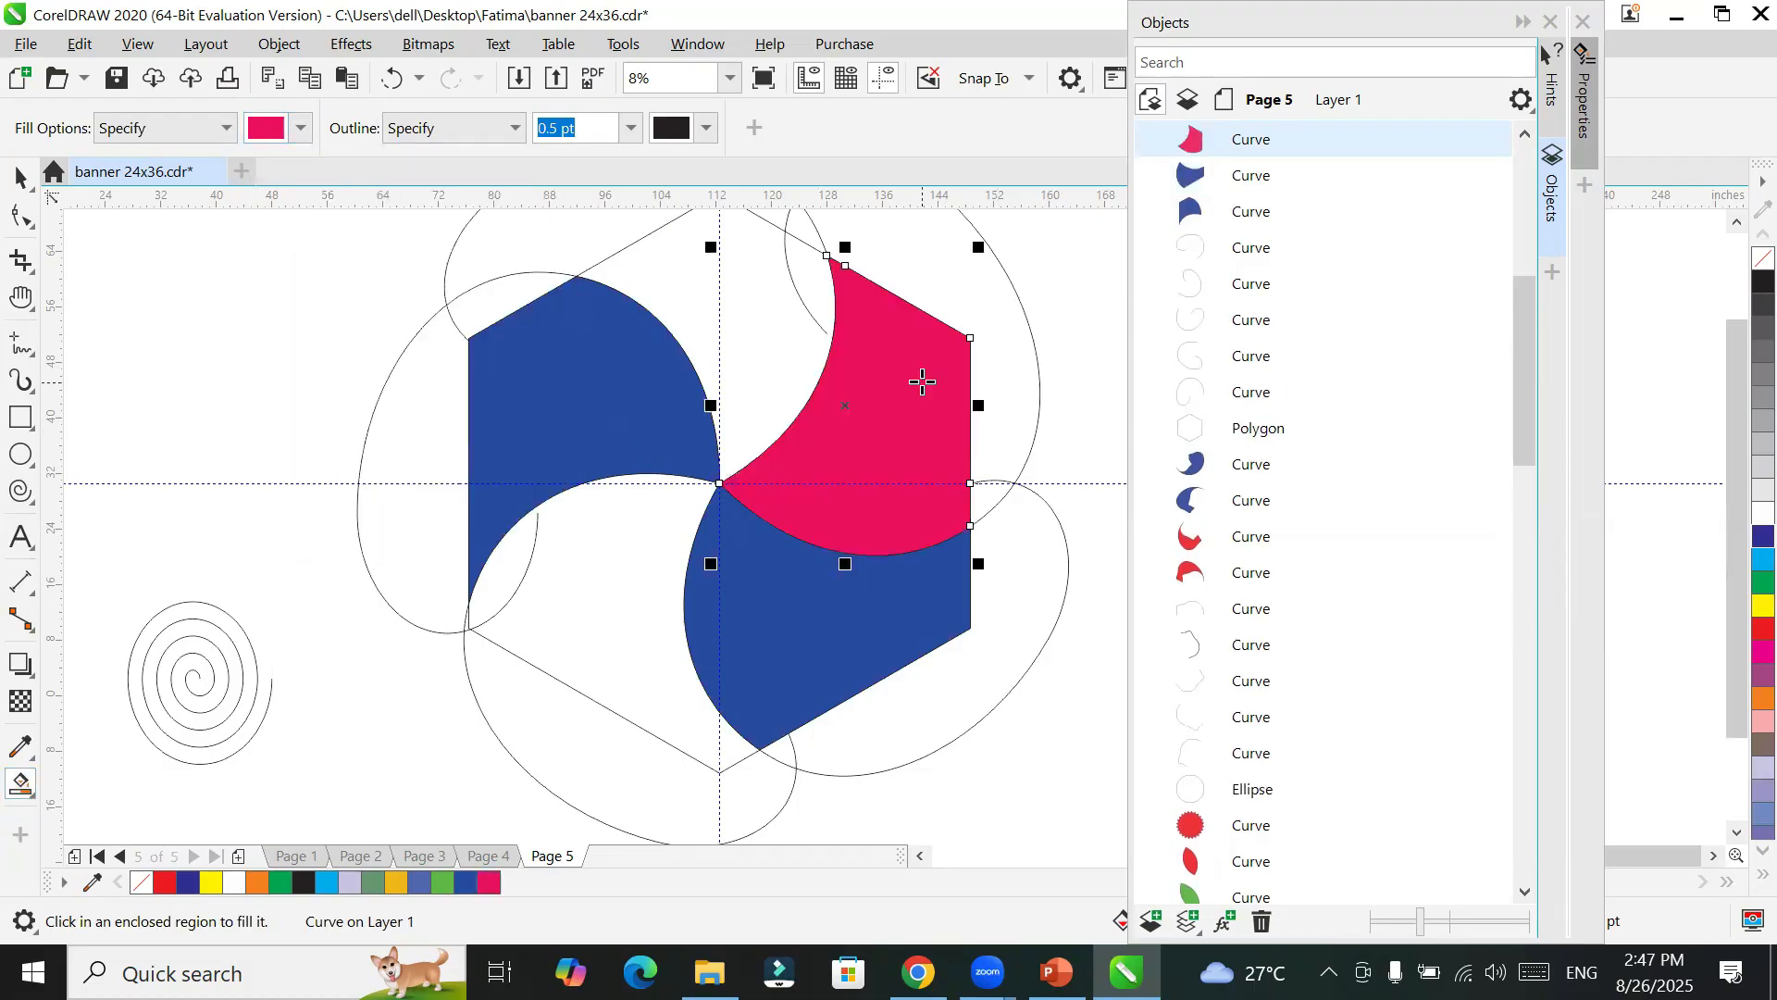
{"action": "left_click", "coordinate": [570, 629]}
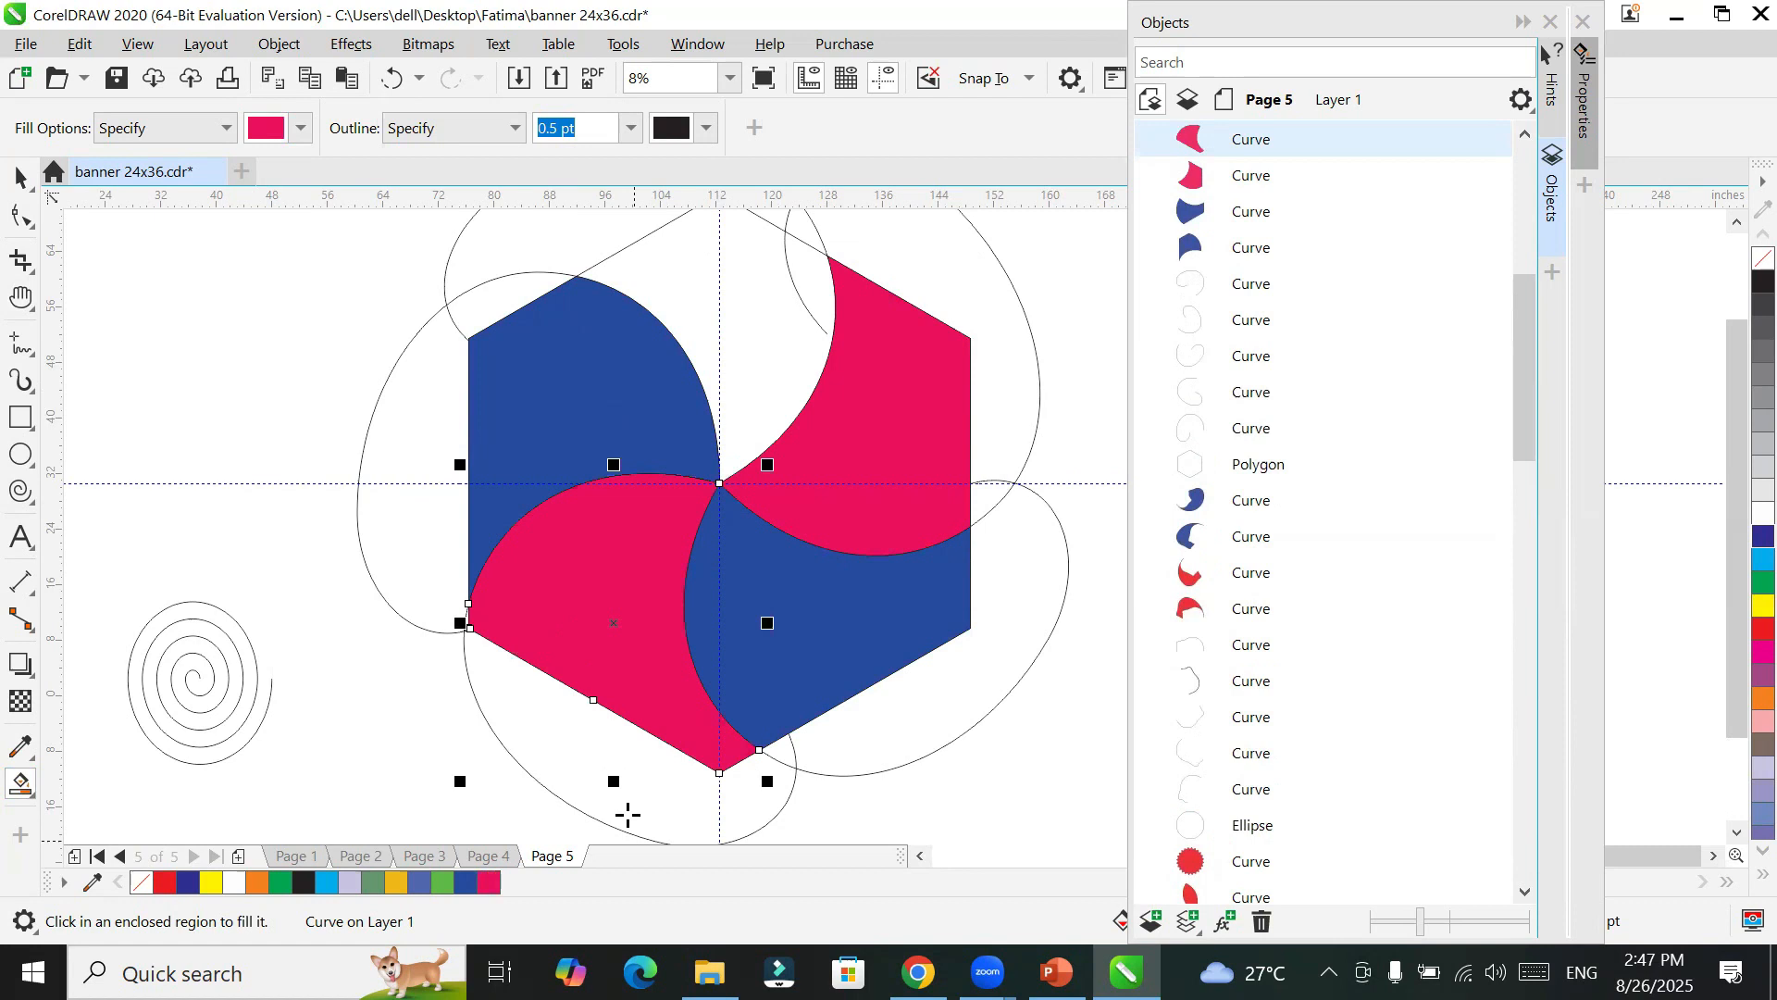
Step: Set the Smart Fill colour to green (C65 M0 Y89 K0) and fill the hexagon's top swirl section
{"action": "left_click", "coordinate": [302, 131]}
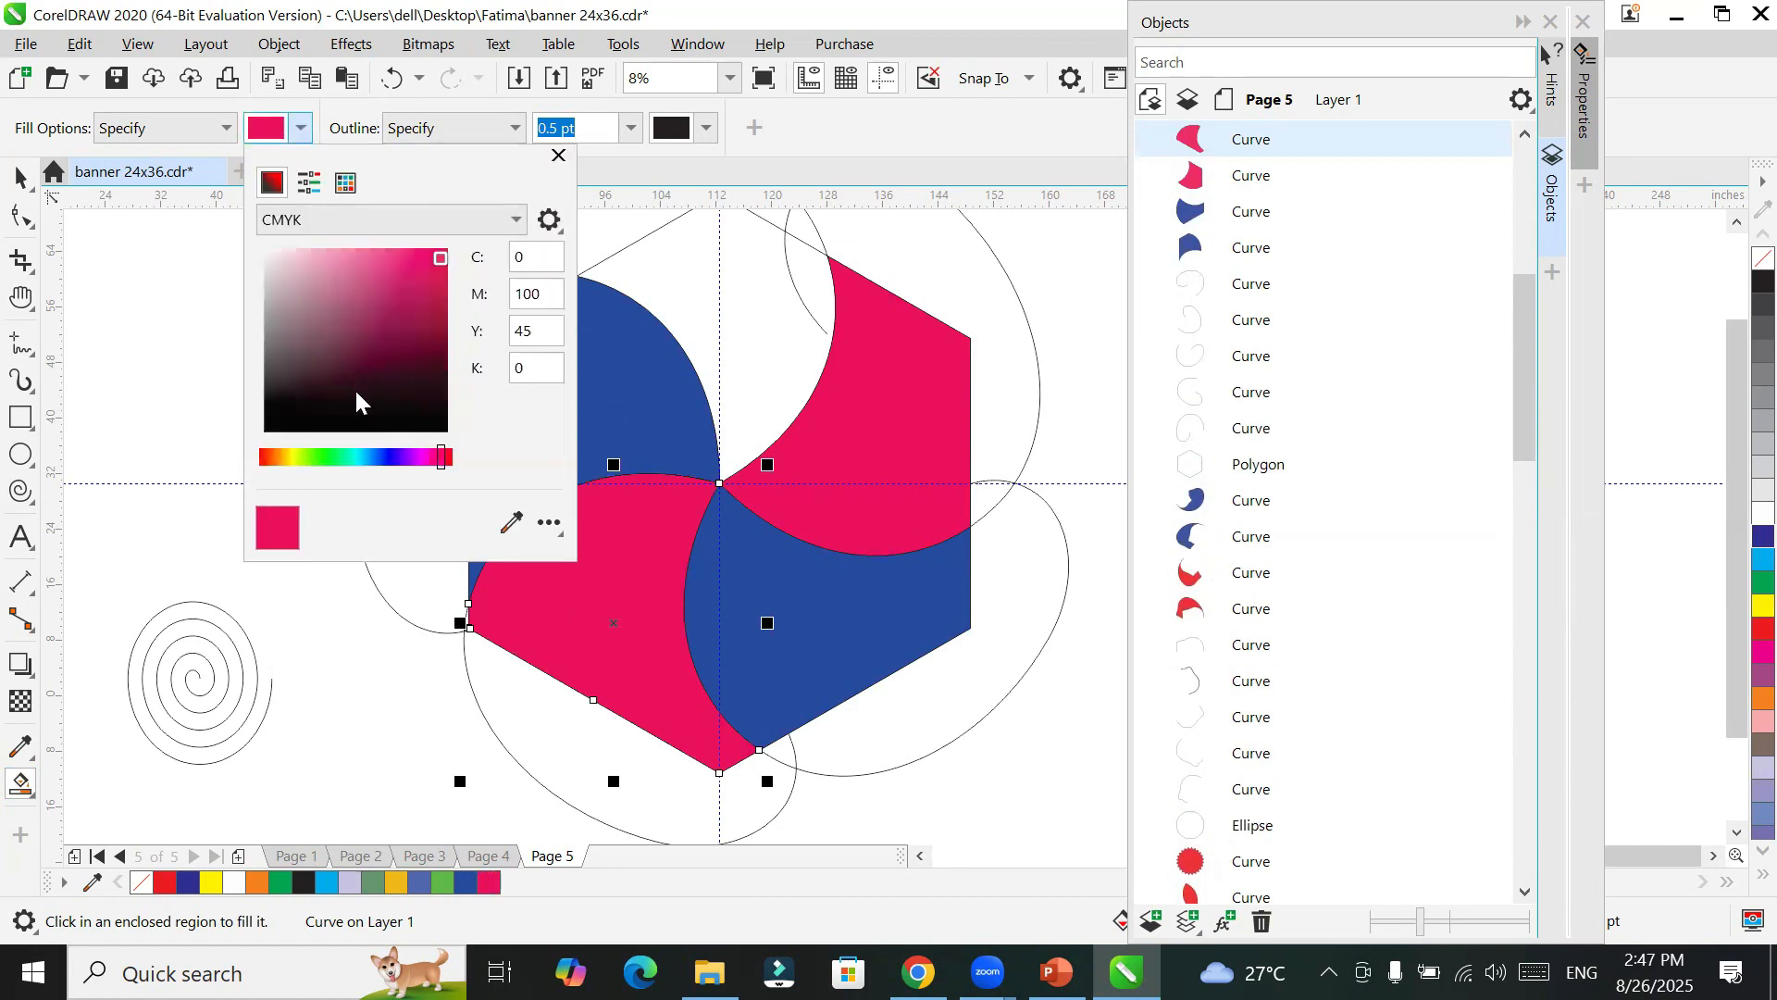
{"action": "left_click", "coordinate": [337, 458]}
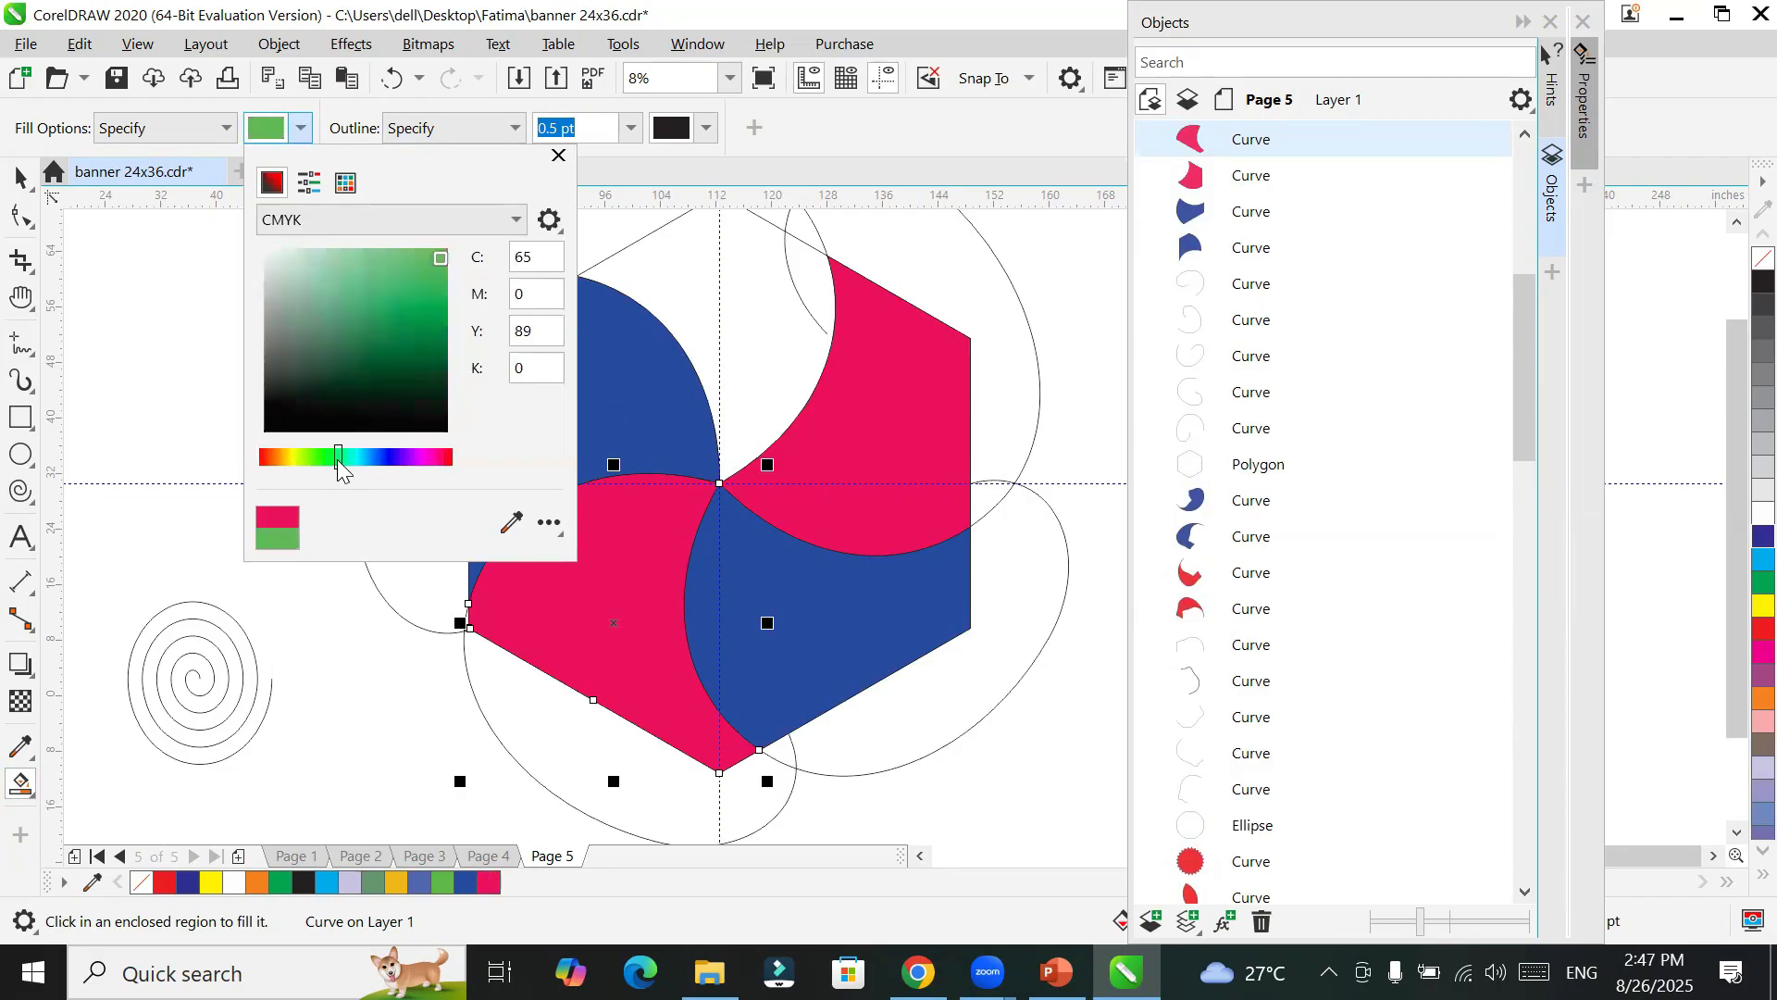
{"action": "left_click", "coordinate": [265, 127]}
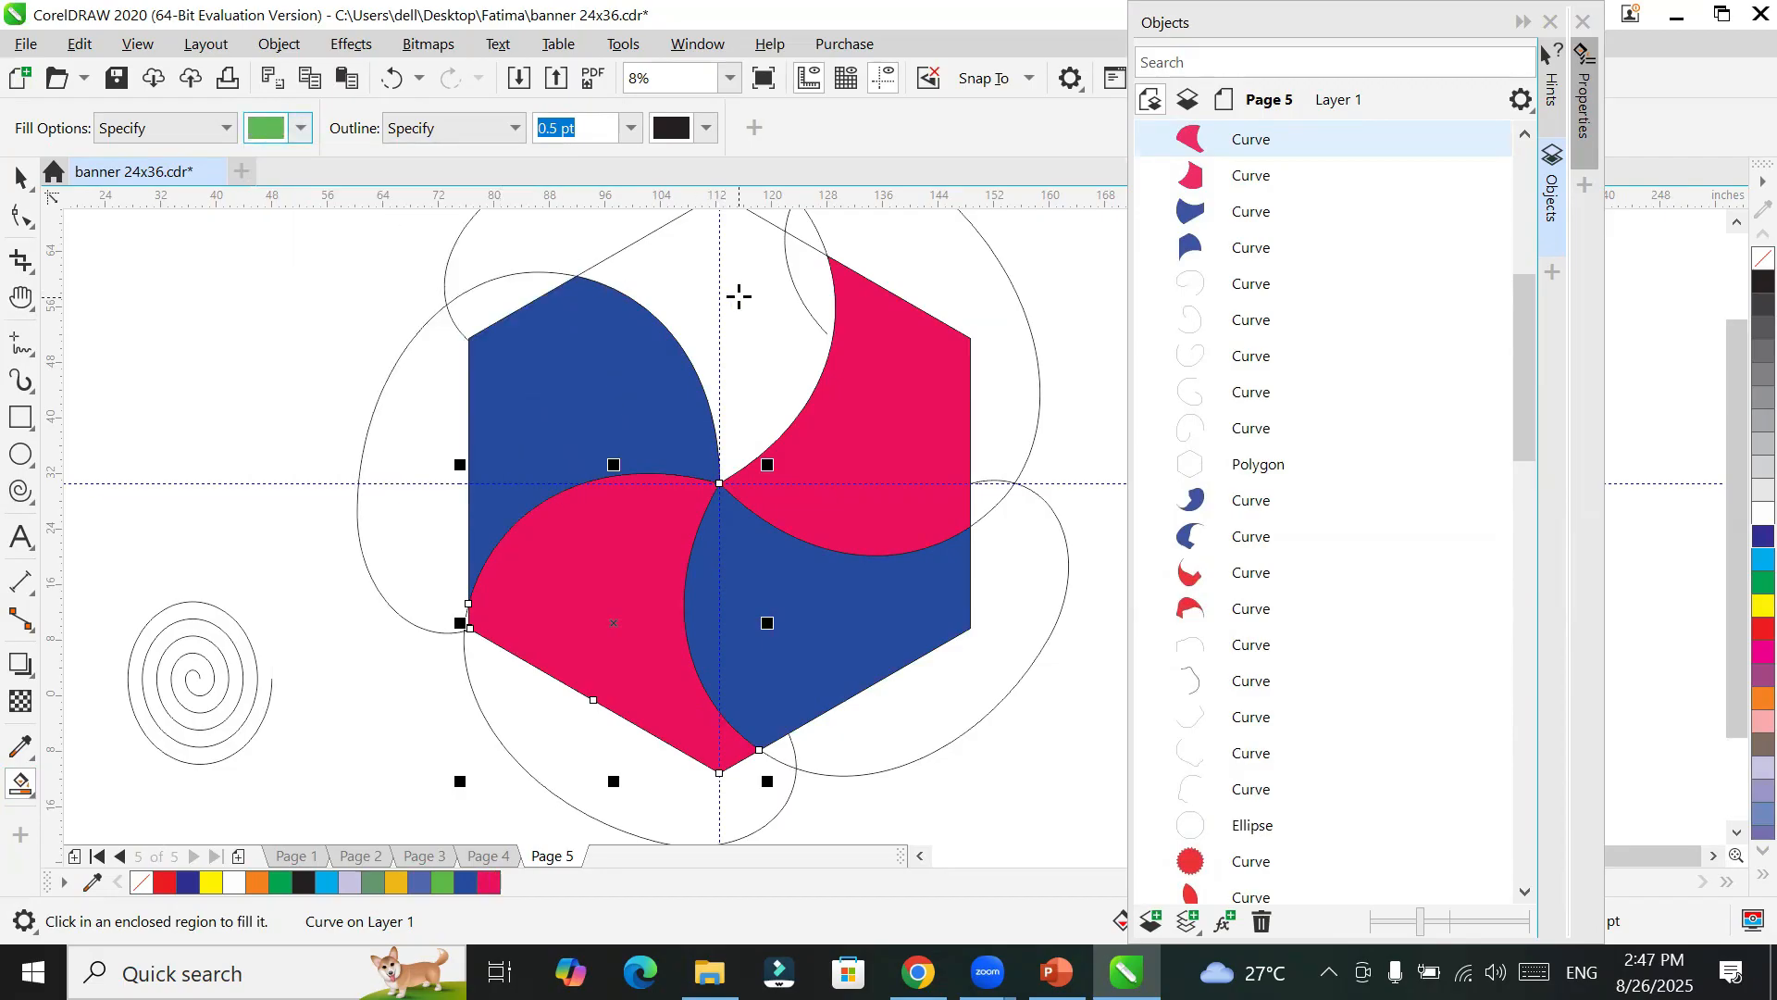
{"action": "left_click", "coordinate": [738, 295]}
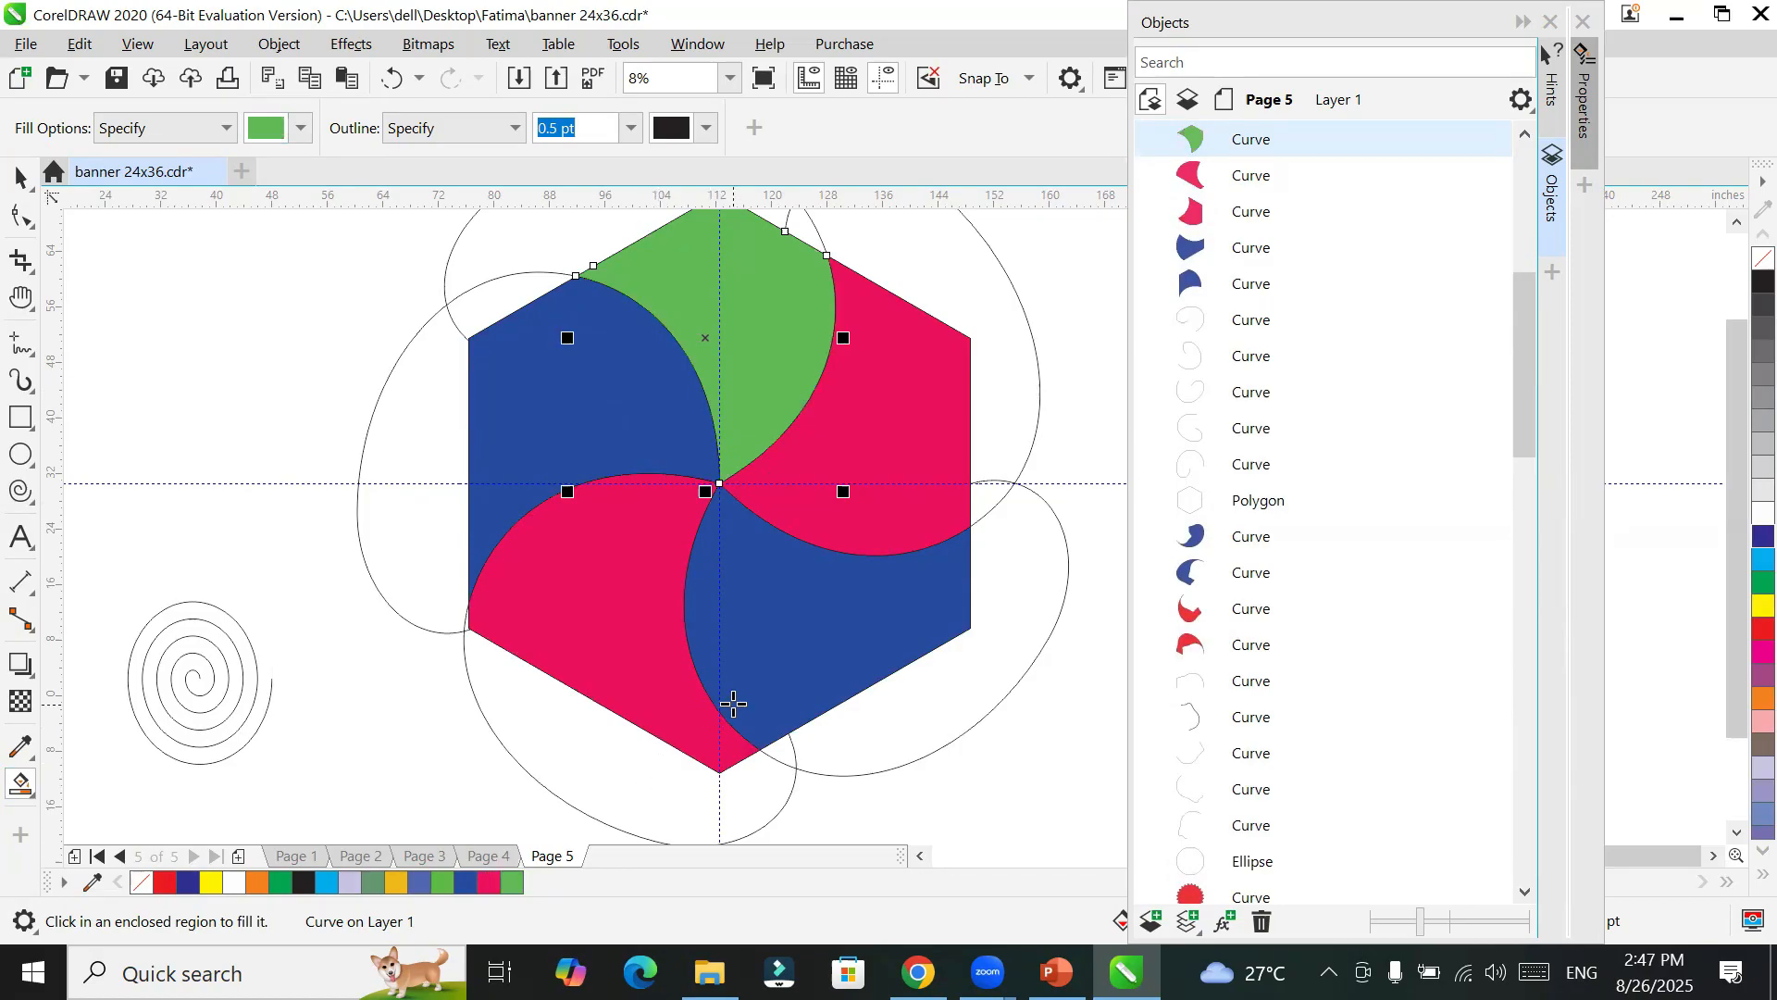
Step: Move the green, both pink and the lower-right blue sections together off the hexagon to about X 19.4, Y 94.6 inches
{"action": "scroll", "coordinate": [730, 701], "scroll_direction": "down", "scroll_amount": 2}
{"action": "scroll", "coordinate": [806, 711], "scroll_direction": "up", "scroll_amount": 1}
{"action": "scroll", "coordinate": [805, 710], "scroll_direction": "up", "scroll_amount": 1}
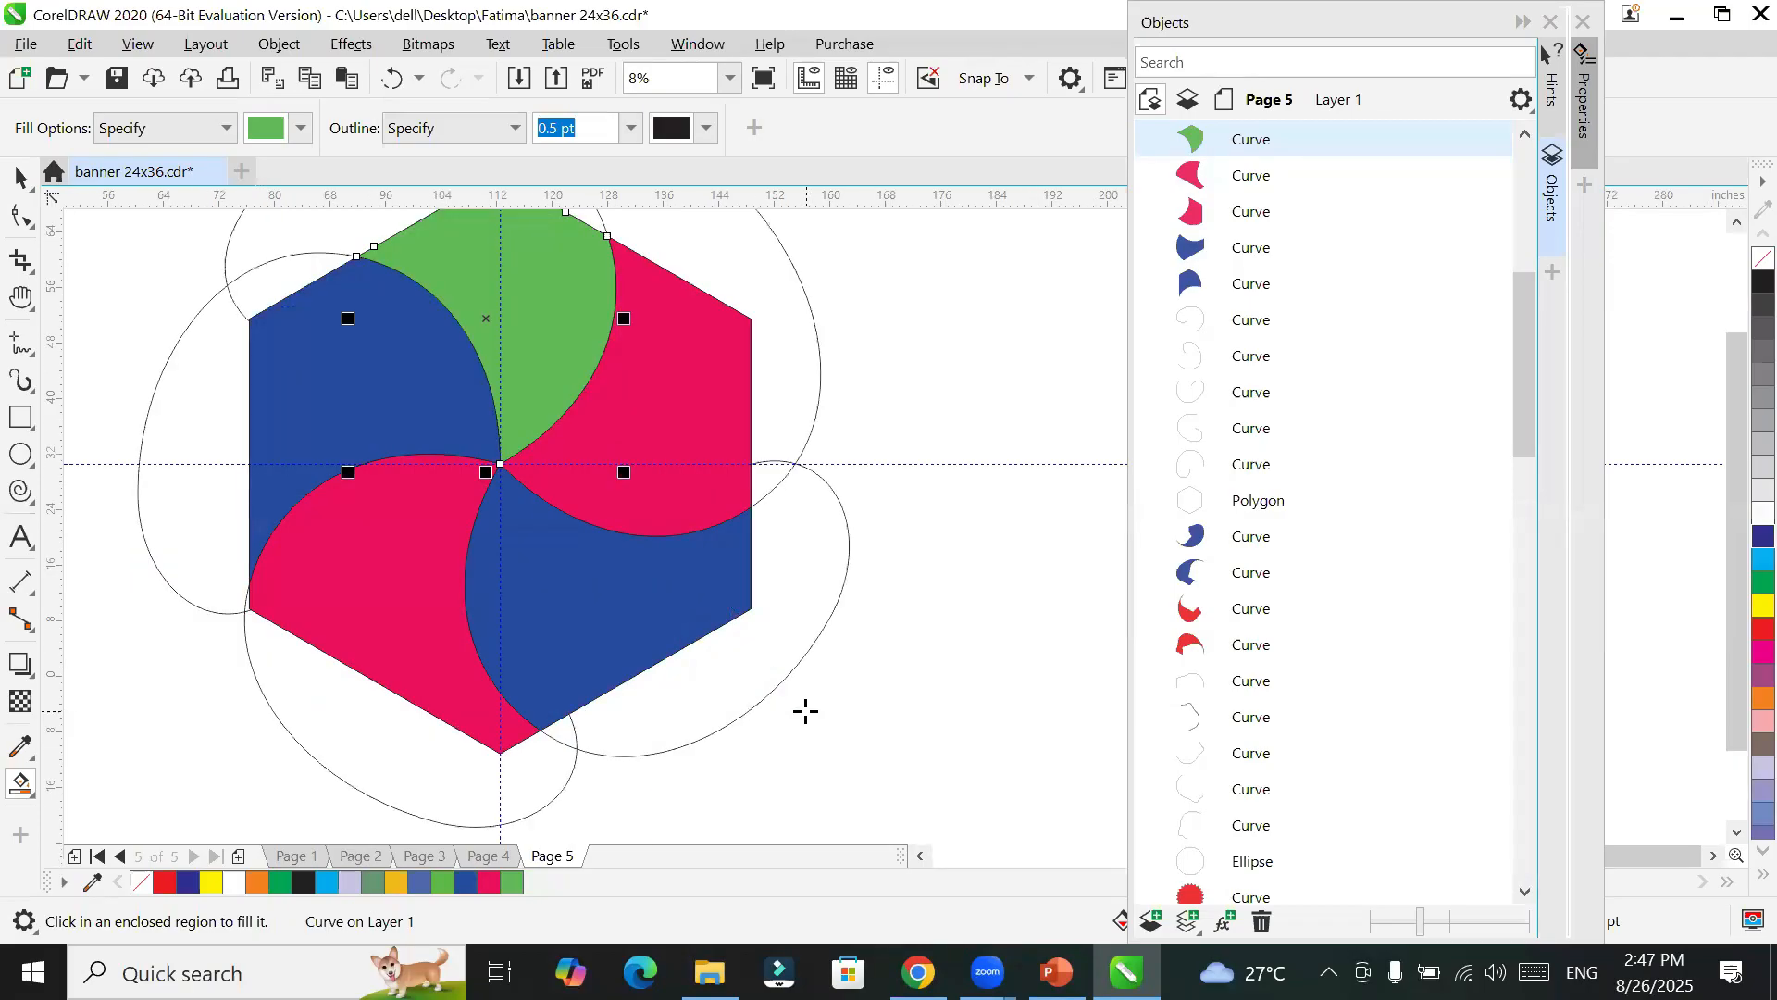
{"action": "scroll", "coordinate": [806, 709], "scroll_direction": "down", "scroll_amount": 1}
{"action": "scroll", "coordinate": [872, 765], "scroll_direction": "up", "scroll_amount": 1}
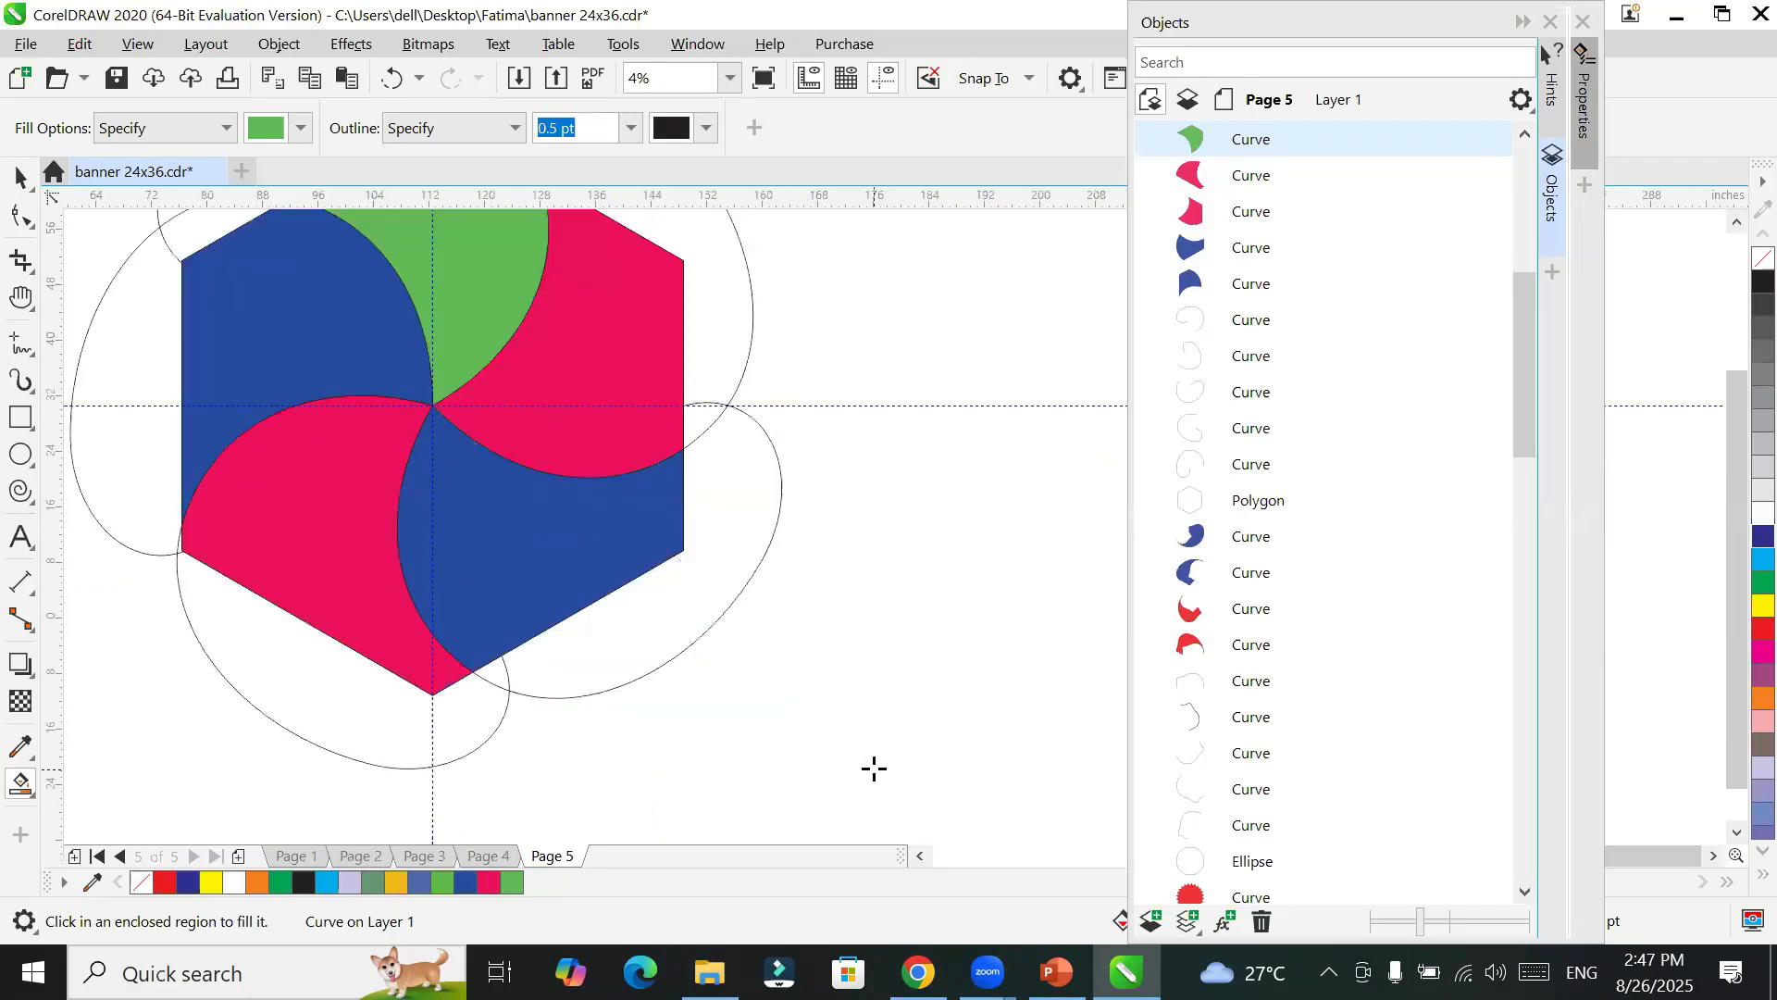
{"action": "scroll", "coordinate": [873, 767], "scroll_direction": "down", "scroll_amount": 1}
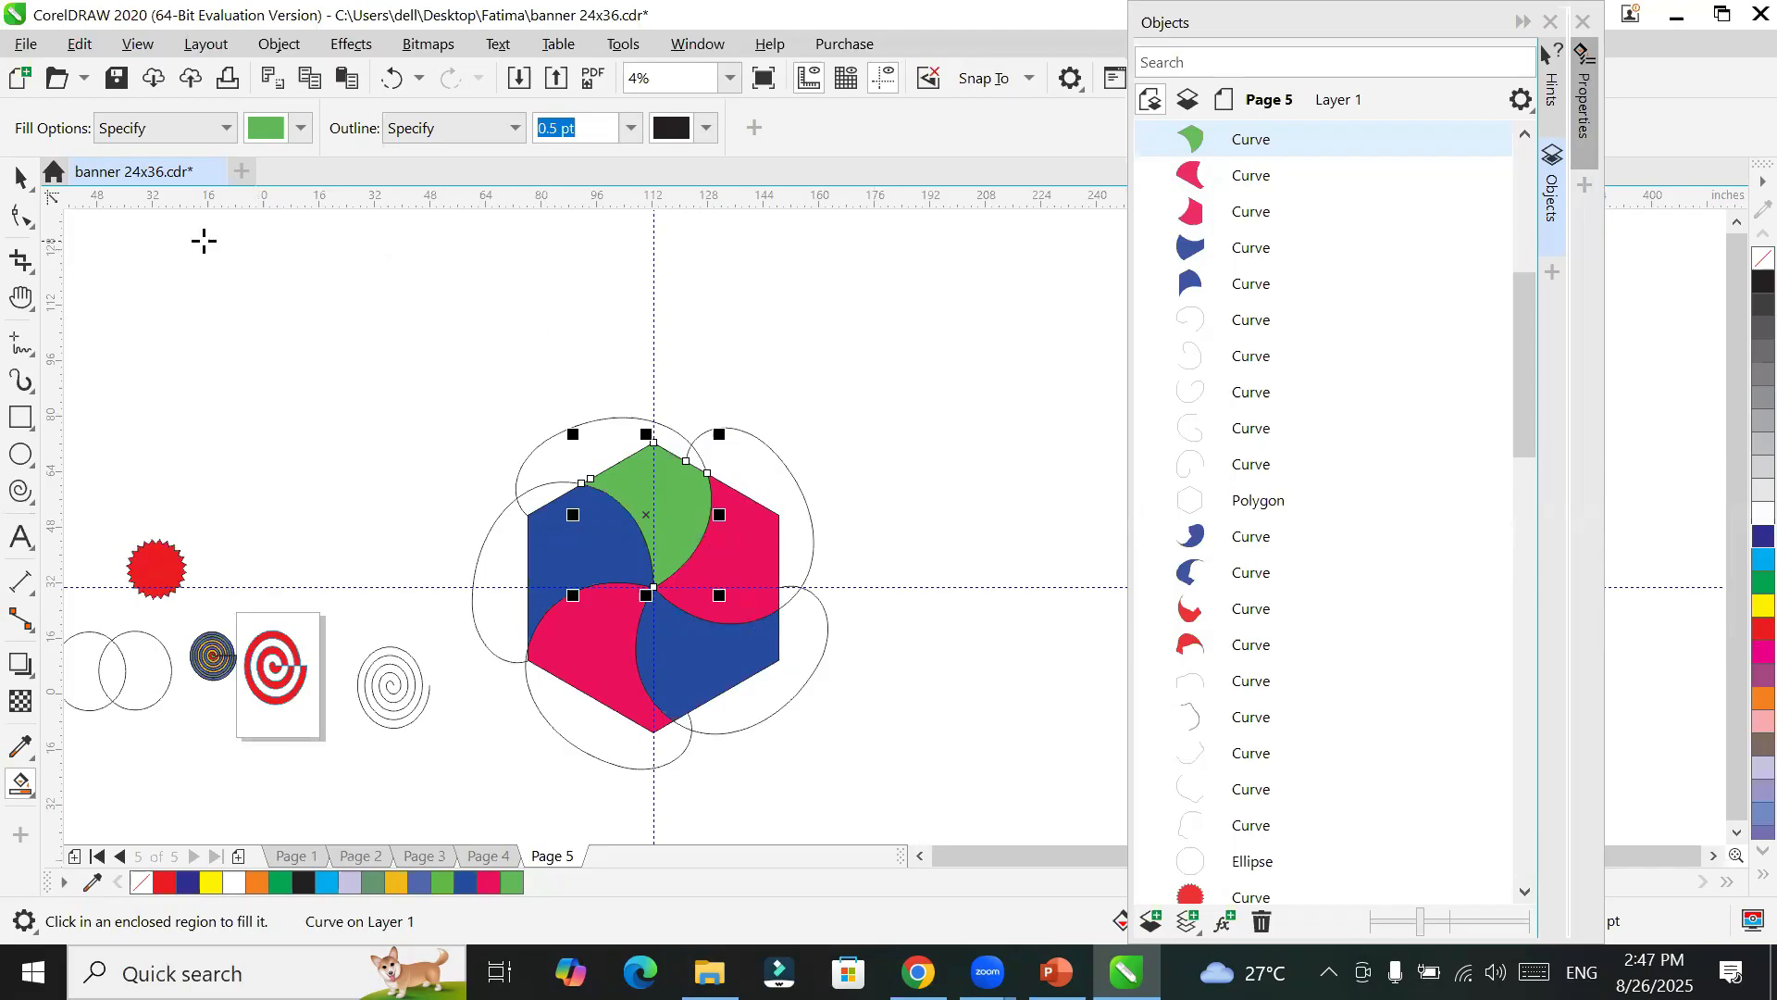
{"action": "left_click", "coordinate": [19, 177]}
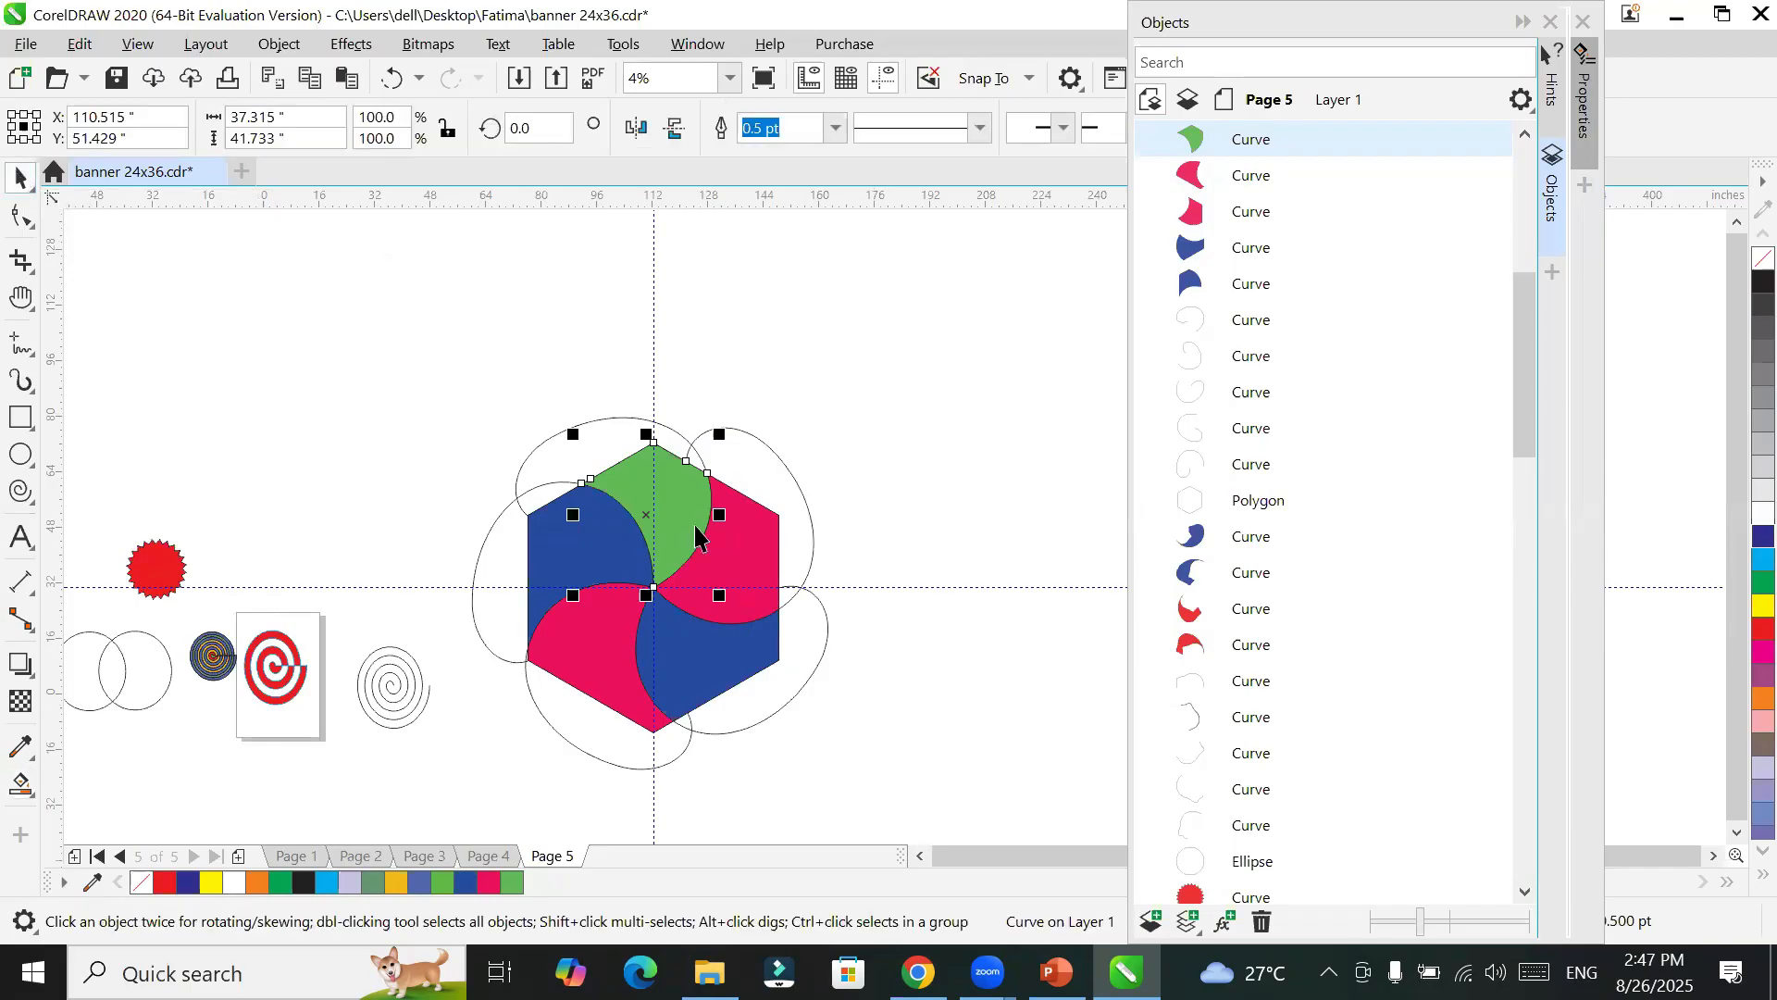
{"action": "left_click", "coordinate": [874, 478]}
{"action": "left_click", "coordinate": [679, 504]}
{"action": "left_click", "coordinate": [745, 567], "text": "shift"}
{"action": "left_click", "coordinate": [708, 666], "text": "shift"}
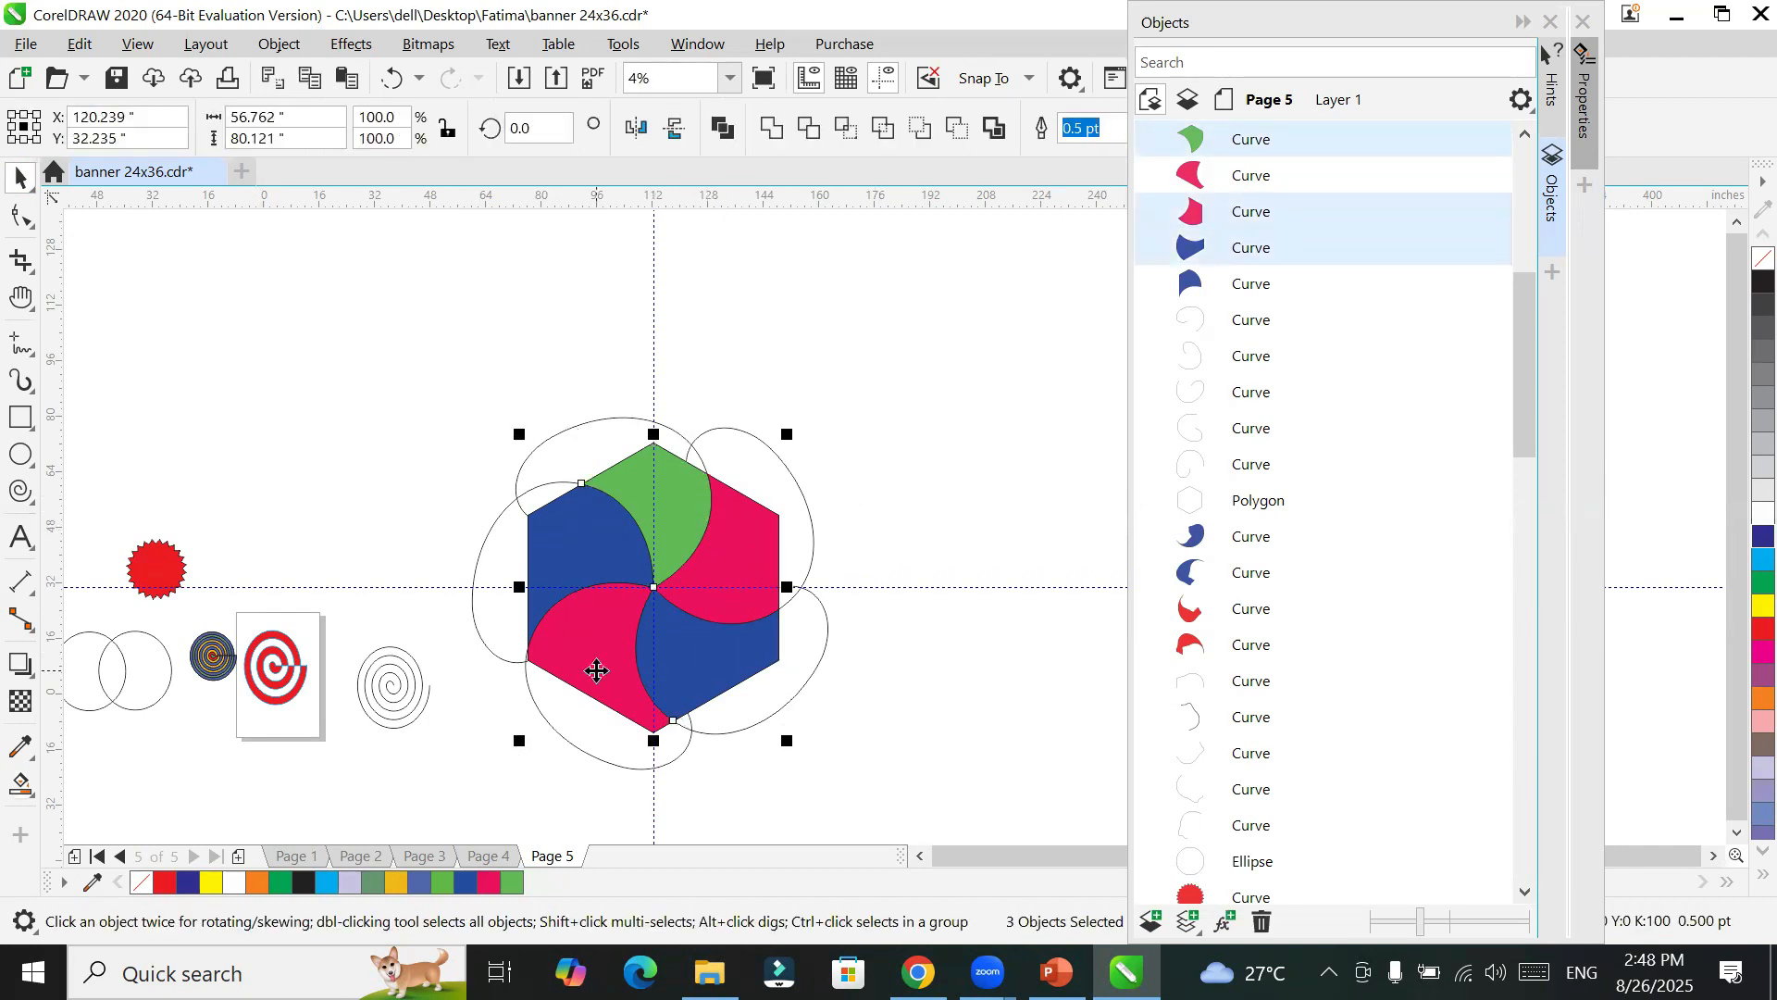
{"action": "left_click", "coordinate": [595, 671], "text": "shift"}
{"action": "left_click_drag", "start_coordinate": [595, 671], "coordinate": [272, 449]}
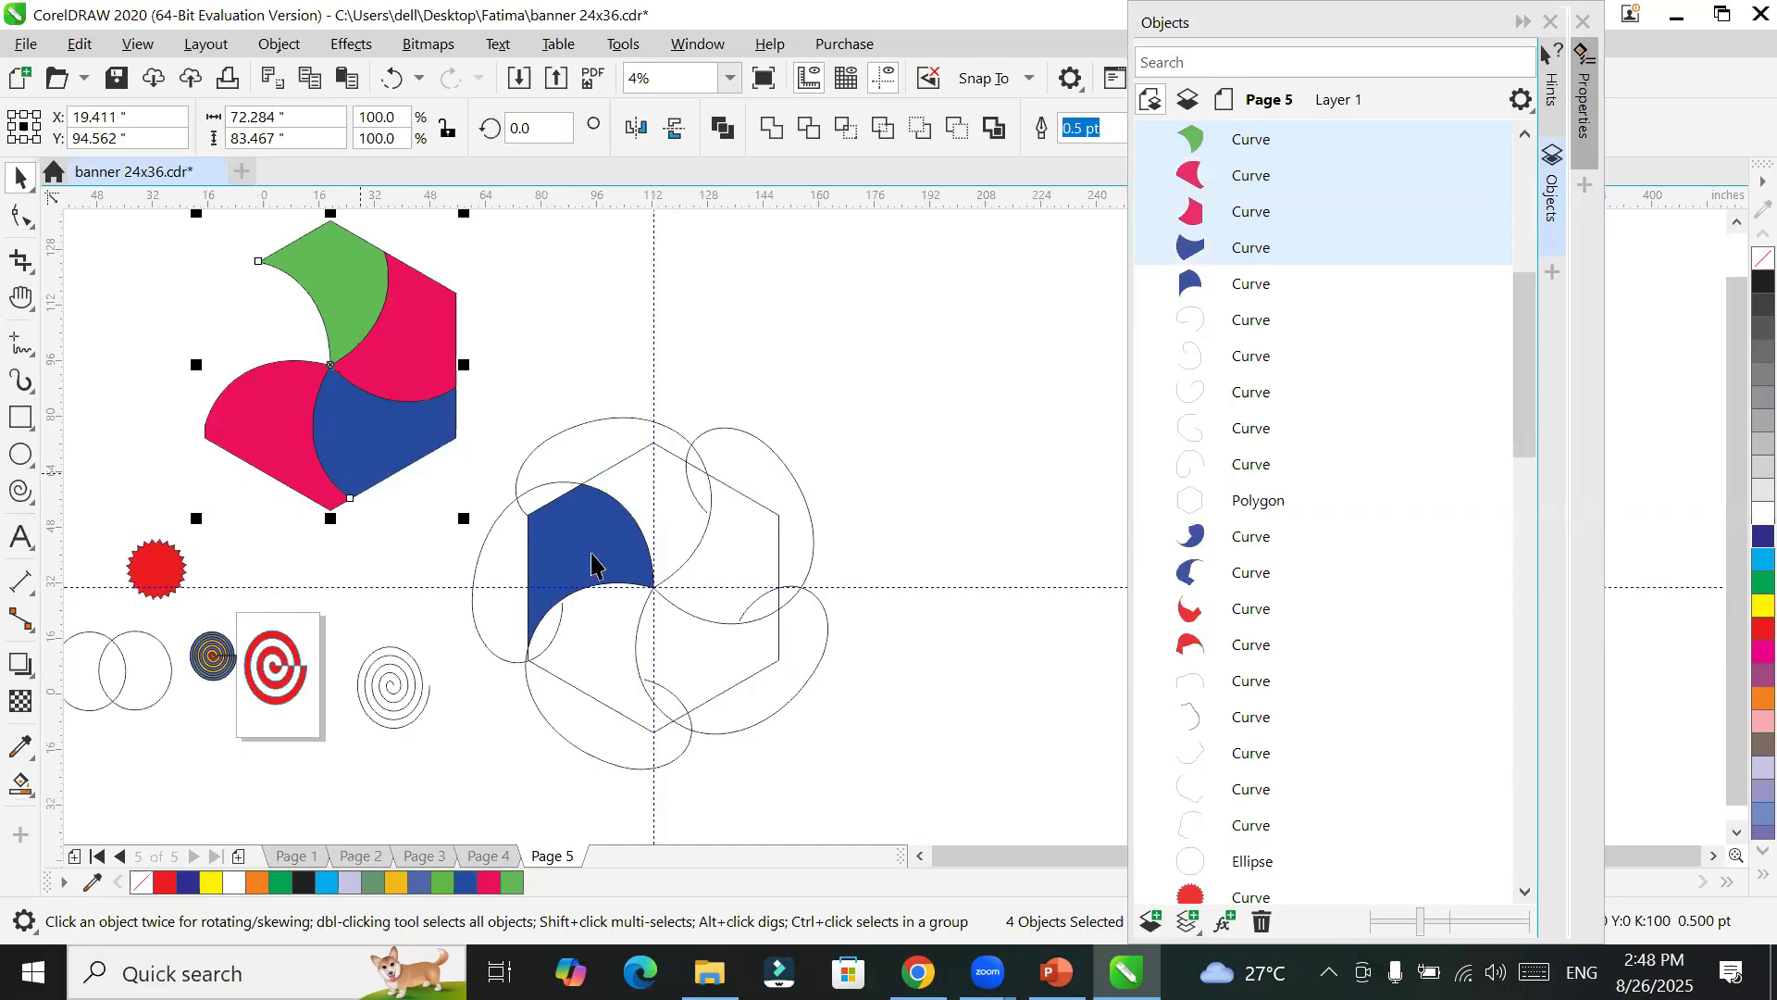
Step: Move the left blue section beside the other coloured sections and spread the five pieces apart
{"action": "left_click", "coordinate": [536, 505]}
{"action": "left_click_drag", "start_coordinate": [537, 499], "coordinate": [130, 248]}
{"action": "left_click", "coordinate": [337, 279]}
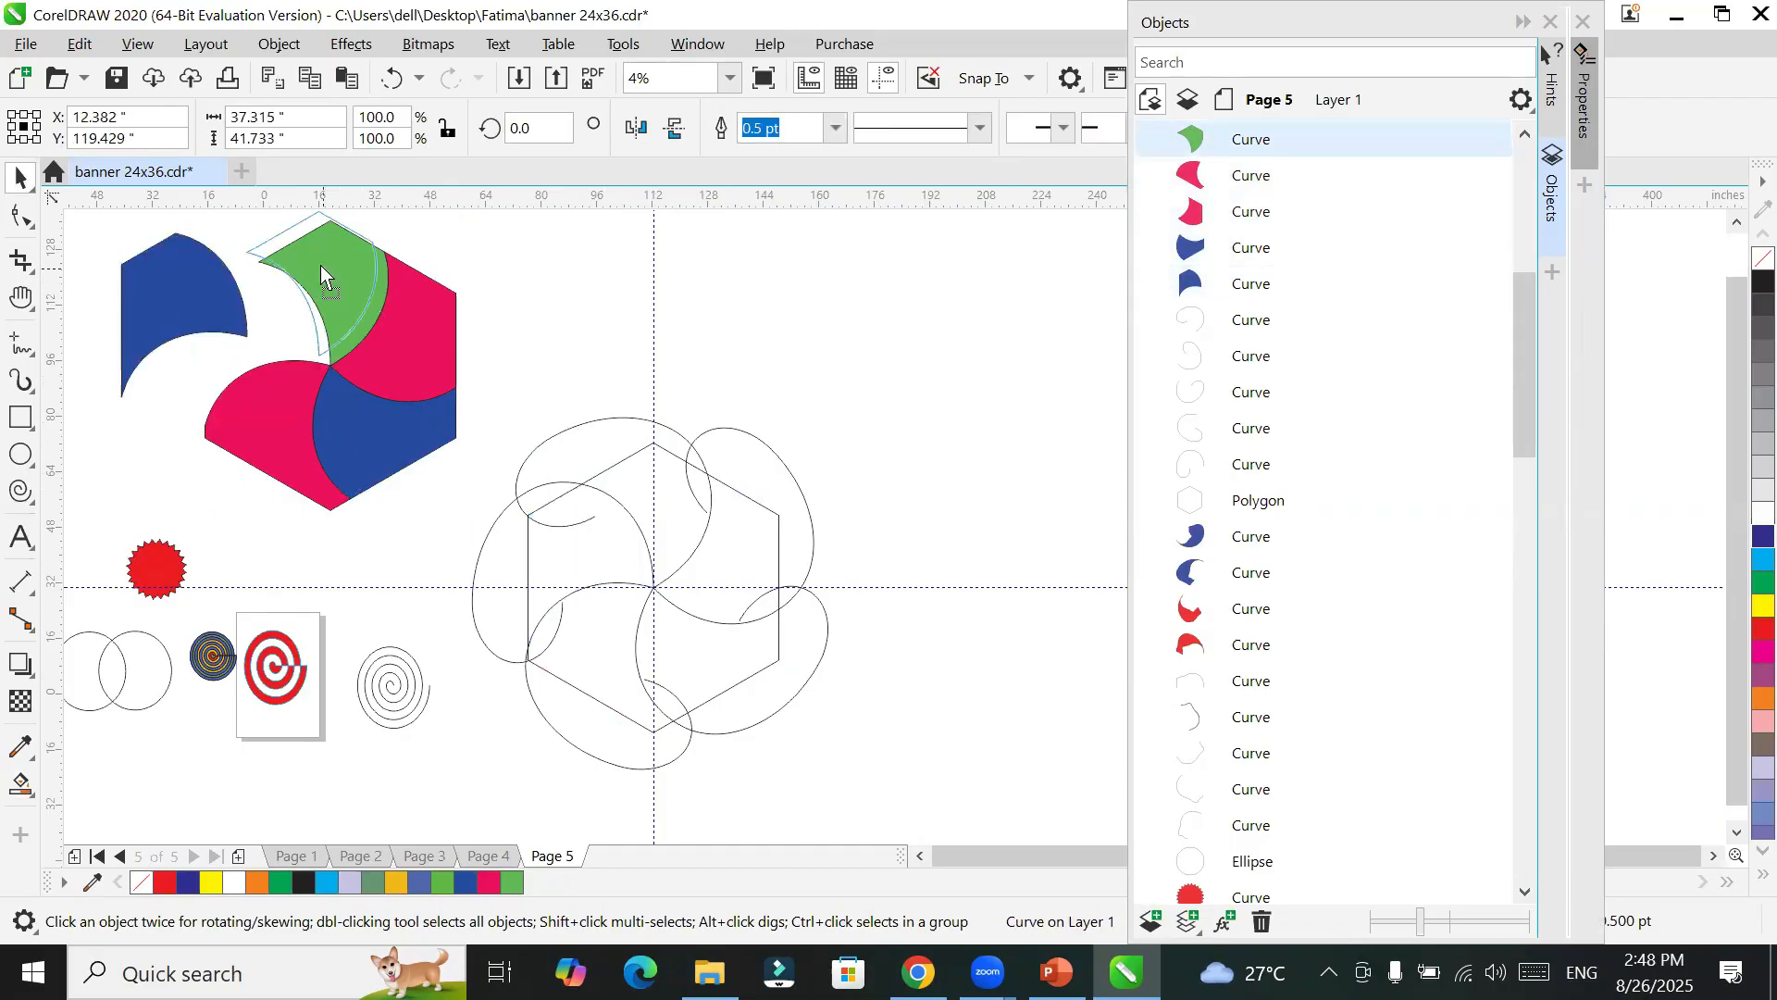
{"action": "left_click_drag", "start_coordinate": [314, 246], "coordinate": [281, 216]}
{"action": "left_click", "coordinate": [426, 328]}
{"action": "left_click_drag", "start_coordinate": [444, 309], "coordinate": [464, 304]}
{"action": "left_click_drag", "start_coordinate": [370, 435], "coordinate": [194, 456]}
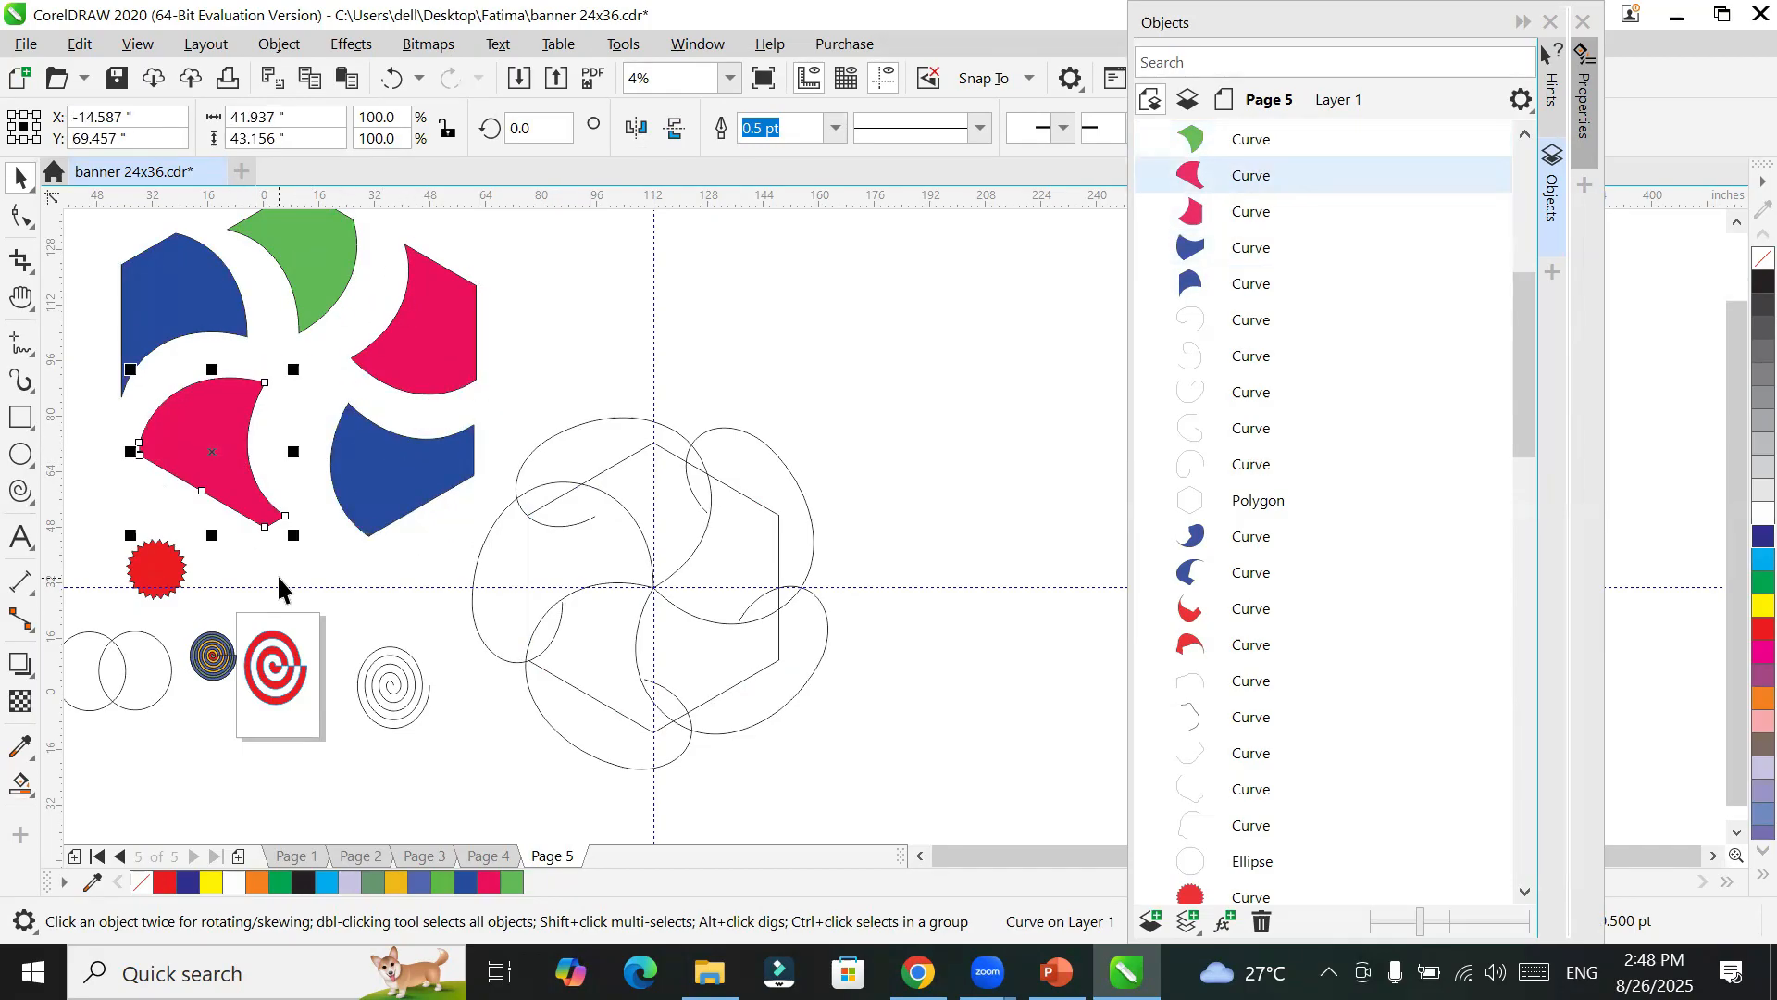
Step: Undo the moves of the coloured pieces and the green fill of the hexagon's top section
{"action": "key", "text": "ctrl+z"}
{"action": "key", "text": "ctrl+z"}
{"action": "key", "text": "ctrl+z"}
{"action": "key", "text": "ctrl+z"}
{"action": "key", "text": "ctrl+z"}
{"action": "key", "text": "ctrl+z"}
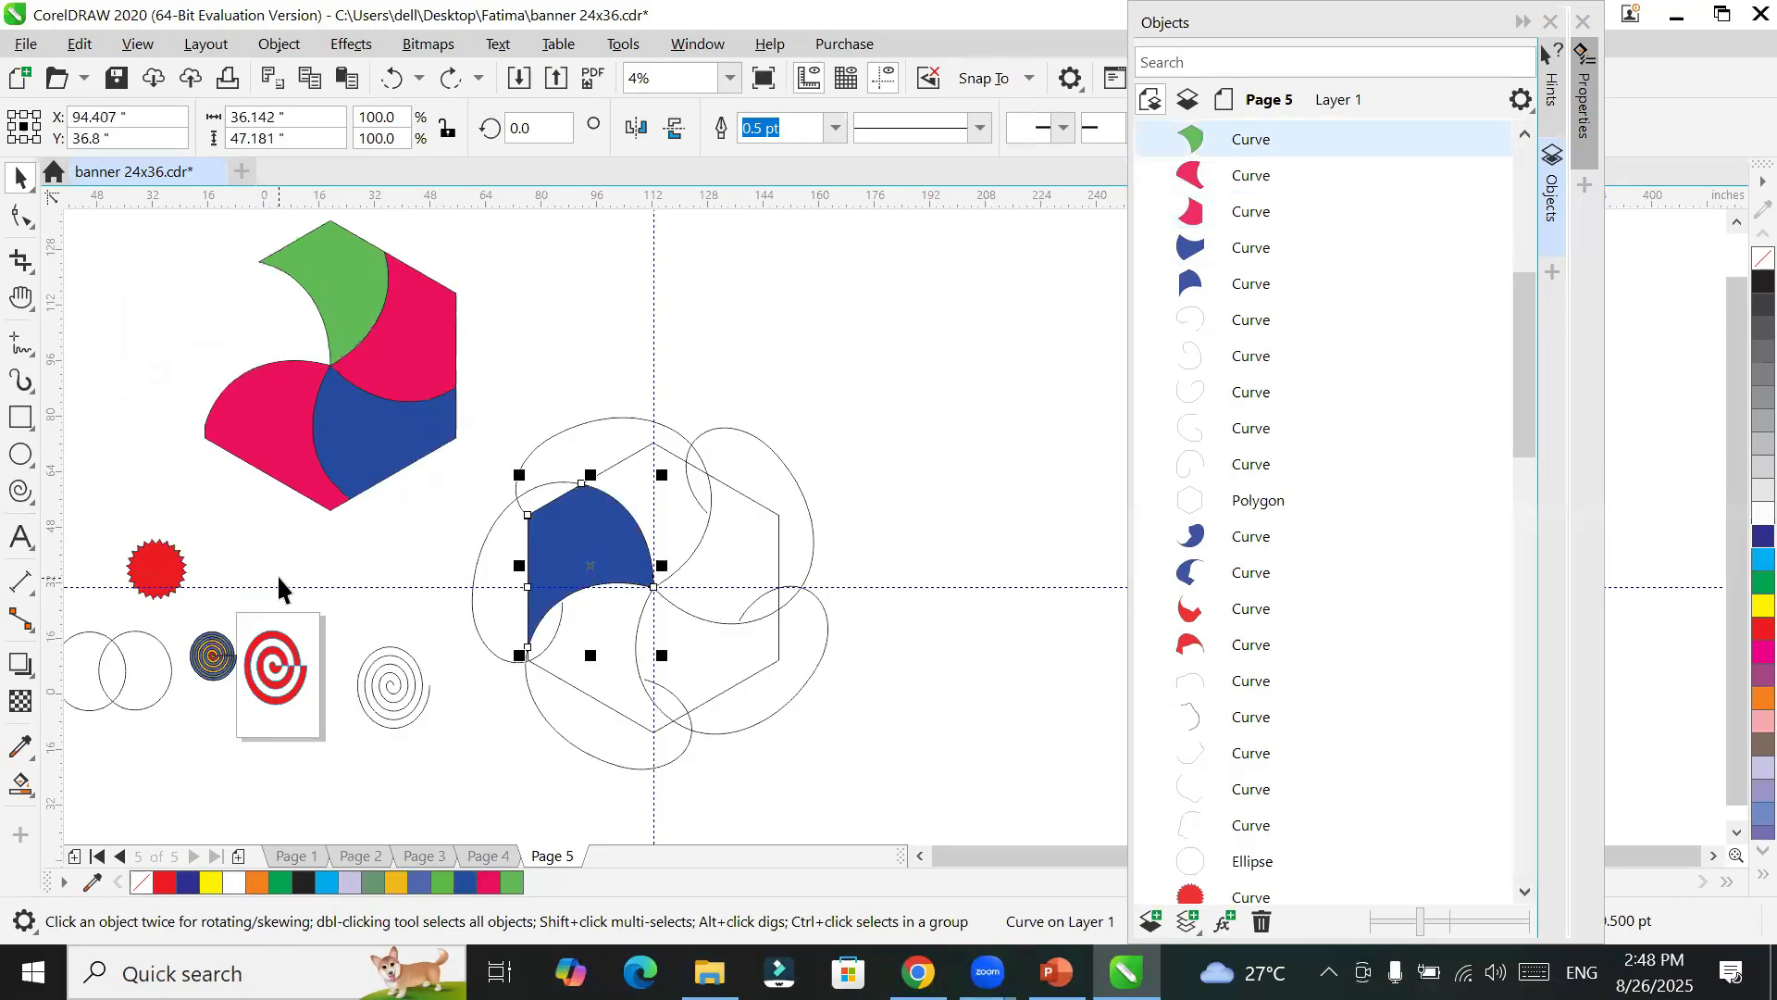
{"action": "key", "text": "ctrl+z"}
{"action": "key", "text": "ctrl+z"}
{"action": "key", "text": "ctrl+z"}
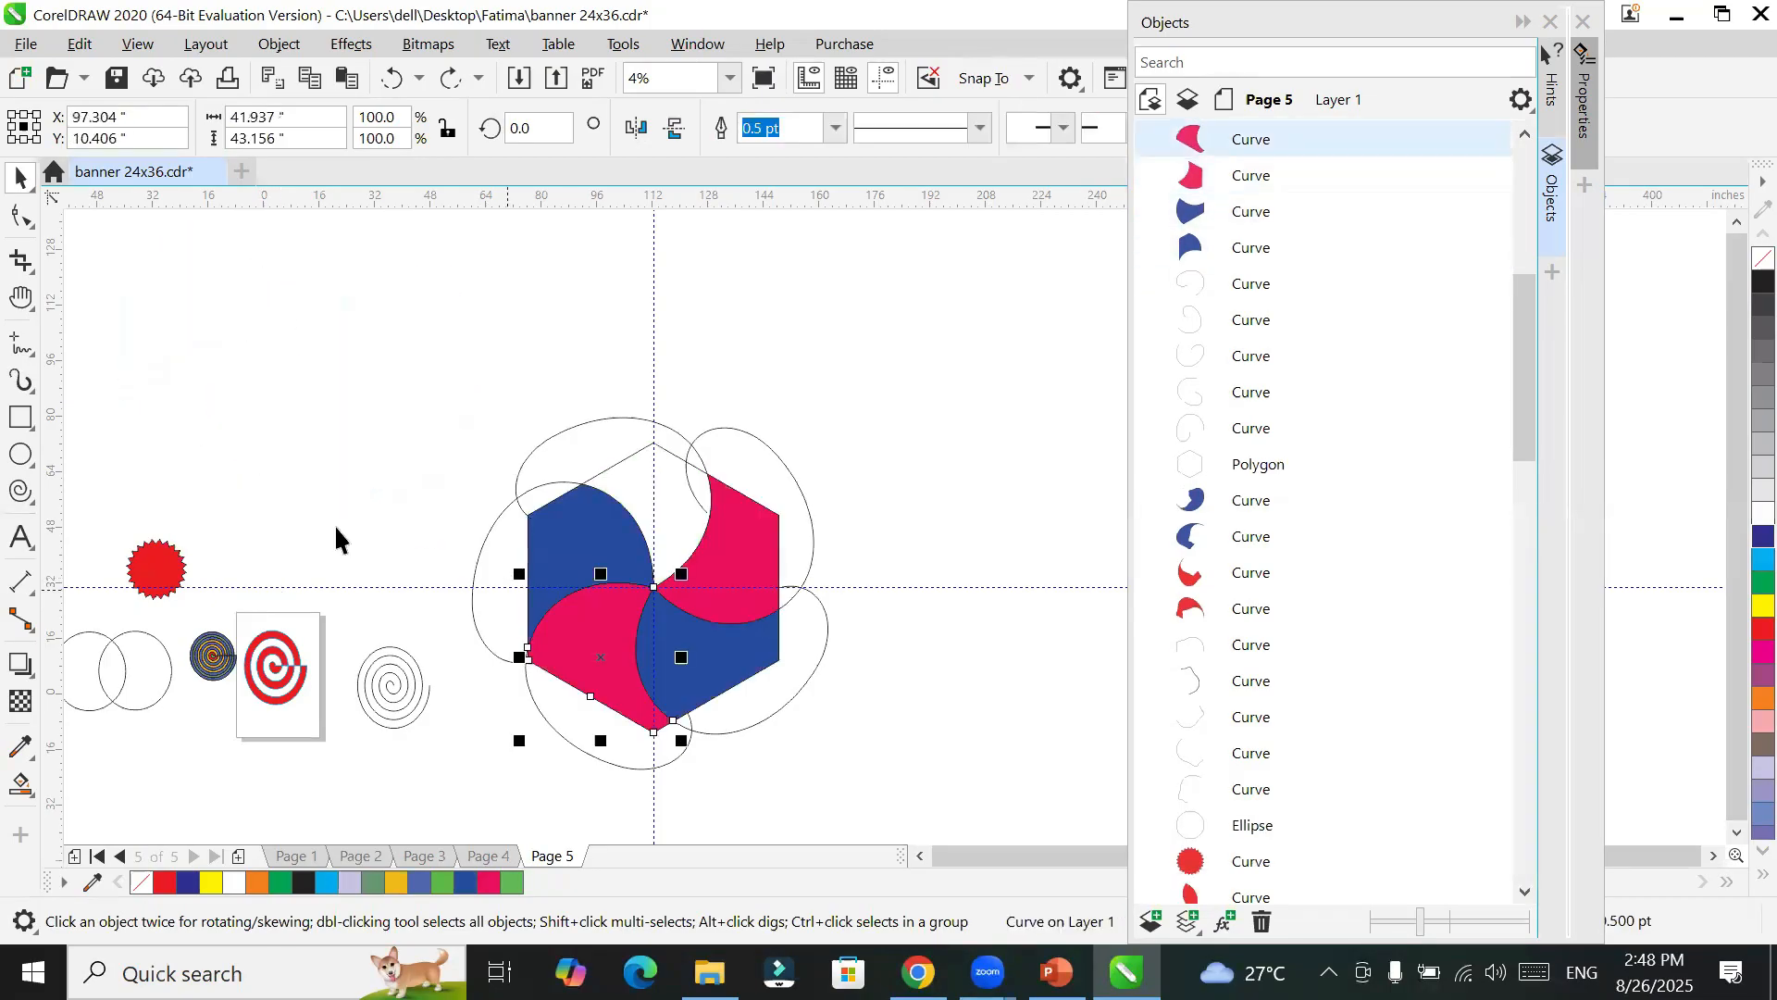
Step: Refill the hexagon's top swirl section green with Smart Fill
{"action": "left_click", "coordinate": [23, 785]}
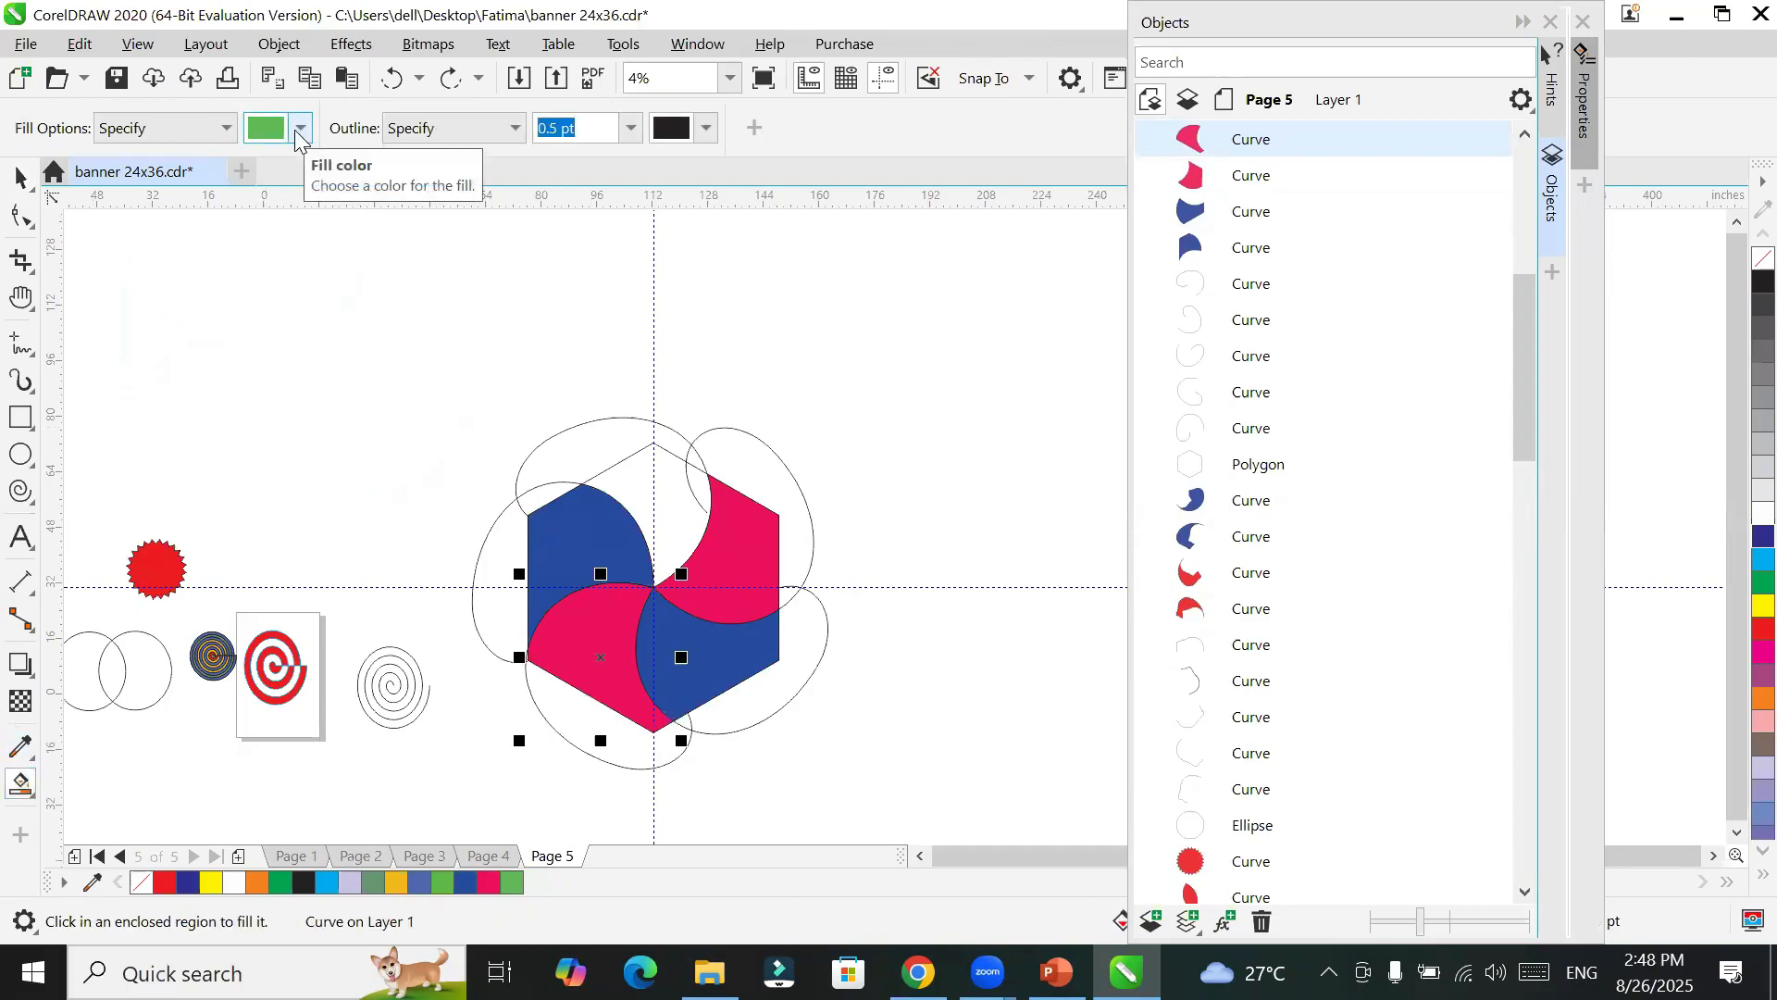
{"action": "left_click", "coordinate": [670, 517]}
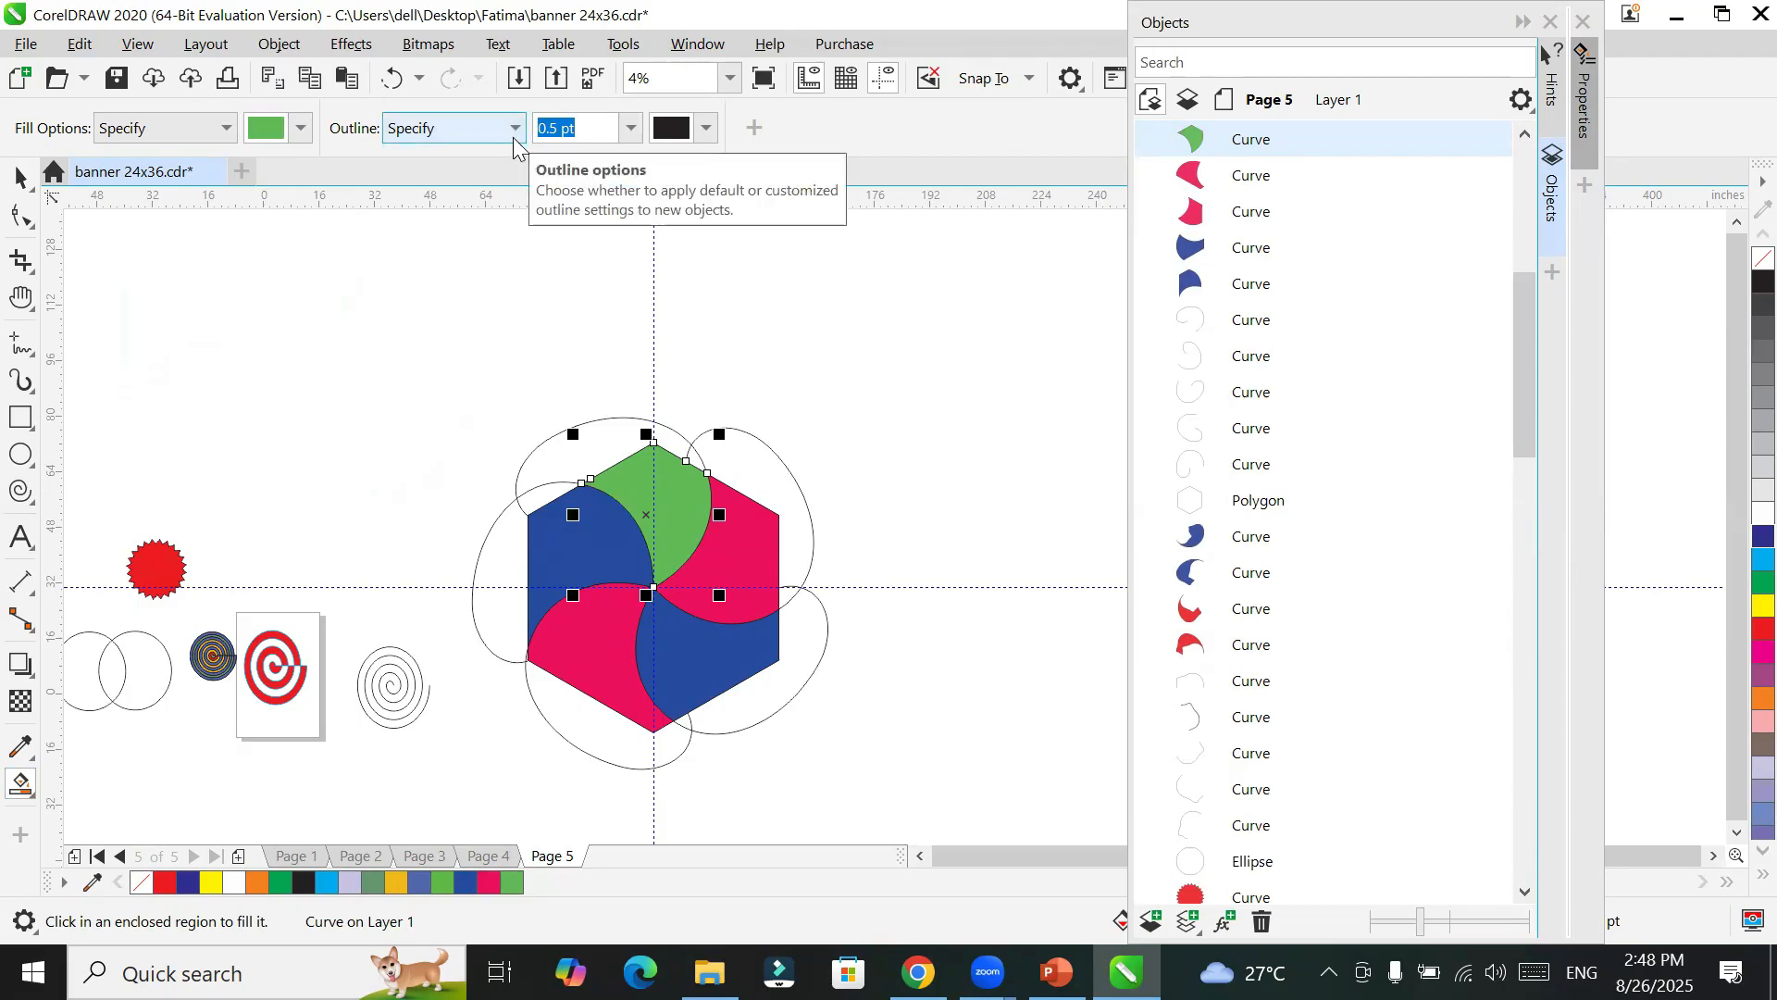
Step: Undo the Smart Fill colouring of all five swirl sections in the hexagon
{"action": "key", "text": "ctrl+z"}
{"action": "key", "text": "ctrl+z"}
{"action": "key", "text": "ctrl+z"}
{"action": "key", "text": "ctrl+z"}
{"action": "key", "text": "ctrl+z"}
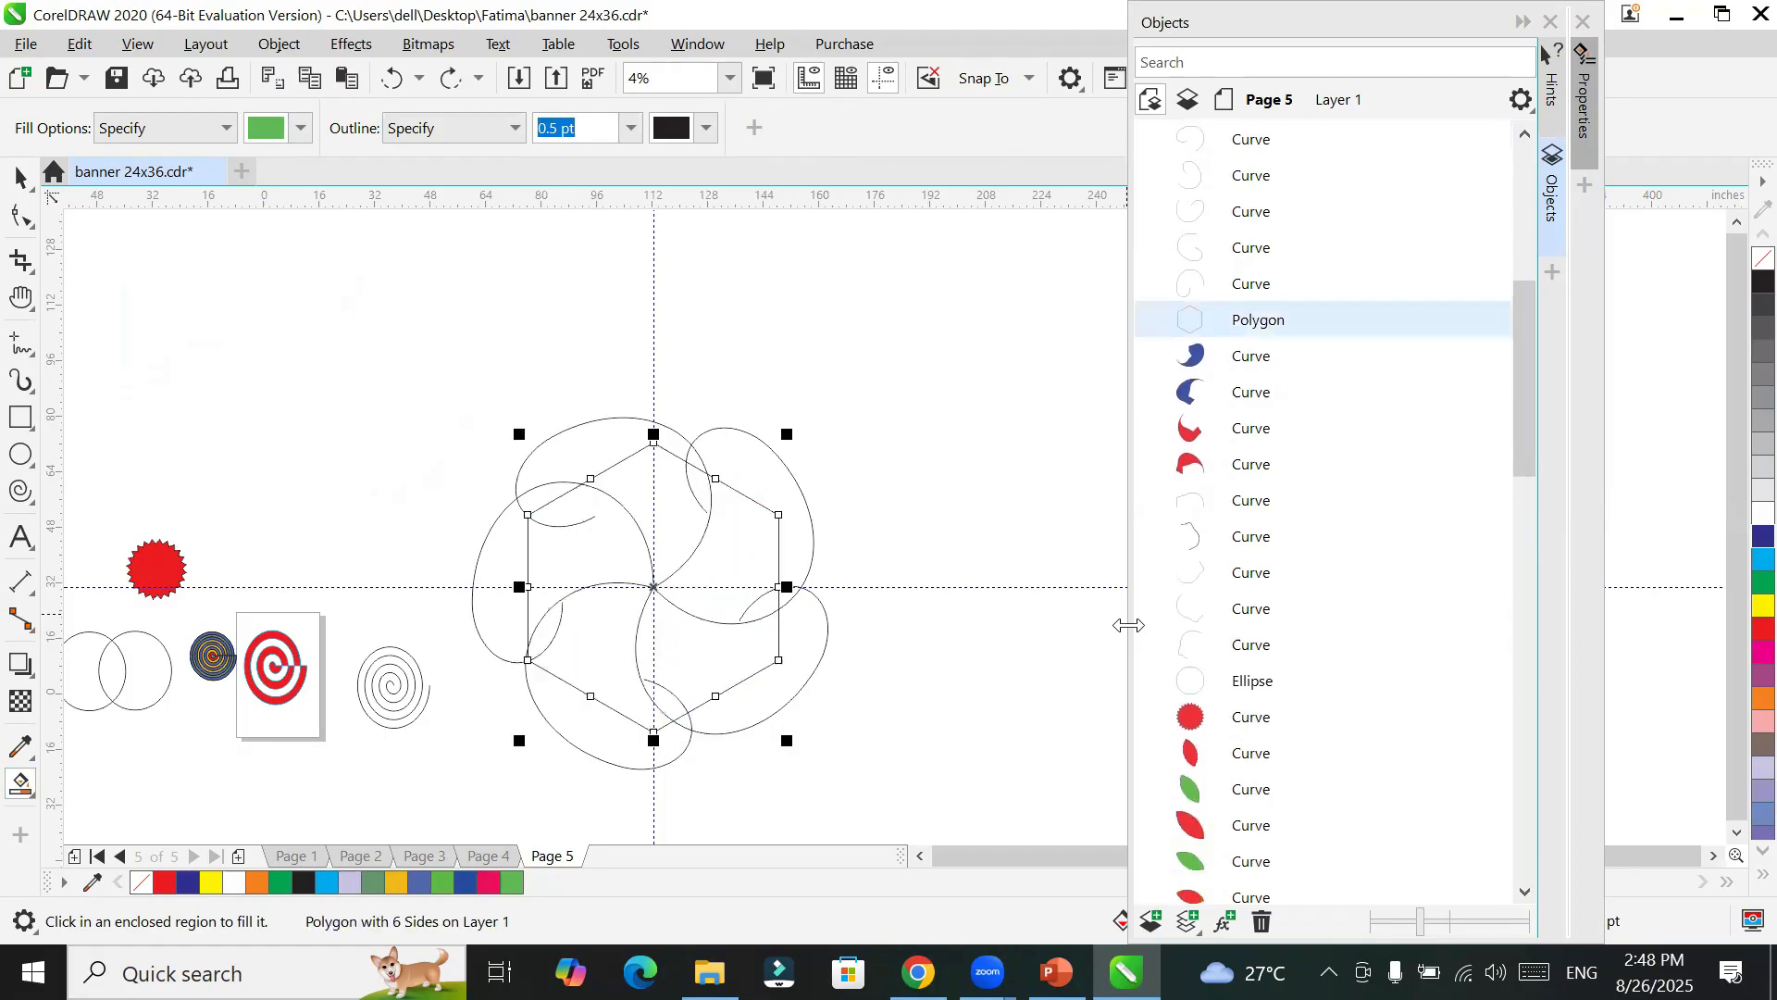
Step: Set the Smart Fill outline option to Specify with a pink outline colour (C0 M100 Y50 K0)
{"action": "scroll", "coordinate": [835, 673], "scroll_direction": "up", "scroll_amount": 1}
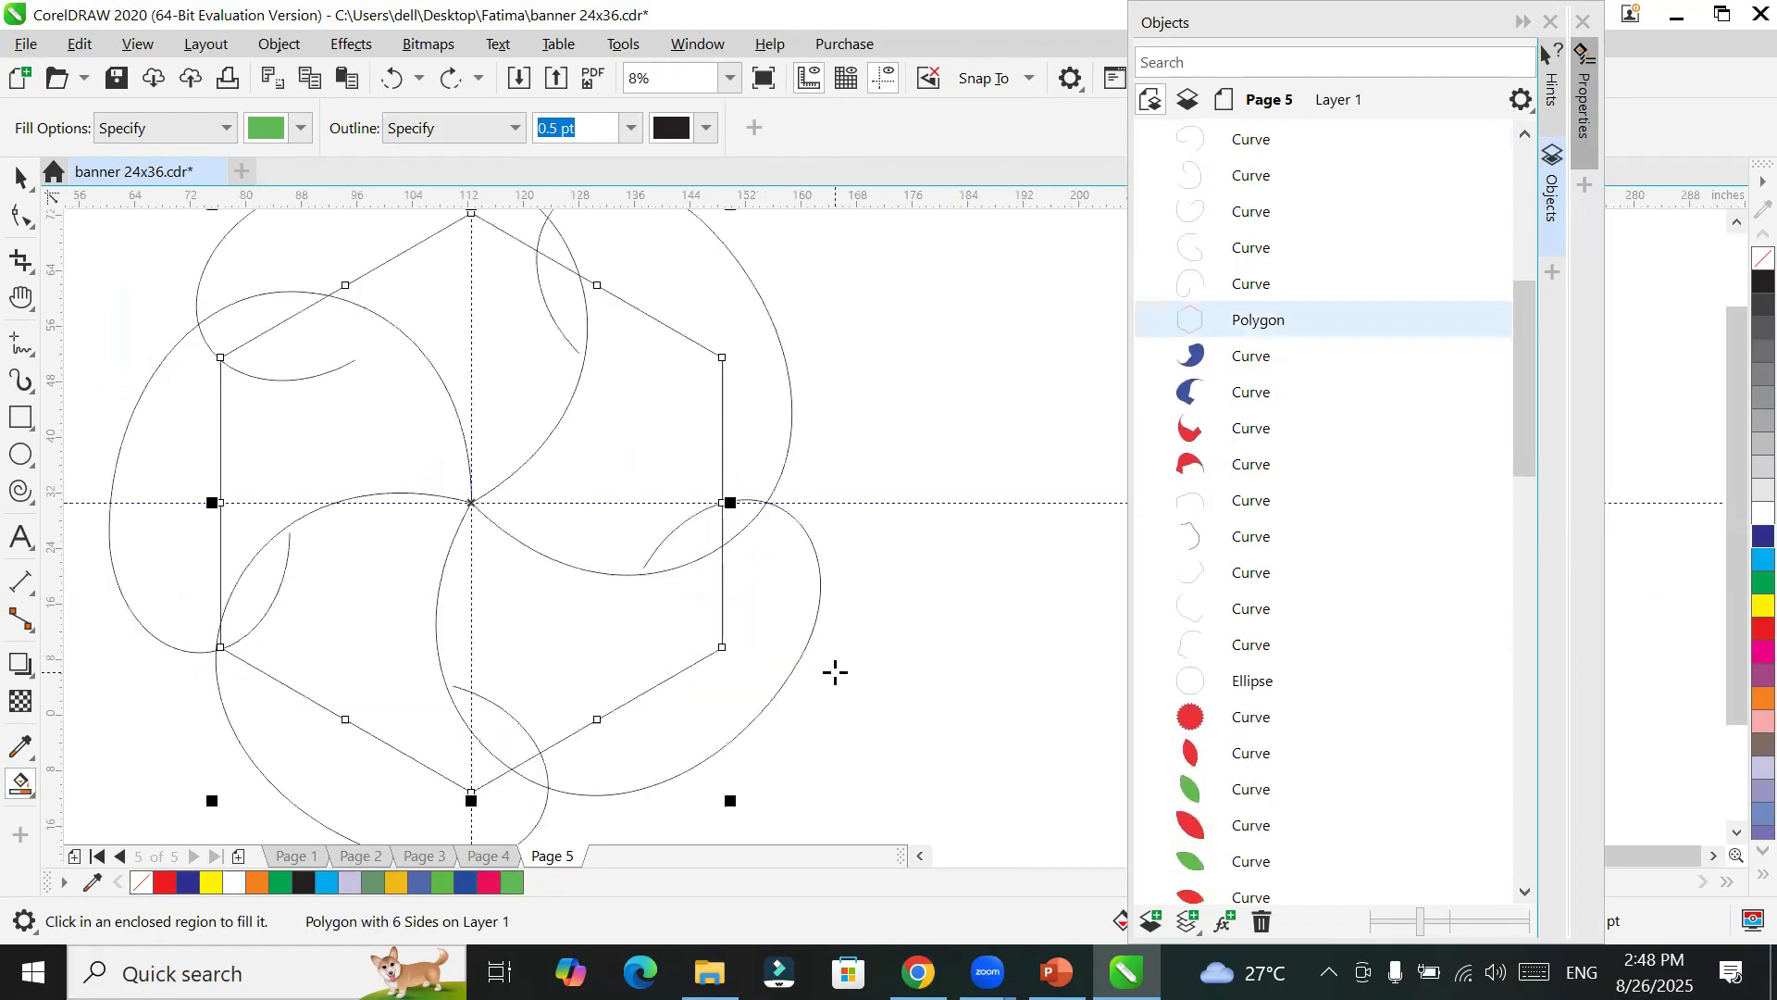
{"action": "left_click", "coordinate": [515, 127]}
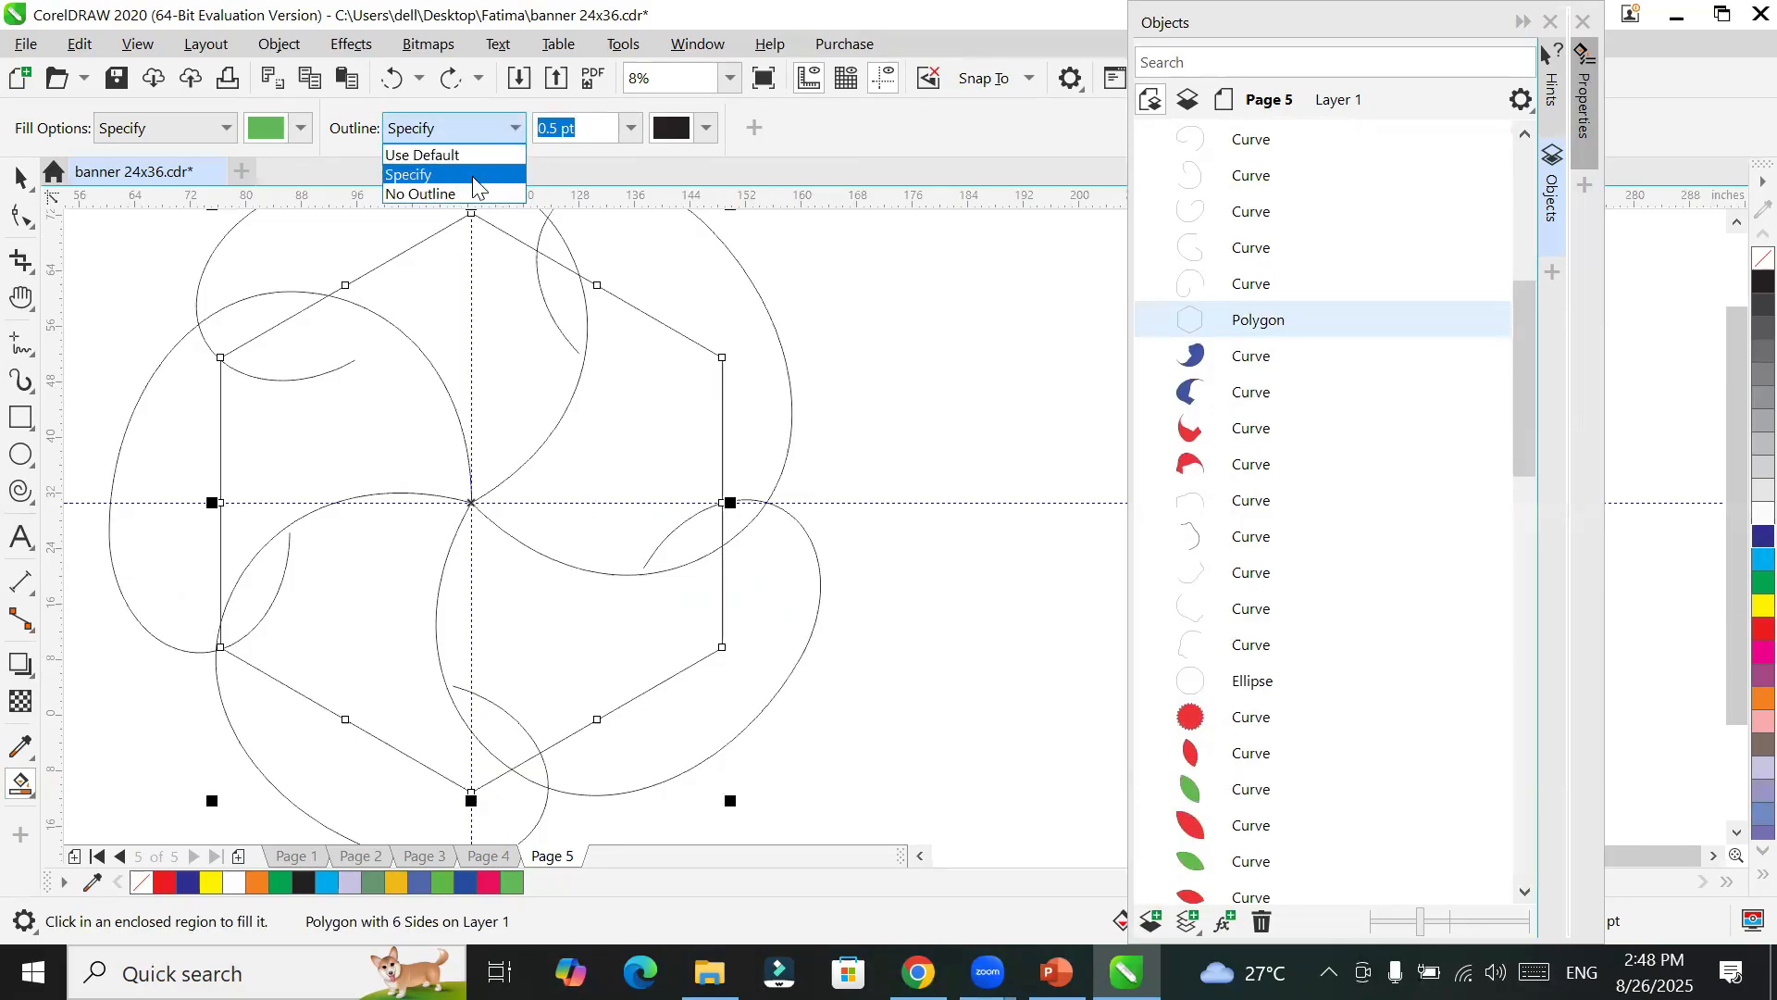
{"action": "left_click", "coordinate": [473, 176]}
{"action": "left_click", "coordinate": [612, 127]}
{"action": "left_click", "coordinate": [706, 129]}
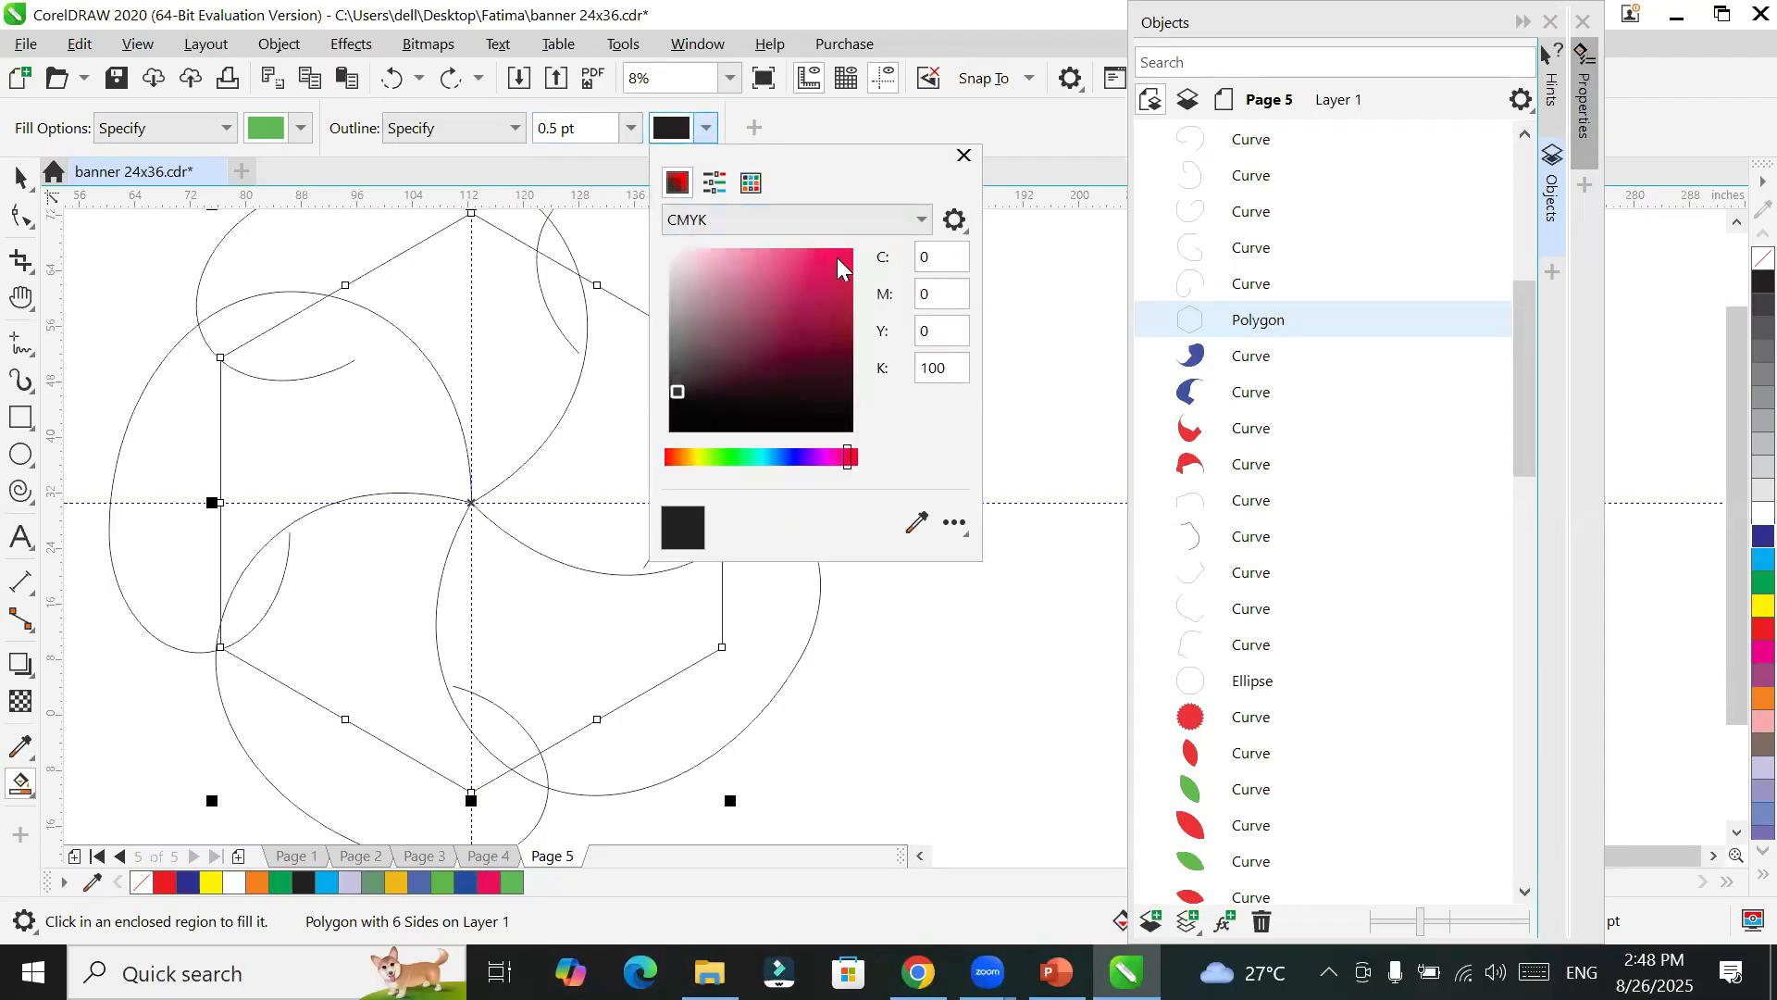
{"action": "left_click", "coordinate": [837, 257]}
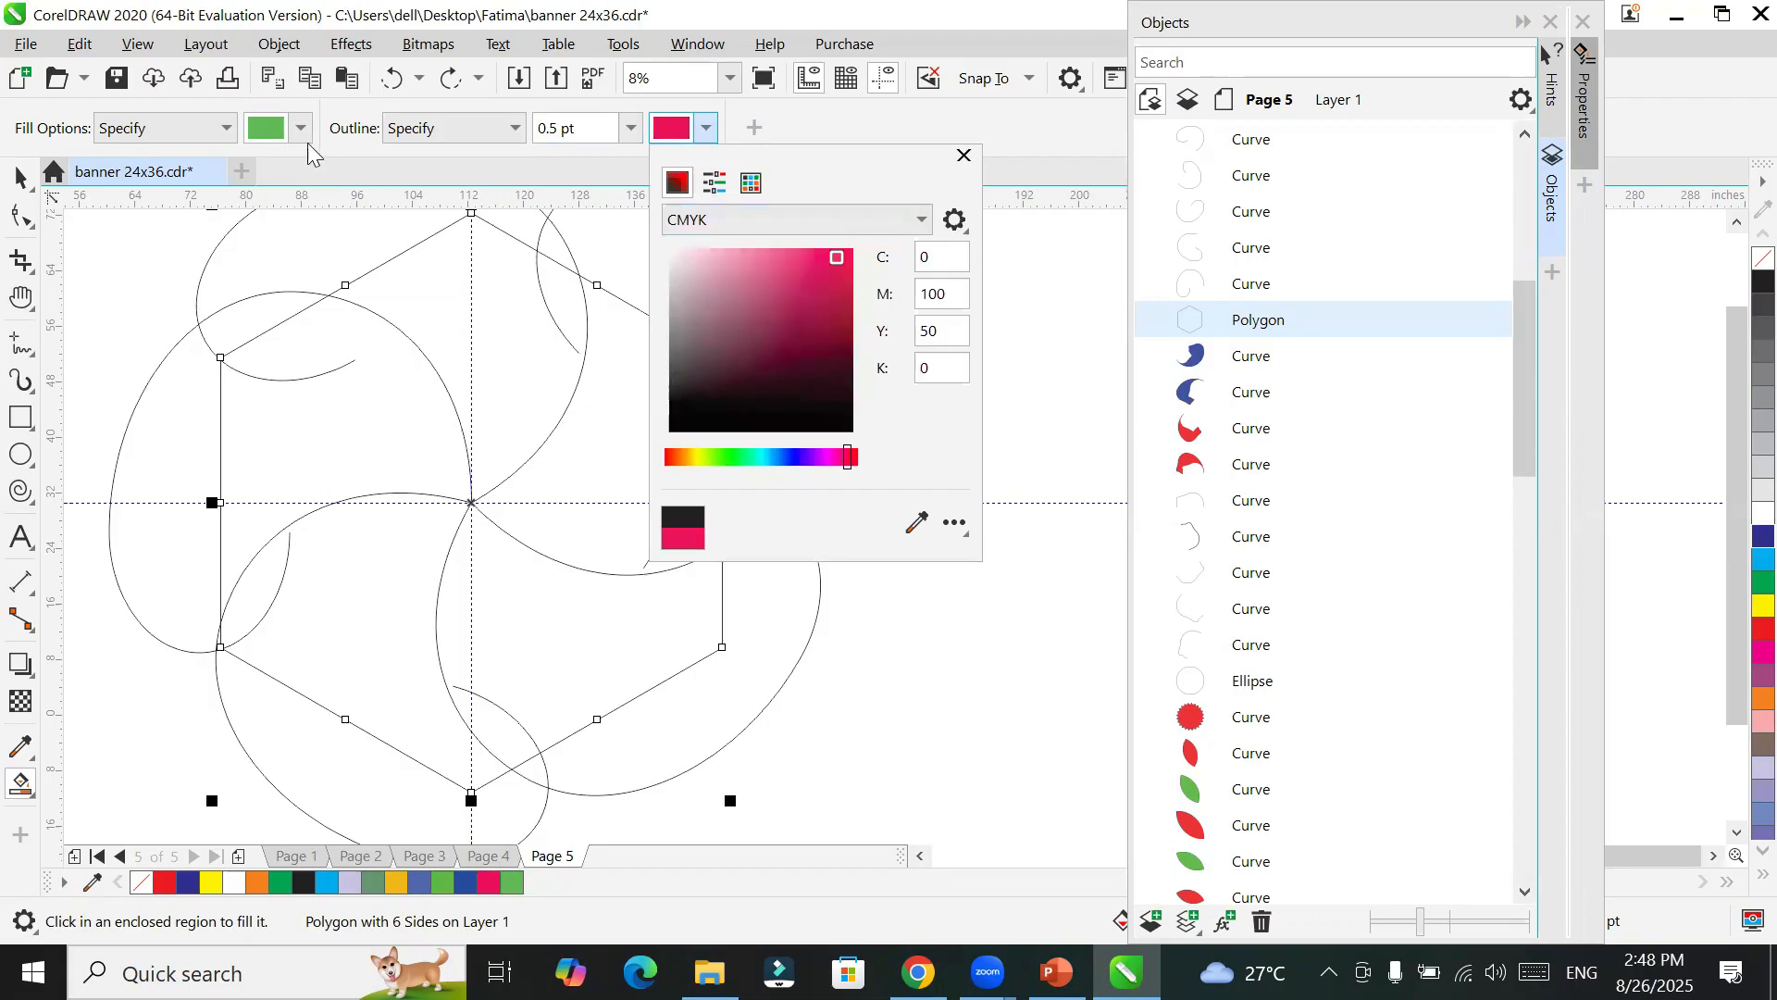
{"action": "left_click", "coordinate": [280, 129]}
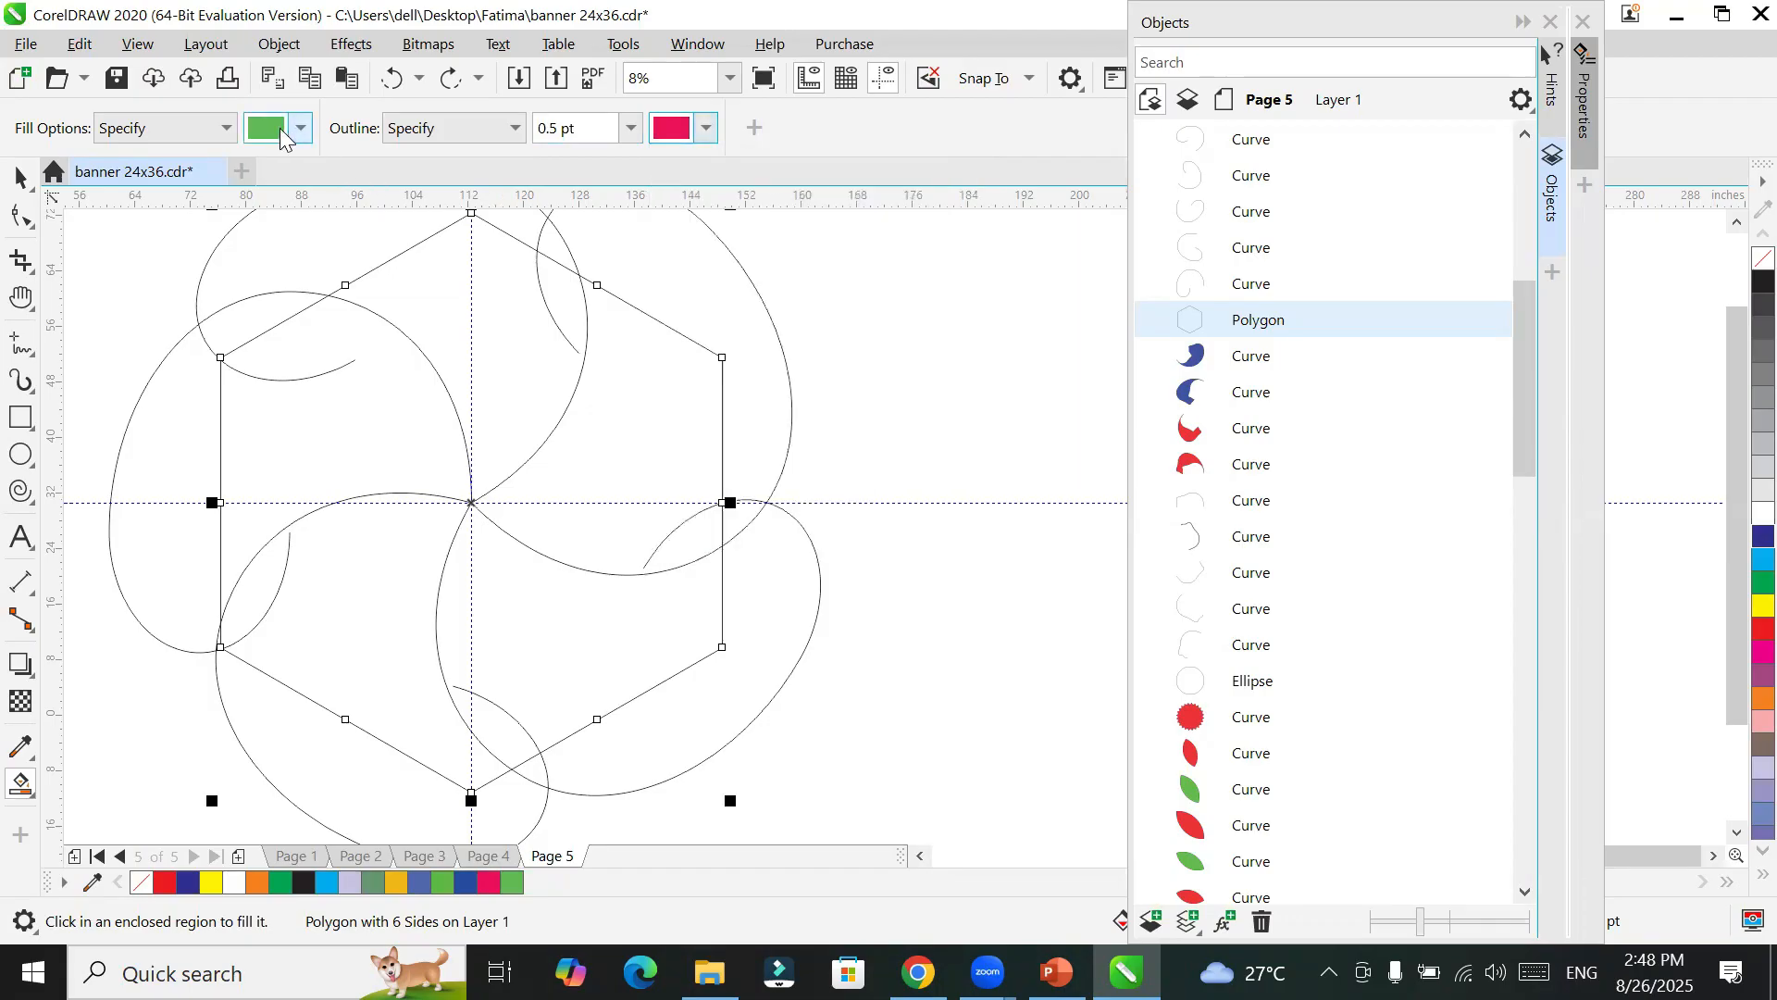
Step: Use Smart Fill to colour the hexagon's top and lower-left swirl sections green with the pink outline
{"action": "left_click", "coordinate": [513, 332]}
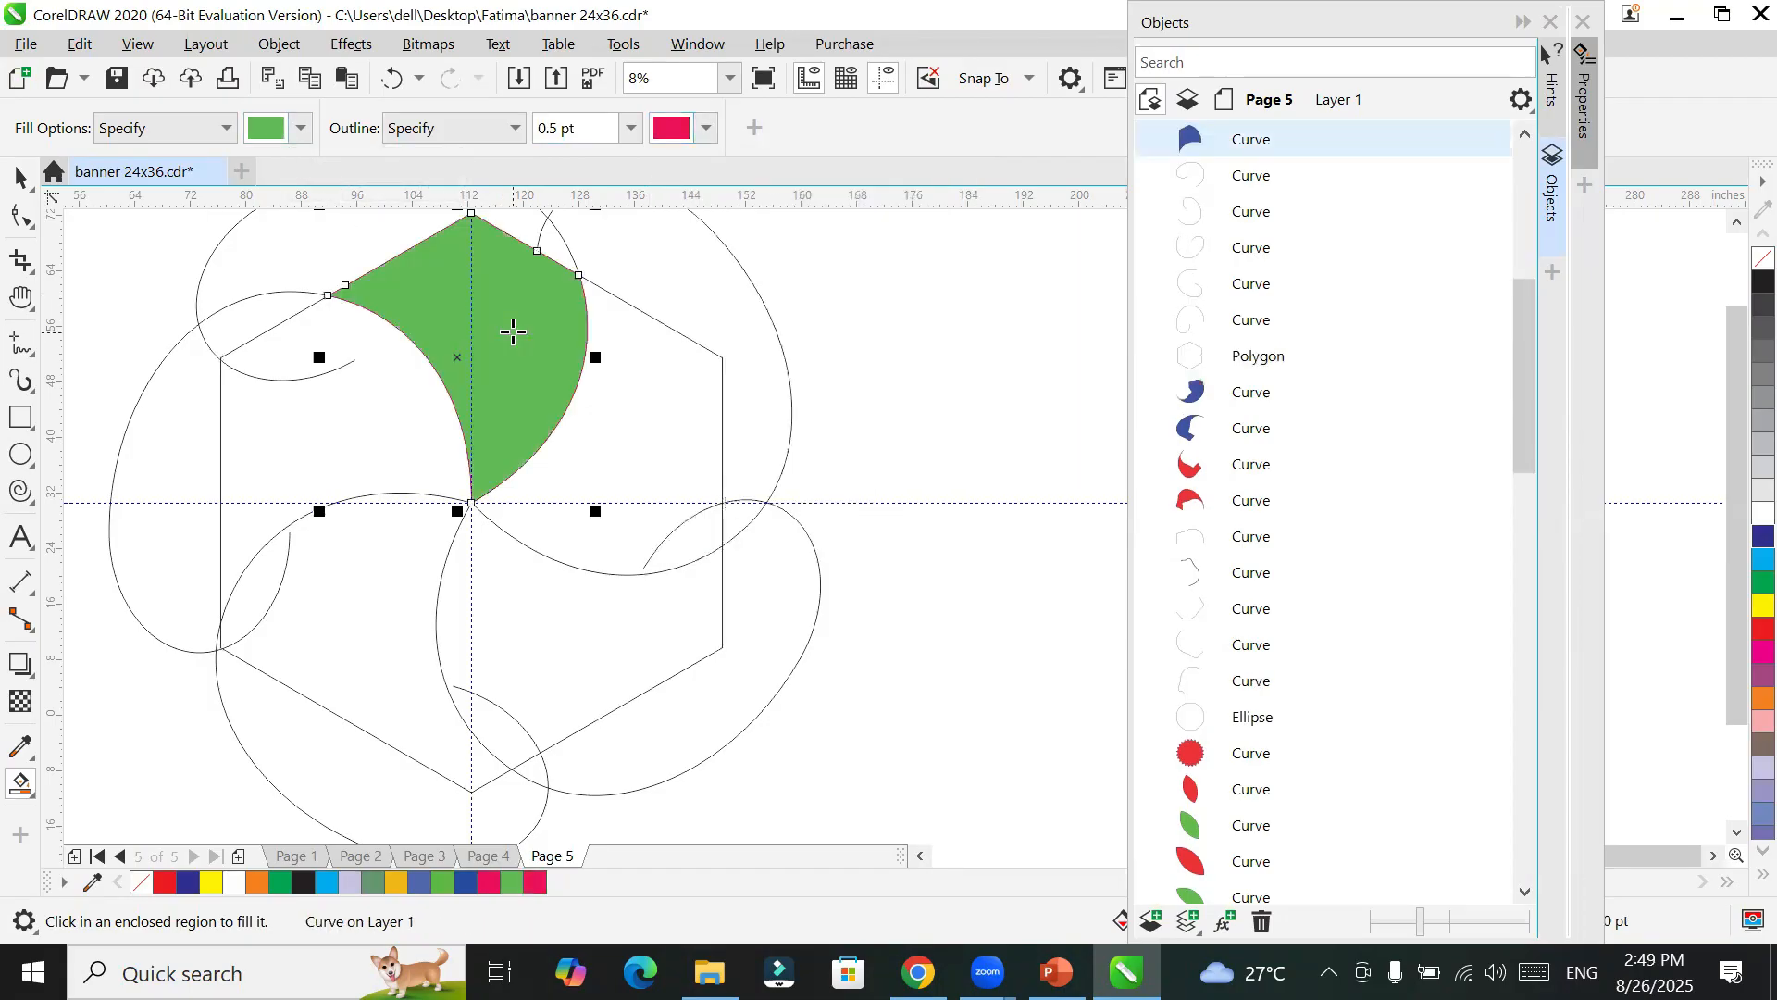
{"action": "scroll", "coordinate": [556, 400], "scroll_direction": "up", "scroll_amount": 5}
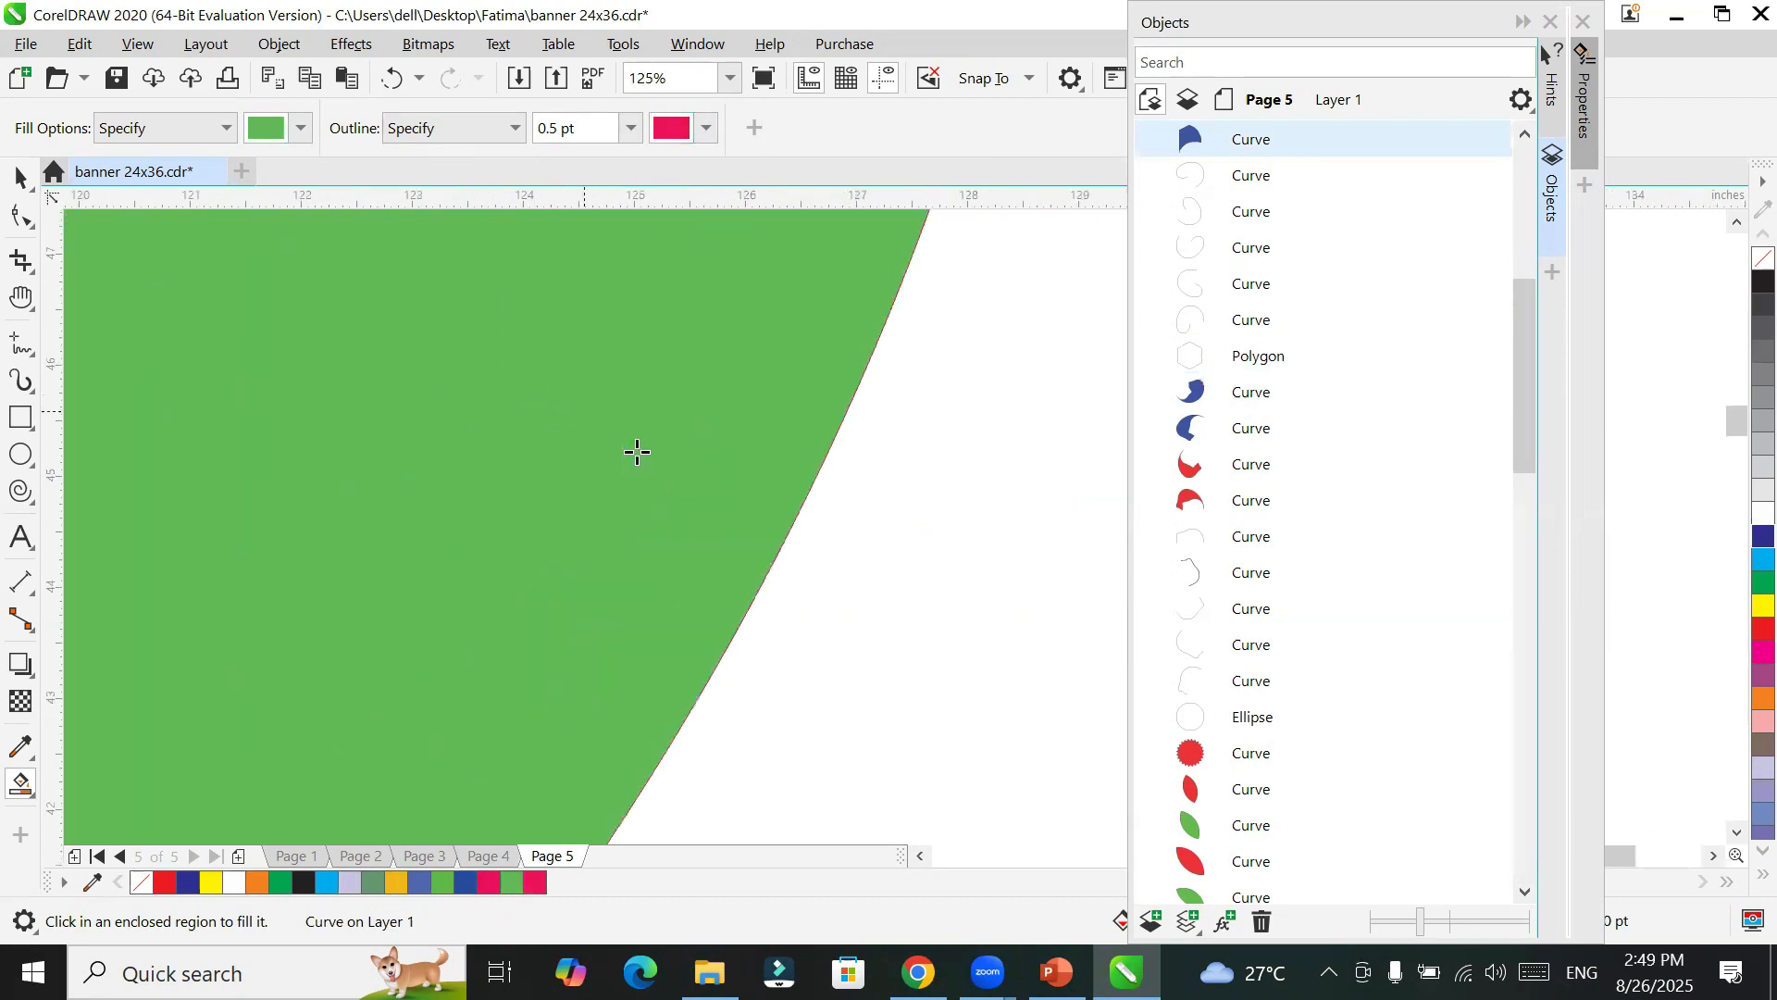
{"action": "scroll", "coordinate": [941, 492], "scroll_direction": "up", "scroll_amount": 2}
{"action": "scroll", "coordinate": [1119, 583], "scroll_direction": "up", "scroll_amount": 3}
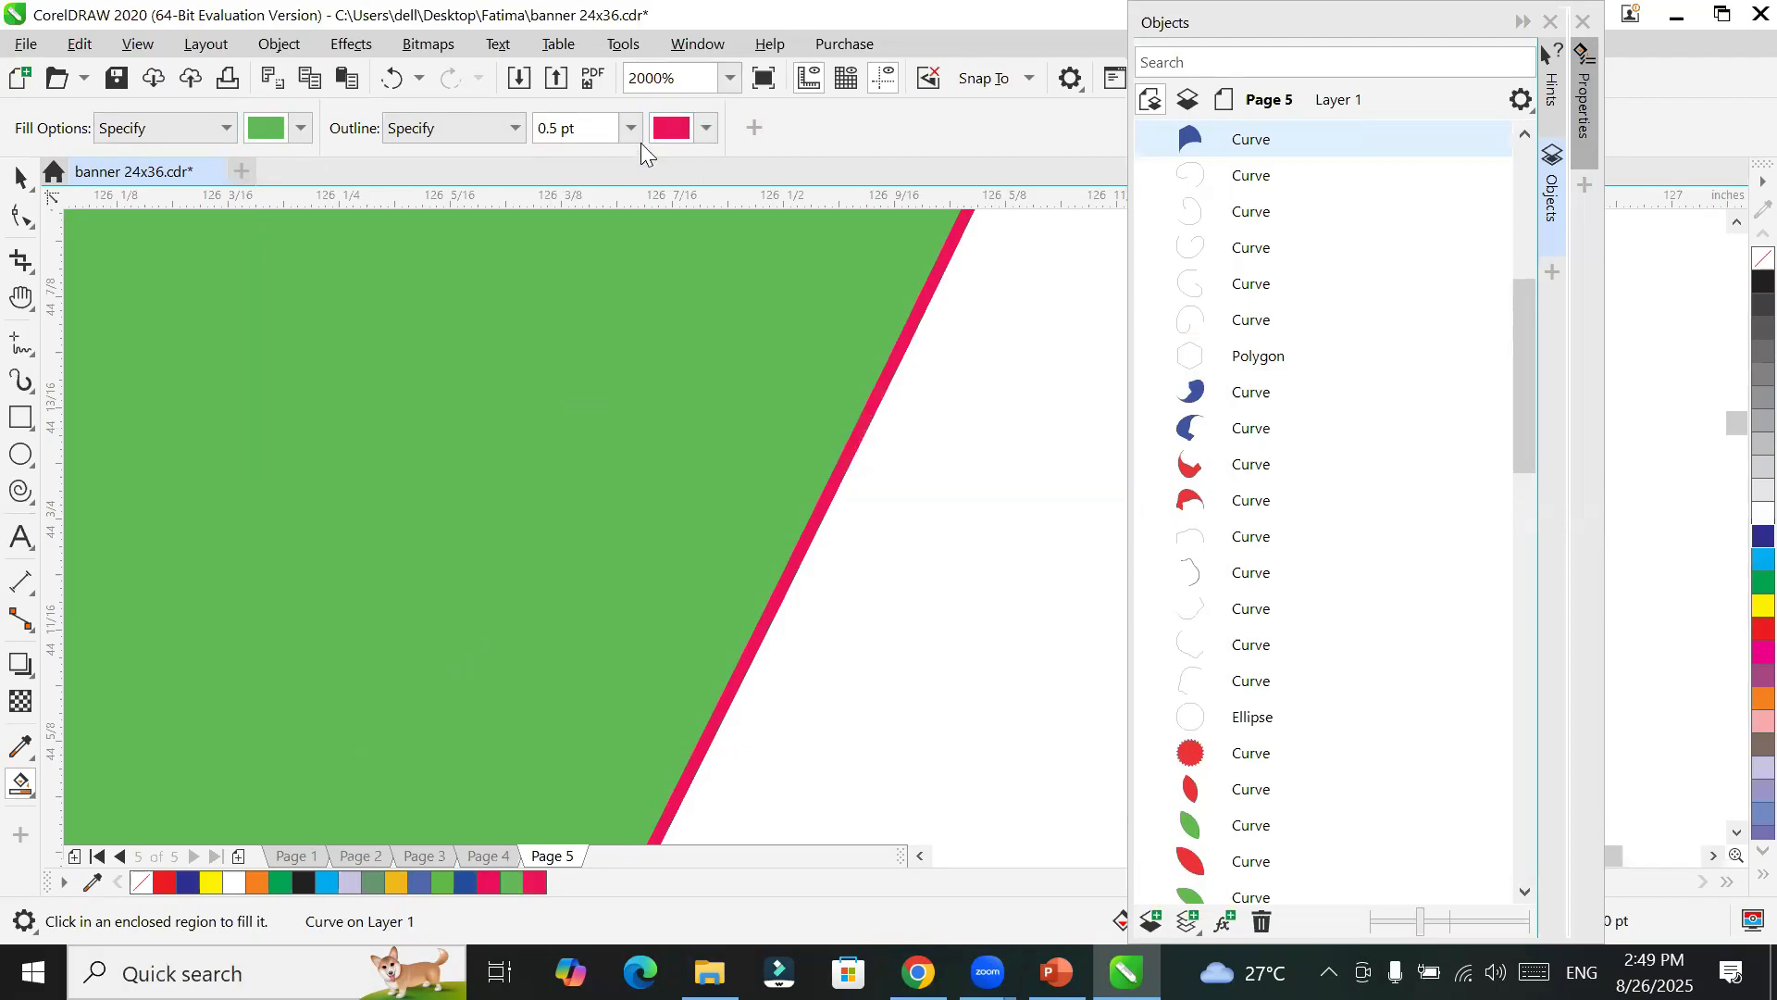
{"action": "scroll", "coordinate": [711, 432], "scroll_direction": "down", "scroll_amount": 2}
{"action": "scroll", "coordinate": [711, 432], "scroll_direction": "down", "scroll_amount": 8}
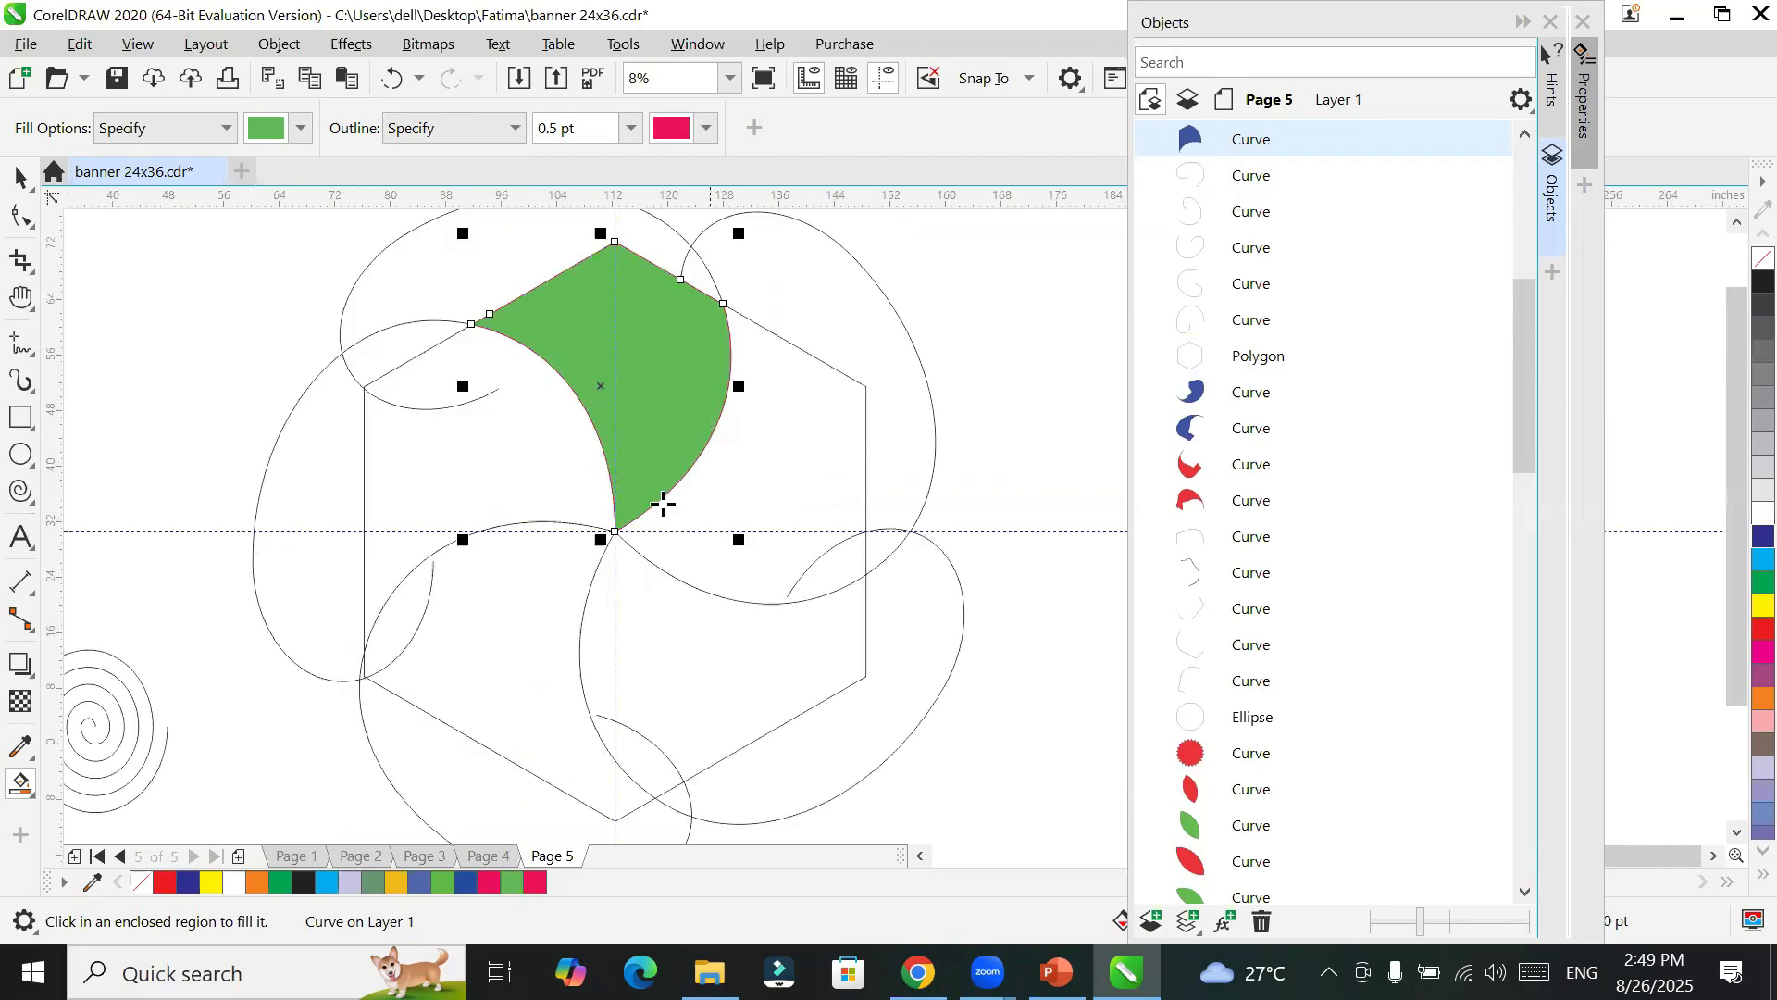
{"action": "left_click", "coordinate": [509, 649]}
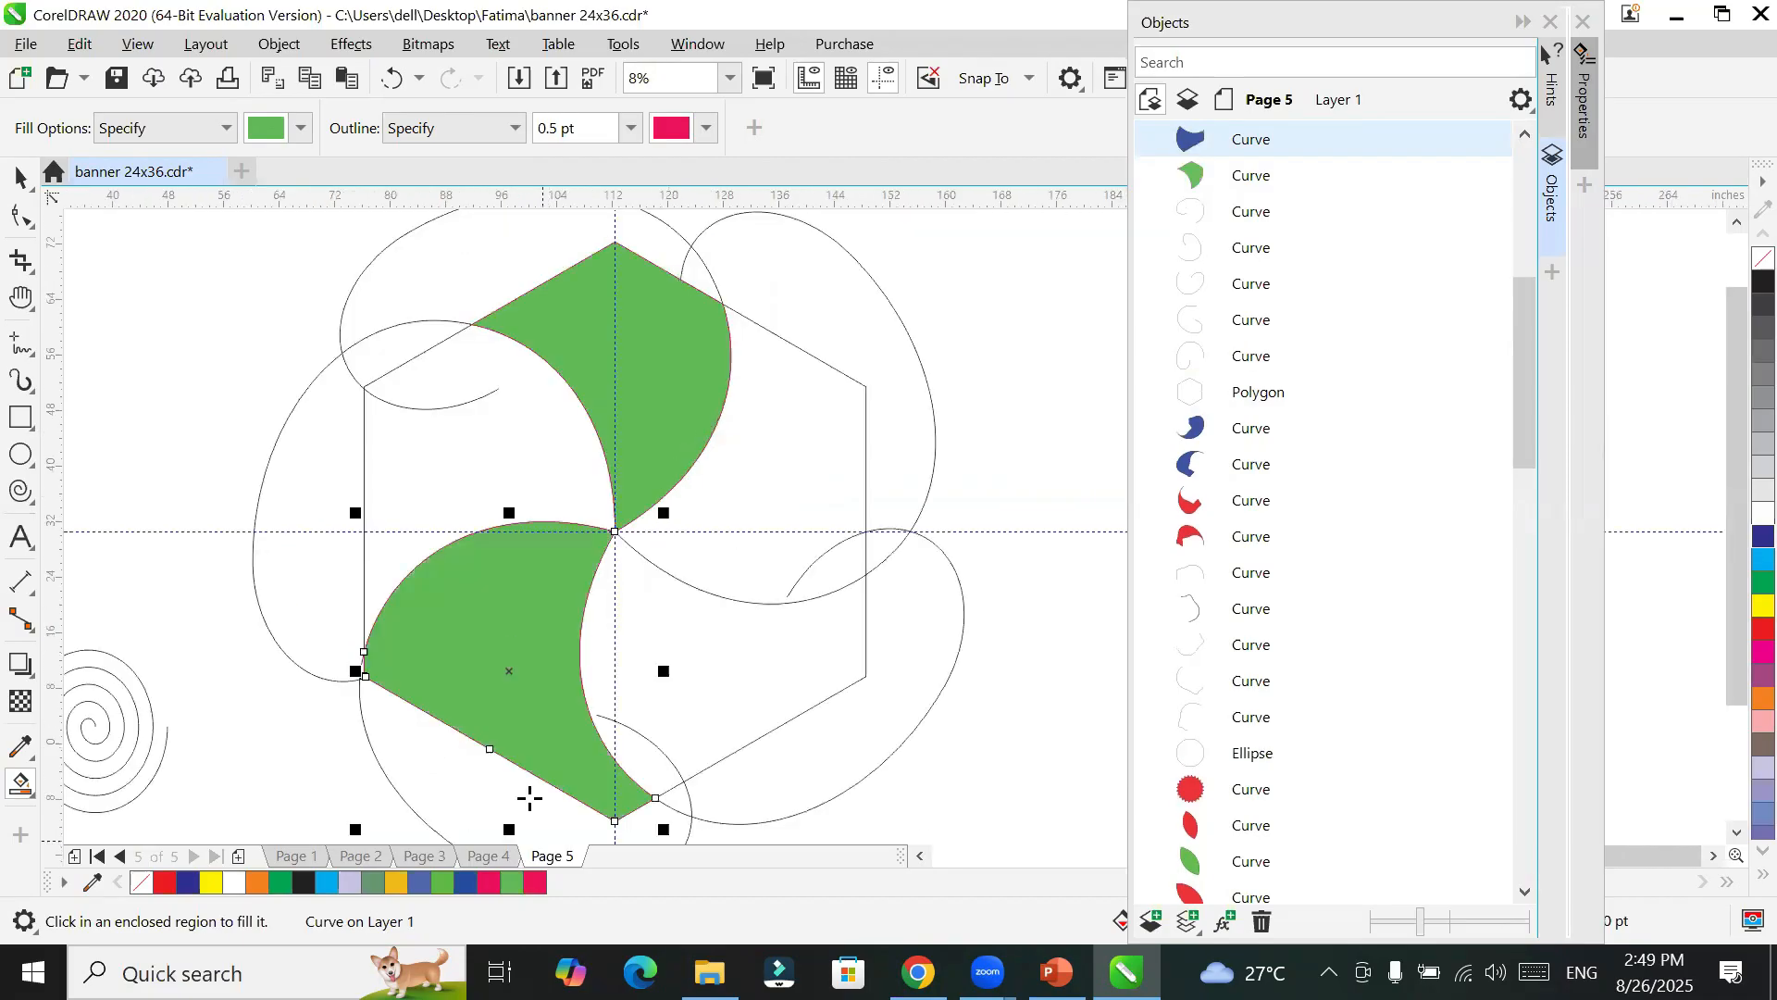
Step: Set the Smart Fill colour to blue (C93 M80 Y0 K0) and fill the hexagon's upper-right and left swirl sections
{"action": "left_click", "coordinate": [301, 134]}
{"action": "left_click", "coordinate": [342, 213]}
{"action": "left_click", "coordinate": [308, 131]}
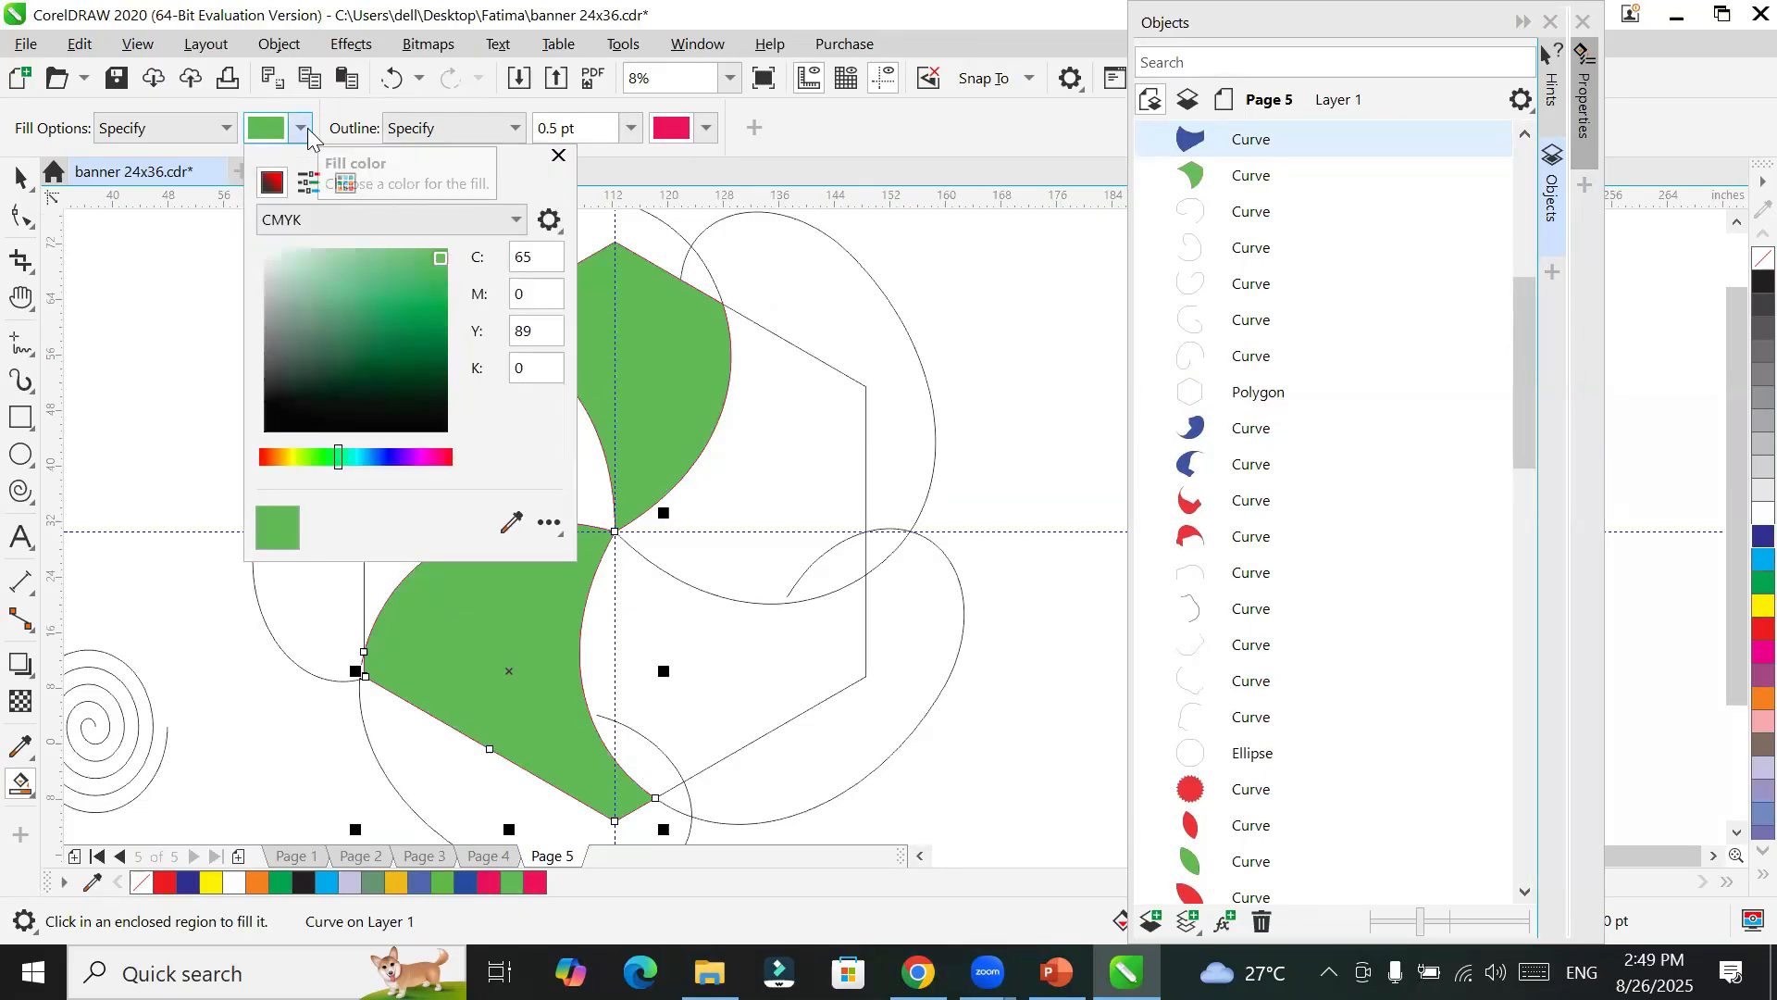
{"action": "left_click", "coordinate": [385, 458]}
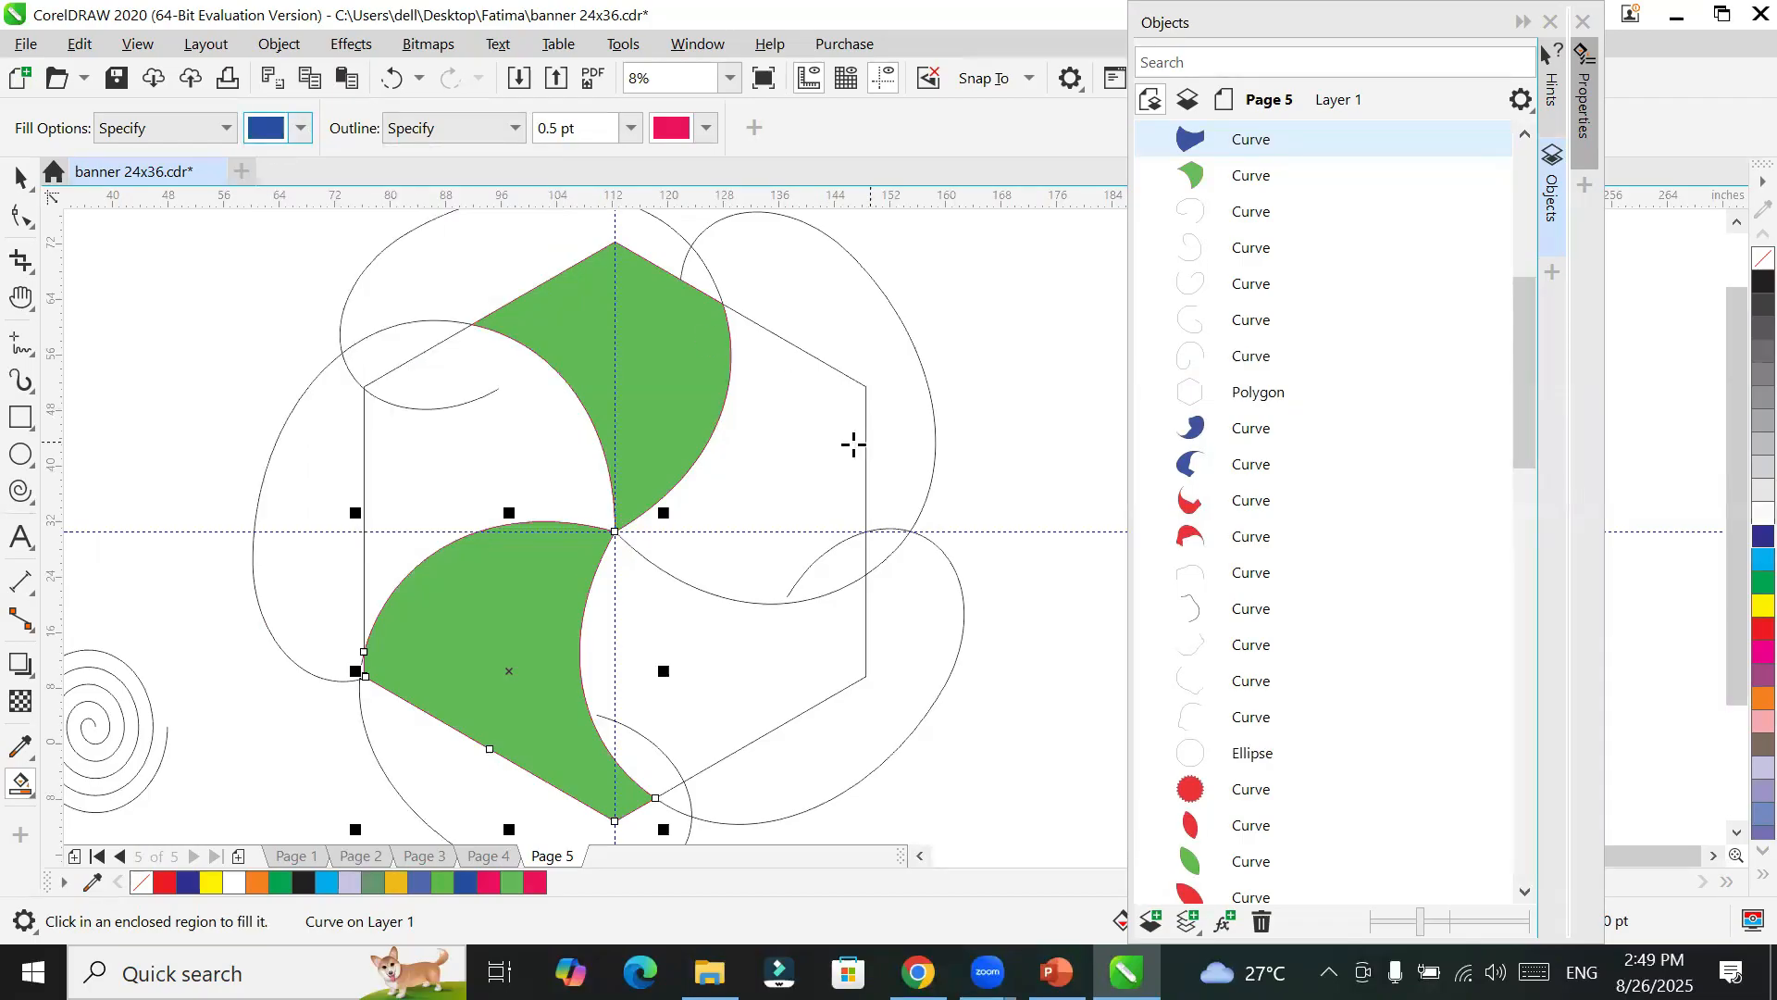
{"action": "left_click", "coordinate": [787, 477]}
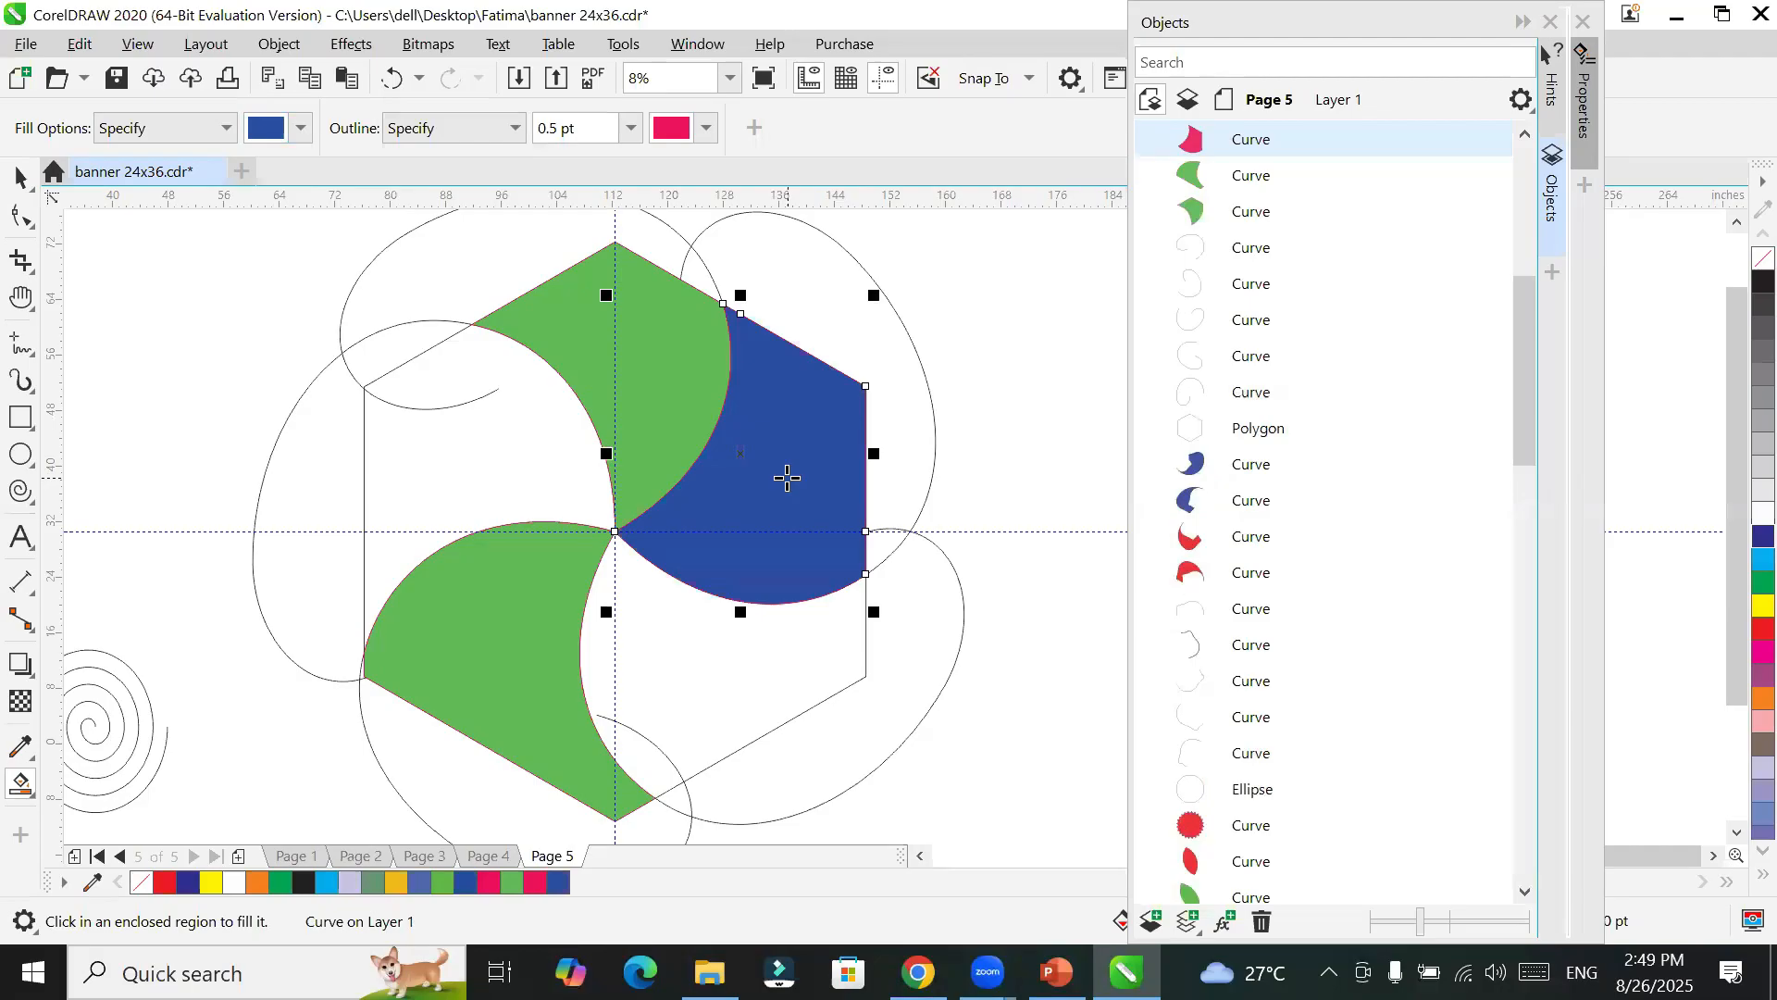
{"action": "left_click", "coordinate": [500, 477]}
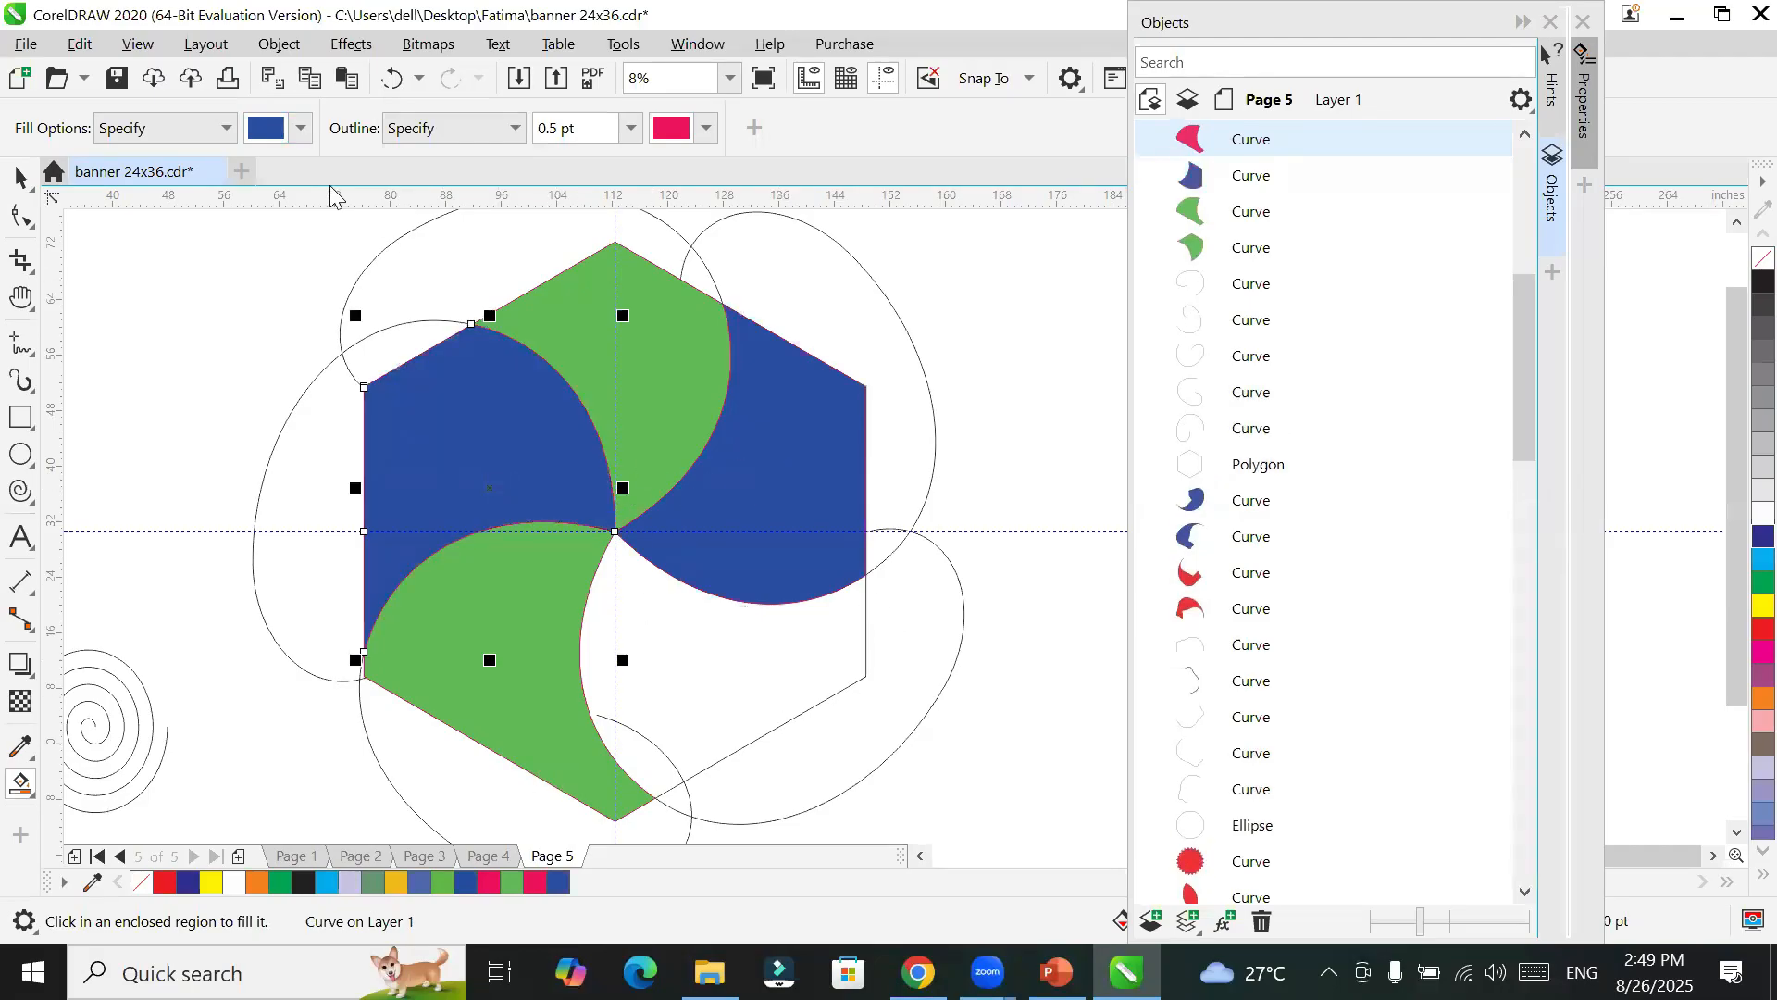
Step: Set the Smart Fill colour to orange (C0 M64 Y100 K0) and fill the hexagon's lower-right swirl section
{"action": "left_click", "coordinate": [297, 128]}
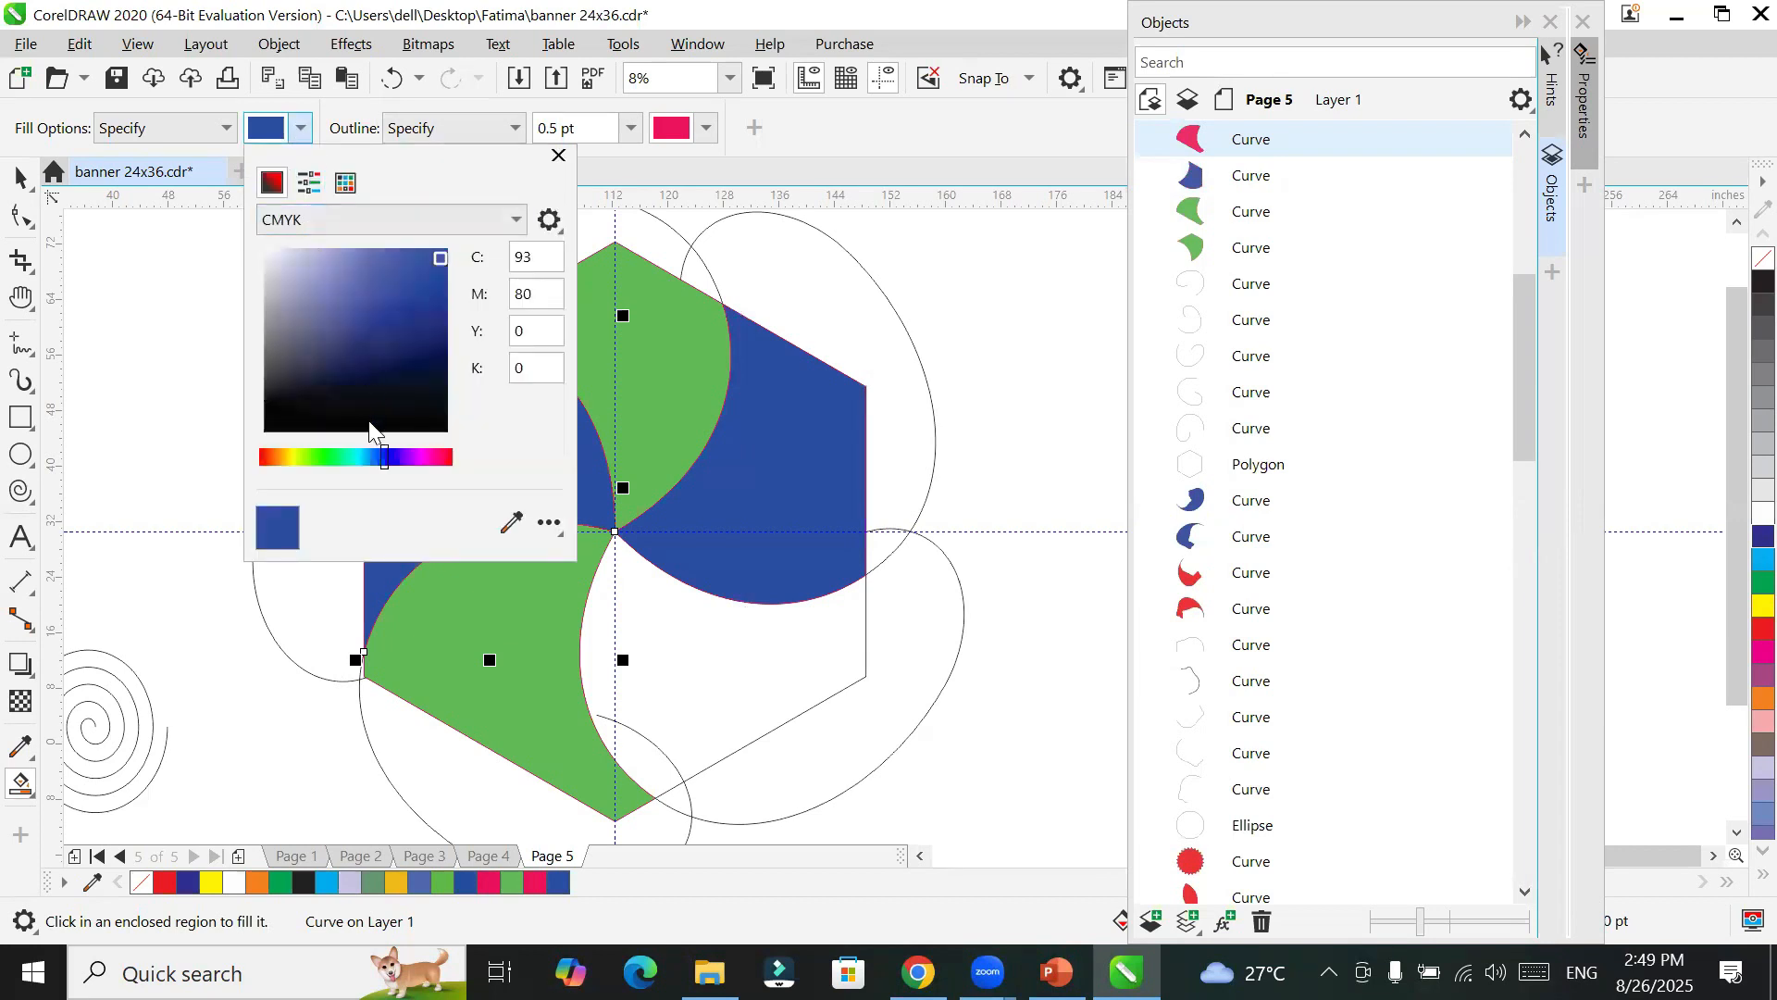
{"action": "left_click", "coordinate": [275, 457]}
{"action": "left_click", "coordinate": [400, 249]}
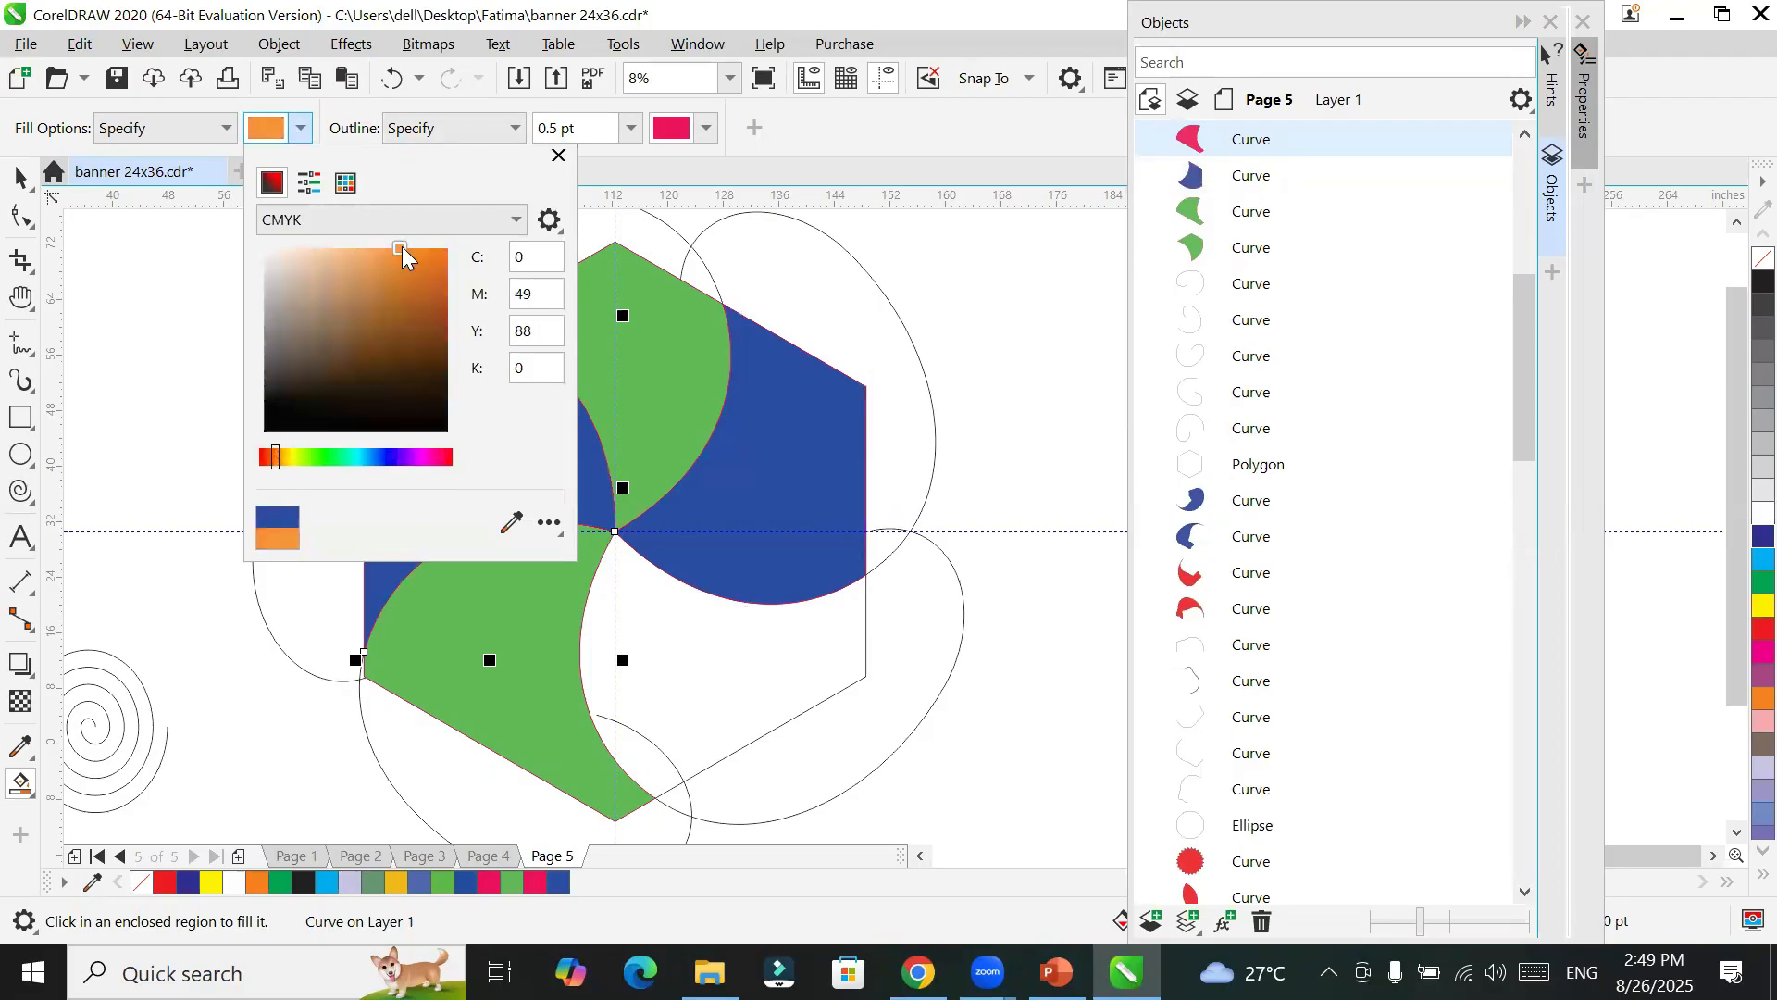
{"action": "left_click", "coordinate": [558, 156]}
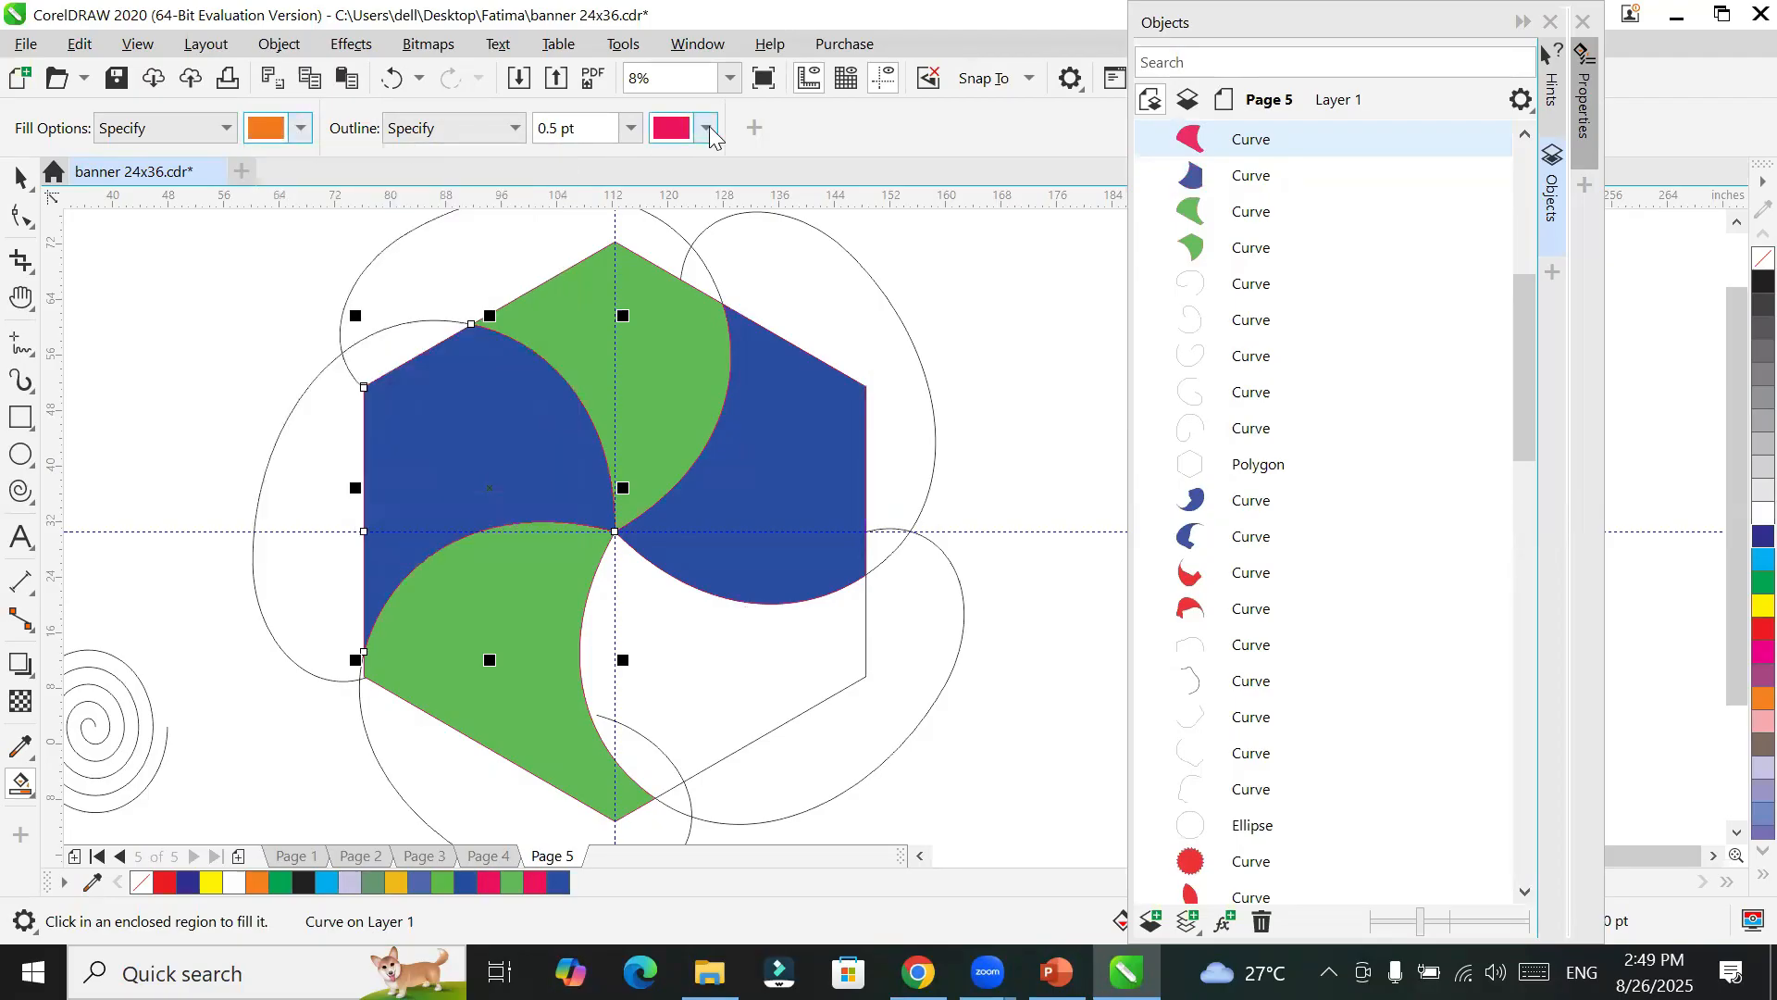
{"action": "left_click", "coordinate": [717, 635]}
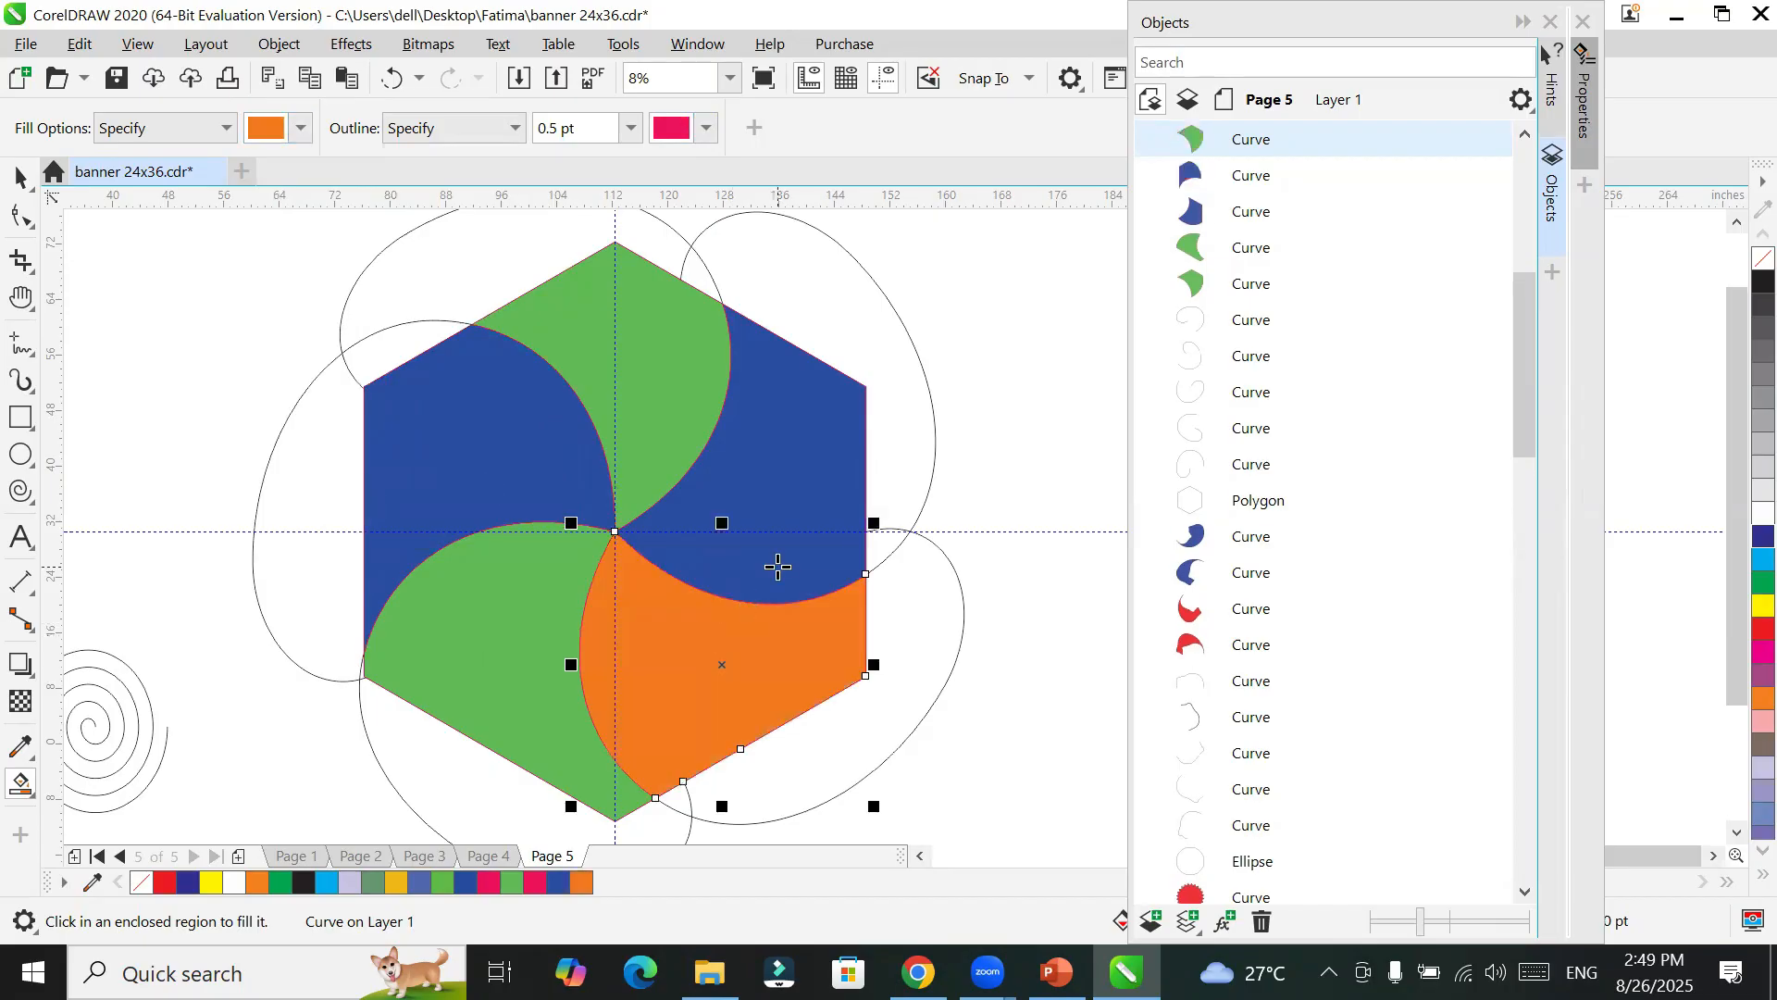
Step: Examine the outline between the orange and blue sections up close, then return to the whole hexagon
{"action": "scroll", "coordinate": [608, 540], "scroll_direction": "up", "scroll_amount": 5}
{"action": "scroll", "coordinate": [396, 467], "scroll_direction": "up", "scroll_amount": 15}
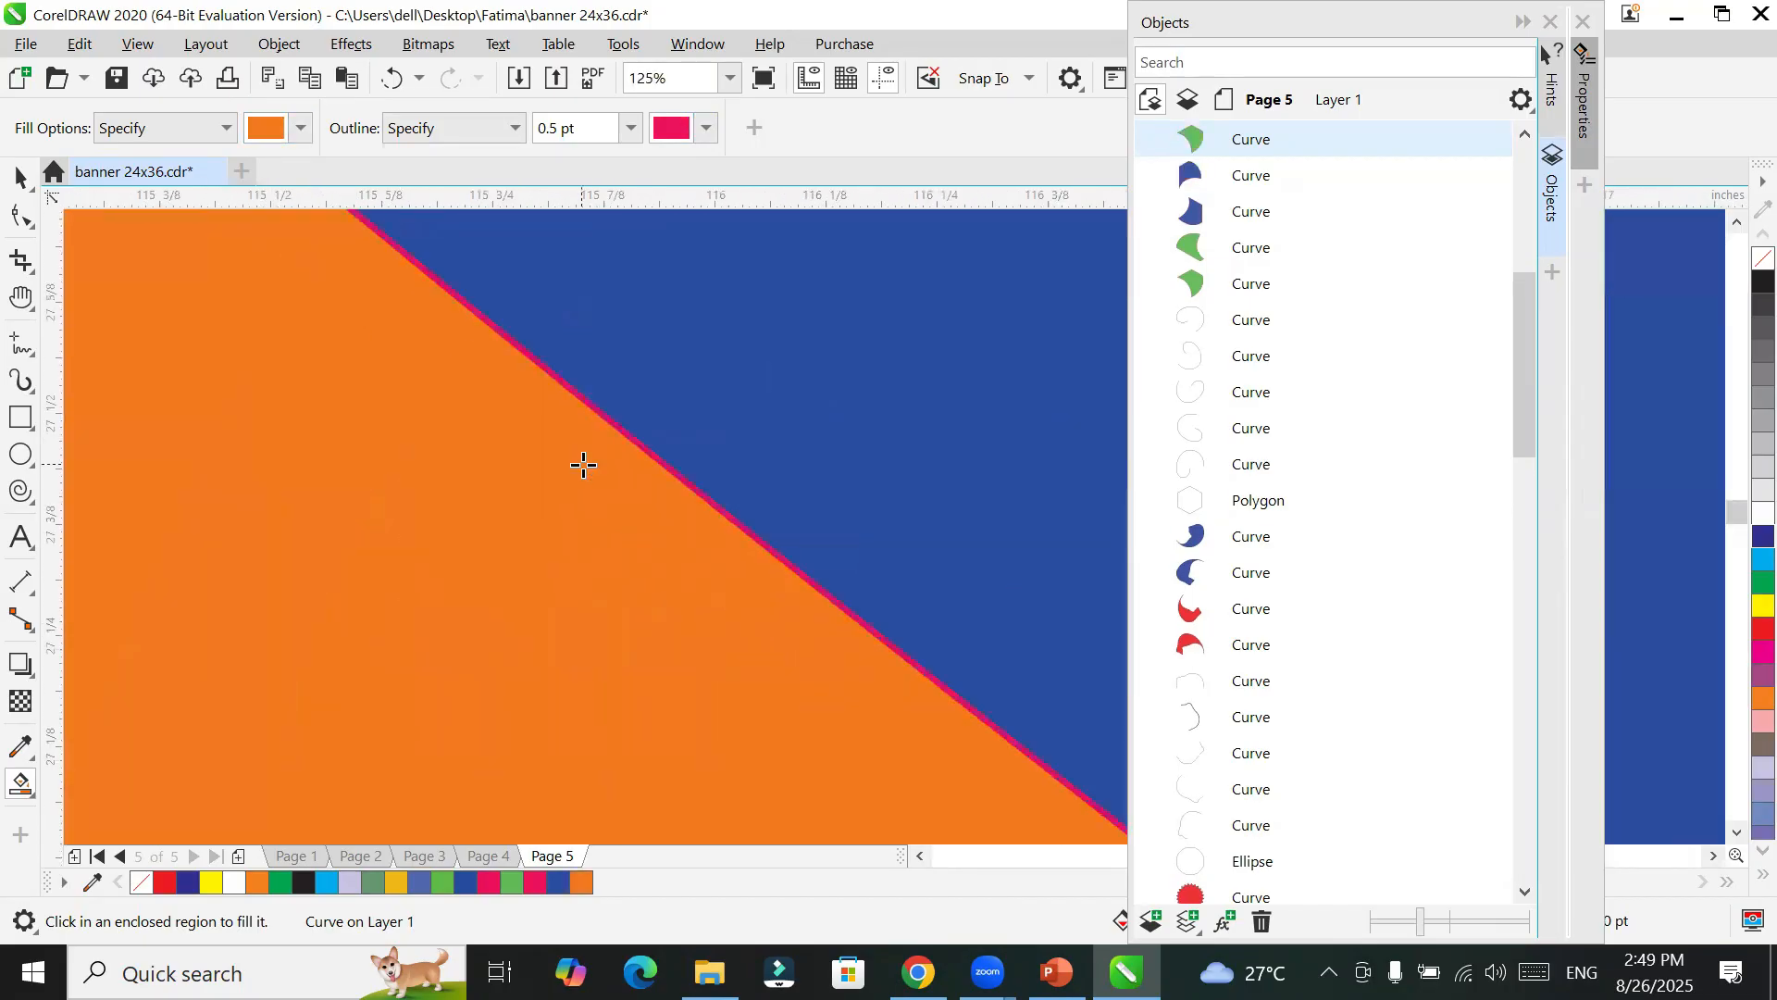
{"action": "scroll", "coordinate": [516, 485], "scroll_direction": "up", "scroll_amount": 3}
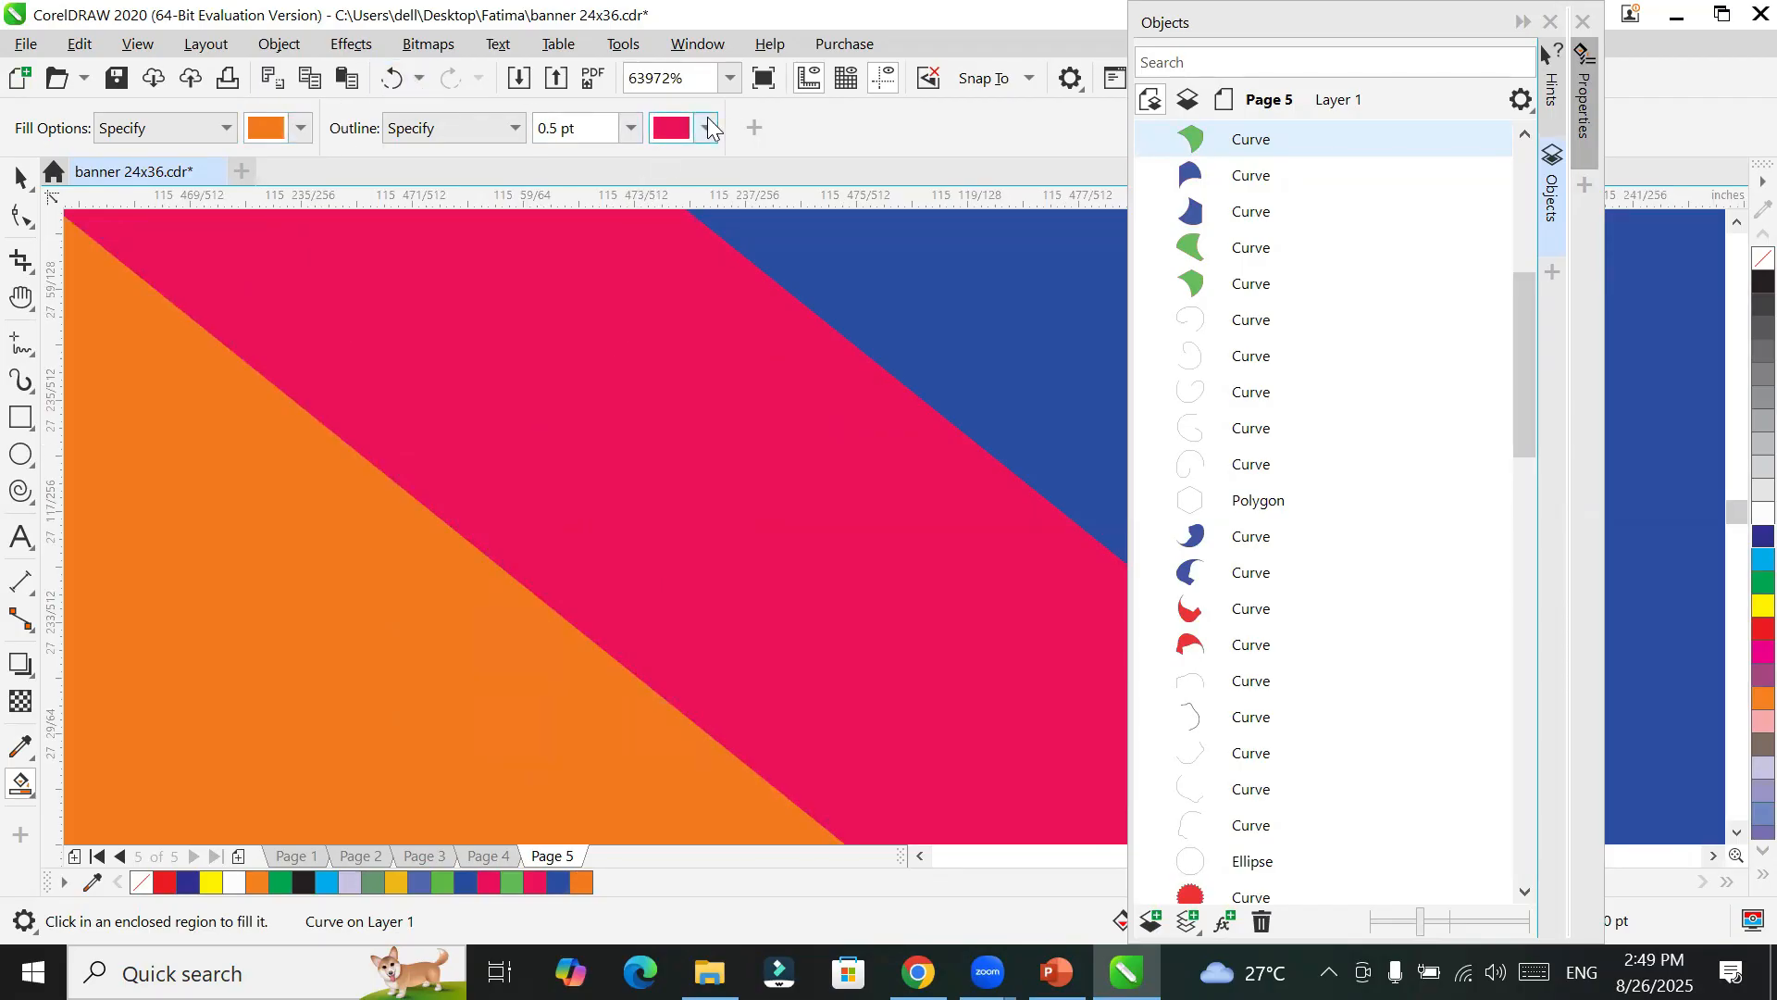
{"action": "scroll", "coordinate": [683, 230], "scroll_direction": "down", "scroll_amount": 5}
{"action": "scroll", "coordinate": [782, 361], "scroll_direction": "down", "scroll_amount": 8}
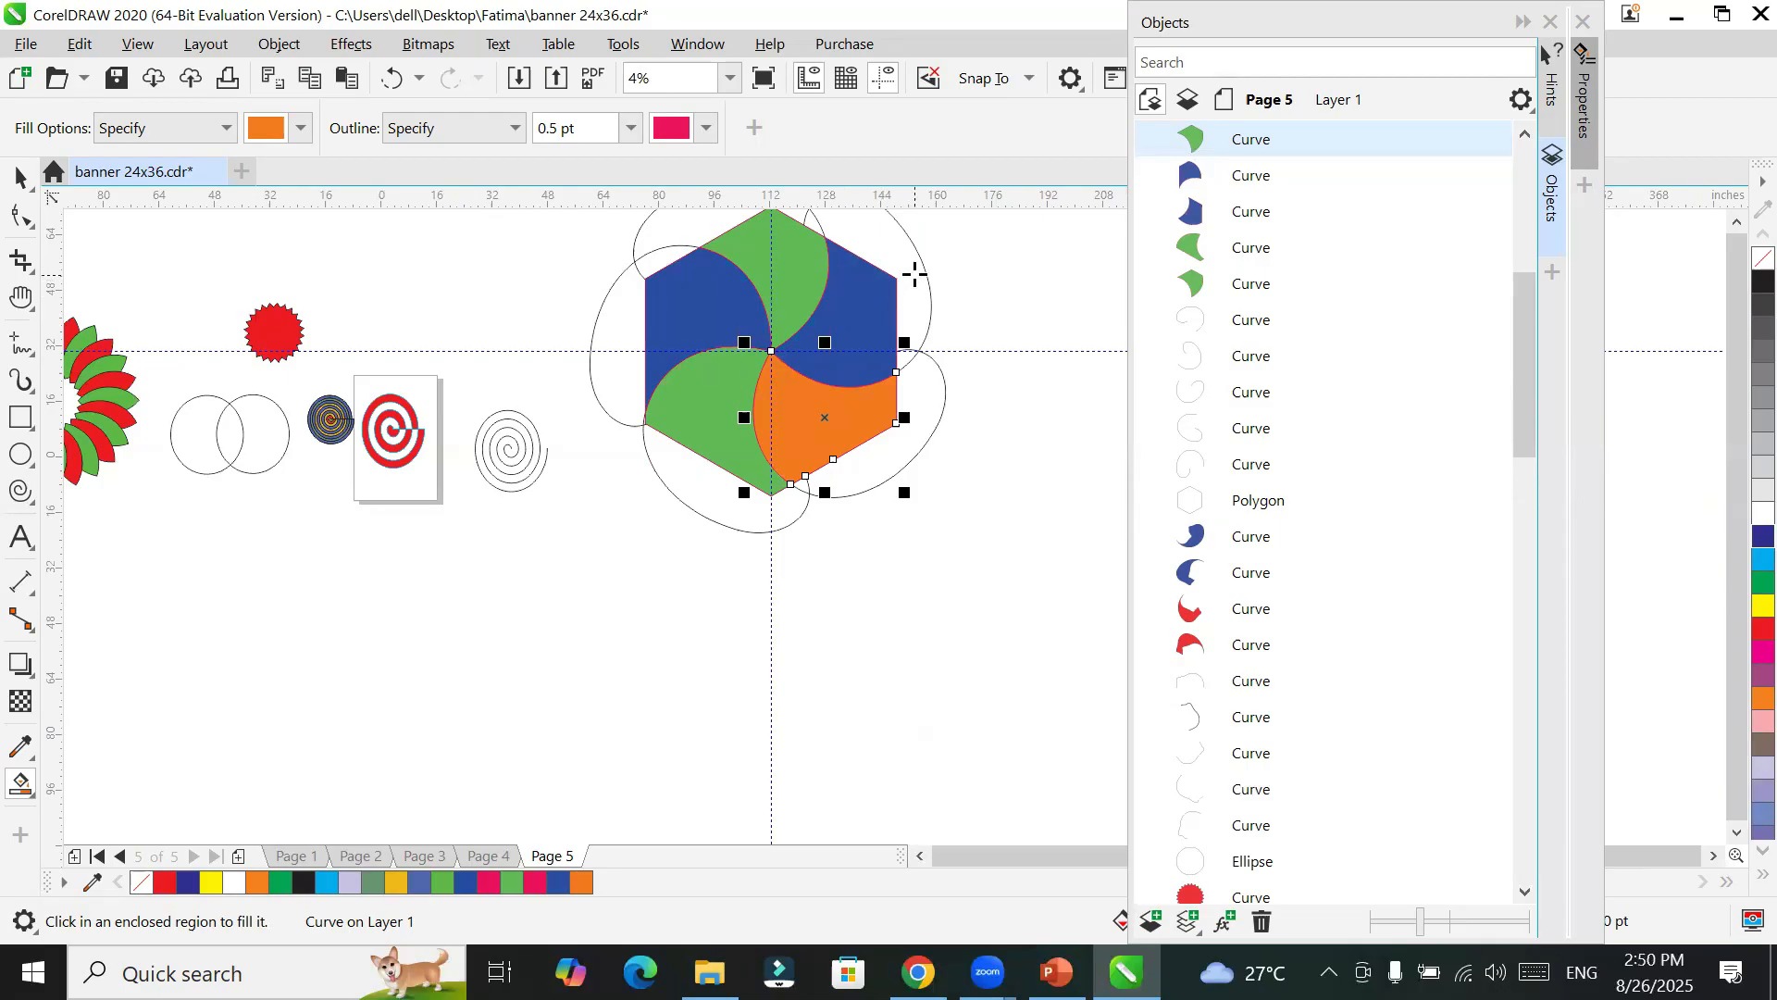
{"action": "key", "text": "h"}
{"action": "left_click_drag", "start_coordinate": [924, 282], "coordinate": [985, 494]}
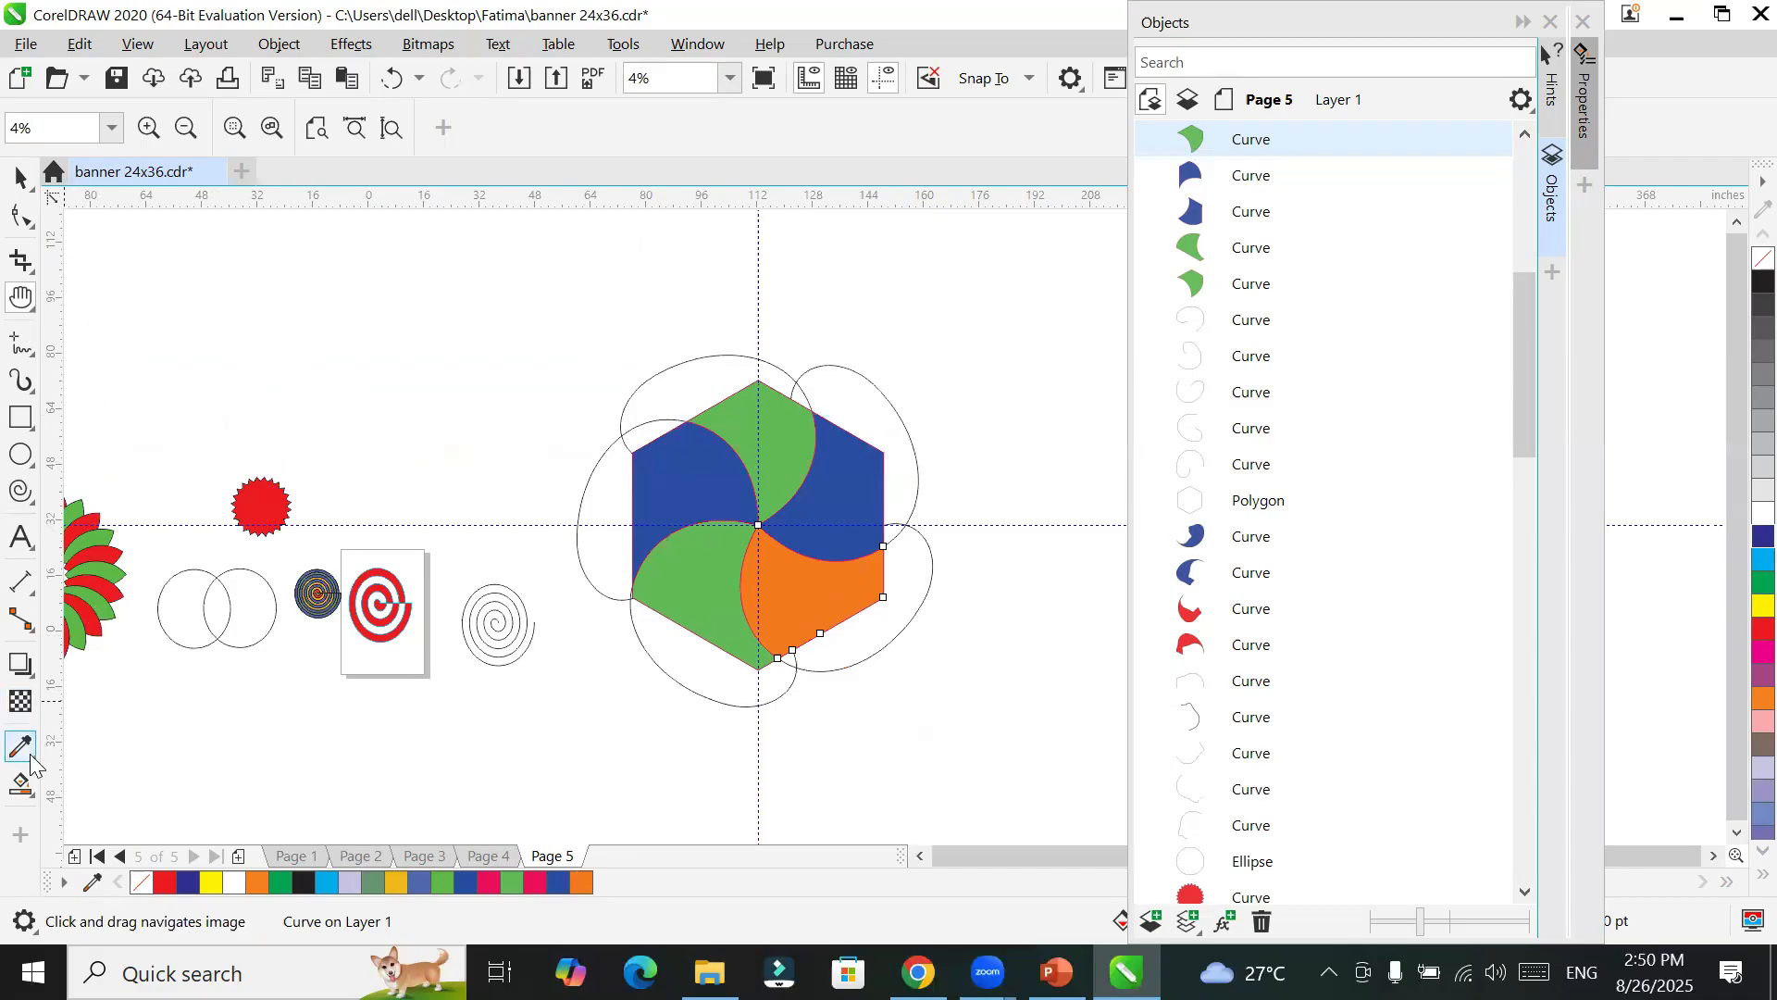
Step: Set the Smart Fill colour to red (C0 M100 Y67 K0) and its outline colour to near-black (C68 M71 Y62 K87)
{"action": "left_click", "coordinate": [21, 784]}
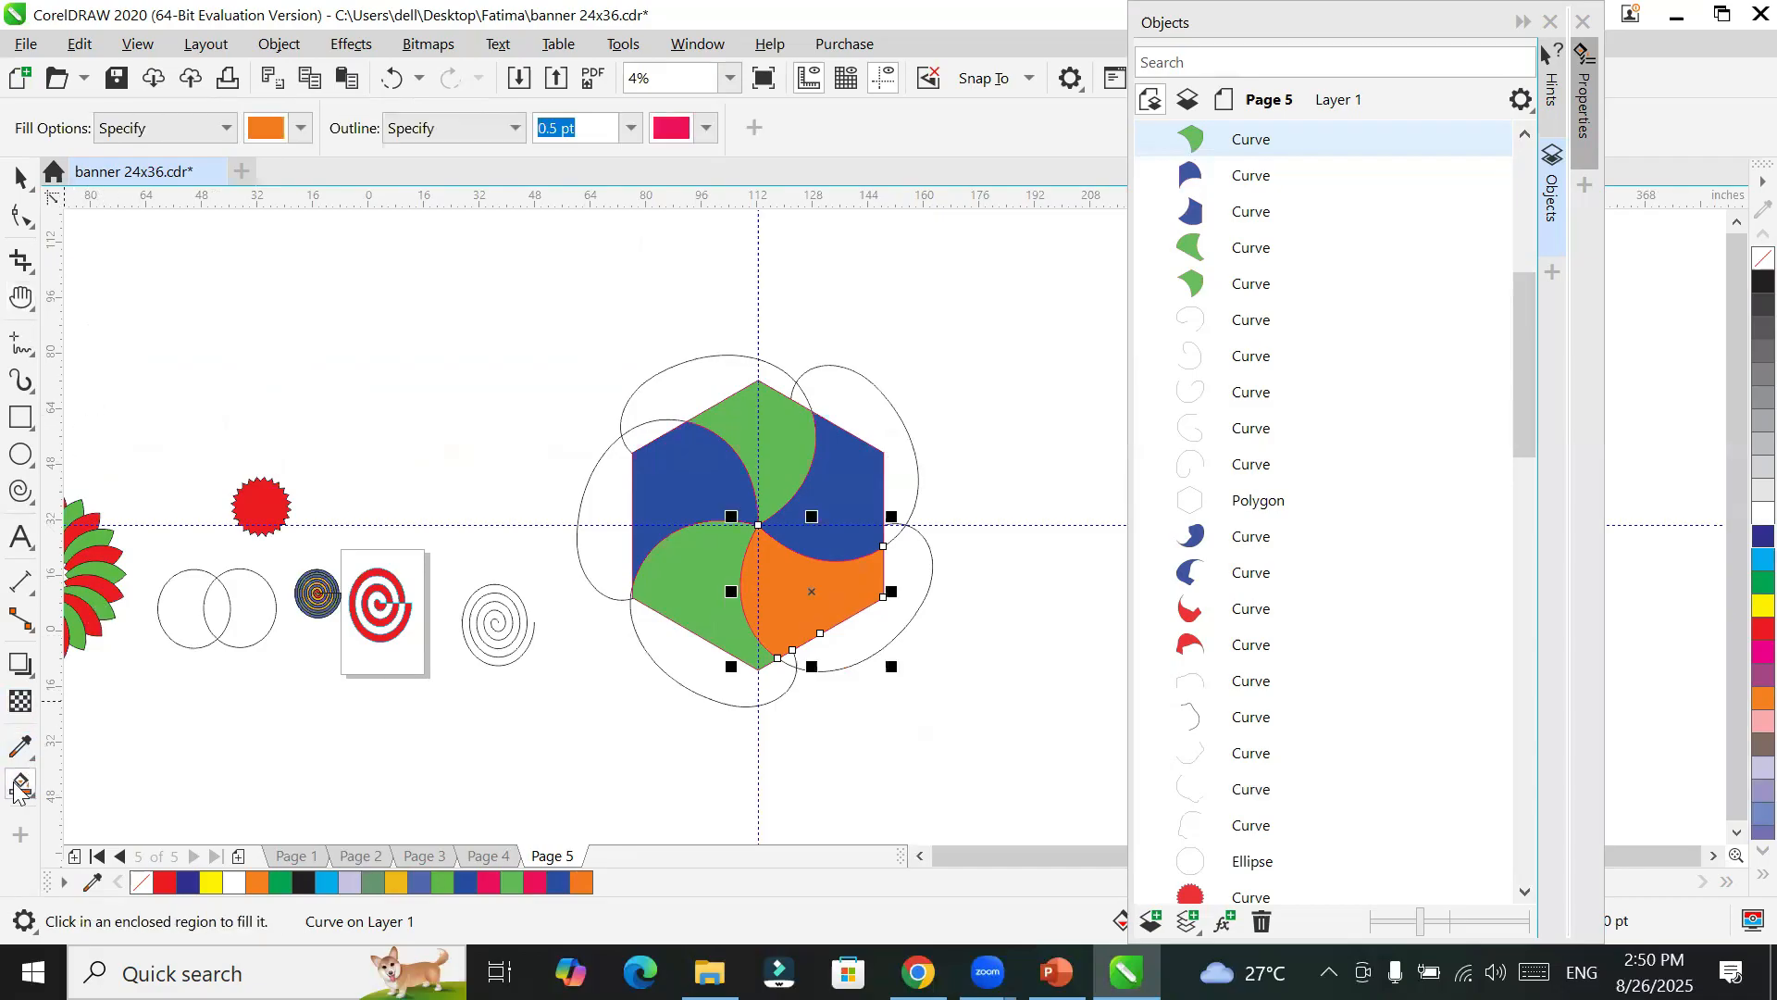
{"action": "left_click", "coordinate": [301, 131]}
{"action": "left_click", "coordinate": [301, 131]}
{"action": "left_click", "coordinate": [301, 131]}
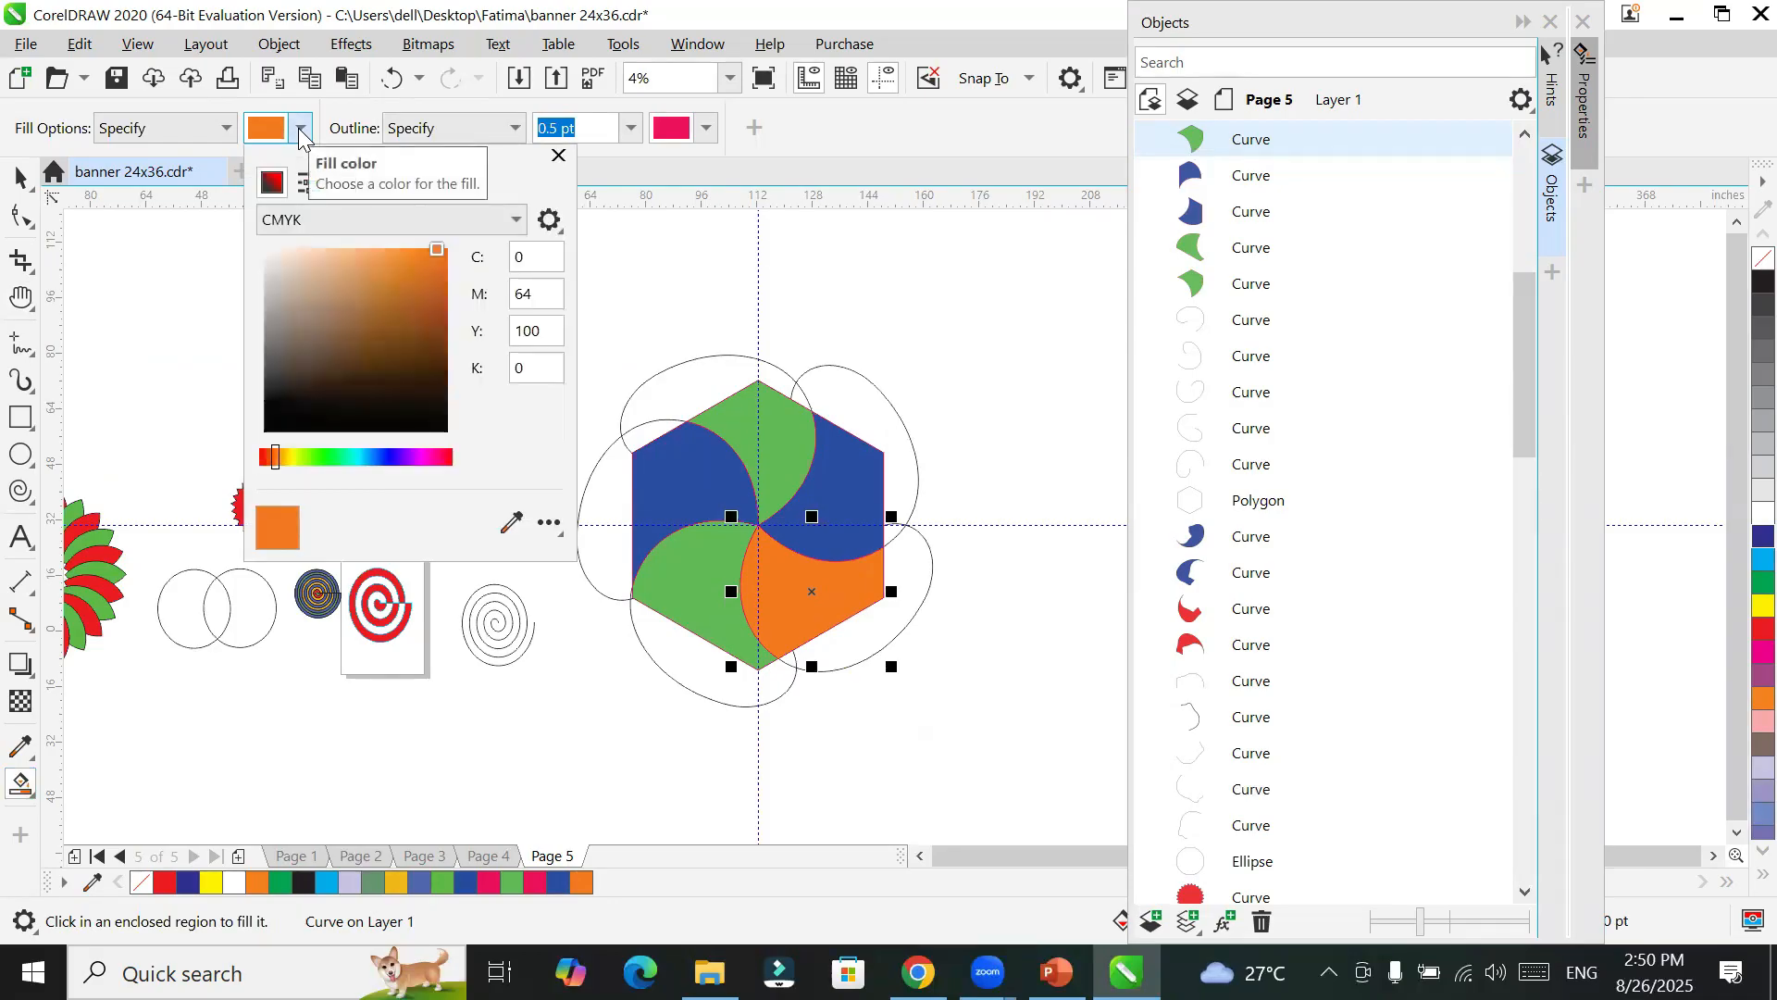
{"action": "left_click", "coordinate": [446, 457]}
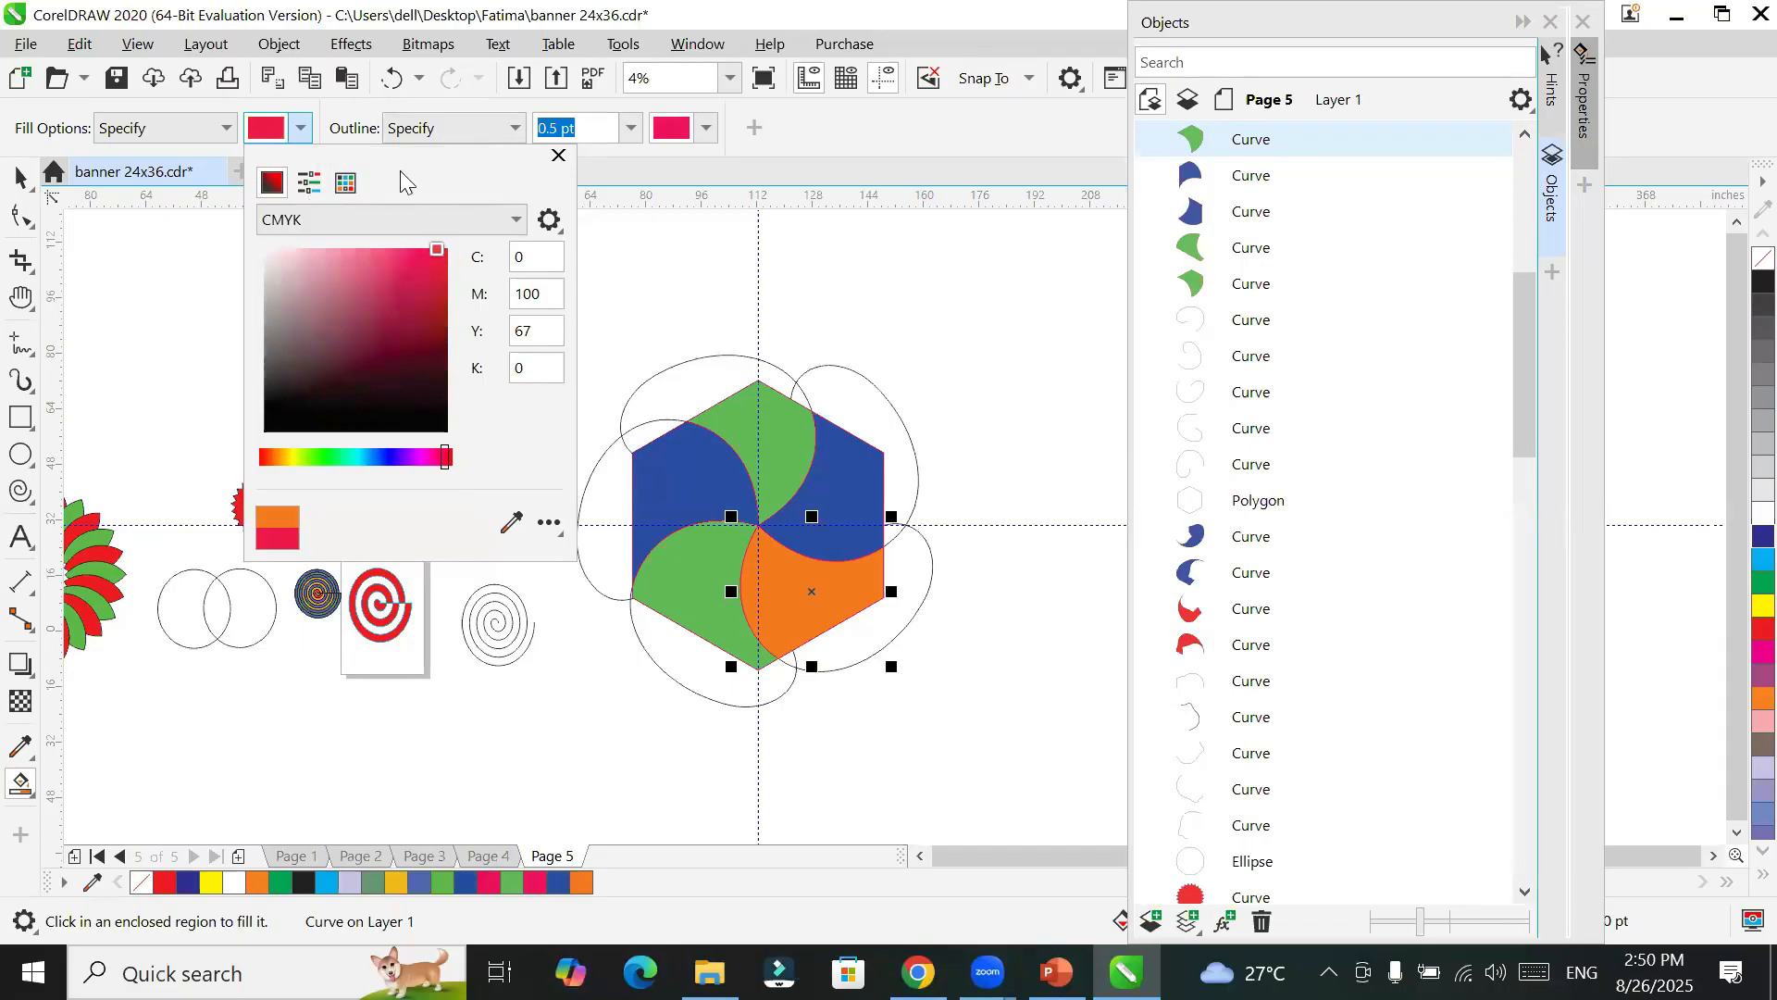
{"action": "left_click", "coordinate": [263, 133]}
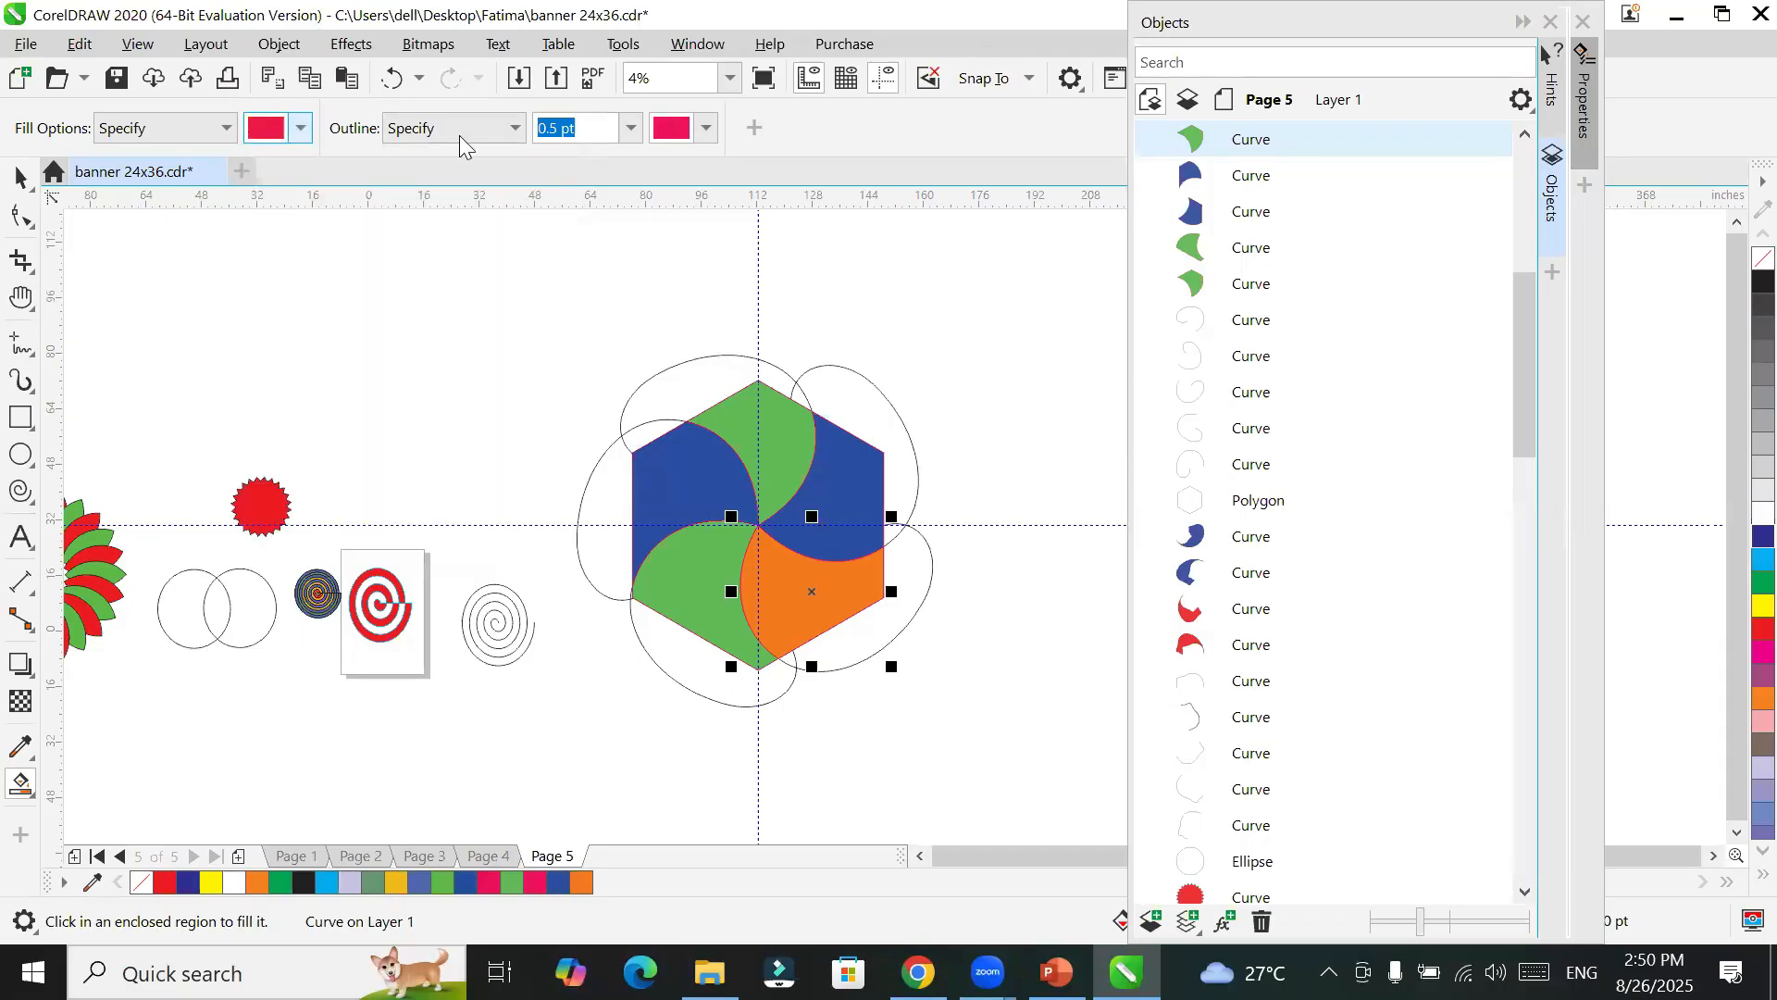
{"action": "left_click", "coordinate": [707, 129]}
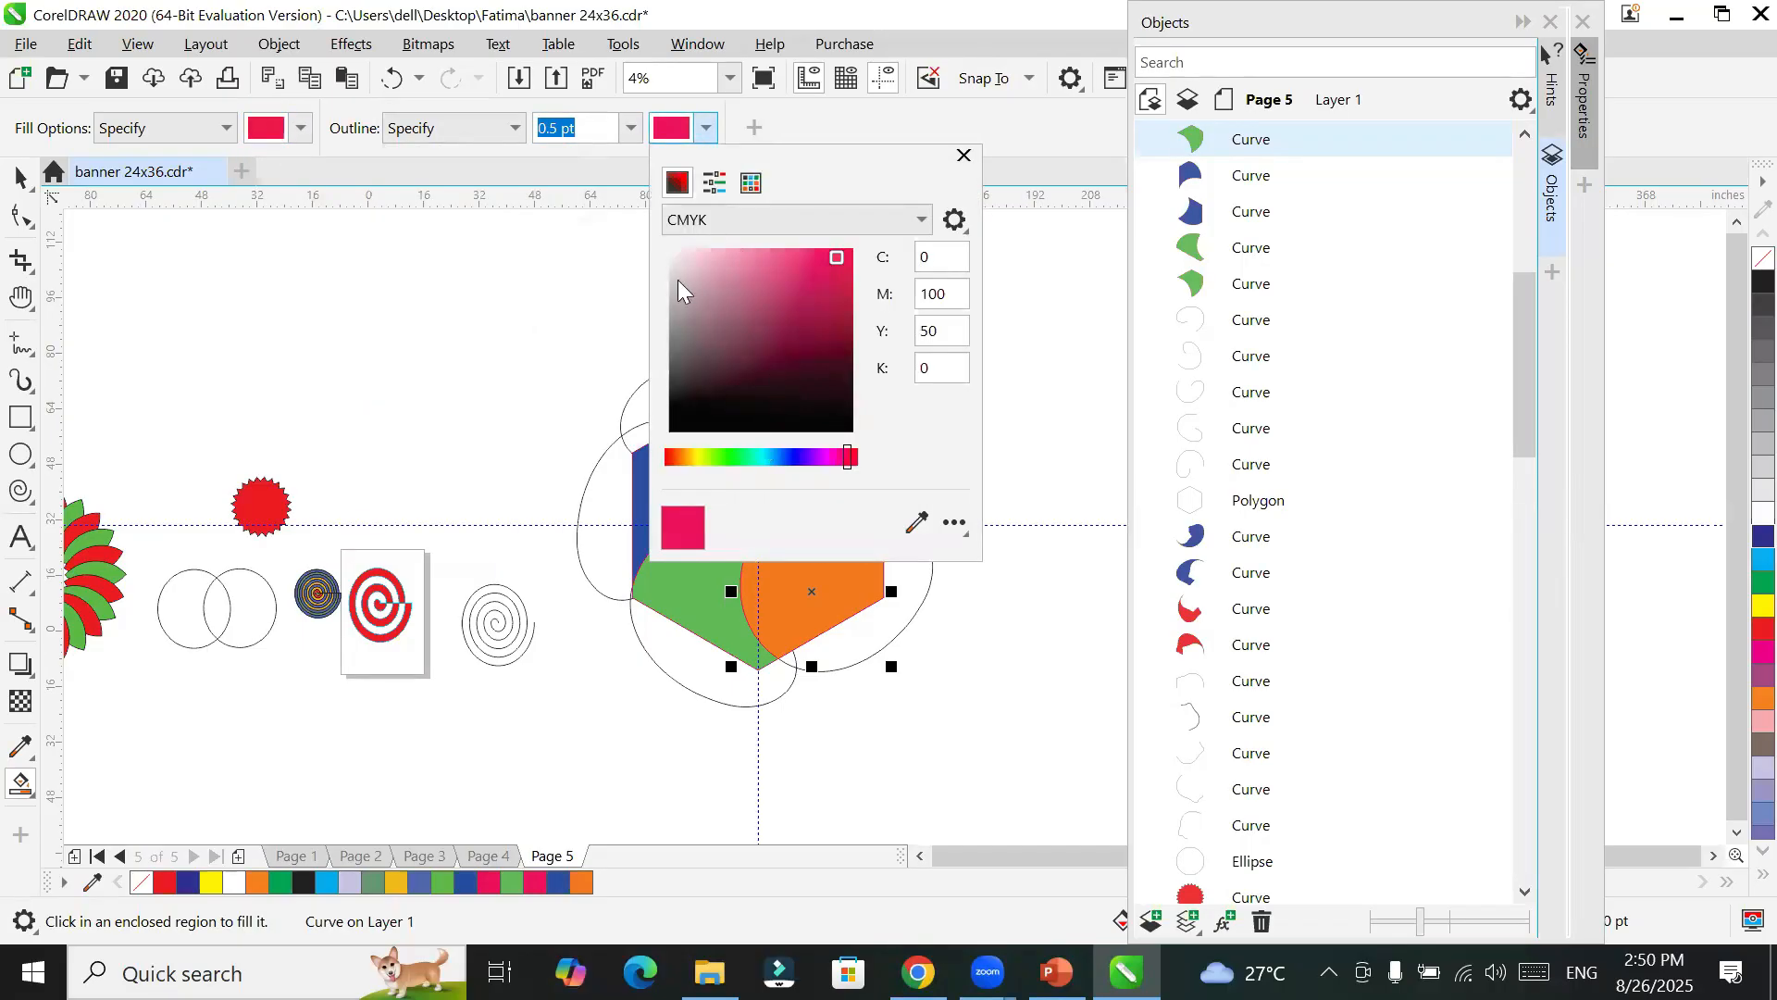
{"action": "left_click_drag", "start_coordinate": [690, 407], "coordinate": [740, 407]}
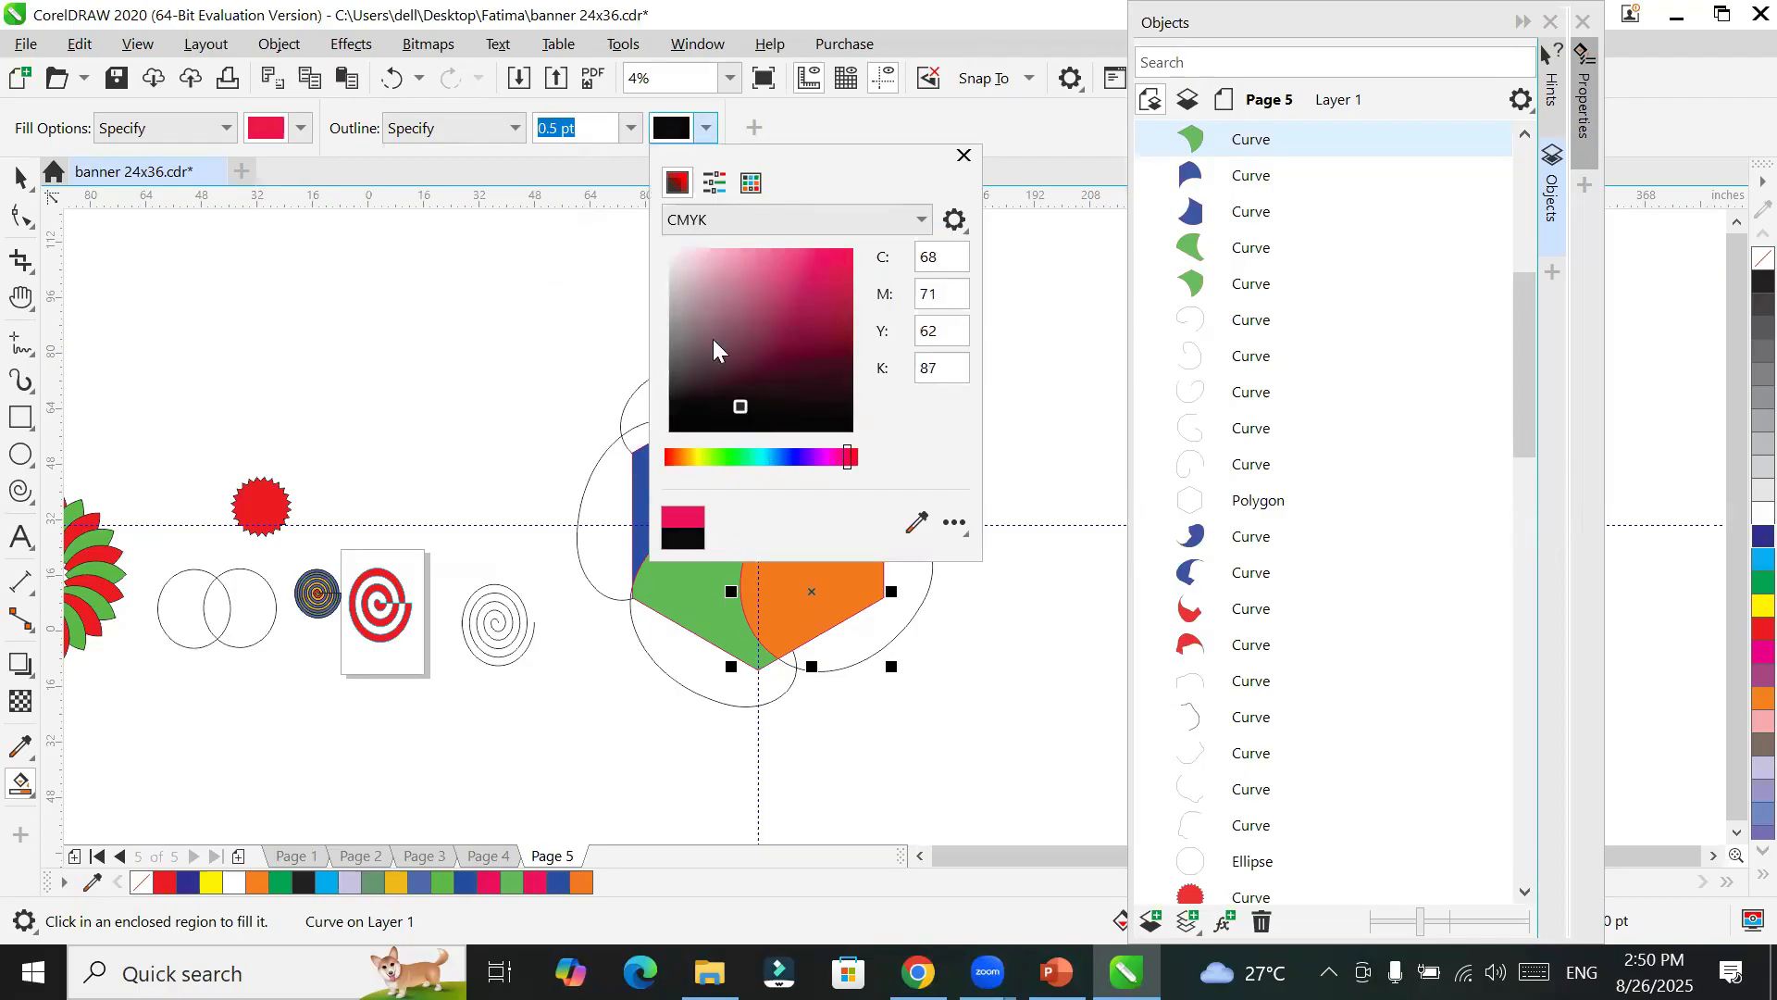
Step: Fill the five outer spiral regions around the hexagon with the red Smart Fill colour and near-black outline
{"action": "left_click", "coordinate": [271, 136]}
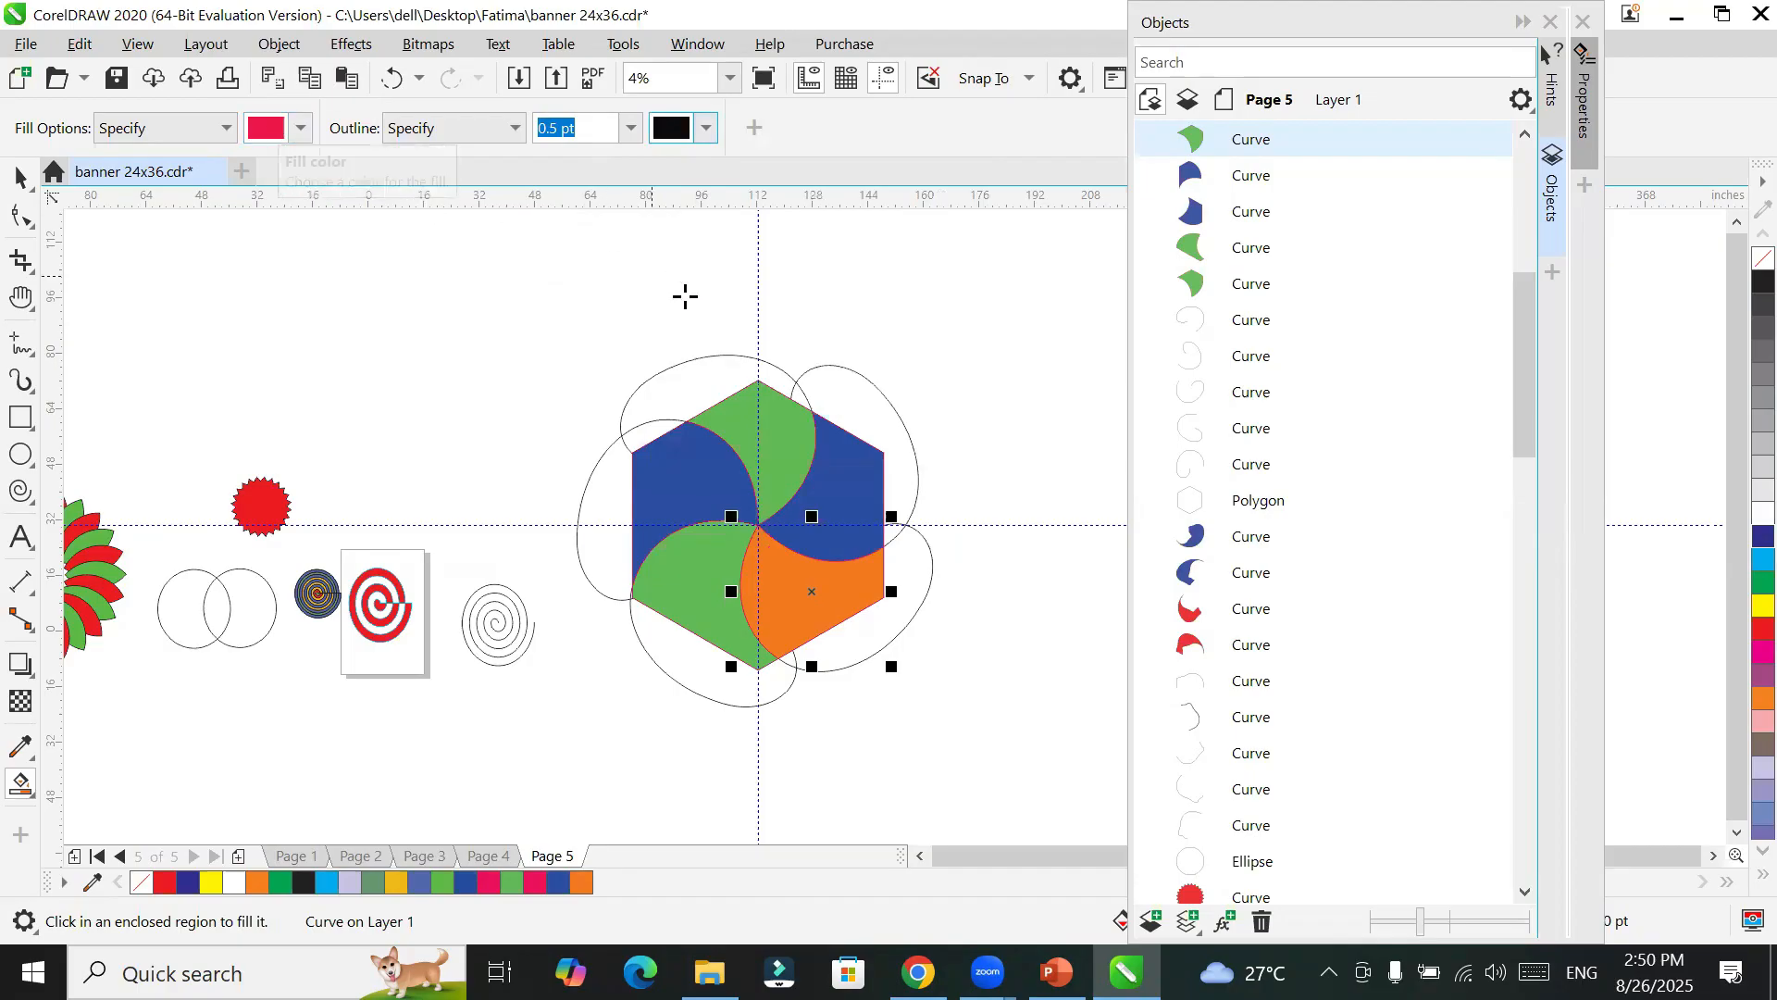
{"action": "left_click", "coordinate": [701, 374]}
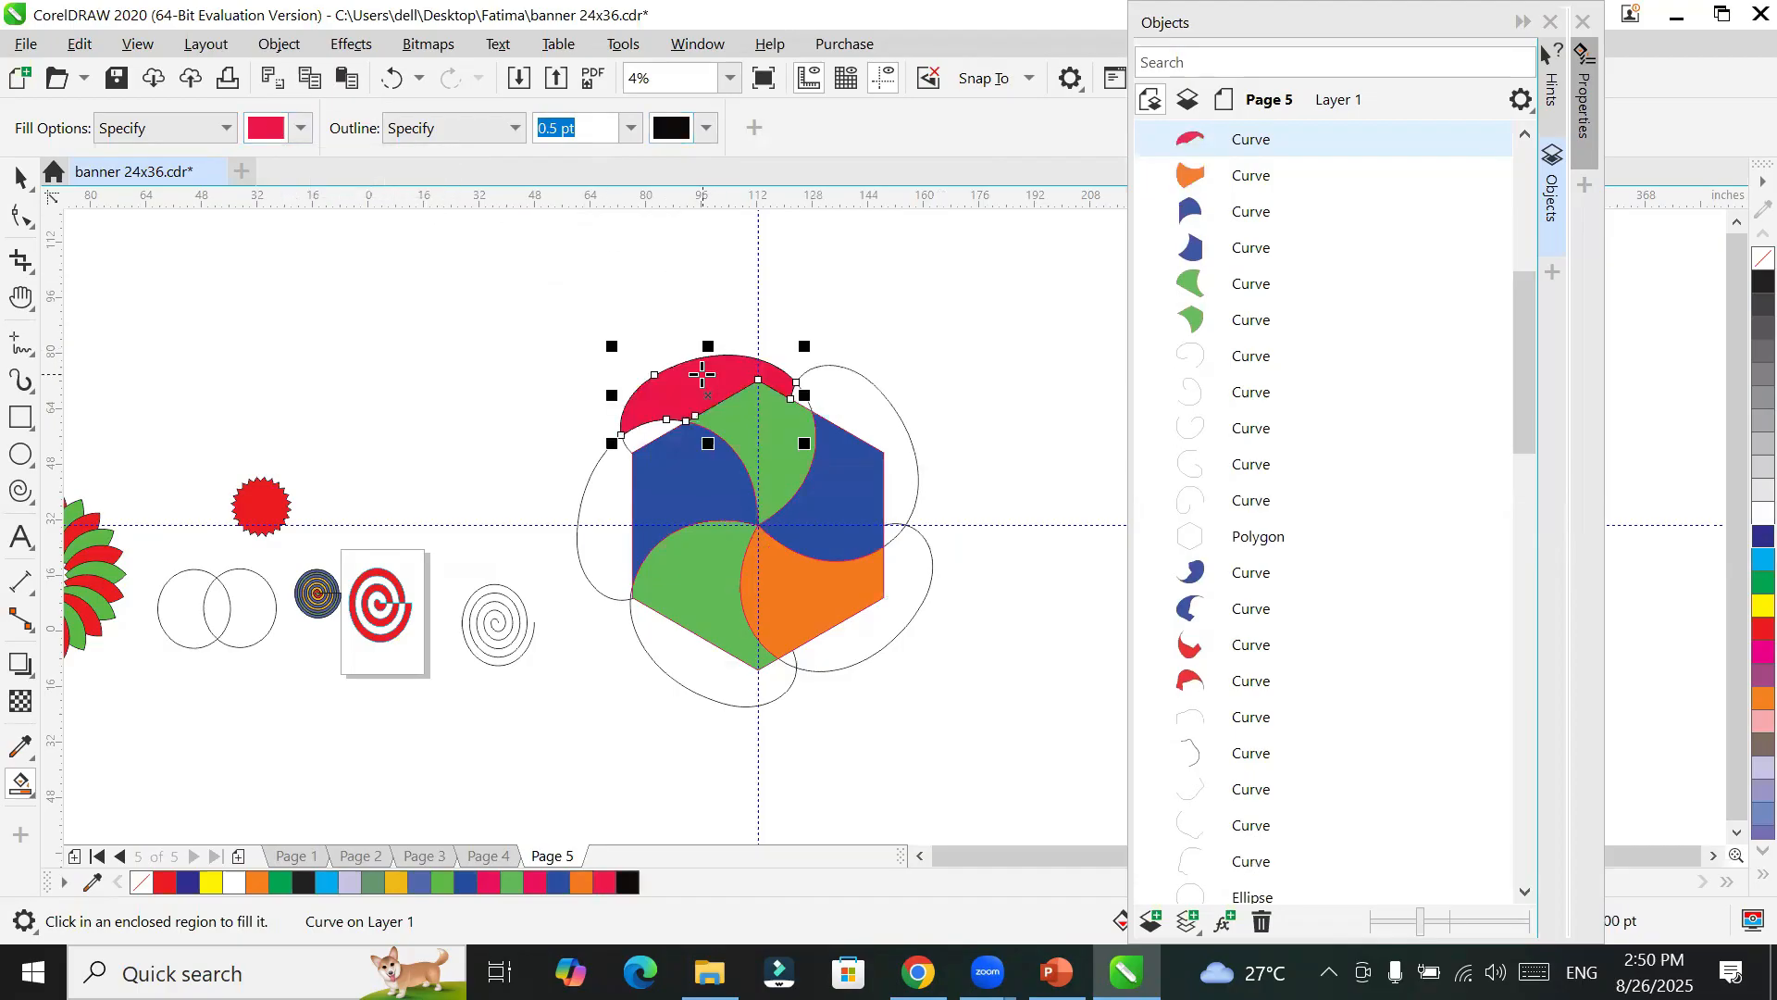
{"action": "left_click", "coordinate": [603, 519]}
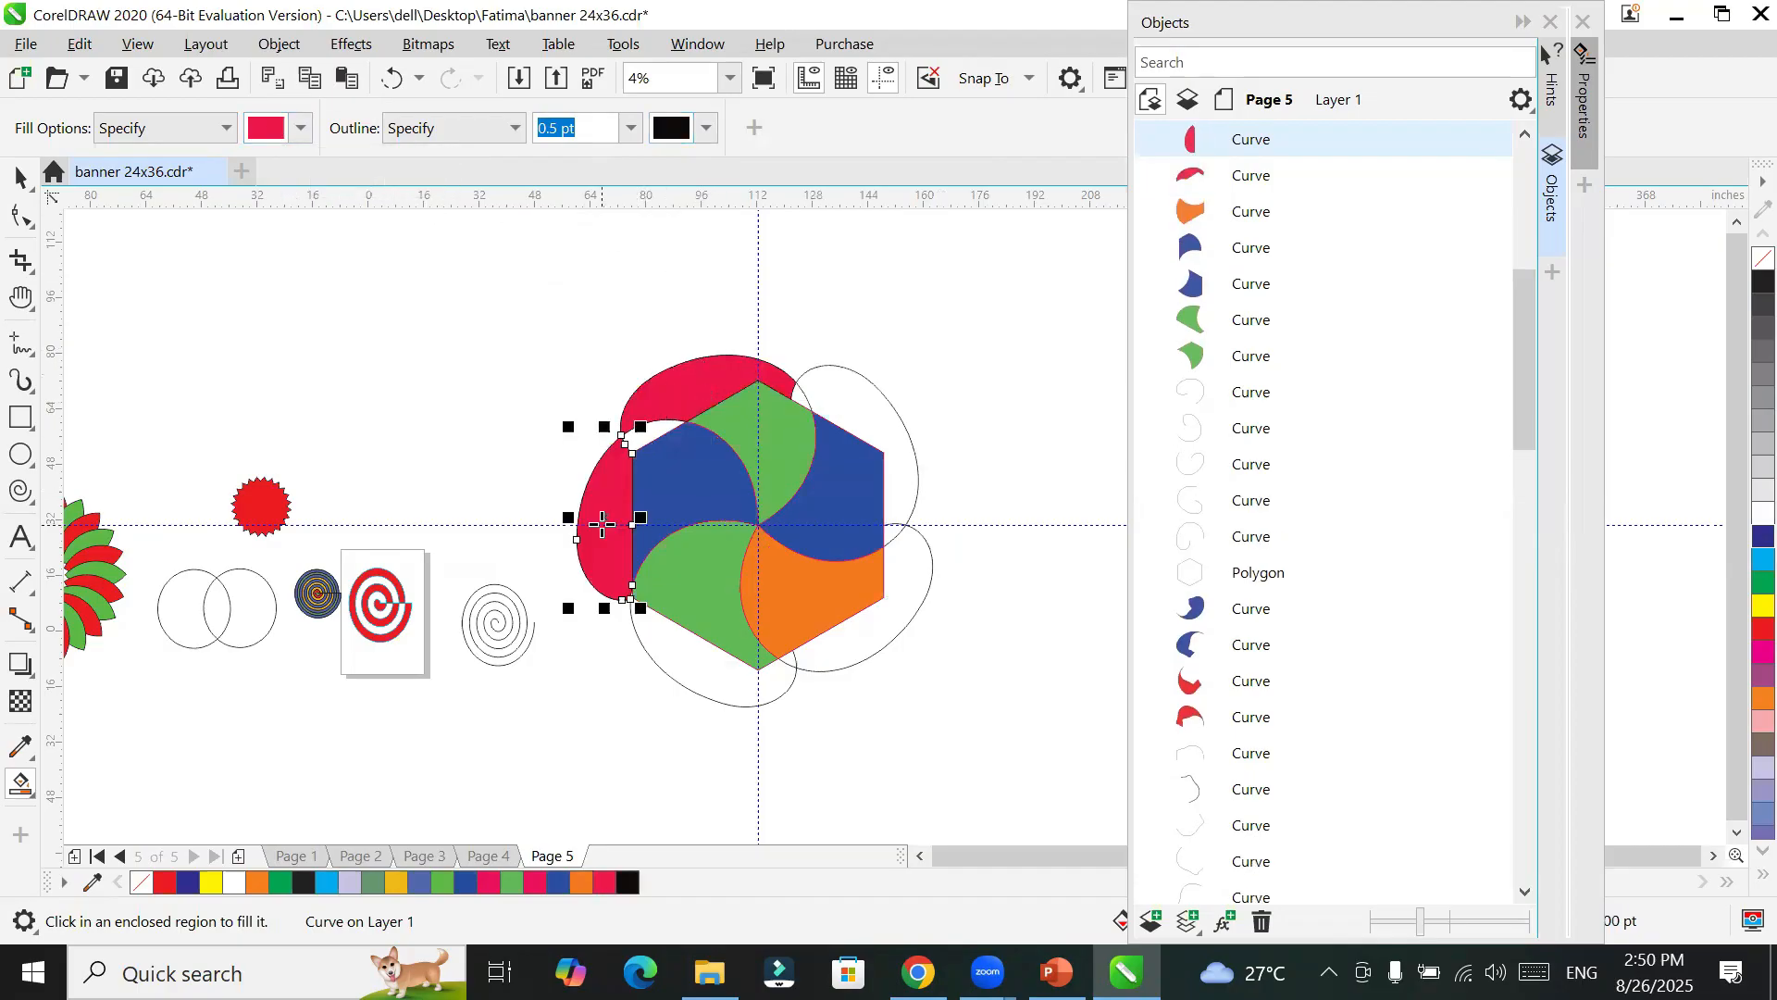
{"action": "left_click", "coordinate": [706, 666]}
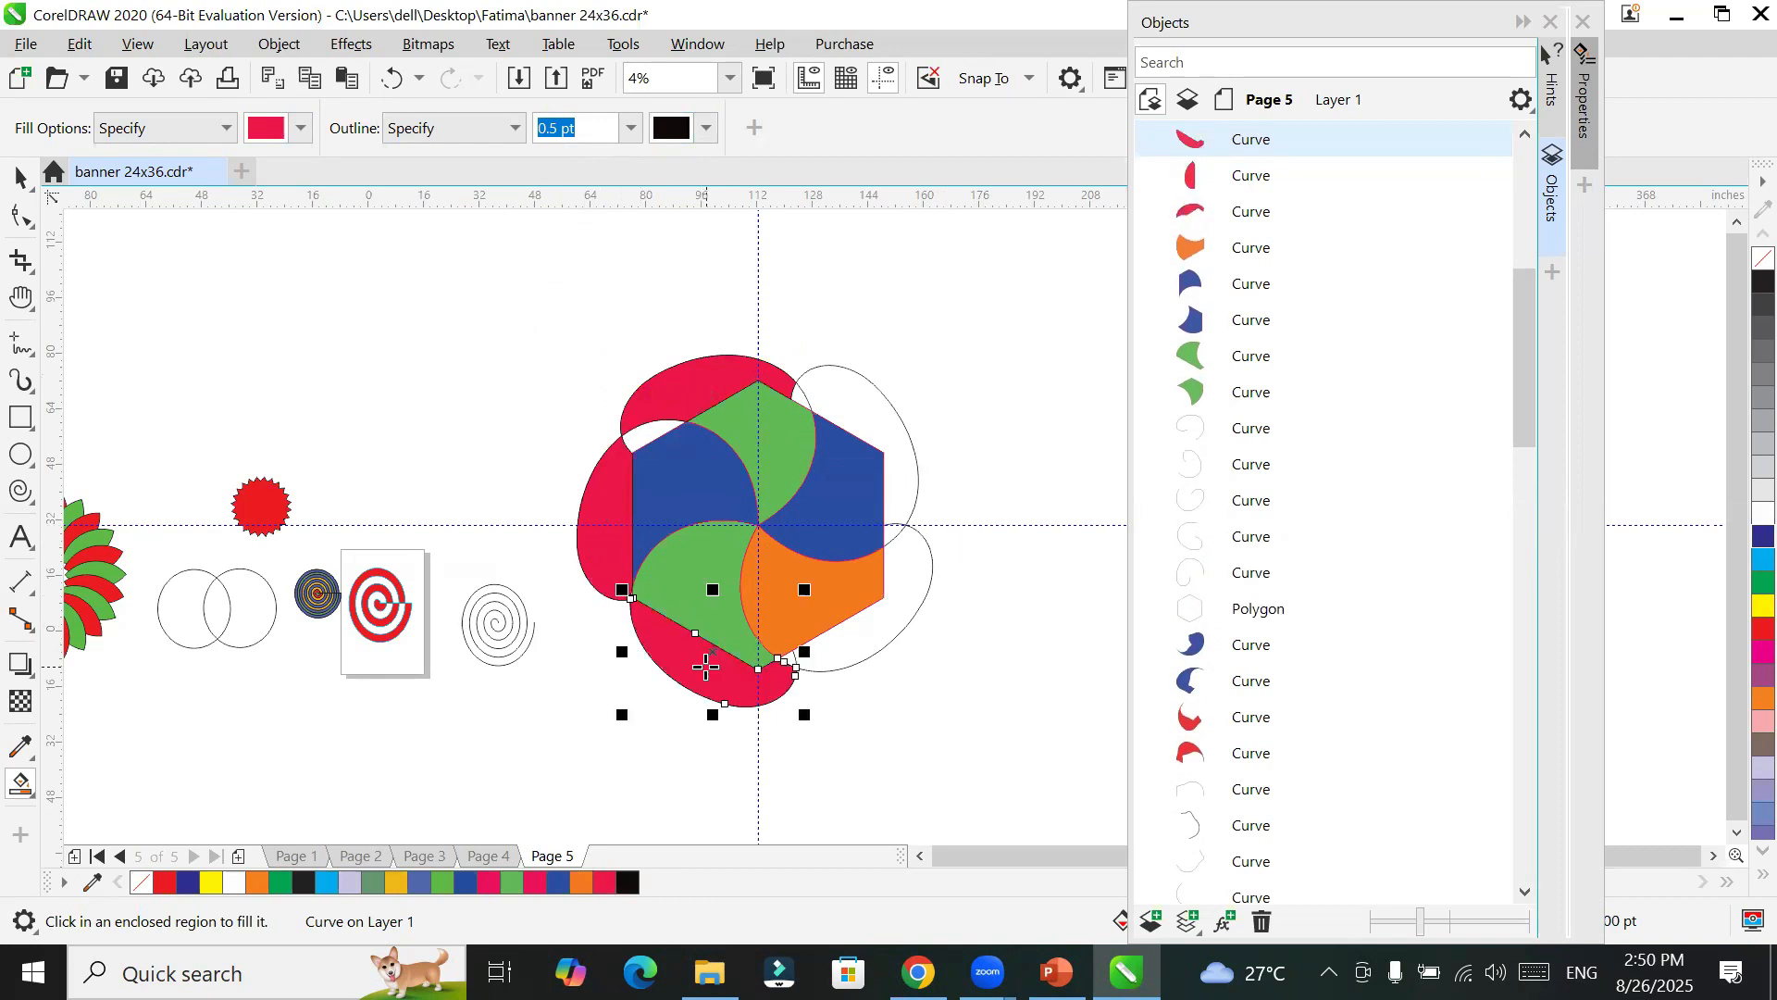
{"action": "left_click", "coordinate": [894, 592]}
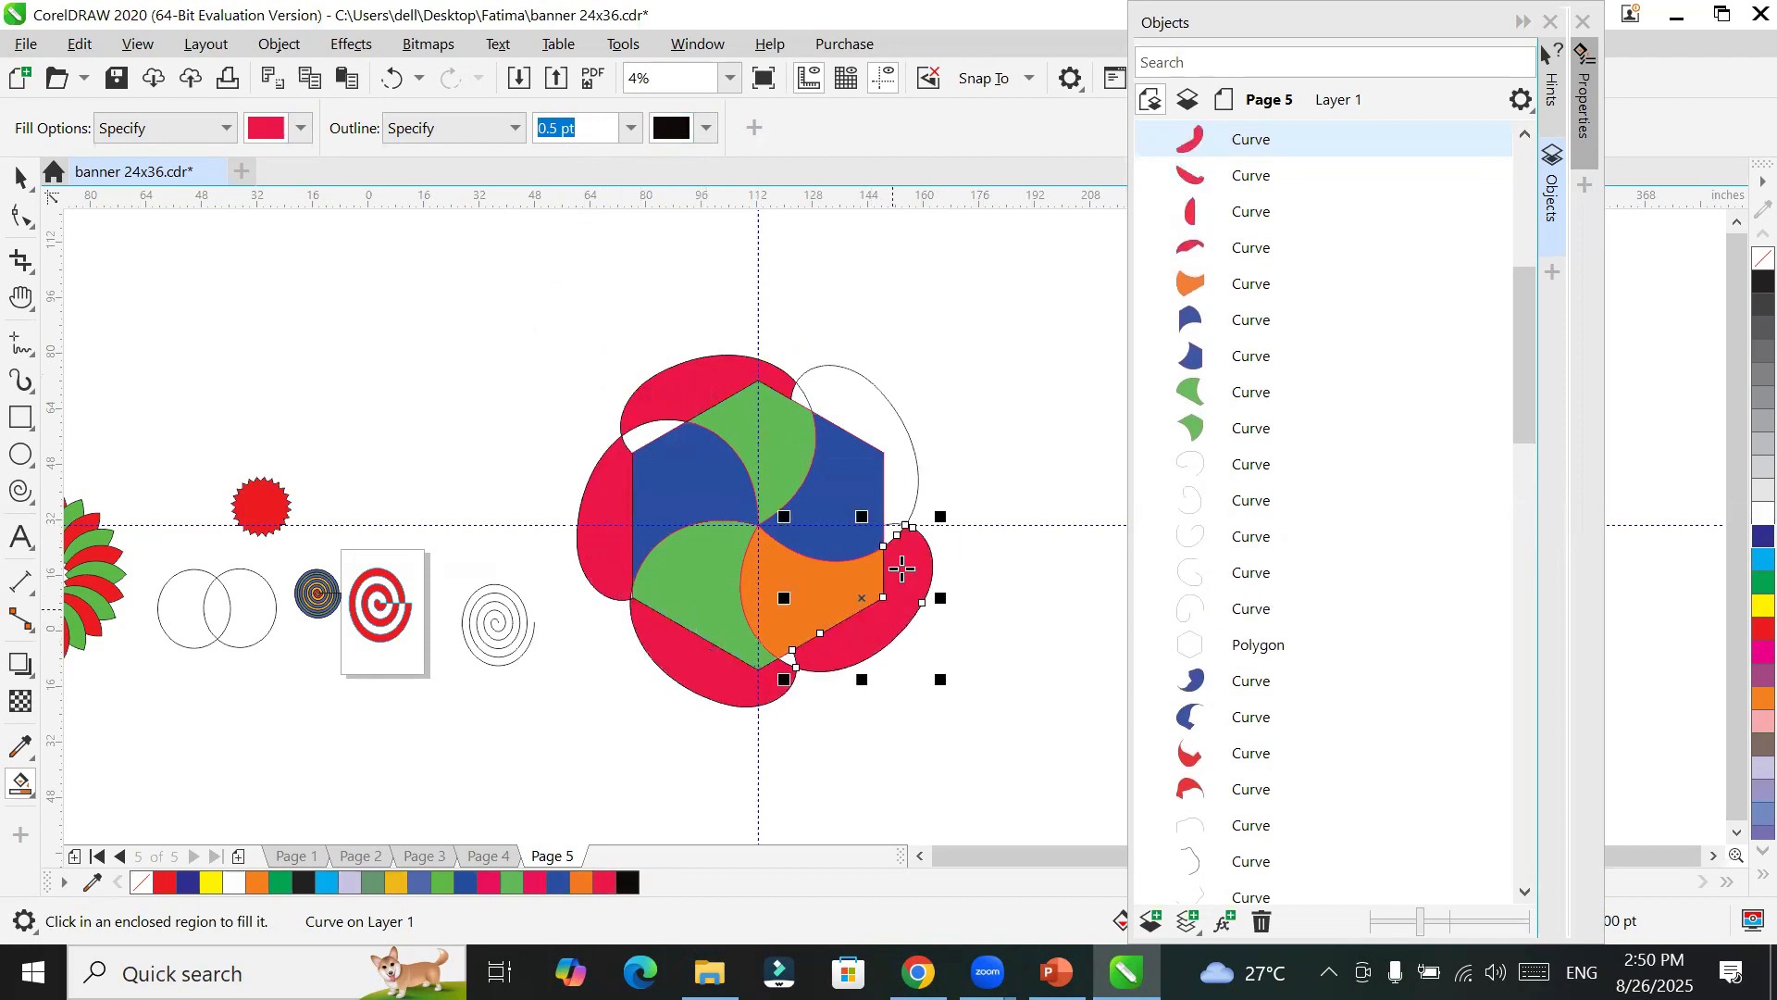
{"action": "left_click", "coordinate": [883, 424]}
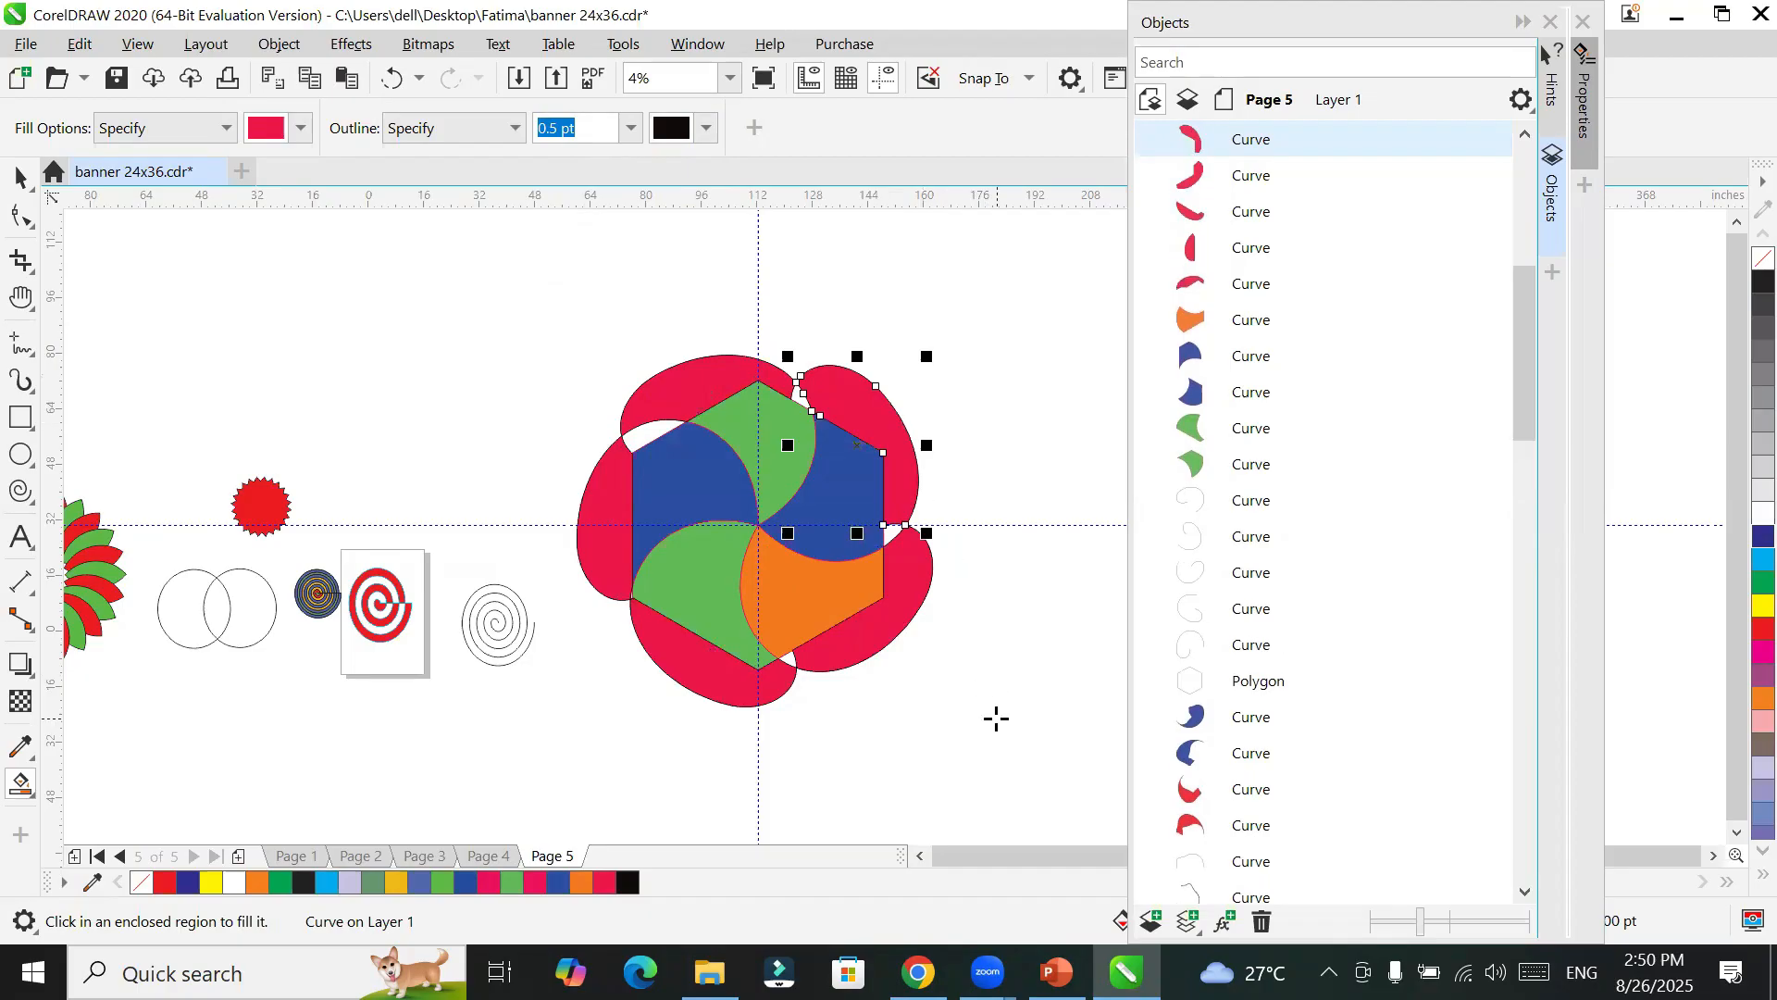
Step: Move the upper-left and upper-right red outer pieces away from the hexagon into empty space
{"action": "left_click", "coordinate": [20, 174]}
{"action": "left_click", "coordinate": [713, 382]}
{"action": "left_click_drag", "start_coordinate": [713, 381], "coordinate": [447, 263]}
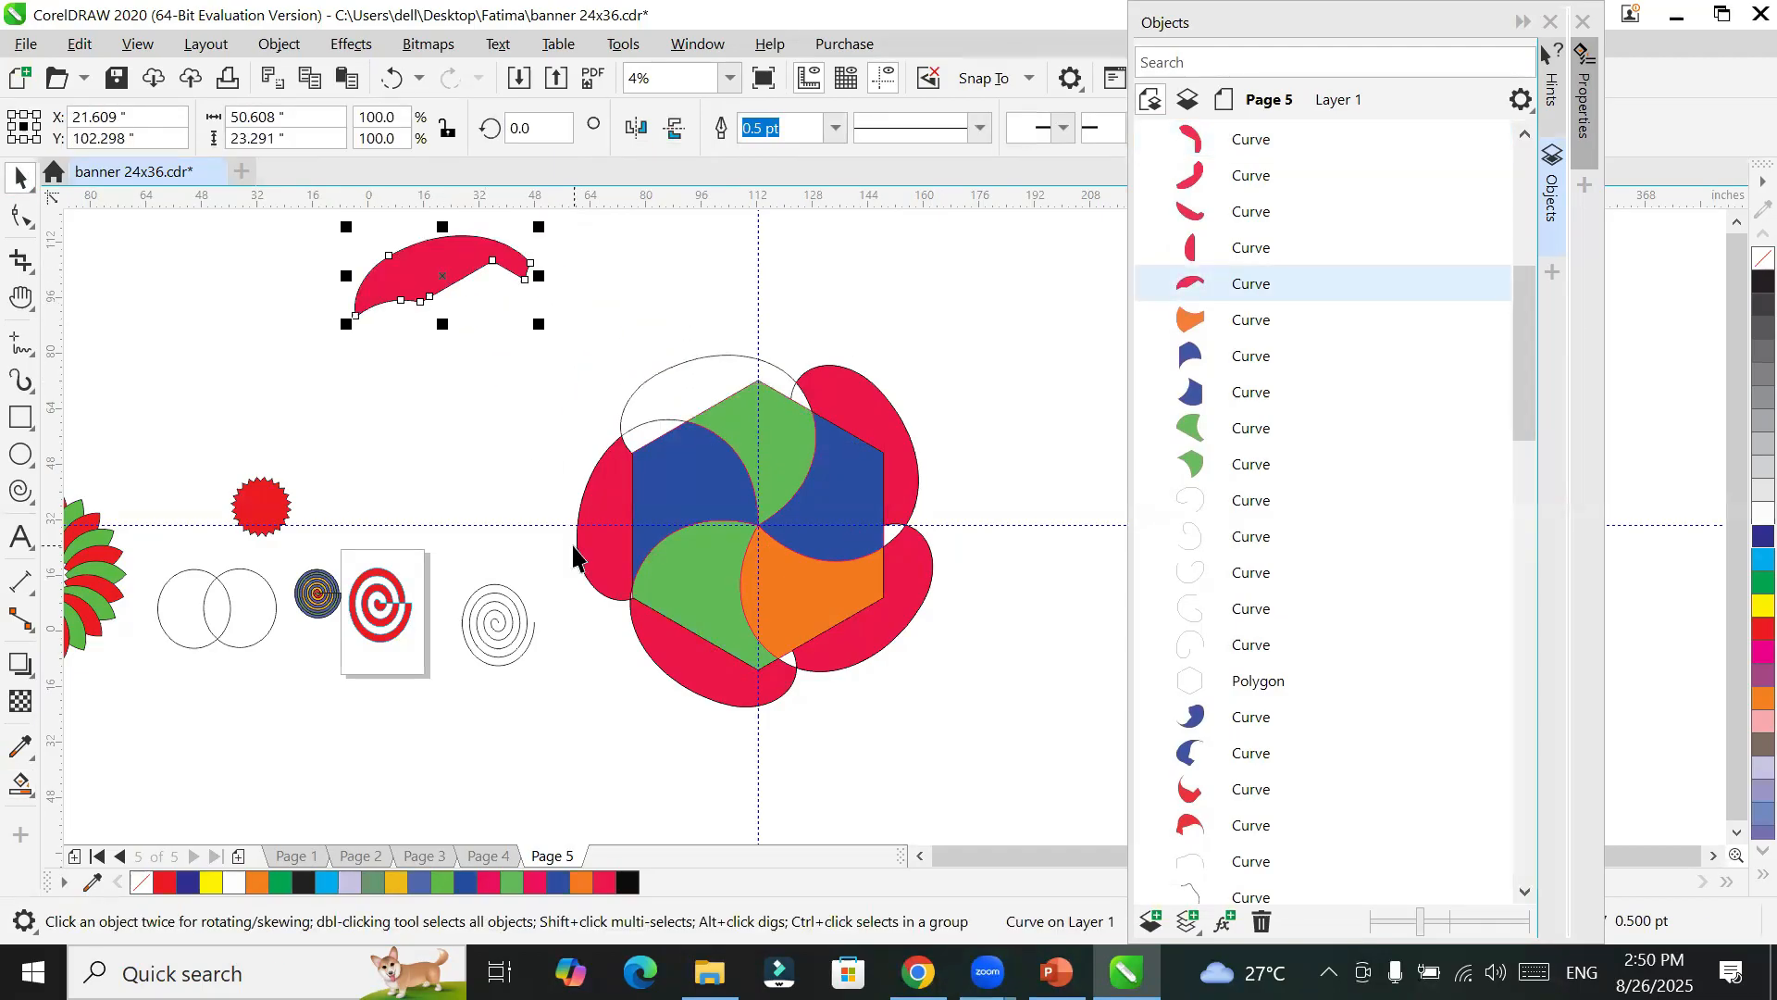
{"action": "left_click", "coordinate": [884, 416]}
{"action": "key", "text": "F10"}
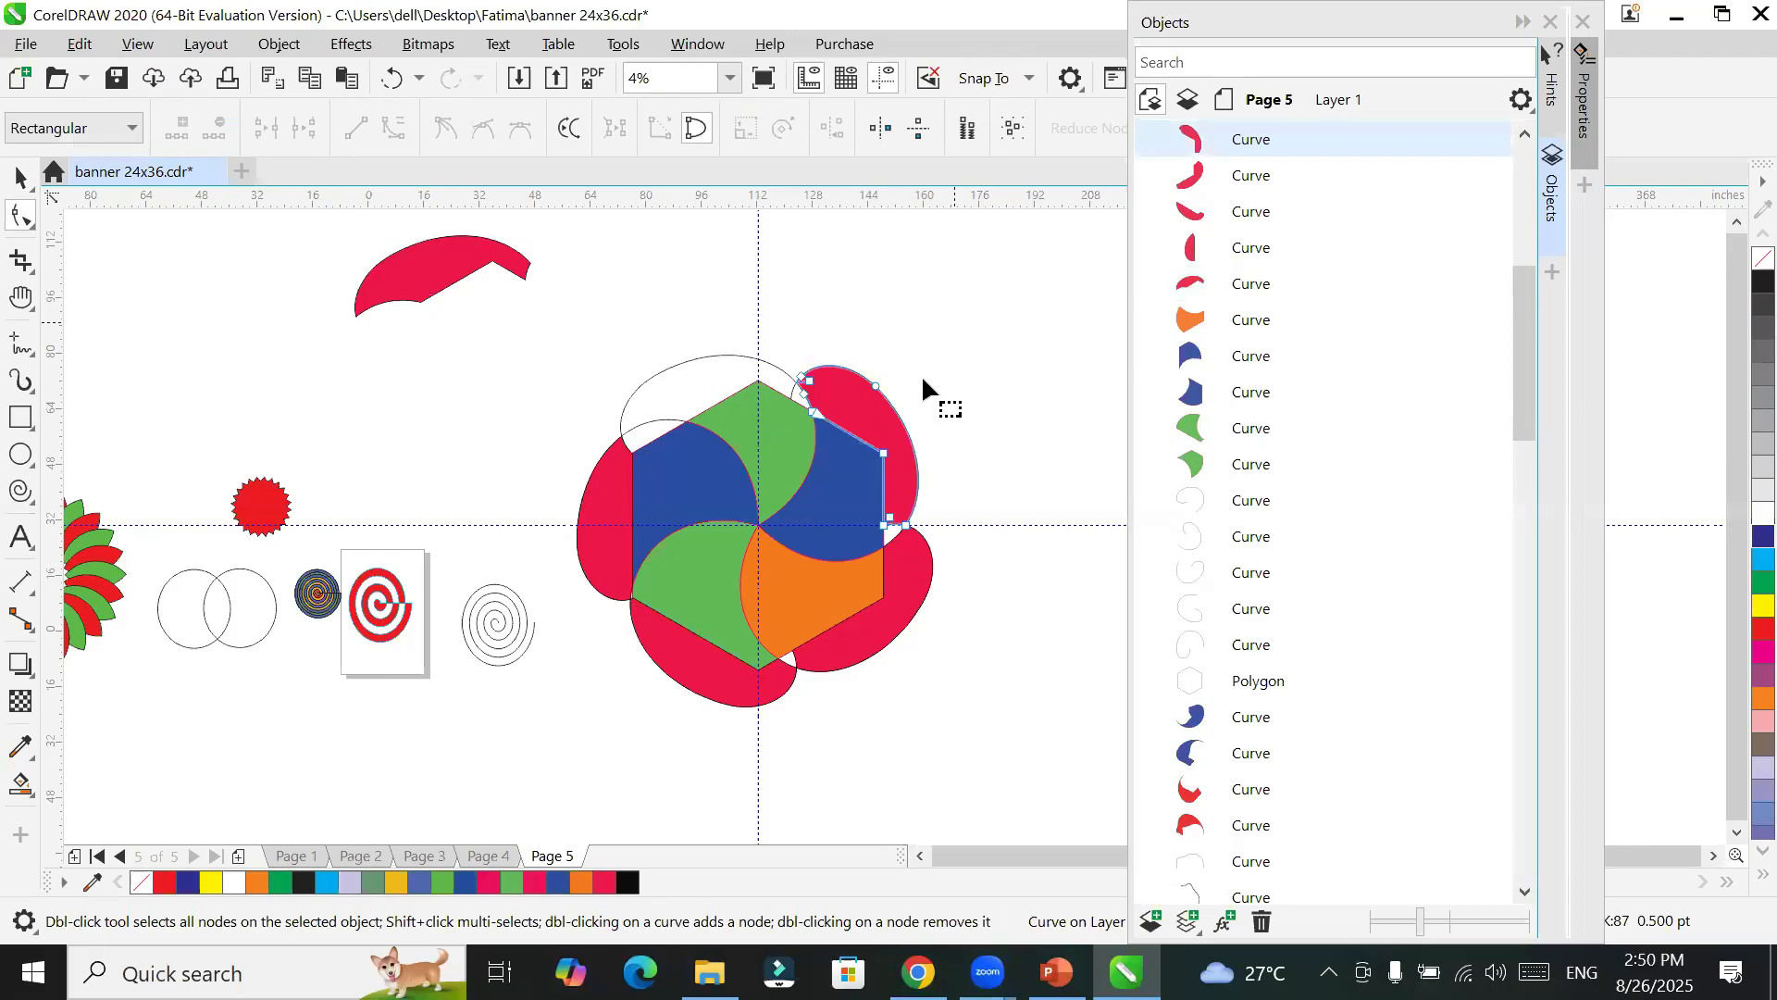
{"action": "key", "text": "space"}
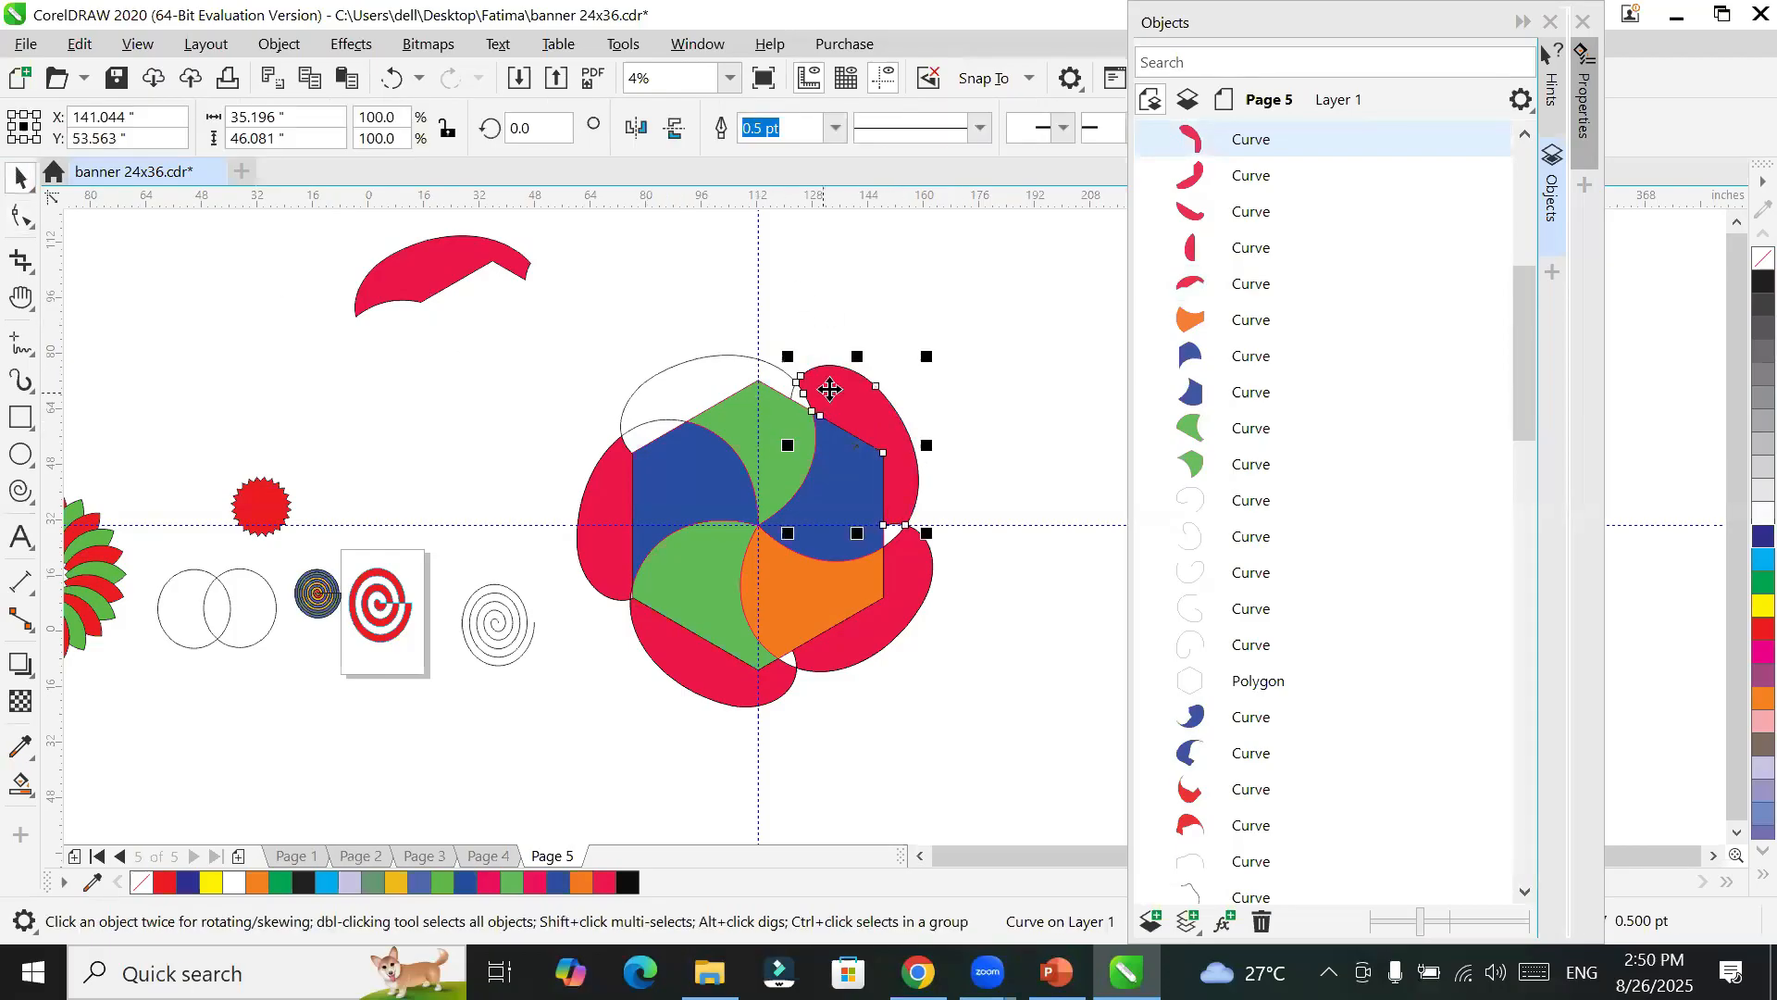
{"action": "left_click_drag", "start_coordinate": [829, 389], "coordinate": [906, 283]}
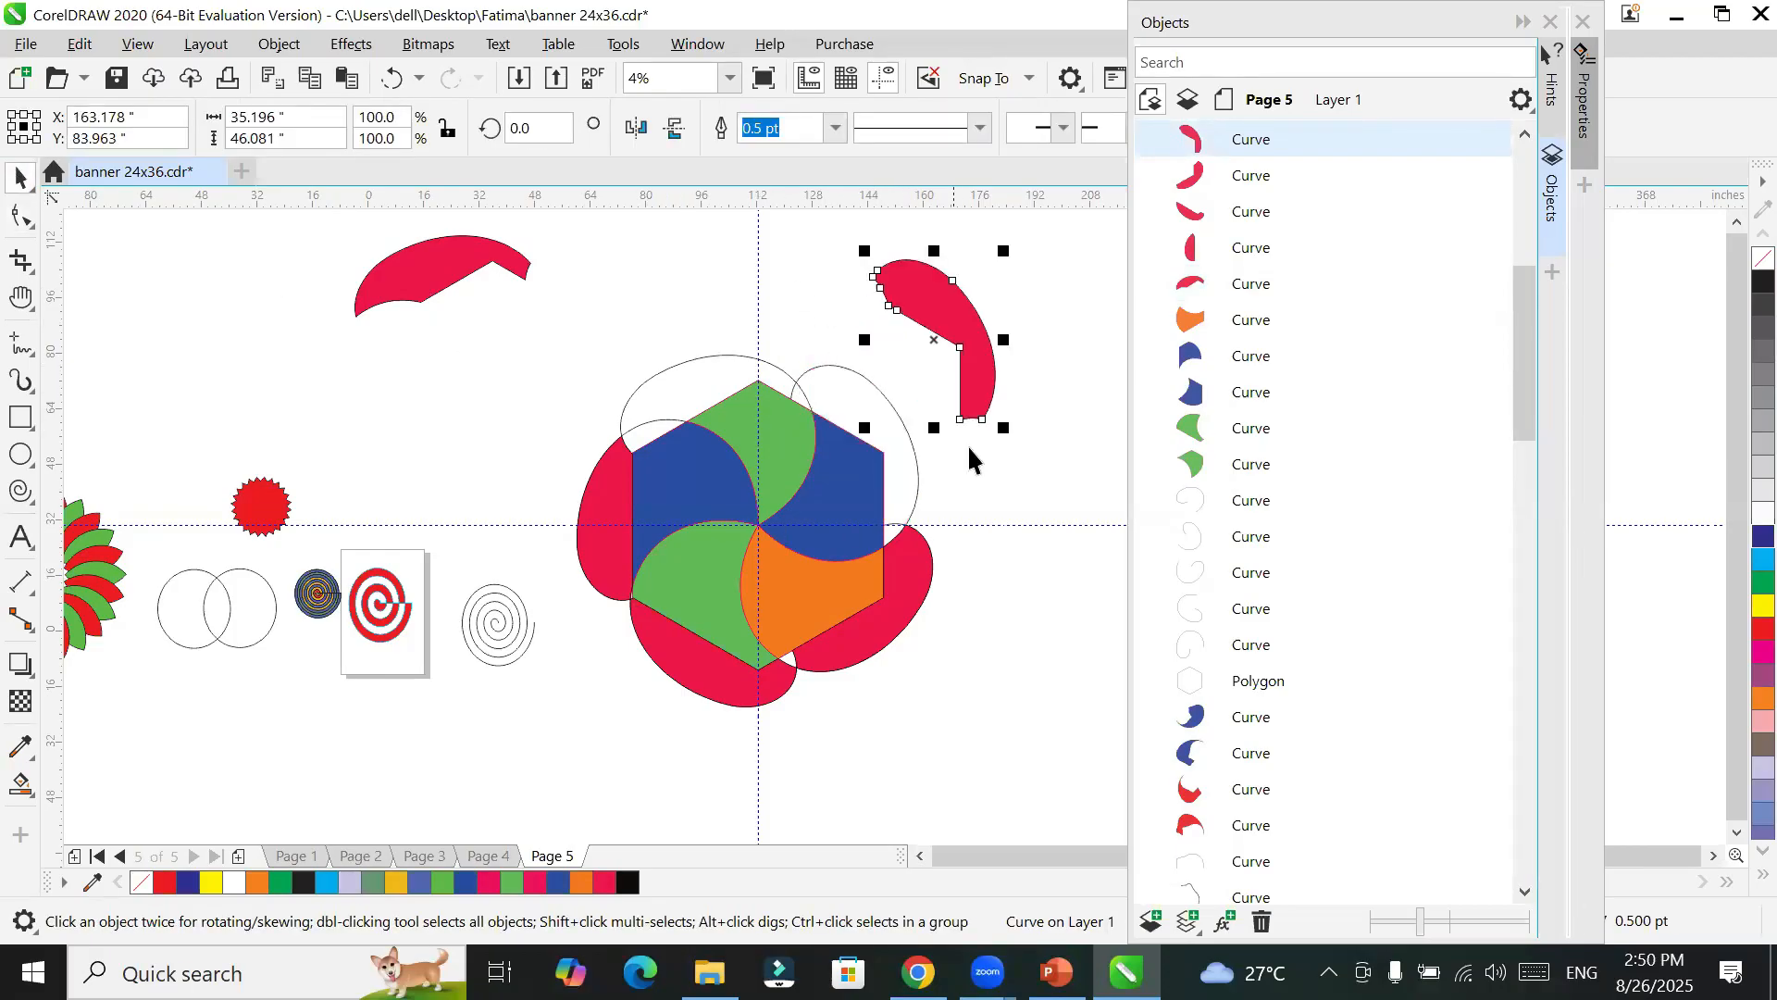
Step: Move the lower-right, lower-left and left red outer pieces away from the hexagon
{"action": "left_click", "coordinate": [900, 597]}
{"action": "left_click_drag", "start_coordinate": [899, 597], "coordinate": [983, 683]}
{"action": "left_click_drag", "start_coordinate": [726, 675], "coordinate": [655, 712]}
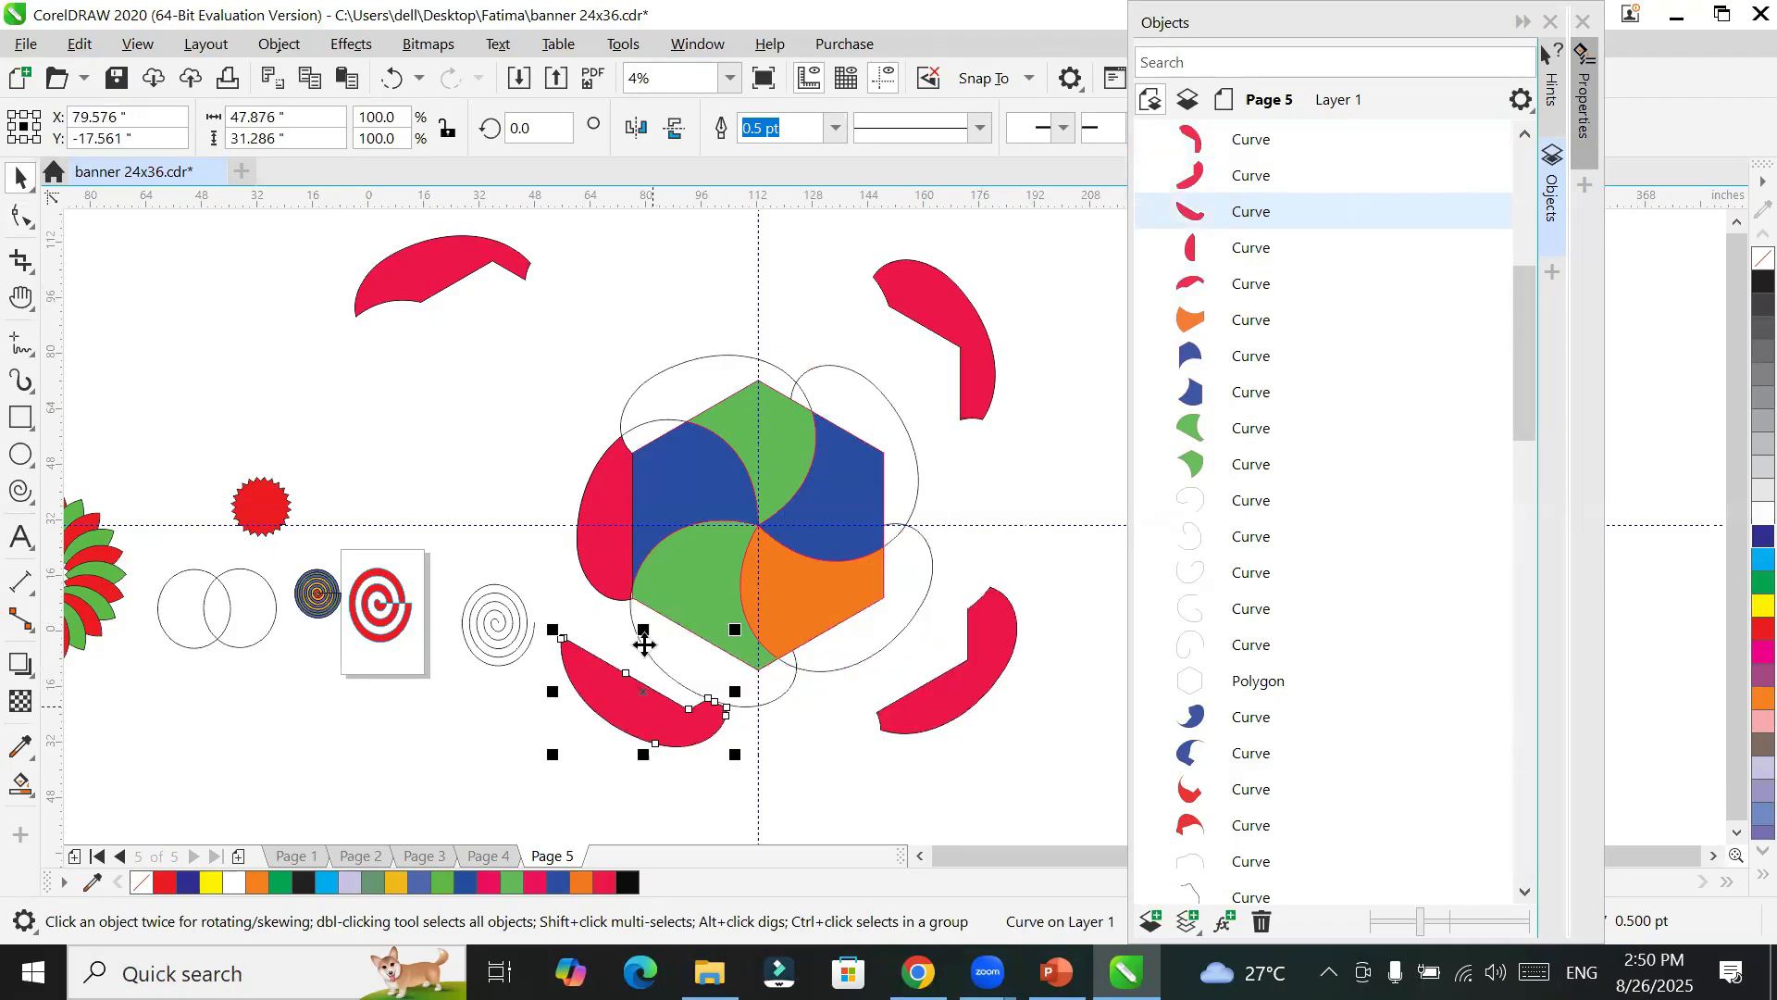
{"action": "left_click_drag", "start_coordinate": [599, 516], "coordinate": [491, 419]}
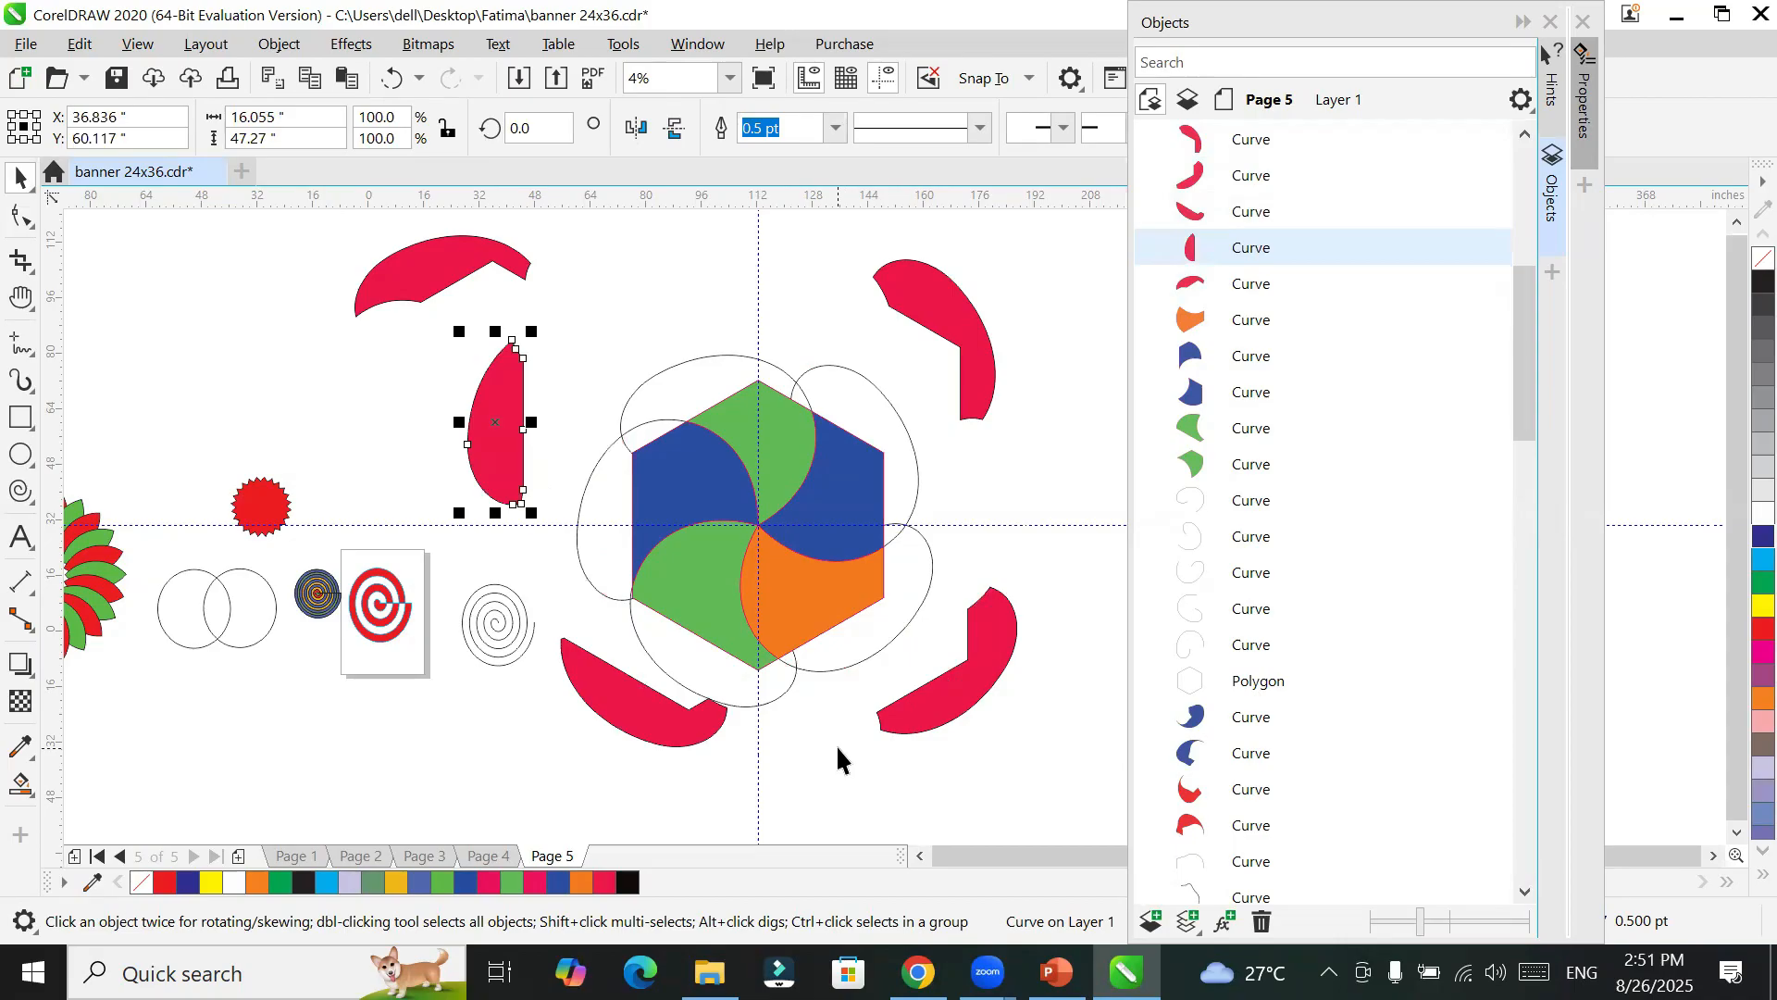
Step: Place the upper-right red piece in the empty area above the artwork and add a horizontally mirrored copy beside it
{"action": "scroll", "coordinate": [863, 597], "scroll_direction": "down", "scroll_amount": 2}
{"action": "left_click_drag", "start_coordinate": [887, 454], "coordinate": [575, 269]}
{"action": "key", "text": "F3"}
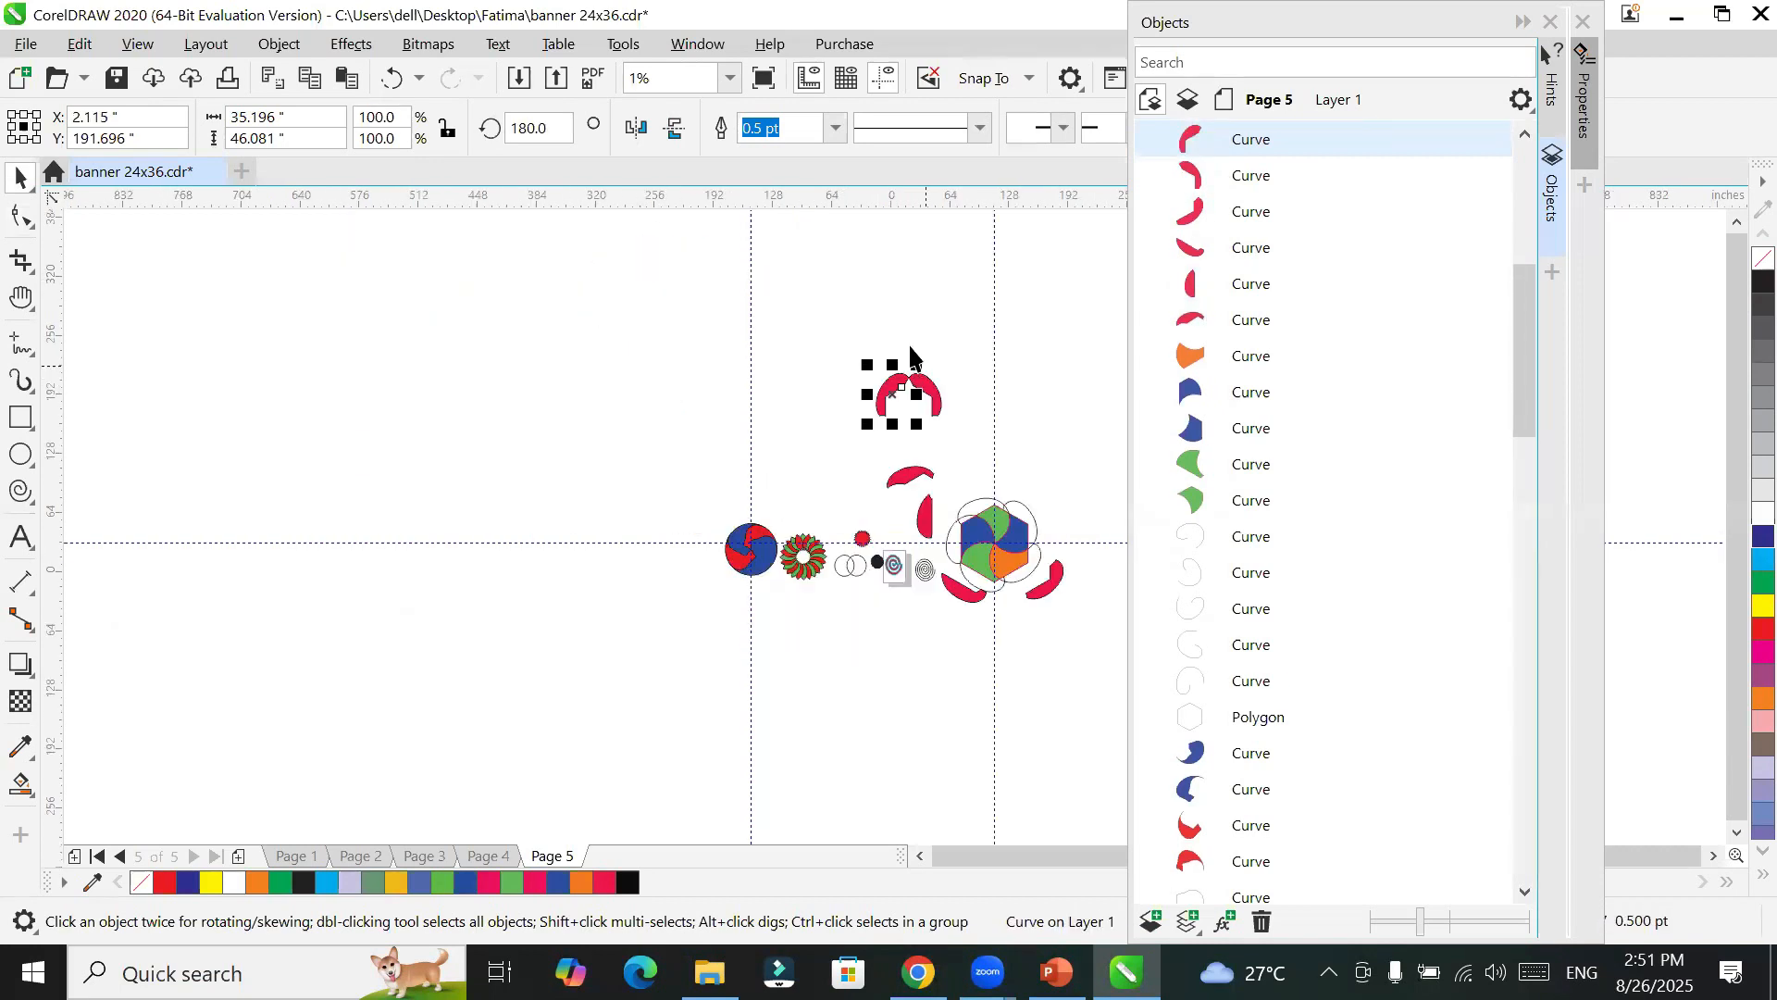
Step: Mirror-copy the red pair into a joined row eight pieces wide and two high, and mirror-copy that row directly above
{"action": "mouse_move", "coordinate": [970, 443]}
{"action": "left_mouse_down"}
{"action": "mouse_move", "coordinate": [913, 306]}
{"action": "mouse_move", "coordinate": [900, 397]}
{"action": "mouse_move", "coordinate": [955, 427]}
{"action": "left_mouse_up"}
{"action": "left_click_drag", "start_coordinate": [953, 367], "coordinate": [802, 373]}
{"action": "left_click_drag", "start_coordinate": [963, 437], "coordinate": [765, 300]}
{"action": "left_click_drag", "start_coordinate": [946, 378], "coordinate": [681, 378]}
{"action": "left_click_drag", "start_coordinate": [965, 415], "coordinate": [663, 441]}
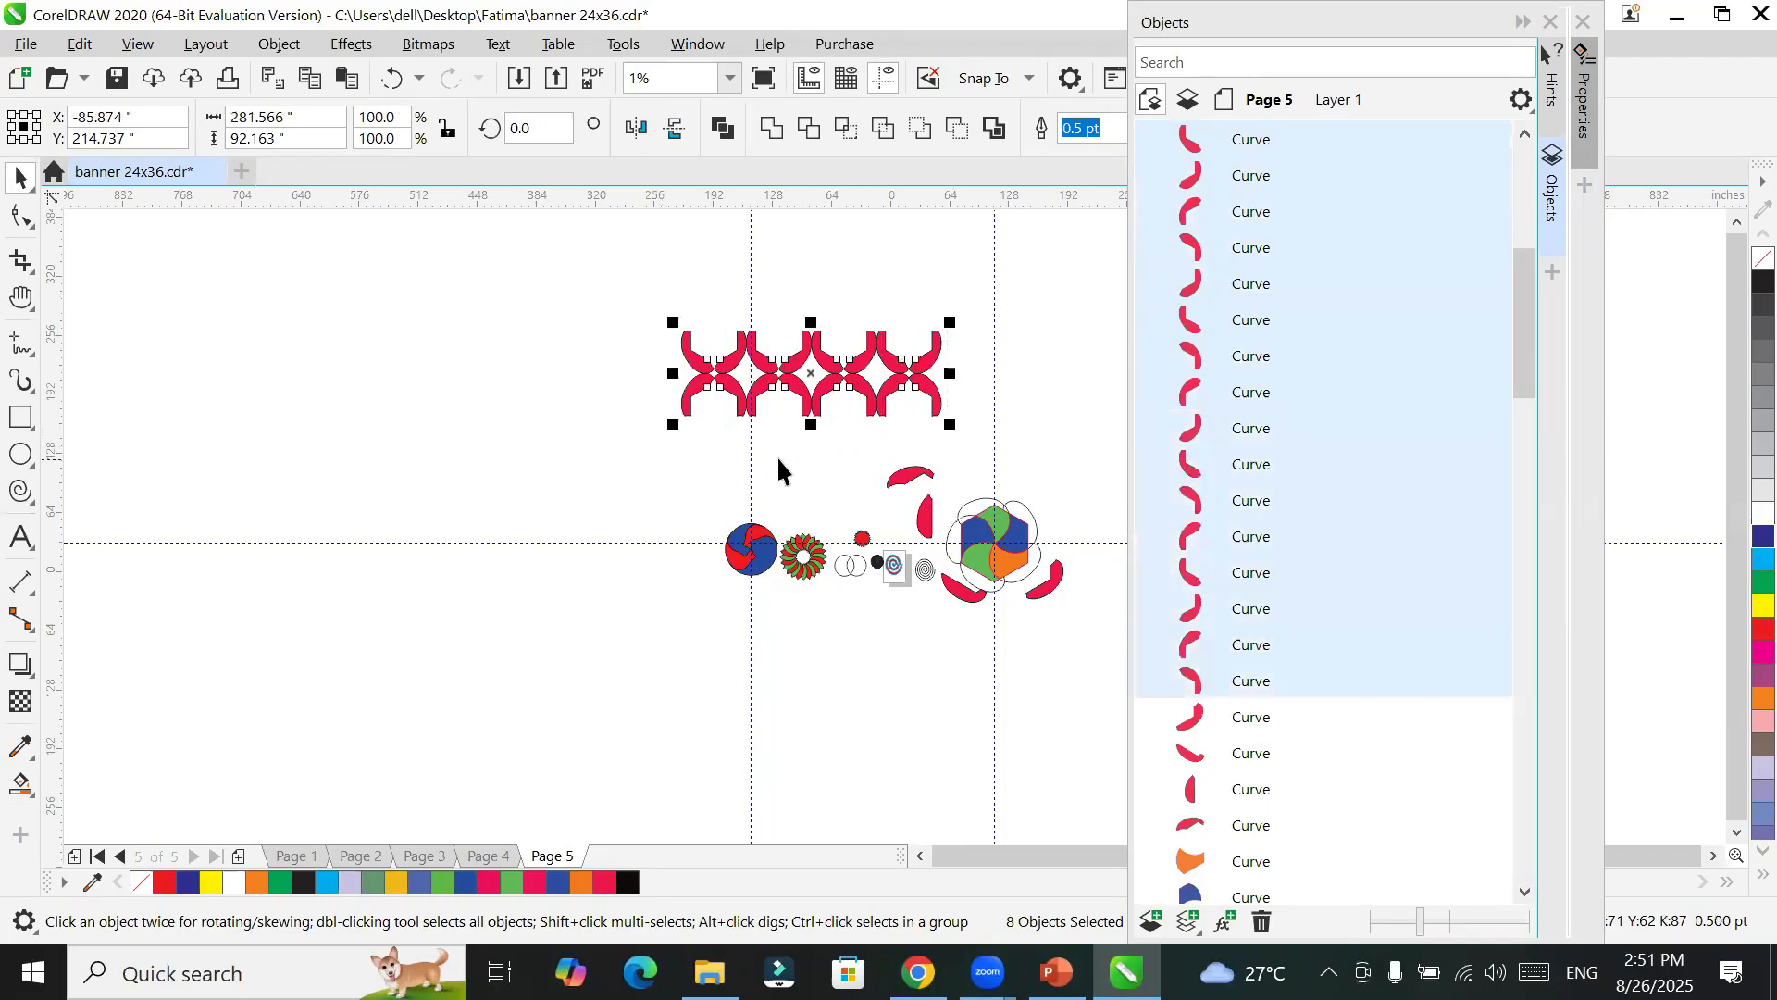
{"action": "left_click_drag", "start_coordinate": [827, 341], "coordinate": [827, 252]}
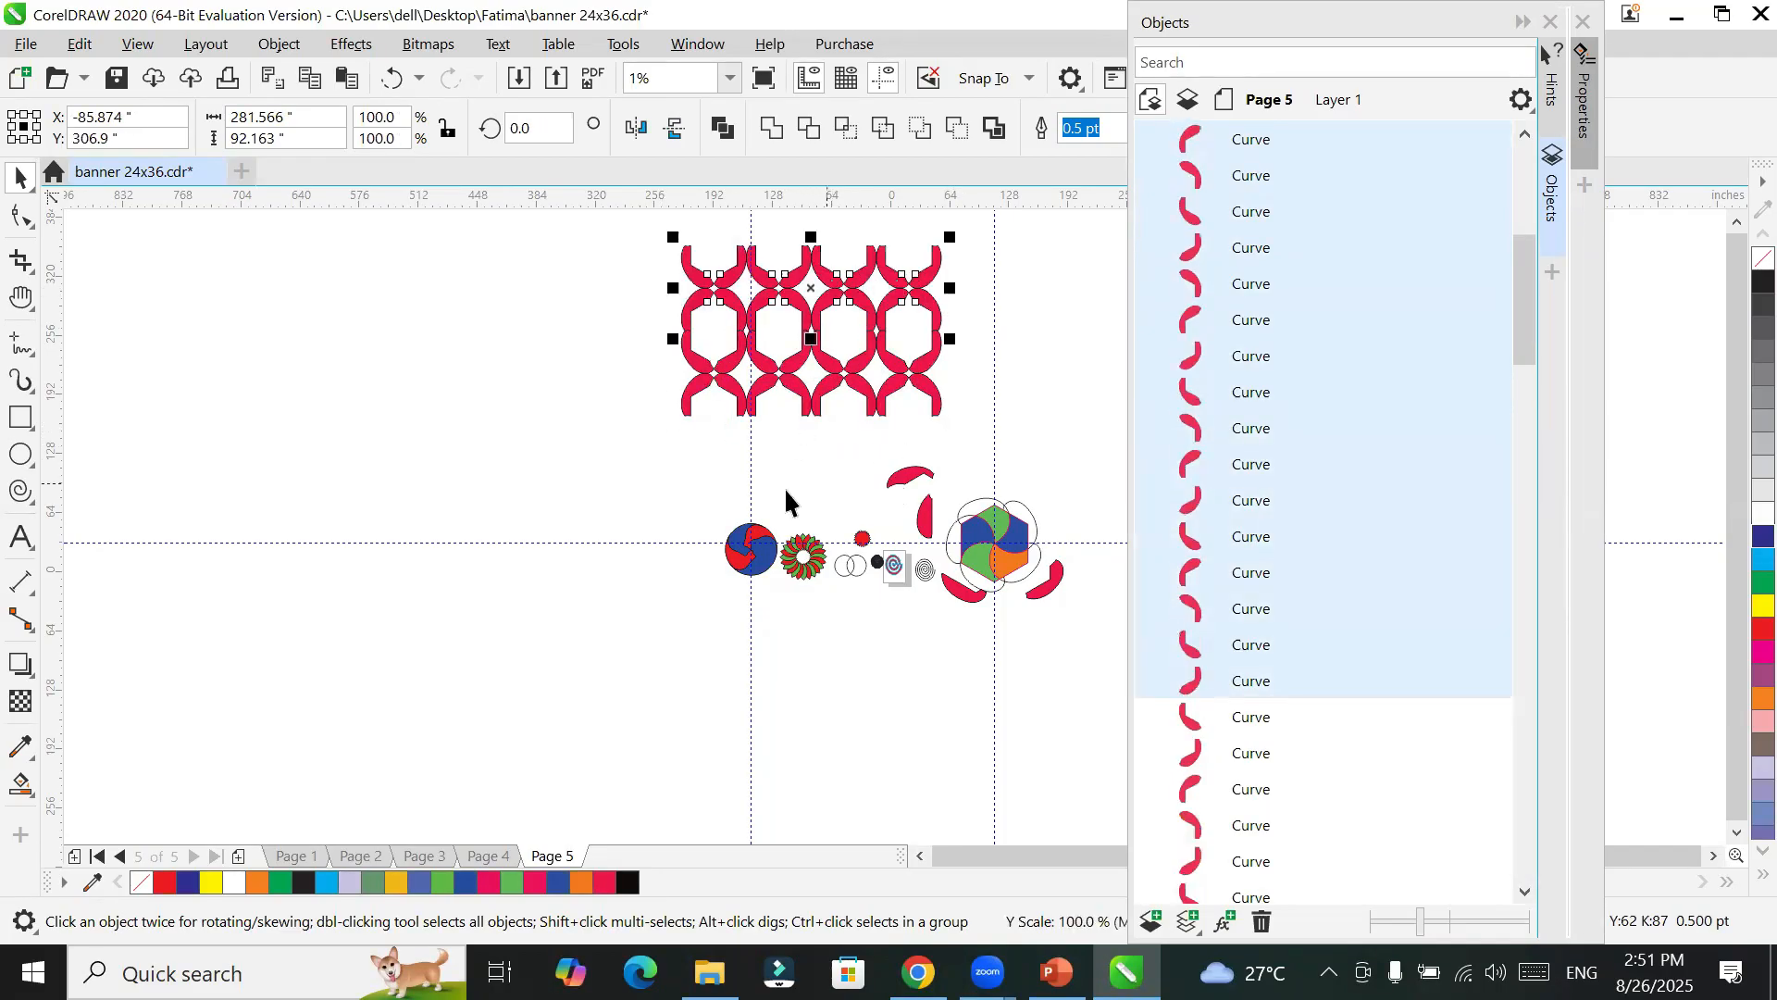
{"action": "left_click", "coordinate": [558, 461]}
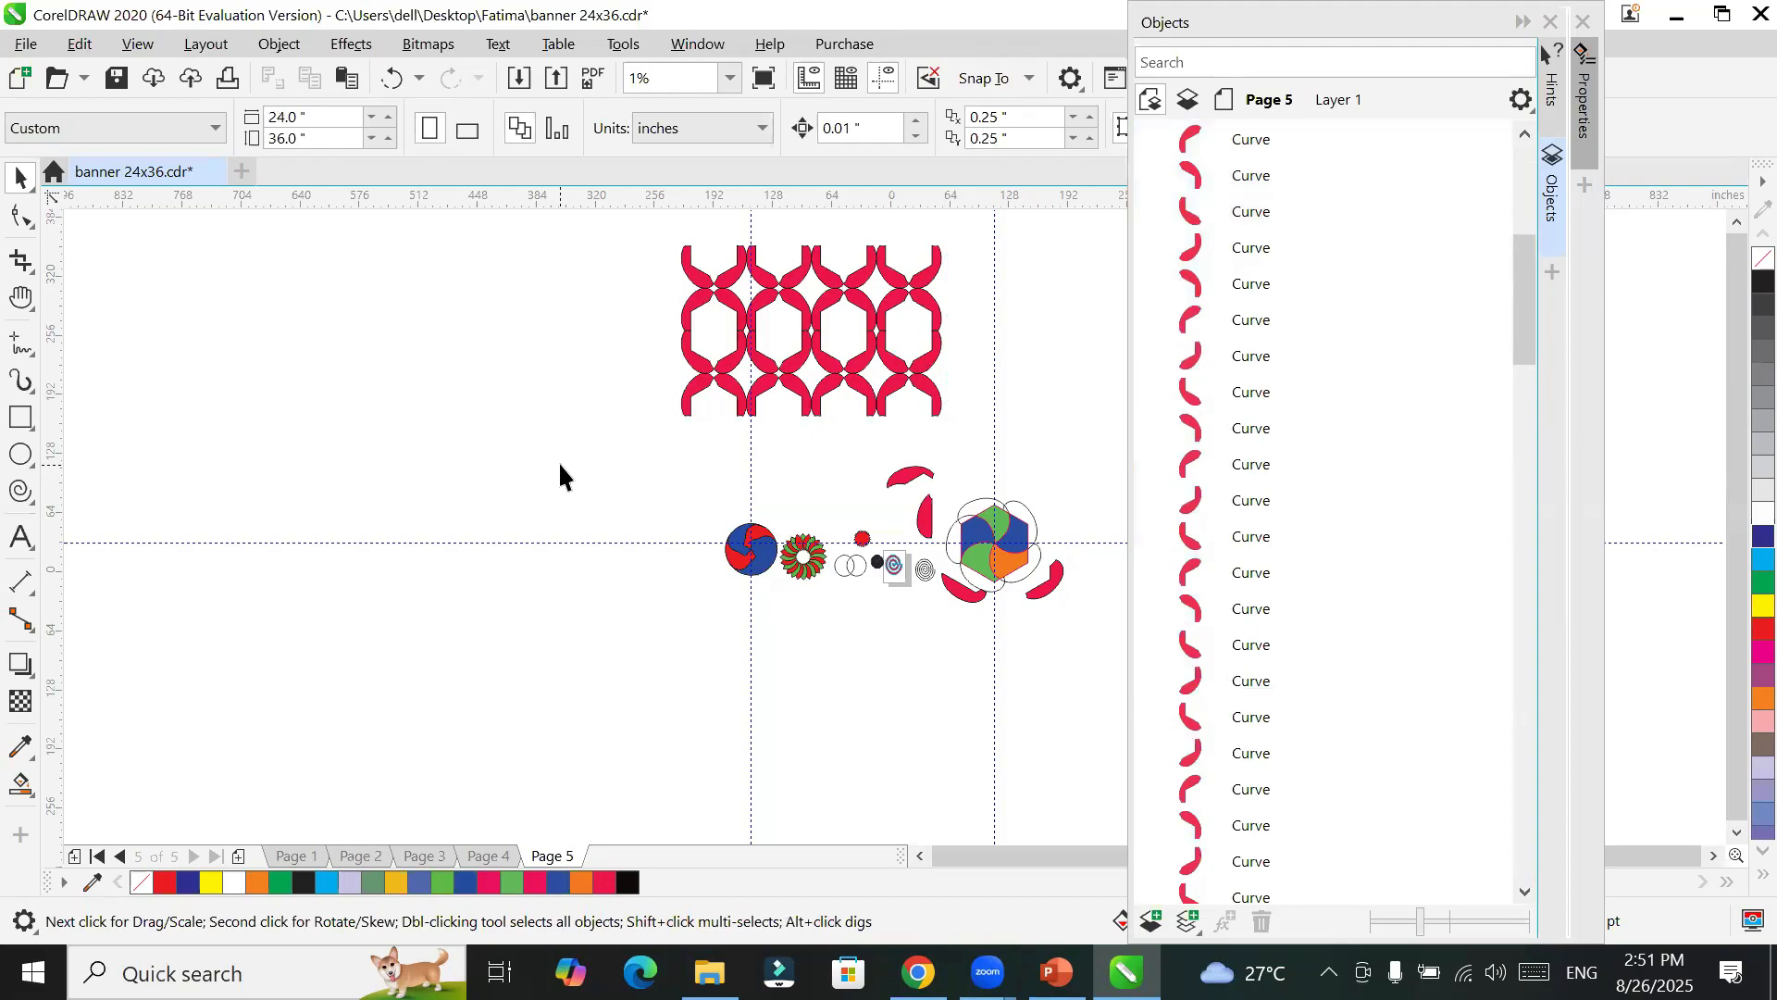
Step: Set the Smart Fill colour to blue (C89 M74 Y0 K0) and fill one enclosed hexagonal gap in the red pattern
{"action": "scroll", "coordinate": [853, 286], "scroll_direction": "up", "scroll_amount": 2}
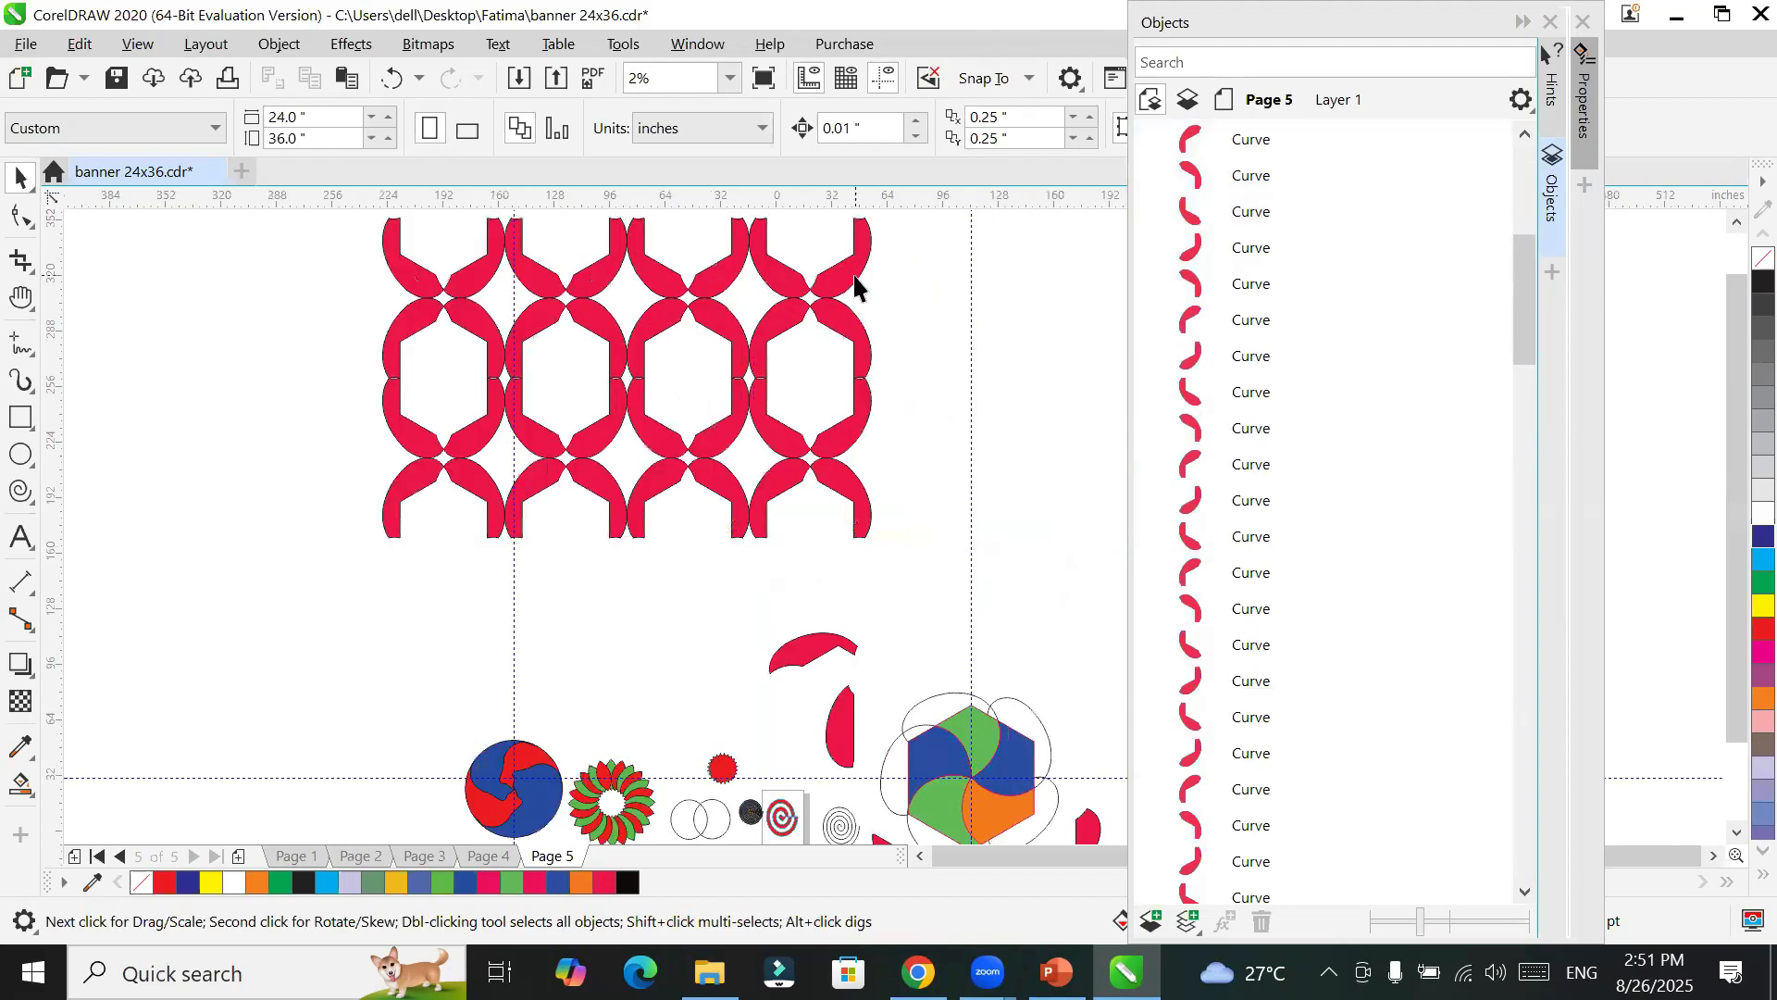
{"action": "scroll", "coordinate": [854, 286], "scroll_direction": "up", "scroll_amount": 2}
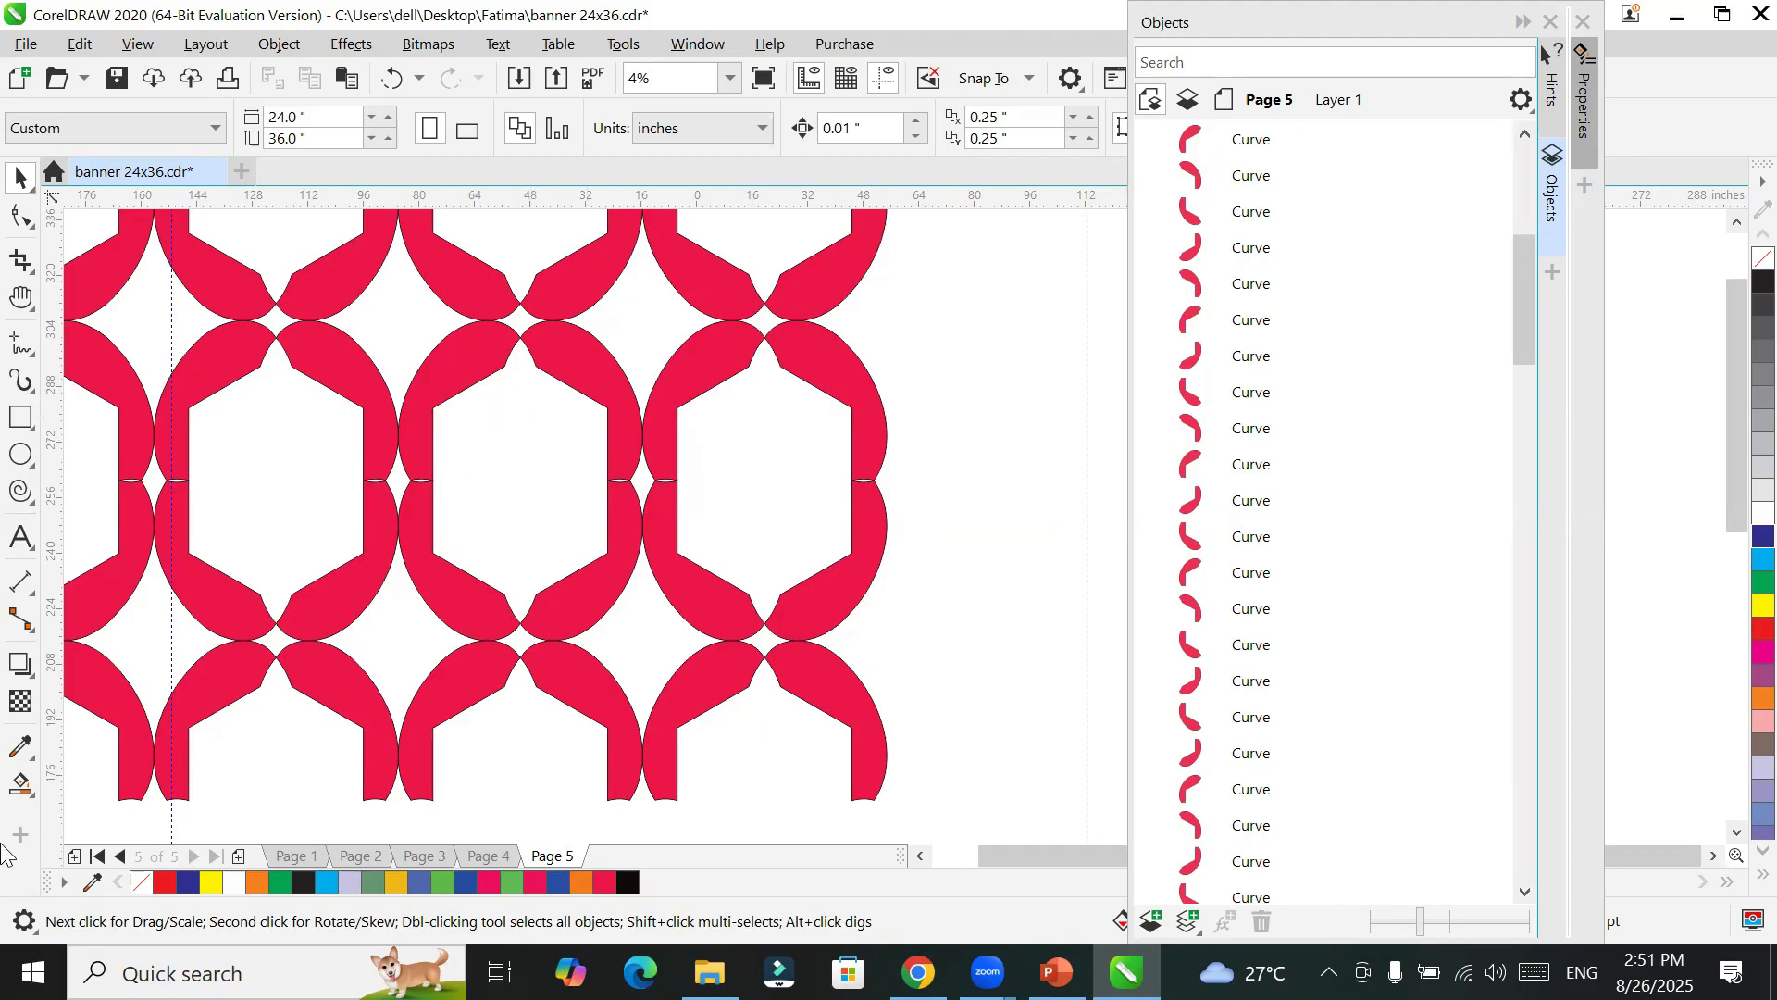
{"action": "left_click", "coordinate": [20, 784]}
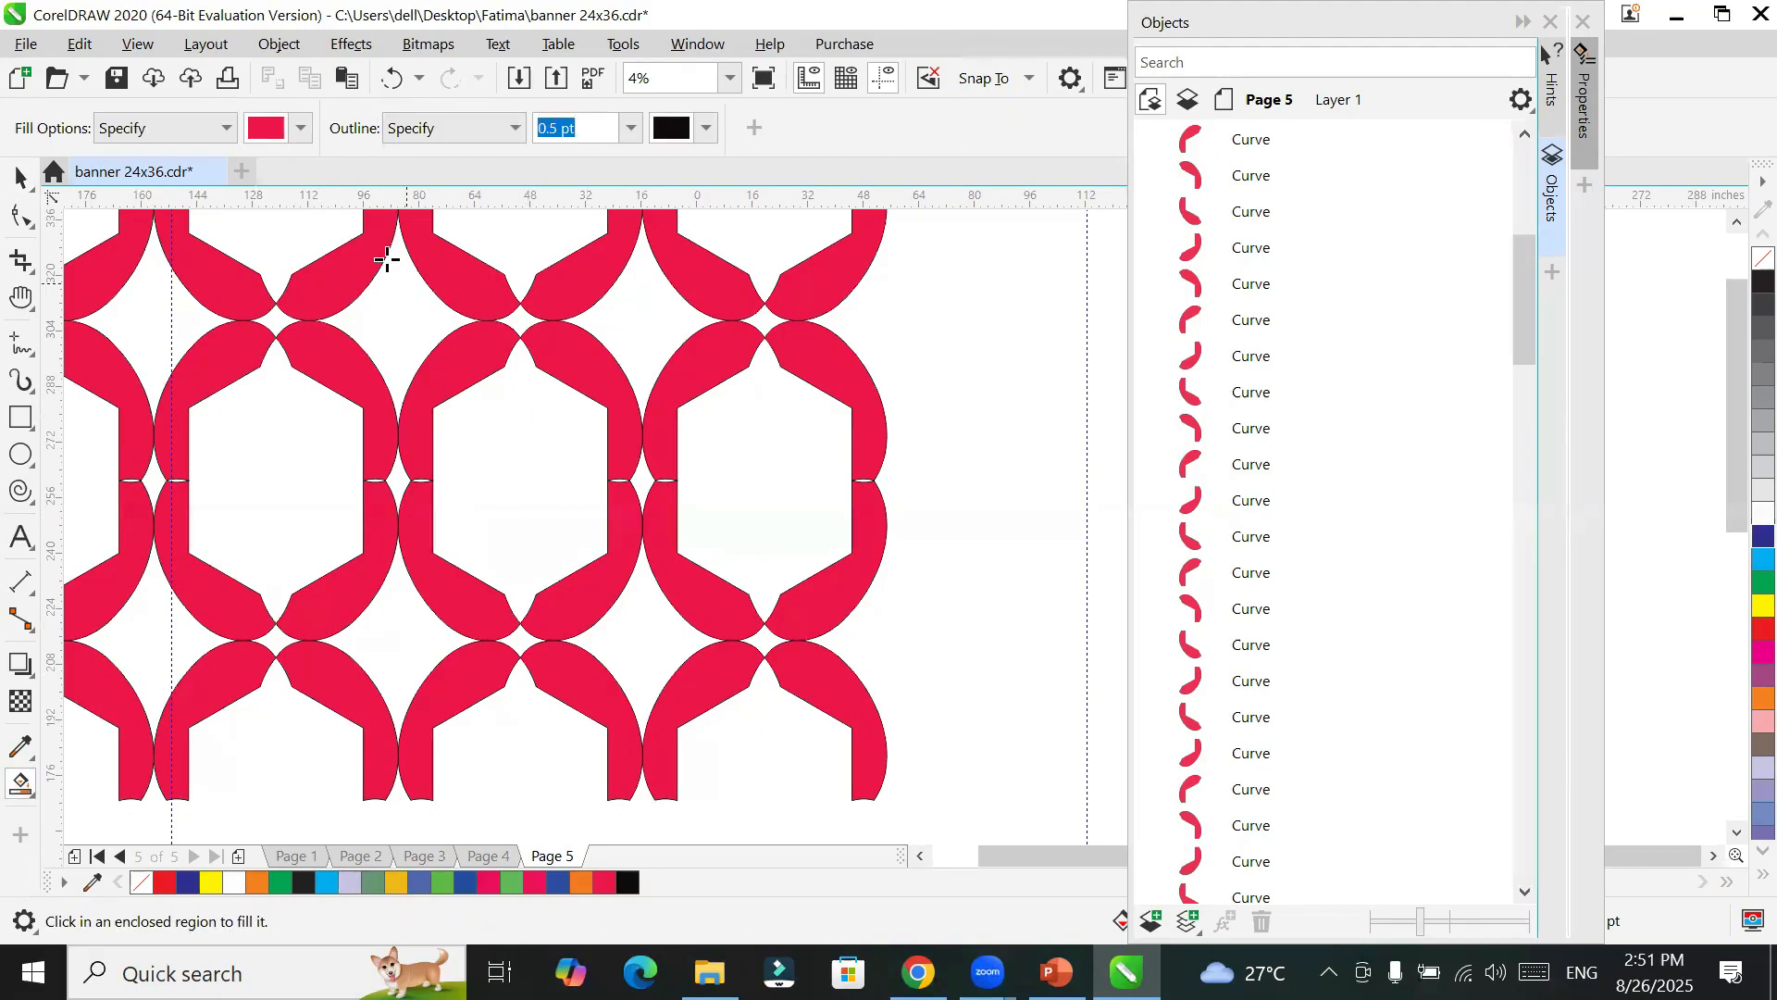
{"action": "left_click", "coordinate": [302, 129]}
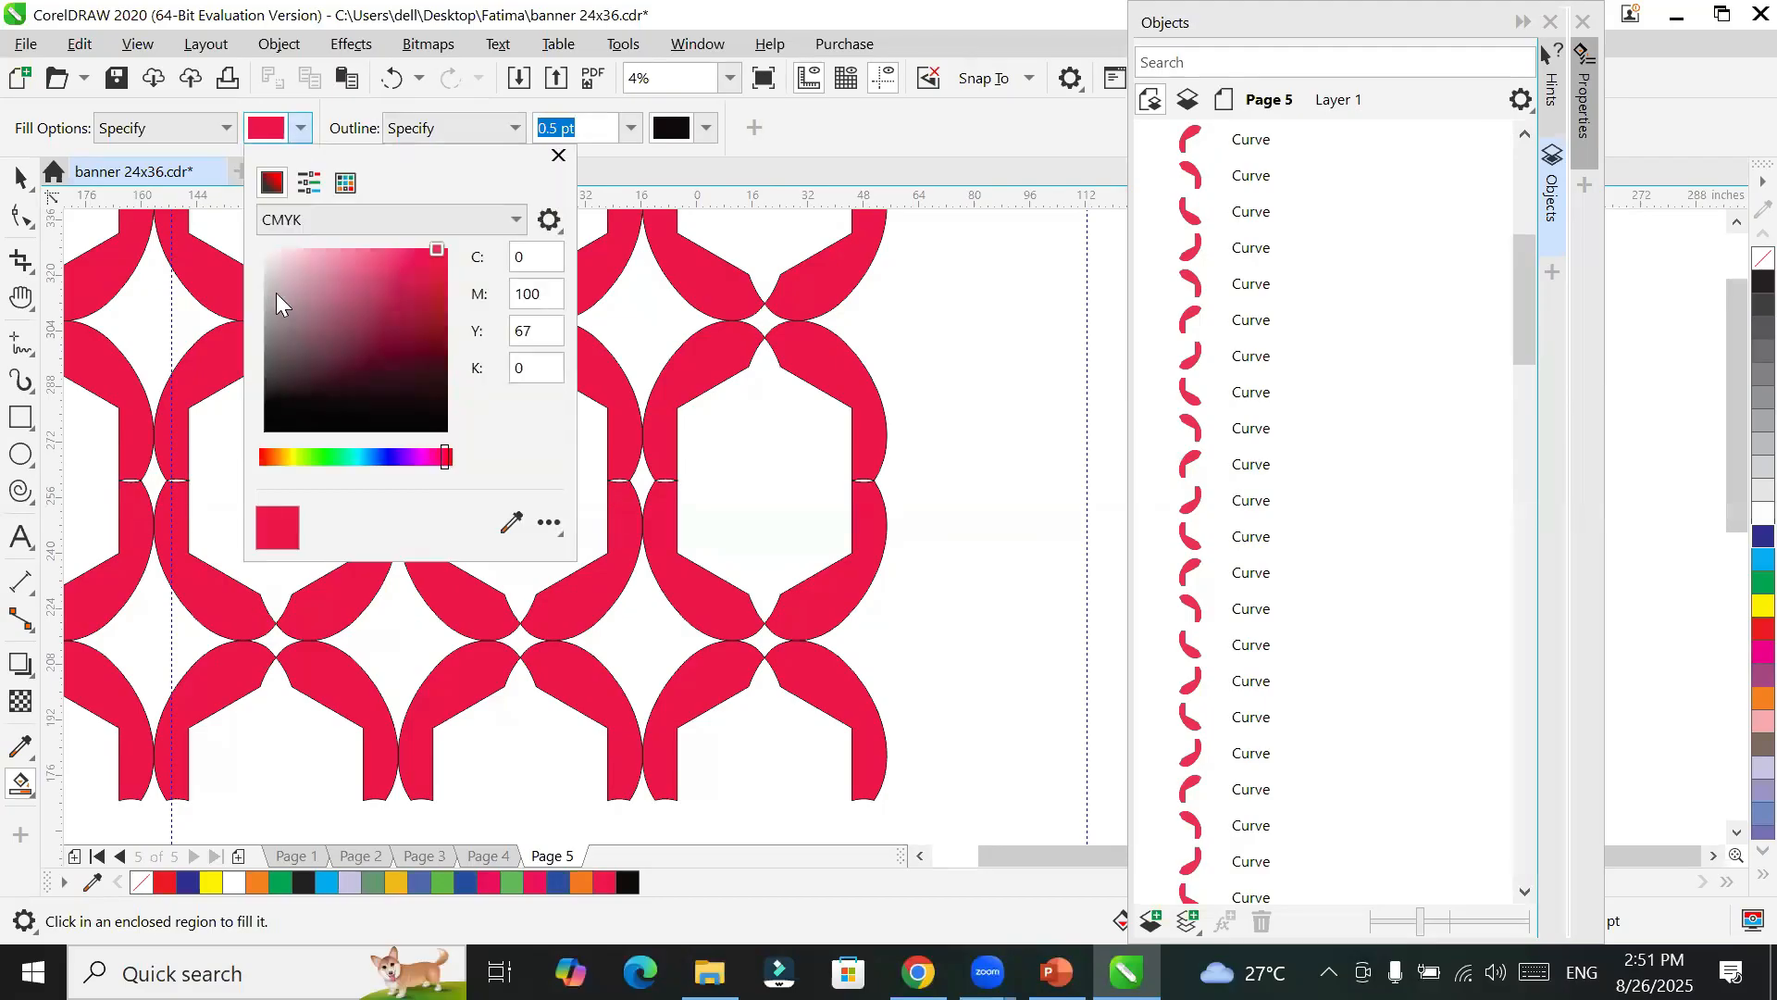
{"action": "left_click", "coordinate": [381, 456]}
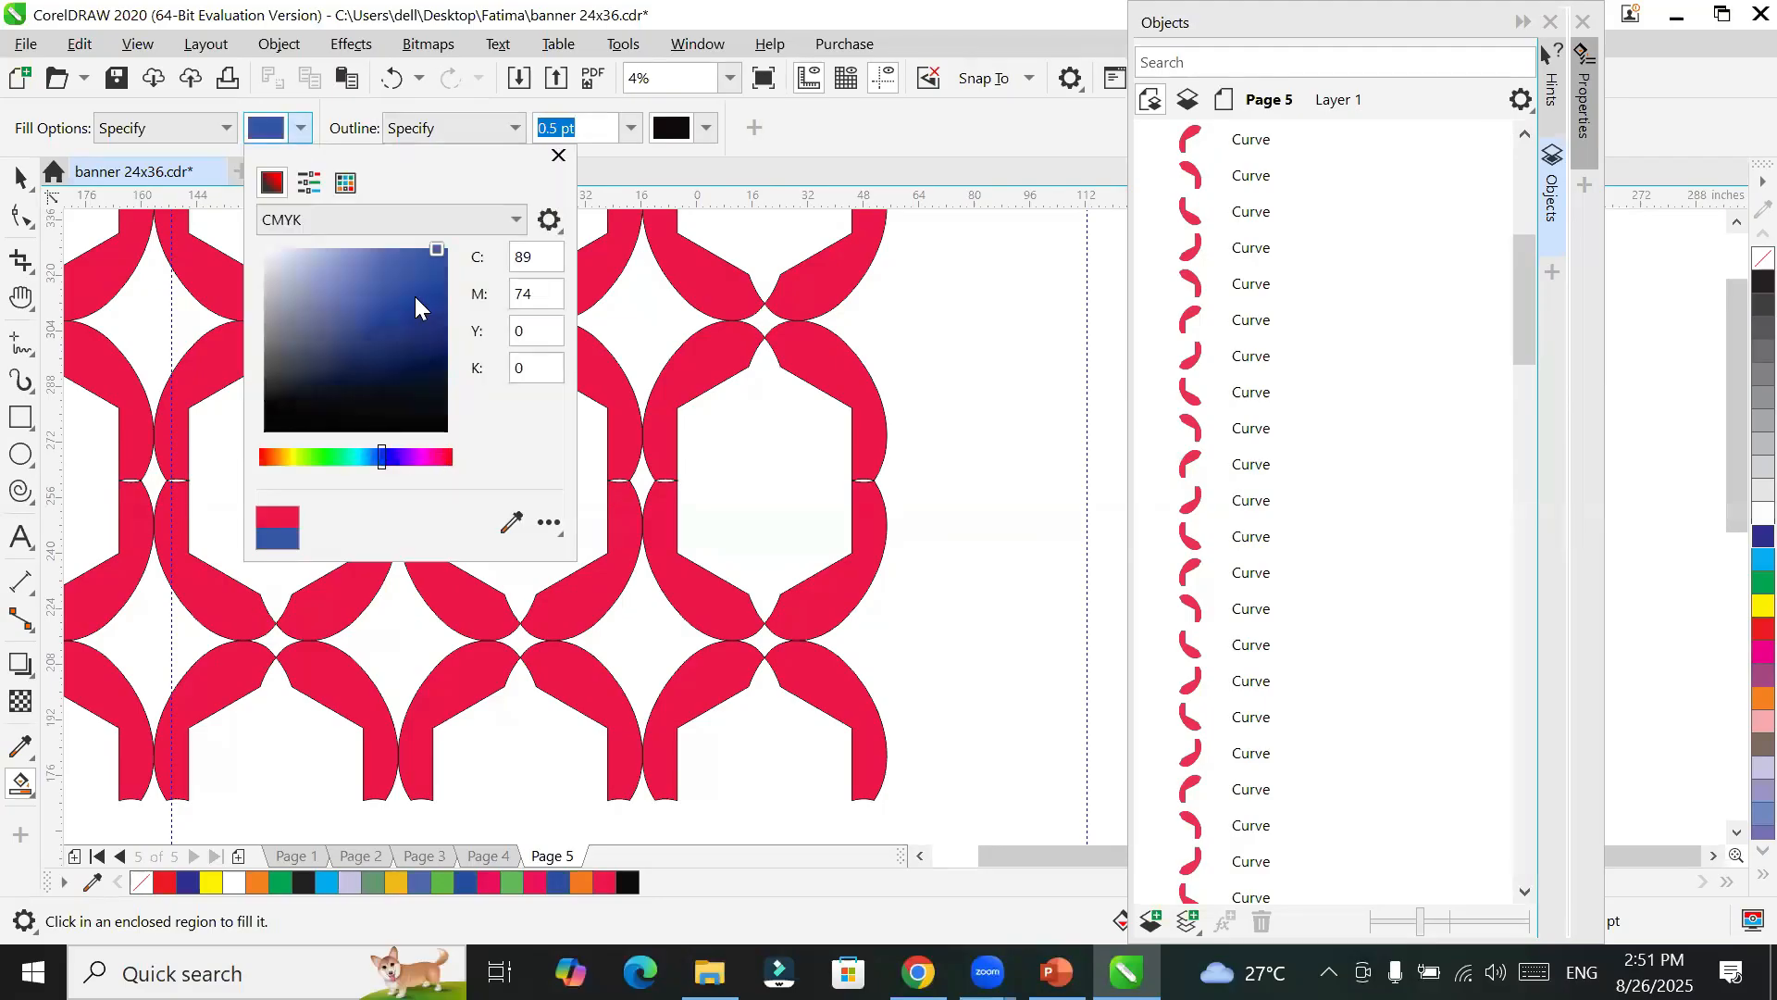
{"action": "left_click", "coordinate": [265, 130]}
{"action": "left_click", "coordinate": [532, 477]}
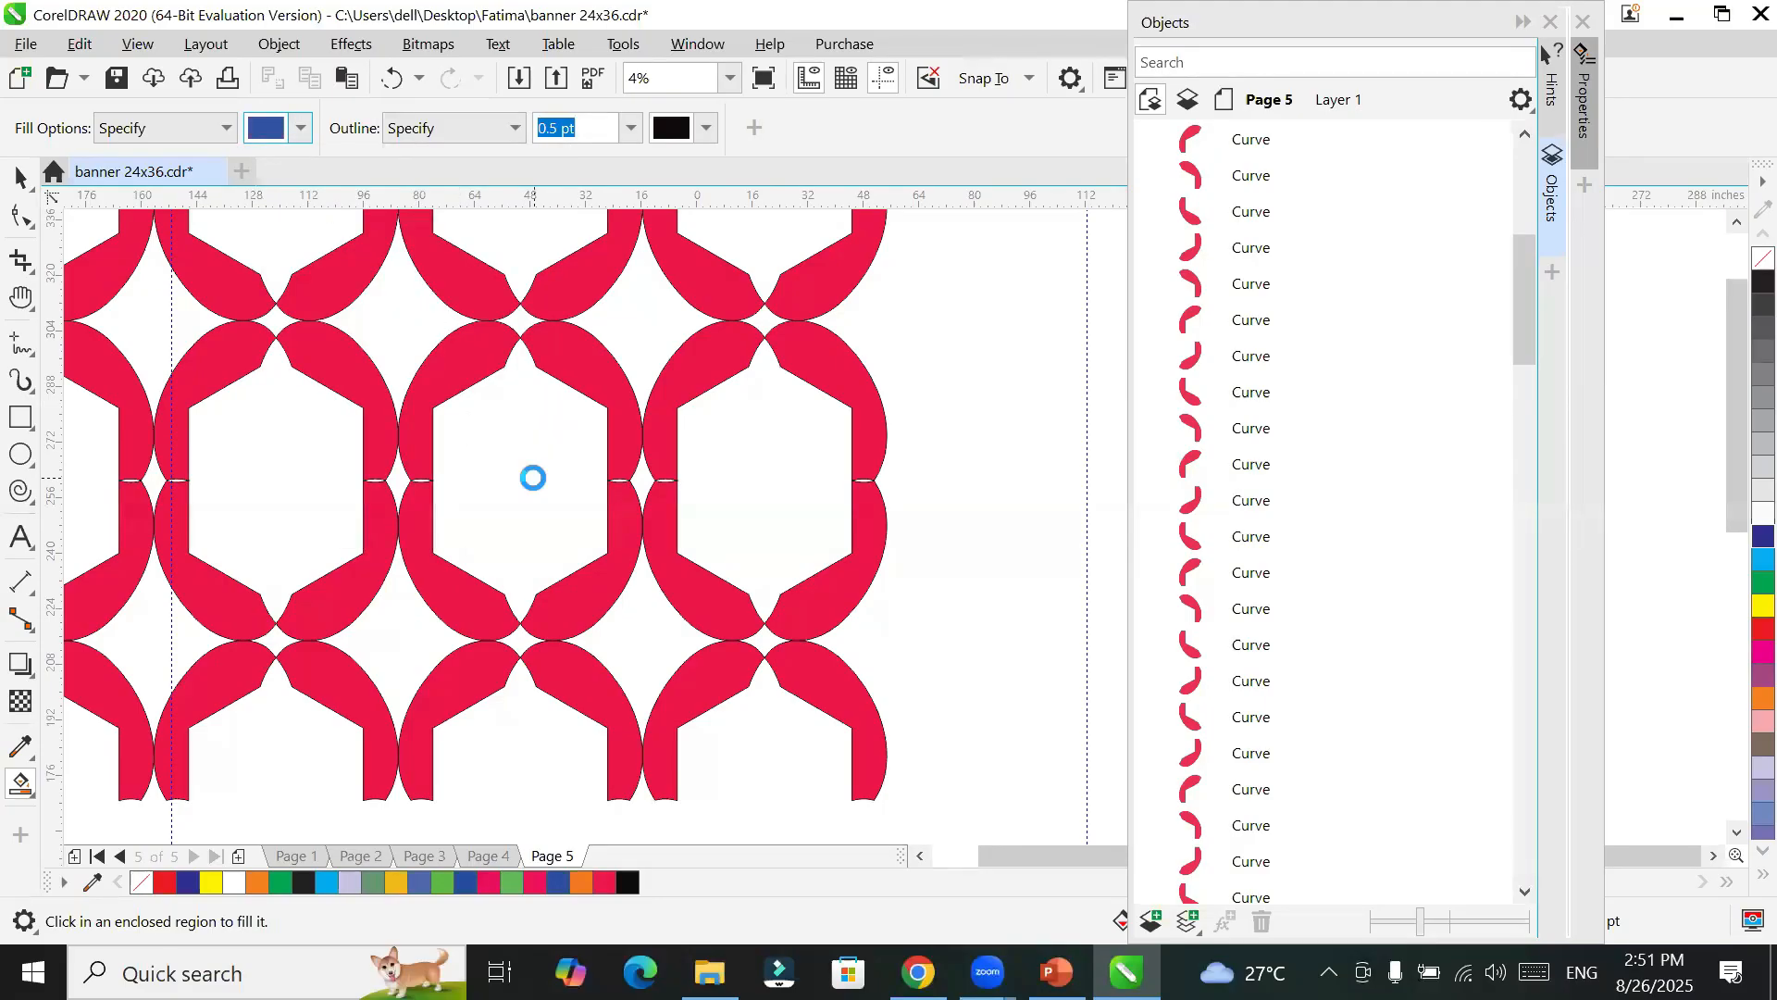
Step: Move the new blue hexagonal shape out of the red pattern into the empty space beside it
{"action": "scroll", "coordinate": [659, 435], "scroll_direction": "down", "scroll_amount": 3}
{"action": "scroll", "coordinate": [659, 435], "scroll_direction": "up", "scroll_amount": 3}
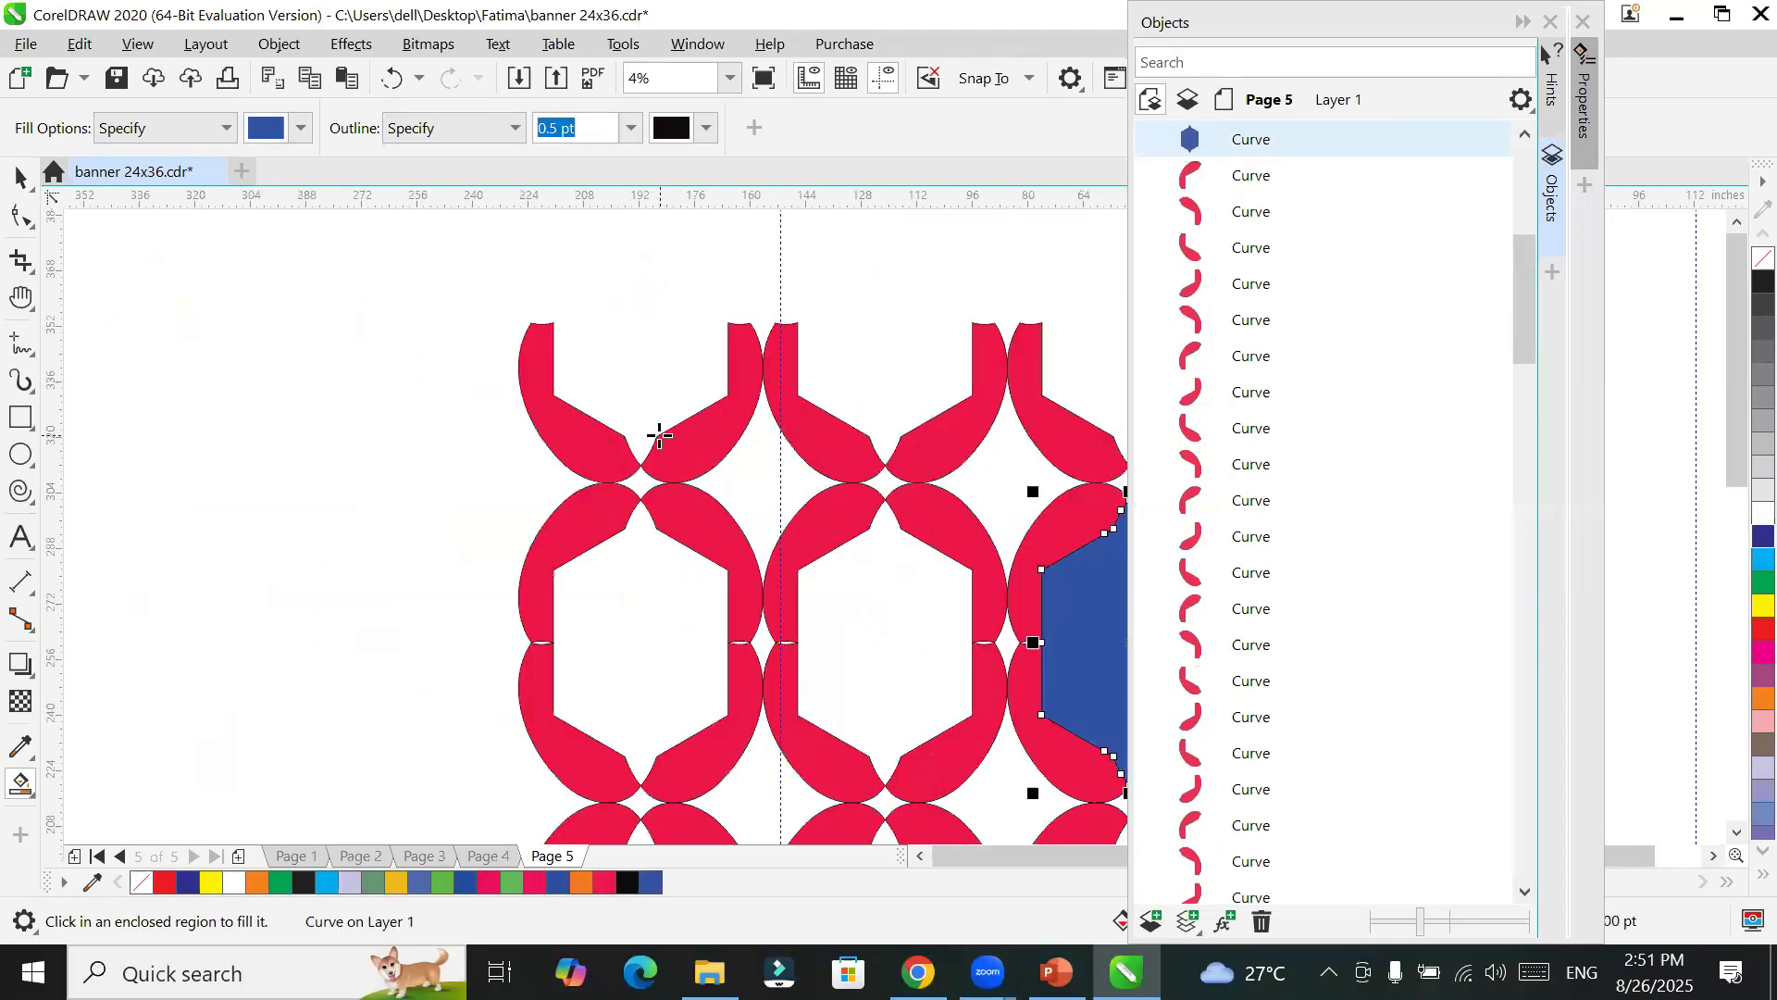
{"action": "scroll", "coordinate": [659, 435], "scroll_direction": "down", "scroll_amount": 1}
{"action": "left_click", "coordinate": [22, 176]}
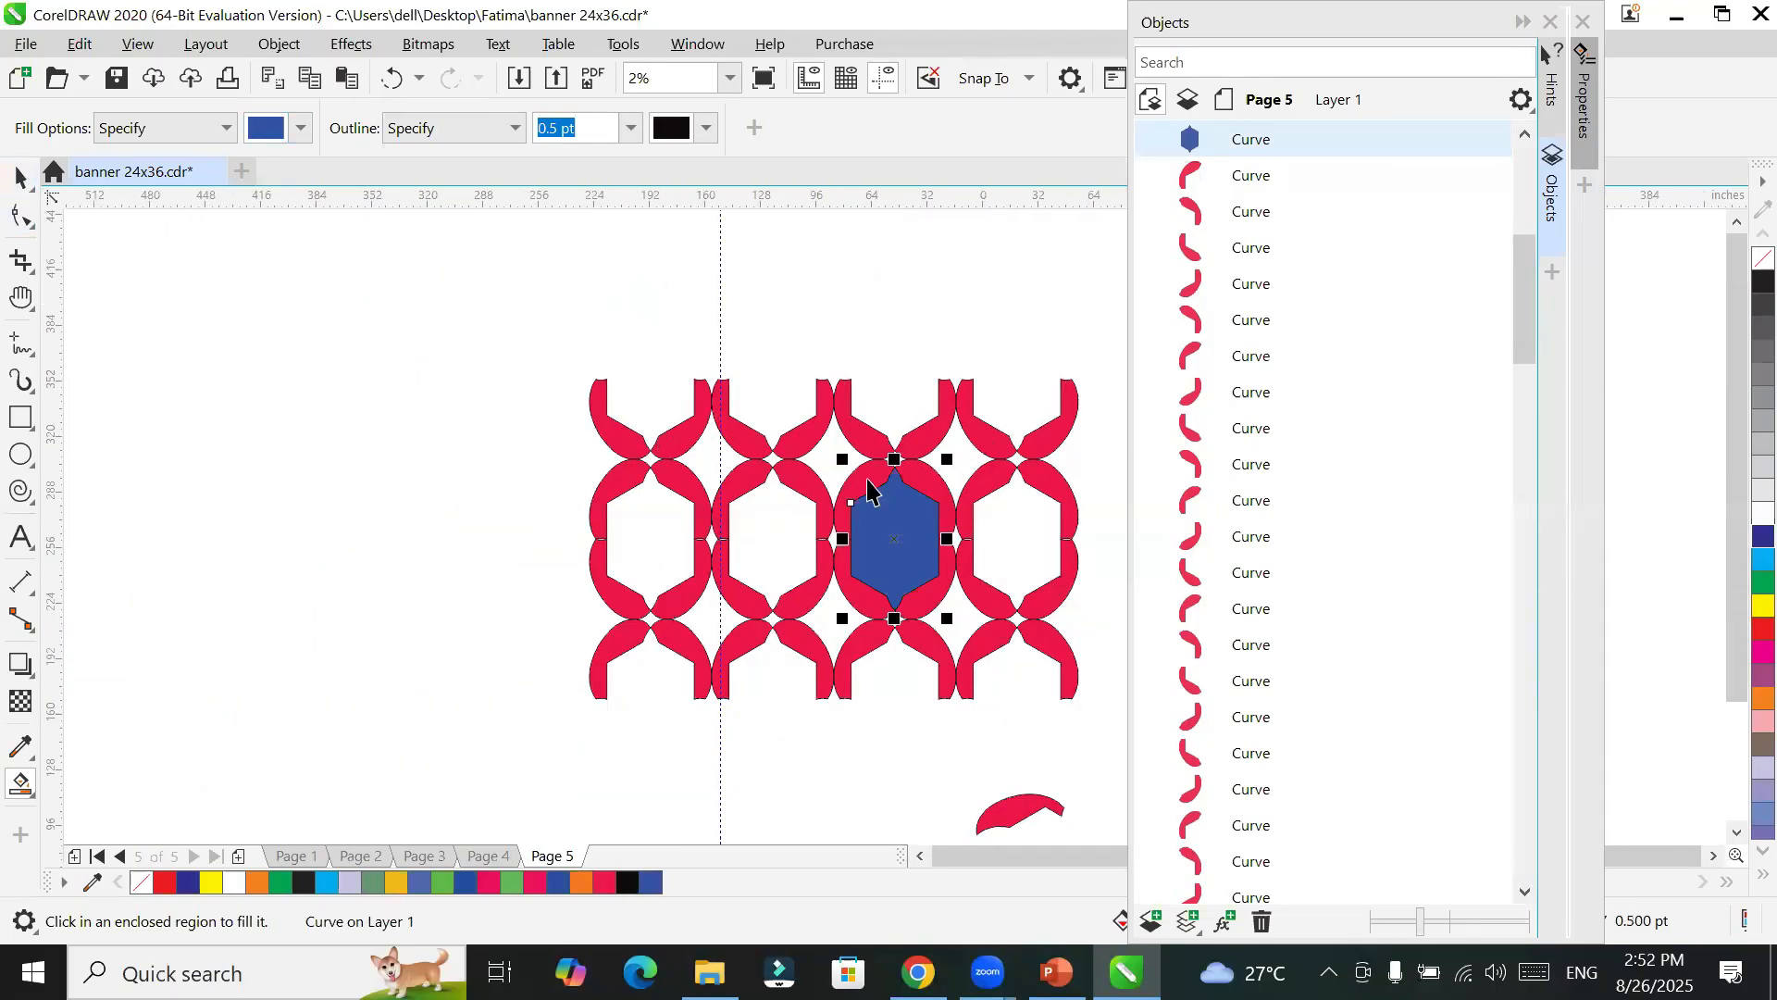
{"action": "left_click_drag", "start_coordinate": [924, 532], "coordinate": [412, 497]}
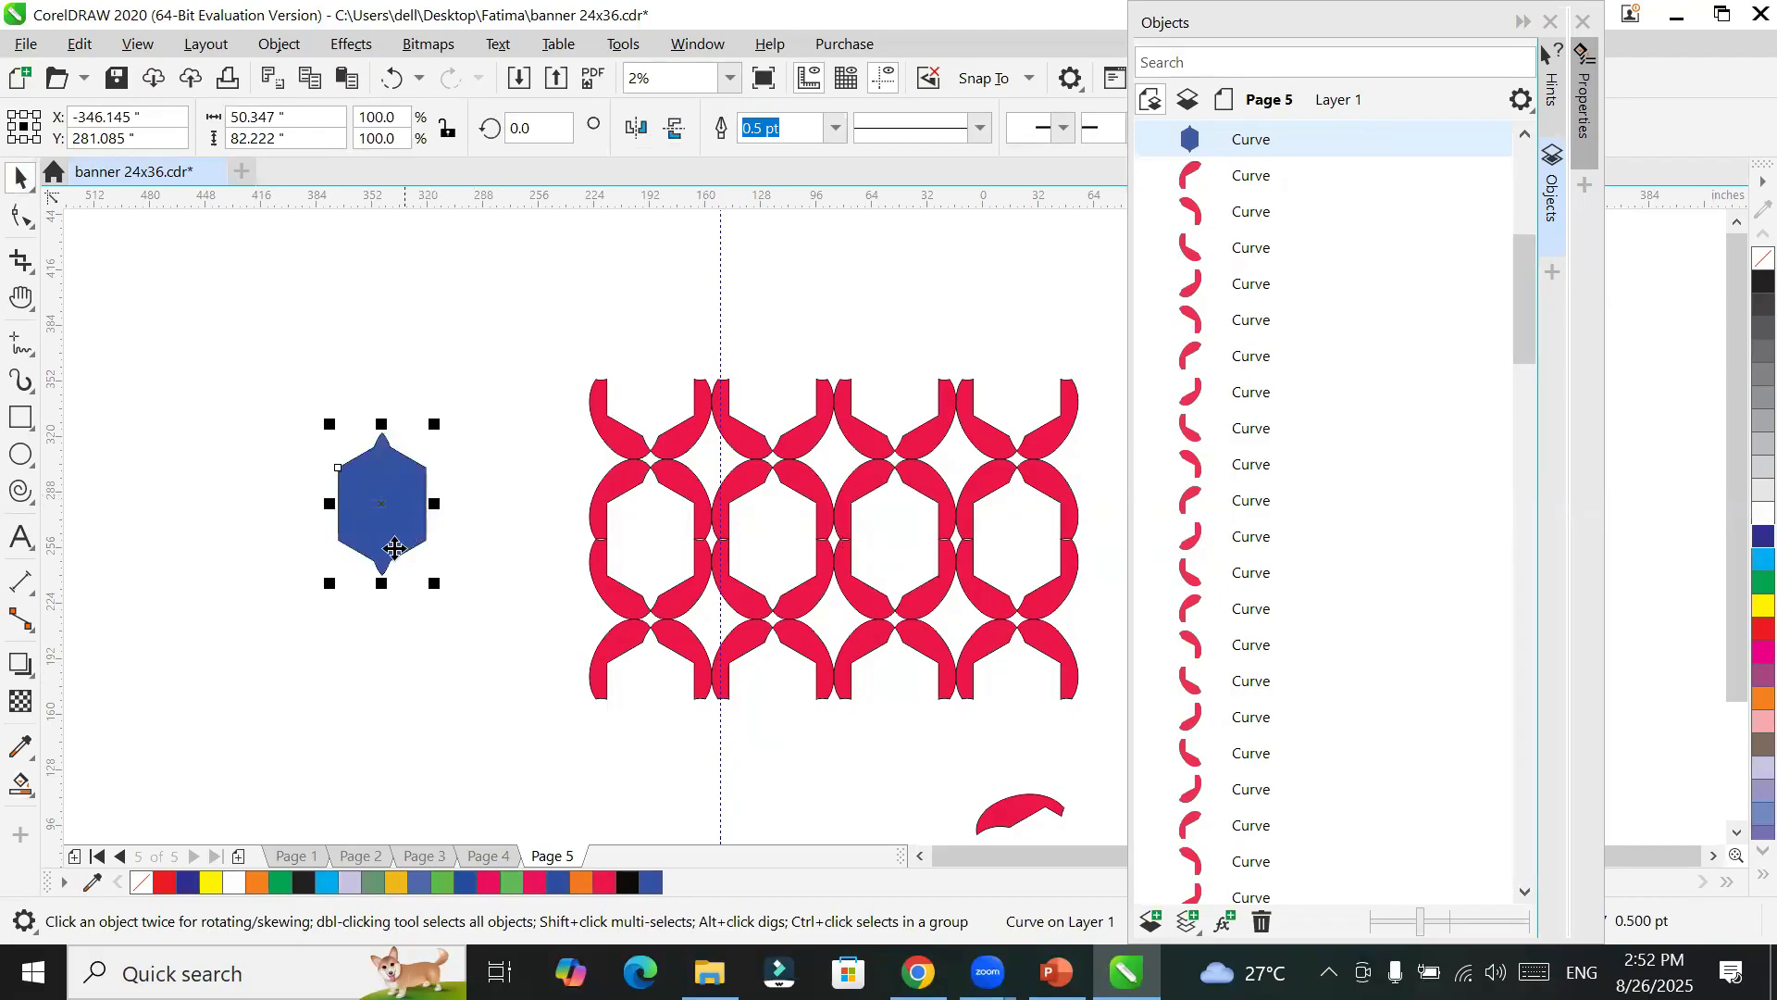
Step: Mirror-copy the blue shape downward and sideways into a two-by-two block, and mirror-copy that block upward
{"action": "left_click_drag", "start_coordinate": [379, 450], "coordinate": [380, 592]}
{"action": "left_click_drag", "start_coordinate": [441, 340], "coordinate": [320, 764]}
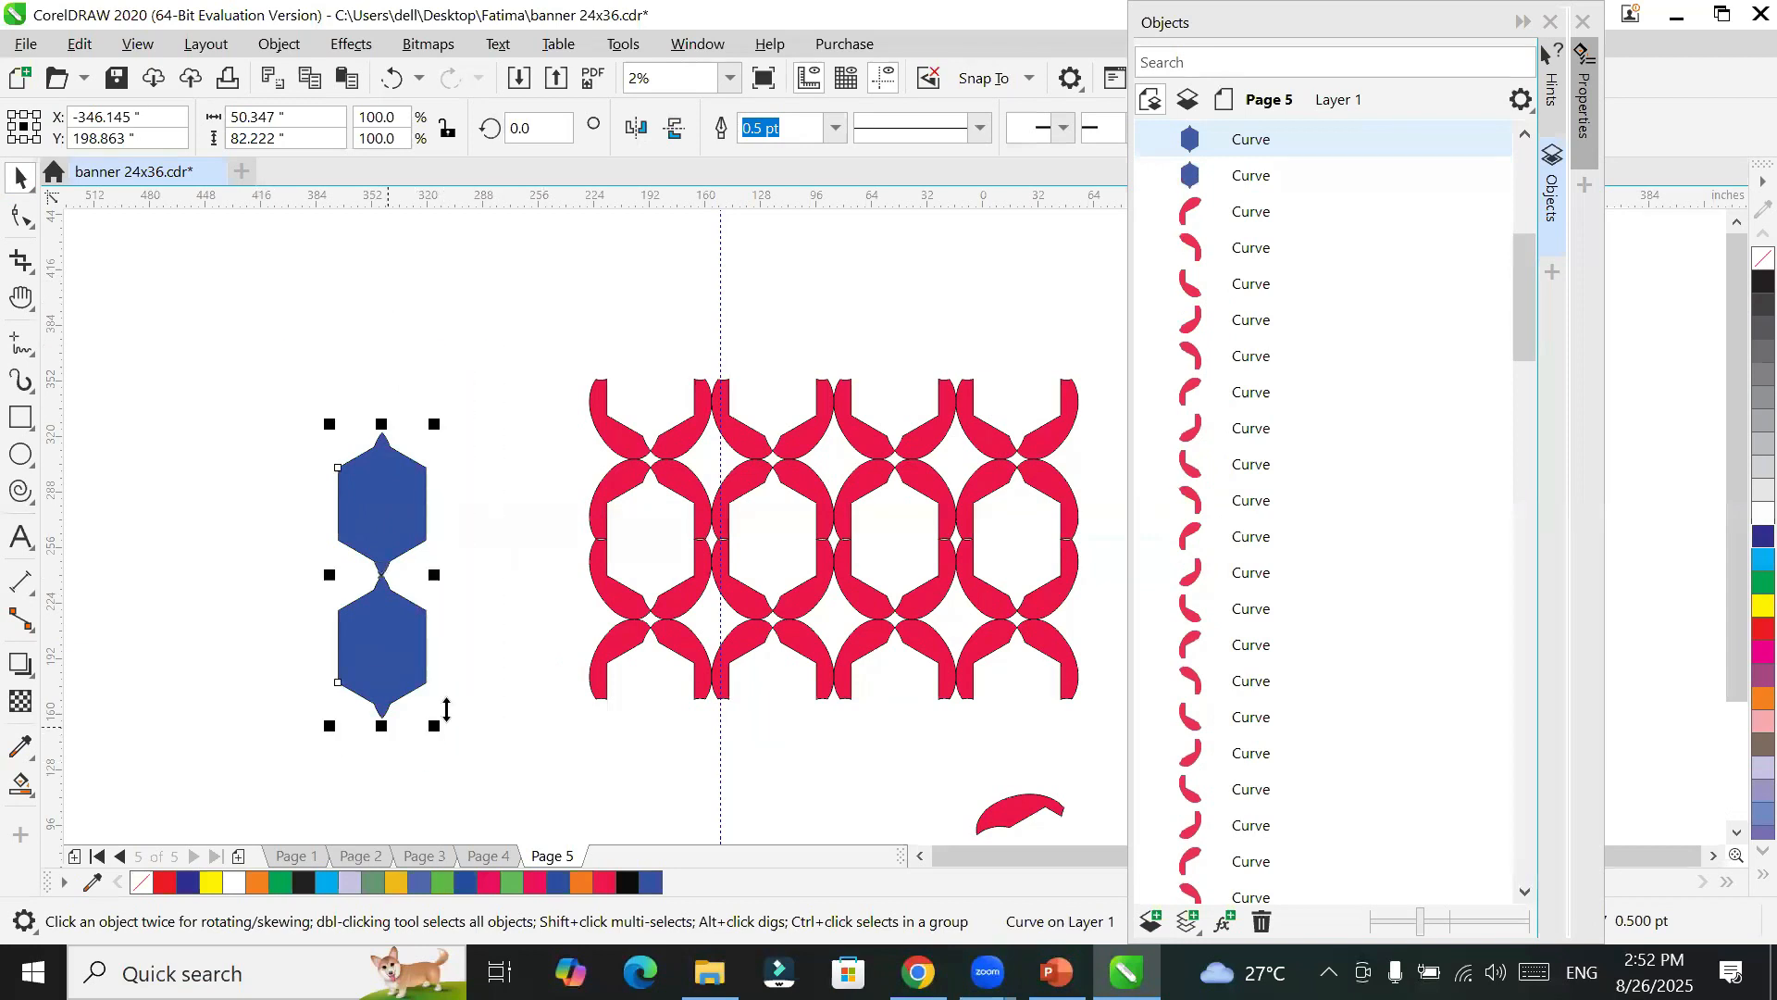
{"action": "left_click_drag", "start_coordinate": [429, 575], "coordinate": [287, 568]}
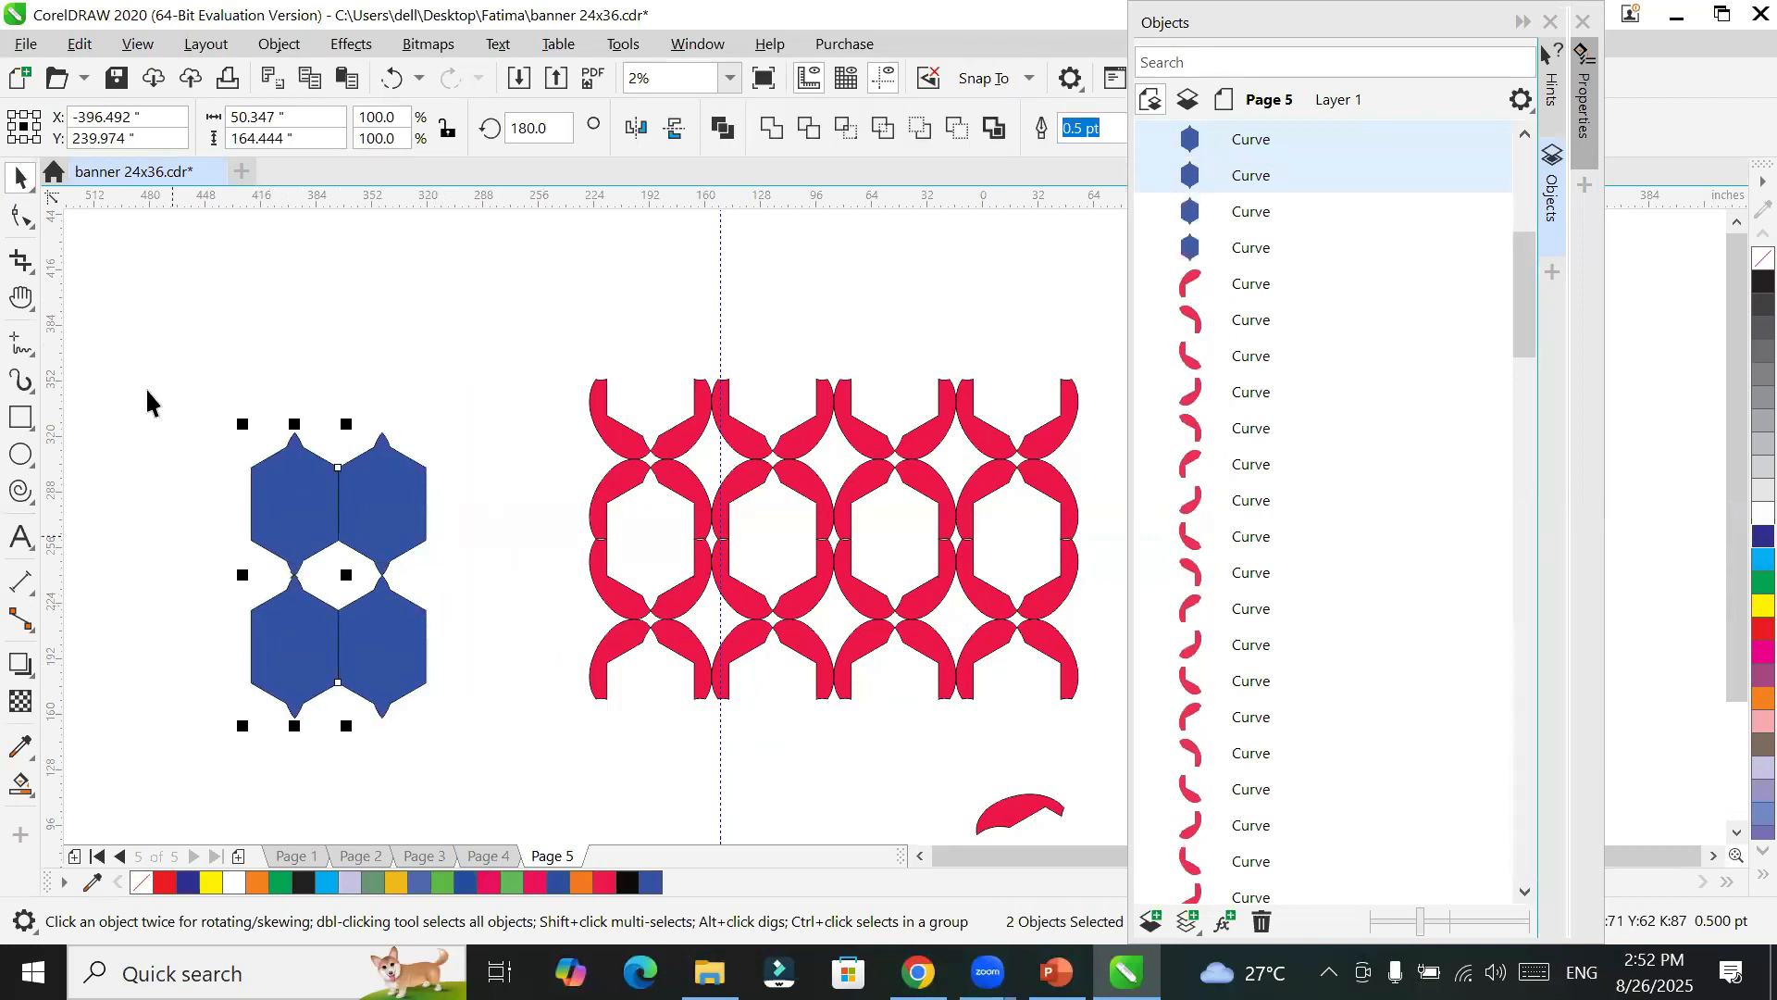
{"action": "left_click_drag", "start_coordinate": [176, 380], "coordinate": [551, 809]}
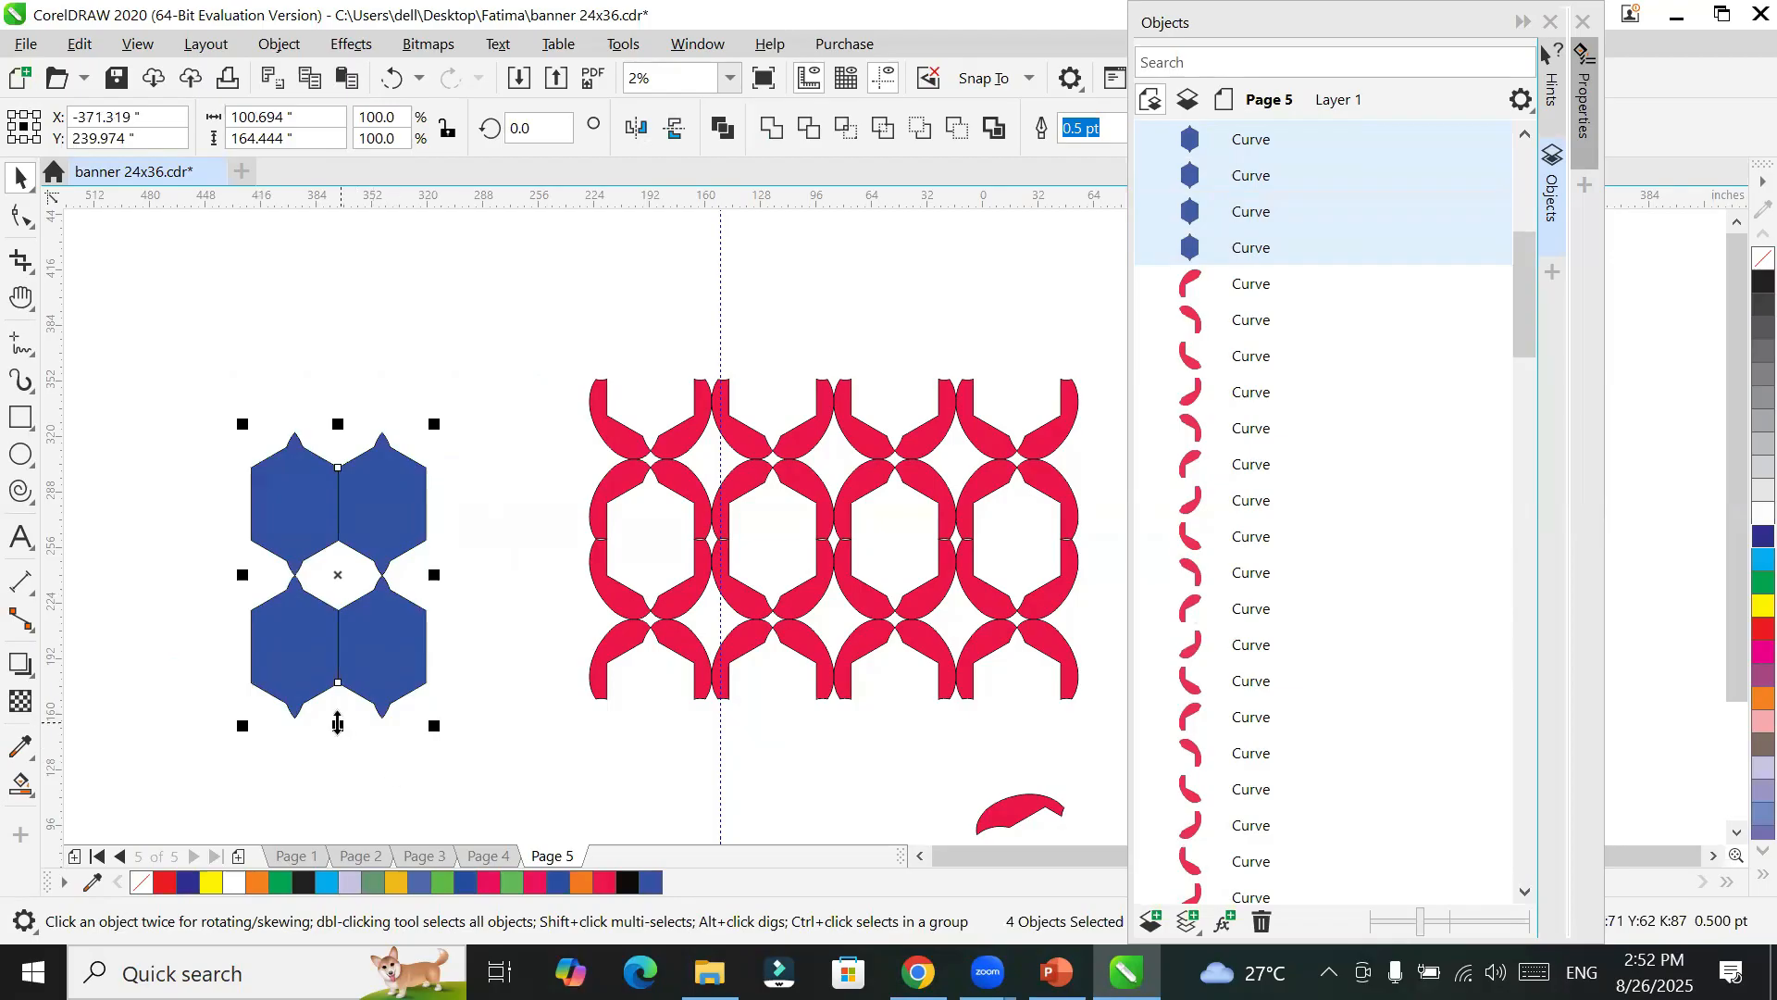
{"action": "left_click_drag", "start_coordinate": [352, 436], "coordinate": [312, 453]}
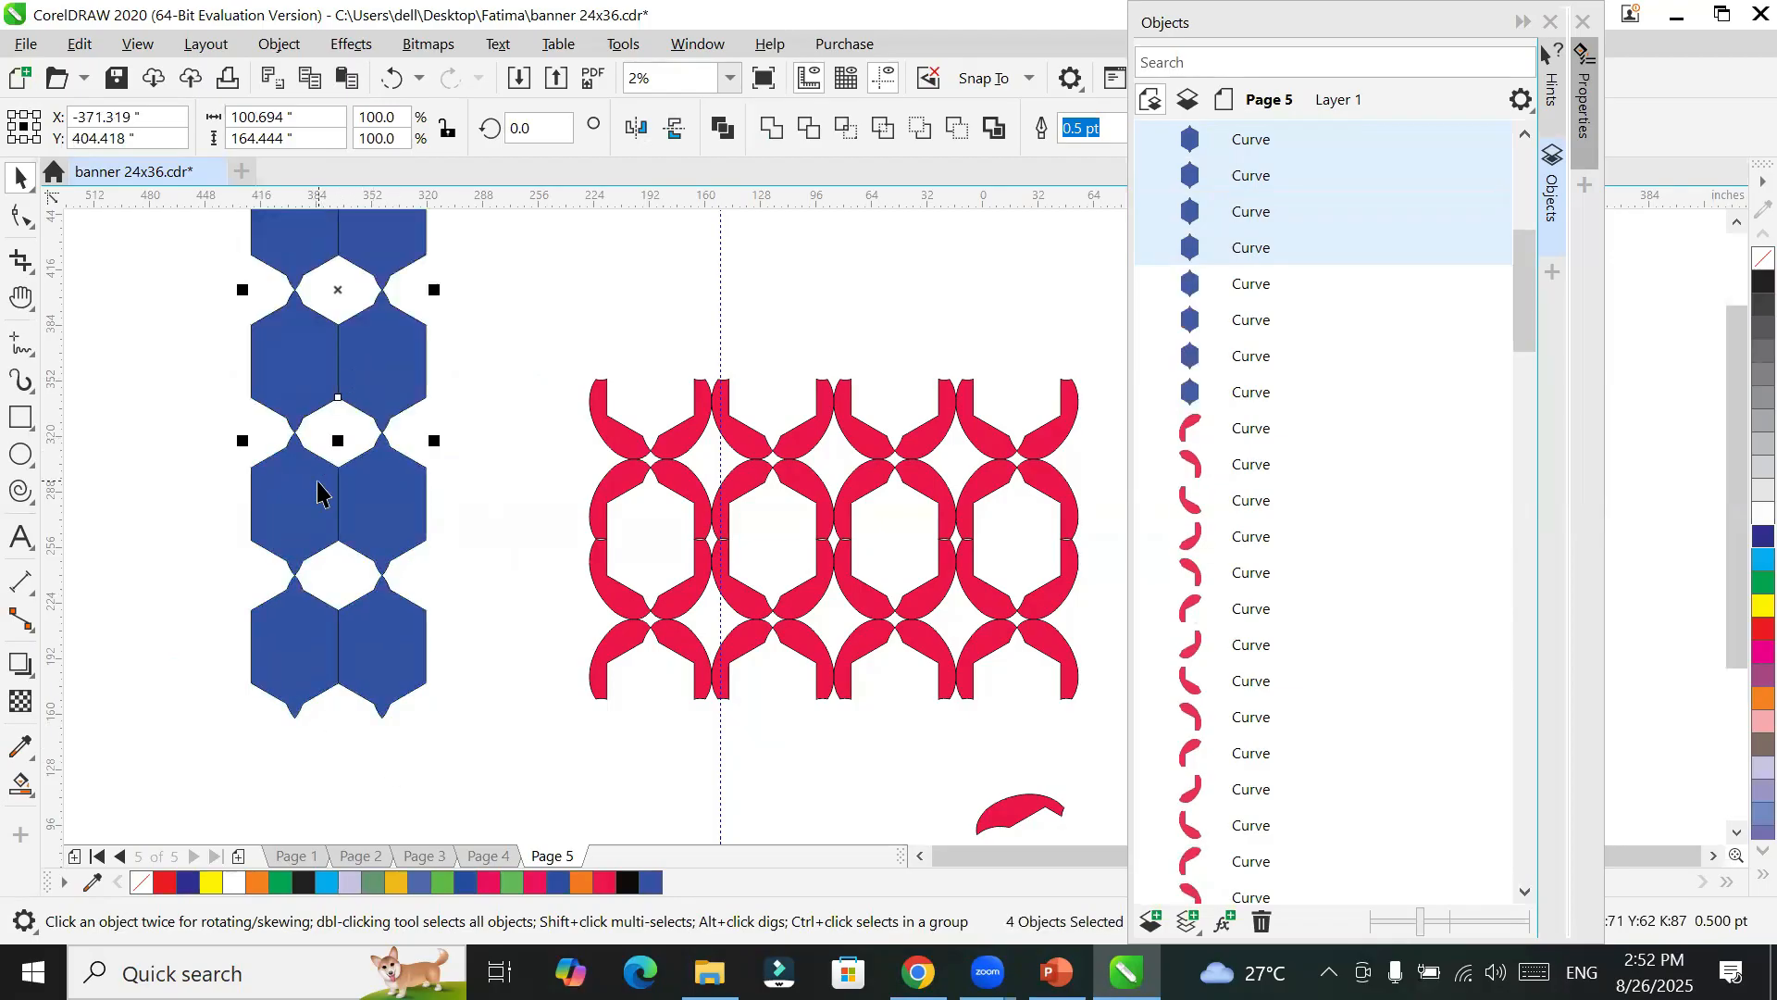
Step: Set the Smart Fill colour to pink (C0 M100 Y44 K0) and fill the central gap enclosed by four blue shapes
{"action": "scroll", "coordinate": [410, 426], "scroll_direction": "up", "scroll_amount": 3}
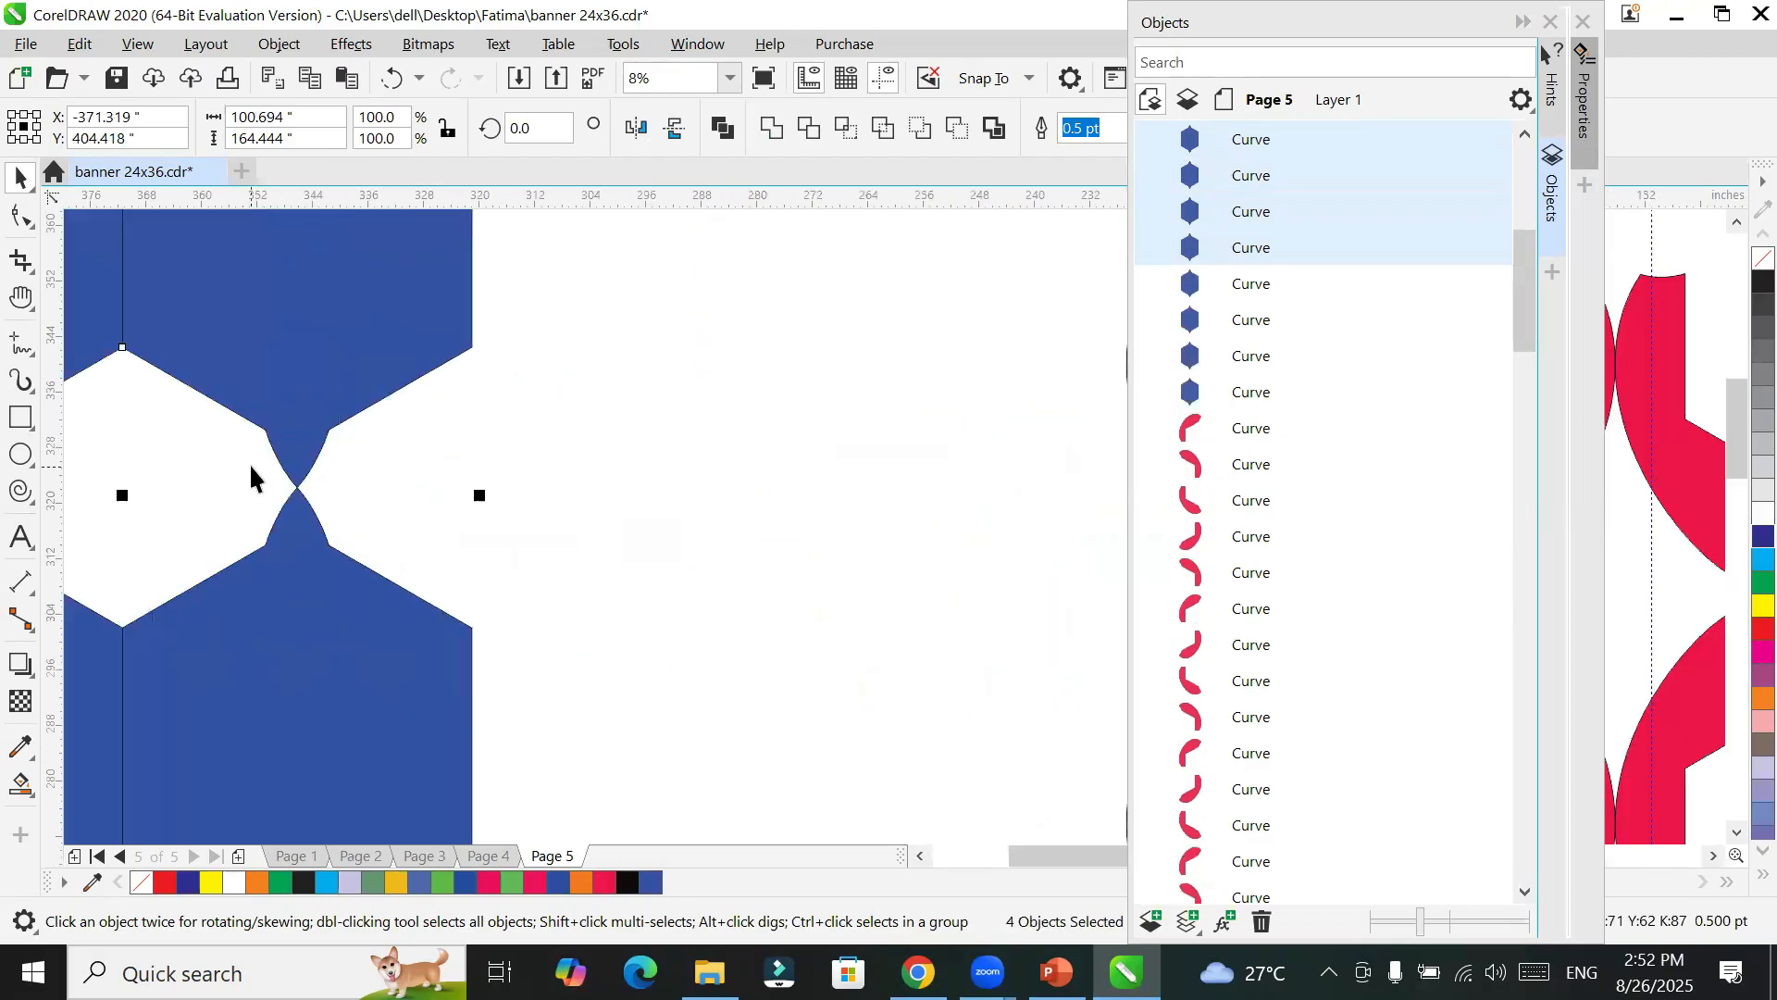
{"action": "key", "text": "h"}
{"action": "left_click_drag", "start_coordinate": [238, 476], "coordinate": [634, 533]}
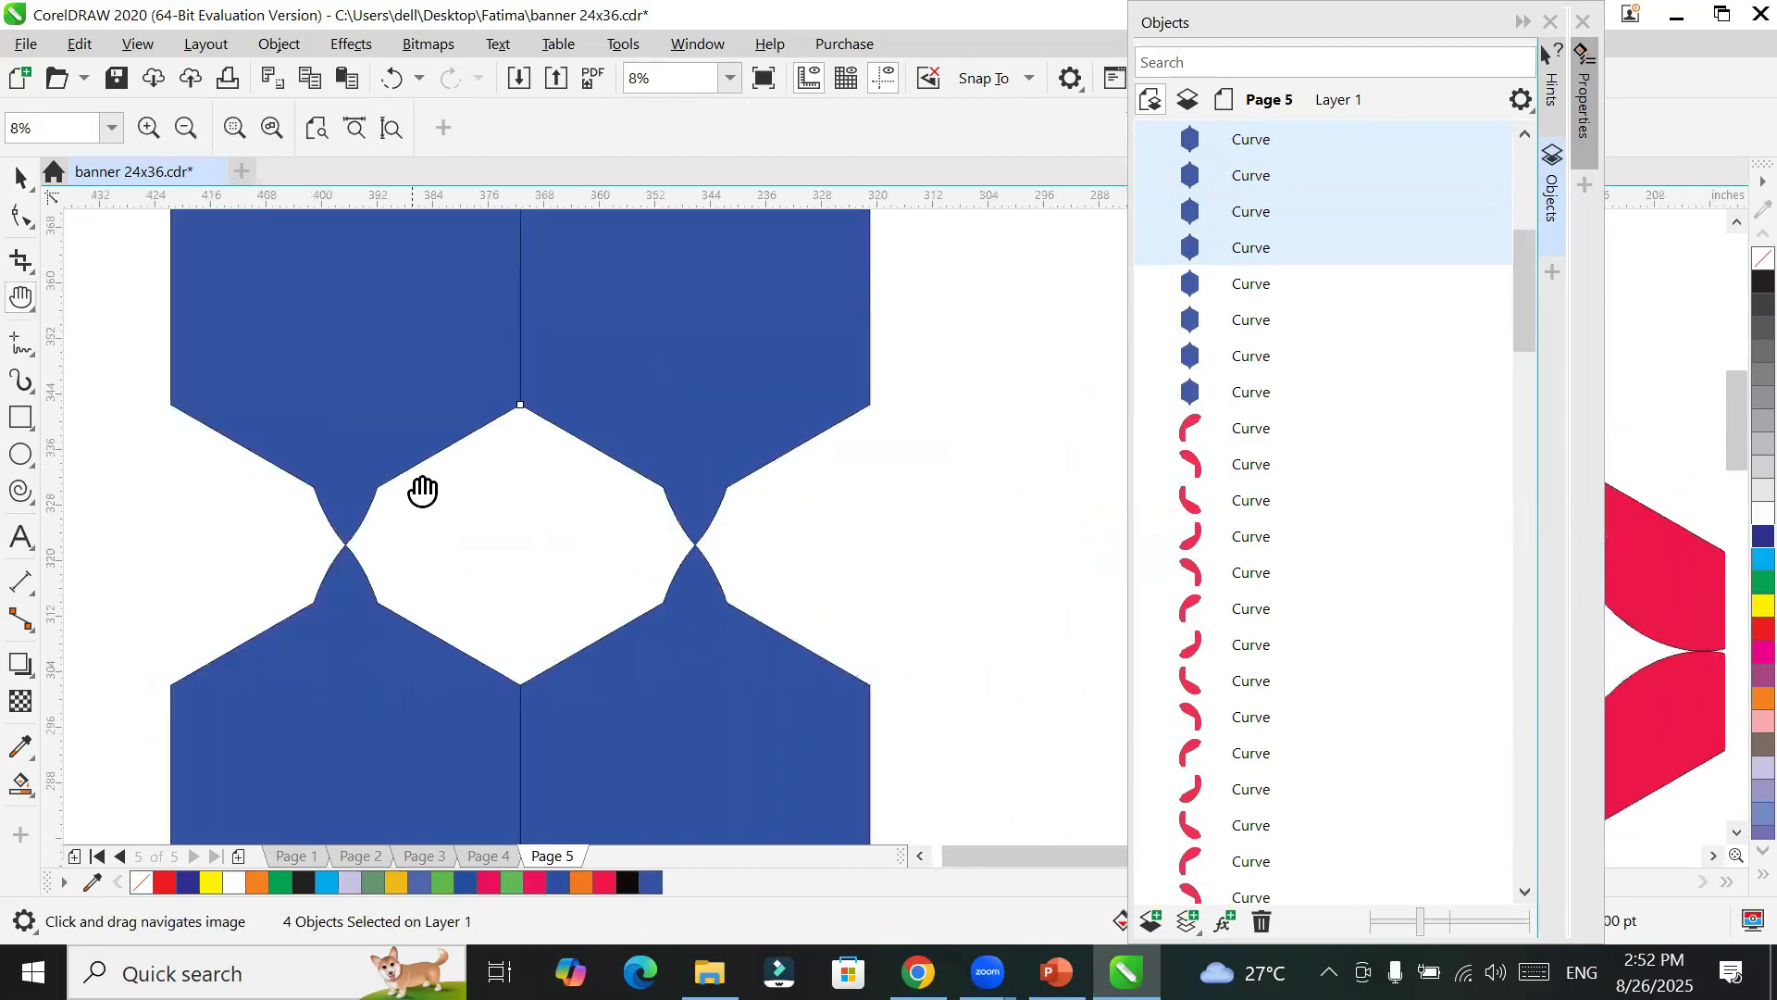
{"action": "left_click", "coordinate": [21, 784]}
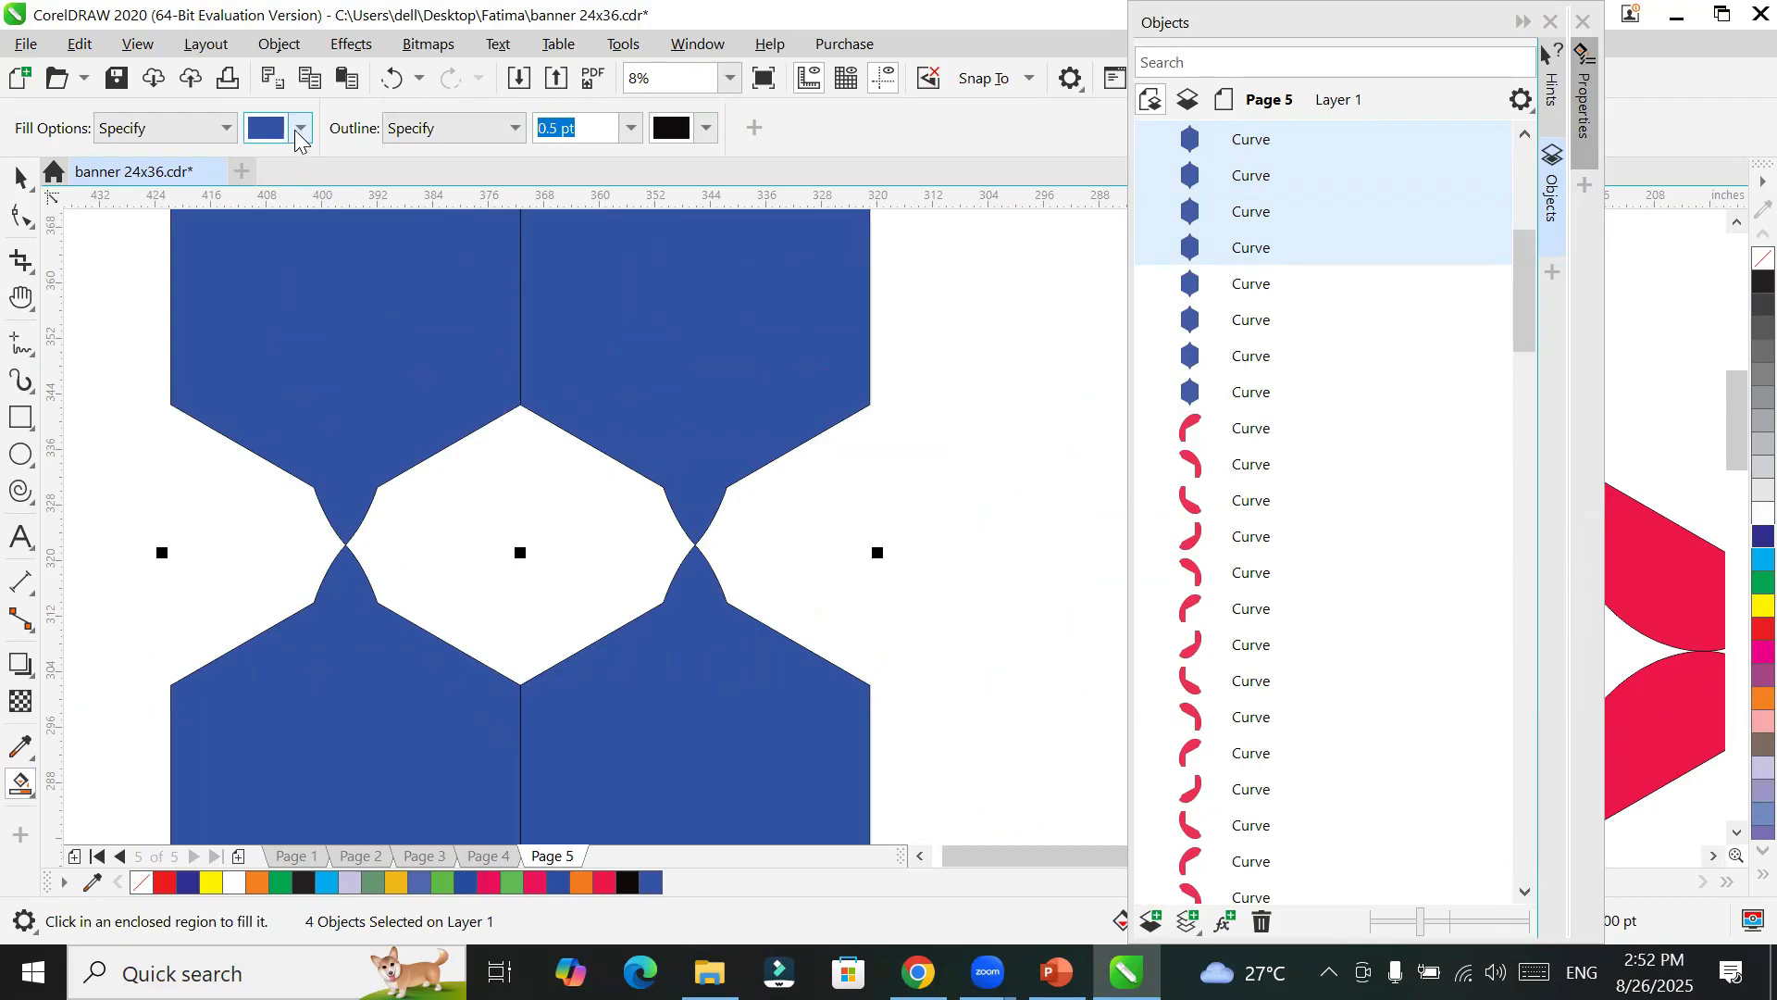
{"action": "left_click", "coordinate": [300, 128]}
{"action": "left_click", "coordinate": [443, 457]}
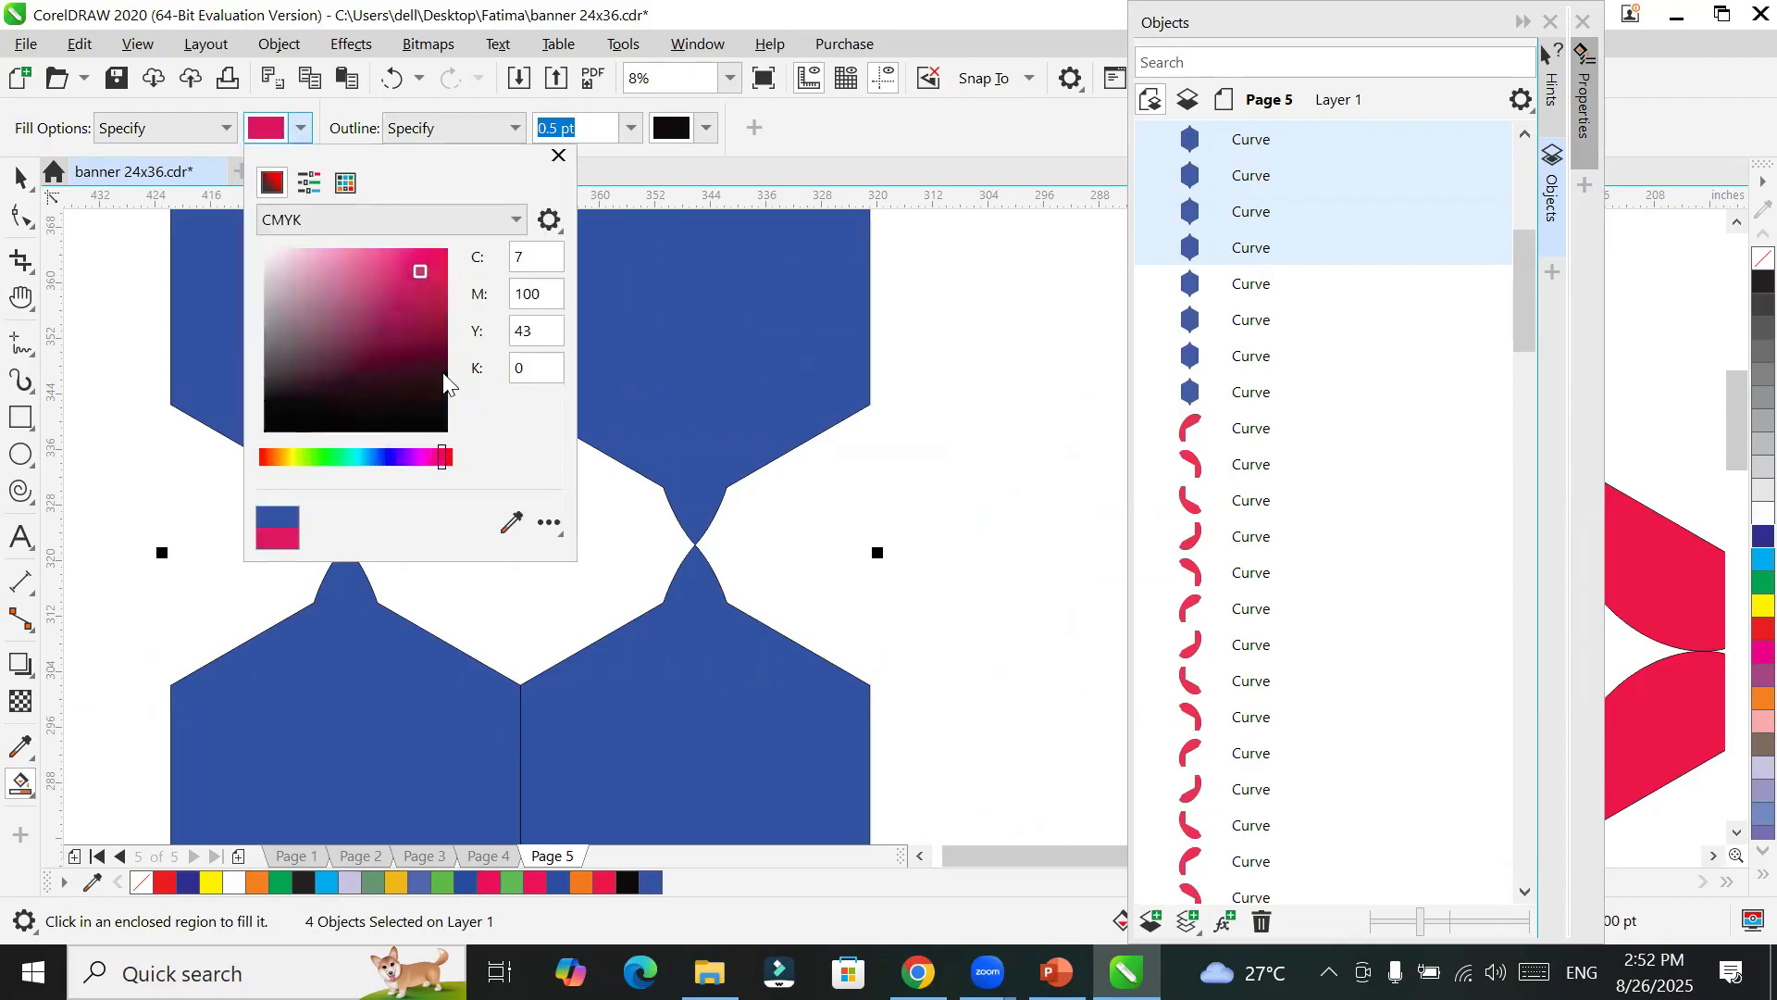
{"action": "left_click", "coordinate": [436, 257]}
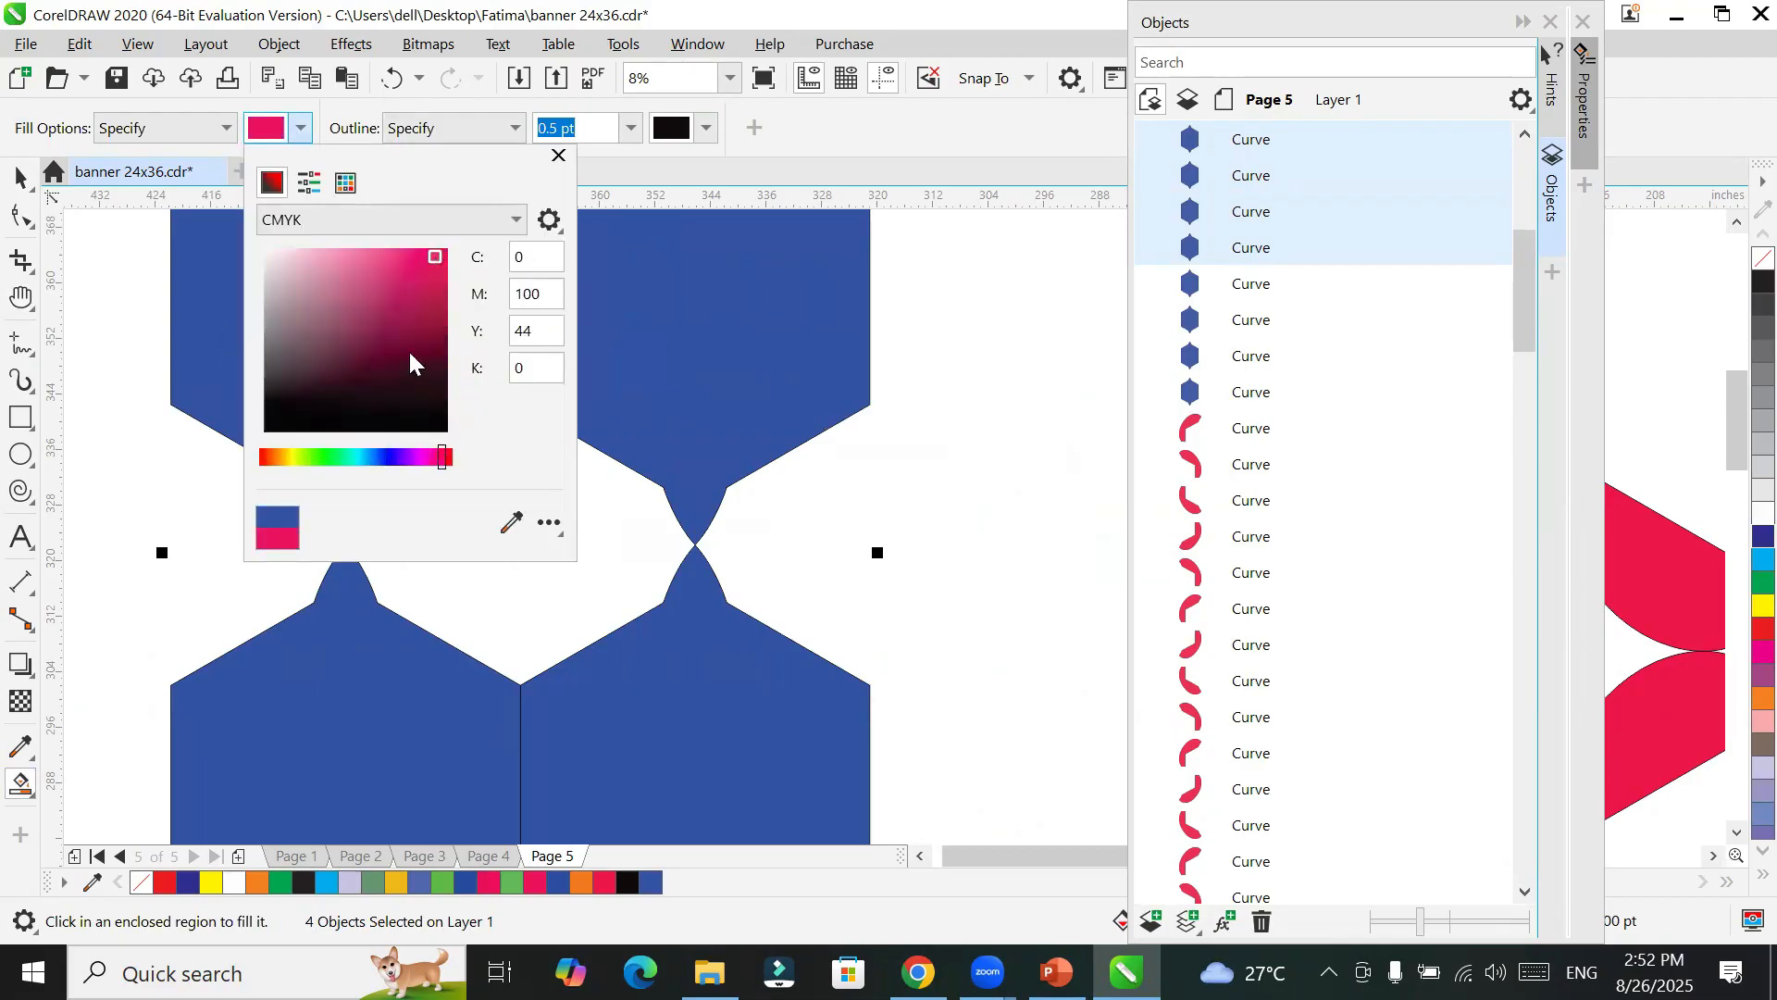
{"action": "left_click", "coordinate": [20, 789]}
{"action": "left_click", "coordinate": [600, 553]}
{"action": "scroll", "coordinate": [630, 545], "scroll_direction": "down", "scroll_amount": 3}
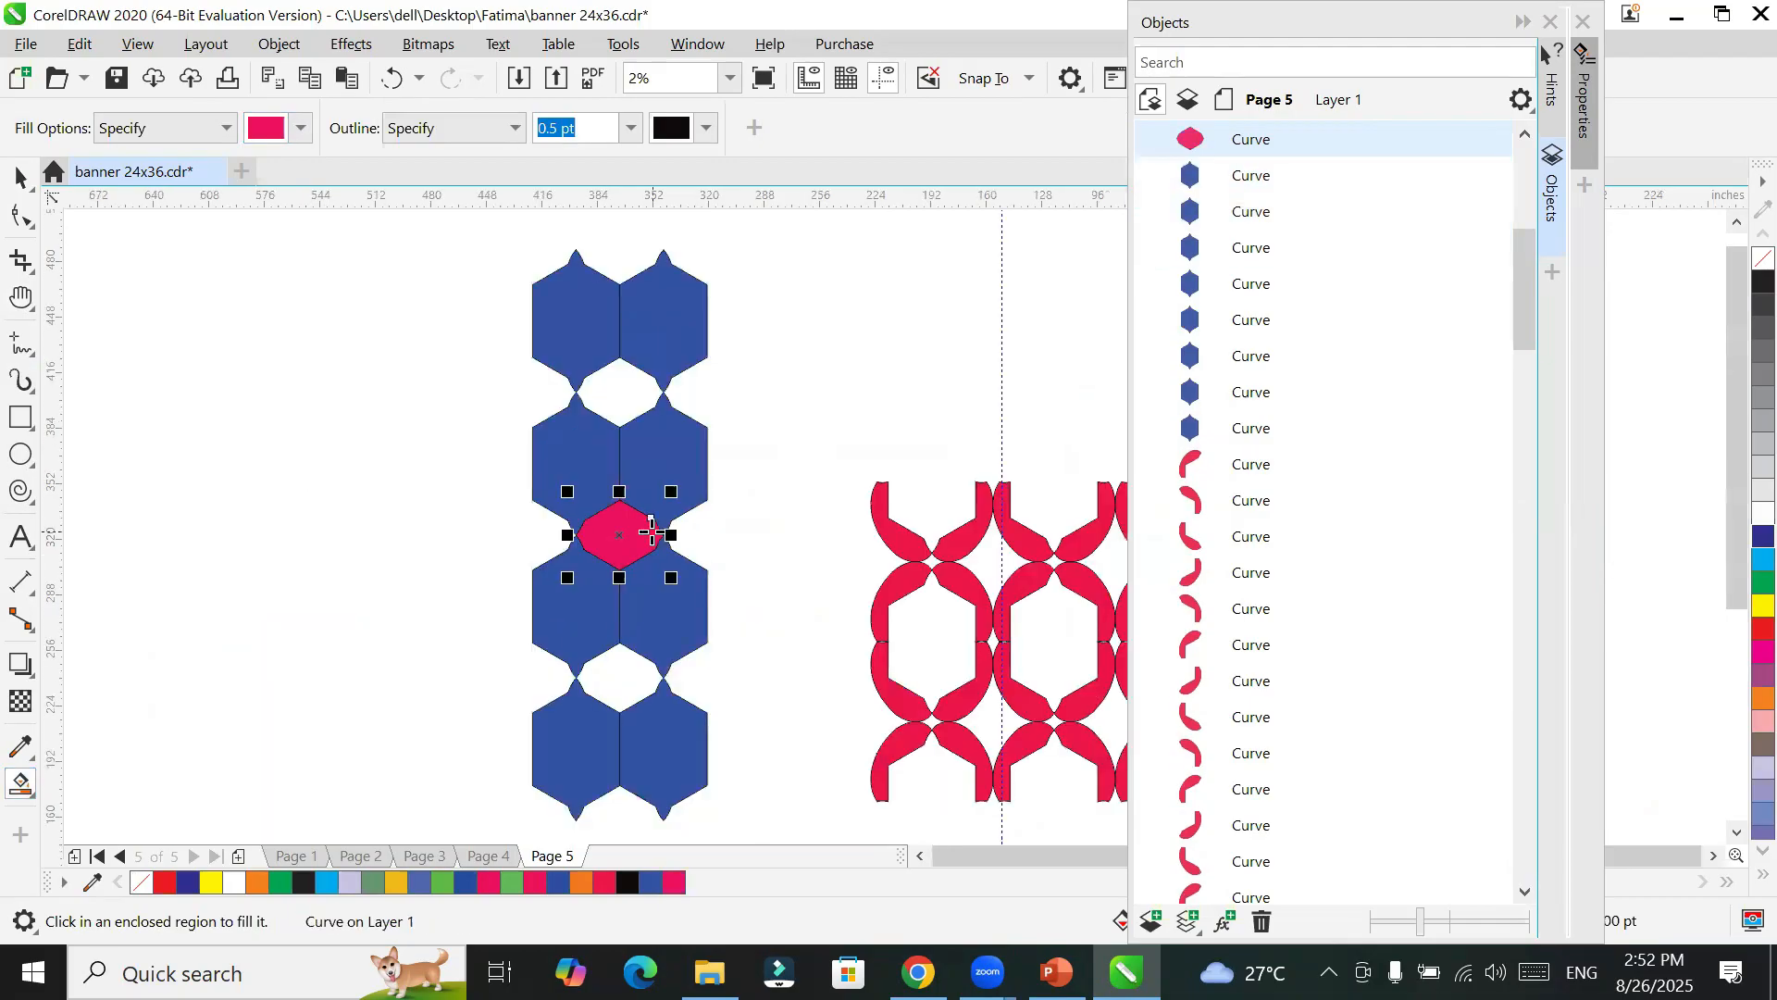
Step: Move the pink shape out of the blue pattern into the empty space beside it and deselect it
{"action": "key", "text": "space"}
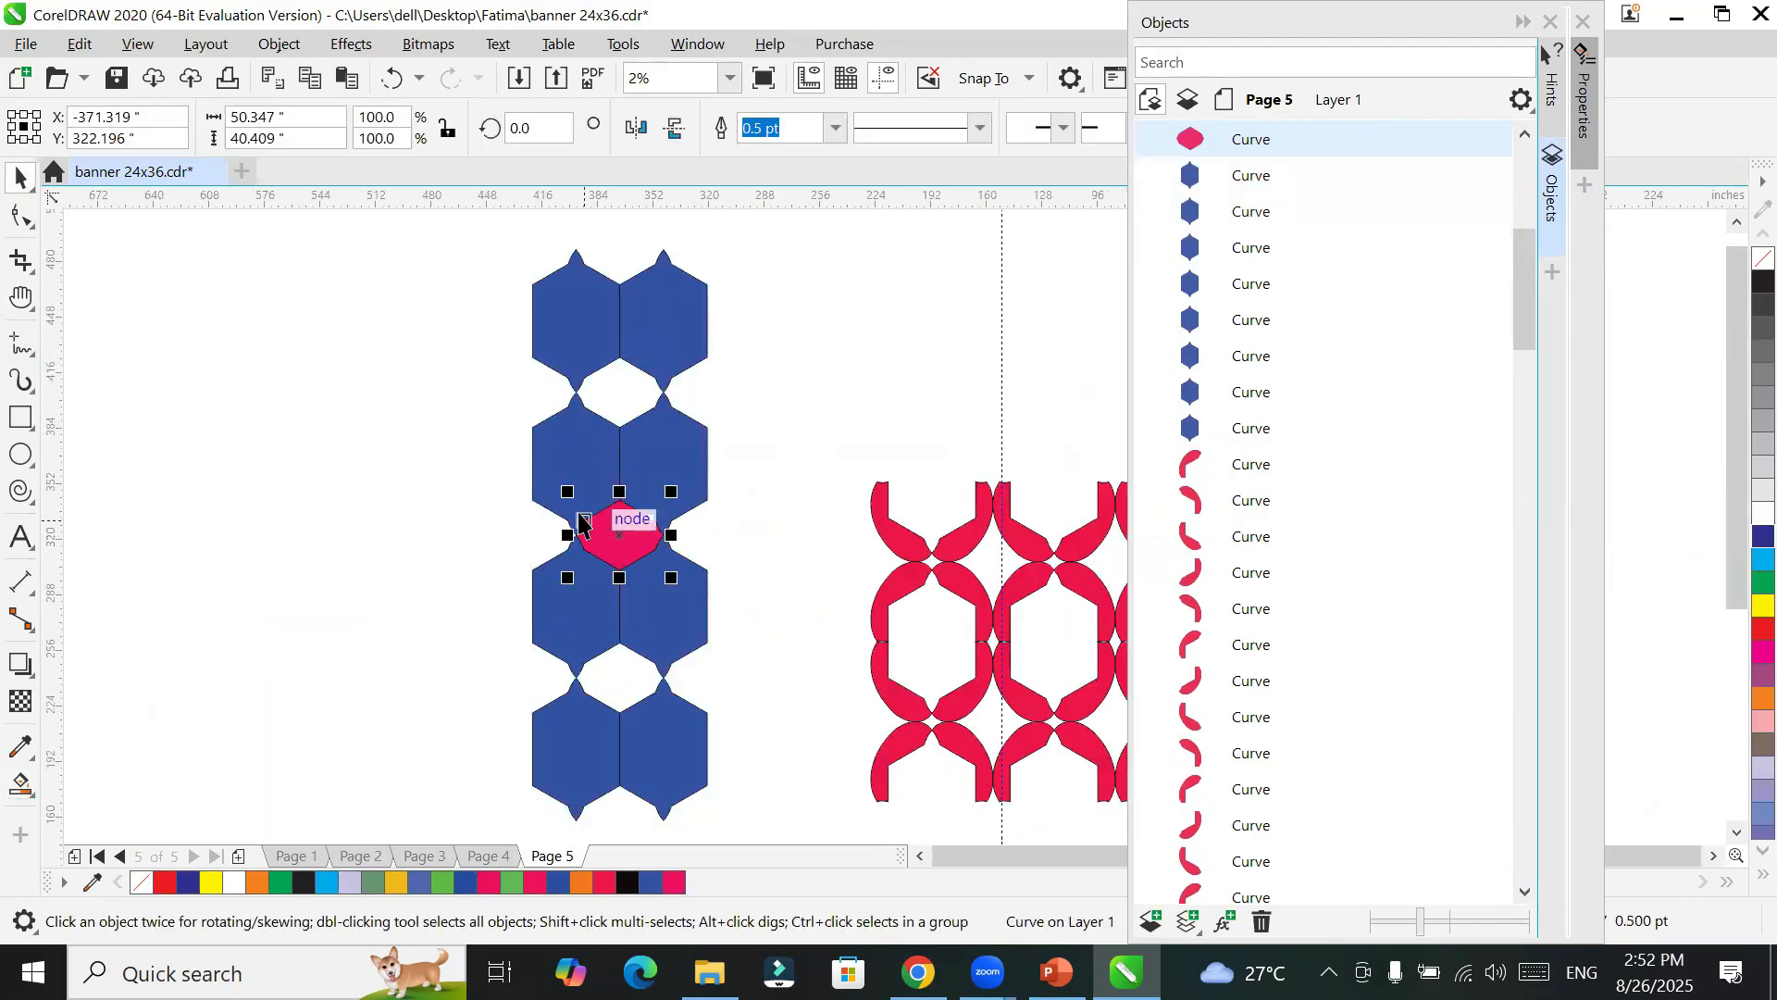
{"action": "left_click_drag", "start_coordinate": [620, 518], "coordinate": [324, 479]}
{"action": "scroll", "coordinate": [324, 479], "scroll_direction": "up", "scroll_amount": 4}
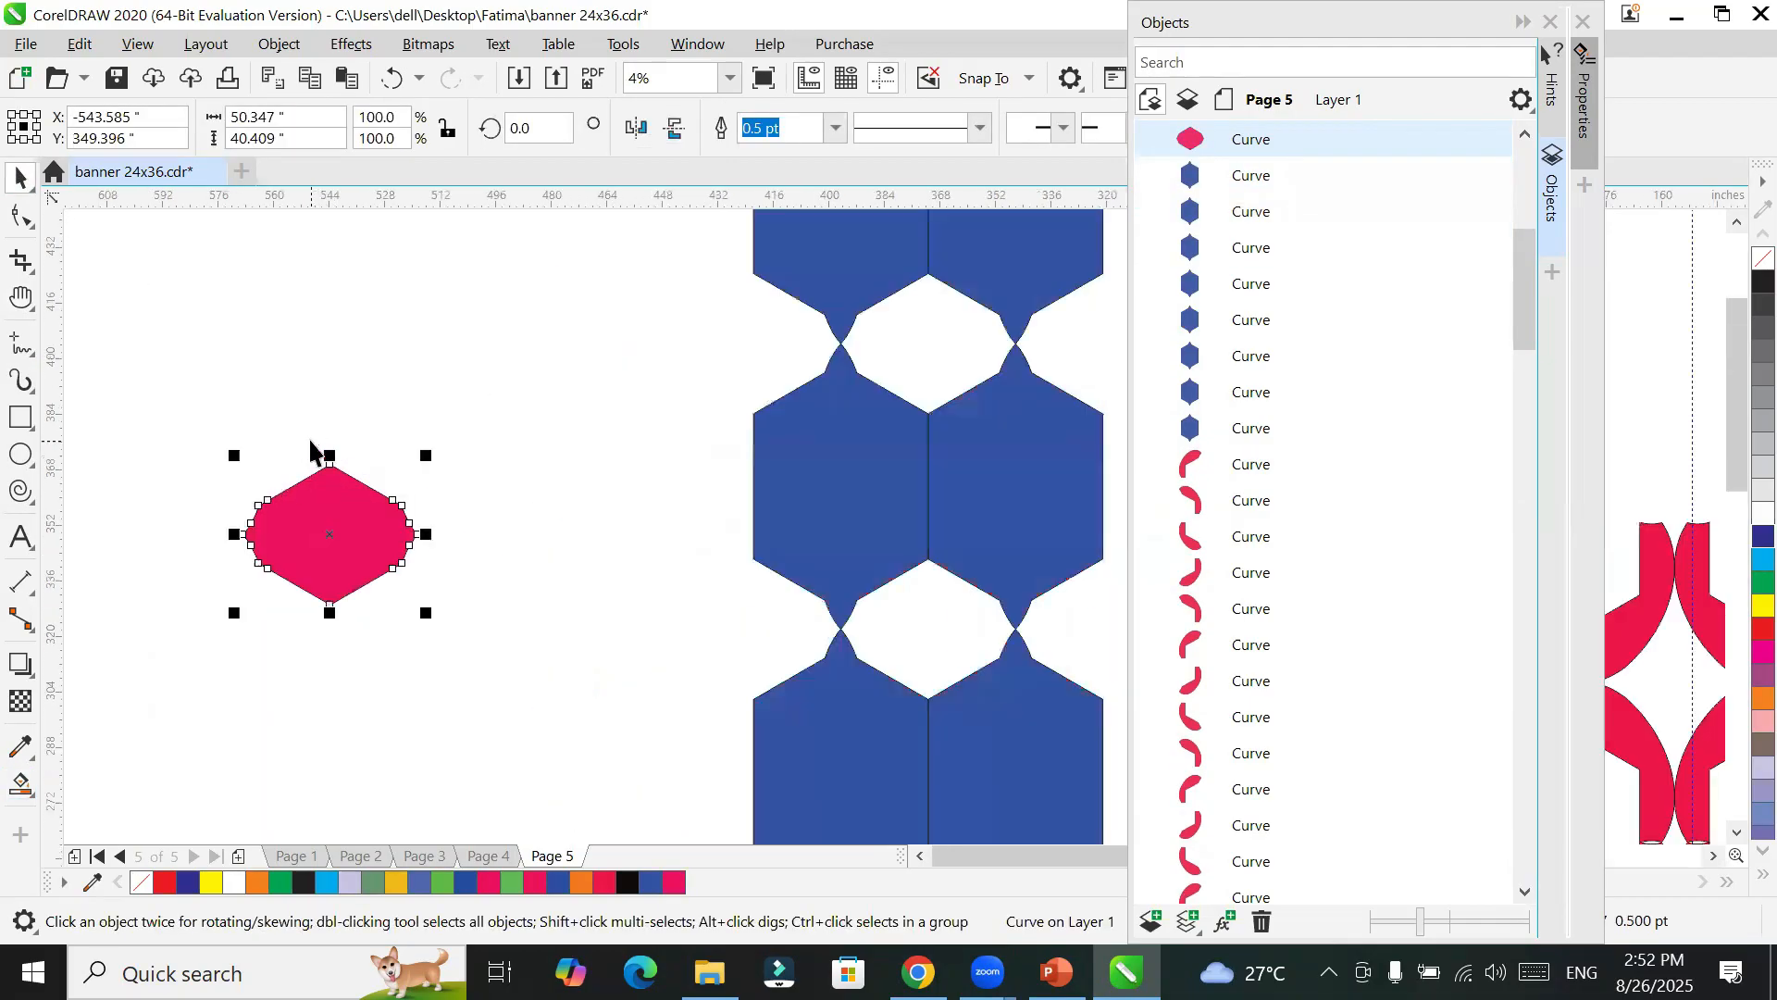
{"action": "scroll", "coordinate": [302, 605], "scroll_direction": "down", "scroll_amount": 2}
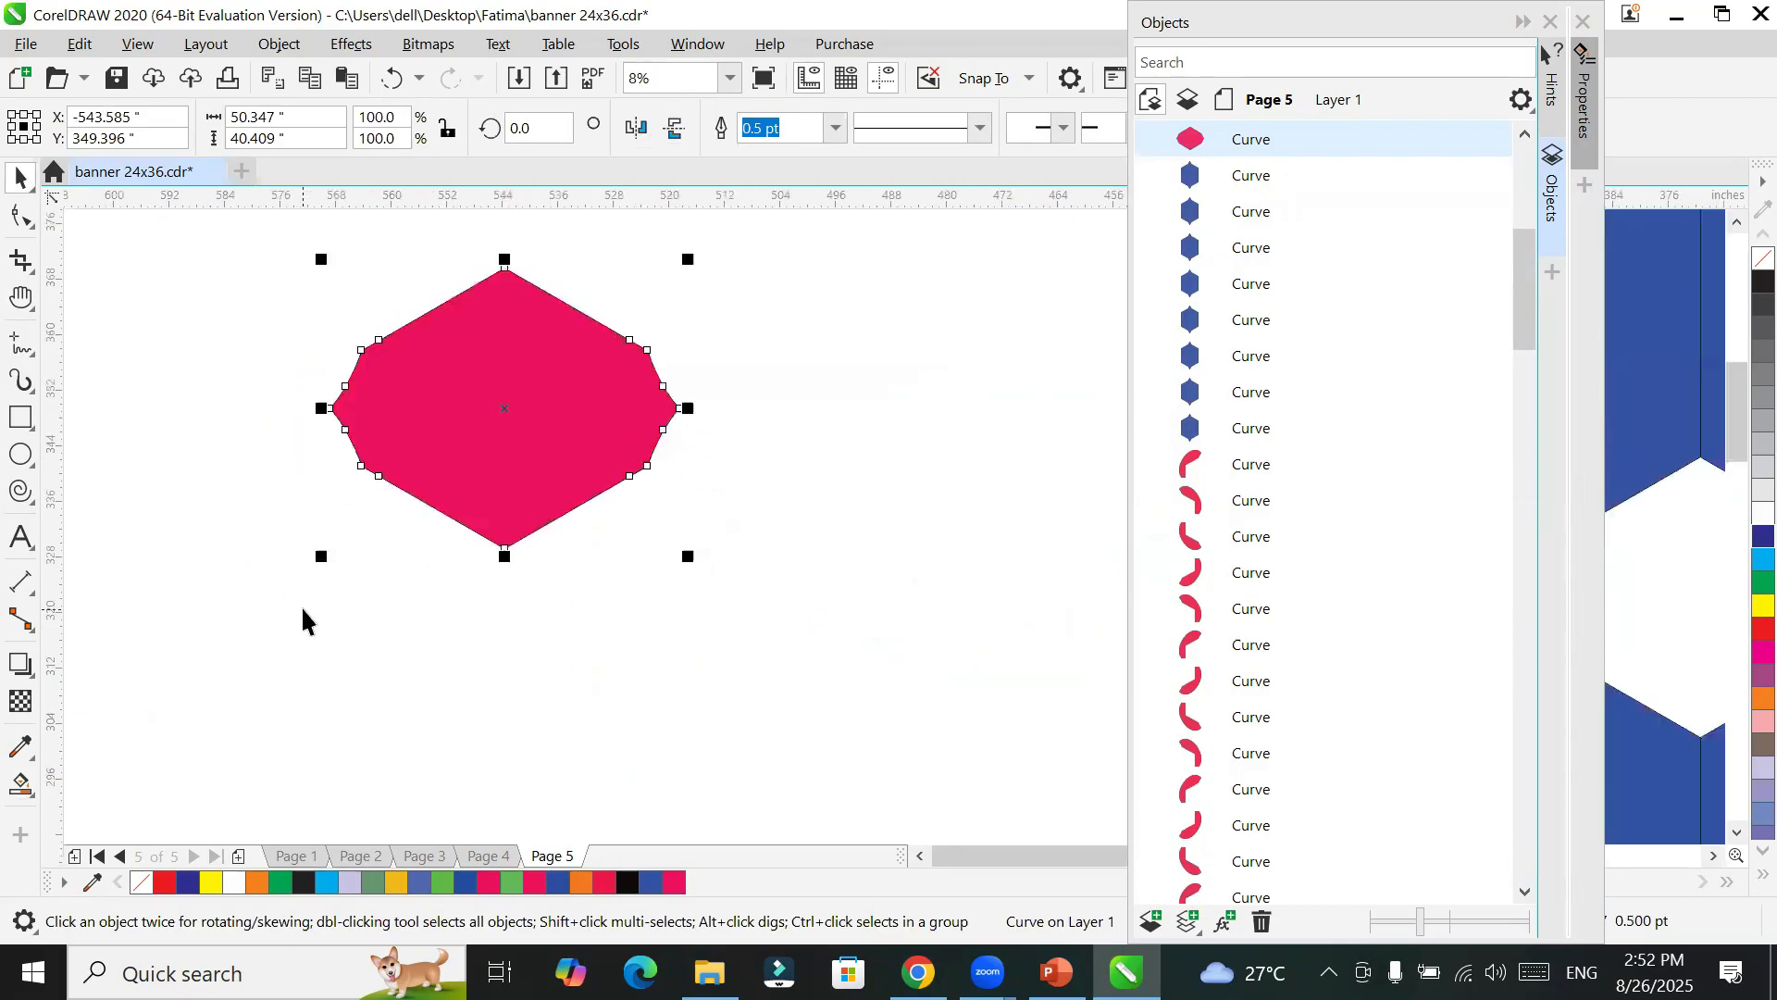
{"action": "left_click", "coordinate": [270, 433]}
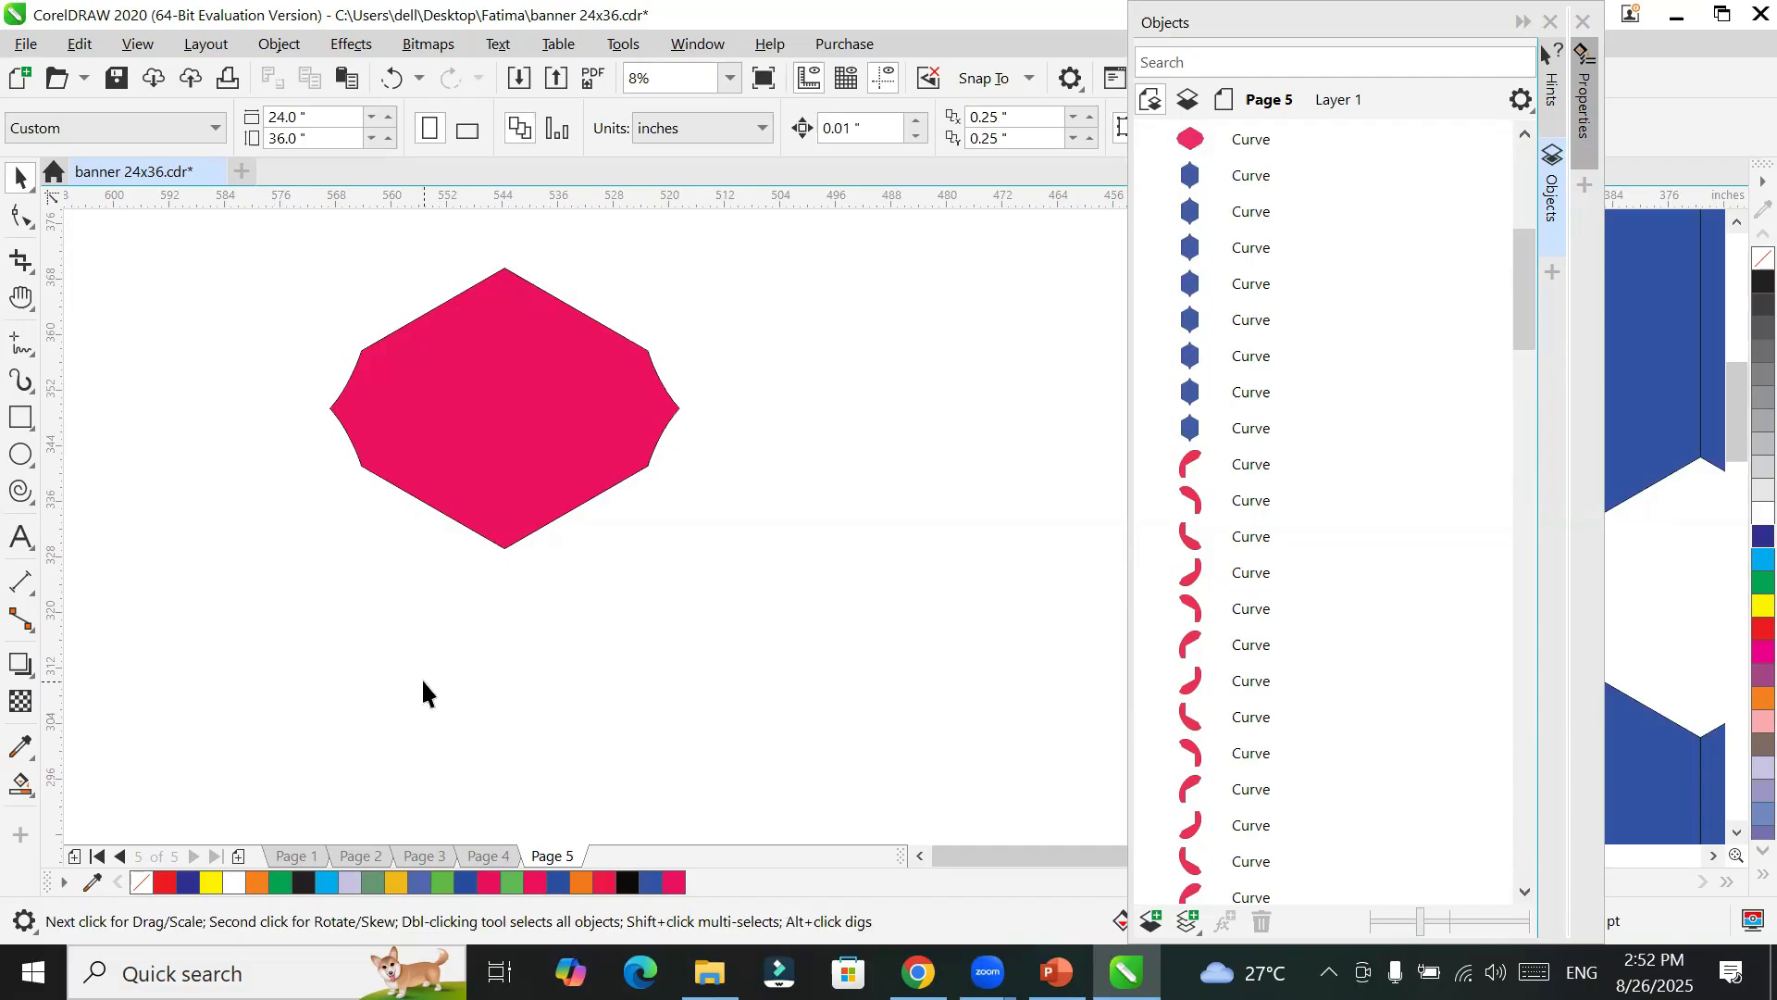
Step: Add a new page after Page 5 and fit the whole page in the view
{"action": "left_click", "coordinate": [15, 500]}
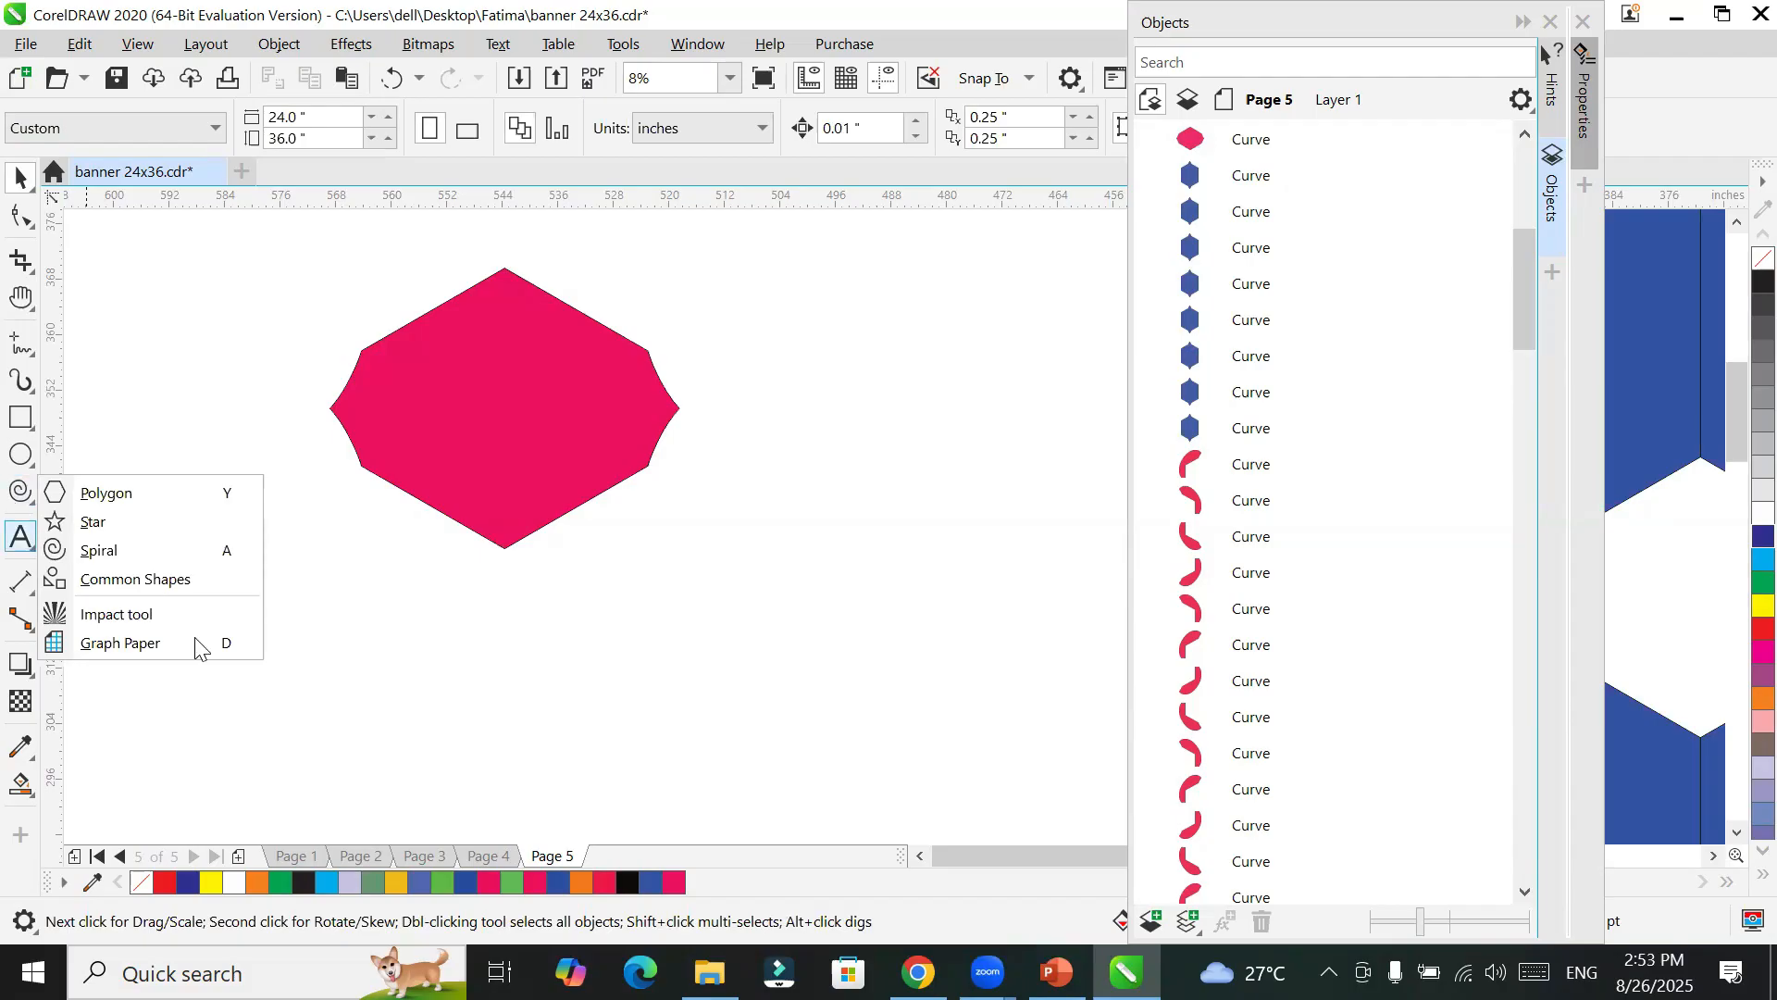
{"action": "key", "text": "F8"}
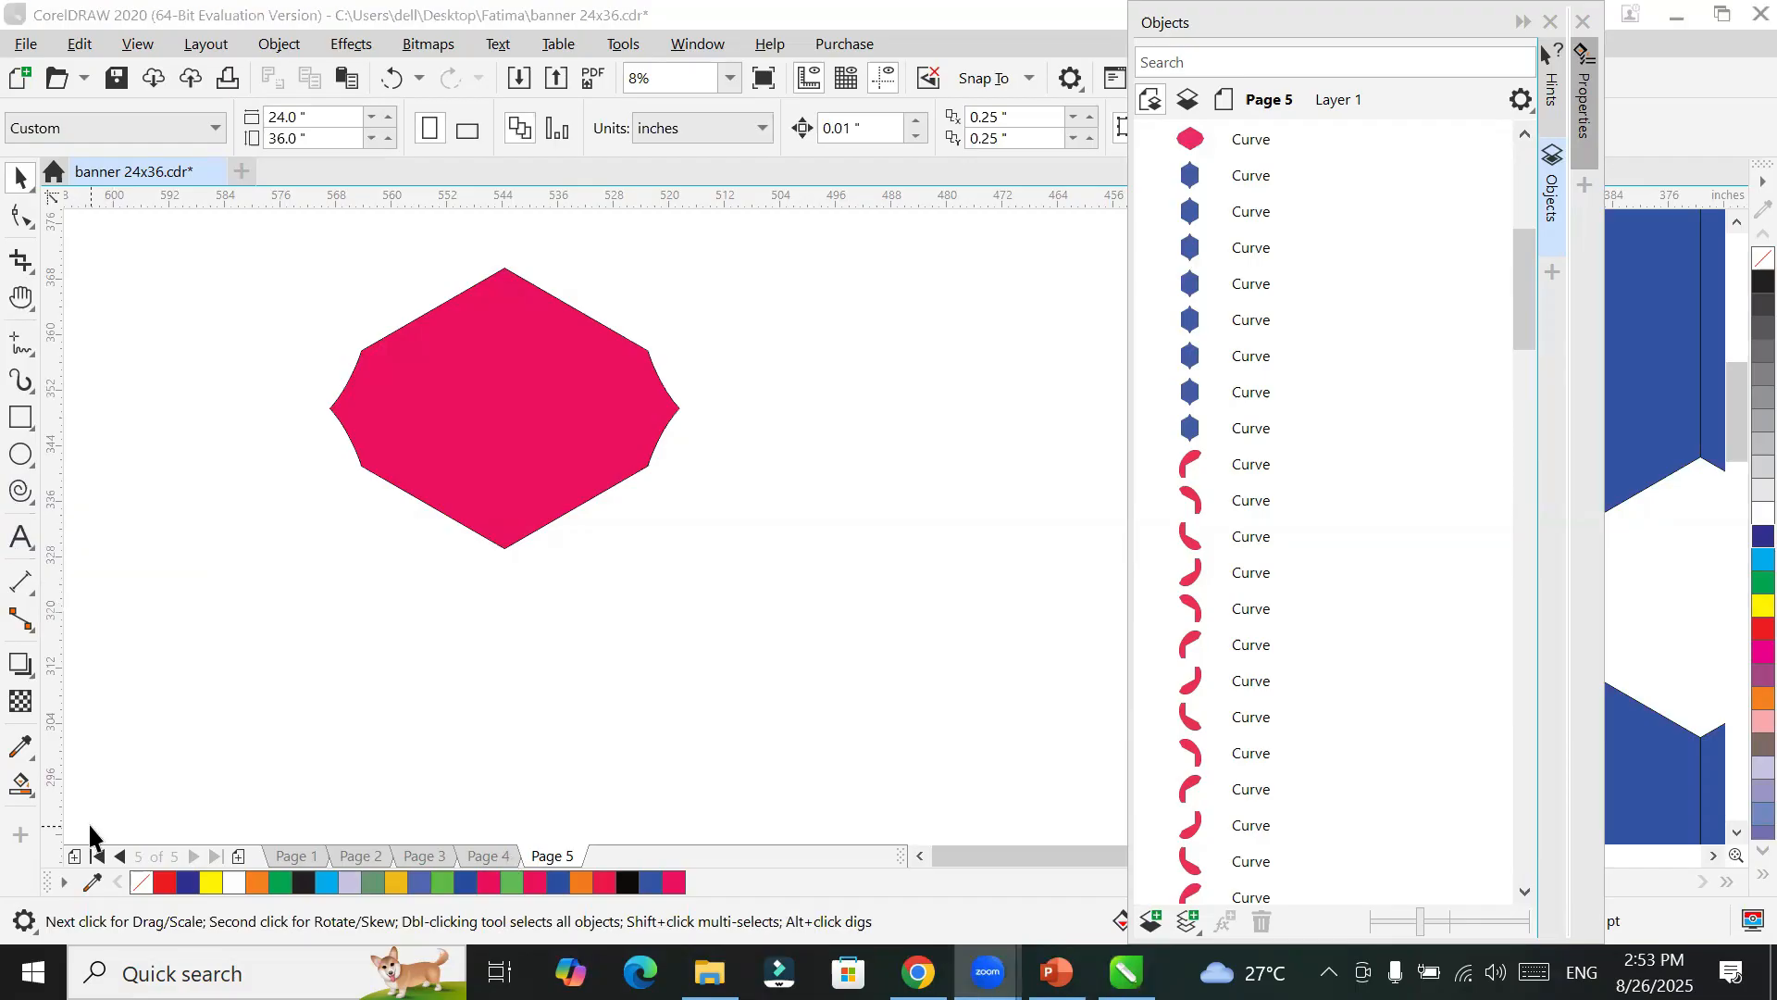
{"action": "left_click", "coordinate": [240, 856]}
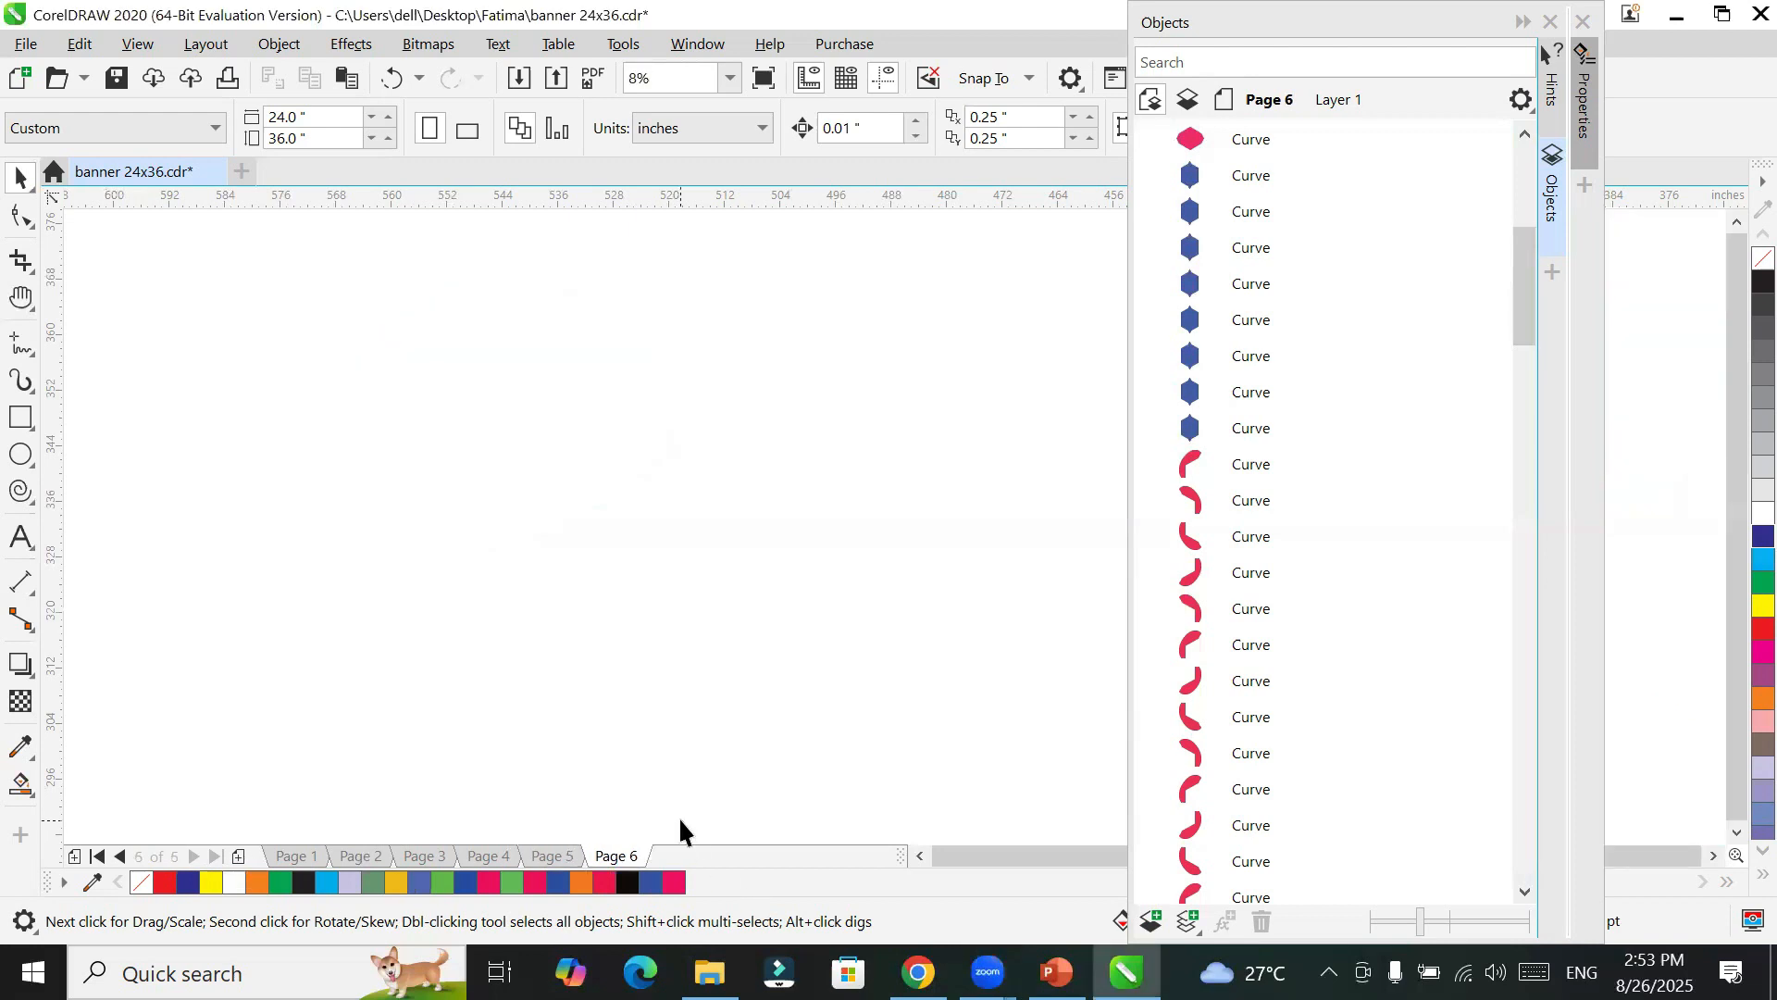
{"action": "scroll", "coordinate": [737, 711], "scroll_direction": "down", "scroll_amount": 4}
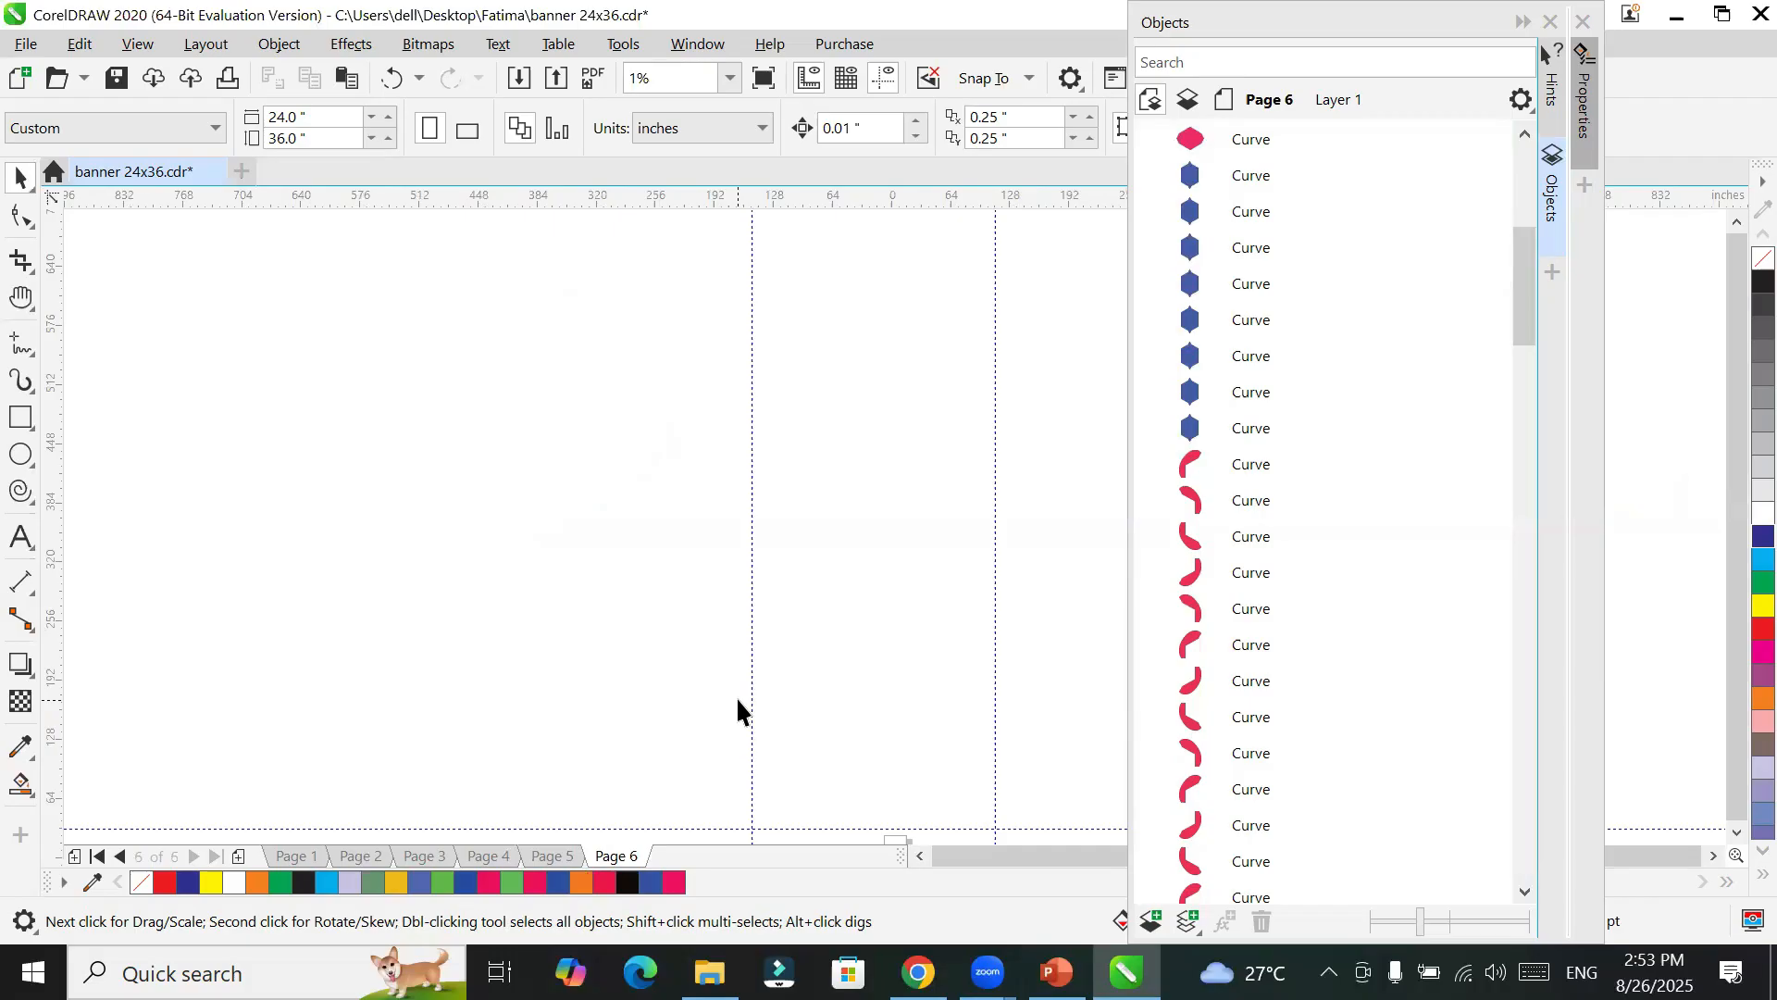
{"action": "scroll", "coordinate": [863, 602], "scroll_direction": "up", "scroll_amount": 2}
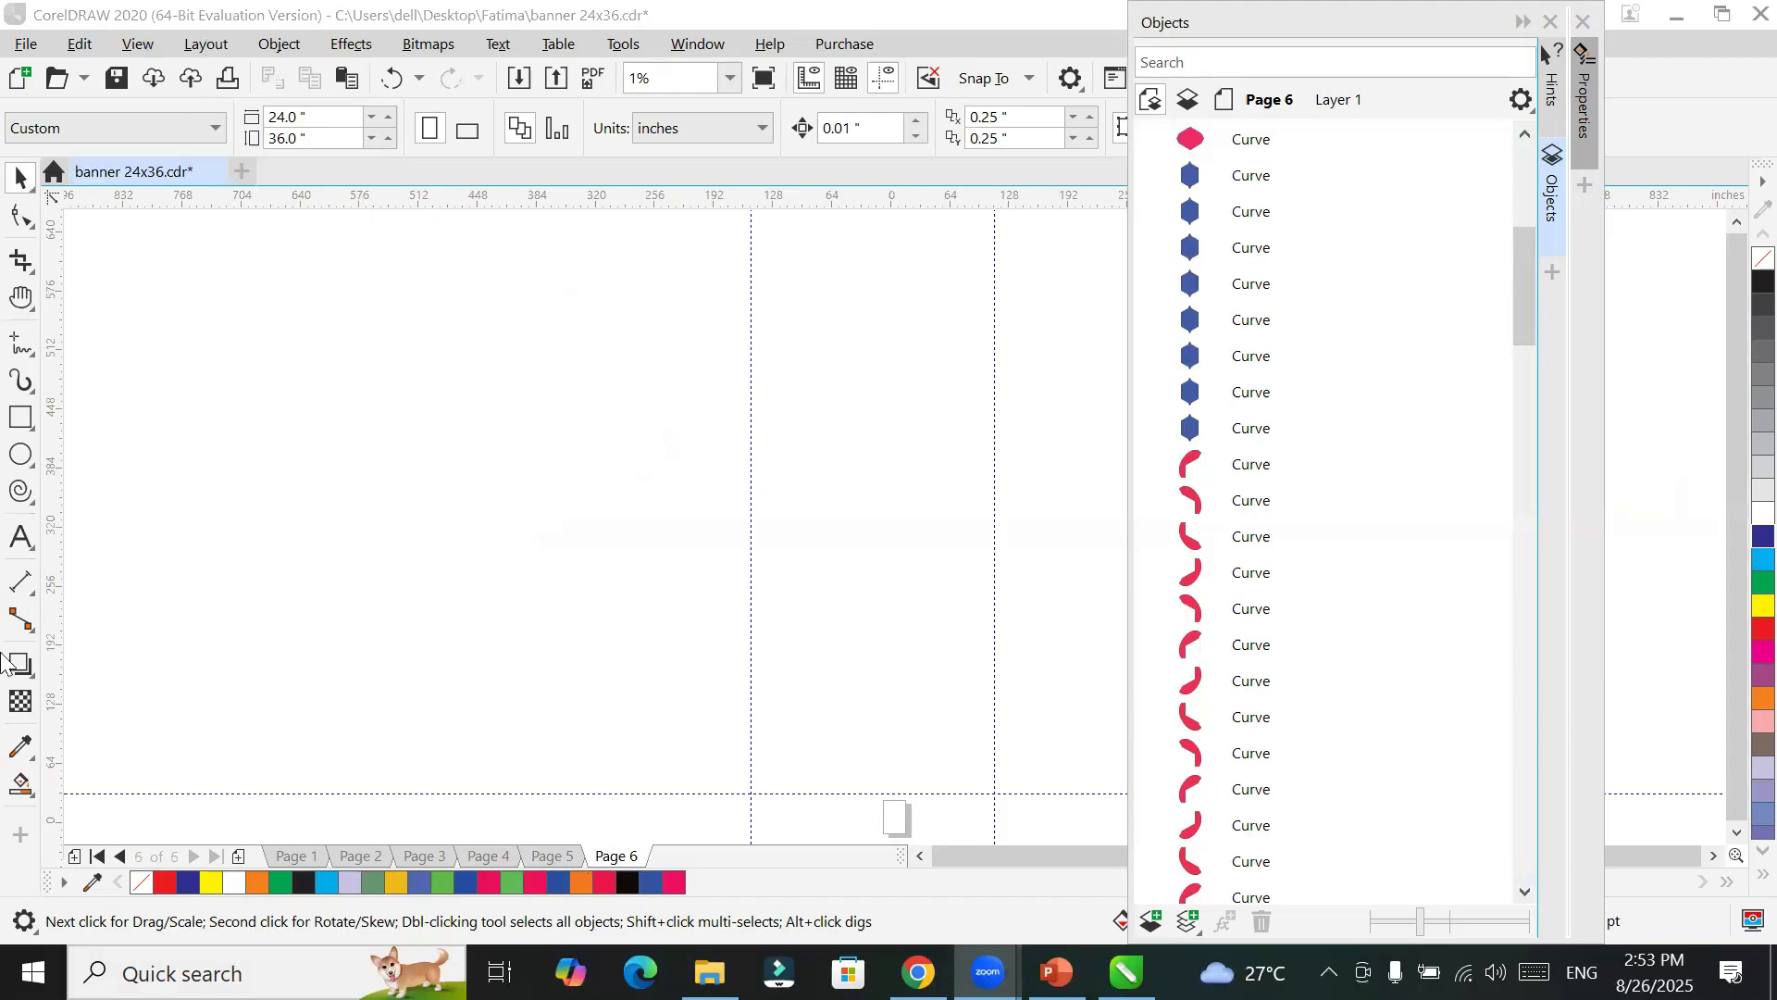
{"action": "left_click", "coordinate": [23, 298]}
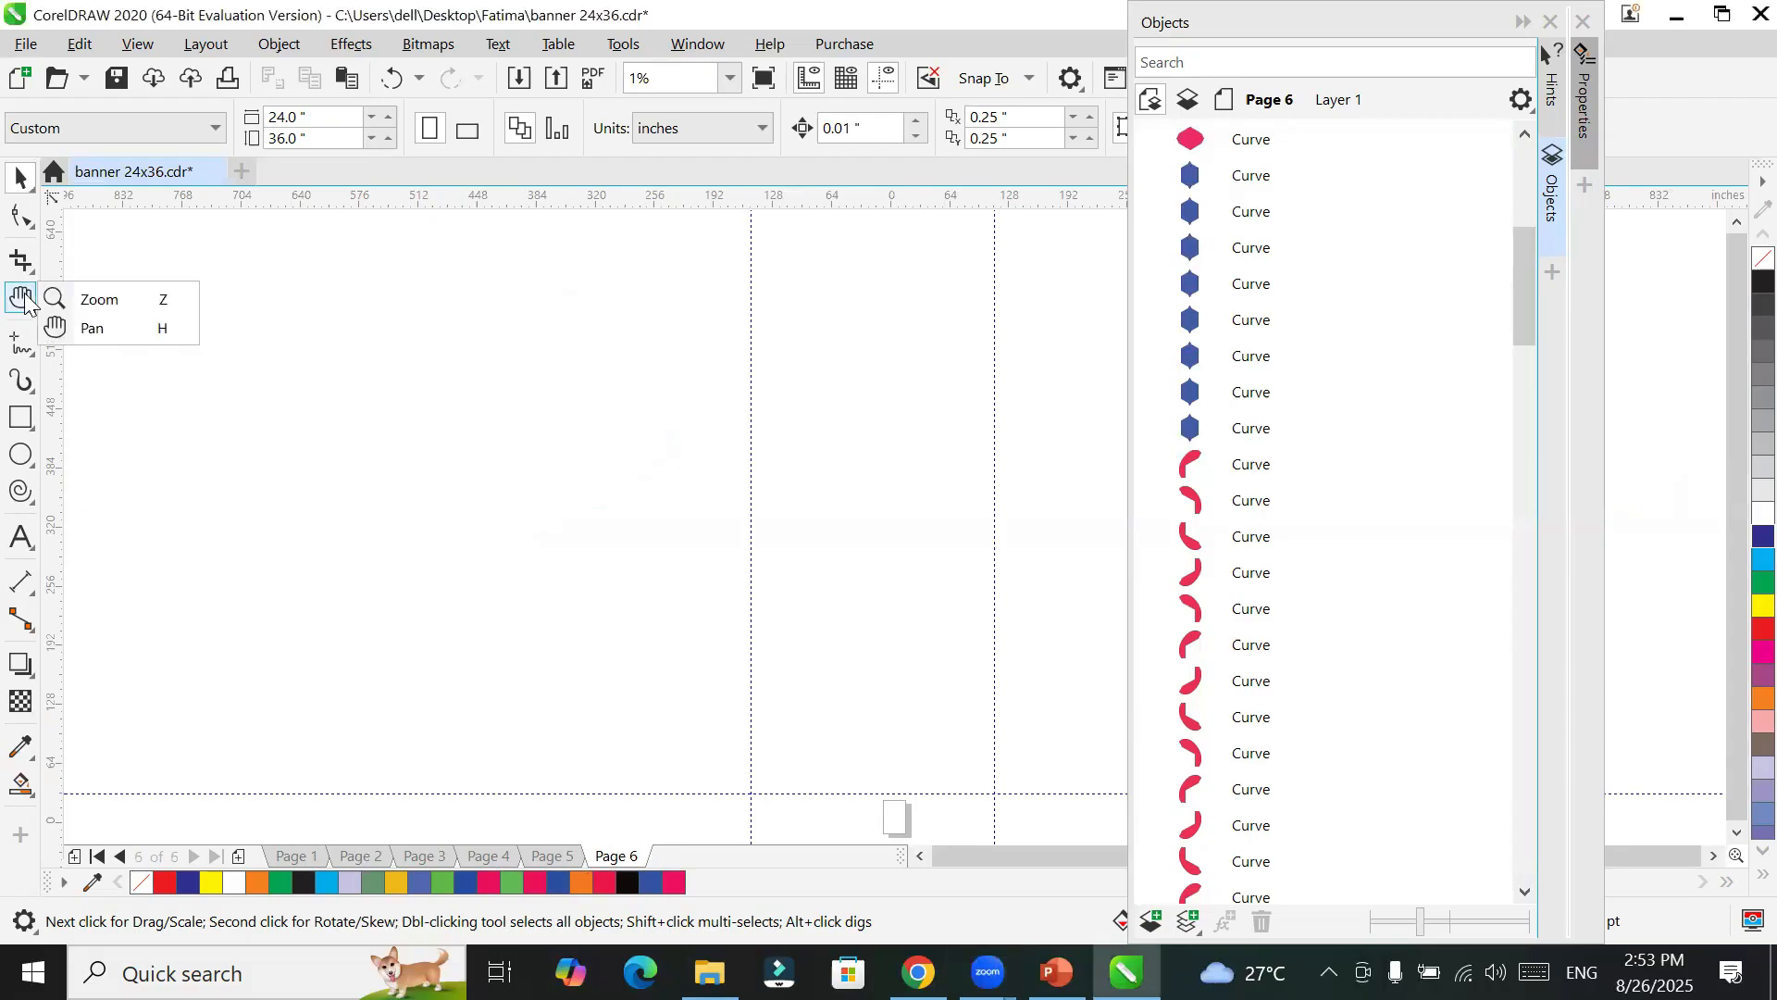
{"action": "left_click", "coordinate": [65, 299]}
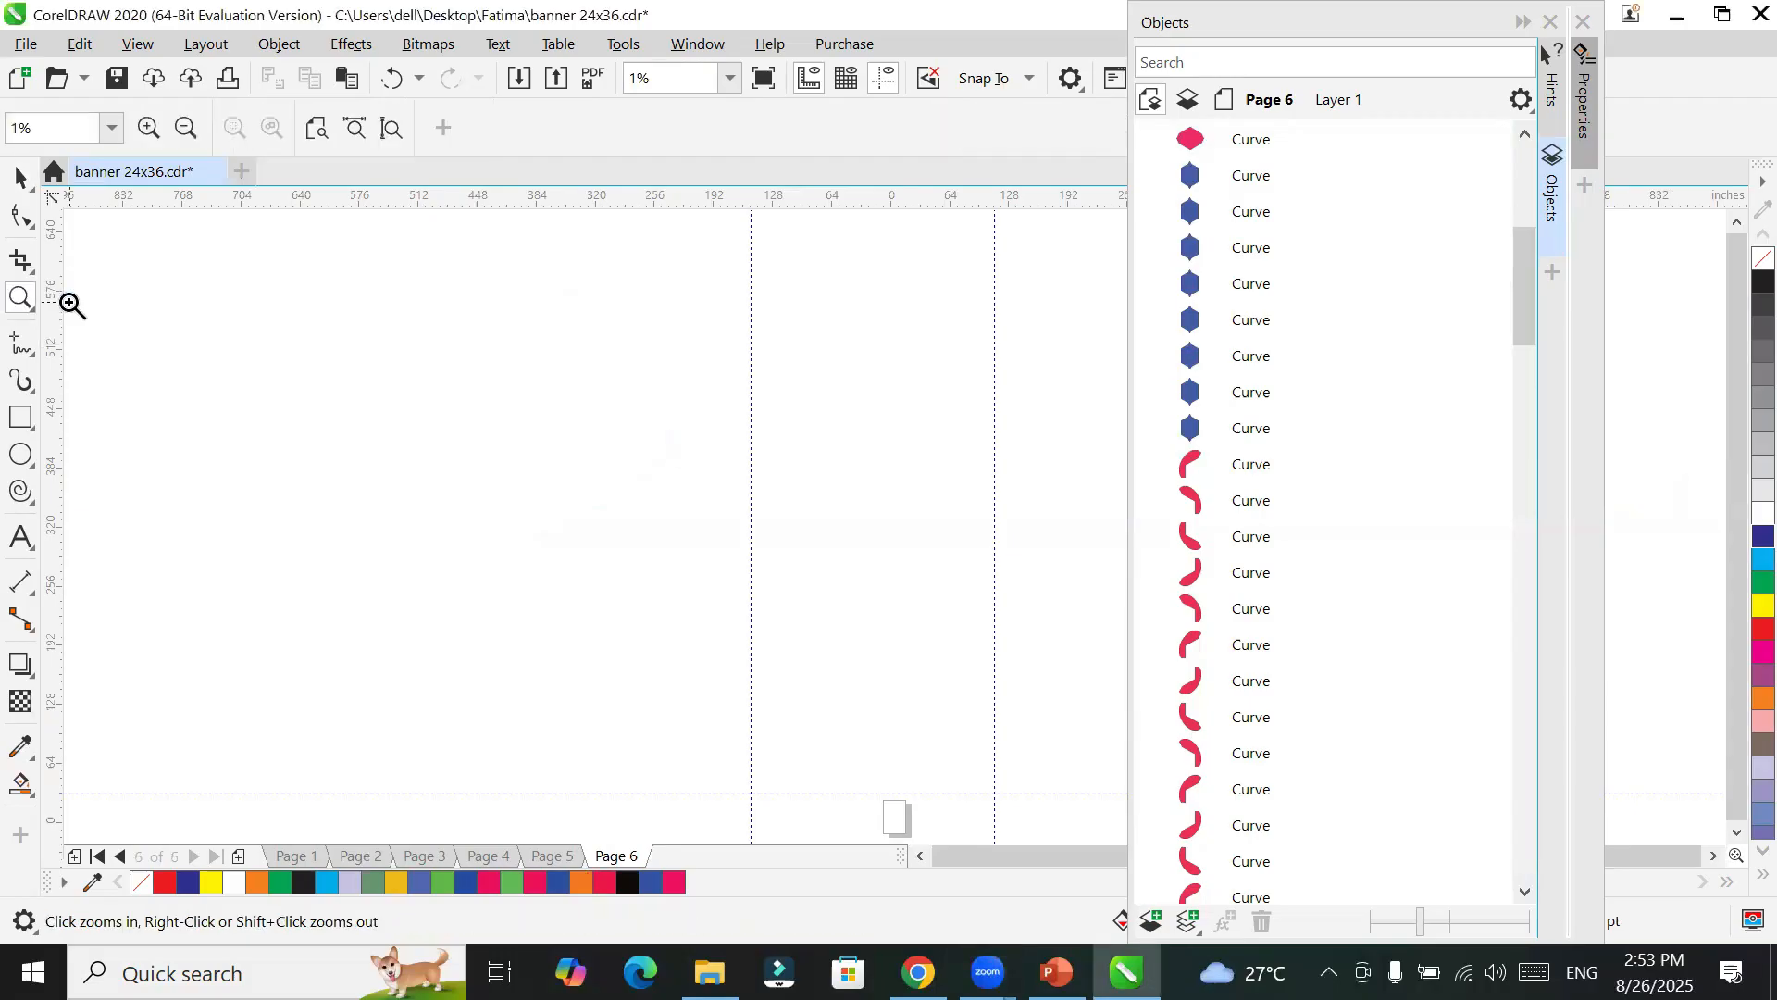
{"action": "left_click", "coordinate": [317, 128]}
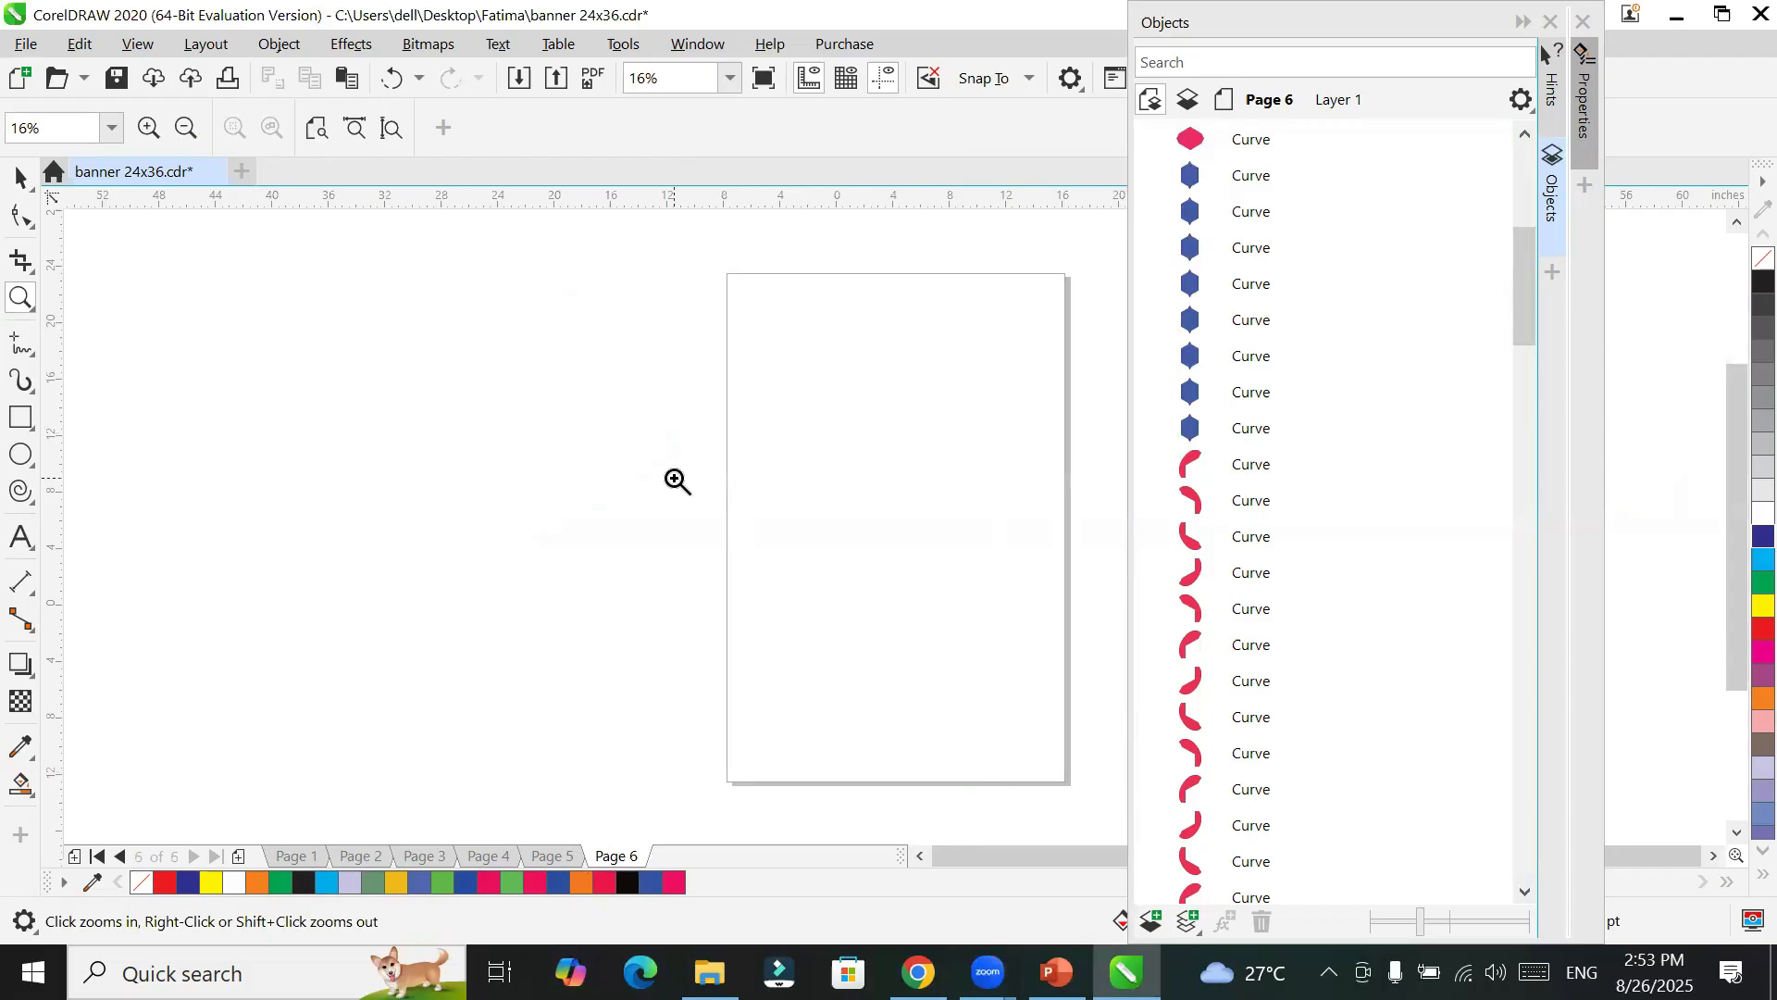
{"action": "scroll", "coordinate": [674, 480], "scroll_direction": "down", "scroll_amount": 3}
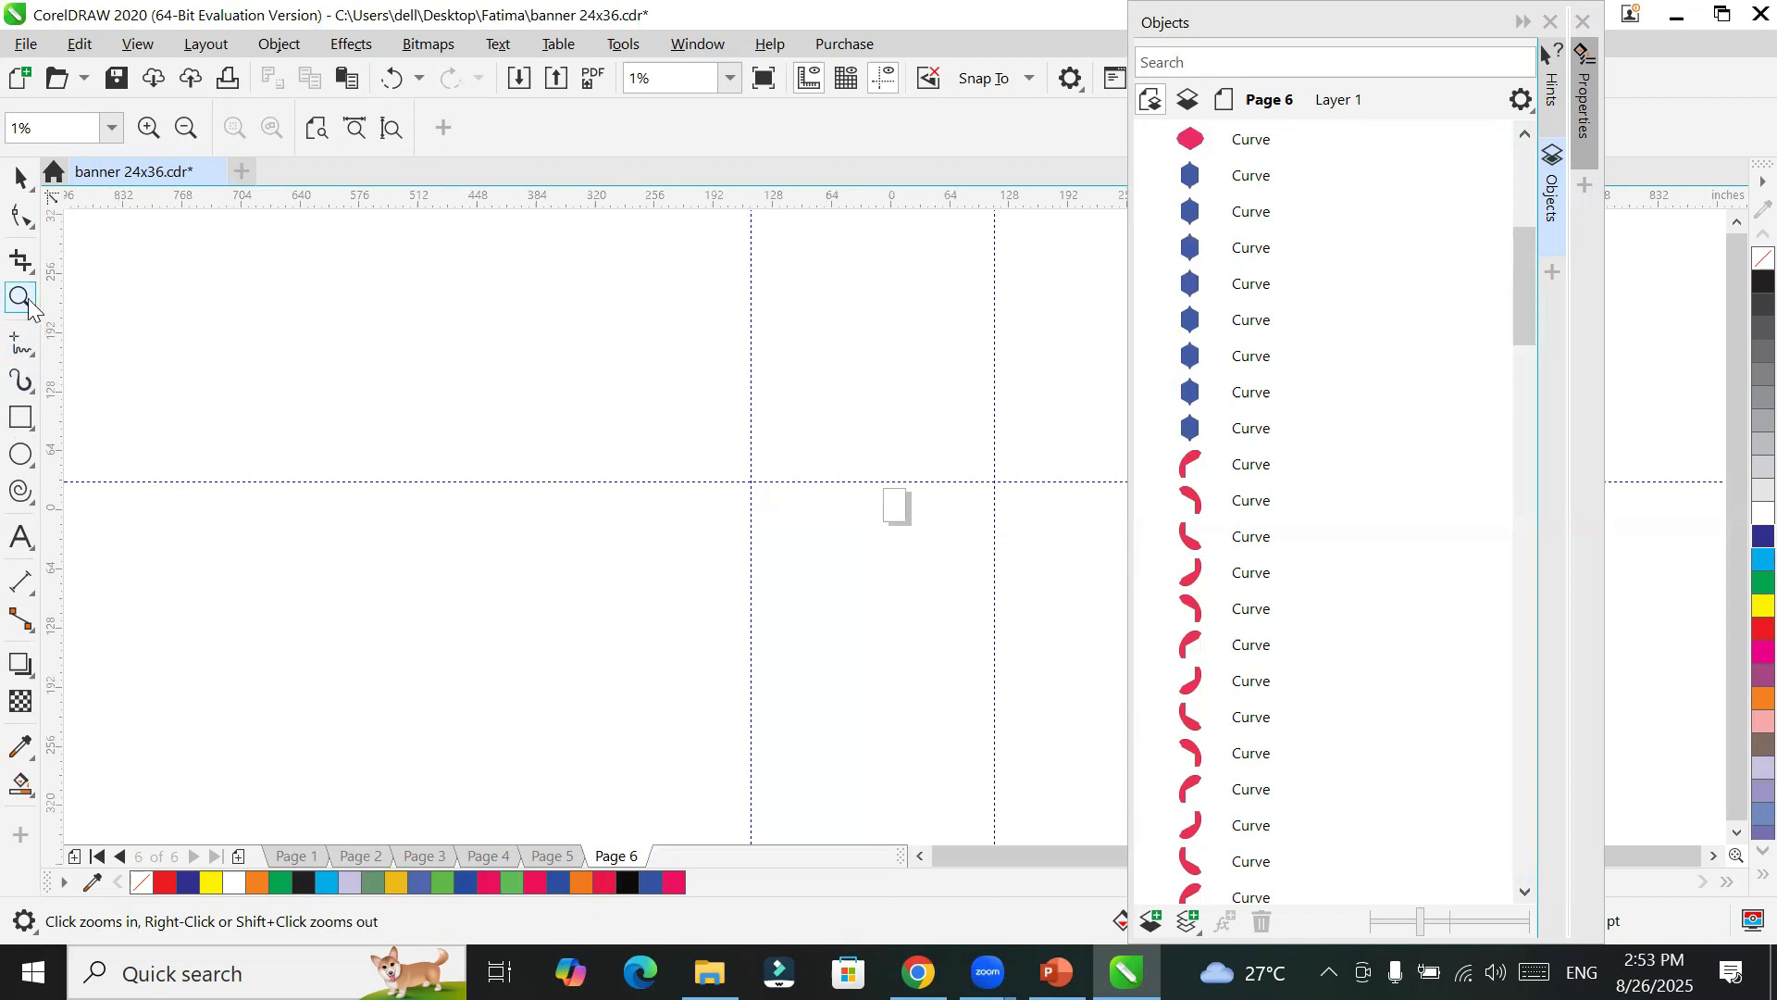
{"action": "left_click", "coordinate": [315, 130]}
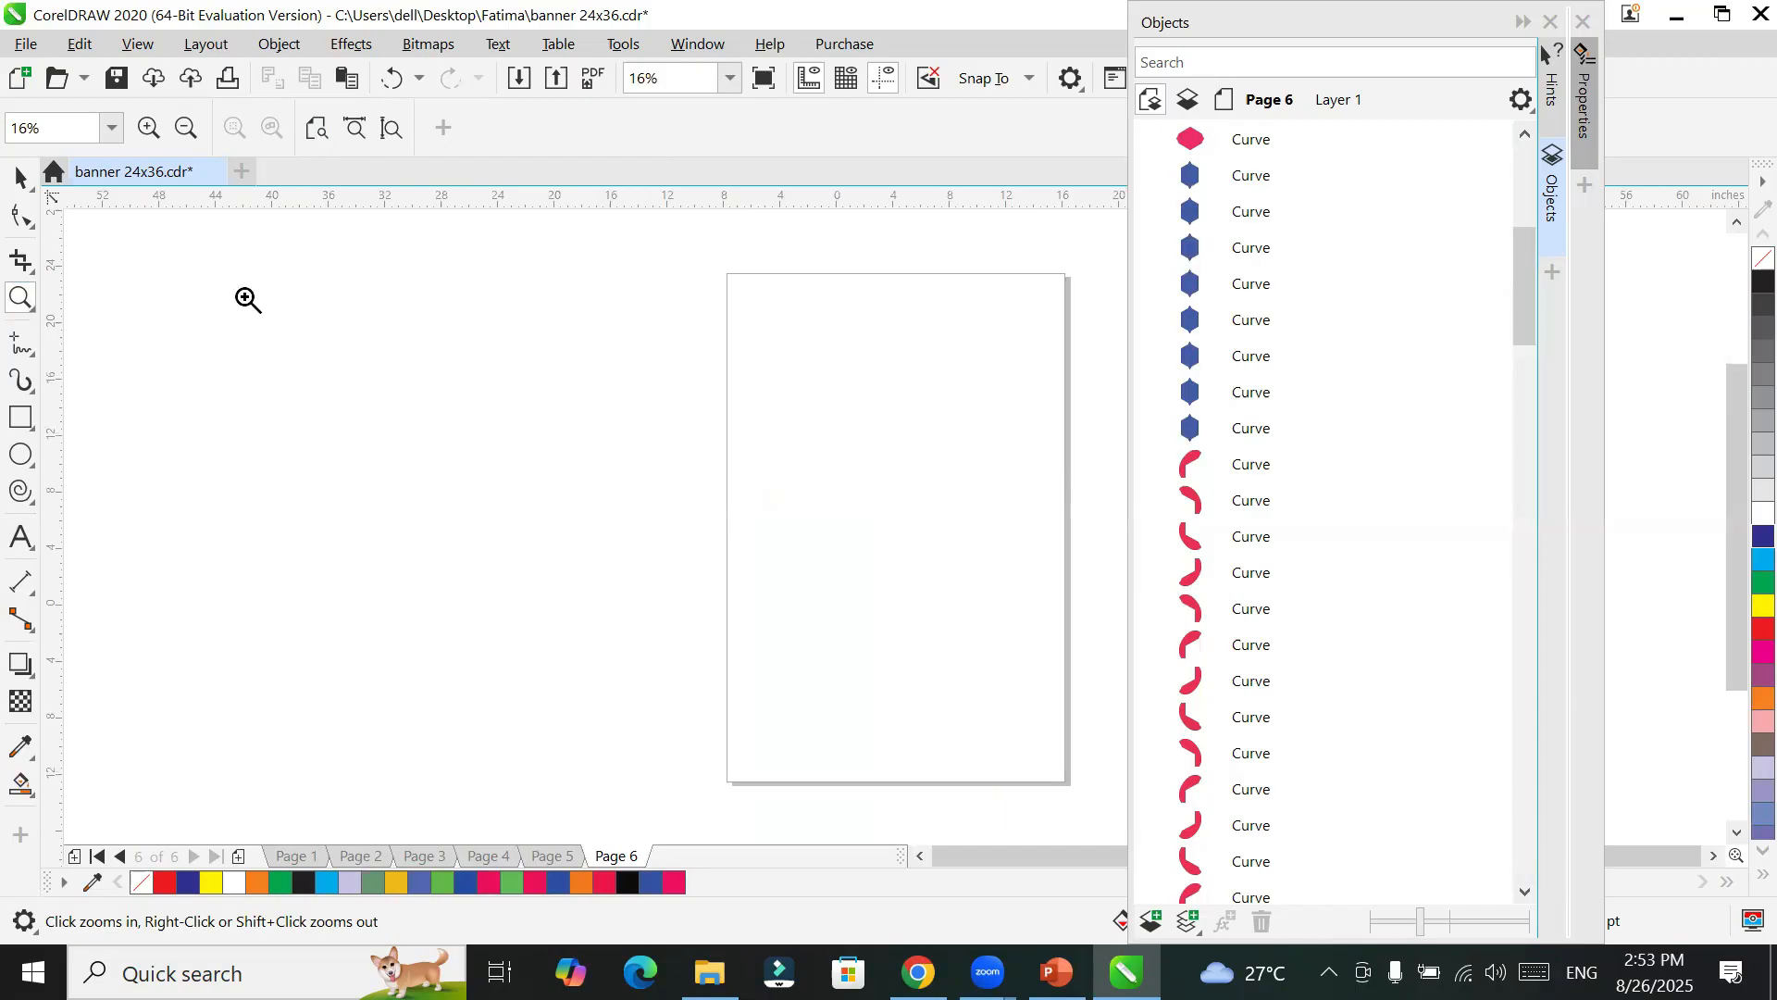
Step: Activate the Common Shapes tool with the parallelogram from the basic shapes
{"action": "left_click", "coordinate": [25, 498]}
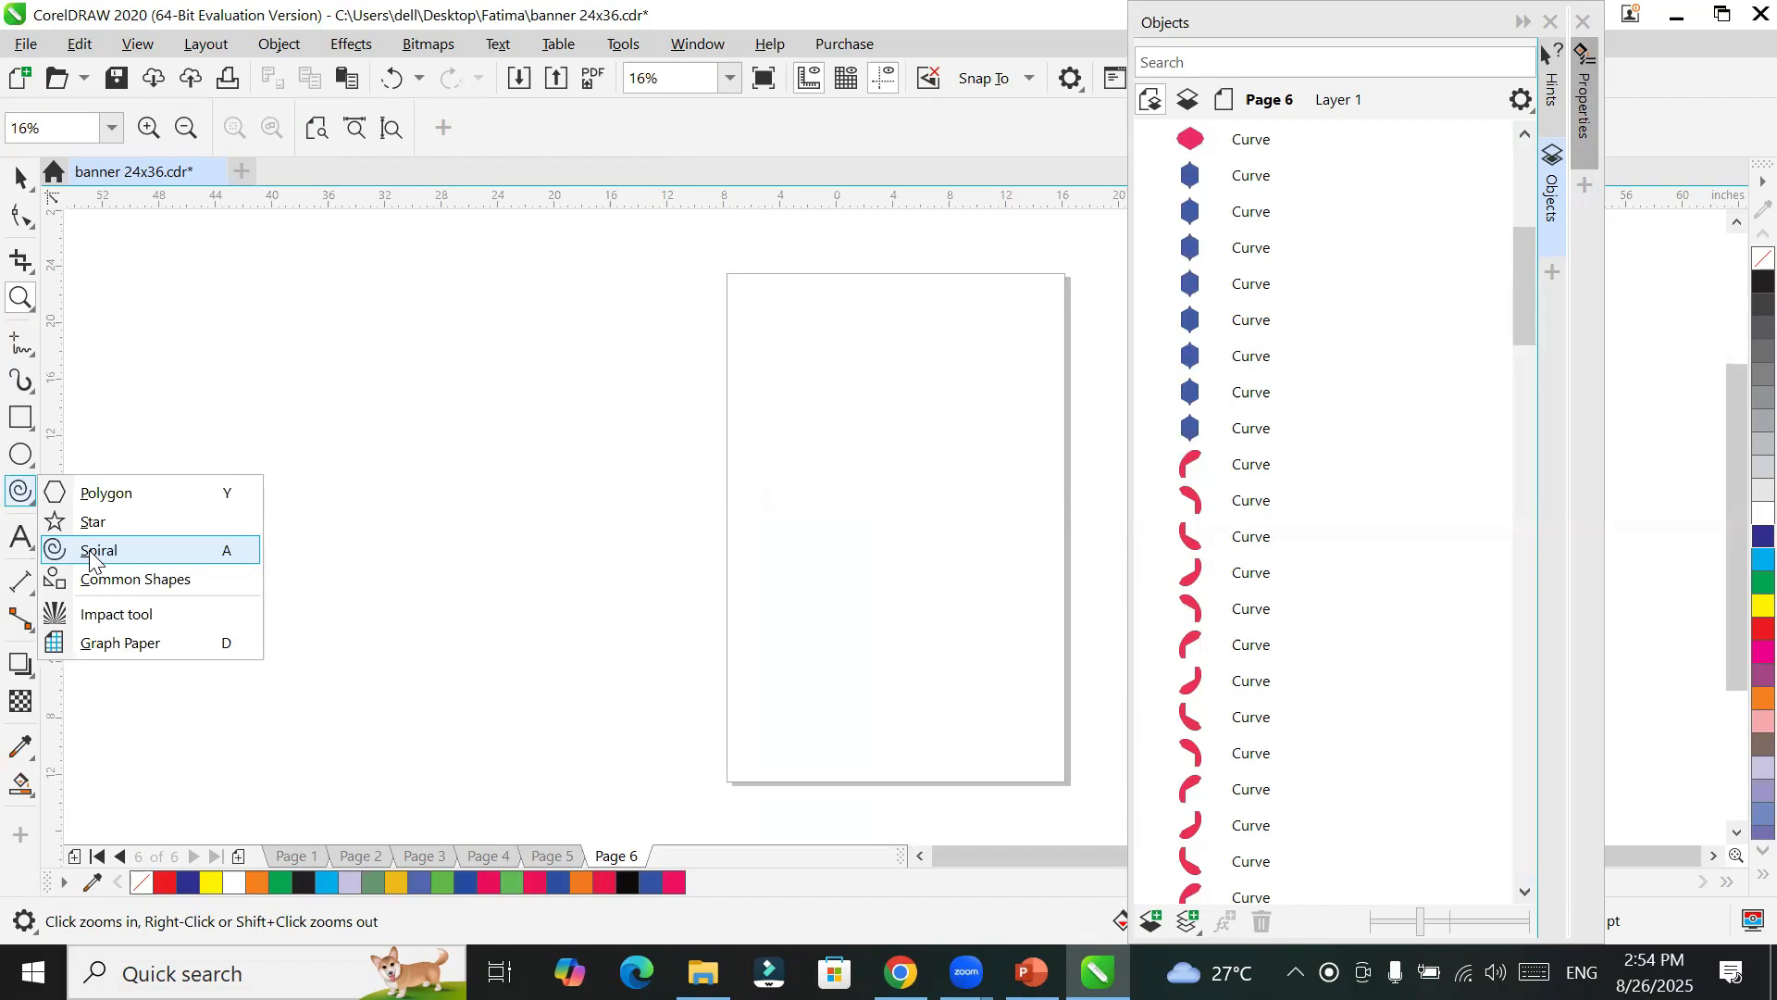
{"action": "left_click", "coordinate": [165, 589]}
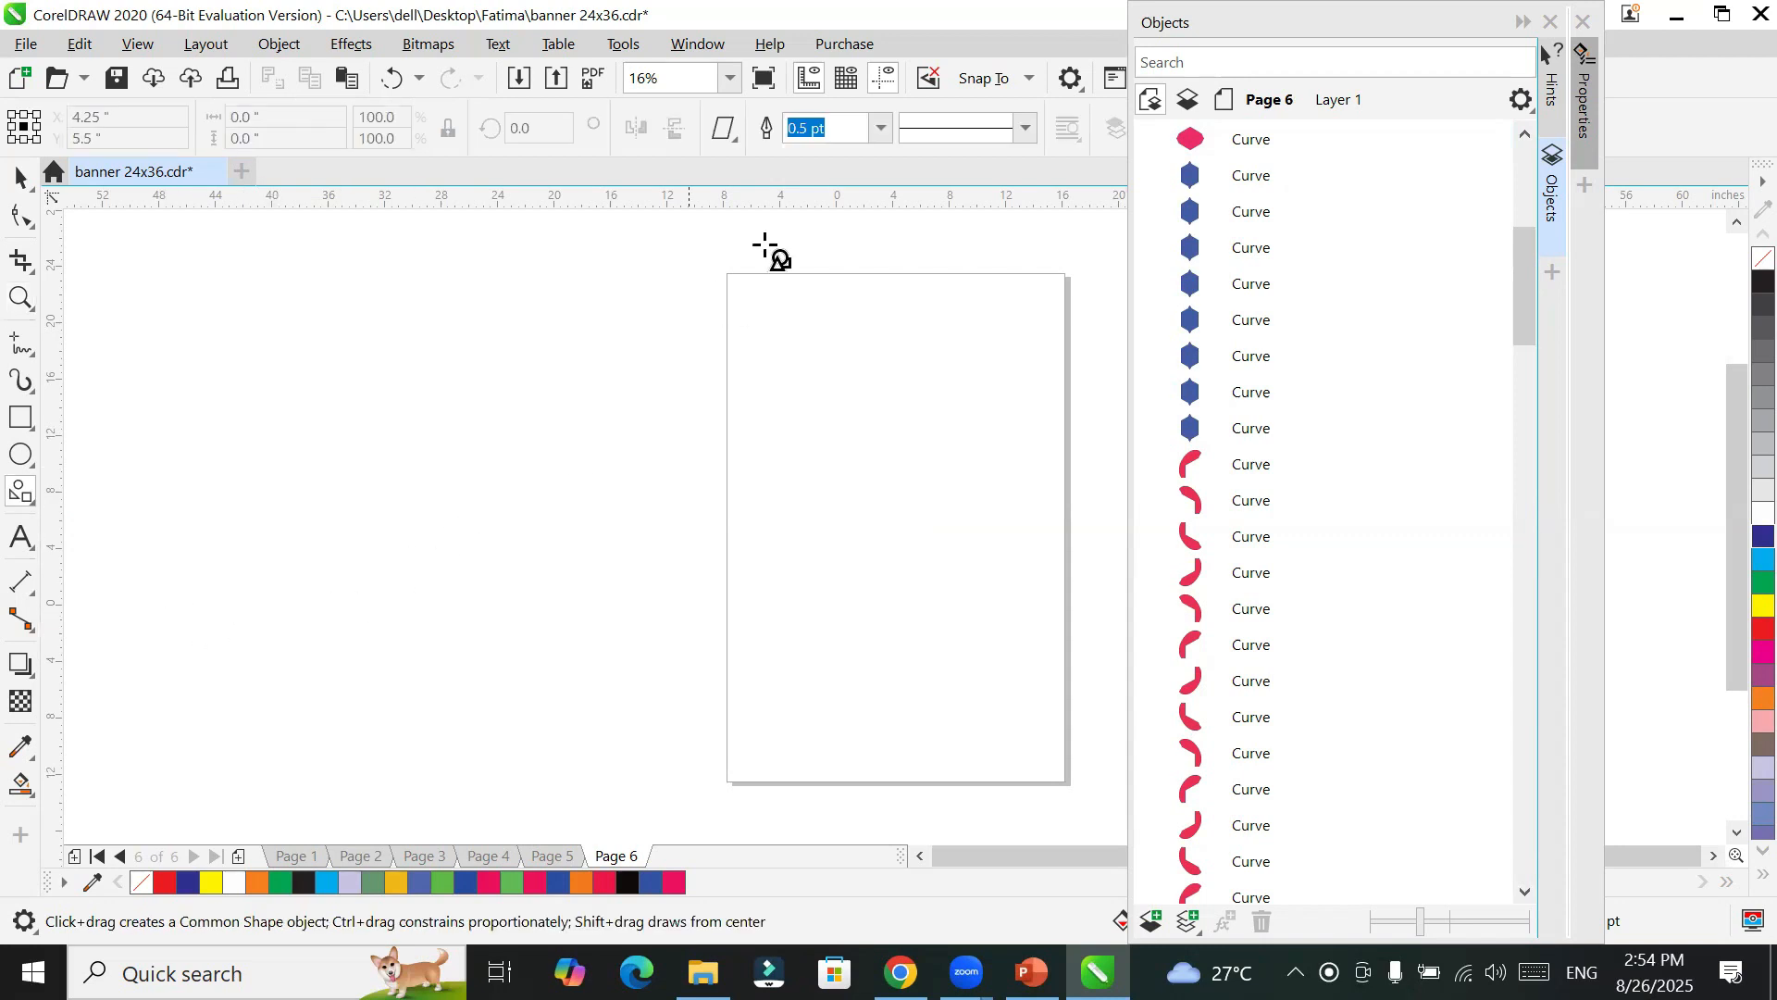
{"action": "left_click", "coordinate": [723, 134]}
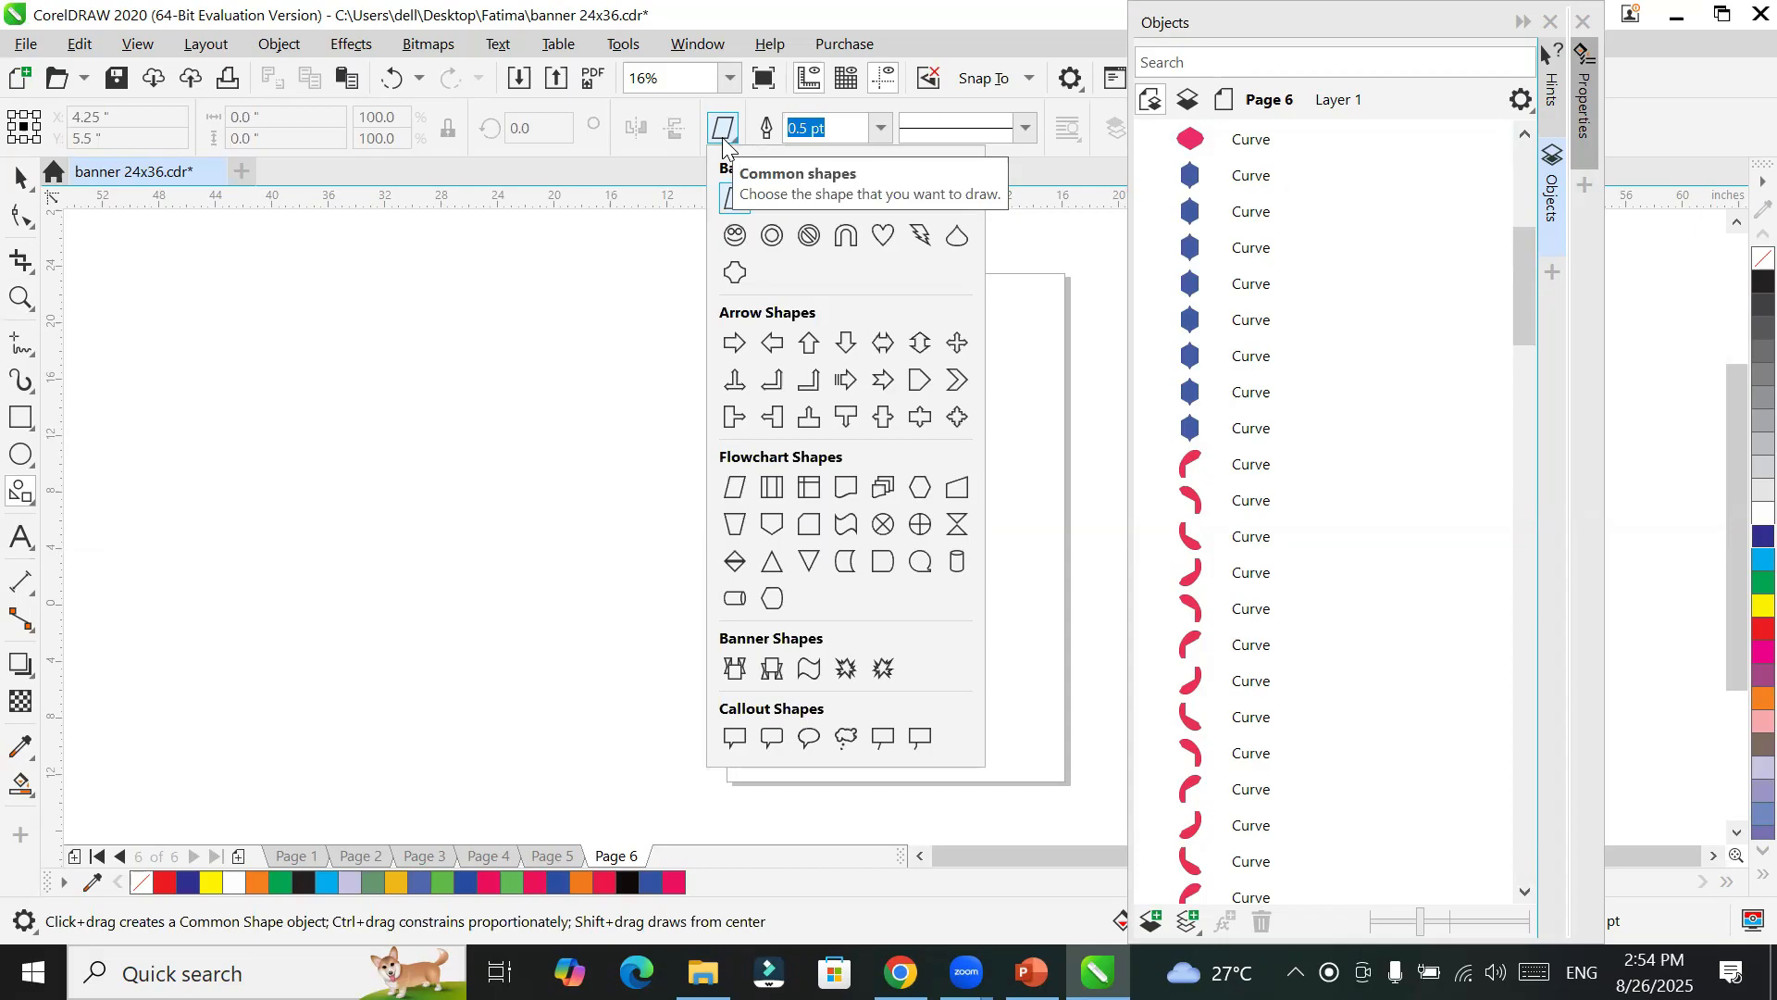
{"action": "left_click", "coordinate": [258, 137]}
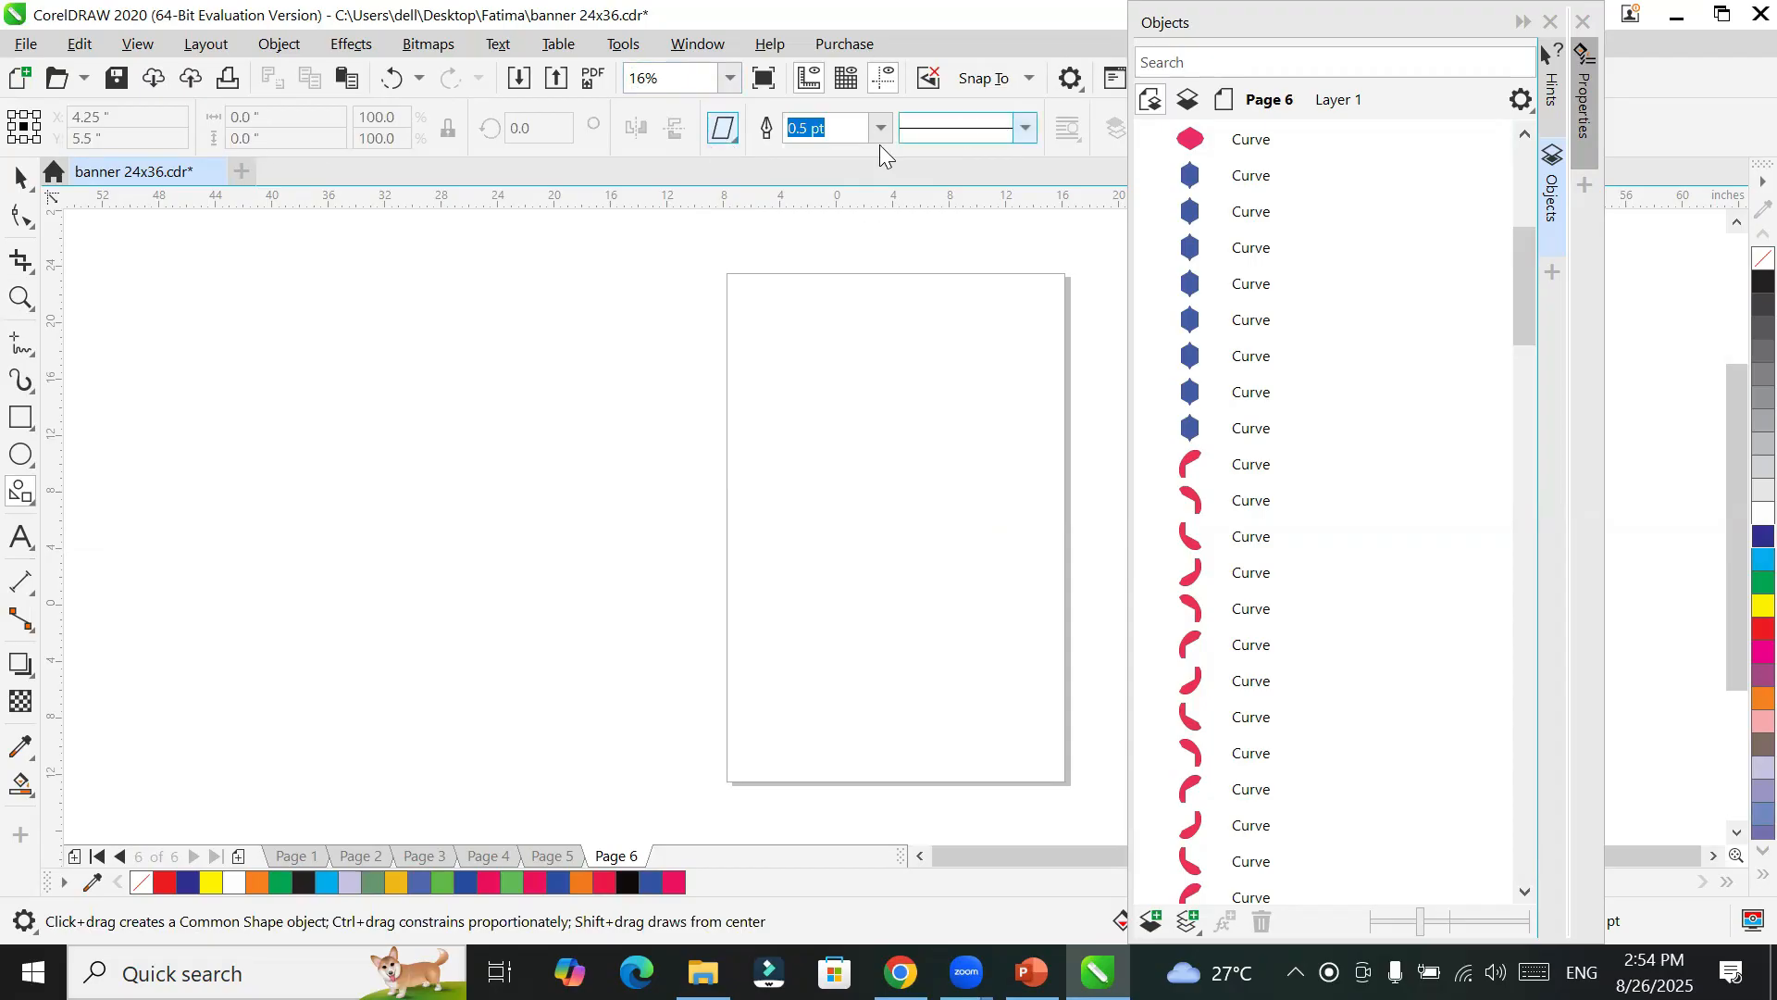
{"action": "left_click", "coordinate": [724, 129]}
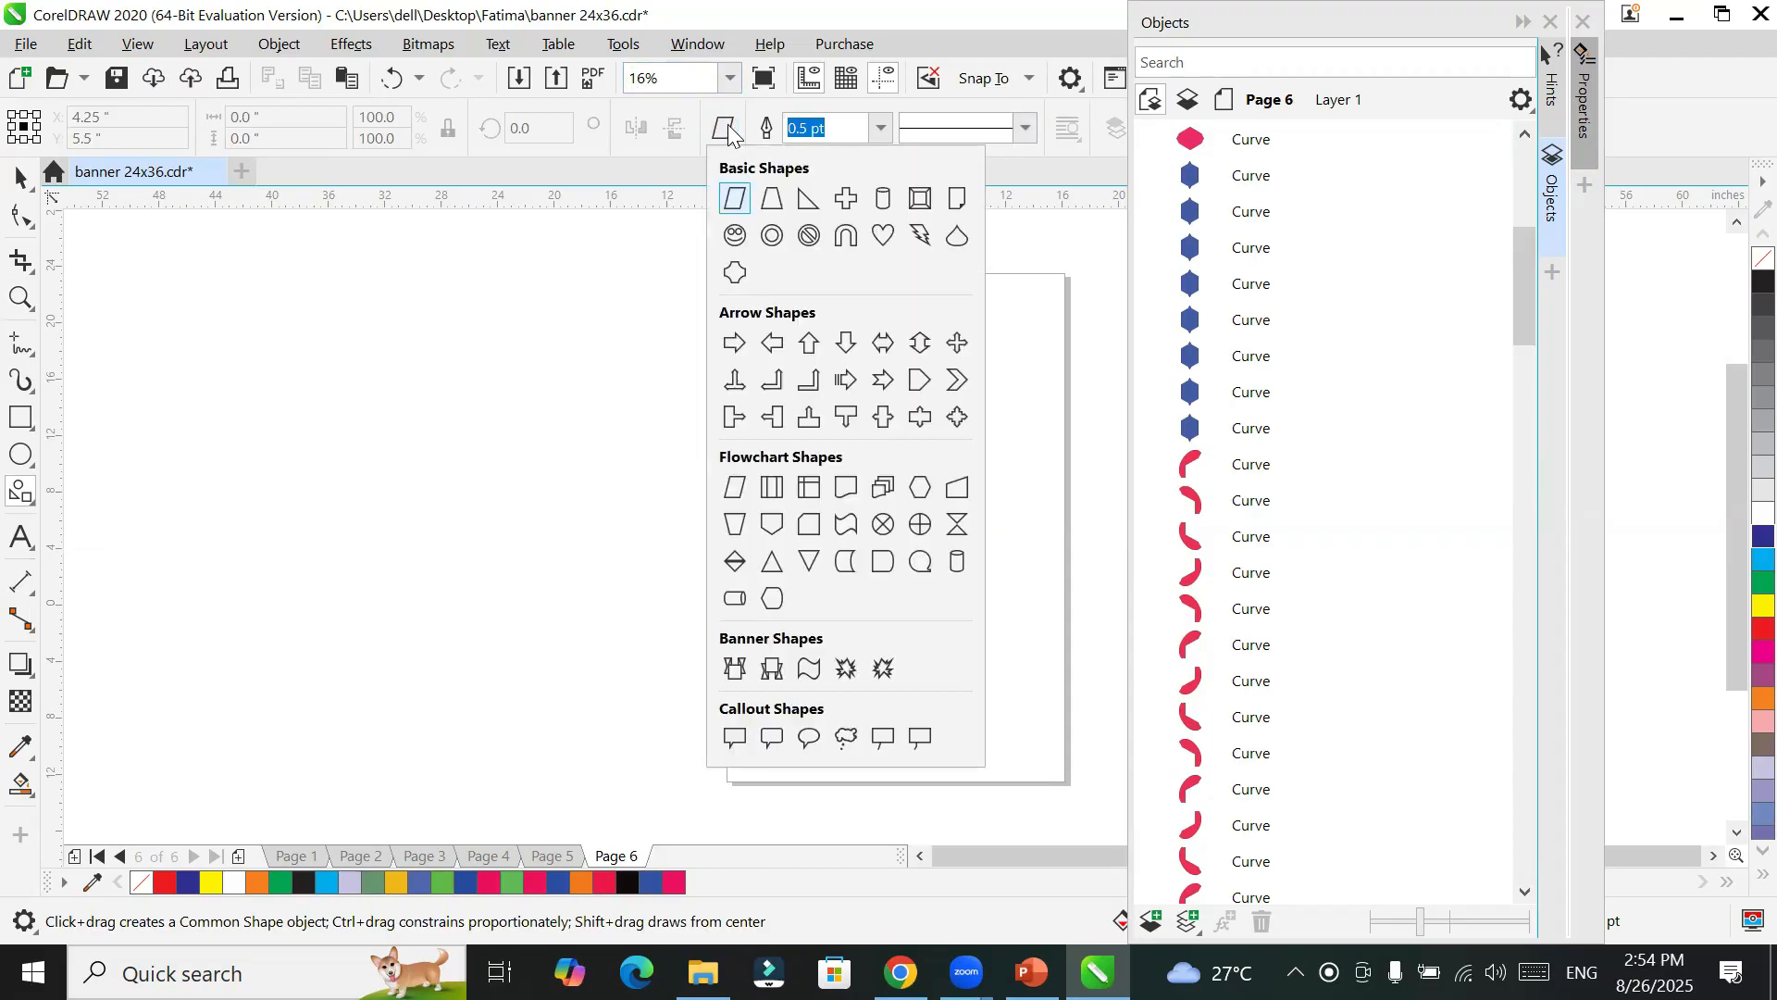
{"action": "left_click", "coordinate": [728, 134]}
{"action": "left_click", "coordinate": [23, 495]}
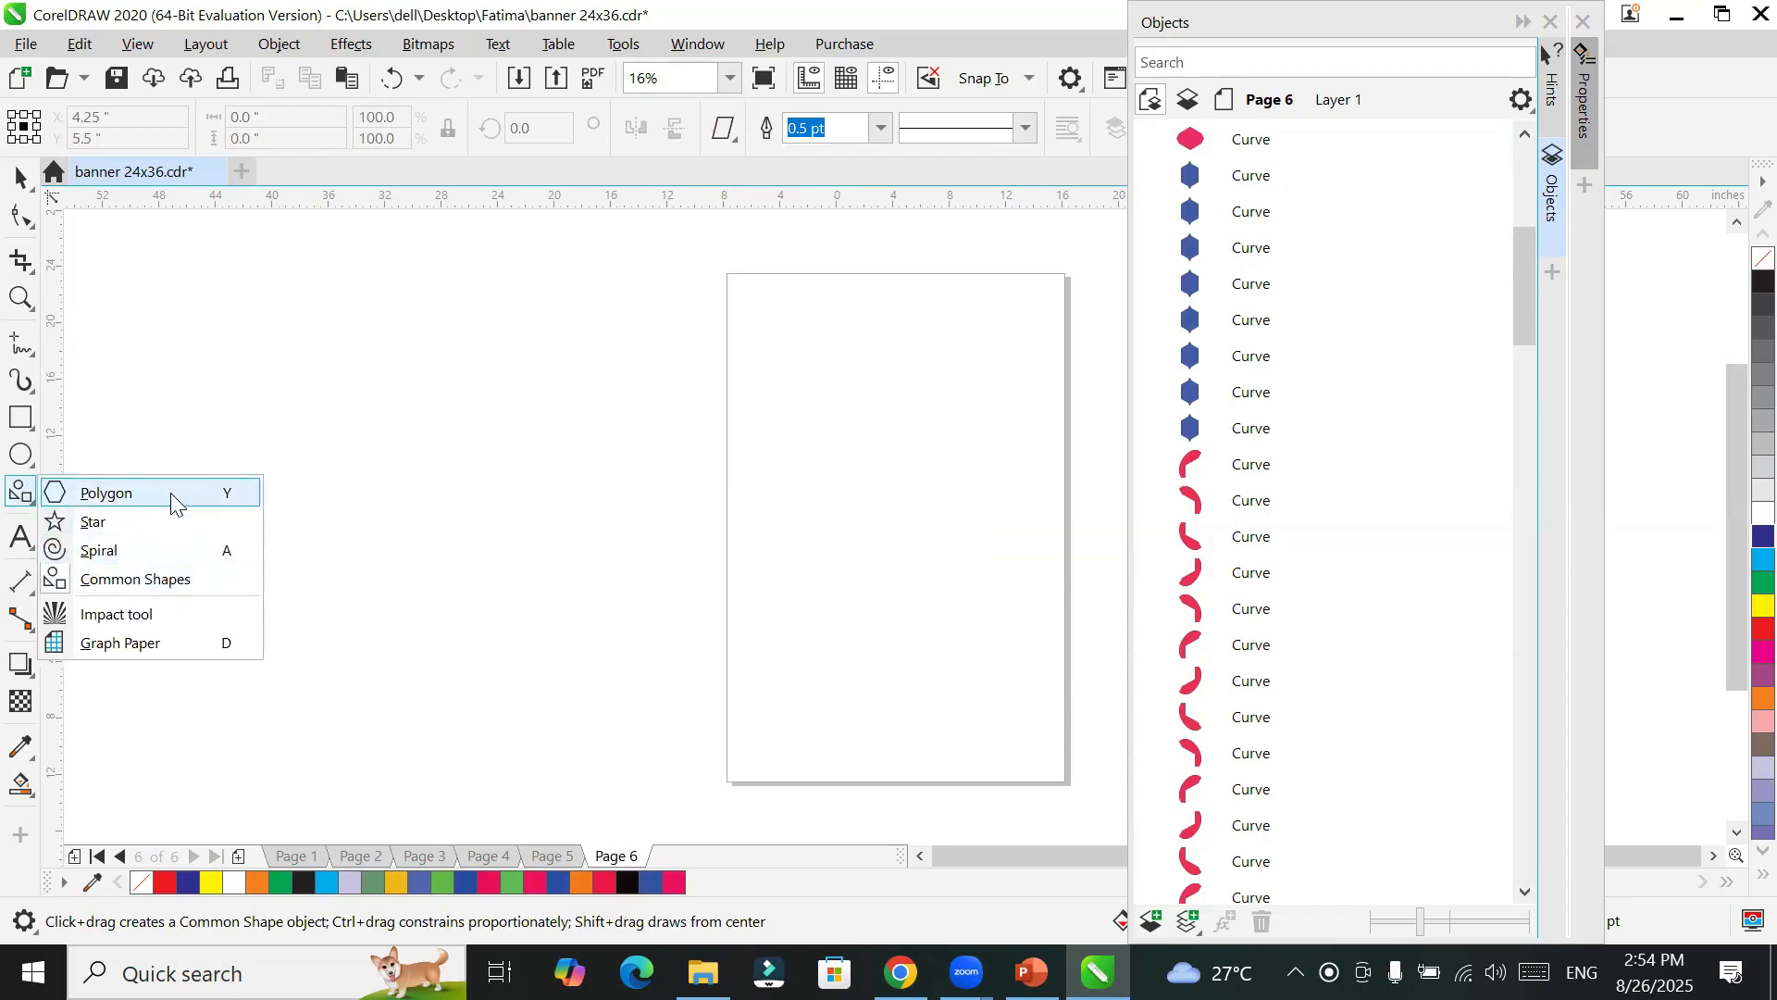
{"action": "left_click", "coordinate": [178, 592]}
{"action": "left_click", "coordinate": [736, 135]}
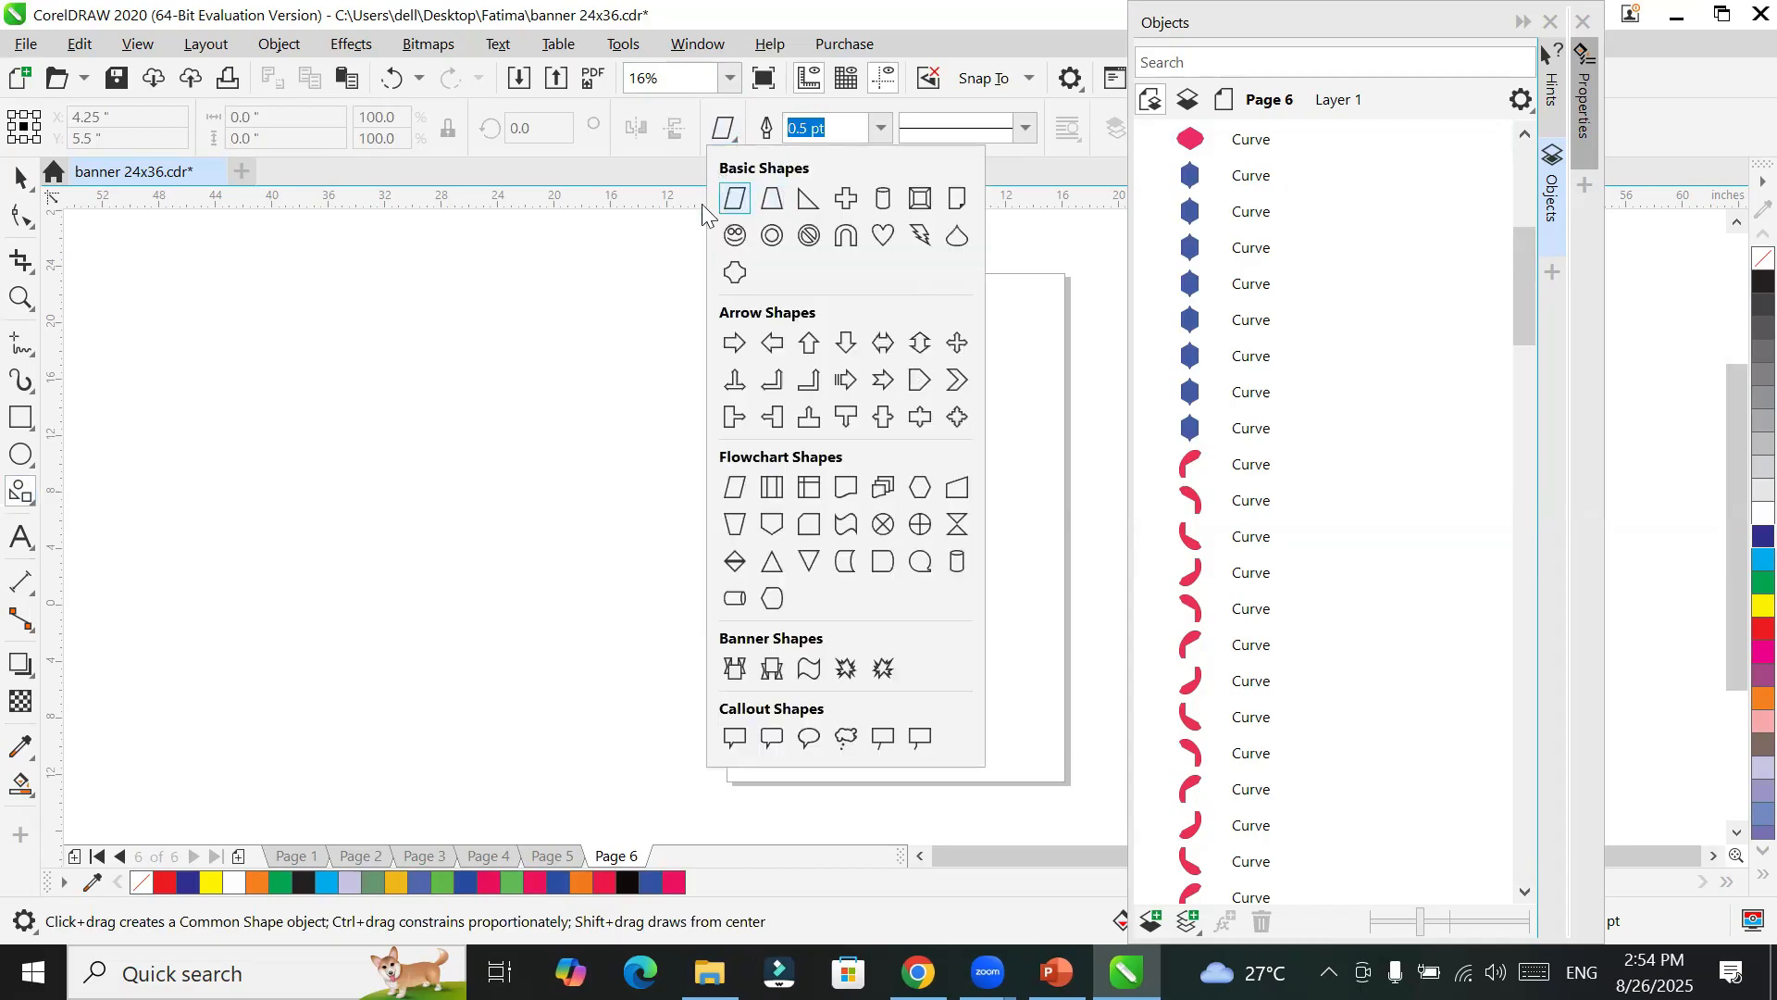
{"action": "left_click", "coordinate": [733, 200]}
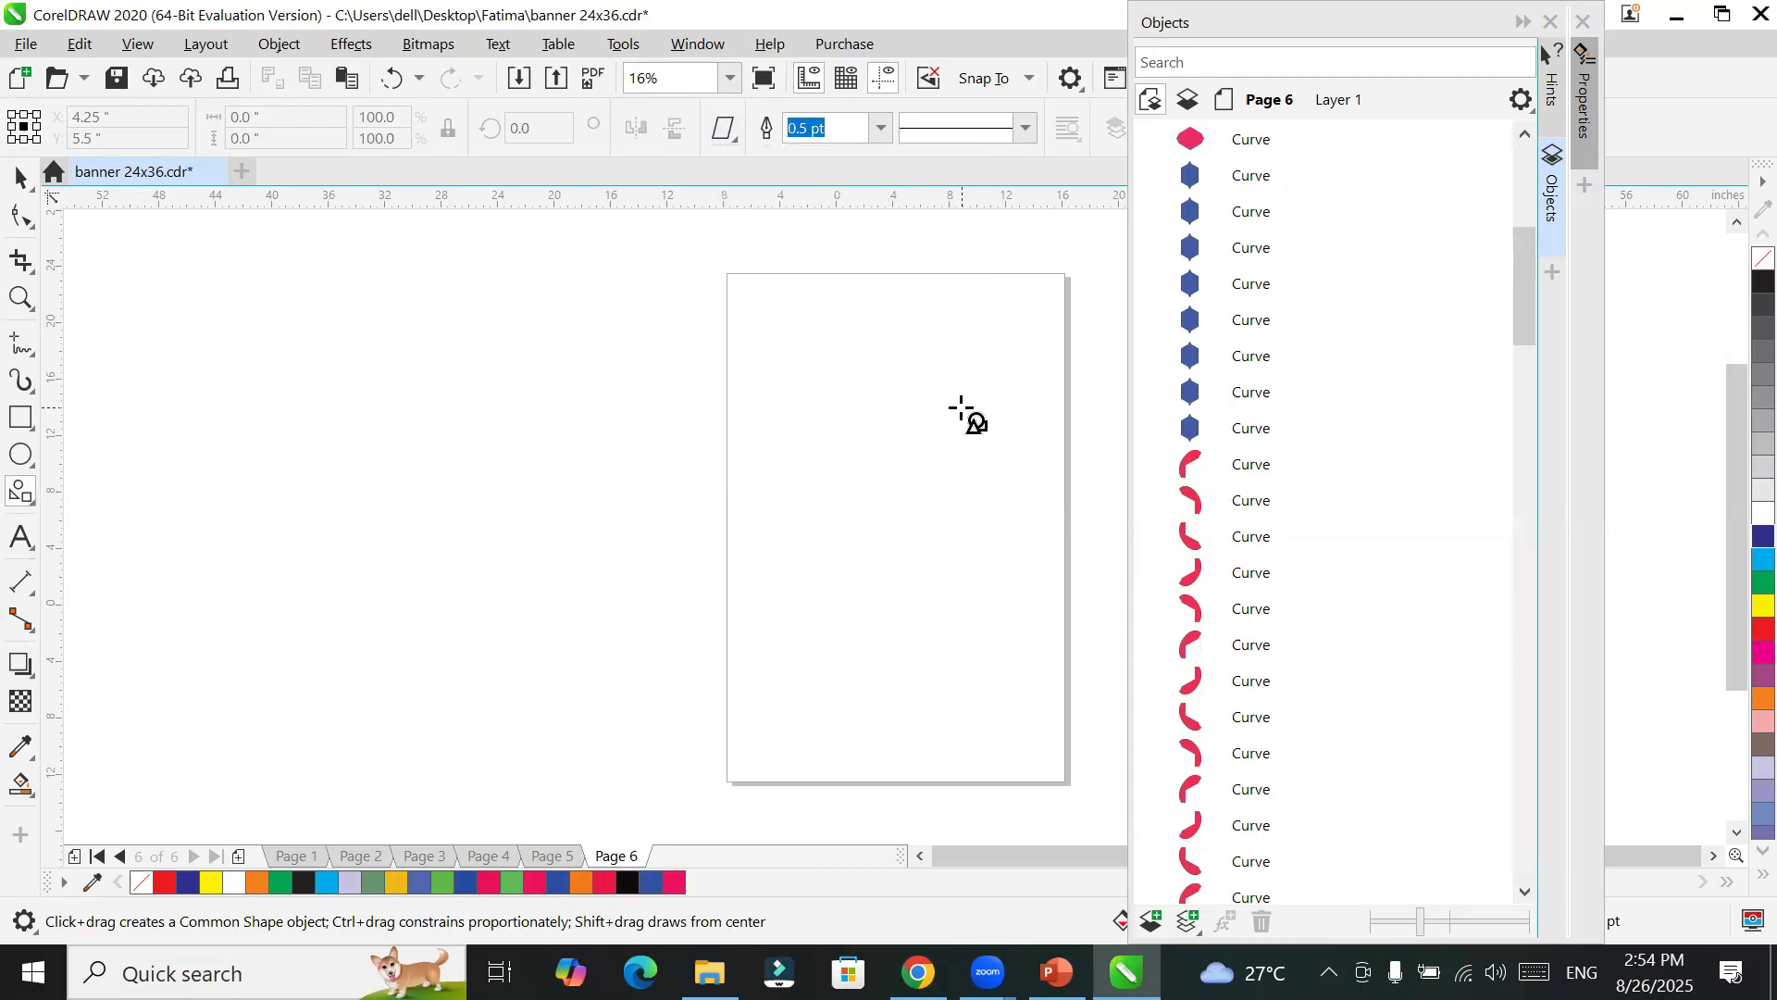
{"action": "key", "text": "h"}
{"action": "left_click_drag", "start_coordinate": [972, 425], "coordinate": [670, 440]}
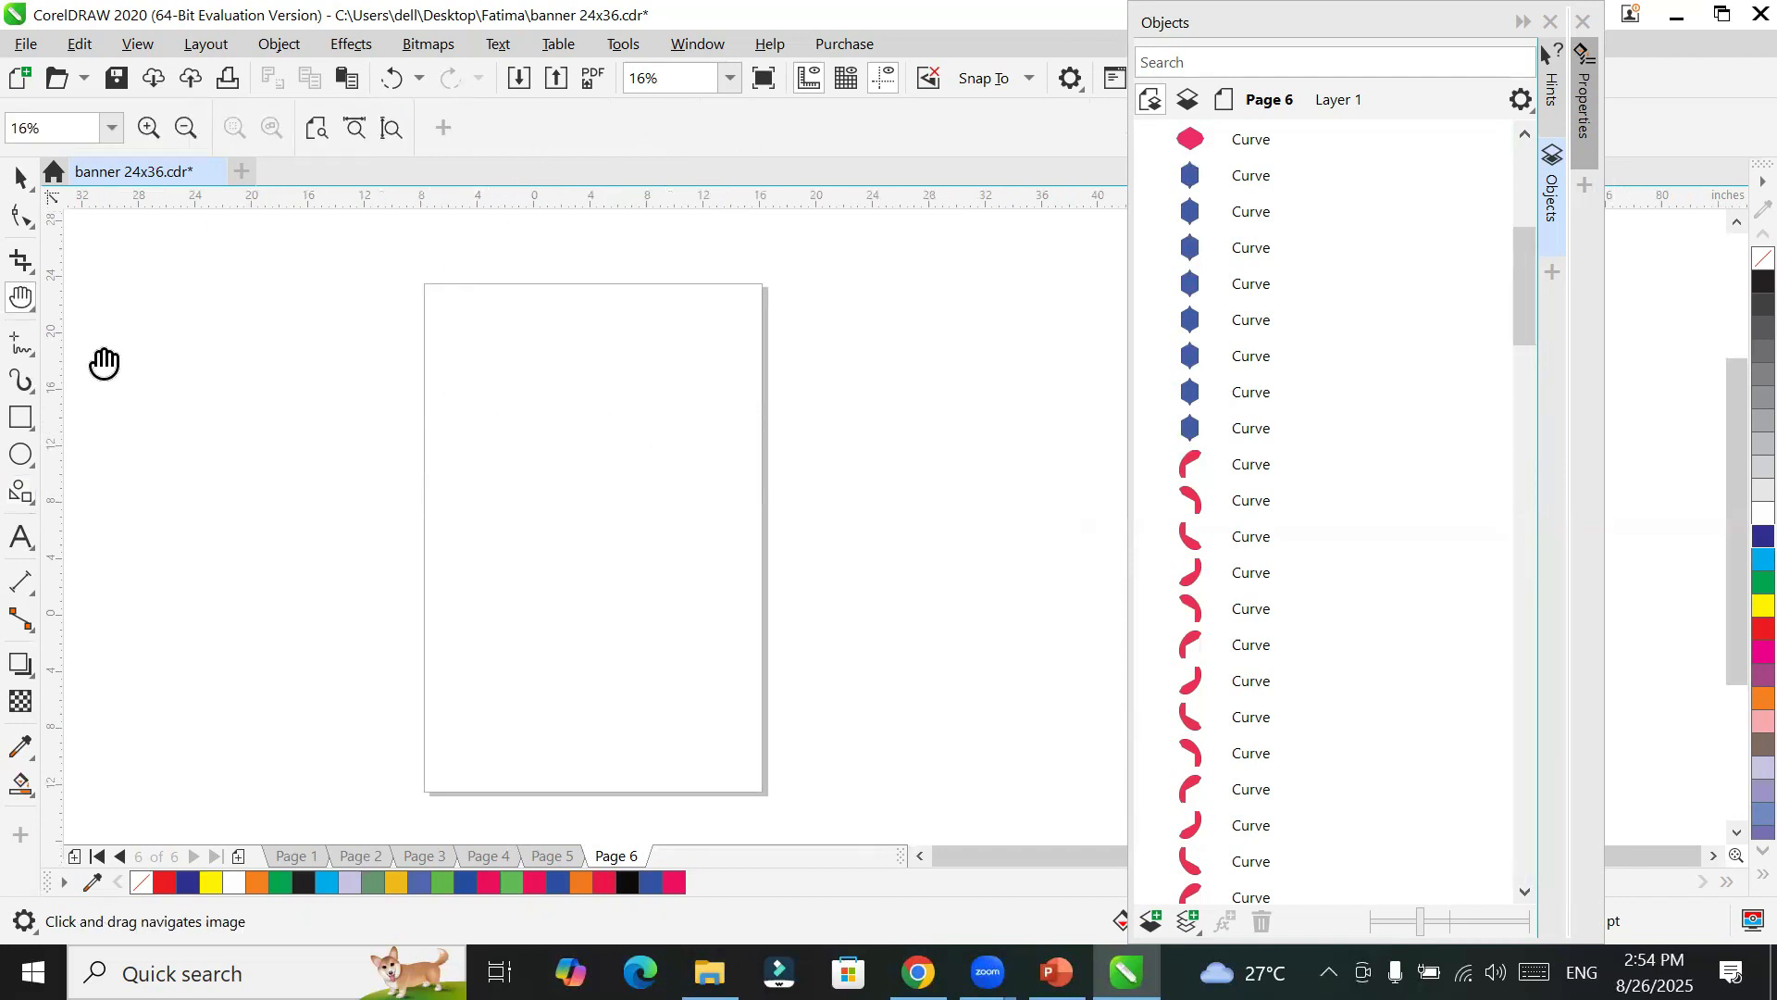
{"action": "left_click", "coordinate": [21, 493]}
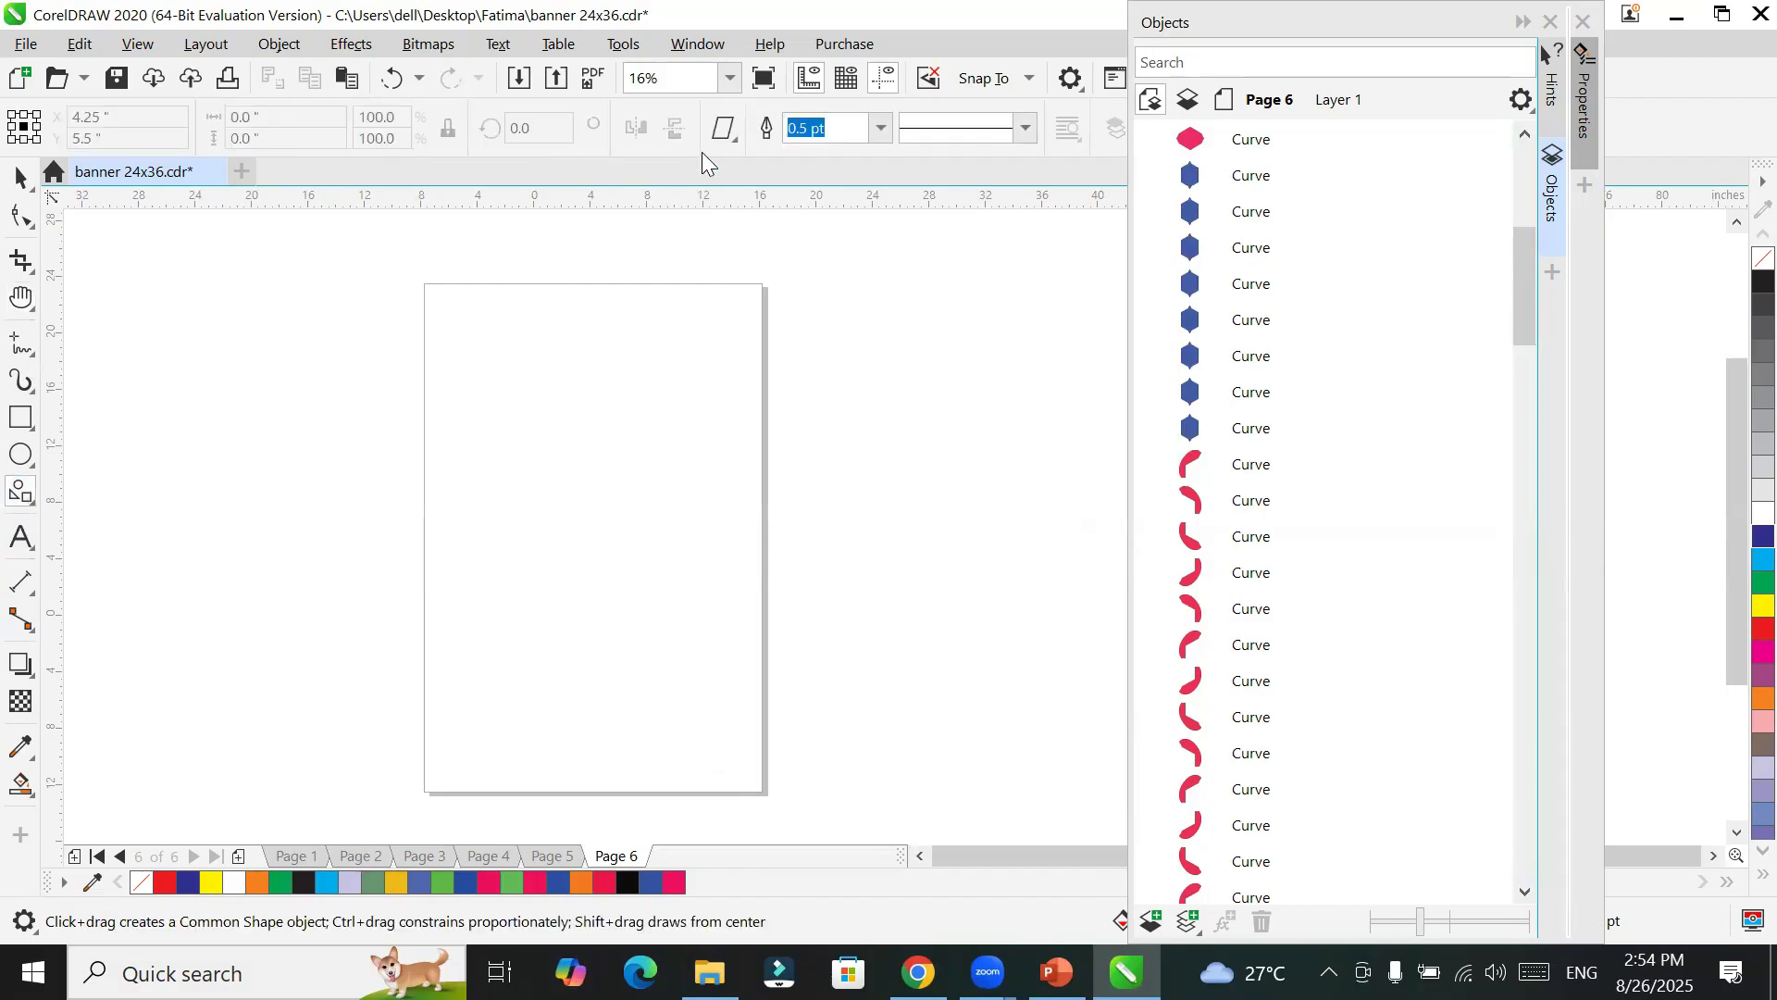
{"action": "left_click", "coordinate": [723, 128]}
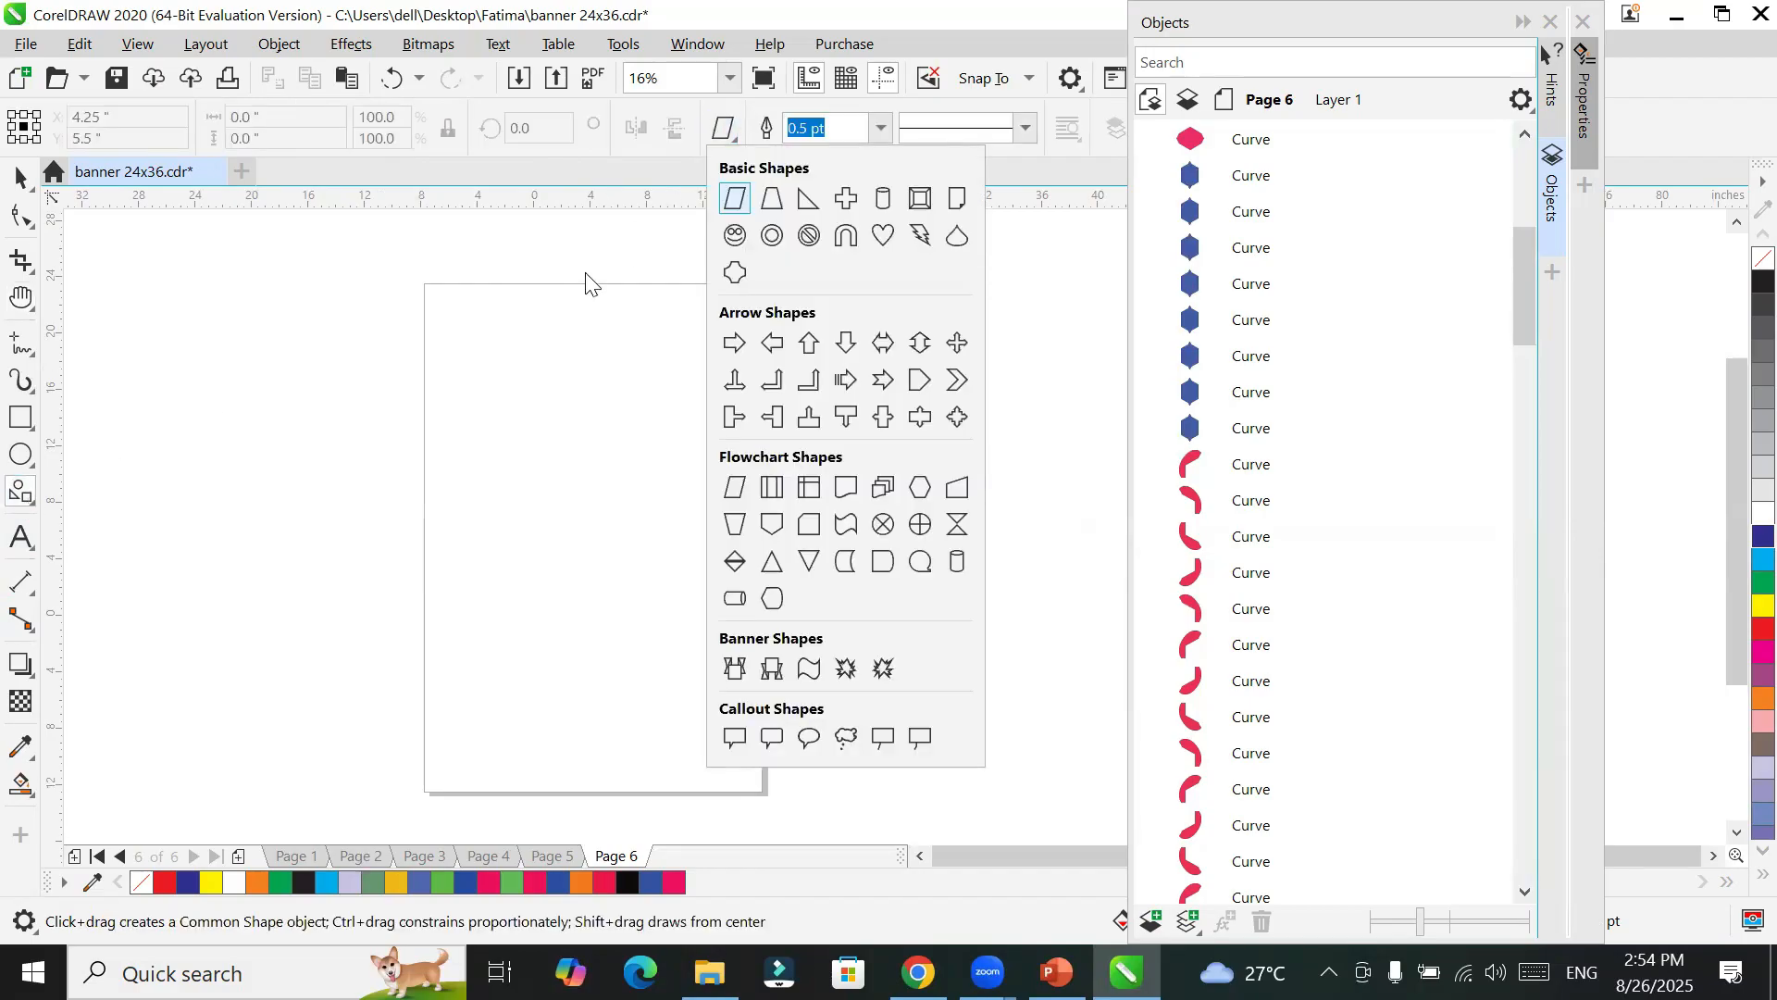
{"action": "left_click", "coordinate": [738, 206]}
{"action": "left_click_drag", "start_coordinate": [465, 323], "coordinate": [485, 779]}
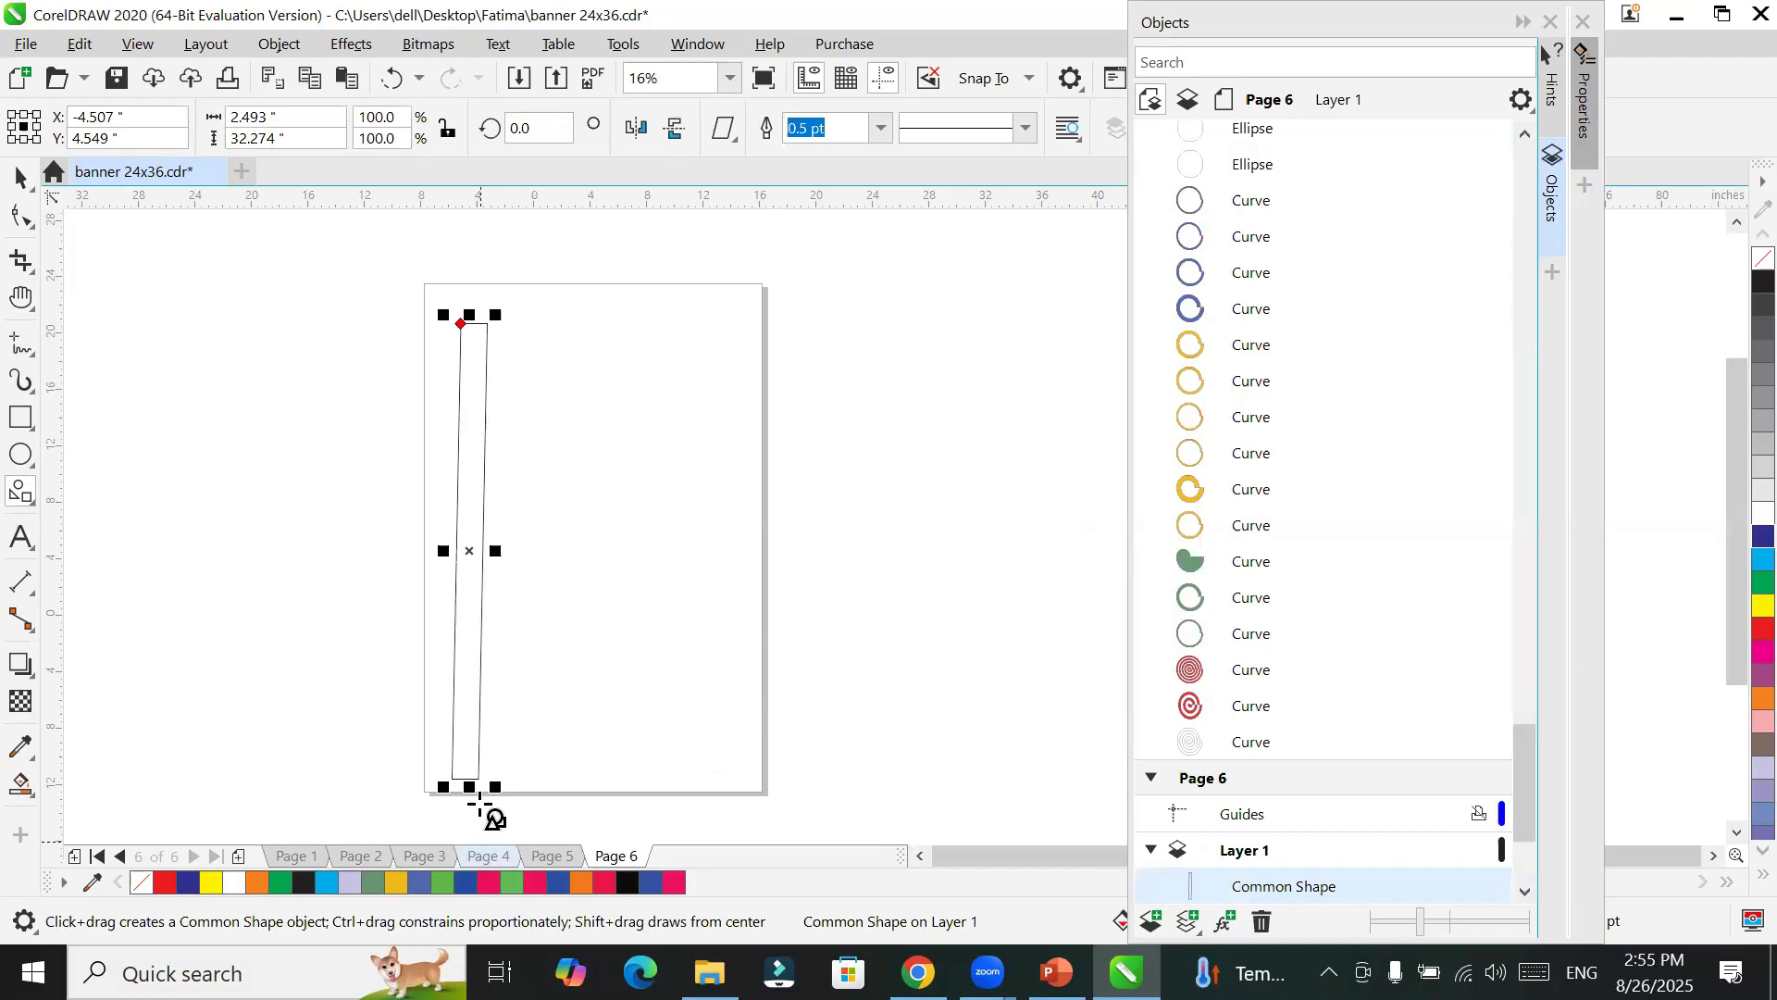
{"action": "mouse_move", "coordinate": [463, 323]}
{"action": "left_mouse_down"}
{"action": "mouse_move", "coordinate": [329, 344]}
{"action": "mouse_move", "coordinate": [485, 324]}
{"action": "left_mouse_up"}
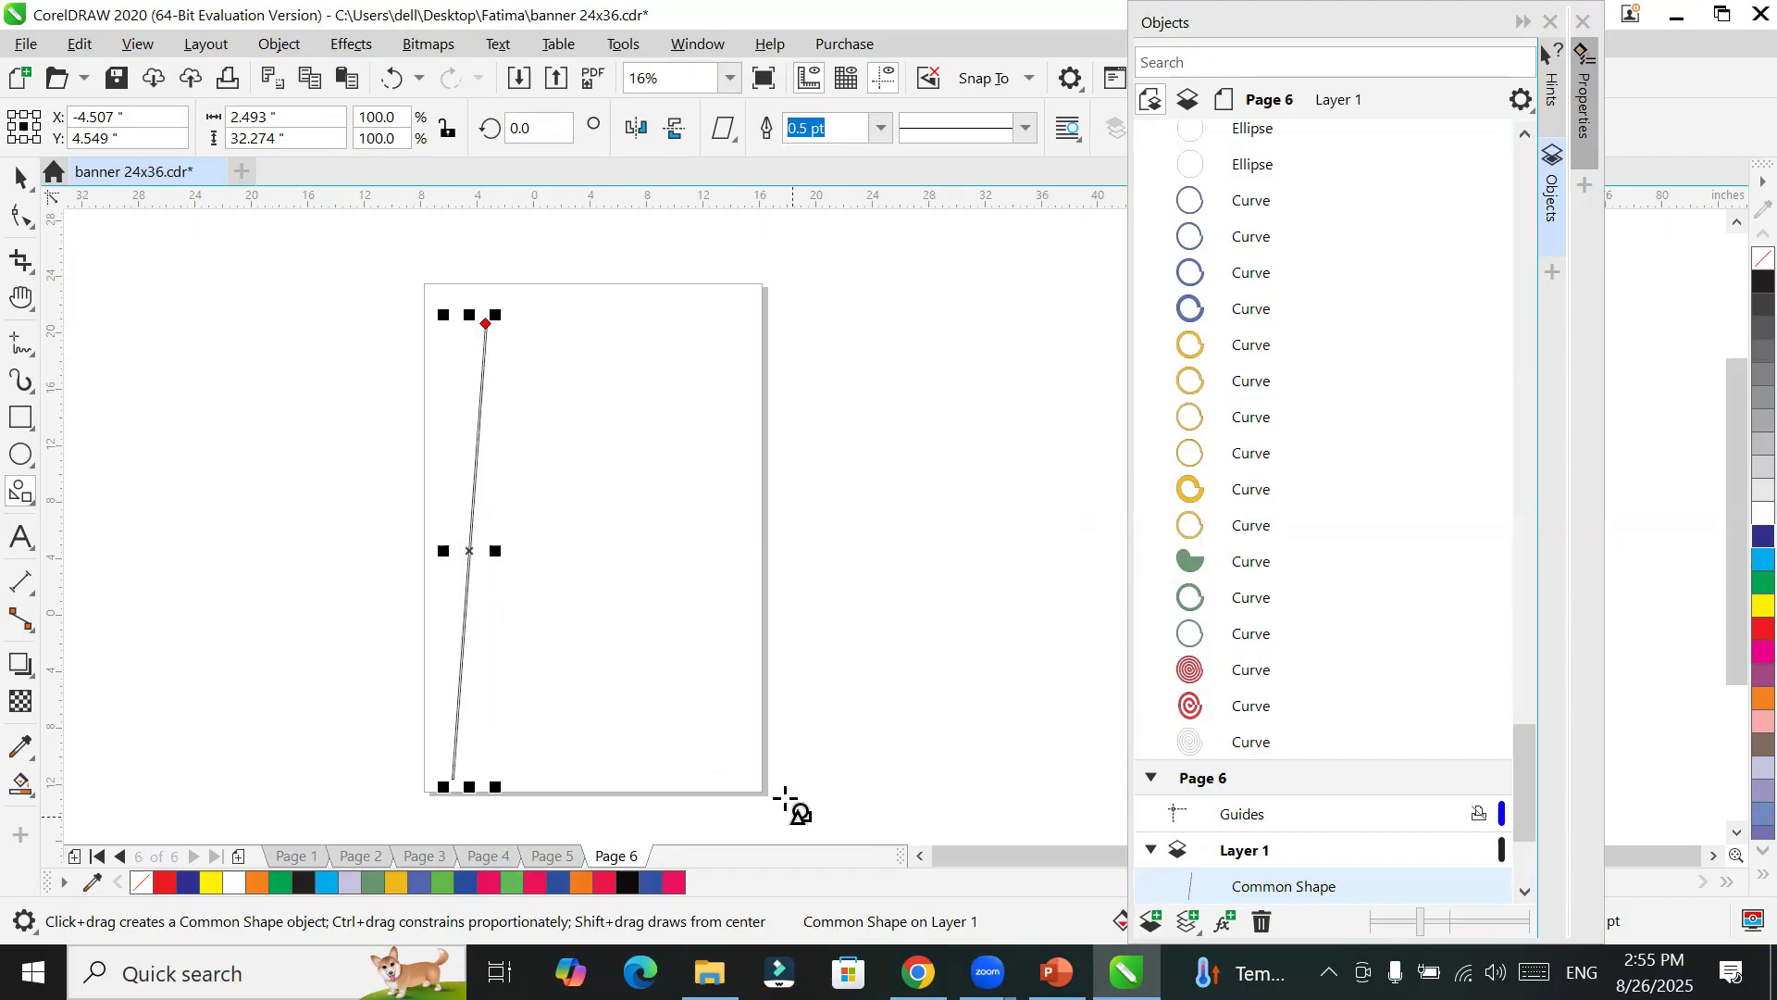
{"action": "key", "text": "Delete"}
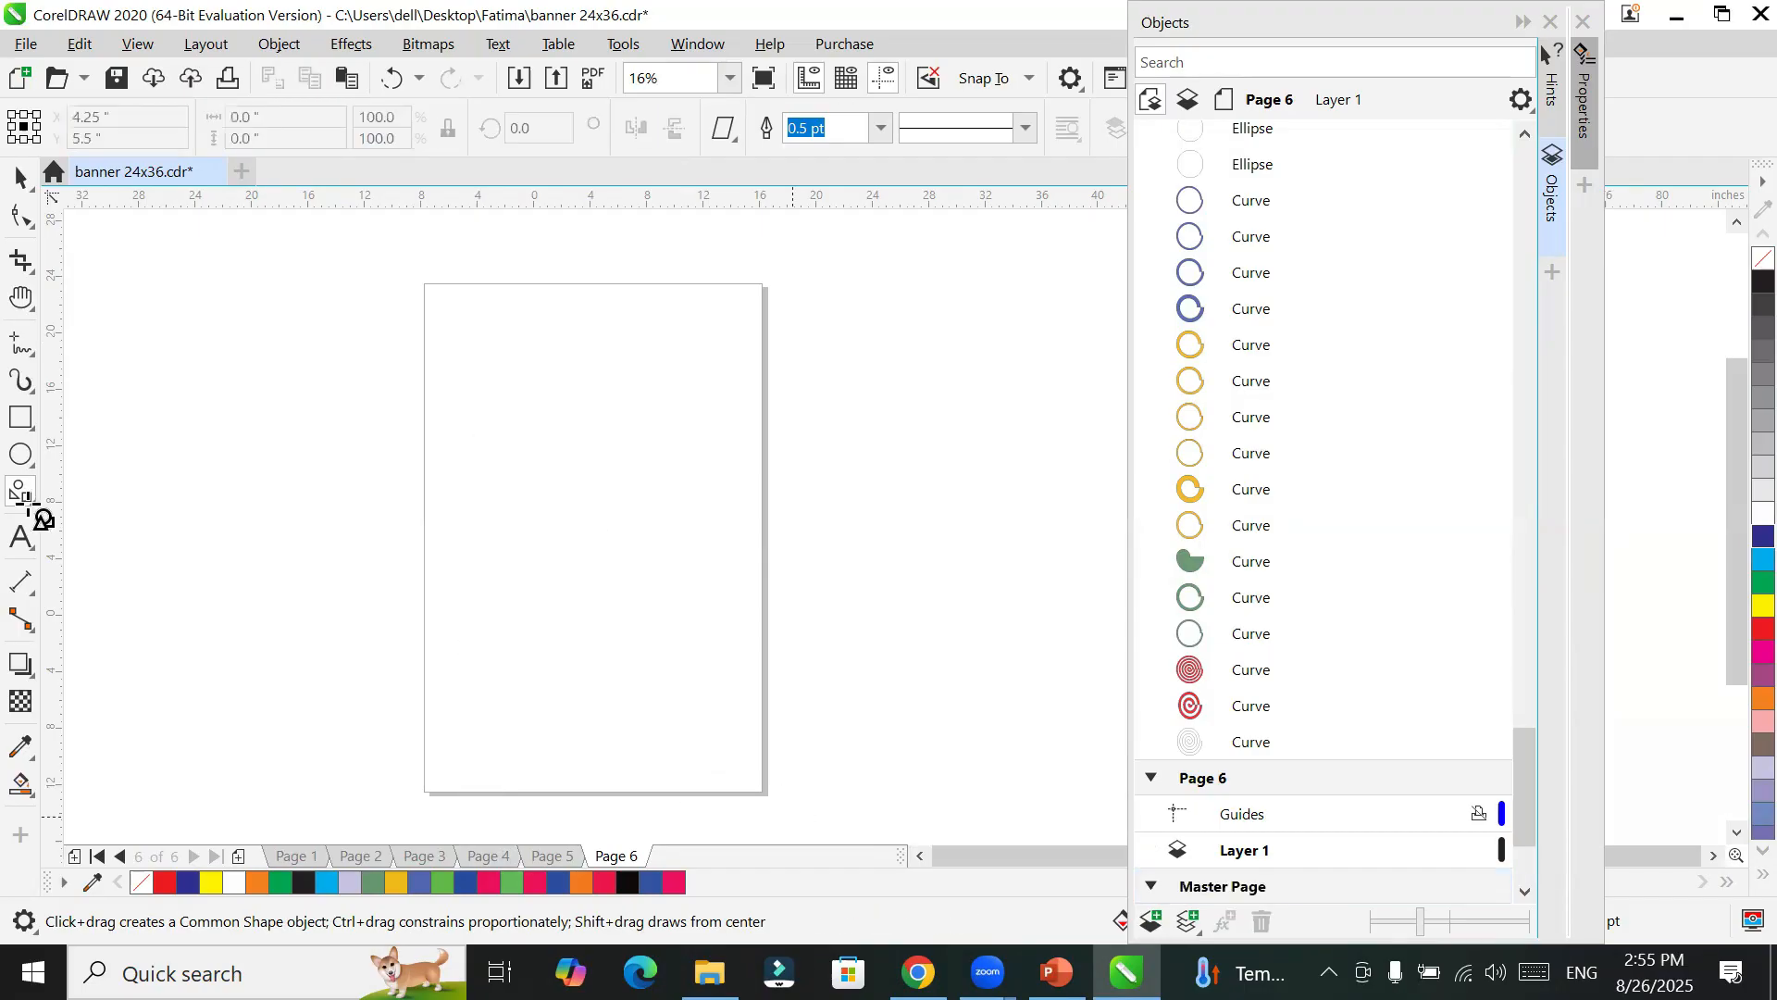
Step: Draw a parallelogram about 23.1 by 35.6 inches across the page and adjust its slant to make a narrow diagonal strip
{"action": "left_click", "coordinate": [733, 131]}
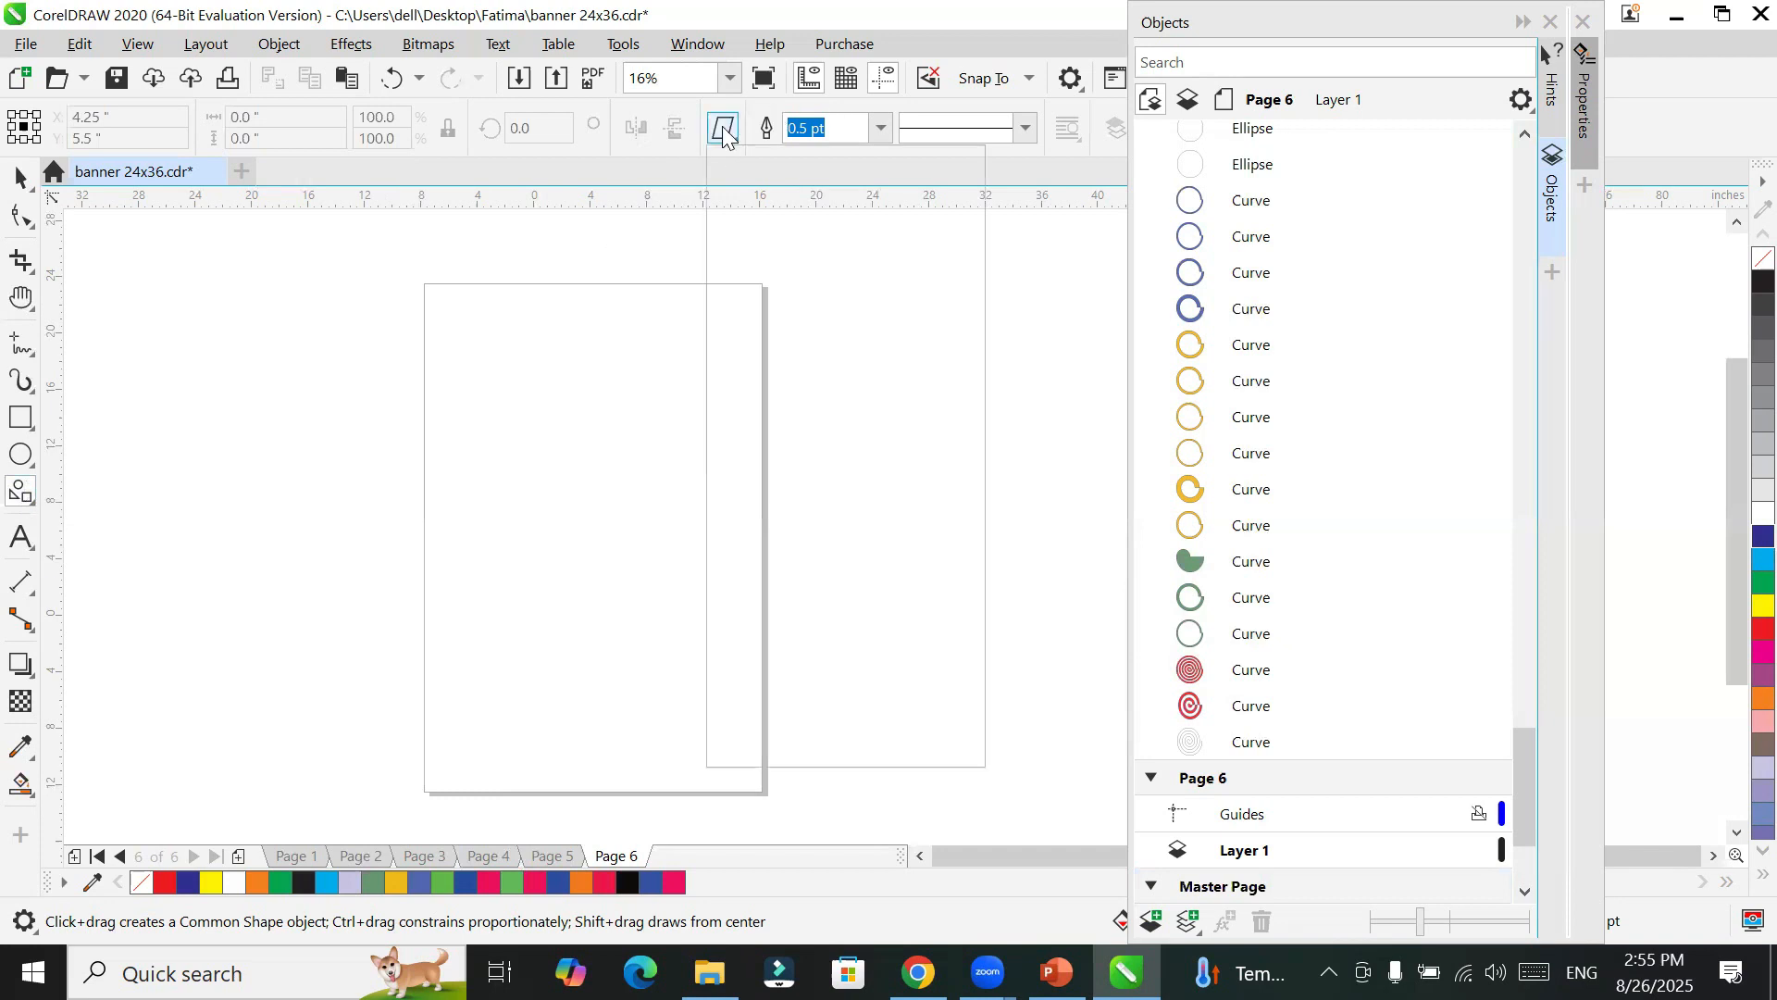
{"action": "left_click", "coordinate": [729, 200]}
{"action": "left_click_drag", "start_coordinate": [751, 296], "coordinate": [424, 796]}
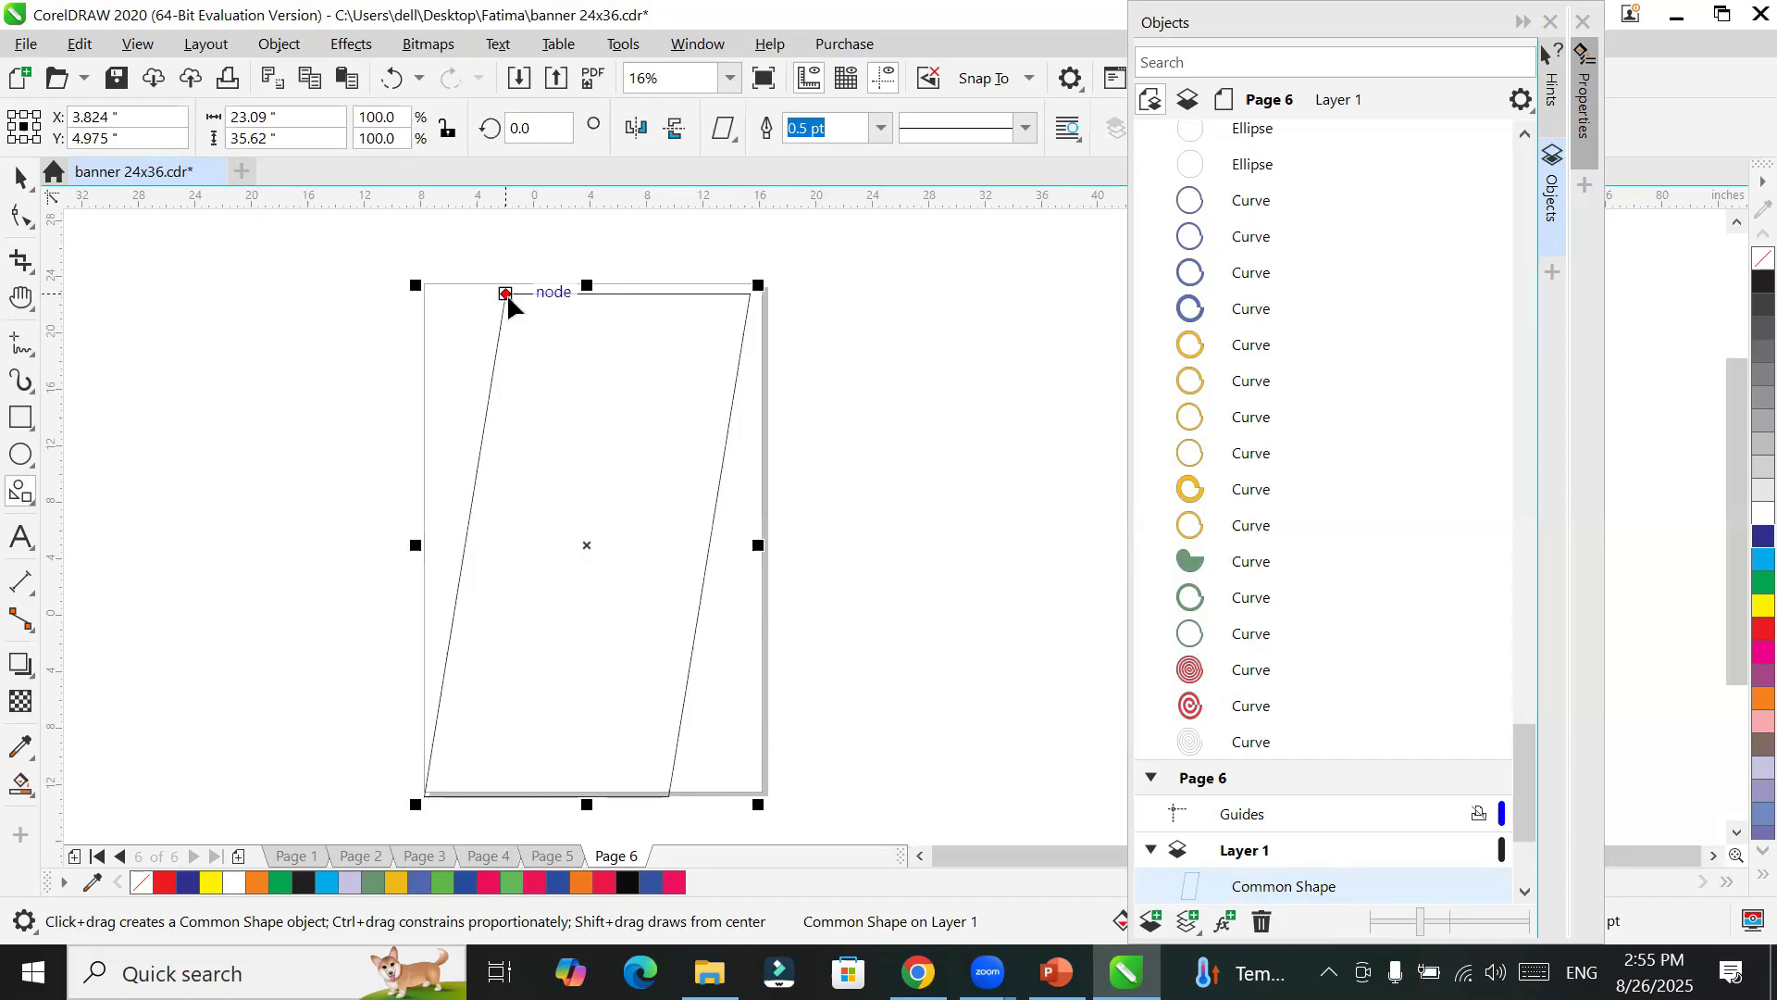
{"action": "left_click_drag", "start_coordinate": [507, 293], "coordinate": [744, 355]}
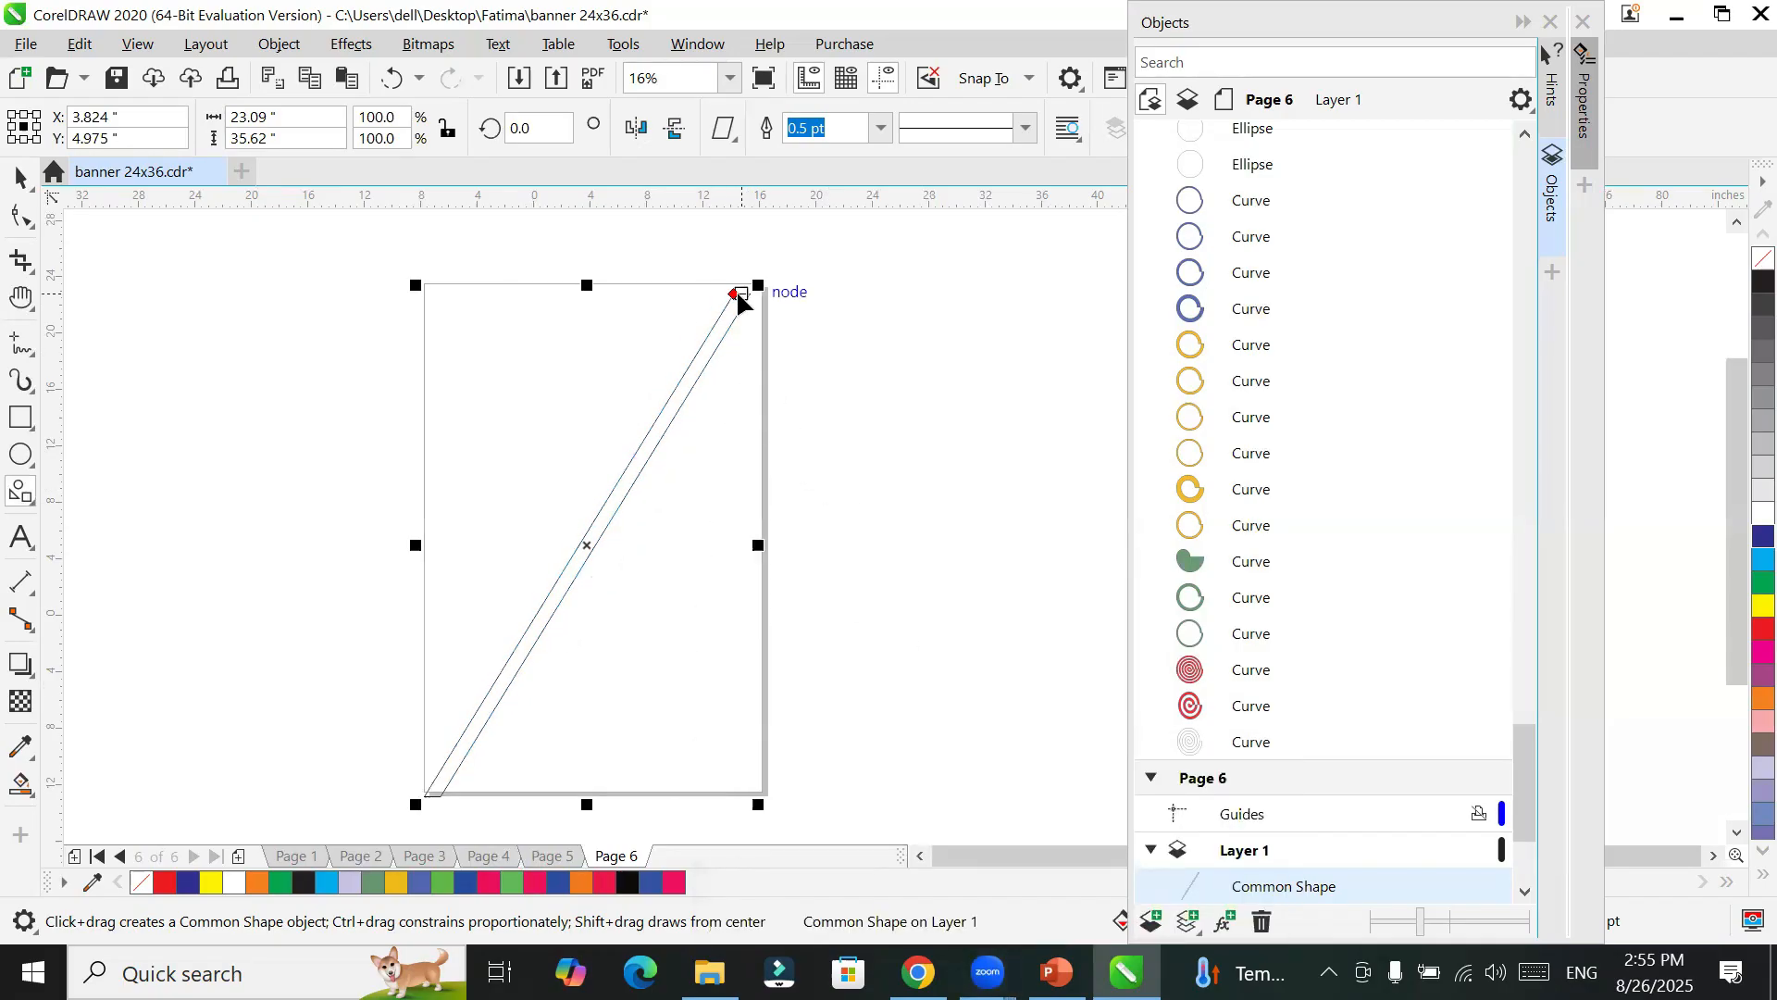
{"action": "left_click_drag", "start_coordinate": [738, 301], "coordinate": [386, 307]}
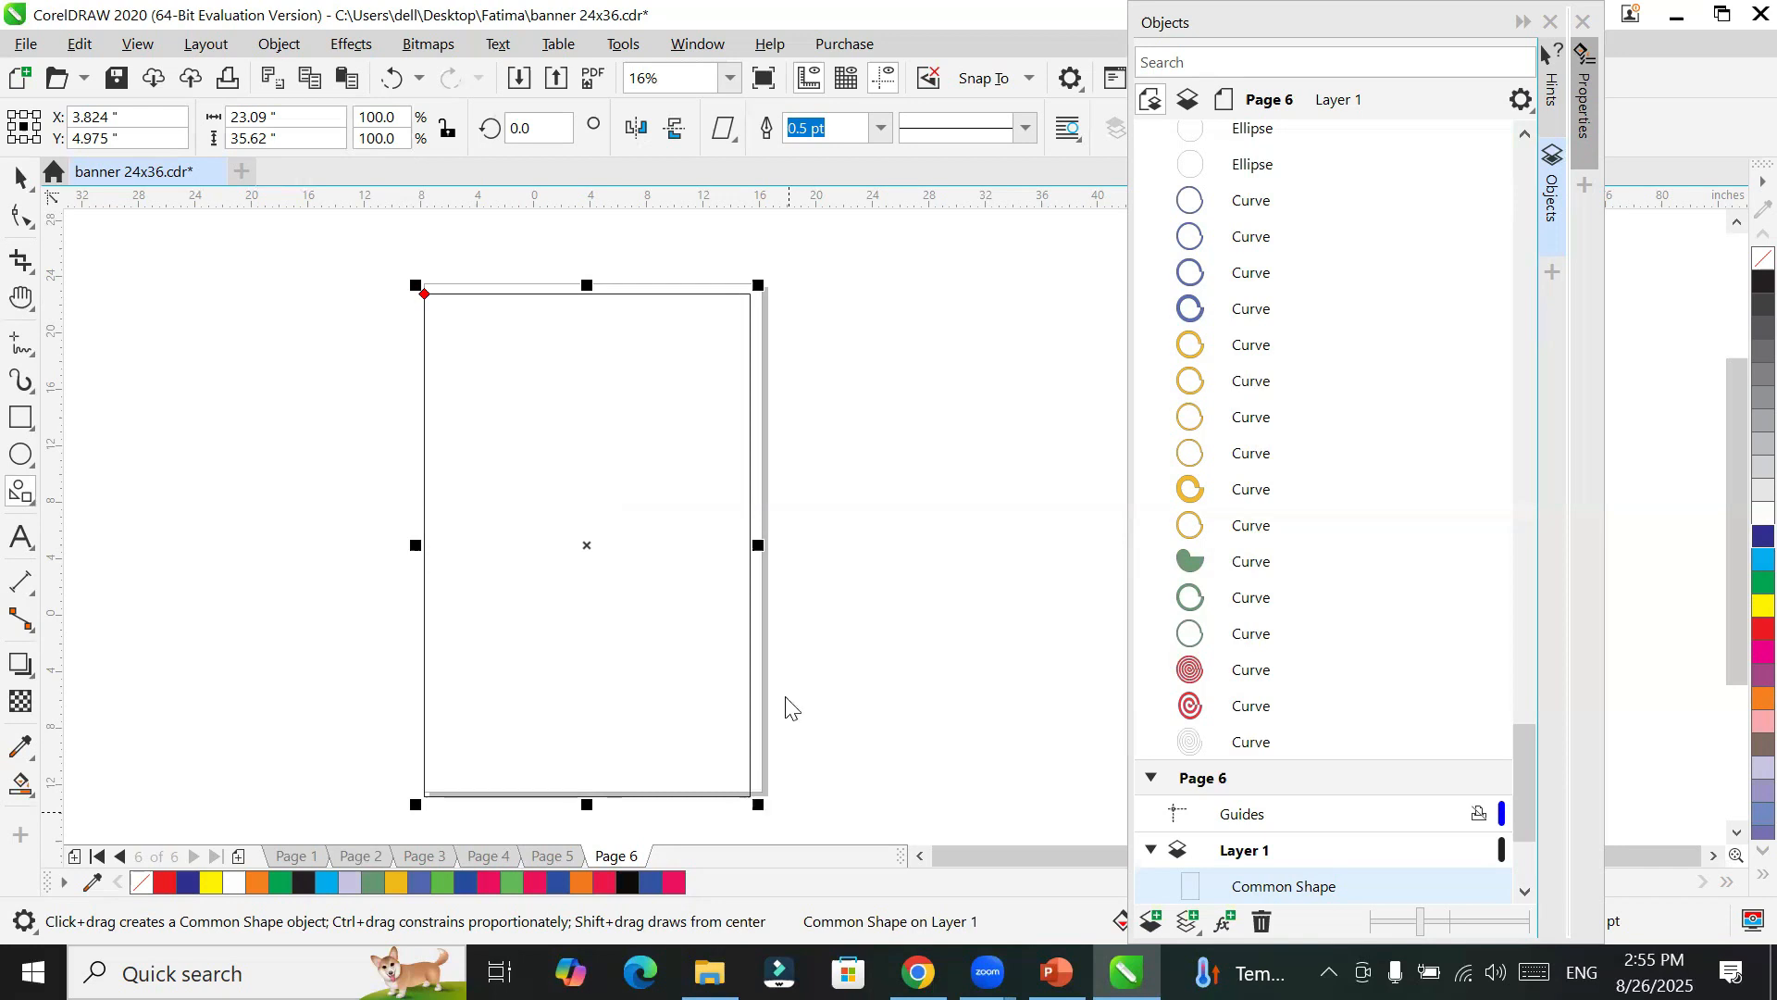
{"action": "left_click_drag", "start_coordinate": [425, 293], "coordinate": [735, 327]}
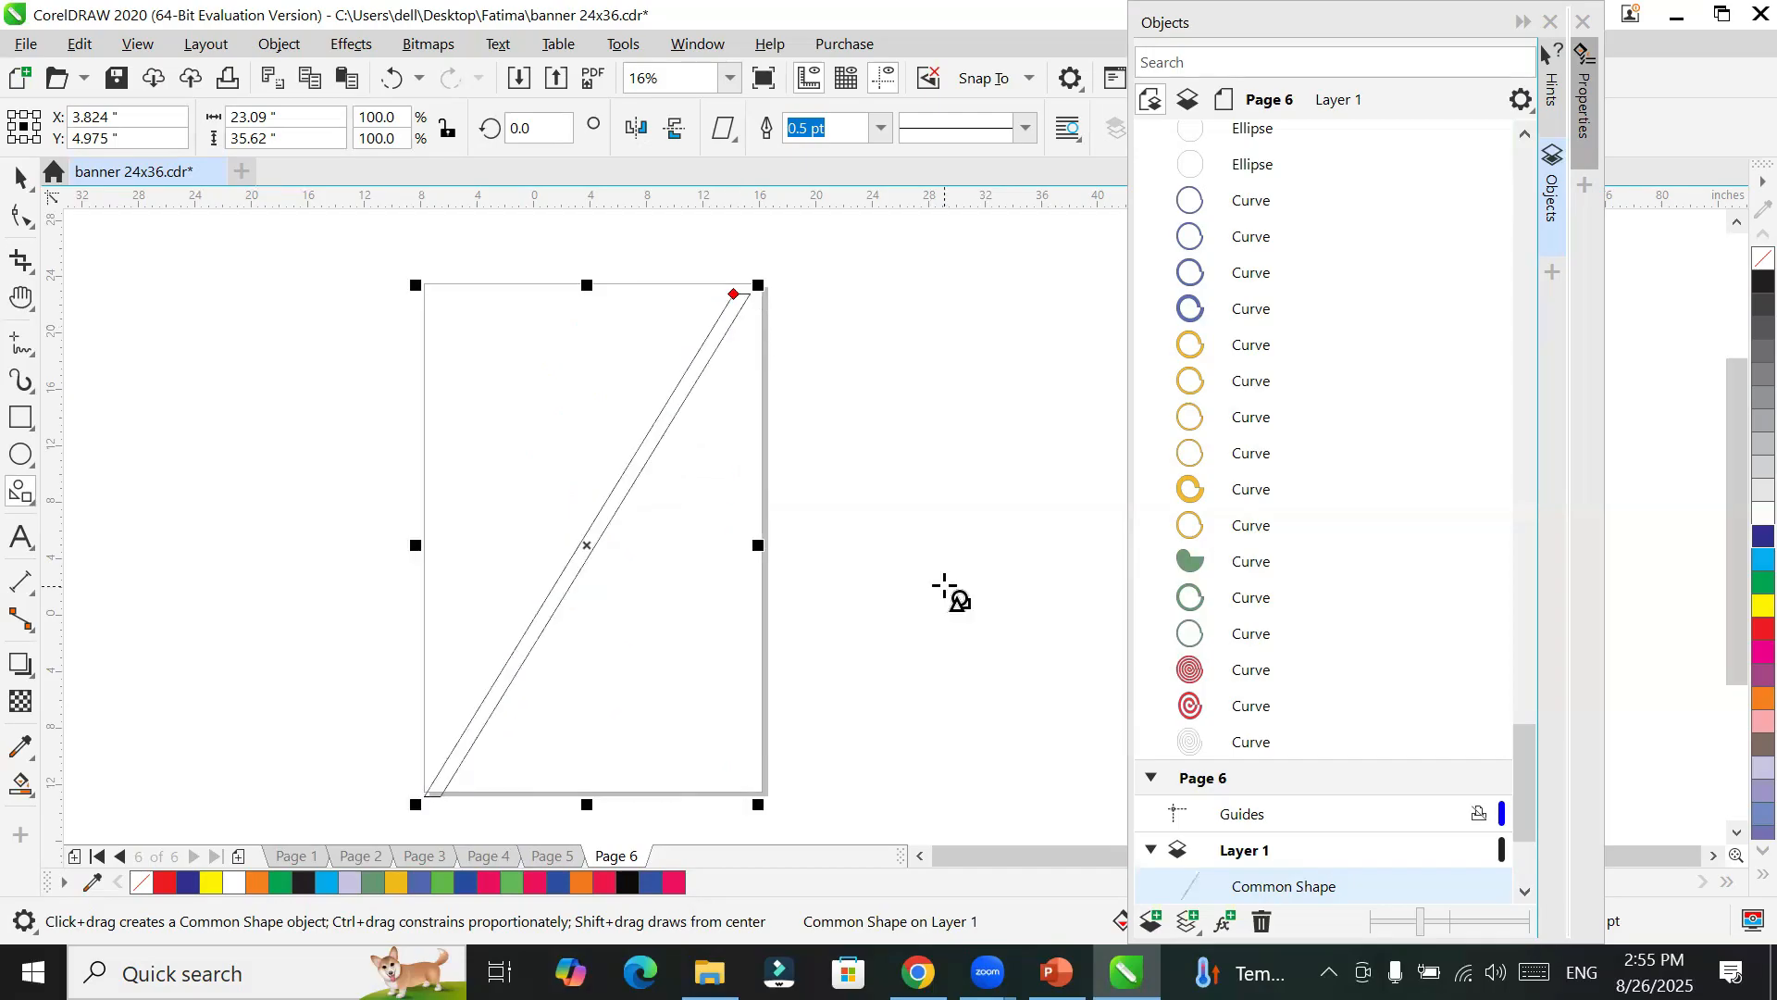
Step: Shorten the parallelogram strip to about 24.7 inches high, shift it partly off the page, and add a horizontally mirrored copy beside it
{"action": "left_click", "coordinate": [20, 177]}
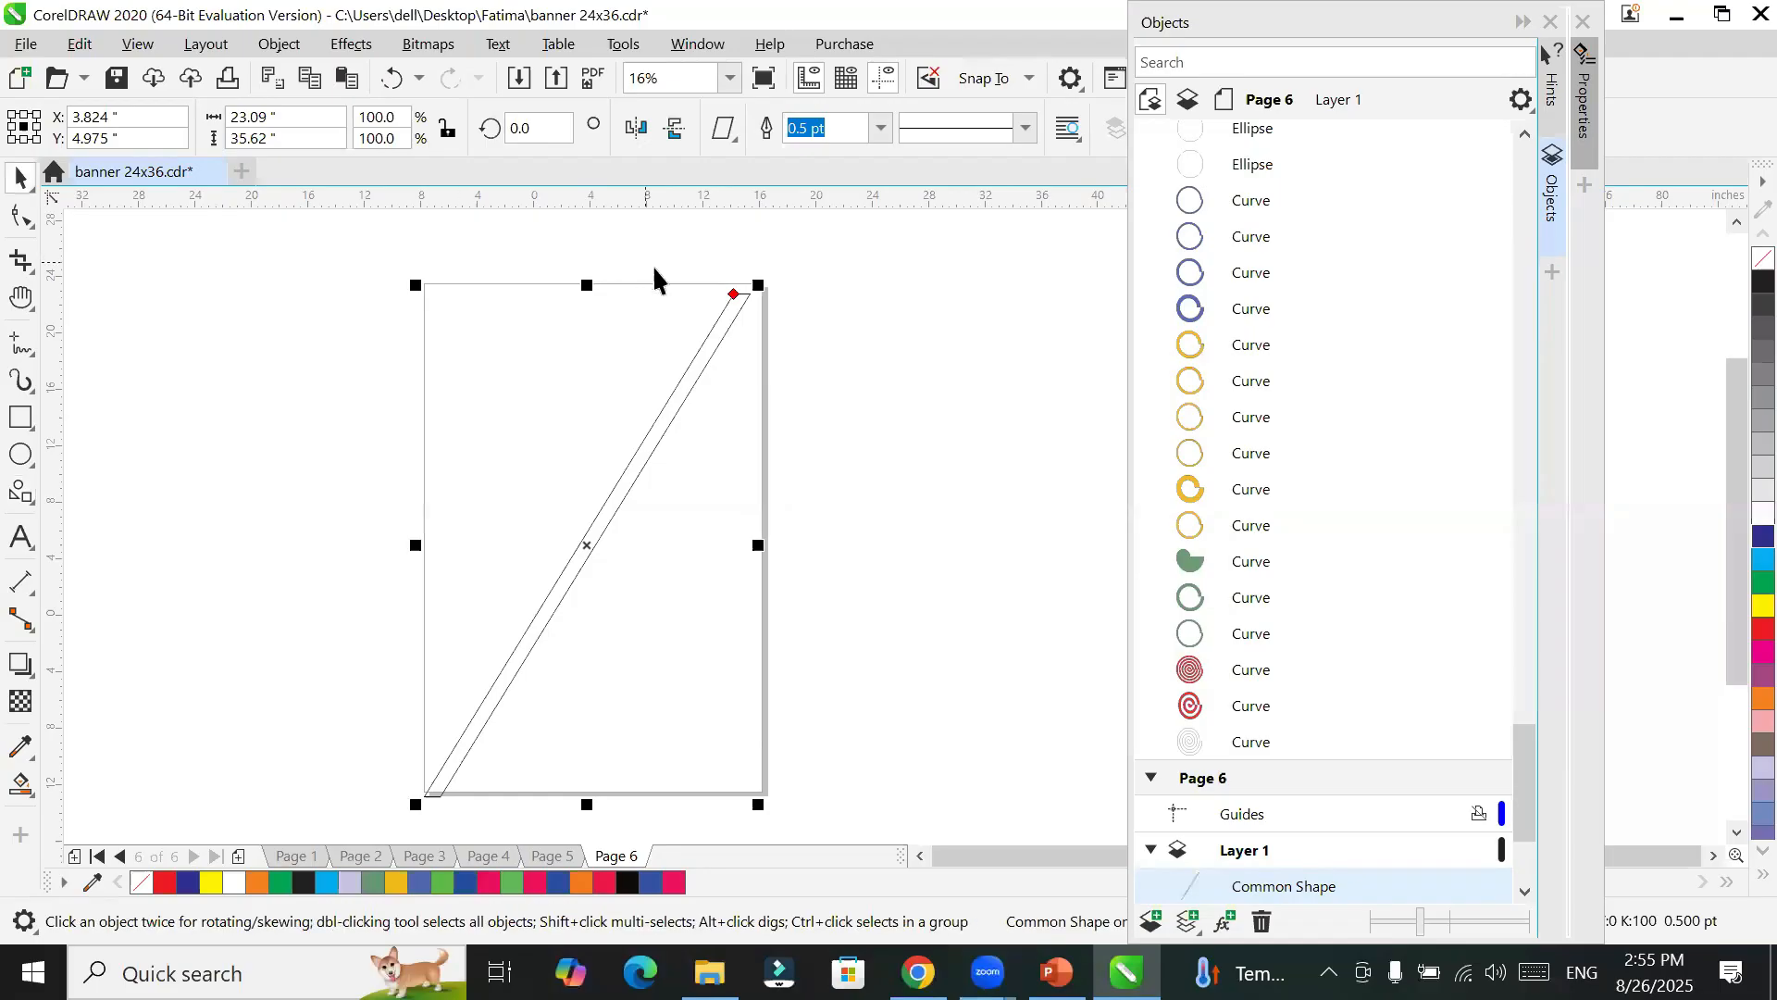
{"action": "left_click_drag", "start_coordinate": [587, 290], "coordinate": [591, 439]}
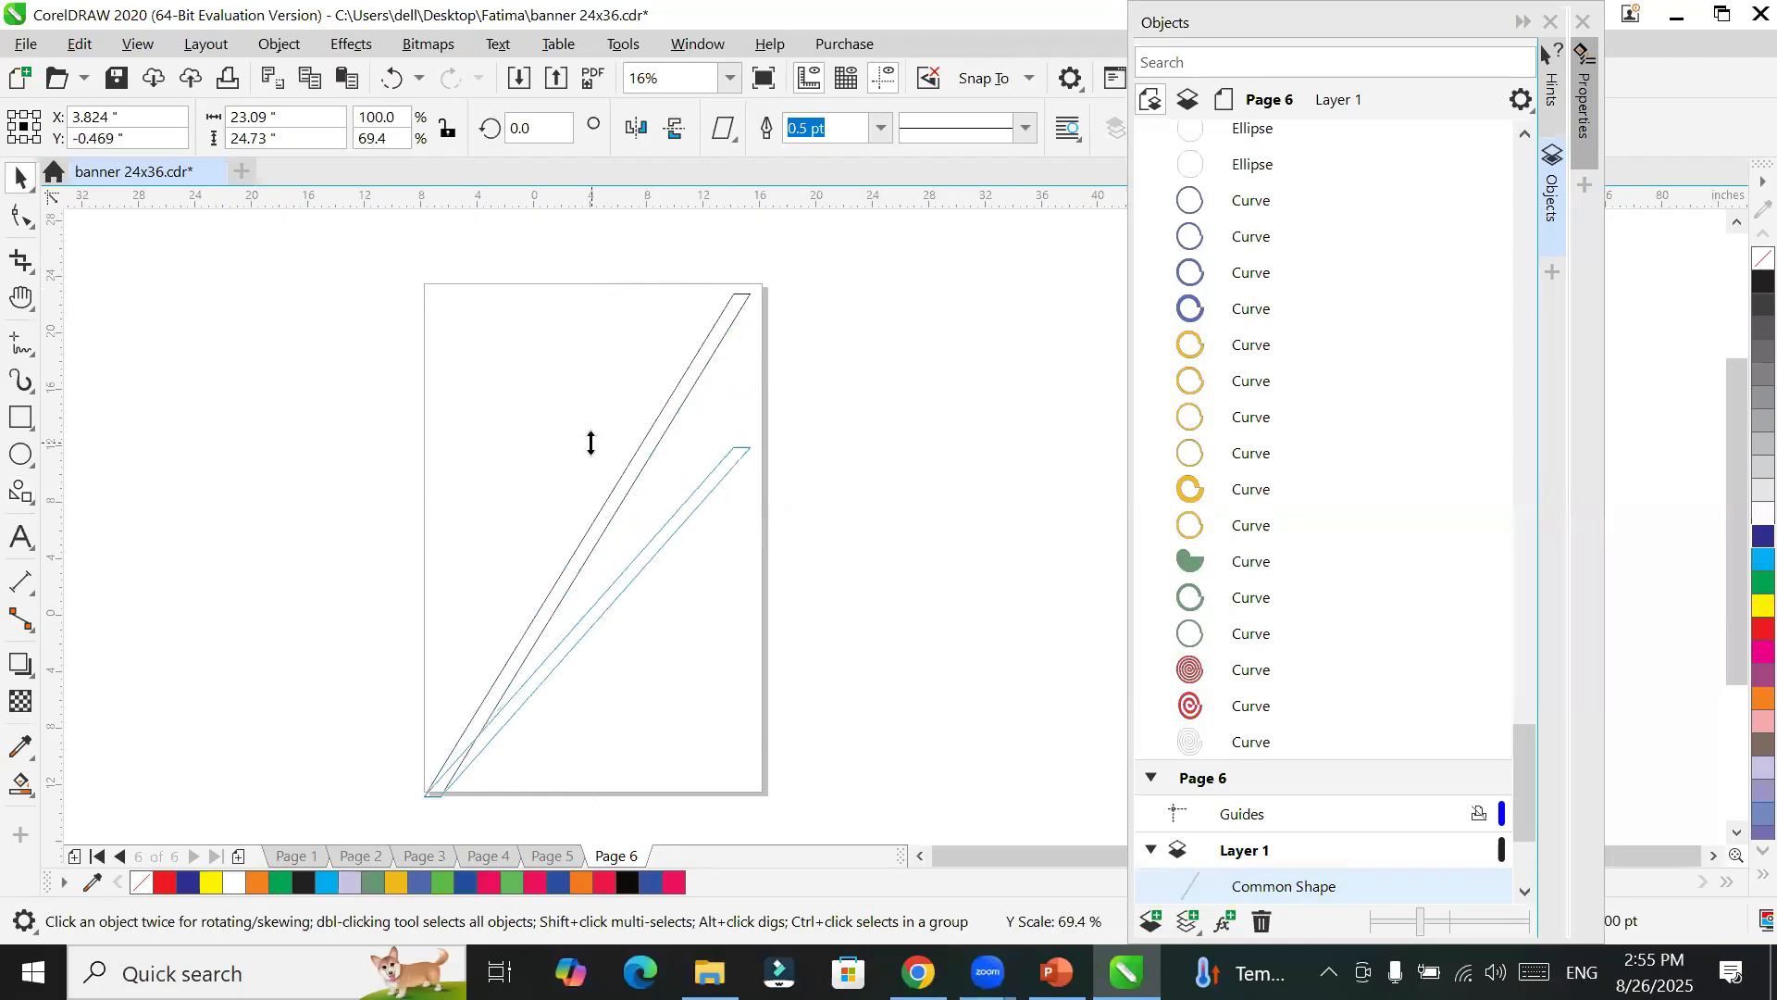
{"action": "left_click_drag", "start_coordinate": [658, 551], "coordinate": [512, 516]}
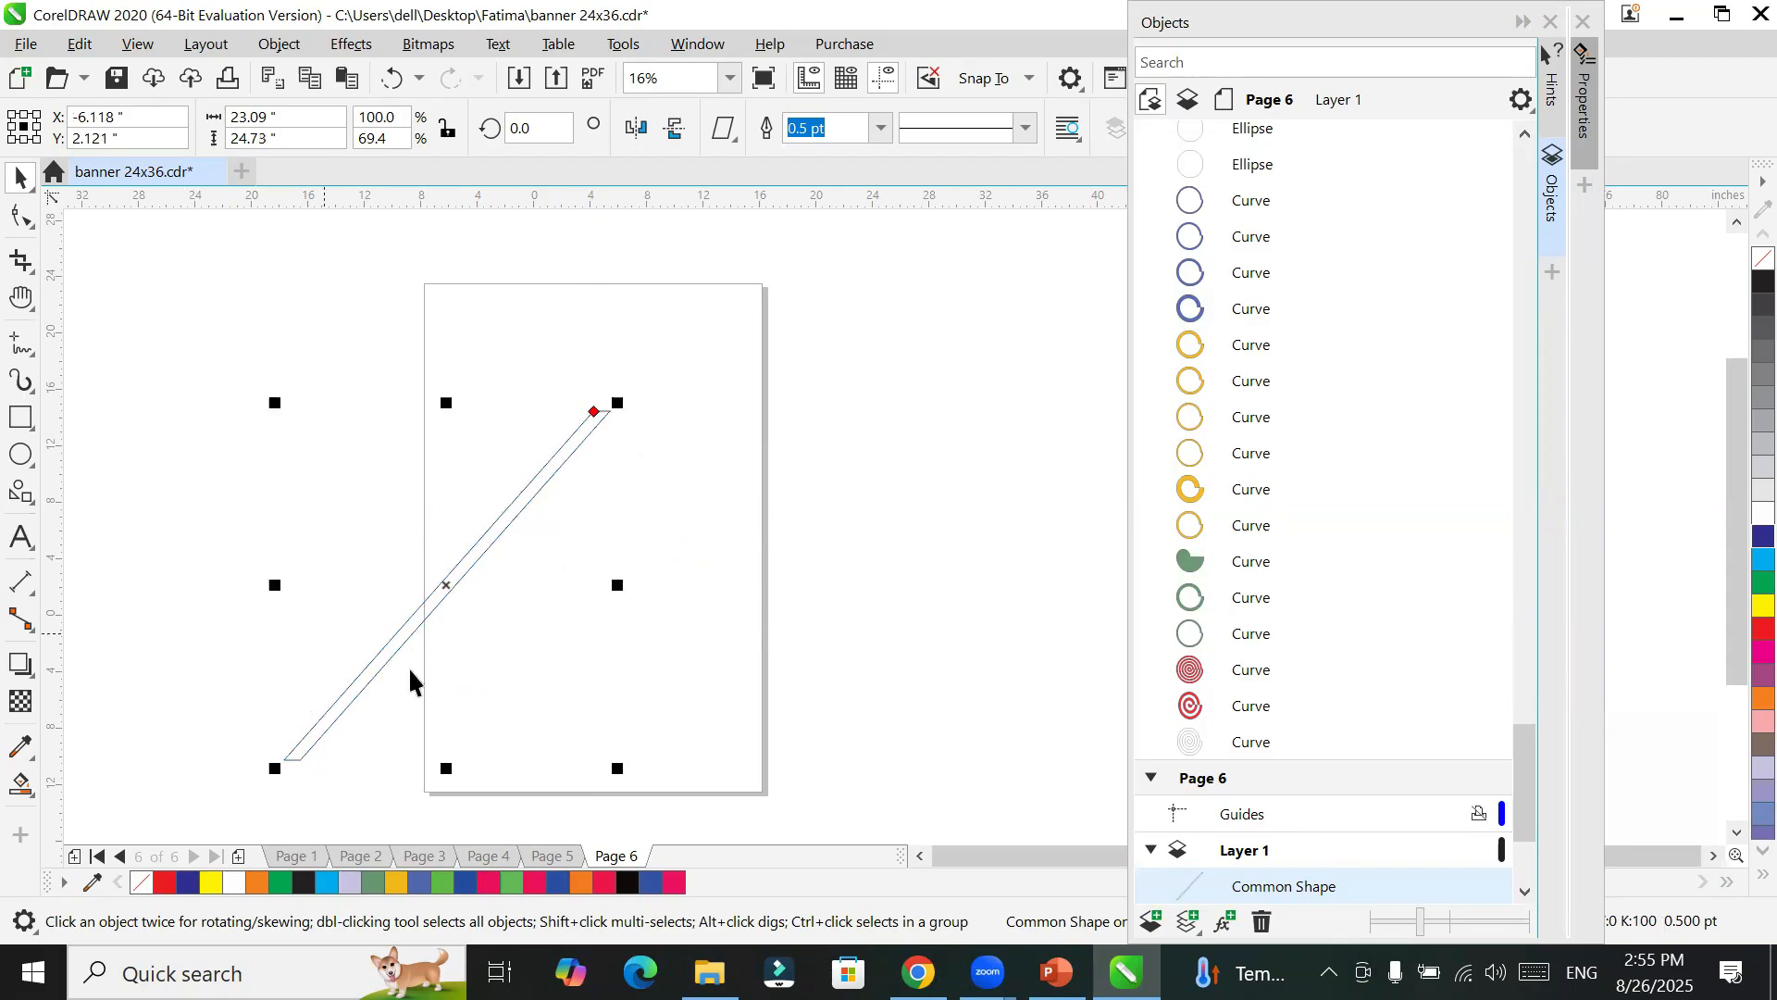
{"action": "left_click_drag", "start_coordinate": [275, 585], "coordinate": [797, 570]}
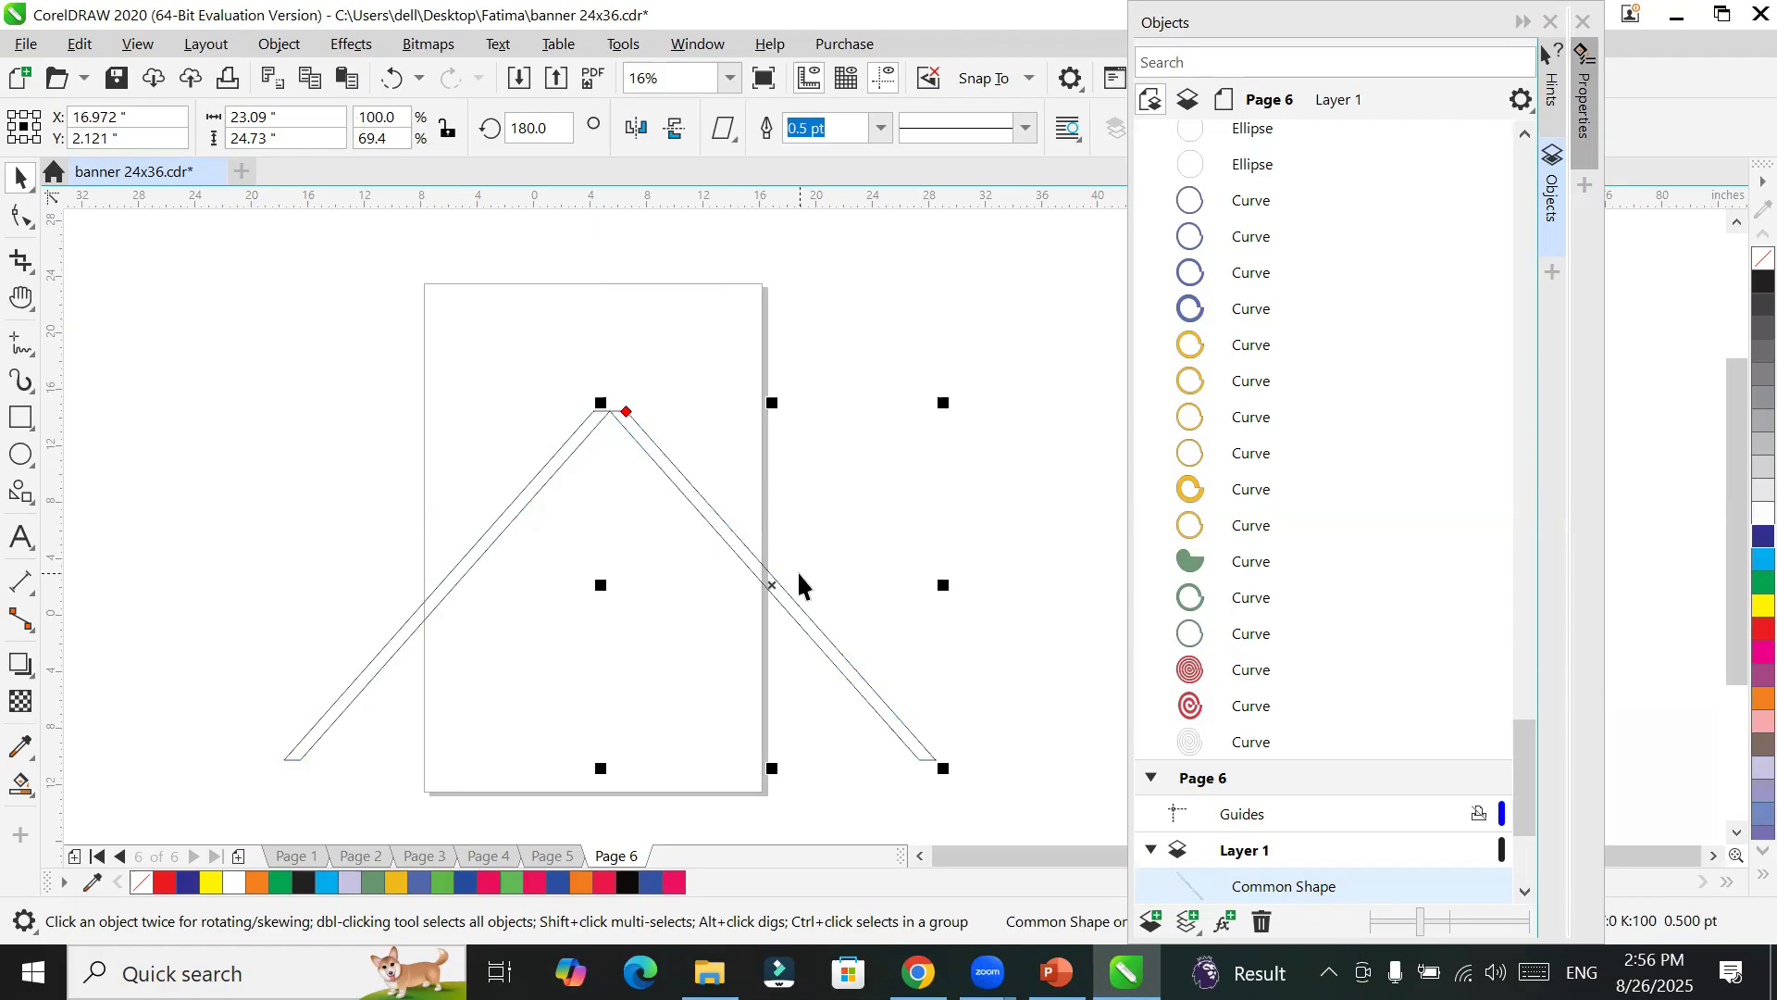
Step: Fill the original strip with blue and the mirrored strip with red, and clear the selection
{"action": "left_click", "coordinate": [602, 555]}
{"action": "left_click", "coordinate": [525, 498]}
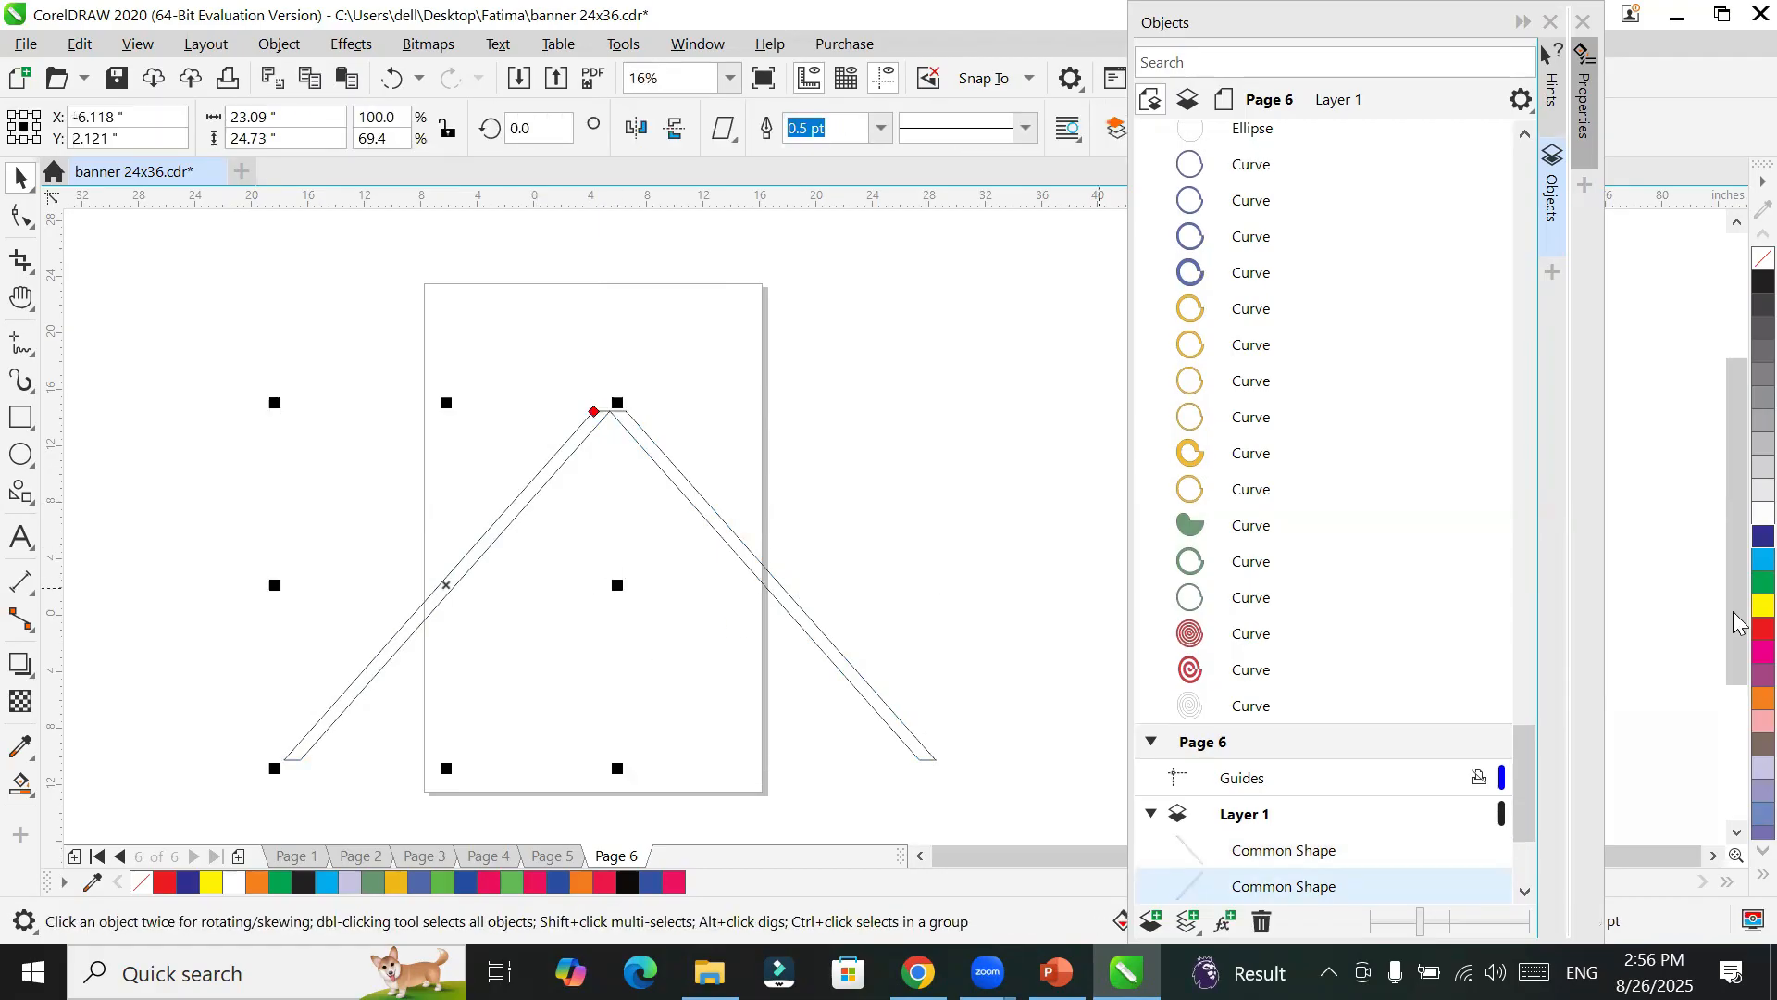
{"action": "left_click", "coordinate": [1763, 537]}
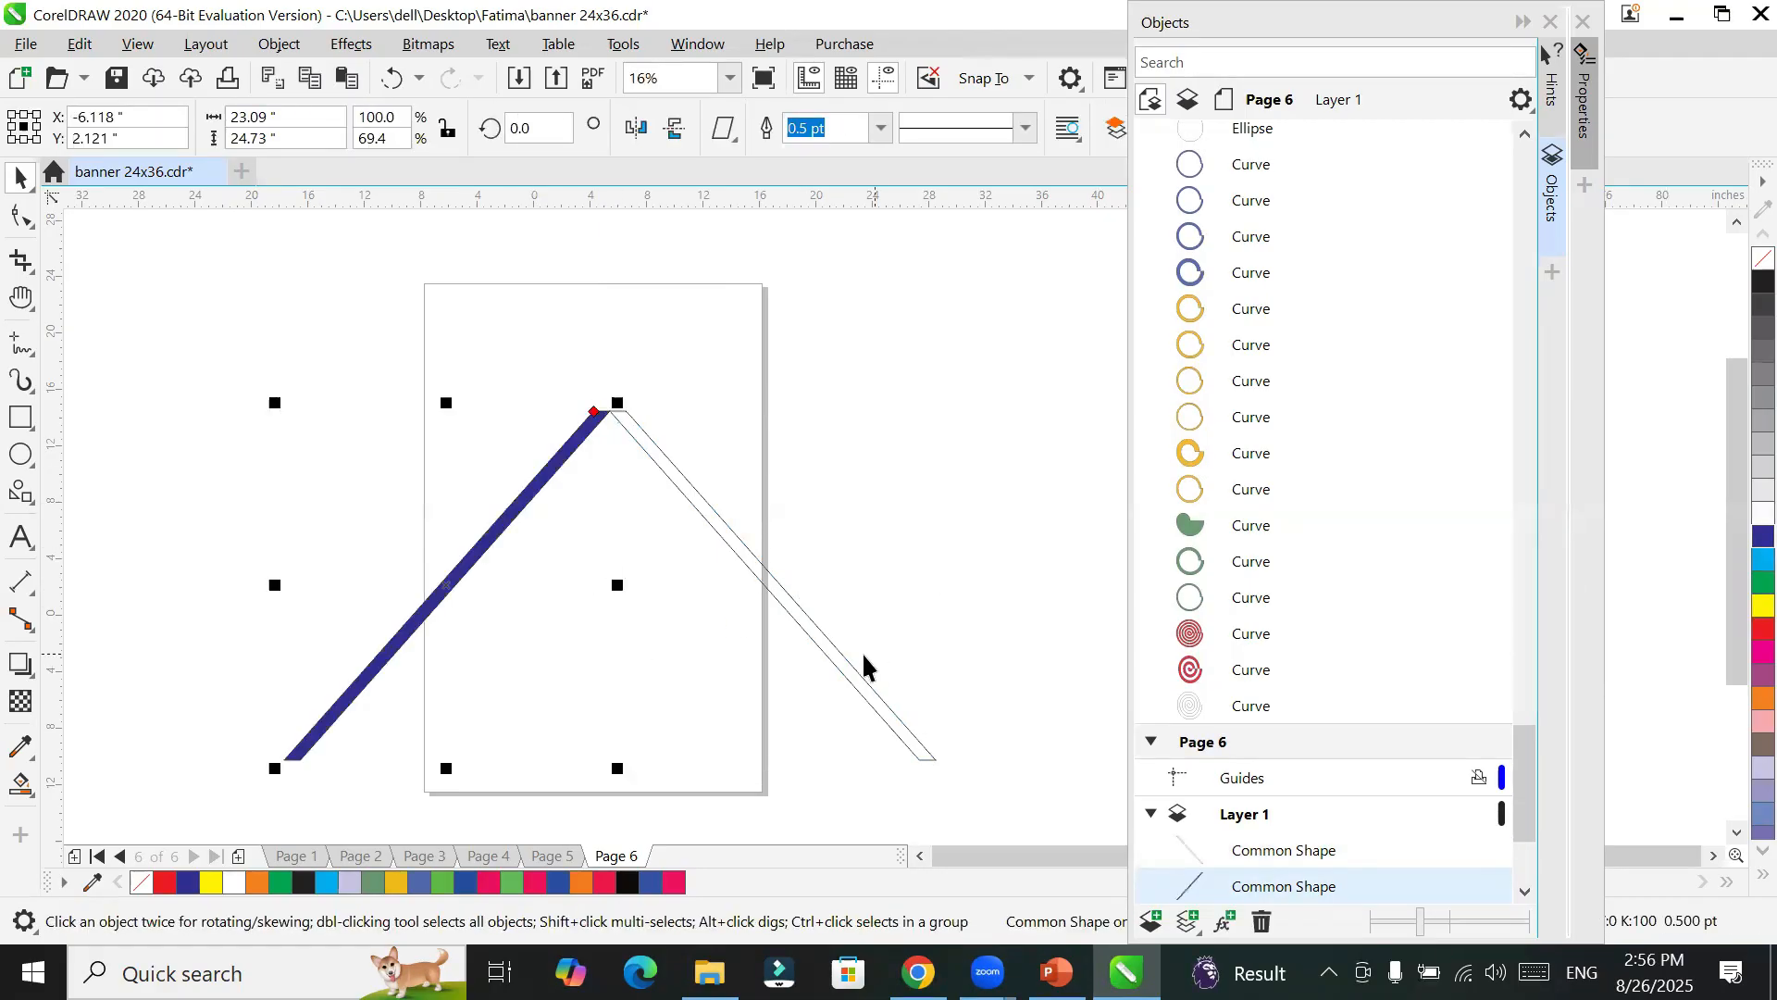
{"action": "left_click", "coordinate": [852, 682]}
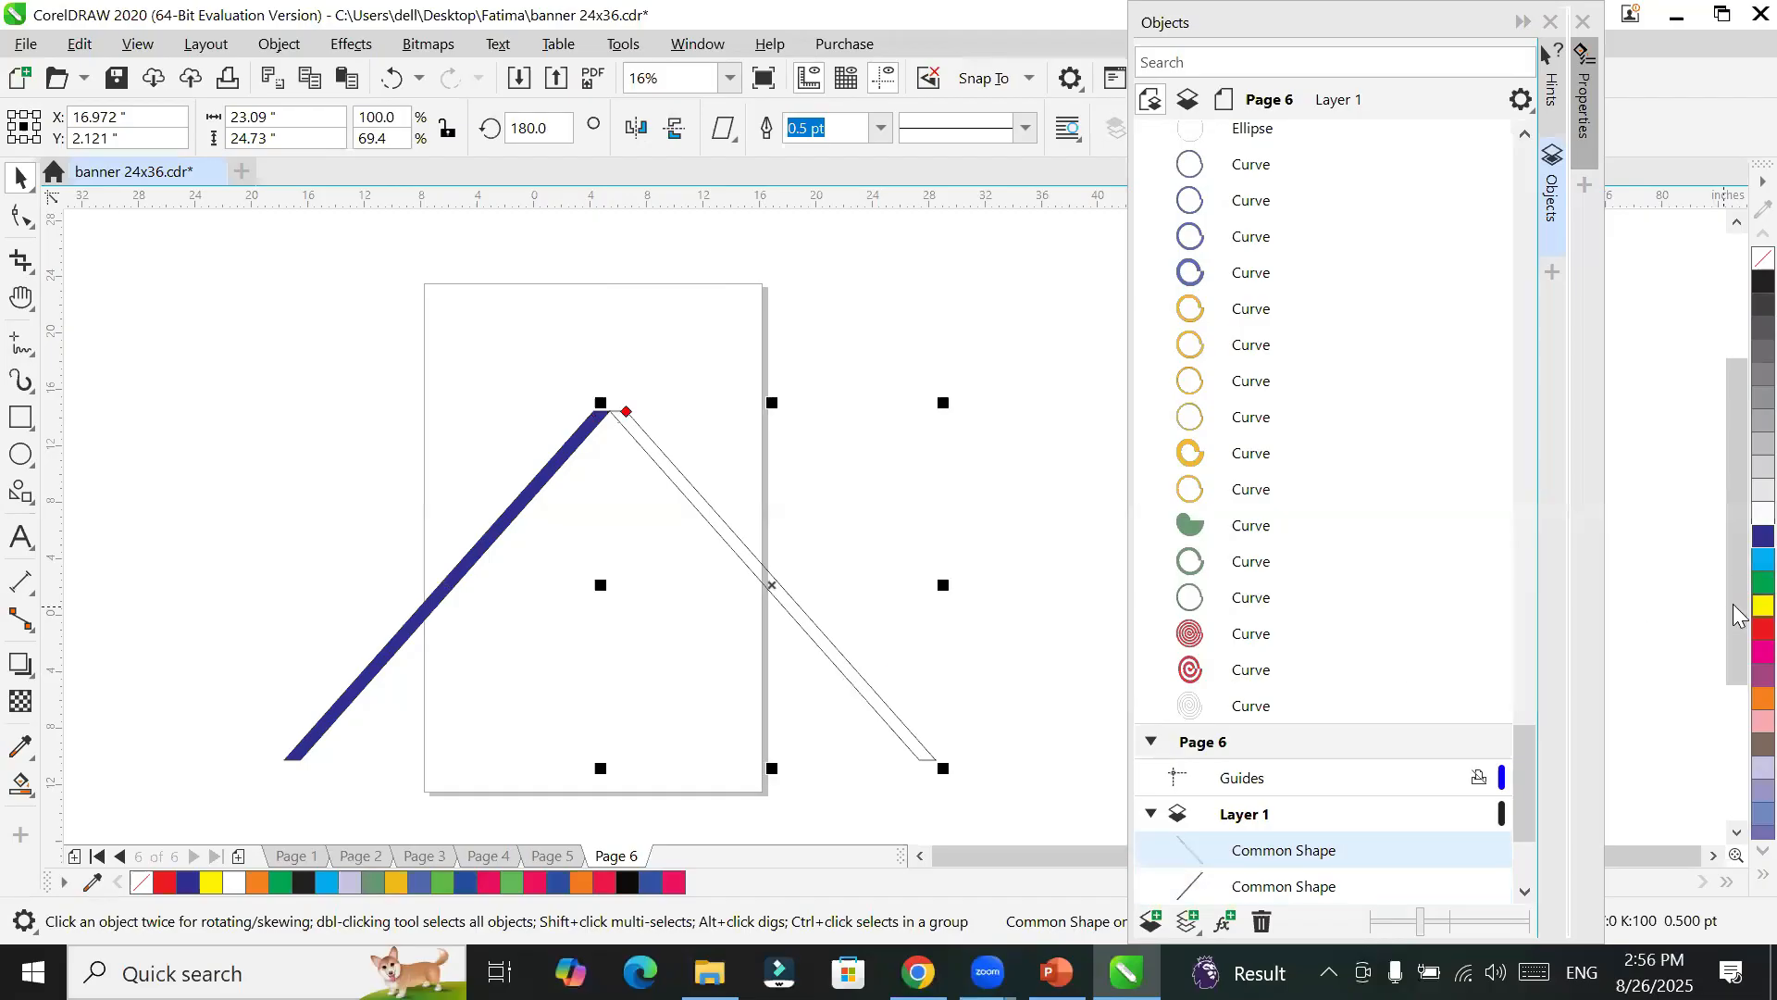
{"action": "left_click", "coordinate": [1763, 628]}
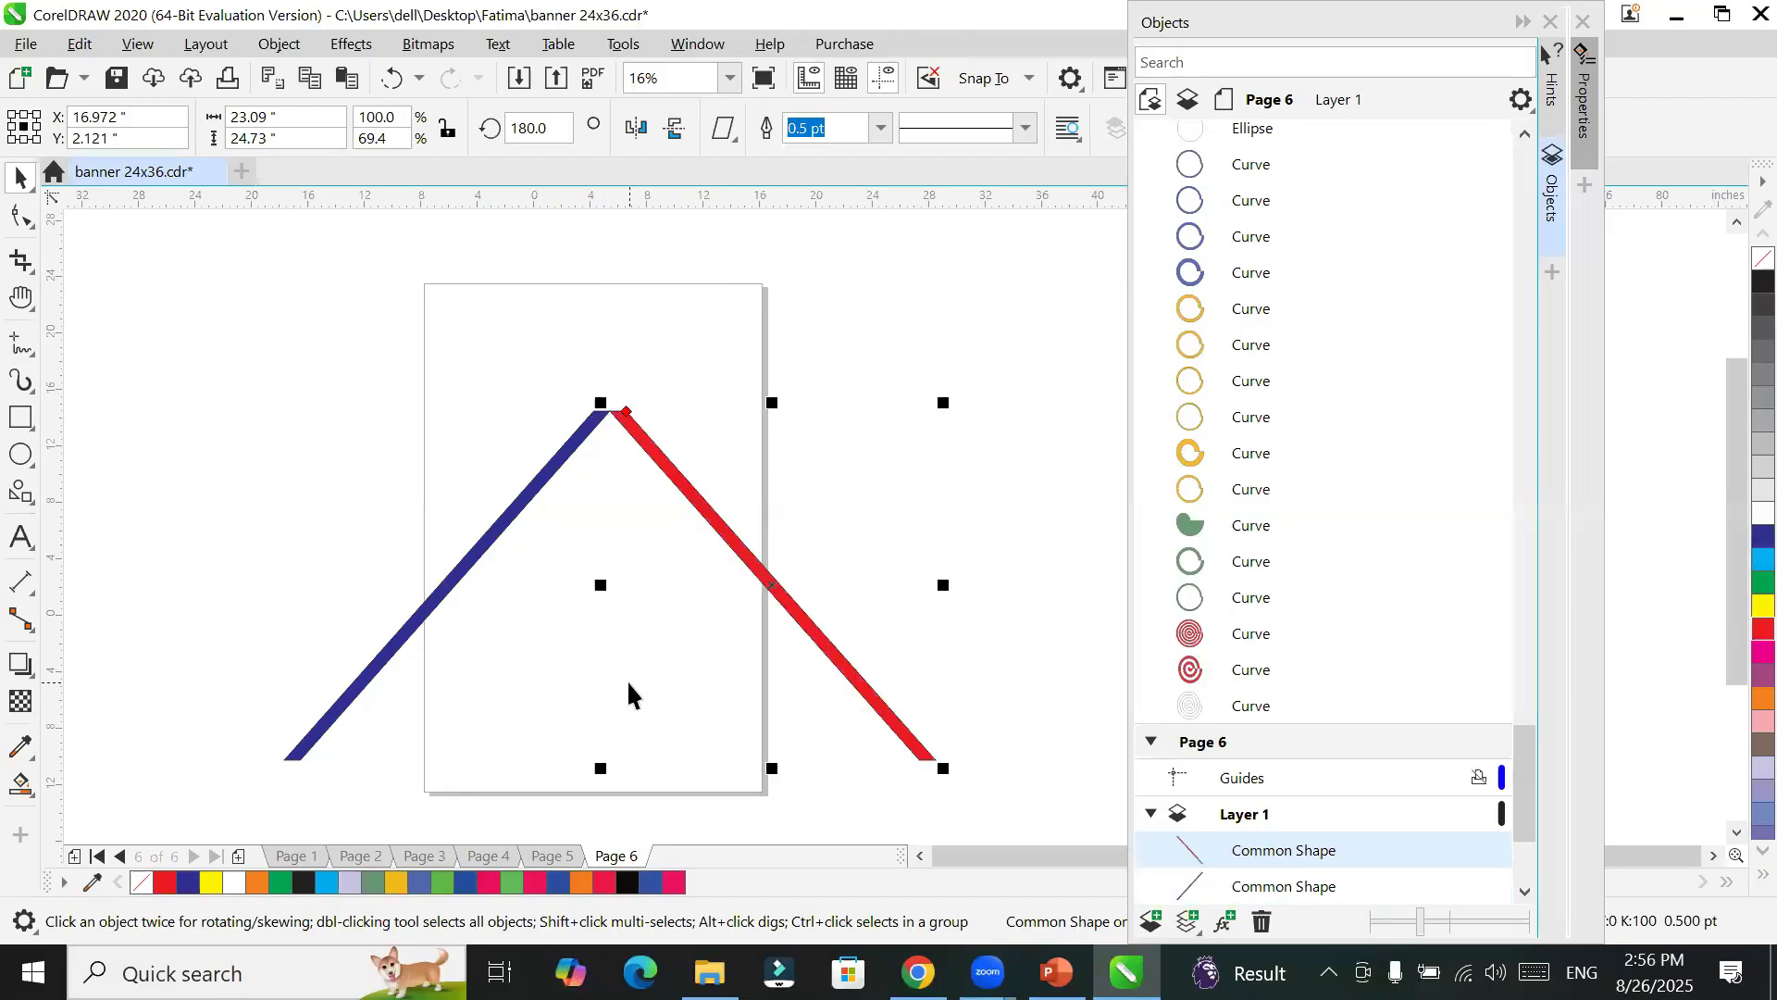
{"action": "left_click", "coordinate": [634, 711]}
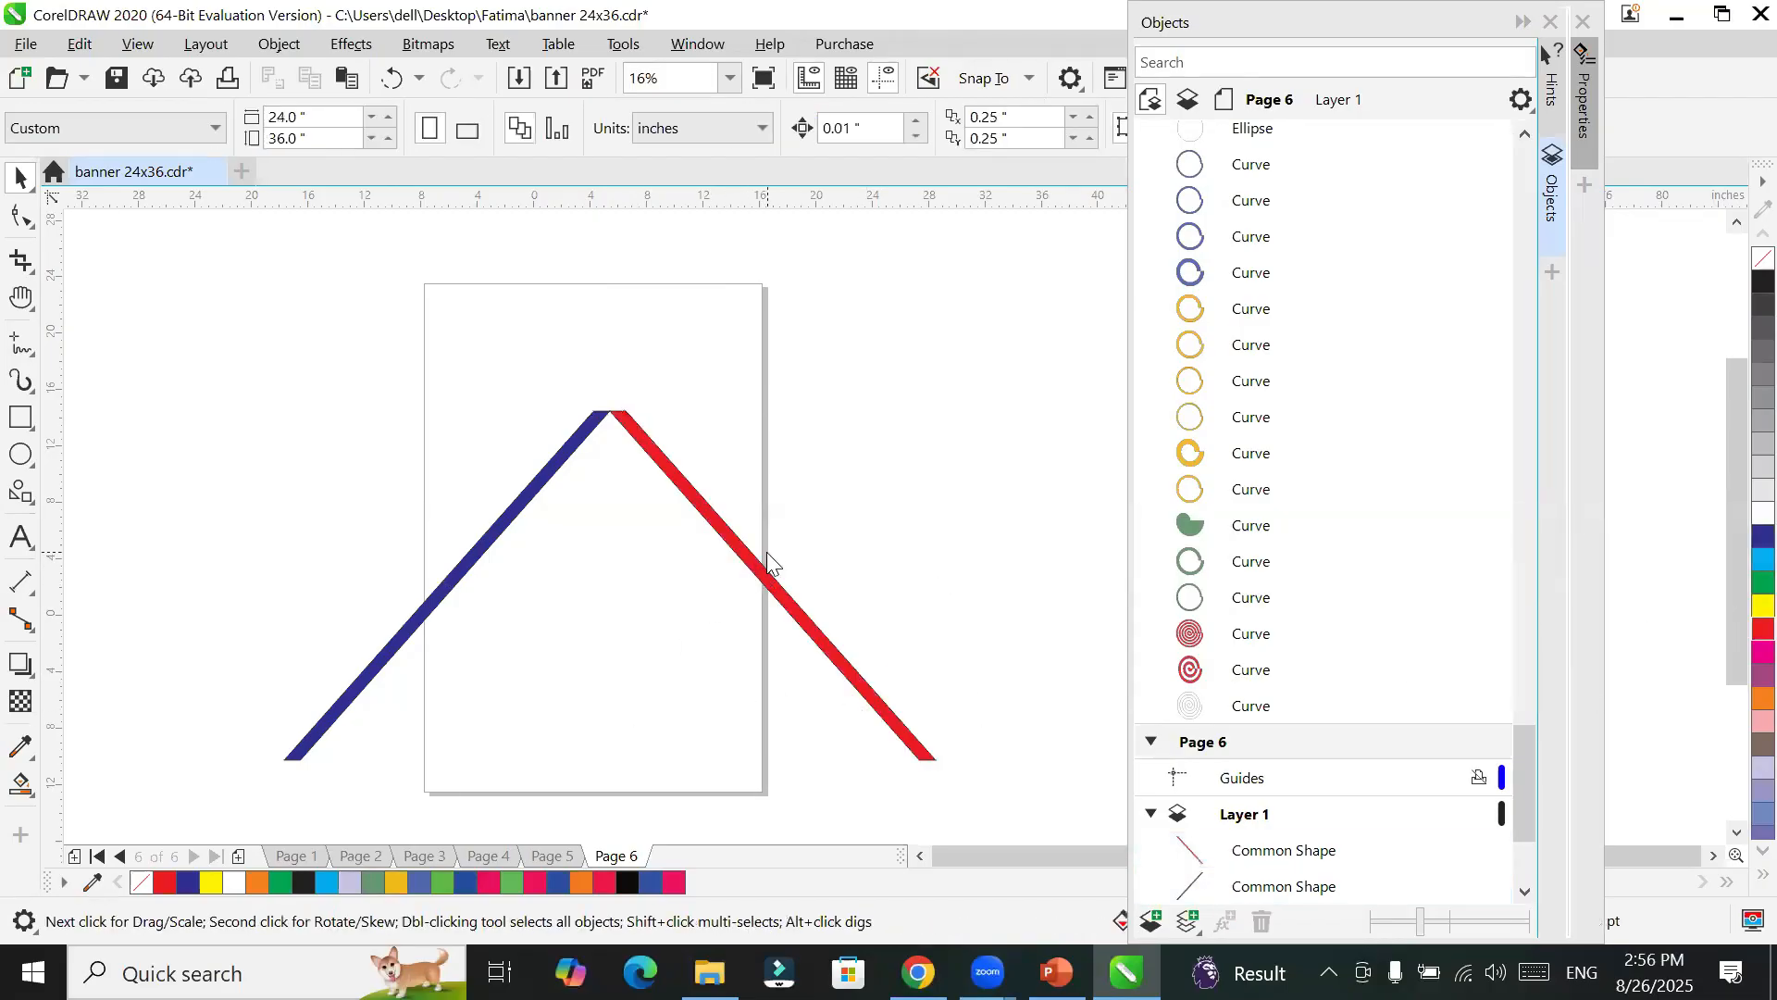
Step: Move the red strip across the blue one to form an X and widen it with its shape handle
{"action": "left_click_drag", "start_coordinate": [768, 581], "coordinate": [475, 565]}
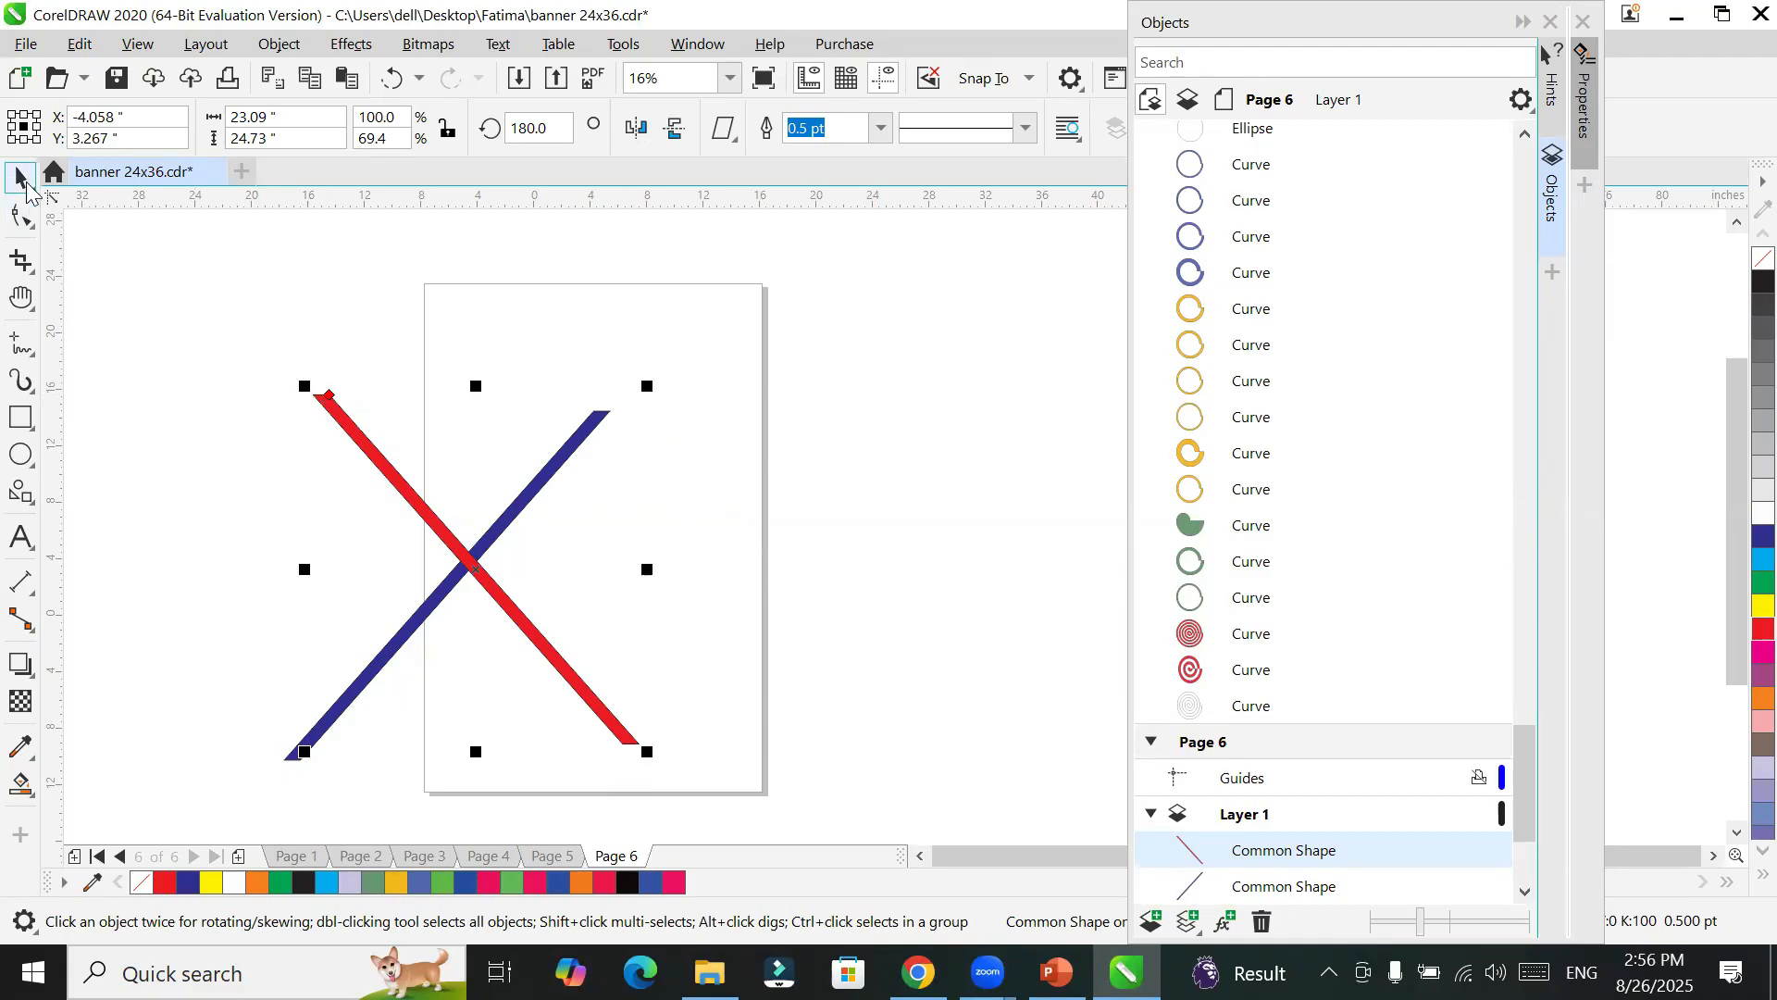
{"action": "left_click", "coordinate": [19, 495]}
{"action": "left_click_drag", "start_coordinate": [328, 398], "coordinate": [442, 353]}
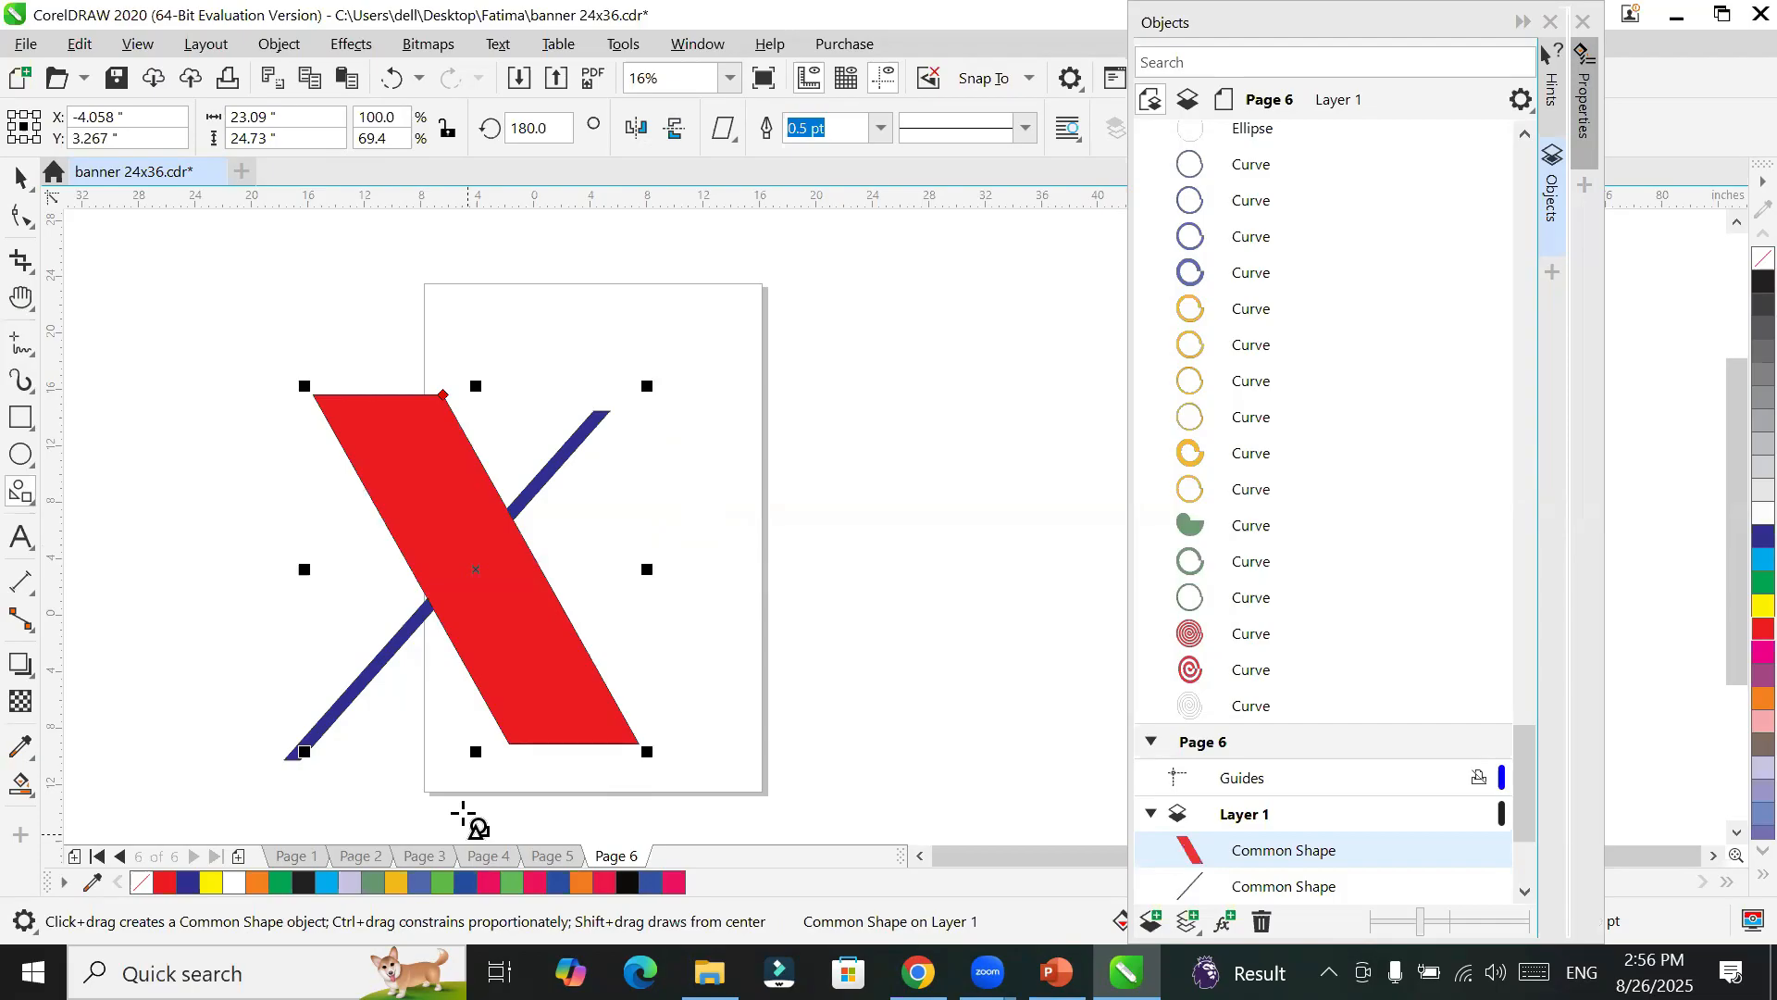
{"action": "left_click_drag", "start_coordinate": [445, 394], "coordinate": [389, 407]}
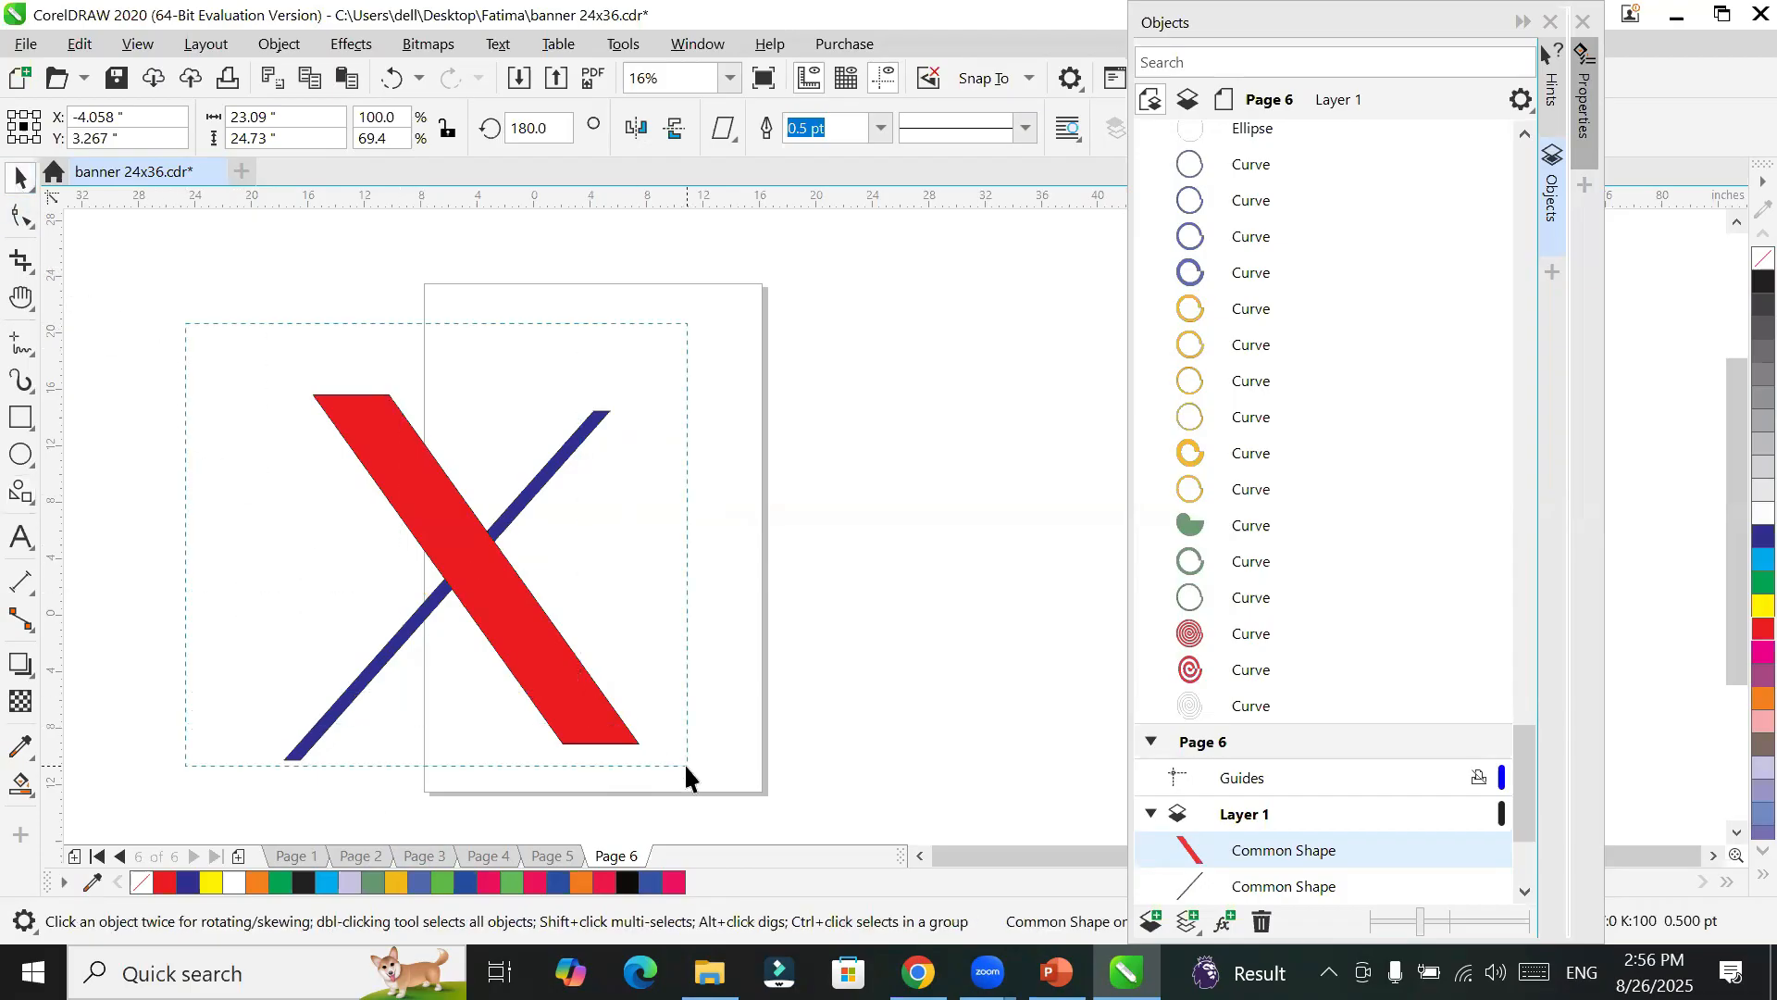
Step: Select both strips and shrink the X to about 7.1 by 7.3 inches beside the page's upper-left corner
{"action": "key", "text": "ctrl+a"}
{"action": "left_click_drag", "start_coordinate": [648, 768], "coordinate": [277, 309]}
Step: Draw a trapezoid common shape about 20.4 by 35.6 inches over the page, narrow its top edge, and fill it with black
{"action": "left_click", "coordinate": [13, 503]}
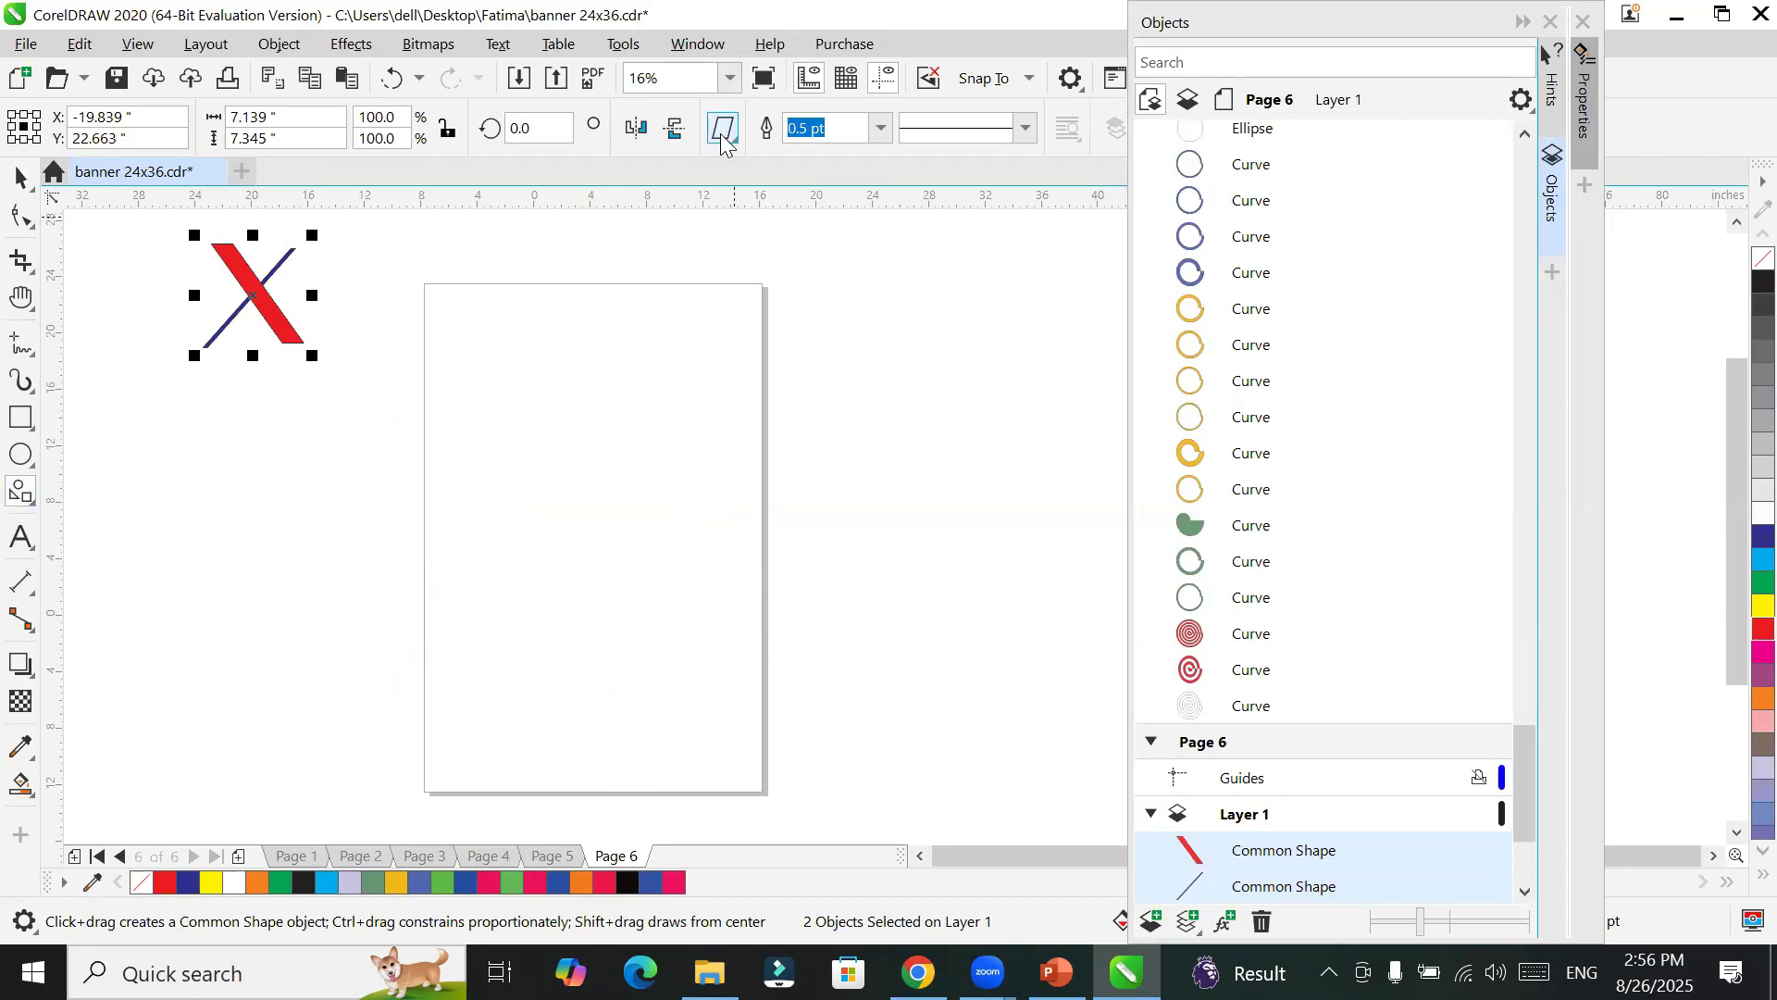
{"action": "left_click", "coordinate": [723, 139]}
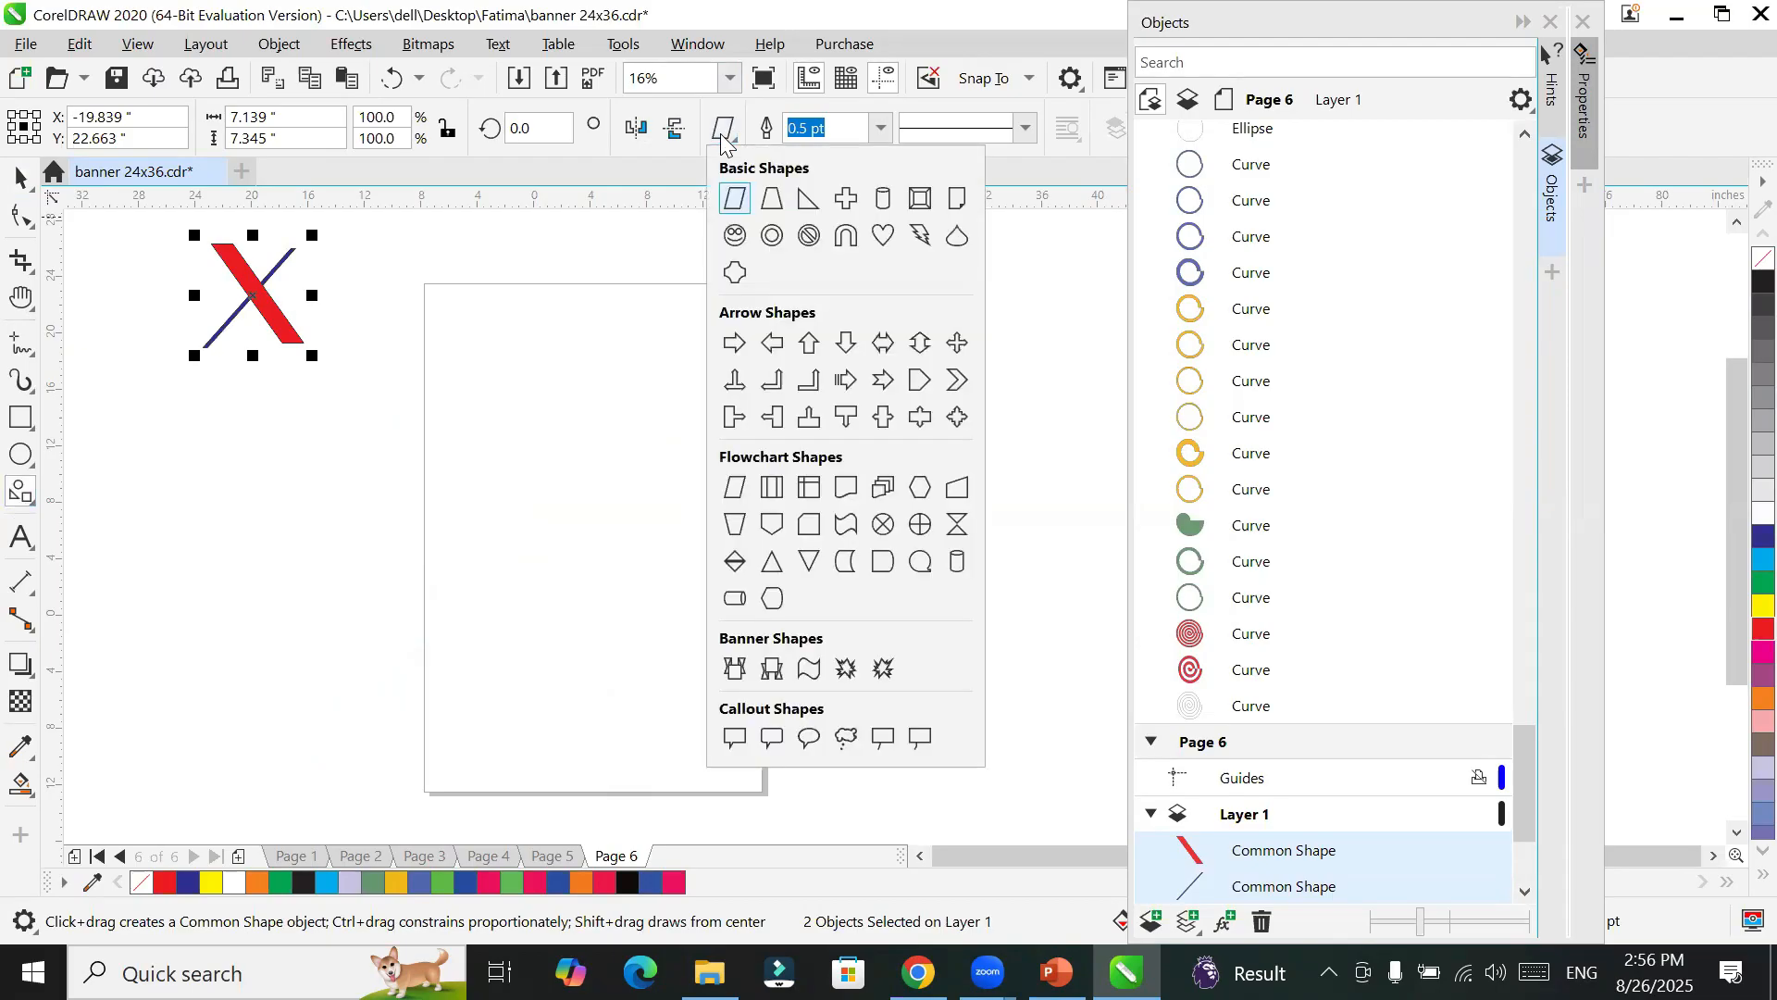
{"action": "left_click", "coordinate": [769, 202]}
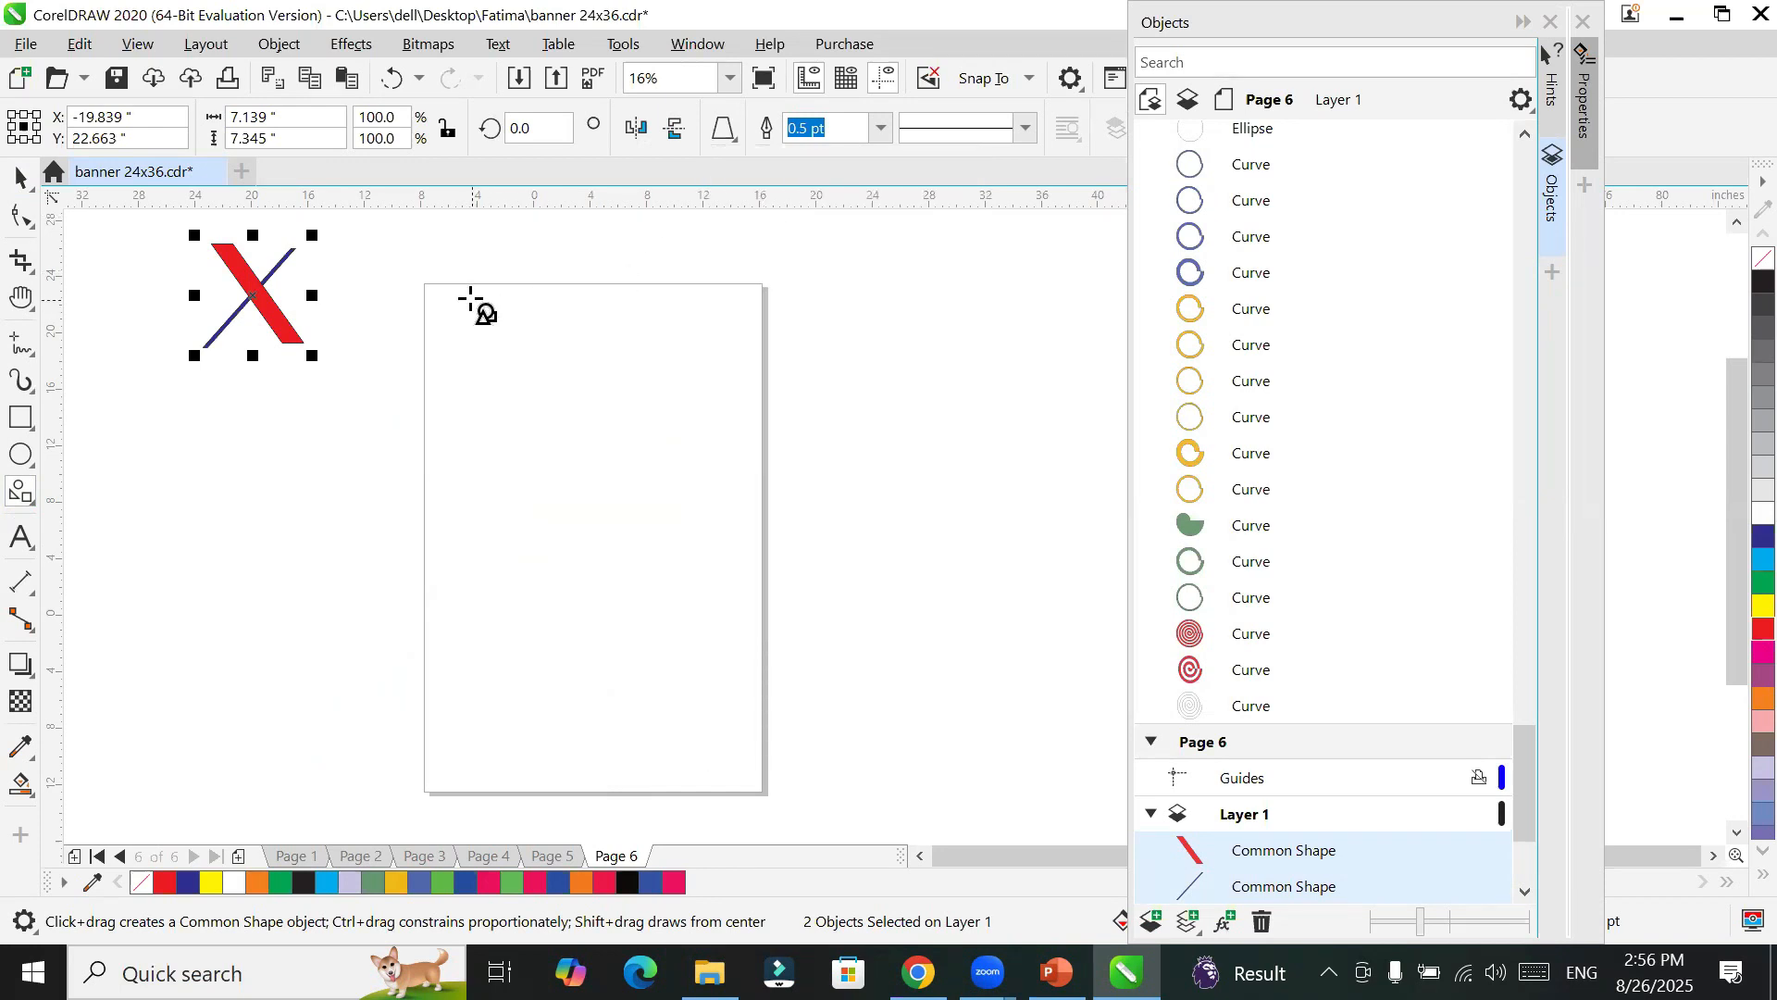
{"action": "mouse_move", "coordinate": [450, 297]}
{"action": "left_mouse_down"}
{"action": "mouse_move", "coordinate": [632, 715]}
{"action": "mouse_move", "coordinate": [737, 800]}
{"action": "left_mouse_up"}
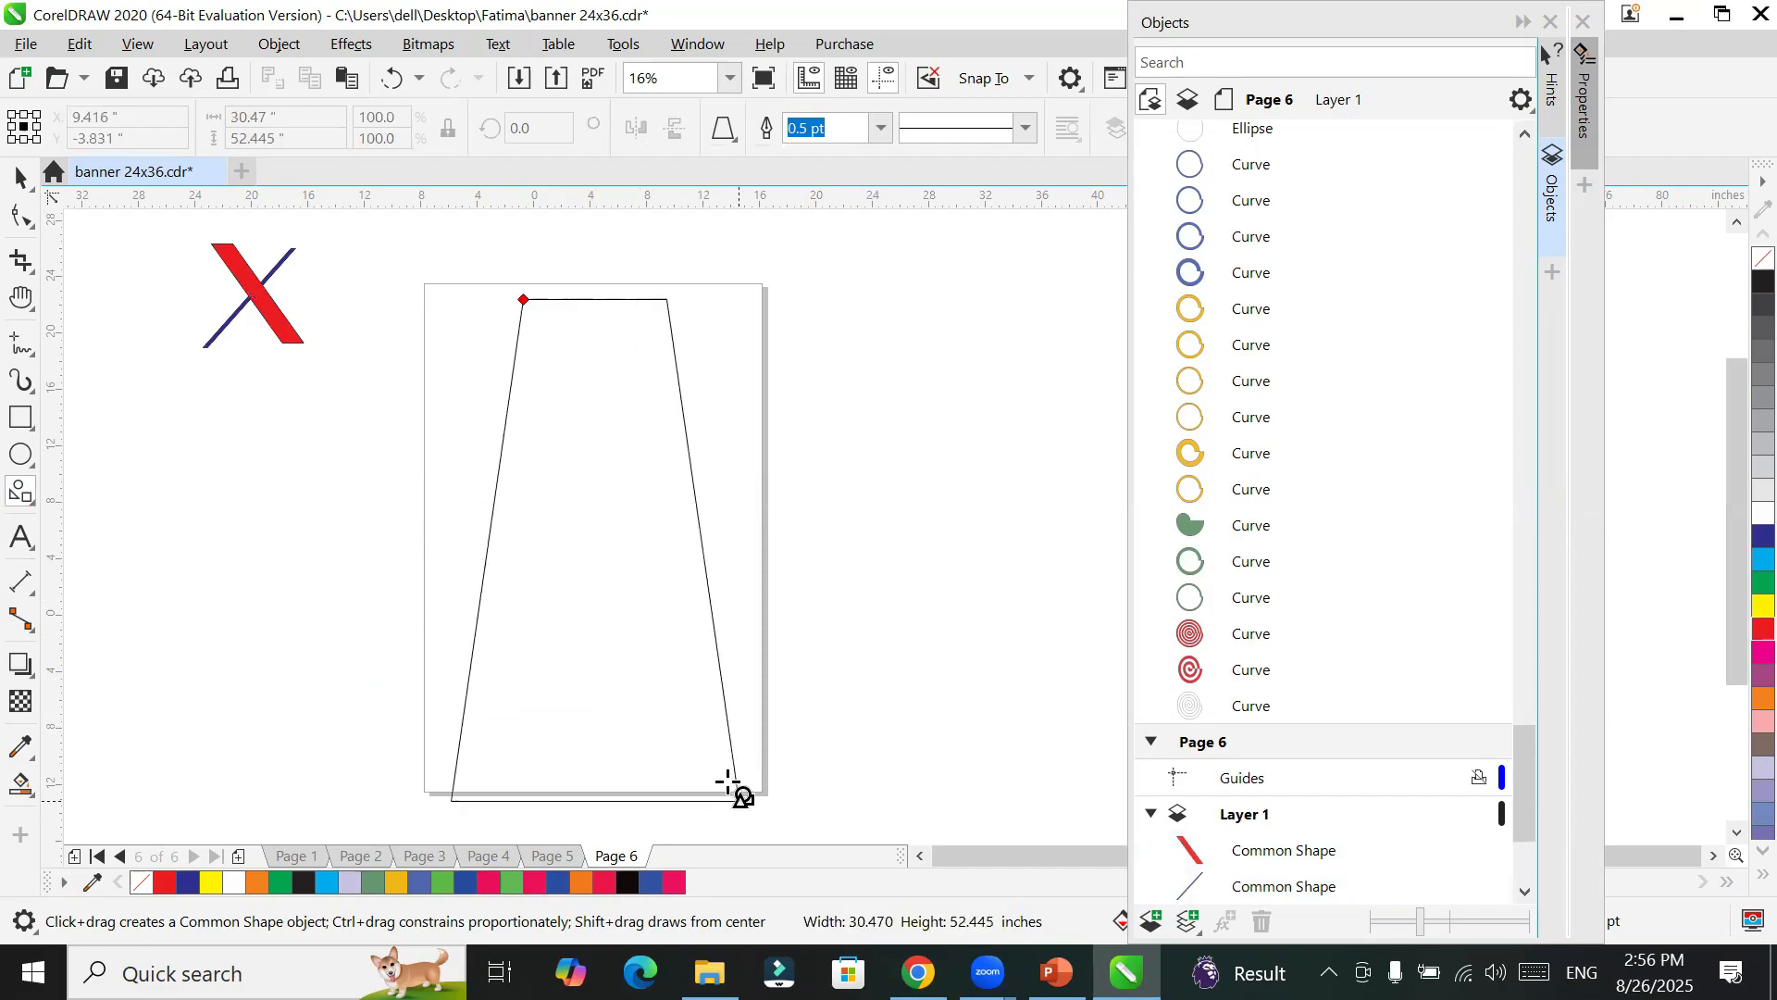
{"action": "left_click_drag", "start_coordinate": [523, 302], "coordinate": [584, 316]}
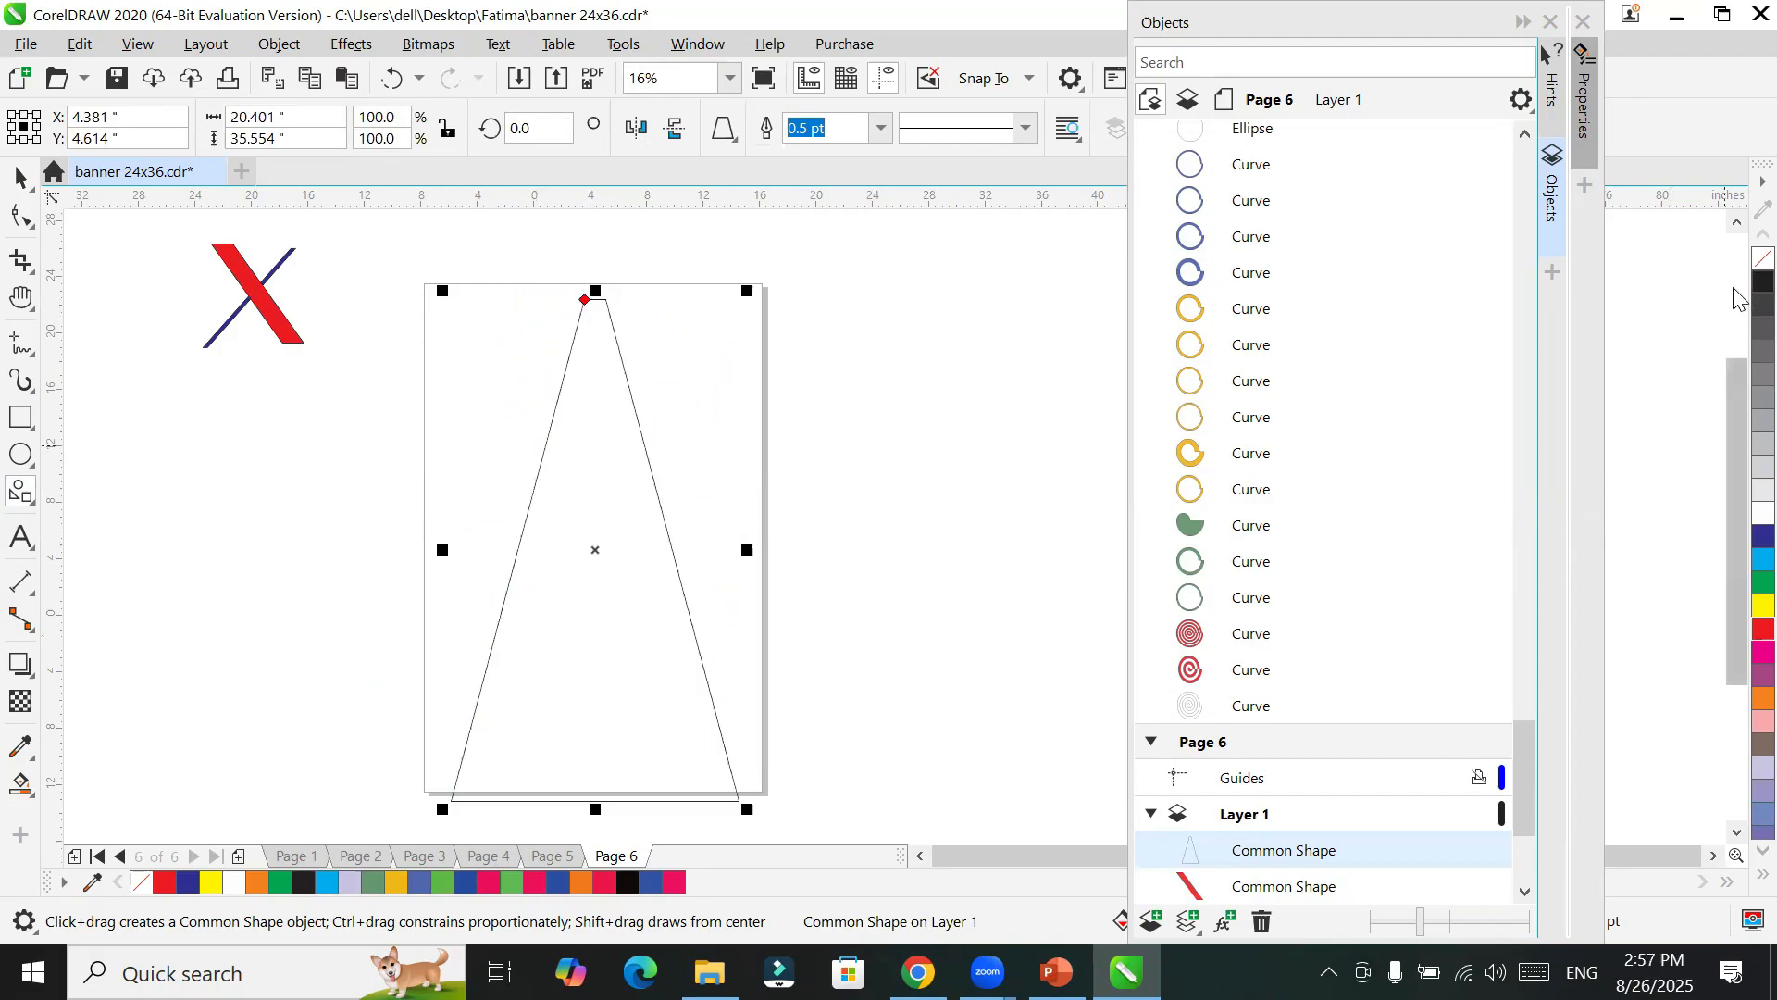
{"action": "left_click", "coordinate": [1762, 283]}
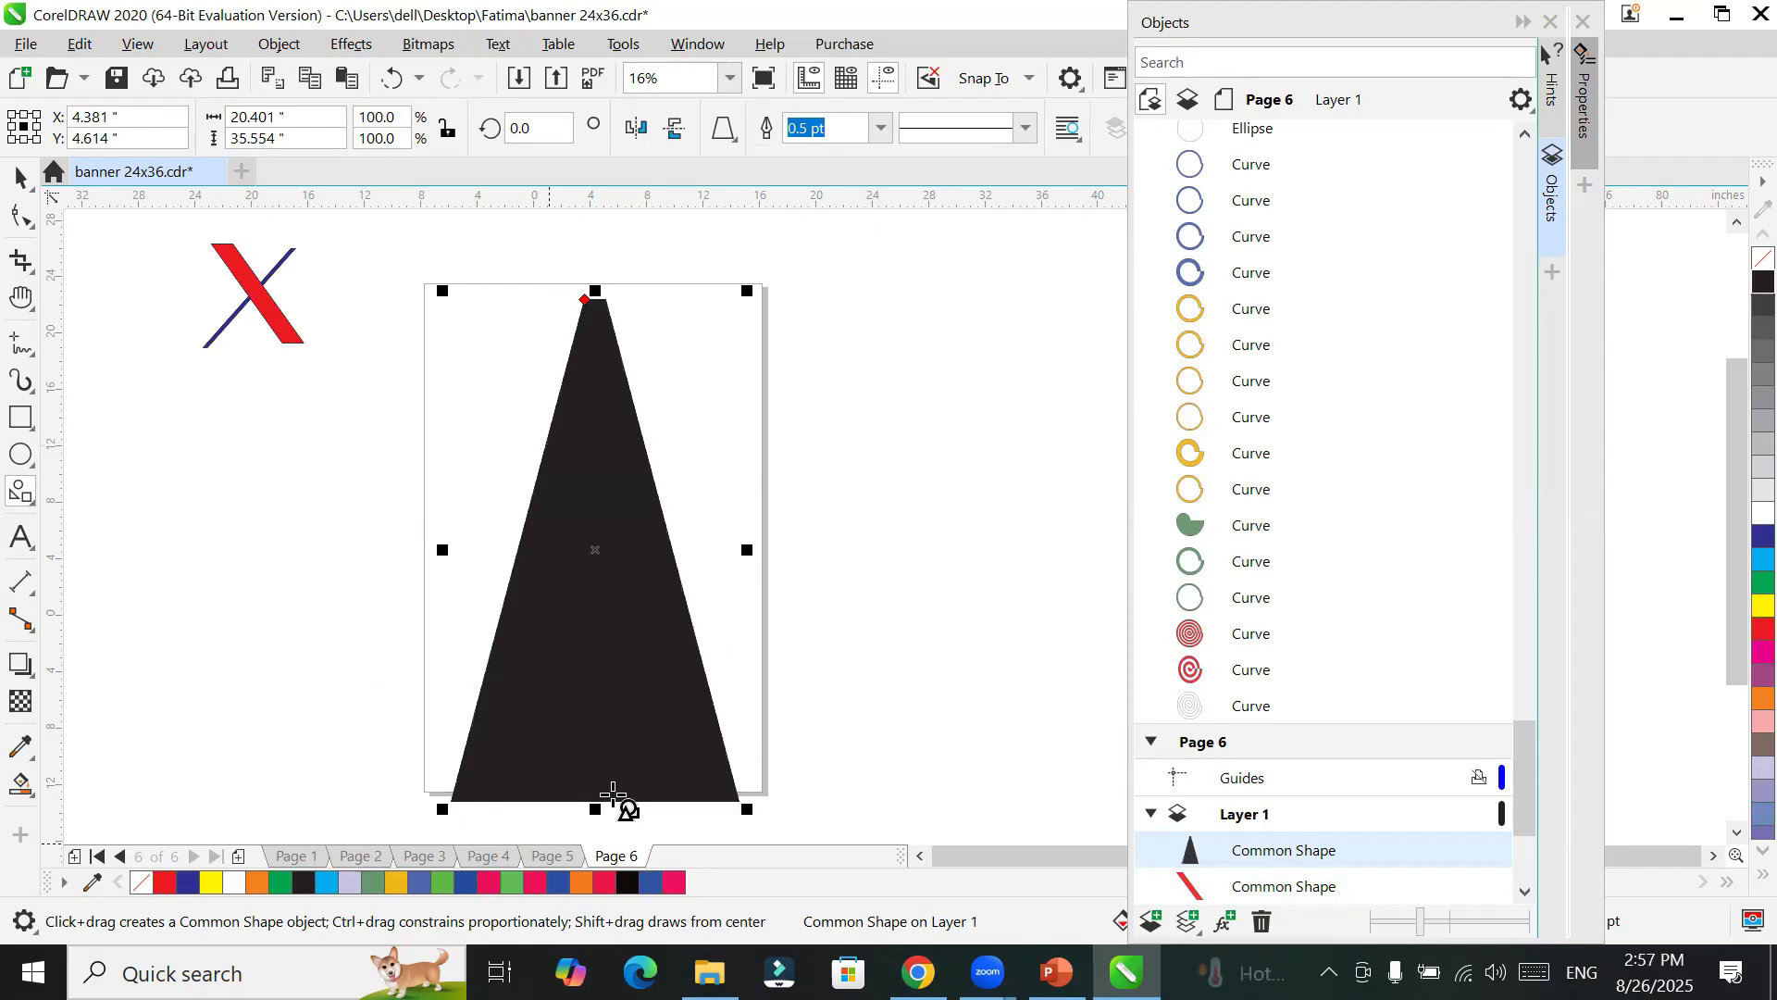
Step: Draw a rectangle about 0.85 by 6.7 inches at the base of the black trapezoid and fill it with white
{"action": "left_click", "coordinate": [22, 421]}
{"action": "left_click", "coordinate": [93, 413]}
{"action": "mouse_move", "coordinate": [566, 700]}
{"action": "left_mouse_down"}
{"action": "mouse_move", "coordinate": [597, 795]}
{"action": "mouse_move", "coordinate": [579, 794]}
{"action": "left_mouse_up"}
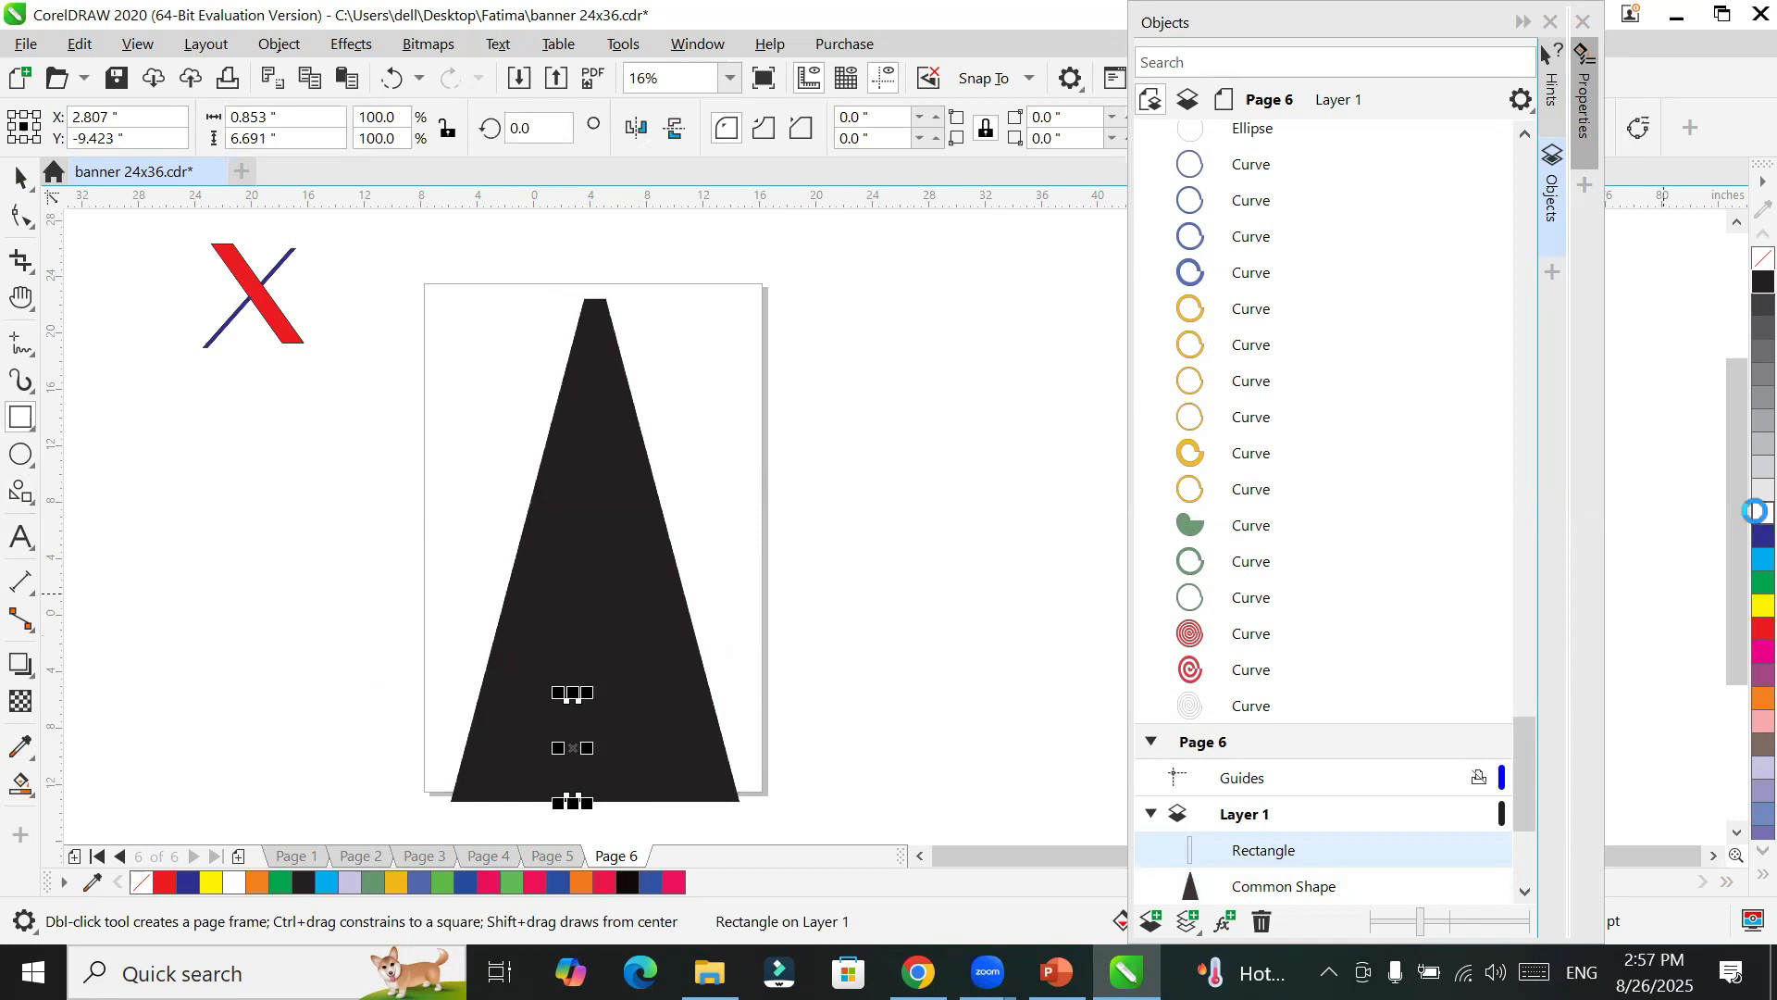
{"action": "left_click", "coordinate": [1754, 511]}
{"action": "left_click", "coordinate": [22, 177]}
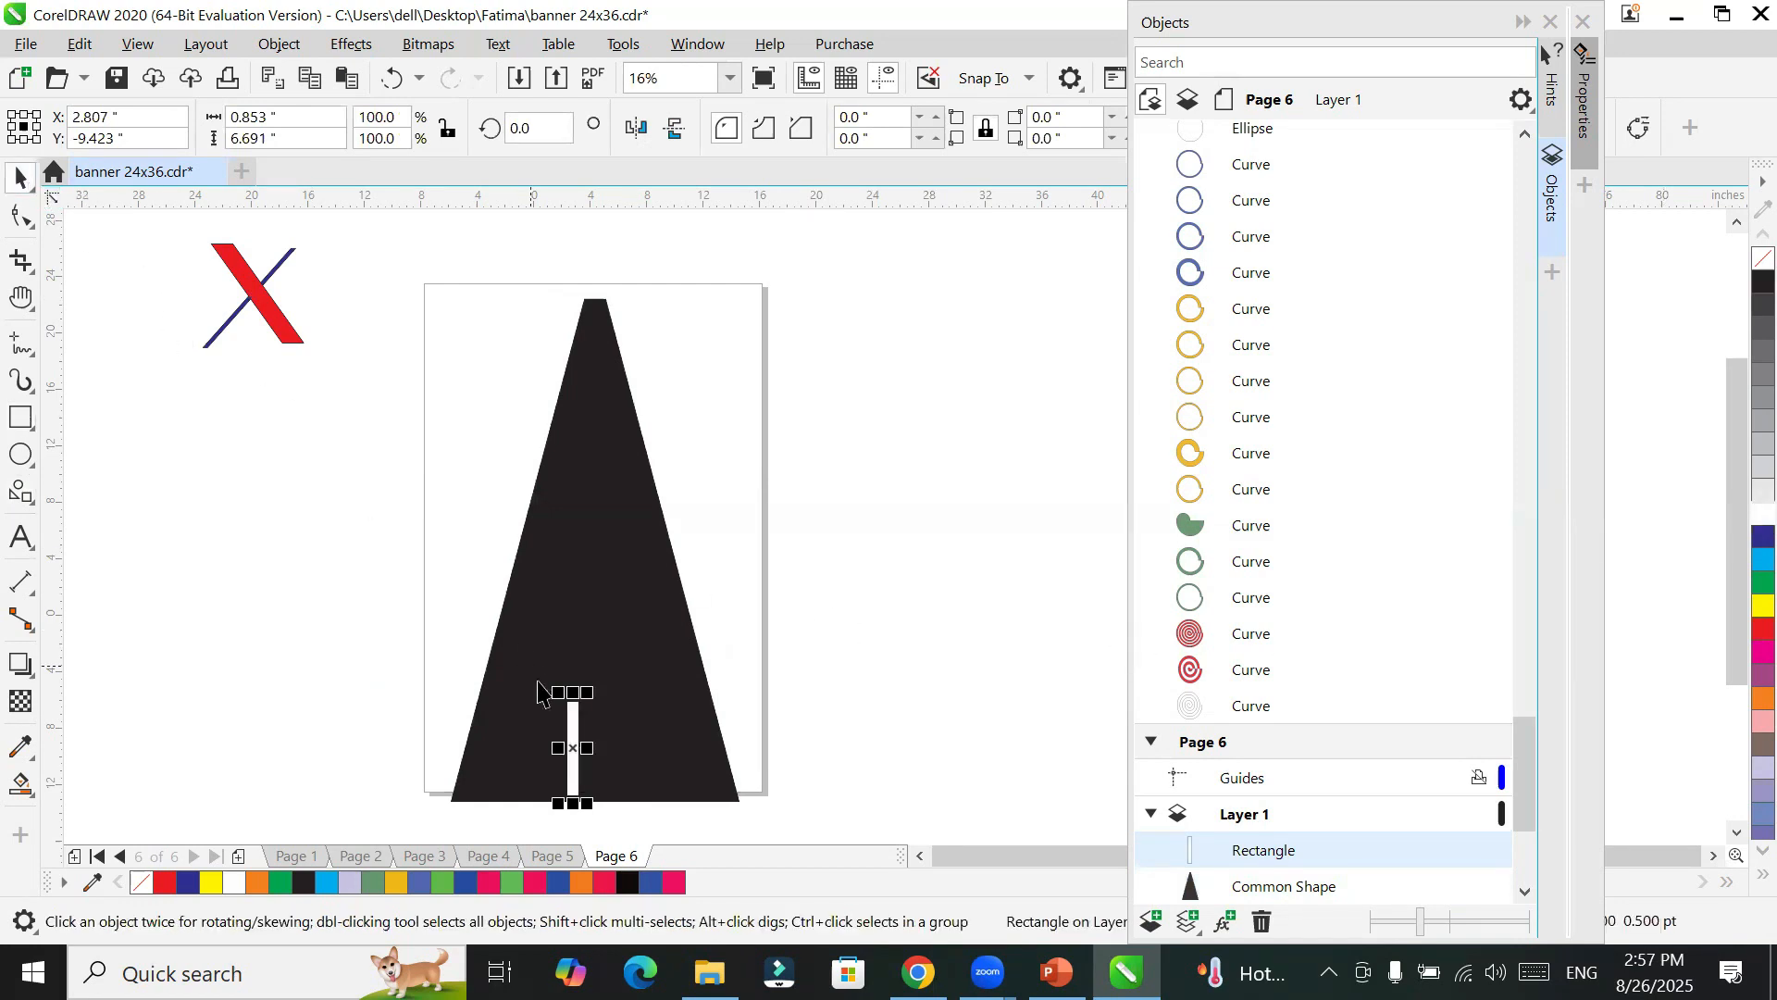
Step: Centre the white dash on the road, copy it upward, and repeat the copy twice to make a four-dash lane line
{"action": "left_click_drag", "start_coordinate": [572, 722], "coordinate": [595, 626]}
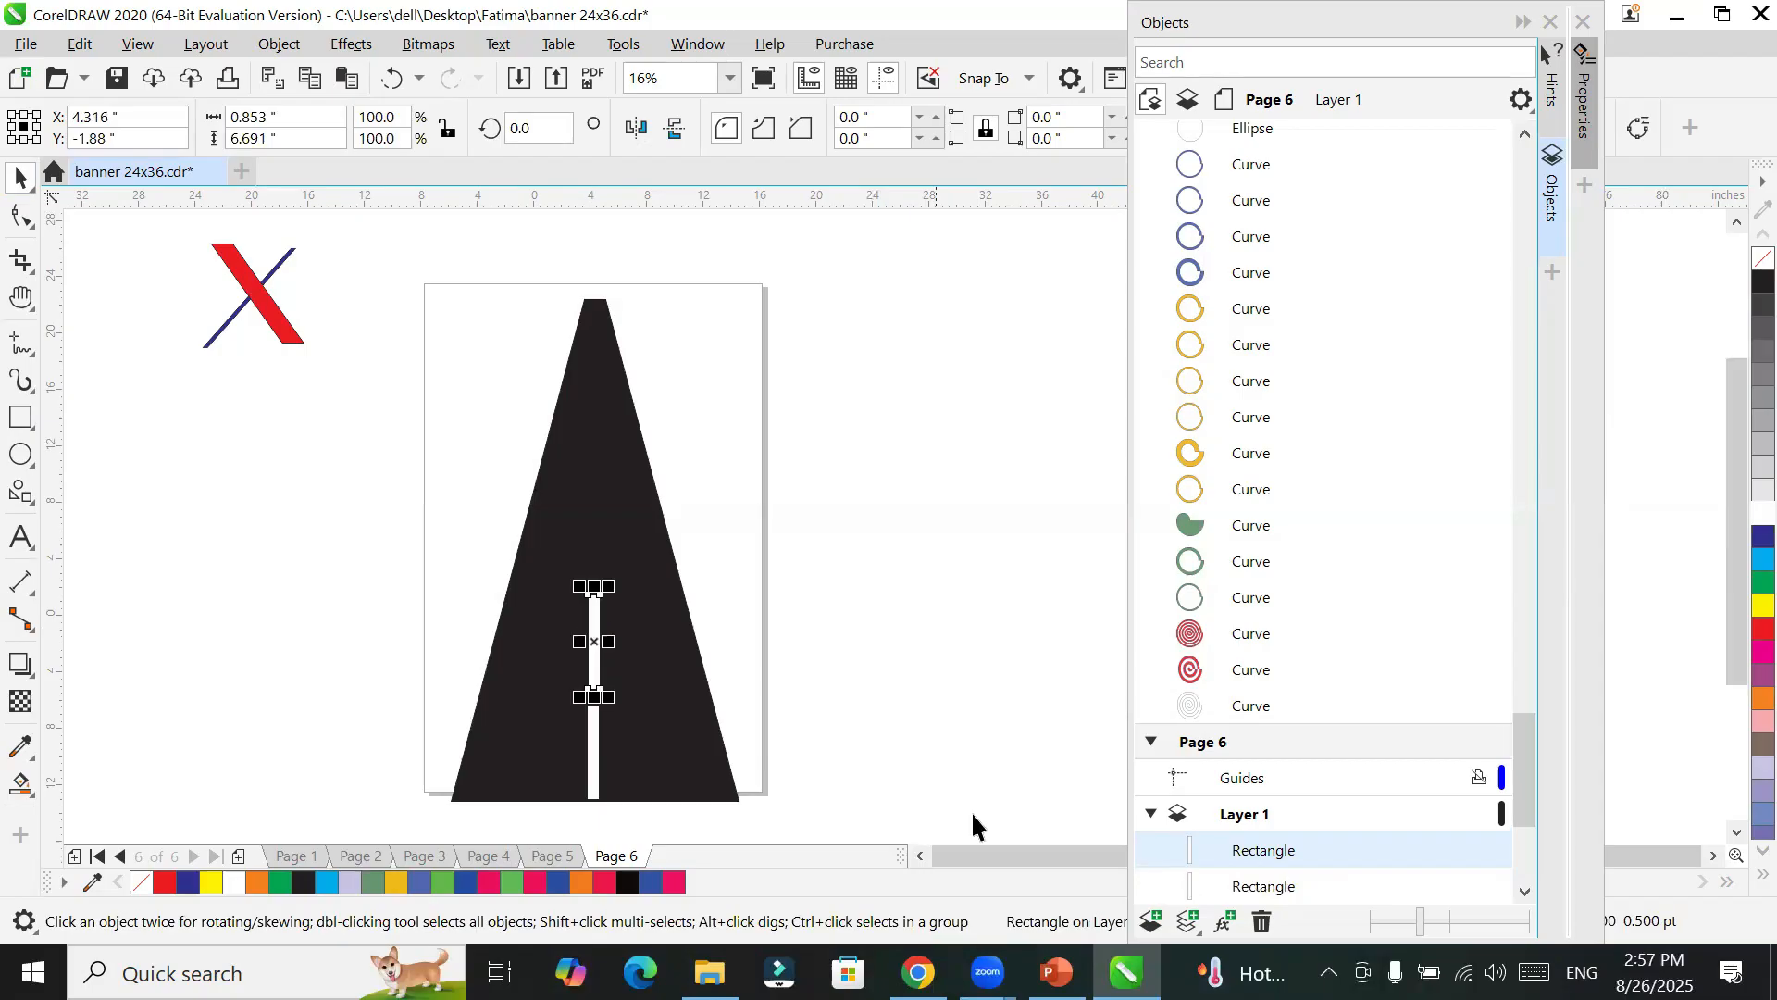
{"action": "key", "text": "ctrl+r"}
{"action": "key", "text": "ctrl+r"}
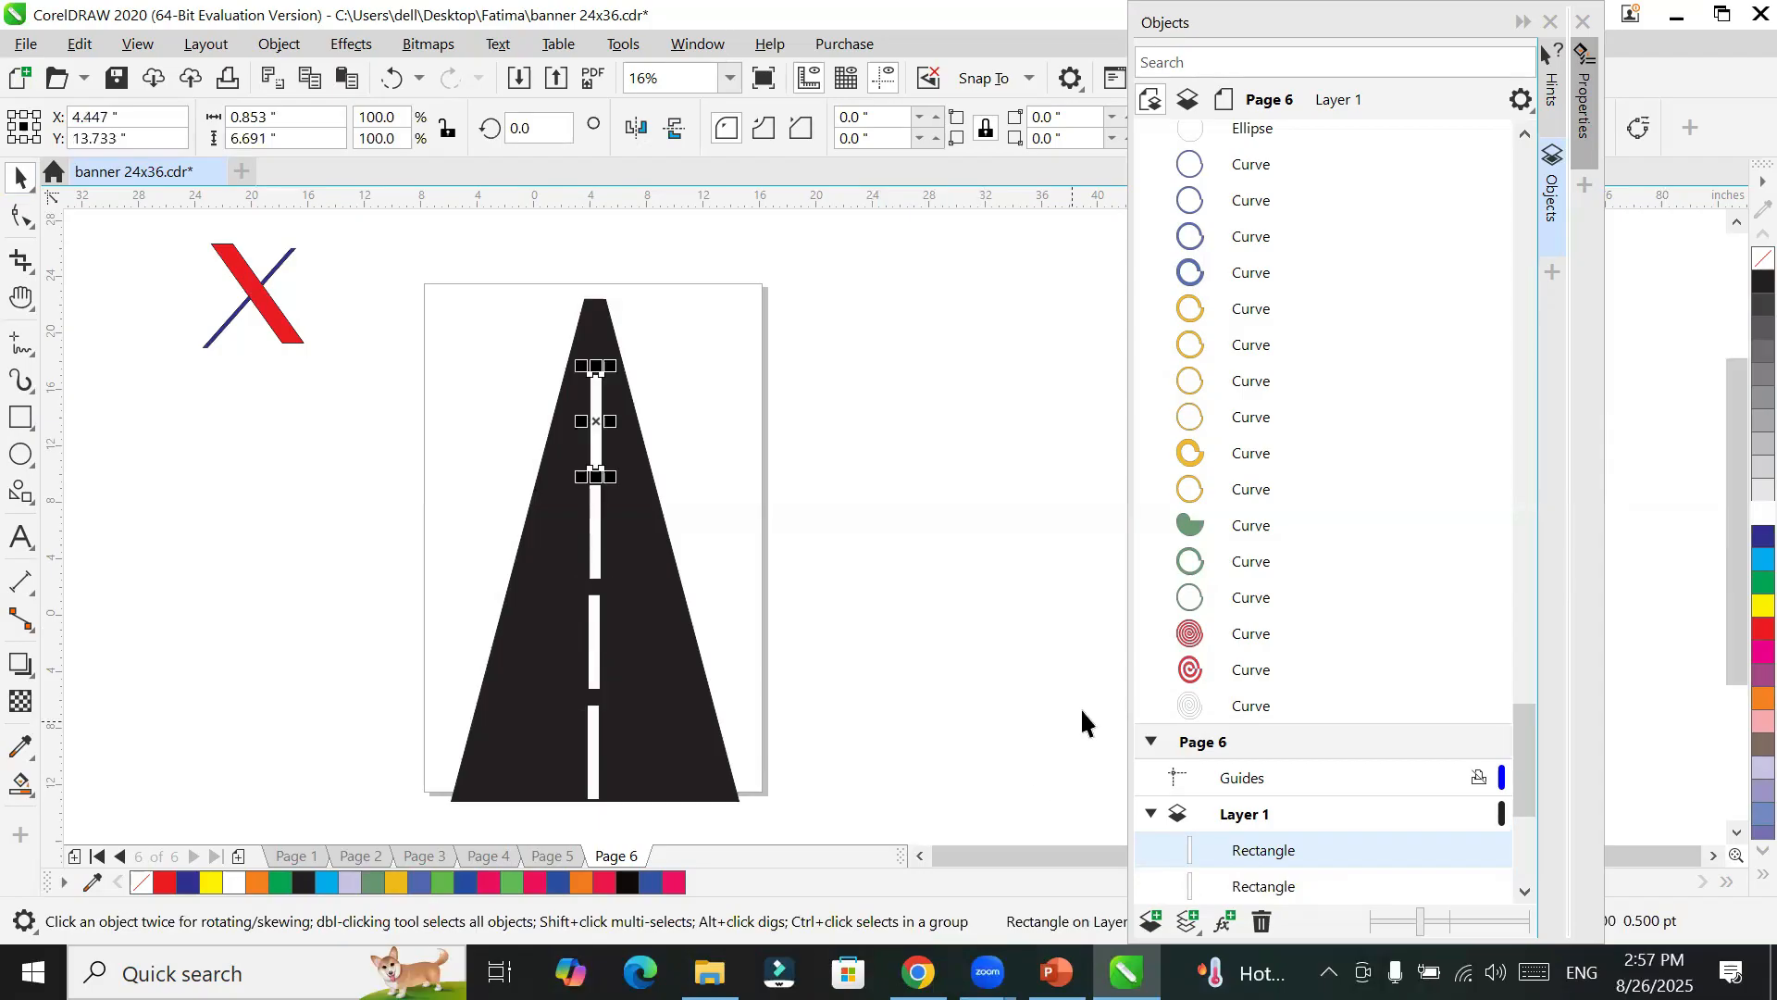
Step: Select the whole road drawing and shrink it to about 5.1 by 8.9 inches beside the page's upper-right corner
{"action": "left_click", "coordinate": [935, 629]}
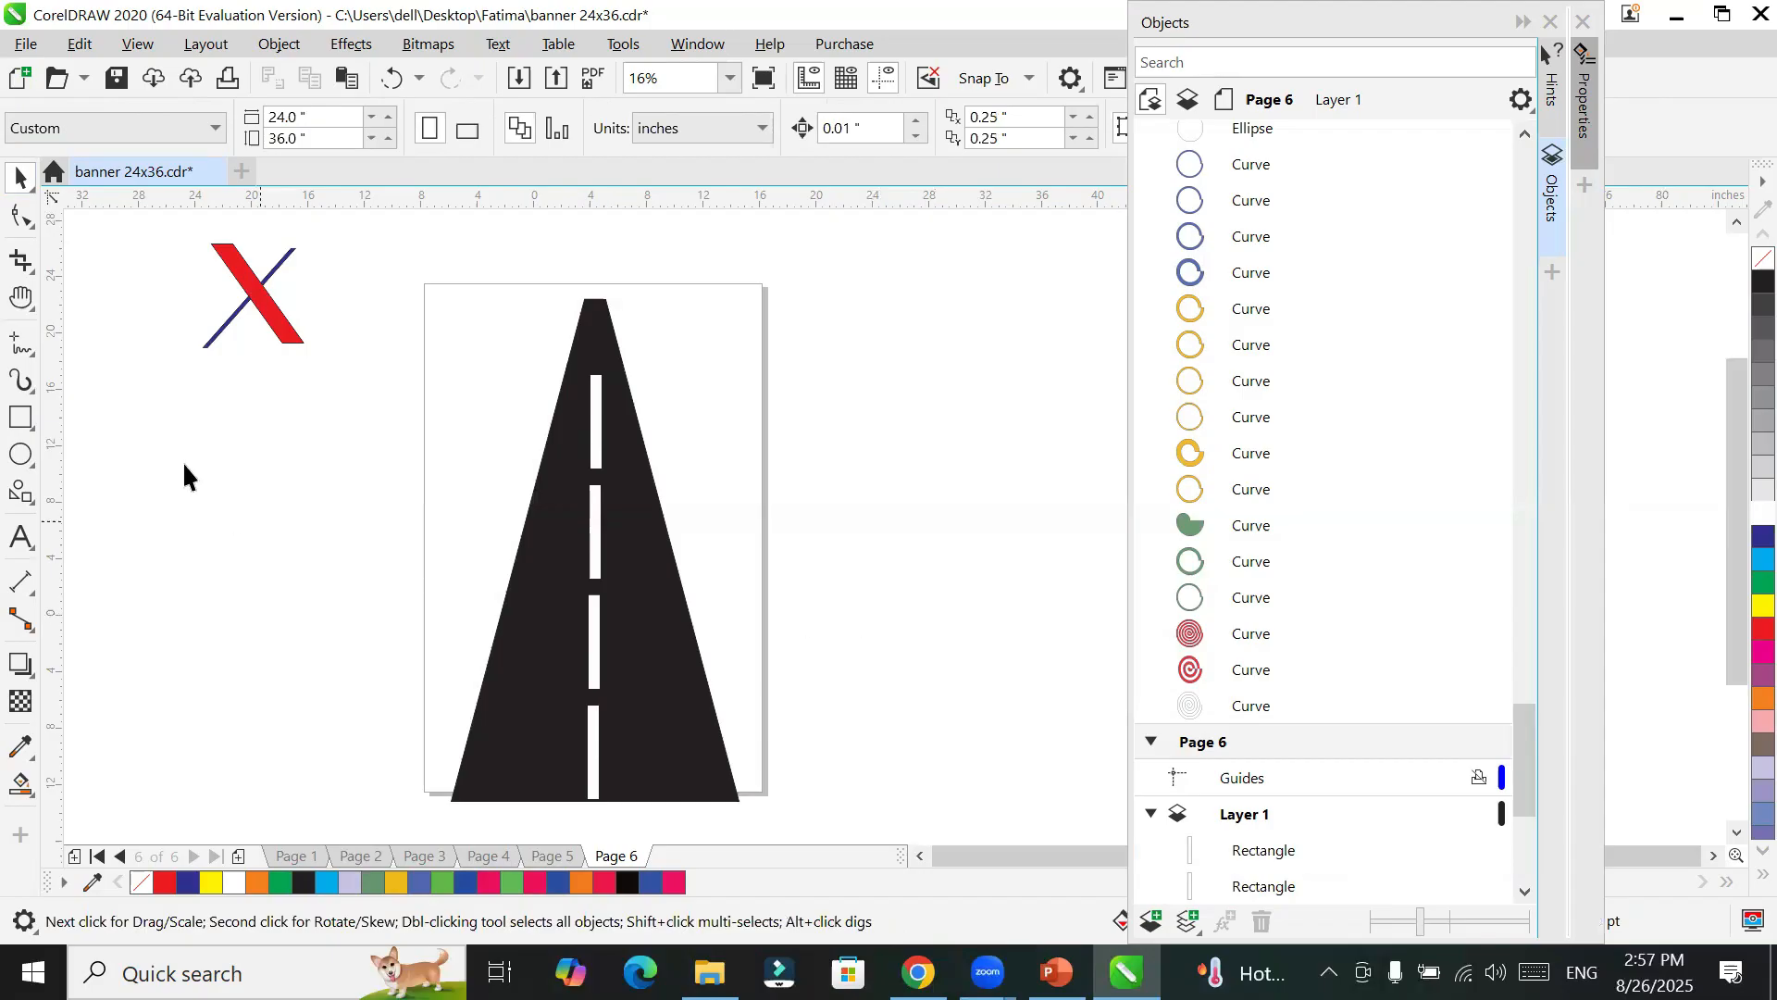
{"action": "left_click_drag", "start_coordinate": [430, 260], "coordinate": [912, 363]}
Step: Draw a right triangle common shape about 14.3 by 18.6 inches on the page and add a horizontally mirrored copy beside it
{"action": "left_click", "coordinate": [20, 490]}
{"action": "left_click", "coordinate": [724, 128]}
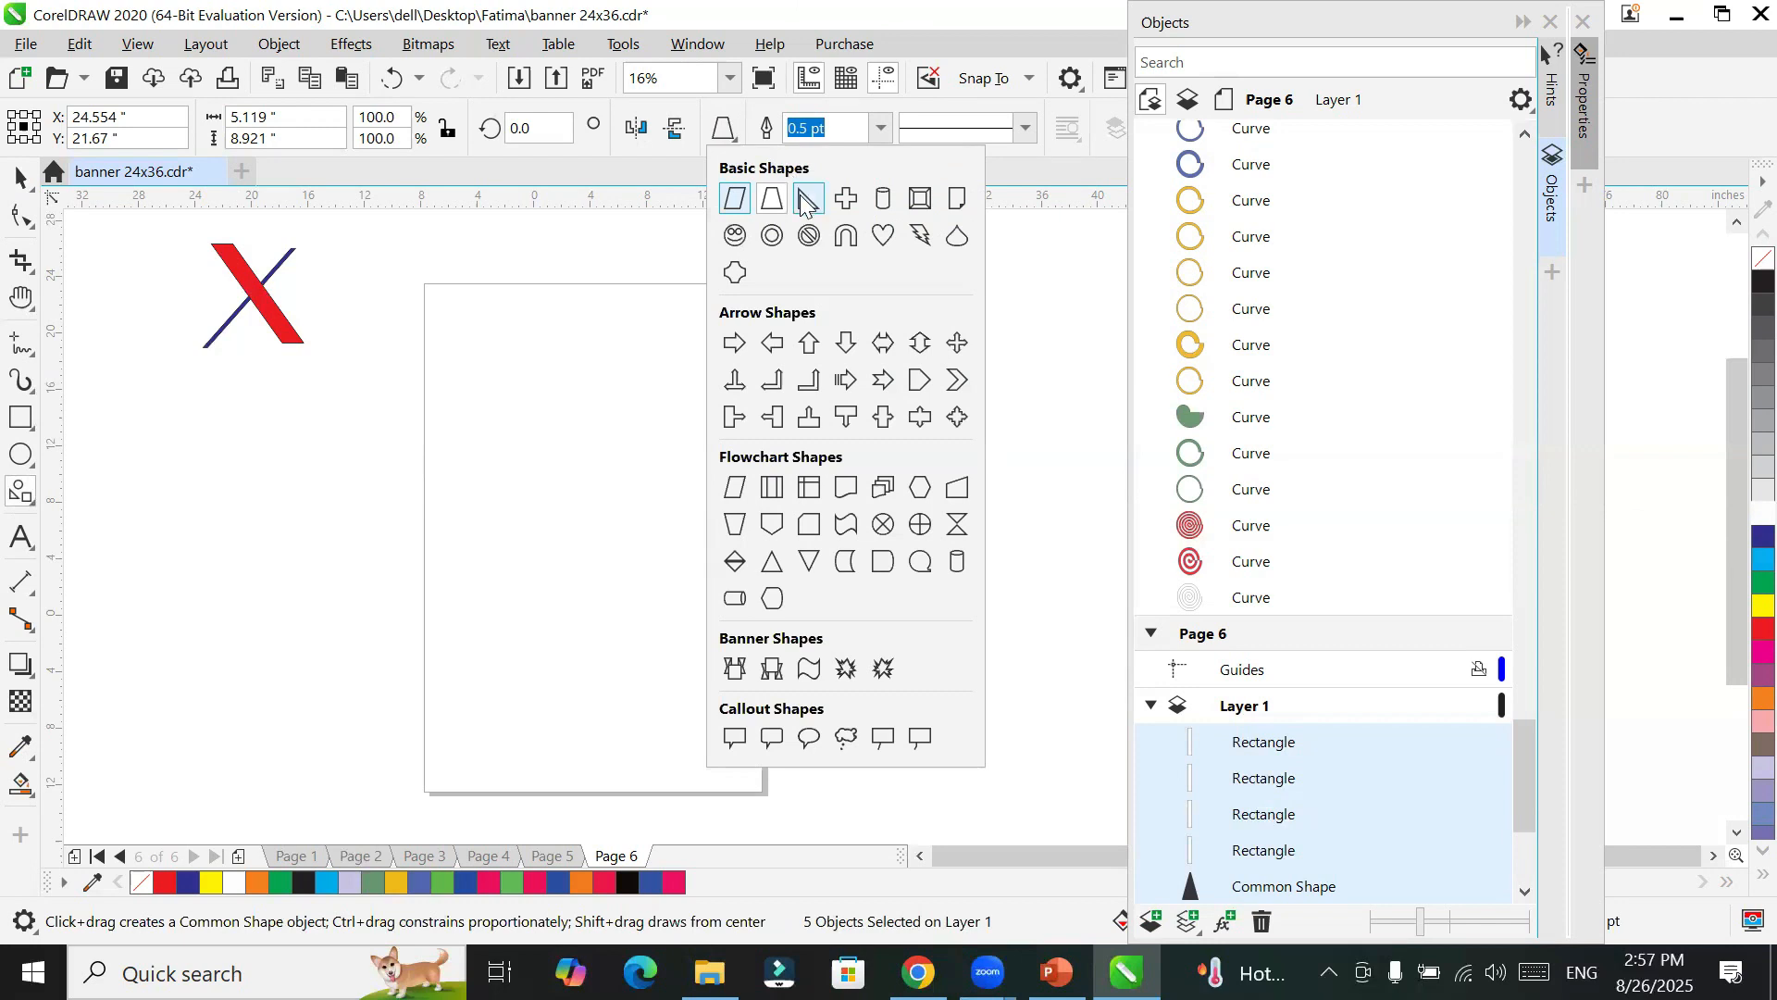
{"action": "left_click", "coordinate": [804, 202]}
{"action": "left_click_drag", "start_coordinate": [451, 364], "coordinate": [655, 627]}
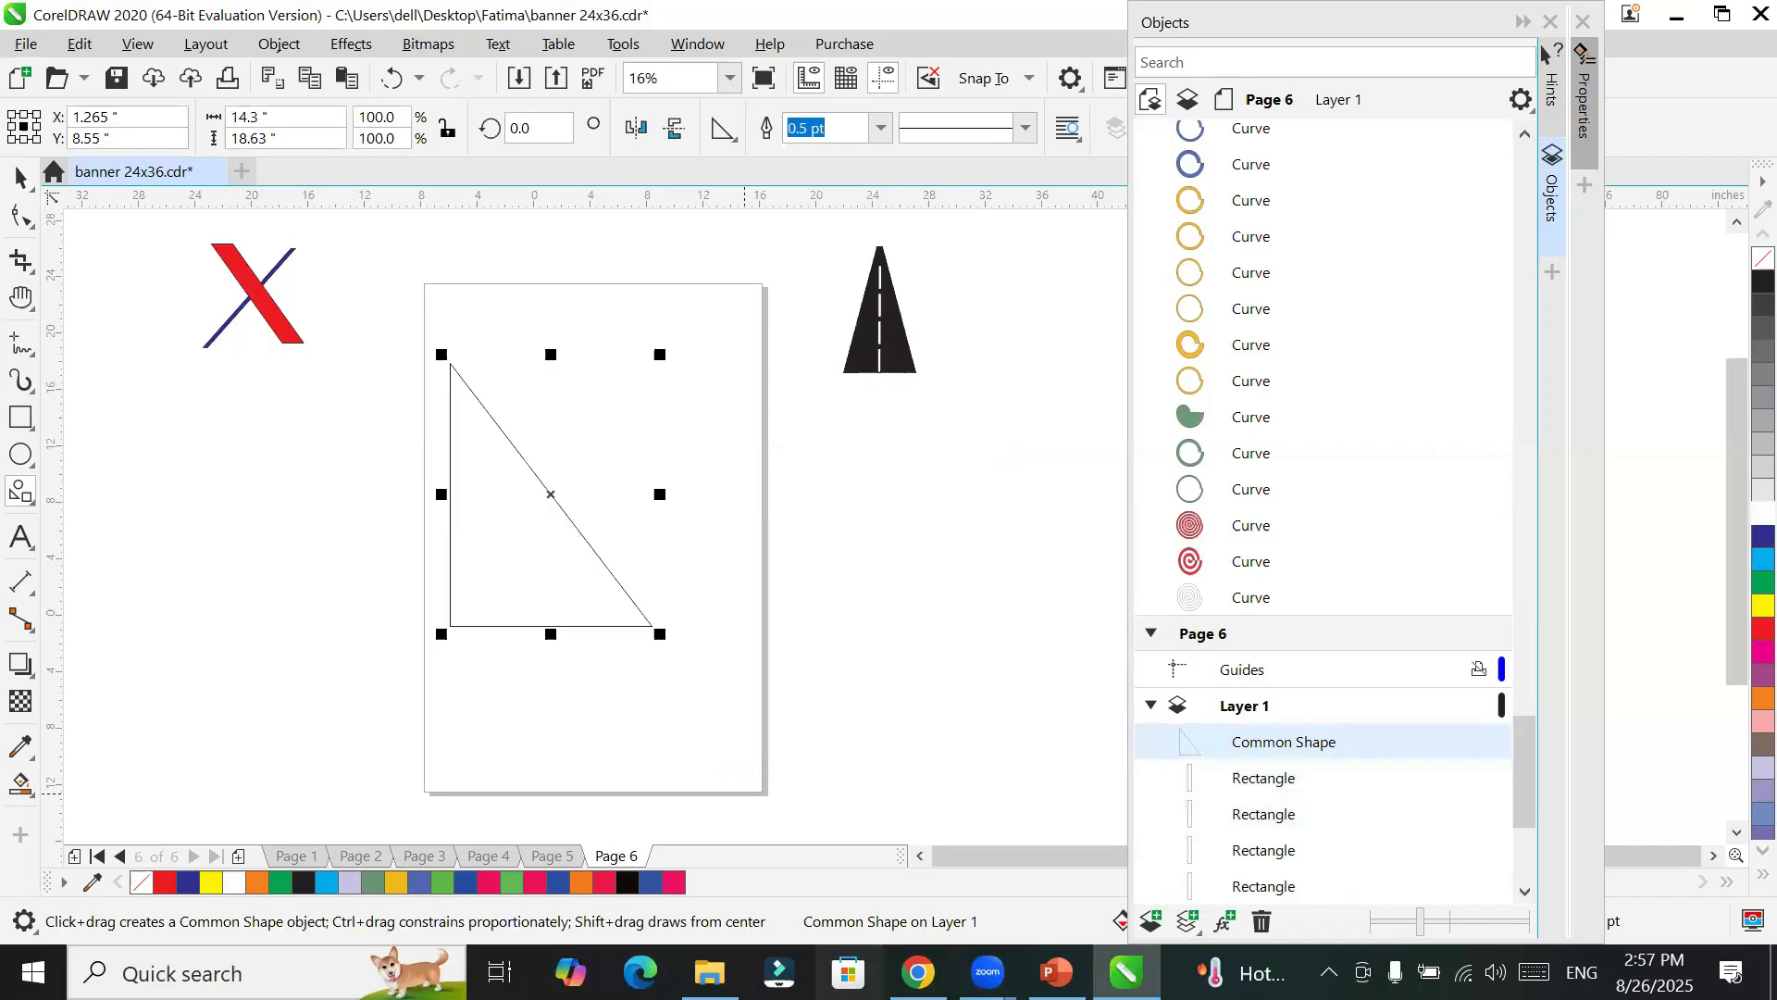
{"action": "left_click_drag", "start_coordinate": [438, 494], "coordinate": [687, 490]}
Step: Fill the original right triangle with blue and its mirrored copy with red
{"action": "left_click", "coordinate": [21, 176]}
{"action": "left_click", "coordinate": [548, 492]}
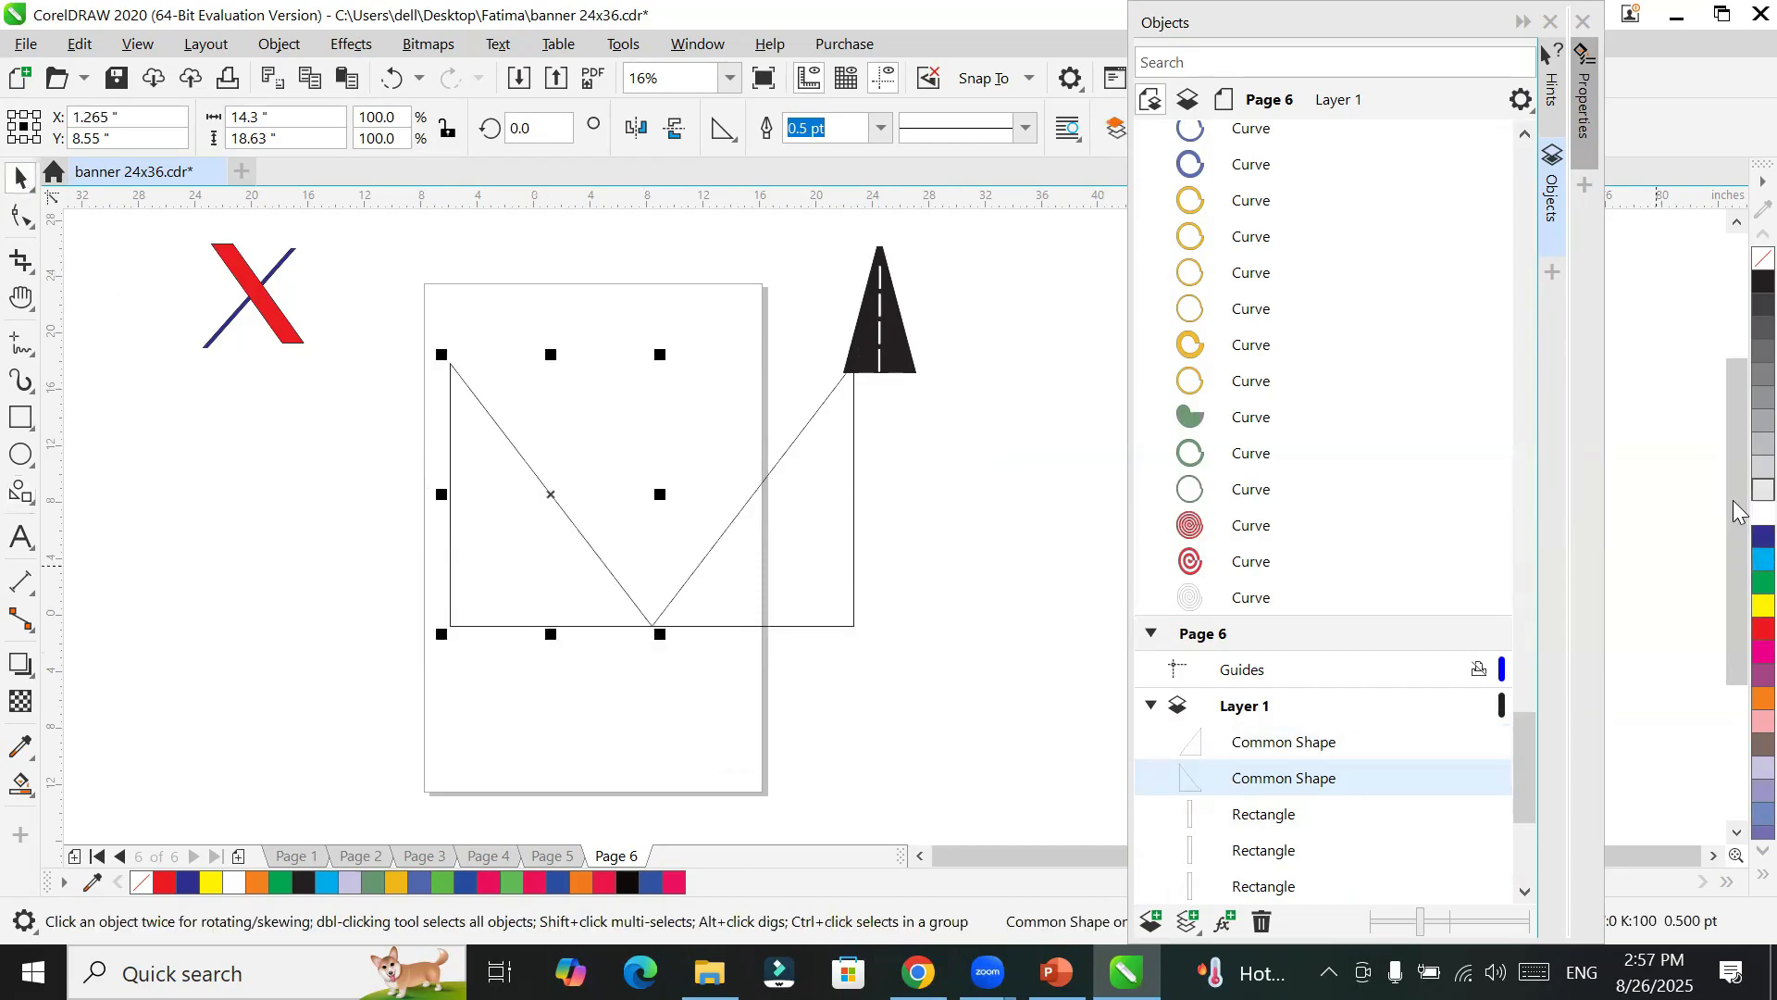
{"action": "left_click", "coordinate": [1763, 535]}
{"action": "left_click", "coordinate": [830, 604]}
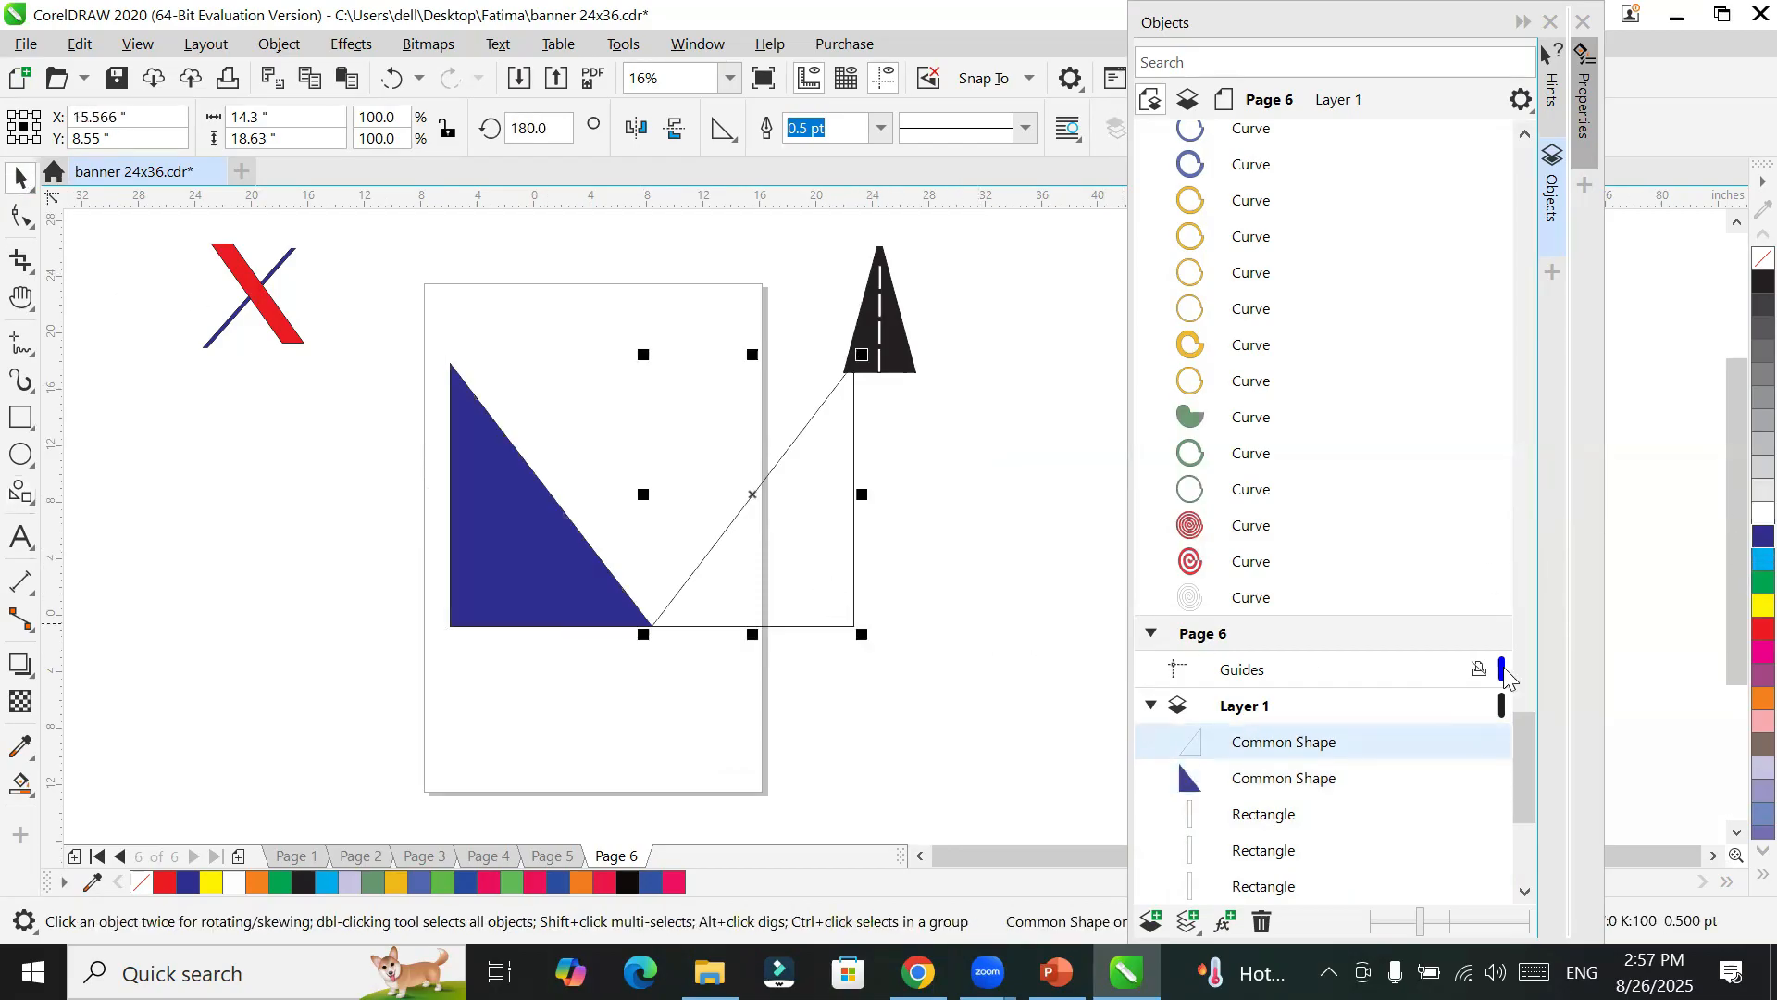
{"action": "left_click", "coordinate": [988, 810]}
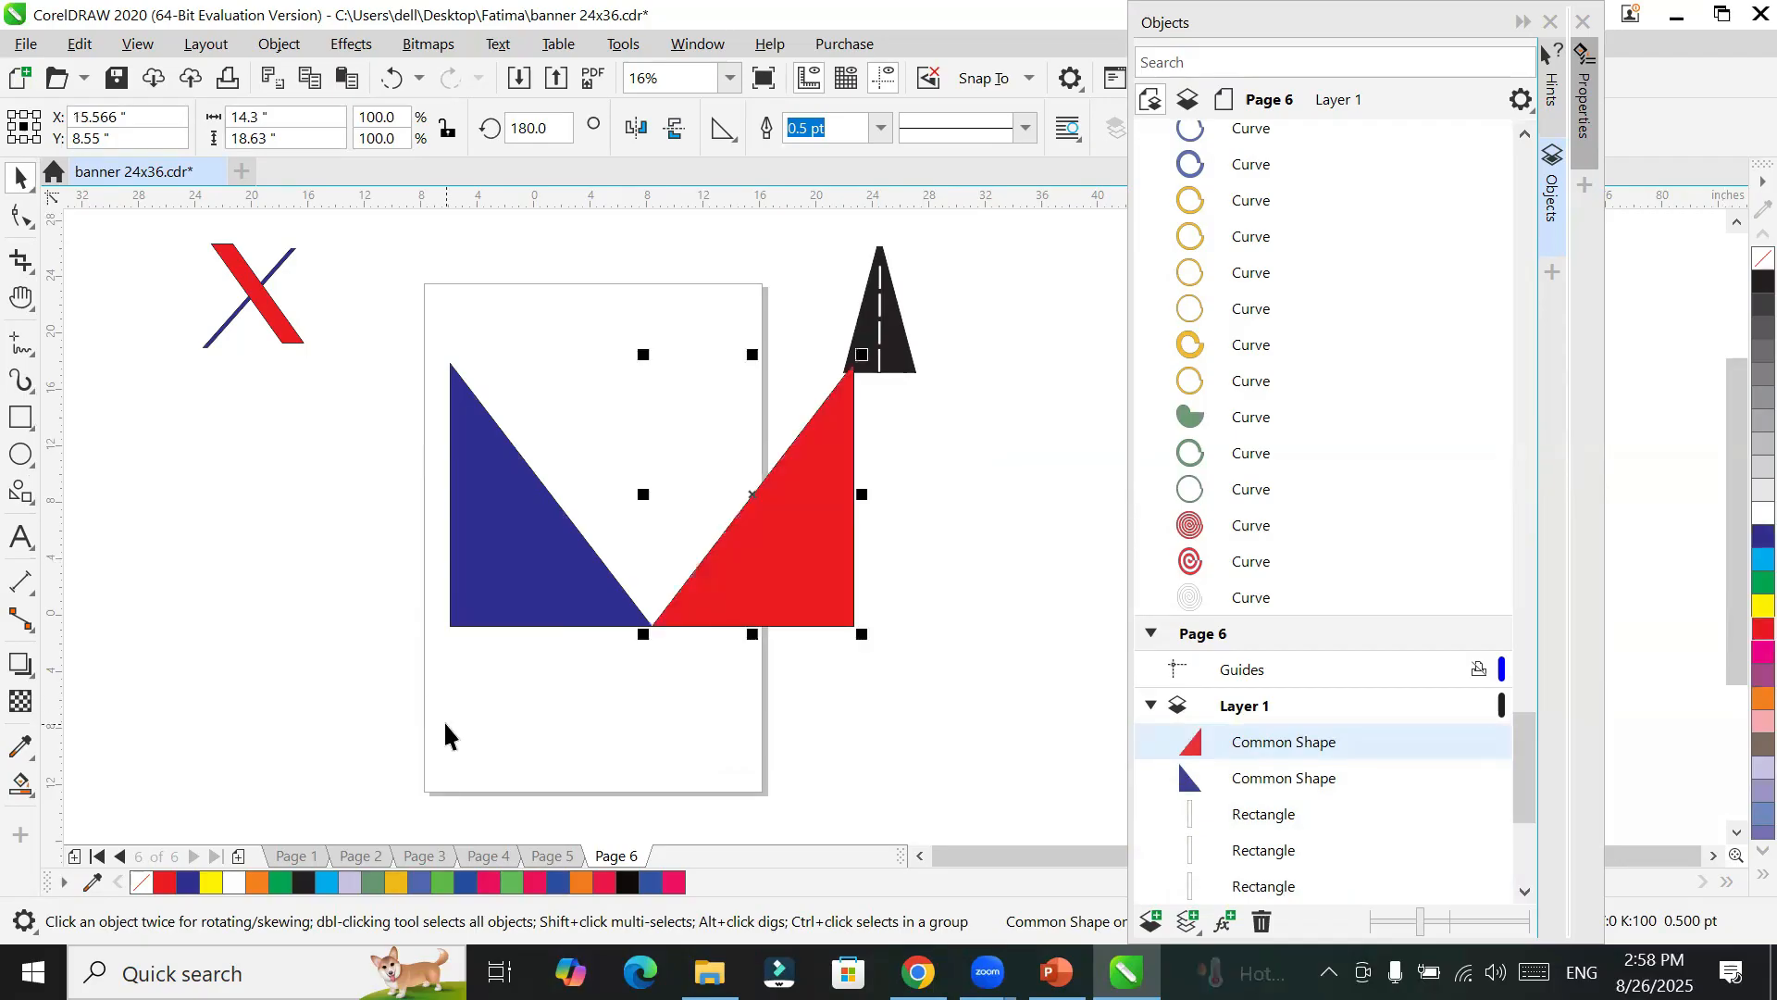
Step: Try to edit the blue triangle's corner nodes with the Shape tool
{"action": "left_click", "coordinate": [23, 219]}
{"action": "left_click", "coordinate": [500, 503]}
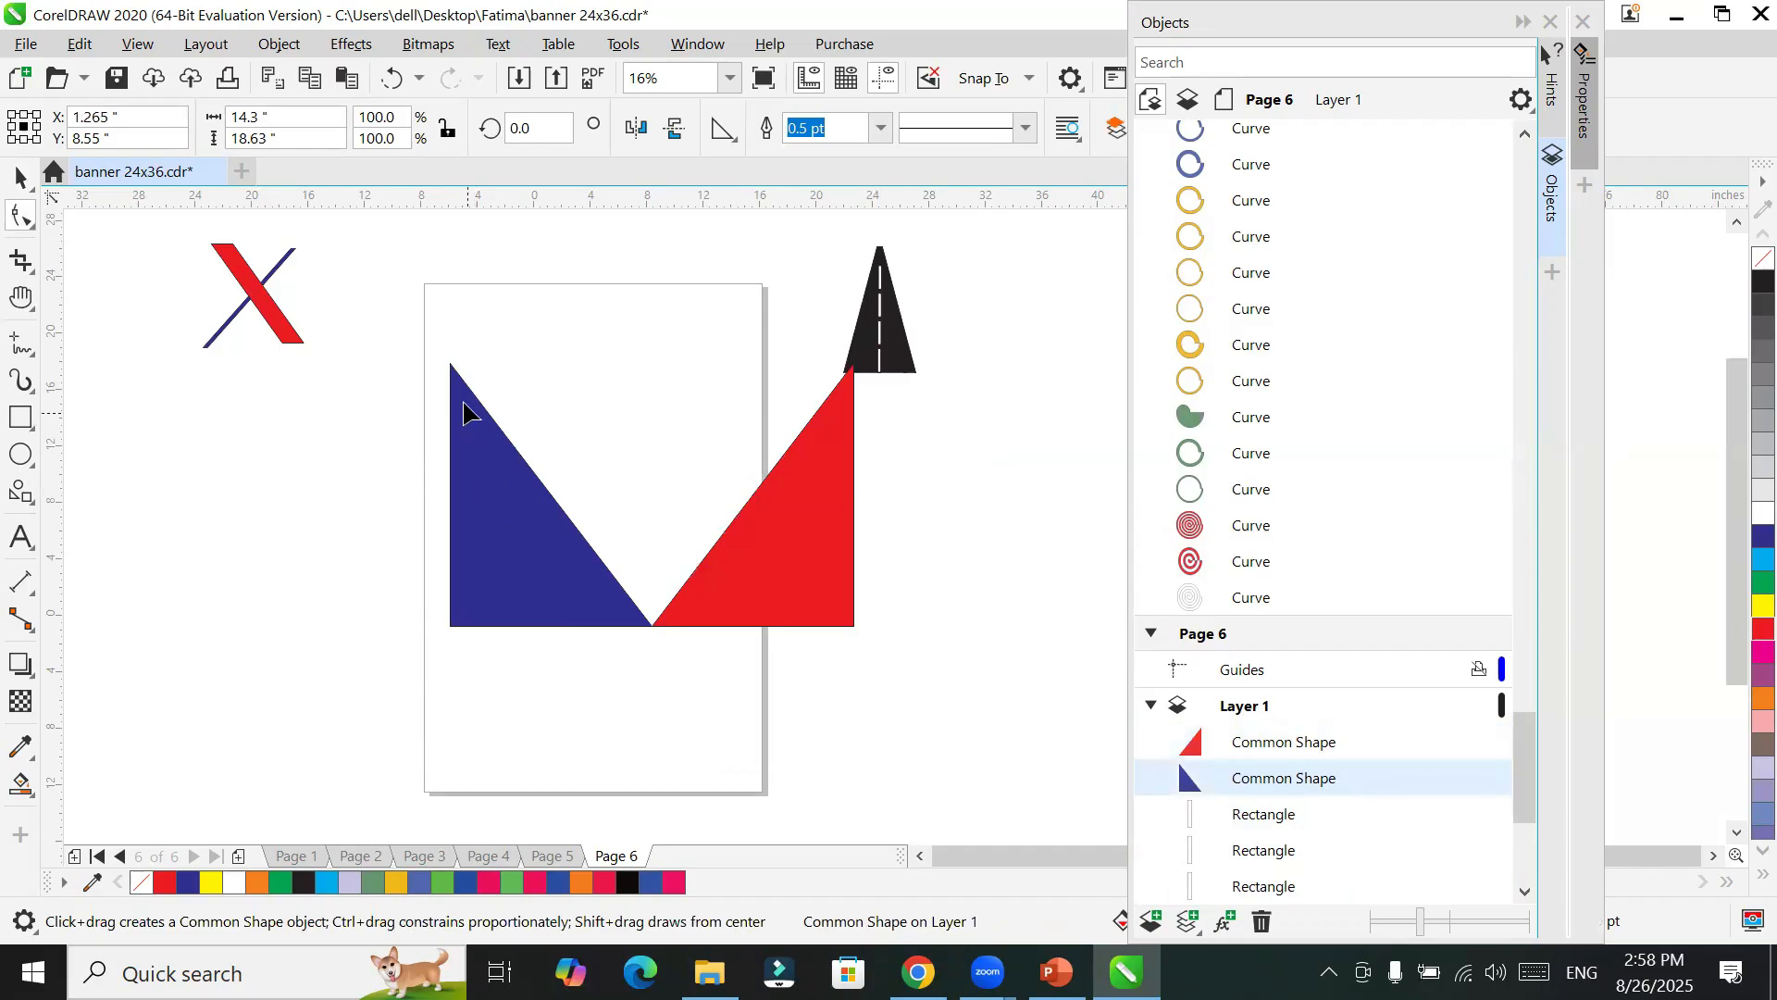
{"action": "left_click", "coordinate": [20, 179]}
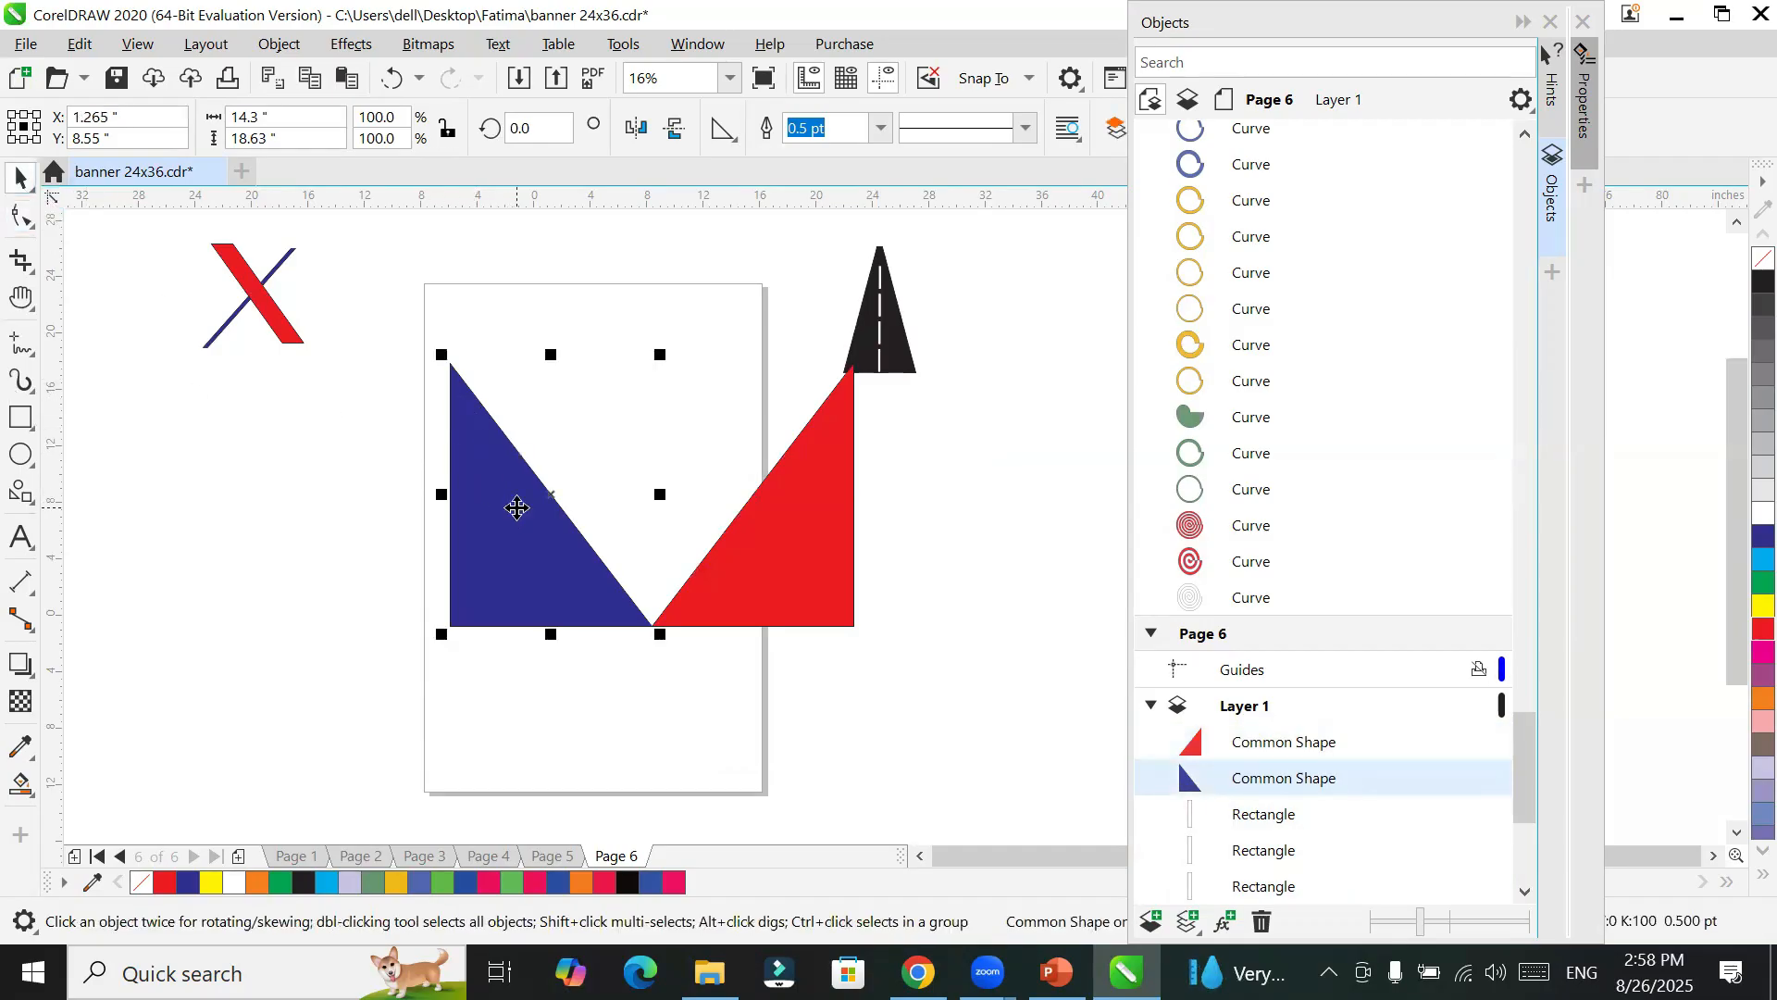
{"action": "left_click", "coordinate": [23, 214]}
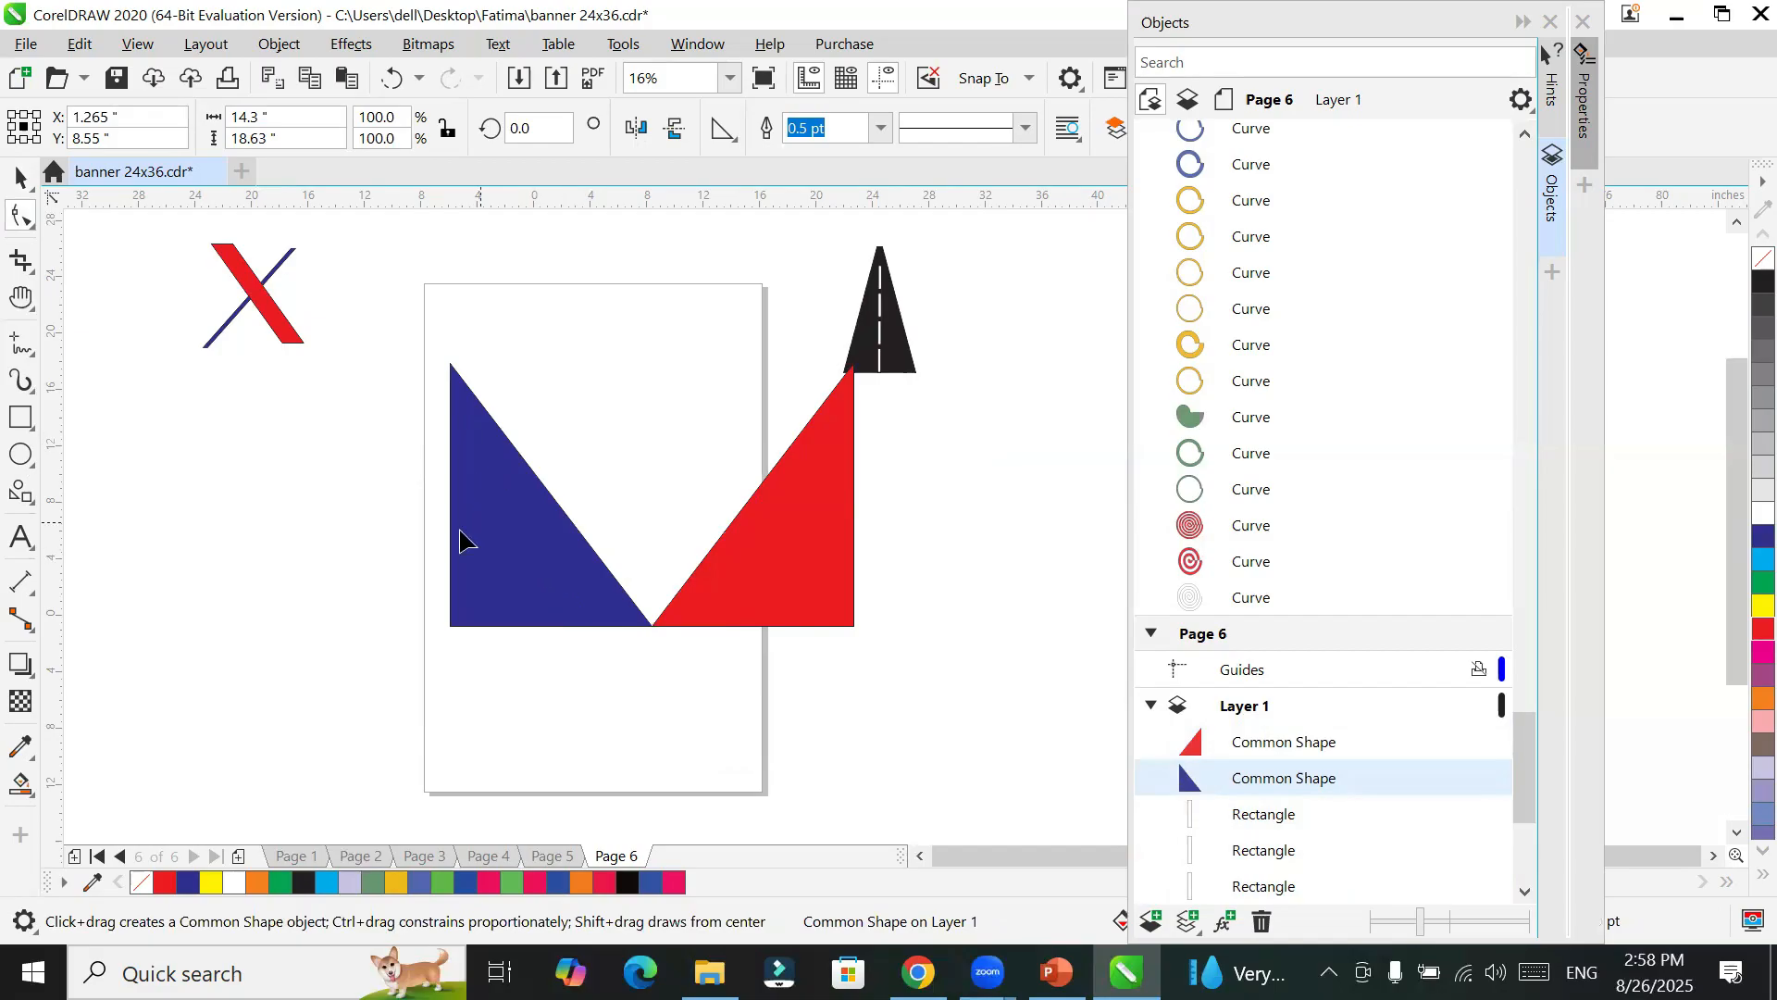
Step: Move the blue triangle to the page's upper-left corner and convert it to curves
{"action": "left_click", "coordinate": [21, 182]}
{"action": "left_click_drag", "start_coordinate": [543, 525], "coordinate": [519, 448]}
{"action": "right_click", "coordinate": [516, 475]}
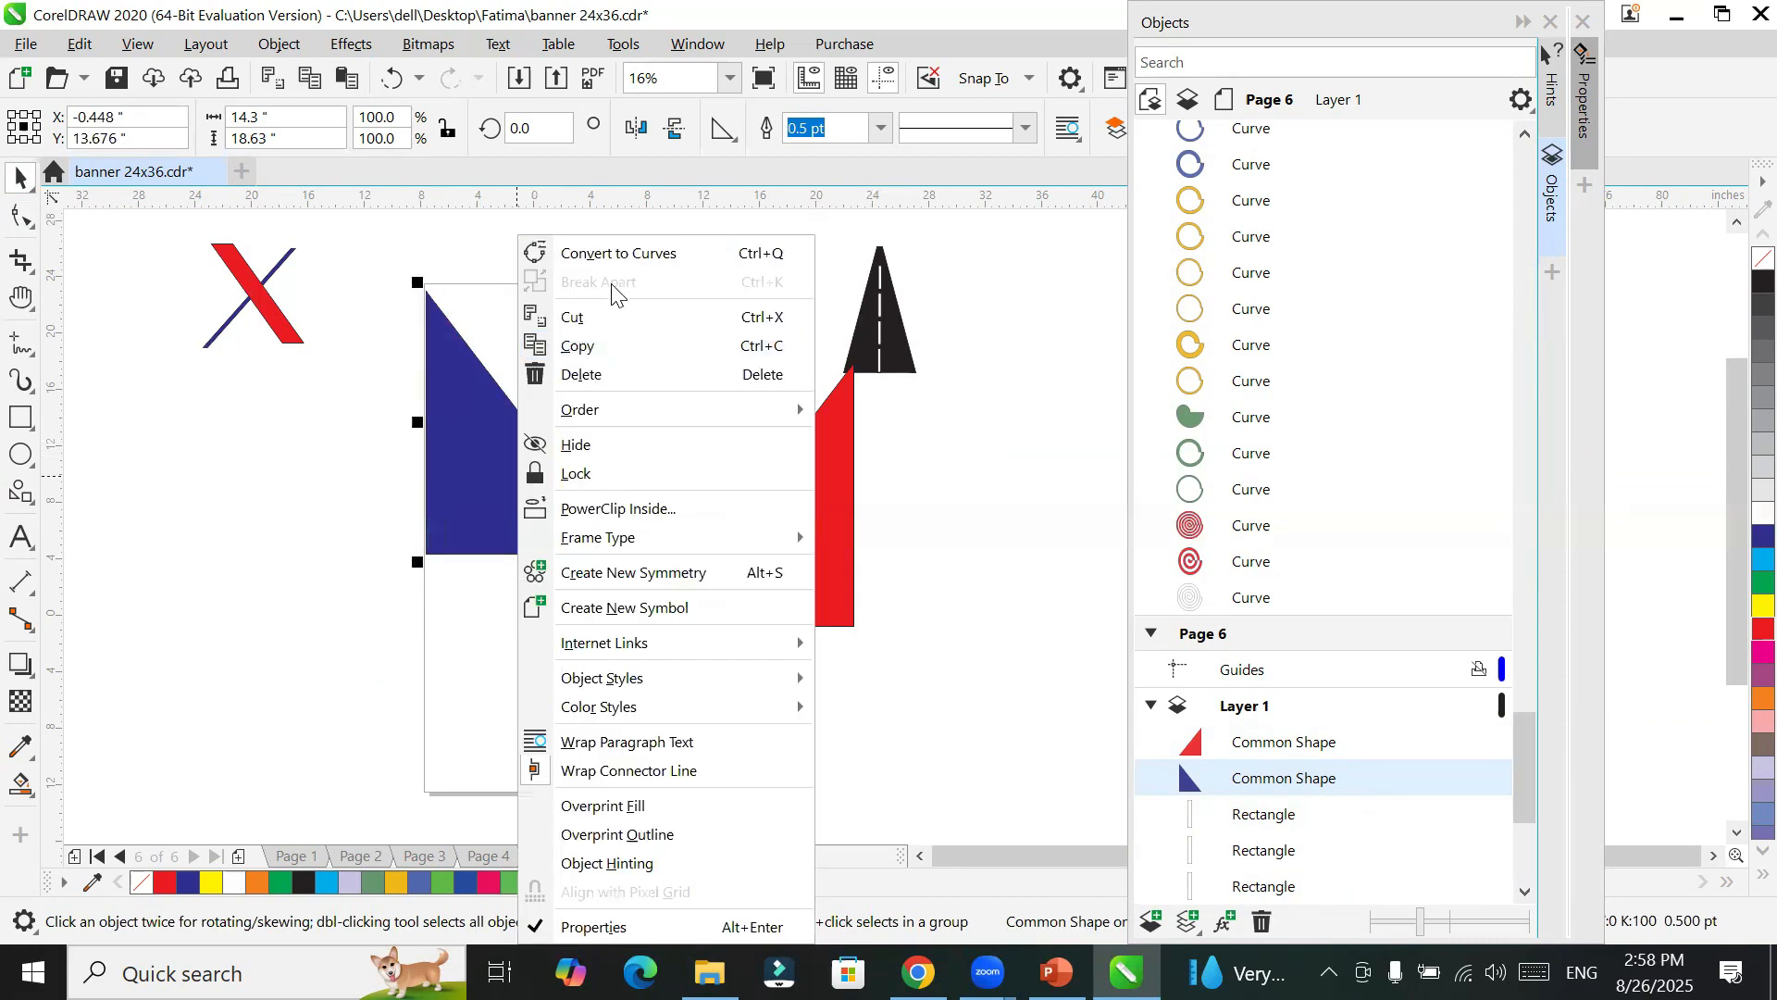
{"action": "left_click", "coordinate": [633, 259]}
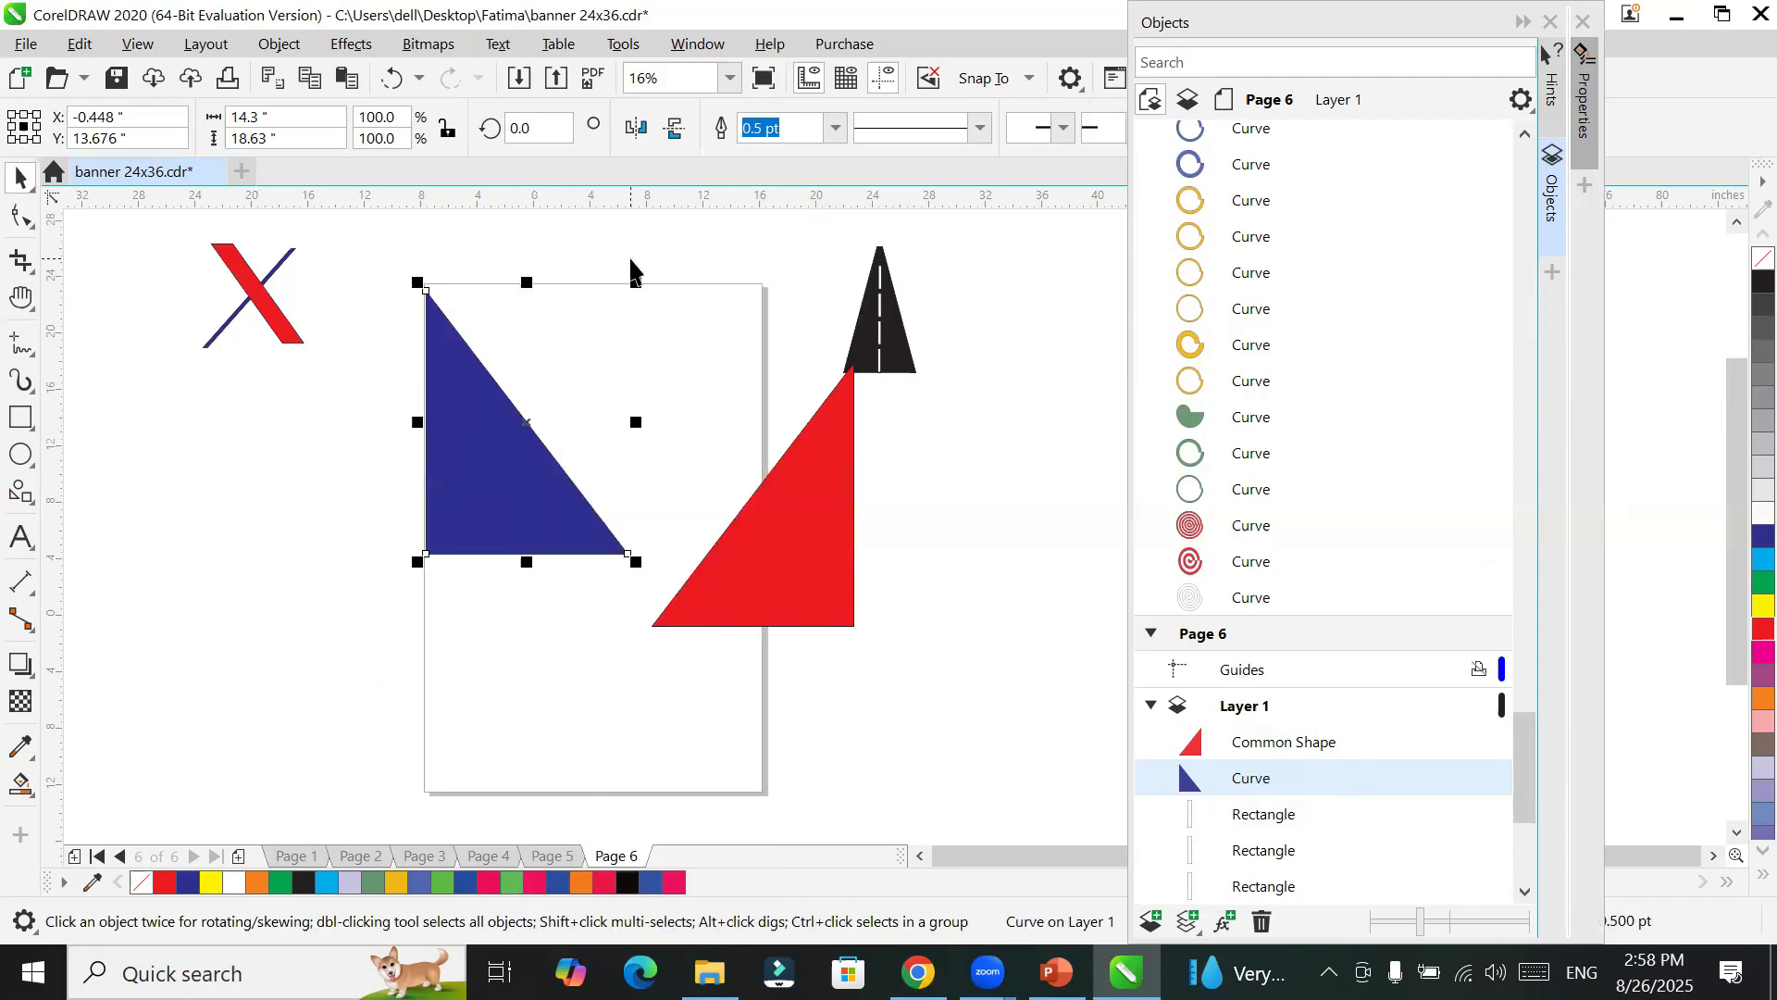
Step: Reshape the blue triangle by moving its three corner nodes with the Shape tool to form a downward-pointing triangle
{"action": "left_click", "coordinate": [20, 215]}
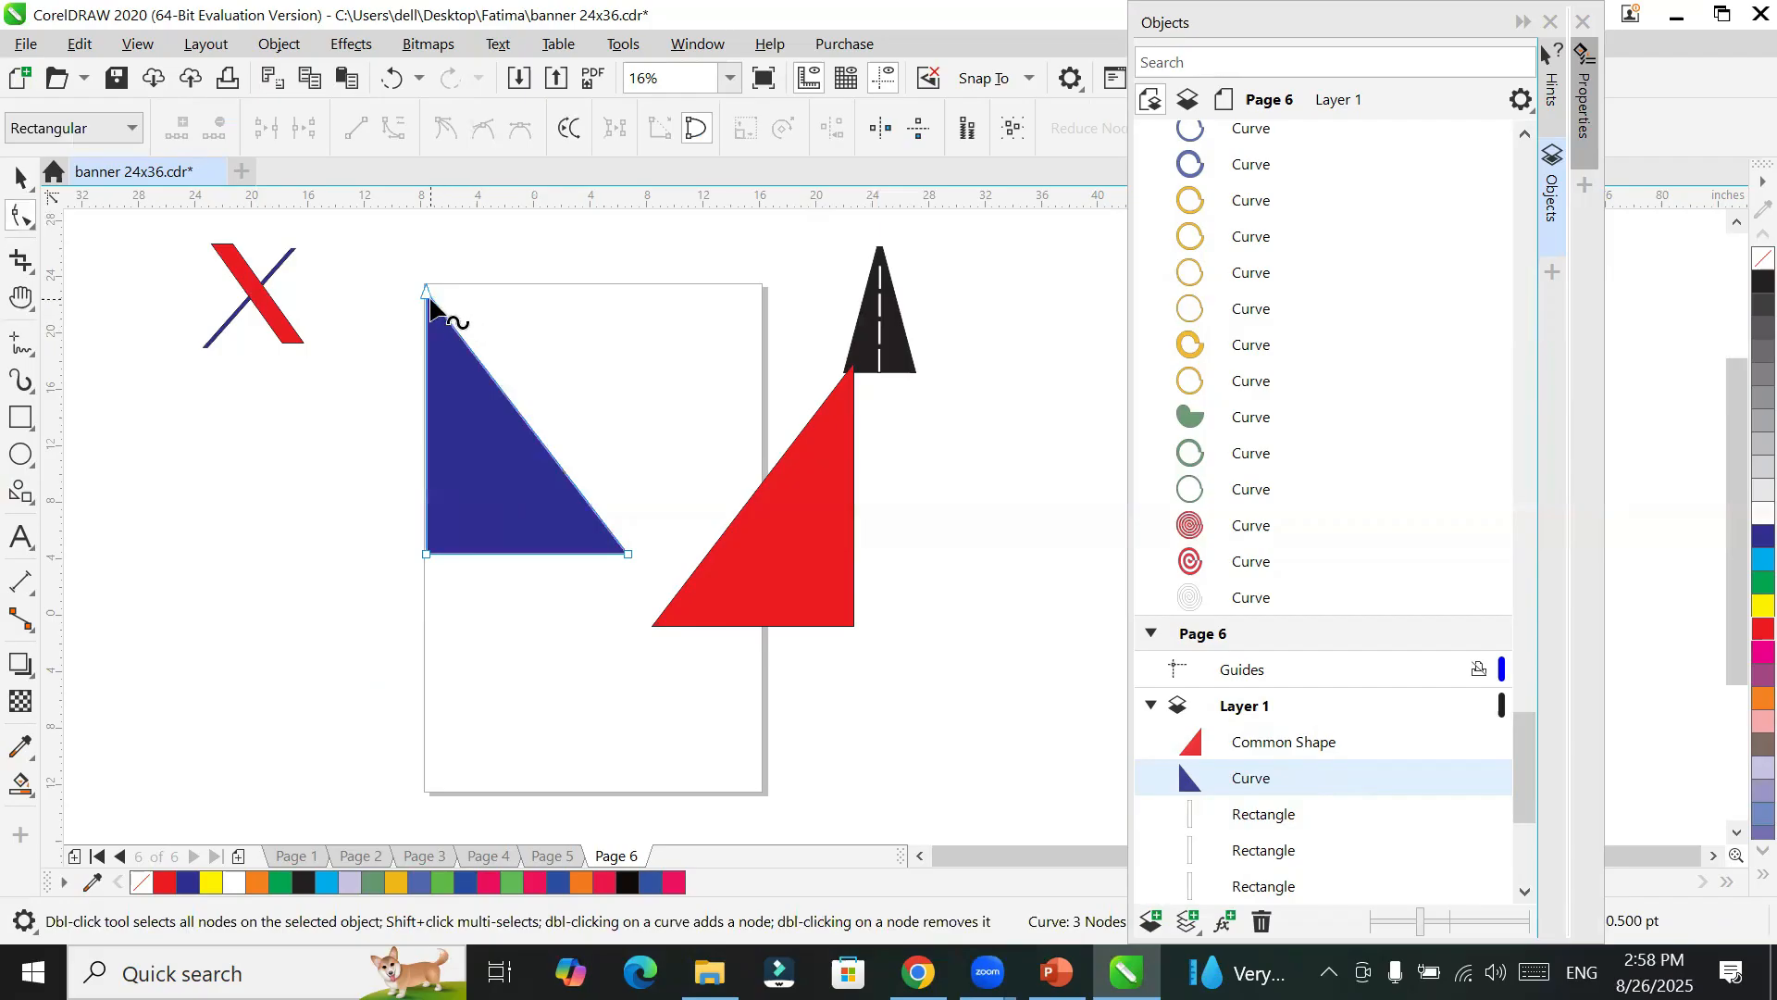
{"action": "left_click_drag", "start_coordinate": [429, 294], "coordinate": [519, 353]}
{"action": "left_click_drag", "start_coordinate": [718, 612], "coordinate": [664, 409]}
{"action": "left_click_drag", "start_coordinate": [426, 553], "coordinate": [613, 602]}
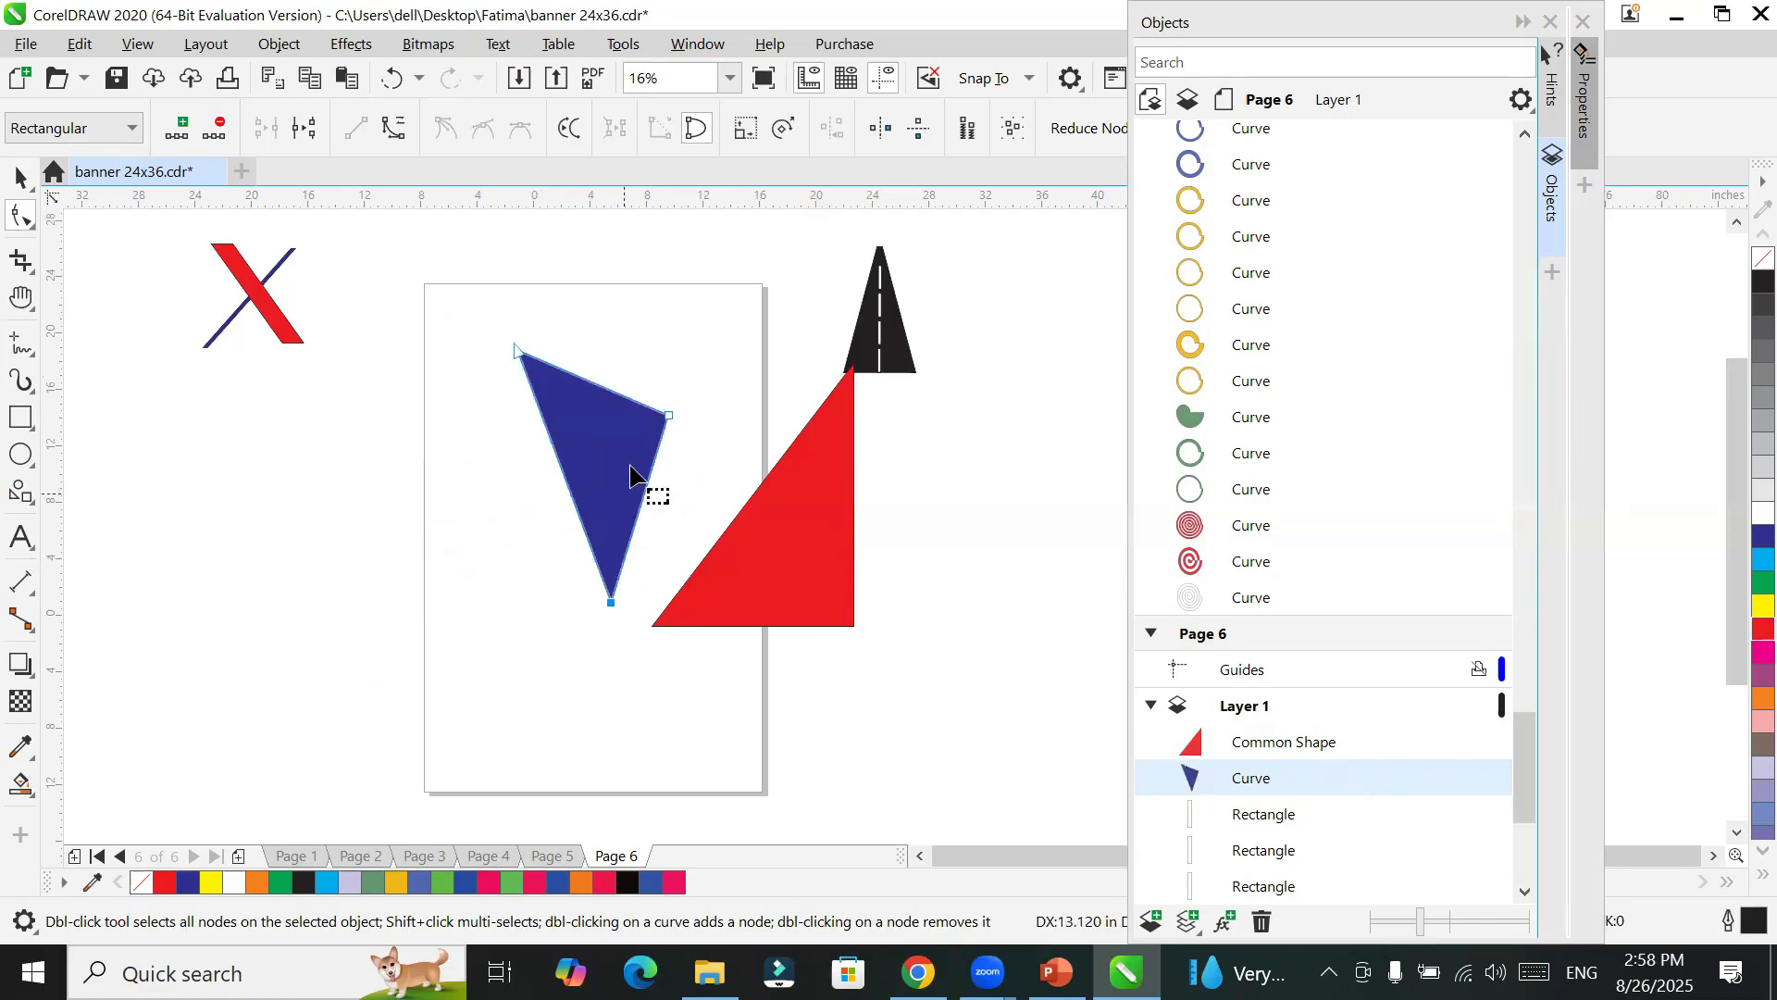
Step: Level the blue triangle's top edge by raising its right corner node, and move the red triangle to the page's lower-right corner
{"action": "left_click_drag", "start_coordinate": [670, 414], "coordinate": [669, 349]}
{"action": "left_click", "coordinate": [802, 548]}
{"action": "key", "text": "space"}
{"action": "left_click_drag", "start_coordinate": [816, 560], "coordinate": [789, 704]}
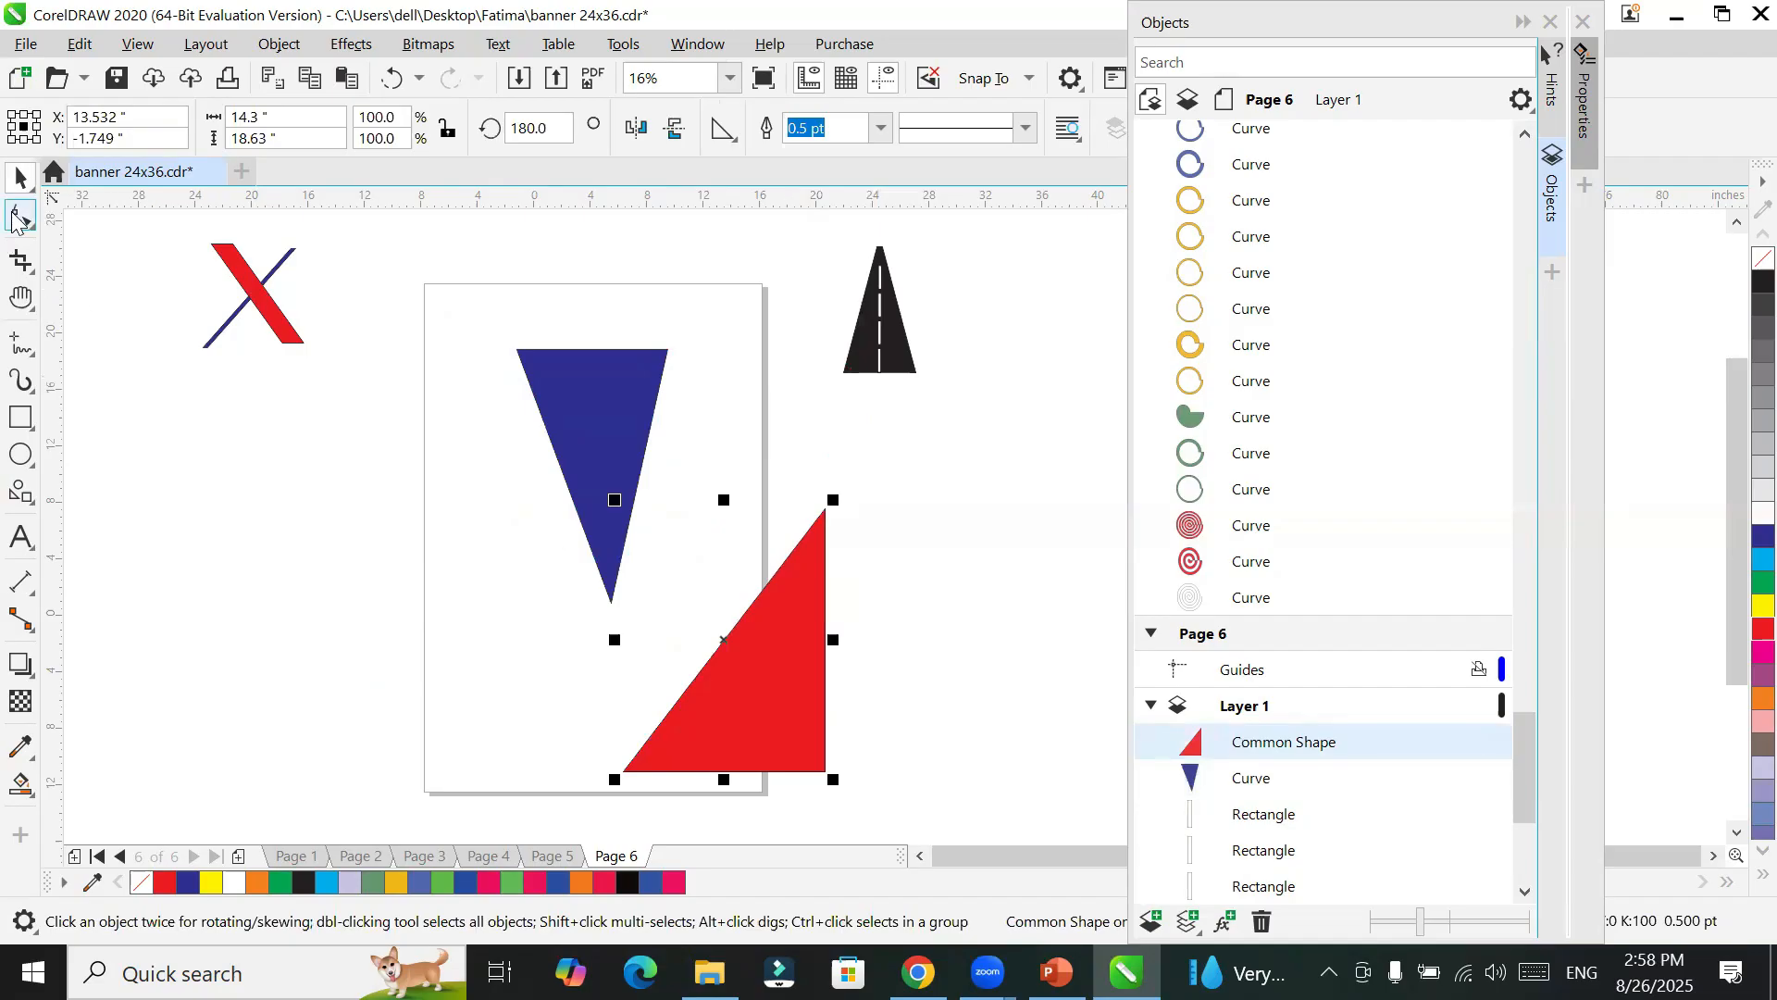
Step: Convert the red triangle to curves and reshape it by moving its corner nodes with the Shape tool
{"action": "key", "text": "space"}
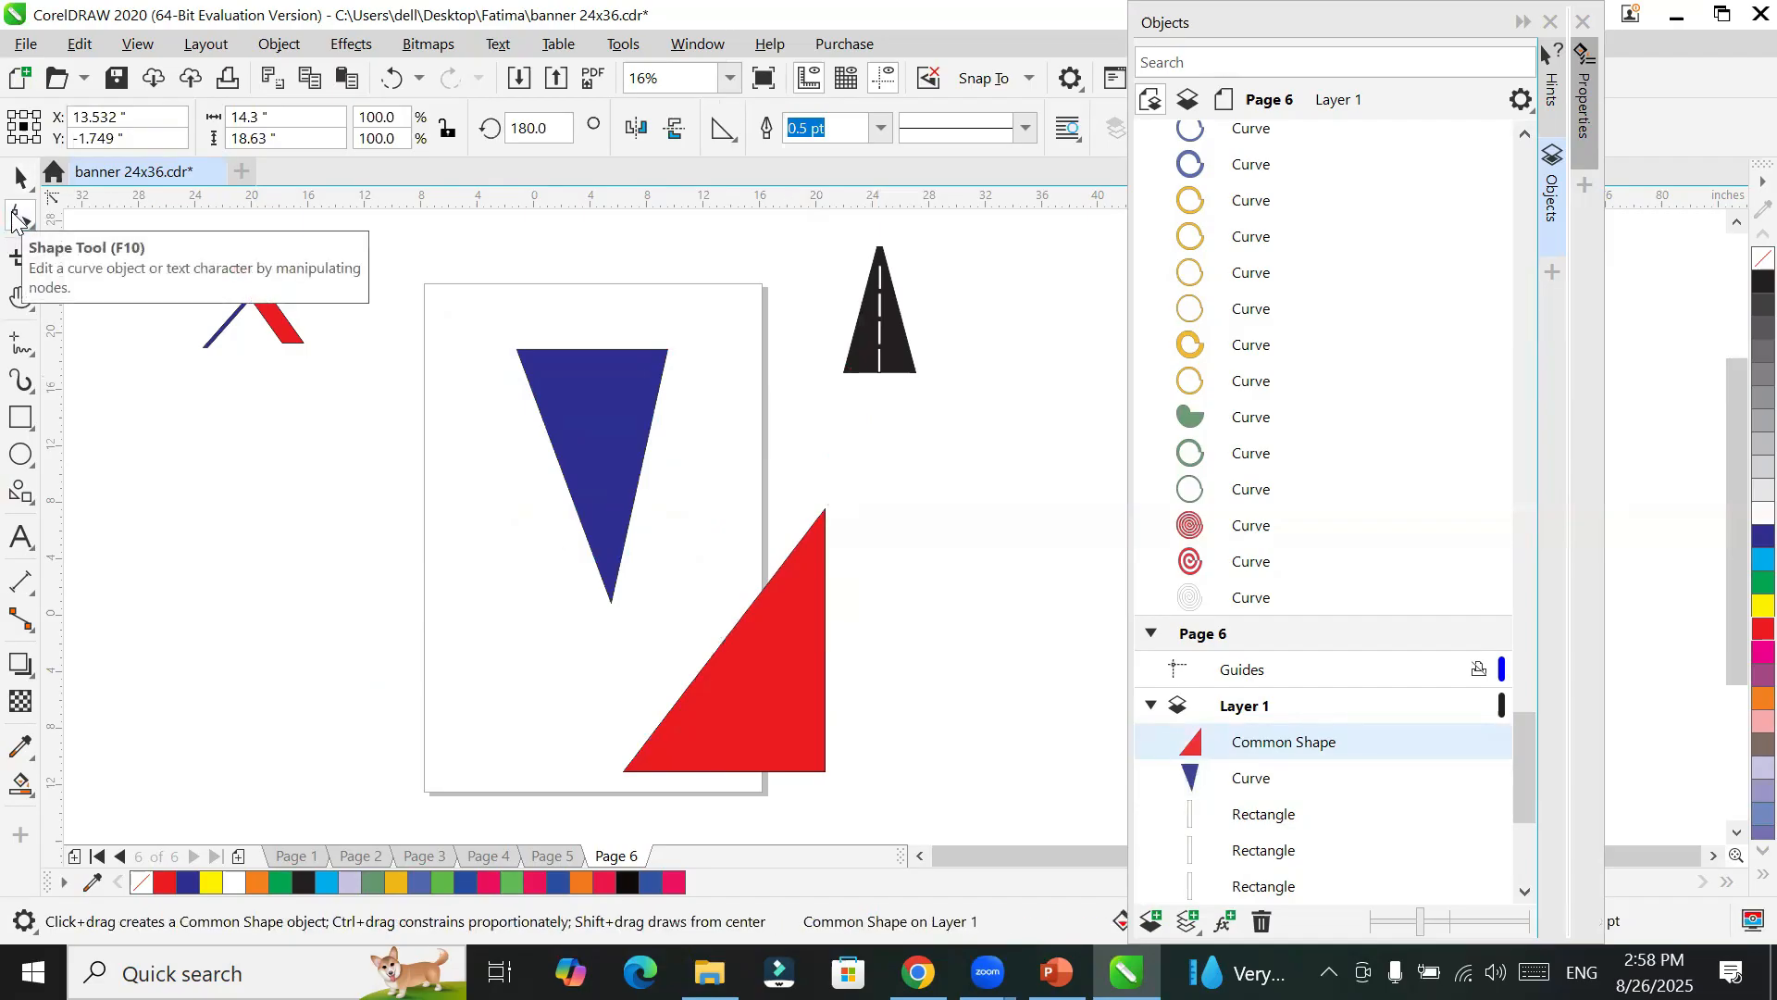
{"action": "right_click", "coordinate": [794, 680]}
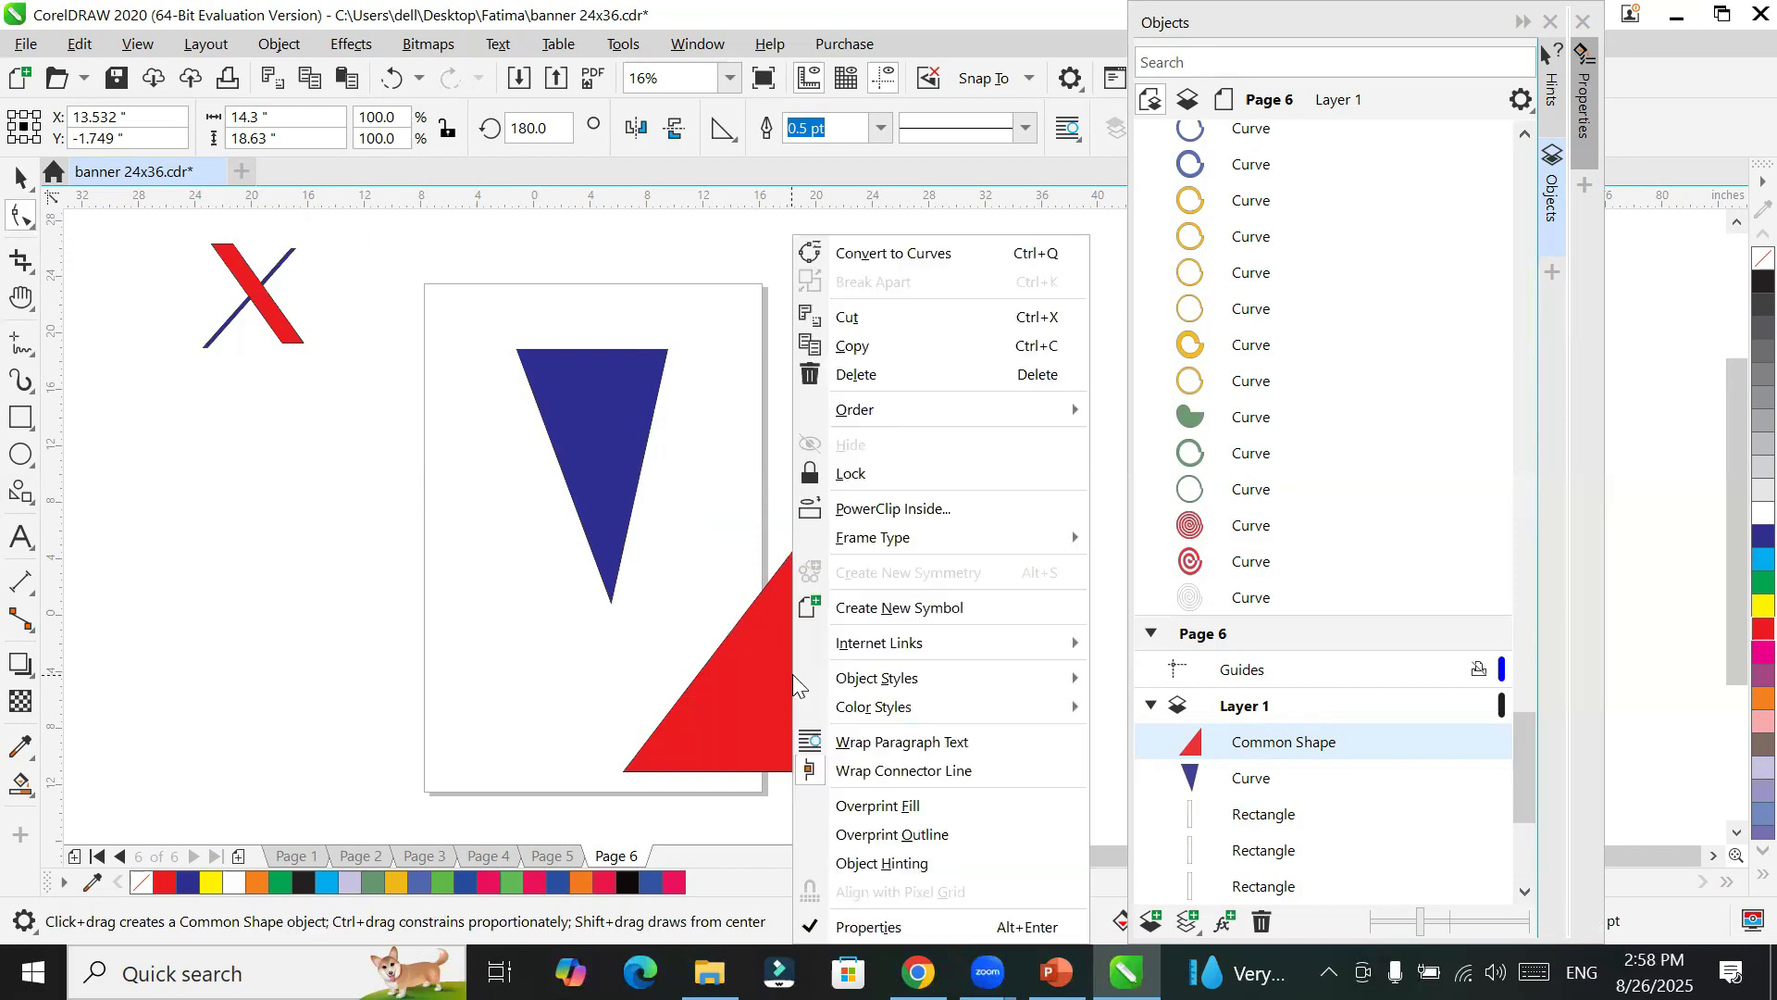
{"action": "left_click", "coordinate": [870, 253]}
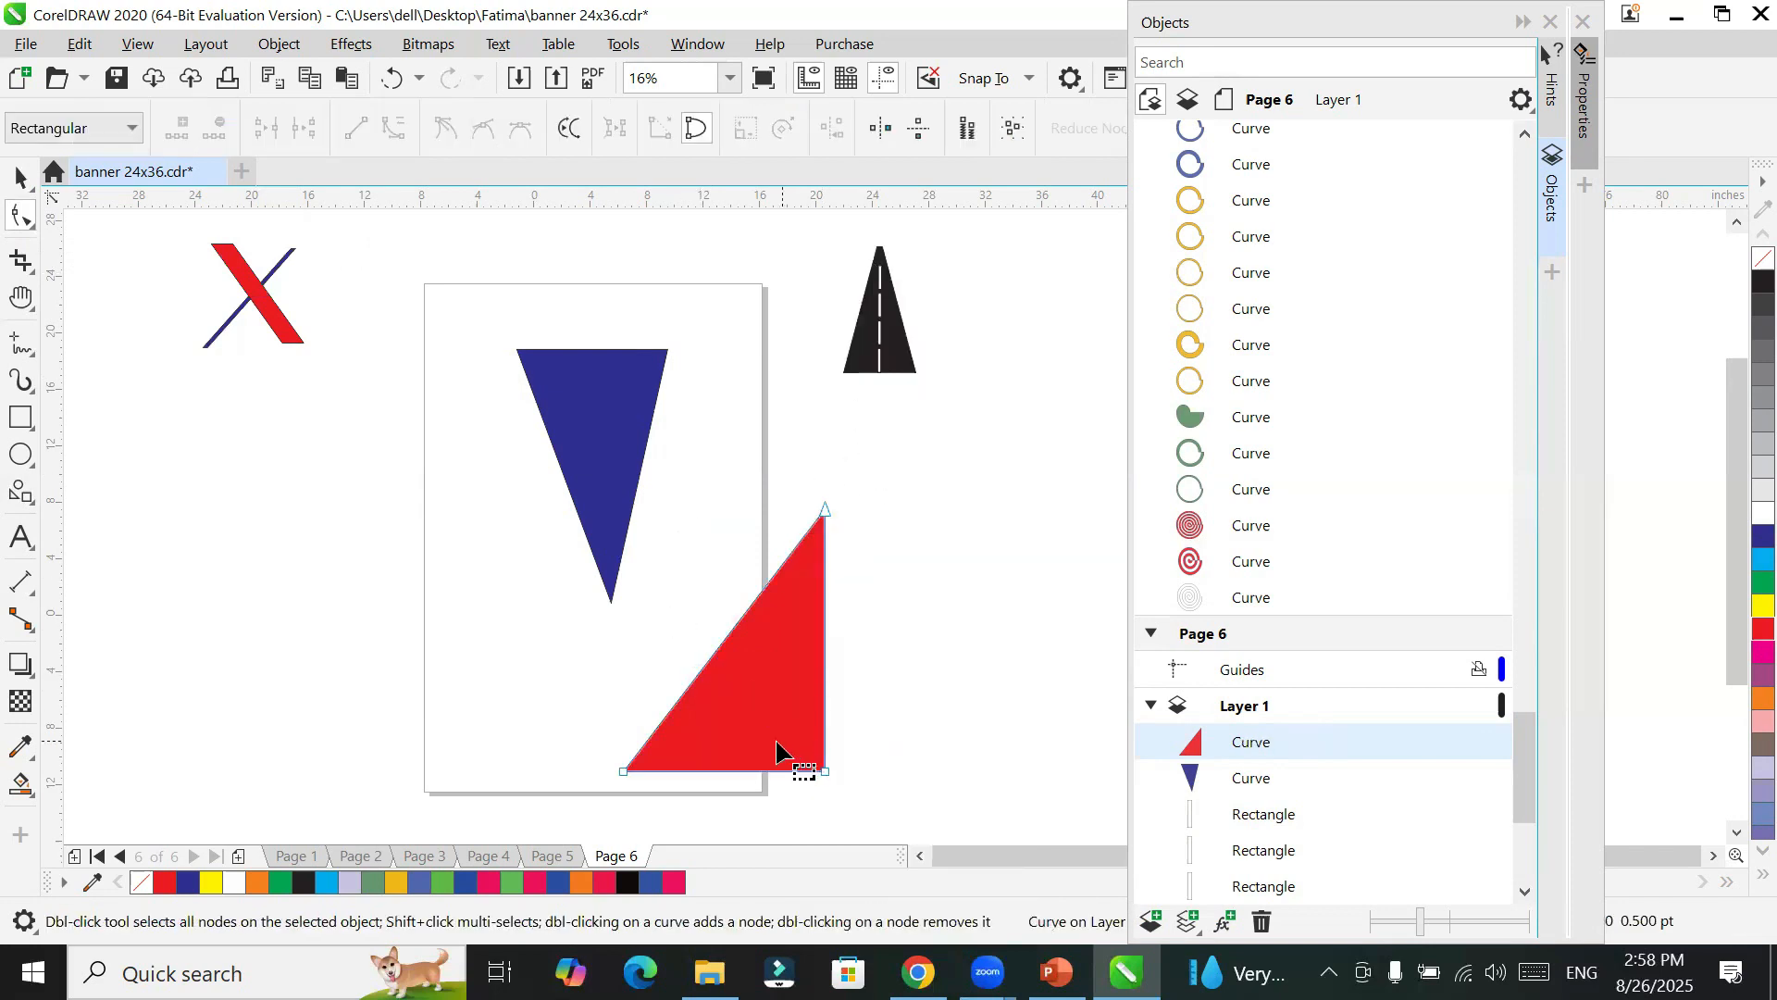
{"action": "left_click", "coordinate": [618, 770]}
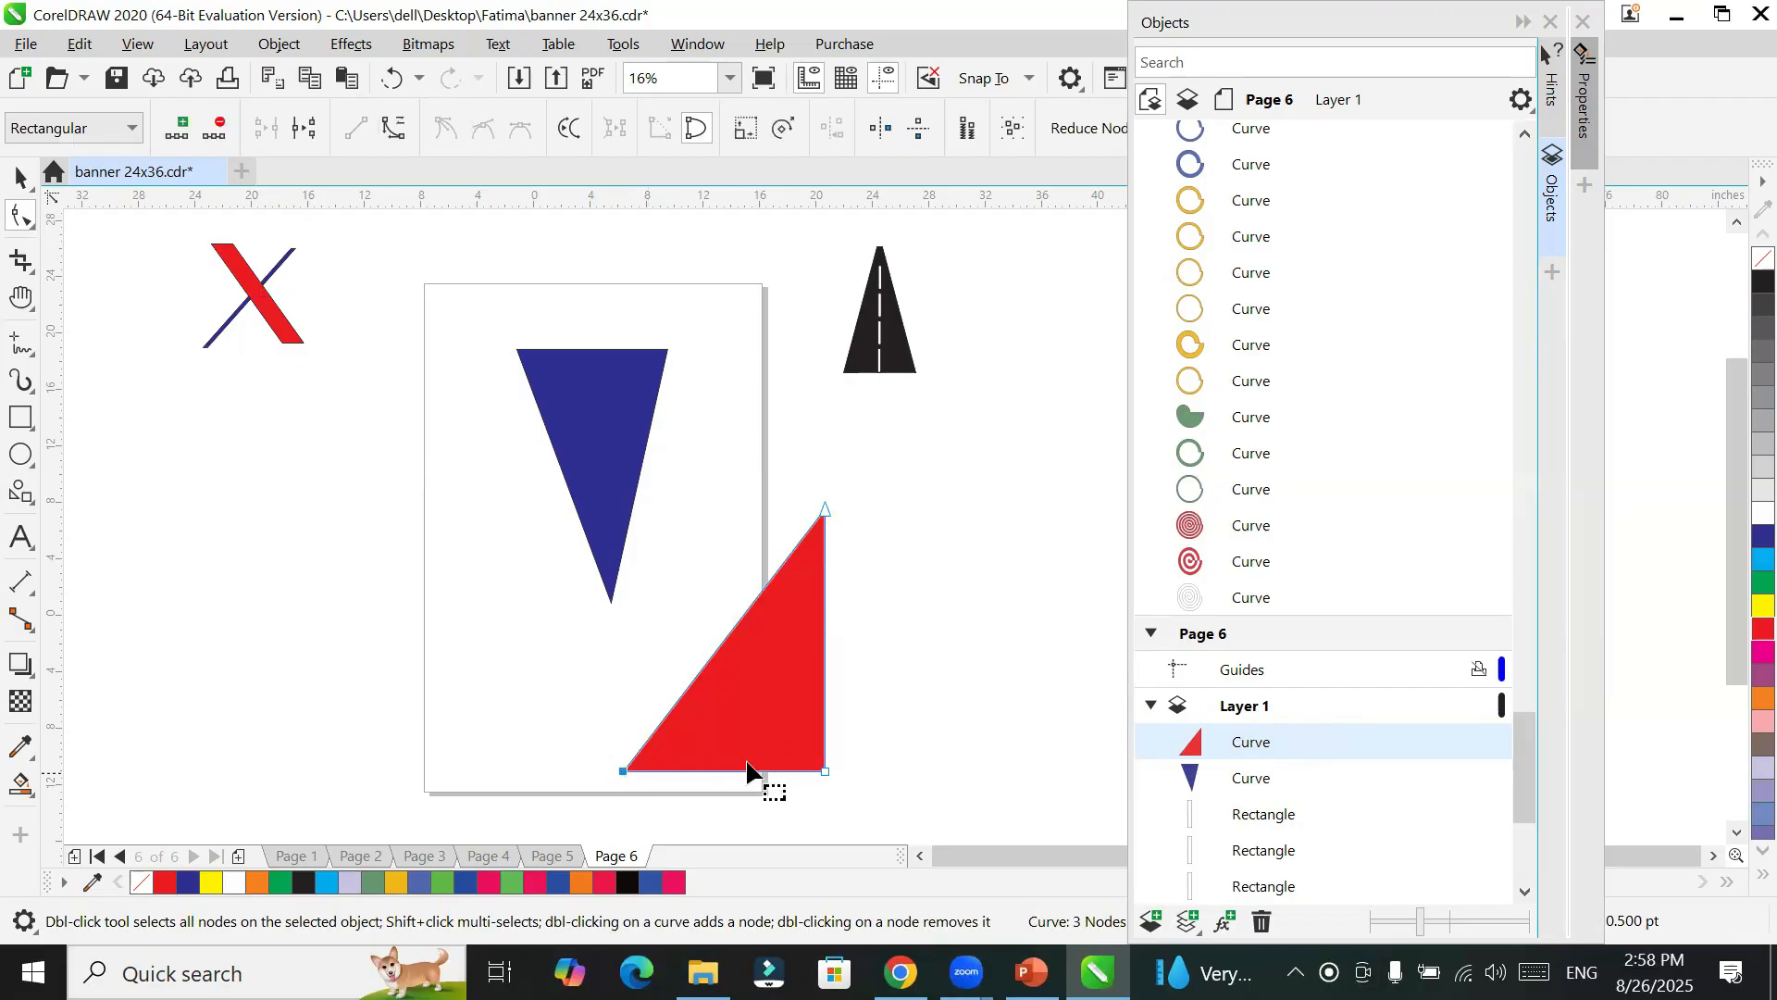
{"action": "left_click", "coordinate": [823, 770]}
{"action": "left_click_drag", "start_coordinate": [823, 521], "coordinate": [681, 574]}
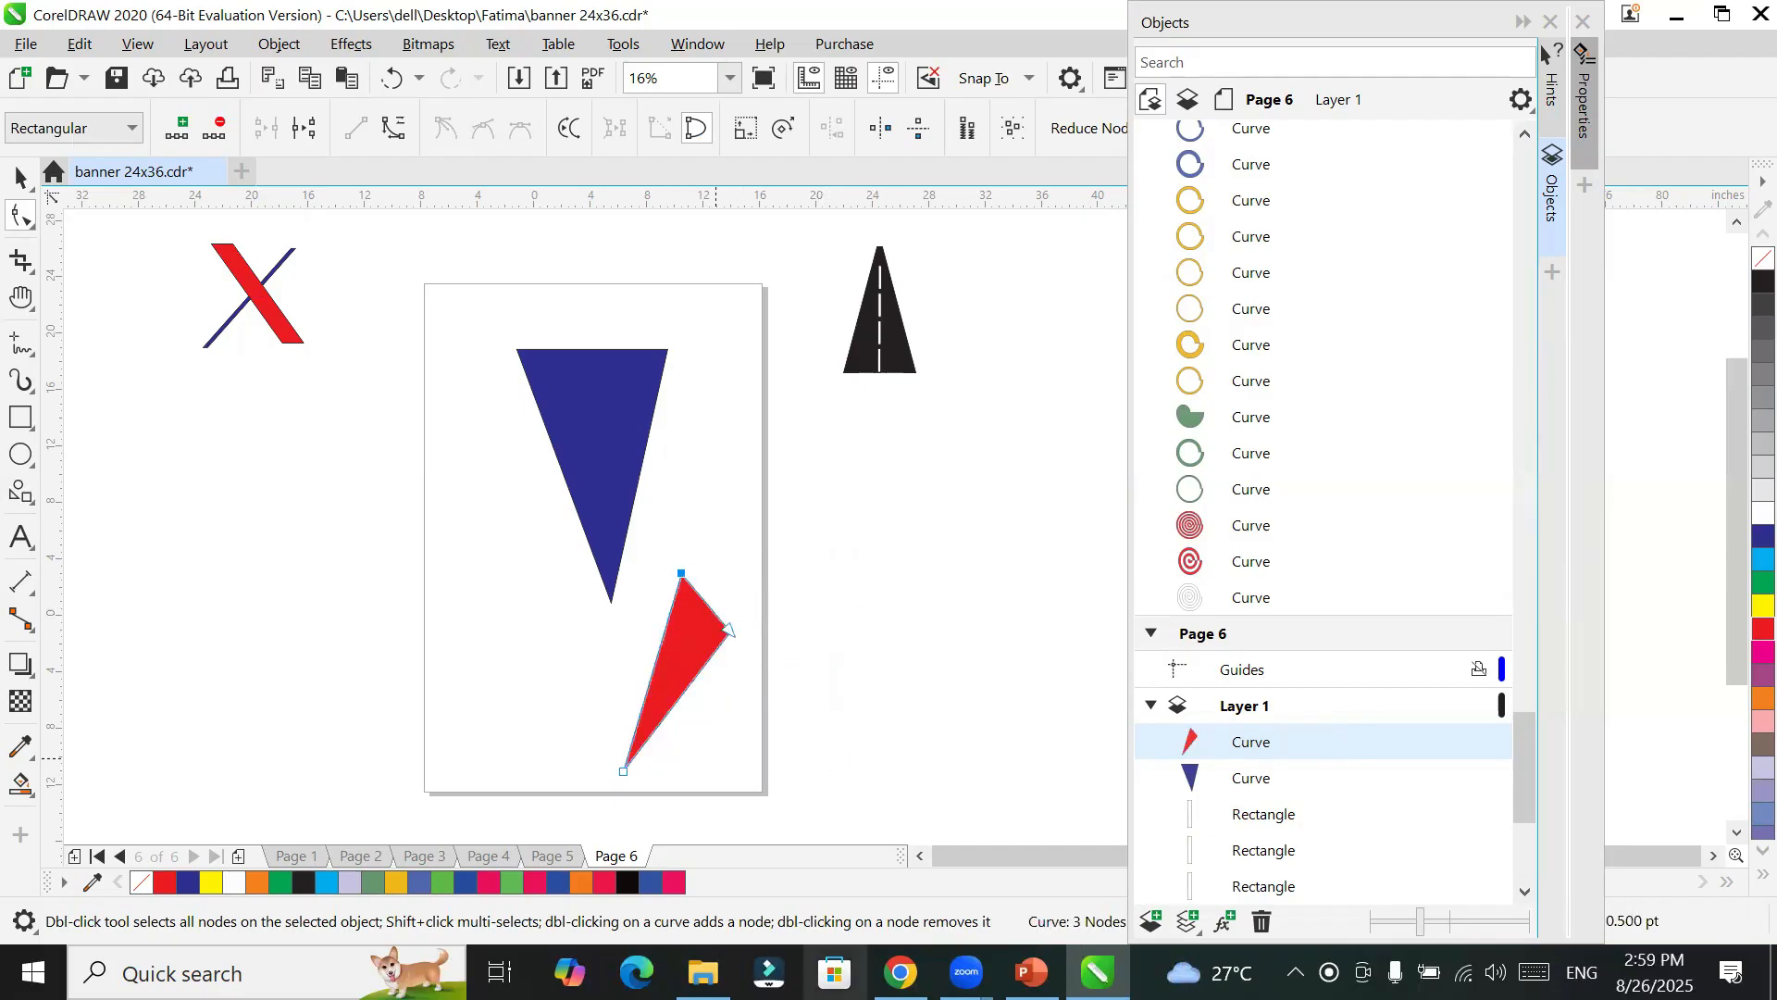
{"action": "left_click_drag", "start_coordinate": [730, 627], "coordinate": [737, 485]}
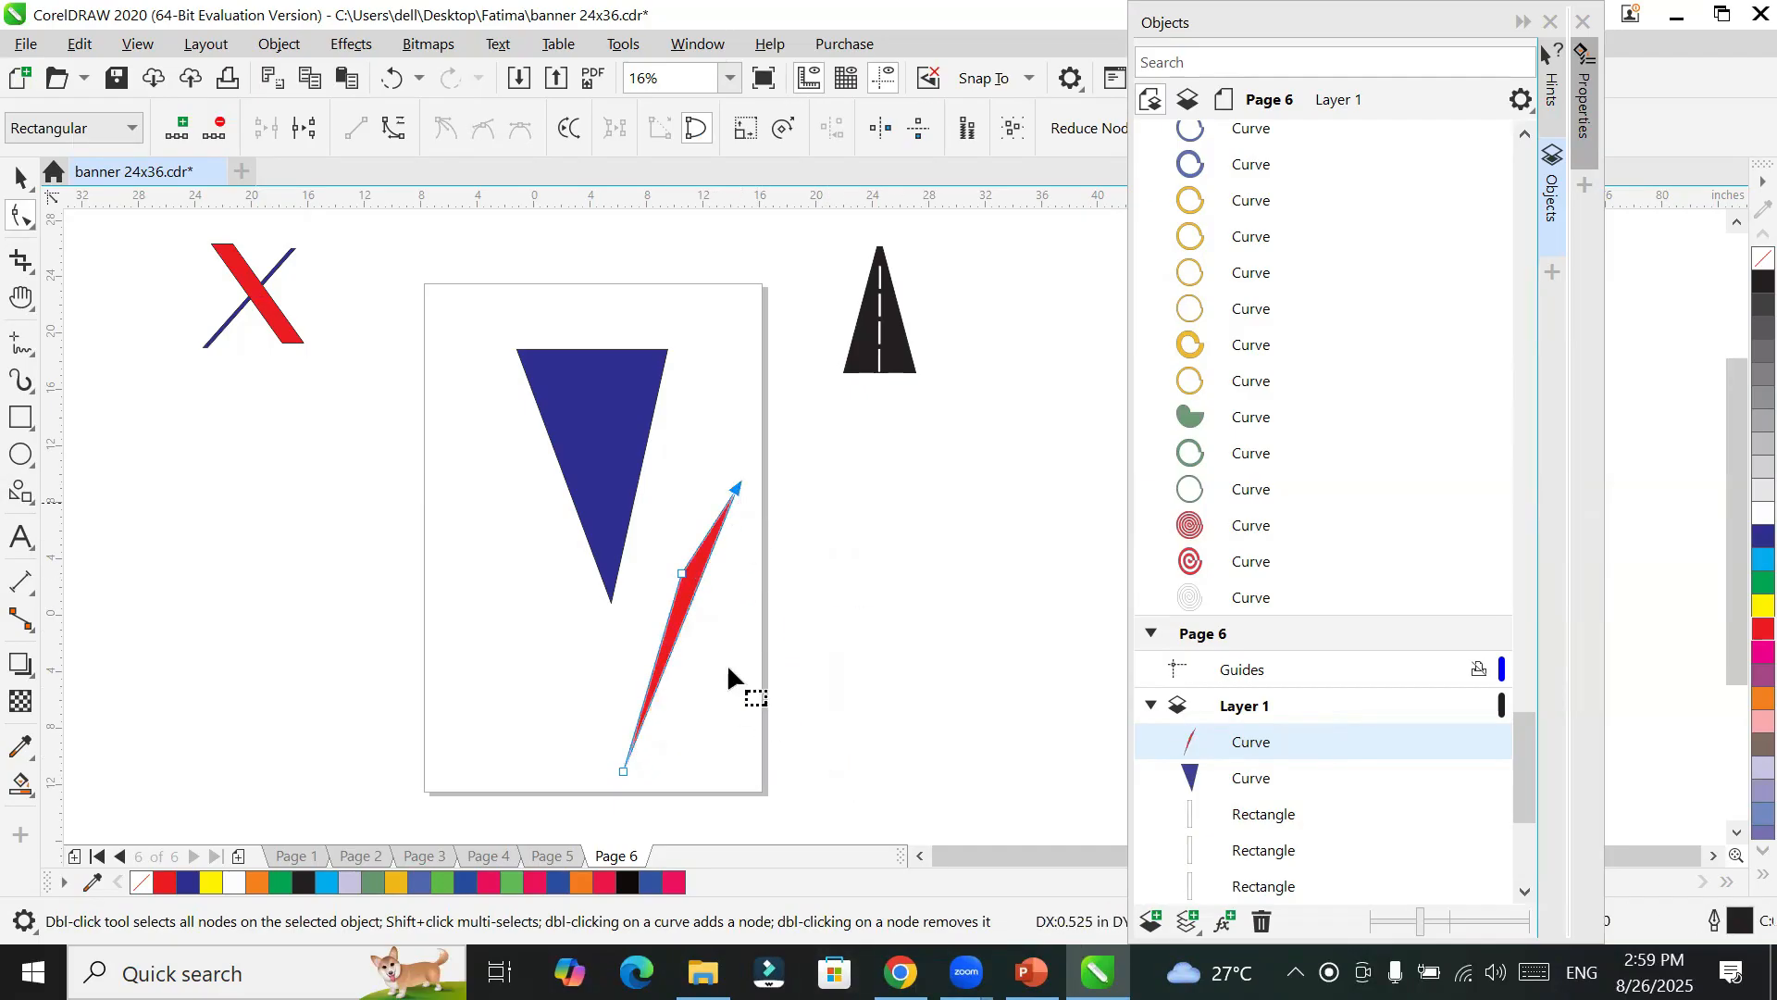
{"action": "left_click_drag", "start_coordinate": [624, 770], "coordinate": [827, 690]}
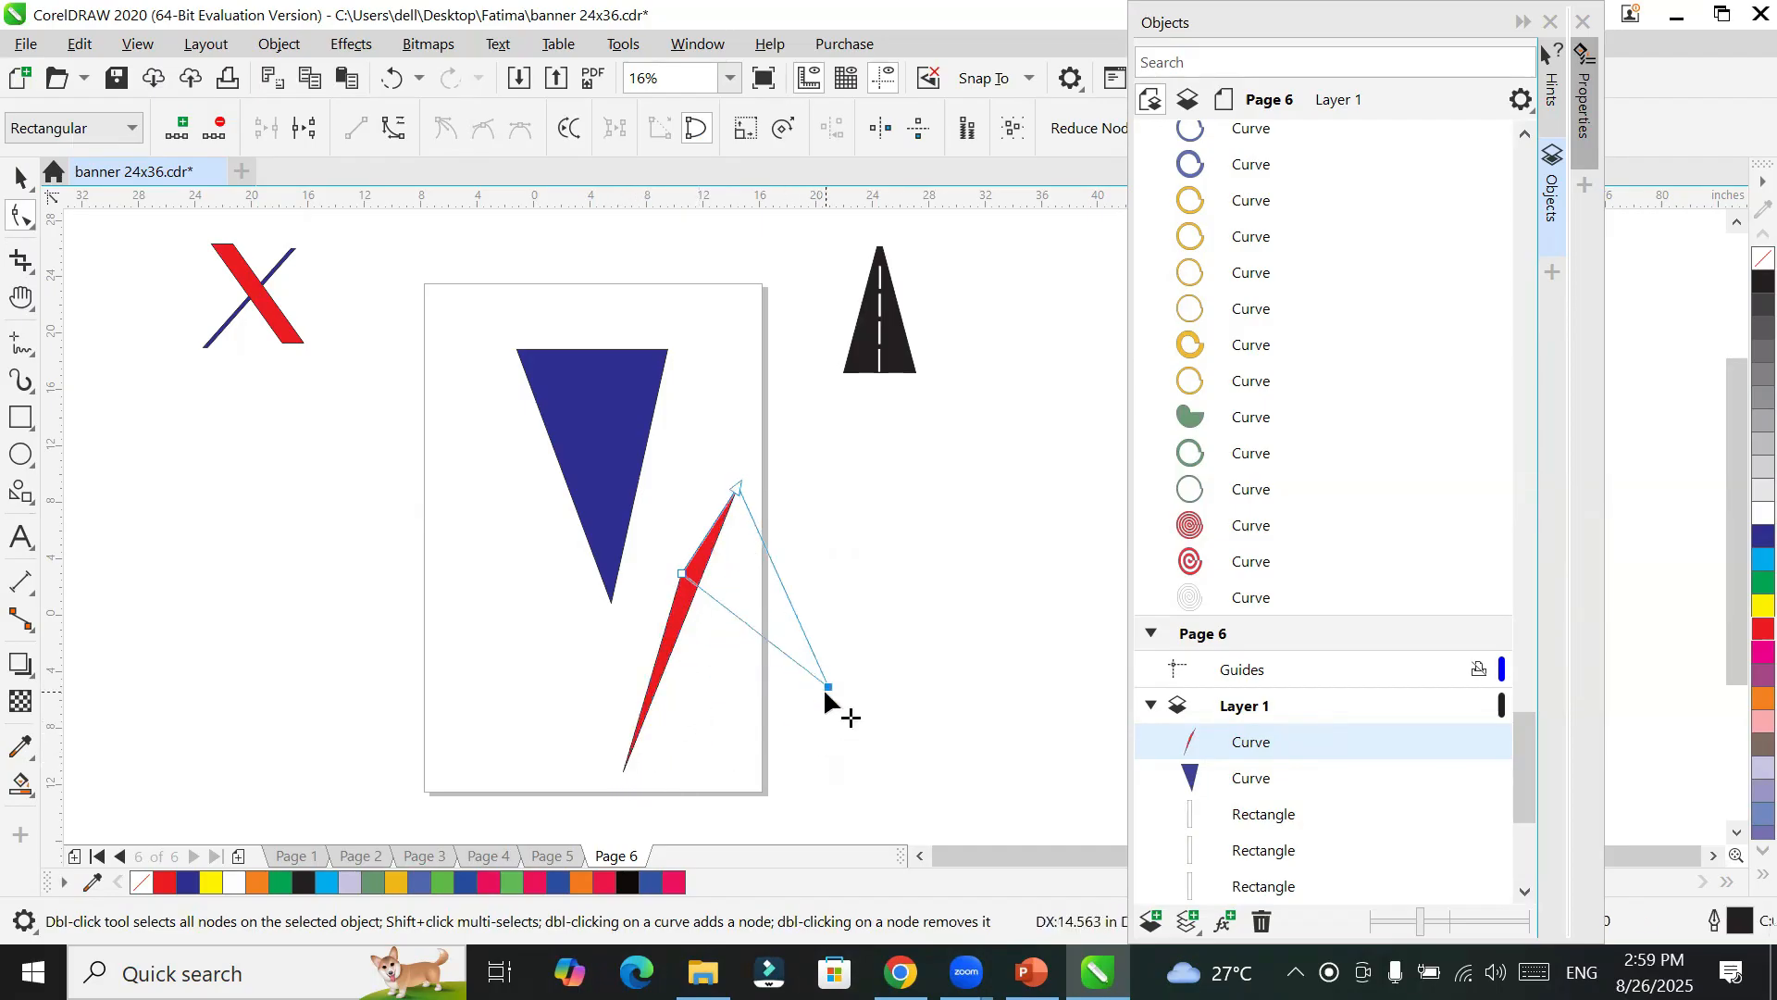
{"action": "left_click_drag", "start_coordinate": [682, 574], "coordinate": [669, 635]}
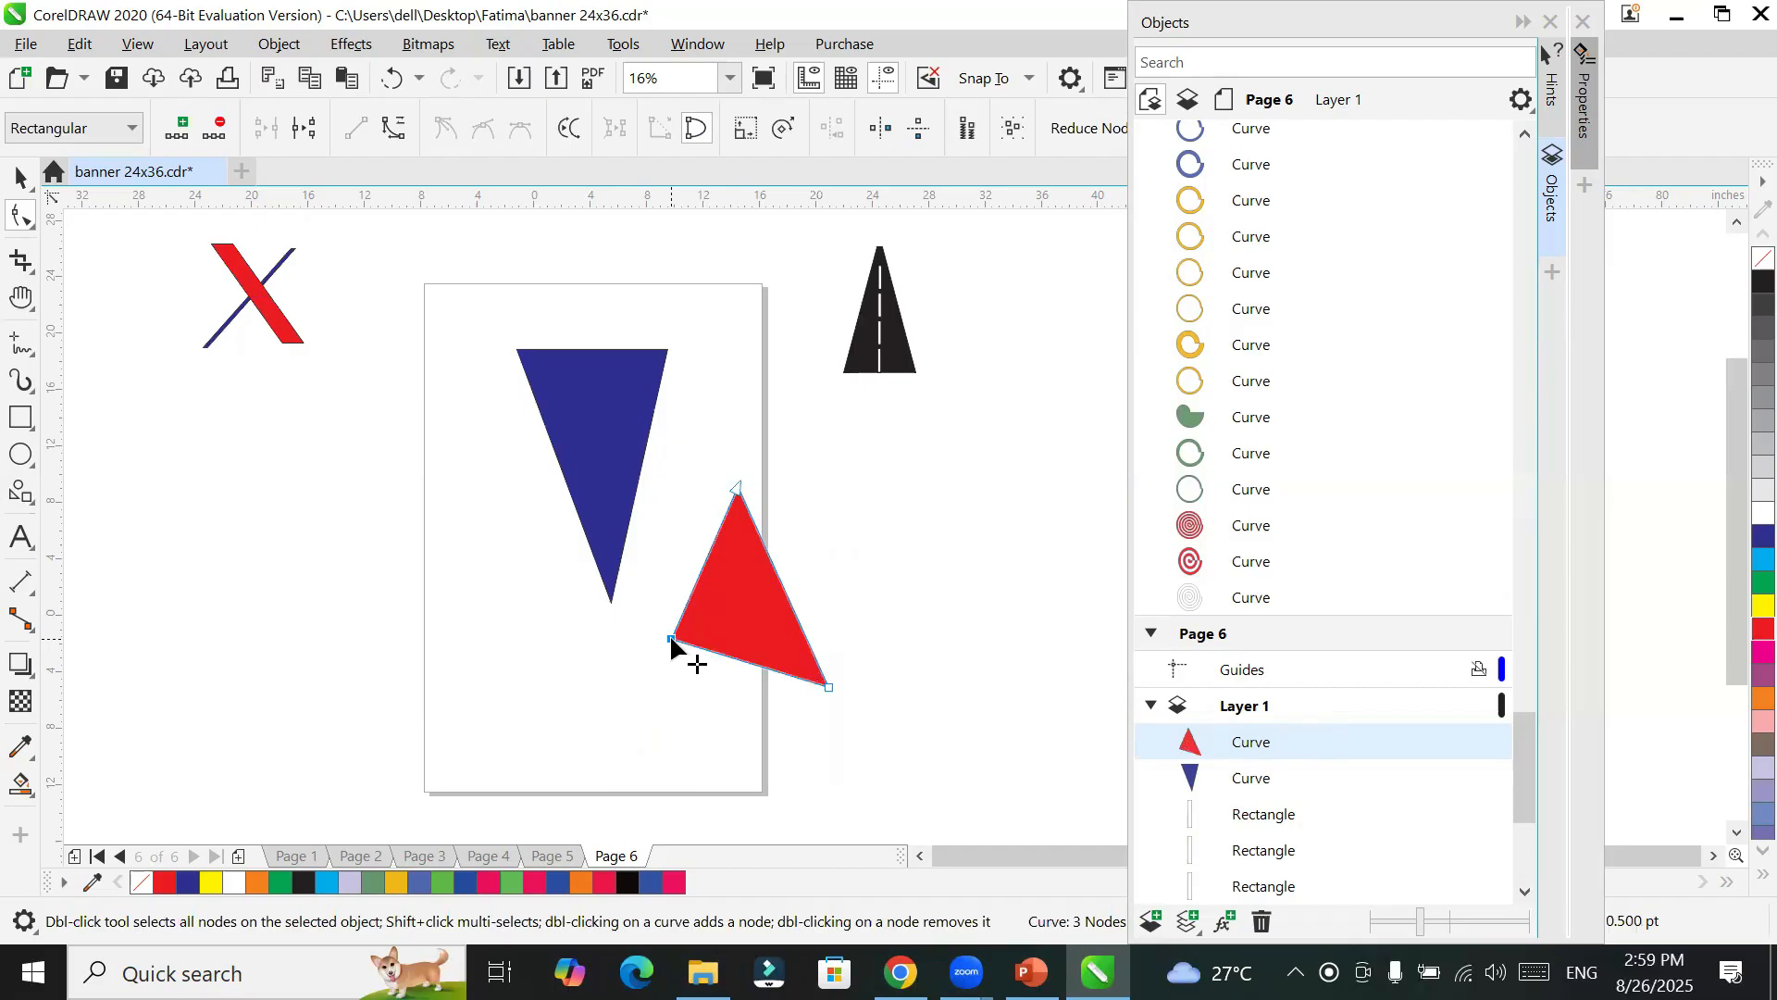
Step: Move the floating Objects docker lower and further right so it uncovers the property bar
{"action": "left_click", "coordinate": [1161, 28]}
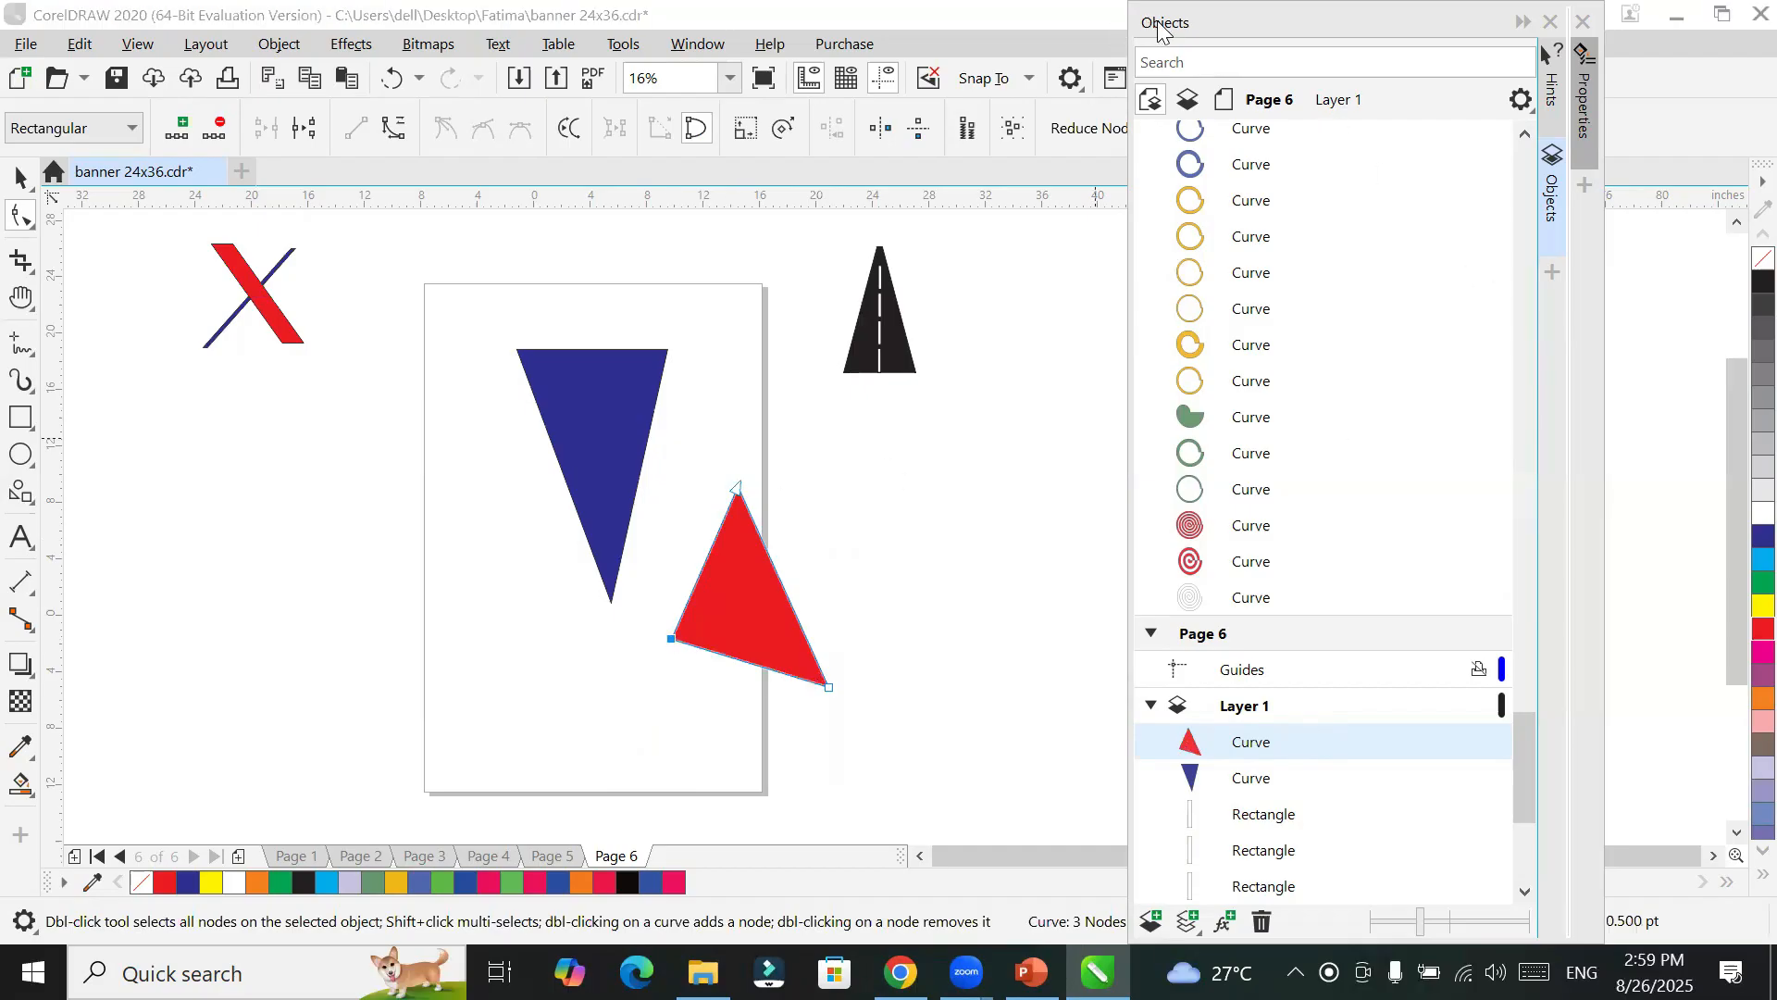
{"action": "left_click_drag", "start_coordinate": [1162, 30], "coordinate": [1257, 361]}
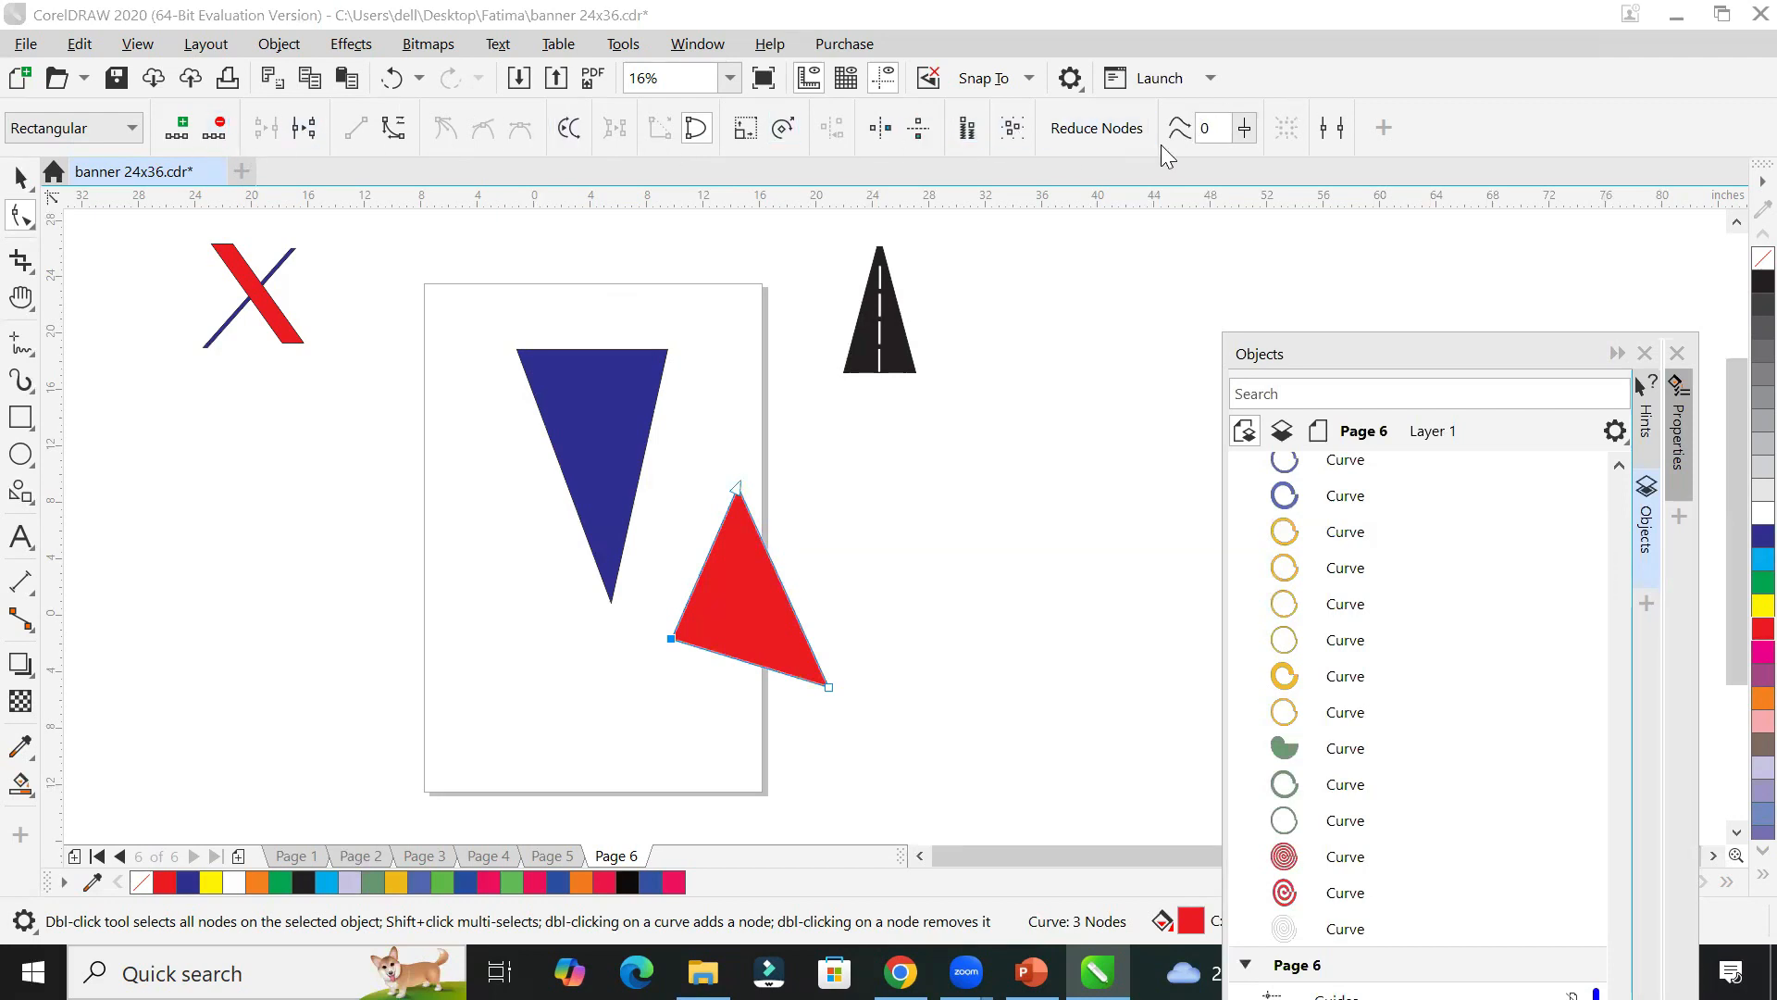
Step: Delete the red triangle and move the blue triangle off the page, below the X shape
{"action": "left_click_drag", "start_coordinate": [737, 493], "coordinate": [786, 579]}
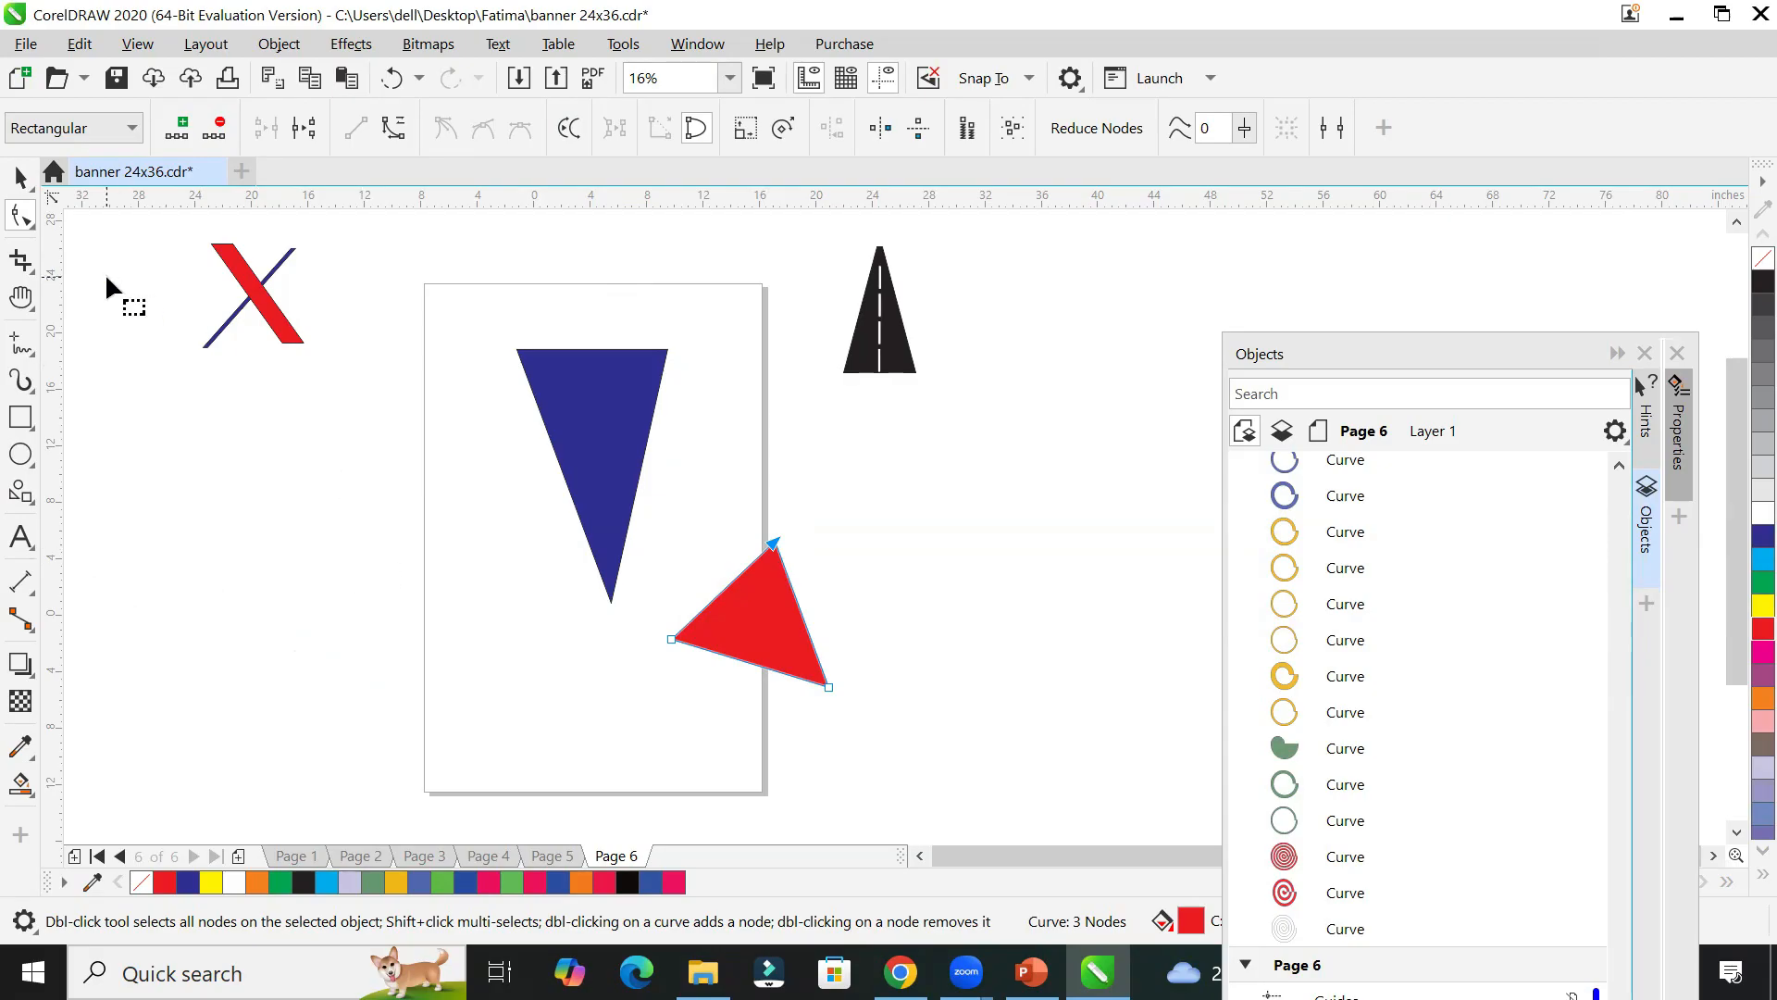
{"action": "key", "text": "Delete"}
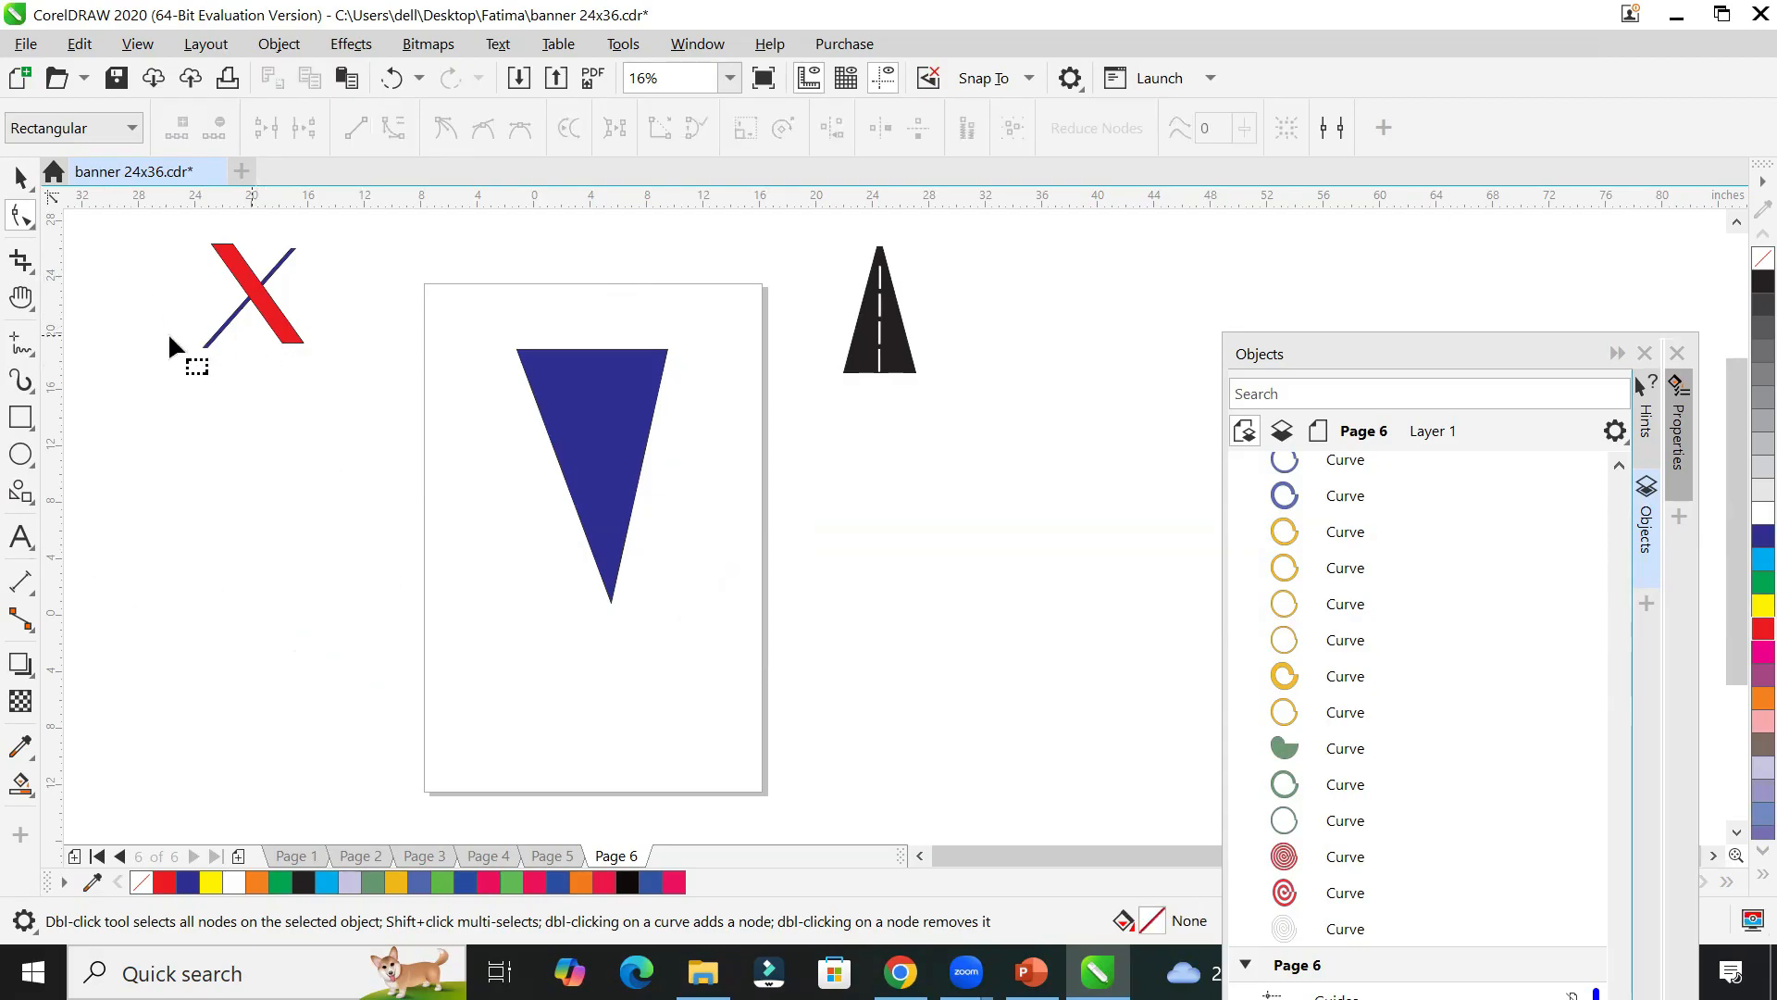
{"action": "left_click", "coordinate": [20, 176]}
{"action": "left_click_drag", "start_coordinate": [575, 436], "coordinate": [147, 480]}
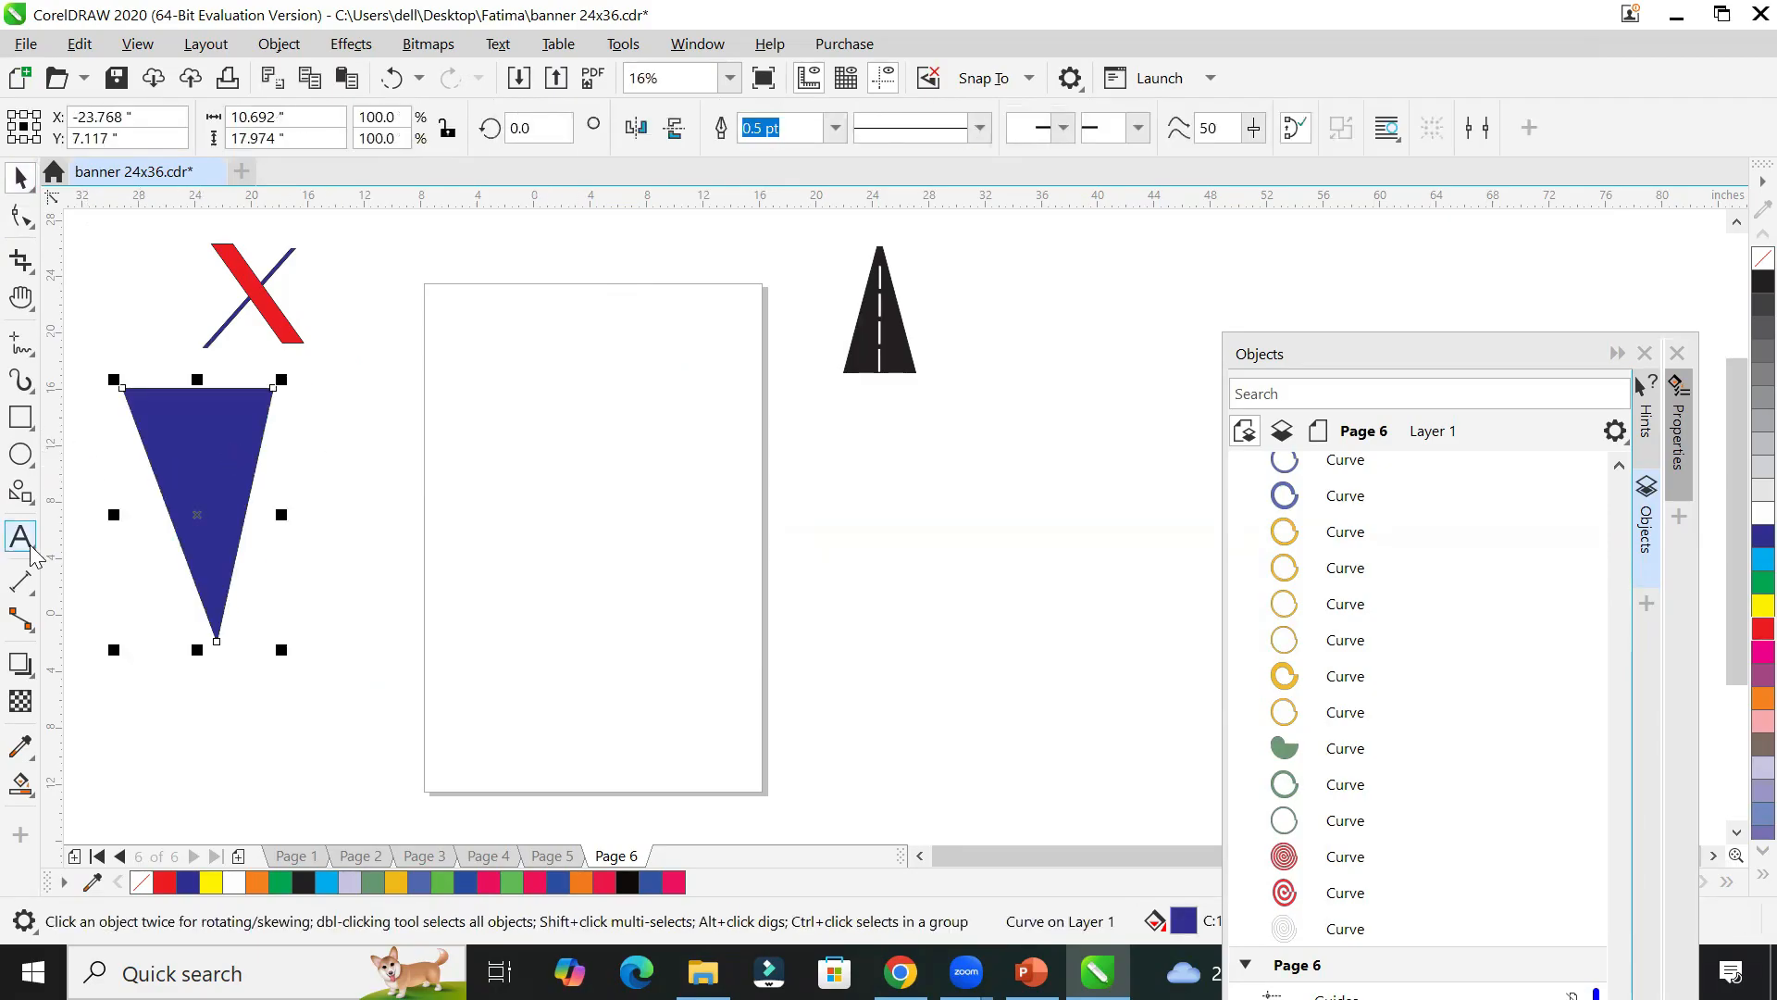
Step: Draw a cross Common Shape about 14.5 by 20 inches in the middle of the page
{"action": "left_click", "coordinate": [19, 495]}
{"action": "left_click", "coordinate": [723, 128]}
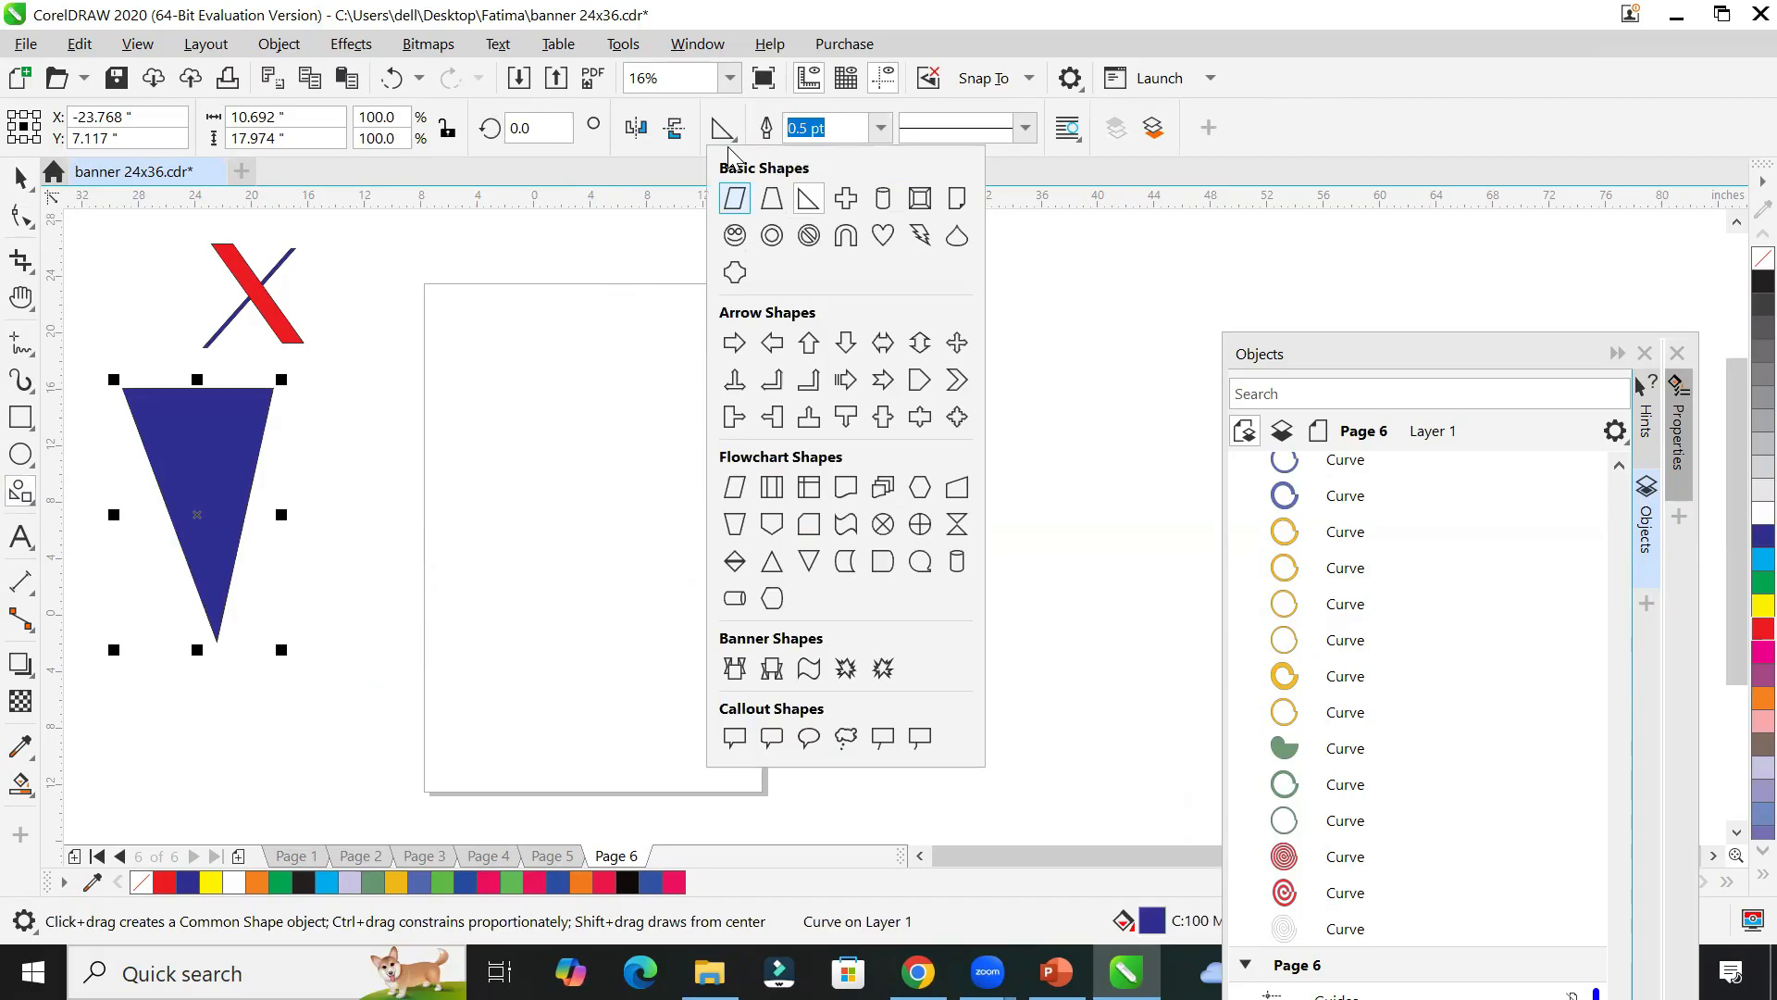
{"action": "left_click", "coordinate": [845, 197]}
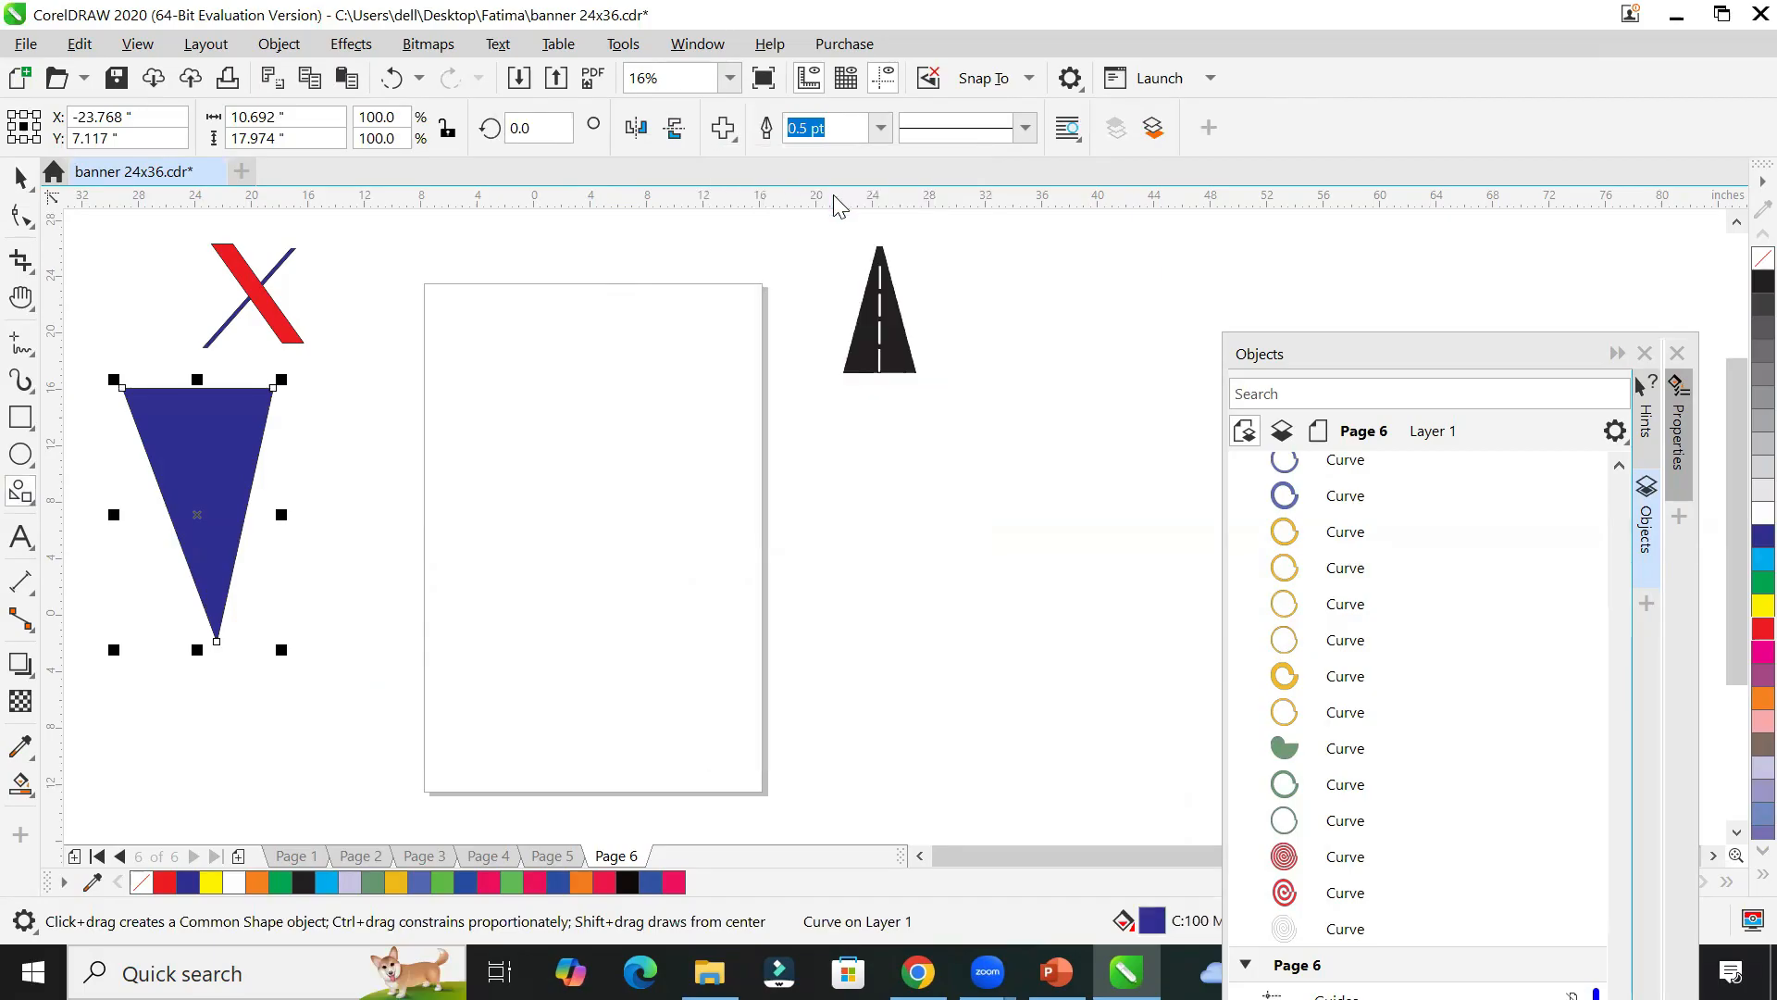
{"action": "left_click_drag", "start_coordinate": [484, 366], "coordinate": [689, 650]}
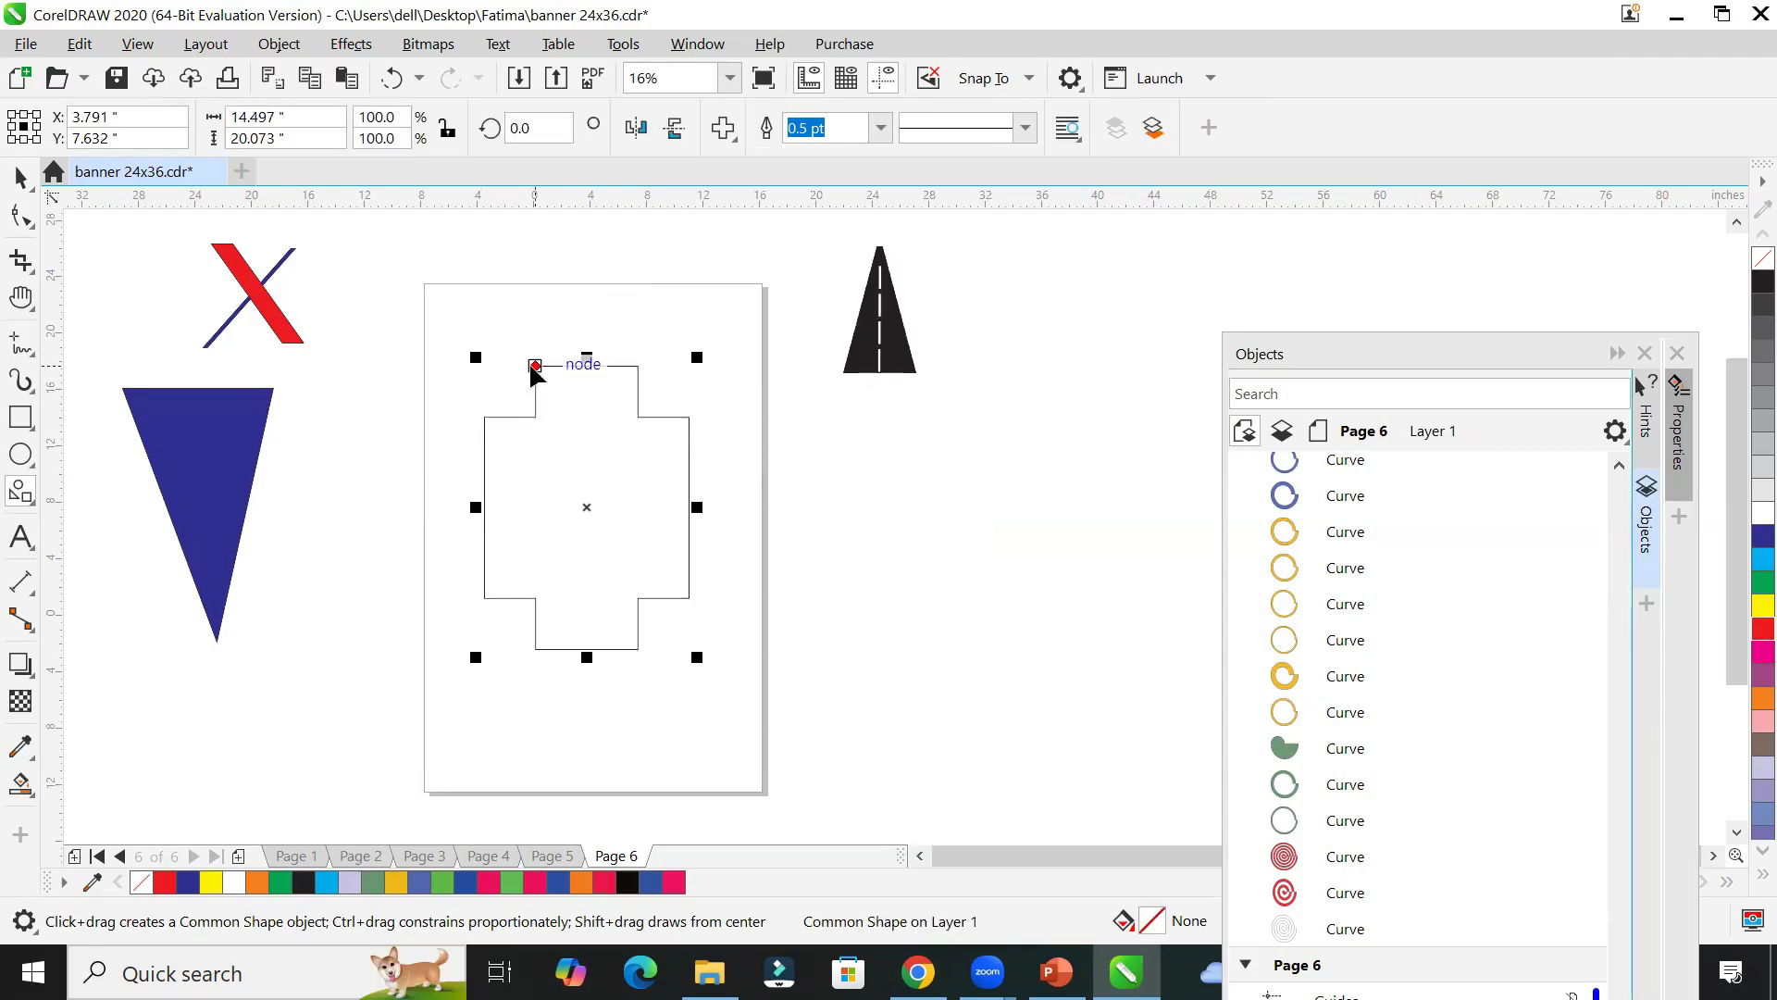
Step: Adjust the cross's proportions with its shape handle to give it narrow vertical arms and a wide horizontal bar
{"action": "left_click_drag", "start_coordinate": [537, 365], "coordinate": [578, 366]}
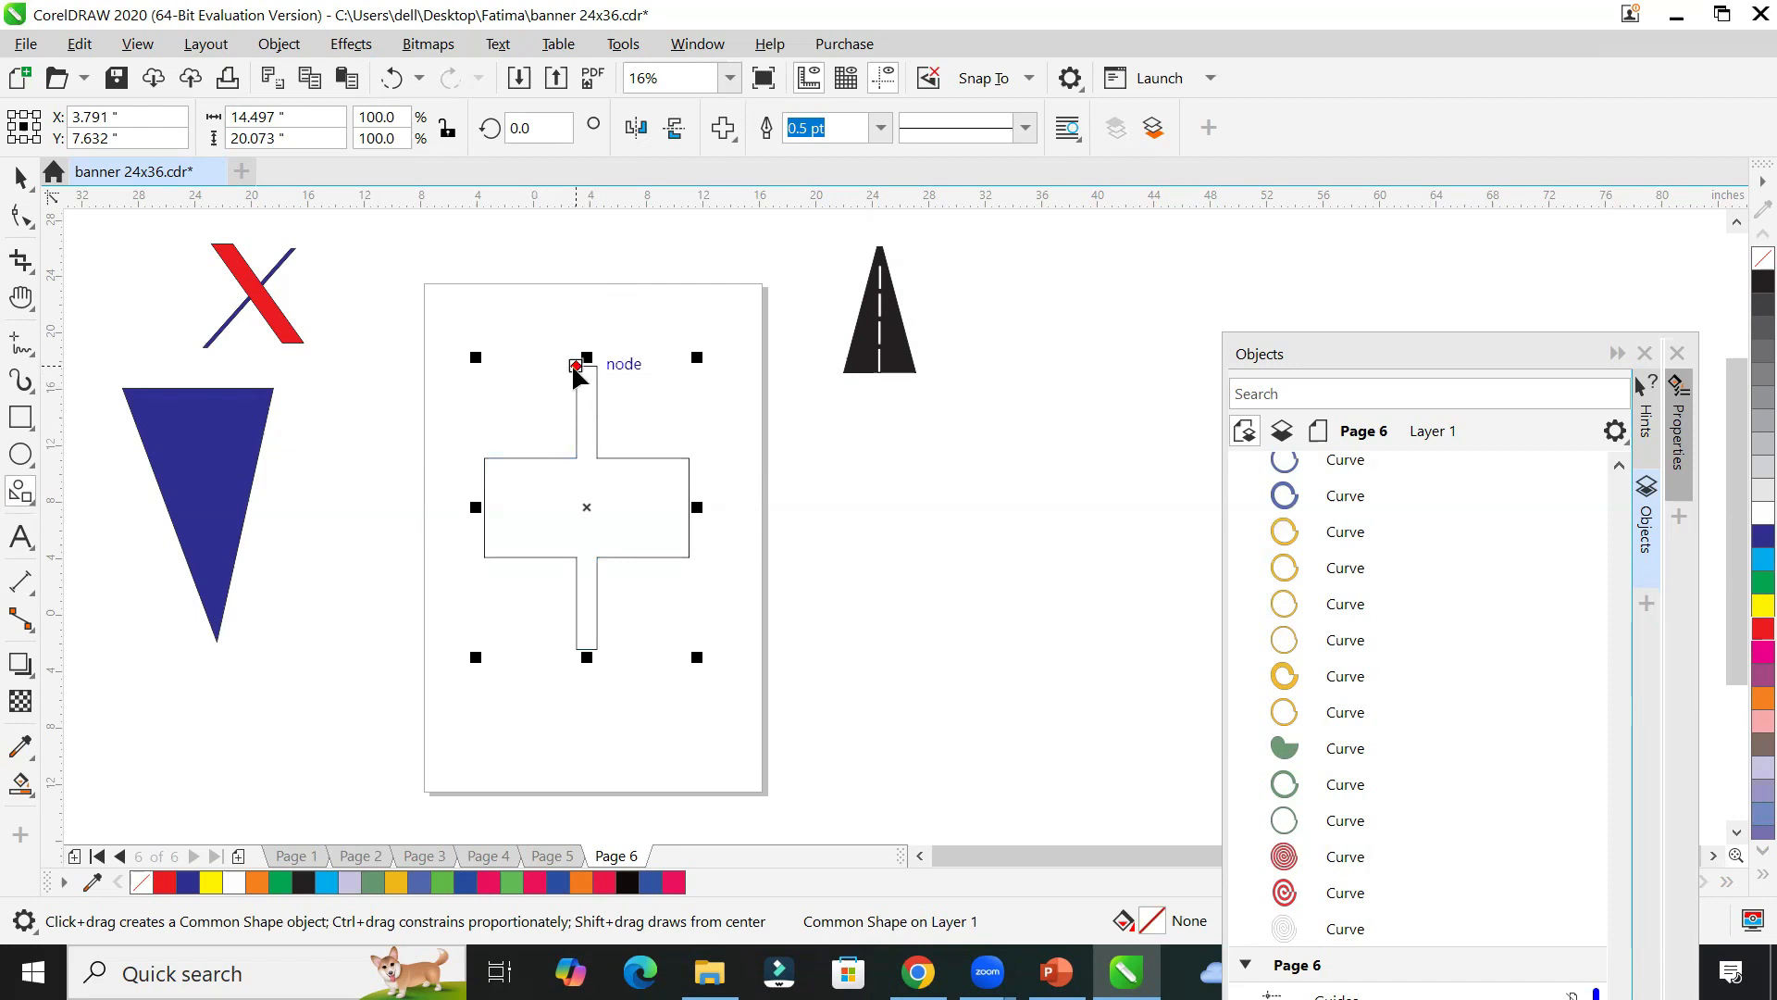
{"action": "left_click", "coordinate": [555, 382]}
{"action": "left_click_drag", "start_coordinate": [554, 375], "coordinate": [421, 382]}
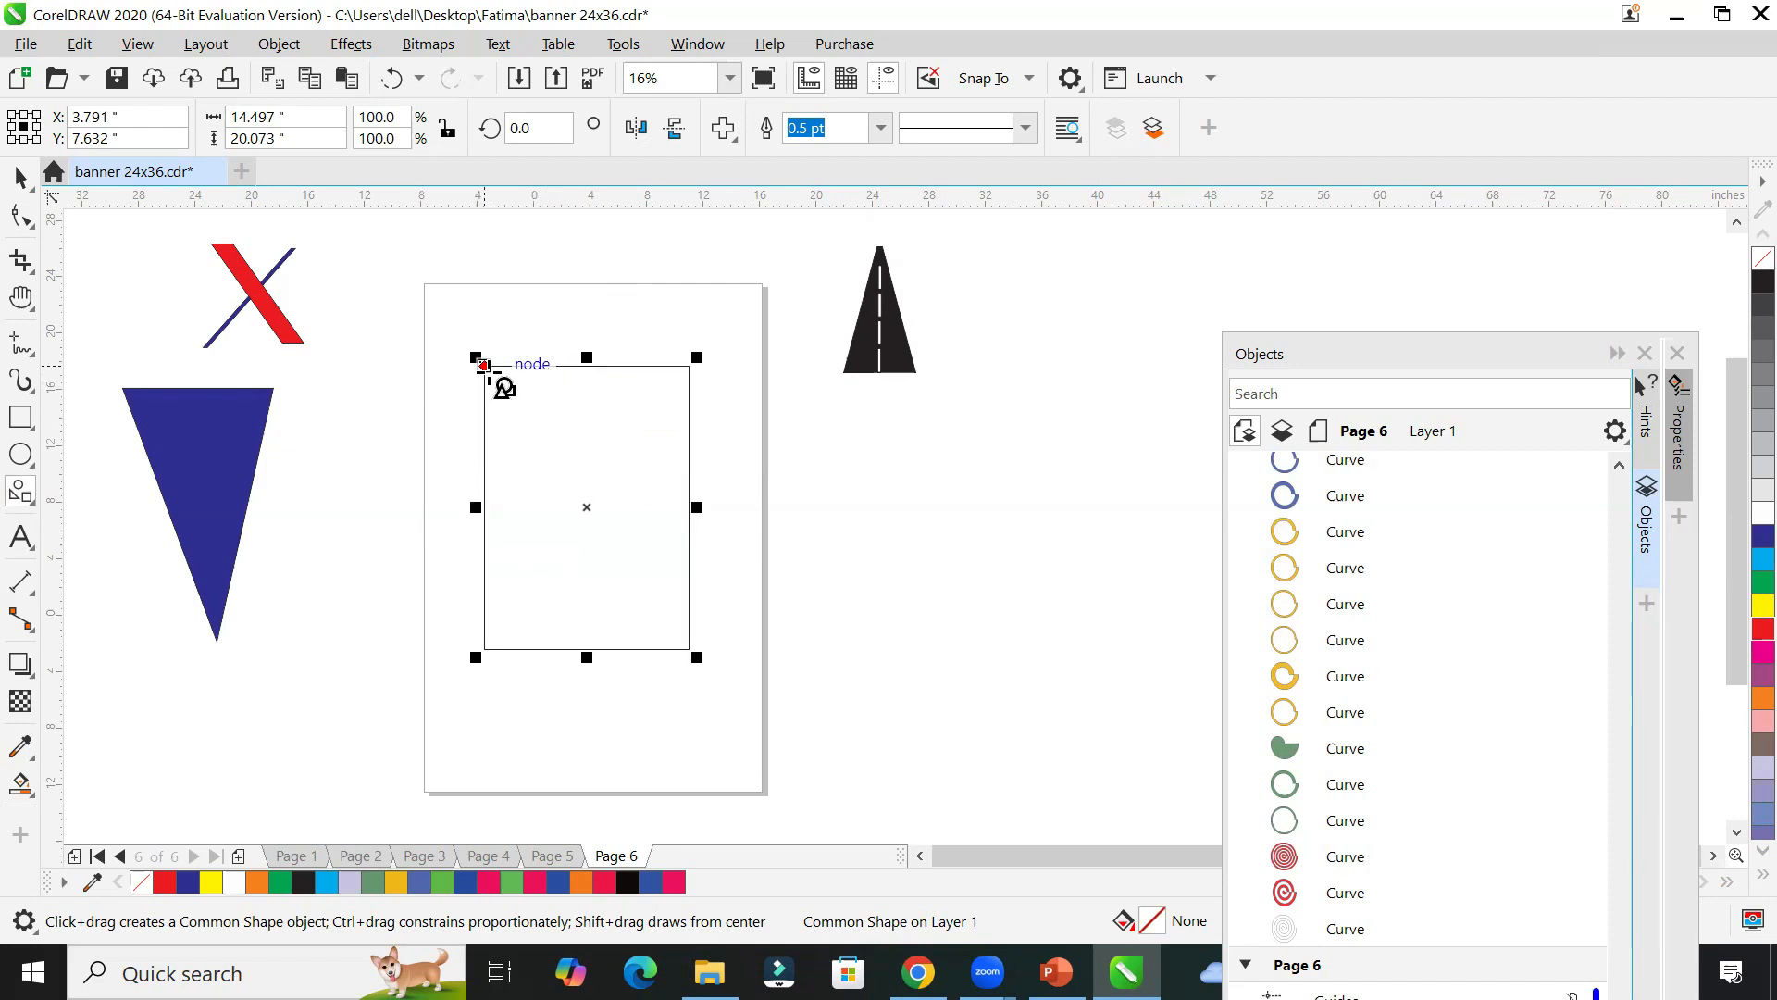
{"action": "left_click_drag", "start_coordinate": [482, 364], "coordinate": [690, 648]}
{"action": "left_click_drag", "start_coordinate": [580, 364], "coordinate": [580, 365]}
Step: Scale the cross to 32.5% in the page's upper-left corner and duplicate it edge to edge into a row of three
{"action": "left_click", "coordinate": [18, 174]}
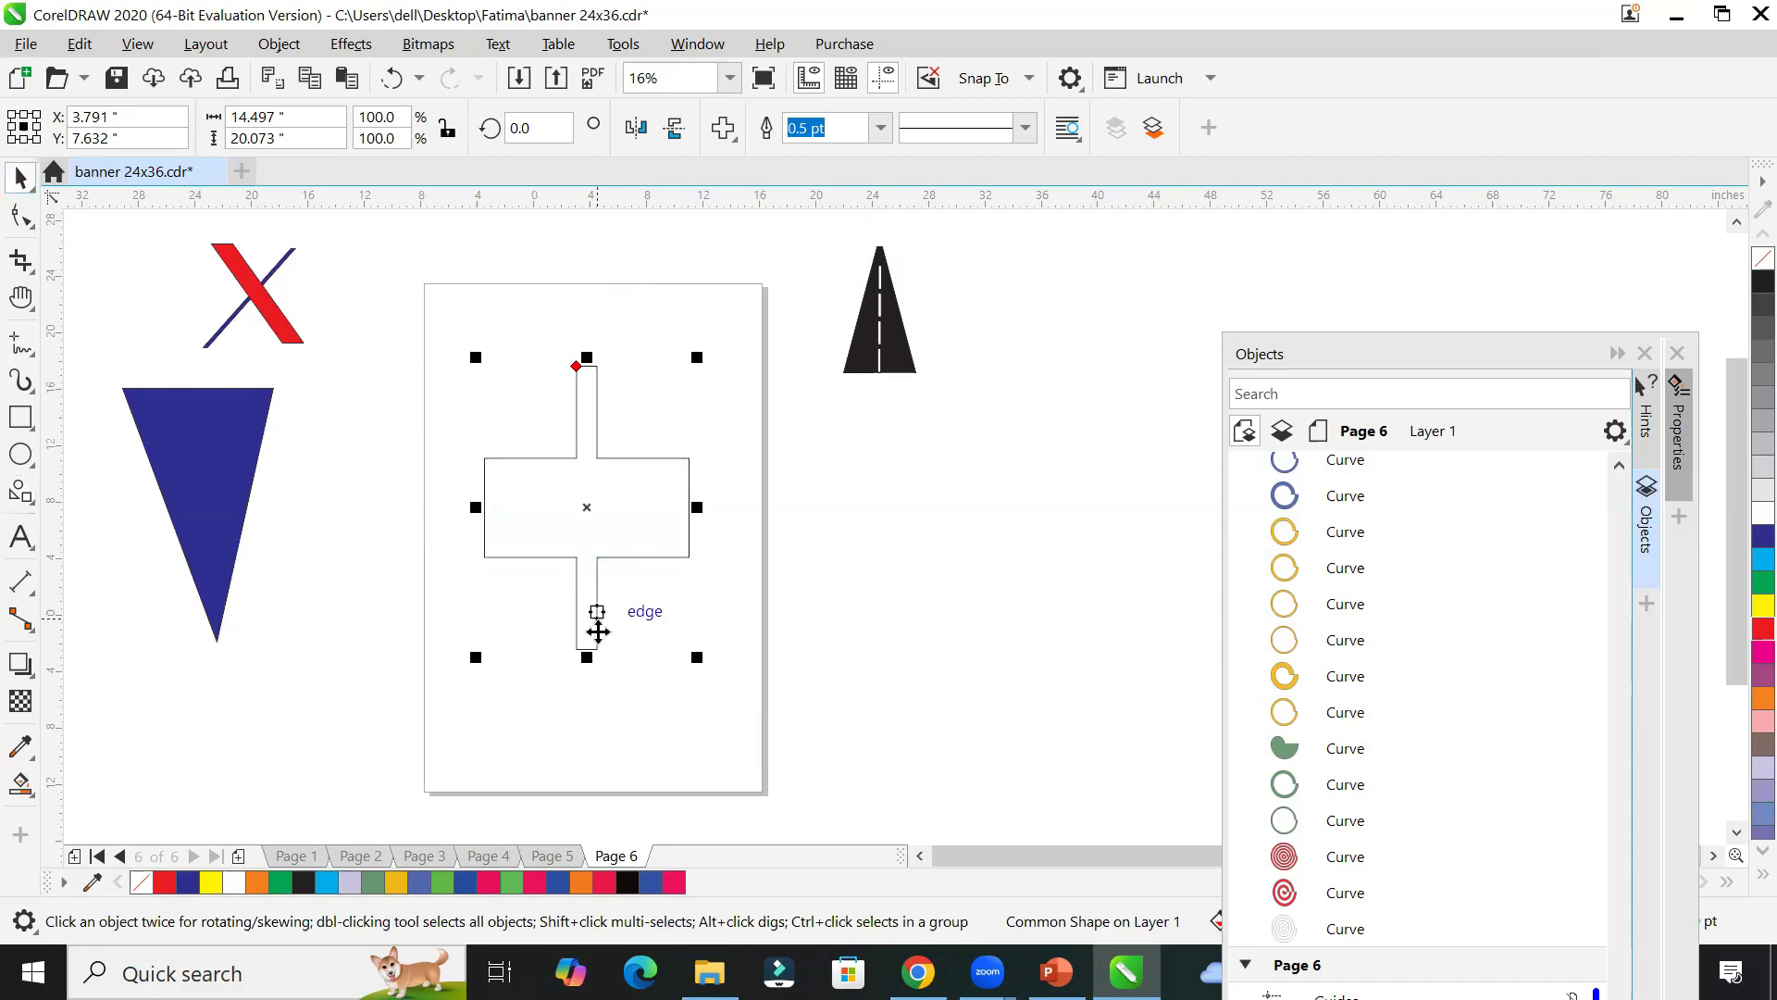
{"action": "left_click_drag", "start_coordinate": [697, 657], "coordinate": [566, 331]}
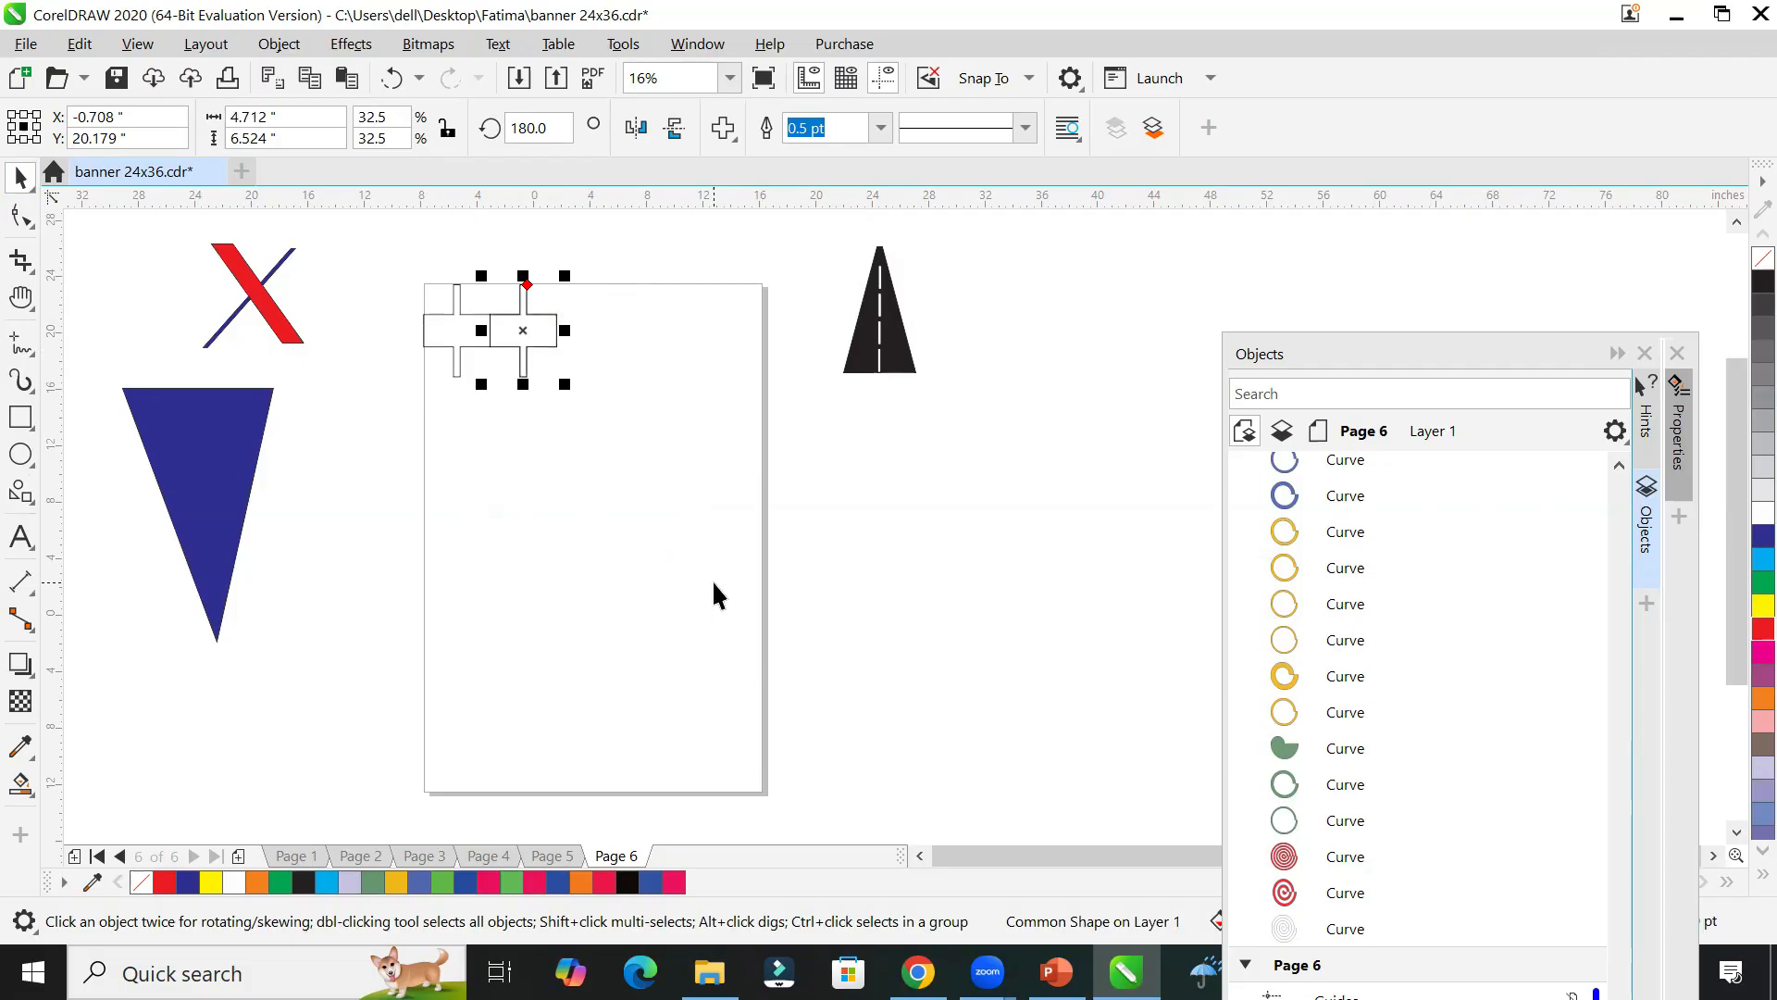
{"action": "left_click", "coordinate": [453, 572]}
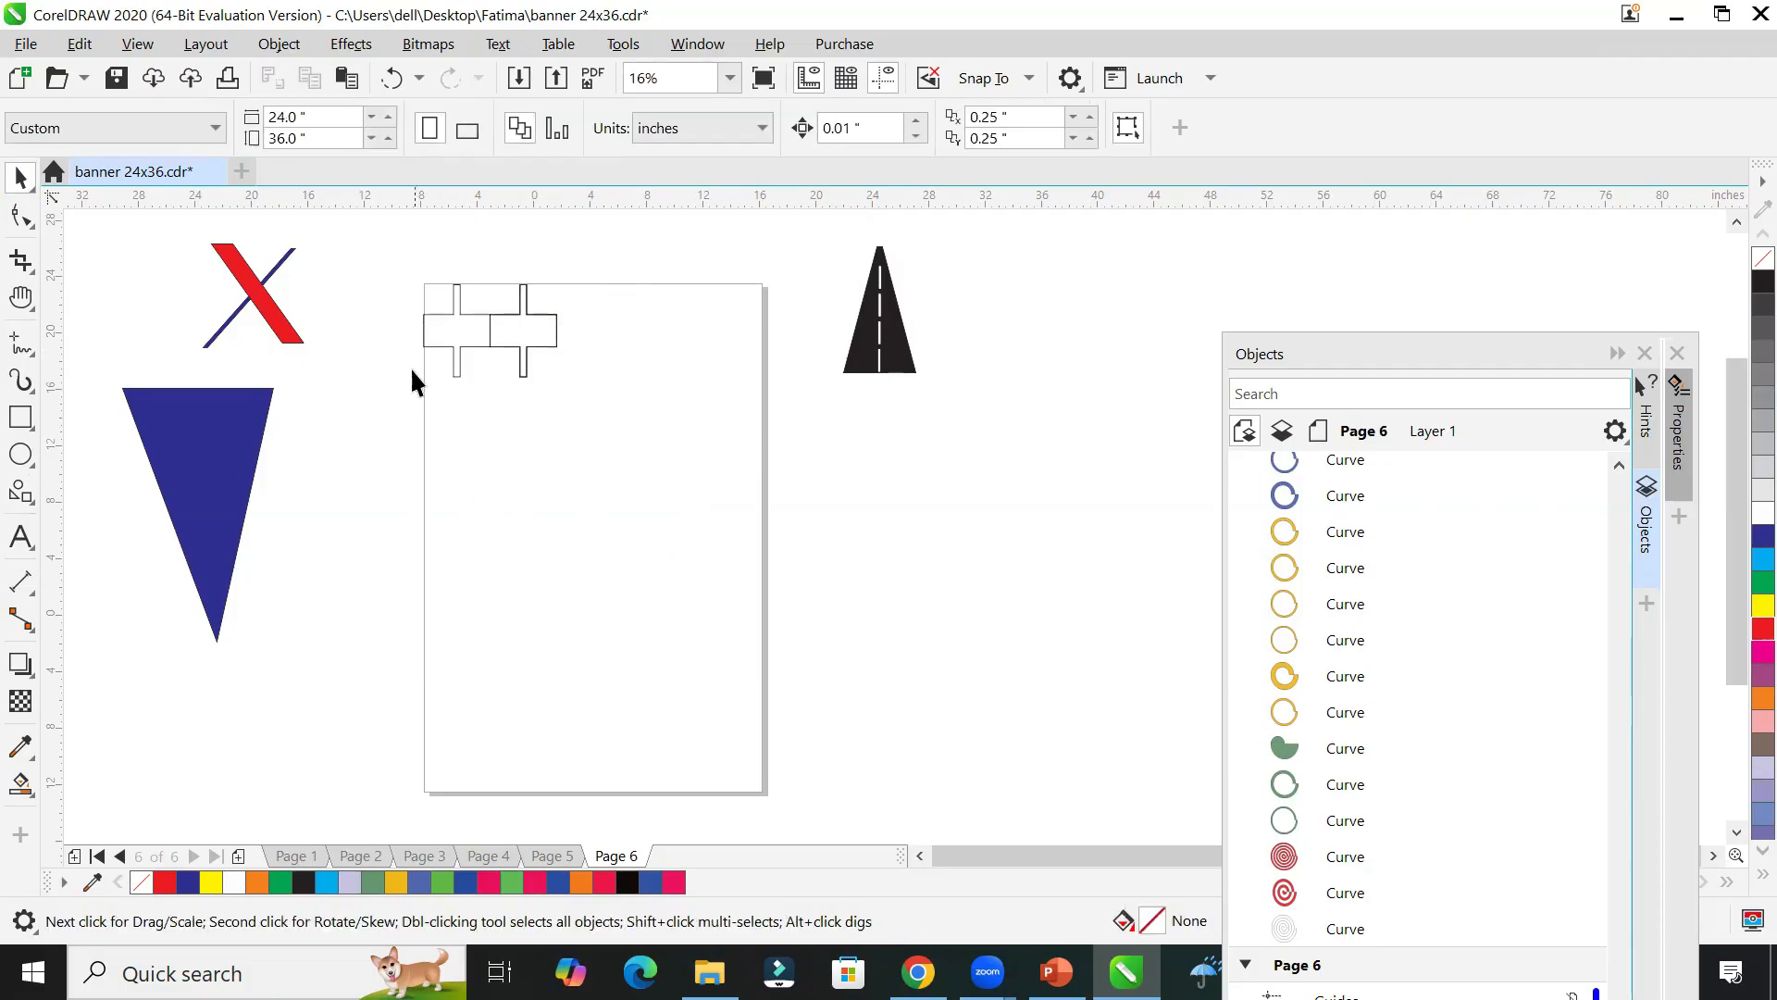
{"action": "left_click", "coordinate": [548, 346]}
{"action": "left_click_drag", "start_coordinate": [481, 333], "coordinate": [547, 333]}
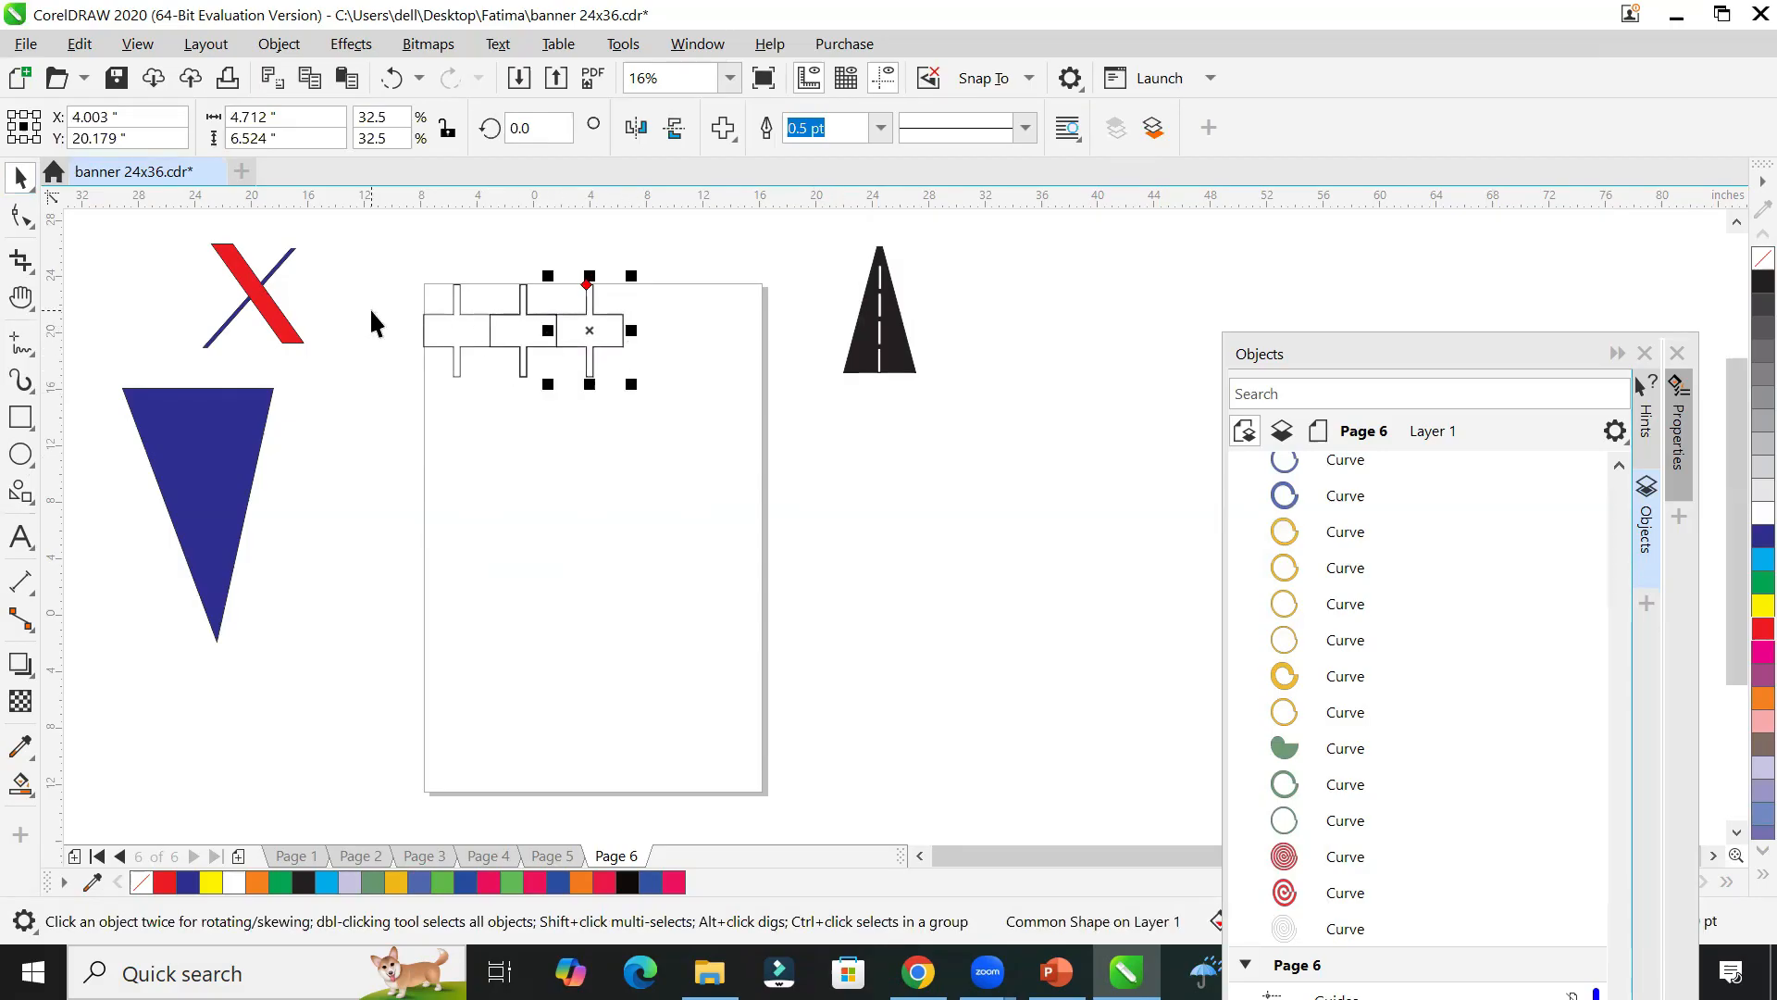
Step: Scale the row of crosses to about 10.8 inches wide and duplicate it alongside, forming six crosses across the page
{"action": "left_click_drag", "start_coordinate": [395, 282], "coordinate": [609, 372]}
{"action": "left_click", "coordinate": [424, 289]}
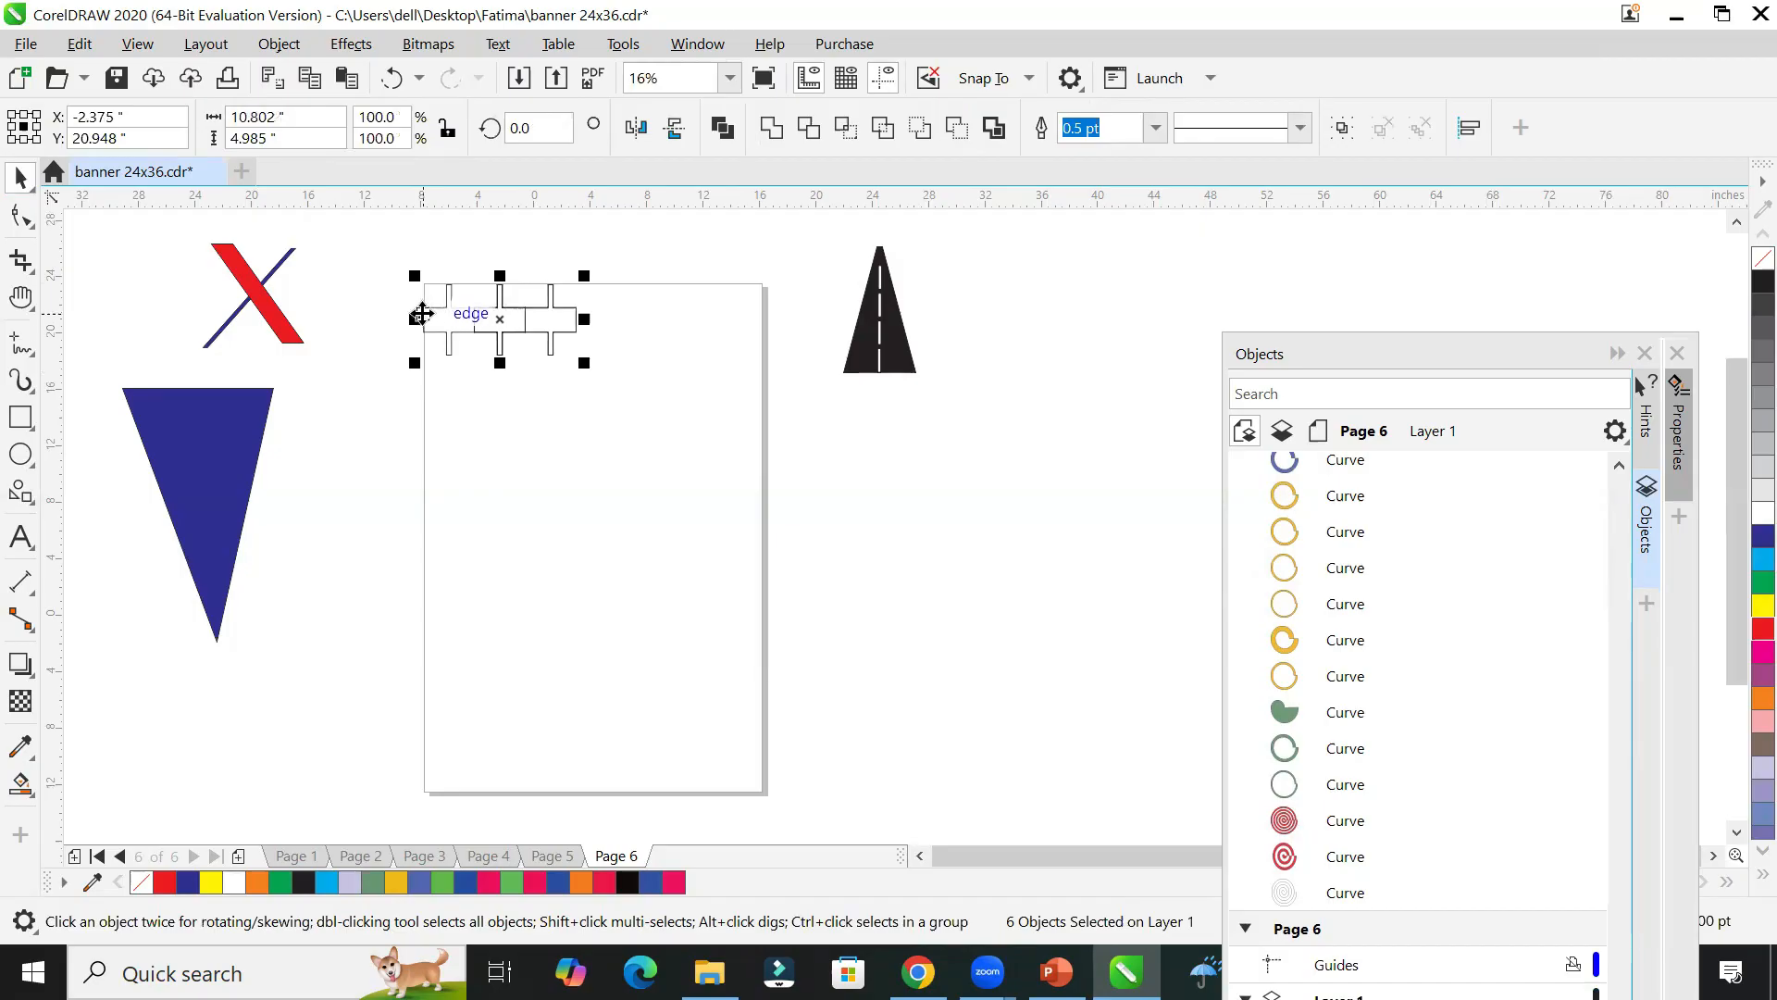
{"action": "left_click_drag", "start_coordinate": [421, 315], "coordinate": [745, 366]}
{"action": "left_click_drag", "start_coordinate": [667, 318], "coordinate": [674, 337]}
{"action": "left_click", "coordinate": [448, 368]}
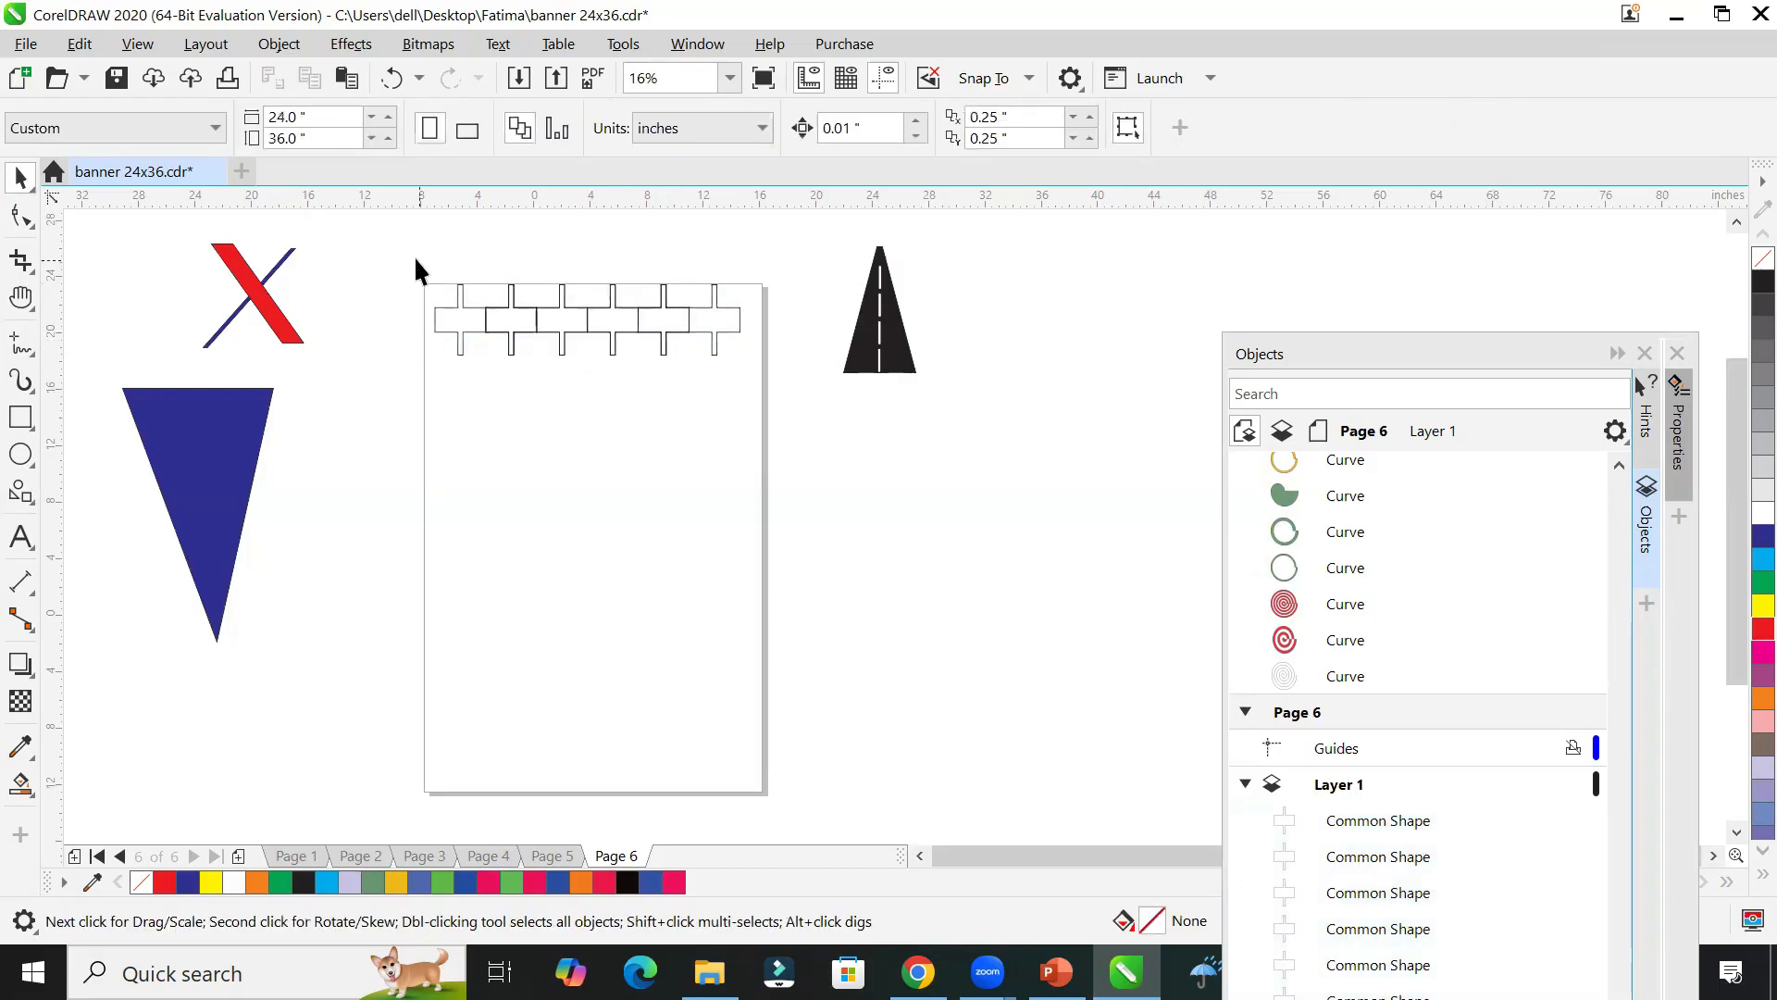
Step: Duplicate the row of six crosses directly below, and duplicate both rows together to make four rows
{"action": "left_click_drag", "start_coordinate": [808, 417], "coordinate": [811, 421]}
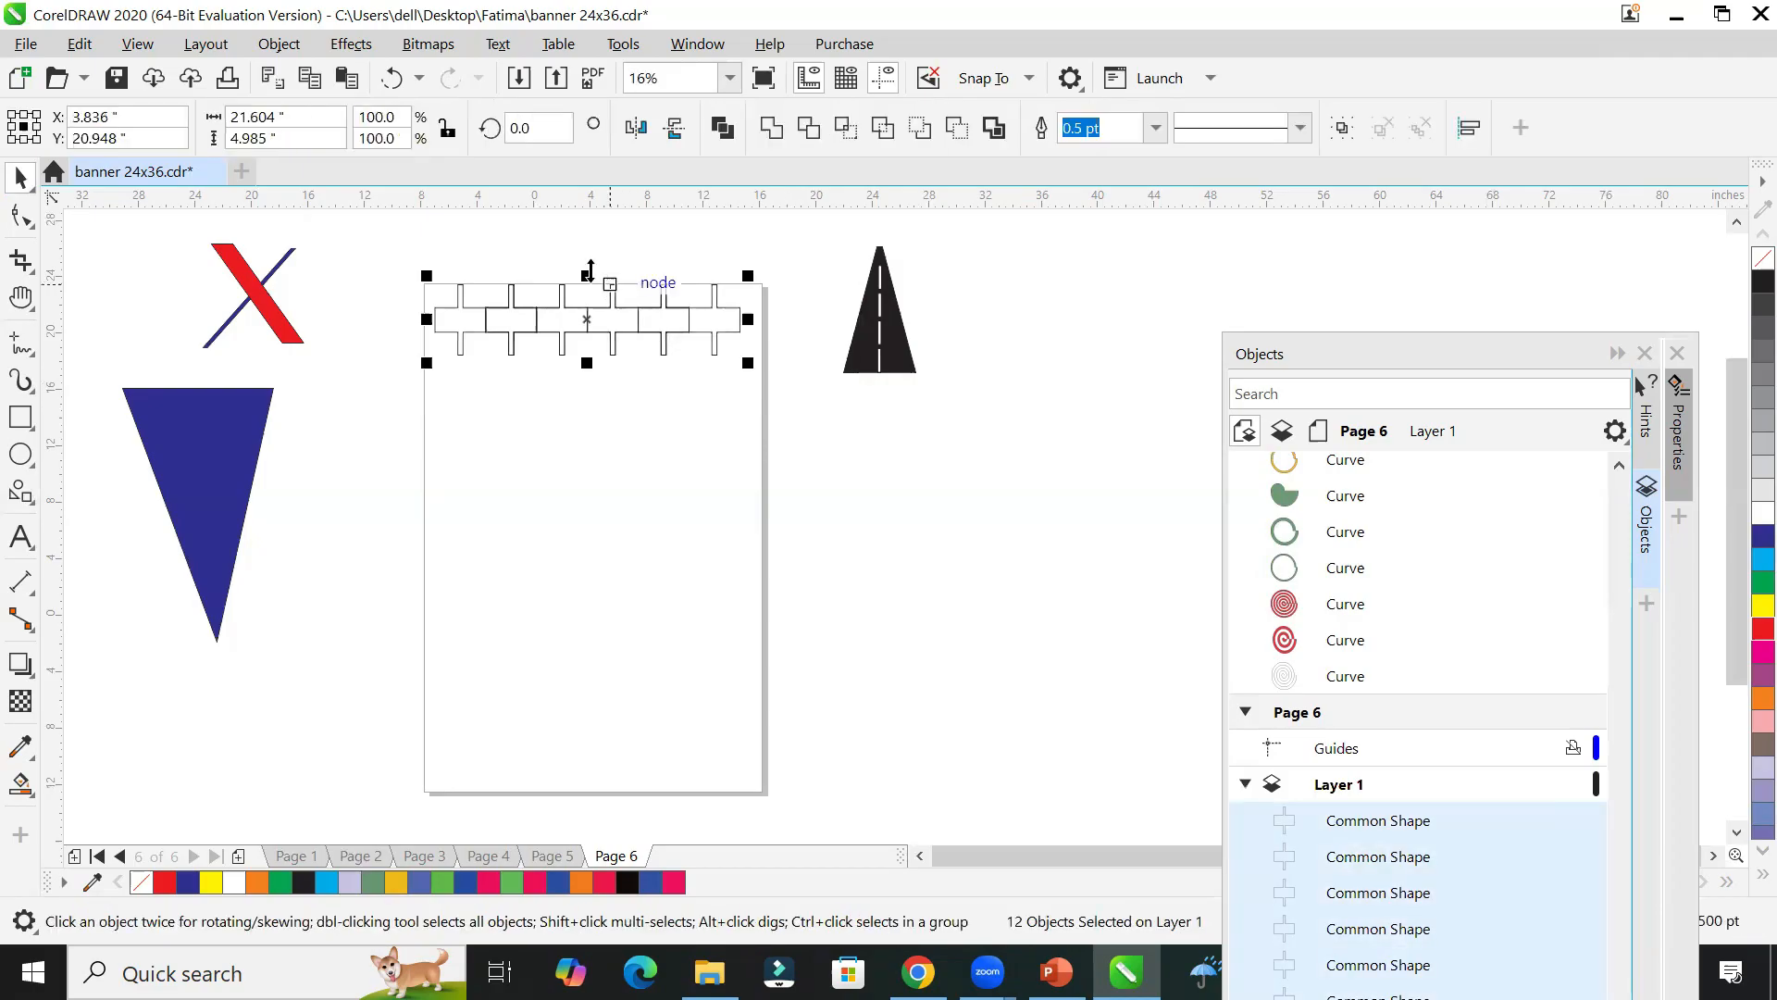
{"action": "left_click_drag", "start_coordinate": [584, 274], "coordinate": [607, 441]}
{"action": "left_click_drag", "start_coordinate": [379, 242], "coordinate": [765, 480]}
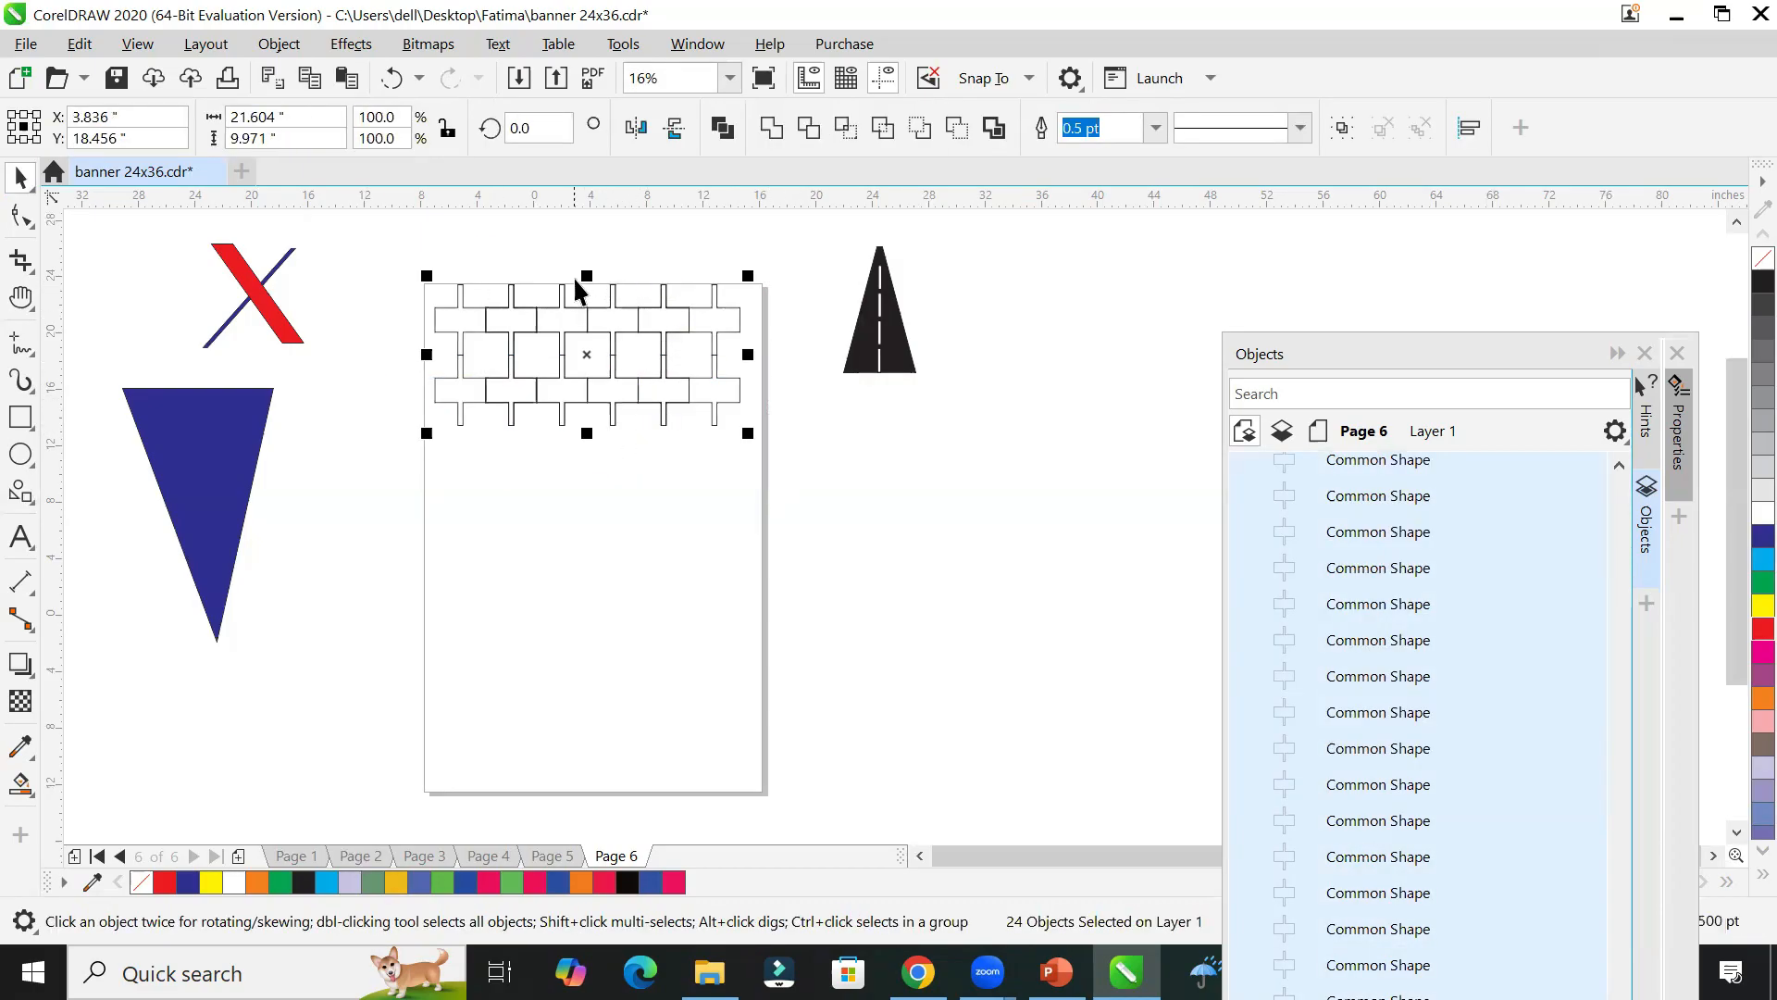
{"action": "left_click_drag", "start_coordinate": [583, 274], "coordinate": [615, 482]}
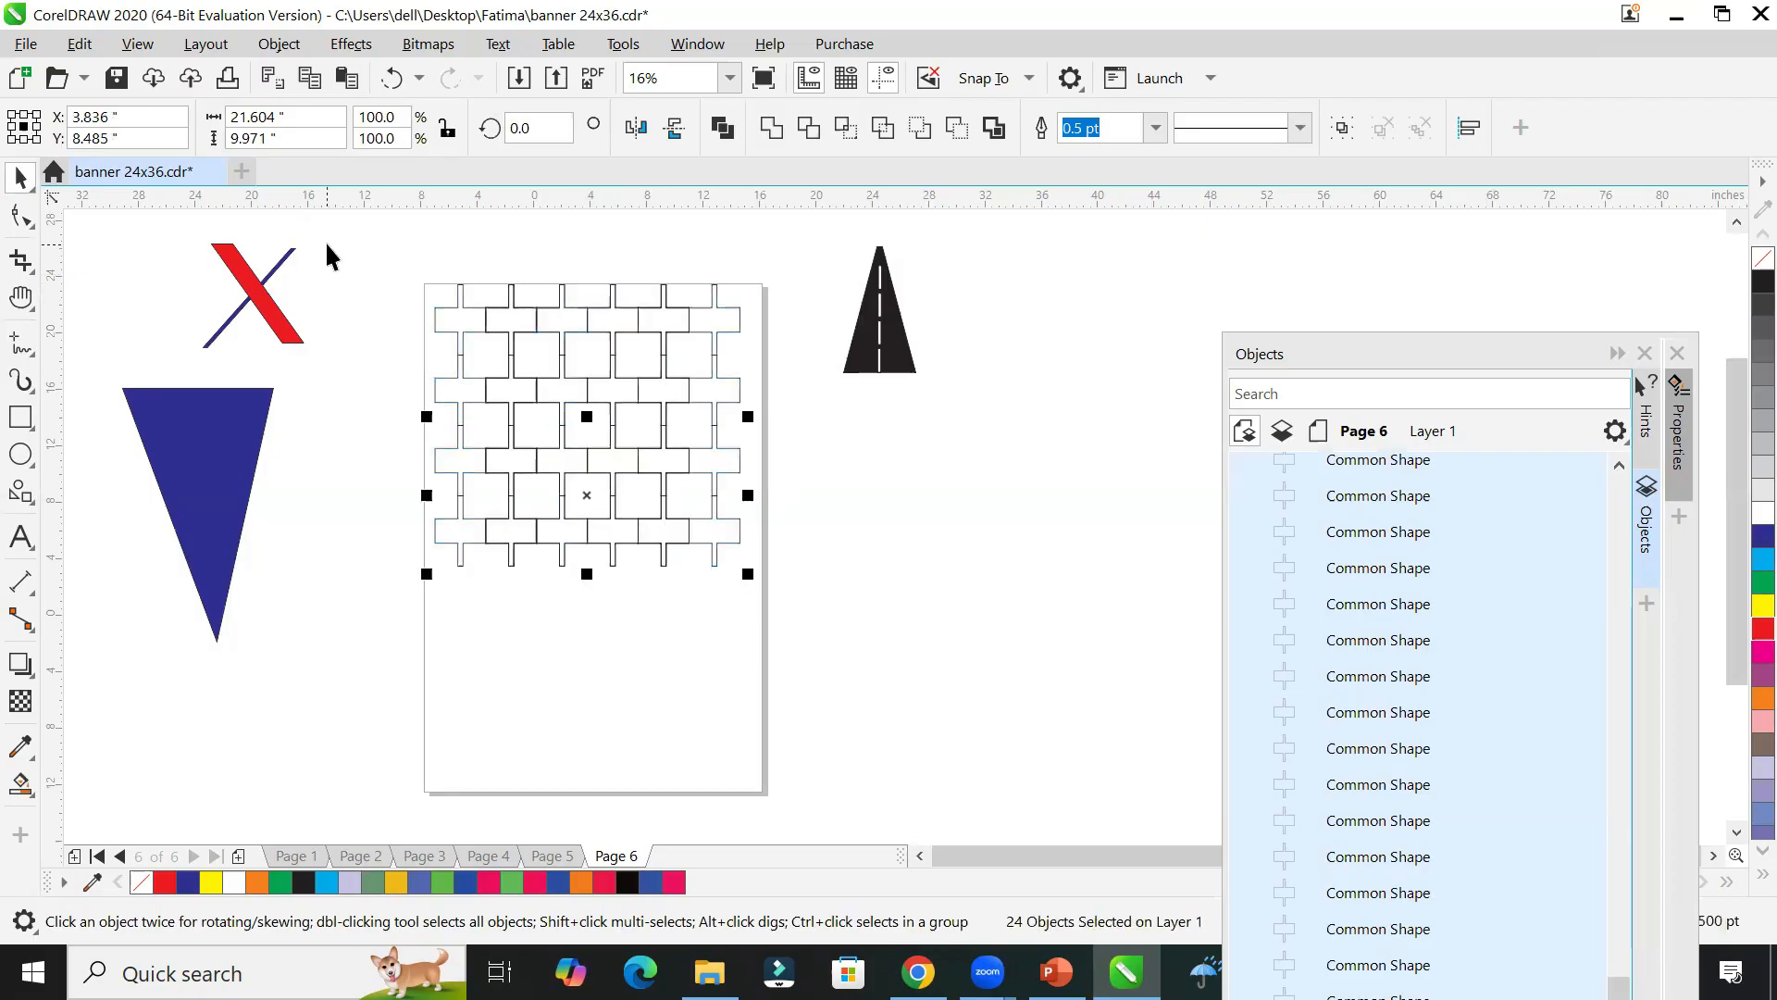
Step: Repeat the bottom row of crosses downward until seven rows cover the page
{"action": "mouse_move", "coordinate": [391, 456]}
{"action": "left_mouse_down"}
{"action": "mouse_move", "coordinate": [627, 563]}
{"action": "mouse_move", "coordinate": [774, 587]}
{"action": "left_mouse_up"}
{"action": "left_click_drag", "start_coordinate": [586, 487], "coordinate": [600, 720]}
{"action": "key", "text": "ctrl+z"}
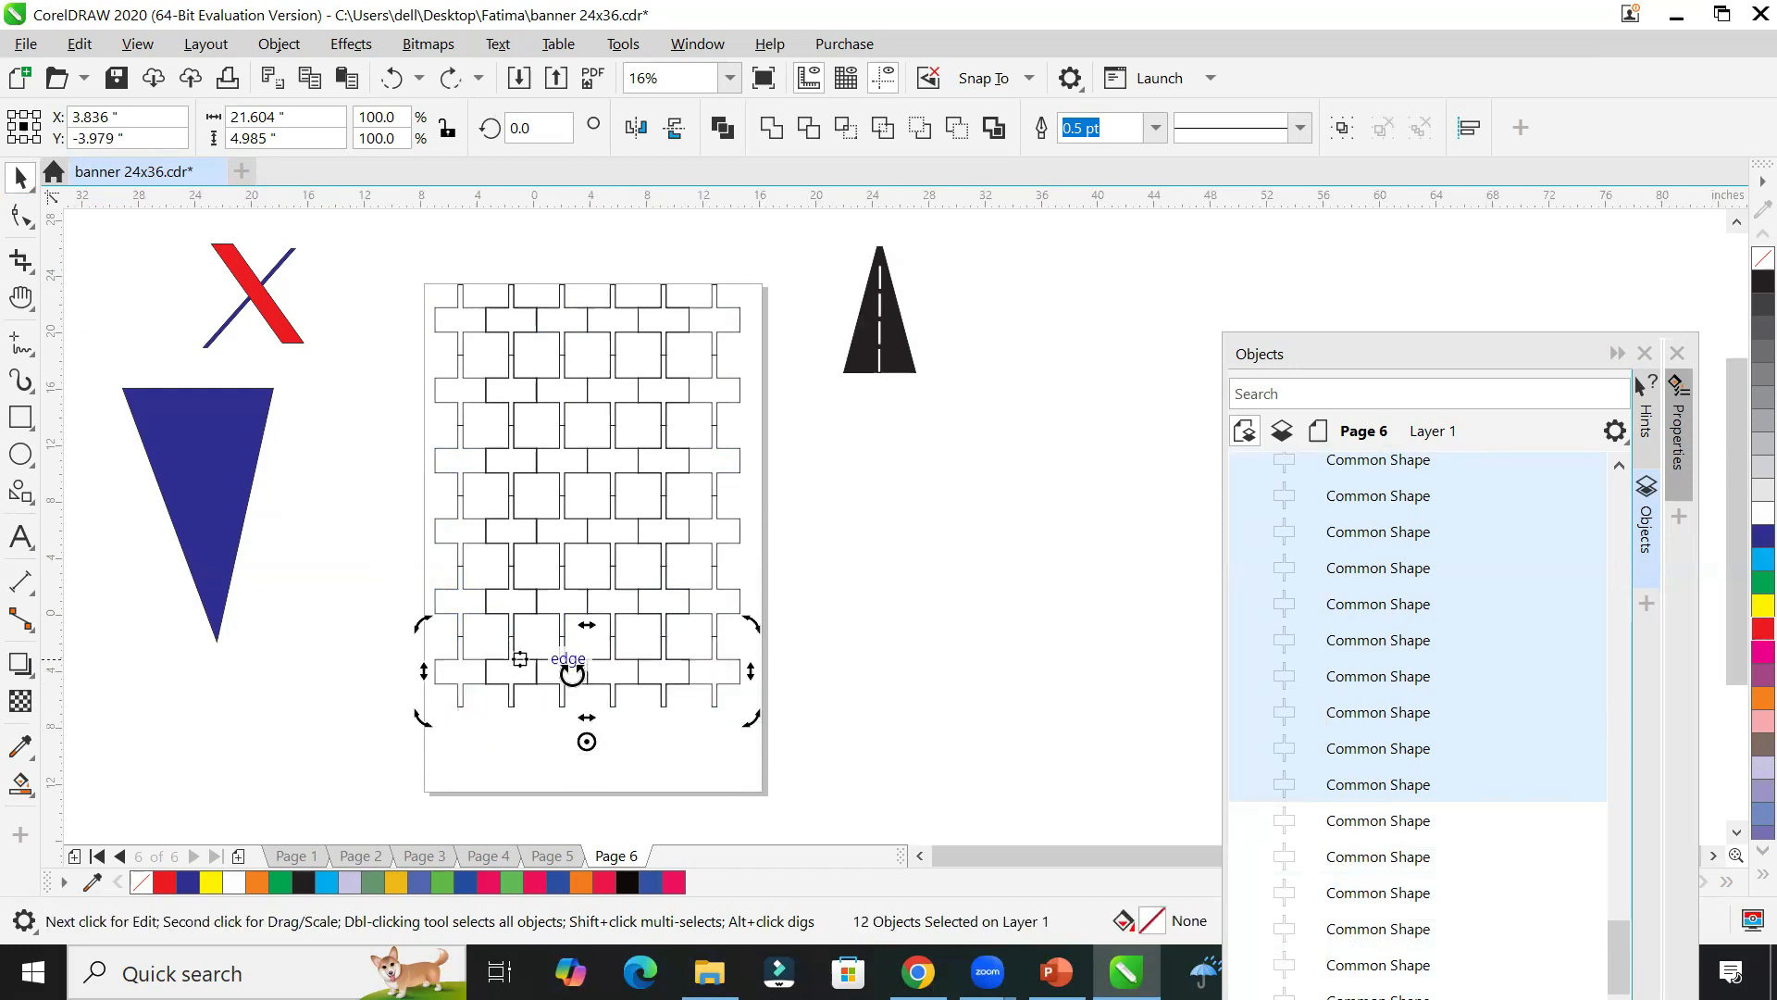
{"action": "left_click", "coordinate": [427, 648]}
{"action": "left_click_drag", "start_coordinate": [747, 726], "coordinate": [779, 728]}
{"action": "left_click_drag", "start_coordinate": [589, 669], "coordinate": [591, 715]}
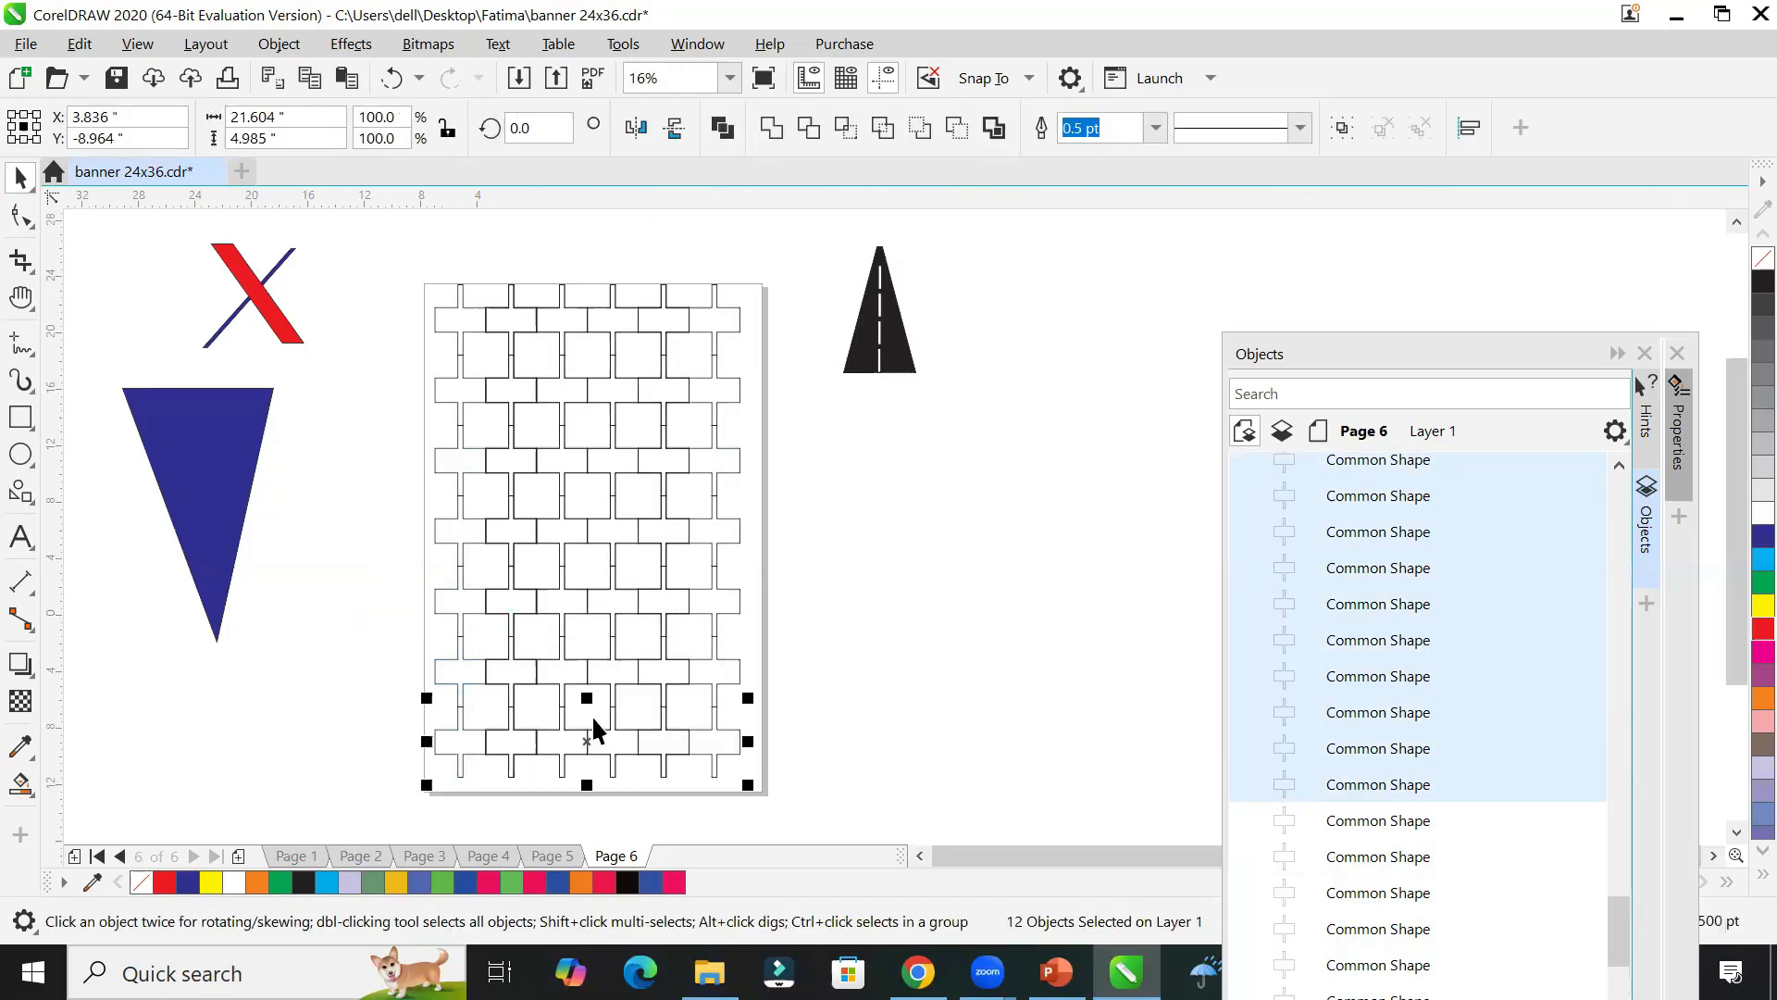
Step: Scale the whole grid of crosses to about 22.4 by 36.1 inches to fill the page height
{"action": "left_click", "coordinate": [417, 732]}
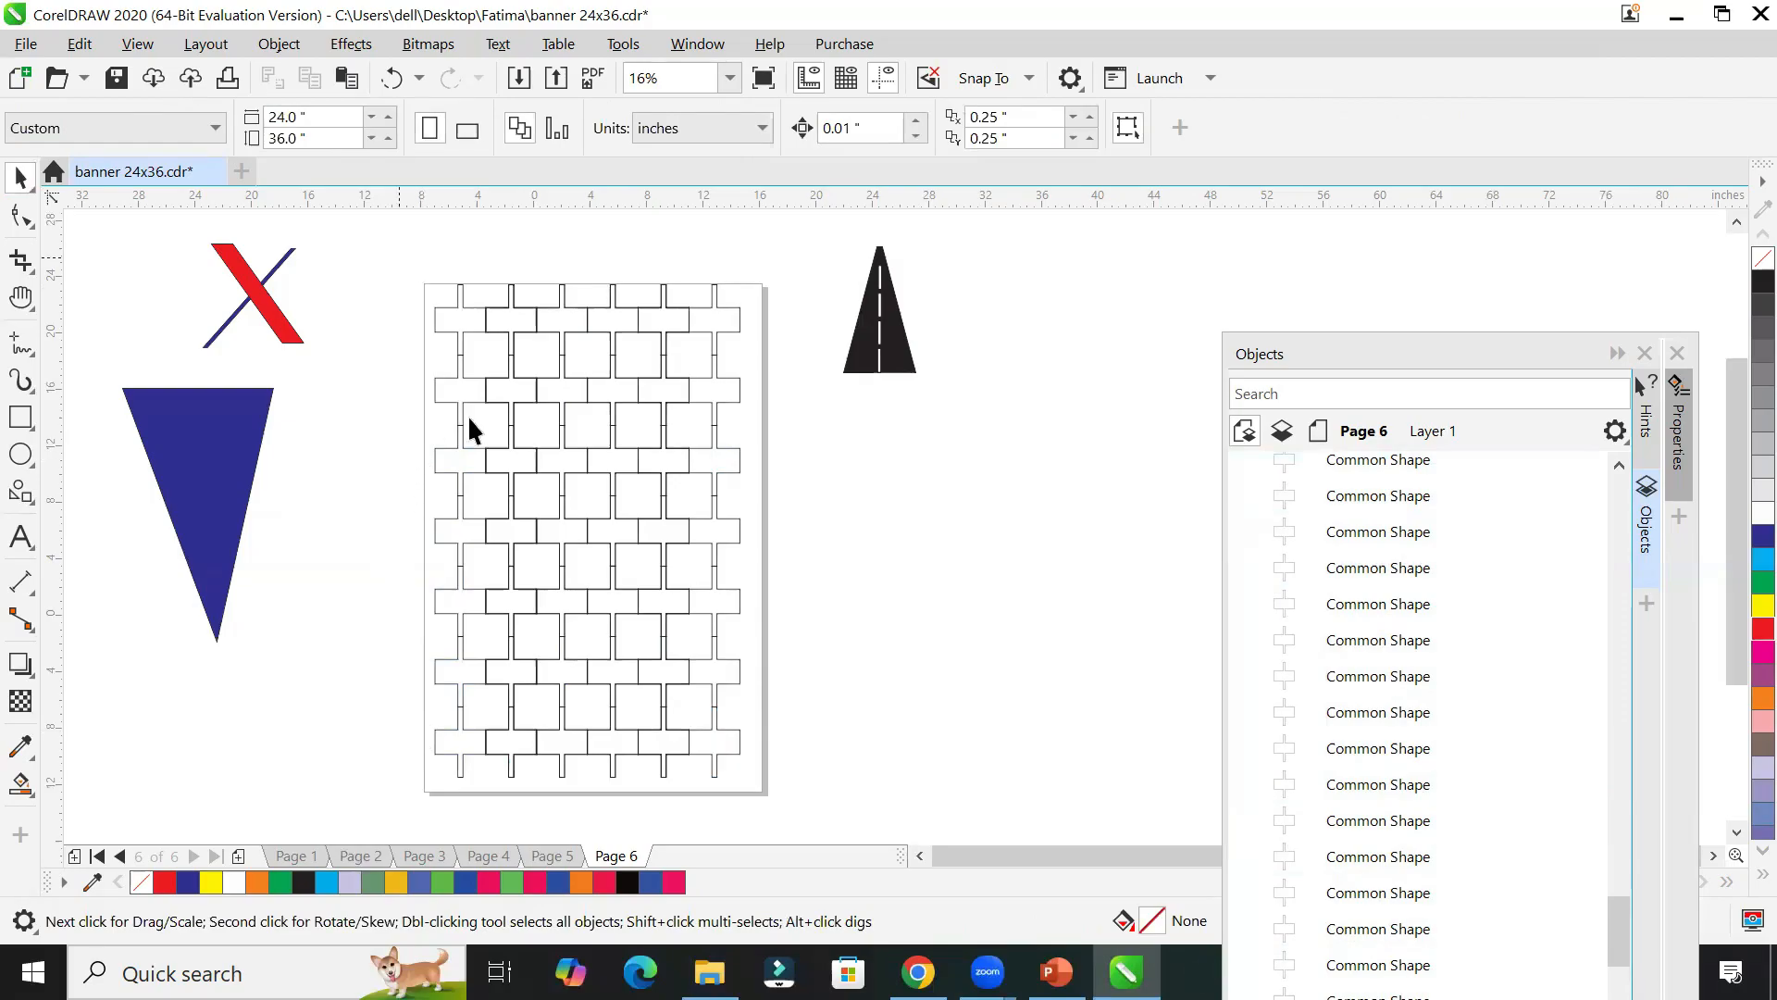
{"action": "left_click_drag", "start_coordinate": [685, 768], "coordinate": [794, 813]}
{"action": "key", "text": "Escape"}
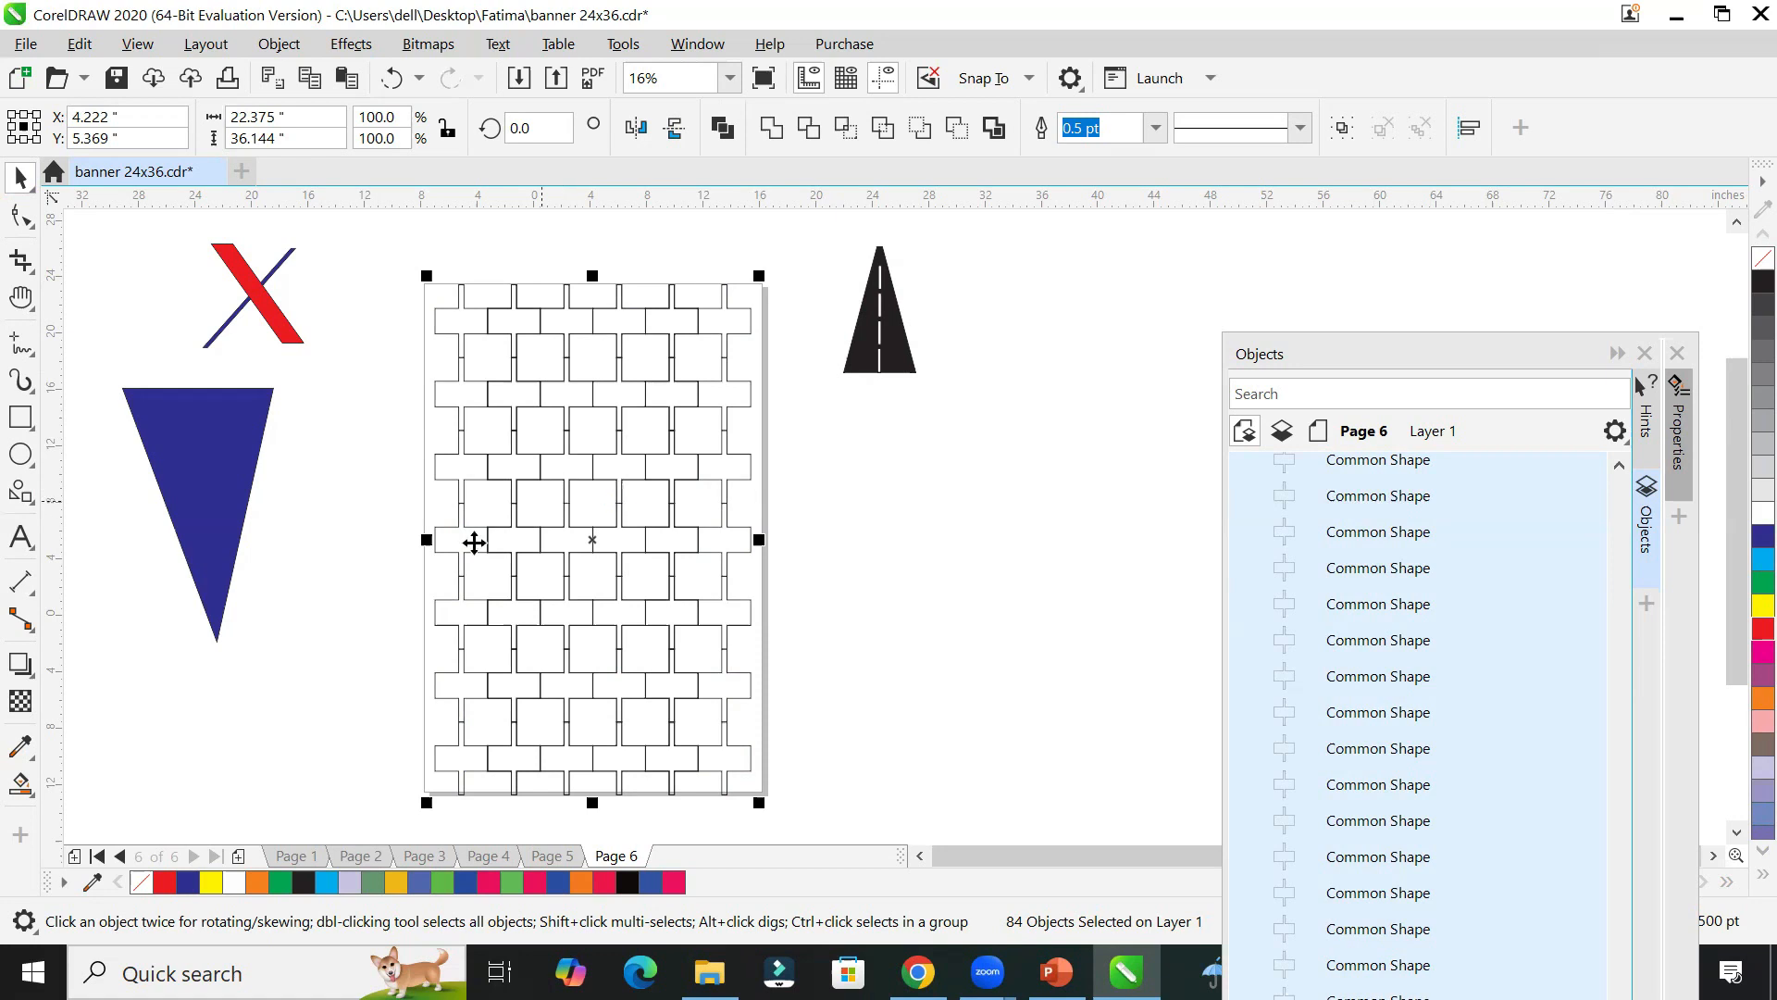
Step: Apply a uniform transparency of 83 to the whole grid of crosses
{"action": "left_click", "coordinate": [21, 701]}
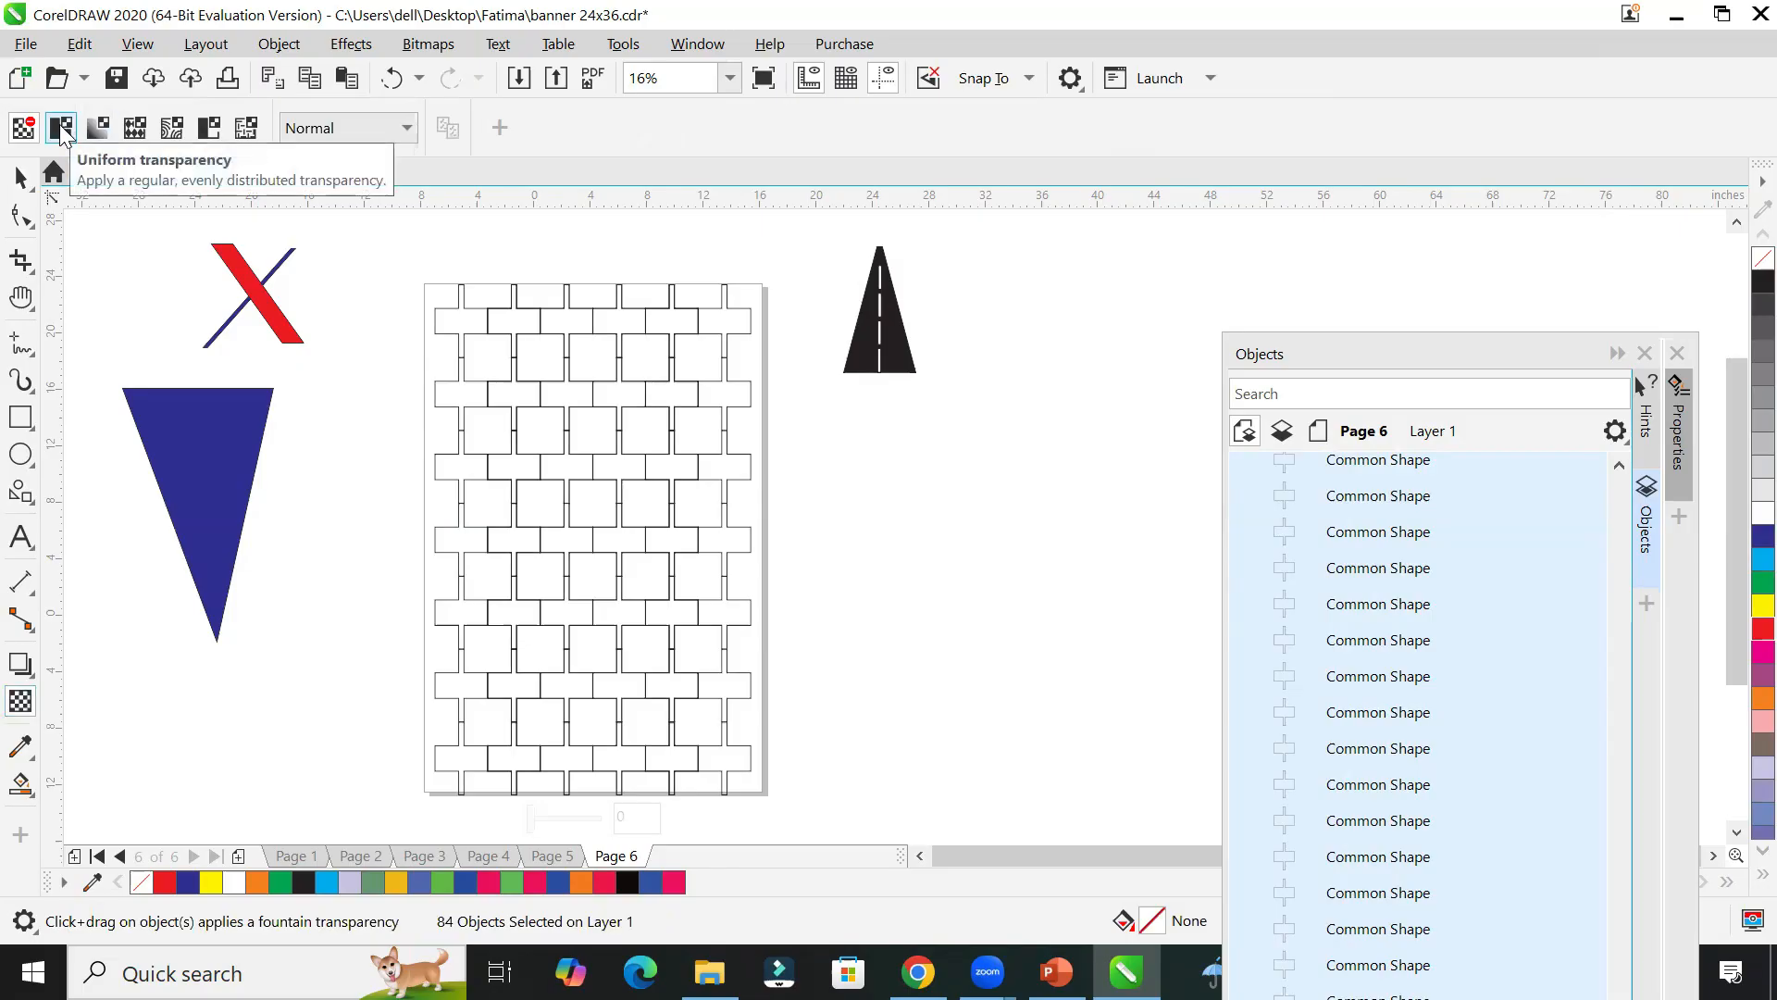
{"action": "left_click", "coordinate": [61, 129]}
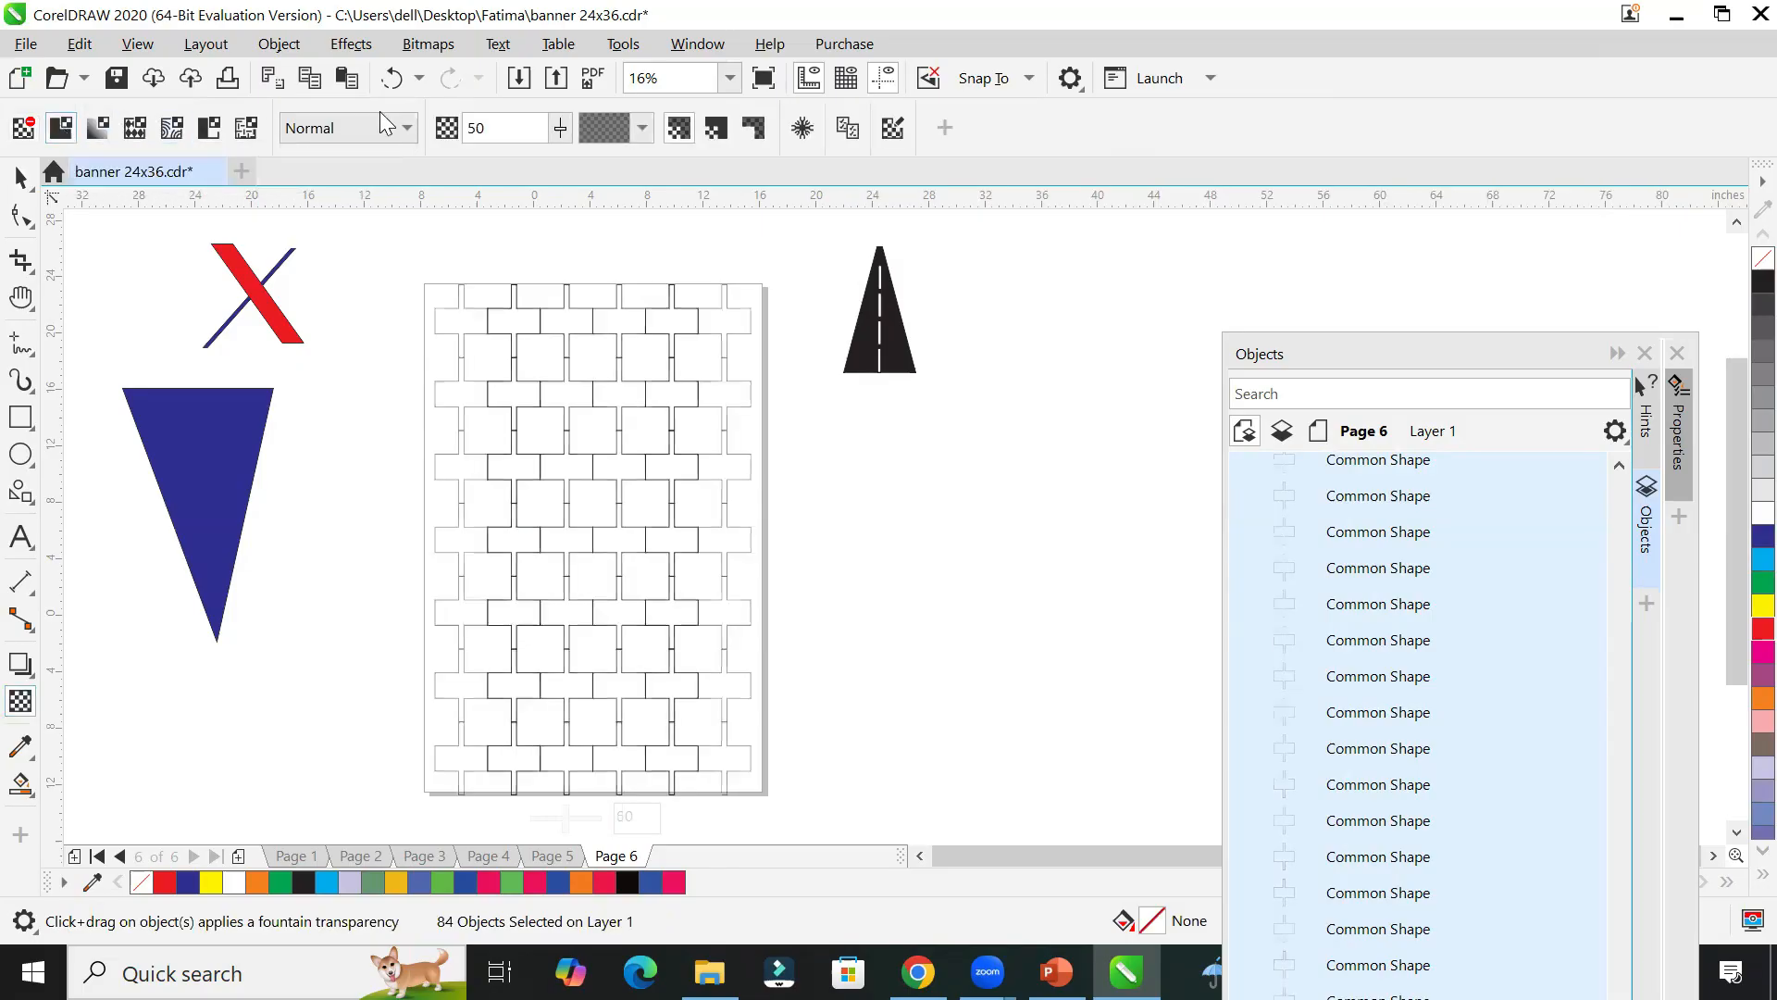
{"action": "left_click", "coordinate": [560, 128]}
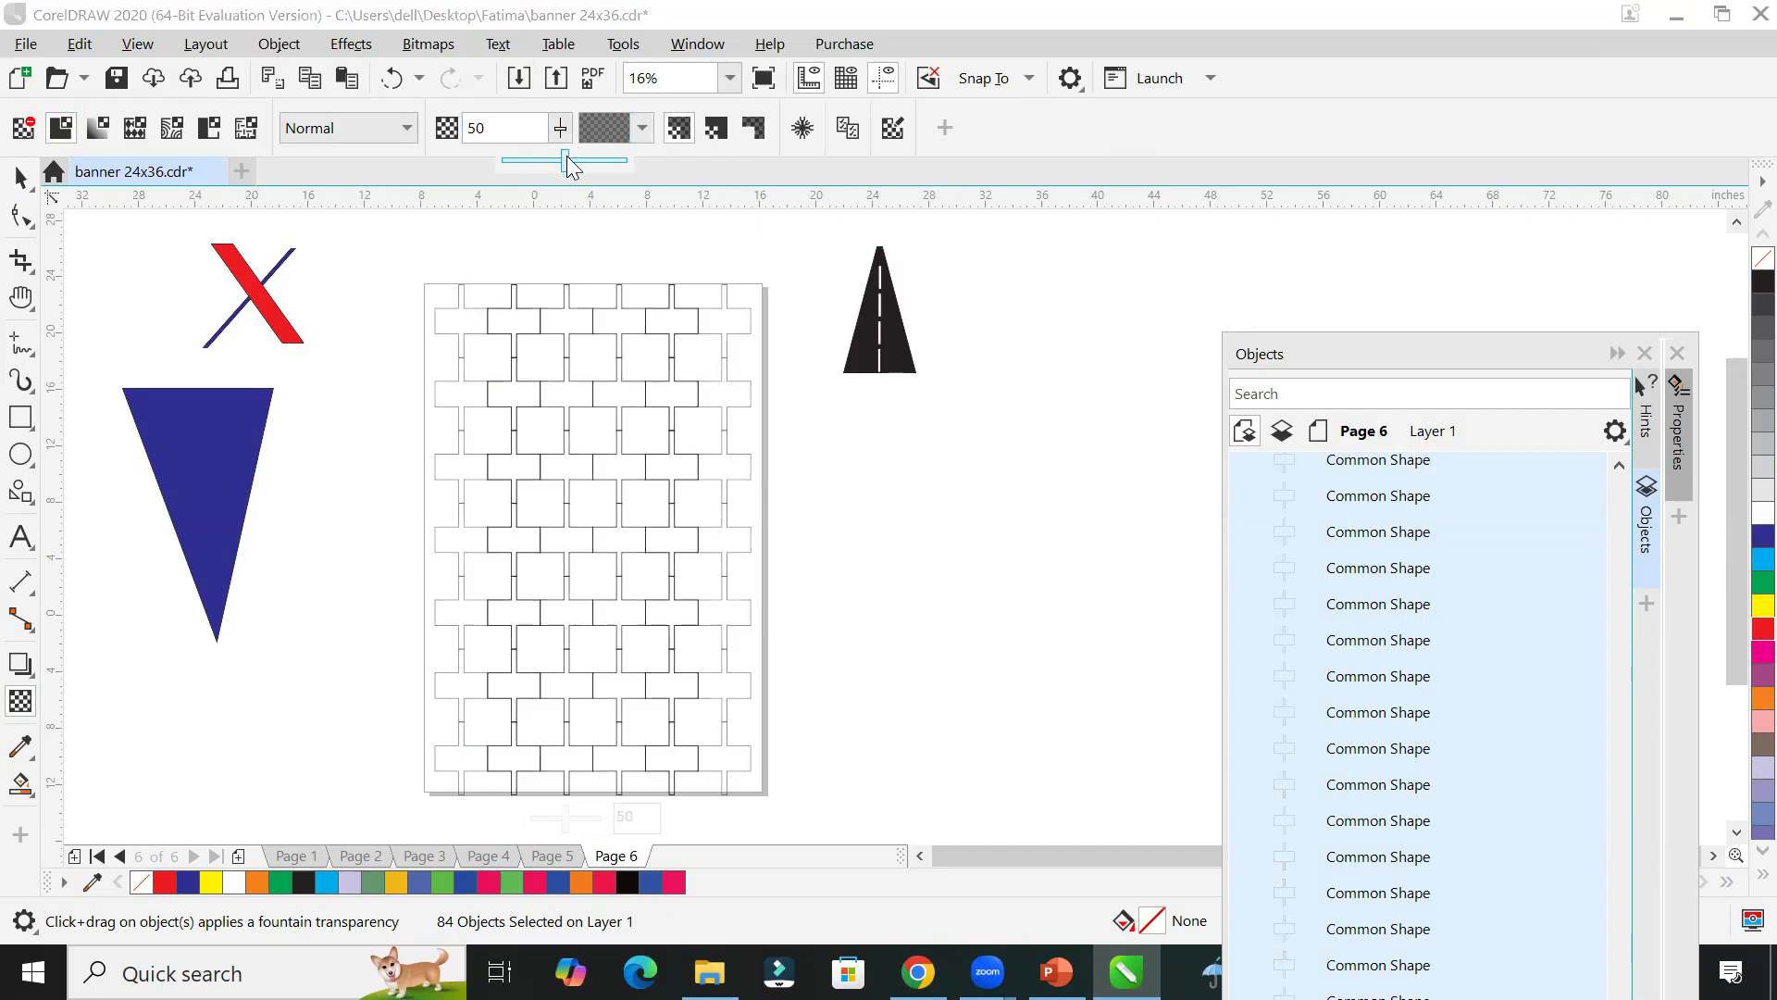
{"action": "left_click_drag", "start_coordinate": [585, 163], "coordinate": [593, 159]}
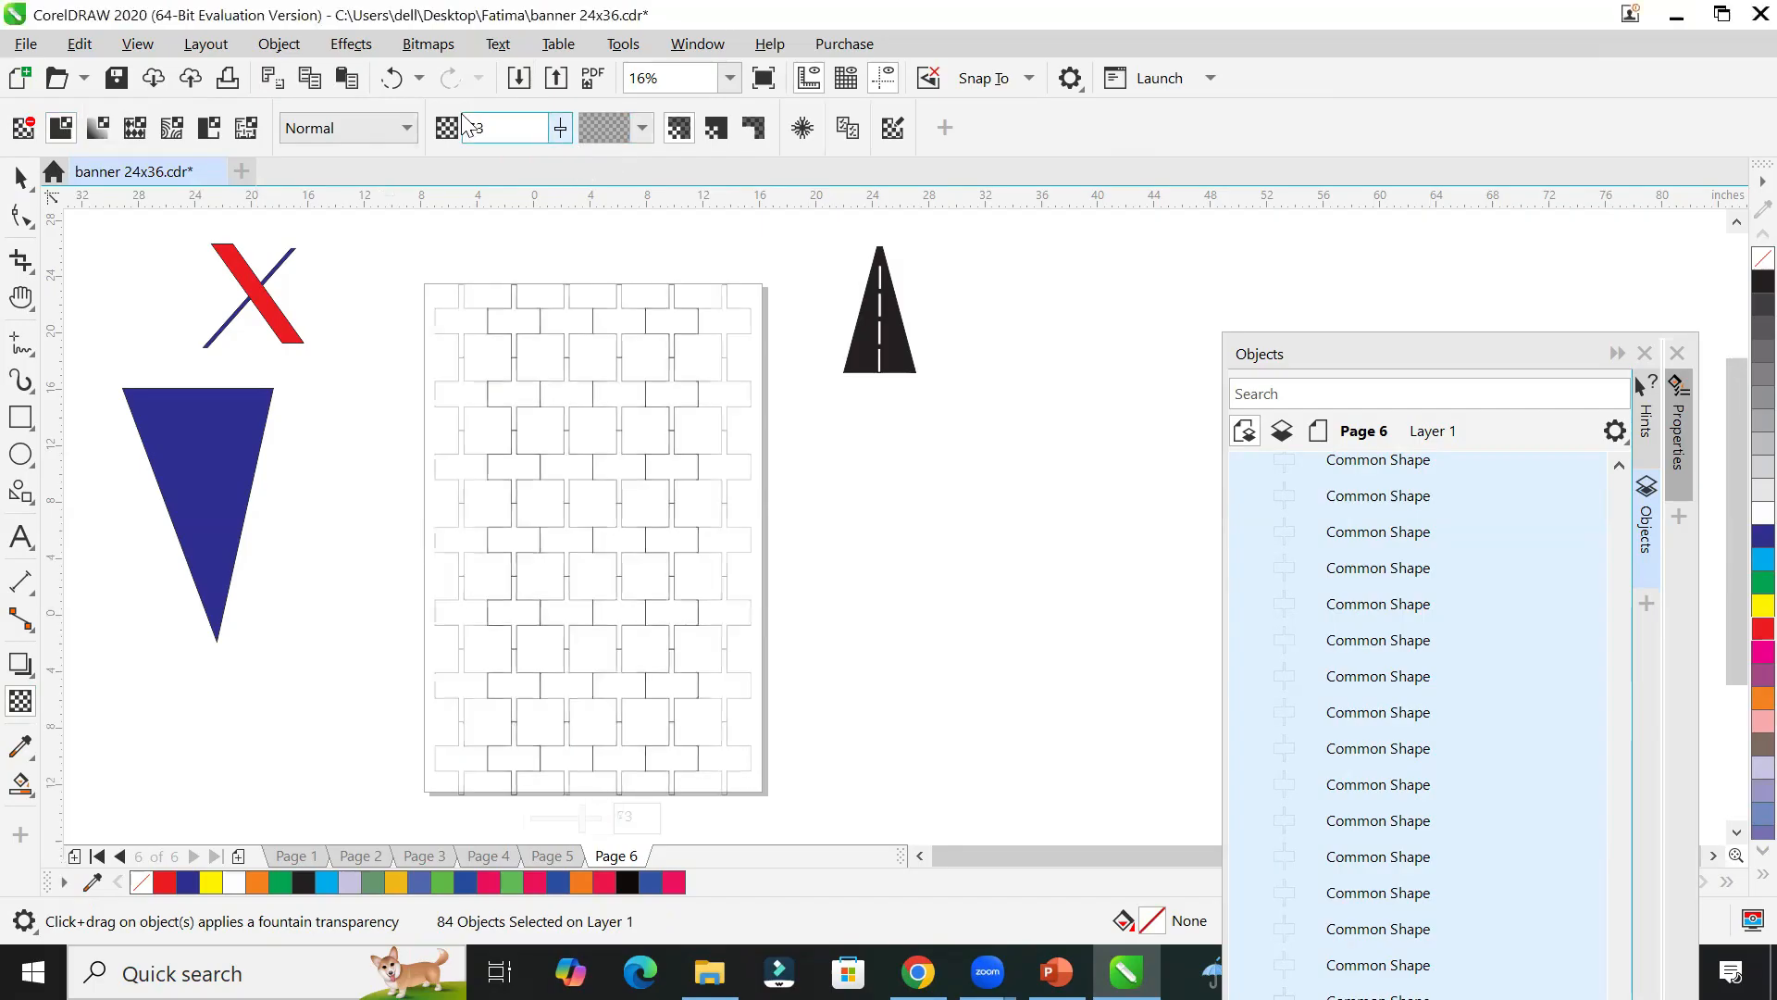
{"action": "left_click", "coordinate": [560, 128]}
{"action": "left_click_drag", "start_coordinate": [566, 160], "coordinate": [579, 160]}
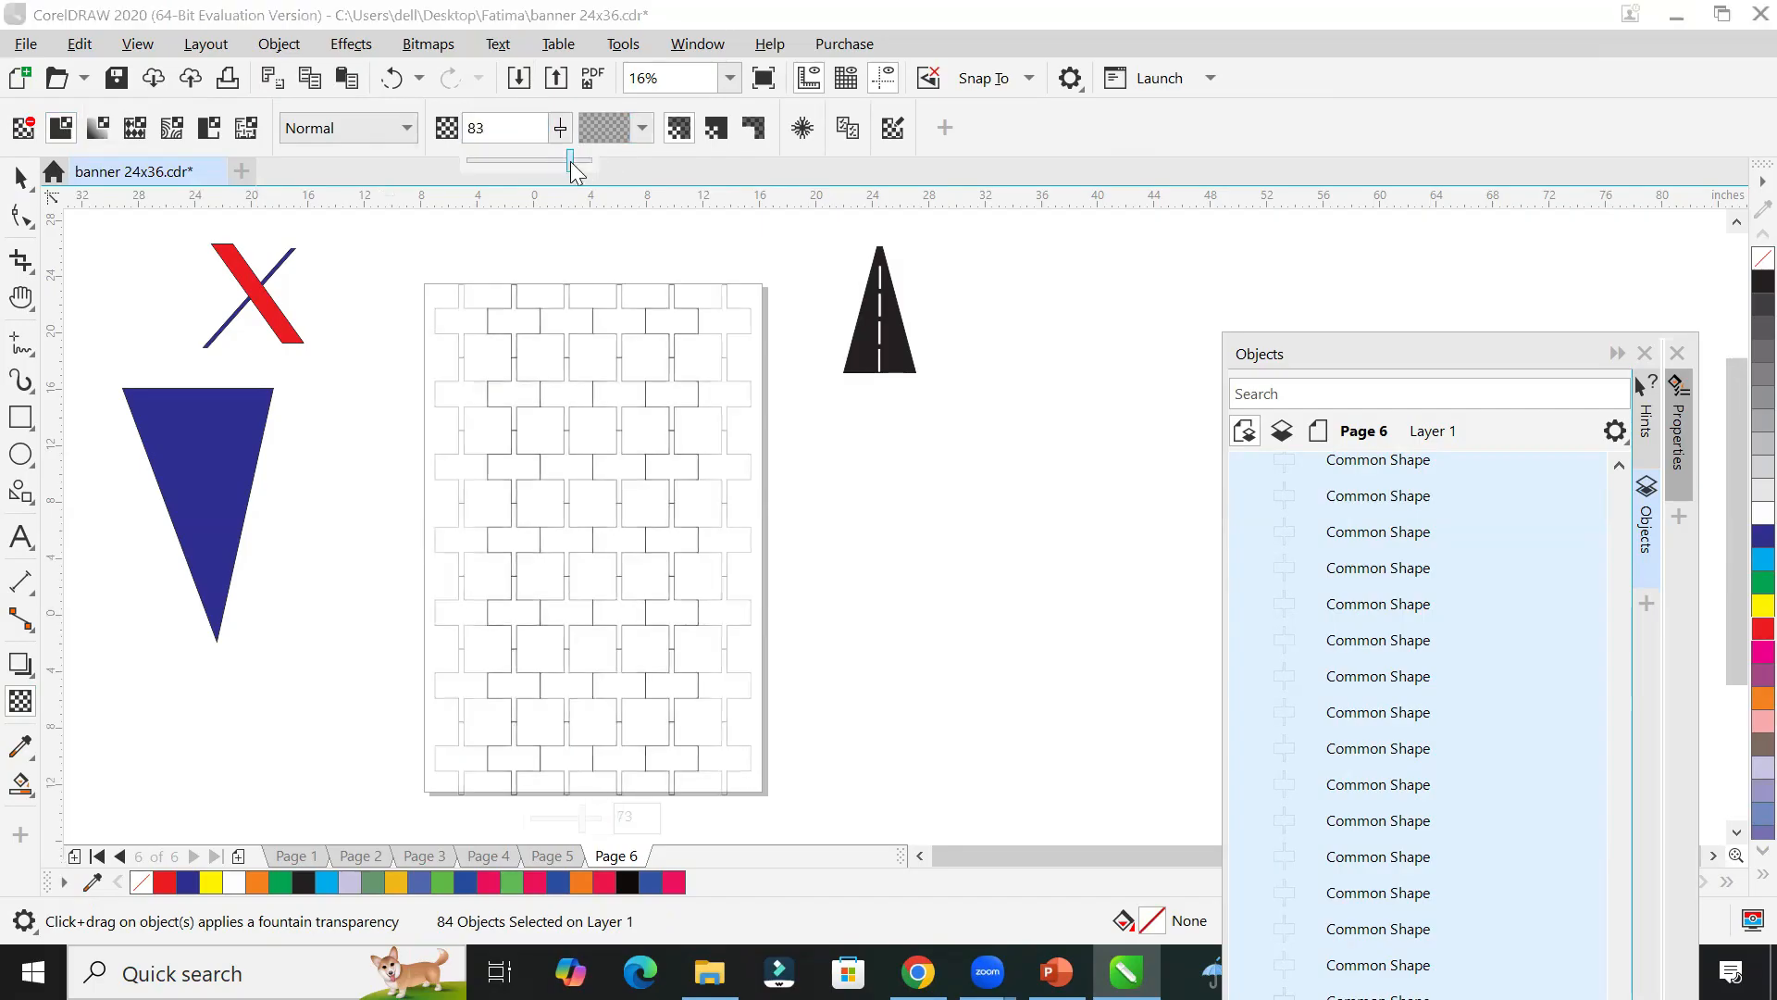
{"action": "left_click", "coordinate": [21, 175]}
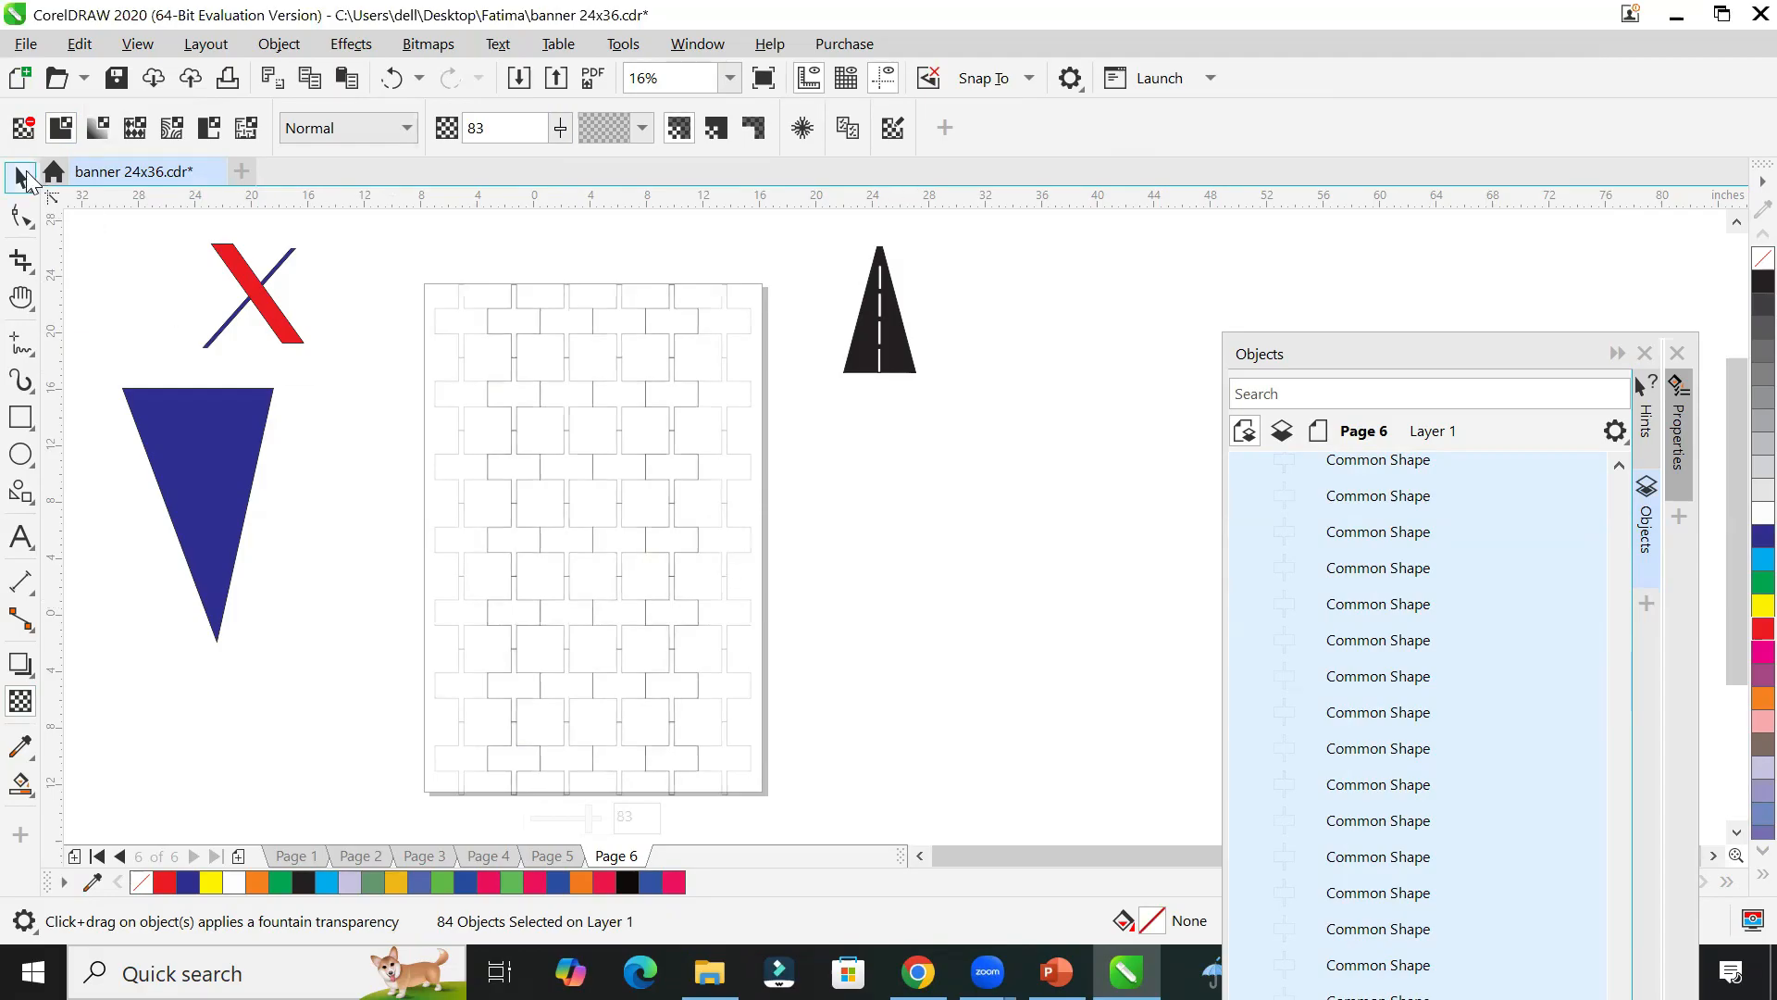
{"action": "left_click", "coordinate": [1008, 524]}
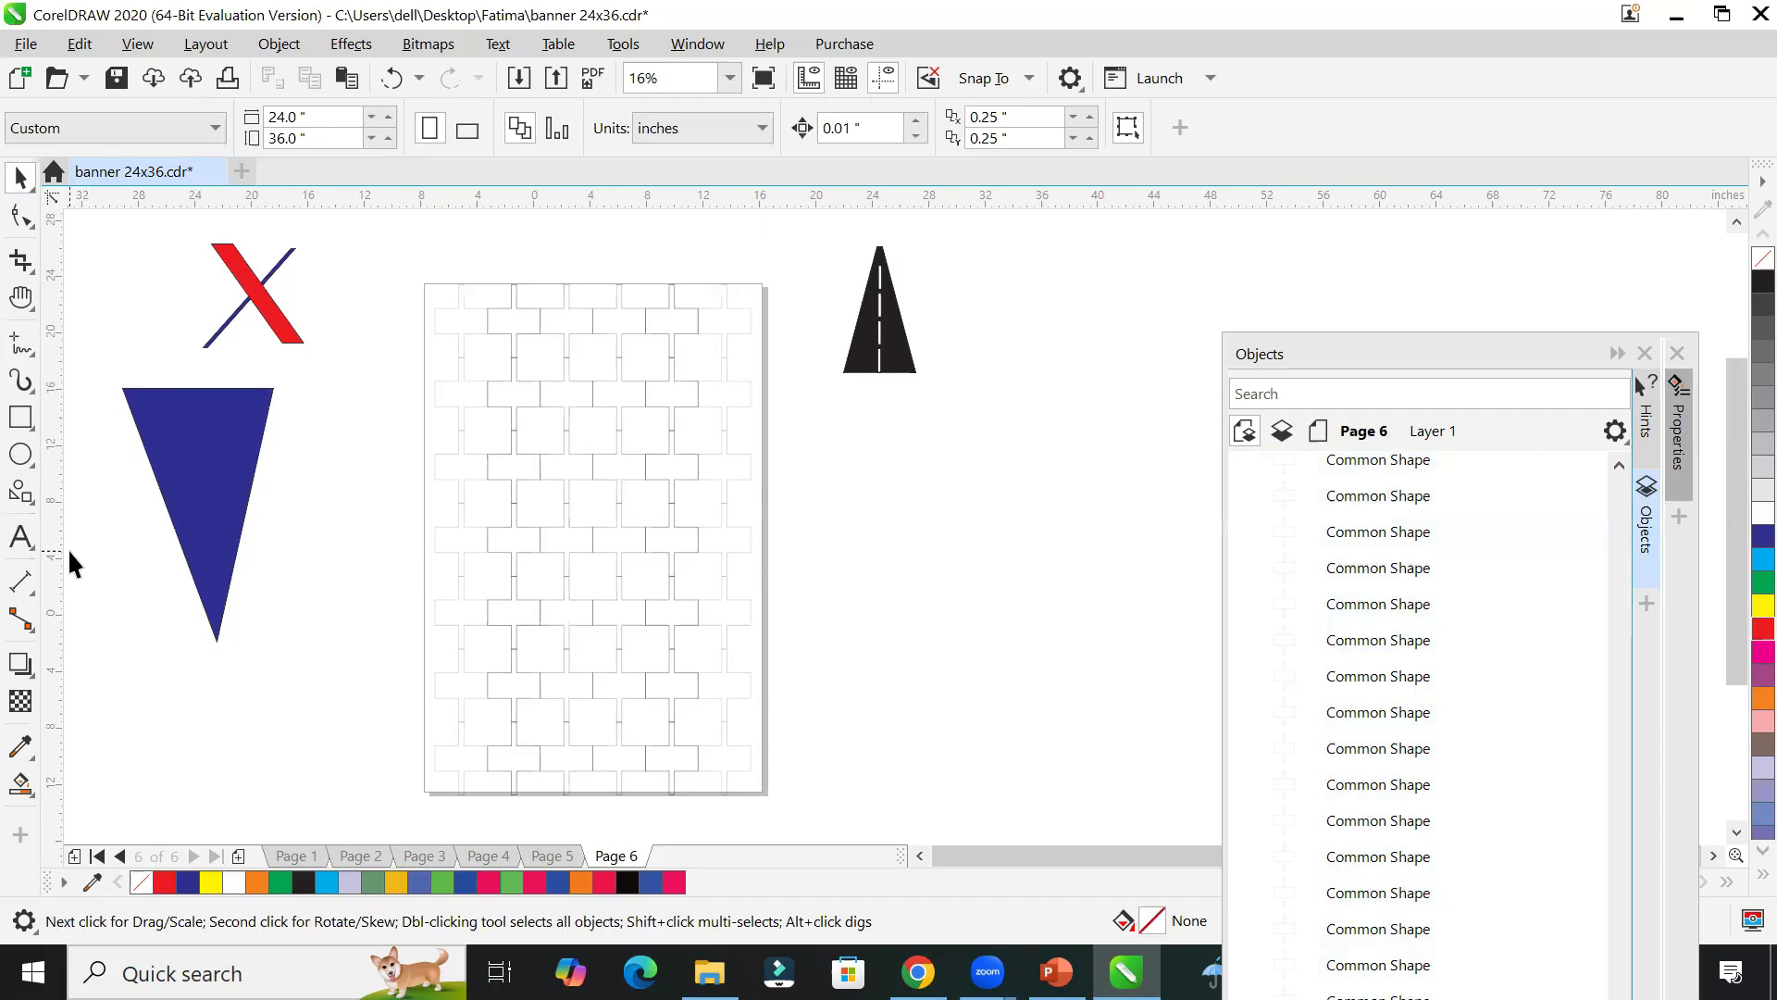
Step: Draw a paragraph text frame about 33.5 by 21.5 inches over the crosses, and copy the Parallel Dimension through Interactive Fill Tool paragraphs from the PowerPoint slide
{"action": "left_click", "coordinate": [18, 539]}
{"action": "left_click_drag", "start_coordinate": [400, 378], "coordinate": [873, 682]}
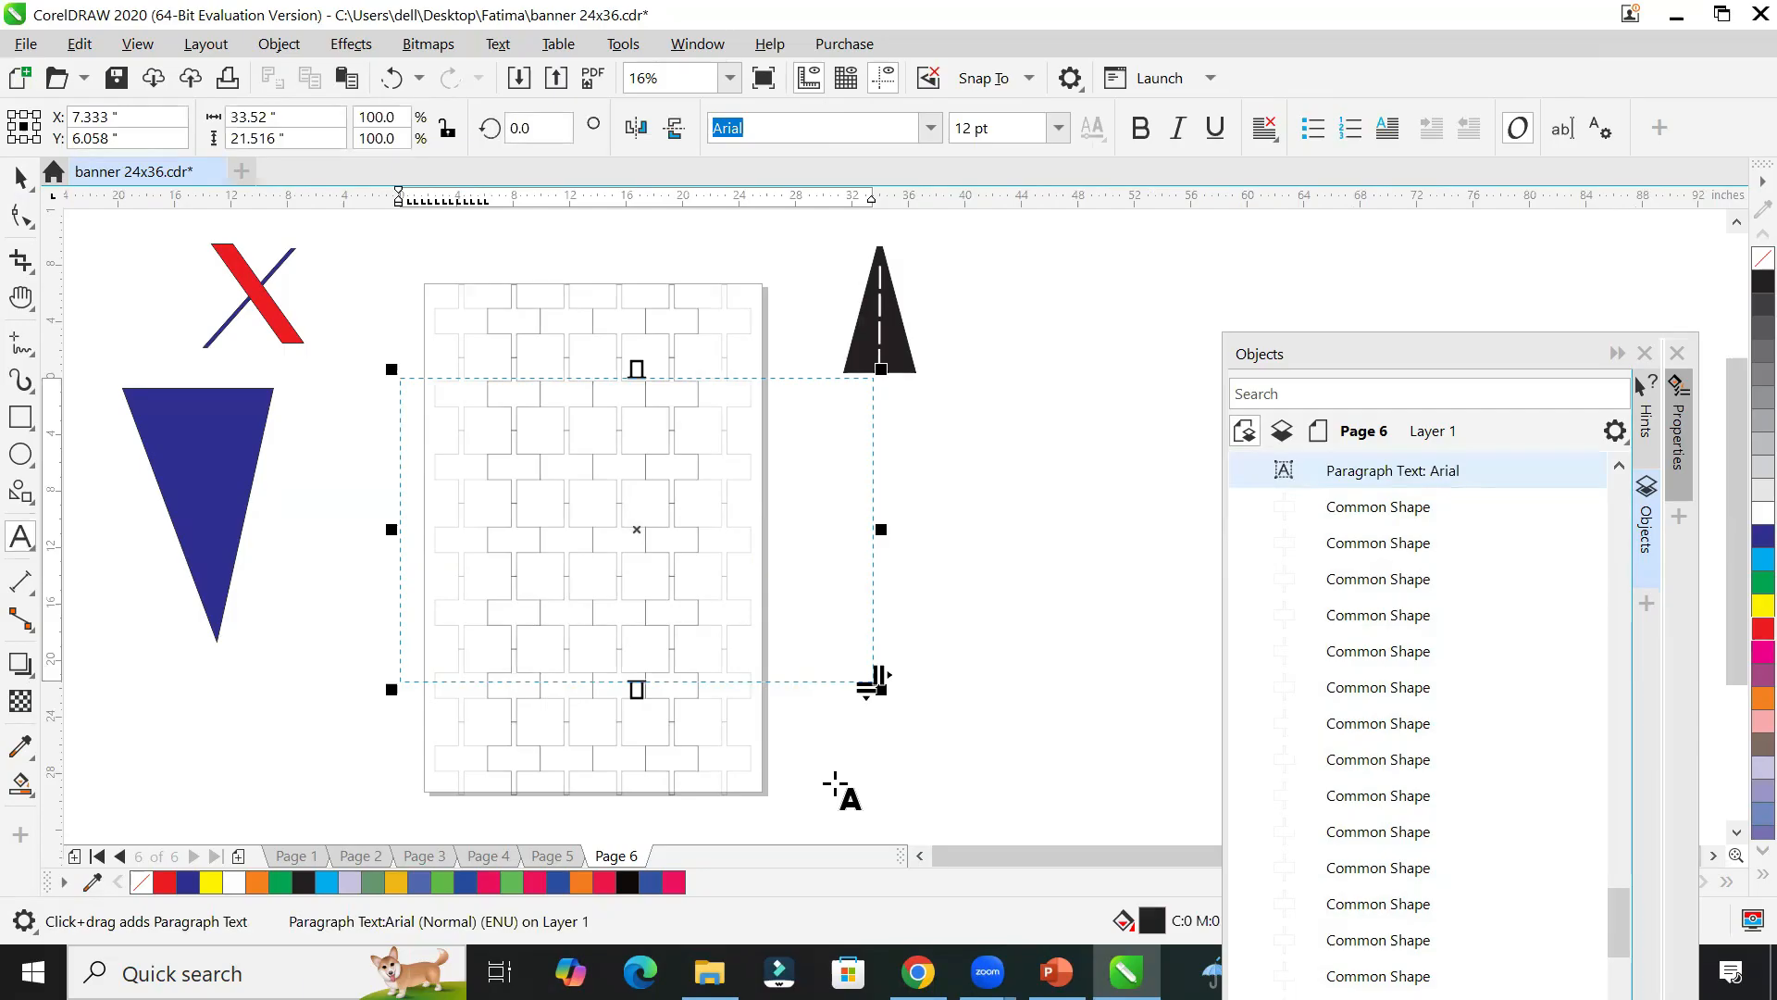
{"action": "key", "text": "alt+Tab"}
{"action": "left_click", "coordinate": [78, 525]}
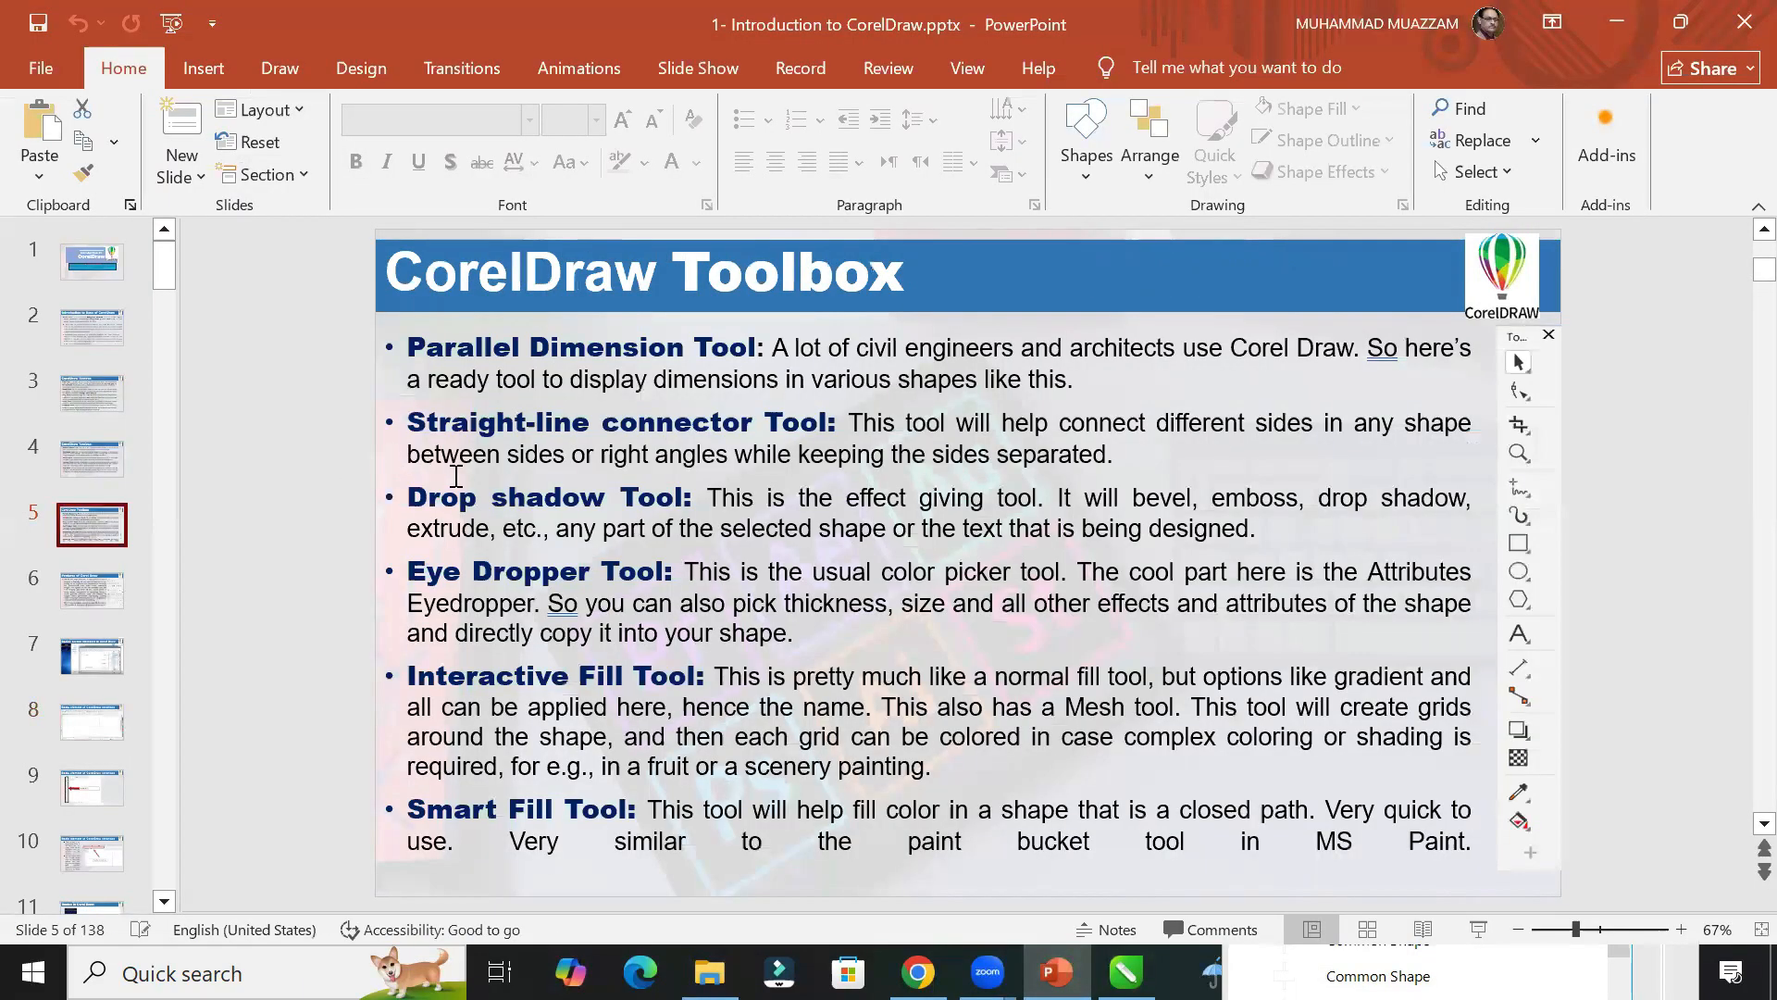
{"action": "mouse_move", "coordinate": [410, 348]}
{"action": "left_mouse_down"}
{"action": "mouse_move", "coordinate": [1012, 603]}
{"action": "mouse_move", "coordinate": [1098, 765]}
{"action": "left_mouse_up"}
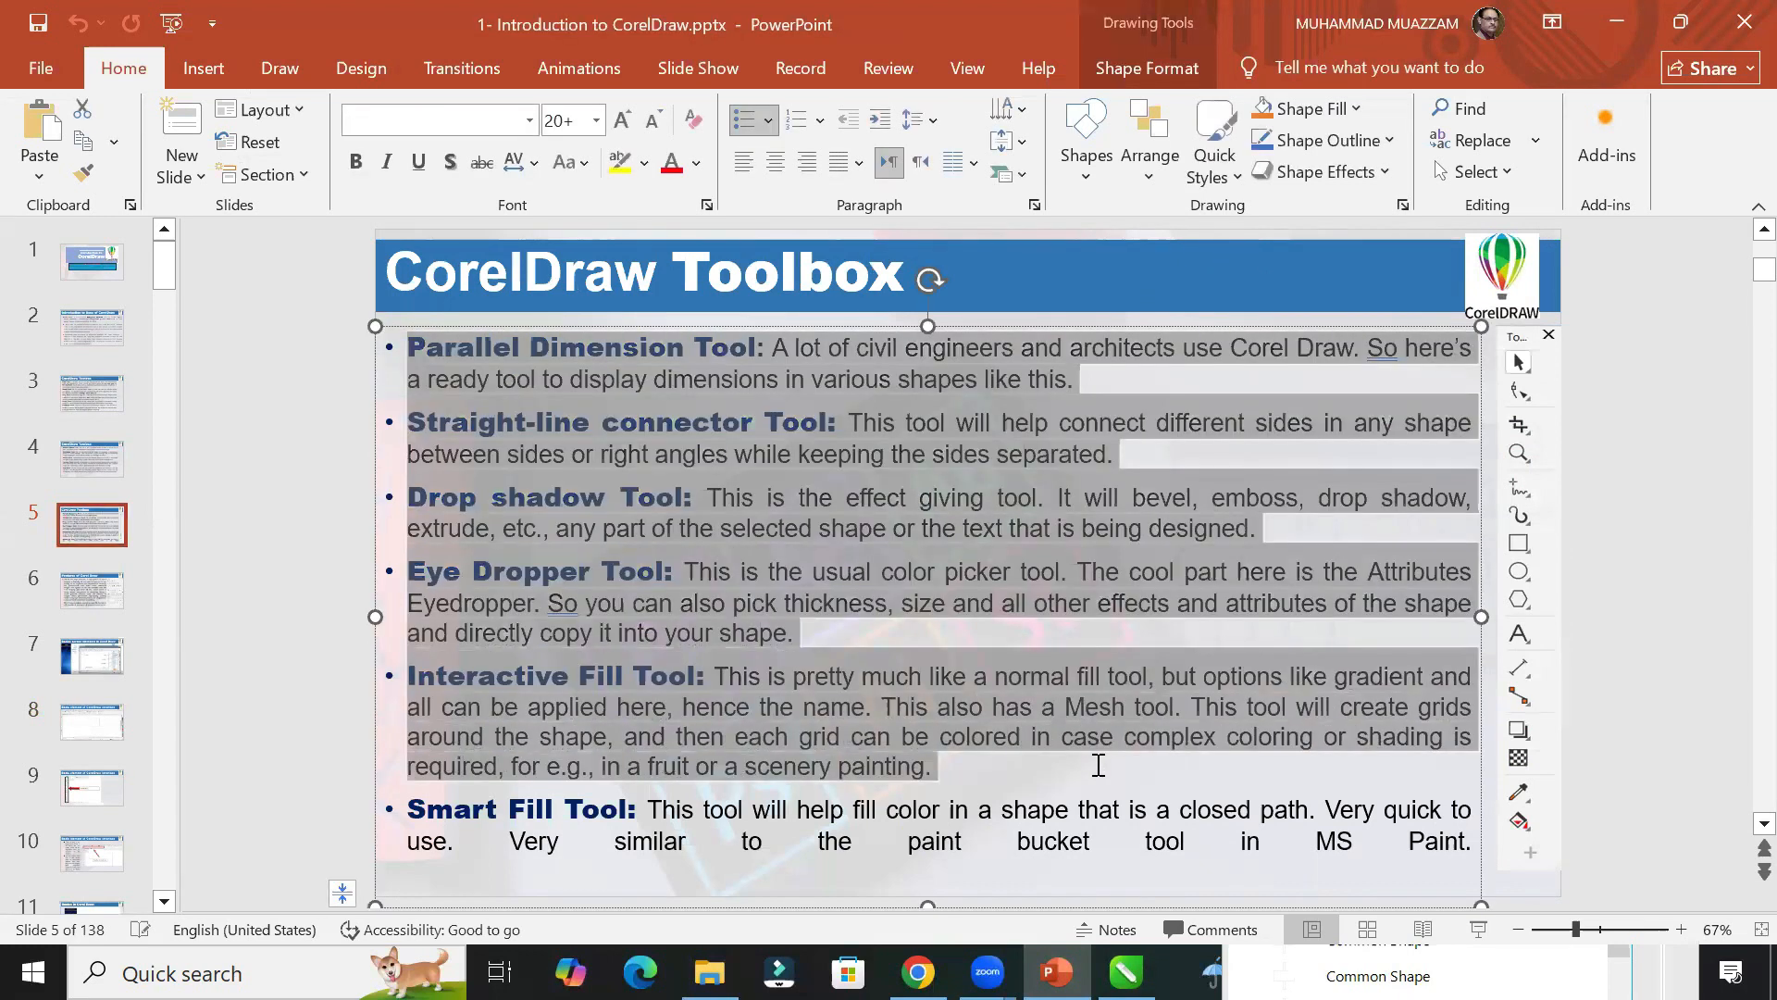
{"action": "right_click", "coordinate": [863, 420]}
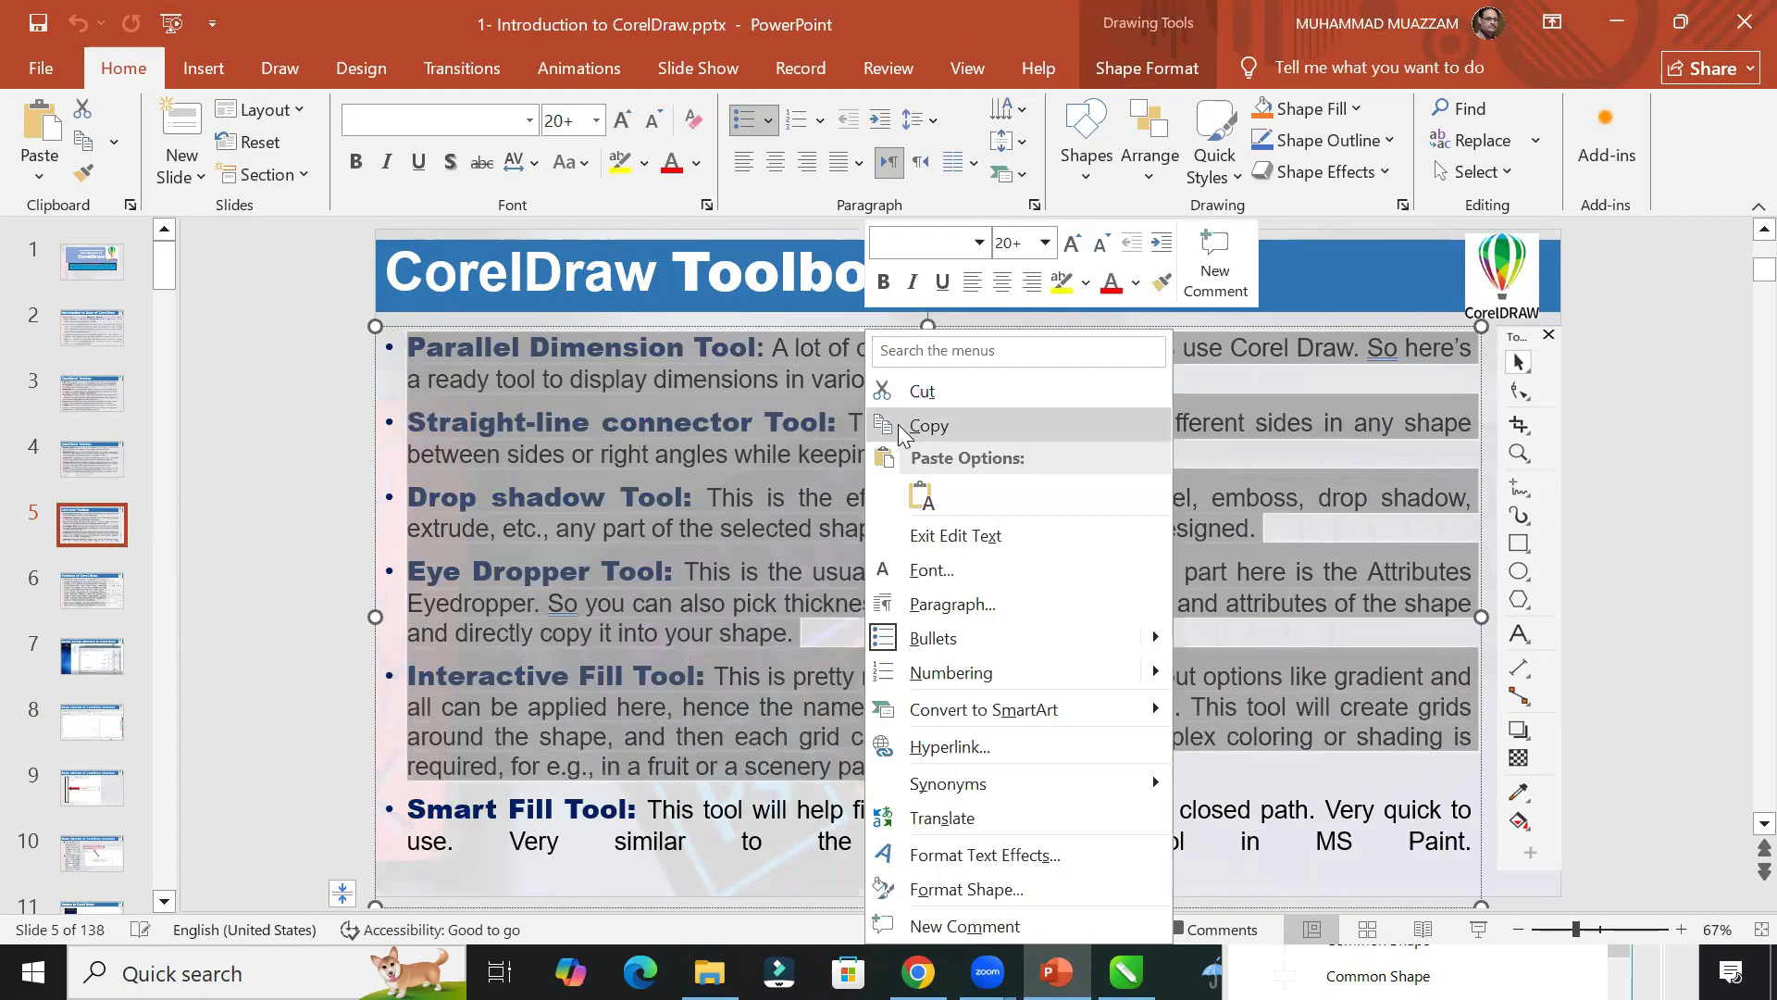
{"action": "left_click", "coordinate": [928, 425]}
Step: Switch back to CorelDRAW and paste the copied paragraphs into the text frame, maintaining fonts and formatting
{"action": "key", "text": "alt+Tab"}
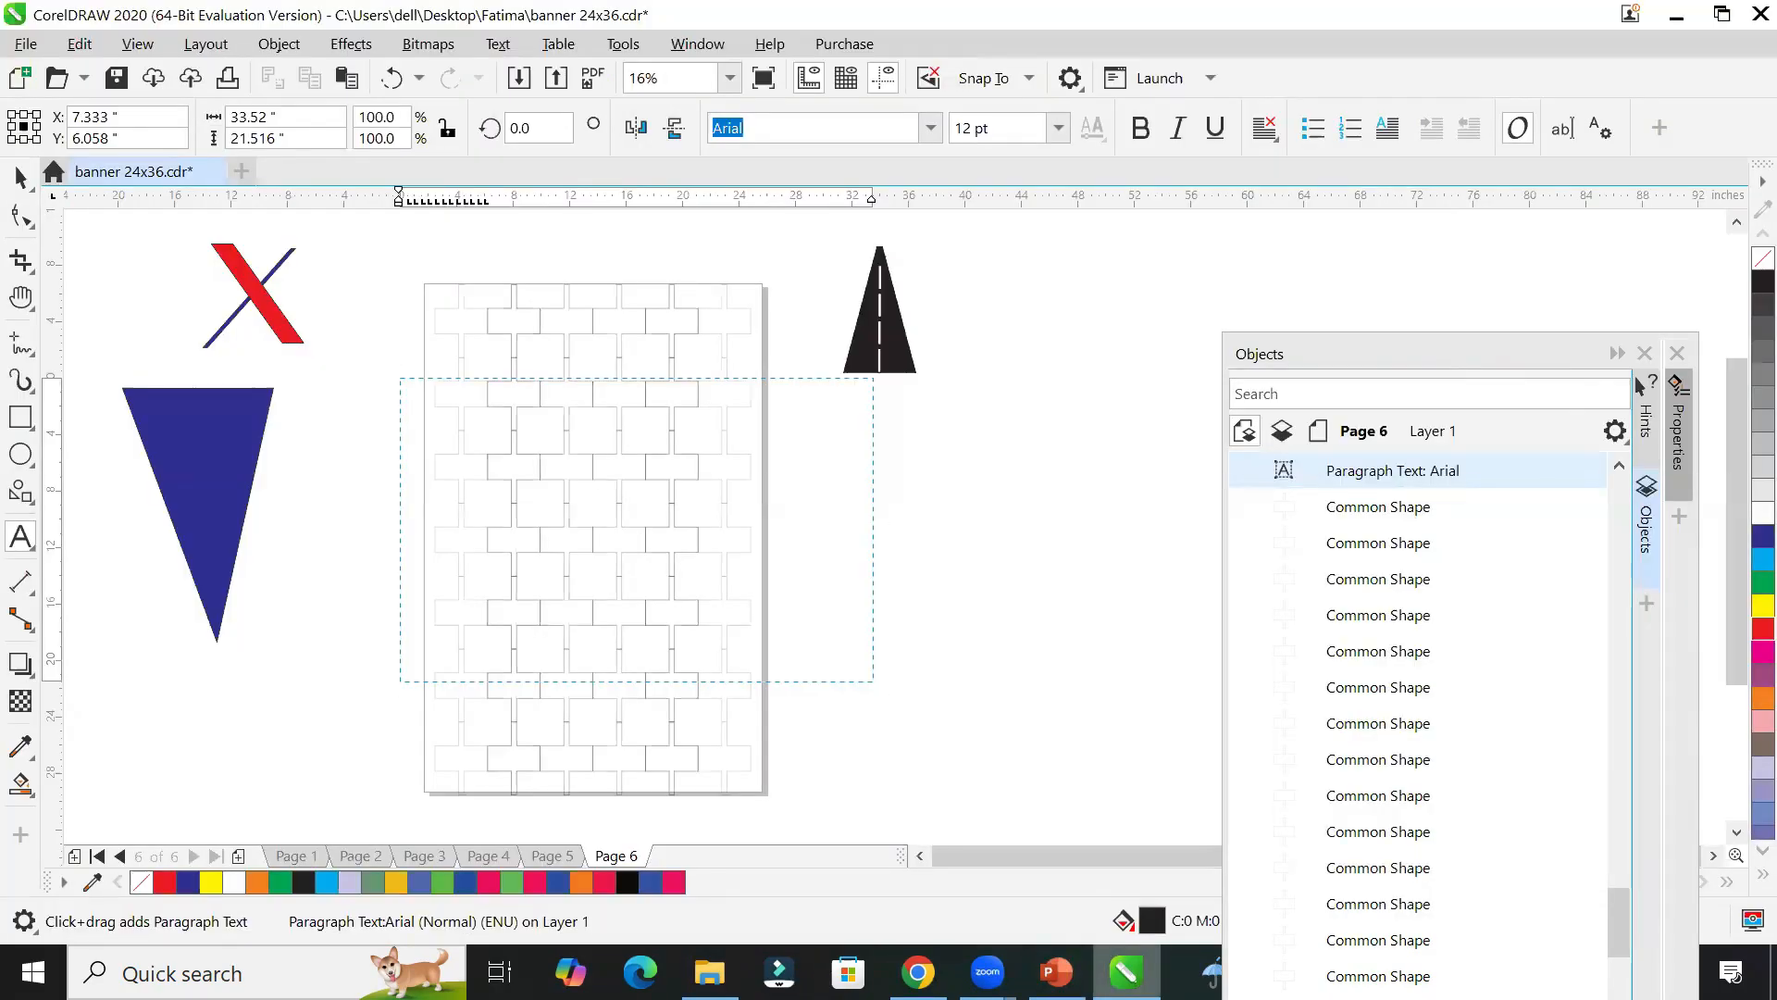
{"action": "key", "text": "ctrl+v"}
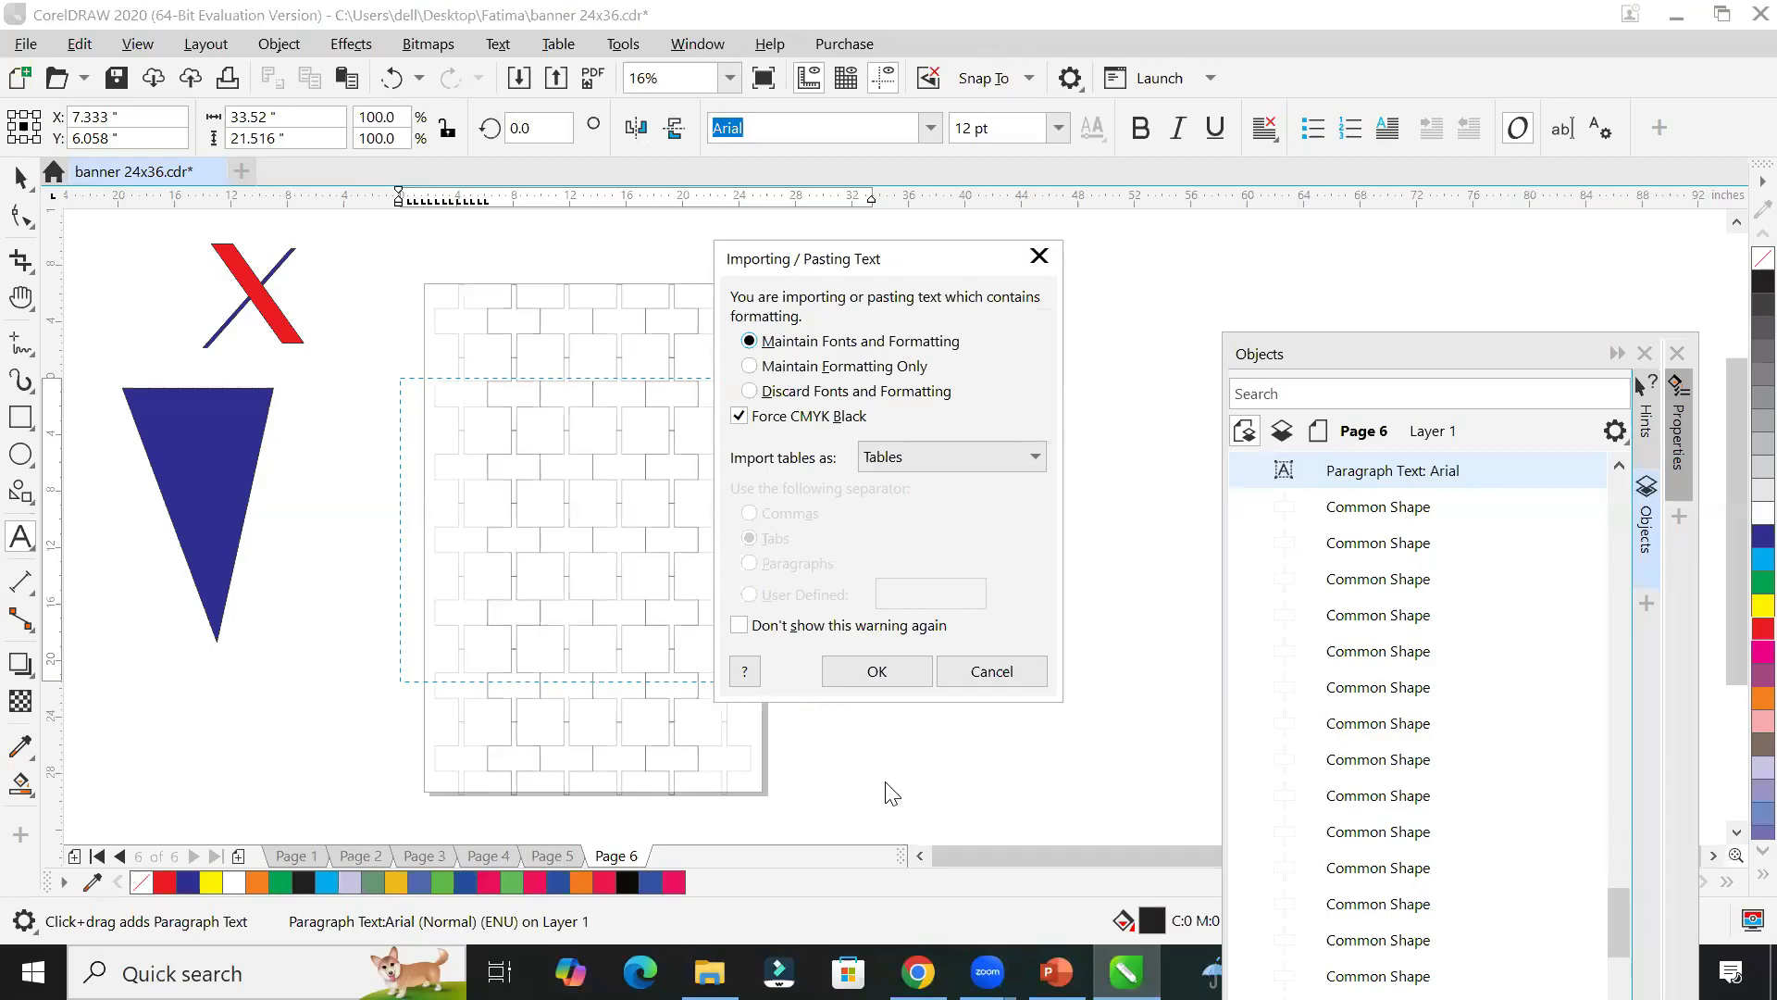
{"action": "left_click", "coordinate": [843, 668]}
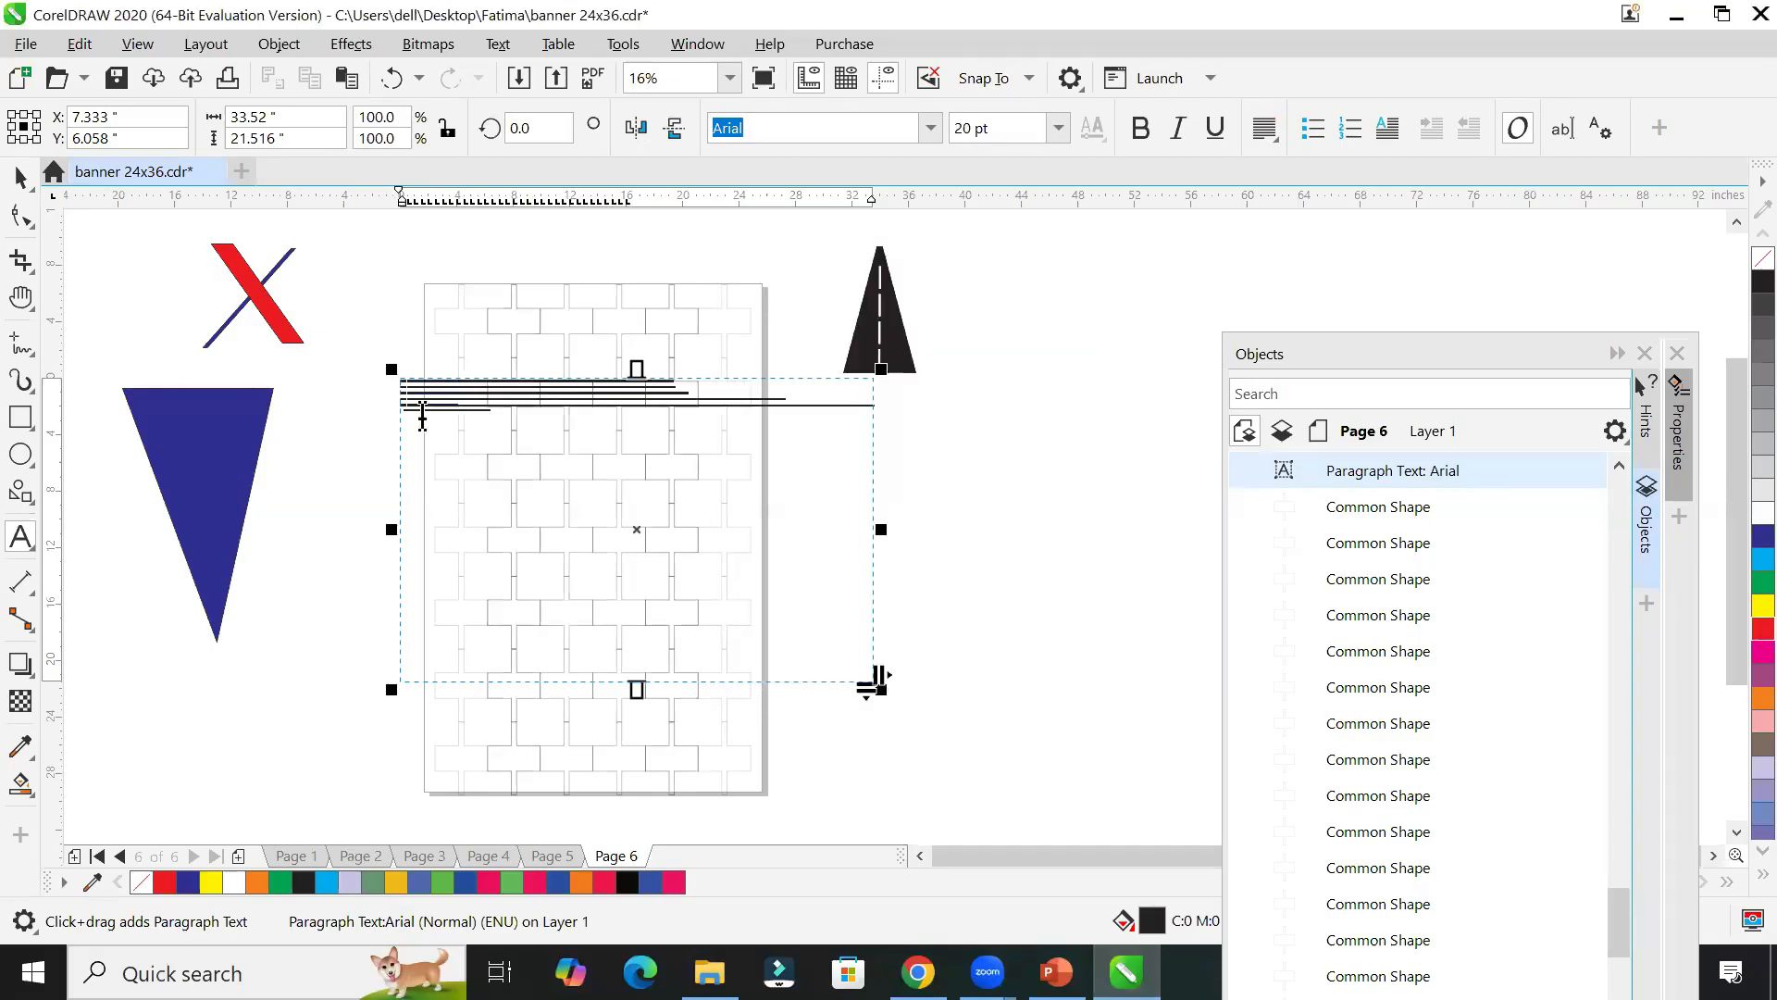
Step: Narrow the paragraph text frame from both sides to about 19.3 inches wide so it fits within the page
{"action": "scroll", "coordinate": [445, 382], "scroll_direction": "up", "scroll_amount": 3}
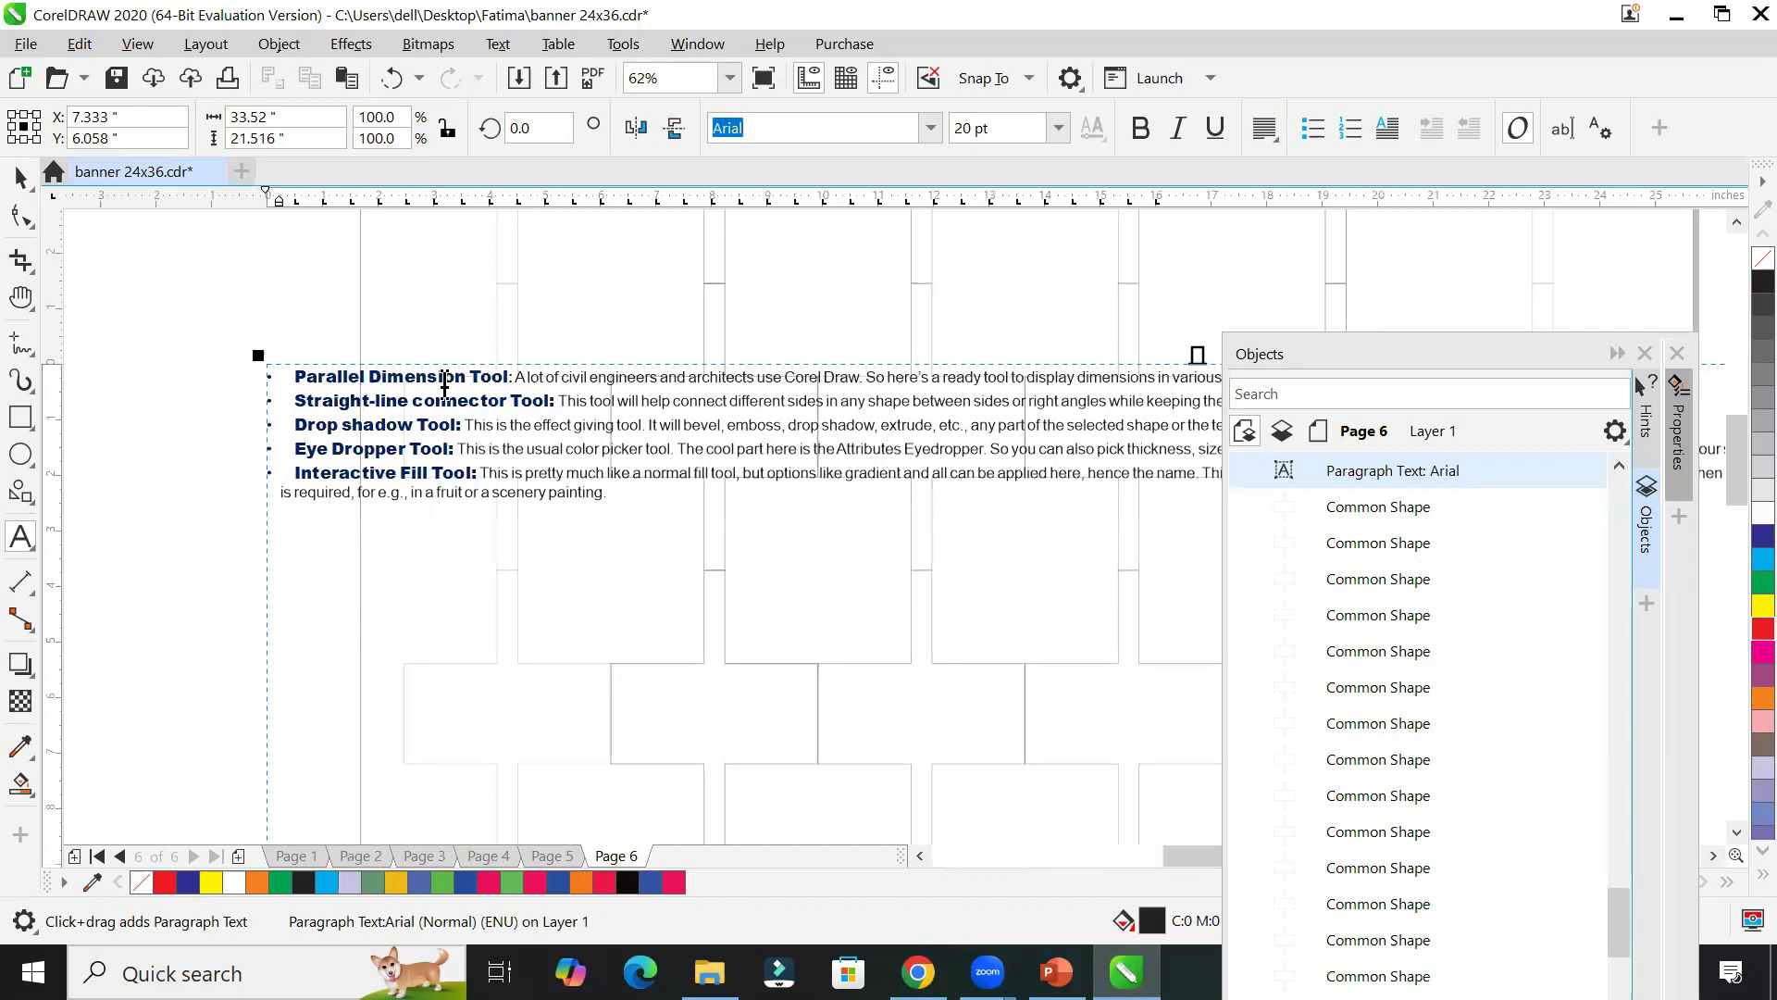
{"action": "scroll", "coordinate": [445, 382], "scroll_direction": "down", "scroll_amount": 2}
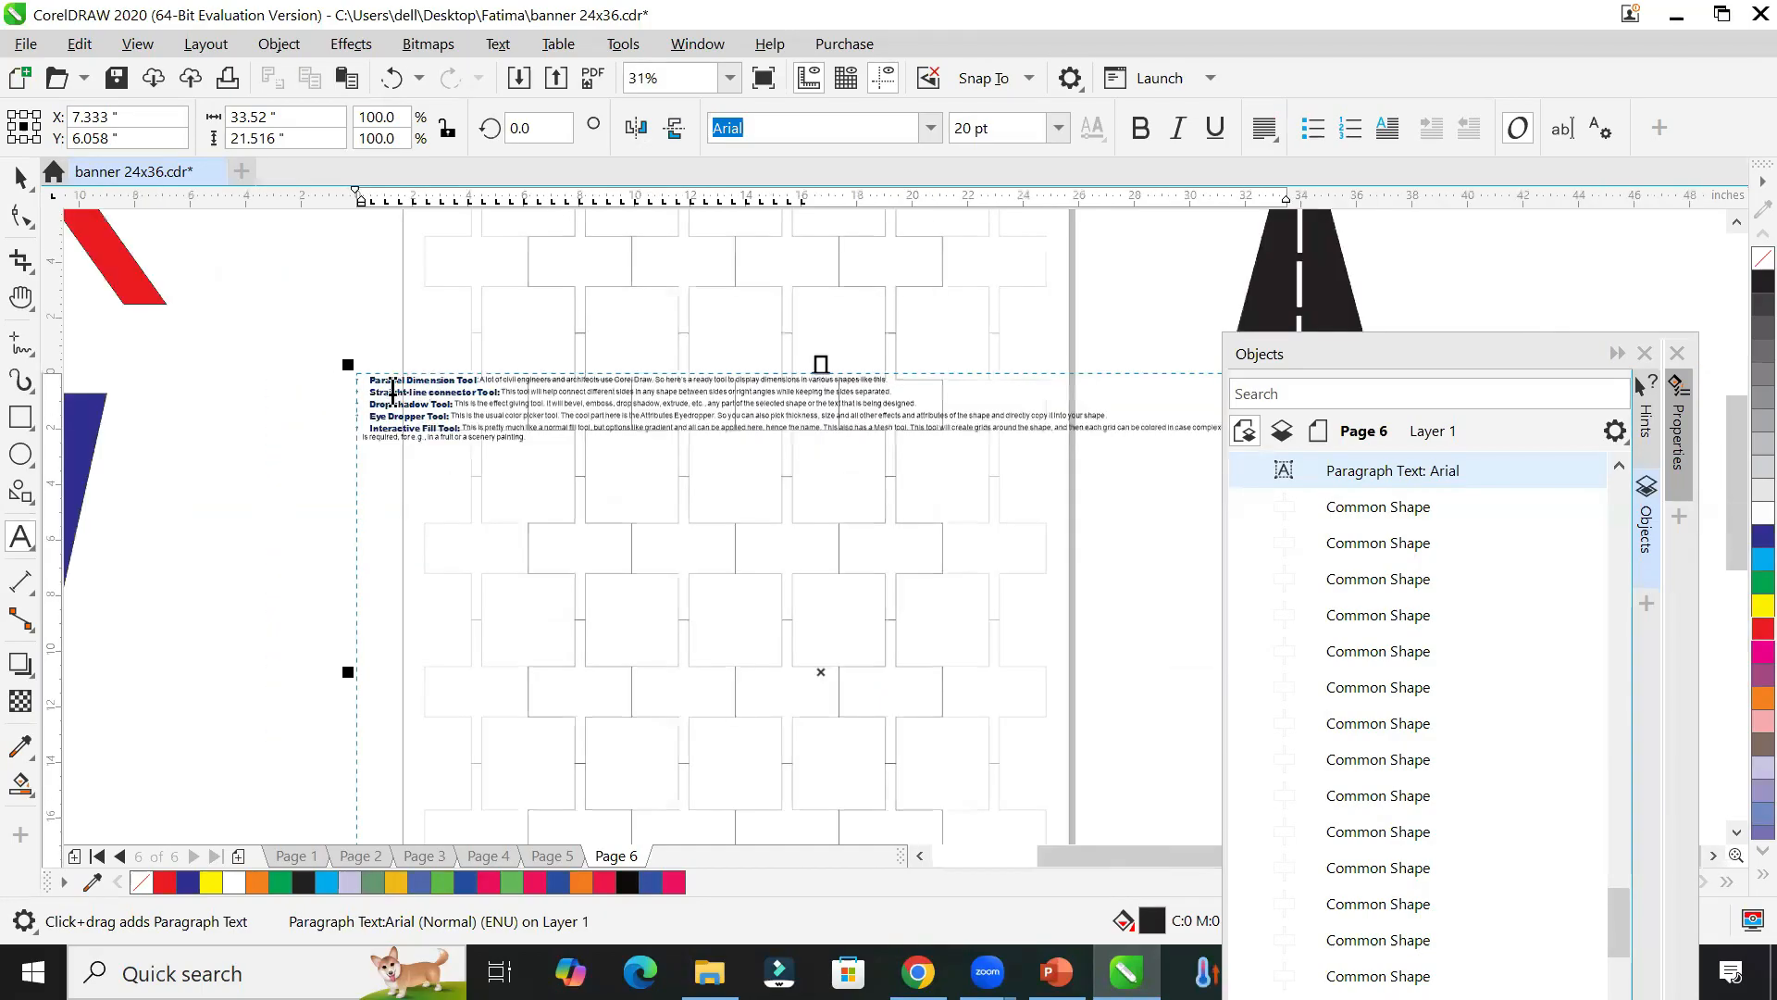
{"action": "left_click_drag", "start_coordinate": [348, 671], "coordinate": [441, 660]}
{"action": "scroll", "coordinate": [726, 611], "scroll_direction": "down", "scroll_amount": 4}
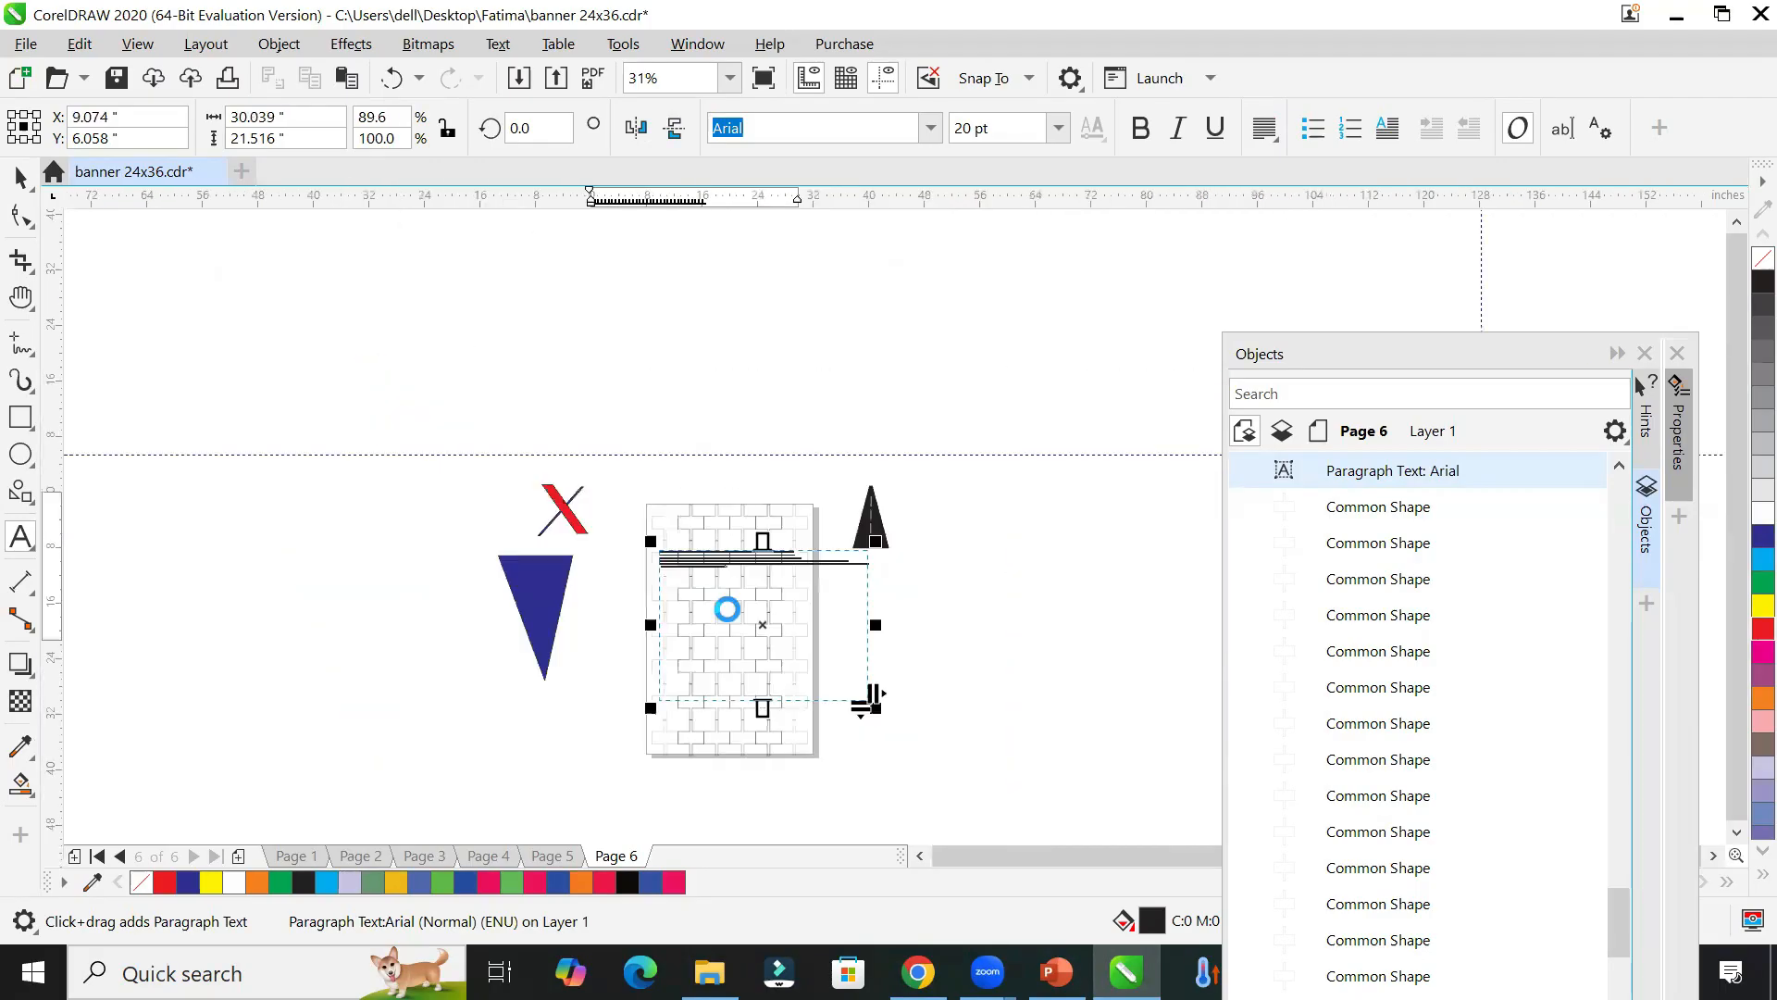
{"action": "left_click_drag", "start_coordinate": [876, 625], "coordinate": [796, 638]}
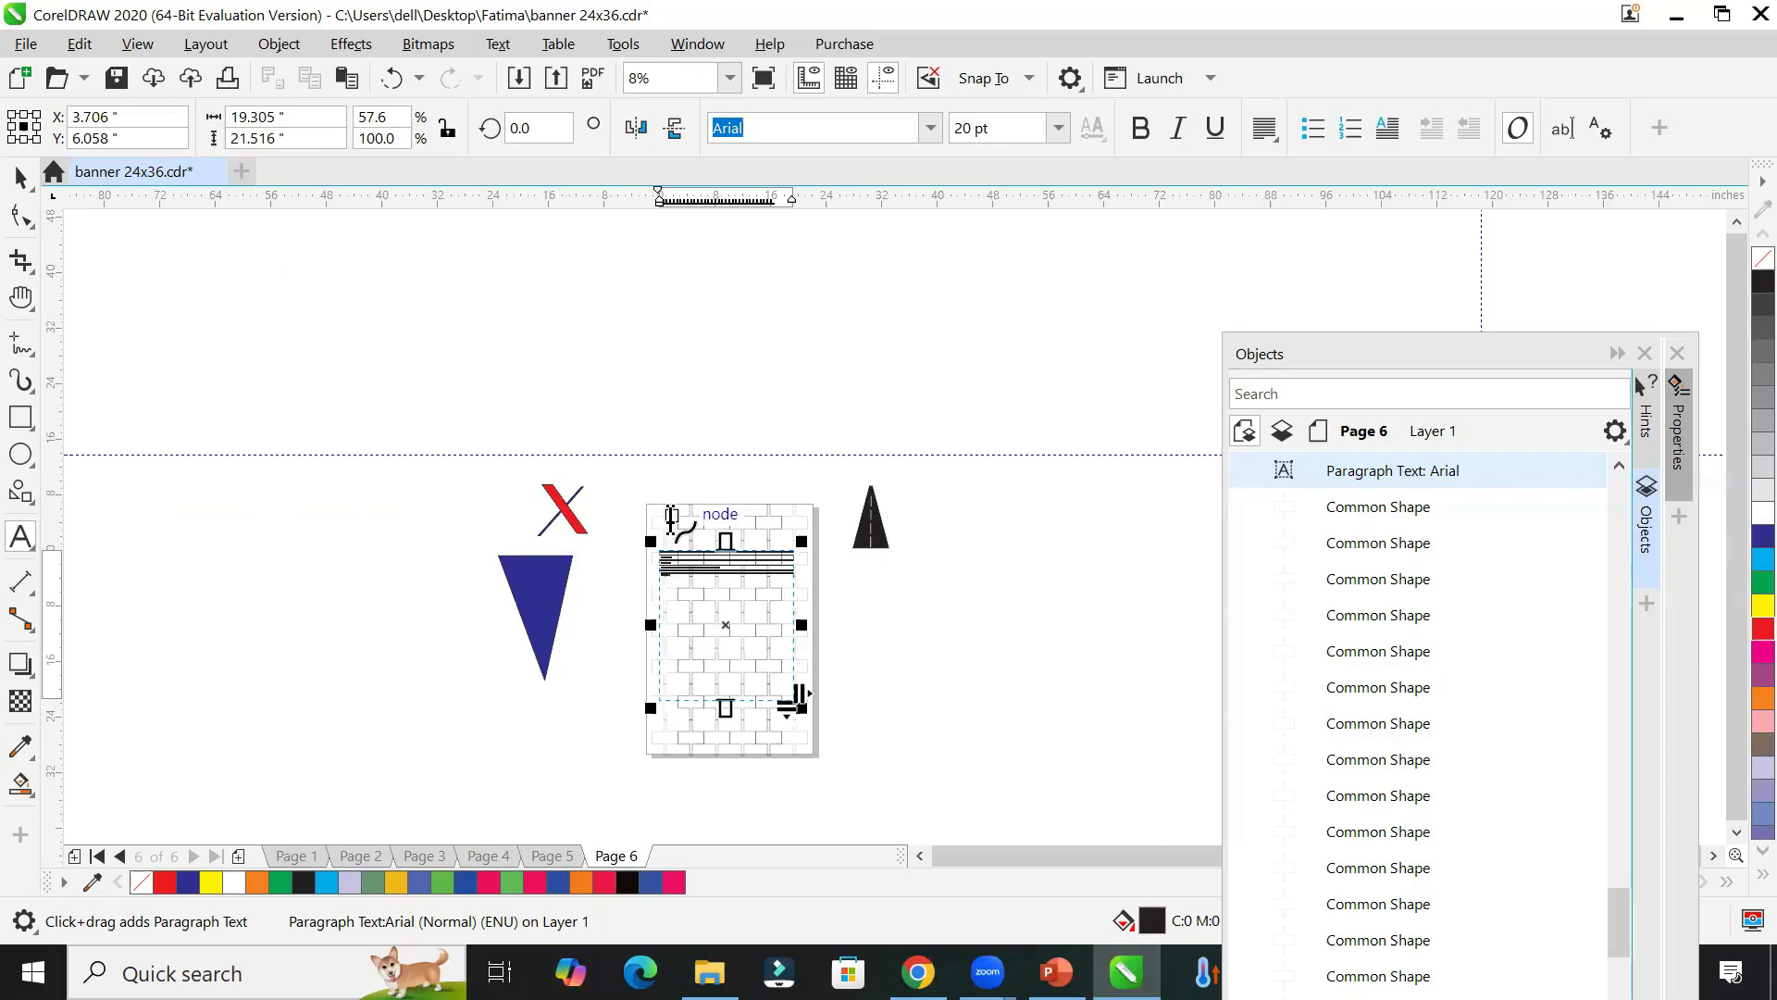
Step: Set the font size of the pasted paragraph text to 100 pt and deselect the frame
{"action": "scroll", "coordinate": [674, 518], "scroll_direction": "up", "scroll_amount": 4}
{"action": "scroll", "coordinate": [756, 703], "scroll_direction": "down", "scroll_amount": 2}
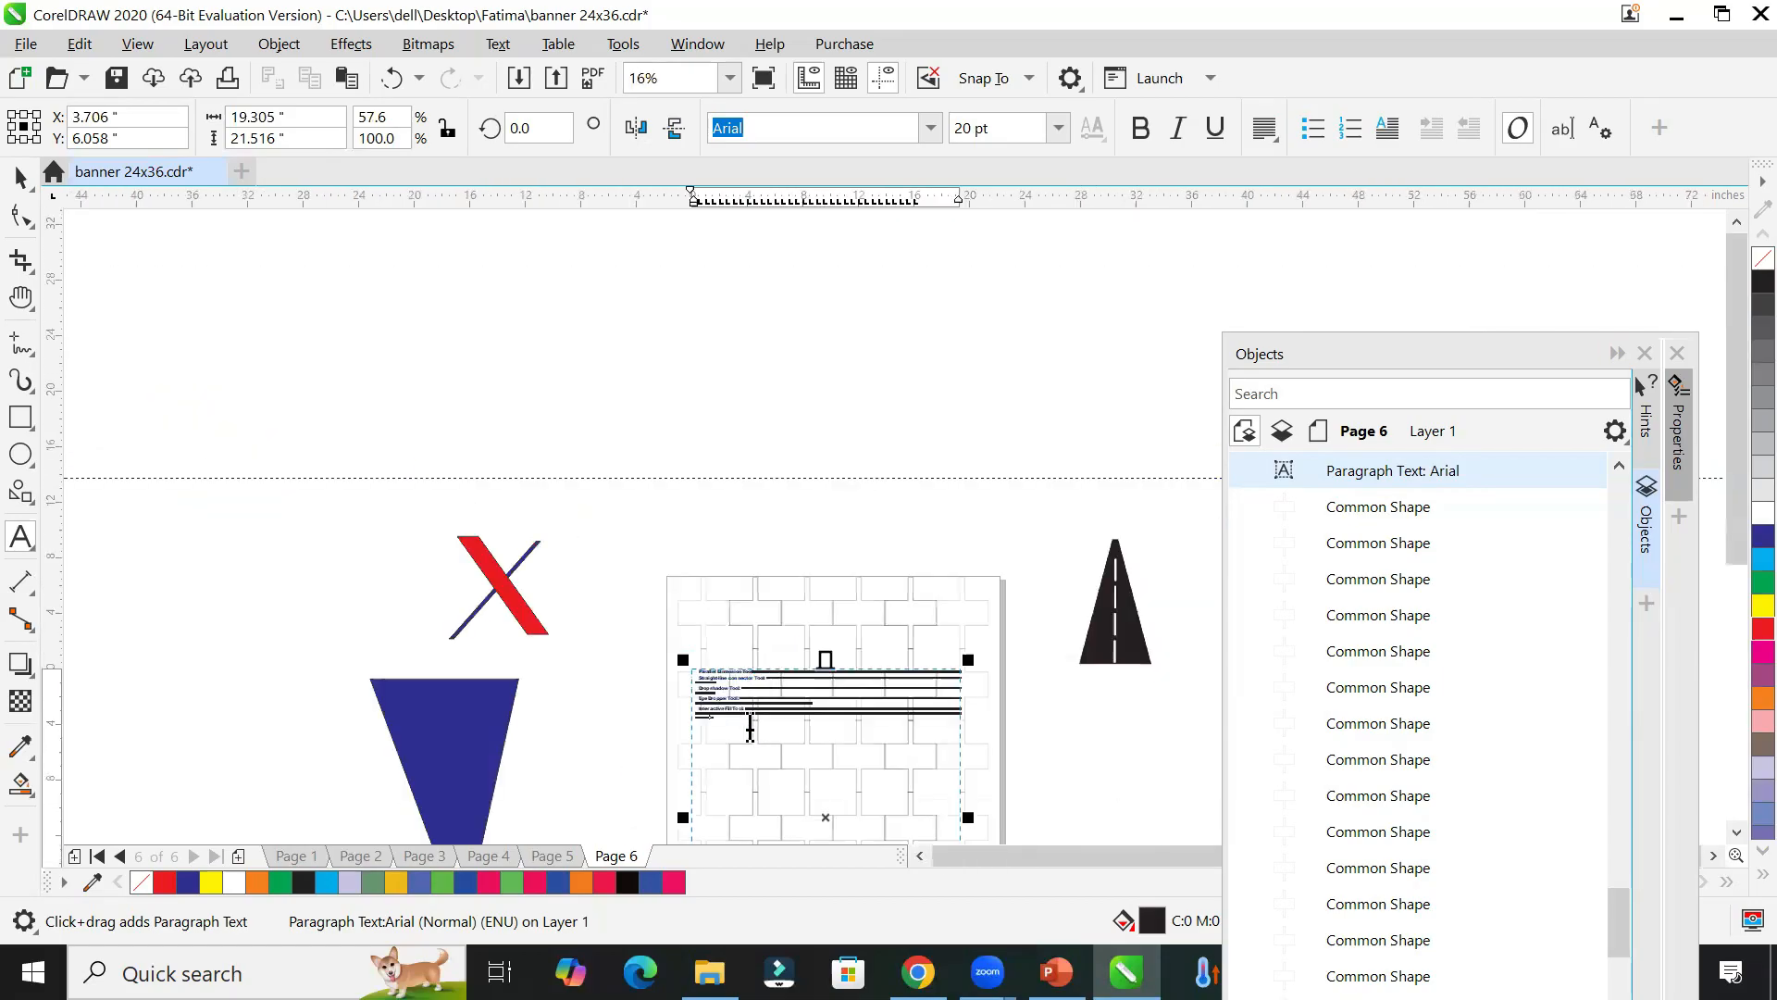
{"action": "left_click", "coordinate": [1058, 128]}
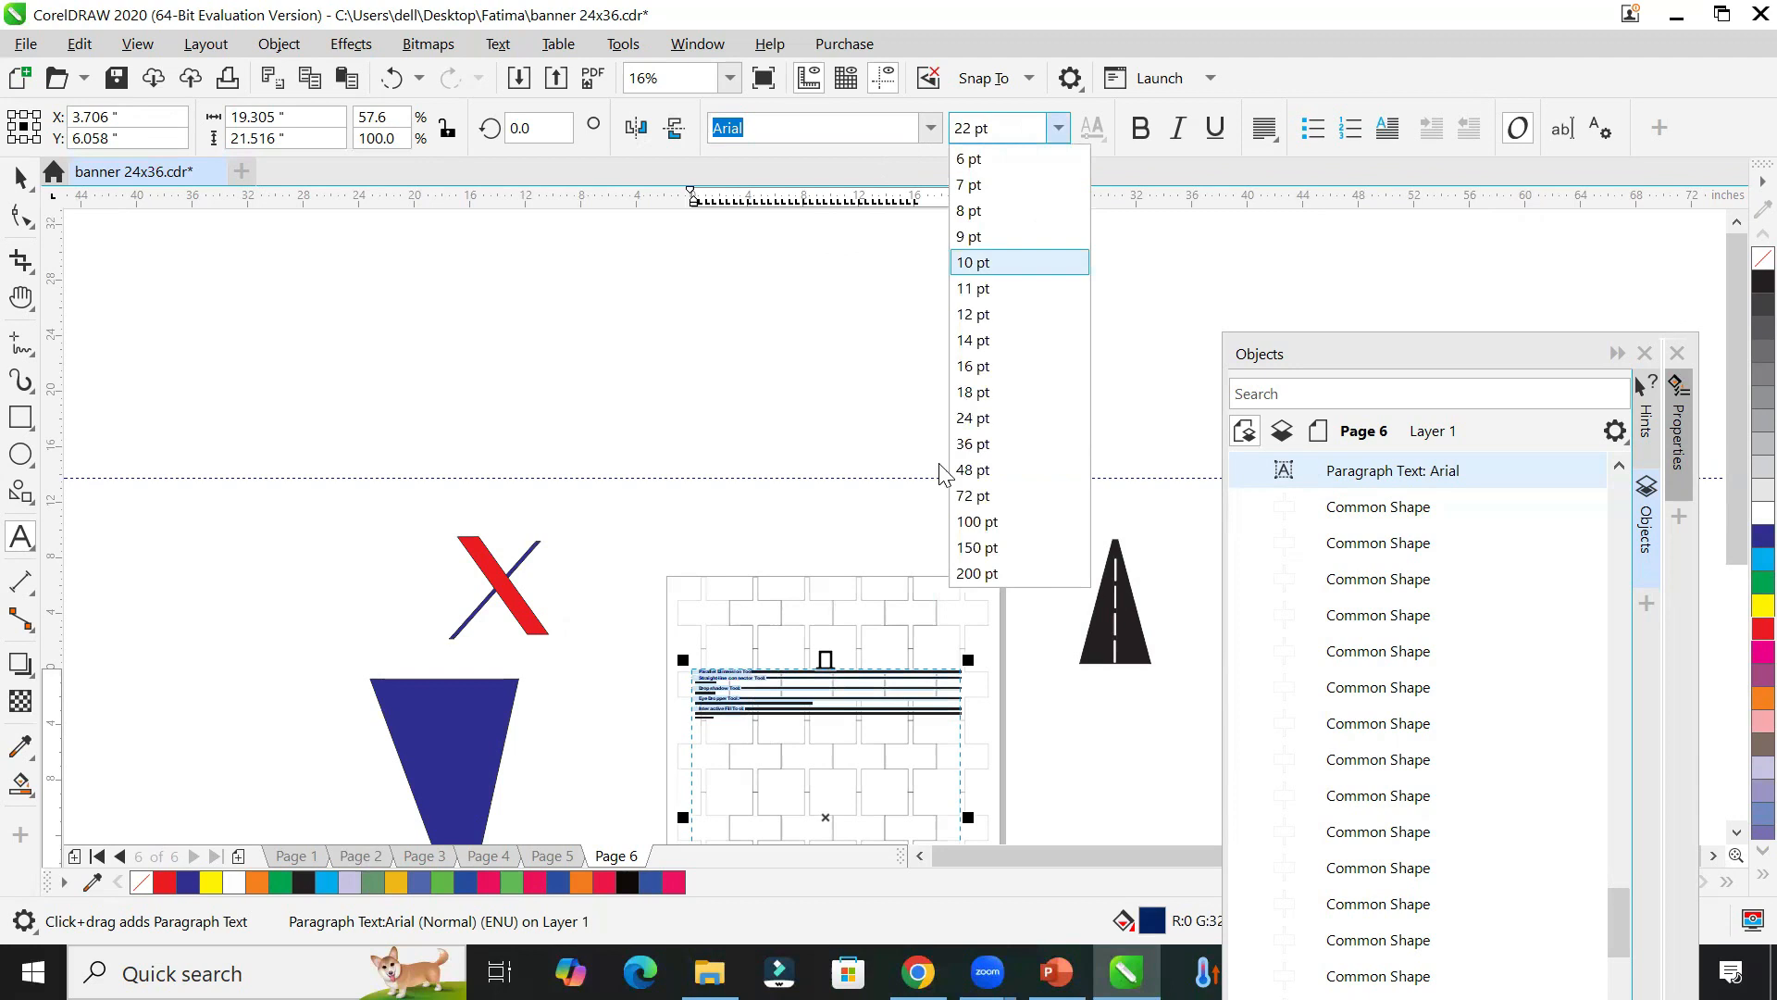
{"action": "left_click", "coordinate": [987, 522]}
{"action": "scroll", "coordinate": [916, 588], "scroll_direction": "down", "scroll_amount": 3}
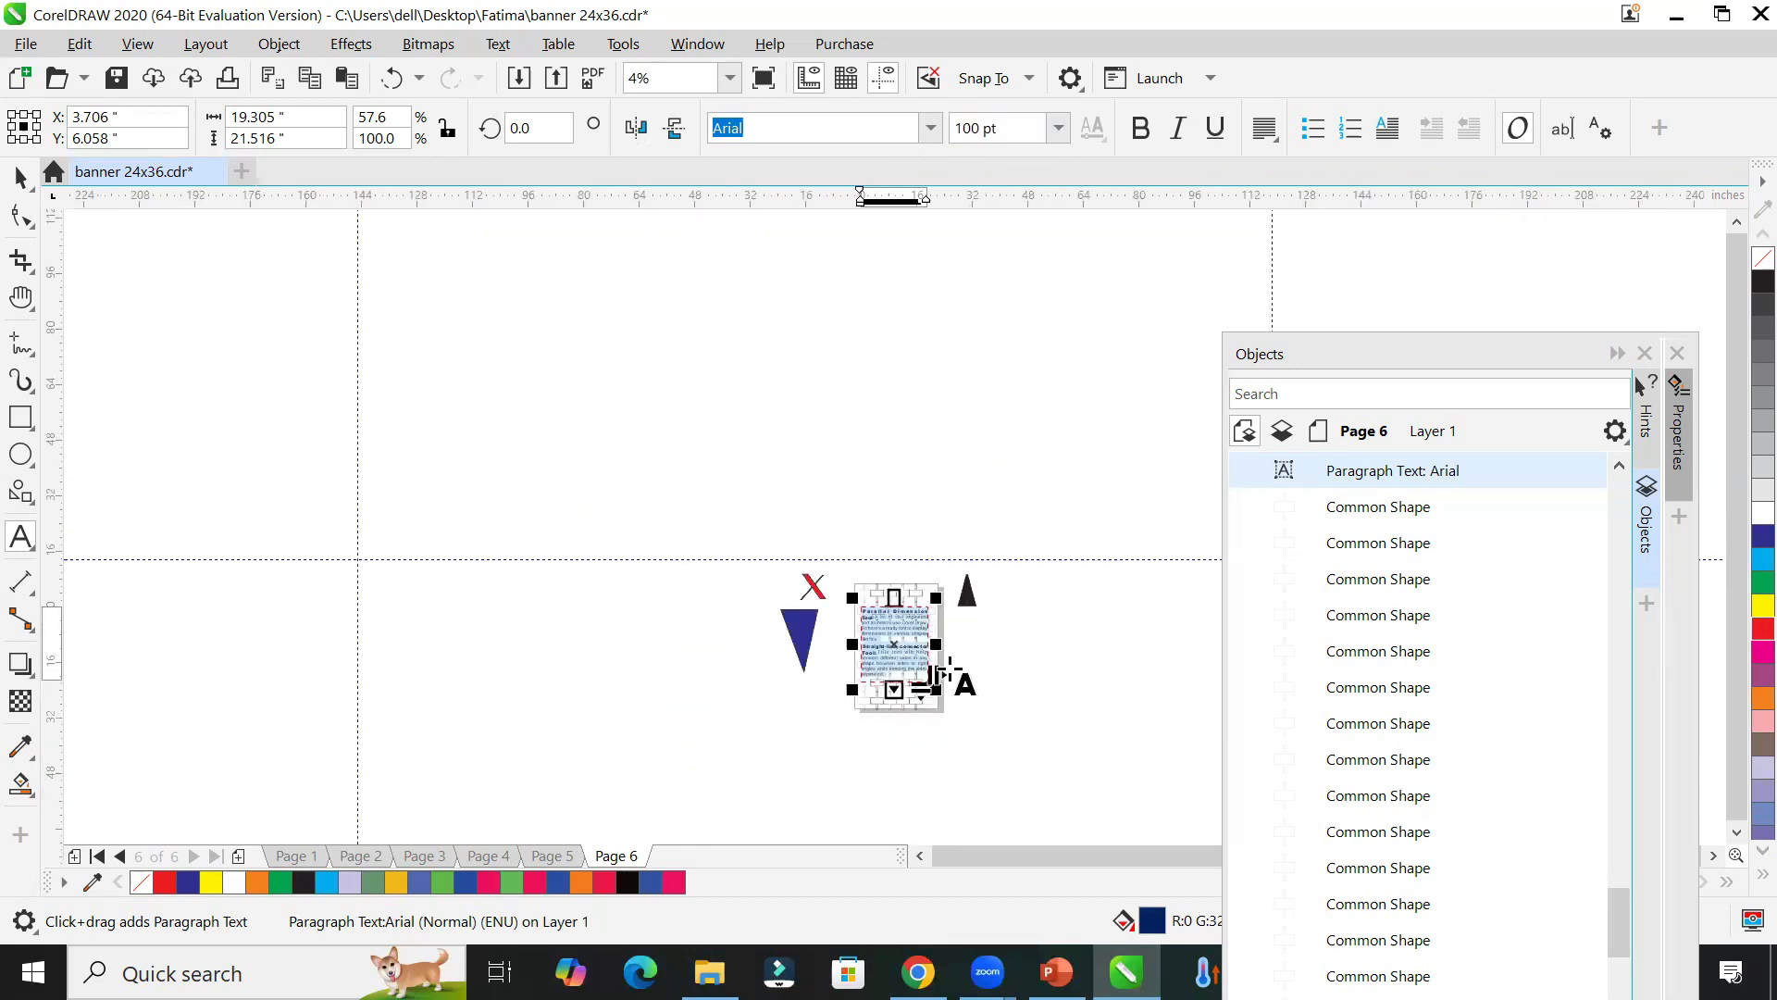
{"action": "scroll", "coordinate": [953, 672], "scroll_direction": "up", "scroll_amount": 3}
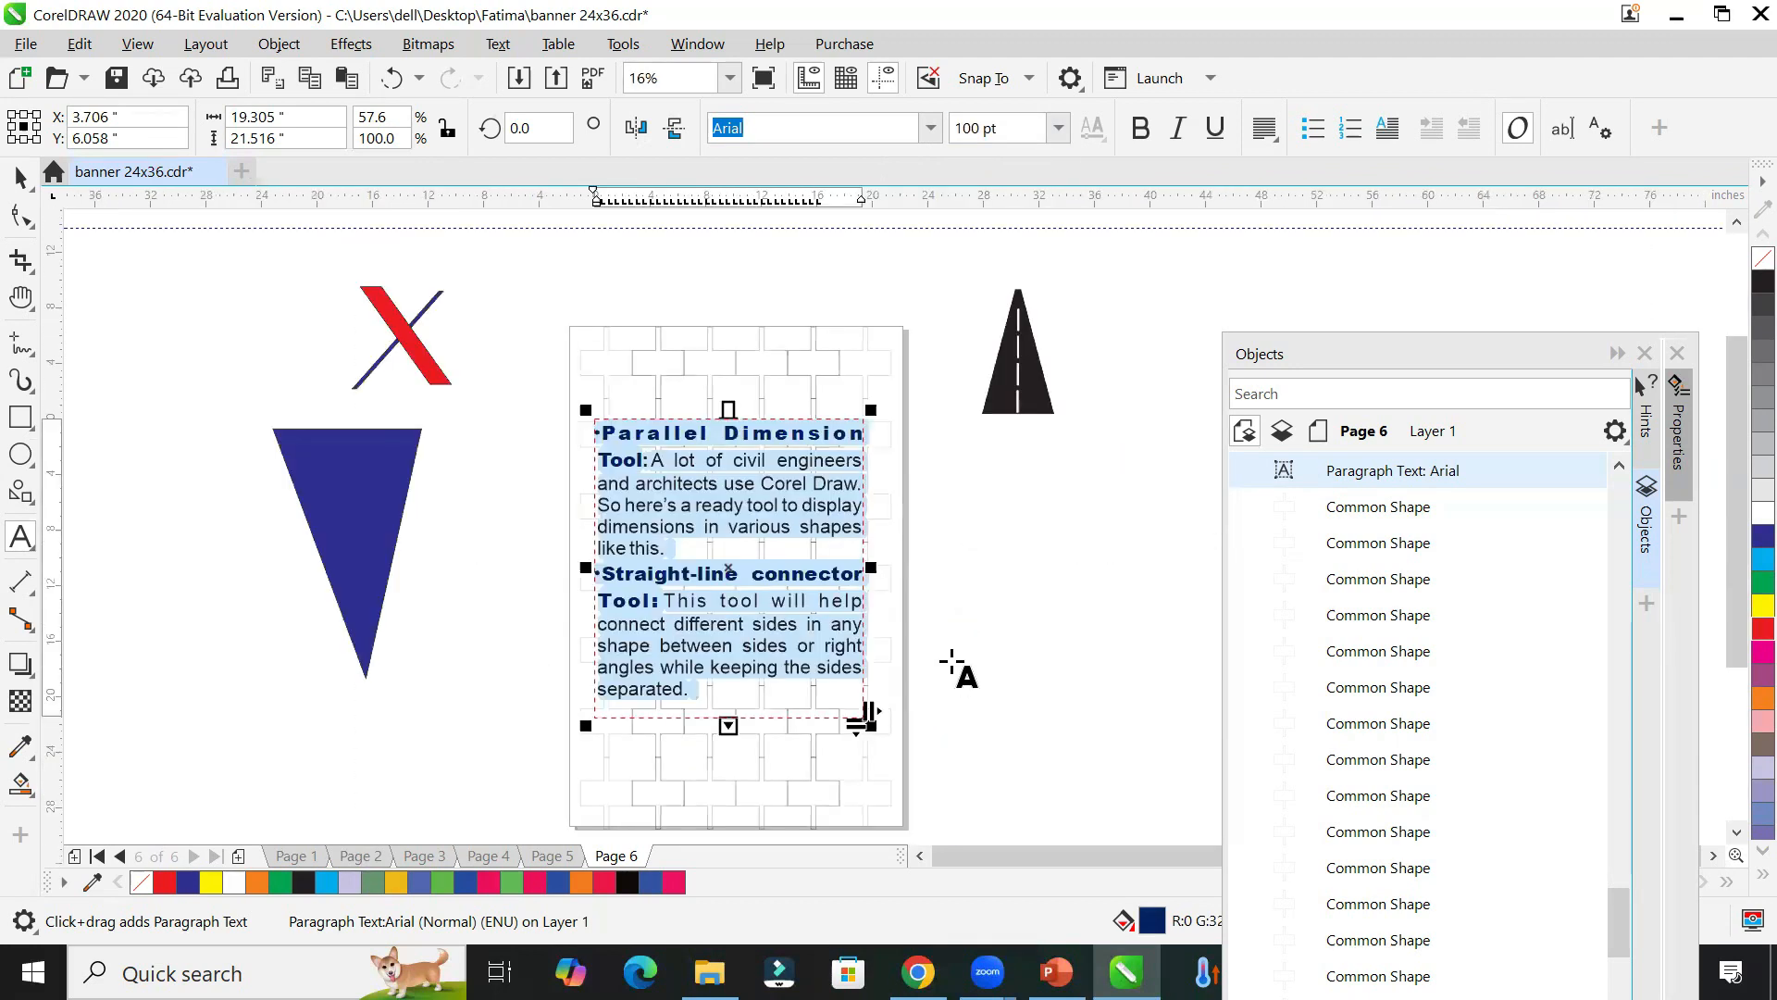
{"action": "left_click", "coordinate": [21, 176]}
{"action": "left_click", "coordinate": [1021, 618]}
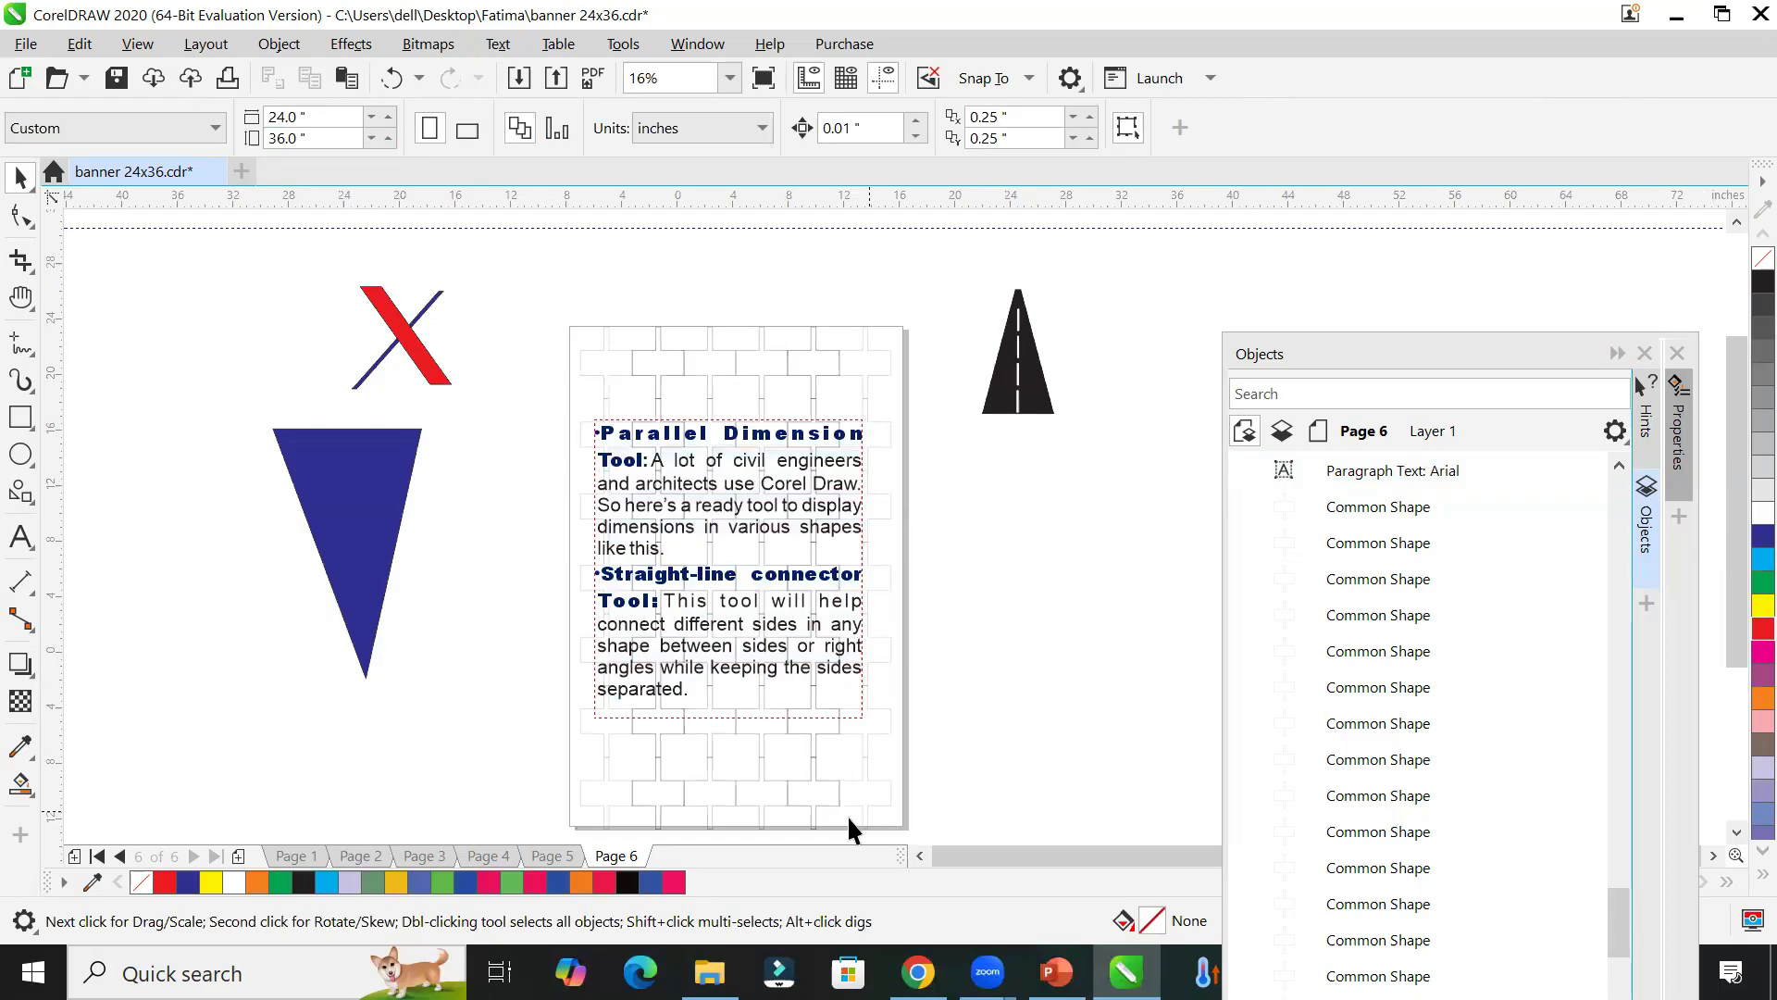
Step: Add a new page after Page 6 and draw a smiley face common shape about 15.7 inches across on it
{"action": "left_click", "coordinate": [238, 856]}
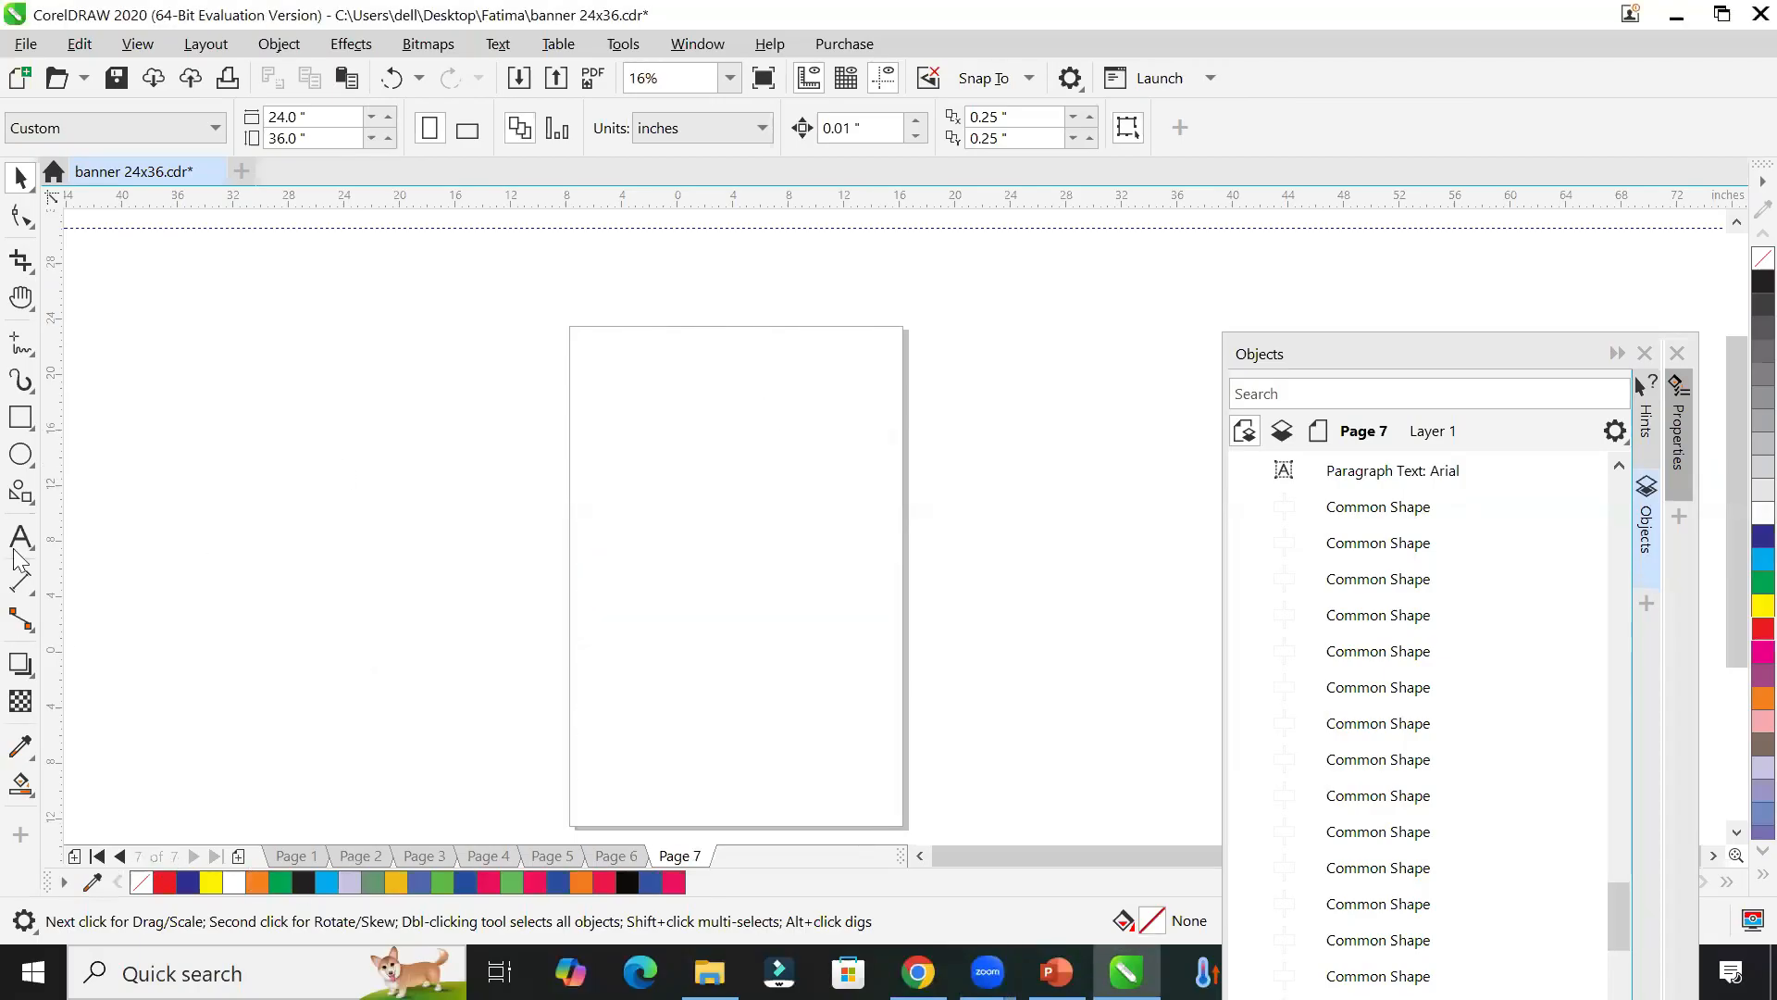
{"action": "left_click", "coordinate": [20, 495]}
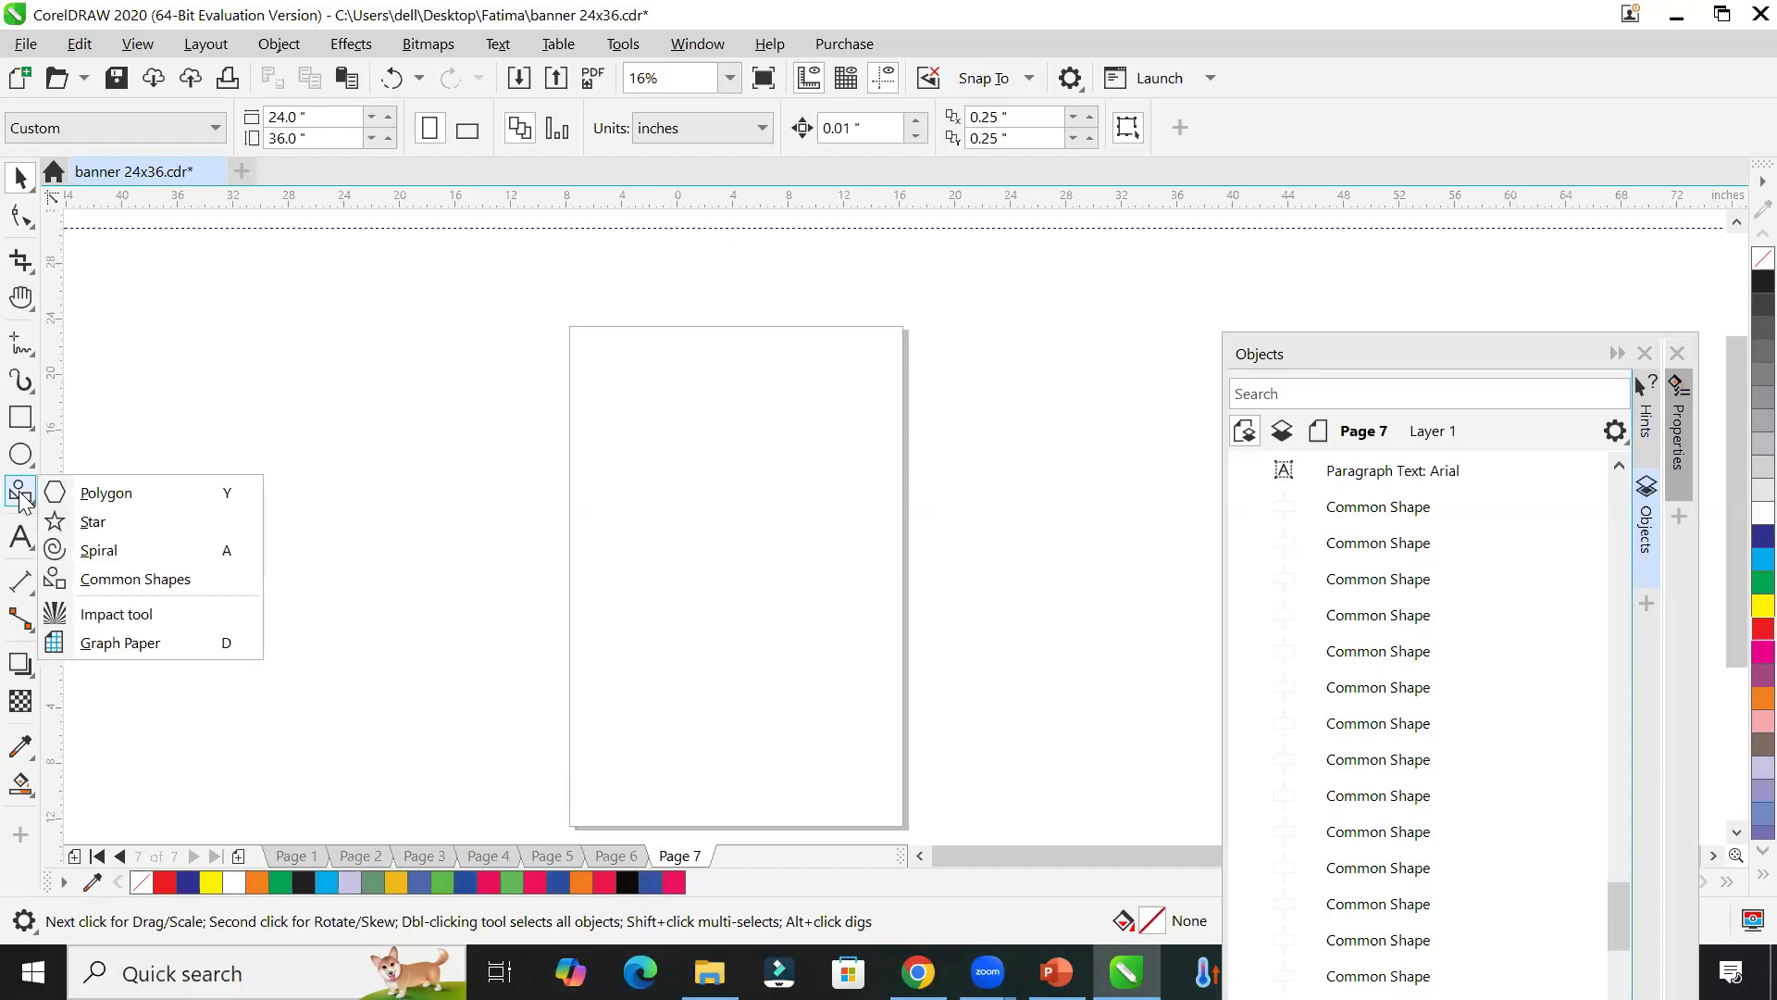
{"action": "left_click", "coordinate": [233, 576]}
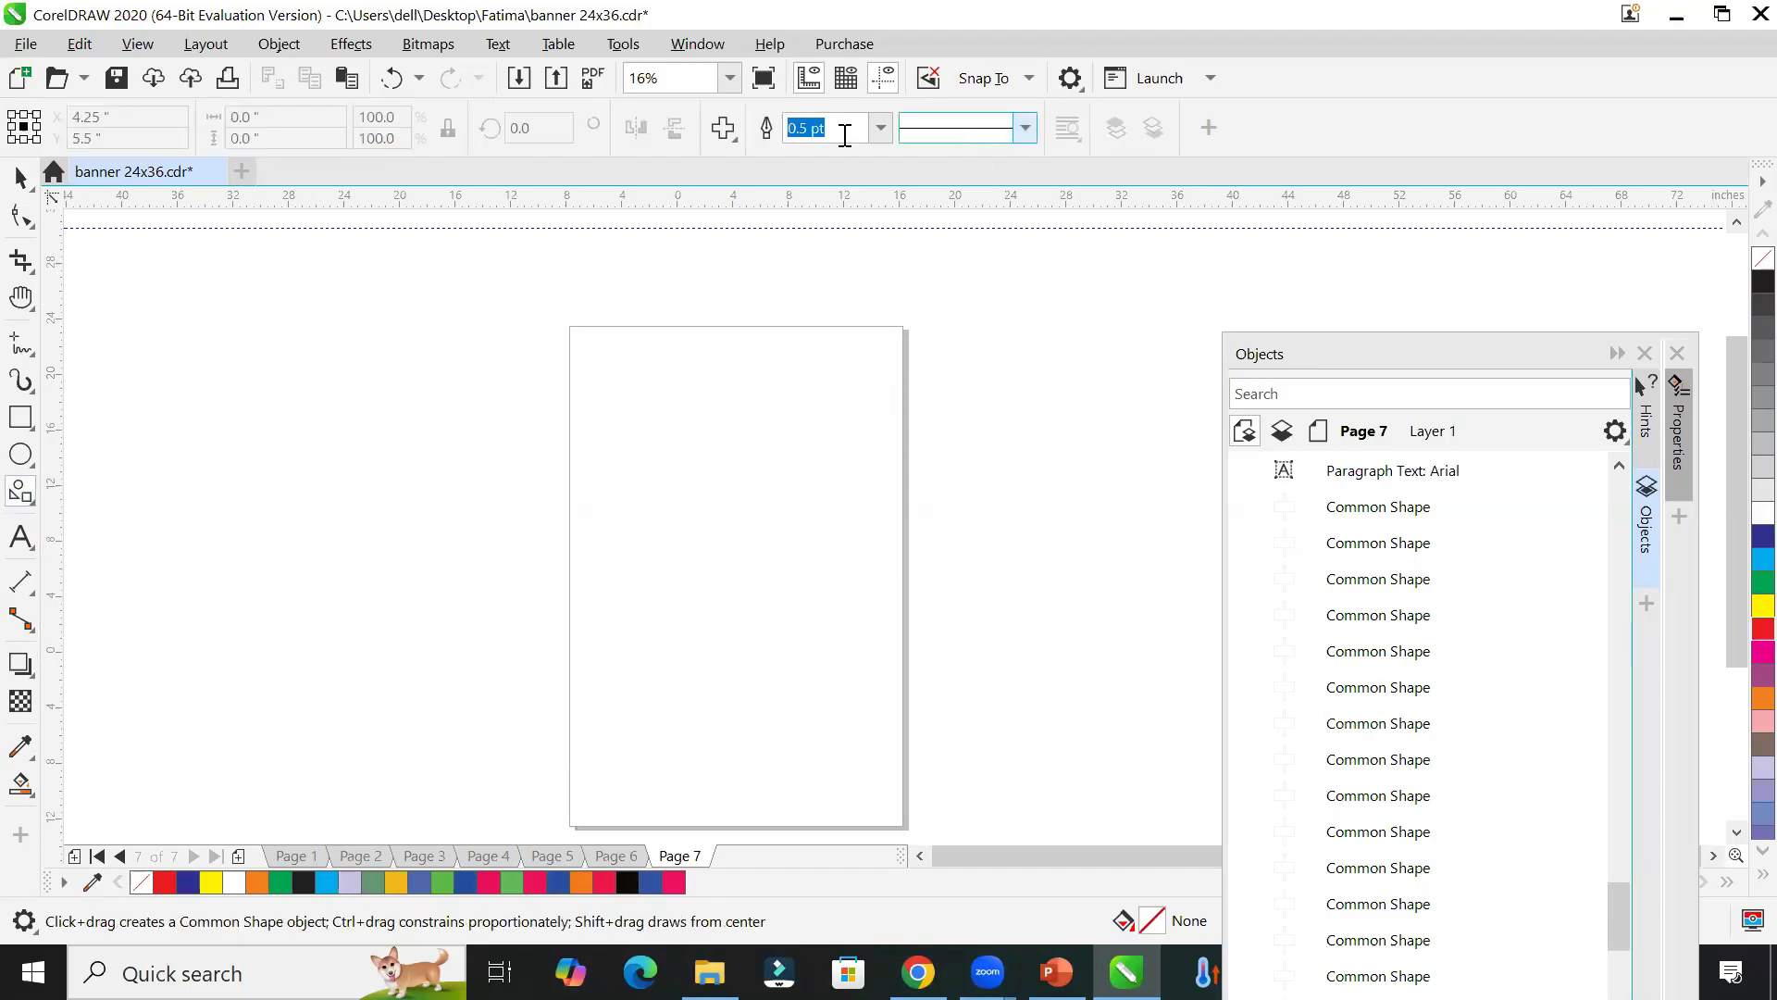
{"action": "left_click", "coordinate": [735, 142]}
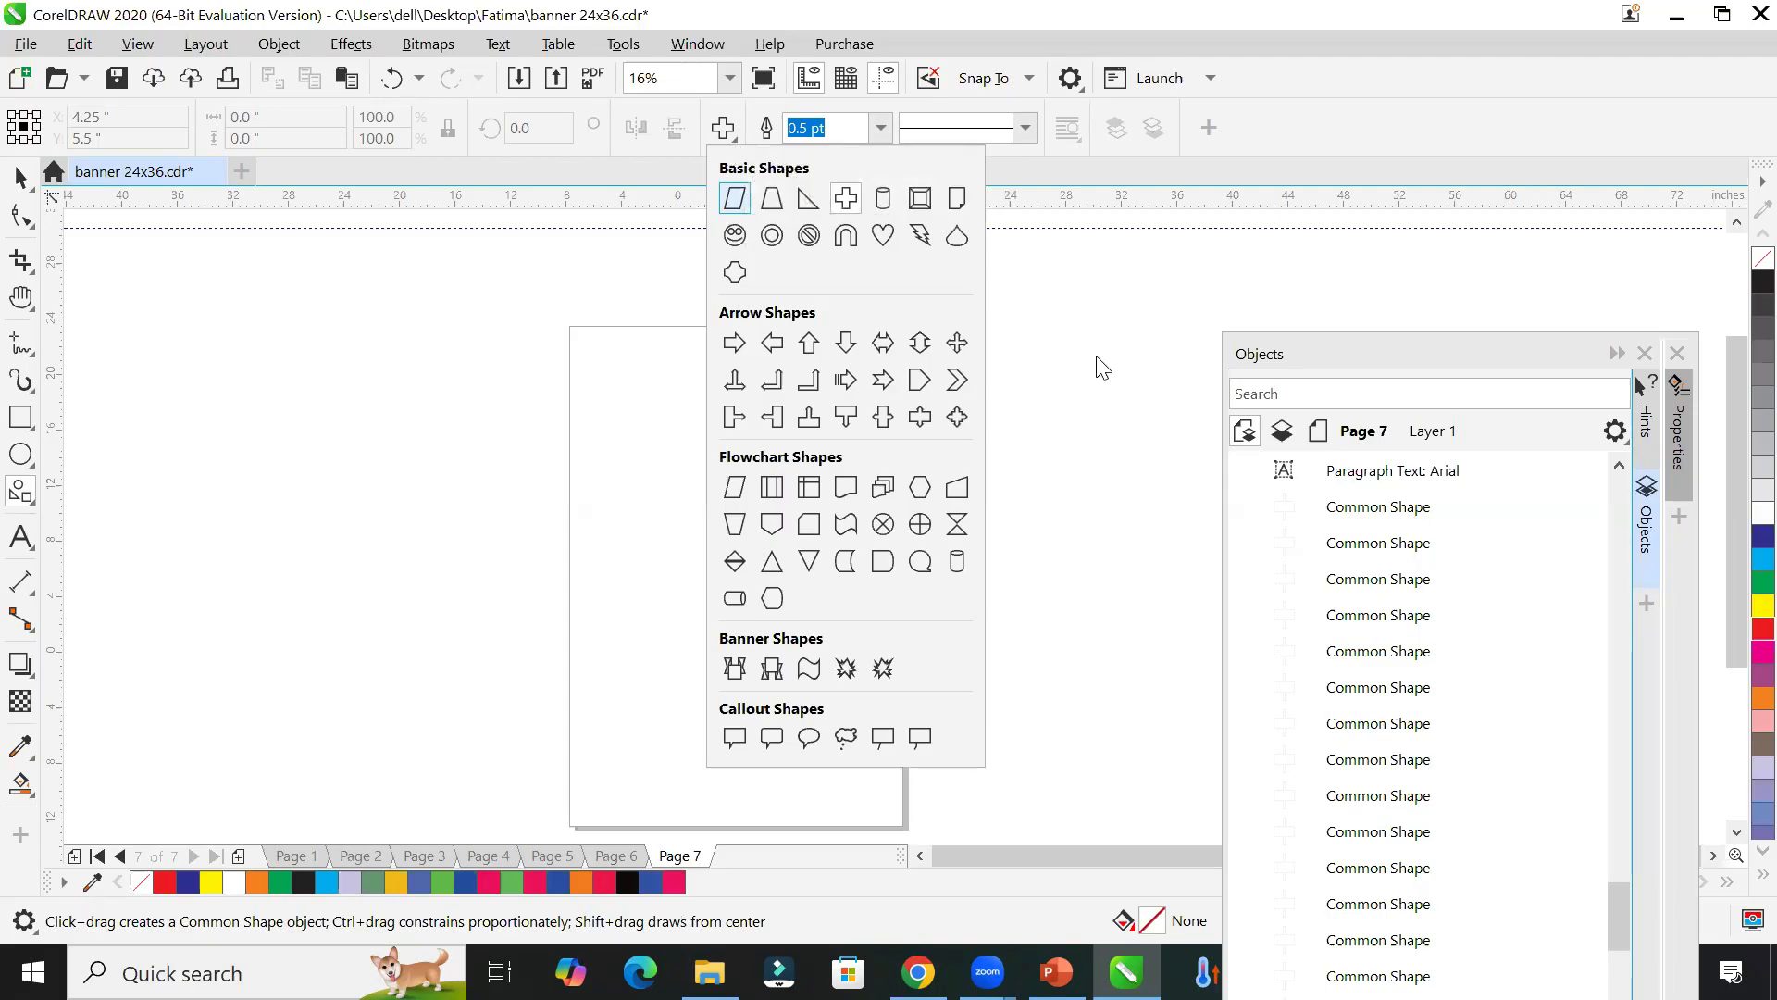
{"action": "left_click", "coordinate": [735, 235]}
{"action": "mouse_move", "coordinate": [619, 349]}
{"action": "left_mouse_down"}
{"action": "mouse_move", "coordinate": [815, 520]}
{"action": "mouse_move", "coordinate": [839, 566]}
{"action": "left_mouse_up"}
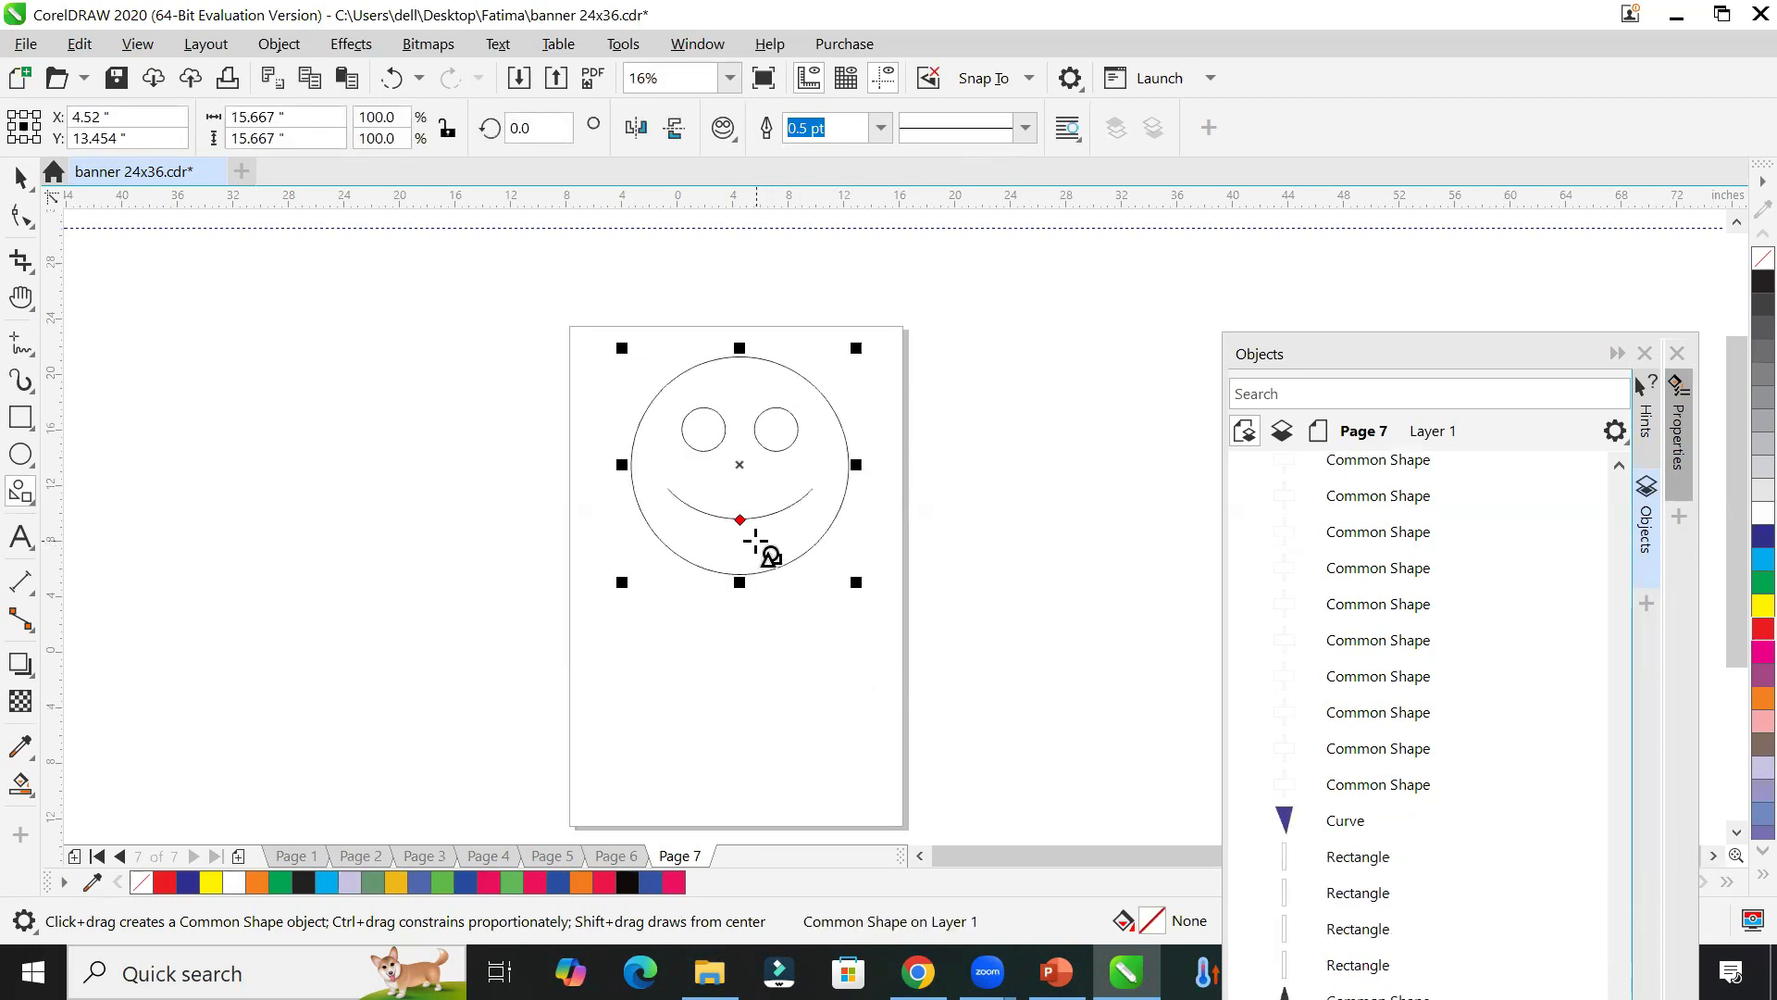
Step: Bend the smiley's mouth into a frown and back into a smile
{"action": "left_click_drag", "start_coordinate": [741, 520], "coordinate": [737, 482]}
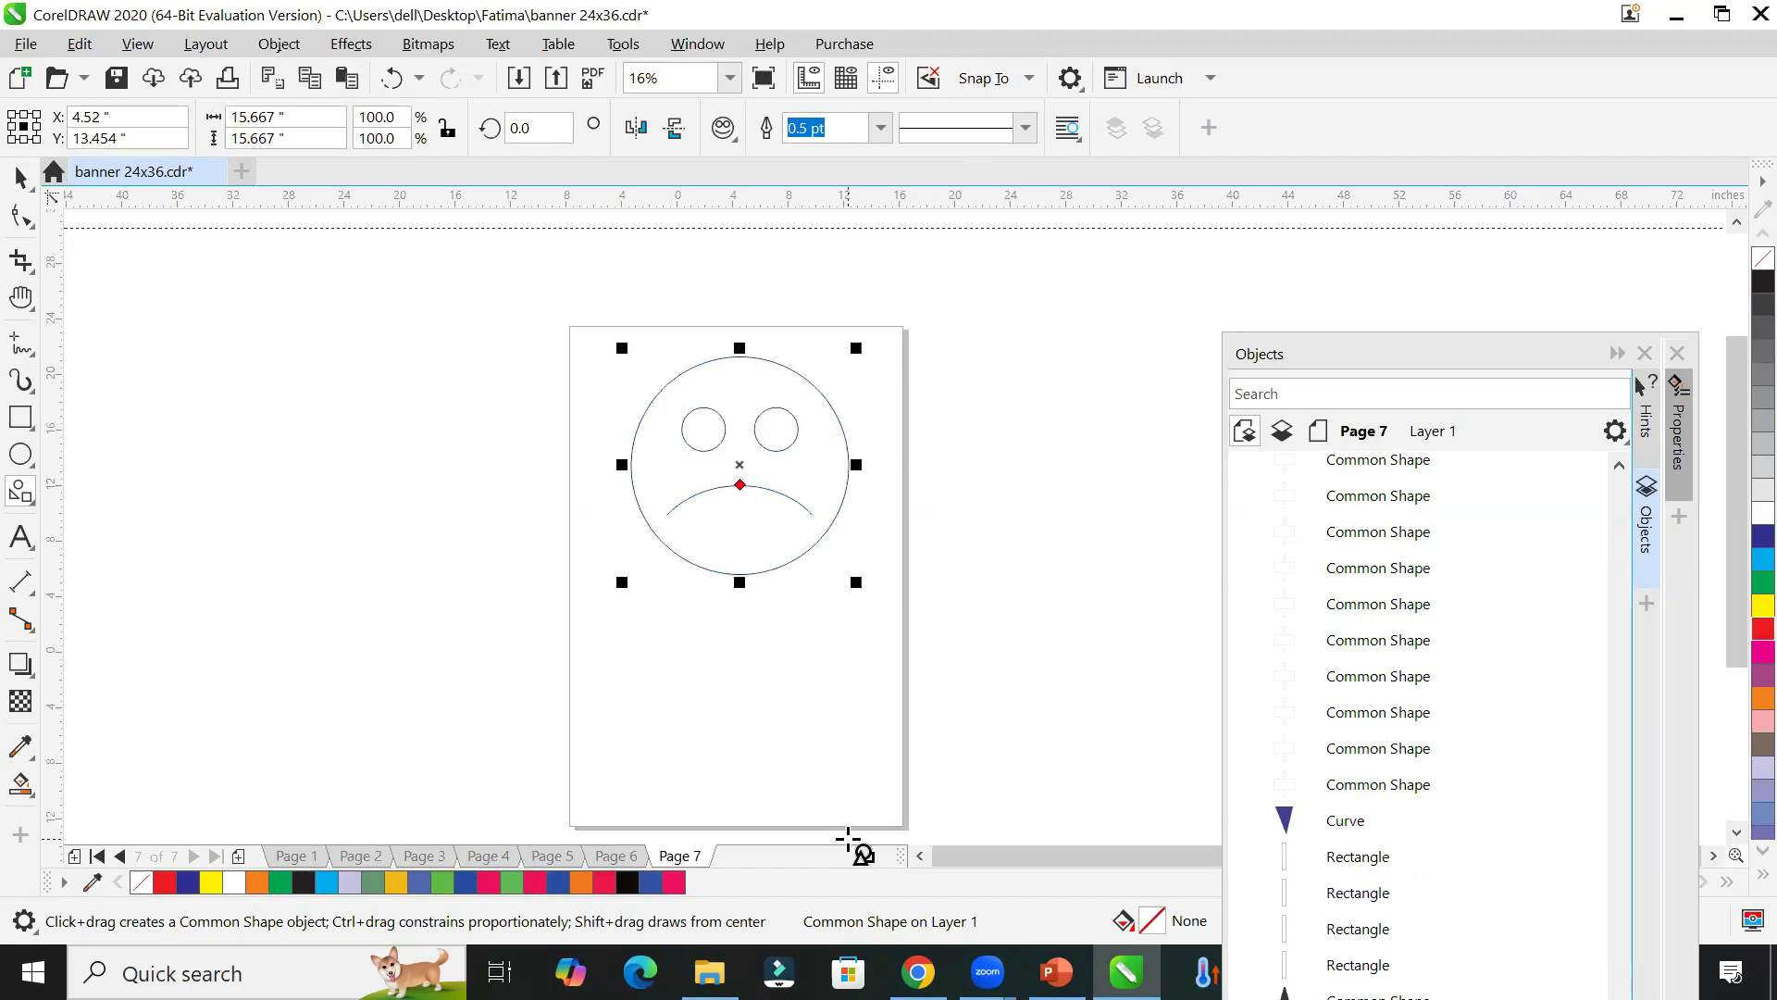
{"action": "mouse_move", "coordinate": [741, 486]}
{"action": "left_mouse_down"}
{"action": "mouse_move", "coordinate": [740, 513]}
{"action": "mouse_move", "coordinate": [742, 469]}
{"action": "mouse_move", "coordinate": [742, 503]}
{"action": "left_mouse_up"}
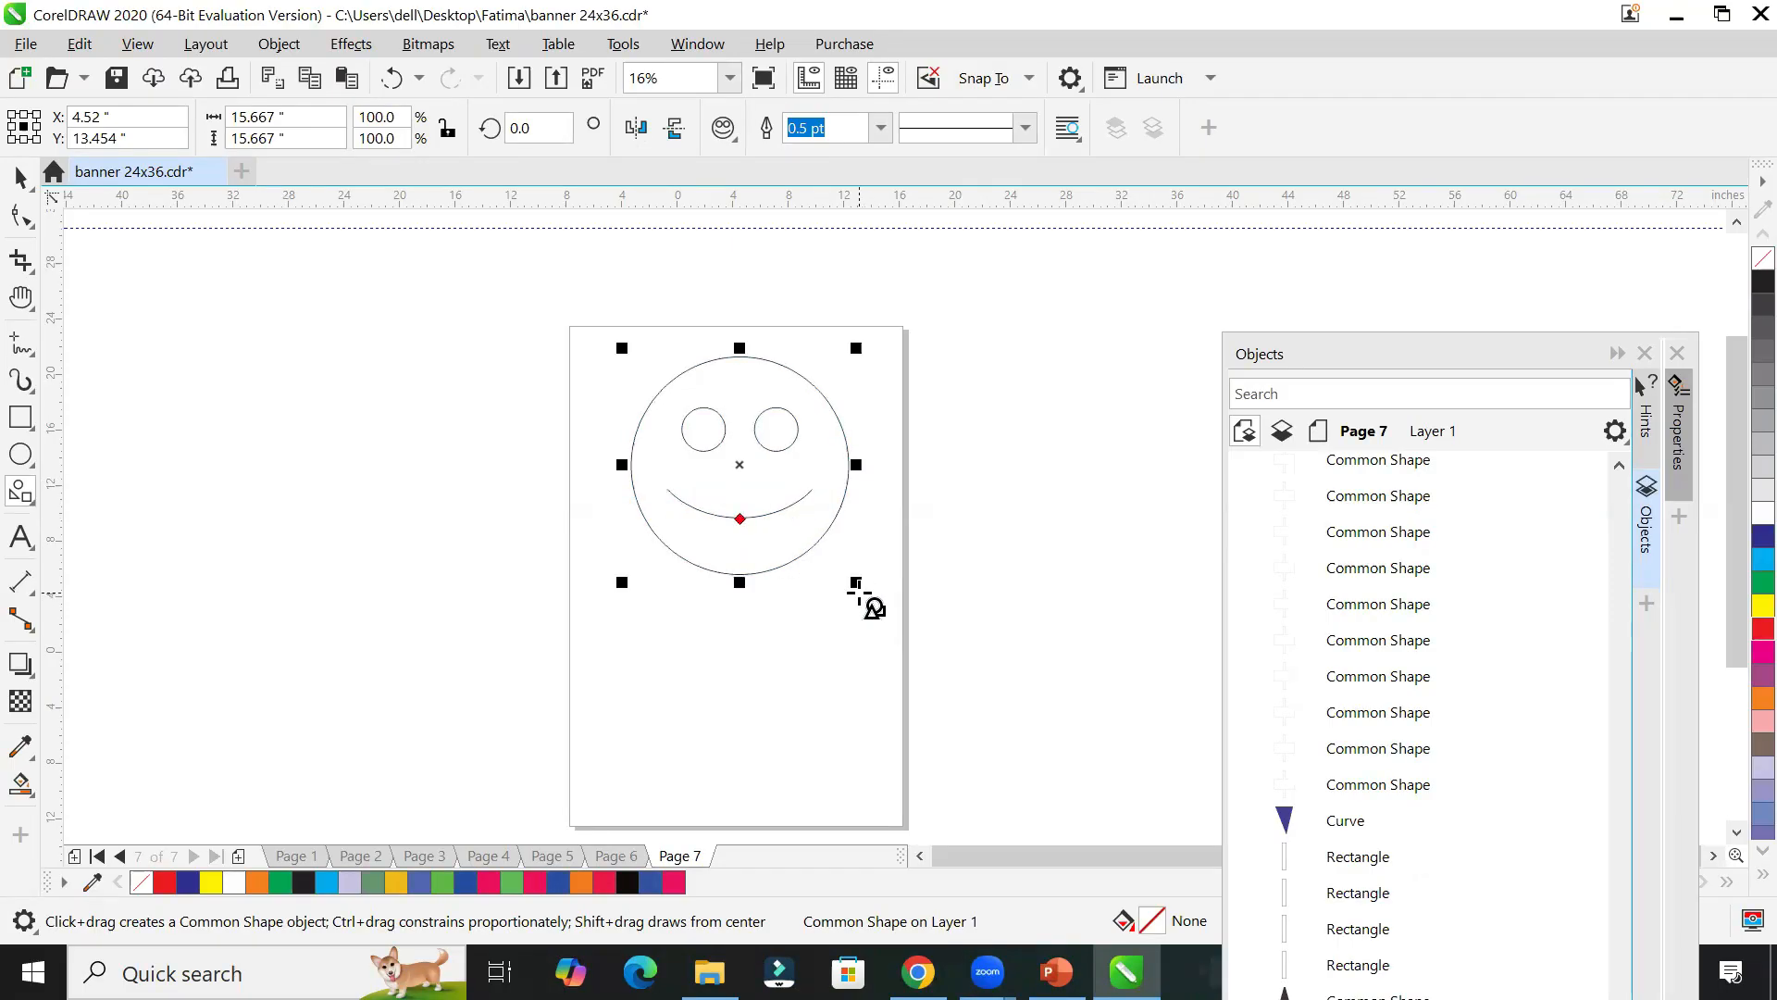
Step: Scale the smiley to about 4.1 inches and duplicate it sideways into a row of four along the page's upper edge
{"action": "left_click_drag", "start_coordinate": [856, 582], "coordinate": [666, 401]}
{"action": "left_click", "coordinate": [20, 176]}
{"action": "left_click", "coordinate": [633, 365]}
{"action": "left_click_drag", "start_coordinate": [630, 361], "coordinate": [694, 370]}
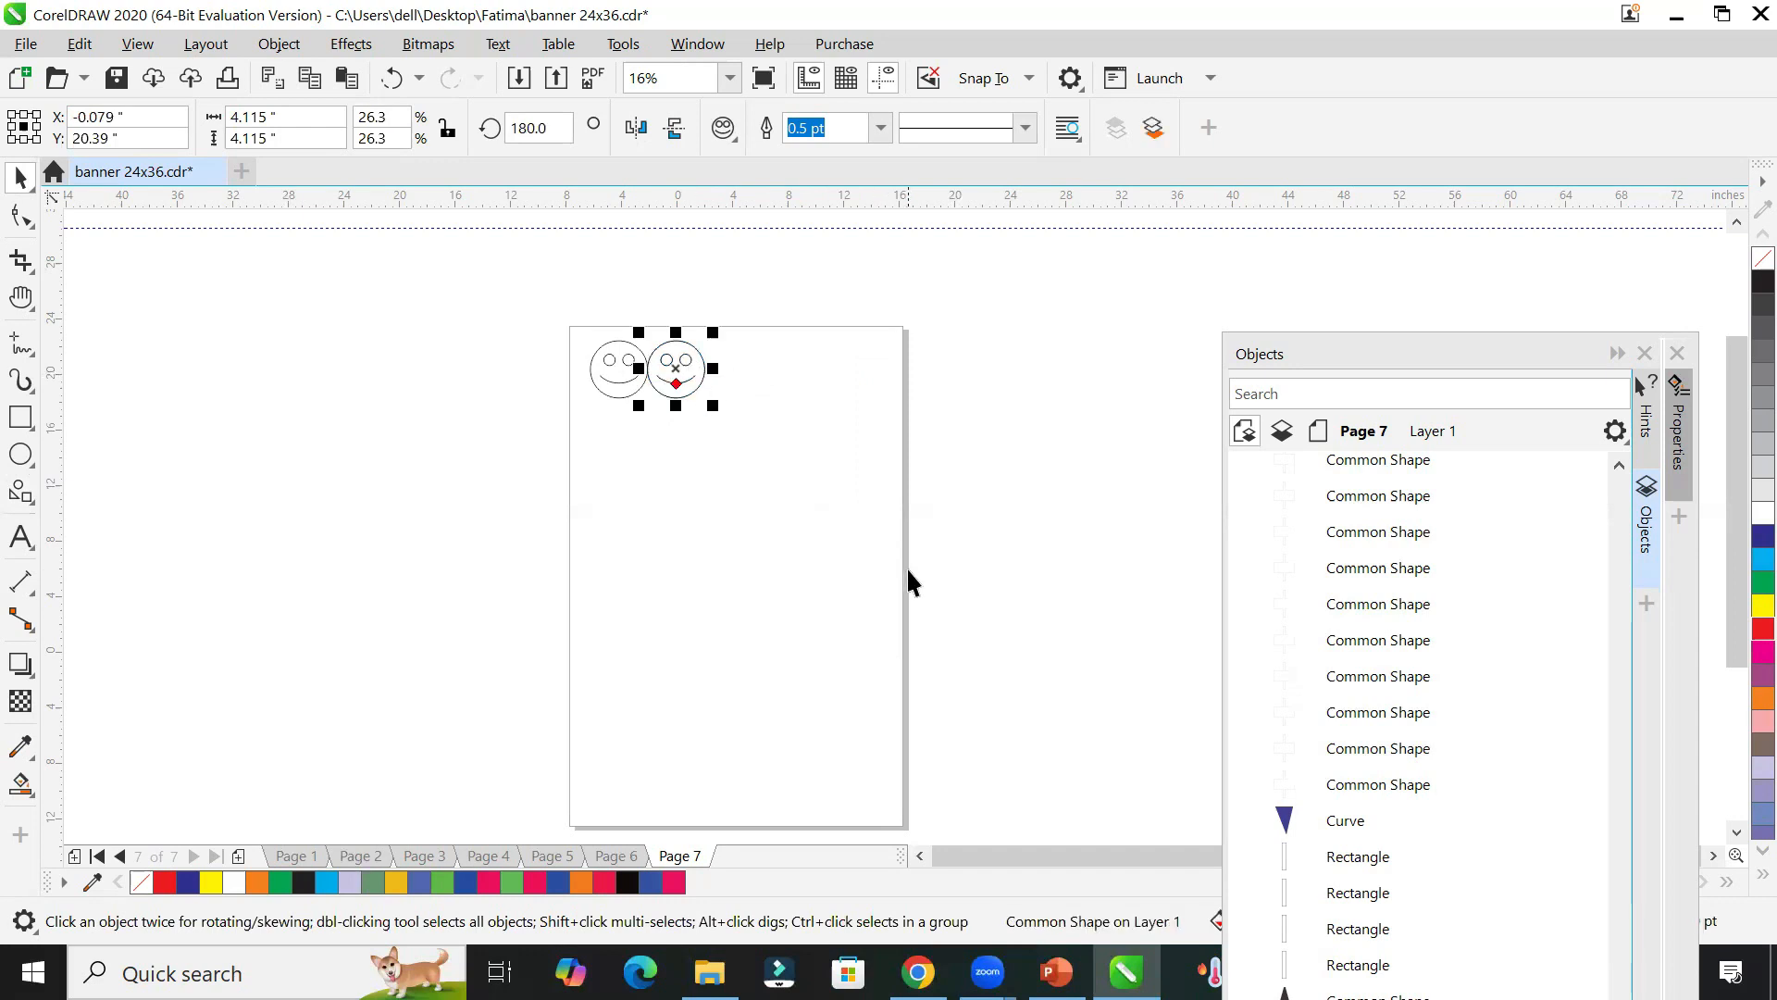
{"action": "left_click_drag", "start_coordinate": [674, 382], "coordinate": [765, 429]}
{"action": "left_click_drag", "start_coordinate": [580, 367], "coordinate": [743, 369]}
Step: Duplicate the row of smileys downward as vertically mirrored copies until eight rows with alternating orientation cover the page
{"action": "left_click_drag", "start_coordinate": [543, 309], "coordinate": [950, 453]}
{"action": "left_click_drag", "start_coordinate": [704, 331], "coordinate": [724, 457]}
{"action": "left_click_drag", "start_coordinate": [549, 287], "coordinate": [927, 513]}
{"action": "left_click_drag", "start_coordinate": [712, 389], "coordinate": [757, 497]}
{"action": "left_click_drag", "start_coordinate": [566, 316], "coordinate": [886, 578]}
{"action": "left_click_drag", "start_coordinate": [731, 336], "coordinate": [848, 701]}
Step: Stretch the whole grid of smileys horizontally on both sides to span the page's width
{"action": "left_click_drag", "start_coordinate": [517, 274], "coordinate": [903, 818]}
{"action": "left_click_drag", "start_coordinate": [851, 568], "coordinate": [900, 574]}
{"action": "left_click_drag", "start_coordinate": [596, 568], "coordinate": [568, 580]}
{"action": "left_click", "coordinate": [513, 583]}
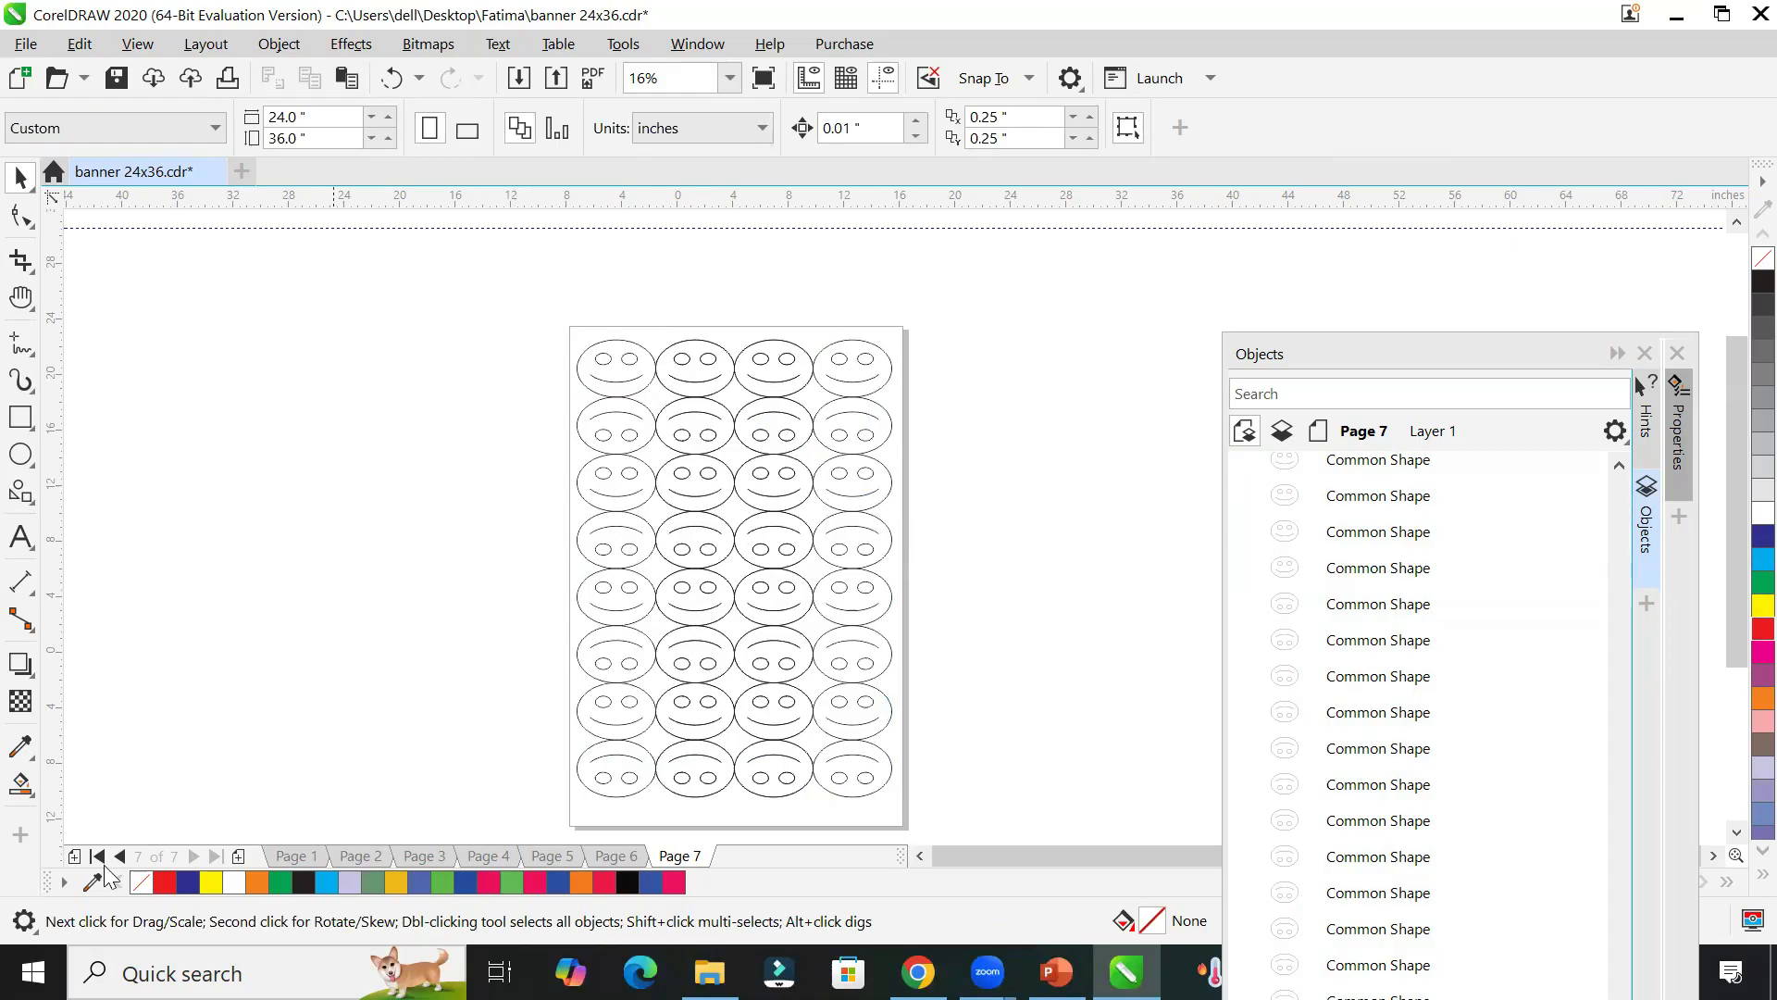
Step: Add a new page and draw an arch from the basic shapes, about 20.6 by 10.2 inches, near the page's upper edge
{"action": "left_click", "coordinate": [239, 856]}
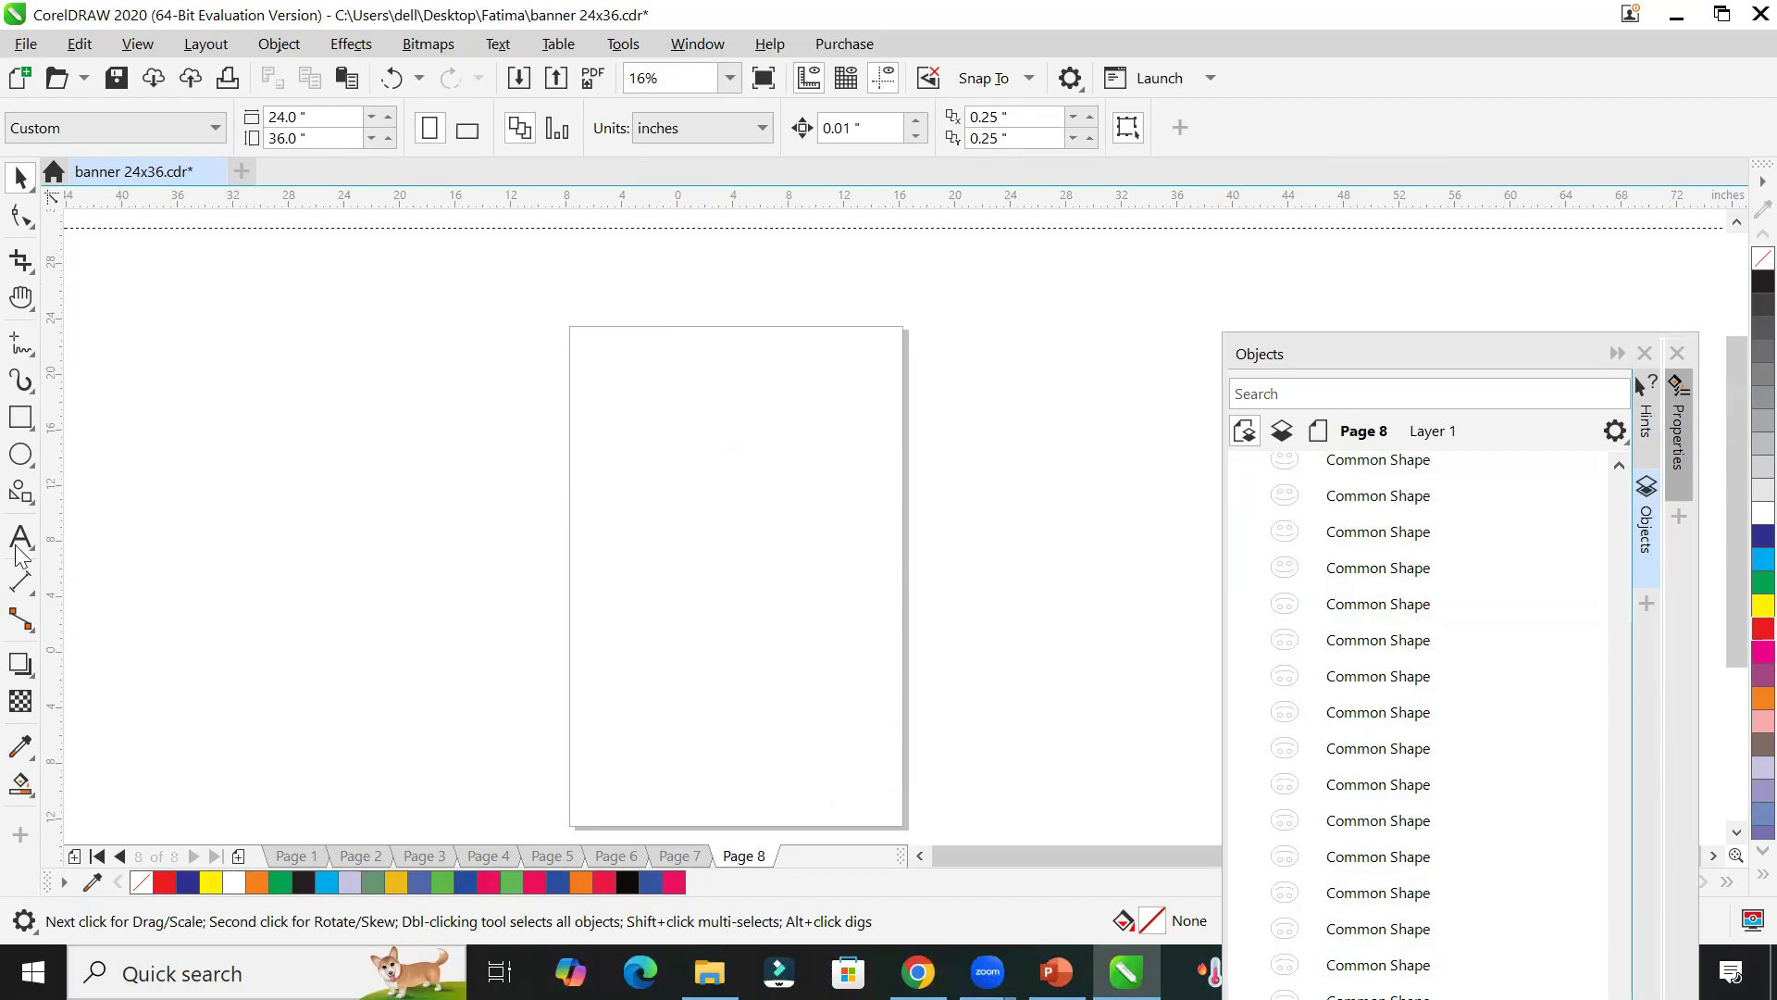
{"action": "left_click", "coordinate": [23, 496]}
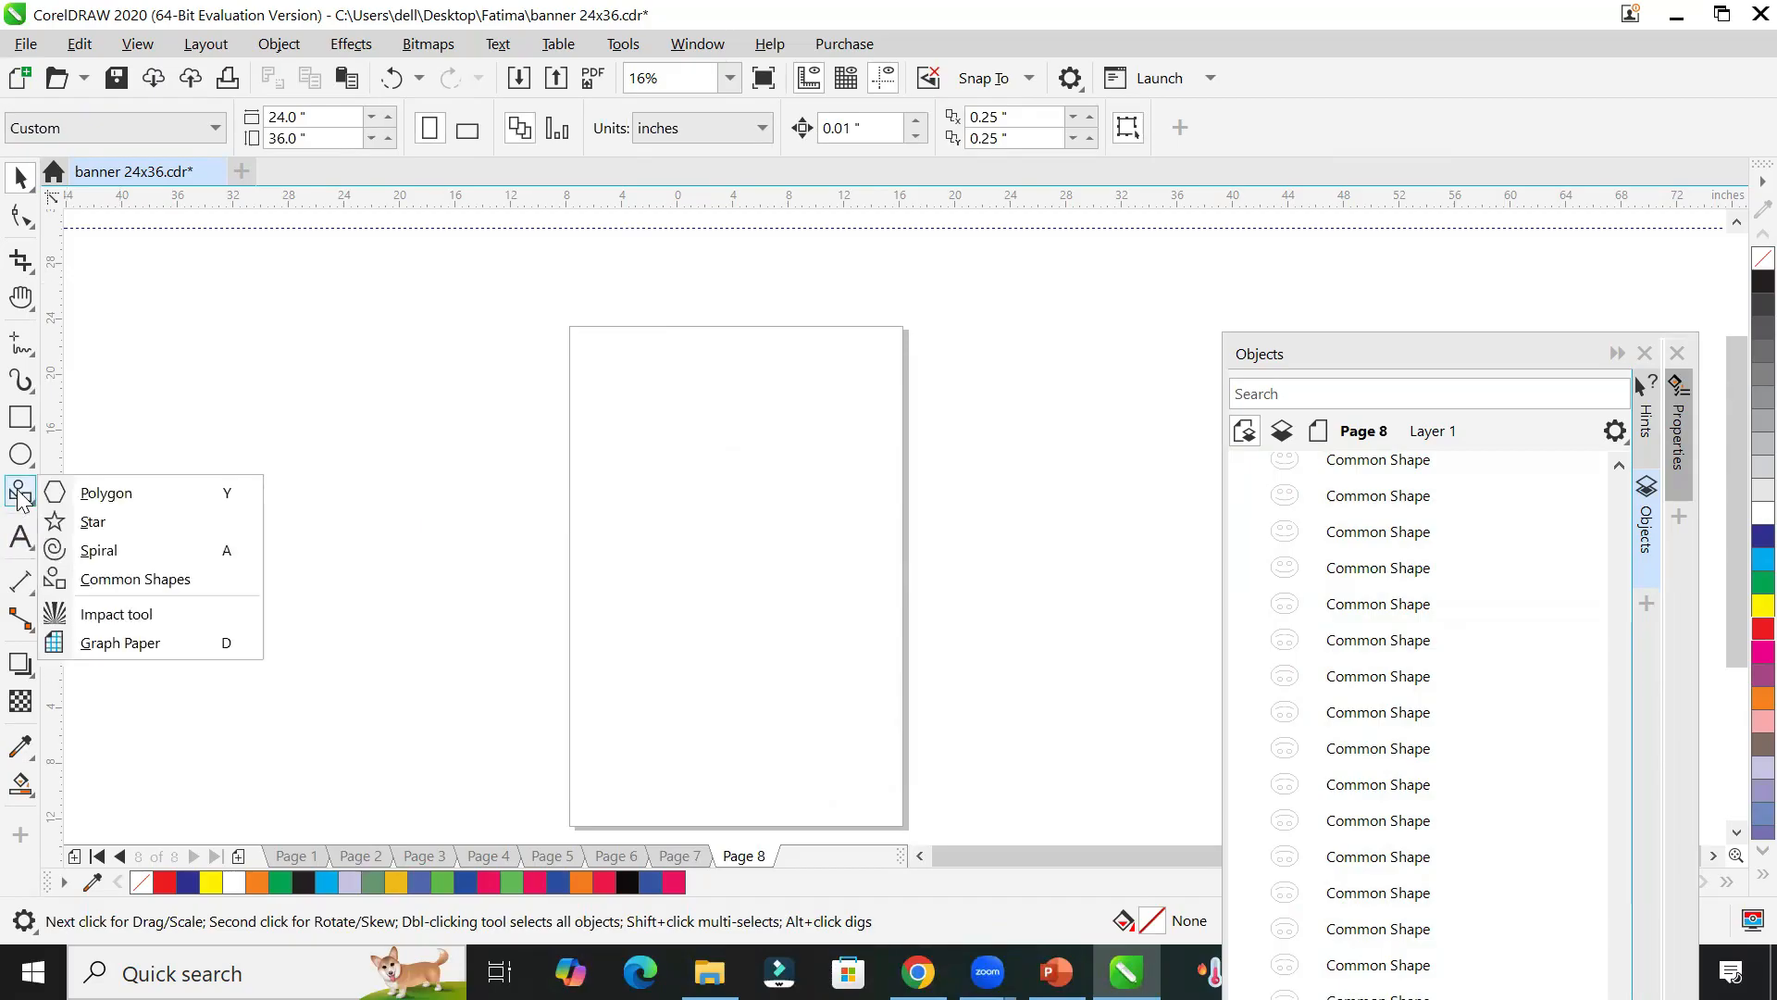
{"action": "left_click", "coordinate": [172, 579]}
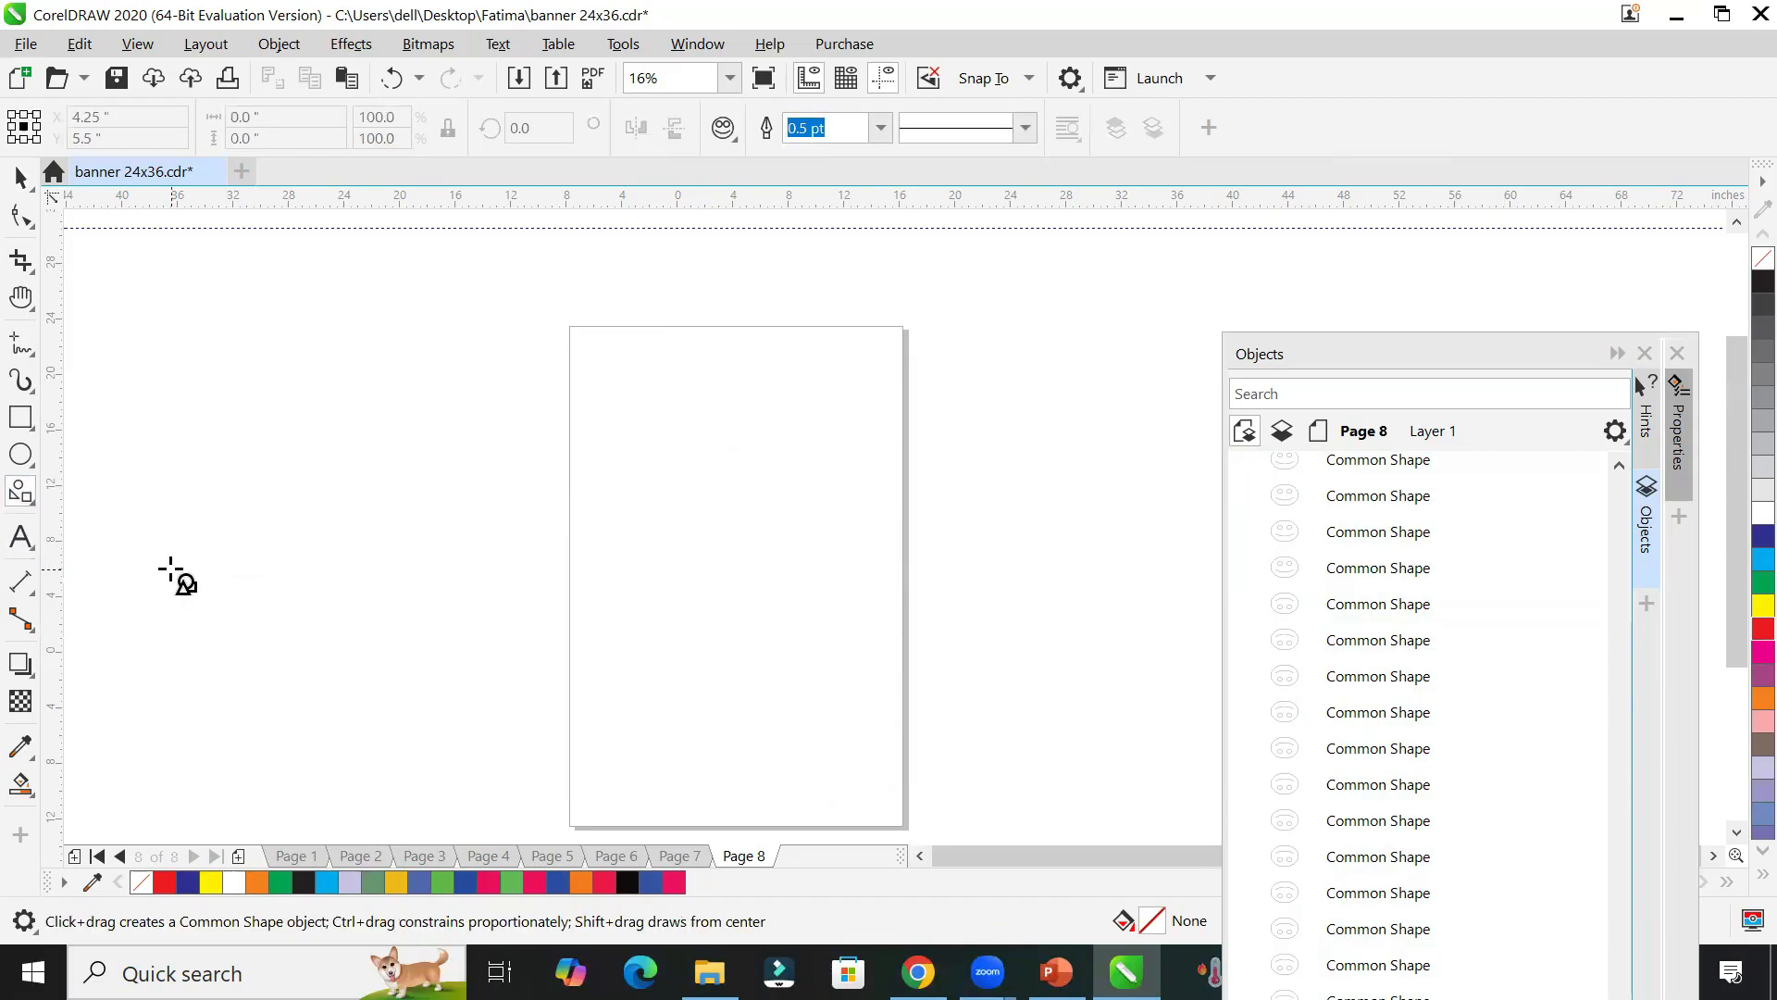
{"action": "left_click", "coordinate": [723, 130]}
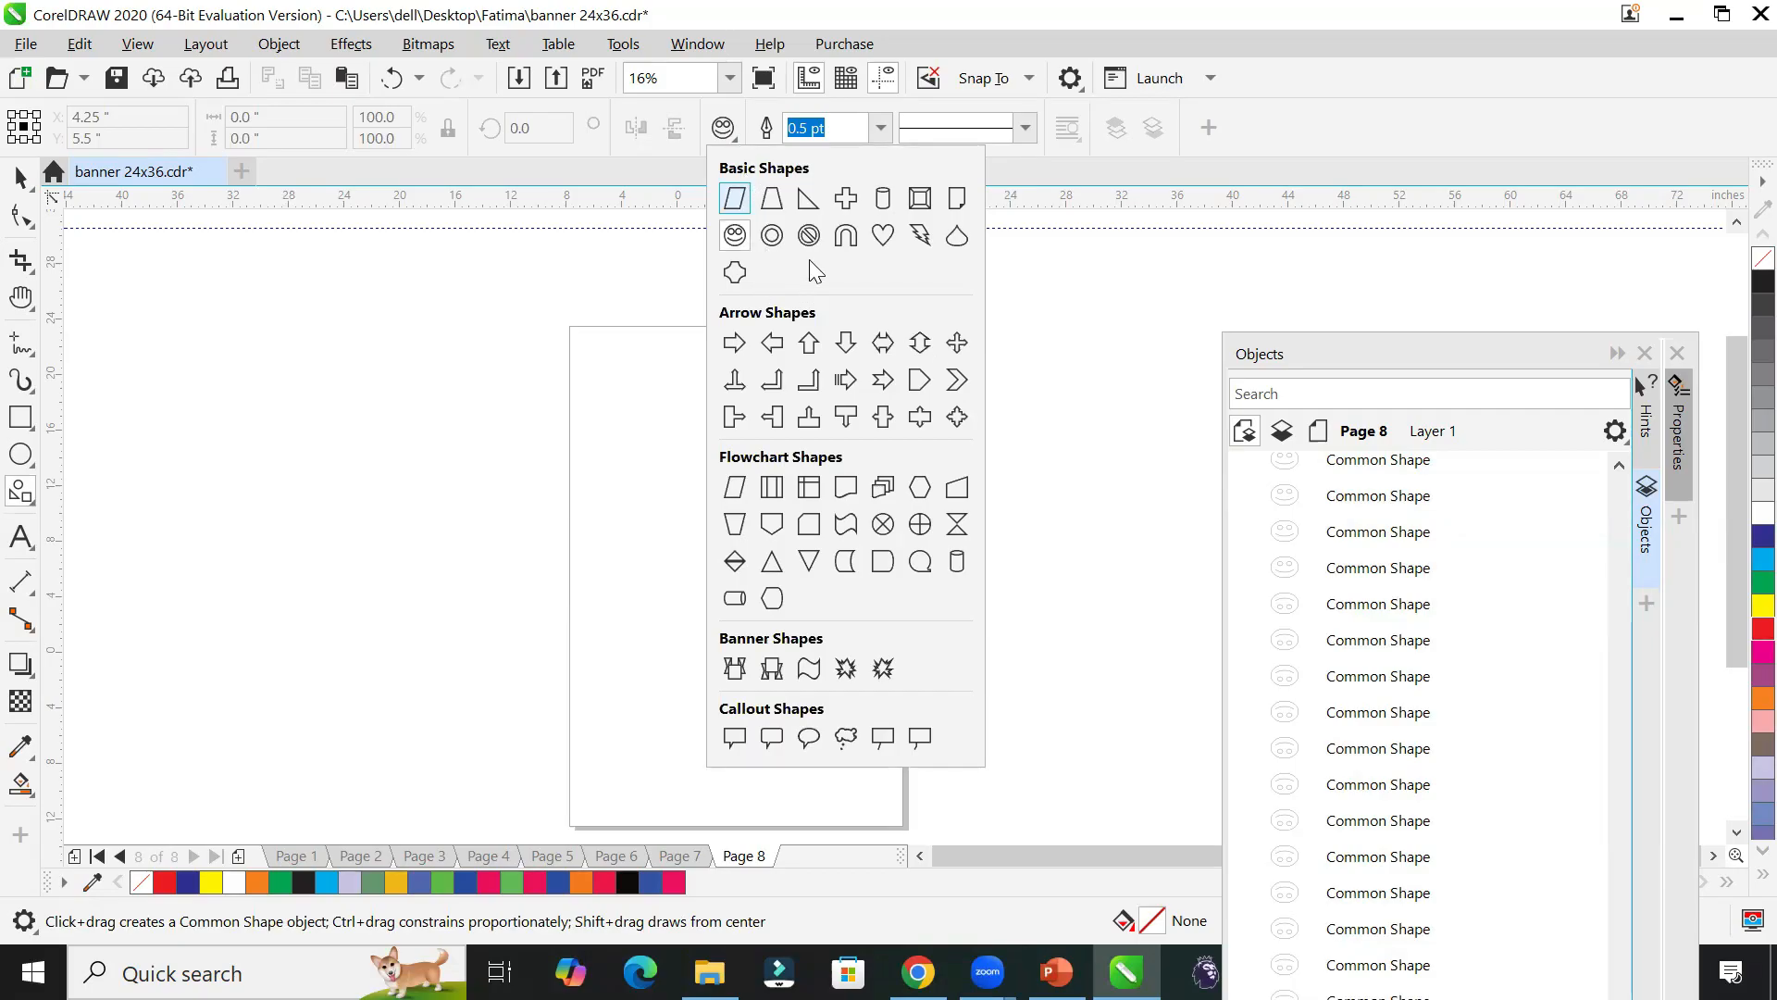
{"action": "left_click", "coordinate": [846, 239]}
{"action": "left_click_drag", "start_coordinate": [600, 409], "coordinate": [904, 703]}
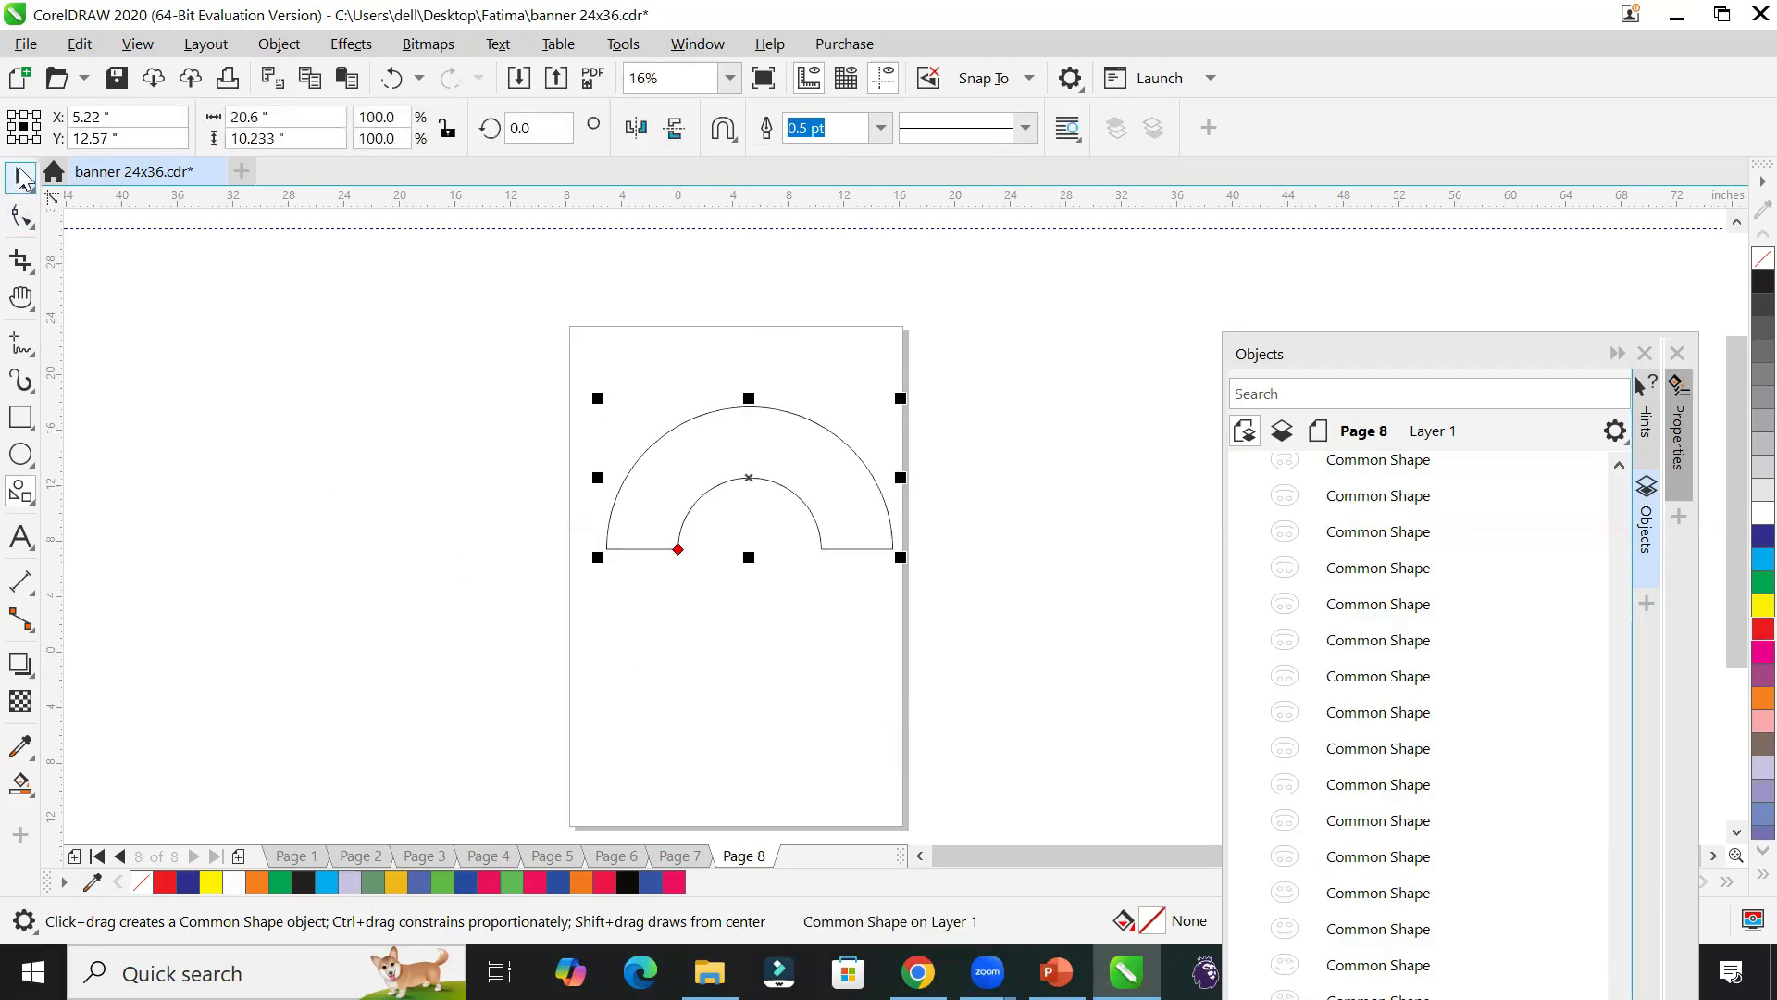
{"action": "left_click", "coordinate": [20, 176]}
{"action": "left_click_drag", "start_coordinate": [738, 475], "coordinate": [701, 349]}
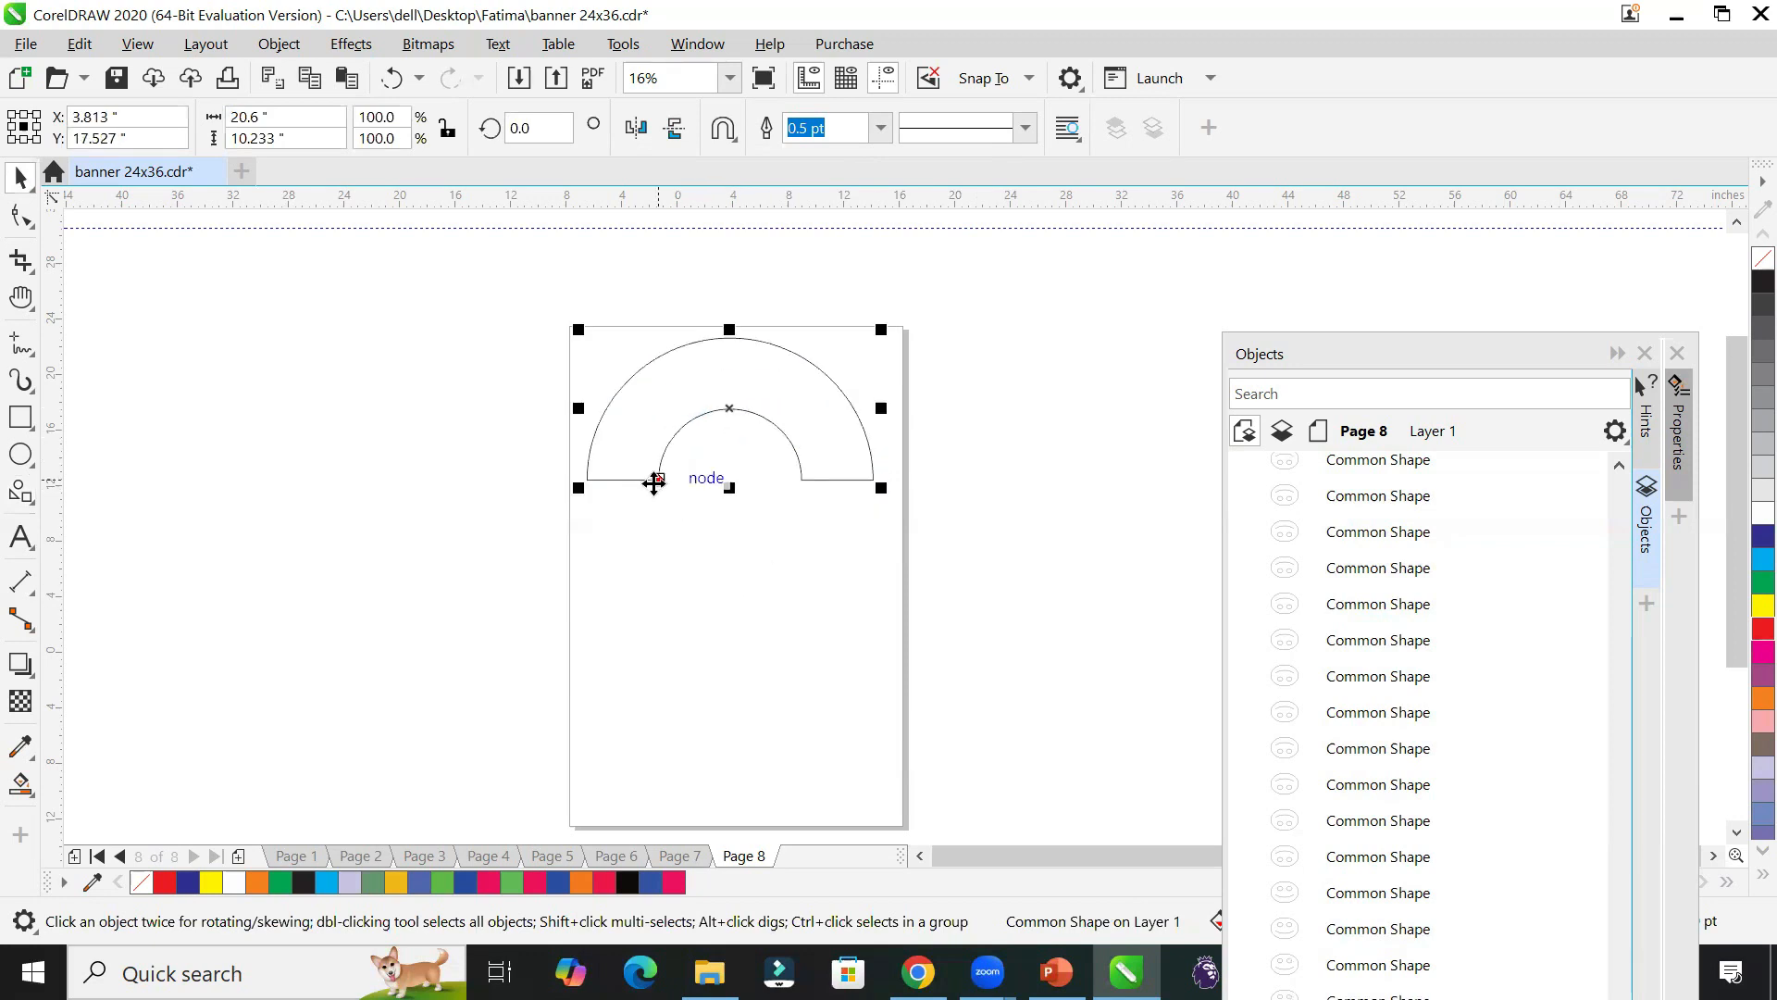
Step: Reshape the arch into a thin band, a closed circle and a wide arch with a small opening, and undo the stray small shape
{"action": "left_click", "coordinate": [23, 500]}
{"action": "left_click_drag", "start_coordinate": [660, 480], "coordinate": [610, 477]}
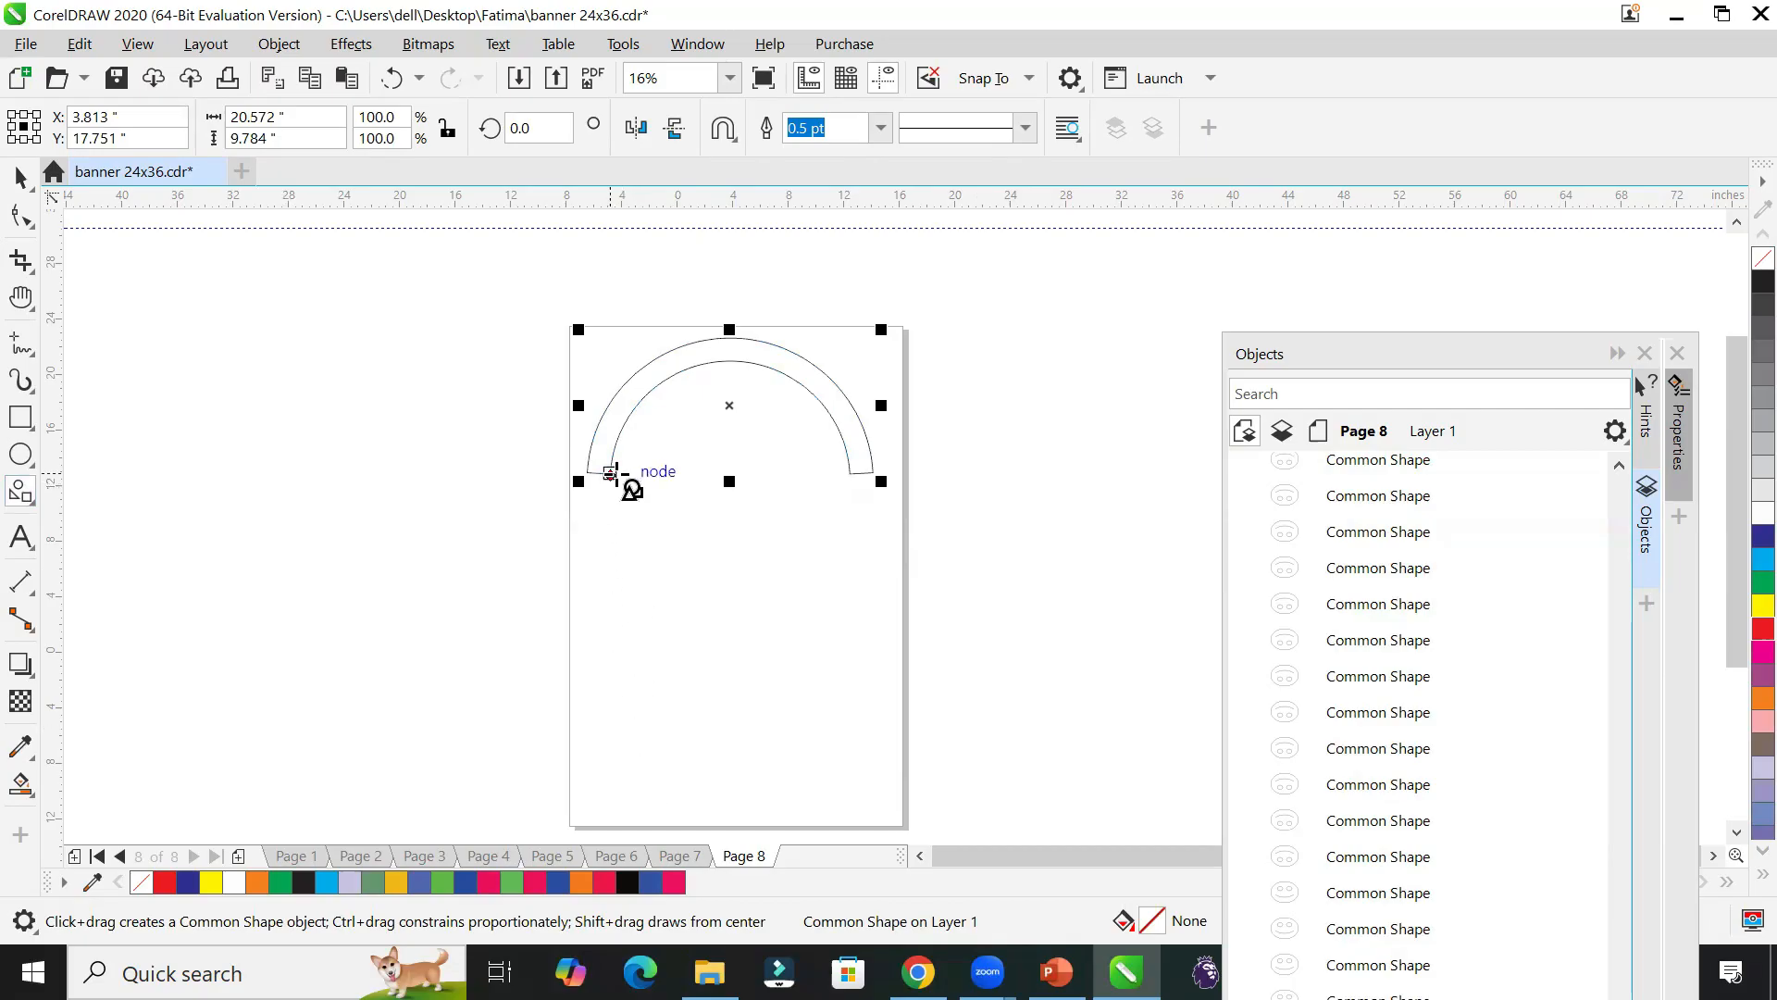
{"action": "left_click_drag", "start_coordinate": [611, 474], "coordinate": [735, 480]}
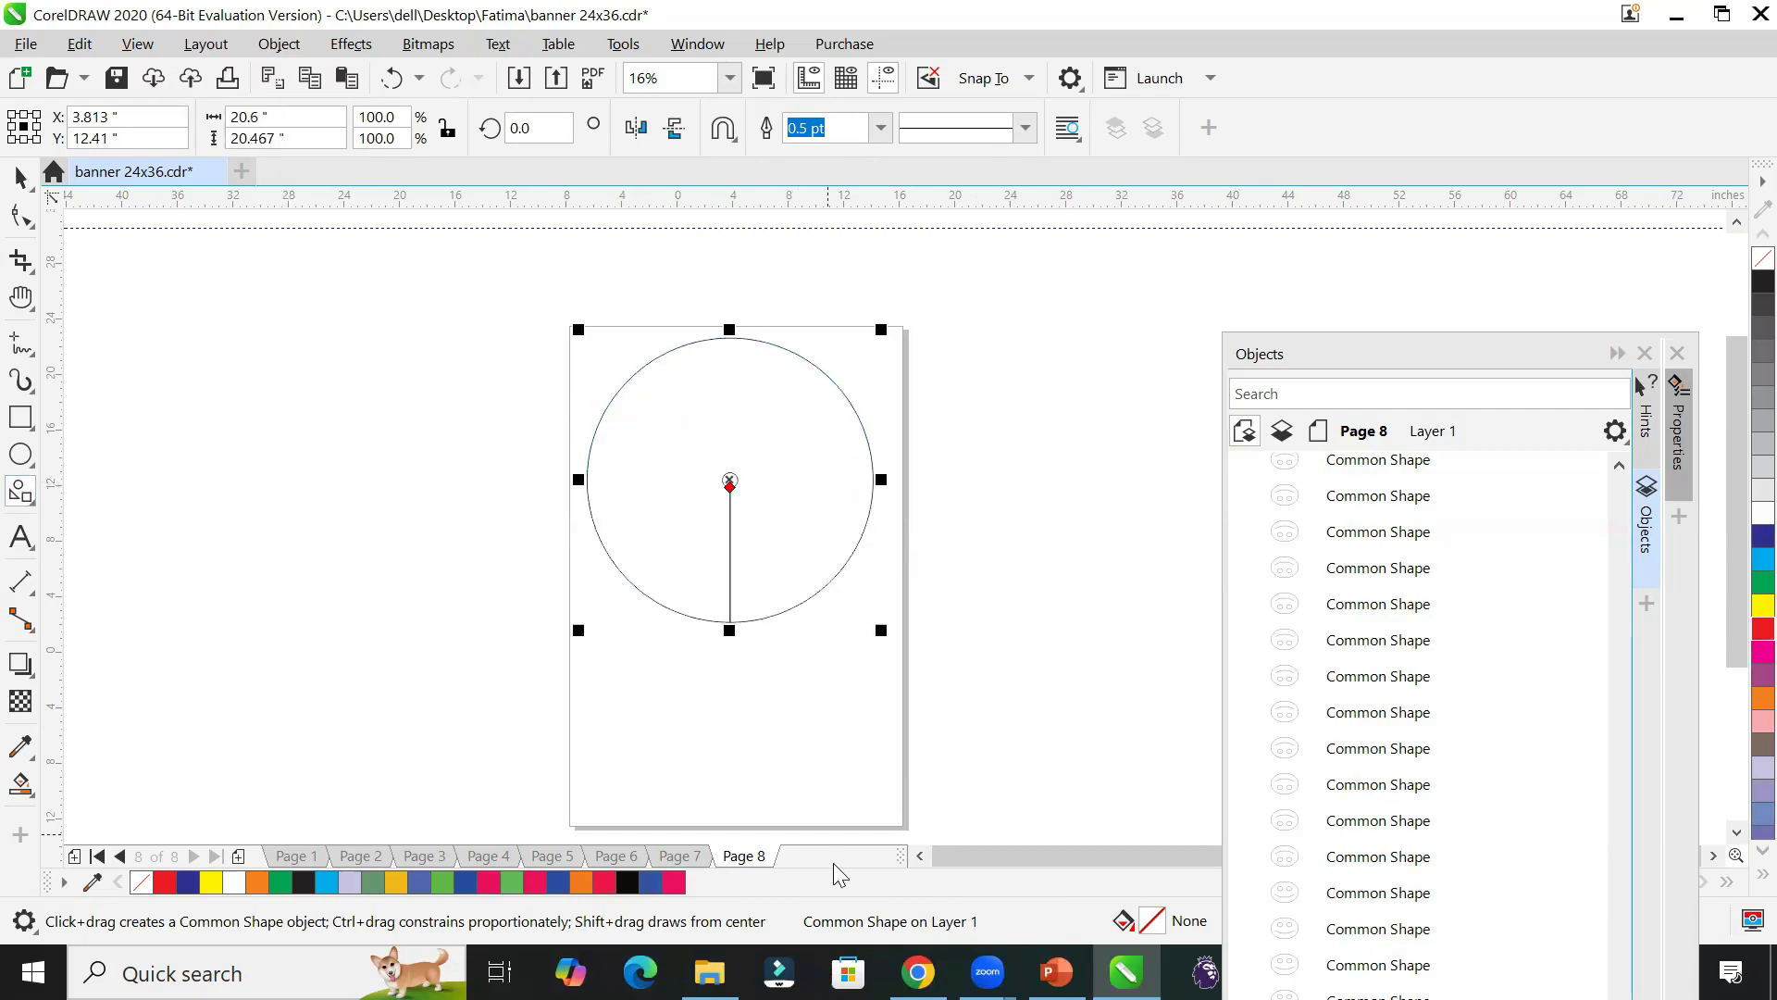
{"action": "mouse_move", "coordinate": [731, 484]}
{"action": "left_mouse_down"}
{"action": "mouse_move", "coordinate": [667, 495]}
{"action": "mouse_move", "coordinate": [662, 526]}
{"action": "left_mouse_up"}
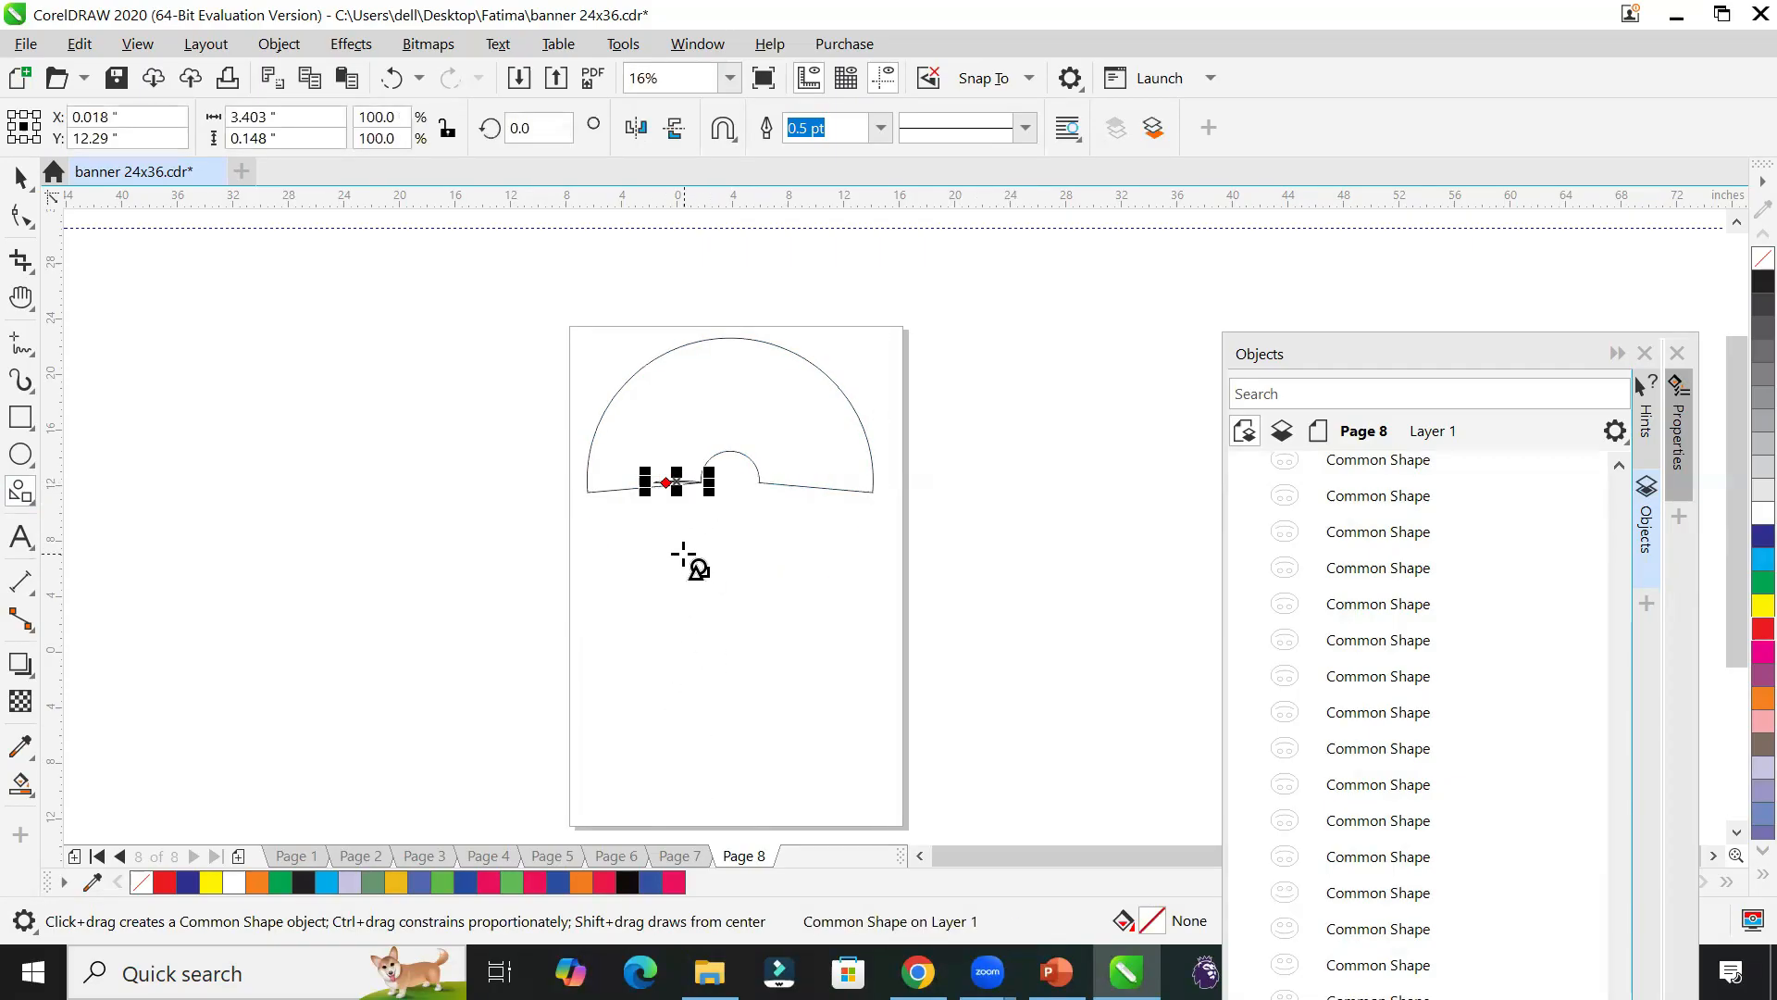
{"action": "key", "text": "ctrl+z"}
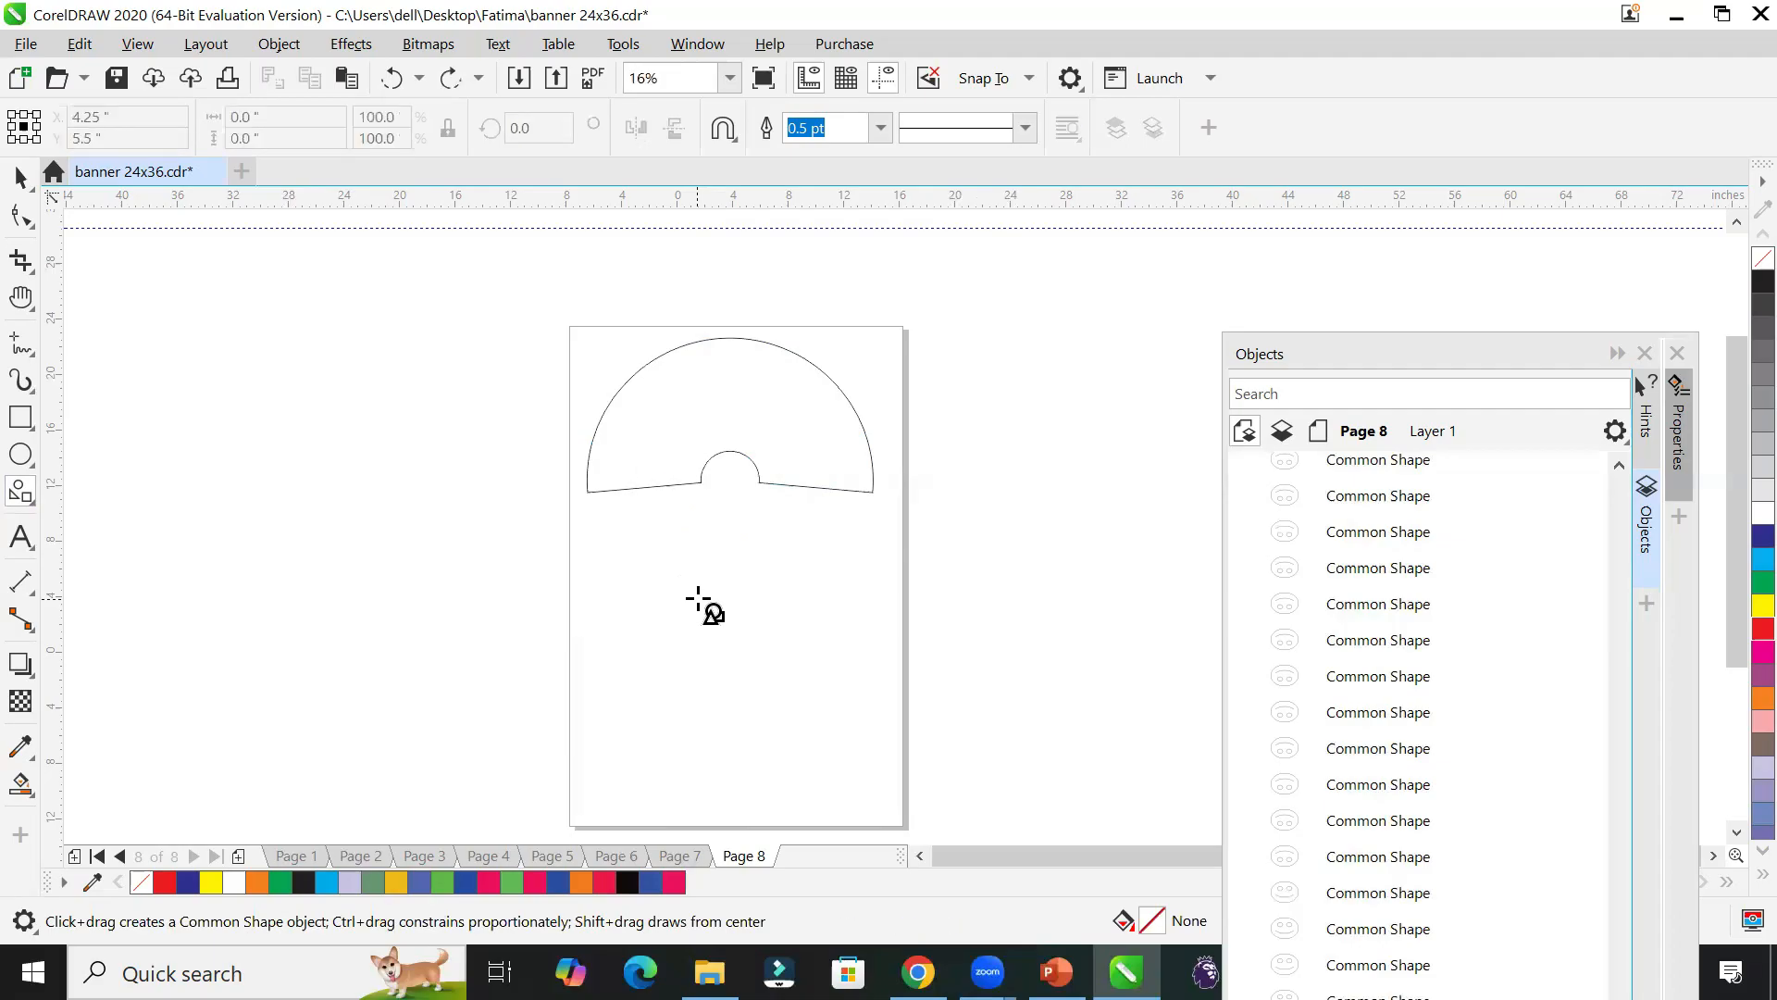
Step: Reselect the arch and widen its inner opening to leave a medium-thick band
{"action": "left_click", "coordinate": [31, 508]}
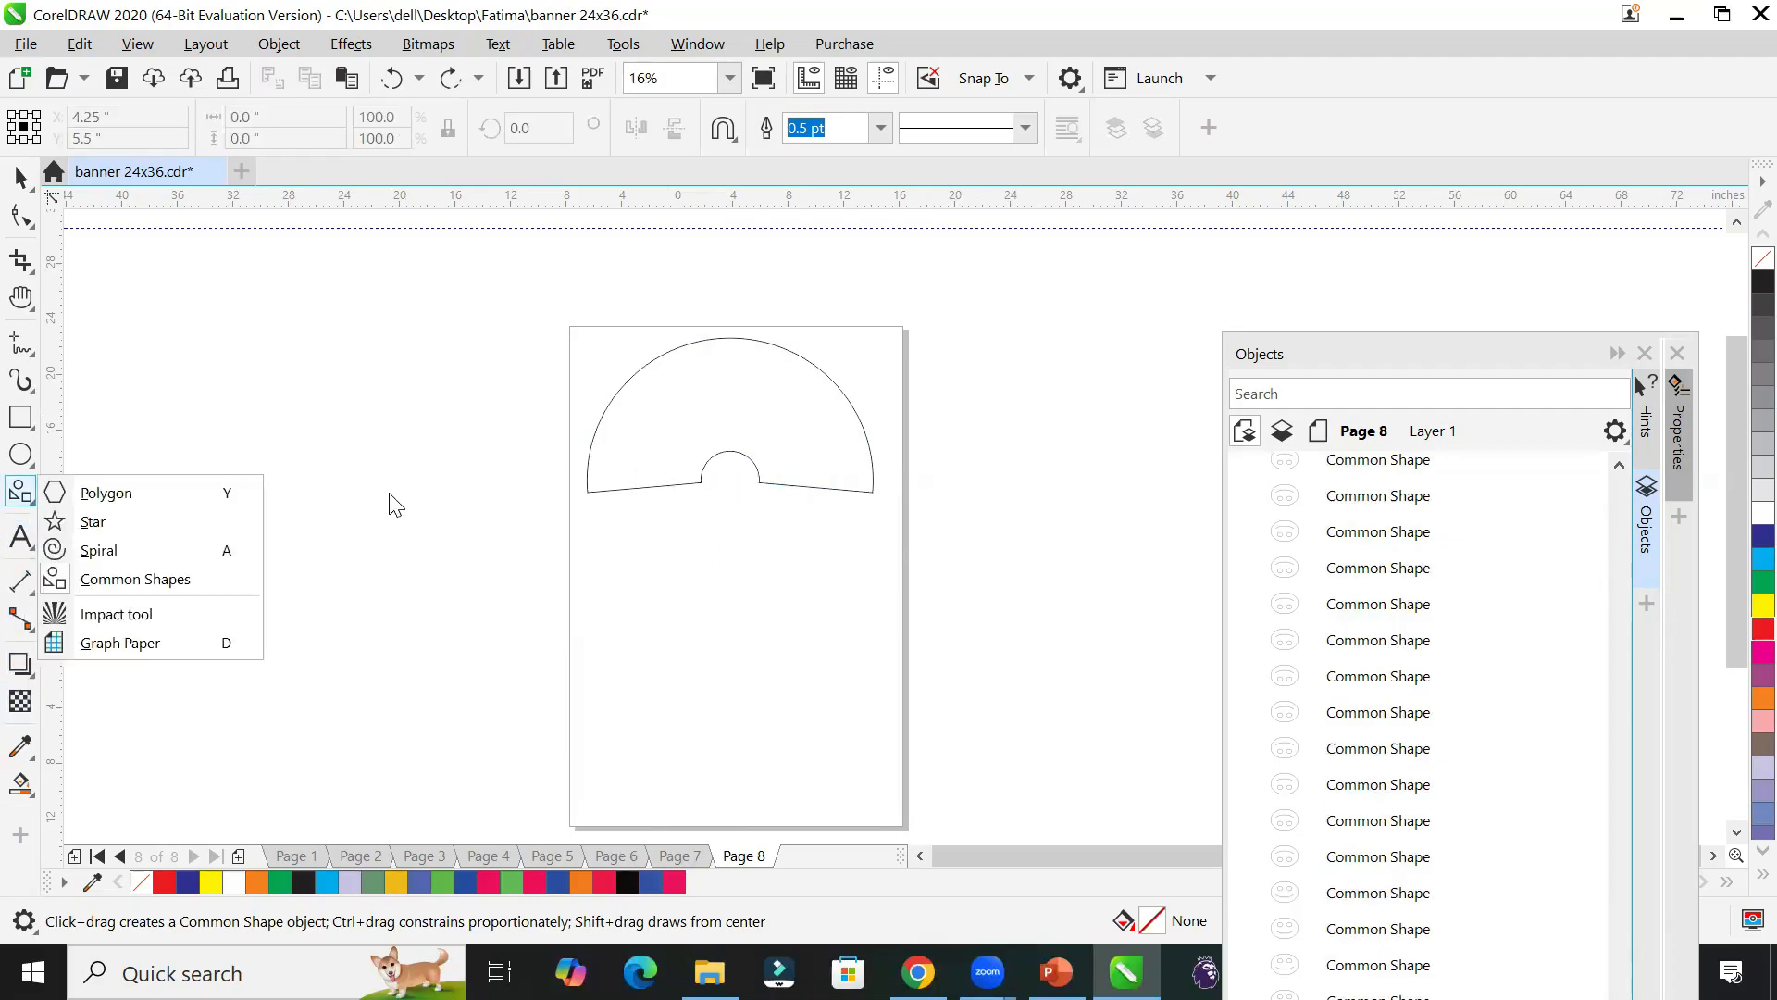
{"action": "left_click", "coordinate": [696, 468]}
{"action": "left_click", "coordinate": [21, 176]}
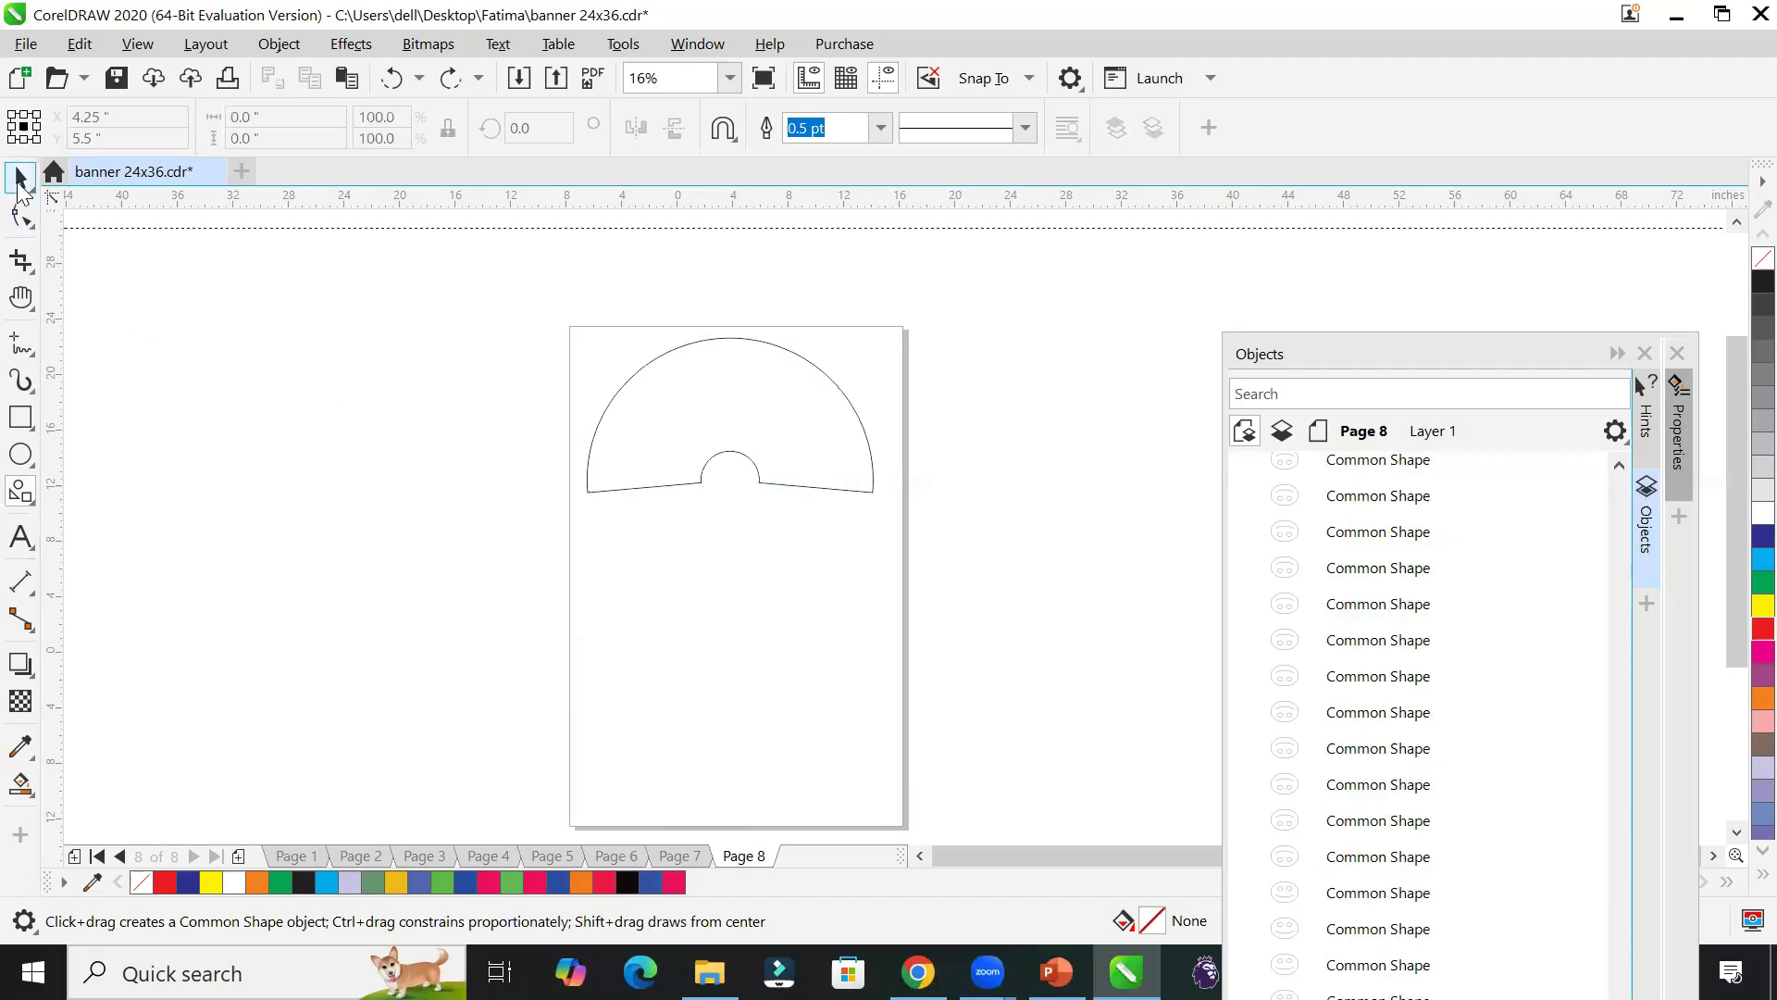
{"action": "left_click", "coordinate": [701, 479]}
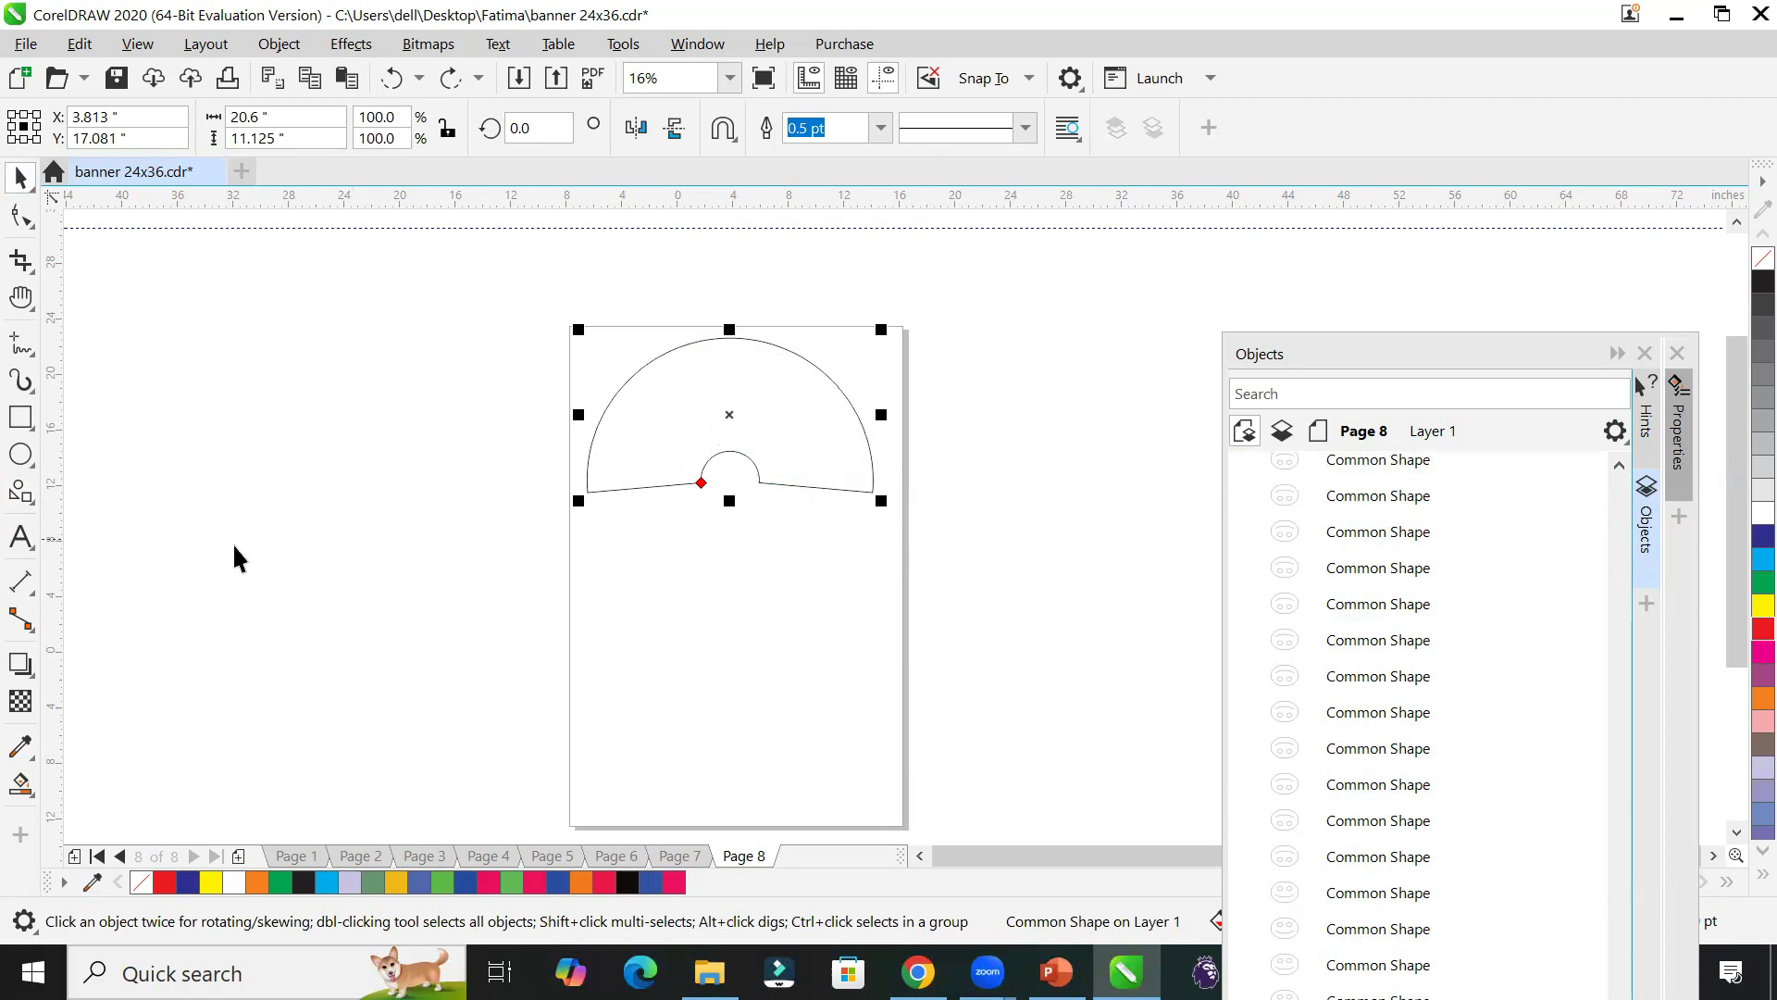
{"action": "left_click", "coordinate": [21, 492]}
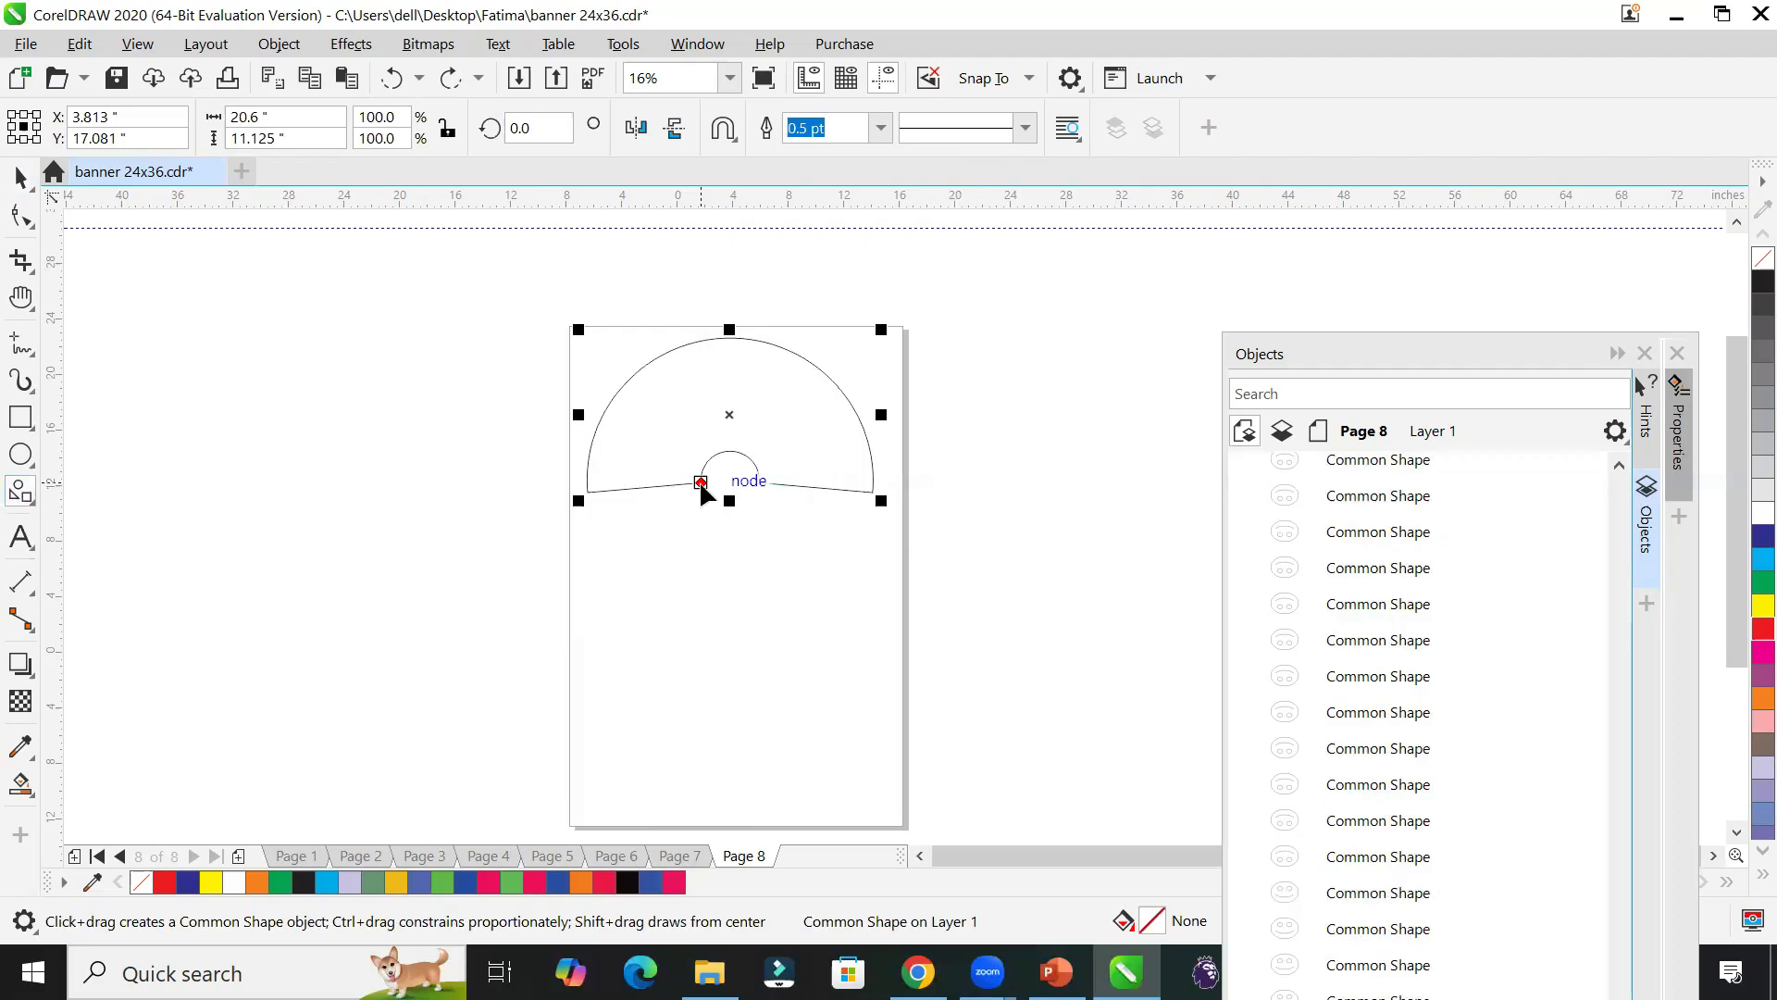
{"action": "left_click_drag", "start_coordinate": [701, 483], "coordinate": [635, 490]}
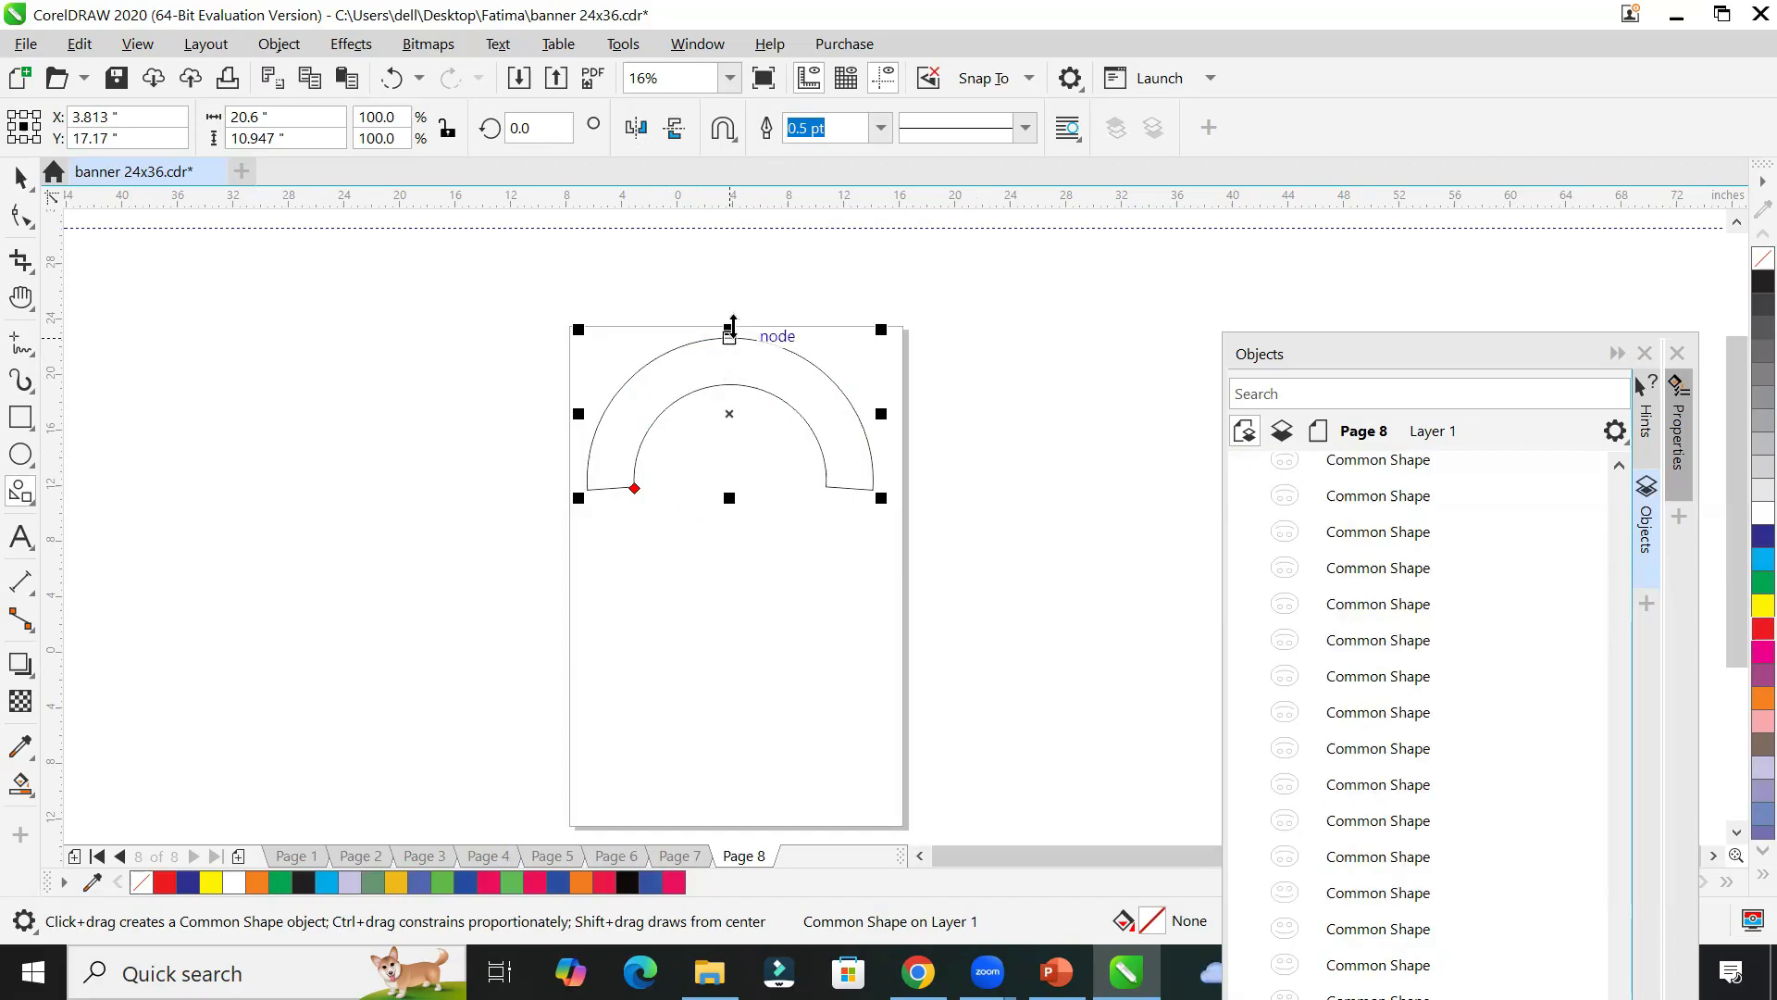
Step: Mirror a copy of the arch downward to form a ring, and fill the upper half dark blue and the lower half red
{"action": "left_click_drag", "start_coordinate": [732, 324], "coordinate": [759, 524]}
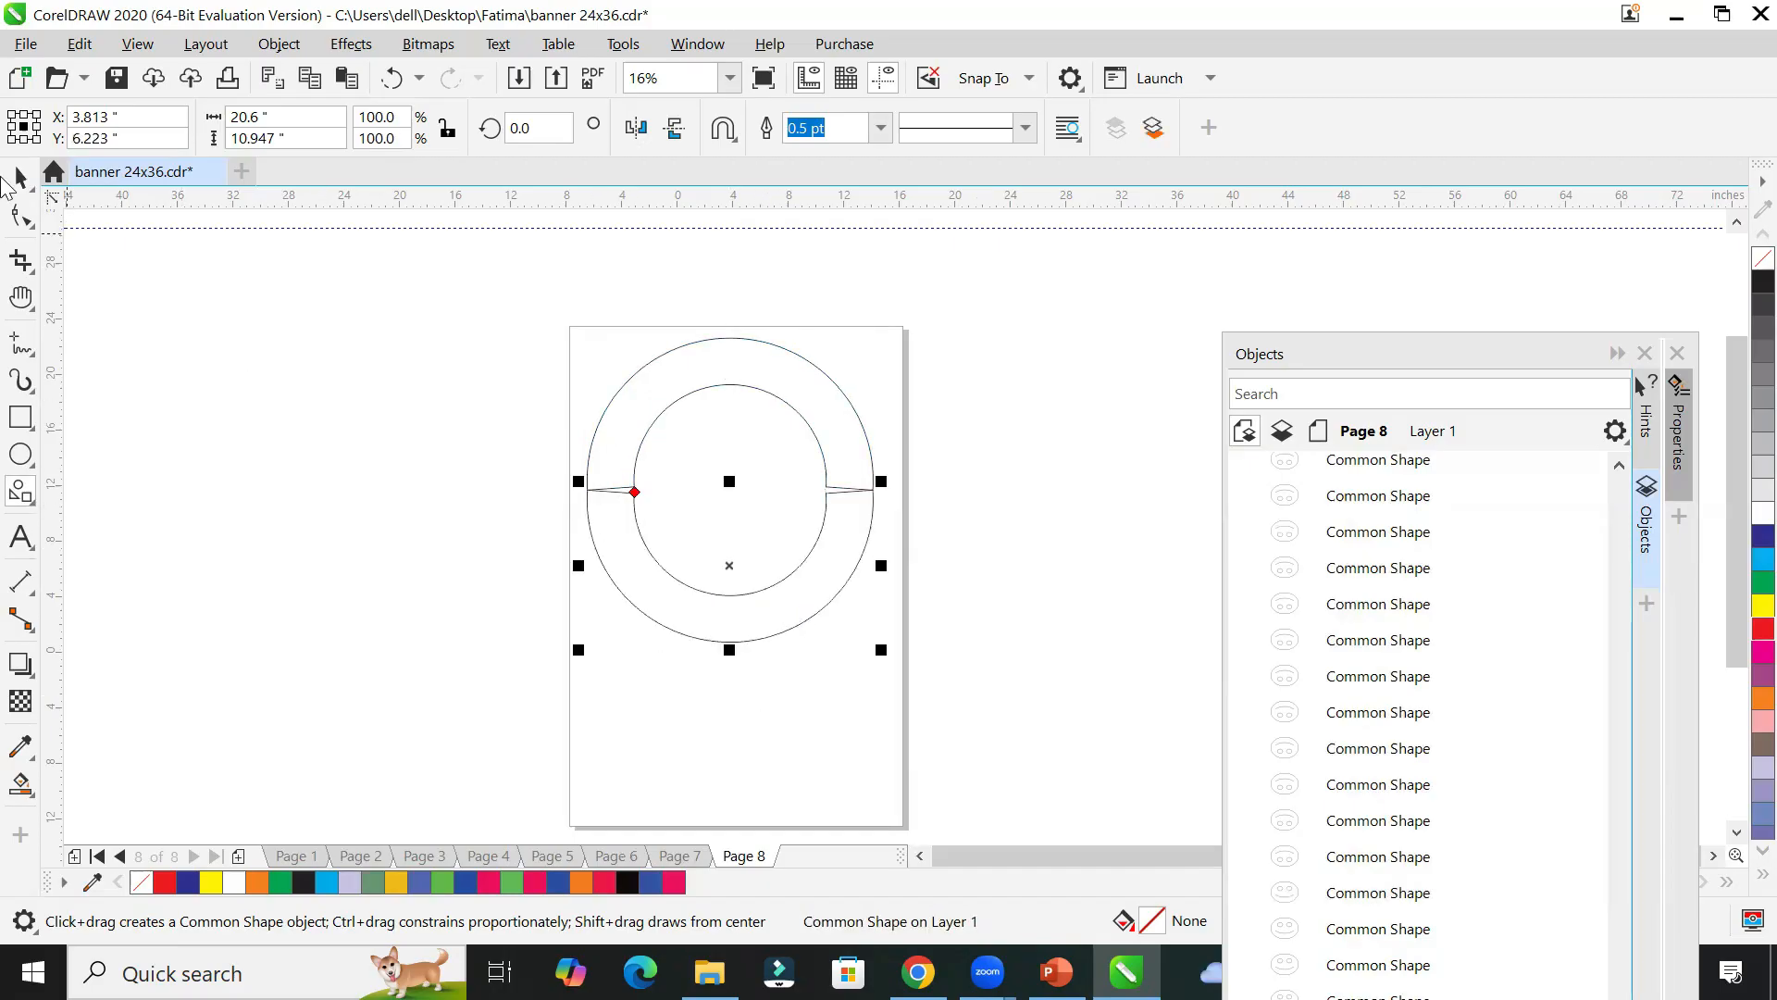
{"action": "left_click", "coordinate": [19, 177]}
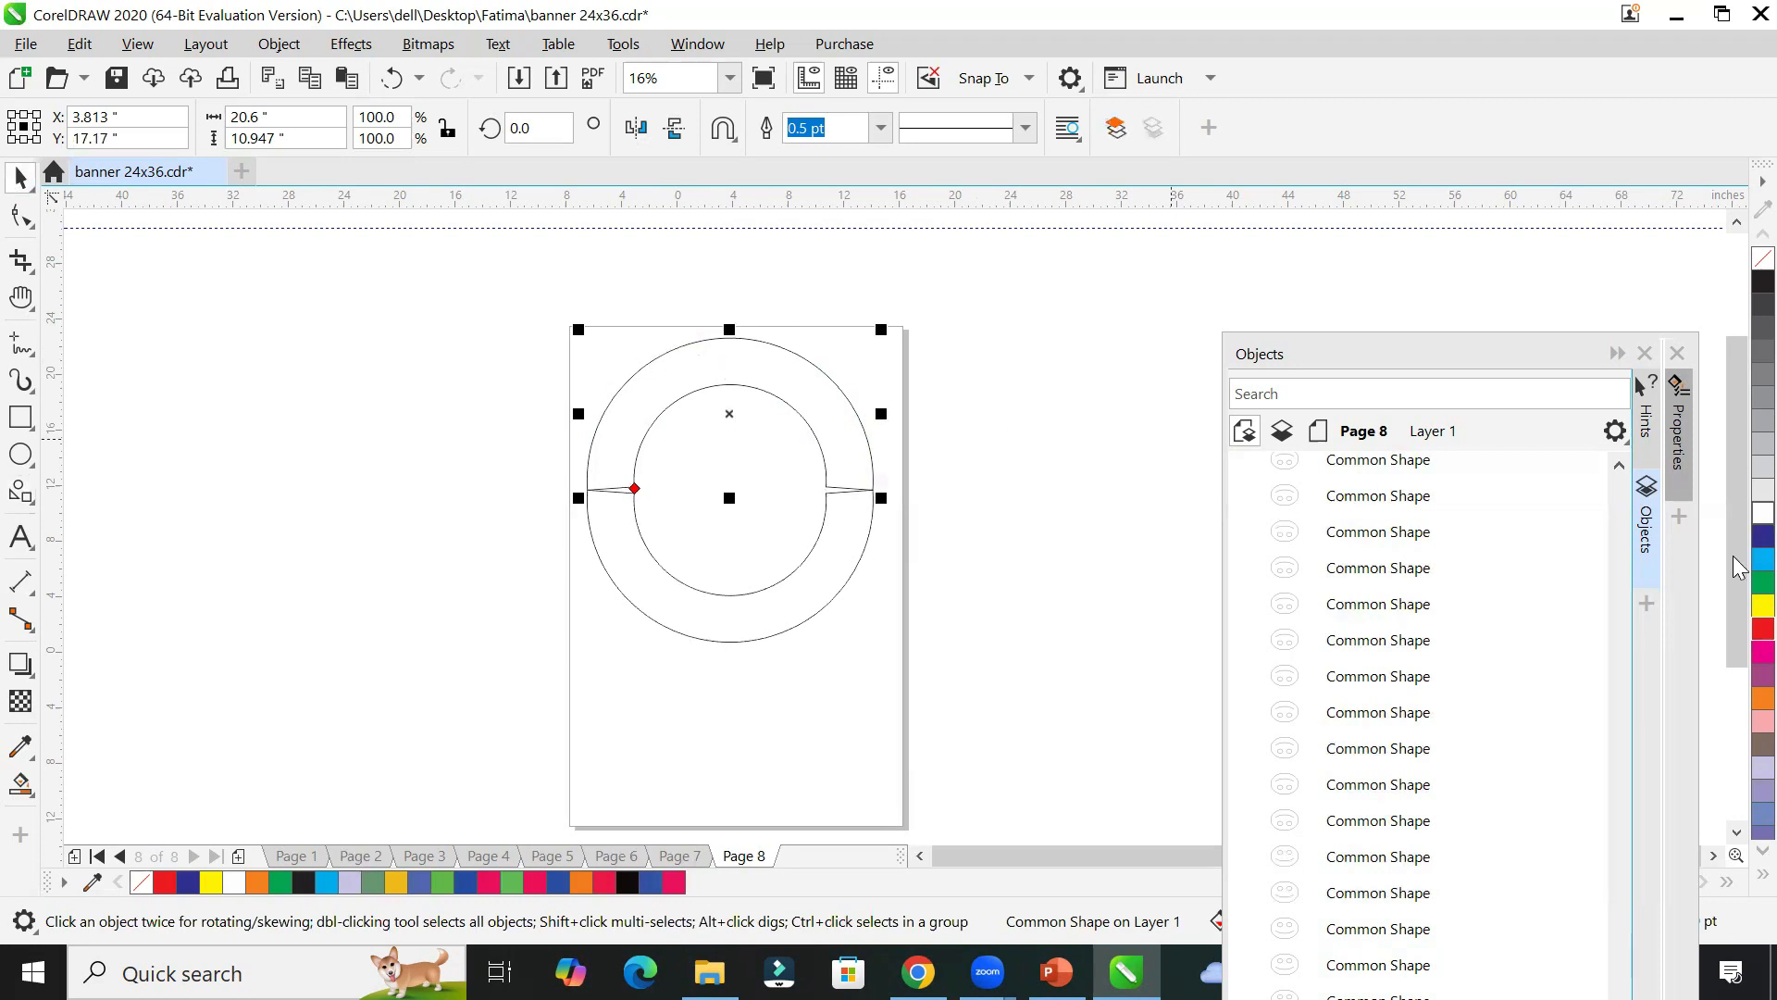
{"action": "left_click", "coordinate": [1763, 535]}
{"action": "left_click", "coordinate": [793, 622]}
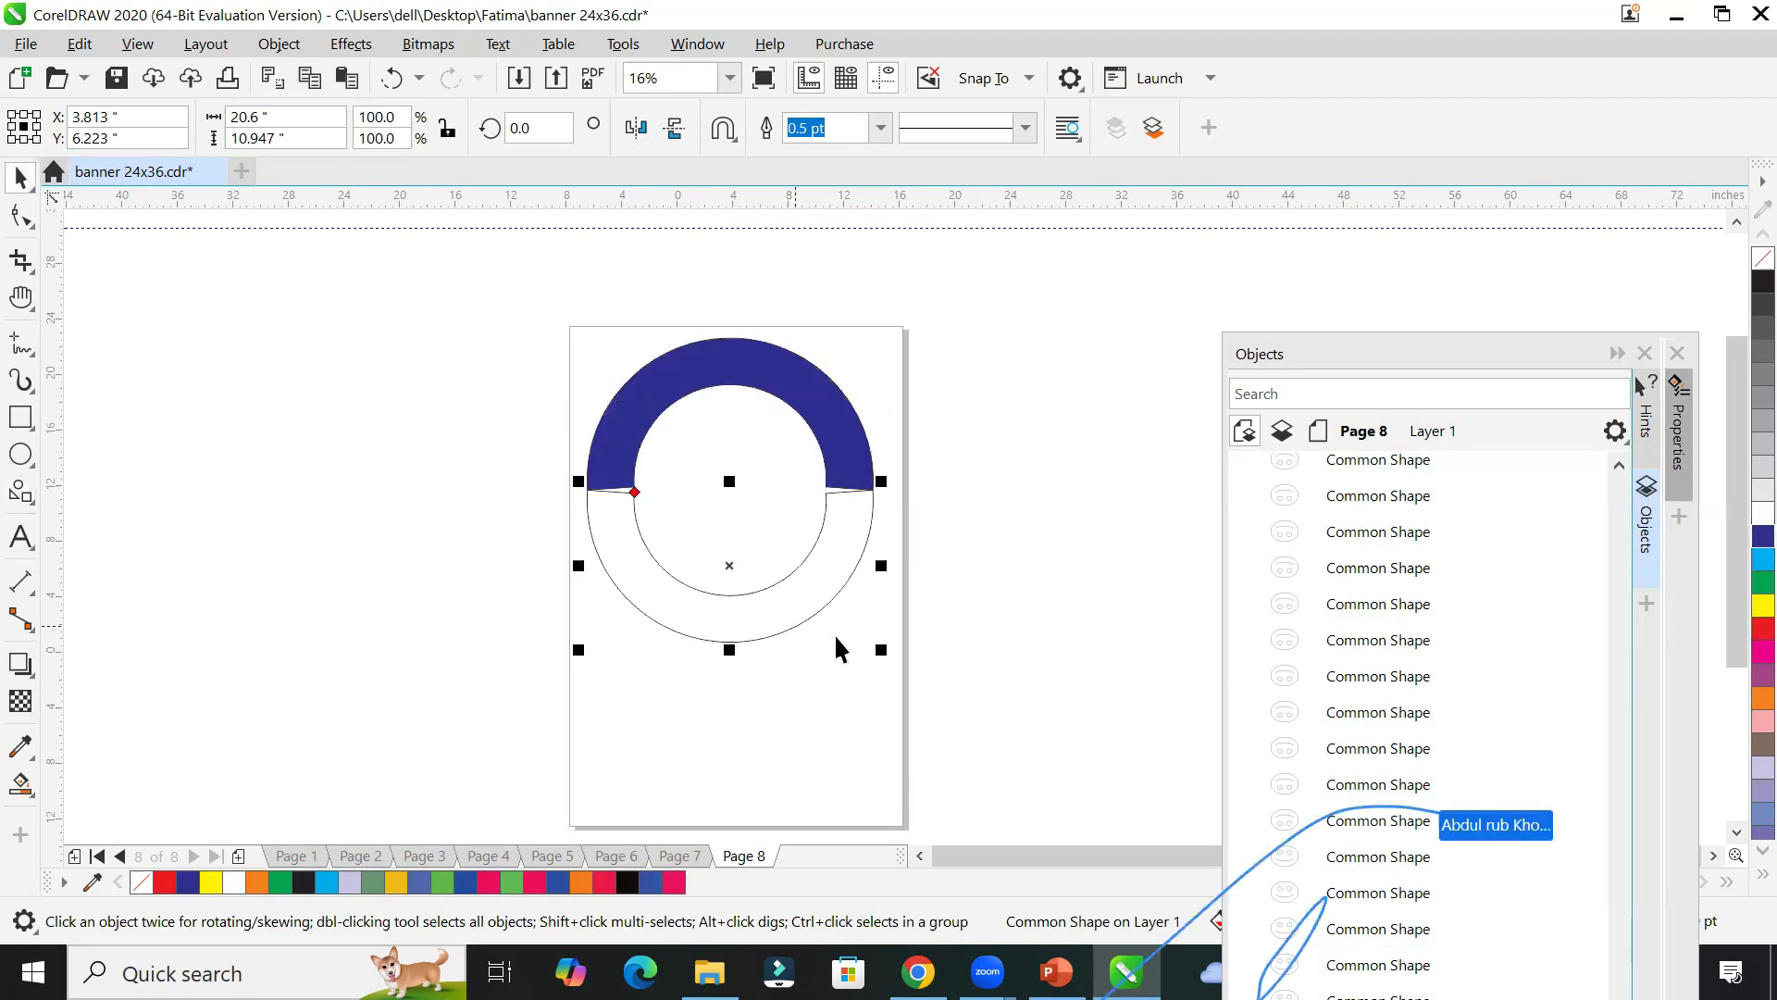
{"action": "left_click", "coordinate": [1763, 628]}
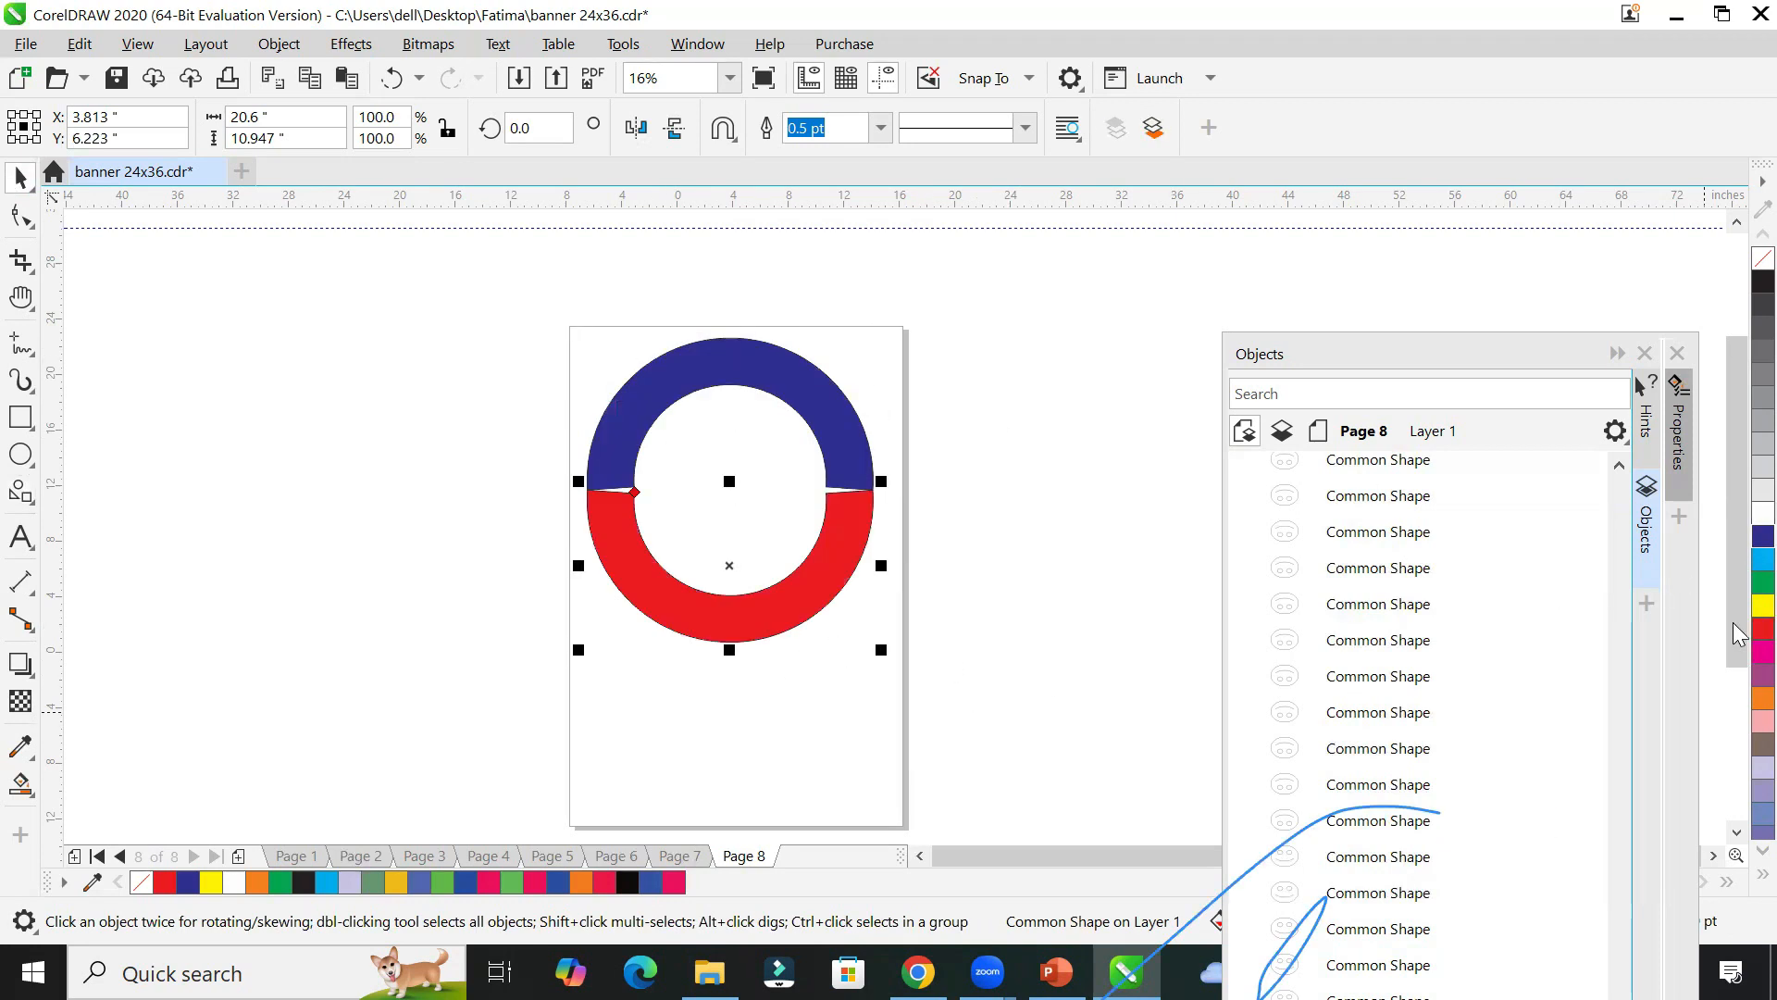
{"action": "left_click", "coordinate": [485, 761]}
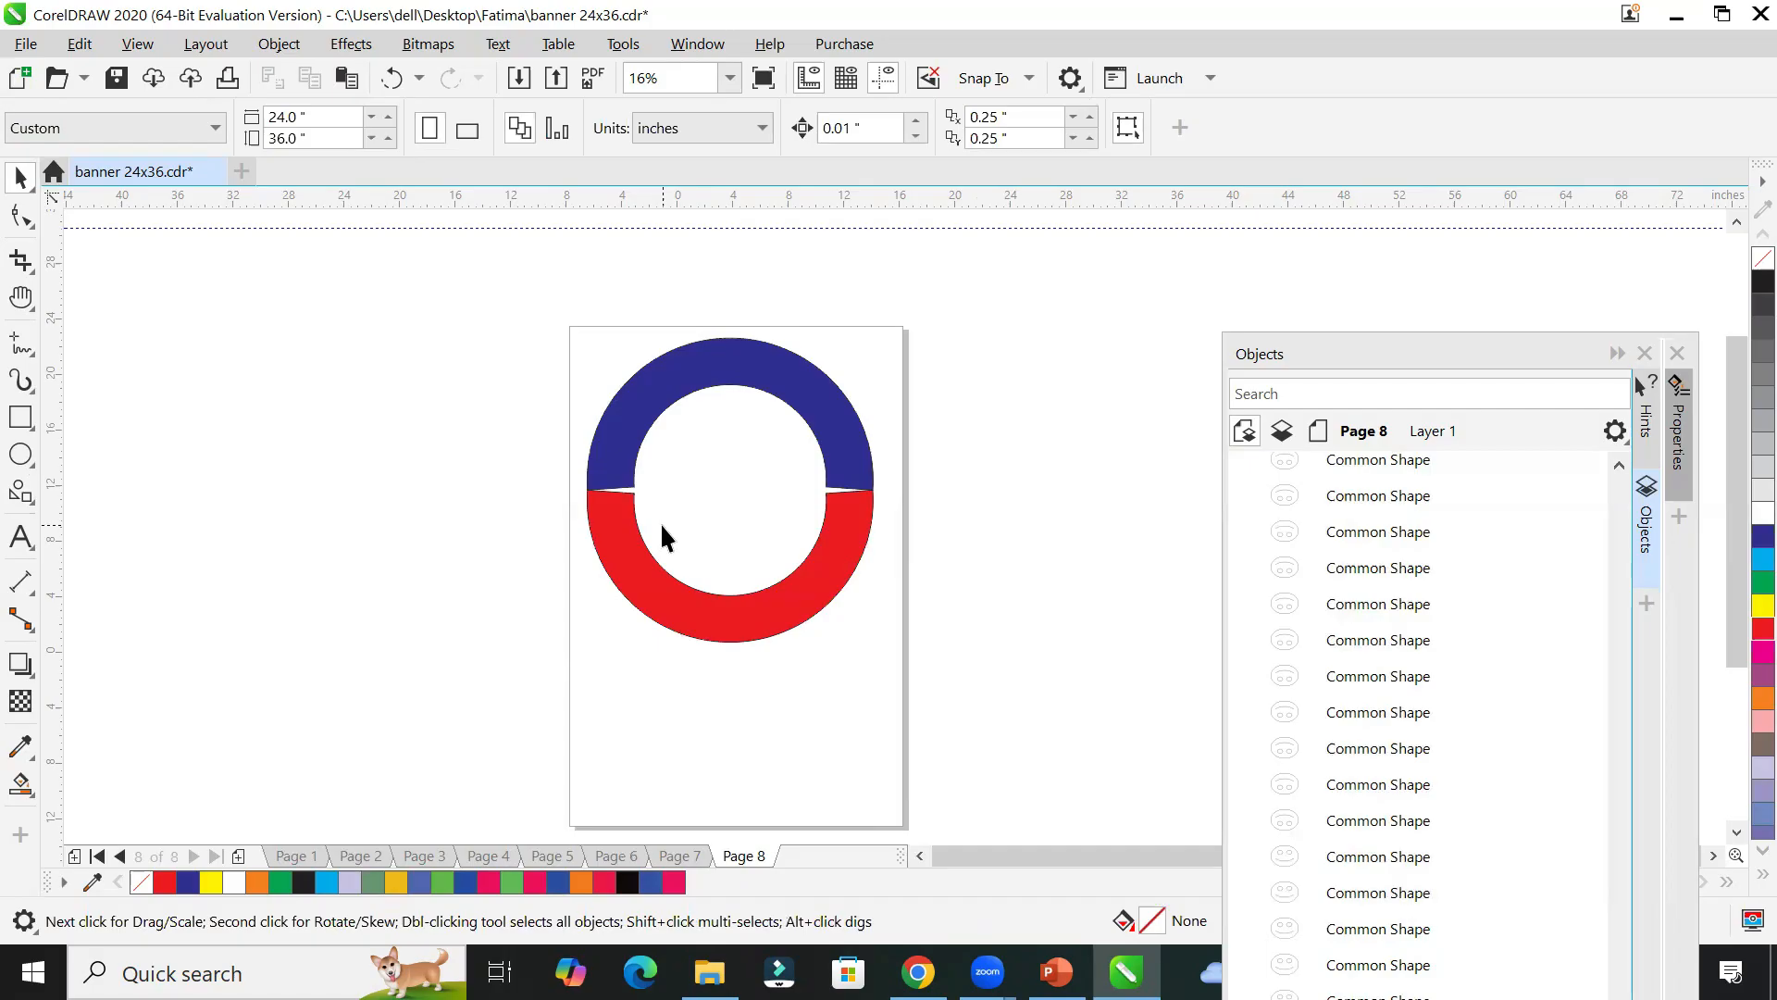
Step: Add the text "ST", enlarge it to about 8.4 by 5.1 inches and centre it inside the ring
{"action": "left_click", "coordinate": [20, 537]}
{"action": "left_click", "coordinate": [694, 488]}
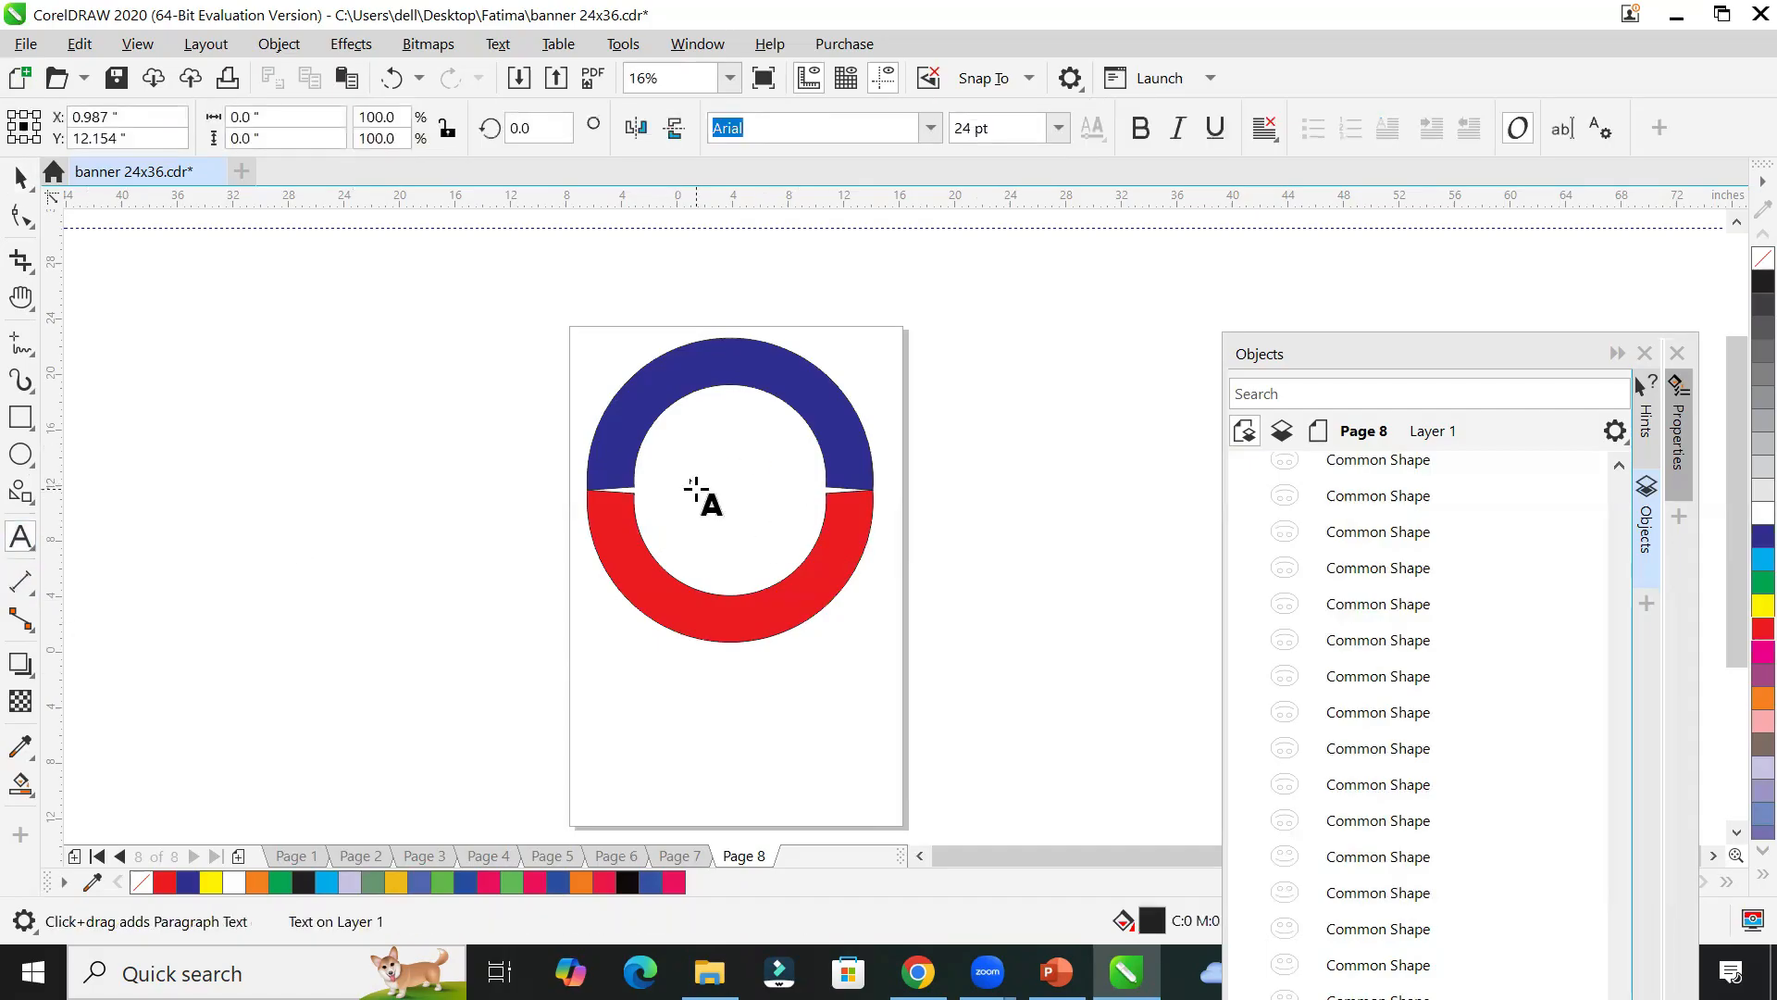
{"action": "left_click", "coordinate": [22, 185]}
{"action": "key", "text": "F8"}
{"action": "left_click", "coordinate": [706, 484]}
{"action": "type", "text": "ST"}
{"action": "left_click_drag", "start_coordinate": [794, 560], "coordinate": [814, 560]}
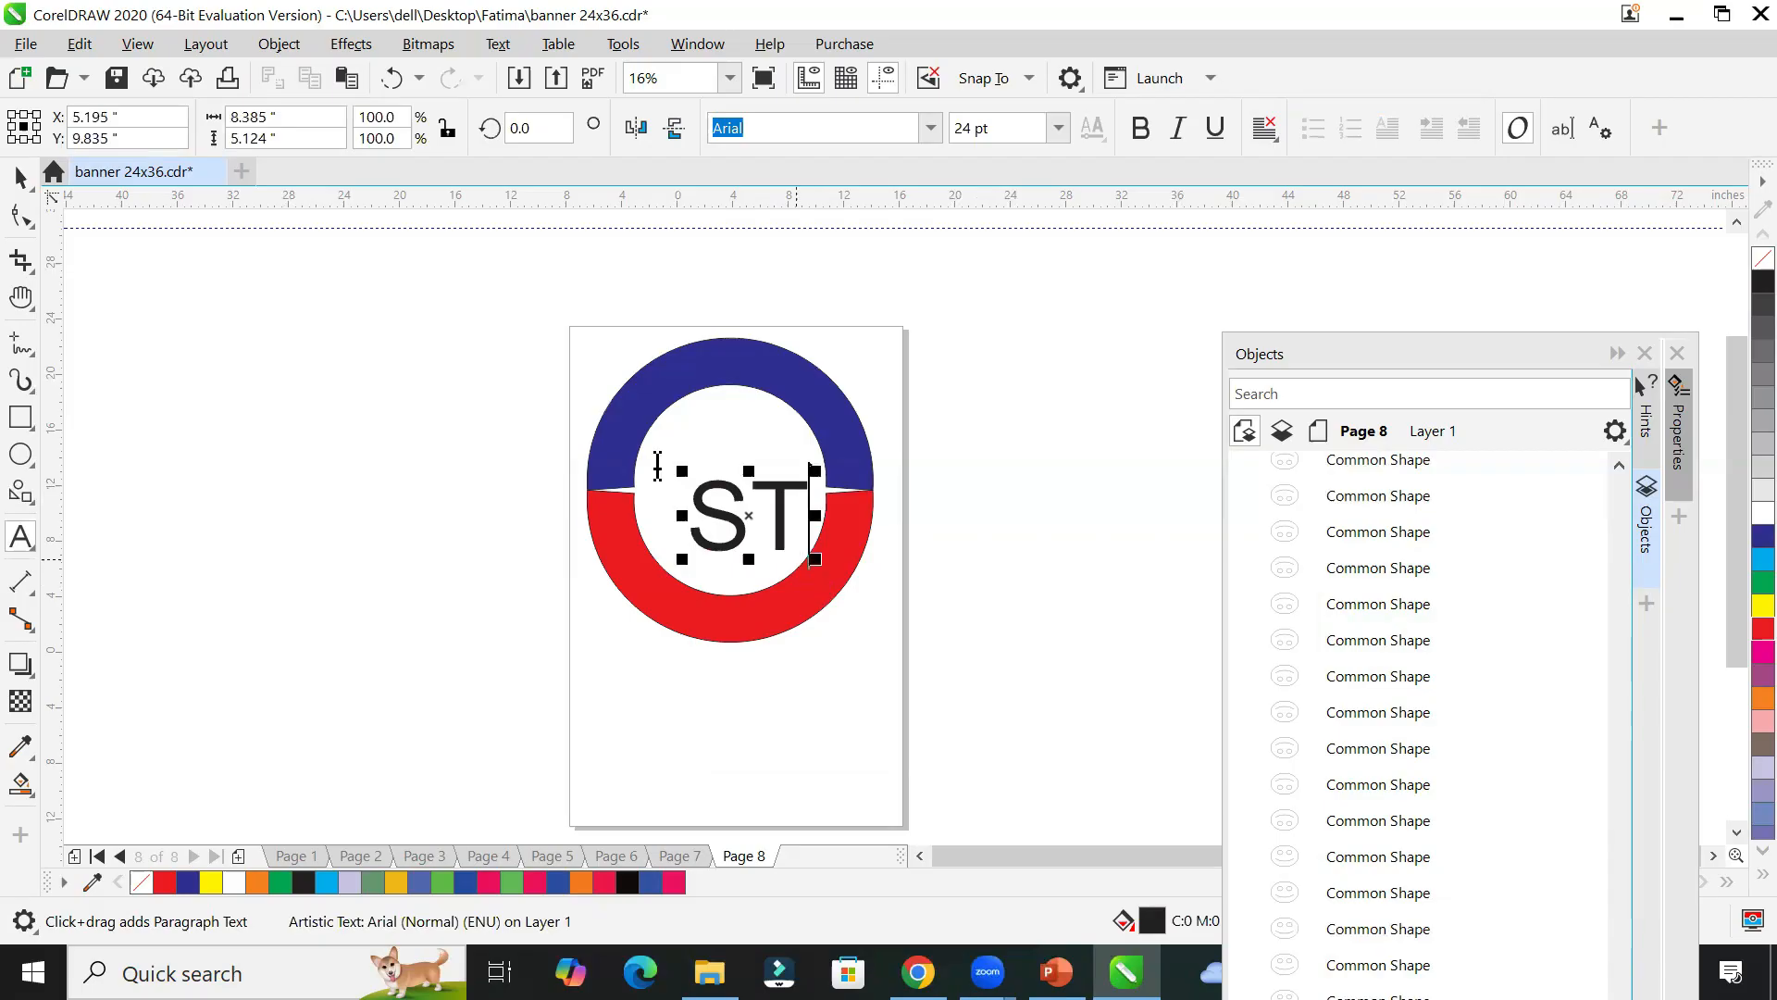
{"action": "left_click", "coordinate": [21, 185]}
{"action": "left_click_drag", "start_coordinate": [710, 518], "coordinate": [700, 488]}
{"action": "left_click", "coordinate": [714, 715]}
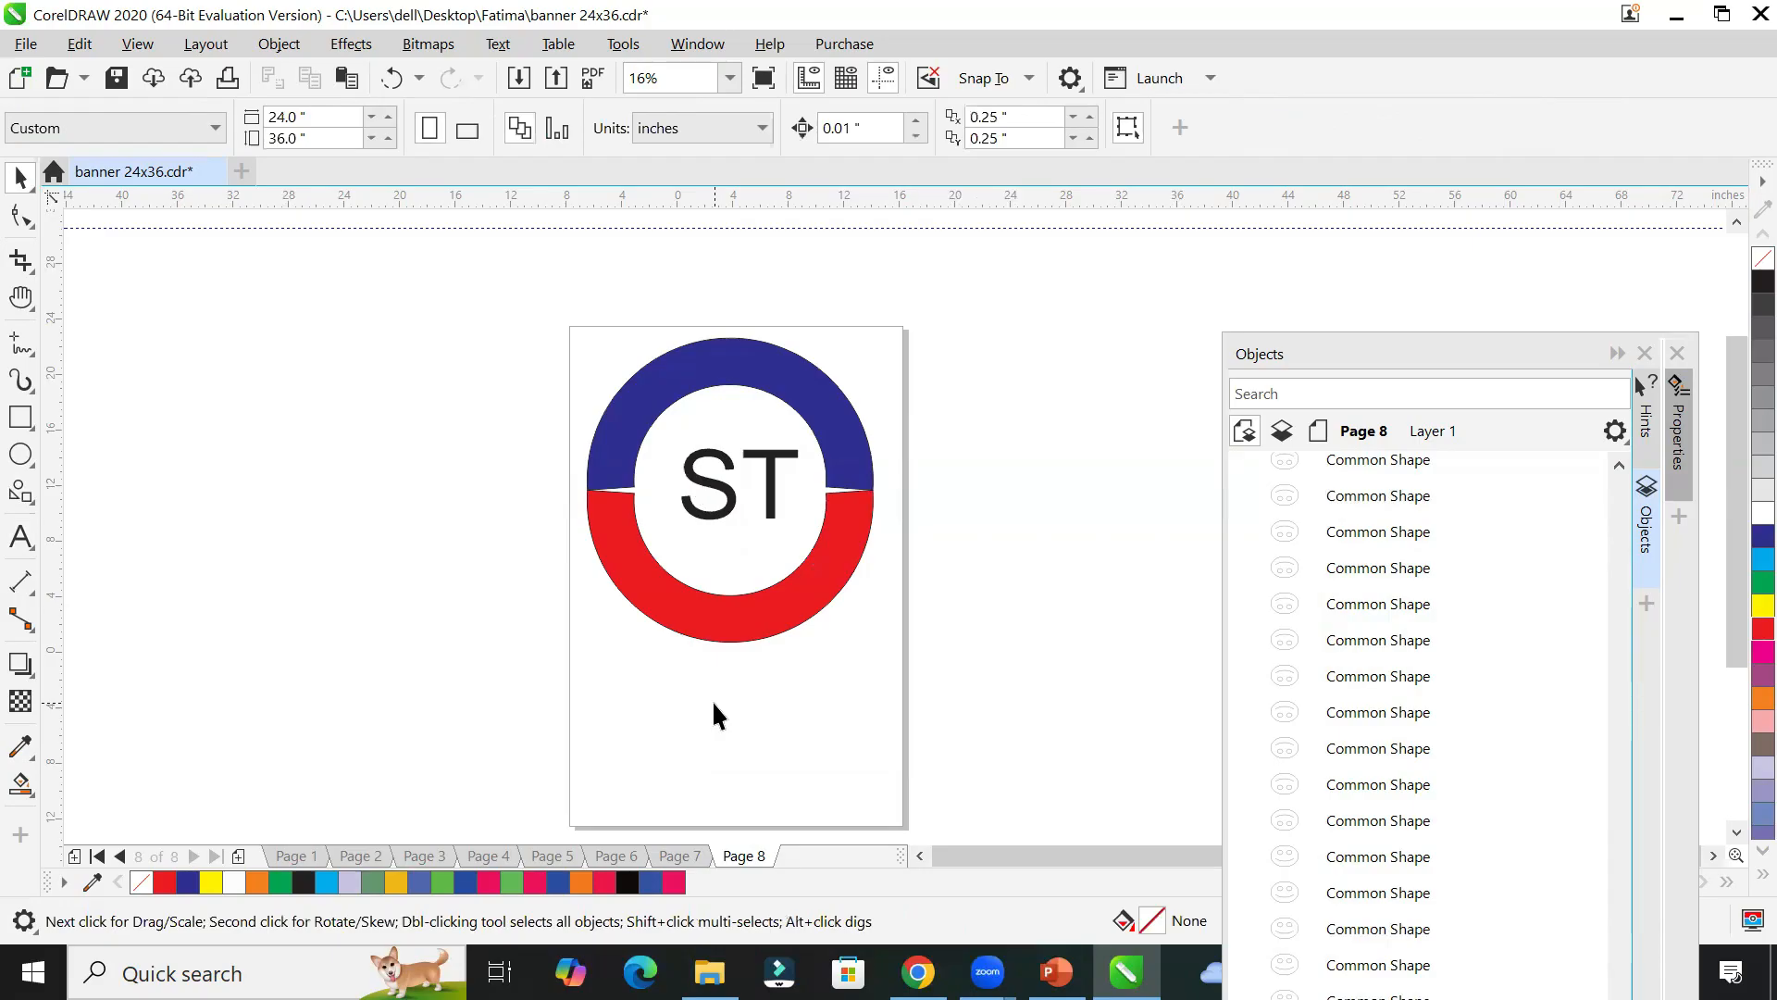
{"action": "left_click", "coordinate": [21, 491]}
{"action": "left_click", "coordinate": [712, 147]}
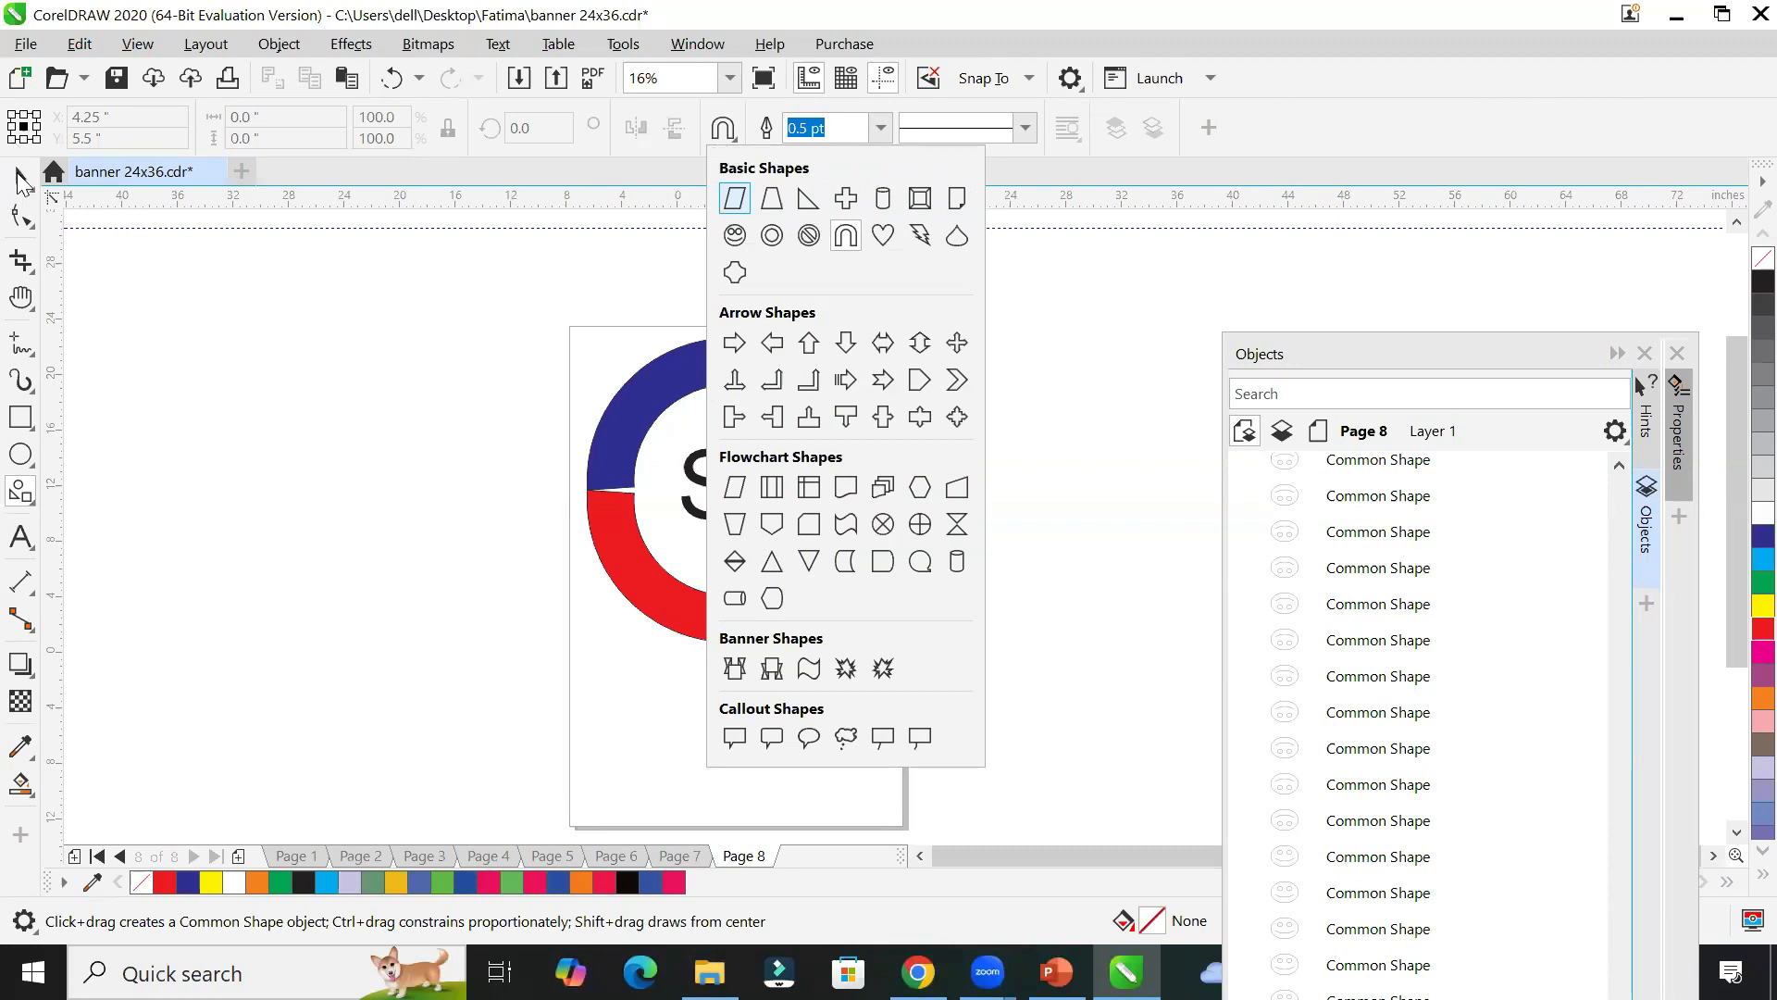
{"action": "key", "text": "Escape"}
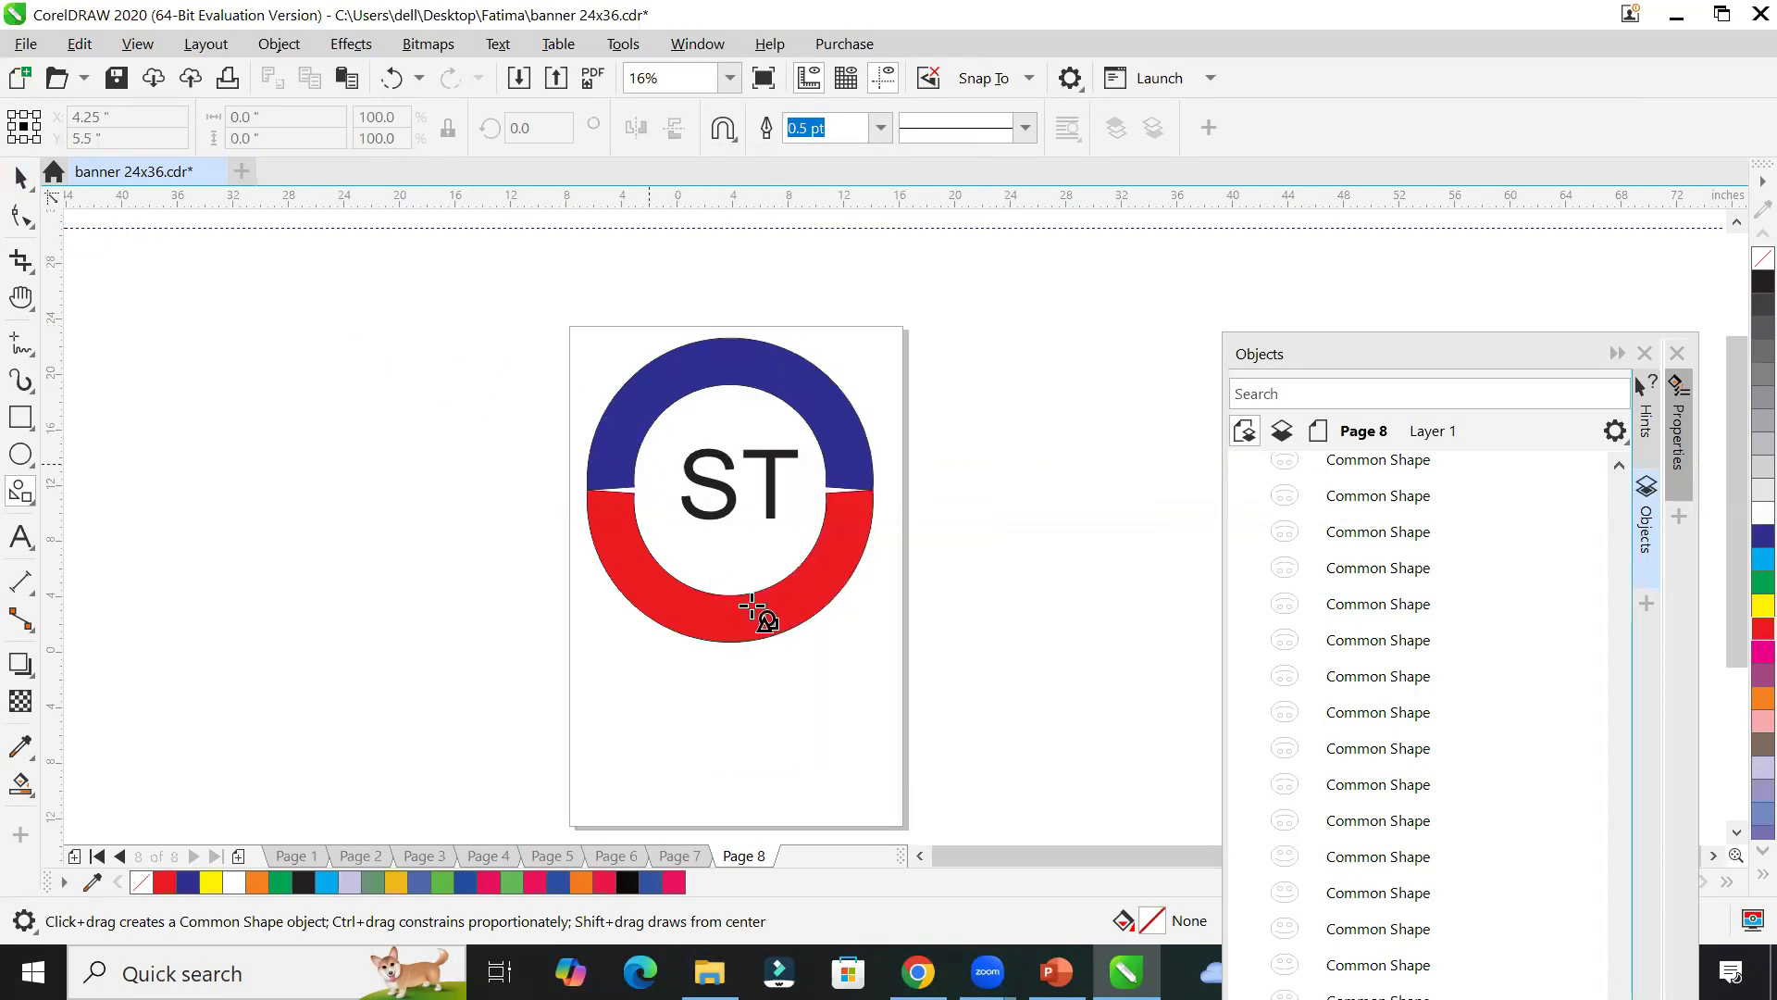
Step: Scale the ring and its ST text together to about 5.3 by 5.6 inches in the page's upper-left corner
{"action": "left_click", "coordinate": [18, 176]}
{"action": "left_click_drag", "start_coordinate": [689, 516], "coordinate": [645, 426]}
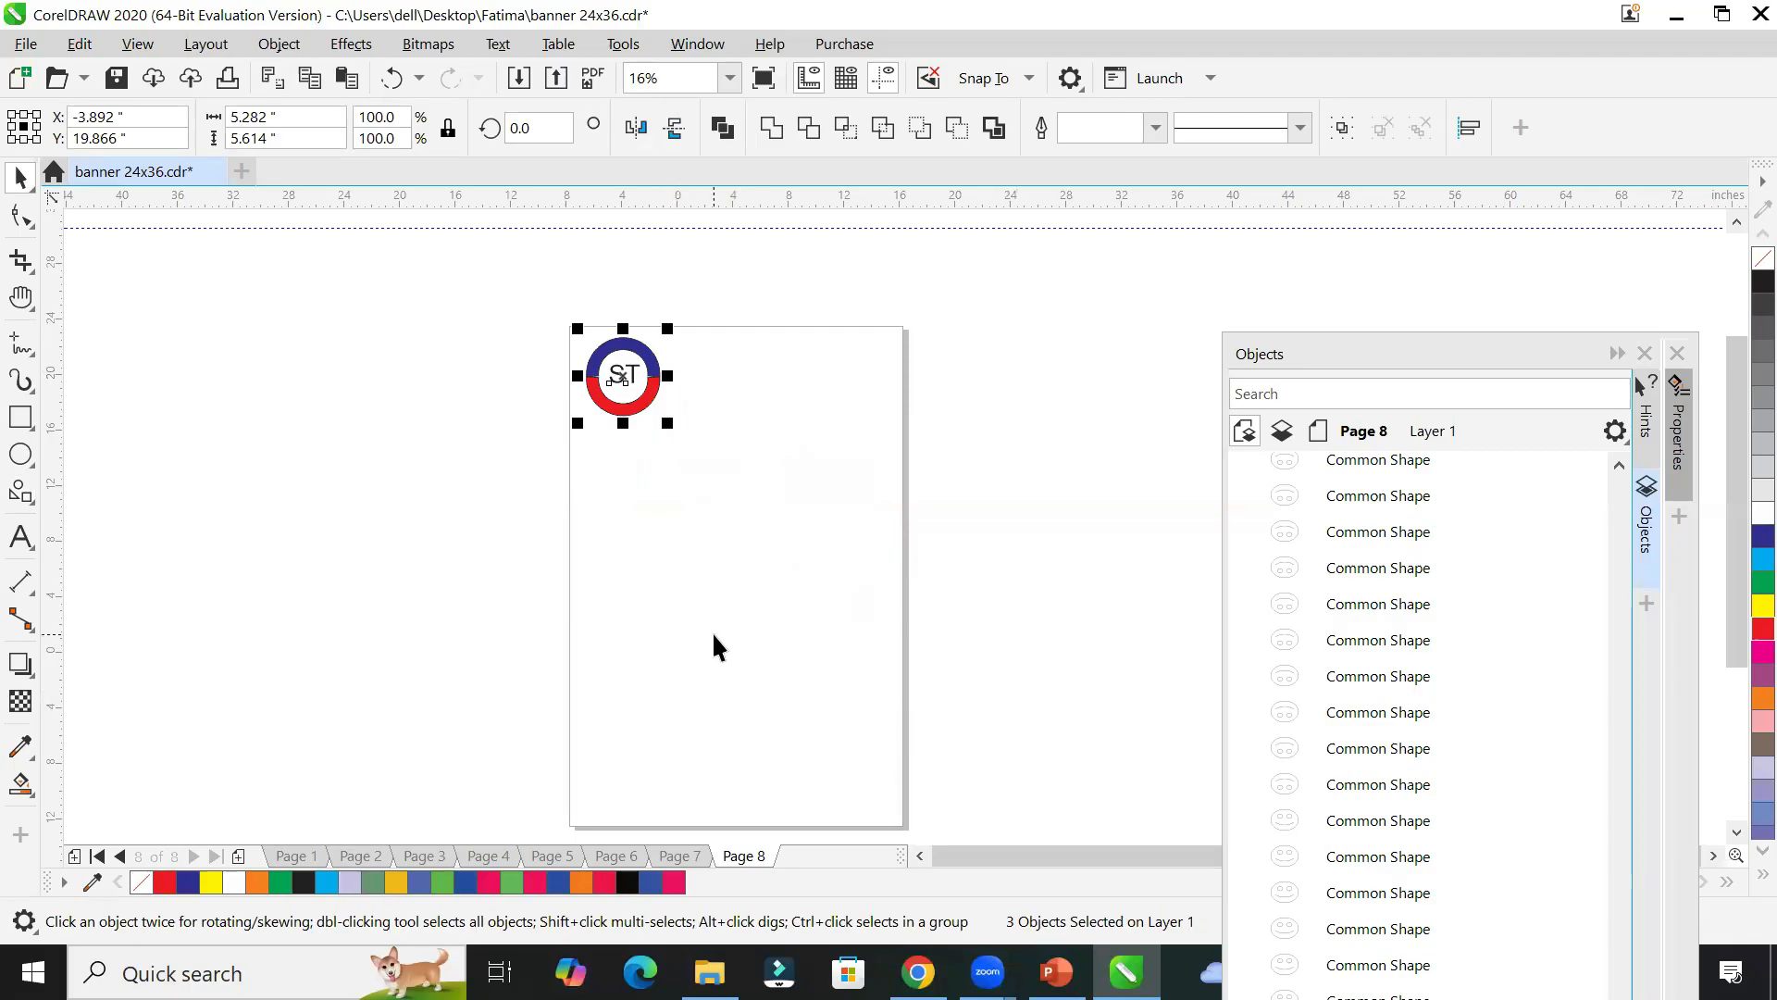
Step: Draw a ribbon from the banner shapes, about 21.7 by 4 inches, across the lower part of the page
{"action": "left_click", "coordinate": [18, 497]}
{"action": "left_click", "coordinate": [130, 579]}
{"action": "left_click", "coordinate": [724, 129]}
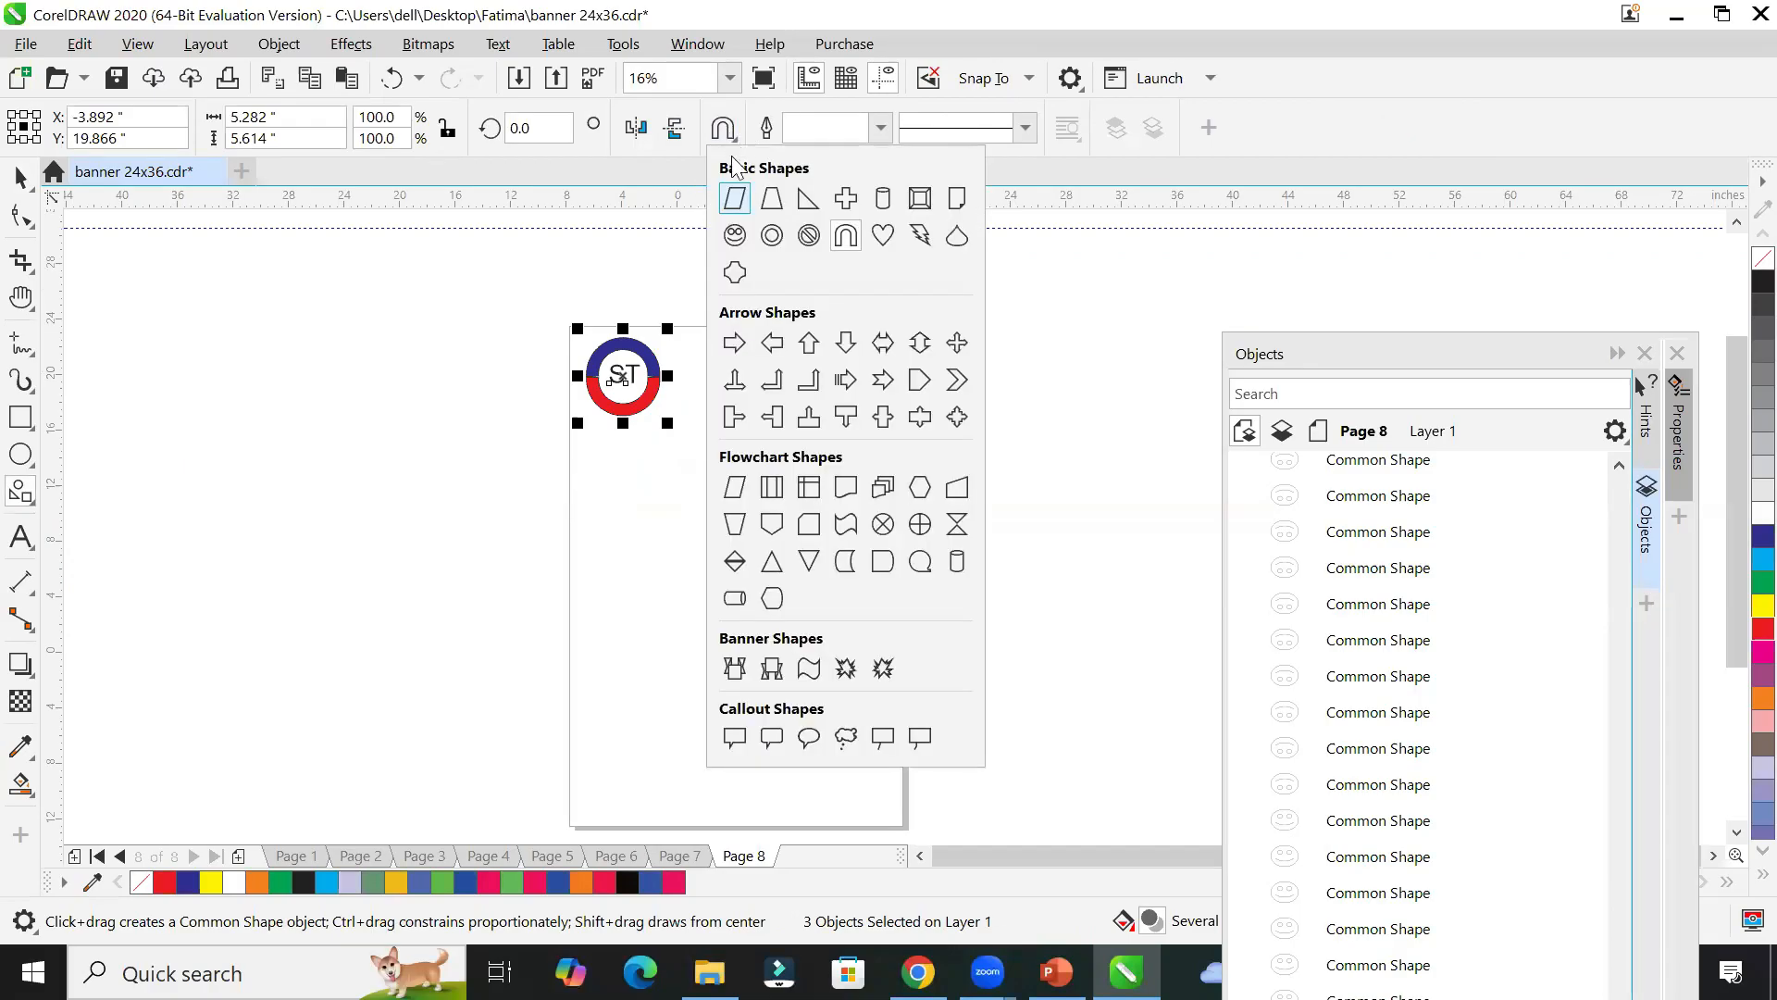
{"action": "left_click", "coordinate": [735, 668]}
{"action": "left_click_drag", "start_coordinate": [599, 696], "coordinate": [908, 755]}
{"action": "scroll", "coordinate": [849, 802], "scroll_direction": "up", "scroll_amount": 1}
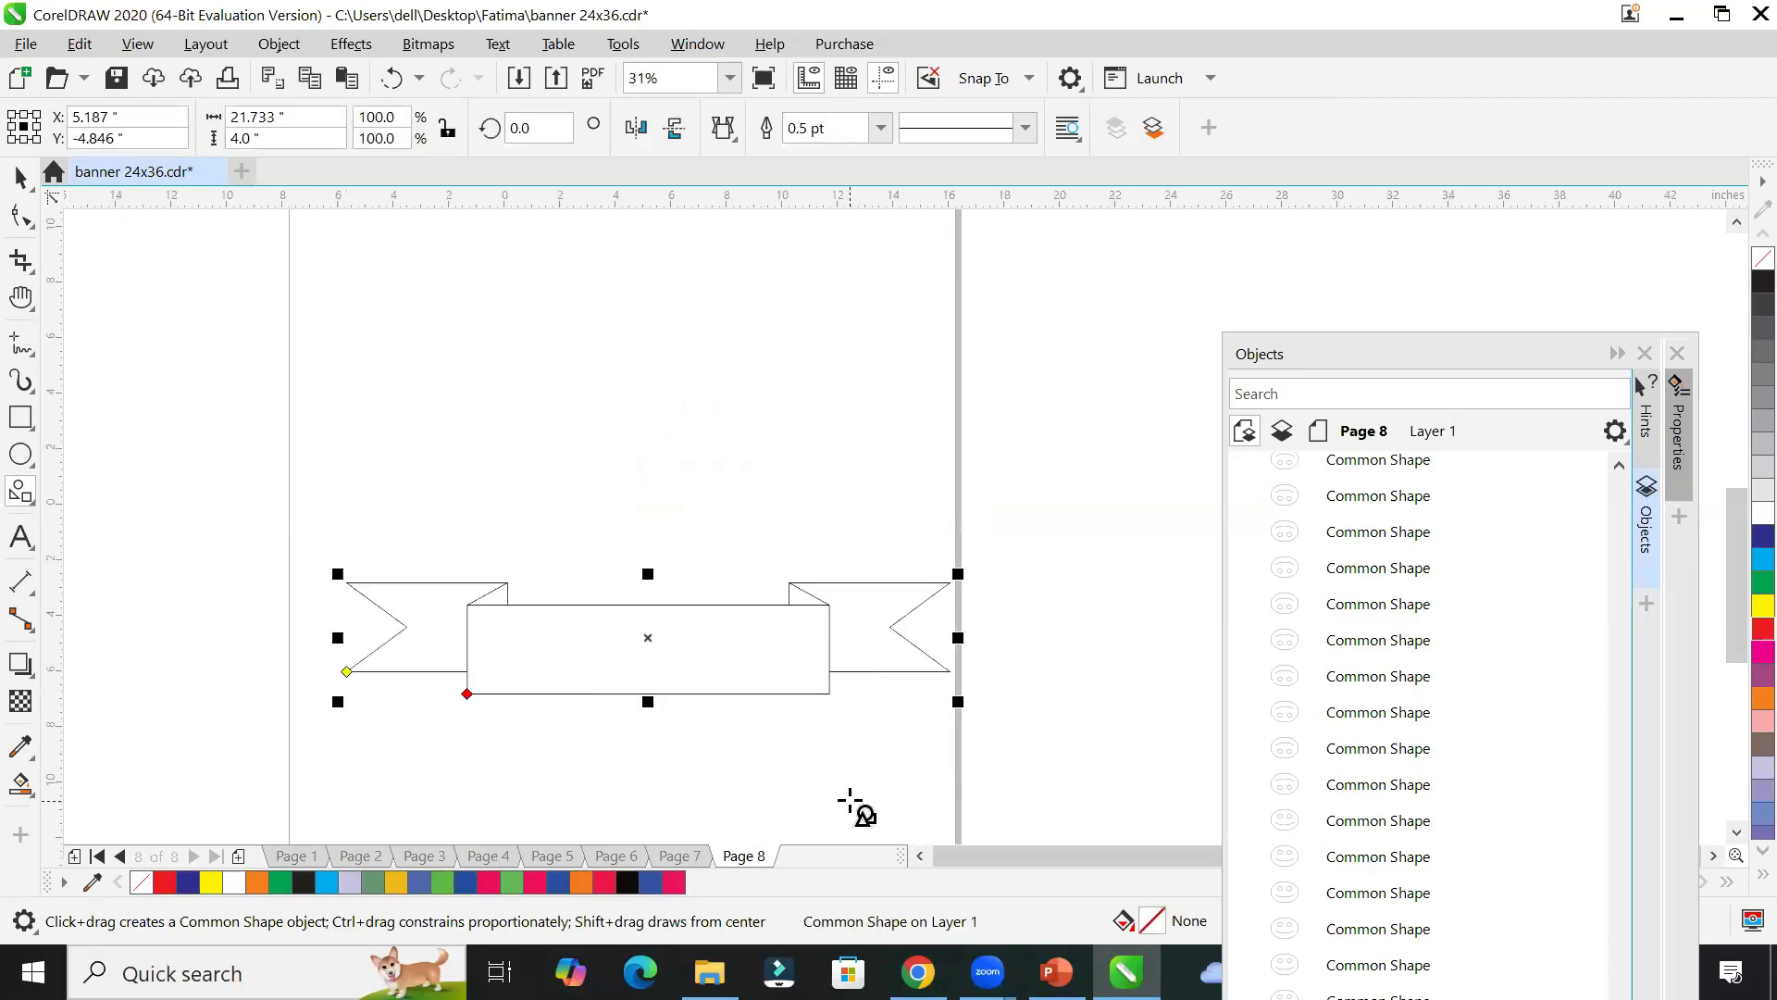
Step: Add the text "Admission Open" on the ribbon's middle panel and enlarge it to about 90.6 pt
{"action": "left_click", "coordinate": [20, 537]}
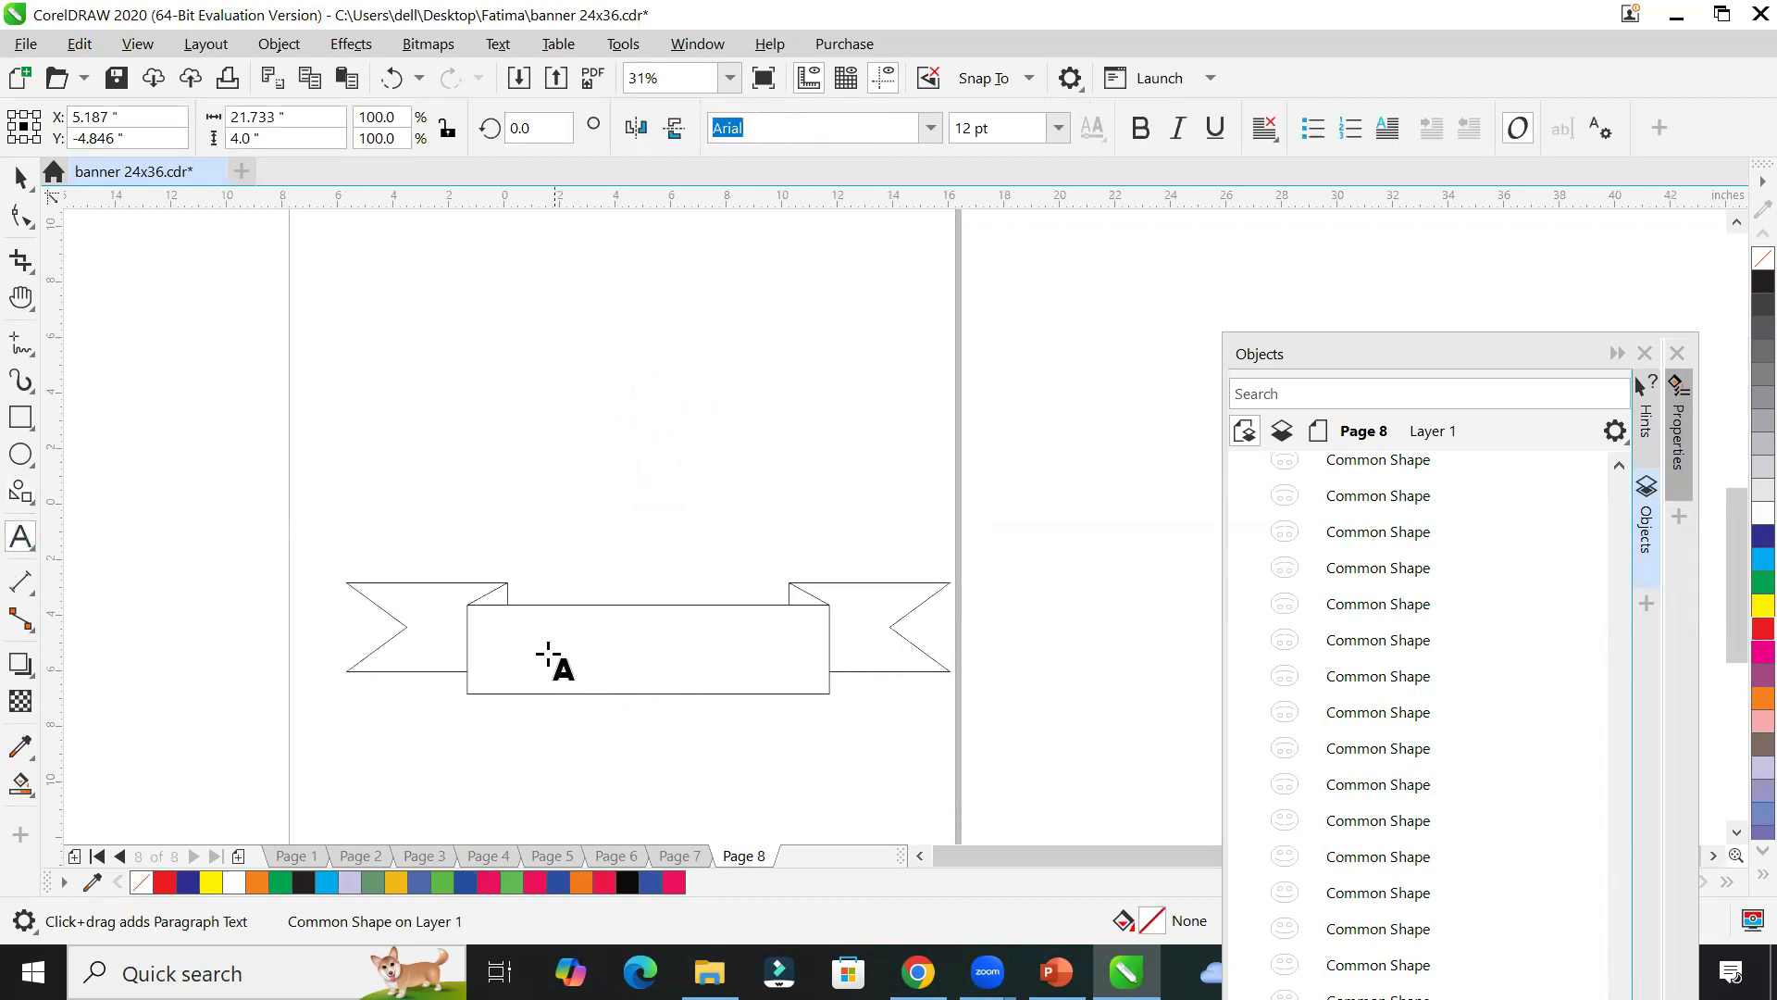
{"action": "left_click", "coordinate": [515, 652]}
{"action": "type", "text": "Admission Open"}
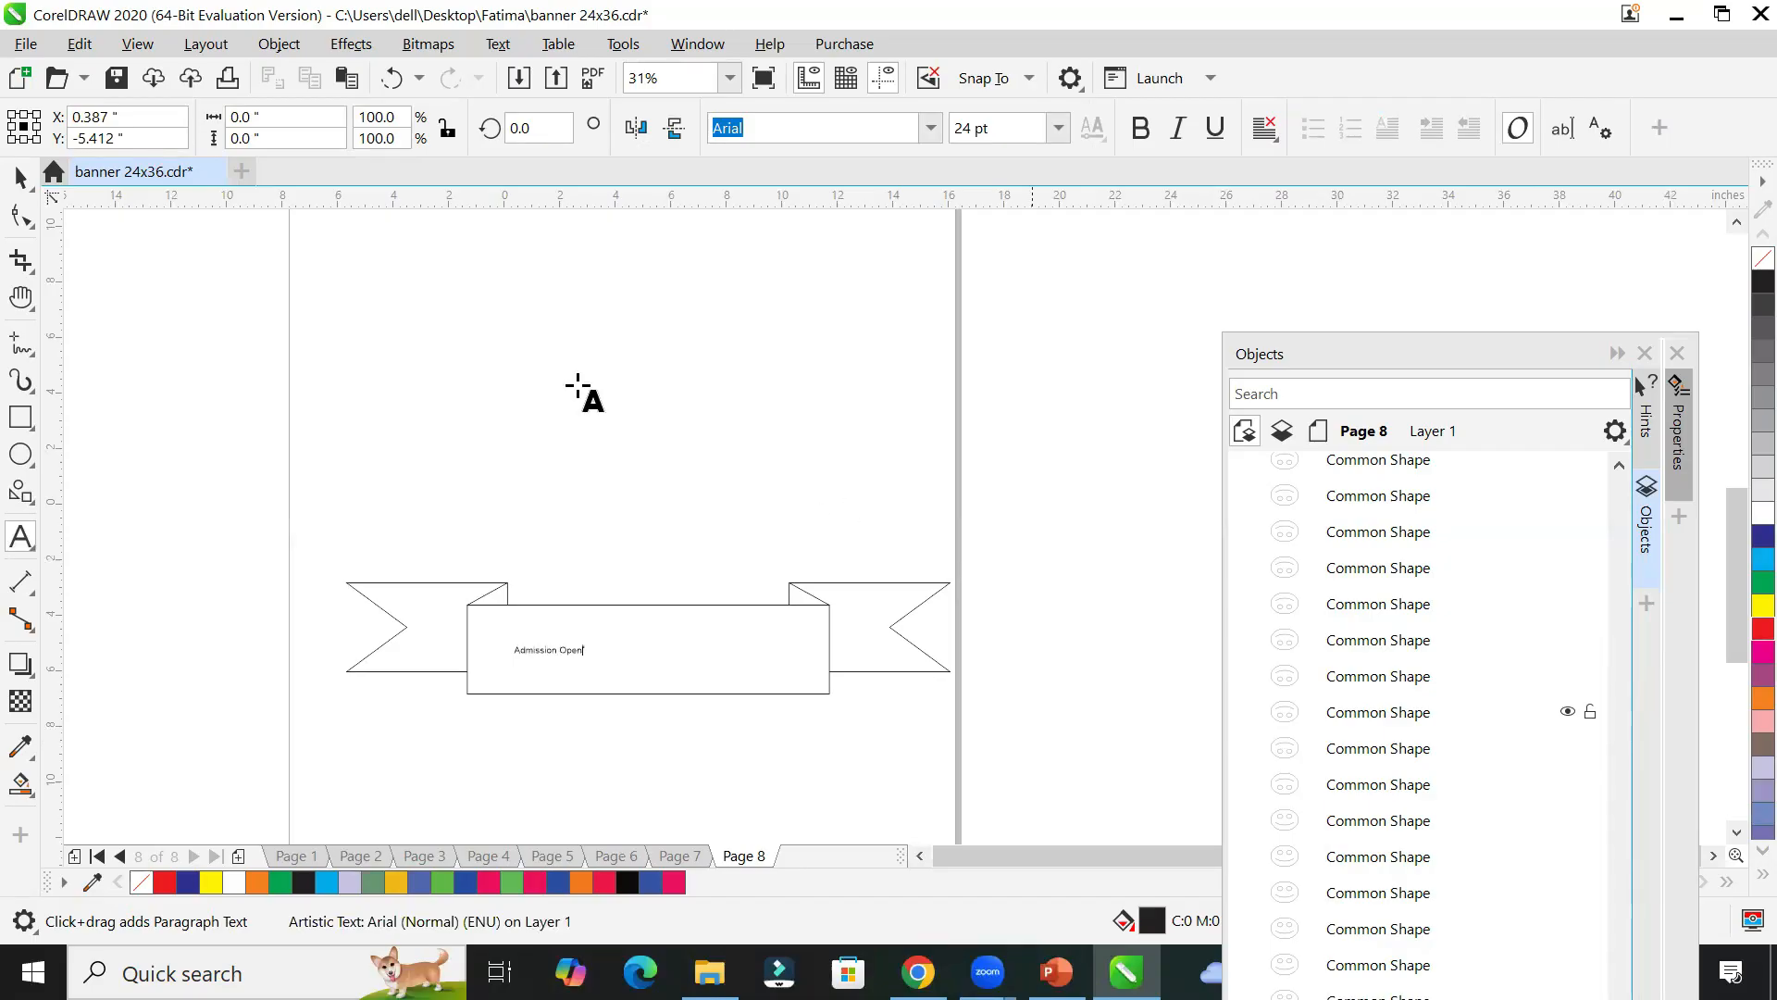
{"action": "key", "text": "Escape"}
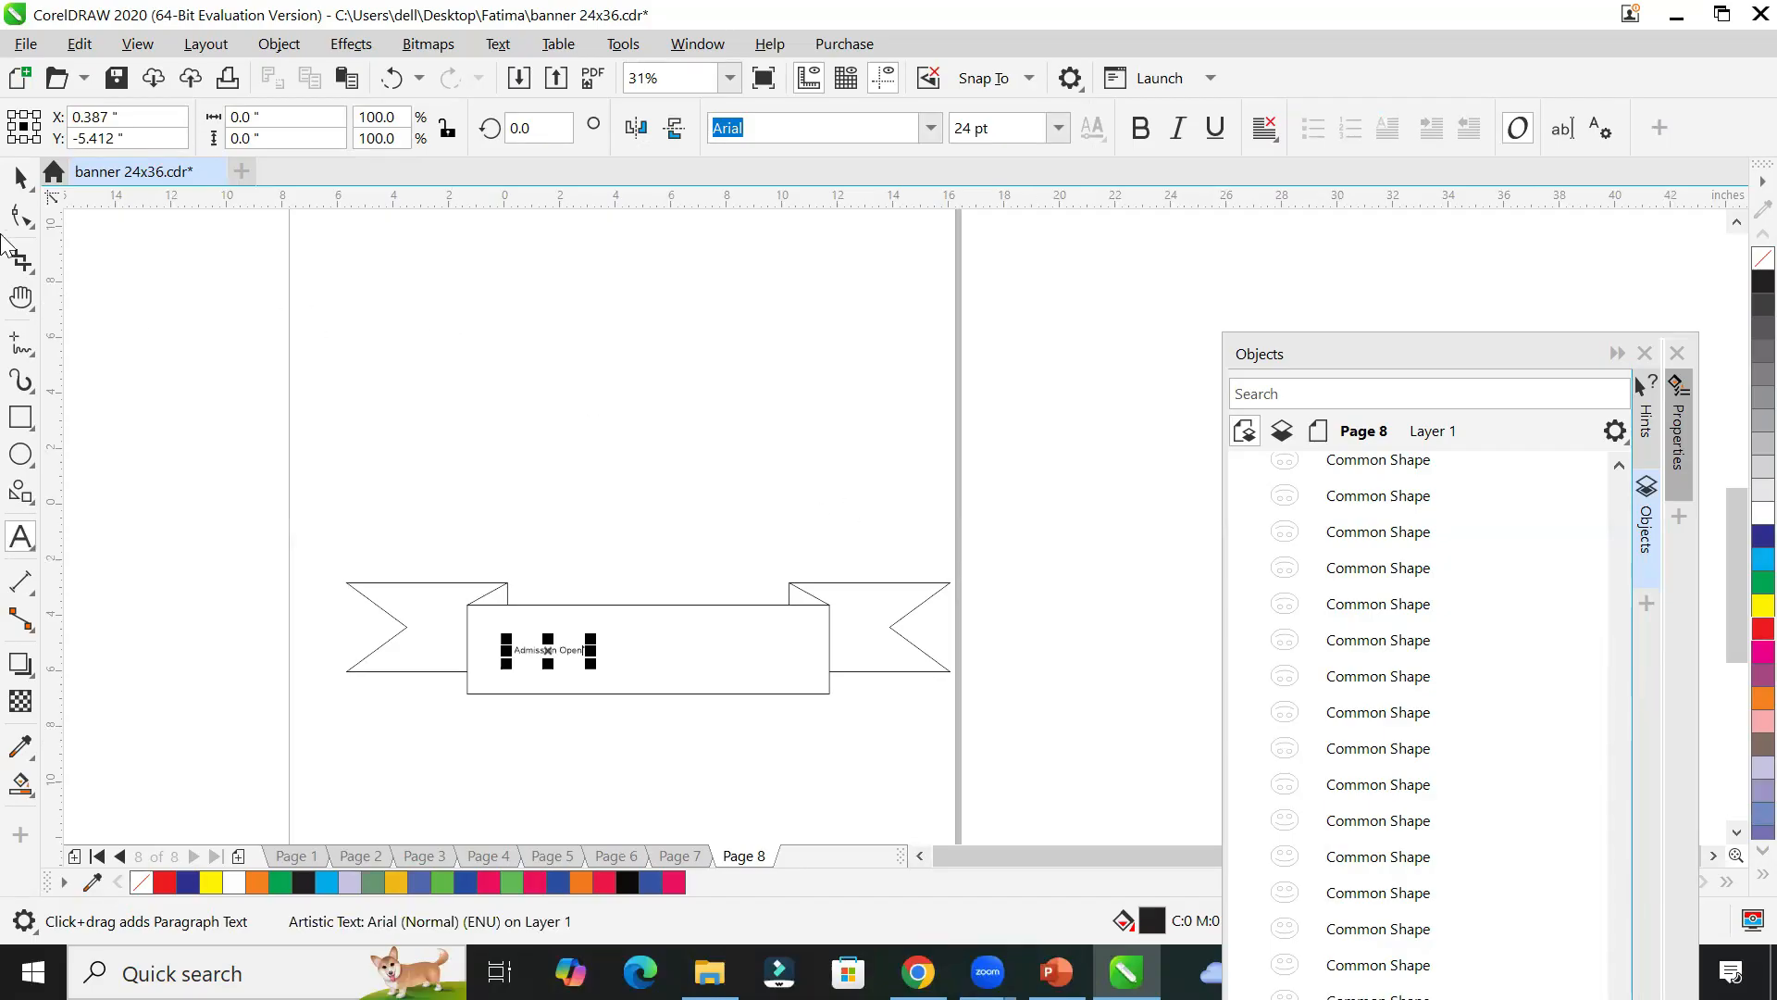
{"action": "left_click", "coordinate": [19, 177]}
{"action": "left_click_drag", "start_coordinate": [592, 637], "coordinate": [777, 614]}
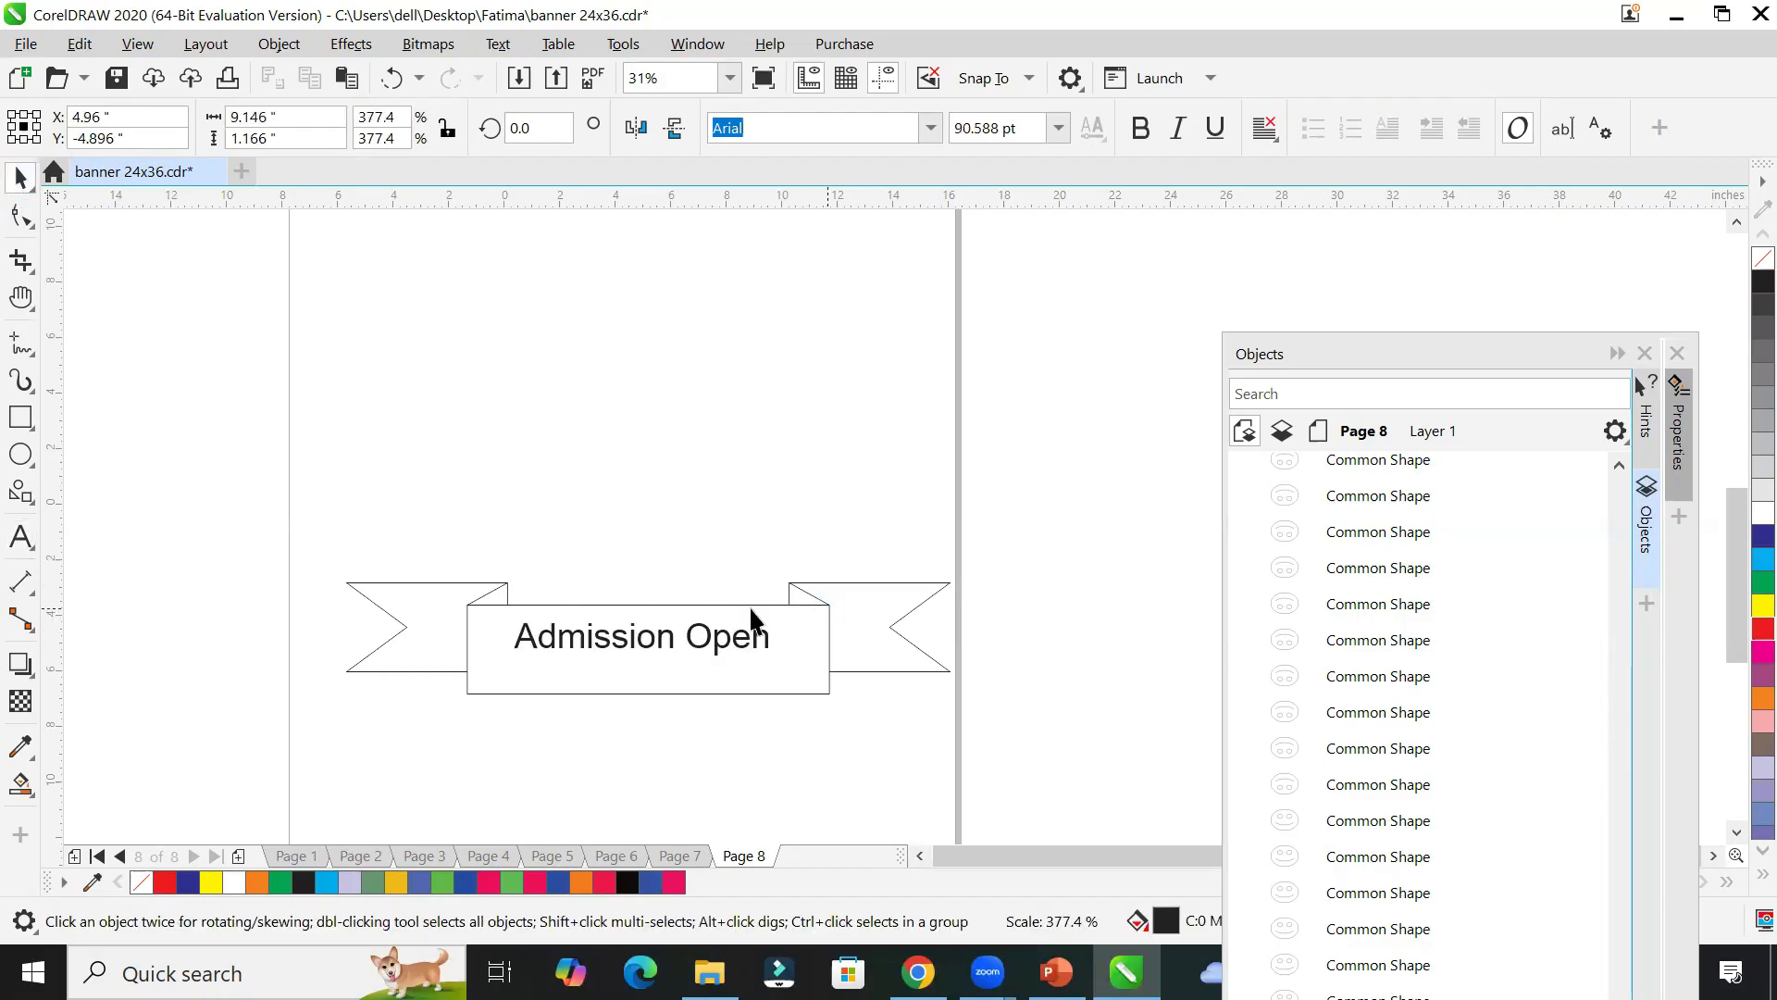
Step: Centre the "Admission Open" text on the ribbon's middle panel and colour it cyan
{"action": "left_click", "coordinate": [30, 216]}
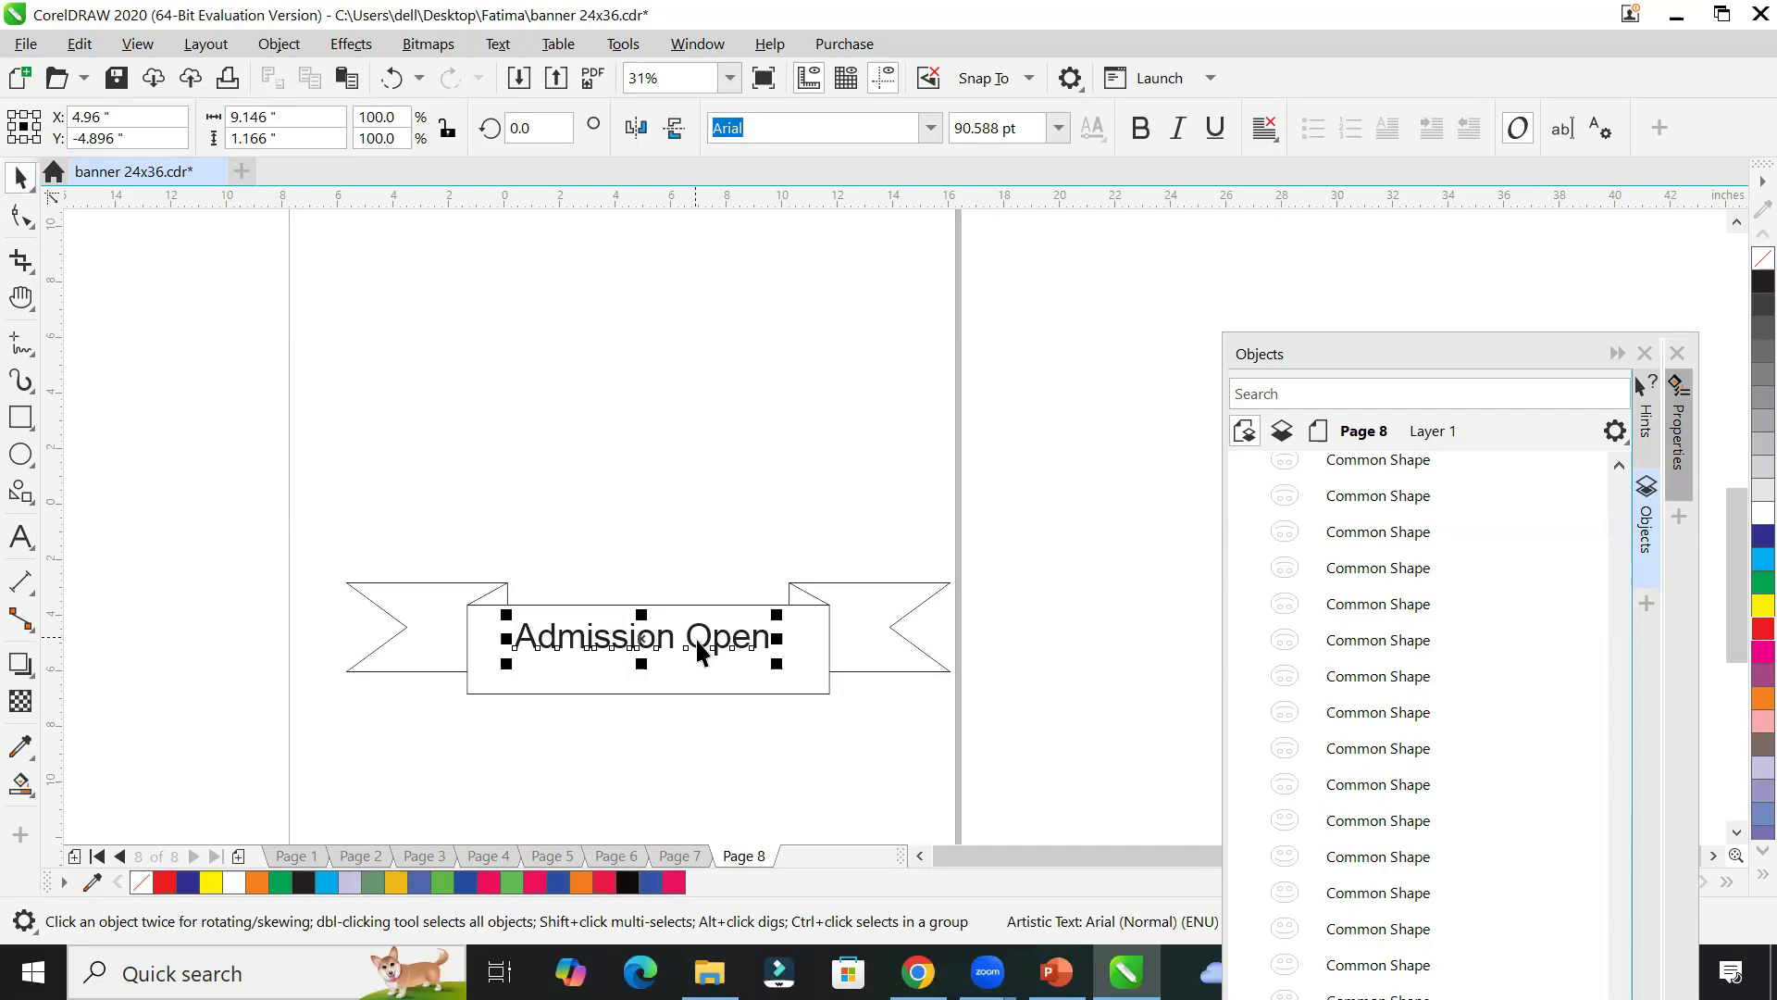
{"action": "left_click_drag", "start_coordinate": [677, 659], "coordinate": [679, 668]}
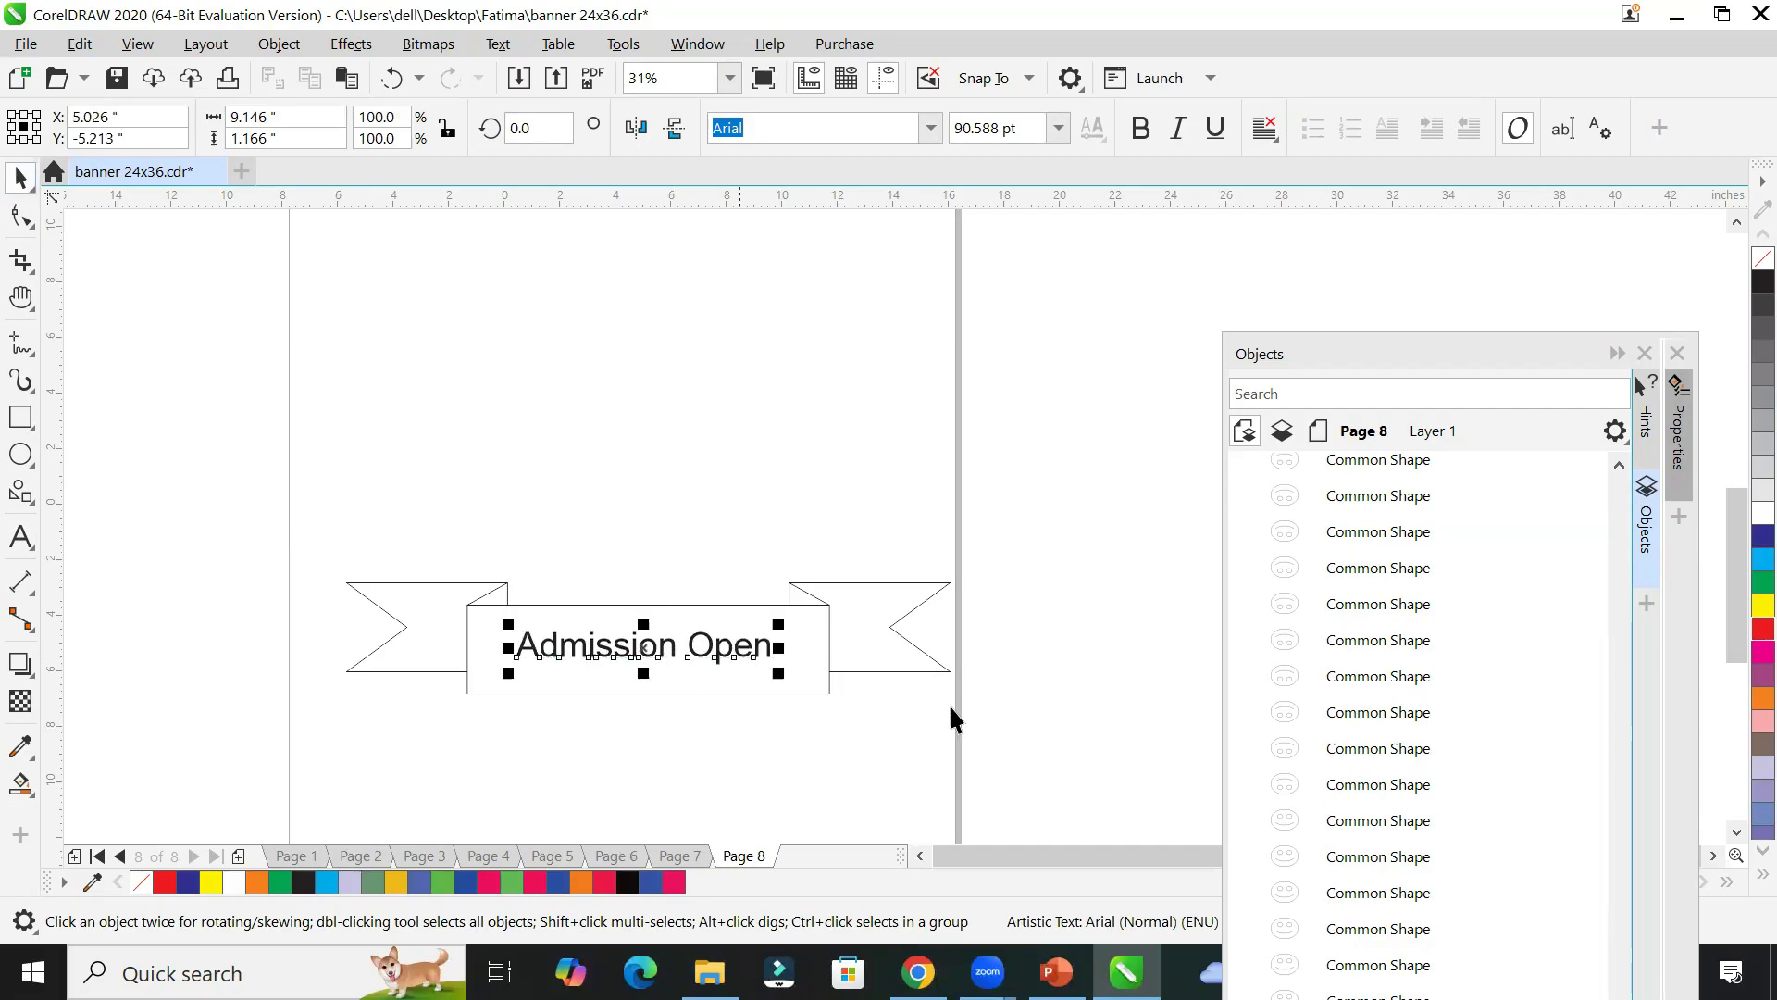
{"action": "left_click", "coordinate": [1763, 559]}
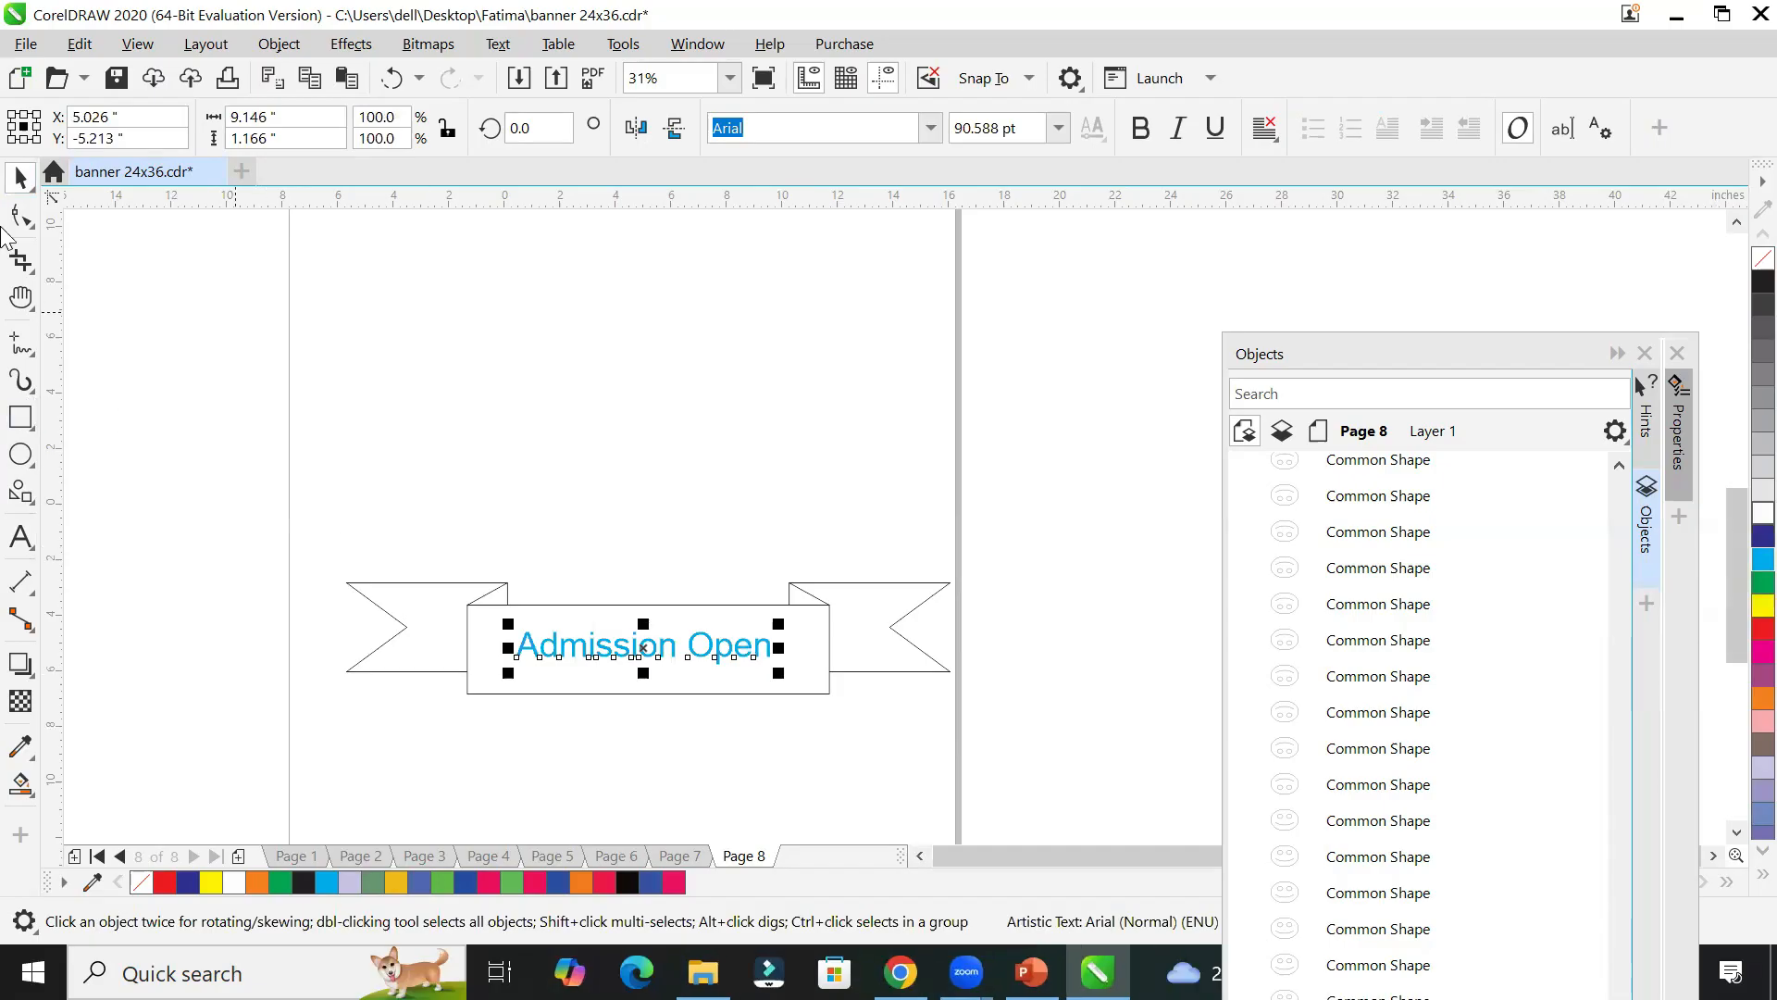
Step: Fill the whole ribbon with cyan and recolour its "Admission Open" text red
{"action": "left_click", "coordinate": [754, 523]}
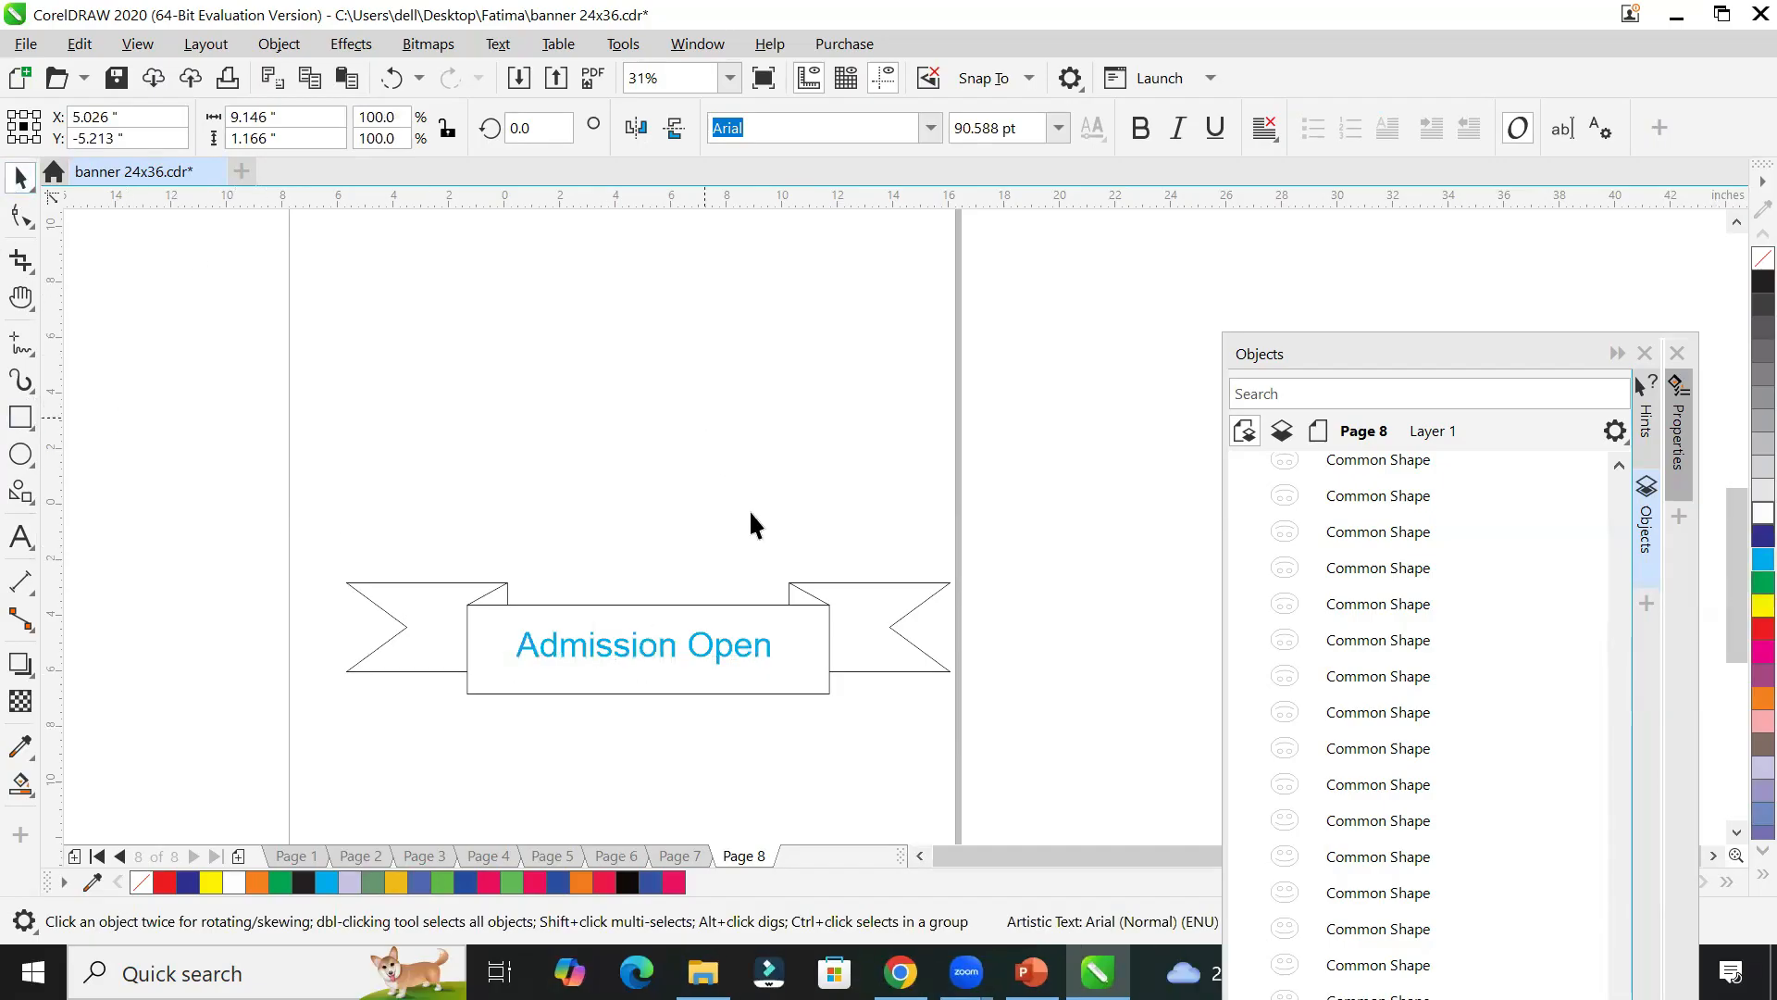
{"action": "left_click", "coordinate": [730, 608]}
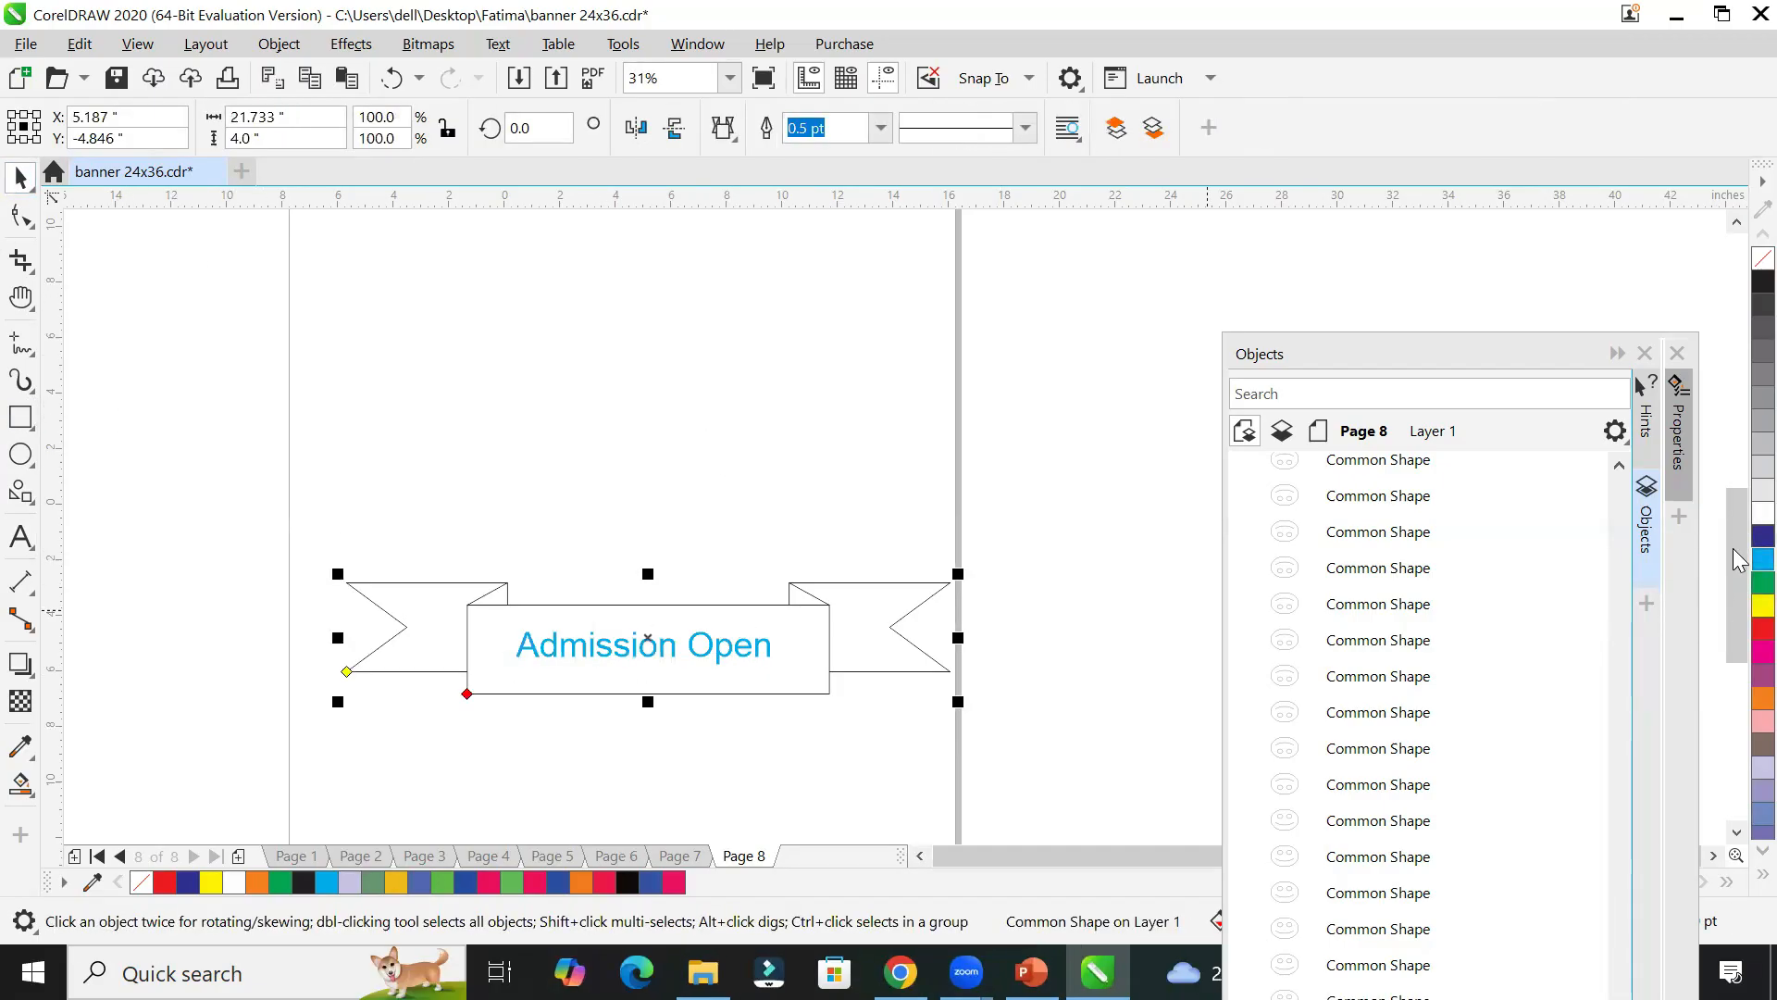
{"action": "left_click", "coordinate": [1763, 559]}
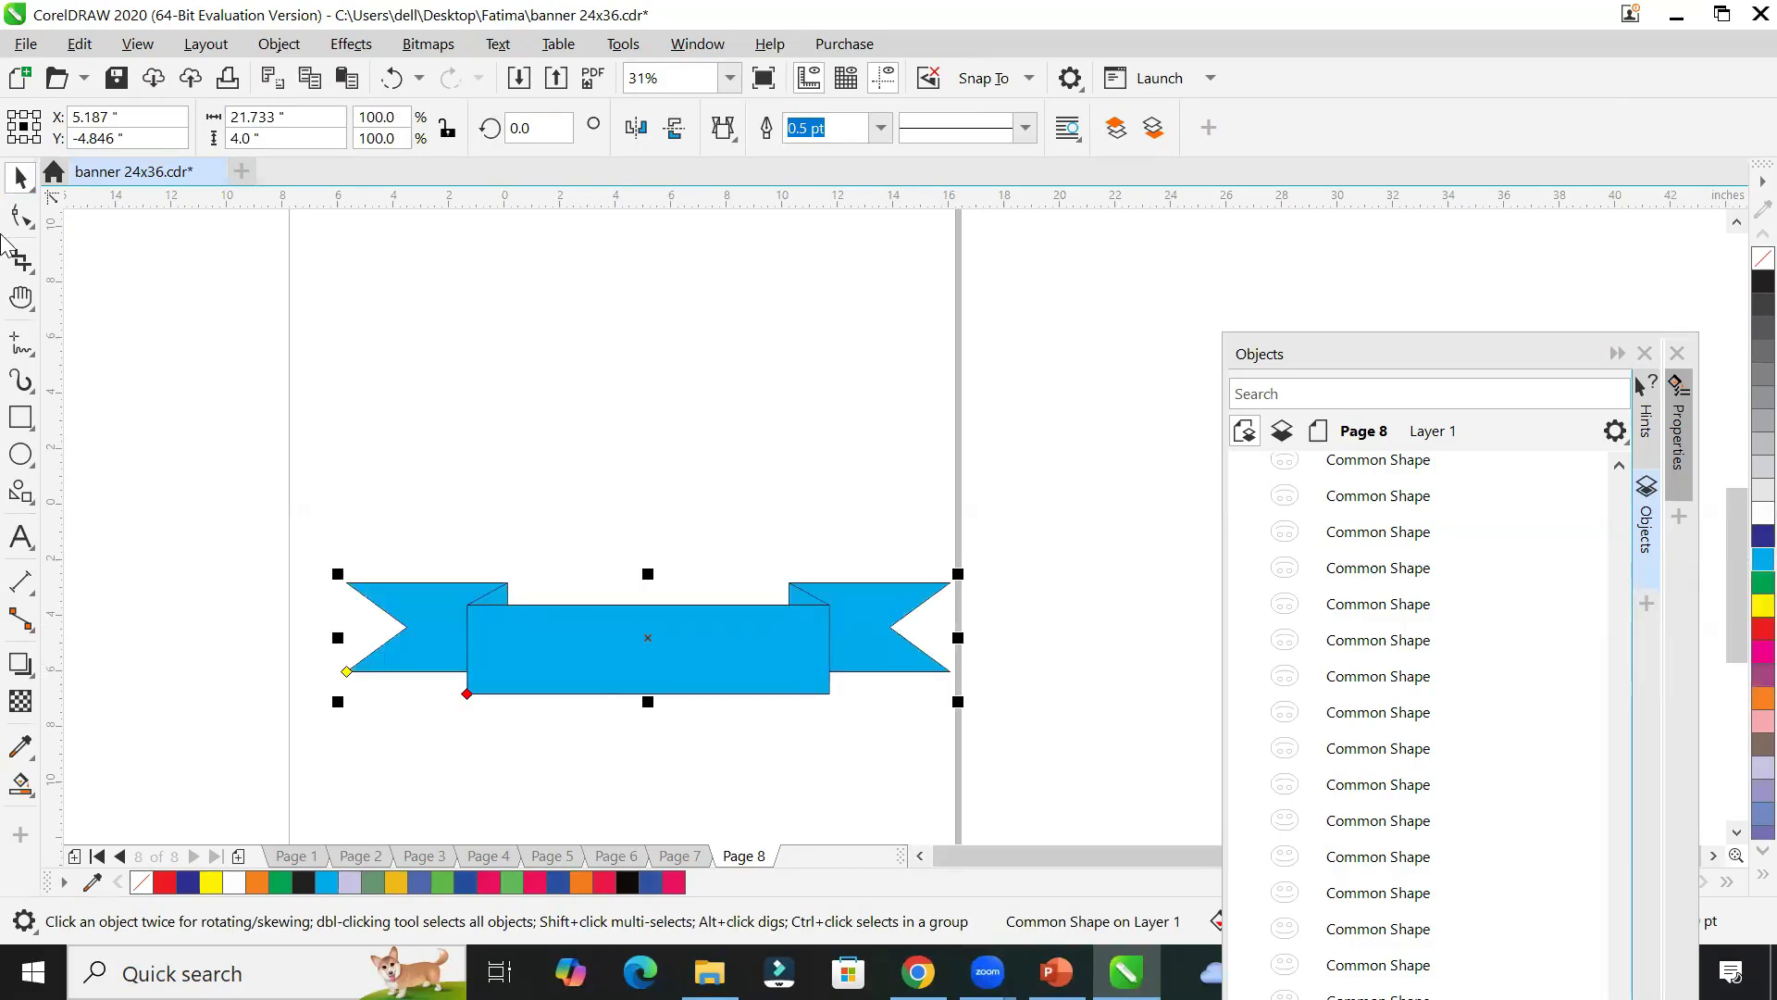
{"action": "left_click", "coordinate": [514, 415]}
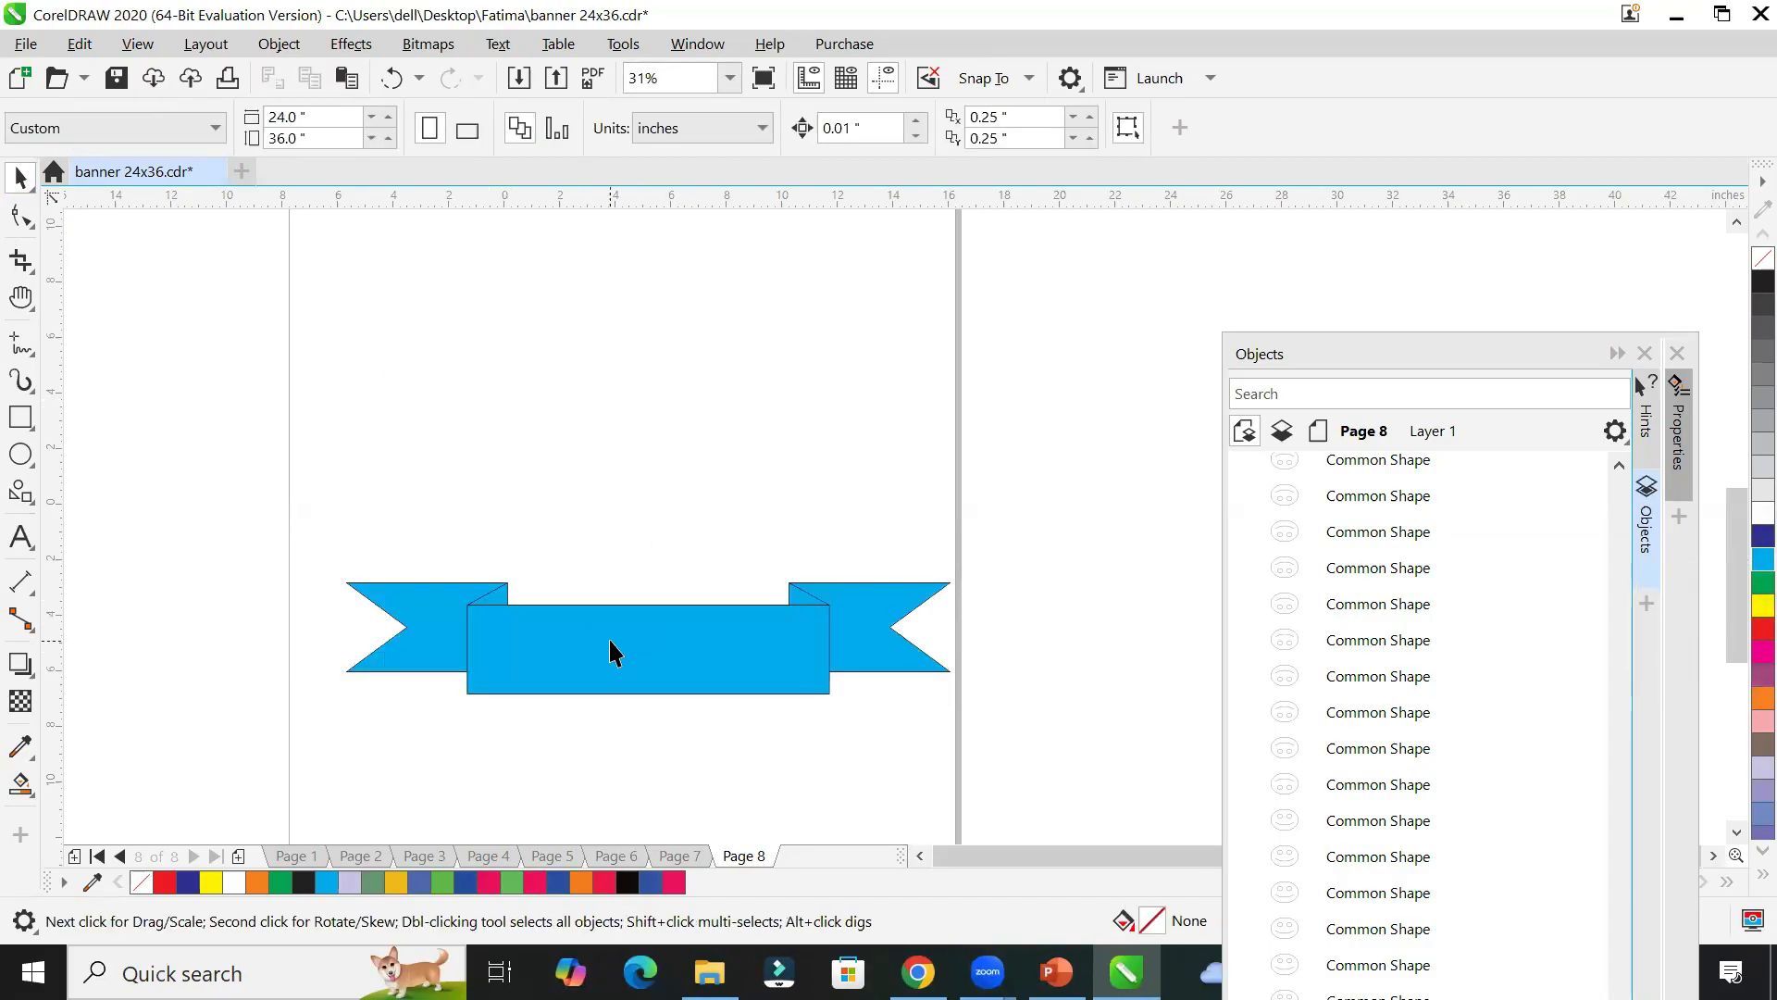
{"action": "left_click", "coordinate": [611, 647]}
{"action": "left_click", "coordinate": [1763, 628]}
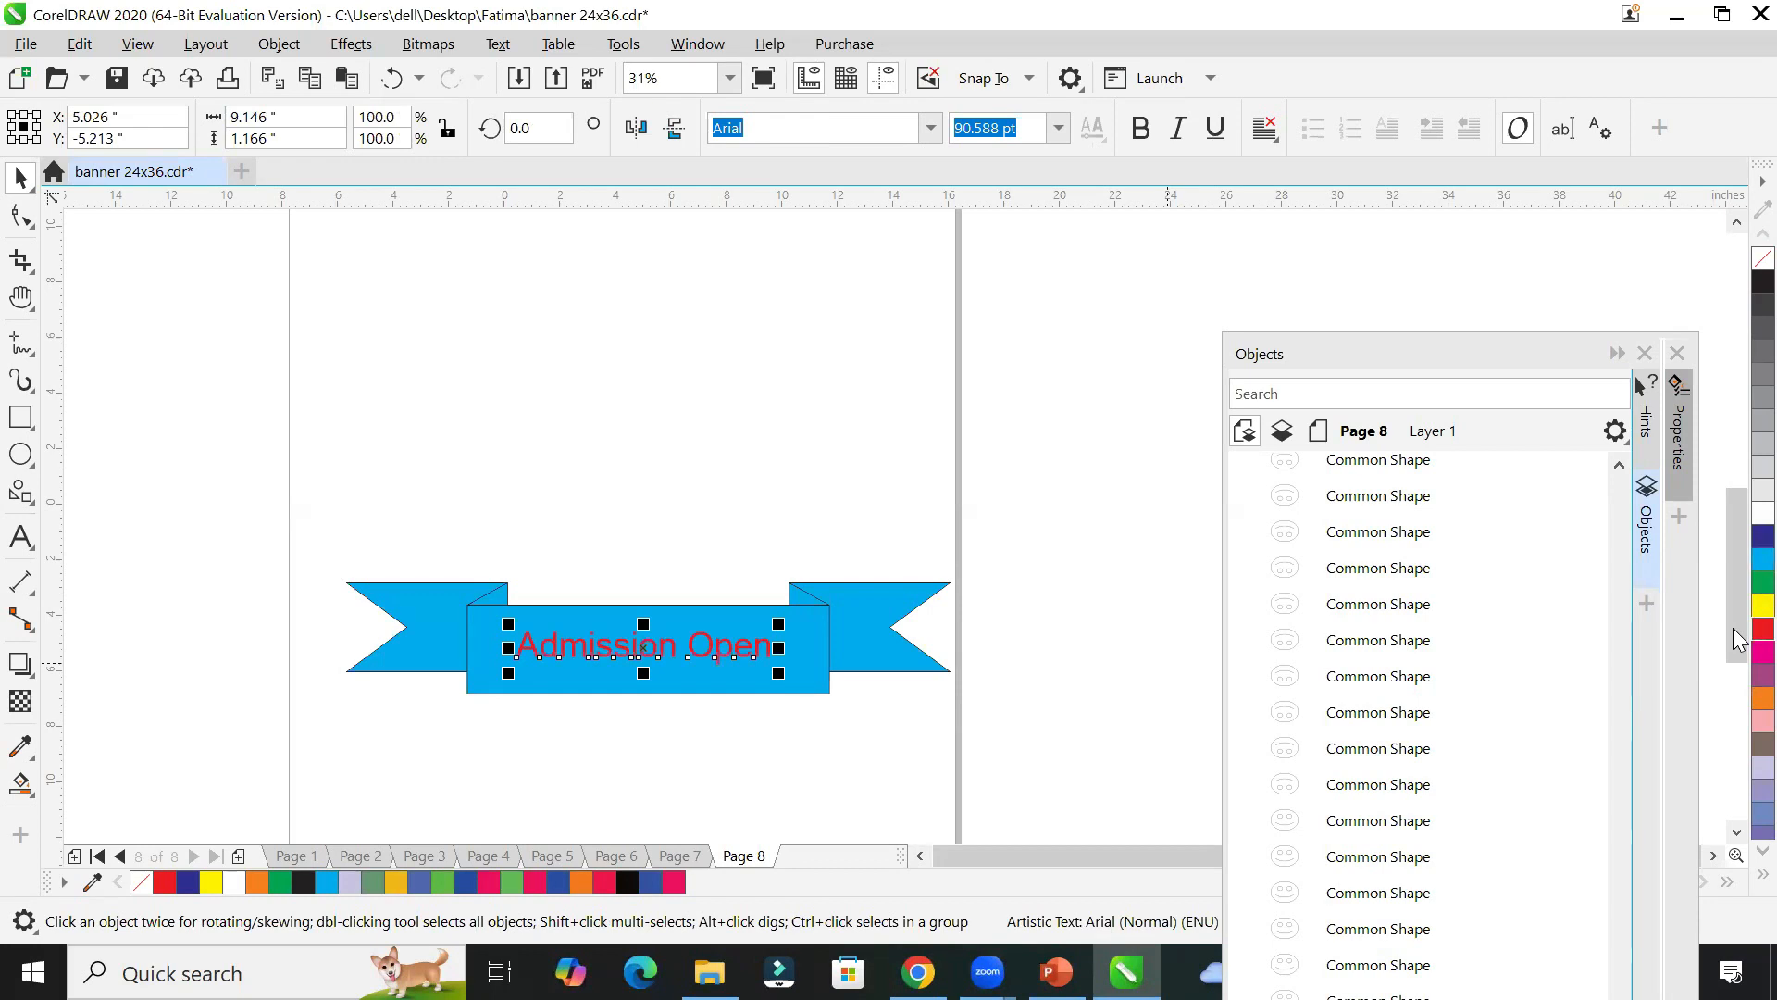
{"action": "key", "text": "Escape"}
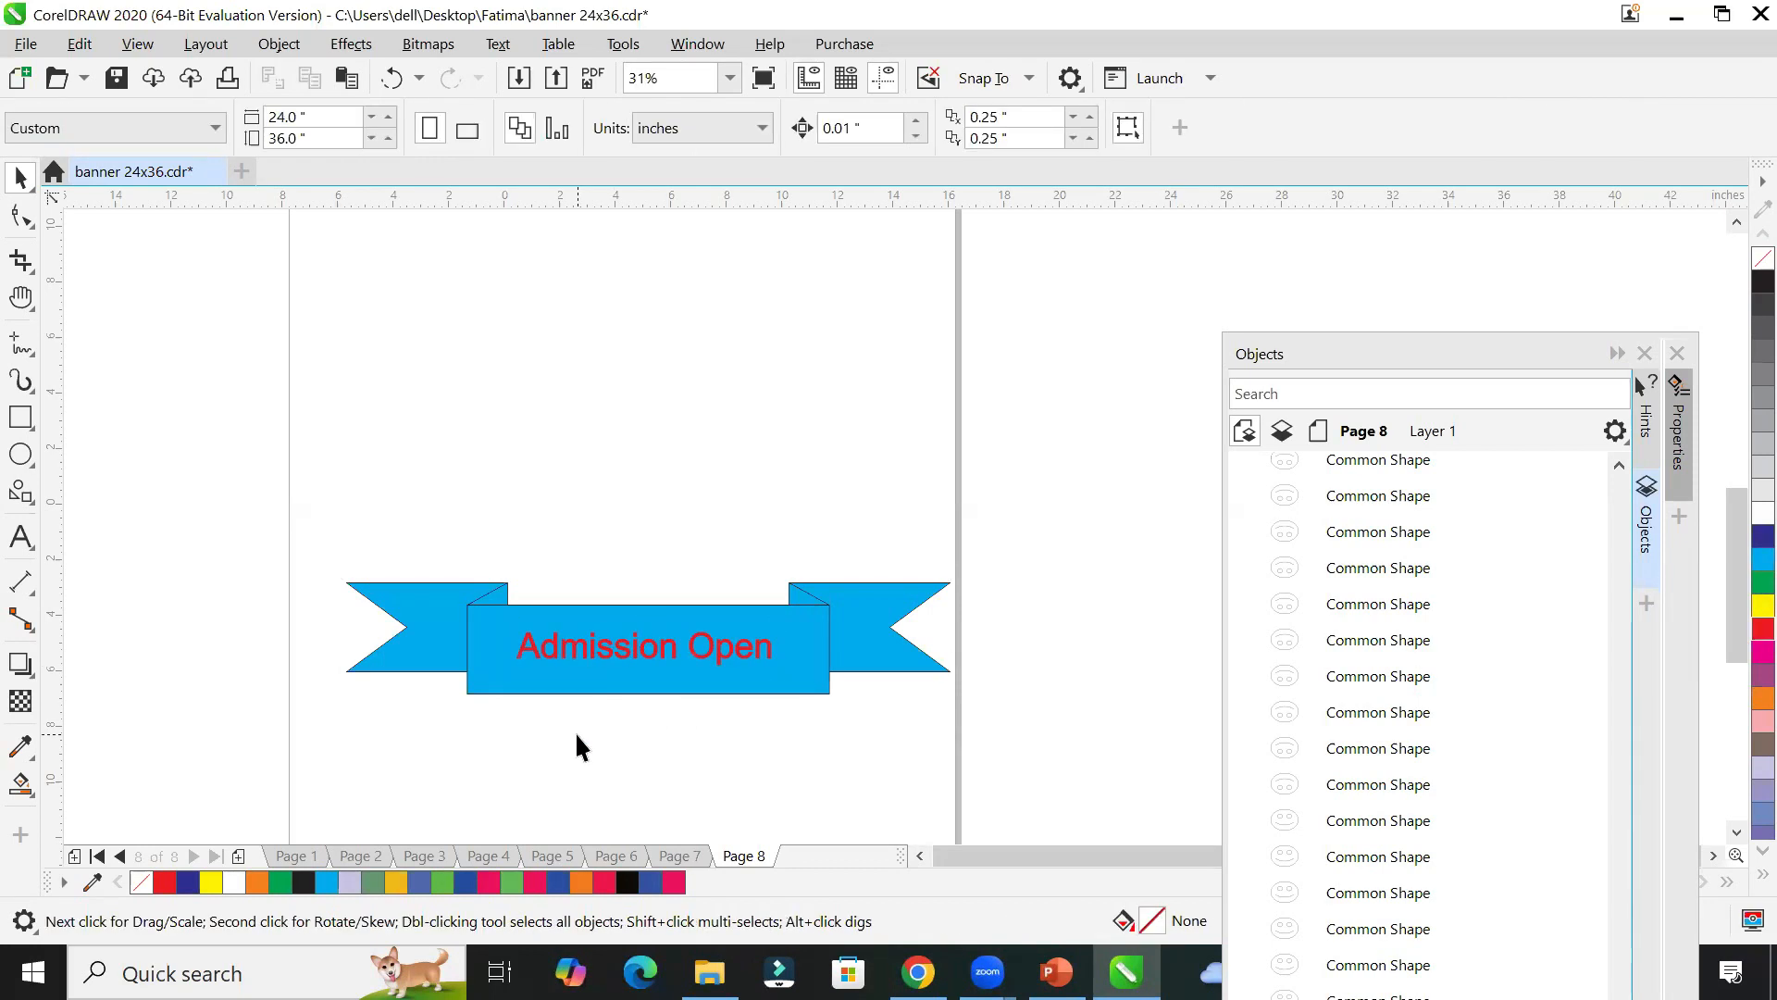
Step: Remove the fill from the ribbon, leaving only its outline behind the text
{"action": "left_click", "coordinate": [408, 610]}
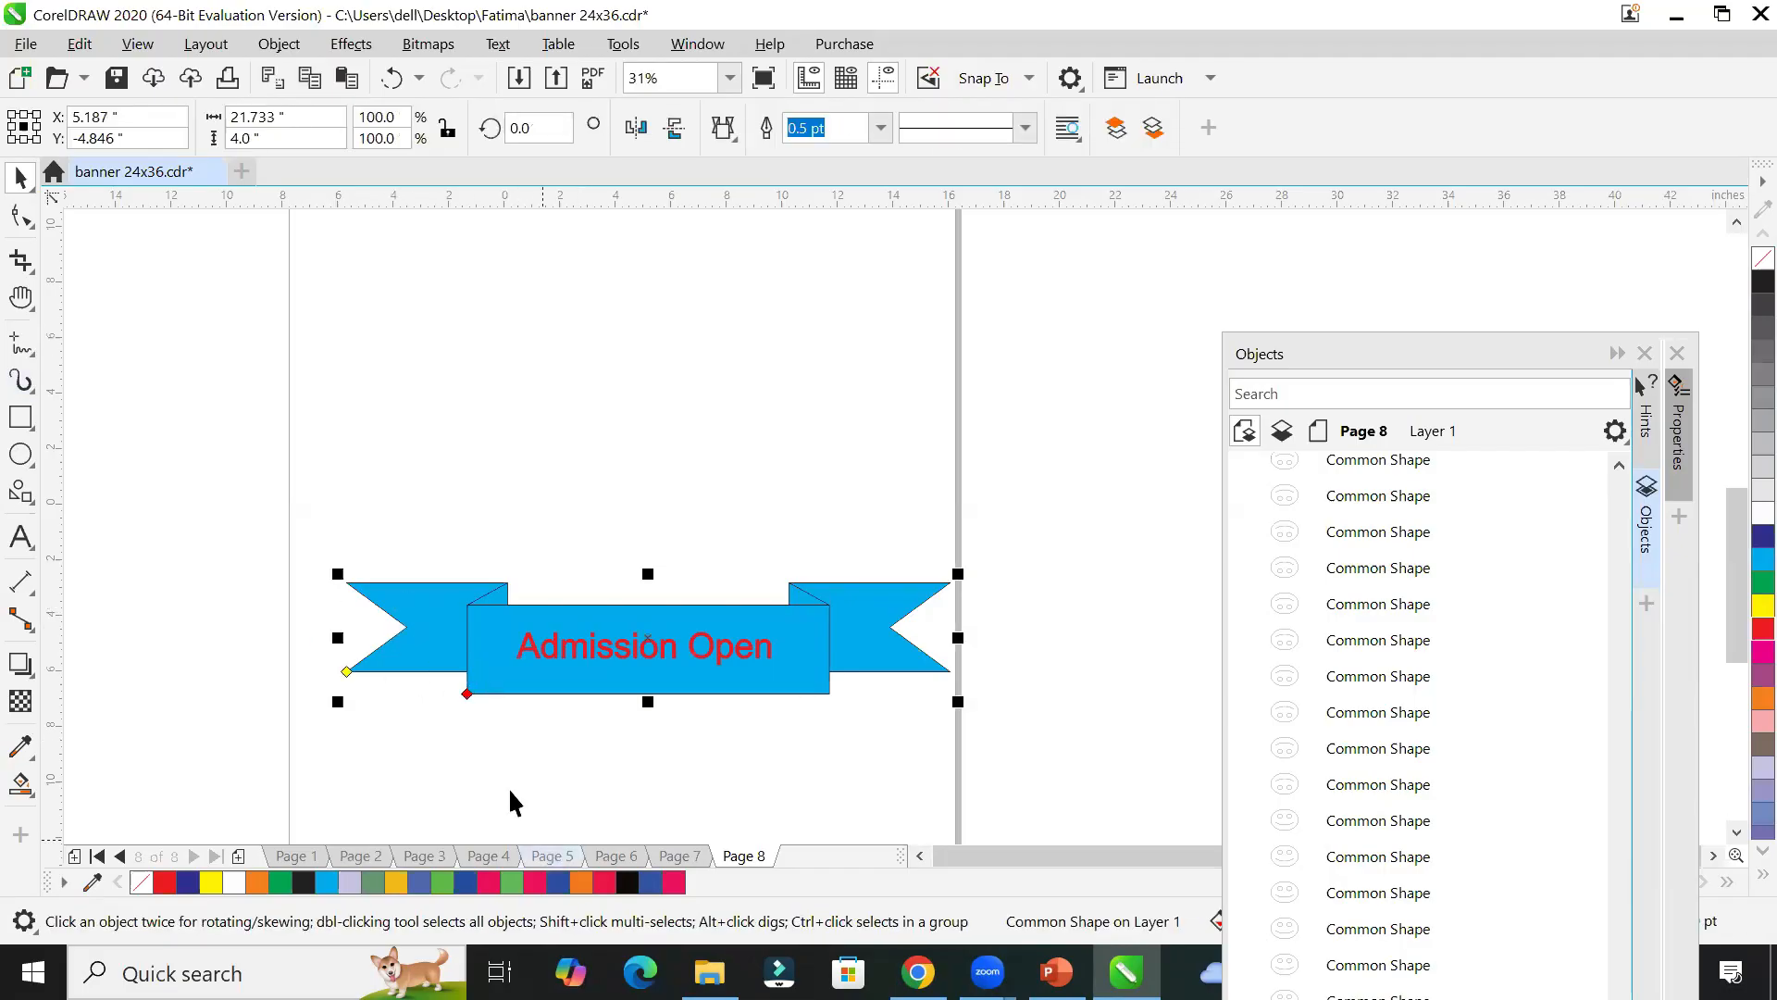
{"action": "scroll", "coordinate": [507, 787], "scroll_direction": "up", "scroll_amount": 2}
{"action": "scroll", "coordinate": [508, 787], "scroll_direction": "down", "scroll_amount": 1}
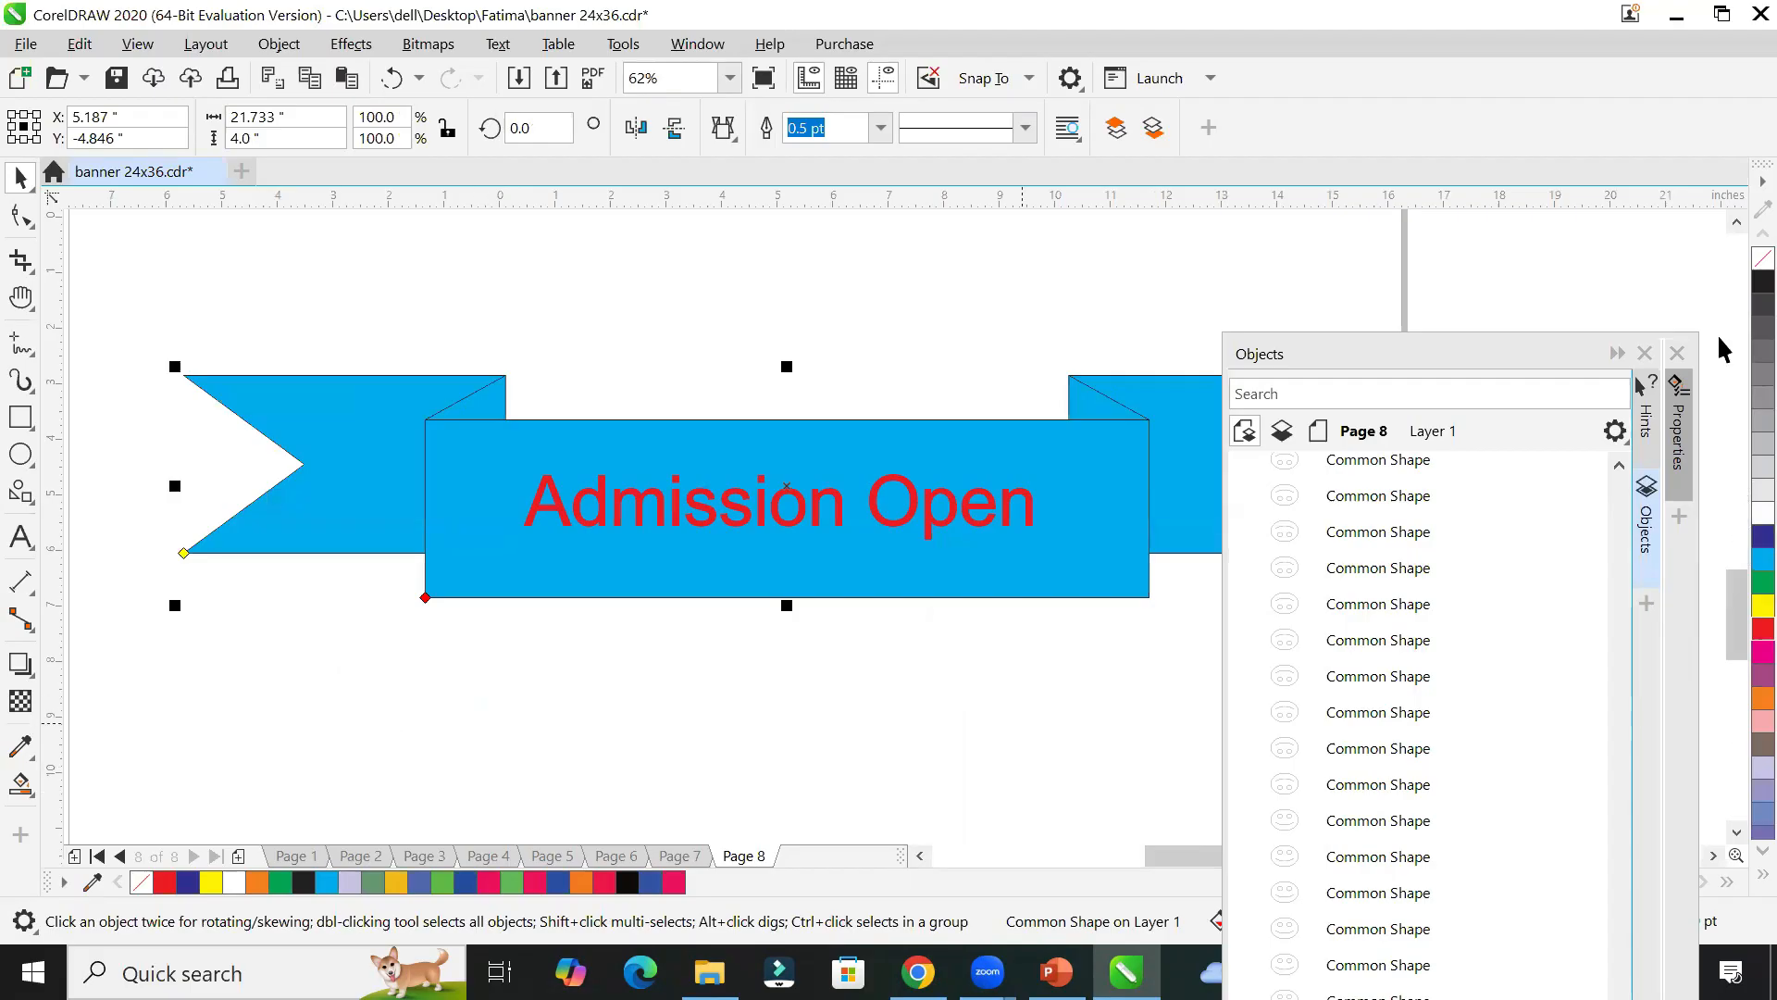
{"action": "left_click", "coordinate": [1763, 259]}
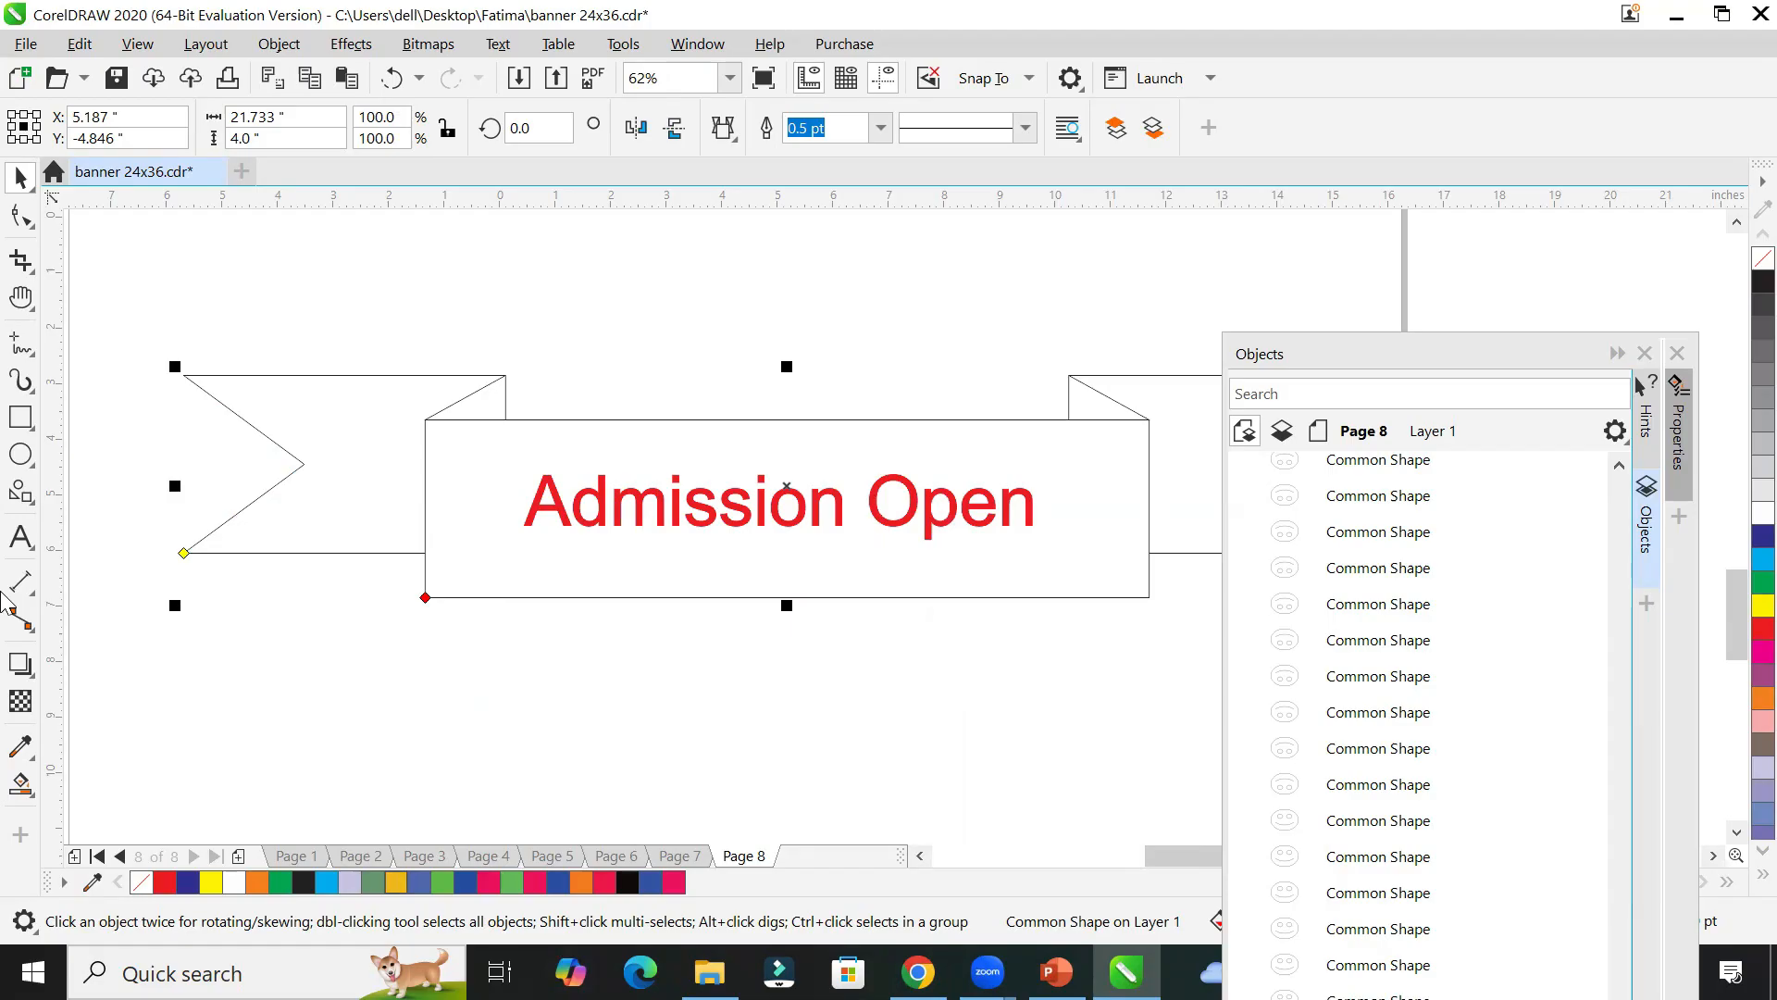
Step: Try a narrower and a wider middle panel on the ribbon with the Common Shapes tool
{"action": "left_click", "coordinate": [20, 491]}
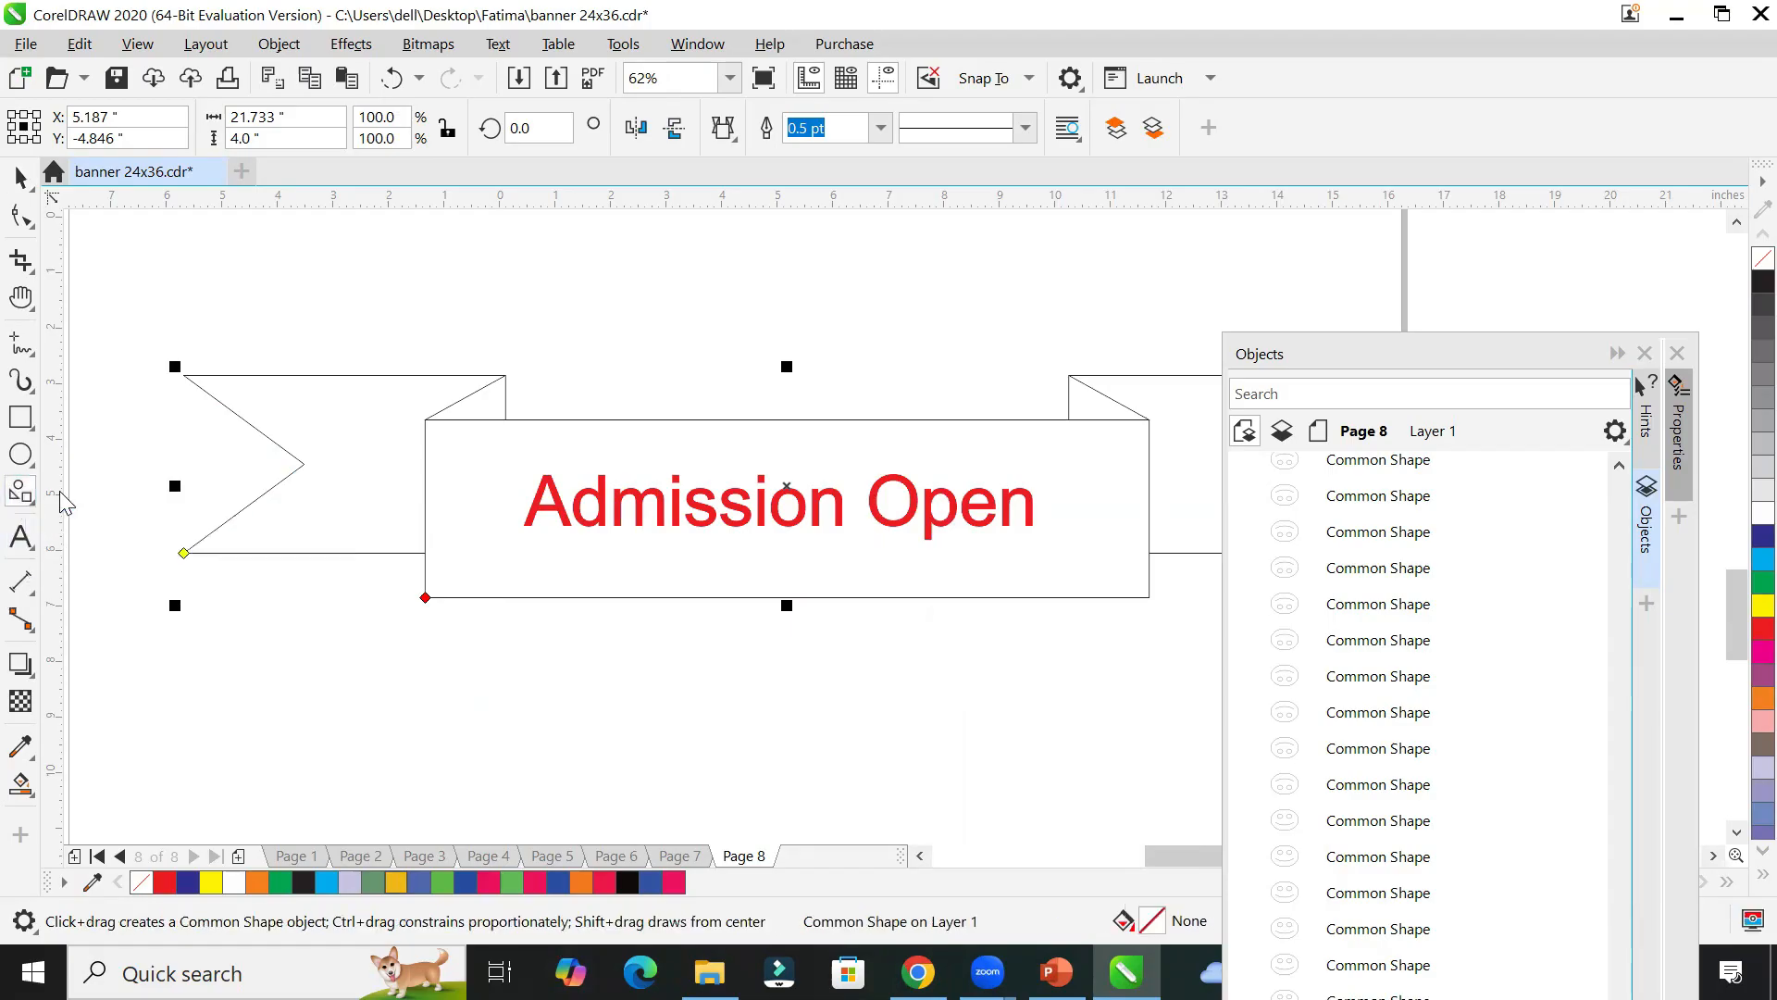
{"action": "left_click_drag", "start_coordinate": [426, 602], "coordinate": [552, 870]}
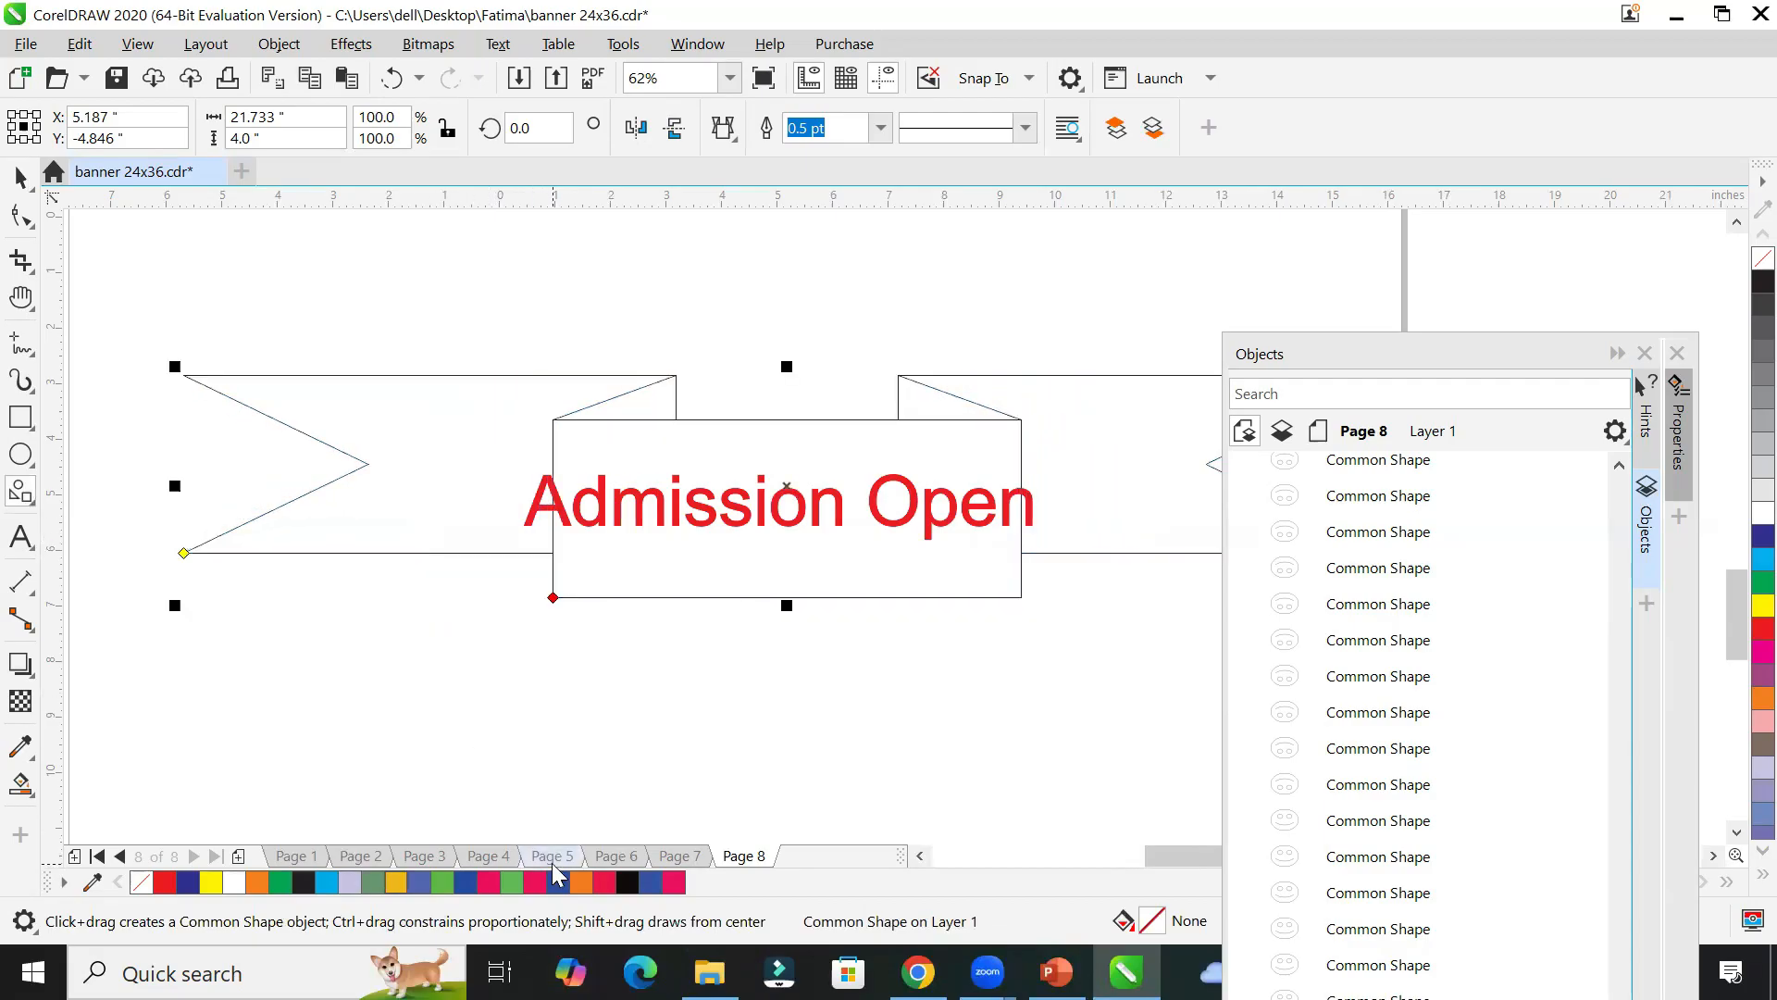
{"action": "left_click_drag", "start_coordinate": [553, 597], "coordinate": [389, 720]}
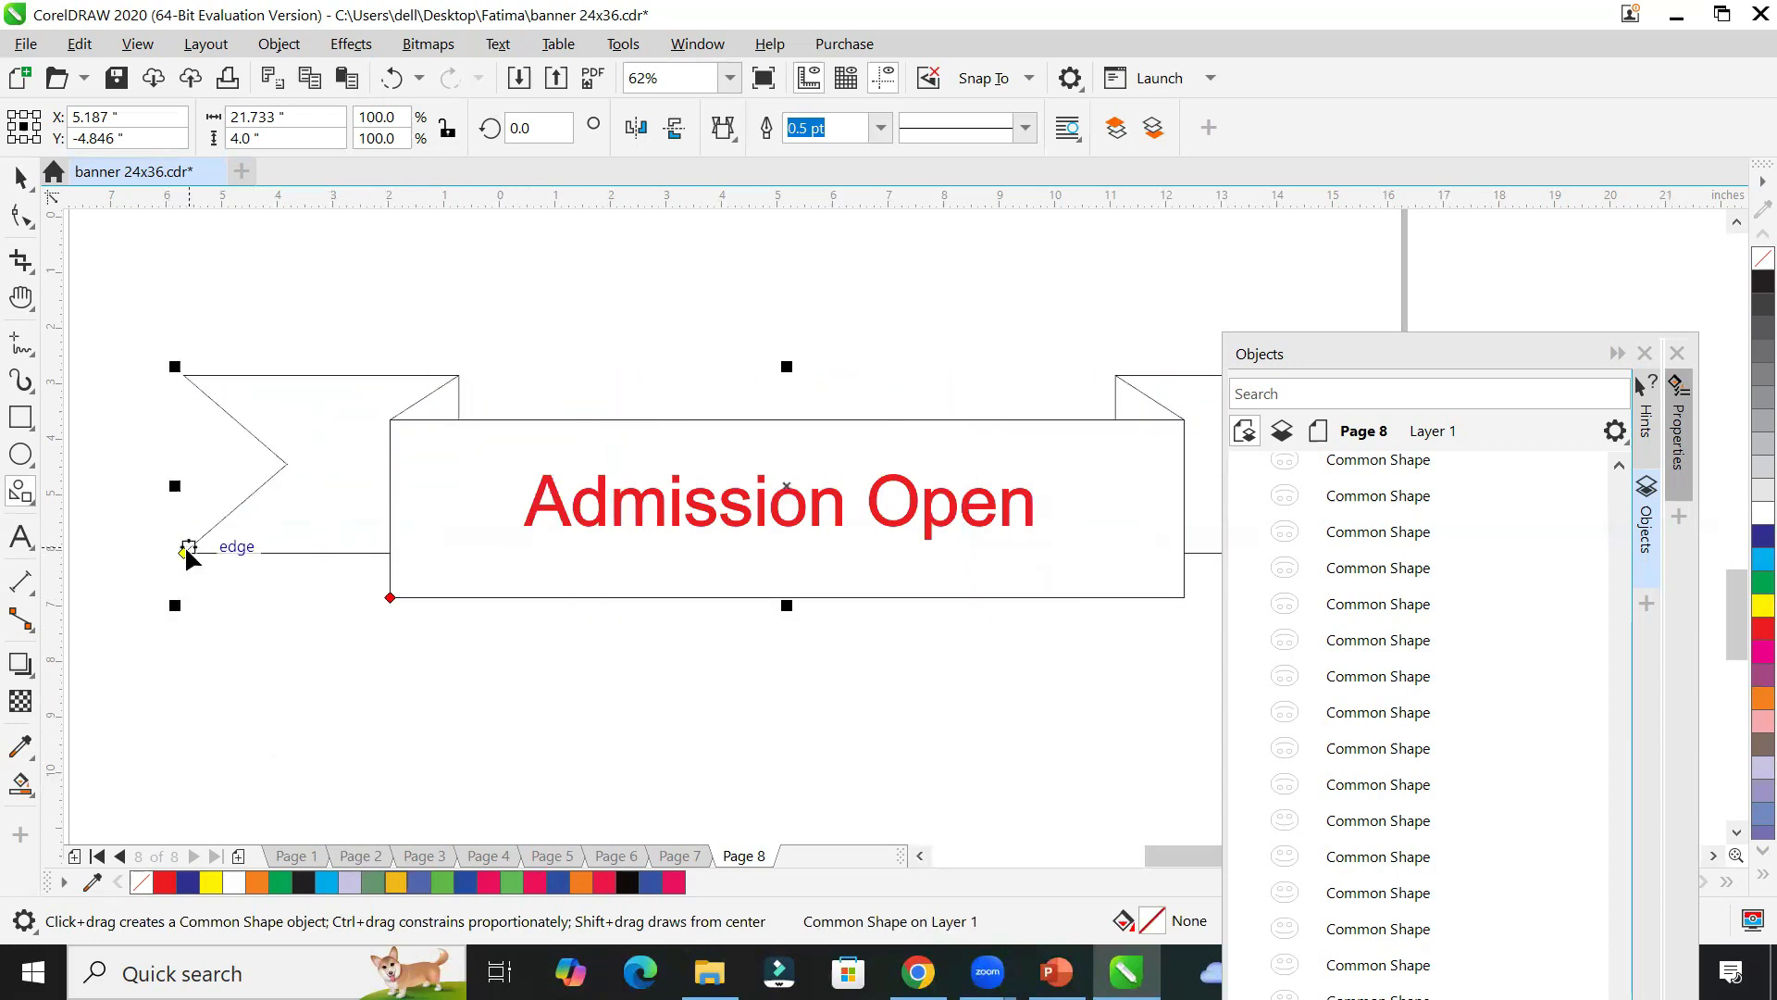
Step: Try different fold heights on the ribbon, from a deep fold to tails level with the middle panel
{"action": "left_click_drag", "start_coordinate": [183, 553], "coordinate": [187, 495]}
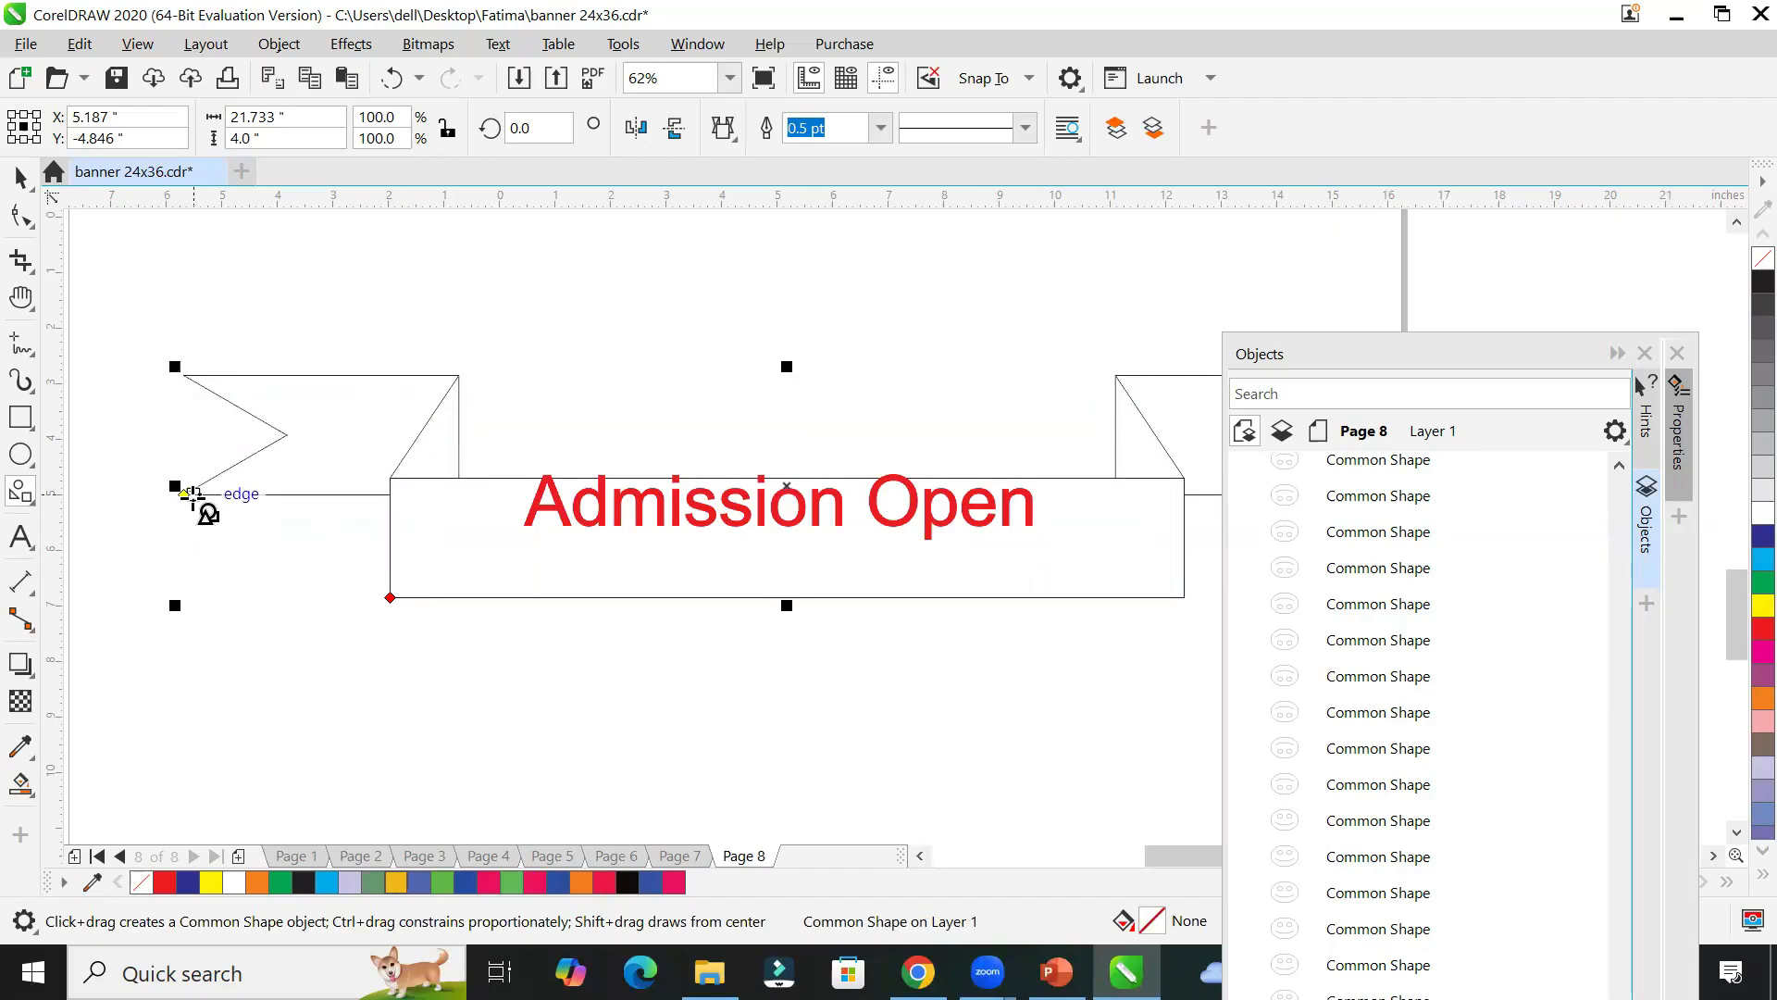
{"action": "left_click_drag", "start_coordinate": [186, 492], "coordinate": [213, 664]}
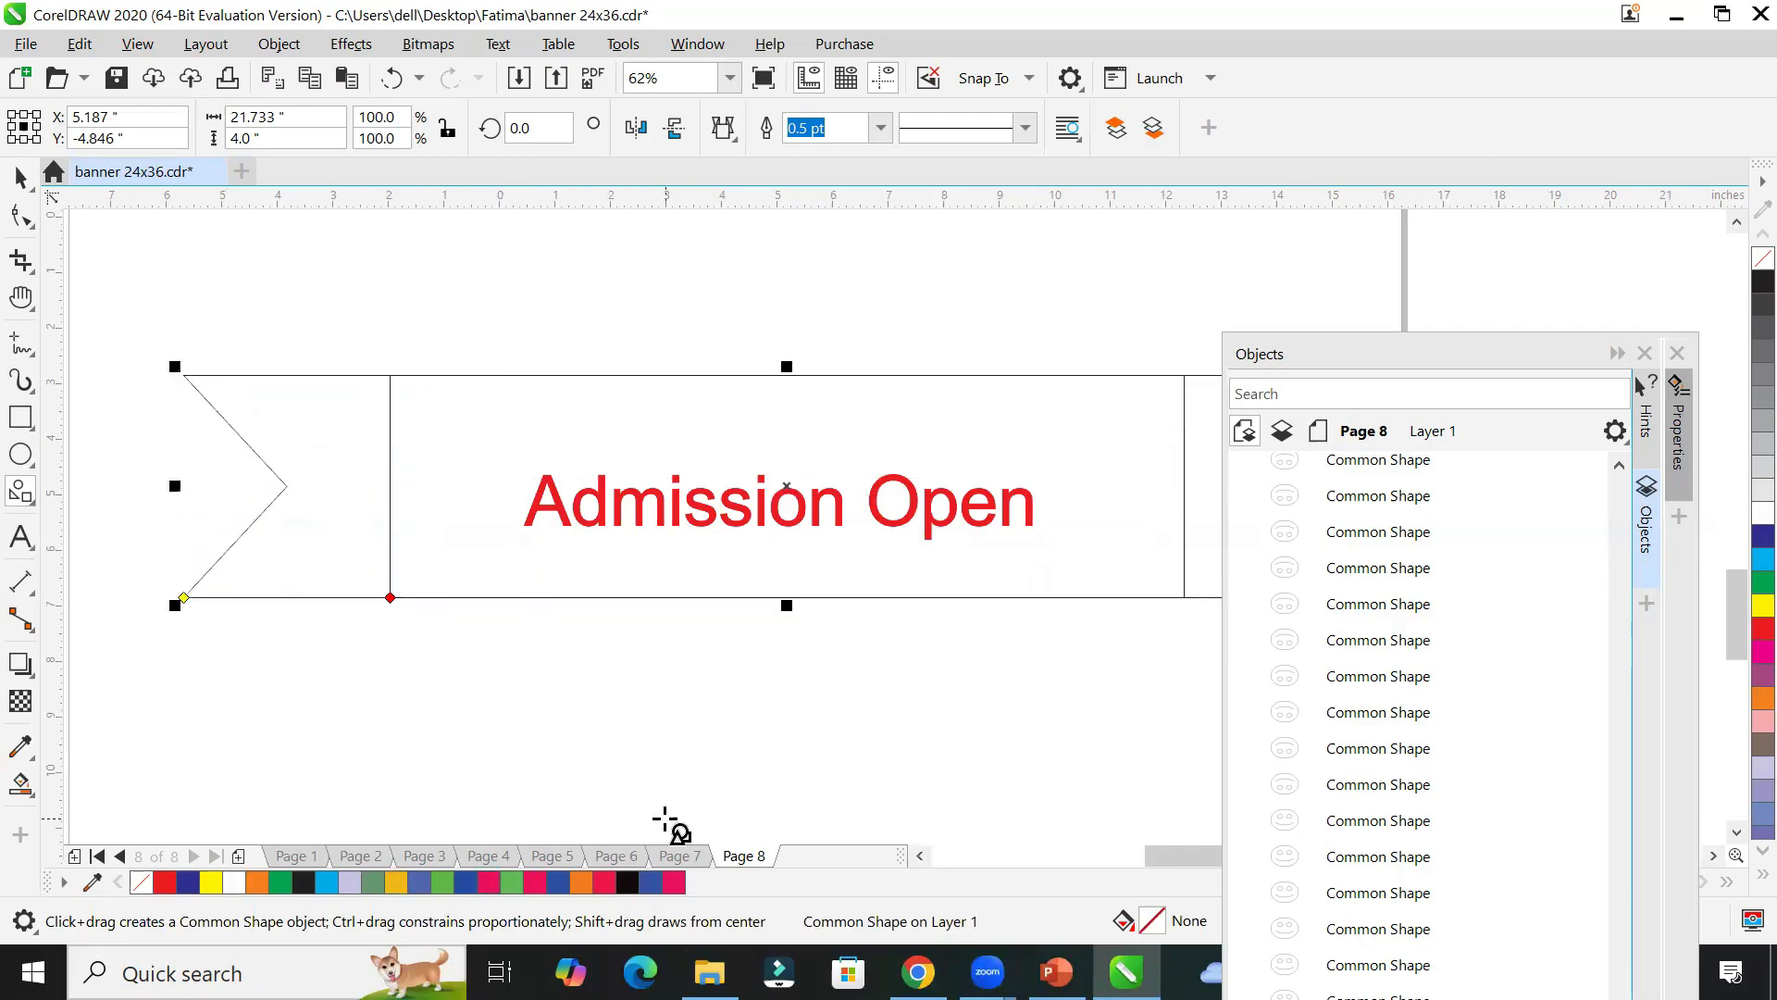
{"action": "scroll", "coordinate": [666, 818], "scroll_direction": "down", "scroll_amount": 1}
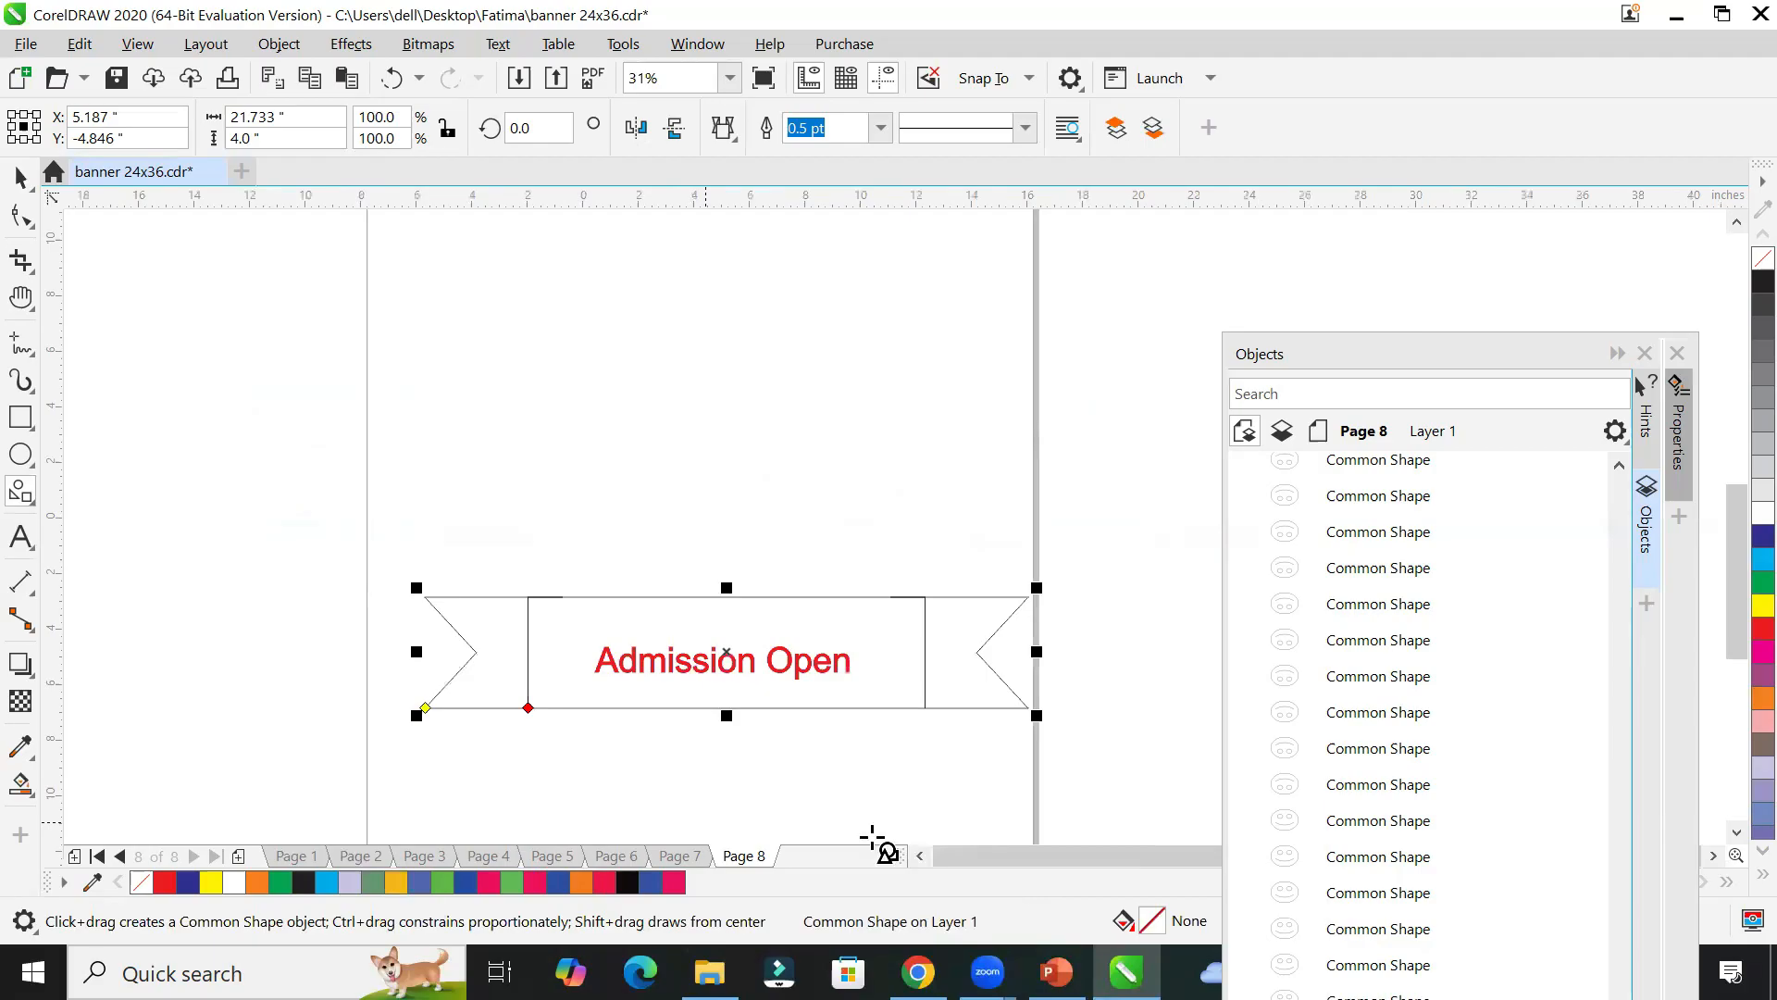
{"action": "left_click_drag", "start_coordinate": [424, 707], "coordinate": [425, 662]}
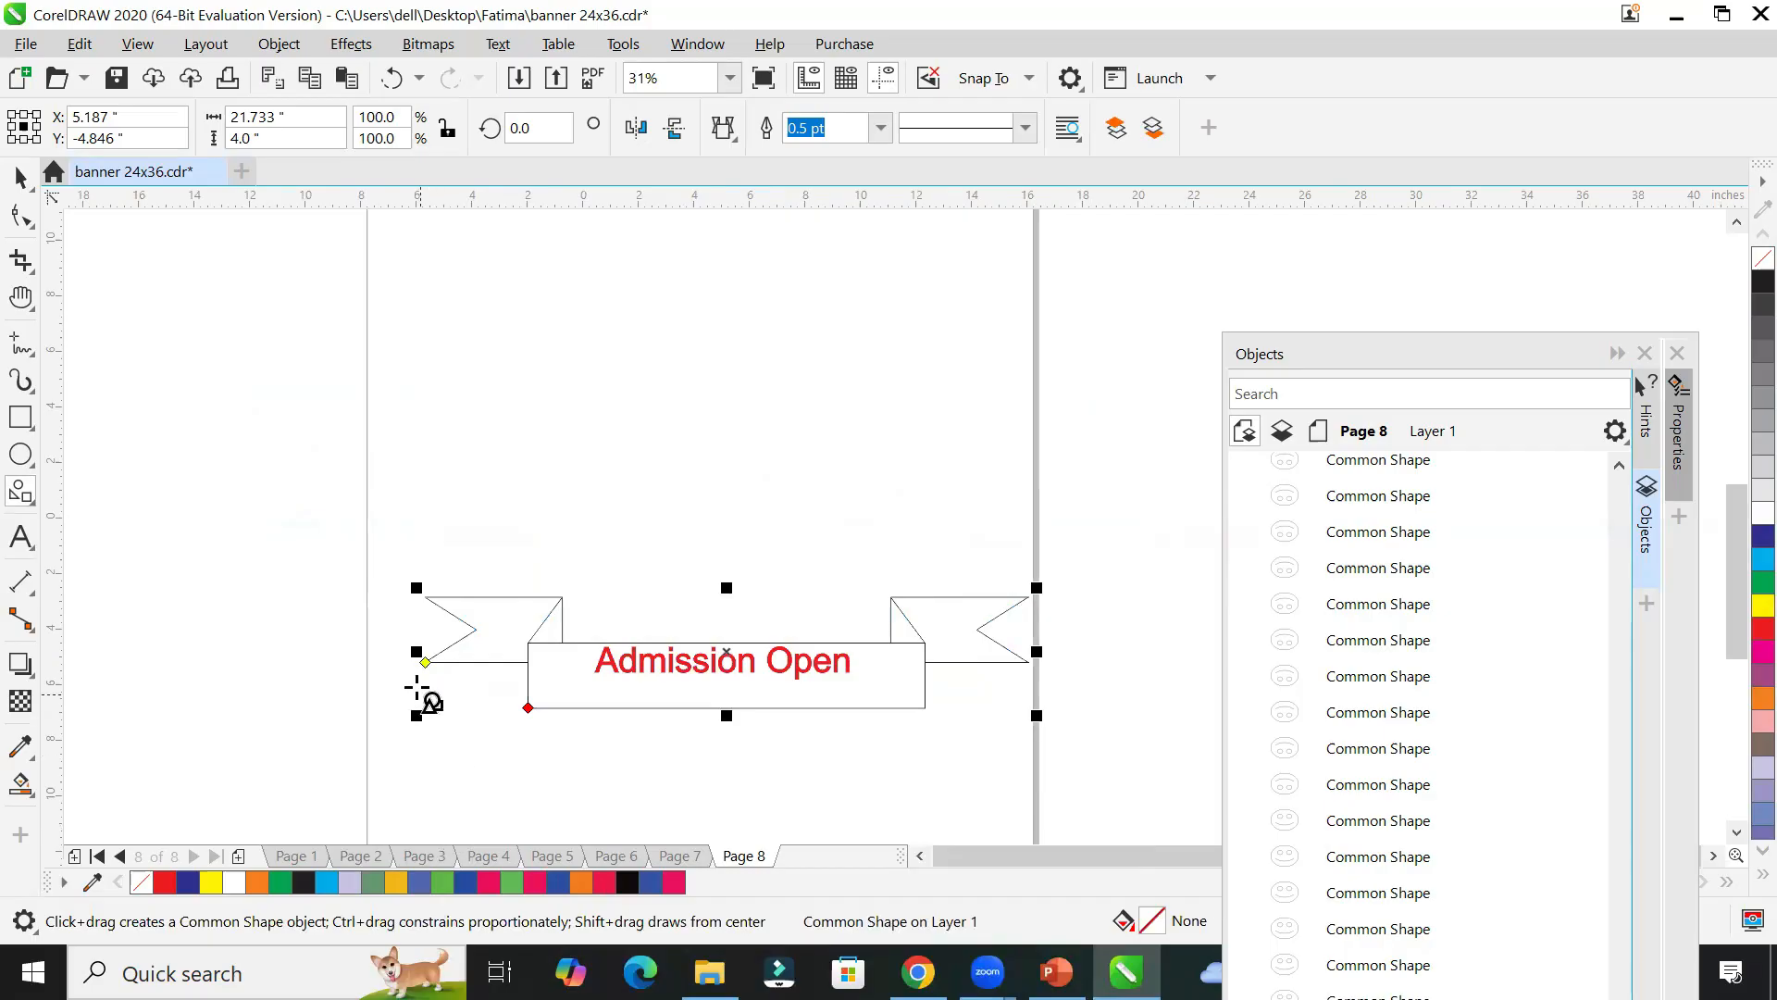
{"action": "left_click_drag", "start_coordinate": [425, 662], "coordinate": [422, 743]}
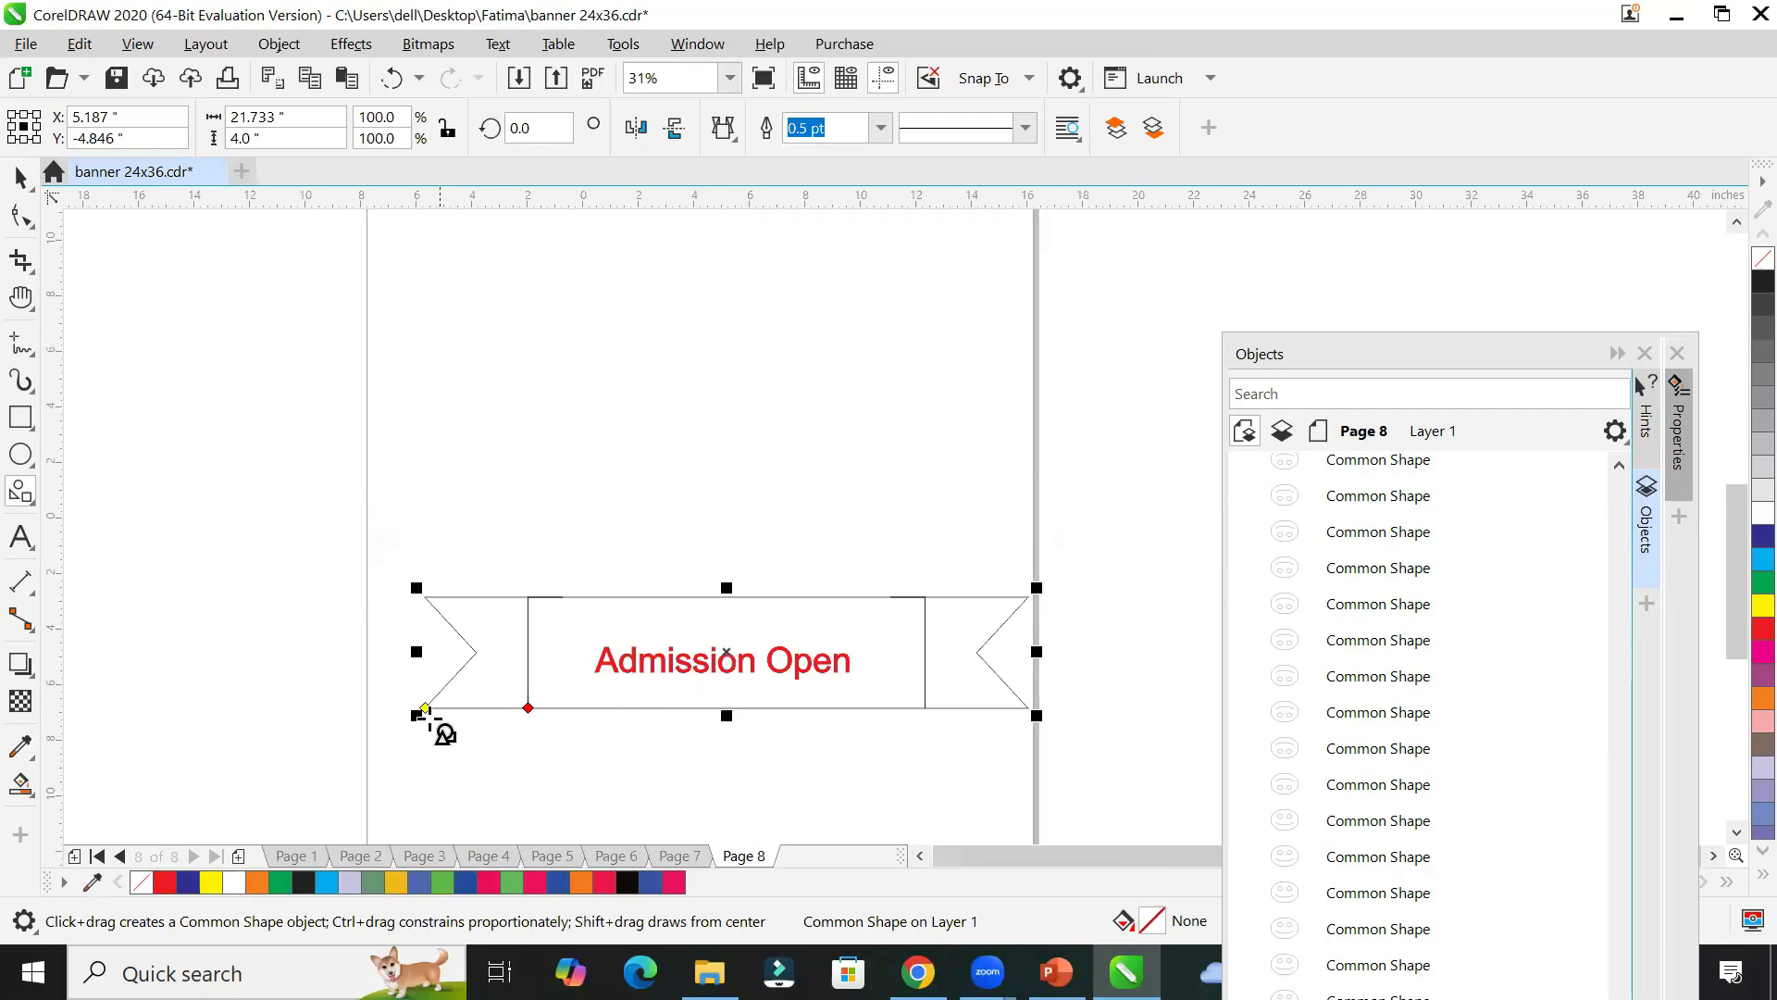
Step: Raise the ribbon's tails to form the folds and narrow the middle panel to slightly wider than its text
{"action": "left_click_drag", "start_coordinate": [424, 708], "coordinate": [425, 672]}
{"action": "left_click_drag", "start_coordinate": [530, 708], "coordinate": [585, 853]}
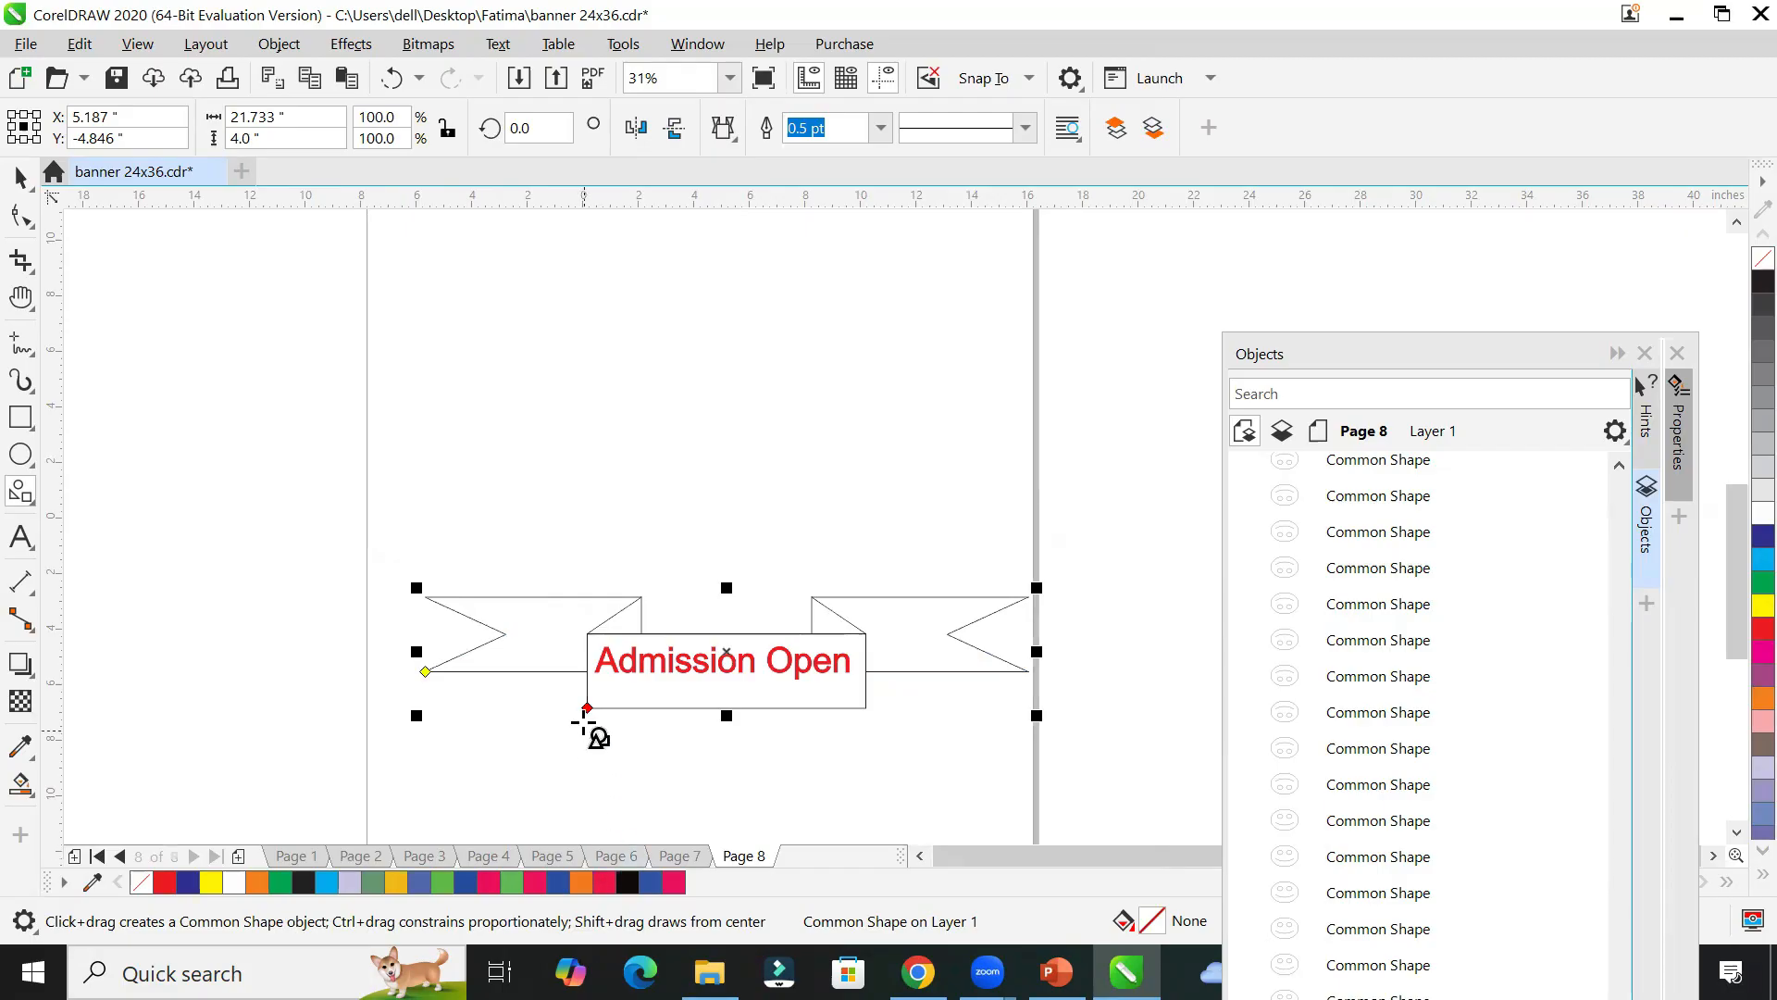
{"action": "left_click_drag", "start_coordinate": [587, 708], "coordinate": [511, 709]}
{"action": "left_click_drag", "start_coordinate": [426, 670], "coordinate": [563, 709]}
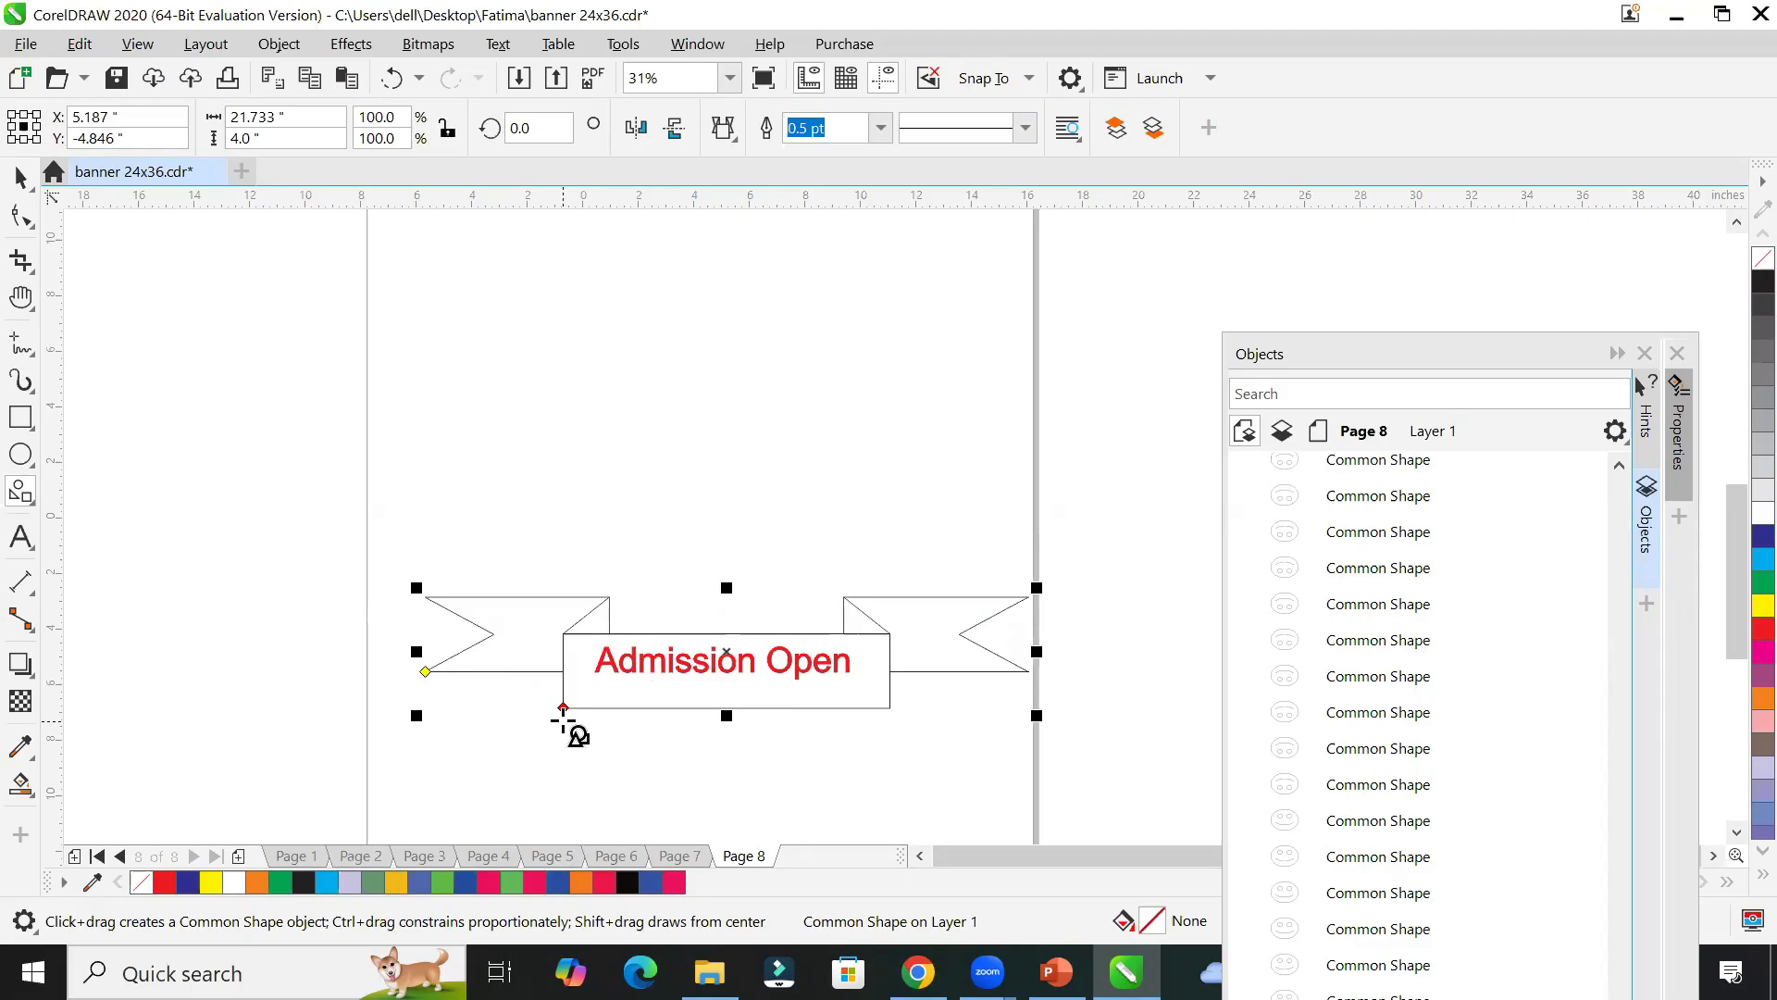
Step: Try red and dark blue fills on the ribbon and settle on light grey
{"action": "left_click", "coordinate": [21, 177]}
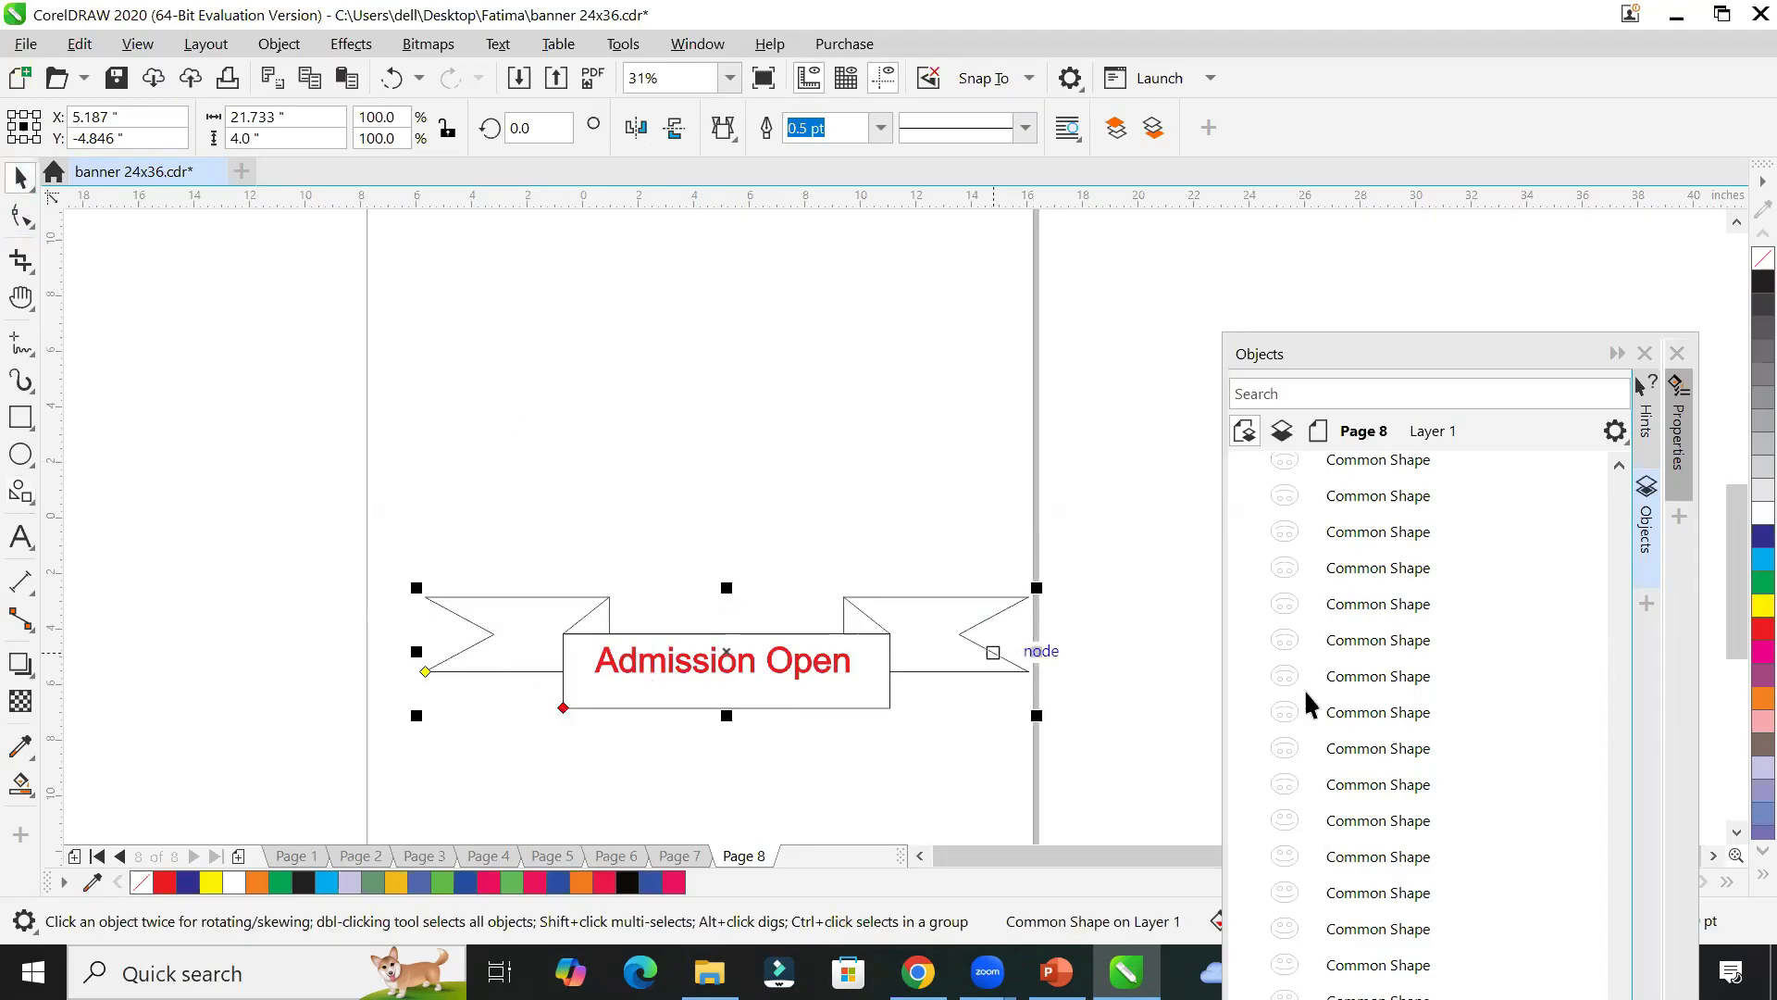
{"action": "left_click", "coordinate": [1762, 629]}
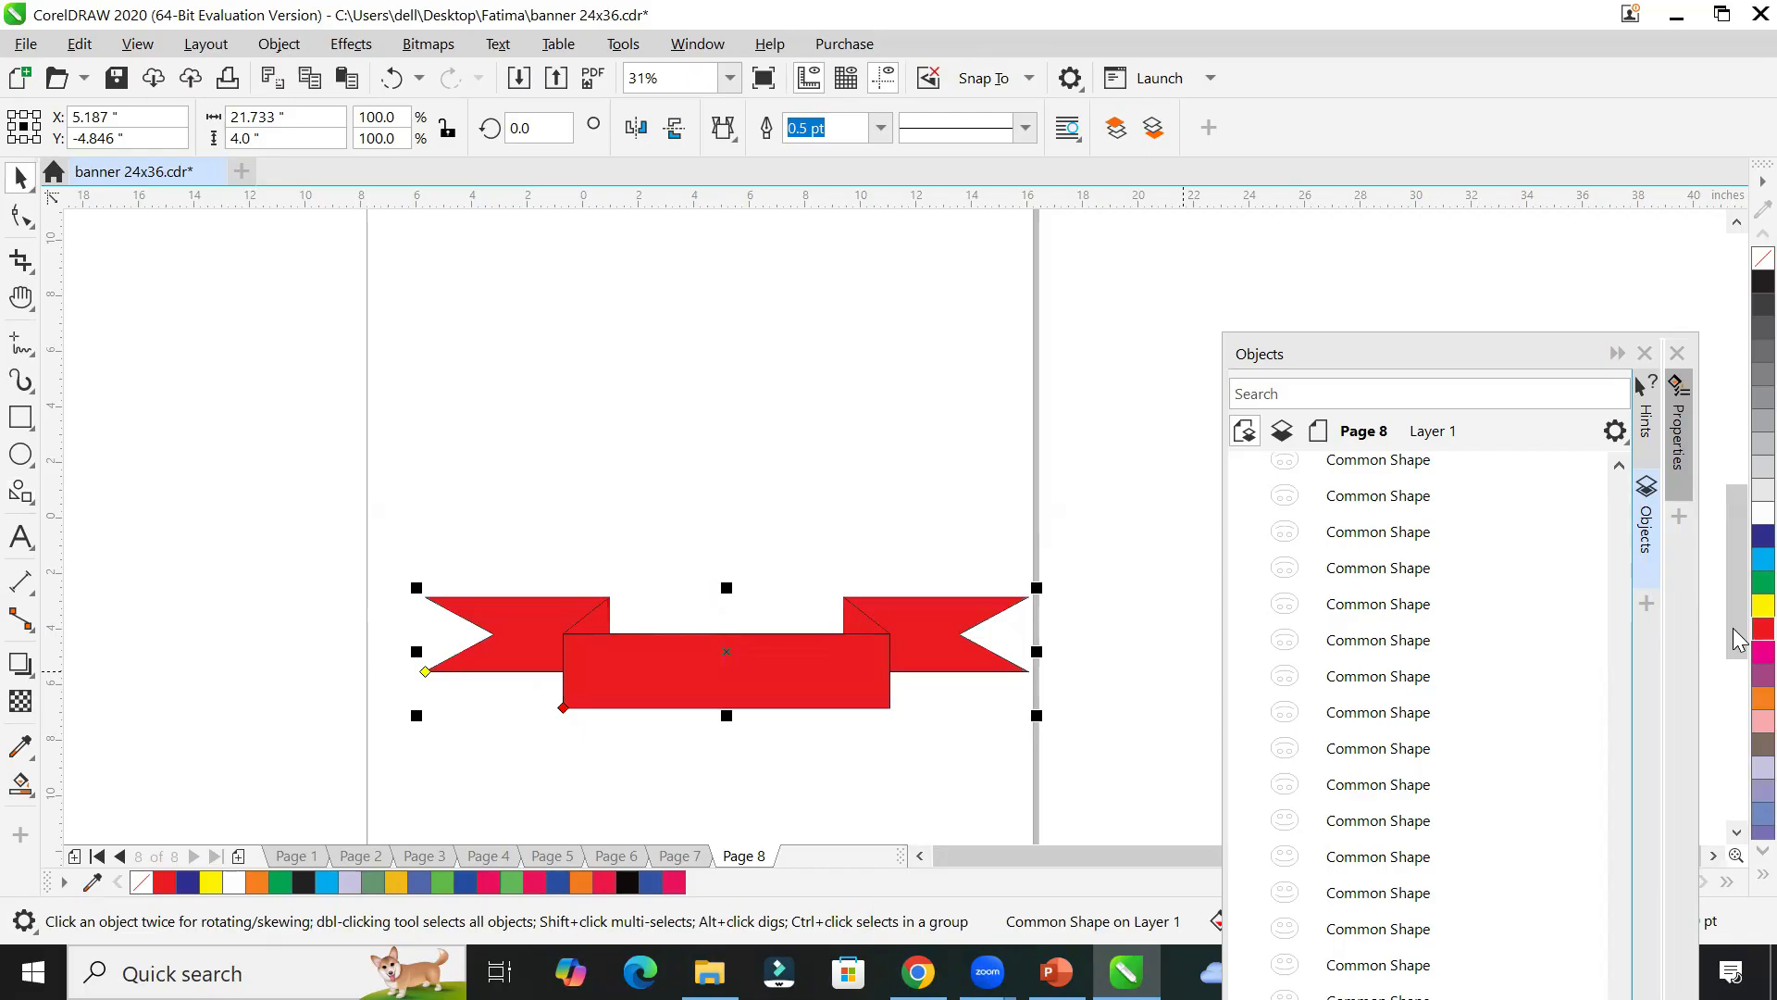
{"action": "left_click", "coordinate": [1763, 535]}
{"action": "left_click", "coordinate": [1762, 448]}
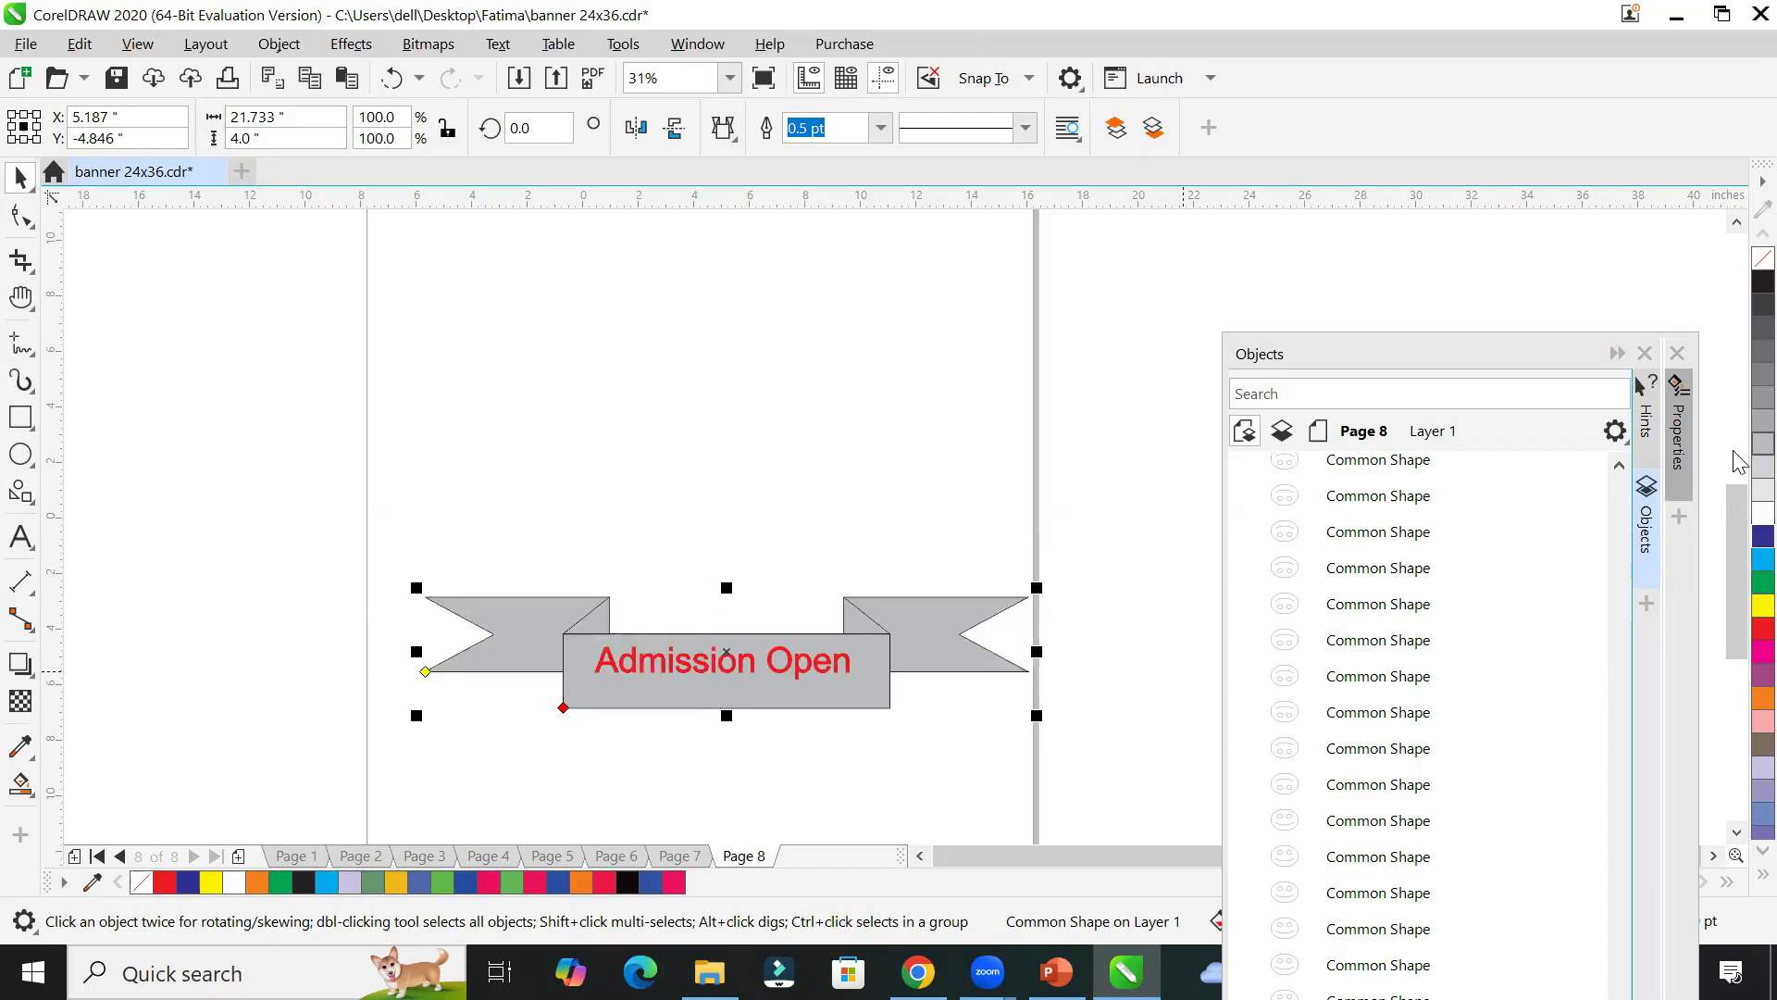
{"action": "left_click", "coordinate": [667, 474]}
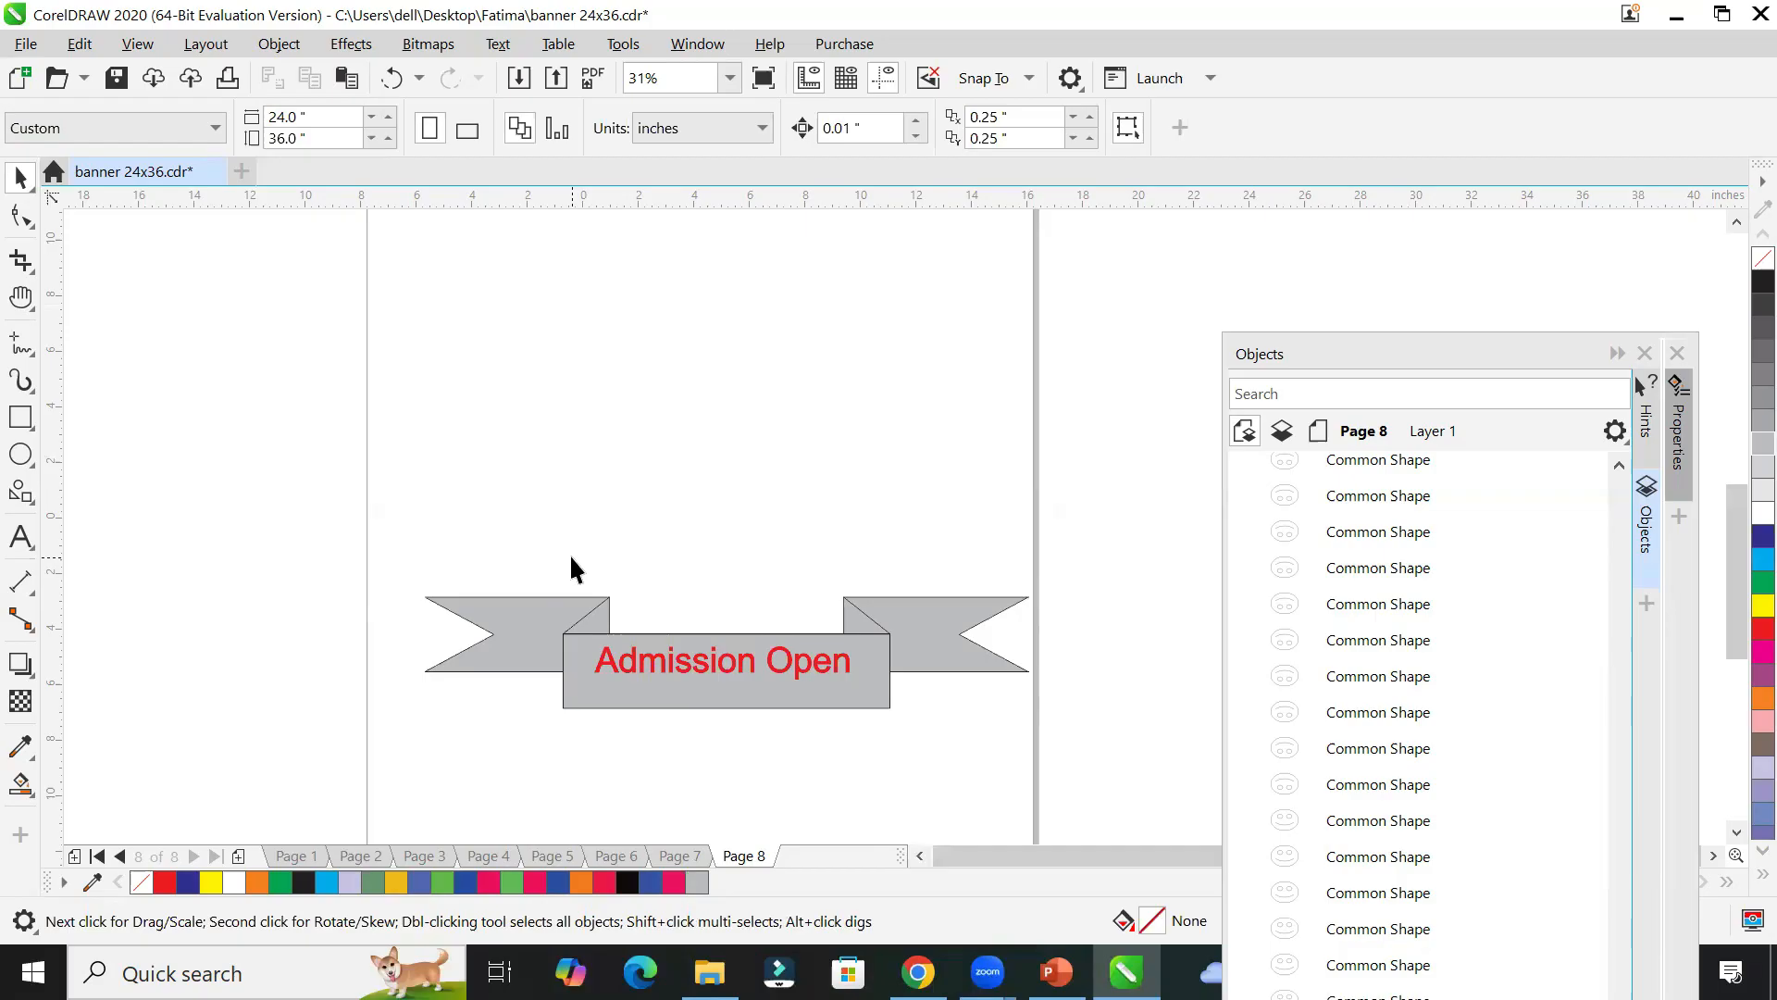
Step: Draw an irregular starburst from the banner shapes, about 11.5 by 8.8 inches, above the ribbon
{"action": "left_click", "coordinate": [20, 491]}
{"action": "left_click", "coordinate": [723, 130]}
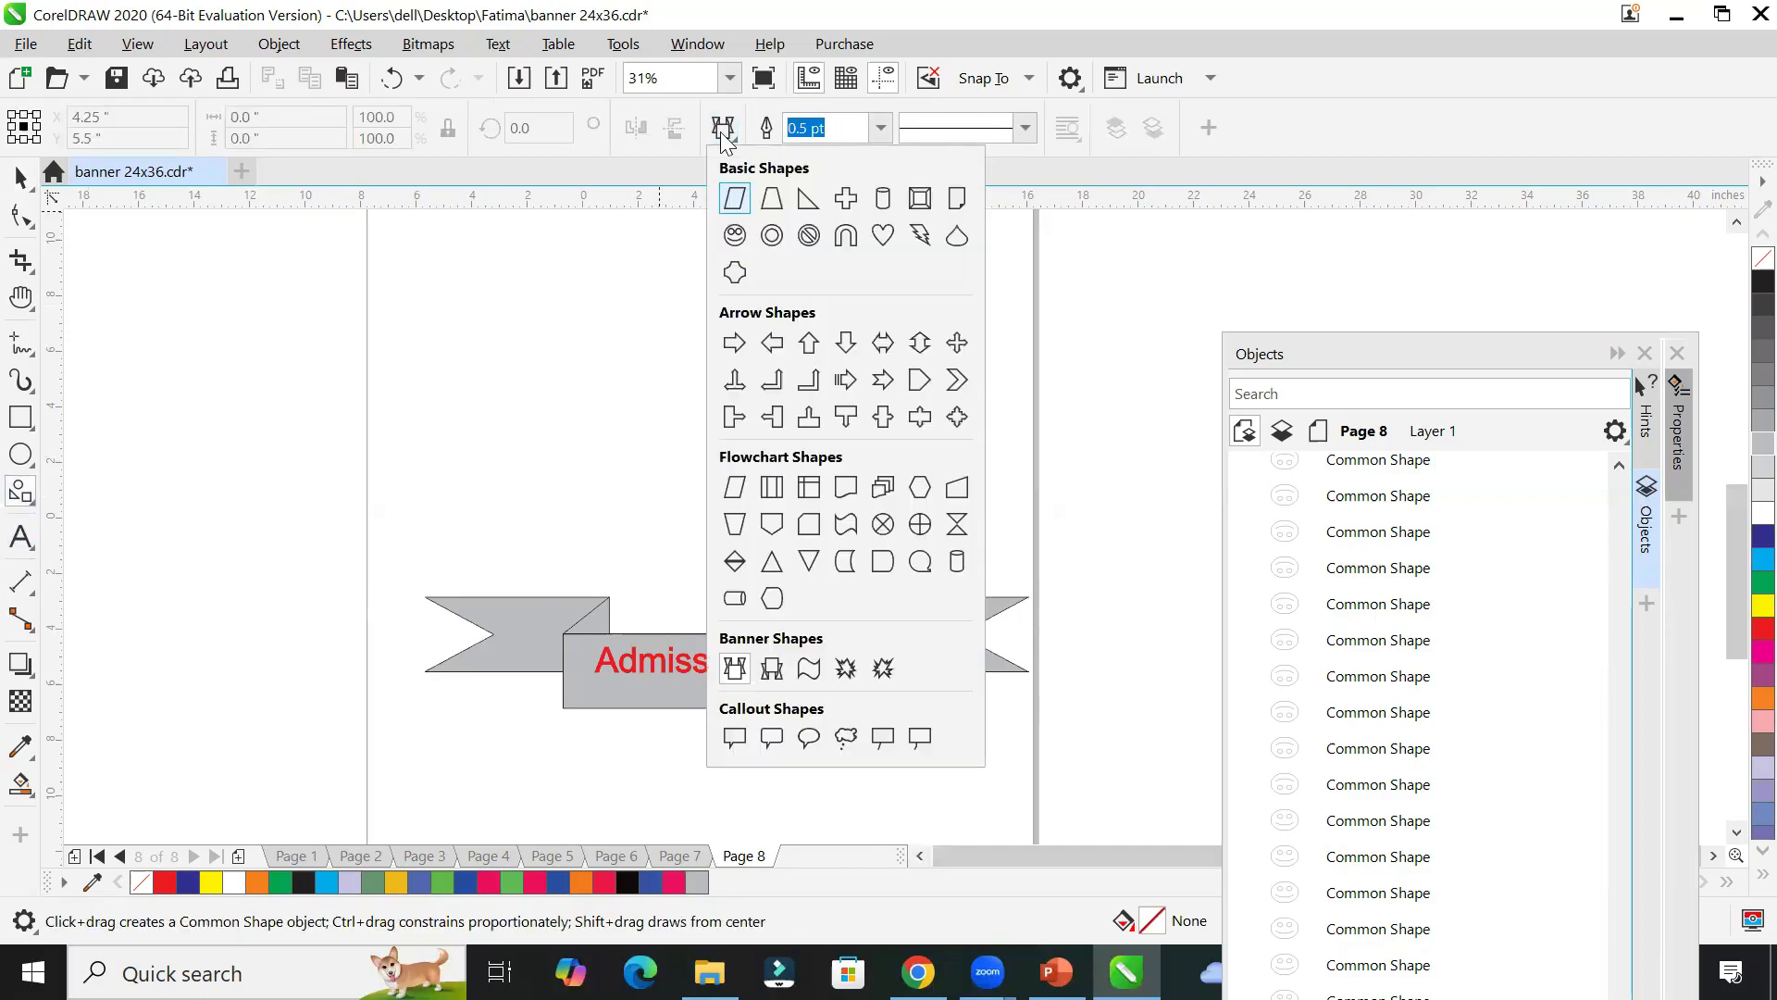
{"action": "left_click", "coordinate": [881, 674]}
{"action": "left_click_drag", "start_coordinate": [592, 298], "coordinate": [900, 543]}
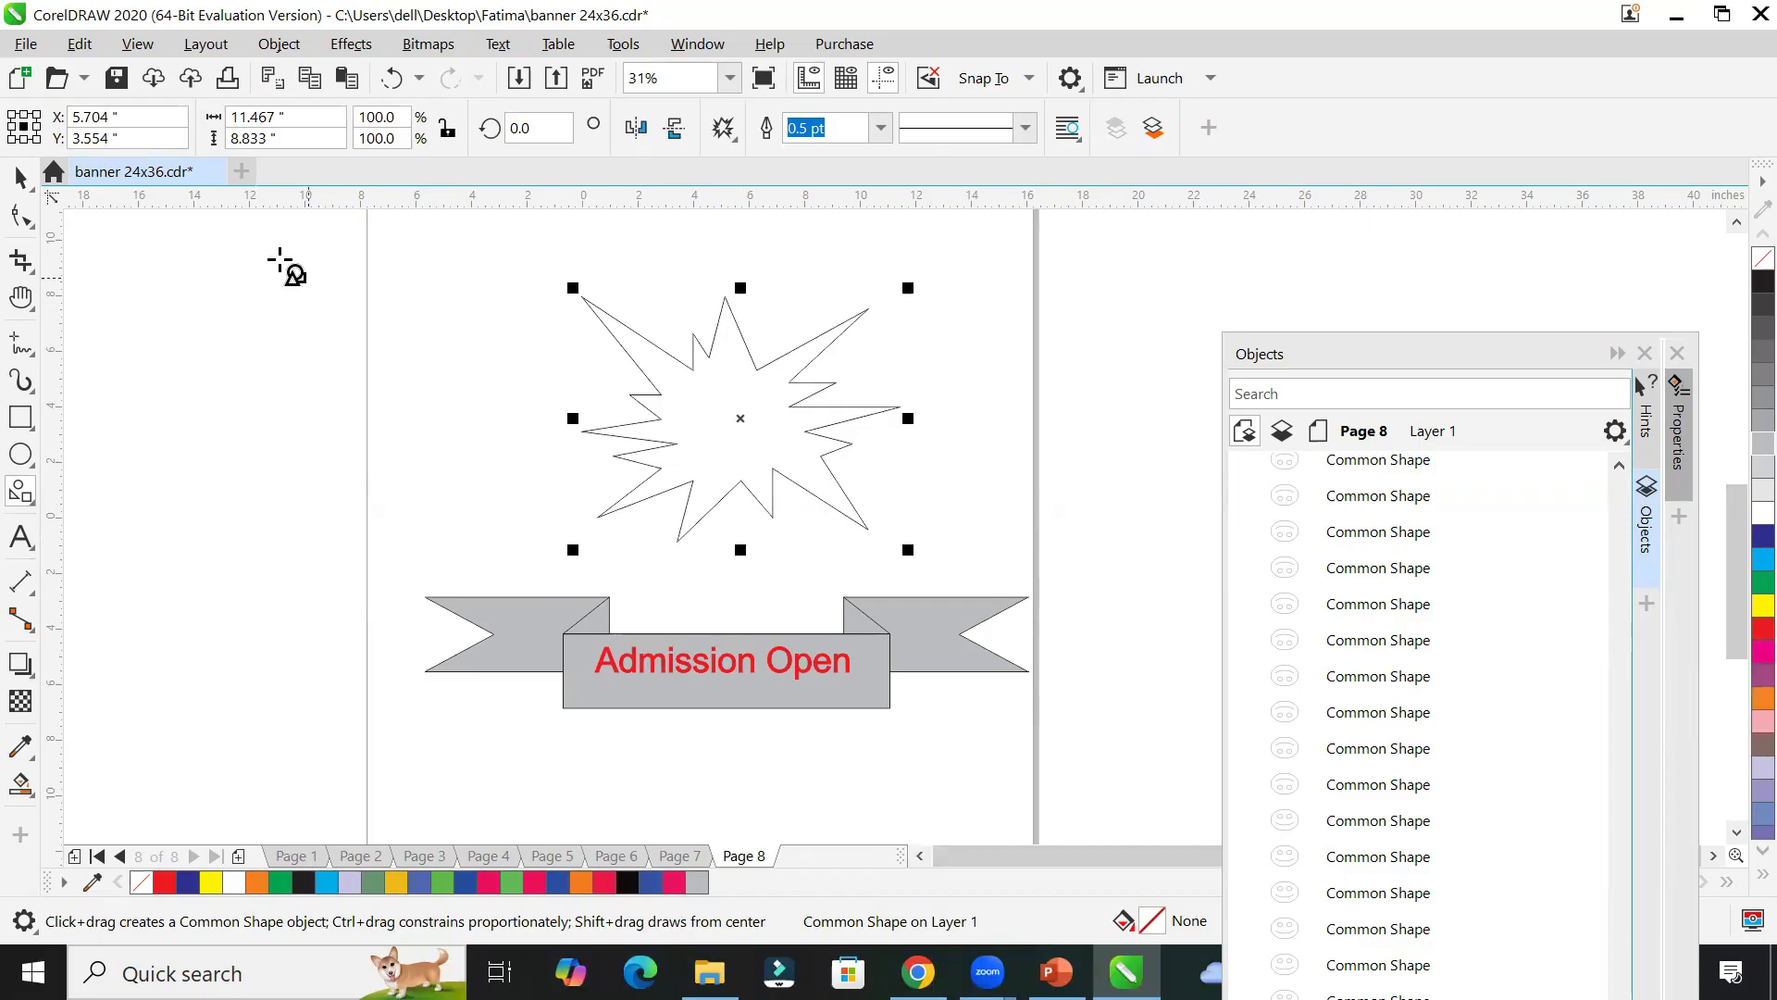
Step: Convert the starburst to curves to make its nodes editable
{"action": "left_click", "coordinate": [24, 225]}
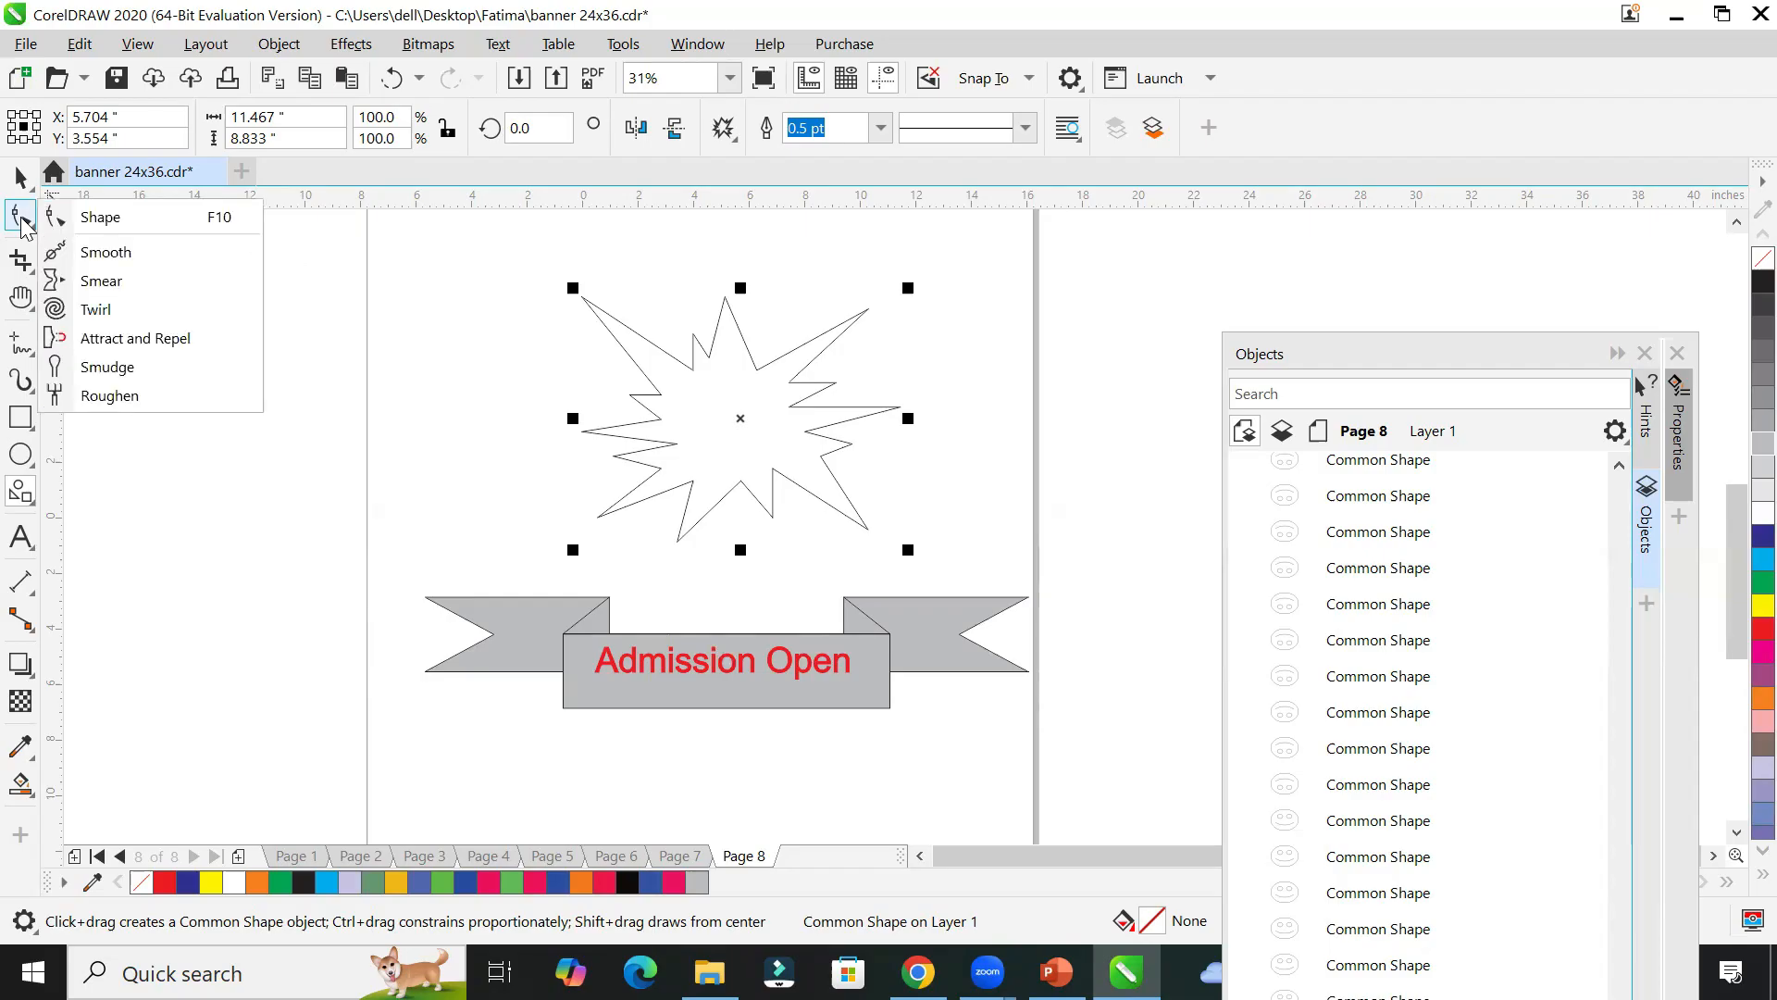
{"action": "left_click", "coordinate": [65, 220]}
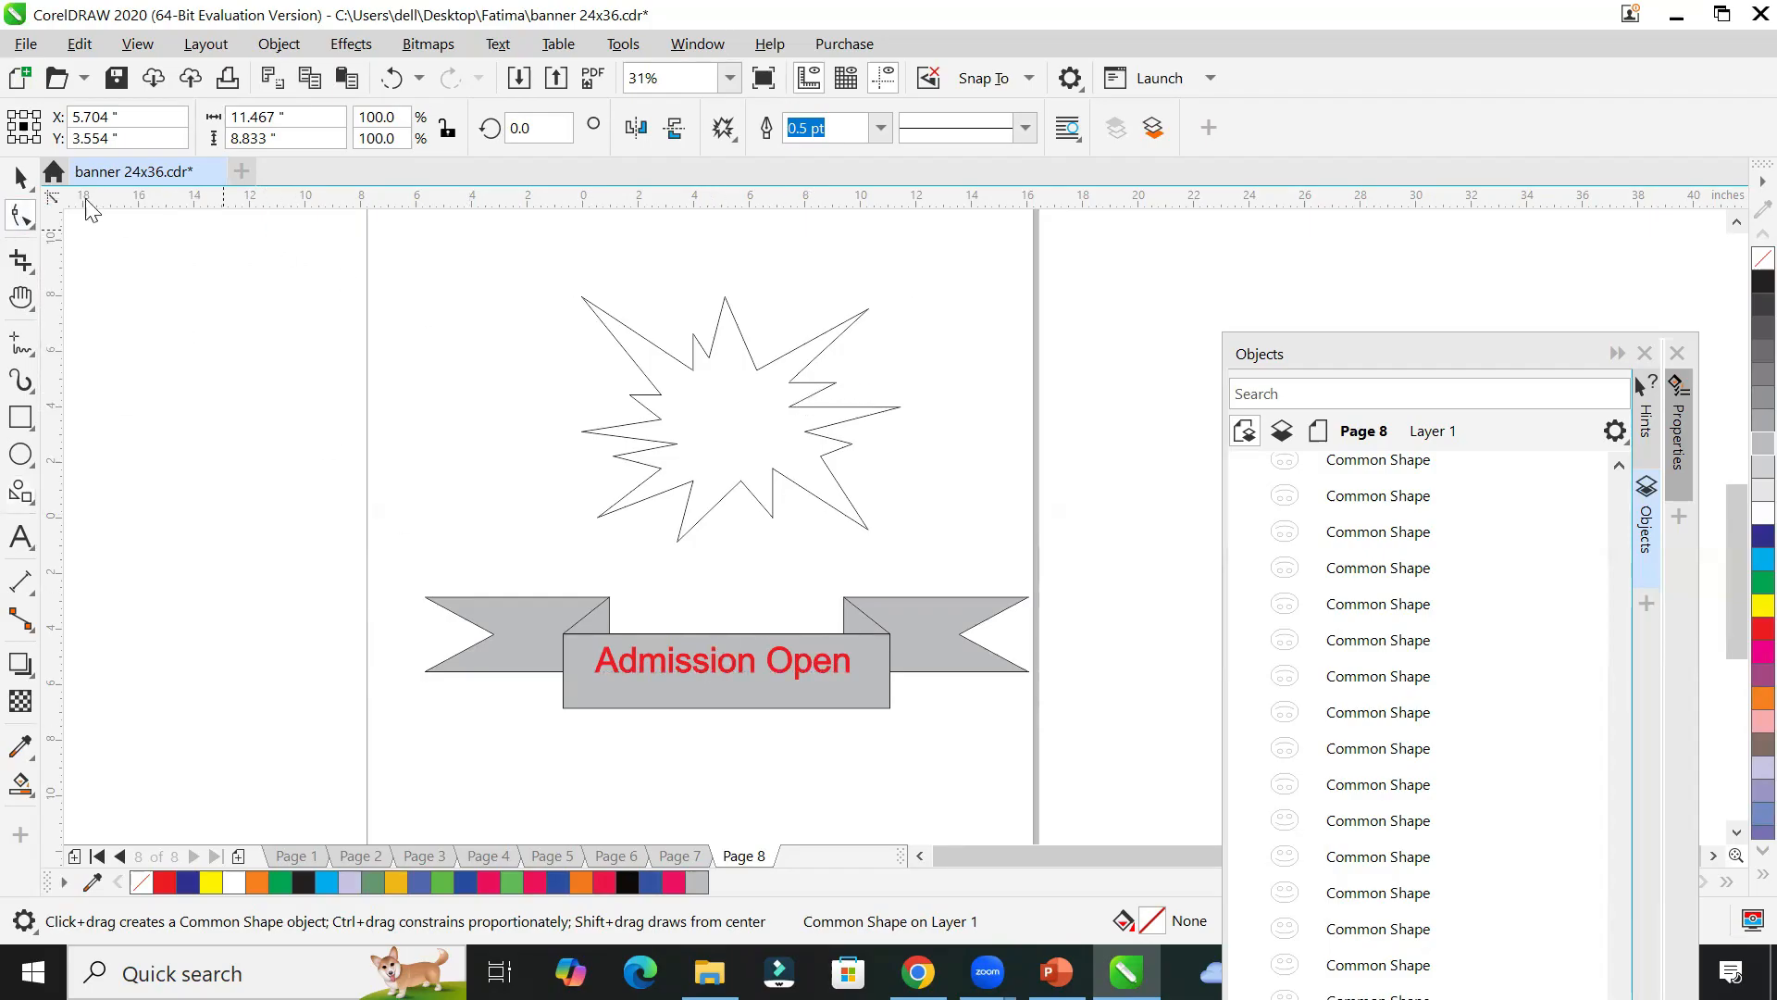
{"action": "left_click", "coordinate": [20, 175]}
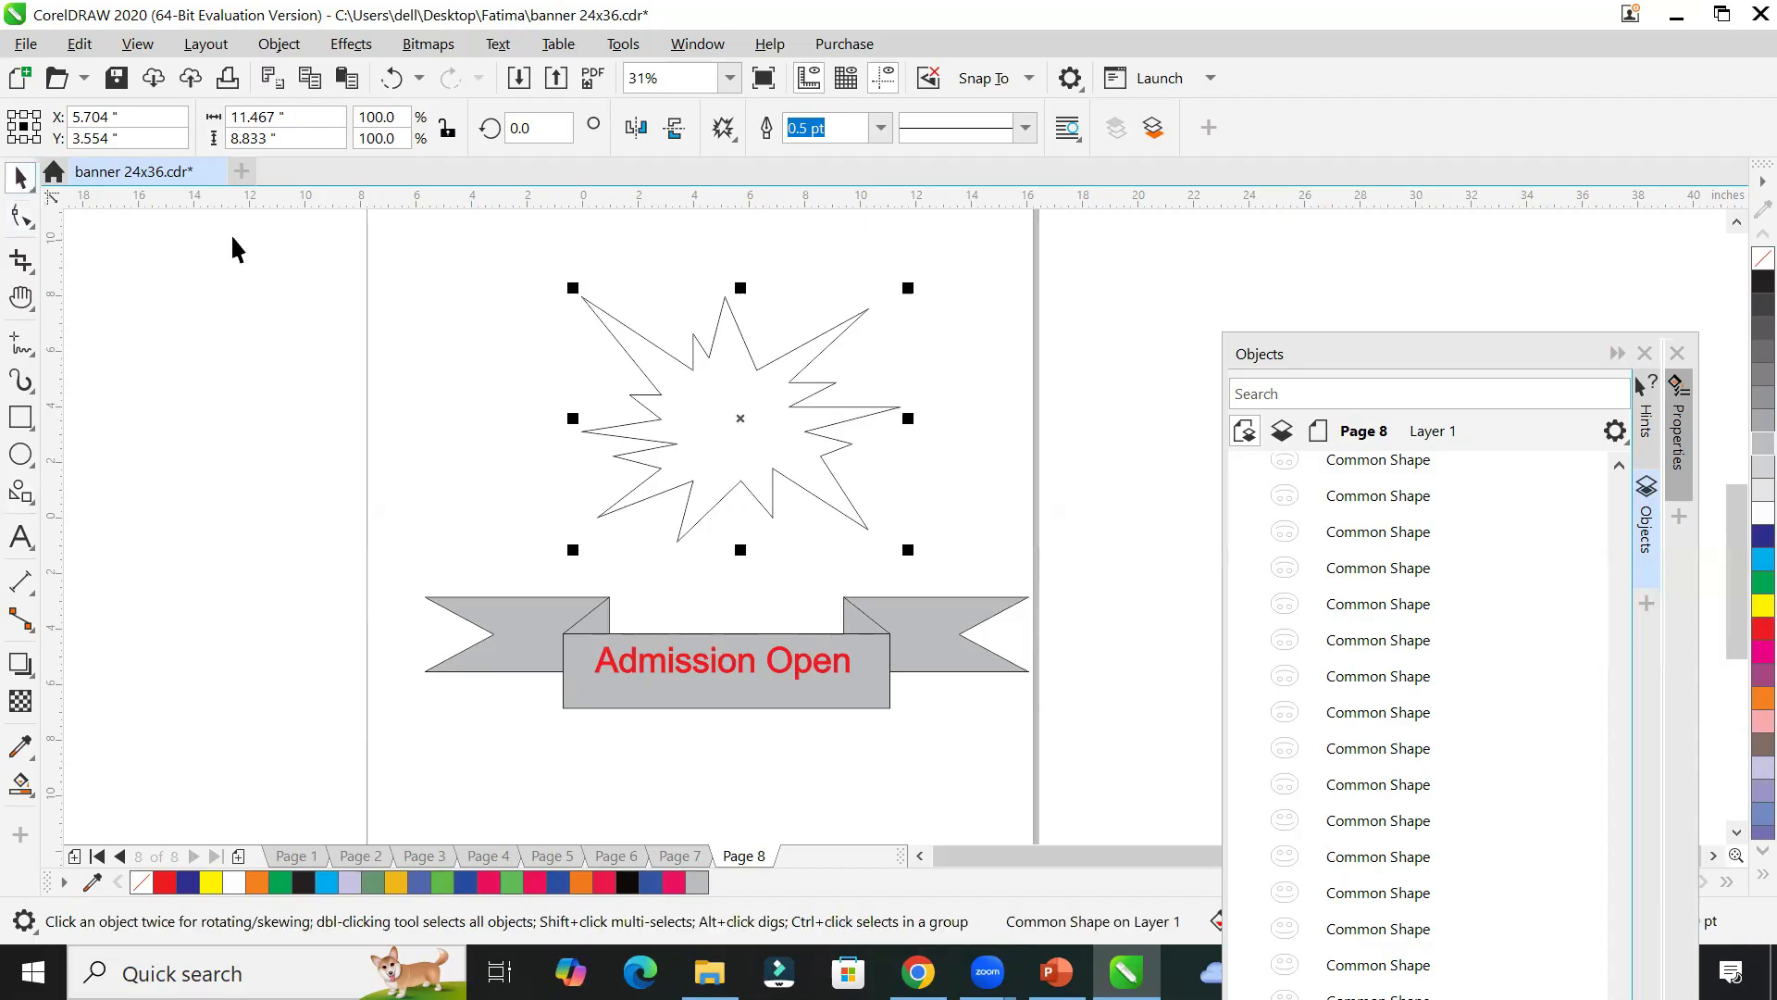
{"action": "right_click", "coordinate": [793, 356]}
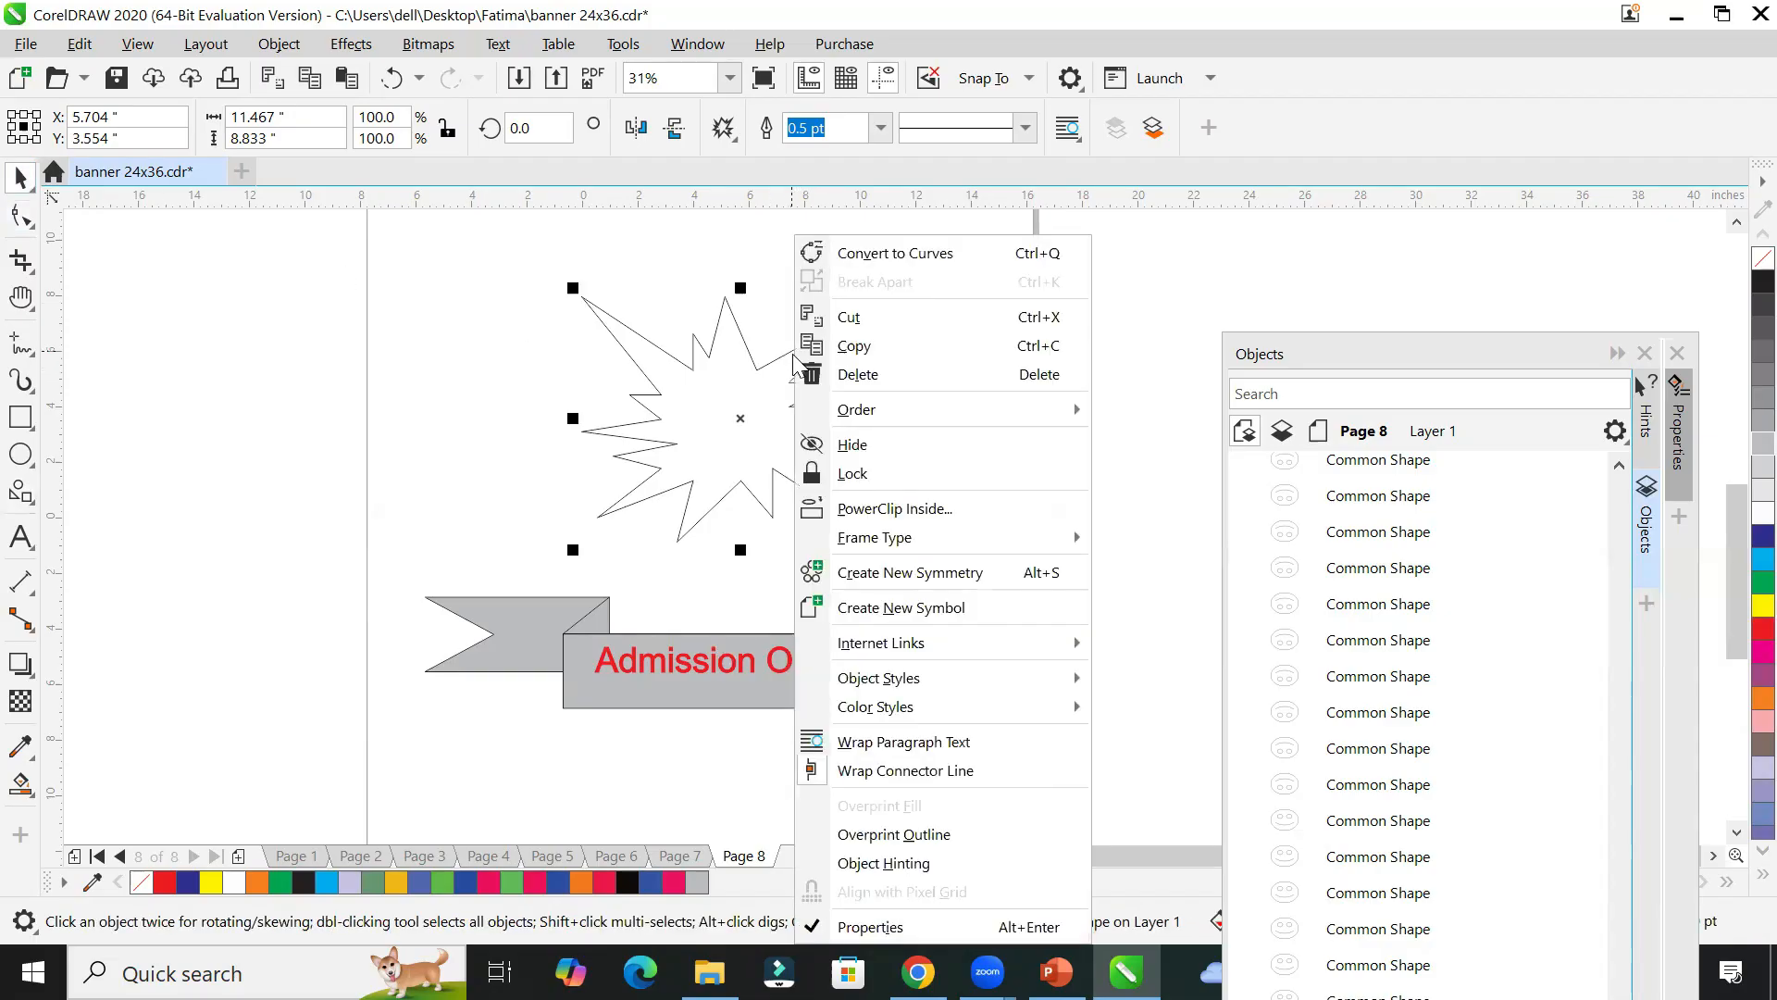
{"action": "left_click", "coordinate": [896, 261]}
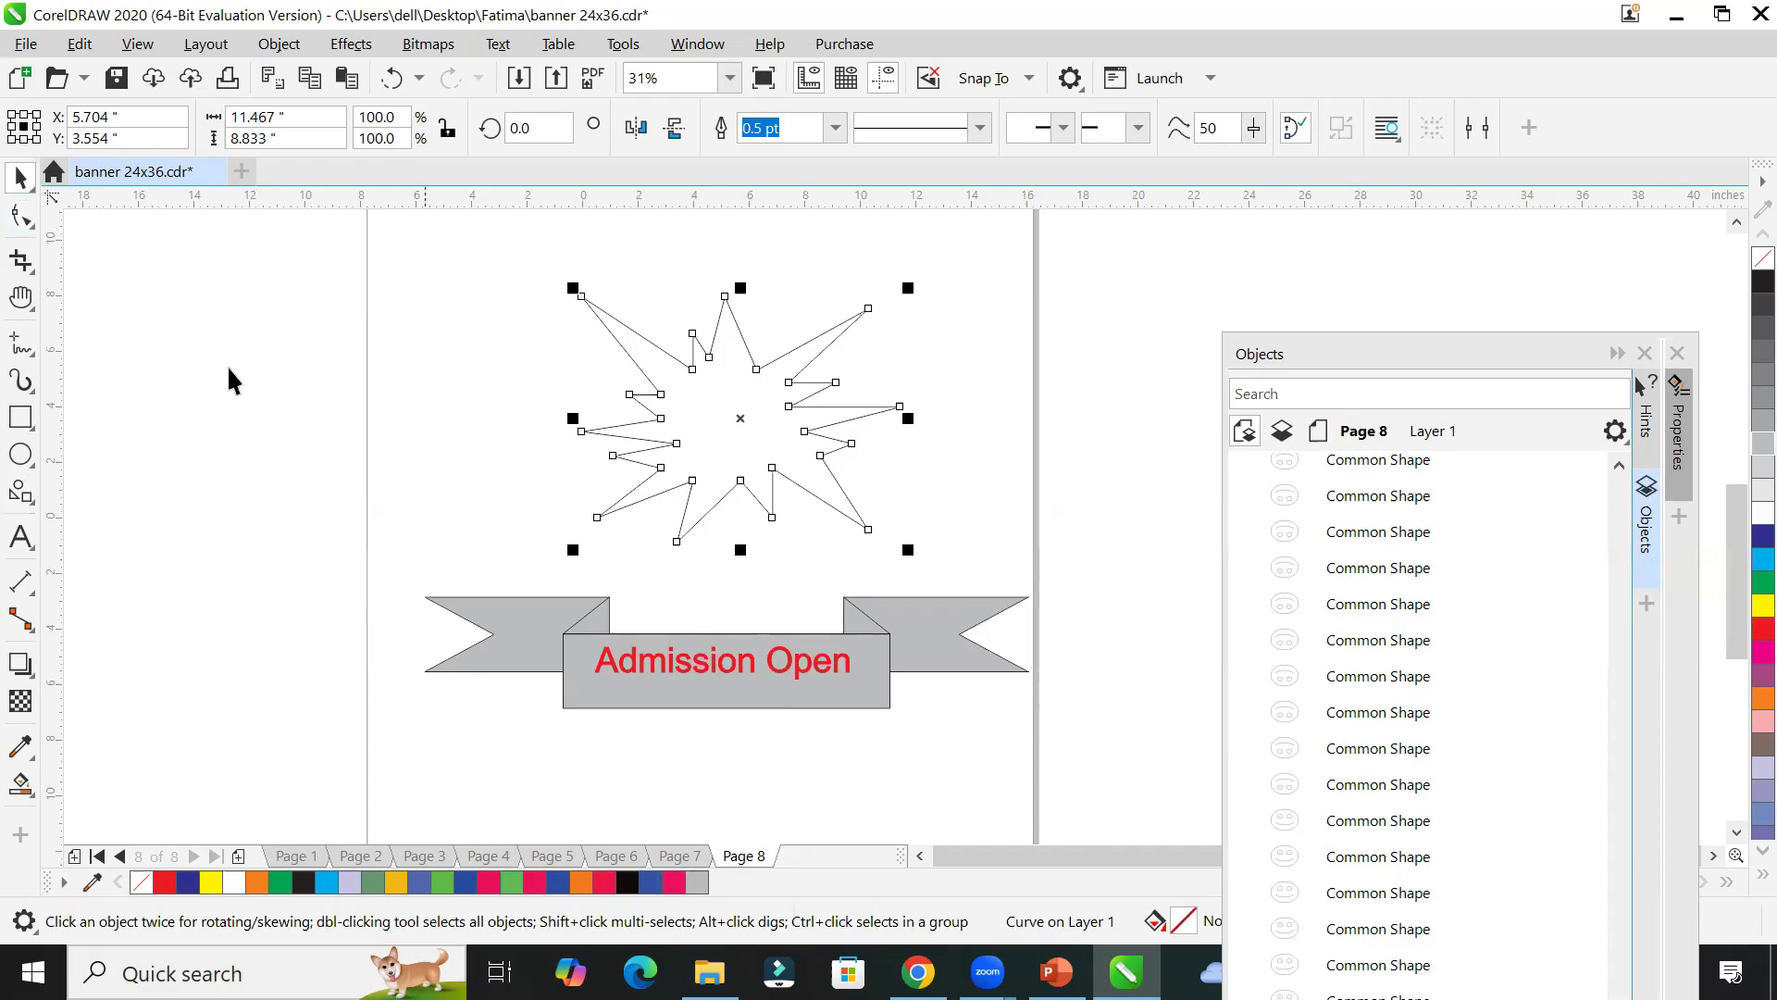
Step: Lengthen the starburst's right, lower-right and lower-left spikes by moving their tip nodes, enlarging it to about 13.7 by 11.3 inches
{"action": "left_click", "coordinate": [20, 216]}
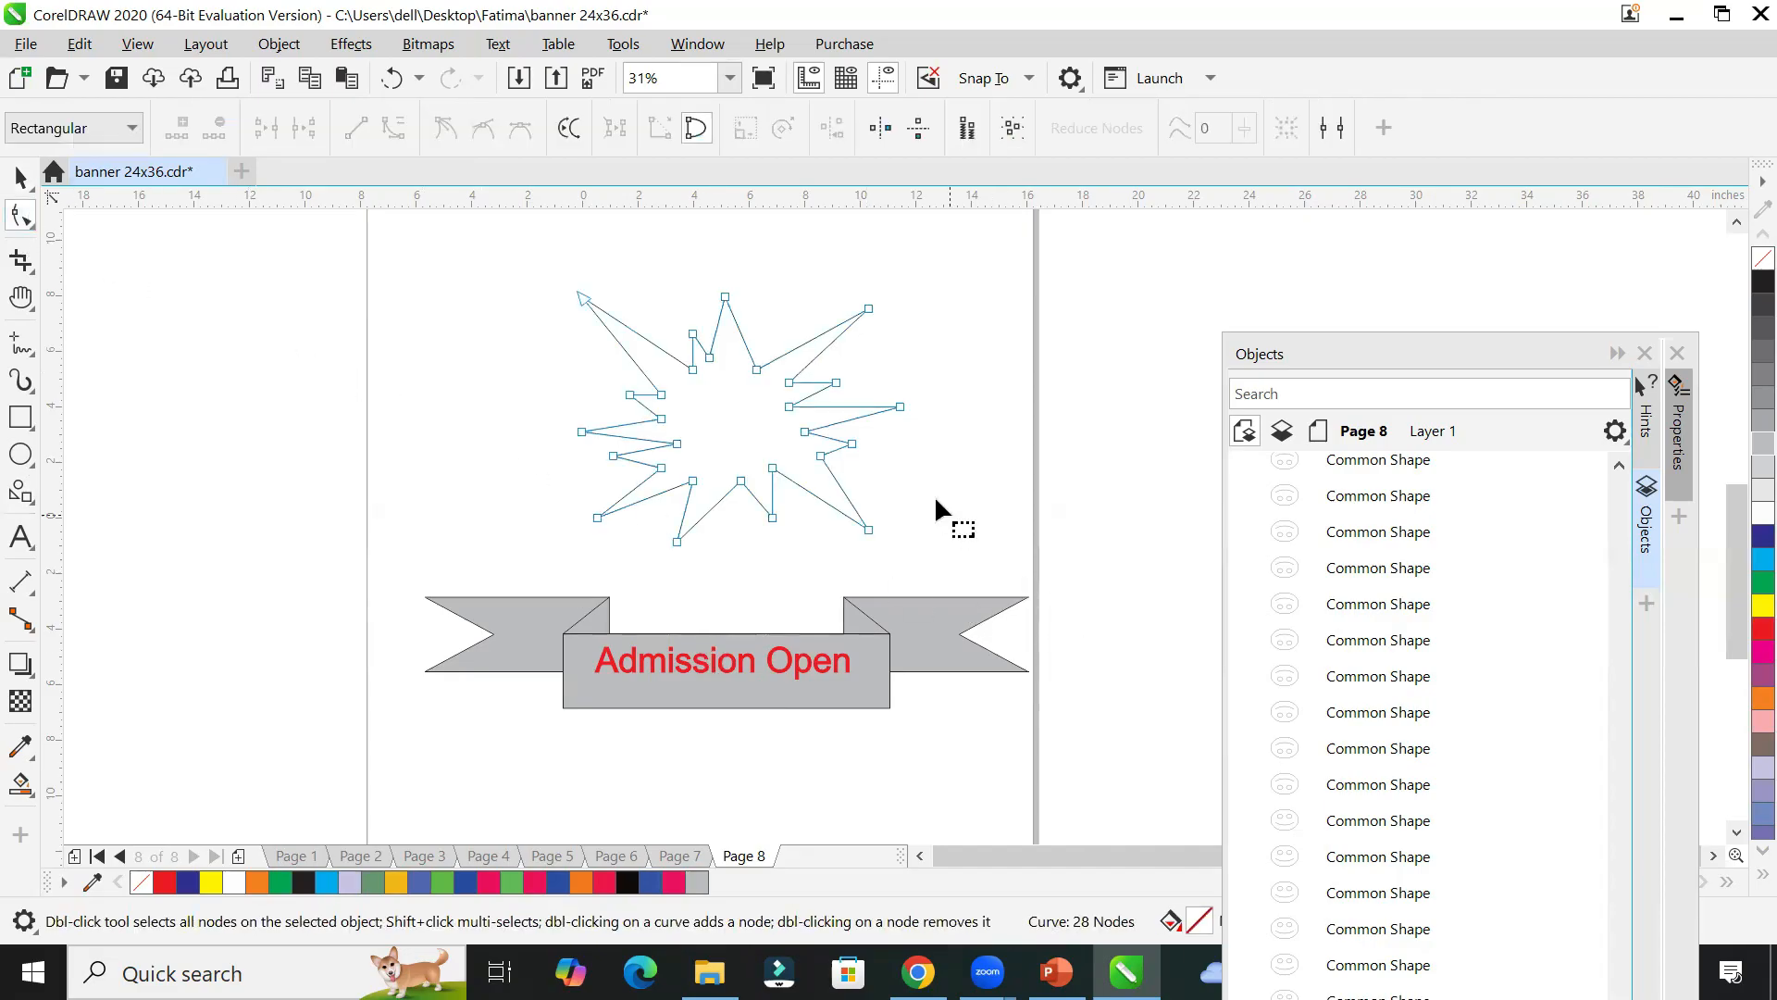
{"action": "left_click_drag", "start_coordinate": [899, 405], "coordinate": [961, 395]}
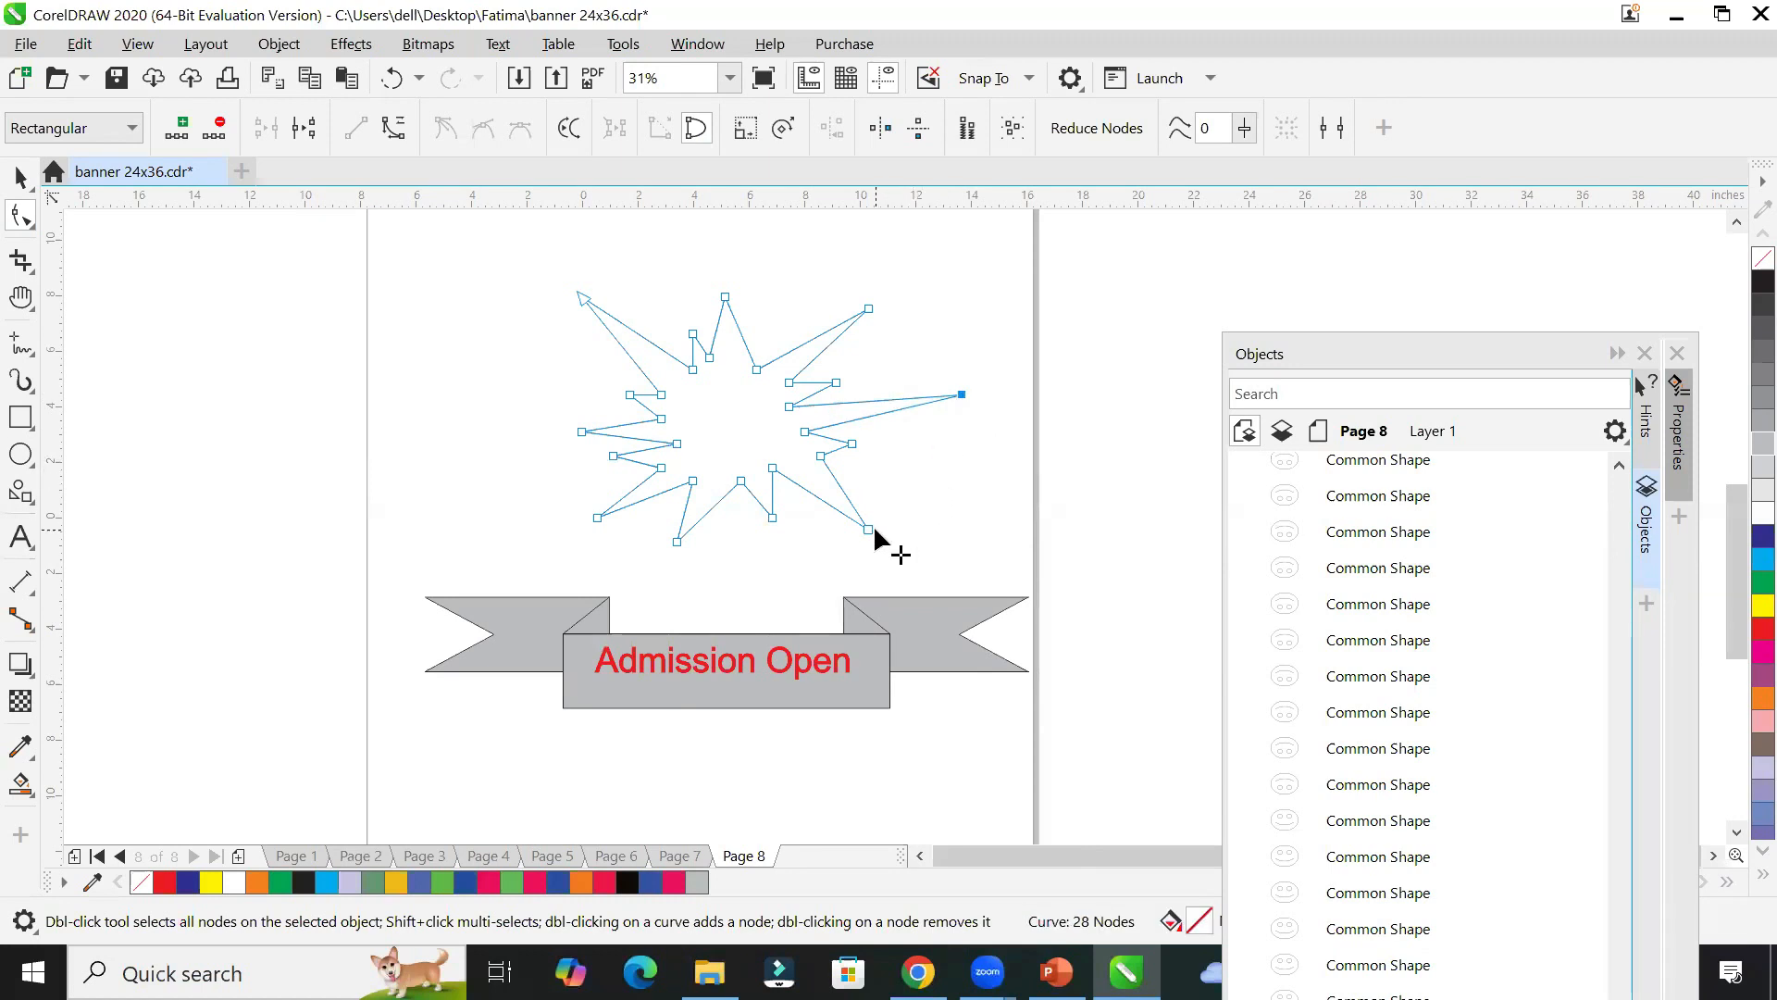
{"action": "left_click_drag", "start_coordinate": [868, 534], "coordinate": [959, 553]}
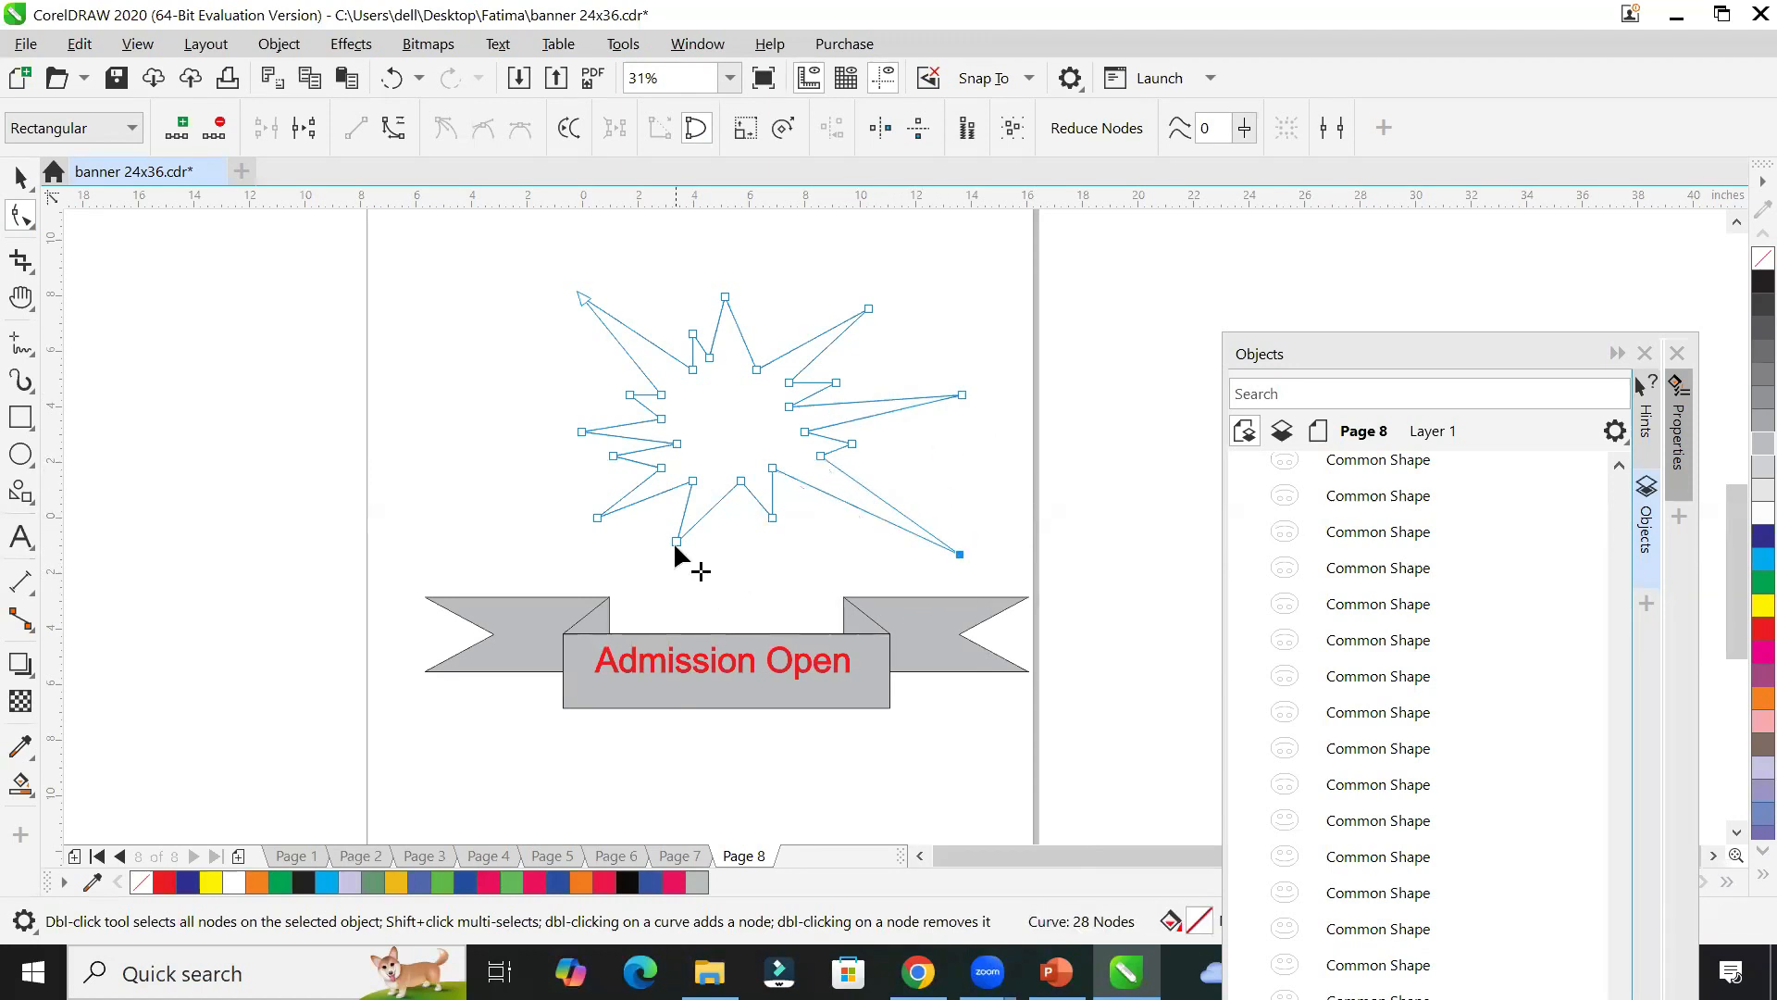
{"action": "left_click_drag", "start_coordinate": [674, 541], "coordinate": [654, 611]}
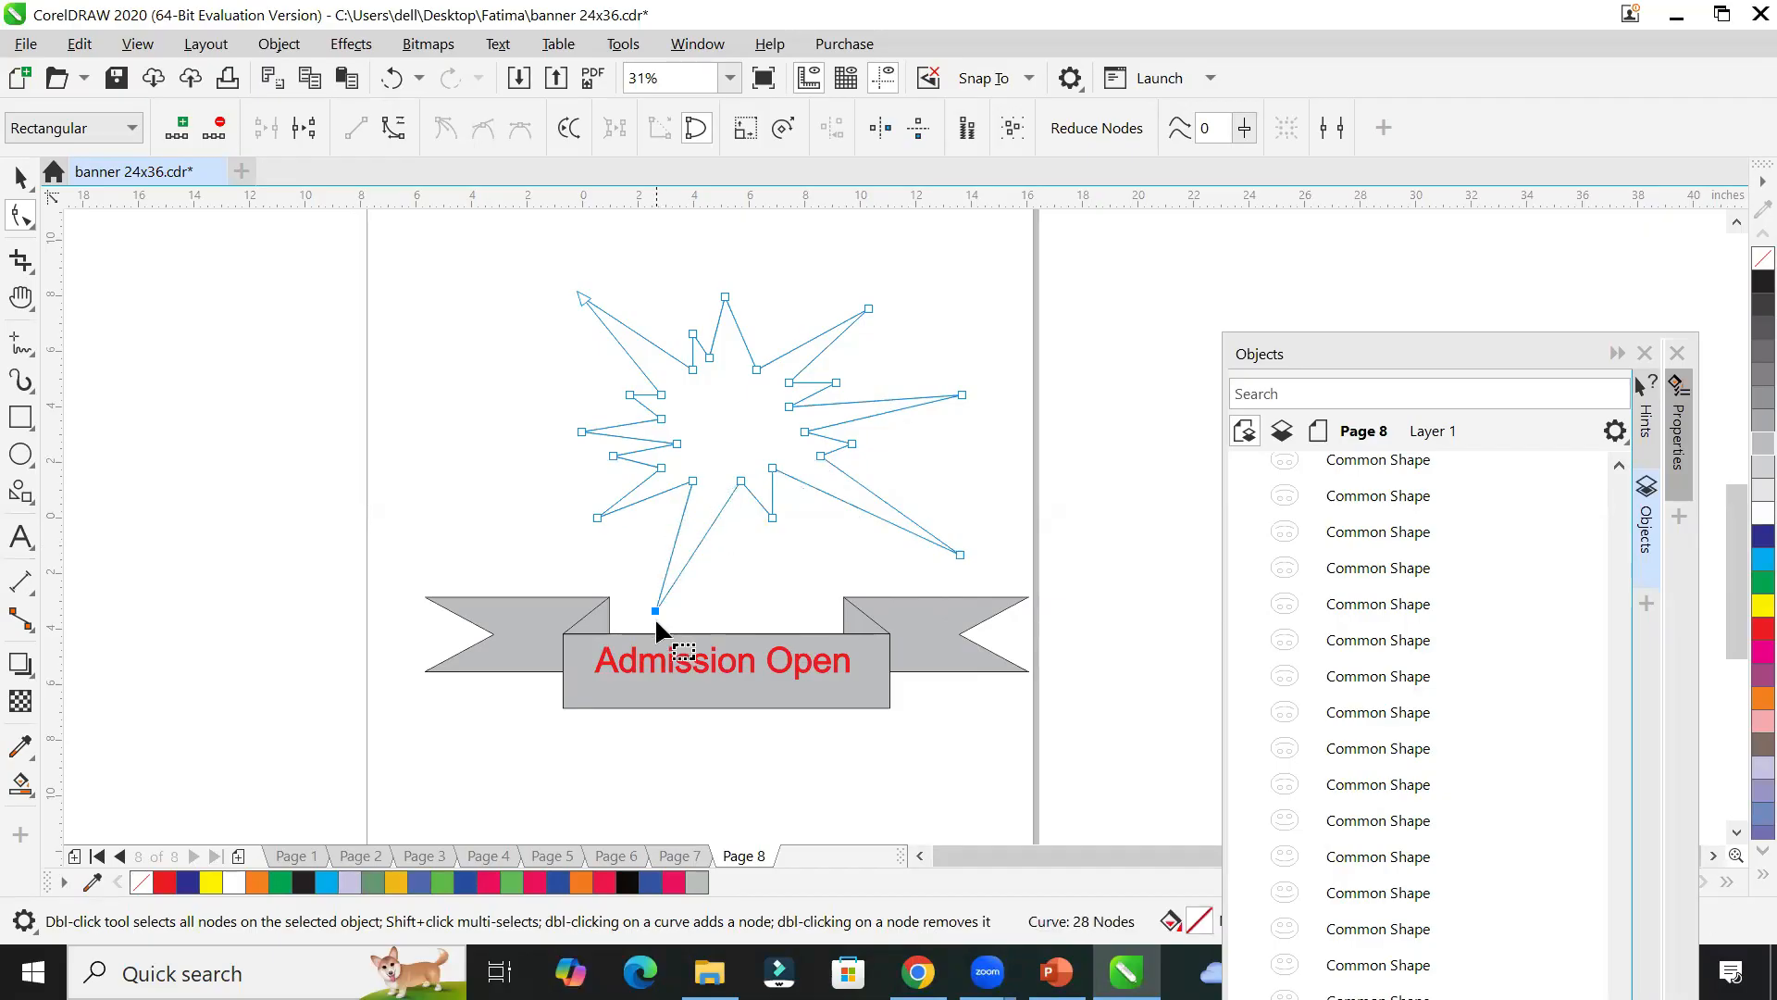
{"action": "left_click", "coordinate": [20, 176]}
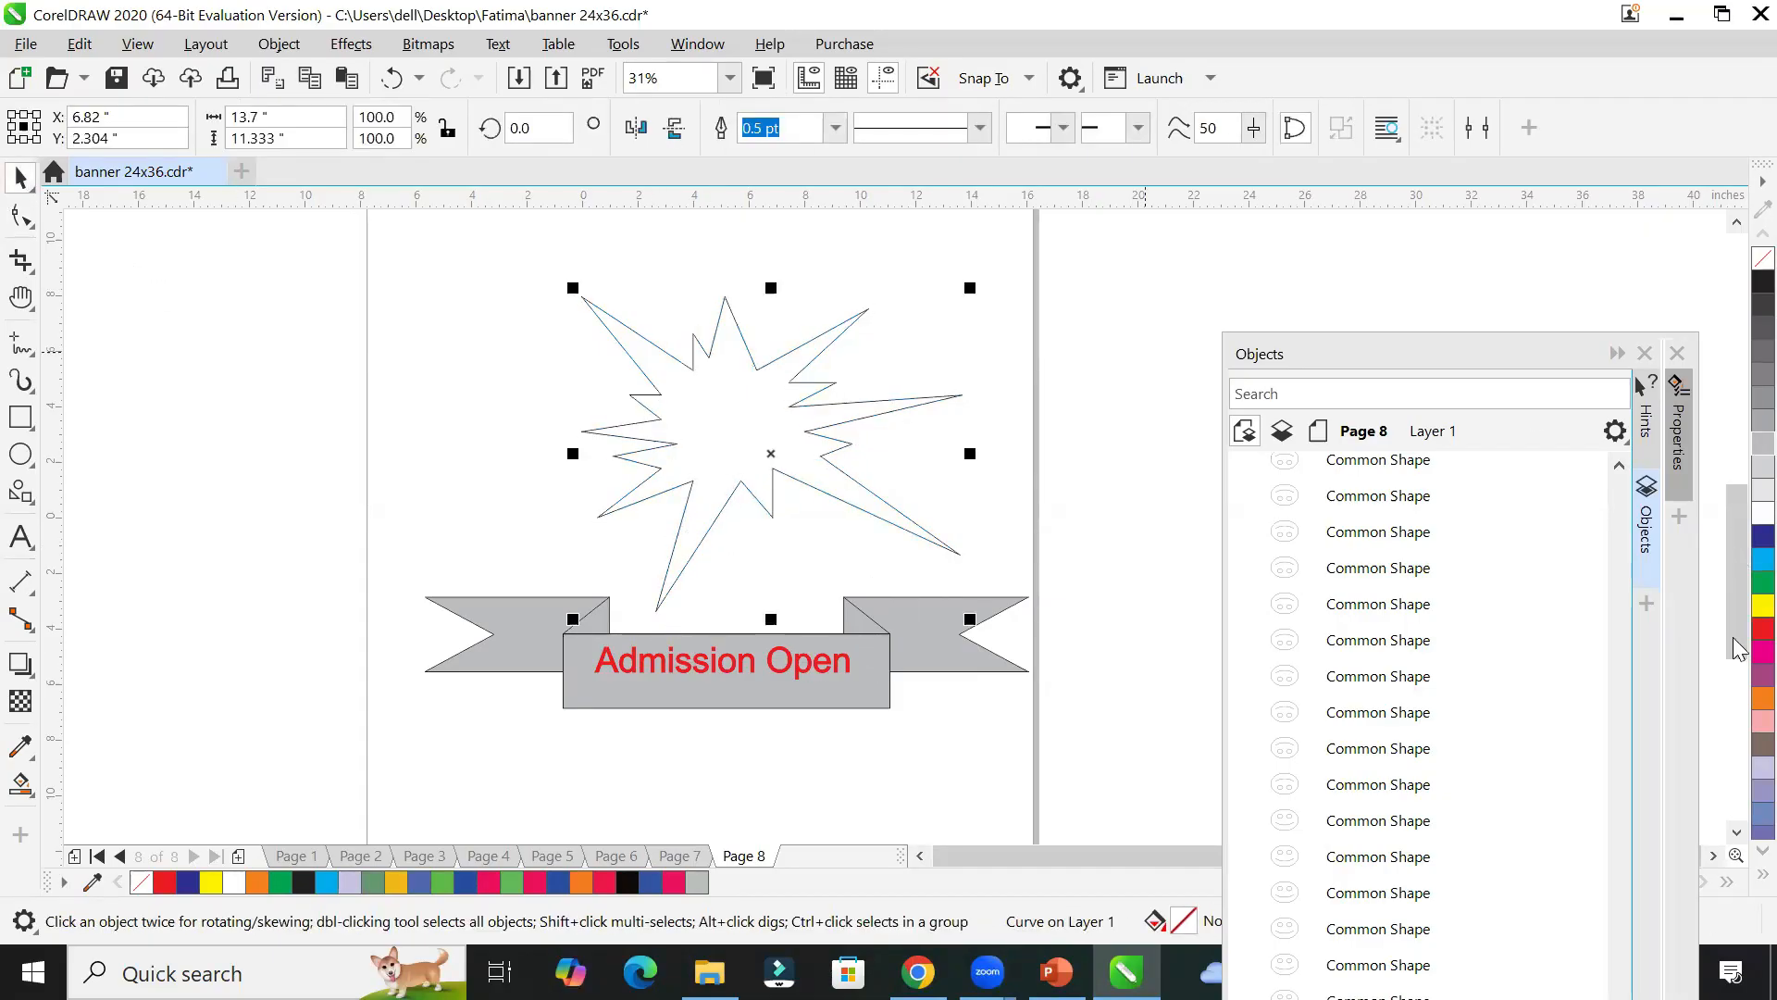
Step: Fill the starburst red and reshape its left side into two longer spikes by moving nodes, widening it to about 17.5 inches
{"action": "left_click", "coordinate": [1764, 629]}
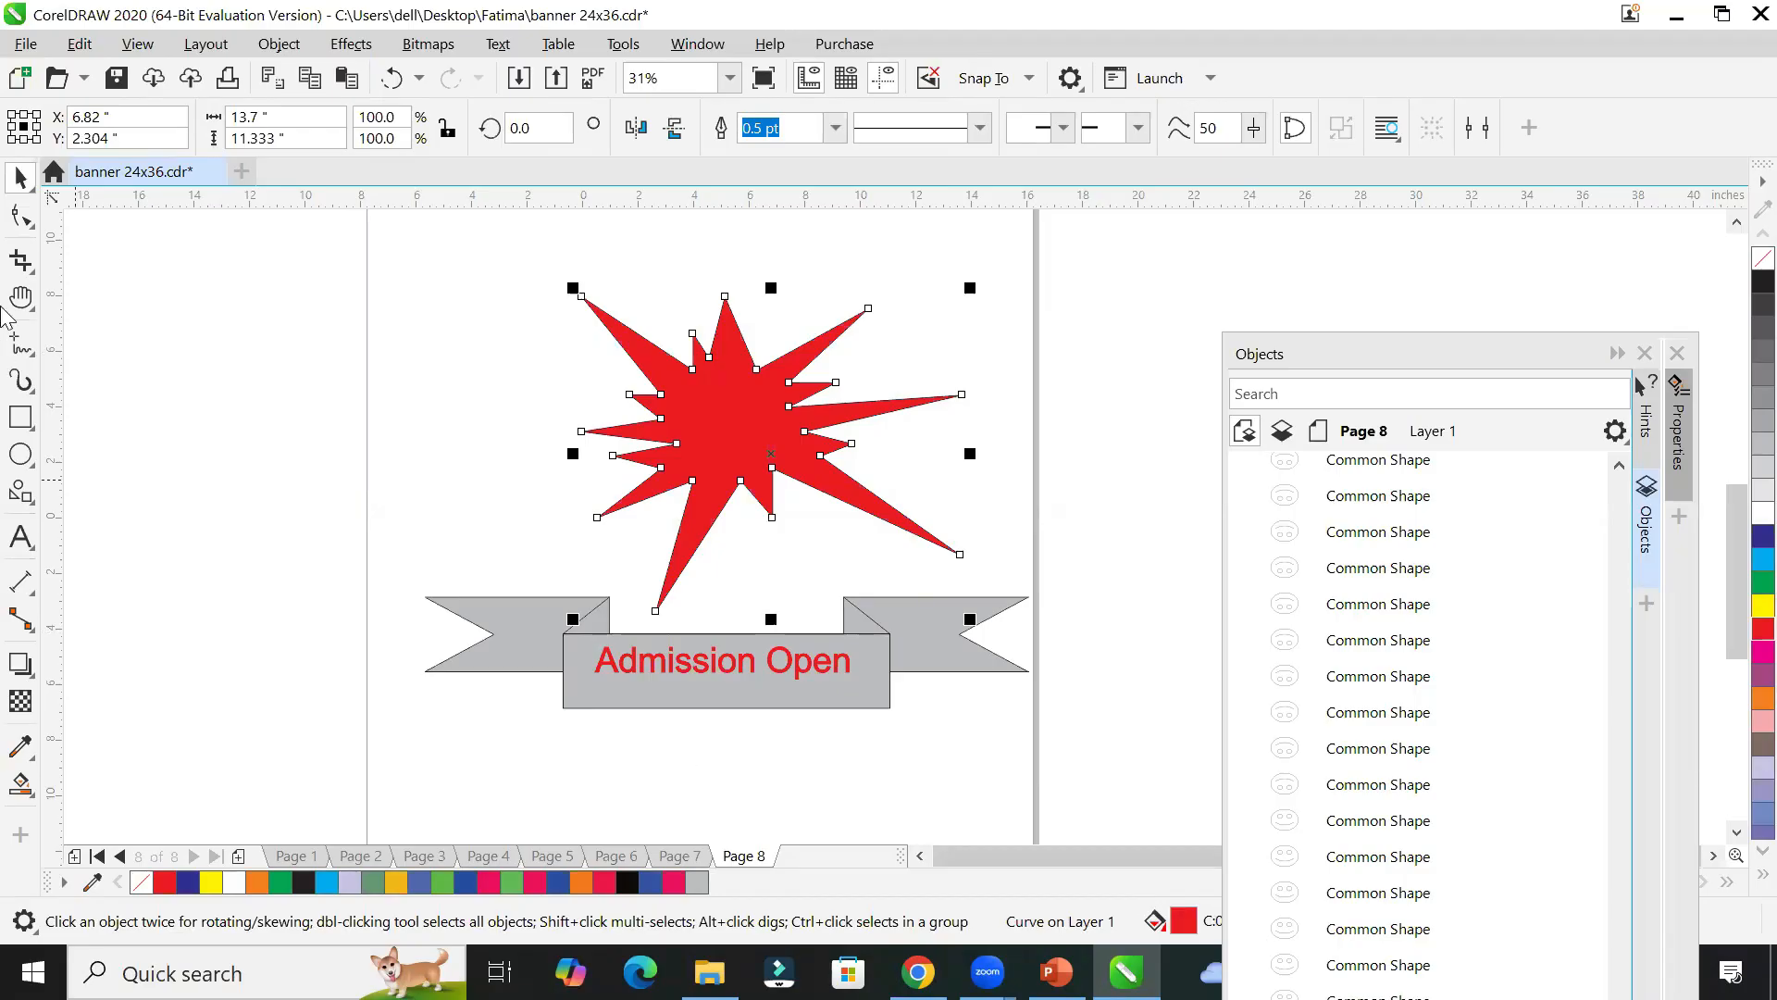
{"action": "left_click", "coordinate": [20, 215]}
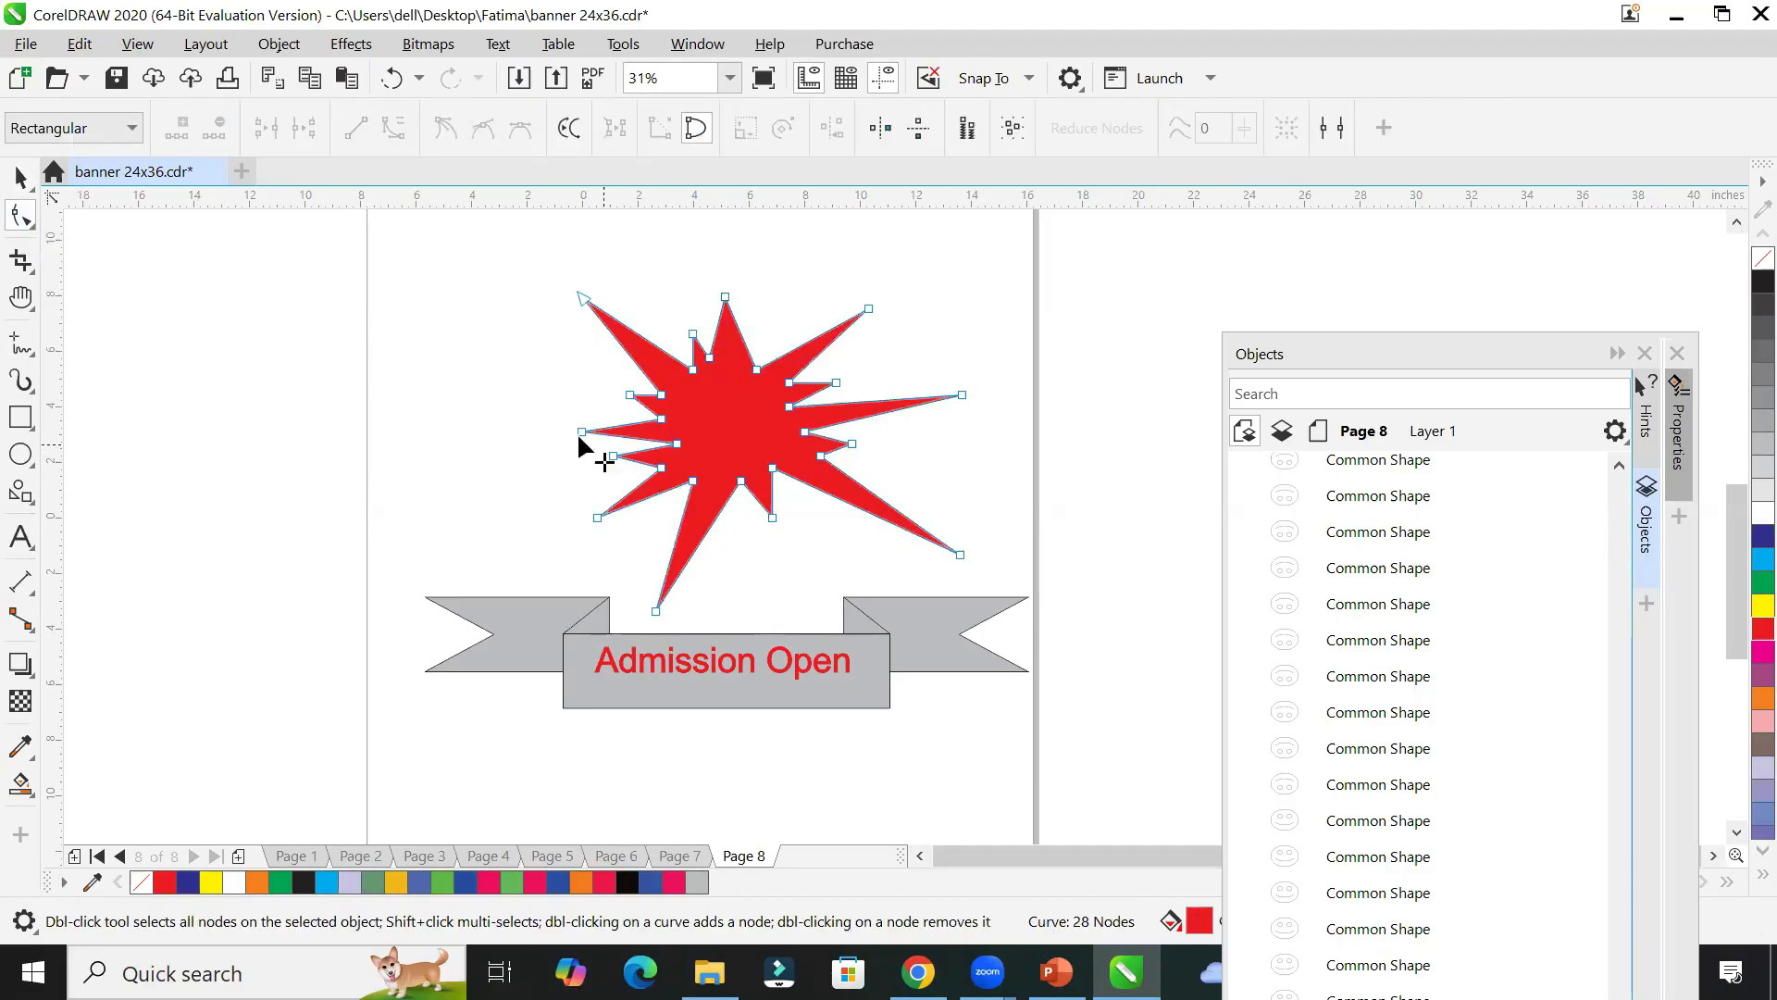
{"action": "left_click_drag", "start_coordinate": [582, 433], "coordinate": [476, 416]}
{"action": "left_click_drag", "start_coordinate": [613, 453], "coordinate": [477, 478]}
{"action": "left_click_drag", "start_coordinate": [597, 513], "coordinate": [359, 472]}
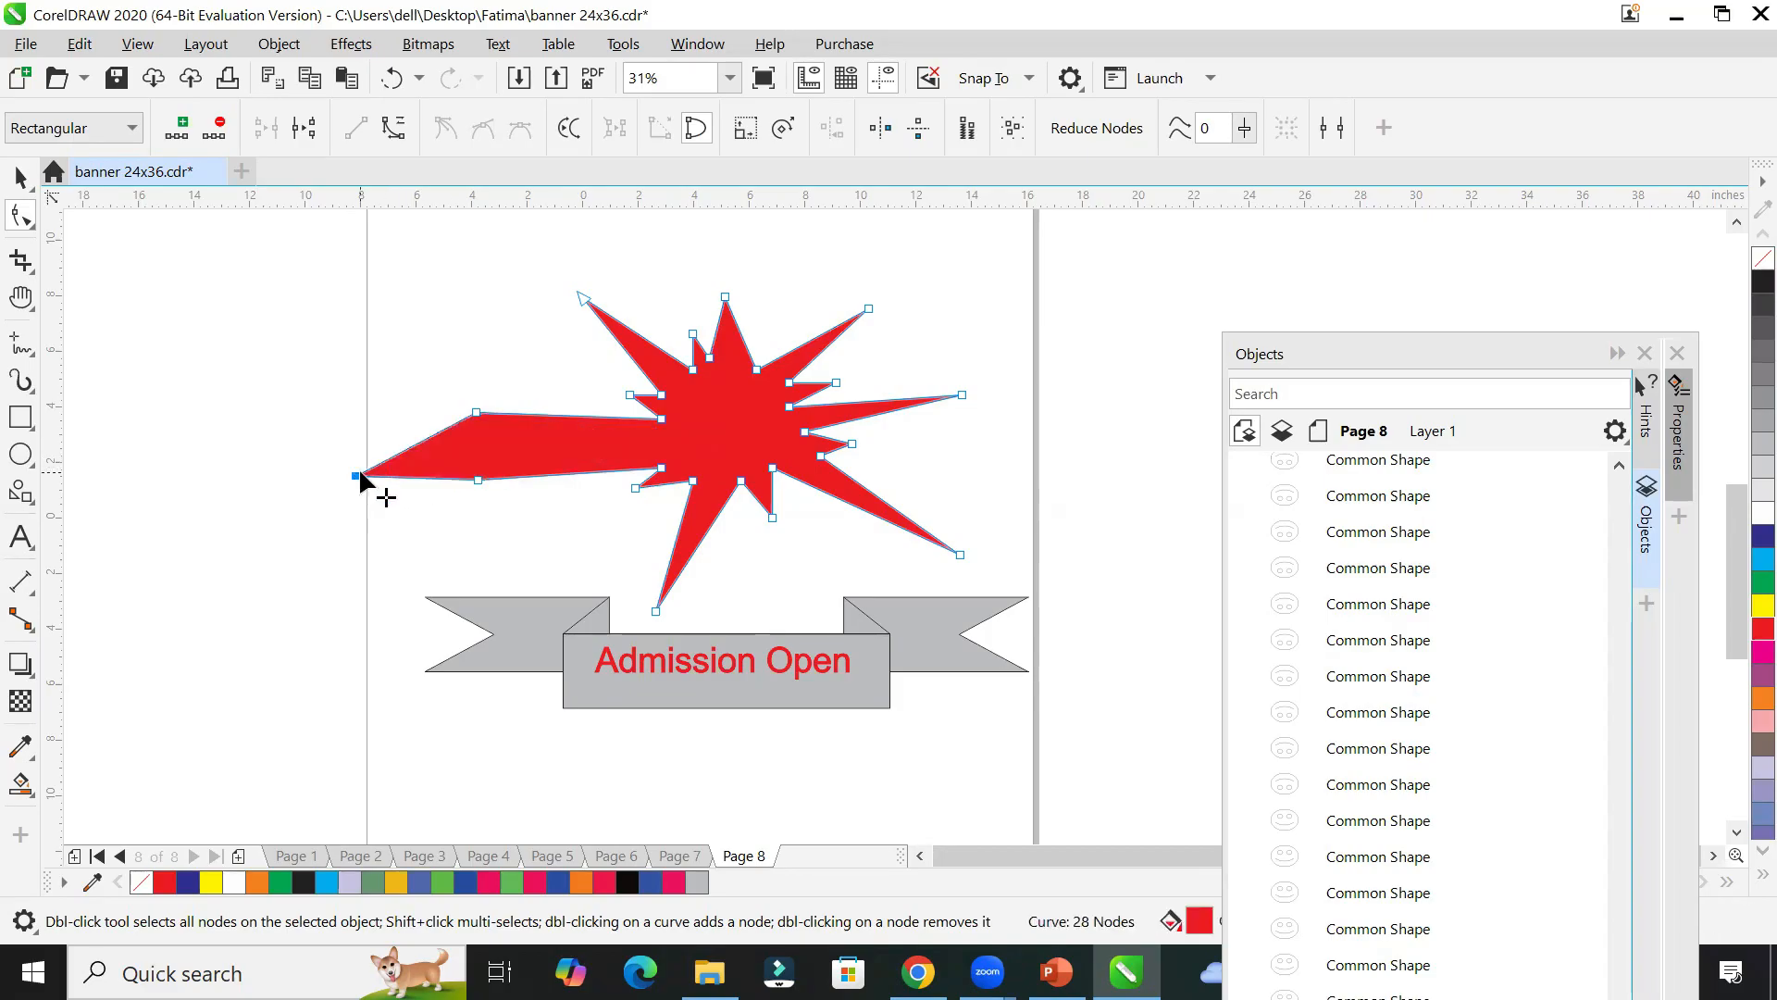
{"action": "left_click_drag", "start_coordinate": [357, 476], "coordinate": [686, 438]}
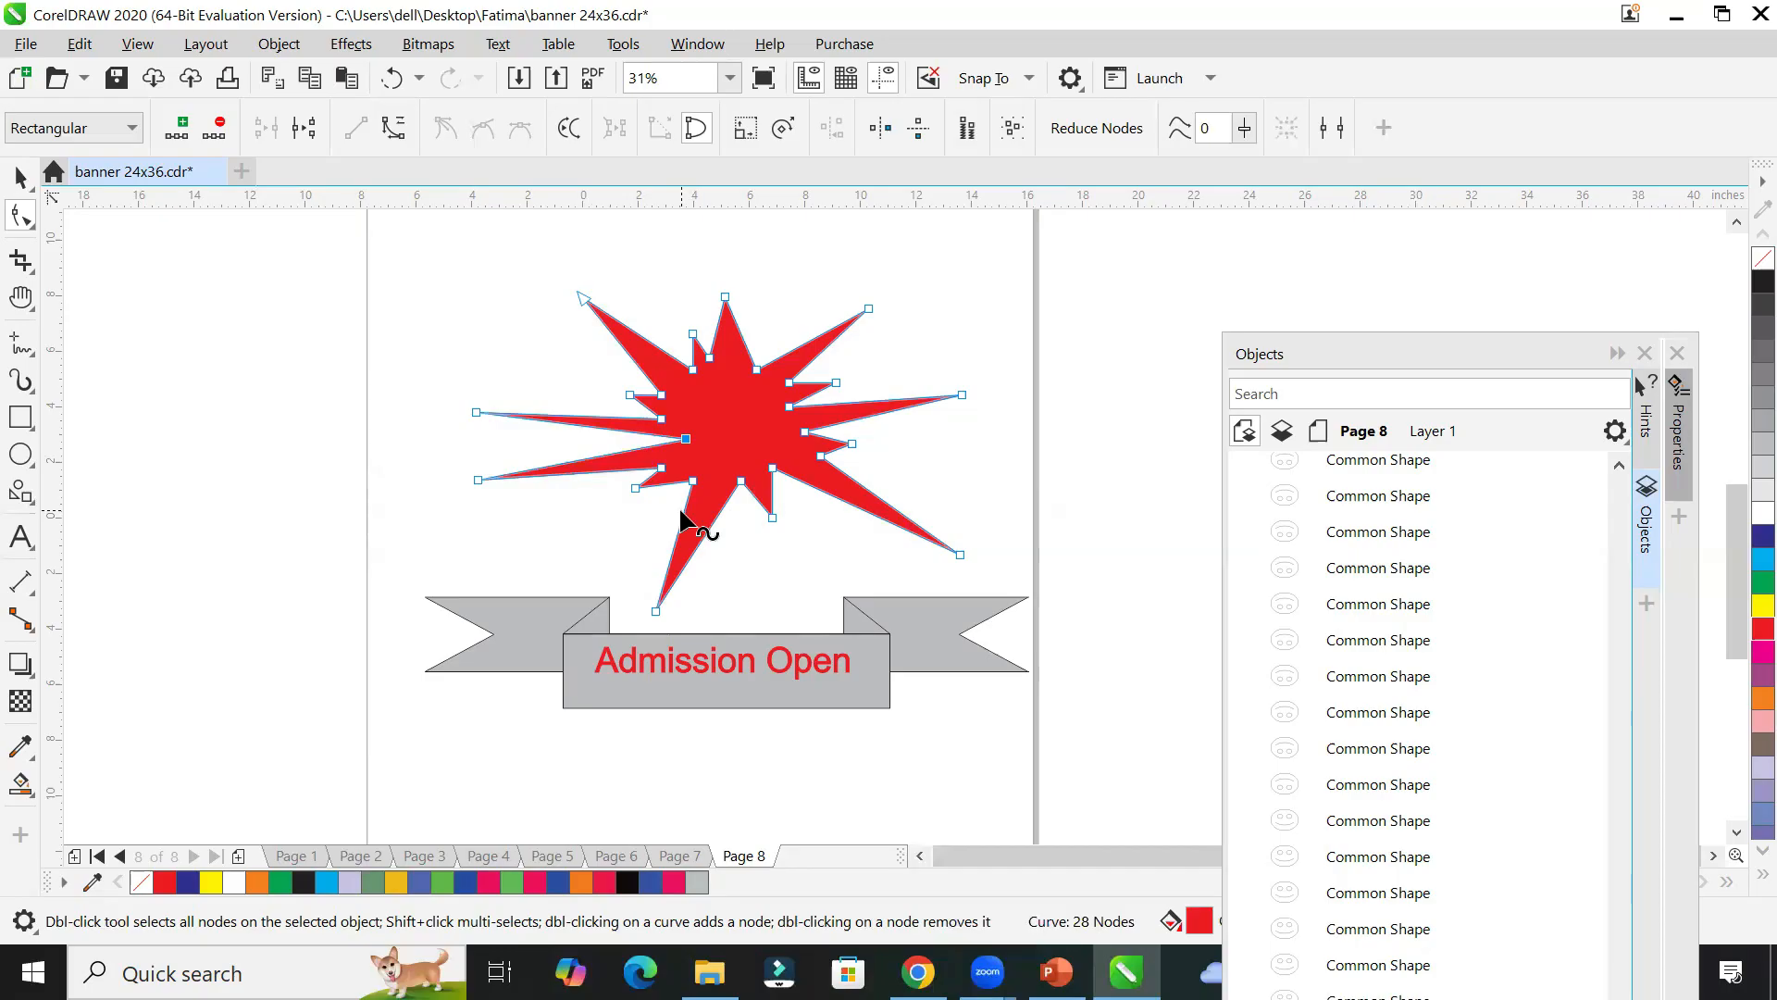
{"action": "scroll", "coordinate": [682, 512], "scroll_direction": "down", "scroll_amount": 3}
{"action": "scroll", "coordinate": [682, 512], "scroll_direction": "up", "scroll_amount": 3}
Step: Draw a cloud-shaped thought callout about 9.3 by 7.5 inches in the empty area left of the starburst
{"action": "left_click", "coordinate": [23, 492]}
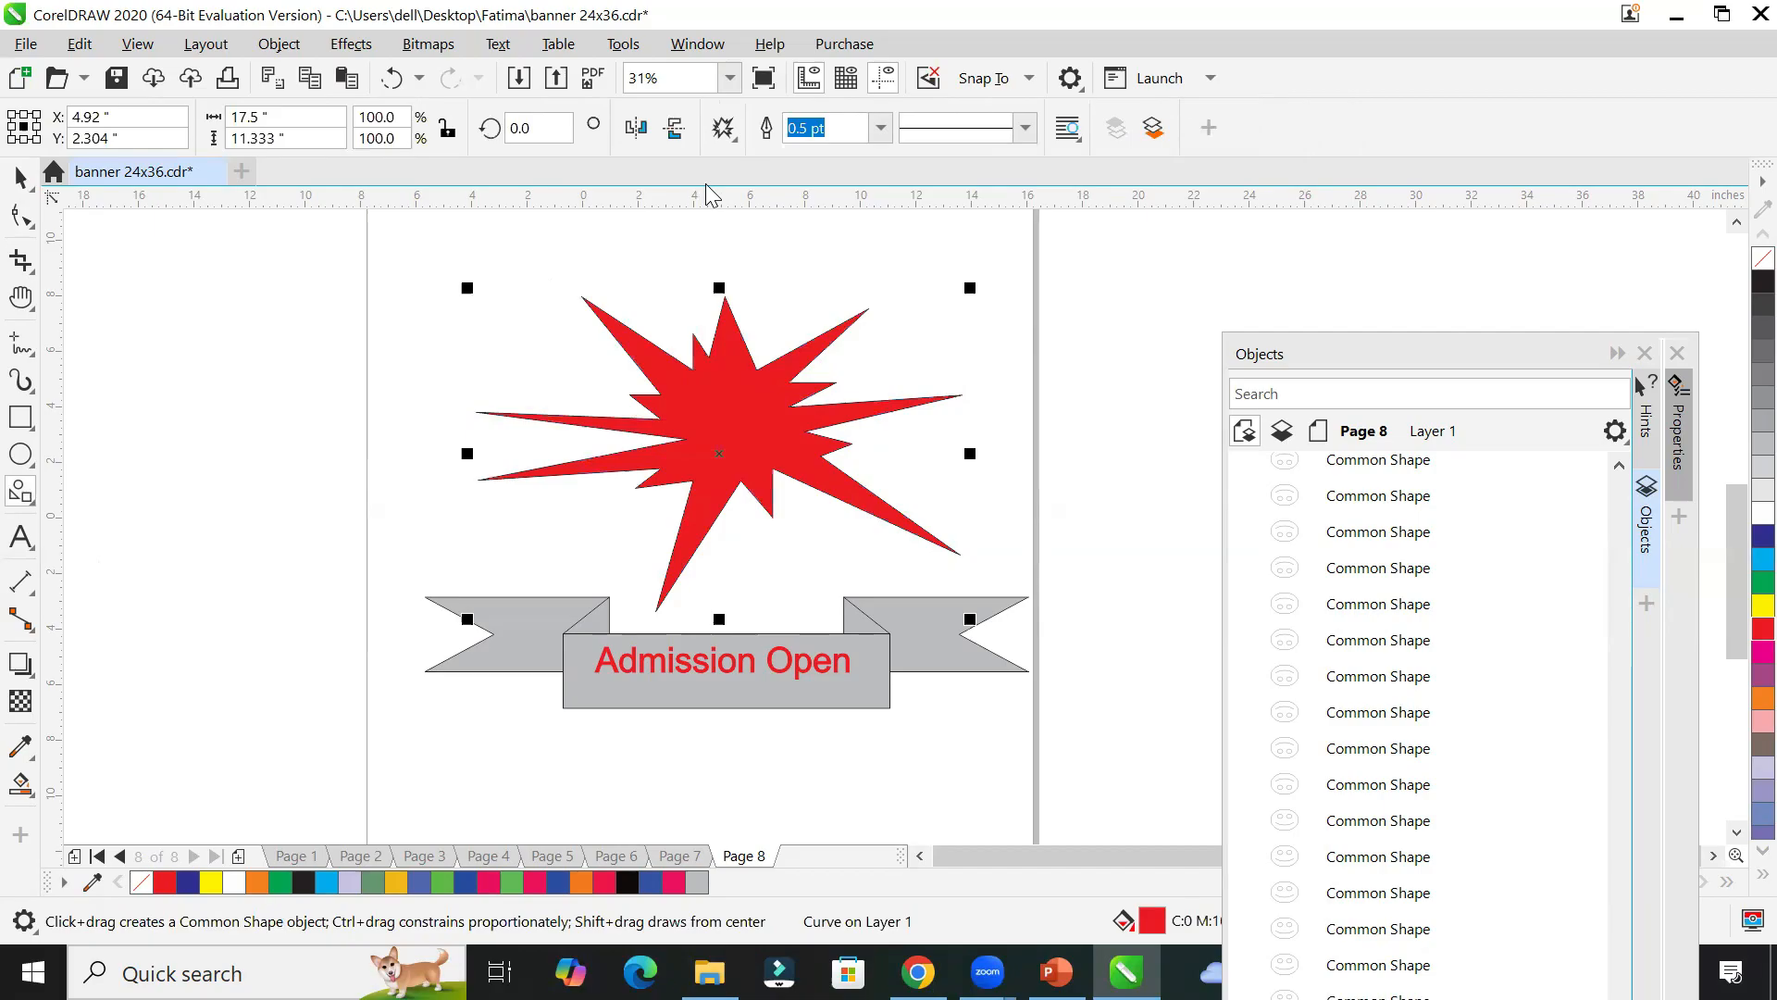
{"action": "left_click", "coordinate": [723, 130]}
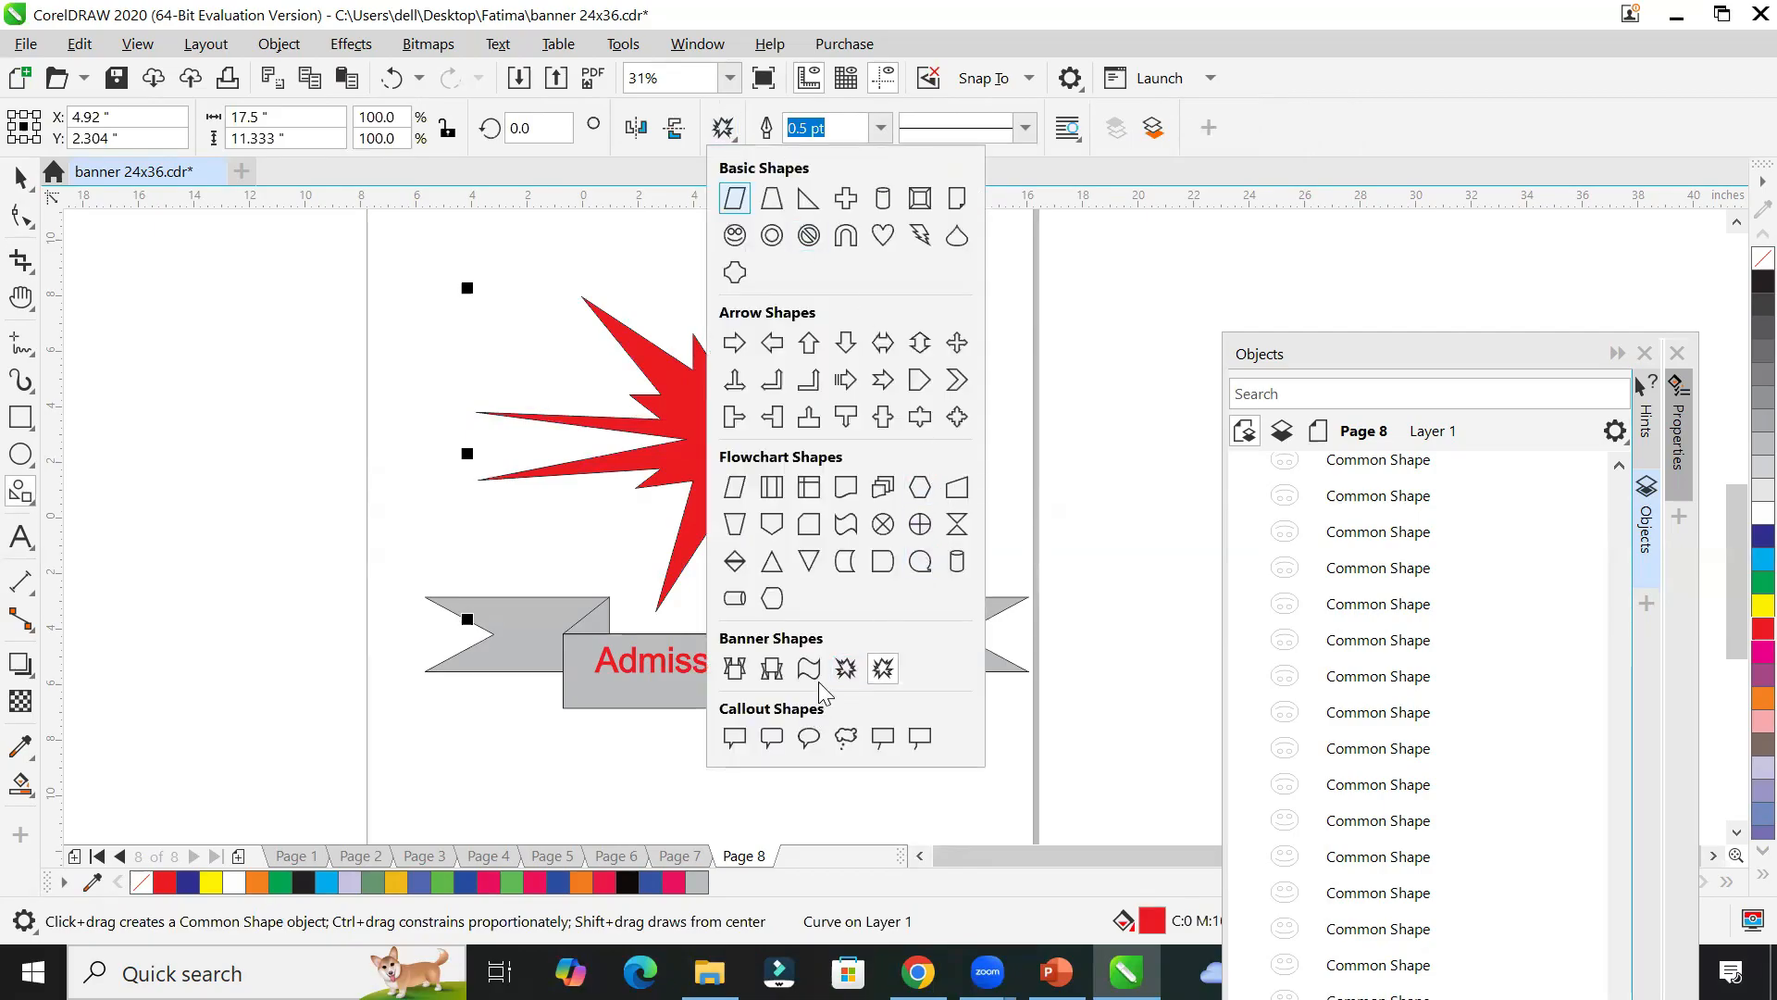
{"action": "left_click", "coordinate": [845, 739]}
{"action": "left_click_drag", "start_coordinate": [167, 271], "coordinate": [421, 477]}
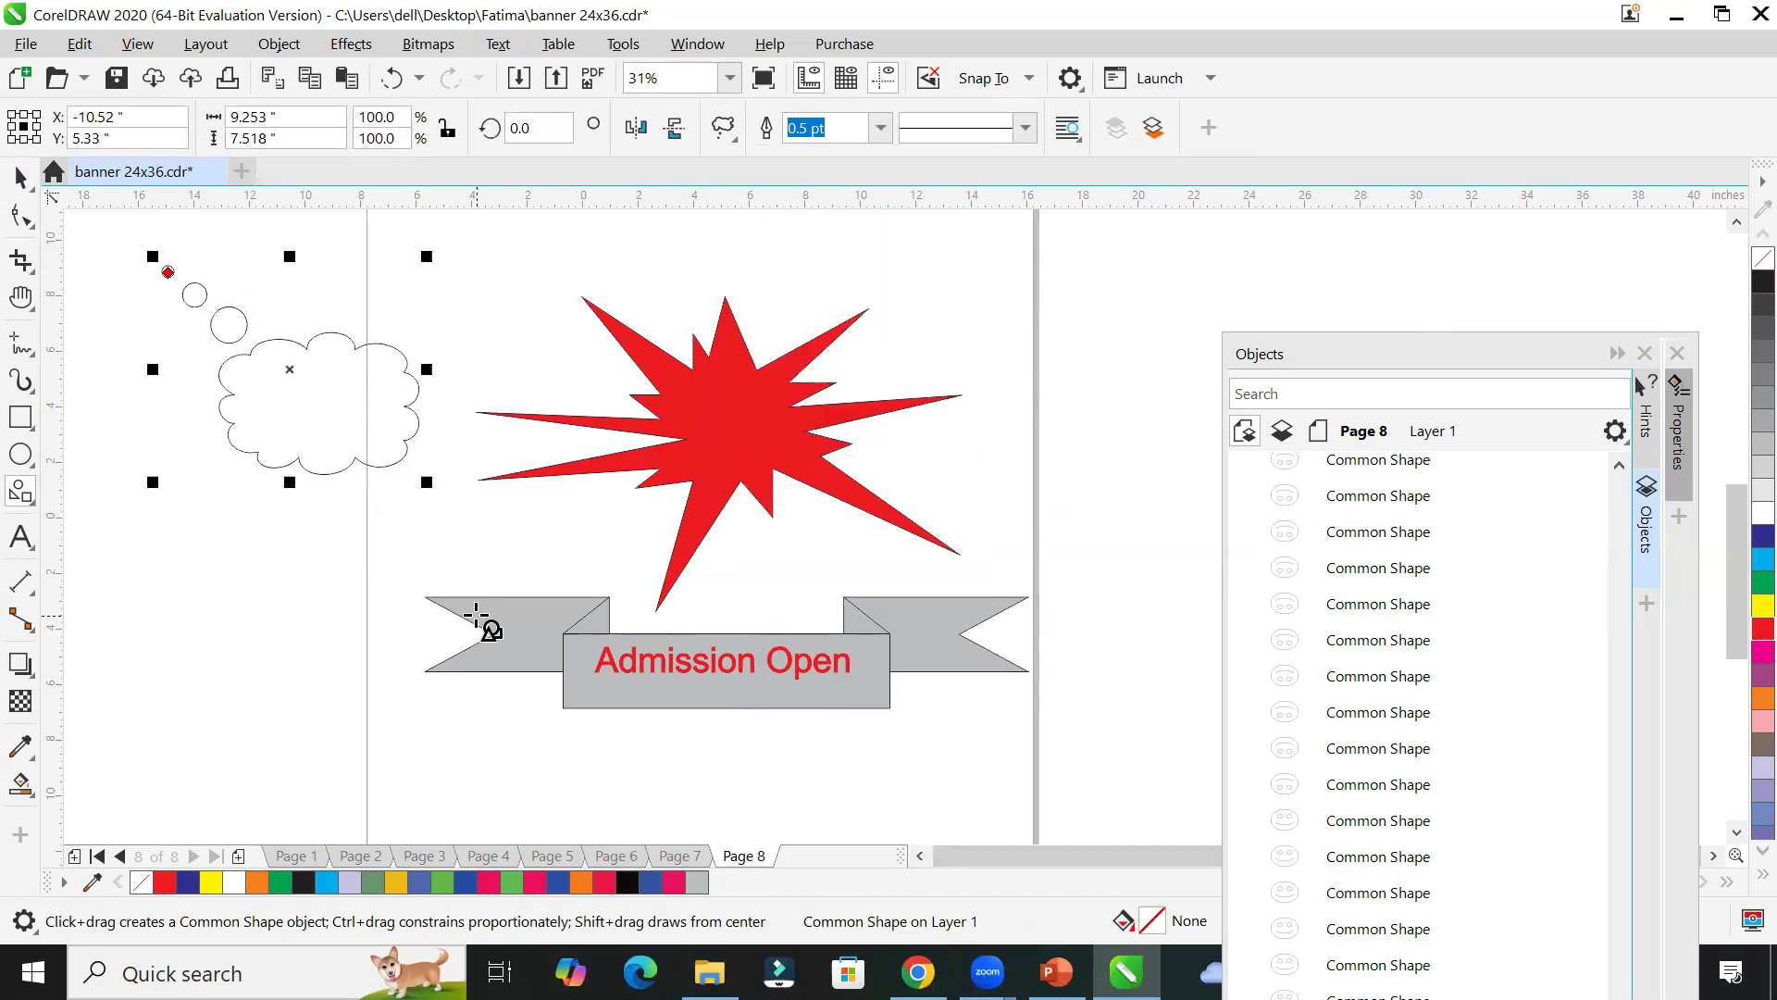
{"action": "scroll", "coordinate": [476, 616], "scroll_direction": "down", "scroll_amount": 2}
{"action": "scroll", "coordinate": [218, 528], "scroll_direction": "up", "scroll_amount": 2}
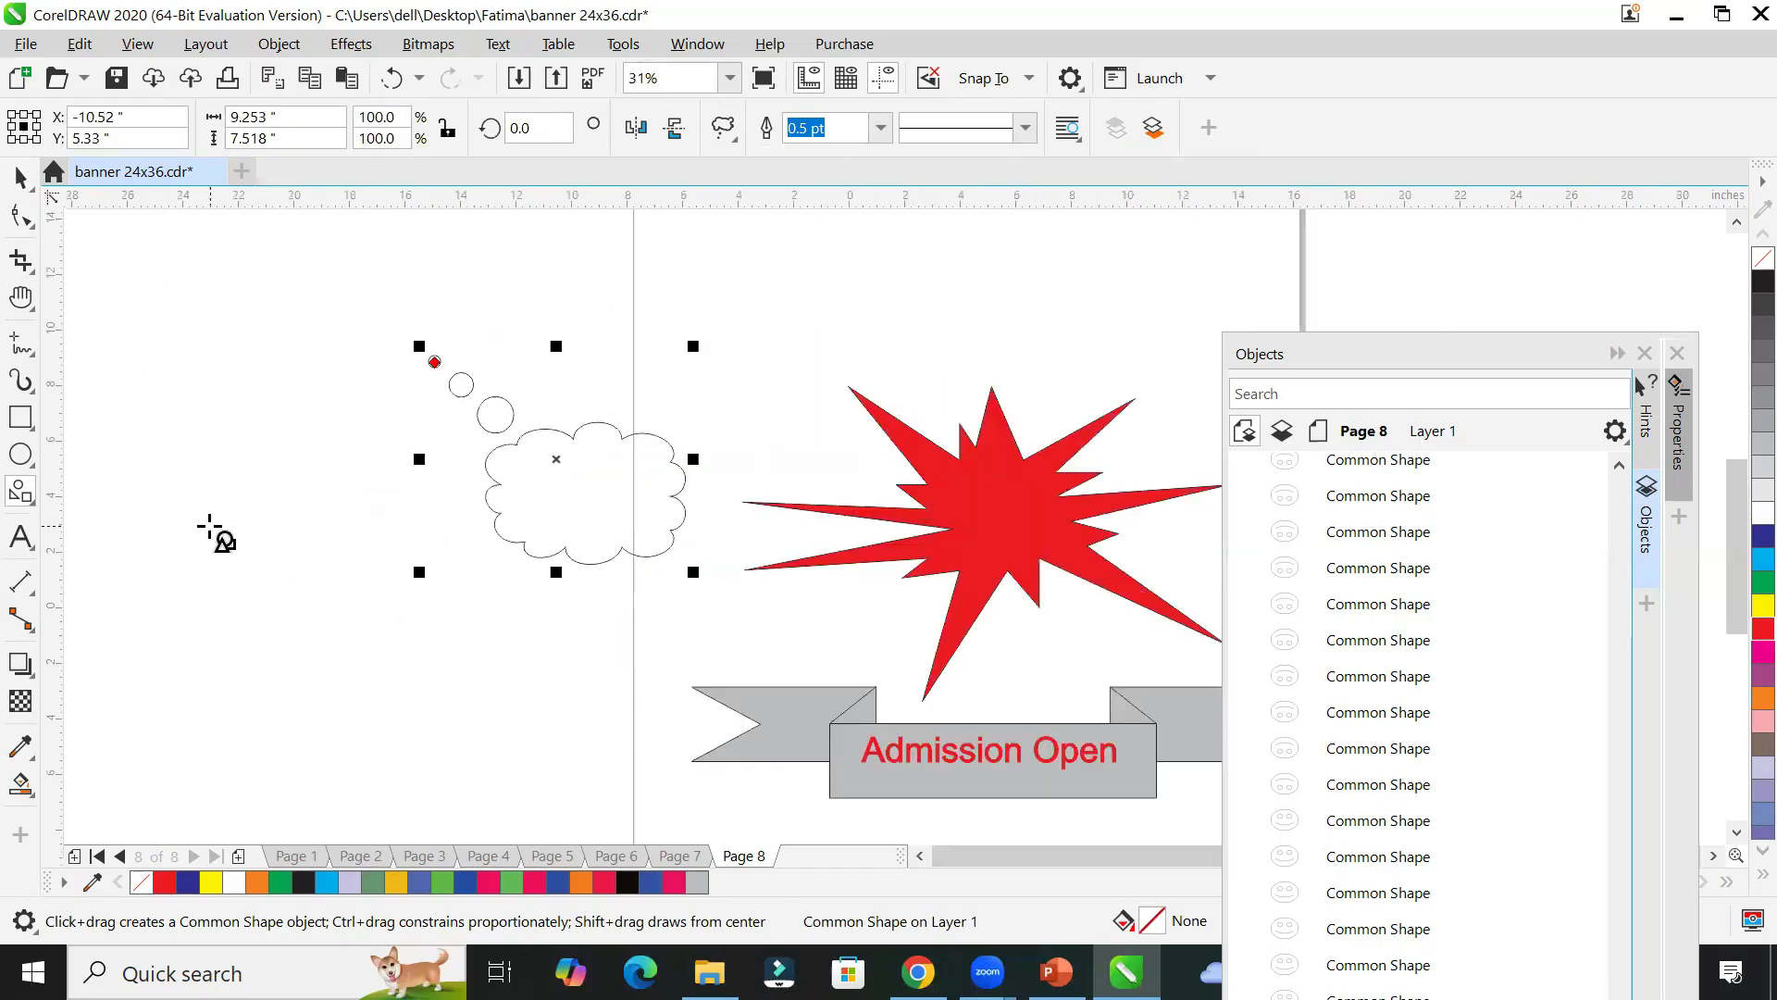
Step: Add the text "Hello!" inside the cloud callout, enlarge it to about 4.7 by 1.4 inches and centre it in the cloud
{"action": "left_click", "coordinate": [21, 537]}
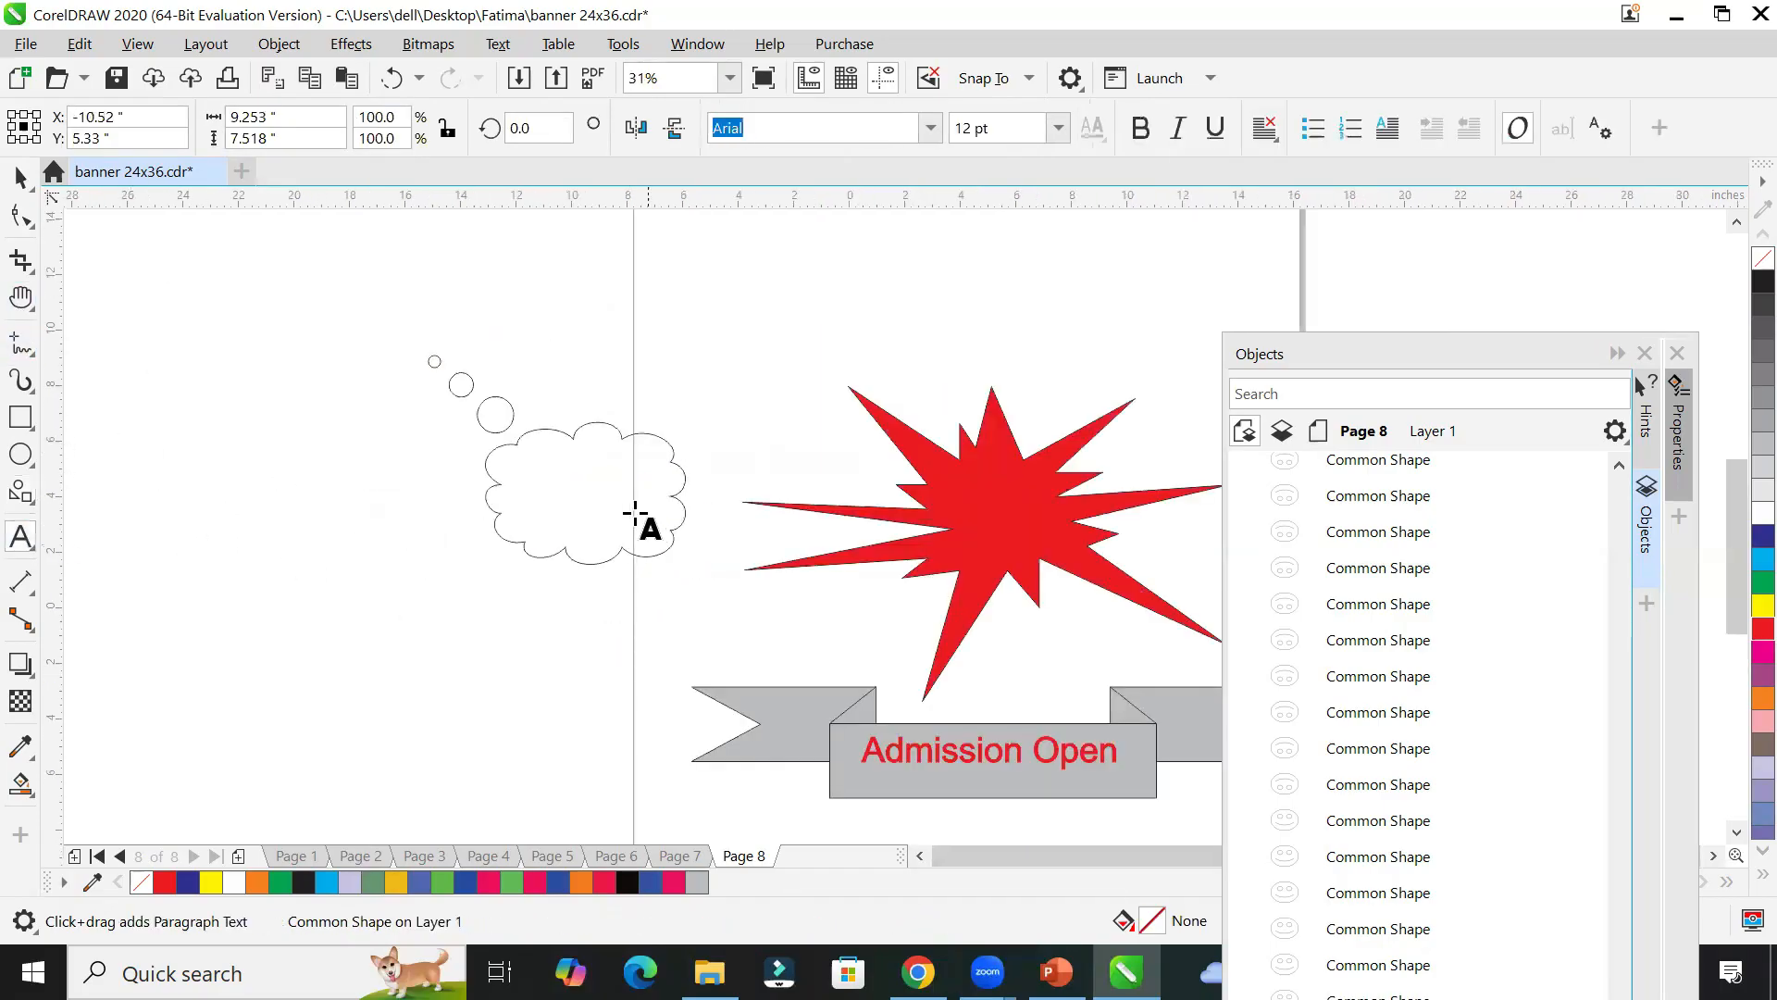
{"action": "left_click", "coordinate": [541, 491]}
{"action": "type", "text": "Hello!"}
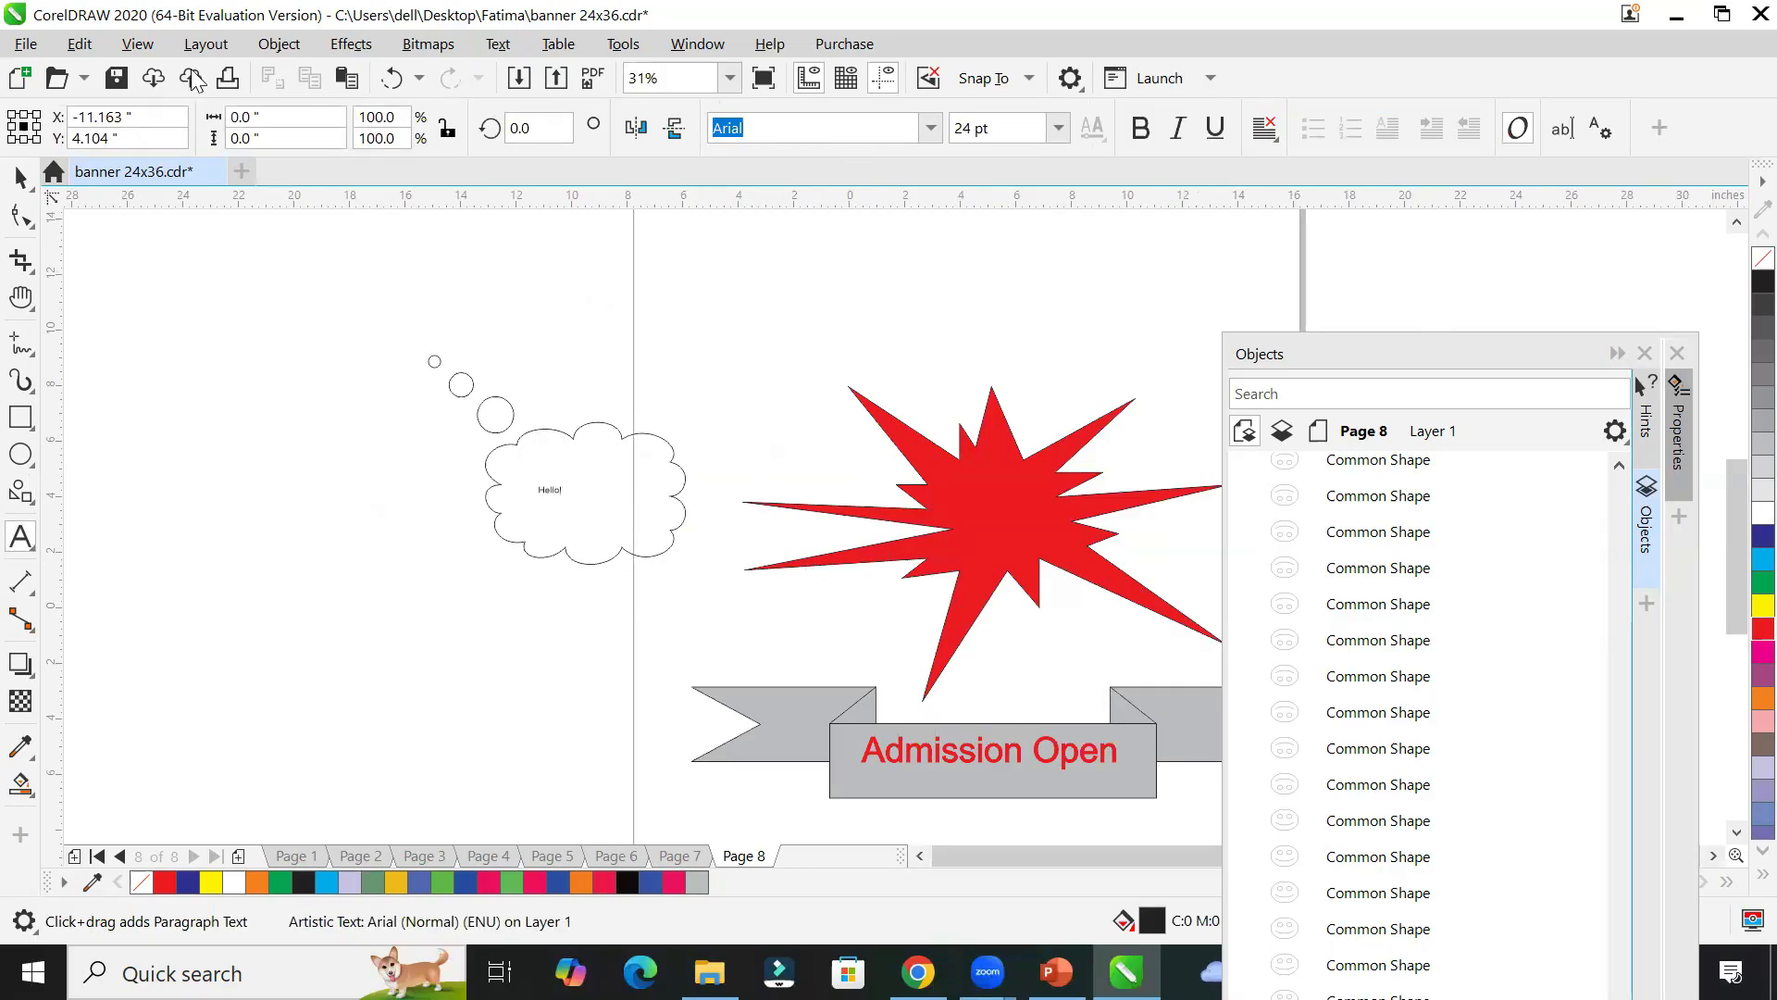
{"action": "key", "text": "Escape"}
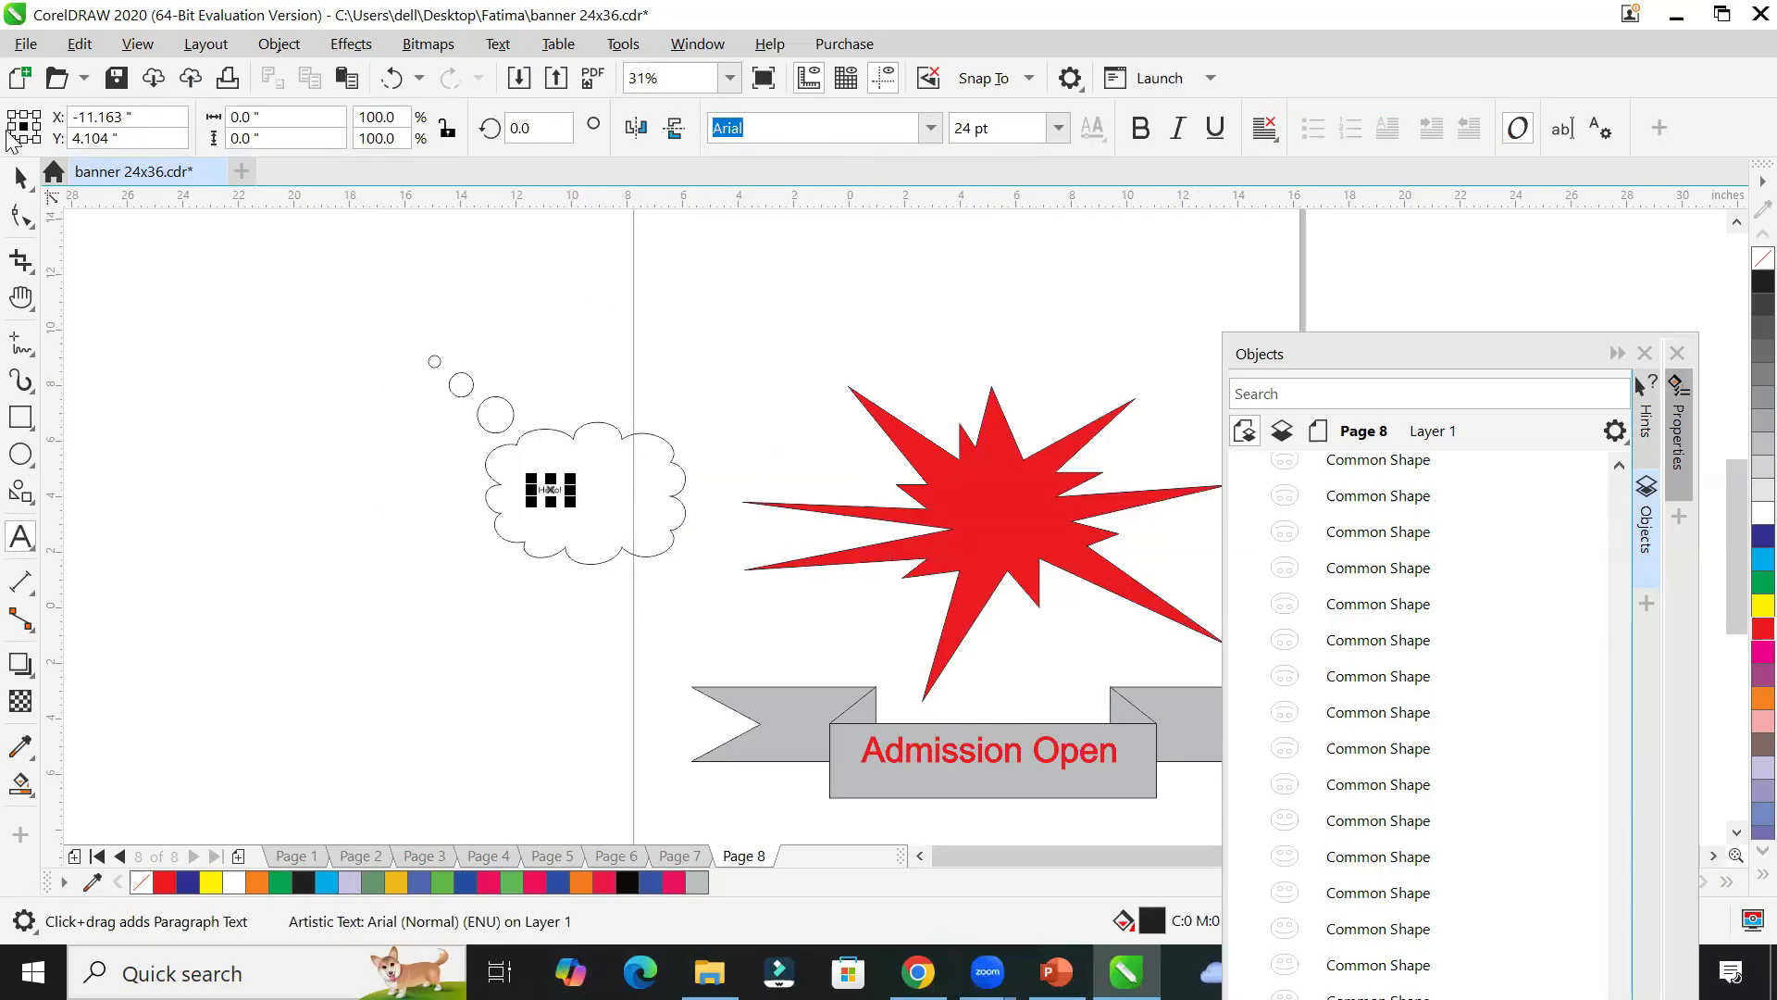
{"action": "left_click", "coordinate": [21, 176]}
{"action": "left_click_drag", "start_coordinate": [575, 504], "coordinate": [674, 579]}
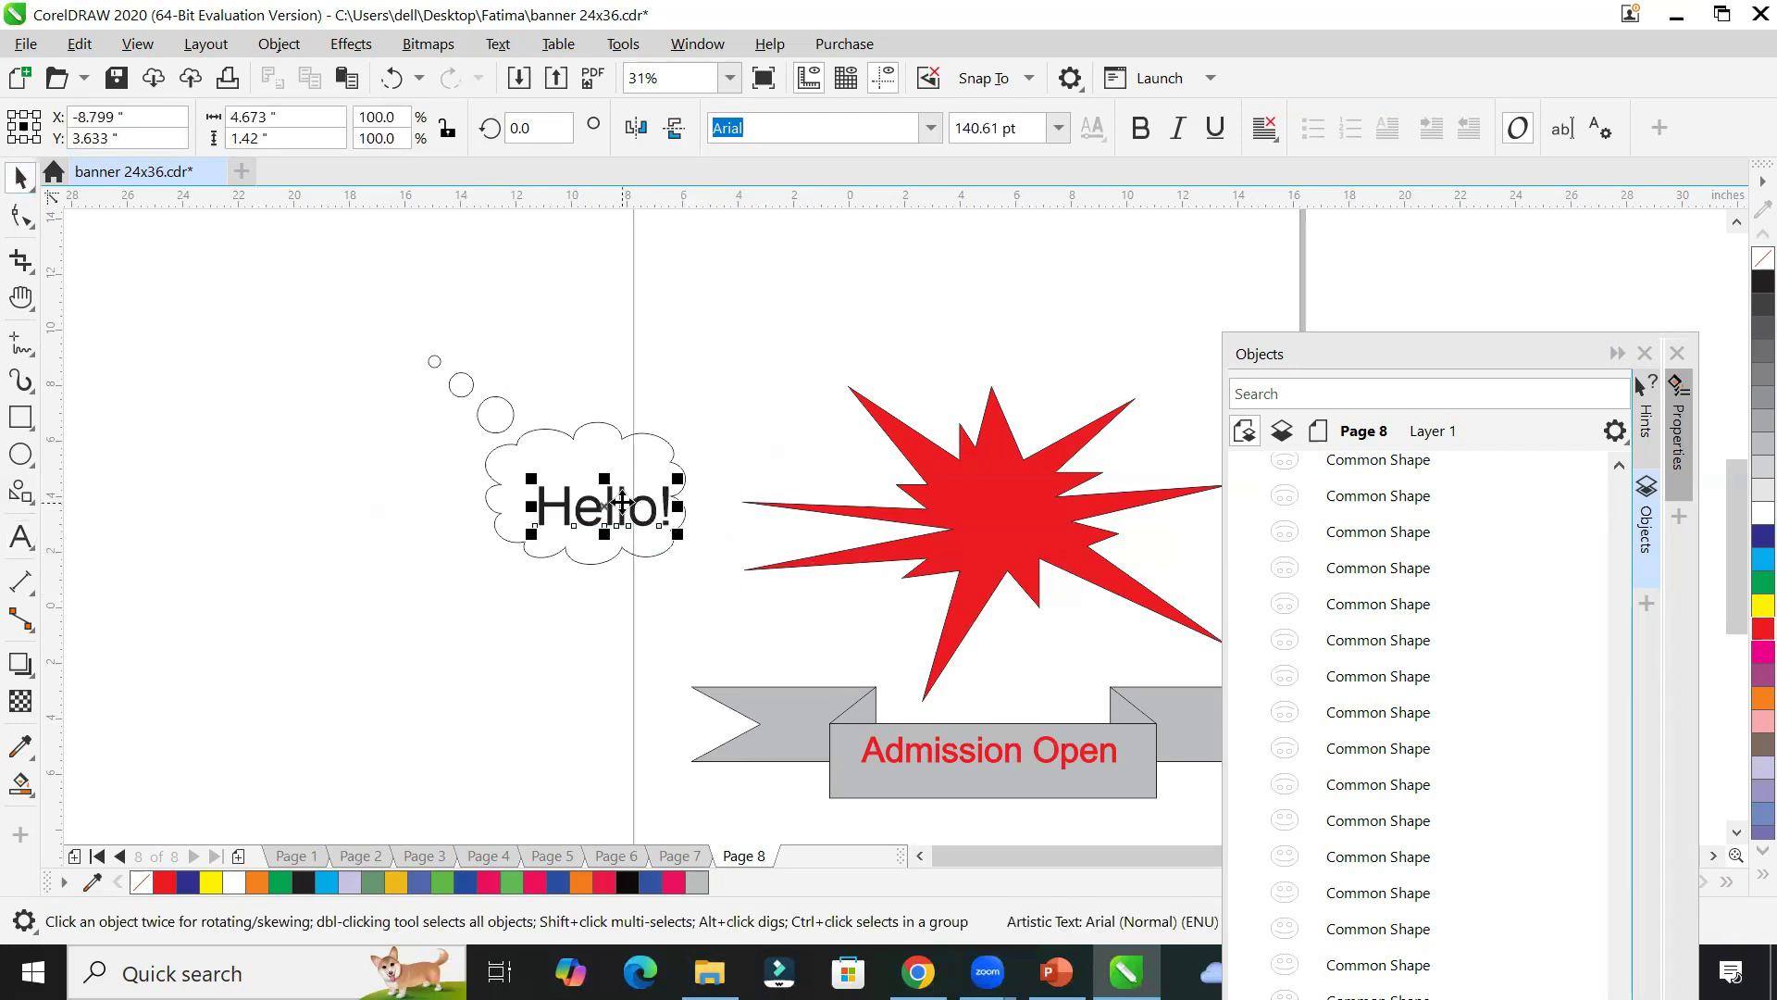
{"action": "left_click_drag", "start_coordinate": [606, 499], "coordinate": [585, 478]}
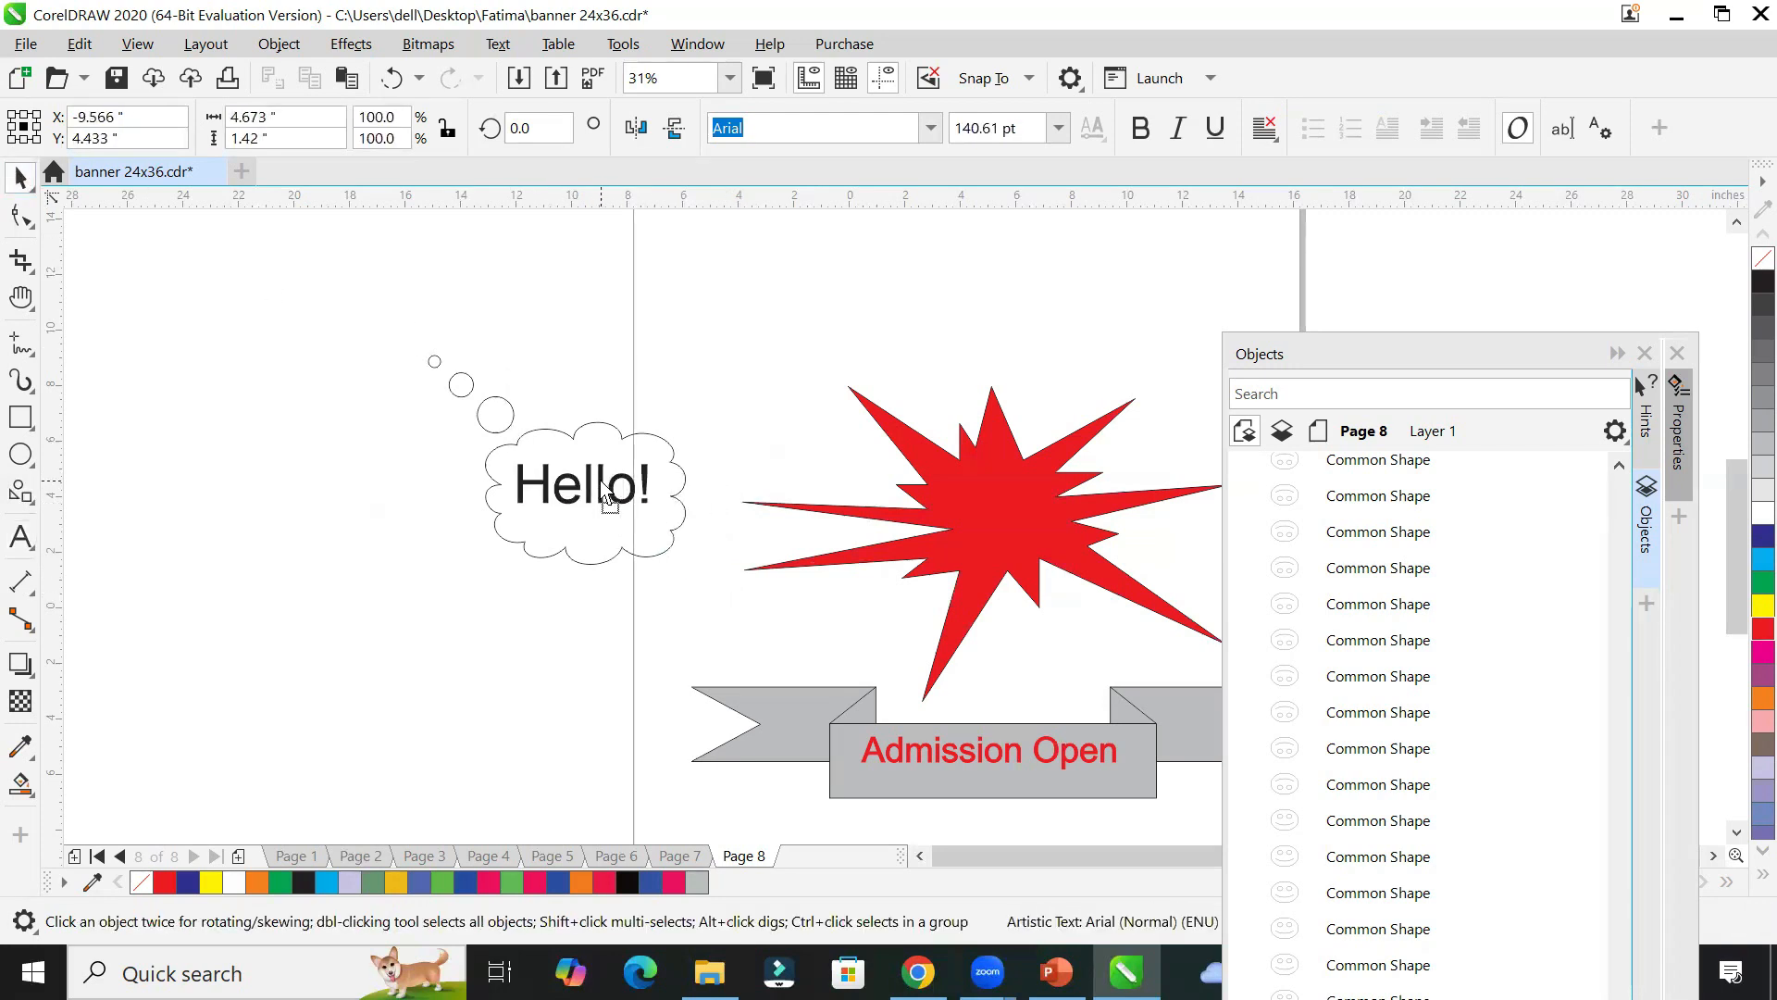
Step: Start importing an image and browse to the Images folder inside _Graphics on Local Disk (D:)
{"action": "left_click", "coordinate": [28, 44]}
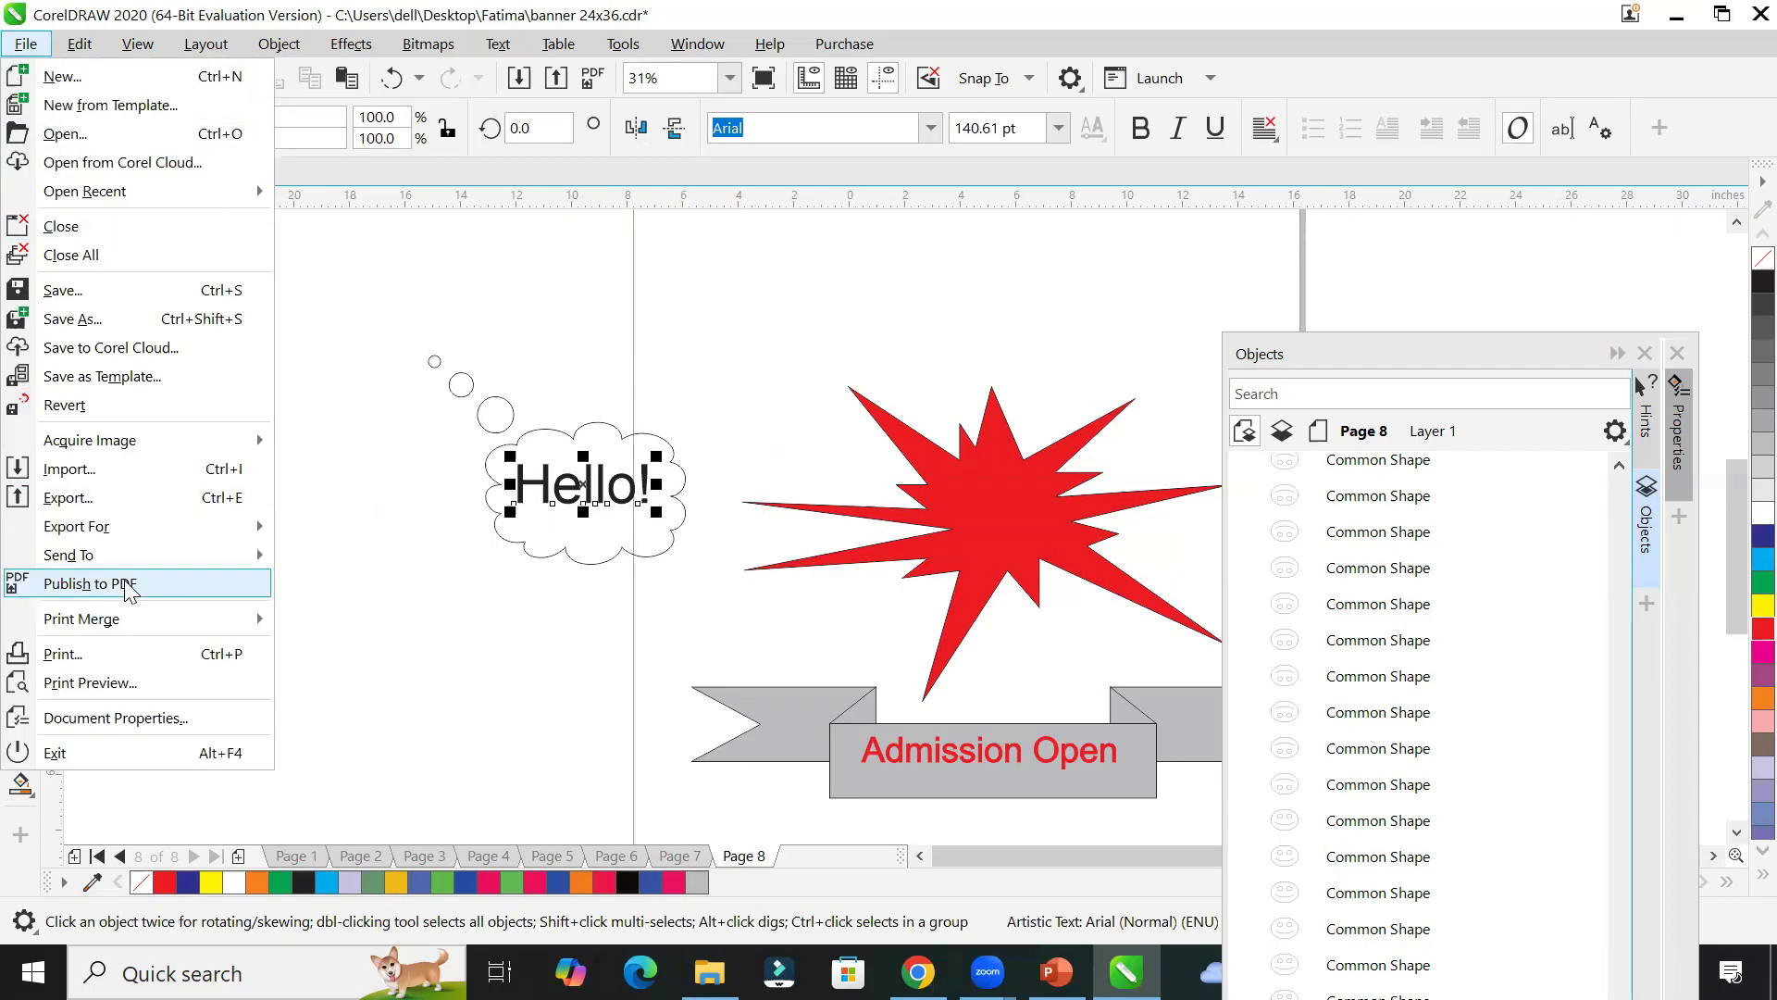
{"action": "left_click", "coordinate": [153, 474]}
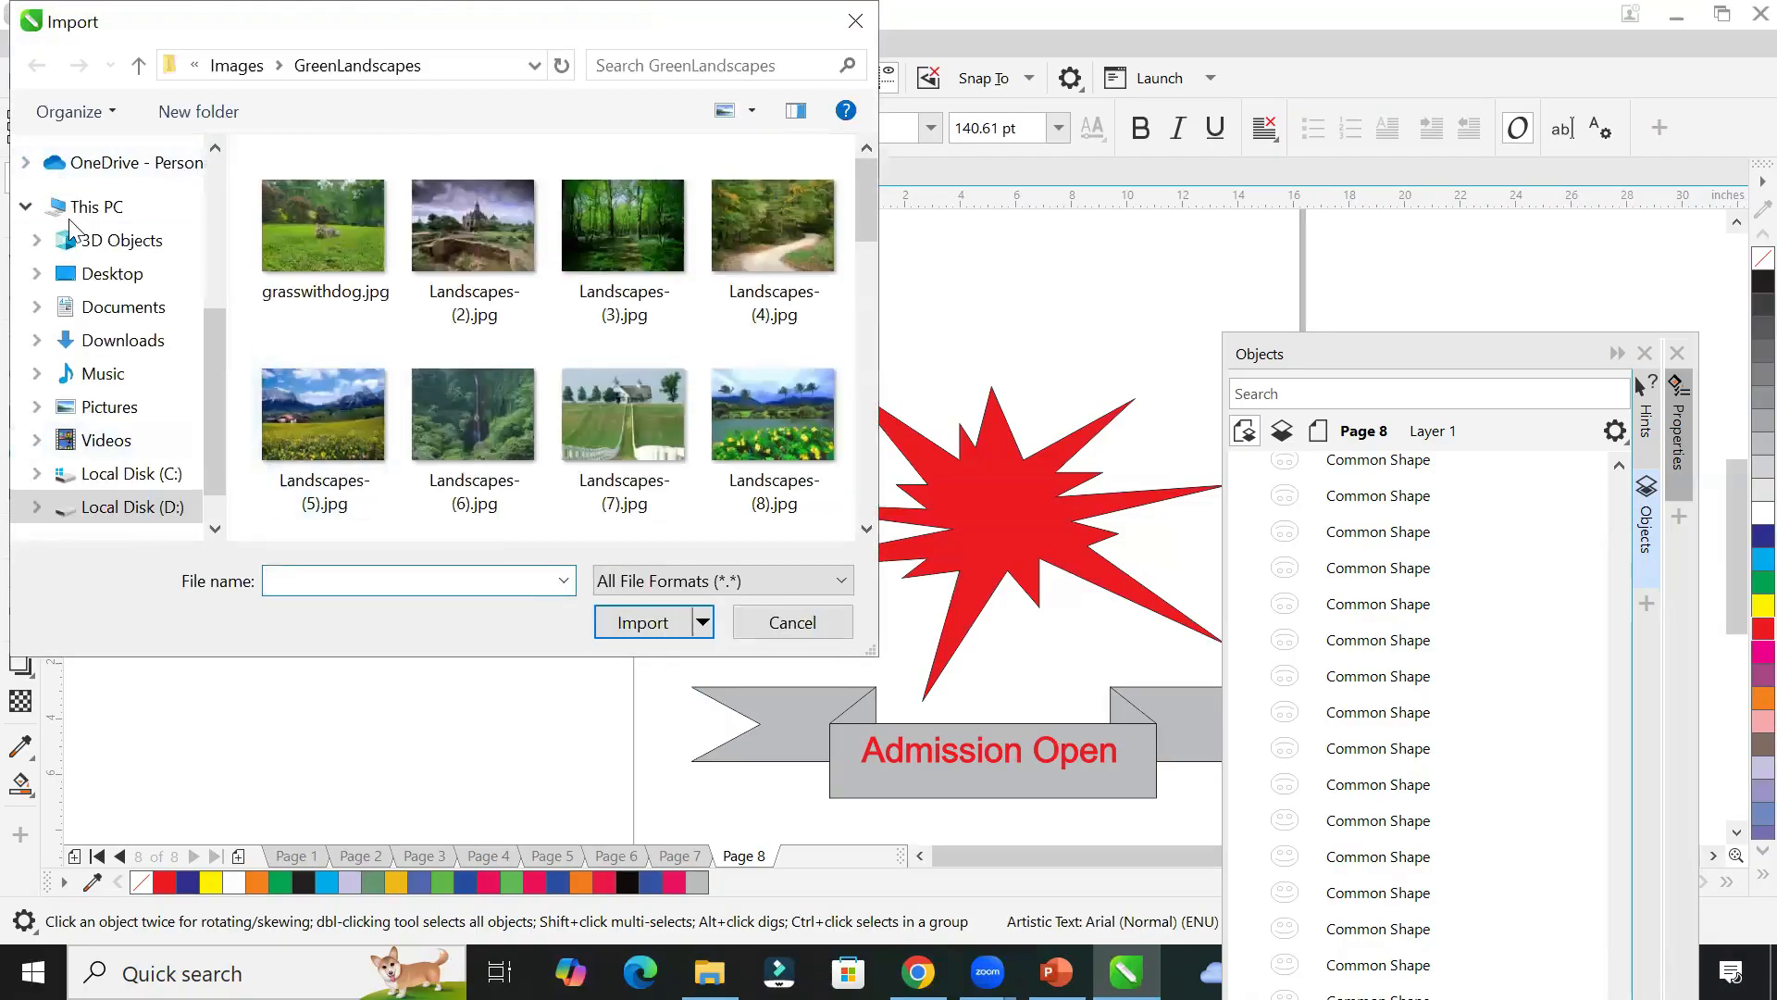
{"action": "scroll", "coordinate": [162, 509], "scroll_direction": "down", "scroll_amount": 1}
{"action": "left_click", "coordinate": [165, 463]}
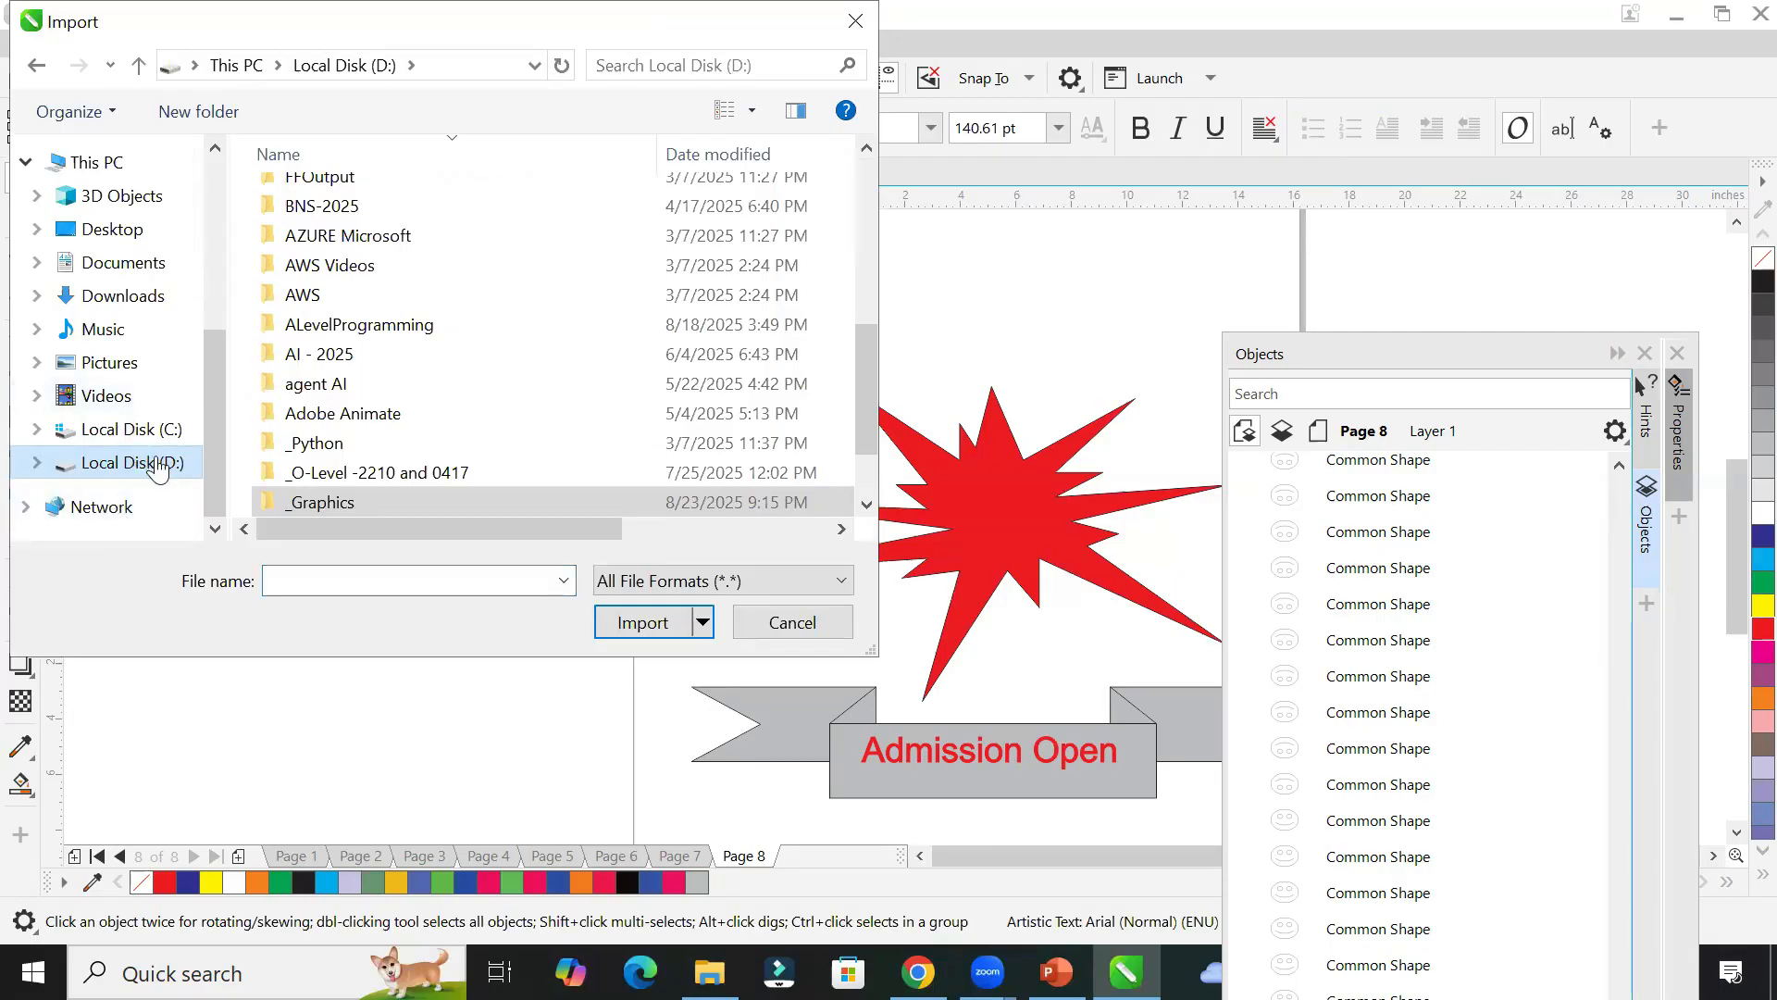
{"action": "scroll", "coordinate": [429, 432], "scroll_direction": "down", "scroll_amount": 1}
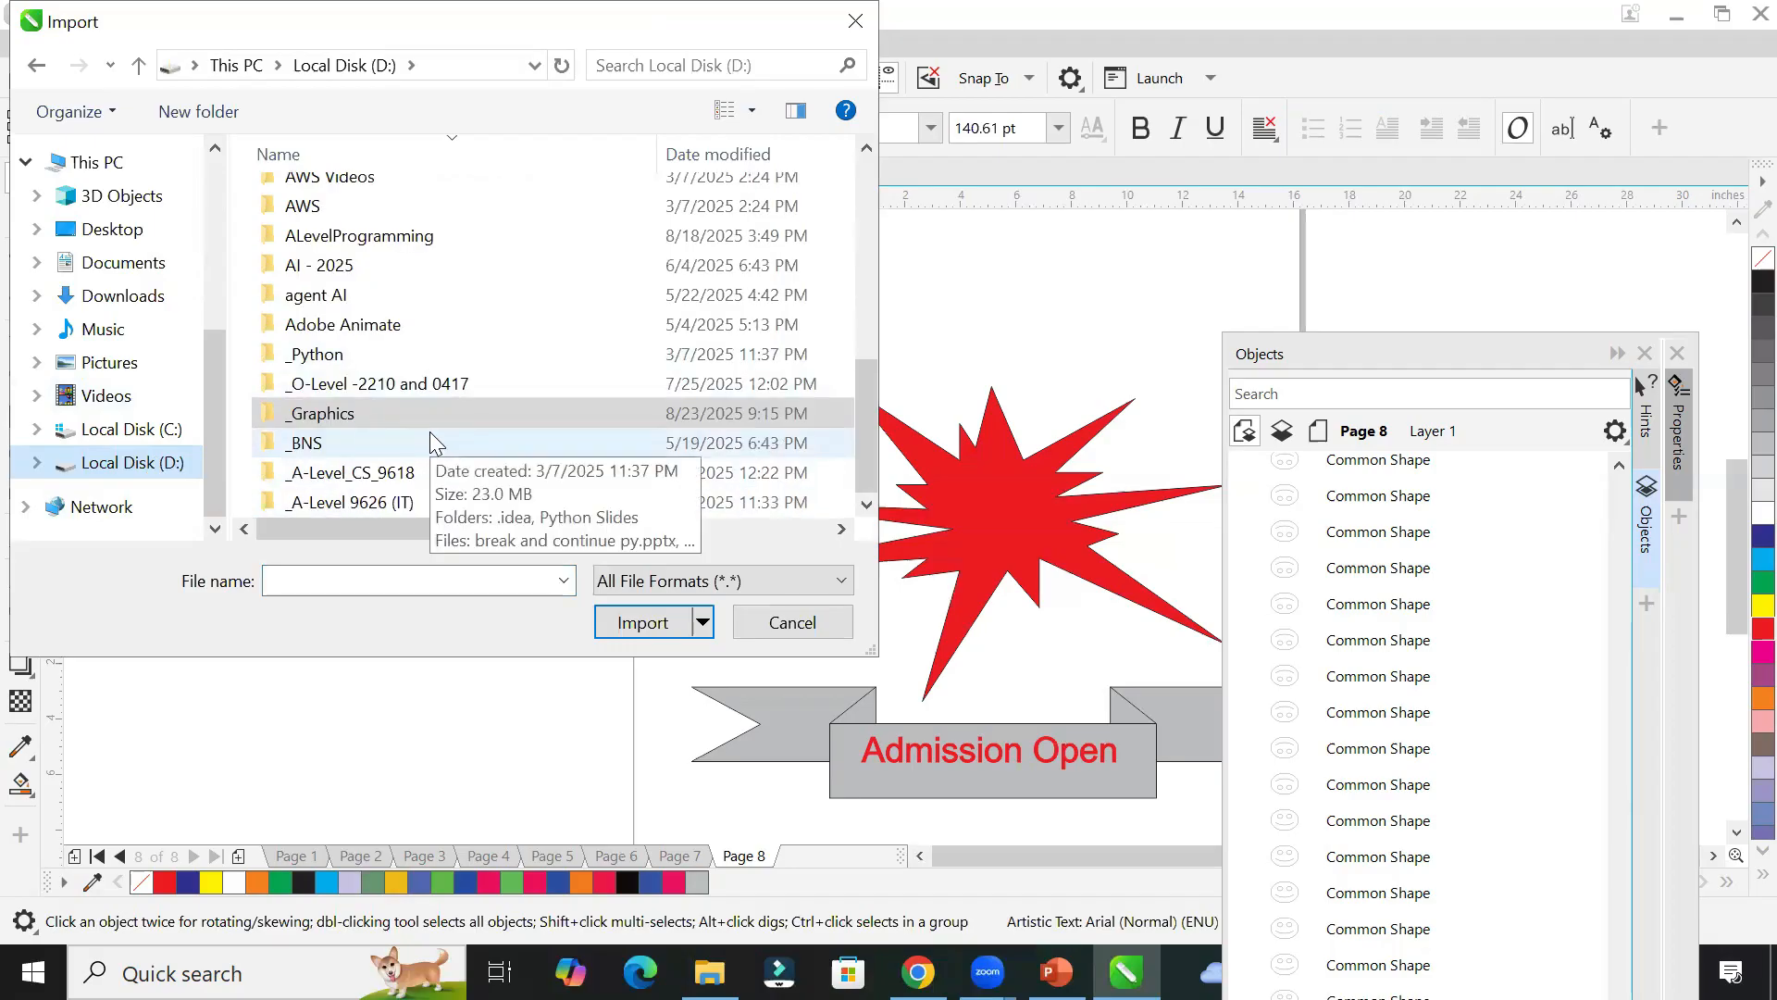
{"action": "scroll", "coordinate": [429, 431], "scroll_direction": "up", "scroll_amount": 1}
{"action": "scroll", "coordinate": [430, 434], "scroll_direction": "up", "scroll_amount": 3}
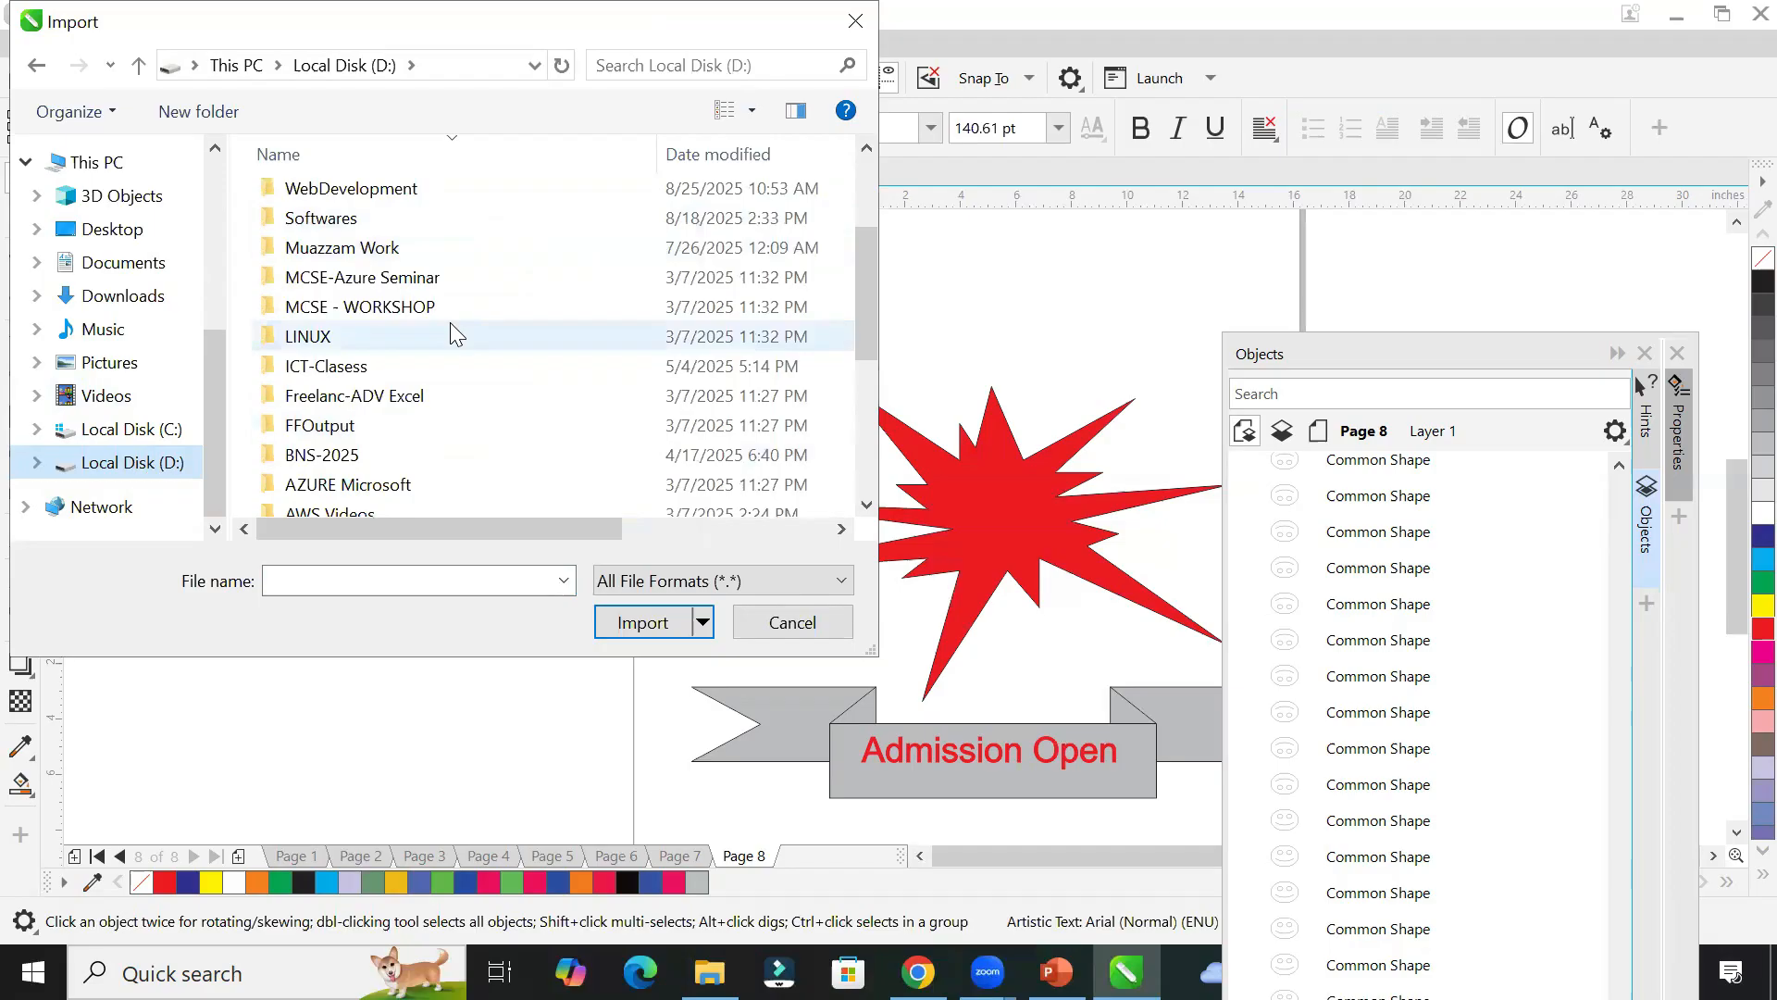
{"action": "scroll", "coordinate": [453, 278], "scroll_direction": "up", "scroll_amount": 2}
{"action": "scroll", "coordinate": [441, 369], "scroll_direction": "down", "scroll_amount": 1}
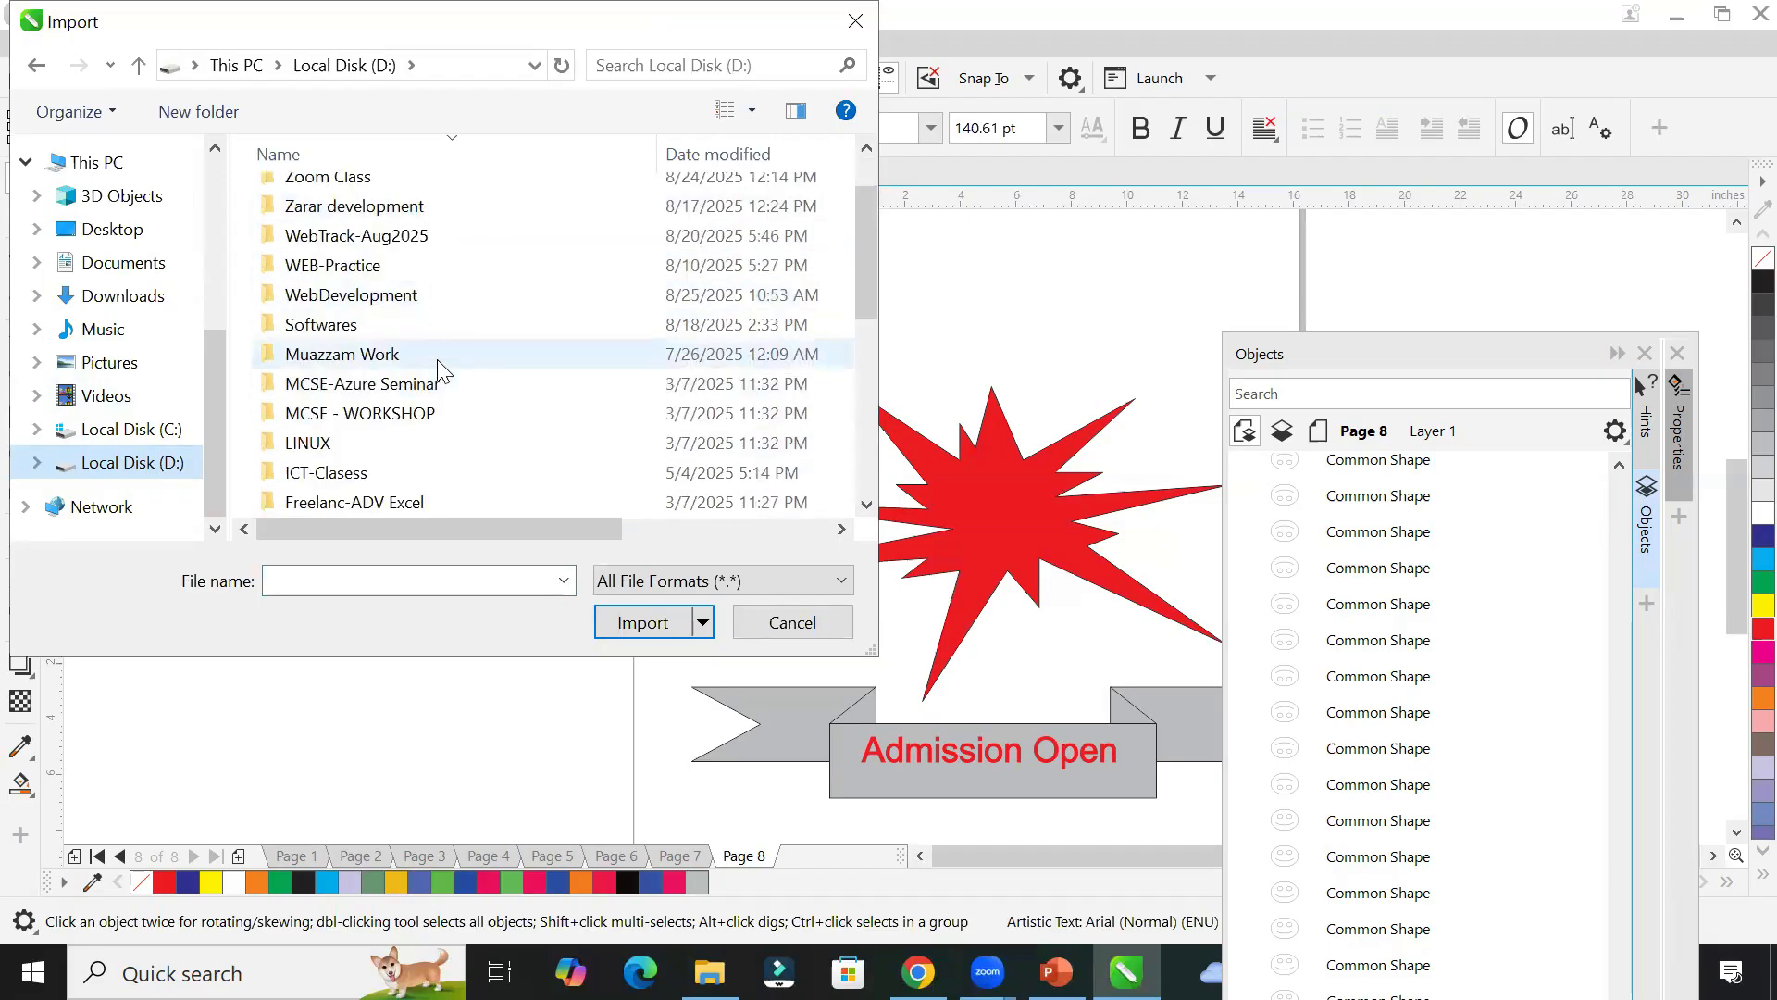
{"action": "scroll", "coordinate": [441, 368], "scroll_direction": "down", "scroll_amount": 2}
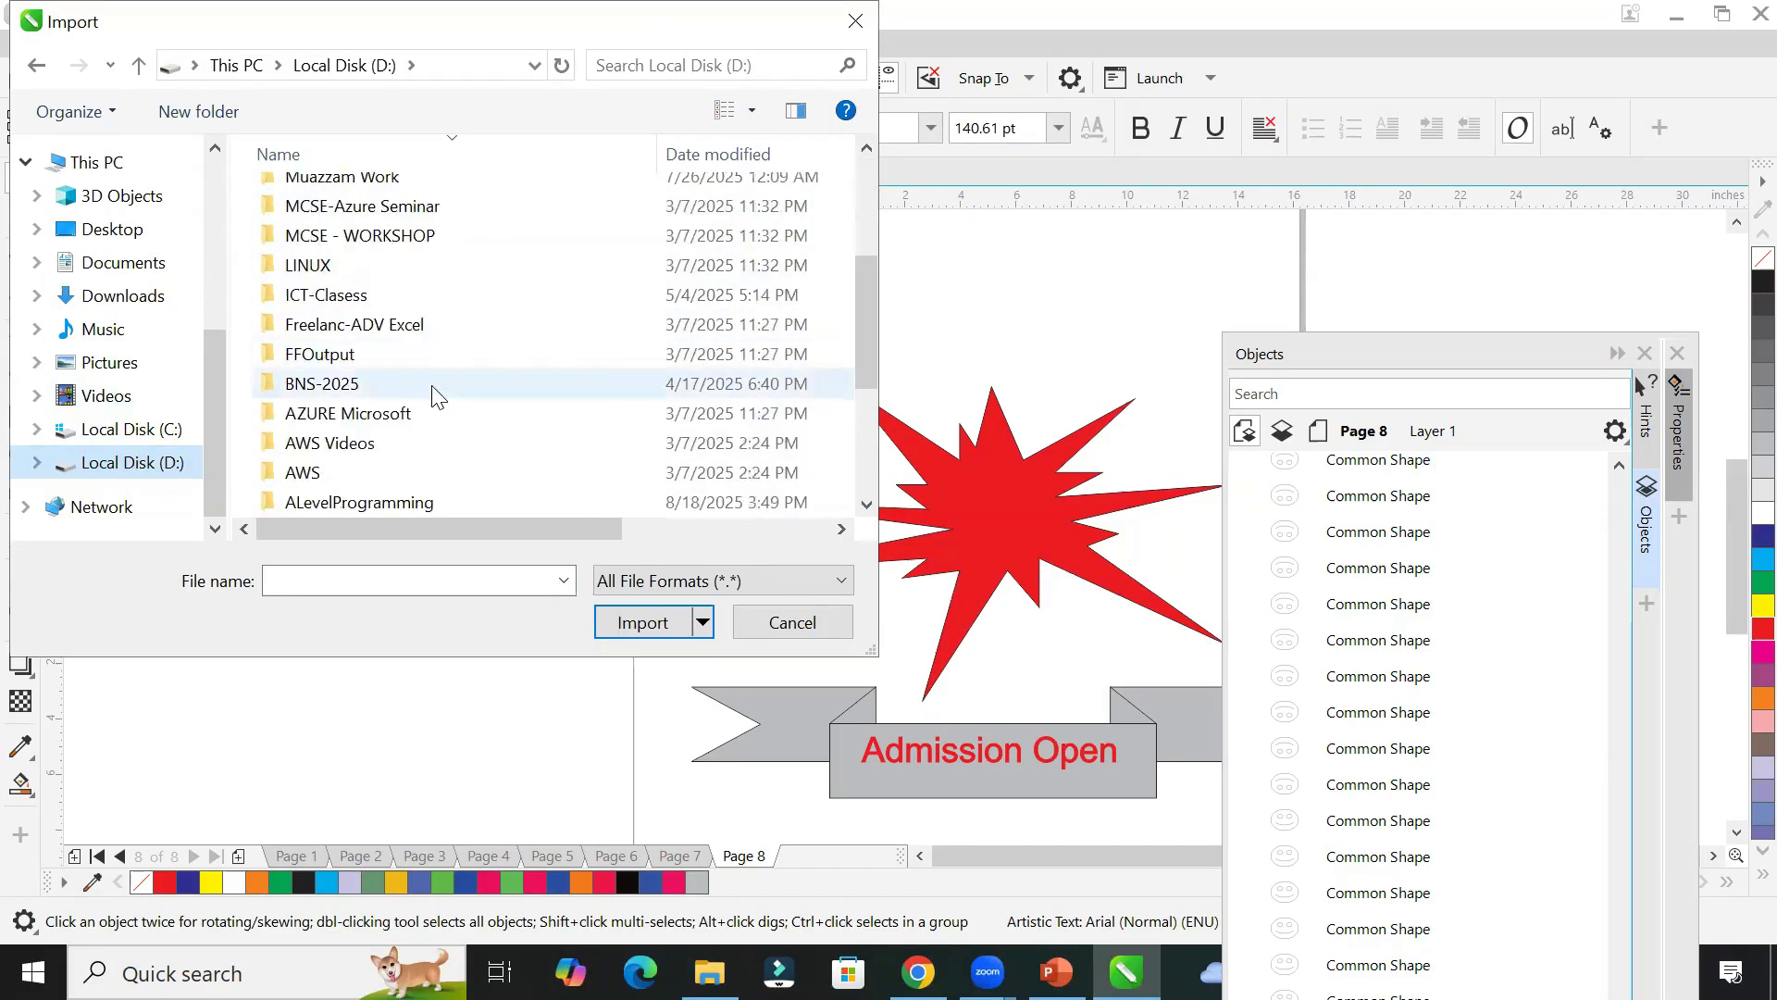
{"action": "scroll", "coordinate": [431, 425], "scroll_direction": "down", "scroll_amount": 2}
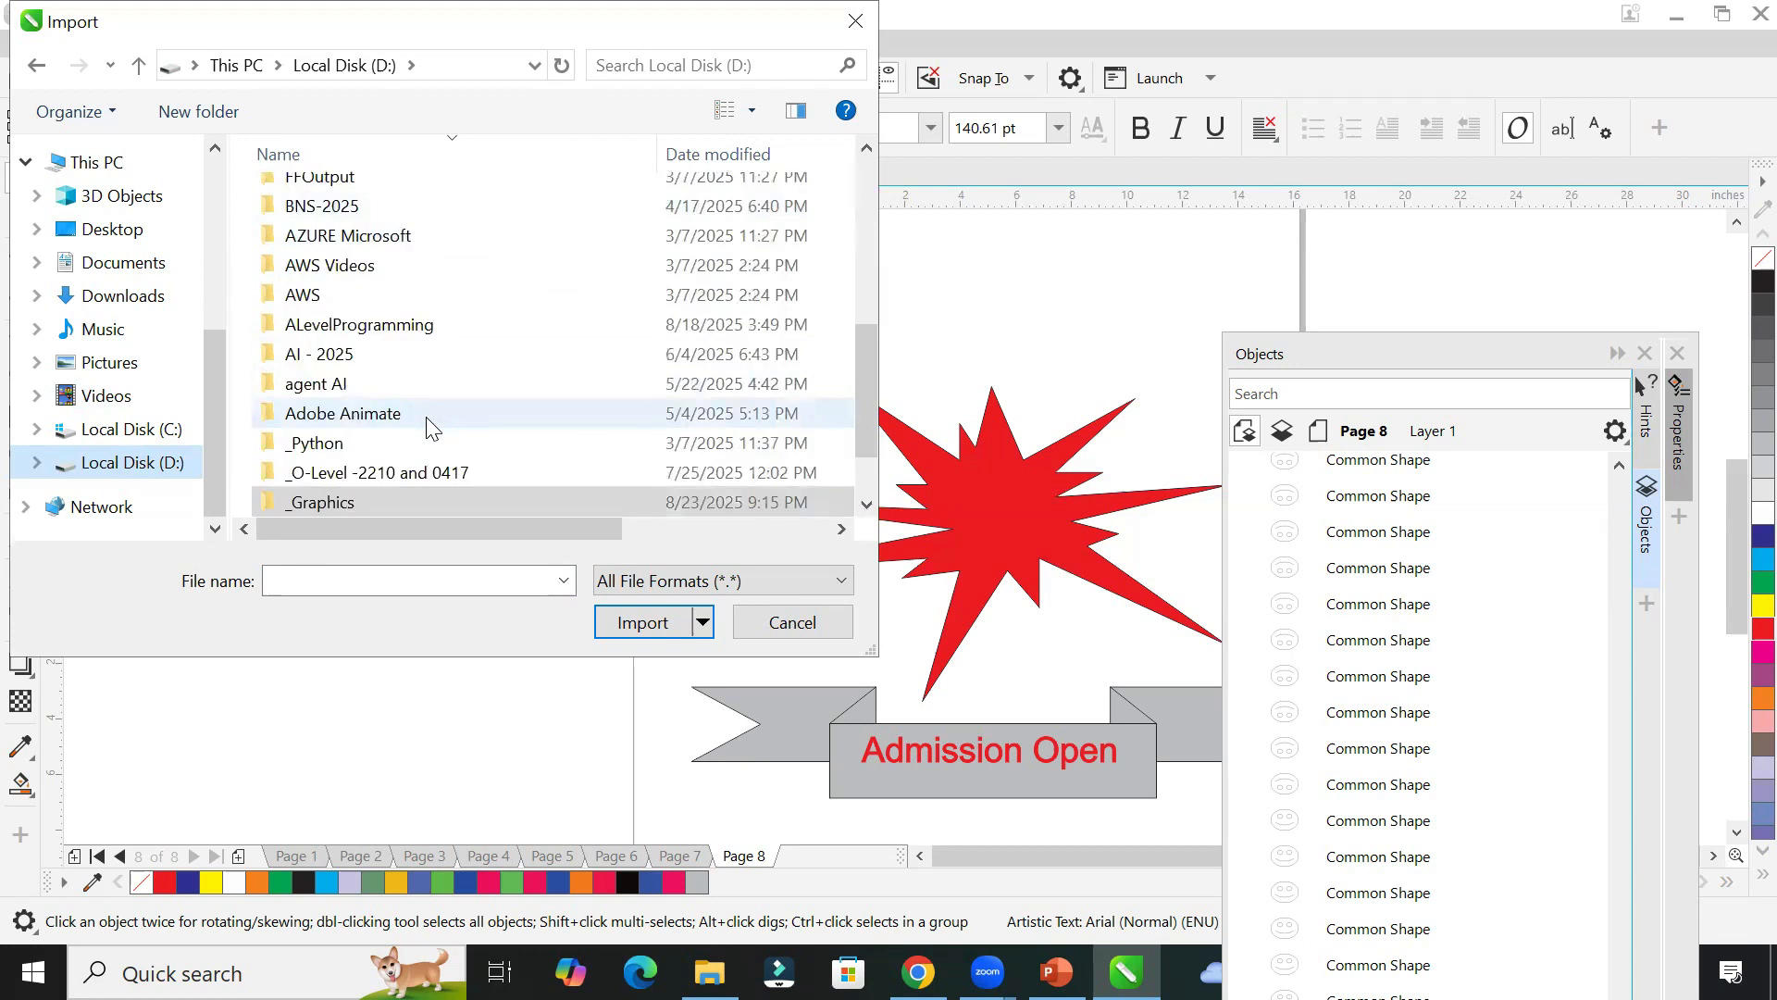
{"action": "double_click", "coordinate": [372, 507]}
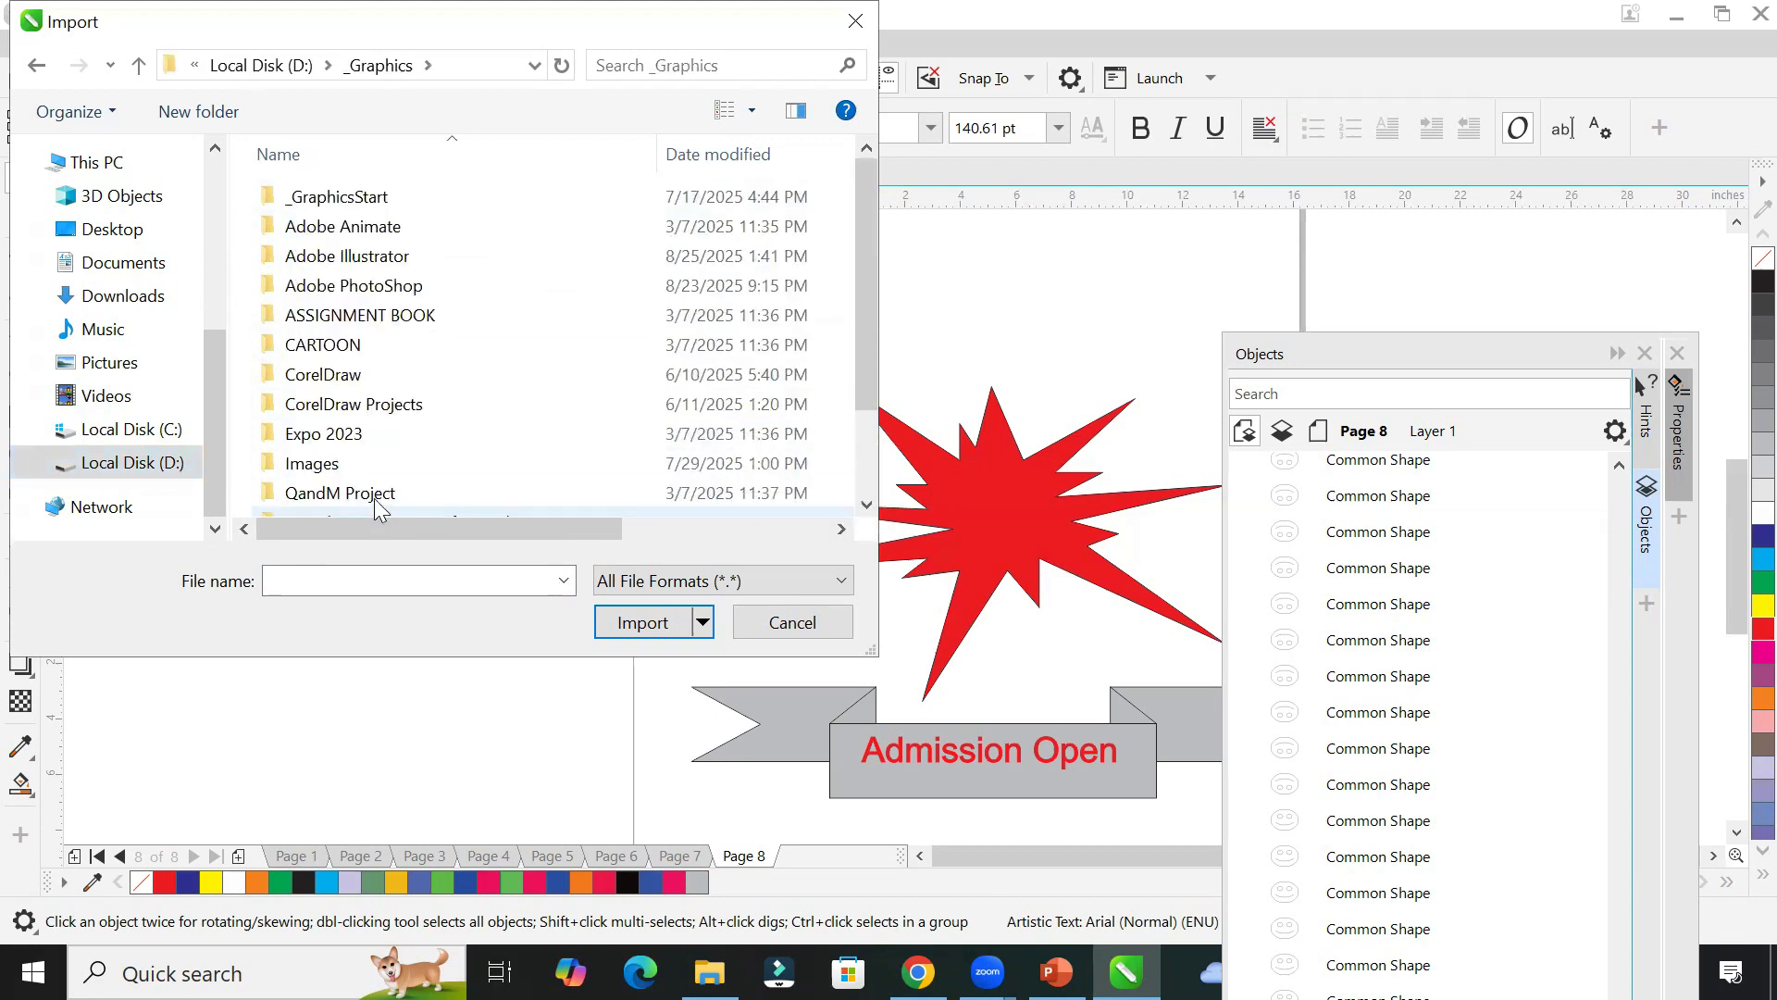
{"action": "double_click", "coordinate": [398, 463]}
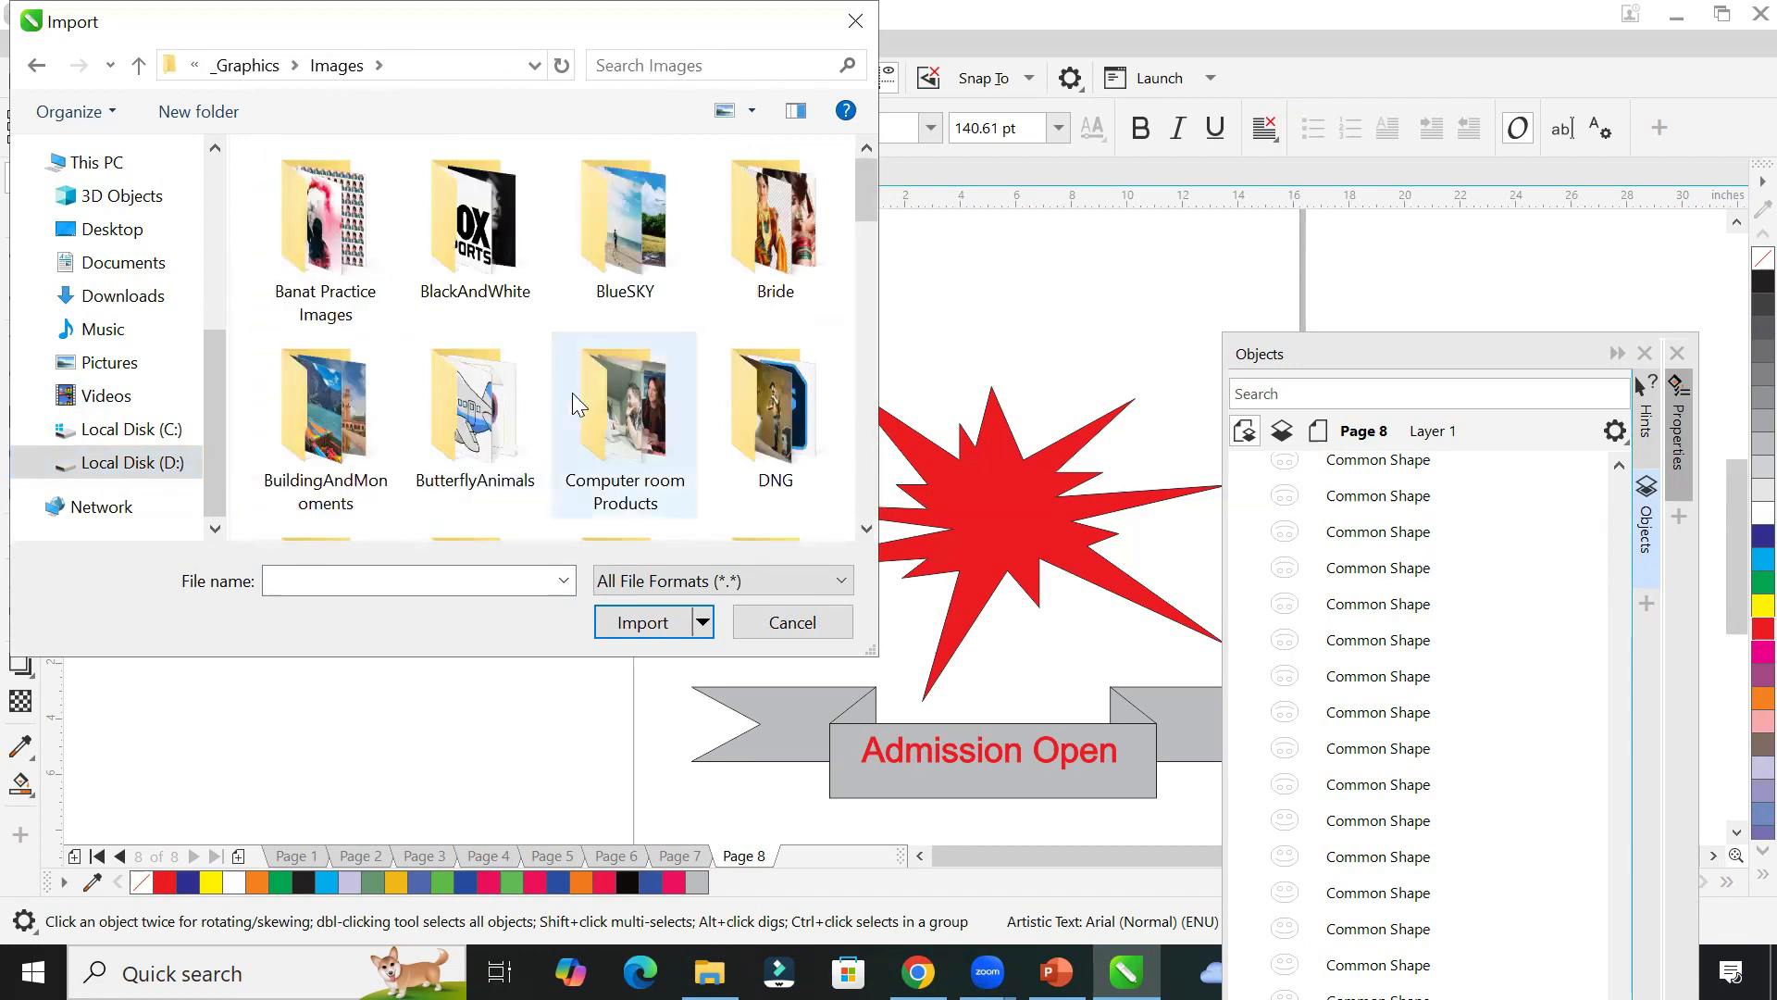
Step: Import Actor- (3).png from the Transparent PNG folder at about 9.6 by 15.8 inches and place it to the right of the callout
{"action": "scroll", "coordinate": [572, 393], "scroll_direction": "down", "scroll_amount": 3}
{"action": "scroll", "coordinate": [572, 393], "scroll_direction": "down", "scroll_amount": 2}
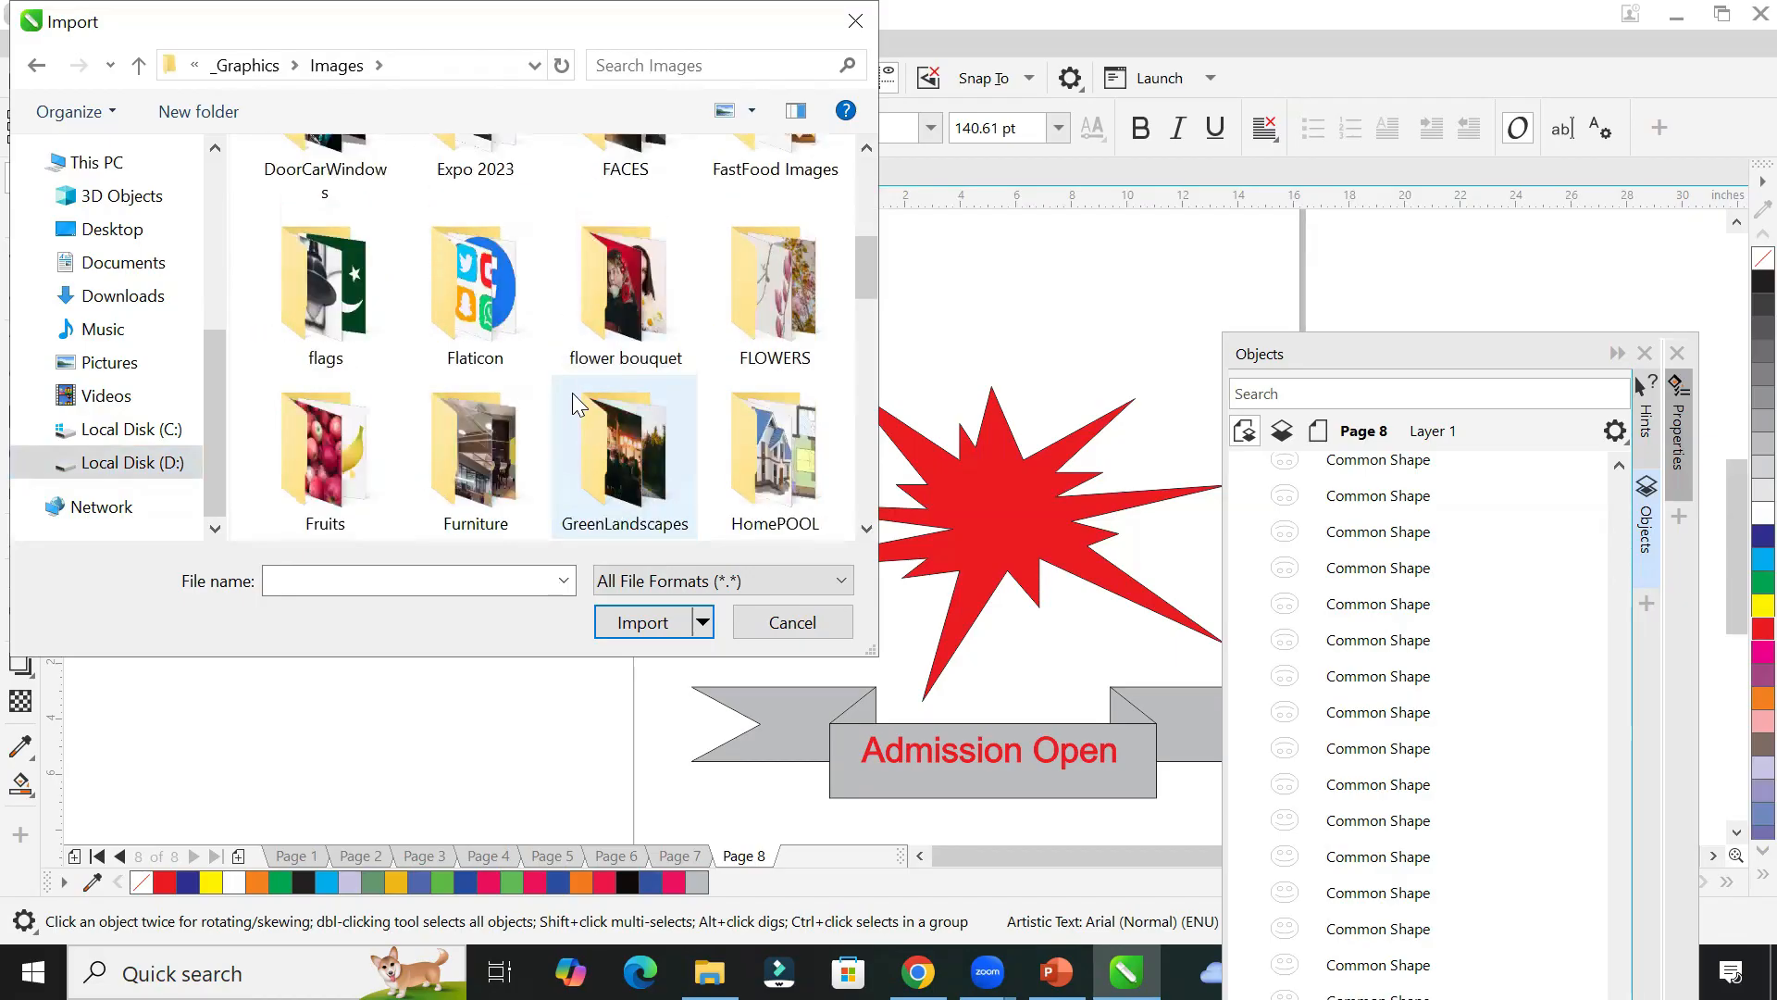
{"action": "scroll", "coordinate": [572, 392], "scroll_direction": "down", "scroll_amount": 2}
{"action": "scroll", "coordinate": [572, 392], "scroll_direction": "down", "scroll_amount": 2}
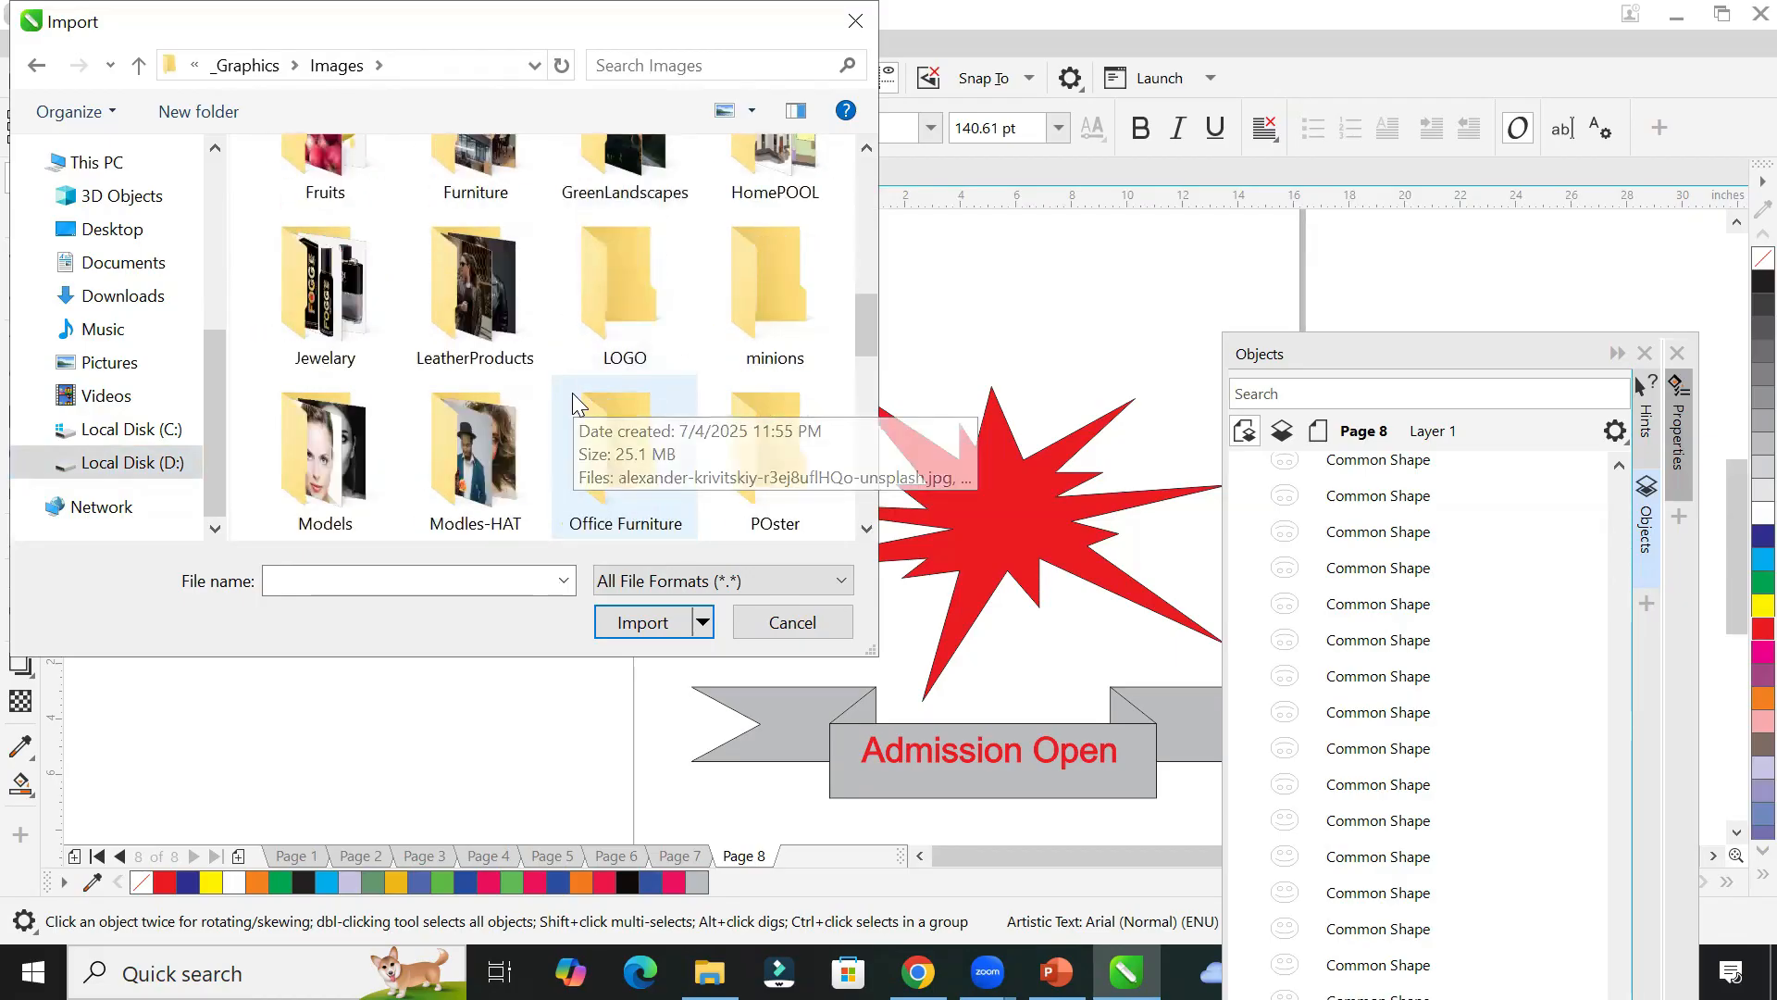
{"action": "scroll", "coordinate": [574, 393], "scroll_direction": "down", "scroll_amount": 2}
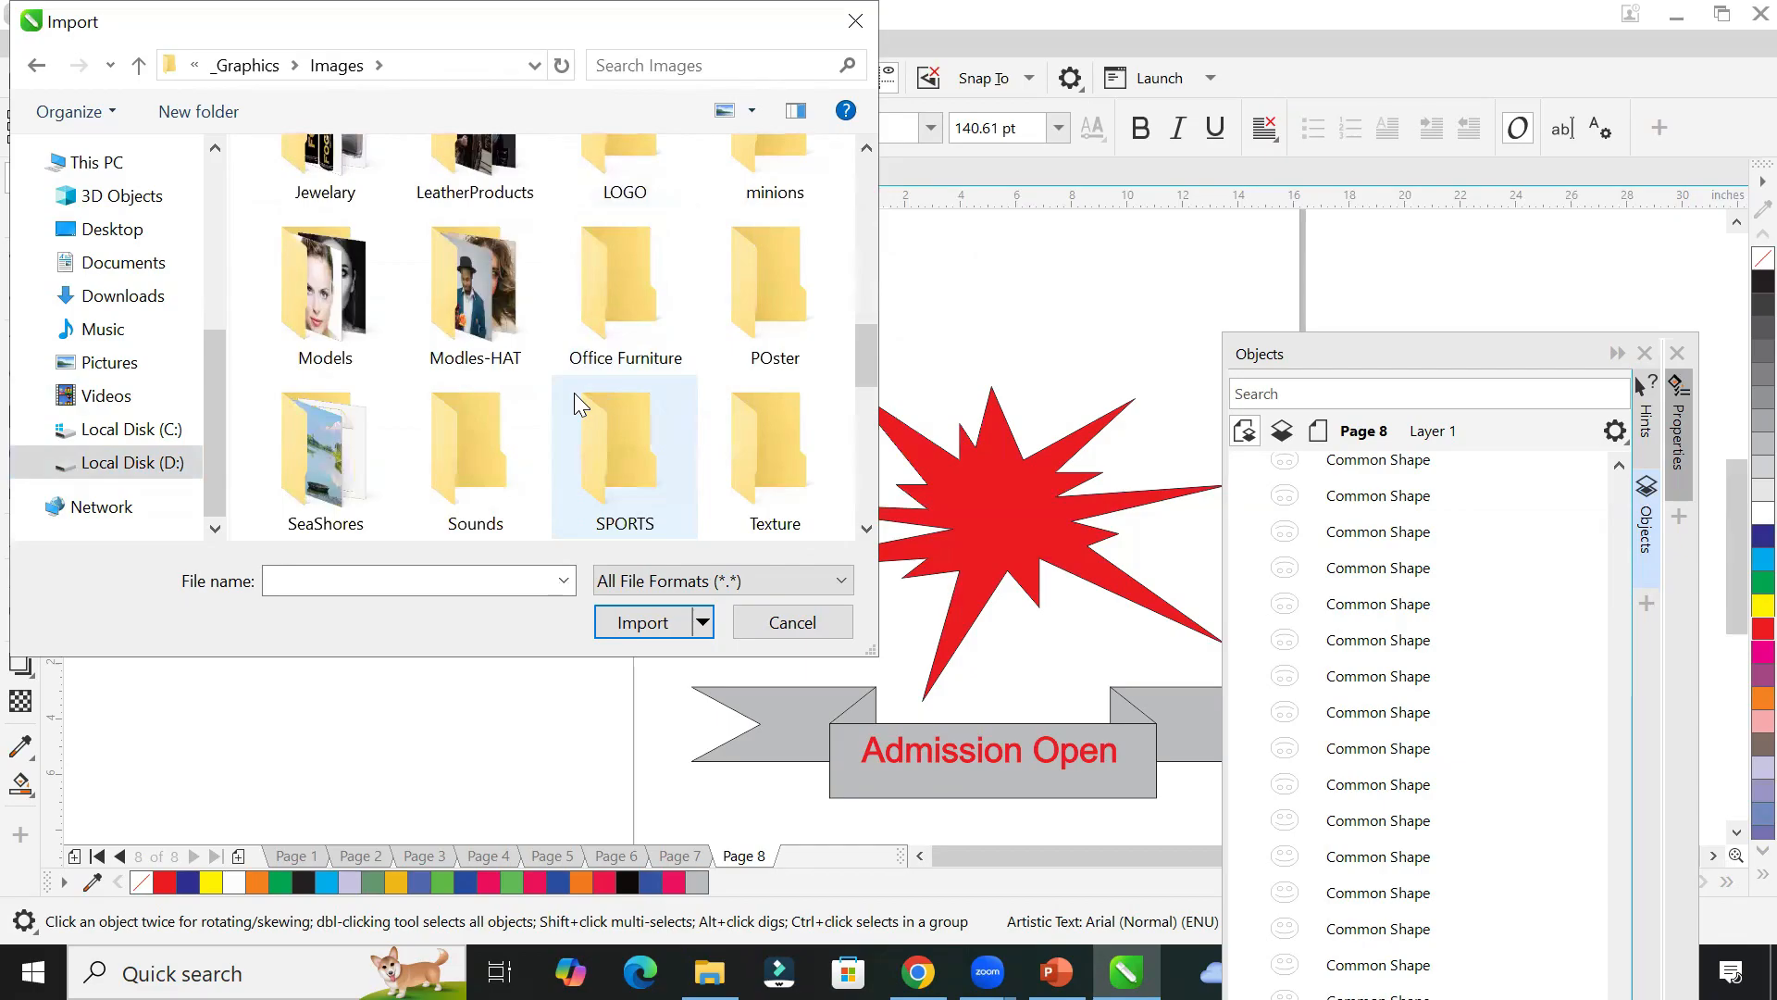
{"action": "scroll", "coordinate": [574, 393], "scroll_direction": "down", "scroll_amount": 2}
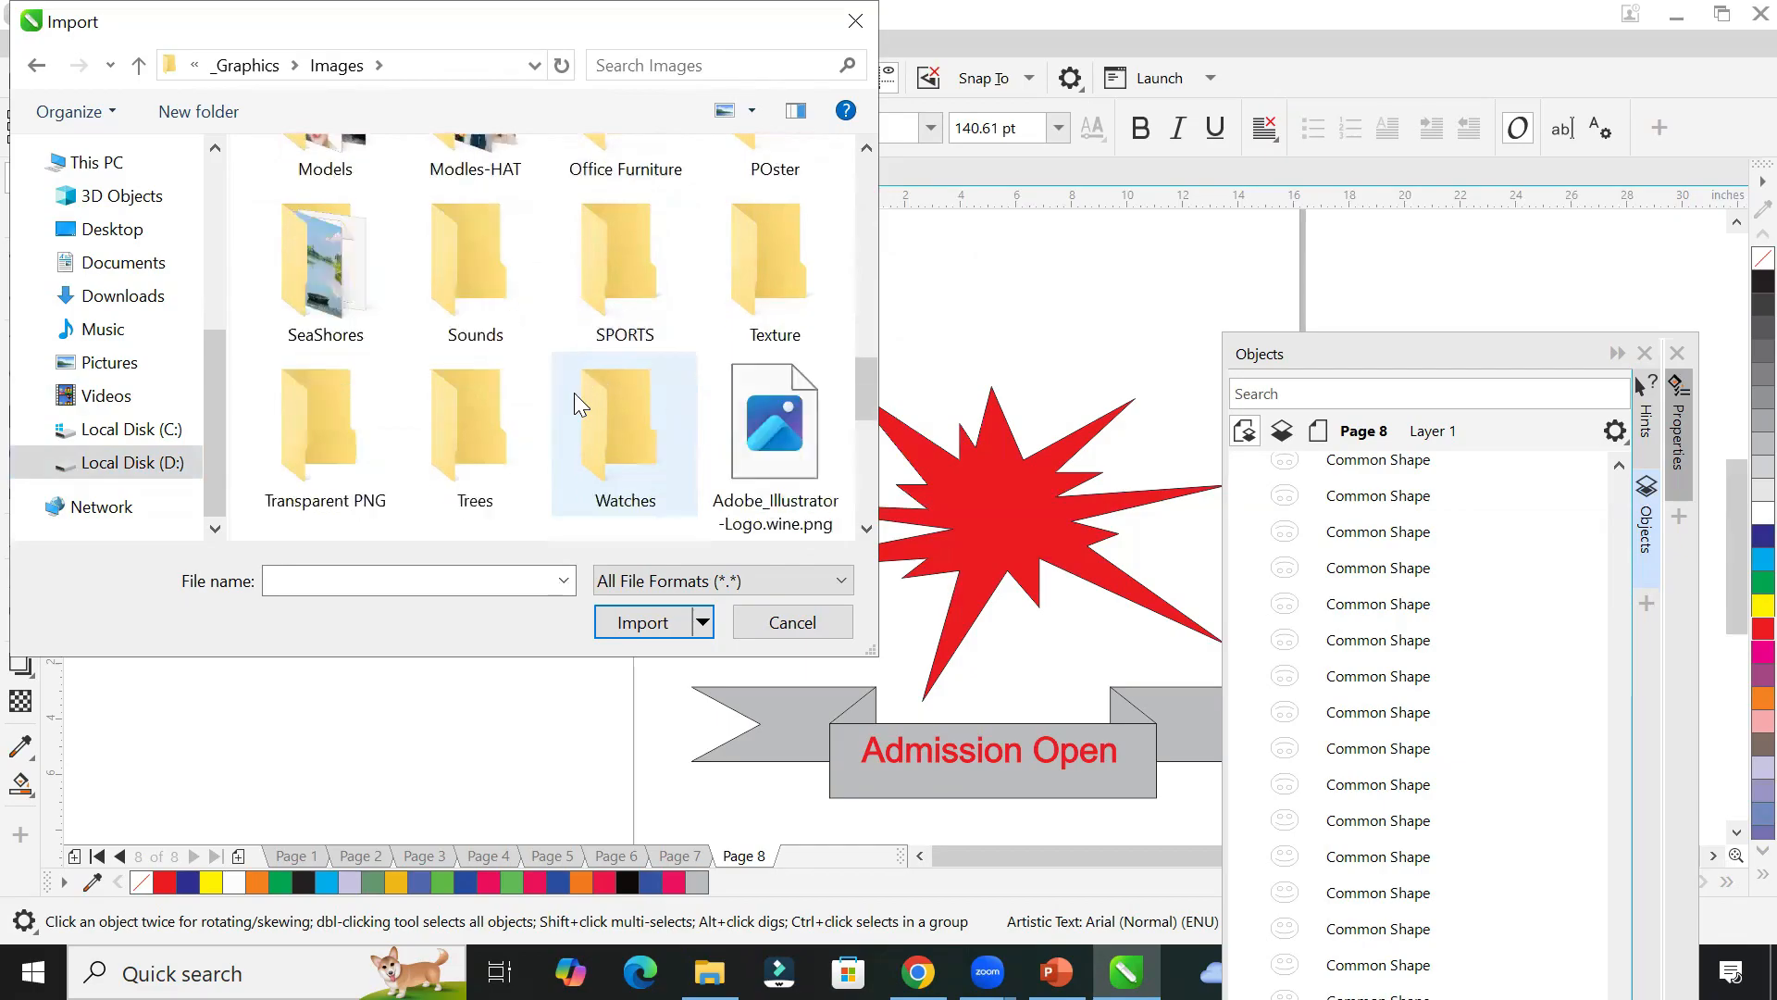
{"action": "double_click", "coordinate": [315, 428]}
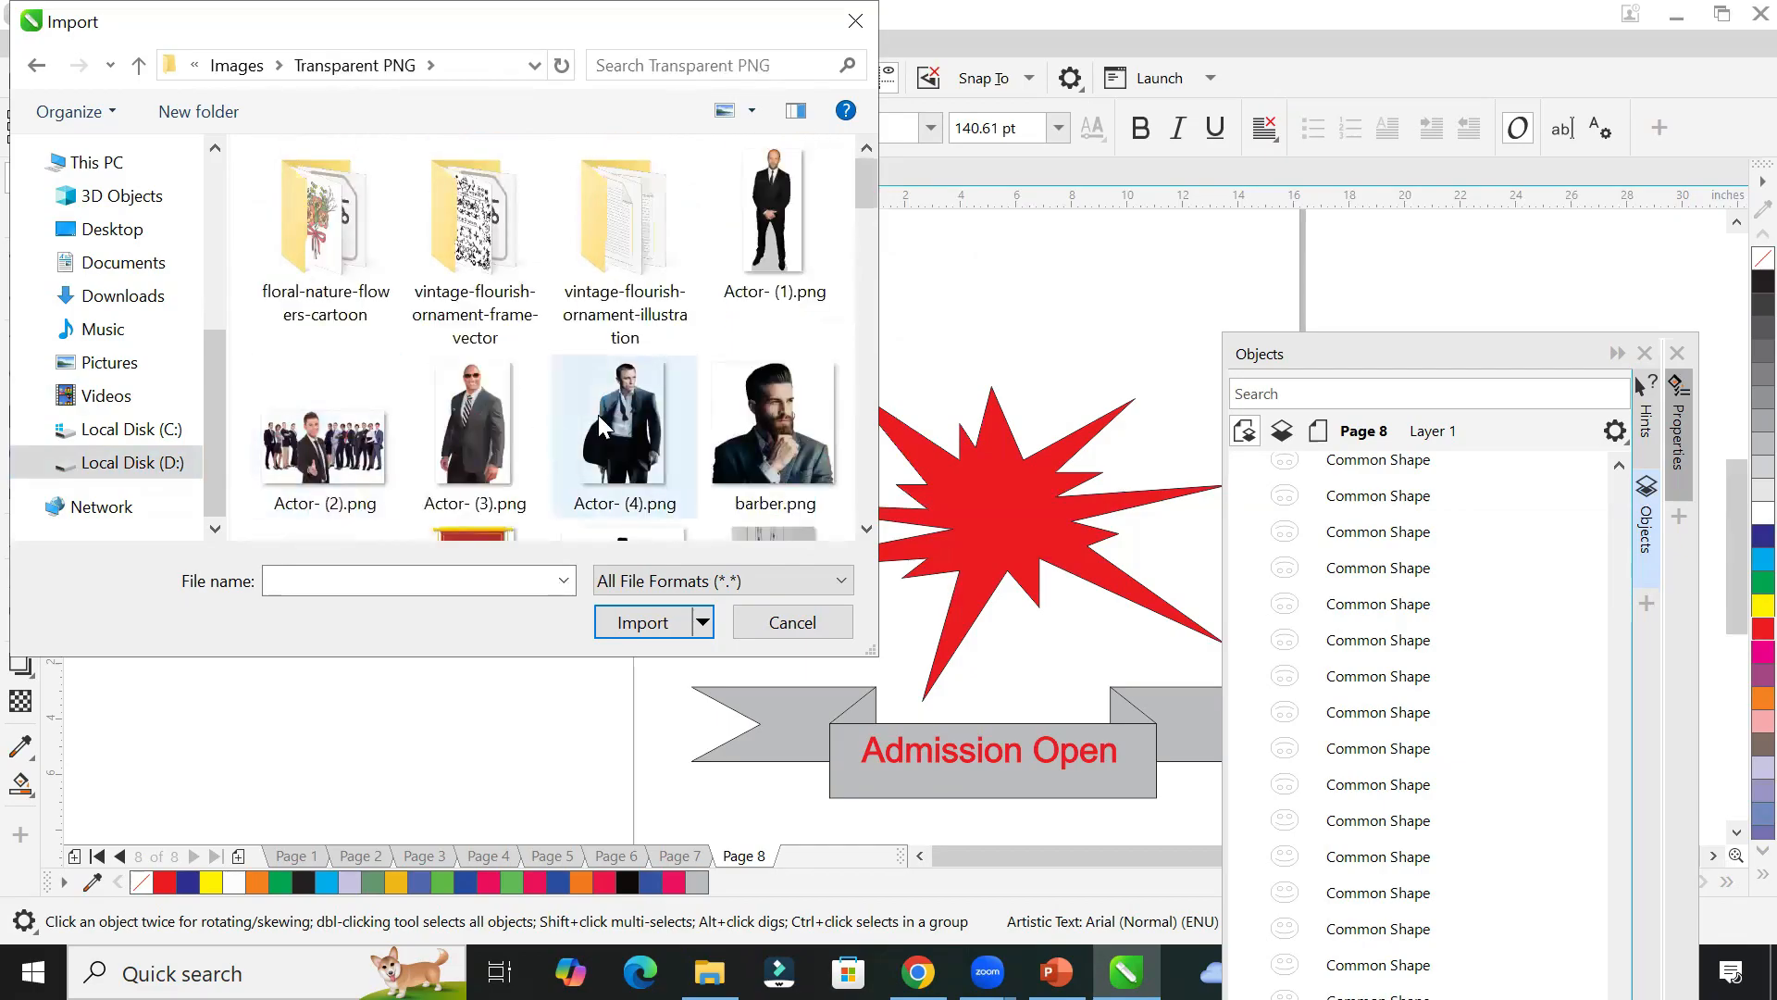
{"action": "double_click", "coordinate": [498, 411]}
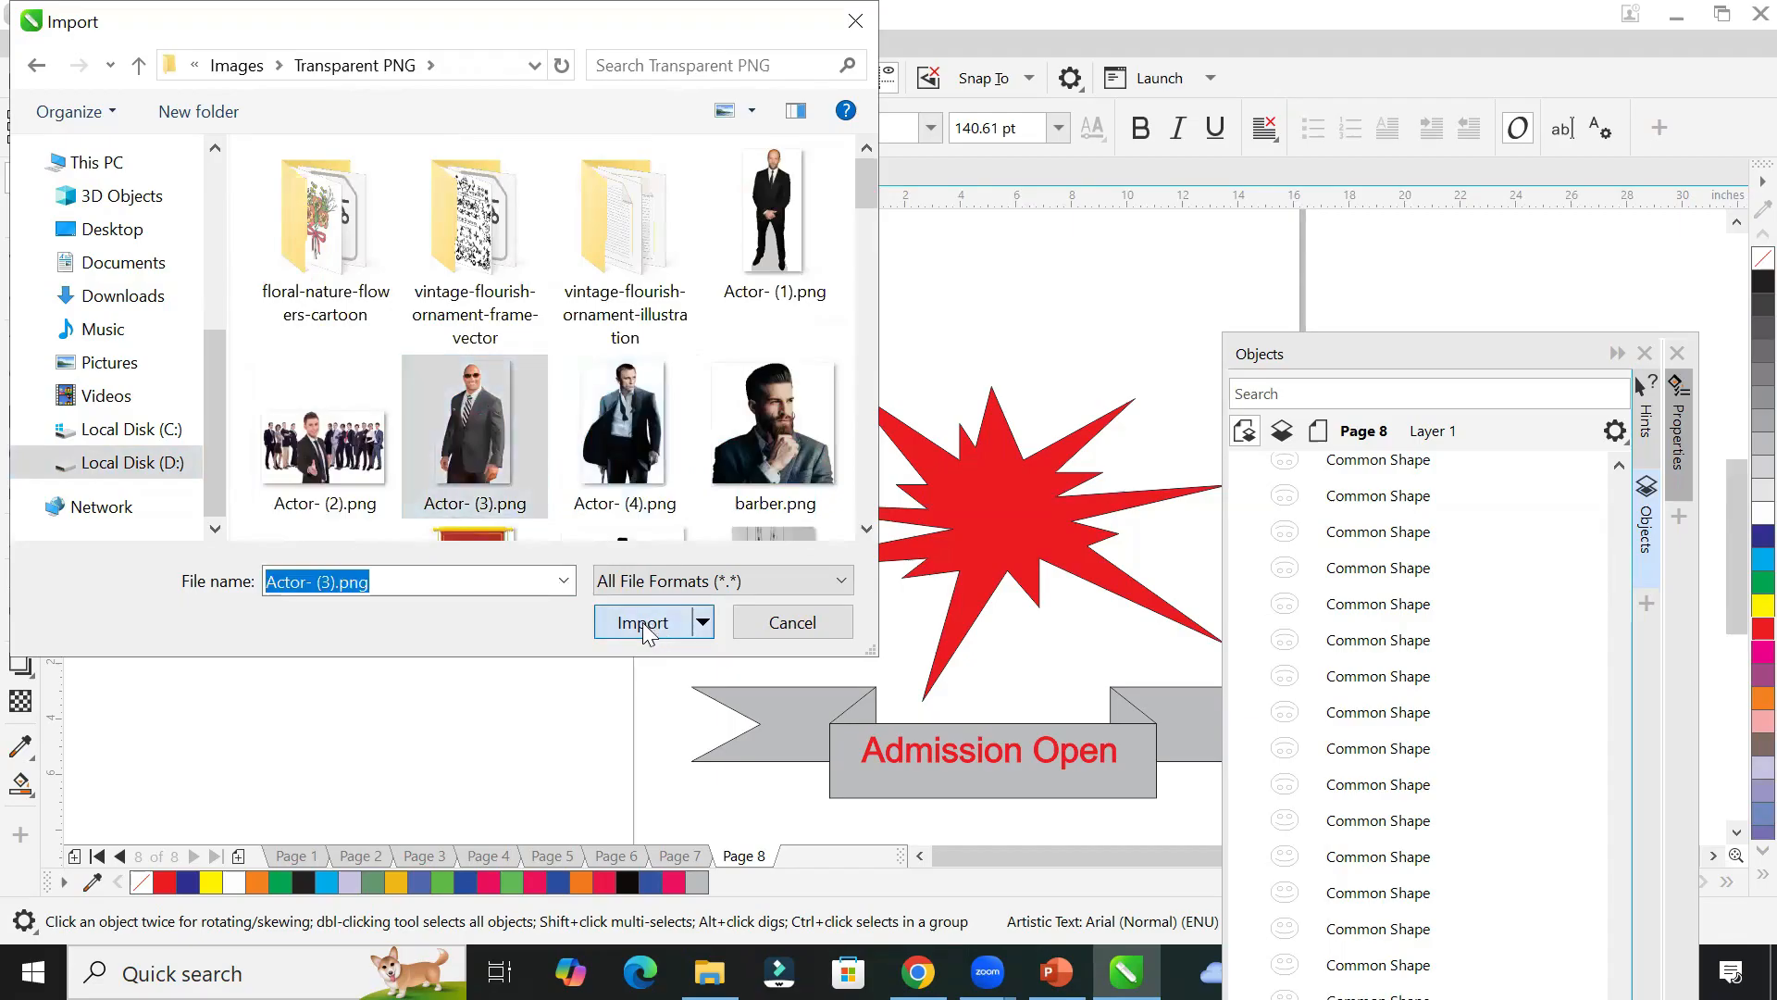
{"action": "left_click_drag", "start_coordinate": [188, 319], "coordinate": [461, 761]}
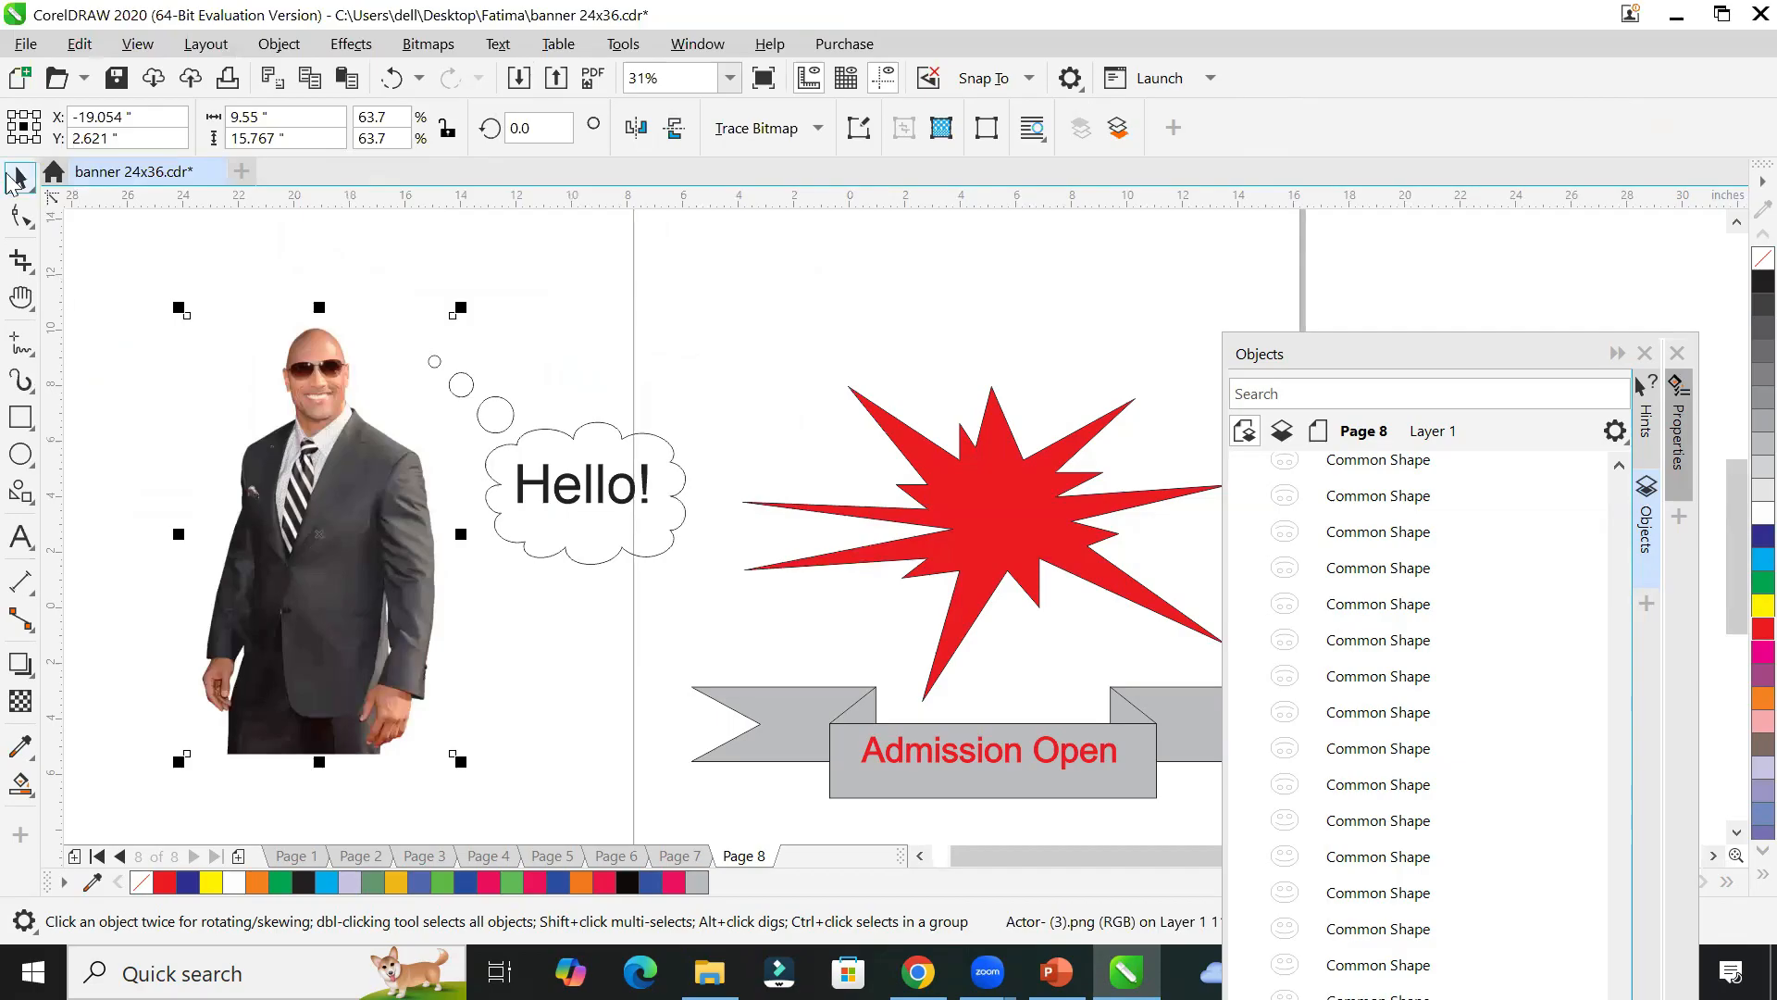
{"action": "left_click_drag", "start_coordinate": [315, 547], "coordinate": [808, 574]}
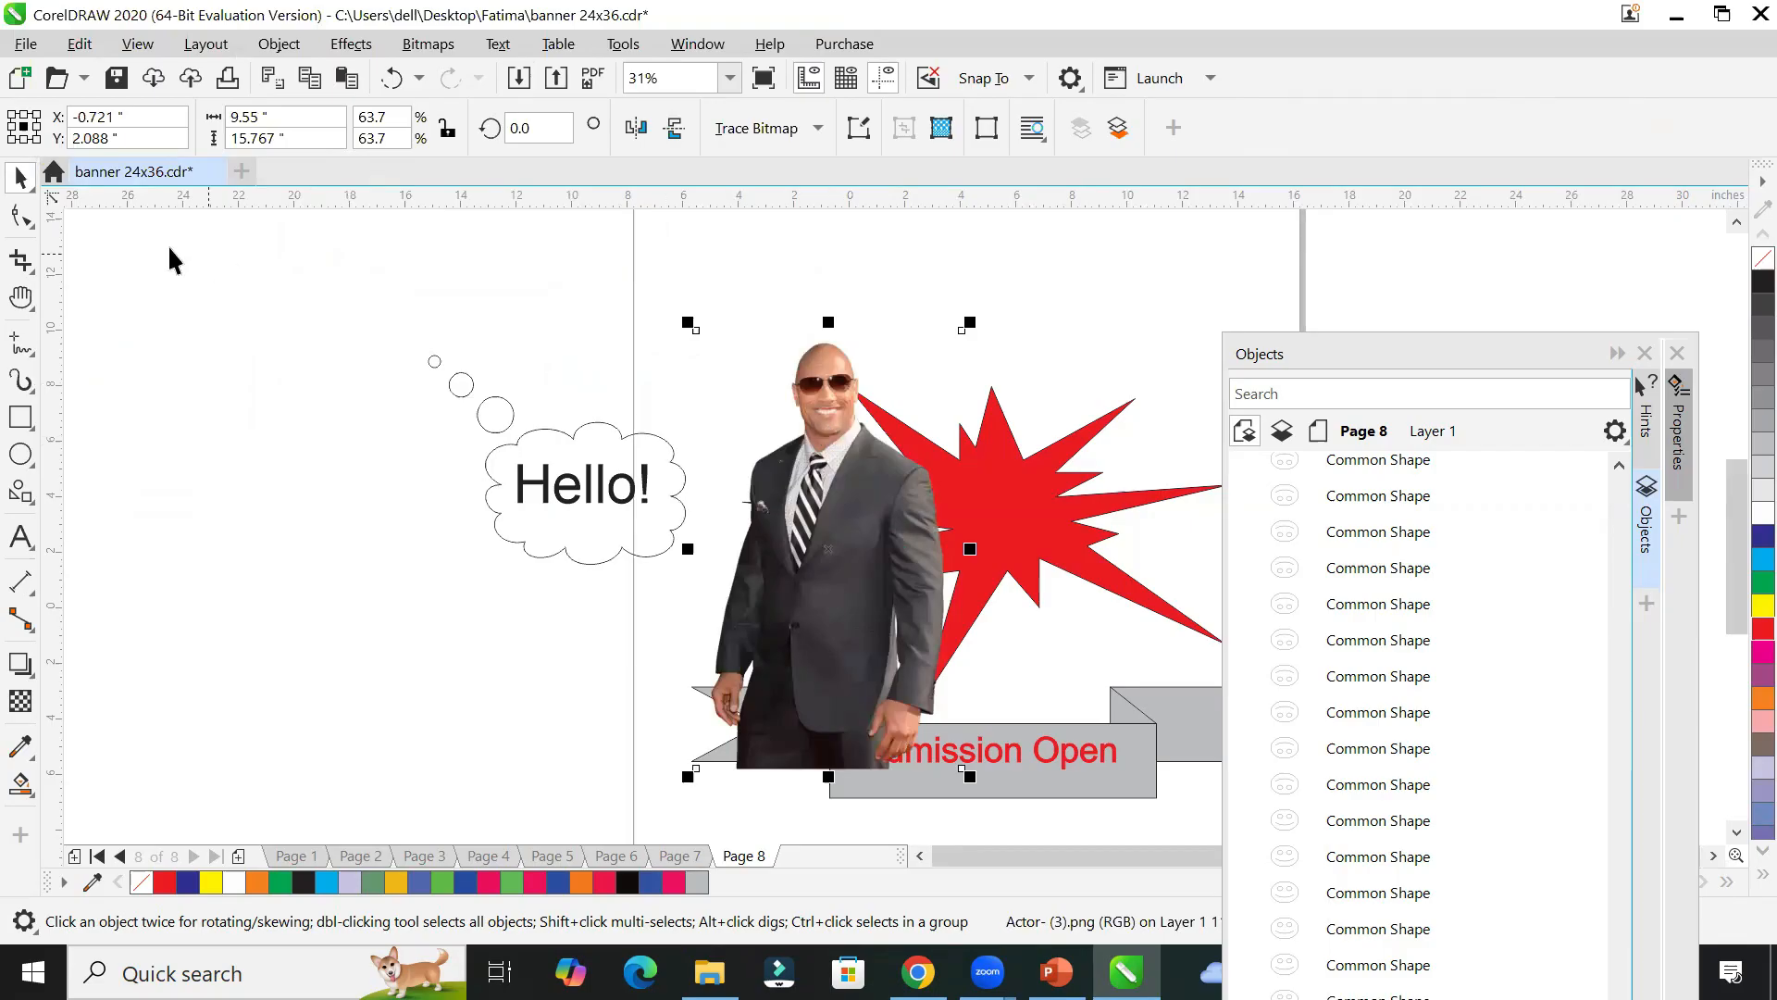
Step: Redirect the thought callout's bubble tail to the man's chin by moving its tip control point
{"action": "left_click", "coordinate": [18, 497]}
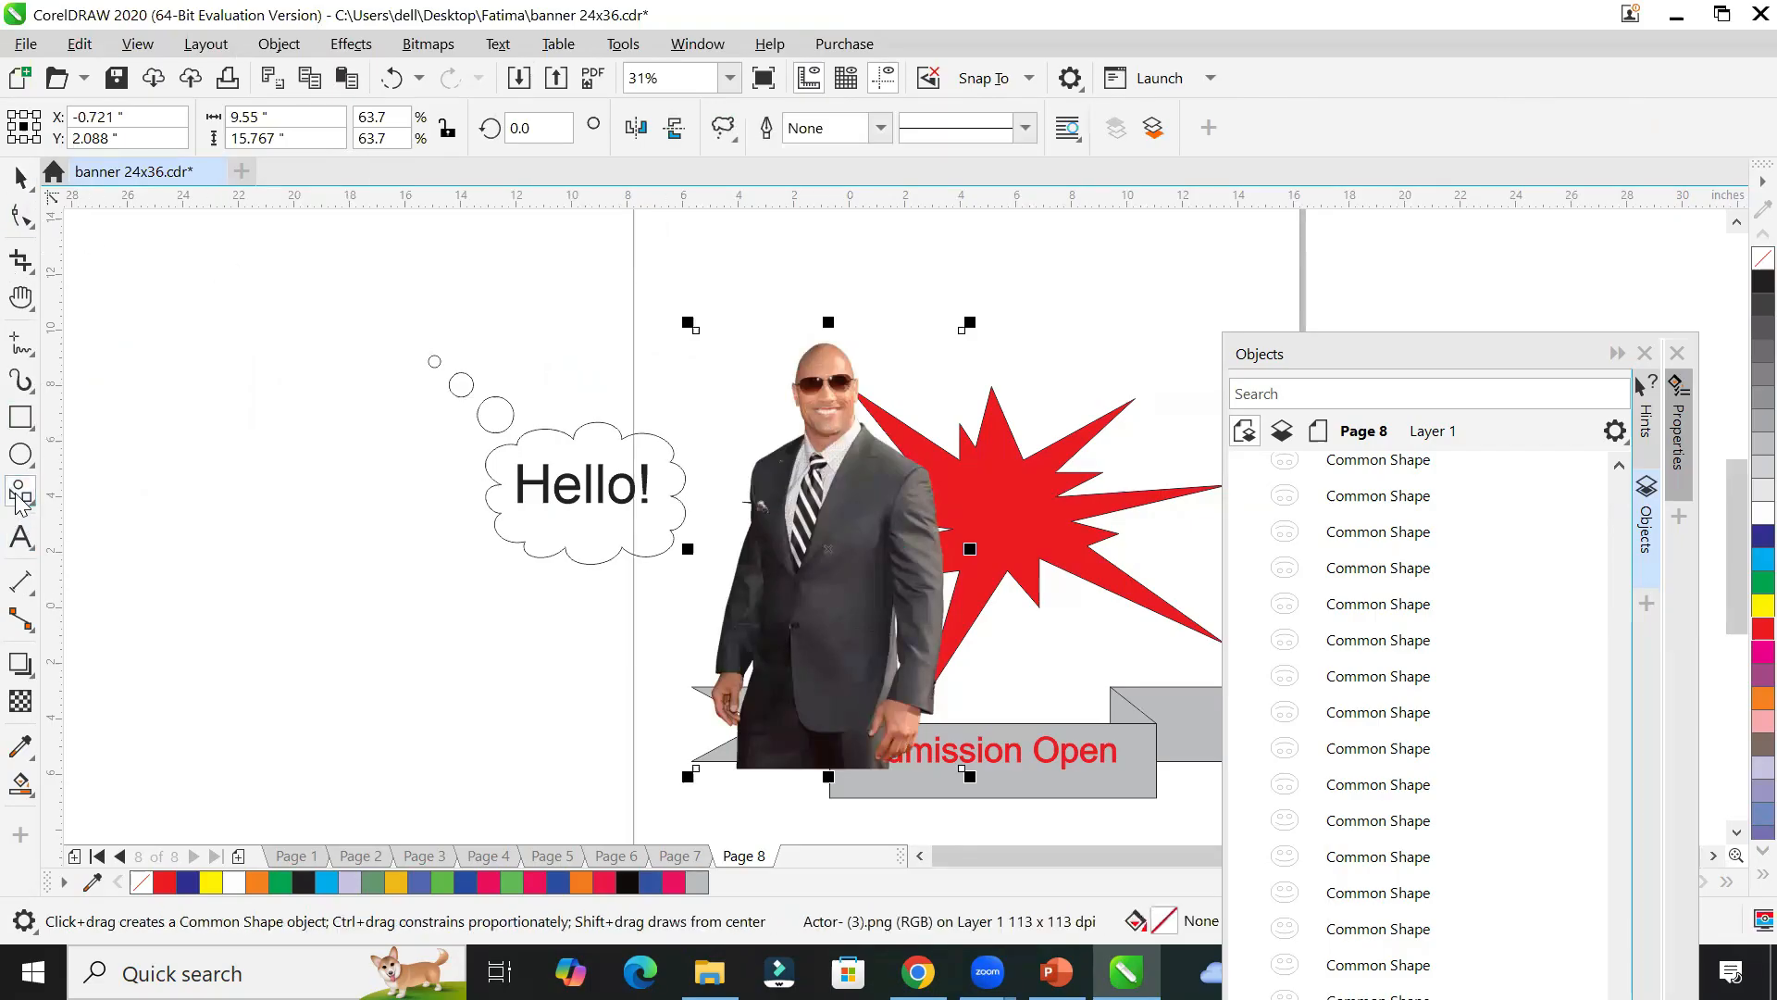
{"action": "left_click", "coordinate": [19, 182]}
{"action": "left_click", "coordinate": [495, 407]}
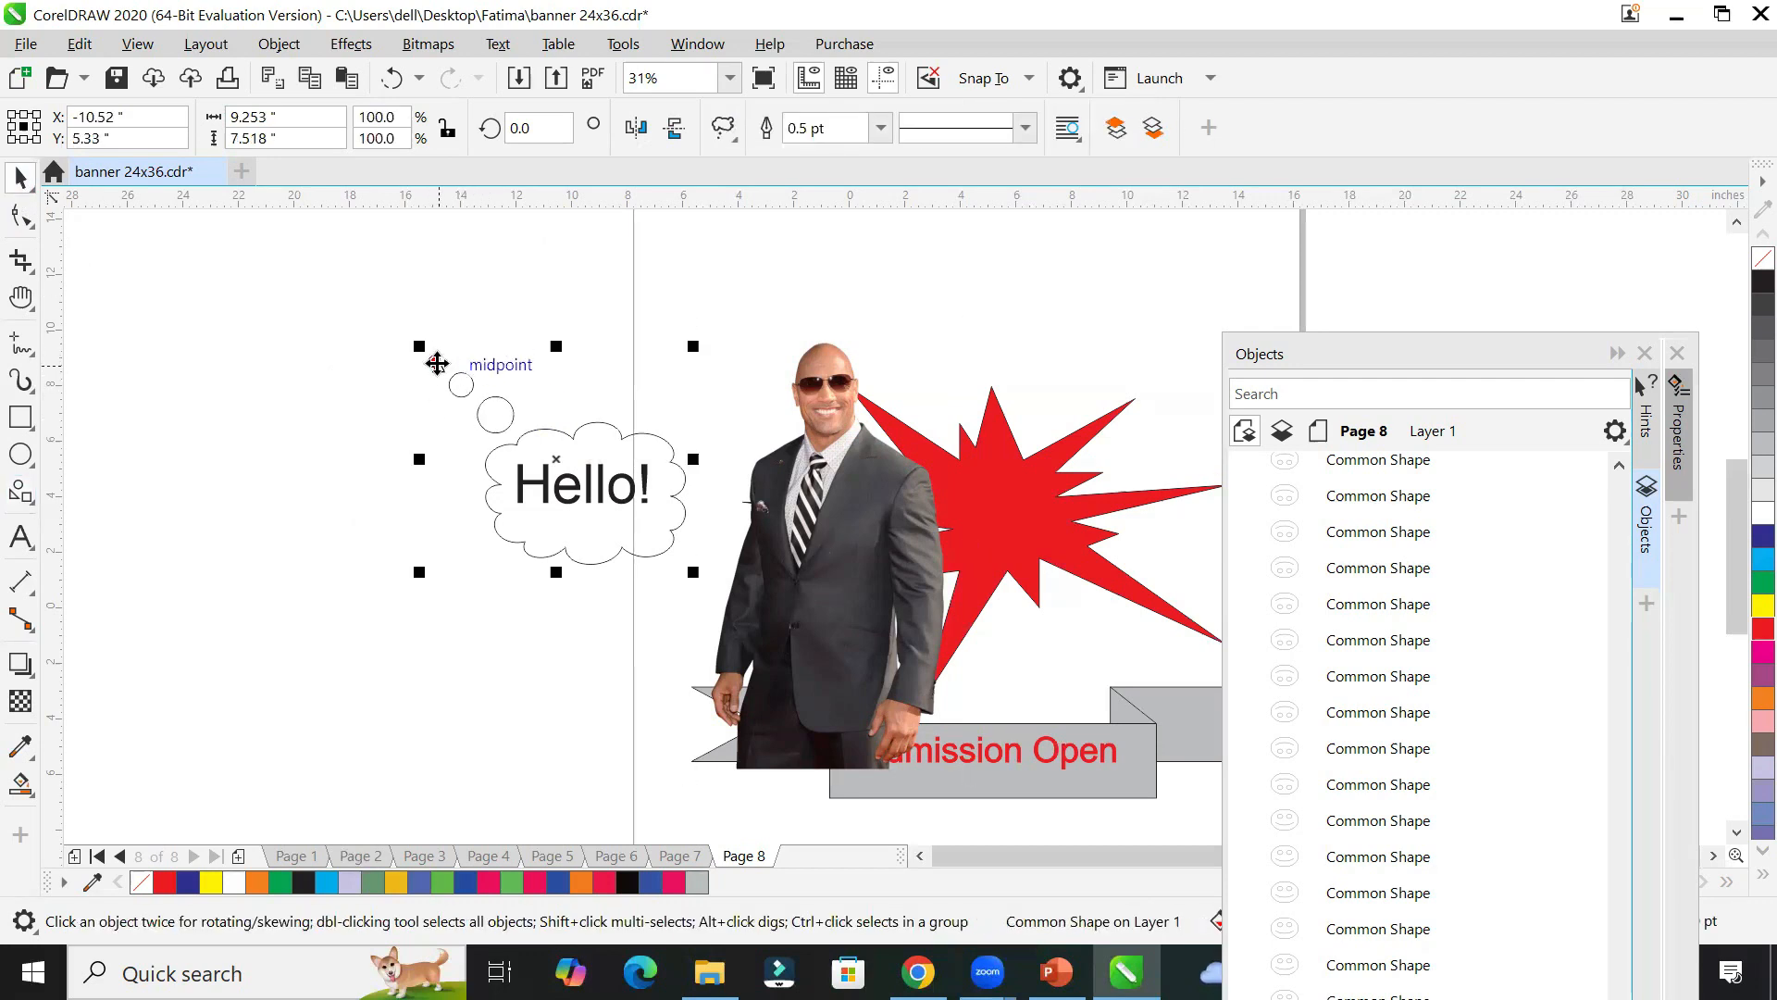
{"action": "left_click", "coordinate": [24, 498]}
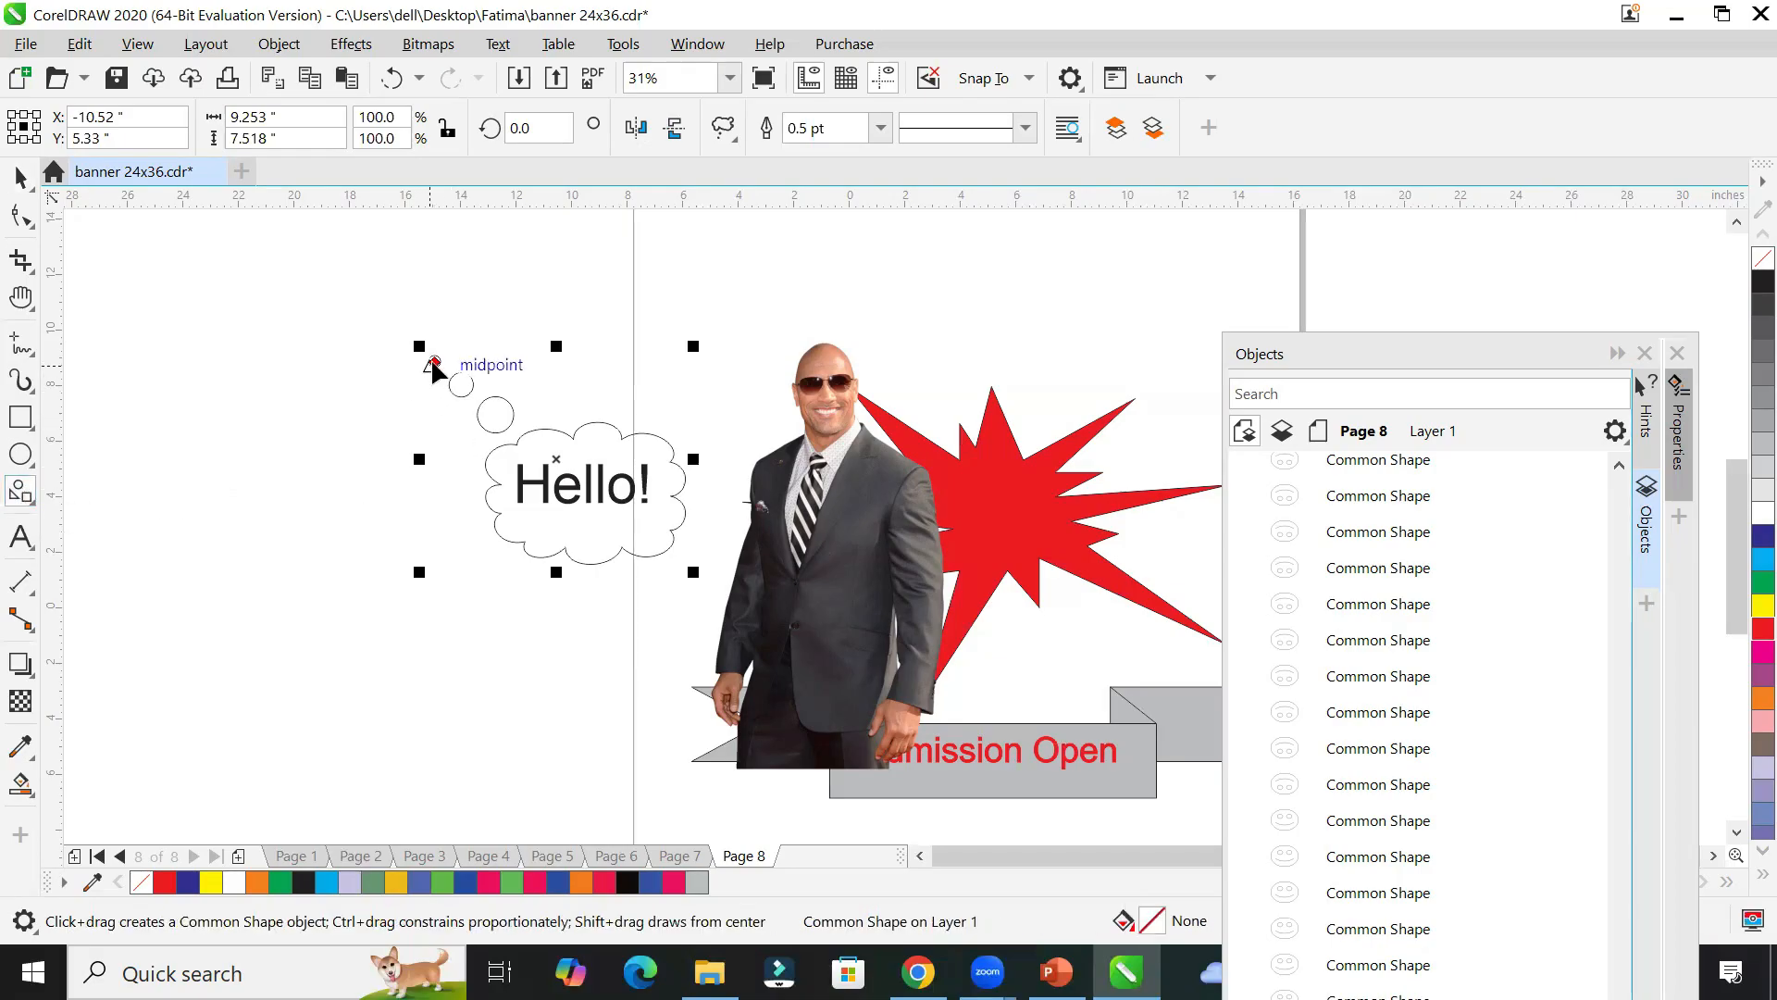
{"action": "left_click_drag", "start_coordinate": [437, 358], "coordinate": [794, 423]}
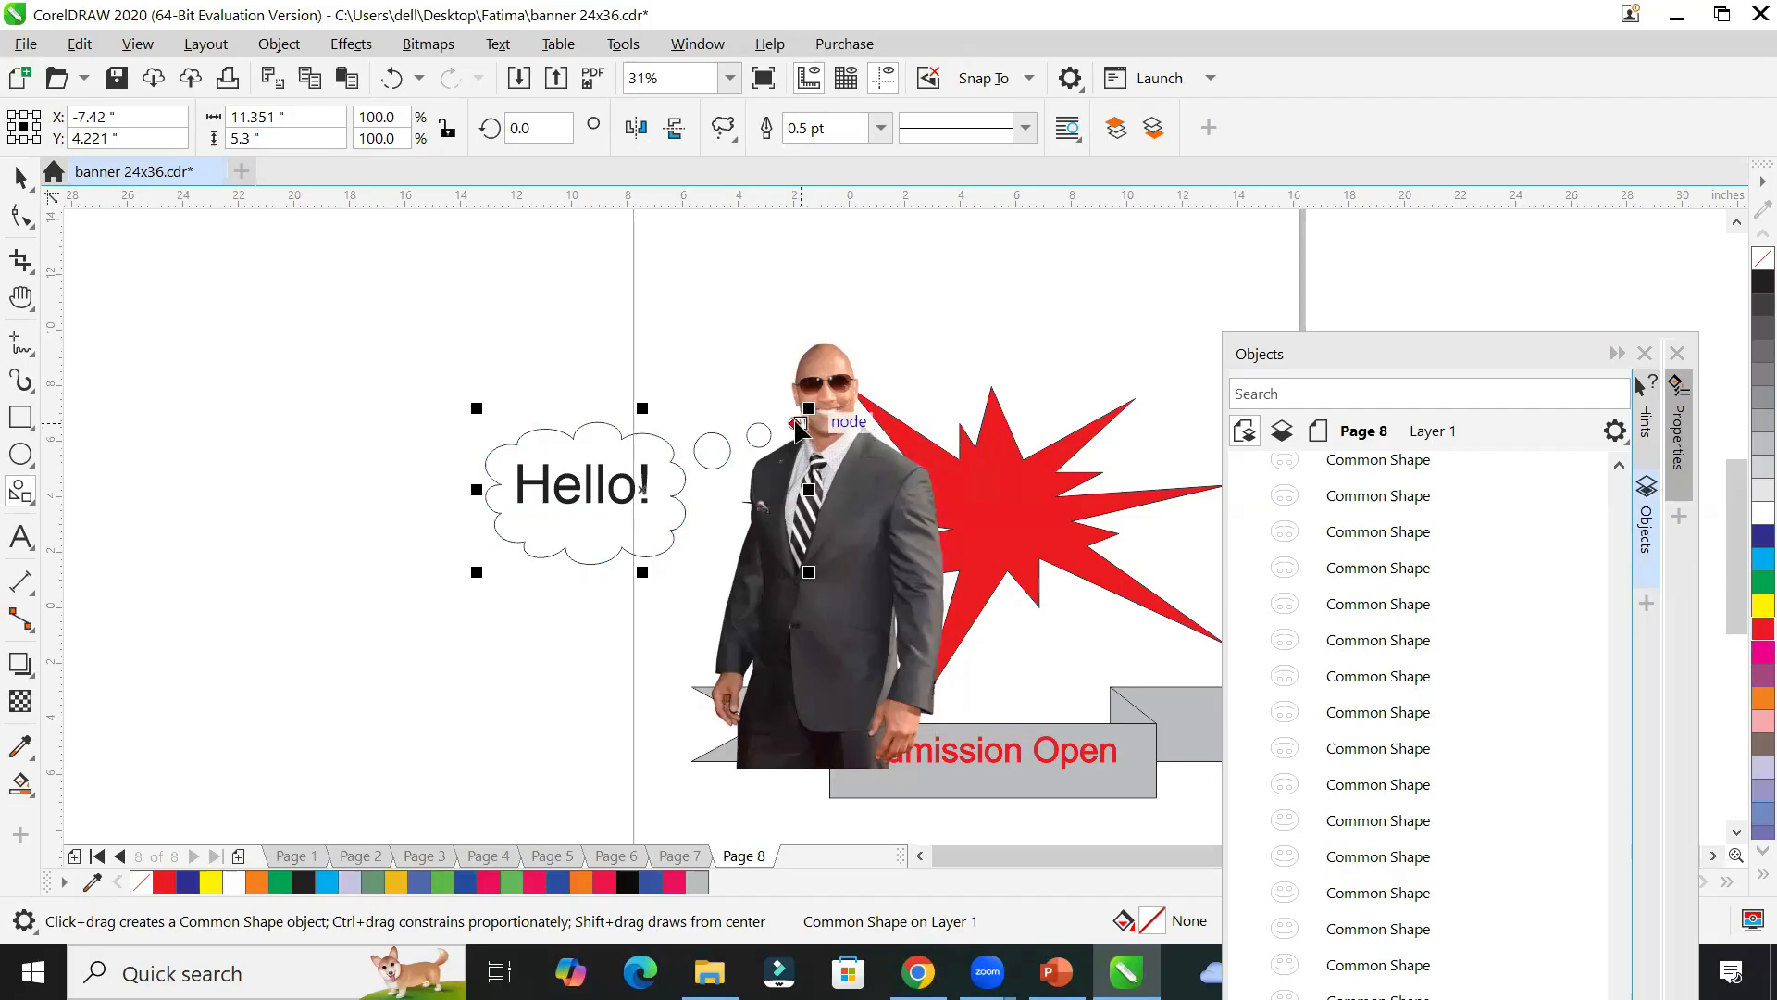
Step: Move the thought callout's tail tip slightly further onto the man's chin and fill the callout with cyan
{"action": "mouse_move", "coordinate": [794, 423]}
{"action": "left_mouse_down"}
{"action": "mouse_move", "coordinate": [737, 451]}
{"action": "mouse_move", "coordinate": [654, 425]}
{"action": "mouse_move", "coordinate": [528, 325]}
{"action": "mouse_move", "coordinate": [226, 326]}
{"action": "mouse_move", "coordinate": [211, 421]}
{"action": "mouse_move", "coordinate": [269, 658]}
{"action": "mouse_move", "coordinate": [492, 730]}
{"action": "mouse_move", "coordinate": [808, 422]}
{"action": "left_mouse_up"}
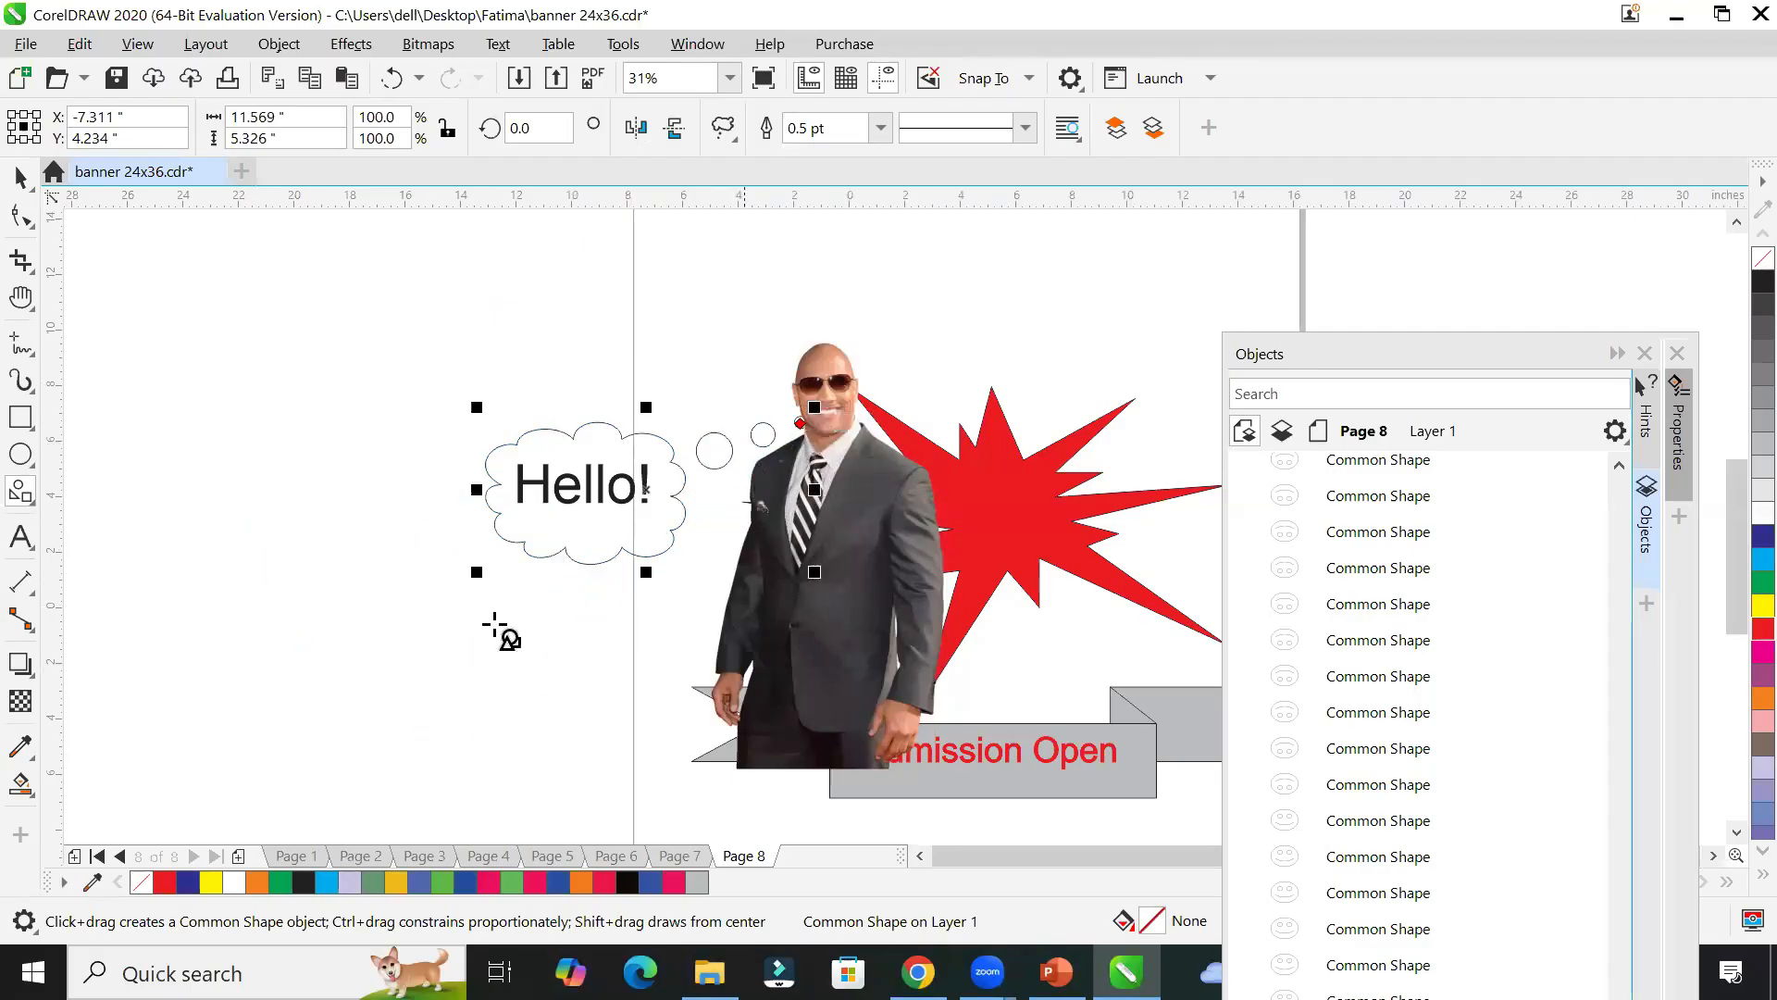
{"action": "left_click", "coordinate": [329, 574]}
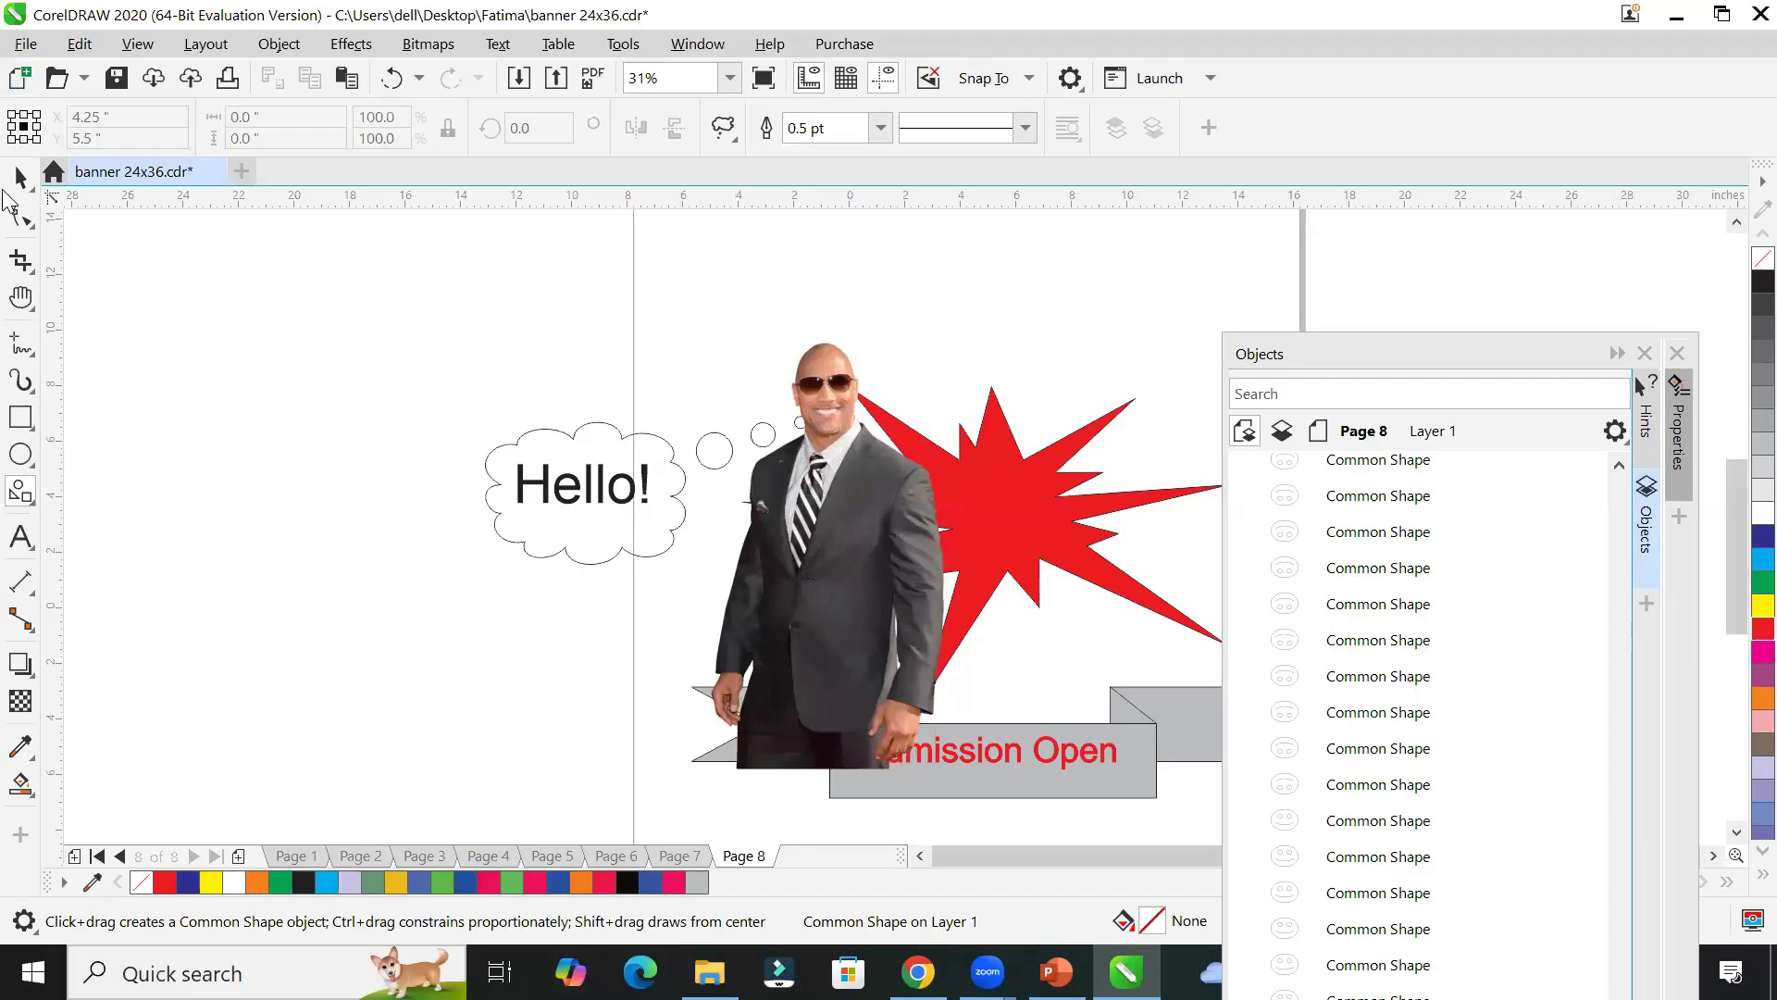
{"action": "left_click", "coordinate": [600, 439]}
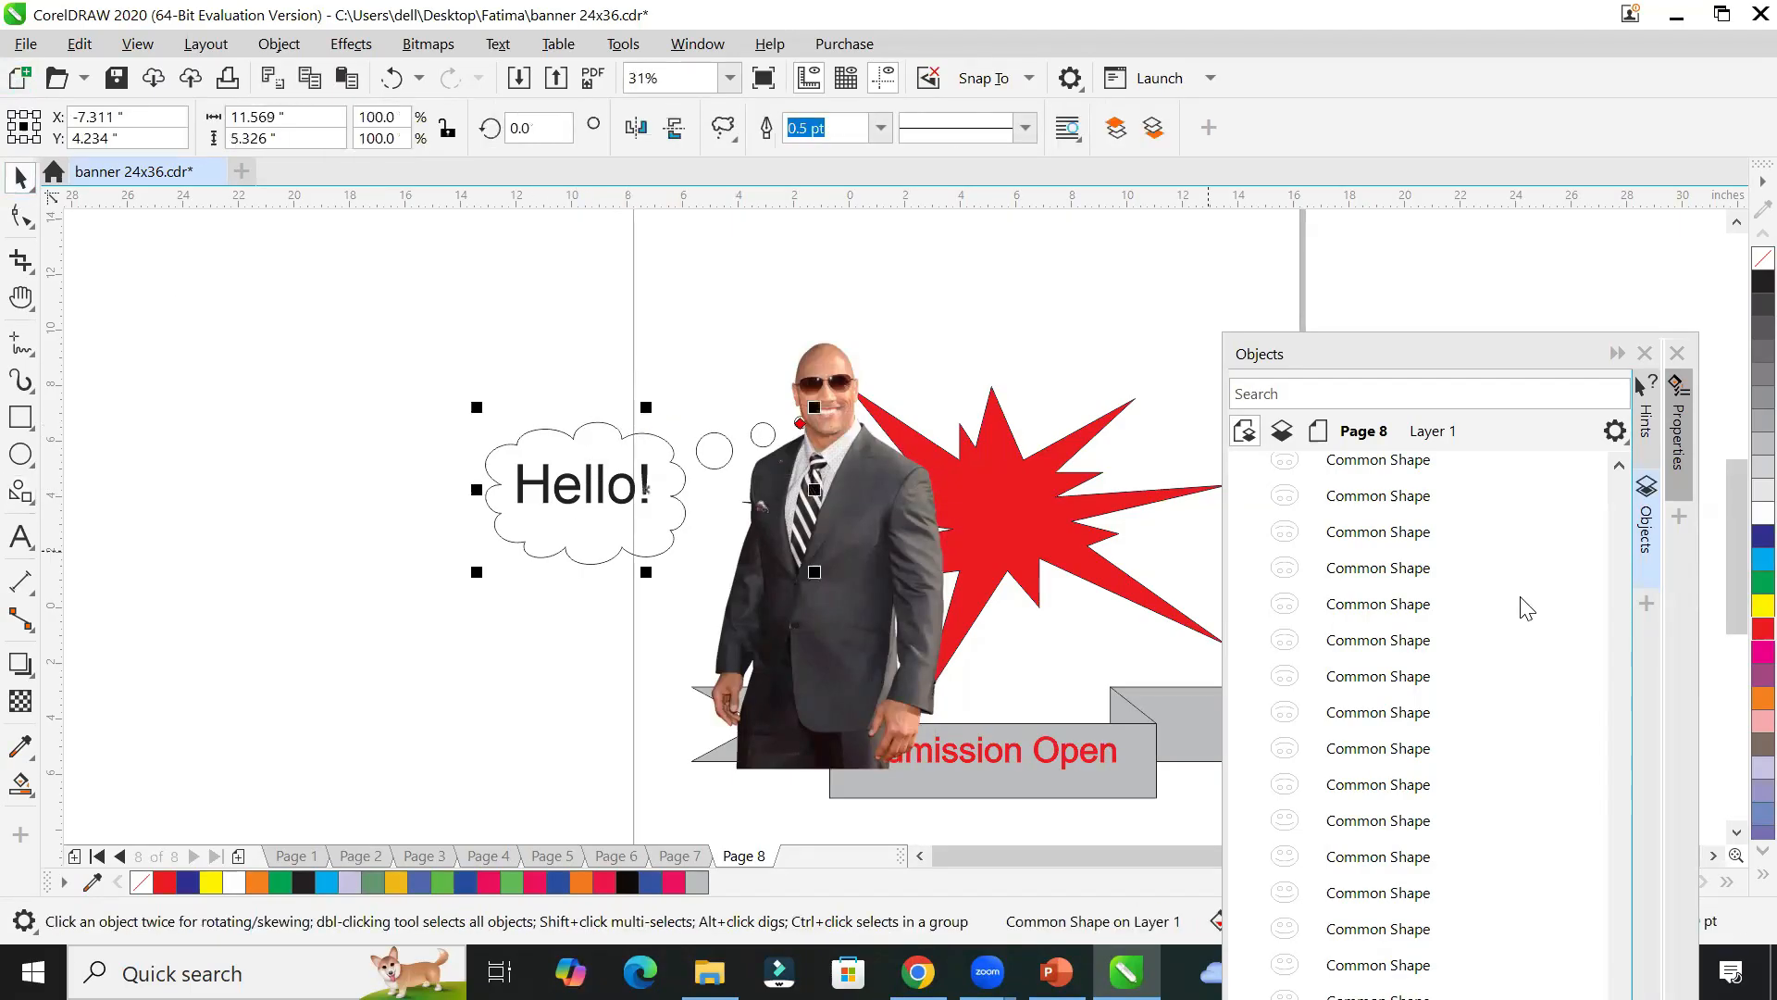
{"action": "left_click", "coordinate": [1763, 559]}
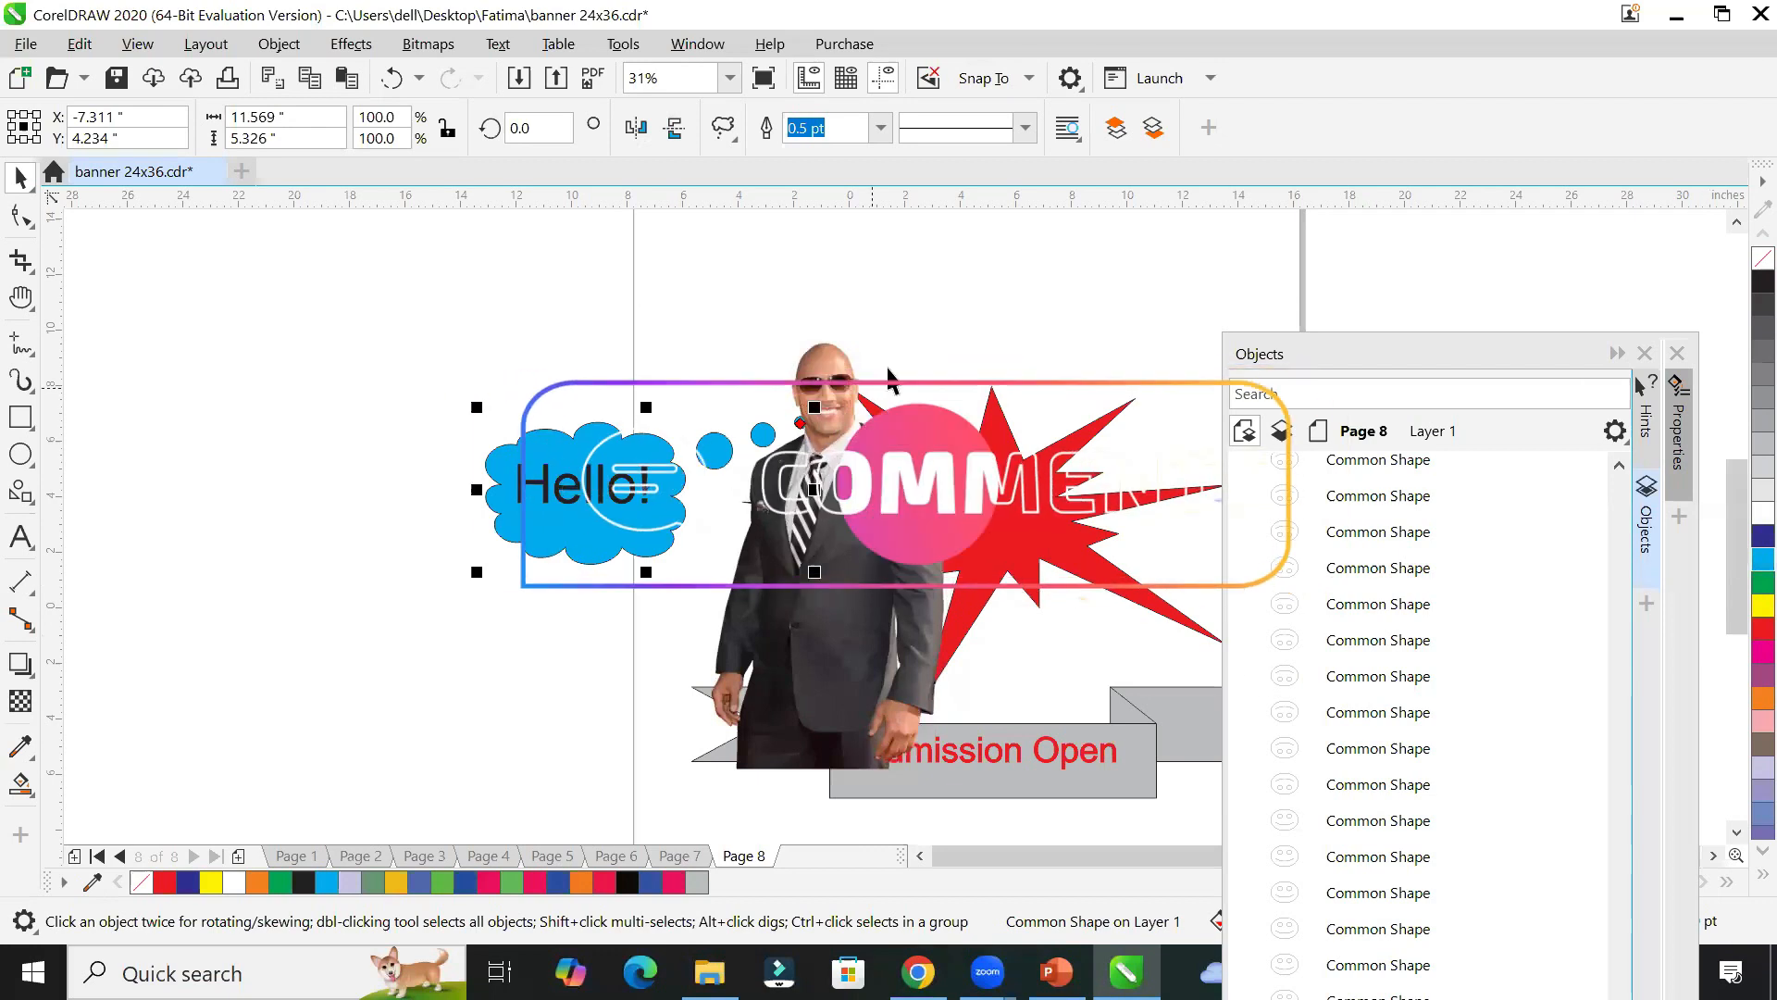
{"action": "left_click", "coordinate": [946, 295]}
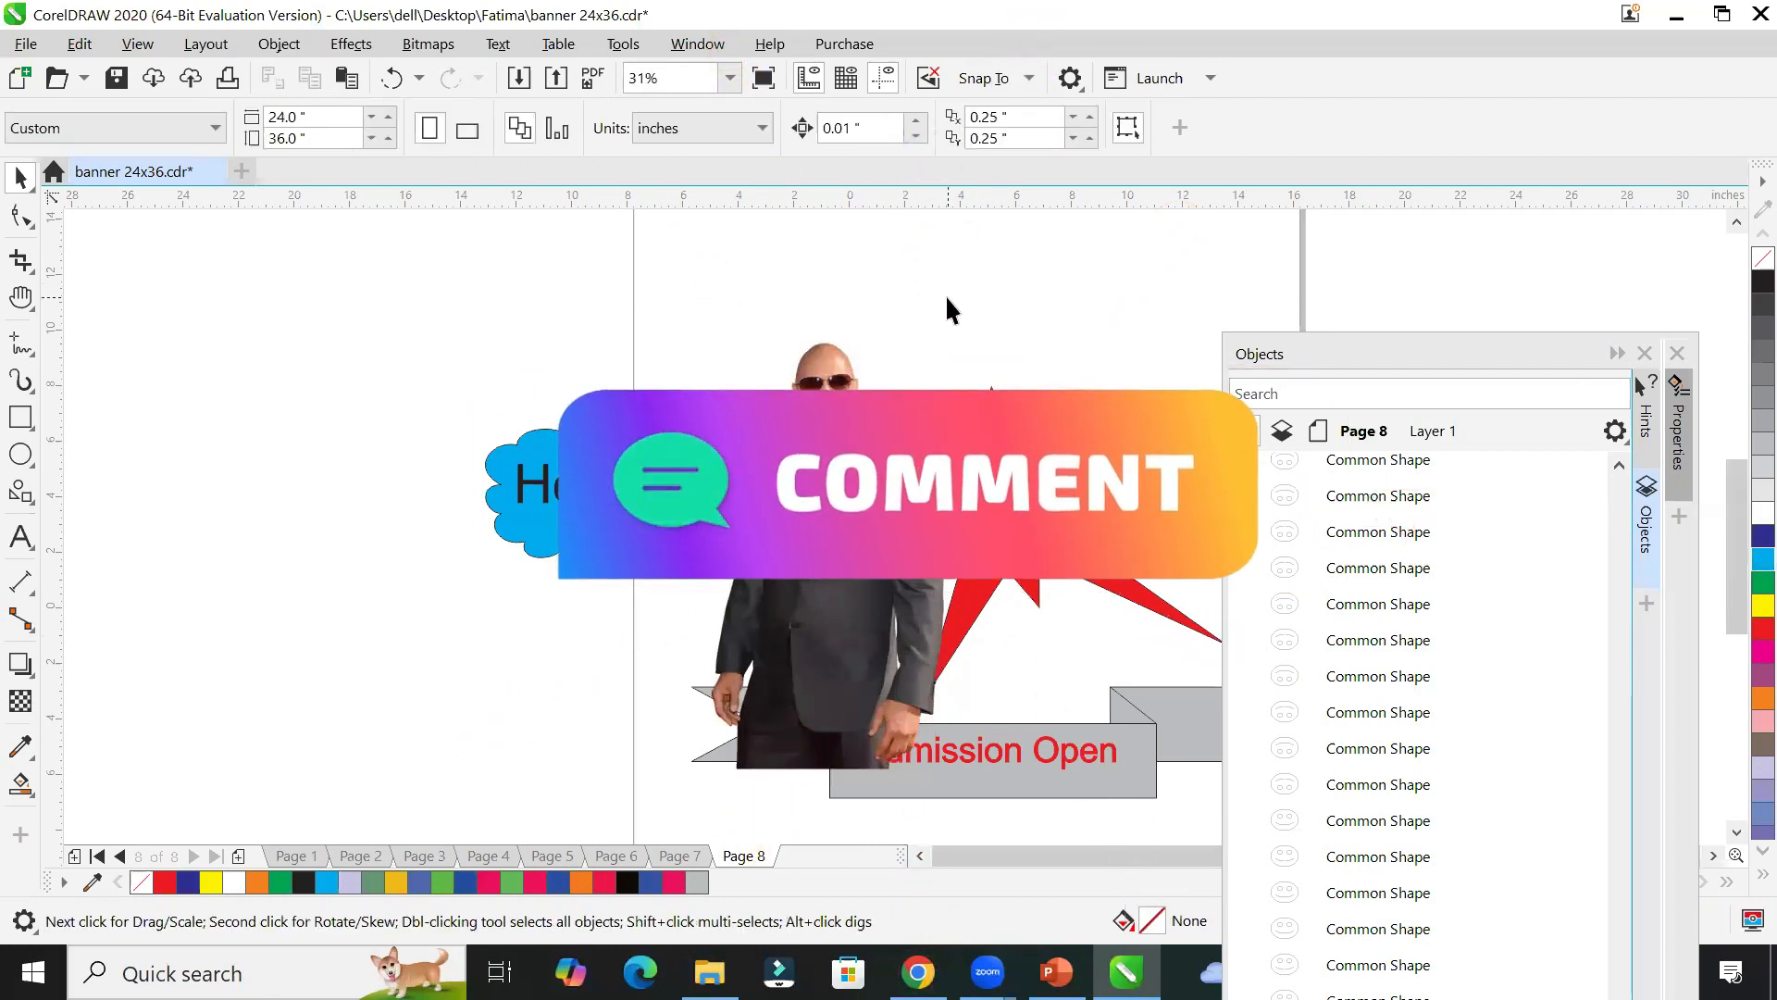
Step: Activate the Common Shapes tool and open its shape picker to review the basic, arrow, banner and callout shapes
{"action": "left_click", "coordinate": [20, 496]}
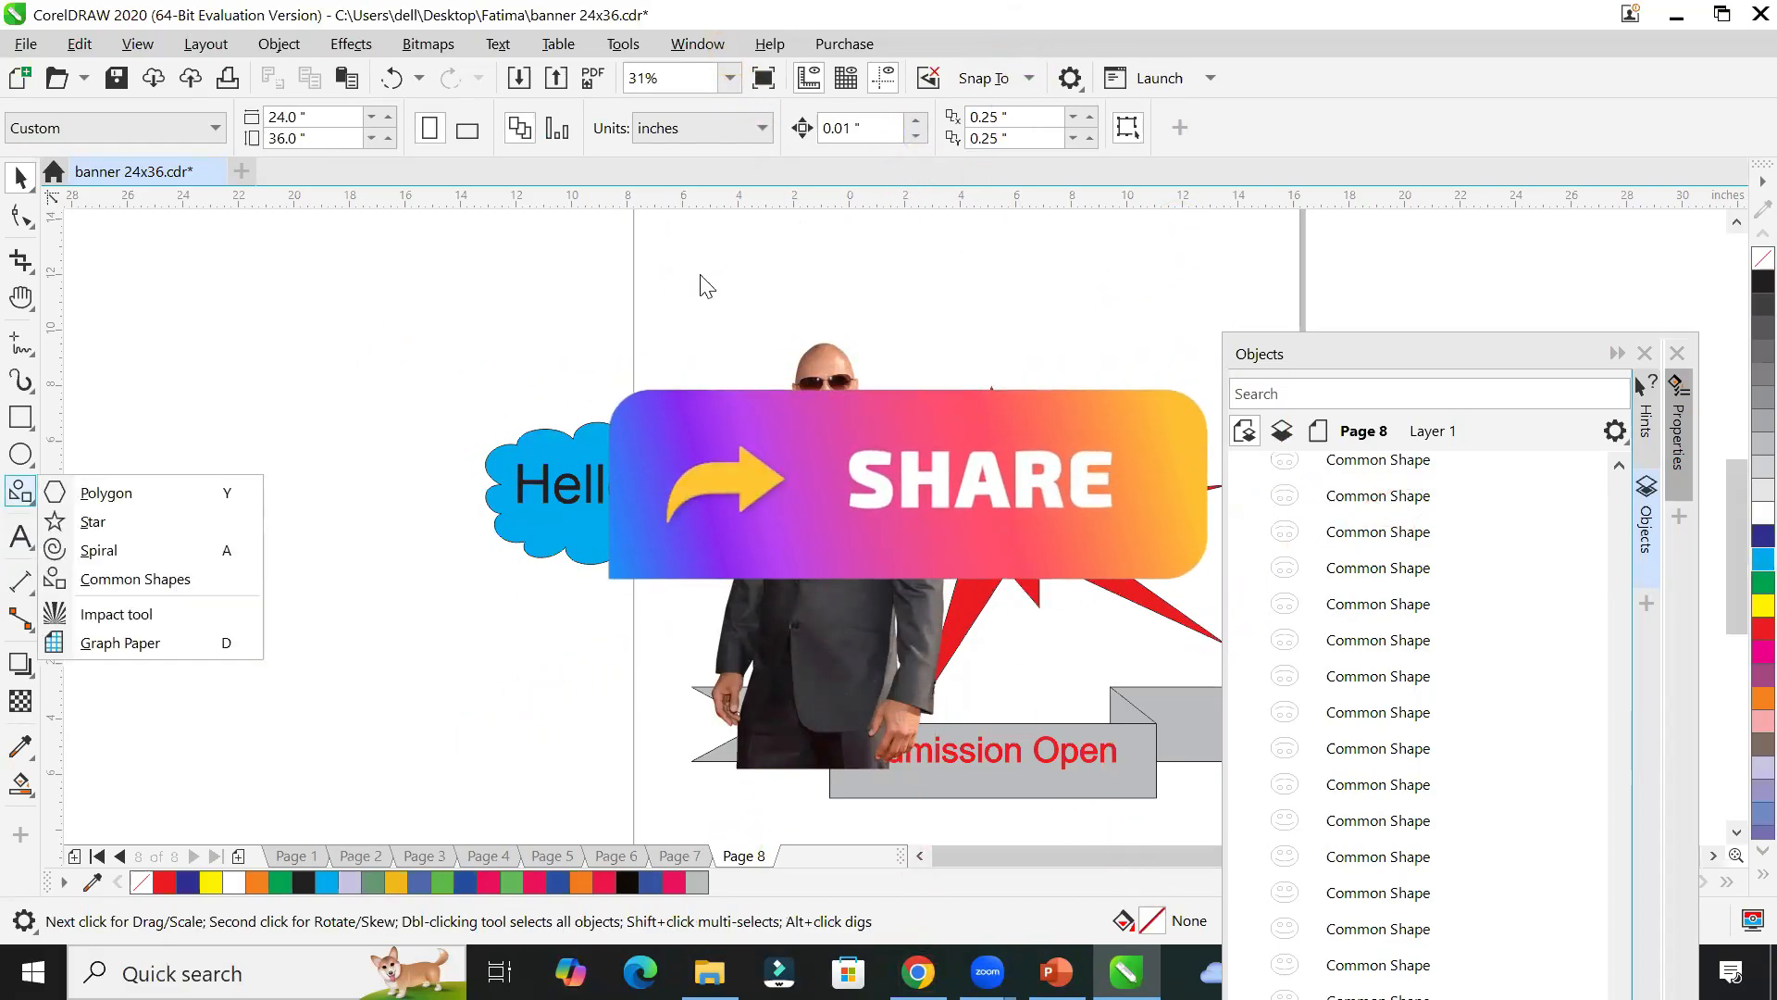
{"action": "left_click", "coordinate": [93, 578]}
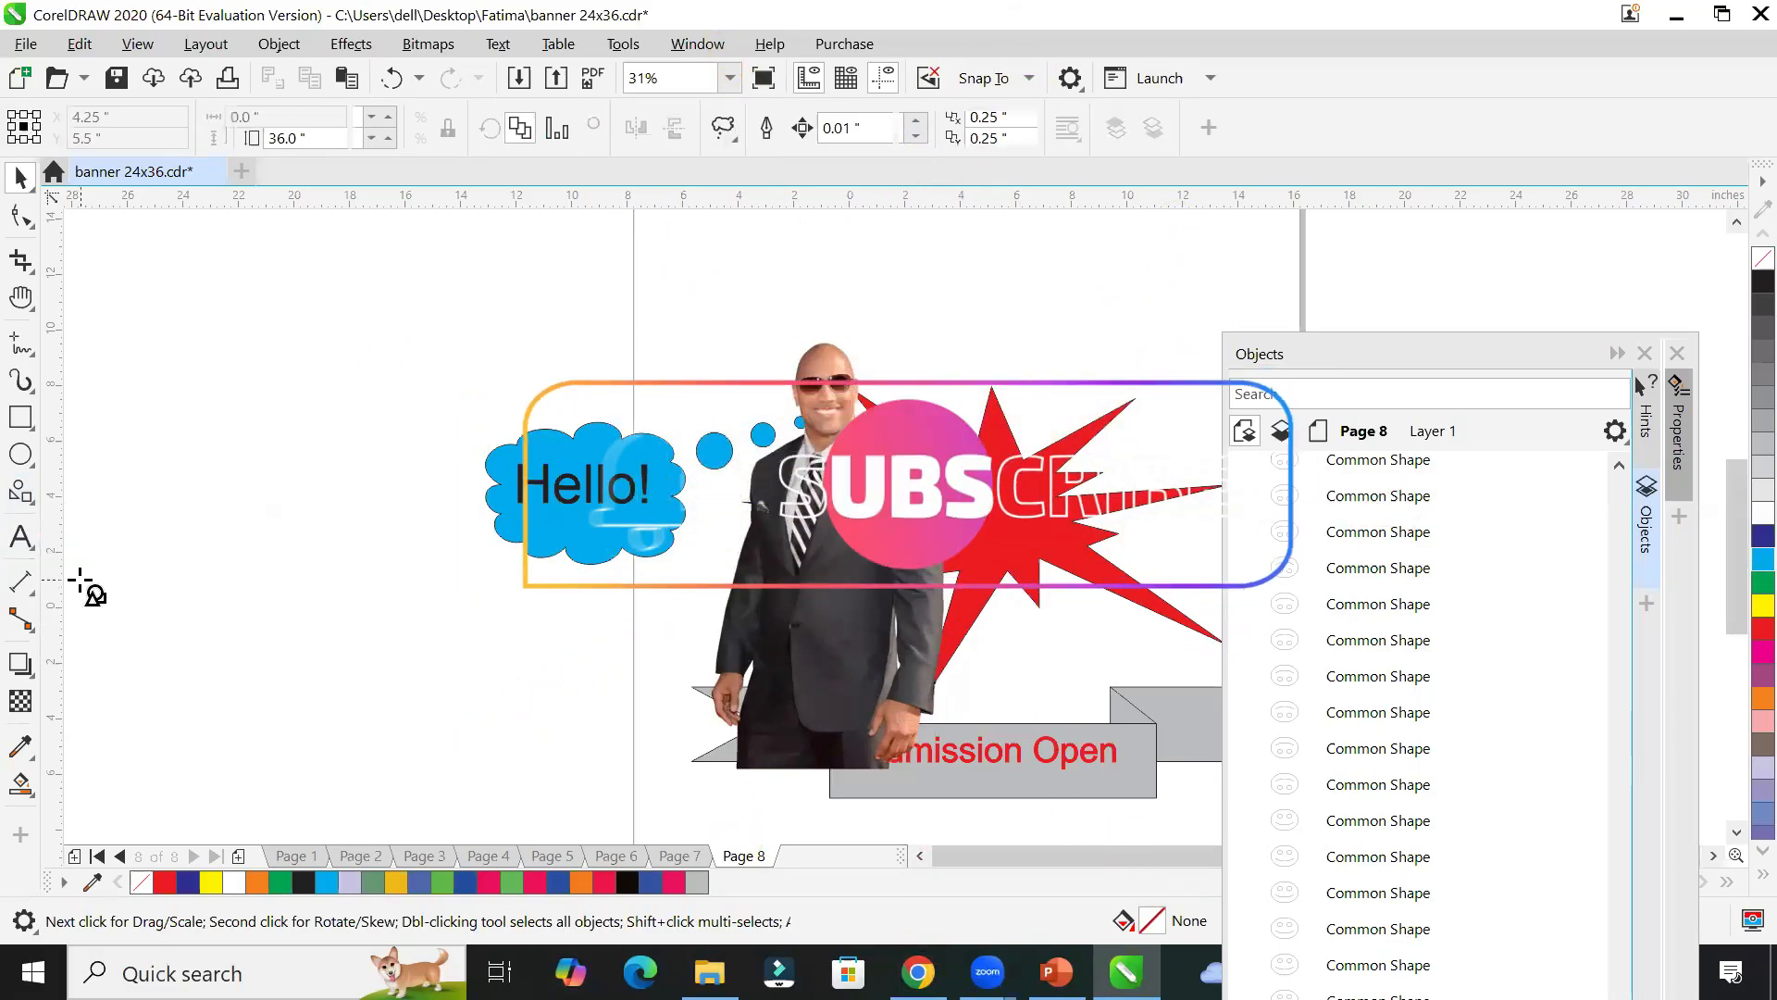
{"action": "left_click", "coordinate": [730, 131]}
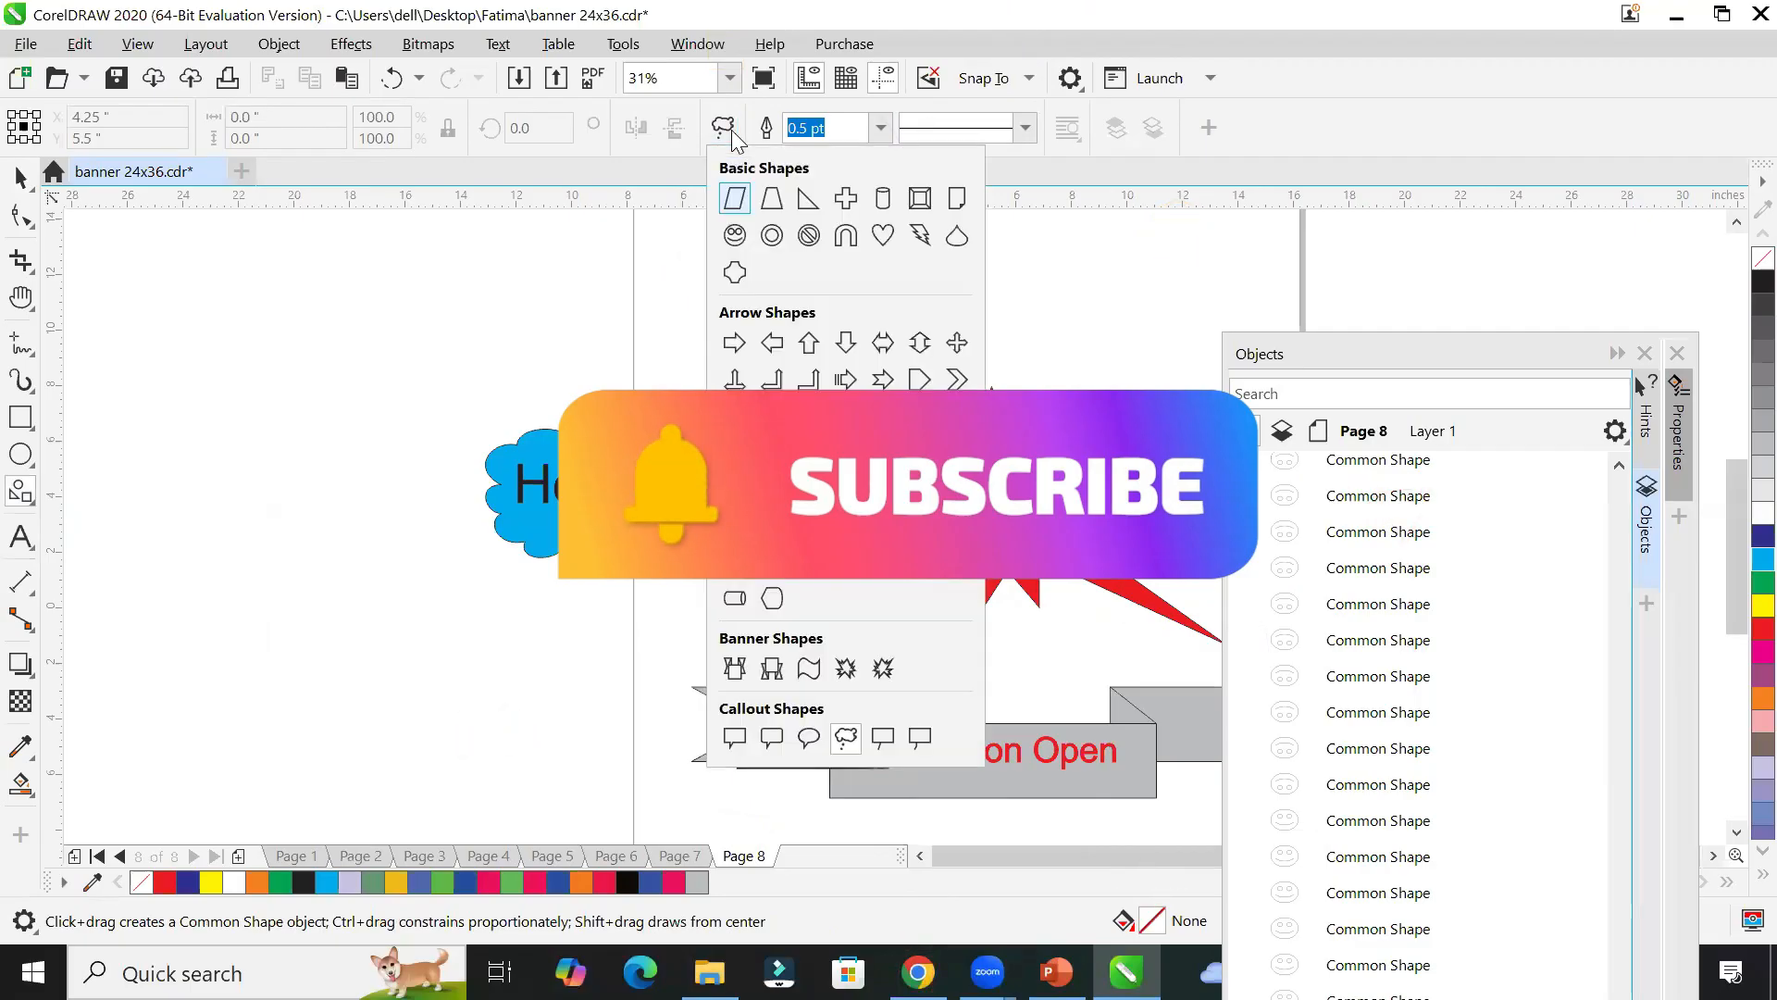